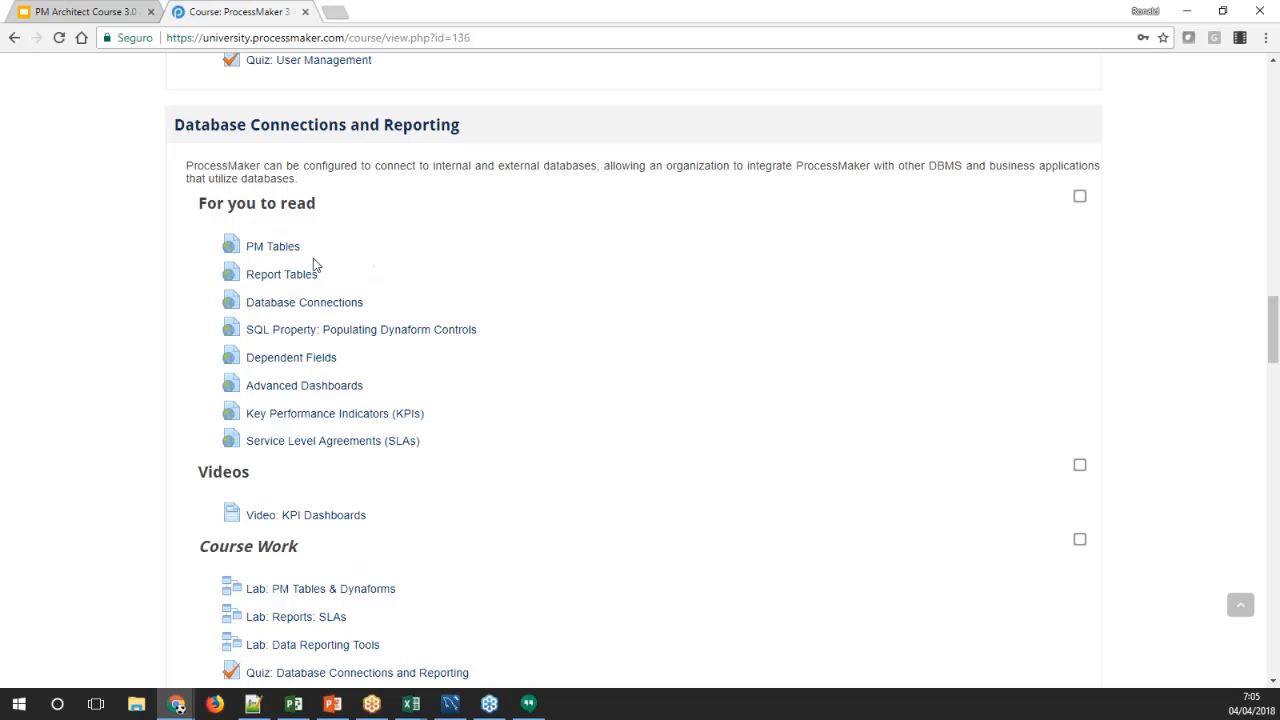
Open the PM Tables documentation from the course reading list and skim its opening sections
{"action": "middle_click", "coordinate": [250, 248]}
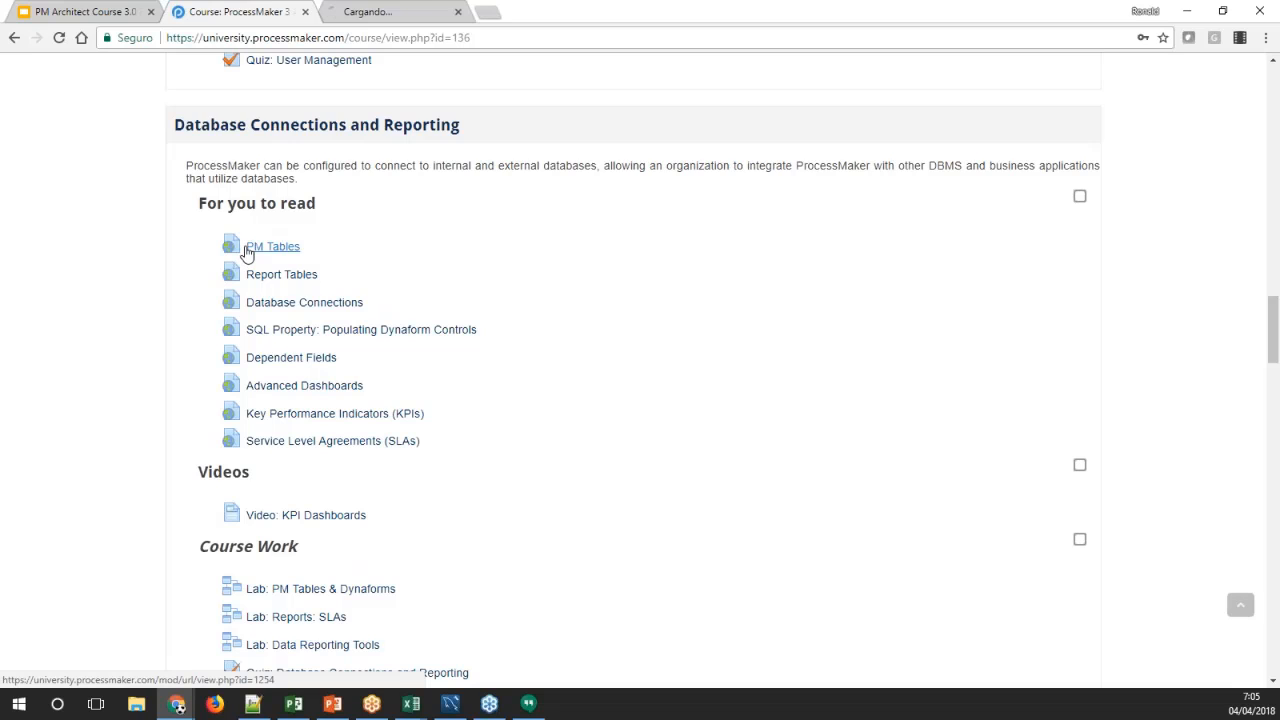
{"action": "left_click", "coordinate": [396, 14]}
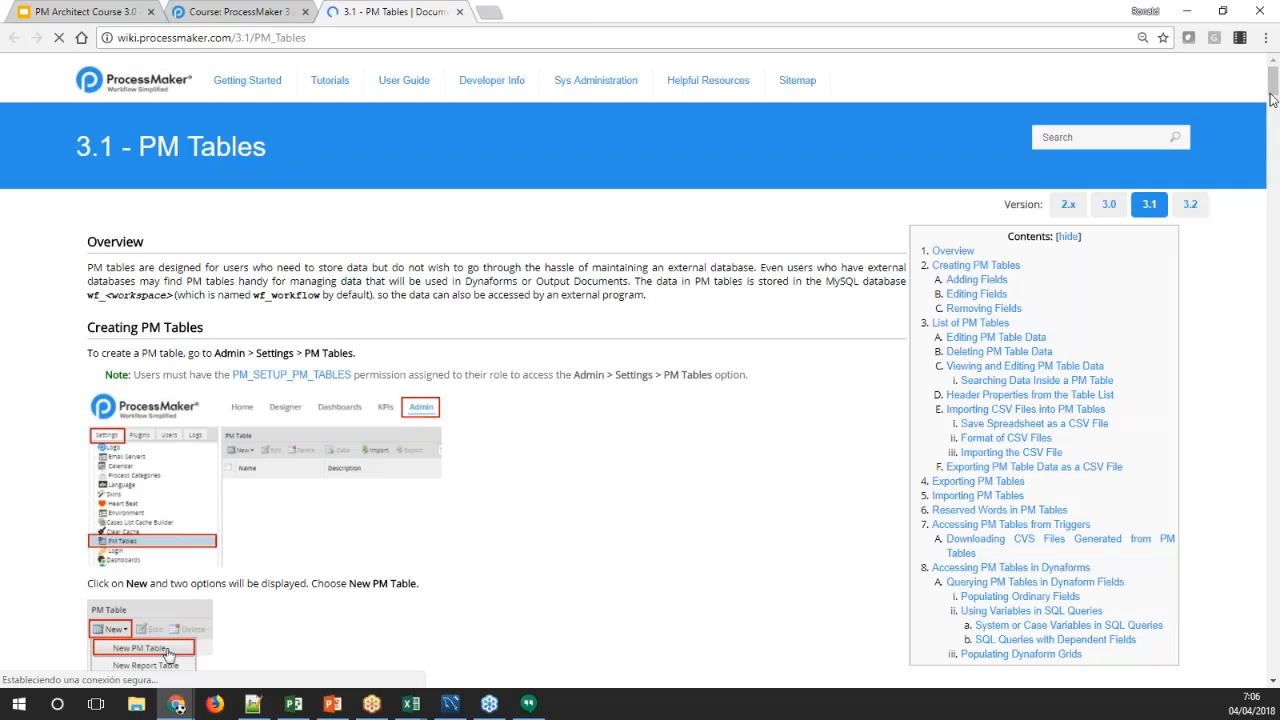
{"action": "left_click_drag", "start_coordinate": [1273, 92], "coordinate": [1273, 95]}
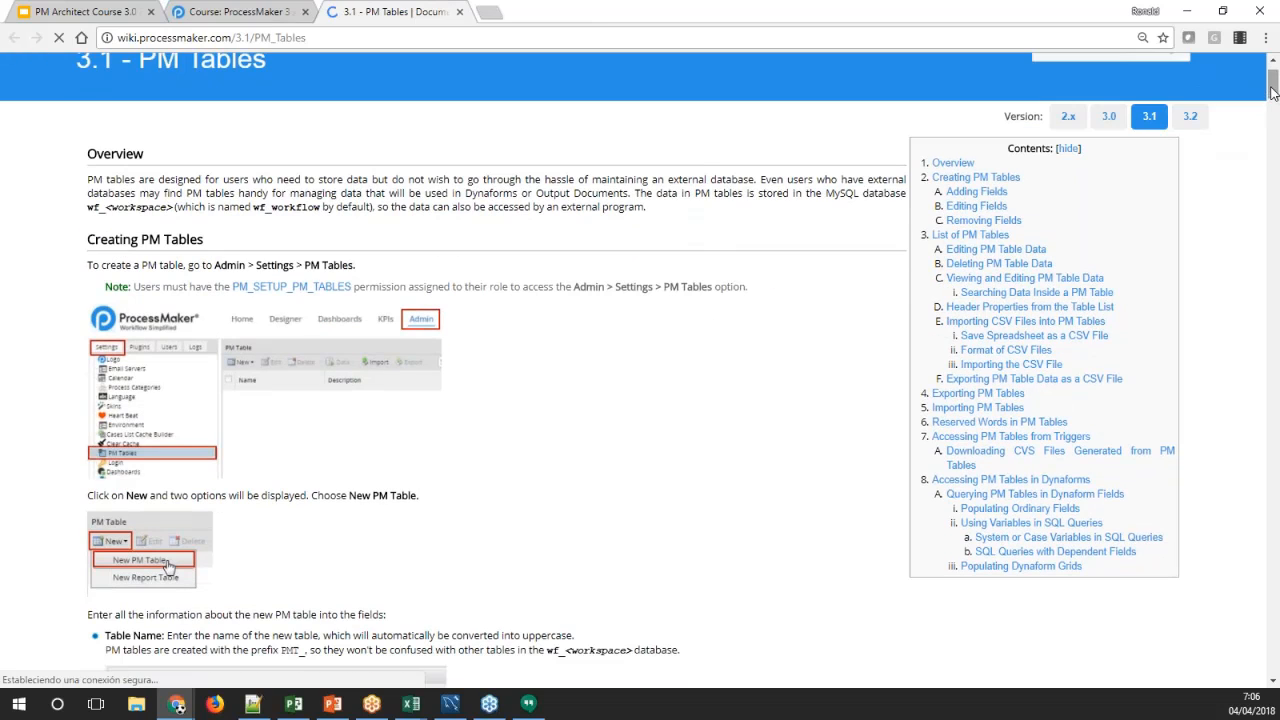
{"action": "left_click_drag", "start_coordinate": [1273, 92], "coordinate": [1275, 104]}
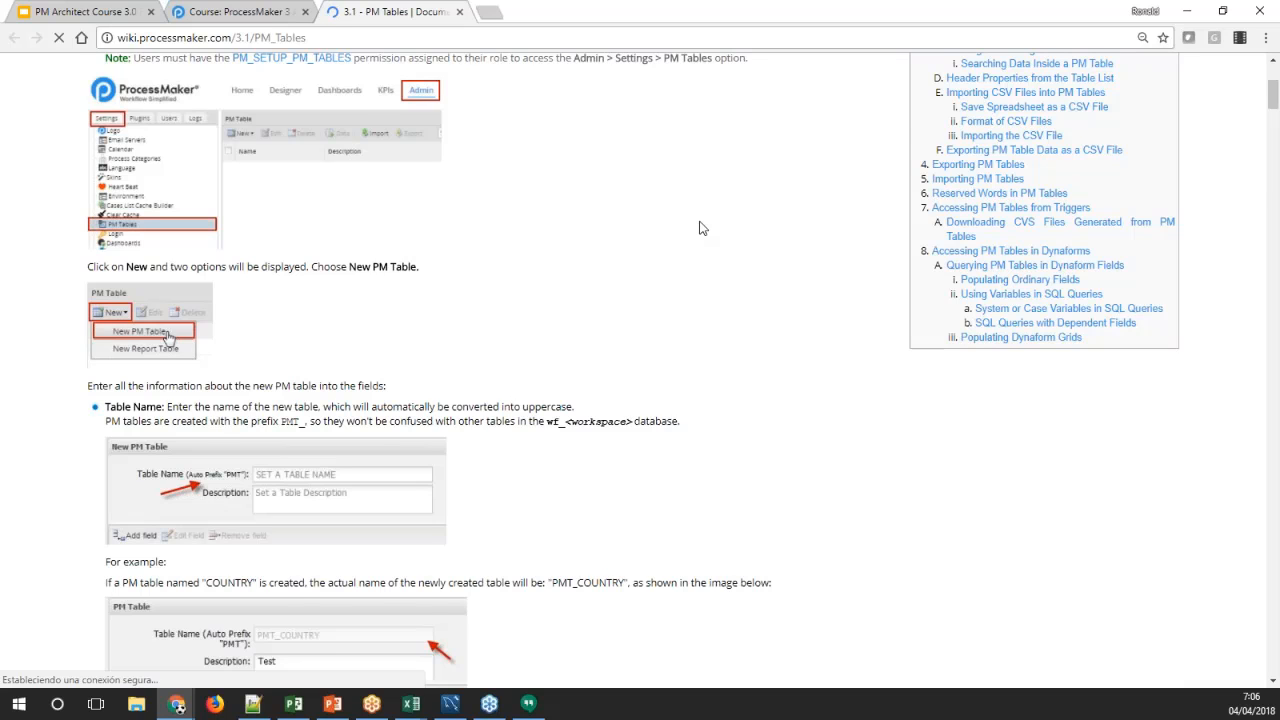
{"action": "scroll", "coordinate": [697, 221], "scroll_direction": "up", "scroll_amount": 2}
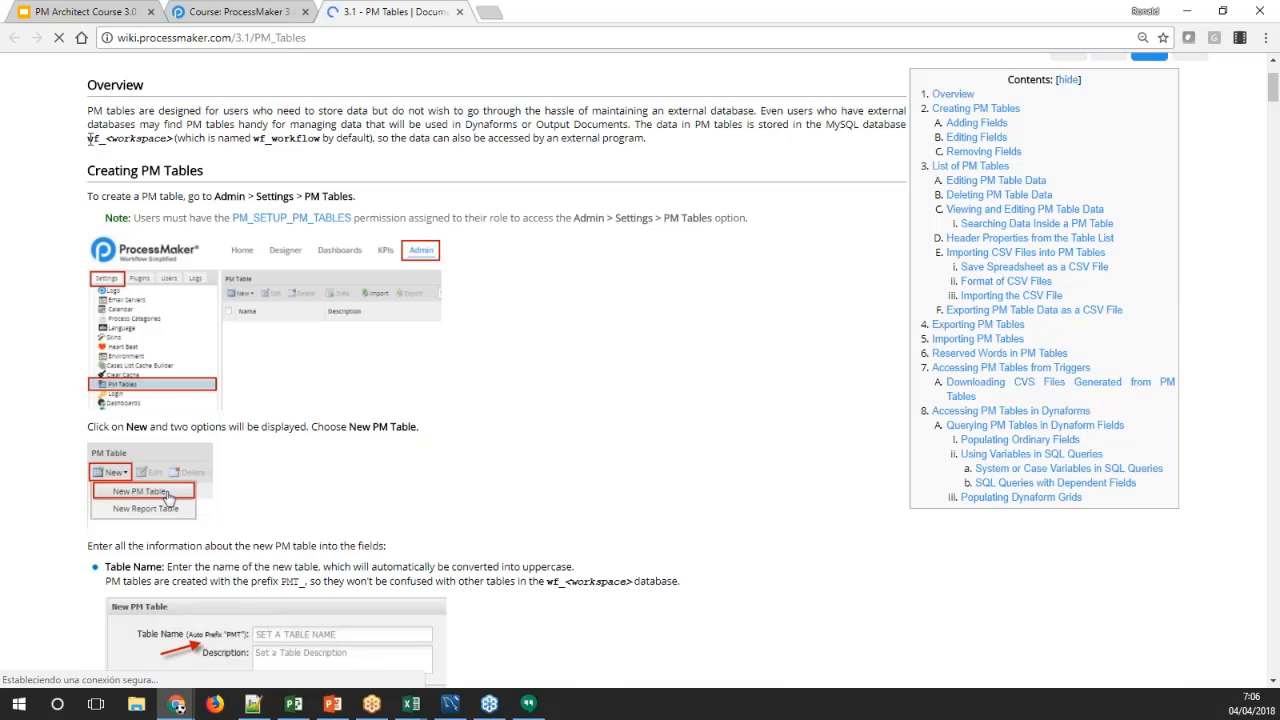
Examine the database naming in the Overview, highlighting the workspace placeholder and the default wf_workflow name
{"action": "left_click_drag", "start_coordinate": [89, 139], "coordinate": [175, 139]}
{"action": "double_click", "coordinate": [140, 139]}
{"action": "double_click", "coordinate": [288, 138]}
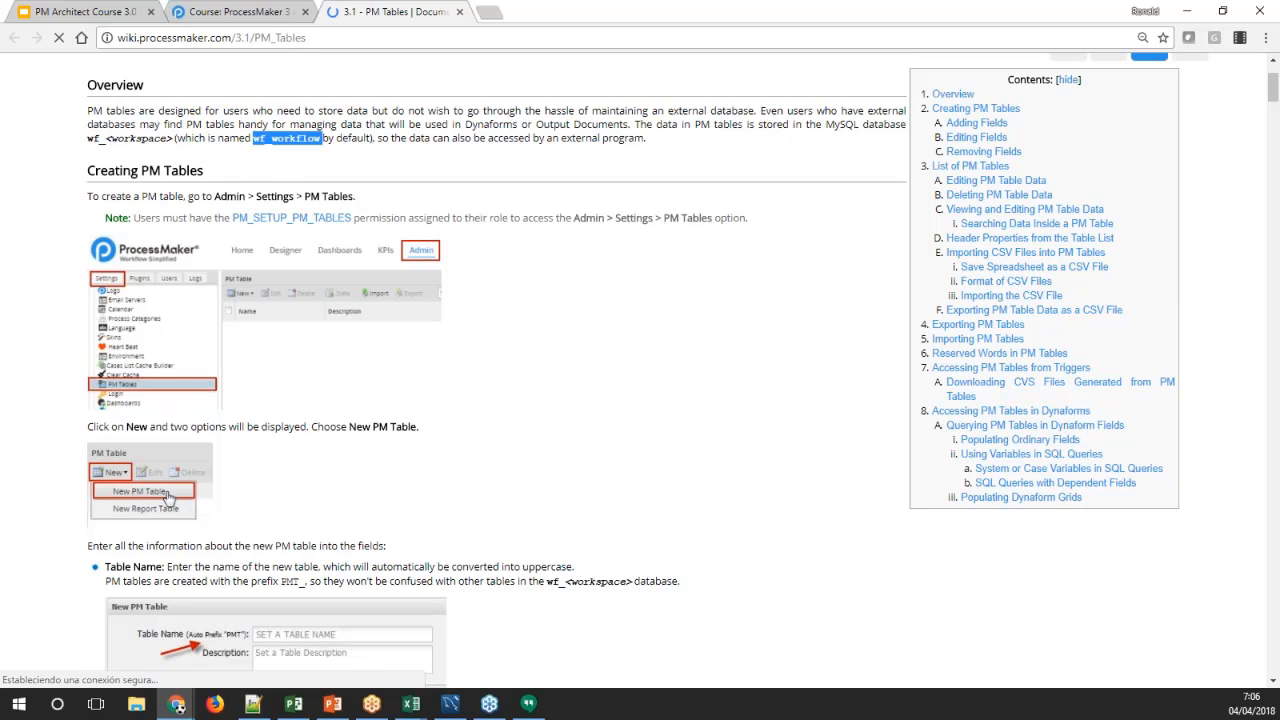
{"action": "left_click_drag", "start_coordinate": [271, 139], "coordinate": [320, 140]}
Open training.processmaker.com in a new browser tab
{"action": "left_click", "coordinate": [489, 13]}
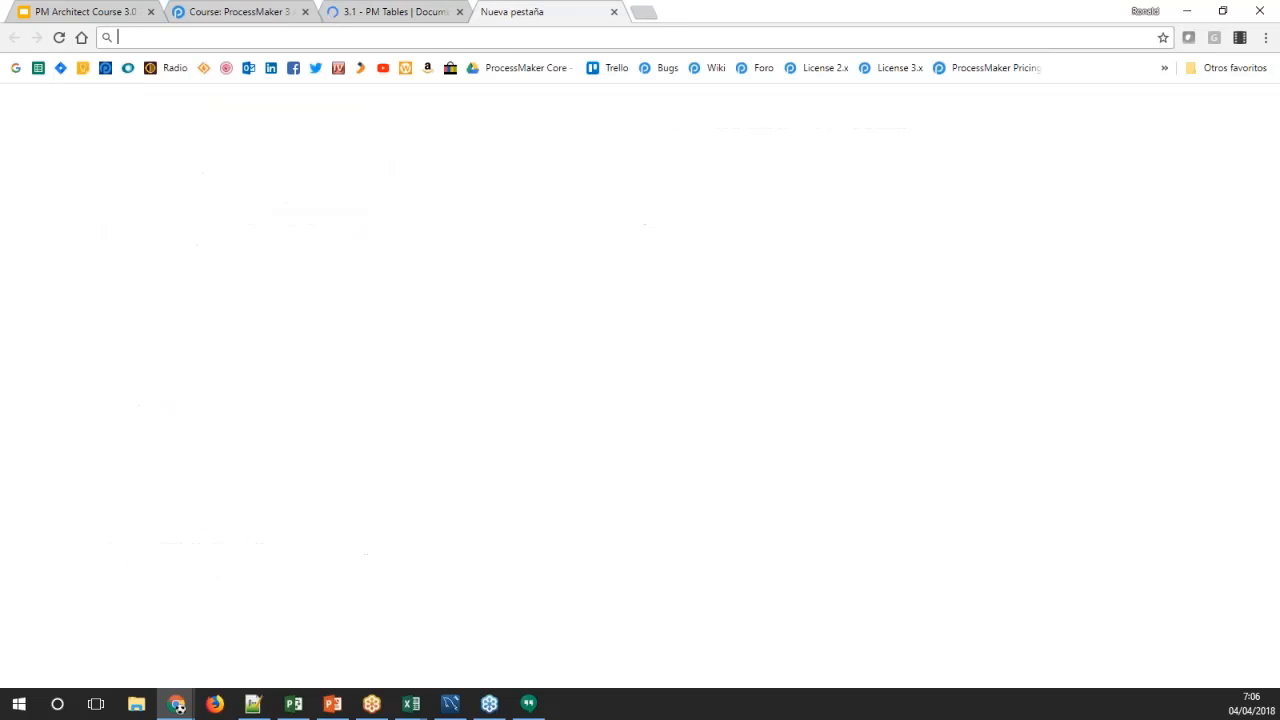
{"action": "type", "text": "tra"}
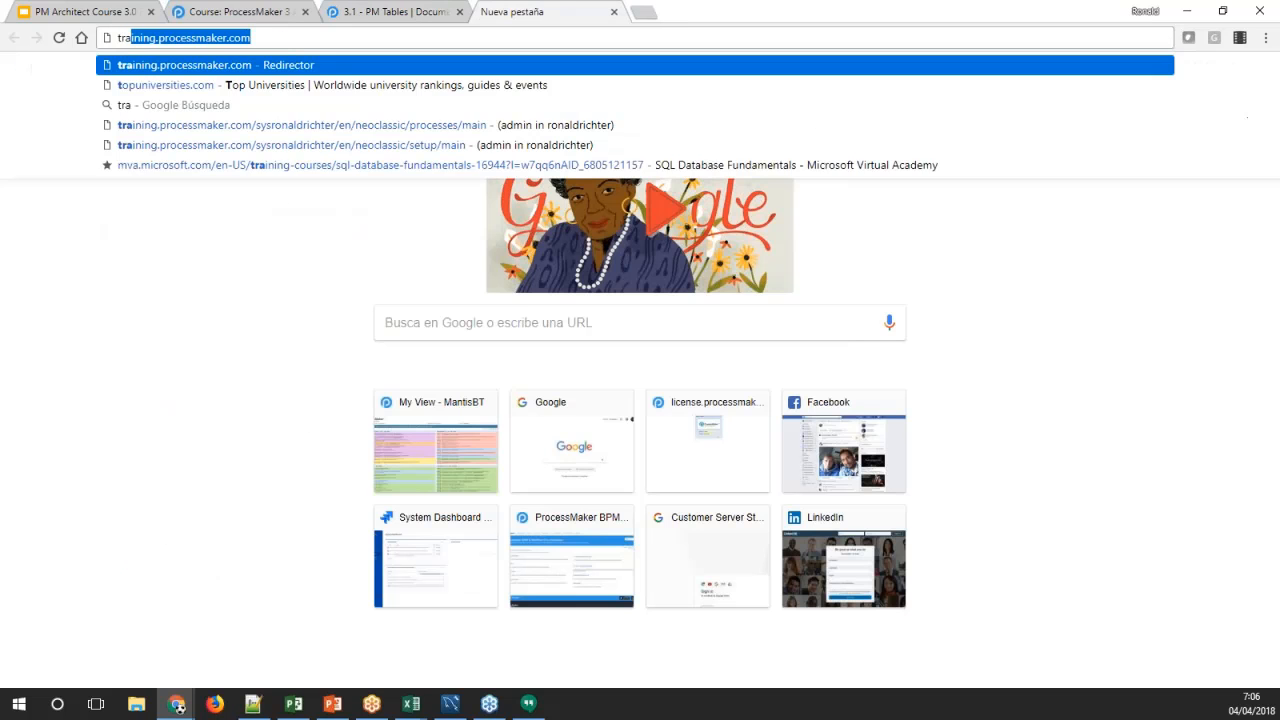
{"action": "type", "text": "inin"}
{"action": "key", "text": "Return"}
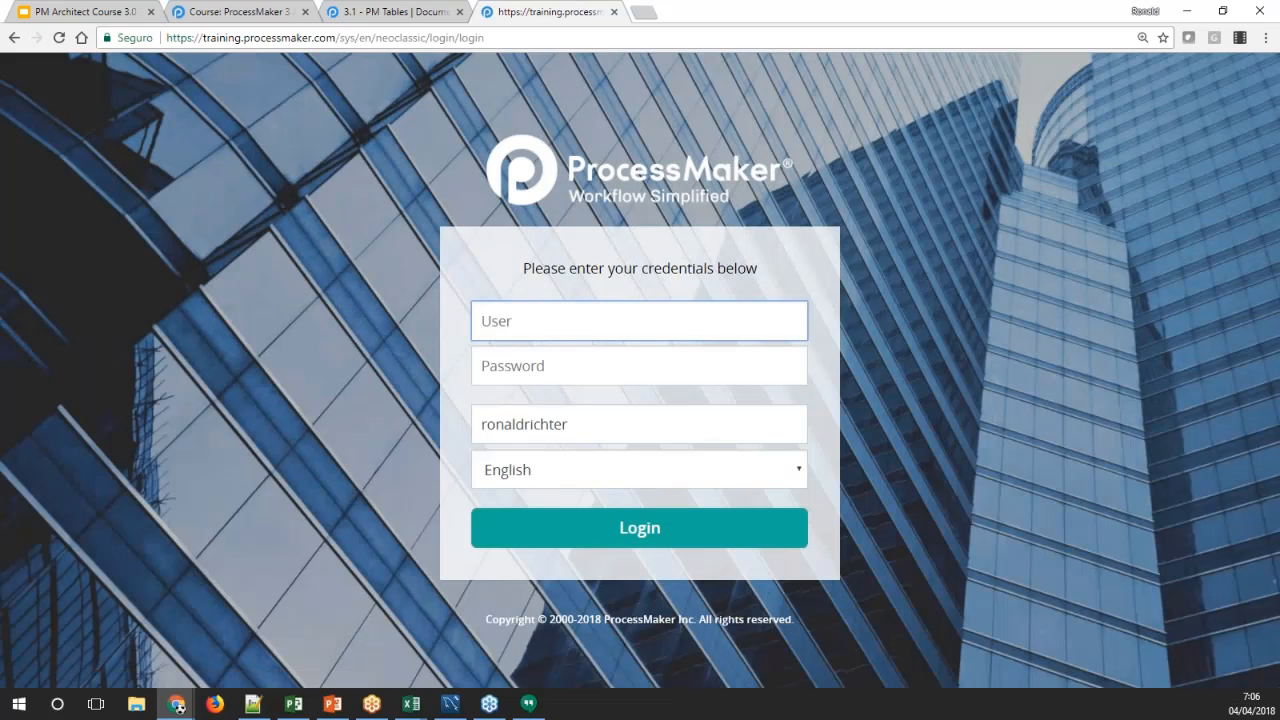
Log in to the training workspace with the administrator username and the account password
{"action": "type", "text": "admin"}
{"action": "key", "text": "Tab"}
{"action": "type", "text": "admin"}
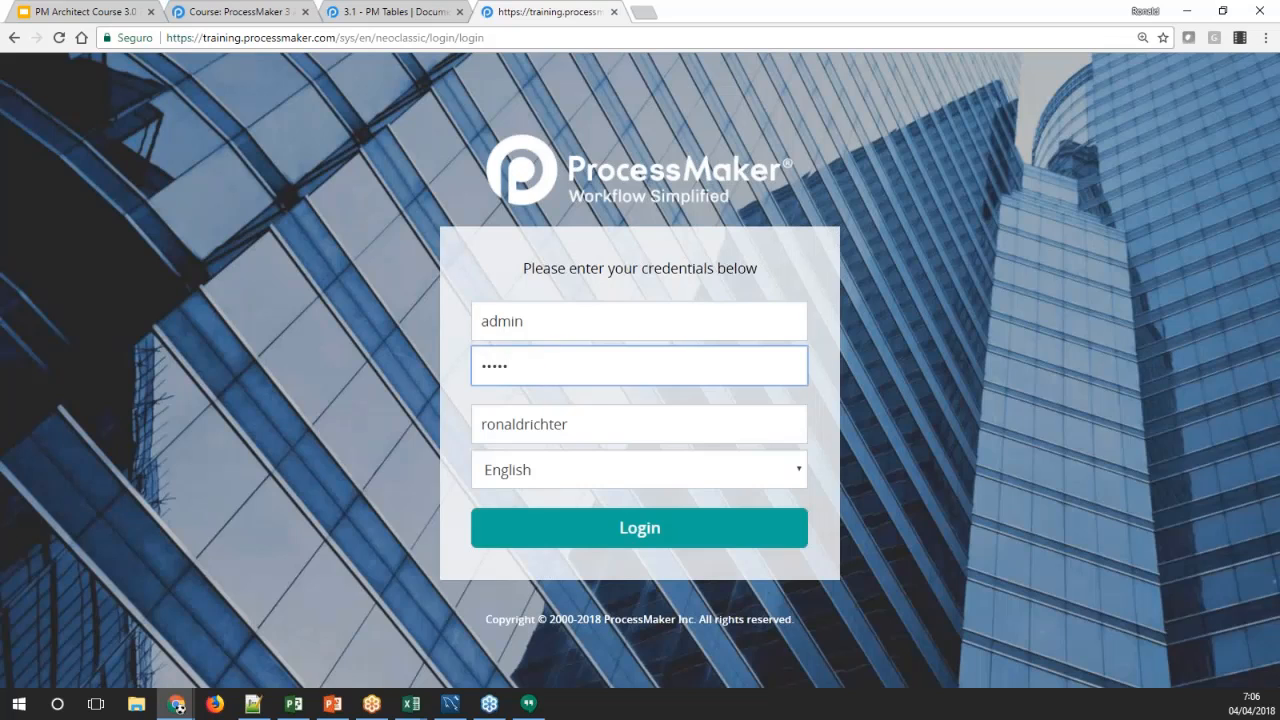
{"action": "key", "text": "Return"}
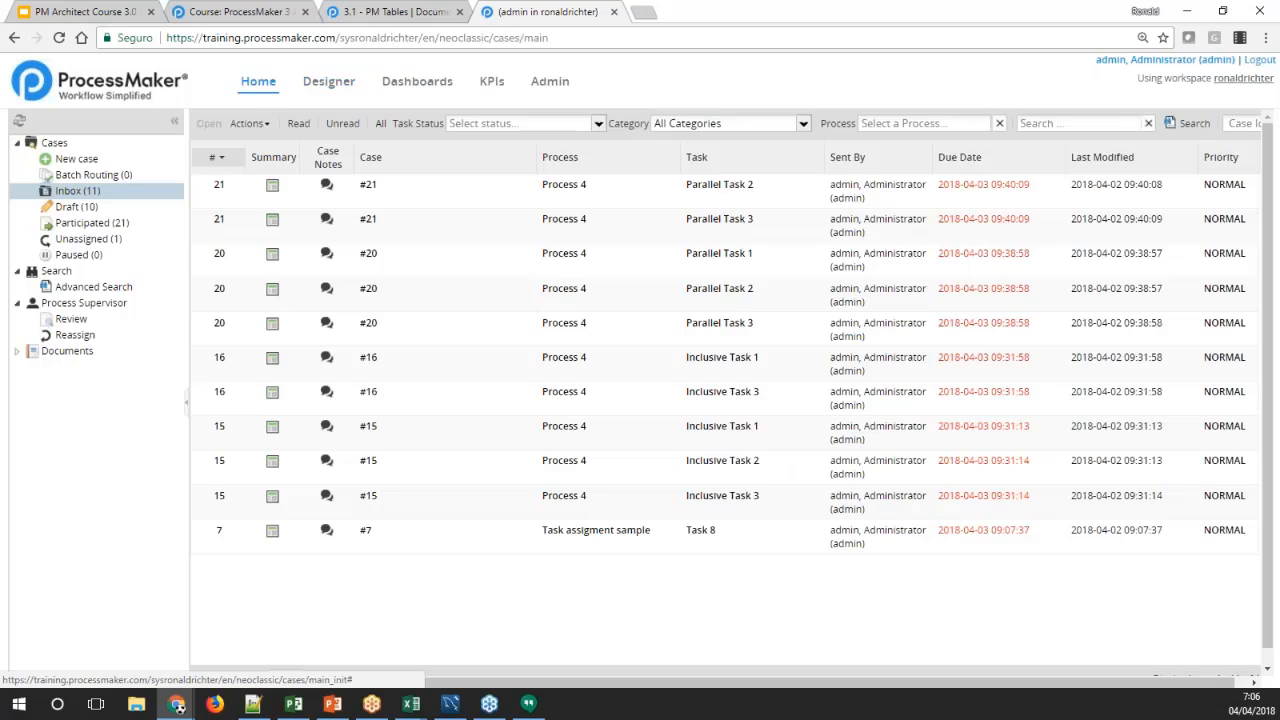
Highlight the workspace name in the site's address and review the table naming instructions in the PM Tables documentation
{"action": "left_click_drag", "start_coordinate": [355, 38], "coordinate": [420, 37]}
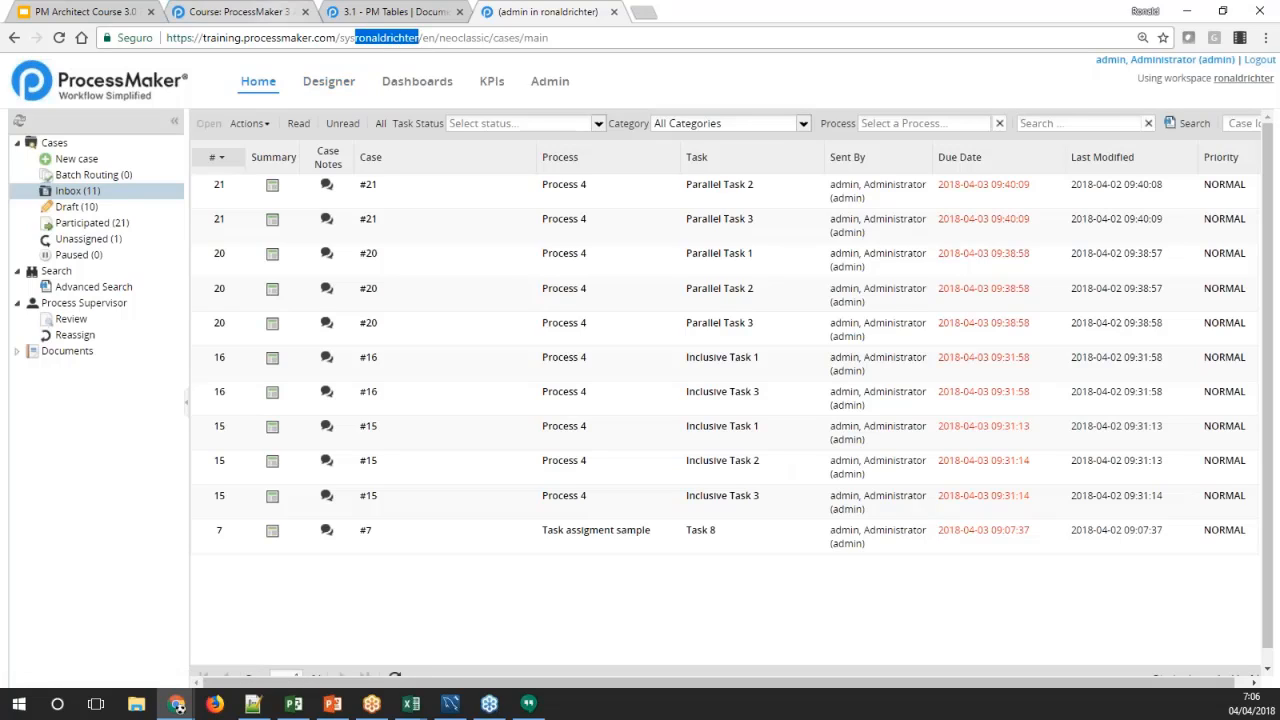
{"action": "left_click", "coordinate": [350, 12]}
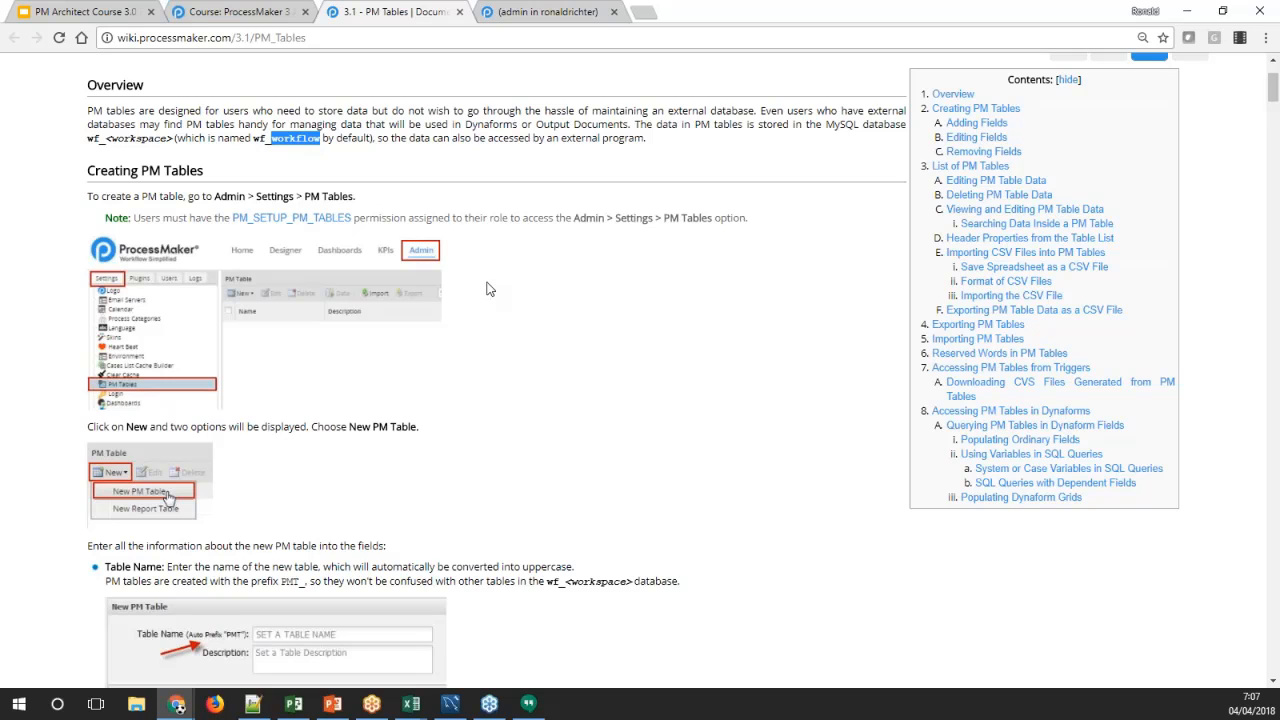
{"action": "scroll", "coordinate": [484, 287], "scroll_direction": "down", "scroll_amount": 3}
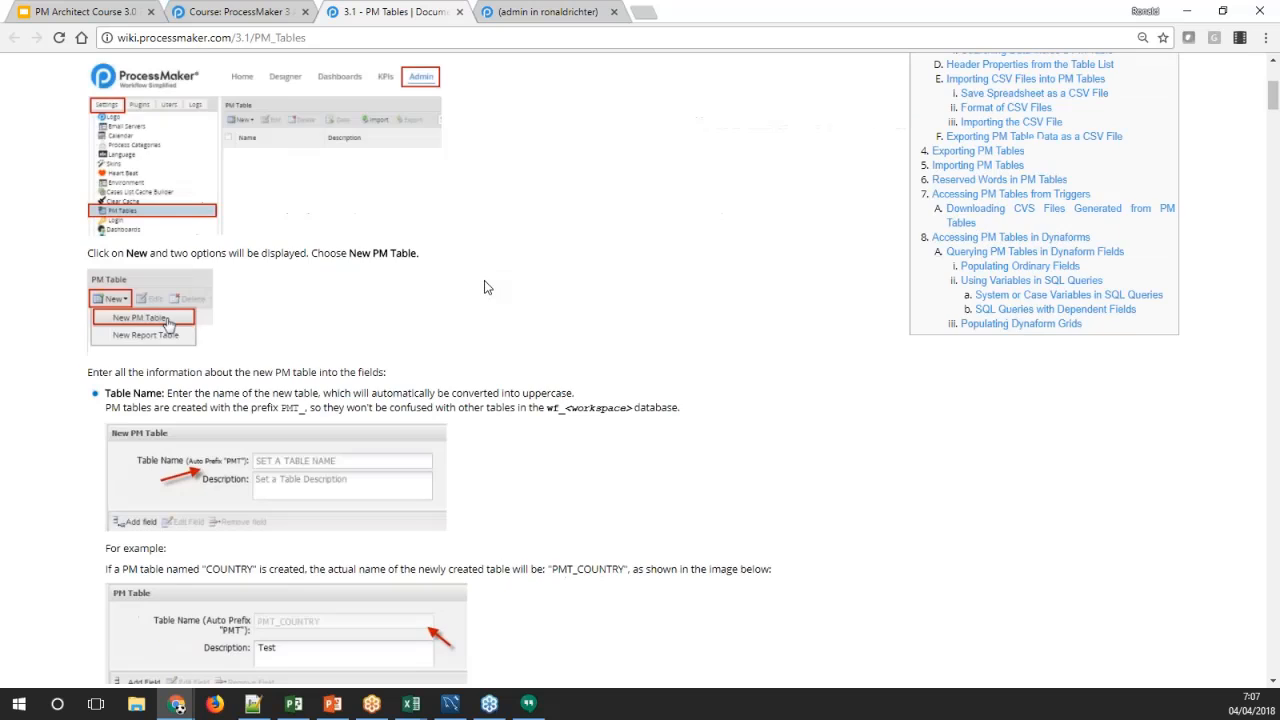
Return to the training workspace and open the PM Tables list in the administration settings
{"action": "left_click", "coordinate": [536, 13]}
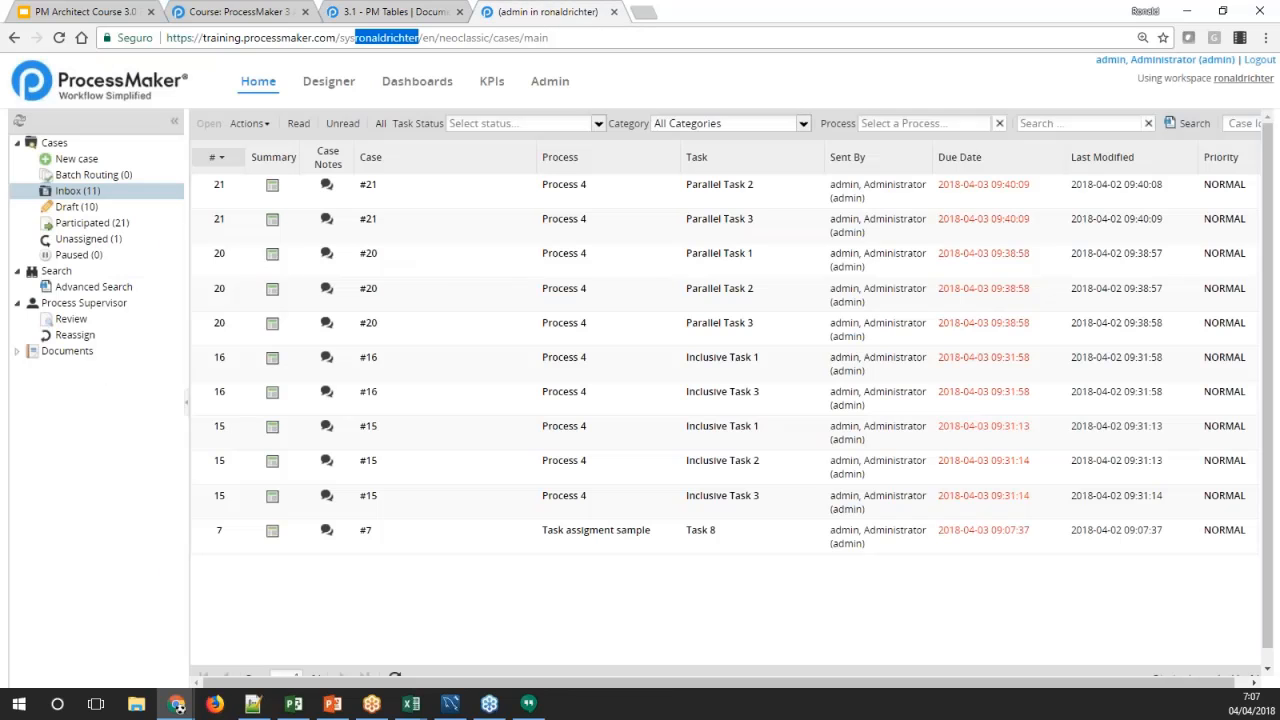
{"action": "left_click", "coordinate": [559, 86]}
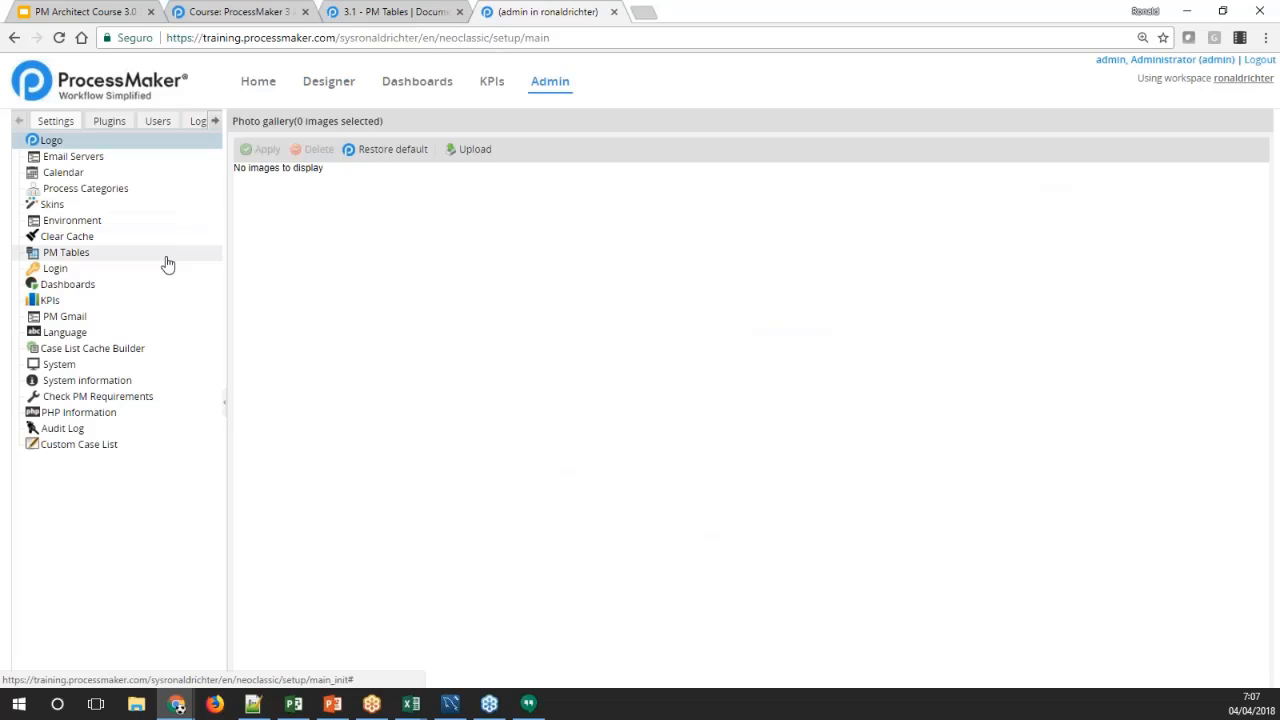
{"action": "left_click", "coordinate": [76, 256]}
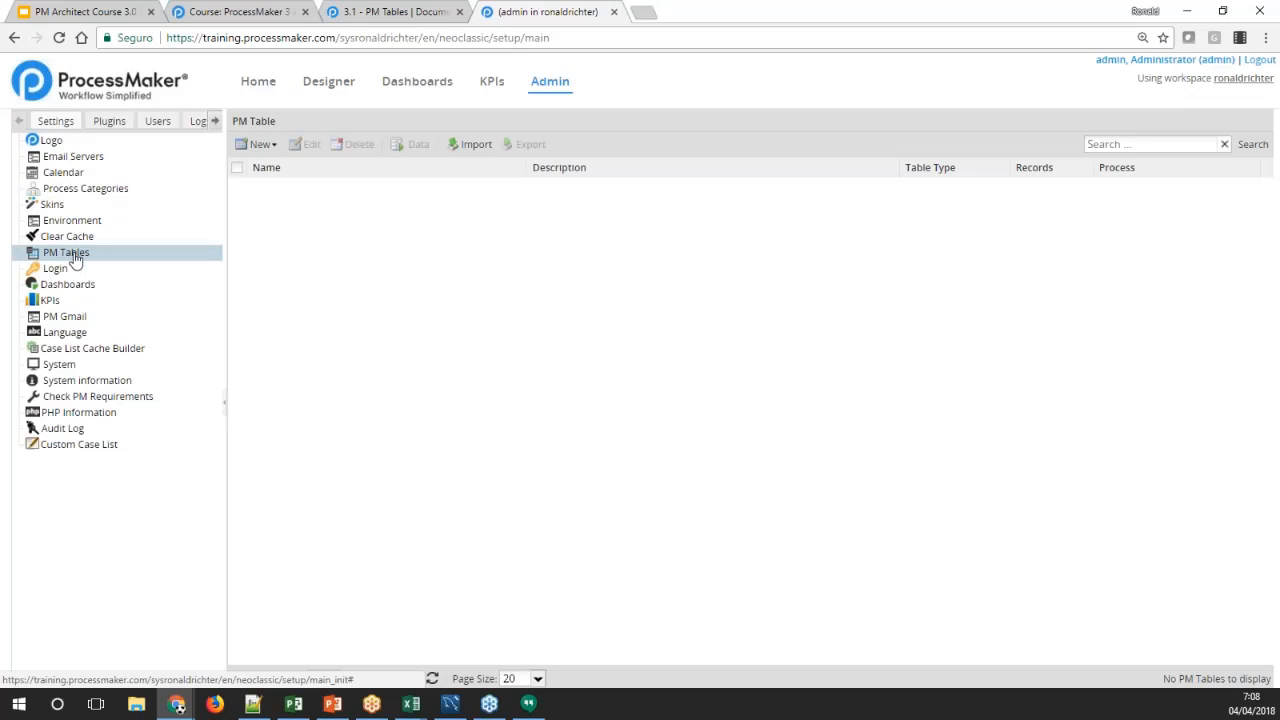
Check the documentation for the permission required to create PM tables, highlighting PM_SETUP_PM_TABLES
{"action": "left_click", "coordinate": [343, 22]}
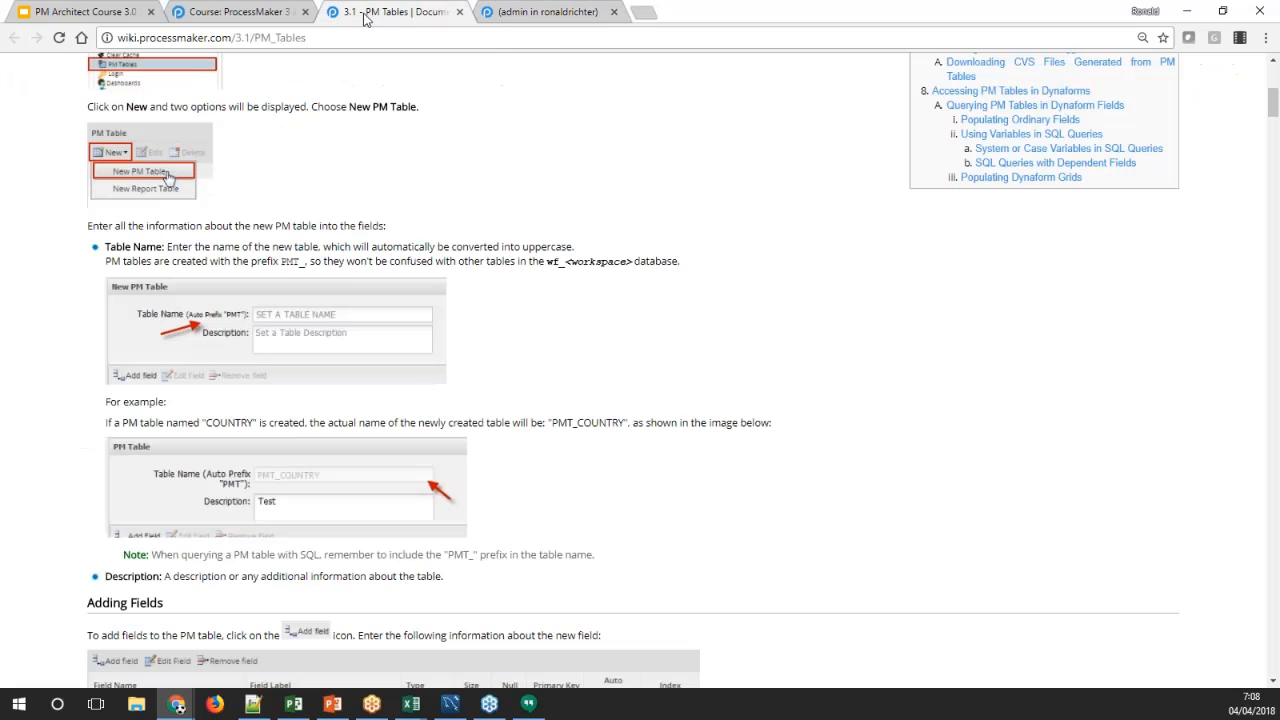
{"action": "scroll", "coordinate": [370, 198], "scroll_direction": "up", "scroll_amount": 5}
{"action": "scroll", "coordinate": [327, 226], "scroll_direction": "down", "scroll_amount": 3}
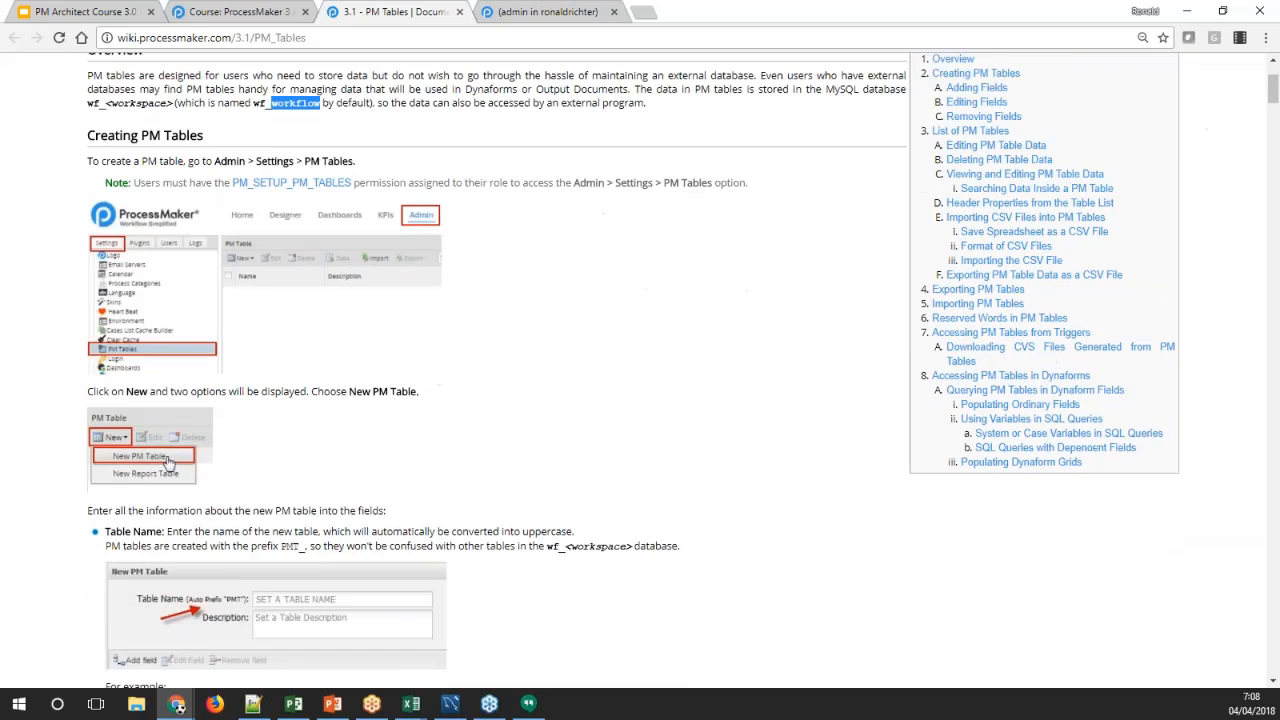
{"action": "left_click_drag", "start_coordinate": [231, 138], "coordinate": [352, 142]}
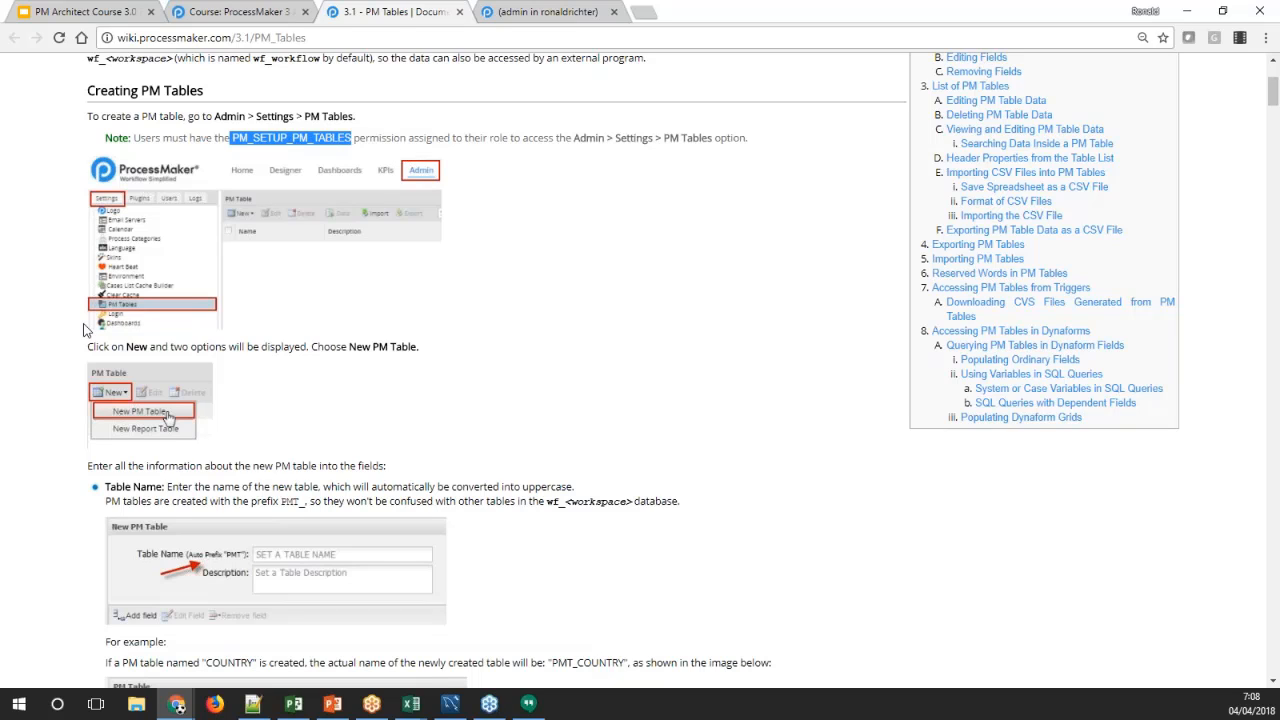
Return to the workspace's PM Tables list and view which types of new table can be created
{"action": "left_click", "coordinate": [547, 15]}
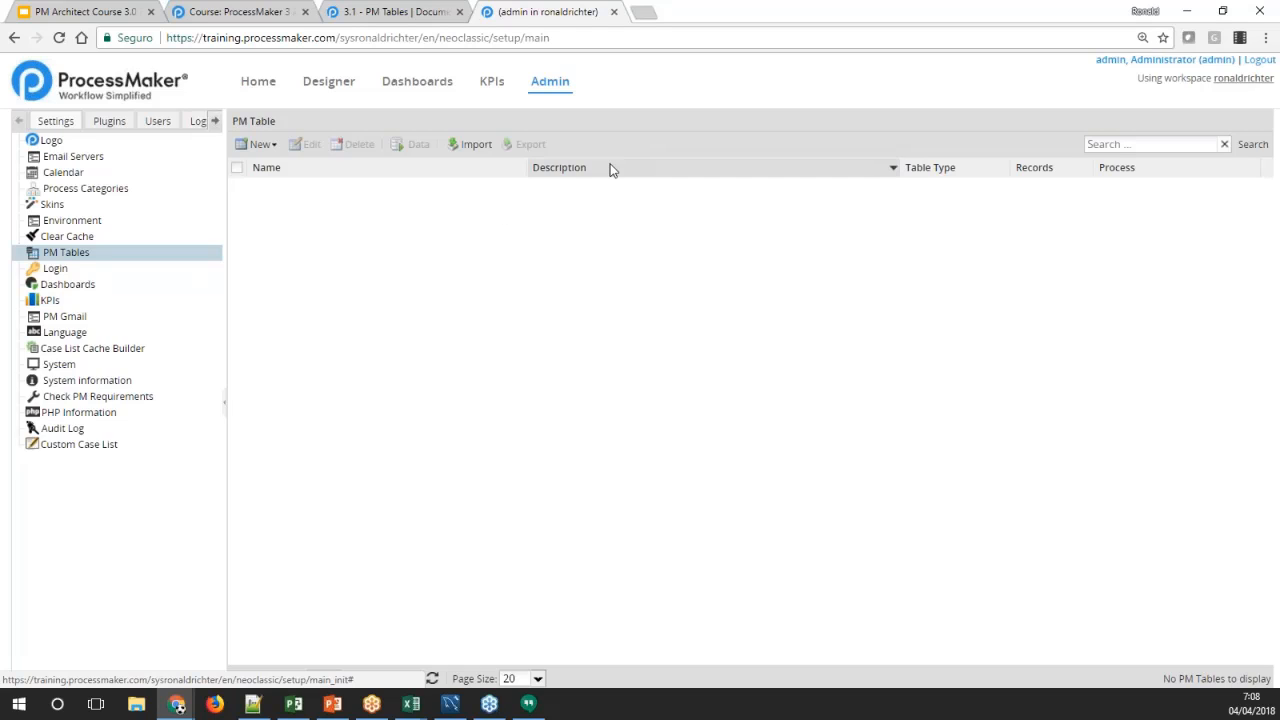
{"action": "left_click", "coordinate": [273, 148]}
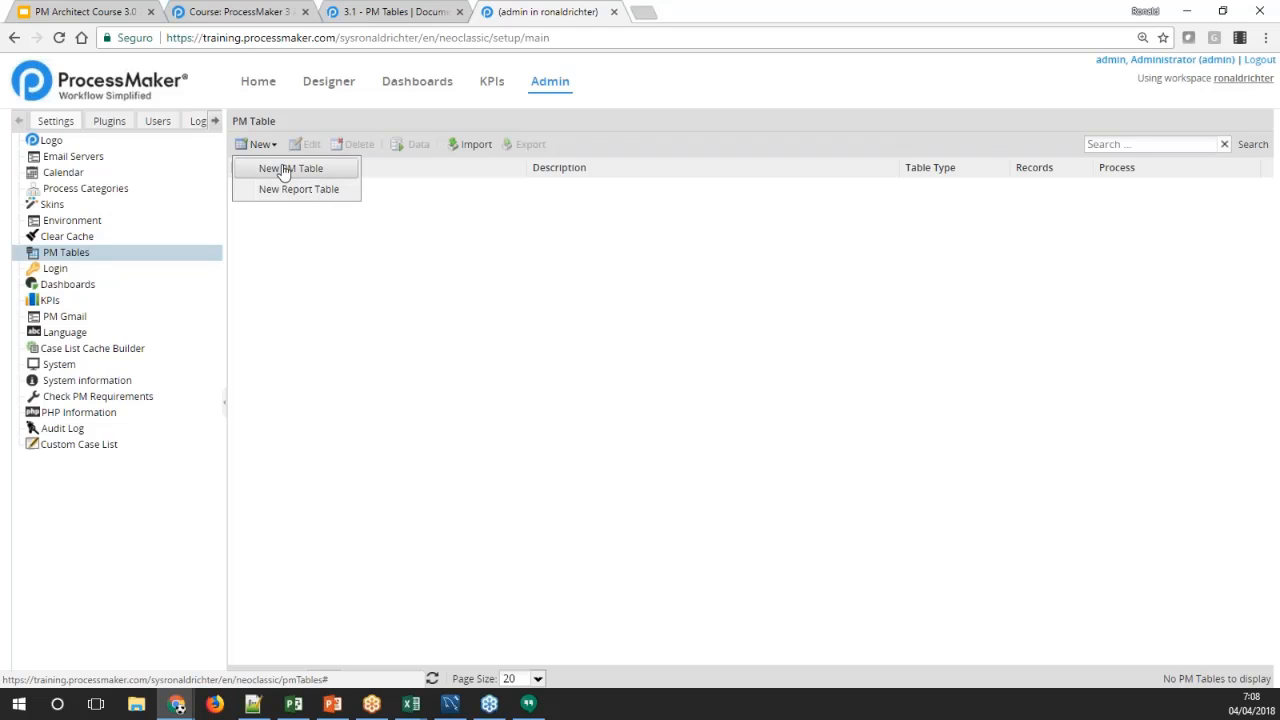
{"action": "left_click", "coordinate": [479, 250]}
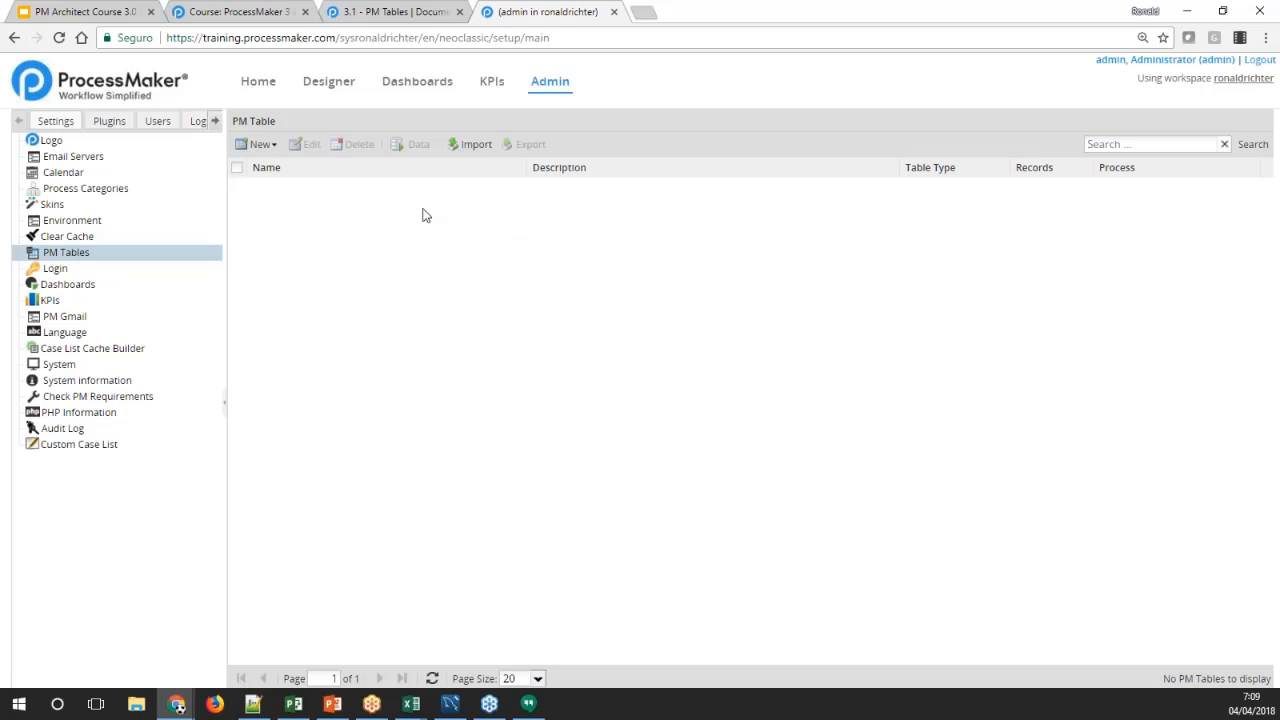
Start a new PM table and name it TRAINING
{"action": "left_click", "coordinate": [275, 147]}
{"action": "left_click", "coordinate": [288, 169]}
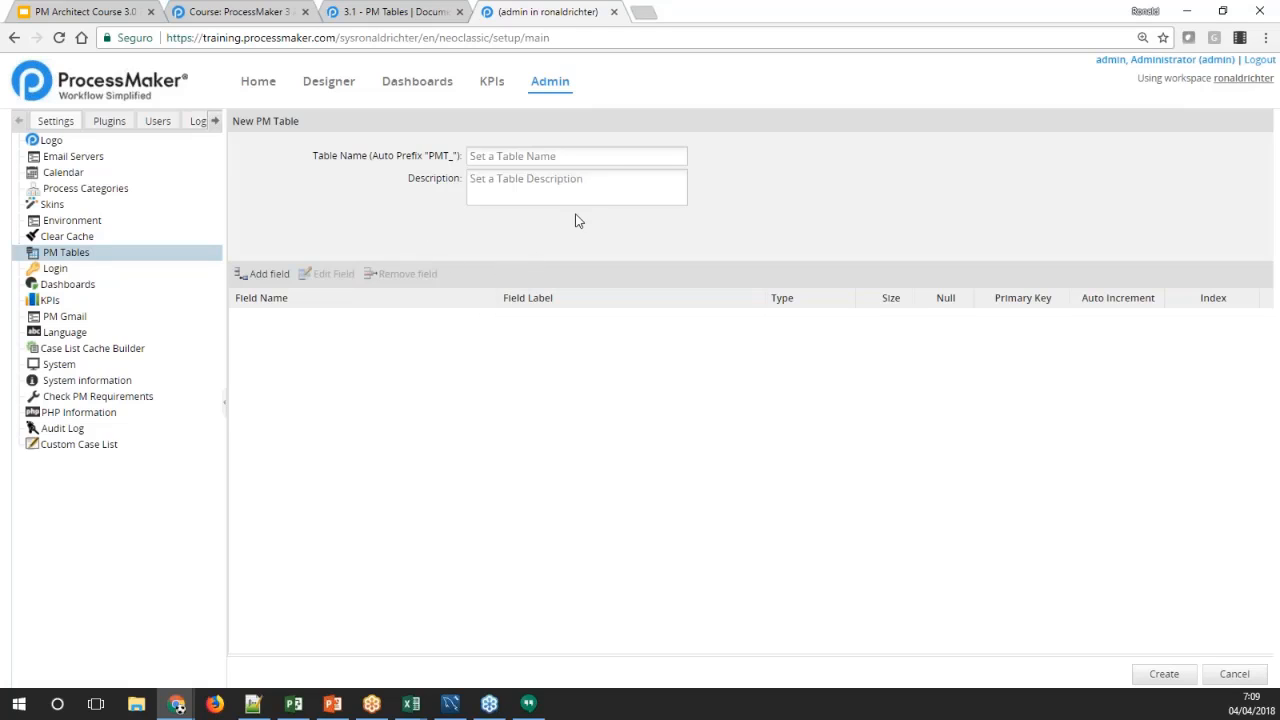
{"action": "left_click", "coordinate": [486, 156]}
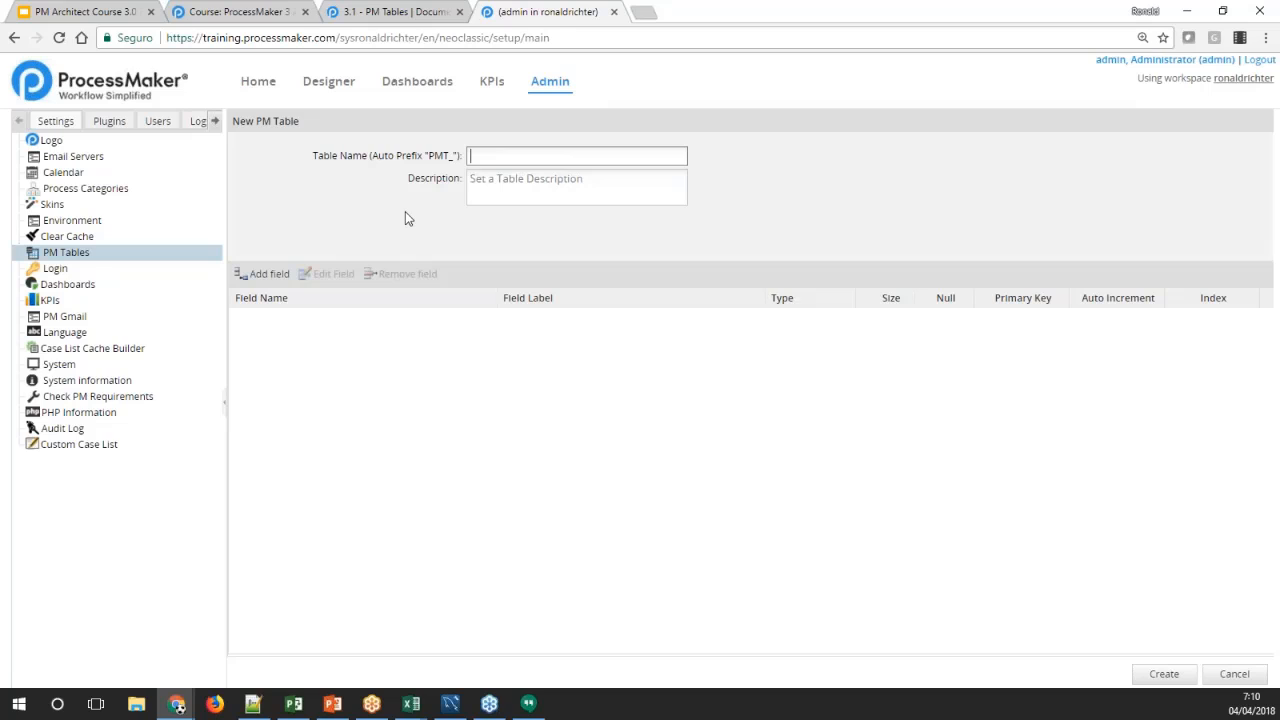
{"action": "type", "text": "training"}
{"action": "key", "text": "Tab"}
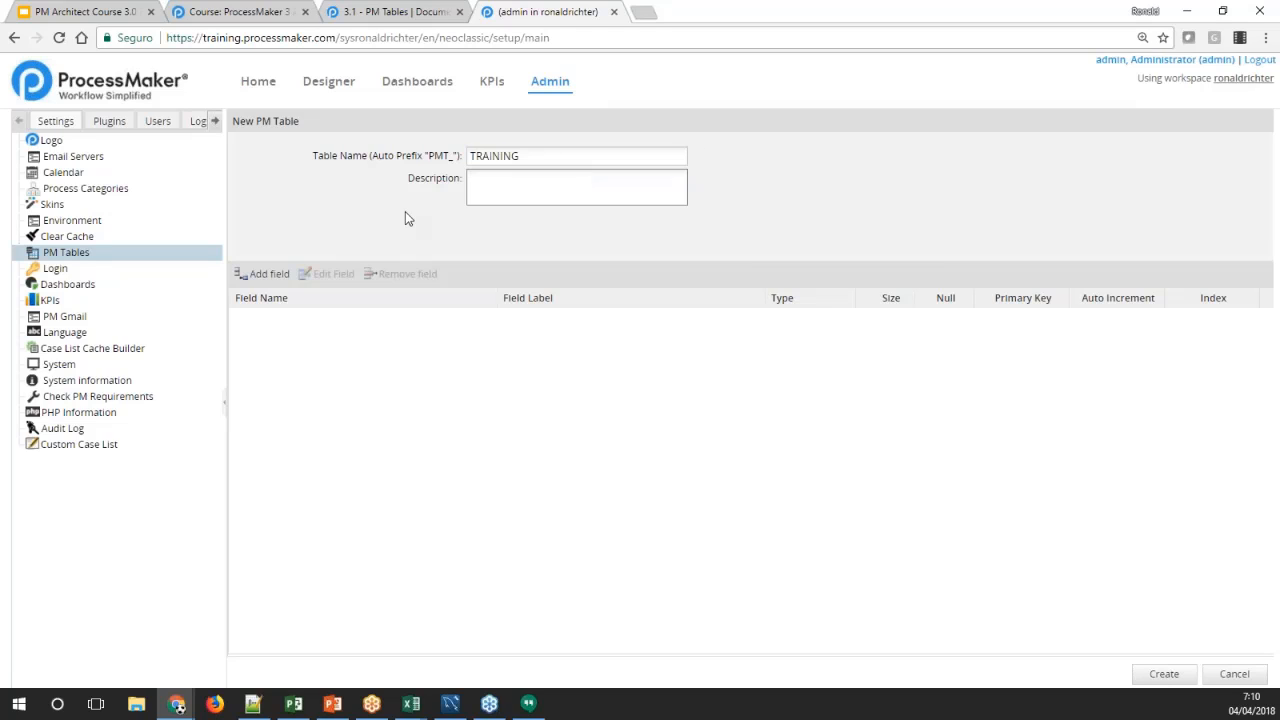
{"action": "left_click", "coordinate": [523, 156]}
Enter "This is my PM table from the training course" as the table's description
{"action": "left_click", "coordinate": [506, 185]}
{"action": "type", "text": "This is my PM table from the trainin"}
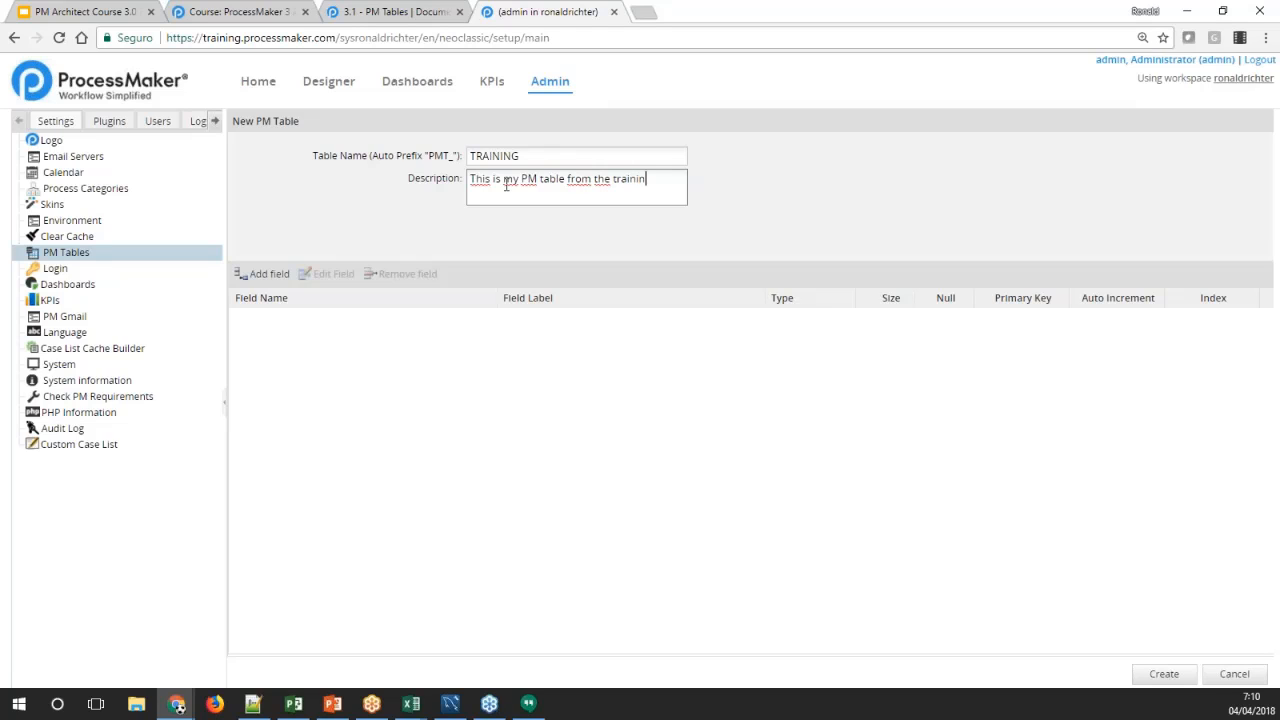
{"action": "type", "text": "g course"}
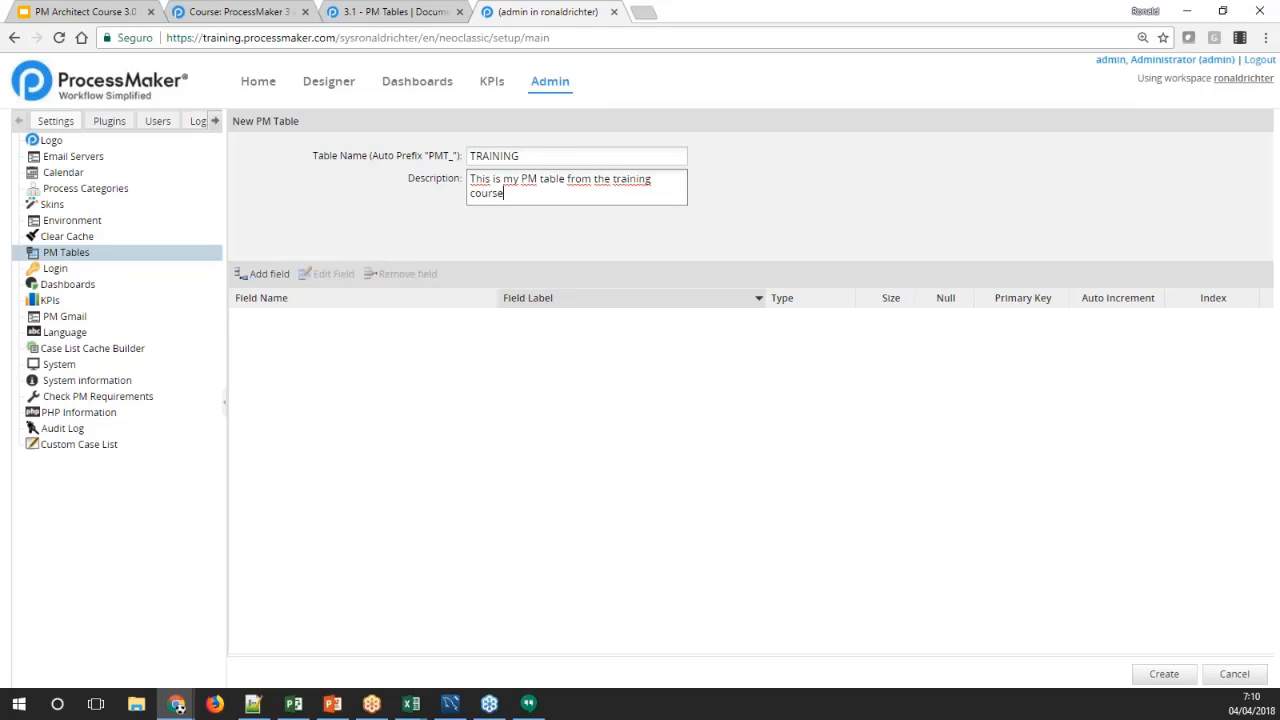
Add a field named ID with the label "Unique Id" to the TRAINING table
{"action": "left_click", "coordinate": [267, 276]}
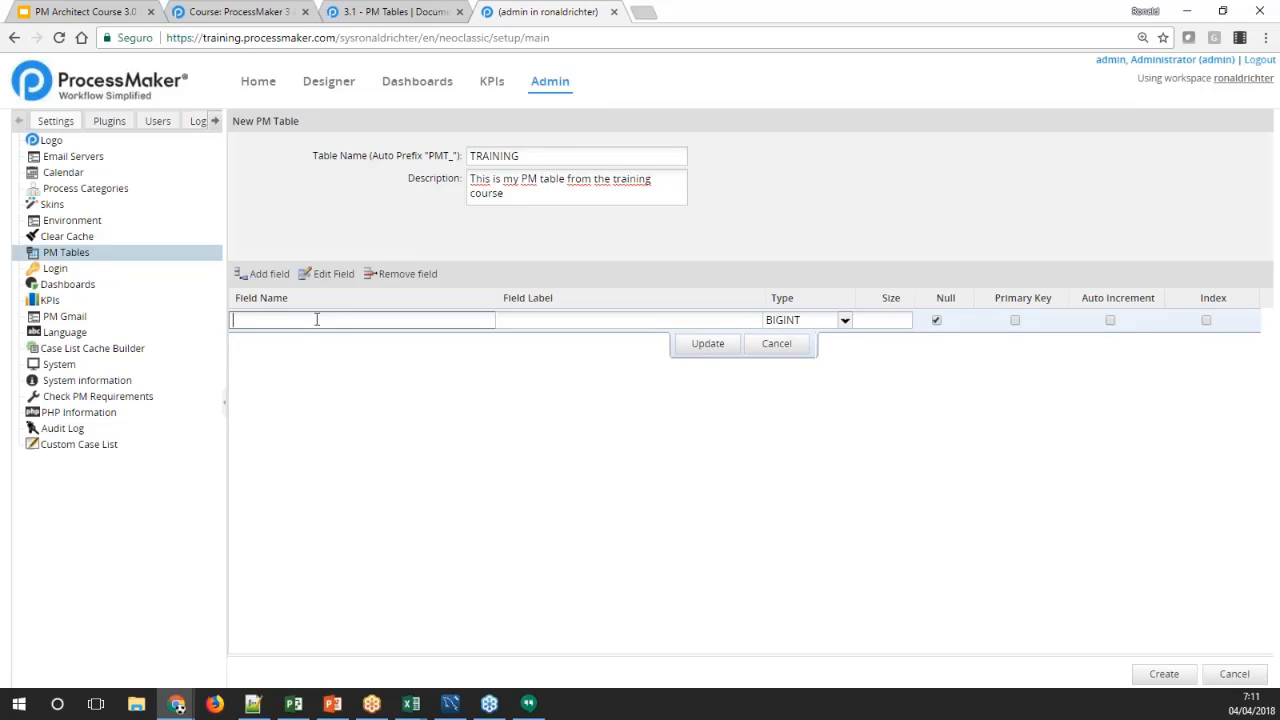
{"action": "type", "text": "ID"}
{"action": "key", "text": "Tab"}
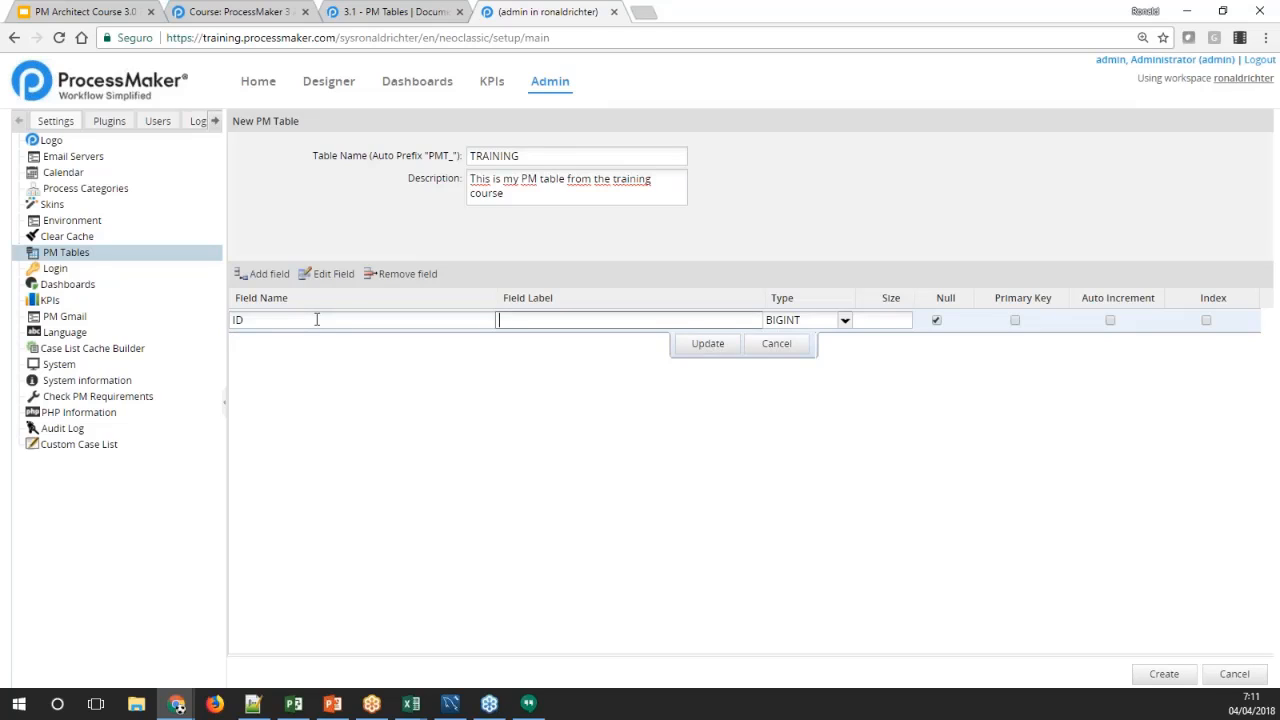
{"action": "type", "text": "Unique Id"}
{"action": "key", "text": "Tab"}
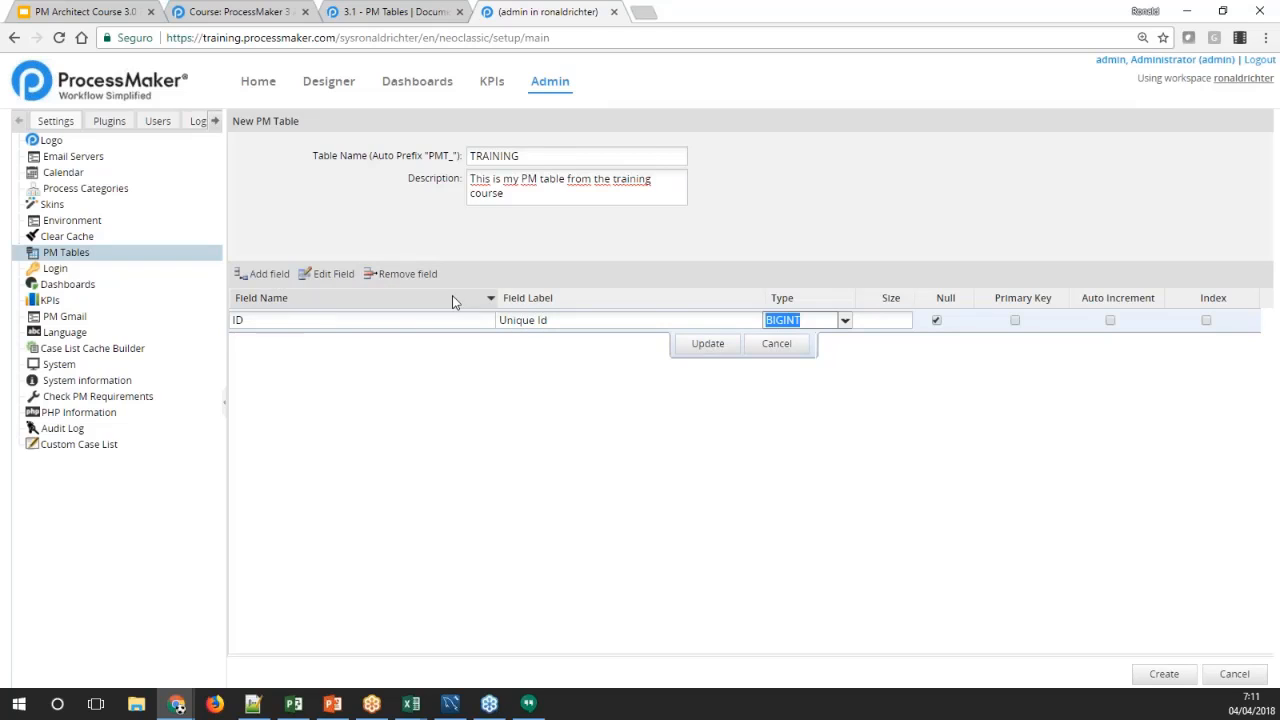
Set the ID field's type to INTEGER and its size to 2
{"action": "left_click", "coordinate": [845, 320]}
{"action": "mouse_move", "coordinate": [843, 348]}
{"action": "left_mouse_down"}
{"action": "mouse_move", "coordinate": [840, 392]}
{"action": "mouse_move", "coordinate": [847, 354]}
{"action": "left_mouse_up"}
{"action": "scroll", "coordinate": [812, 420], "scroll_direction": "down", "scroll_amount": 3}
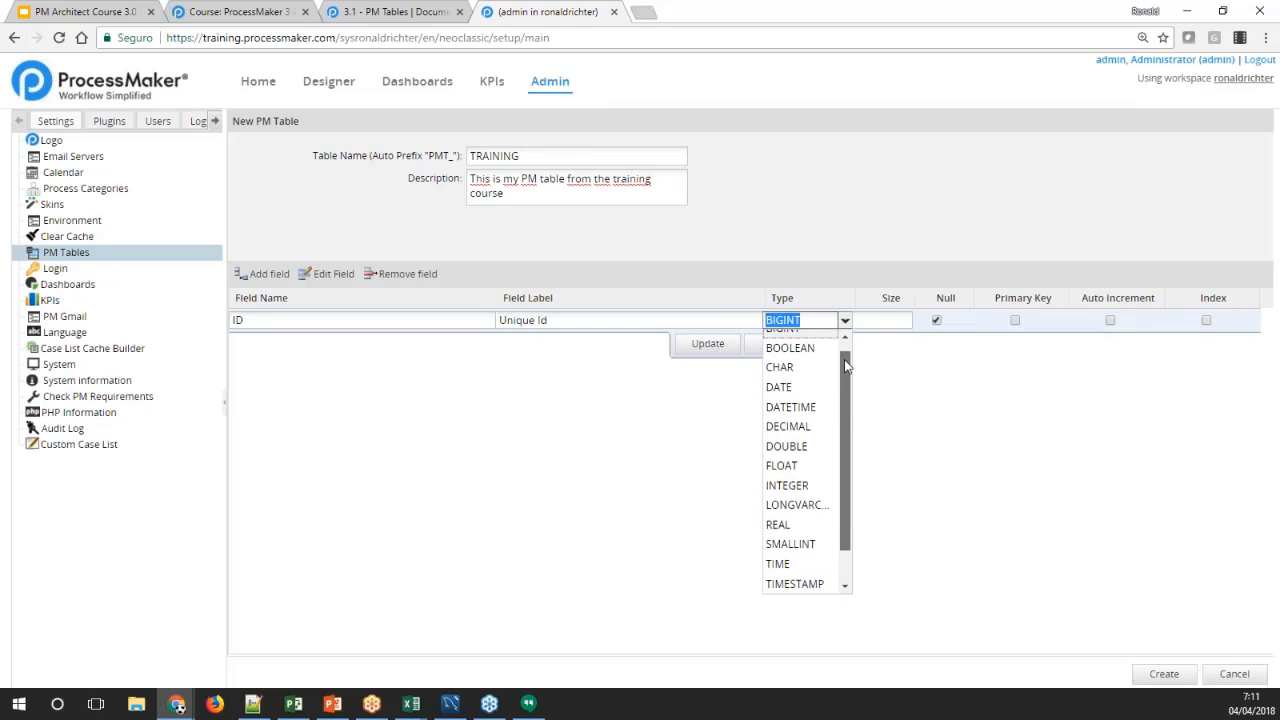
{"action": "left_click", "coordinate": [817, 451]}
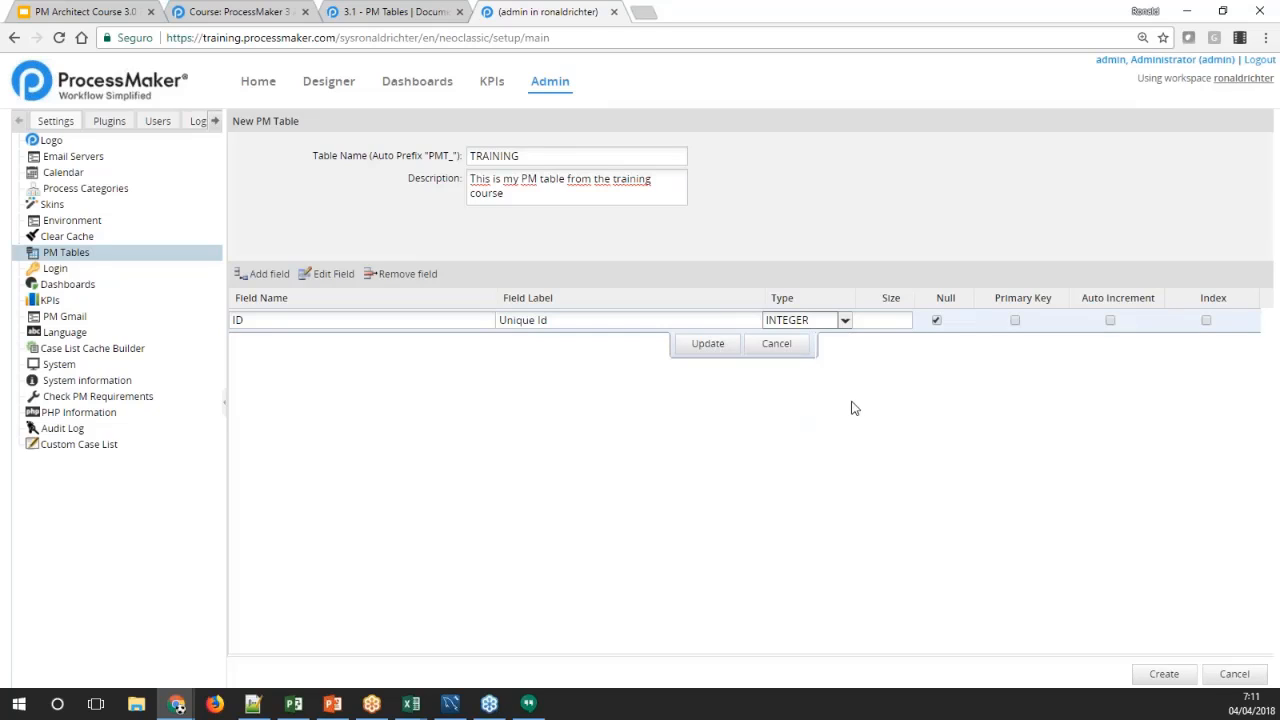
{"action": "left_click", "coordinate": [909, 320]}
{"action": "type", "text": "1"}
{"action": "left_click", "coordinate": [901, 400]}
Disallow null values for the ID field, enable Primary Key, Auto Increment and Index, and save the field definition
{"action": "left_click", "coordinate": [938, 321]}
{"action": "left_click", "coordinate": [1014, 320]}
{"action": "left_click", "coordinate": [1110, 322]}
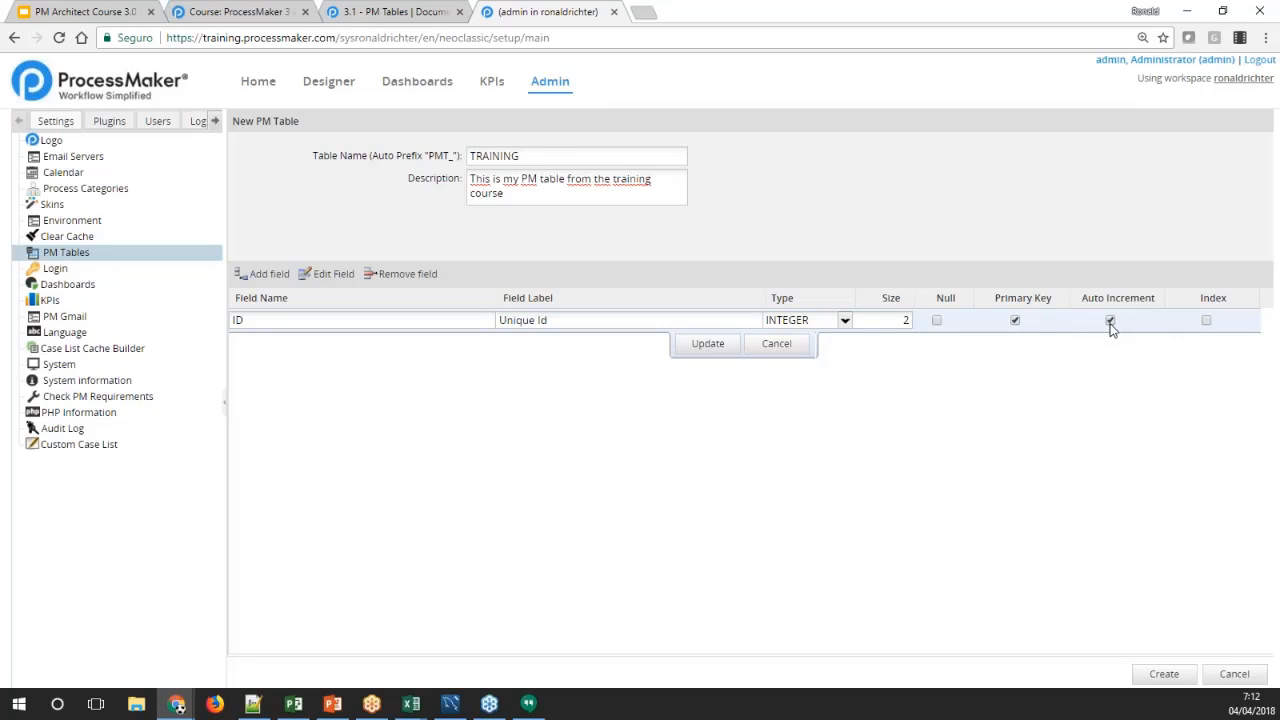
{"action": "left_click", "coordinate": [1206, 321]}
{"action": "left_click", "coordinate": [708, 344]}
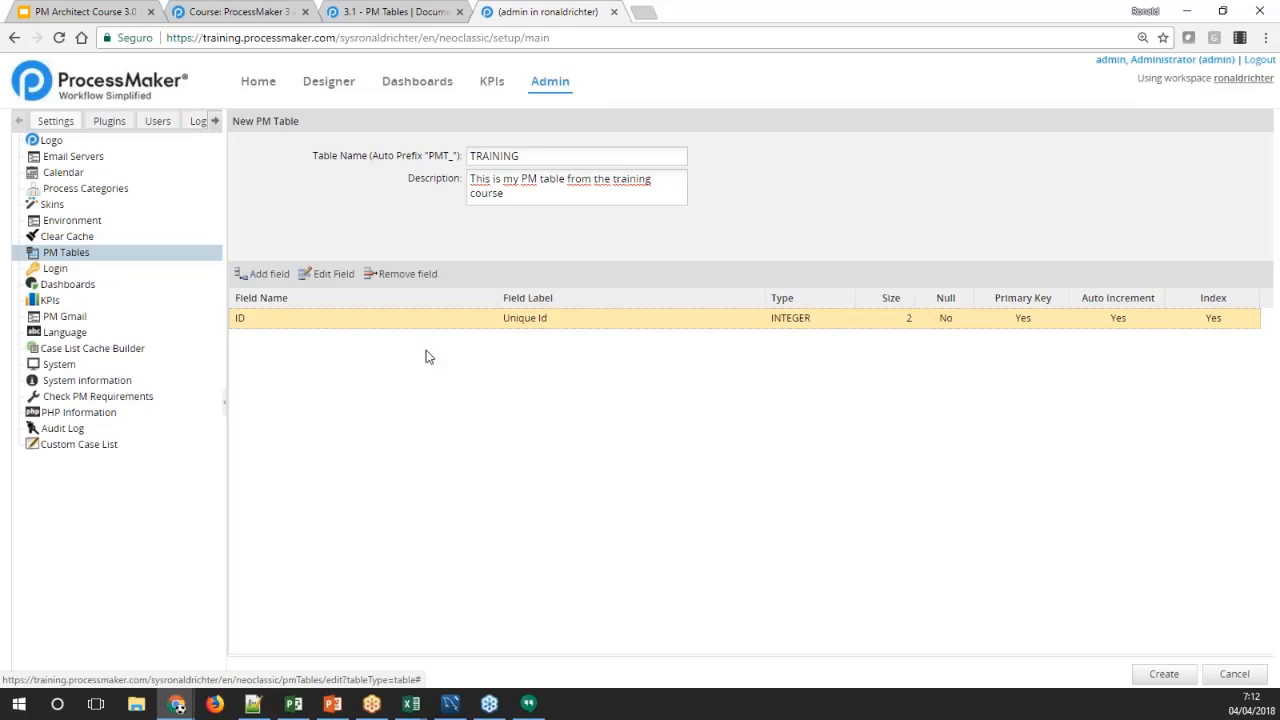
{"action": "left_click", "coordinate": [312, 275]}
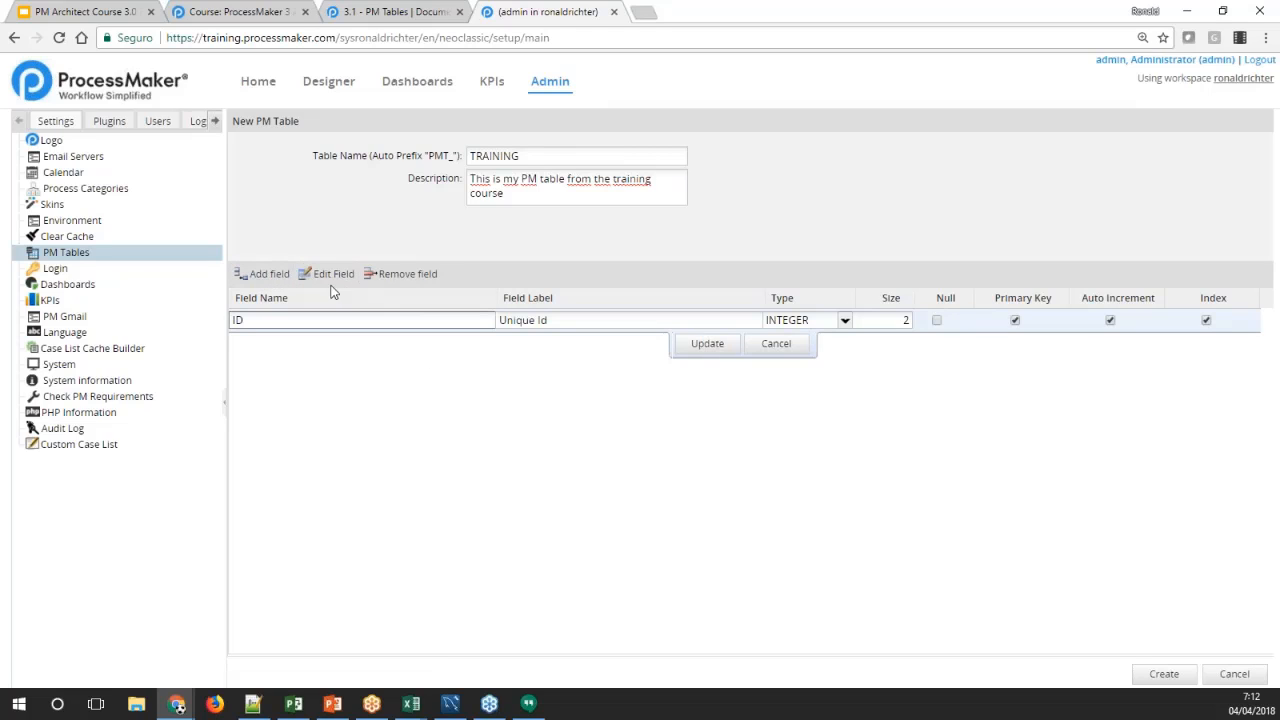
{"action": "left_click", "coordinate": [776, 344]}
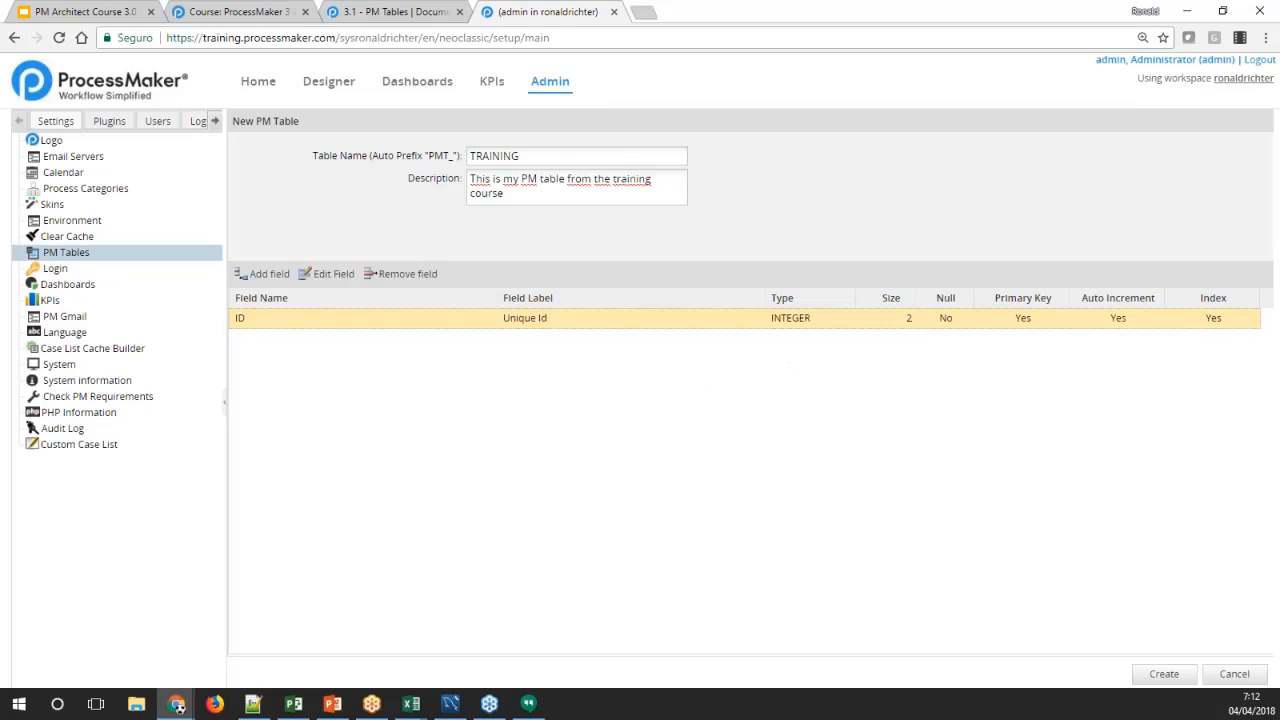
{"action": "double_click", "coordinate": [460, 320]}
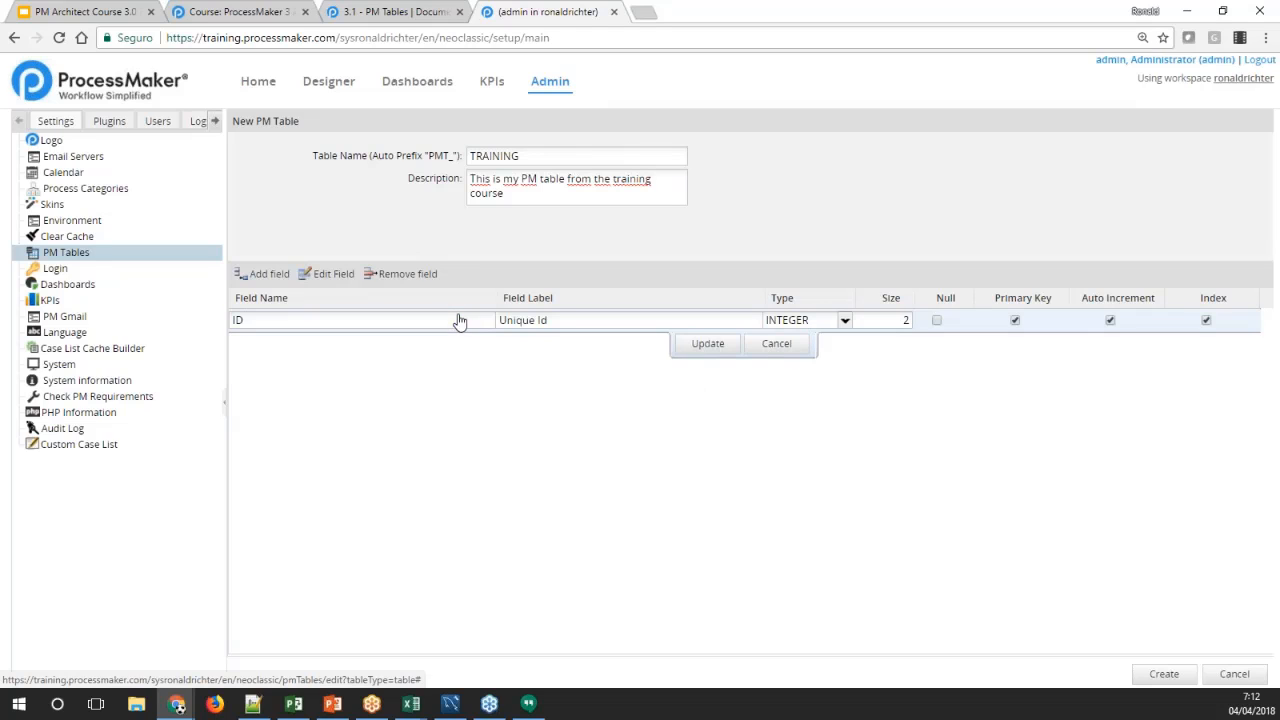
{"action": "left_click", "coordinate": [776, 344]}
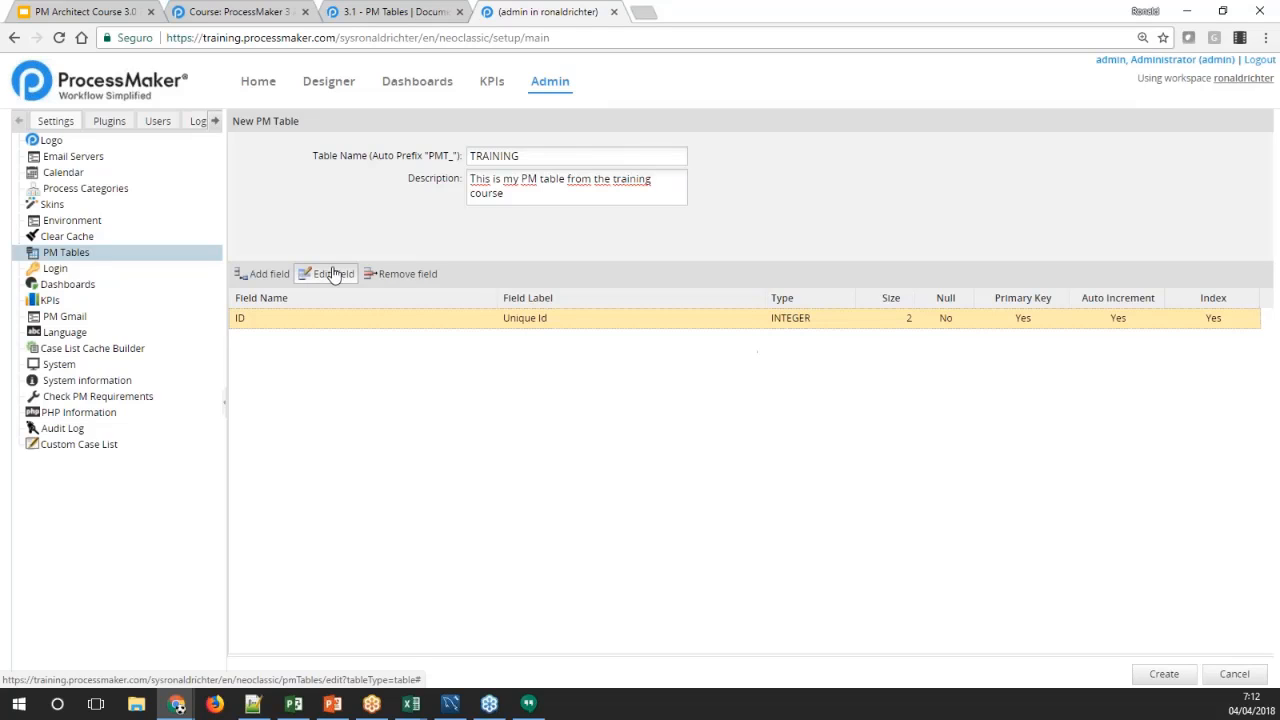
Add a second field named NAME with the label "Full Name" to the TRAINING table
{"action": "left_click", "coordinate": [265, 274]}
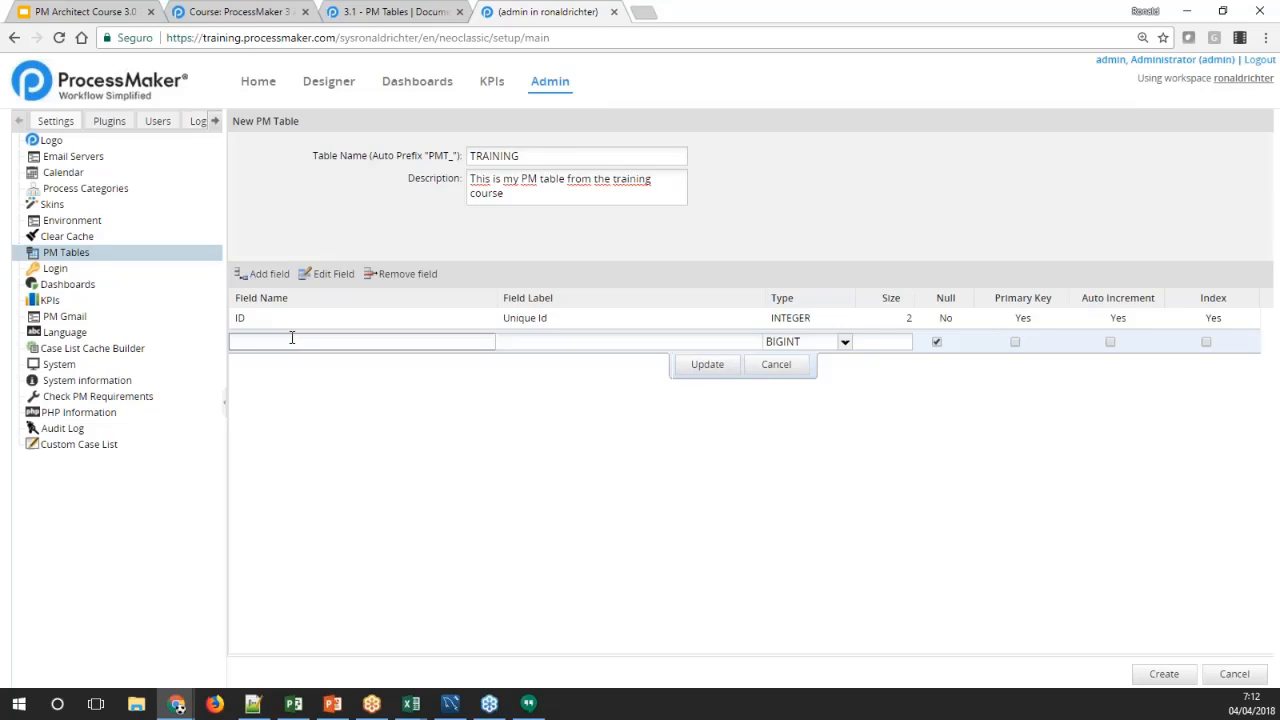
{"action": "type", "text": "NAME"}
{"action": "key", "text": "Tab"}
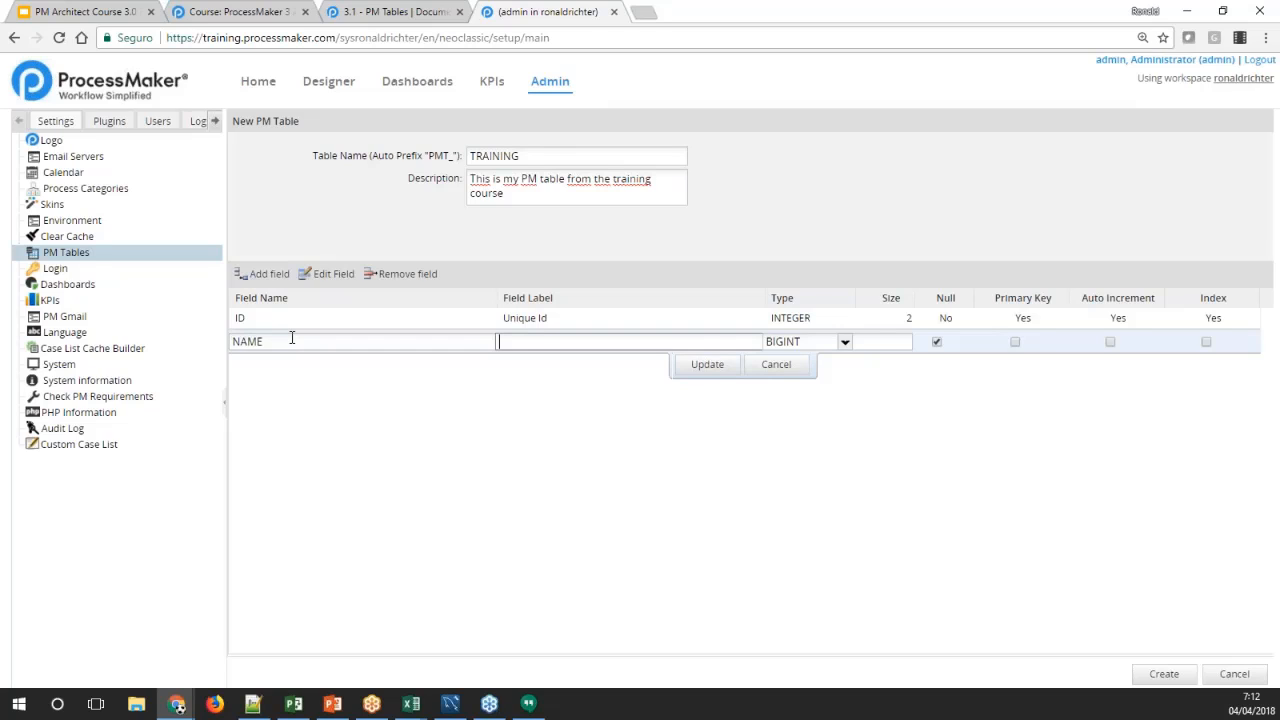
{"action": "type", "text": "Name"}
{"action": "key", "text": "BackSpace"}
{"action": "key", "text": "BackSpace"}
{"action": "key", "text": "BackSpace"}
{"action": "type", "text": "Full Name"}
{"action": "key", "text": "Tab"}
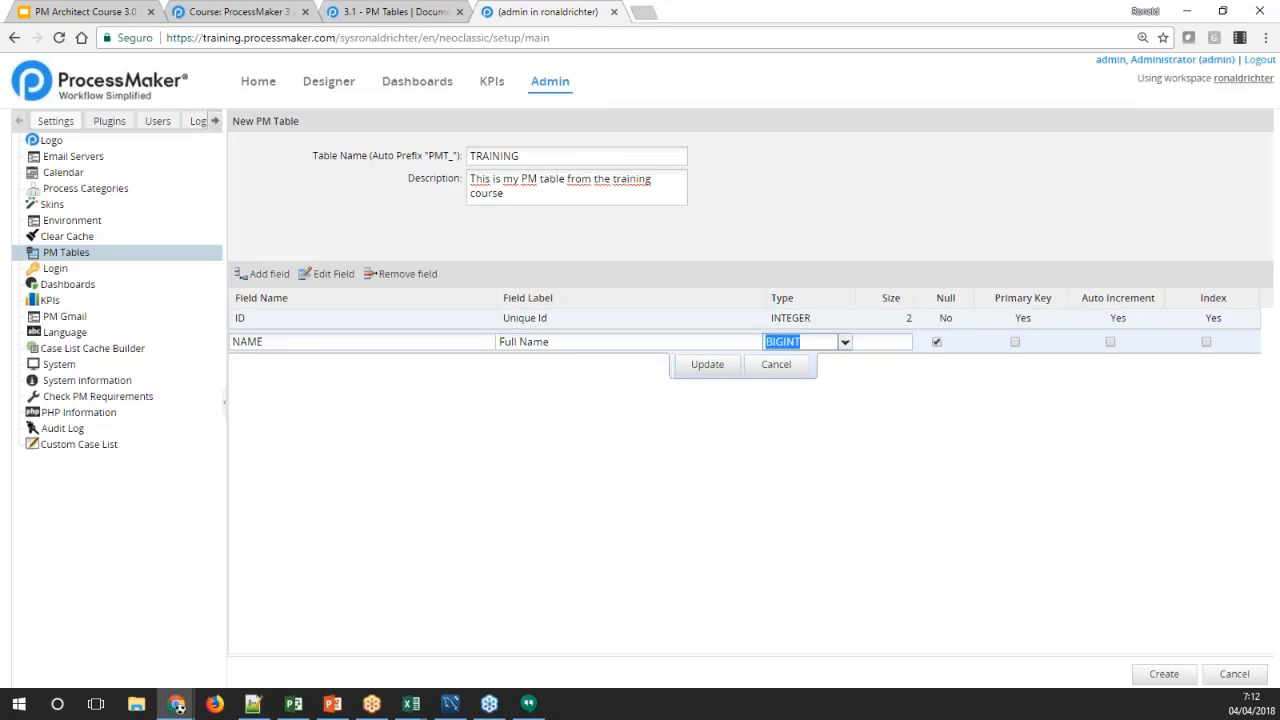
Set the NAME field's type to VARCHAR and size to 50, disallow null values, and save the field definition
{"action": "left_click", "coordinate": [846, 342]}
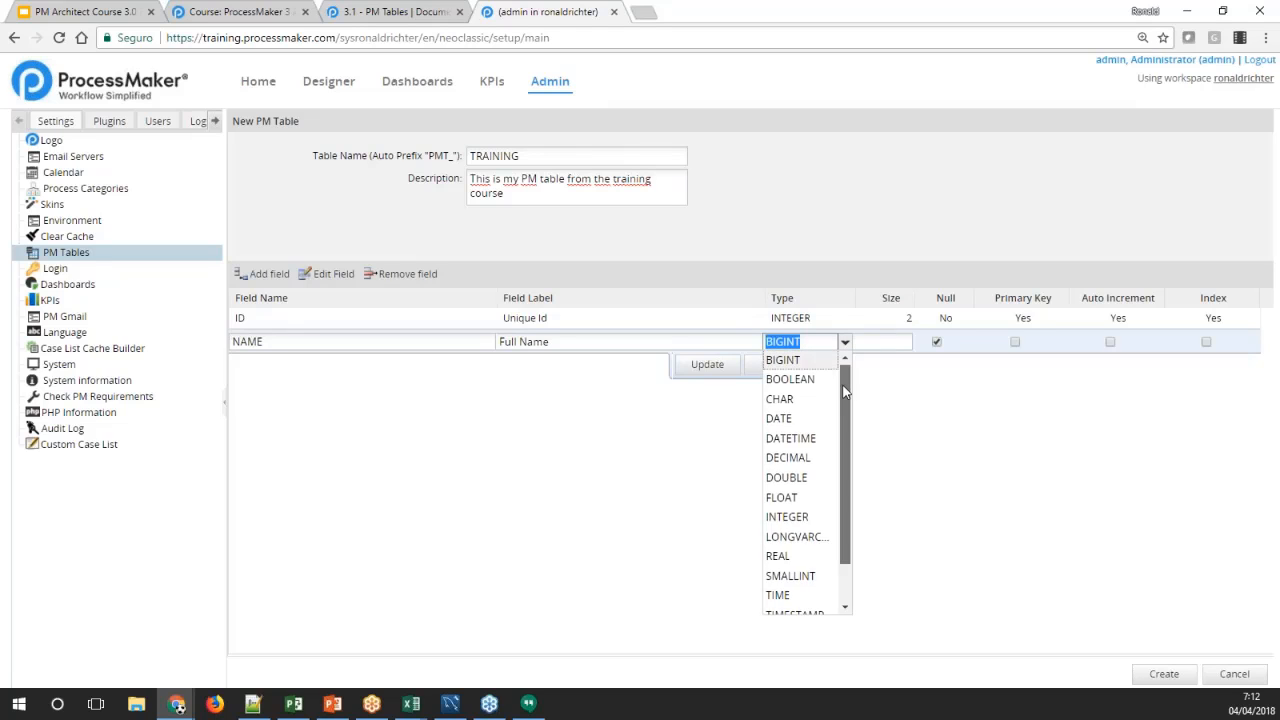
{"action": "scroll", "coordinate": [850, 480], "scroll_direction": "down", "scroll_amount": 2}
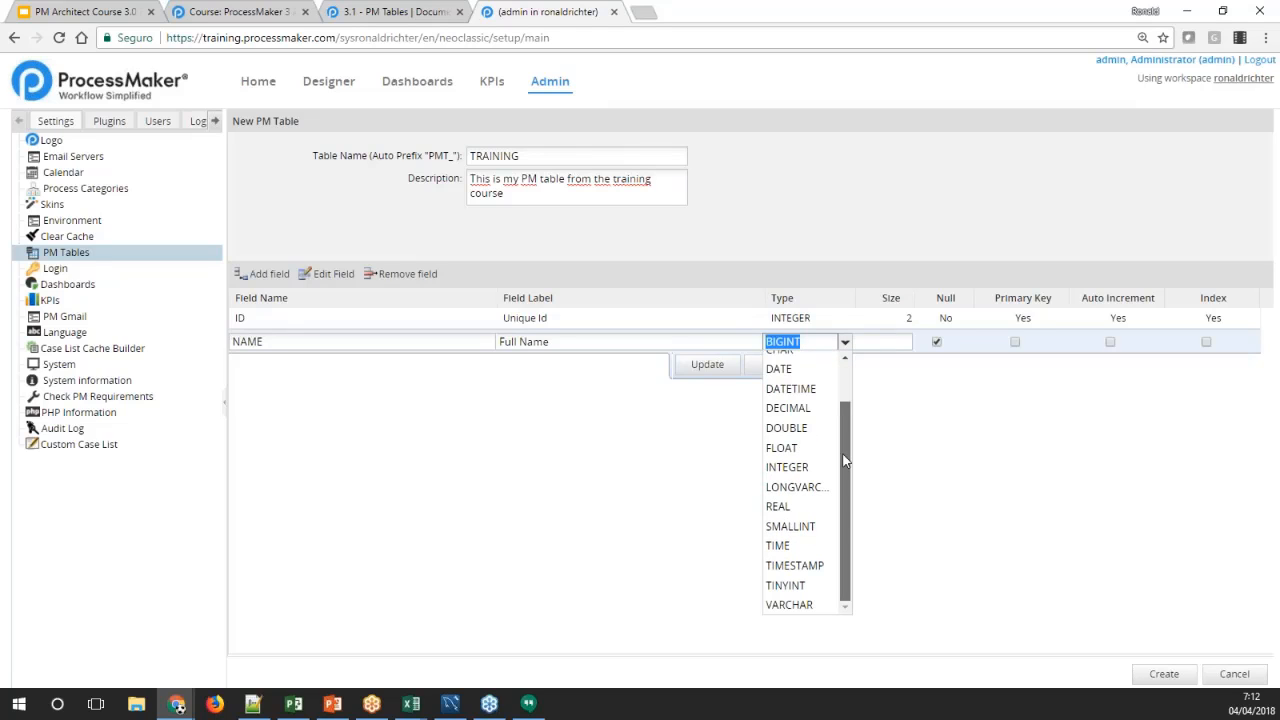
{"action": "left_click", "coordinate": [806, 608]}
{"action": "left_click", "coordinate": [909, 342]}
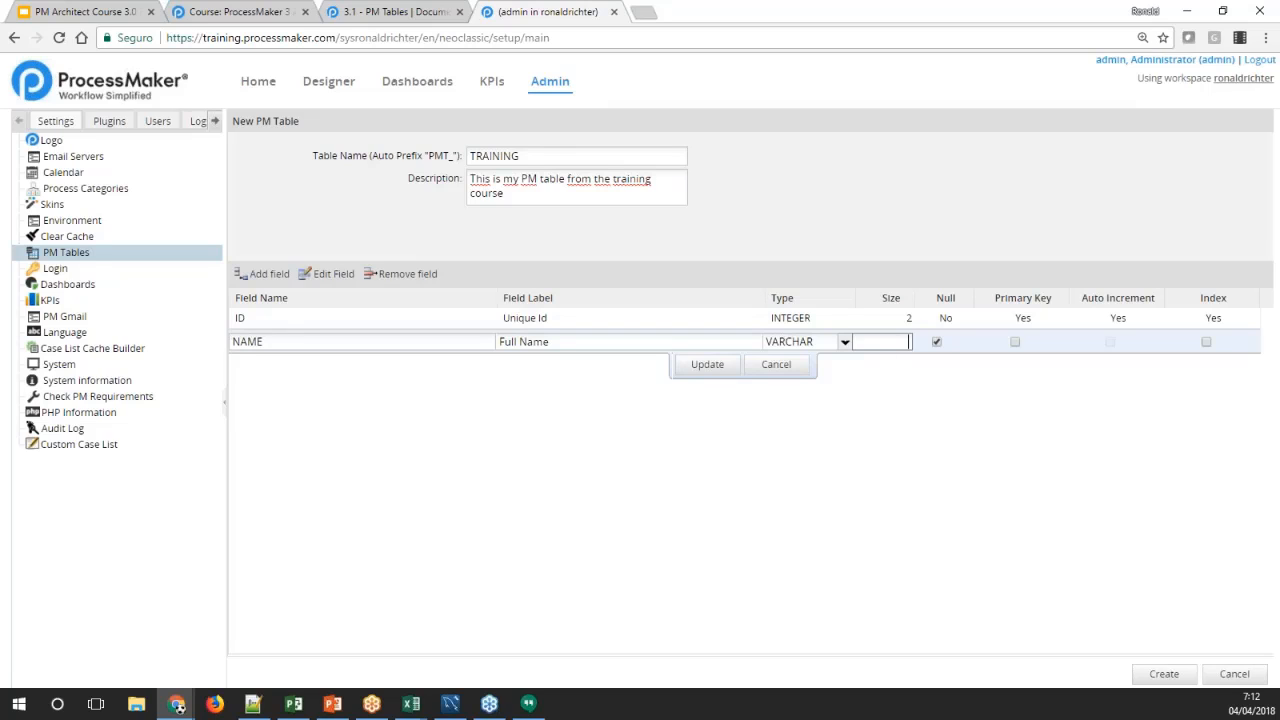
{"action": "type", "text": "50"}
{"action": "left_click", "coordinate": [953, 345]}
{"action": "left_click", "coordinate": [937, 342]}
{"action": "left_click", "coordinate": [690, 368]}
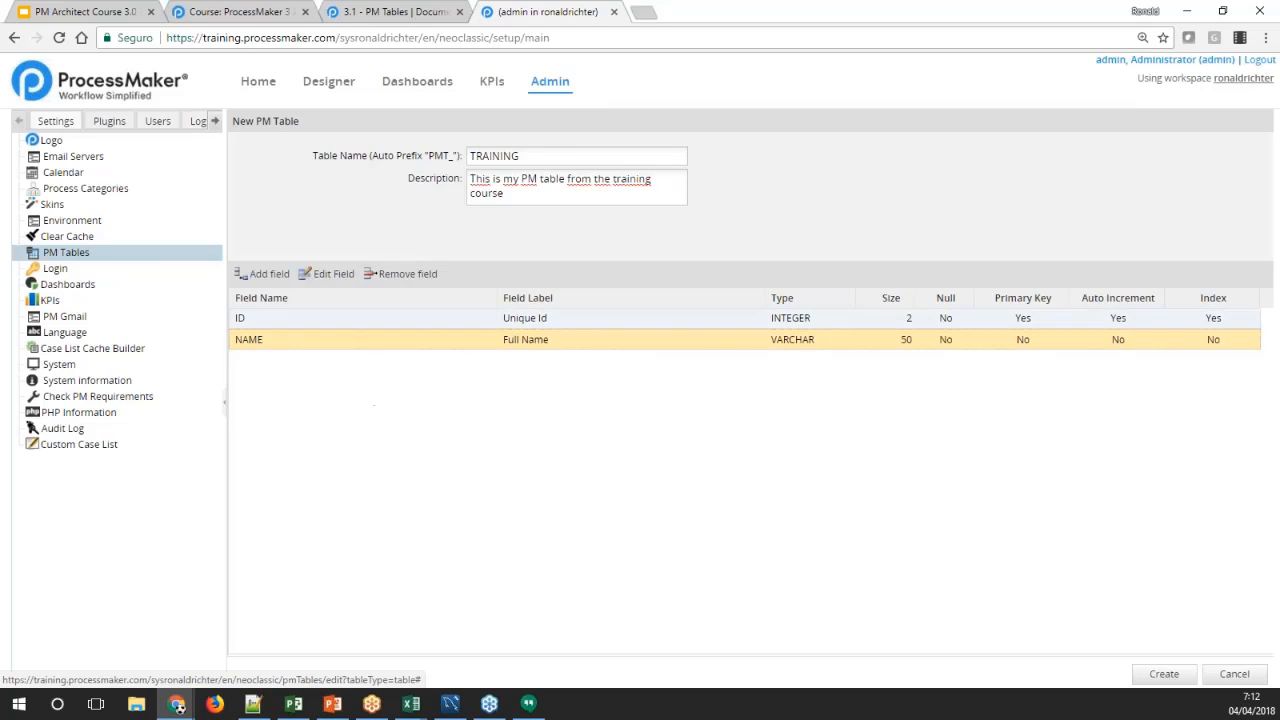
Add a third field named ADDRESS with the label "Address" to the TRAINING table
{"action": "left_click", "coordinate": [262, 273]}
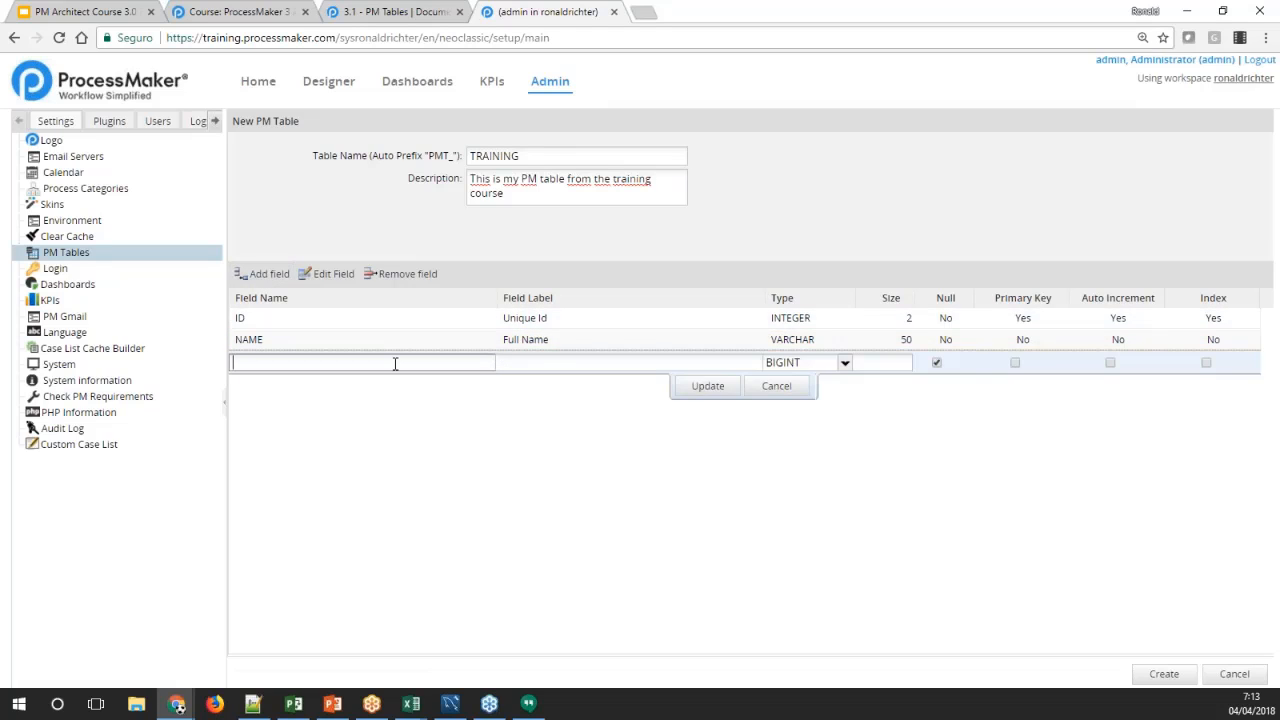
{"action": "type", "text": "Address"}
{"action": "key", "text": "Tab"}
{"action": "type", "text": "Addr"}
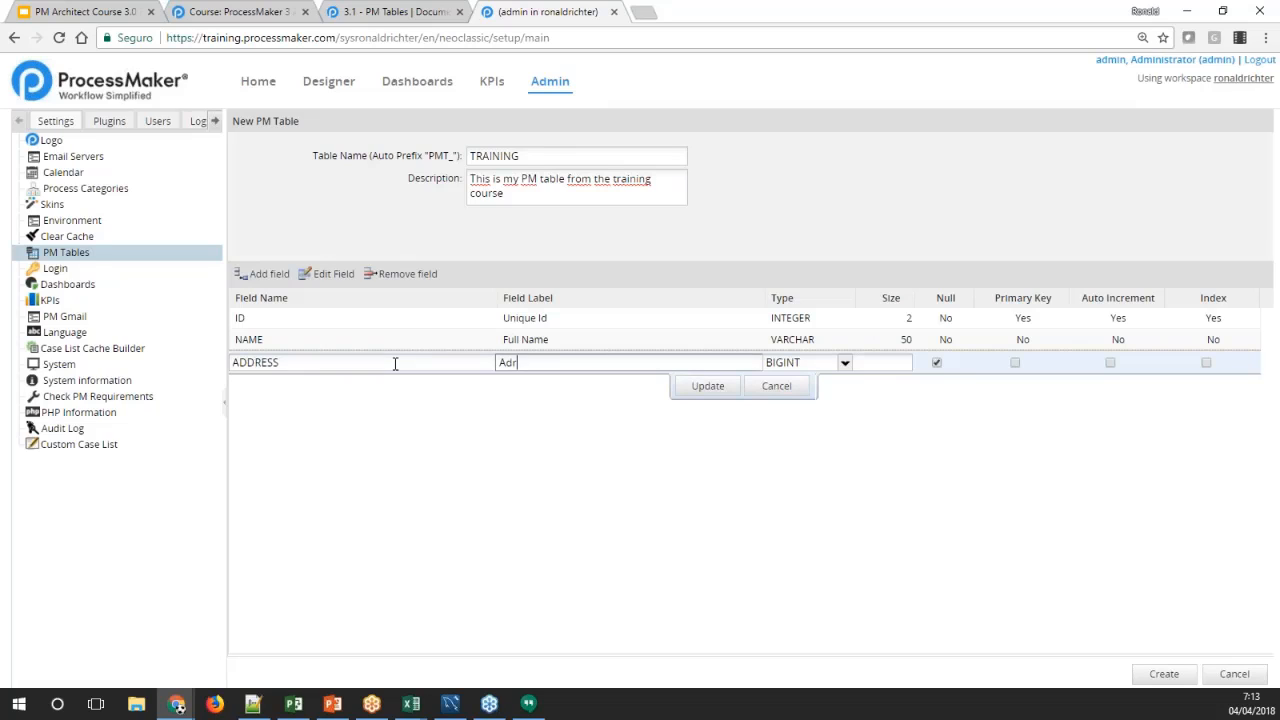
{"action": "key", "text": "BackSpace"}
{"action": "type", "text": "dress"}
Set the ADDRESS field's type to VARCHAR and size to 100, disallow null values, and save the field definition
{"action": "left_click", "coordinate": [843, 364]}
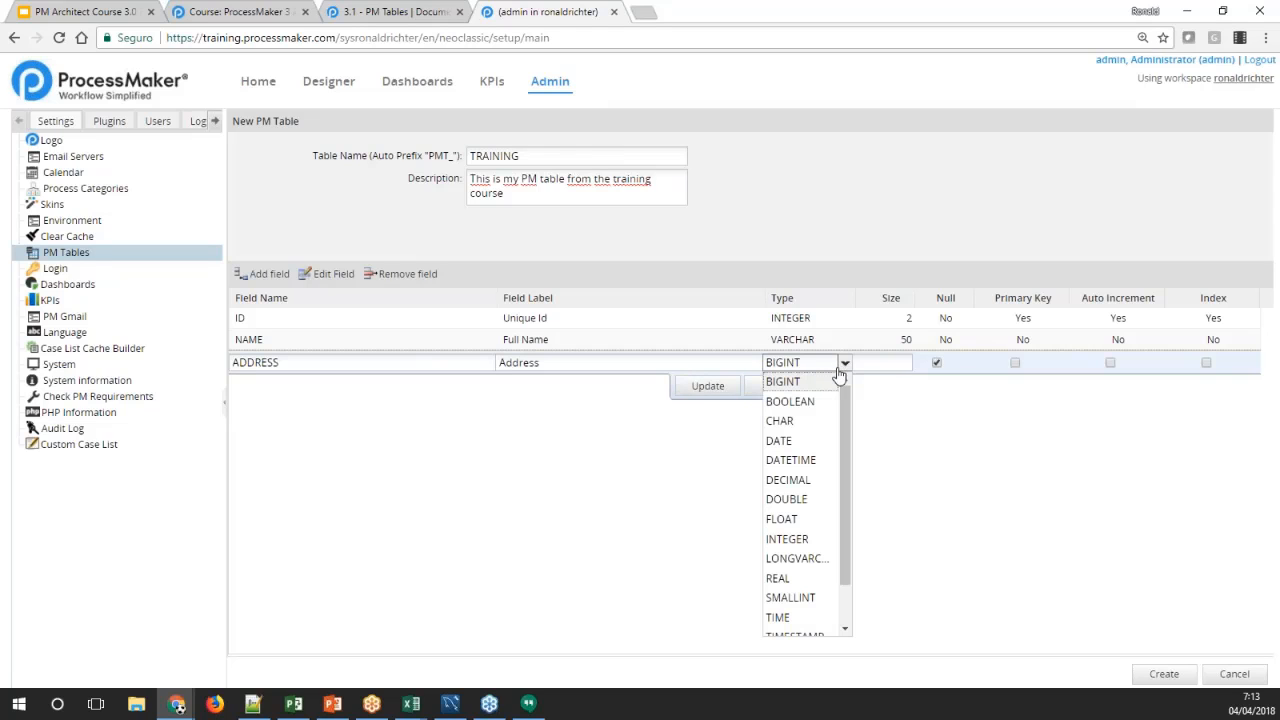
{"action": "scroll", "coordinate": [812, 570], "scroll_direction": "down", "scroll_amount": 1}
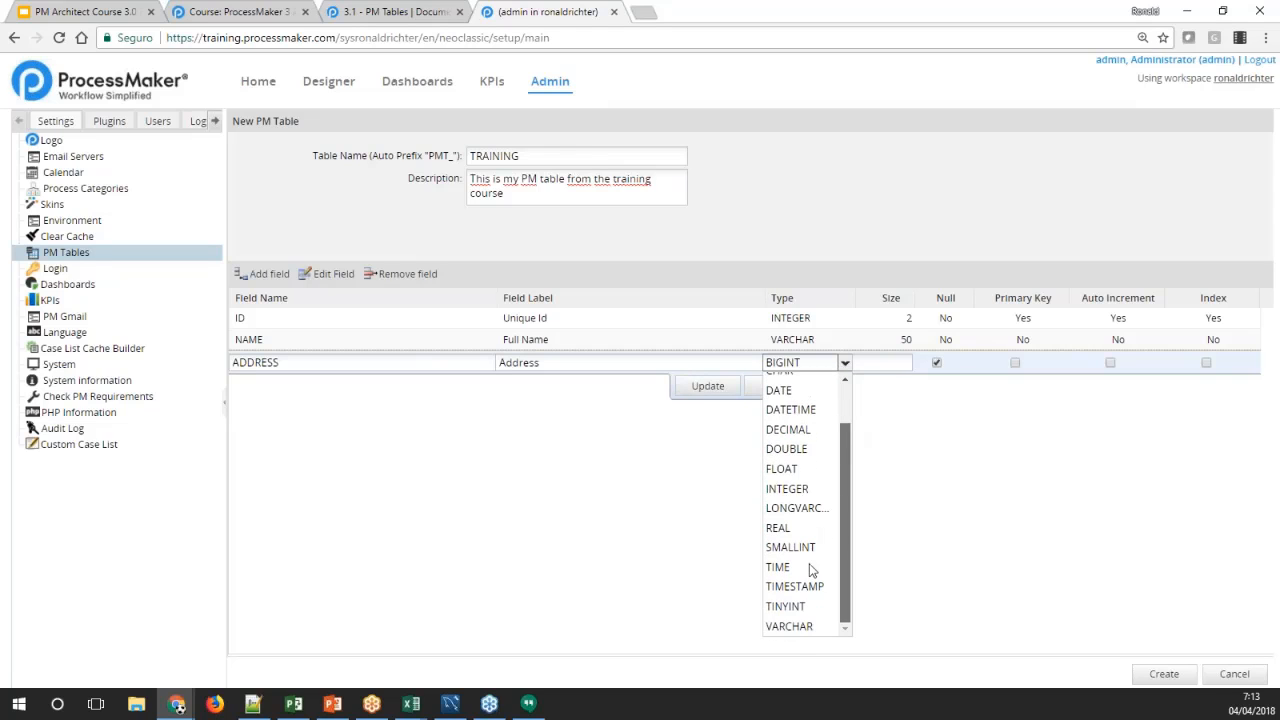
{"action": "left_click", "coordinate": [797, 627]}
{"action": "left_click", "coordinate": [890, 364]}
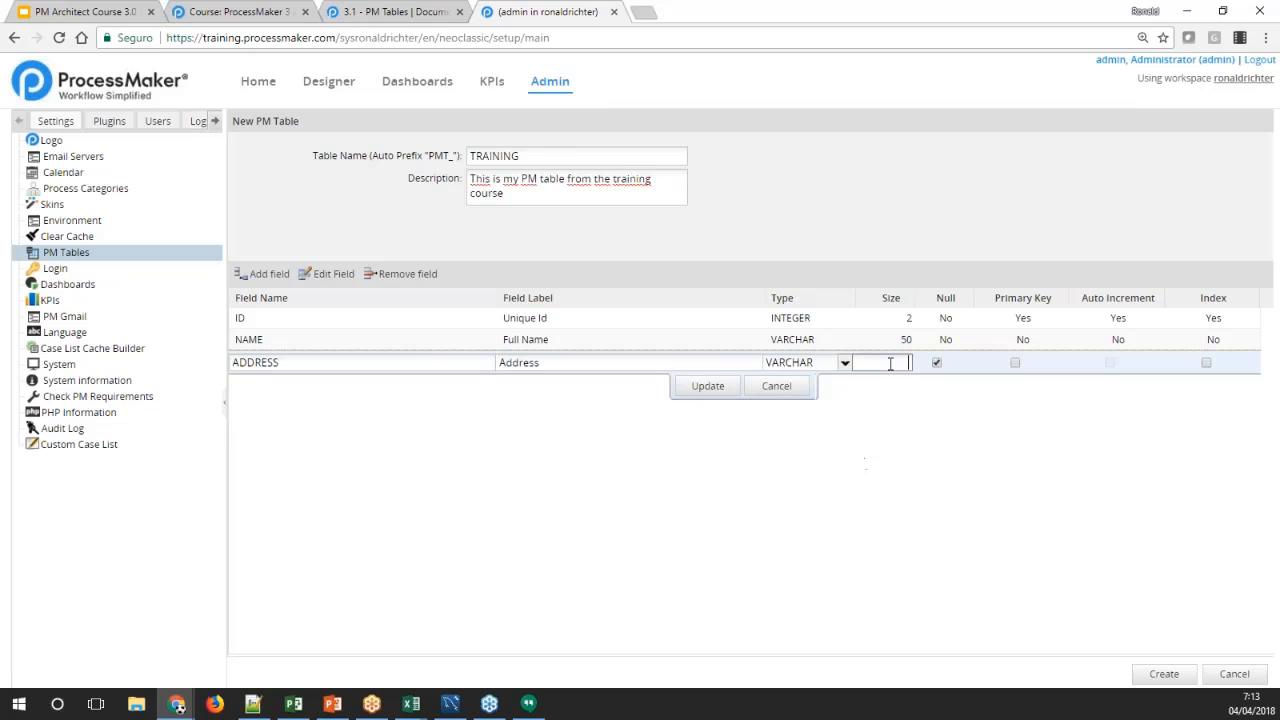
{"action": "type", "text": "100"}
{"action": "left_click", "coordinate": [936, 363]}
{"action": "left_click", "coordinate": [707, 386]}
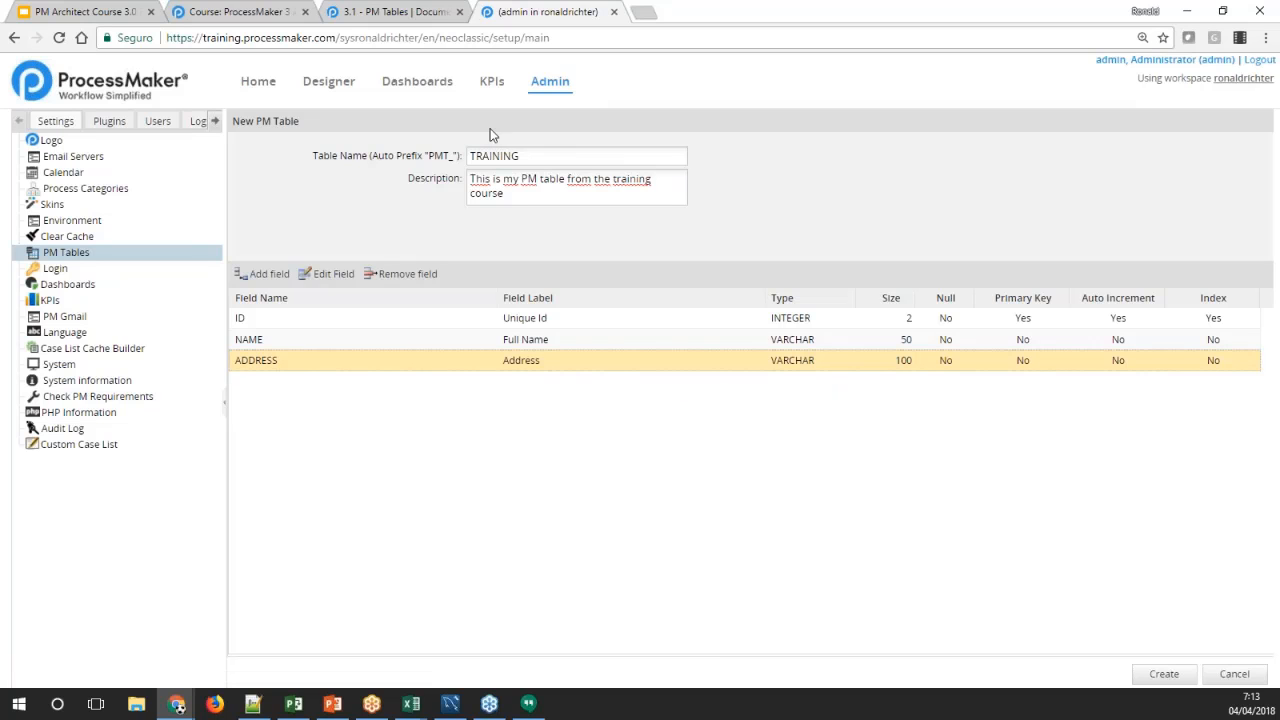
Review the PM Tables wiki documentation on field data types, sizes, indexes, and editing and removing fields, and return to the table definition
{"action": "left_click", "coordinate": [390, 12]}
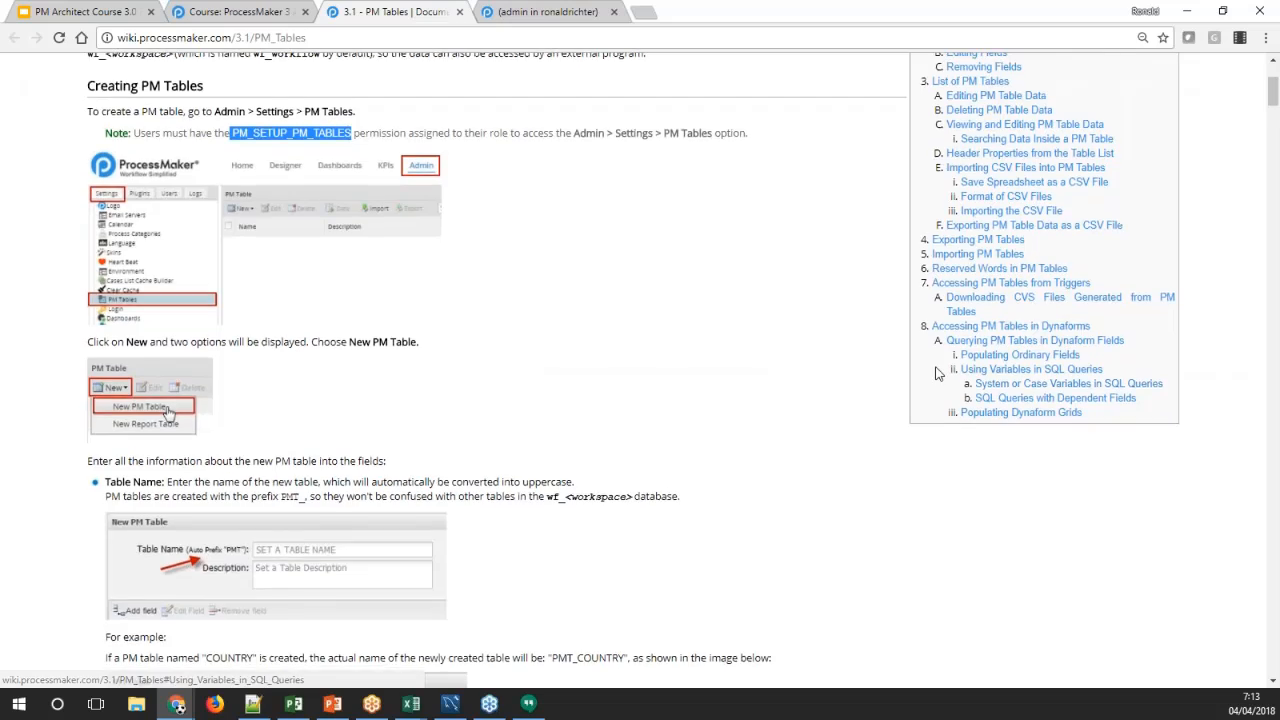
{"action": "scroll", "coordinate": [938, 373], "scroll_direction": "down", "scroll_amount": 5}
{"action": "scroll", "coordinate": [840, 362], "scroll_direction": "down", "scroll_amount": 1}
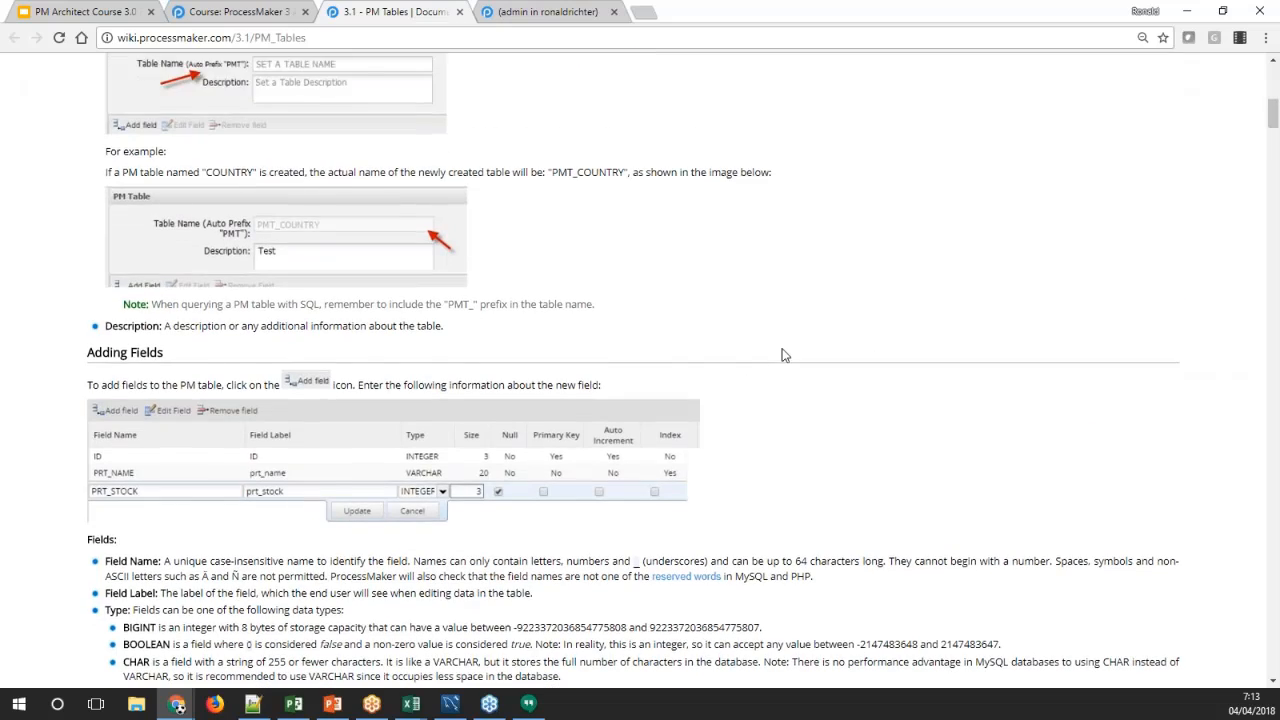
{"action": "scroll", "coordinate": [785, 355], "scroll_direction": "down", "scroll_amount": 4}
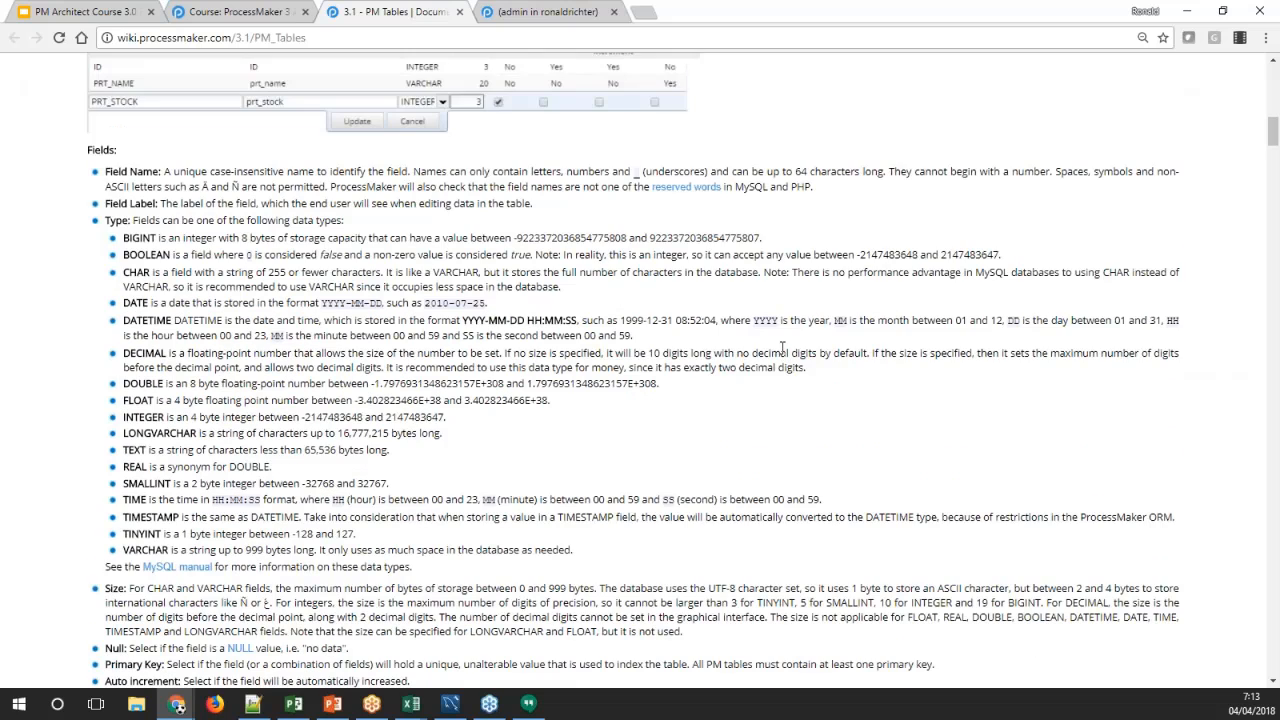
{"action": "scroll", "coordinate": [782, 347], "scroll_direction": "down", "scroll_amount": 1}
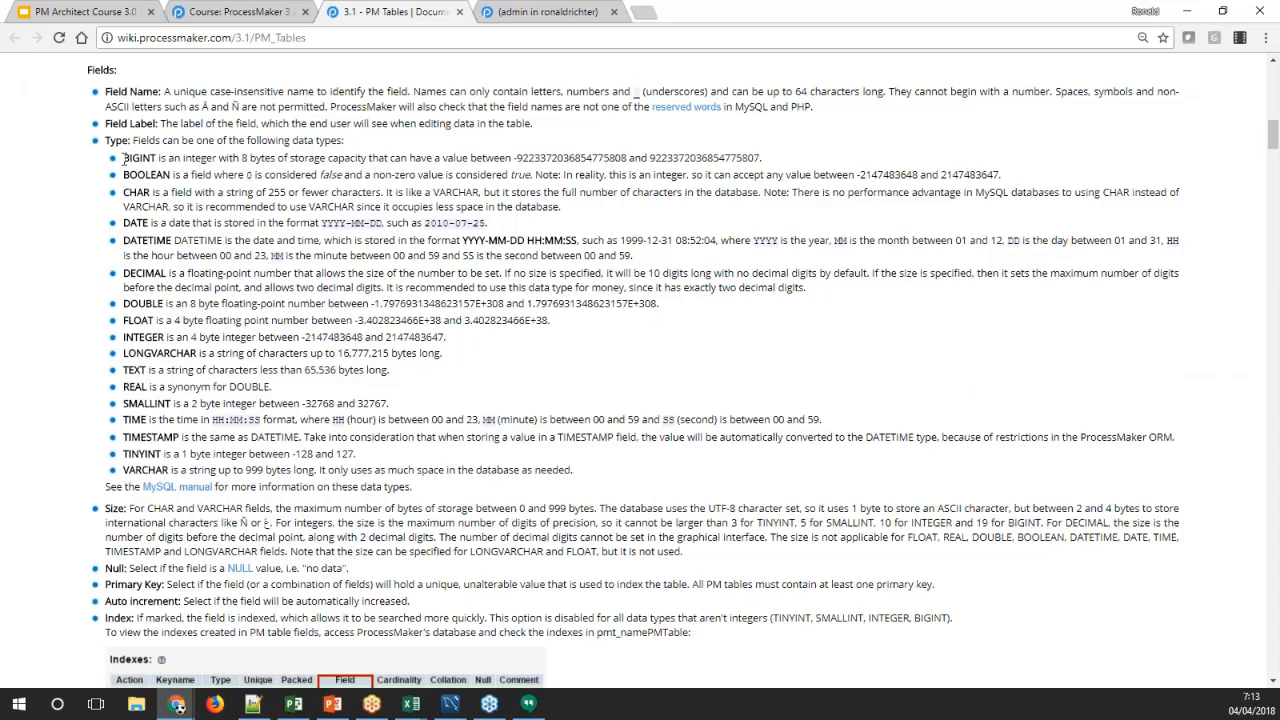
{"action": "left_click_drag", "start_coordinate": [124, 158], "coordinate": [585, 470]}
{"action": "left_click", "coordinate": [587, 465]}
{"action": "scroll", "coordinate": [224, 337], "scroll_direction": "down", "scroll_amount": 4}
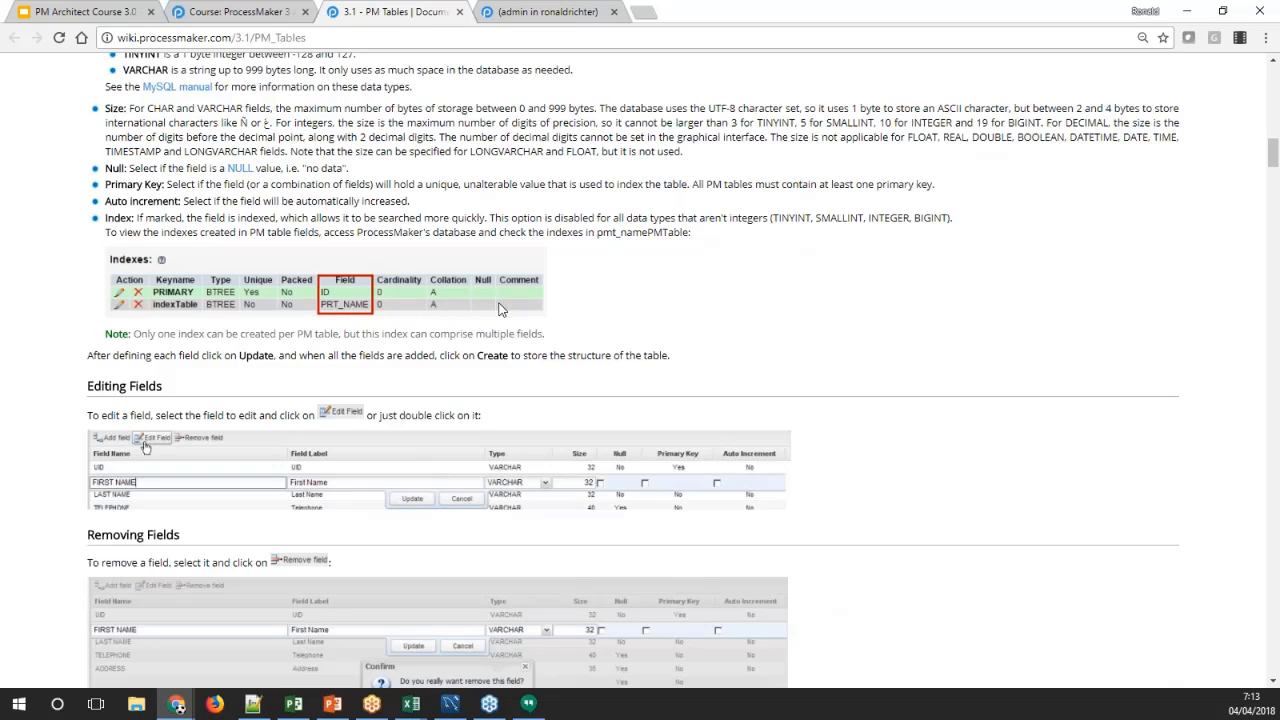
{"action": "scroll", "coordinate": [500, 310], "scroll_direction": "down", "scroll_amount": 3}
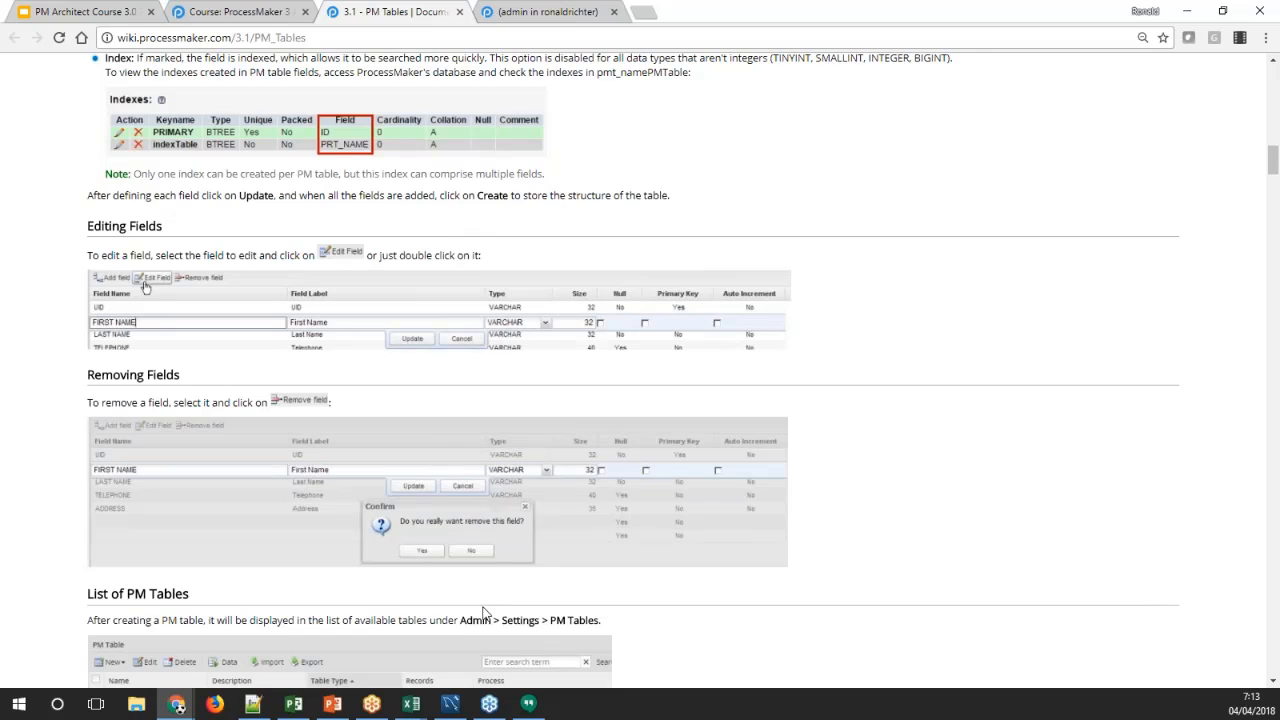
{"action": "left_click", "coordinate": [522, 10]}
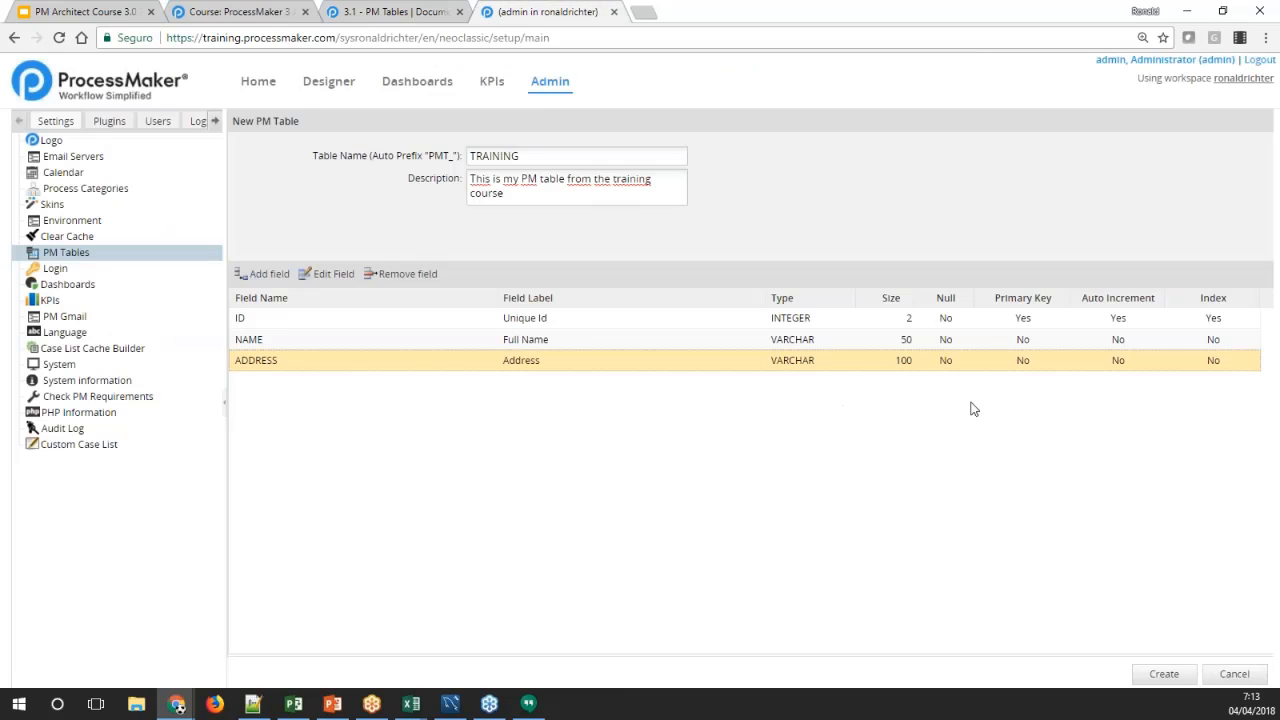
{"action": "left_click", "coordinate": [1201, 345]}
{"action": "left_click", "coordinate": [1203, 322]}
{"action": "left_click", "coordinate": [1203, 341]}
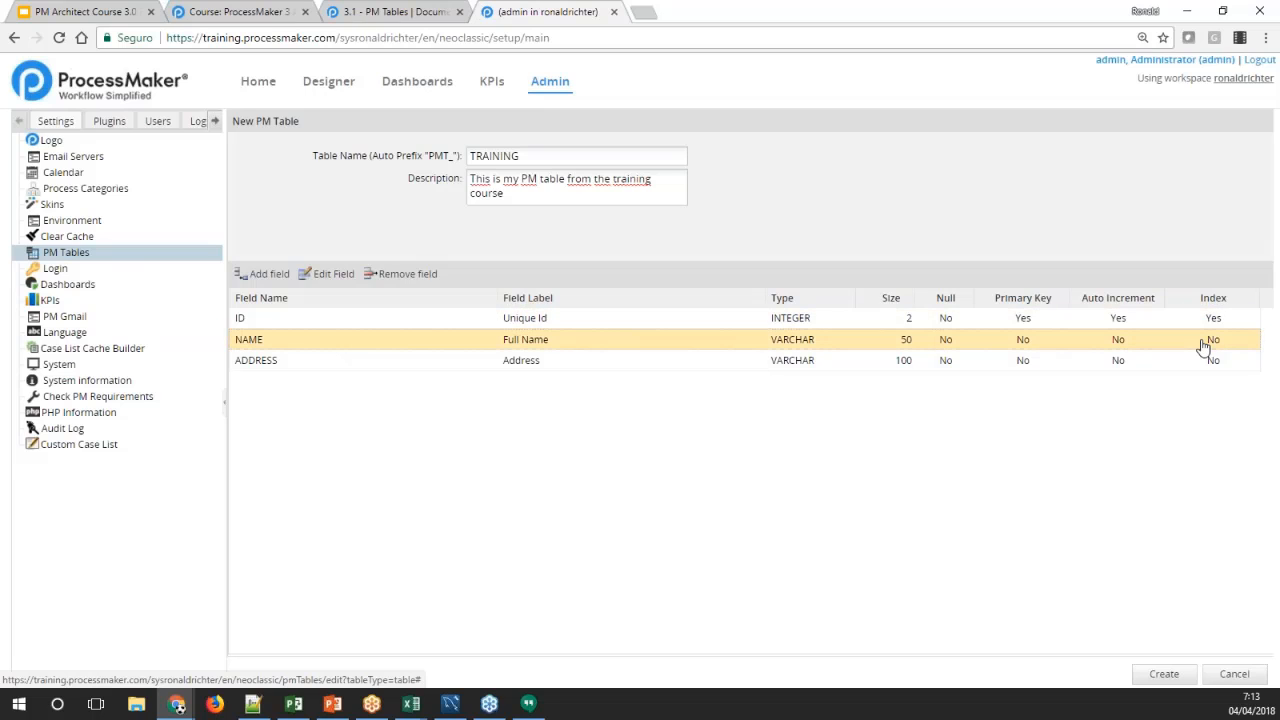
{"action": "left_click", "coordinate": [1199, 322]}
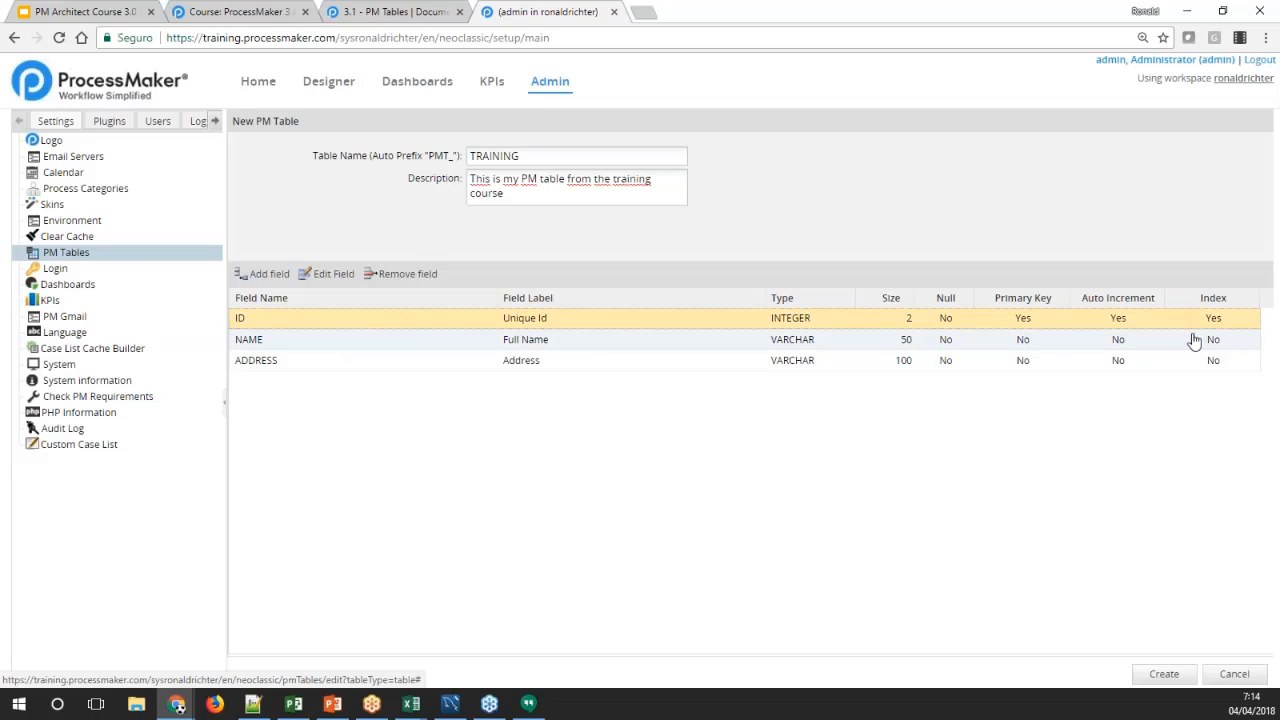
{"action": "left_click", "coordinate": [1195, 343]}
{"action": "left_click", "coordinate": [1194, 324]}
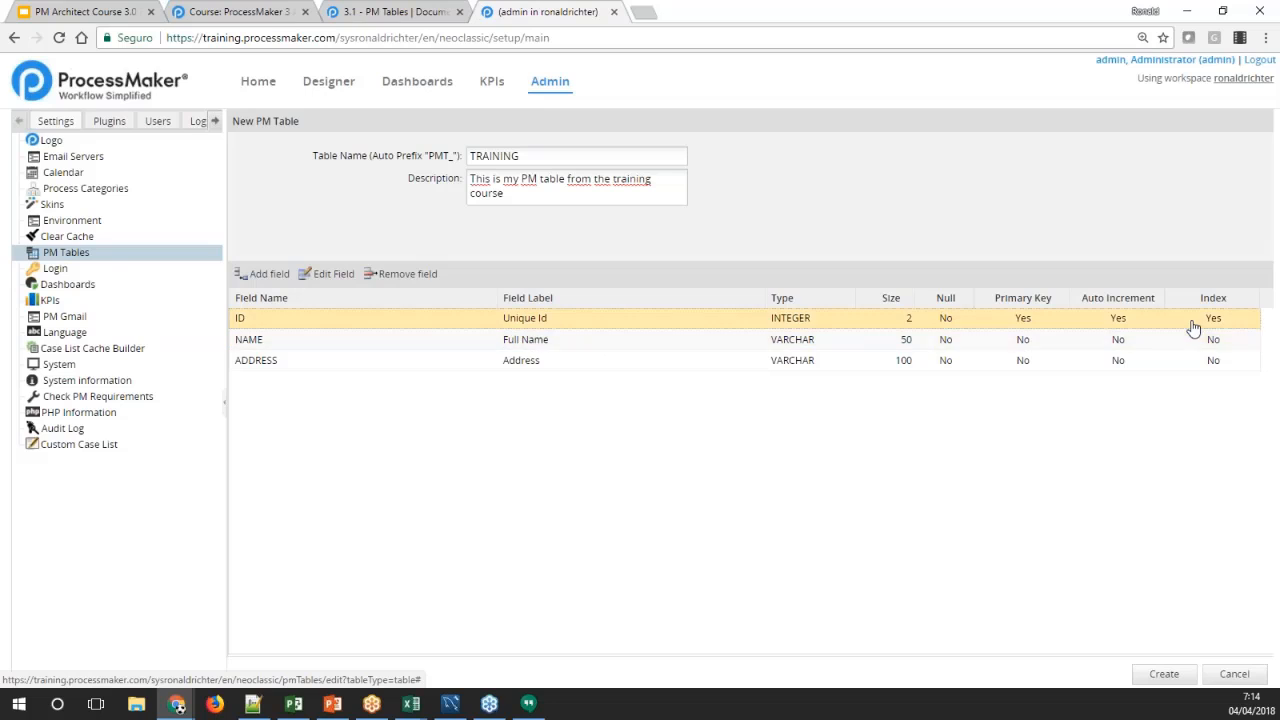
{"action": "left_click", "coordinate": [1200, 340]}
{"action": "left_click", "coordinate": [1194, 322]}
{"action": "left_click", "coordinate": [1195, 343]}
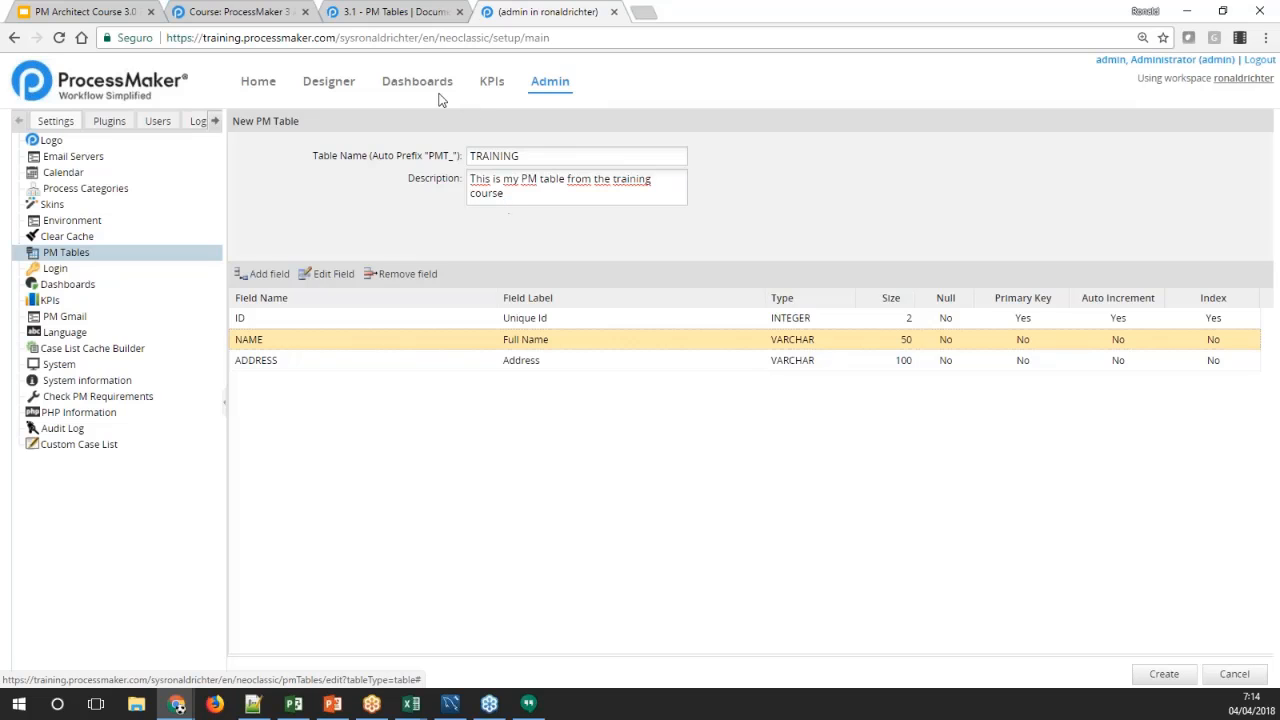
Consult the wiki's section on removing fields and remove the ADDRESS field from the TRAINING table
{"action": "left_click", "coordinate": [395, 11]}
{"action": "scroll", "coordinate": [306, 363], "scroll_direction": "down", "scroll_amount": 4}
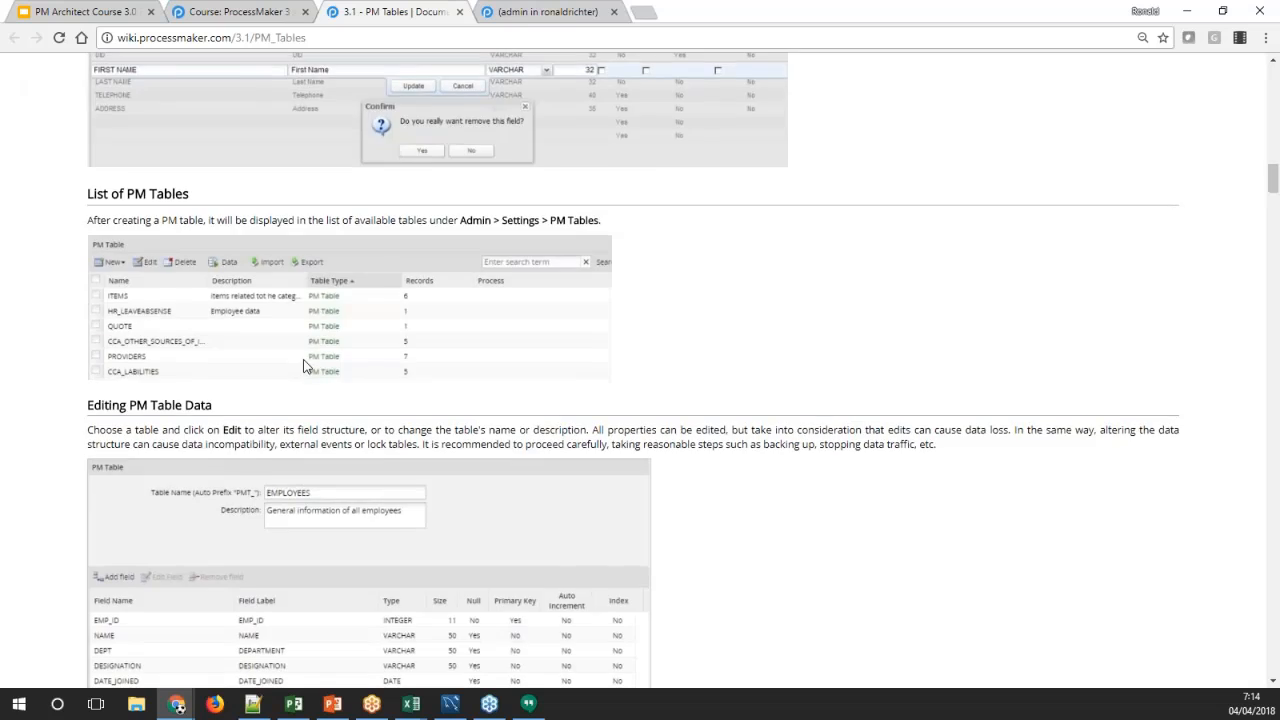
{"action": "scroll", "coordinate": [306, 363], "scroll_direction": "down", "scroll_amount": 2}
{"action": "left_click", "coordinate": [492, 16]}
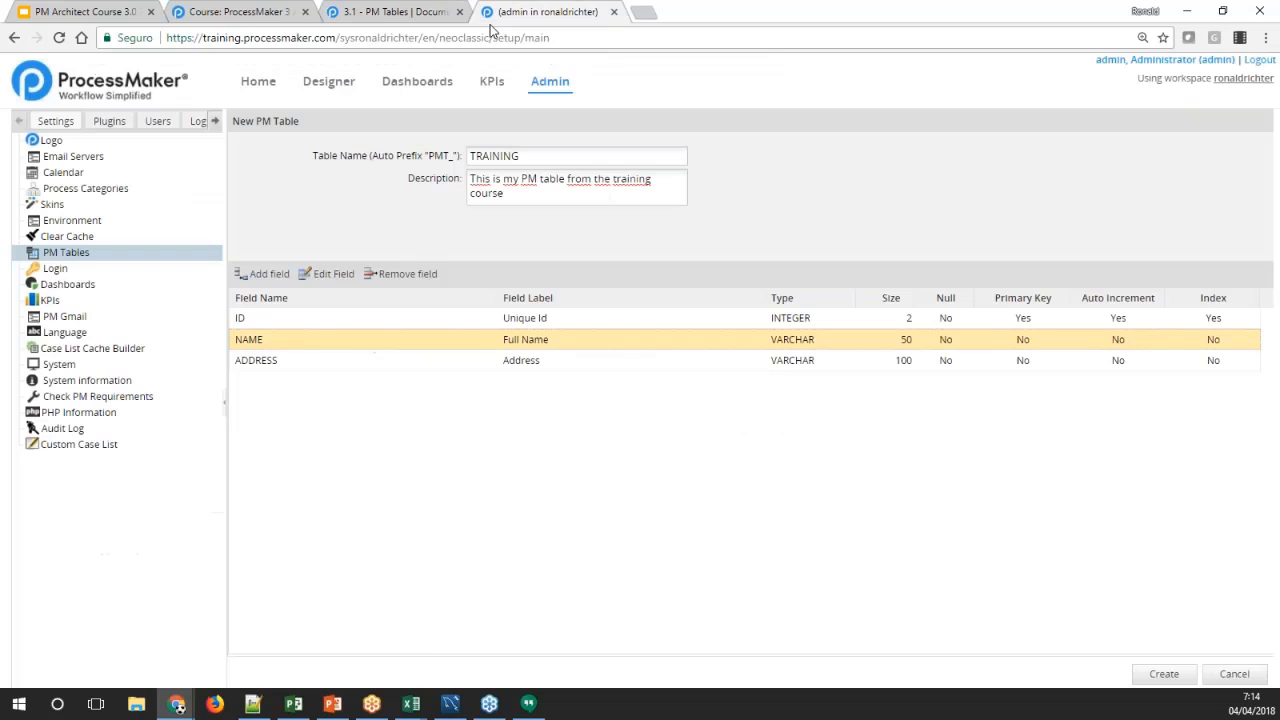
{"action": "left_click", "coordinate": [380, 361]}
{"action": "left_click", "coordinate": [397, 340]}
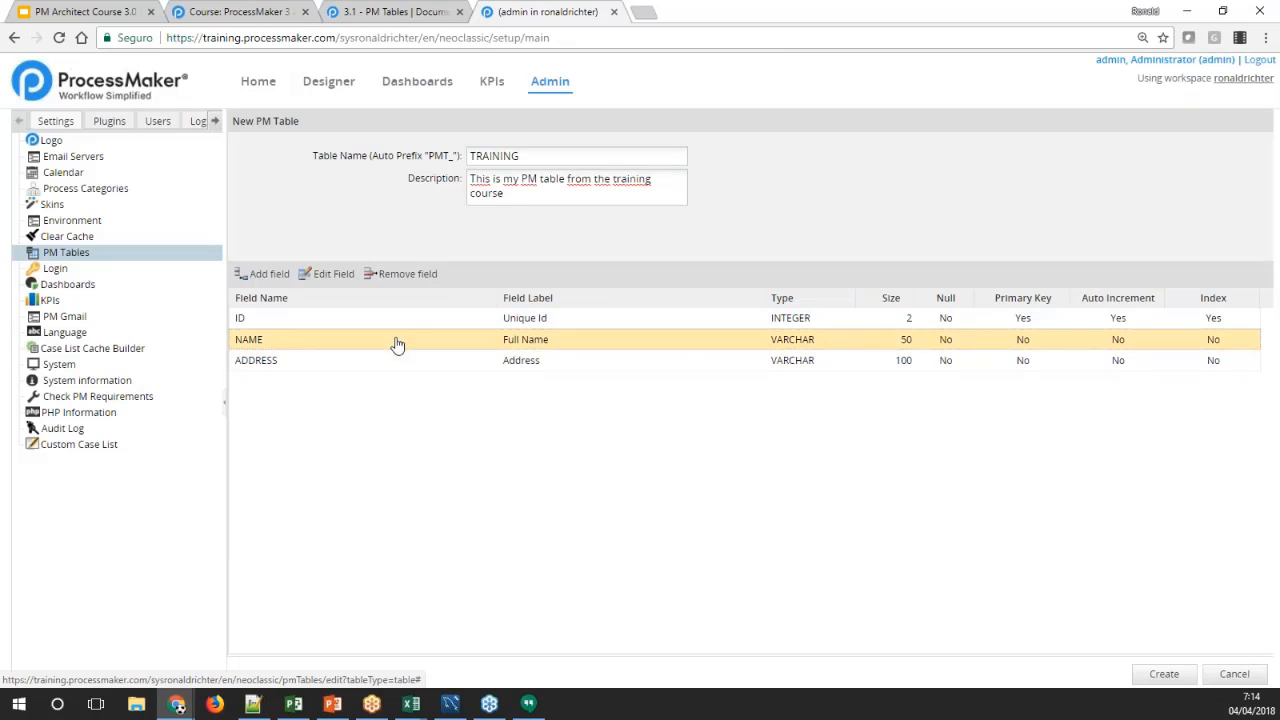
{"action": "left_click", "coordinate": [403, 362]}
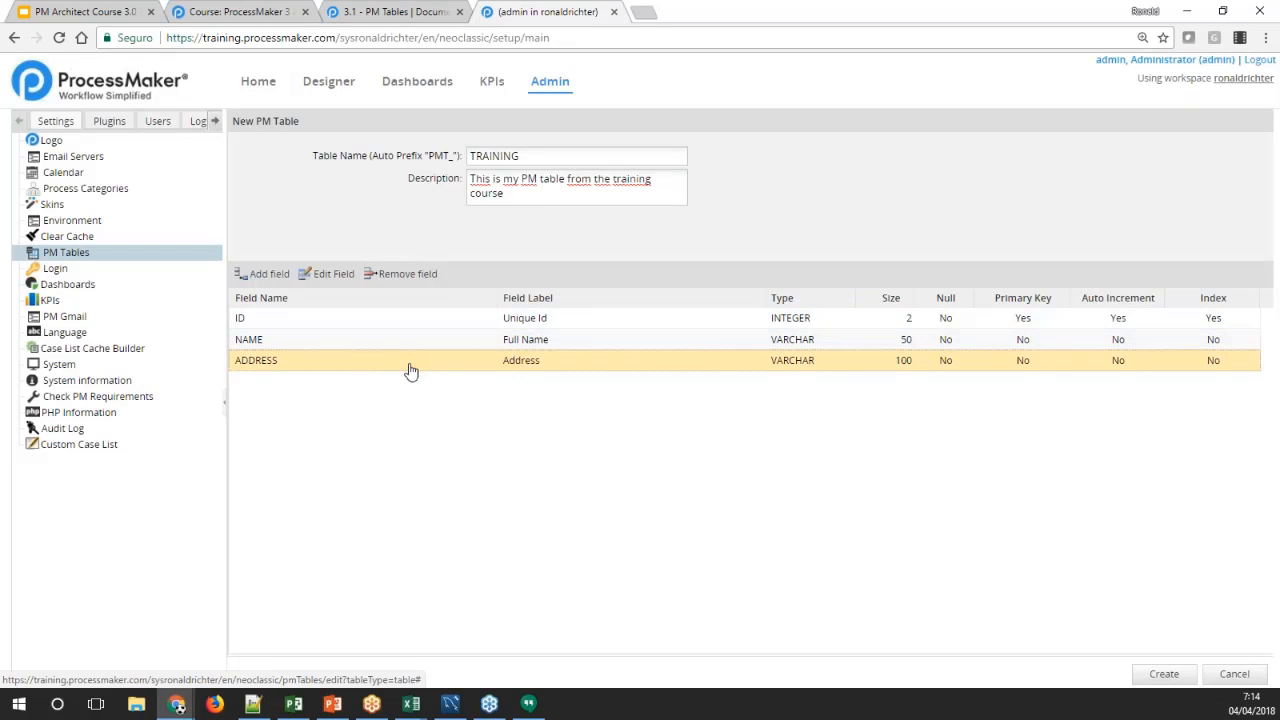
{"action": "left_click", "coordinate": [405, 275]}
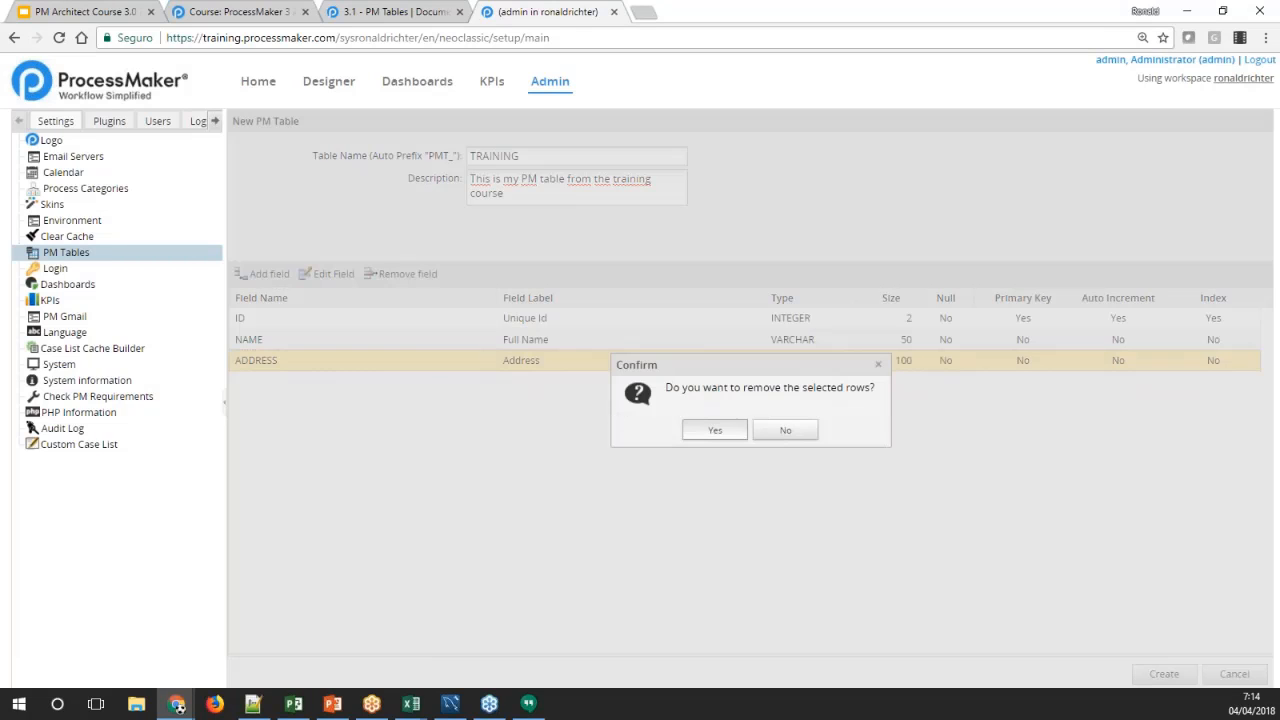
{"action": "left_click", "coordinate": [716, 431]}
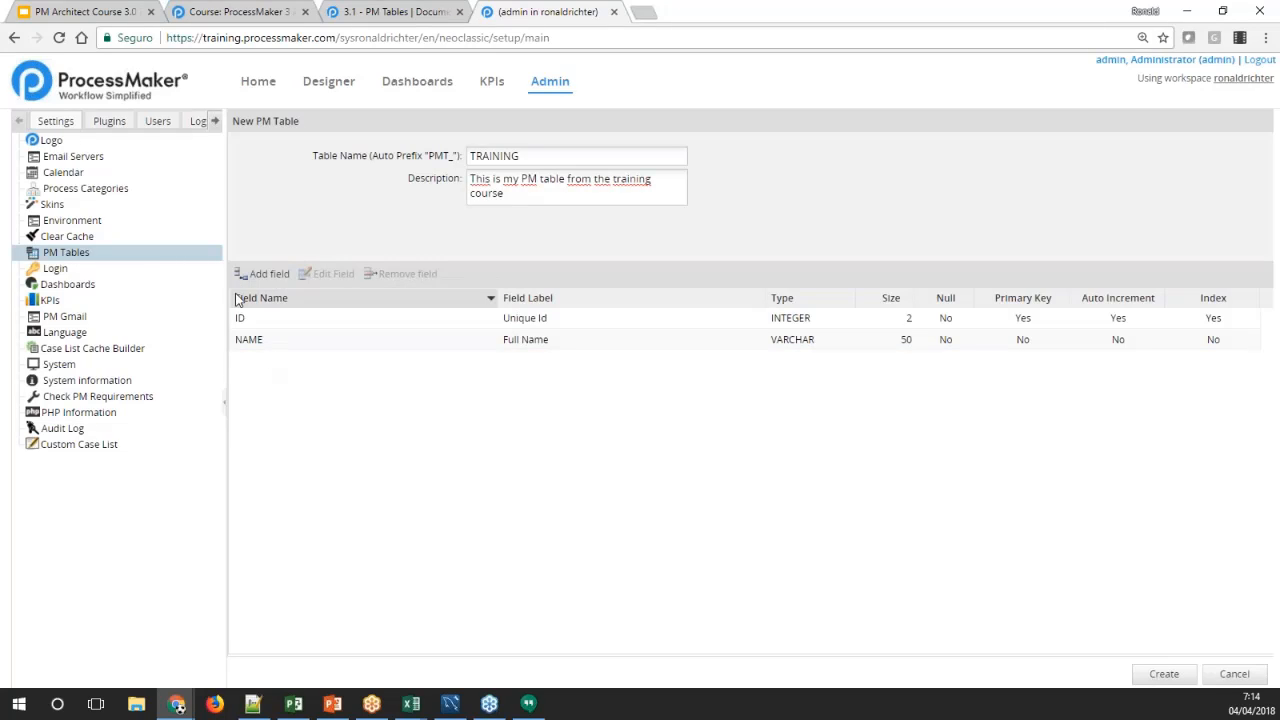
Add a new field named ADDRESS with the label "Address" to the TRAINING table definition
{"action": "left_click", "coordinate": [262, 274]}
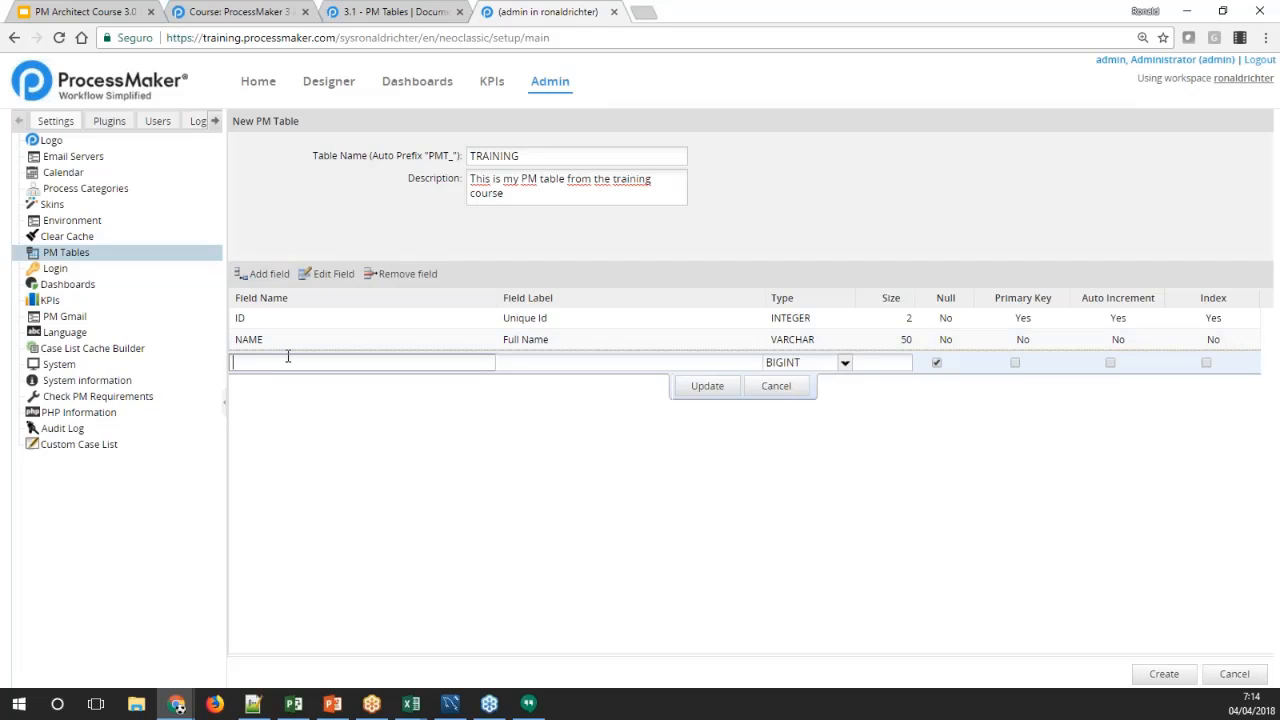
{"action": "type", "text": "ADDRESS"}
{"action": "key", "text": "Tab"}
{"action": "type", "text": "Address"}
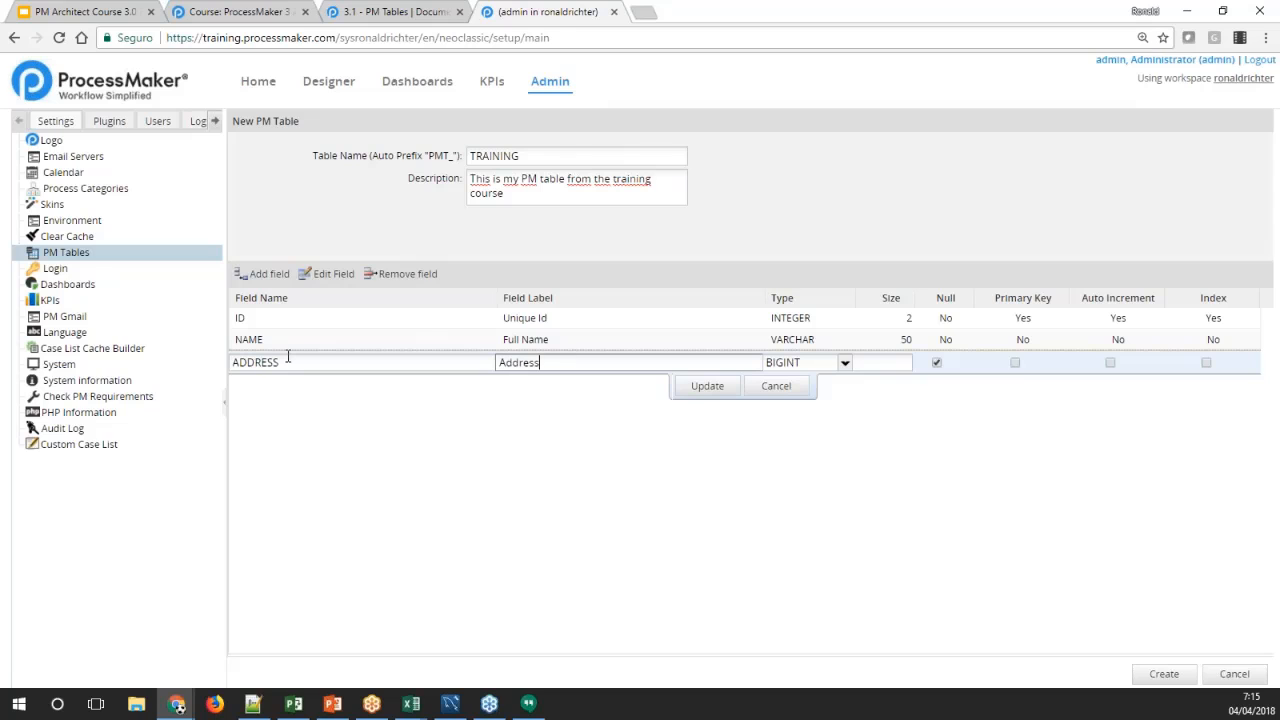
{"action": "key", "text": "Tab"}
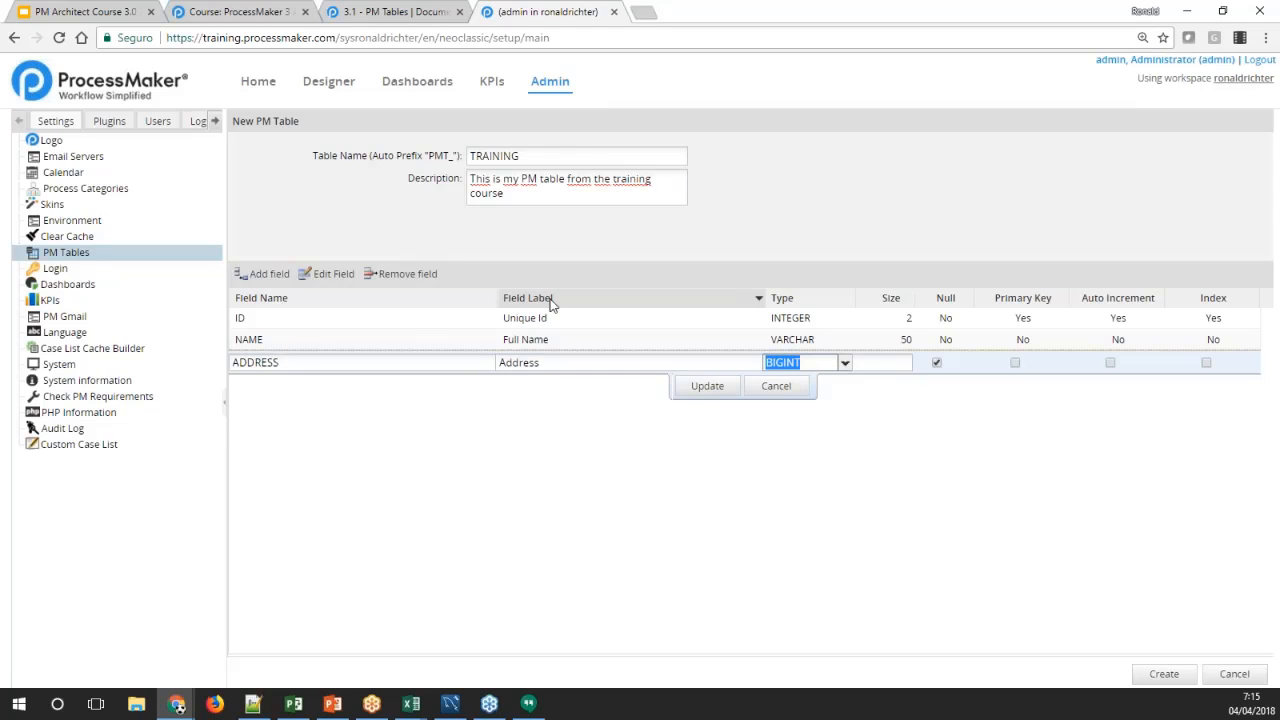
Set the ADDRESS field's type to VARCHAR and size to 100, save the field, and create the TRAINING table
{"action": "left_click", "coordinate": [845, 362]}
{"action": "scroll", "coordinate": [772, 488], "scroll_direction": "down", "scroll_amount": 2}
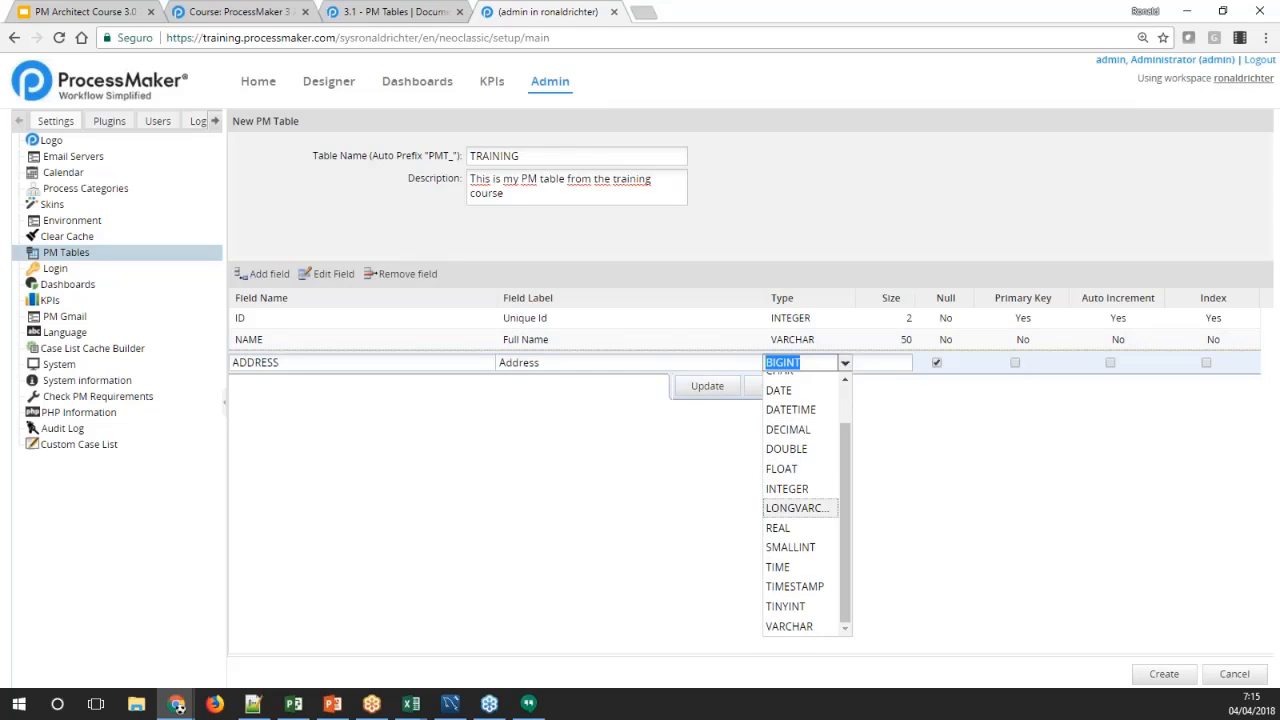
{"action": "left_click", "coordinate": [812, 626]}
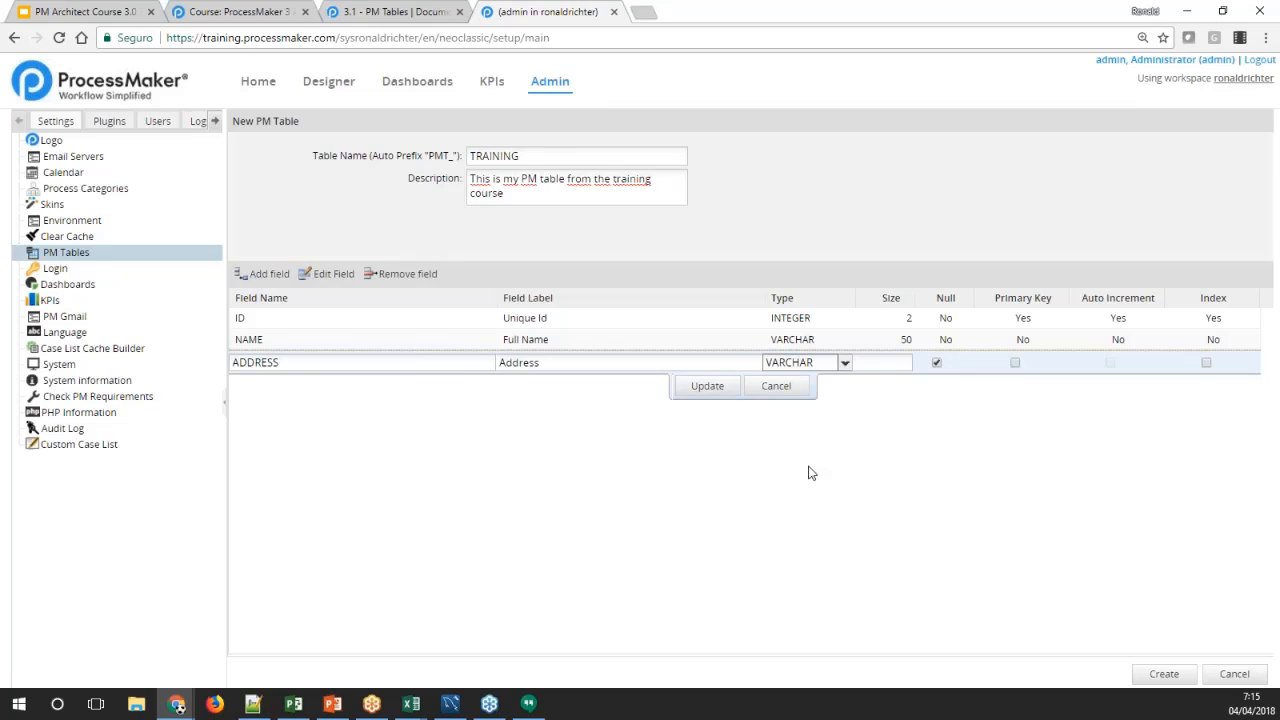
{"action": "left_click", "coordinate": [906, 362]}
{"action": "type", "text": "100"}
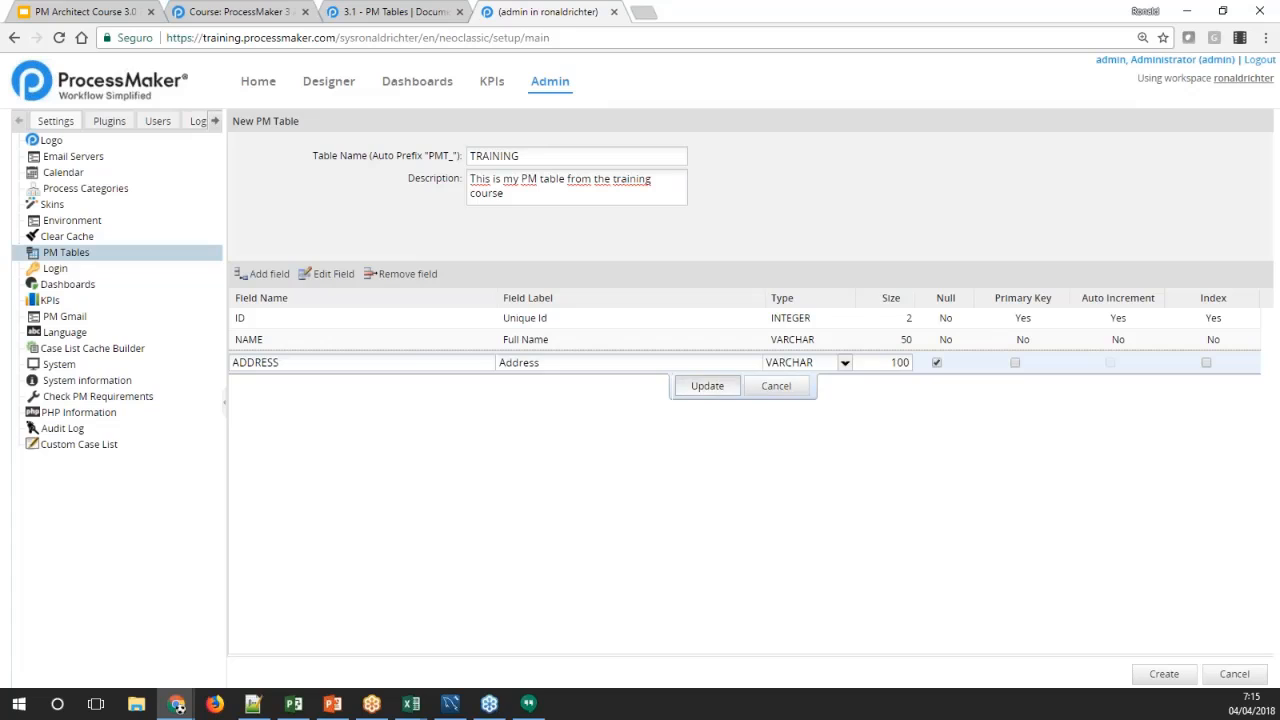
{"action": "left_click", "coordinate": [700, 387]}
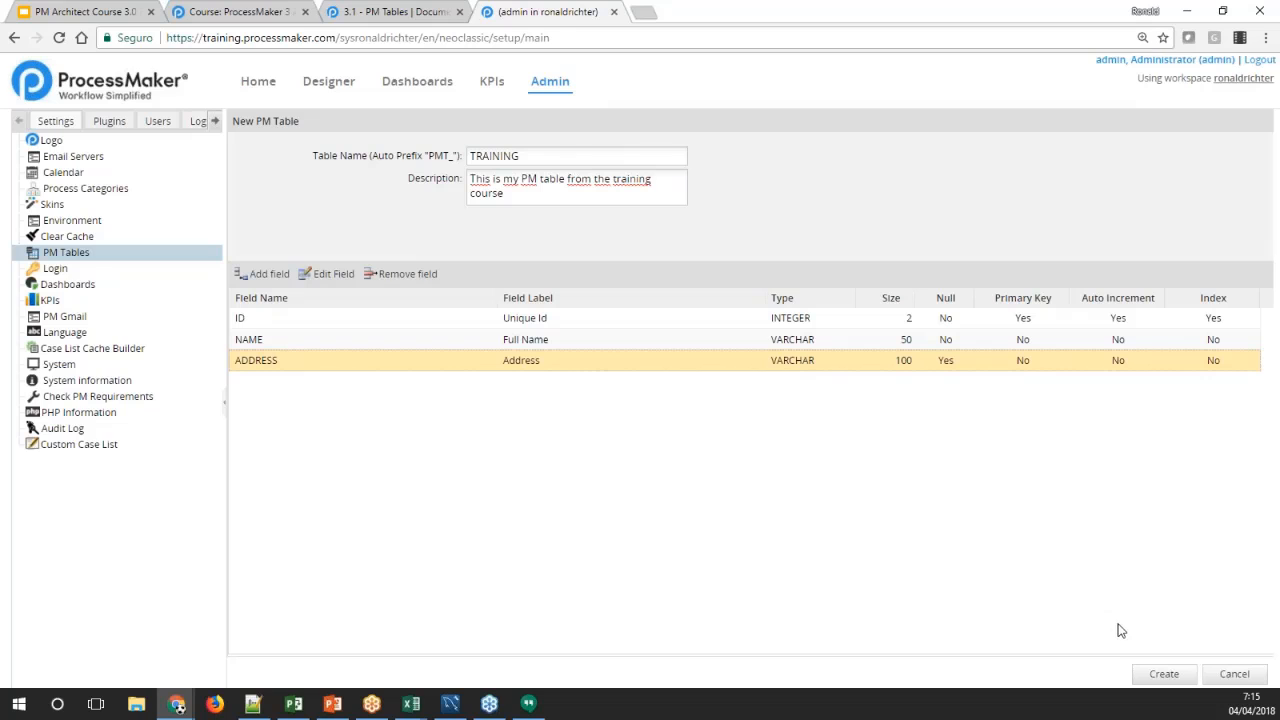
{"action": "left_click", "coordinate": [1155, 678]}
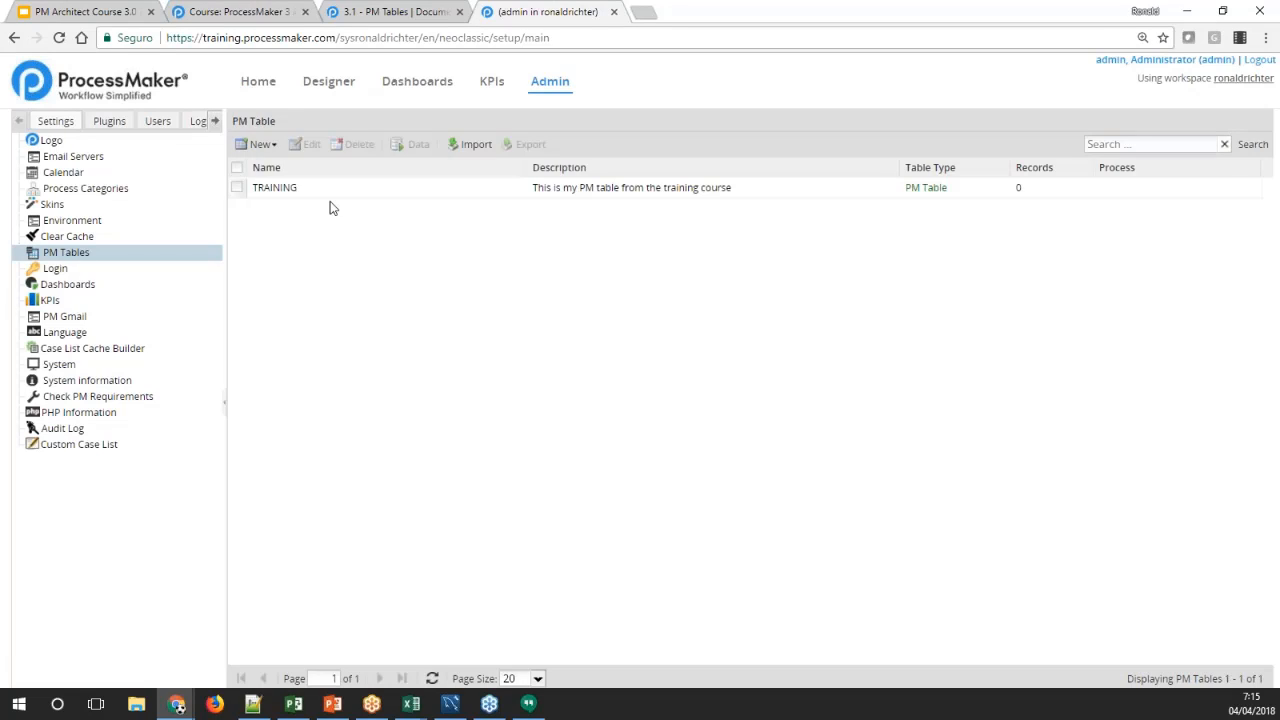
Open the TRAINING table's definition for editing, review its fields, and leave without changes
{"action": "left_click", "coordinate": [320, 192]}
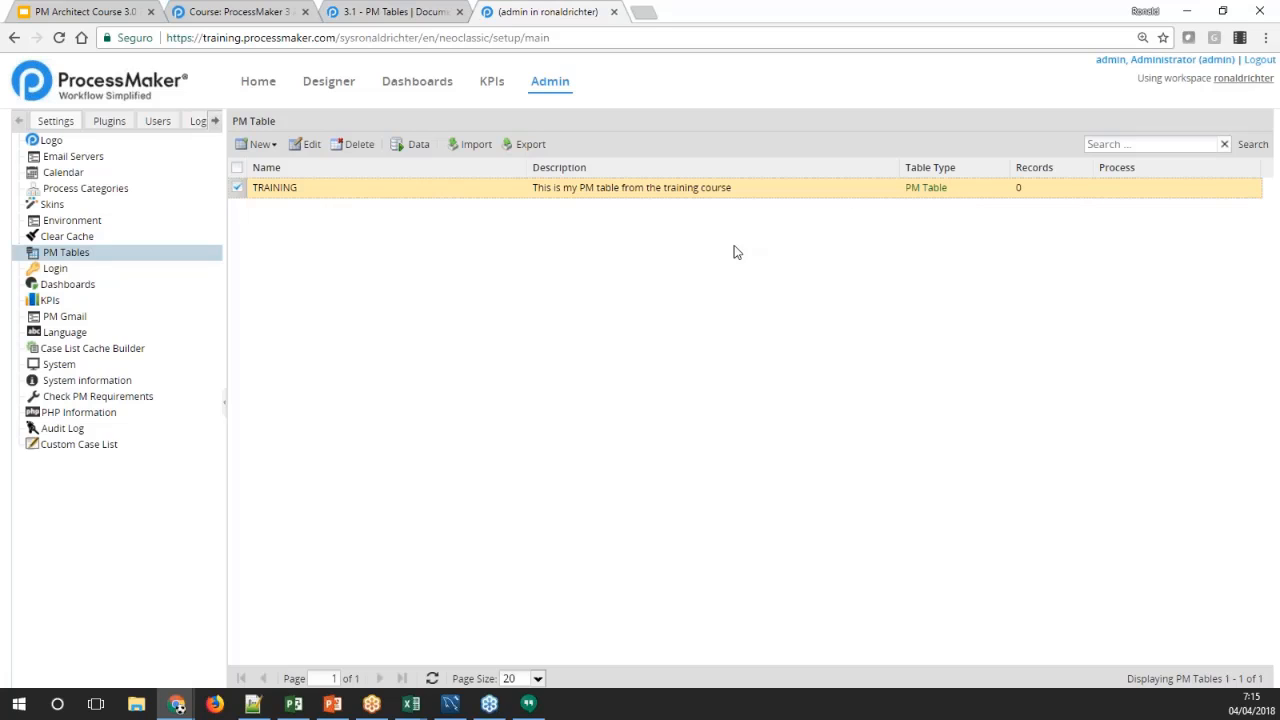
{"action": "left_click", "coordinate": [311, 148]}
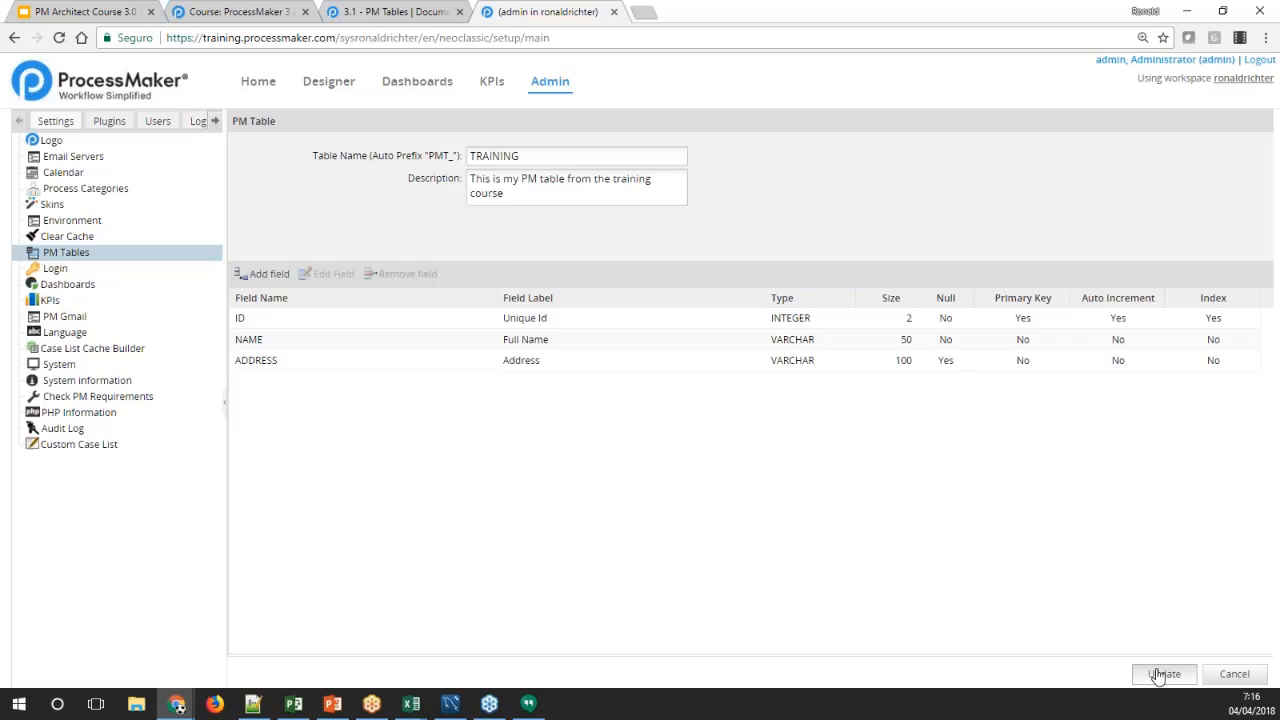
{"action": "left_click", "coordinate": [1233, 675]}
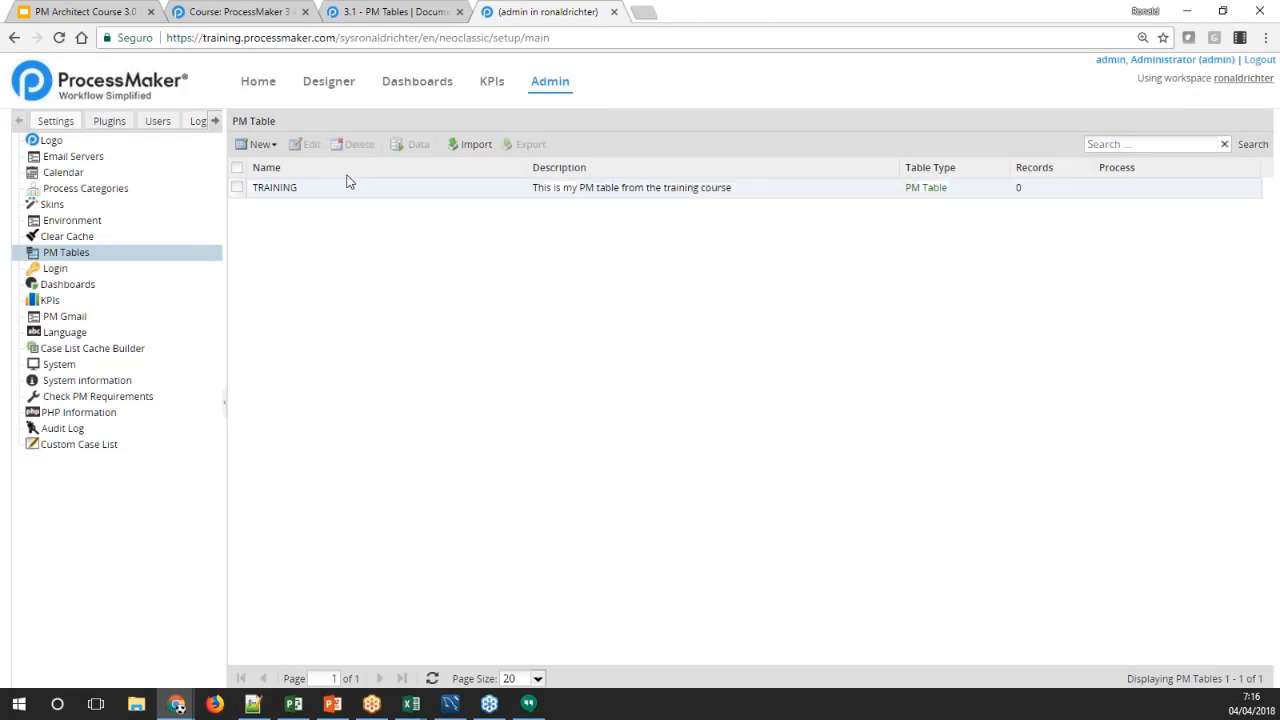
Request deletion of the TRAINING table and decline the confirmation
{"action": "left_click", "coordinate": [311, 191]}
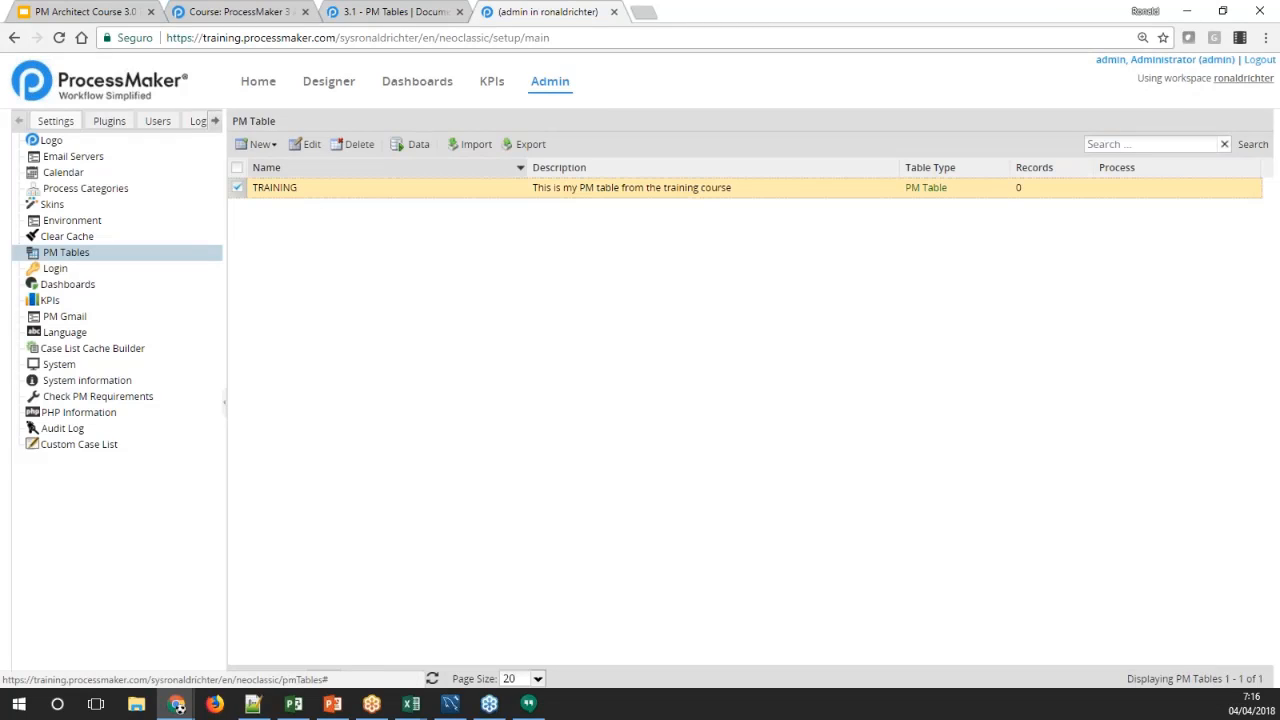
{"action": "left_click", "coordinate": [353, 144]}
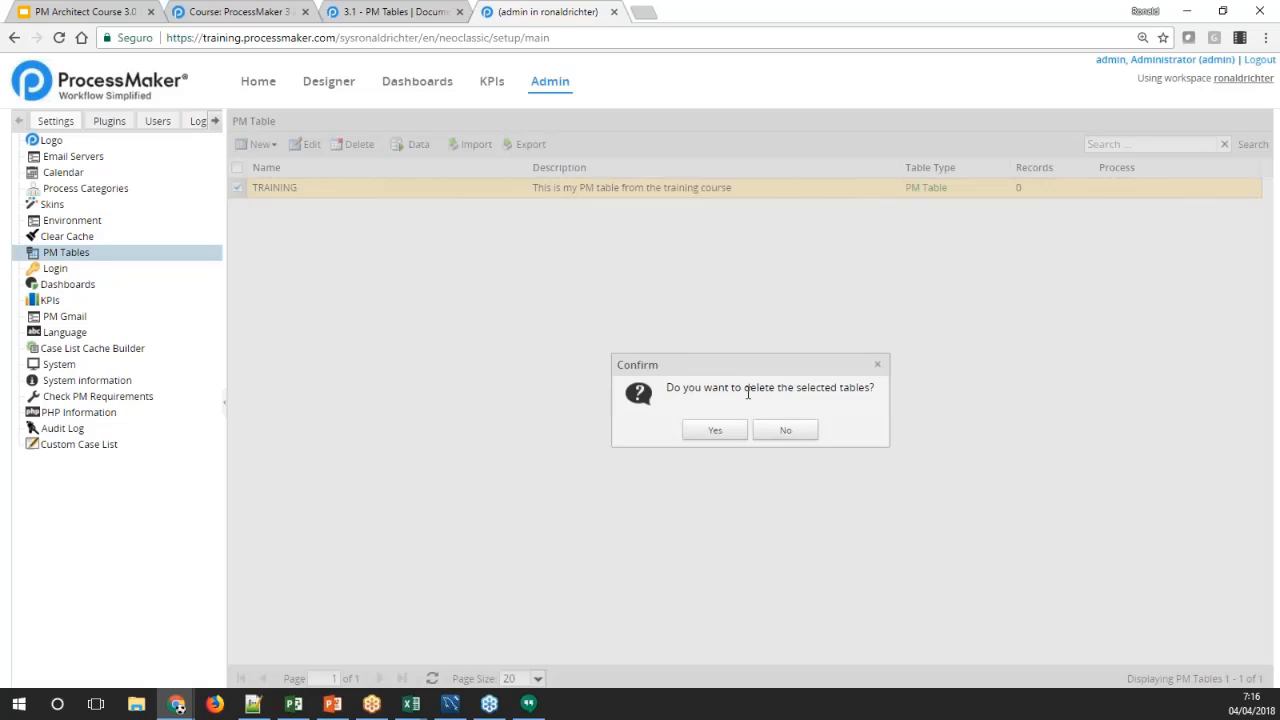
{"action": "left_click", "coordinate": [785, 430]}
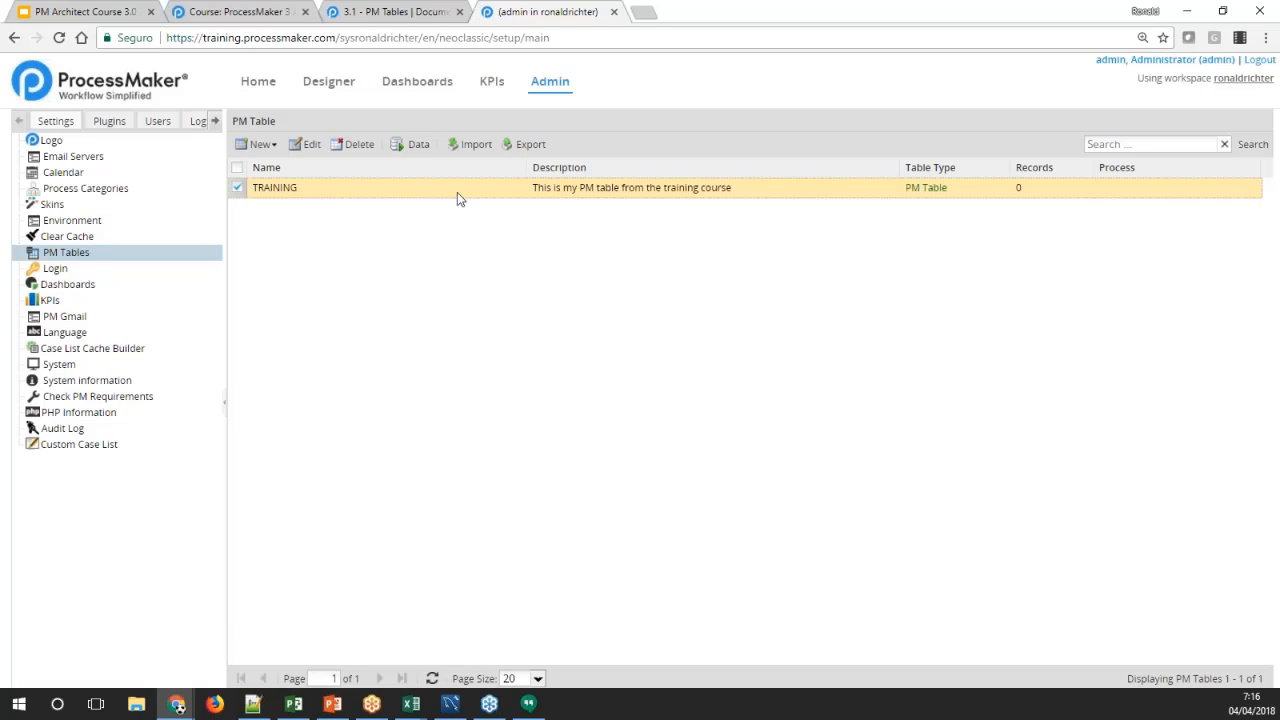
View the TRAINING table's data and its field definition, closing both without changes
{"action": "left_click", "coordinate": [412, 148]}
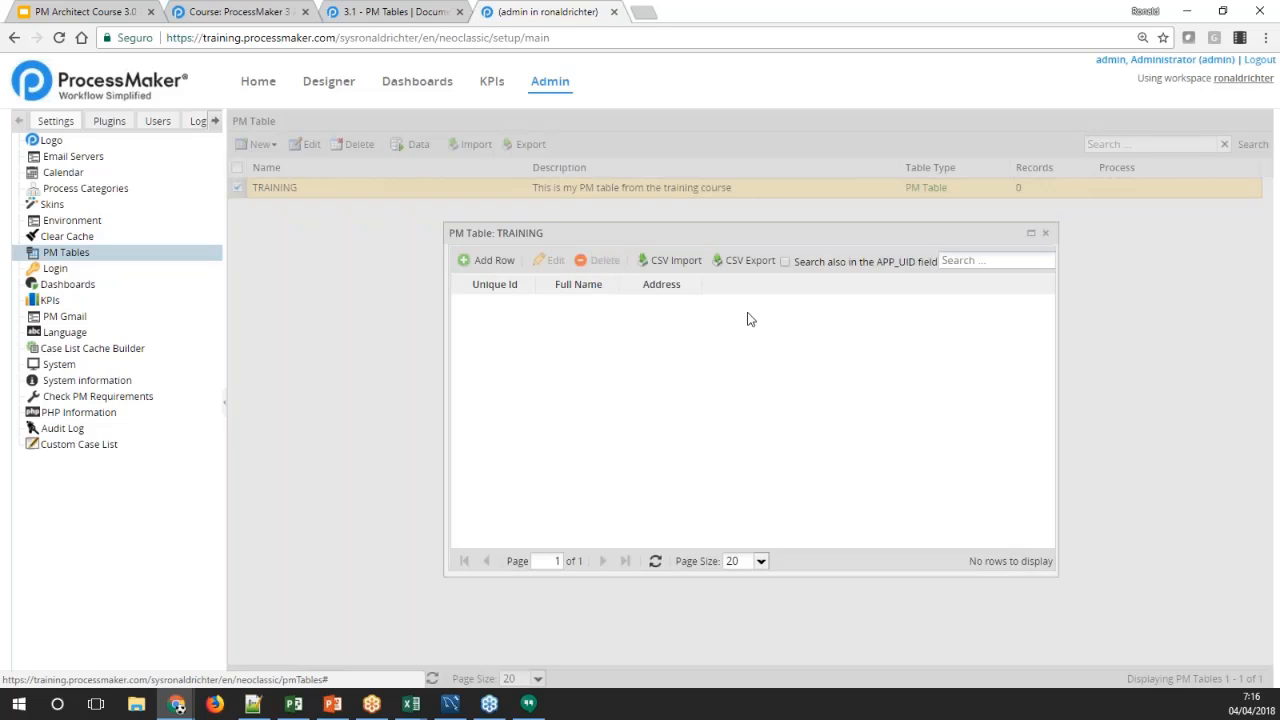
{"action": "left_click", "coordinate": [1046, 234]}
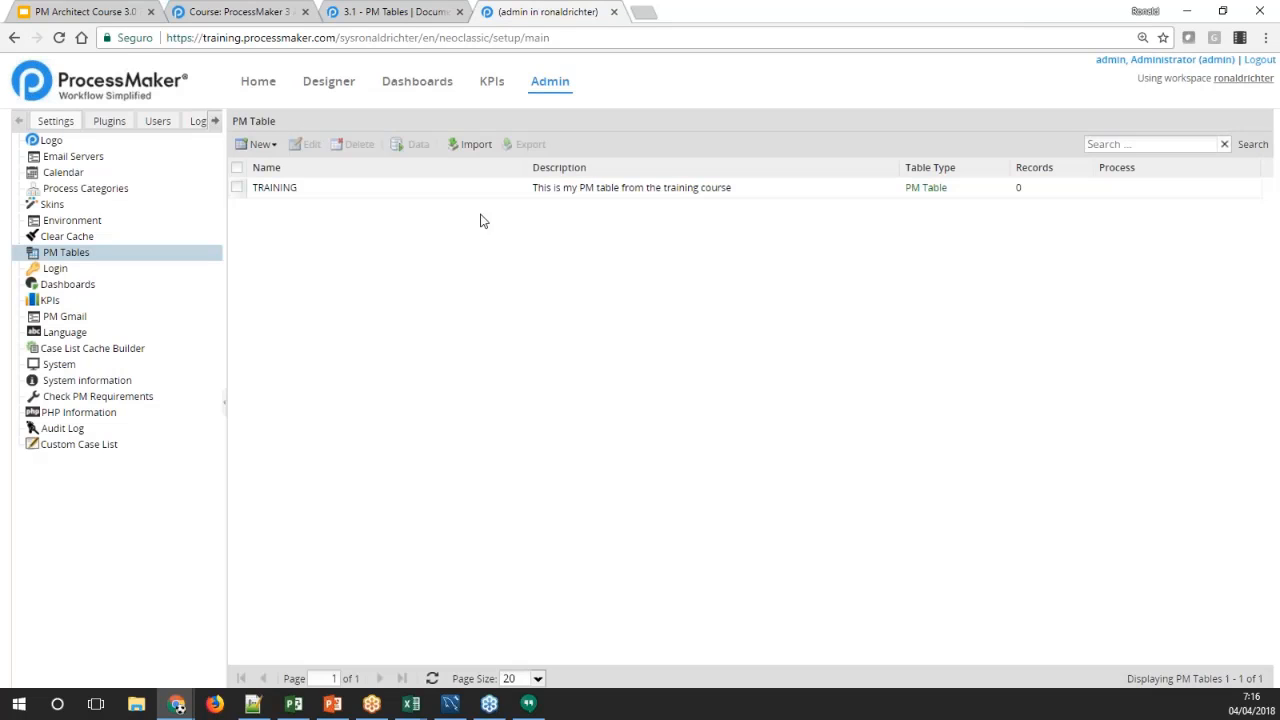
{"action": "left_click", "coordinate": [470, 190]}
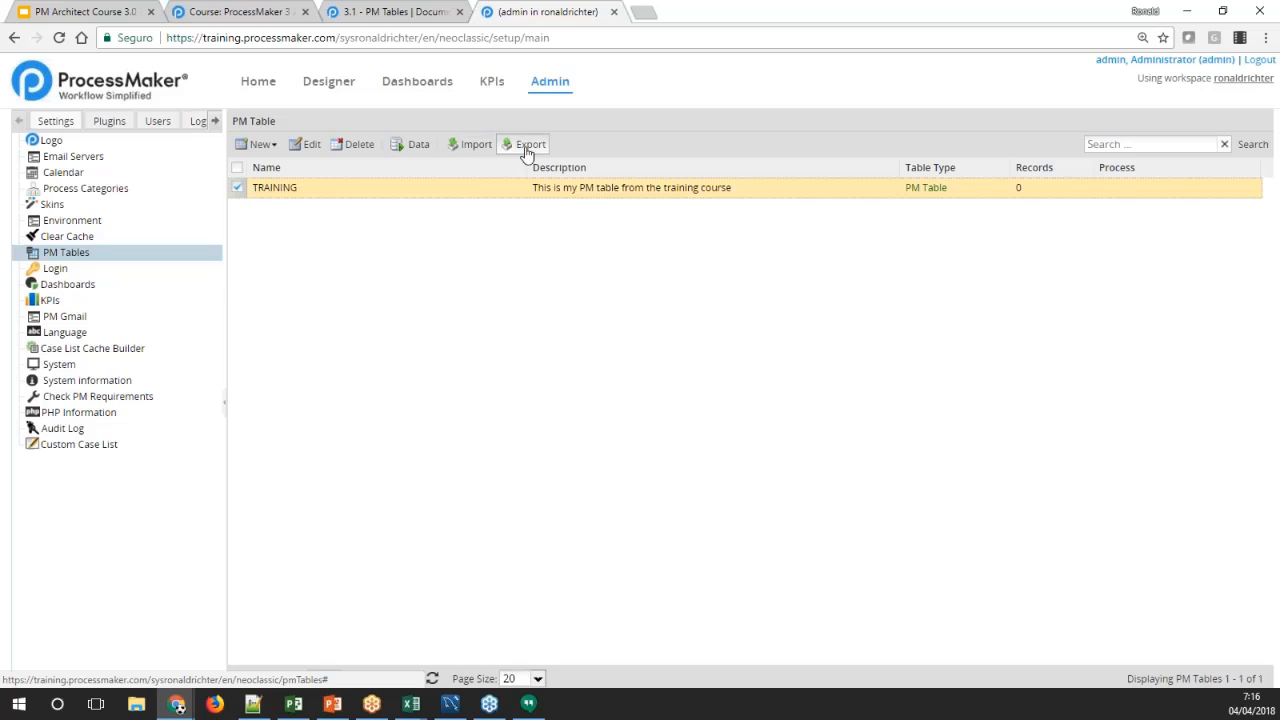
{"action": "double_click", "coordinate": [352, 190]}
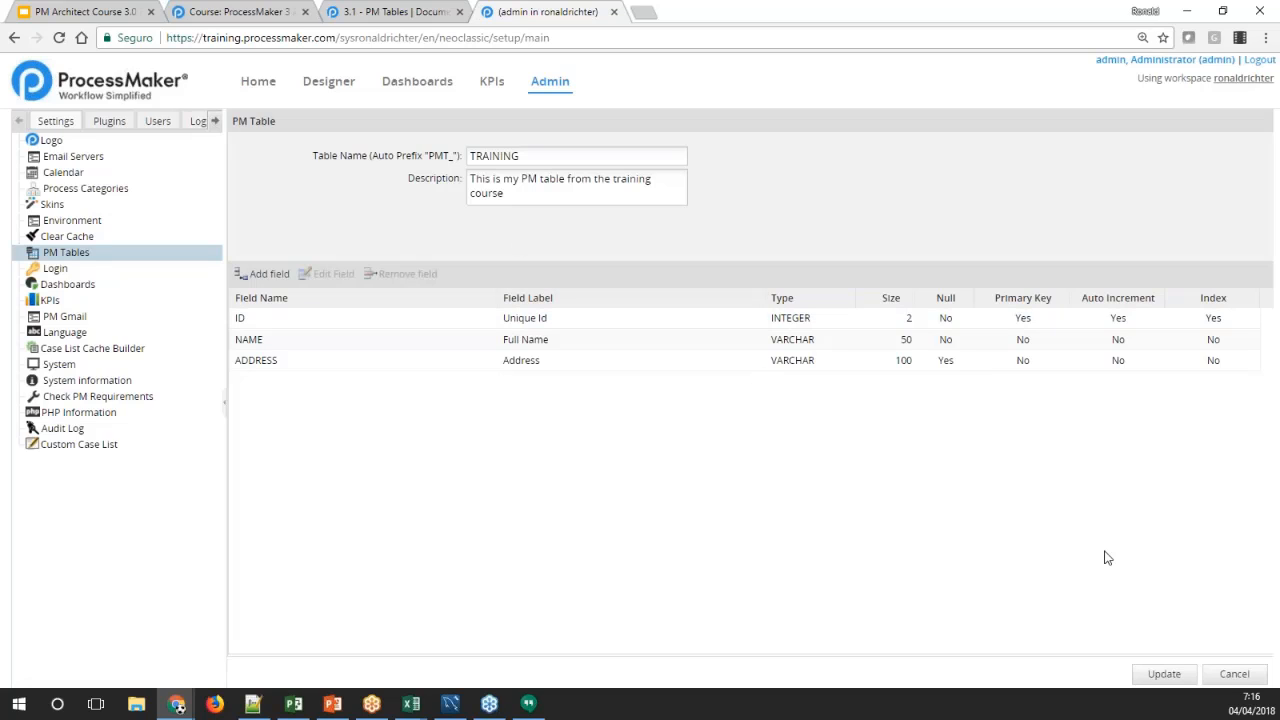
{"action": "left_click", "coordinate": [1234, 674]}
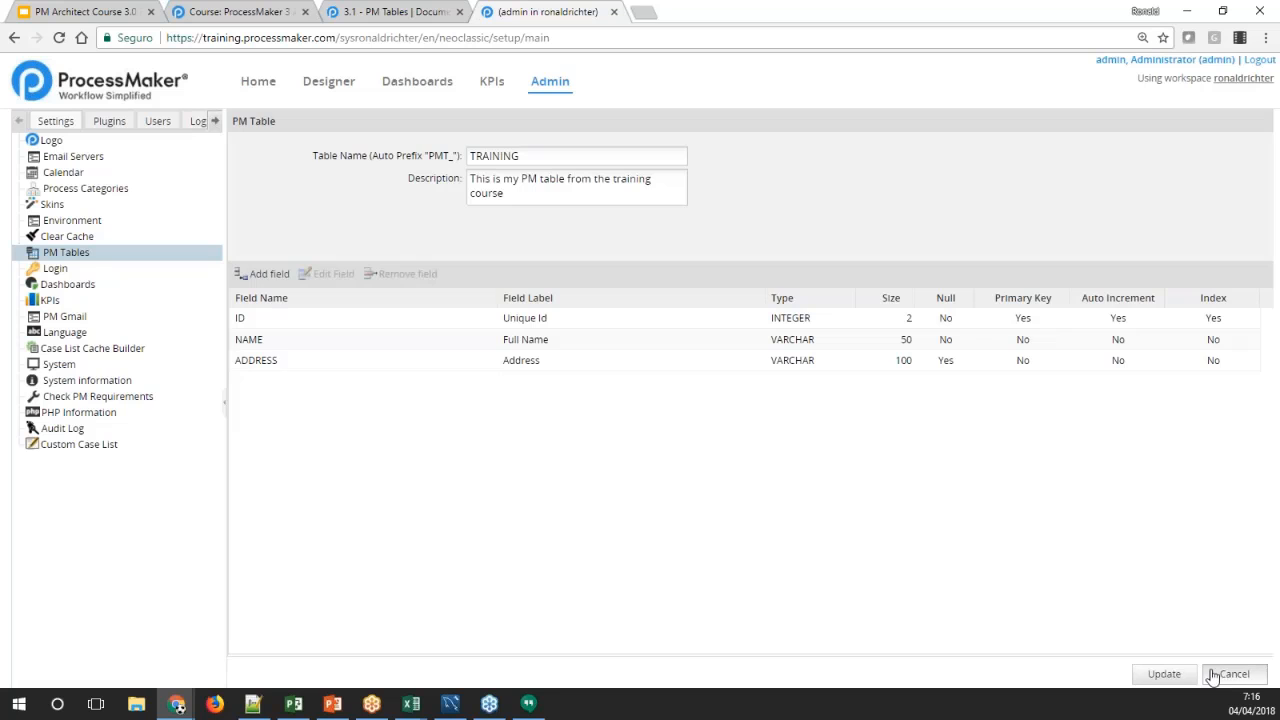
Review the PM Tables wiki sections on editing, deleting and viewing table data, and return to the PM table list
{"action": "left_click", "coordinate": [376, 14]}
{"action": "scroll", "coordinate": [505, 324], "scroll_direction": "down", "scroll_amount": 1}
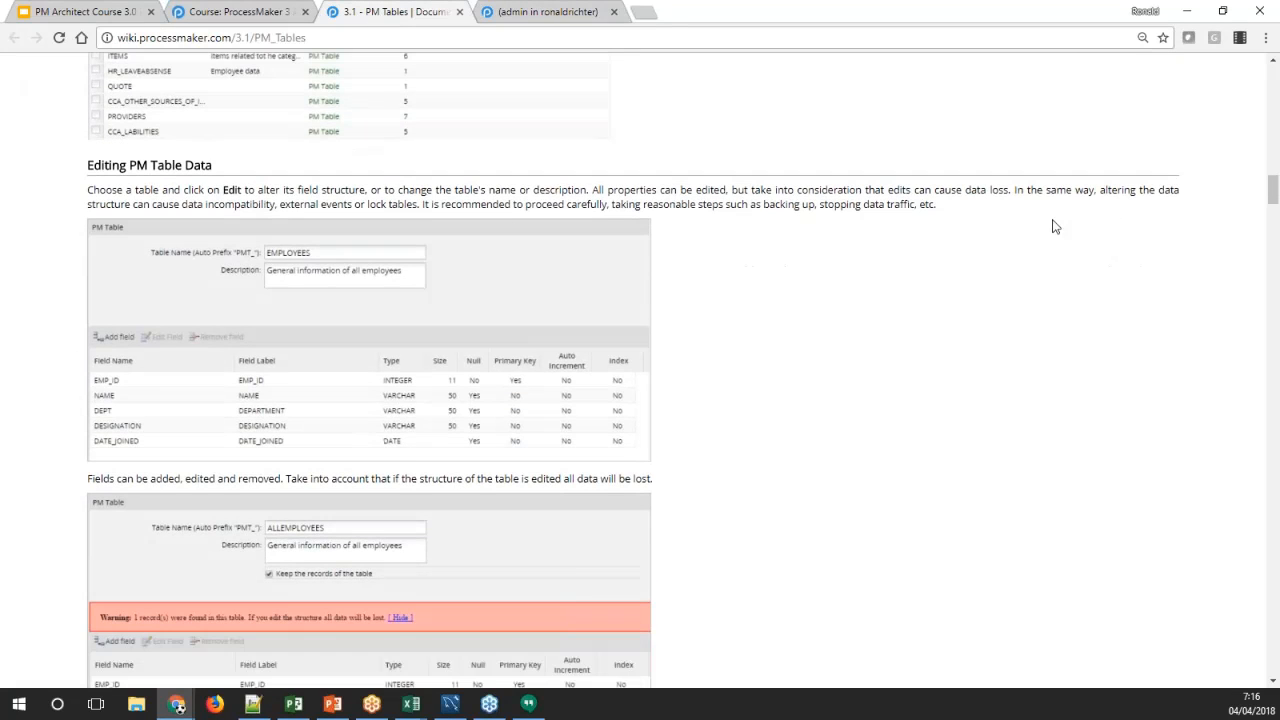
{"action": "mouse_move", "coordinate": [1273, 189]}
{"action": "left_mouse_down"}
{"action": "mouse_move", "coordinate": [1273, 230]}
{"action": "mouse_move", "coordinate": [1275, 204]}
{"action": "left_mouse_up"}
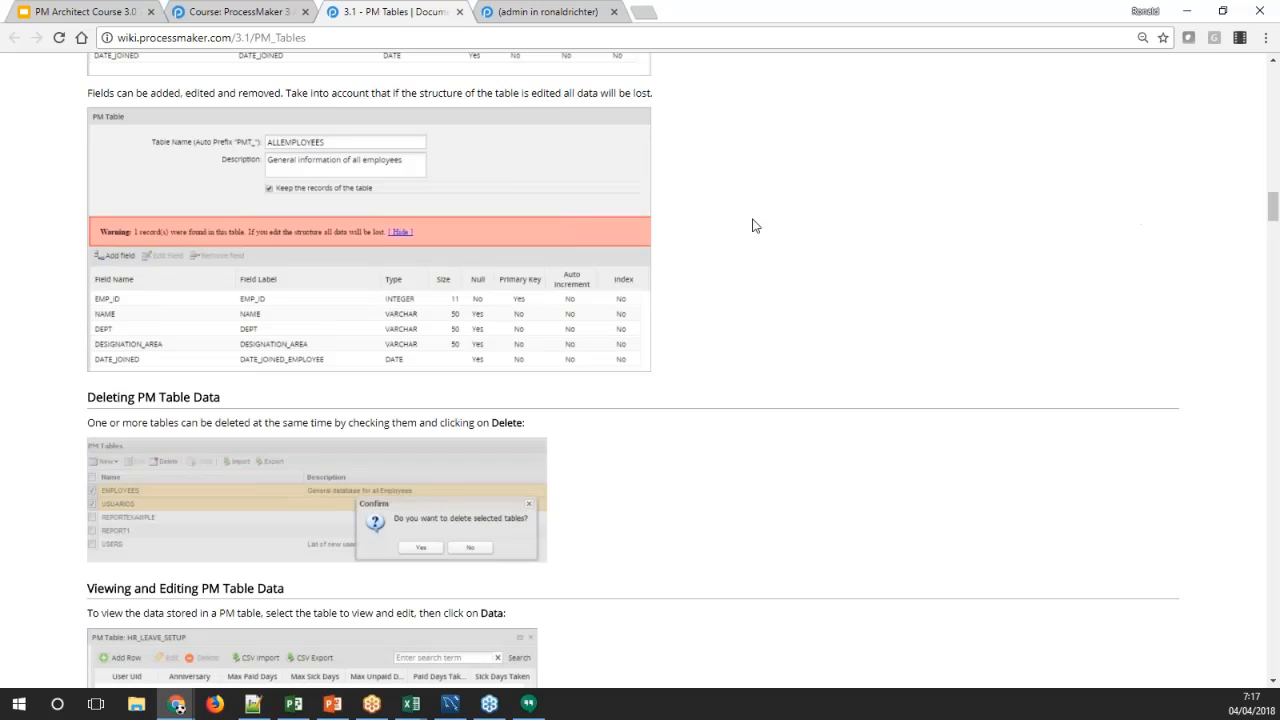
{"action": "scroll", "coordinate": [751, 221], "scroll_direction": "down", "scroll_amount": 4}
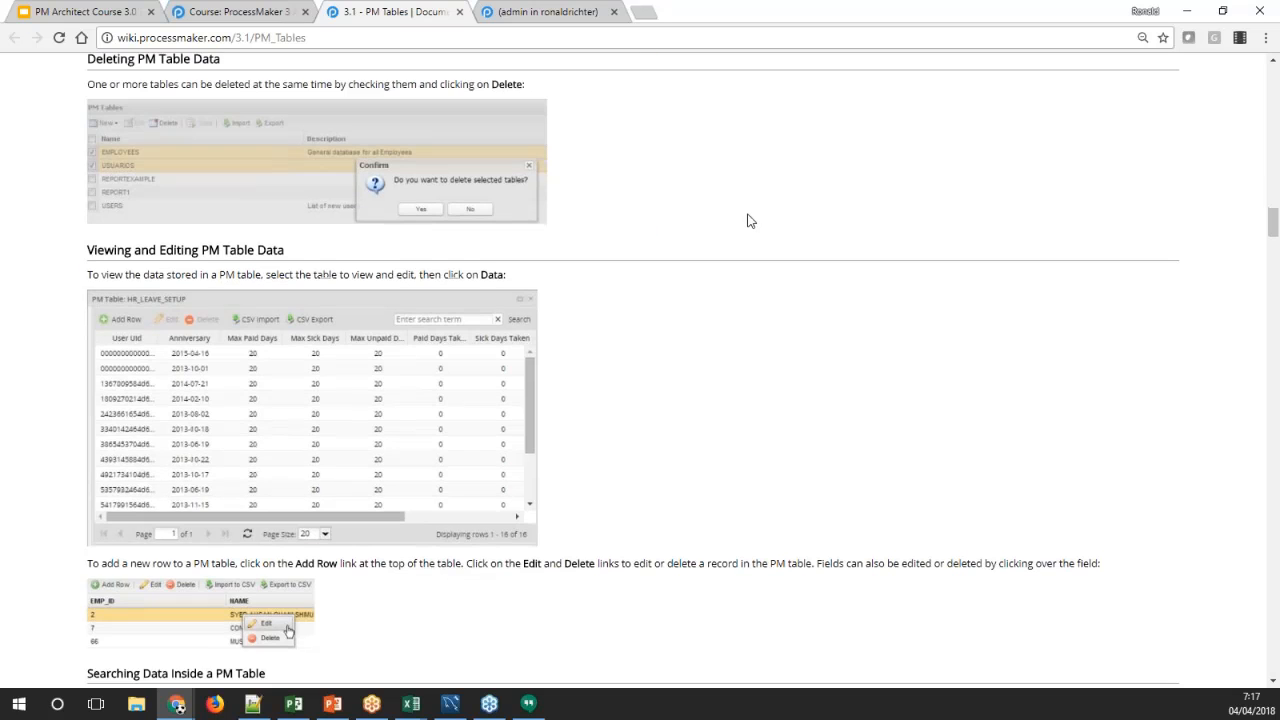
{"action": "scroll", "coordinate": [751, 221], "scroll_direction": "up", "scroll_amount": 3}
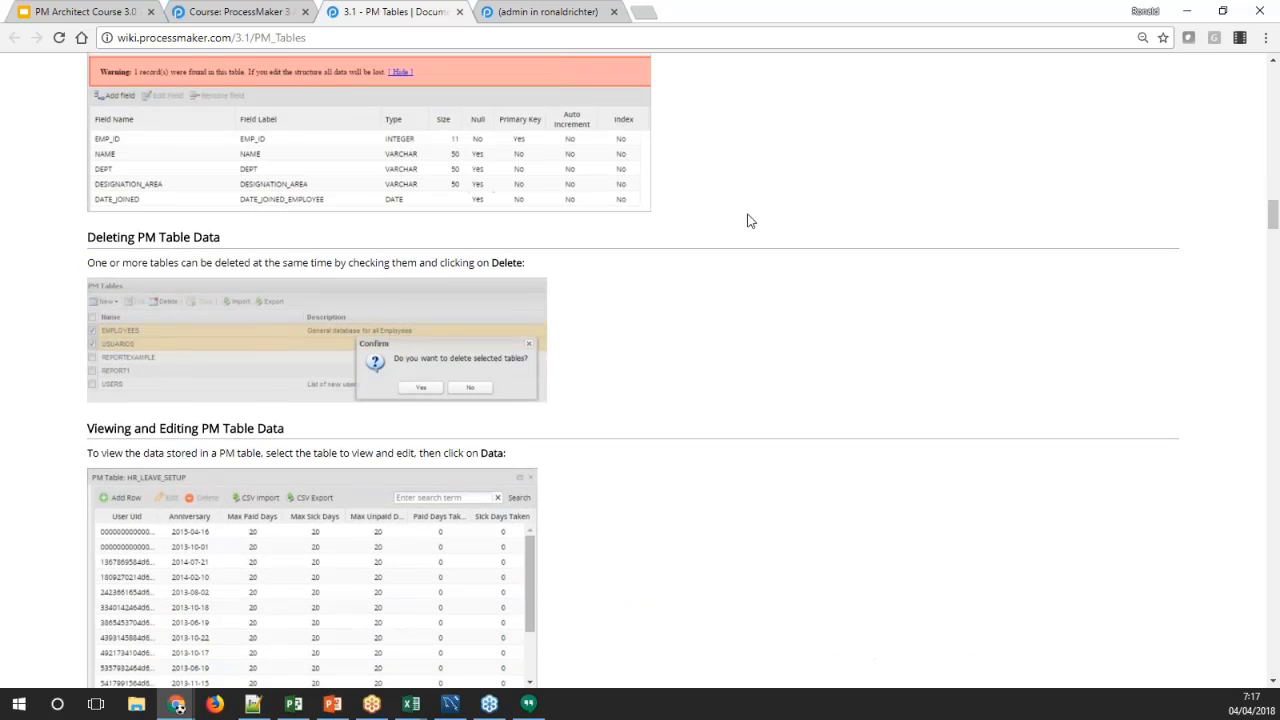
{"action": "scroll", "coordinate": [572, 222], "scroll_direction": "down", "scroll_amount": 1}
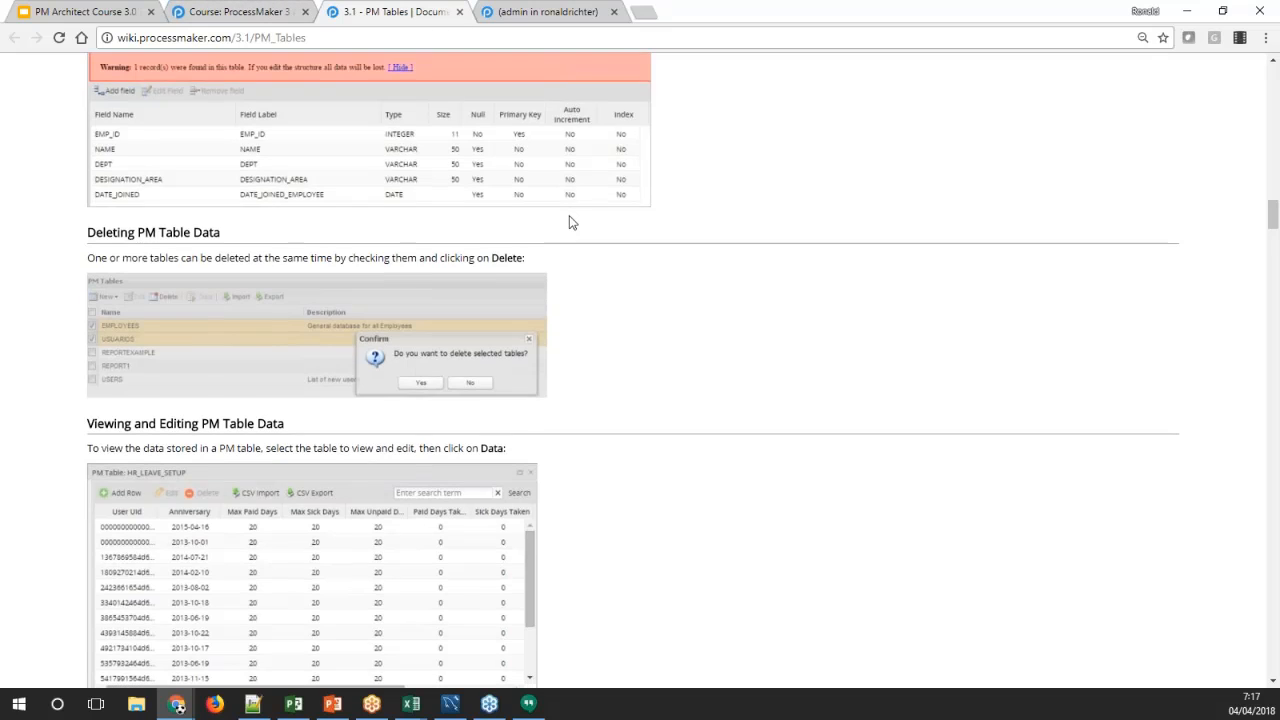
{"action": "scroll", "coordinate": [572, 222], "scroll_direction": "down", "scroll_amount": 4}
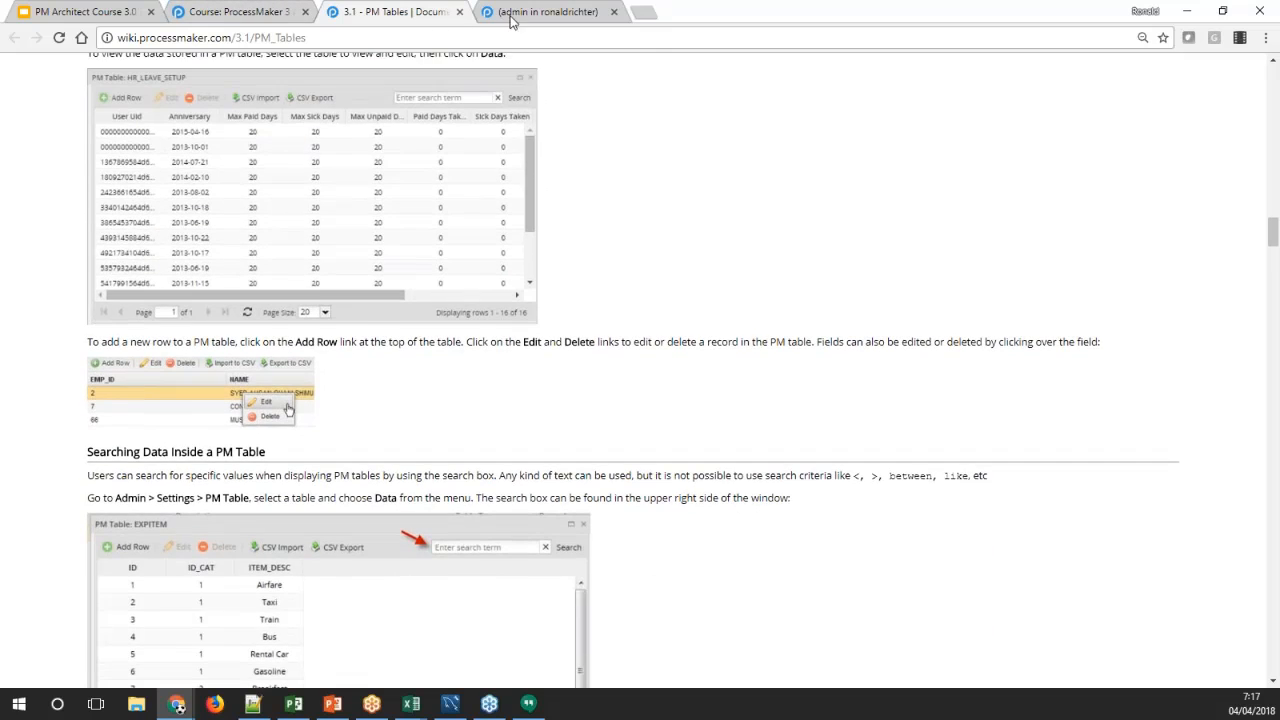
{"action": "left_click", "coordinate": [511, 14]}
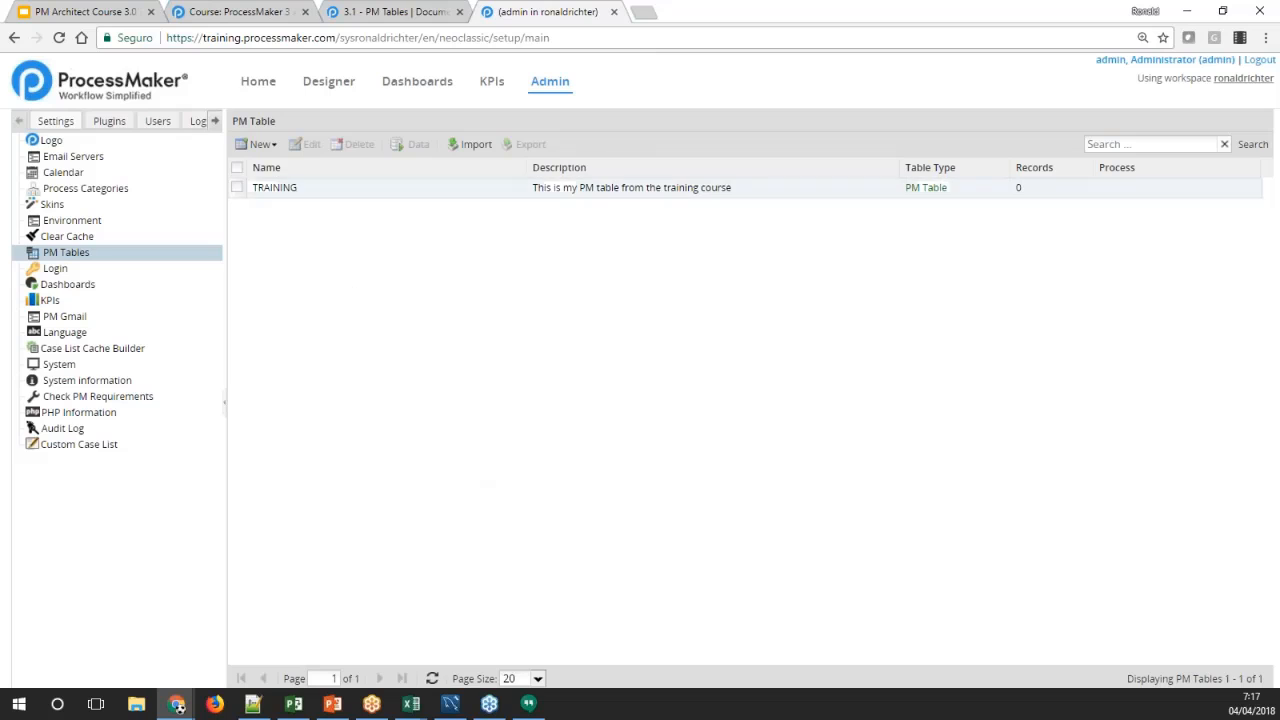
Compare the TRAINING table's edit form with the wiki's example of editing a table that contains records, and leave the form without changes
{"action": "left_click", "coordinate": [306, 189]}
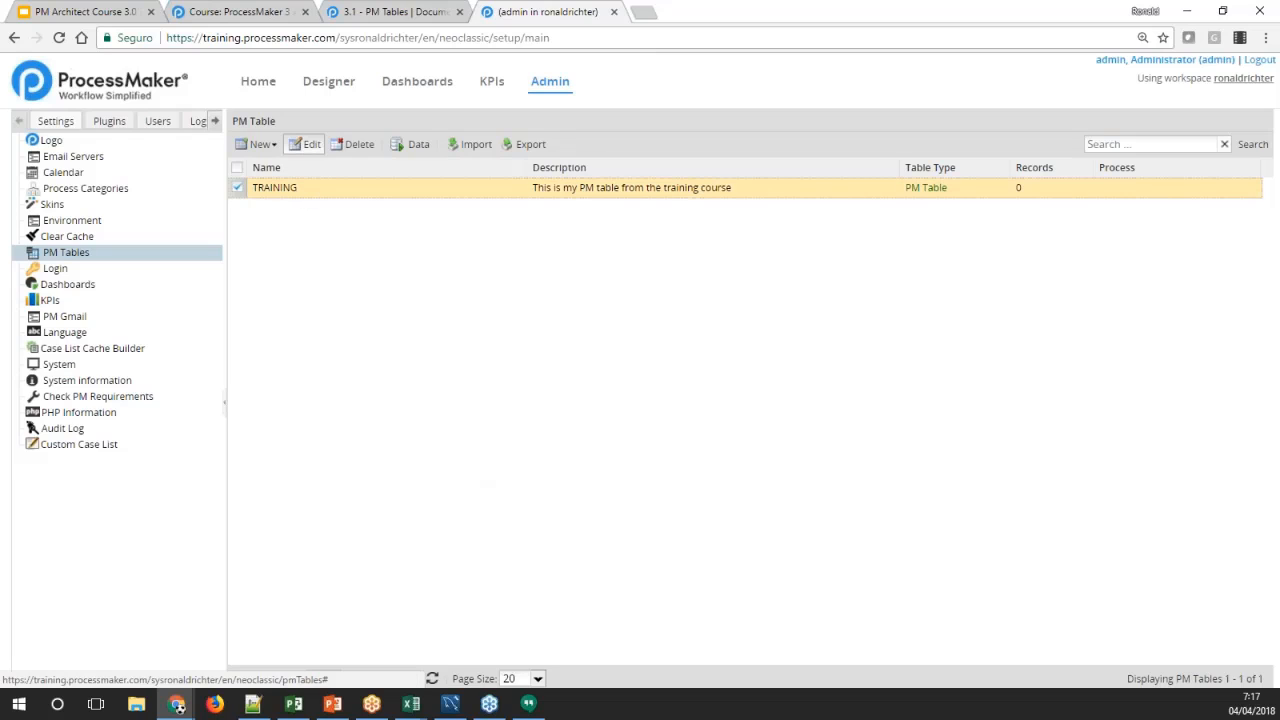
{"action": "left_click", "coordinate": [308, 145]}
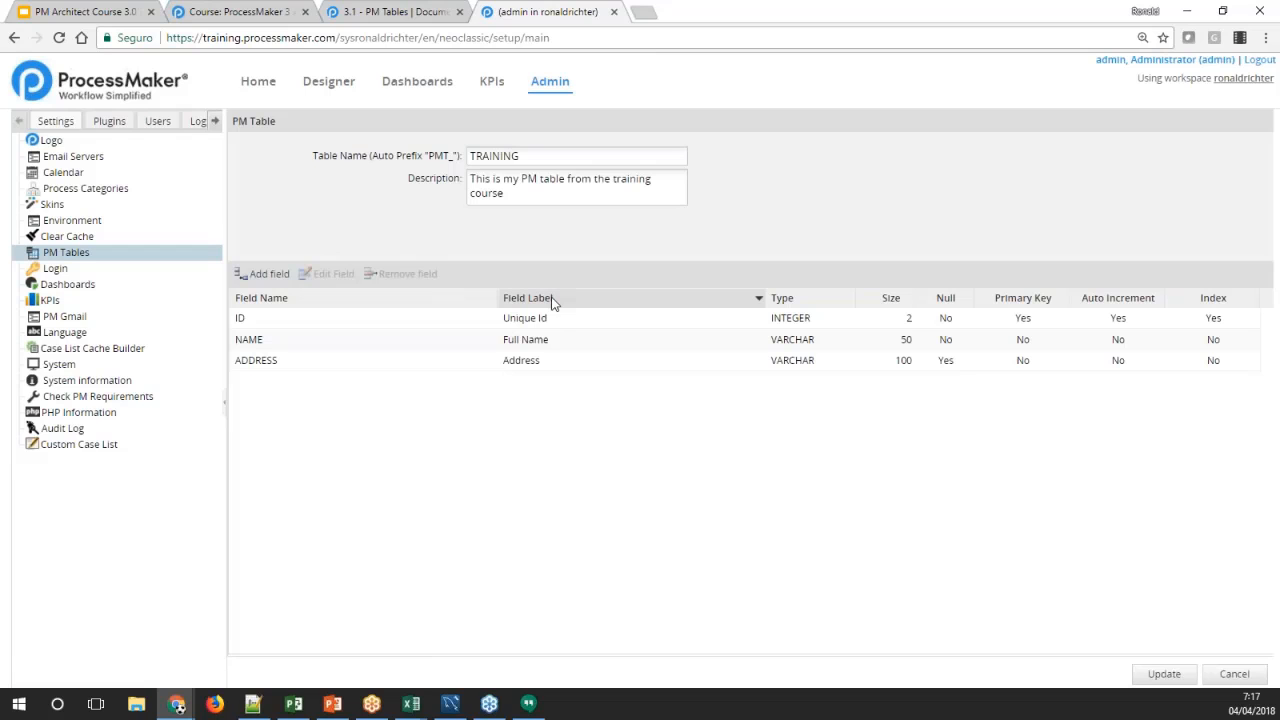
{"action": "left_click", "coordinate": [395, 12]}
{"action": "scroll", "coordinate": [485, 188], "scroll_direction": "up", "scroll_amount": 6}
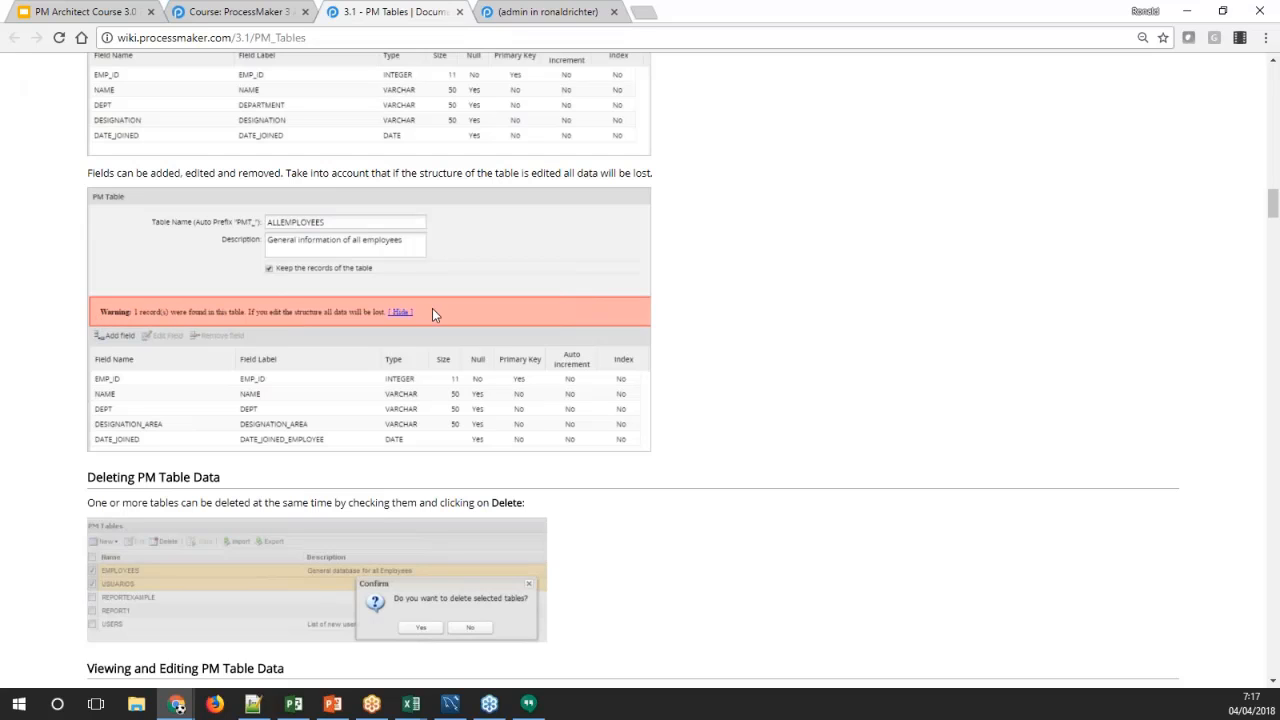
{"action": "left_click", "coordinate": [511, 11]}
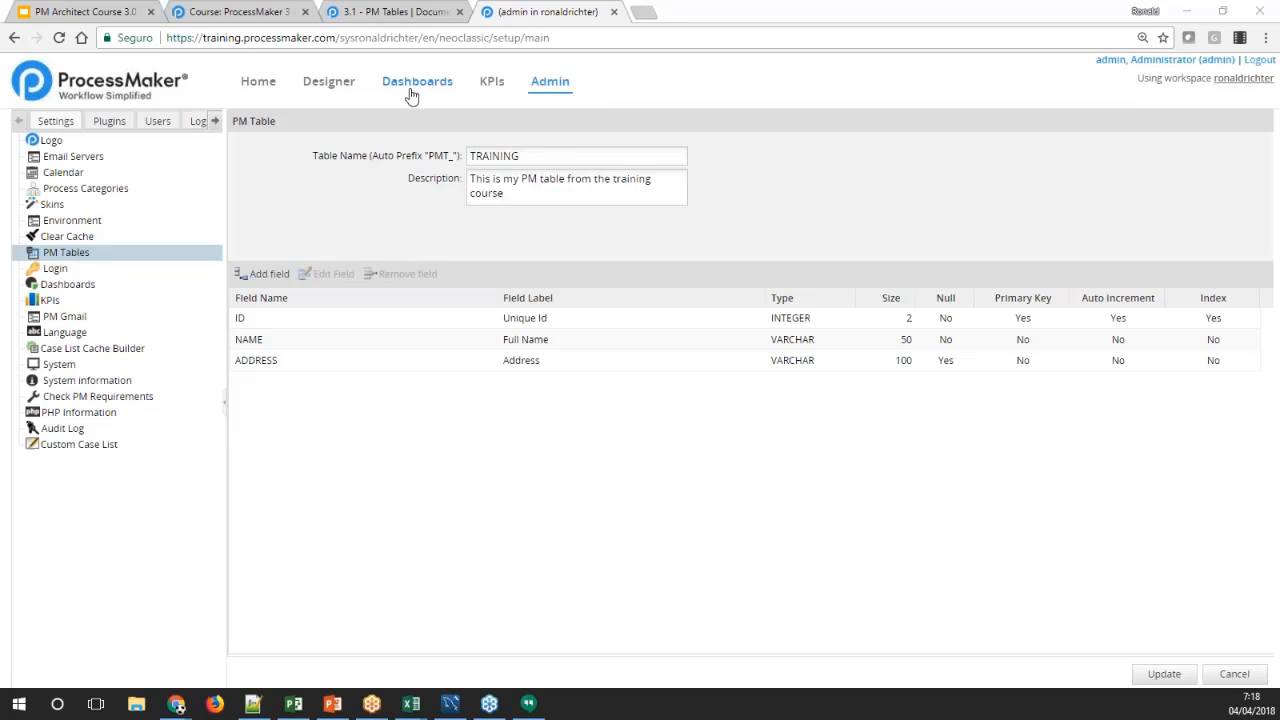
{"action": "left_click", "coordinate": [1236, 675]}
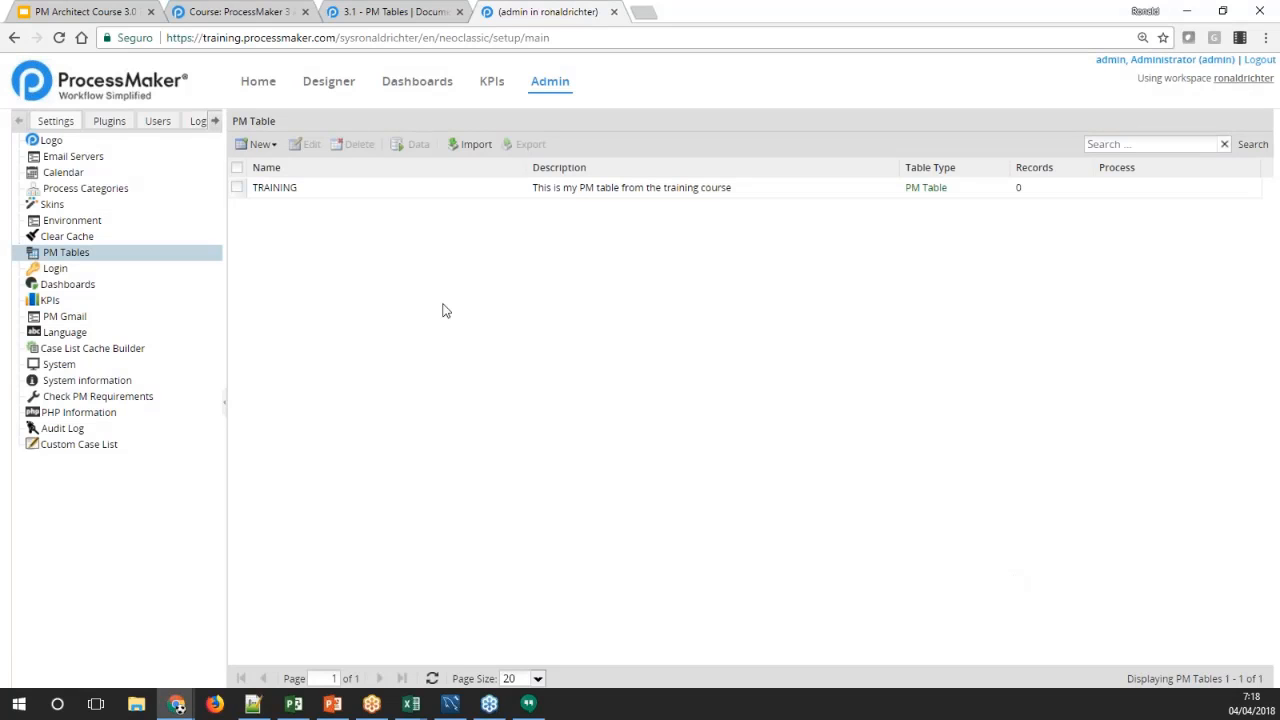
Open the TRAINING table's data window and reposition it over the table list
{"action": "left_click", "coordinate": [288, 196]}
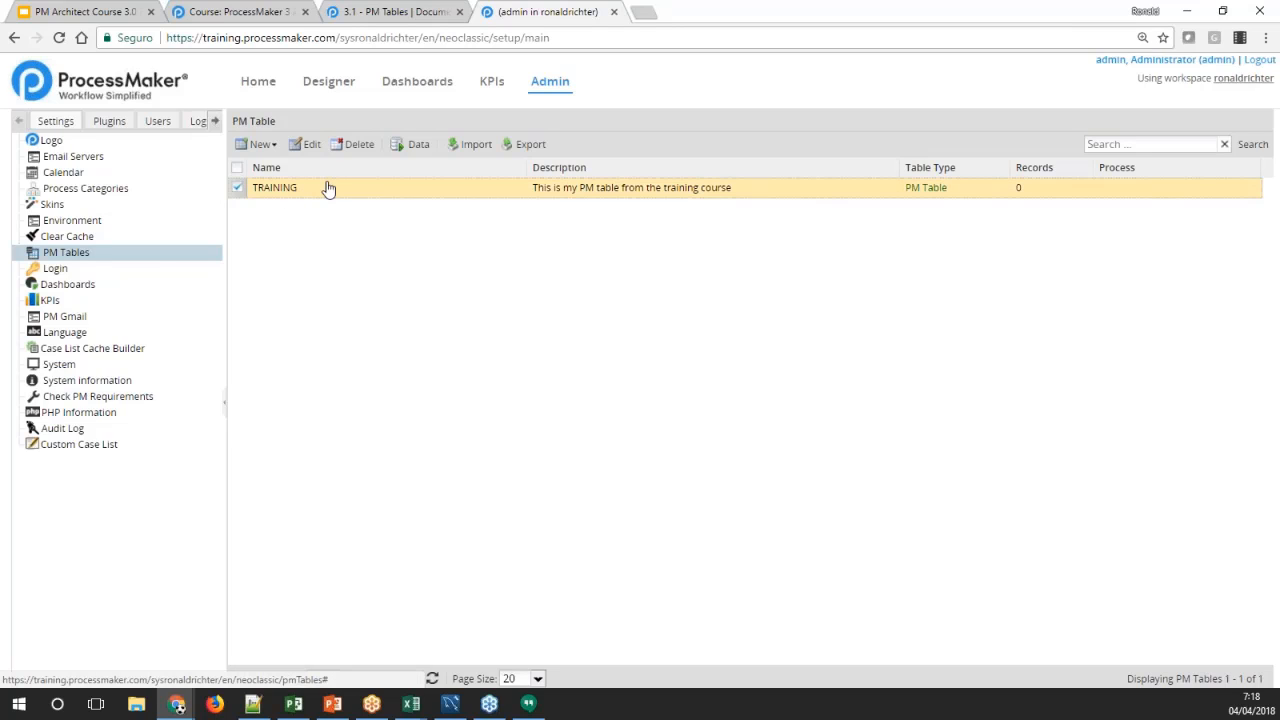
{"action": "left_click", "coordinate": [410, 149]}
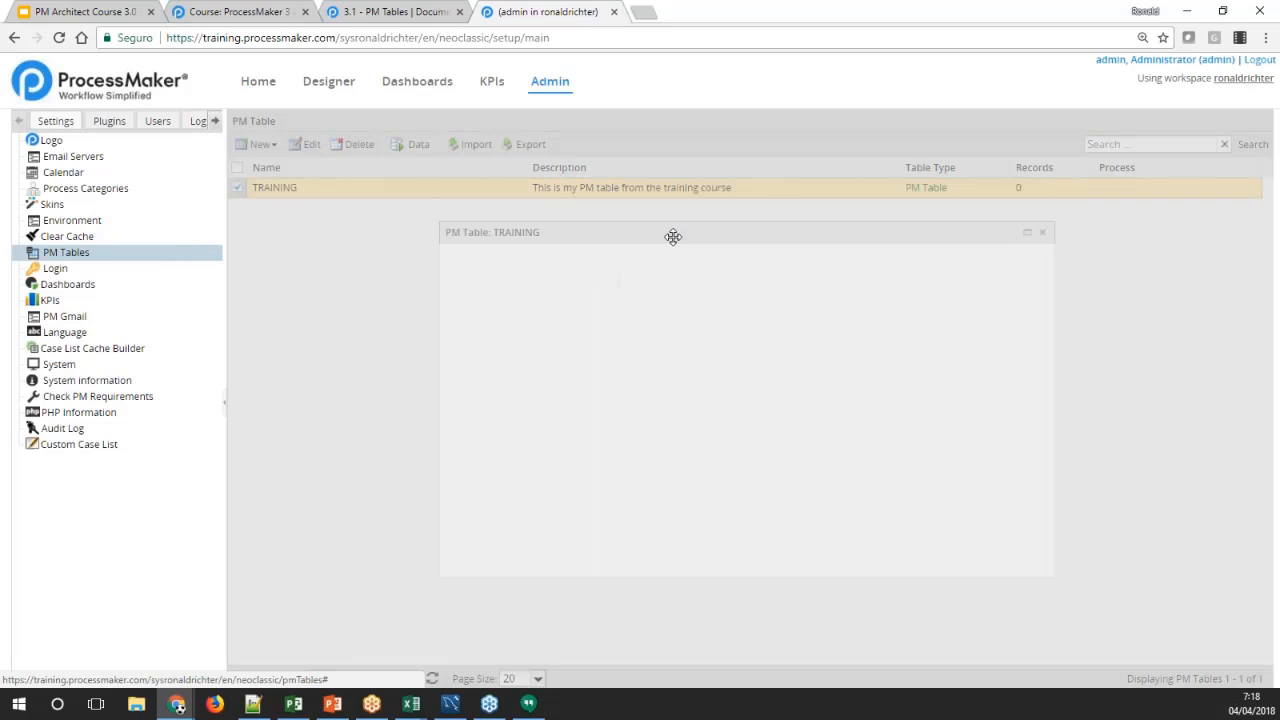
{"action": "left_click_drag", "start_coordinate": [674, 237], "coordinate": [525, 186]}
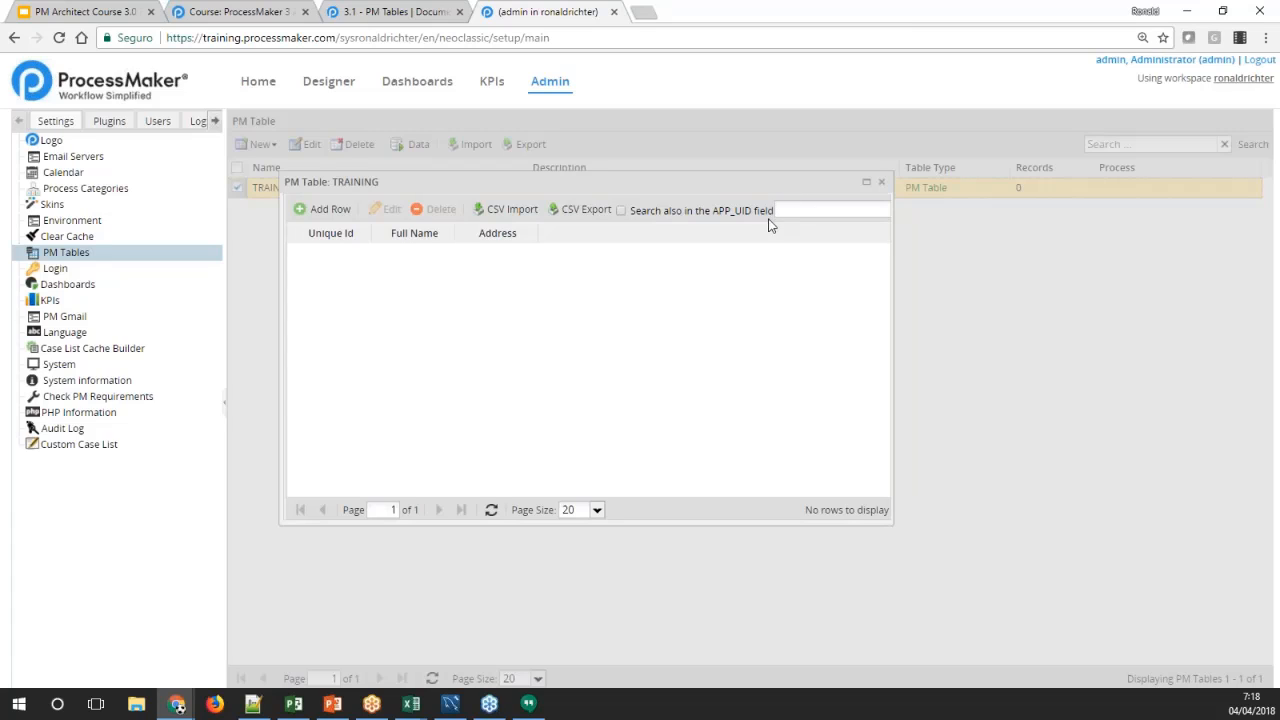
{"action": "left_click", "coordinate": [560, 329]}
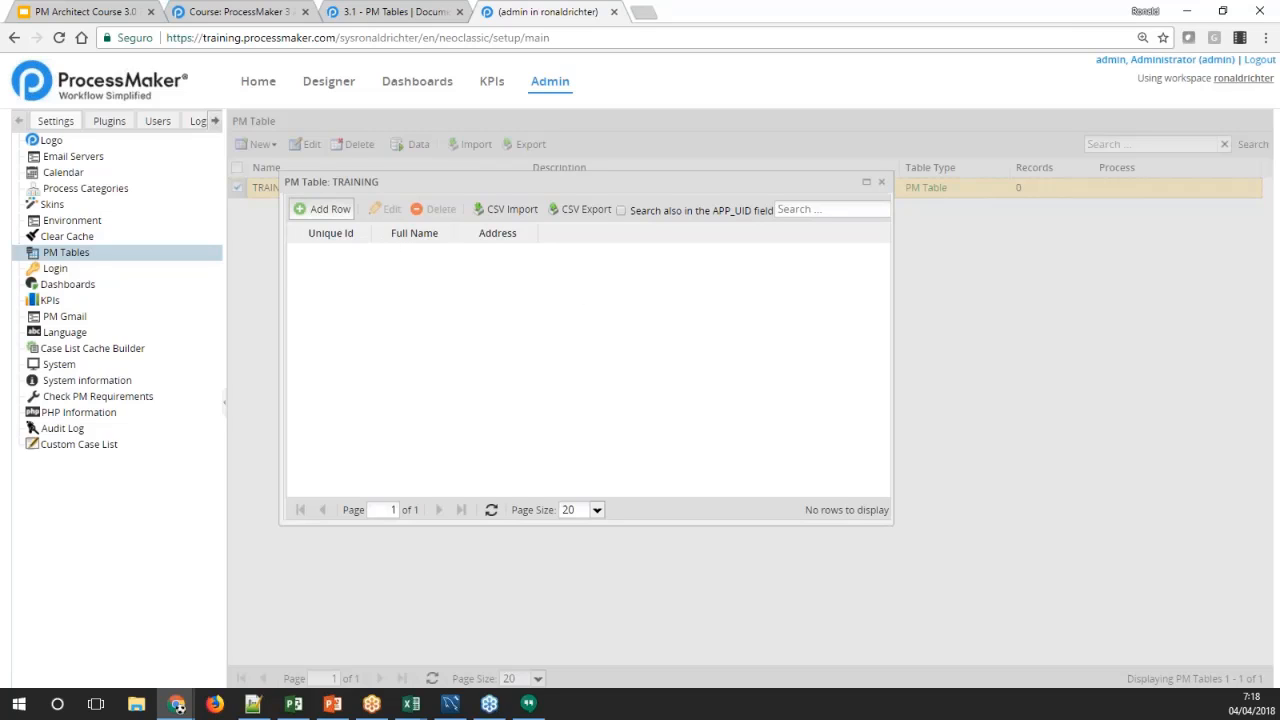
Add a first row to the TRAINING table's data and fill in the person's full name
{"action": "left_click", "coordinate": [322, 209]}
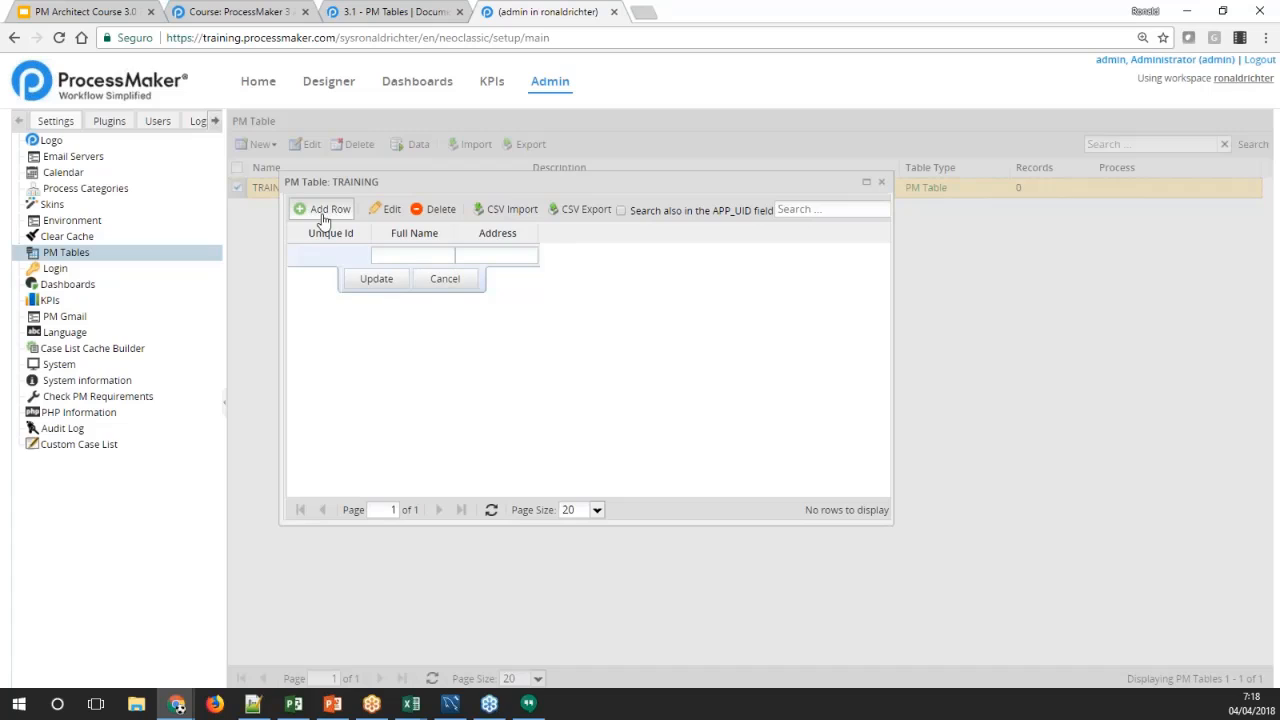
{"action": "left_click", "coordinate": [416, 256]}
{"action": "key", "text": "Tab"}
{"action": "left_click", "coordinate": [443, 255]}
{"action": "left_click", "coordinate": [472, 255]}
{"action": "left_click", "coordinate": [427, 258]}
{"action": "type", "text": "John DOe"}
{"action": "key", "text": "BackSpace"}
{"action": "key", "text": "BackSpace"}
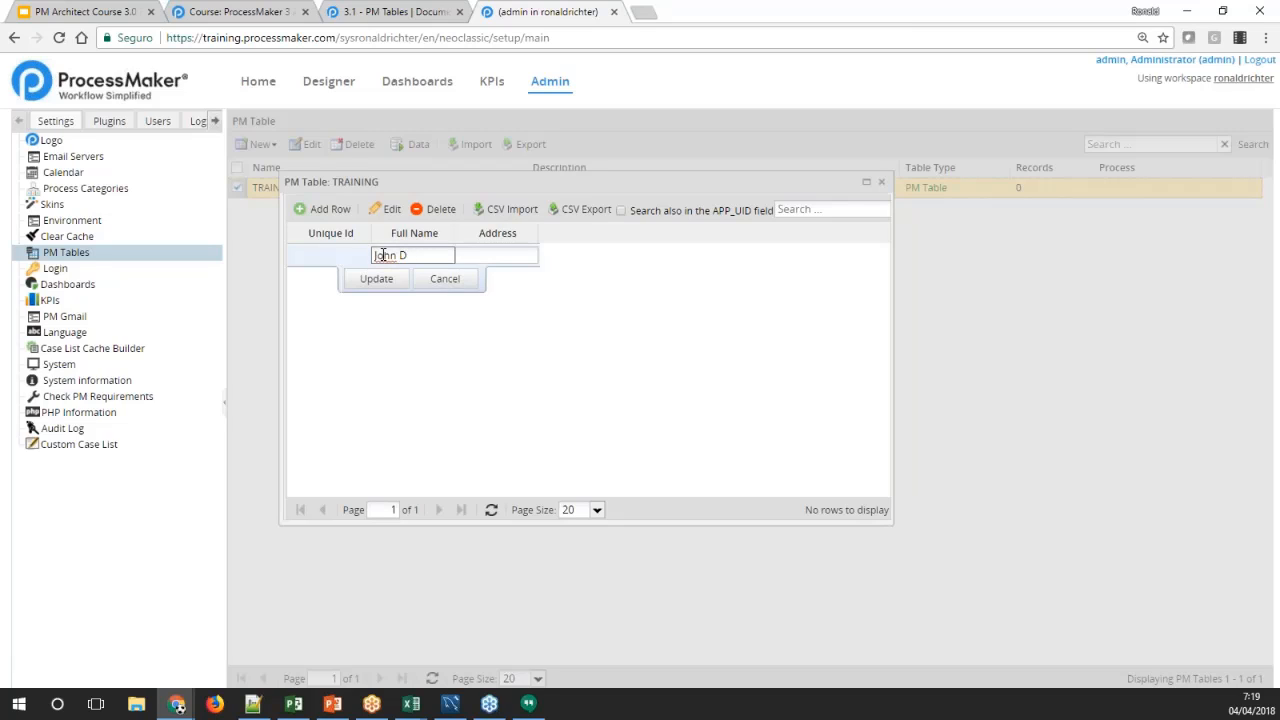
{"action": "key", "text": "BackSpace"}
{"action": "type", "text": "Smith"}
{"action": "key", "text": "Tab"}
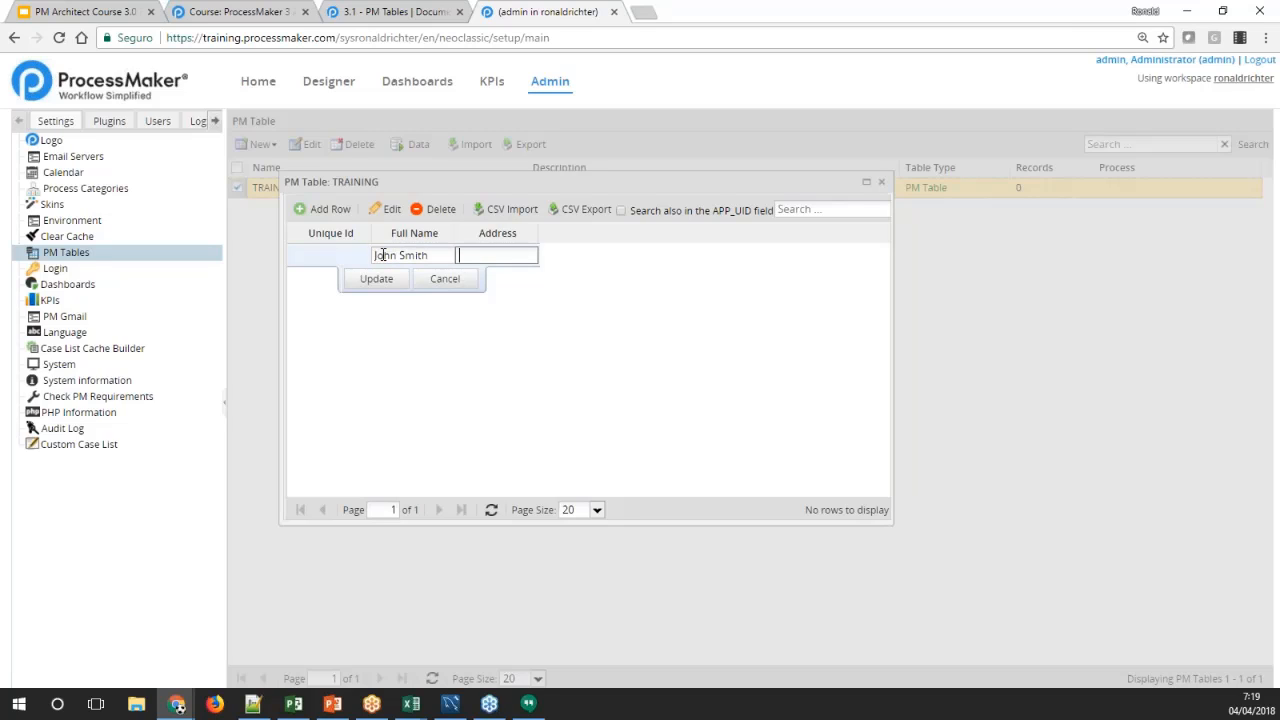
Fill in the person's street address in the new row and save the record
{"action": "type", "text": "same Street"}
{"action": "key", "text": "Tab"}
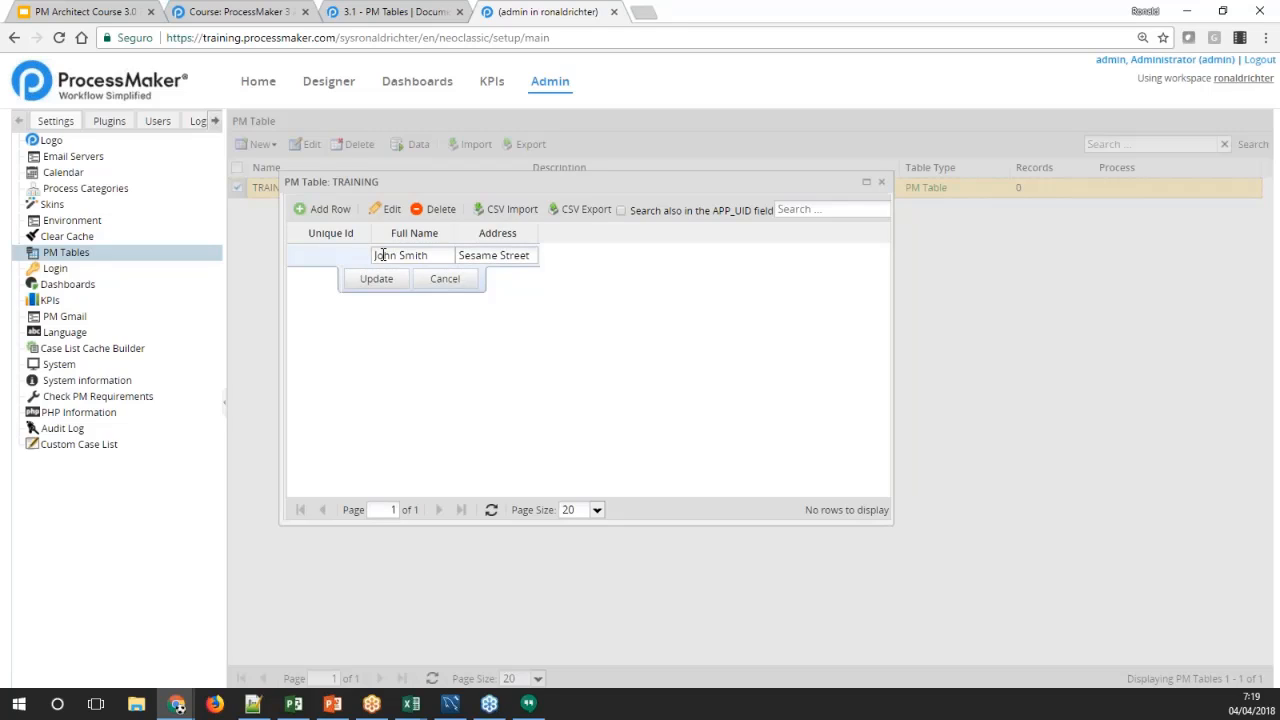
{"action": "left_click", "coordinate": [472, 257]}
{"action": "type", "text": "s"}
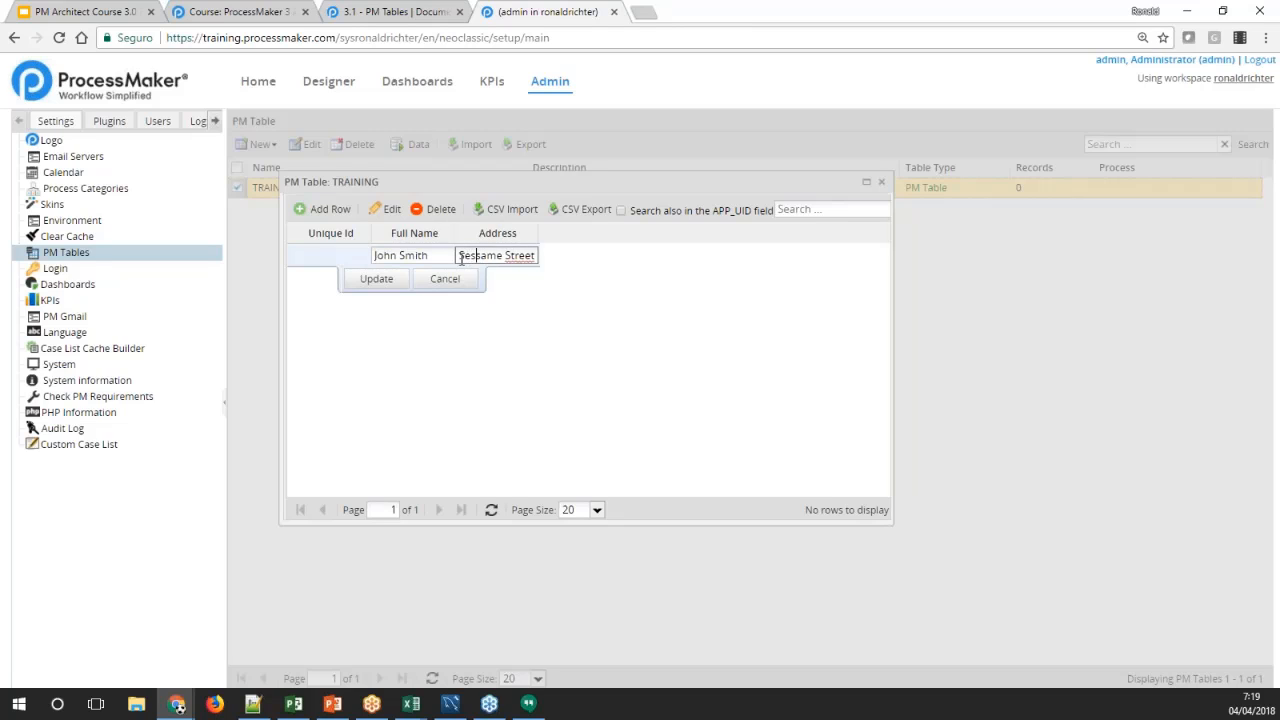
{"action": "left_click", "coordinate": [376, 279]}
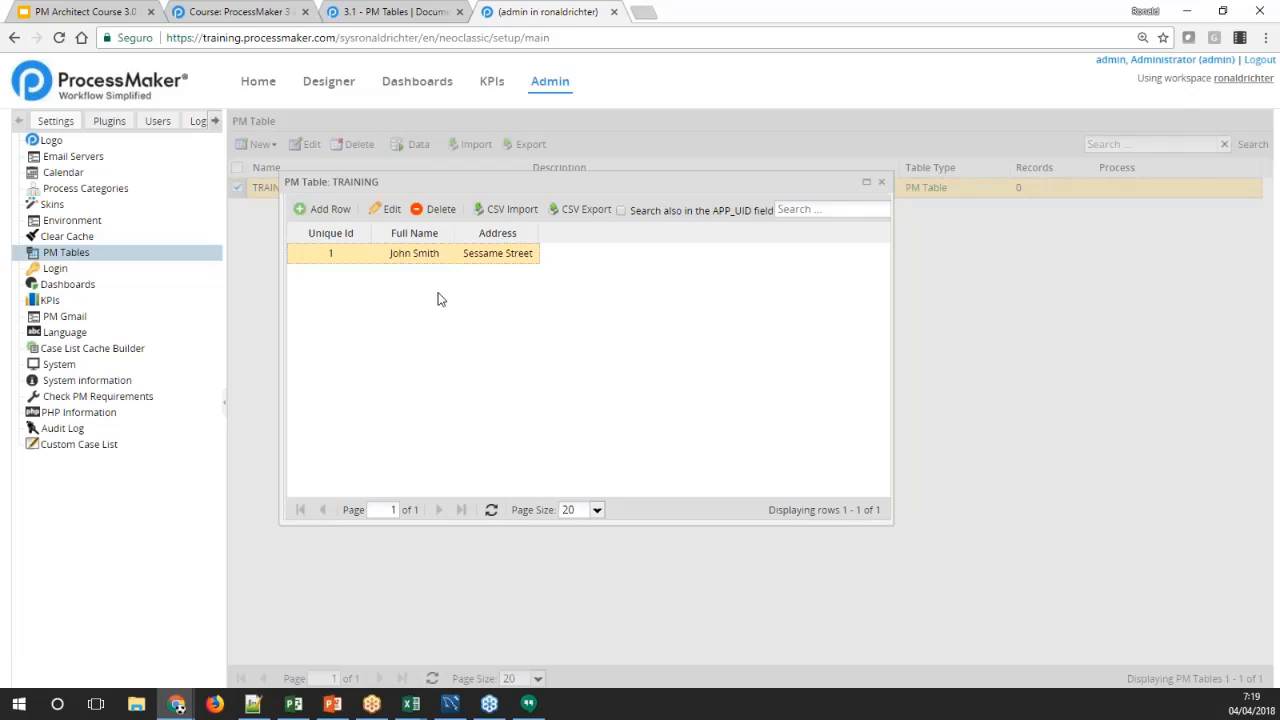
Add a second record to the TRAINING table with another person's full name and address
{"action": "left_click", "coordinate": [333, 214]}
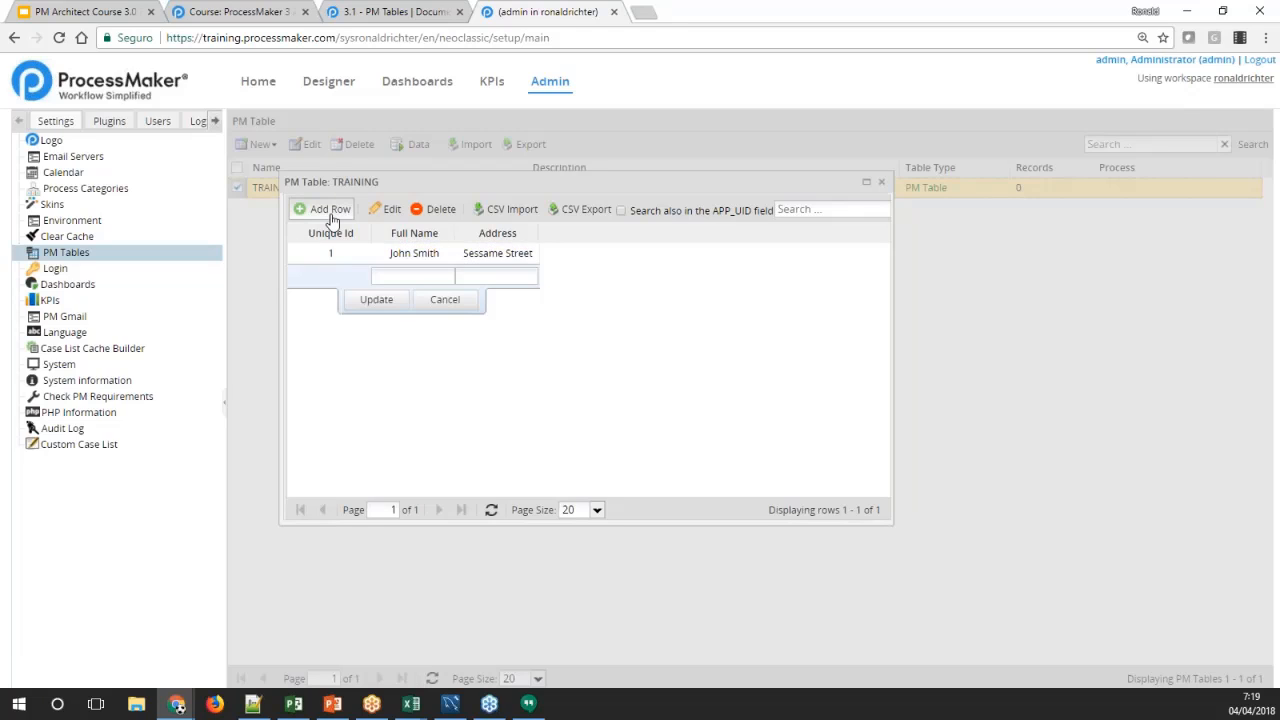
{"action": "left_click", "coordinate": [388, 271]}
{"action": "type", "text": "Jan"}
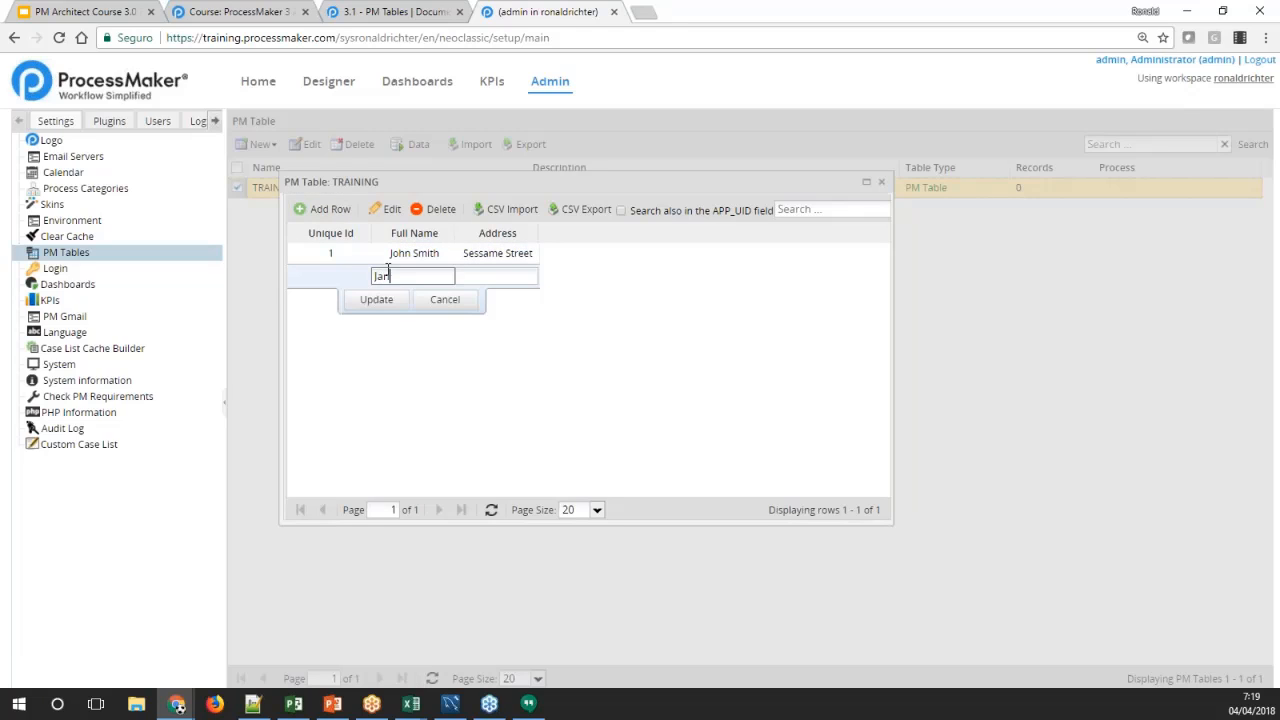
{"action": "type", "text": "e Smith"}
{"action": "key", "text": "Tab"}
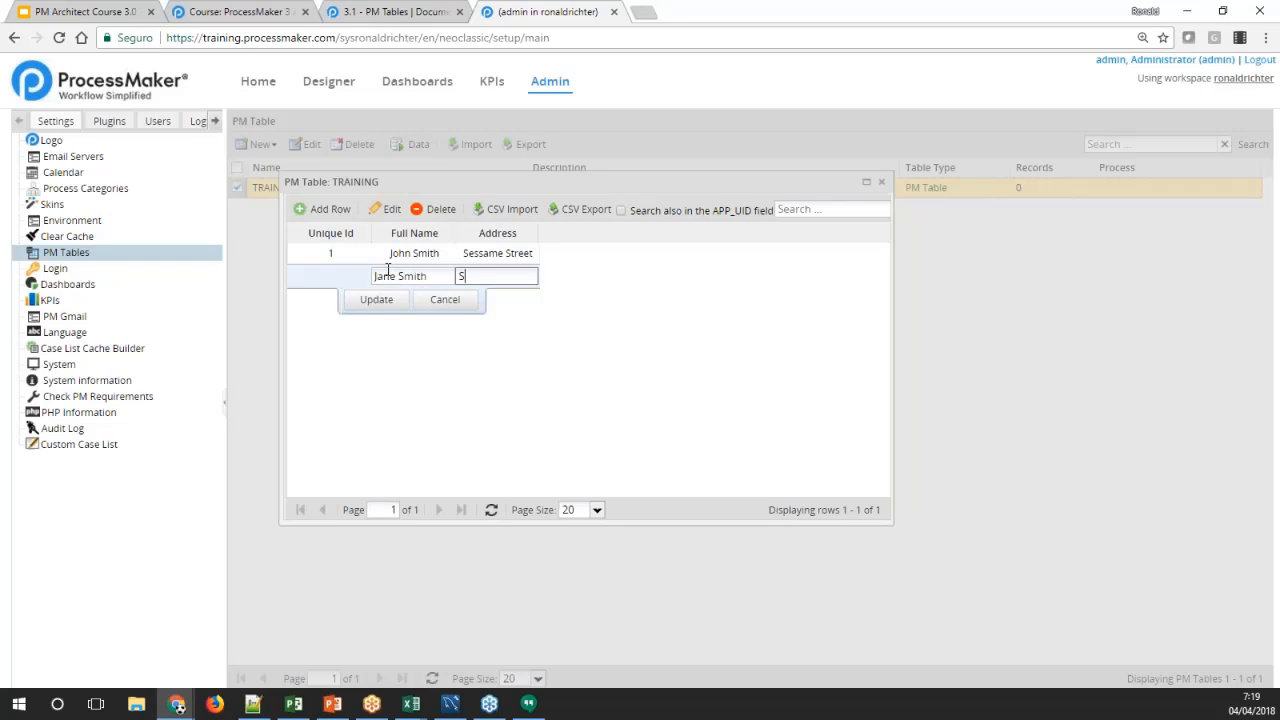
{"action": "type", "text": "Sque"}
{"action": "type", "text": "re "}
{"action": "type", "text": "Garden"}
{"action": "left_click", "coordinate": [380, 299]}
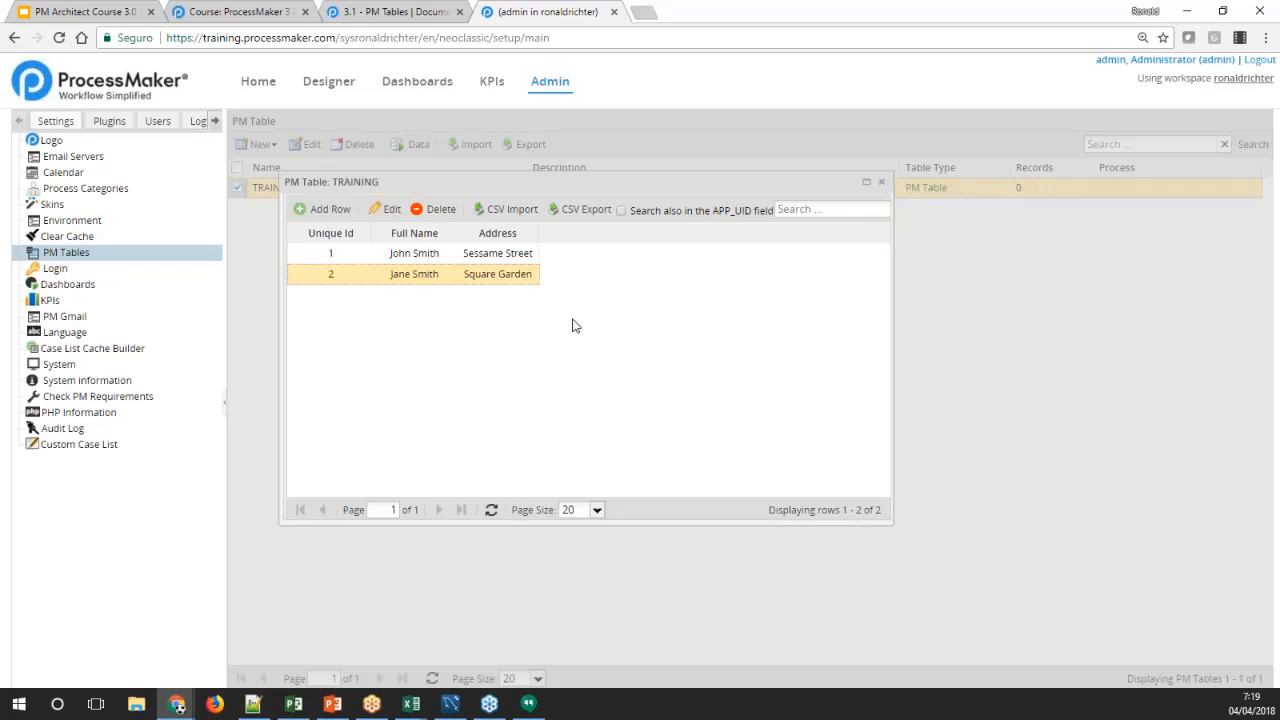
Add a third row, reopen it for editing after cancelling, and save it with a full name and address
{"action": "left_click", "coordinate": [329, 212]}
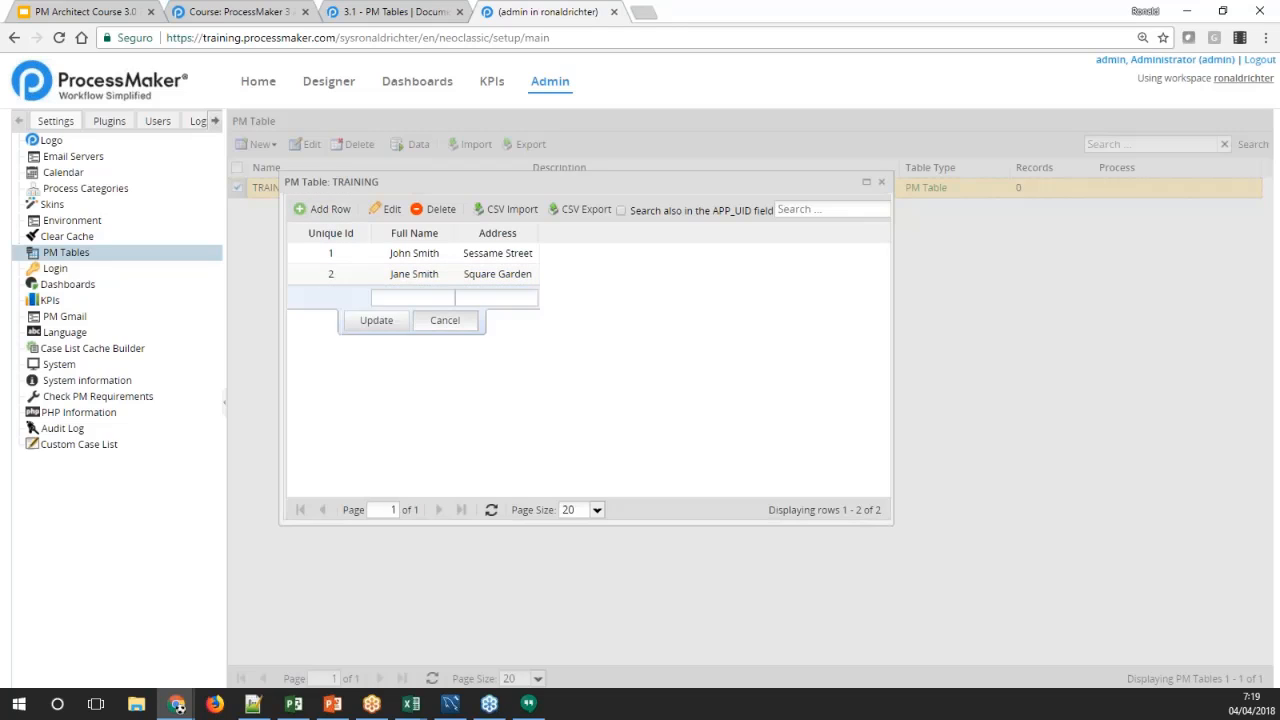
{"action": "left_click", "coordinate": [445, 320]}
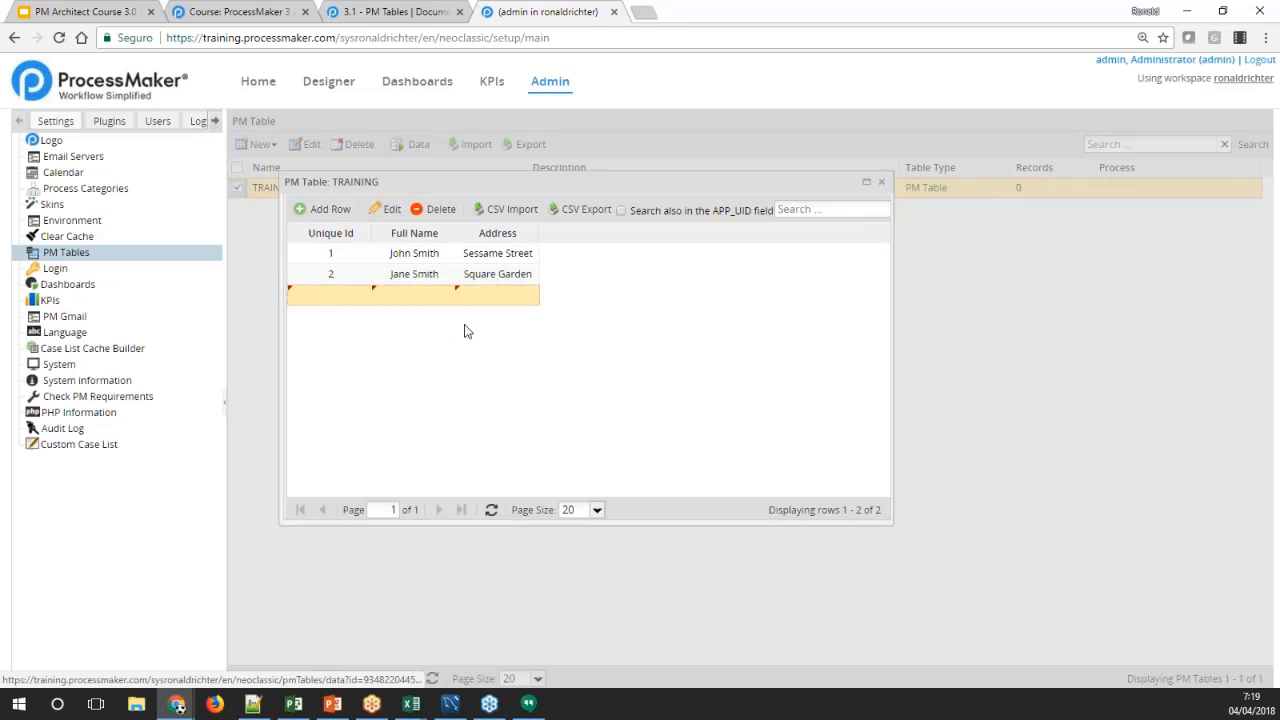
{"action": "double_click", "coordinate": [405, 298]}
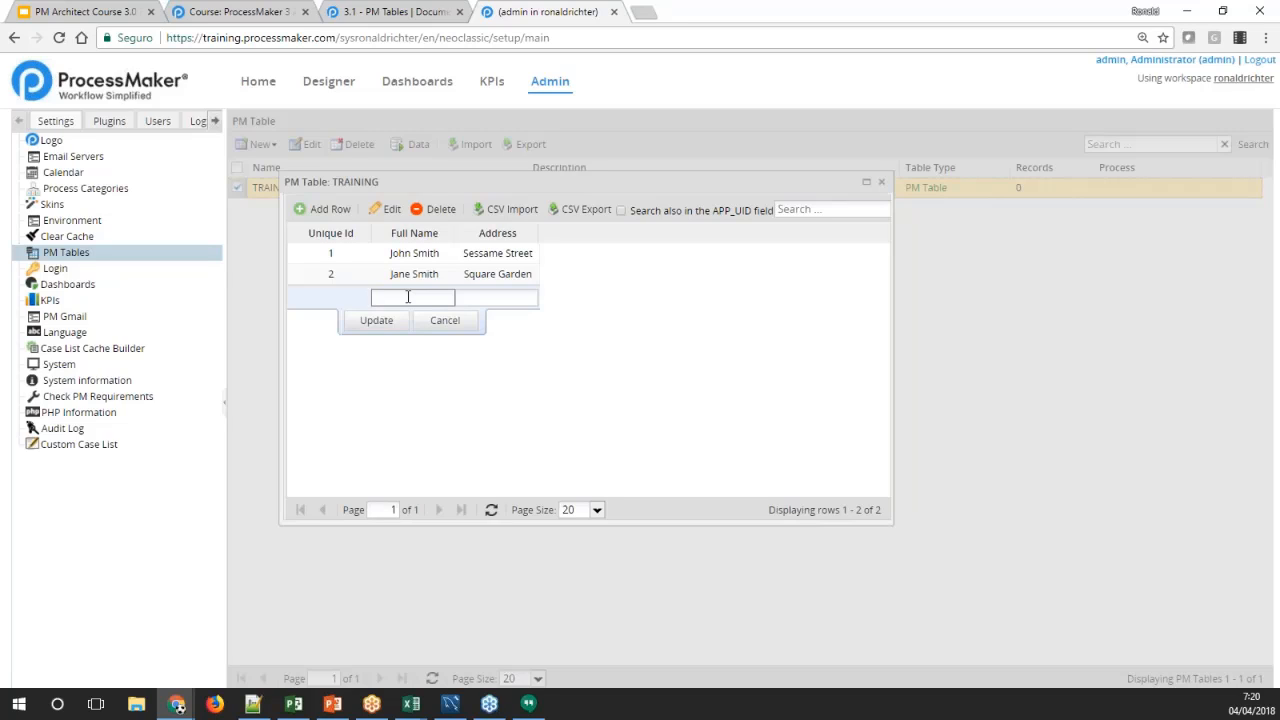
{"action": "type", "text": "ohn Doe"}
{"action": "key", "text": "Tab"}
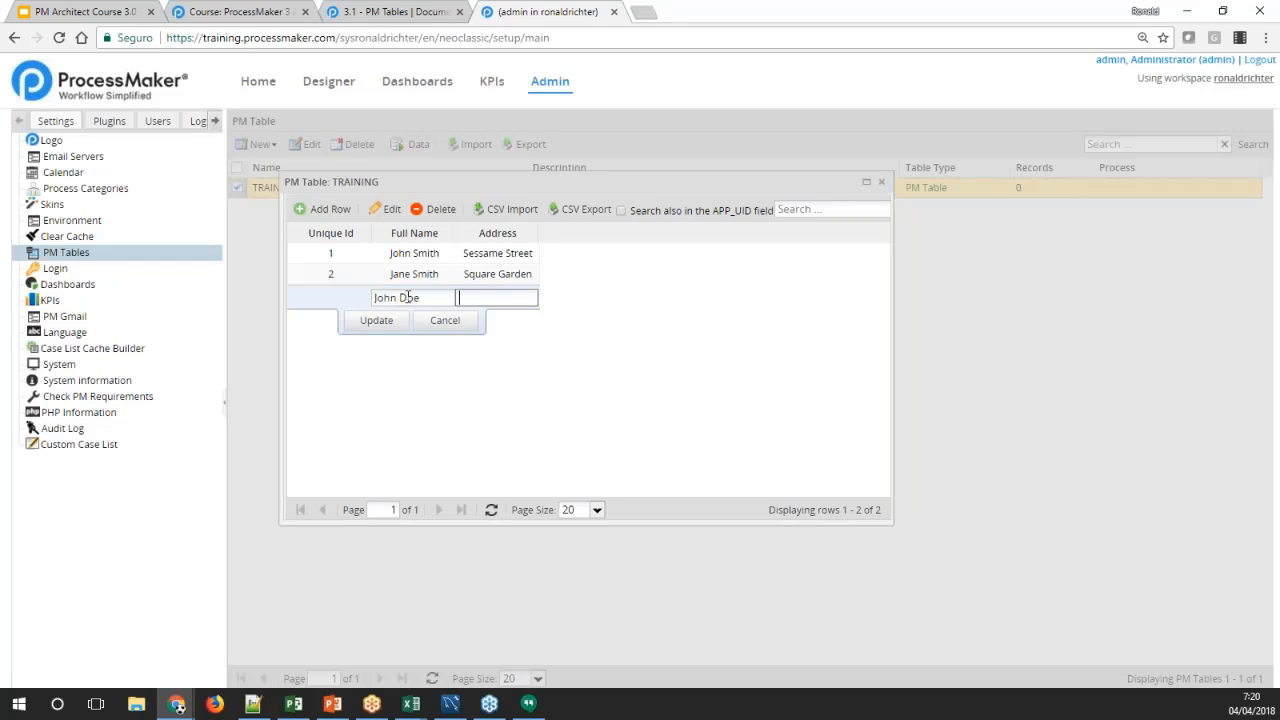
{"action": "type", "text": "King Street"}
{"action": "left_click", "coordinate": [376, 320]}
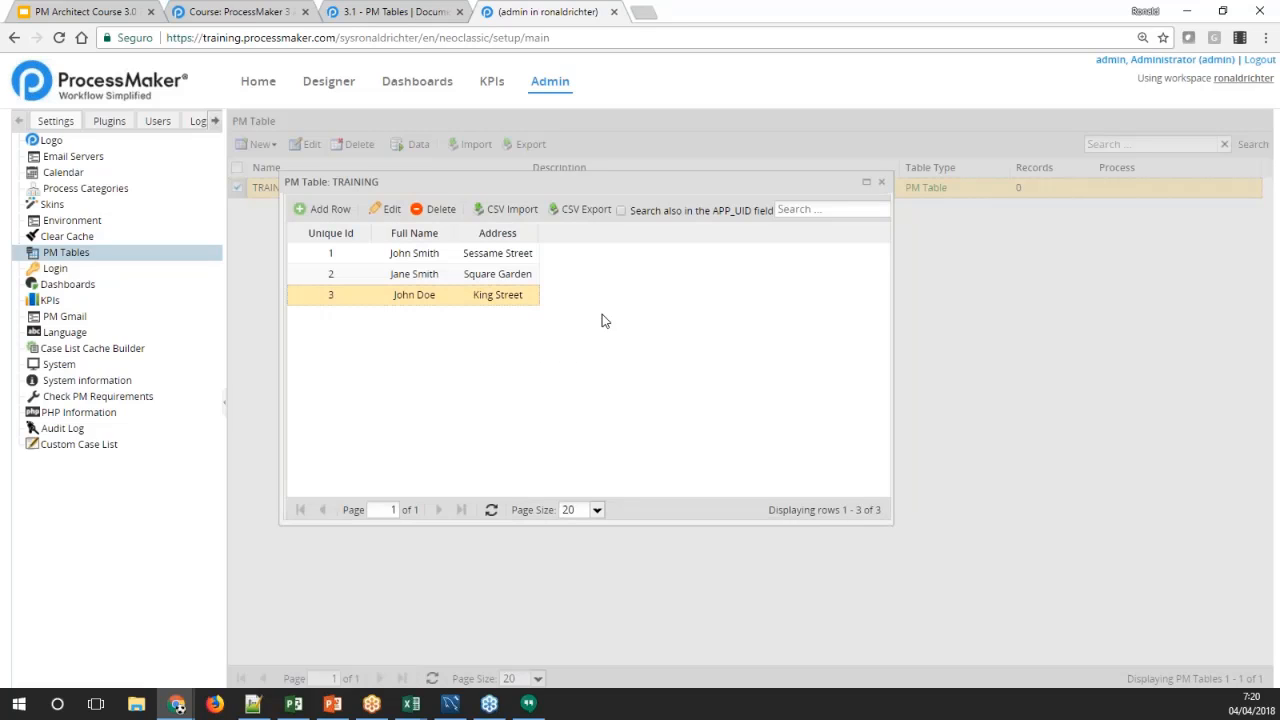
Open the record with Unique Id 1 for editing twice, using Edit and inline editing, and cancel both without changes
{"action": "left_click", "coordinate": [438, 276]}
{"action": "left_click", "coordinate": [438, 260]}
{"action": "left_click", "coordinate": [438, 276]}
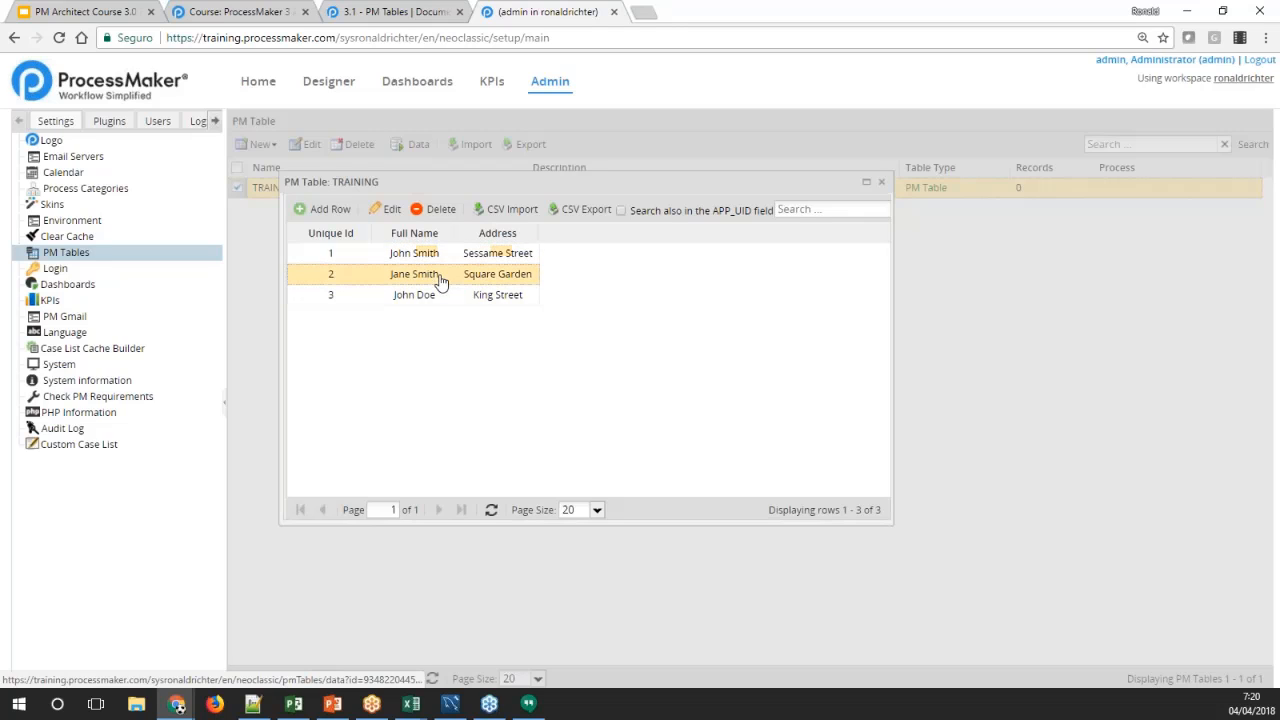
{"action": "left_click", "coordinate": [425, 258]}
{"action": "left_click", "coordinate": [387, 211]}
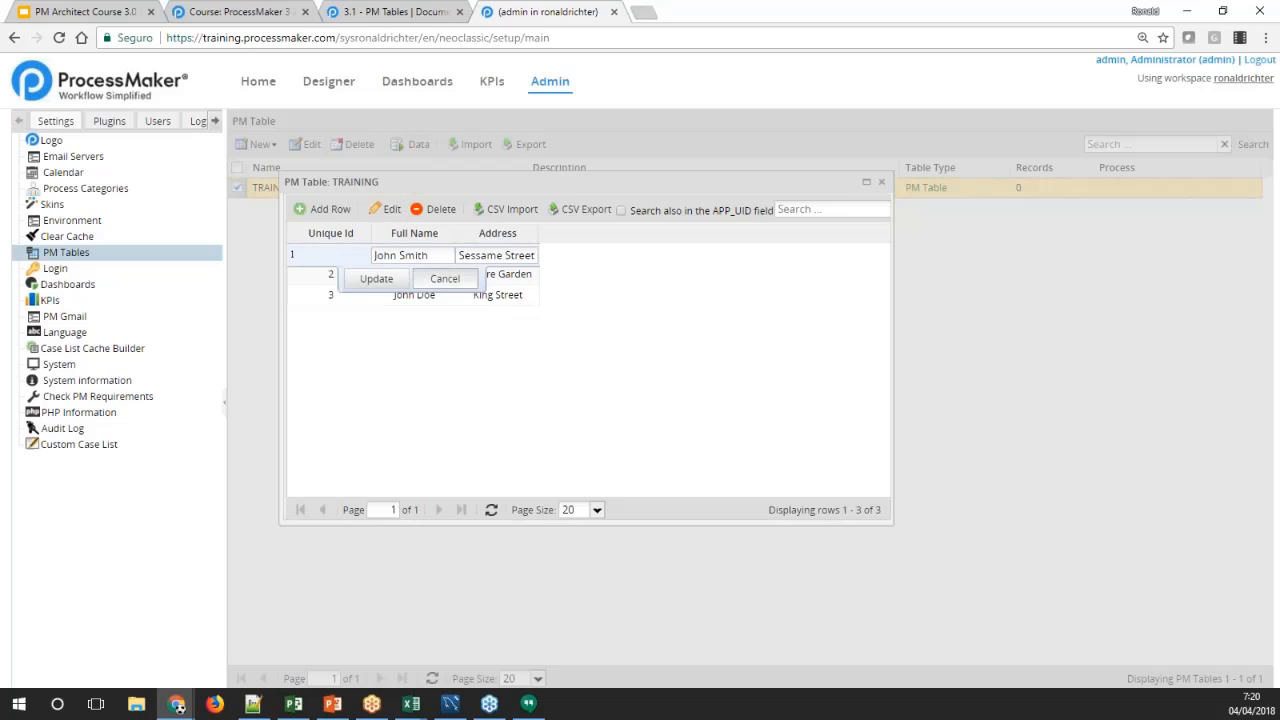
{"action": "left_click", "coordinate": [445, 280]}
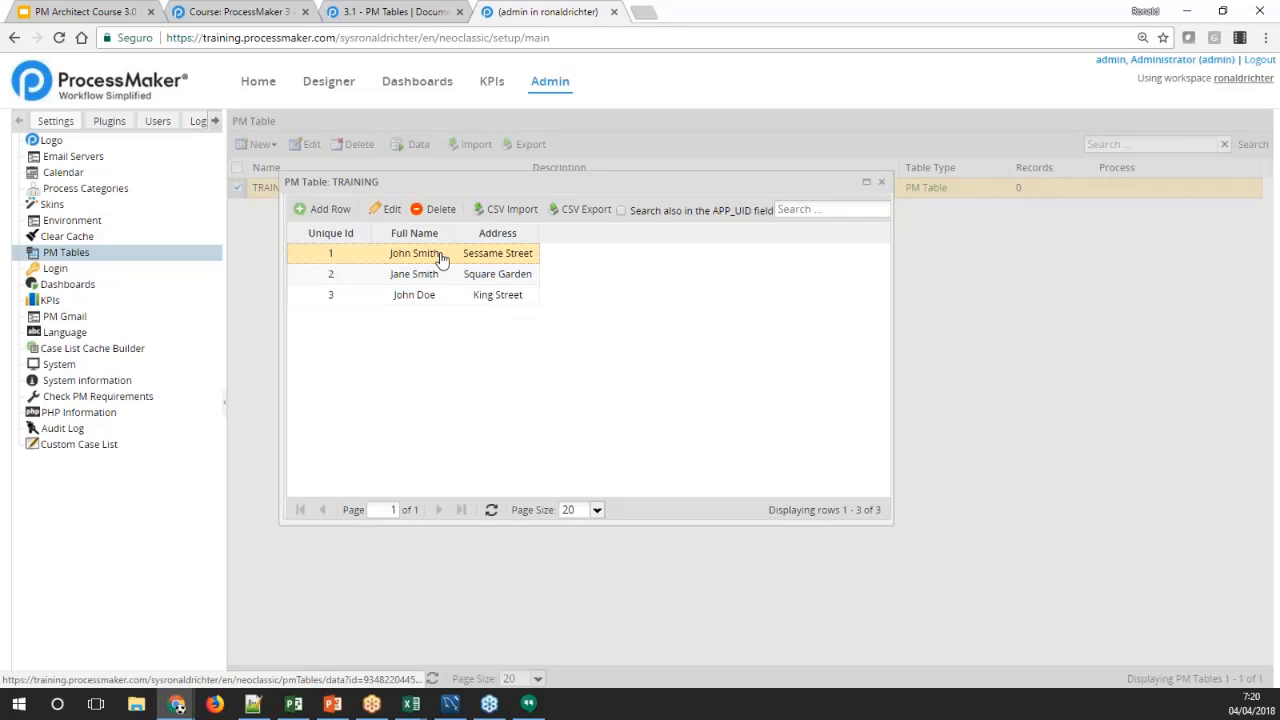
{"action": "double_click", "coordinate": [414, 255]}
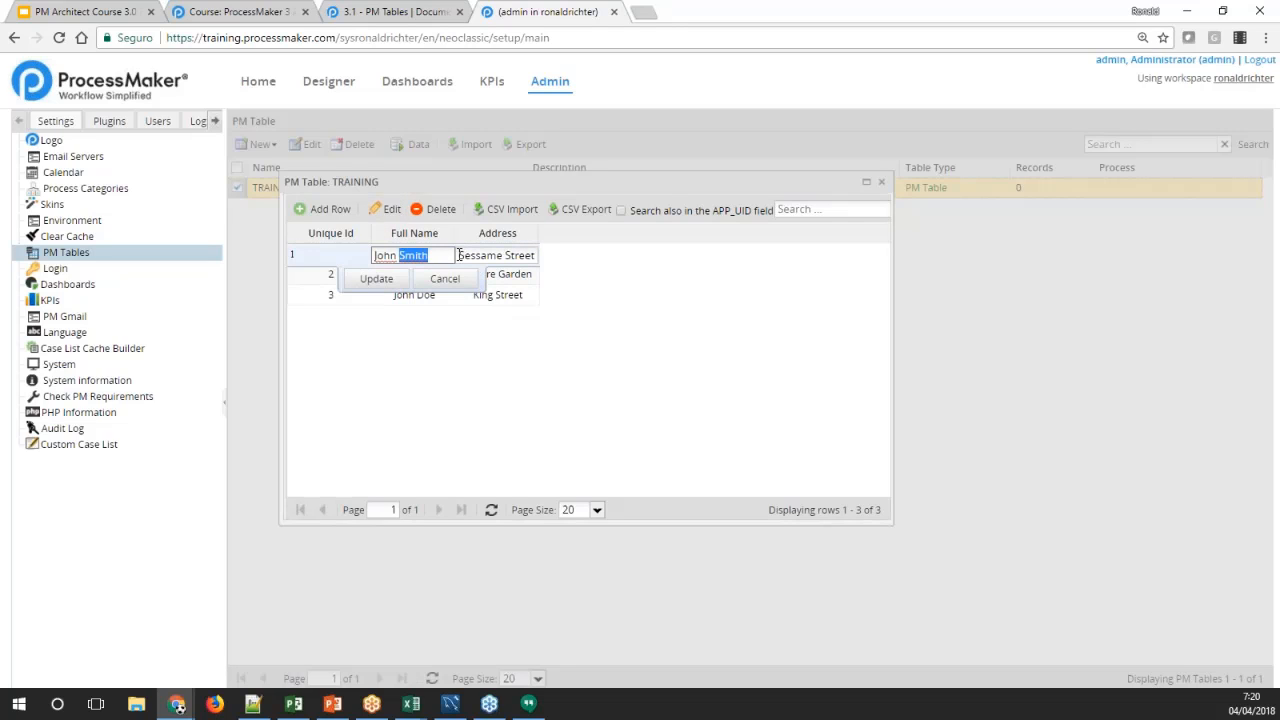
{"action": "left_click", "coordinate": [476, 256]}
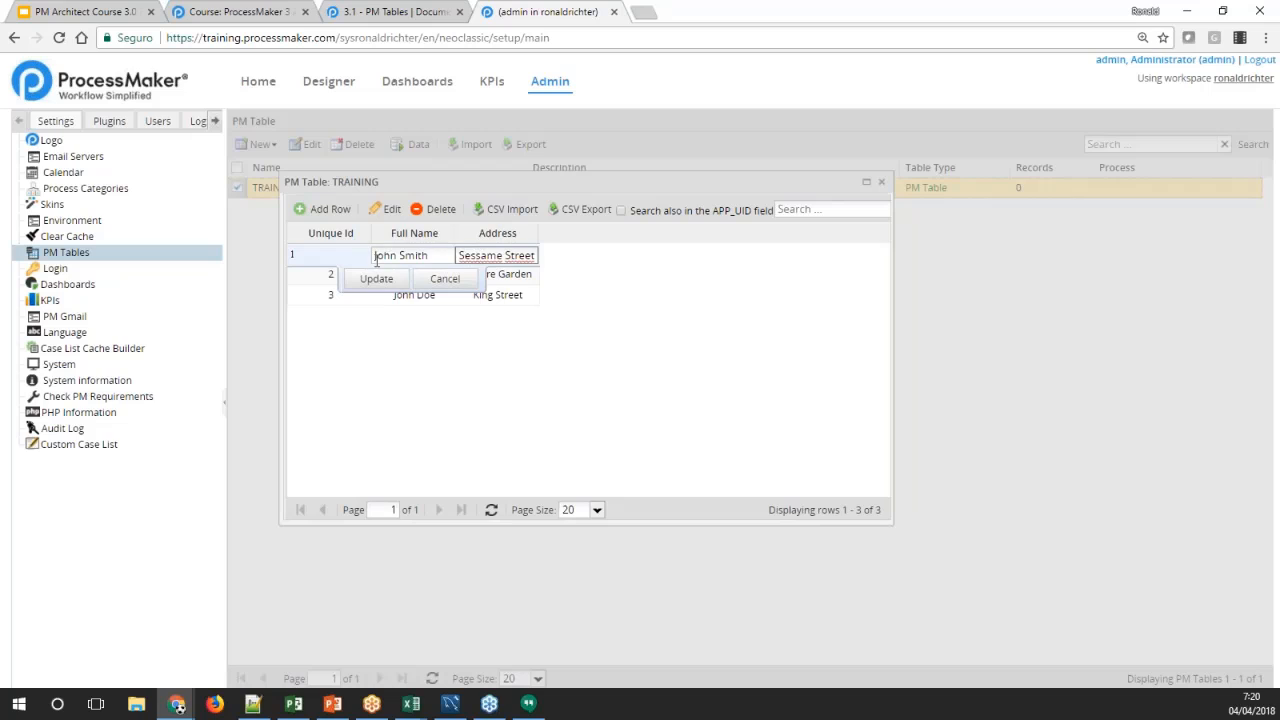
{"action": "left_click", "coordinate": [441, 279]}
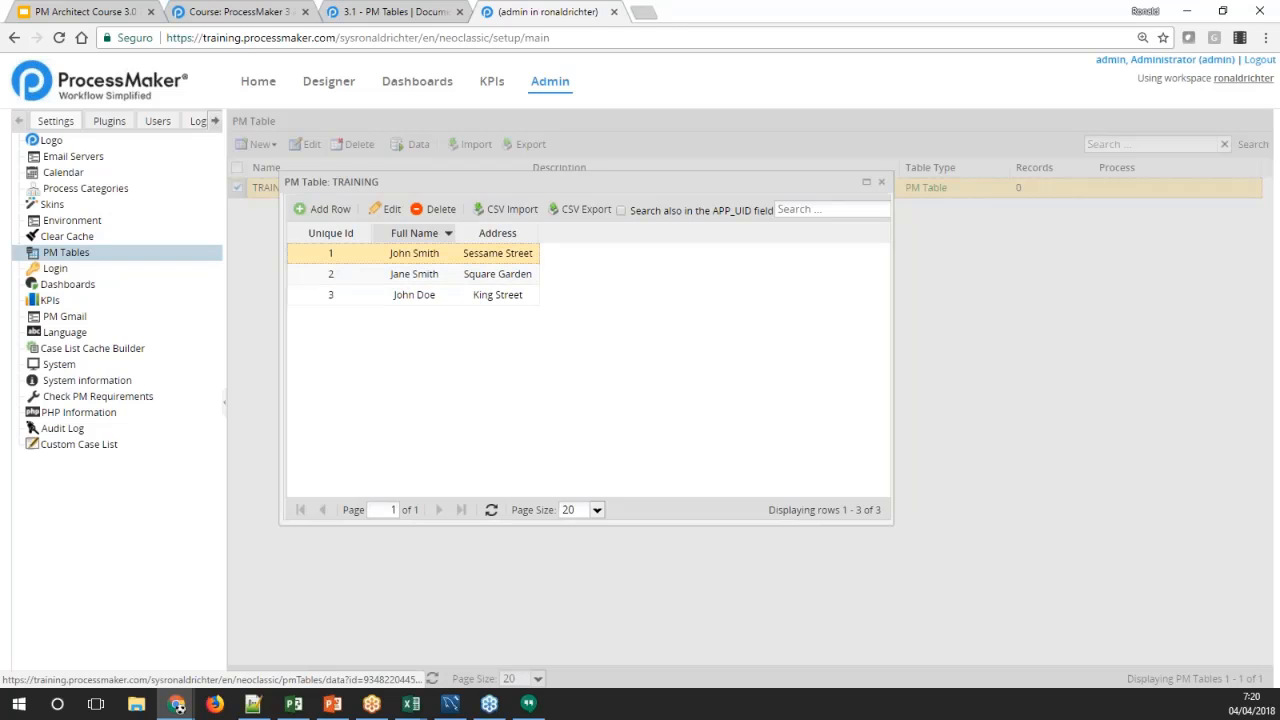
Bring up the removal confirmation for the first record, decline it, and close the TRAINING data window
{"action": "left_click", "coordinate": [434, 209]}
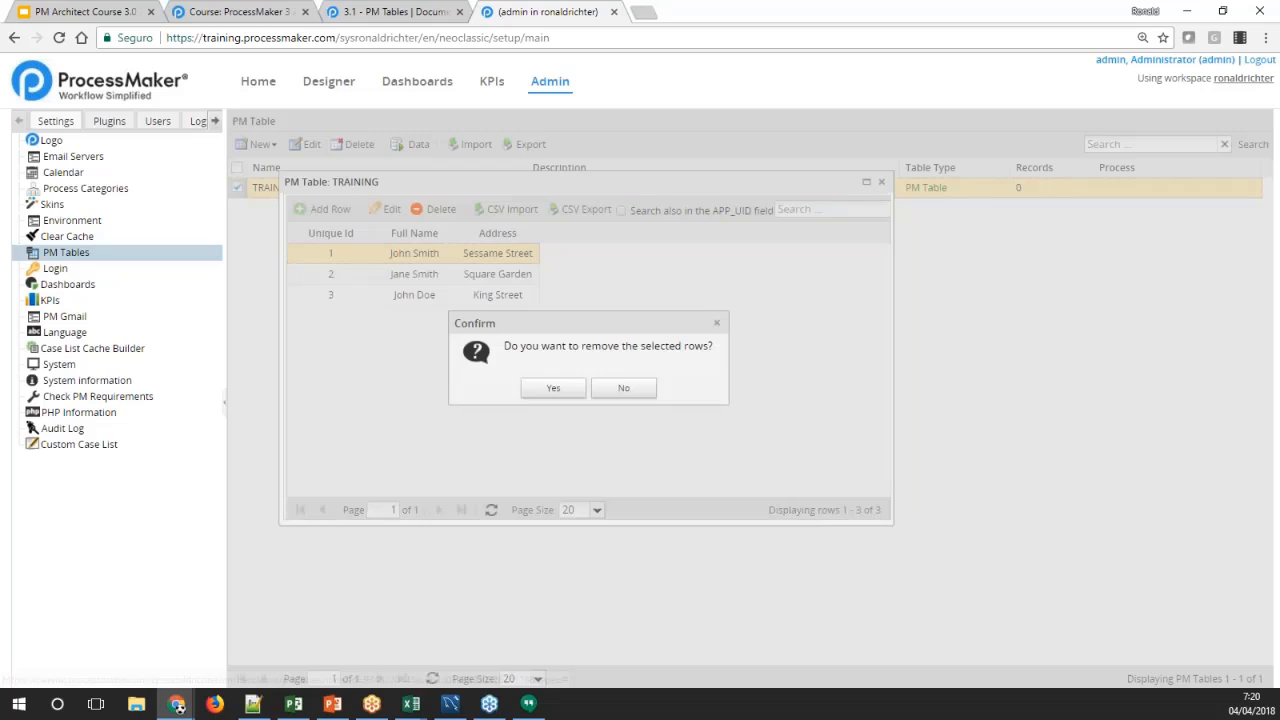
{"action": "left_click", "coordinate": [623, 389]}
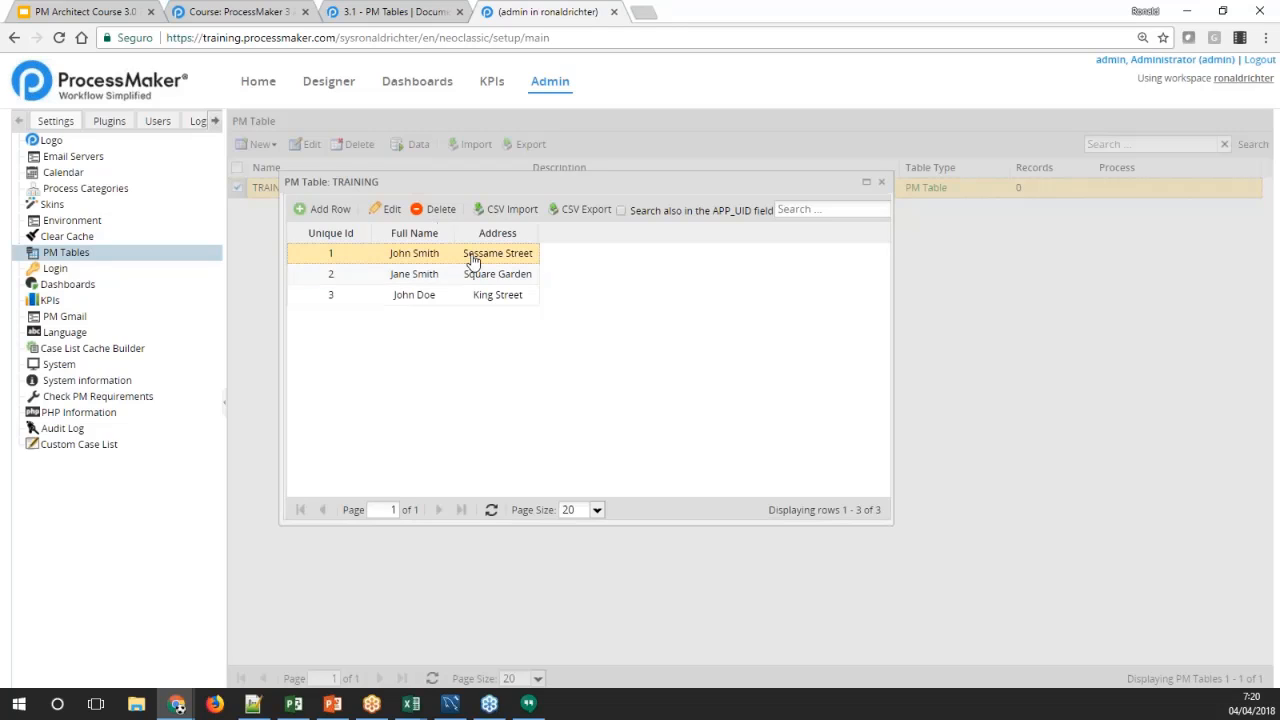
{"action": "left_click", "coordinate": [882, 184]}
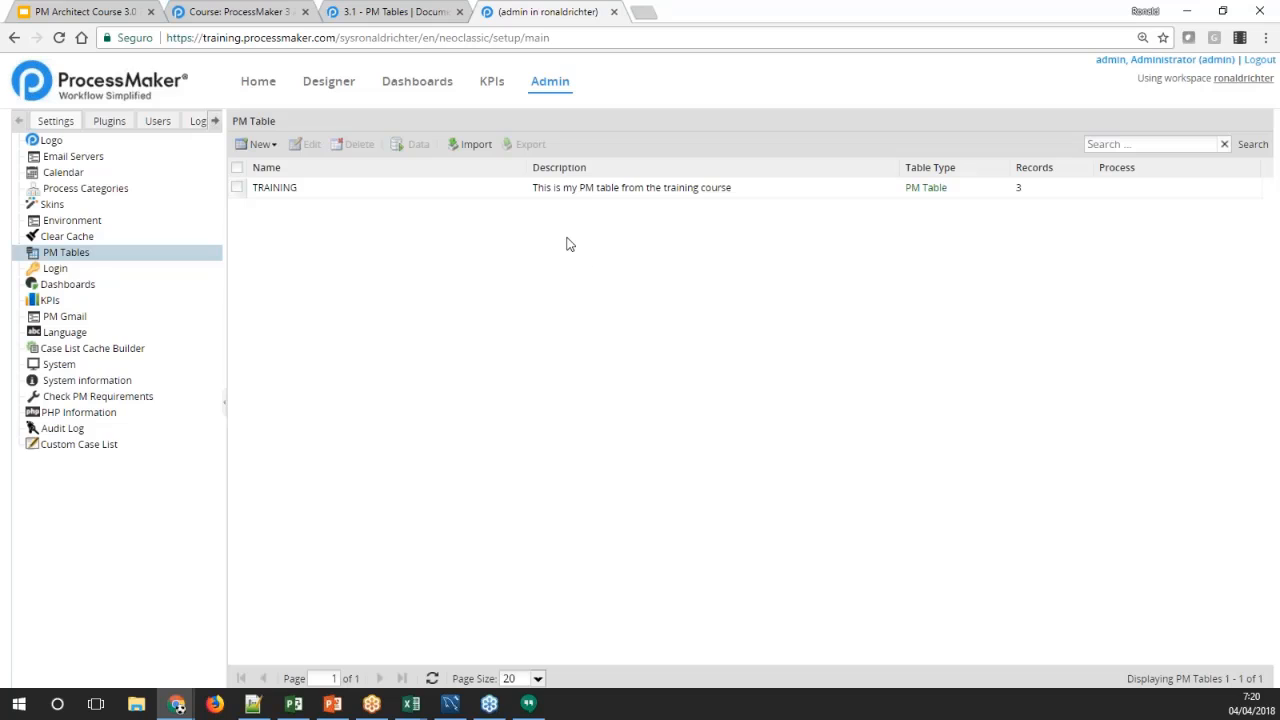
Review the TRAINING table's edit form now that it holds records, and leave it without changes
{"action": "left_click", "coordinate": [556, 190]}
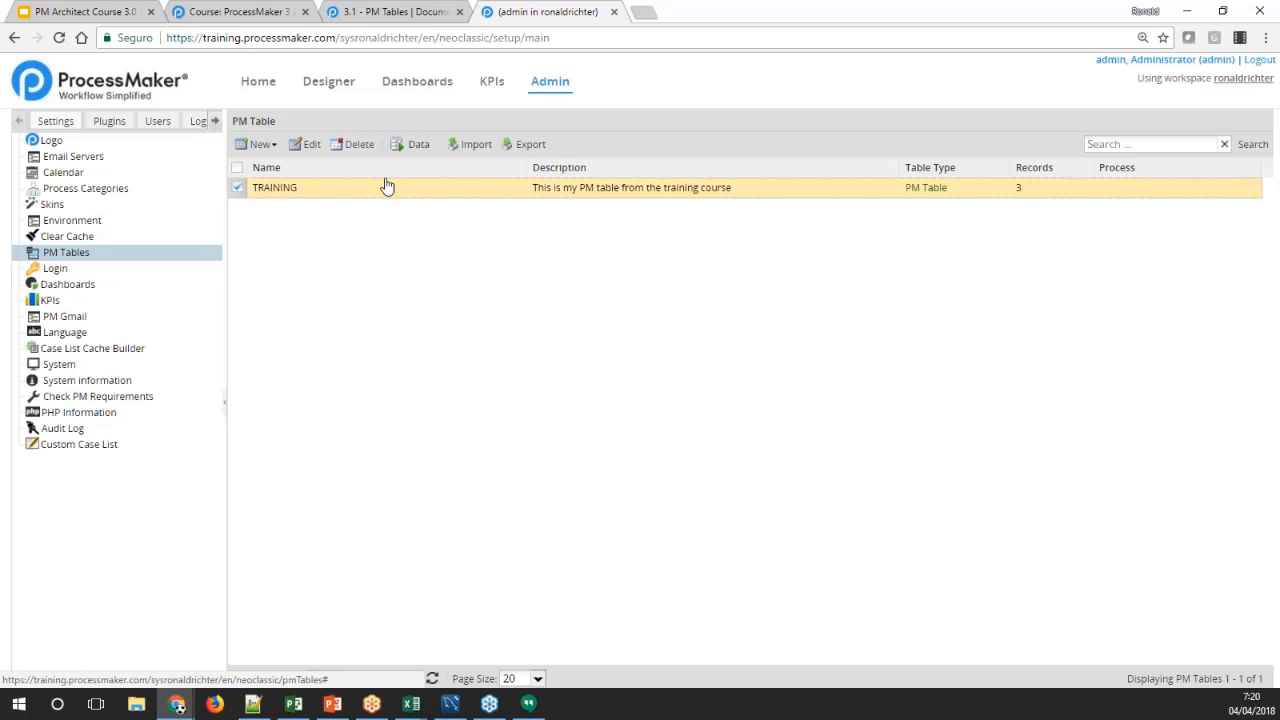
{"action": "left_click", "coordinate": [310, 146]}
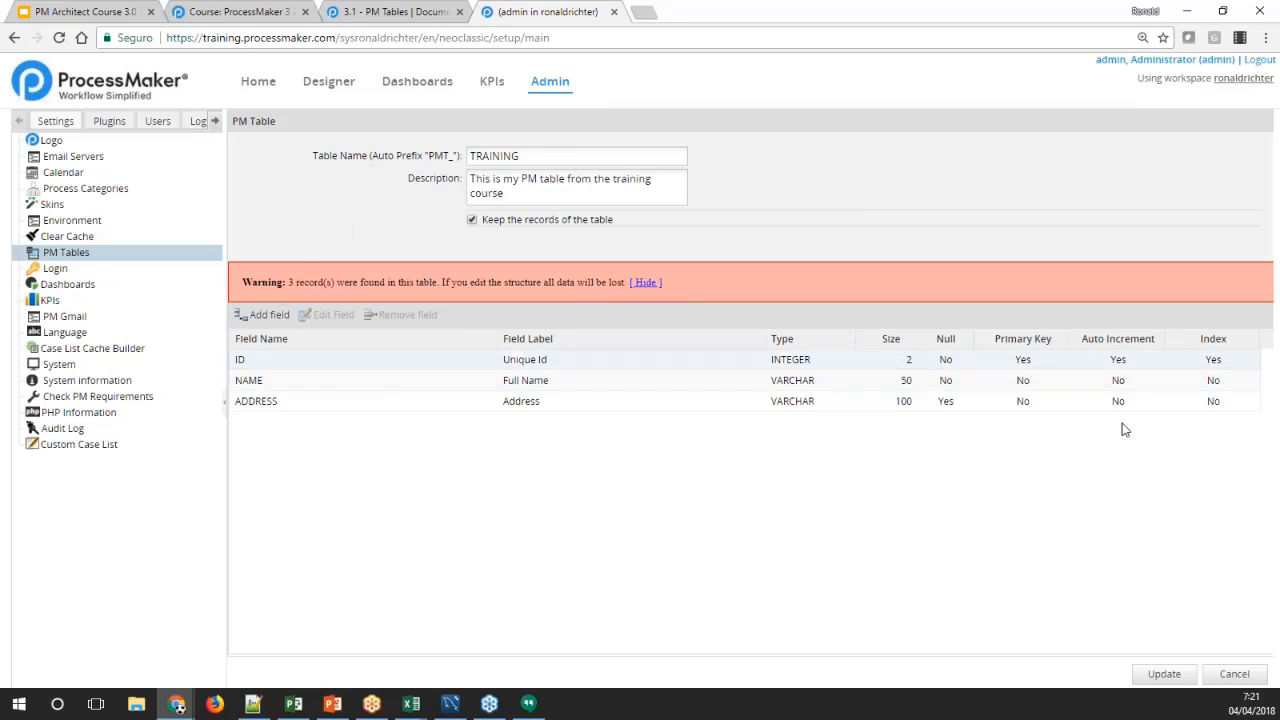
{"action": "left_click", "coordinate": [1235, 674]}
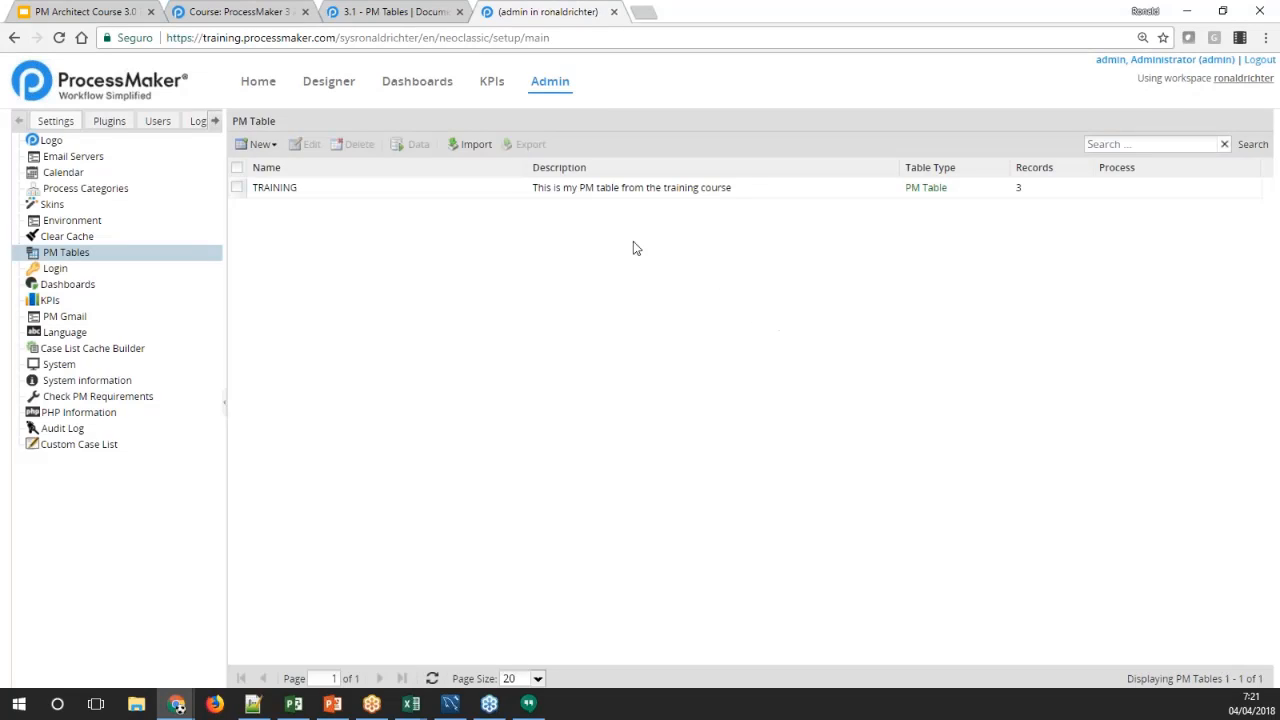
Reopen the TRAINING table's data window and move it closer to the table list
{"action": "left_click", "coordinate": [548, 190]}
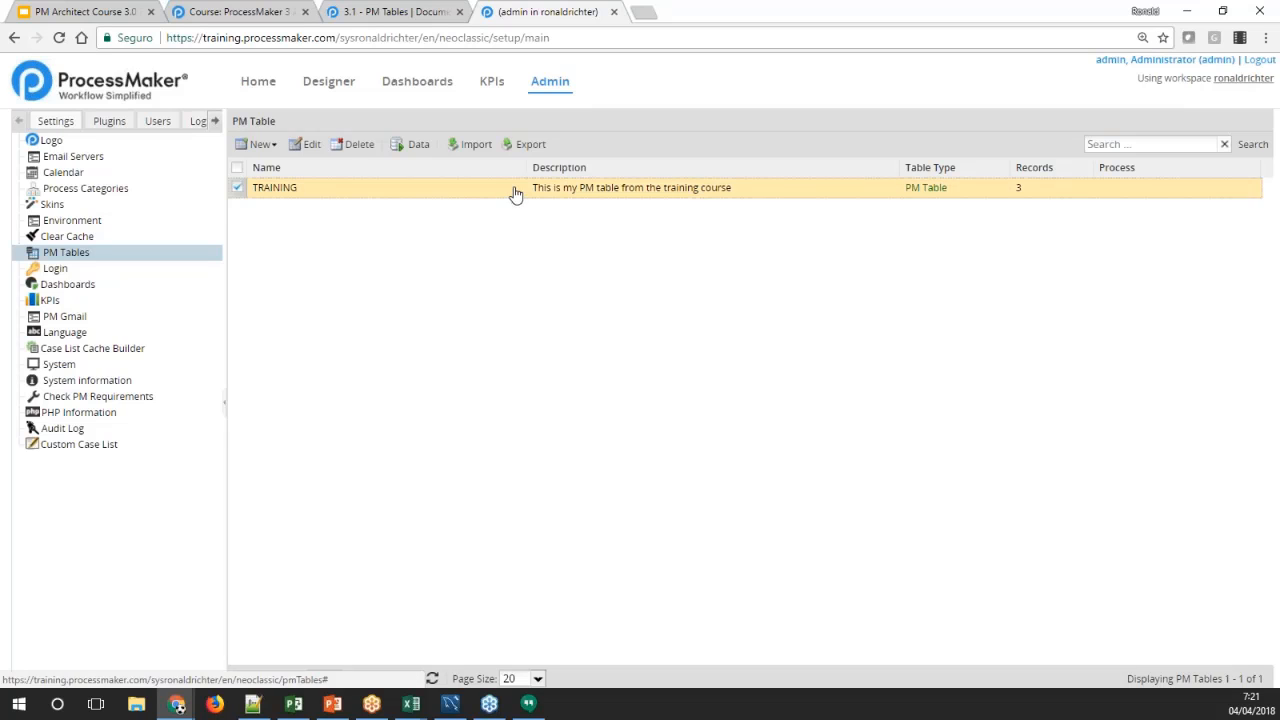
{"action": "left_click", "coordinate": [412, 145]}
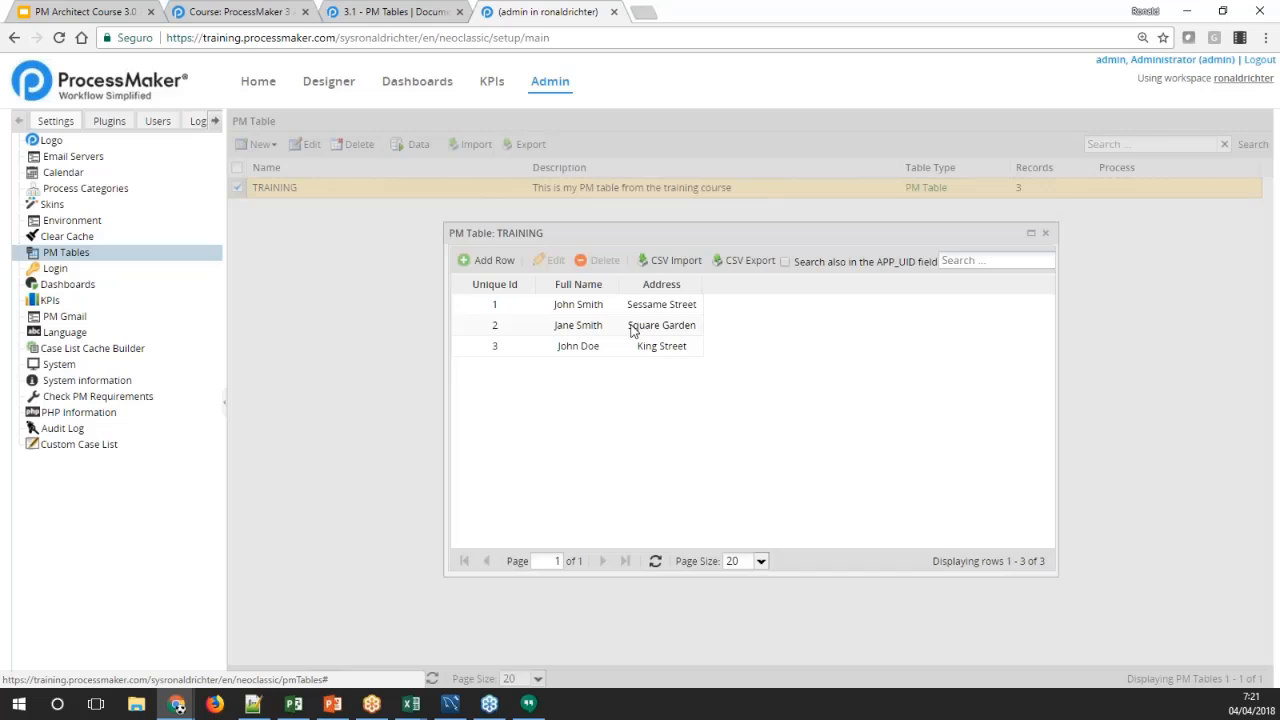
{"action": "left_click_drag", "start_coordinate": [649, 233], "coordinate": [587, 215]}
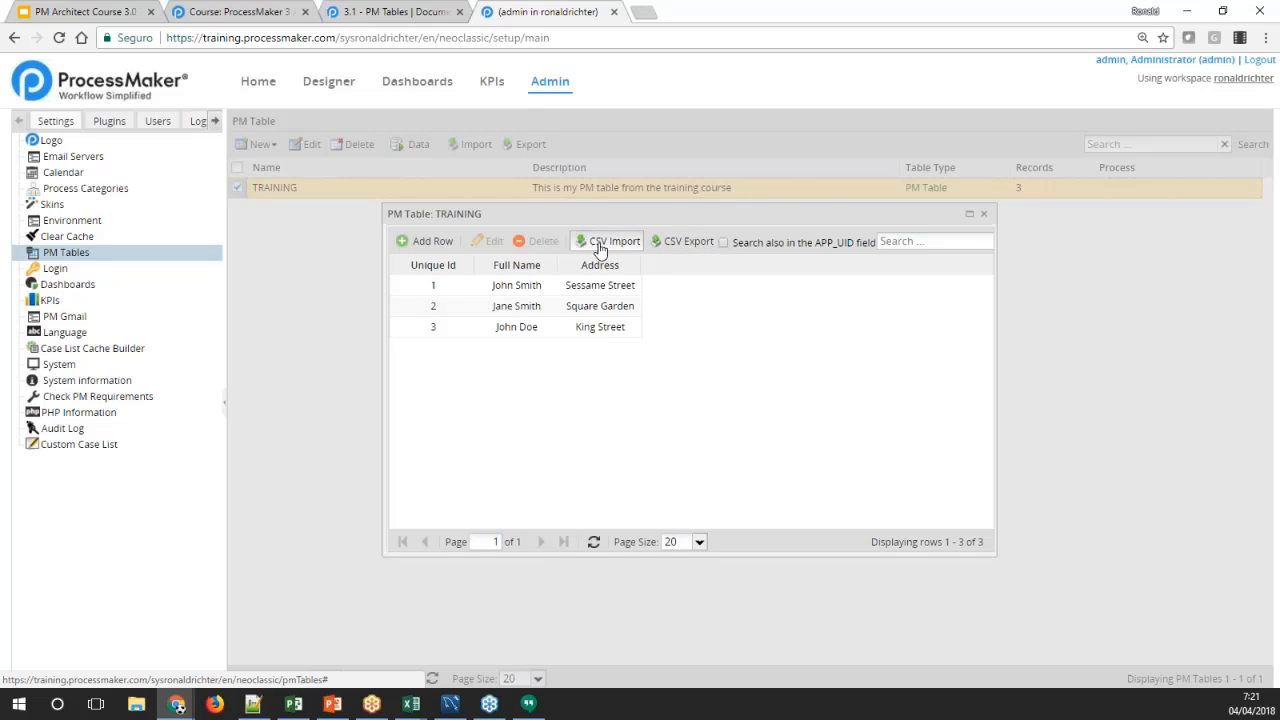
Examine the CSV import options and the available delimiters, and cancel without importing a file
{"action": "left_click", "coordinate": [601, 246]}
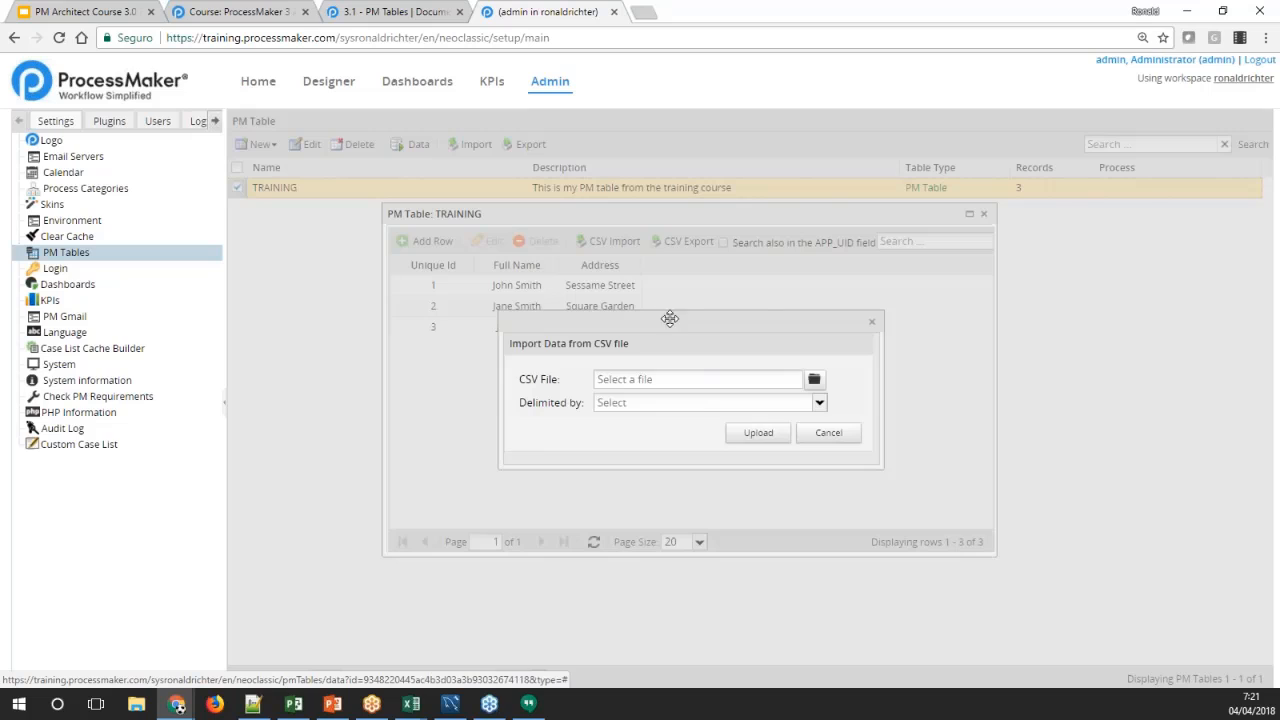
{"action": "left_click_drag", "start_coordinate": [669, 320], "coordinate": [654, 282]}
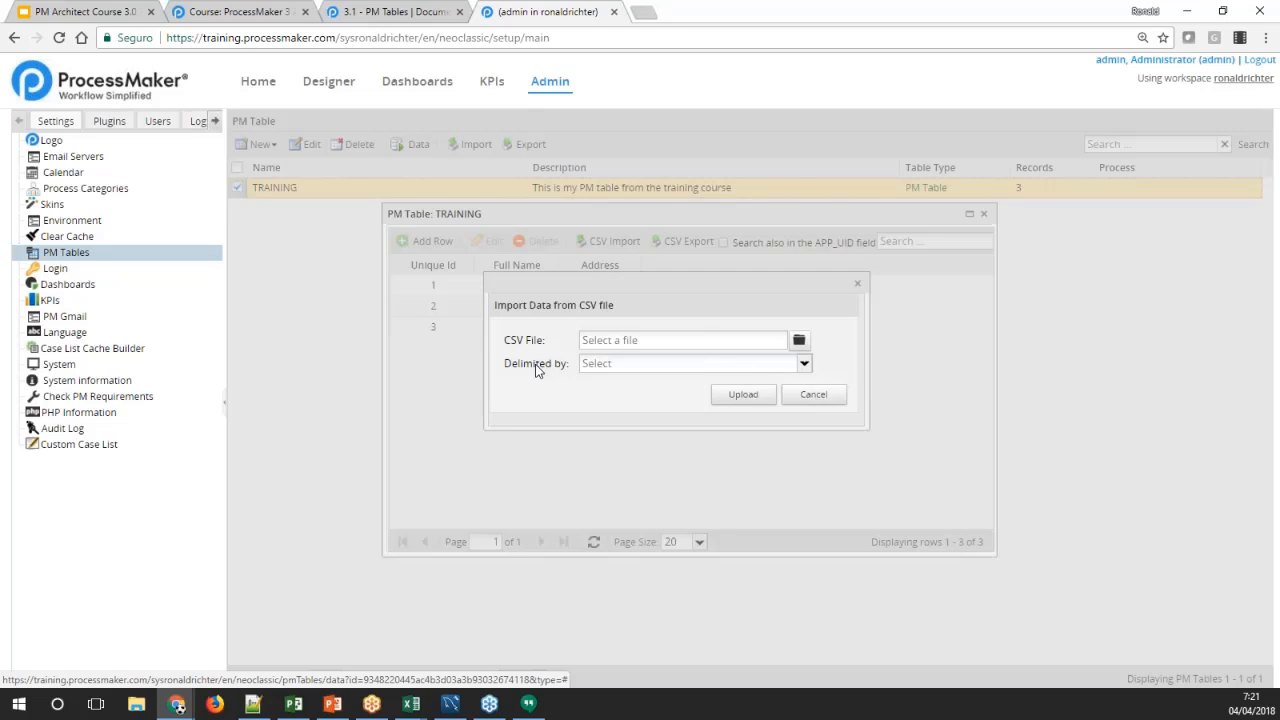
{"action": "left_click", "coordinate": [804, 363]}
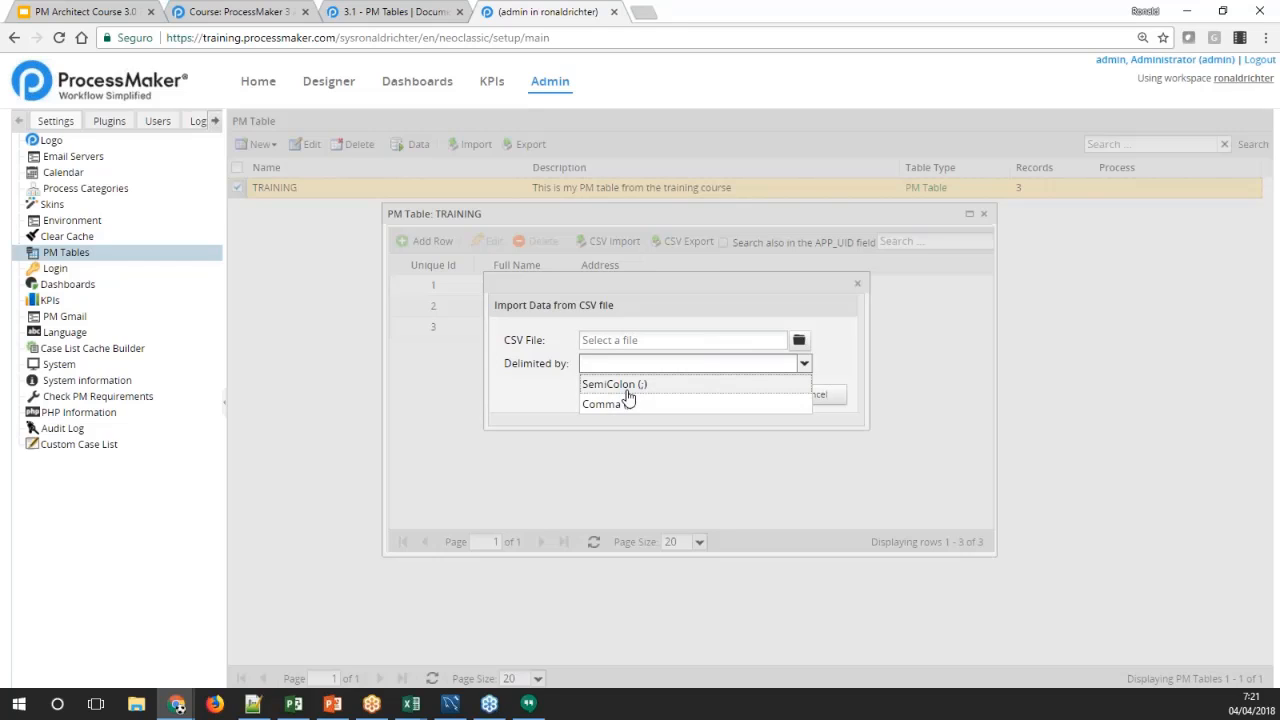
{"action": "left_click", "coordinate": [555, 391]}
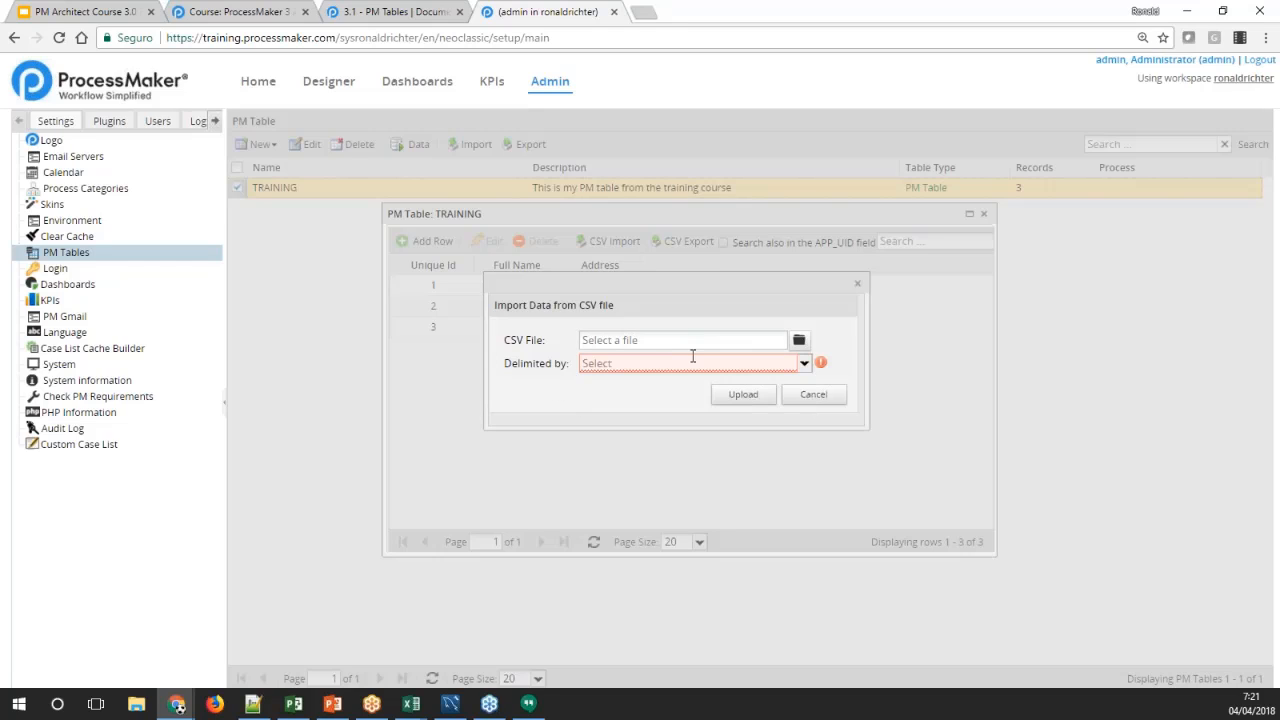
{"action": "left_click", "coordinate": [818, 396]}
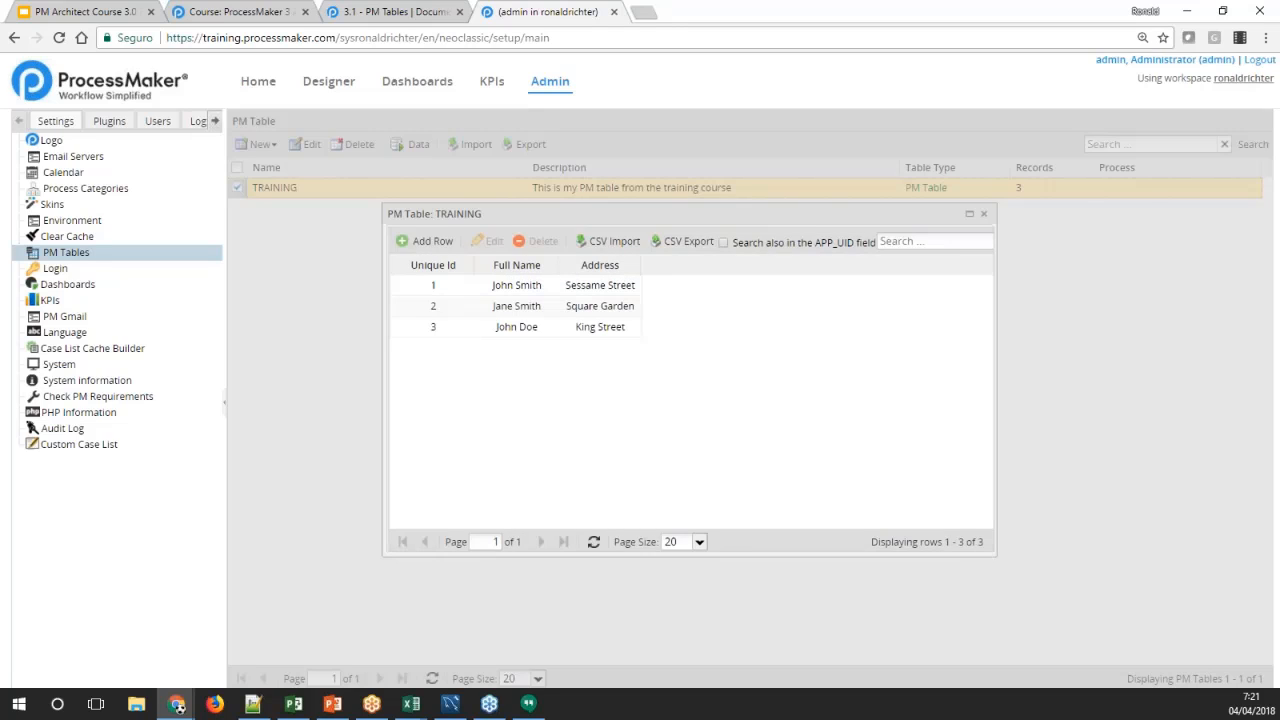
Export the TRAINING table's records to a CSV file delimited by SemiColon (;)
{"action": "left_click", "coordinate": [686, 243]}
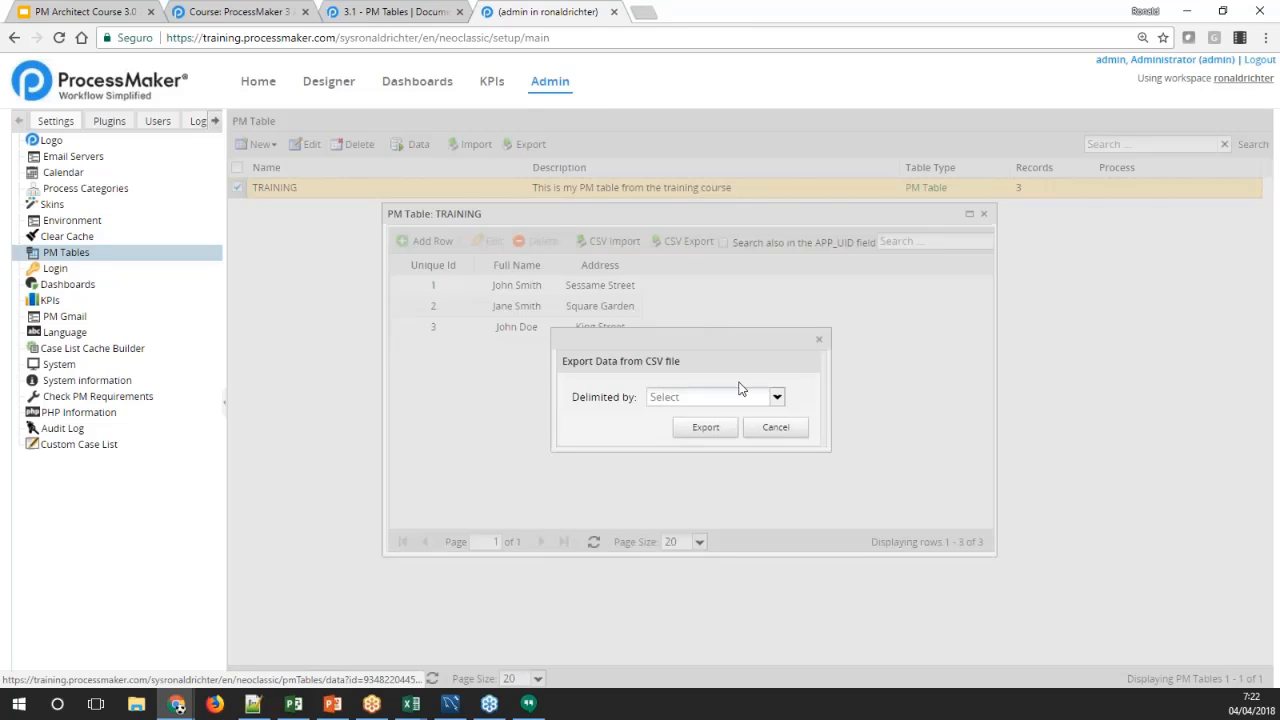
{"action": "left_click", "coordinate": [776, 397]}
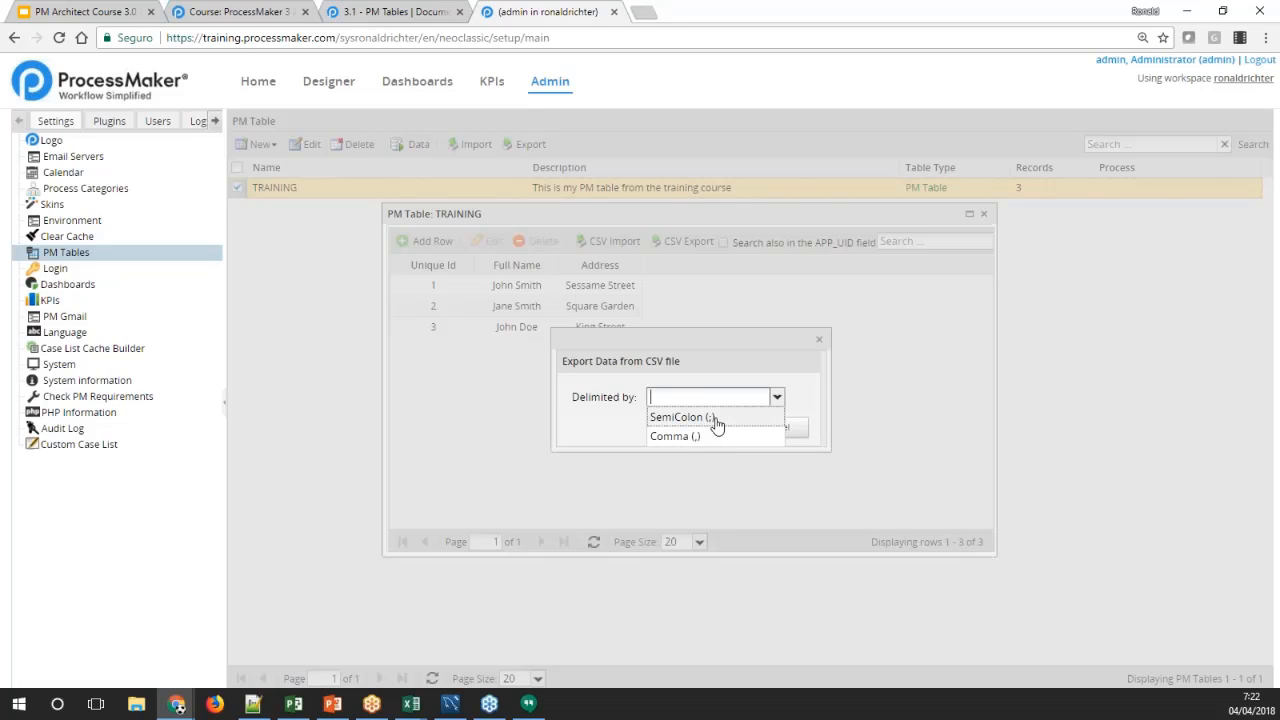
{"action": "left_click", "coordinate": [653, 419]}
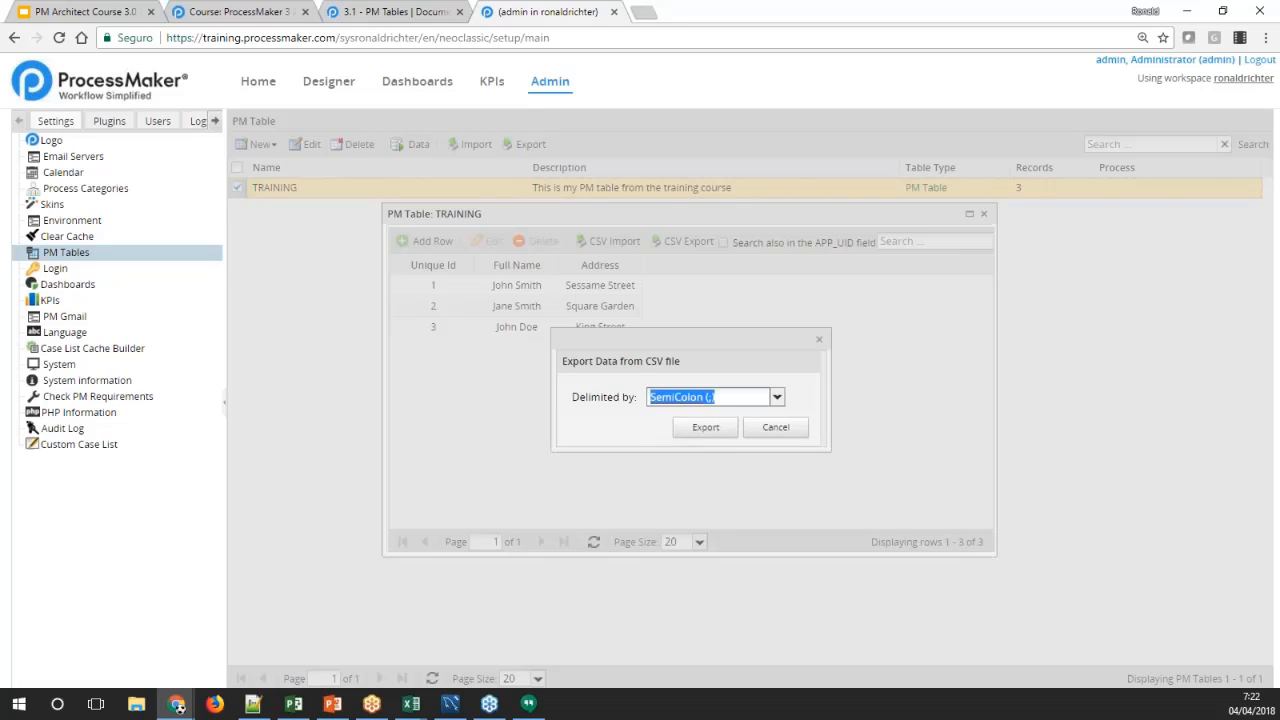
{"action": "left_click", "coordinate": [703, 428]}
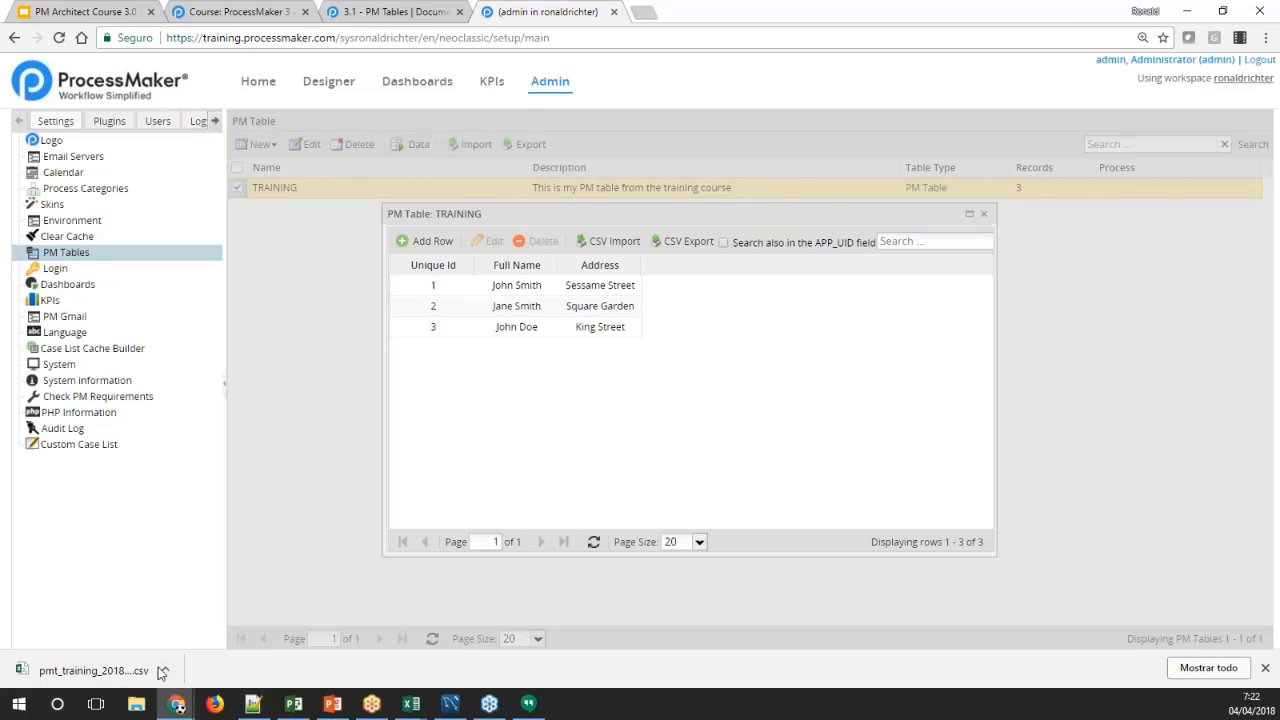
Open the exported pmt_training_2018-04-04_1122.csv from the downloads folder in Notepad++ and inspect its ID, NAME and ADDRESS headers
{"action": "left_click", "coordinate": [101, 676]}
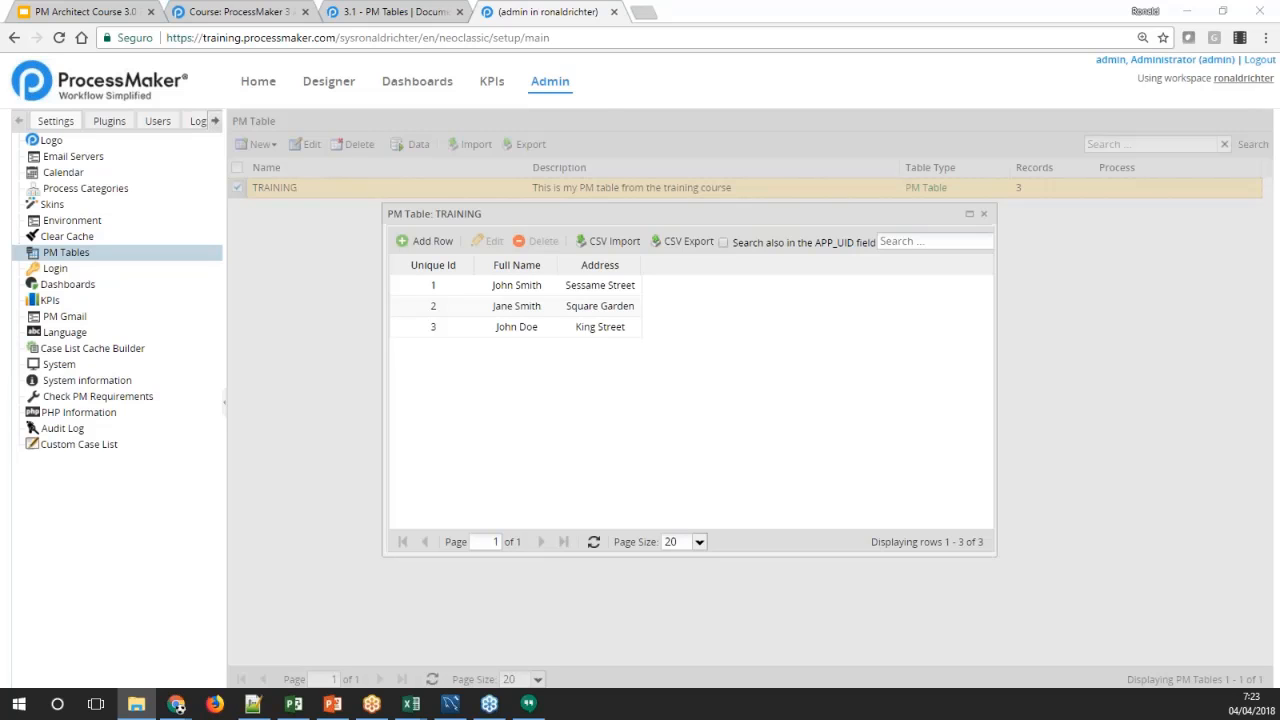
{"action": "left_click", "coordinate": [136, 704]}
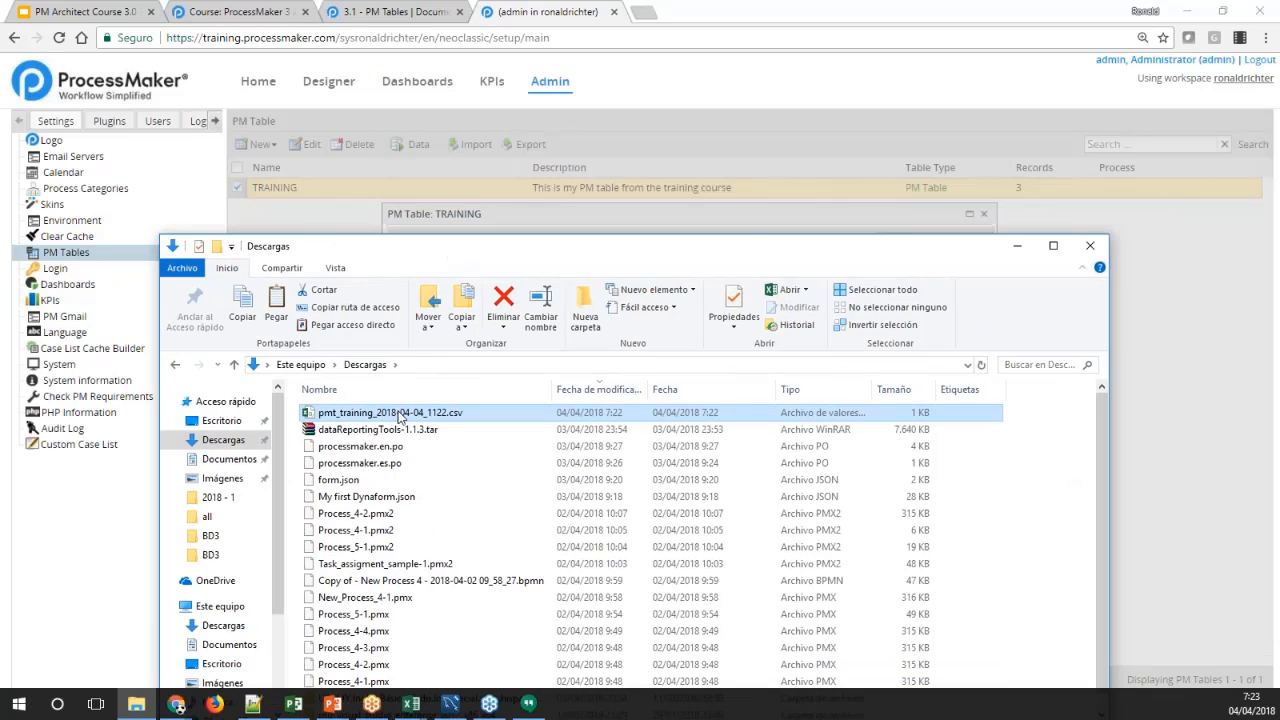
{"action": "right_click", "coordinate": [399, 416]}
{"action": "left_click", "coordinate": [440, 72]}
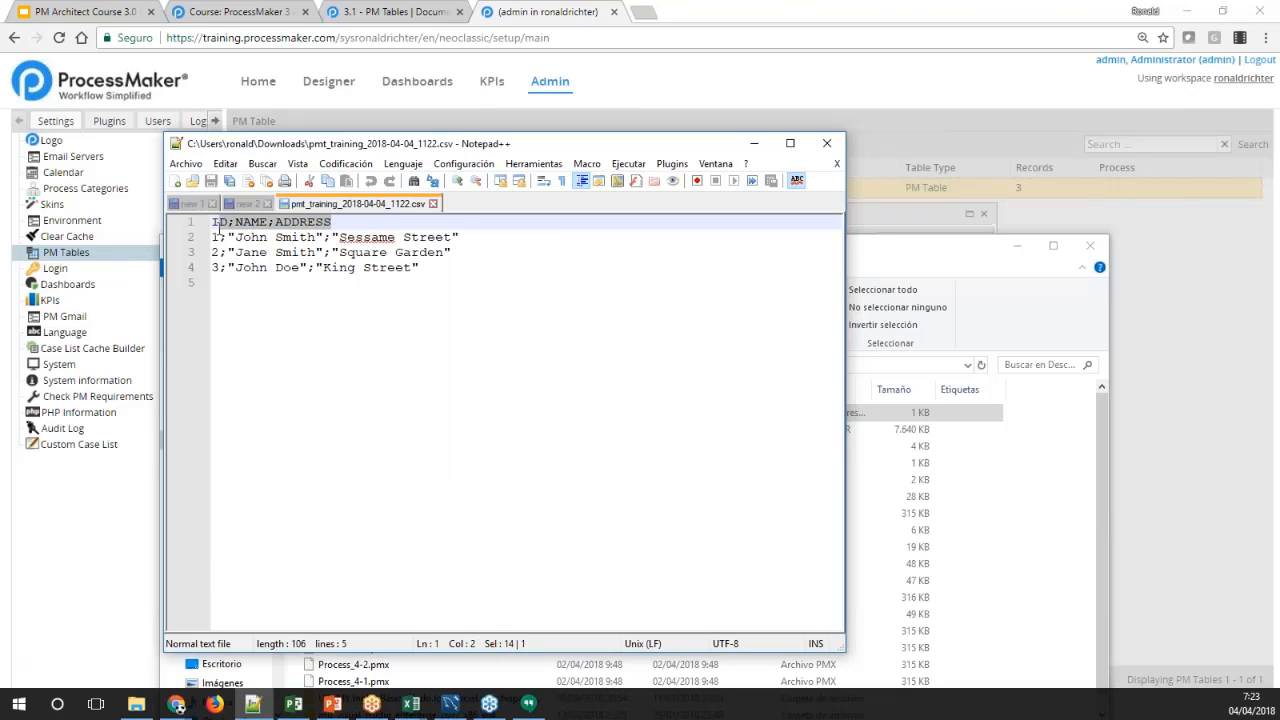
{"action": "left_click", "coordinate": [263, 295]}
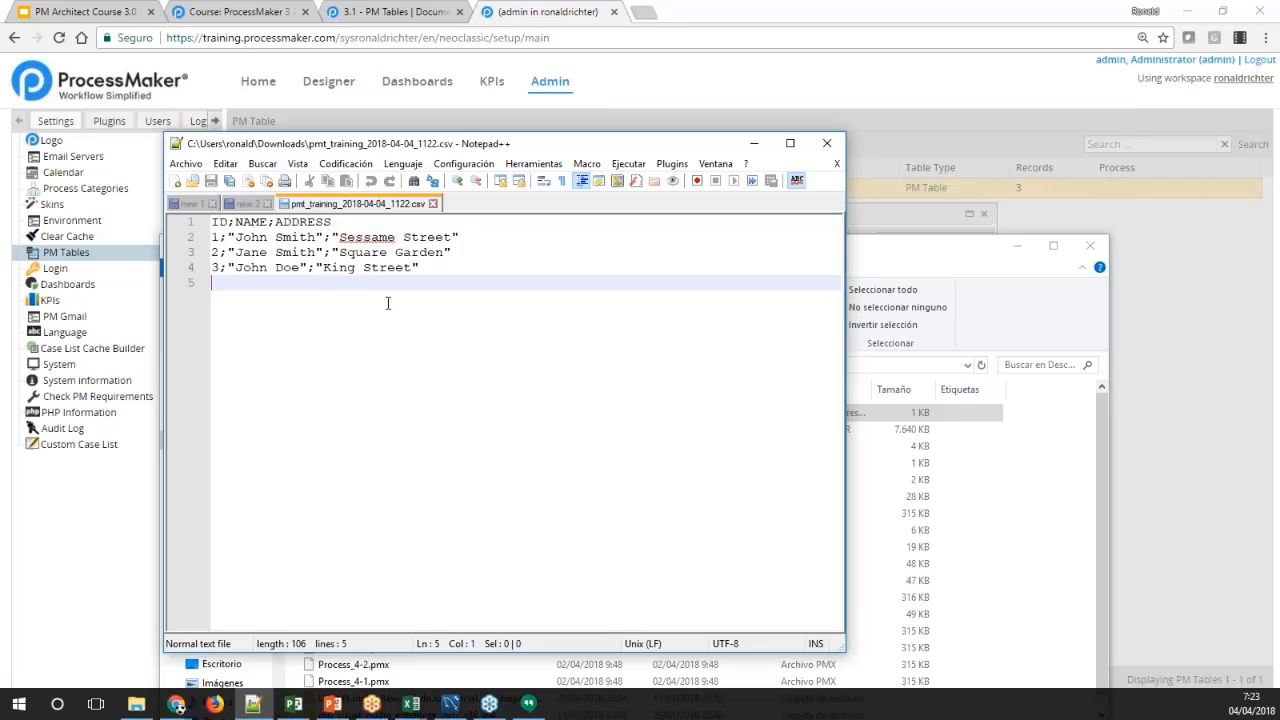
{"action": "double_click", "coordinate": [220, 222]}
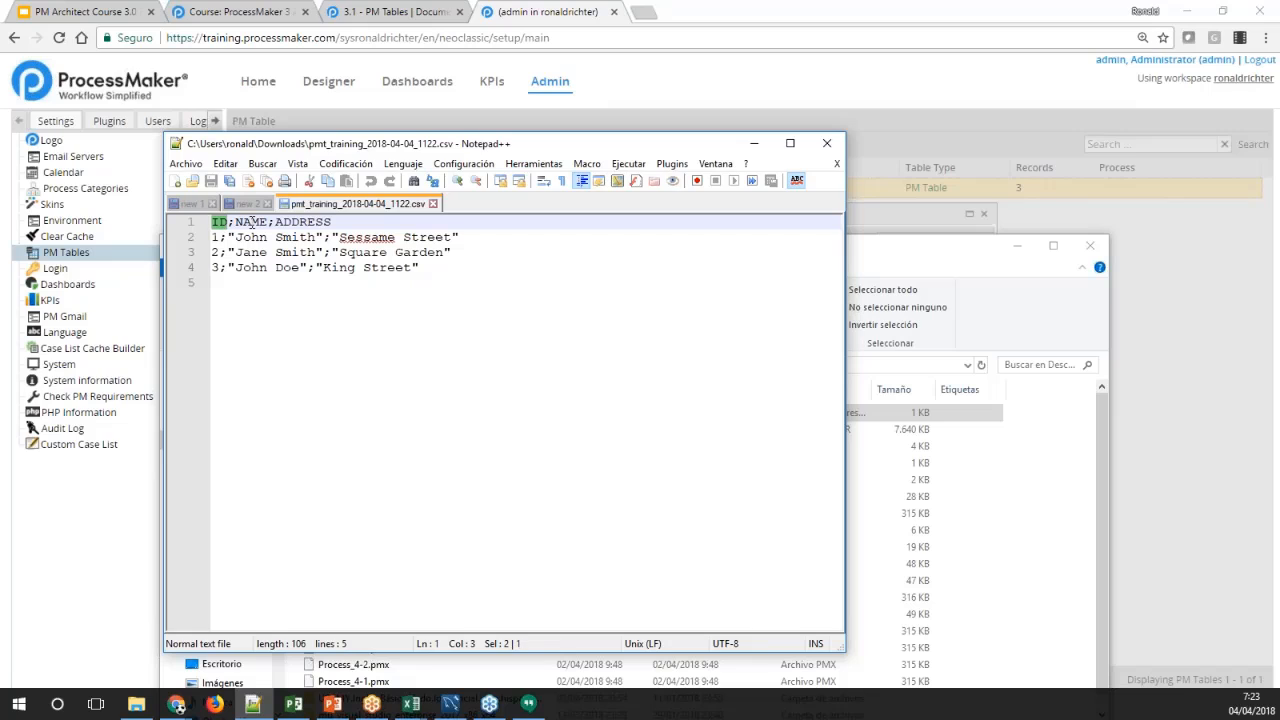
{"action": "double_click", "coordinate": [251, 222]}
{"action": "double_click", "coordinate": [297, 222]}
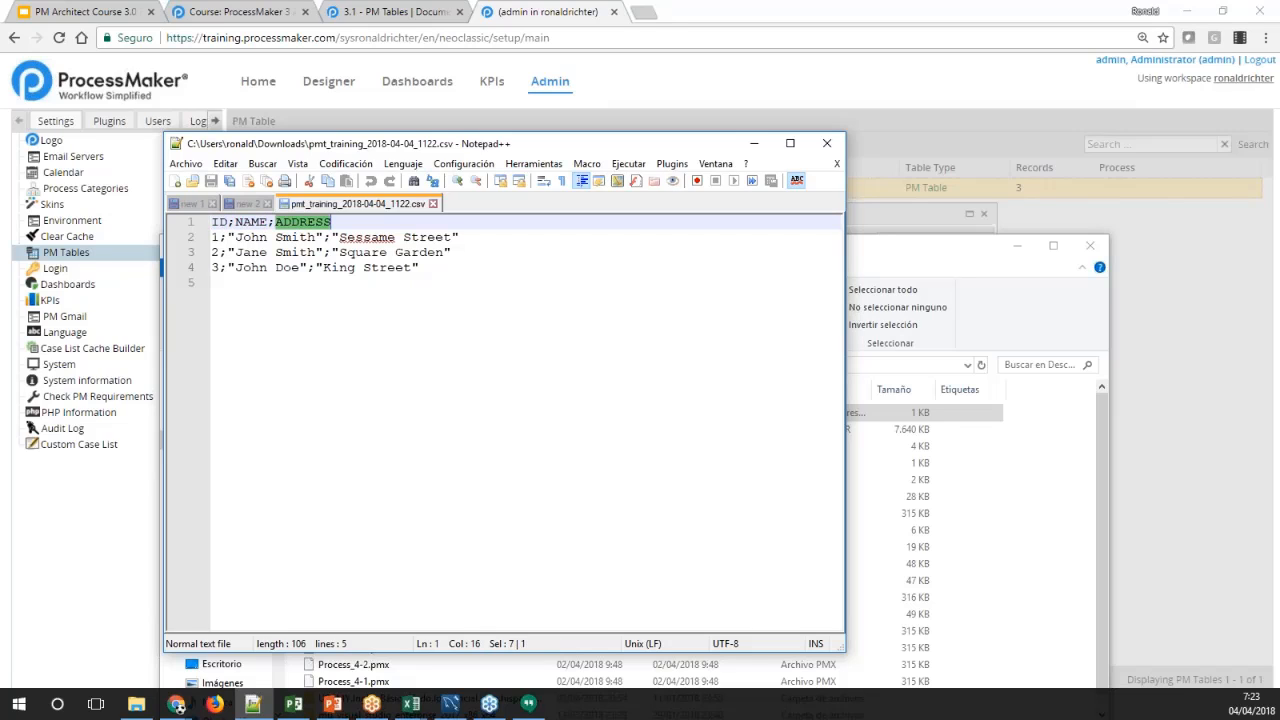
Delete the third record's line from the CSV file and change the IDs of the two remaining records to 4 and 5
{"action": "left_click", "coordinate": [420, 268]}
{"action": "left_click_drag", "start_coordinate": [420, 268], "coordinate": [210, 268]}
{"action": "key", "text": "Delete"}
{"action": "left_click", "coordinate": [218, 237]}
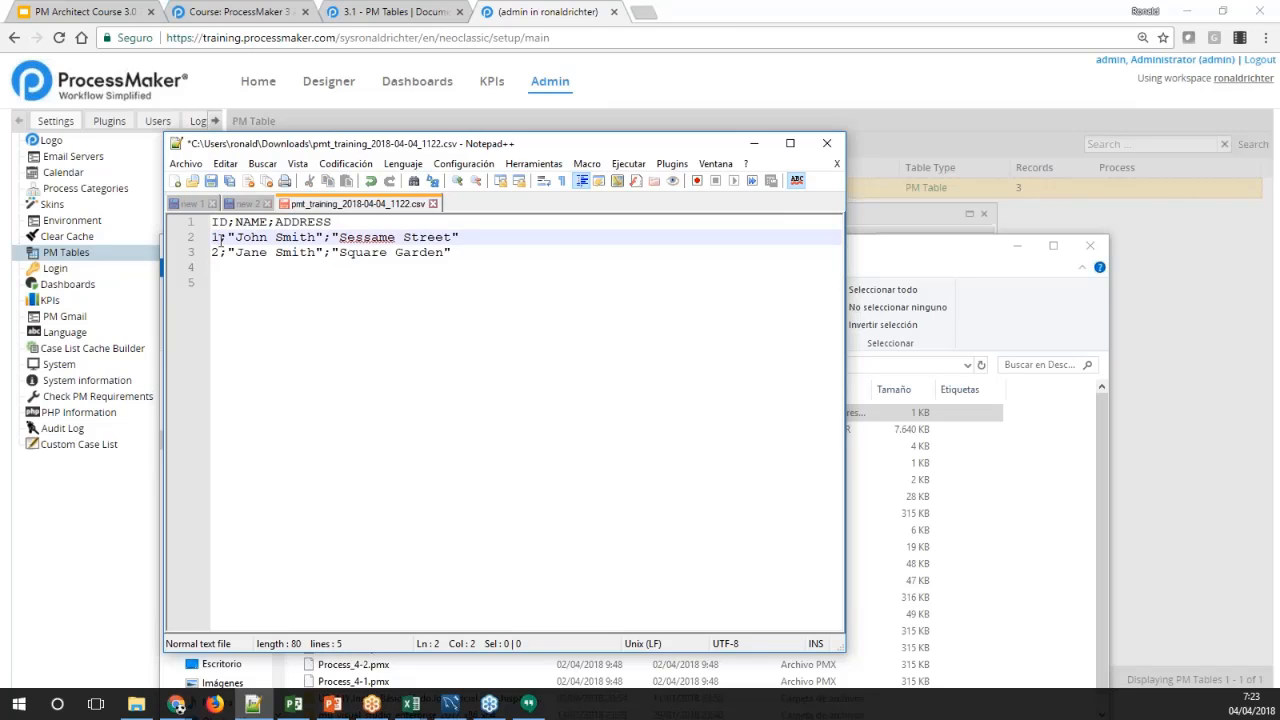
{"action": "key", "text": "BackSpace"}
{"action": "type", "text": "4"}
{"action": "left_click", "coordinate": [218, 252]}
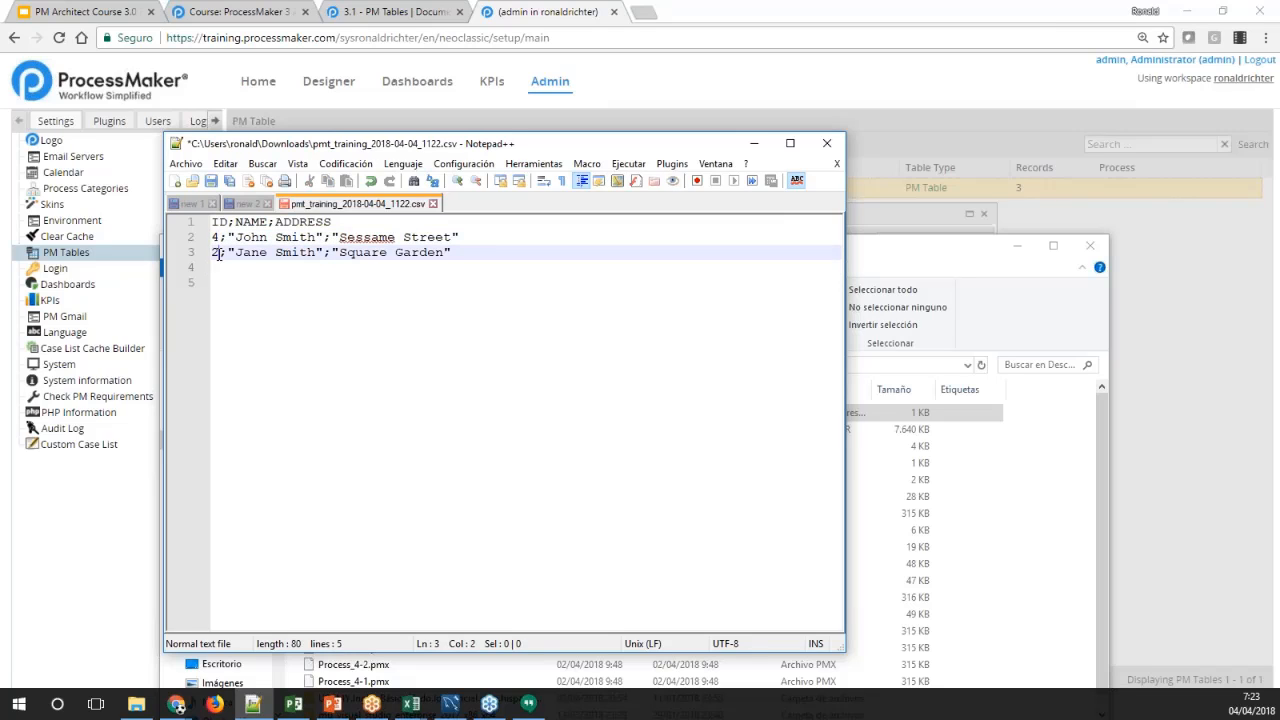
{"action": "key", "text": "BackSpace"}
{"action": "type", "text": "5"}
Replace the names in records 4 and 5 with Mel Gibson and Tony Stark, and save the CSV file
{"action": "left_click_drag", "start_coordinate": [236, 237], "coordinate": [318, 237]}
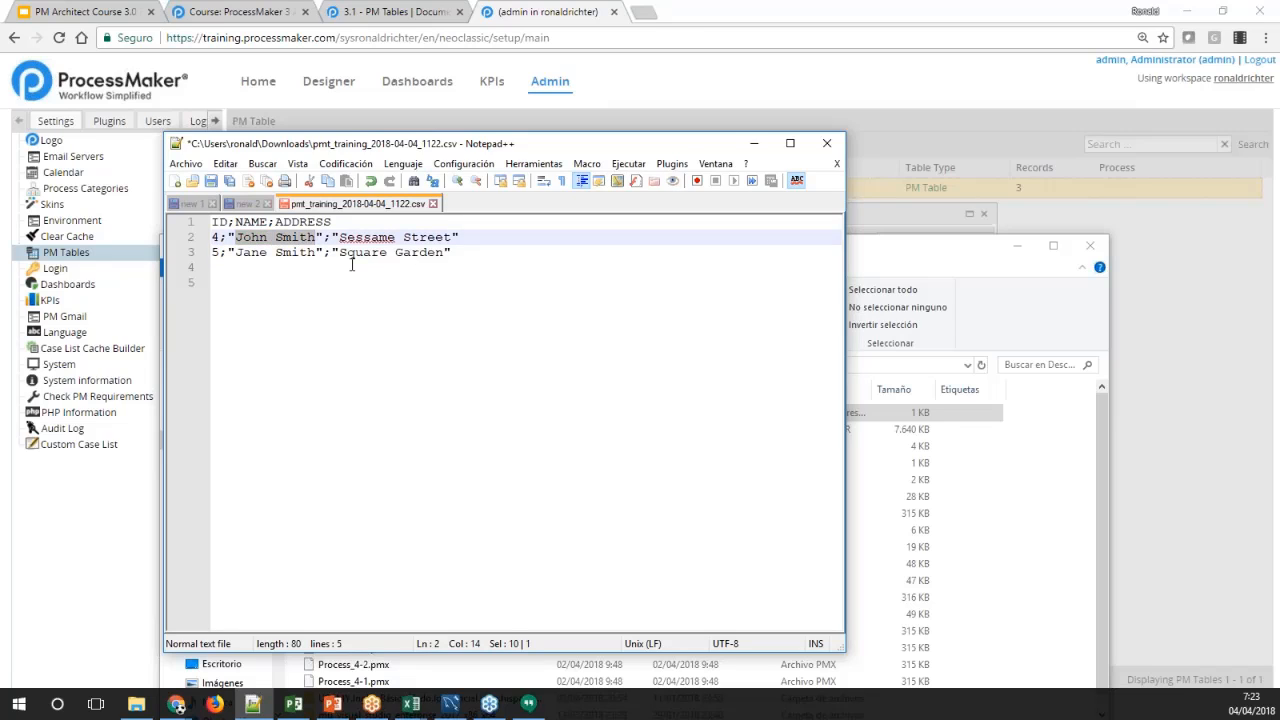
{"action": "type", "text": "Mel GIbson"}
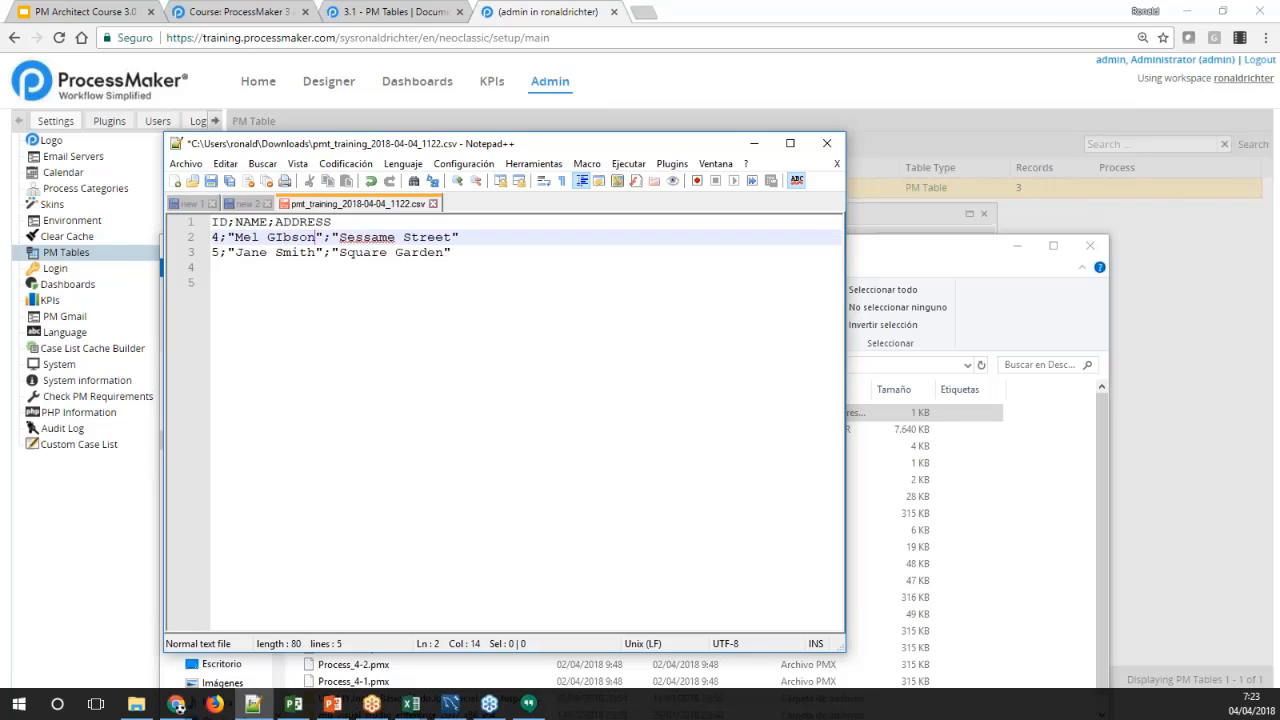
{"action": "key", "text": "BackSpace"}
{"action": "type", "text": "i"}
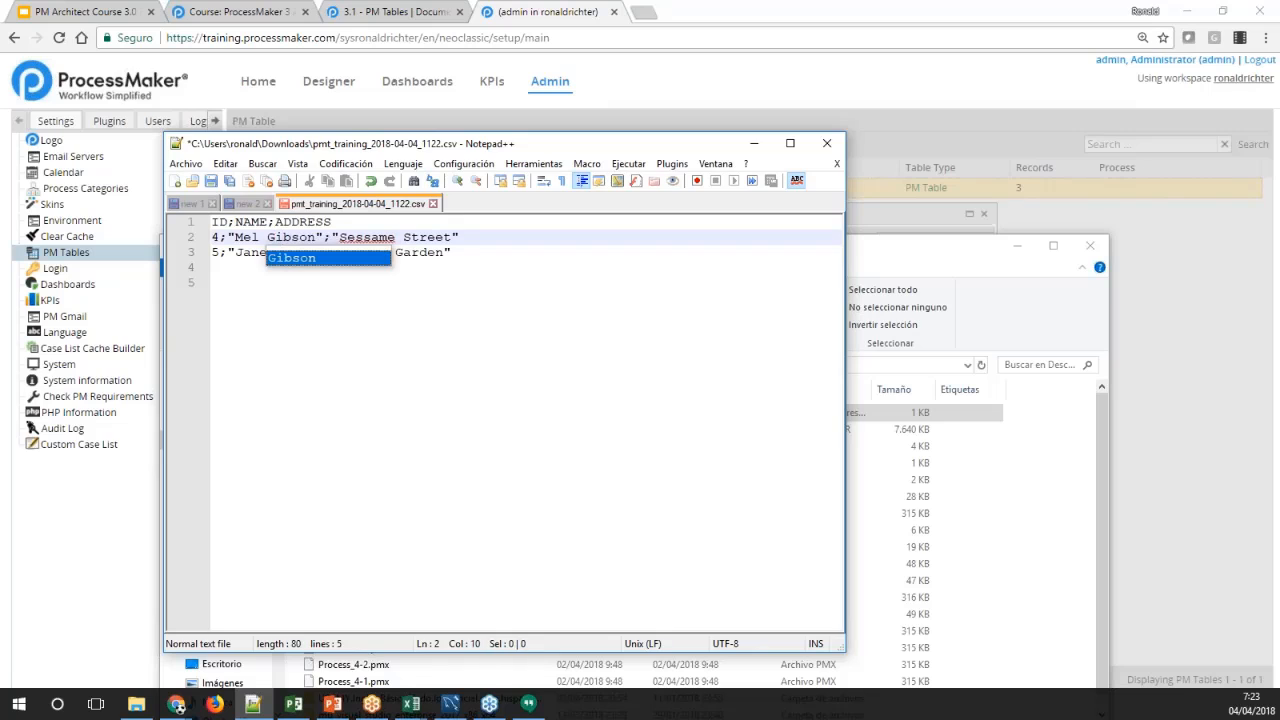
{"action": "left_click", "coordinate": [240, 268]}
{"action": "left_click_drag", "start_coordinate": [233, 253], "coordinate": [316, 253]}
{"action": "type", "text": "Tony Stark\";\"Square Garden"}
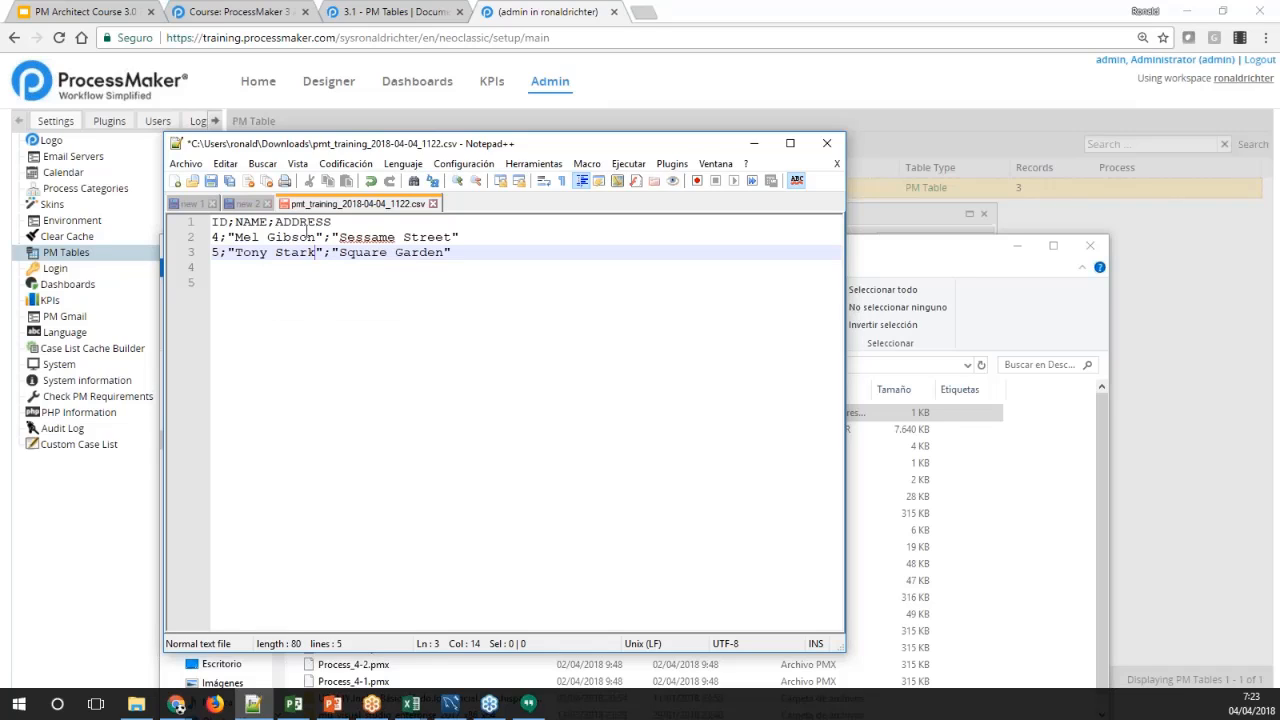
{"action": "left_click", "coordinate": [338, 277]}
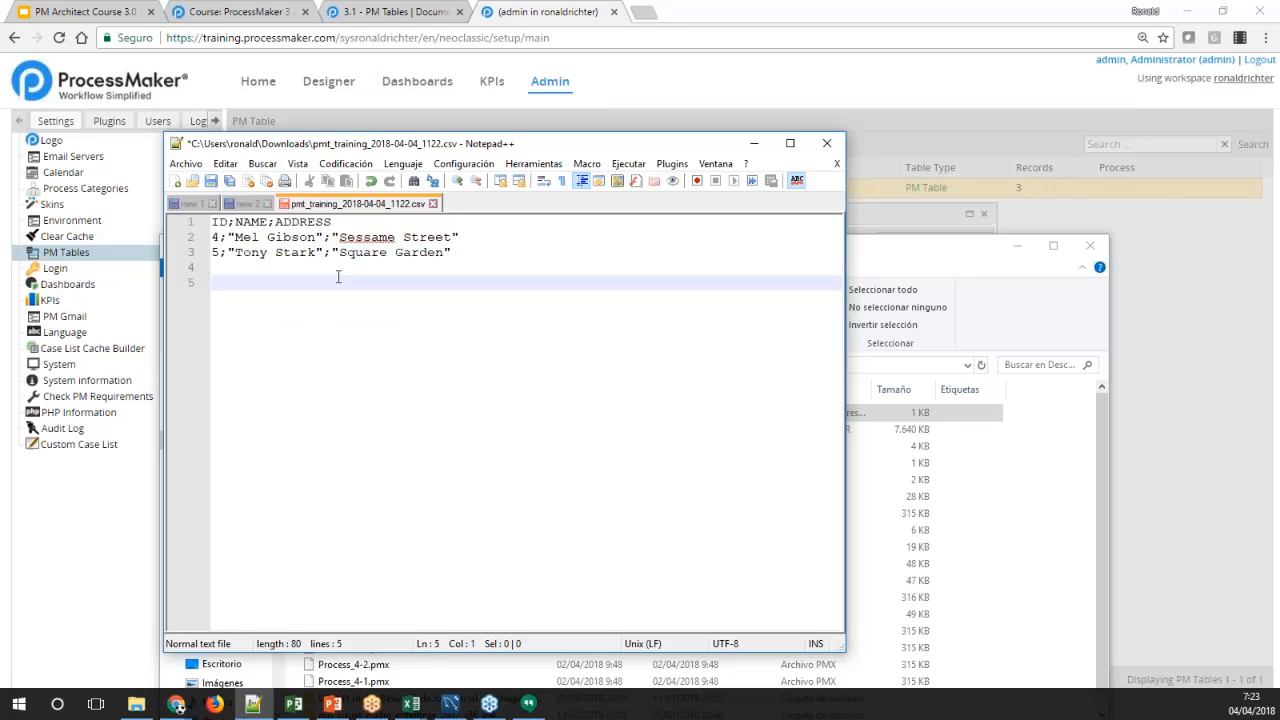
{"action": "left_click", "coordinate": [211, 182]}
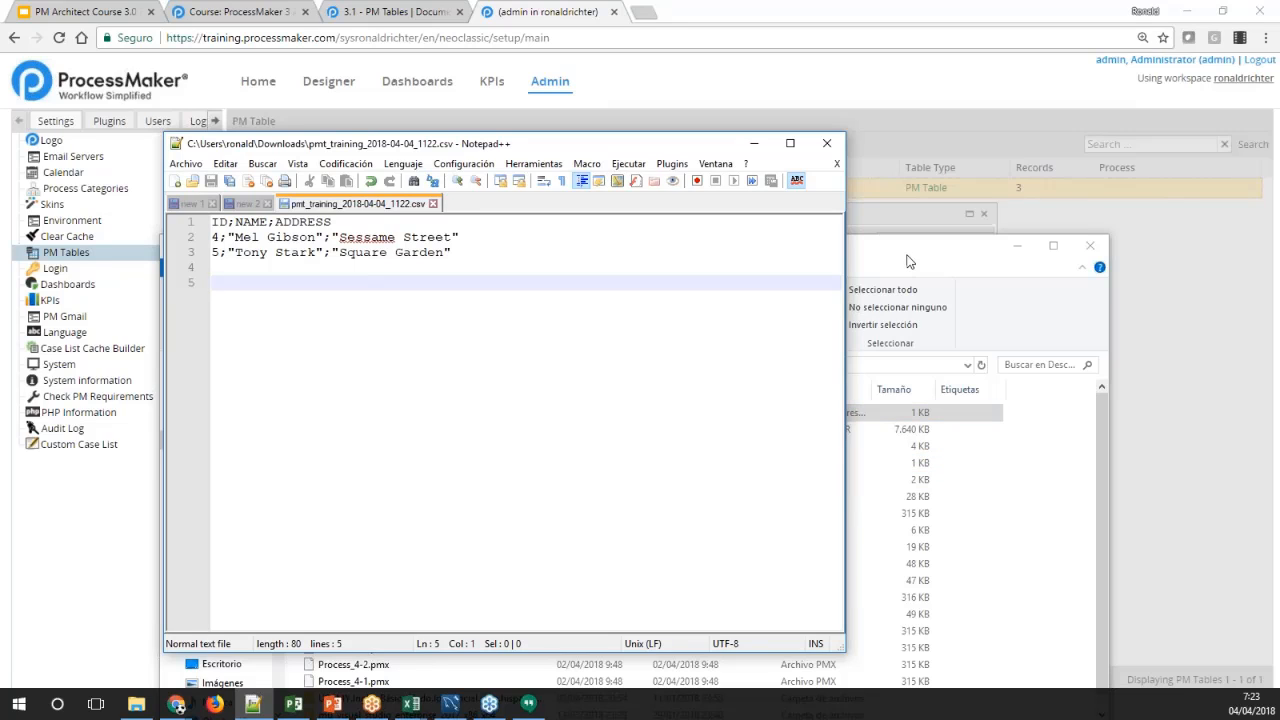
Return to ProcessMaker and import pmt_training_2018-04-04_1122.csv from the Descargas folder into the TRAINING table, delimited by SemiColon (;)
{"action": "left_click", "coordinate": [882, 216]}
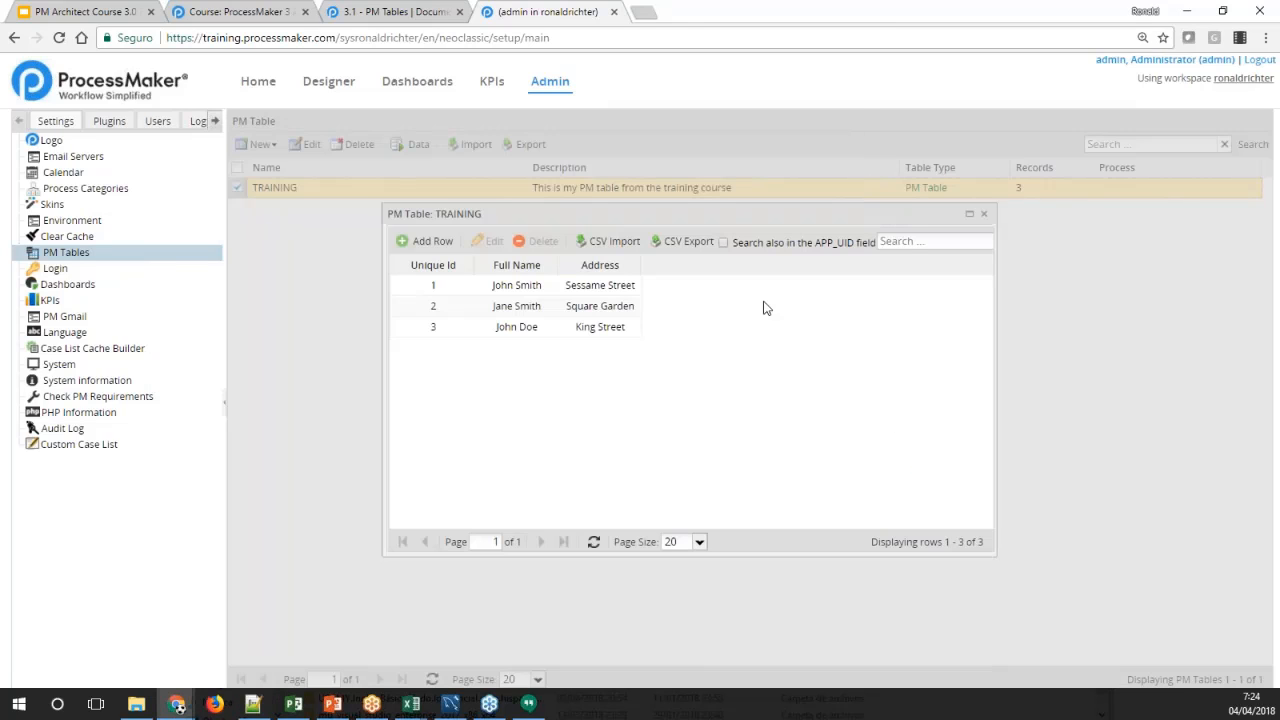
{"action": "left_click", "coordinate": [627, 246]}
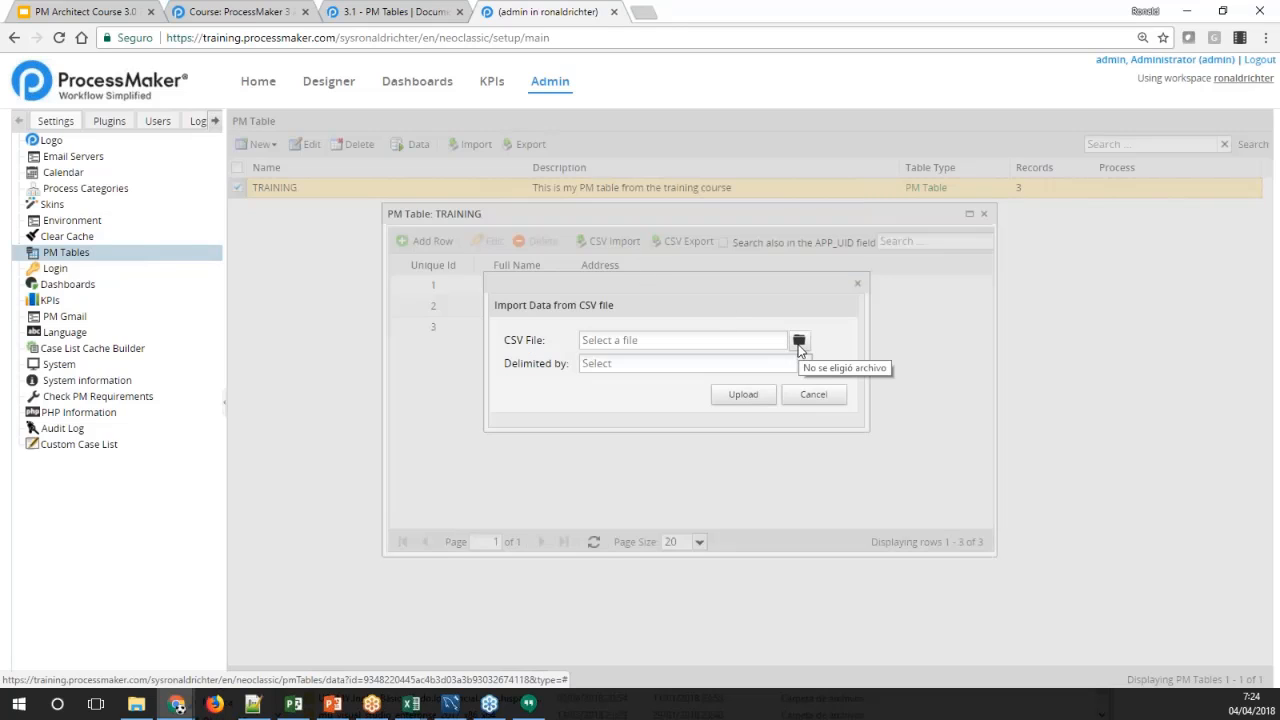
{"action": "left_click", "coordinate": [799, 341]}
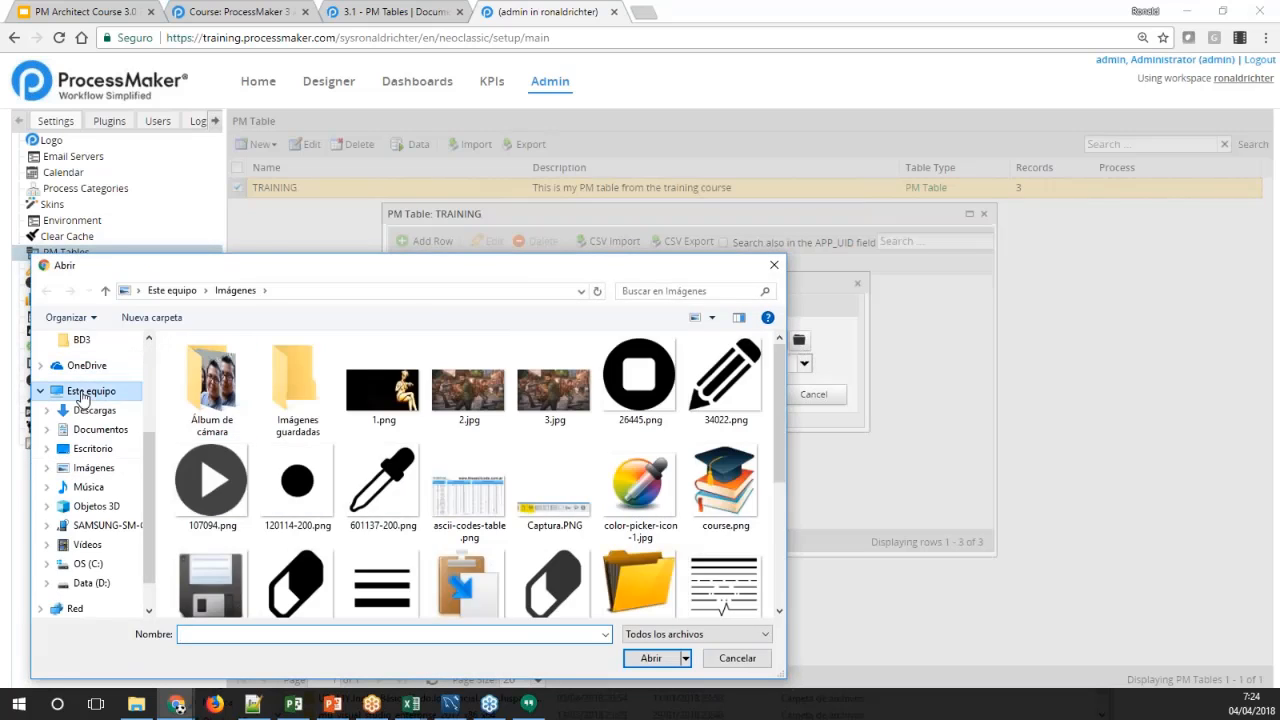
{"action": "left_click", "coordinate": [82, 393]}
{"action": "left_click", "coordinate": [94, 410]}
{"action": "left_click", "coordinate": [200, 366]}
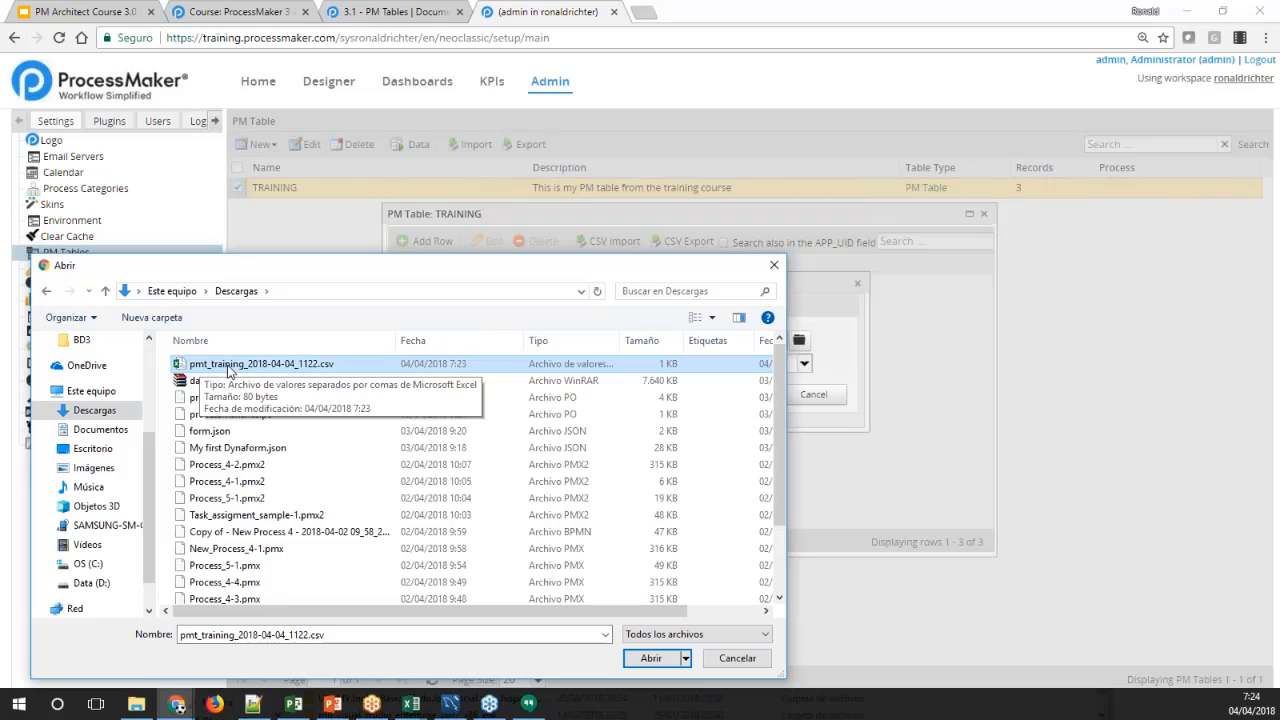
{"action": "double_click", "coordinate": [229, 366]}
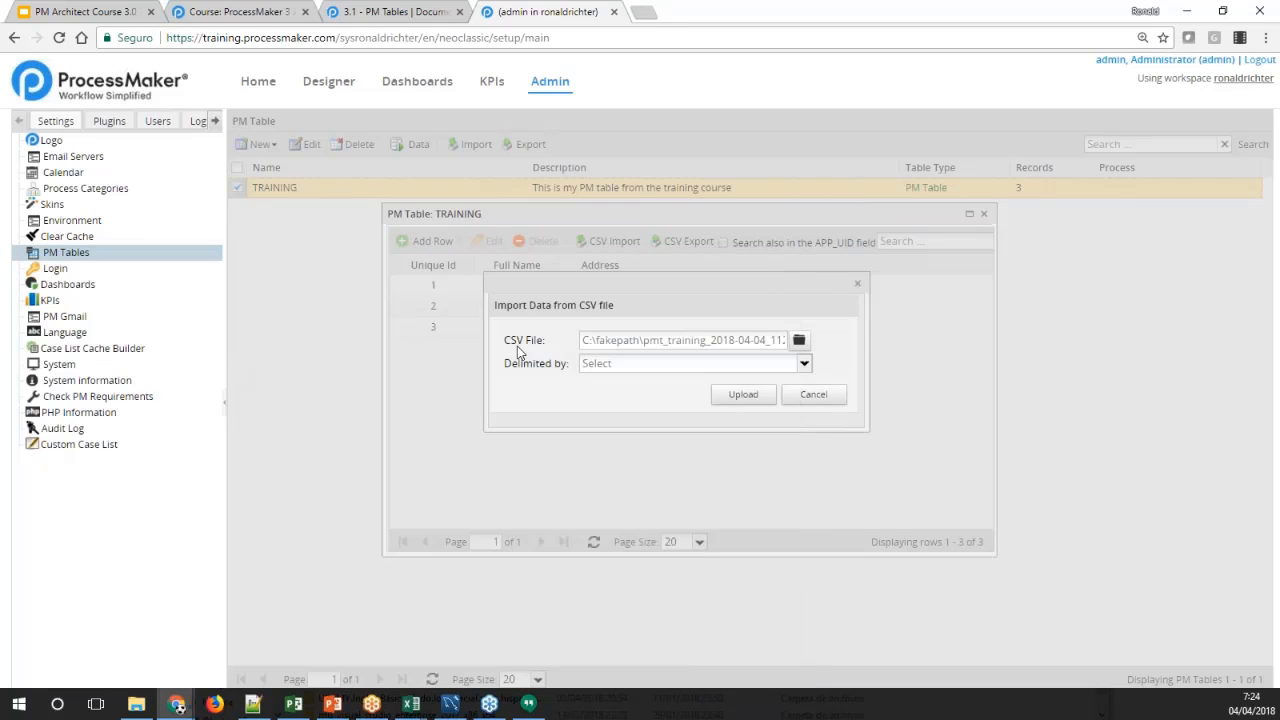
{"action": "left_click", "coordinate": [803, 363]}
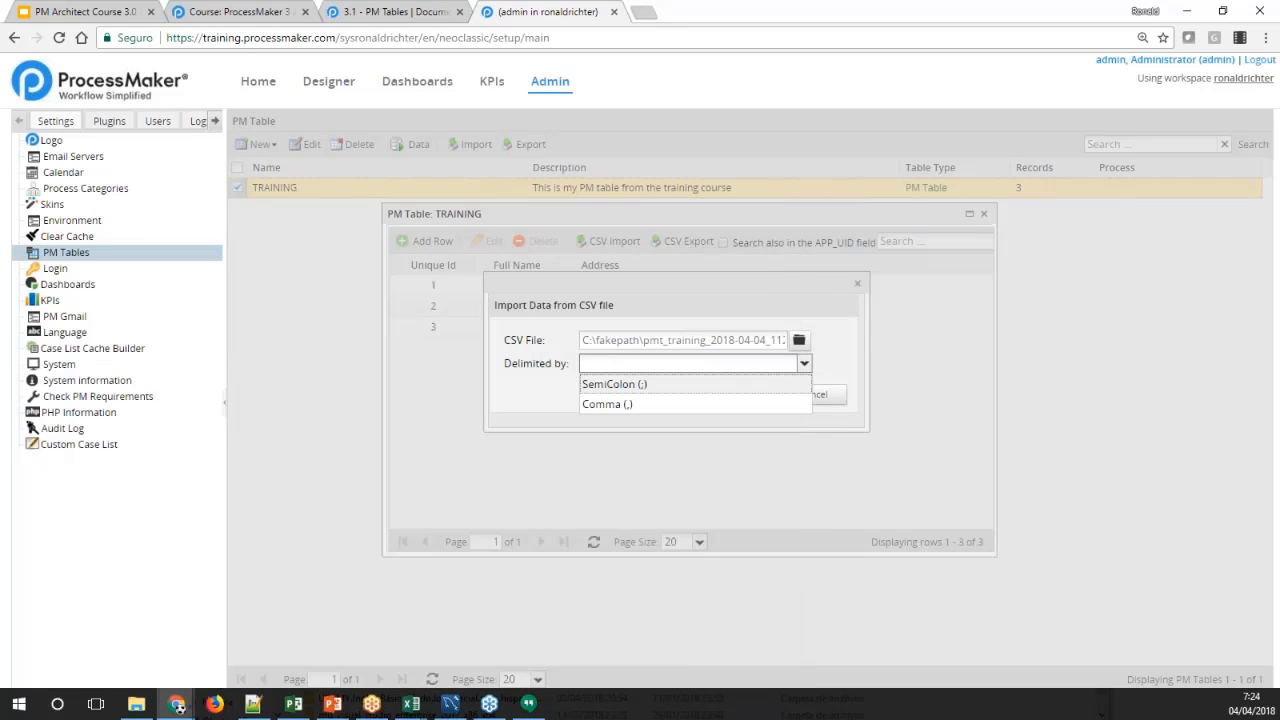
{"action": "left_click", "coordinate": [656, 385]}
{"action": "left_click", "coordinate": [733, 398]}
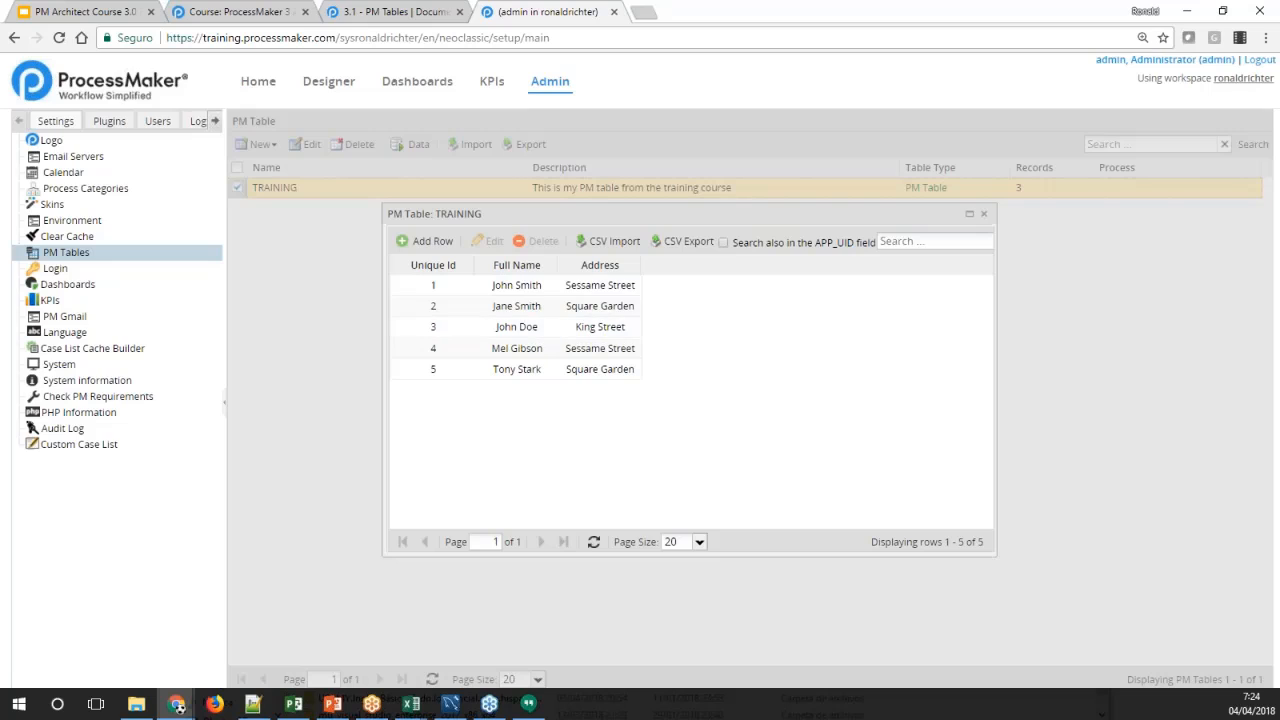
Search the TRAINING records by a first name and by a surname, and clear the search to list all records again
{"action": "left_click", "coordinate": [890, 242]}
{"action": "type", "text": "john"}
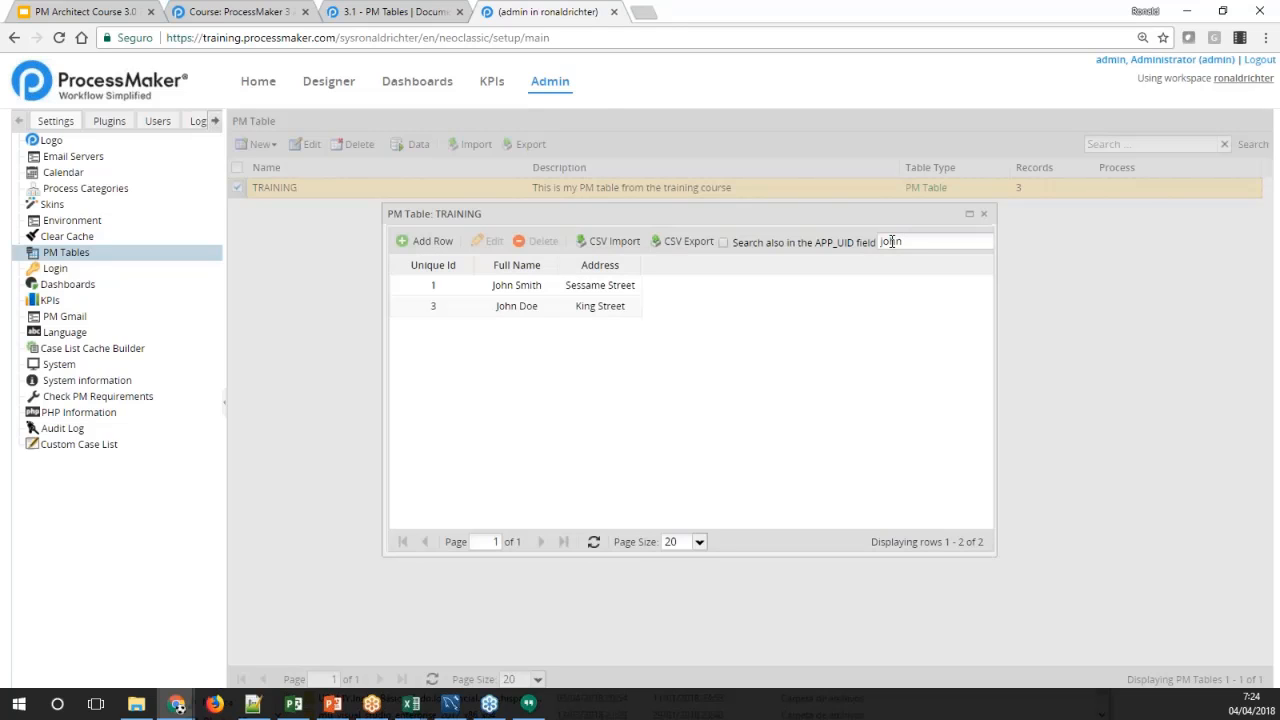
{"action": "double_click", "coordinate": [891, 242]}
{"action": "type", "text": "doe"}
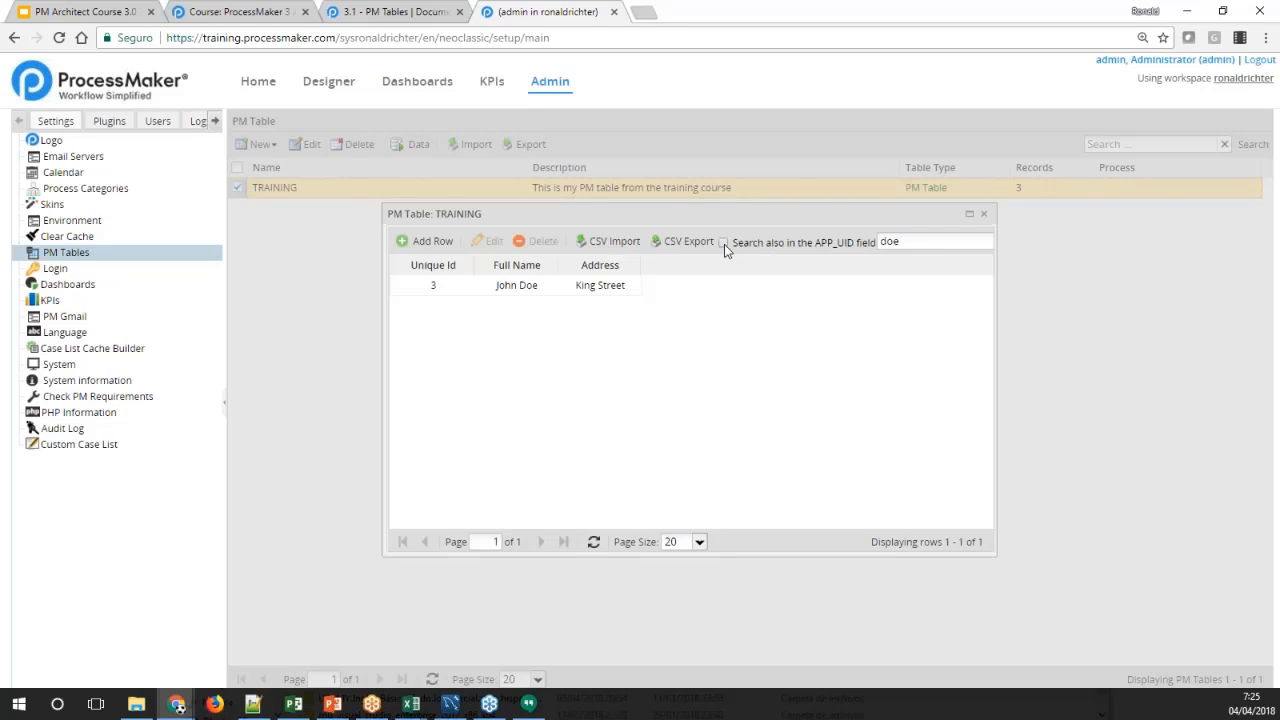
{"action": "left_click", "coordinate": [818, 248]}
{"action": "double_click", "coordinate": [890, 241]}
{"action": "key", "text": "BackSpace"}
{"action": "left_click", "coordinate": [686, 324]}
{"action": "left_click", "coordinate": [898, 241]}
{"action": "key", "text": "Return"}
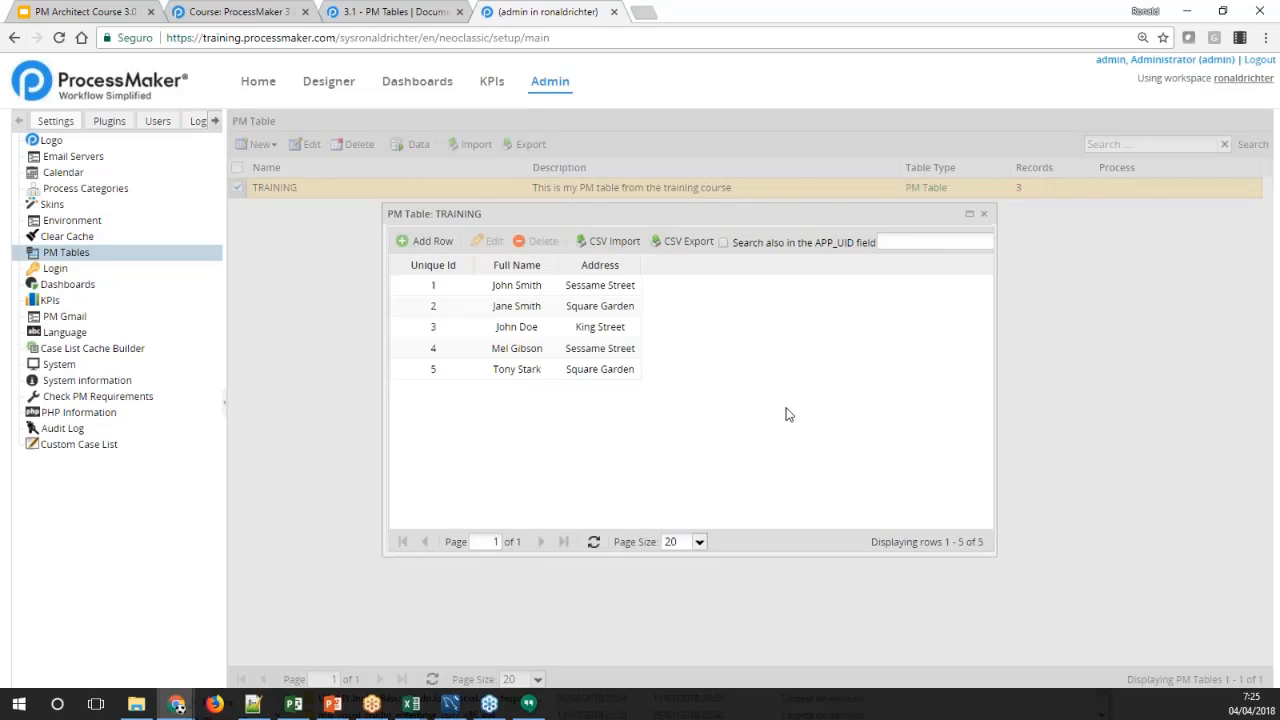
{"action": "left_click", "coordinate": [788, 414]}
Review the available page sizes without changing them, refresh the records, and close the TRAINING data window
{"action": "left_click", "coordinate": [699, 543]}
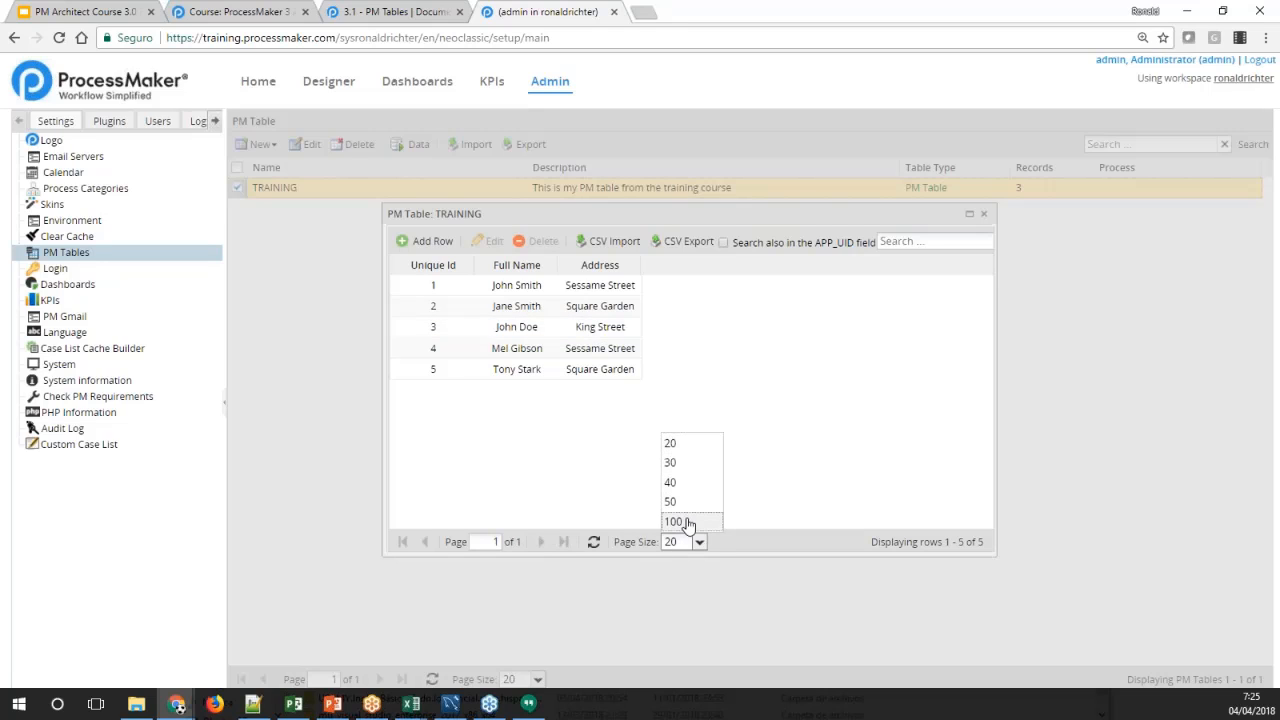
{"action": "left_click", "coordinate": [756, 541]}
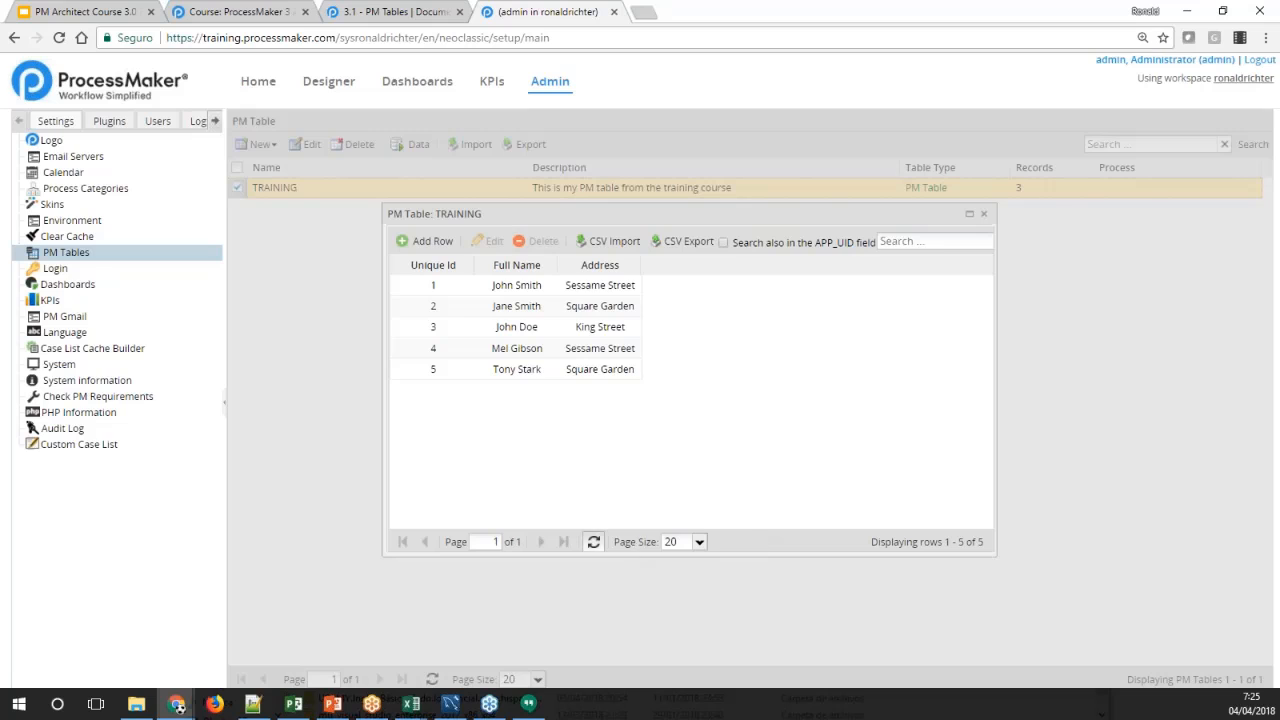
{"action": "left_click", "coordinate": [593, 541]}
{"action": "left_click", "coordinate": [985, 219]}
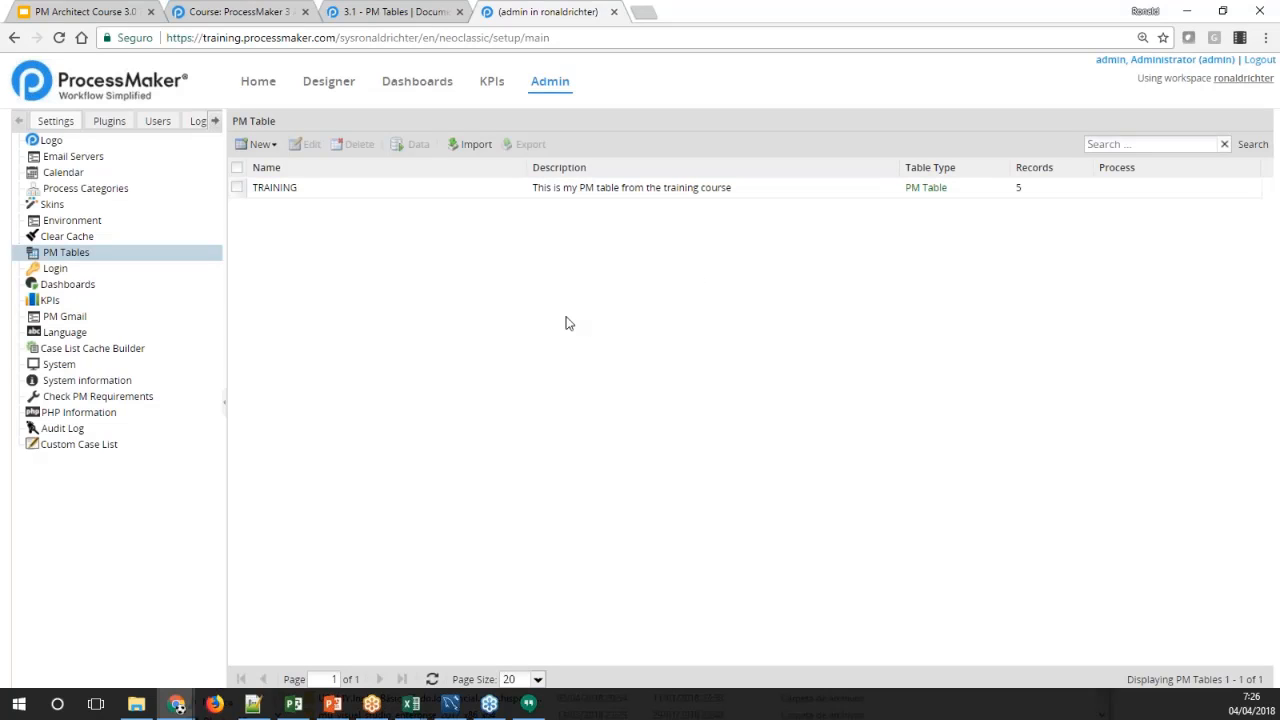
Export the TRAINING table with both its schema and its data included
{"action": "left_click", "coordinate": [408, 196]}
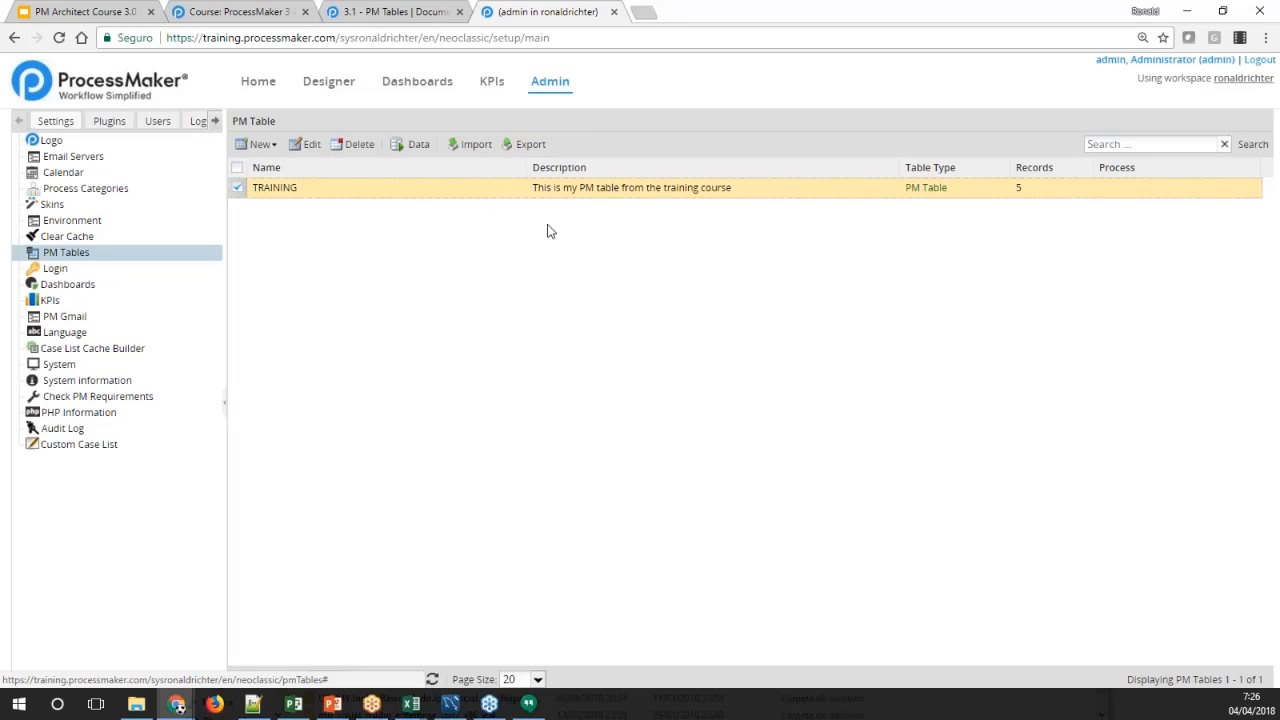
{"action": "left_click", "coordinate": [528, 146]}
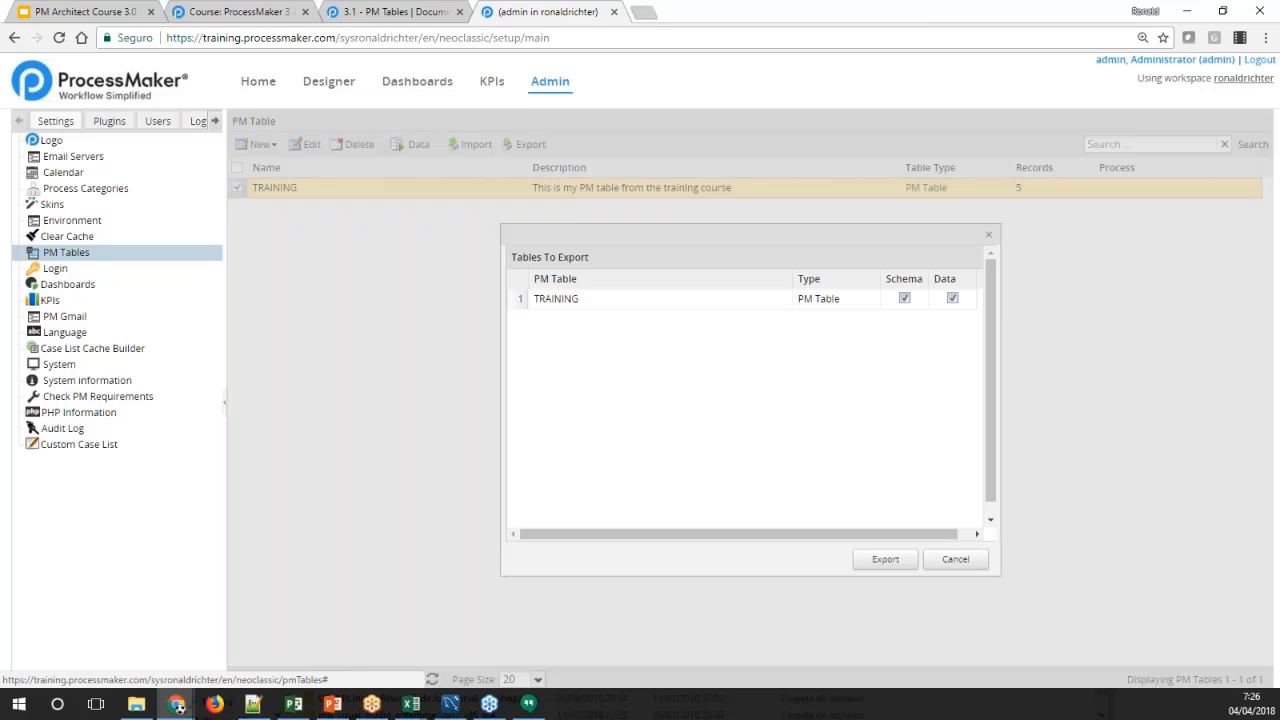
{"action": "left_click_drag", "start_coordinate": [700, 234], "coordinate": [529, 223]}
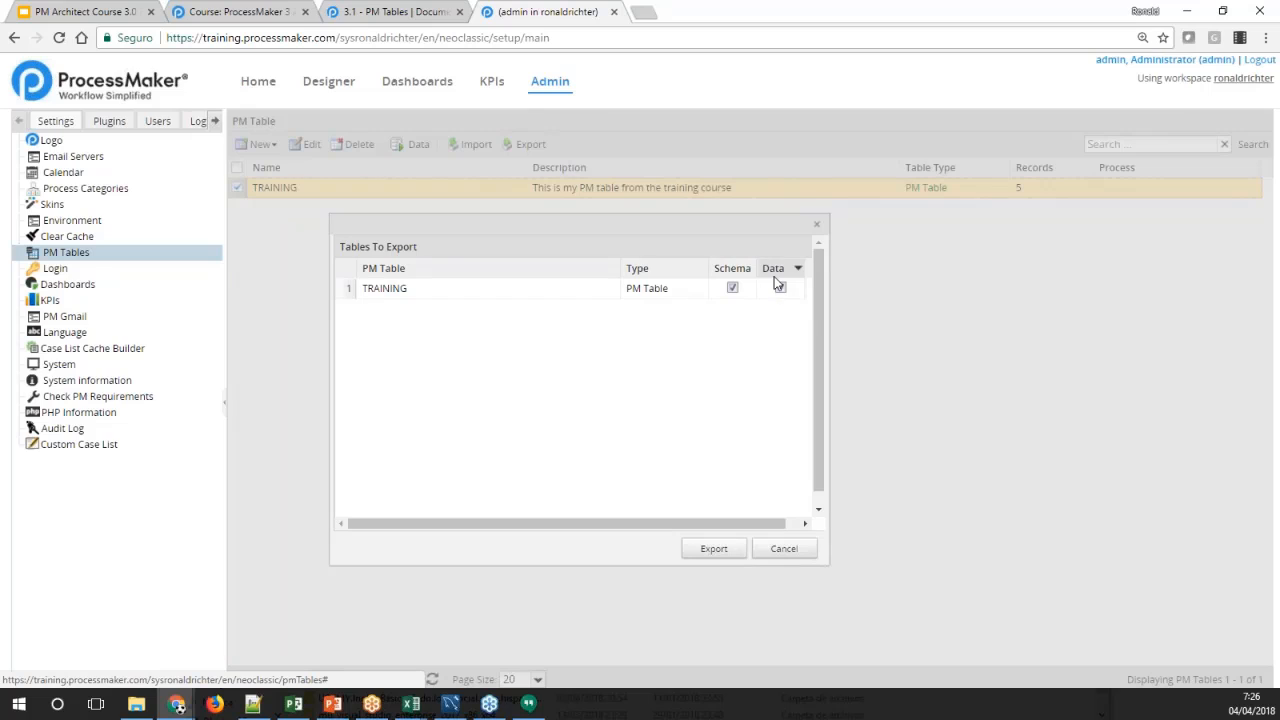
{"action": "left_click", "coordinate": [733, 289]}
{"action": "left_click", "coordinate": [734, 289]}
{"action": "left_click", "coordinate": [733, 289]}
{"action": "left_click", "coordinate": [737, 288]}
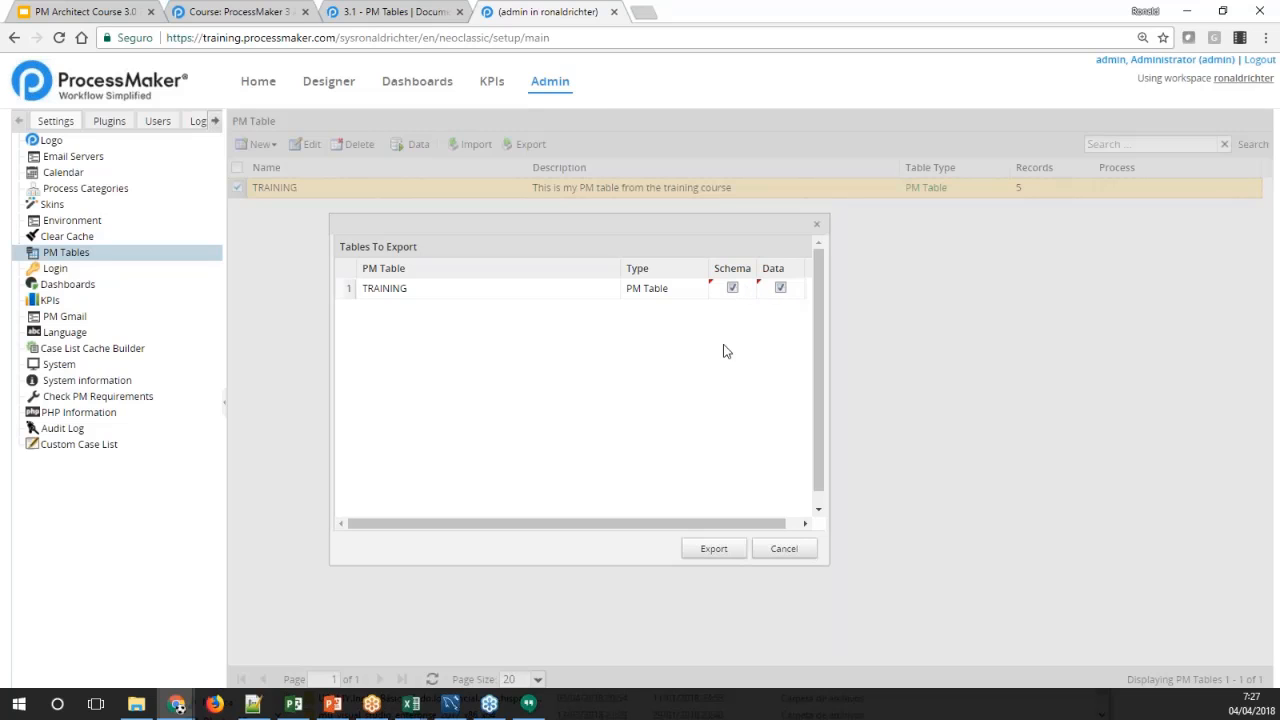
{"action": "left_click", "coordinate": [712, 549]}
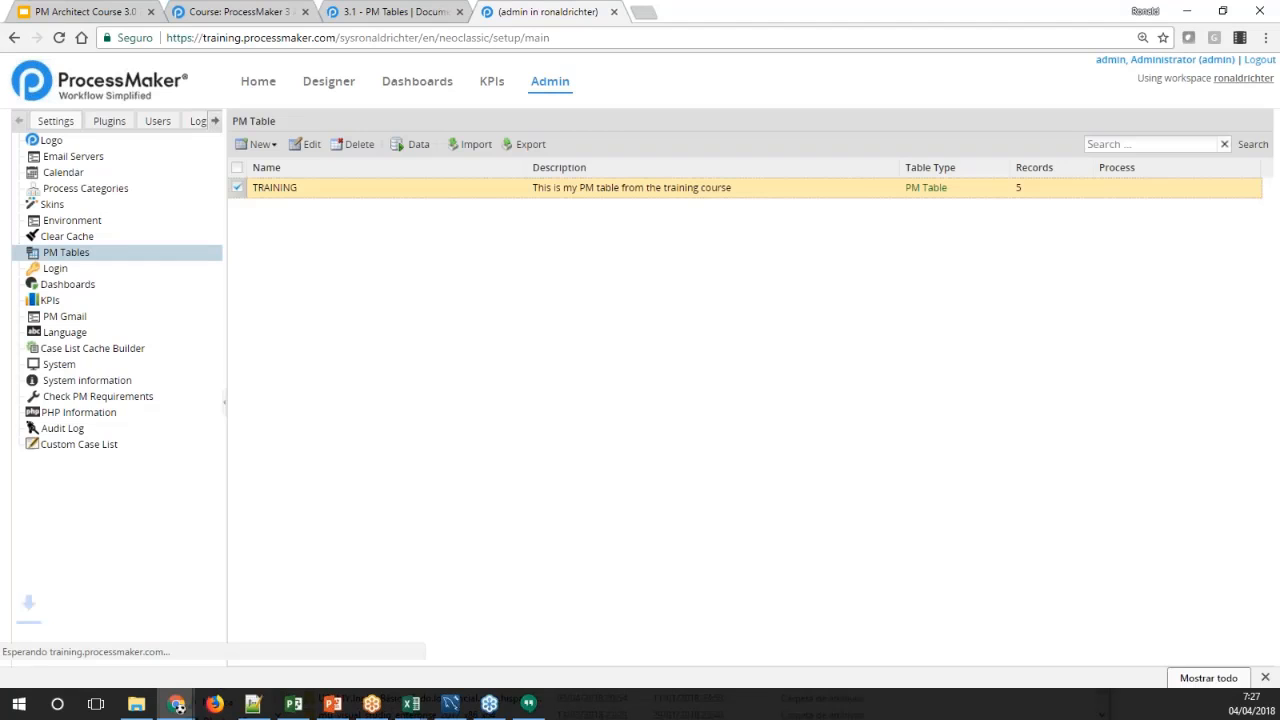
Open the exported 2018-04-04_1127 .pmt file from the Descargas folder in Notepad++, examine its contents, close it, and return to the folder
{"action": "left_click", "coordinate": [138, 704]}
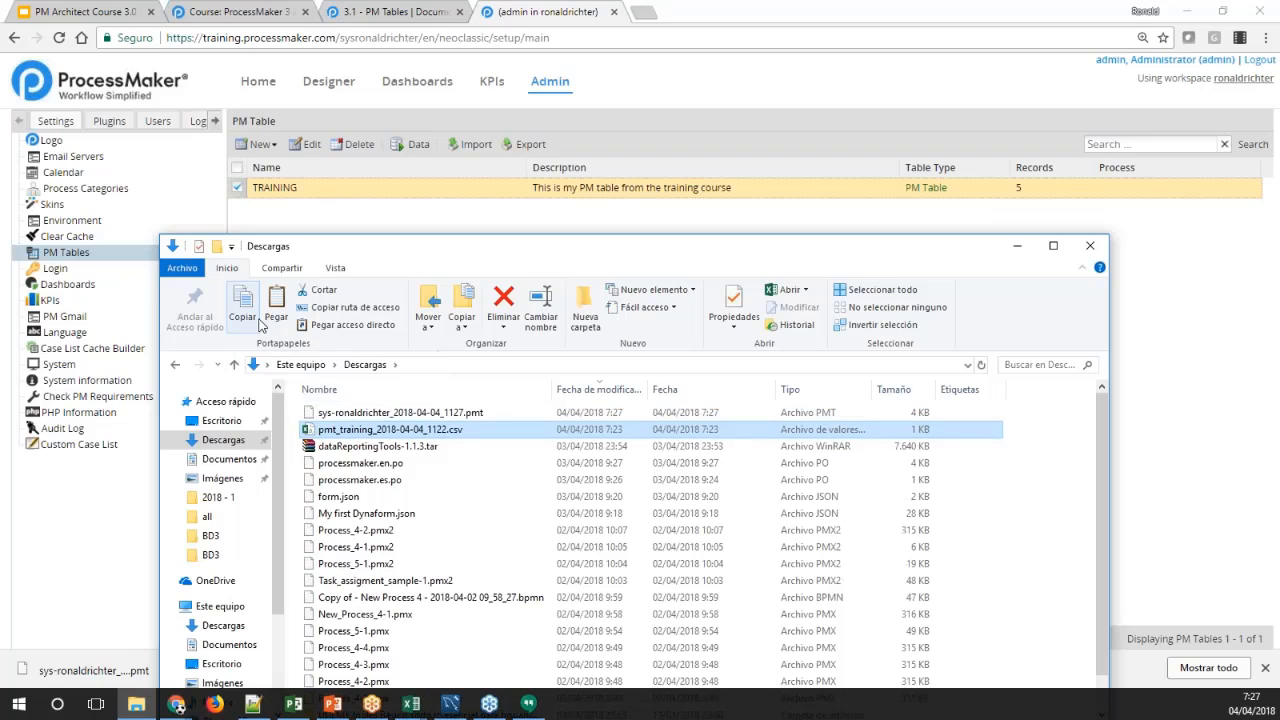
{"action": "left_click", "coordinate": [368, 415]}
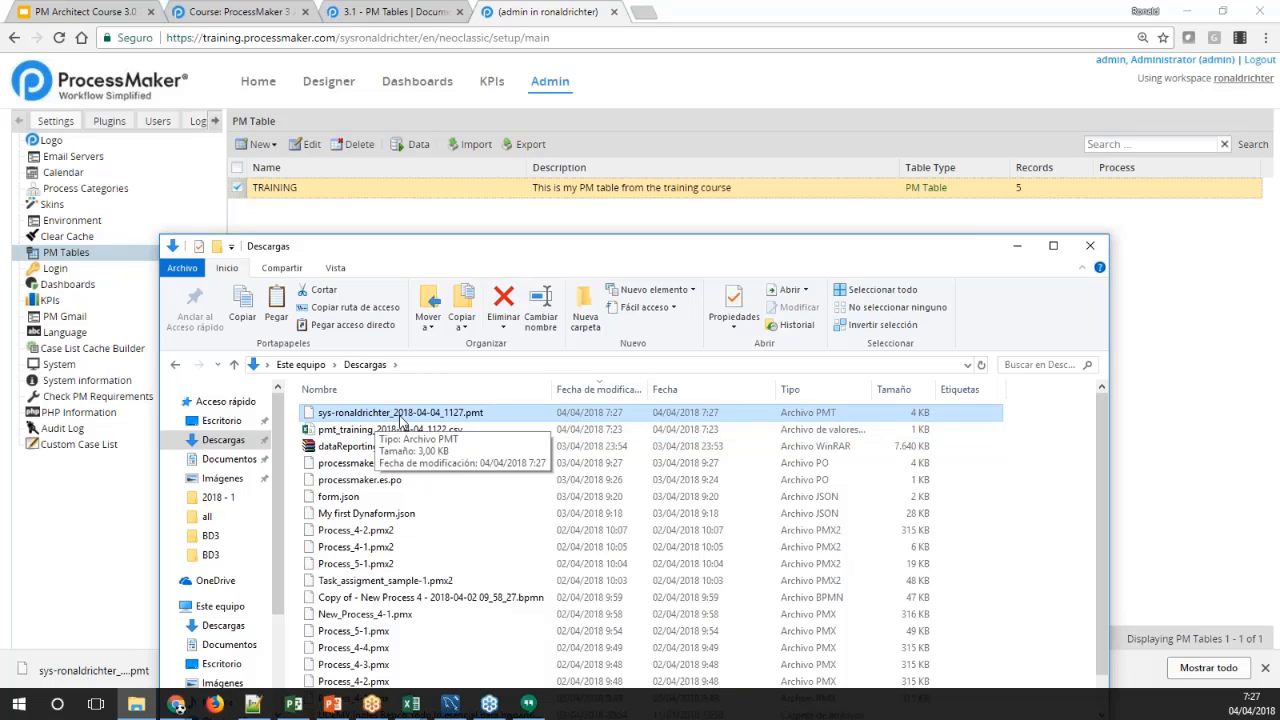
{"action": "right_click", "coordinate": [473, 419]}
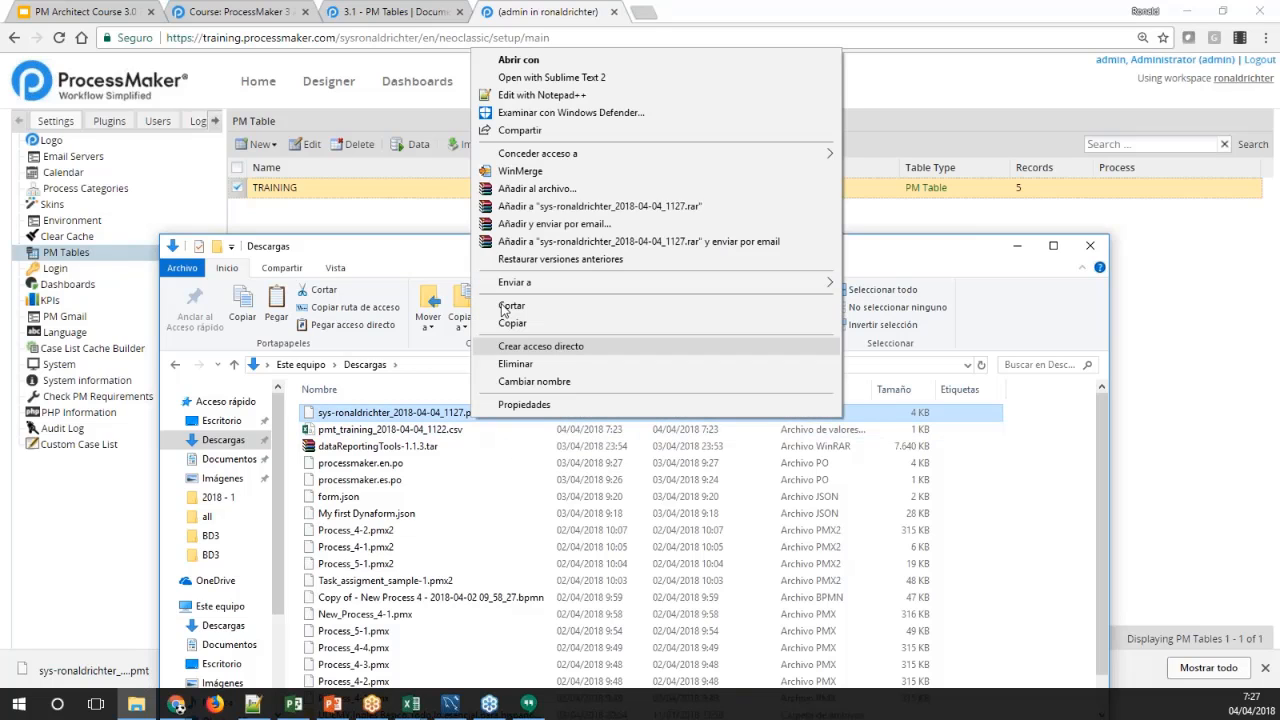
{"action": "left_click", "coordinate": [518, 95]}
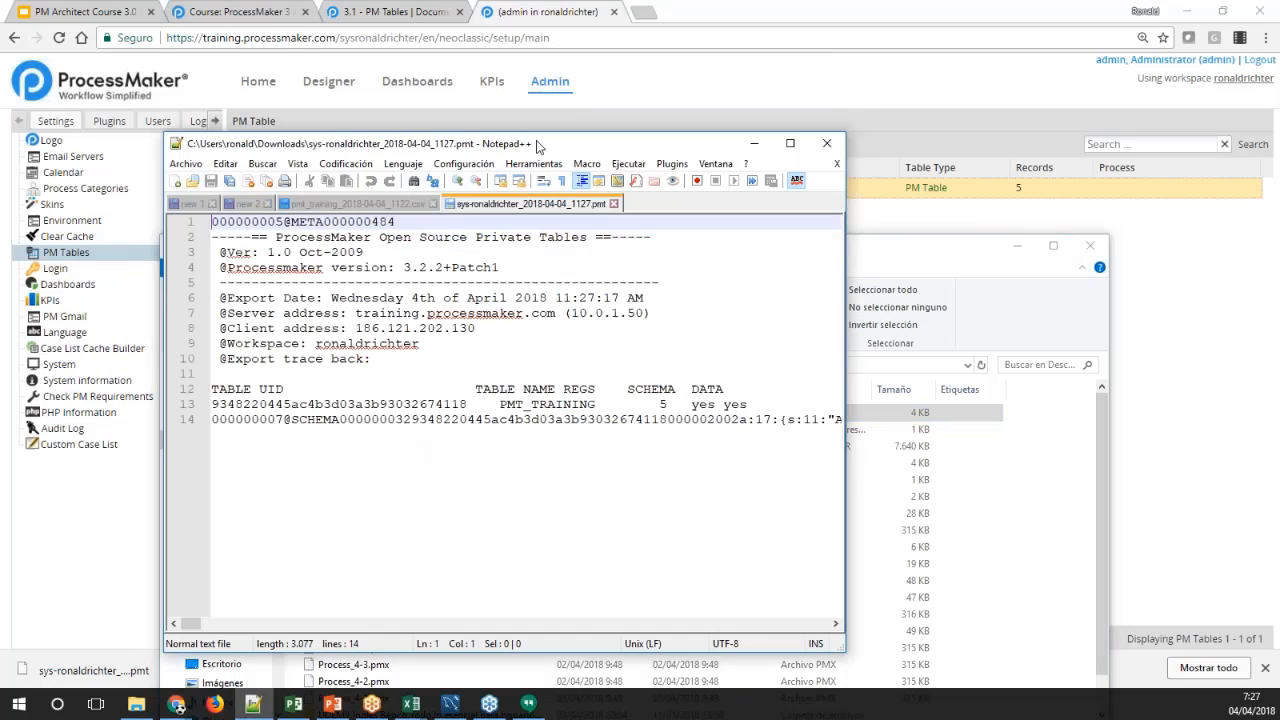
{"action": "double_click", "coordinate": [537, 145]}
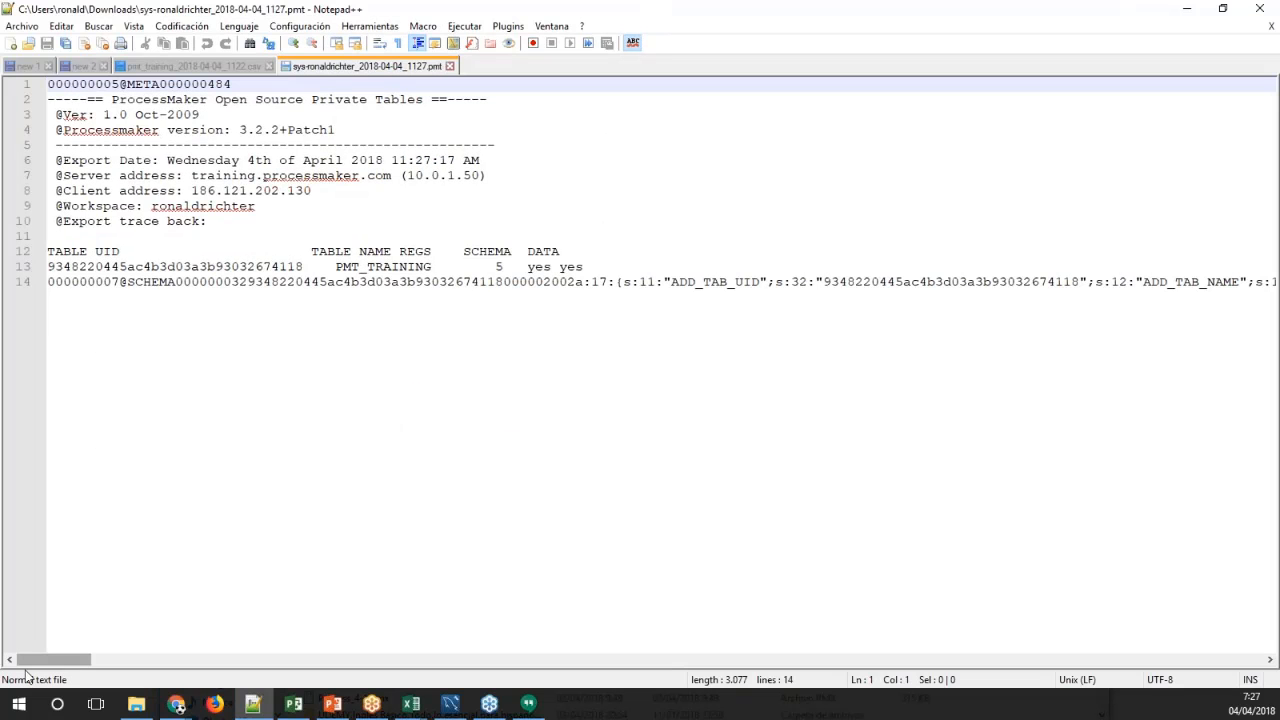
{"action": "left_click_drag", "start_coordinate": [65, 667], "coordinate": [38, 681]}
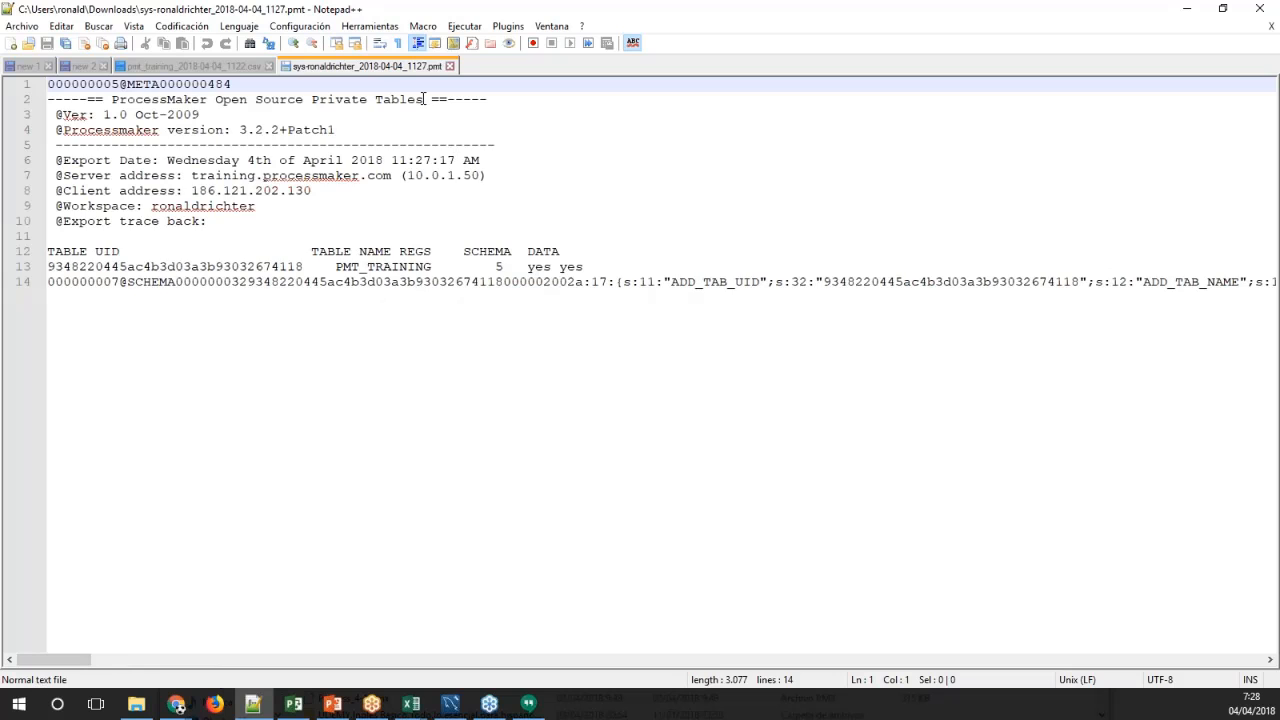
{"action": "left_click", "coordinate": [449, 66]}
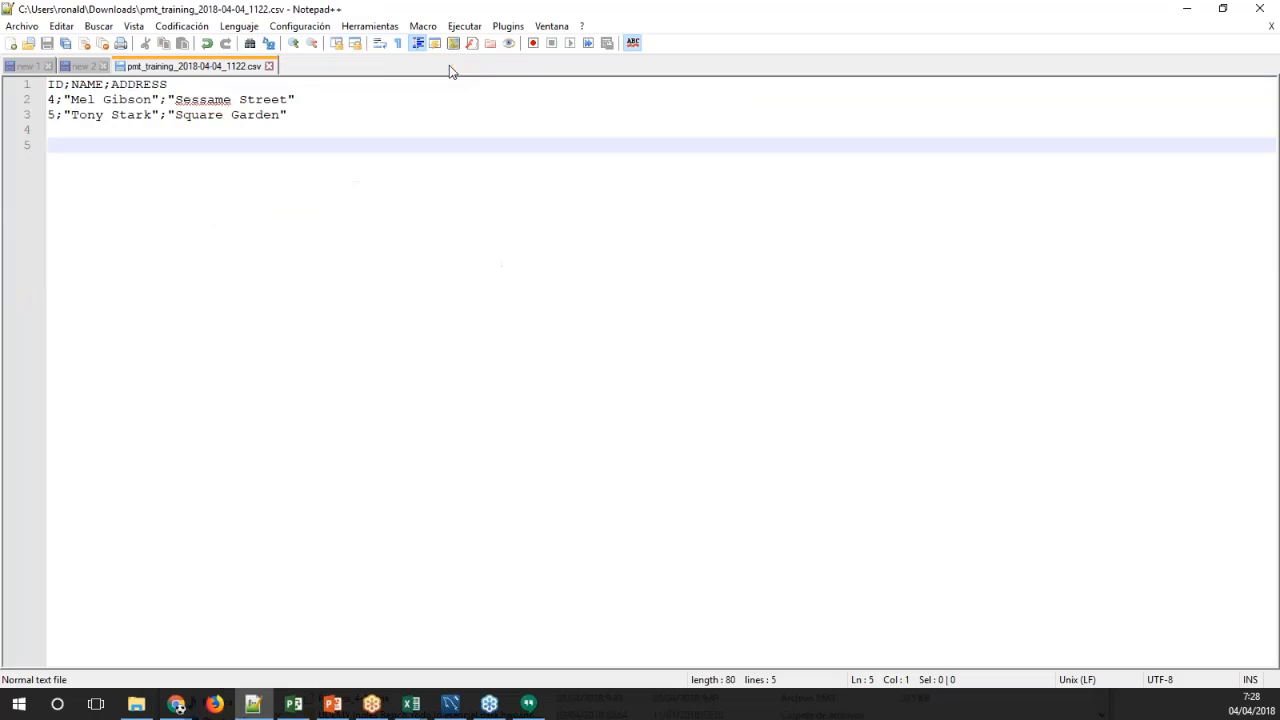
{"action": "left_click", "coordinate": [1187, 8]}
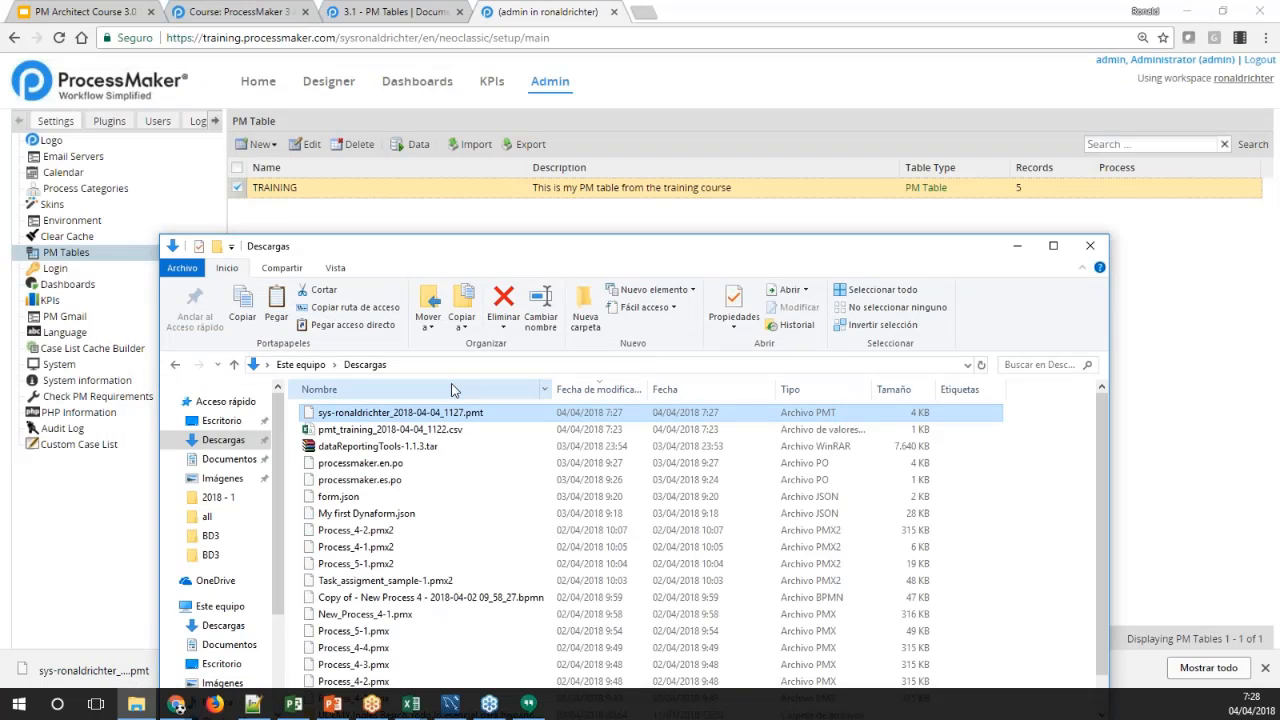
{"action": "left_click", "coordinate": [455, 430]}
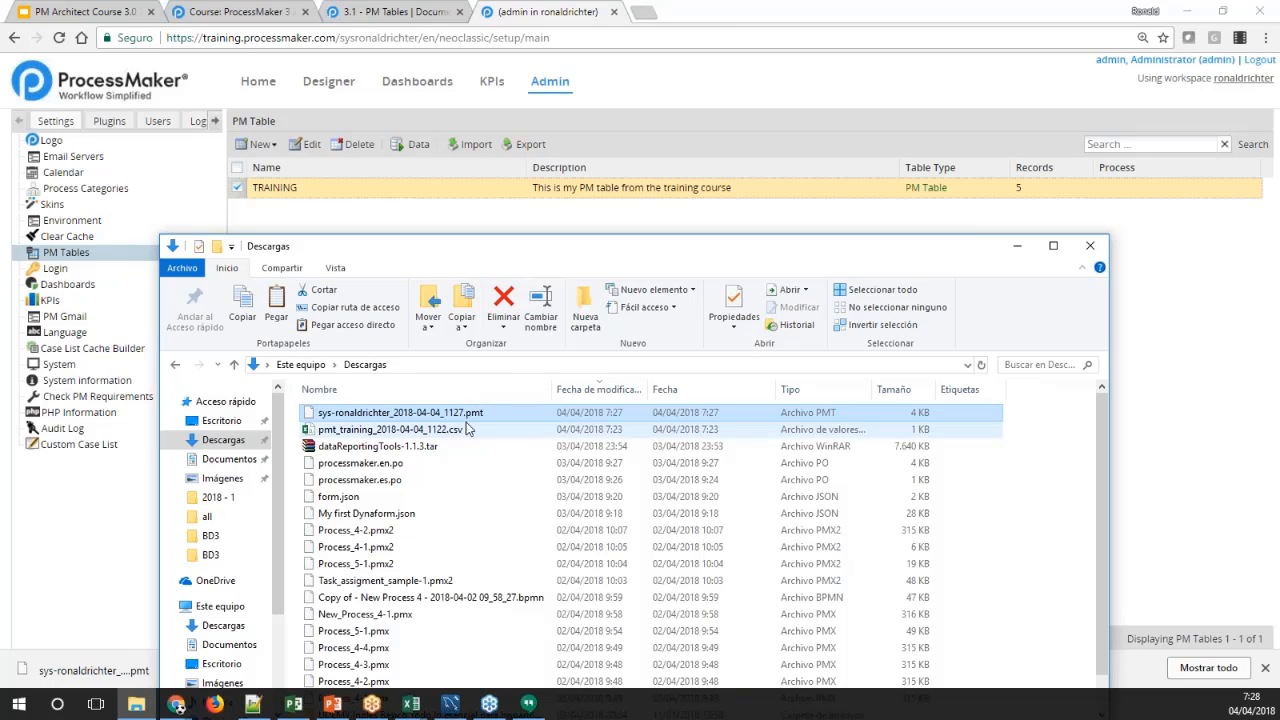
{"action": "left_click", "coordinate": [447, 417]}
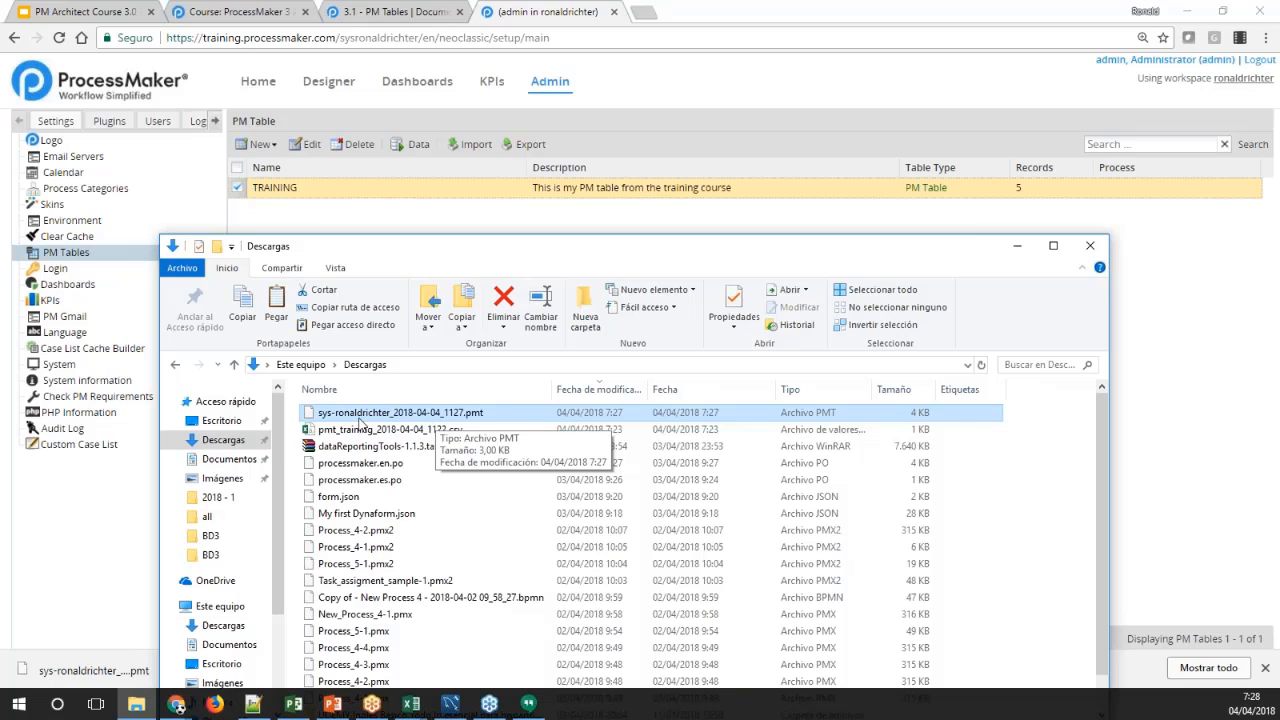
Return to ProcessMaker and export the TRAINING table with its schema only, leaving out the data
{"action": "left_click", "coordinate": [321, 214]}
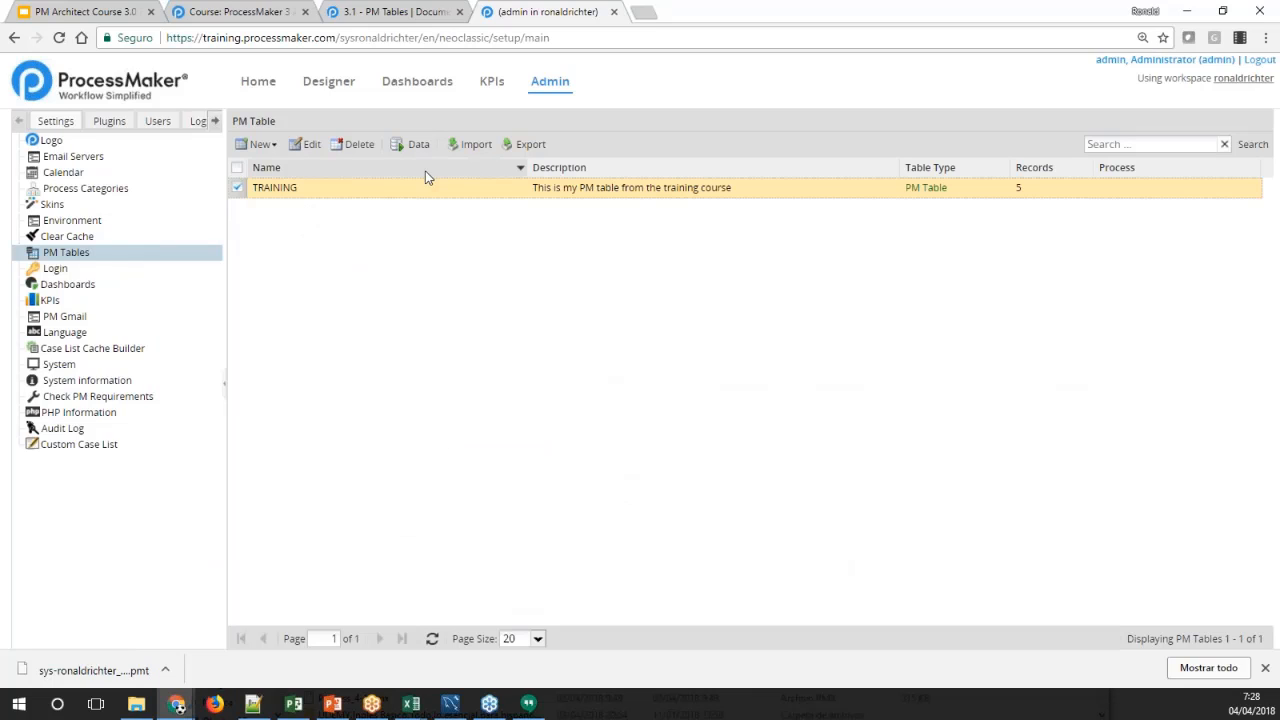
{"action": "left_click", "coordinate": [507, 150]}
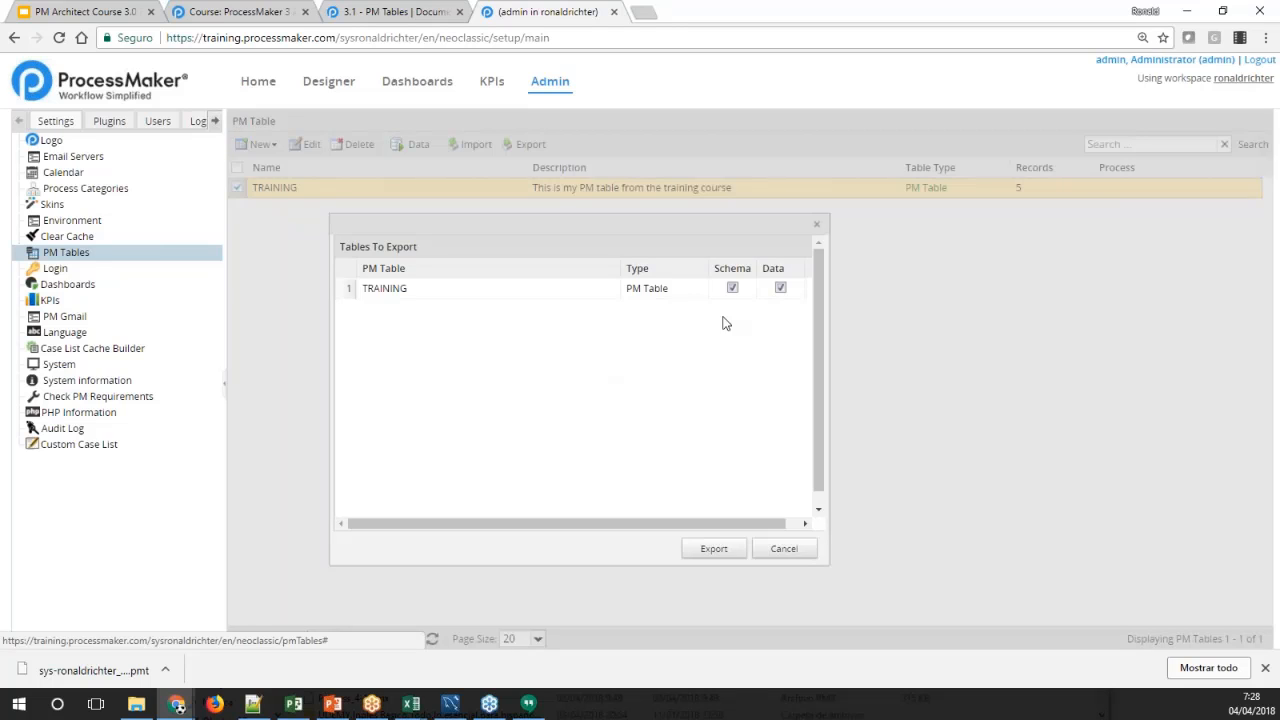
{"action": "left_click", "coordinate": [780, 288]}
{"action": "left_click", "coordinate": [714, 550]}
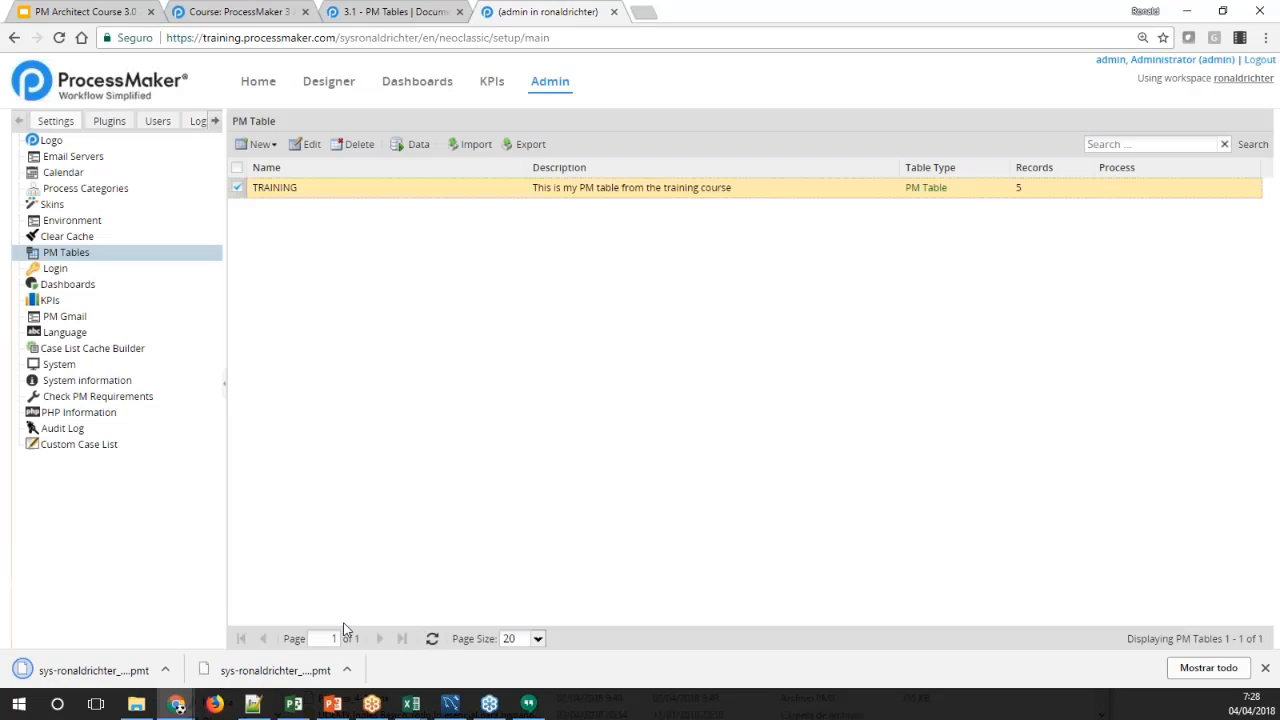
Locate the schema-only 2018-04-04_1128 .pmt file in the Descargas folder and return to ProcessMaker
{"action": "left_click", "coordinate": [137, 703]}
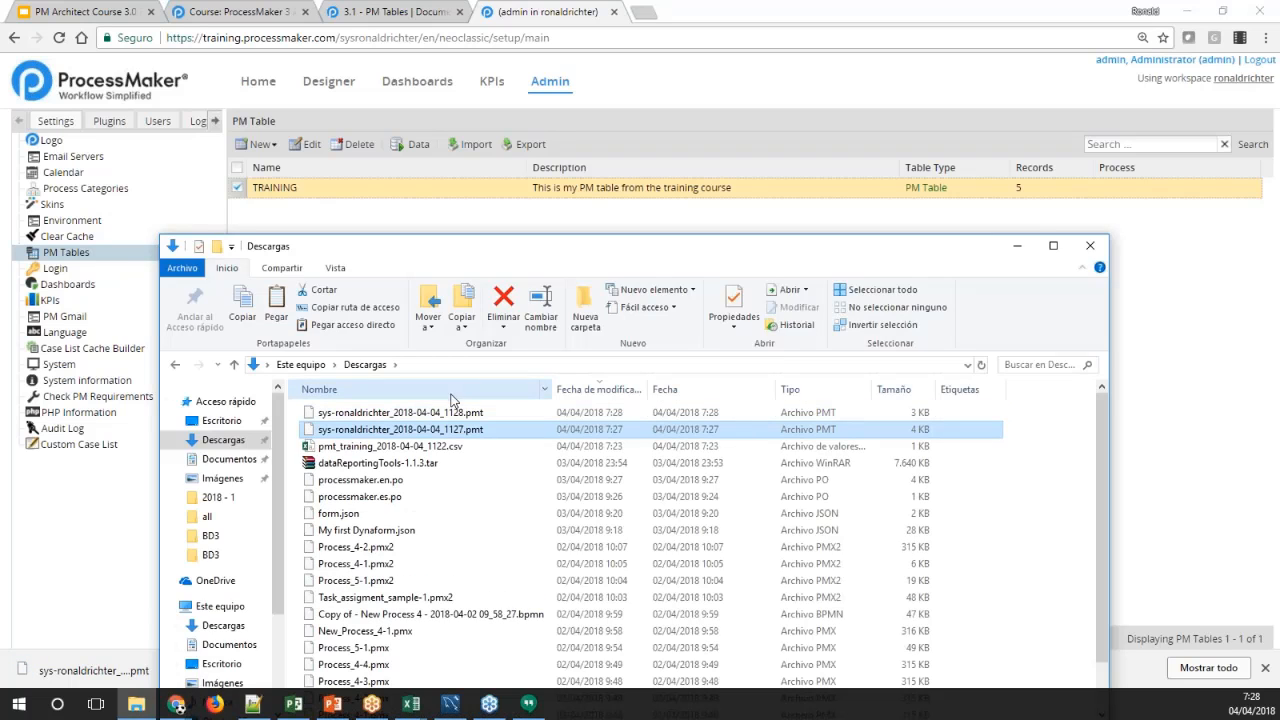
{"action": "left_click", "coordinate": [460, 413]}
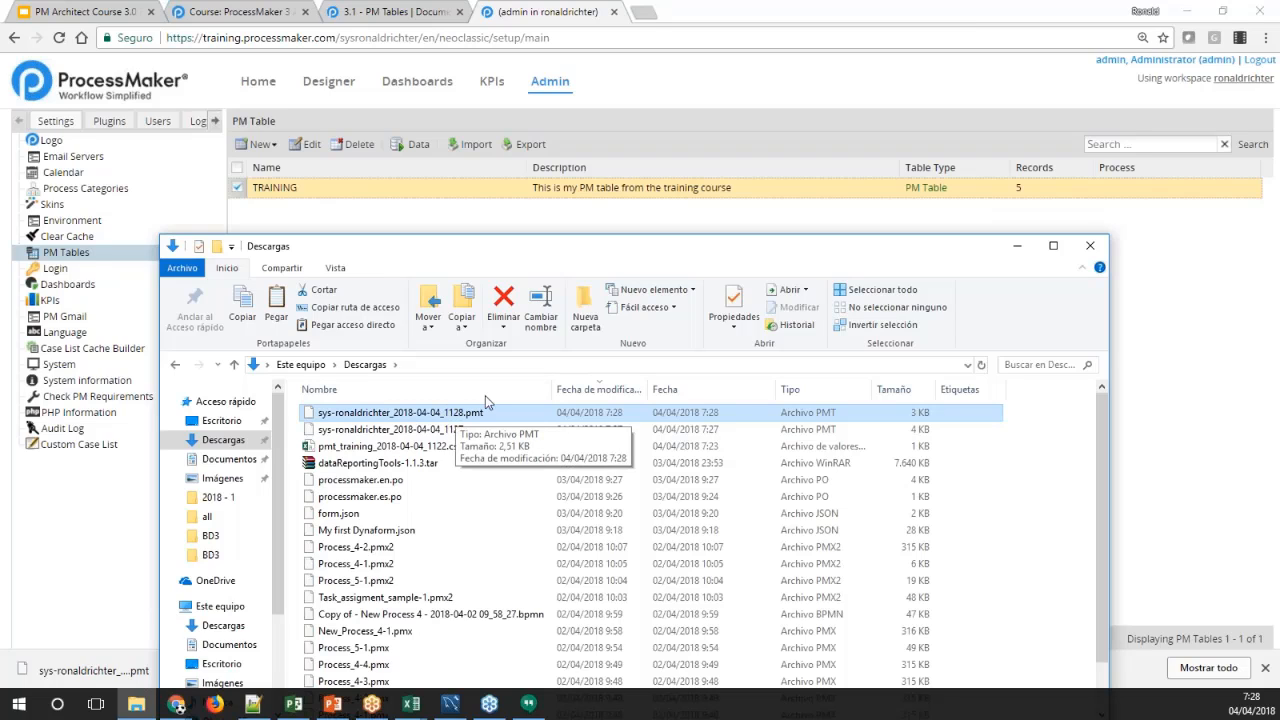
{"action": "left_click", "coordinate": [569, 208]}
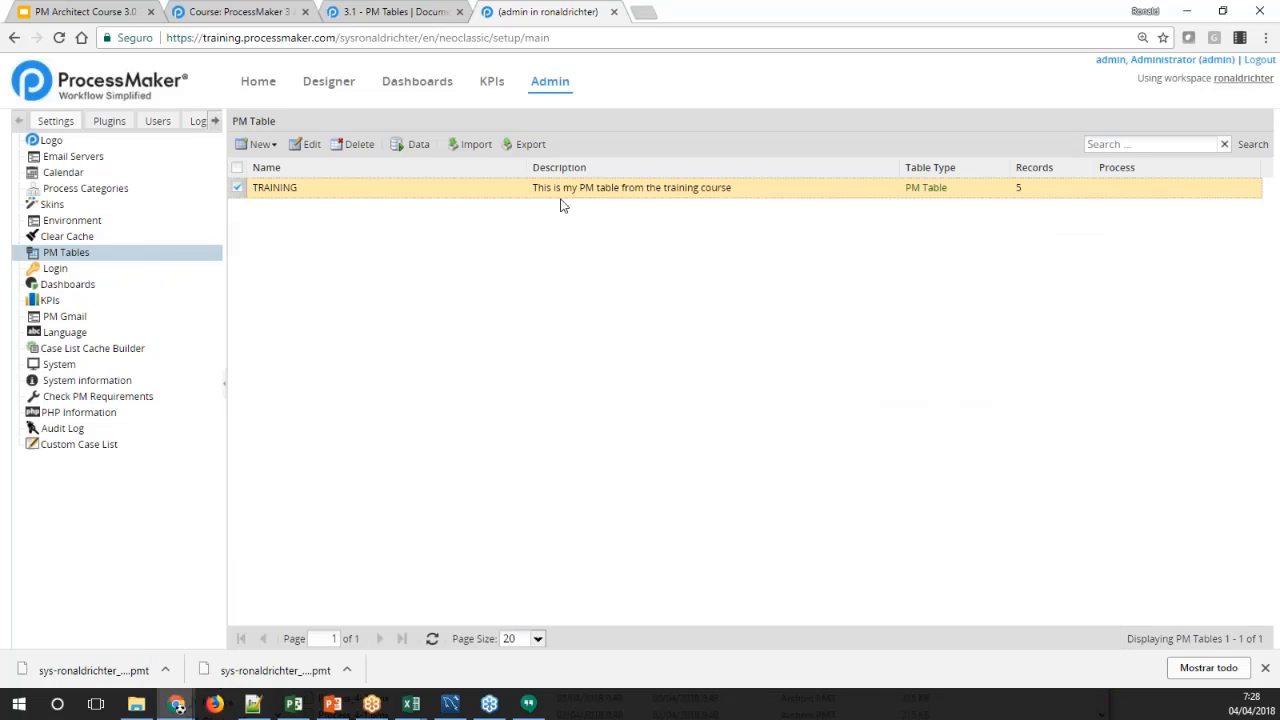
Delete the TRAINING table from the PM Tables list and dismiss the browser's download bar
{"action": "left_click", "coordinate": [357, 148]}
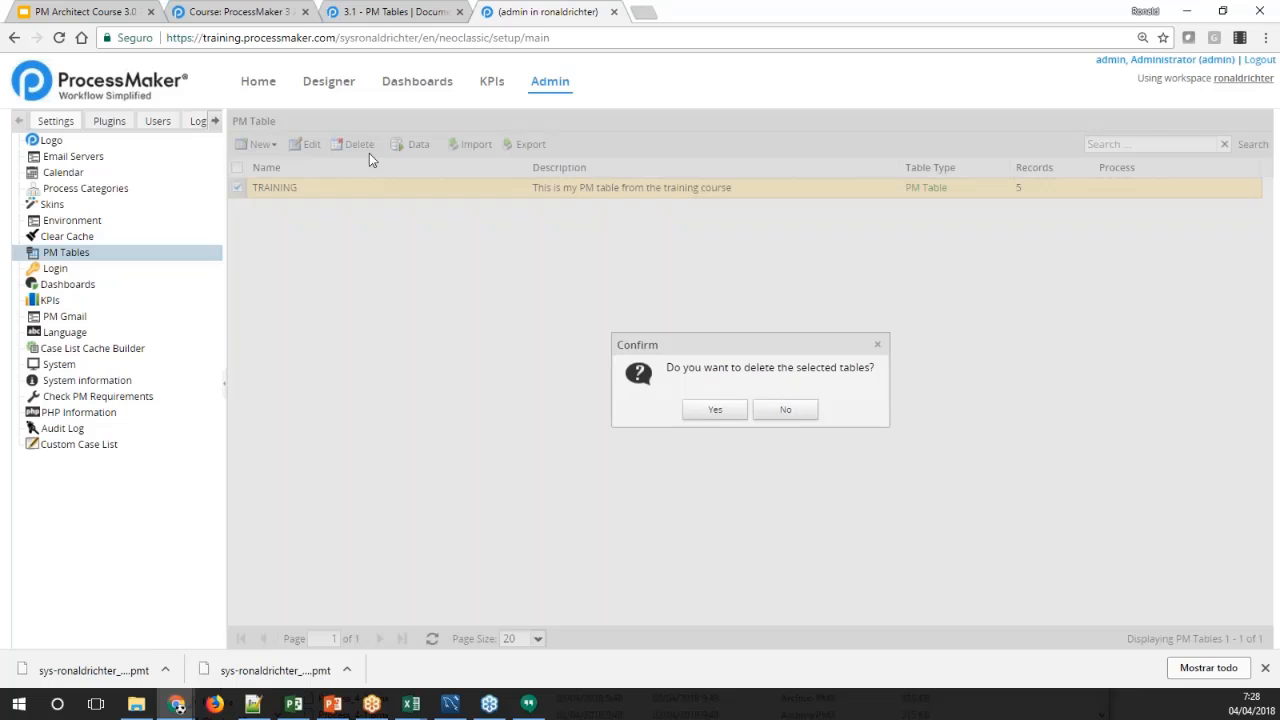
{"action": "left_click", "coordinate": [704, 413]}
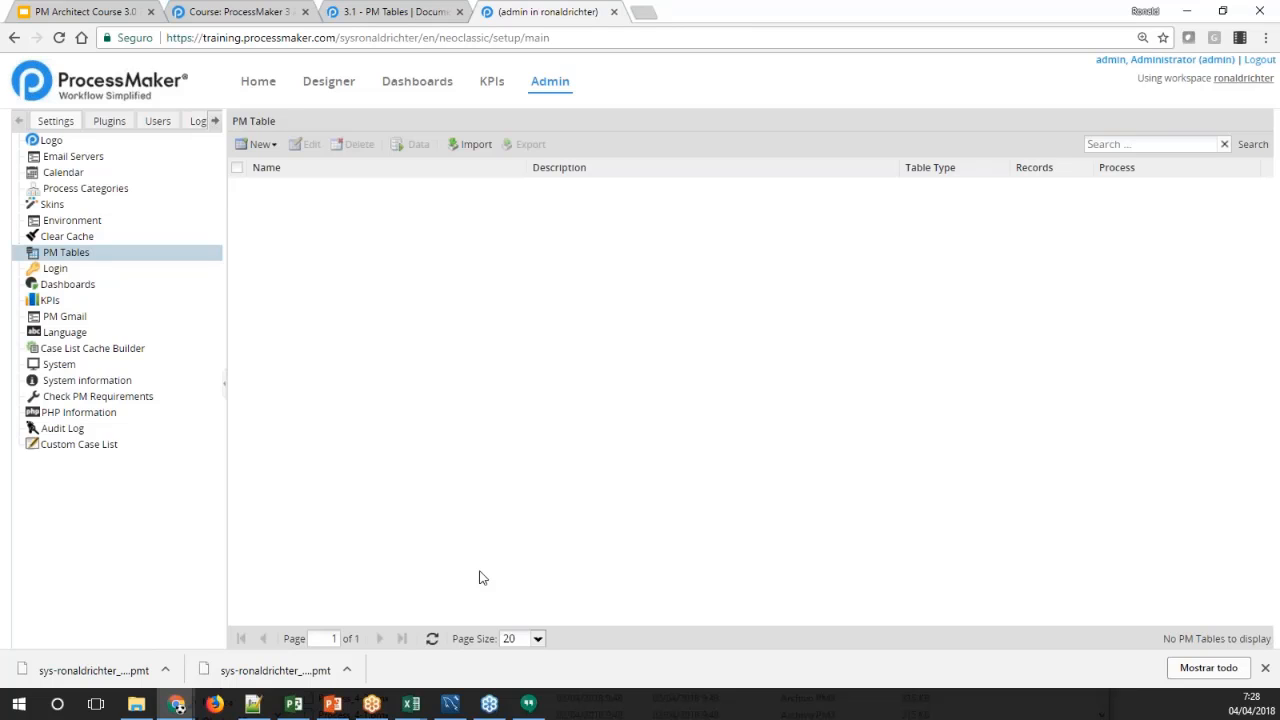
{"action": "left_click", "coordinate": [1265, 667]}
Import the schema-only 2018-04-04_1128 .pmt file from the Descargas folder as a PM Table
{"action": "left_click", "coordinate": [471, 145]}
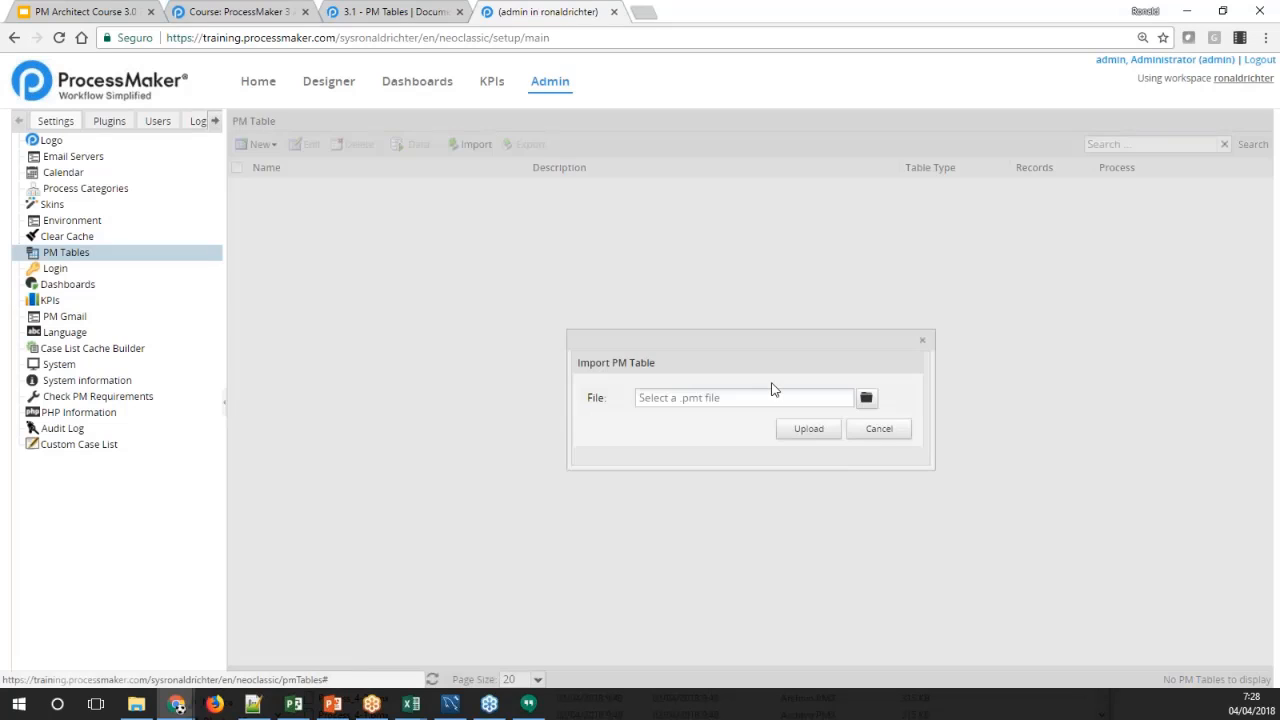
{"action": "left_click", "coordinate": [867, 399]}
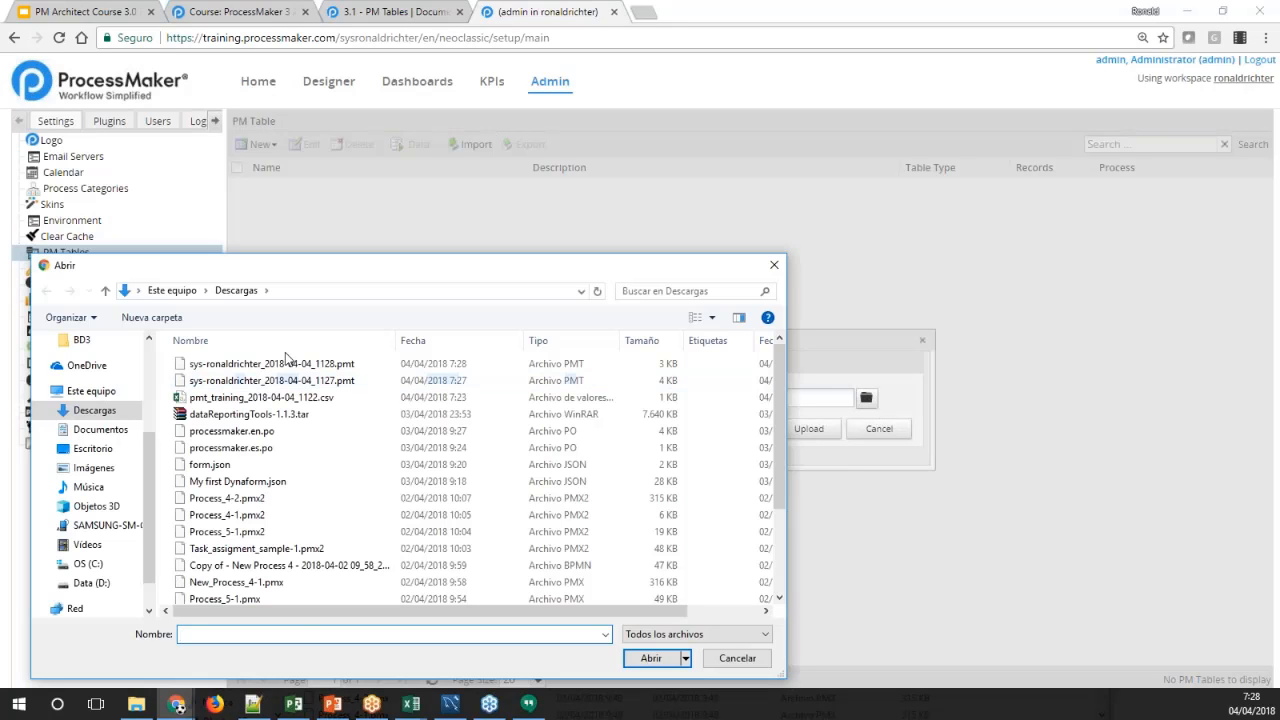
{"action": "left_click", "coordinate": [291, 367]}
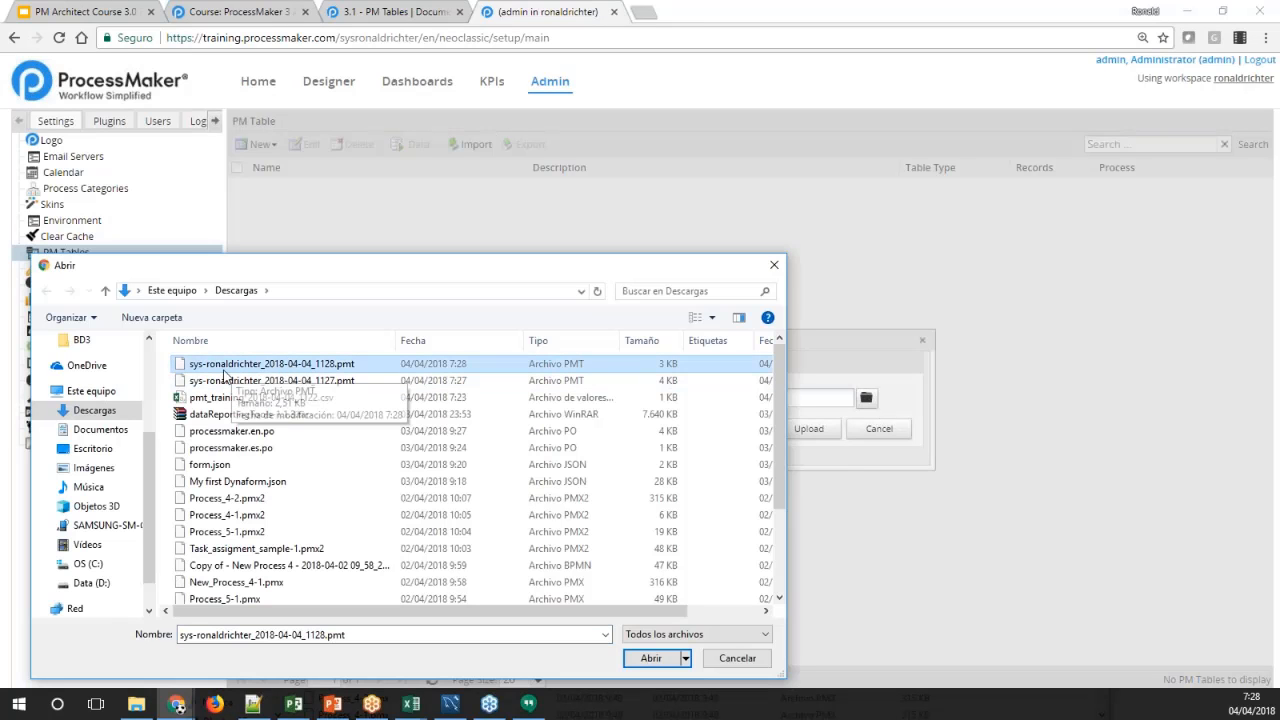
{"action": "left_click", "coordinate": [651, 658]}
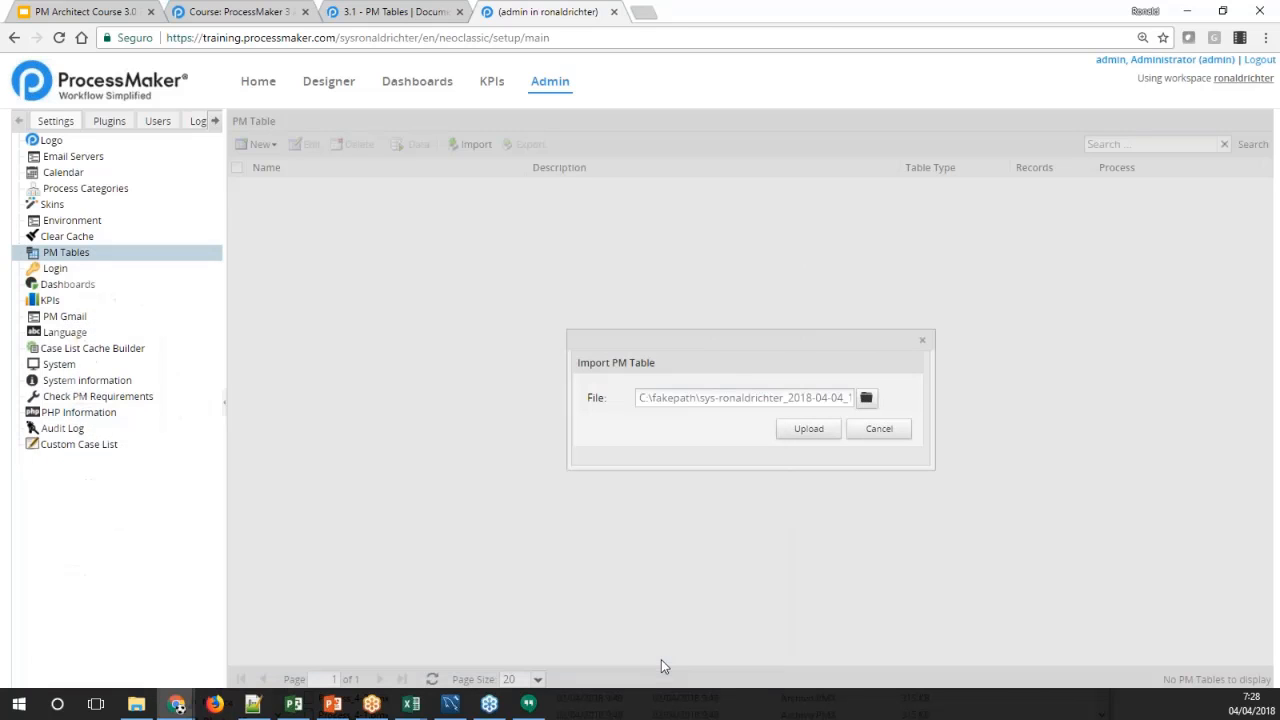
{"action": "left_click", "coordinate": [805, 429]}
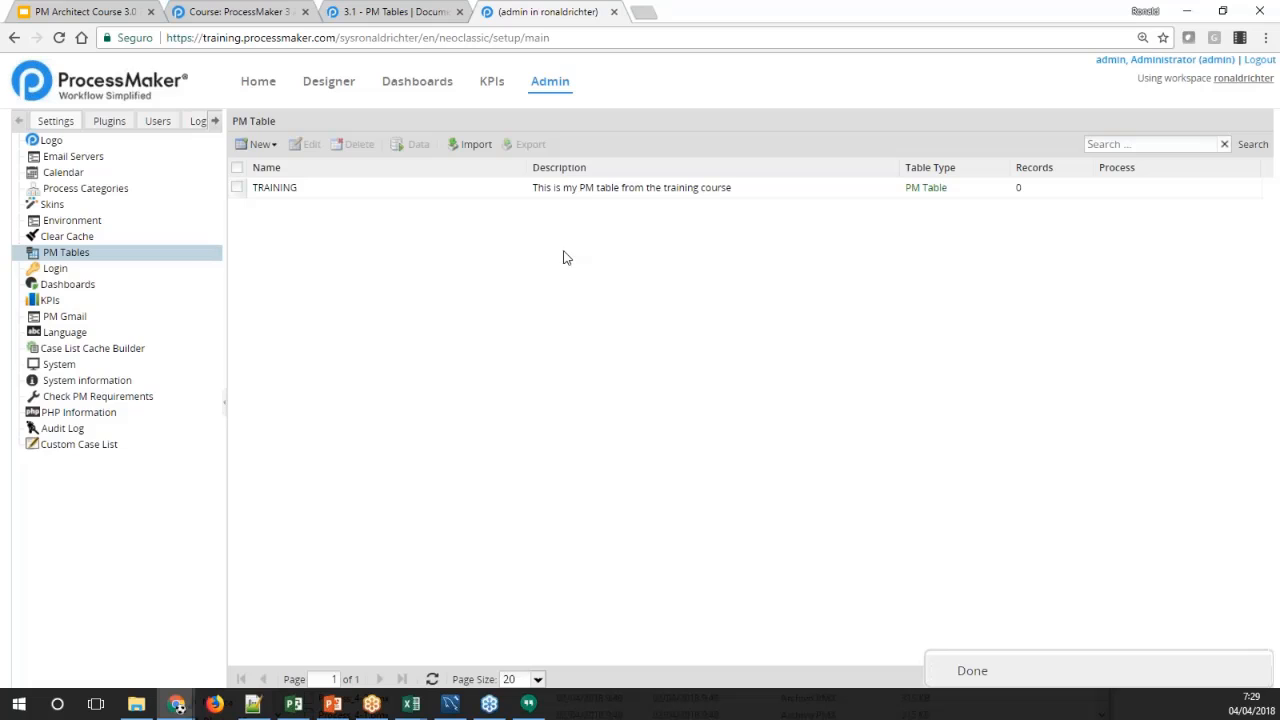
Inspect the records of the imported TRAINING table and close its data window
{"action": "left_click", "coordinate": [314, 190]}
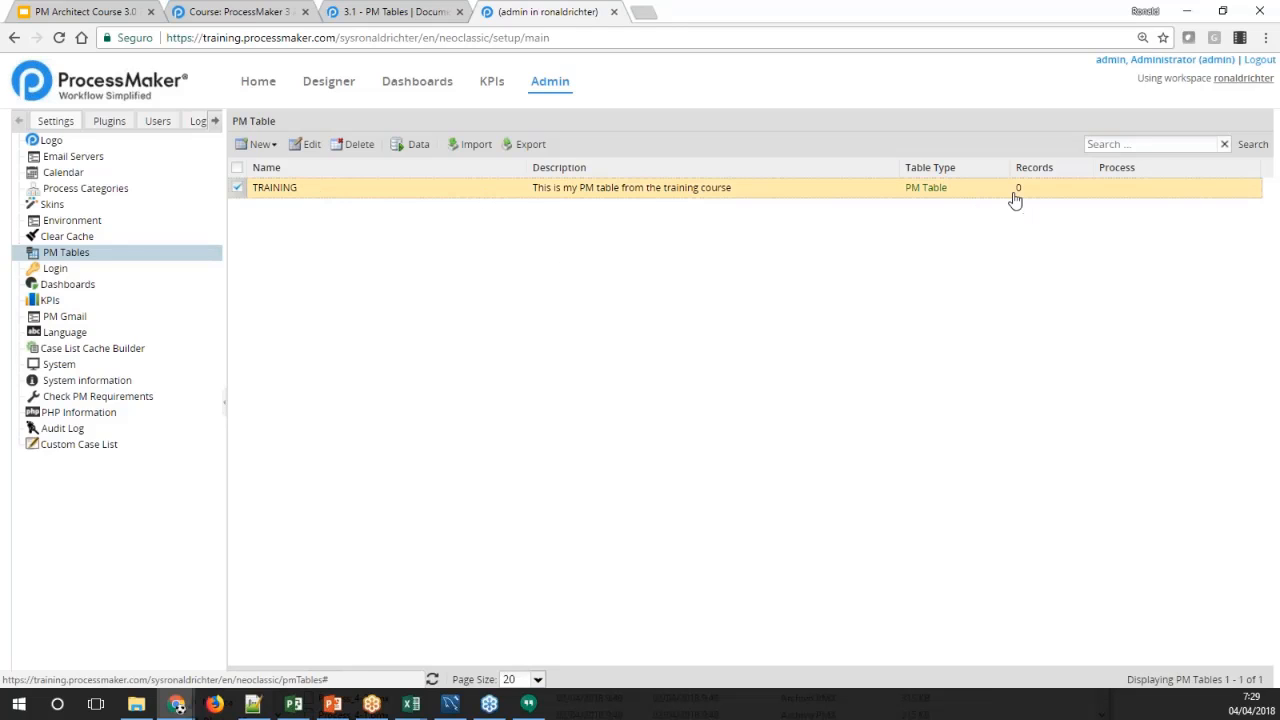
{"action": "left_click", "coordinate": [413, 144]}
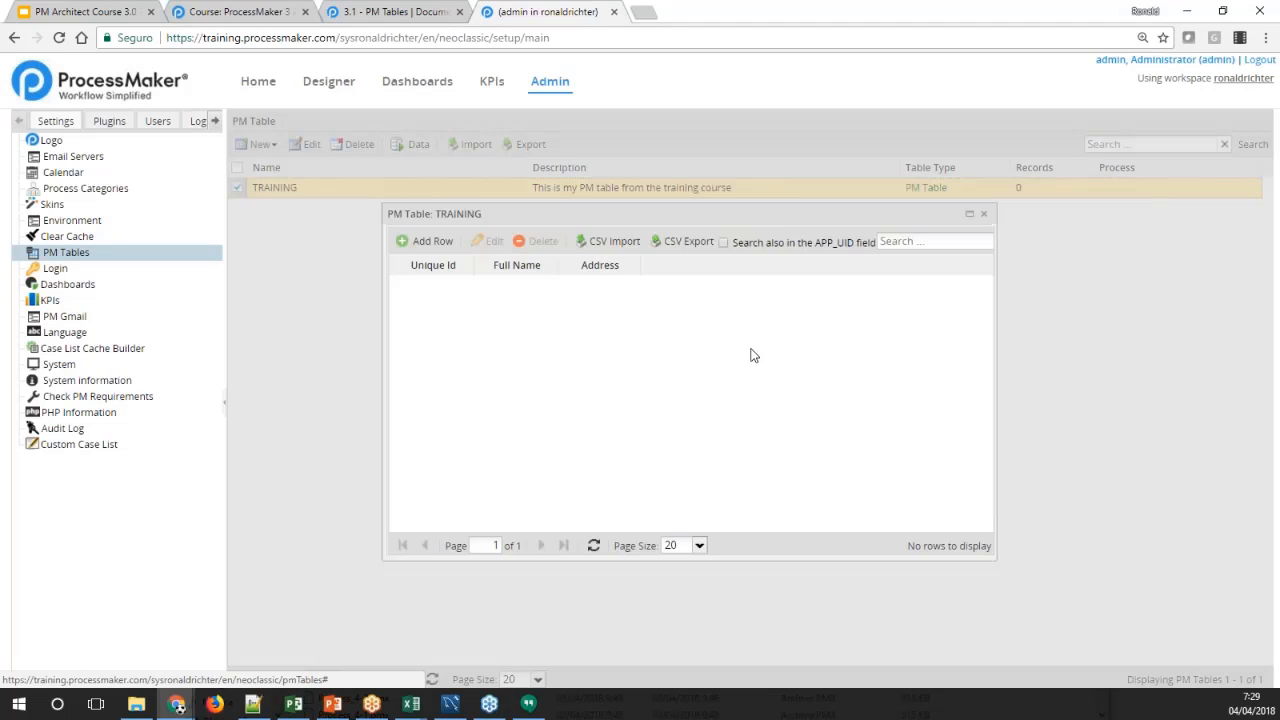
{"action": "left_click", "coordinate": [985, 217]}
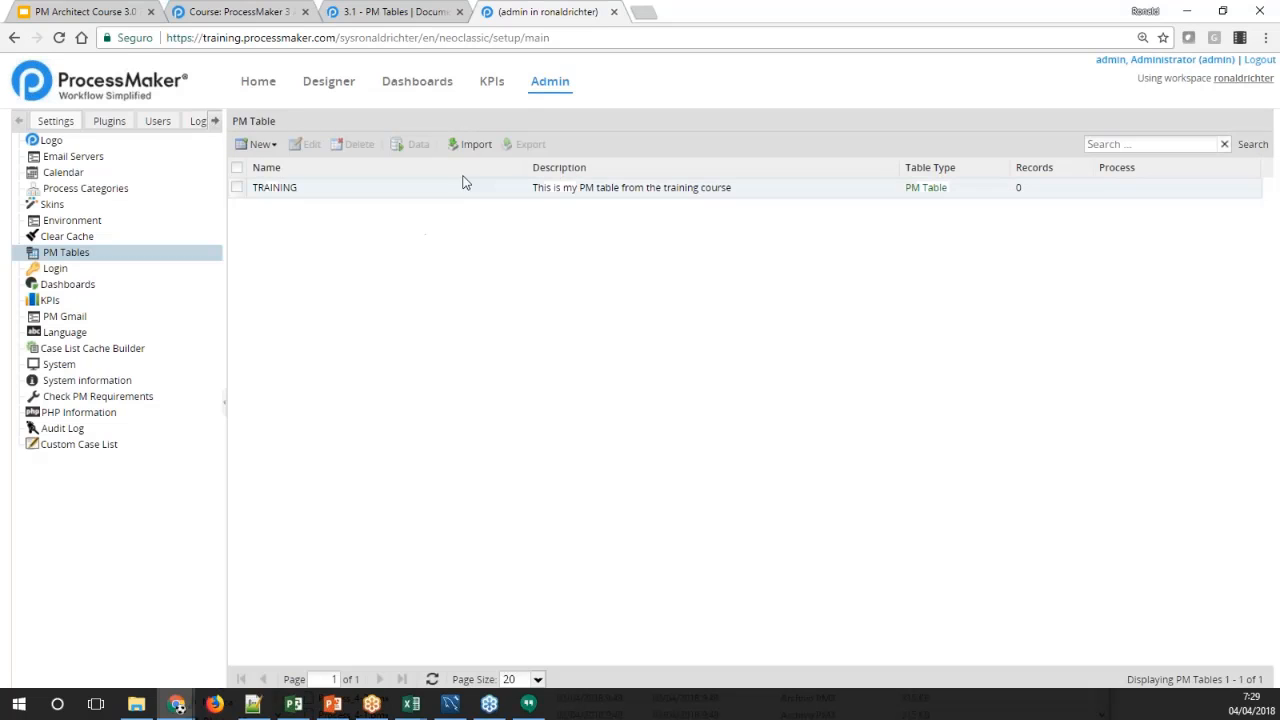
Import the 2018-04-04_1127 .pmt file from the Descargas folder, creating a new copy of the existing TRAINING table
{"action": "left_click", "coordinate": [476, 146]}
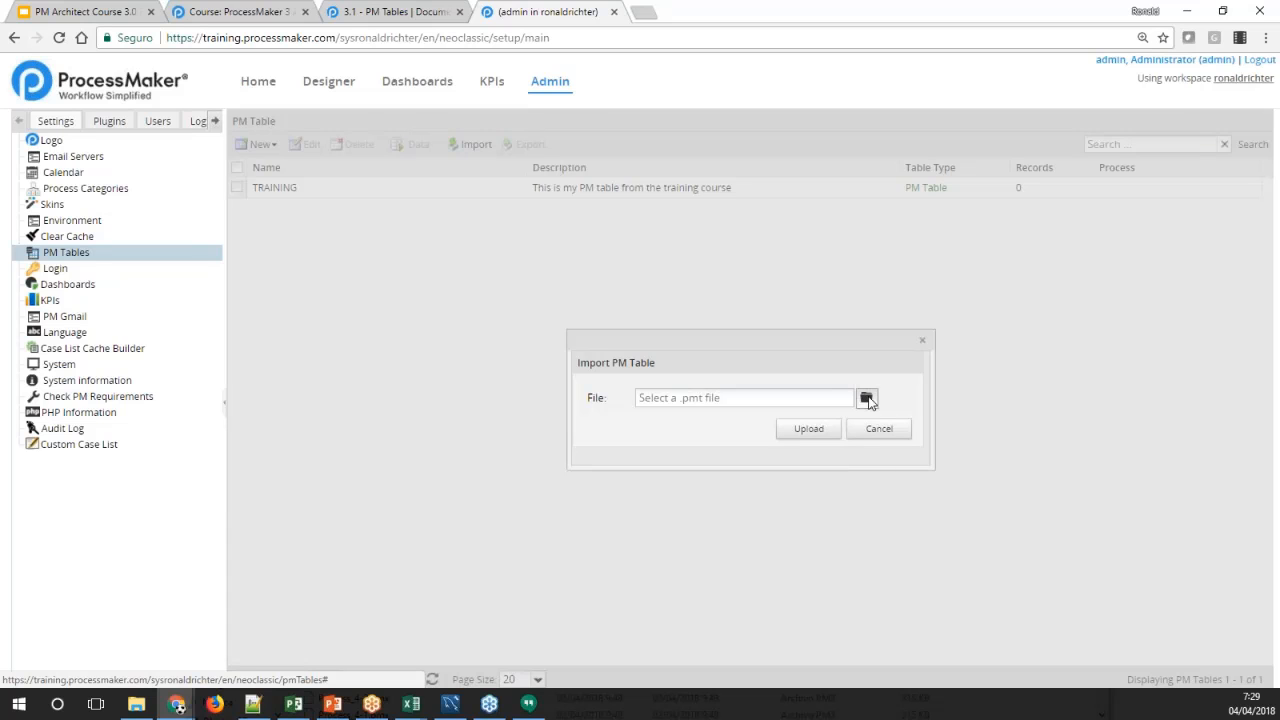
{"action": "left_click", "coordinate": [866, 397]}
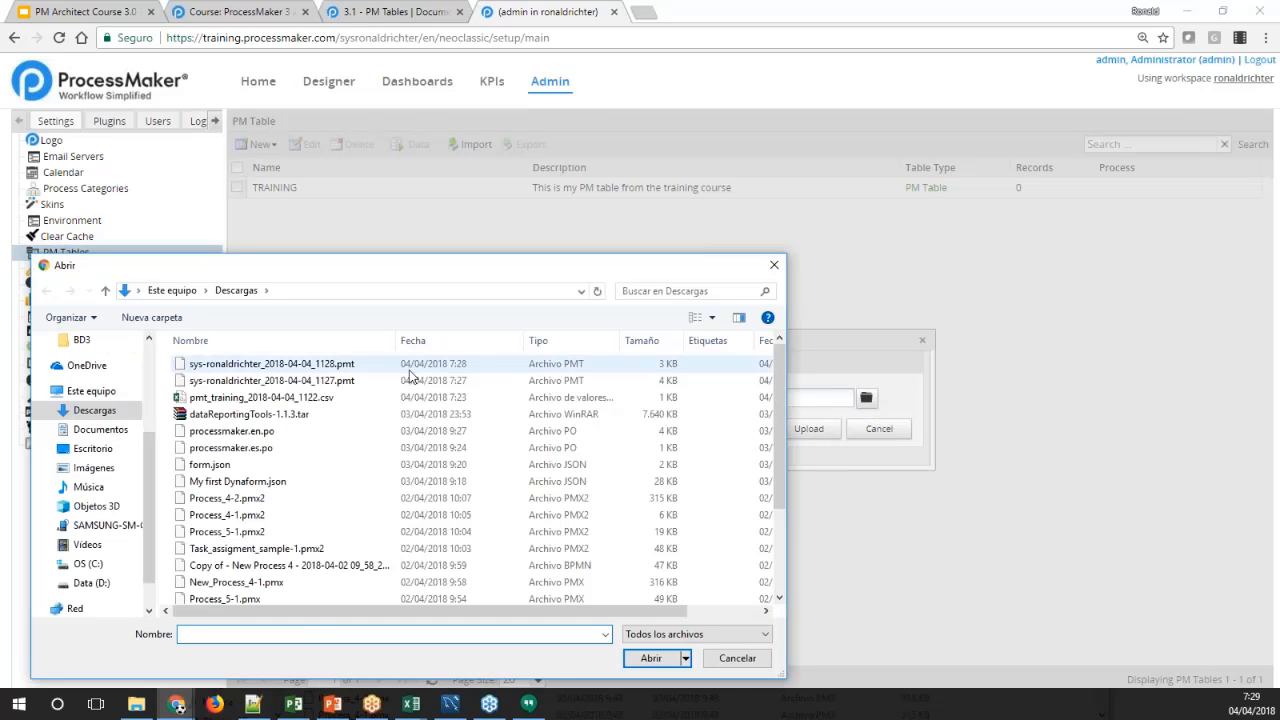
{"action": "left_click", "coordinate": [340, 381]}
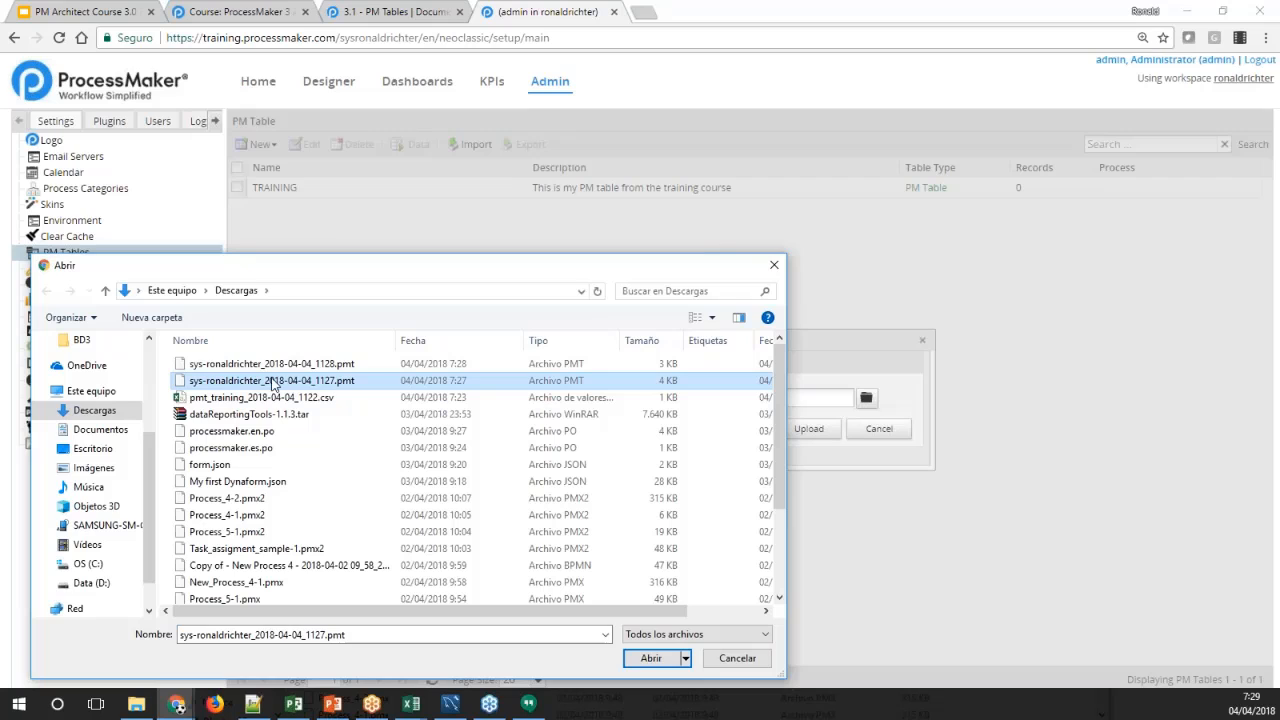
{"action": "left_click", "coordinate": [651, 658]}
{"action": "left_click", "coordinate": [808, 428]}
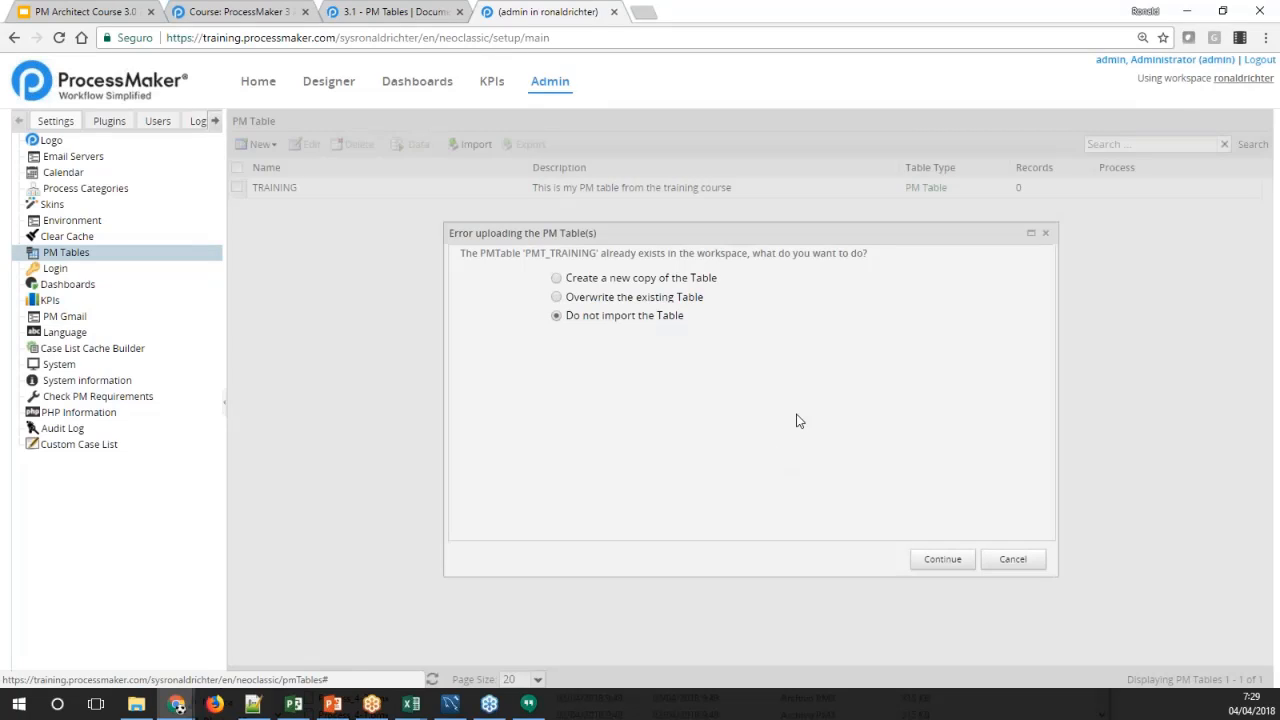
{"action": "left_click", "coordinate": [619, 281]}
{"action": "left_click", "coordinate": [940, 559]}
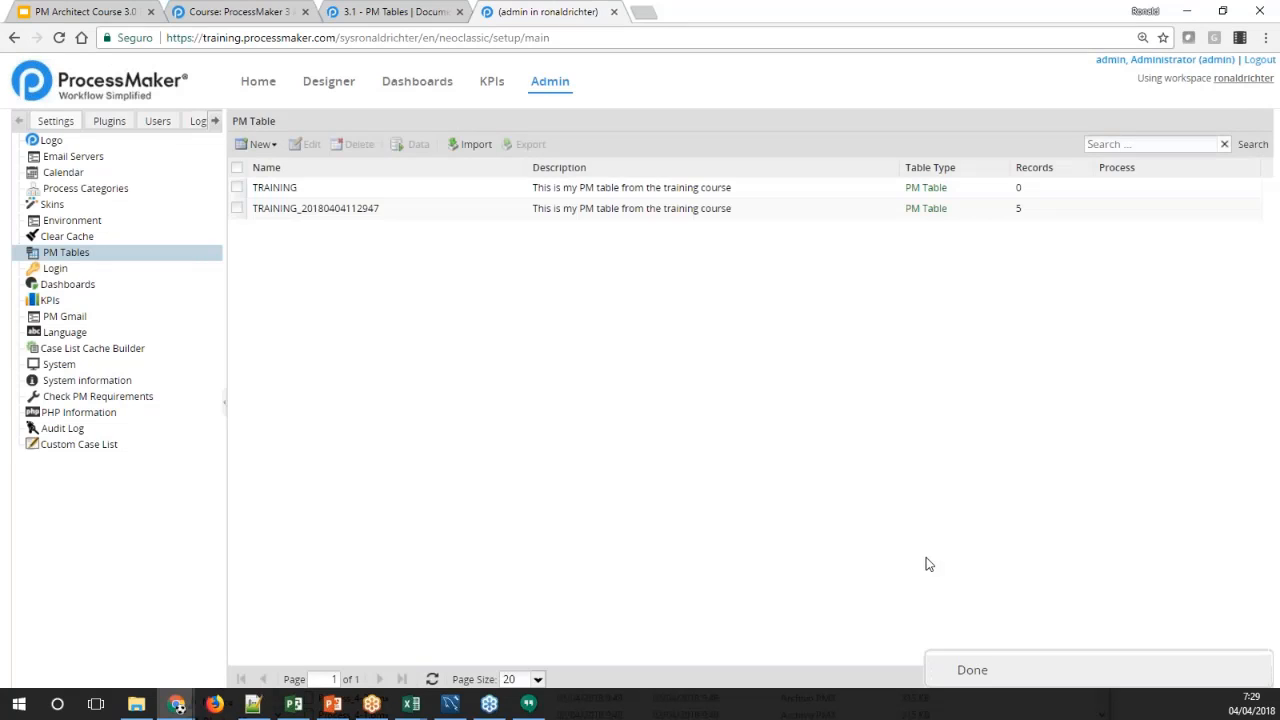
Import the 2018-04-04_1127 .pmt file a second time, again choosing to create a new copy of the table
{"action": "left_click", "coordinate": [328, 214]}
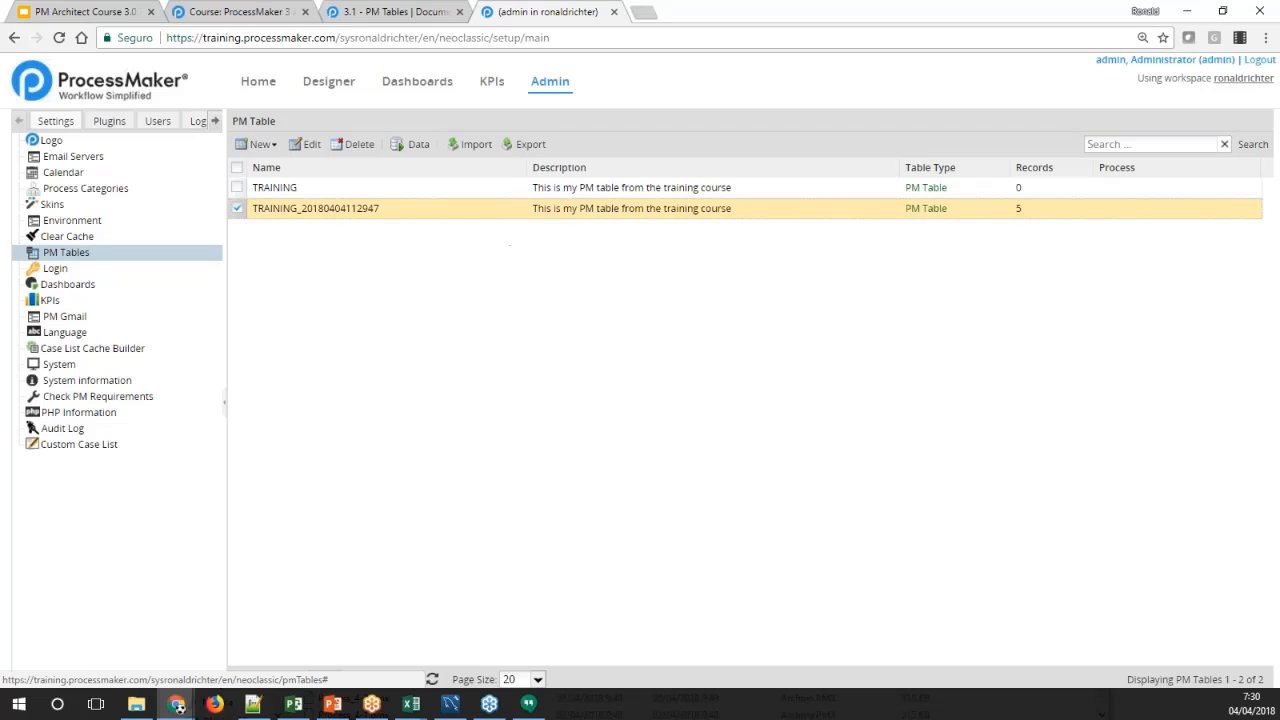
{"action": "left_click", "coordinate": [467, 146]}
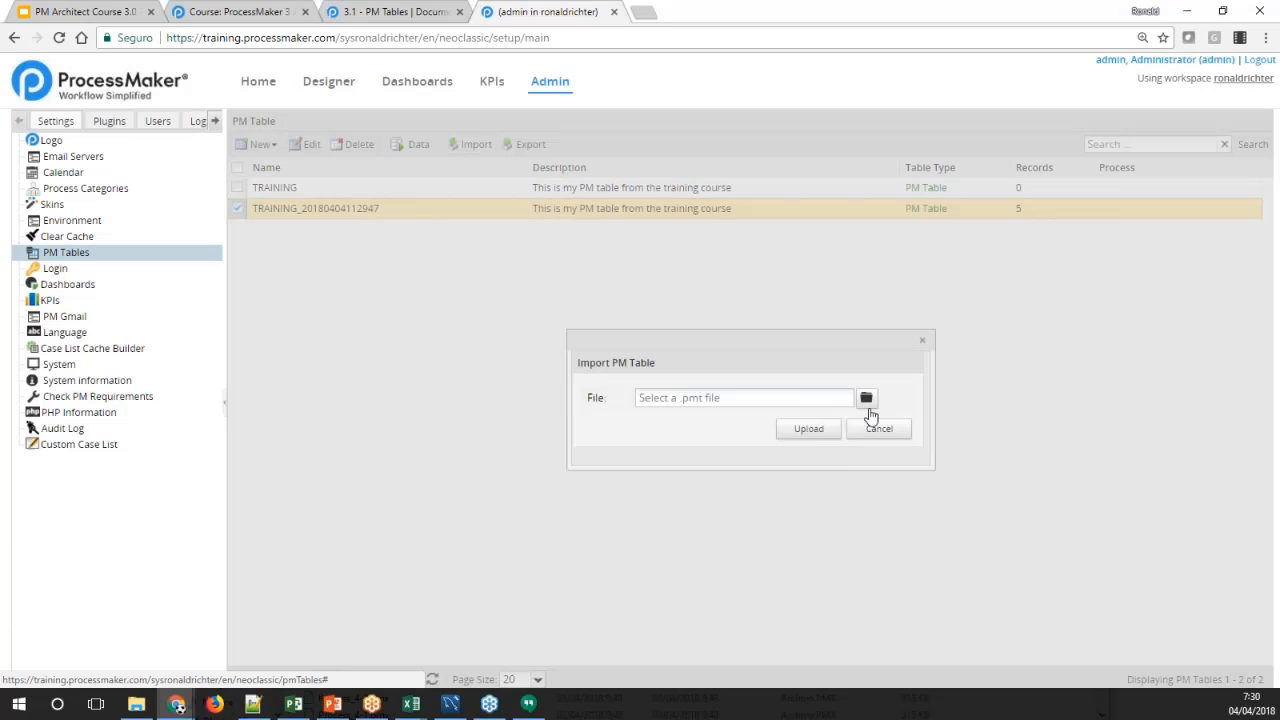
{"action": "left_click", "coordinate": [867, 402]}
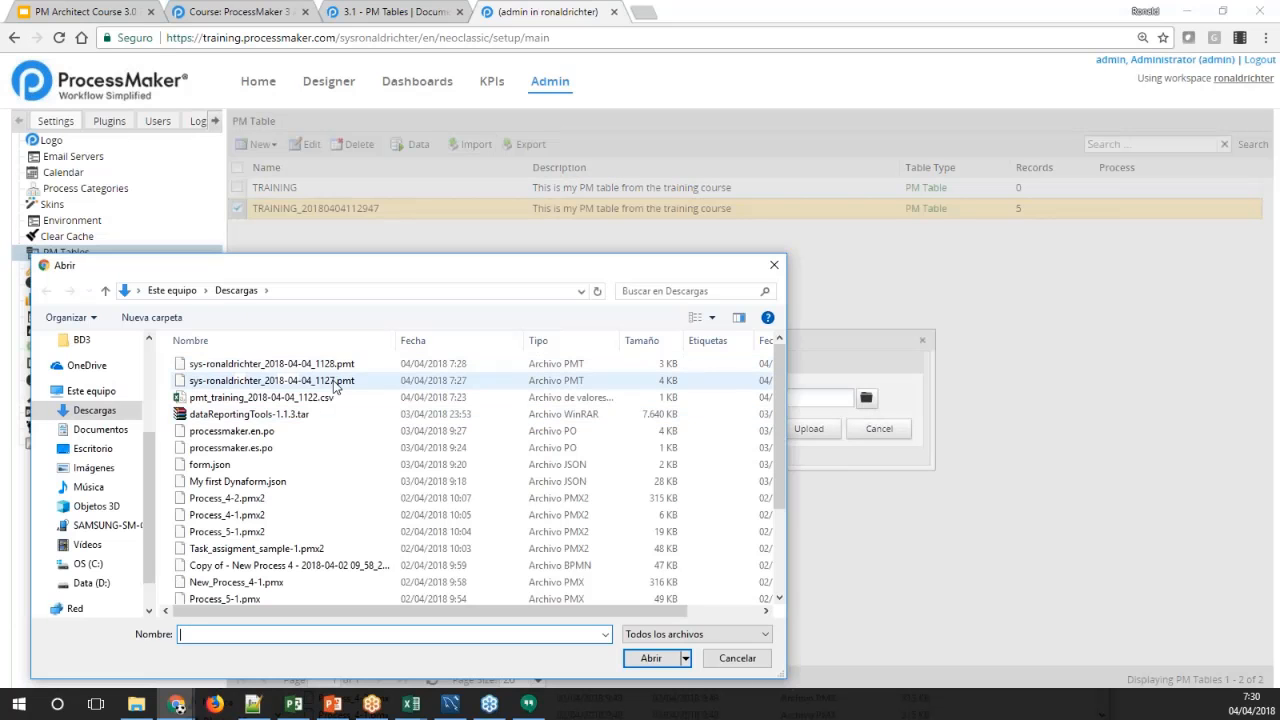
{"action": "left_click", "coordinate": [335, 382]}
{"action": "left_click", "coordinate": [650, 658]}
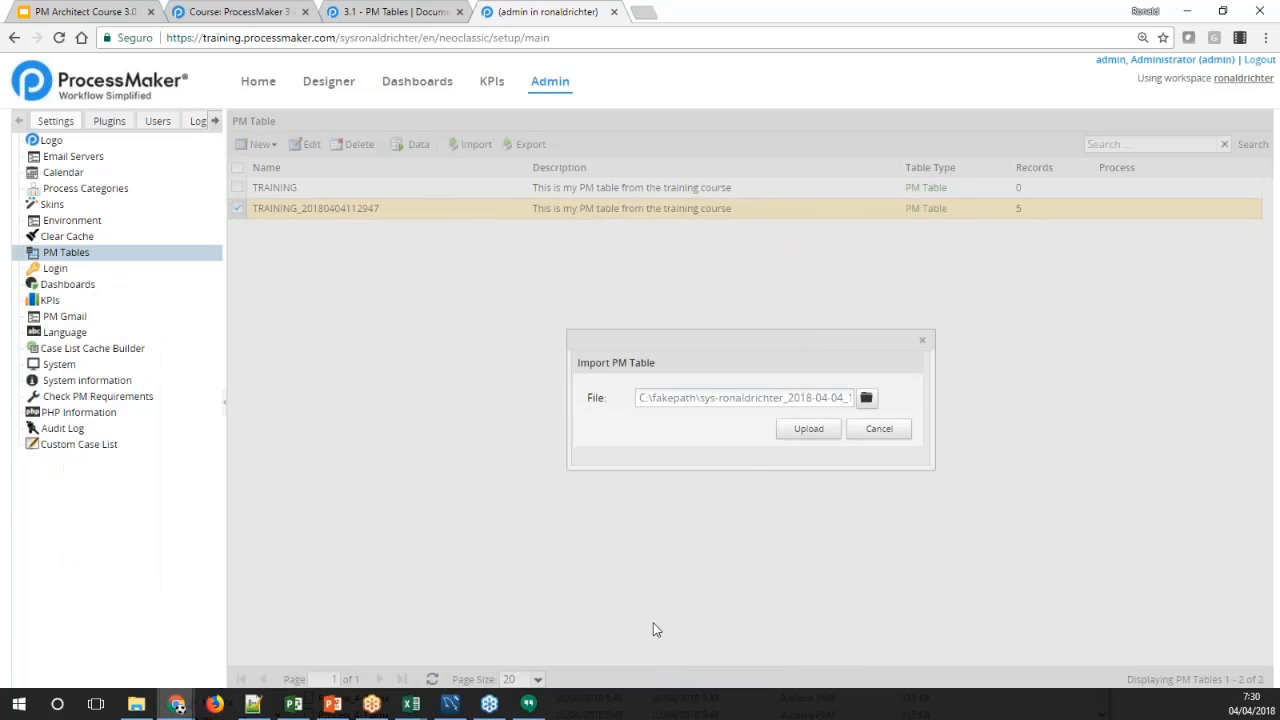
{"action": "left_click", "coordinate": [795, 432]}
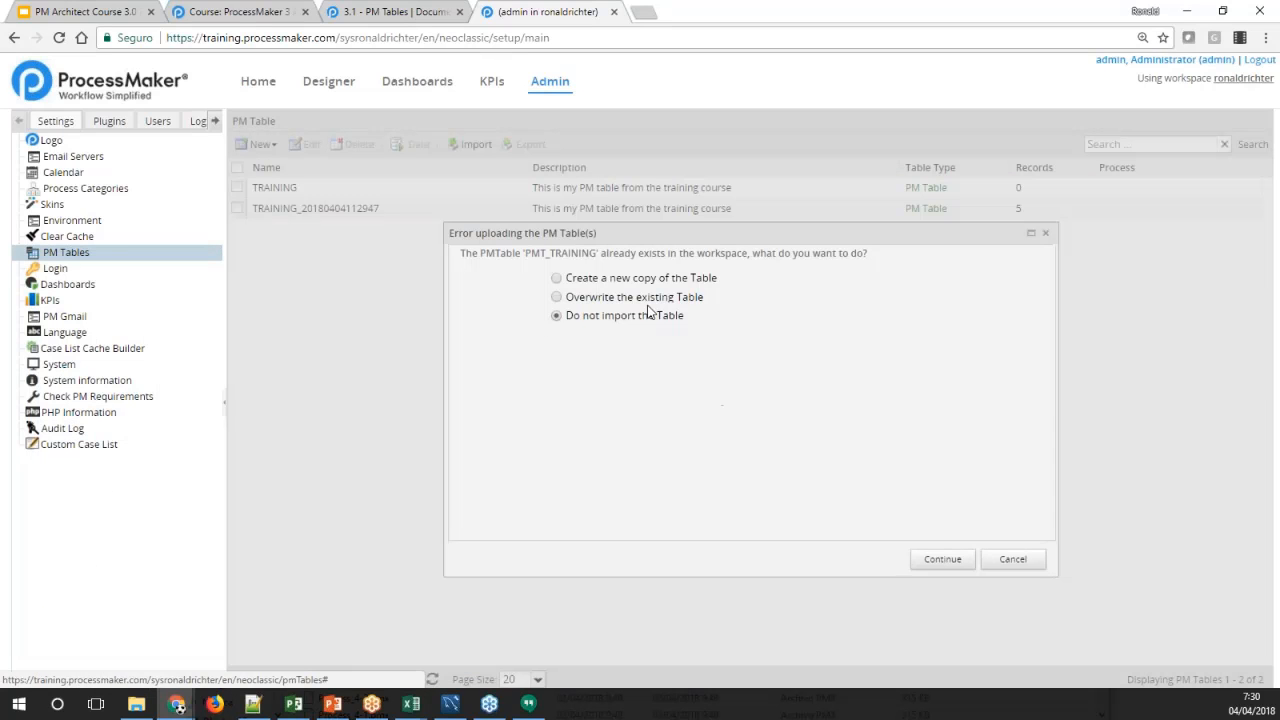
{"action": "left_click", "coordinate": [648, 280]}
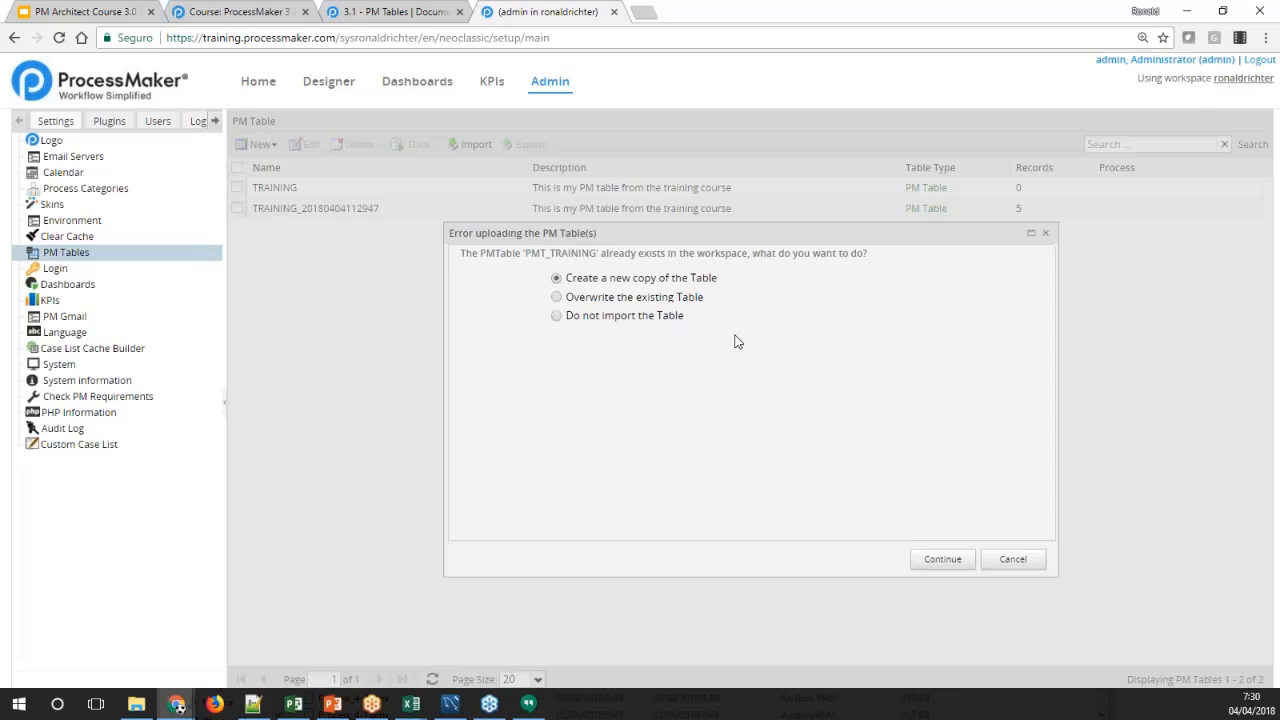
{"action": "left_click", "coordinate": [924, 557]}
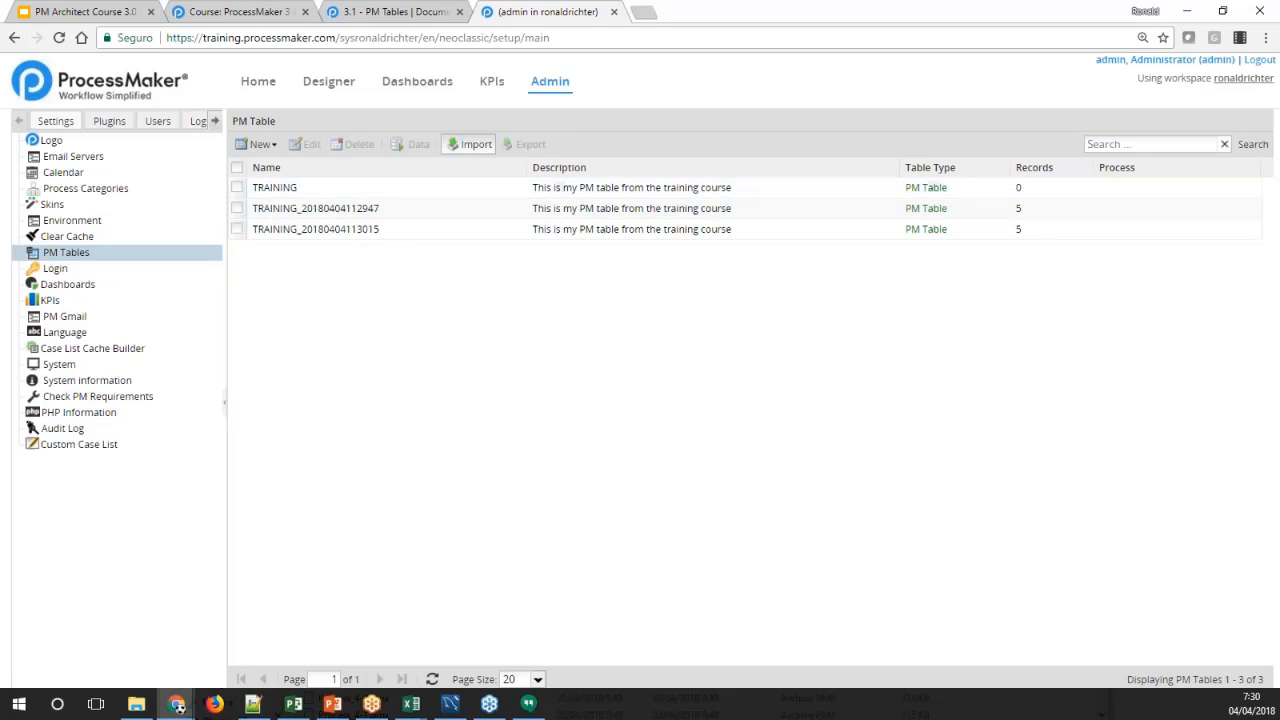
Import the 2018-04-04_1127 .pmt file once more, overwriting the existing TRAINING table
{"action": "left_click", "coordinate": [458, 147]}
{"action": "left_click", "coordinate": [866, 399]}
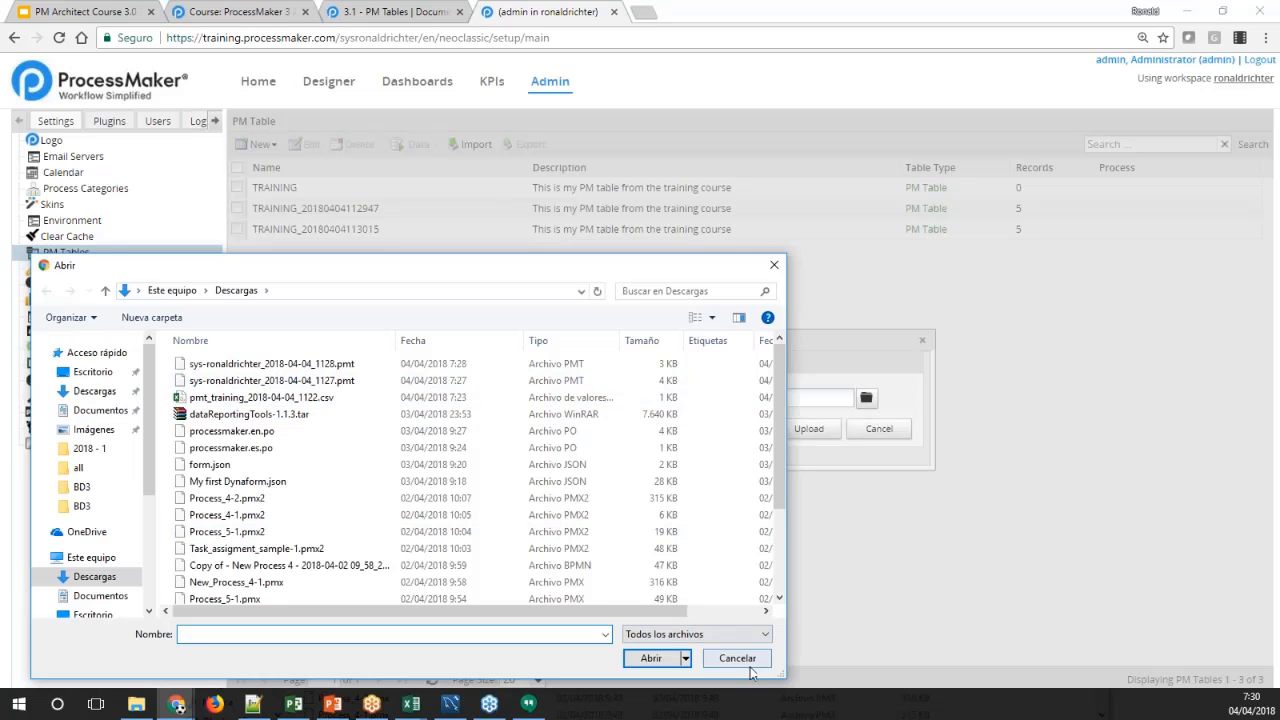
{"action": "left_click", "coordinate": [332, 383]}
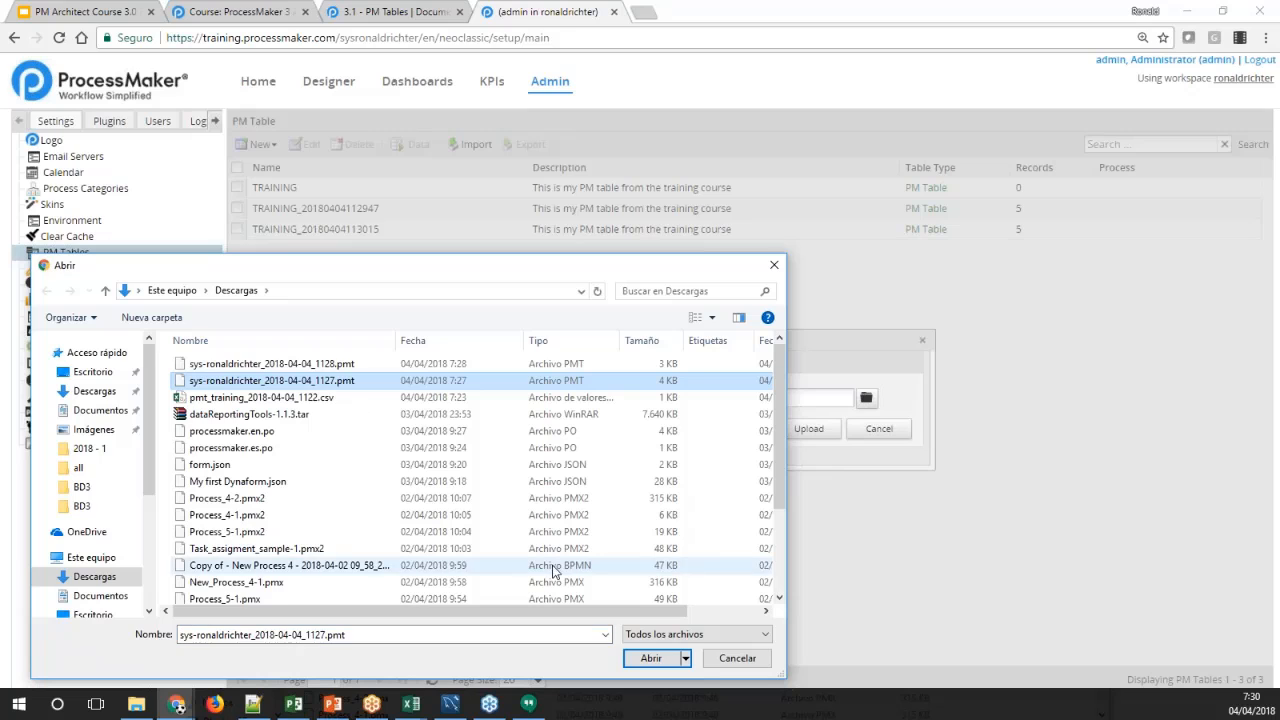
{"action": "left_click", "coordinate": [657, 660]}
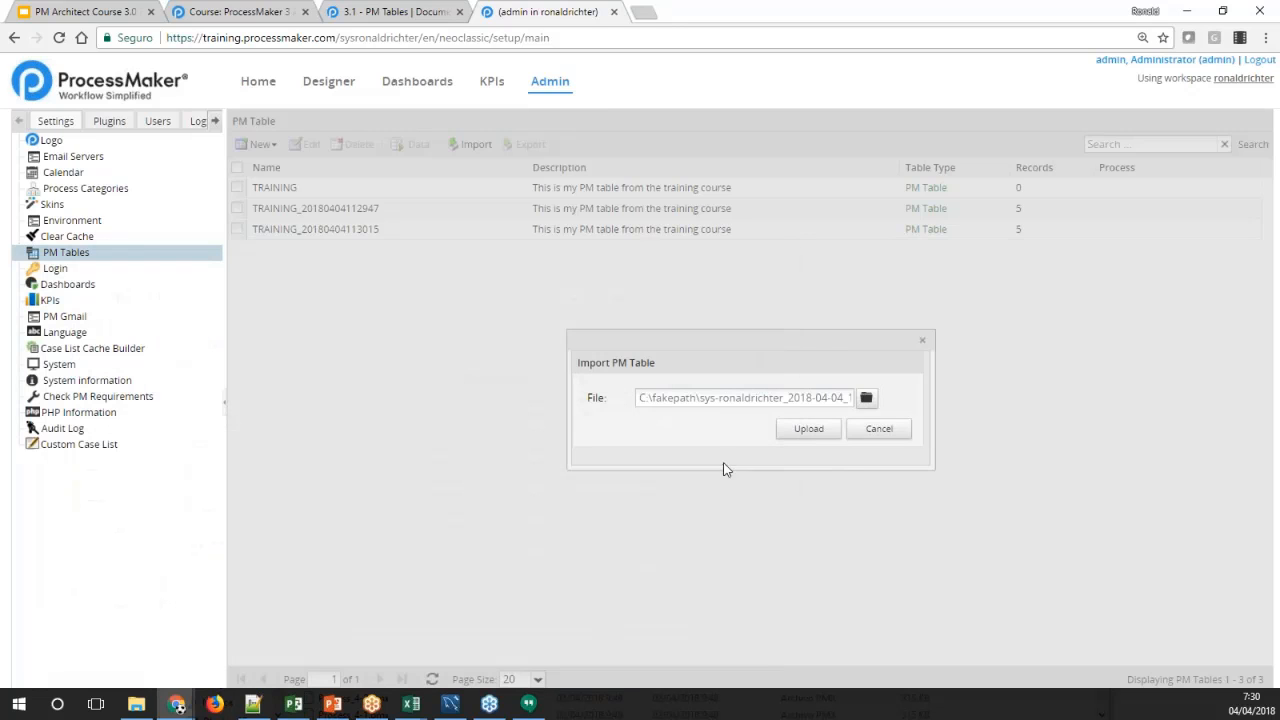
{"action": "left_click", "coordinate": [783, 429]}
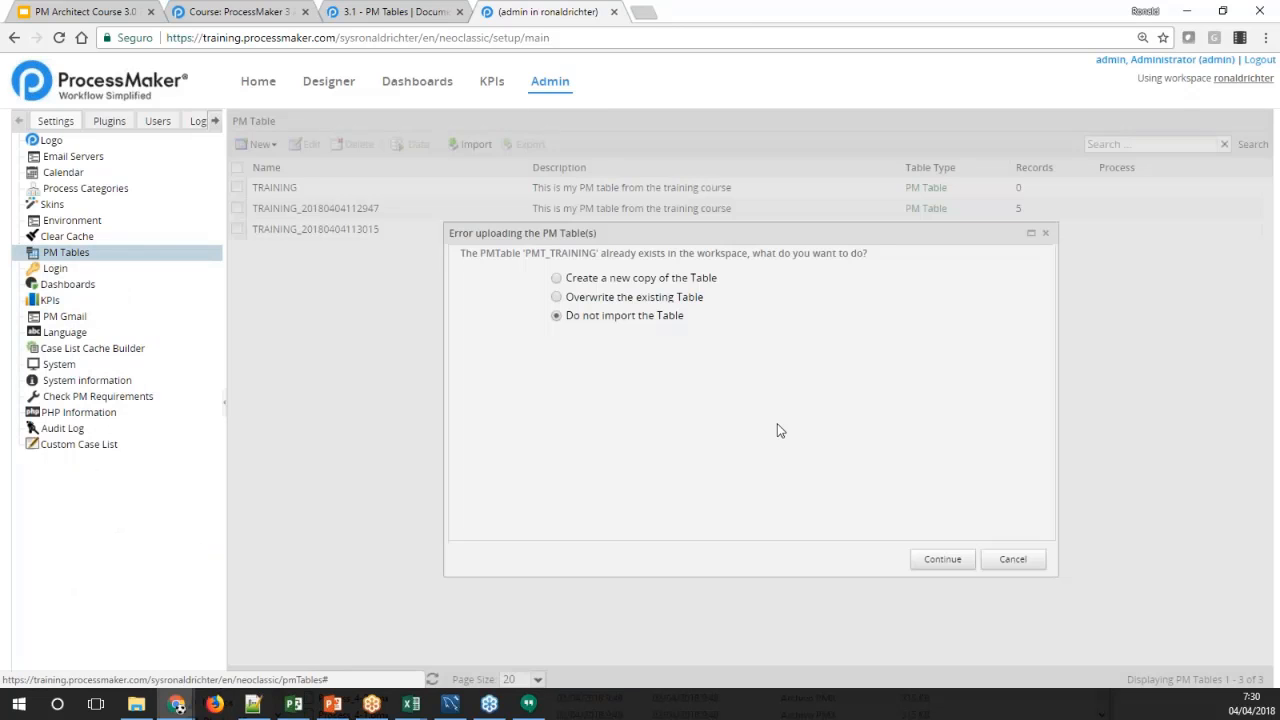
{"action": "left_click", "coordinate": [633, 298]}
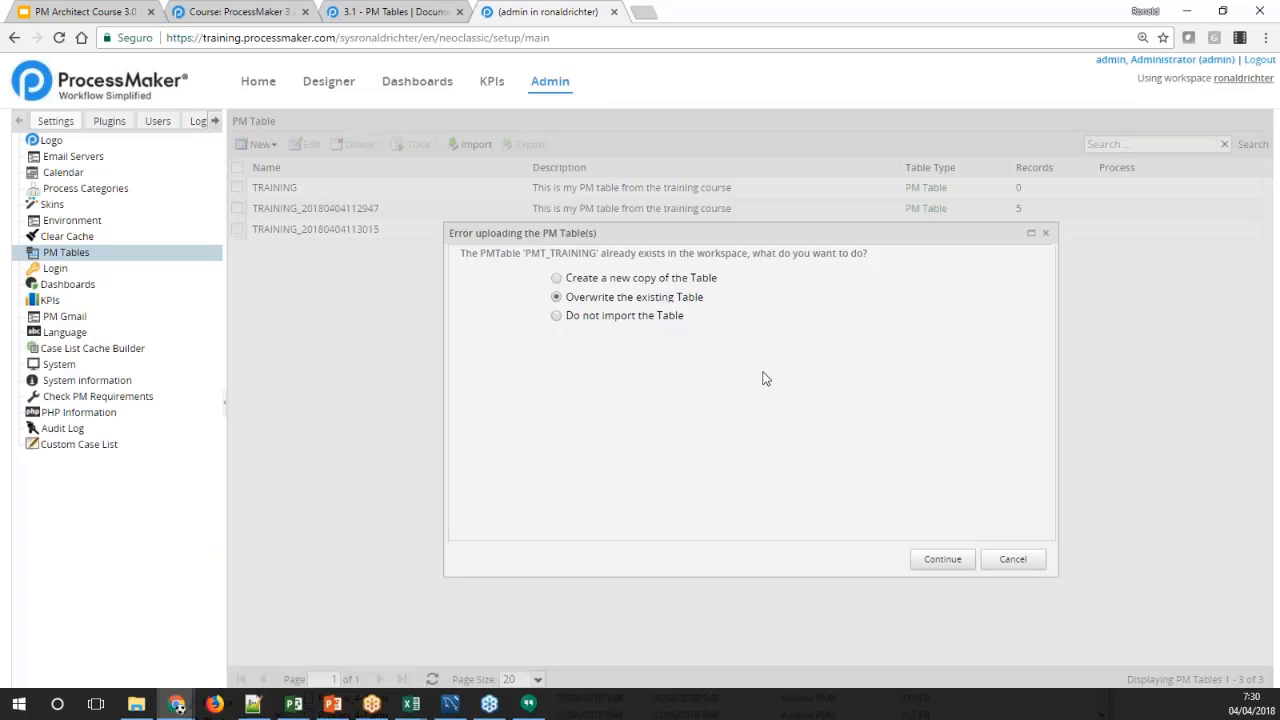
{"action": "left_click", "coordinate": [943, 560]}
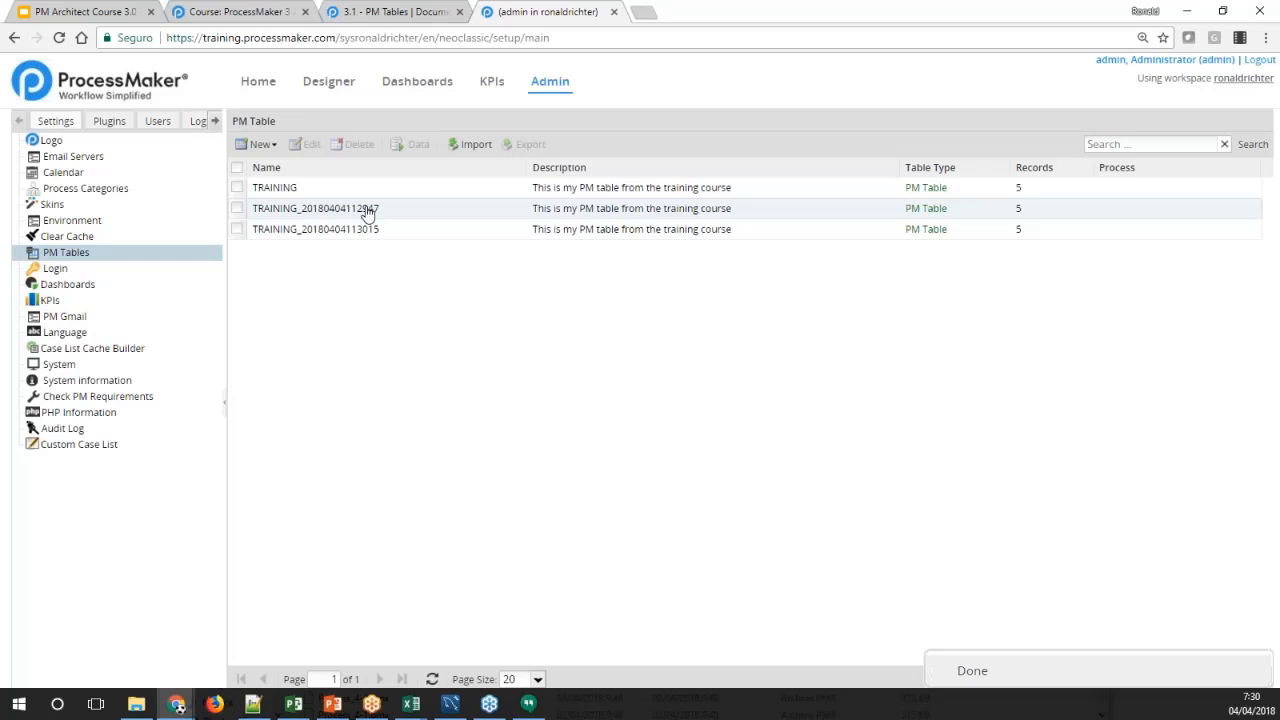
Compare the record counts of the TRAINING table and its two timestamped copies in the PM Tables list
{"action": "left_click", "coordinate": [275, 188]}
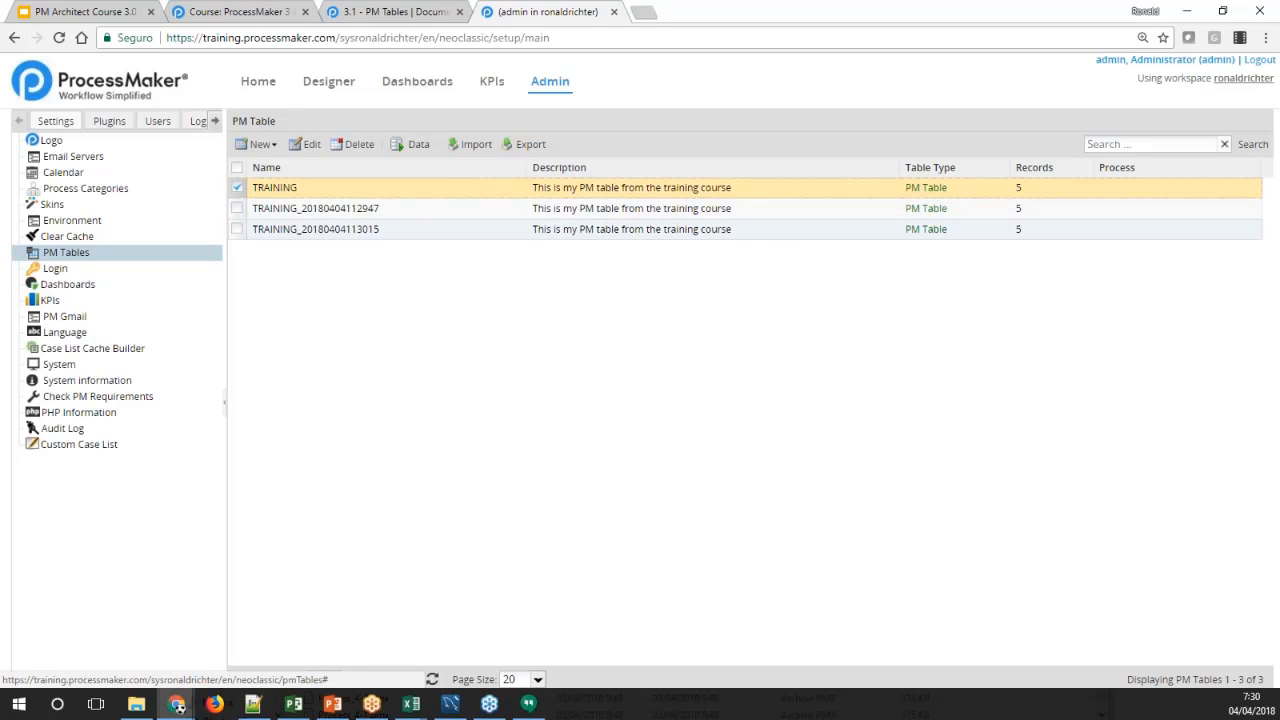
{"action": "left_click", "coordinate": [1016, 210]}
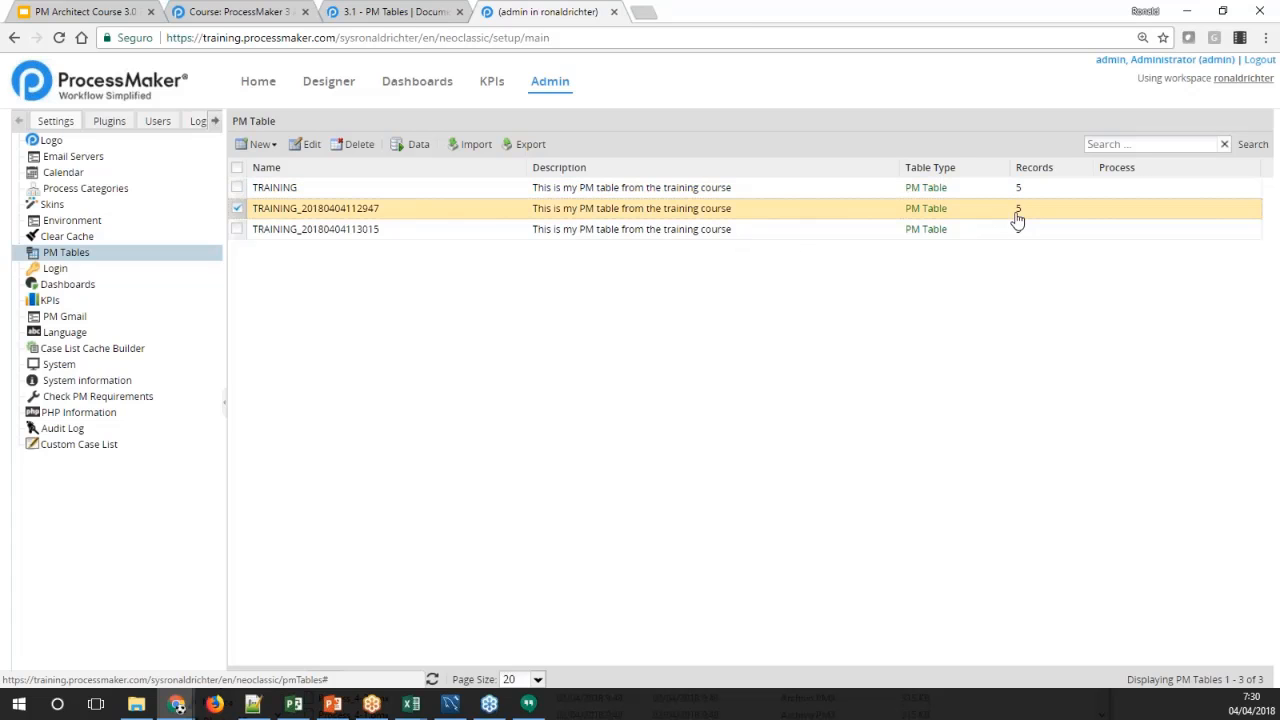
{"action": "left_click", "coordinate": [1022, 229]}
{"action": "left_click", "coordinate": [1026, 212]}
{"action": "left_click", "coordinate": [1023, 192]}
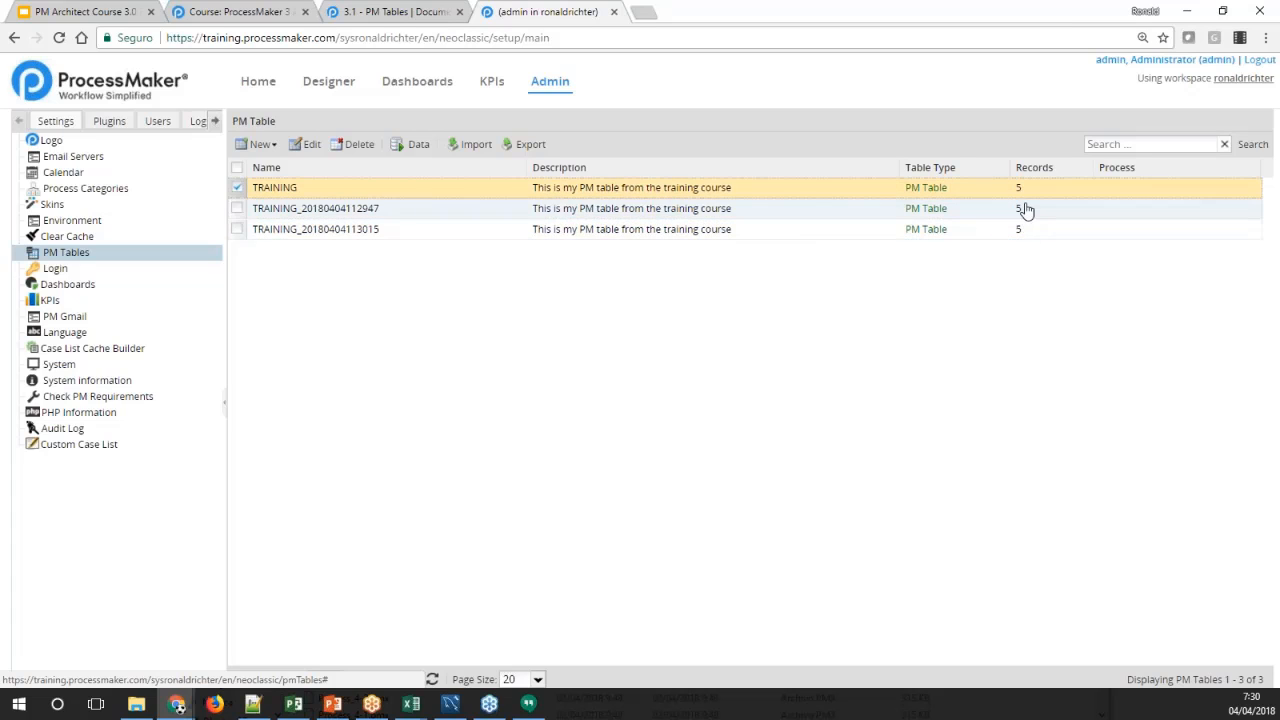
{"action": "left_click", "coordinate": [1024, 209]}
{"action": "left_click", "coordinate": [1025, 229]}
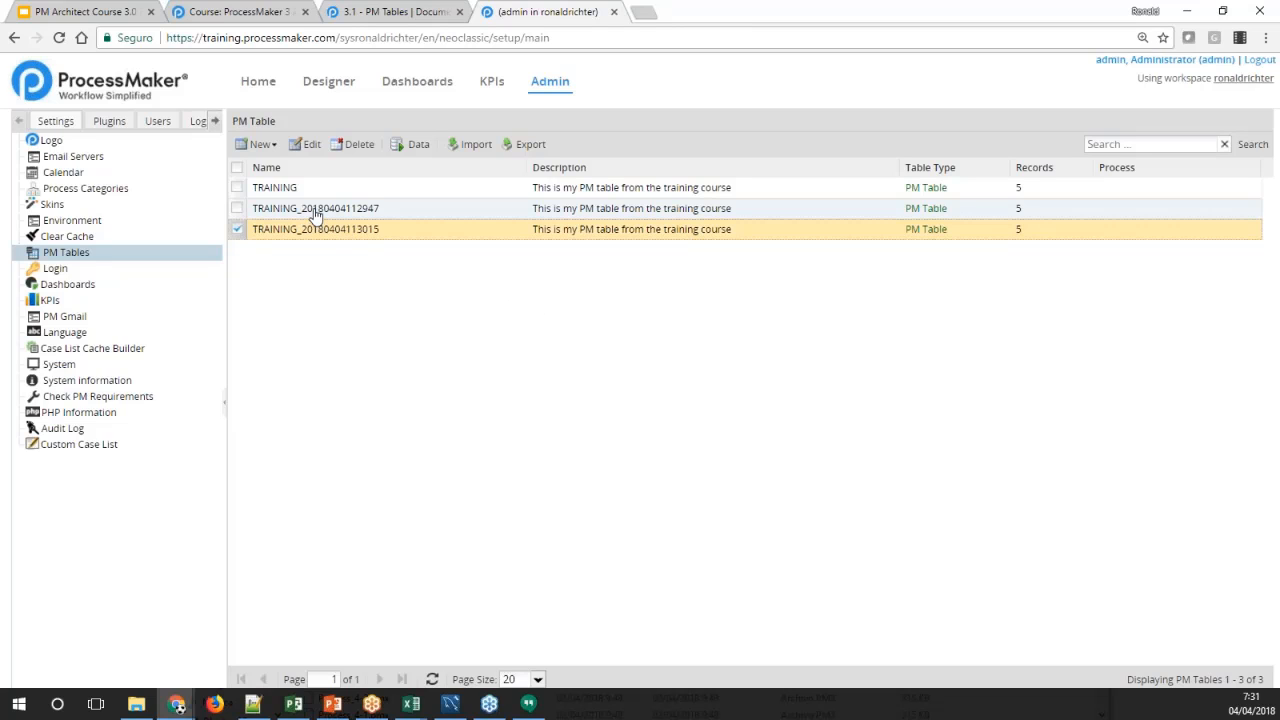
Export the two timestamped TRAINING copies together in one .pmt file, including both schema and data
{"action": "left_click", "coordinate": [415, 208], "text": "ctrl"}
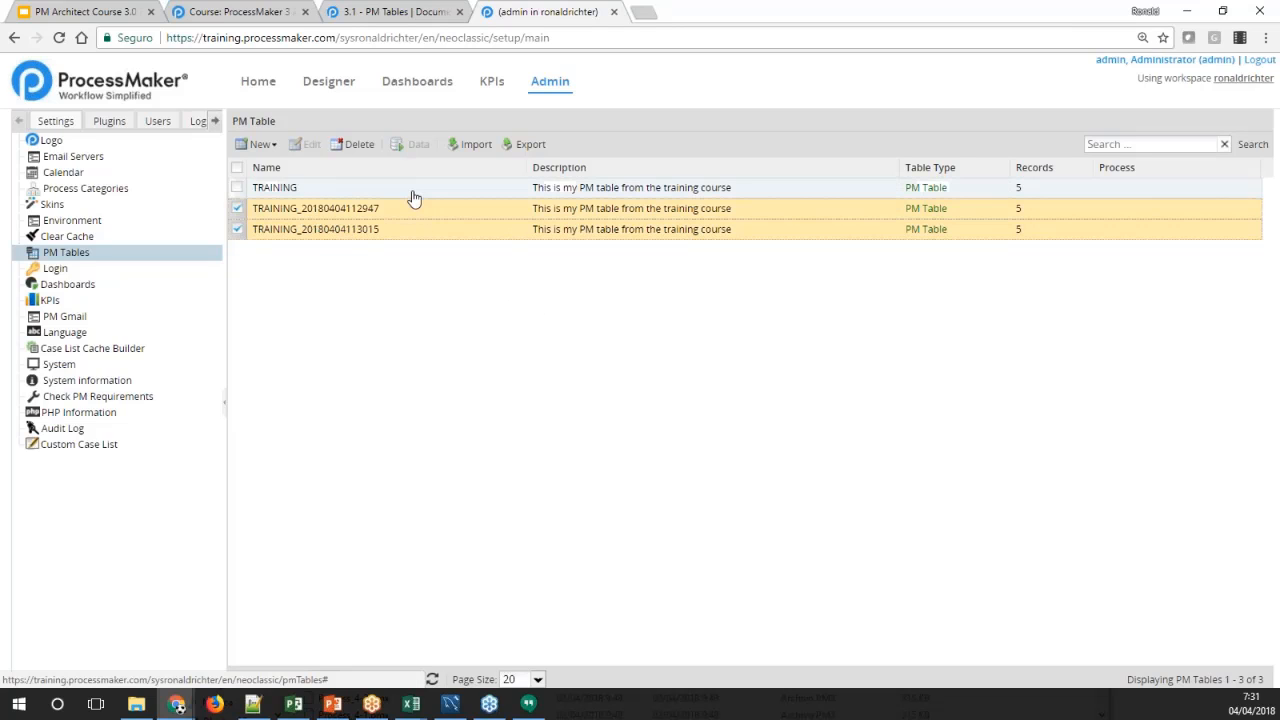
{"action": "left_click", "coordinate": [413, 192], "text": "ctrl"}
{"action": "left_click", "coordinate": [415, 210]}
{"action": "left_click", "coordinate": [415, 194]}
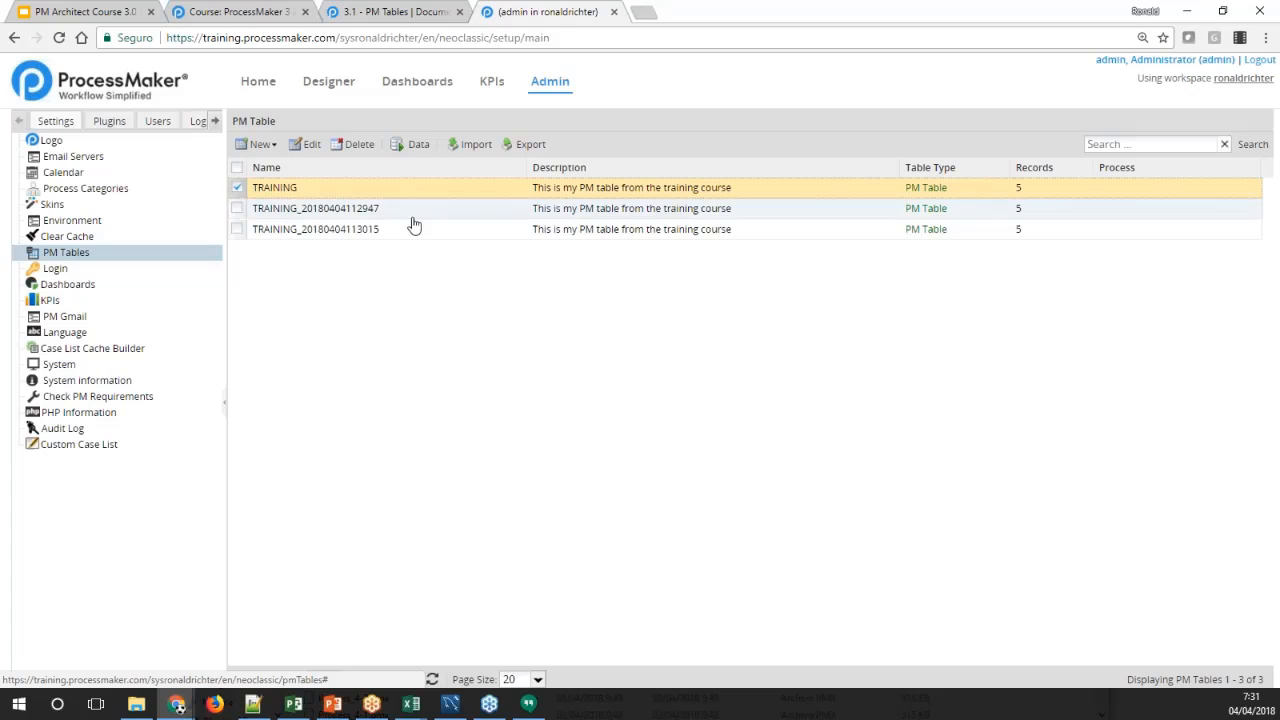
{"action": "left_click", "coordinate": [409, 226], "text": "ctrl"}
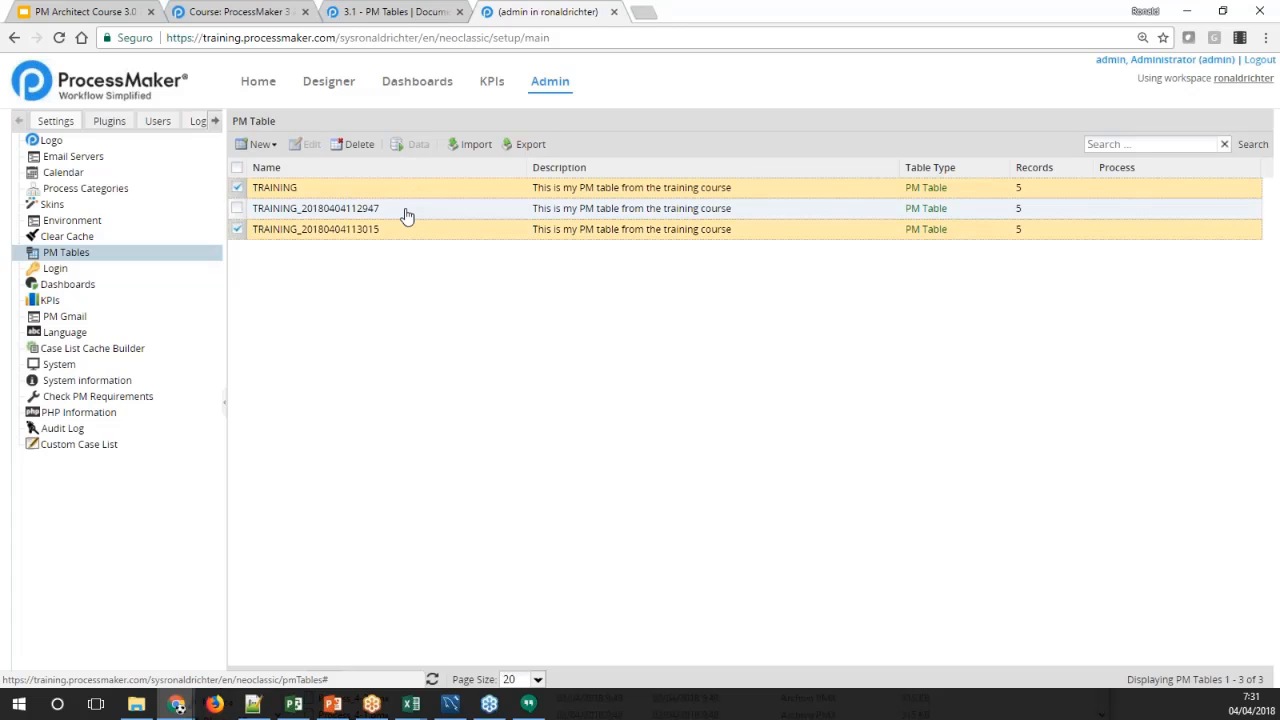
{"action": "left_click", "coordinate": [412, 195]}
{"action": "left_click", "coordinate": [421, 229], "text": "shift"}
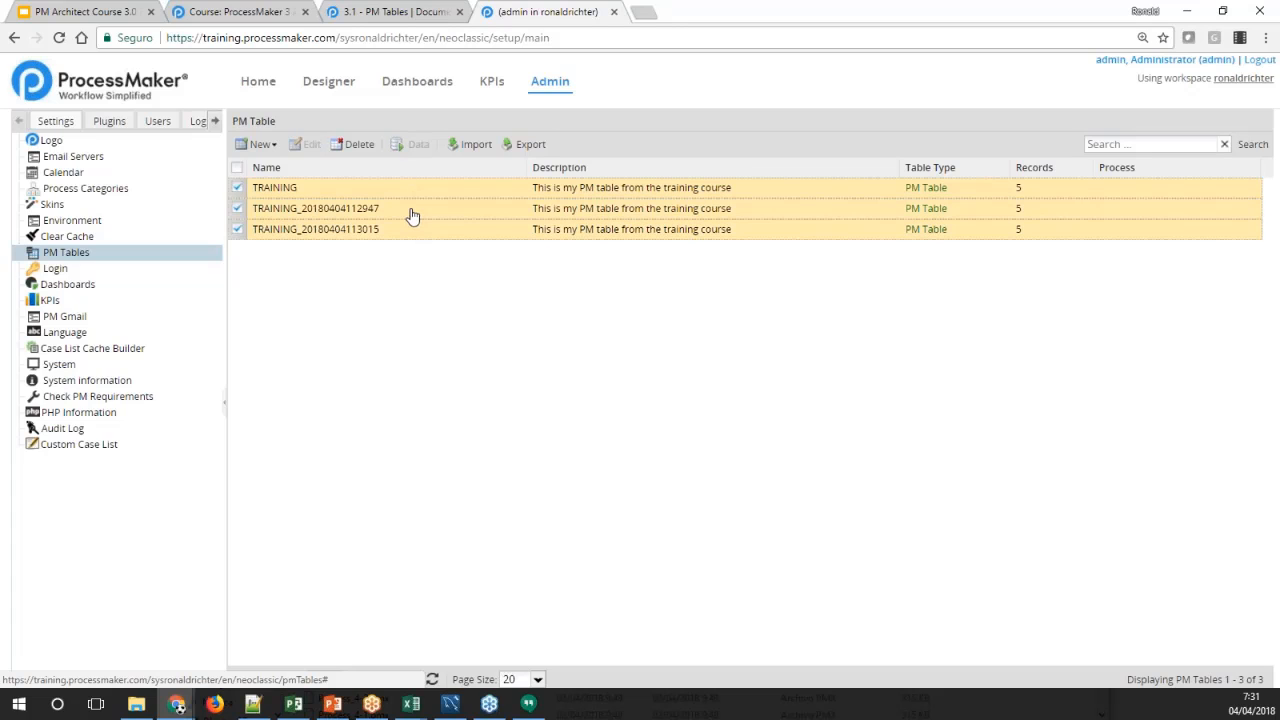
{"action": "left_click", "coordinate": [411, 212]}
{"action": "left_click", "coordinate": [415, 229], "text": "shift"}
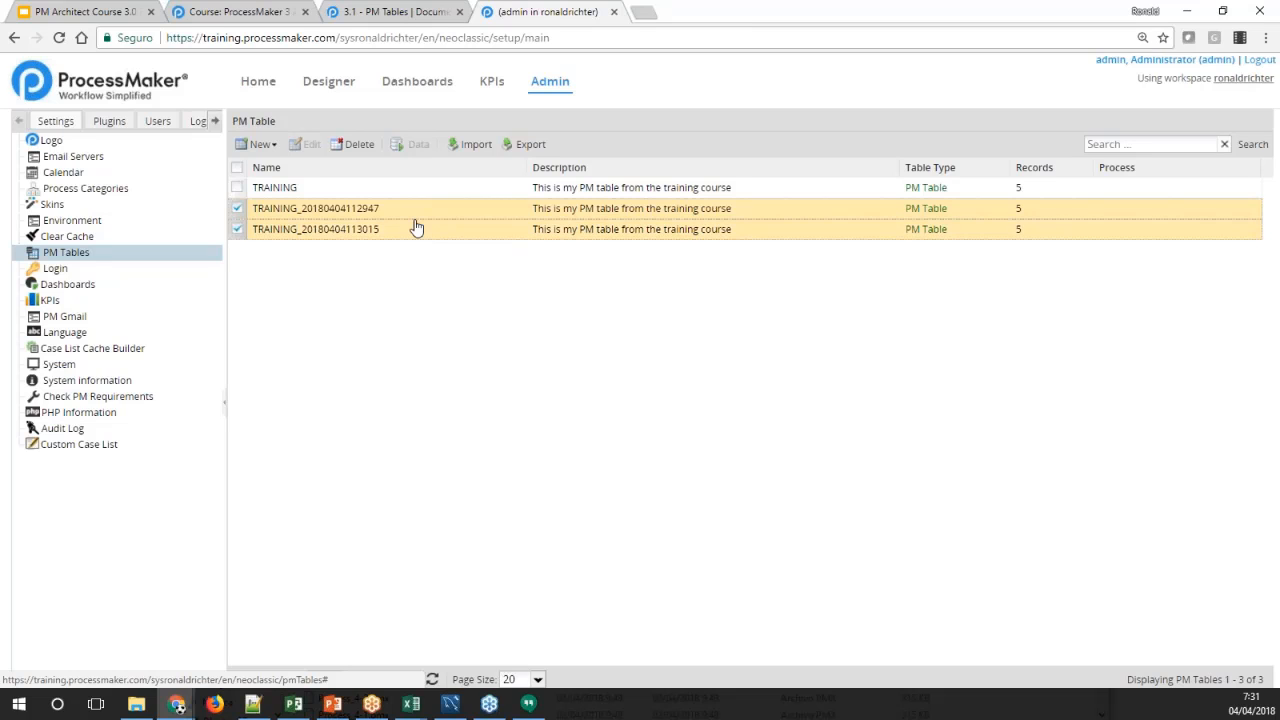
{"action": "left_click", "coordinate": [512, 150]}
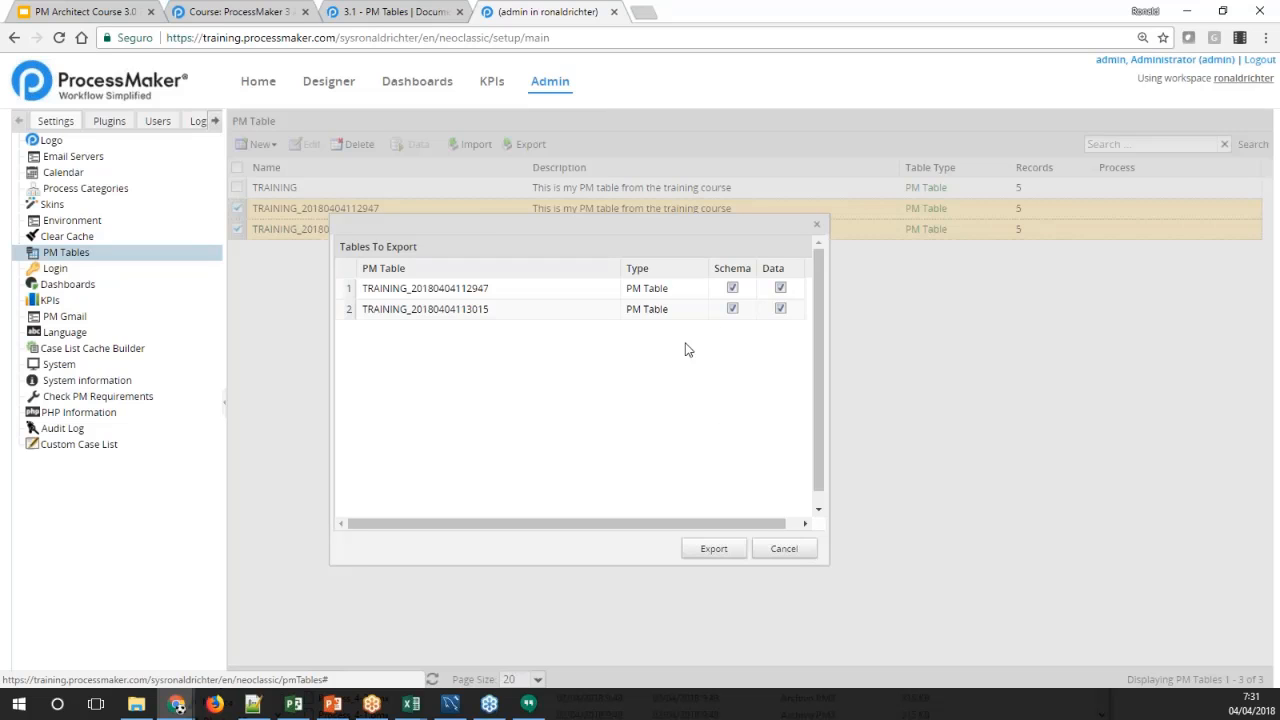
{"action": "left_click", "coordinate": [714, 548]}
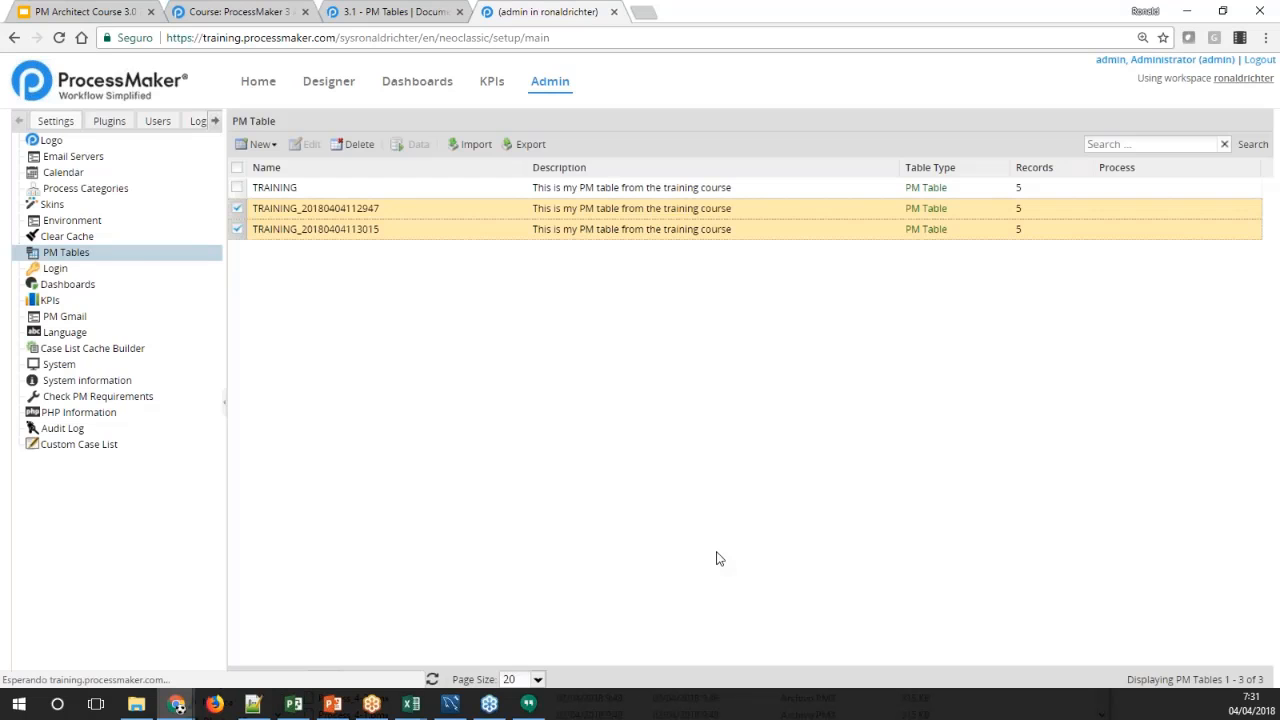
Examine the newly exported 2018-04-04_1131 .pmt file from the Descargas folder in Notepad++ and close it
{"action": "left_click", "coordinate": [136, 704]}
{"action": "left_click", "coordinate": [460, 446]}
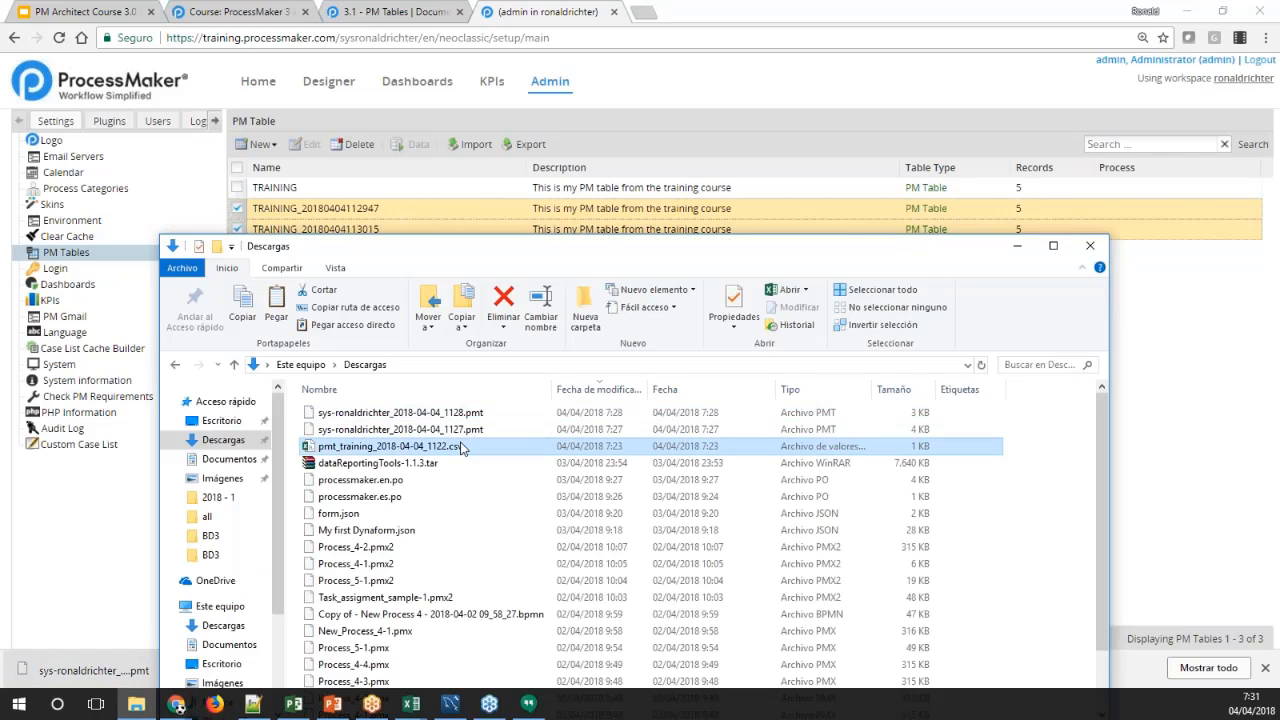
{"action": "left_click", "coordinate": [467, 414]}
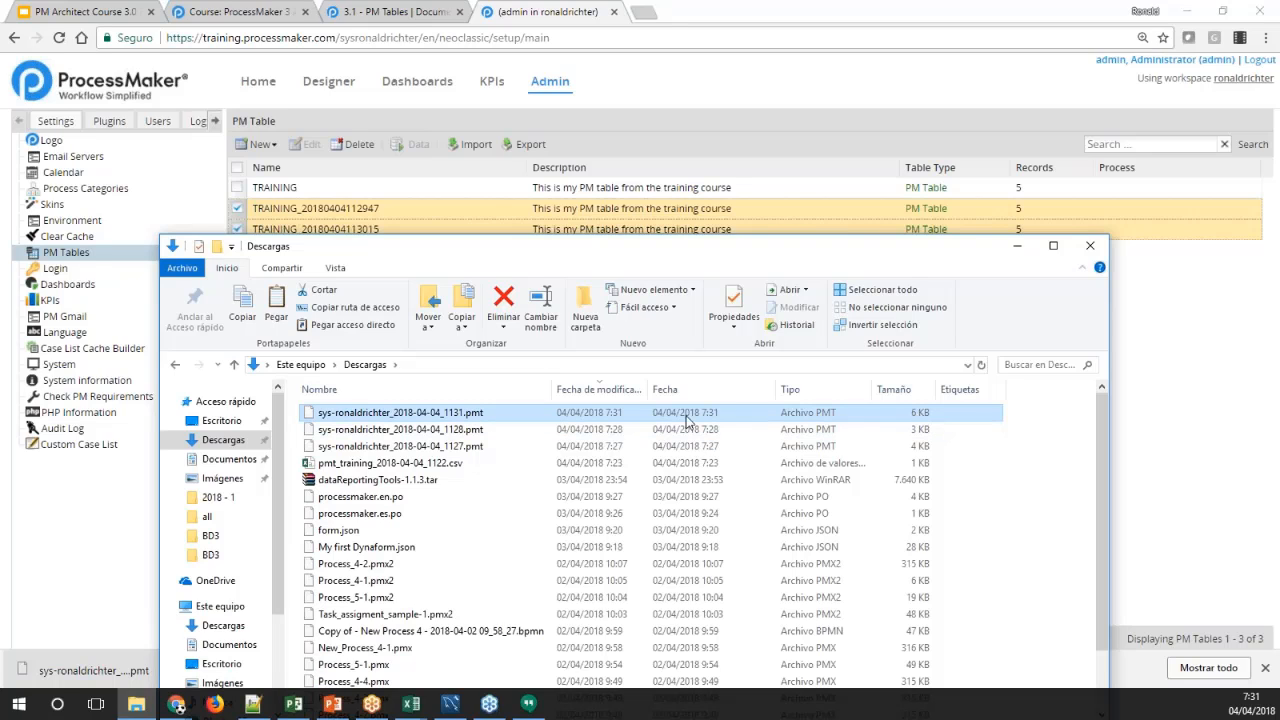
{"action": "right_click", "coordinate": [480, 419]}
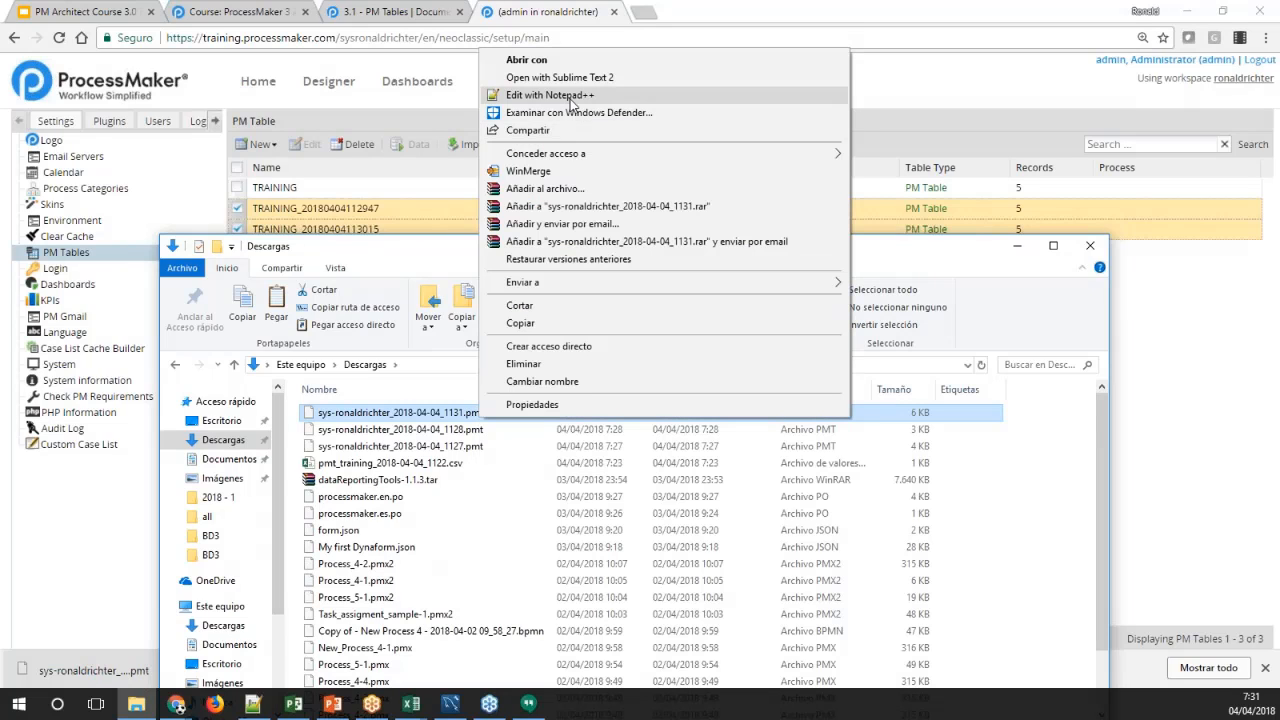
{"action": "left_click", "coordinate": [570, 97]}
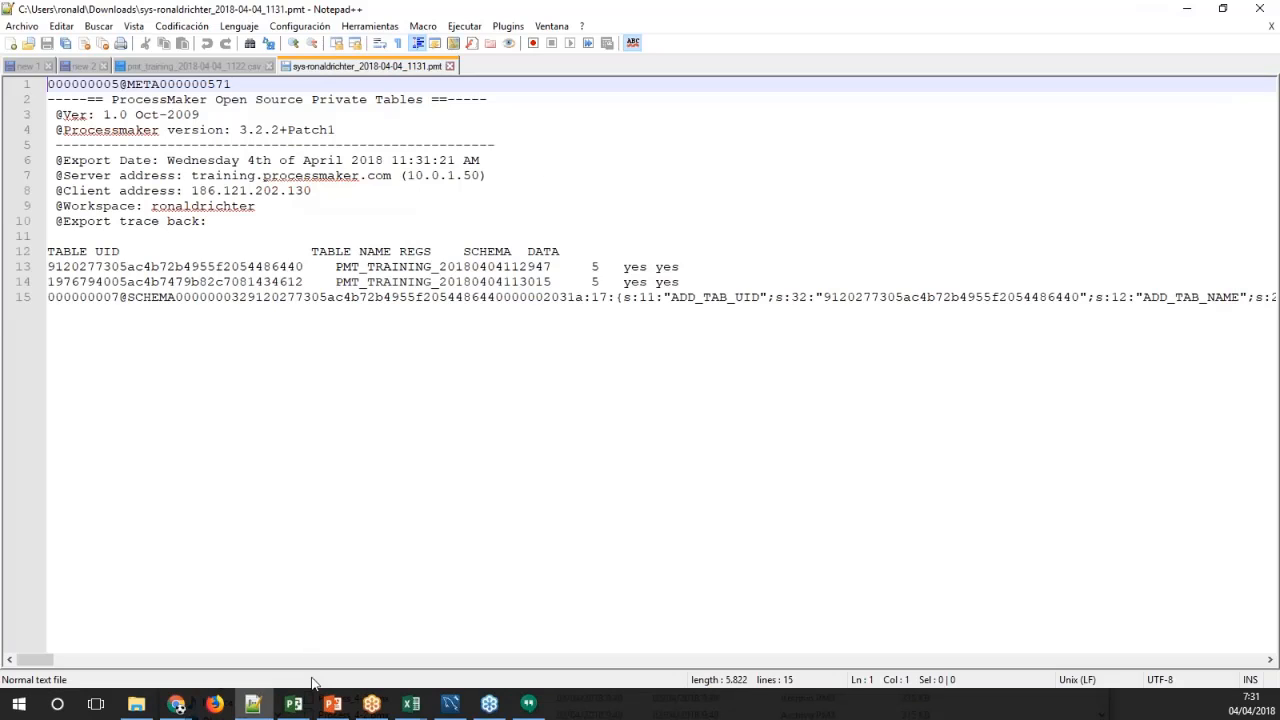
{"action": "left_click_drag", "start_coordinate": [36, 660], "coordinate": [60, 600]}
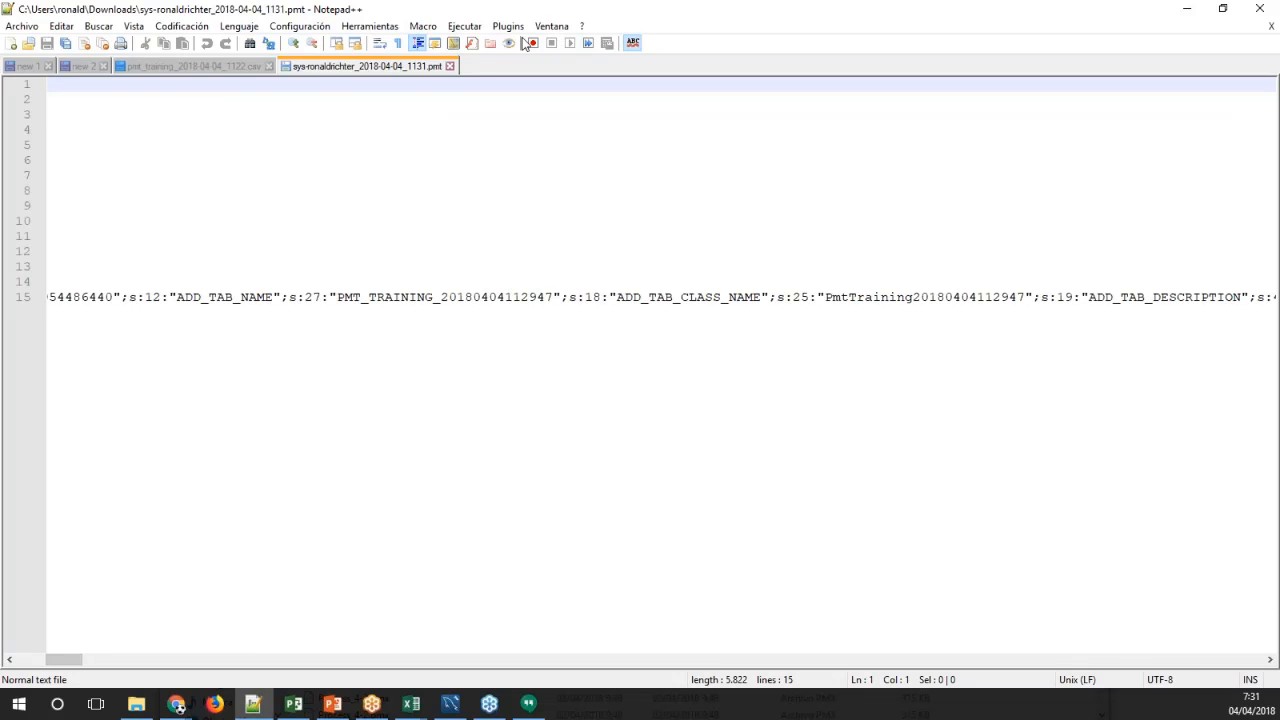
{"action": "left_click", "coordinate": [450, 66]}
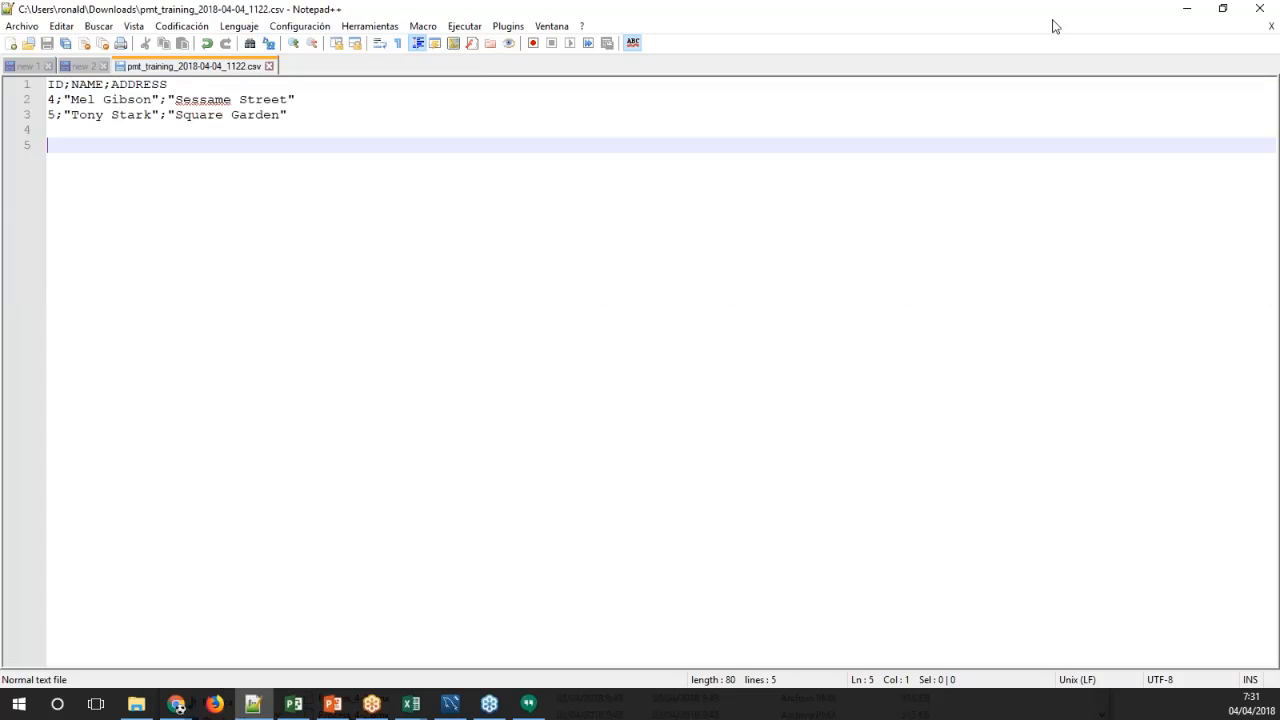
Return to the PM Tables list in ProcessMaker and upload the 2018-04-04_1131 .pmt file from the Descargas folder for import
{"action": "left_click", "coordinate": [1184, 10]}
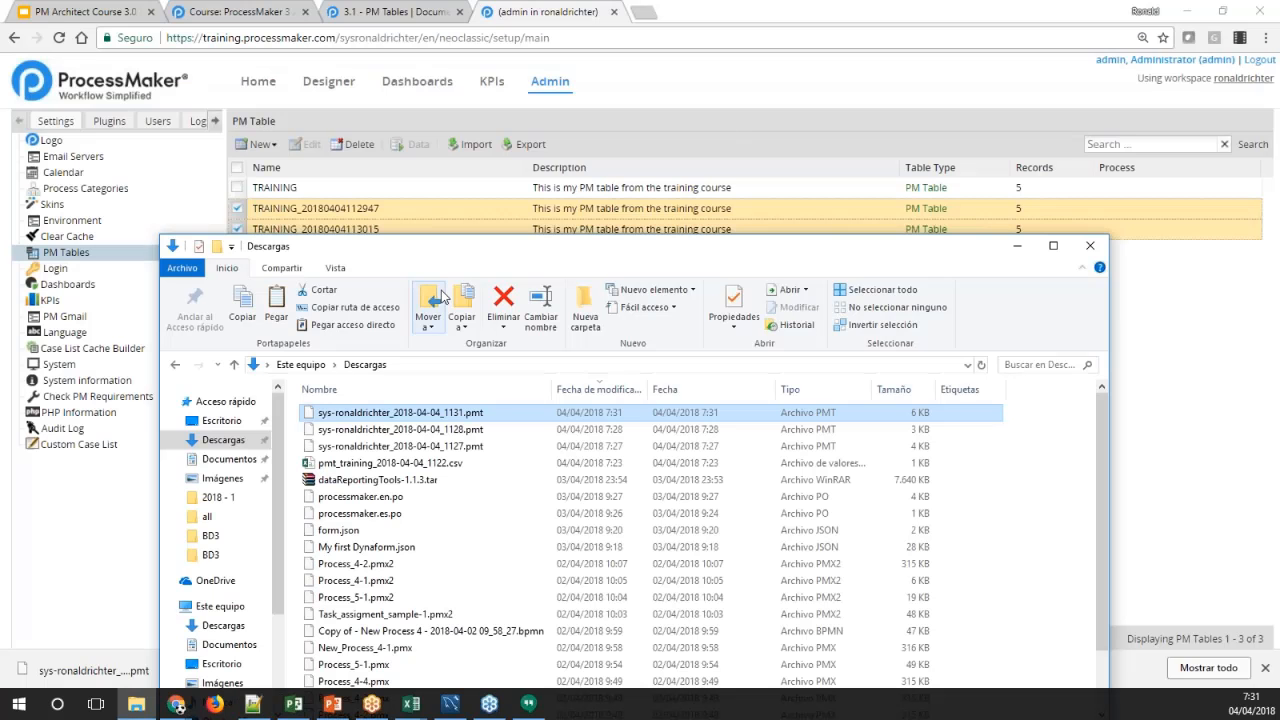
{"action": "left_click", "coordinate": [450, 218]}
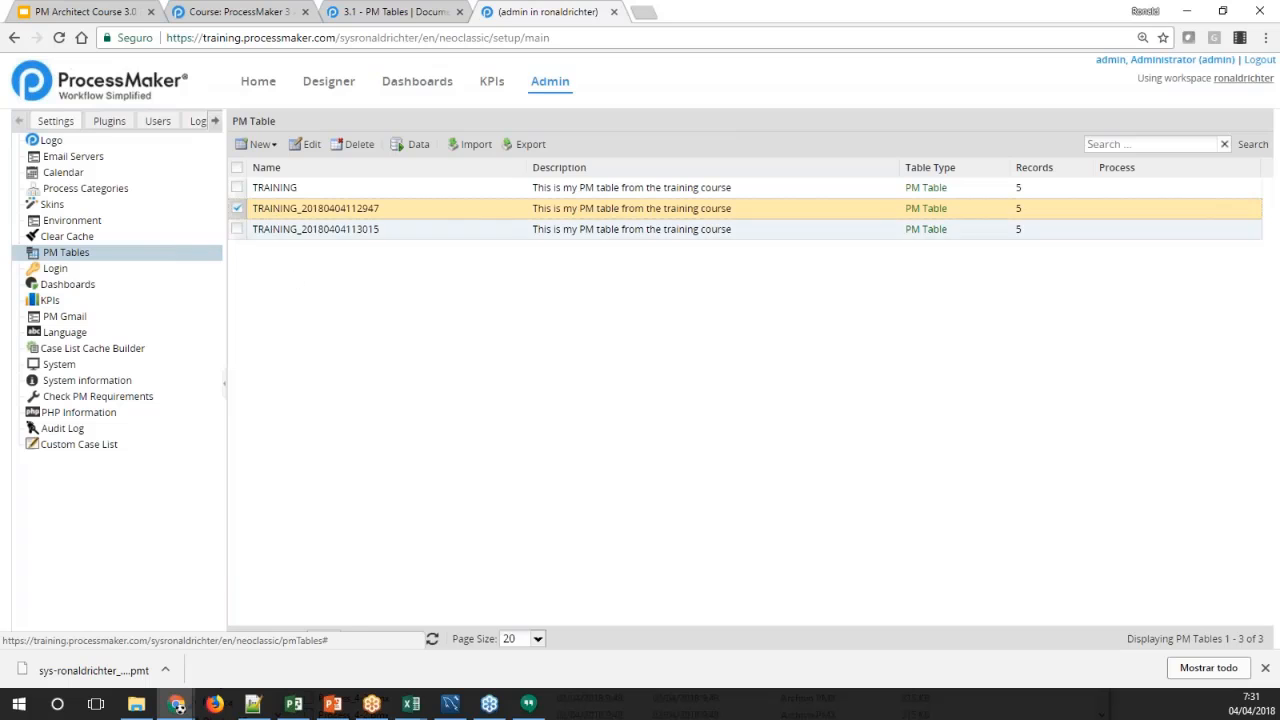
{"action": "left_click", "coordinate": [474, 146]}
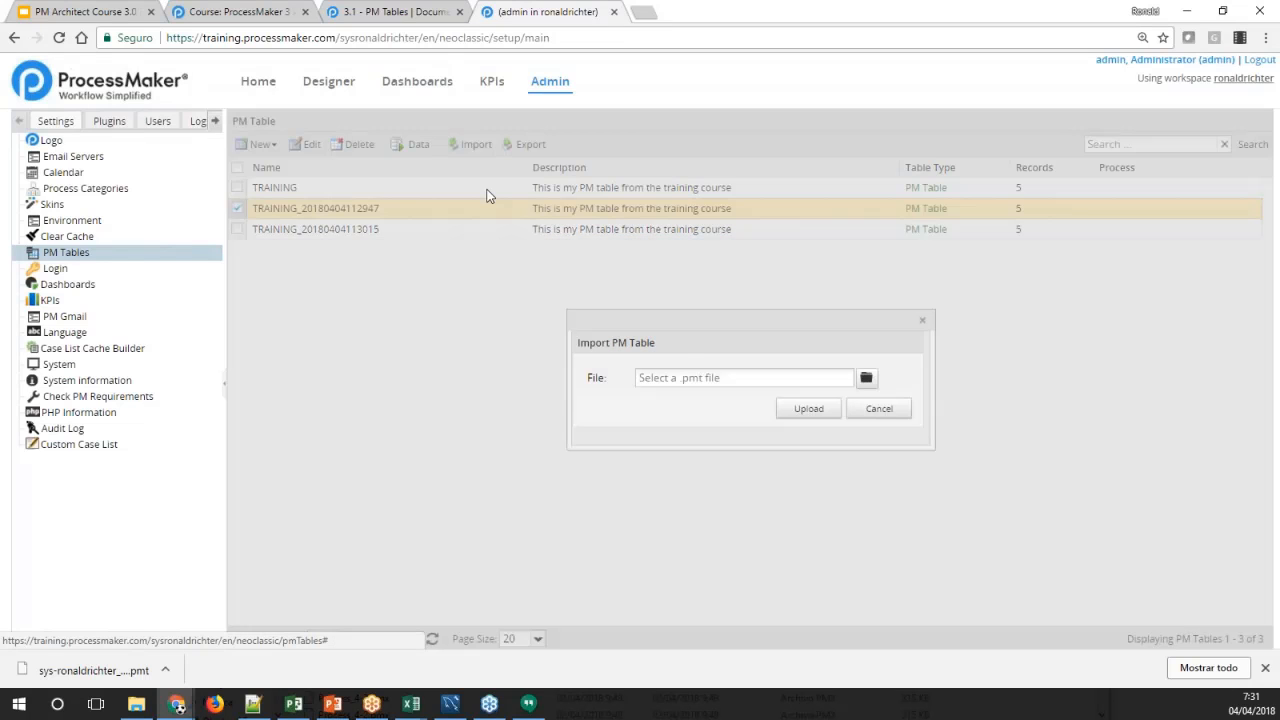
{"action": "left_click", "coordinate": [866, 379]}
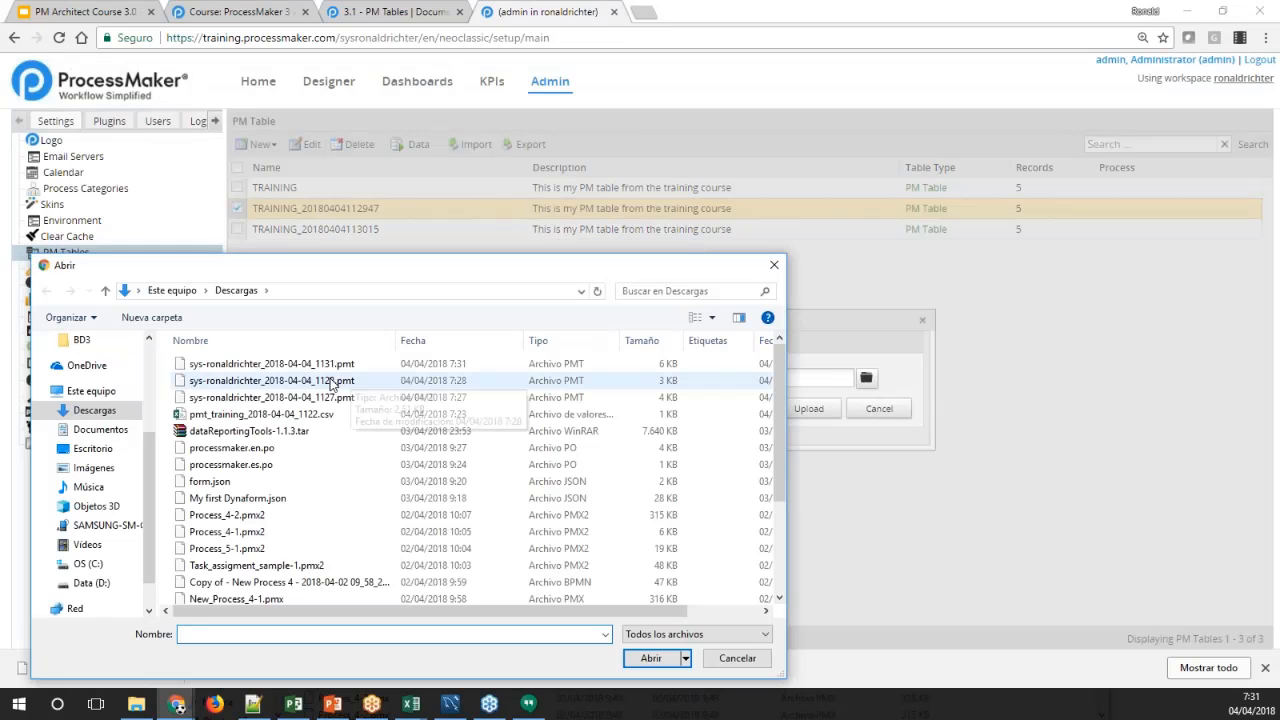
{"action": "left_click", "coordinate": [320, 364]}
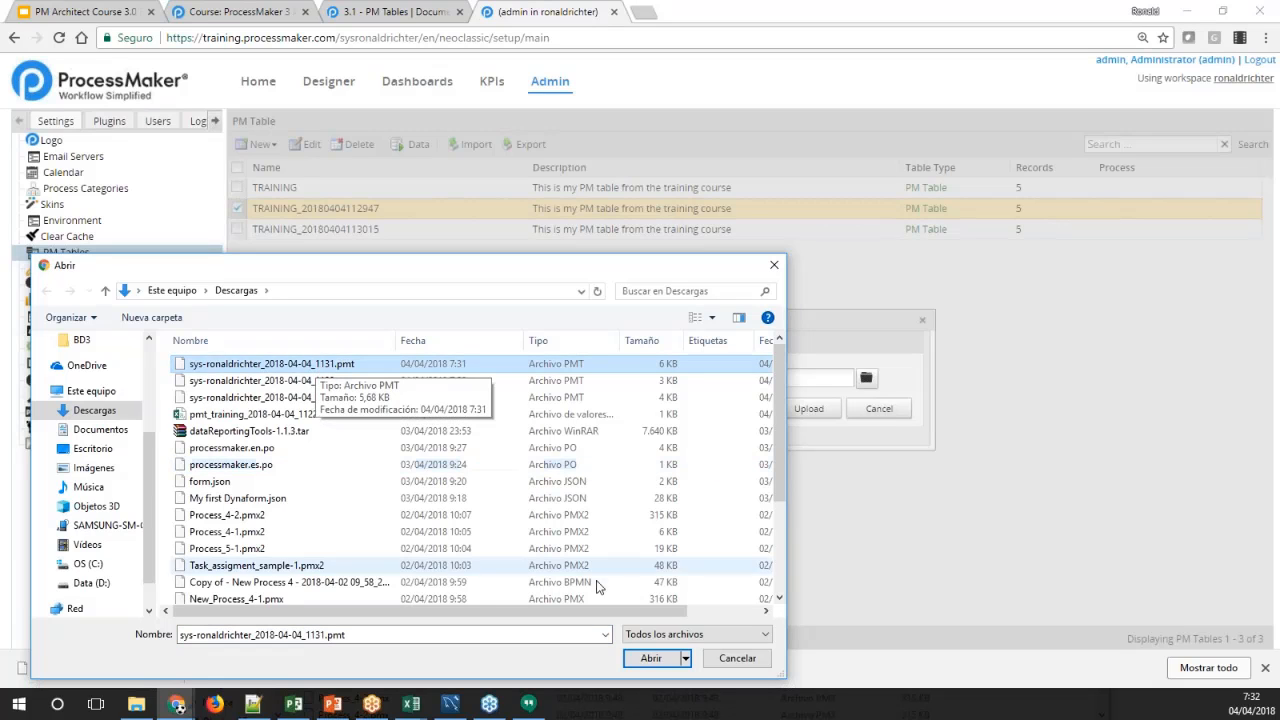
{"action": "left_click", "coordinate": [651, 658]}
{"action": "left_click", "coordinate": [803, 410]}
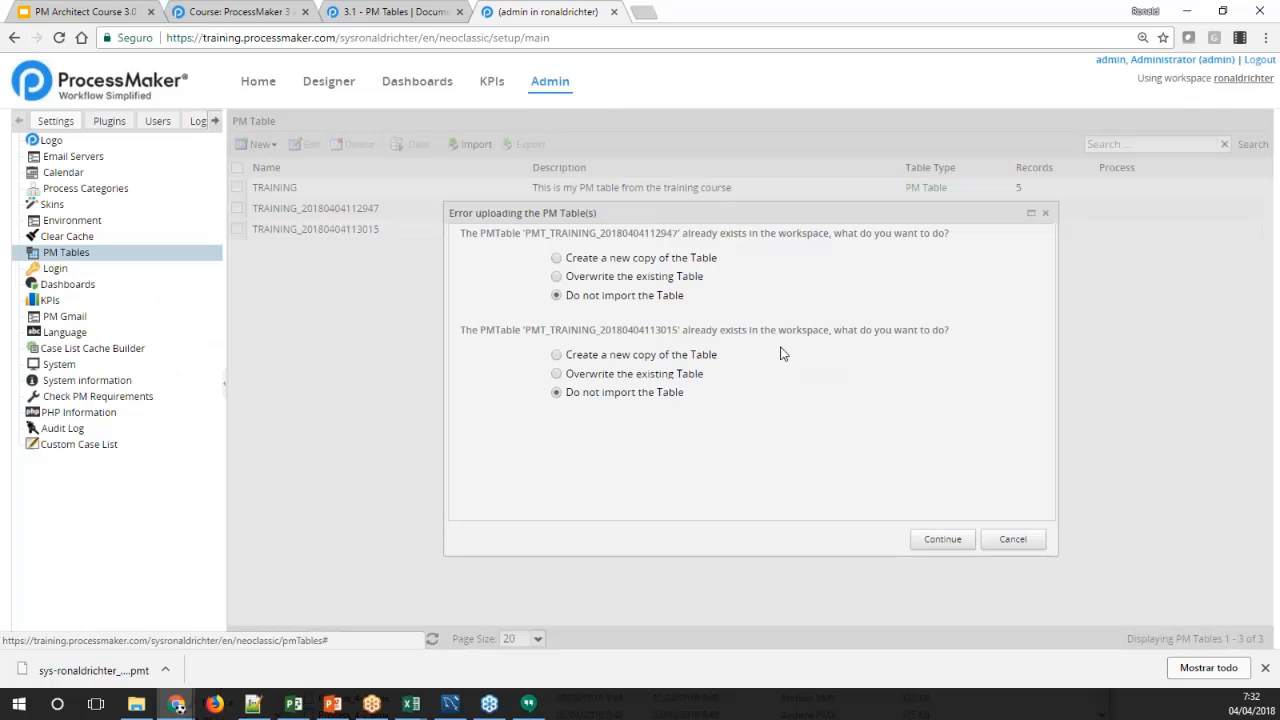
{"action": "left_click_drag", "start_coordinate": [751, 214], "coordinate": [697, 184]}
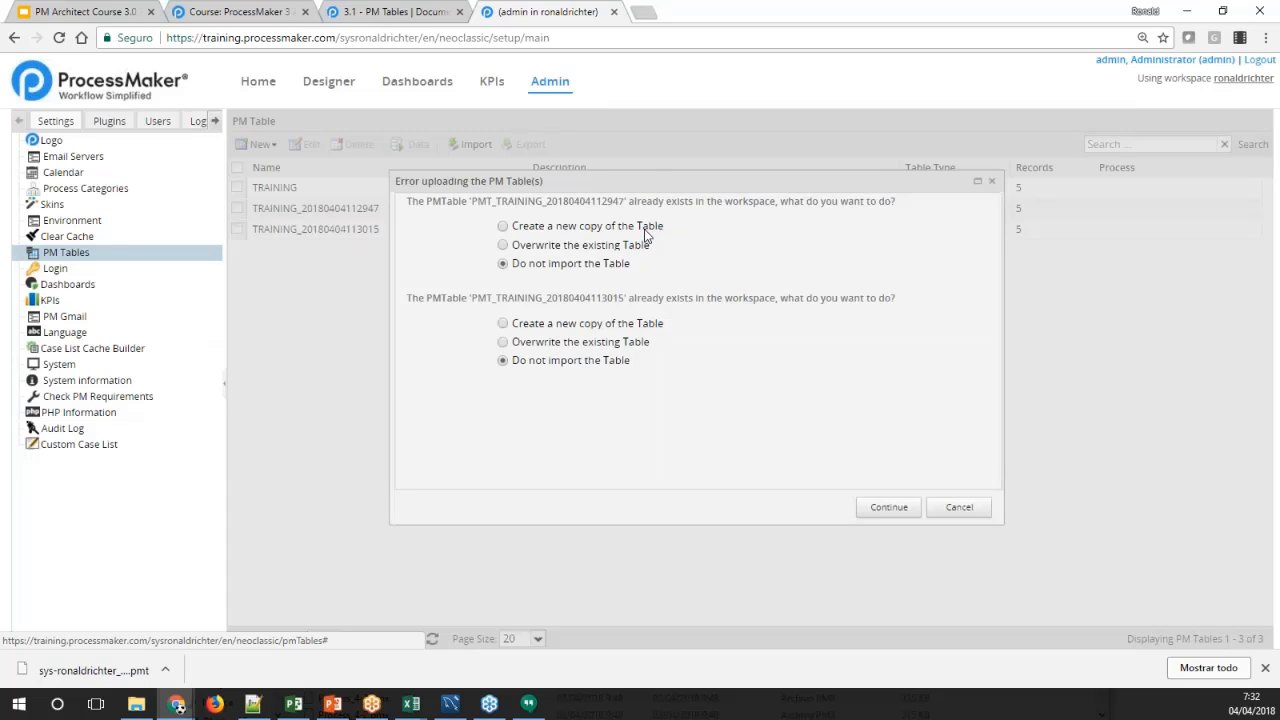
{"action": "left_click", "coordinate": [615, 250]}
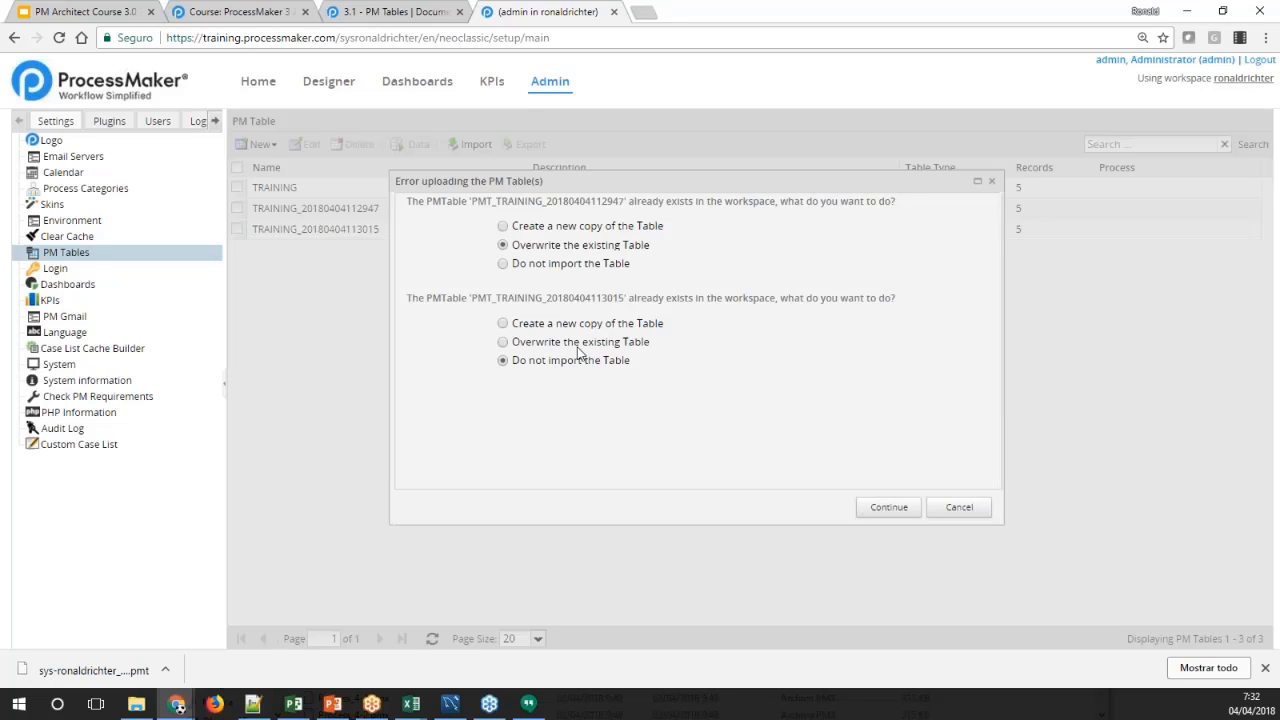
{"action": "left_click", "coordinate": [594, 343]}
{"action": "left_click", "coordinate": [889, 512]}
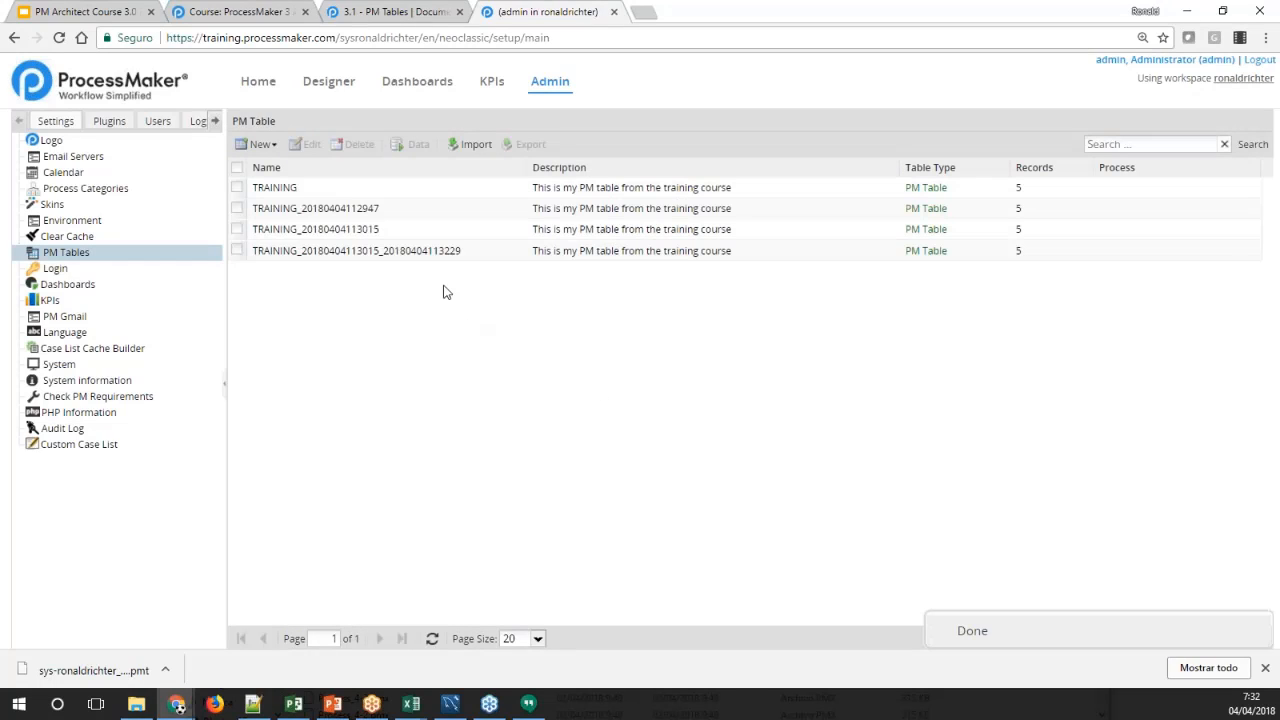
{"action": "left_click", "coordinate": [372, 255]}
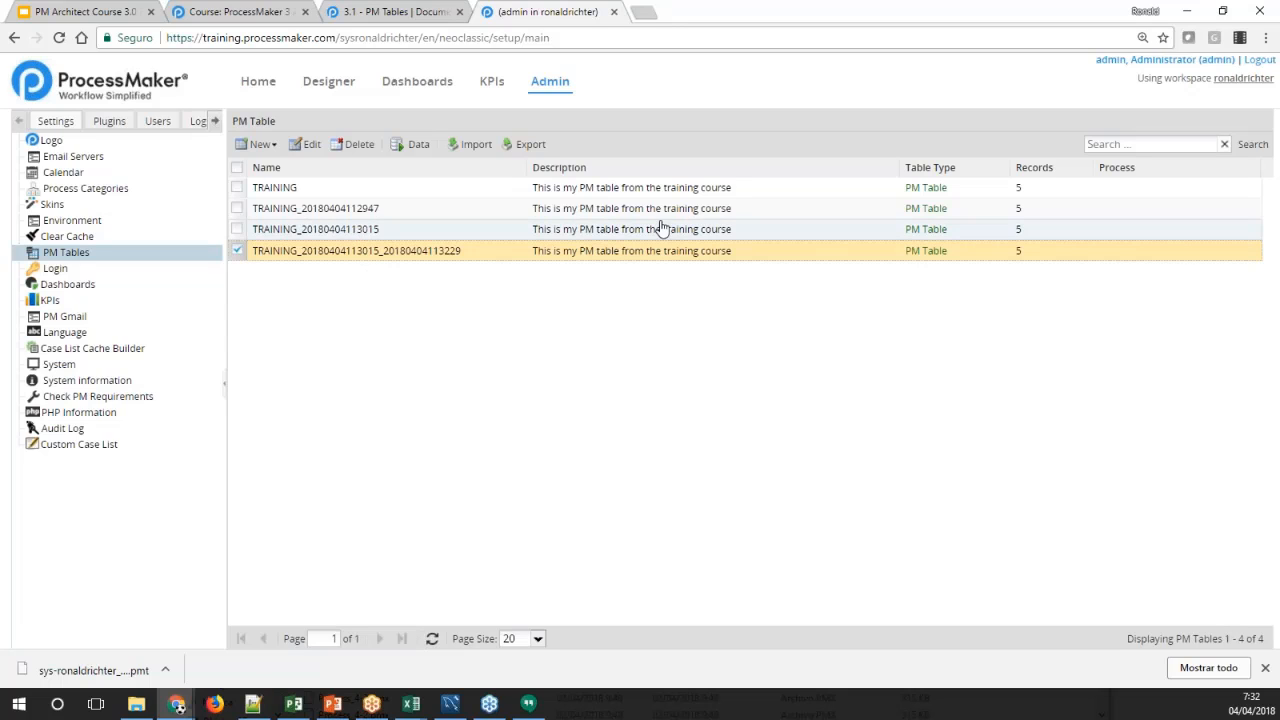
{"action": "left_click", "coordinate": [389, 212]}
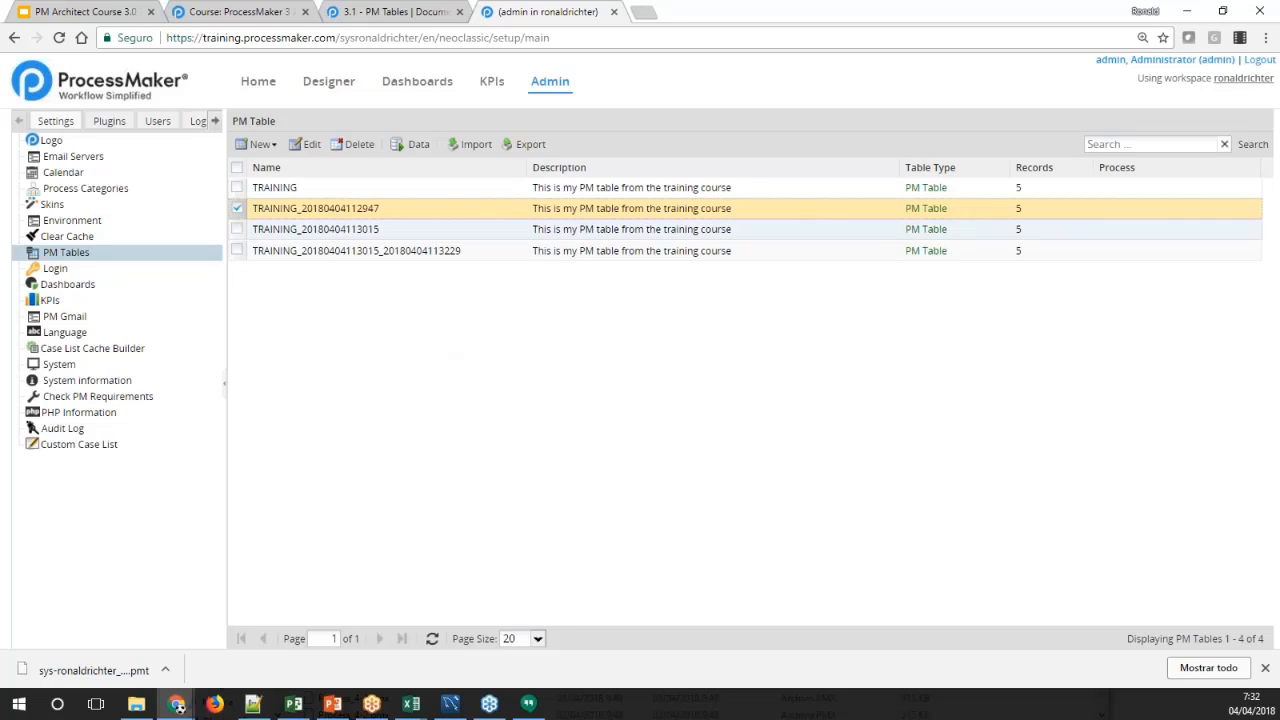
{"action": "left_click", "coordinate": [408, 152]}
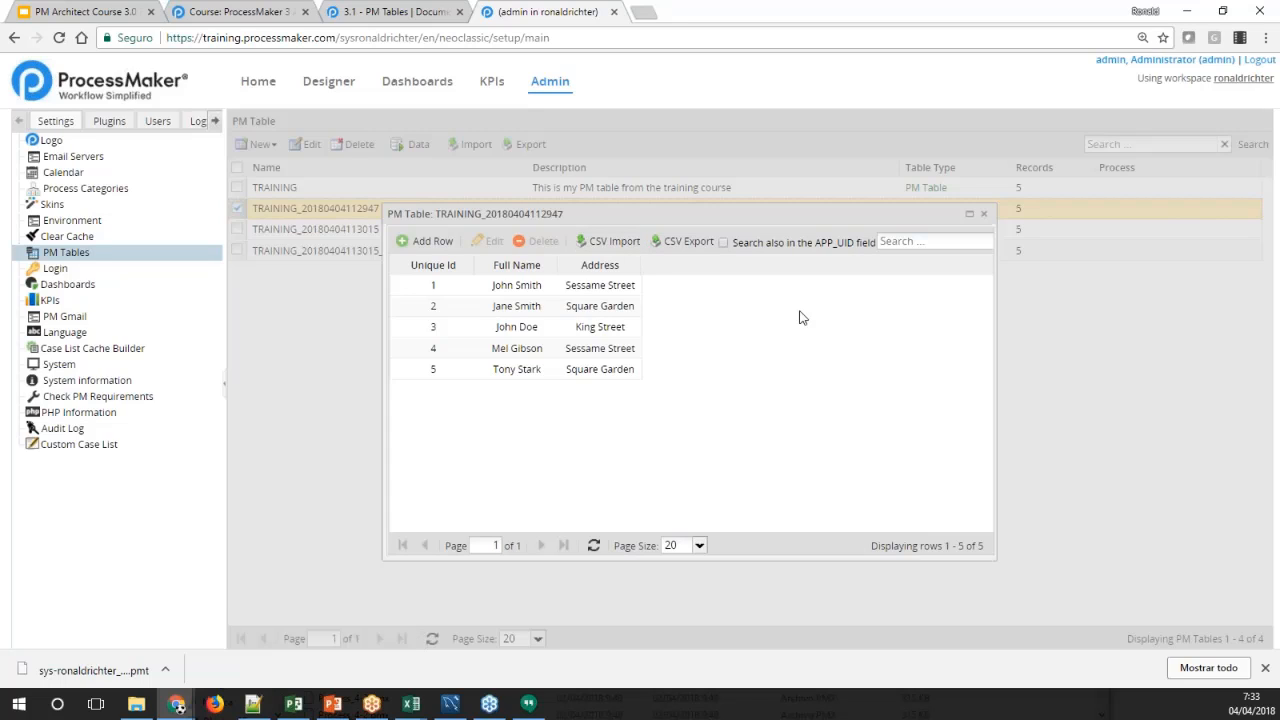
{"action": "left_click", "coordinate": [985, 216]}
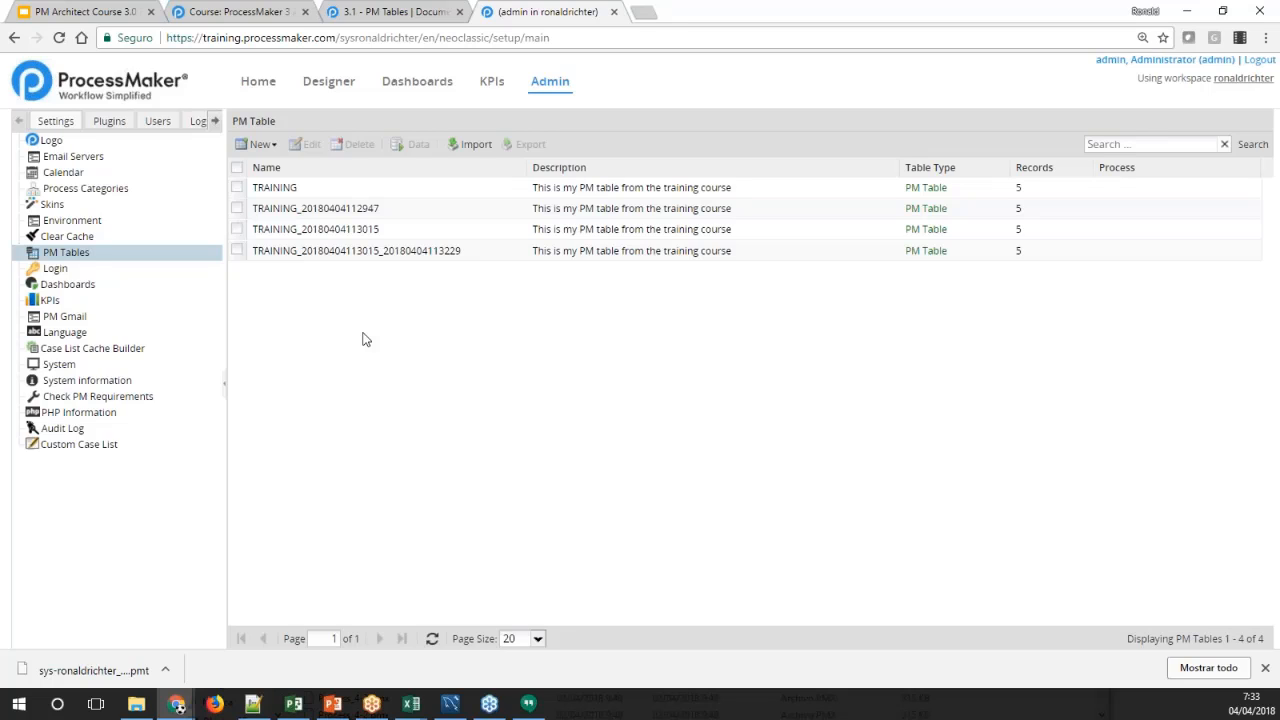
Dismiss the downloads bar and examine the reserved words for table and field names in the PM Tables documentation
{"action": "left_click", "coordinate": [1265, 668]}
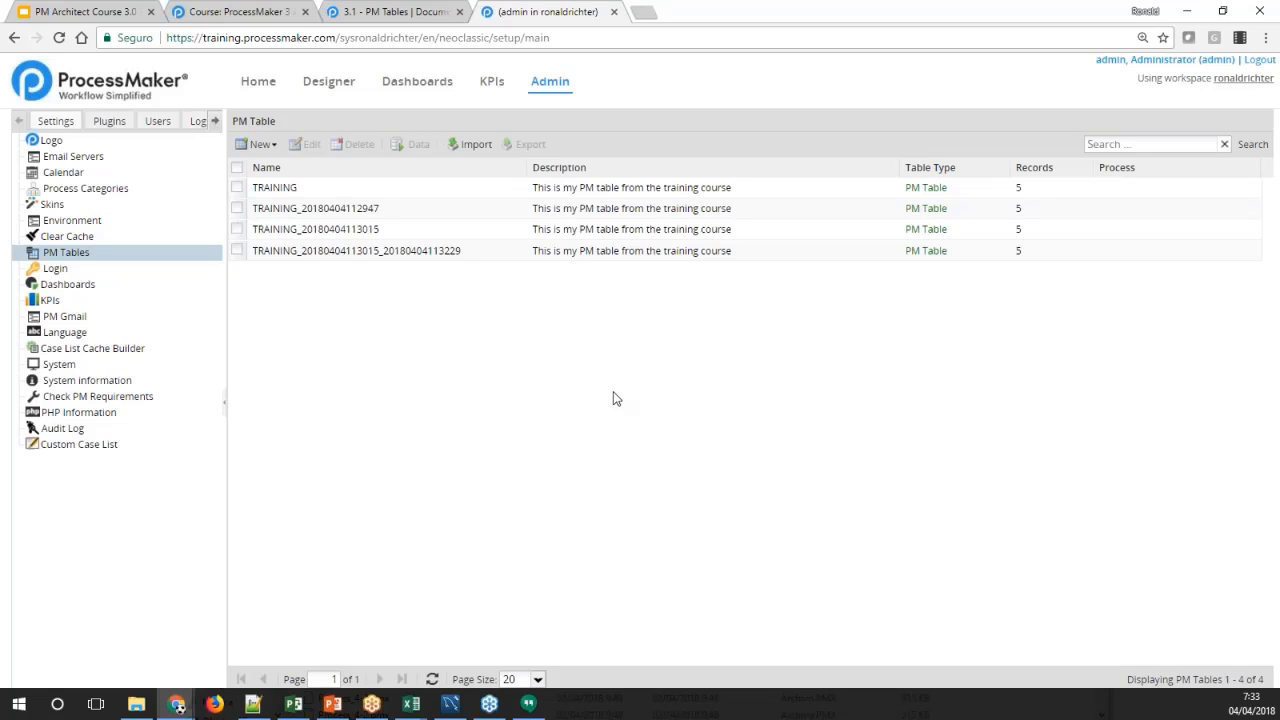
{"action": "left_click", "coordinate": [370, 11]}
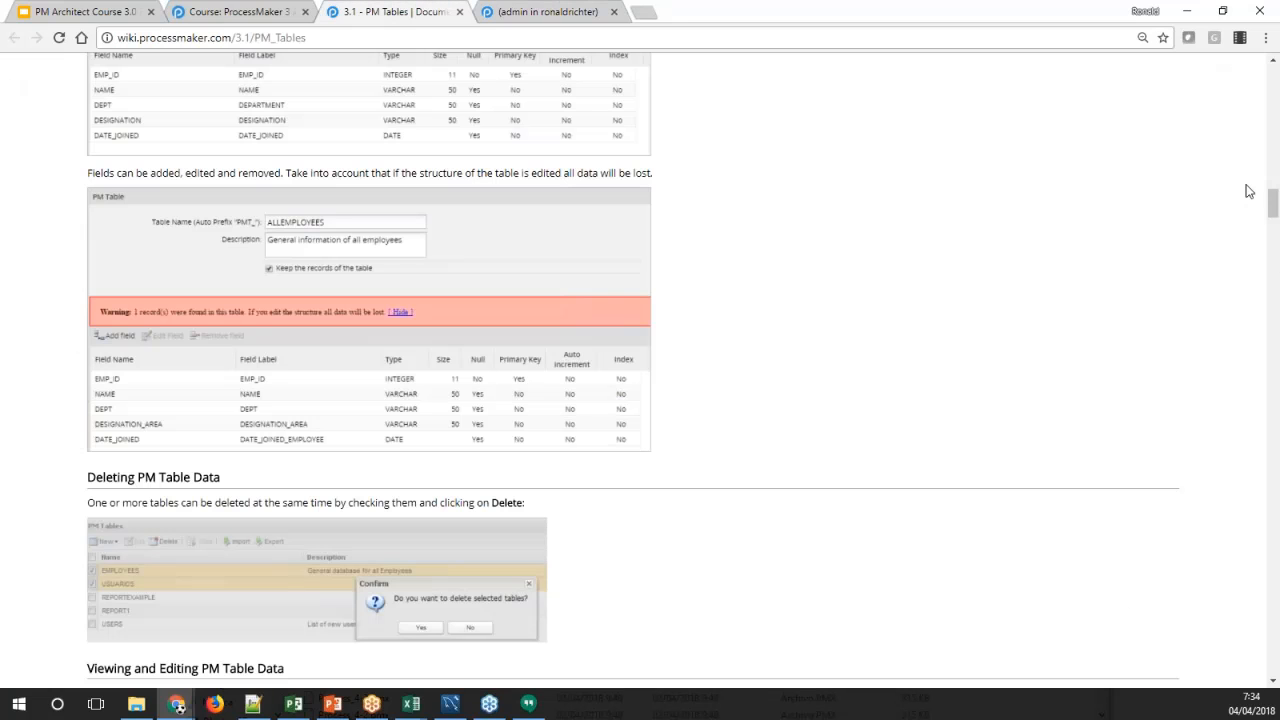
{"action": "left_click_drag", "start_coordinate": [1273, 200], "coordinate": [1252, 482]}
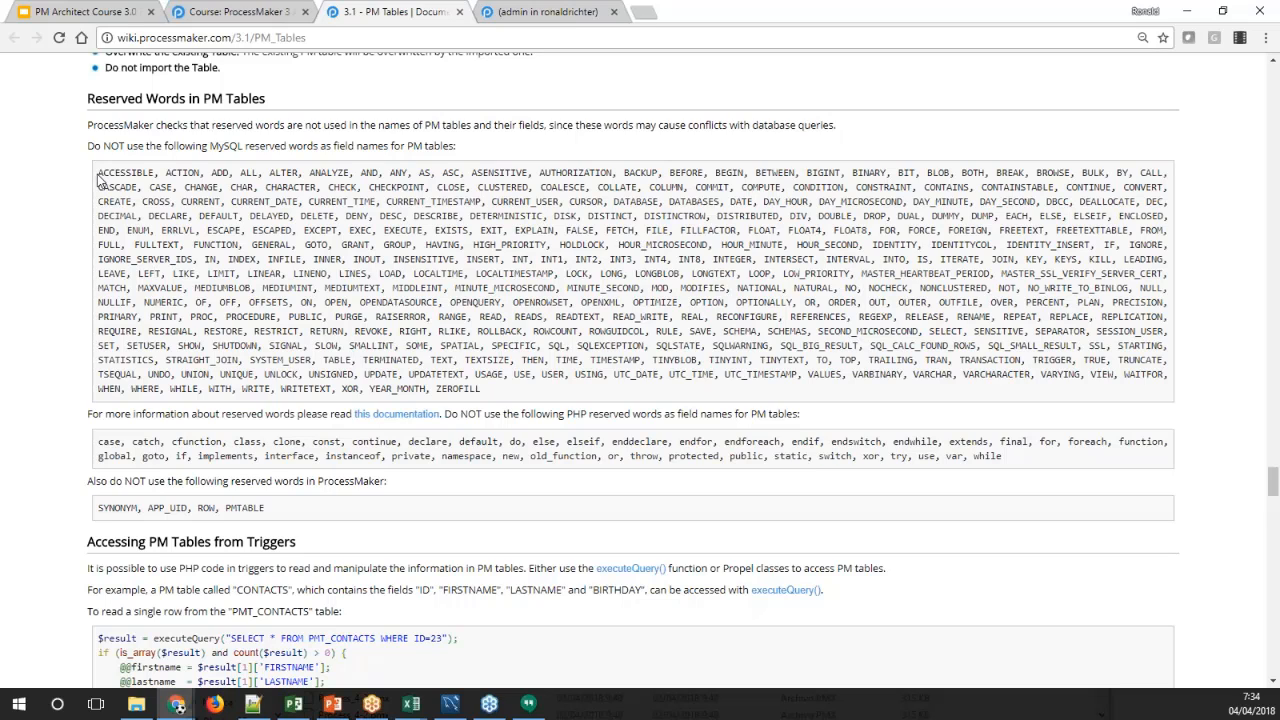
{"action": "left_click_drag", "start_coordinate": [98, 180], "coordinate": [493, 397]}
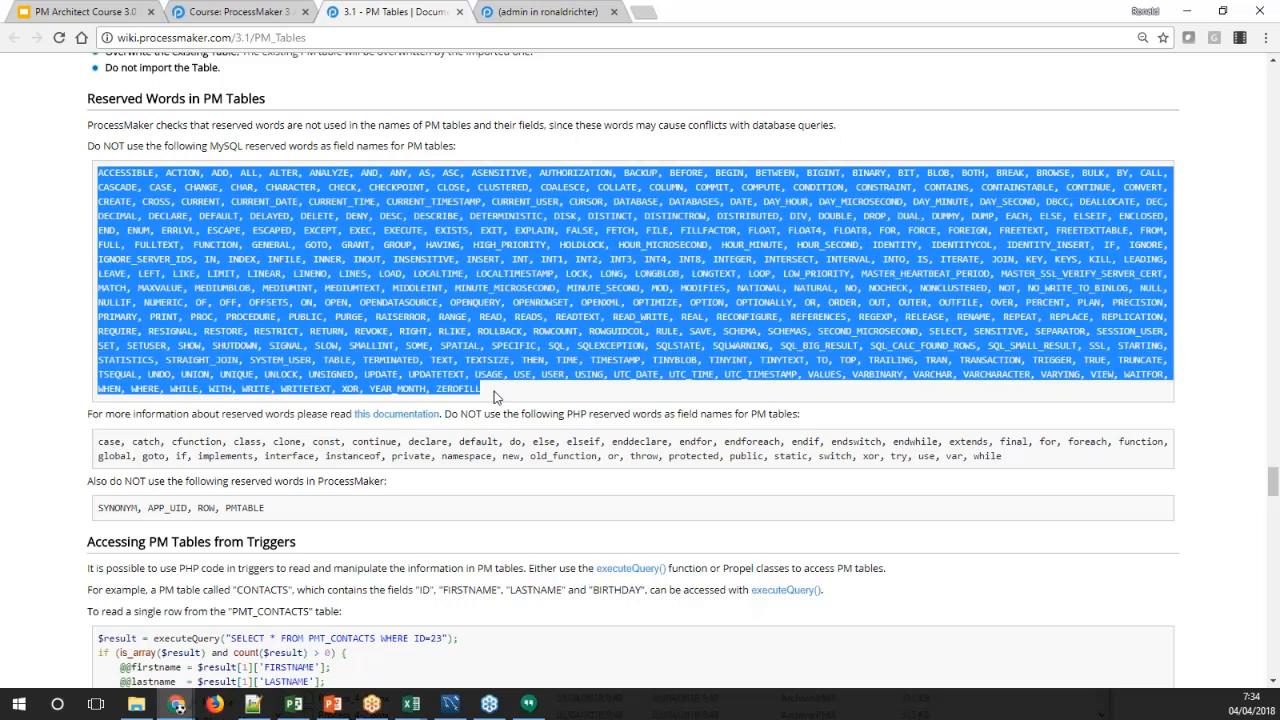
{"action": "left_click", "coordinate": [495, 396]}
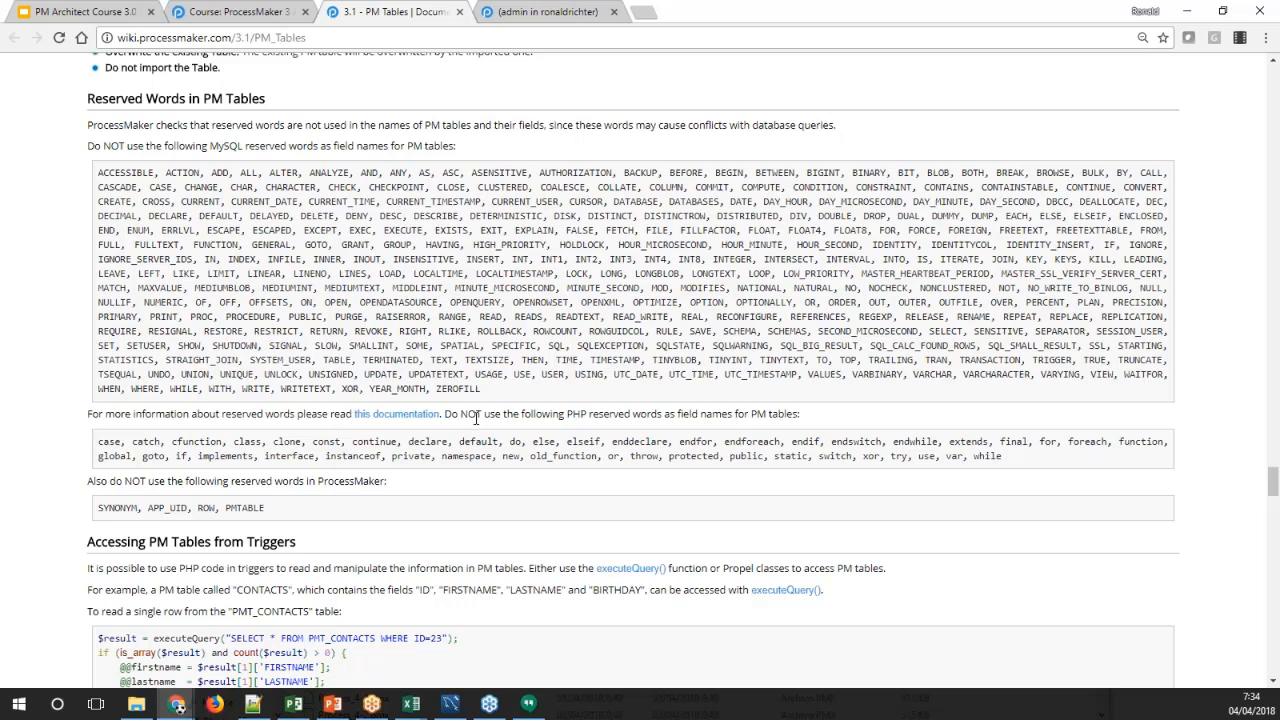
Read the documentation section on accessing PM Tables from triggers, including the executeQuery() examples
{"action": "scroll", "coordinate": [476, 418], "scroll_direction": "down", "scroll_amount": 3}
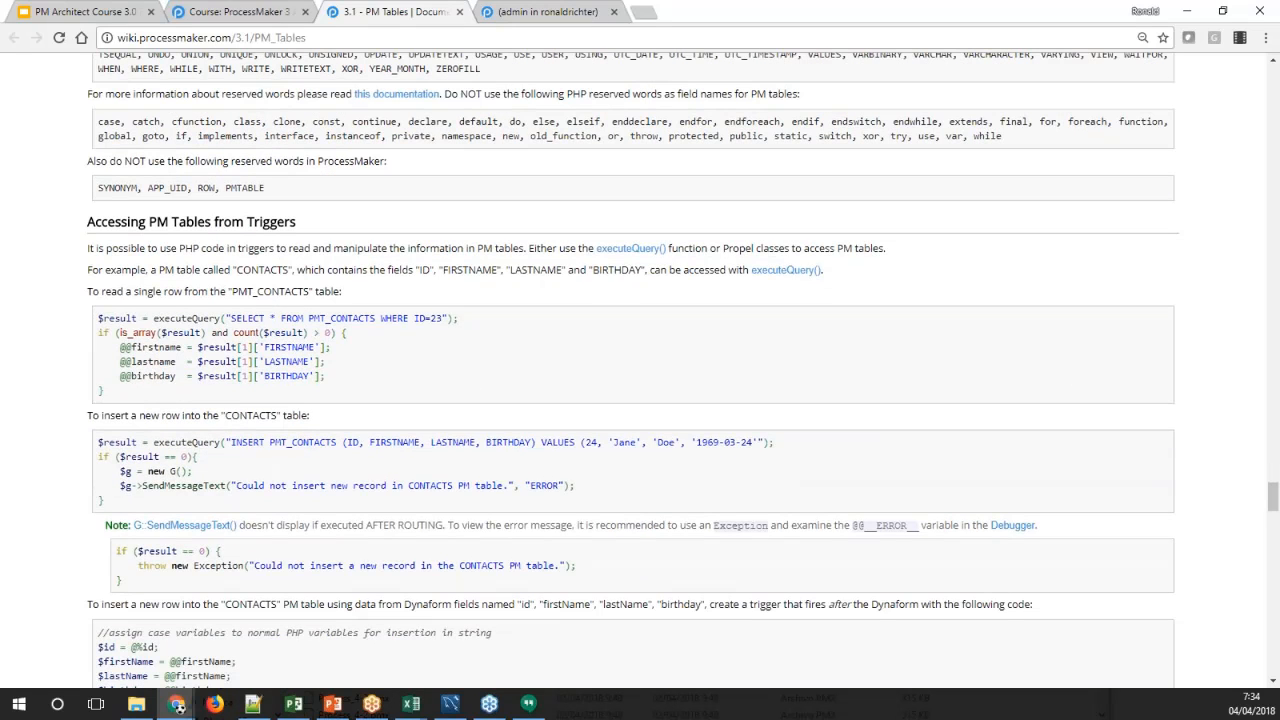
{"action": "scroll", "coordinate": [141, 192], "scroll_direction": "down", "scroll_amount": 1}
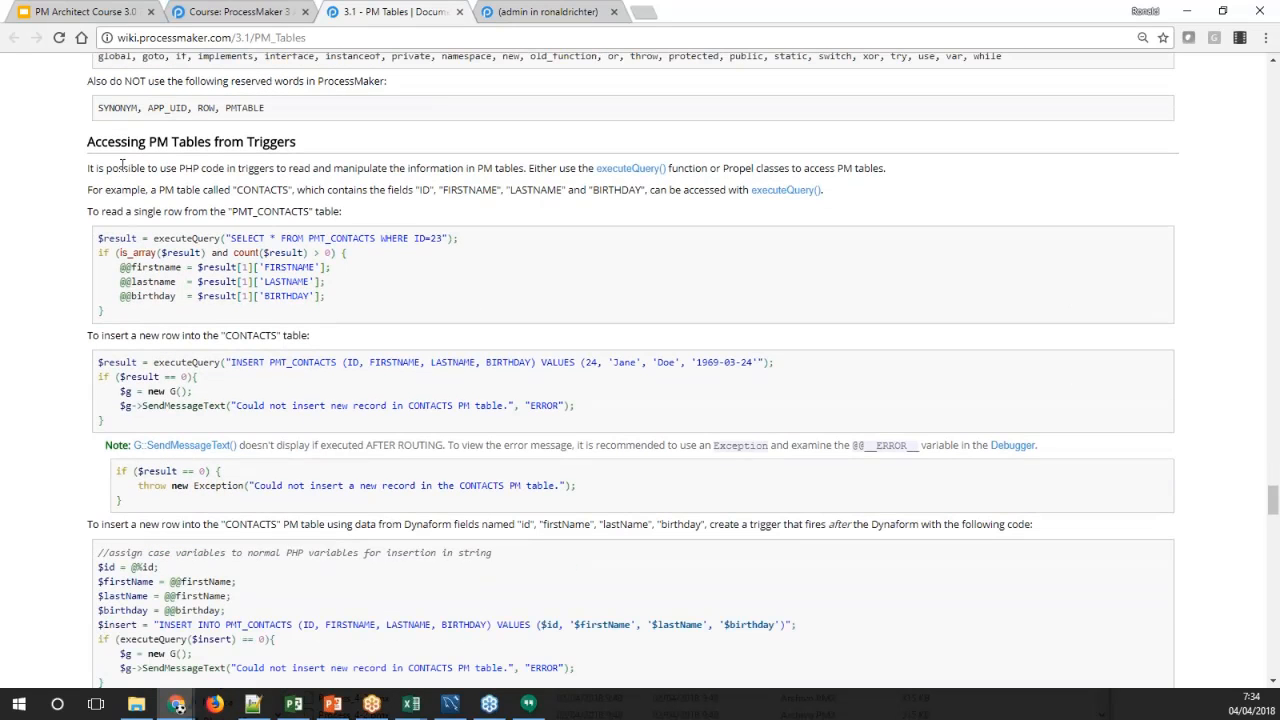
{"action": "left_click_drag", "start_coordinate": [88, 150], "coordinate": [490, 555]}
{"action": "left_click", "coordinate": [553, 335]}
{"action": "left_click_drag", "start_coordinate": [294, 145], "coordinate": [138, 145]}
{"action": "left_click", "coordinate": [644, 322]}
Read how to query PM Tables in Dynaform fields, populate ordinary fields and use variables in SQL queries
{"action": "left_click_drag", "start_coordinate": [1273, 500], "coordinate": [1268, 610]}
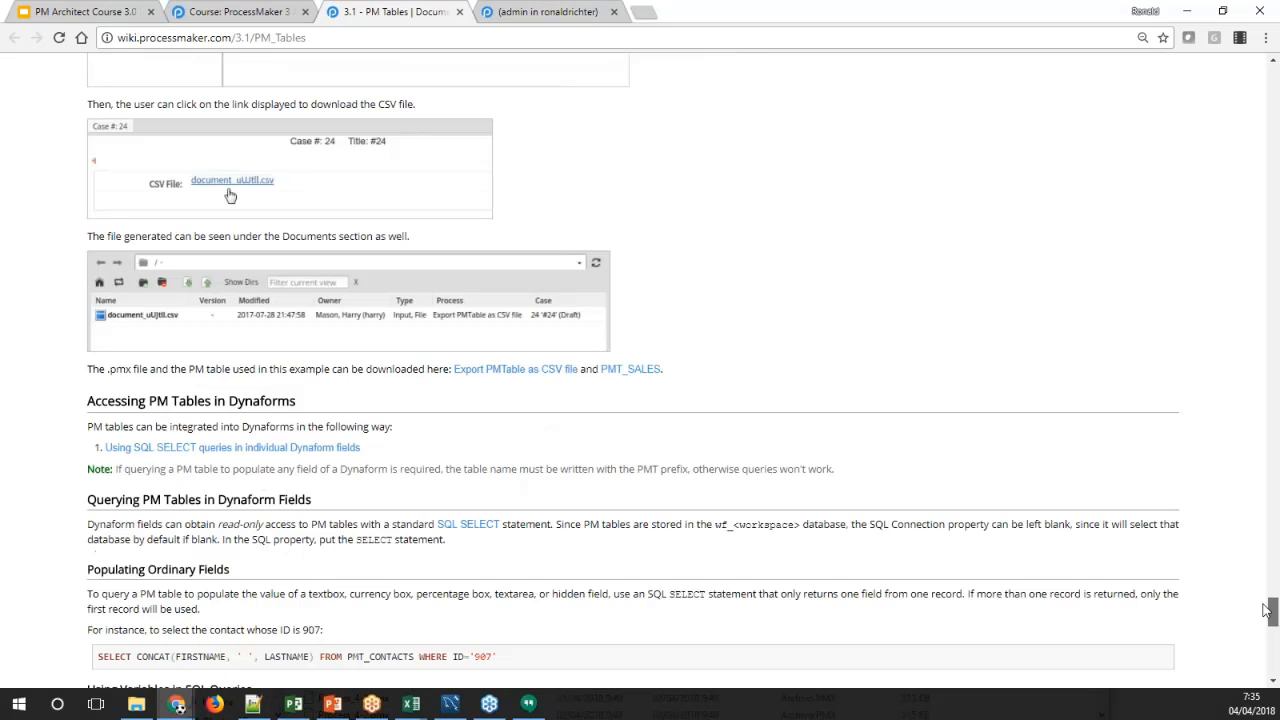
{"action": "scroll", "coordinate": [1157, 517], "scroll_direction": "down", "scroll_amount": 4}
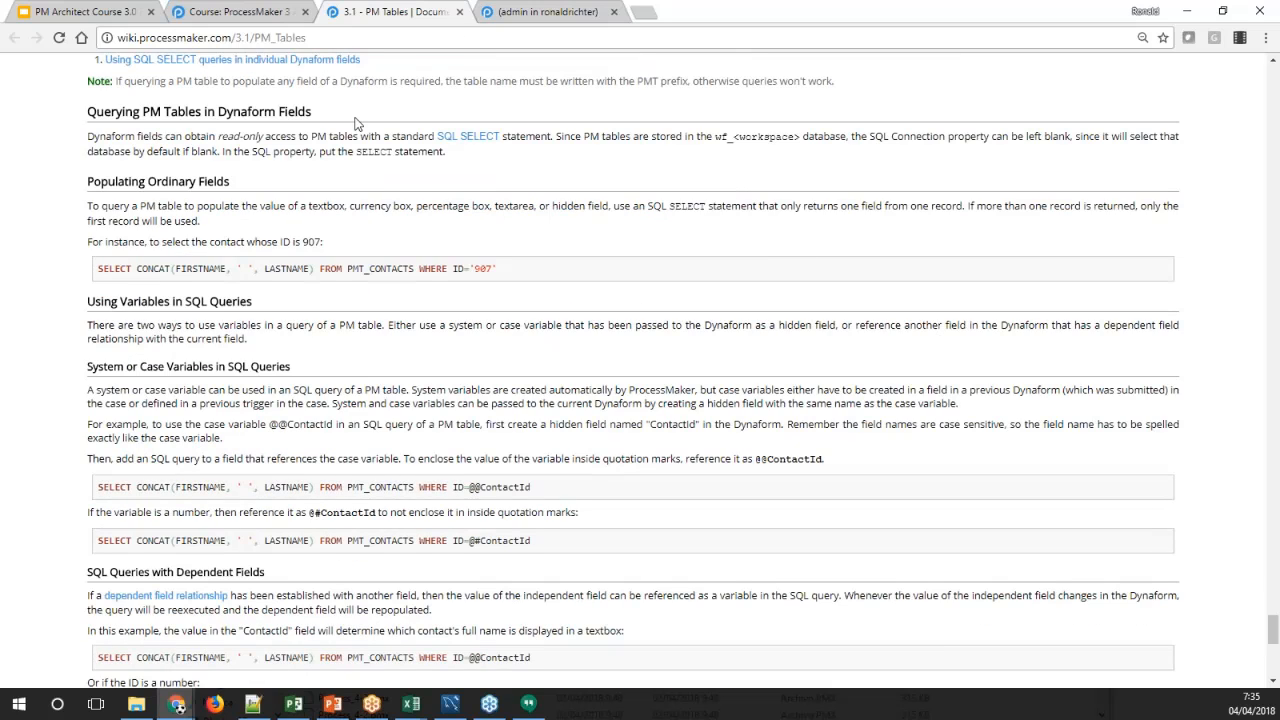
{"action": "scroll", "coordinate": [355, 122], "scroll_direction": "down", "scroll_amount": 2}
{"action": "scroll", "coordinate": [352, 125], "scroll_direction": "up", "scroll_amount": 2}
{"action": "left_click_drag", "start_coordinate": [88, 112], "coordinate": [356, 390]}
{"action": "left_click", "coordinate": [378, 406]}
Open the Report Tables reading from the course page and study its overview, unsupported fields and creation instructions
{"action": "left_click", "coordinate": [245, 12]}
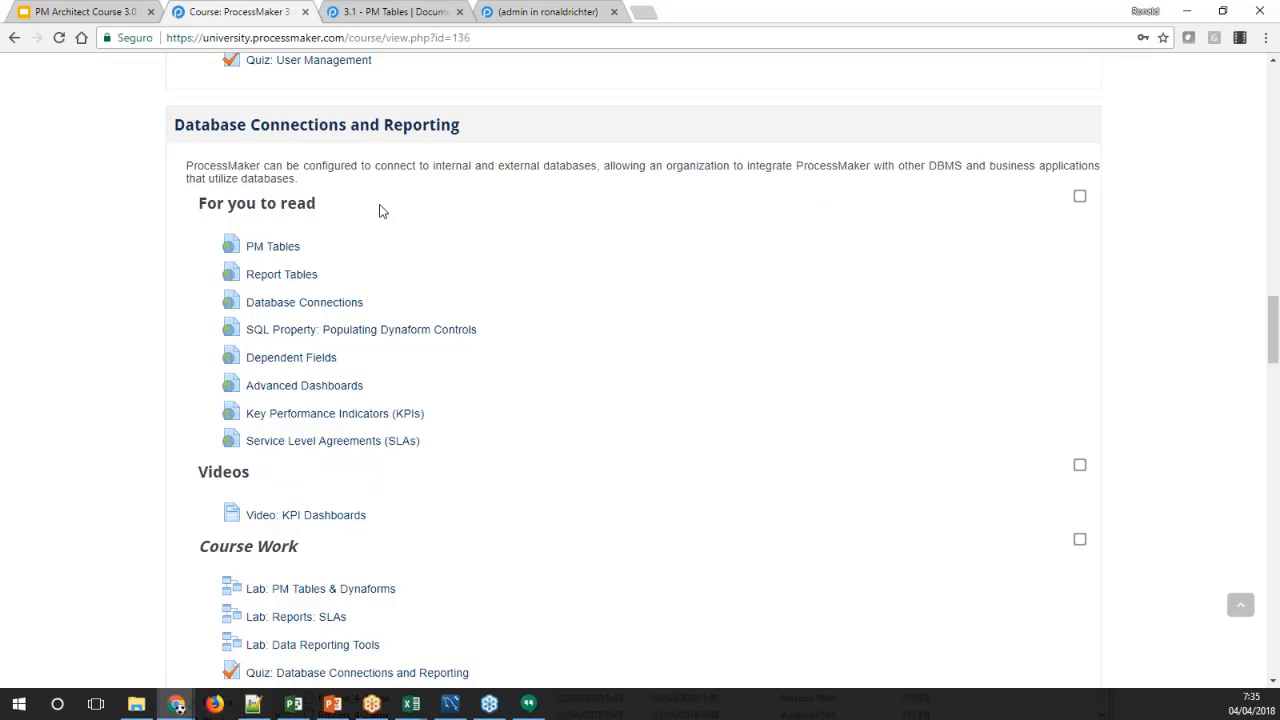
{"action": "left_click", "coordinate": [300, 285]}
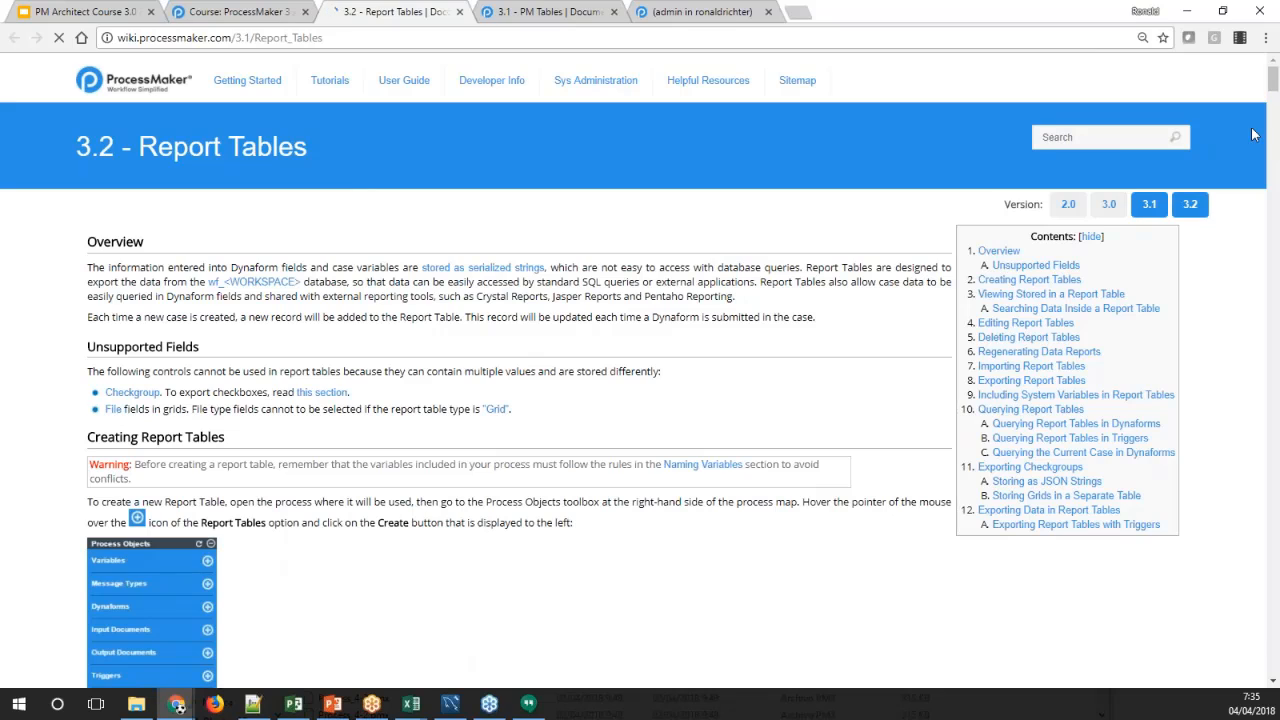
{"action": "scroll", "coordinate": [862, 224], "scroll_direction": "down", "scroll_amount": 2}
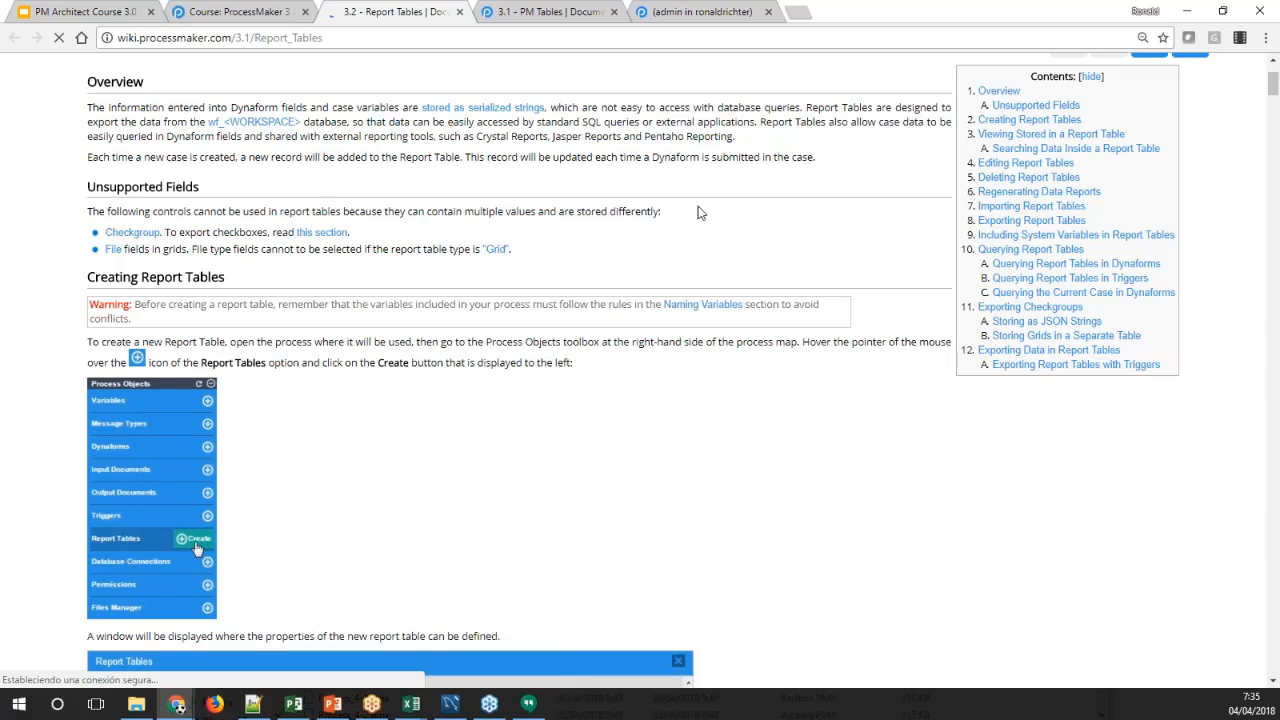
{"action": "left_click_drag", "start_coordinate": [300, 121], "coordinate": [227, 122]}
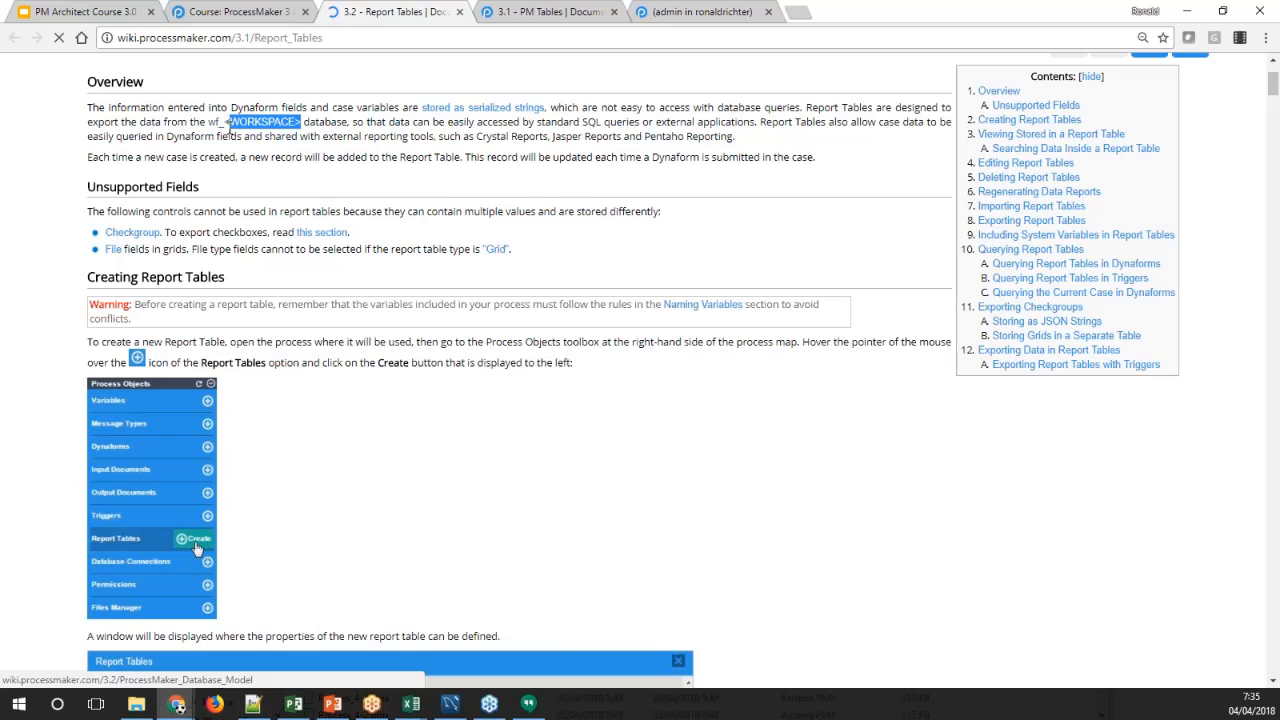
{"action": "left_click", "coordinate": [332, 141]}
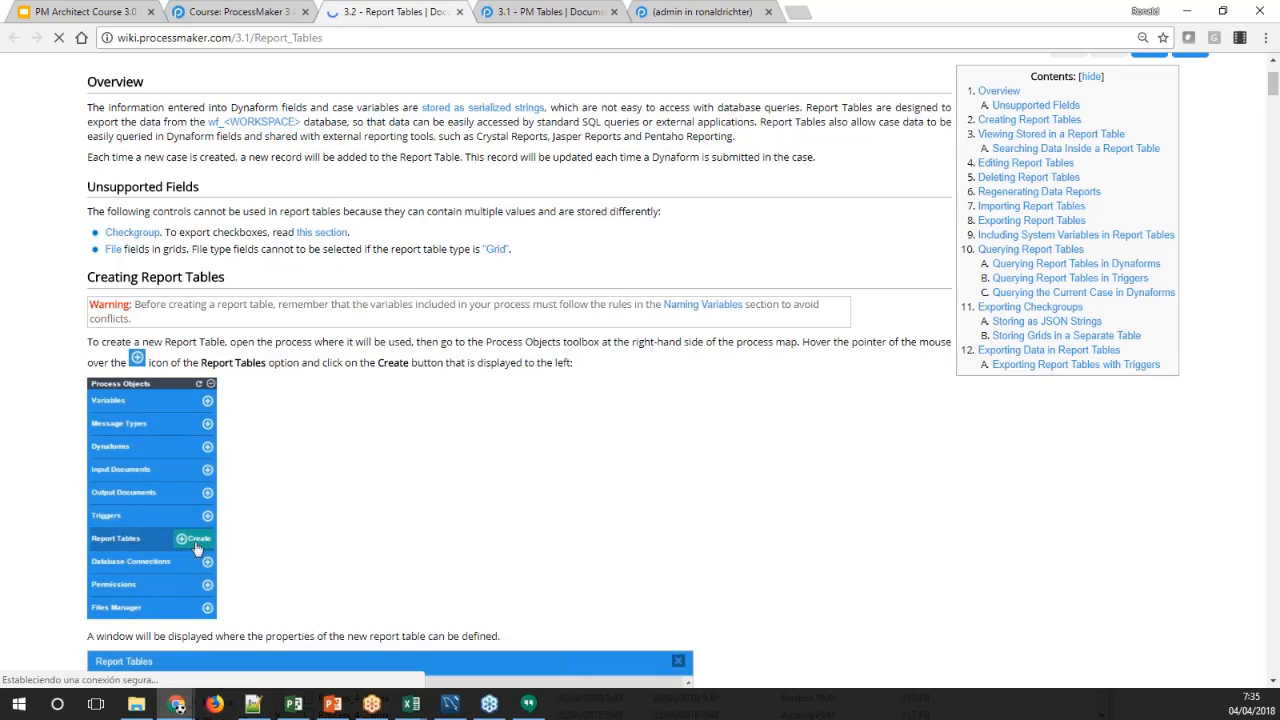
{"action": "scroll", "coordinate": [640, 370], "scroll_direction": "down", "scroll_amount": 1}
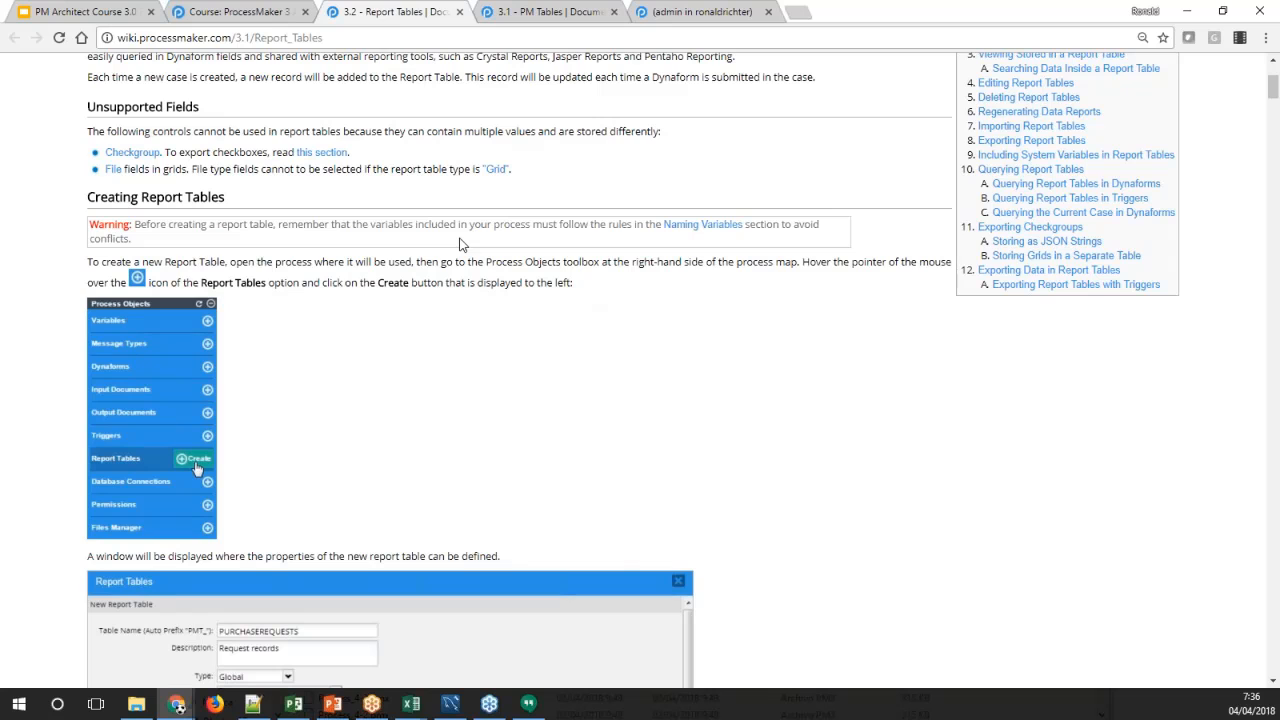
{"action": "scroll", "coordinate": [460, 243], "scroll_direction": "up", "scroll_amount": 1}
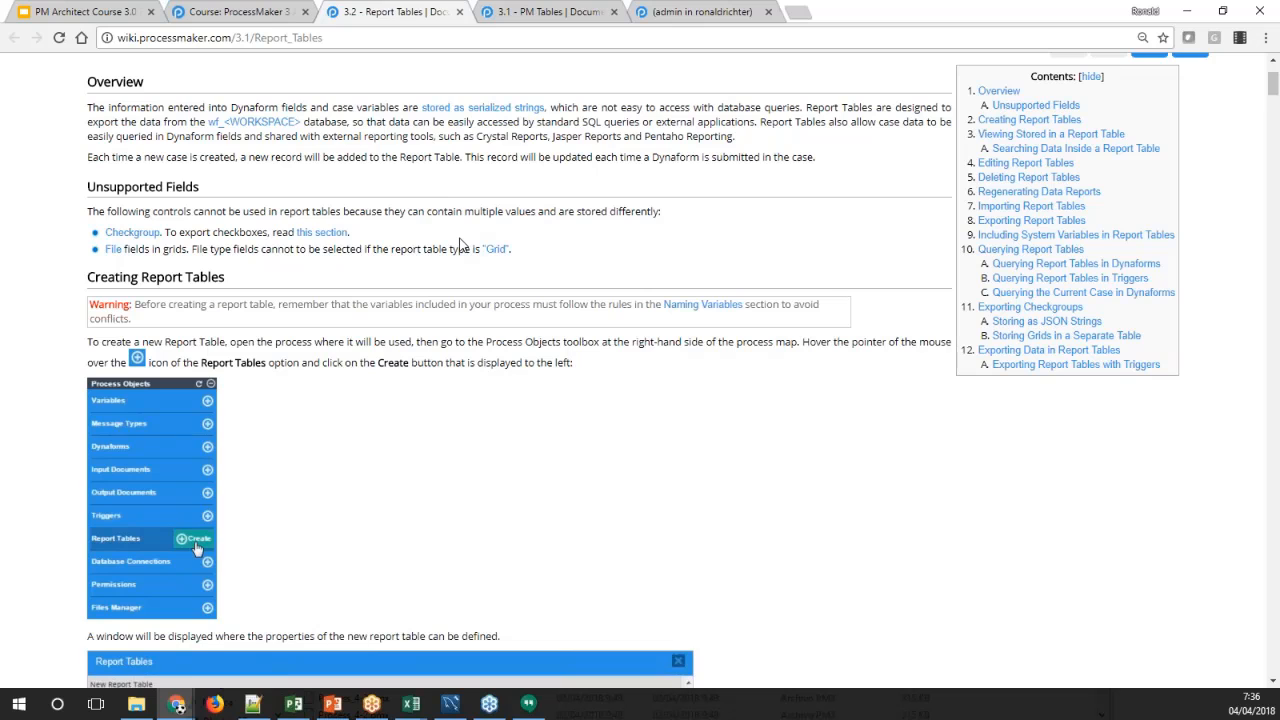
{"action": "scroll", "coordinate": [462, 242], "scroll_direction": "down", "scroll_amount": 2}
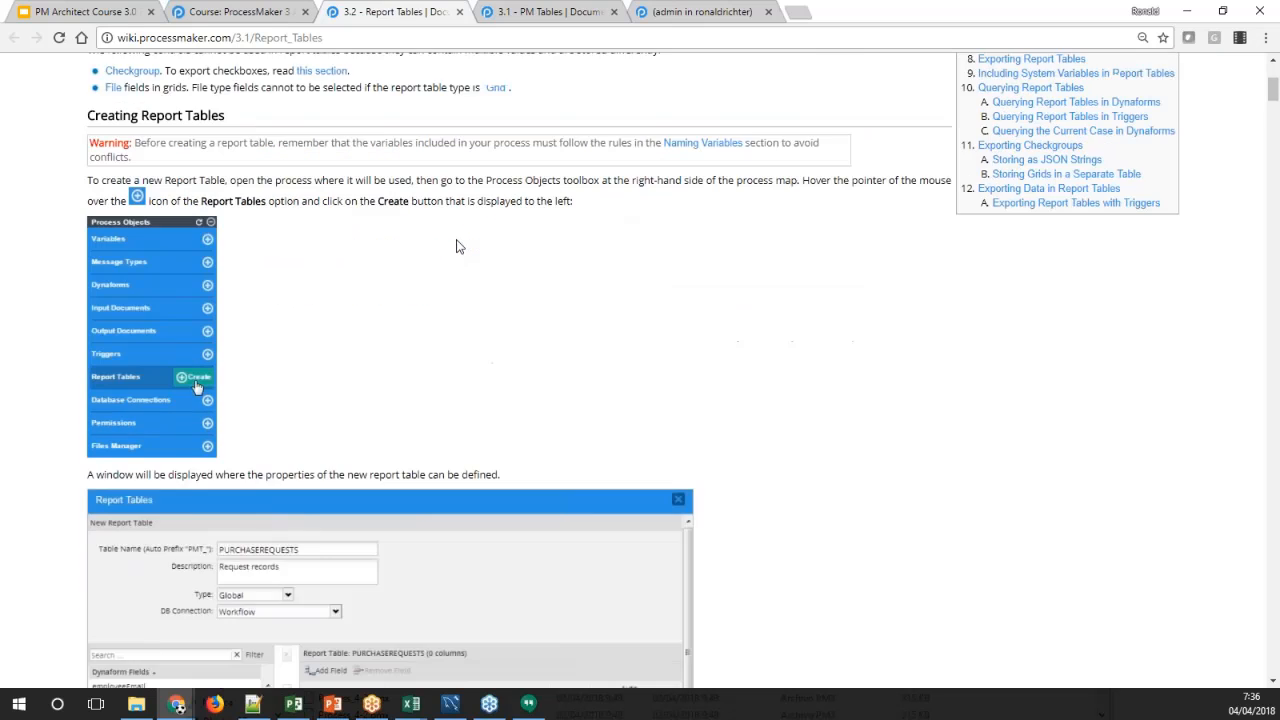
{"action": "scroll", "coordinate": [403, 215], "scroll_direction": "up", "scroll_amount": 1}
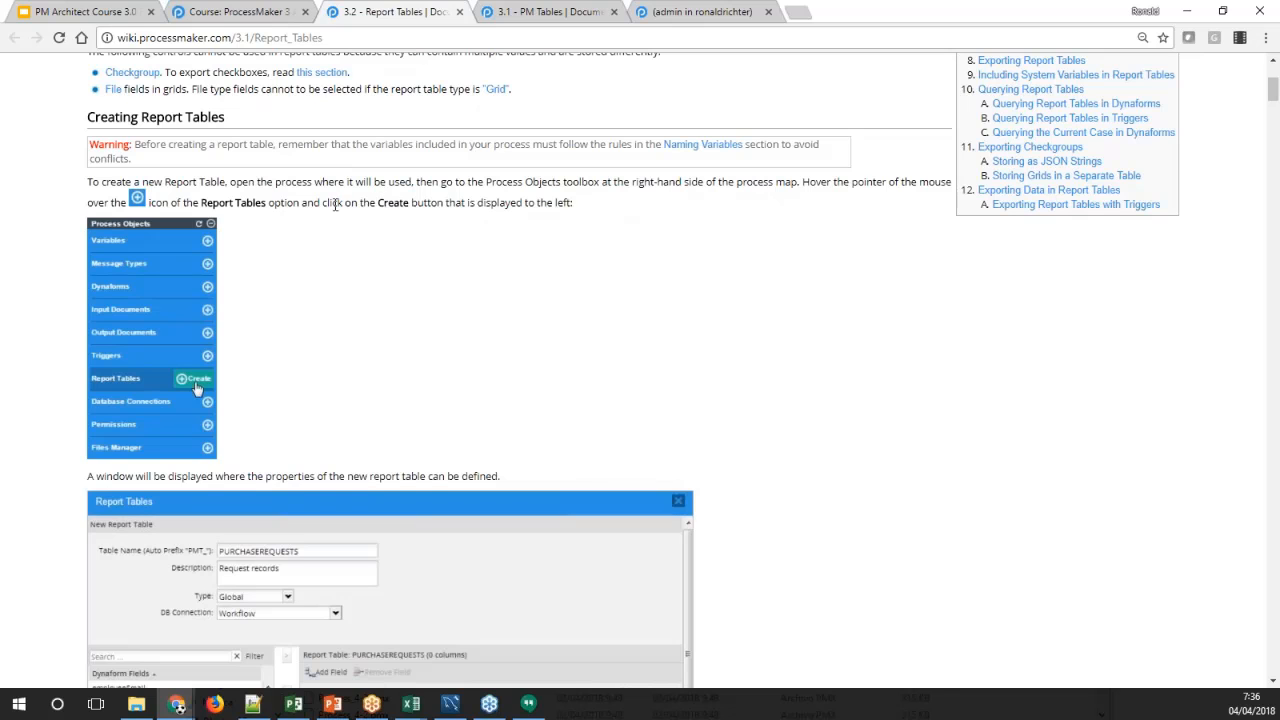
{"action": "scroll", "coordinate": [317, 229], "scroll_direction": "down", "scroll_amount": 2}
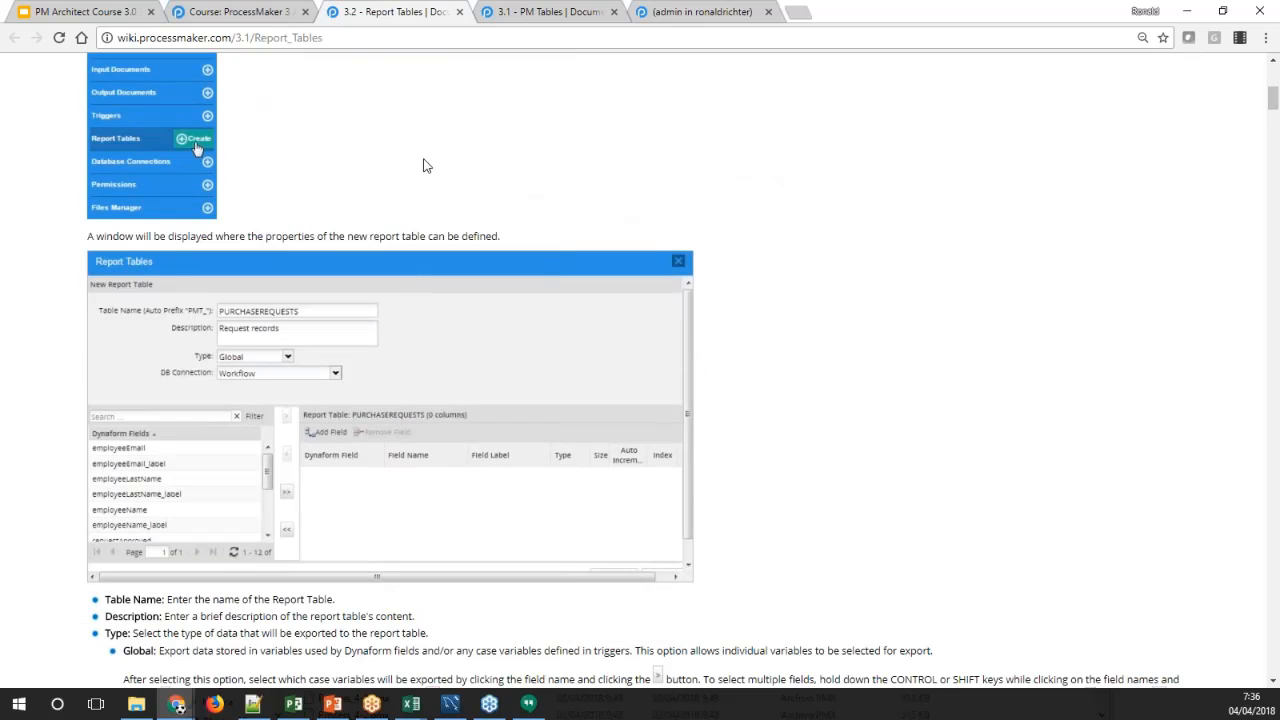
Return to the PM Tables list in ProcessMaker and start a new report table for the Dynaforms 1 process
{"action": "left_click", "coordinate": [682, 12]}
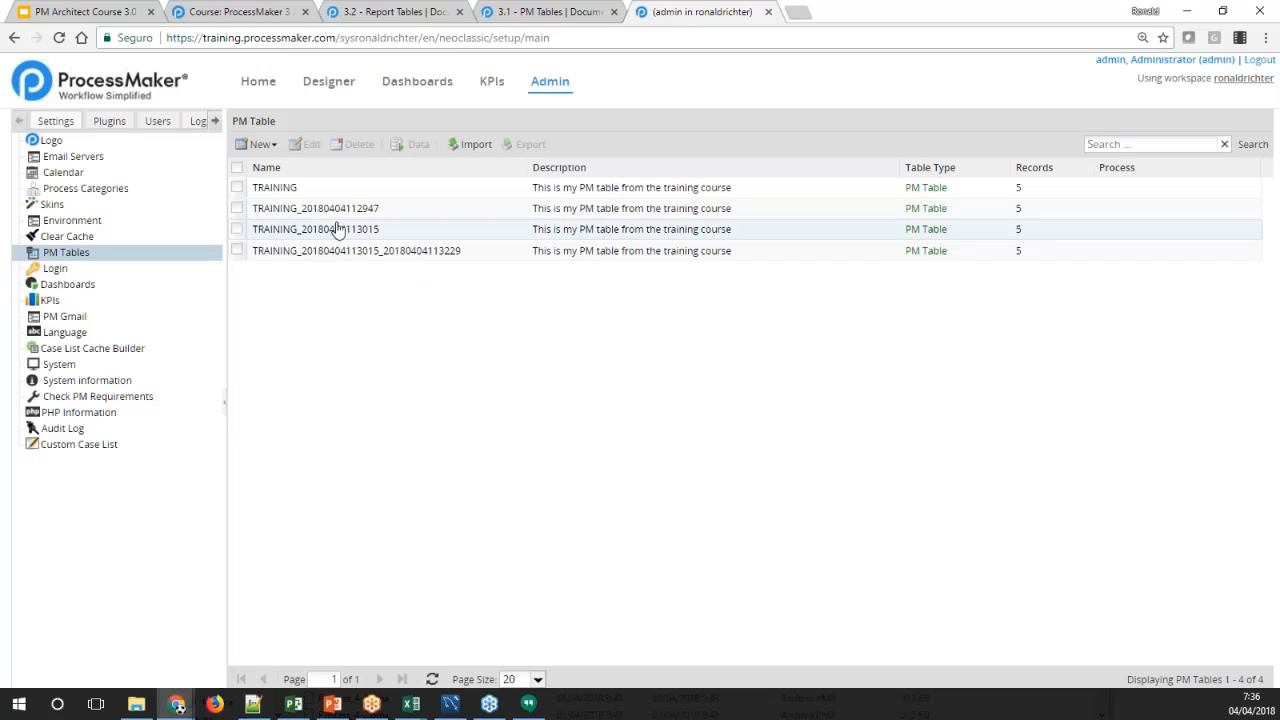
{"action": "left_click", "coordinate": [272, 147]}
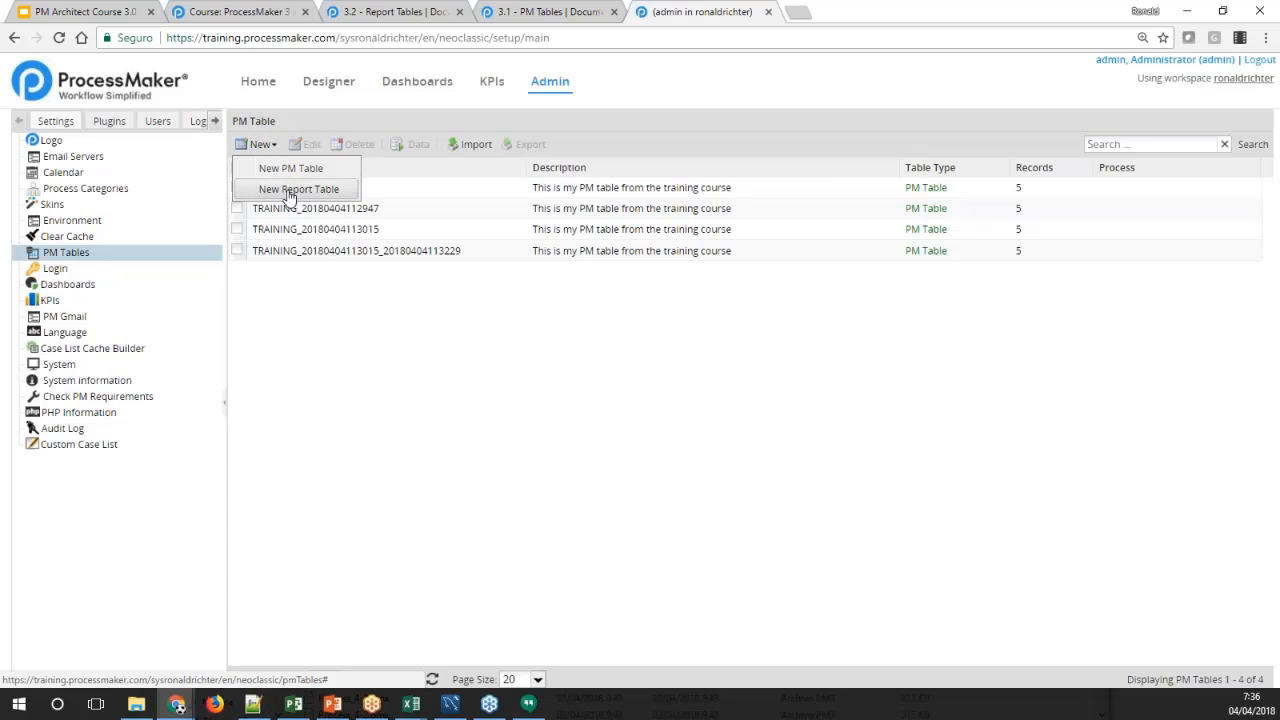
{"action": "left_click", "coordinate": [288, 192]}
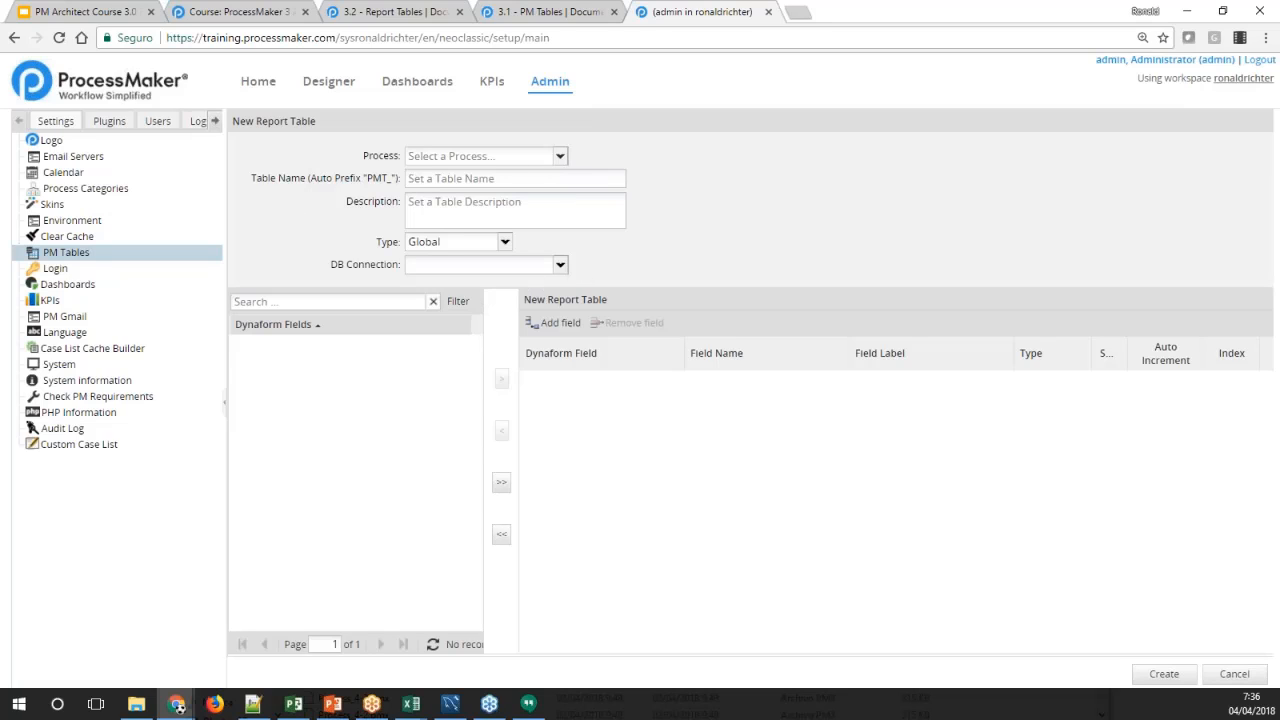
{"action": "left_click", "coordinate": [560, 156]}
{"action": "left_click", "coordinate": [560, 157]}
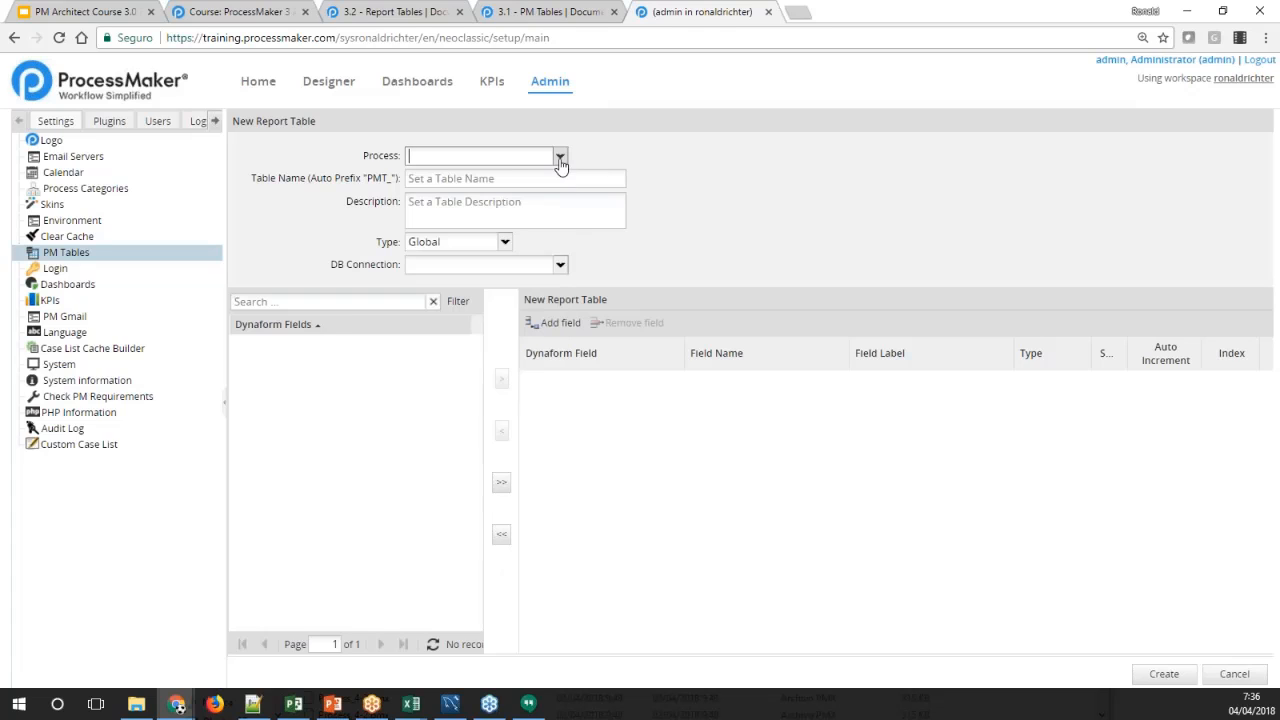
{"action": "left_click", "coordinate": [560, 157]}
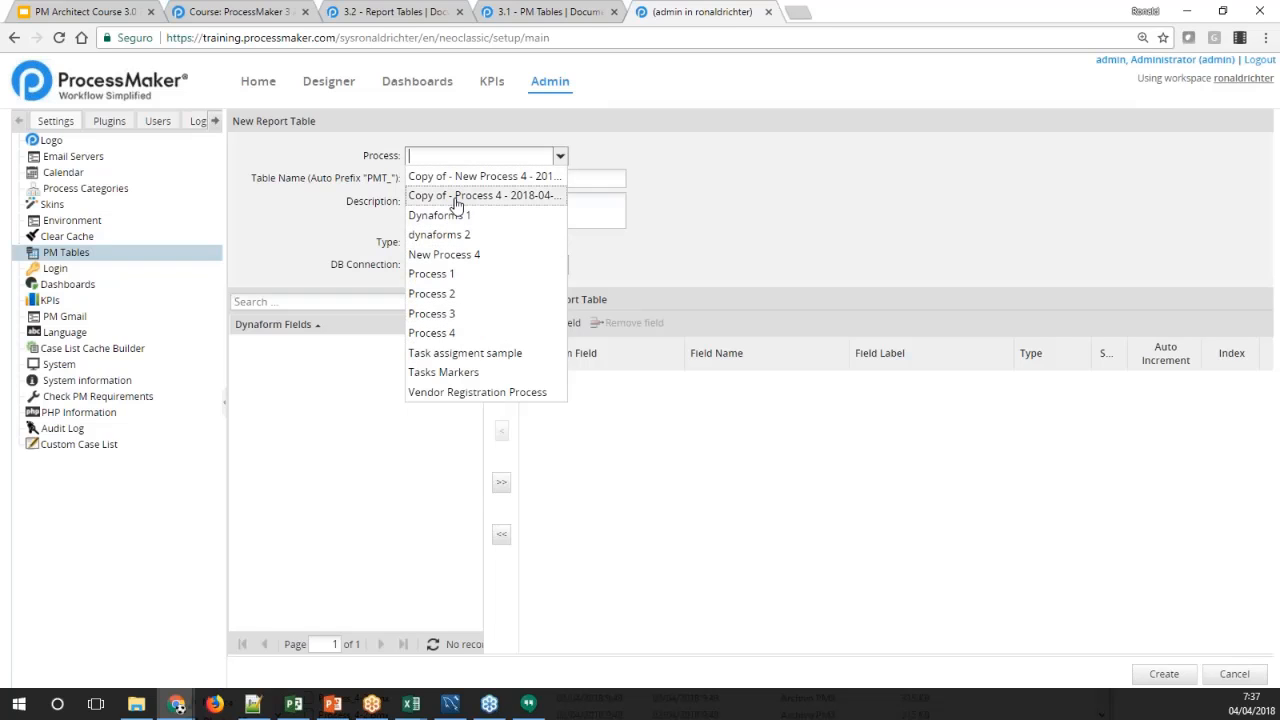
{"action": "left_click", "coordinate": [331, 227]}
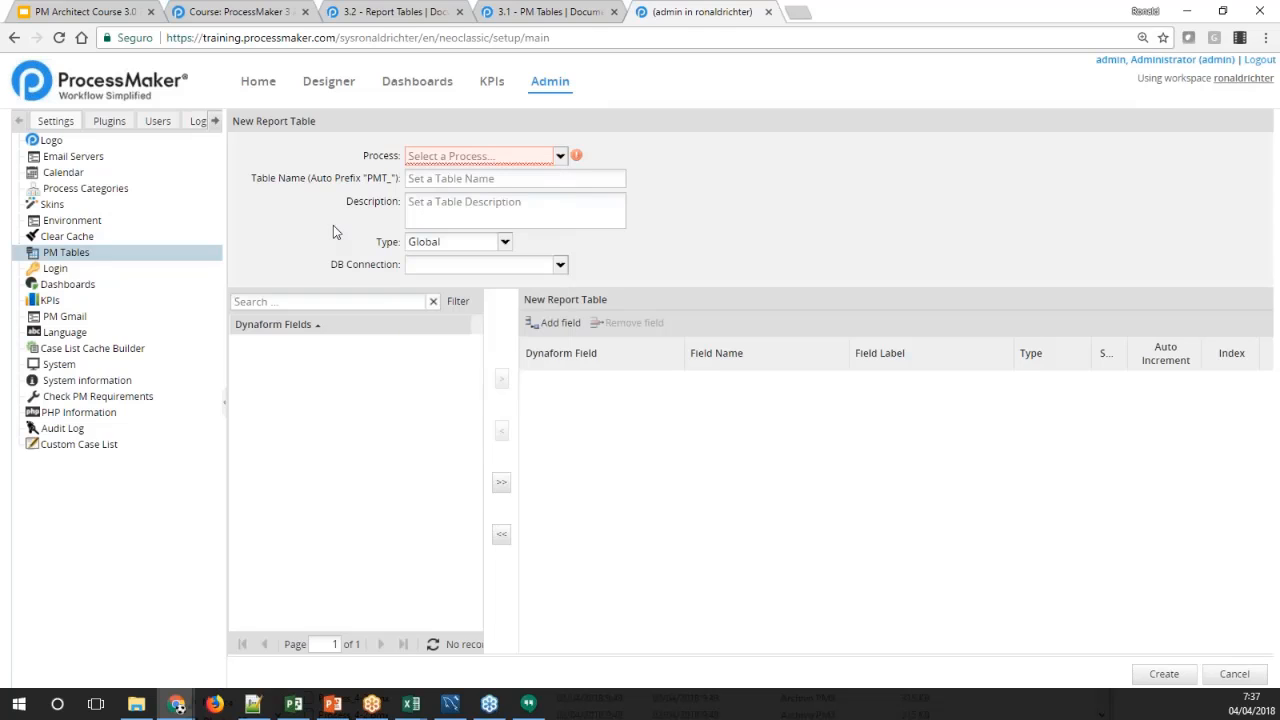
{"action": "left_click", "coordinate": [480, 156]}
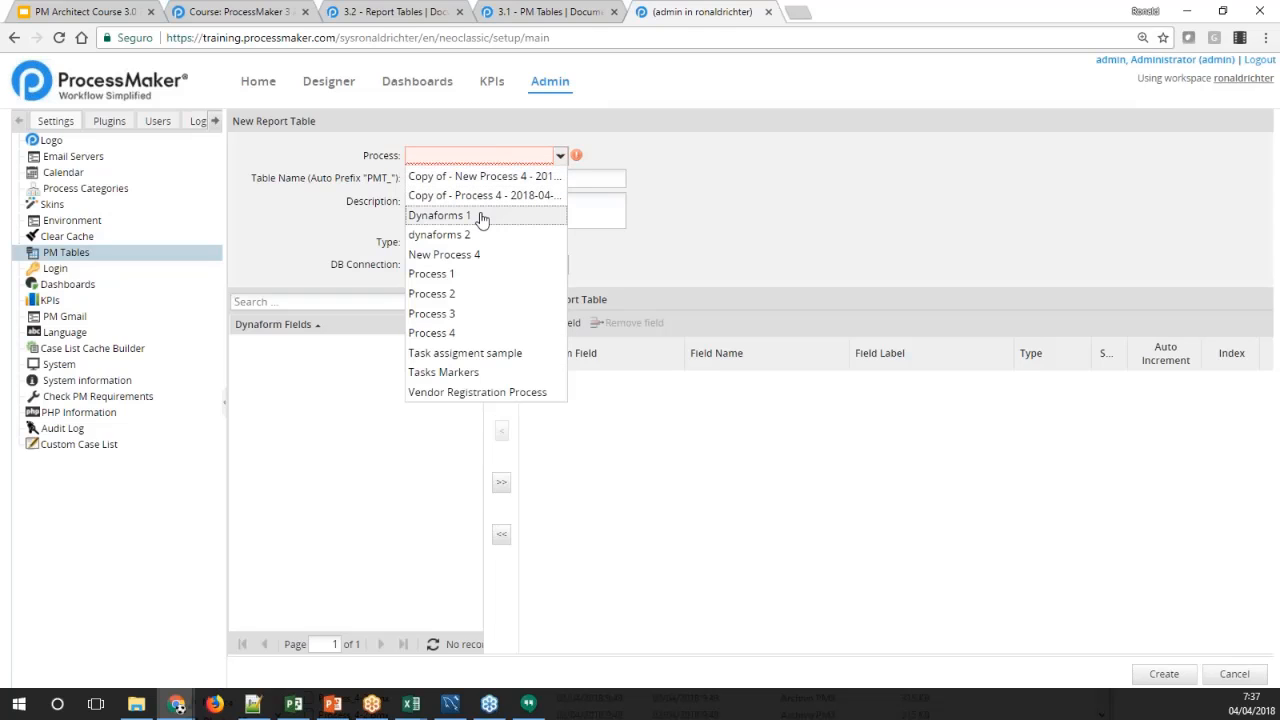
{"action": "left_click", "coordinate": [481, 216]}
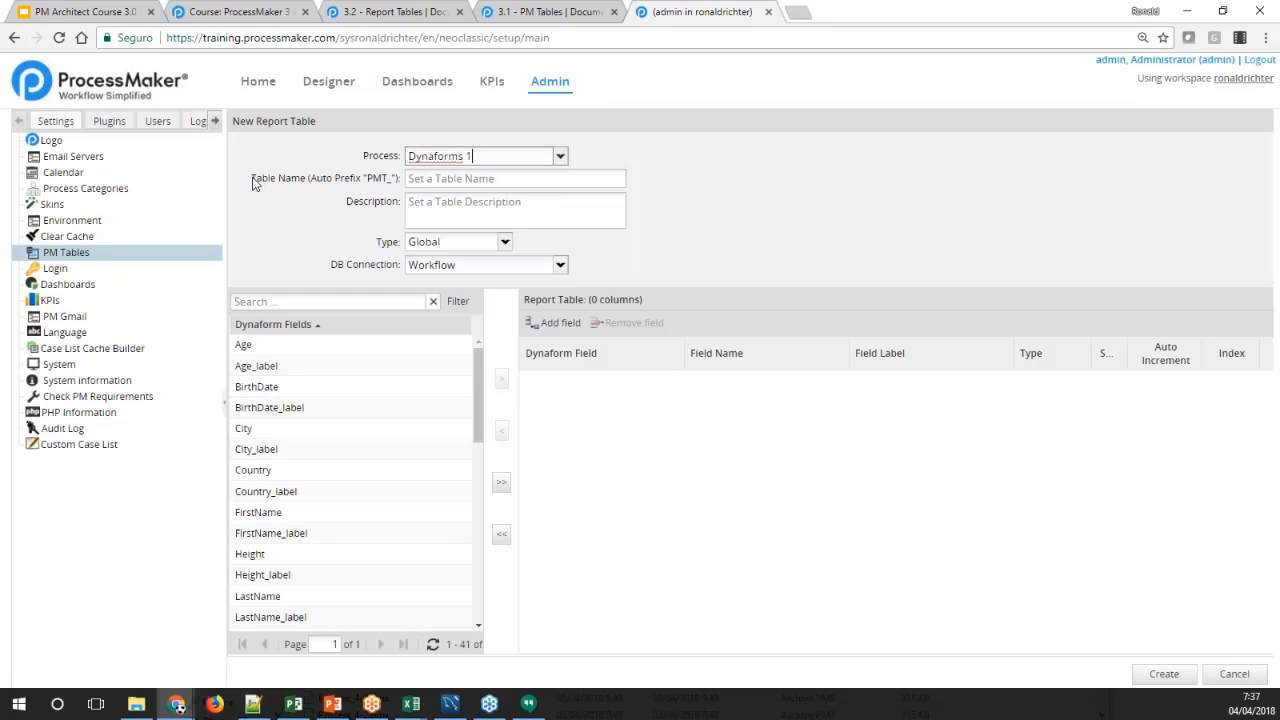
Name the new report table REPORT1
{"action": "left_click", "coordinate": [423, 177]}
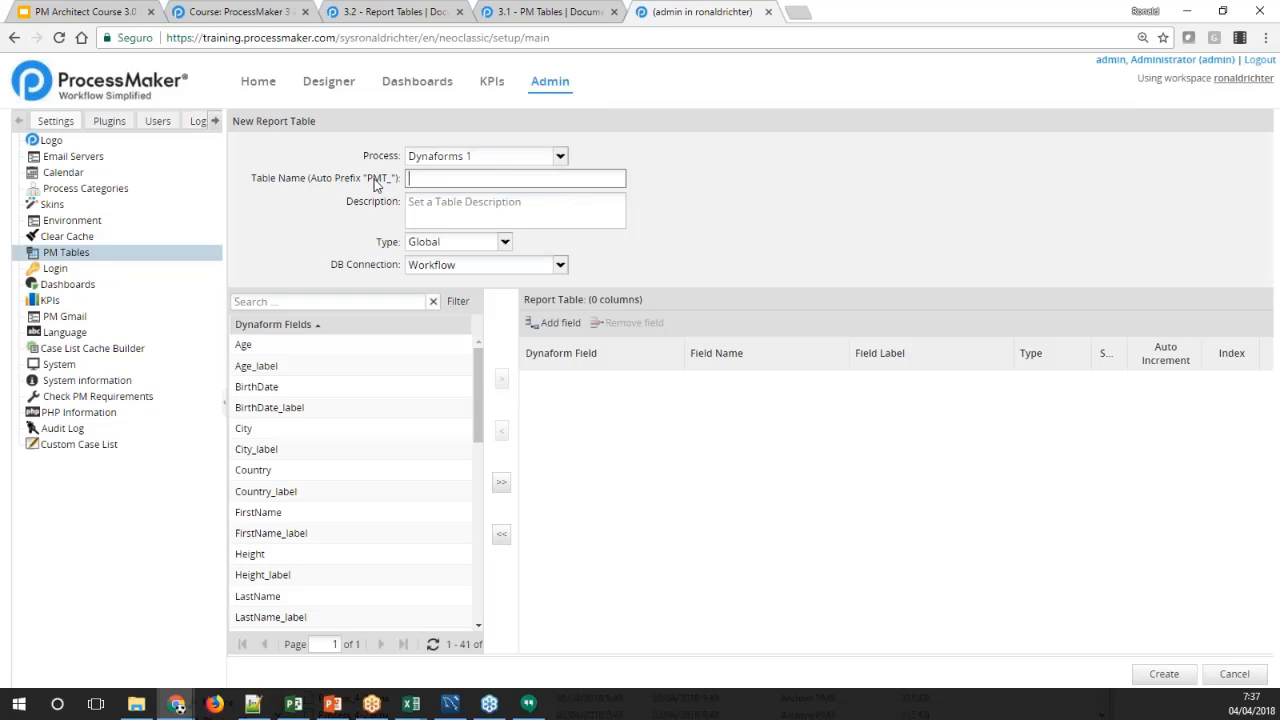
{"action": "left_click_drag", "start_coordinate": [367, 181], "coordinate": [402, 183]}
{"action": "left_click", "coordinate": [390, 185]}
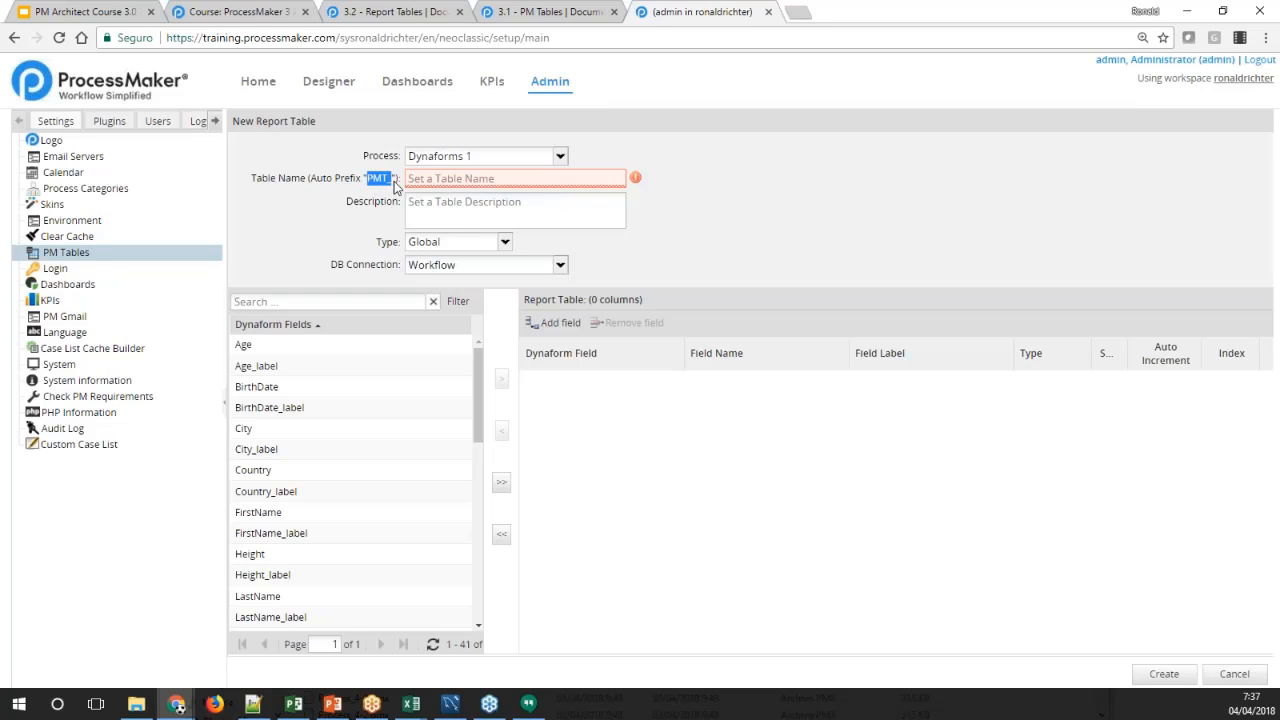
{"action": "left_click", "coordinate": [421, 178]}
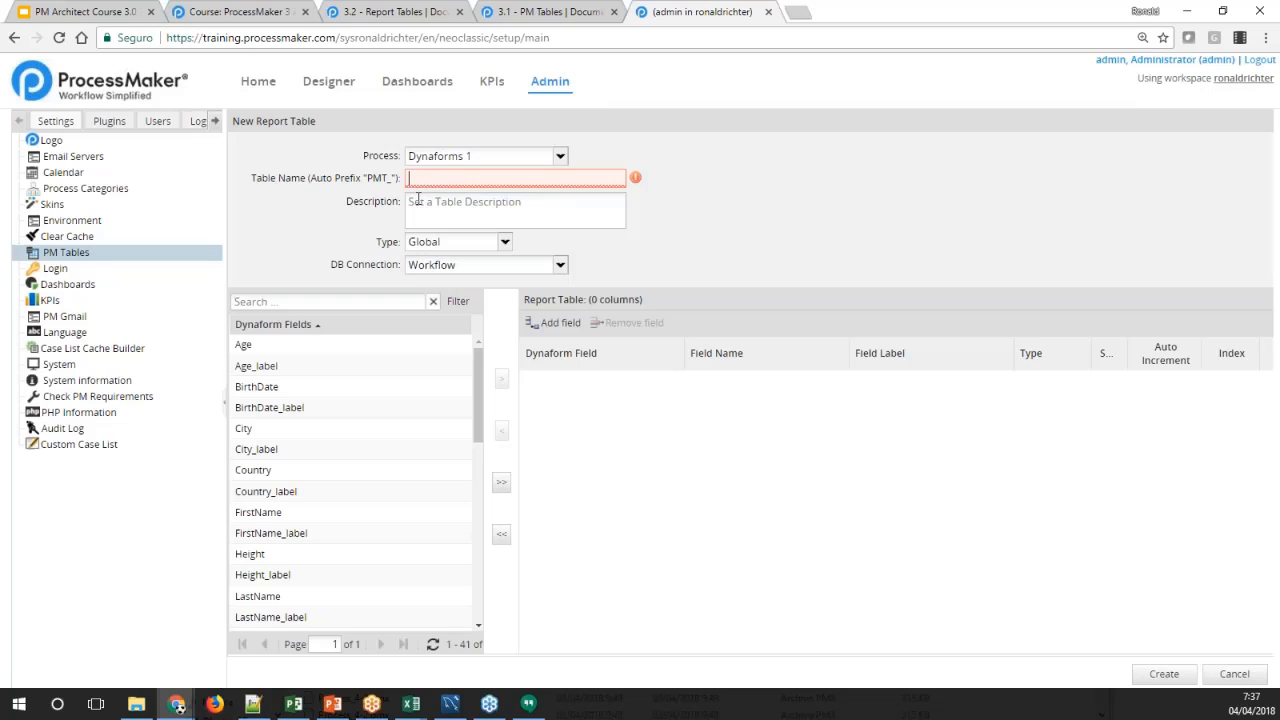
{"action": "type", "text": "Report"}
{"action": "left_click", "coordinate": [418, 200]}
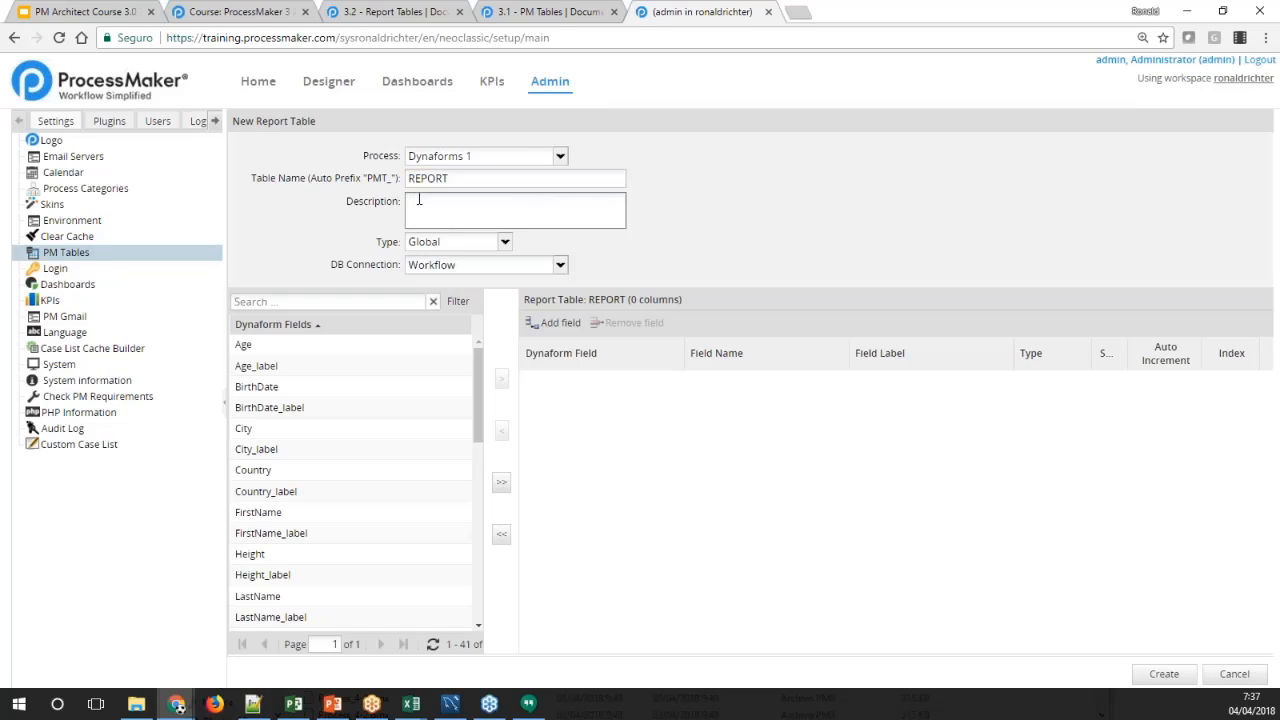
{"action": "left_click", "coordinate": [460, 178]}
{"action": "type", "text": "1"}
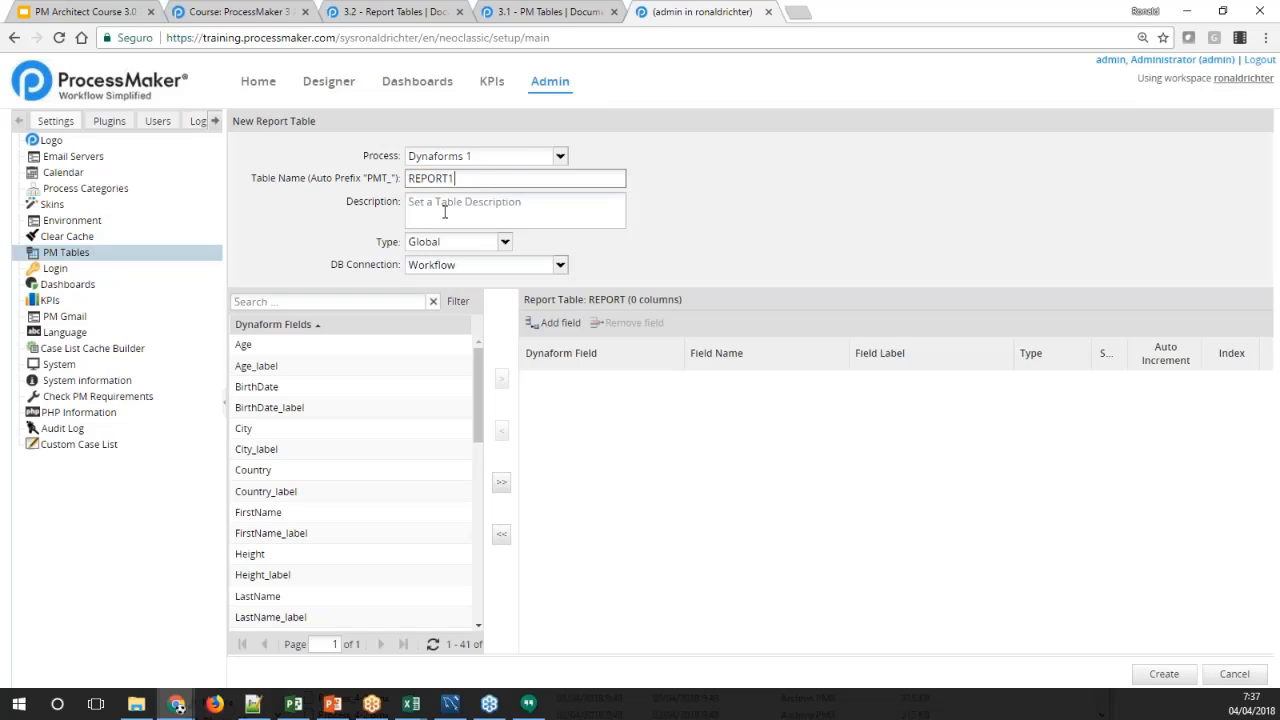
Describe the report table as "This is report 1"
{"action": "left_click", "coordinate": [443, 212]}
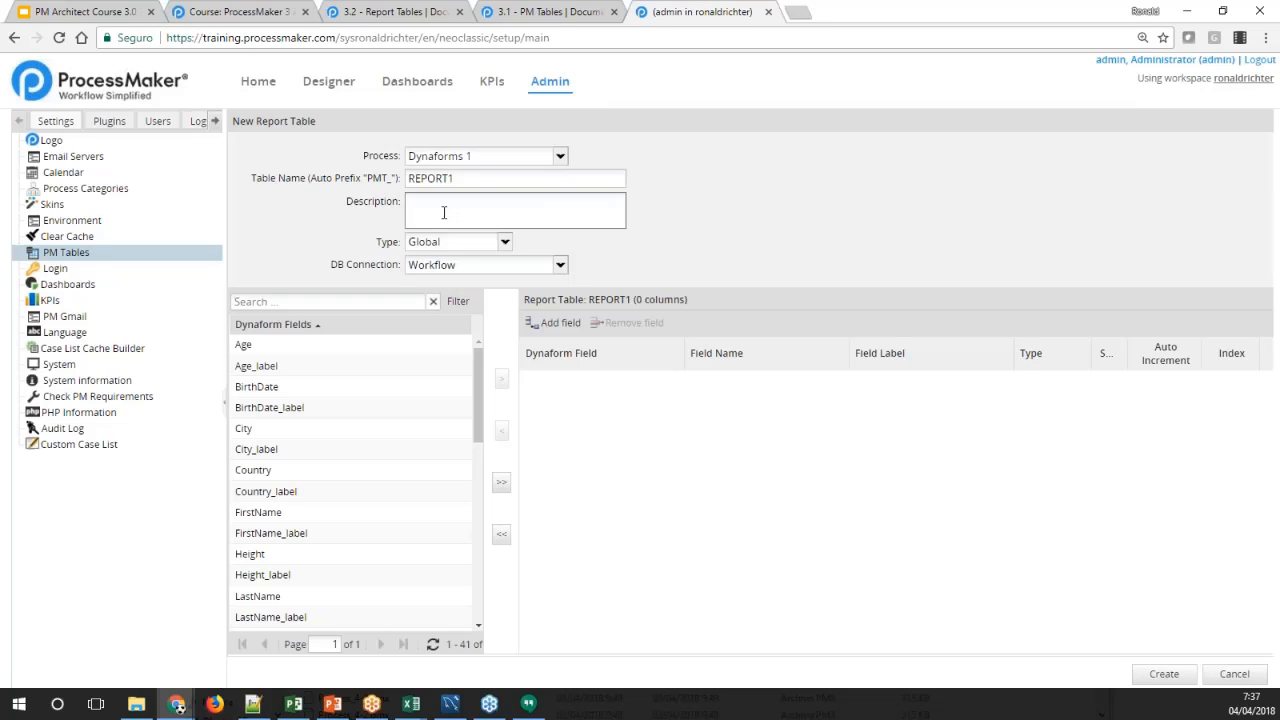
{"action": "type", "text": "THis is report 1 for"}
{"action": "key", "text": "BackSpace"}
{"action": "key", "text": "BackSpace"}
{"action": "key", "text": "ctrl+a"}
{"action": "type", "text": "This is report 1"}
Set the report table type to Grid, based on CityGrid (My first Dynaform)
{"action": "left_click", "coordinate": [504, 242]}
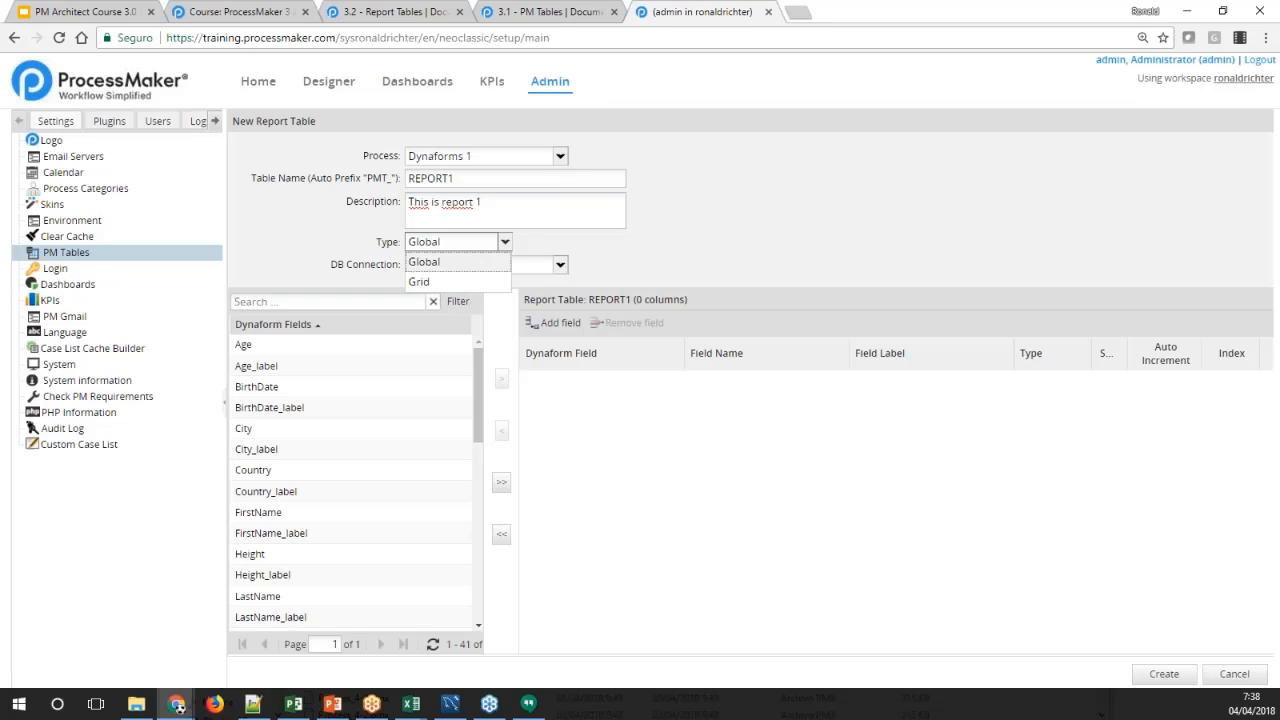
{"action": "left_click", "coordinate": [418, 283]}
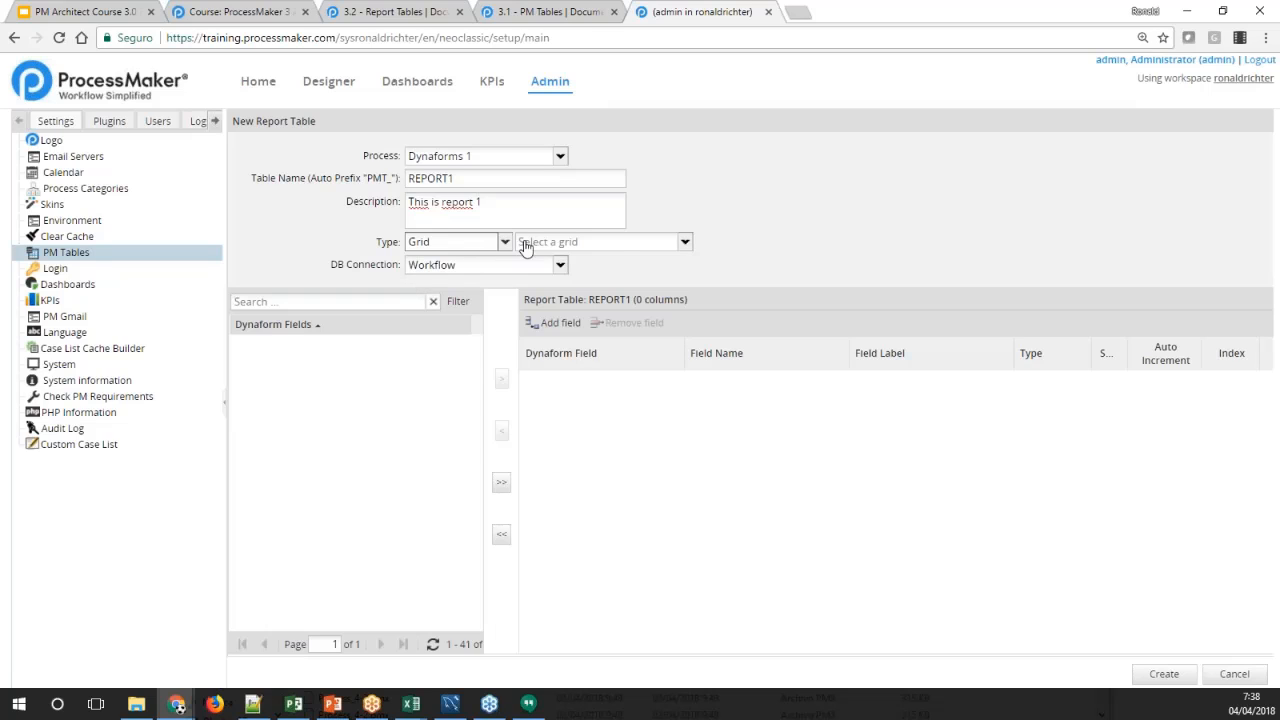
{"action": "left_click", "coordinate": [684, 242]}
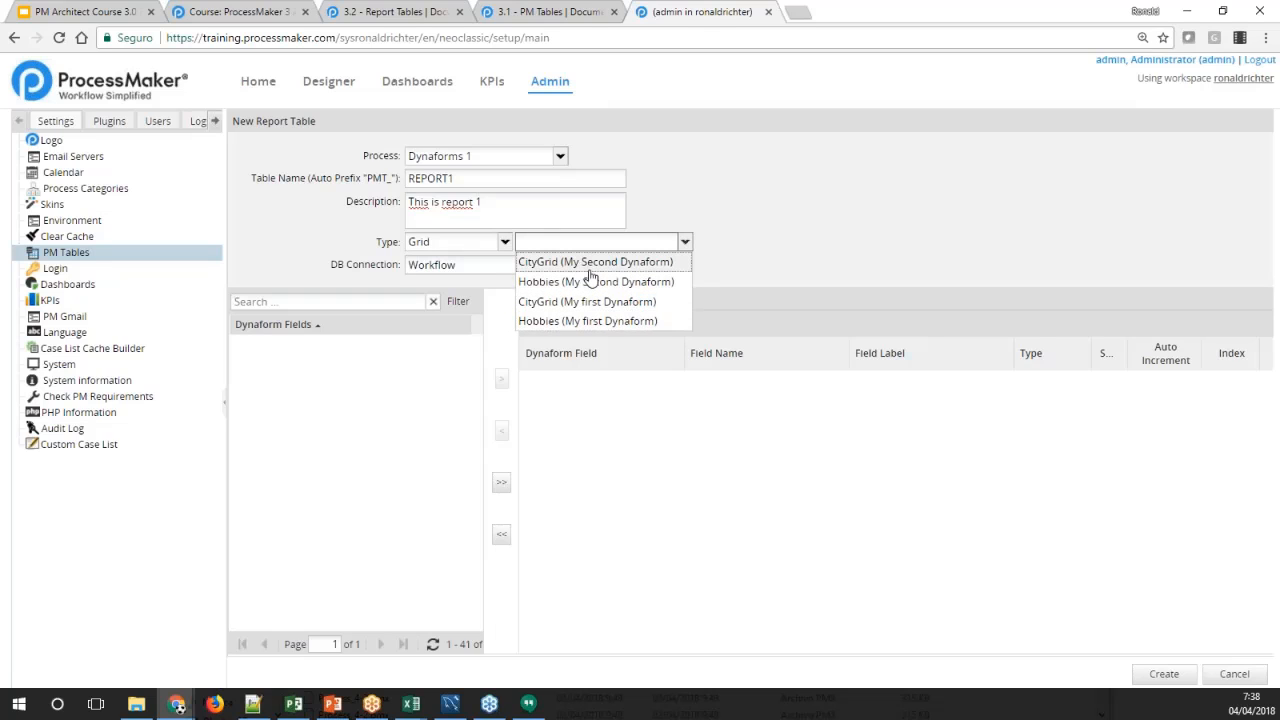
{"action": "left_click", "coordinate": [545, 301]}
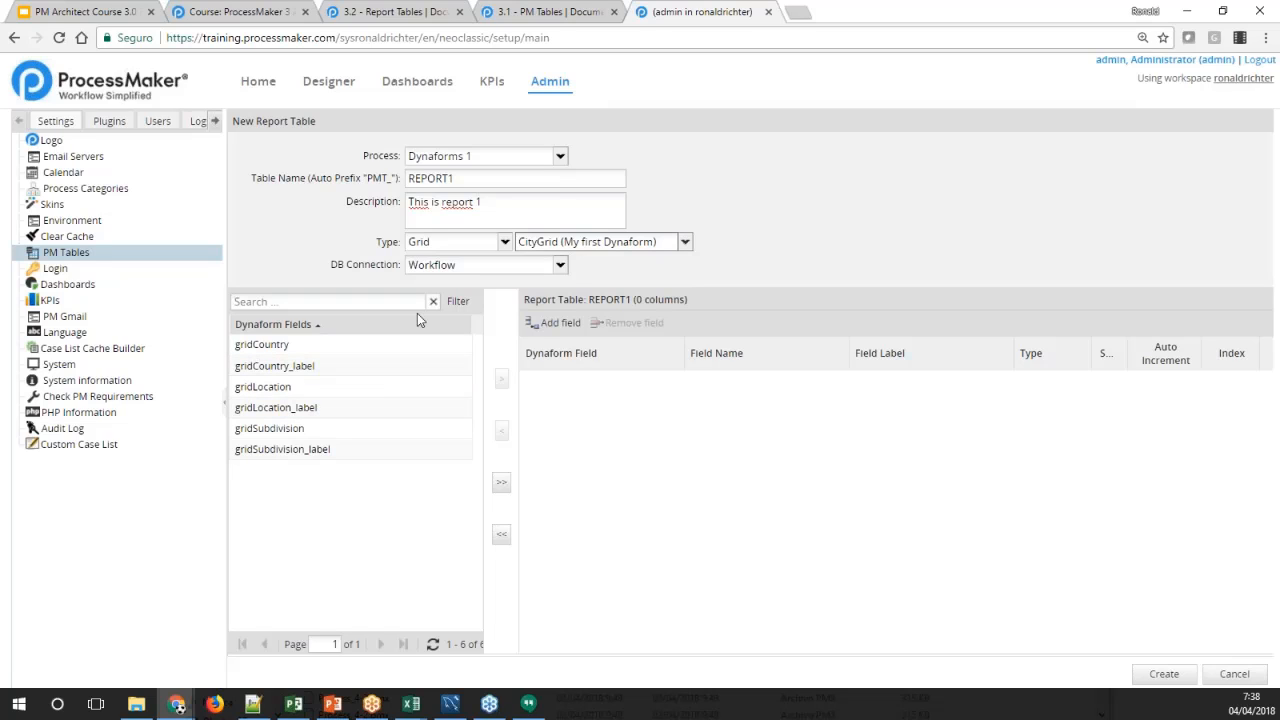
Examine the available database connection and table type options for the report table
{"action": "left_click", "coordinate": [558, 265]}
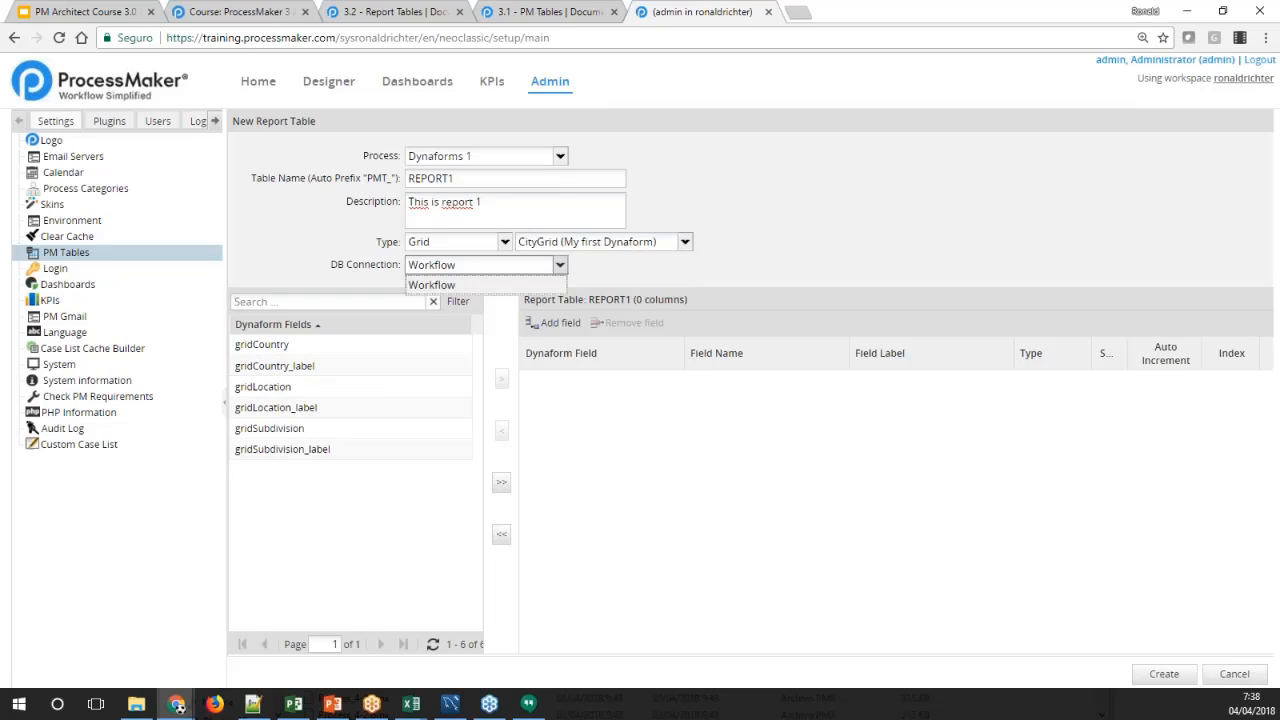
{"action": "left_click", "coordinate": [558, 265]}
{"action": "left_click", "coordinate": [558, 265]}
{"action": "left_click", "coordinate": [528, 283]}
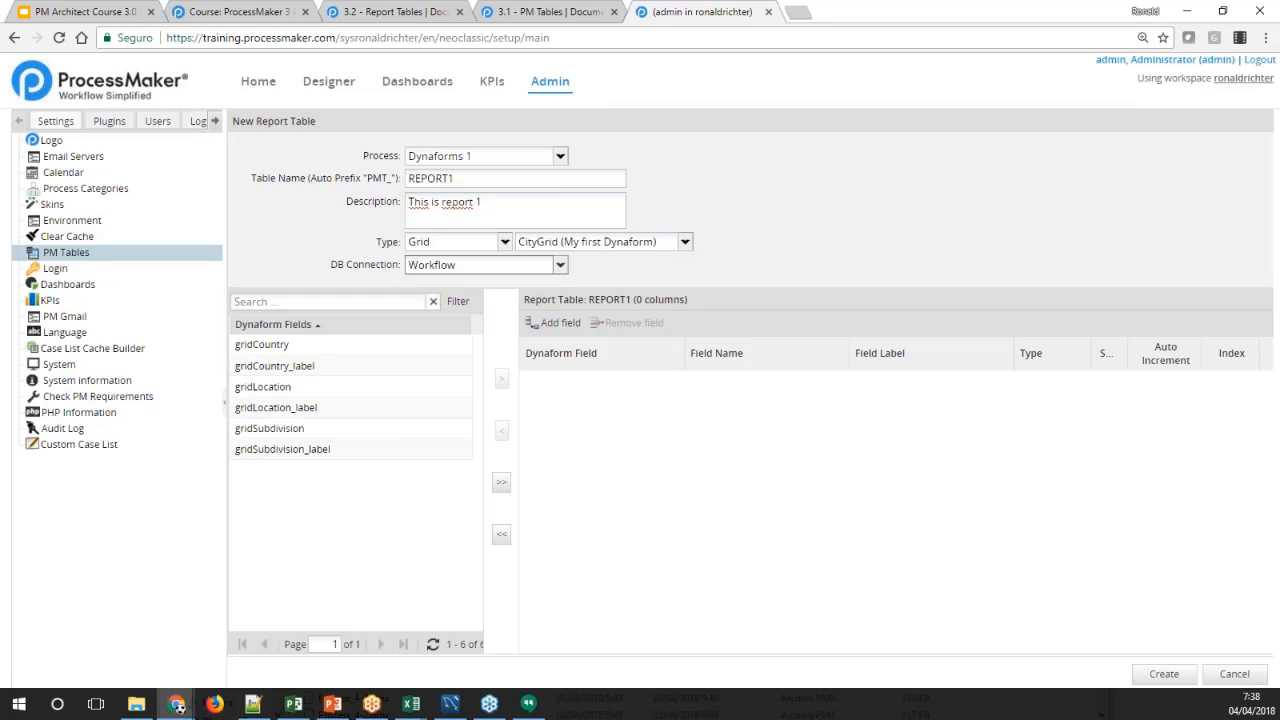
{"action": "left_click", "coordinate": [505, 242]}
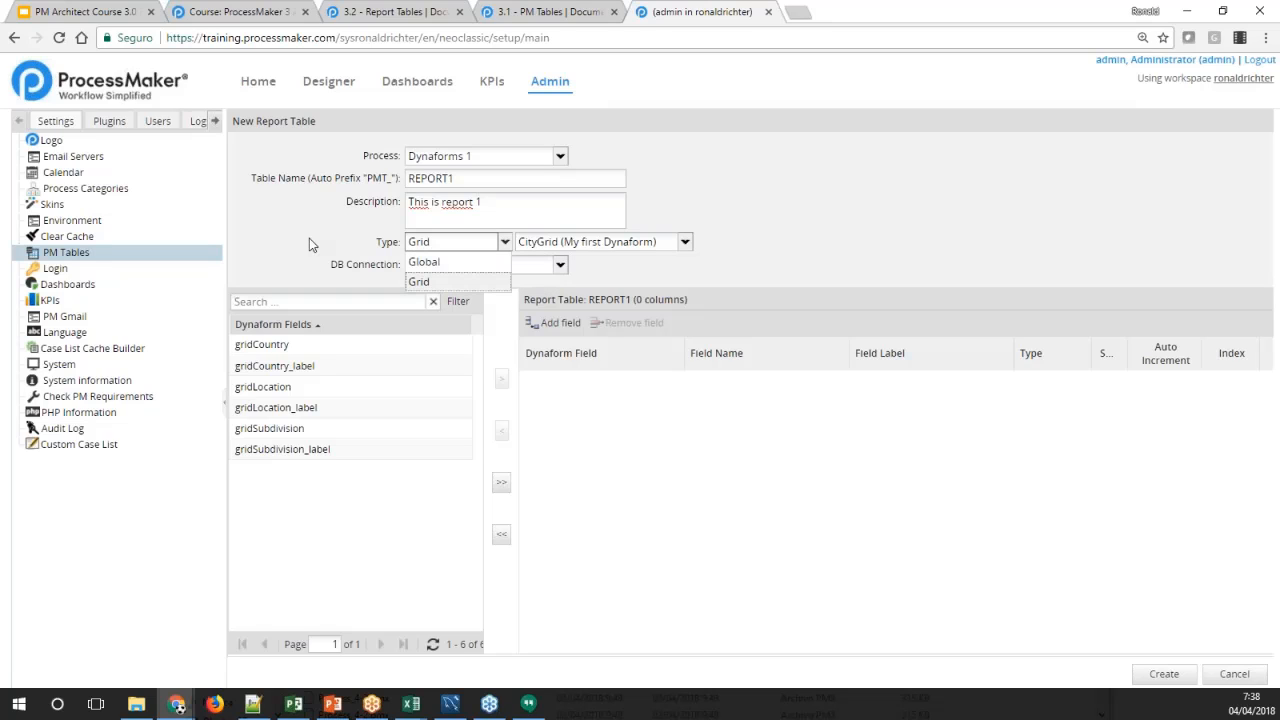
{"action": "left_click", "coordinate": [309, 240]}
{"action": "left_click", "coordinate": [505, 242]}
{"action": "left_click", "coordinate": [603, 272]}
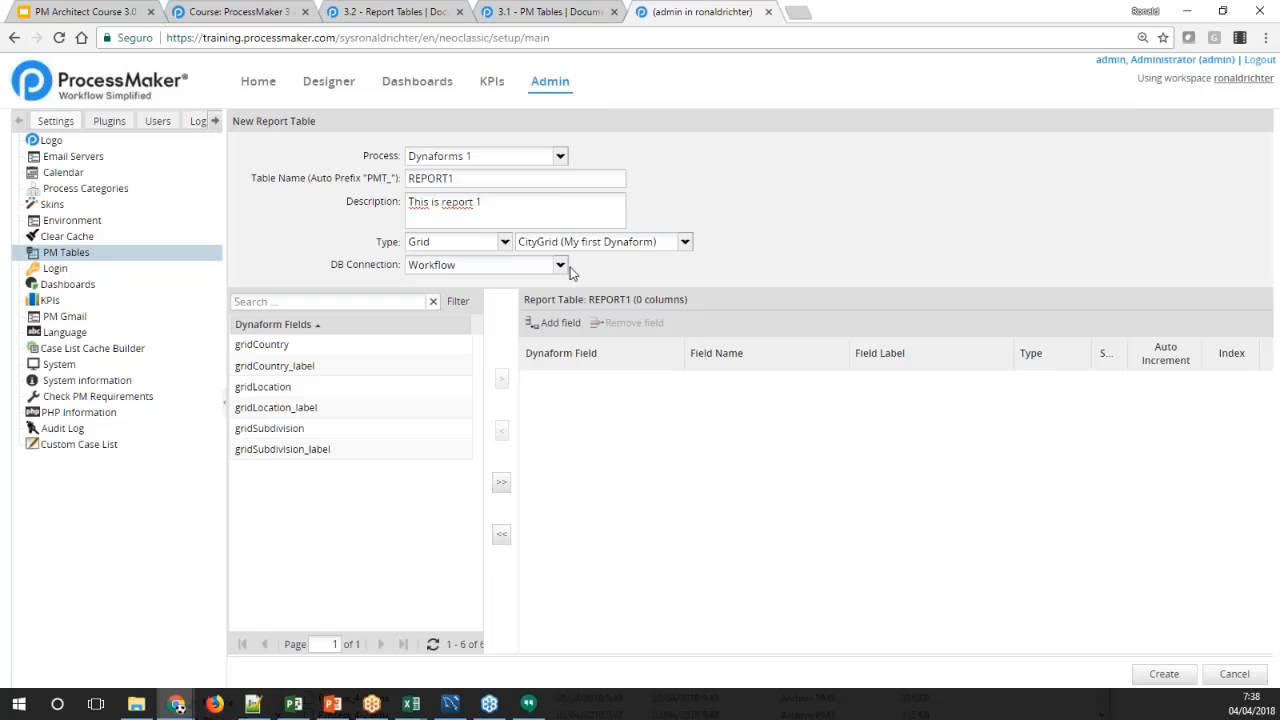
{"action": "left_click", "coordinate": [560, 265]}
{"action": "left_click", "coordinate": [587, 273]}
{"action": "left_click", "coordinate": [560, 265]}
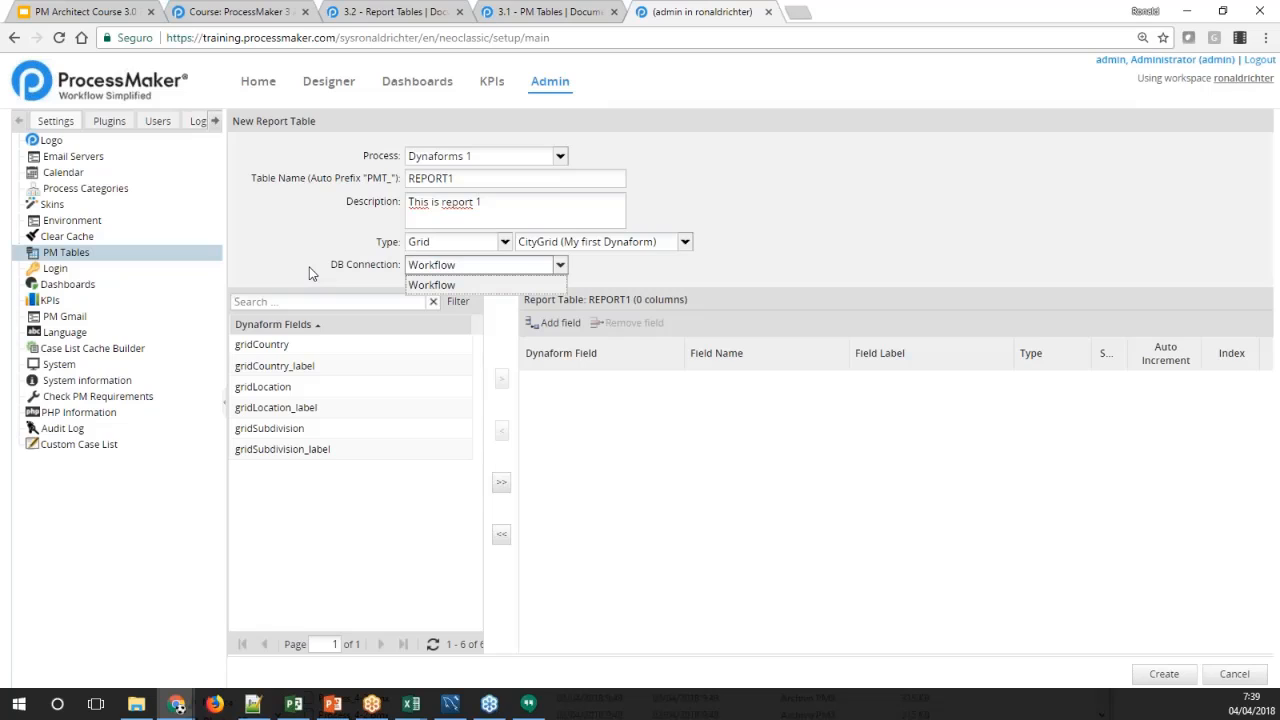
{"action": "left_click", "coordinate": [392, 301]}
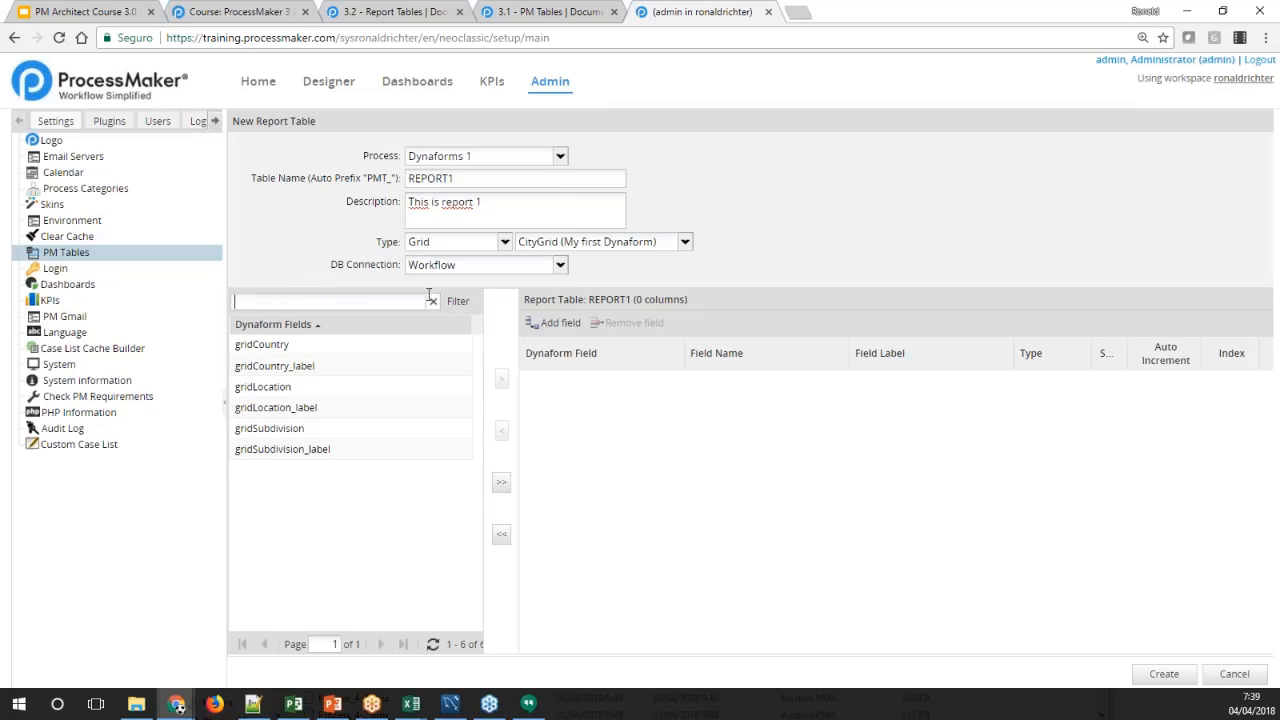
Set the type back to Global and add the LastName Dynaform field to the report table, filtering for "Lastname"
{"action": "left_click", "coordinate": [505, 242]}
{"action": "left_click", "coordinate": [490, 265]}
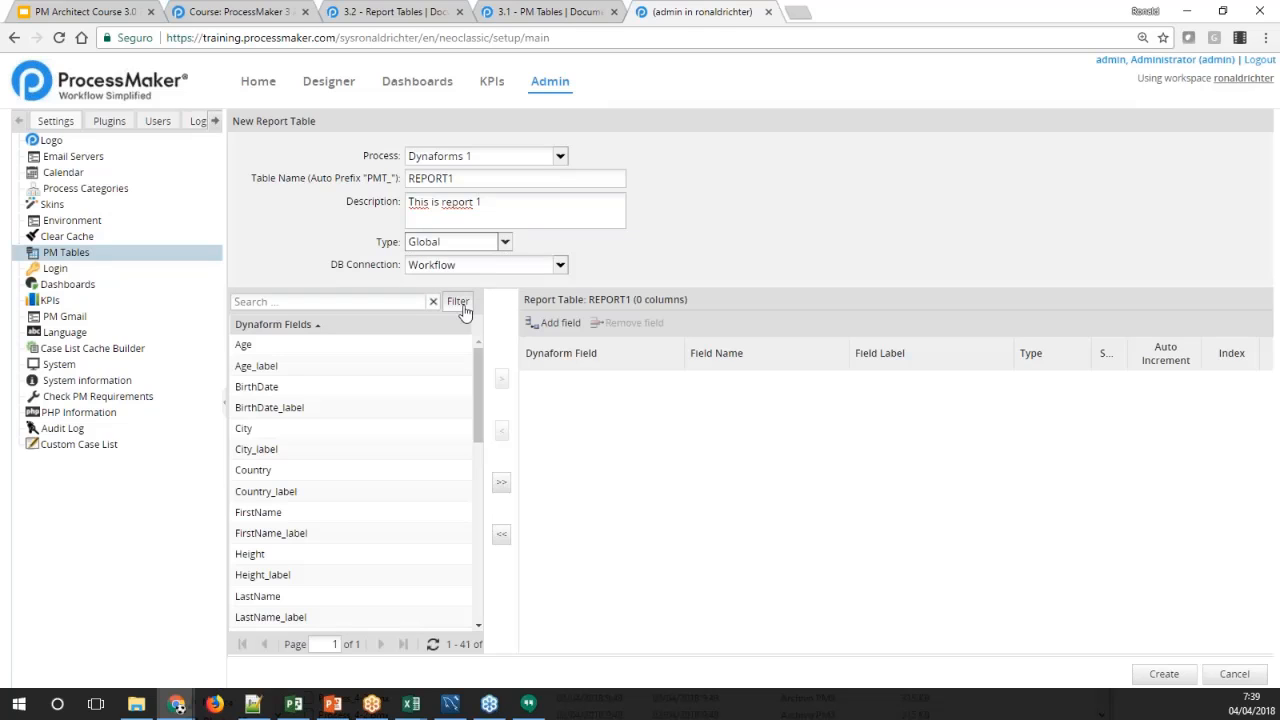
{"action": "left_click", "coordinate": [364, 302]}
{"action": "key", "text": "Return"}
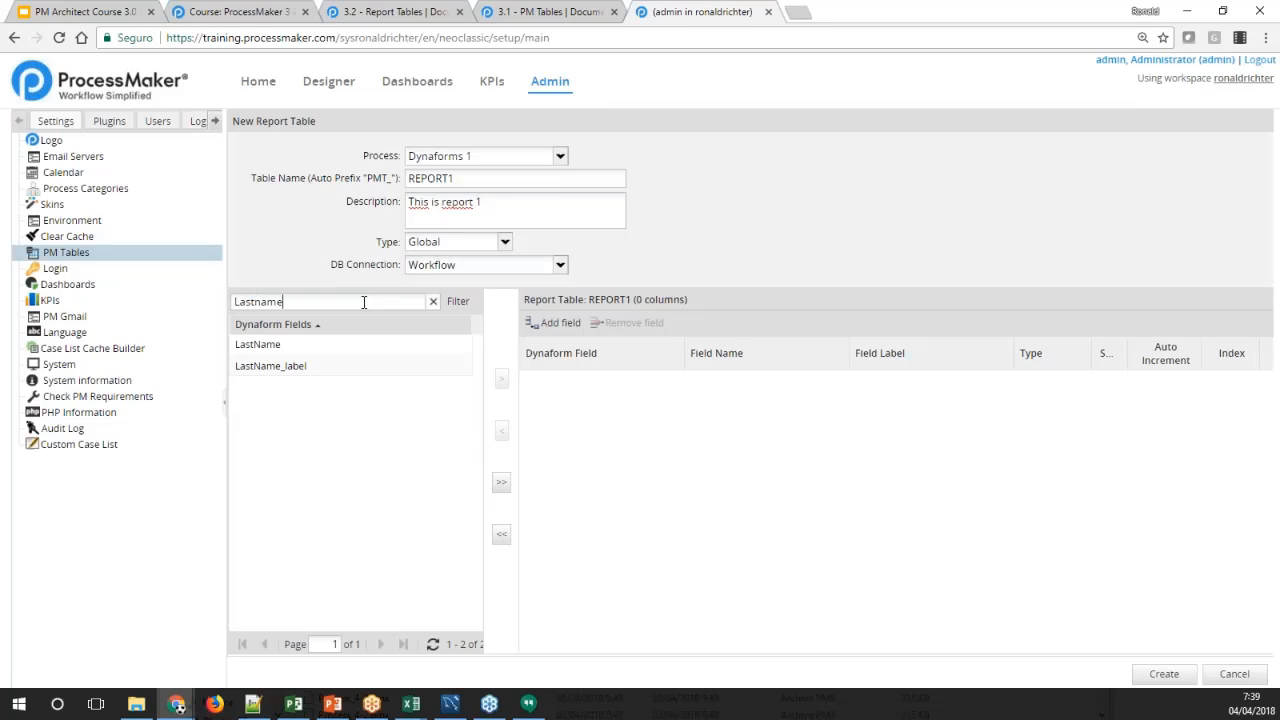
{"action": "left_click", "coordinate": [366, 346]}
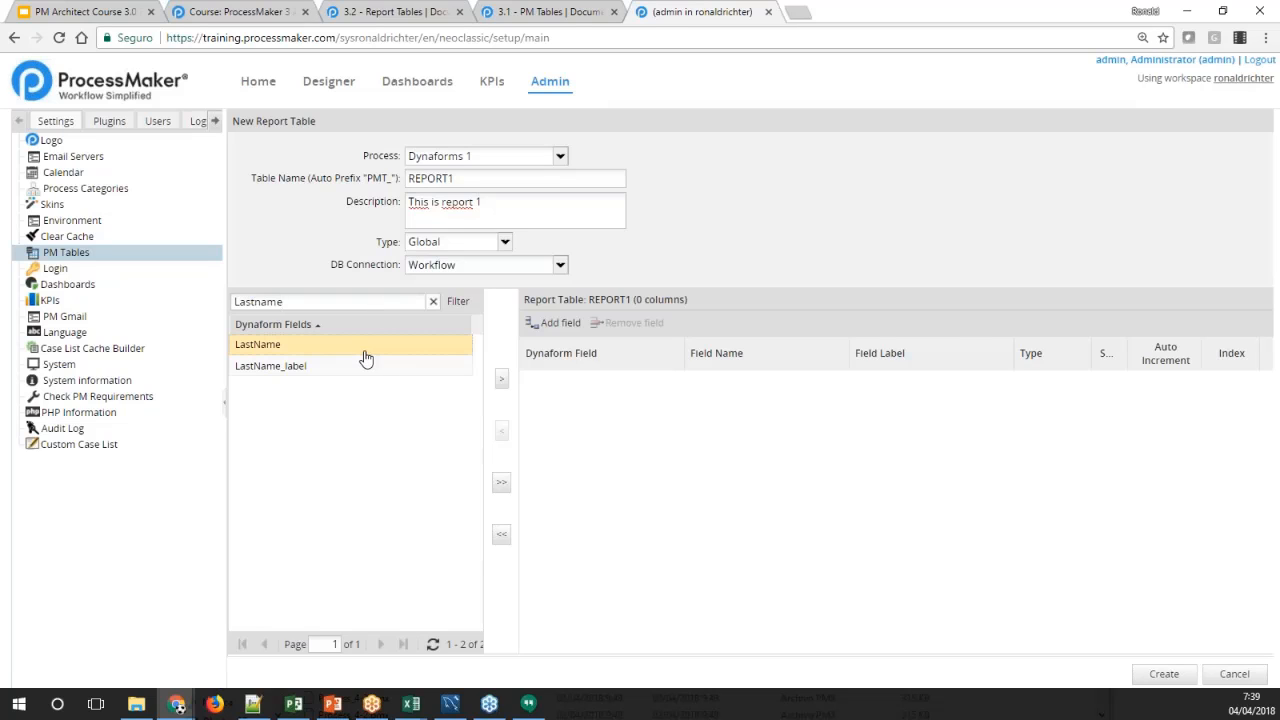
{"action": "left_click", "coordinate": [501, 379]}
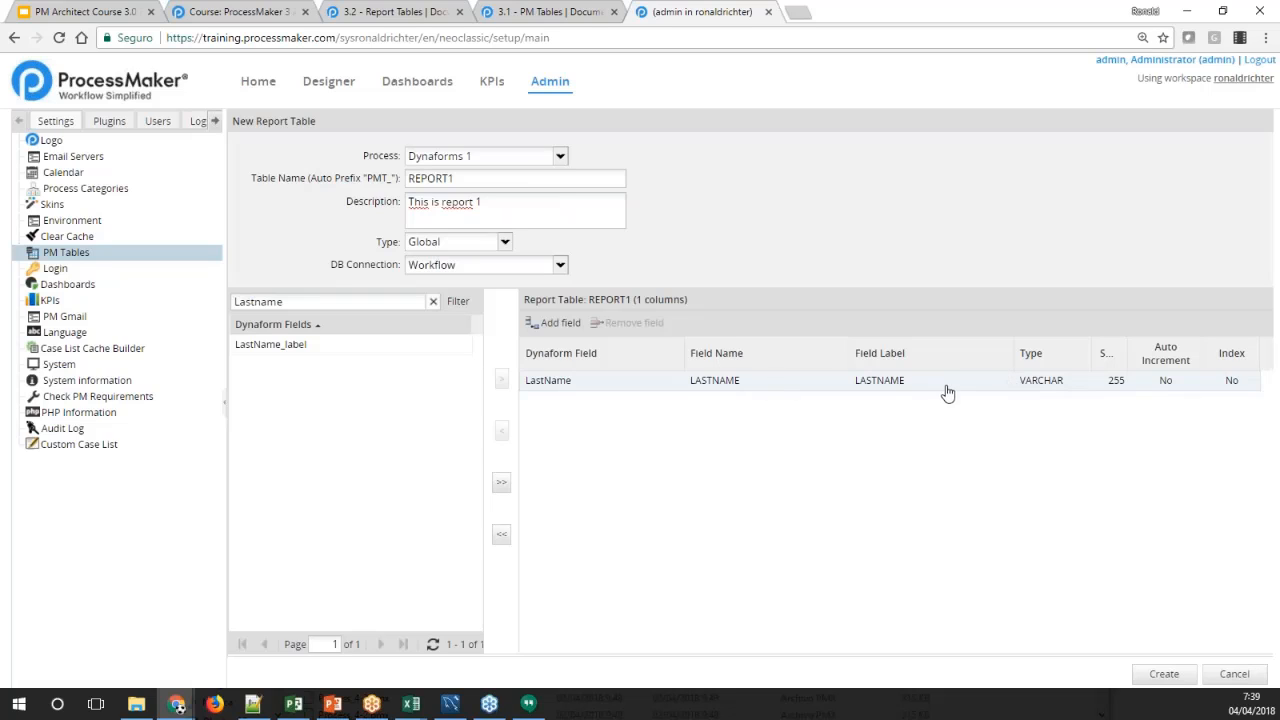
Discard a blank extra field and create the REPORT1 report table for the Dynaforms 1 process
{"action": "left_click", "coordinate": [553, 323]}
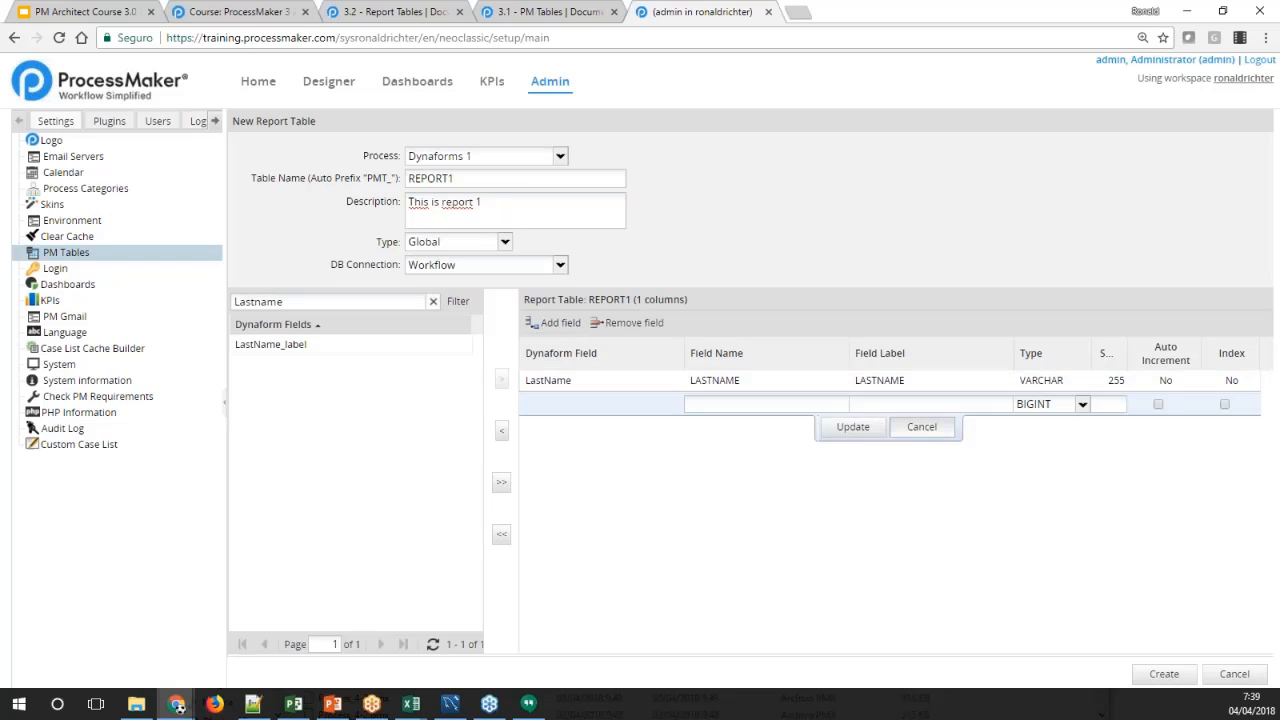
{"action": "left_click", "coordinate": [925, 430]}
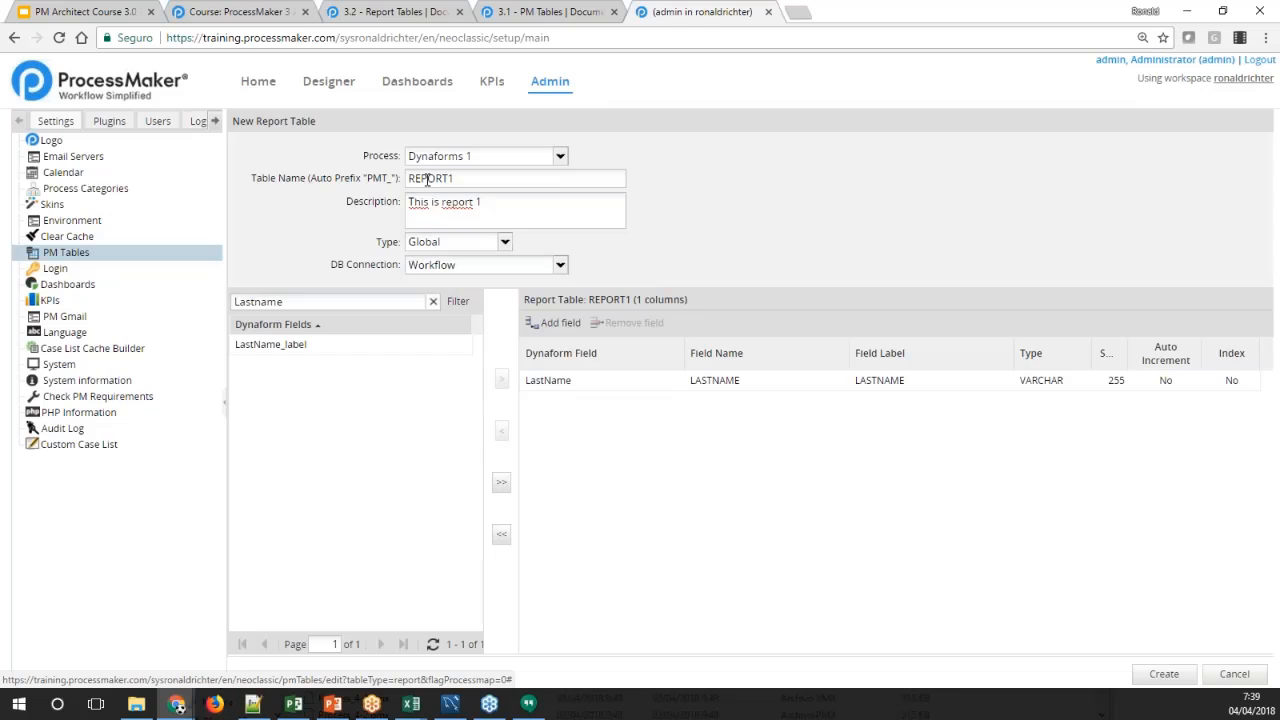
{"action": "left_click_drag", "start_coordinate": [485, 160], "coordinate": [404, 166]}
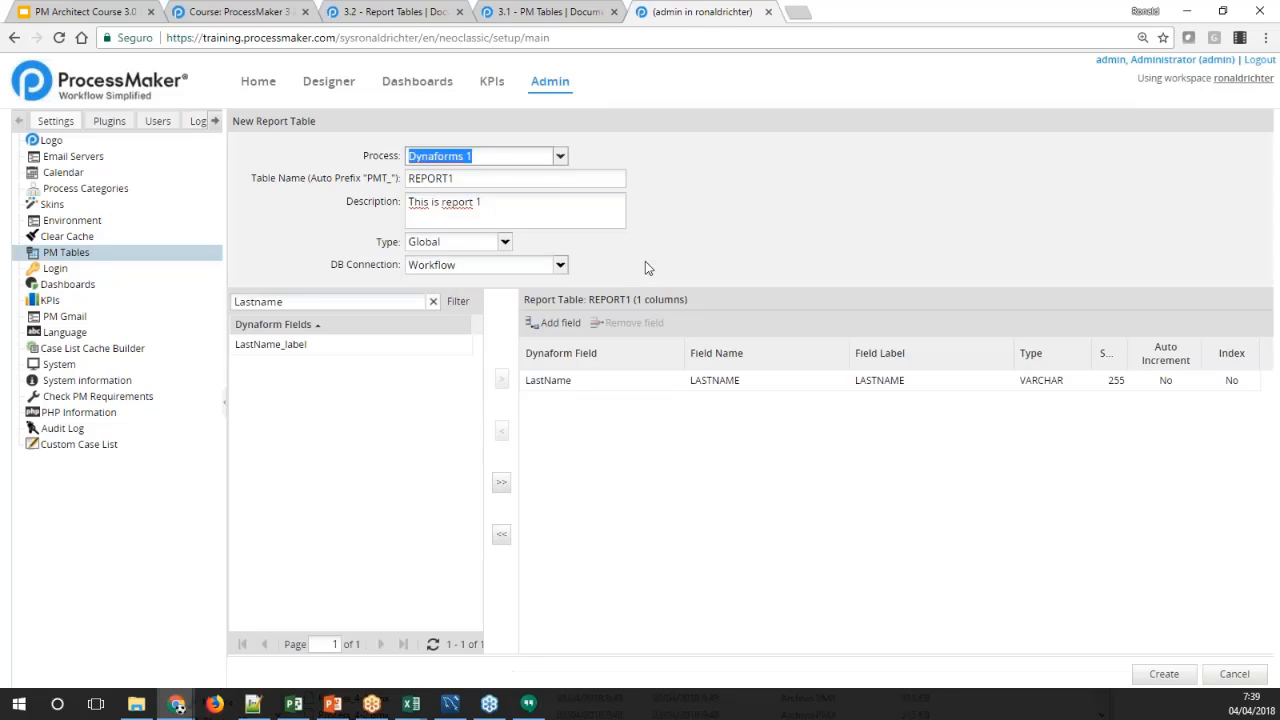
{"action": "left_click", "coordinate": [760, 250]}
{"action": "left_click", "coordinate": [1164, 674]}
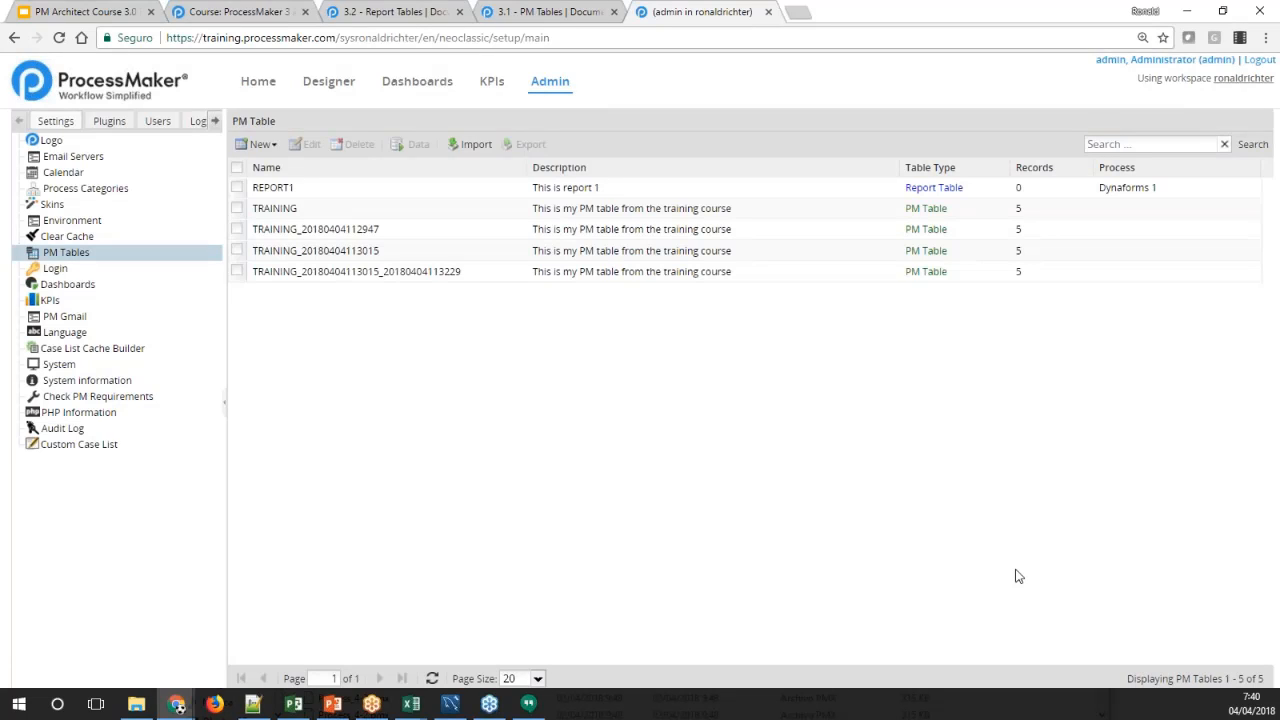
{"action": "left_click", "coordinate": [288, 190]}
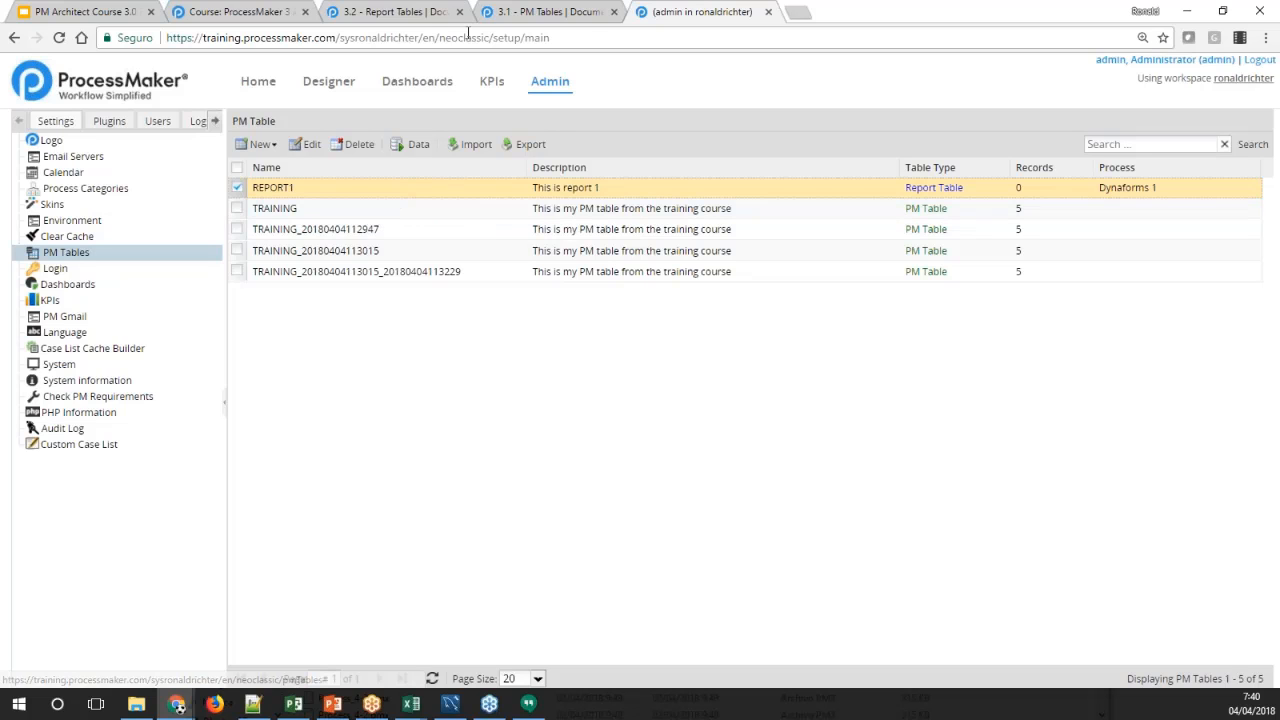
Review the Report Tables documentation on creating a table from the process map and on the Global and Grid types
{"action": "left_click", "coordinate": [398, 12]}
{"action": "scroll", "coordinate": [517, 305], "scroll_direction": "down", "scroll_amount": 2}
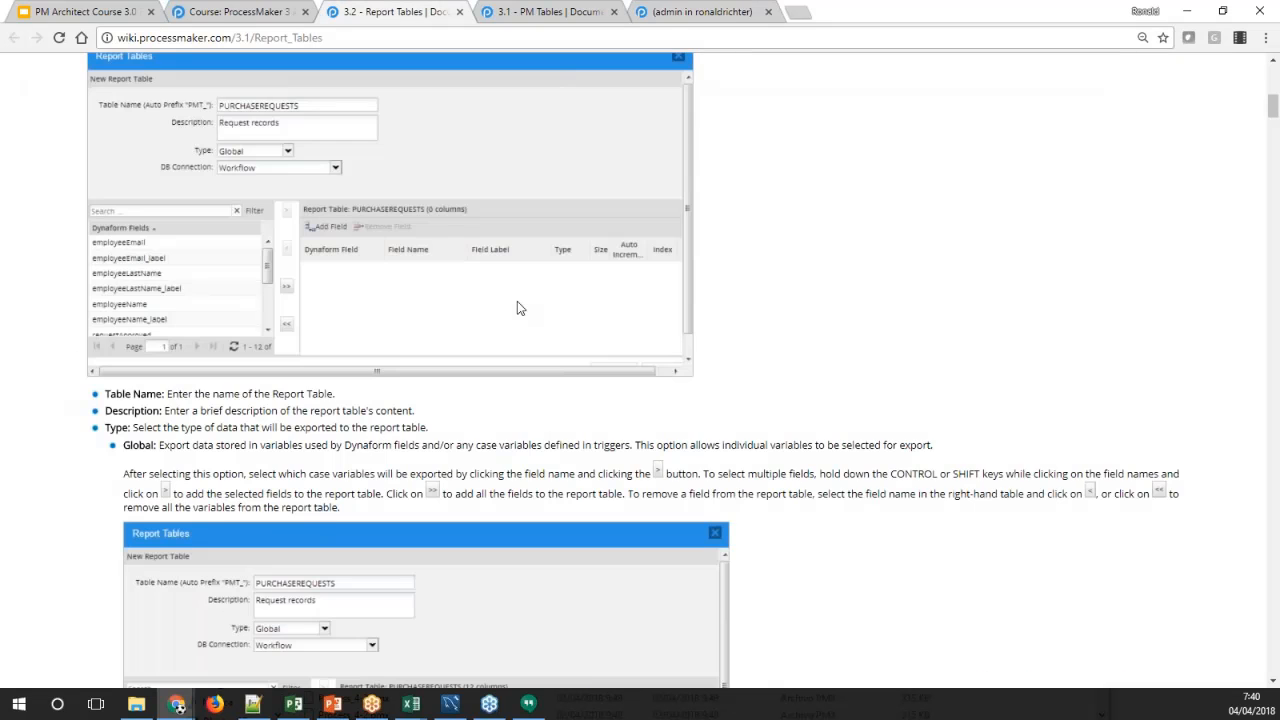
{"action": "scroll", "coordinate": [517, 305], "scroll_direction": "up", "scroll_amount": 3}
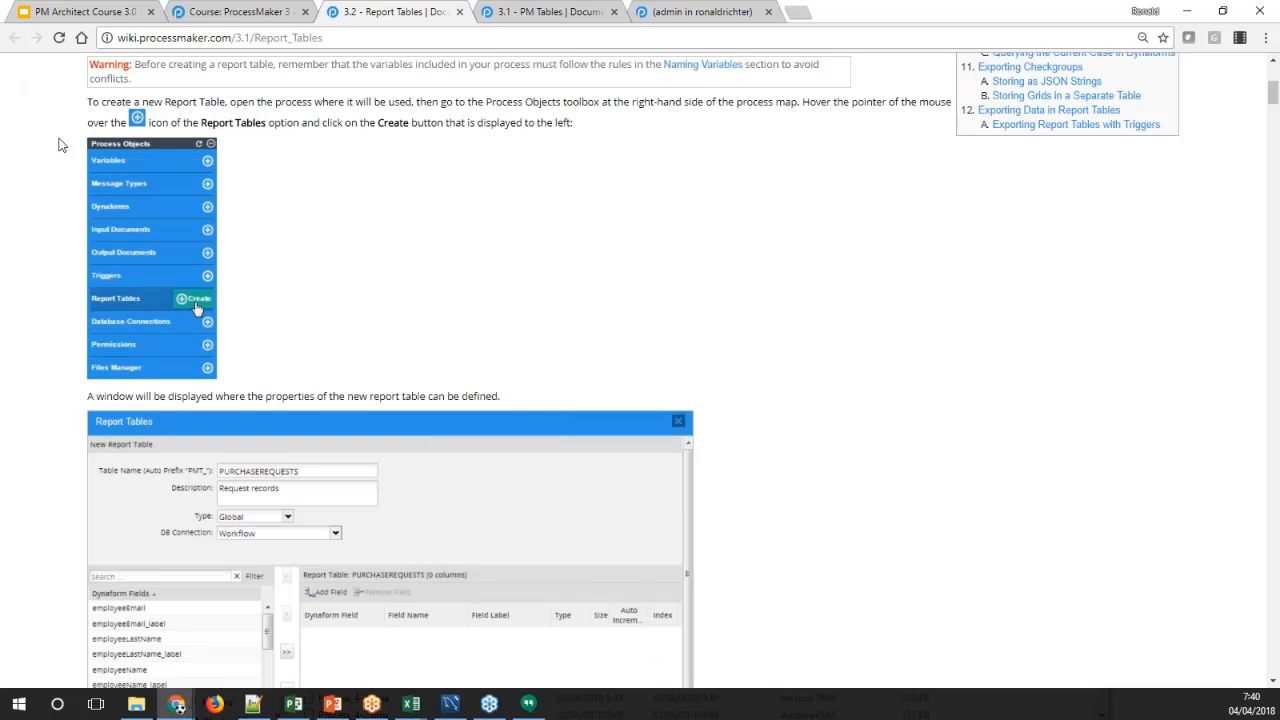
{"action": "left_click_drag", "start_coordinate": [62, 145], "coordinate": [200, 306]}
{"action": "left_click", "coordinate": [268, 302]}
{"action": "scroll", "coordinate": [291, 293], "scroll_direction": "down", "scroll_amount": 6}
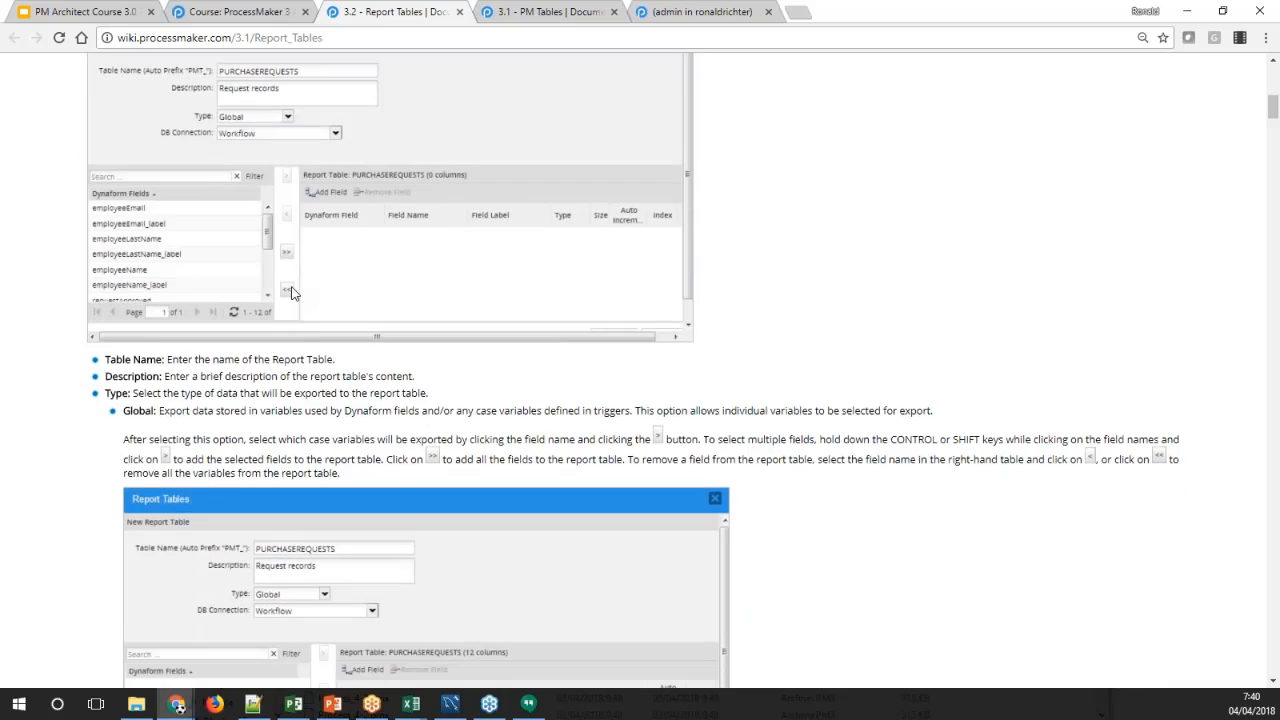
{"action": "scroll", "coordinate": [291, 293], "scroll_direction": "down", "scroll_amount": 5}
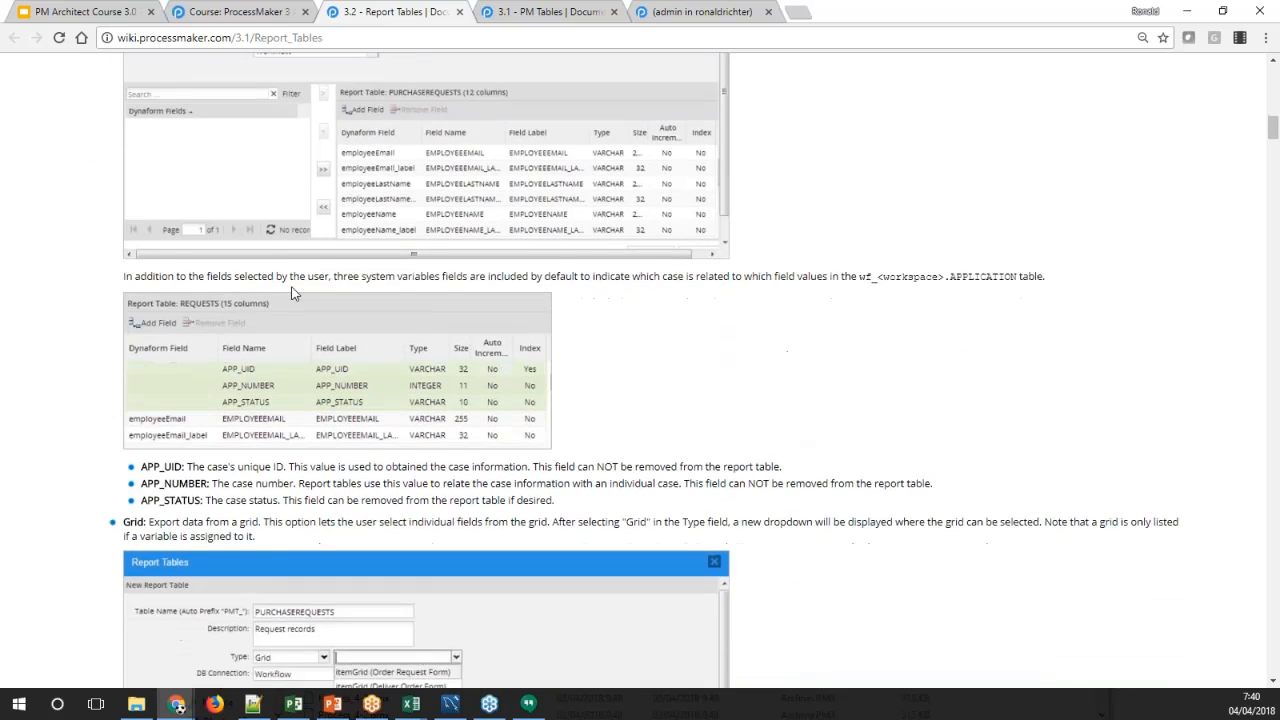
{"action": "scroll", "coordinate": [291, 293], "scroll_direction": "down", "scroll_amount": 2}
{"action": "scroll", "coordinate": [291, 293], "scroll_direction": "up", "scroll_amount": 4}
Switch back to ProcessMaker and open the Dynaforms 1 process in the Designer, dismissing the guided tour
{"action": "left_click", "coordinate": [672, 20]}
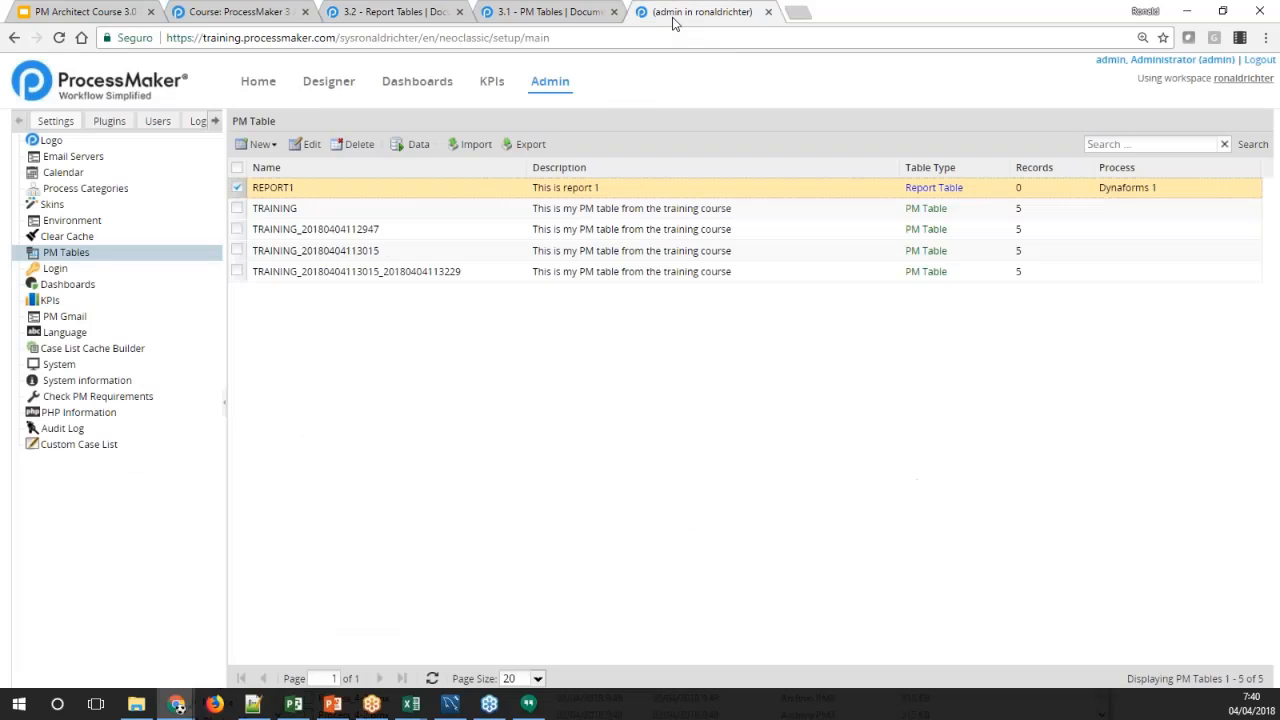
{"action": "left_click", "coordinate": [328, 81]}
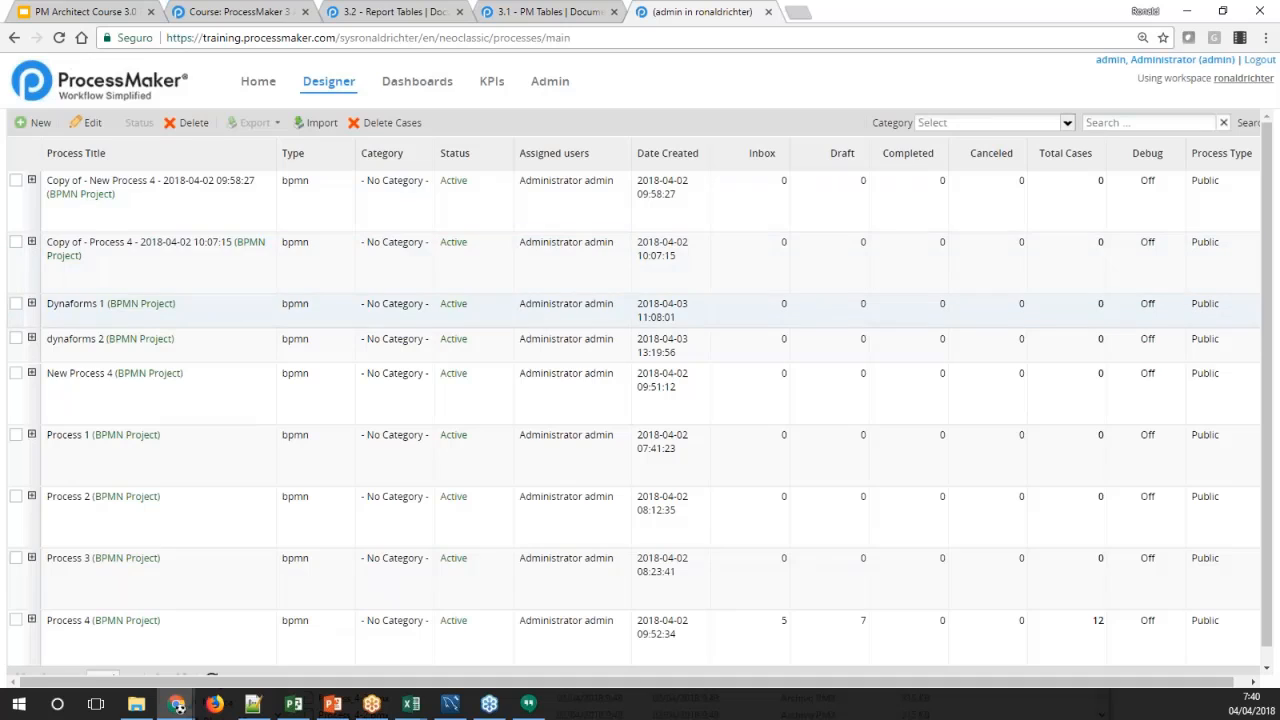
{"action": "left_click", "coordinate": [82, 310]}
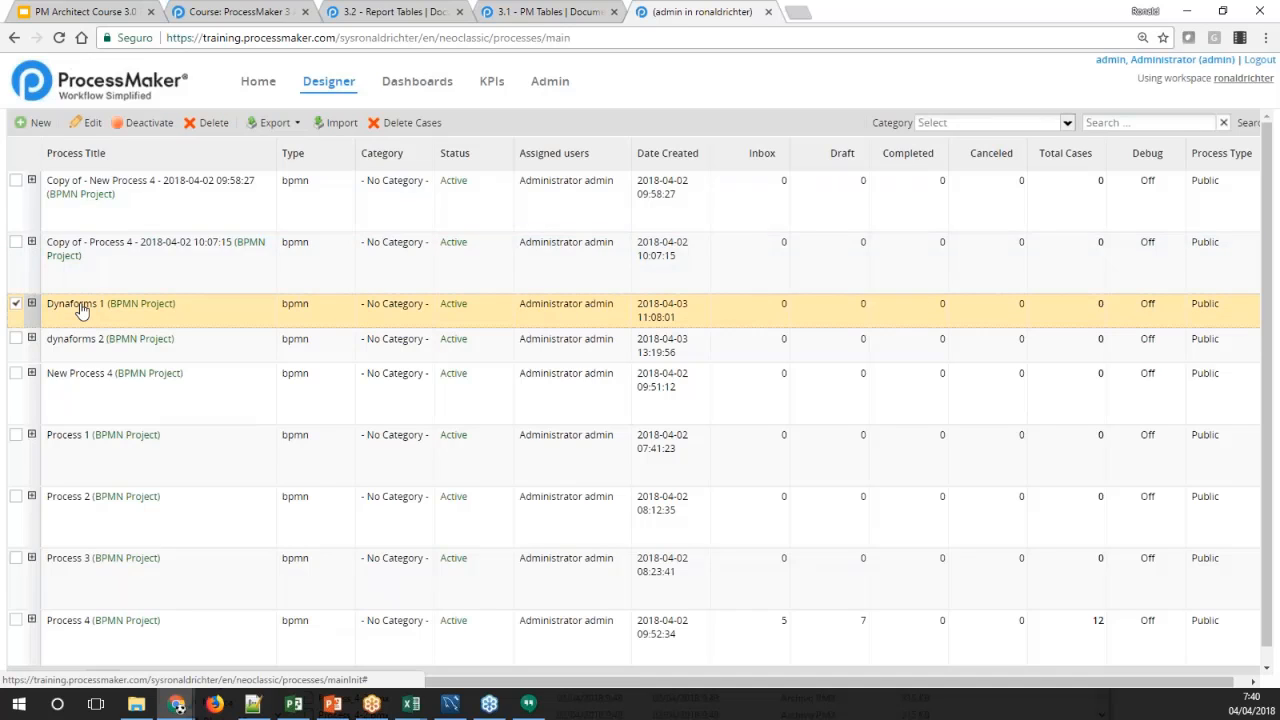
{"action": "double_click", "coordinate": [82, 310]}
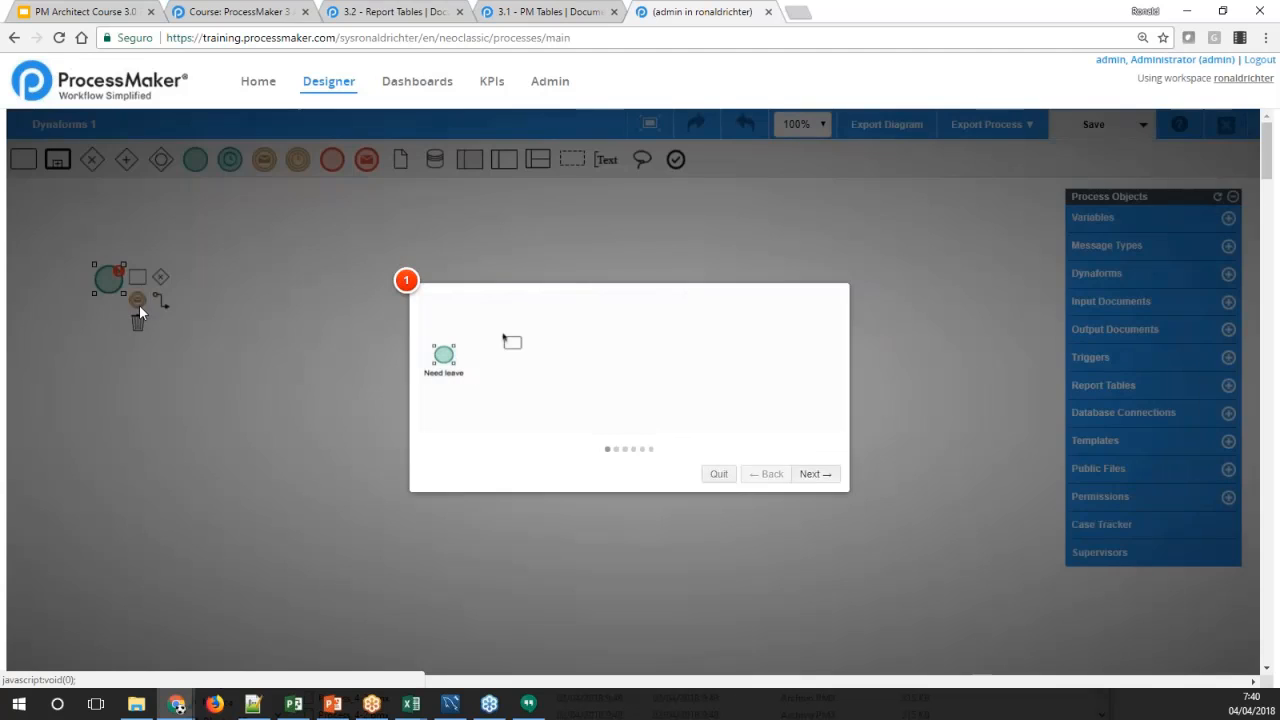
{"action": "left_click", "coordinate": [291, 319]}
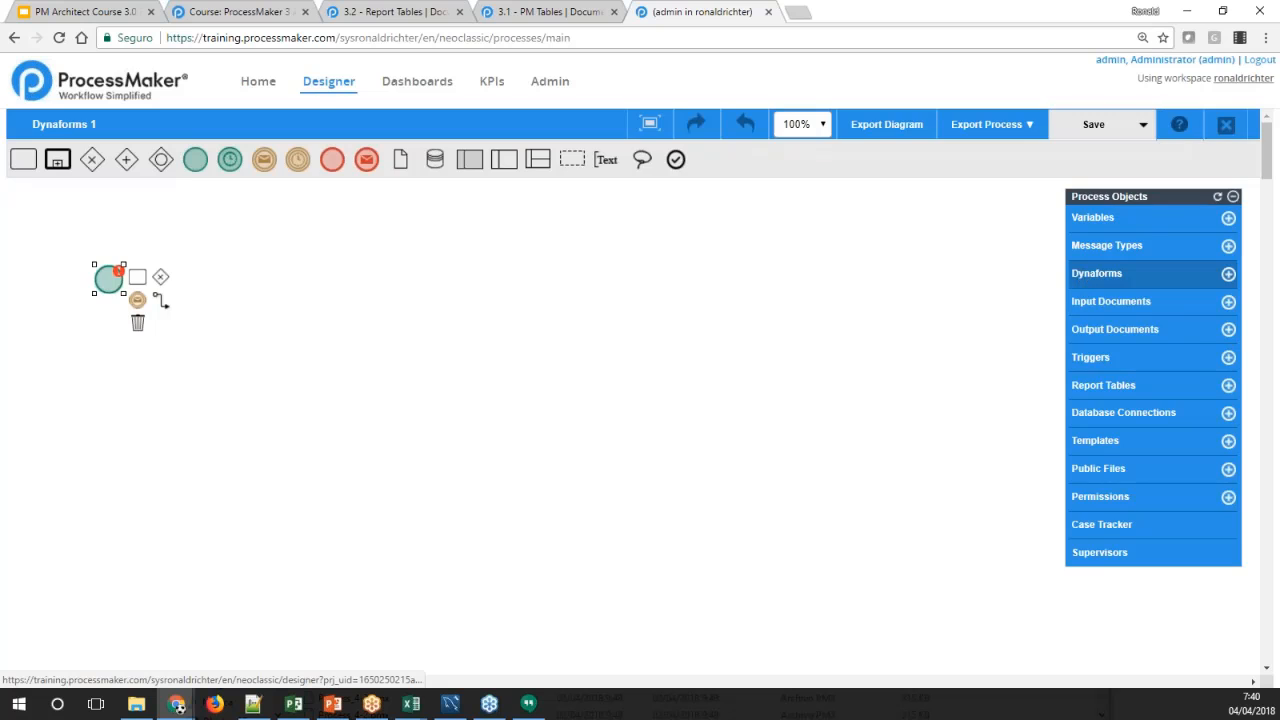
{"action": "left_click", "coordinate": [1090, 275]}
{"action": "left_click", "coordinate": [1032, 189]}
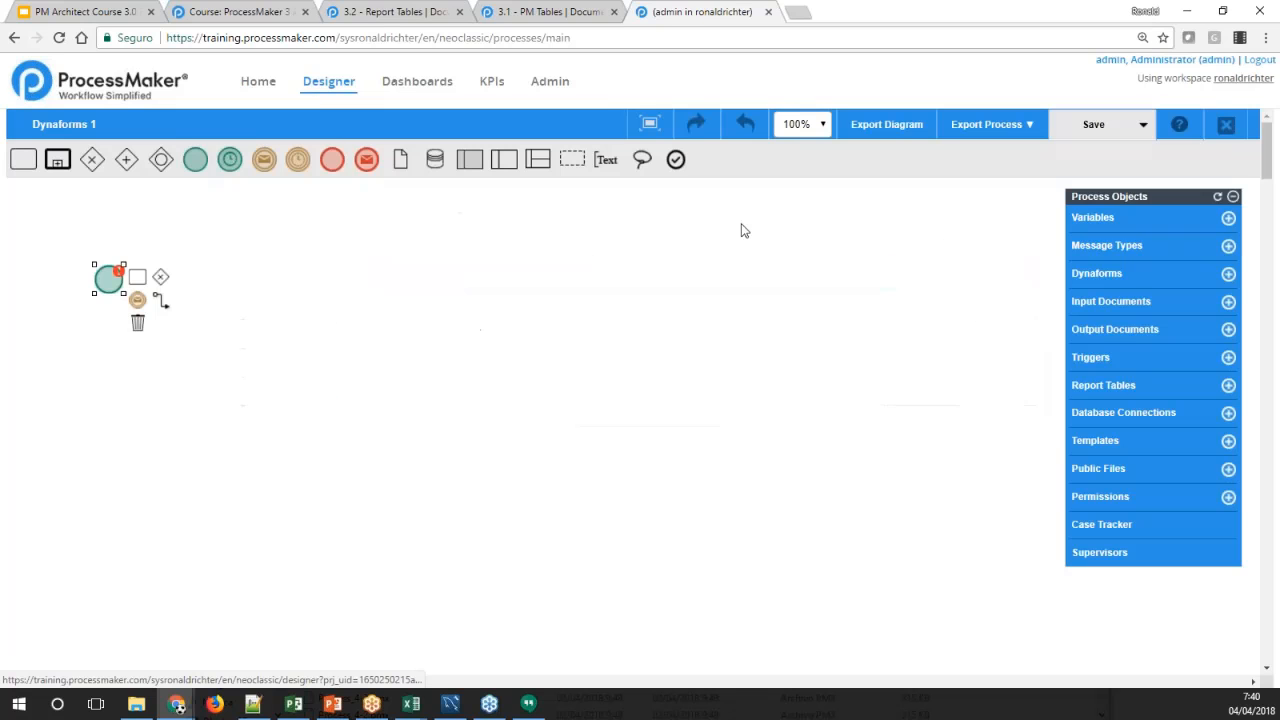
Add two consecutive tasks, Task 1 and Task 2, after the start event and finish the flow with an end event
{"action": "left_click", "coordinate": [137, 276]}
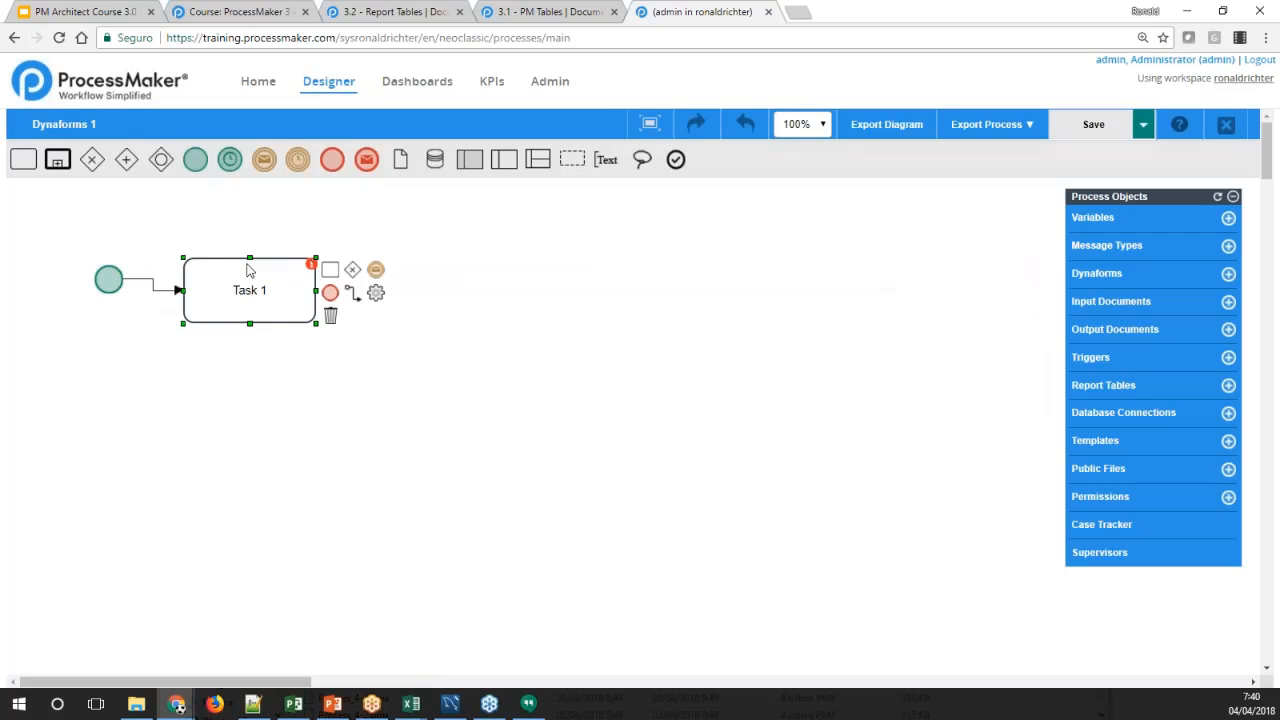
{"action": "left_click", "coordinate": [330, 269]}
{"action": "left_click", "coordinate": [442, 262]}
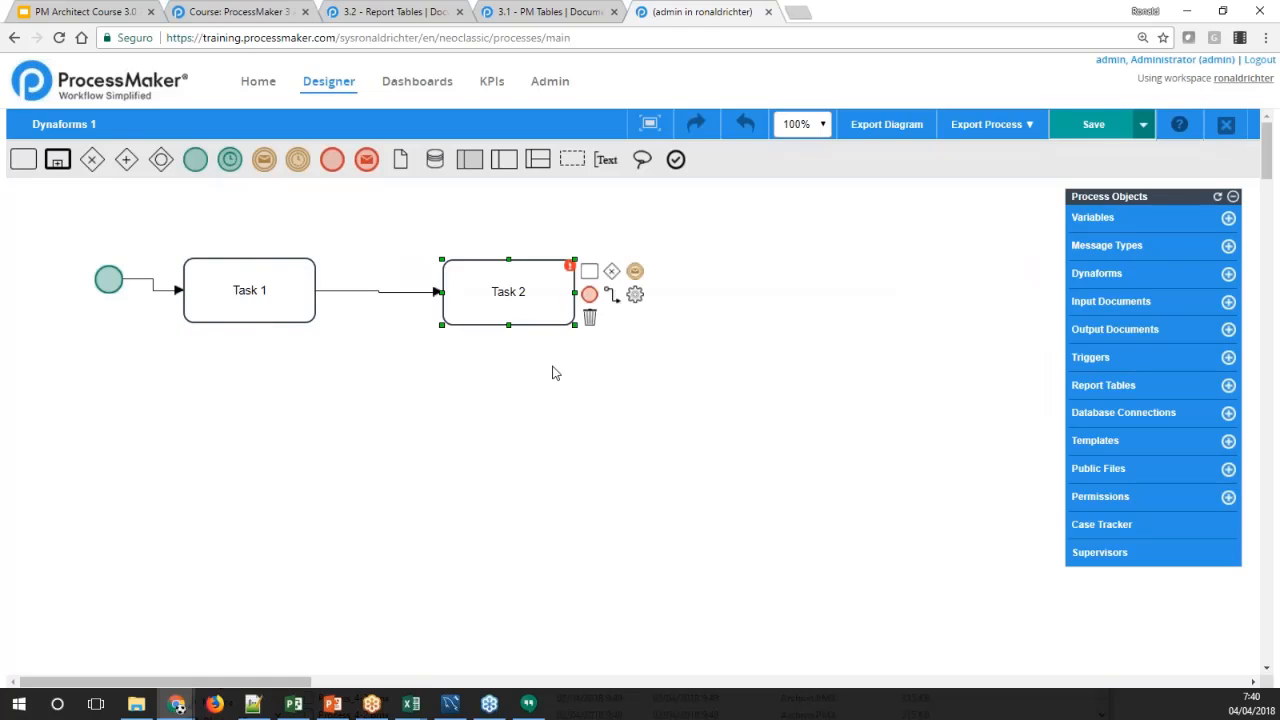
{"action": "left_click", "coordinate": [590, 295]}
{"action": "left_click", "coordinate": [606, 245]}
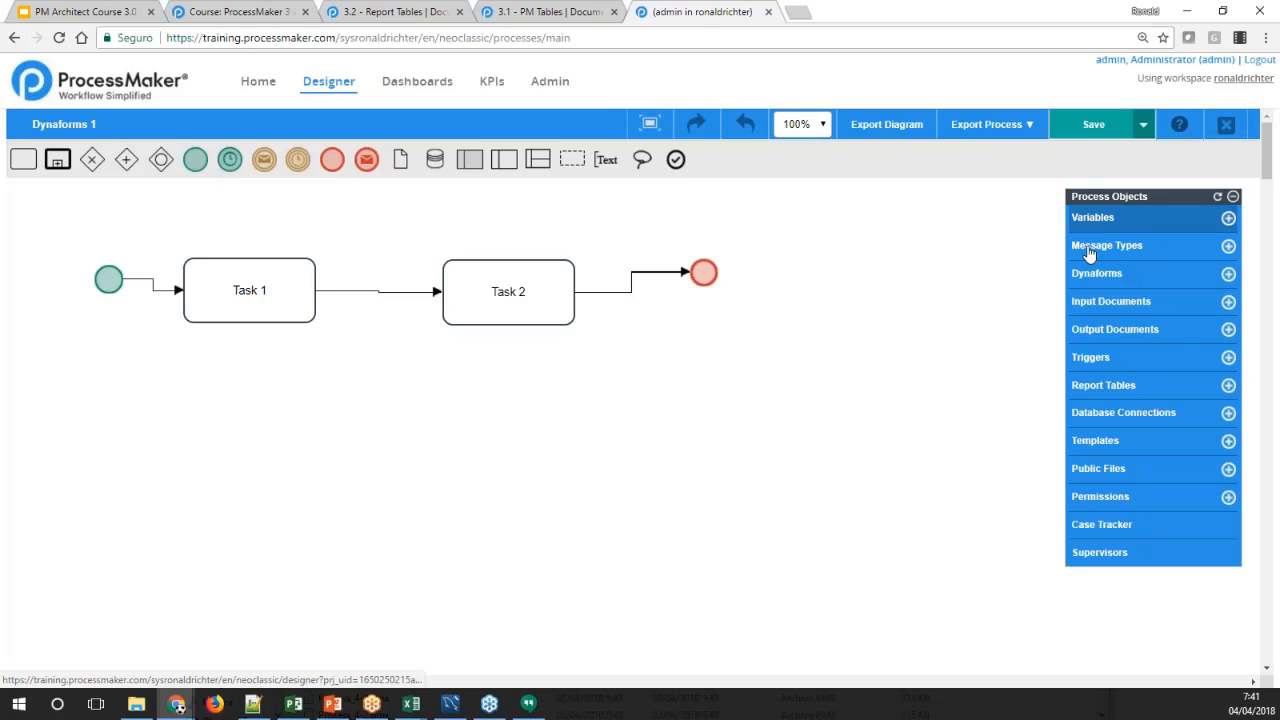
Check REPORT1 in the process's list of report tables and close the list
{"action": "left_click", "coordinate": [1087, 387]}
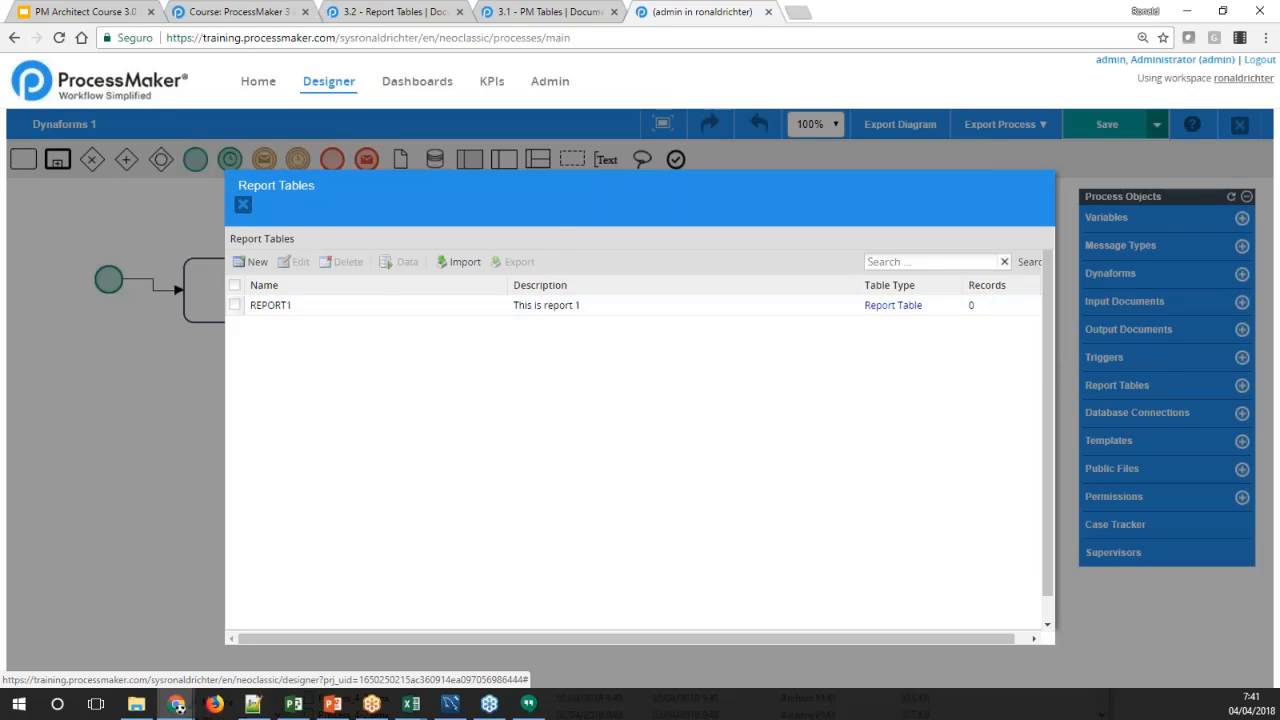
{"action": "left_click", "coordinate": [575, 310]}
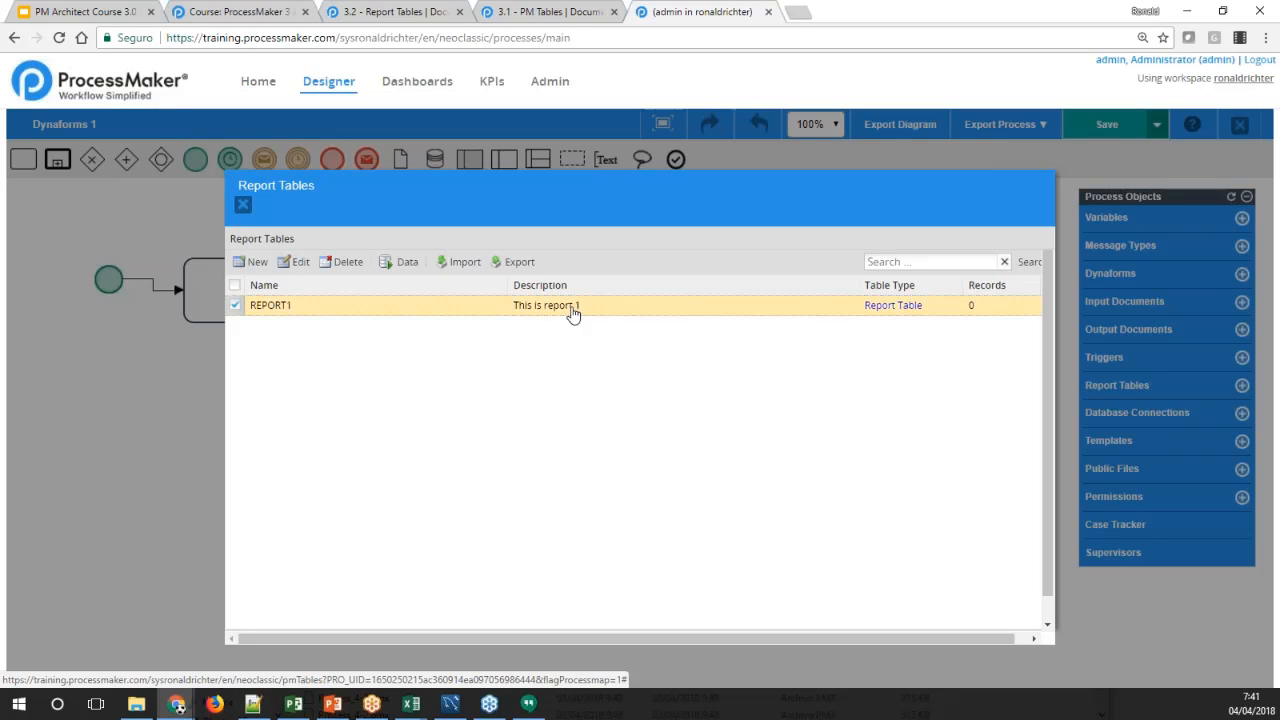
{"action": "left_click", "coordinate": [243, 204]}
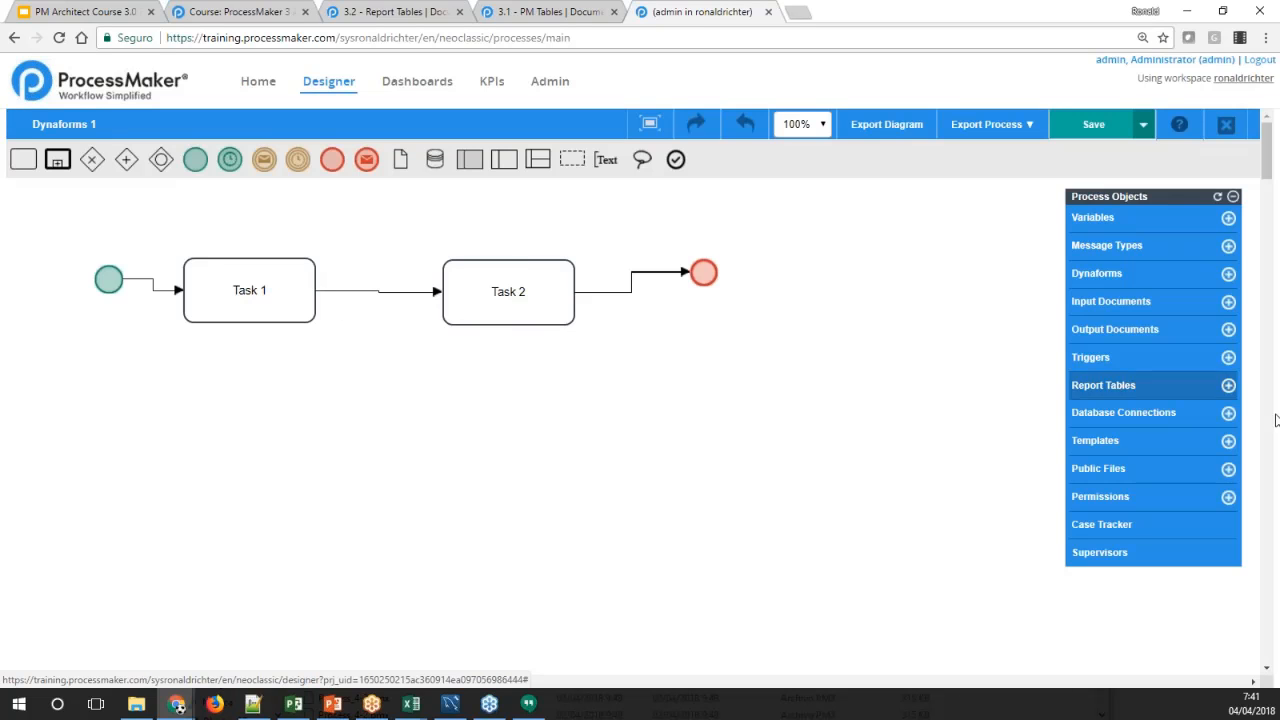
Look at the blank new report table form and REPORT1's definition, closing both without saving
{"action": "left_click", "coordinate": [1211, 387]}
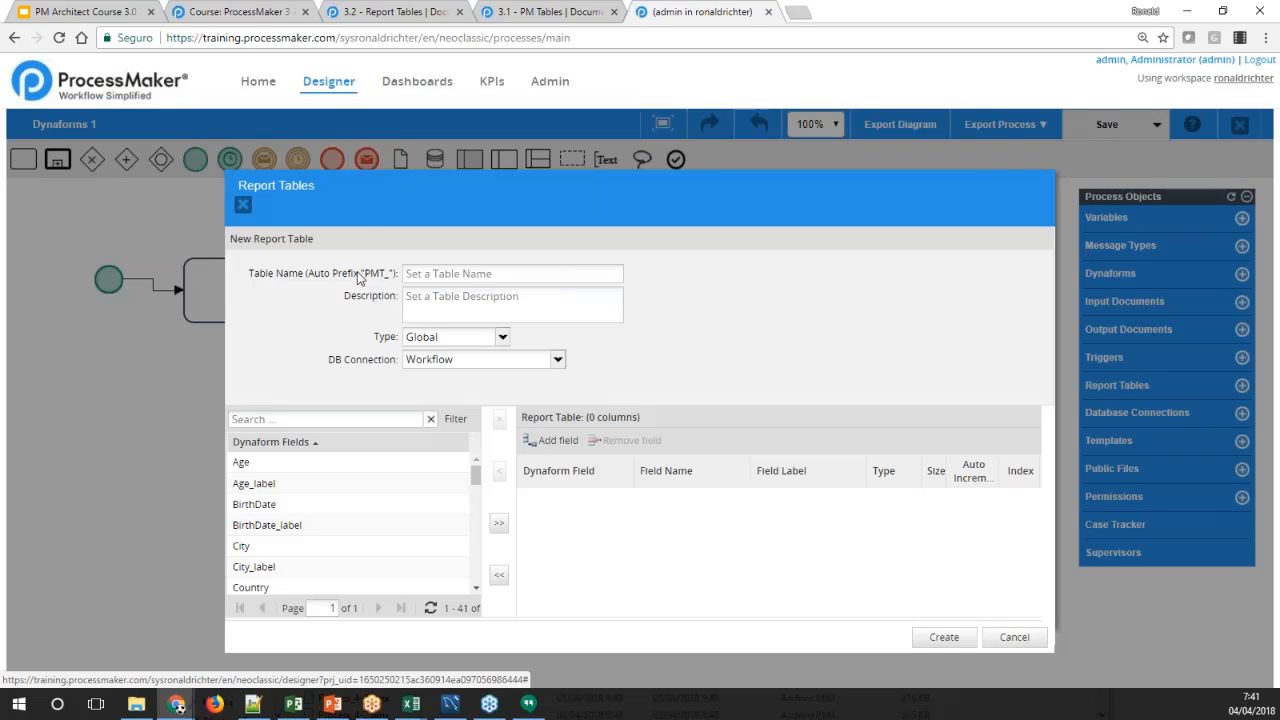
{"action": "left_click", "coordinate": [242, 205]}
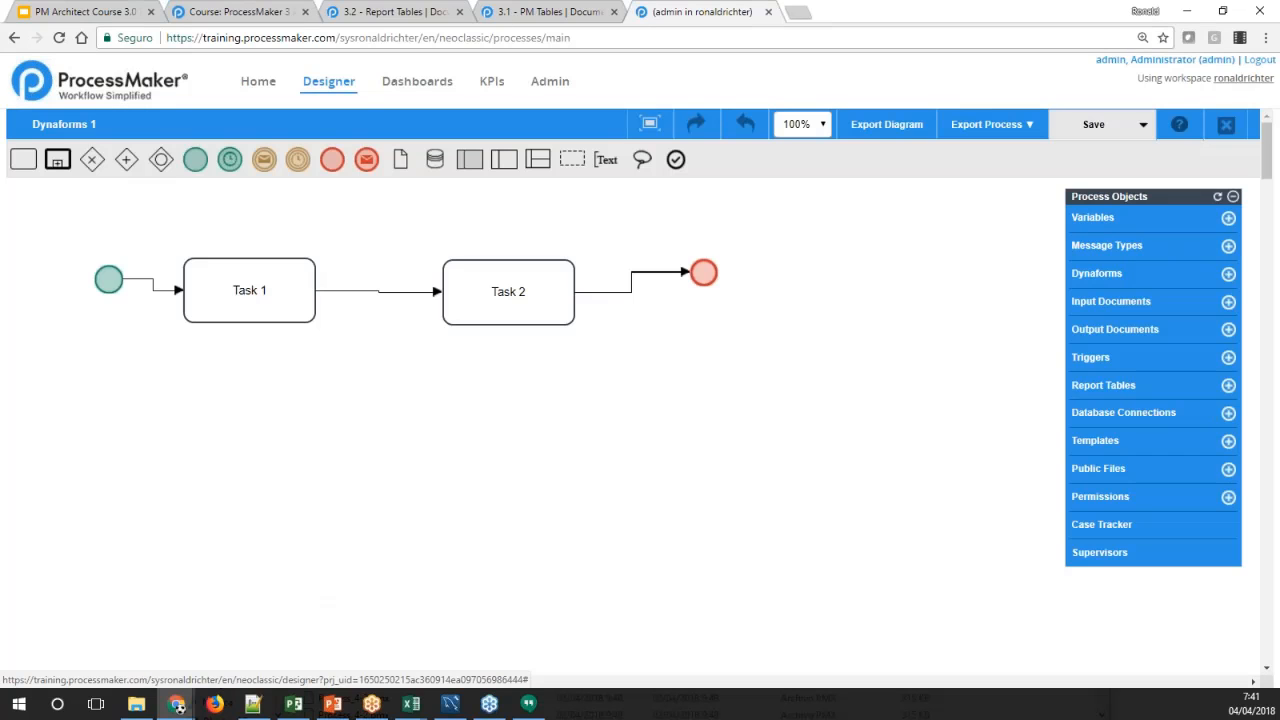
{"action": "left_click", "coordinate": [1082, 389]}
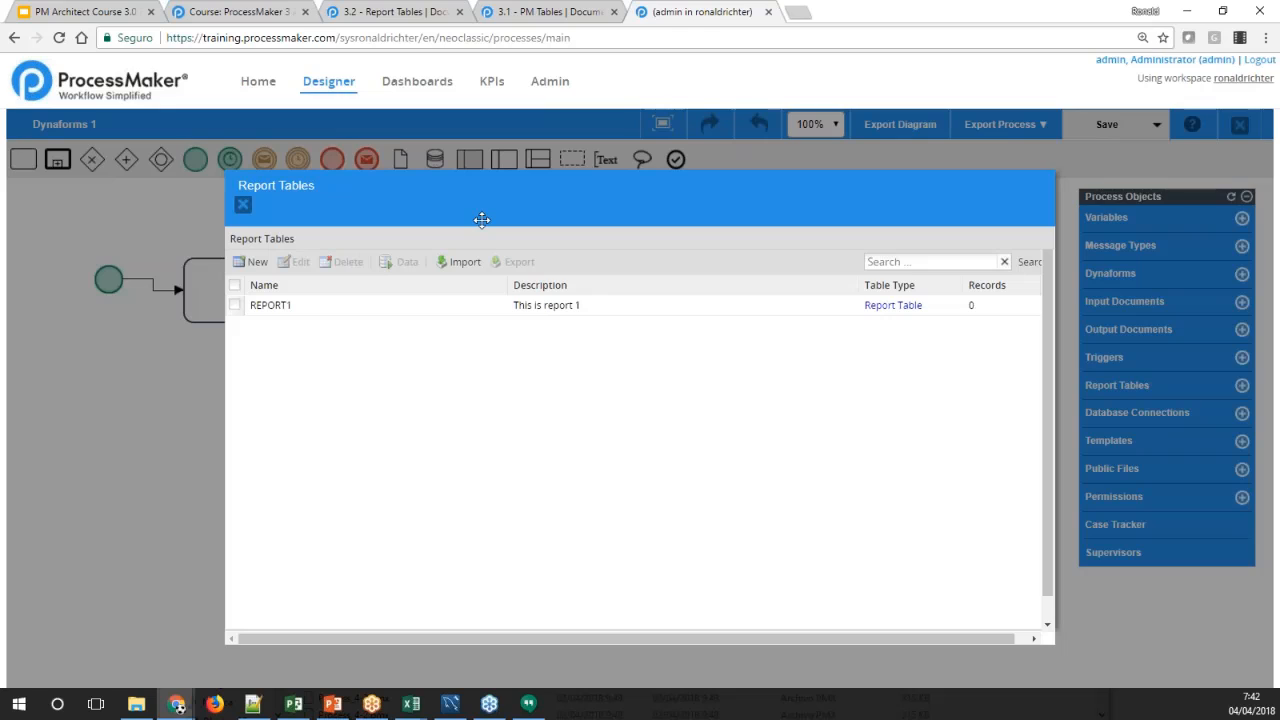
{"action": "left_click", "coordinate": [458, 317]}
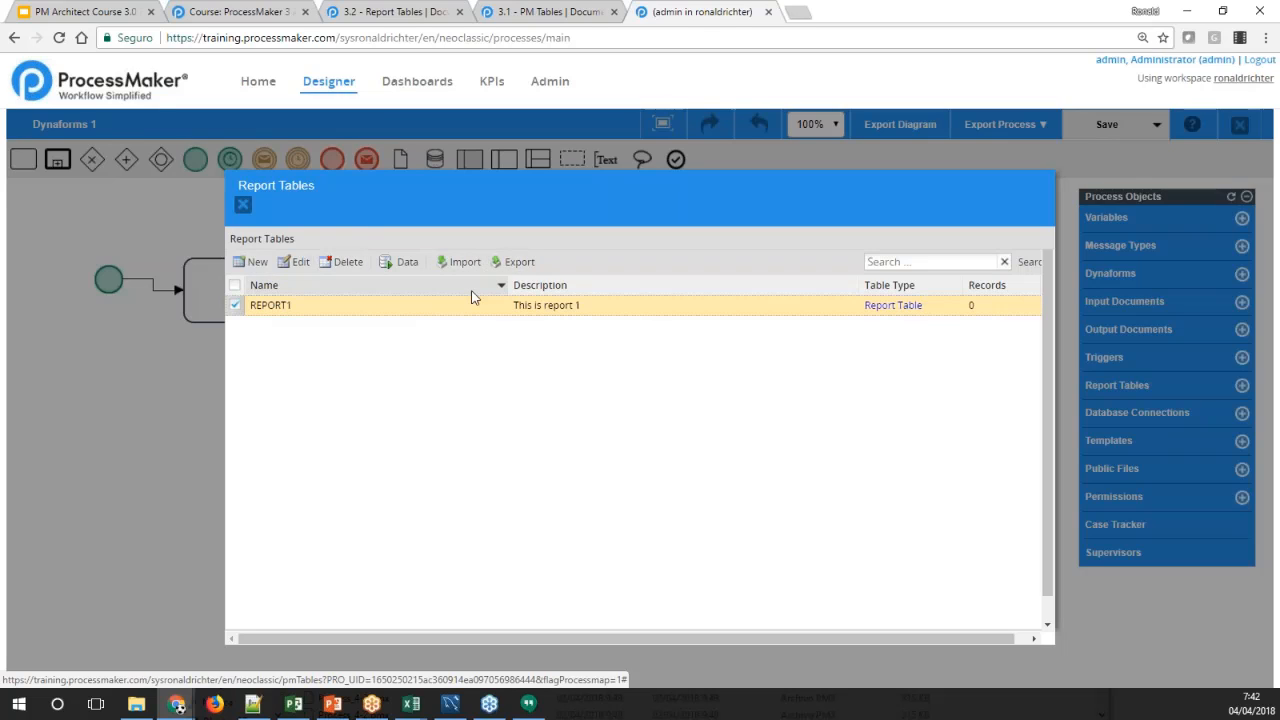
{"action": "left_click", "coordinate": [286, 264]}
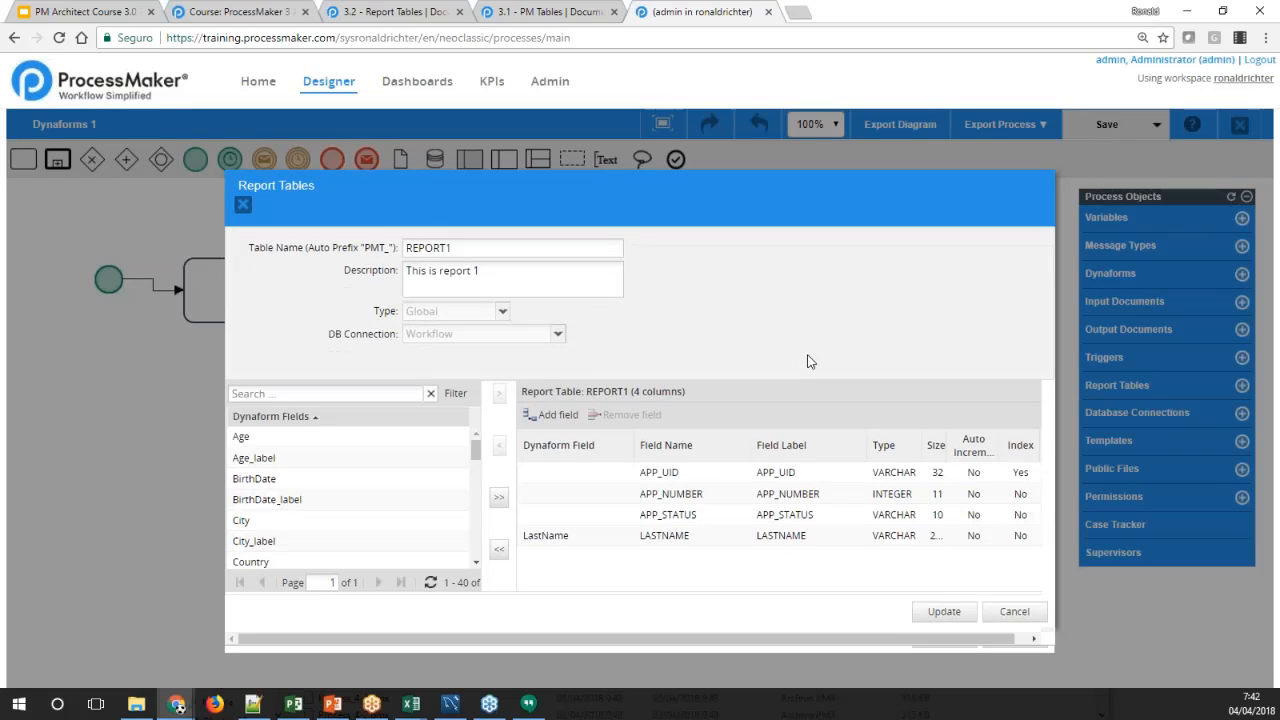
{"action": "left_click", "coordinate": [1014, 612]}
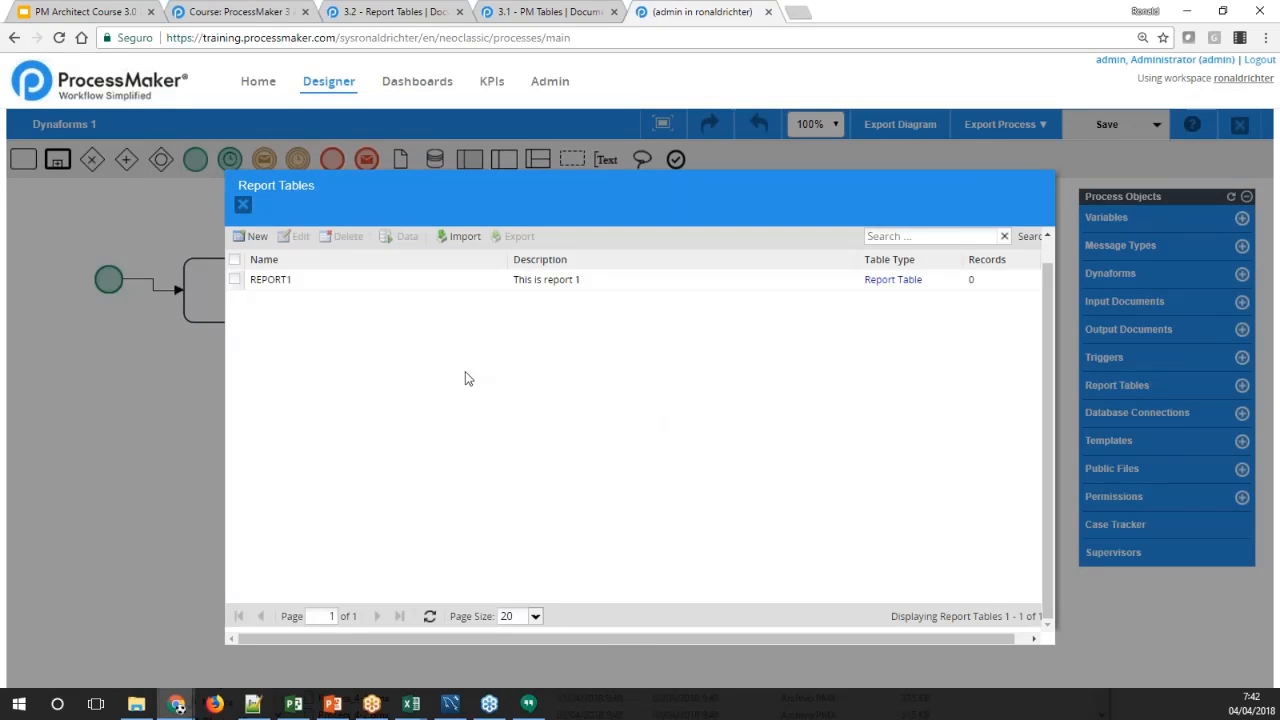
Start a new report table named REPORT2 with the description "This is report 2"
{"action": "left_click", "coordinate": [257, 237]}
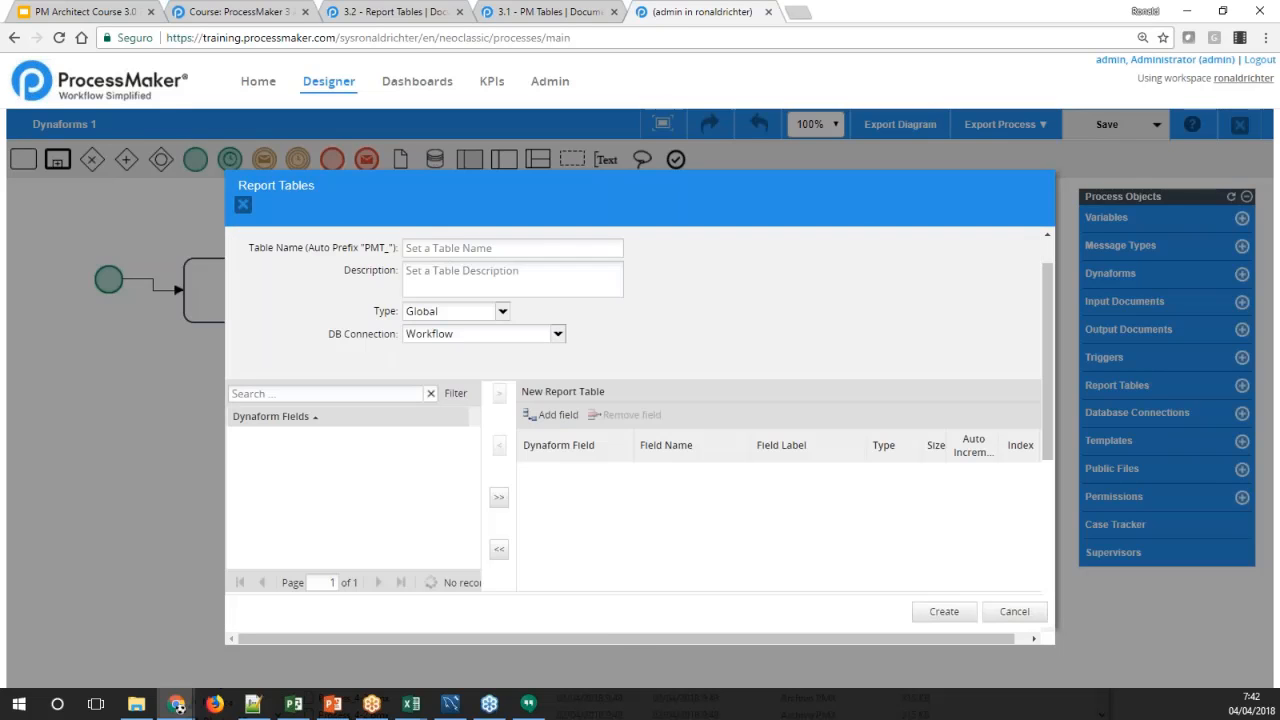
{"action": "left_click", "coordinate": [404, 250]}
{"action": "type", "text": "report2"}
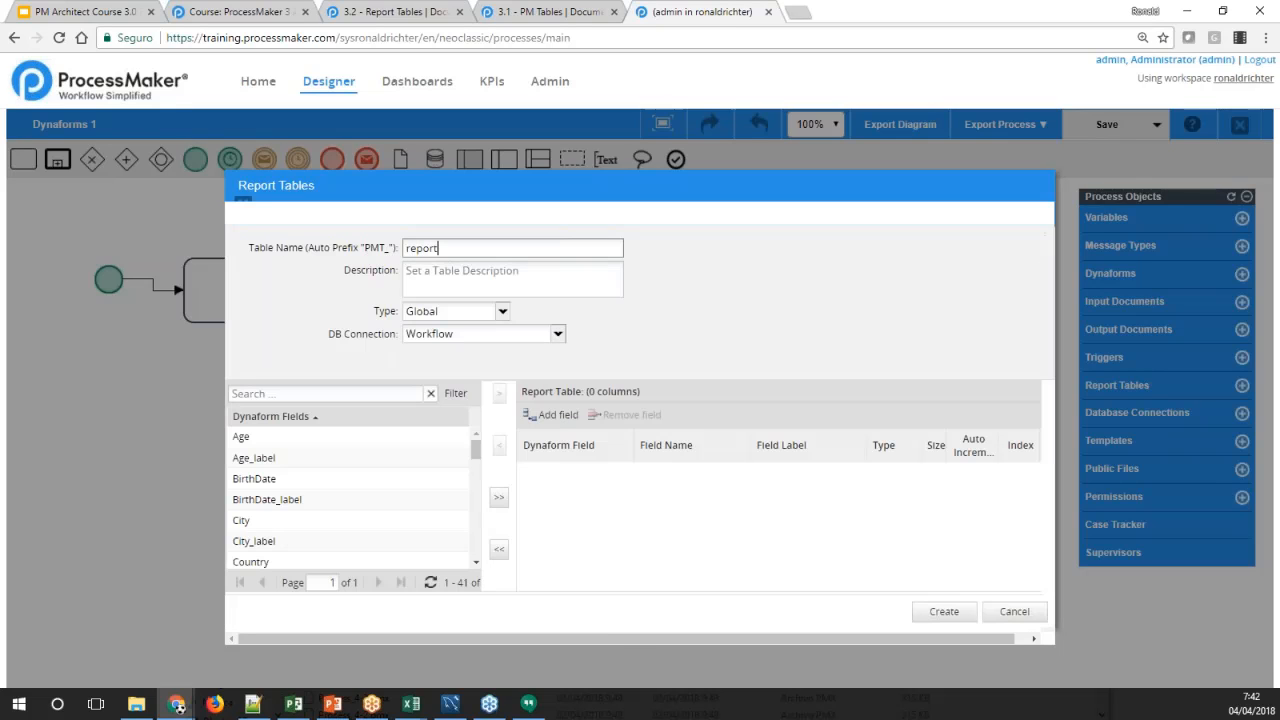
{"action": "key", "text": "Tab"}
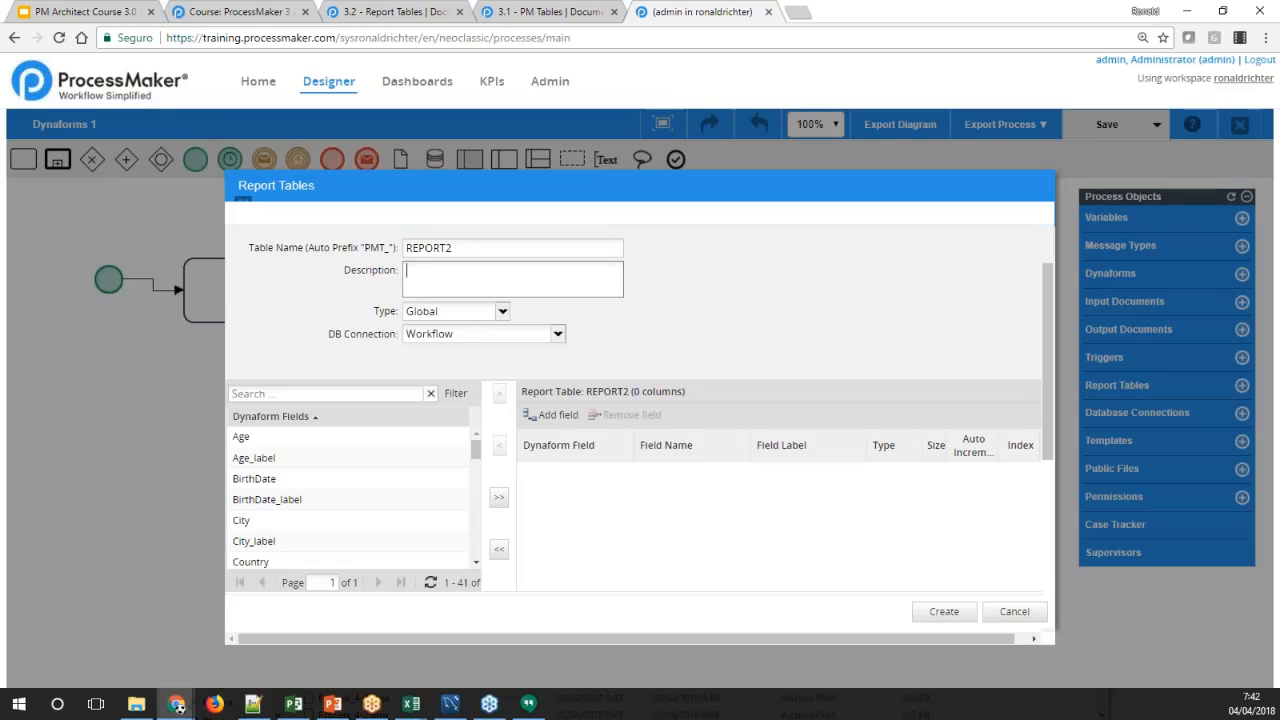
{"action": "type", "text": "This is report 2"}
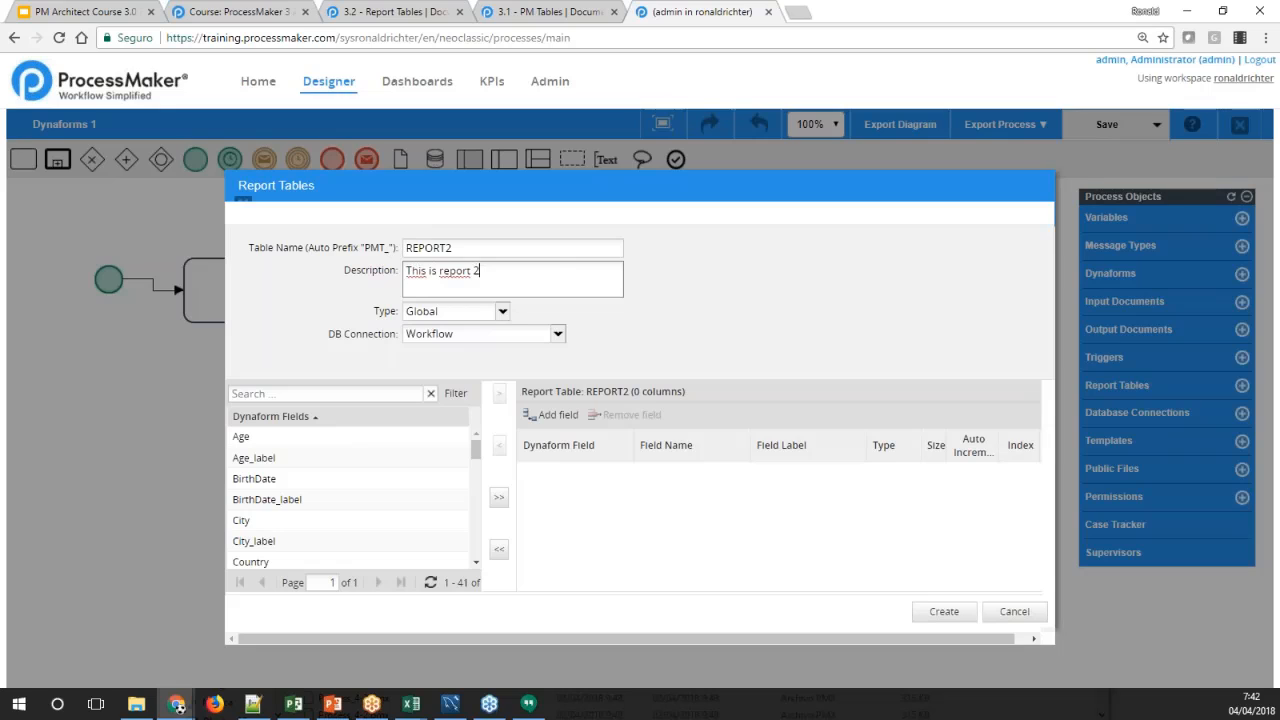
Set REPORT2's type to Grid, based on CityGrid (My first Dynaform)
{"action": "left_click", "coordinate": [502, 313]}
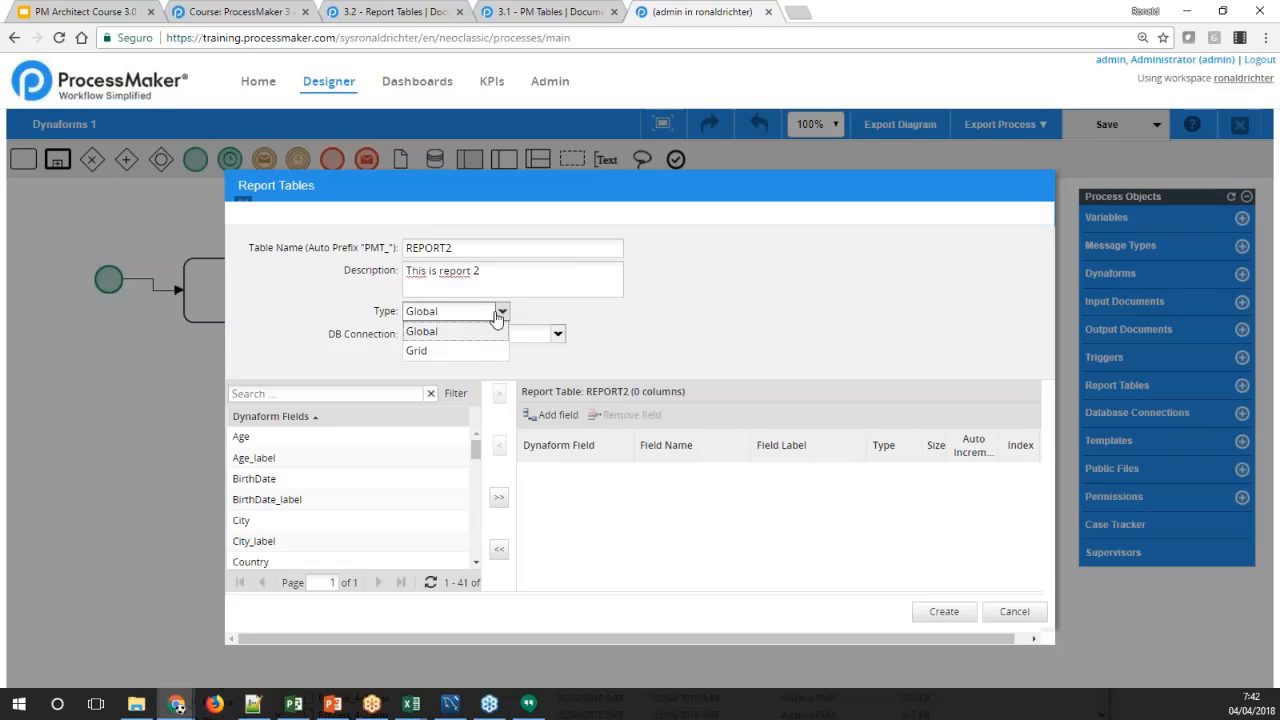
{"action": "left_click", "coordinate": [472, 348]}
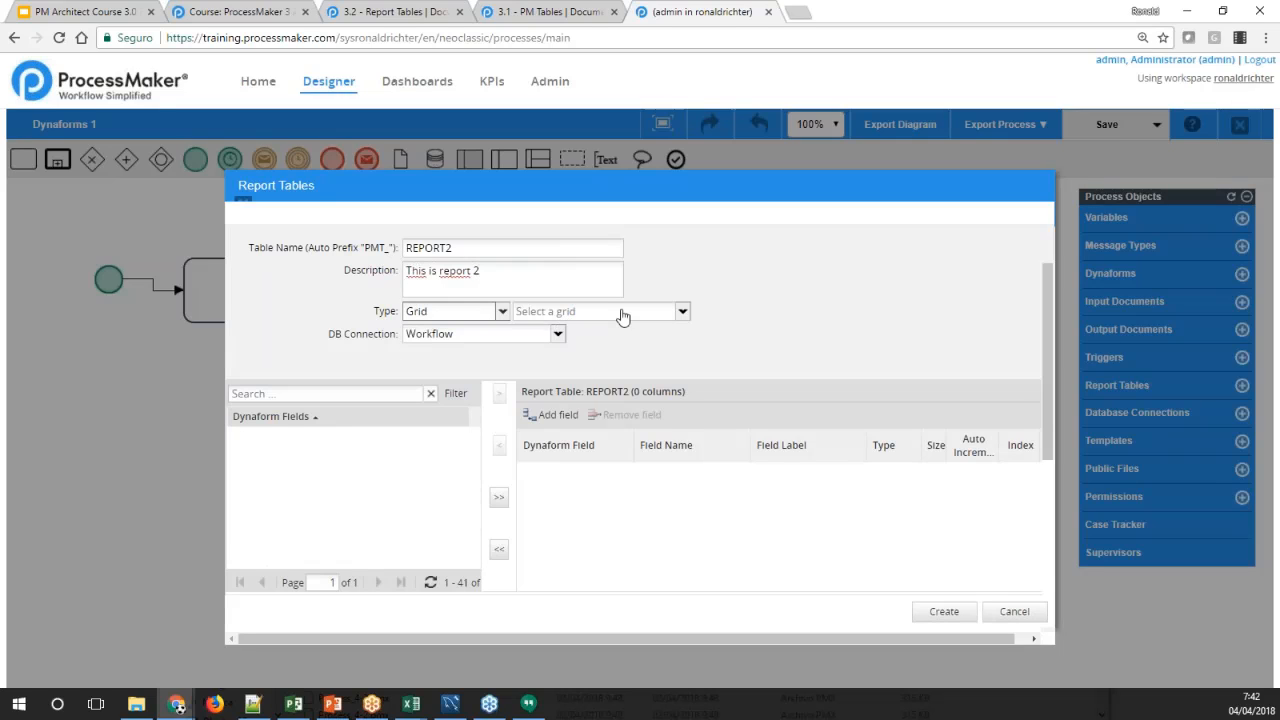
{"action": "left_click", "coordinate": [682, 311]}
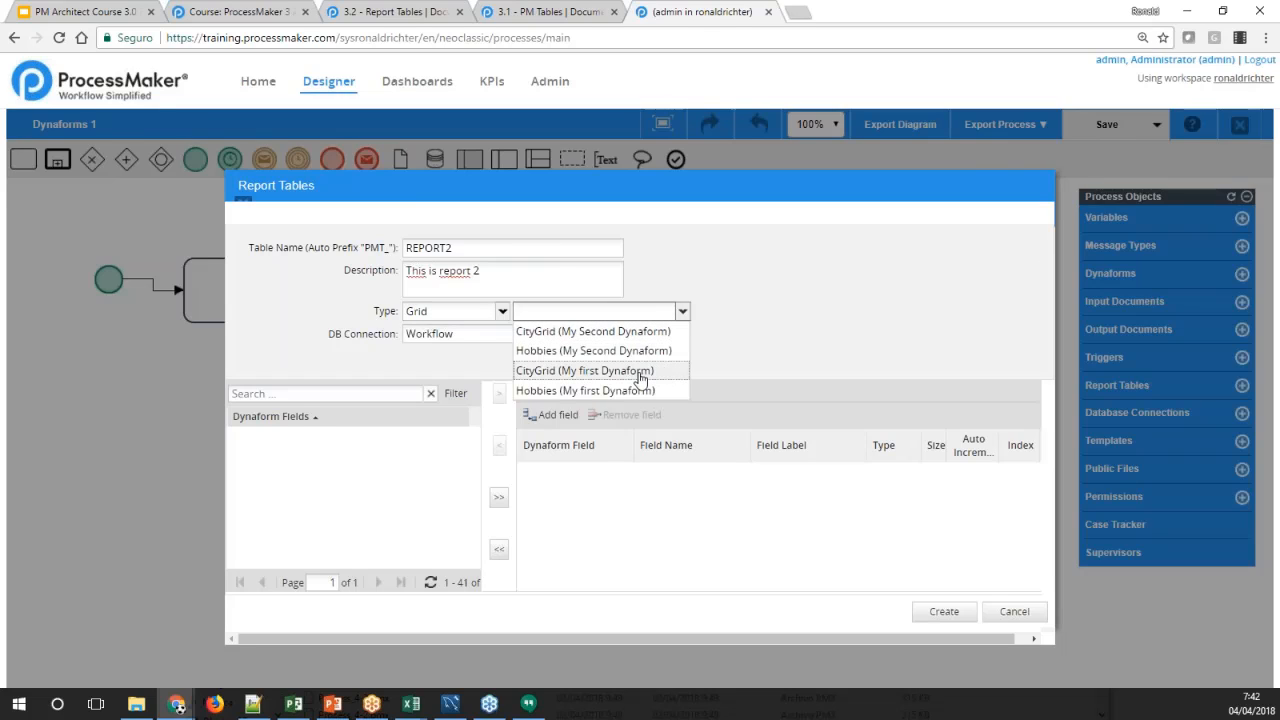
{"action": "left_click", "coordinate": [567, 372]}
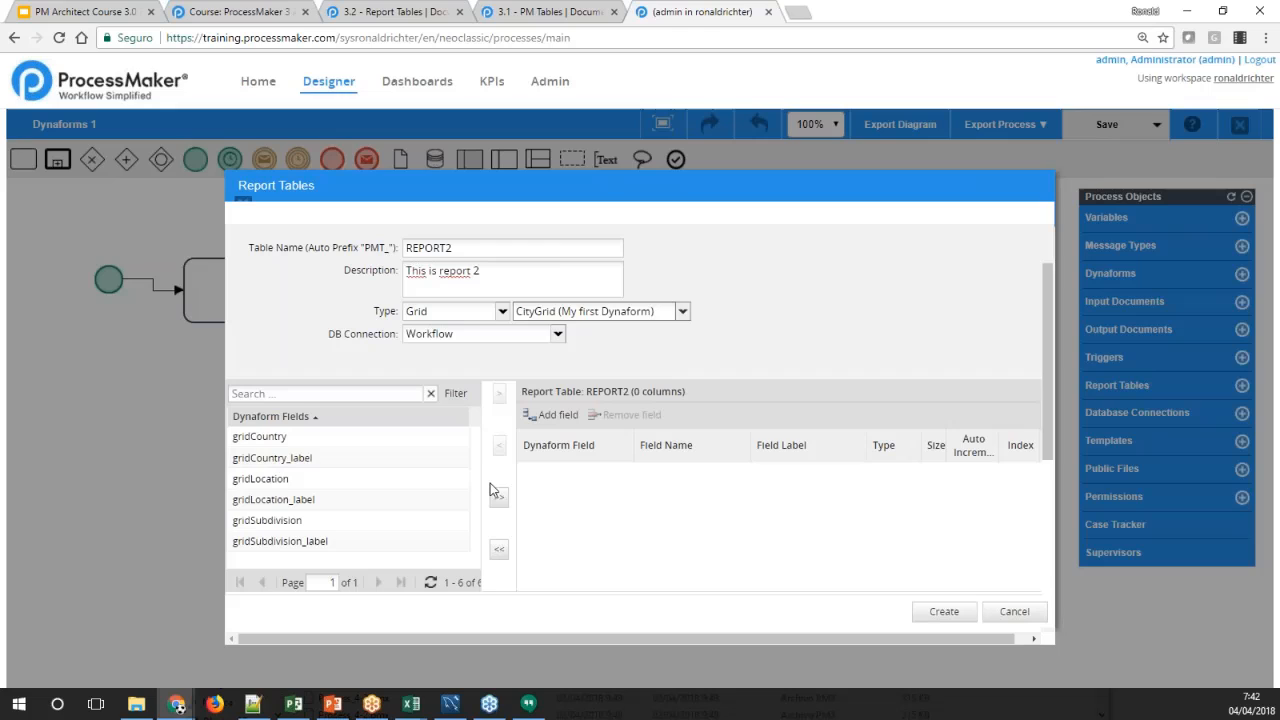
Add the gridCountry, gridLocation and gridSubdivision fields to REPORT2 and create the table
{"action": "left_click", "coordinate": [445, 438]}
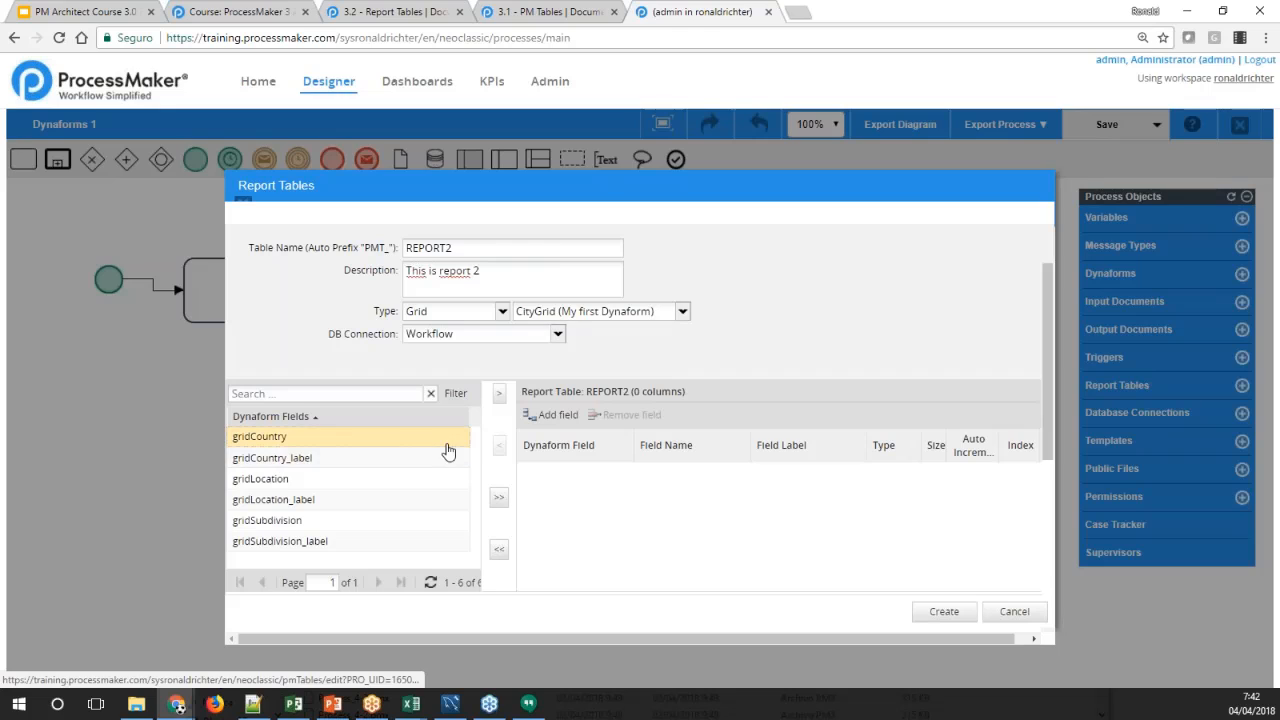
{"action": "left_click", "coordinate": [285, 479], "text": "ctrl"}
{"action": "left_click", "coordinate": [303, 520], "text": "ctrl"}
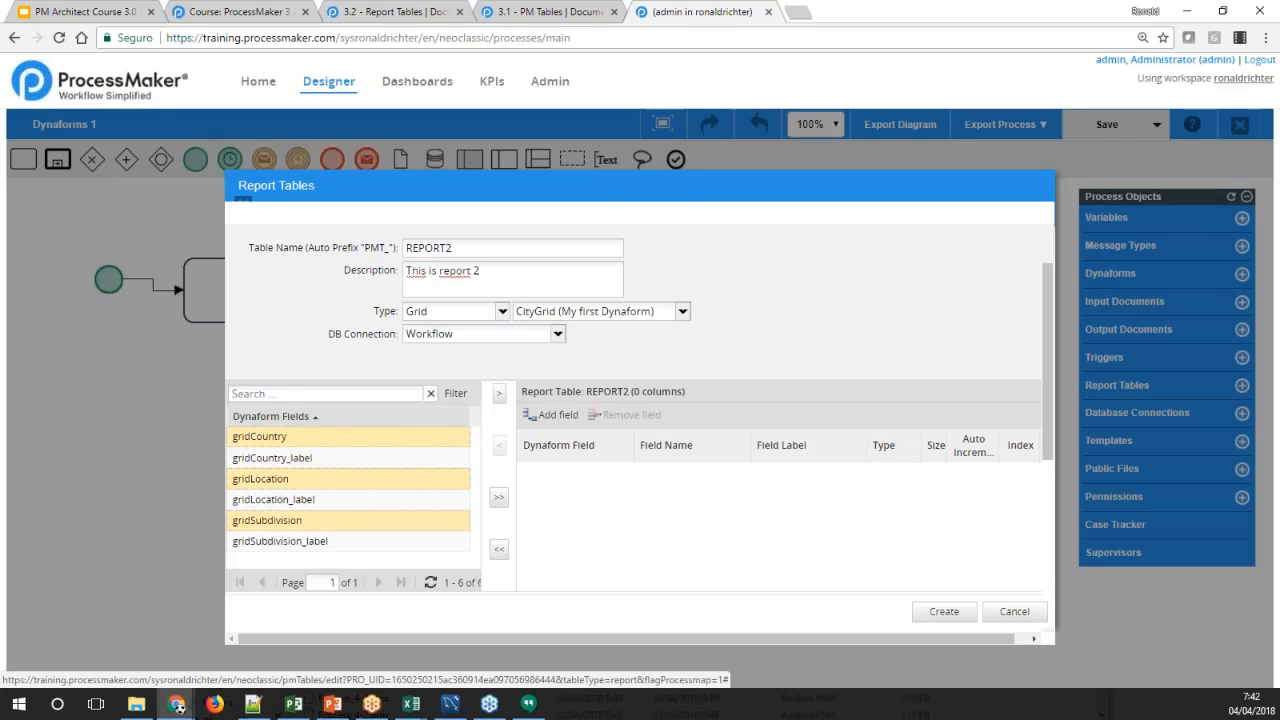
{"action": "left_click", "coordinate": [499, 394]}
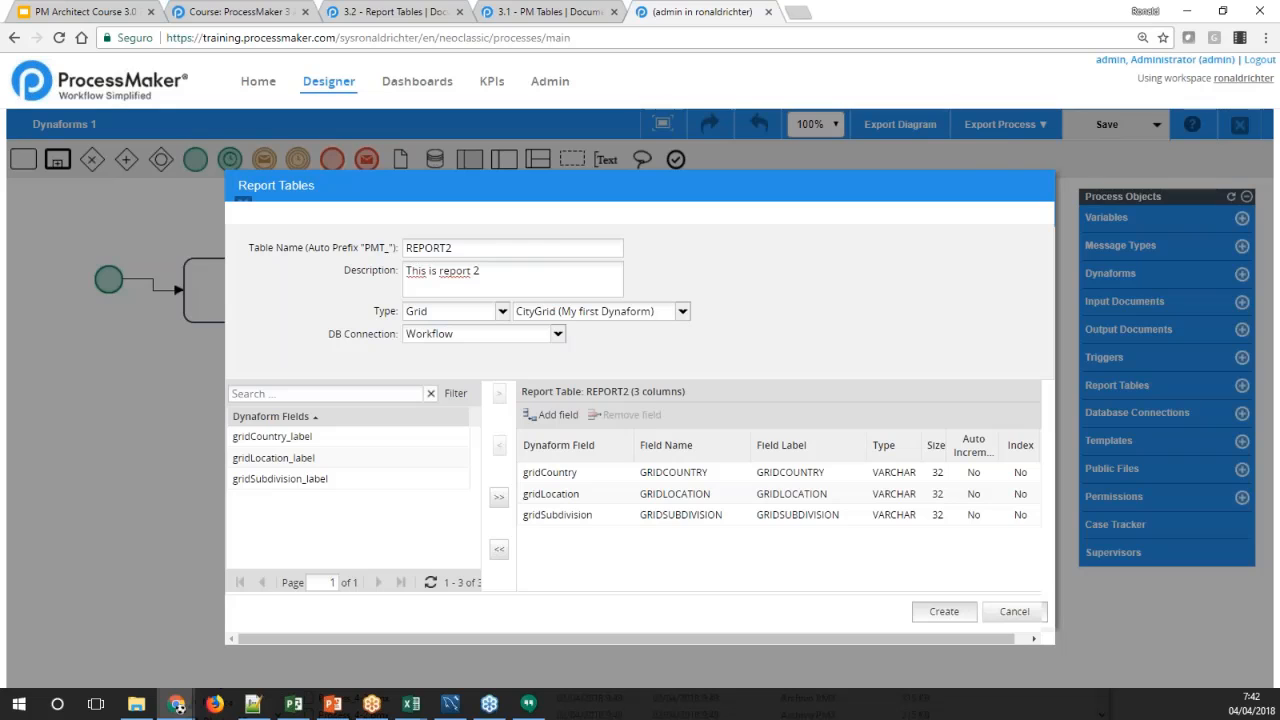
{"action": "left_click", "coordinate": [944, 611]}
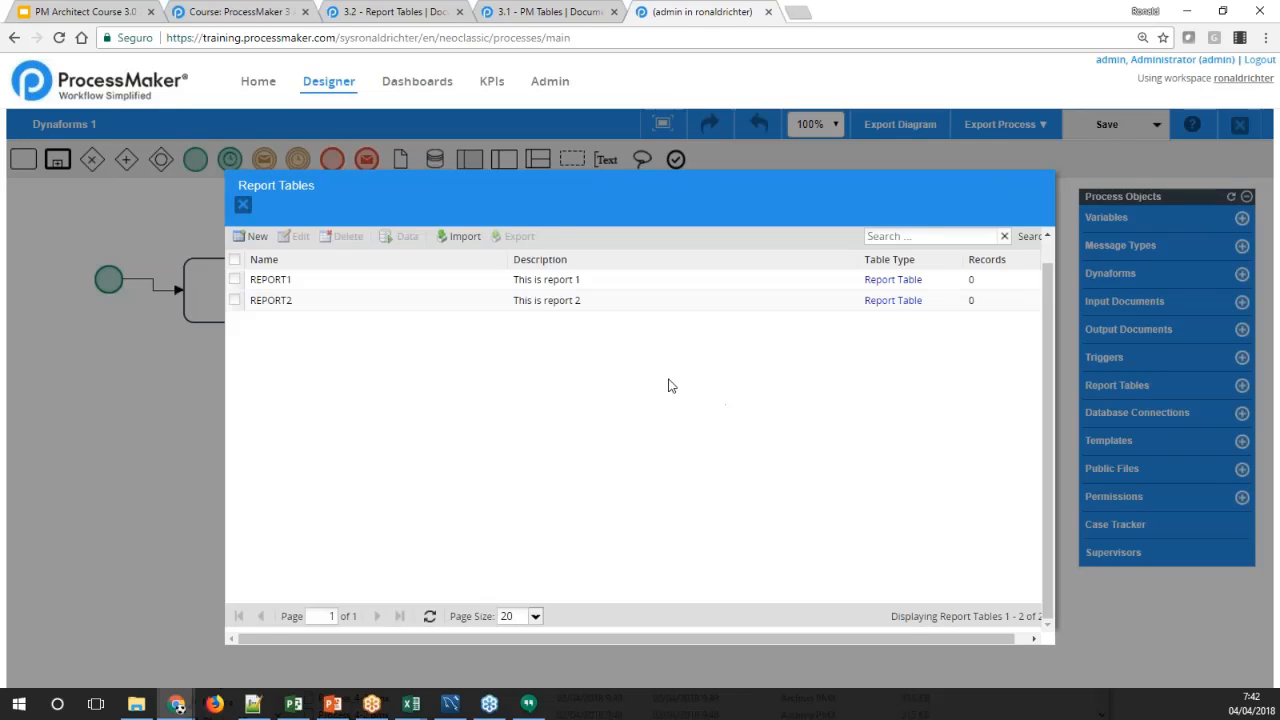
Open REPORT2's data from the report tables list and reposition its window to examine the columns
{"action": "left_click", "coordinate": [563, 298]}
{"action": "left_click", "coordinate": [551, 280]}
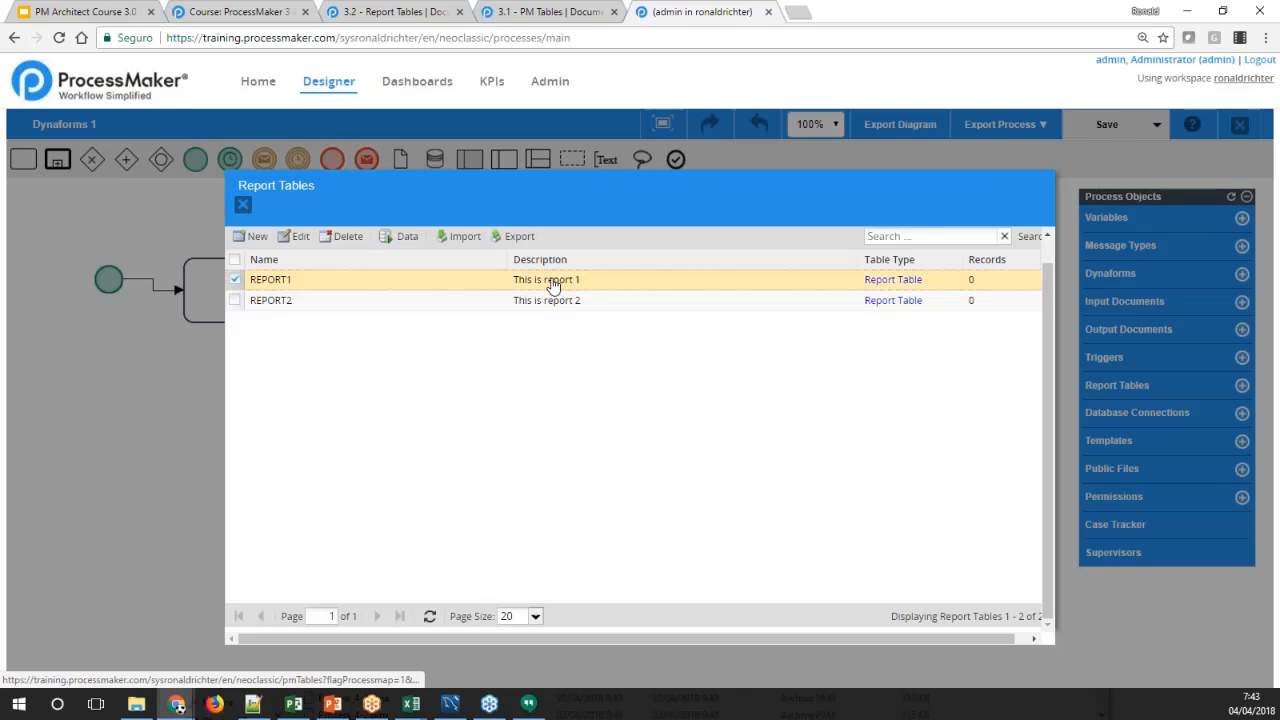
{"action": "left_click", "coordinate": [522, 300]}
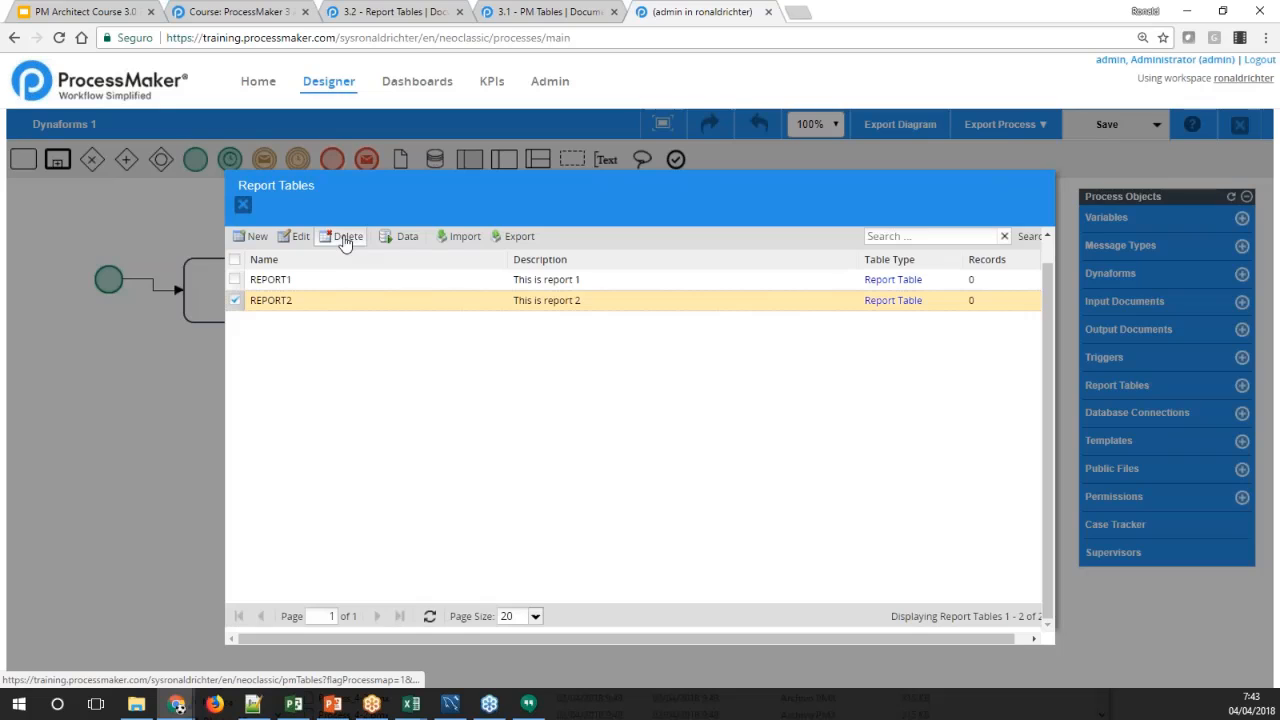
{"action": "left_click", "coordinate": [388, 242]}
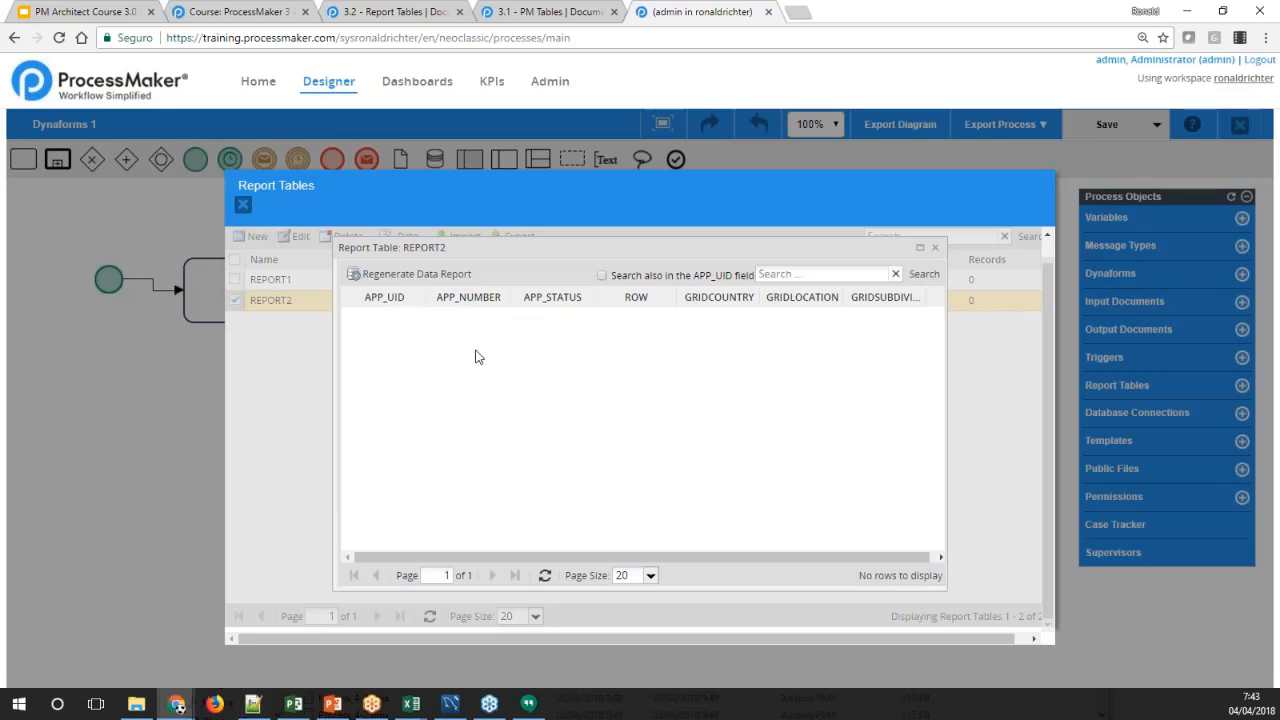
{"action": "left_click_drag", "start_coordinate": [500, 264], "coordinate": [542, 355]}
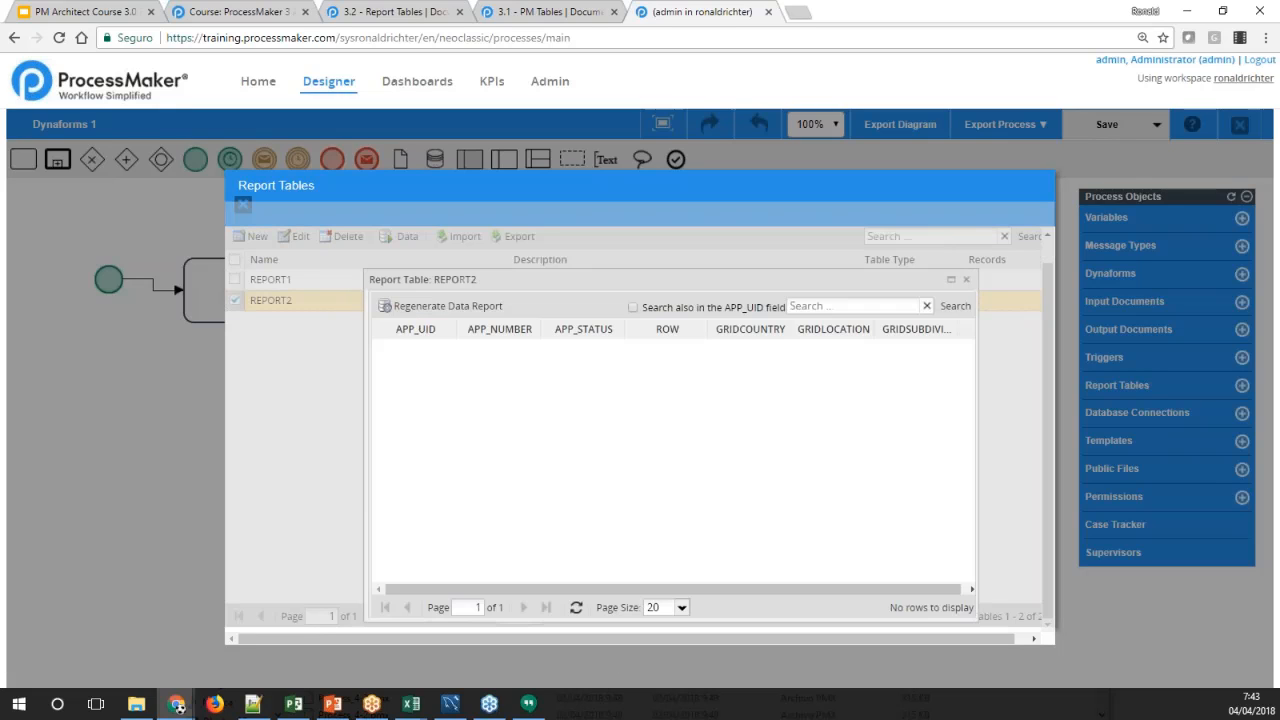
{"action": "left_click_drag", "start_coordinate": [524, 284], "coordinate": [596, 259]}
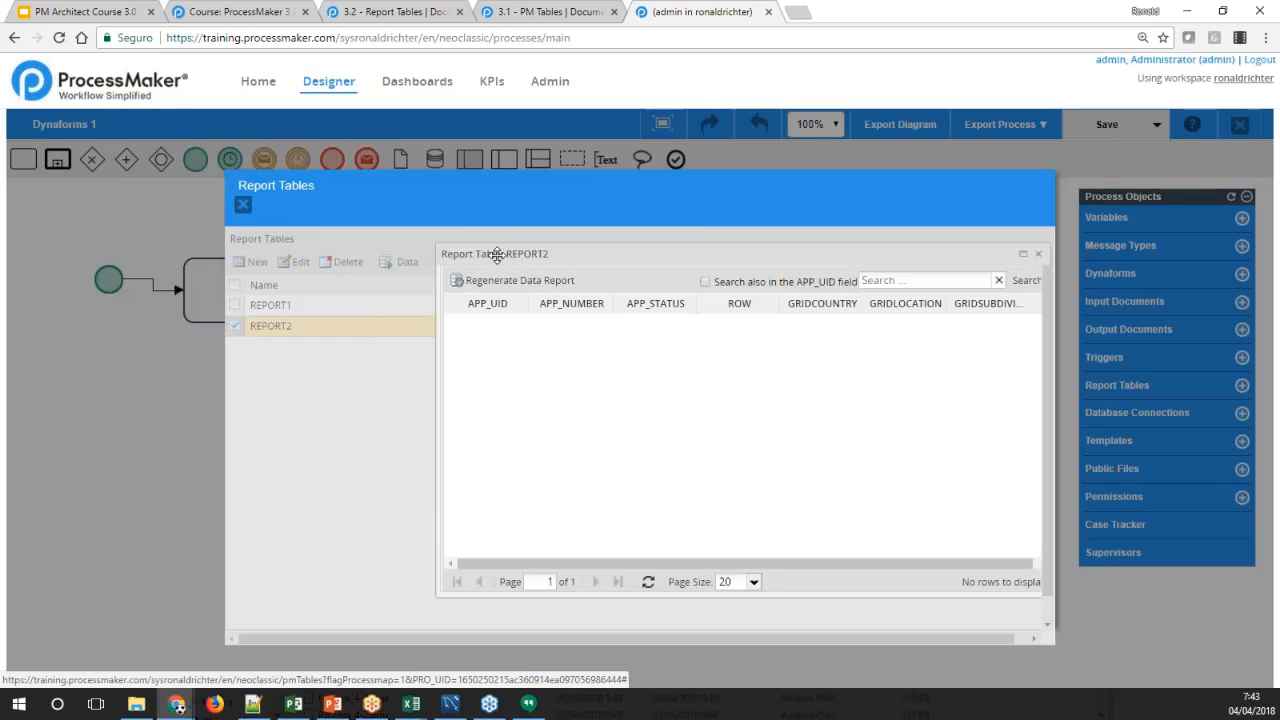
{"action": "left_click_drag", "start_coordinate": [494, 253], "coordinate": [436, 255]}
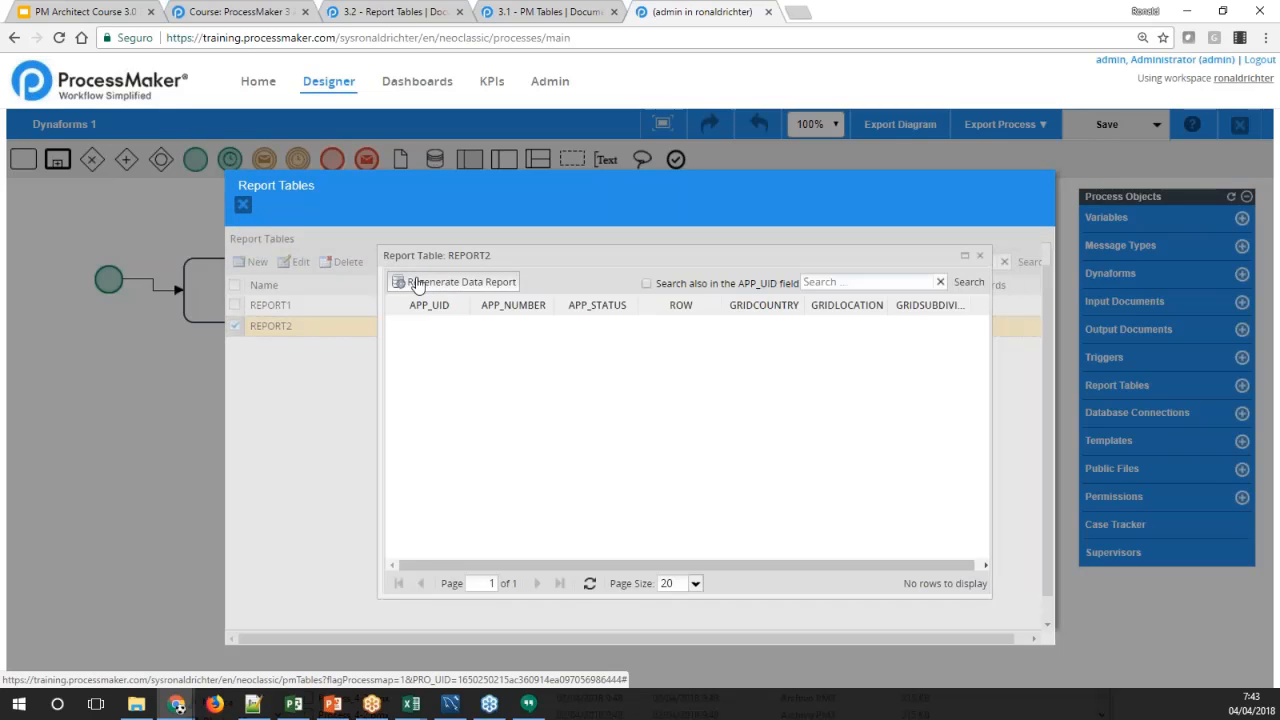
Regenerate REPORT2's report data and close its data window
{"action": "left_click", "coordinate": [413, 283]}
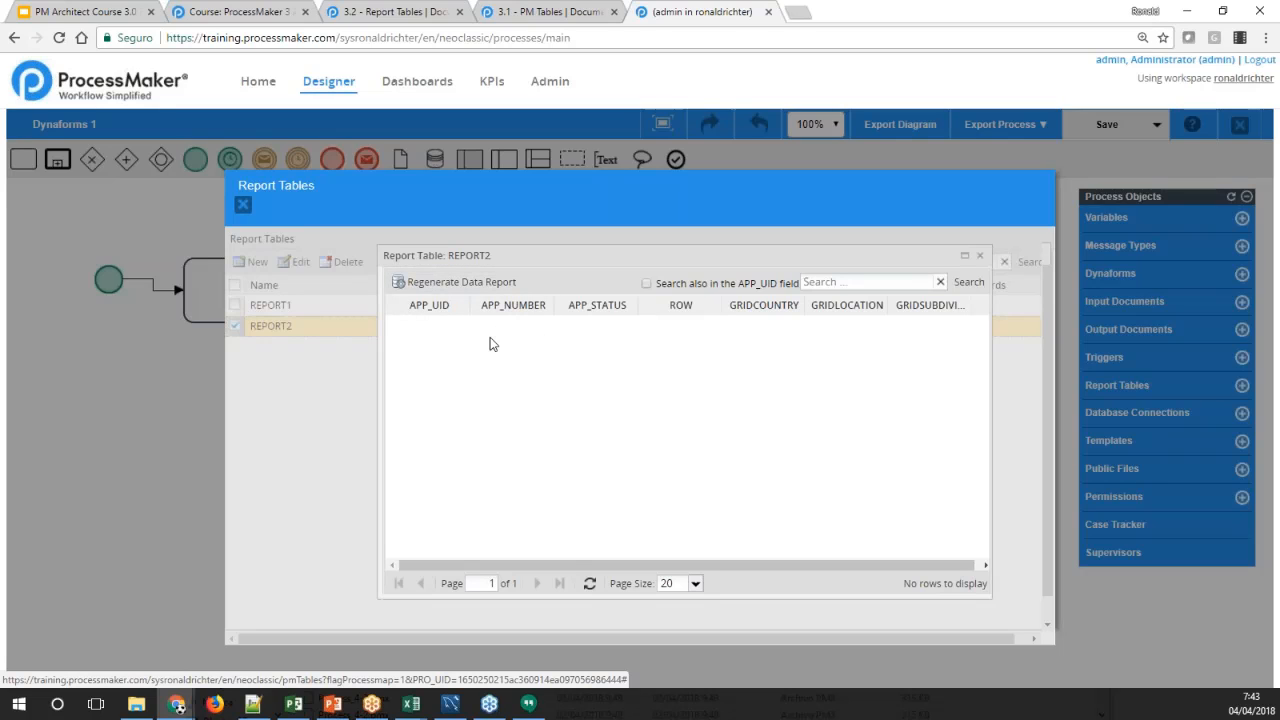
{"action": "left_click", "coordinate": [455, 284]}
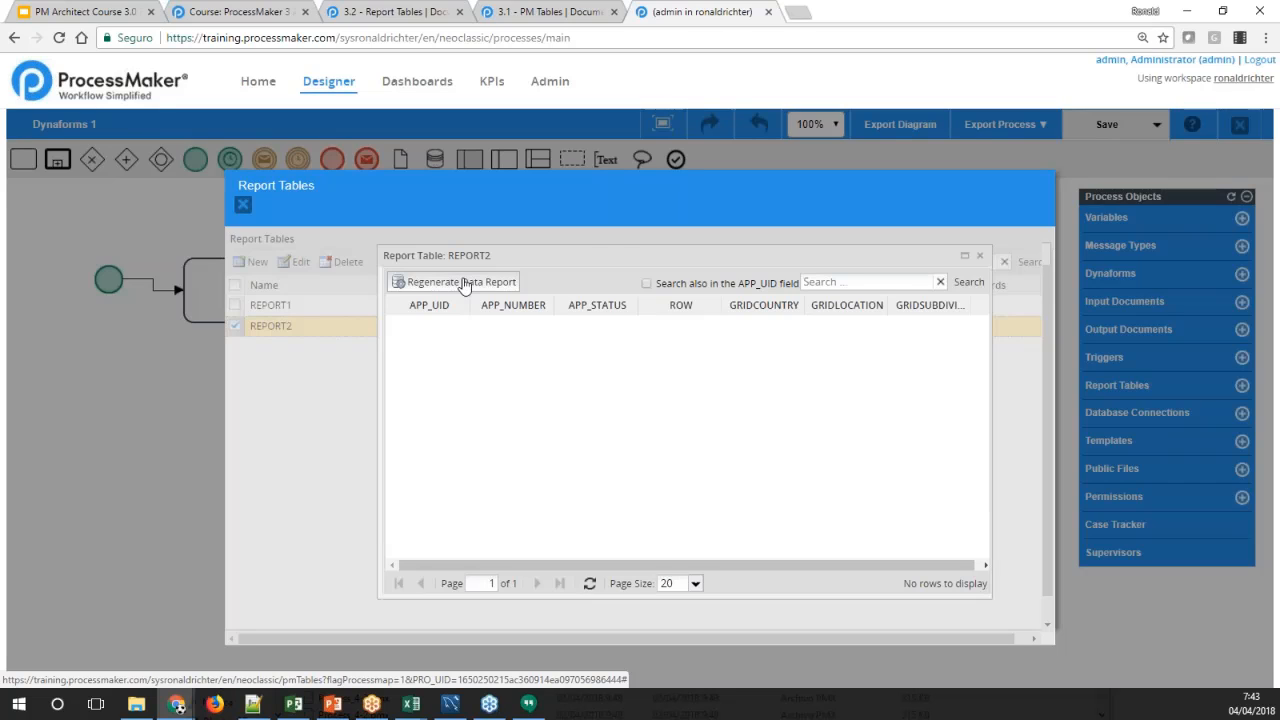
{"action": "left_click_drag", "start_coordinate": [621, 256], "coordinate": [573, 256]}
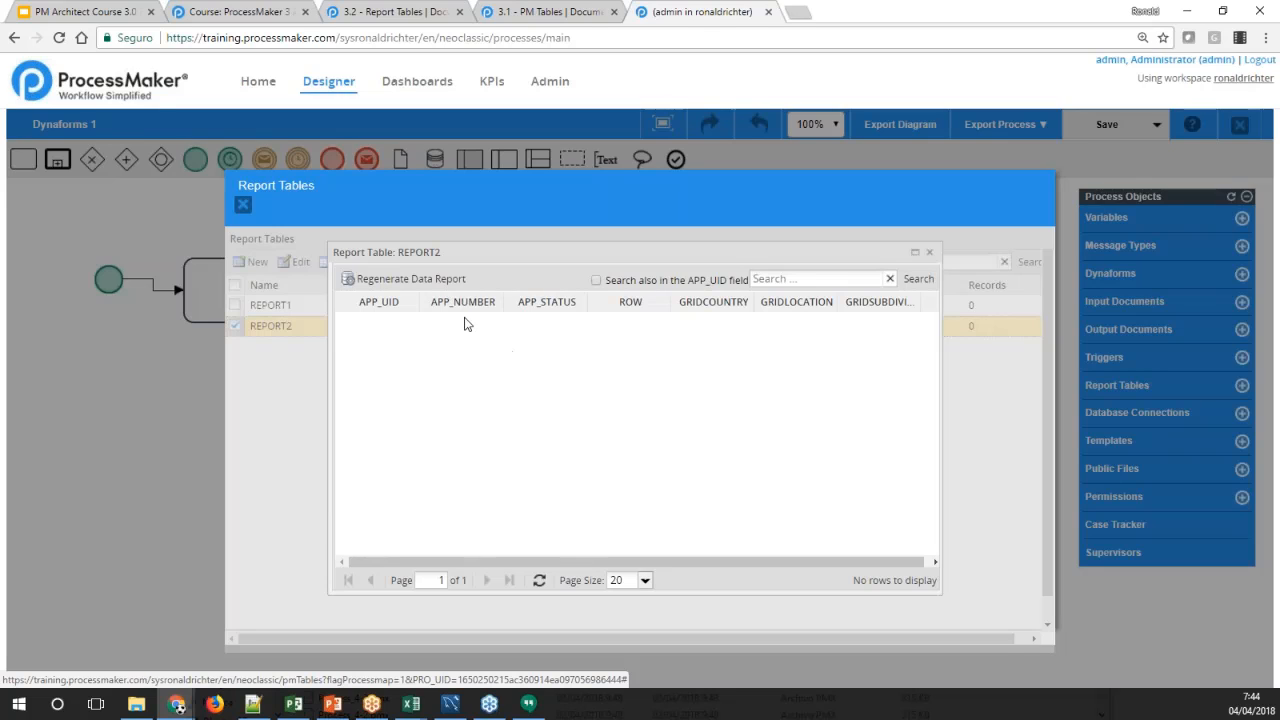
{"action": "left_click", "coordinate": [402, 284]}
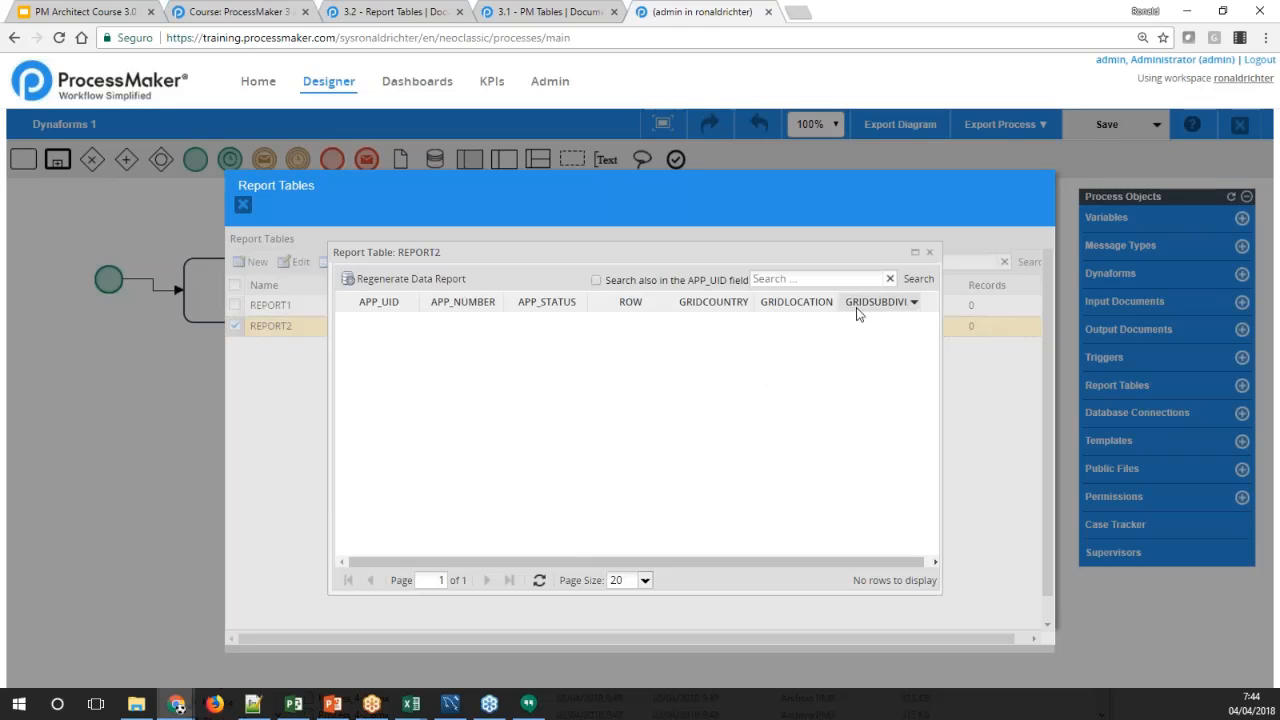
{"action": "left_click", "coordinate": [929, 254]}
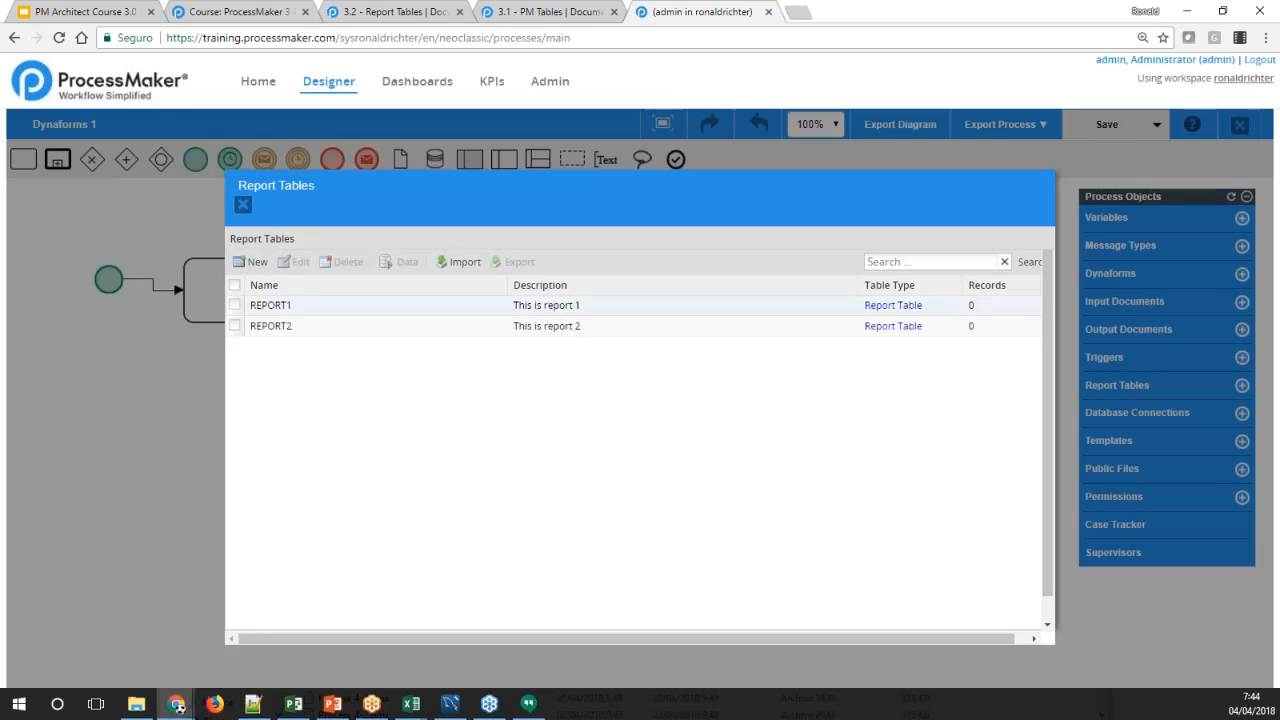
Open the export options for REPORT1 and try to include its data along with the schema
{"action": "left_click", "coordinate": [558, 310]}
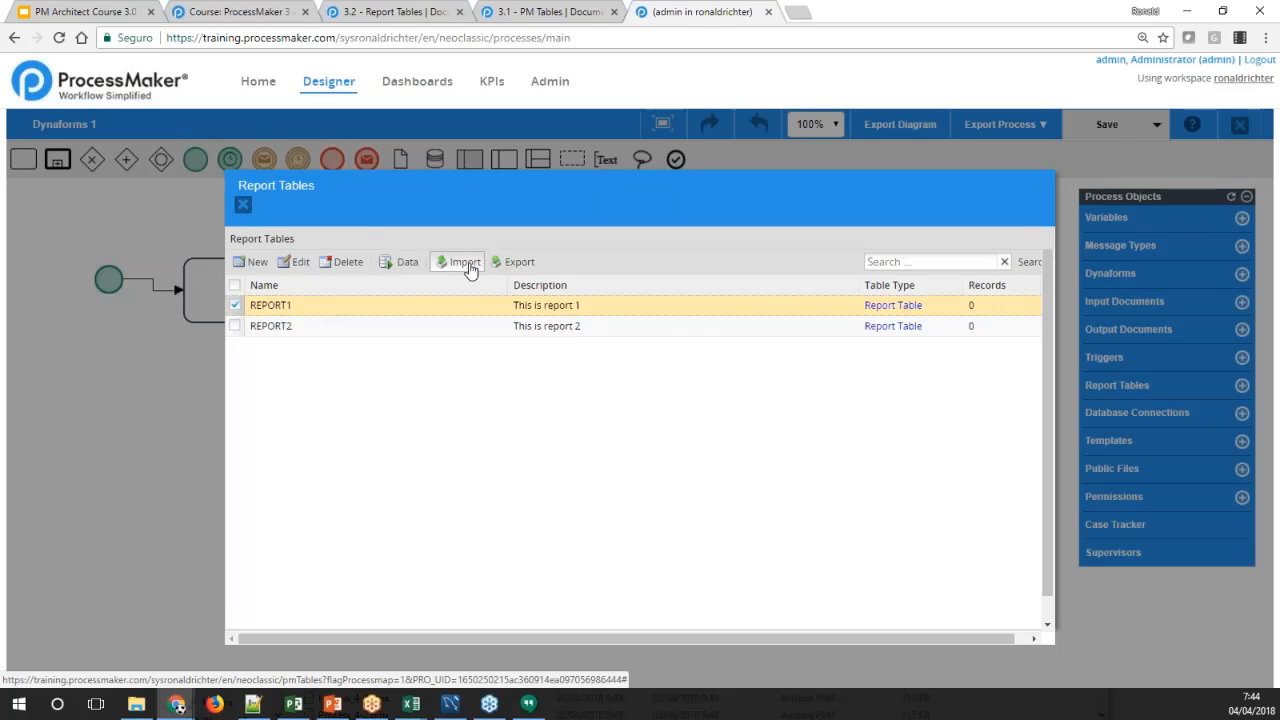
{"action": "left_click", "coordinate": [515, 262]}
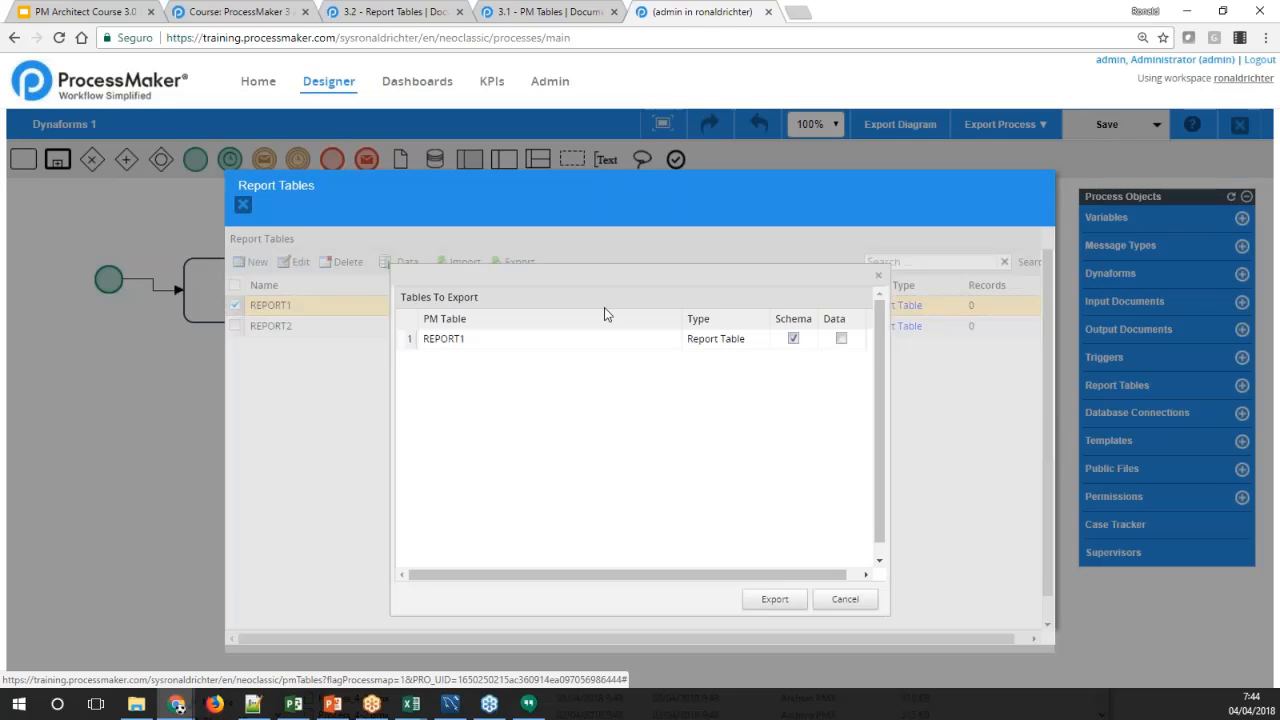
{"action": "left_click", "coordinate": [842, 340]}
{"action": "left_click", "coordinate": [662, 469]}
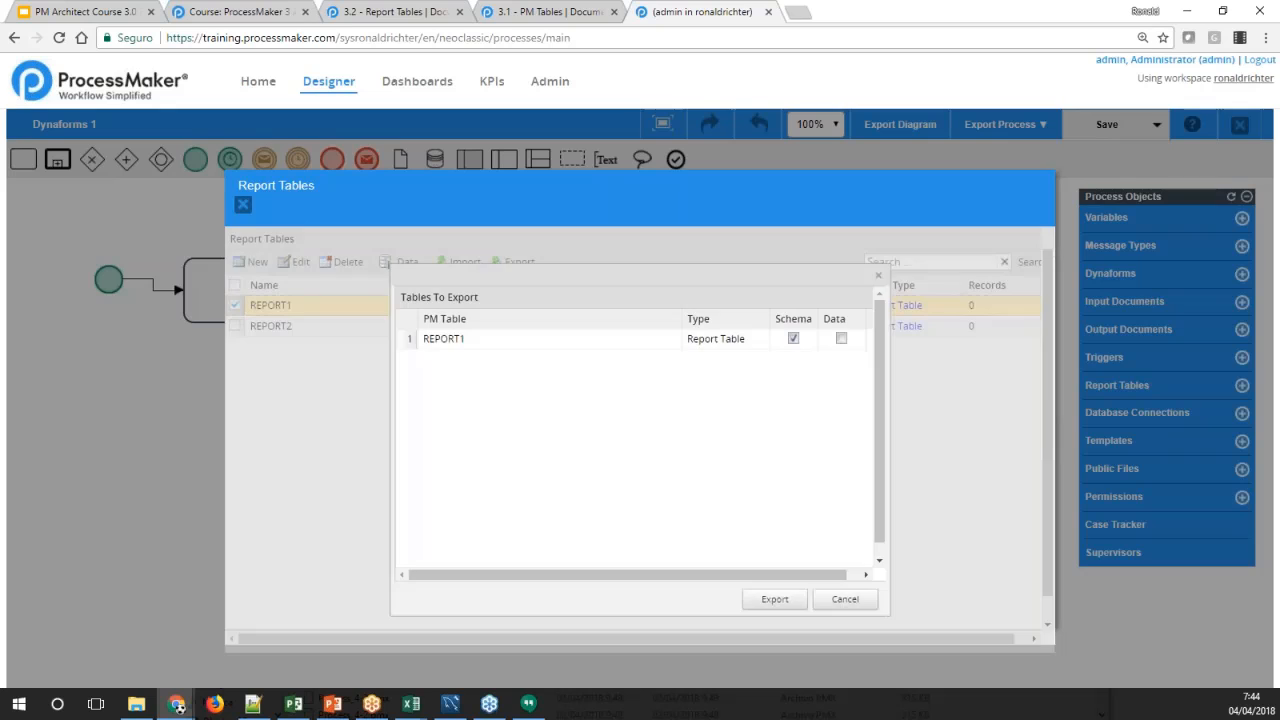
{"action": "left_click", "coordinate": [841, 339]}
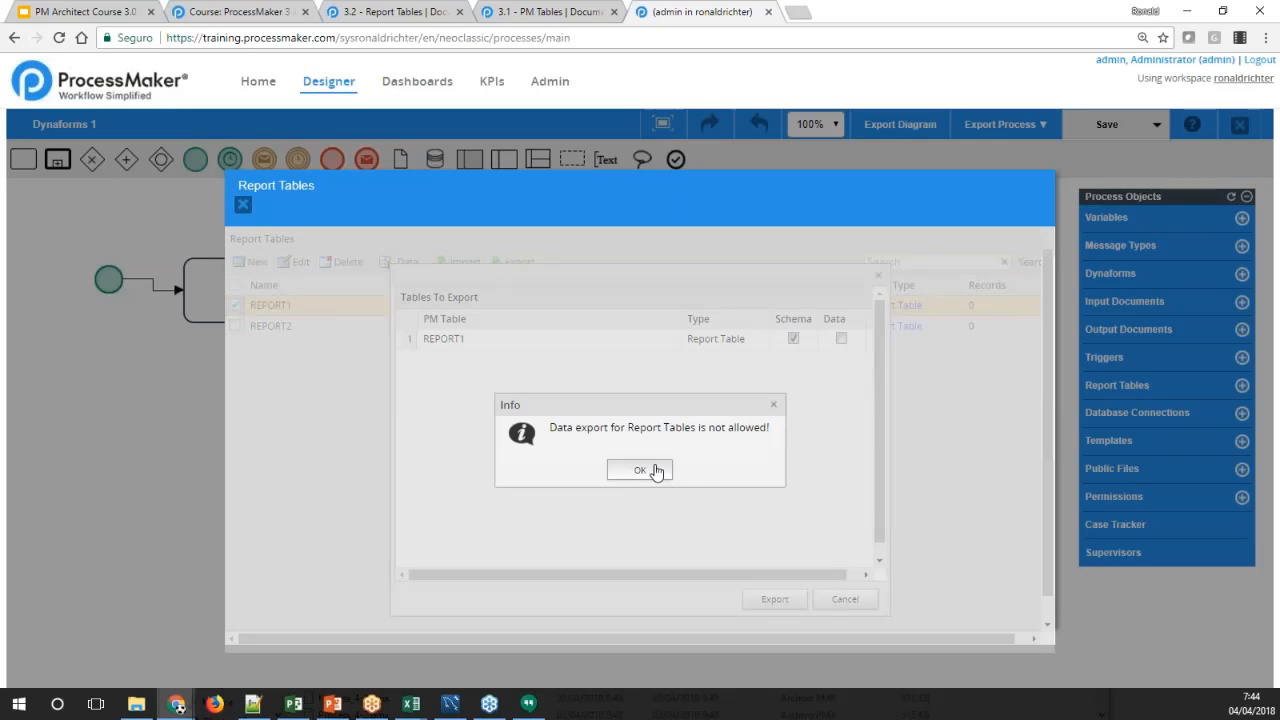
{"action": "left_click", "coordinate": [657, 471]}
{"action": "left_click", "coordinate": [841, 339]}
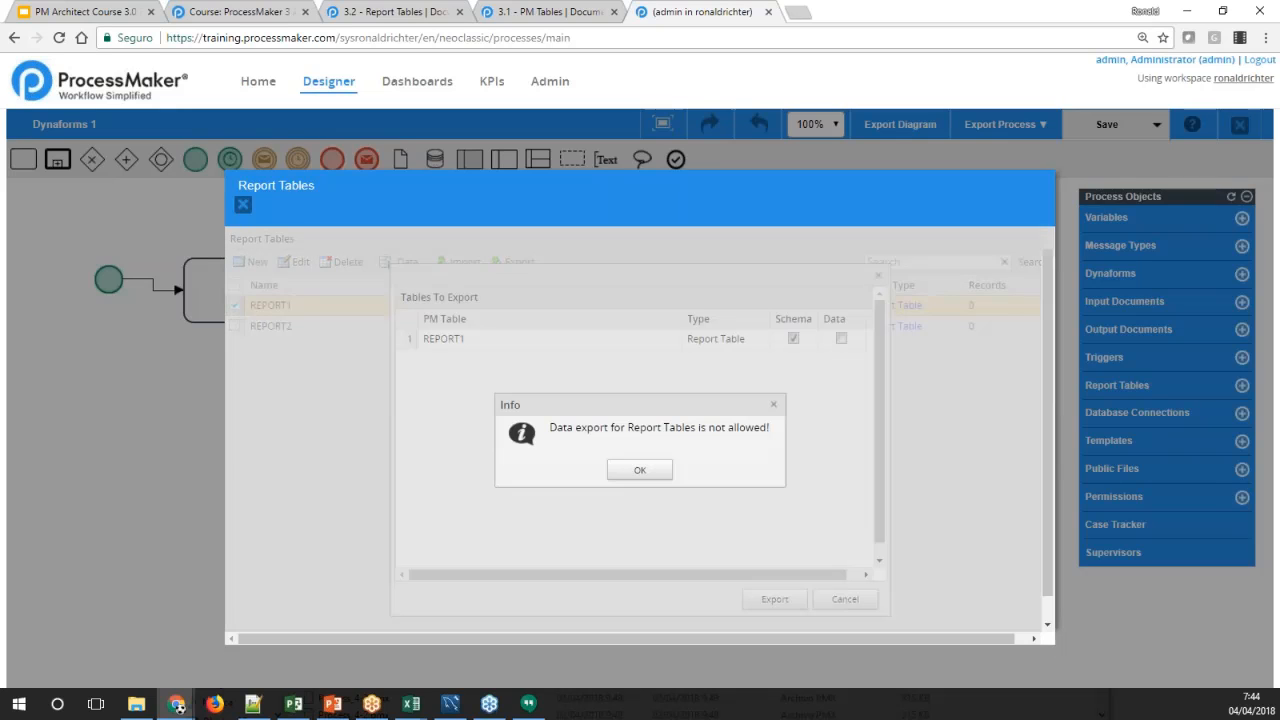
{"action": "left_click", "coordinate": [657, 469]}
{"action": "left_click", "coordinate": [841, 339]}
{"action": "left_click", "coordinate": [660, 468]}
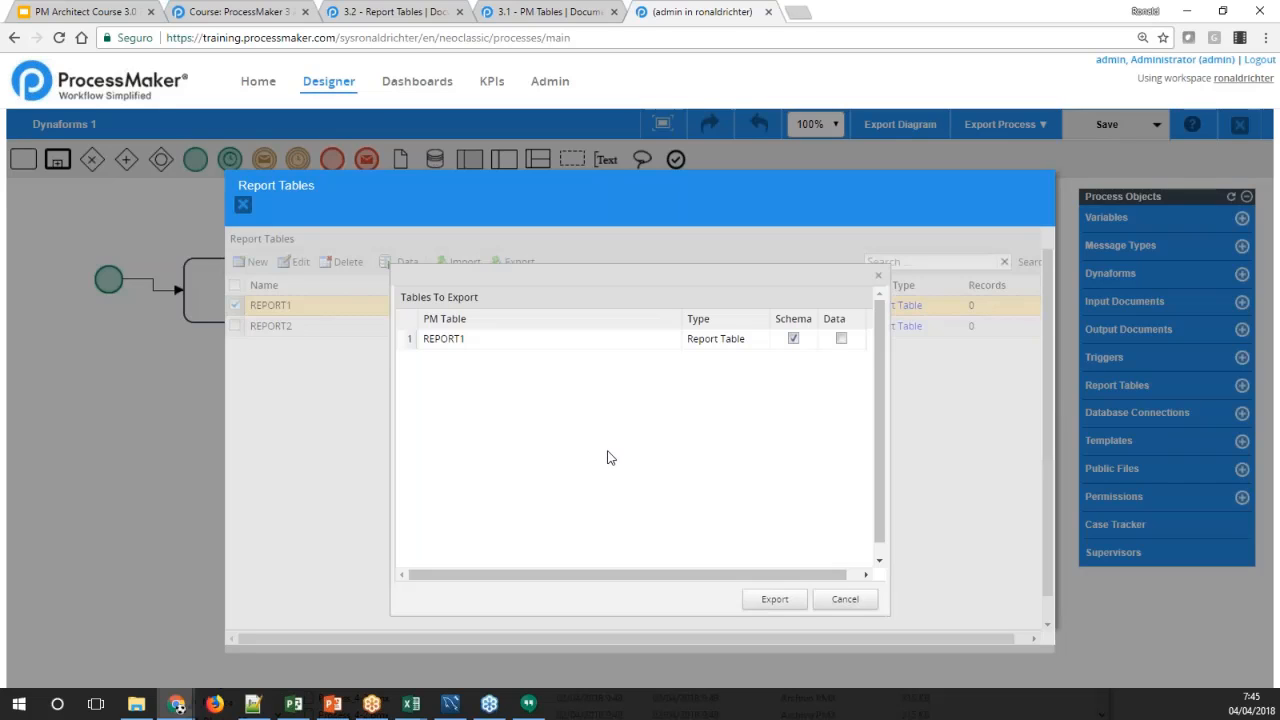
Dismiss the export options and look through REPORT1's available Dynaform fields in its editor, leaving without updating the table
{"action": "left_click", "coordinate": [49, 570]}
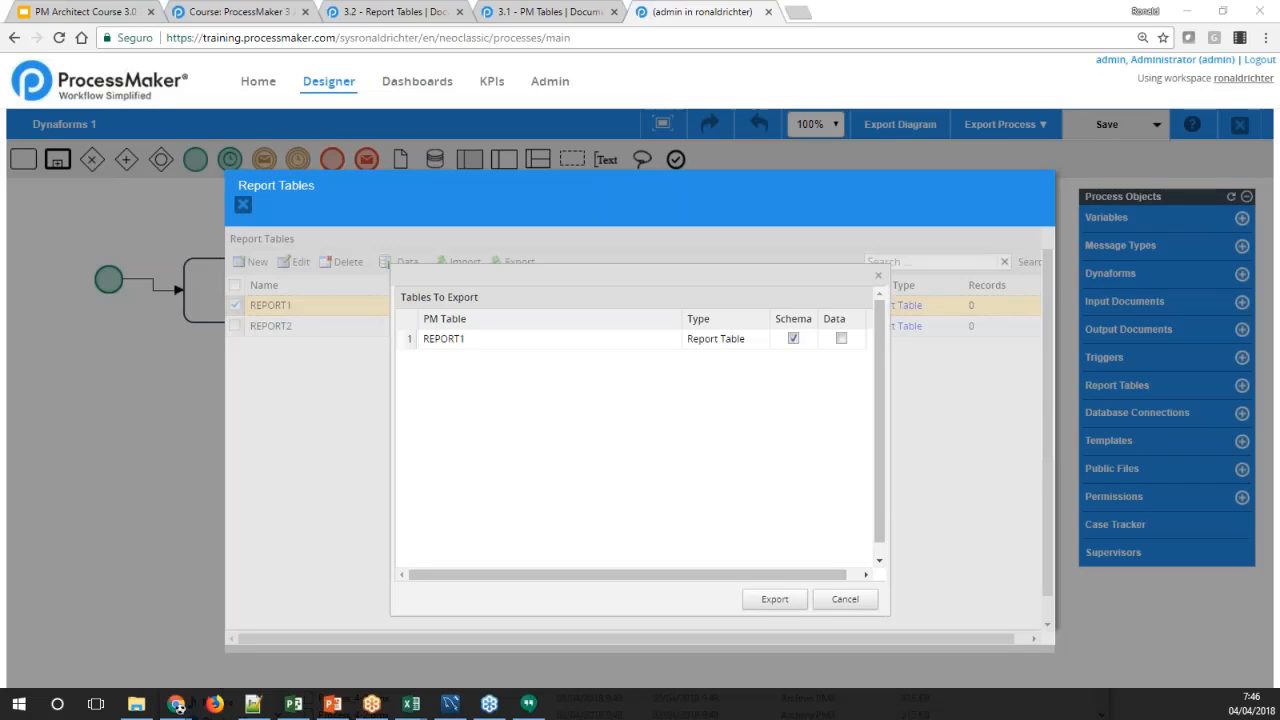
{"action": "left_click", "coordinate": [879, 278]}
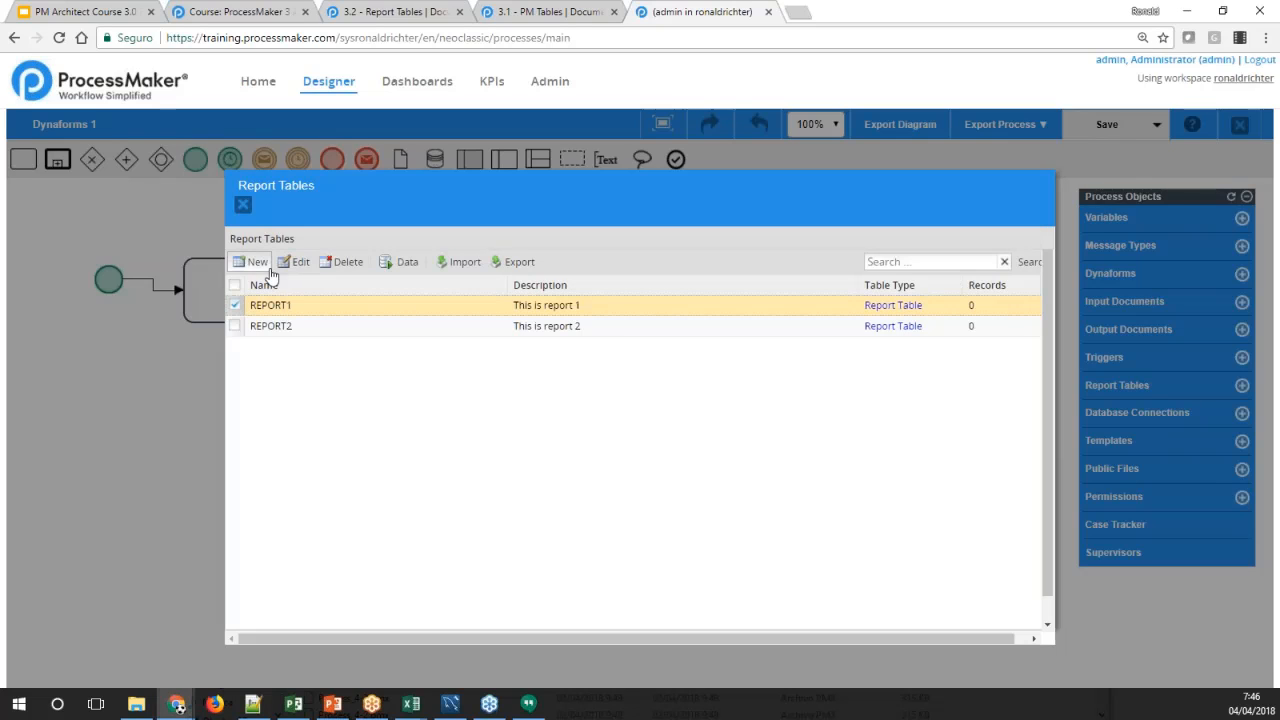
{"action": "left_click", "coordinate": [300, 264]}
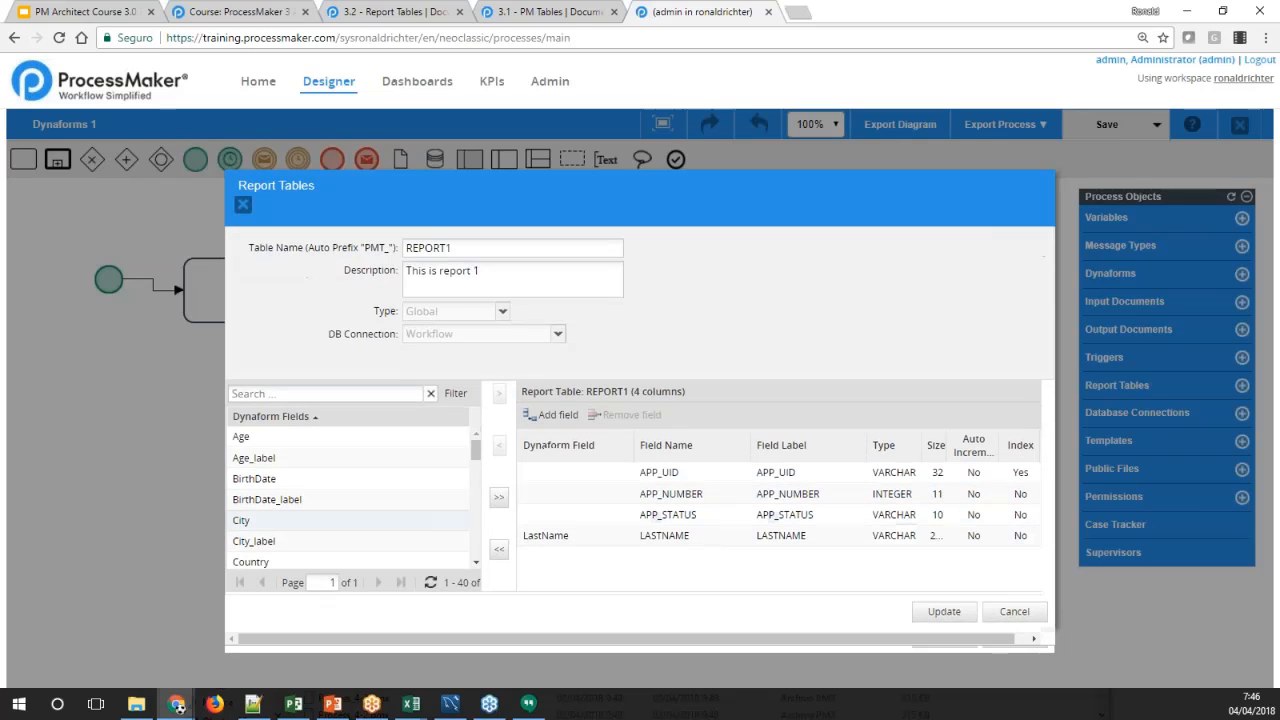
{"action": "left_click_drag", "start_coordinate": [476, 449], "coordinate": [478, 519]}
{"action": "left_click", "coordinate": [252, 488]}
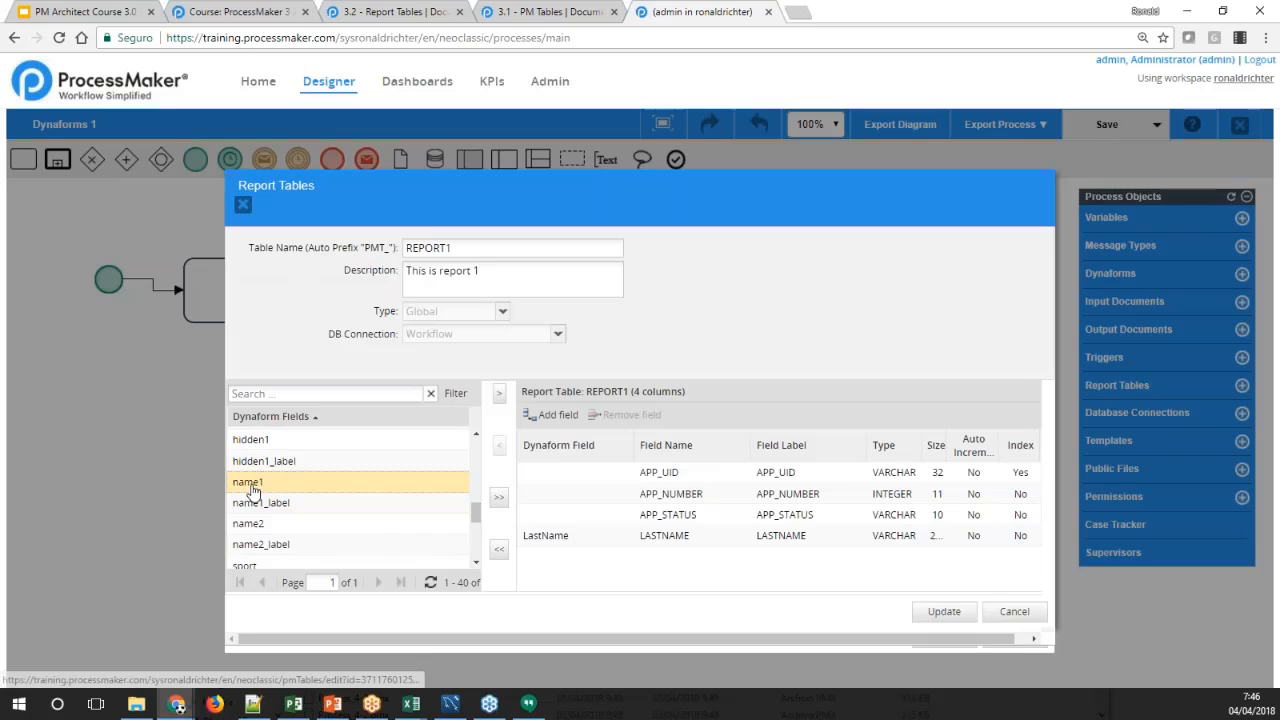
{"action": "scroll", "coordinate": [435, 537], "scroll_direction": "down", "scroll_amount": 2}
{"action": "scroll", "coordinate": [435, 537], "scroll_direction": "down", "scroll_amount": 4}
{"action": "scroll", "coordinate": [434, 534], "scroll_direction": "up", "scroll_amount": 7}
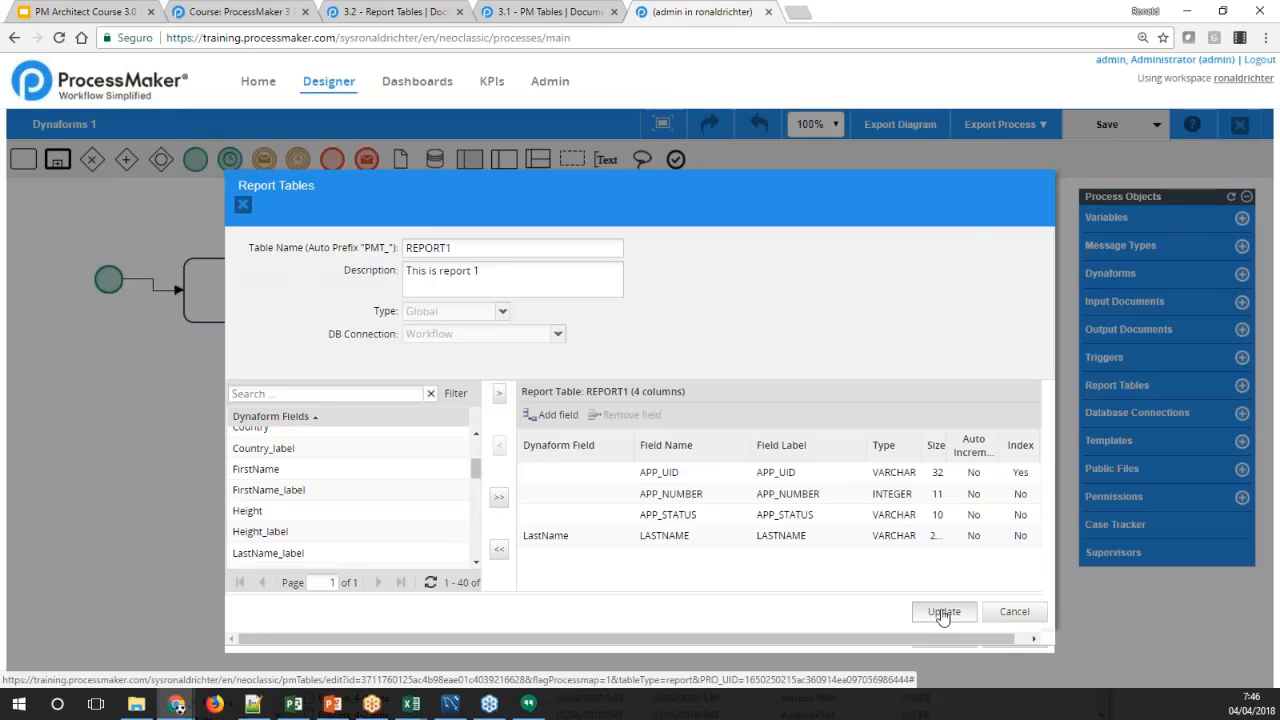
{"action": "left_click", "coordinate": [991, 615]}
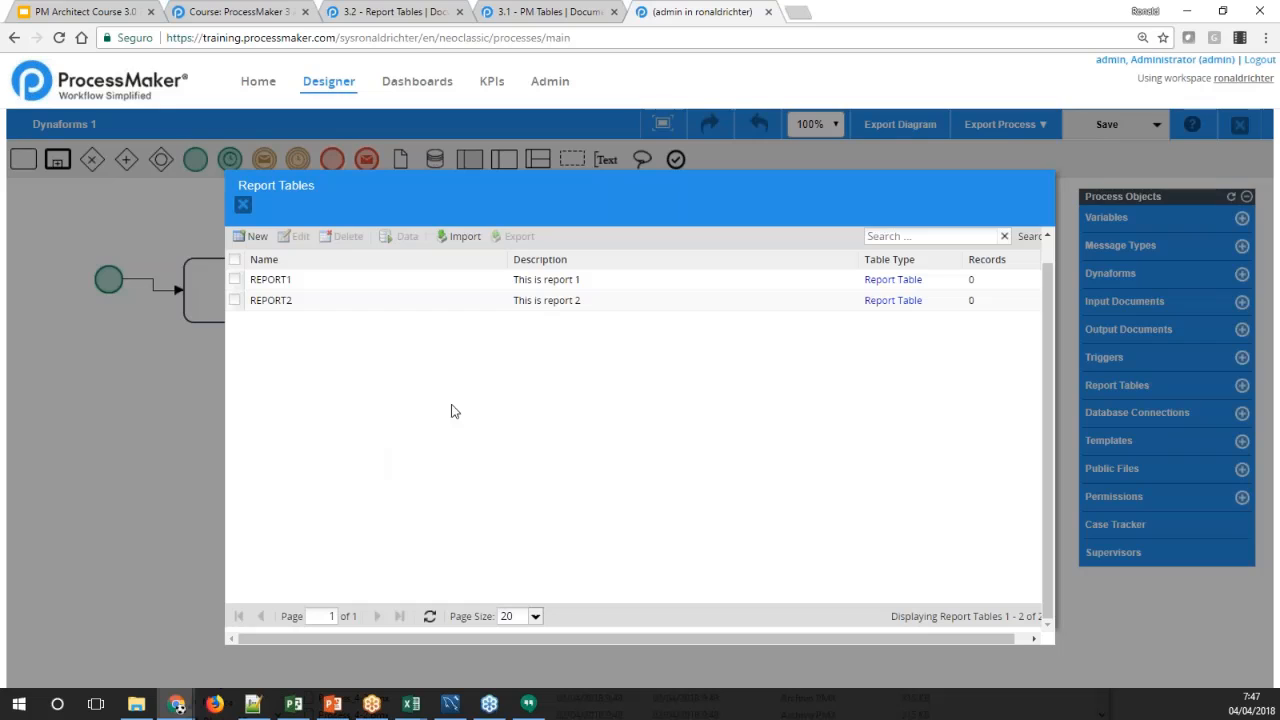
Export the REPORT1 report table's schema, trying to include its data as well
{"action": "left_click", "coordinate": [428, 288]}
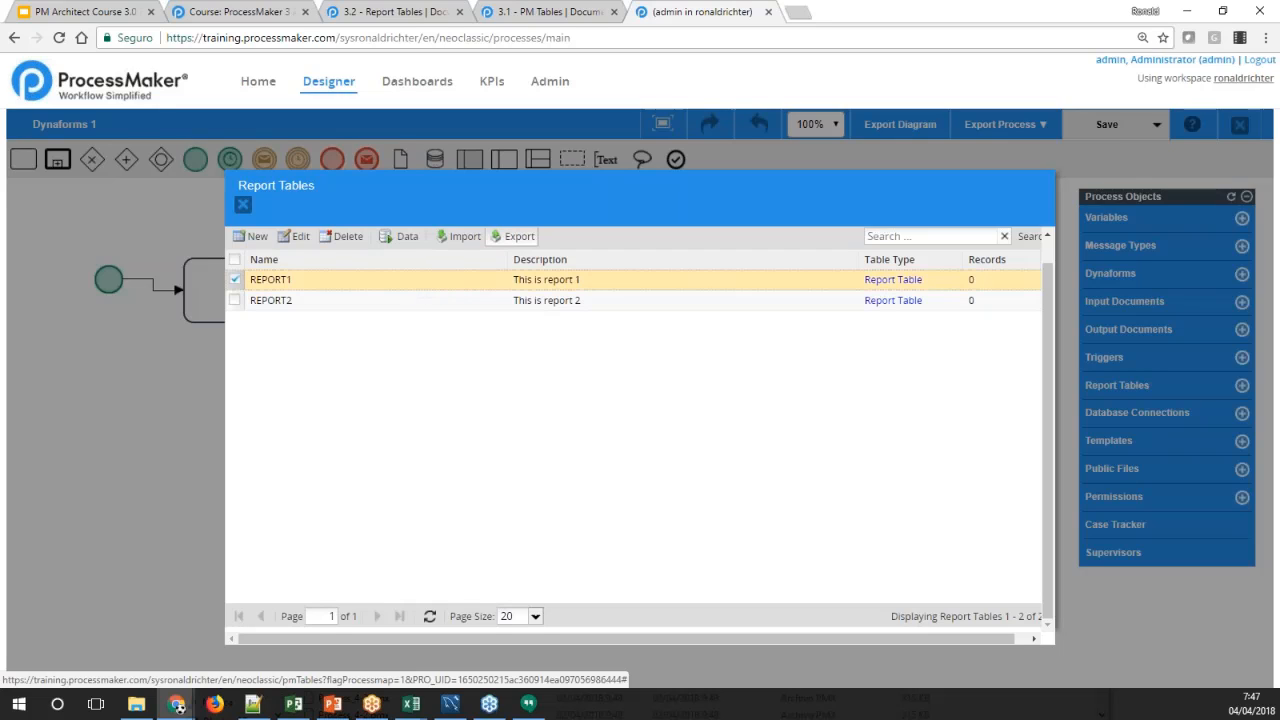
{"action": "left_click", "coordinate": [510, 238]}
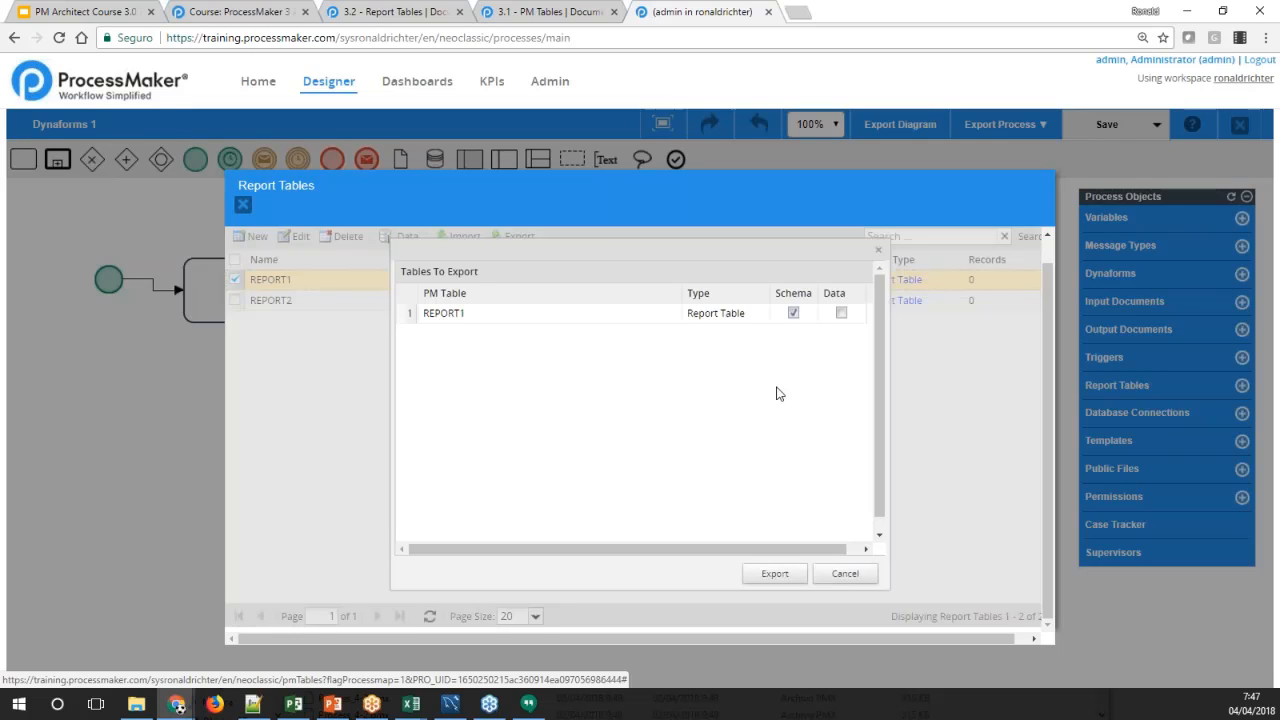
{"action": "left_click", "coordinate": [840, 313]}
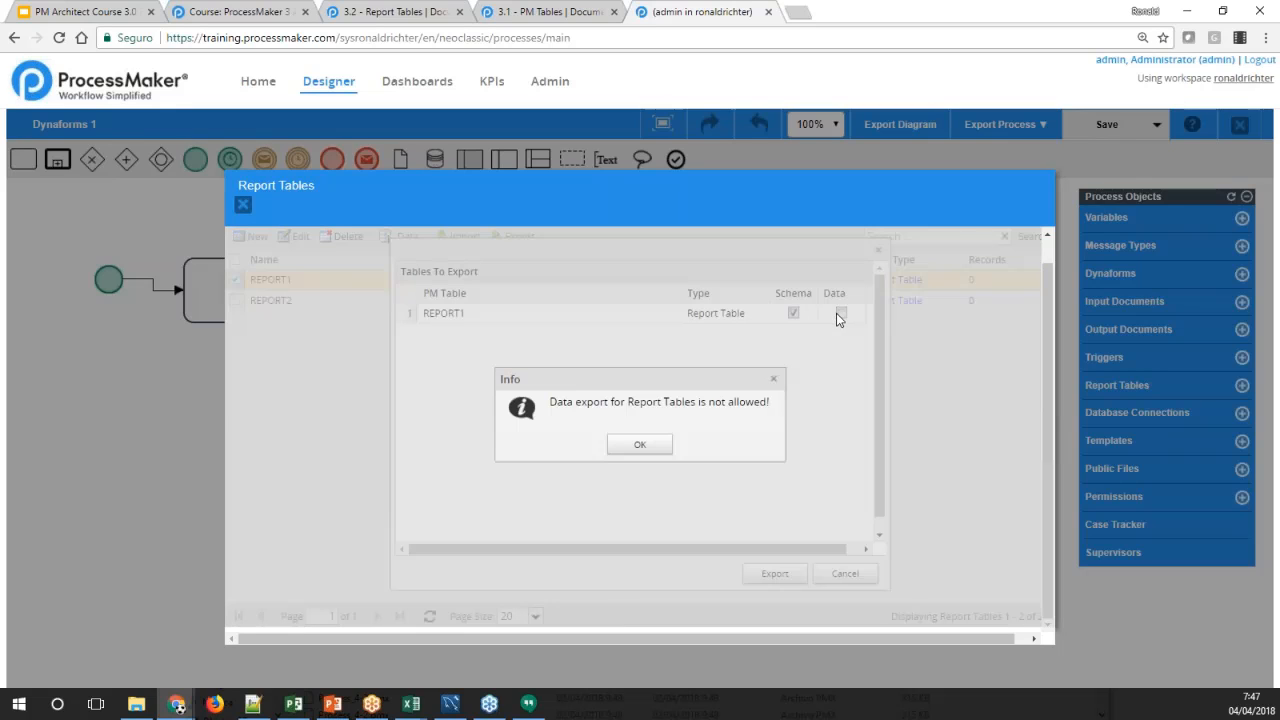
{"action": "left_click", "coordinate": [656, 444]}
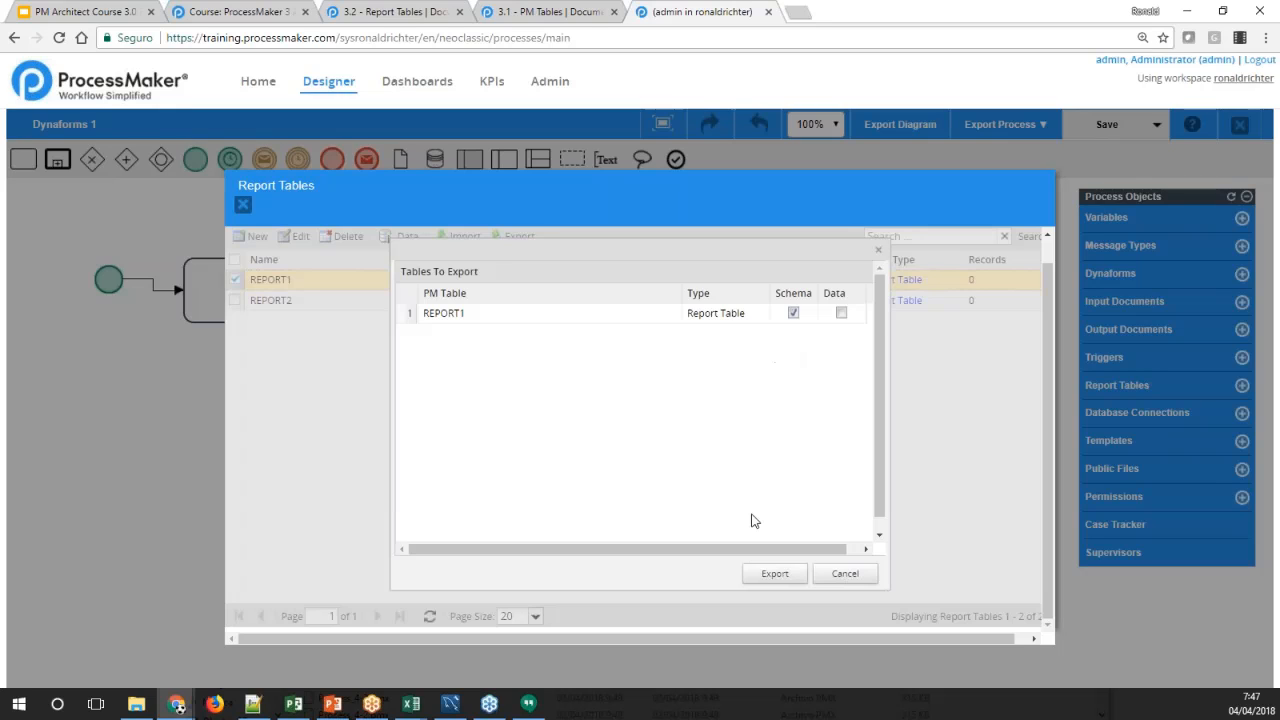
{"action": "left_click", "coordinate": [773, 575]}
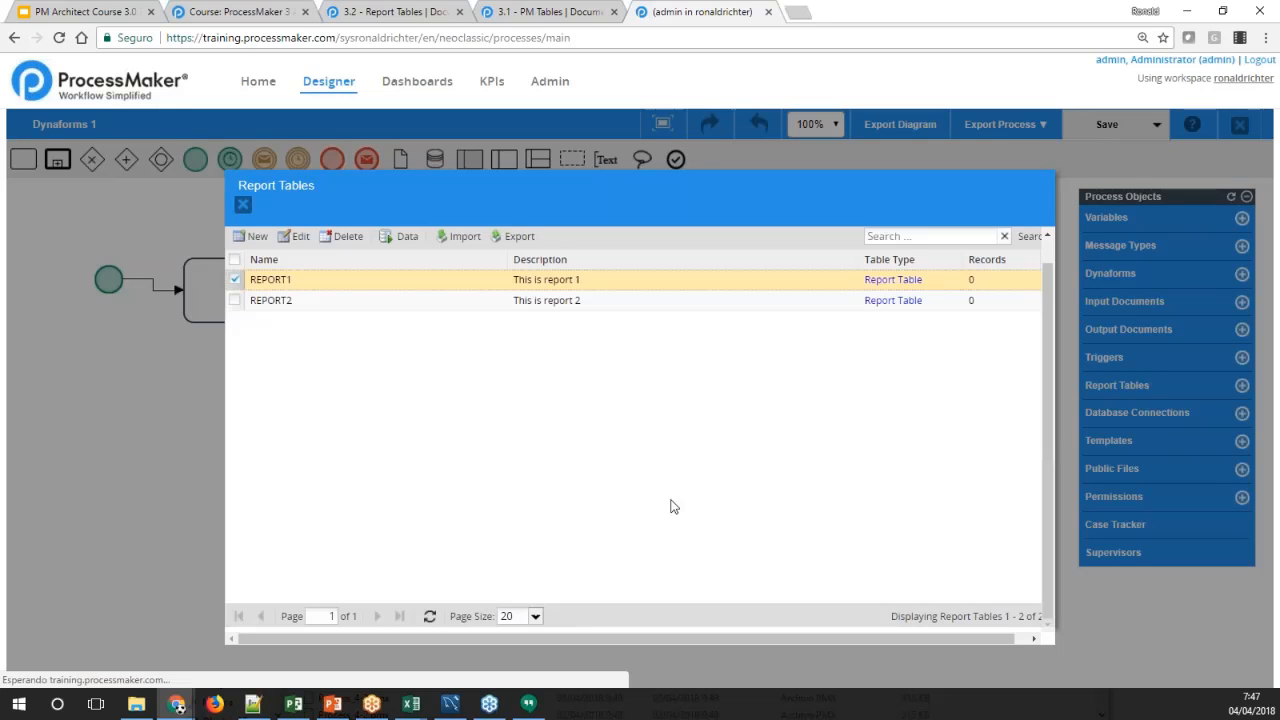
Switch to File Explorer, check the newly exported .pmt file in the Descargas folder, and minimize the window
{"action": "left_click", "coordinate": [136, 704]}
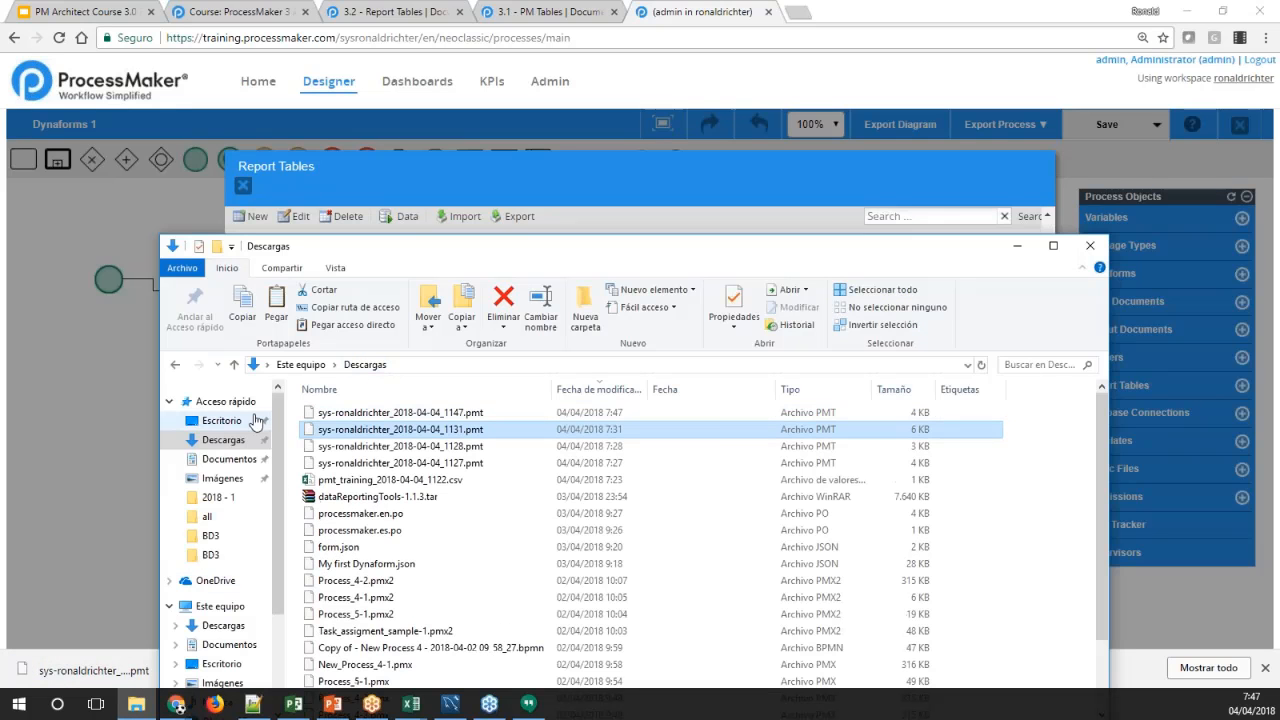
{"action": "left_click", "coordinate": [360, 418]}
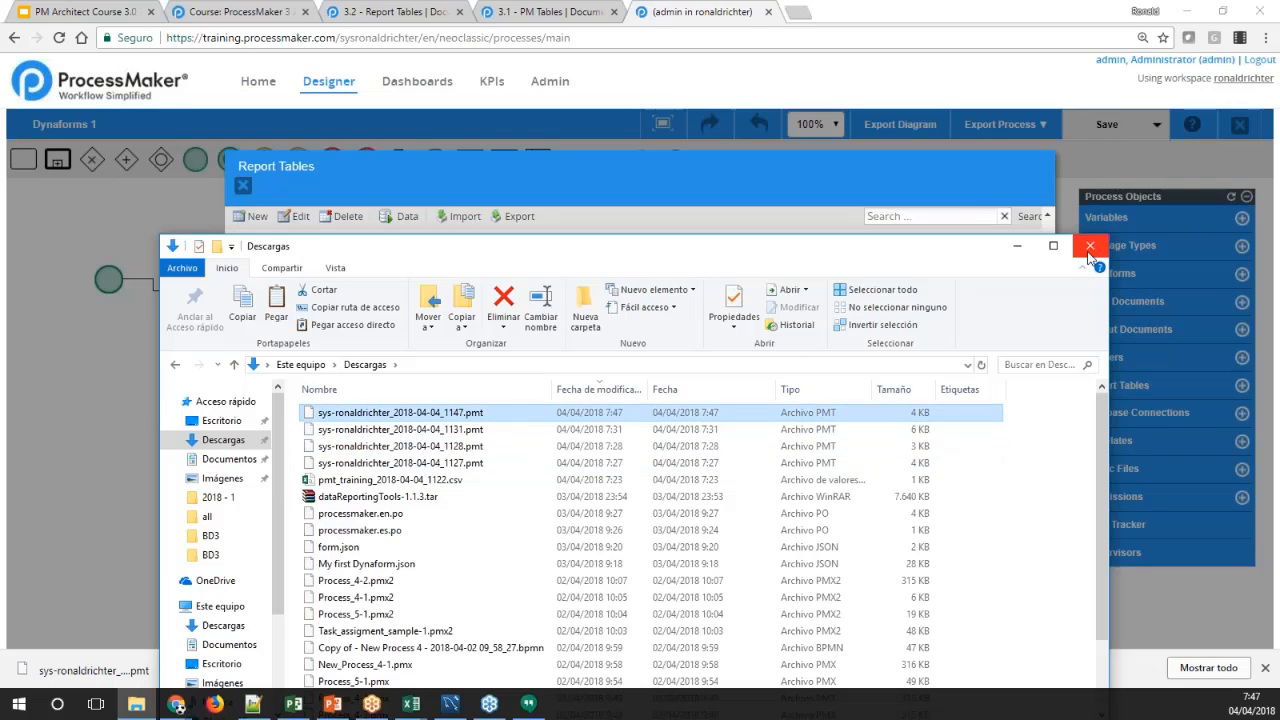
{"action": "left_click", "coordinate": [1017, 246]}
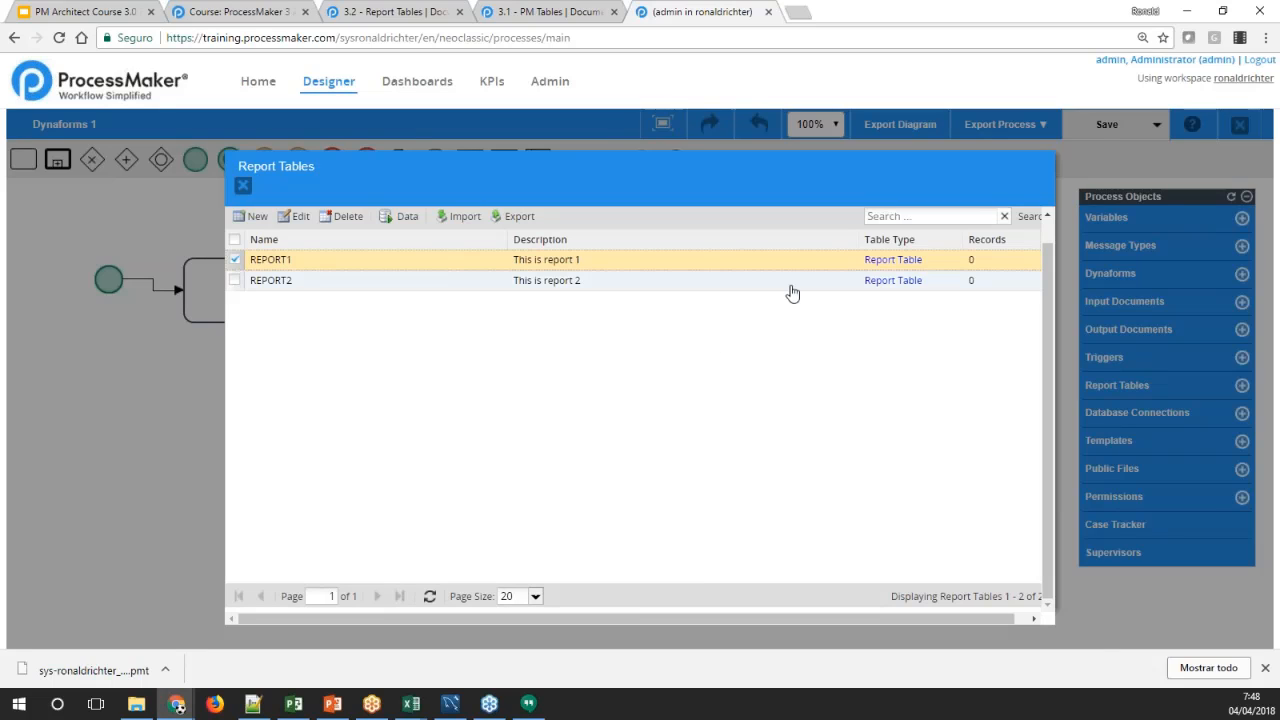
Upload the newest exported .pmt file from the Descargas folder as a report table import
{"action": "left_click", "coordinate": [529, 283]}
{"action": "left_click", "coordinate": [520, 259]}
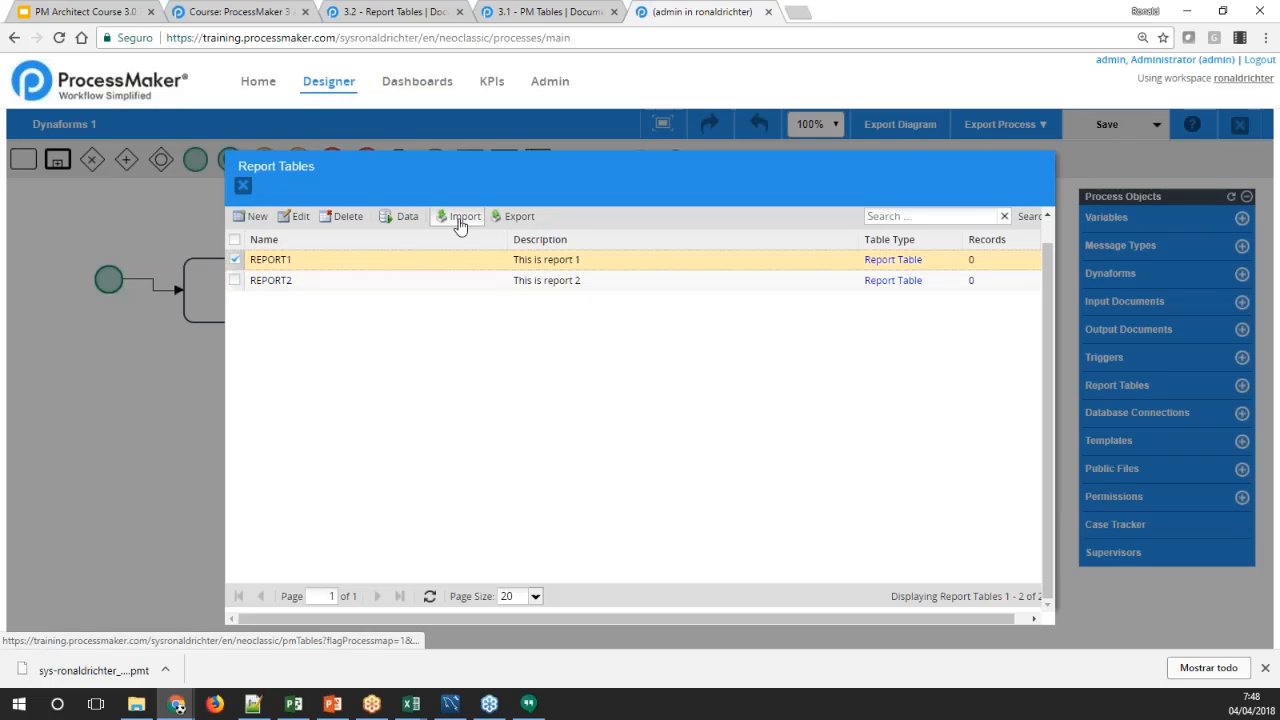
{"action": "left_click", "coordinate": [460, 222]}
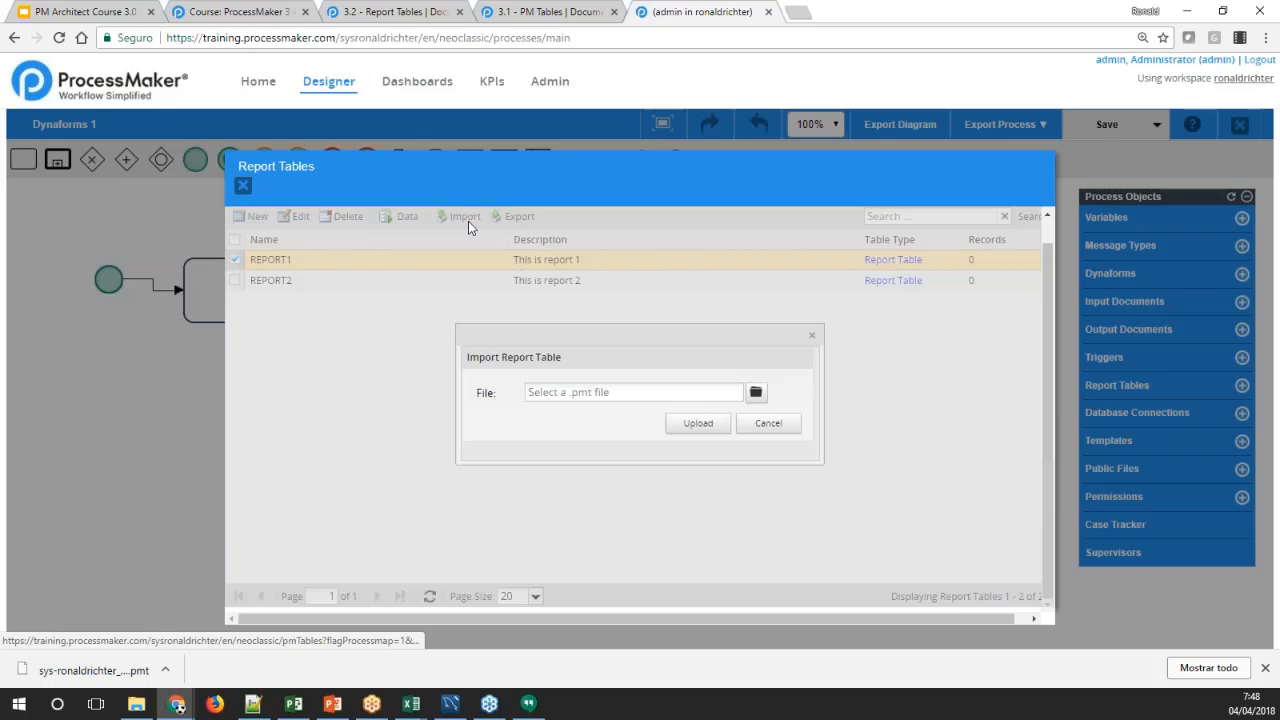
{"action": "left_click", "coordinate": [755, 395]}
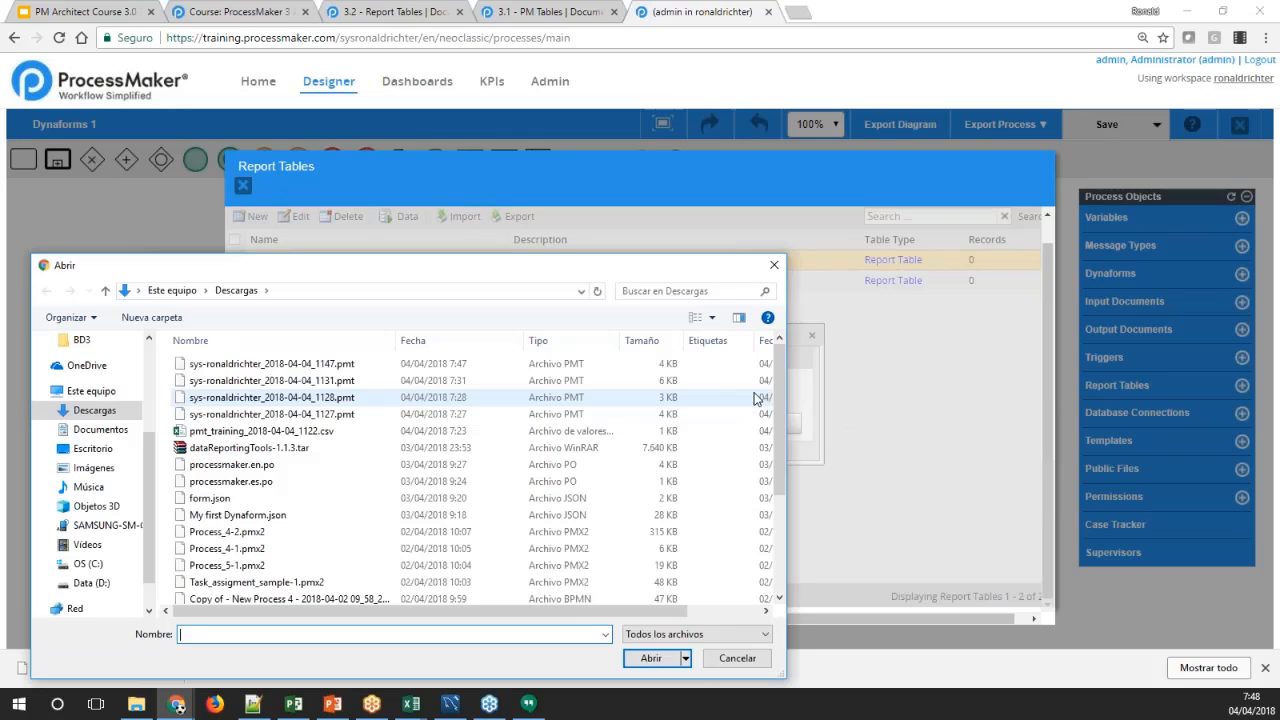
{"action": "left_click", "coordinate": [347, 366]}
{"action": "left_click", "coordinate": [651, 658]}
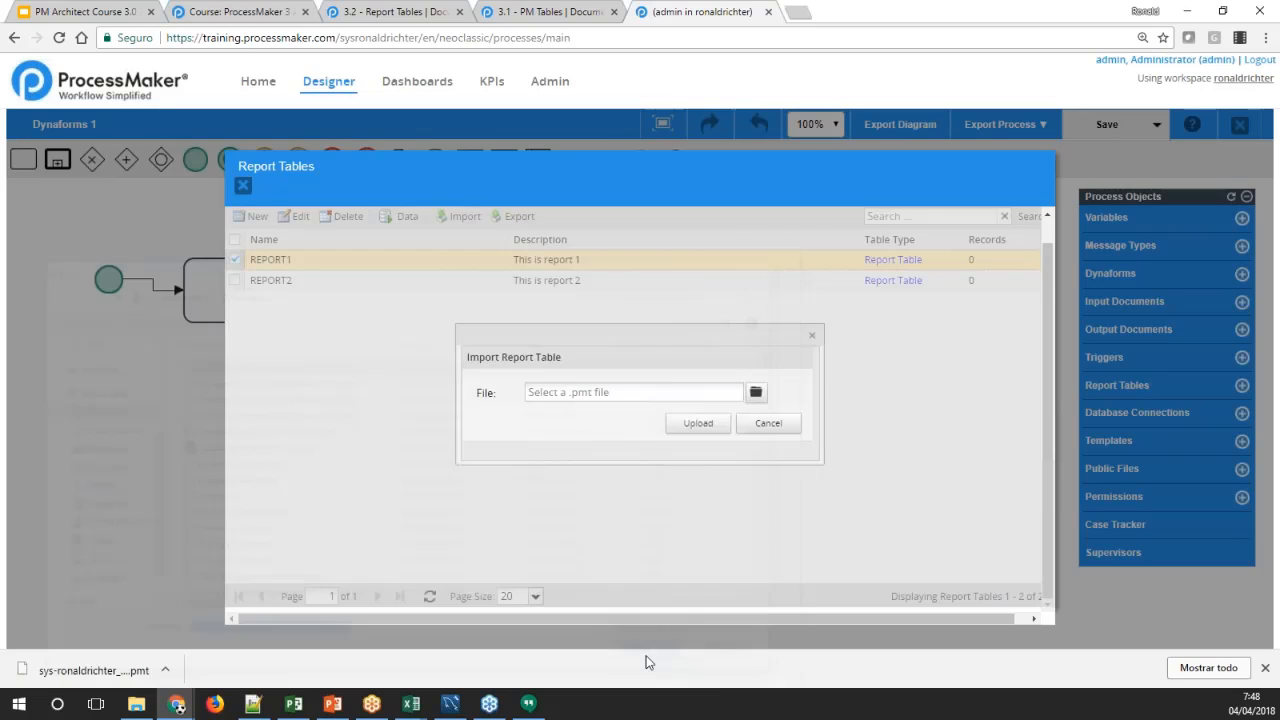
{"action": "left_click", "coordinate": [698, 423]}
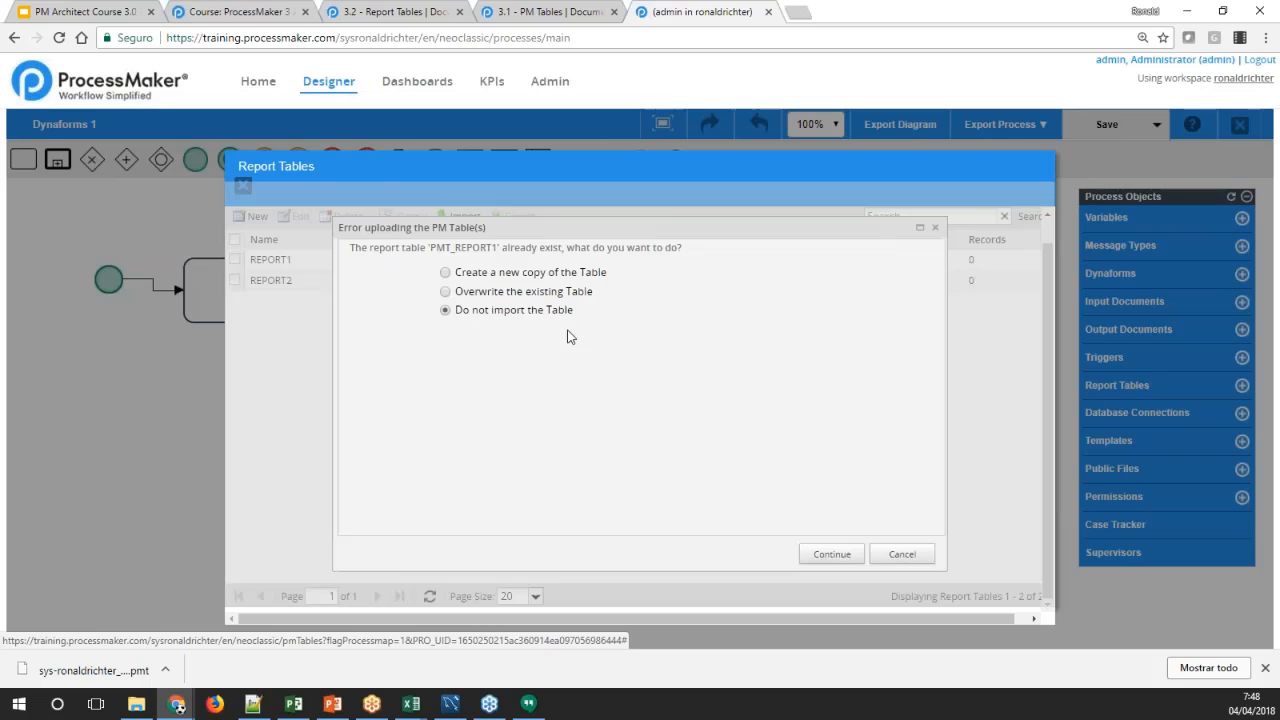
Import REPORT1 as a new copy of the table and select the copy in the report tables list
{"action": "left_click", "coordinate": [506, 277]}
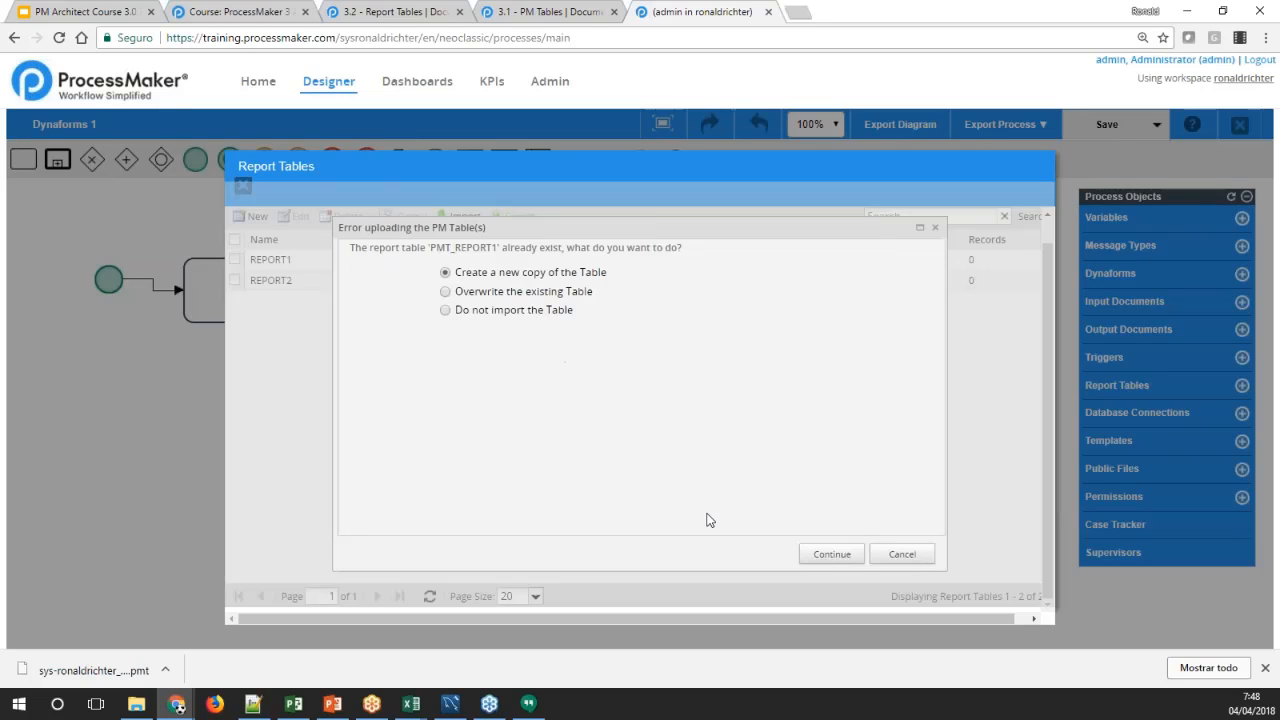
{"action": "left_click", "coordinate": [820, 553]}
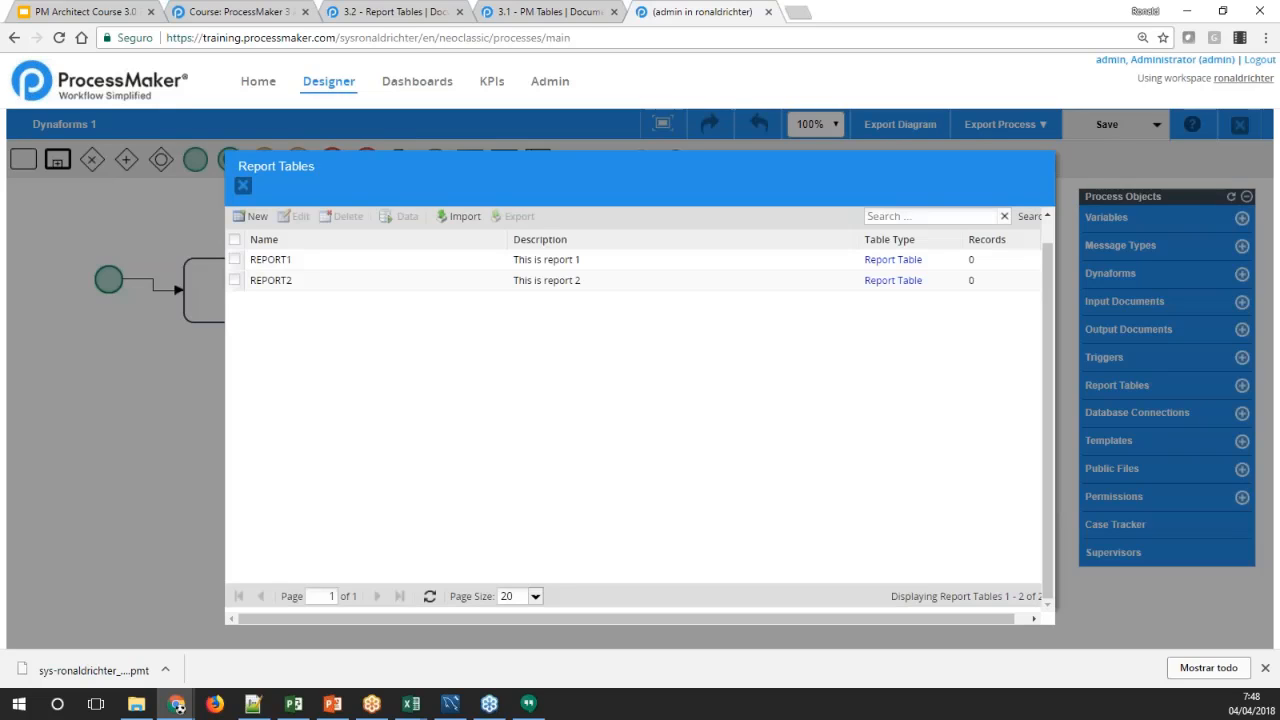
{"action": "left_click", "coordinate": [438, 284]}
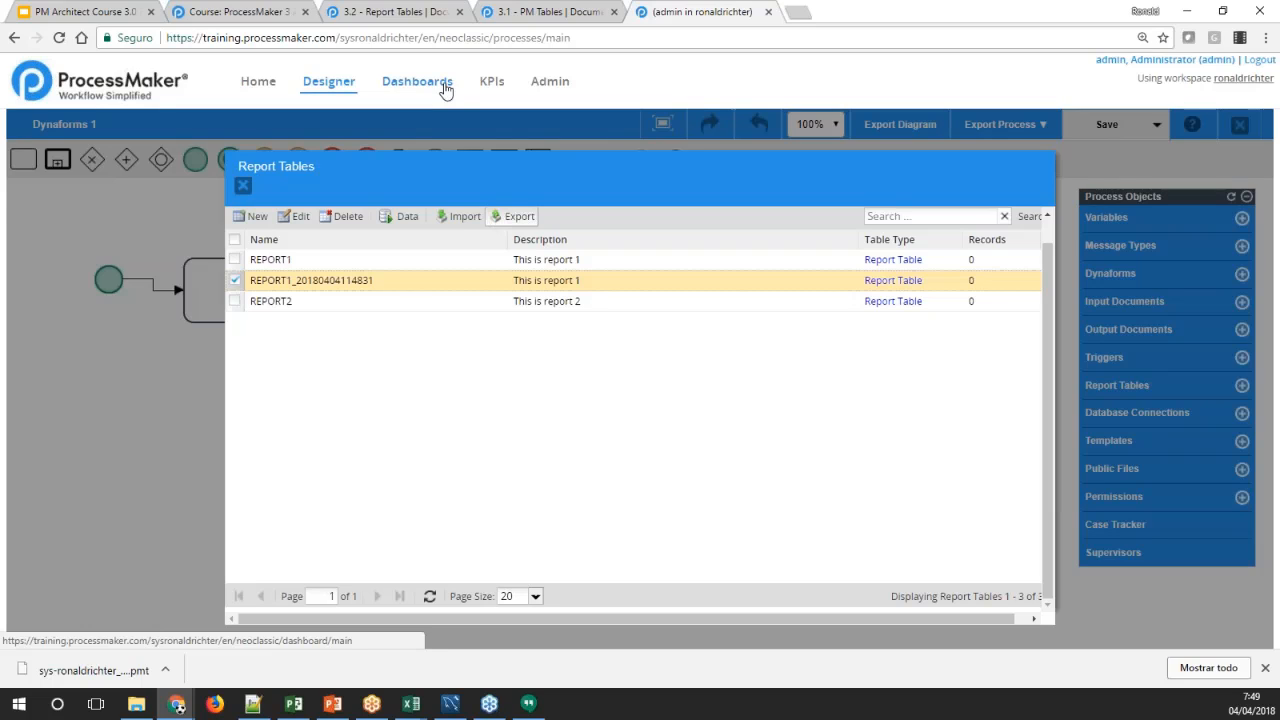
Review the Report Tables documentation page, from the grid options and DB connection through viewing and searching stored data
{"action": "left_click", "coordinate": [401, 14]}
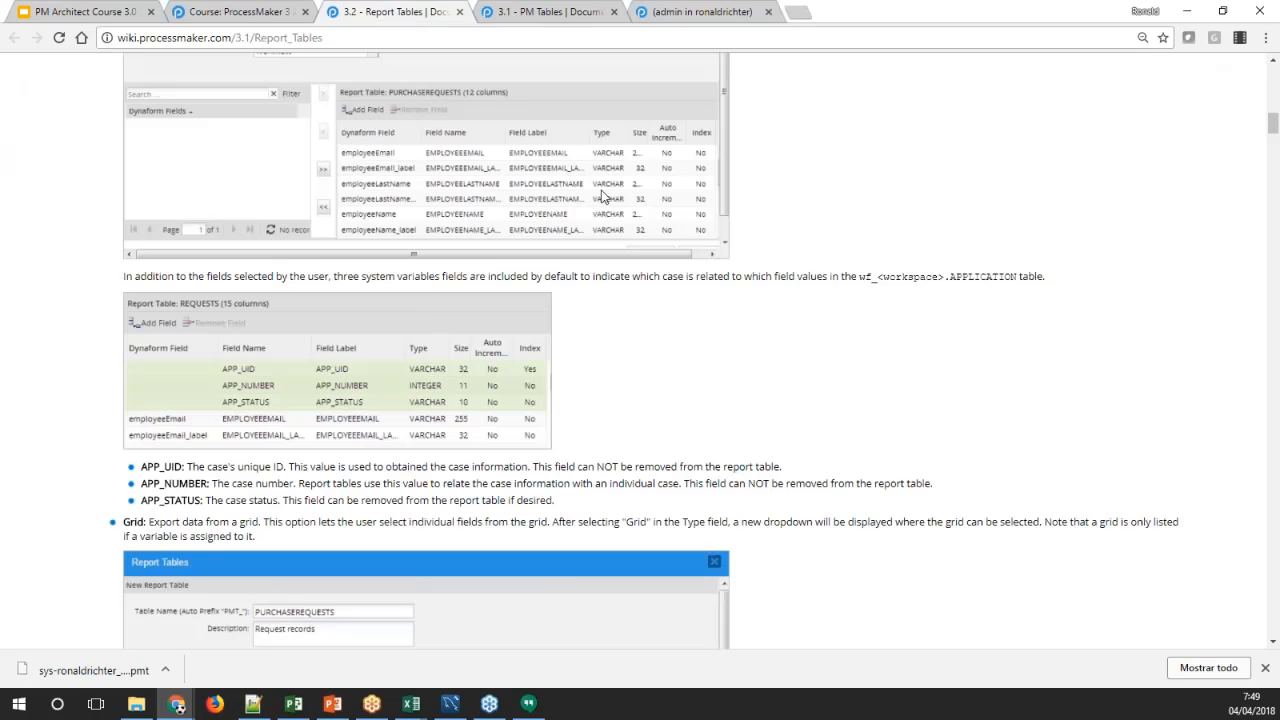
{"action": "scroll", "coordinate": [909, 346], "scroll_direction": "down", "scroll_amount": 15}
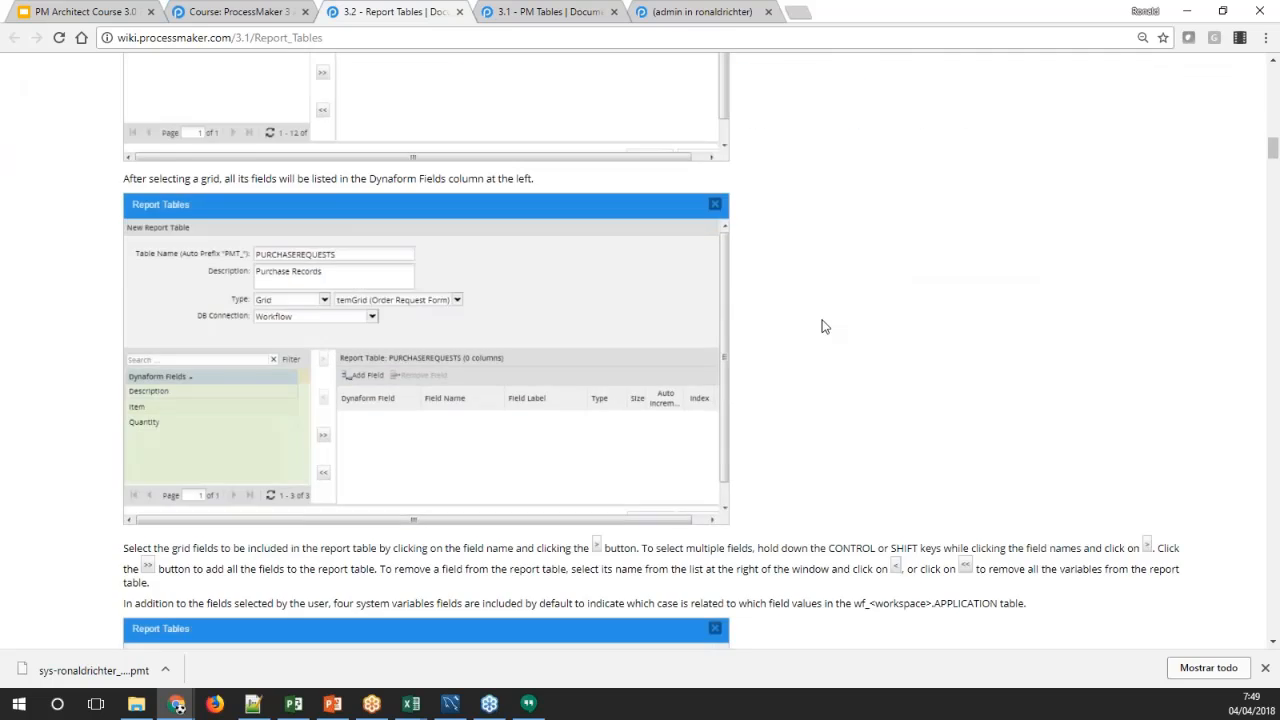
{"action": "scroll", "coordinate": [822, 326], "scroll_direction": "down", "scroll_amount": 7}
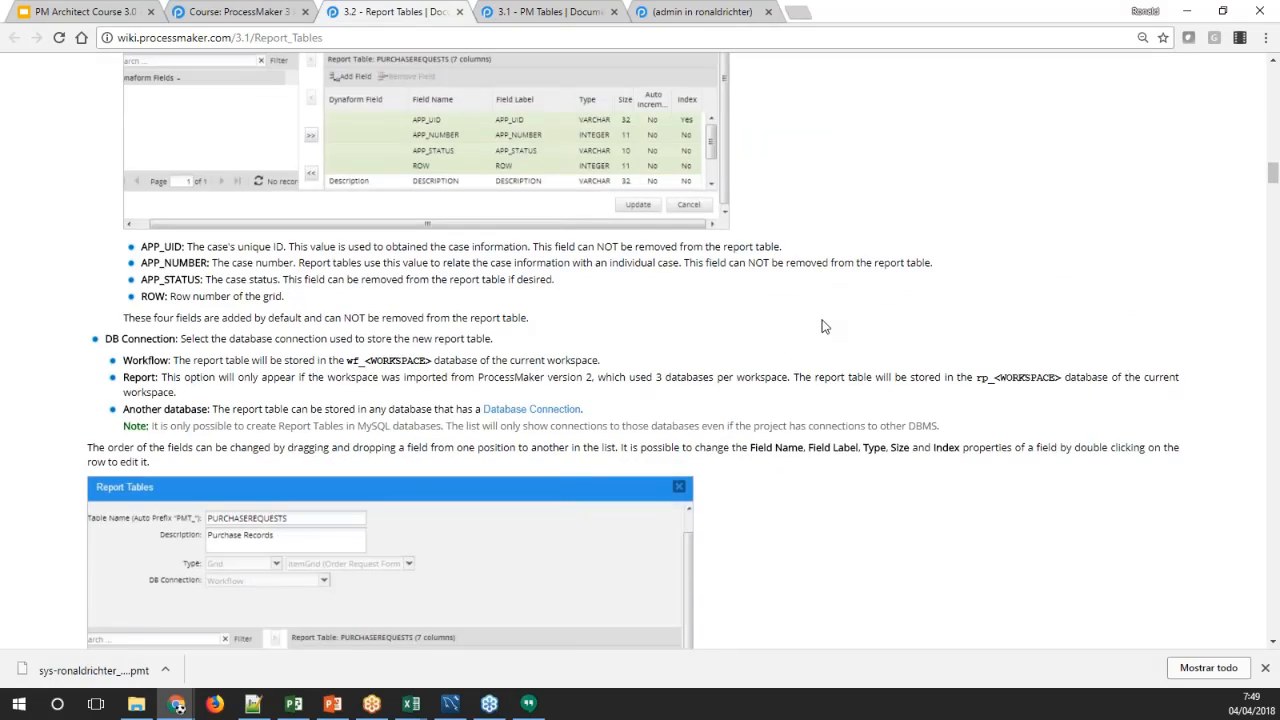
{"action": "scroll", "coordinate": [822, 326], "scroll_direction": "down", "scroll_amount": 5}
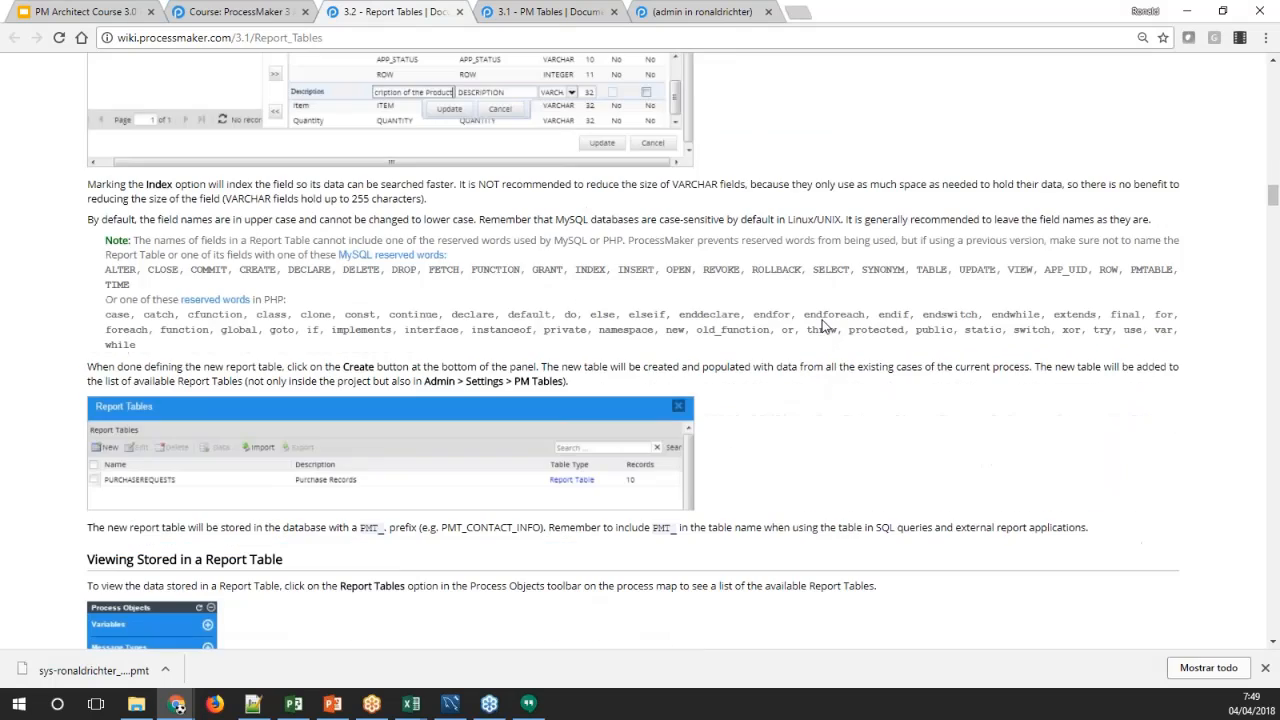
{"action": "scroll", "coordinate": [822, 326], "scroll_direction": "down", "scroll_amount": 5}
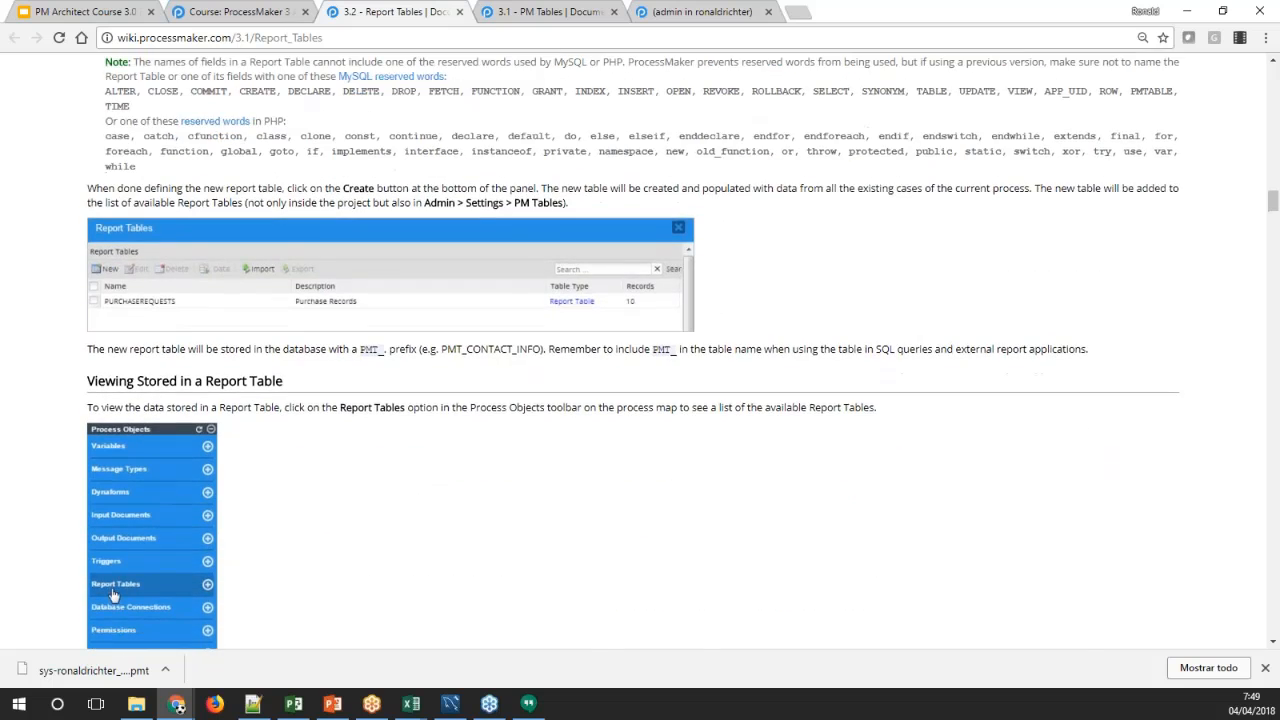
{"action": "scroll", "coordinate": [640, 350], "scroll_direction": "down", "scroll_amount": 1}
{"action": "scroll", "coordinate": [113, 213], "scroll_direction": "up", "scroll_amount": 2}
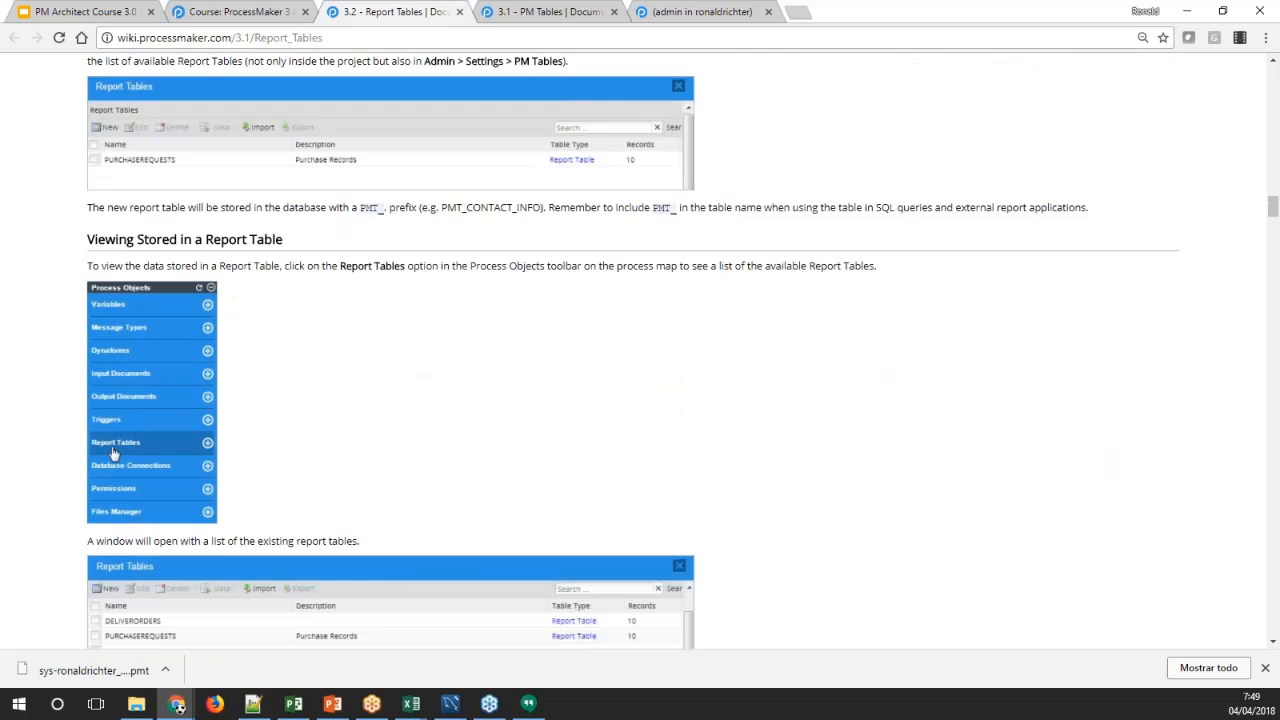
{"action": "scroll", "coordinate": [1163, 320], "scroll_direction": "down", "scroll_amount": 4}
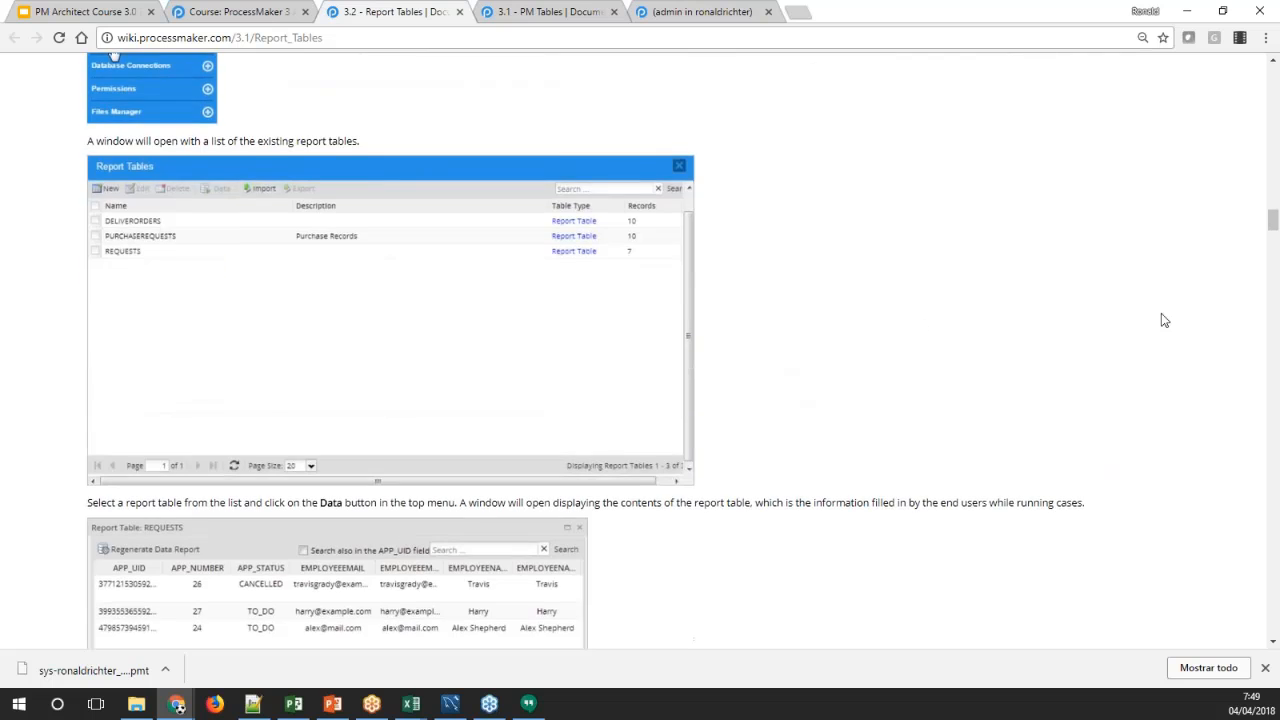
{"action": "scroll", "coordinate": [1113, 335], "scroll_direction": "down", "scroll_amount": 6}
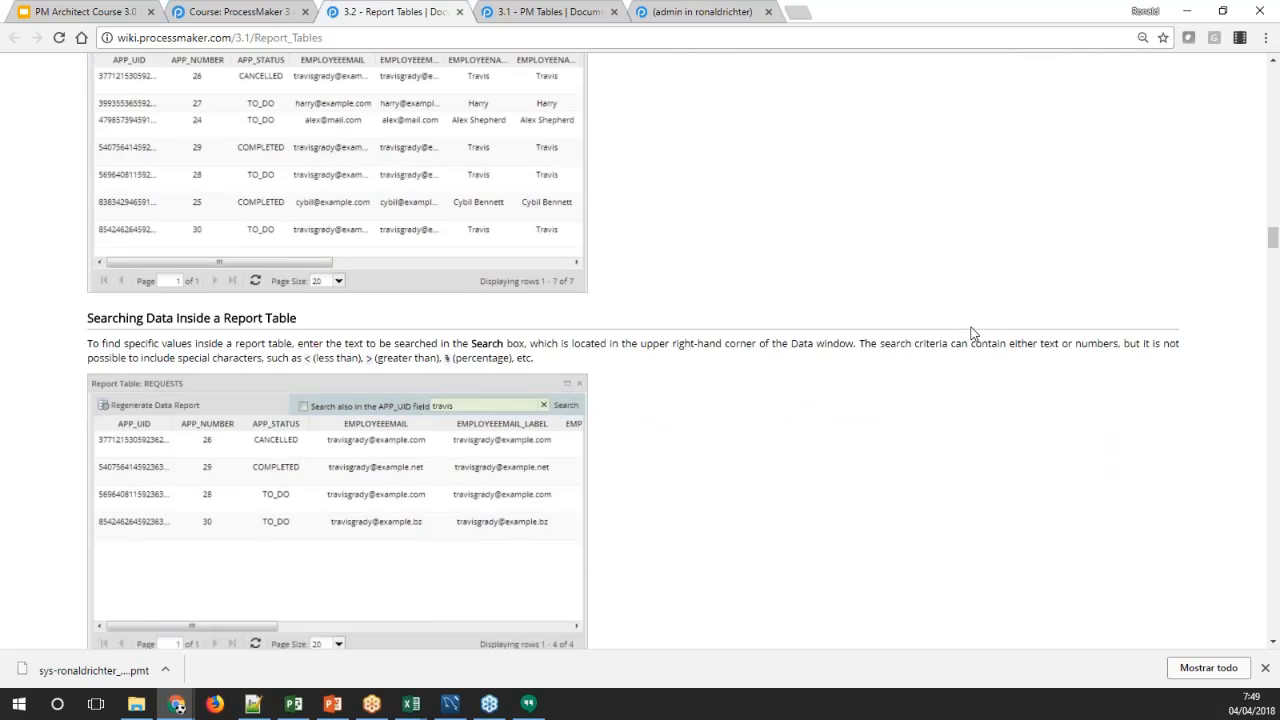
Return to the process in the Designer and open the original REPORT1 report table for editing
{"action": "left_click", "coordinate": [680, 14]}
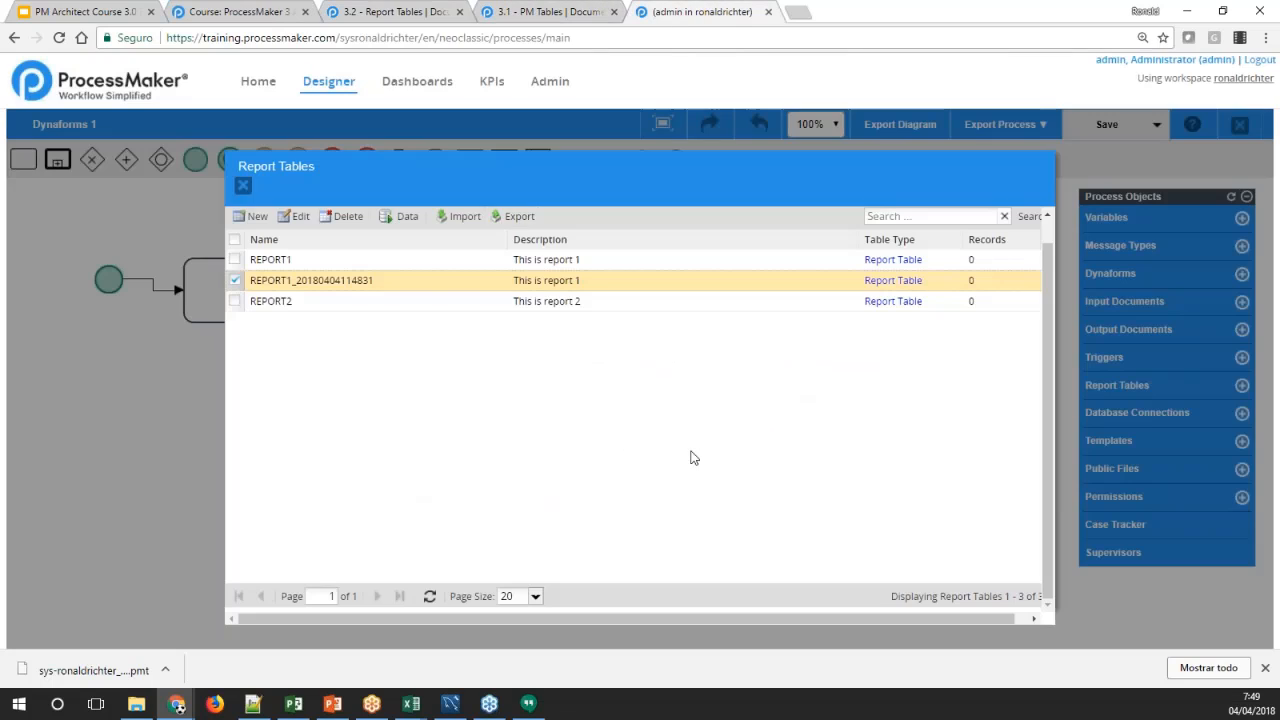
{"action": "left_click", "coordinate": [300, 261]}
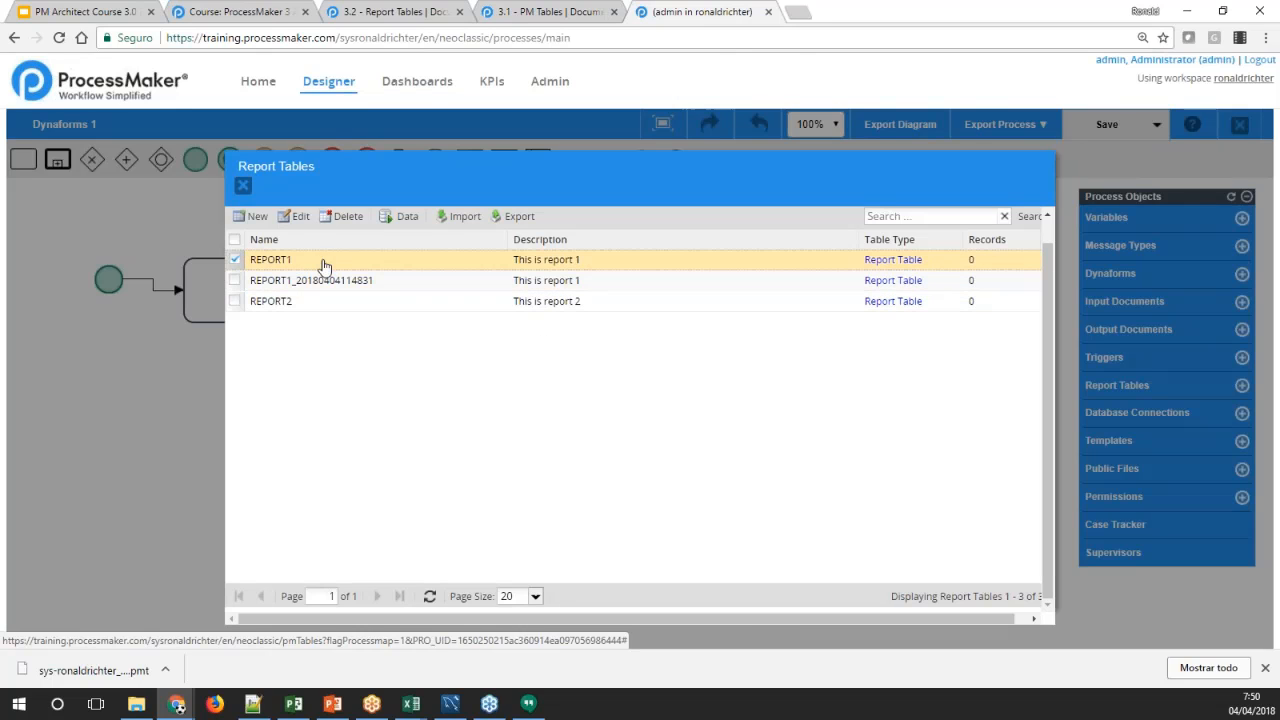
{"action": "right_click", "coordinate": [287, 260]}
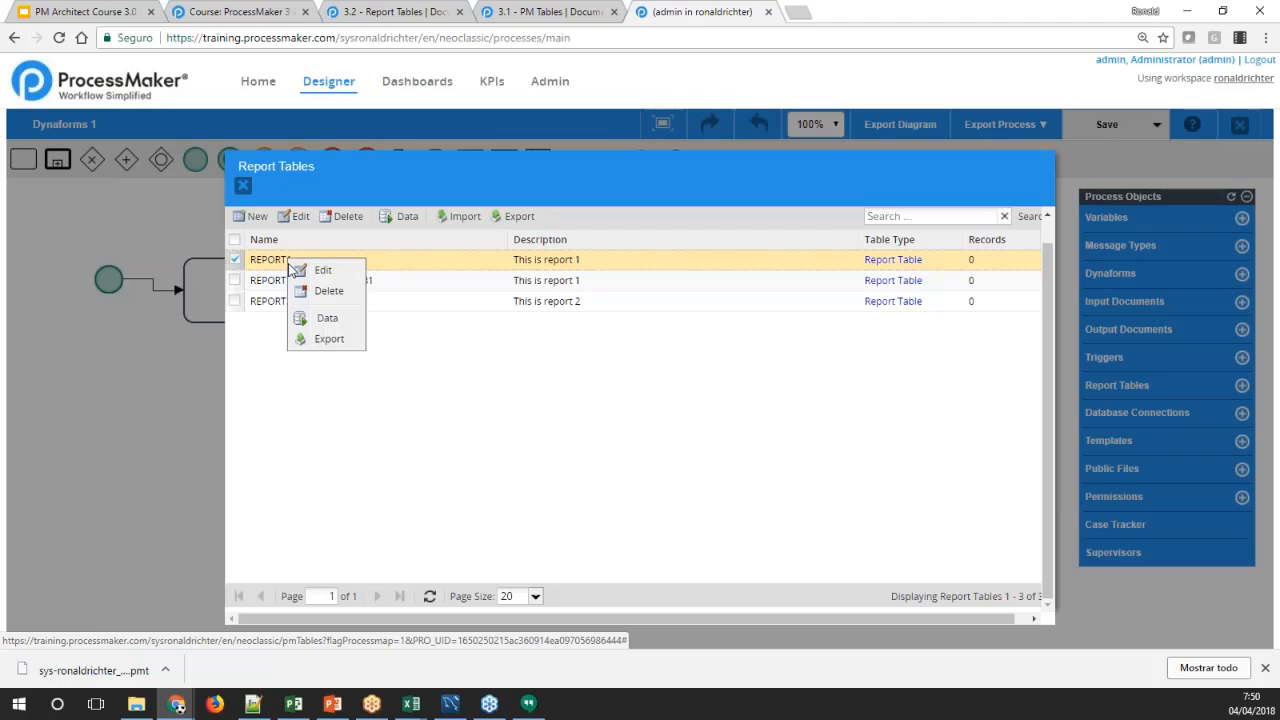
{"action": "left_click", "coordinate": [279, 263]}
{"action": "right_click", "coordinate": [278, 266]}
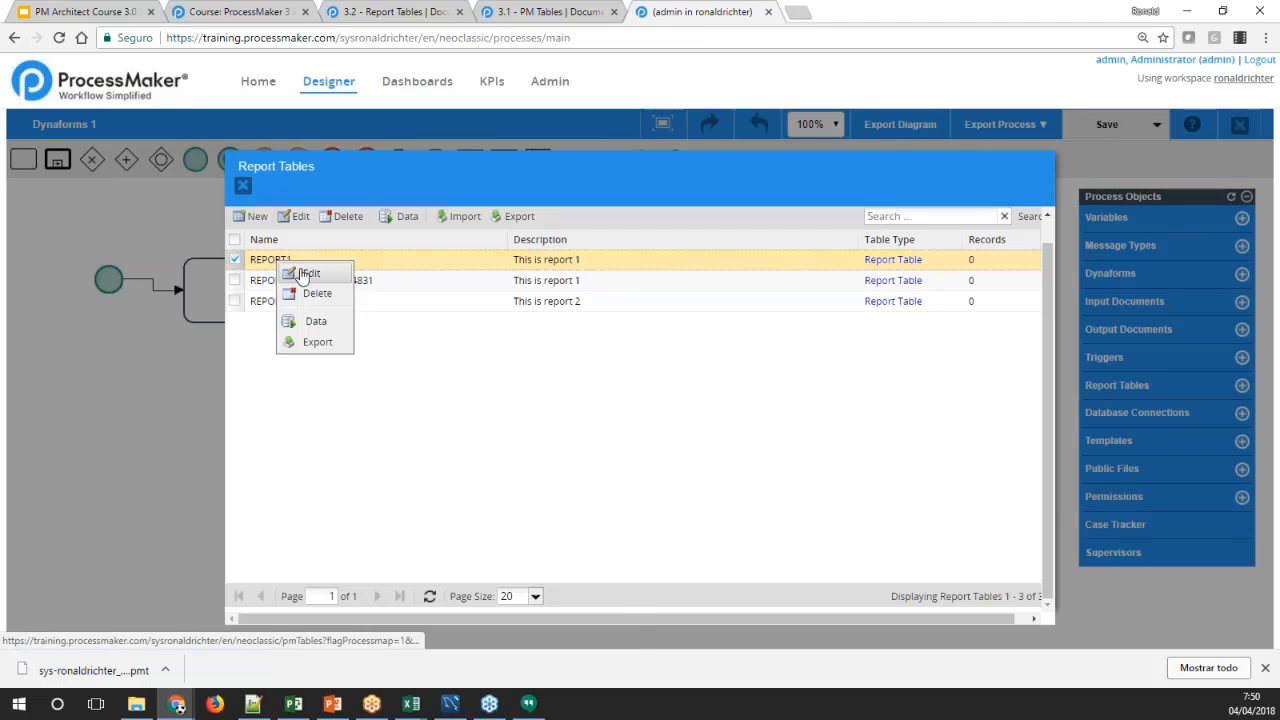
{"action": "left_click", "coordinate": [305, 273]}
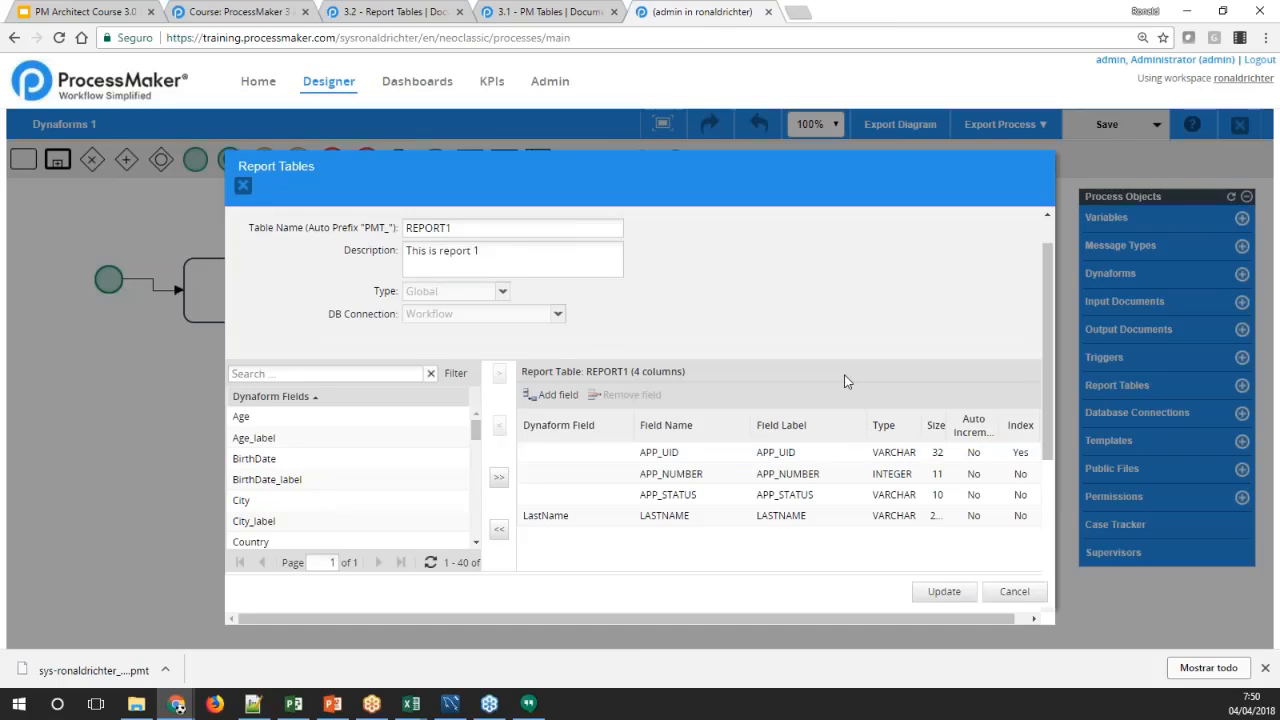
Examine REPORT1's APP_UID, APP_NUMBER, APP_STATUS and LastName columns, including their type, size and index settings, and leave the table without updating it
{"action": "left_click", "coordinate": [673, 518]}
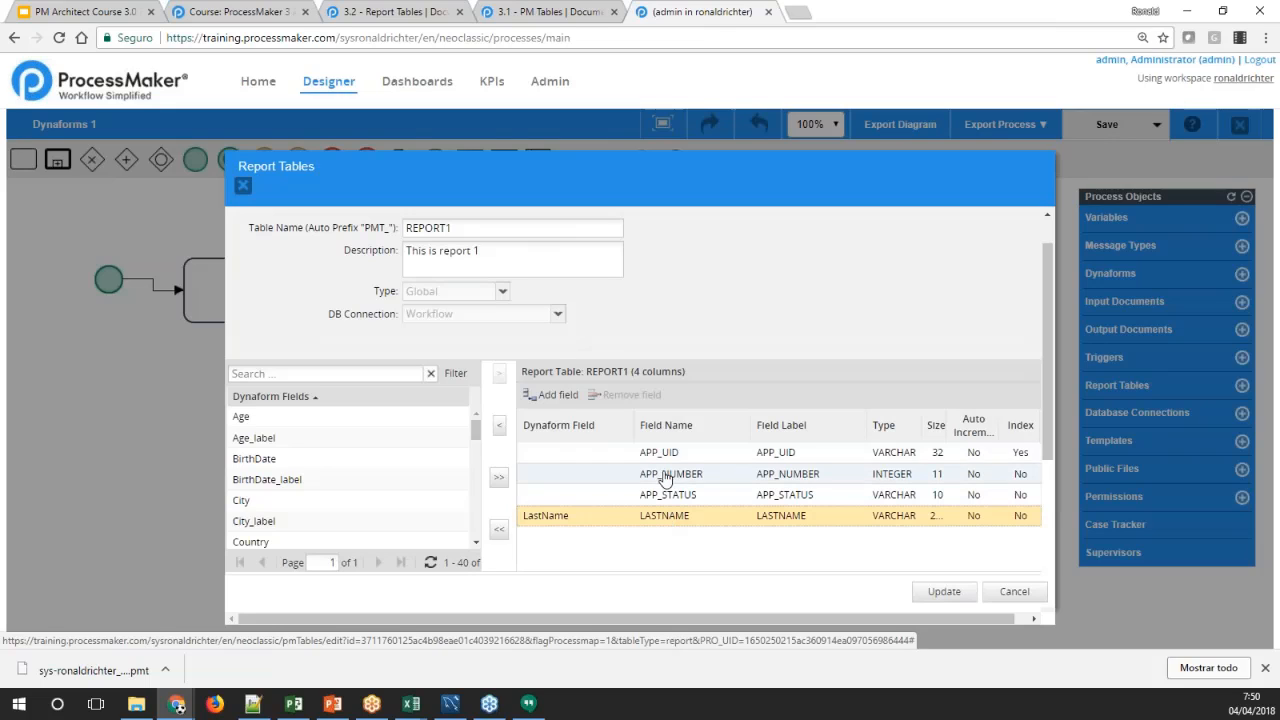
{"action": "left_click", "coordinate": [665, 455]}
{"action": "left_click", "coordinate": [674, 476]}
{"action": "left_click", "coordinate": [678, 496]}
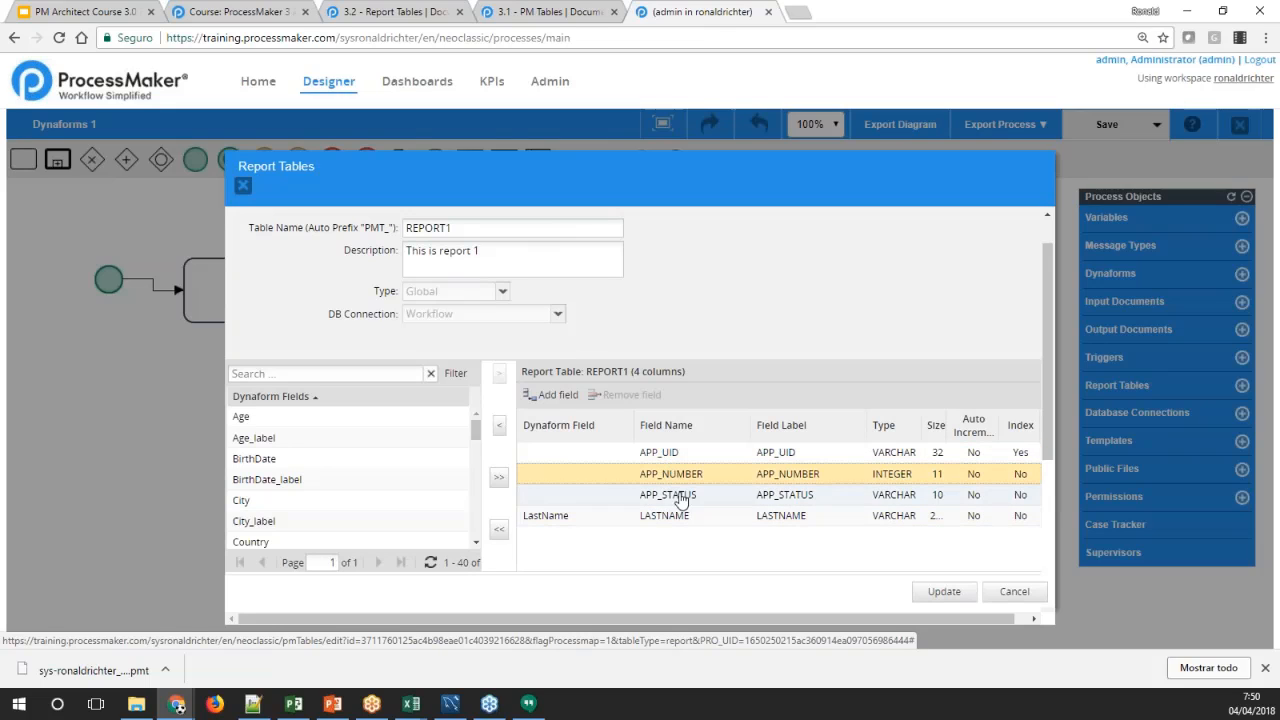
{"action": "left_click", "coordinate": [666, 455]}
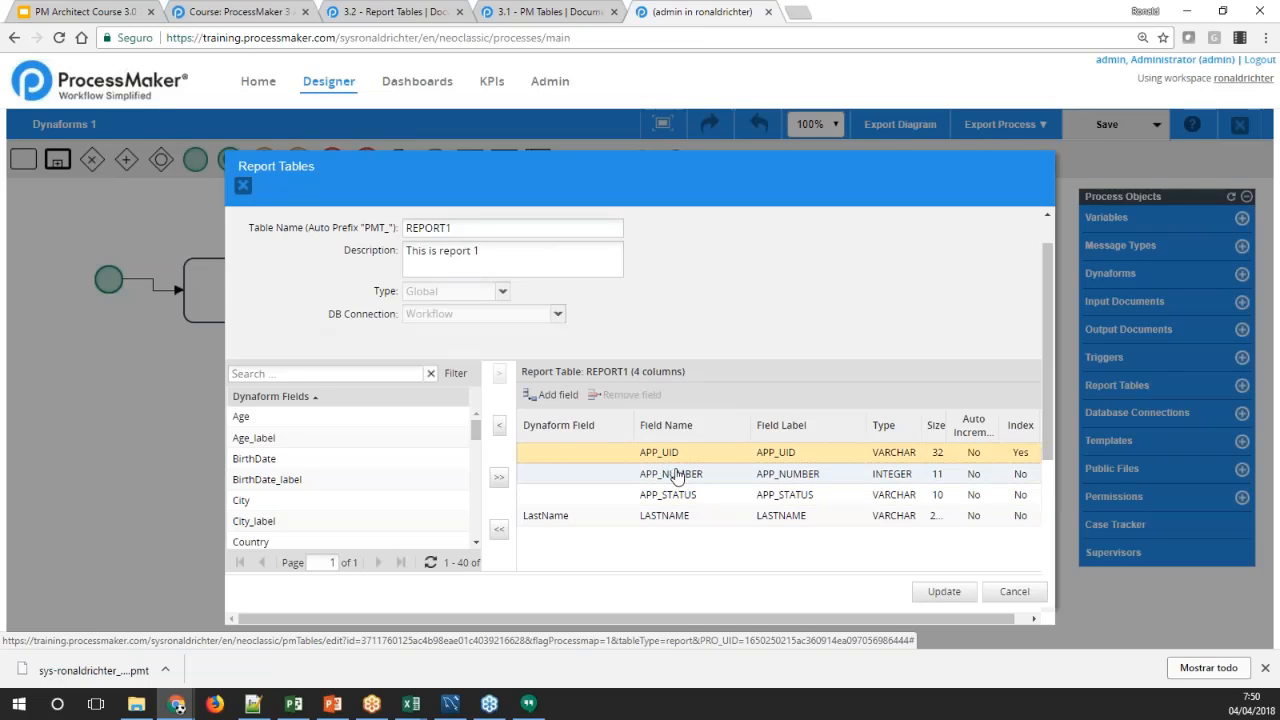
{"action": "left_click", "coordinate": [675, 475]}
{"action": "left_click", "coordinate": [680, 497]}
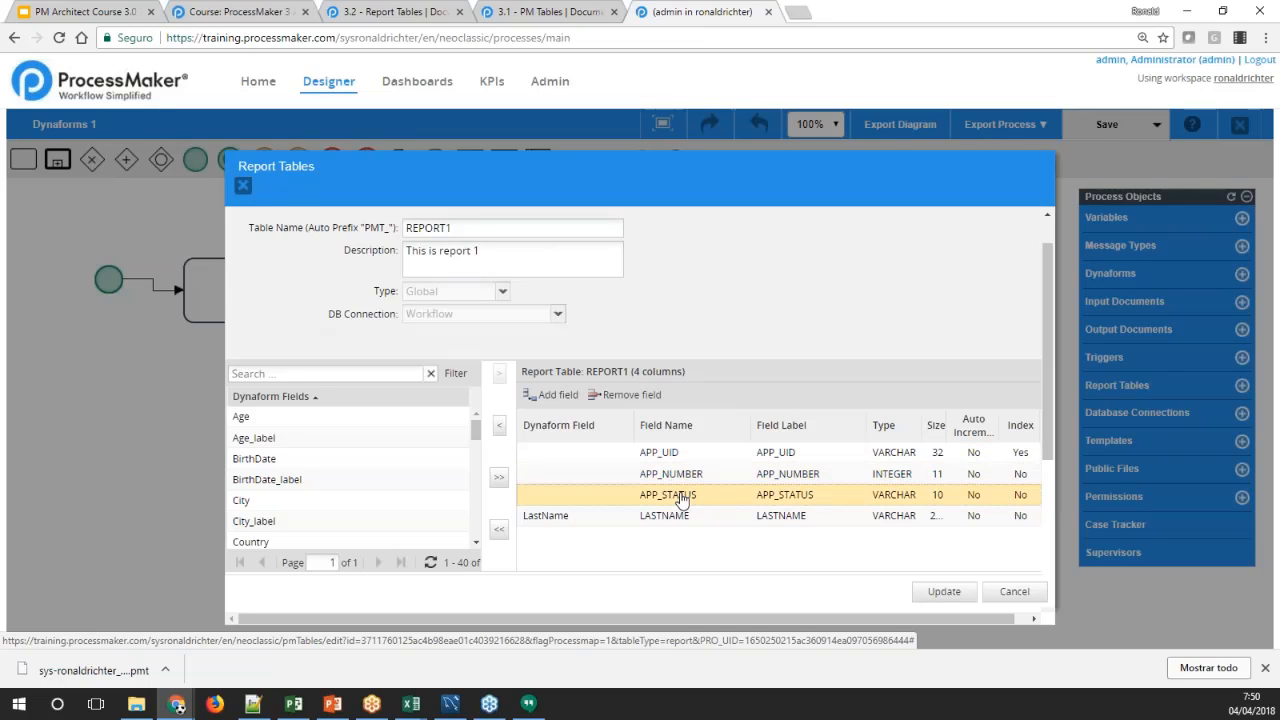
{"action": "left_click_drag", "start_coordinate": [741, 615], "coordinate": [775, 615]}
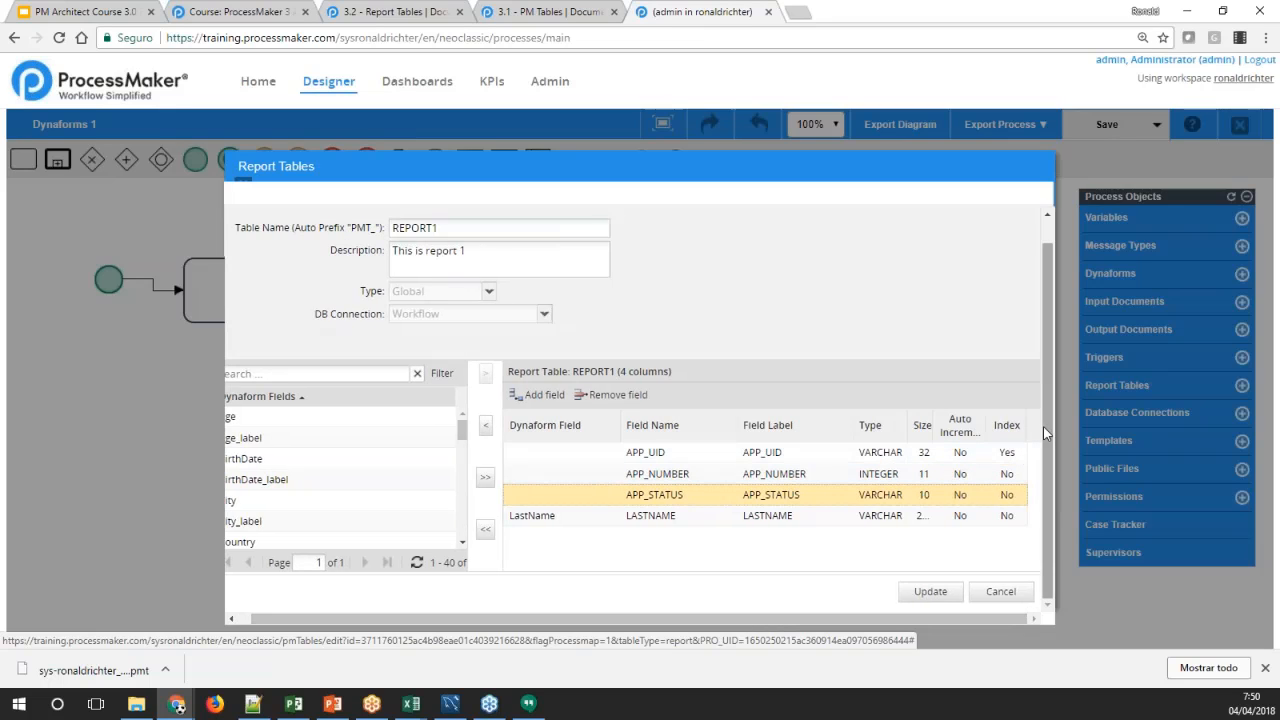
{"action": "mouse_move", "coordinate": [1045, 425]}
{"action": "left_mouse_down"}
{"action": "mouse_move", "coordinate": [1043, 377]}
{"action": "mouse_move", "coordinate": [1038, 442]}
{"action": "left_mouse_up"}
{"action": "left_click", "coordinate": [666, 455]}
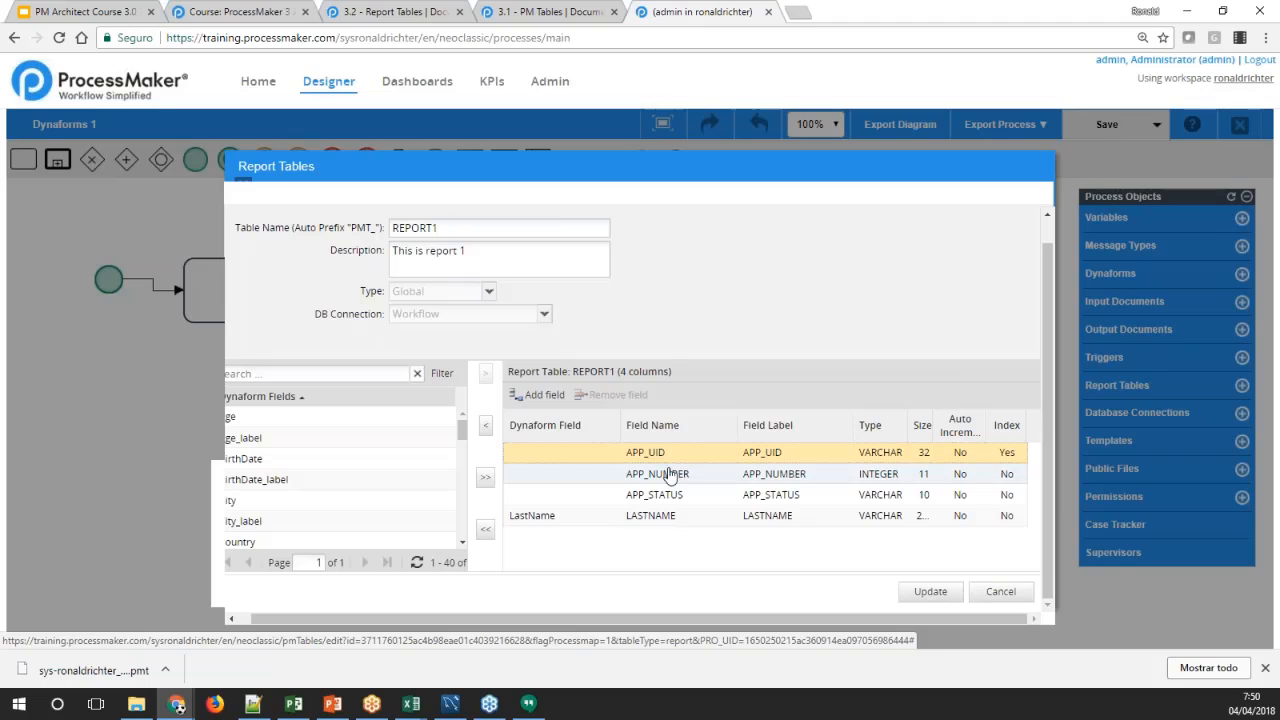
{"action": "left_click", "coordinate": [646, 482]}
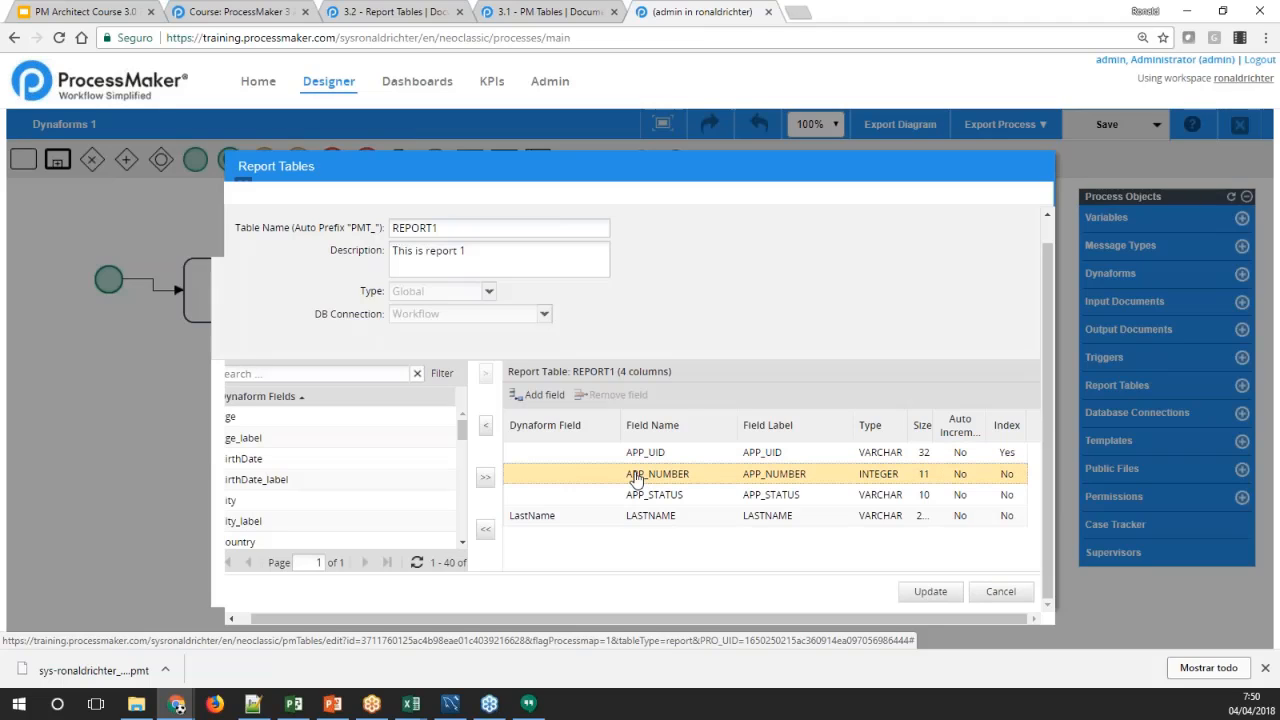
{"action": "left_click", "coordinate": [647, 499]}
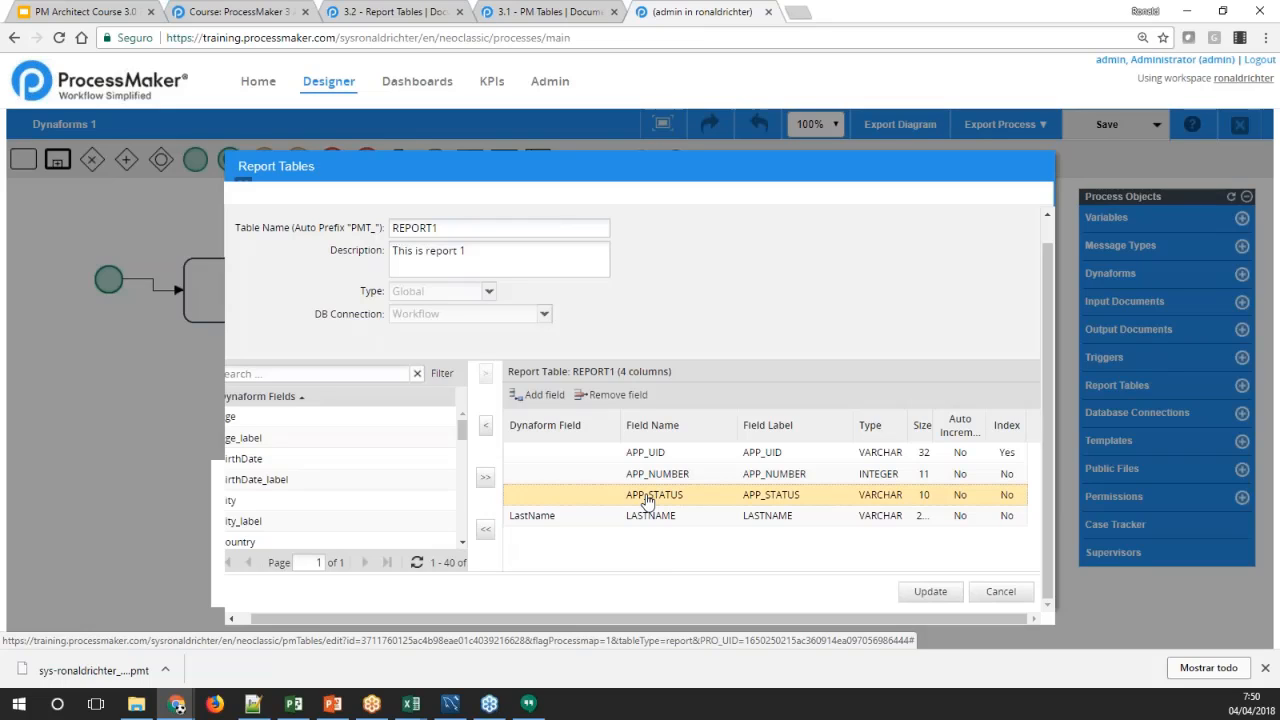
{"action": "left_click", "coordinate": [652, 475]}
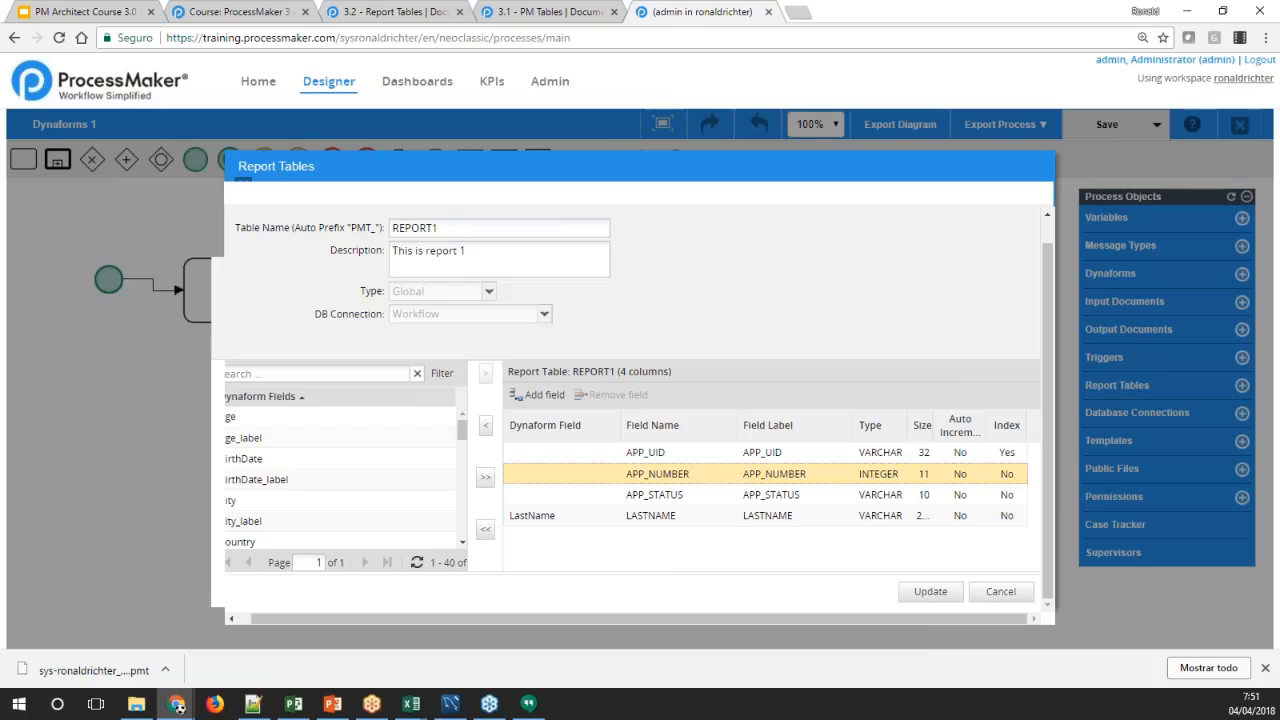
{"action": "left_click", "coordinate": [528, 516]}
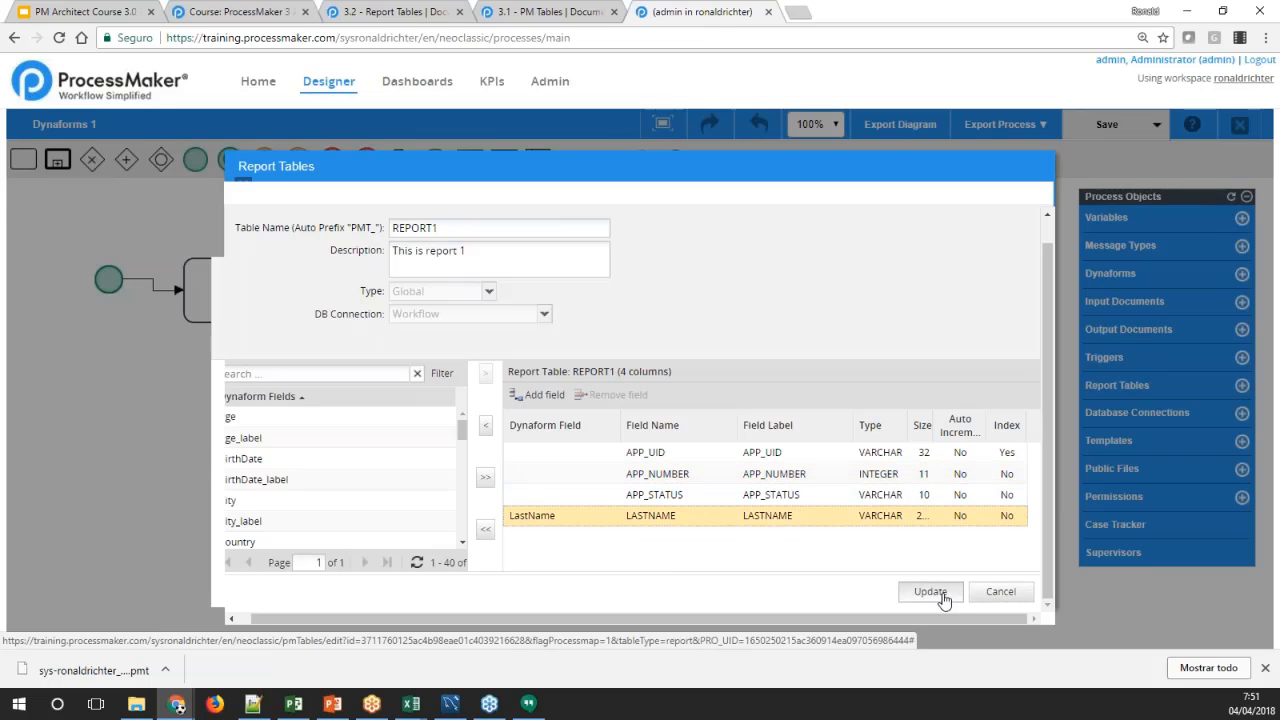
{"action": "left_click_drag", "start_coordinate": [933, 618], "coordinate": [832, 614]}
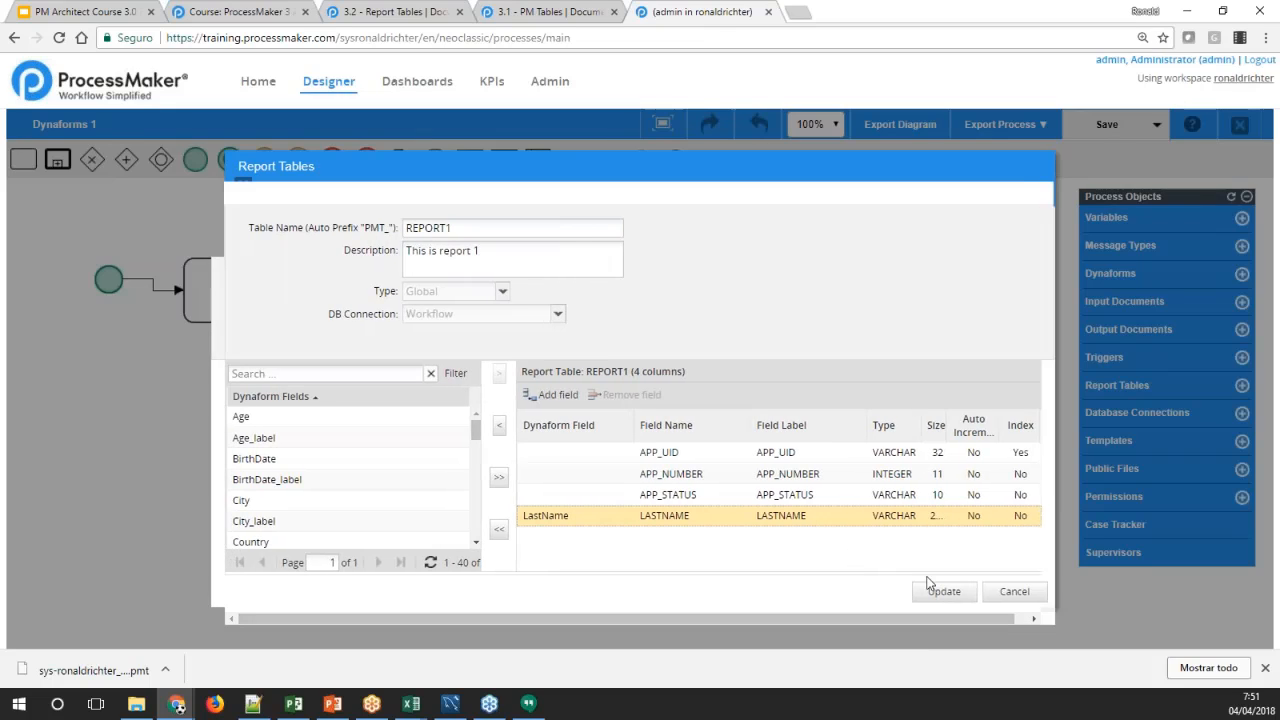
{"action": "left_click", "coordinate": [1012, 594]}
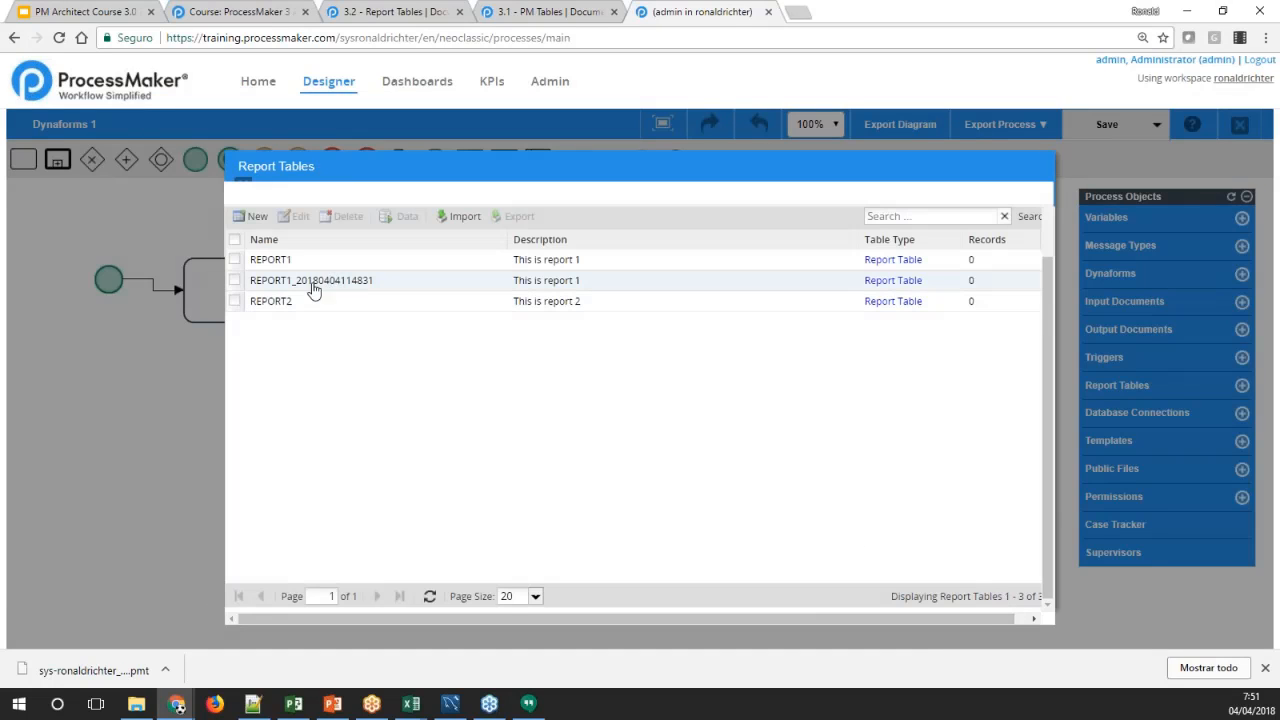
{"action": "left_click", "coordinate": [279, 283]}
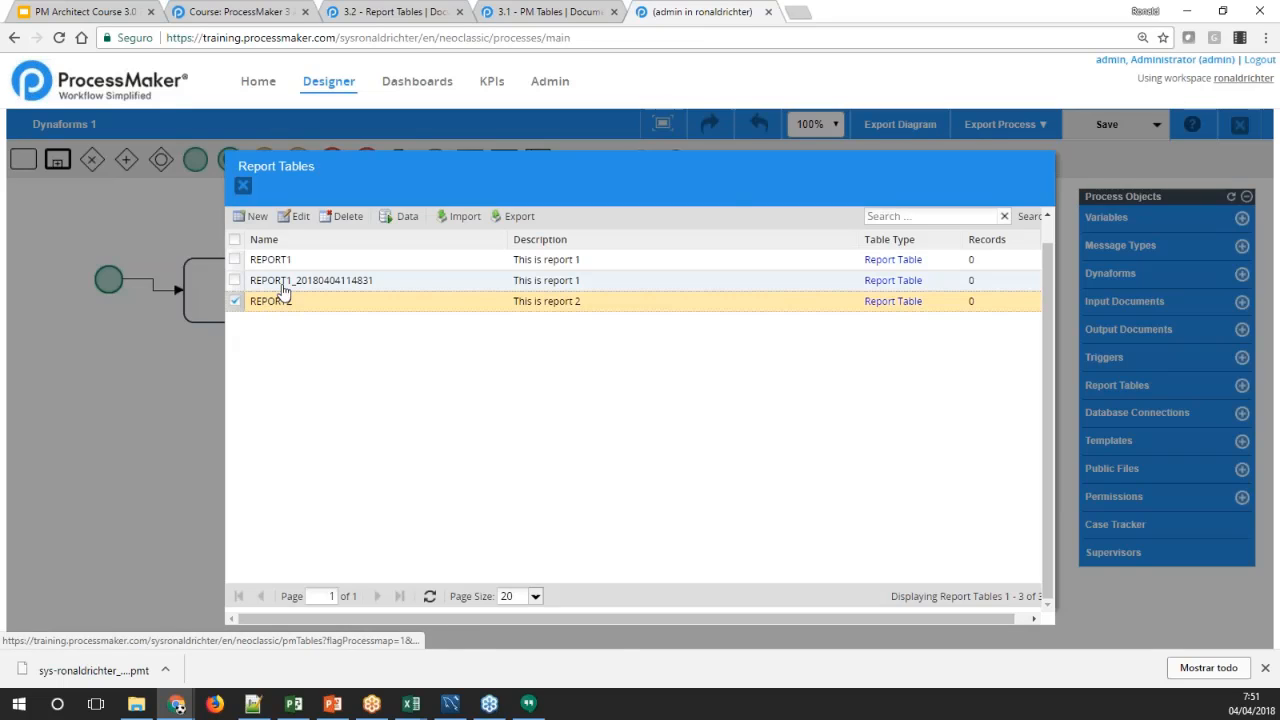
{"action": "left_click", "coordinate": [294, 217]}
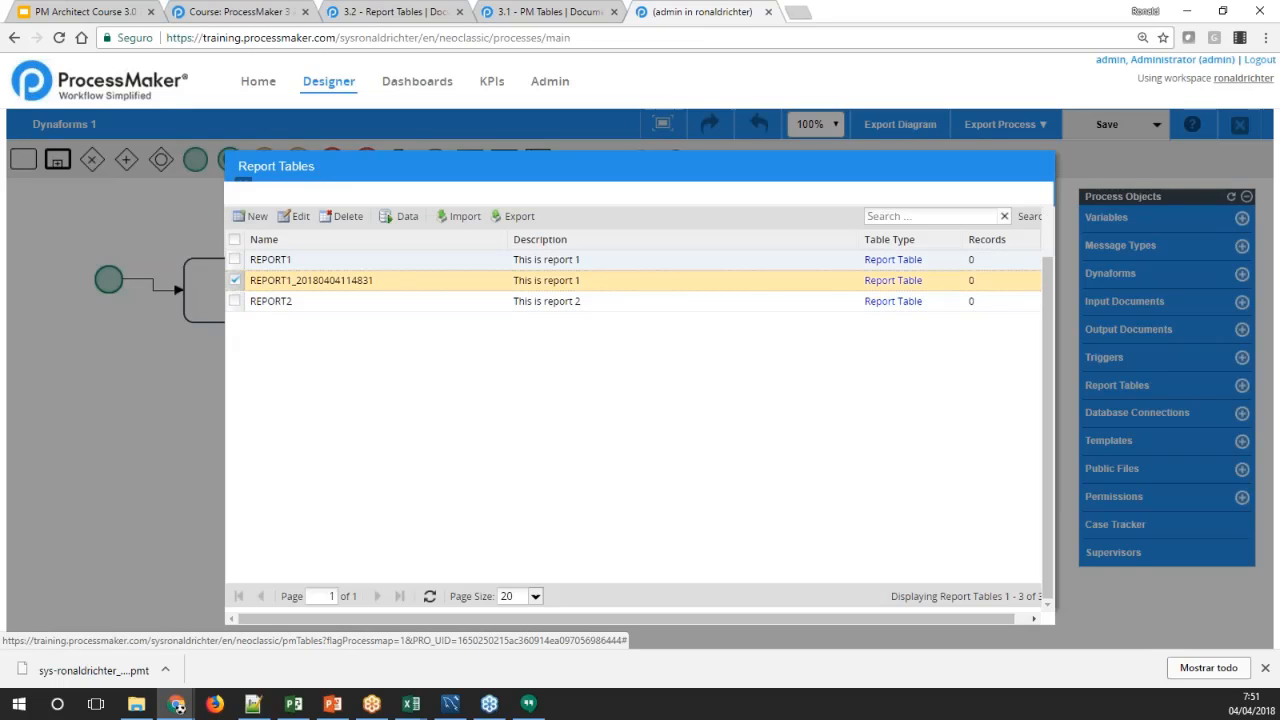
{"action": "left_click", "coordinate": [300, 217]}
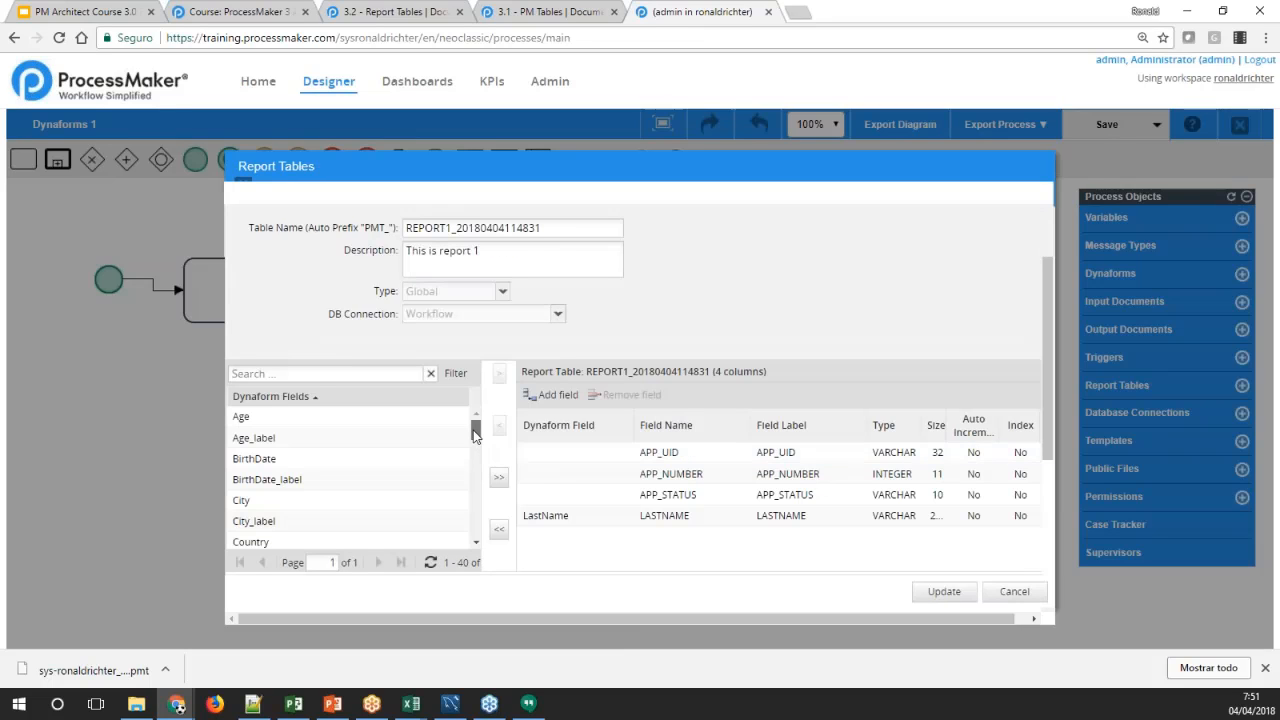
Look through the Dynaform Fields available to the copied table, from Age and BirthDate with their _label counterparts to total_label and ObjectResponse
{"action": "mouse_move", "coordinate": [475, 435]}
{"action": "left_mouse_down"}
{"action": "mouse_move", "coordinate": [475, 446]}
{"action": "mouse_move", "coordinate": [475, 428]}
{"action": "left_mouse_up"}
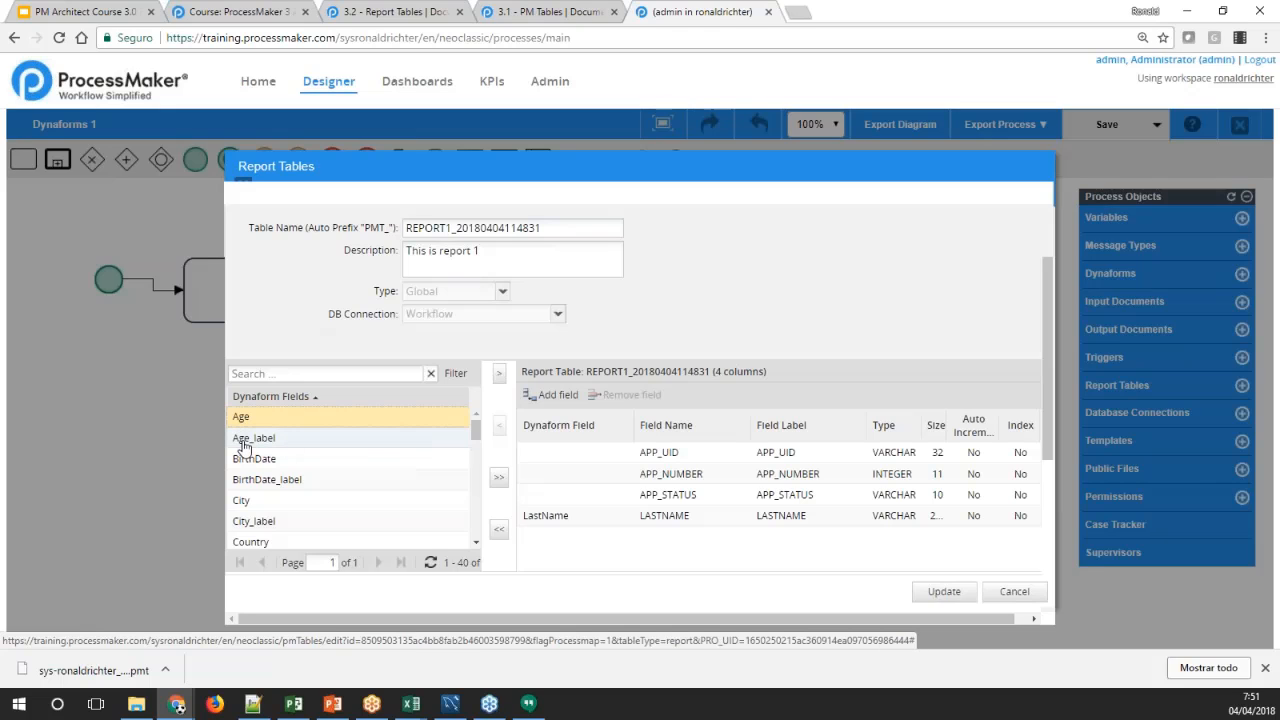
{"action": "left_click", "coordinate": [243, 445]}
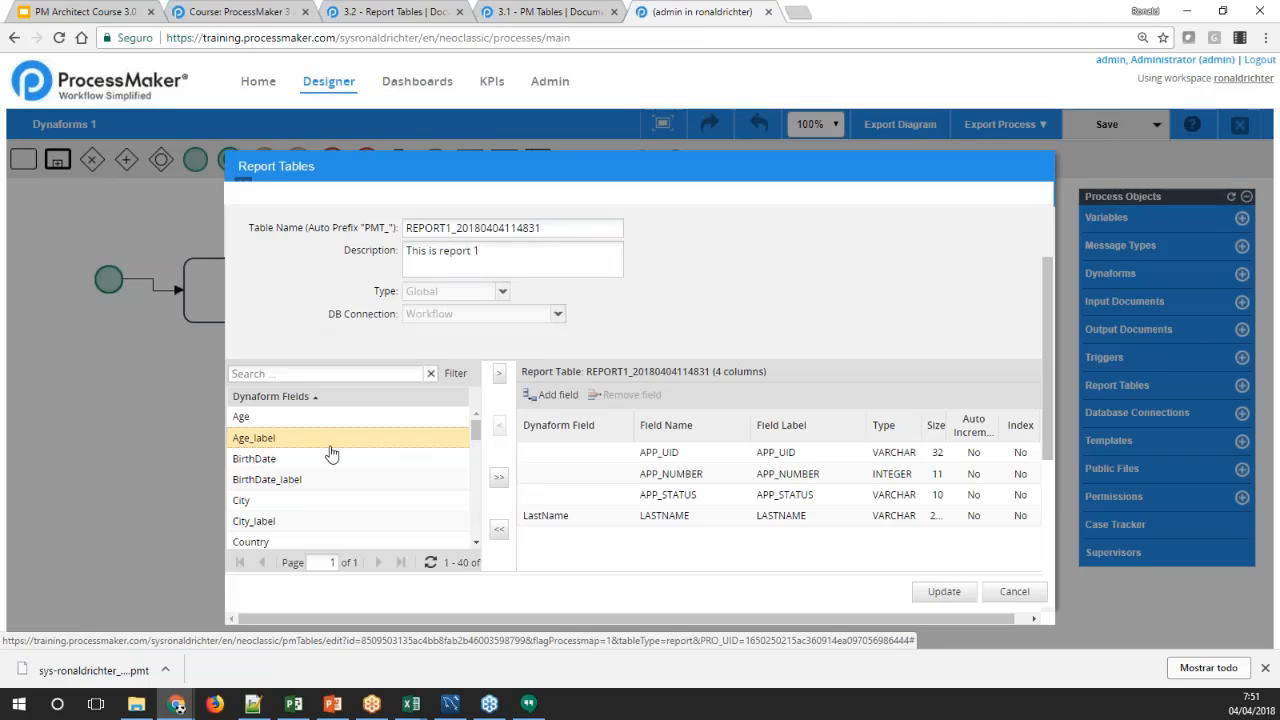
{"action": "left_click", "coordinate": [285, 463]}
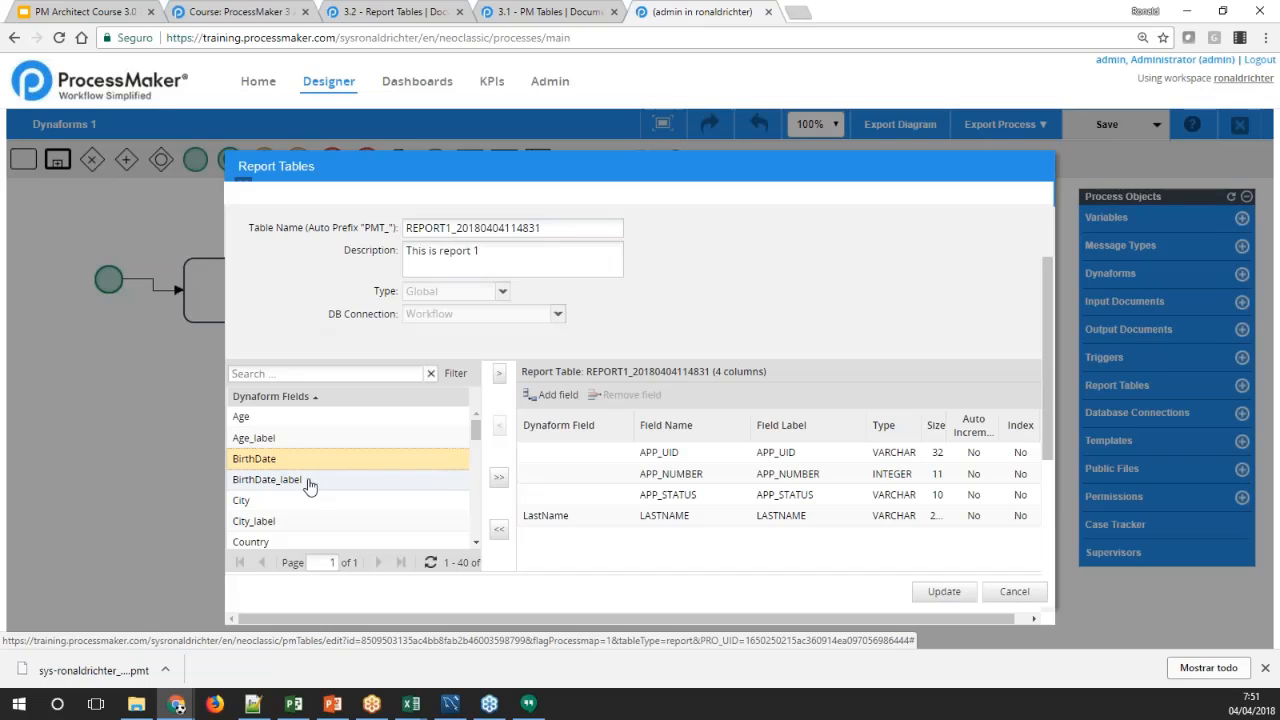
{"action": "left_click", "coordinate": [280, 485]}
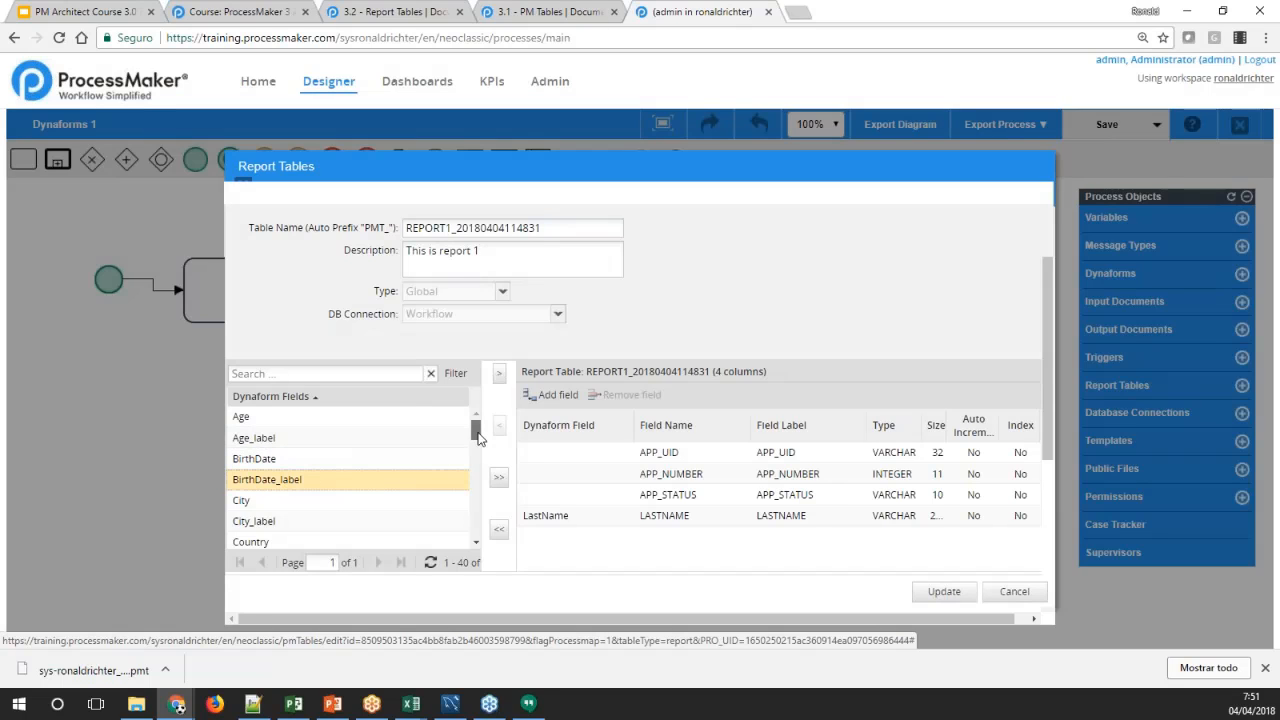
{"action": "left_click_drag", "start_coordinate": [471, 437], "coordinate": [470, 541]}
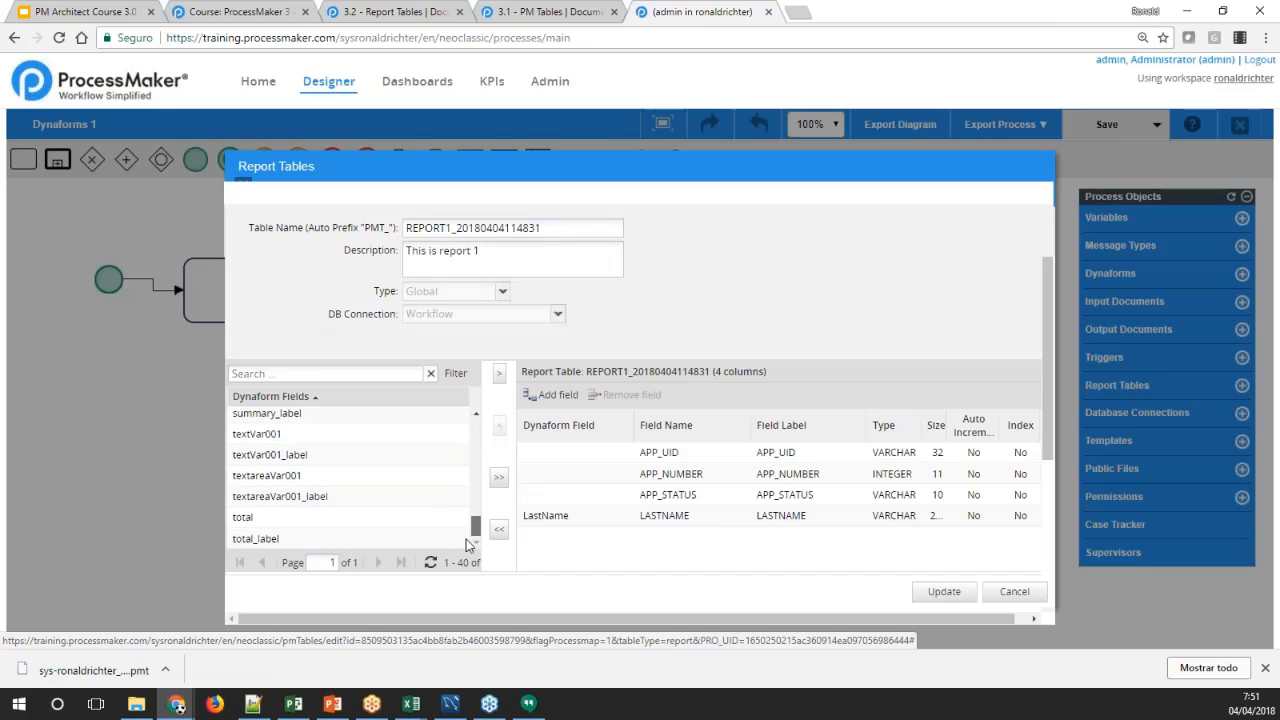
{"action": "left_click_drag", "start_coordinate": [468, 545], "coordinate": [464, 479]}
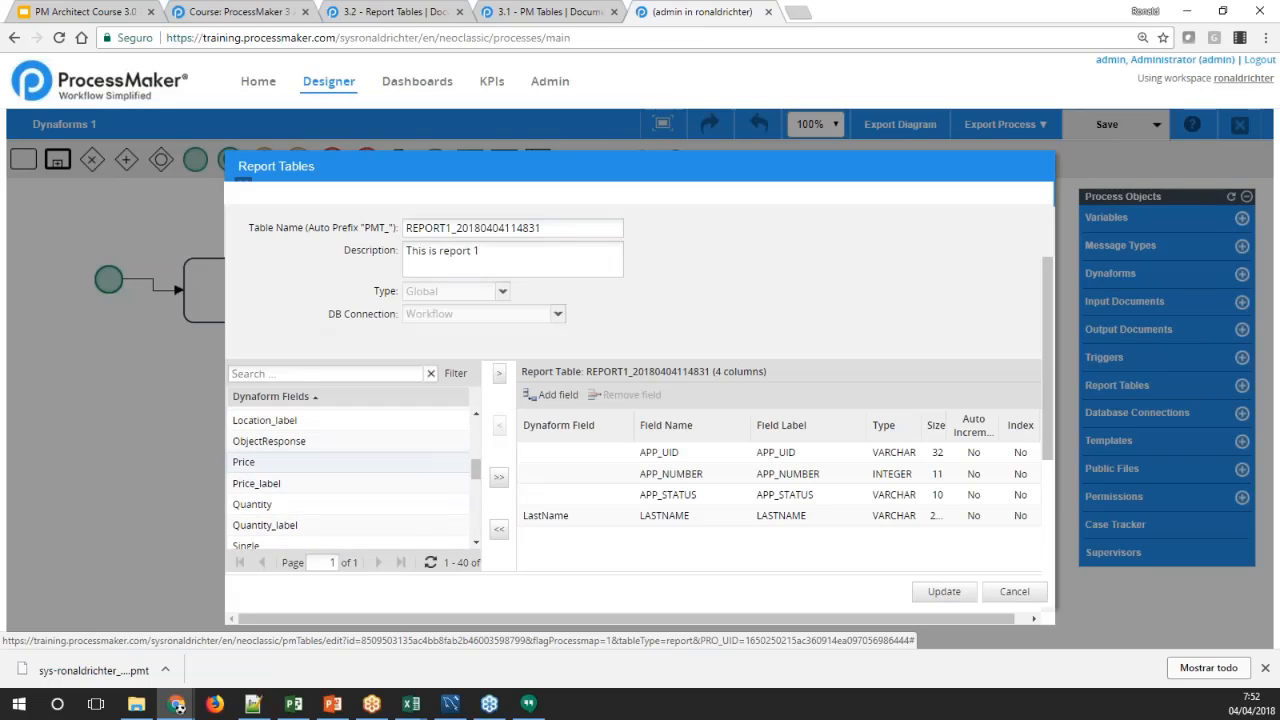
{"action": "left_click", "coordinate": [276, 448]}
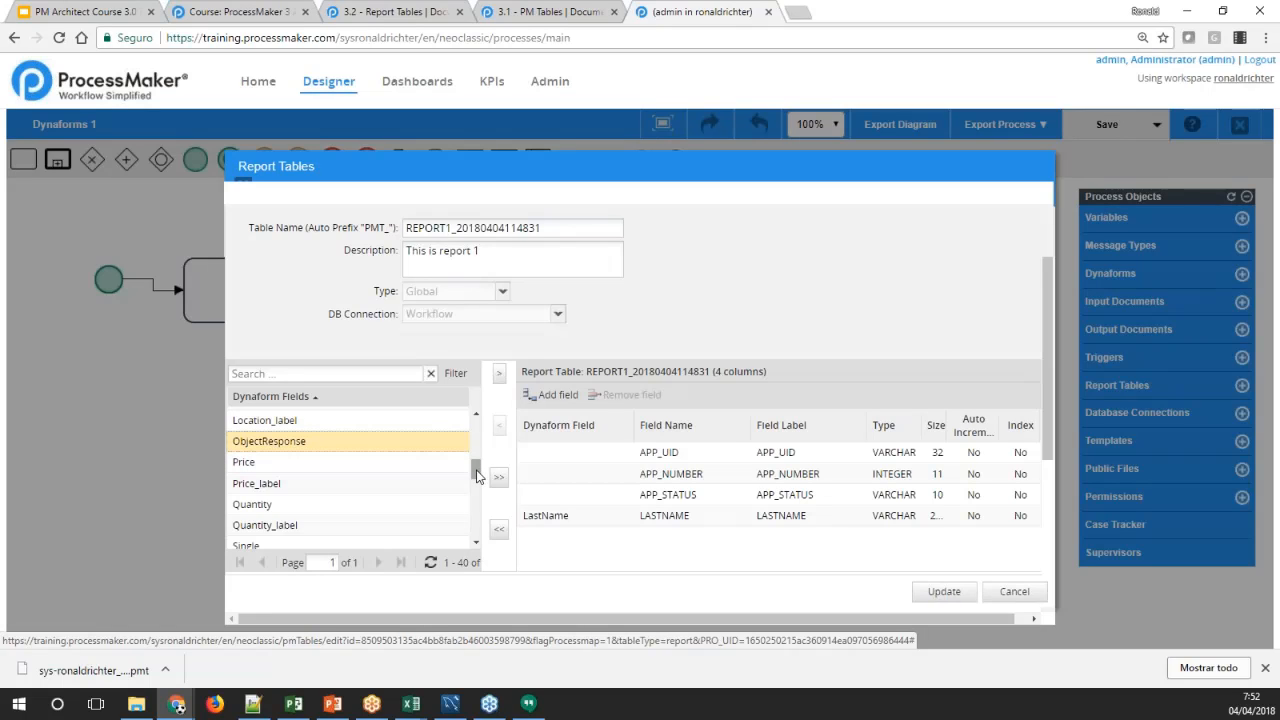
Compare the Country field with its Country_label counterpart in the Dynaform Fields list
{"action": "left_click_drag", "start_coordinate": [476, 476], "coordinate": [474, 450]}
{"action": "left_click", "coordinate": [267, 421]}
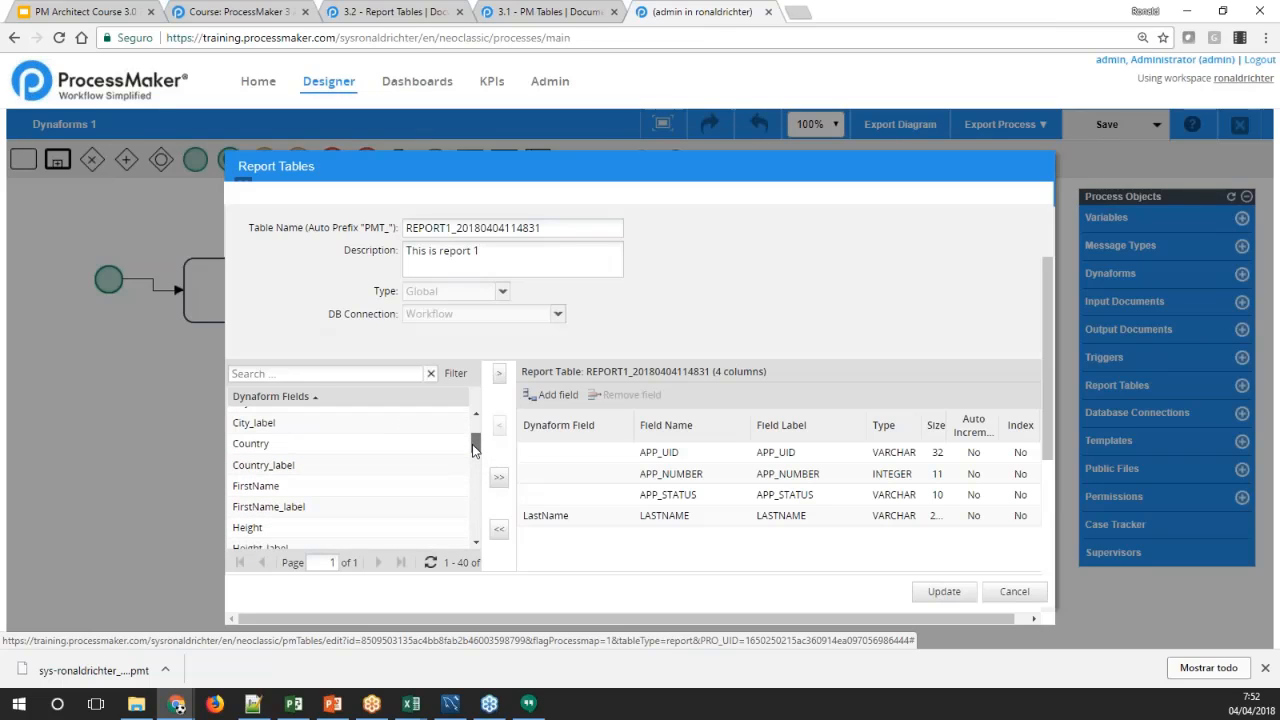
{"action": "left_click", "coordinate": [265, 444]}
{"action": "scroll", "coordinate": [350, 472], "scroll_direction": "up", "scroll_amount": 2}
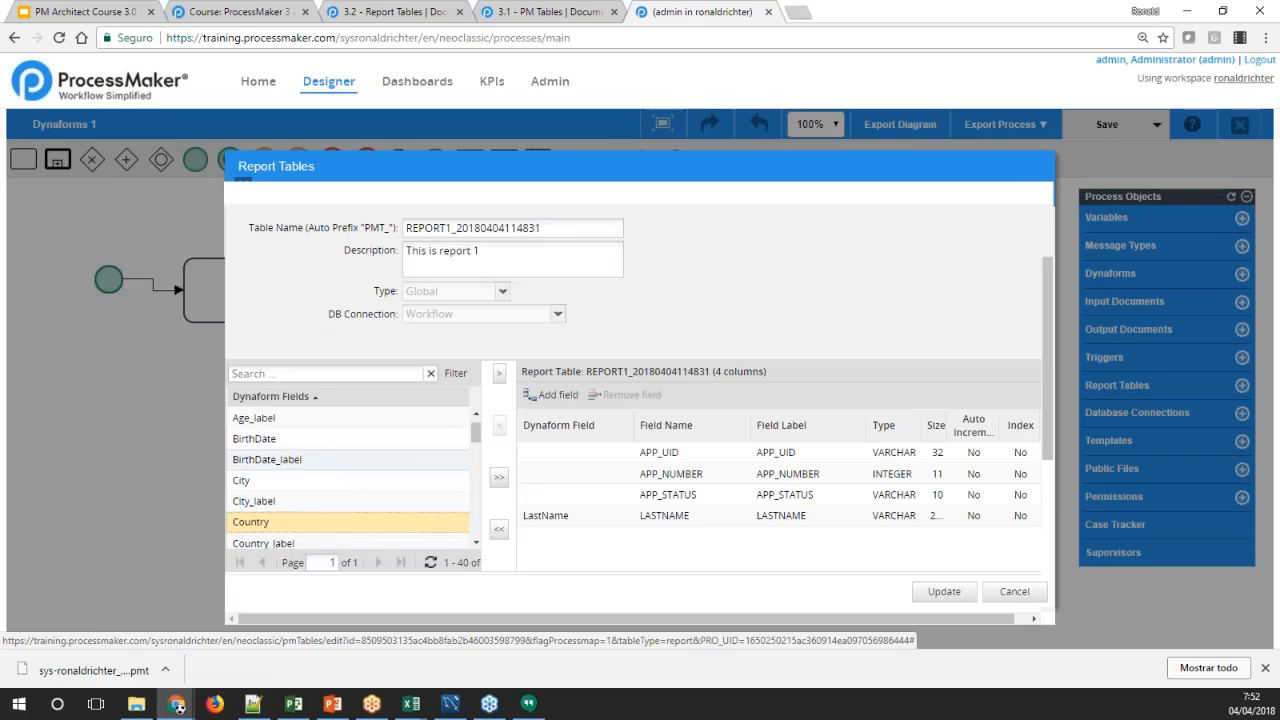
{"action": "scroll", "coordinate": [258, 472], "scroll_direction": "down", "scroll_amount": 2}
{"action": "left_click", "coordinate": [259, 468]}
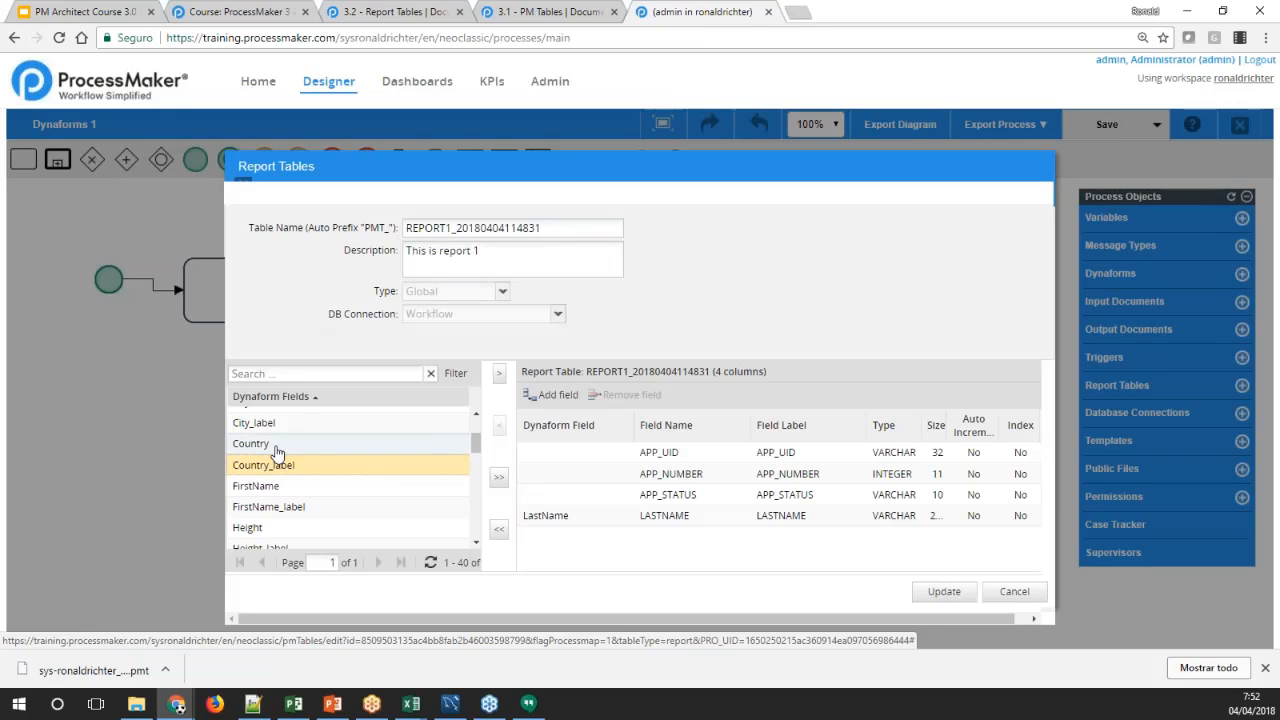
{"action": "left_click", "coordinate": [274, 449]}
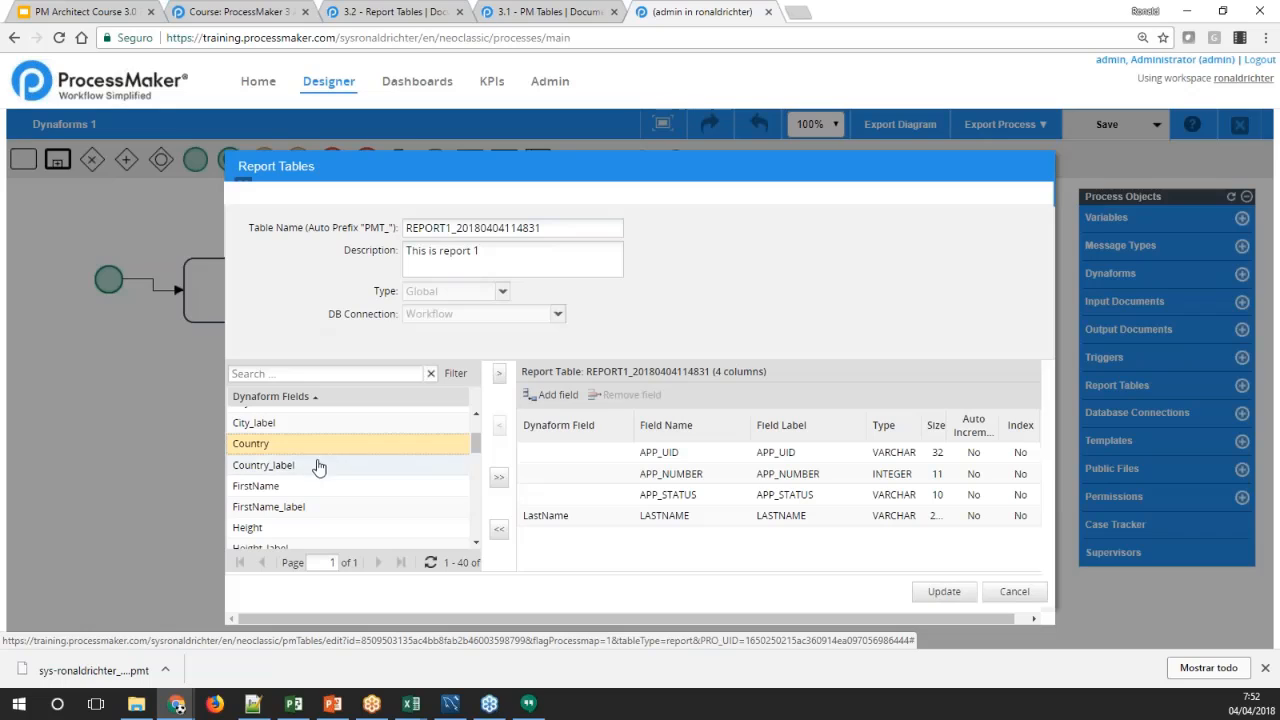
{"action": "left_click", "coordinate": [302, 468]}
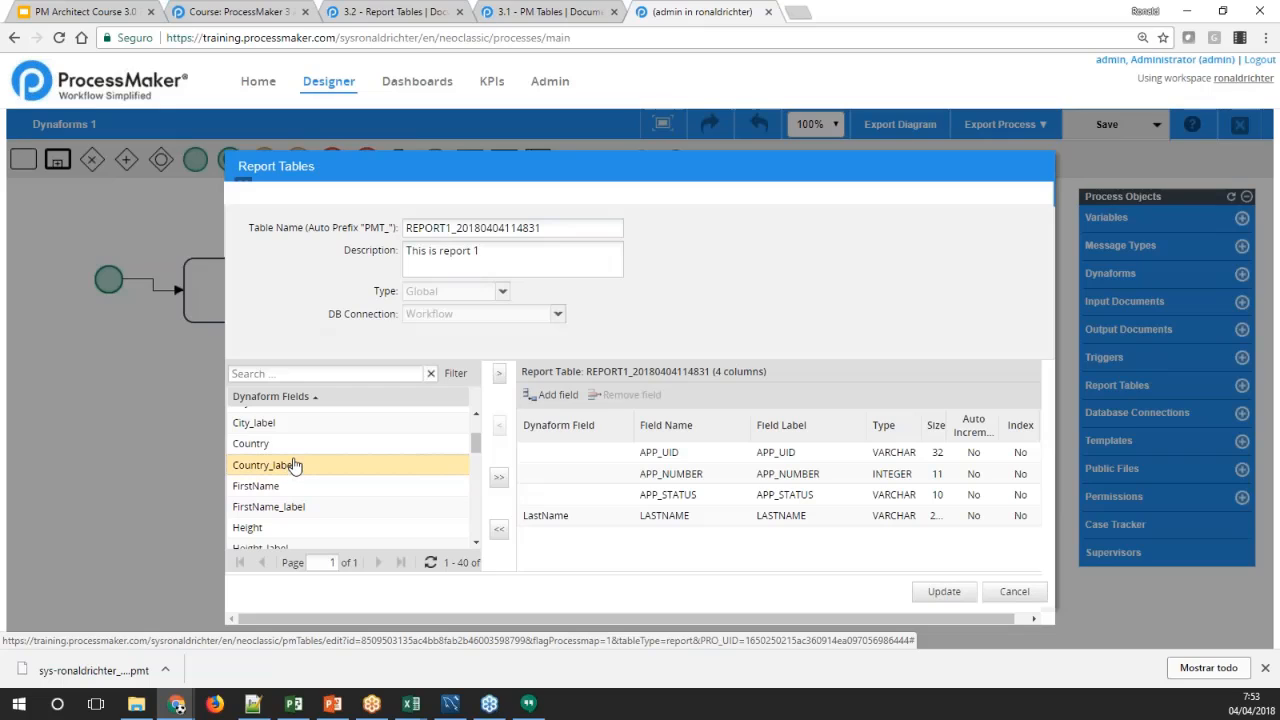
{"action": "left_click", "coordinate": [280, 444]}
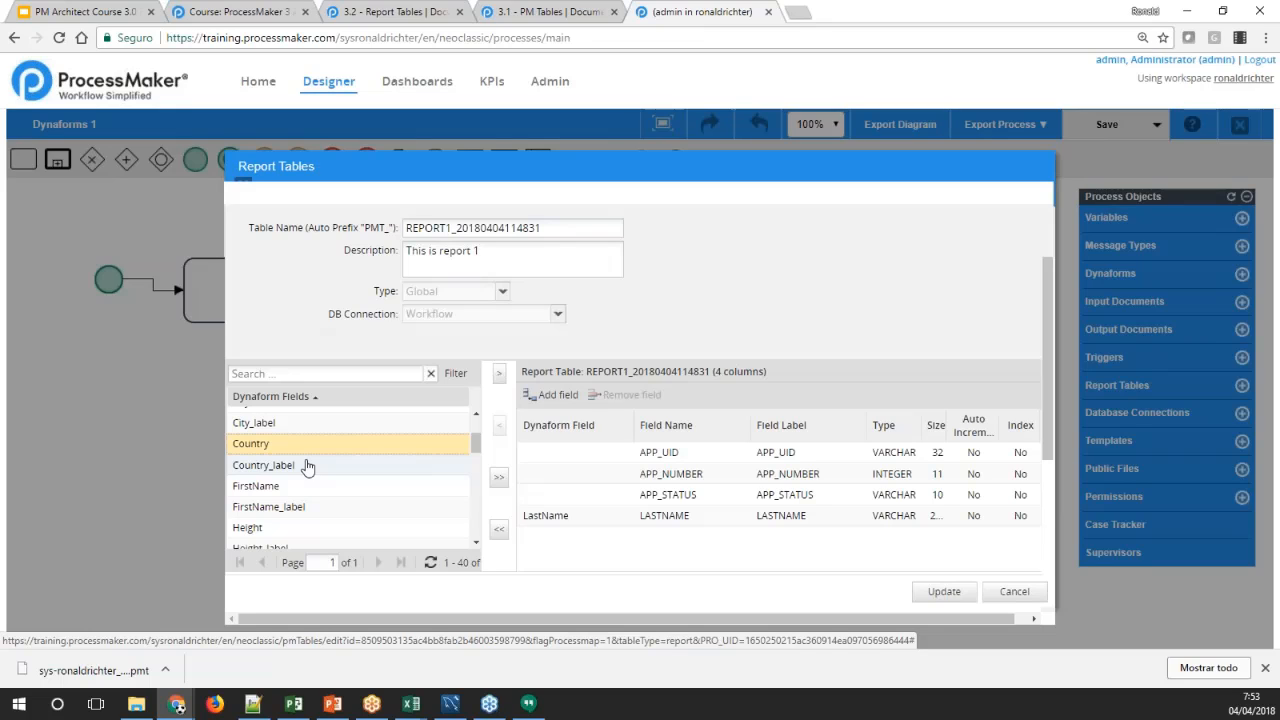
{"action": "left_click", "coordinate": [296, 467]}
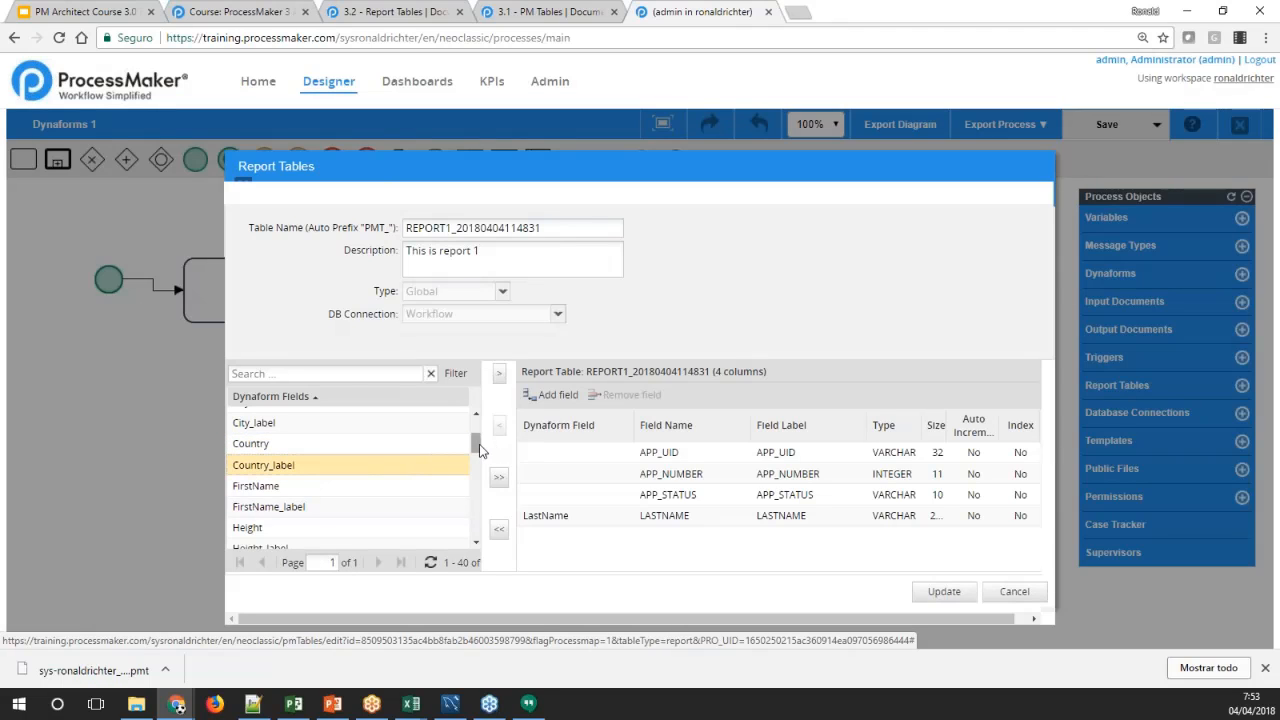
Compare the FirstName and FirstName_label fields in the Dynaform Fields list and reselect Country
{"action": "scroll", "coordinate": [479, 450], "scroll_direction": "down", "scroll_amount": 2}
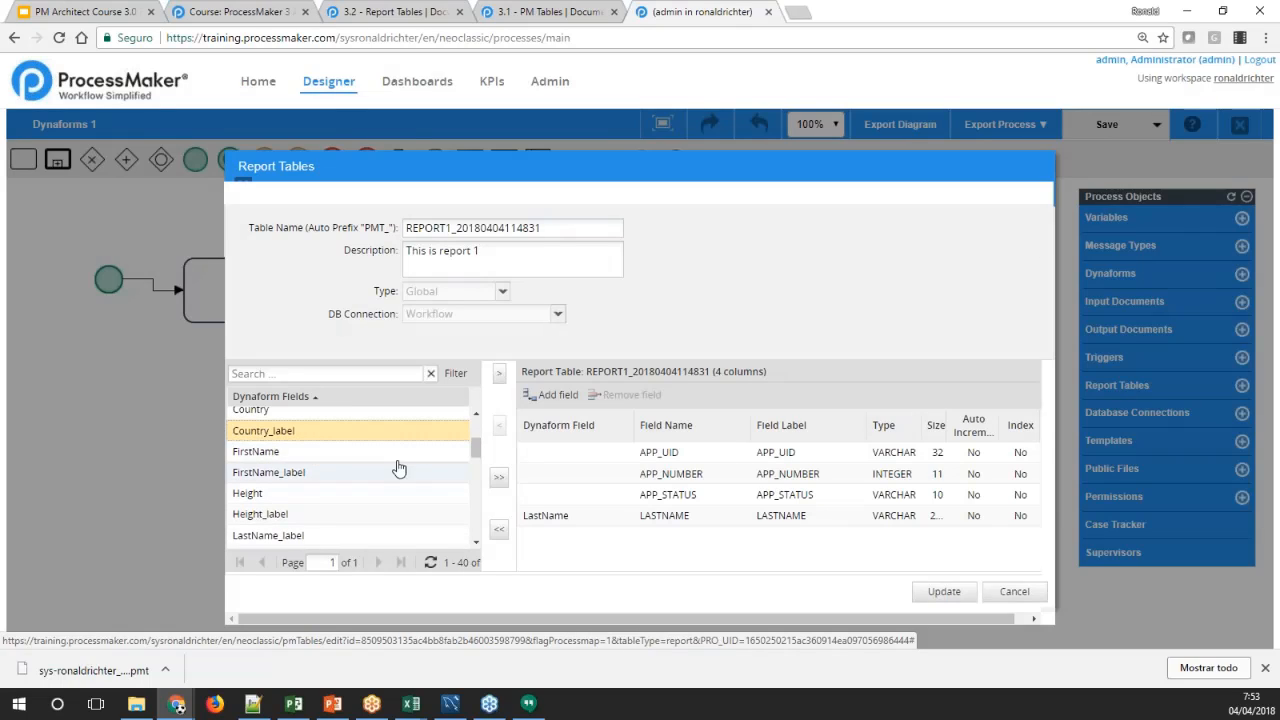
{"action": "left_click", "coordinate": [279, 454]}
{"action": "left_click", "coordinate": [285, 471]}
{"action": "left_click", "coordinate": [283, 458]}
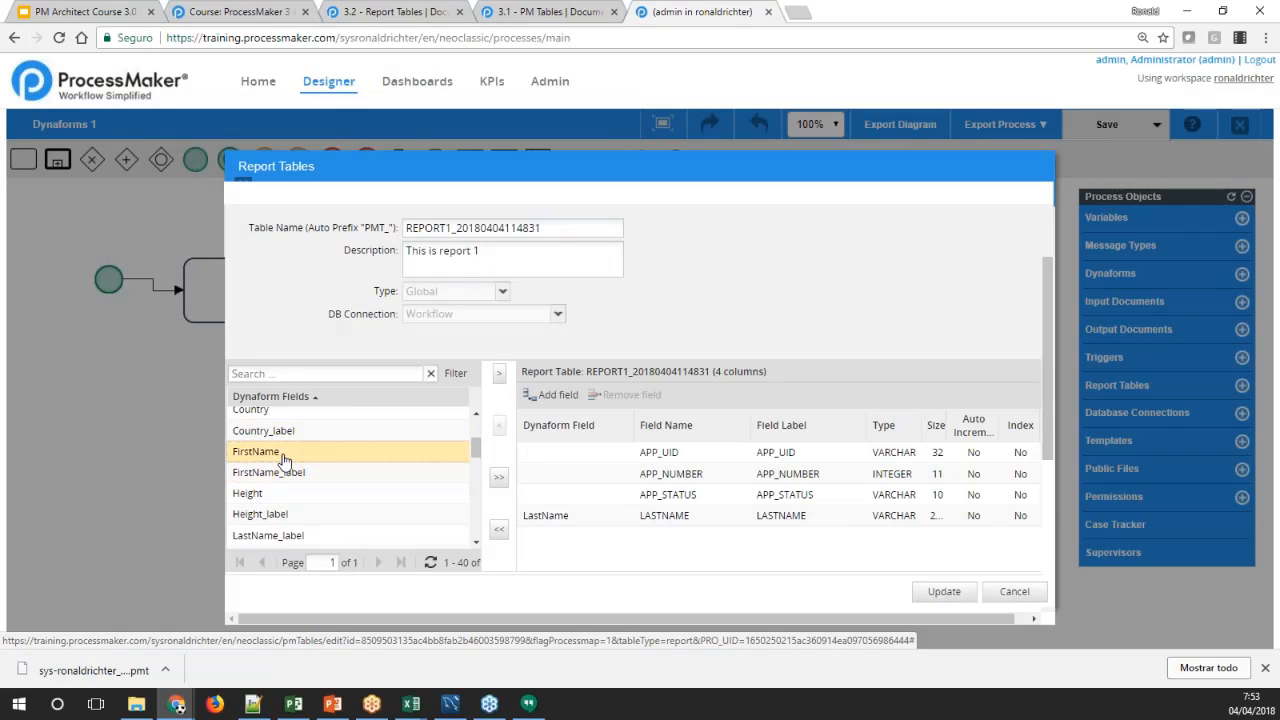
{"action": "left_click", "coordinate": [288, 475]}
{"action": "left_click", "coordinate": [289, 457]}
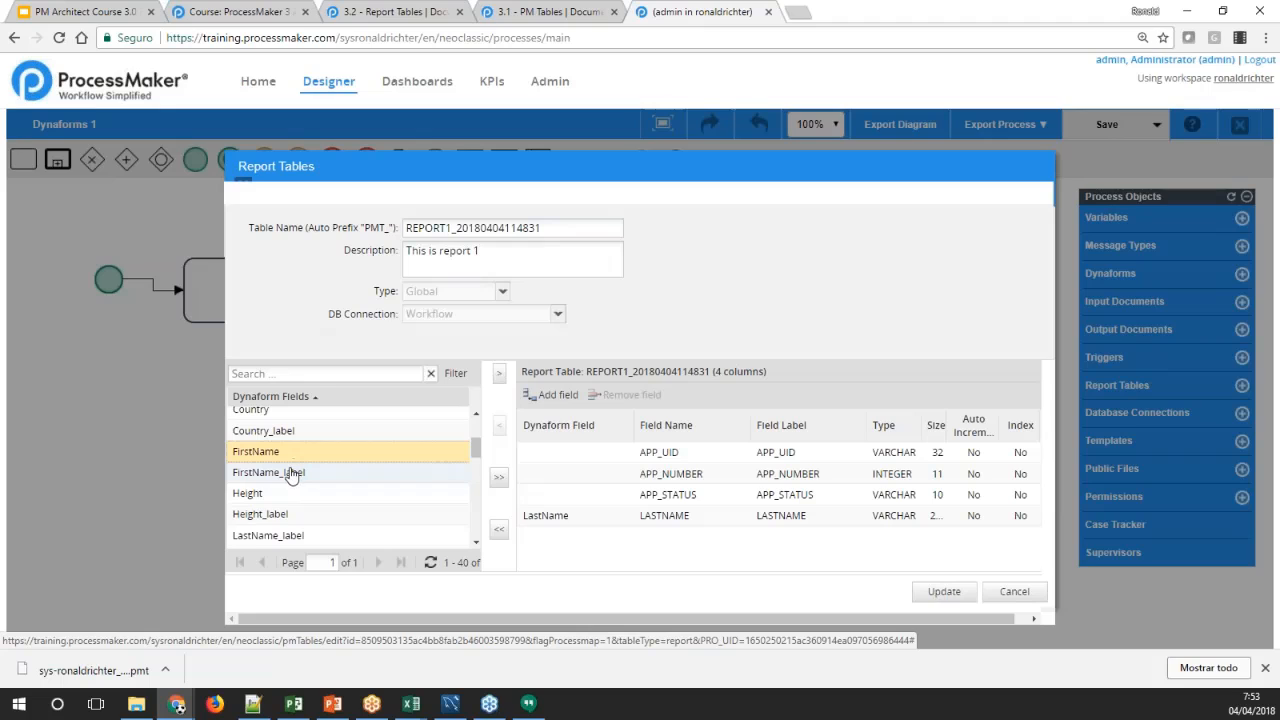
{"action": "left_click", "coordinate": [290, 474]}
{"action": "left_click", "coordinate": [287, 458]}
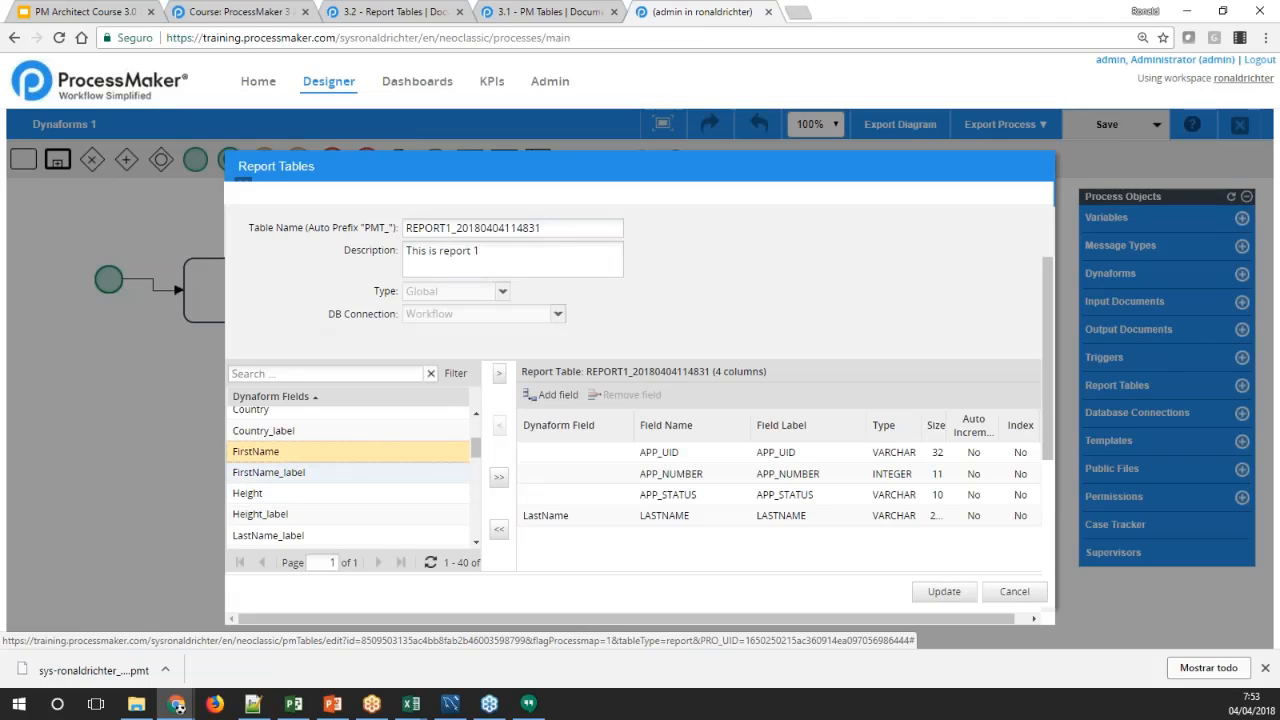
{"action": "left_click", "coordinate": [293, 476]}
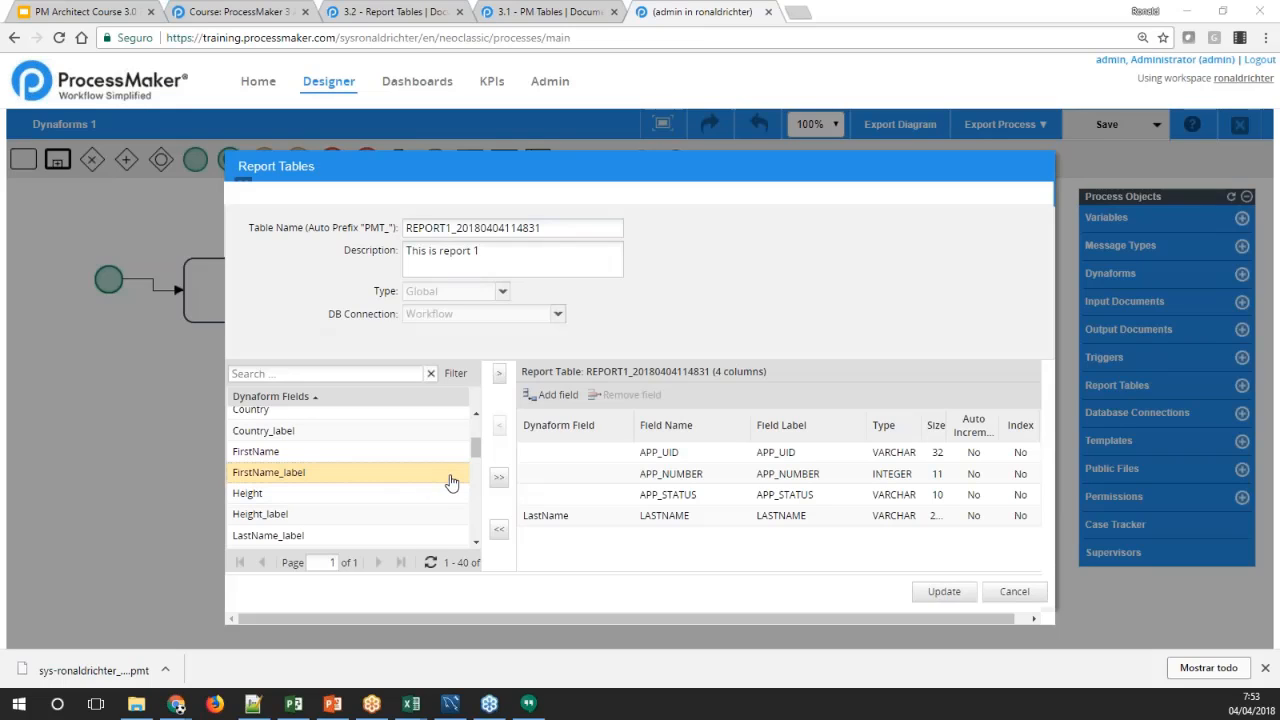
{"action": "left_click_drag", "start_coordinate": [478, 458], "coordinate": [476, 443]}
{"action": "left_click", "coordinate": [268, 438]}
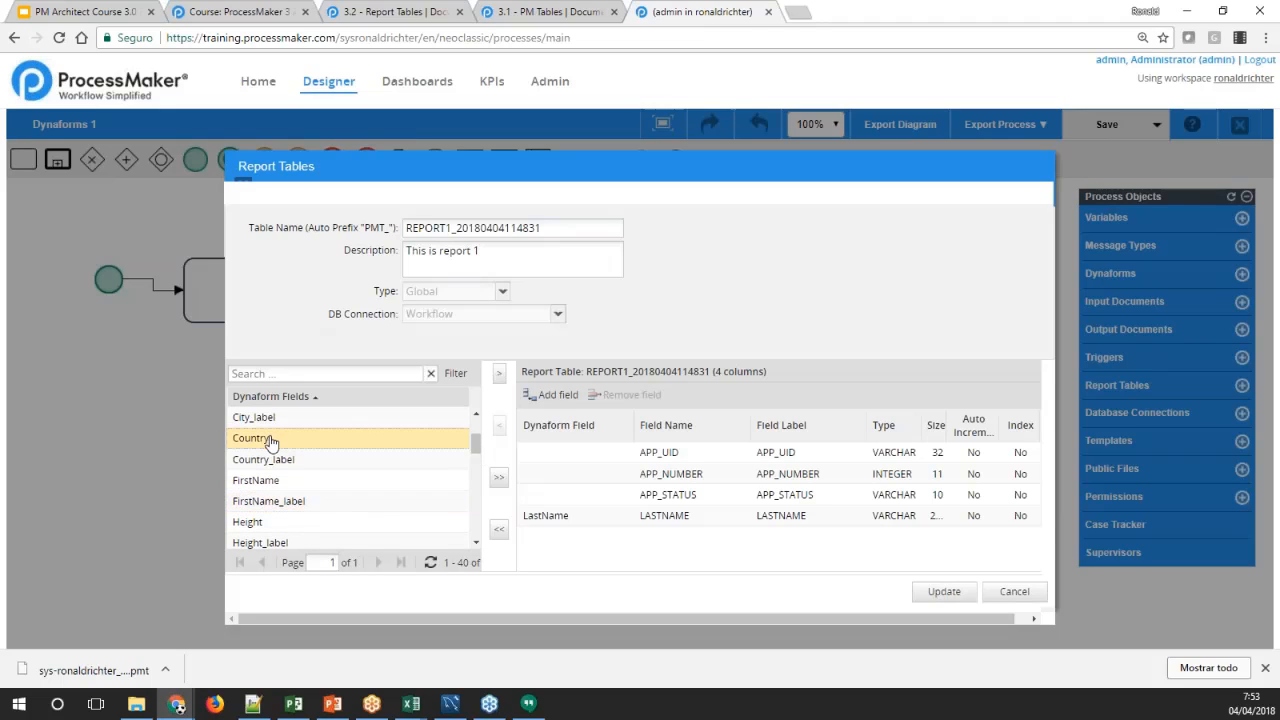
{"action": "left_click", "coordinate": [366, 461], "text": "ctrl"}
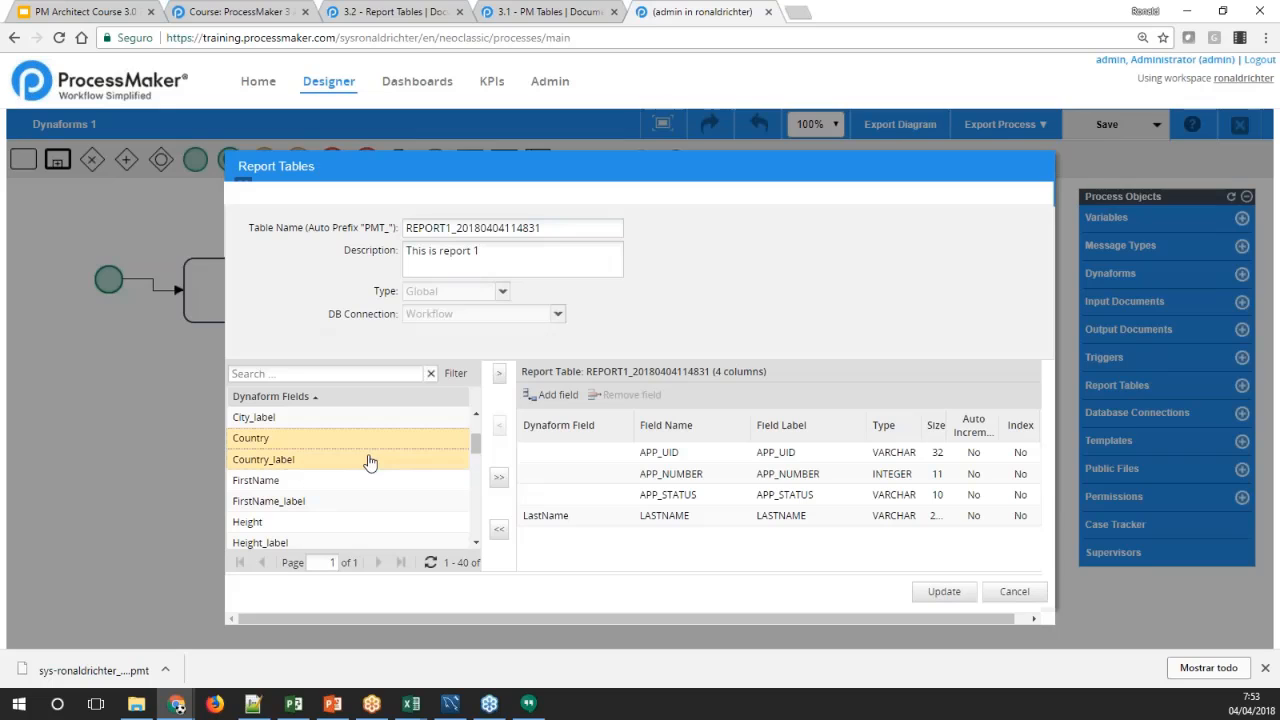
{"action": "left_click", "coordinate": [499, 374]}
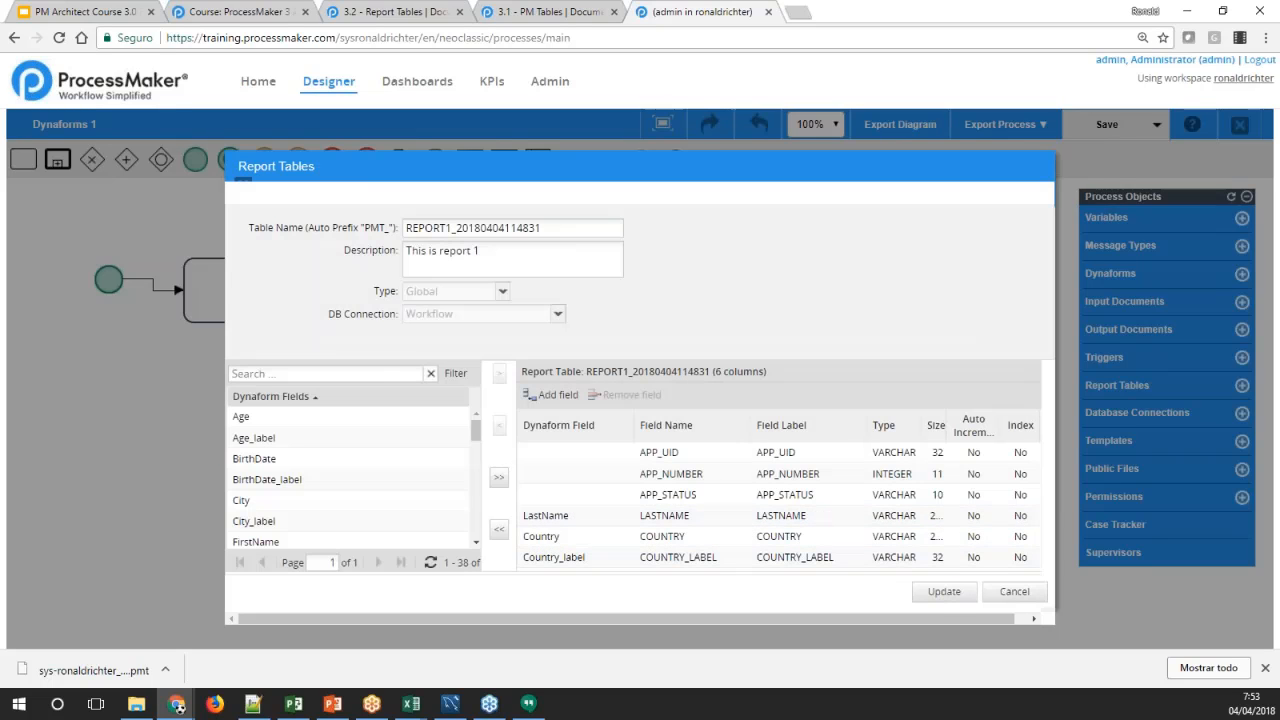
{"action": "left_click", "coordinate": [940, 595]}
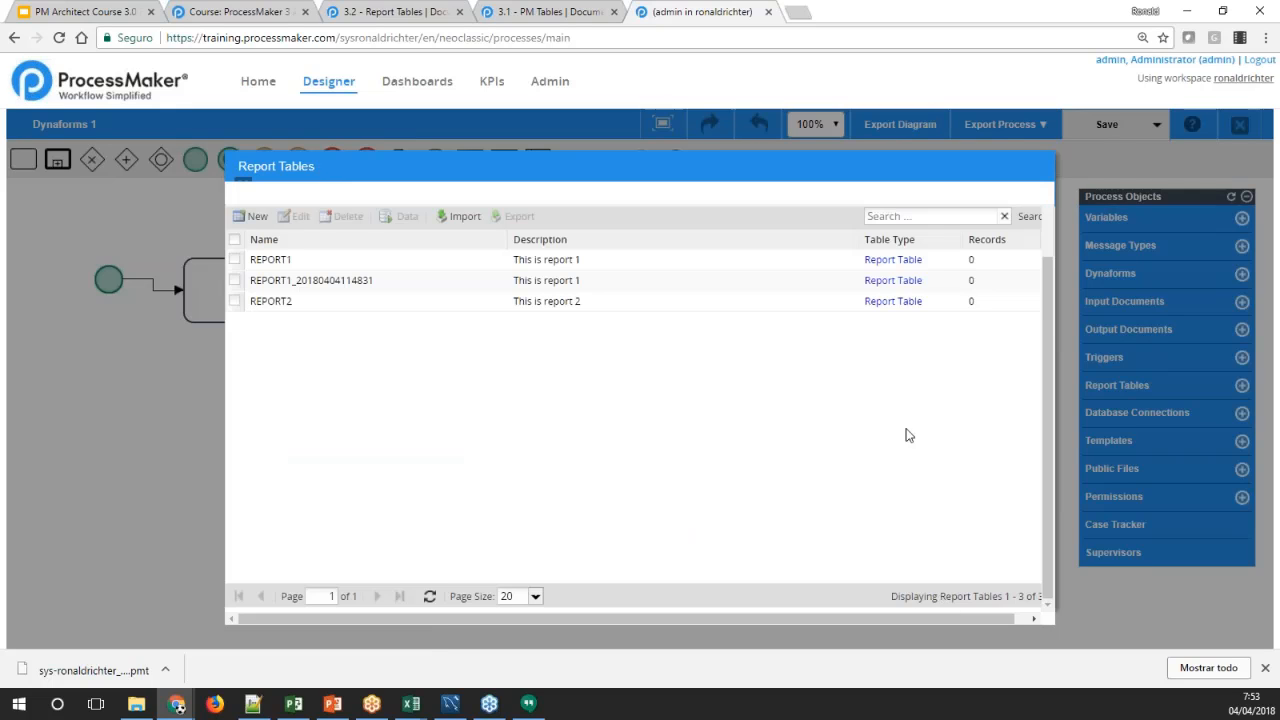
Open REPORT2 for editing and examine its gridLocation column and default columns APP_UID, APP_NUMBER, APP_STATUS and ROW
{"action": "left_click", "coordinate": [295, 305]}
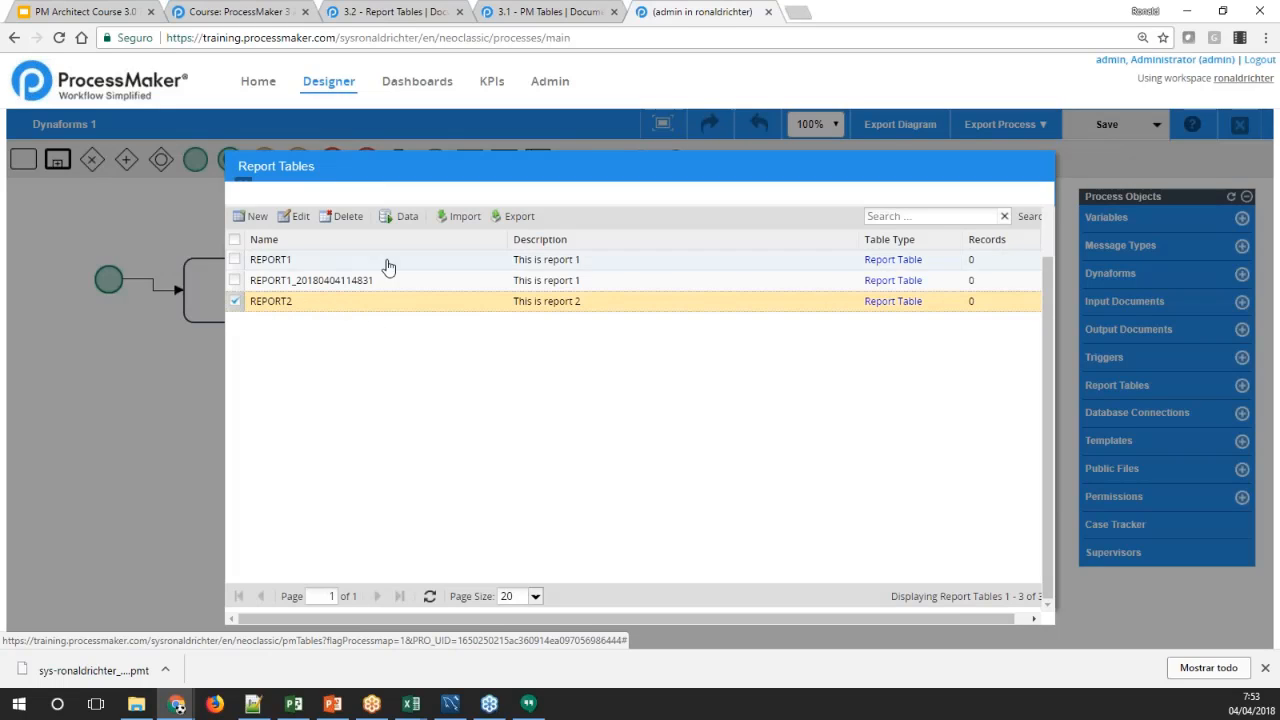
{"action": "left_click", "coordinate": [300, 217]}
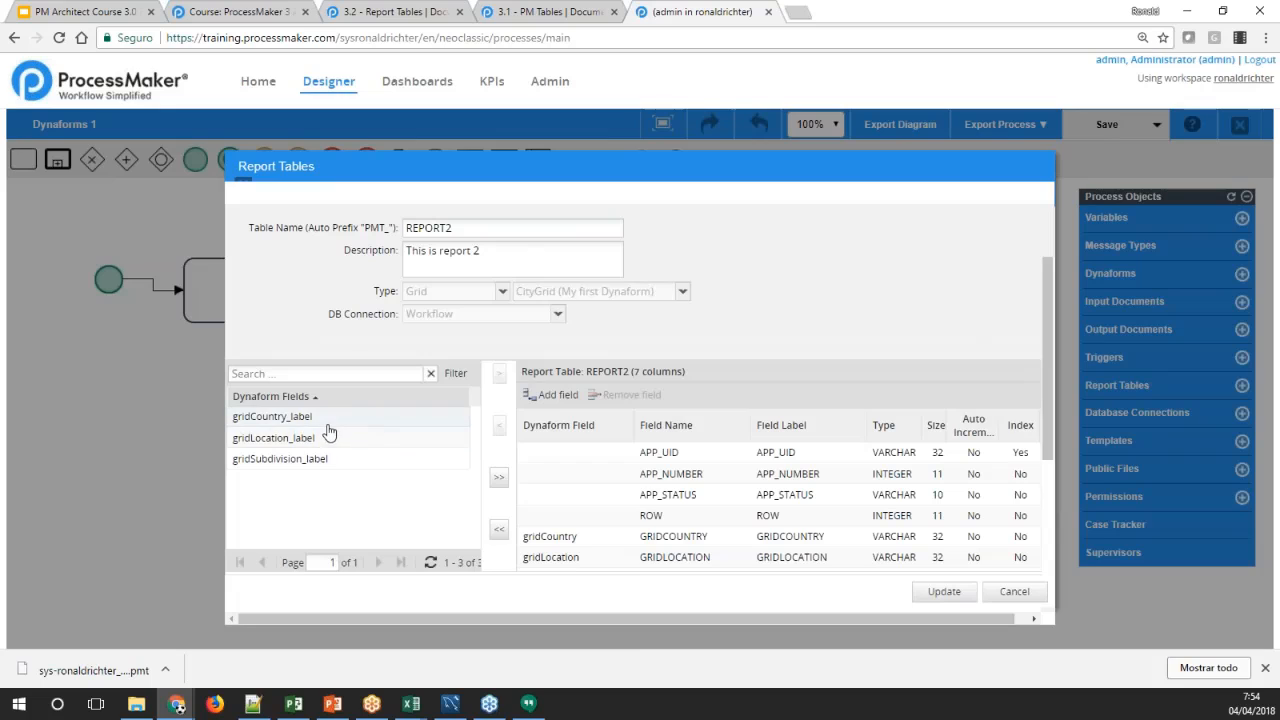
{"action": "left_click", "coordinate": [567, 557]}
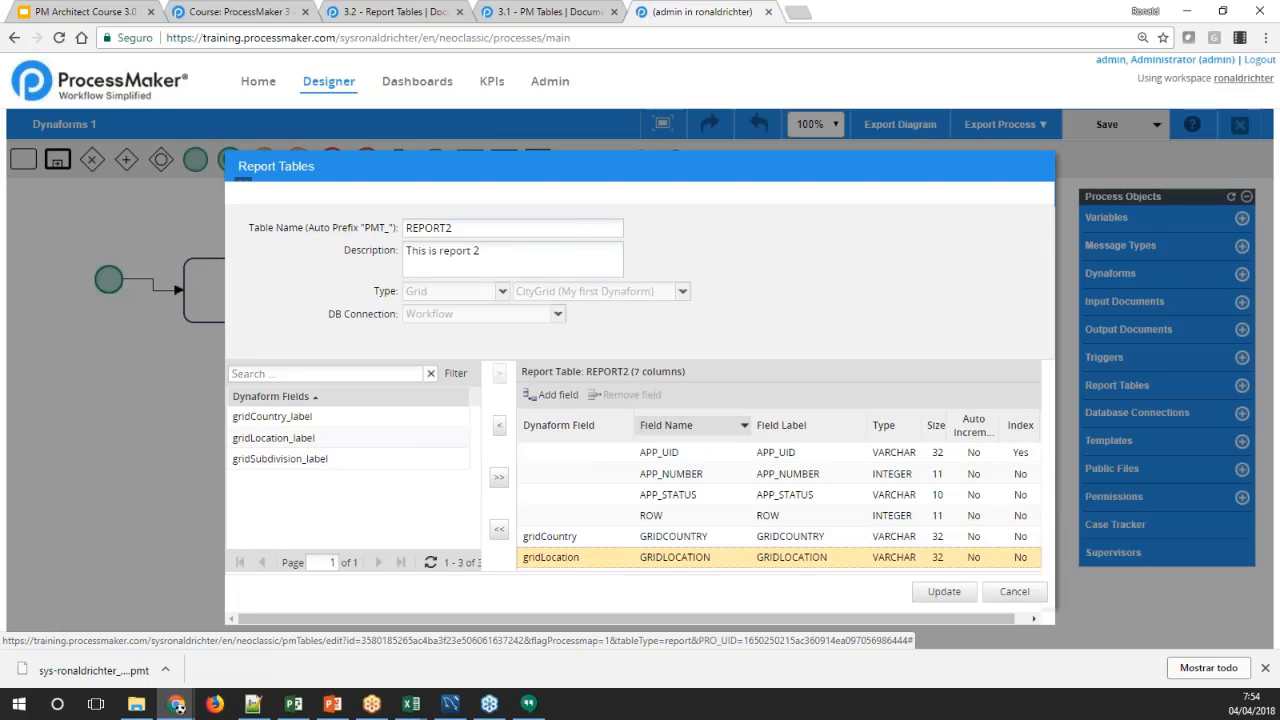
{"action": "left_click", "coordinate": [675, 453]}
{"action": "left_click", "coordinate": [682, 474]}
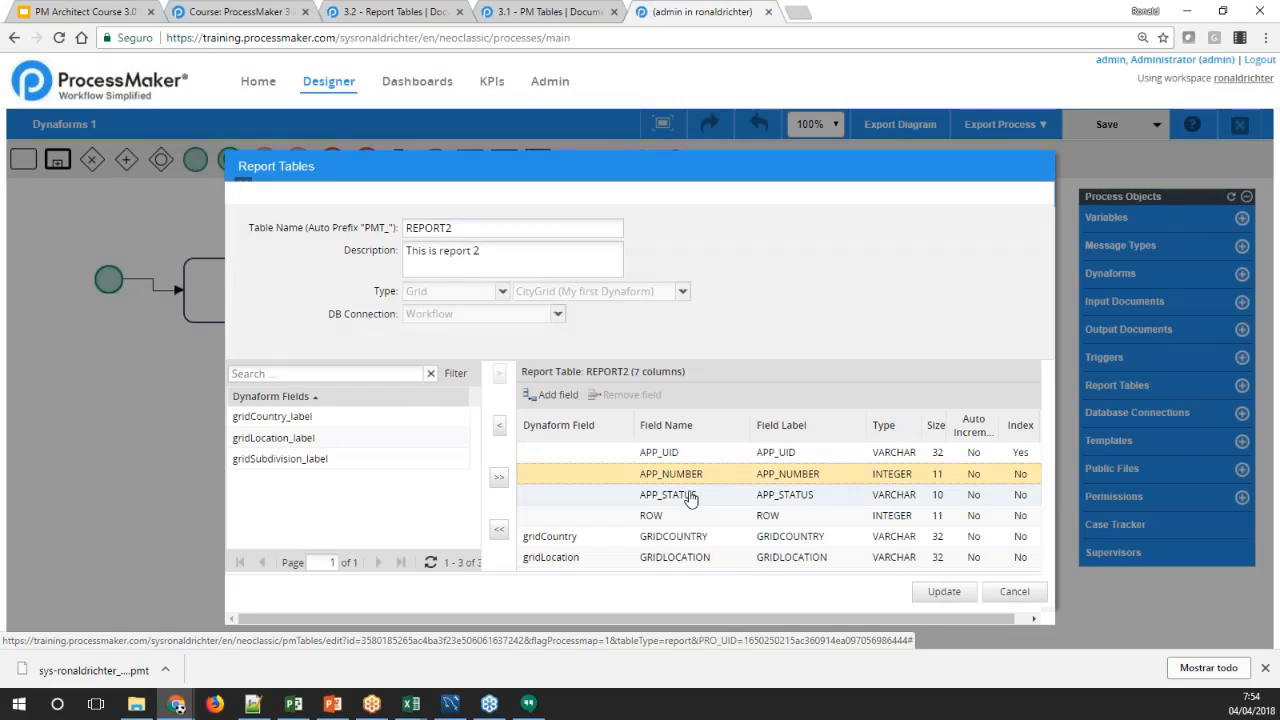
{"action": "left_click", "coordinate": [692, 496]}
{"action": "left_click", "coordinate": [682, 517]}
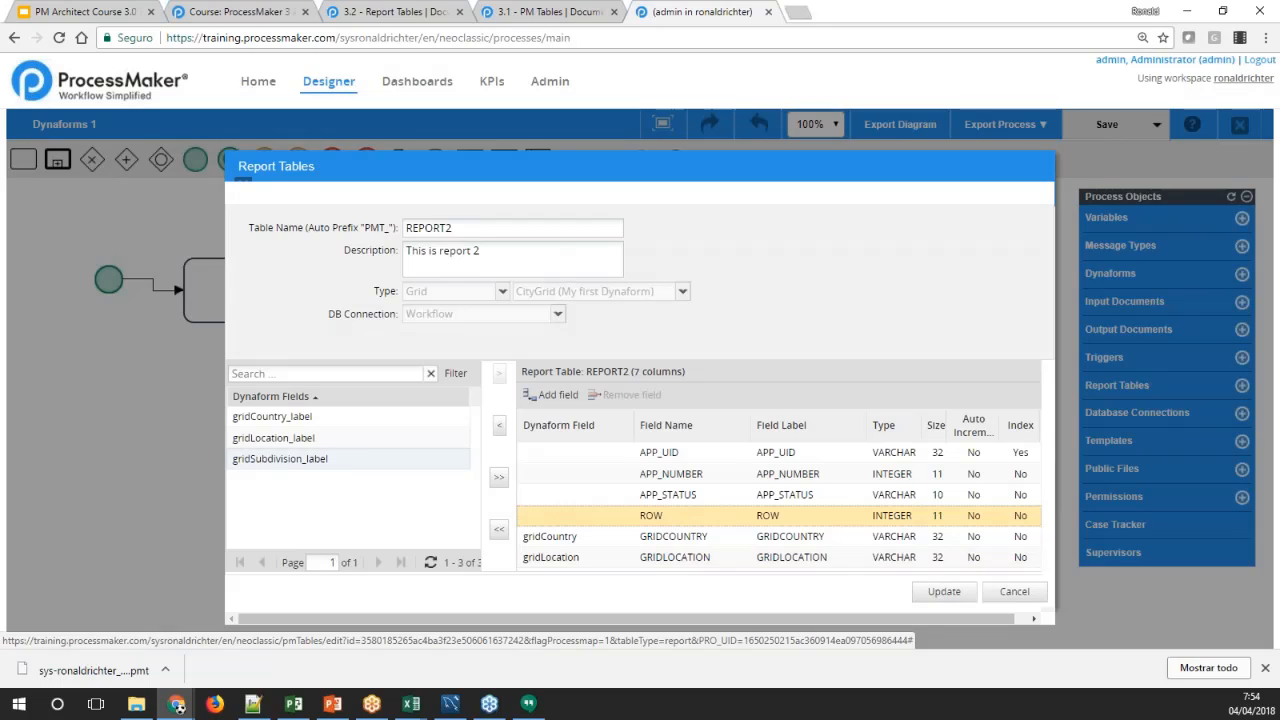
{"action": "scroll", "coordinate": [359, 464], "scroll_direction": "up", "scroll_amount": 1}
{"action": "scroll", "coordinate": [388, 480], "scroll_direction": "down", "scroll_amount": 1}
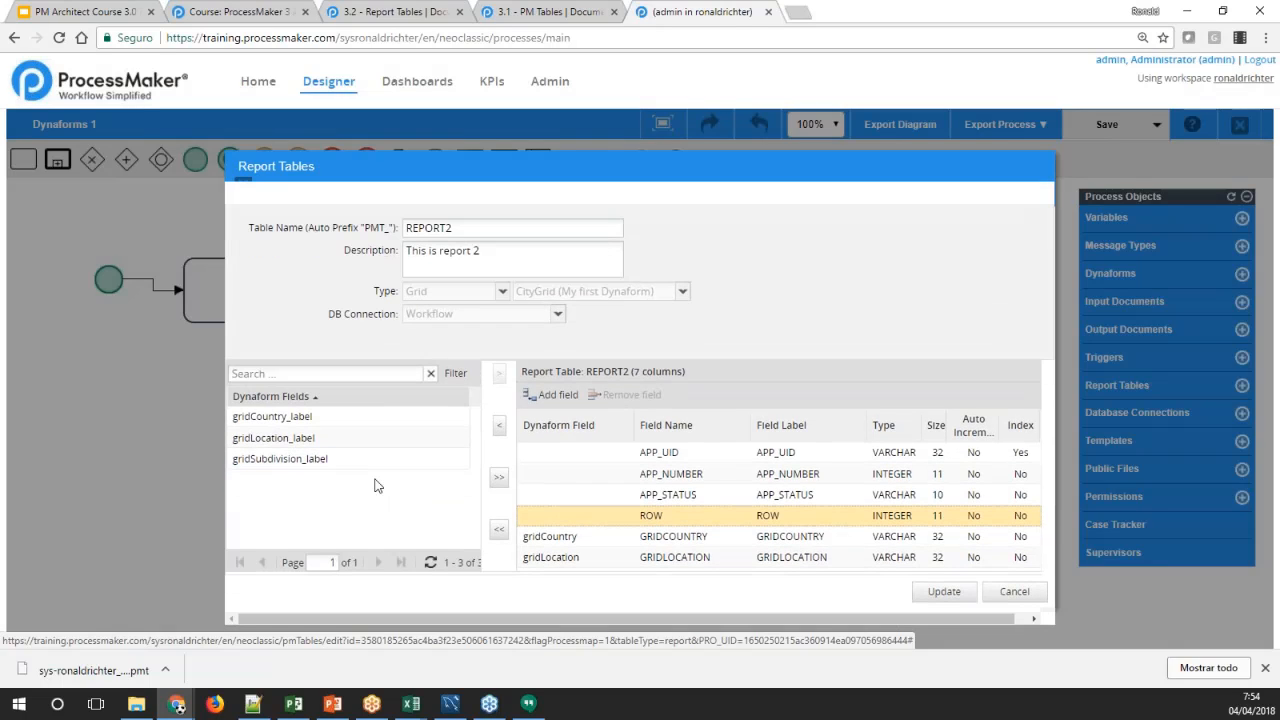
Look through REPORT2's available fields gridCountry_label, gridLocation_label and gridSubdivision_label, and save the table as it is
{"action": "left_click", "coordinate": [290, 416]}
{"action": "left_click", "coordinate": [298, 437]}
{"action": "left_click", "coordinate": [306, 458]}
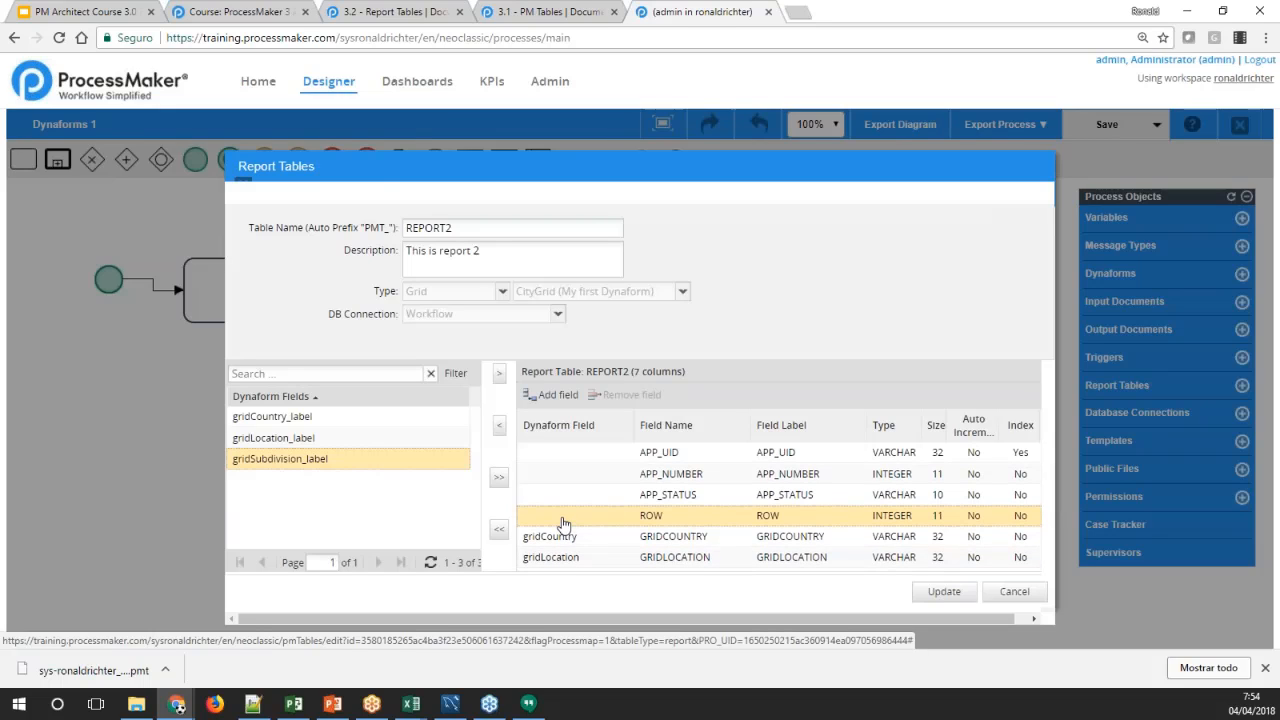
{"action": "scroll", "coordinate": [563, 524], "scroll_direction": "down", "scroll_amount": 1}
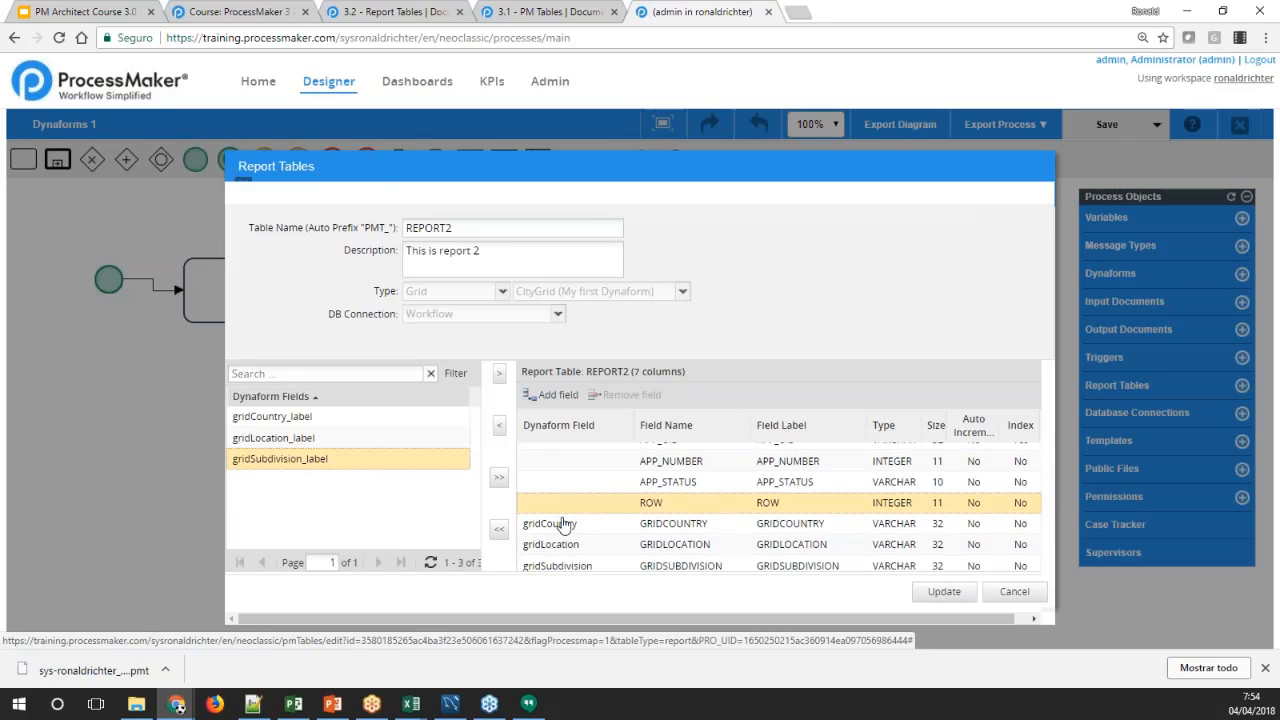
{"action": "left_click", "coordinate": [944, 592]}
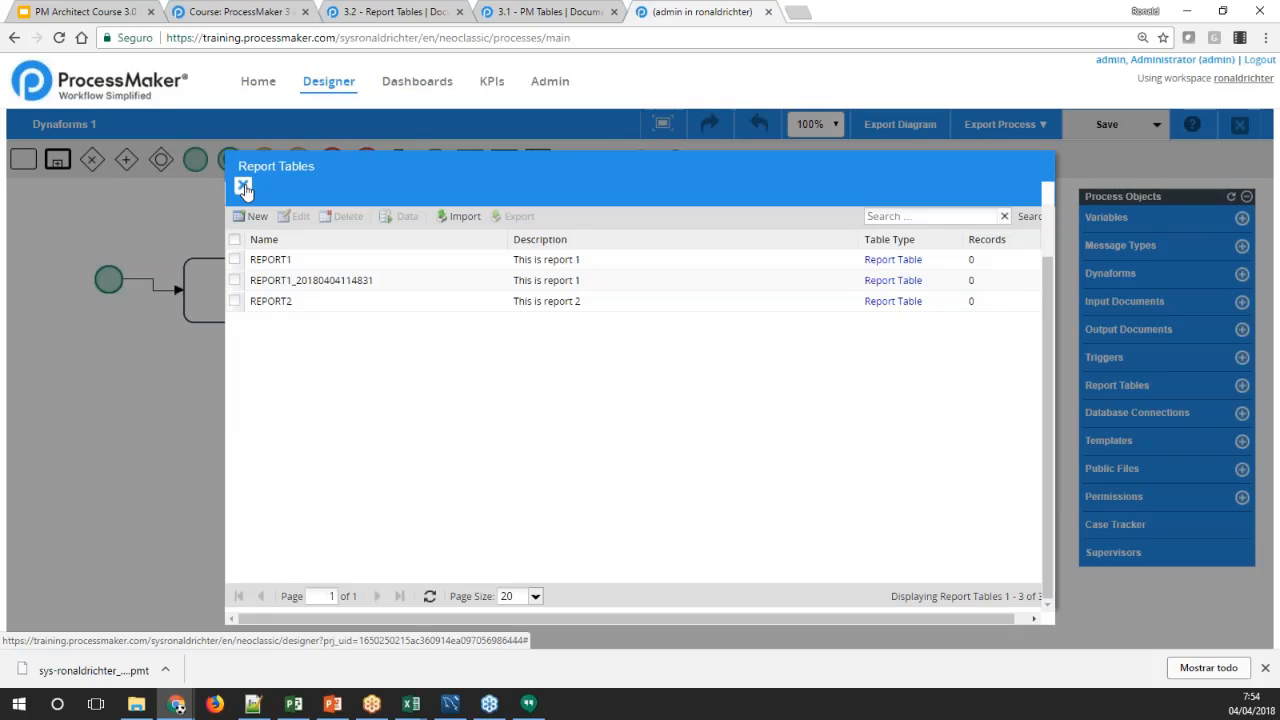
Close the Report Tables window and dismiss the low-battery notice and the browser's downloads bar
{"action": "left_click", "coordinate": [243, 187]}
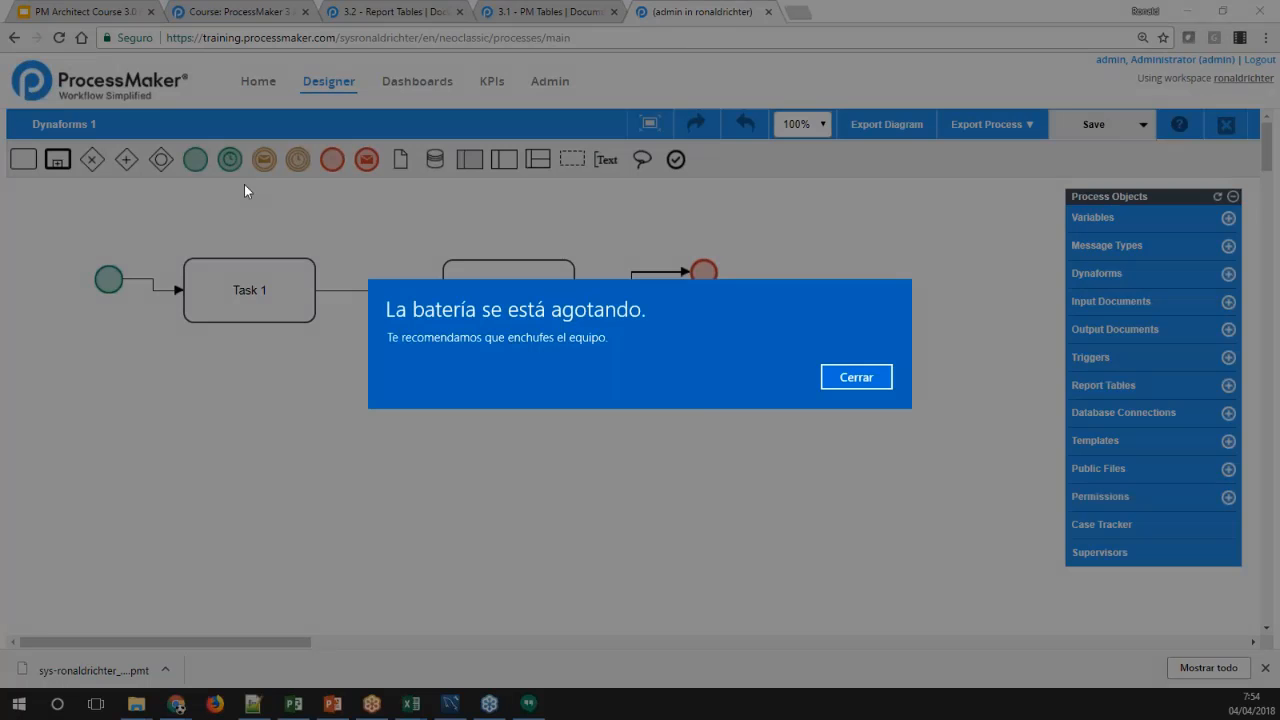
{"action": "left_click", "coordinate": [855, 377]}
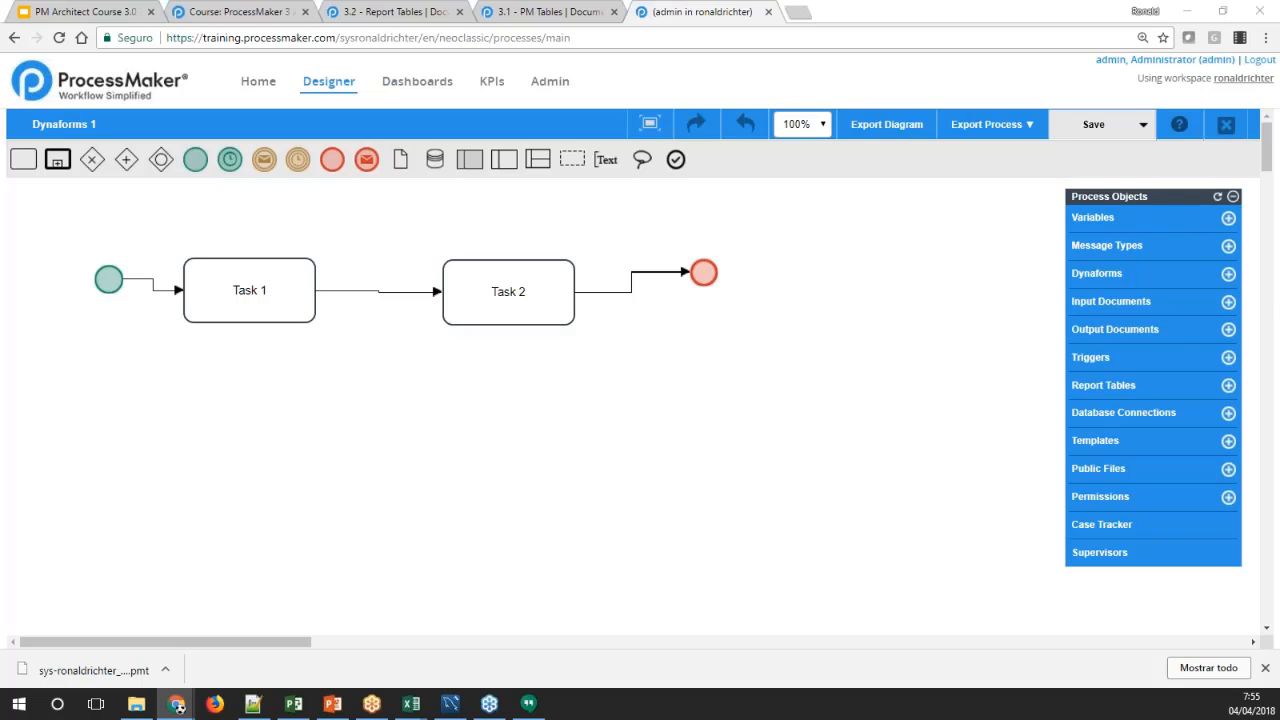
{"action": "left_click", "coordinate": [1265, 667]}
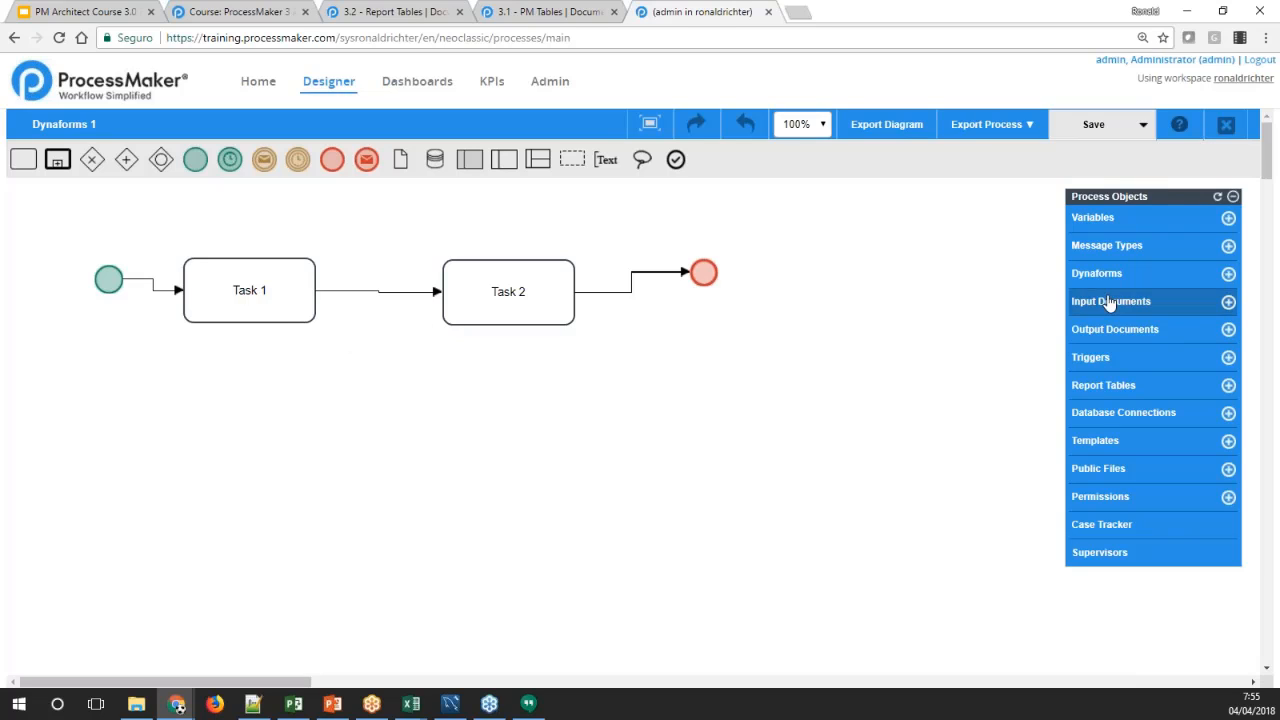
Assign My first Dynaform as a step of Task 1 and close the steps window
{"action": "right_click", "coordinate": [301, 320]}
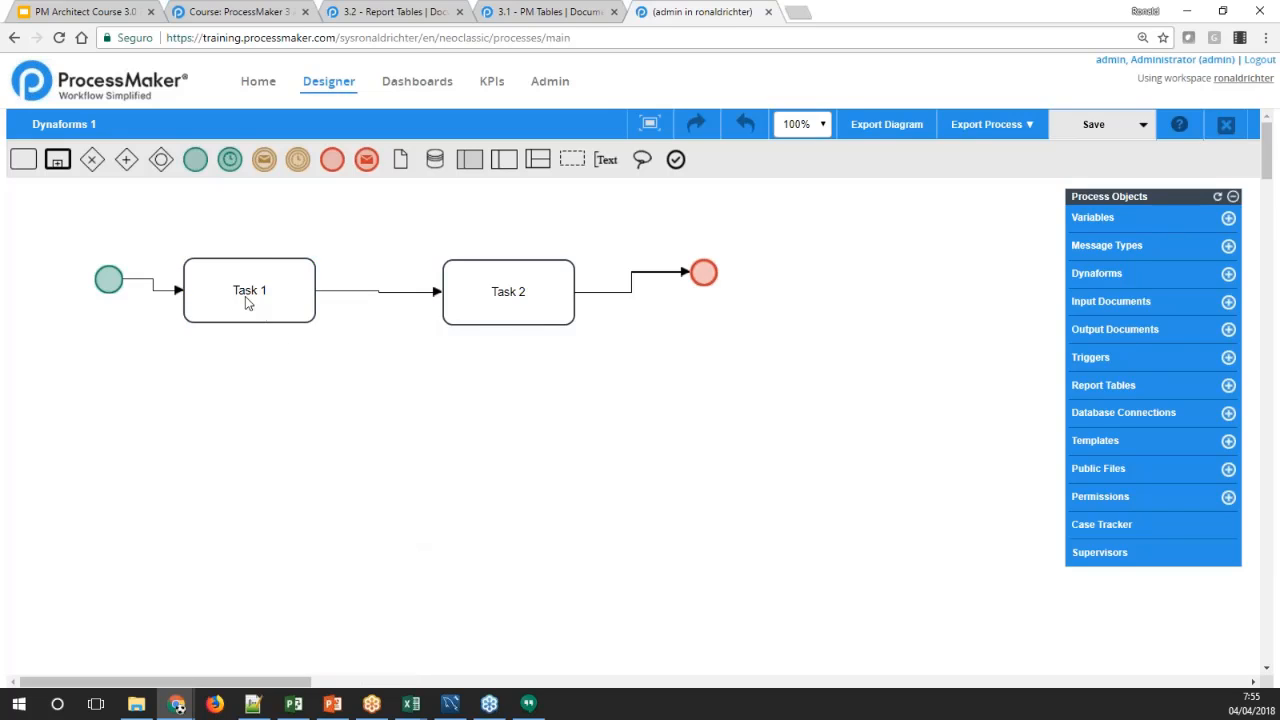
{"action": "right_click", "coordinate": [245, 296]}
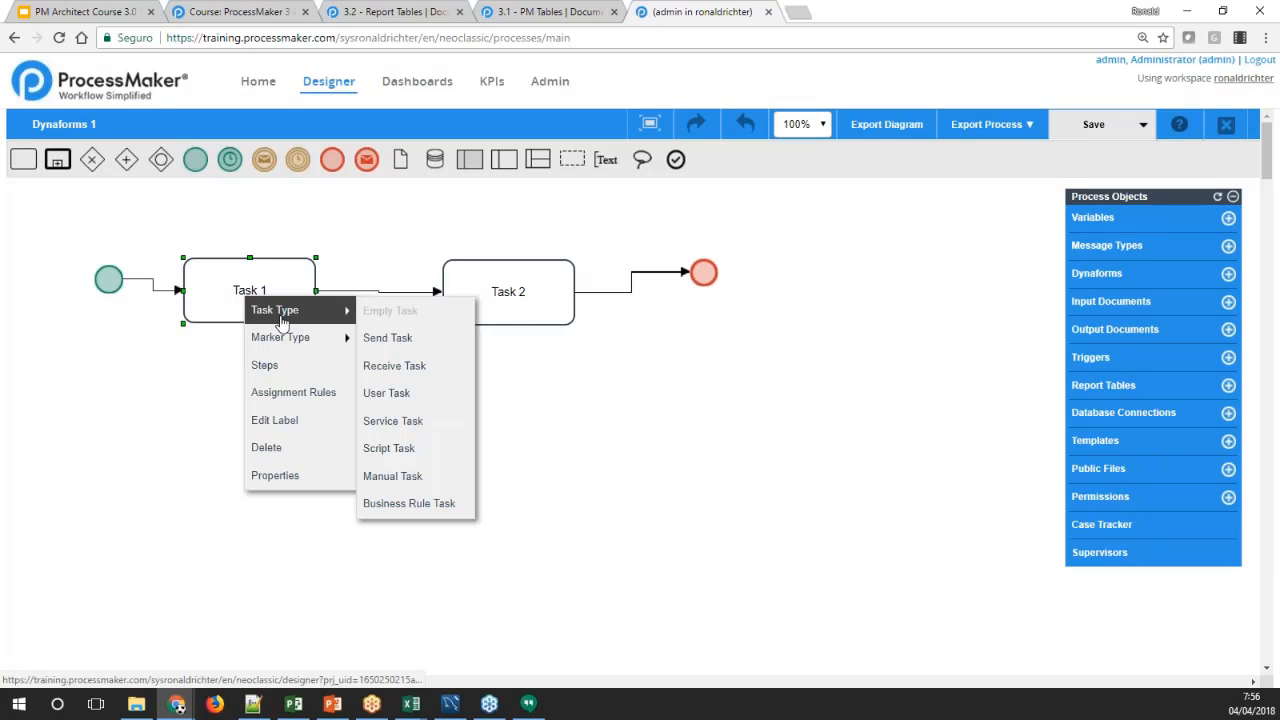
{"action": "left_click", "coordinate": [266, 366]}
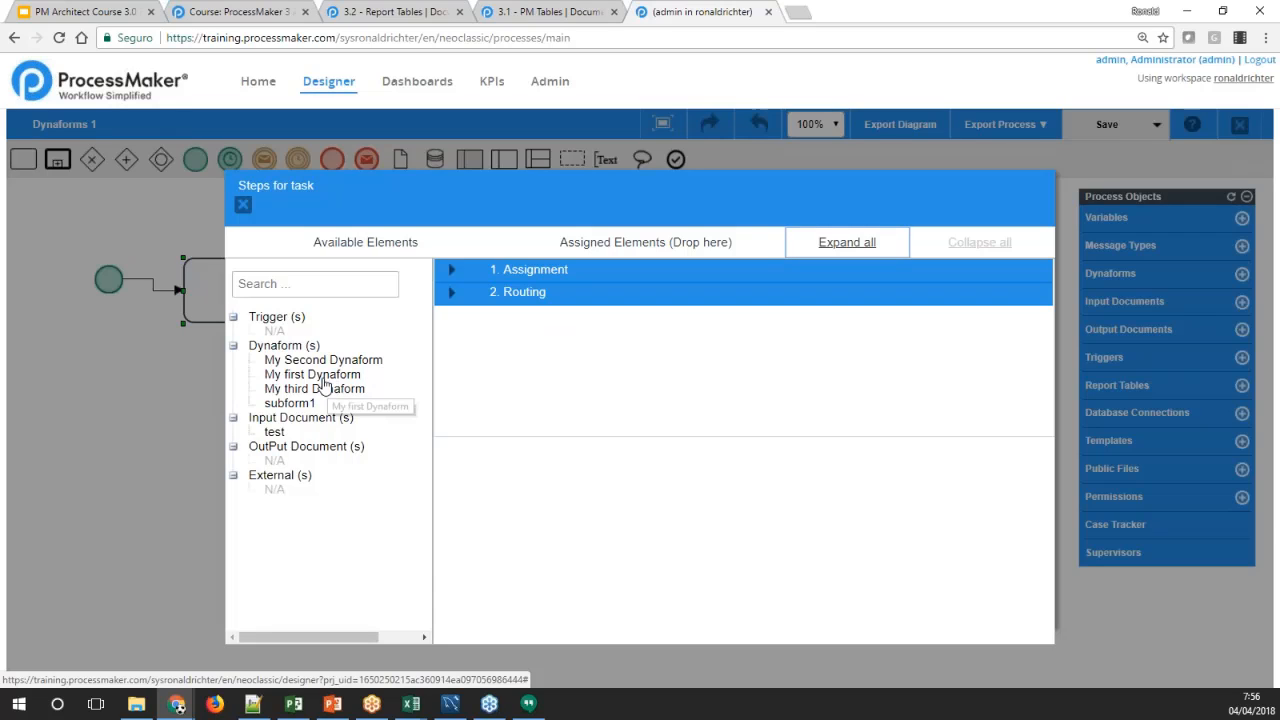
{"action": "left_click_drag", "start_coordinate": [312, 381], "coordinate": [557, 334]}
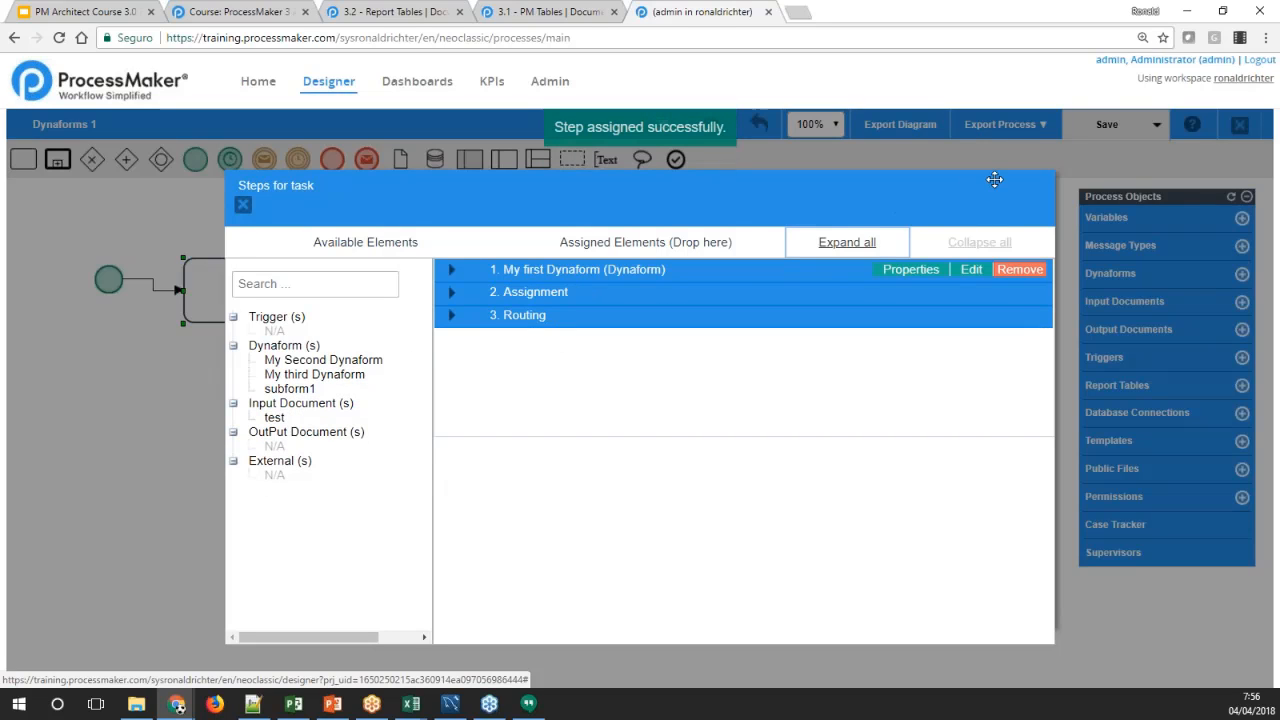
{"action": "left_click", "coordinate": [243, 207]}
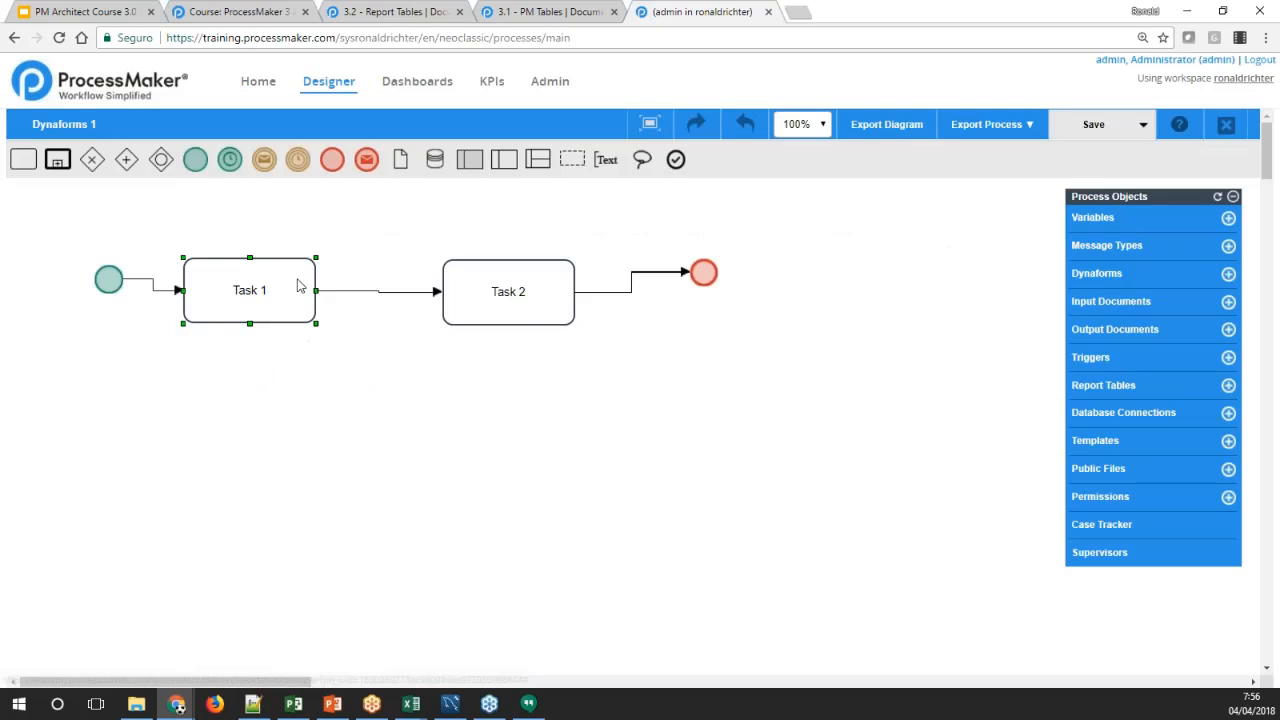
Assign My first Dynaform as a step of Task 2 and close the steps window
{"action": "left_click", "coordinate": [449, 377]}
{"action": "key", "text": "ctrl+minus"}
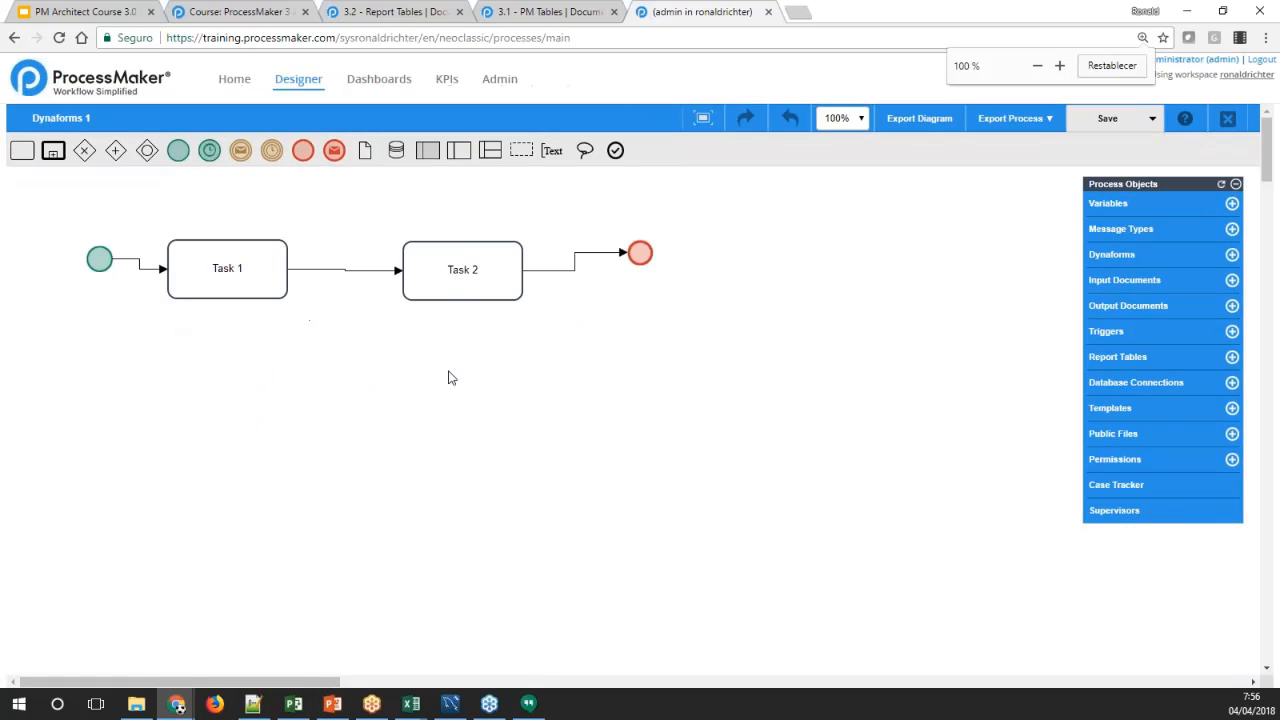
{"action": "right_click", "coordinate": [436, 295]}
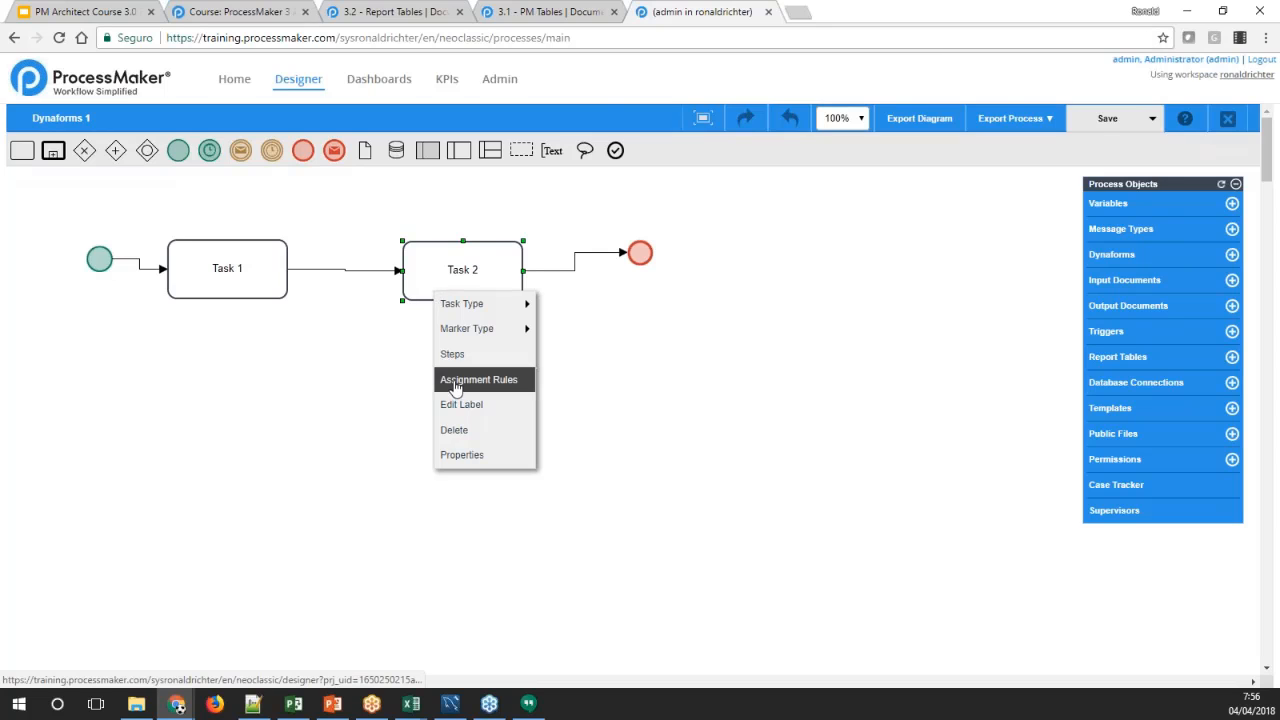
{"action": "left_click", "coordinate": [452, 355]}
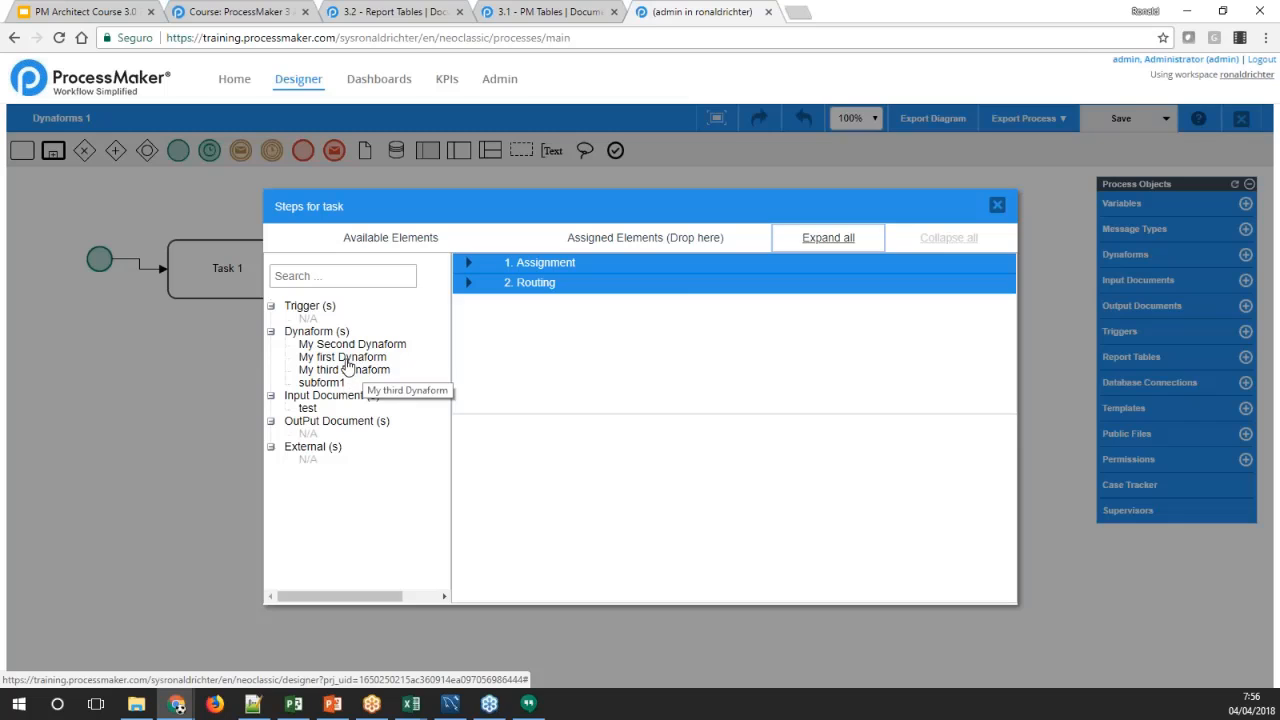
{"action": "left_click_drag", "start_coordinate": [345, 360], "coordinate": [610, 330]}
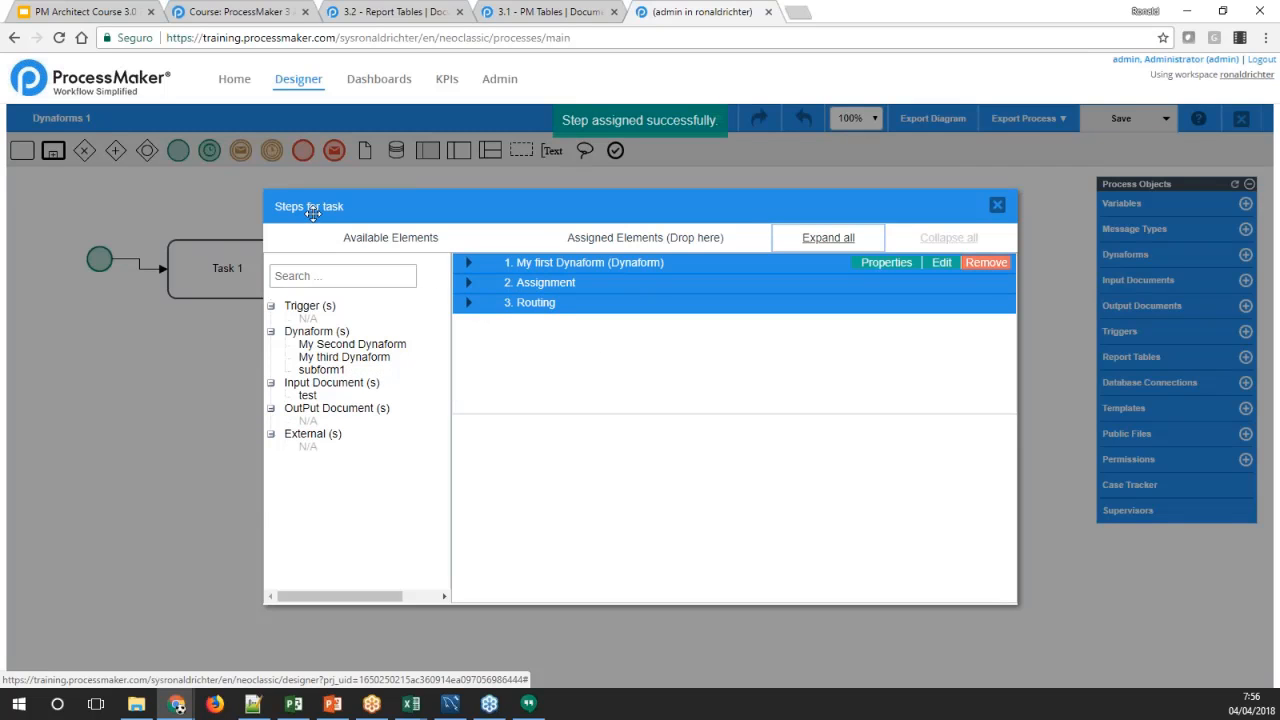
{"action": "left_click", "coordinate": [997, 204]}
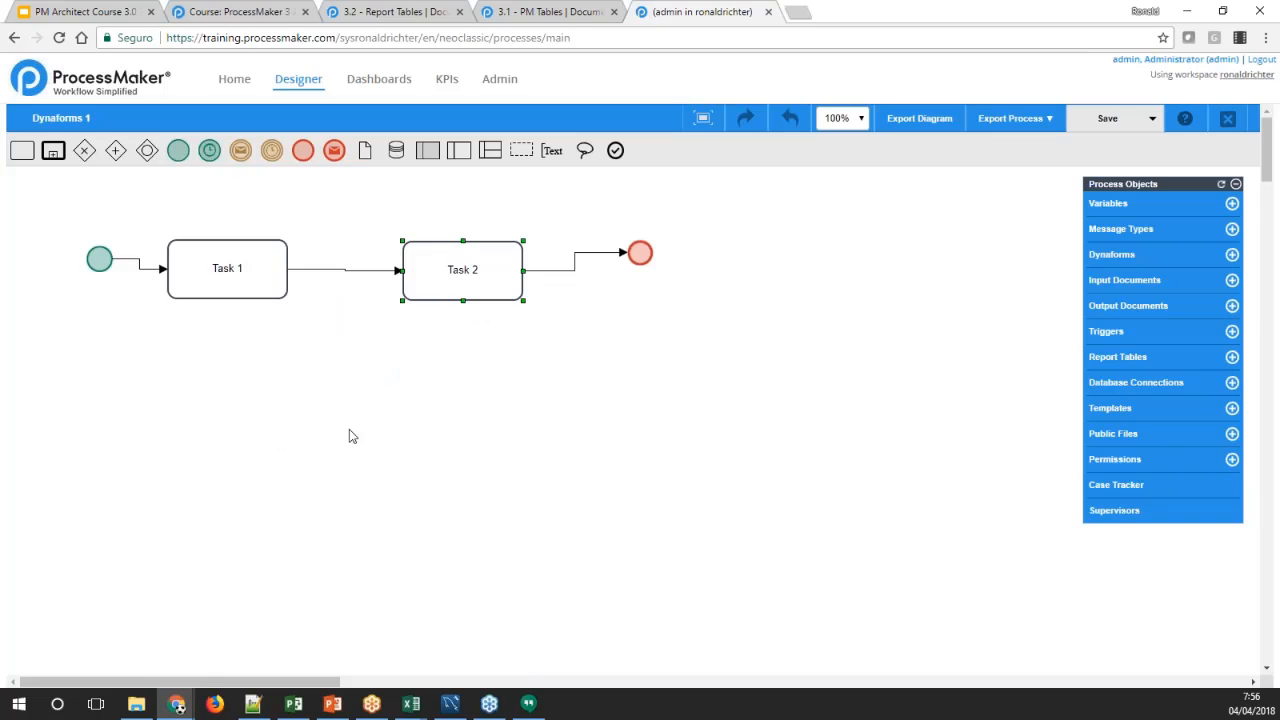
Assign the admin user to Task 1 and save its assignment rules
{"action": "right_click", "coordinate": [272, 277]}
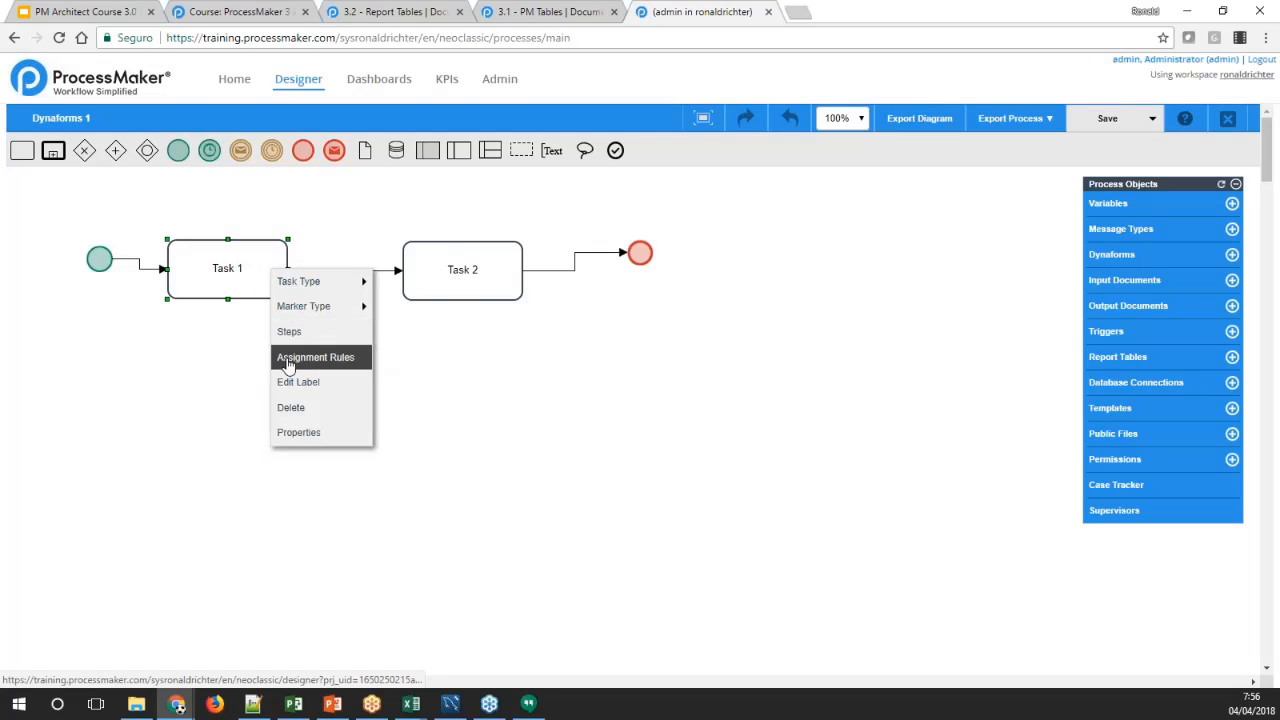
{"action": "left_click", "coordinate": [331, 365]}
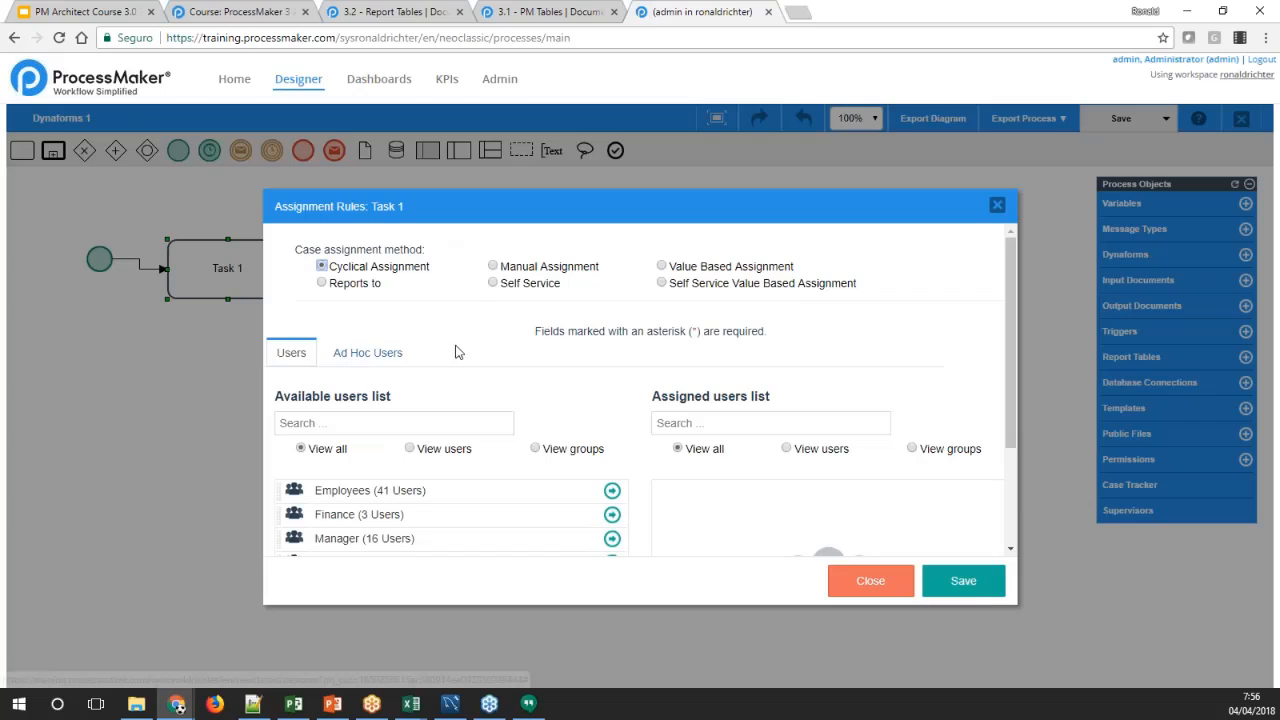
{"action": "left_click", "coordinate": [409, 449]}
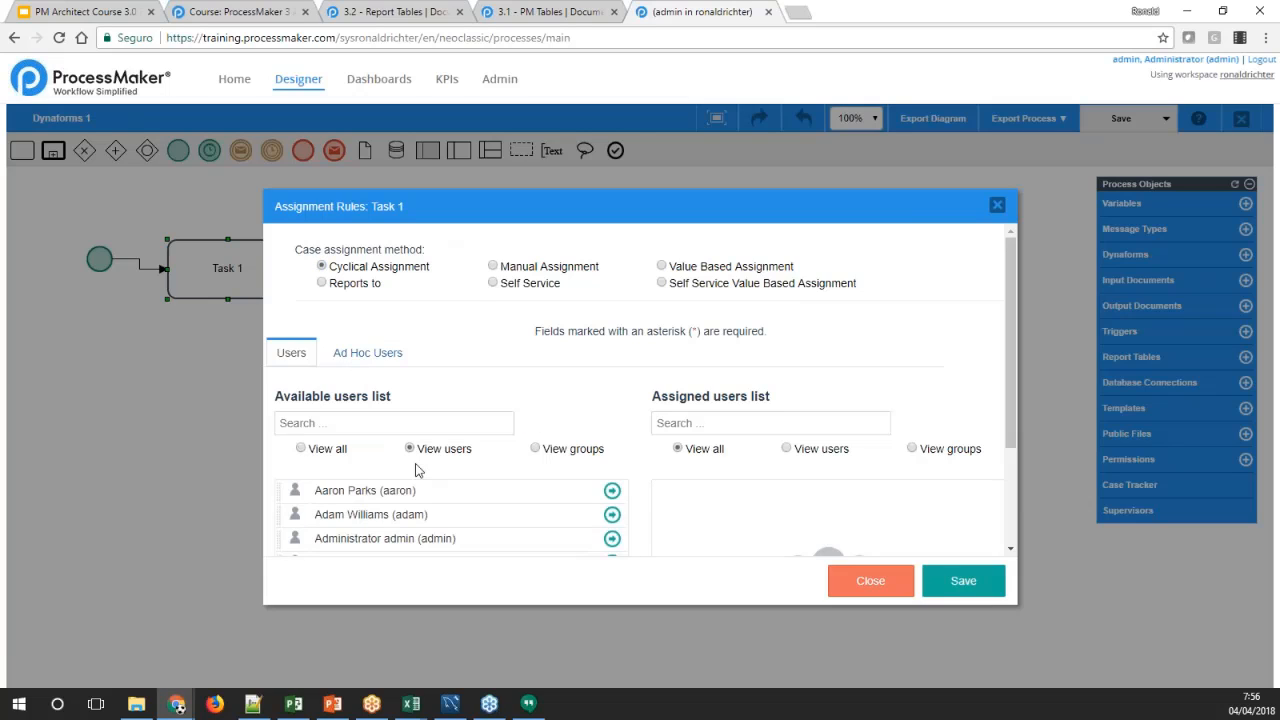
{"action": "left_click", "coordinate": [612, 540]}
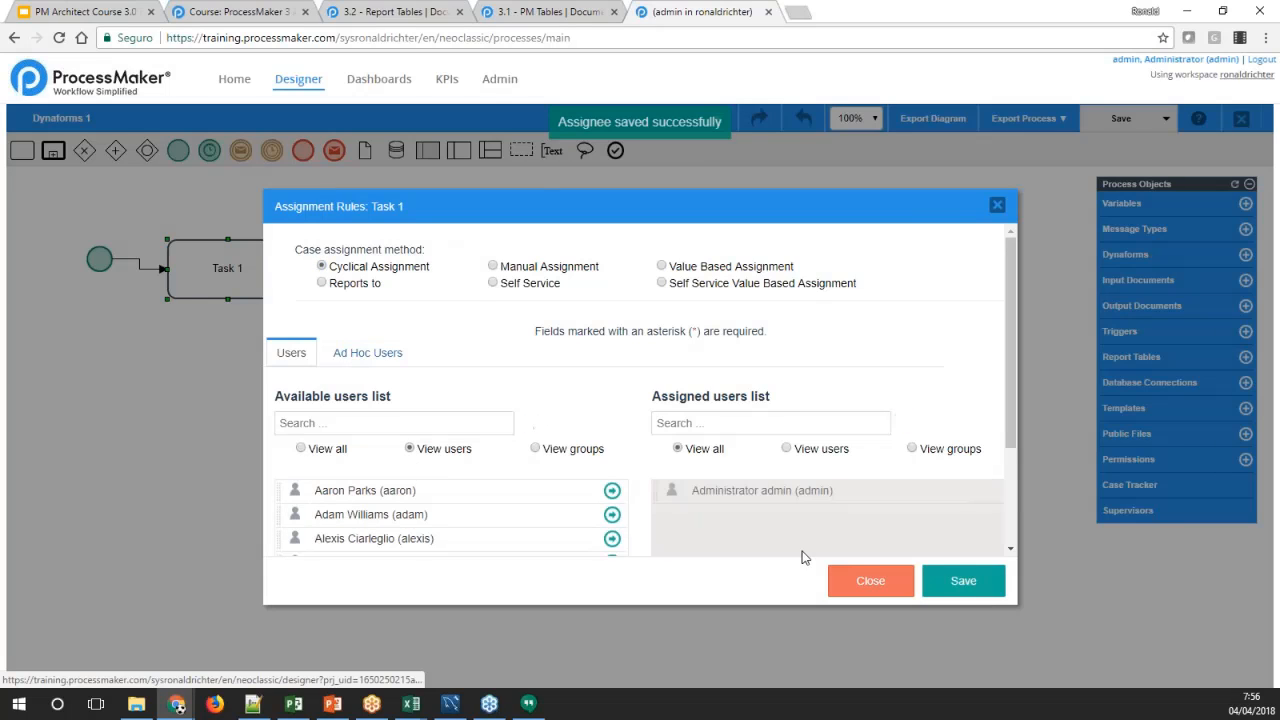
{"action": "left_click", "coordinate": [960, 586]}
Assign the admin user to Task 2 and save its assignment rules
{"action": "right_click", "coordinate": [508, 284]}
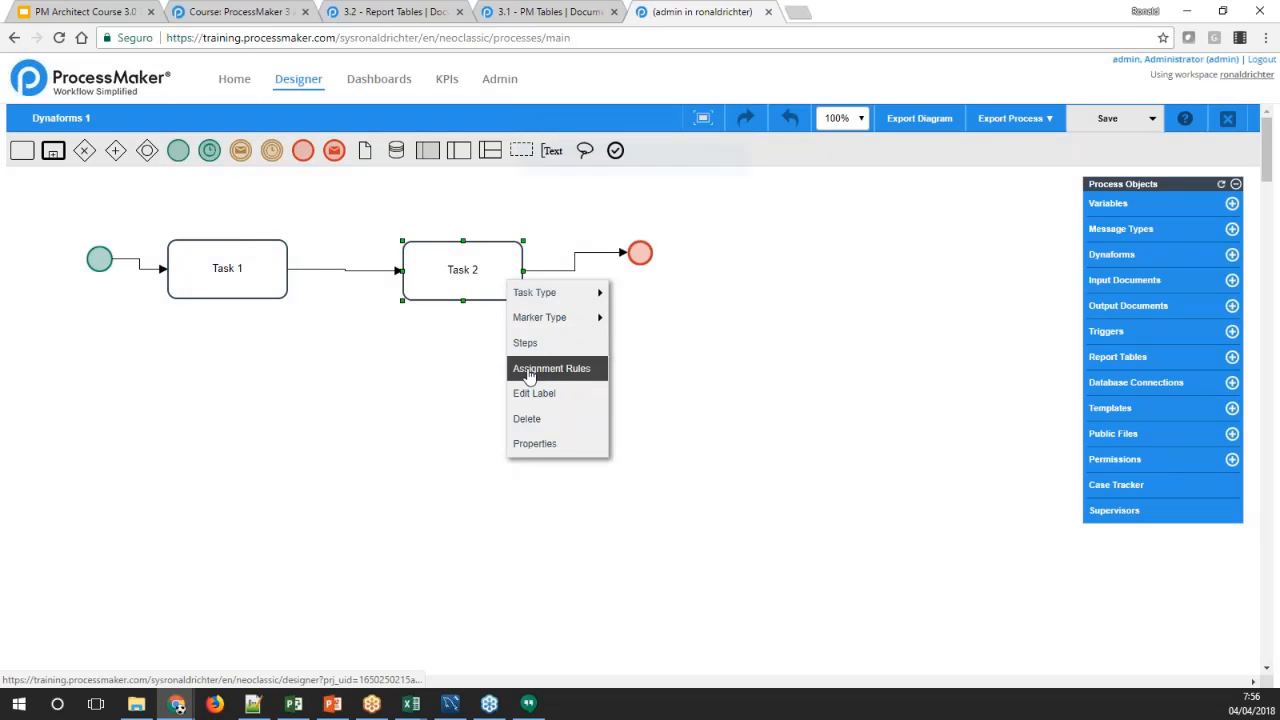
{"action": "left_click", "coordinate": [530, 370]}
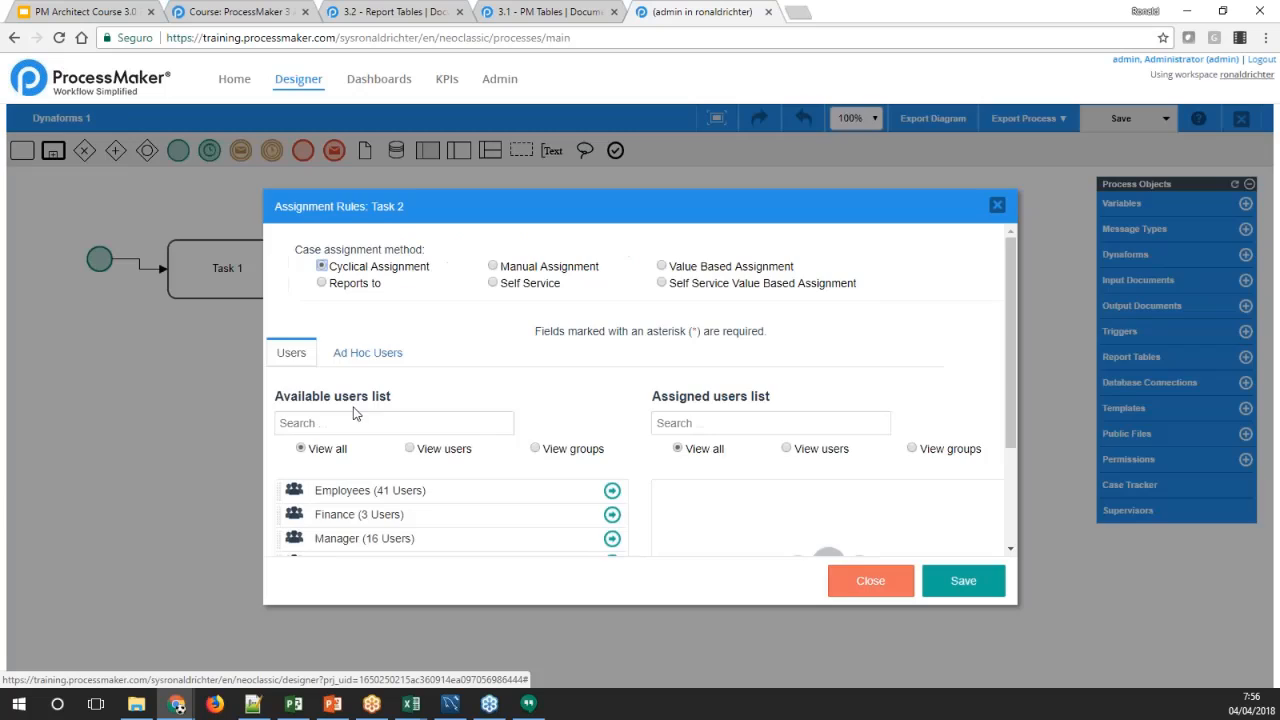
{"action": "left_click", "coordinate": [423, 450]}
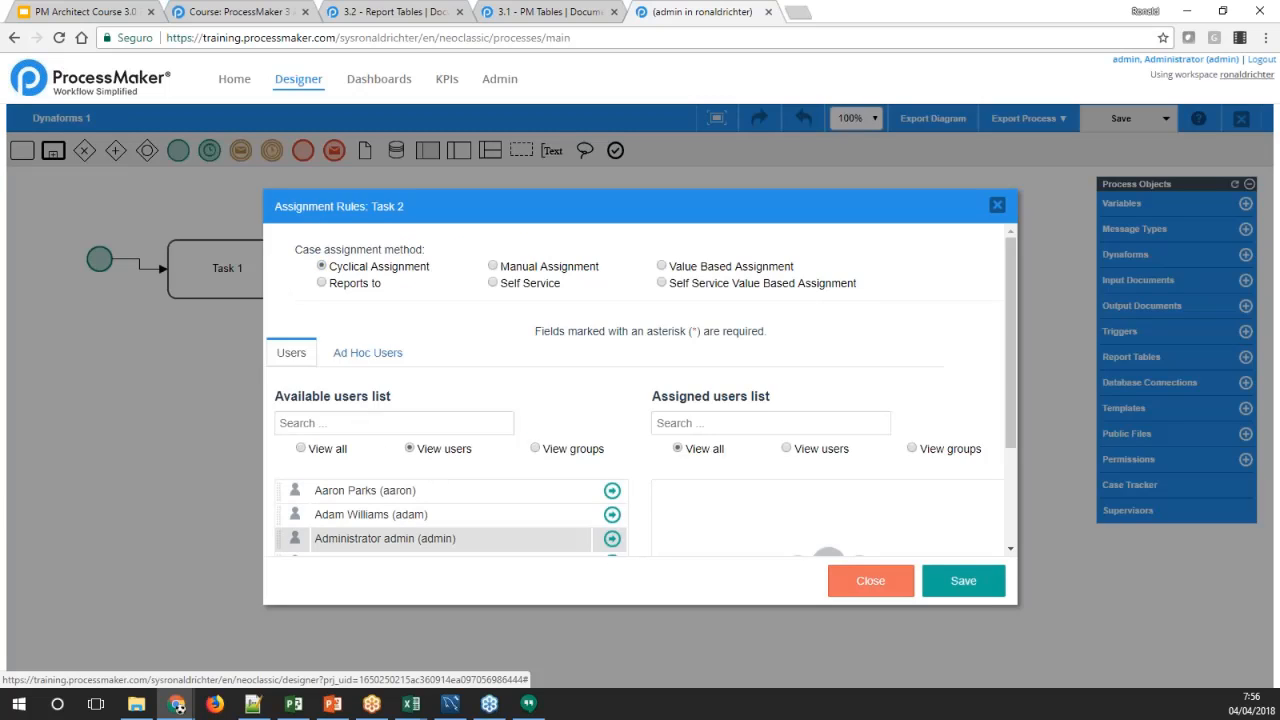
{"action": "left_click", "coordinate": [612, 540]}
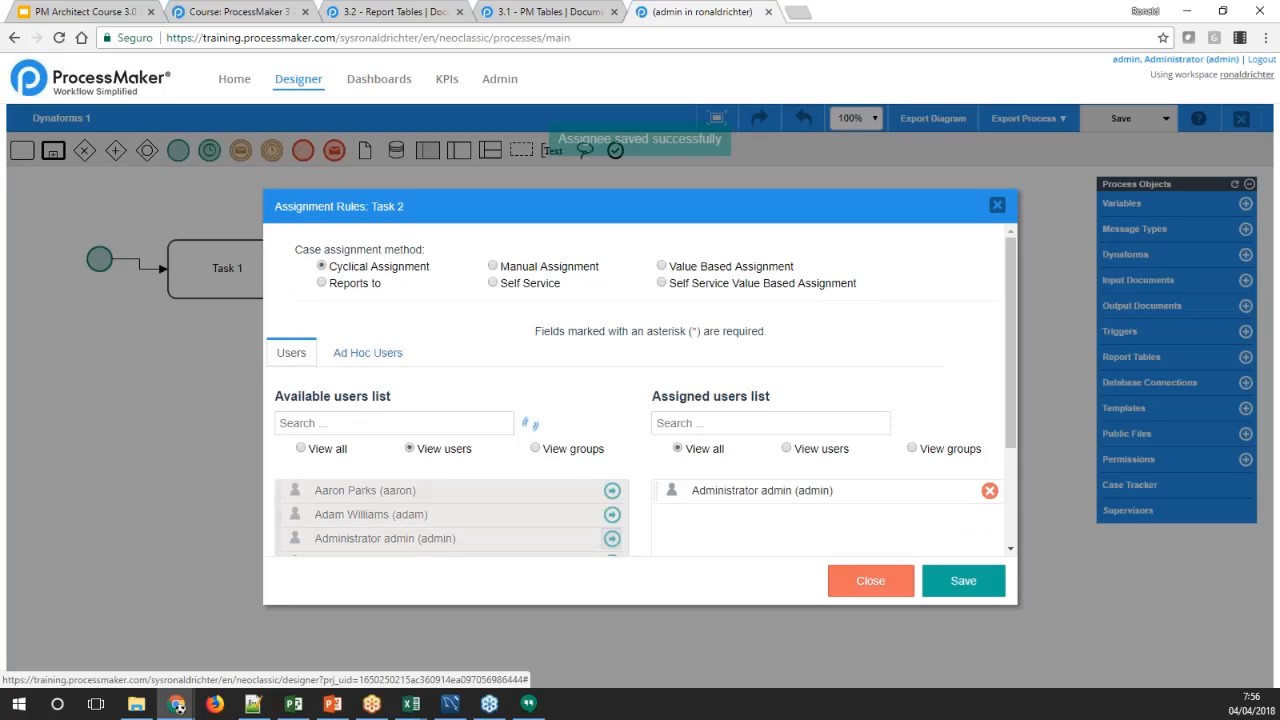
{"action": "left_click", "coordinate": [955, 580]}
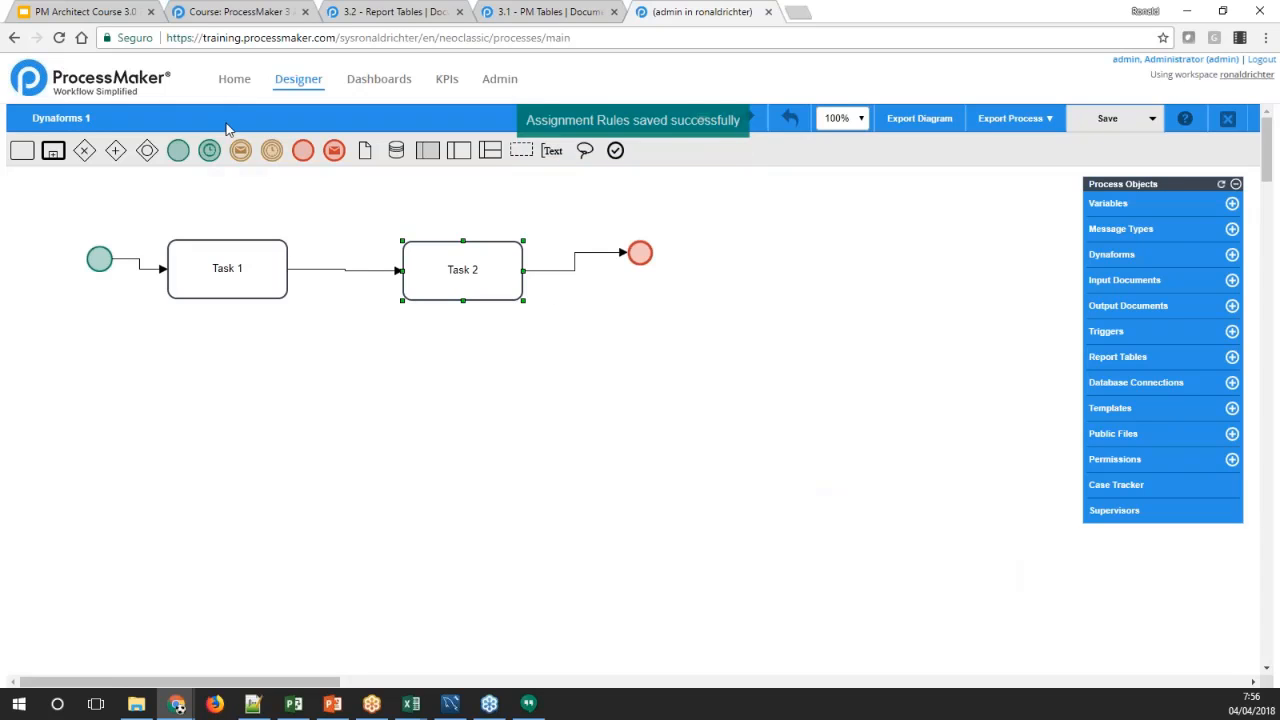
Start a new case of the Dynaforms 1 process at Task 1
{"action": "left_click", "coordinate": [230, 80]}
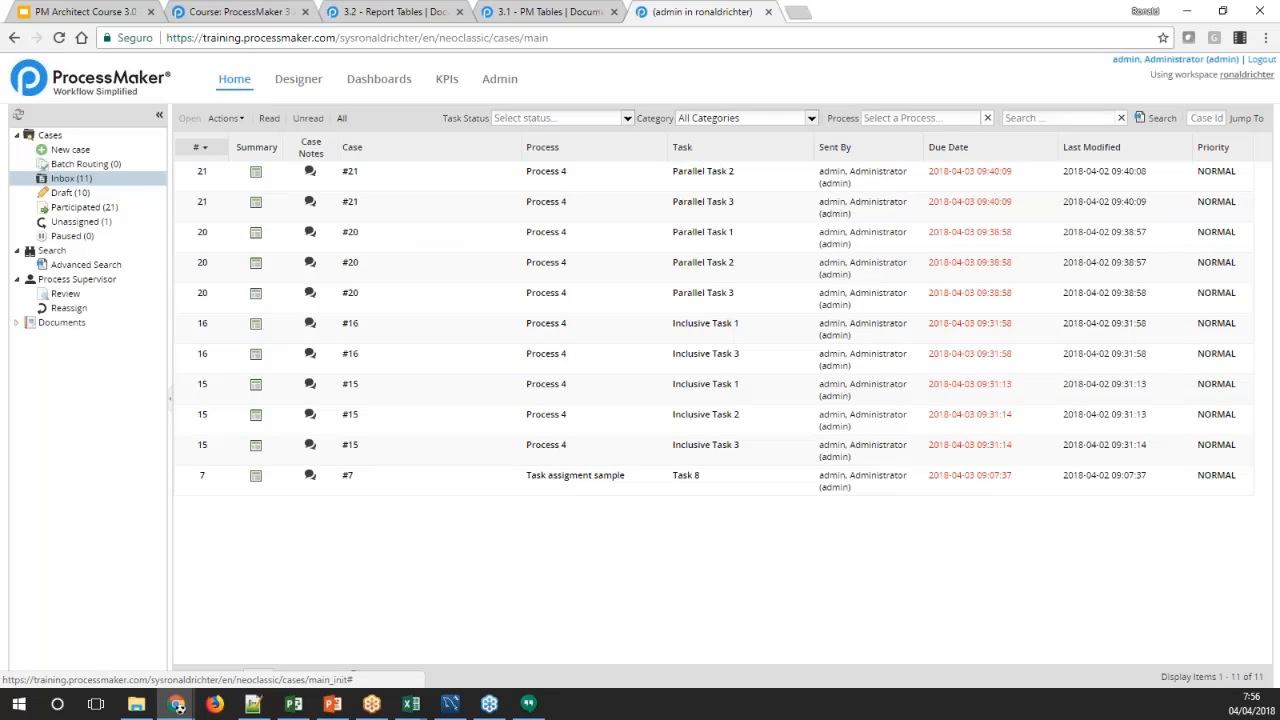
{"action": "left_click", "coordinate": [60, 154]}
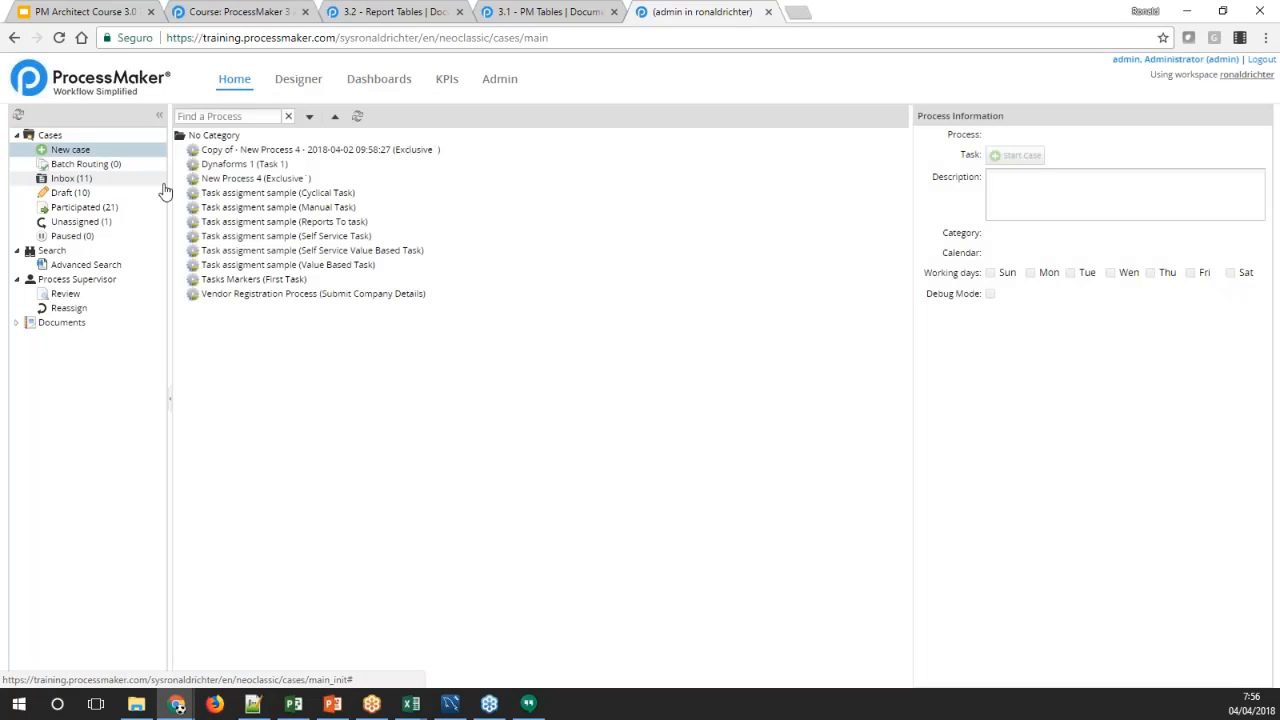
{"action": "left_click", "coordinate": [218, 166]}
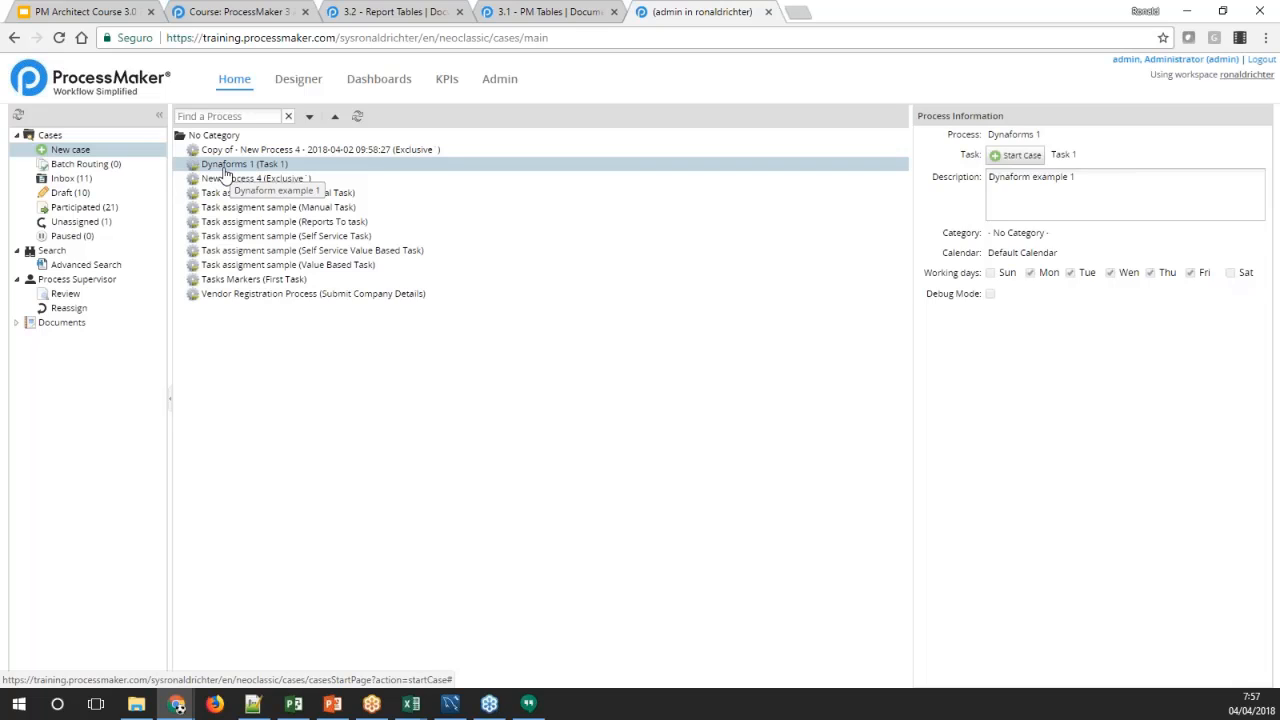
{"action": "double_click", "coordinate": [368, 168]}
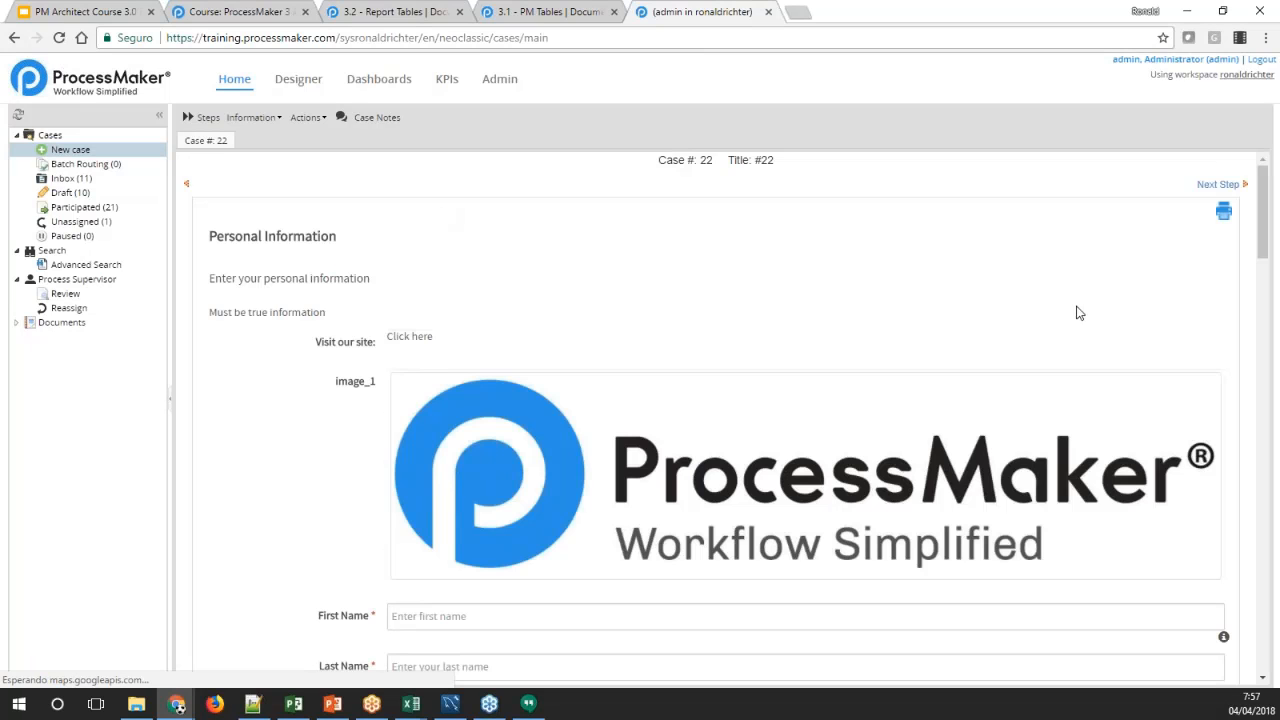
Enter the person's first name and last name in the case form and select France as the country
{"action": "left_click_drag", "start_coordinate": [1263, 206], "coordinate": [1258, 261]}
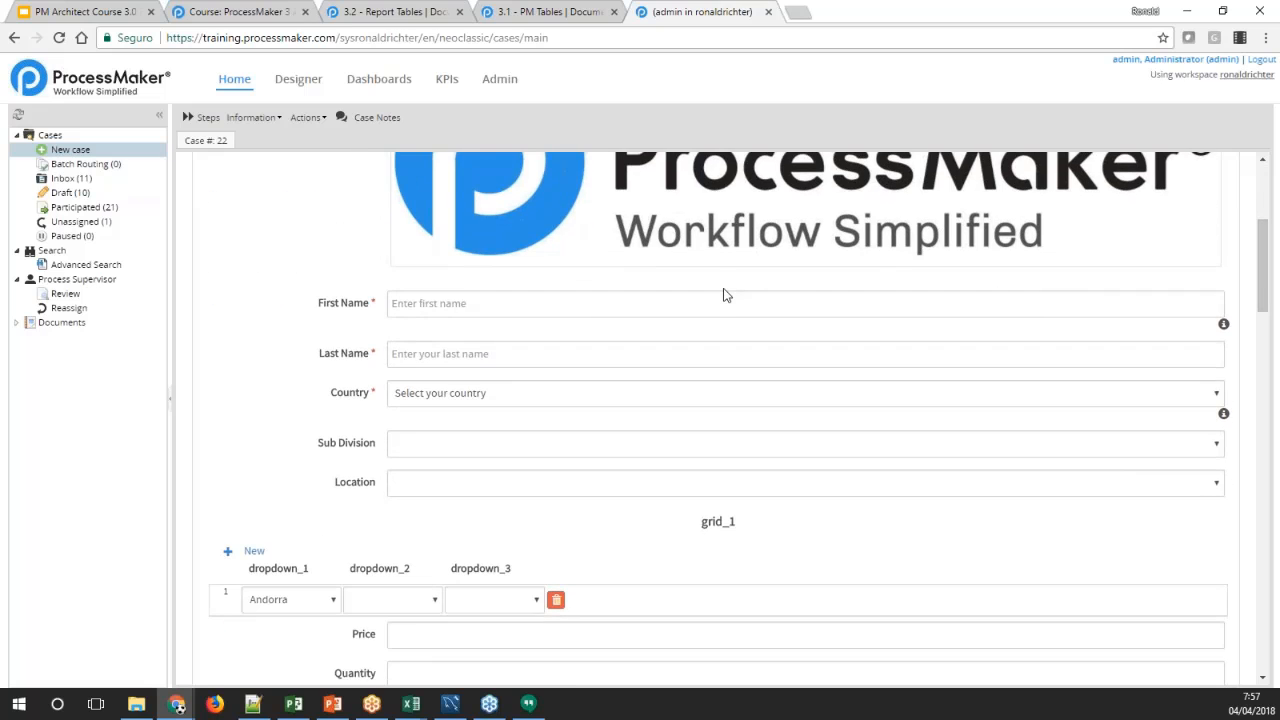
{"action": "left_click", "coordinate": [722, 300]}
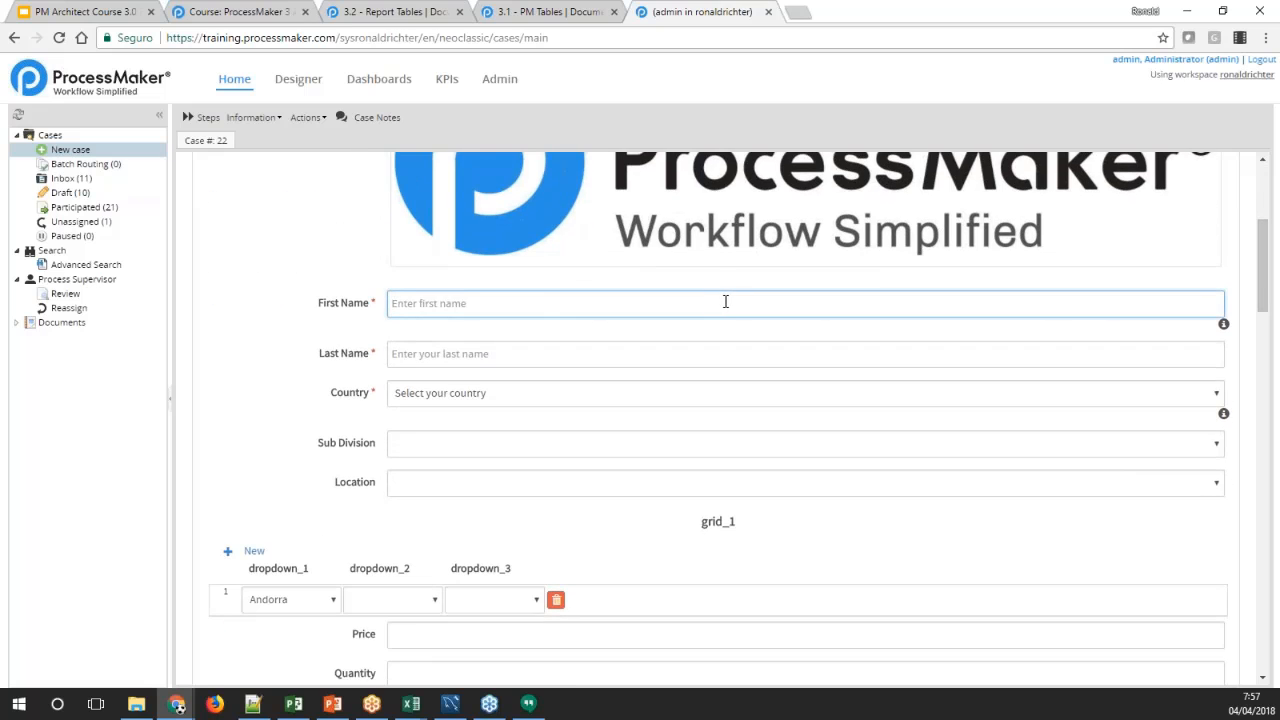
{"action": "key", "text": "Tab"}
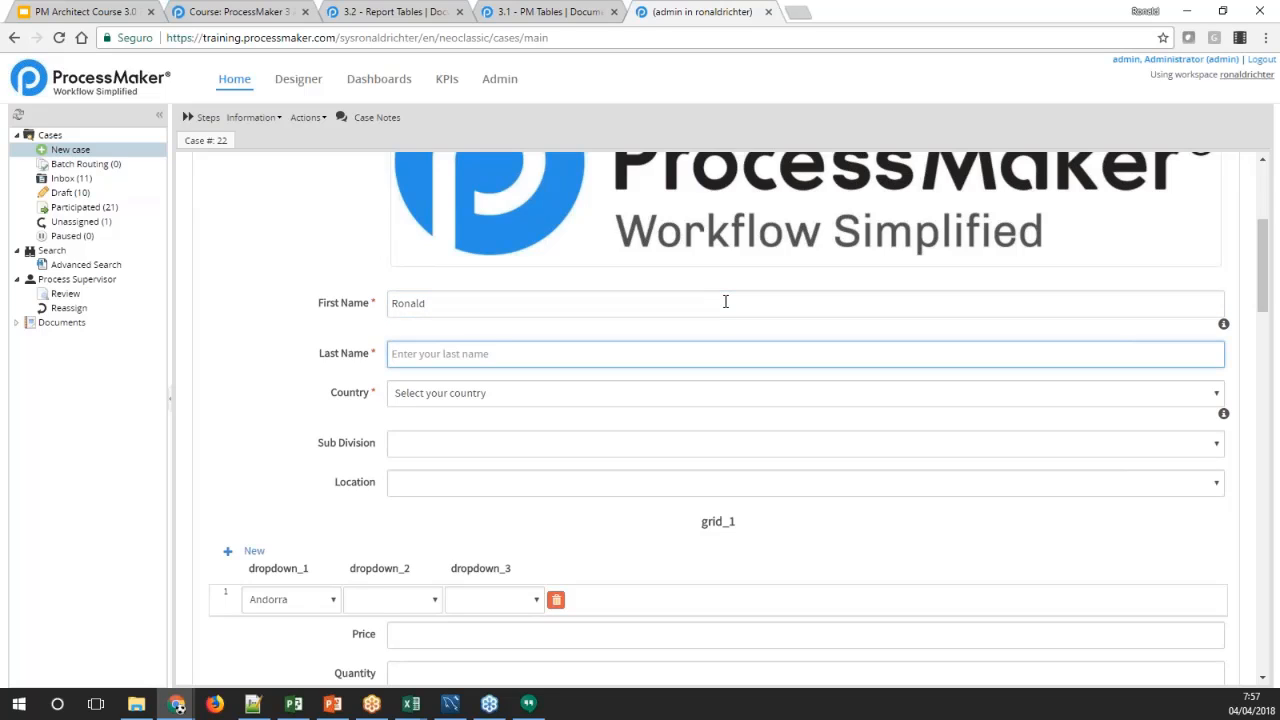
{"action": "left_click", "coordinate": [782, 397]}
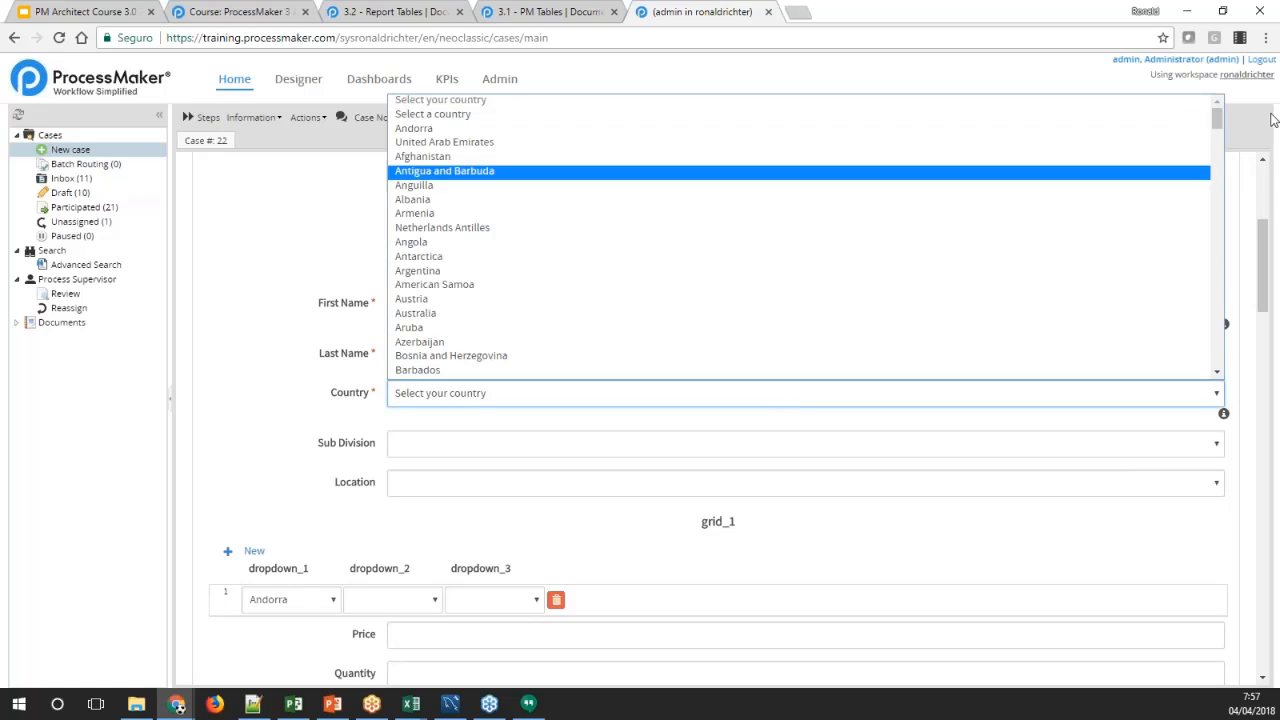
{"action": "scroll", "coordinate": [743, 236], "scroll_direction": "down", "scroll_amount": 8}
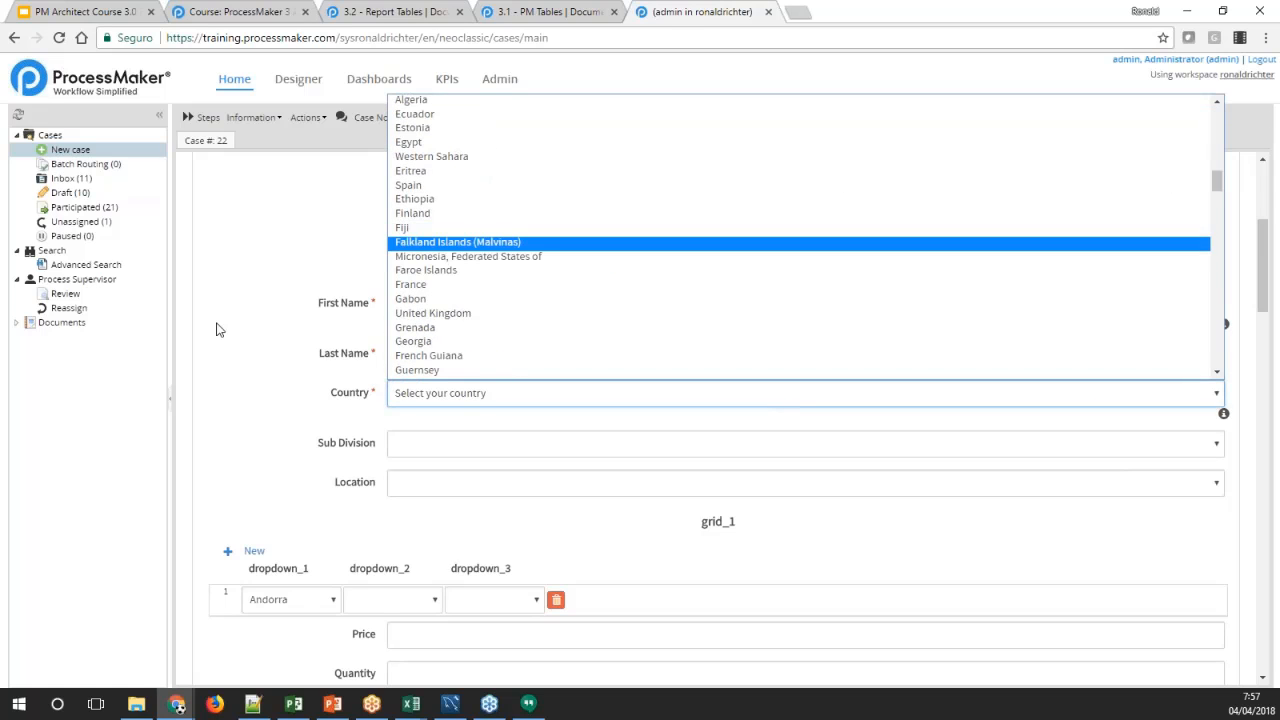
{"action": "key", "text": "Return"}
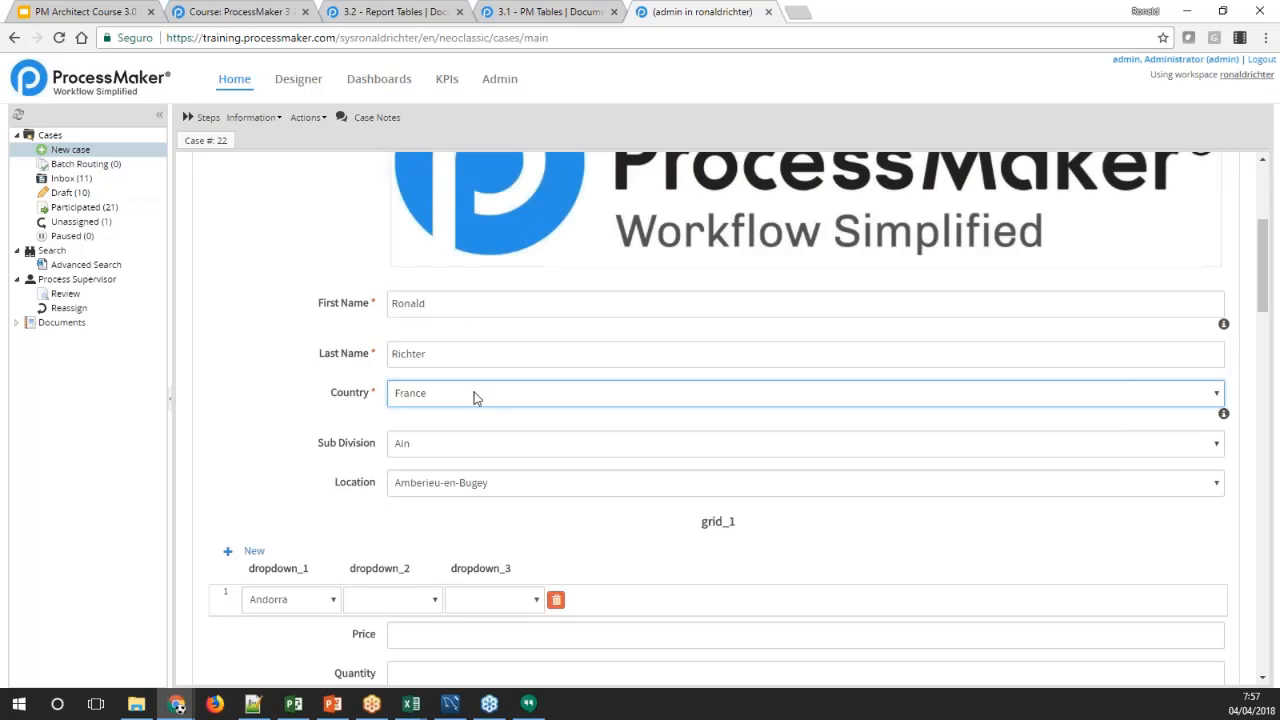
Set Sub Division to Paris and Location to La Chapelle/Paris
{"action": "left_click", "coordinate": [507, 444]}
{"action": "scroll", "coordinate": [513, 445], "scroll_direction": "down", "scroll_amount": 1}
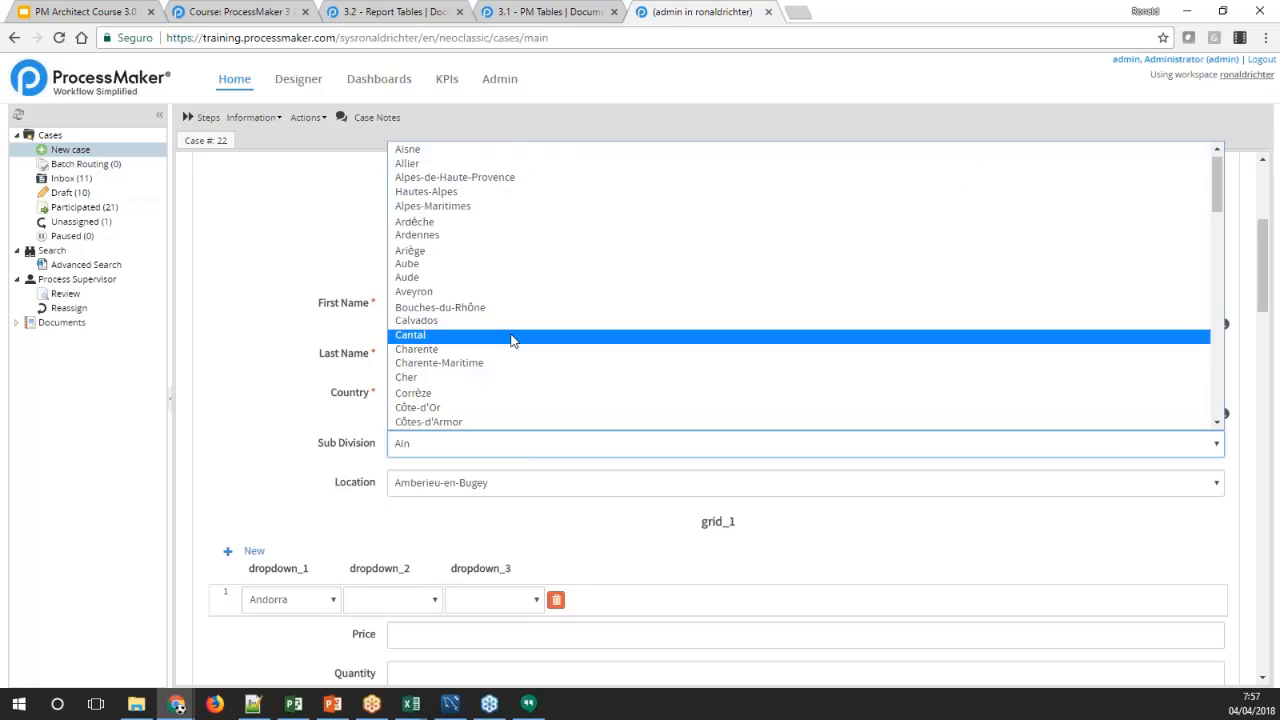
{"action": "scroll", "coordinate": [512, 341], "scroll_direction": "down", "scroll_amount": 5}
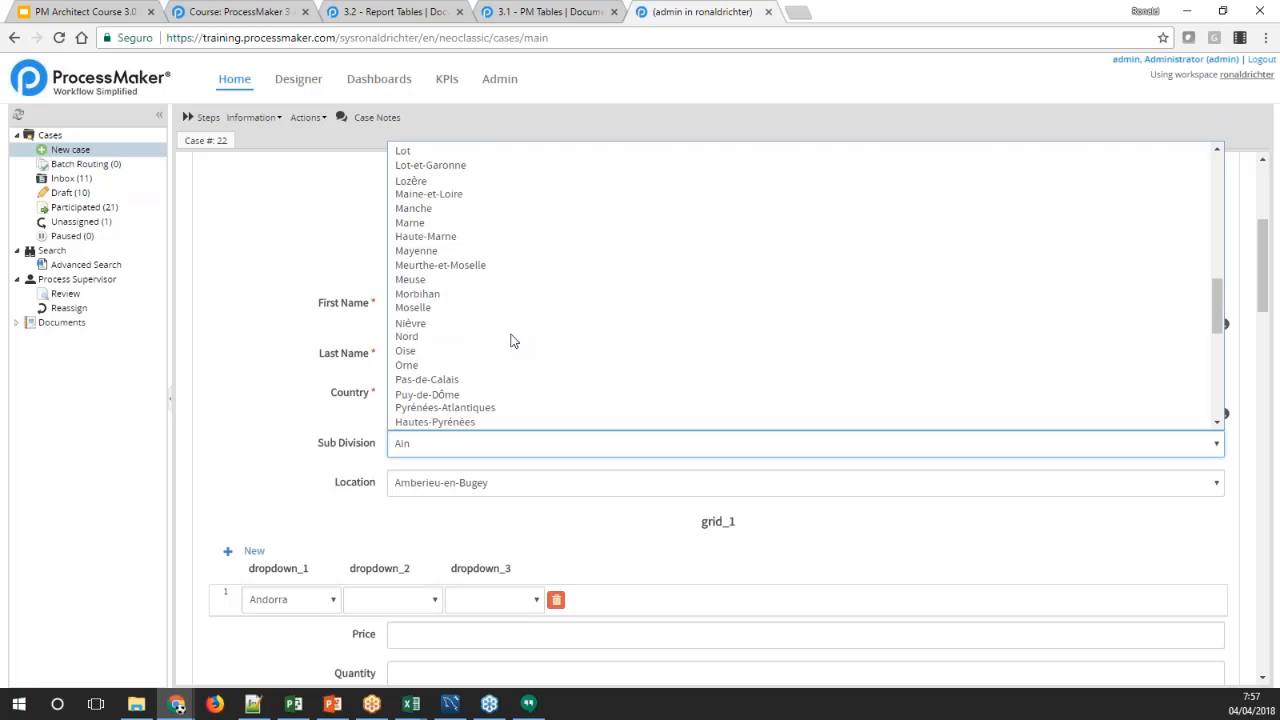
{"action": "scroll", "coordinate": [512, 341], "scroll_direction": "down", "scroll_amount": 3}
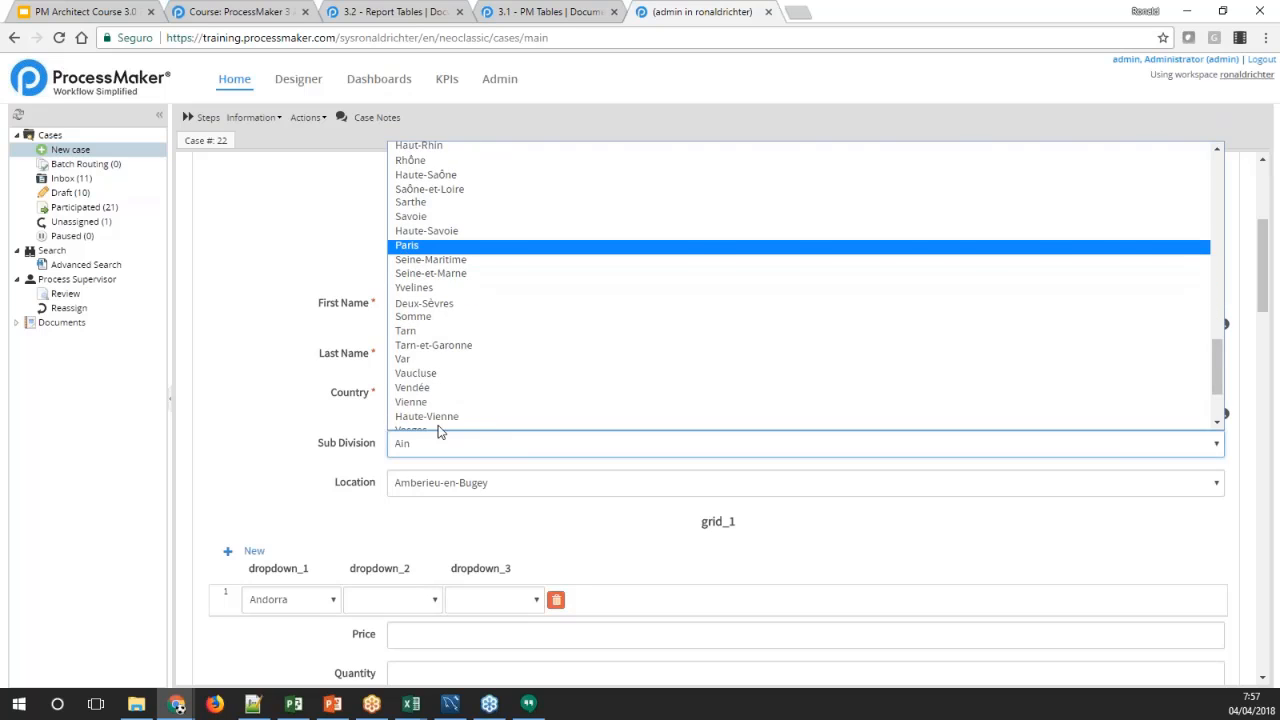
{"action": "key", "text": "Return"}
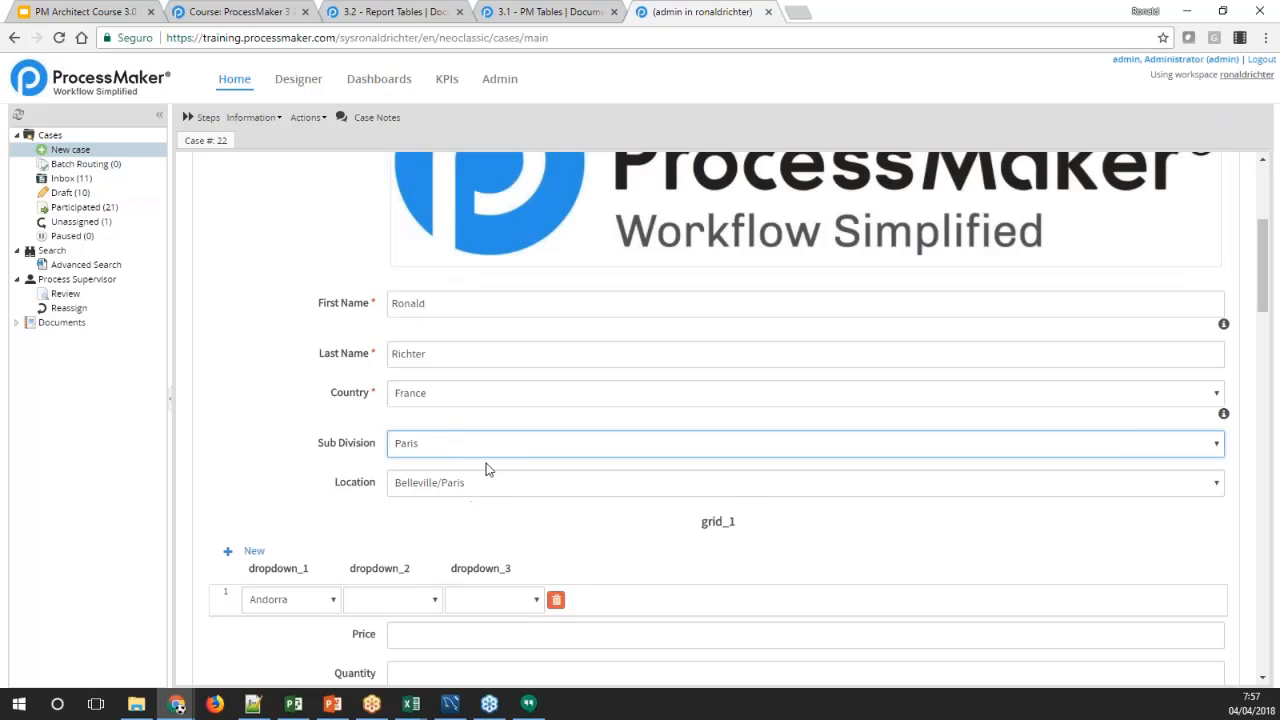
{"action": "scroll", "coordinate": [487, 469], "scroll_direction": "down", "scroll_amount": 2}
{"action": "left_click", "coordinate": [434, 324]}
{"action": "left_click", "coordinate": [436, 374]}
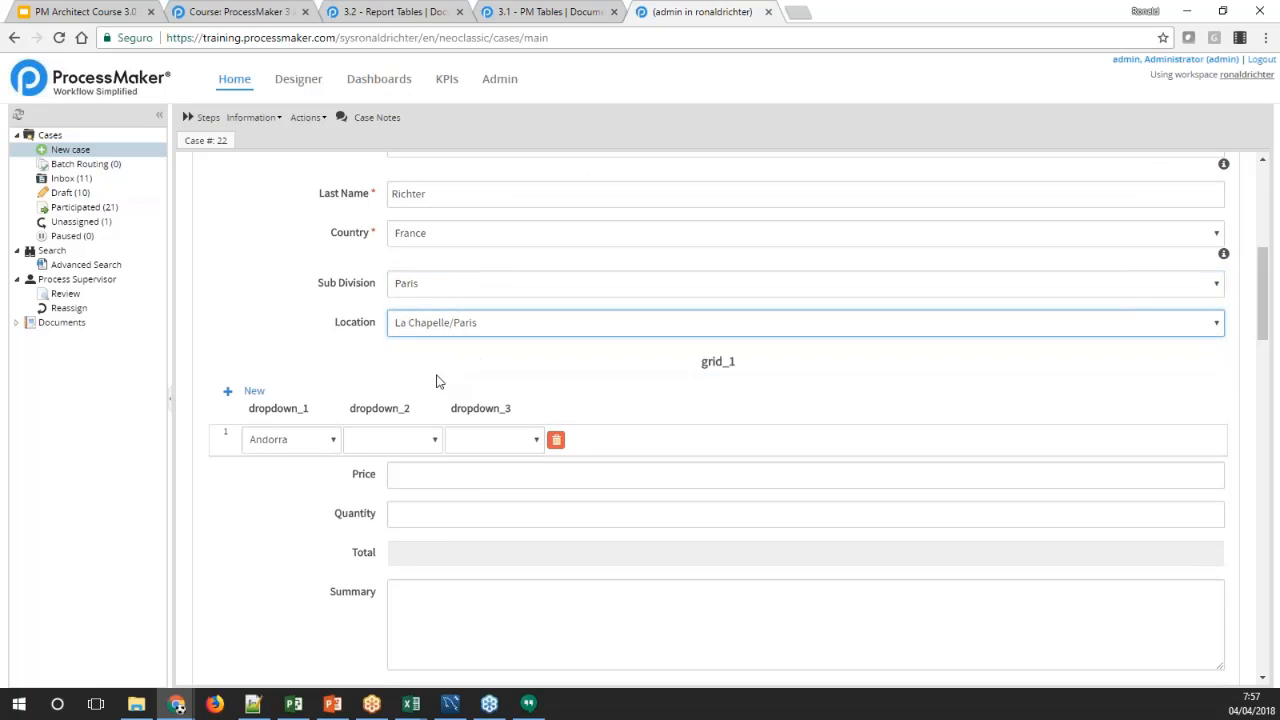
{"action": "left_click", "coordinate": [300, 347]}
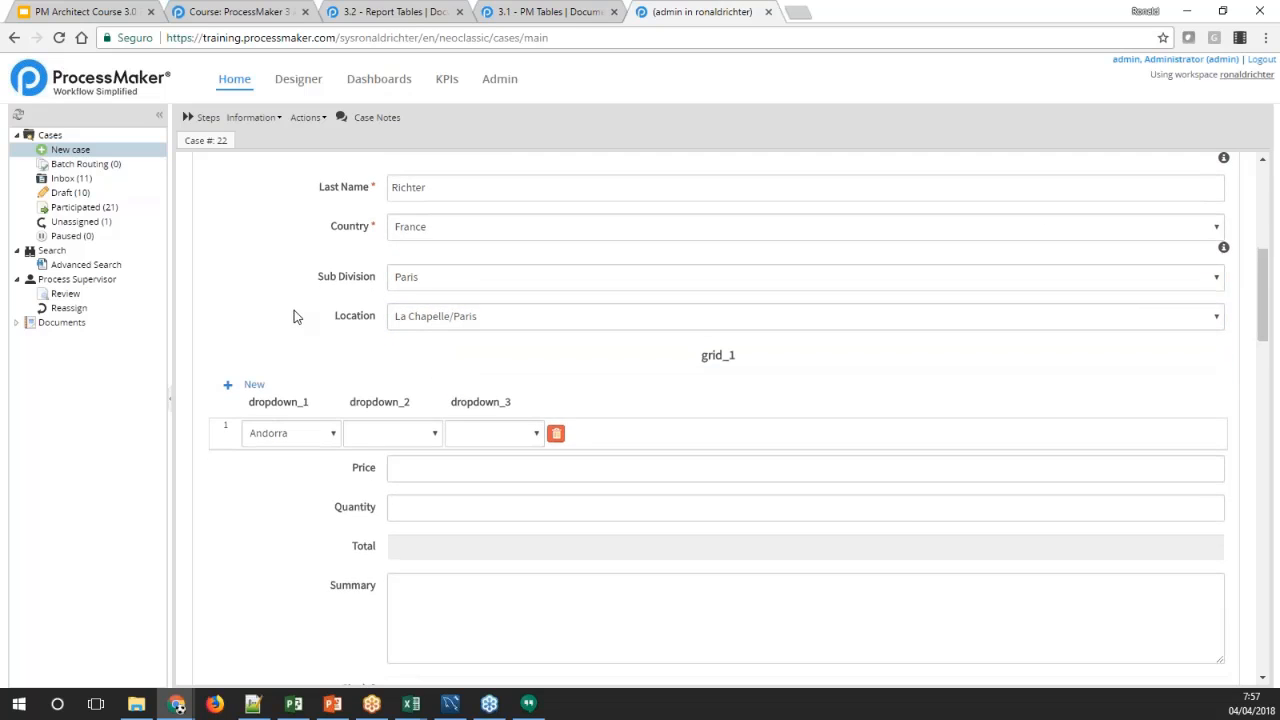
{"action": "scroll", "coordinate": [293, 317], "scroll_direction": "down", "scroll_amount": 3}
{"action": "scroll", "coordinate": [293, 317], "scroll_direction": "down", "scroll_amount": 3}
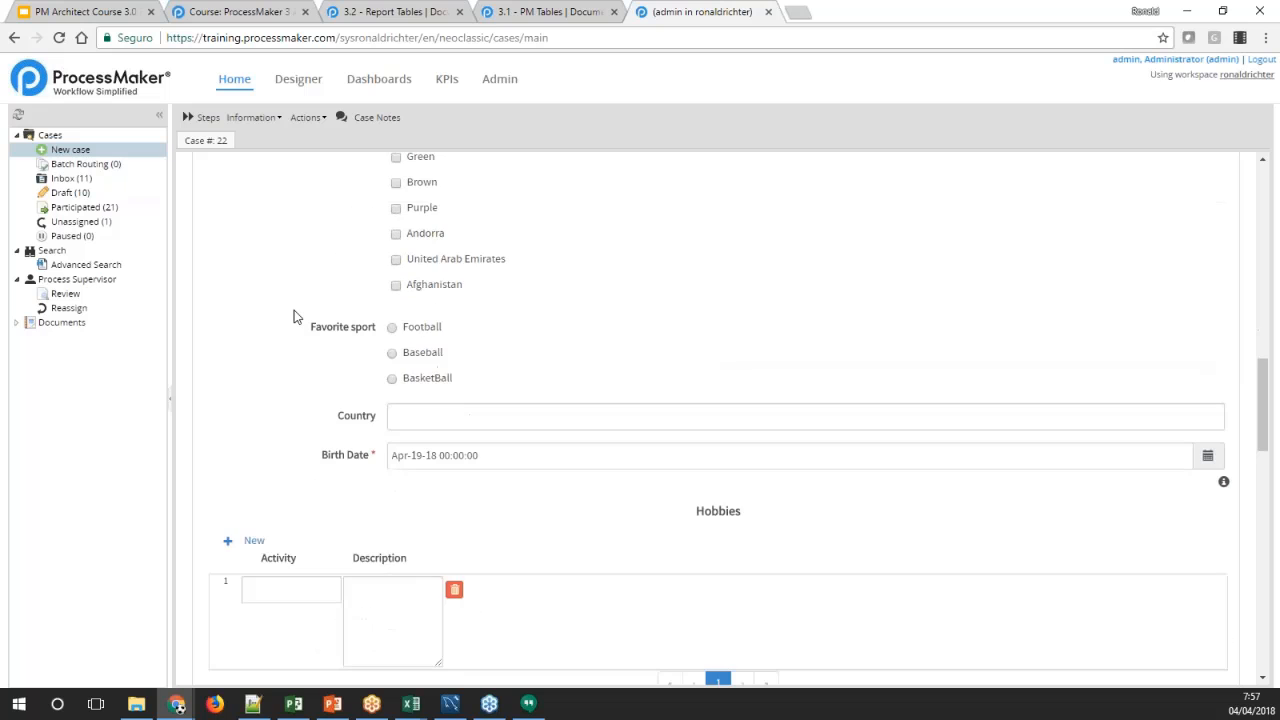
{"action": "left_click_drag", "start_coordinate": [1258, 387], "coordinate": [1258, 410]}
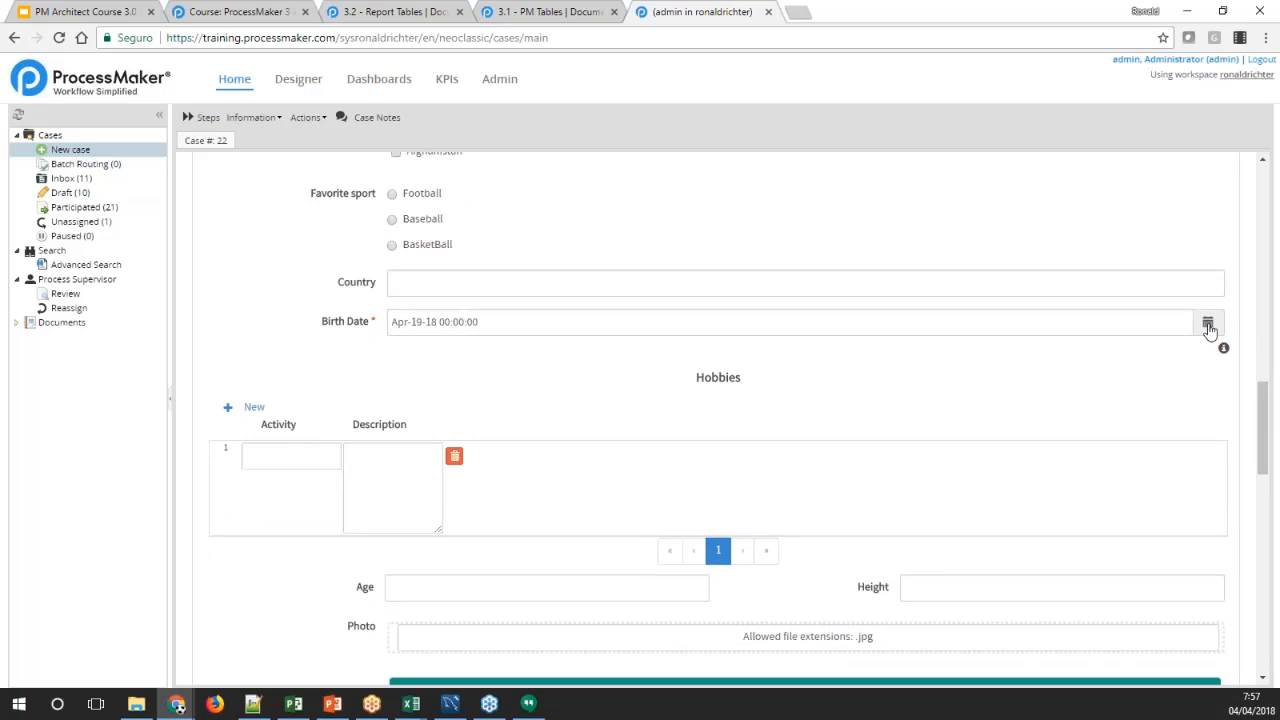
{"action": "left_click", "coordinate": [1208, 326]}
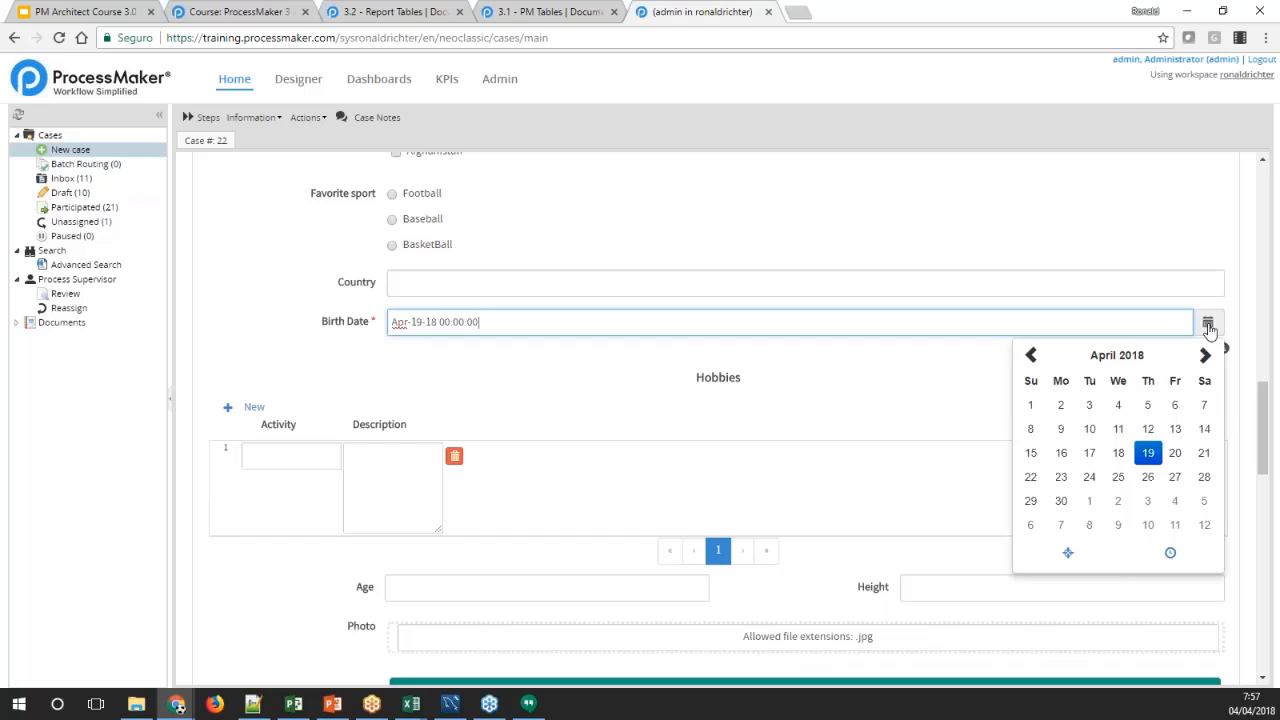
{"action": "left_click", "coordinate": [1108, 357]}
{"action": "left_click", "coordinate": [1087, 420]}
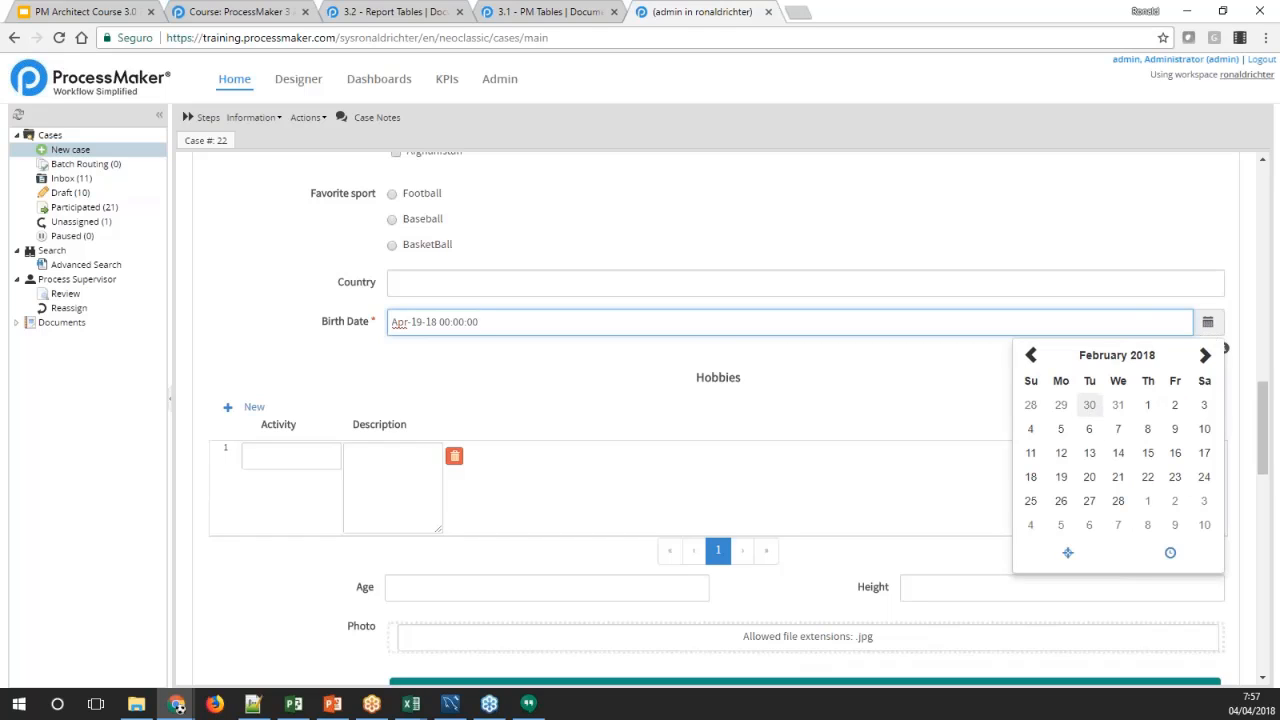
{"action": "left_click", "coordinate": [1106, 357]}
{"action": "left_click", "coordinate": [1114, 357]}
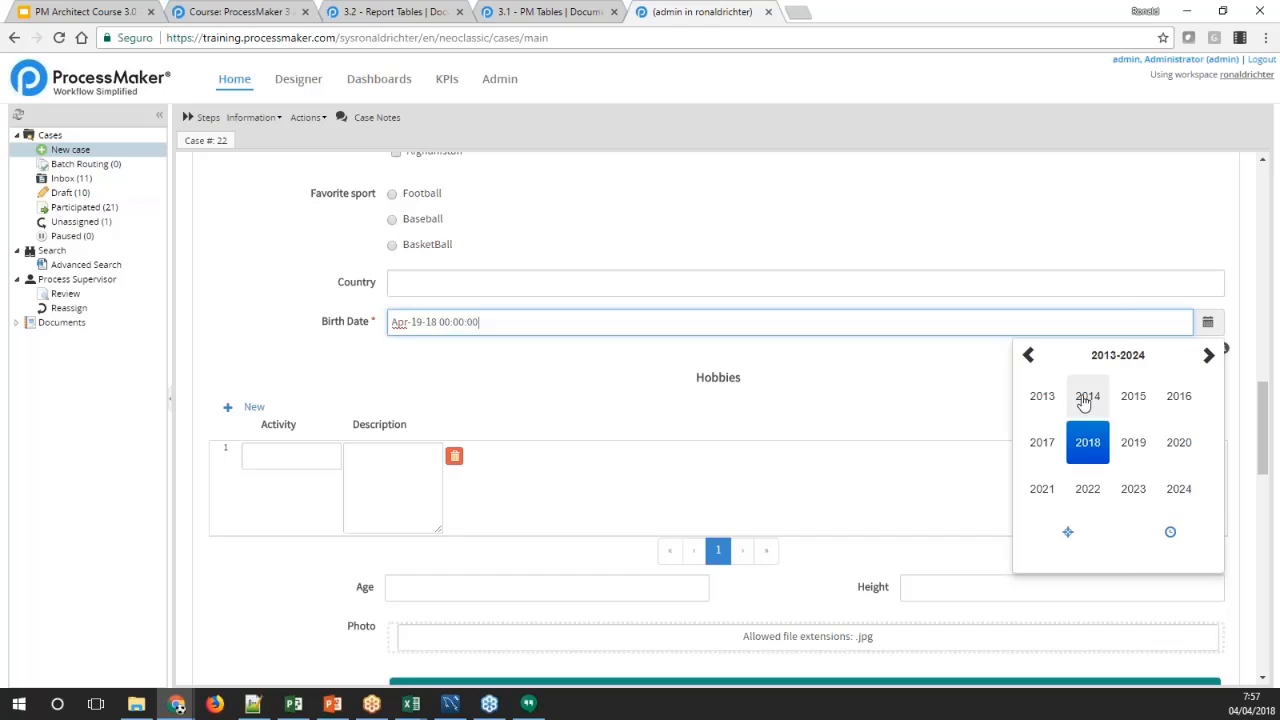
{"action": "key", "text": "Escape"}
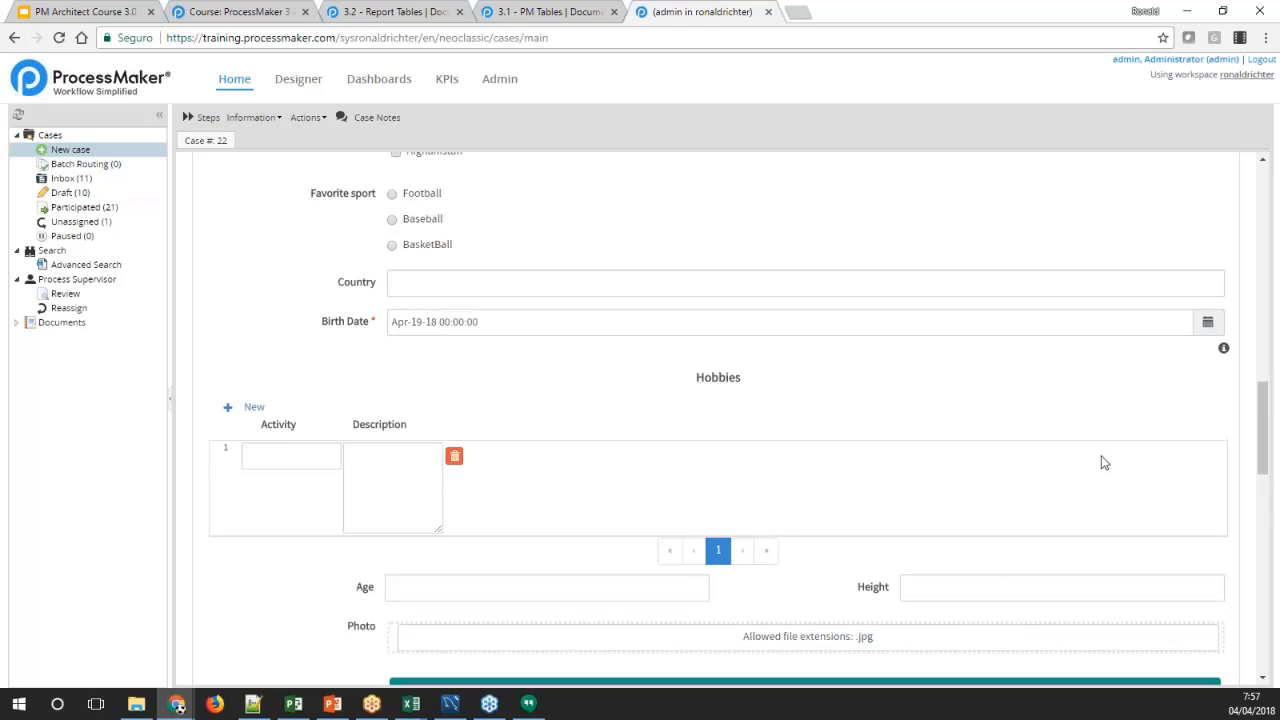
Choose the year, month and day of birth in the calendar of the required Birth Date field
{"action": "left_click", "coordinate": [1208, 322]}
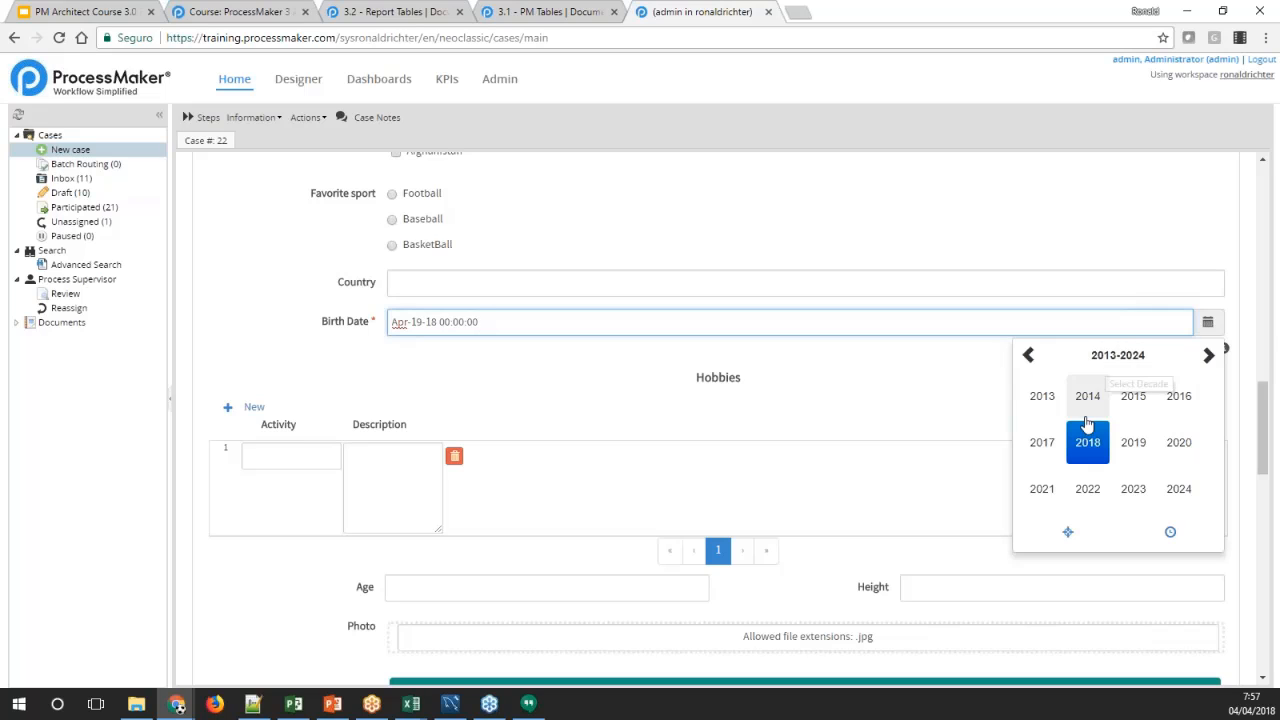
{"action": "scroll", "coordinate": [1087, 425], "scroll_direction": "up", "scroll_amount": 1}
{"action": "left_click", "coordinate": [1208, 405]}
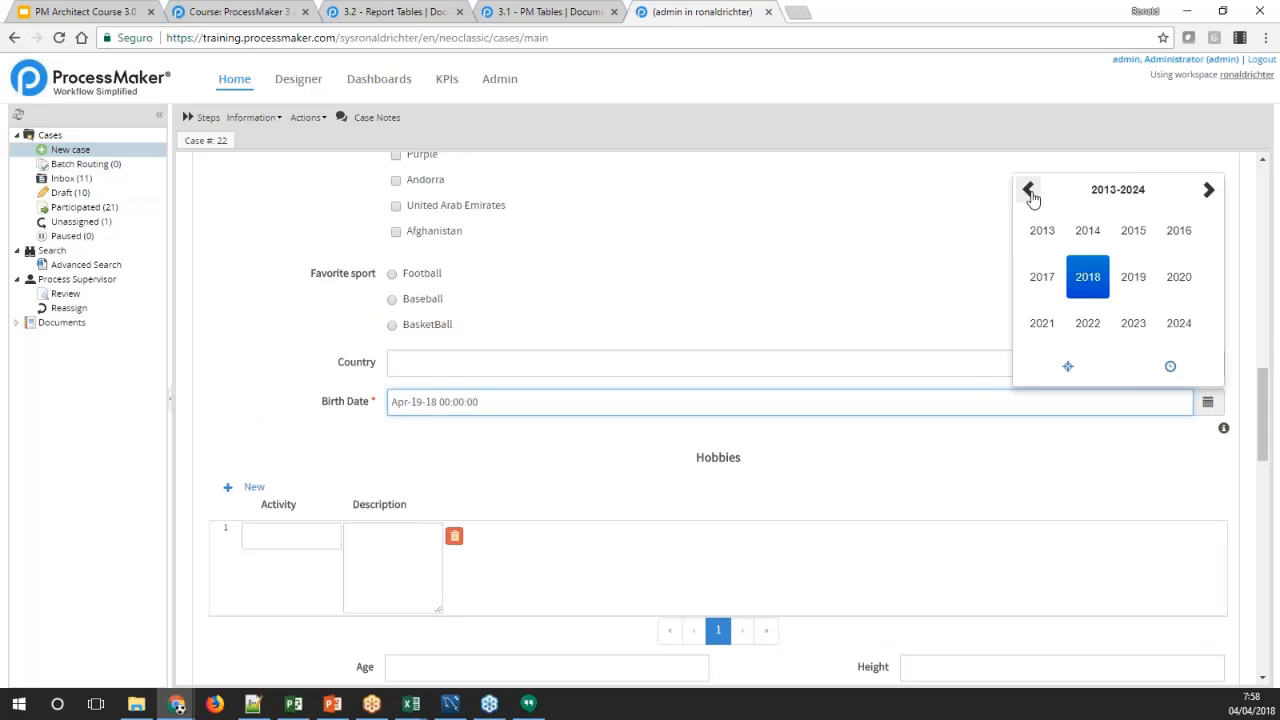
{"action": "left_click", "coordinate": [1030, 192]}
{"action": "left_click", "coordinate": [1030, 192]}
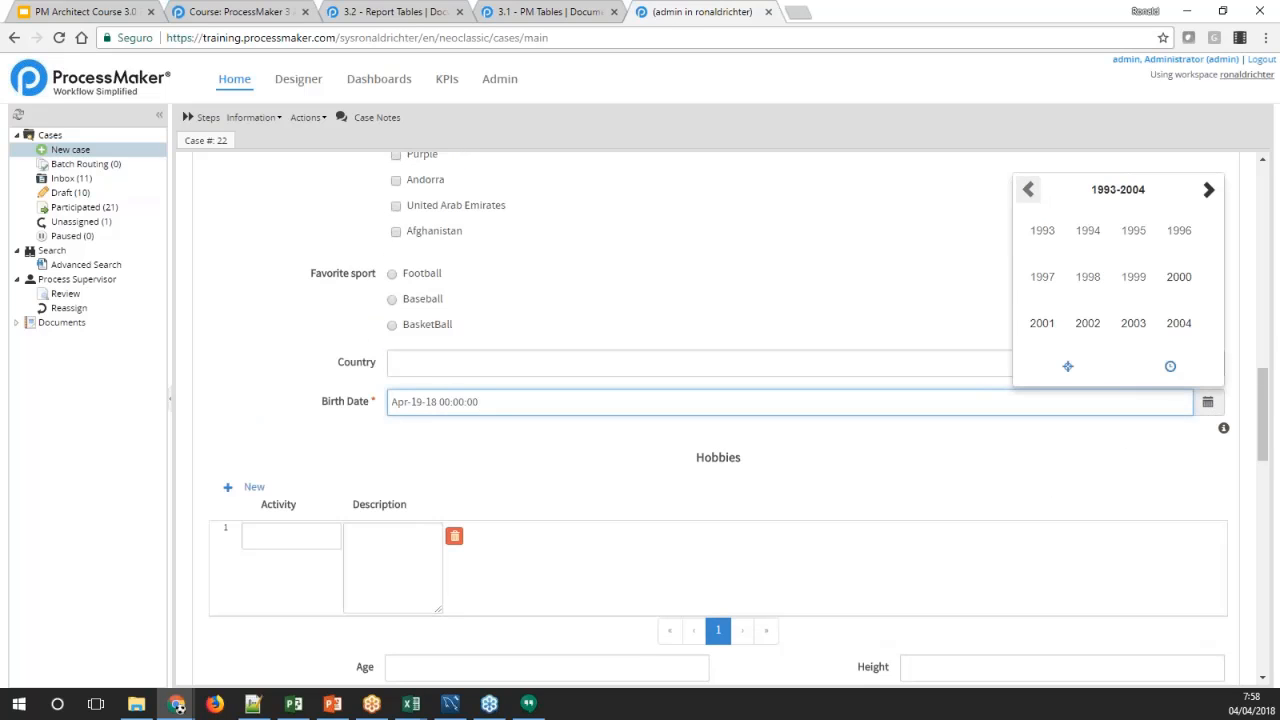
{"action": "left_click", "coordinate": [1088, 323]}
{"action": "left_click", "coordinate": [1087, 274]}
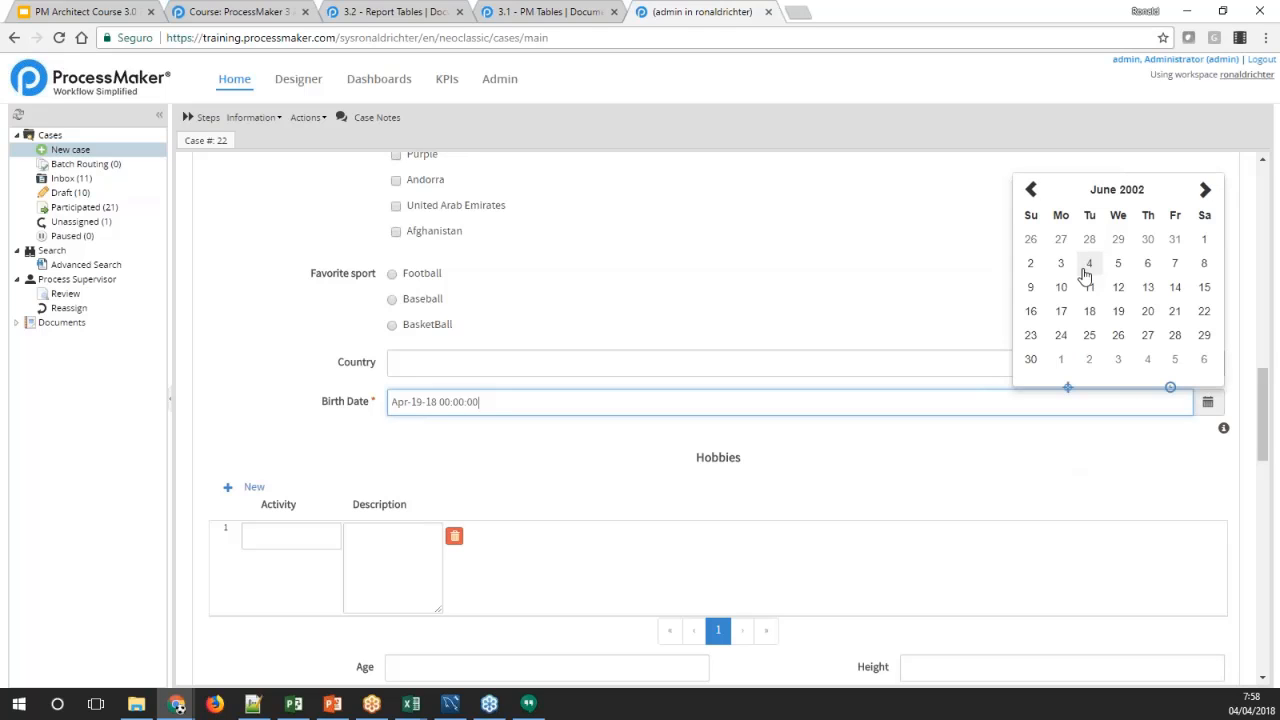
{"action": "left_click", "coordinate": [1089, 288]}
{"action": "left_click", "coordinate": [275, 397]}
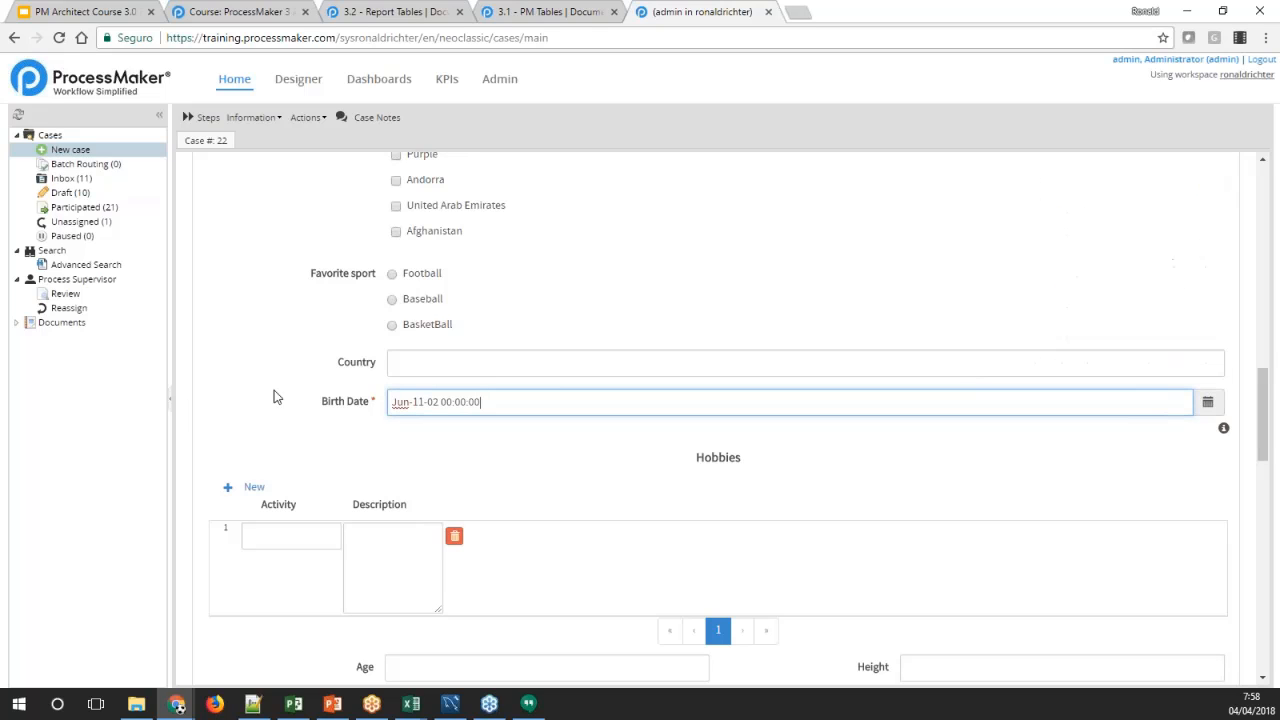
Set dropdown_1 in the first row of grid_1 to United Kingdom
{"action": "left_click_drag", "start_coordinate": [1263, 413], "coordinate": [1220, 307]}
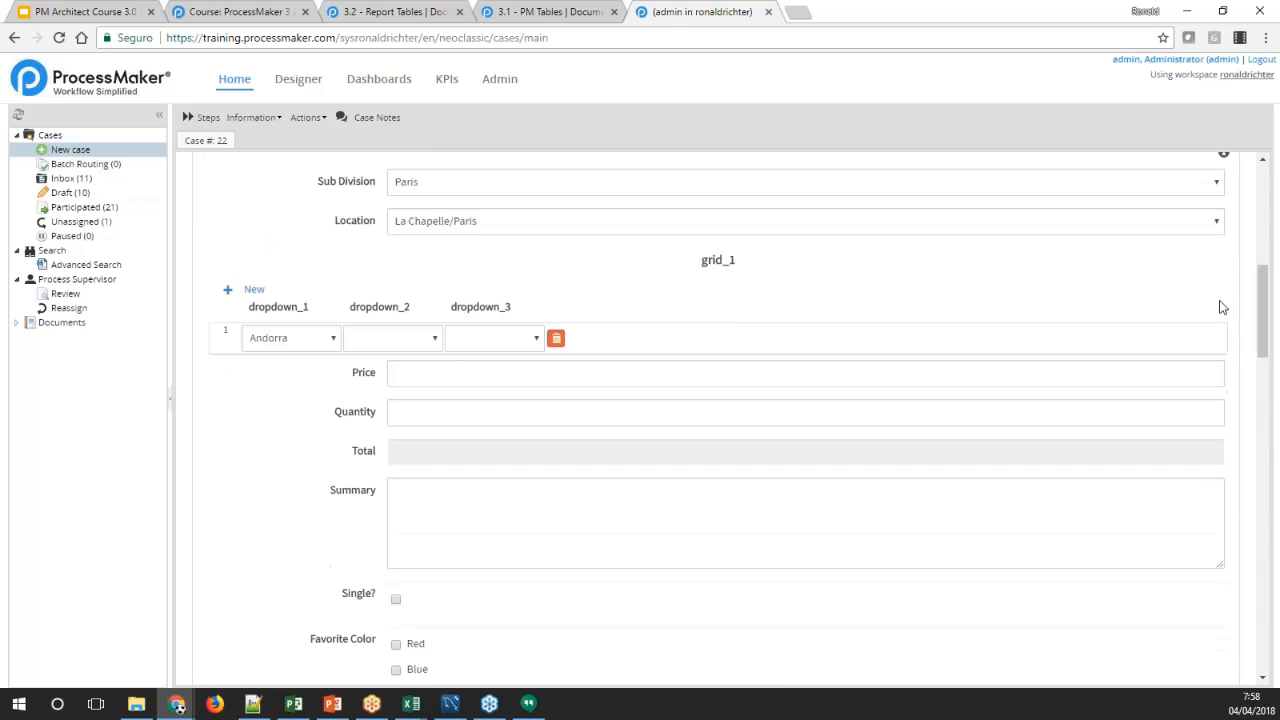
{"action": "left_click", "coordinate": [331, 337]}
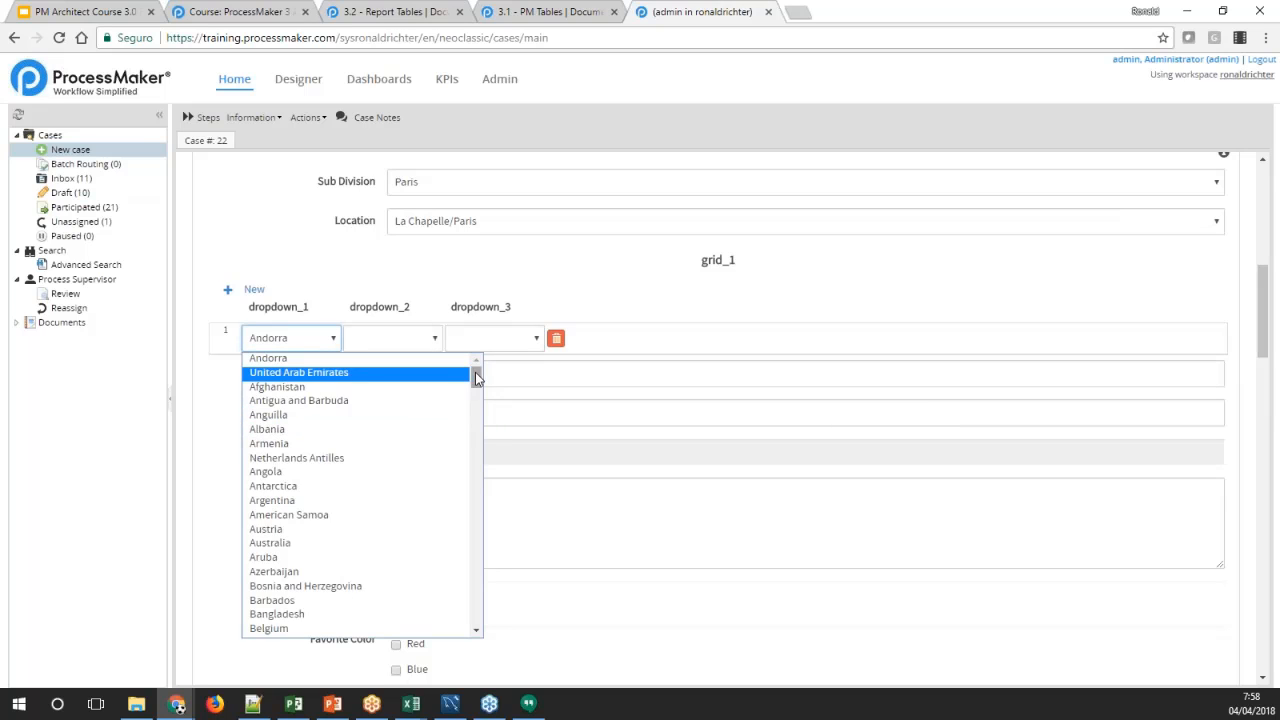
{"action": "left_click_drag", "start_coordinate": [477, 374], "coordinate": [464, 443]}
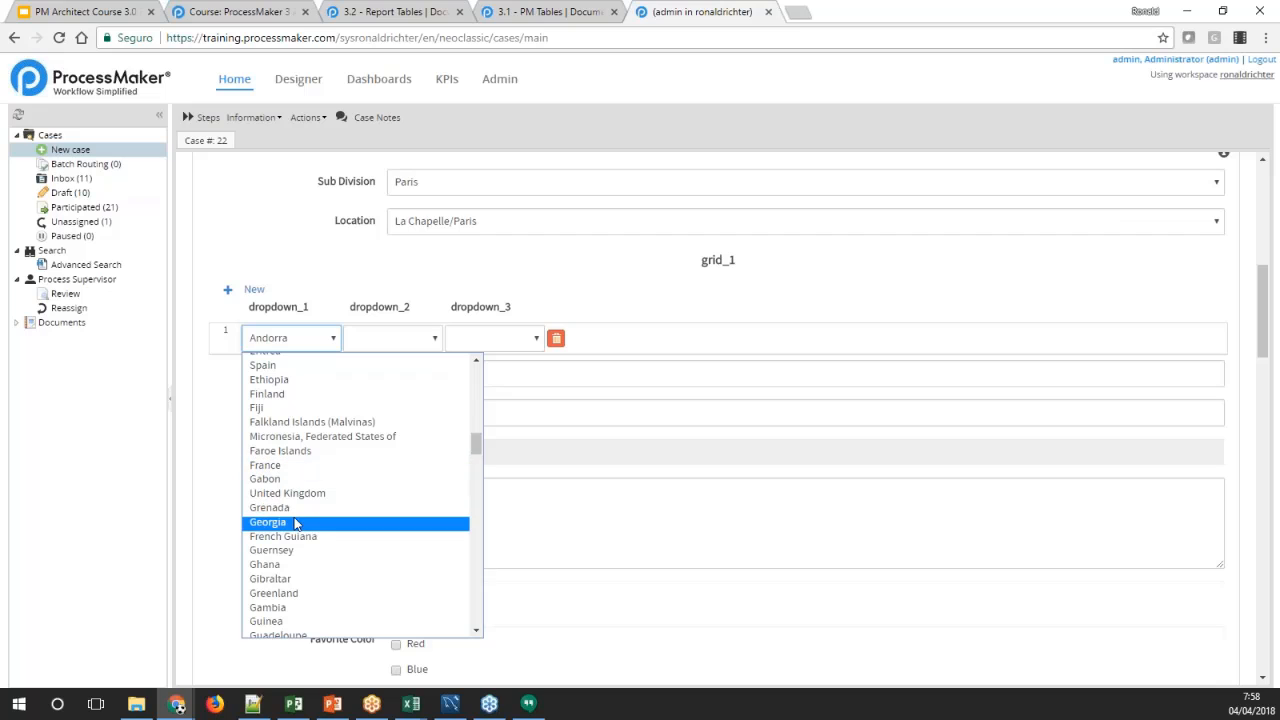
{"action": "left_click", "coordinate": [340, 522]}
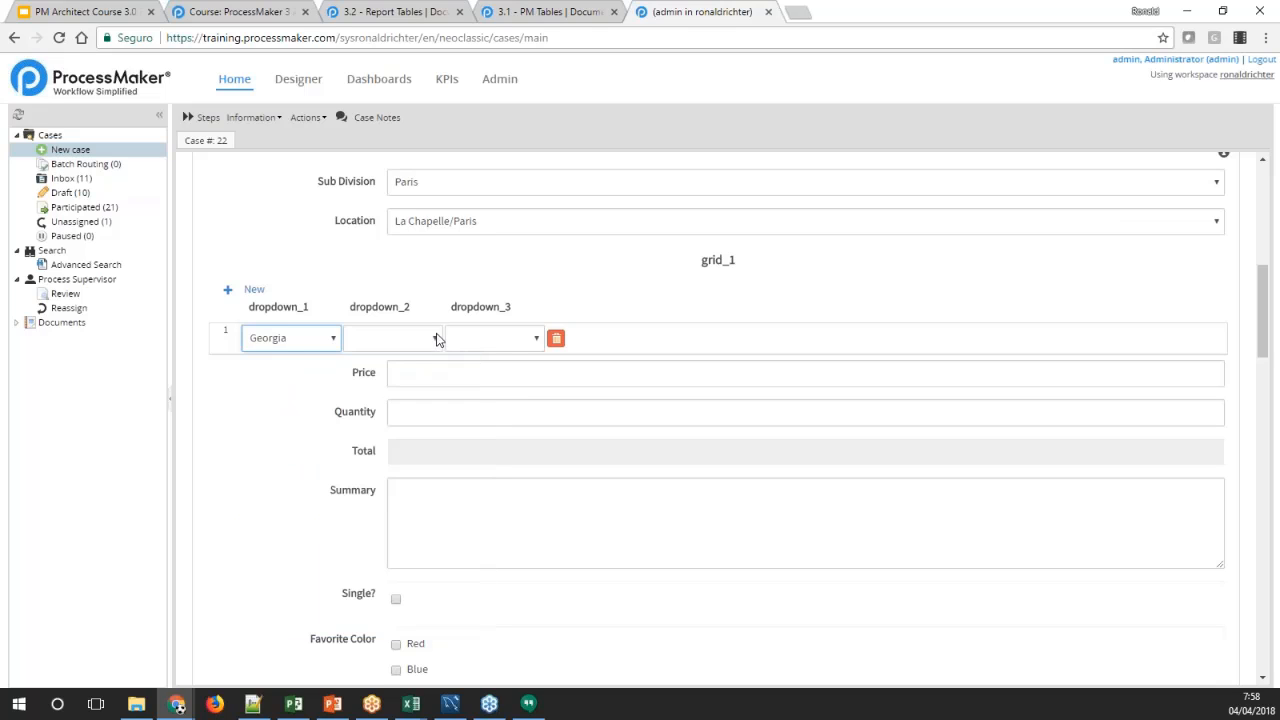
{"action": "left_click", "coordinate": [315, 340]}
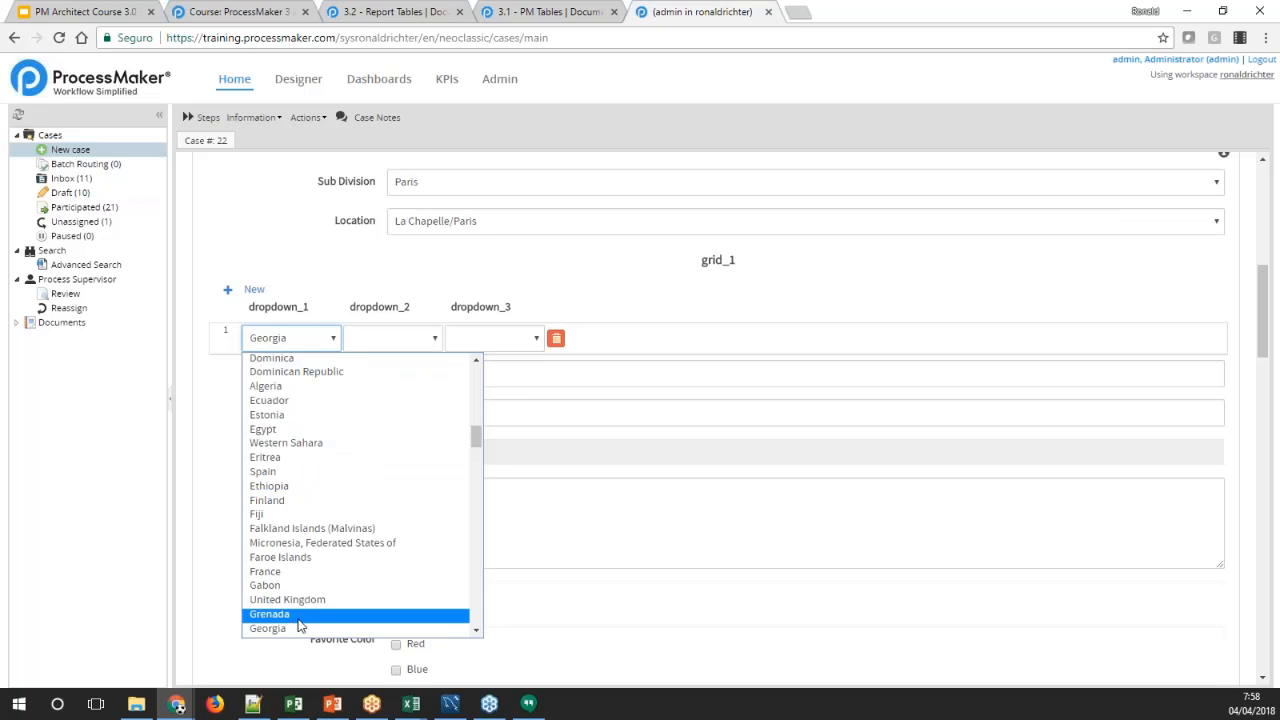
{"action": "key", "text": "Return"}
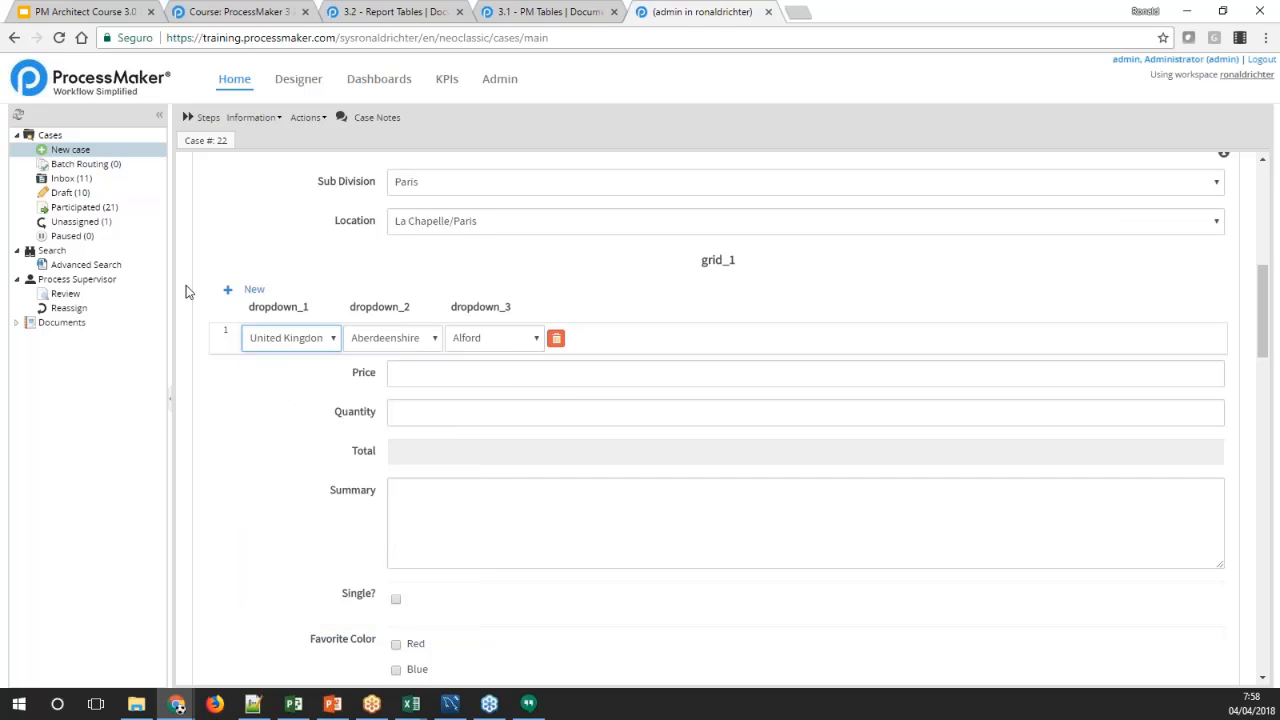
Add a second row to grid_1 and set its dropdown_1 to Argentina
{"action": "left_click", "coordinate": [252, 292]}
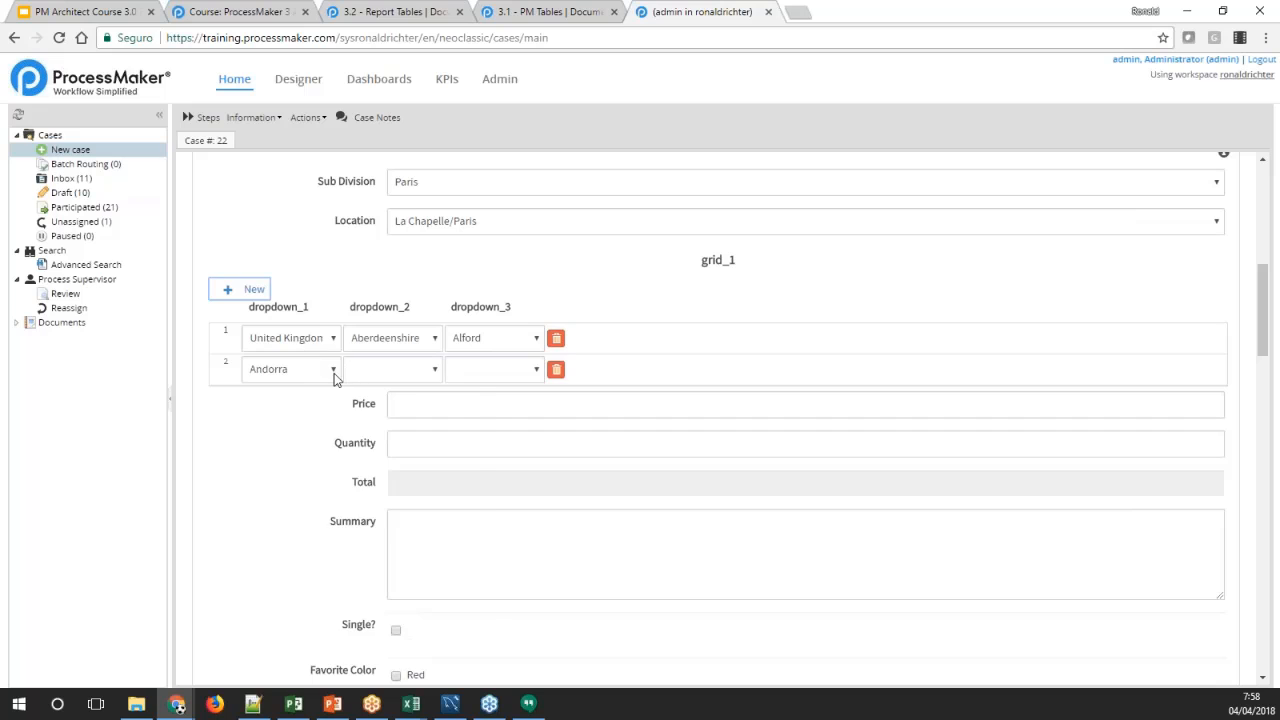
{"action": "left_click", "coordinate": [335, 375]}
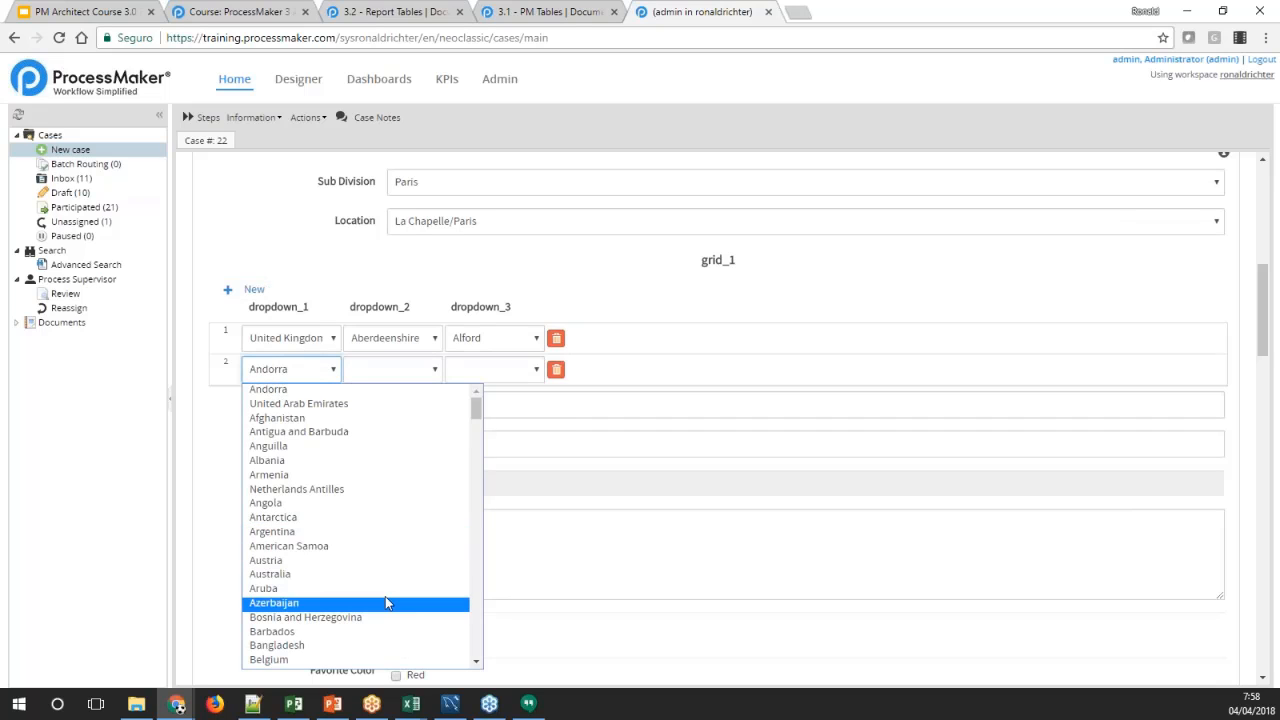
{"action": "left_click", "coordinate": [324, 405]}
{"action": "left_click", "coordinate": [333, 369]}
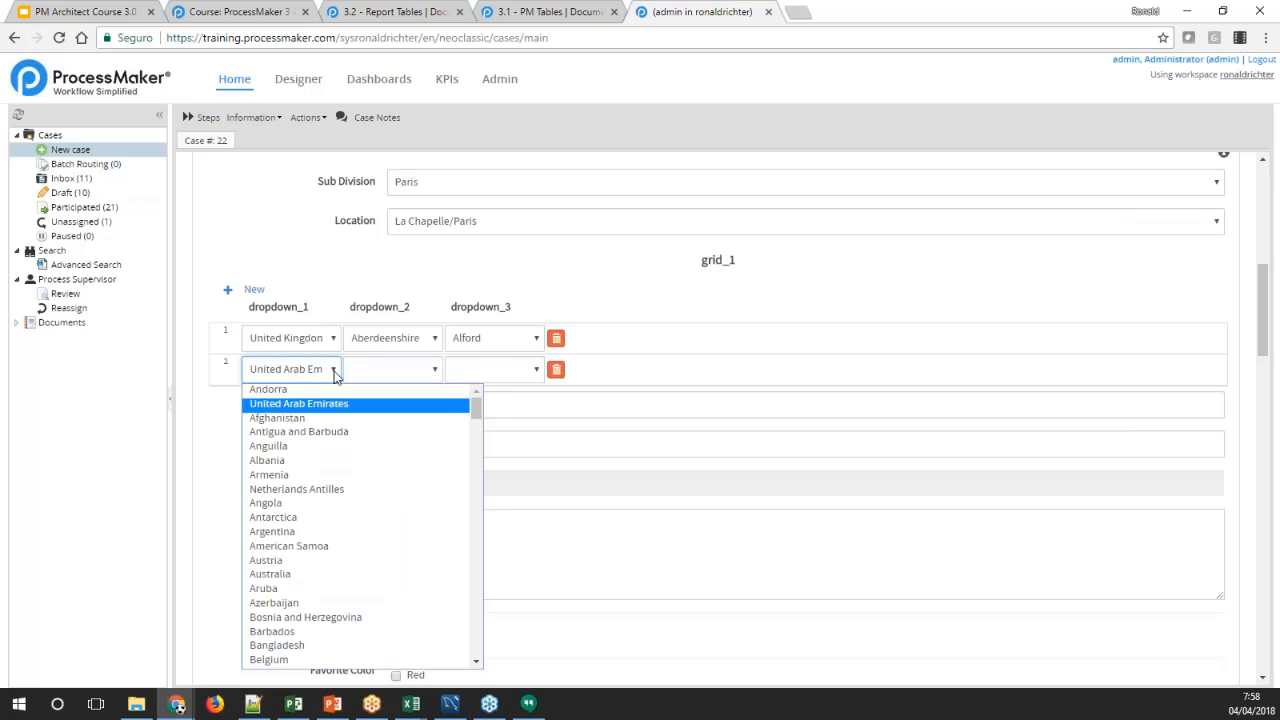
{"action": "left_click", "coordinate": [302, 418]}
{"action": "left_click", "coordinate": [334, 370]}
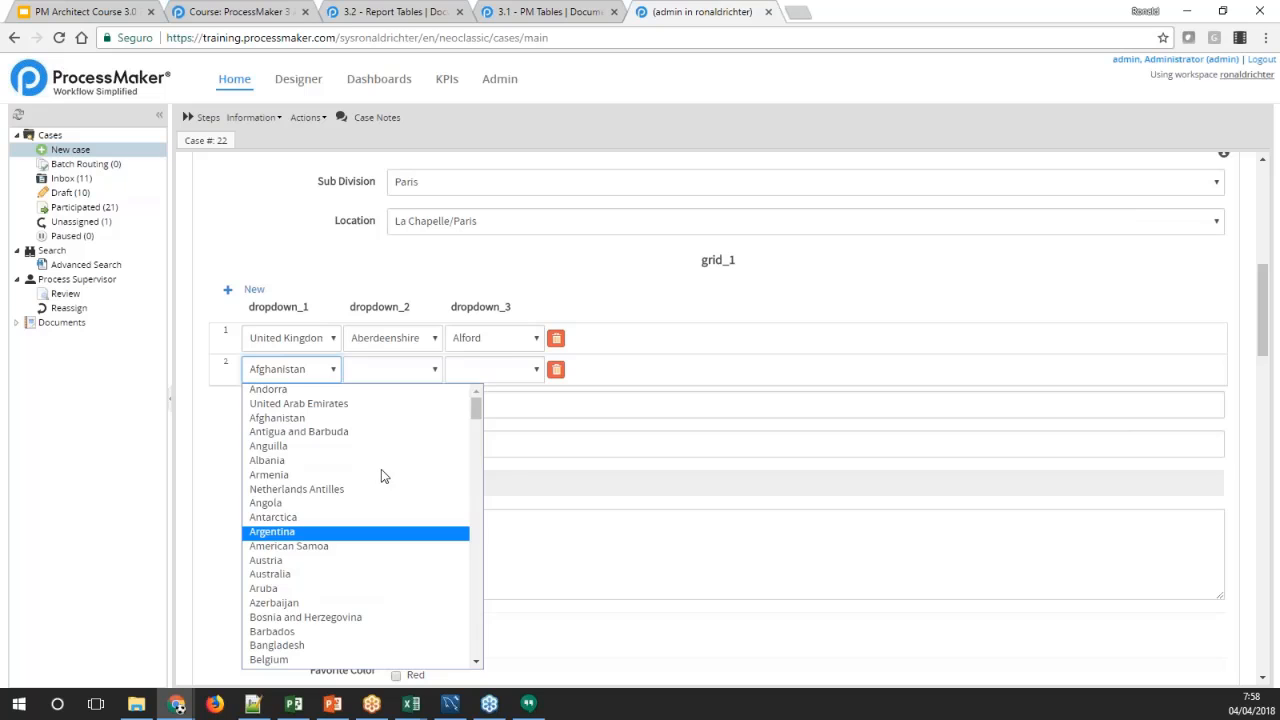
{"action": "key", "text": "Return"}
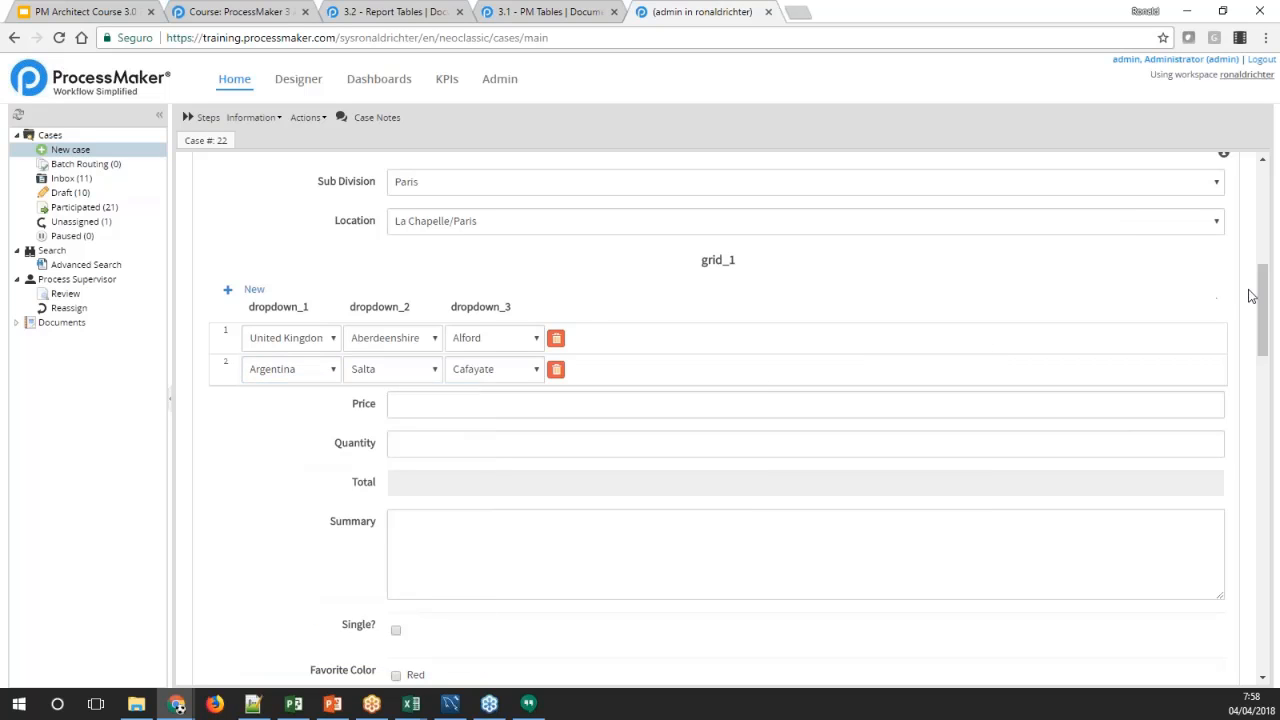
Submit the completed case form and continue the case to Task 2
{"action": "left_click_drag", "start_coordinate": [1266, 302], "coordinate": [1233, 295]}
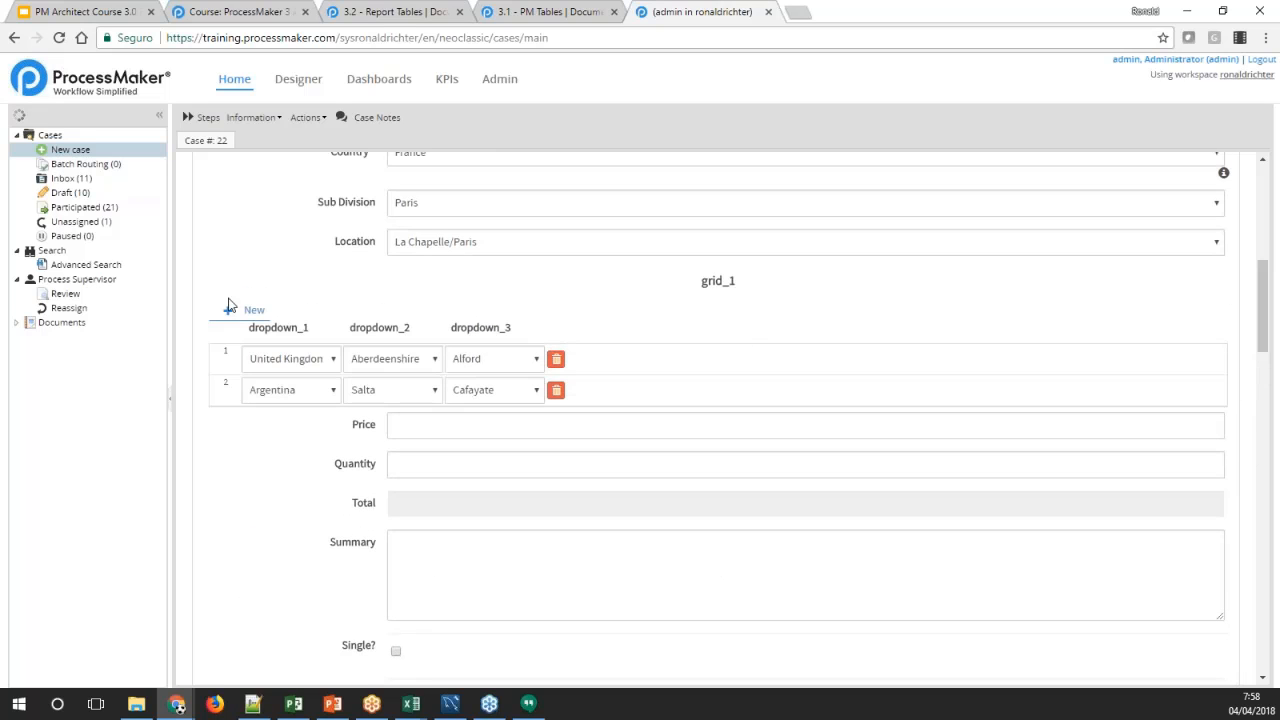
{"action": "left_click_drag", "start_coordinate": [201, 313], "coordinate": [621, 410]}
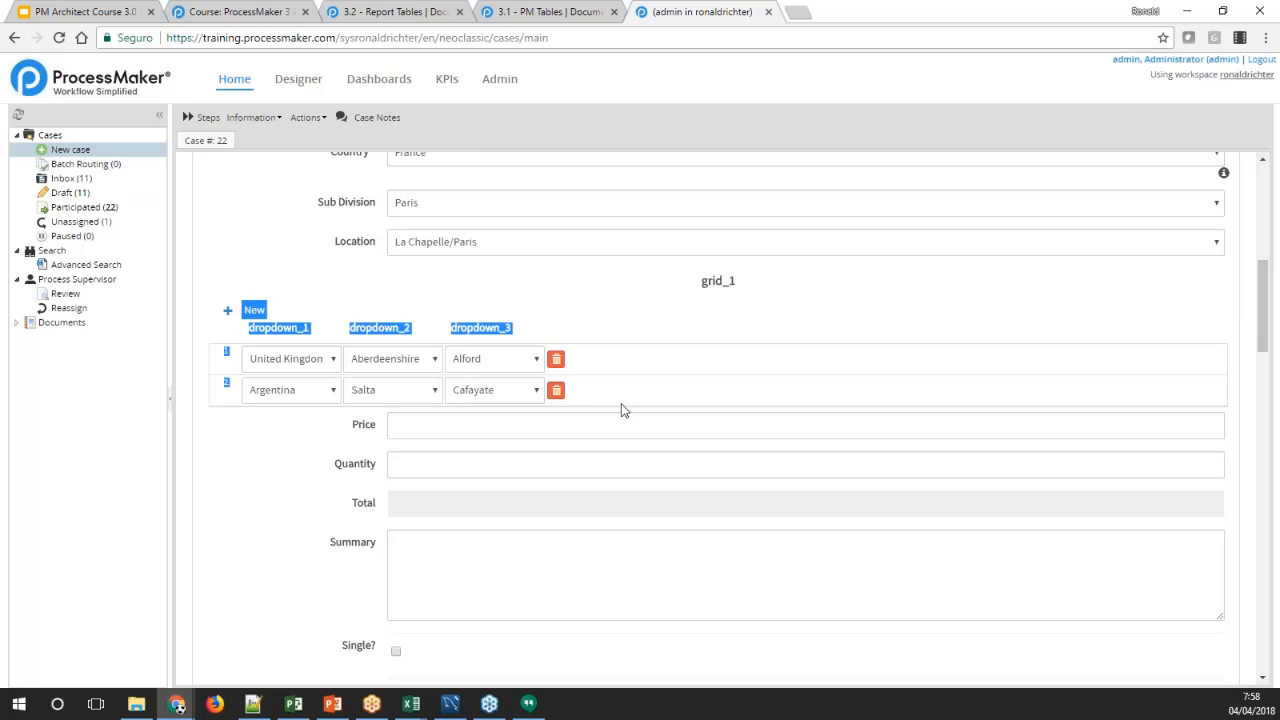
{"action": "left_click_drag", "start_coordinate": [1262, 305], "coordinate": [1171, 641]}
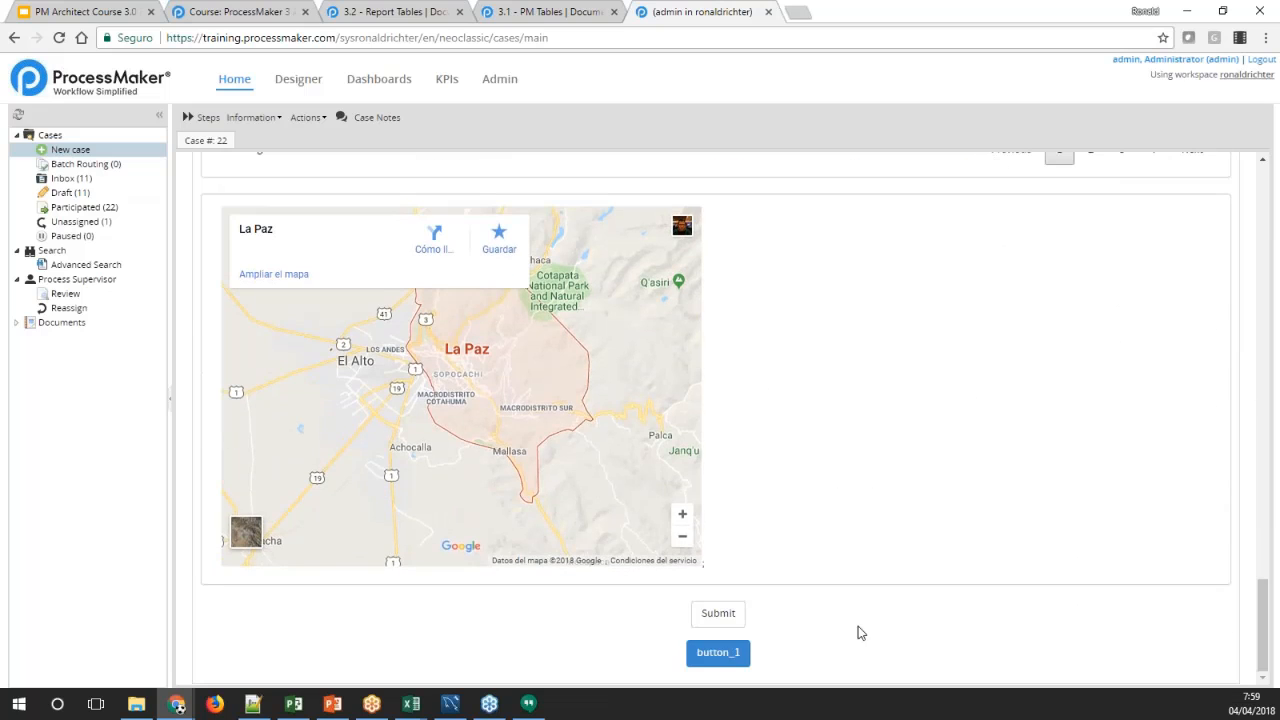
{"action": "left_click", "coordinate": [716, 618]}
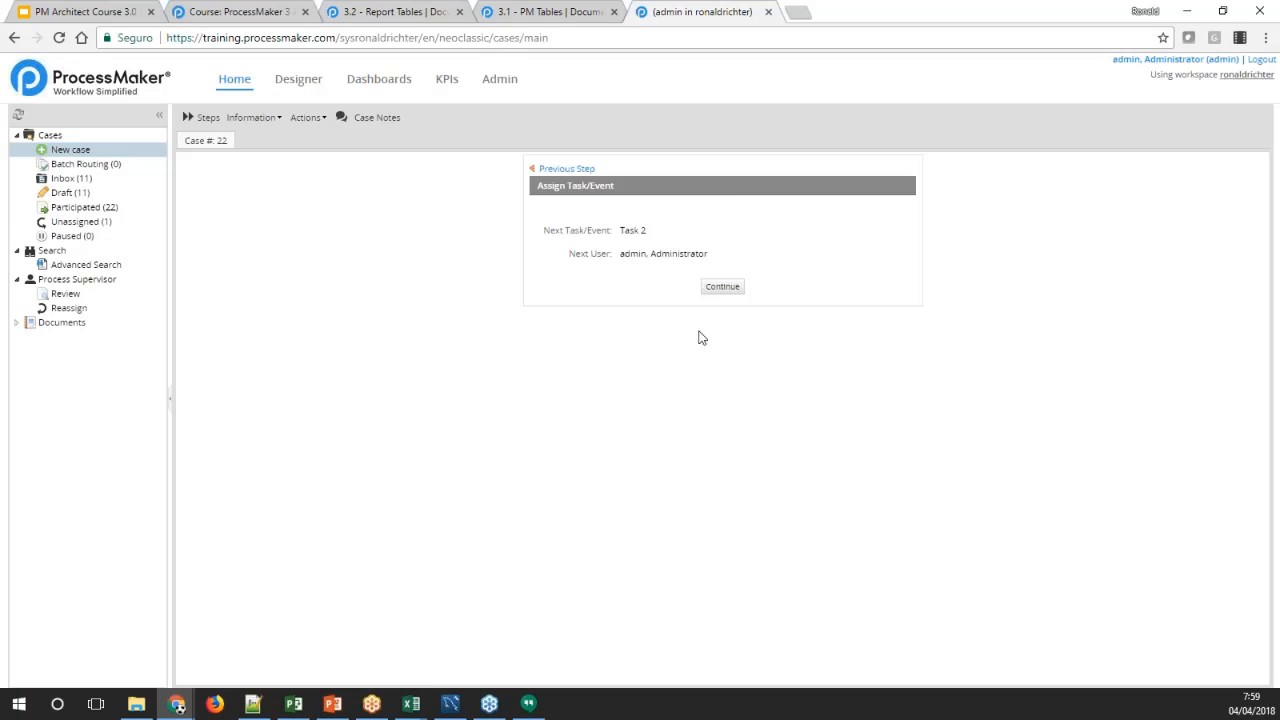
{"action": "left_click", "coordinate": [720, 287]}
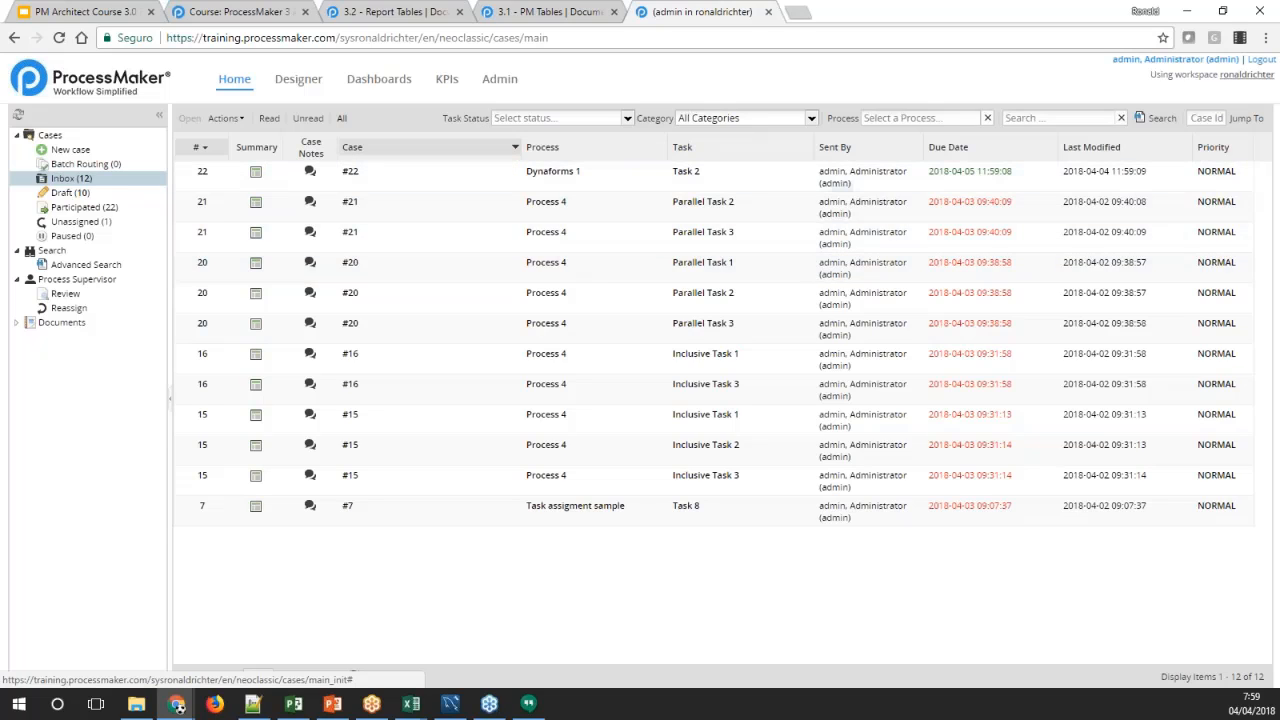
{"action": "left_click", "coordinate": [491, 86]}
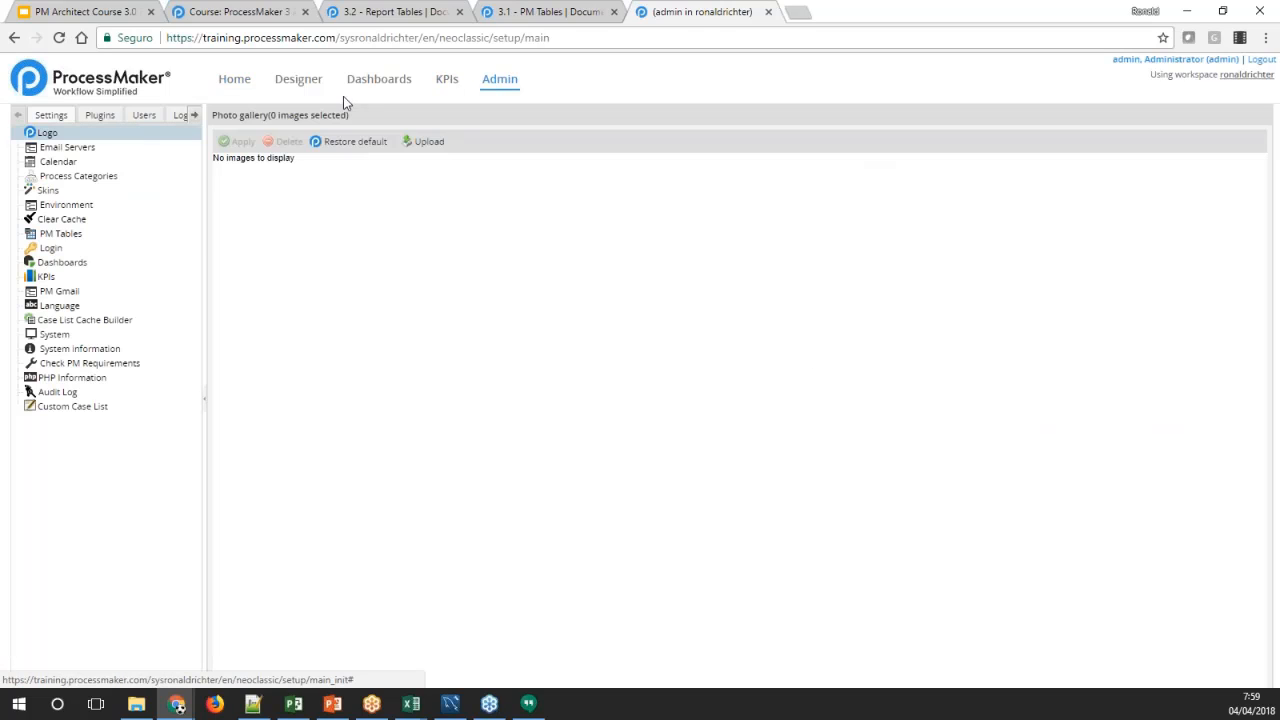
{"action": "left_click", "coordinate": [58, 235]}
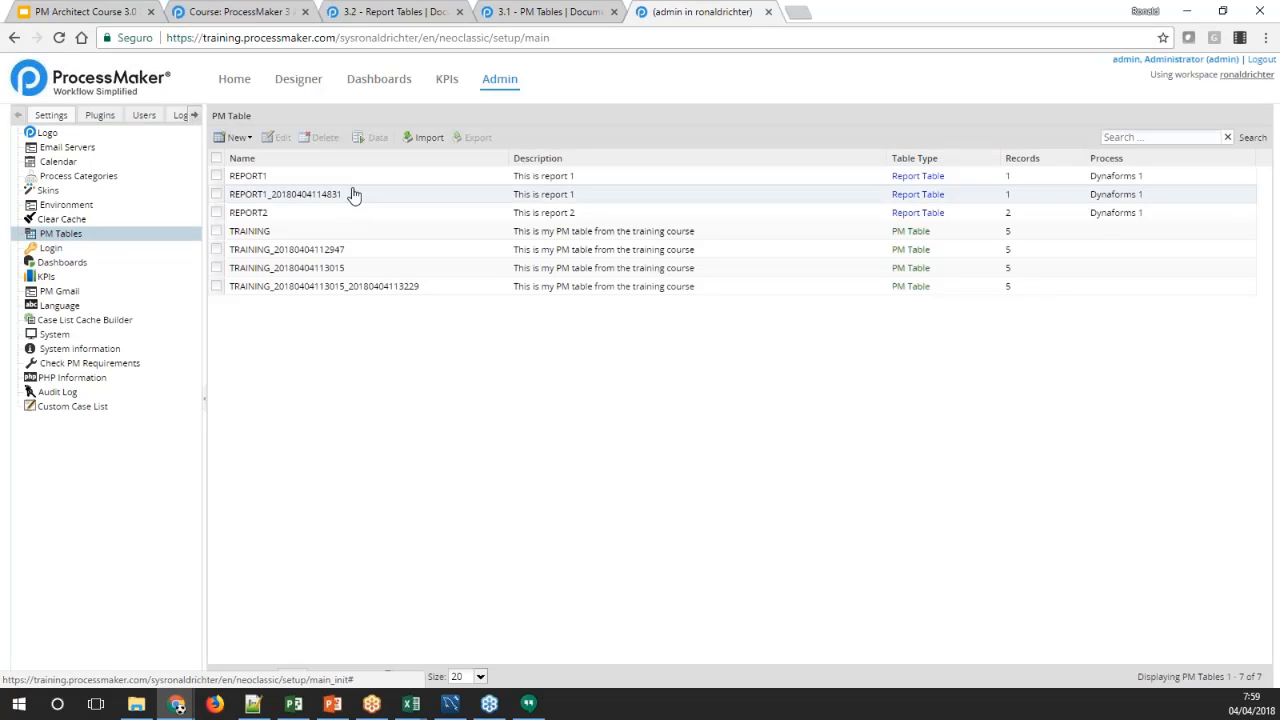
{"action": "left_click", "coordinate": [263, 176]}
{"action": "left_click", "coordinate": [270, 194]}
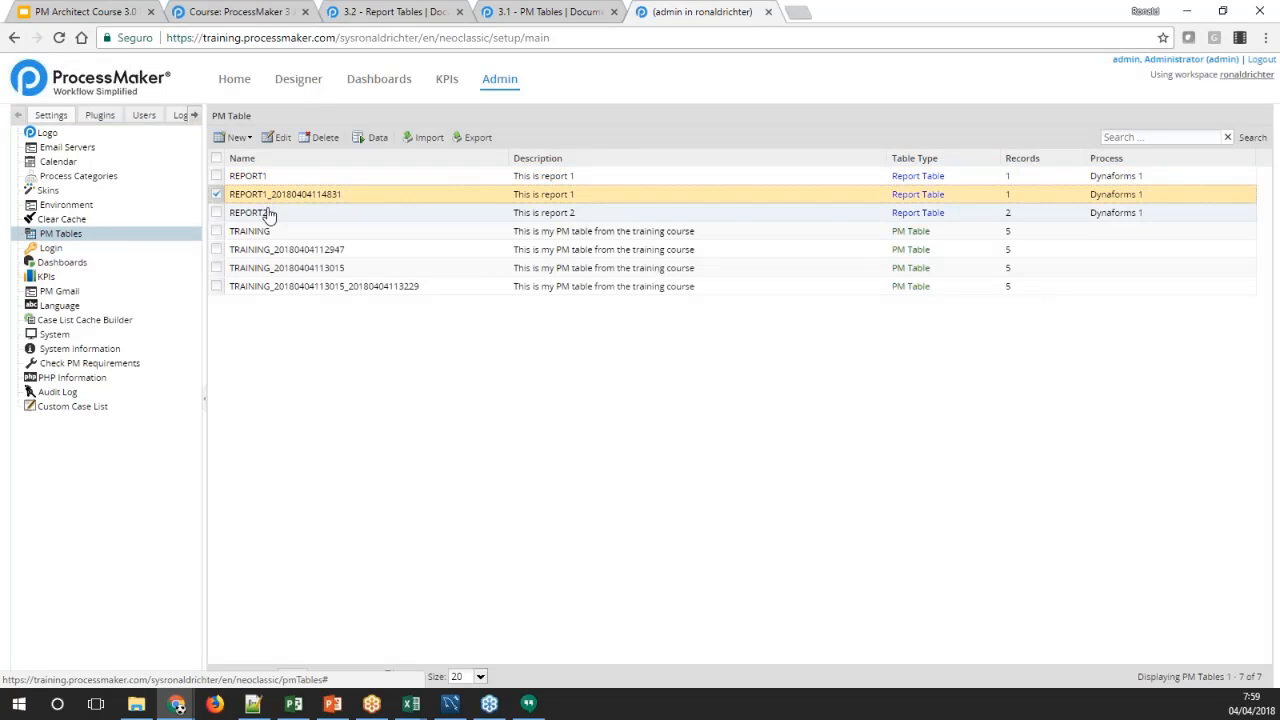
{"action": "left_click", "coordinate": [268, 213]}
{"action": "left_click", "coordinate": [418, 194]}
{"action": "left_click", "coordinate": [424, 213]}
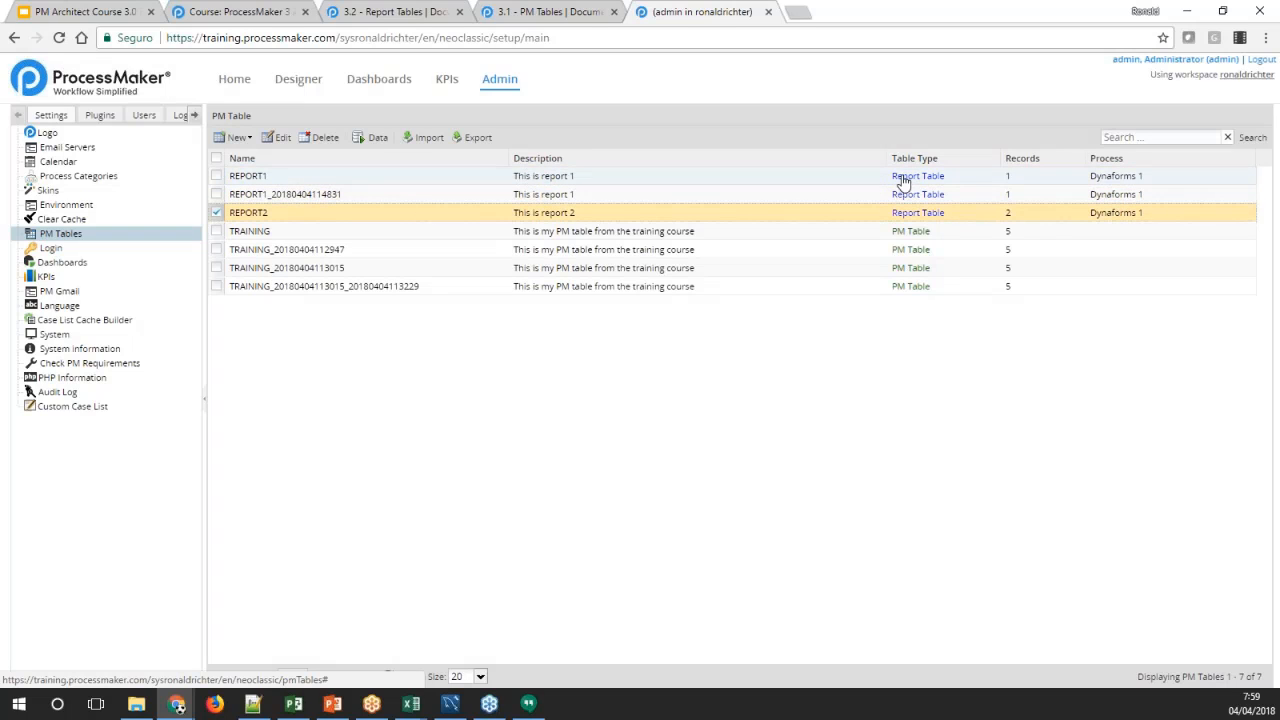
Compare the related process and the number of records of the three report tables
{"action": "left_click", "coordinate": [1065, 176]}
{"action": "left_click", "coordinate": [1095, 194]}
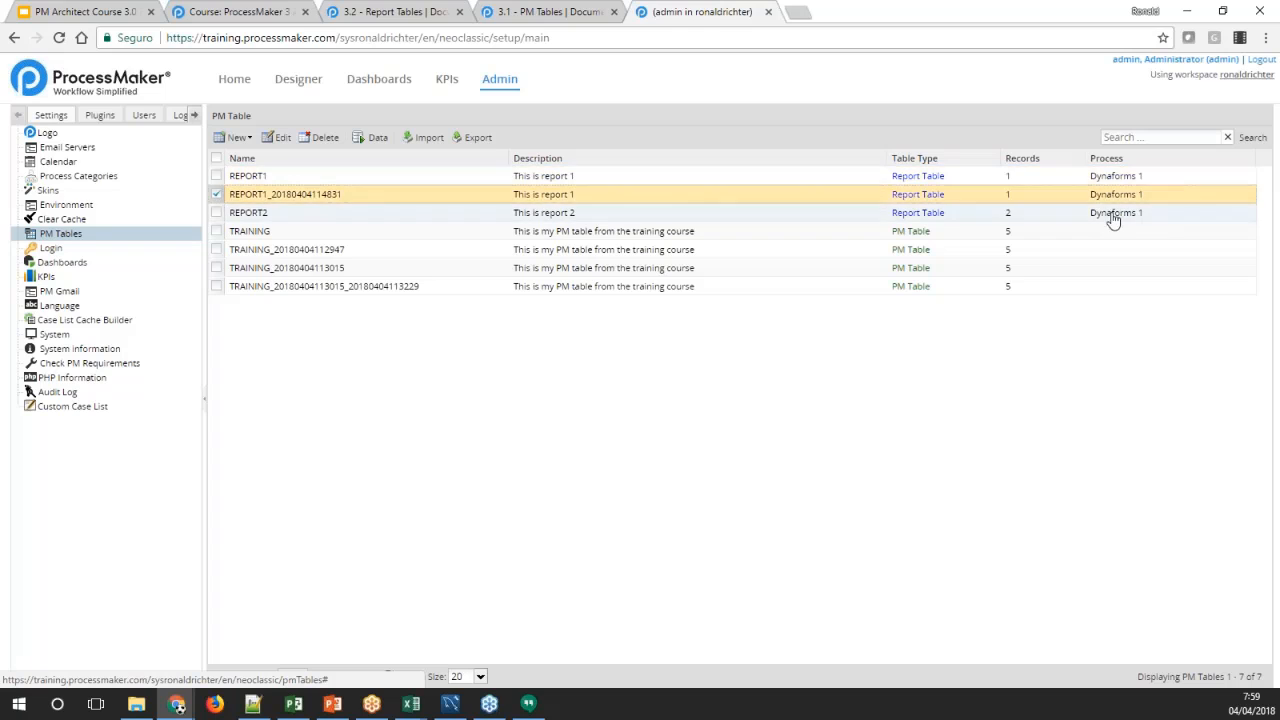
{"action": "left_click", "coordinate": [1110, 213]}
{"action": "left_click", "coordinate": [1100, 195]}
{"action": "left_click", "coordinate": [1095, 178]}
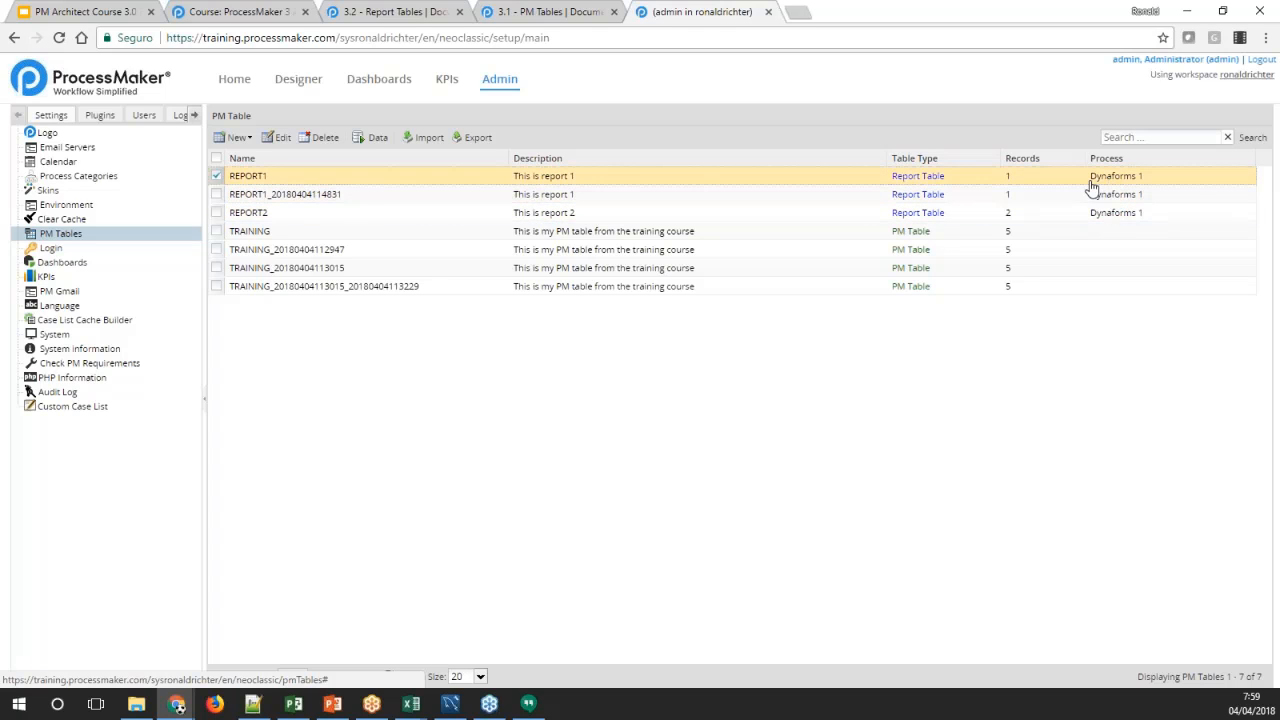
{"action": "left_click", "coordinate": [1030, 195]}
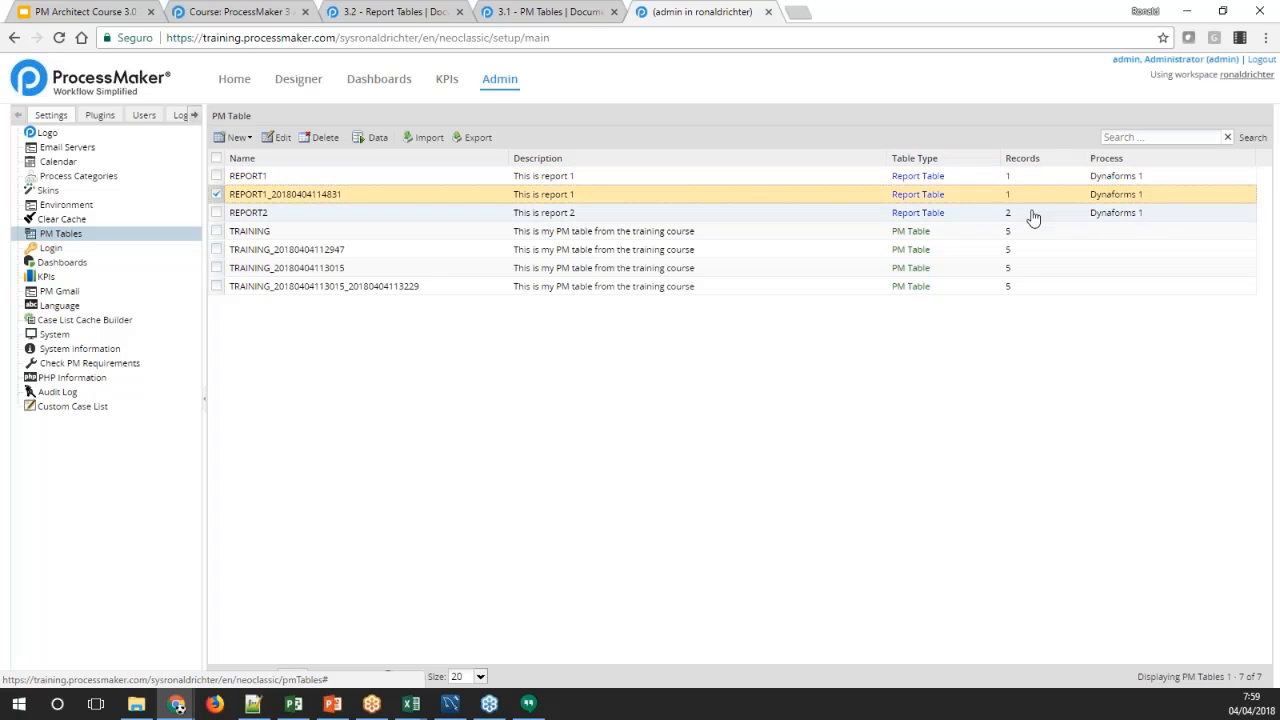
{"action": "left_click", "coordinate": [1033, 214]}
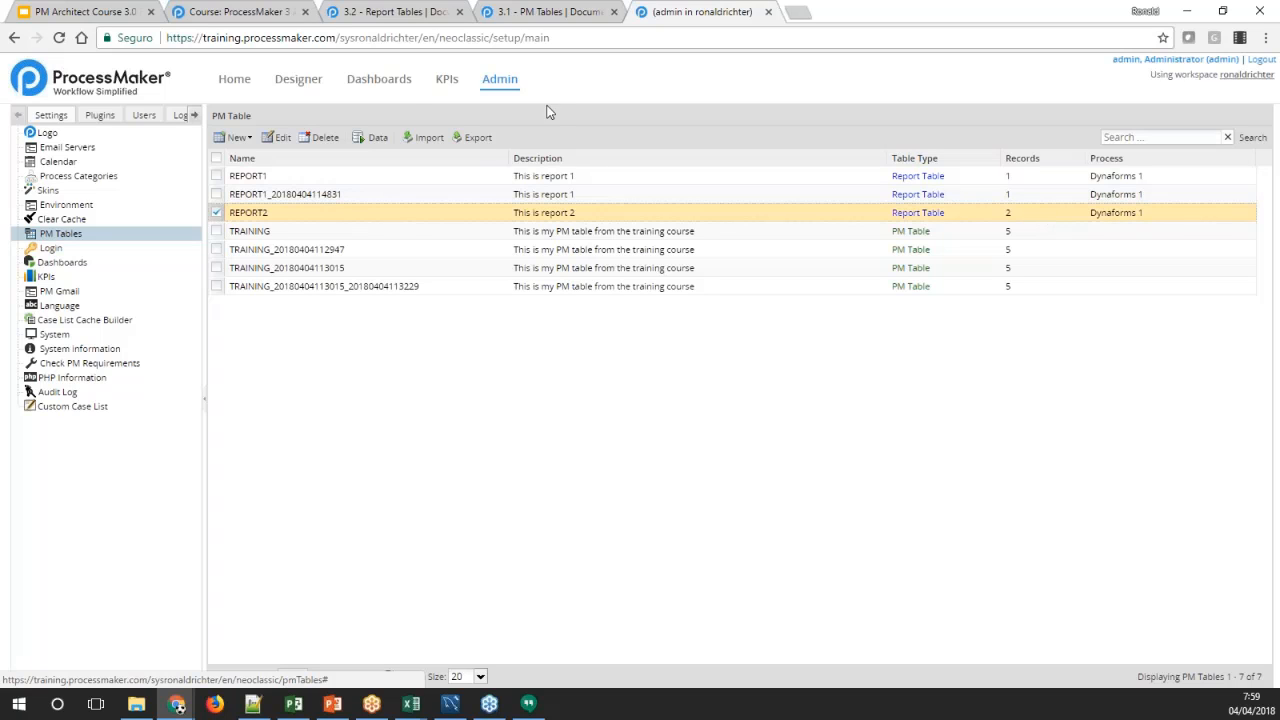
Open the report tables of the Dynaforms 1 process in the designer and view the data stored in REPORT1
{"action": "left_click", "coordinate": [280, 82]}
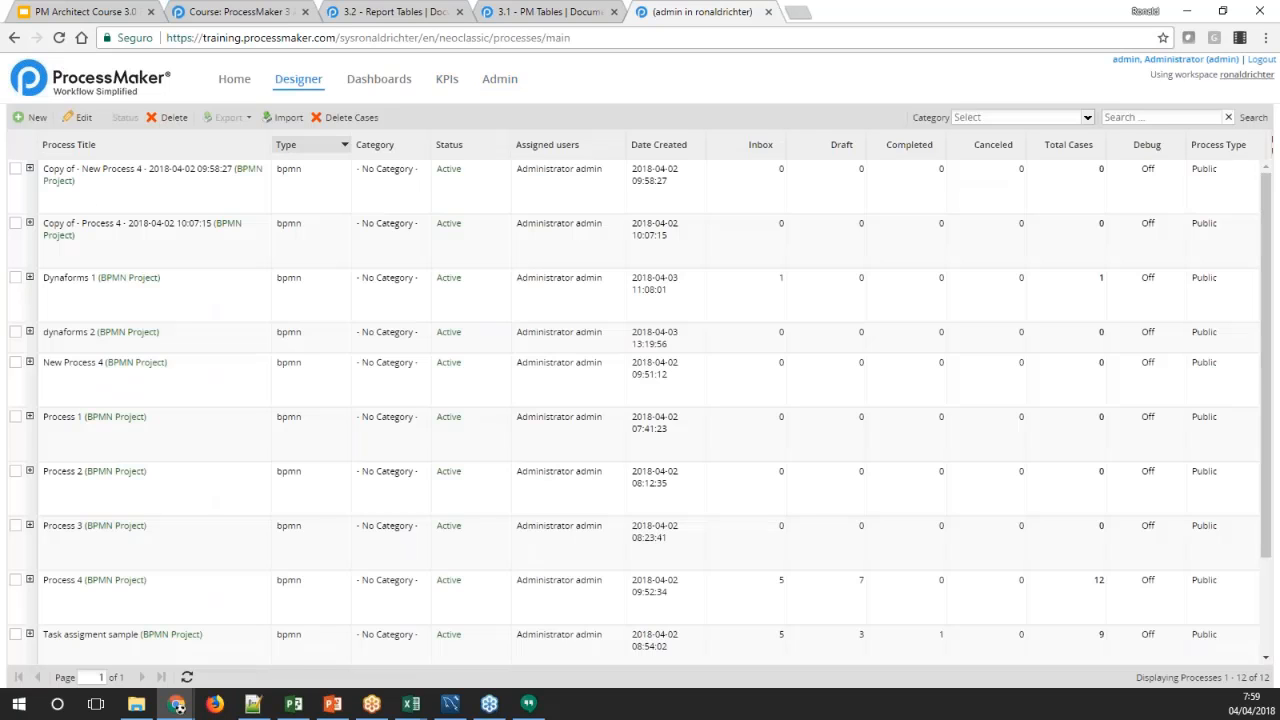
{"action": "double_click", "coordinate": [83, 289]}
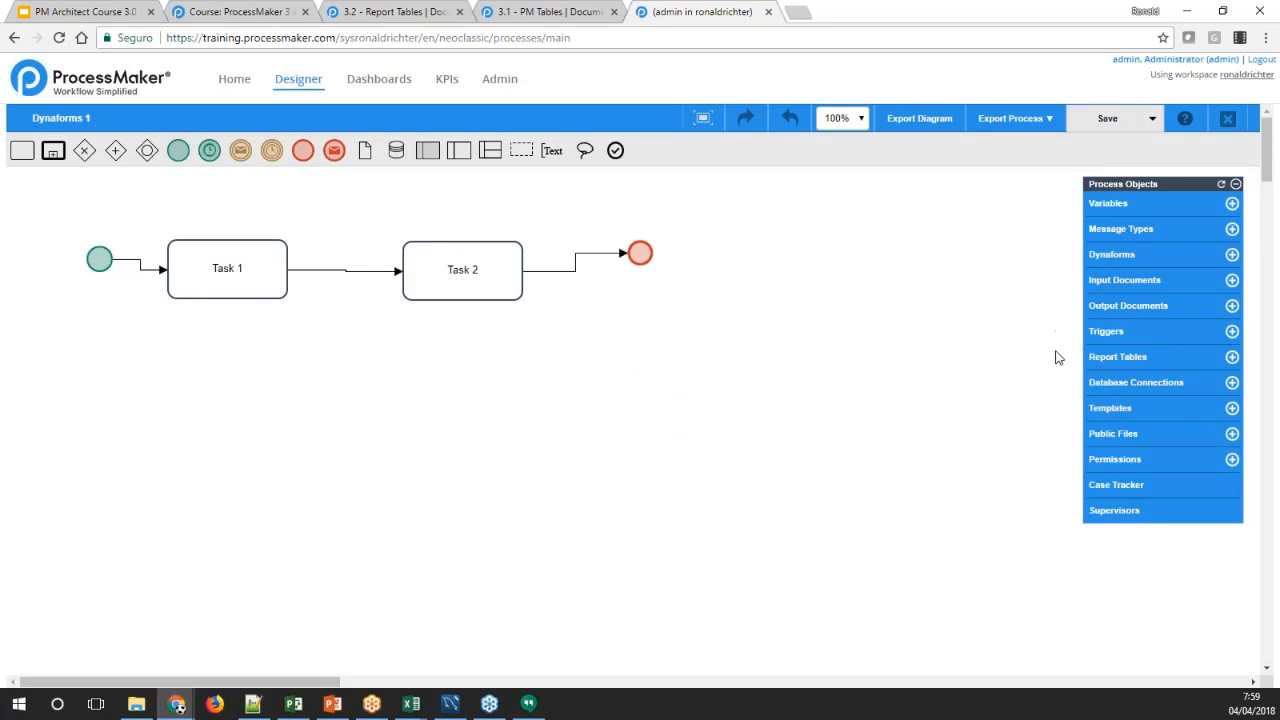
{"action": "left_click", "coordinate": [1115, 357]}
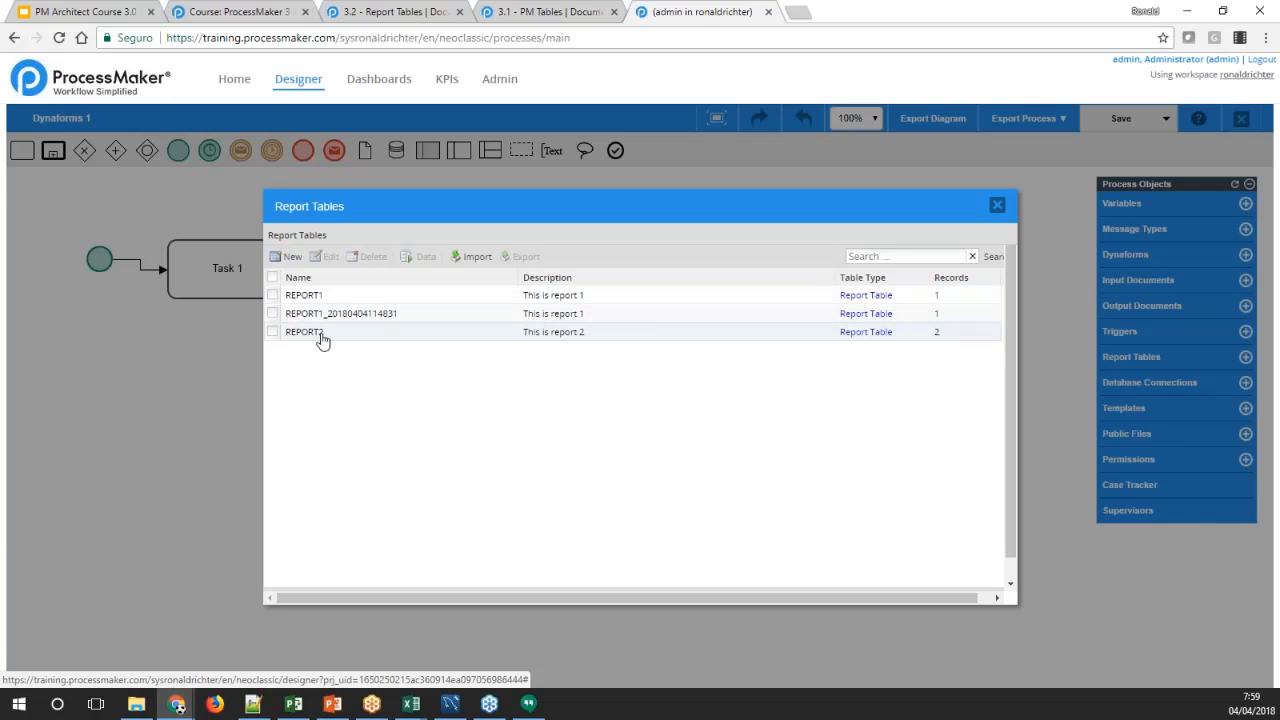
{"action": "left_click", "coordinate": [308, 297]}
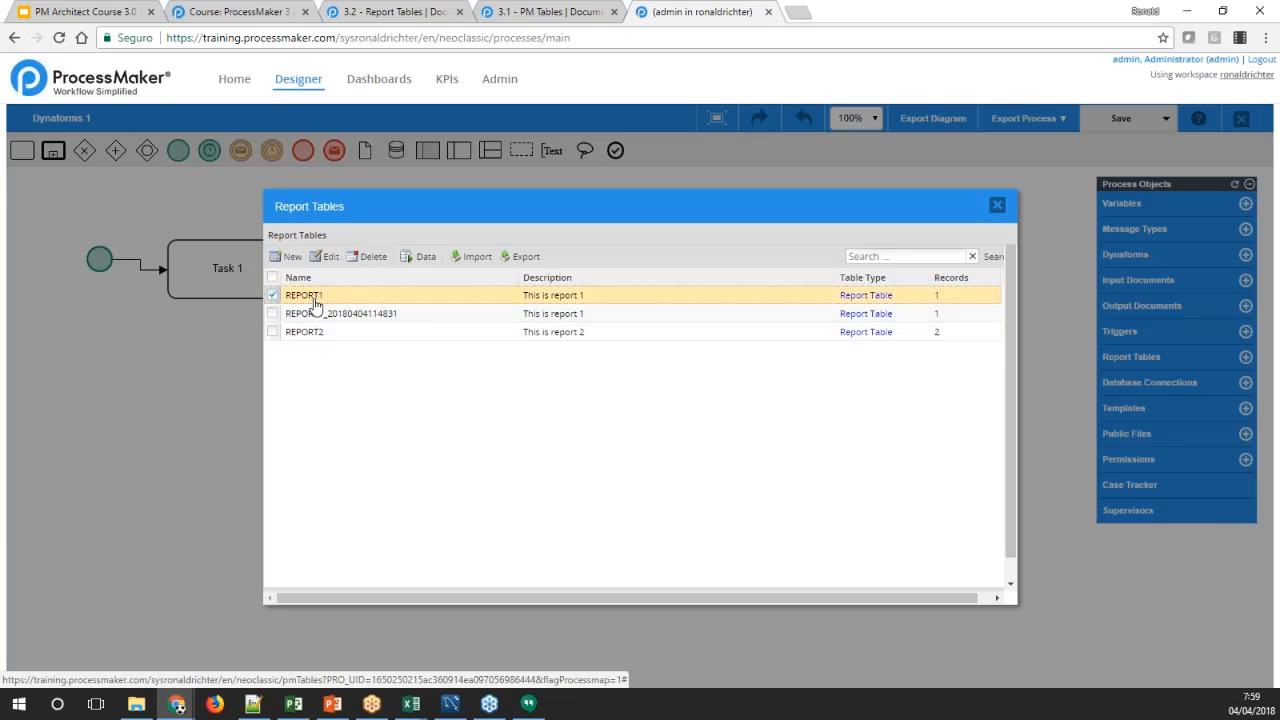
{"action": "left_click", "coordinate": [420, 256]}
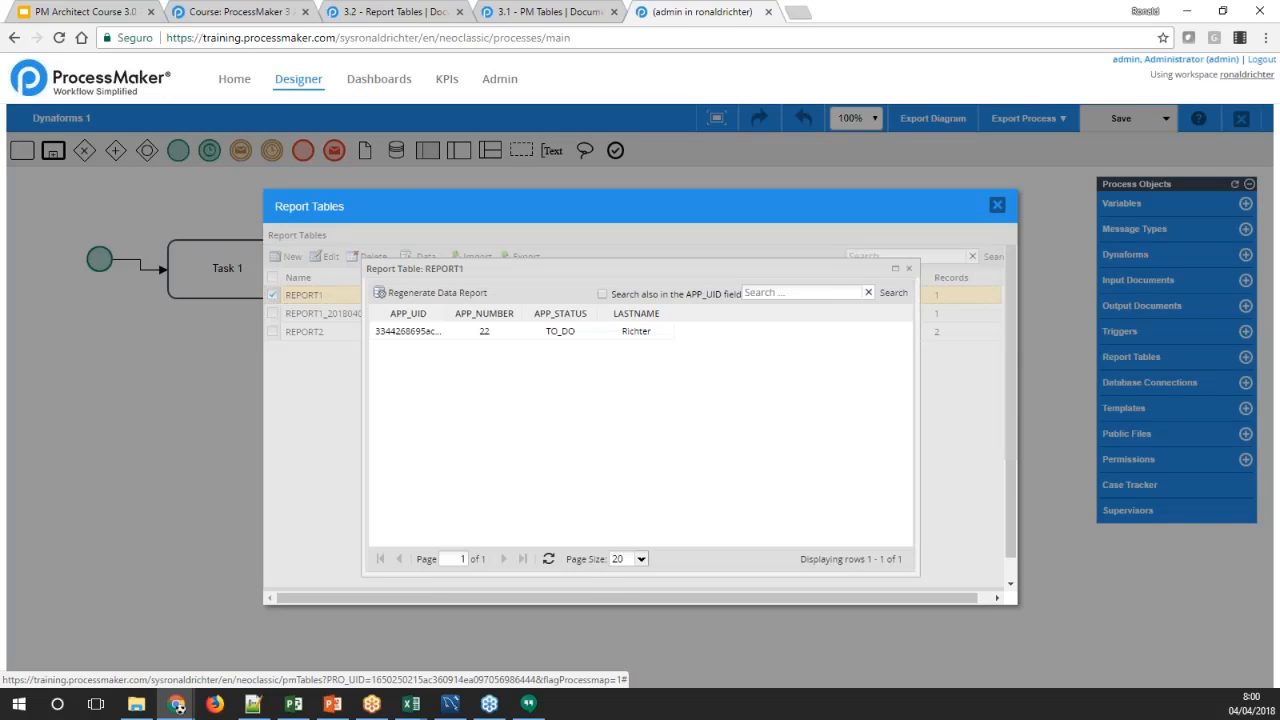
{"action": "left_click", "coordinate": [448, 311]}
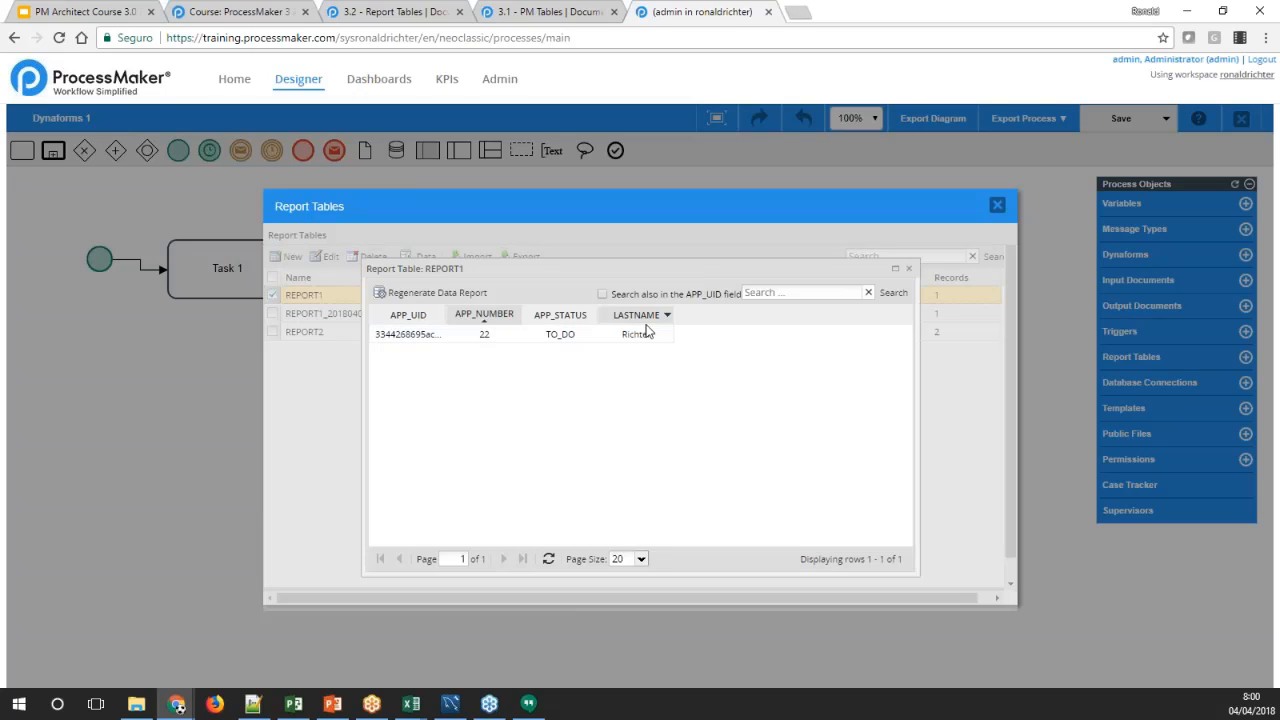
{"action": "left_click", "coordinate": [908, 268]}
{"action": "left_click", "coordinate": [386, 314]}
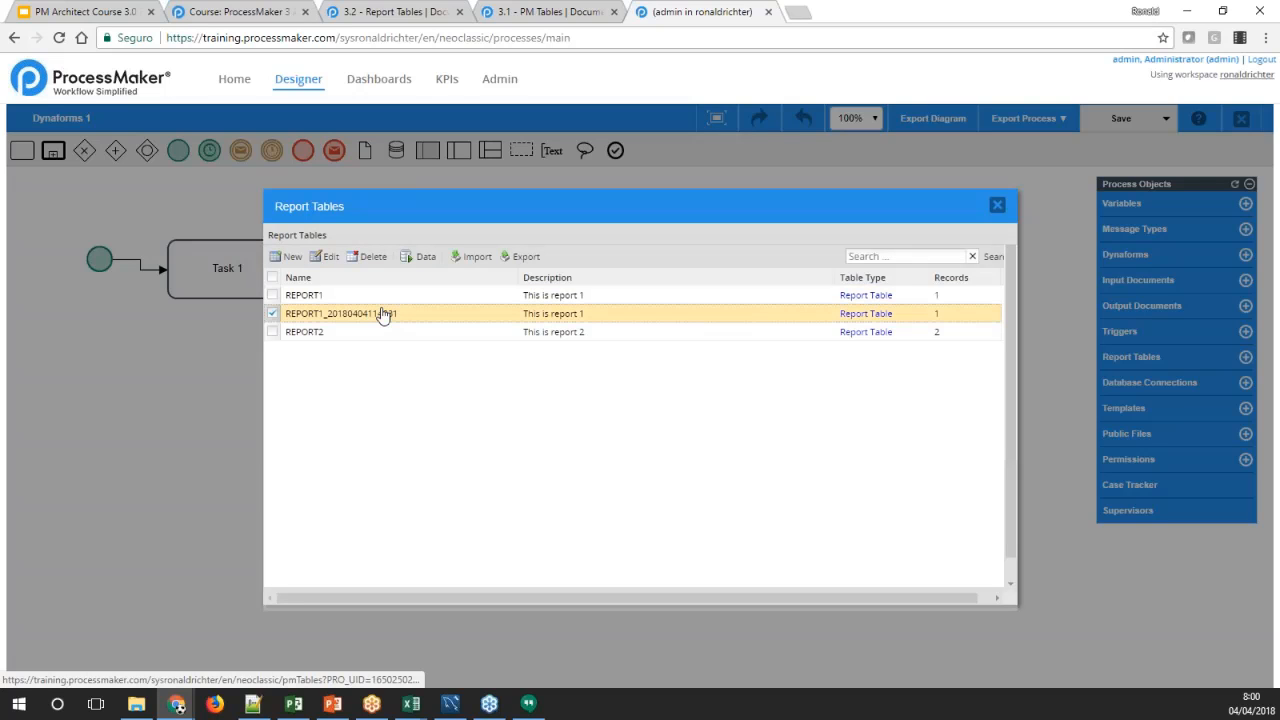
{"action": "left_click", "coordinate": [421, 256]}
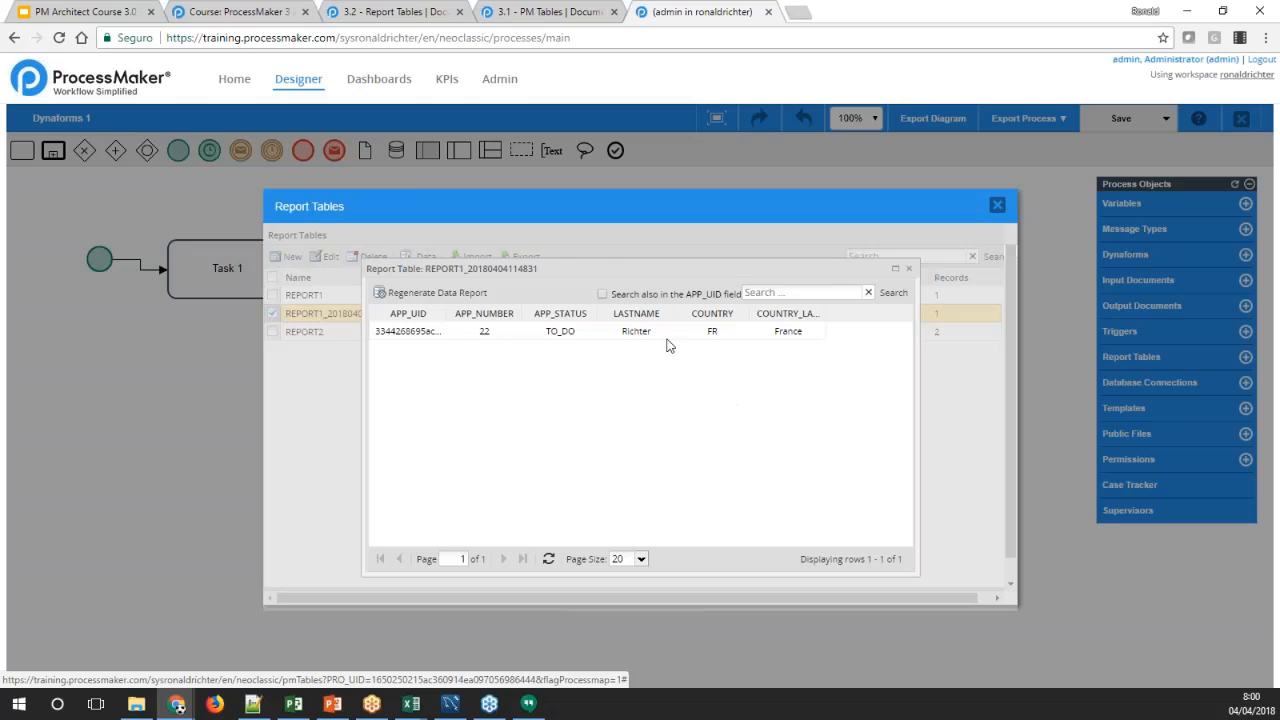
{"action": "left_click_drag", "start_coordinate": [600, 267], "coordinate": [590, 380]}
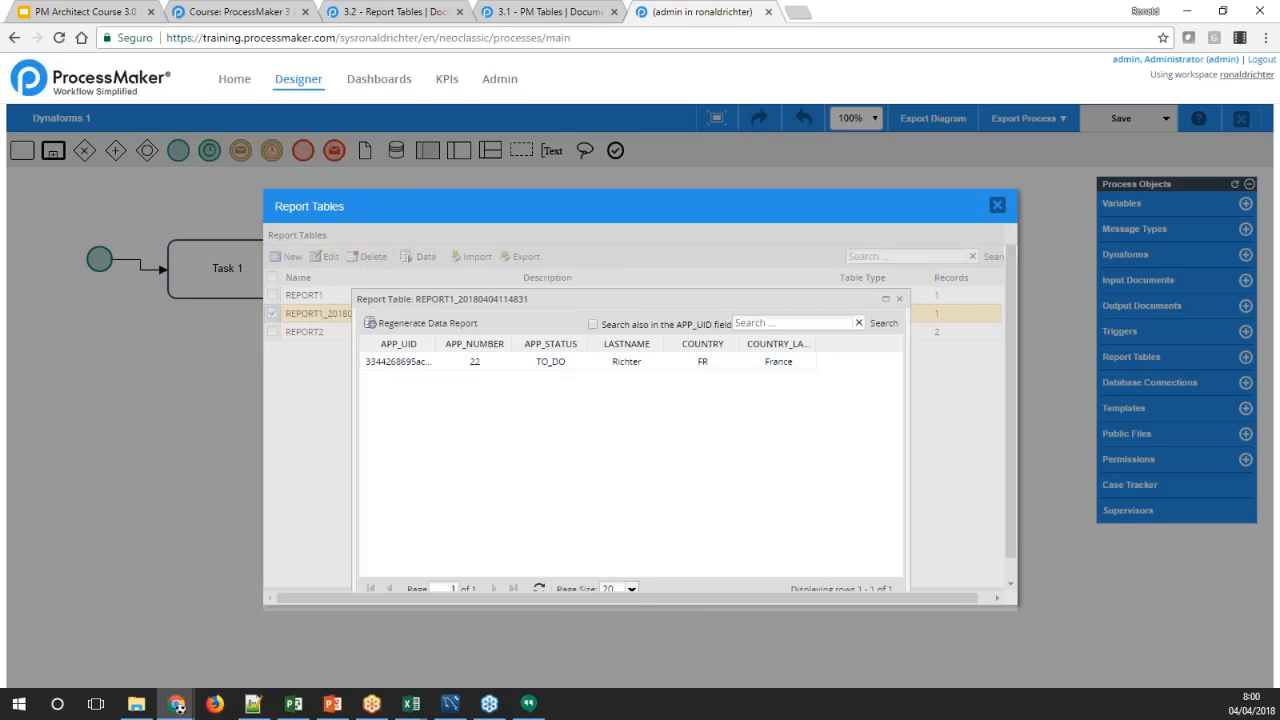
{"action": "left_click_drag", "start_coordinate": [583, 299], "coordinate": [575, 270]}
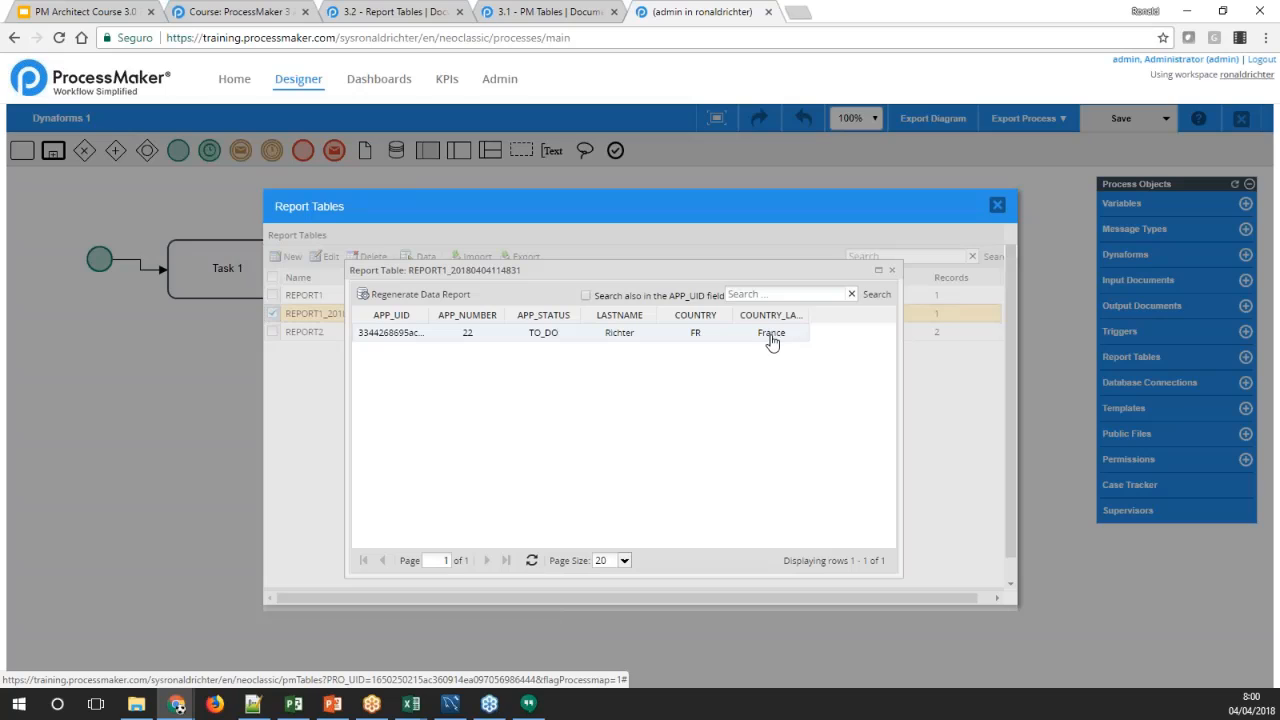
{"action": "left_click", "coordinate": [713, 343]}
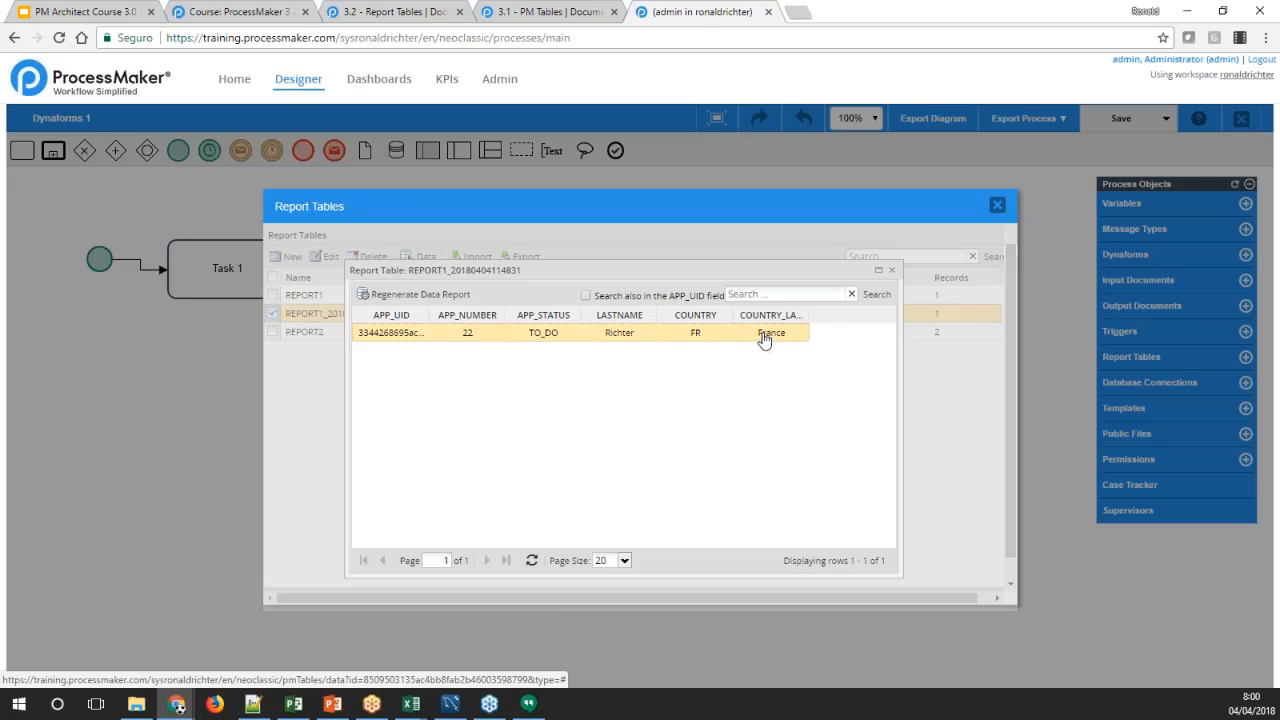
{"action": "left_click", "coordinate": [406, 298]}
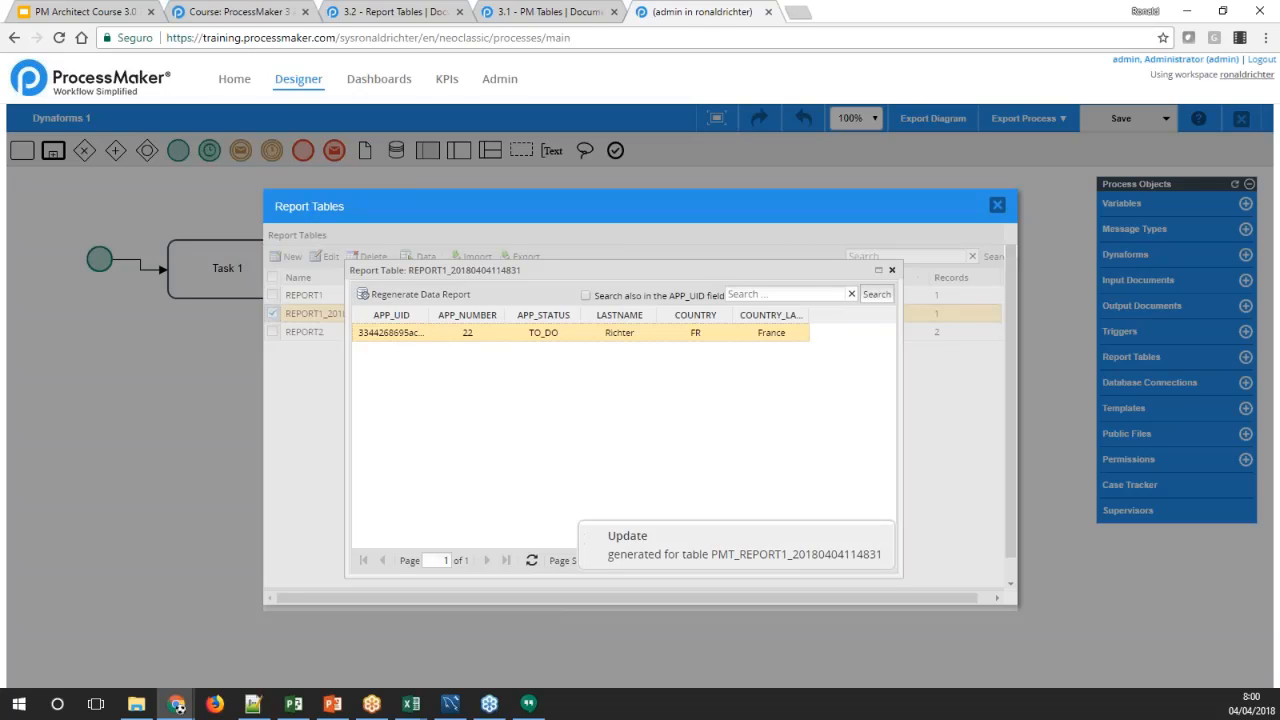
{"action": "left_click", "coordinate": [892, 271]}
View the grid data stored in the REPORT2 report table
{"action": "left_click", "coordinate": [330, 332]}
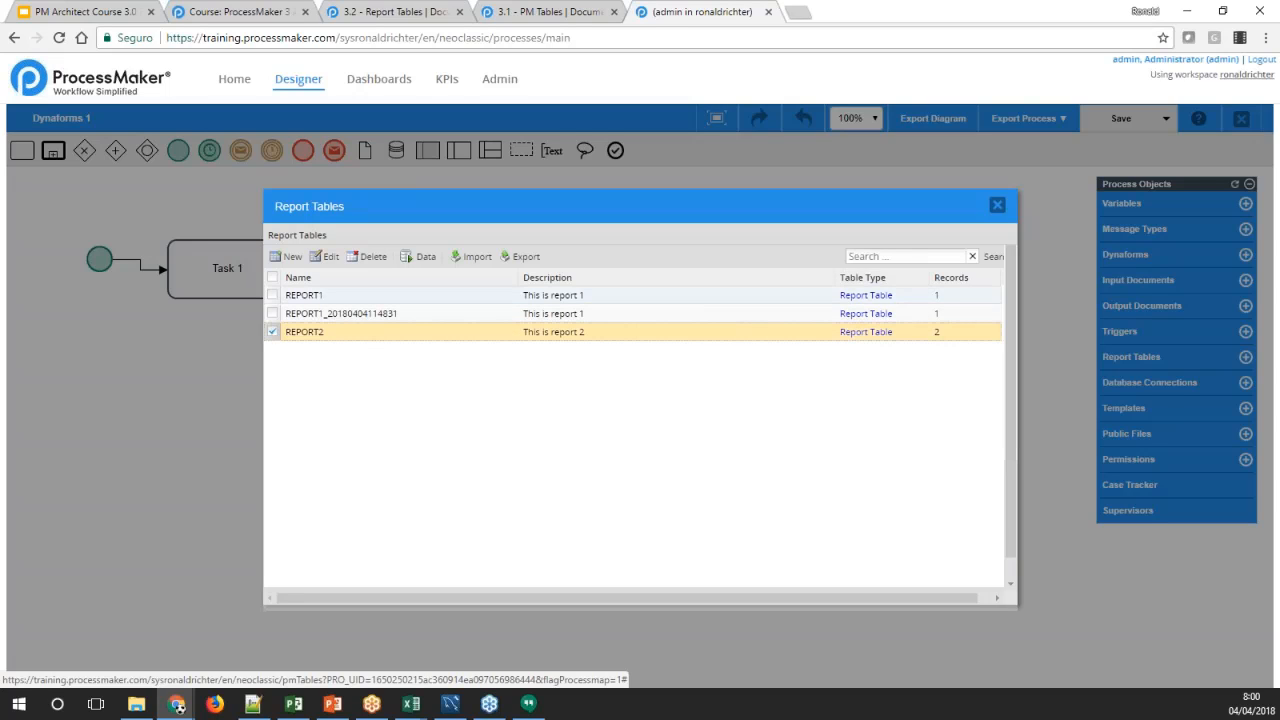
{"action": "left_click", "coordinate": [420, 256]}
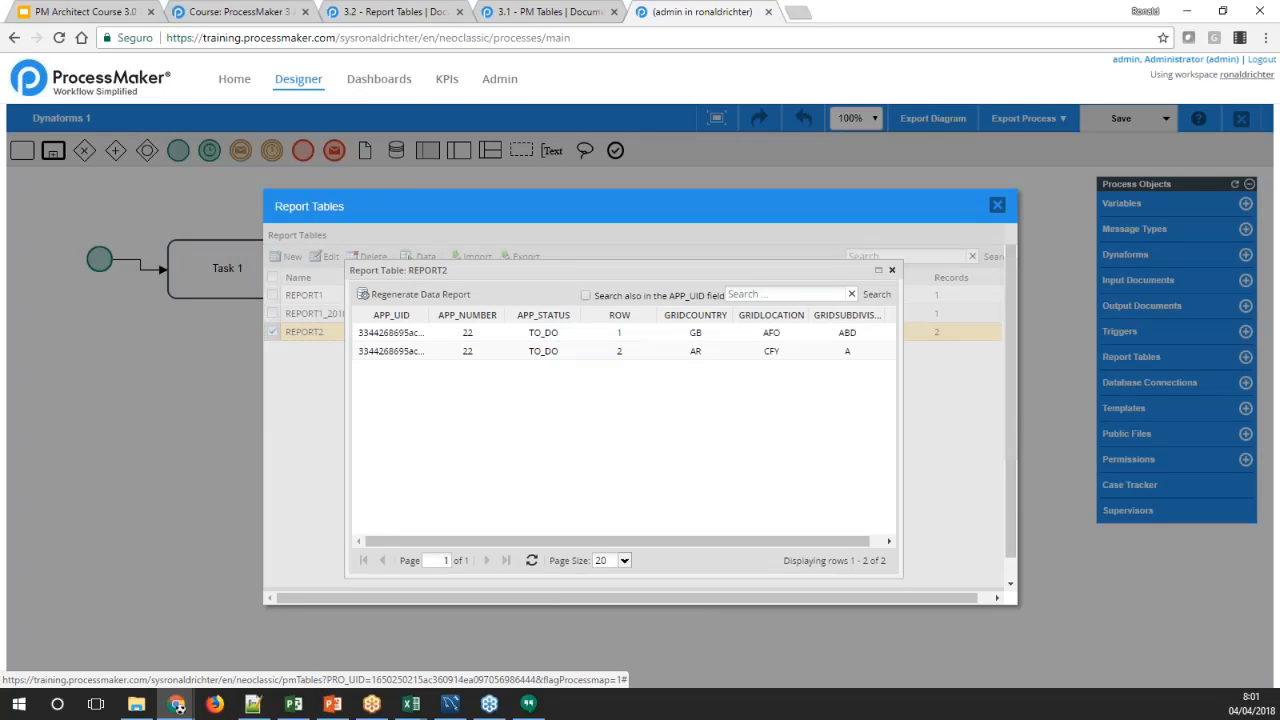
Close the REPORT2 data and read the wiki's sections on editing, deleting and regenerating report tables
{"action": "left_click", "coordinate": [892, 269]}
{"action": "left_click", "coordinate": [361, 14]}
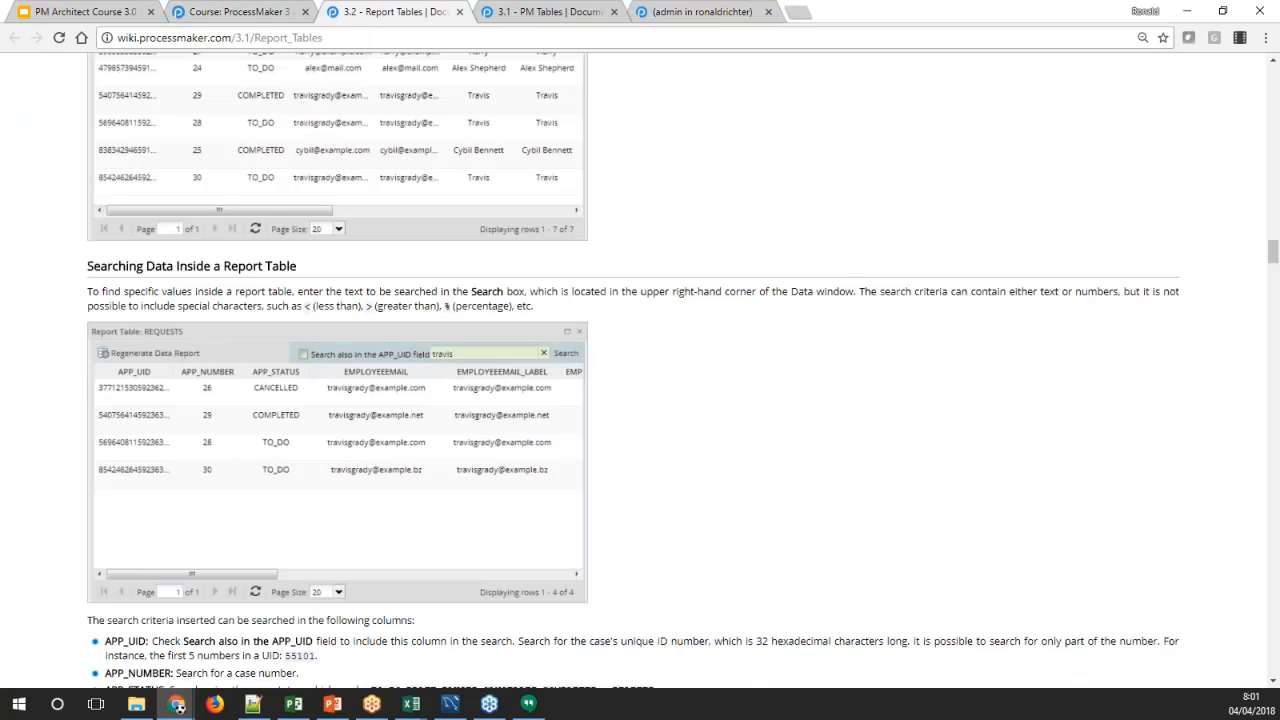
{"action": "scroll", "coordinate": [750, 437], "scroll_direction": "down", "scroll_amount": 5}
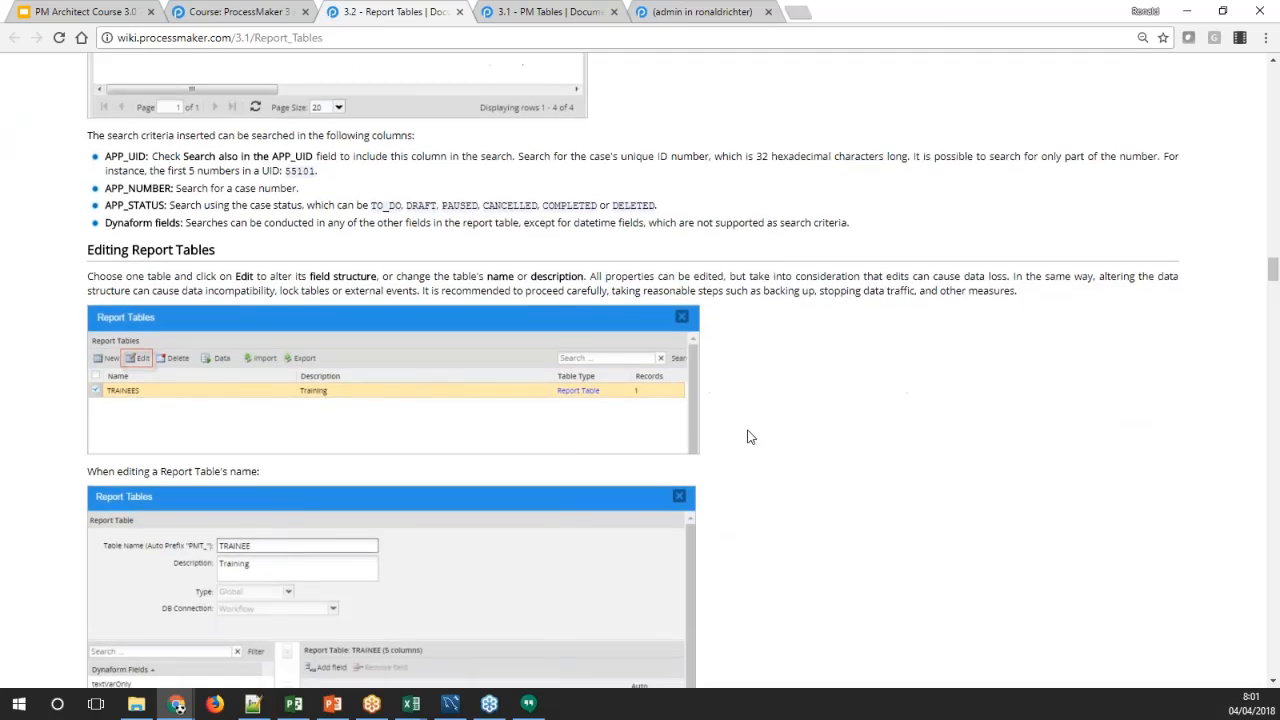
{"action": "scroll", "coordinate": [750, 437], "scroll_direction": "down", "scroll_amount": 7}
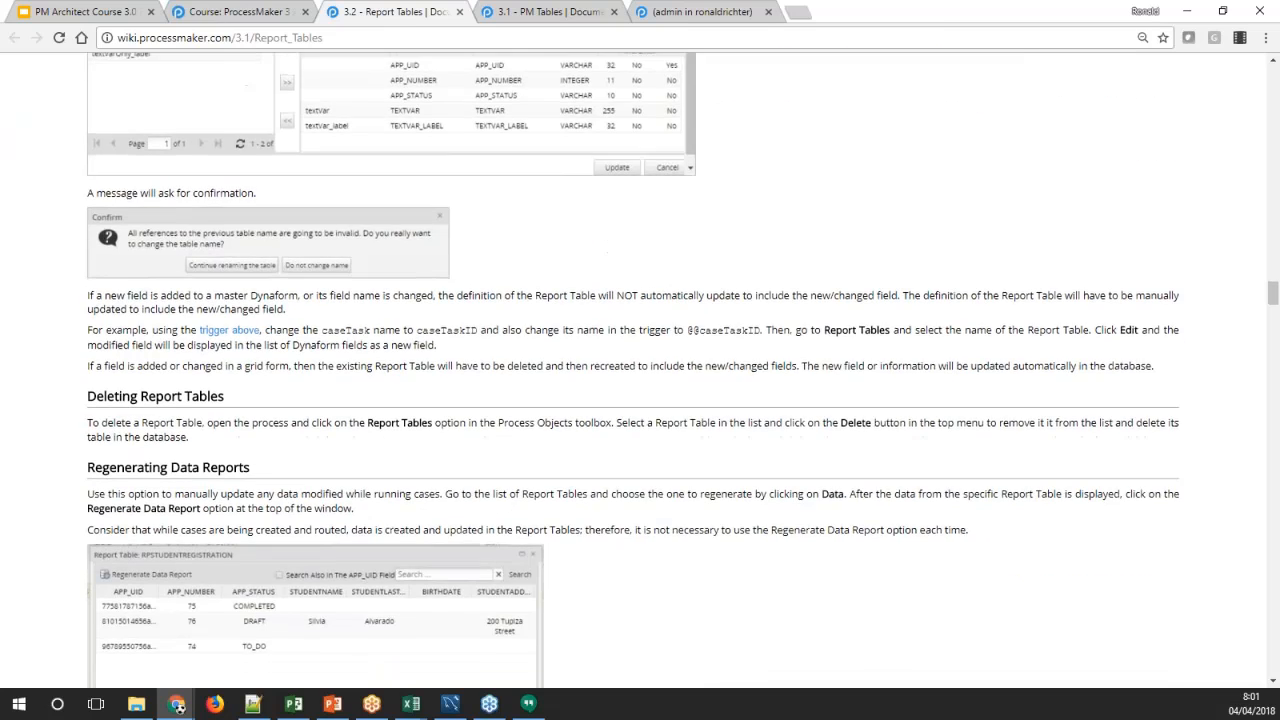
{"action": "scroll", "coordinate": [750, 436], "scroll_direction": "down", "scroll_amount": 5}
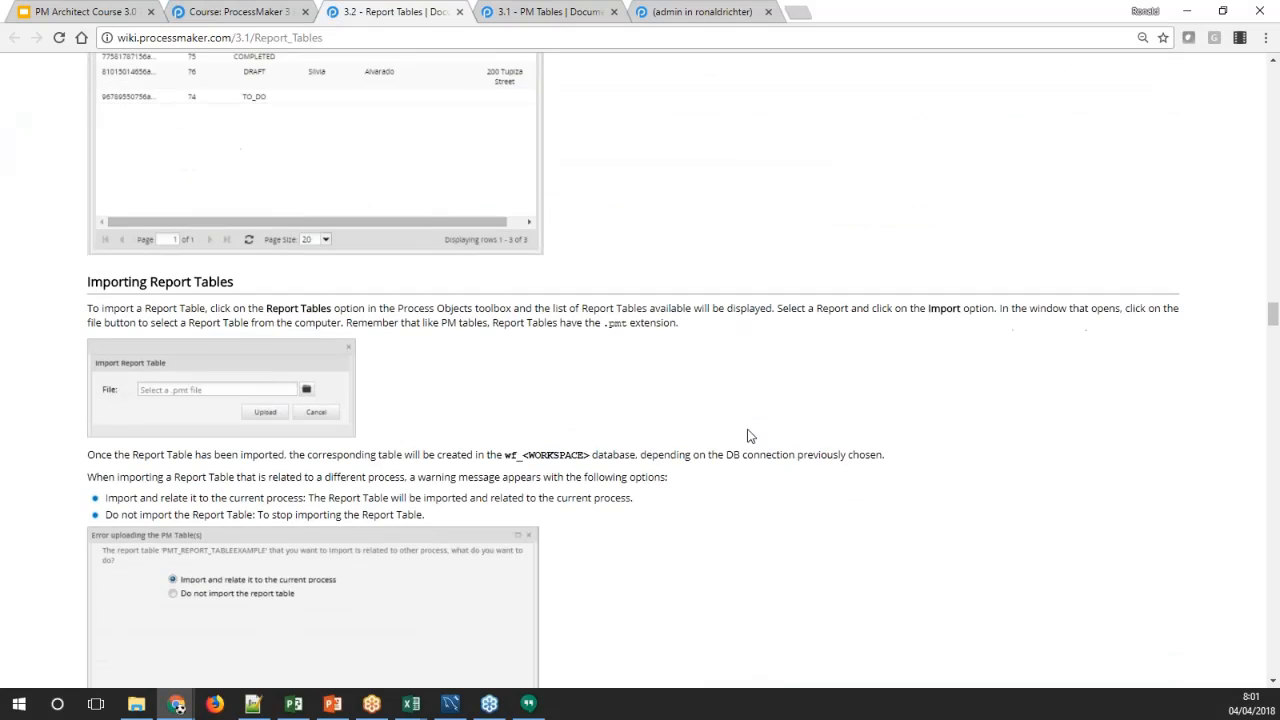
Read the wiki's section on importing report tables, including the options for conflicting tables and tables related to other processes
{"action": "scroll", "coordinate": [750, 436], "scroll_direction": "down", "scroll_amount": 5}
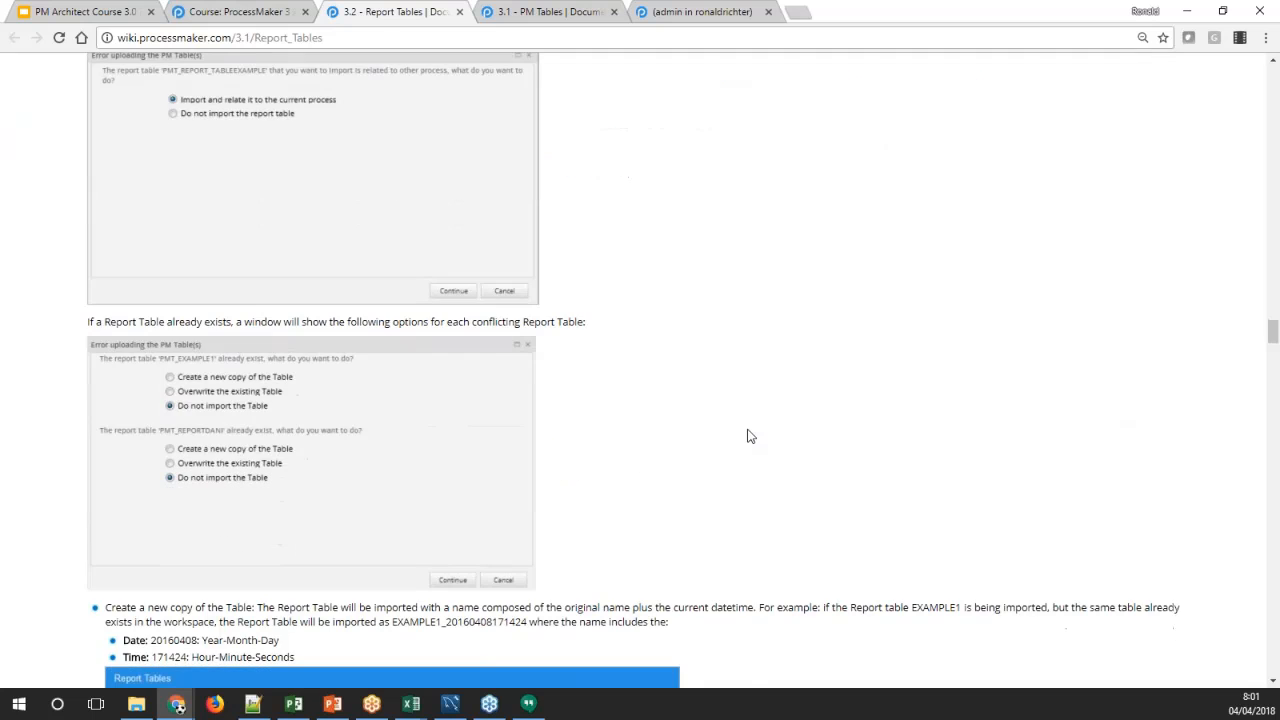
{"action": "scroll", "coordinate": [750, 436], "scroll_direction": "down", "scroll_amount": 2}
{"action": "scroll", "coordinate": [750, 436], "scroll_direction": "down", "scroll_amount": 2}
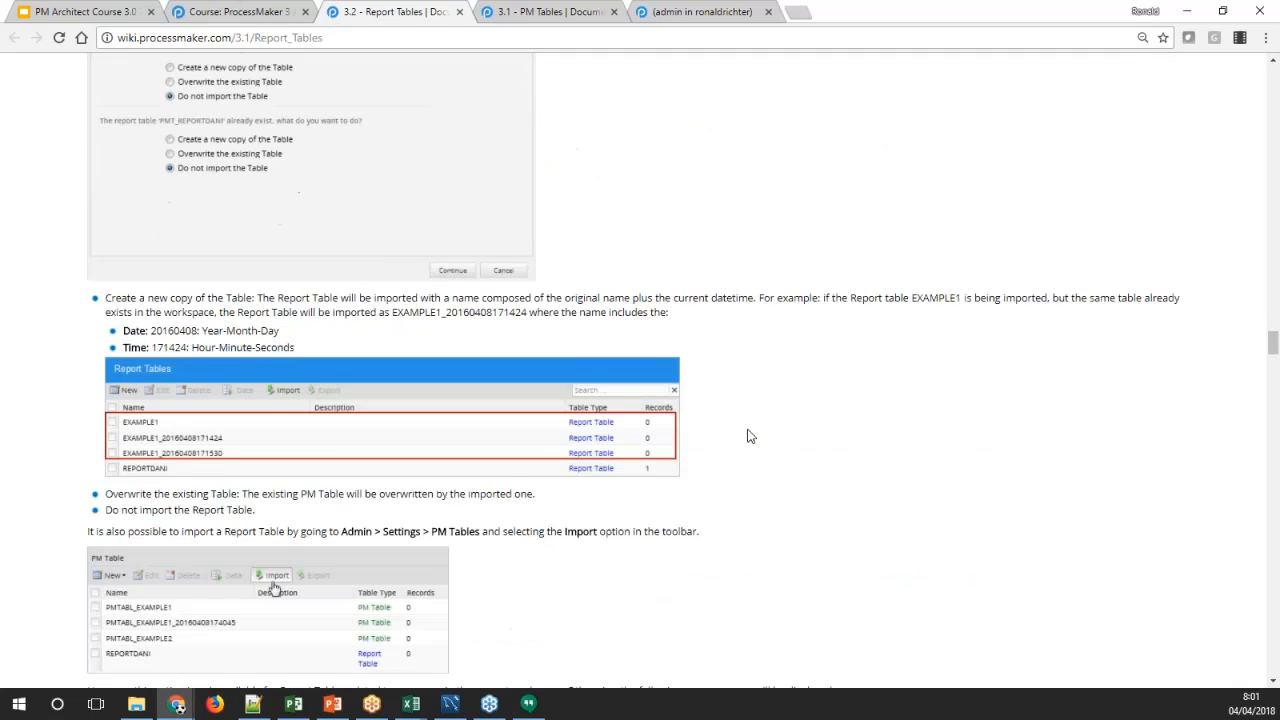
{"action": "scroll", "coordinate": [750, 436], "scroll_direction": "up", "scroll_amount": 5}
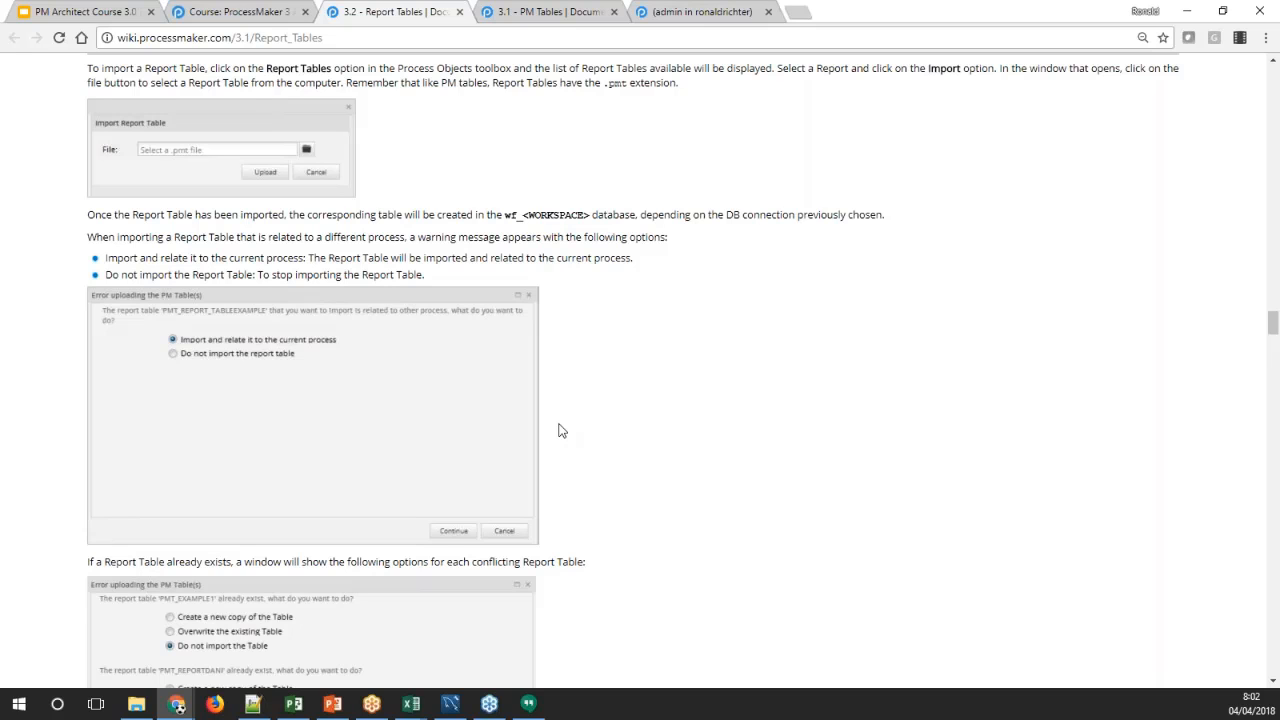
{"action": "scroll", "coordinate": [559, 430], "scroll_direction": "down", "scroll_amount": 6}
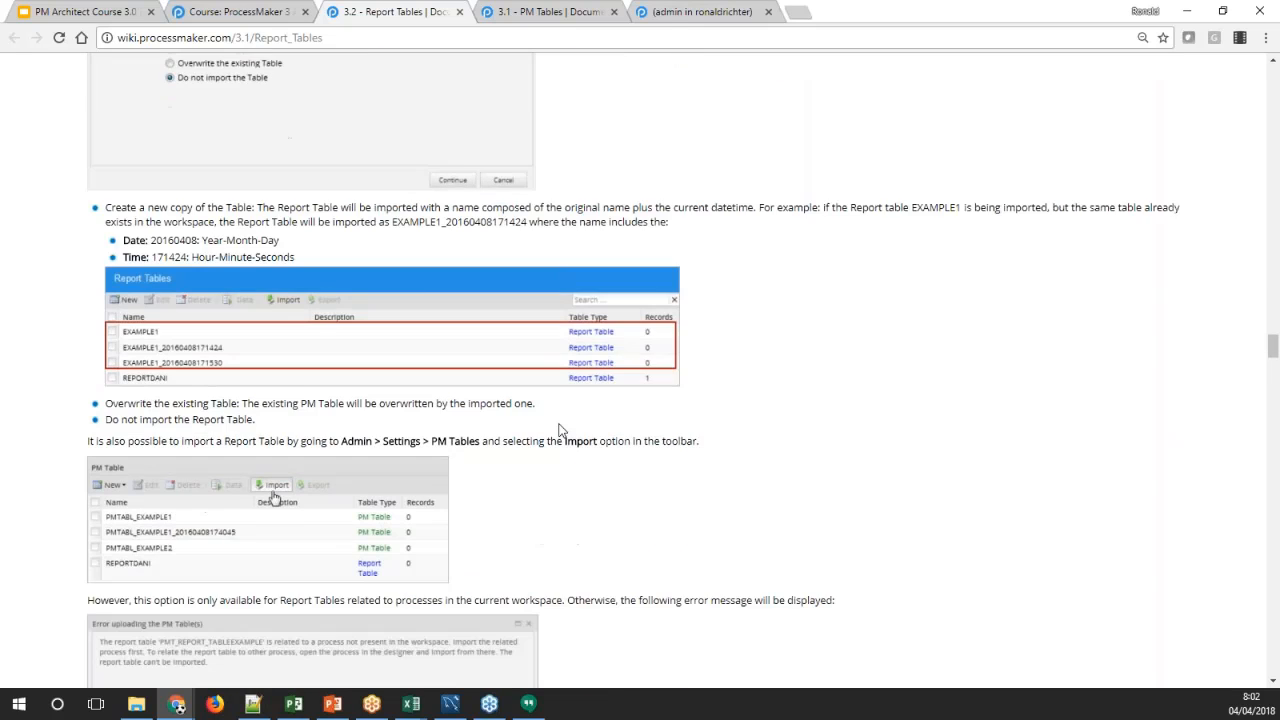
{"action": "scroll", "coordinate": [559, 430], "scroll_direction": "down", "scroll_amount": 3}
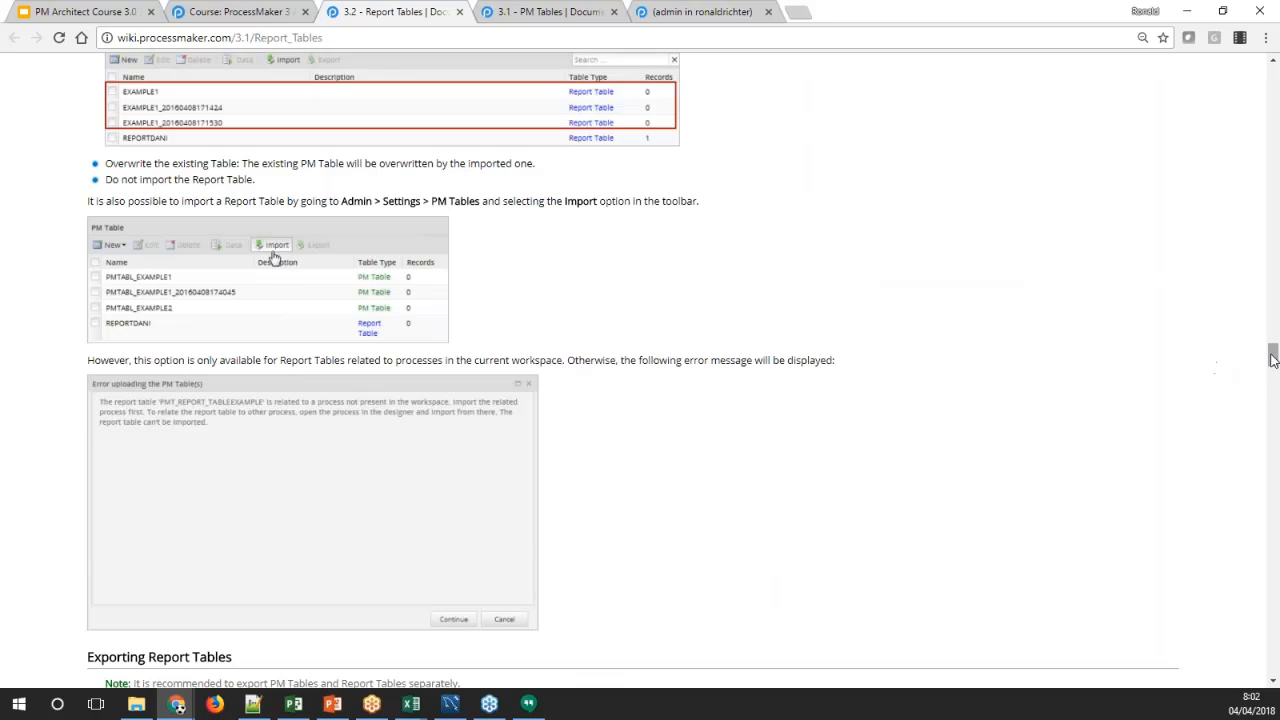
Read the wiki's sections on exporting report tables and including system variables, highlighting the example trigger code
{"action": "mouse_move", "coordinate": [1273, 360]}
{"action": "left_mouse_down"}
{"action": "mouse_move", "coordinate": [1273, 393]}
{"action": "mouse_move", "coordinate": [1274, 381]}
{"action": "left_mouse_up"}
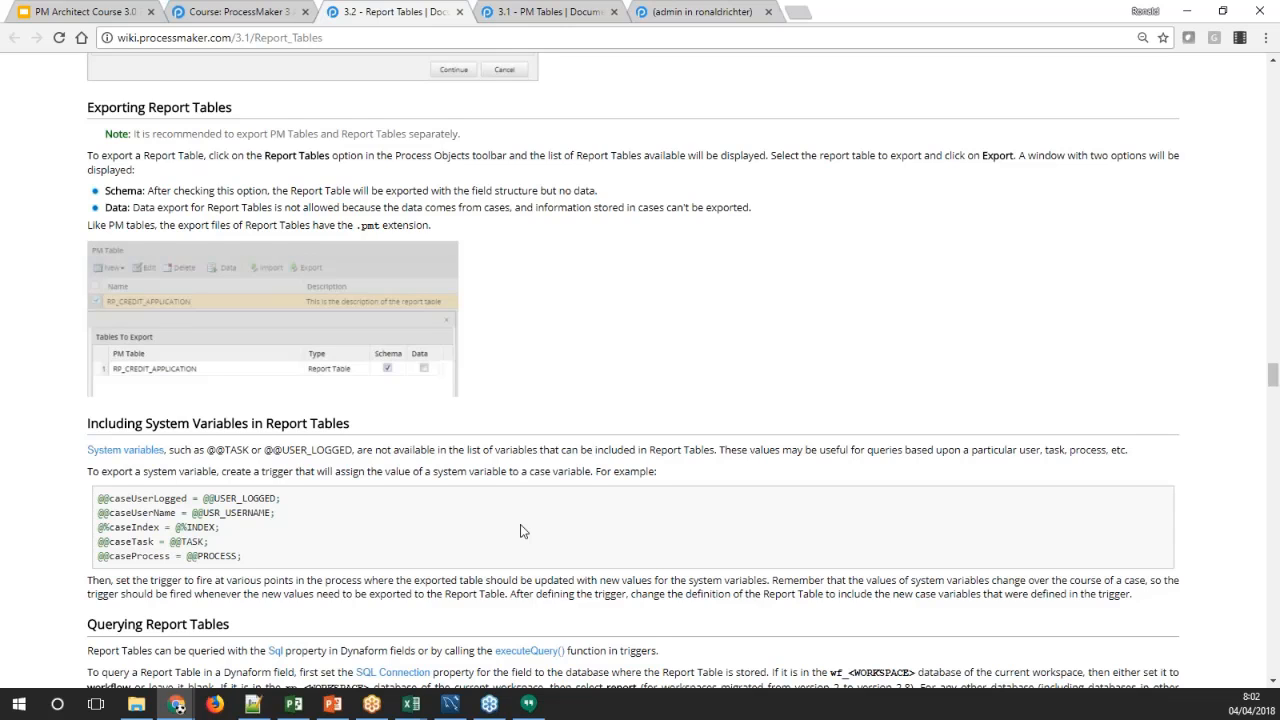
{"action": "scroll", "coordinate": [520, 531], "scroll_direction": "down", "scroll_amount": 2}
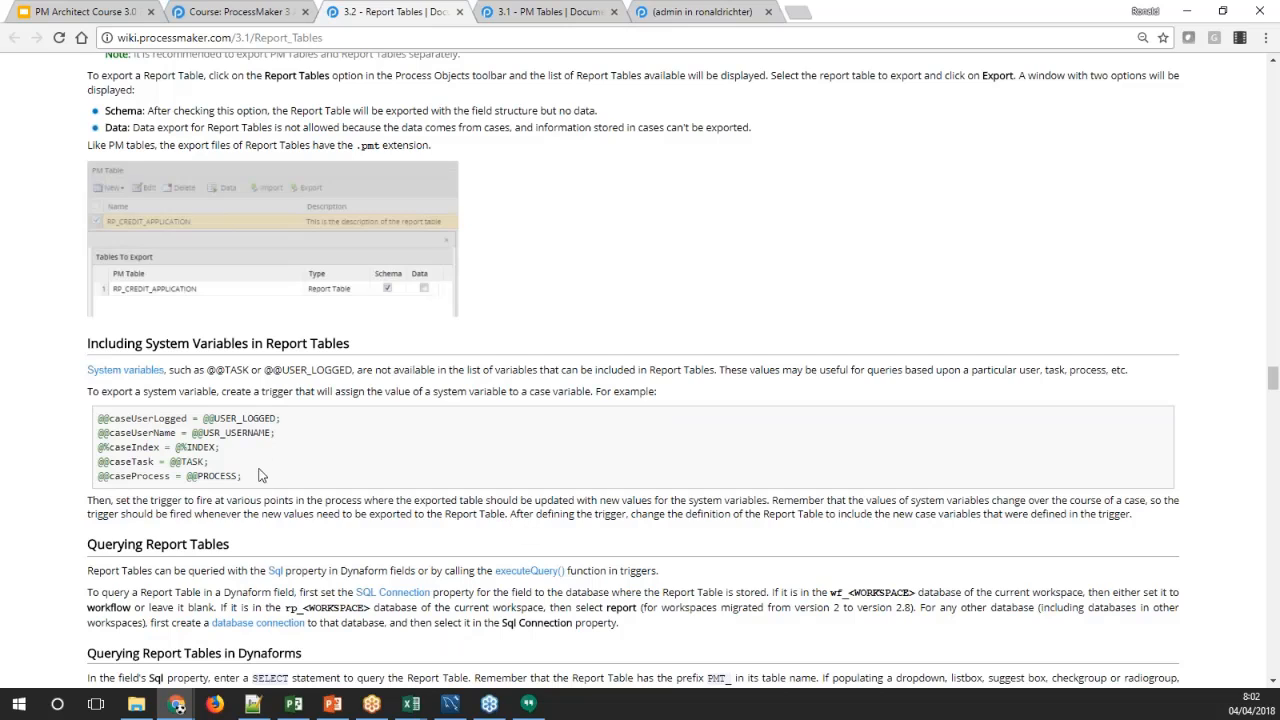
{"action": "left_click_drag", "start_coordinate": [258, 478], "coordinate": [90, 425]}
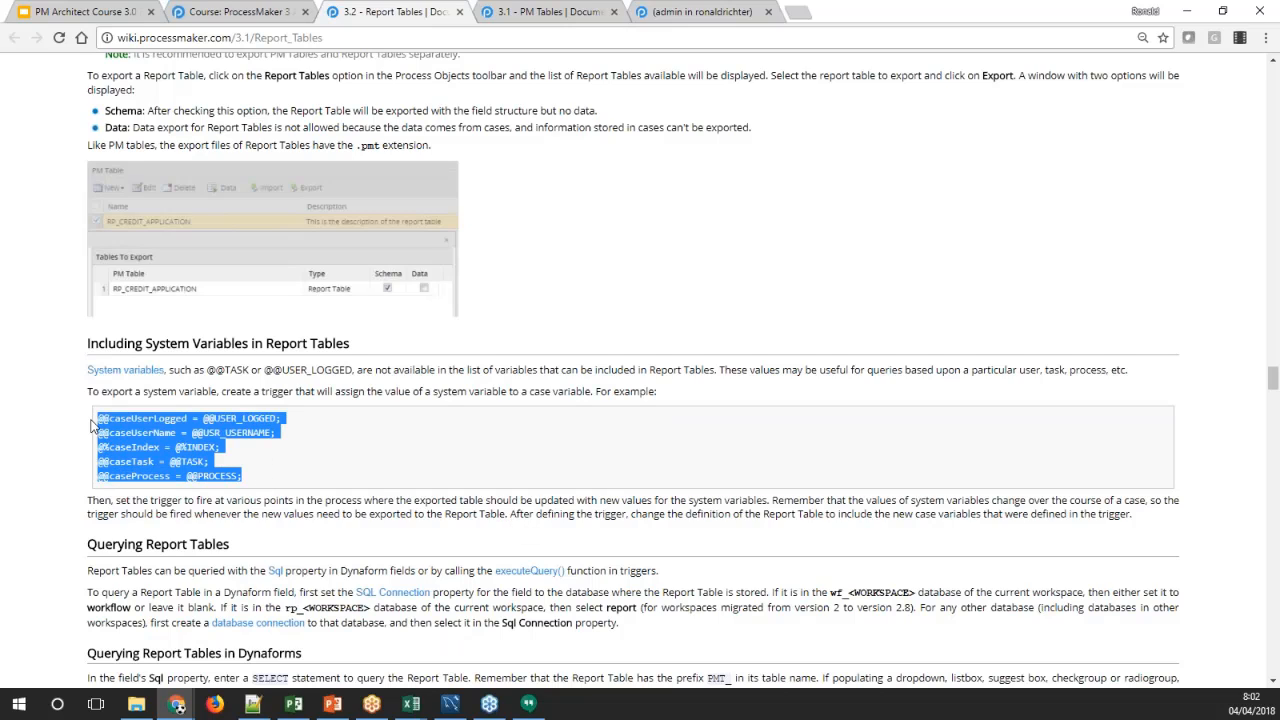
{"action": "left_click", "coordinate": [325, 456]}
{"action": "left_click_drag", "start_coordinate": [250, 478], "coordinate": [97, 425]}
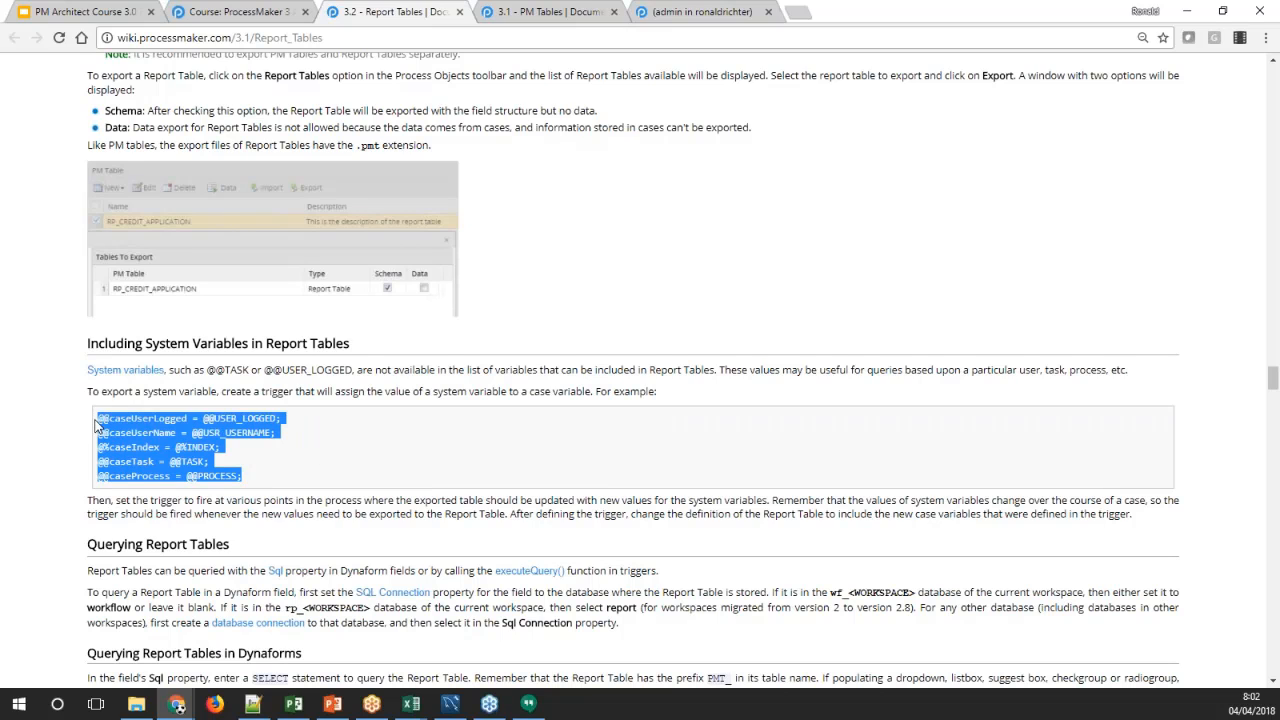
{"action": "left_click", "coordinate": [264, 455]}
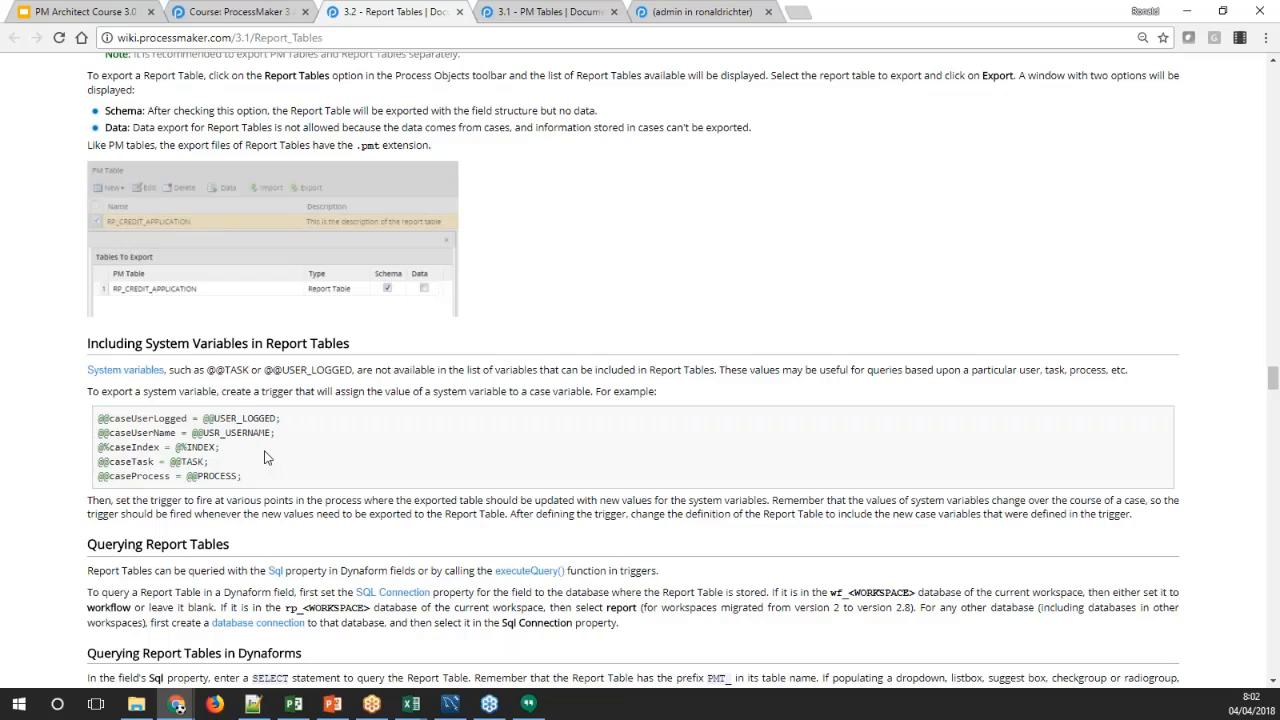
Open REPORT1 for editing in the designer and look through its list of available Dynaform fields
{"action": "left_click", "coordinate": [651, 18]}
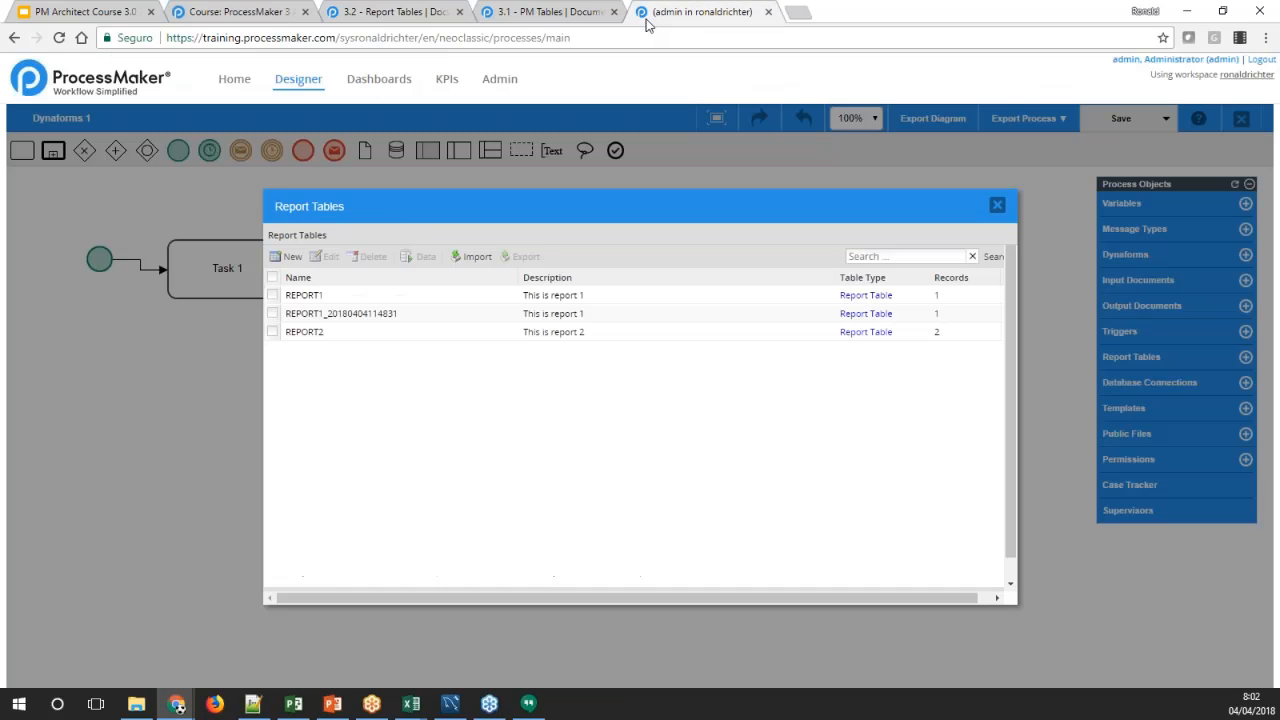
{"action": "left_click", "coordinate": [334, 294]}
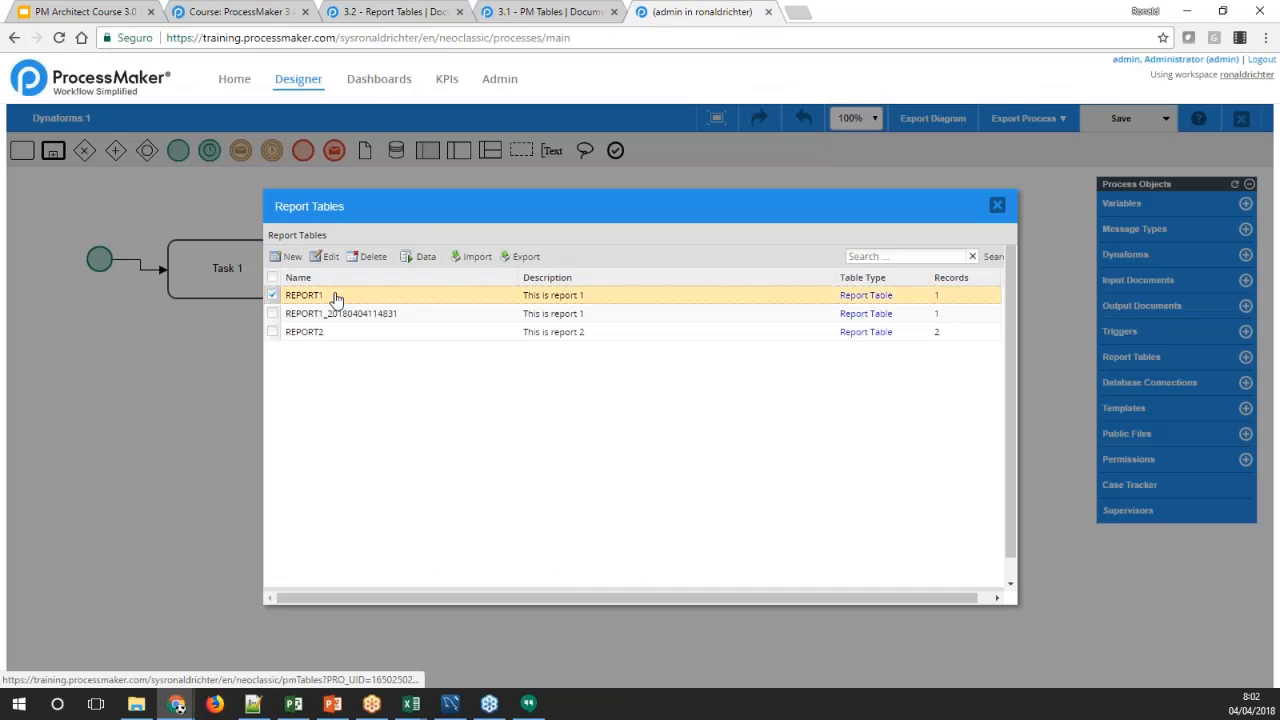
{"action": "left_click", "coordinate": [326, 258]}
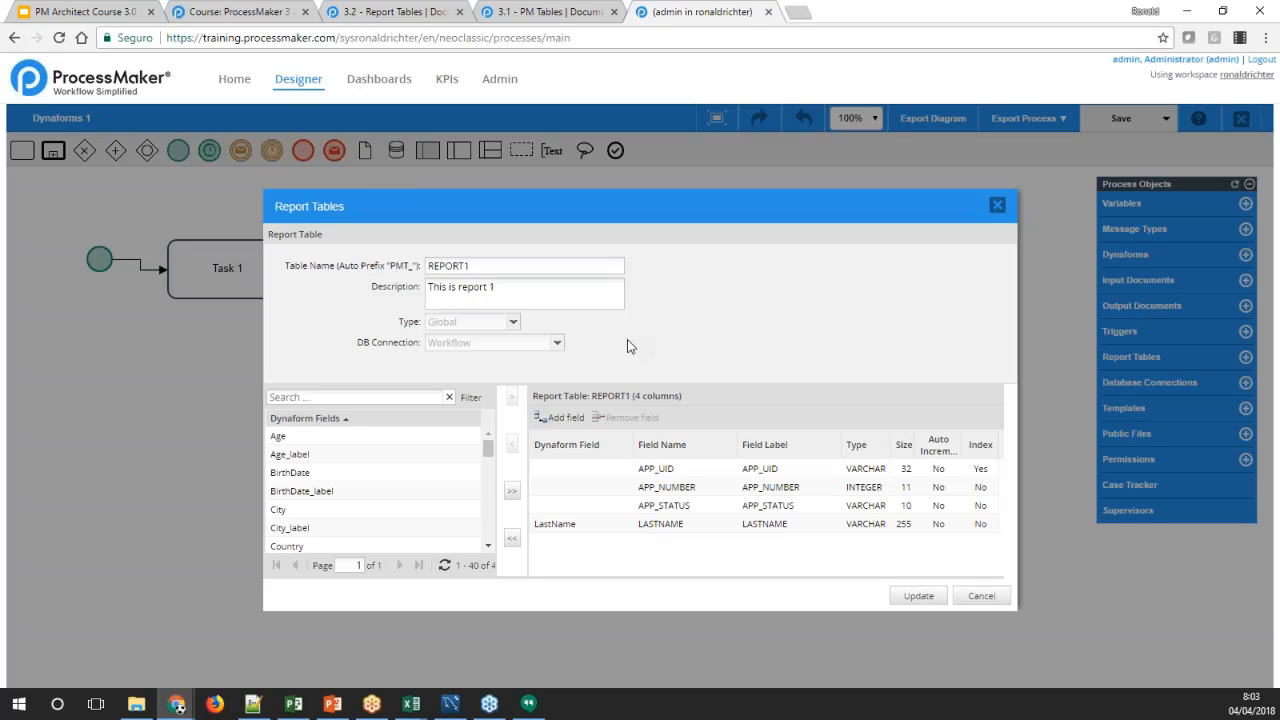
{"action": "left_click_drag", "start_coordinate": [488, 451], "coordinate": [489, 530]}
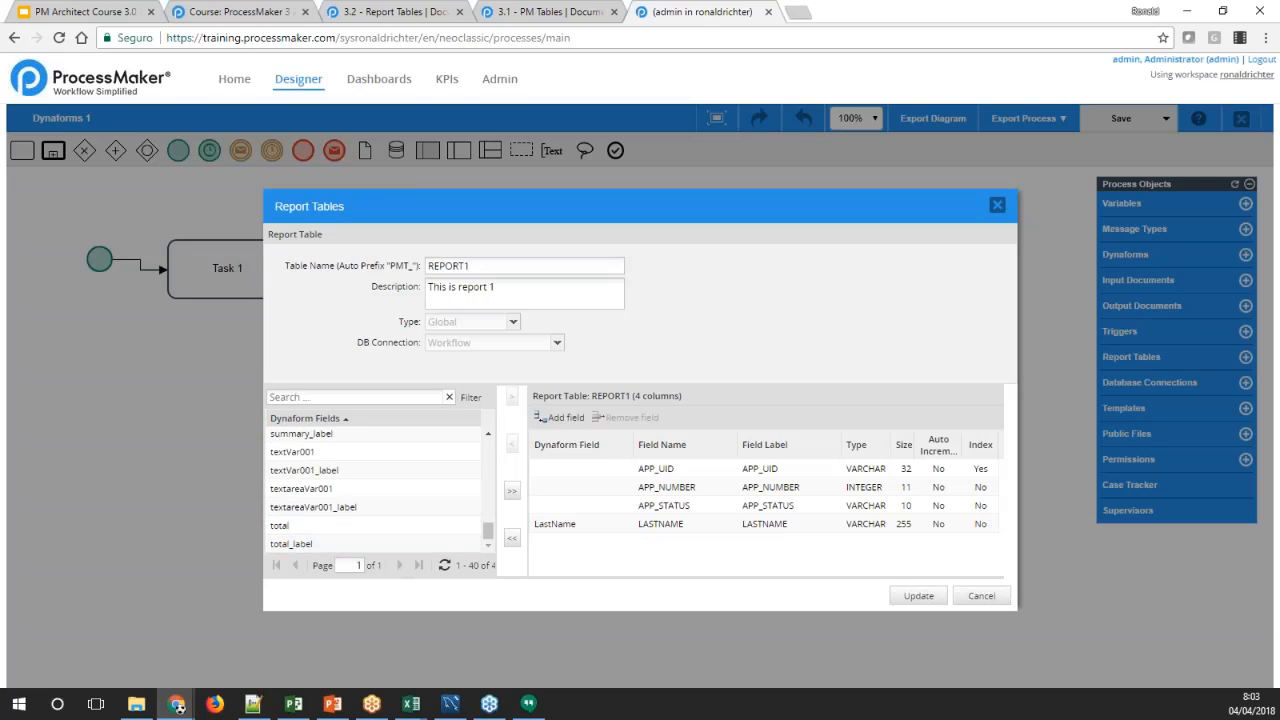
Return to the wiki's trigger example and highlight the system variables USER_LOGGED, USR_USERNAME, INDEX, TASK and PROCESS in turn
{"action": "left_click", "coordinate": [390, 12]}
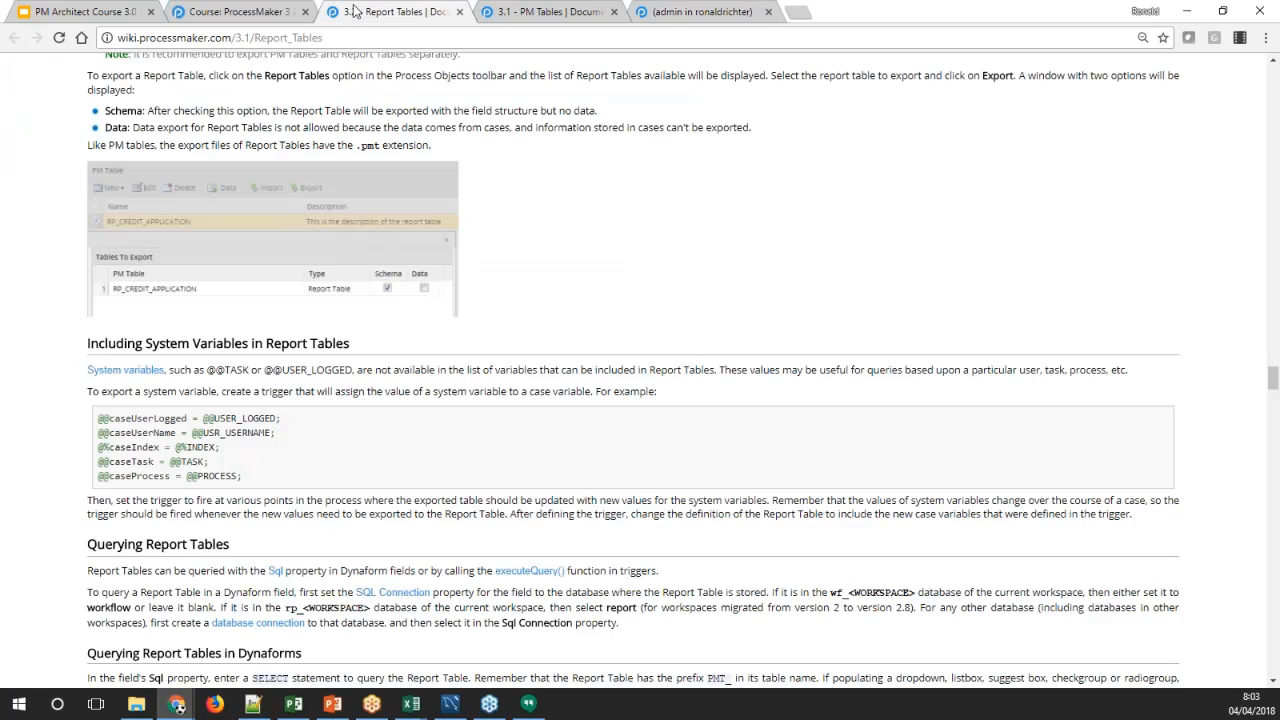
{"action": "double_click", "coordinate": [260, 418]}
{"action": "double_click", "coordinate": [235, 432]}
{"action": "double_click", "coordinate": [197, 447]}
{"action": "double_click", "coordinate": [190, 461]}
{"action": "double_click", "coordinate": [217, 476]}
{"action": "left_click", "coordinate": [230, 427]}
Compare the system variable USER_LOGGED with the case variable caseUserLogged in the first line of the trigger example
{"action": "double_click", "coordinate": [230, 419]}
{"action": "double_click", "coordinate": [147, 419]}
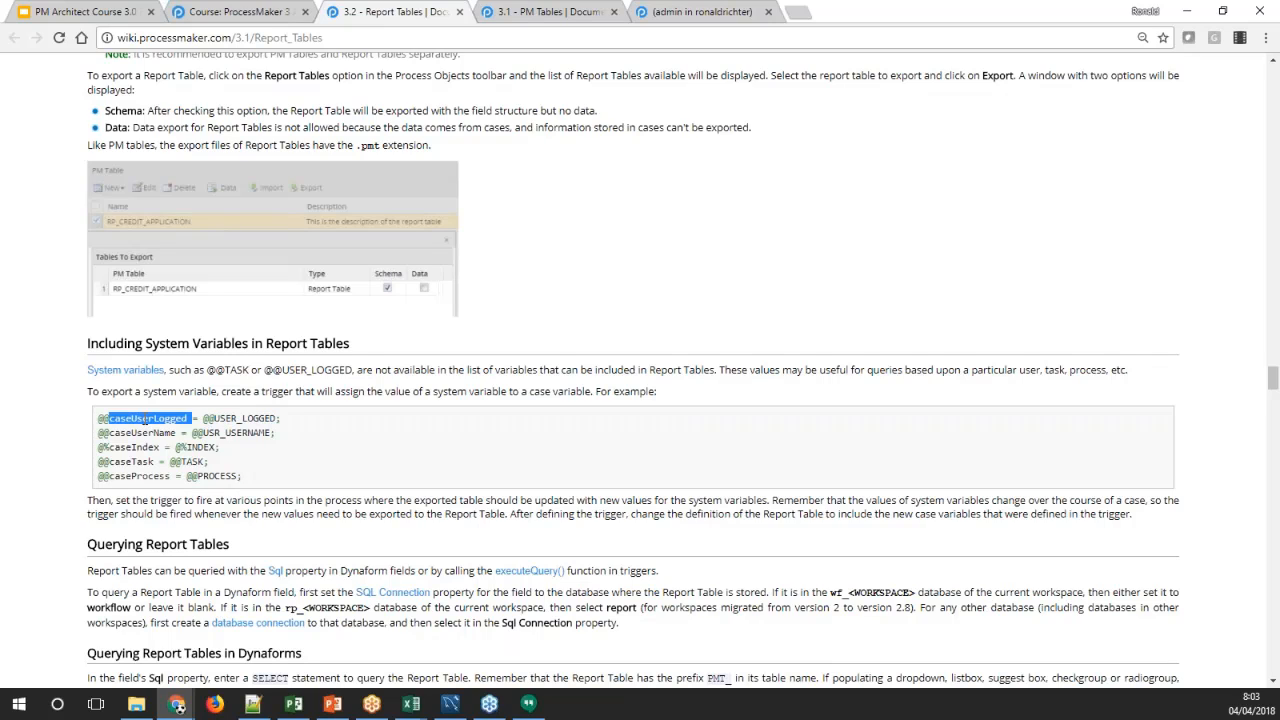
{"action": "double_click", "coordinate": [226, 419]}
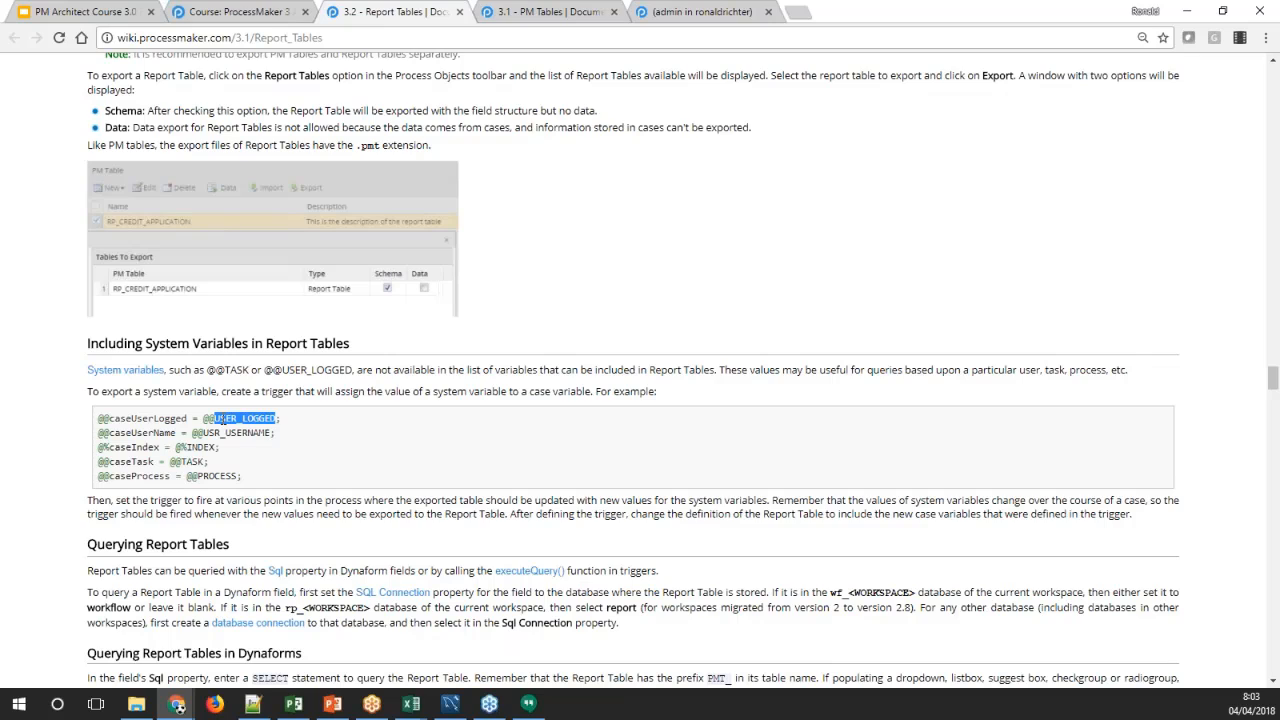
{"action": "double_click", "coordinate": [161, 421]}
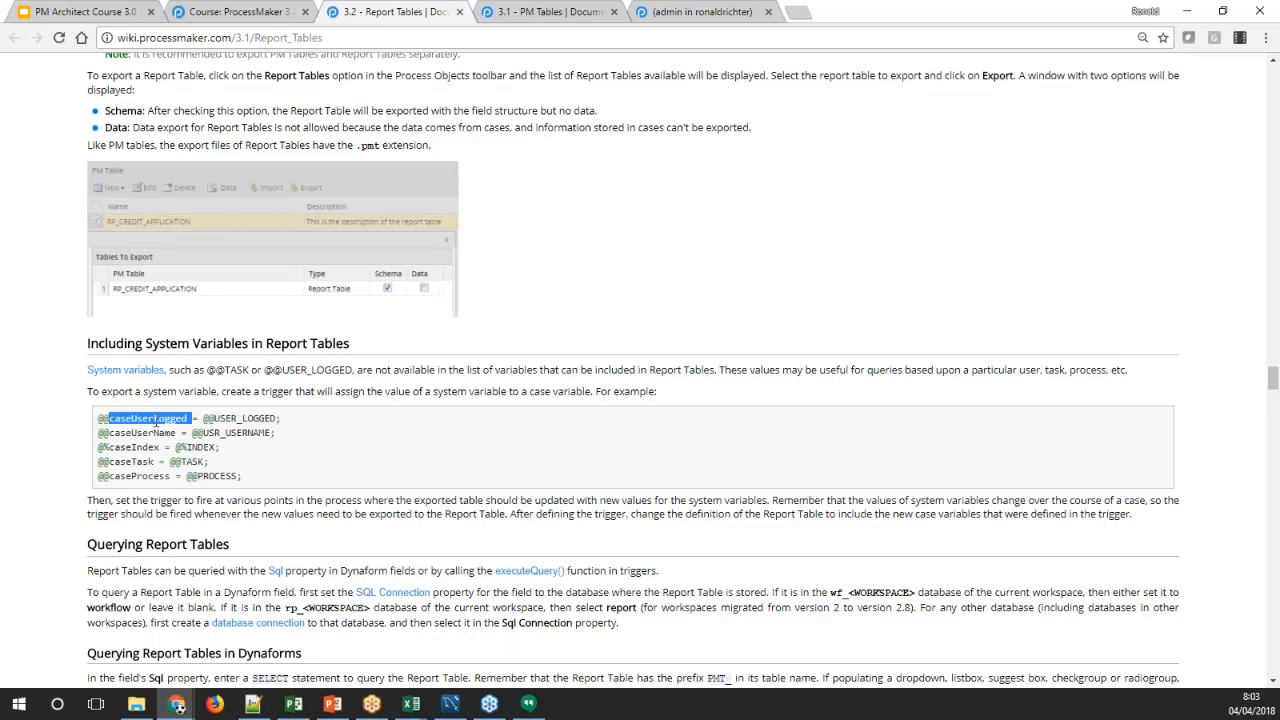
Highlight the case variables caseUserName, caseIndex, caseTask and caseProcess in the trigger example
{"action": "left_click", "coordinate": [152, 427]}
{"action": "double_click", "coordinate": [140, 447]}
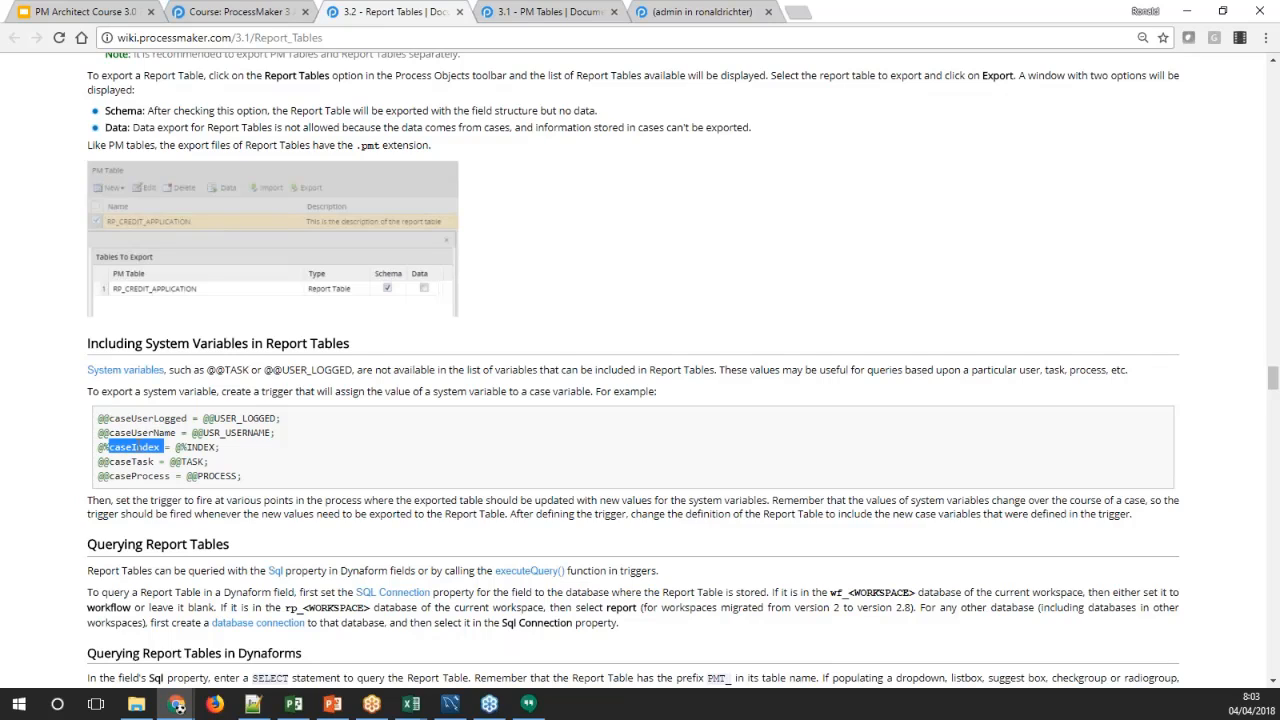
{"action": "double_click", "coordinate": [141, 433]}
{"action": "double_click", "coordinate": [138, 462]}
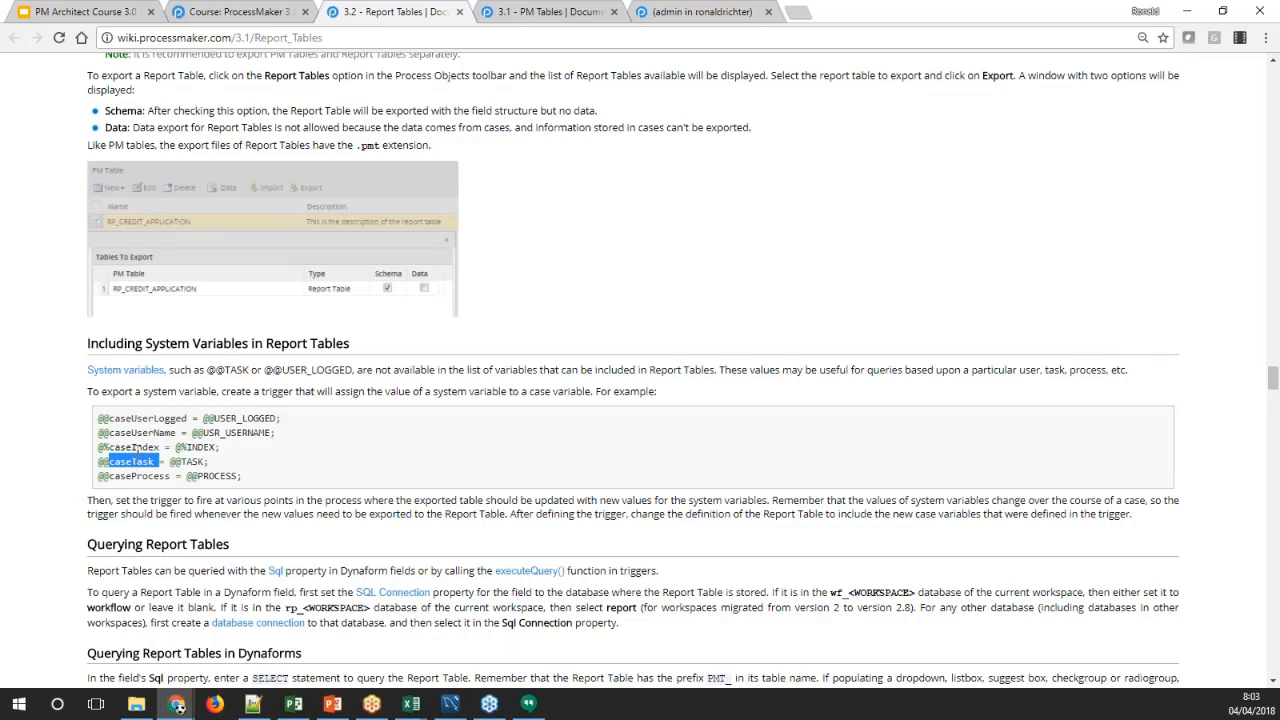
{"action": "double_click", "coordinate": [140, 447]}
{"action": "double_click", "coordinate": [146, 477]}
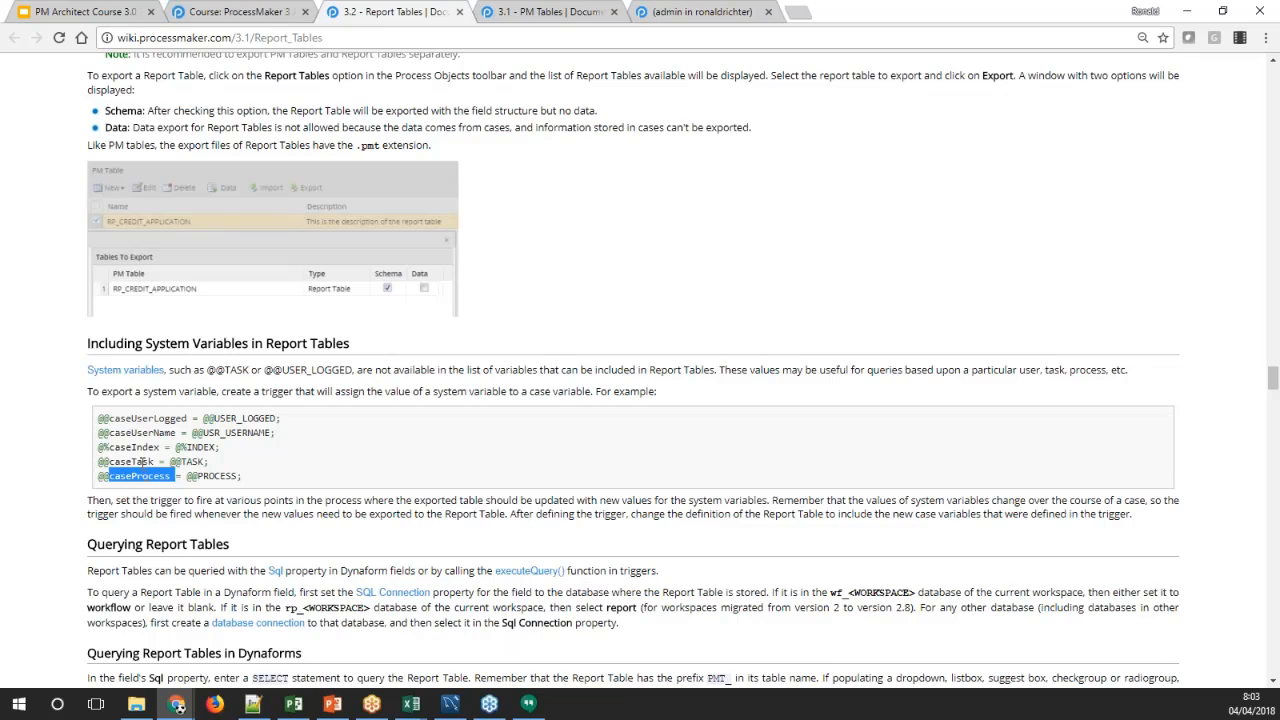
{"action": "left_click", "coordinate": [142, 462]}
{"action": "double_click", "coordinate": [142, 447]}
{"action": "left_click", "coordinate": [142, 442]}
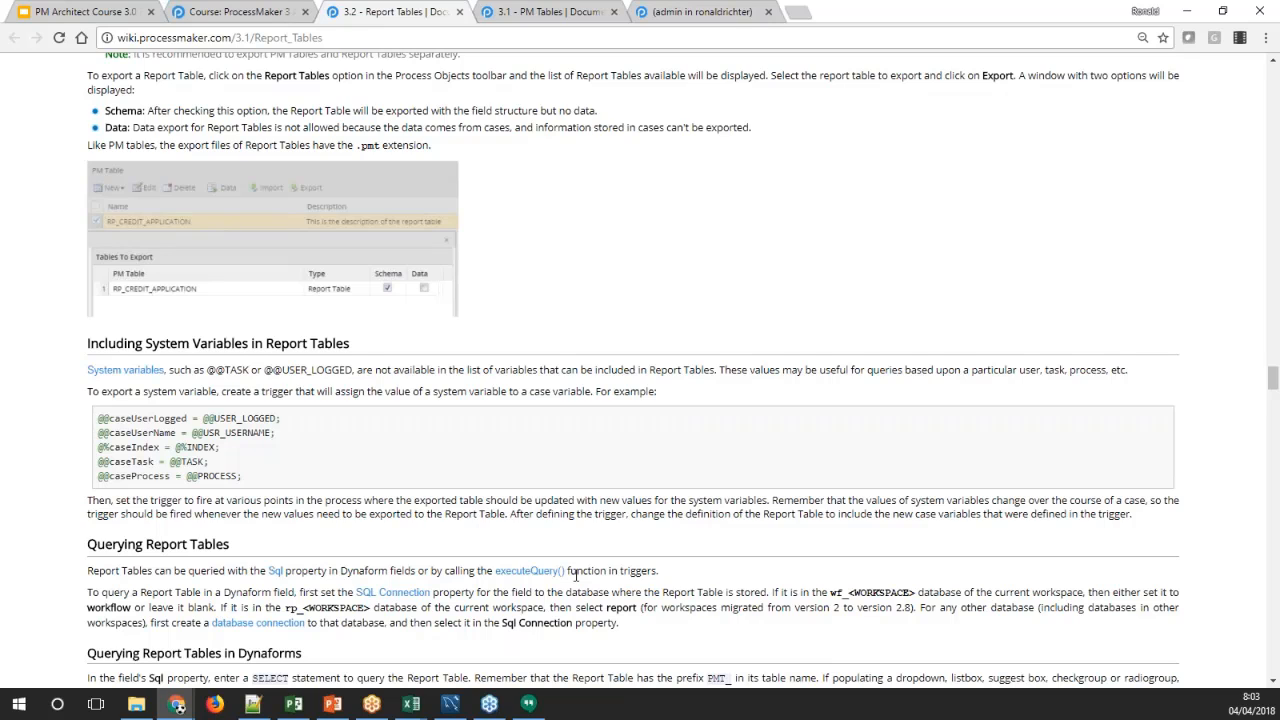
Read the wiki's sections on querying report tables in Dynaforms and triggers, consulting the REPORT1 definition in the designer on the way
{"action": "left_click", "coordinate": [1273, 379]}
{"action": "left_click_drag", "start_coordinate": [1273, 379], "coordinate": [1274, 393]}
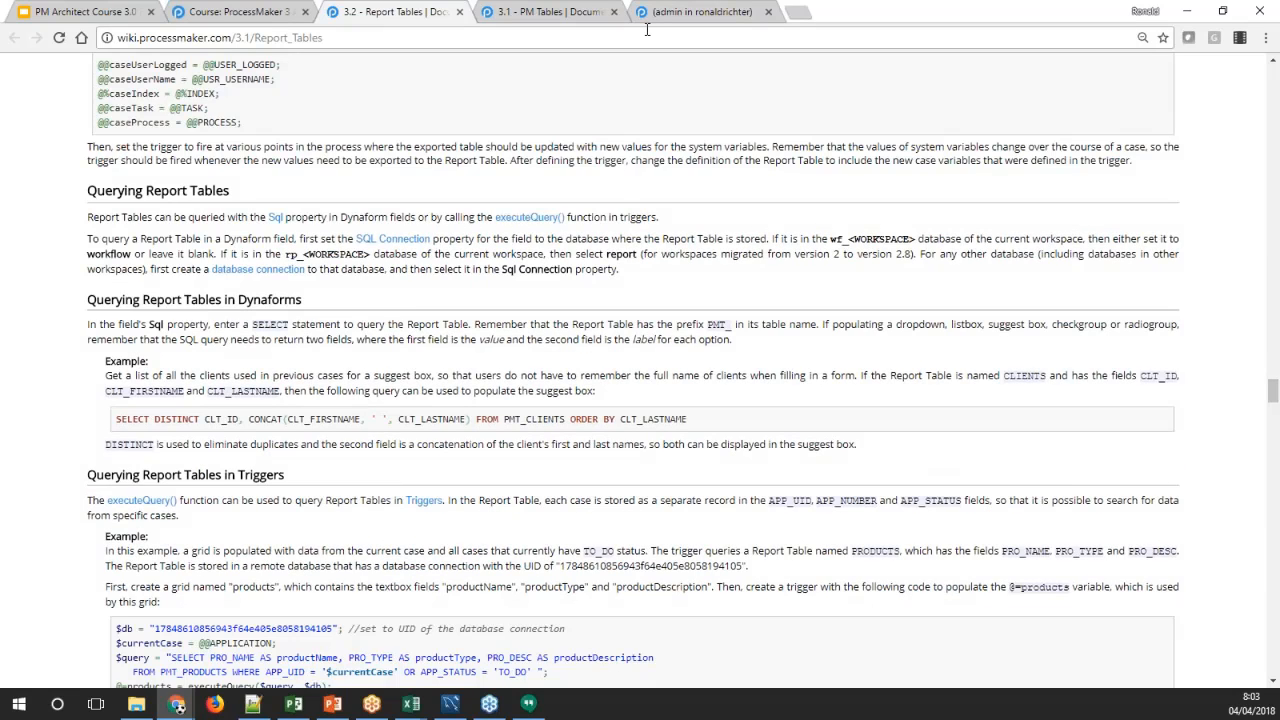
{"action": "left_click", "coordinate": [697, 12]}
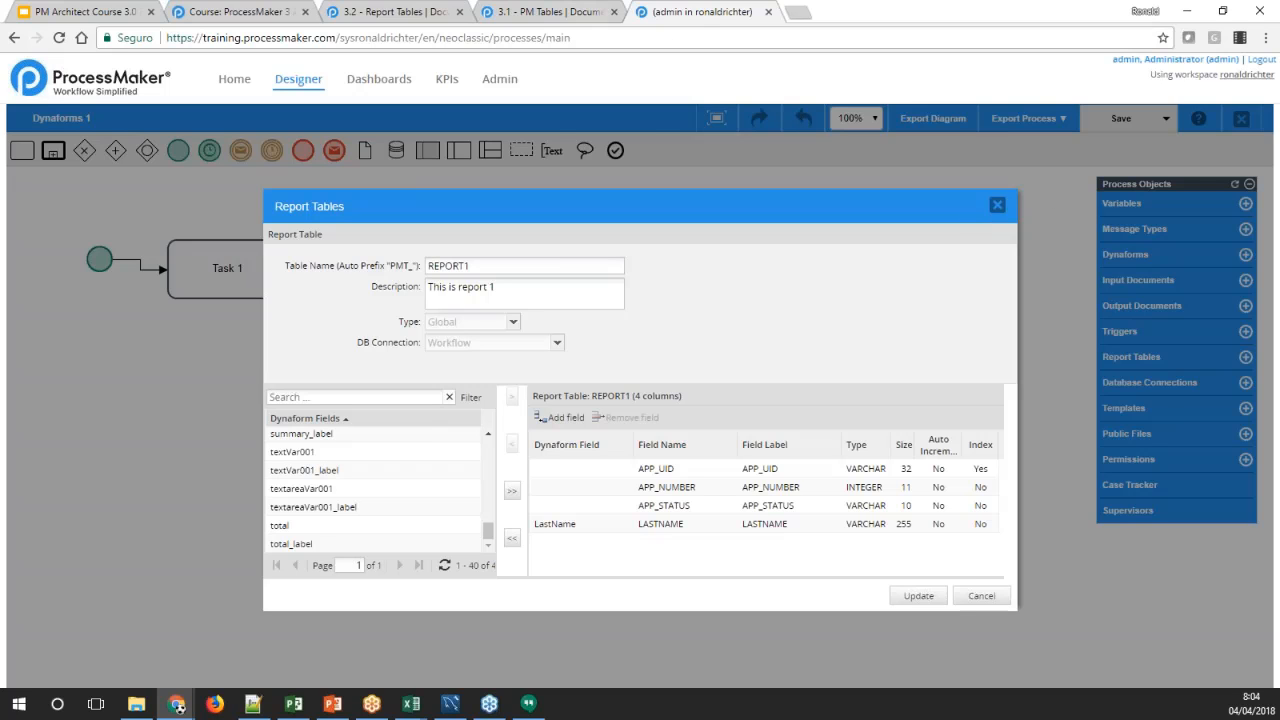
{"action": "left_click", "coordinate": [384, 22]}
{"action": "scroll", "coordinate": [640, 370], "scroll_direction": "down", "scroll_amount": 4}
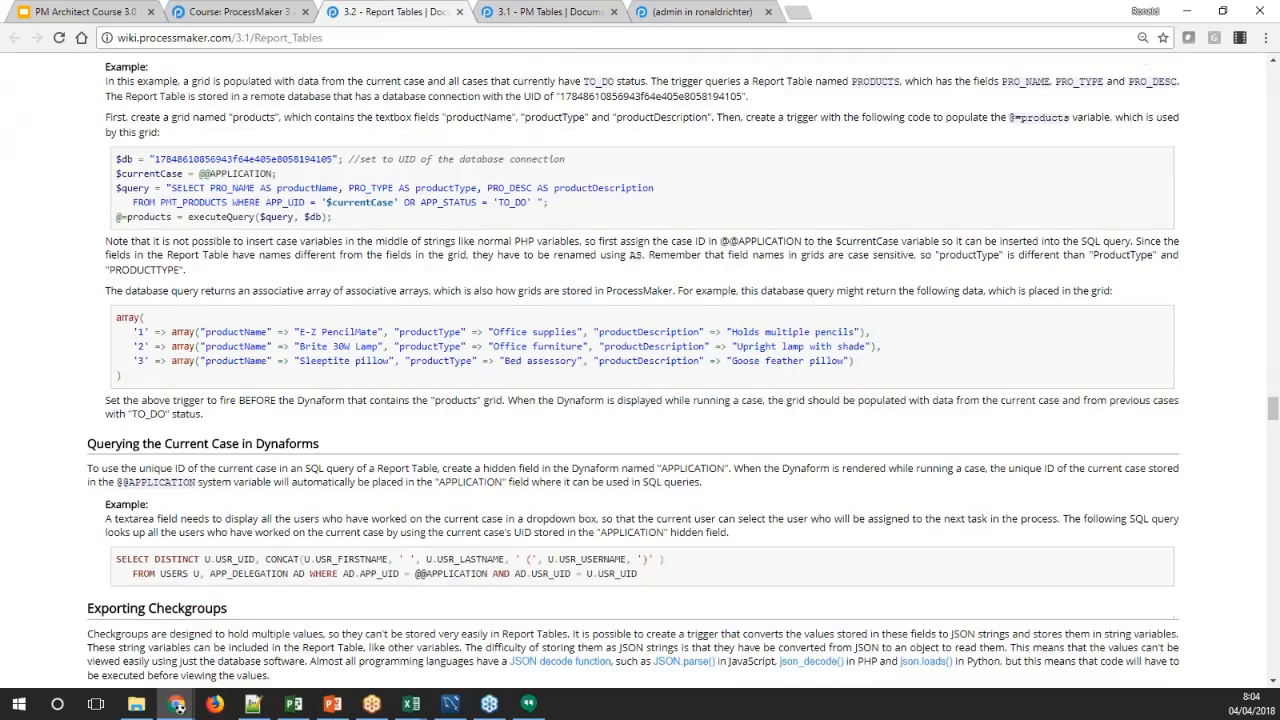
{"action": "scroll", "coordinate": [322, 139], "scroll_direction": "down", "scroll_amount": 5}
{"action": "scroll", "coordinate": [322, 139], "scroll_direction": "down", "scroll_amount": 2}
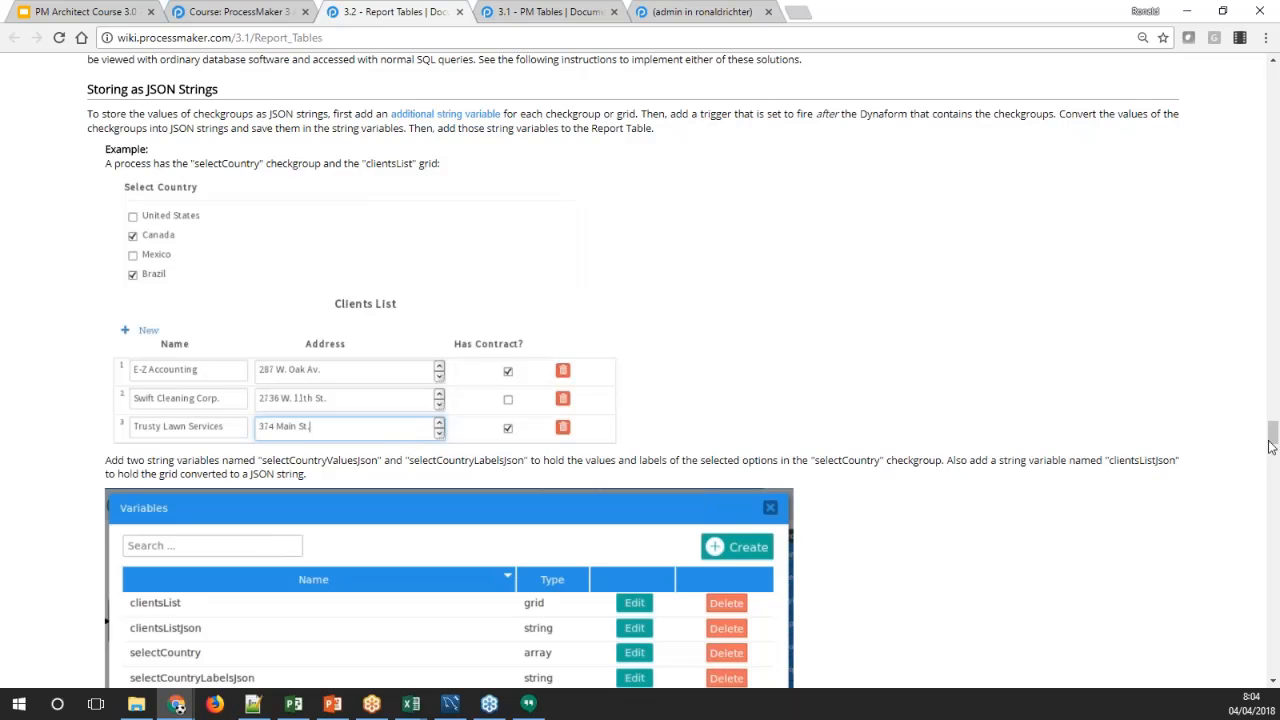
Review the Unsupported Fields notes at the start of the wiki page and the checkgroup example under Storing as JSON Strings
{"action": "left_click_drag", "start_coordinate": [1270, 447], "coordinate": [1250, 76]}
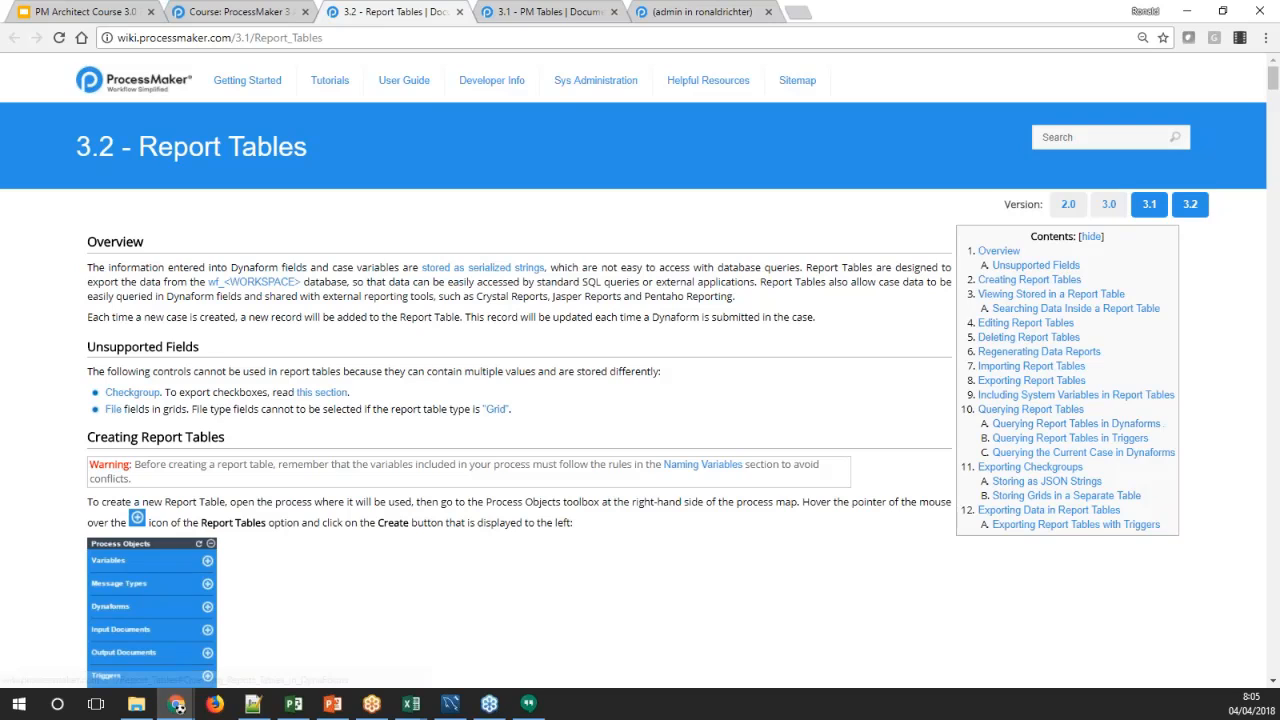
{"action": "left_click_drag", "start_coordinate": [1272, 82], "coordinate": [1252, 423]}
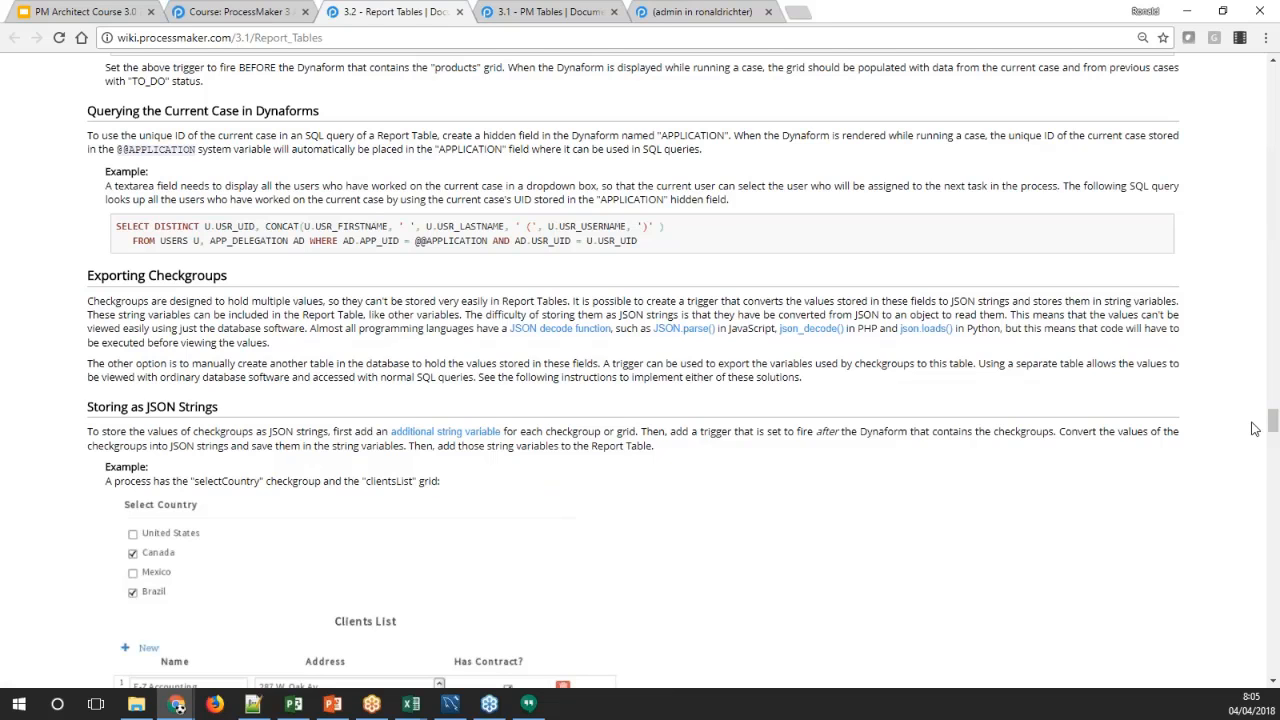
{"action": "scroll", "coordinate": [445, 365], "scroll_direction": "down", "scroll_amount": 2}
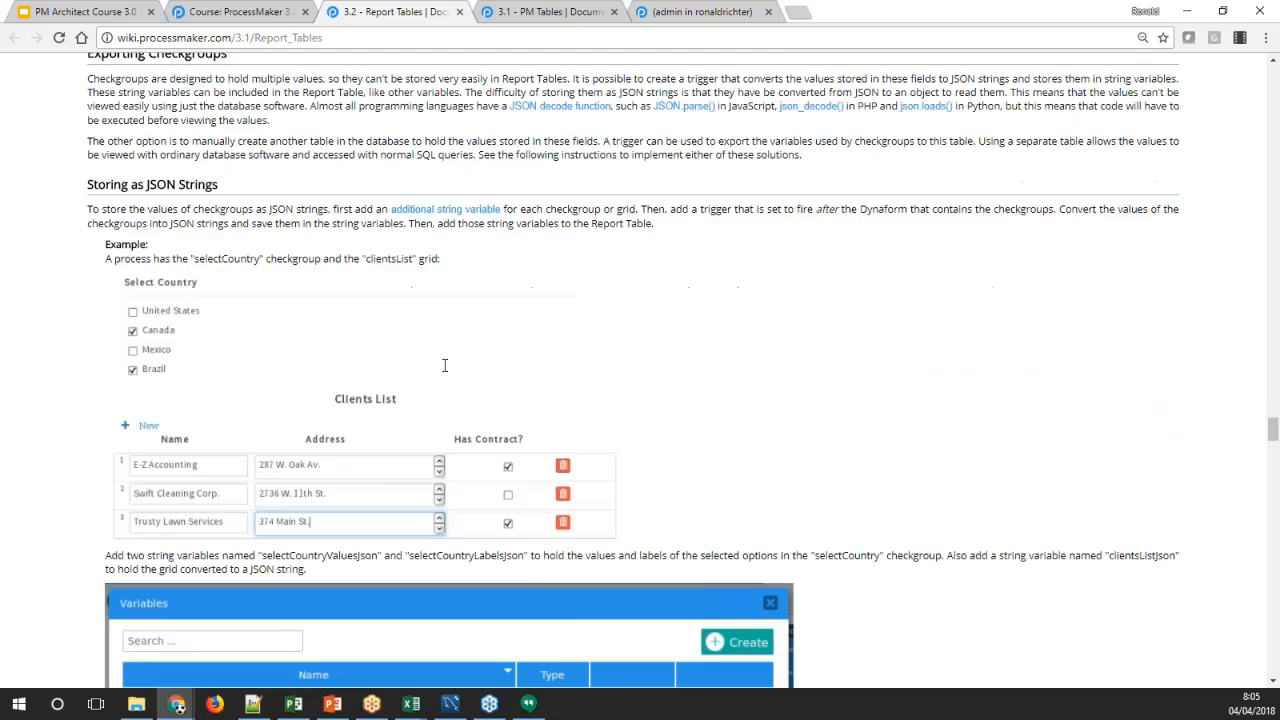
{"action": "scroll", "coordinate": [445, 365], "scroll_direction": "down", "scroll_amount": 1}
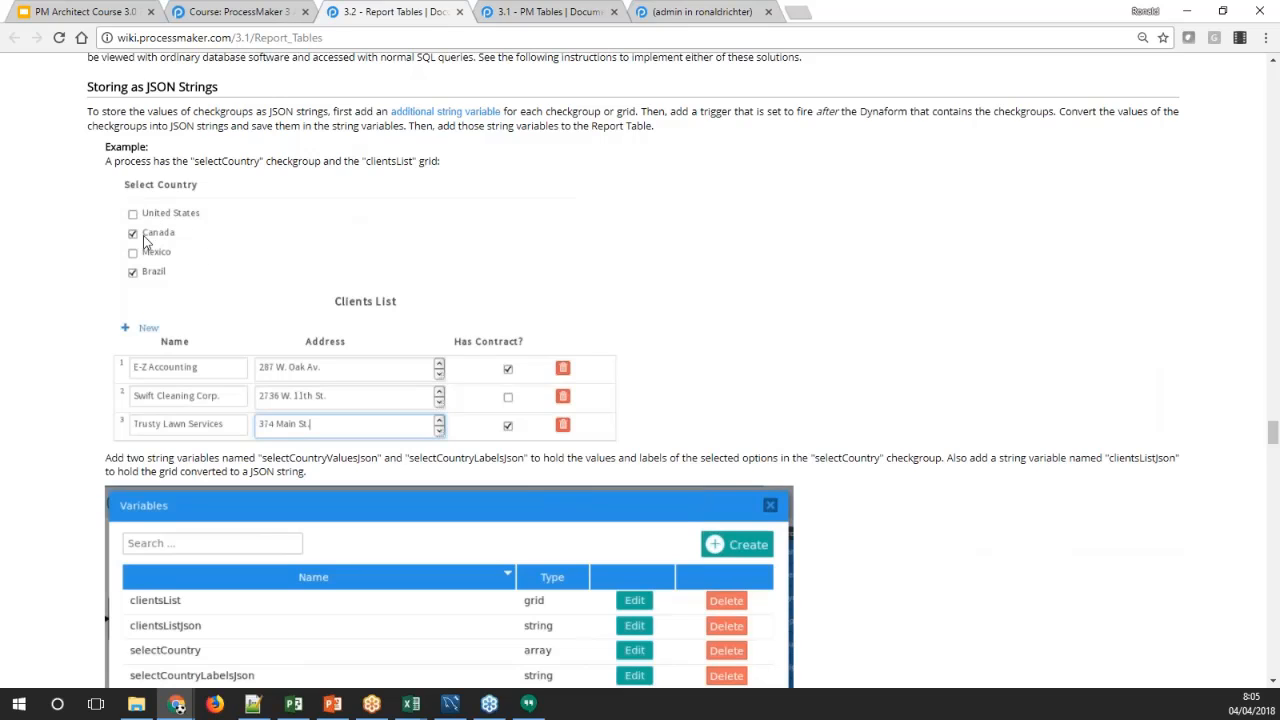
Examine the trigger code that stores the selectCountry checkgroup as a JSON string and open the PHP reference for json_encode
{"action": "scroll", "coordinate": [145, 242], "scroll_direction": "down", "scroll_amount": 5}
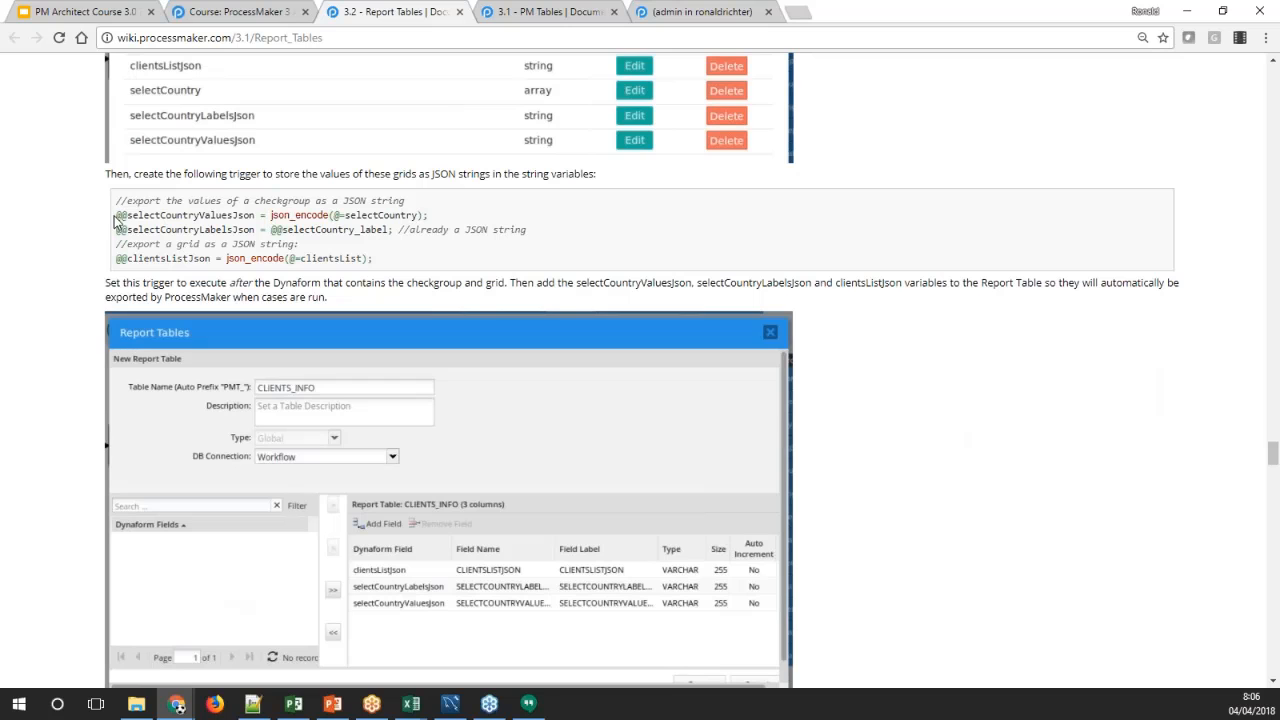
{"action": "left_click_drag", "start_coordinate": [116, 215], "coordinate": [272, 215]}
{"action": "left_click", "coordinate": [290, 215]}
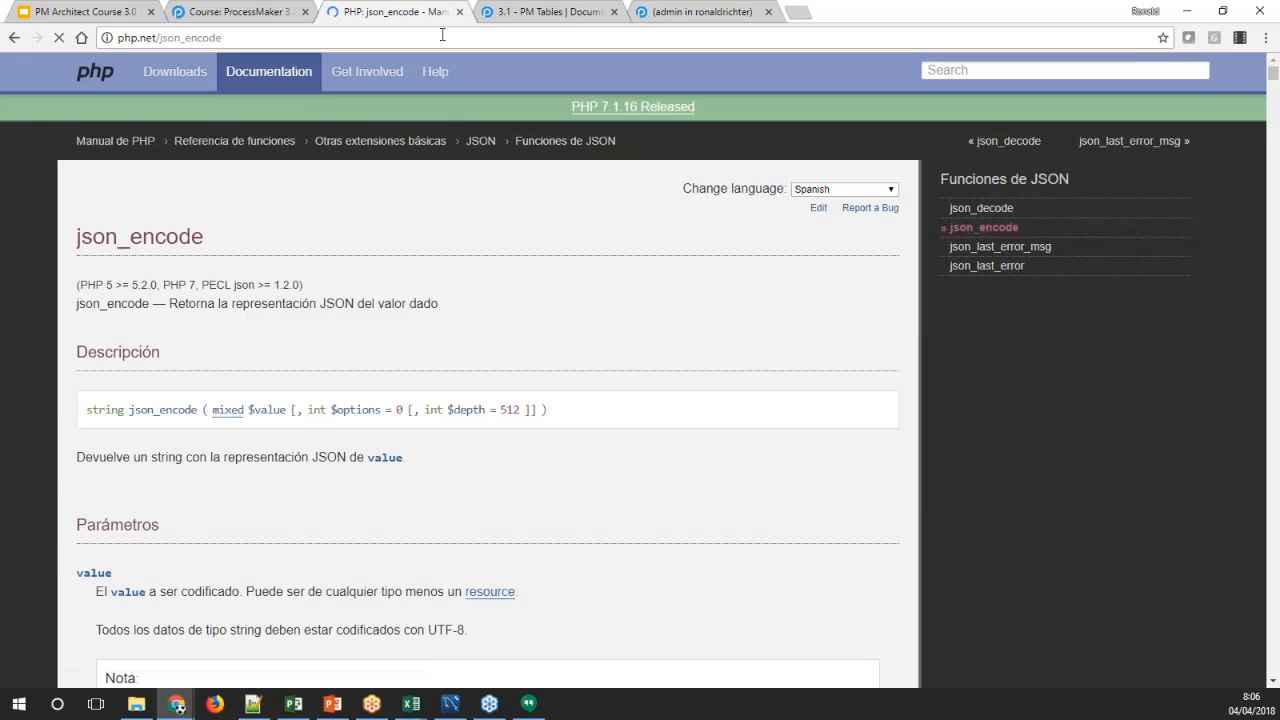
Close the json_encode reference, reopen the Report Tables reading from the course page and review its Storing as JSON Strings section
{"action": "left_click", "coordinate": [459, 12]}
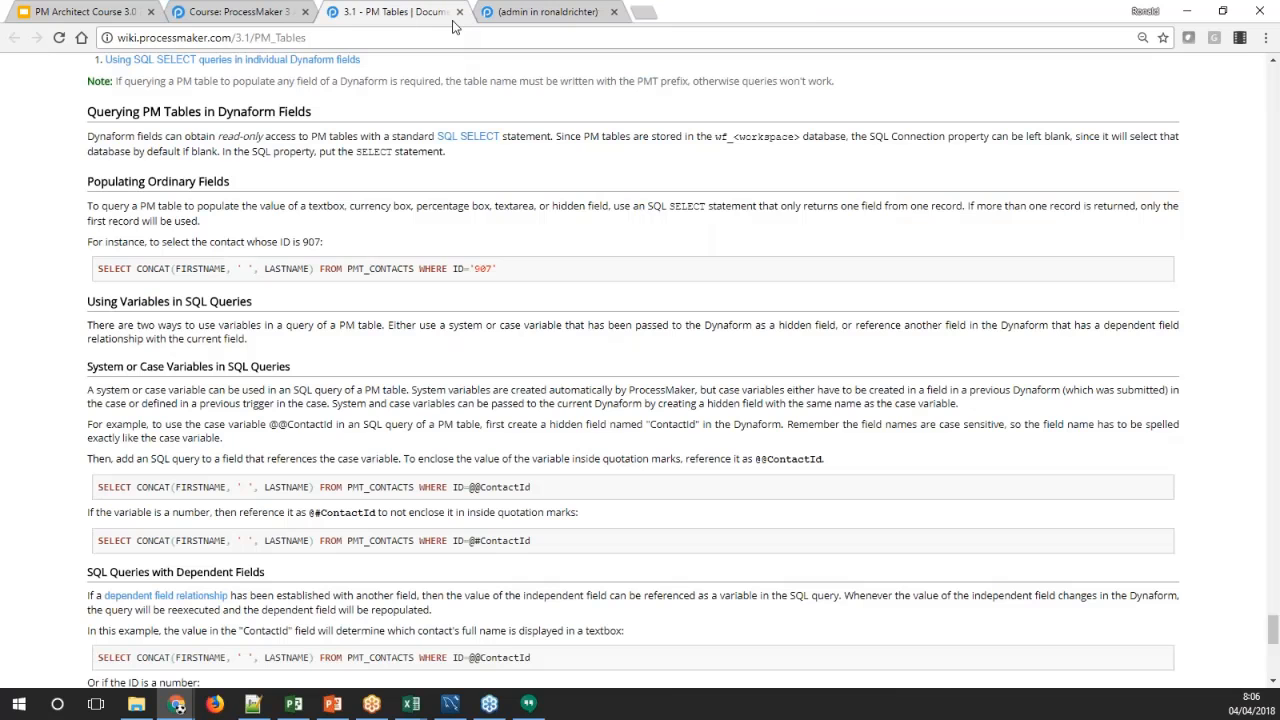
{"action": "left_click", "coordinate": [260, 12]}
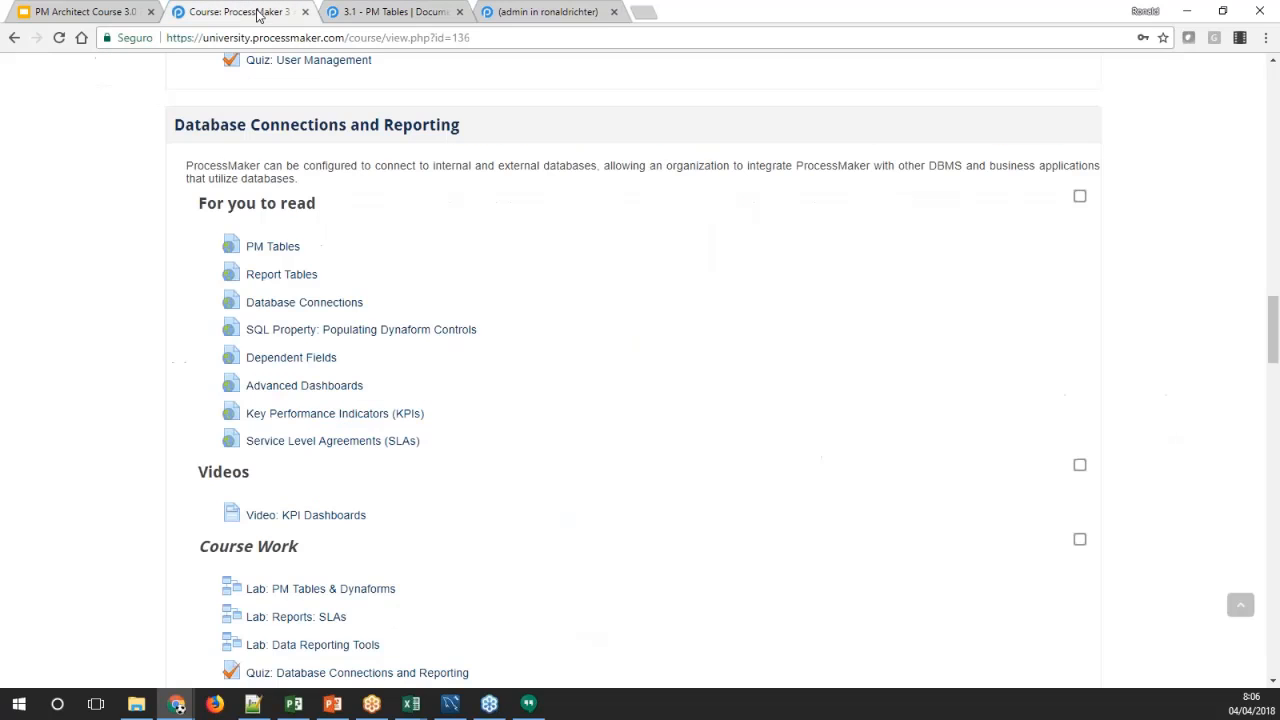
{"action": "middle_click", "coordinate": [278, 281]}
{"action": "left_click", "coordinate": [430, 11]}
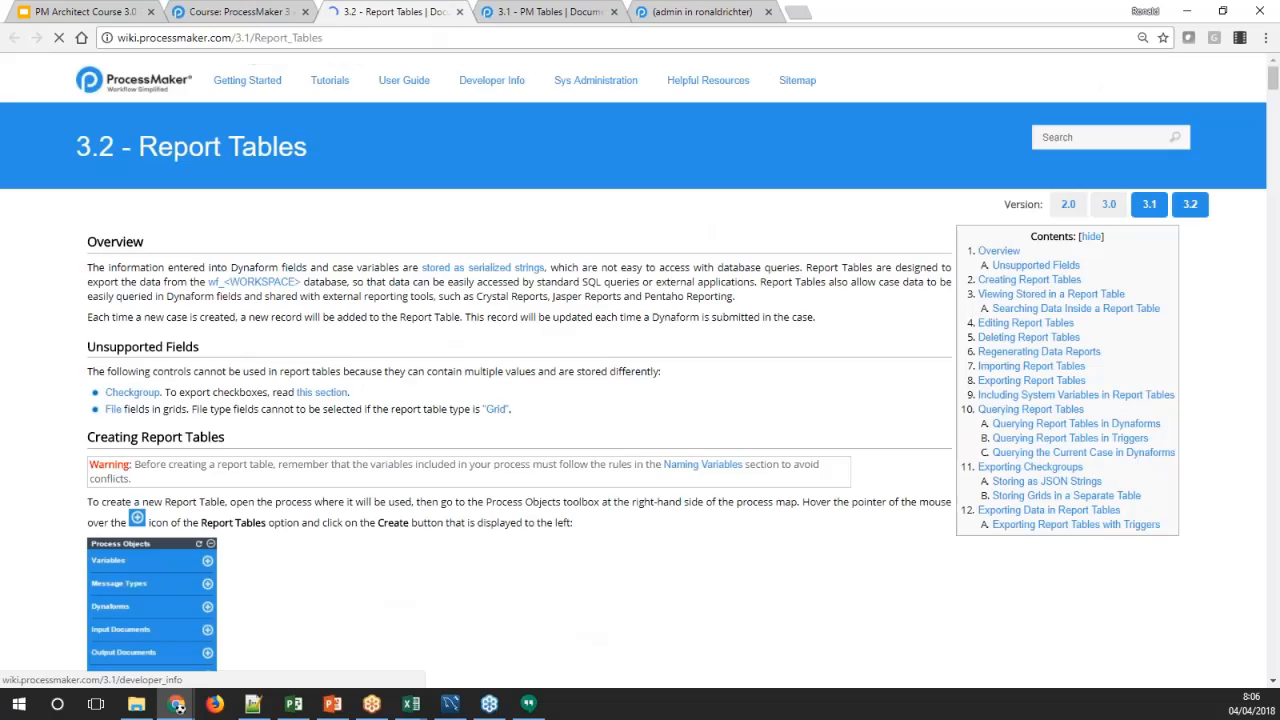
{"action": "left_click_drag", "start_coordinate": [1272, 80], "coordinate": [1219, 420]}
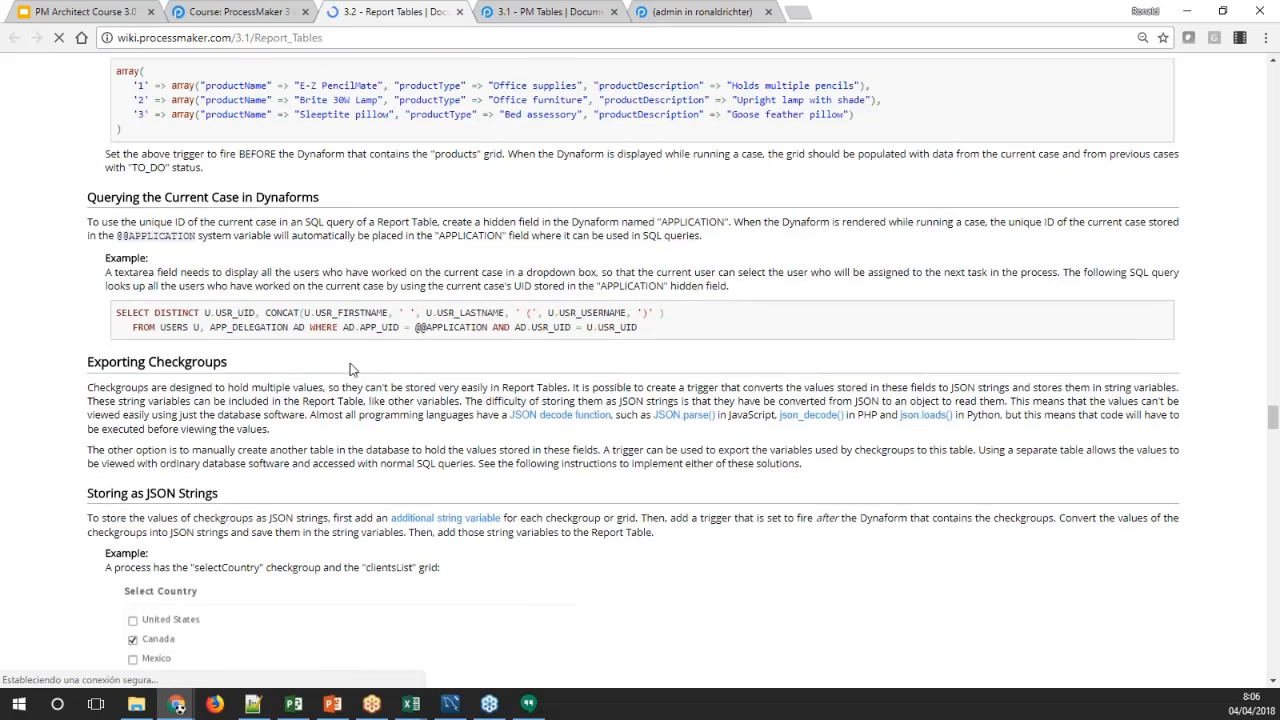
{"action": "scroll", "coordinate": [350, 369], "scroll_direction": "down", "scroll_amount": 4}
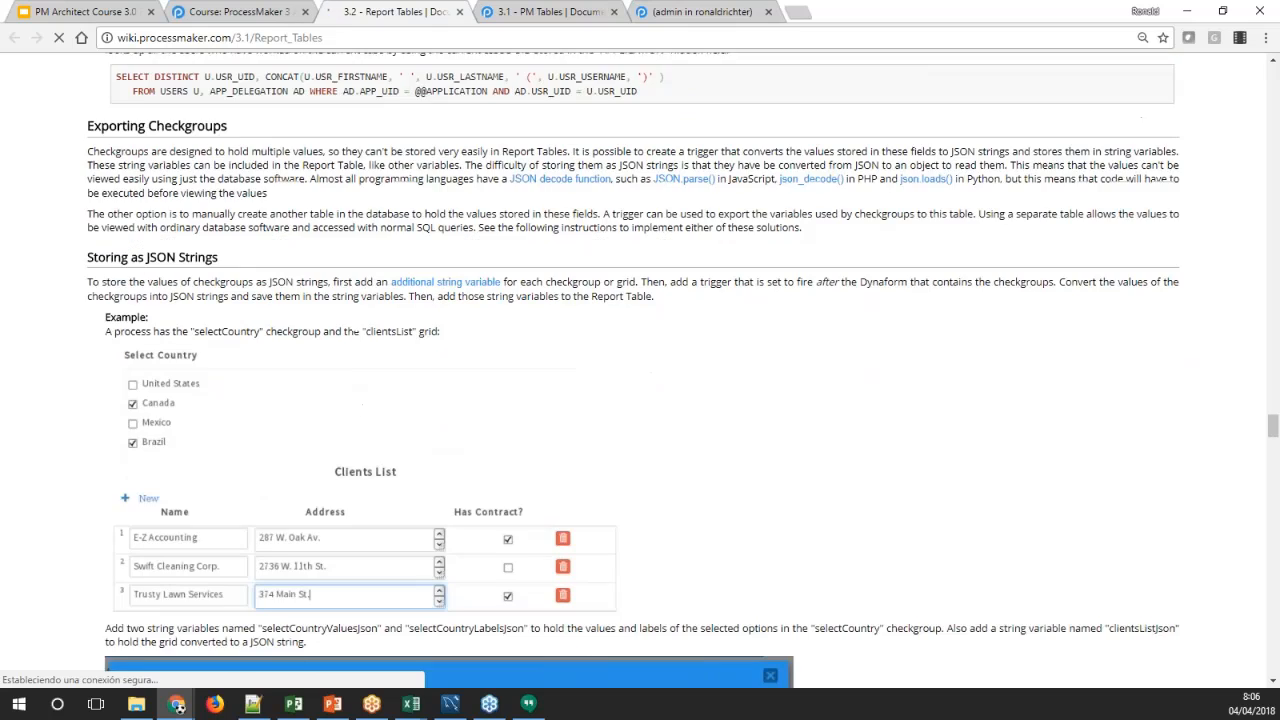
{"action": "scroll", "coordinate": [350, 369], "scroll_direction": "down", "scroll_amount": 3}
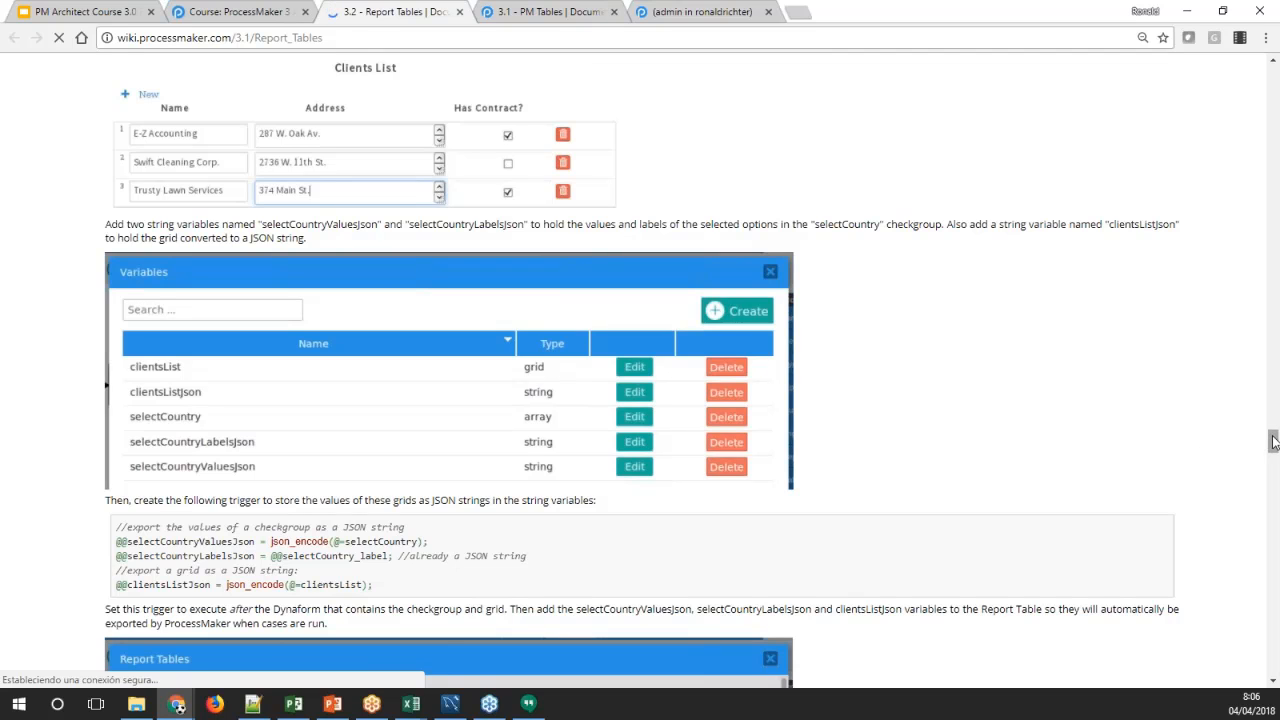
{"action": "left_click_drag", "start_coordinate": [1273, 440], "coordinate": [1274, 480]}
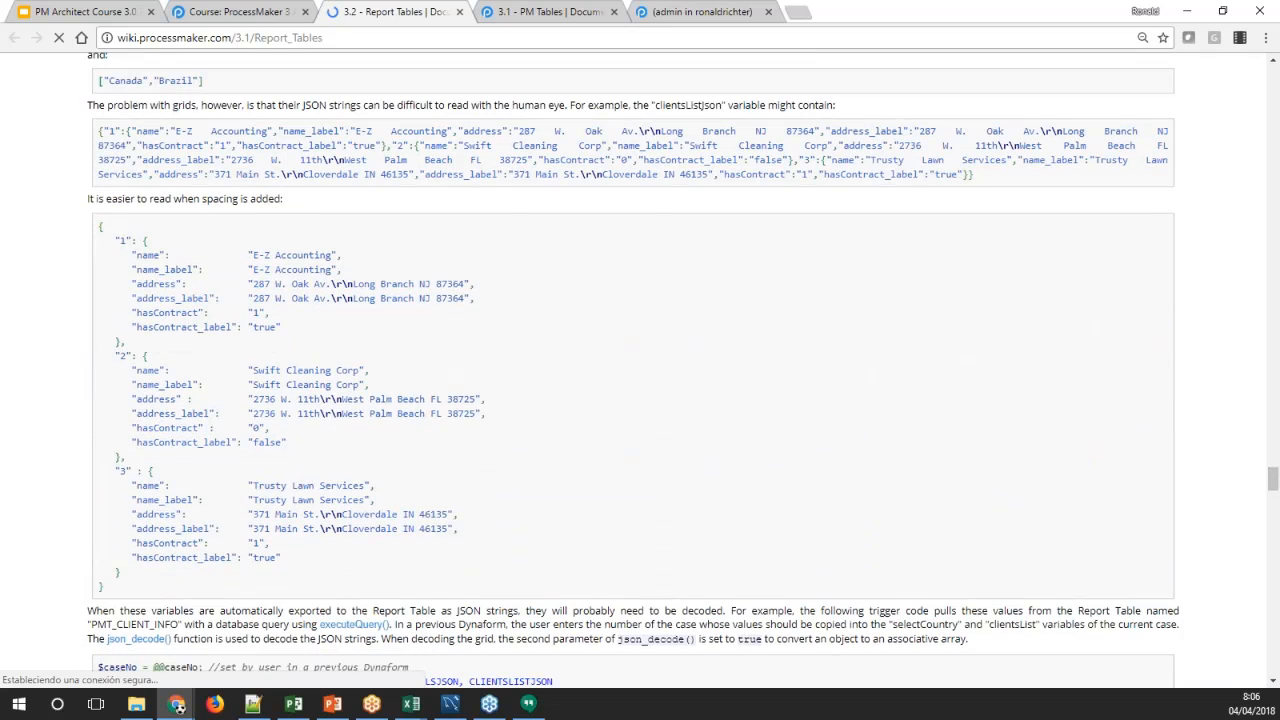
Highlight the clientsListJson example string and the json_decode line for selectCountry, and review the surrounding decoding example
{"action": "left_click_drag", "start_coordinate": [97, 131], "coordinate": [980, 178]}
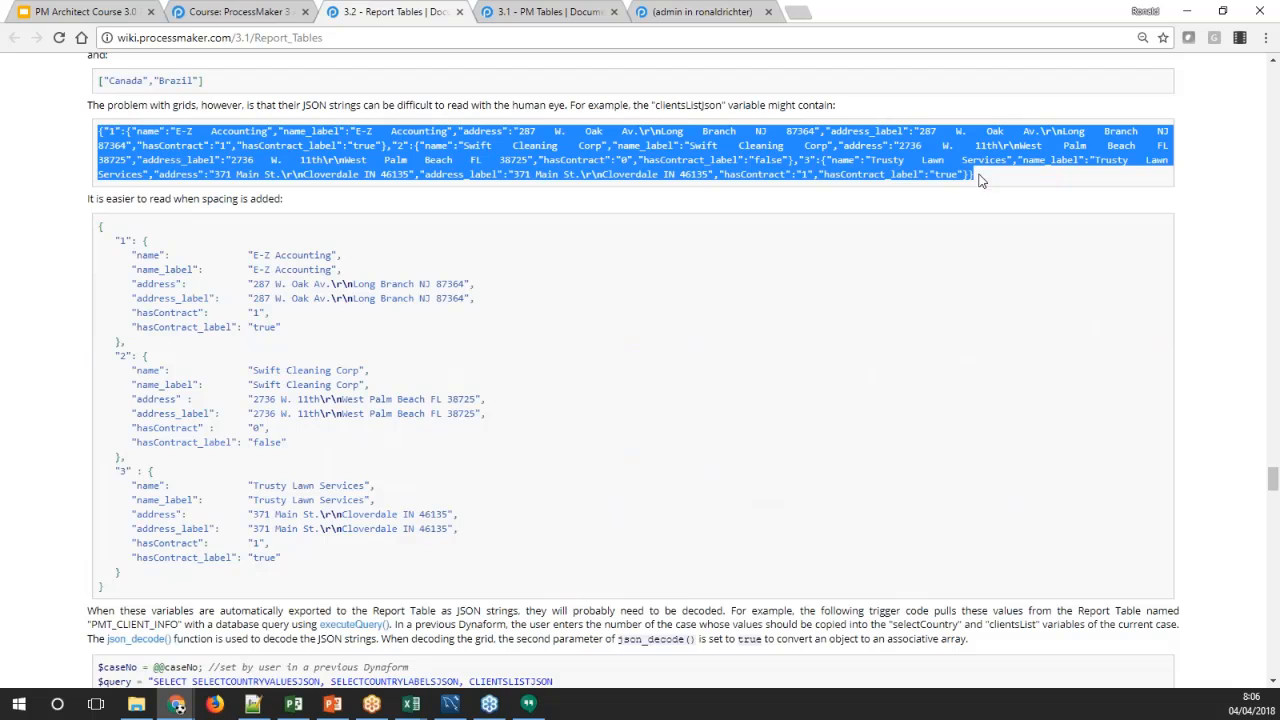
{"action": "scroll", "coordinate": [344, 398], "scroll_direction": "down", "scroll_amount": 2}
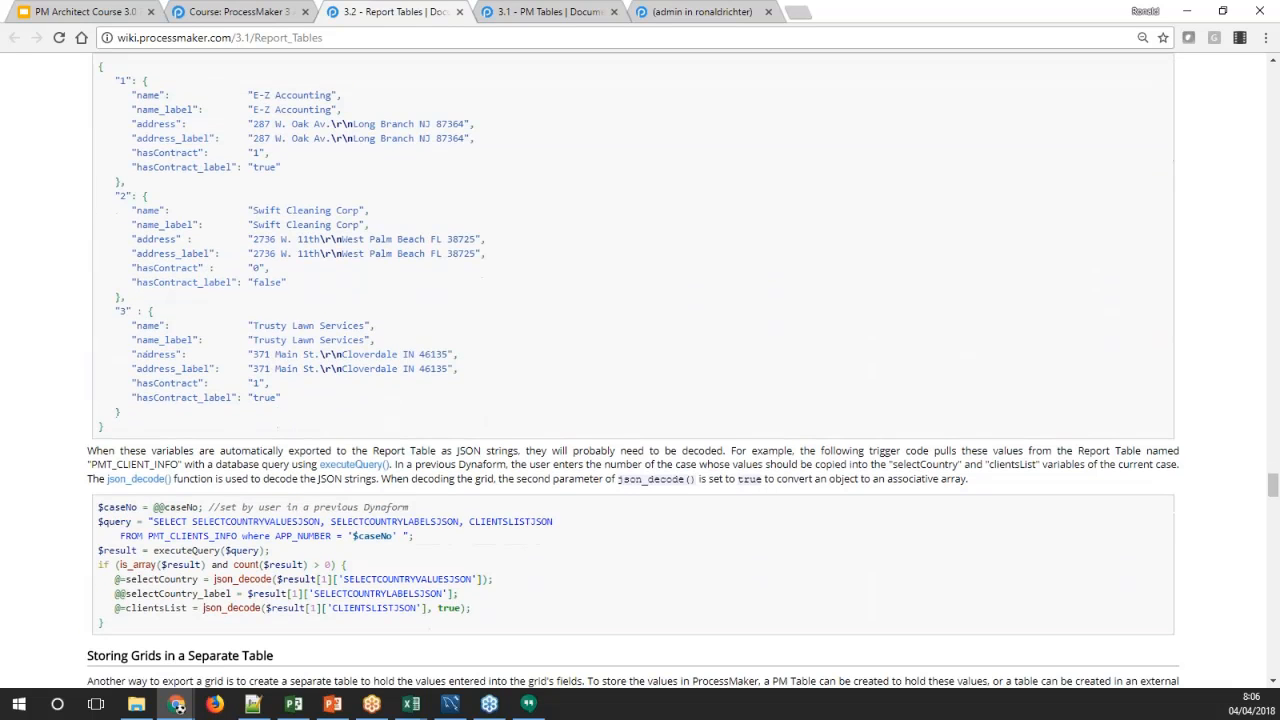
{"action": "scroll", "coordinate": [640, 370], "scroll_direction": "down", "scroll_amount": 1}
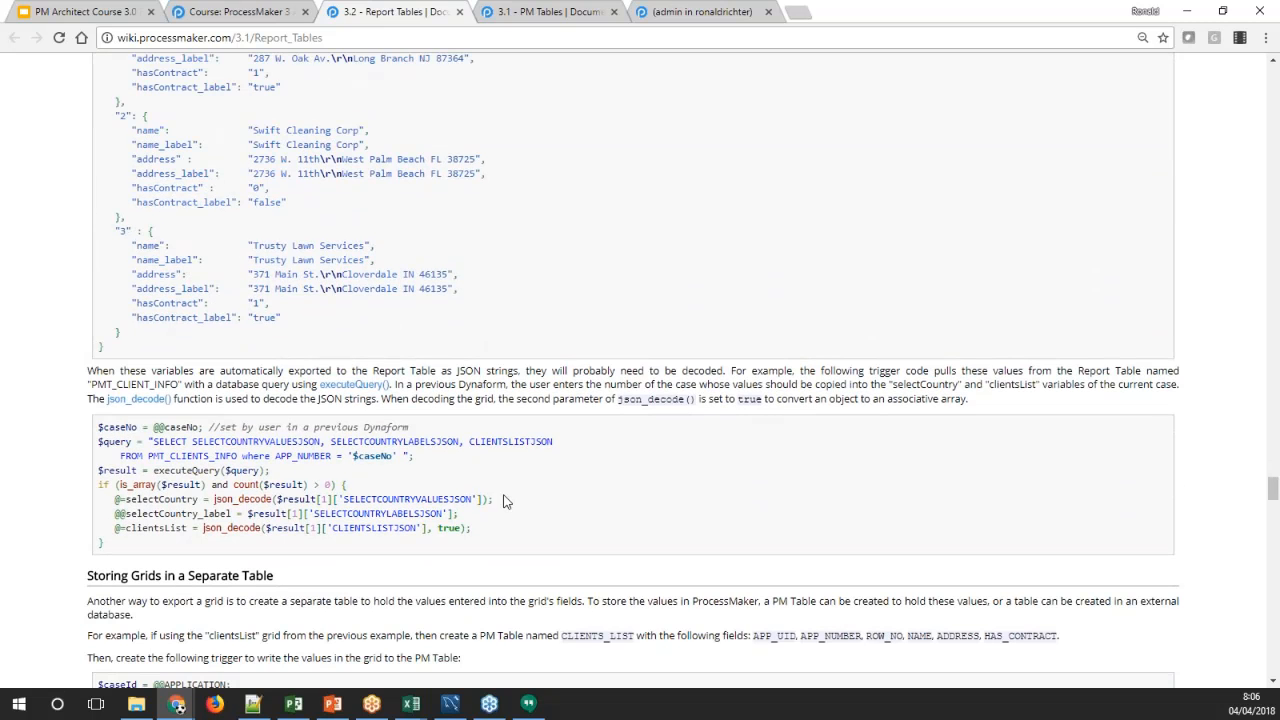
{"action": "left_click_drag", "start_coordinate": [507, 500], "coordinate": [116, 500]}
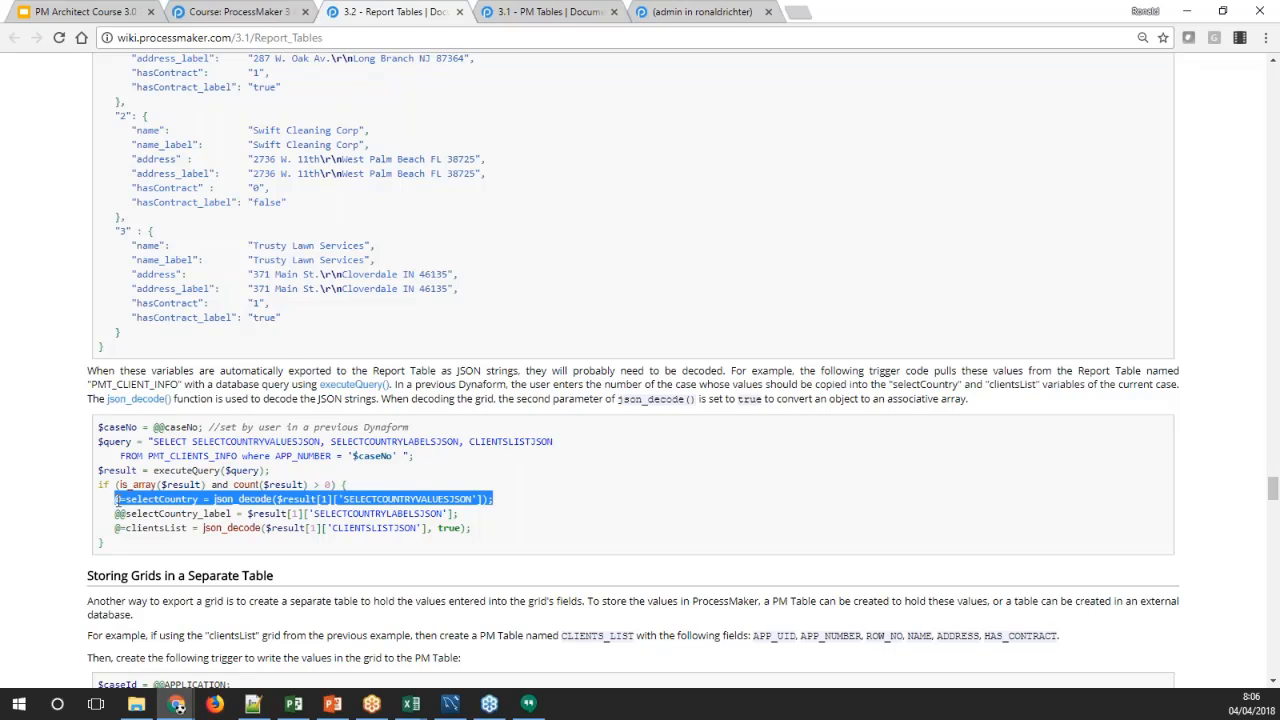
{"action": "left_click", "coordinate": [489, 522]}
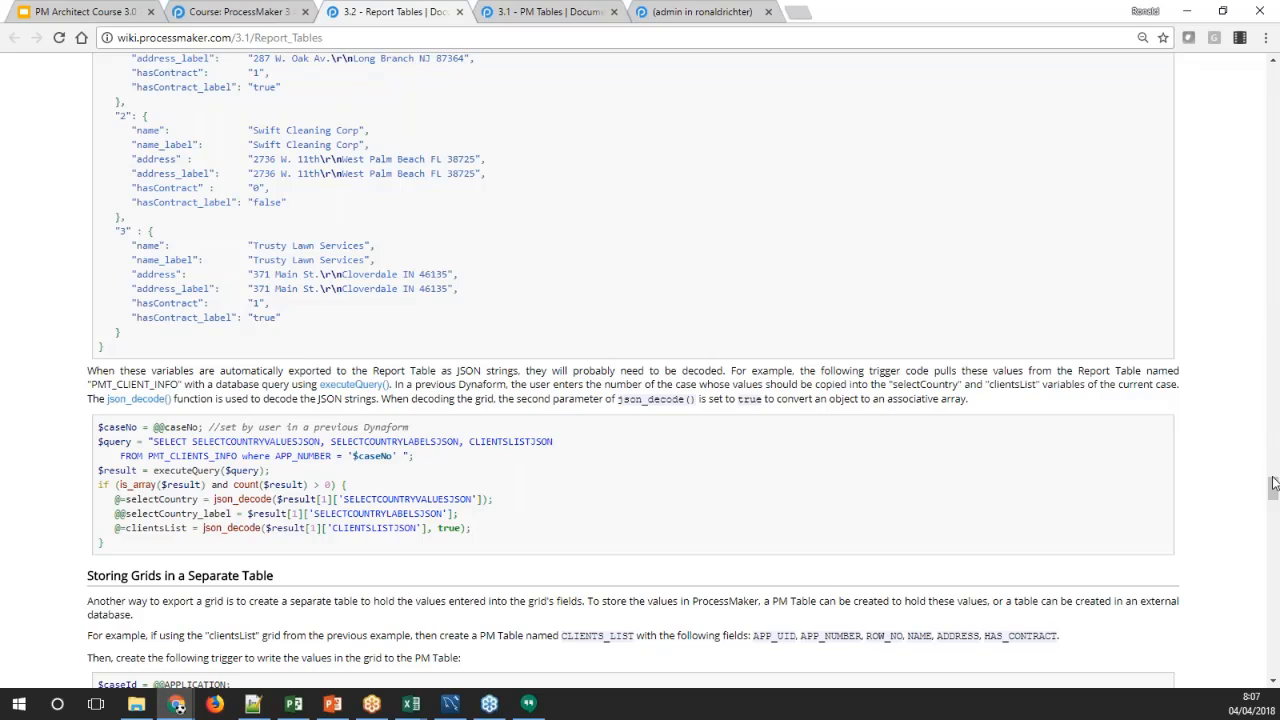
{"action": "left_click_drag", "start_coordinate": [1274, 491], "coordinate": [1274, 493]}
{"action": "scroll", "coordinate": [575, 162], "scroll_direction": "up", "scroll_amount": 1}
{"action": "scroll", "coordinate": [560, 140], "scroll_direction": "up", "scroll_amount": 2}
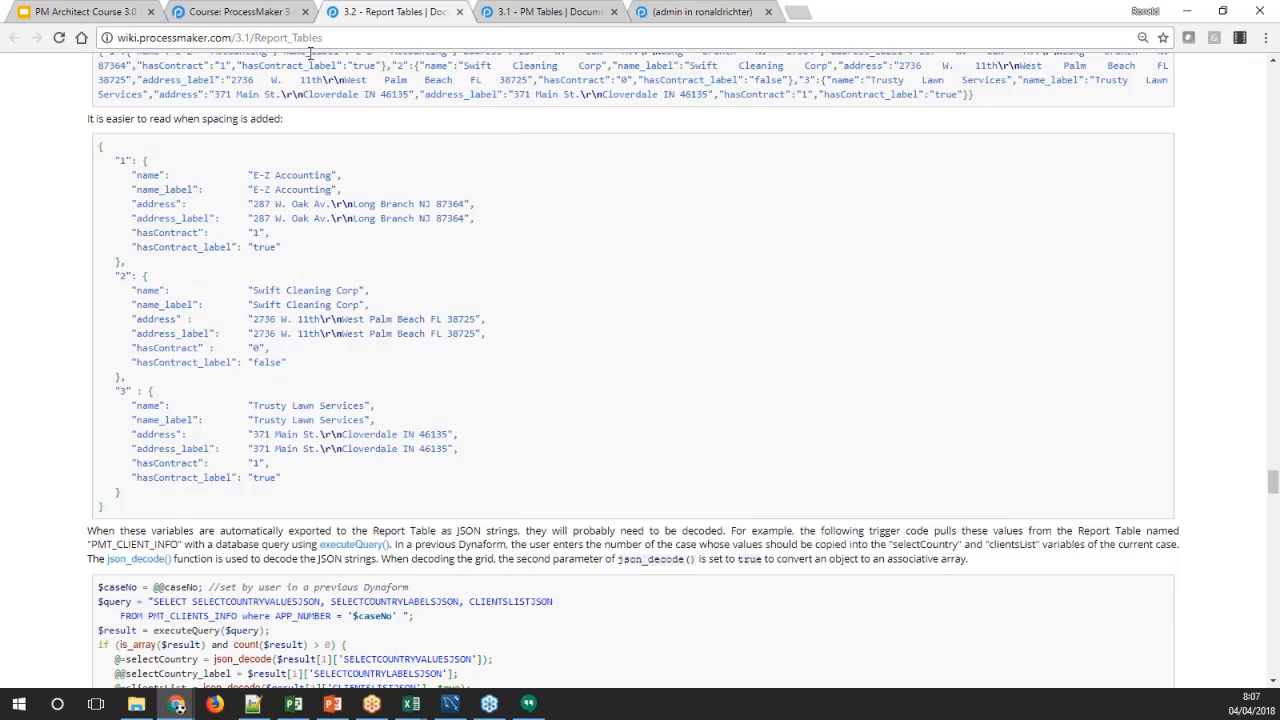
Close the Report Tables and PM Tables wiki pages, open the course's Database Connections reading and read its overview
{"action": "left_click", "coordinate": [461, 12]}
{"action": "left_click", "coordinate": [461, 12]}
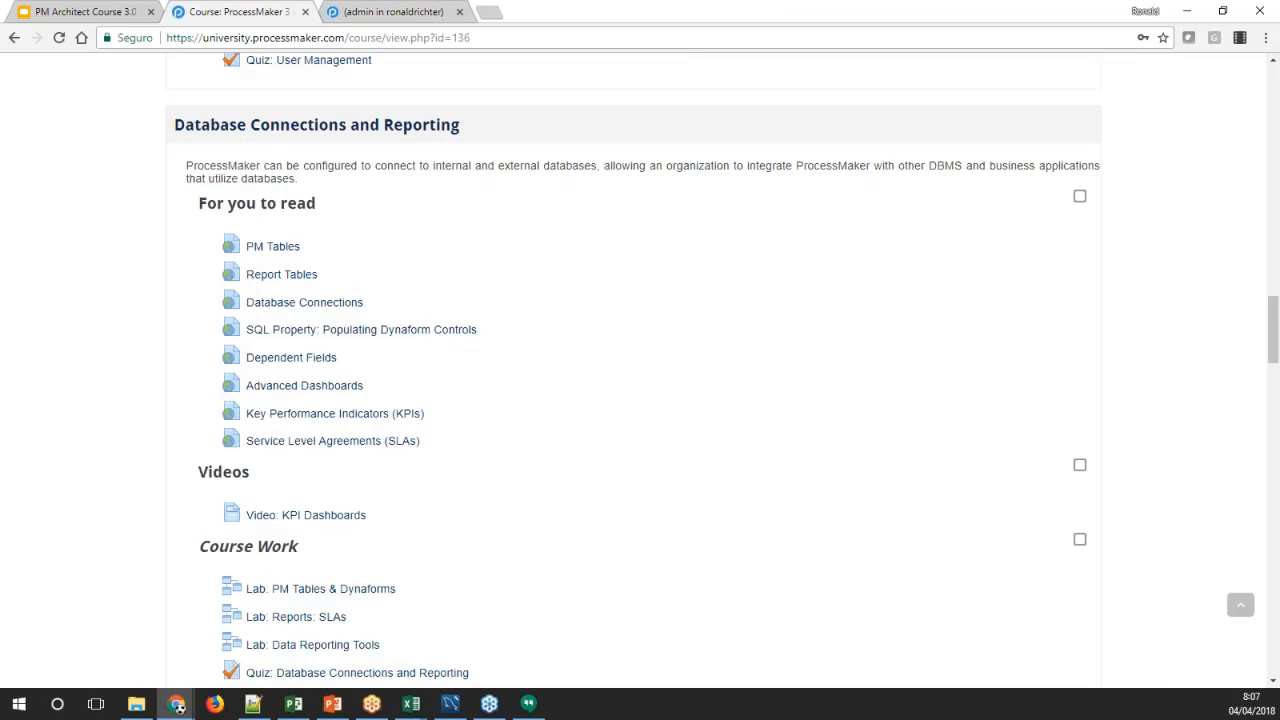
{"action": "middle_click", "coordinate": [295, 309]}
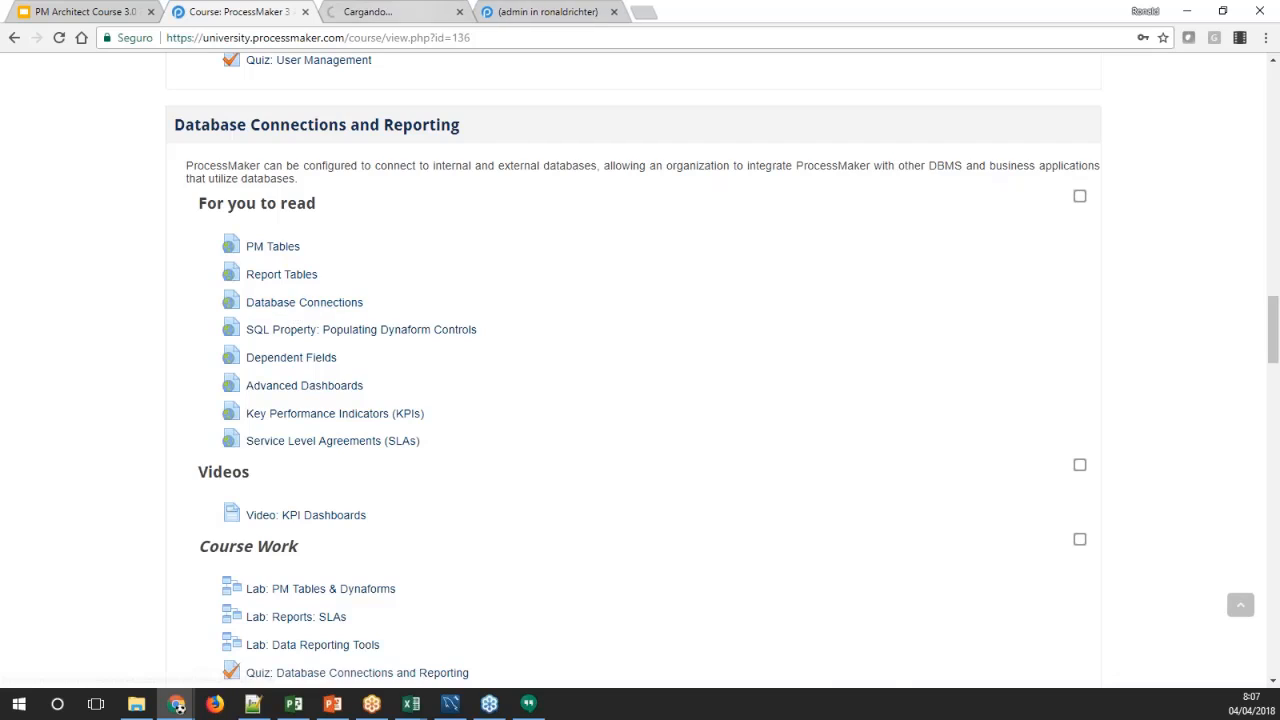
{"action": "left_click", "coordinate": [395, 12]}
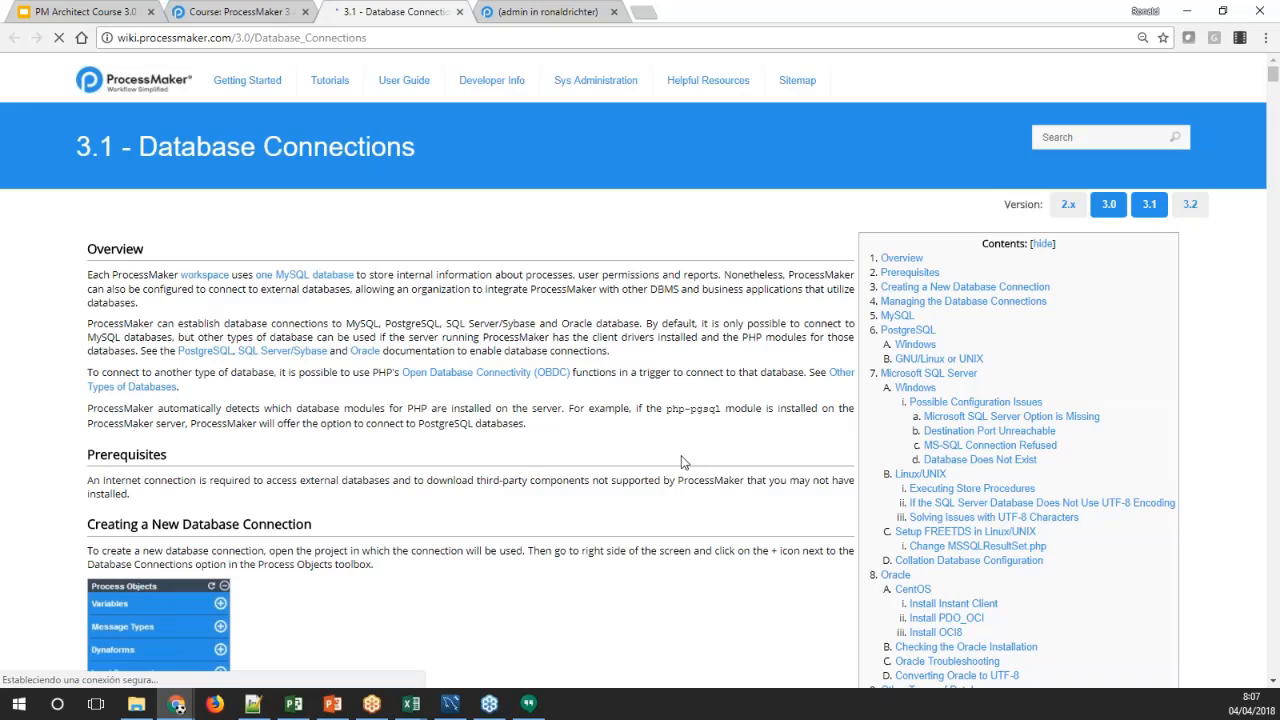
{"action": "scroll", "coordinate": [688, 468], "scroll_direction": "down", "scroll_amount": 1}
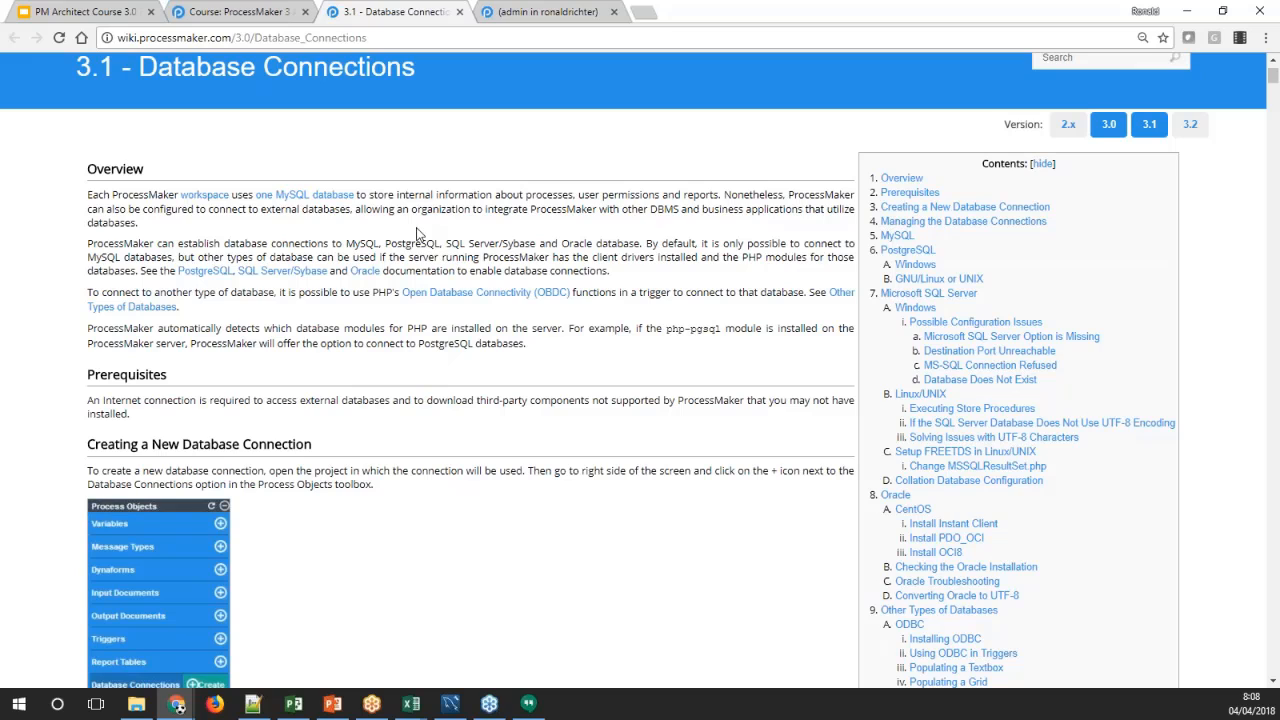
{"action": "scroll", "coordinate": [427, 275], "scroll_direction": "down", "scroll_amount": 3}
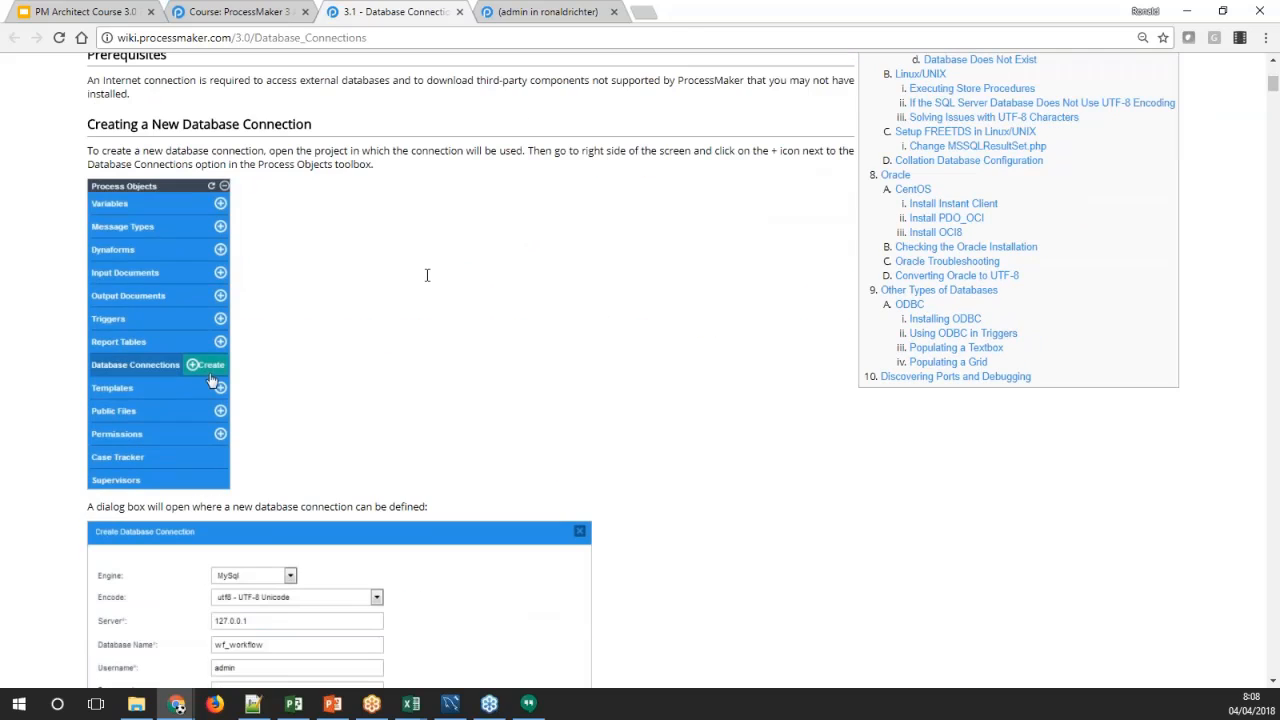
Close the REPORT1 report table window in the Dynaforms 1 process and return to the Designer's process list
{"action": "left_click", "coordinate": [551, 12]}
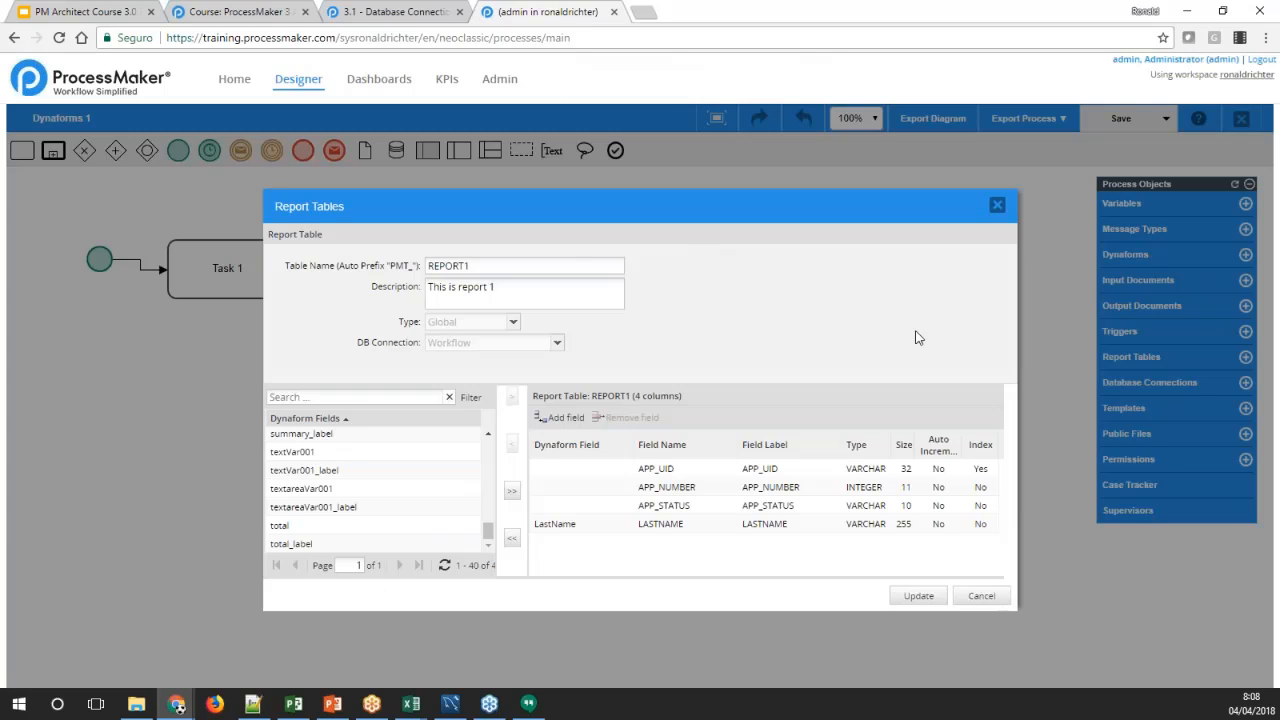
{"action": "left_click", "coordinate": [997, 205]}
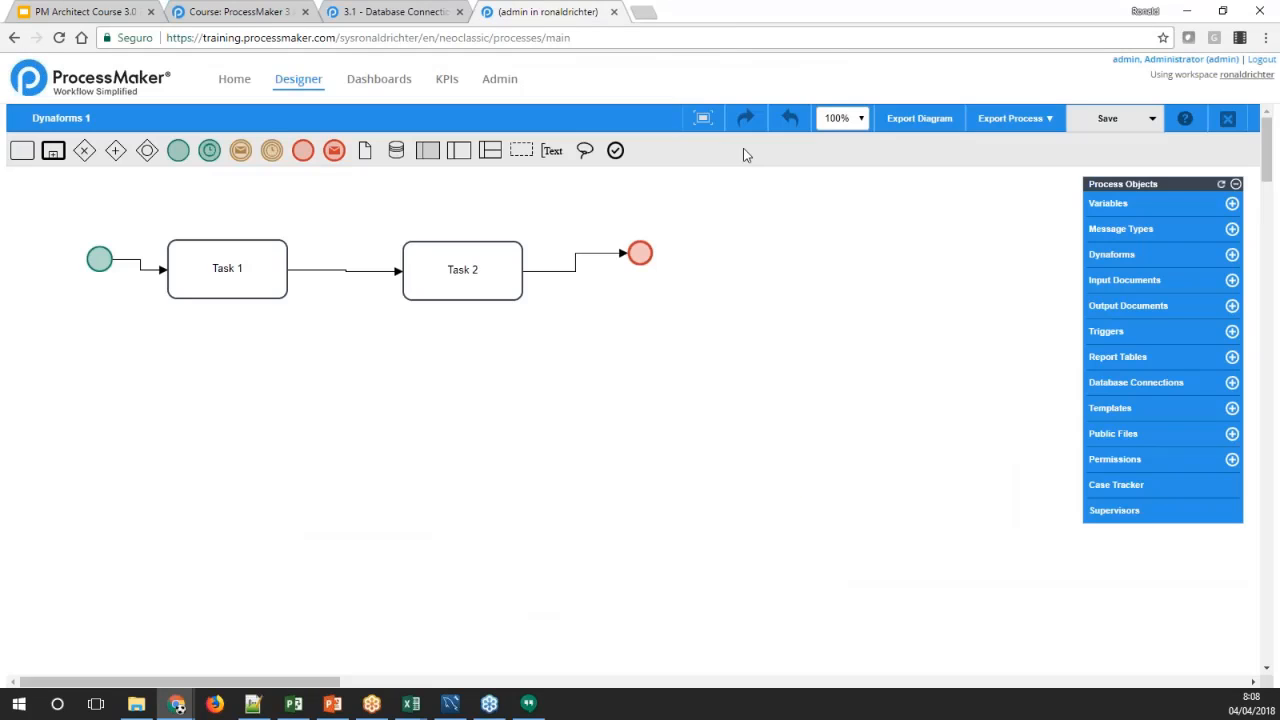
{"action": "left_click", "coordinate": [303, 80]}
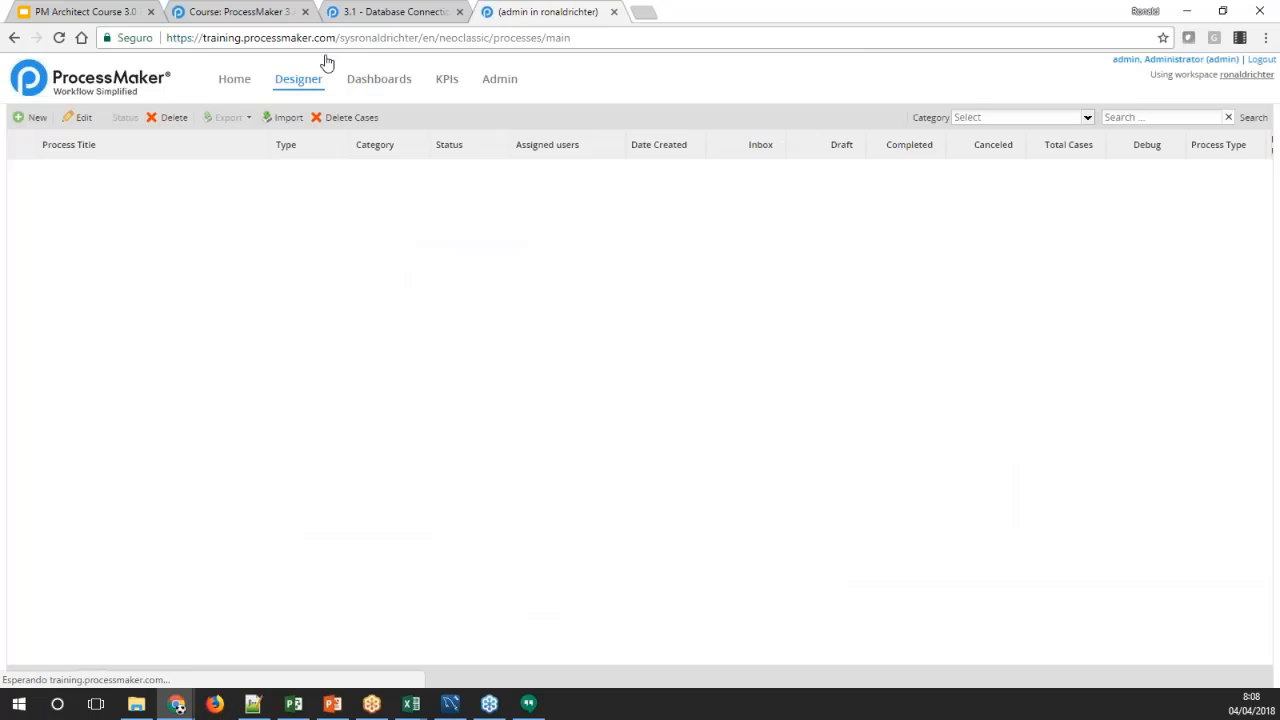
Read the Database Connections wiki page from its overview through the section on creating a new database connection
{"action": "left_click", "coordinate": [375, 9]}
{"action": "scroll", "coordinate": [576, 358], "scroll_direction": "up", "scroll_amount": 5}
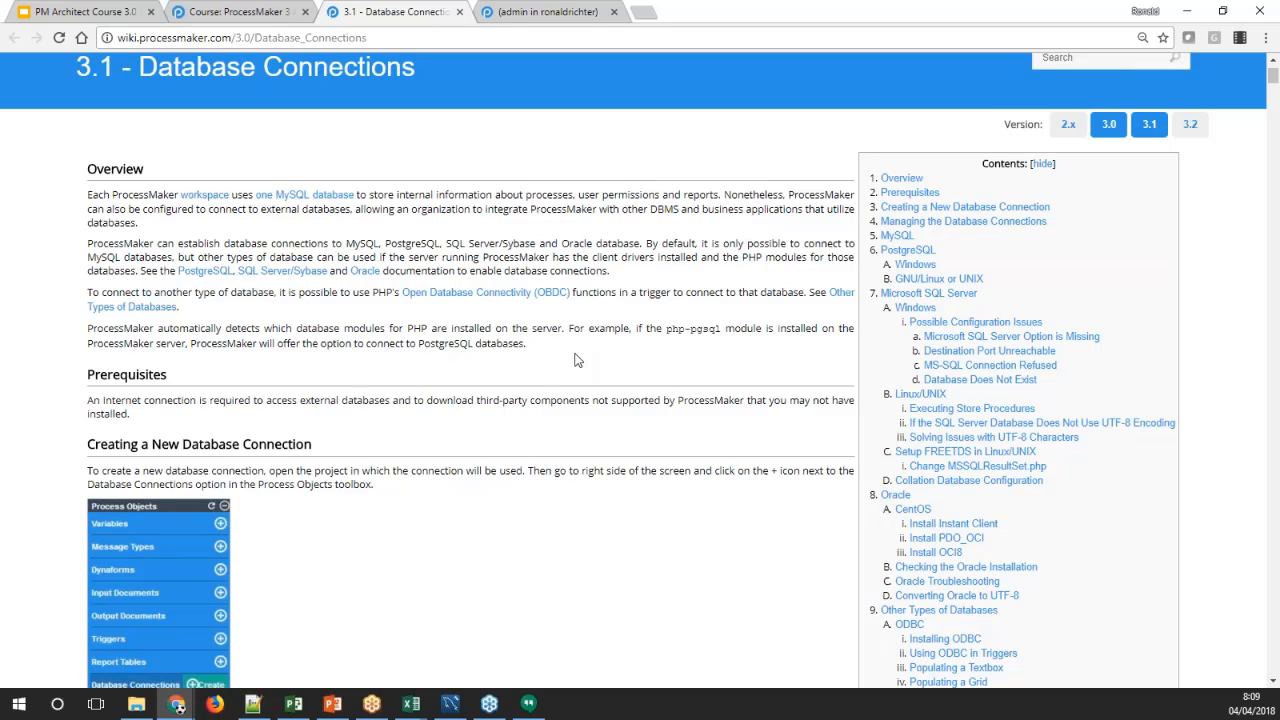
{"action": "scroll", "coordinate": [563, 359], "scroll_direction": "down", "scroll_amount": 3}
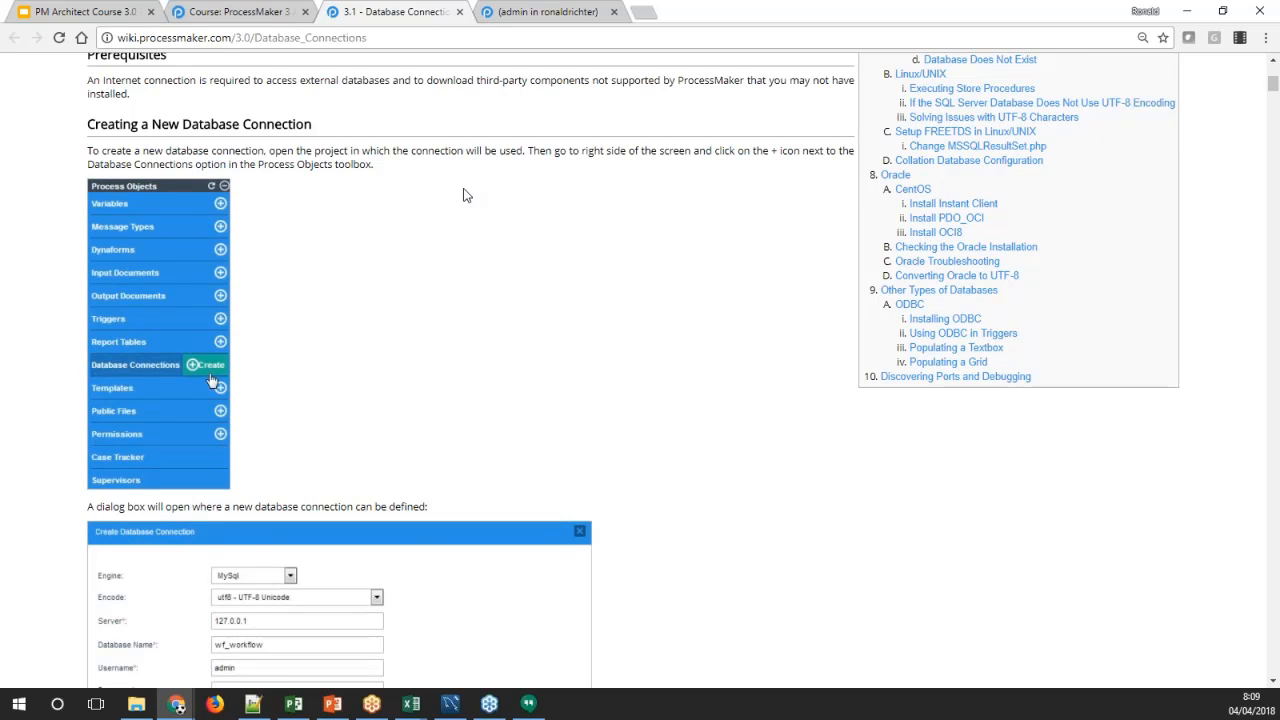
{"action": "scroll", "coordinate": [466, 194], "scroll_direction": "down", "scroll_amount": 3}
Open the Dynaforms 1 process in the designer, check its database connections and start creating a new one
{"action": "left_click", "coordinate": [532, 14]}
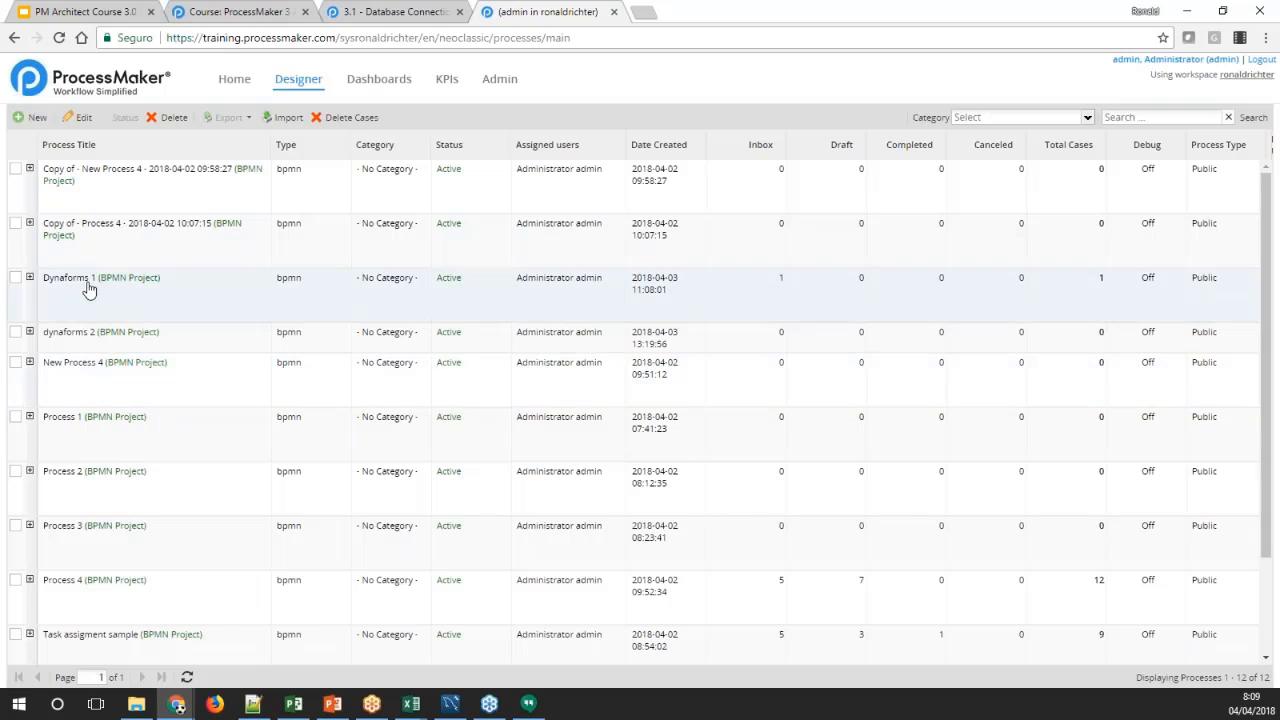
{"action": "double_click", "coordinate": [87, 289]}
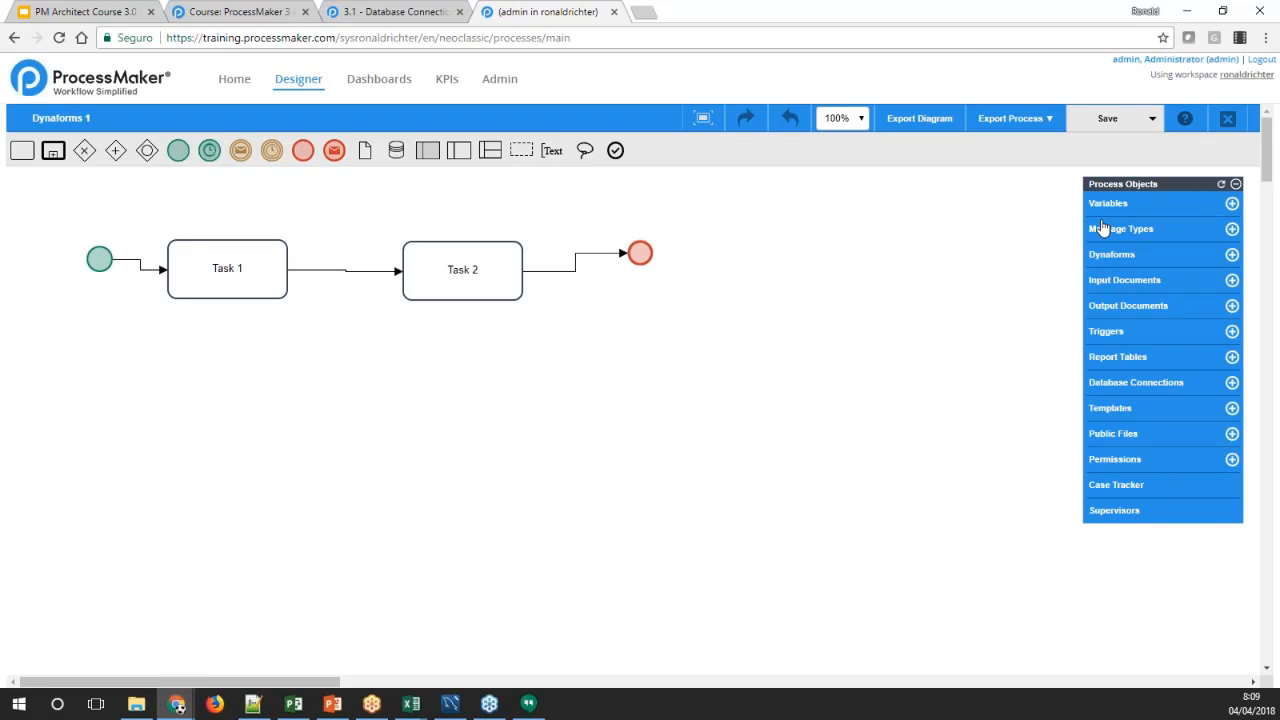
{"action": "left_click", "coordinate": [1101, 387]}
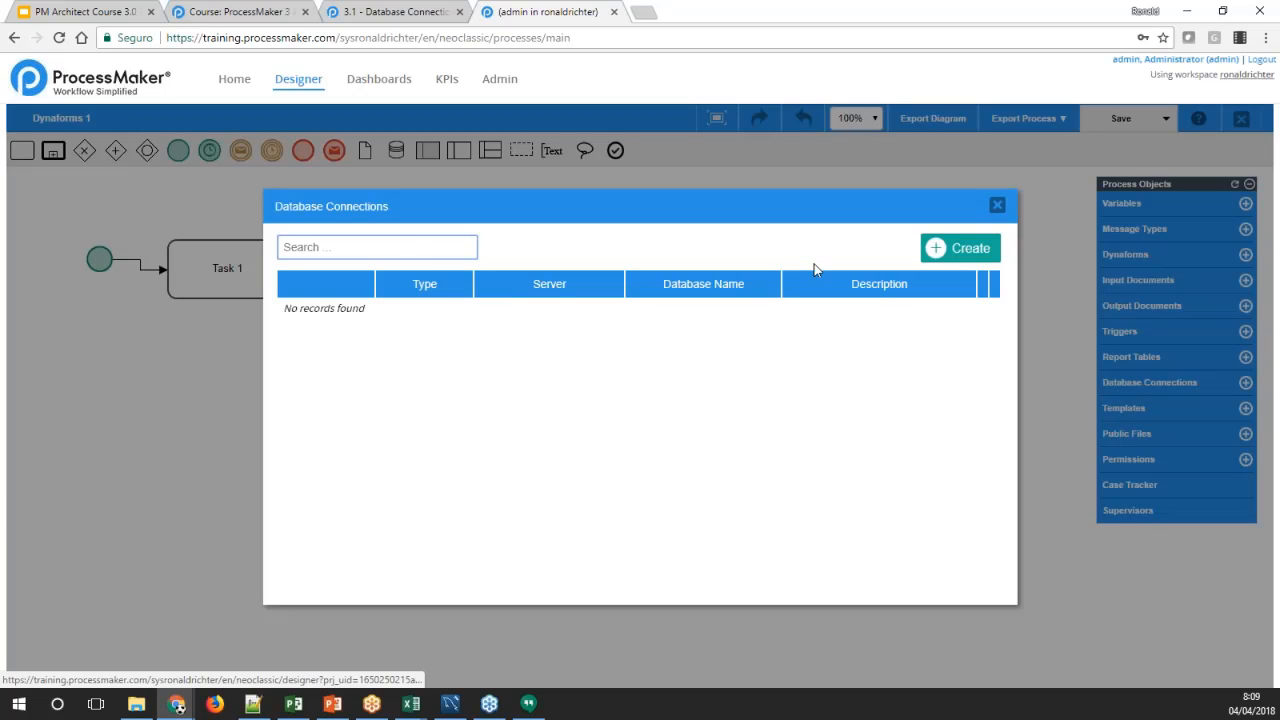
{"action": "left_click", "coordinate": [997, 204]}
{"action": "mouse_move", "coordinate": [1225, 393]}
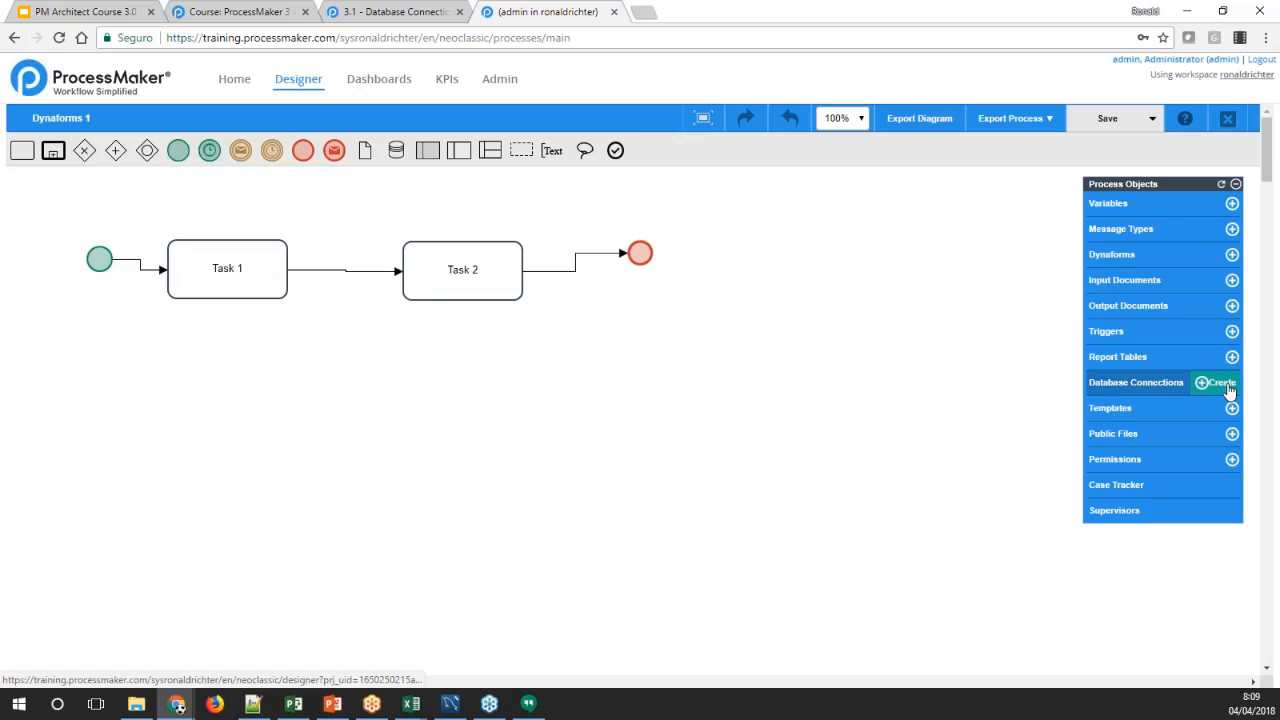
{"action": "left_click", "coordinate": [1222, 383]}
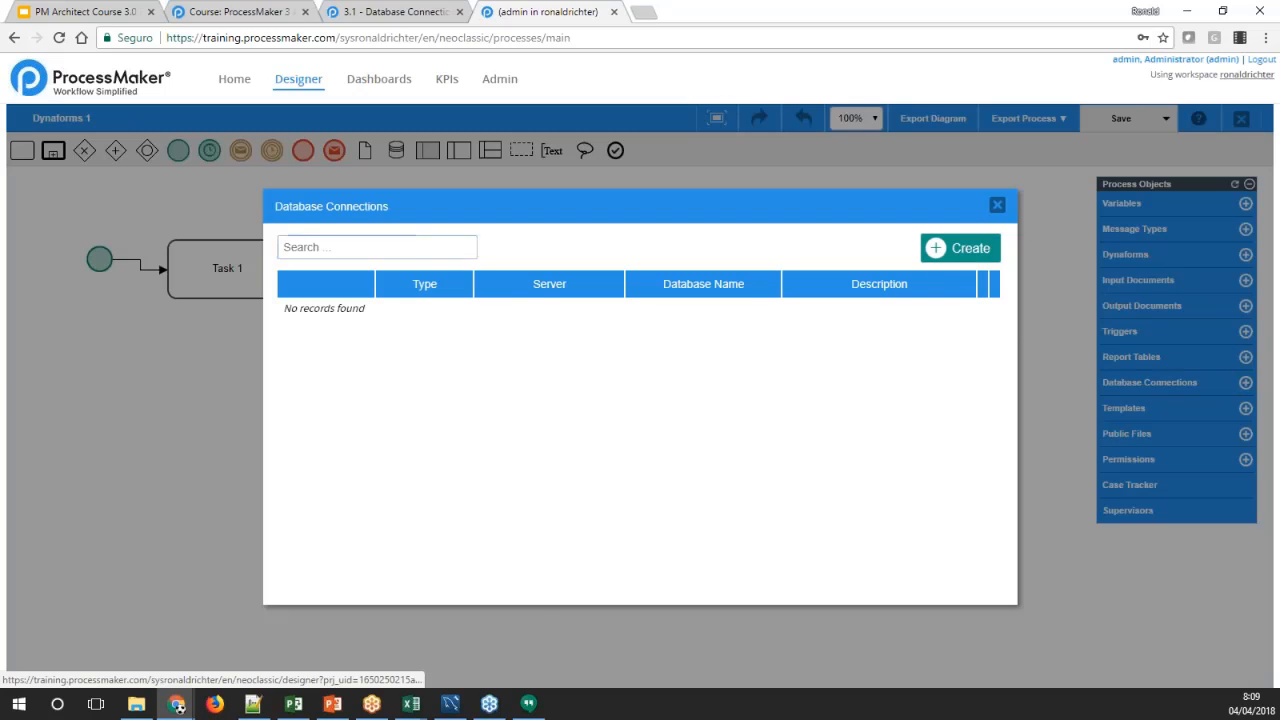
{"action": "left_click", "coordinate": [960, 250]}
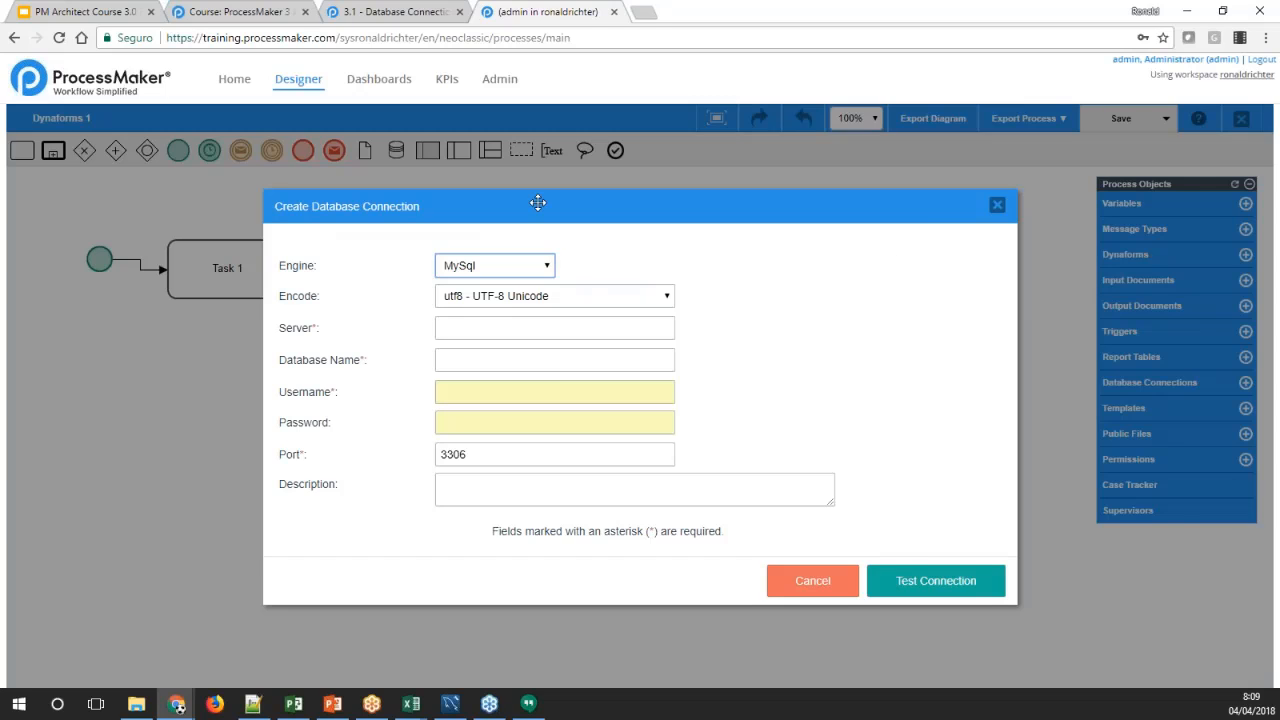
Set the new connection's engine to PostgreSql, switch it to Microsoft SQL Server, and show the available engines again
{"action": "left_click", "coordinate": [548, 268]}
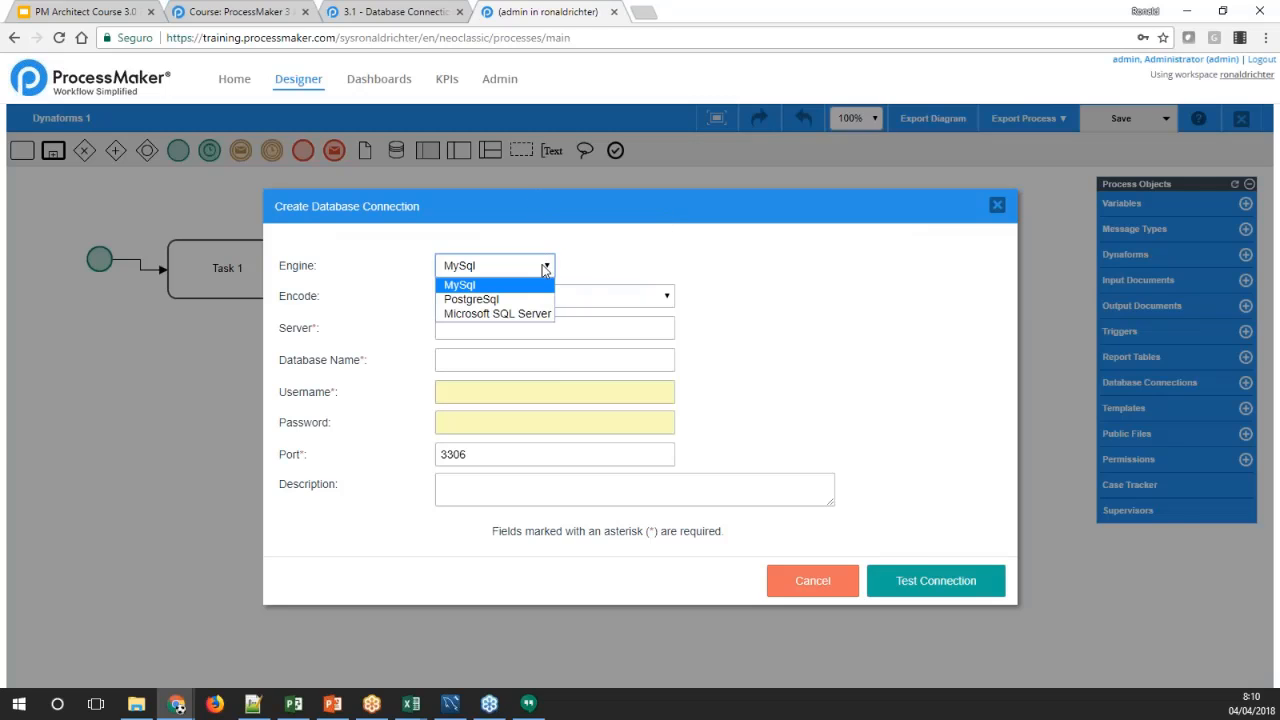
{"action": "left_click", "coordinate": [481, 300]}
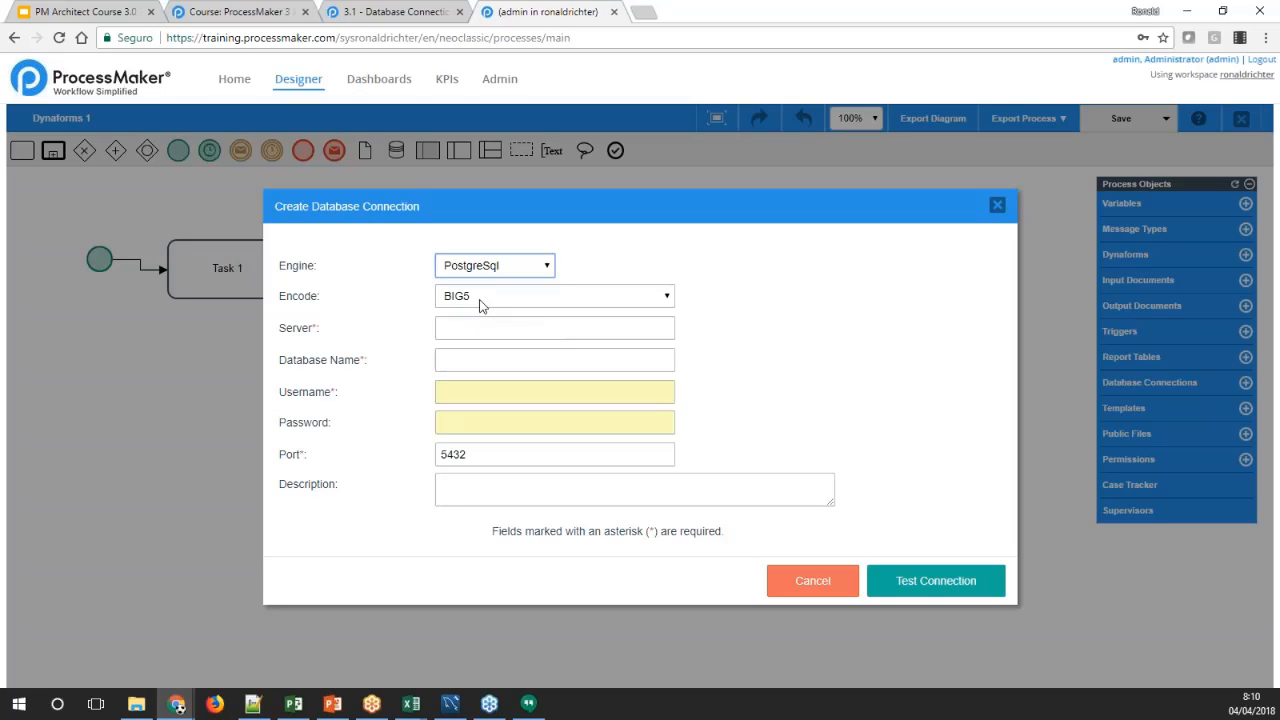
{"action": "left_click", "coordinate": [546, 266]}
{"action": "left_click", "coordinate": [521, 316]}
{"action": "left_click", "coordinate": [582, 270]}
{"action": "left_click", "coordinate": [548, 268]}
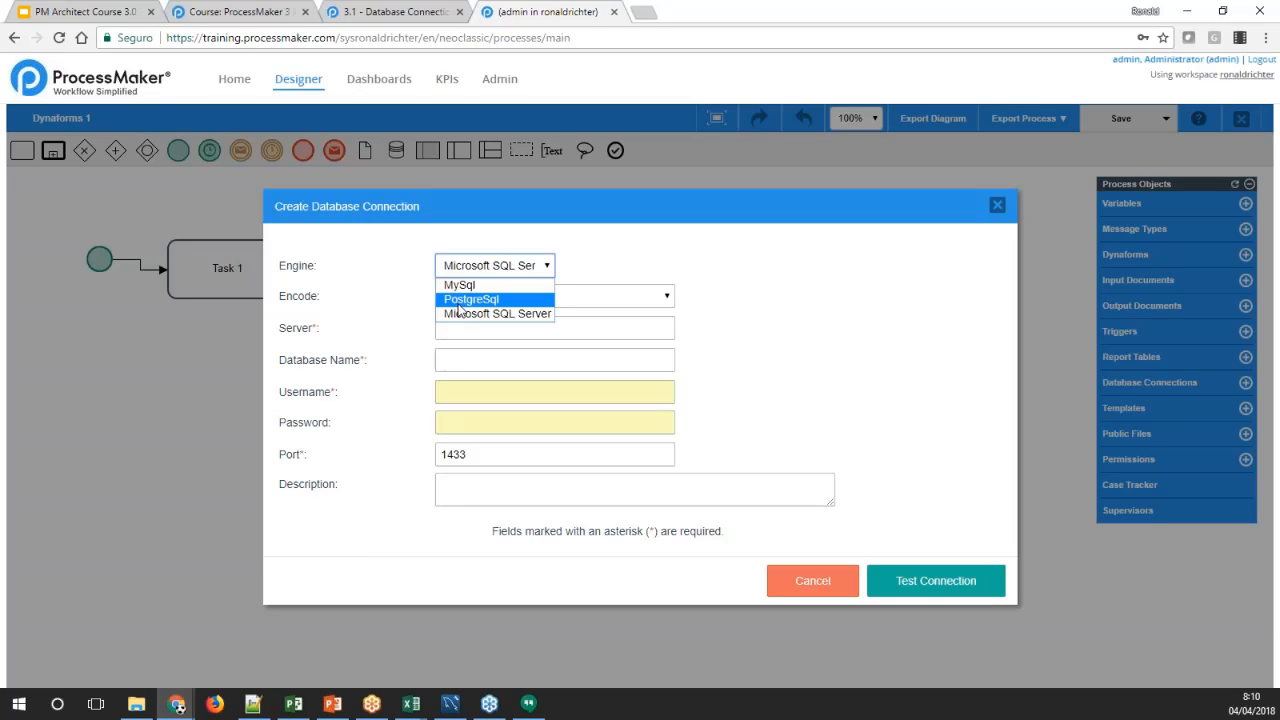
Return to the Database Connections wiki page and highlight the PostgreSQL entries in its table of contents
{"action": "left_click", "coordinate": [393, 17]}
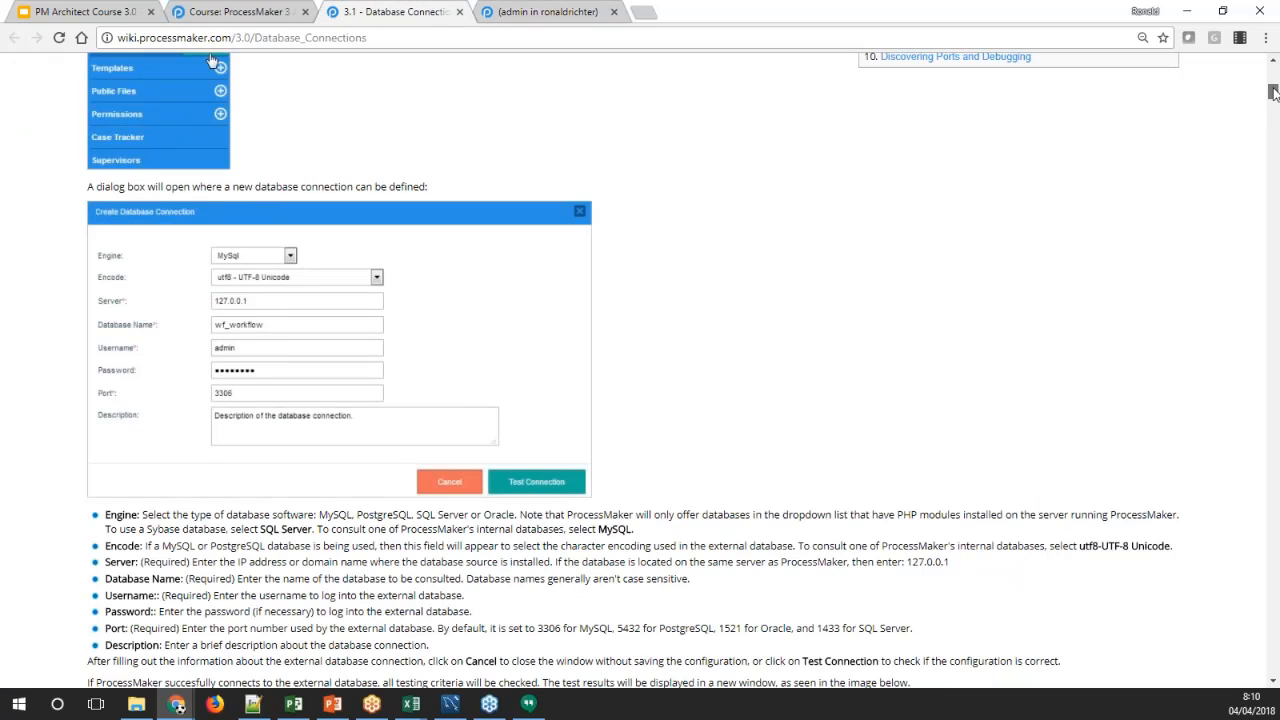
{"action": "left_click_drag", "start_coordinate": [1273, 92], "coordinate": [1274, 78]}
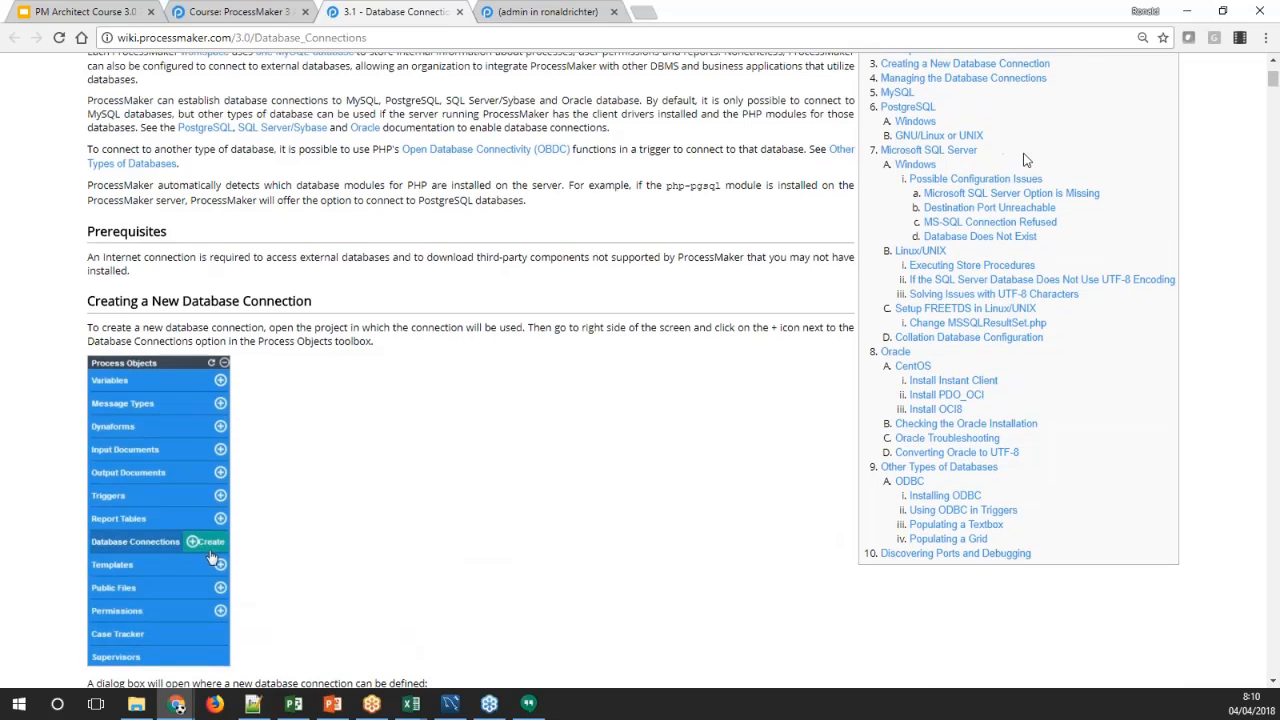
{"action": "scroll", "coordinate": [1024, 160], "scroll_direction": "up", "scroll_amount": 1}
{"action": "left_click_drag", "start_coordinate": [1003, 212], "coordinate": [886, 183]}
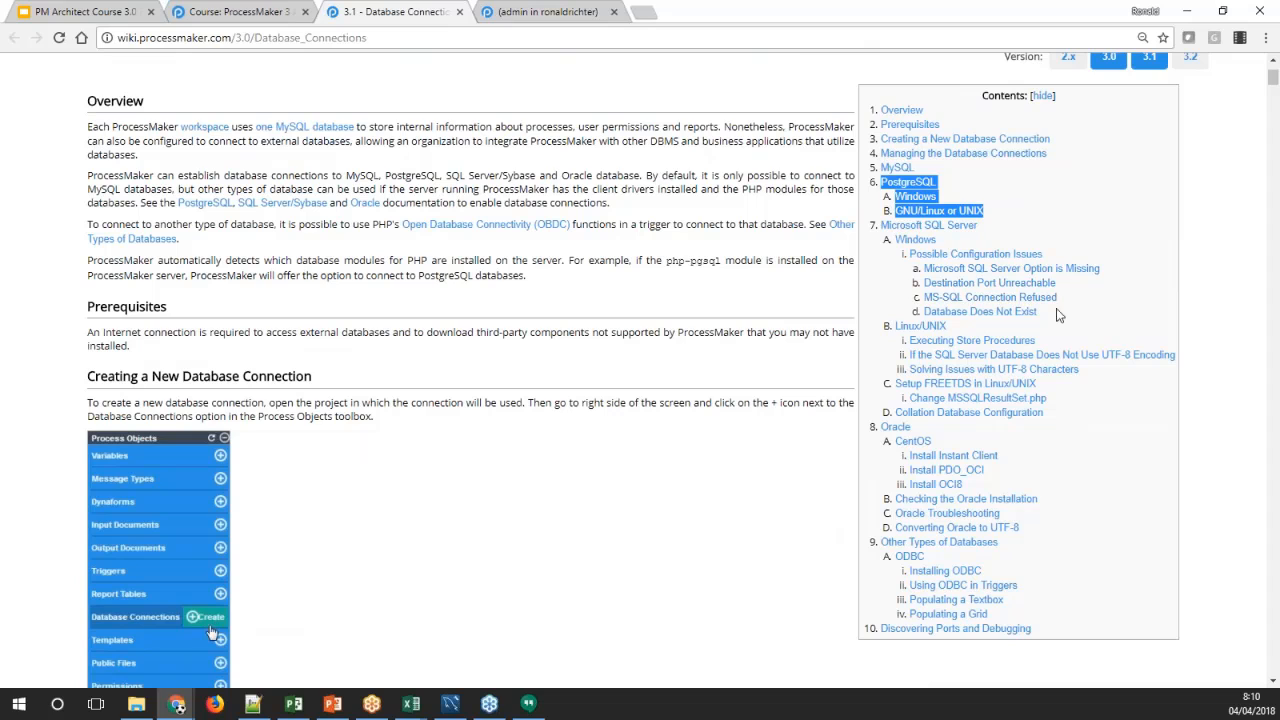
Highlight the Microsoft SQL Server, Oracle and ODBC entries in the Database Connections wiki page's table of contents
{"action": "left_click_drag", "start_coordinate": [1060, 315], "coordinate": [883, 226]}
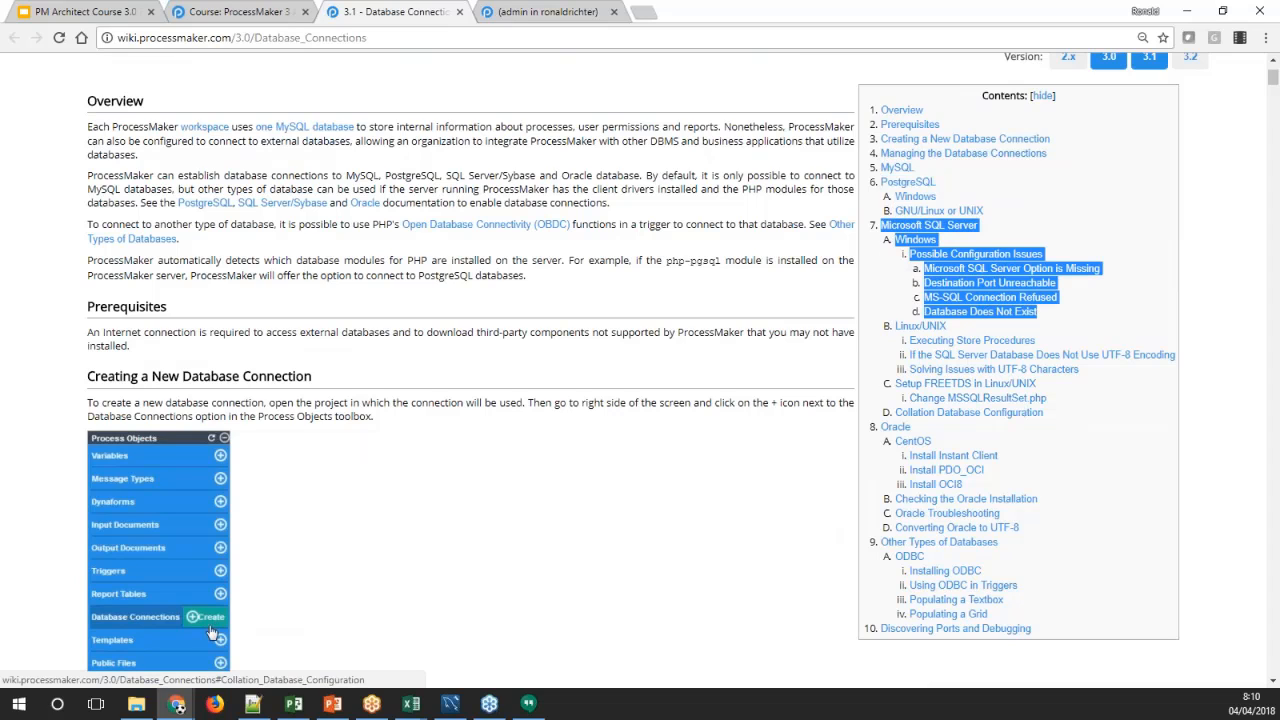
{"action": "left_click_drag", "start_coordinate": [1016, 528], "coordinate": [880, 432]}
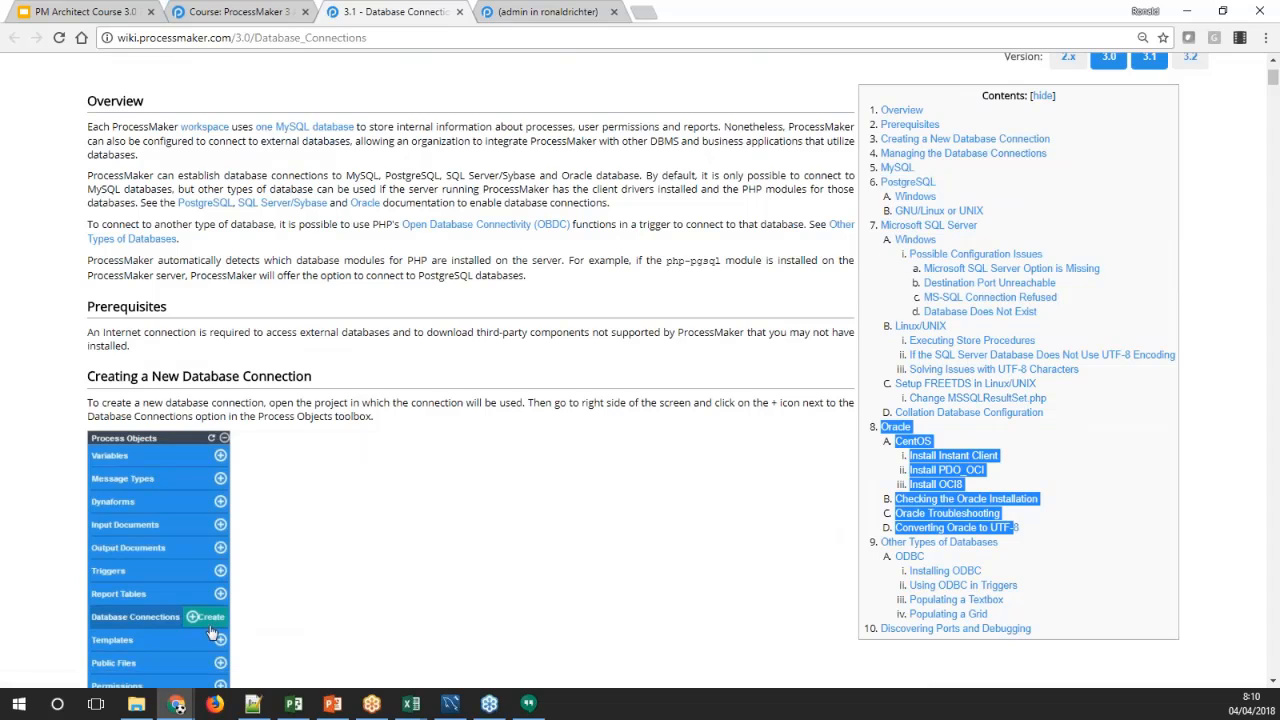
{"action": "scroll", "coordinate": [935, 376], "scroll_direction": "down", "scroll_amount": 3}
{"action": "scroll", "coordinate": [935, 376], "scroll_direction": "up", "scroll_amount": 1}
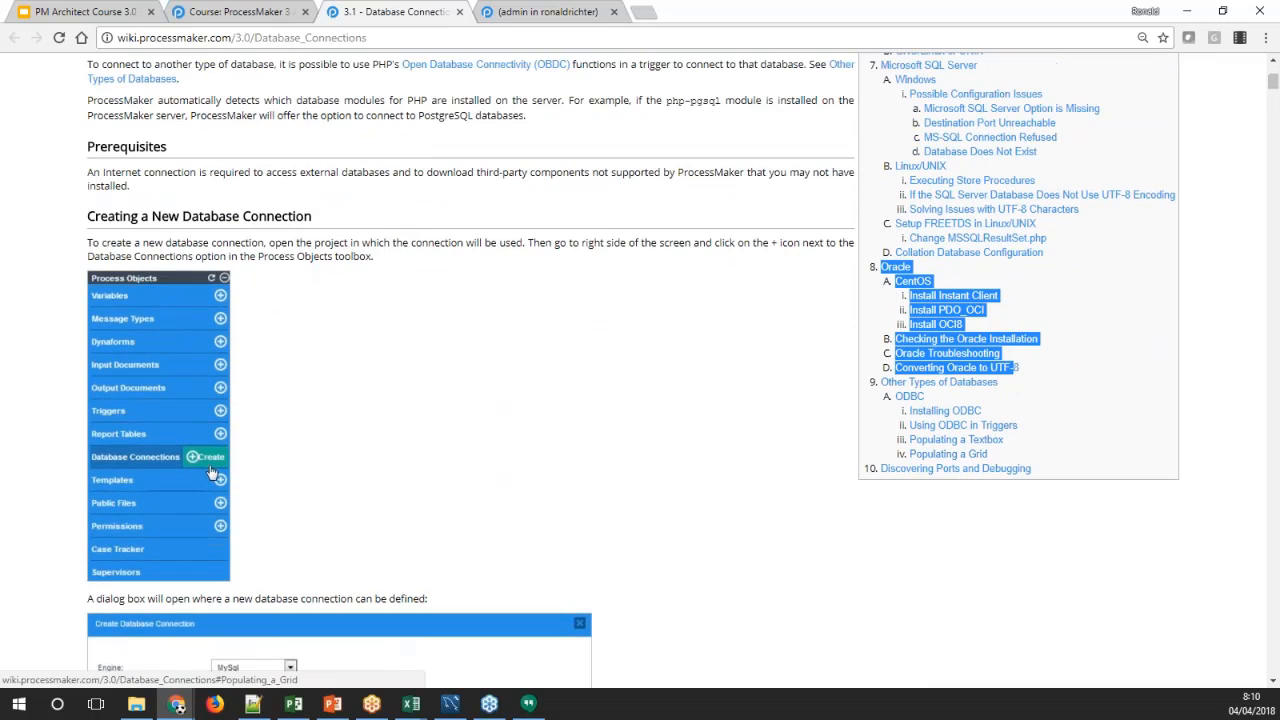
{"action": "left_click_drag", "start_coordinate": [1000, 460], "coordinate": [885, 399]}
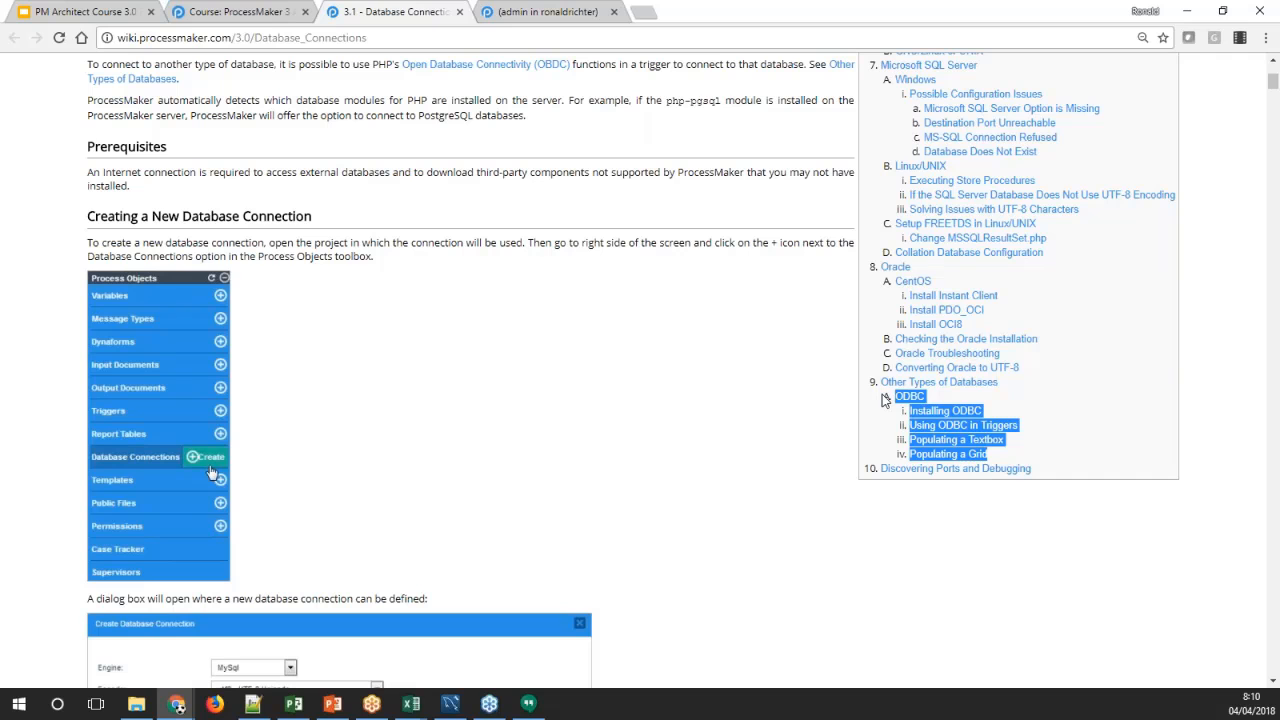
{"action": "scroll", "coordinate": [1006, 309], "scroll_direction": "up", "scroll_amount": 3}
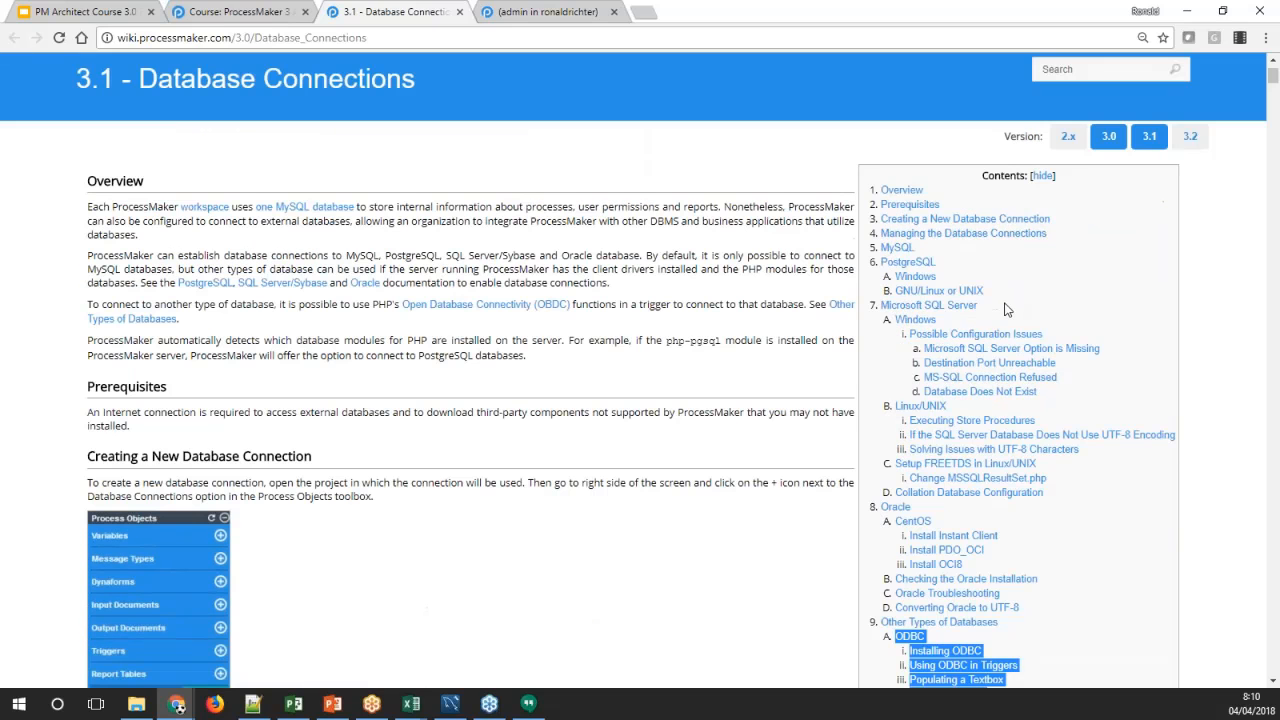
Return to the new database connection in ProcessMaker, set its engine to MySql and look through the available encodings
{"action": "left_click", "coordinate": [545, 12]}
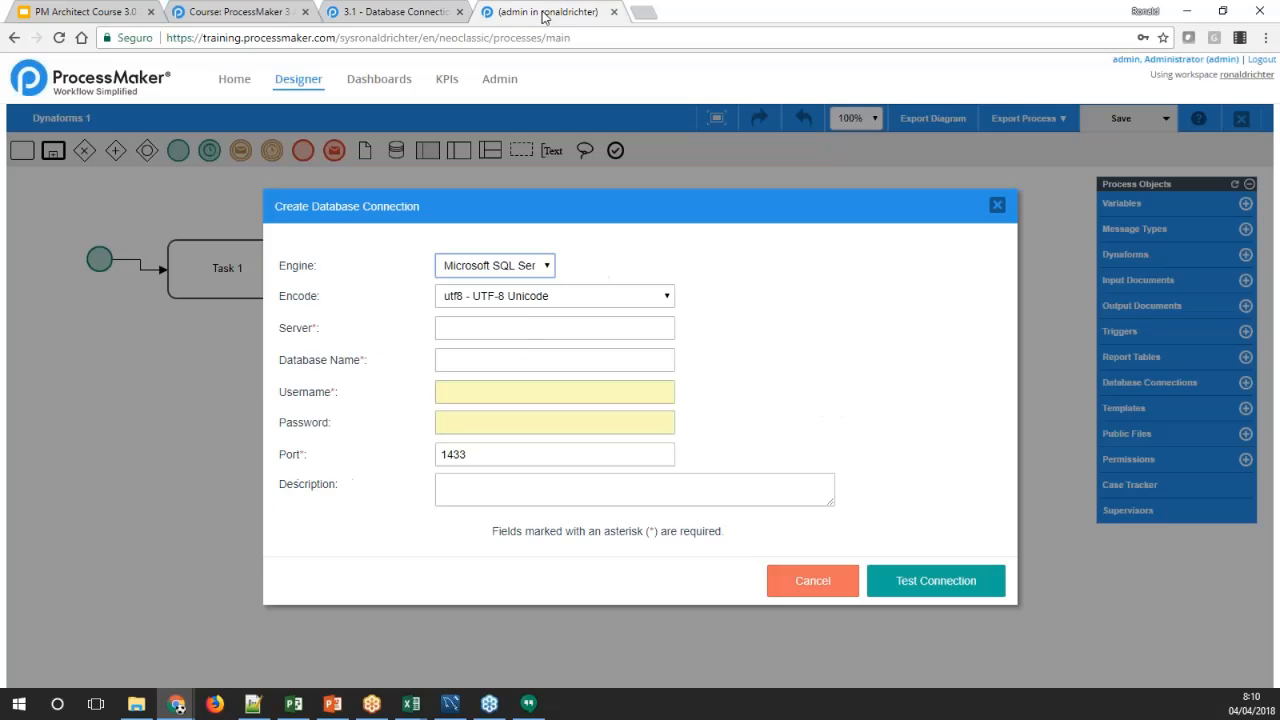
{"action": "left_click", "coordinate": [545, 270]}
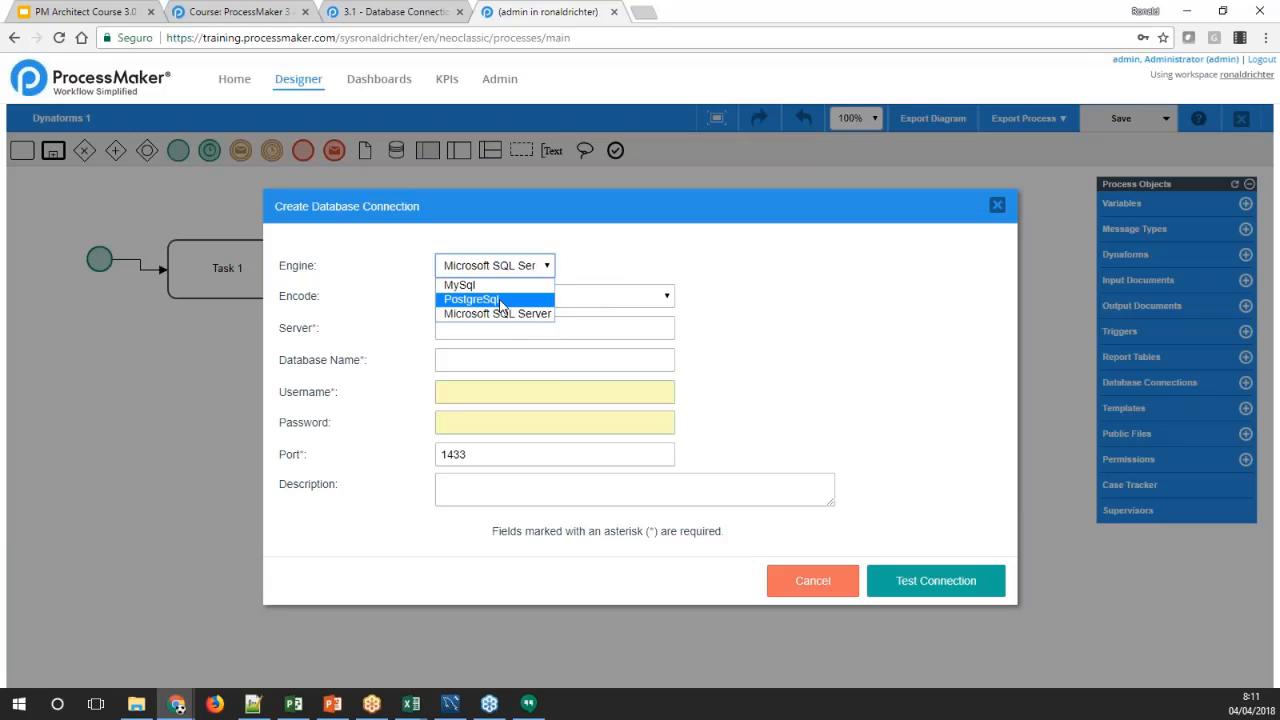
{"action": "left_click", "coordinate": [468, 285]}
{"action": "left_click", "coordinate": [384, 284]}
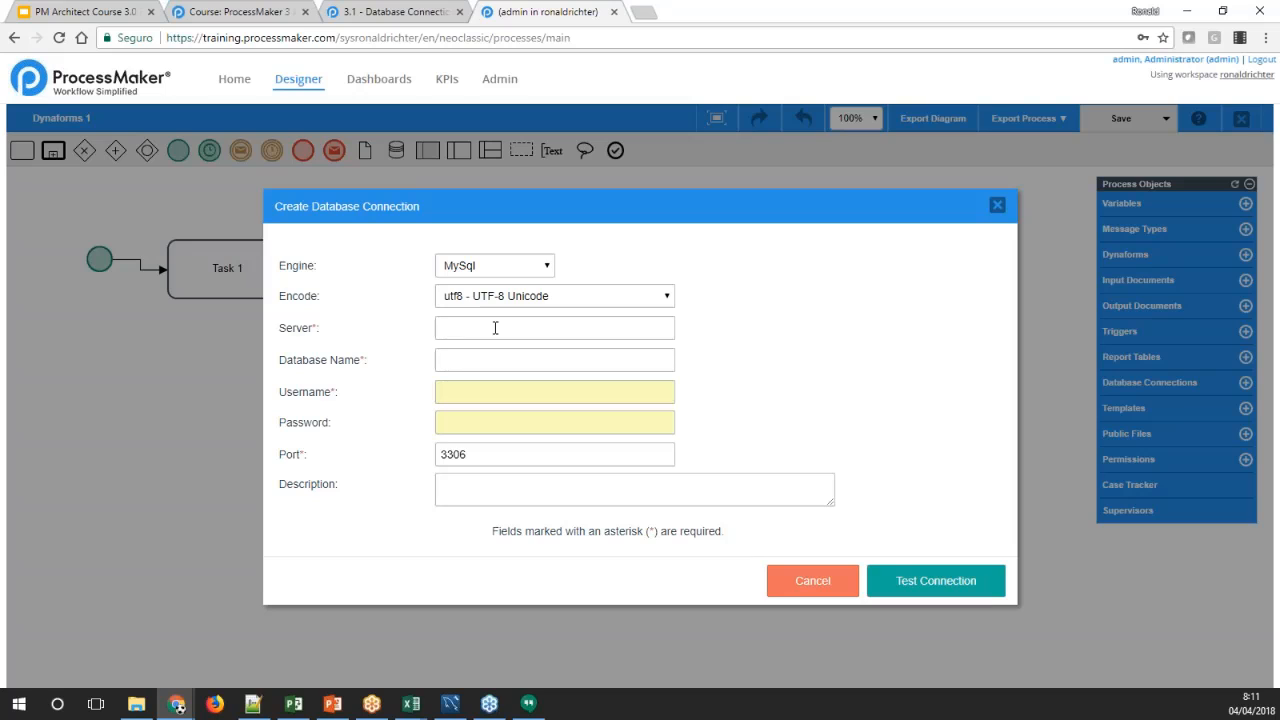
{"action": "left_click", "coordinate": [508, 298]}
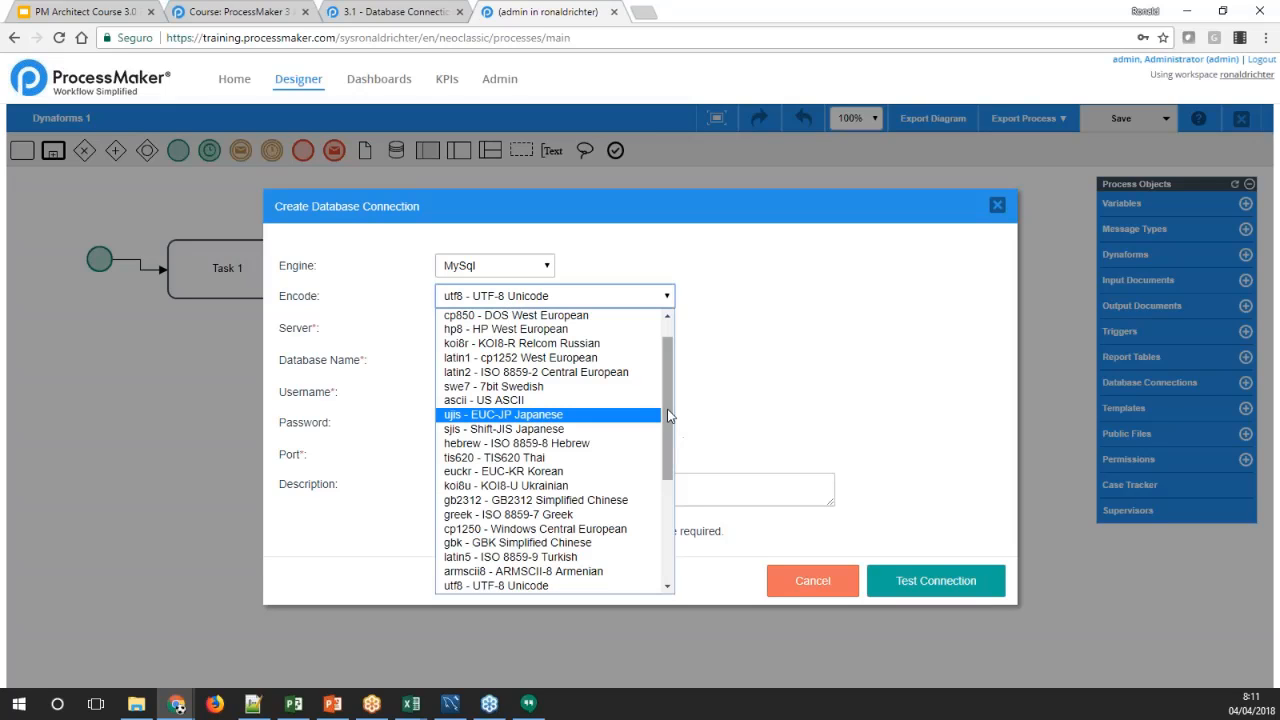
{"action": "left_click", "coordinate": [745, 389]}
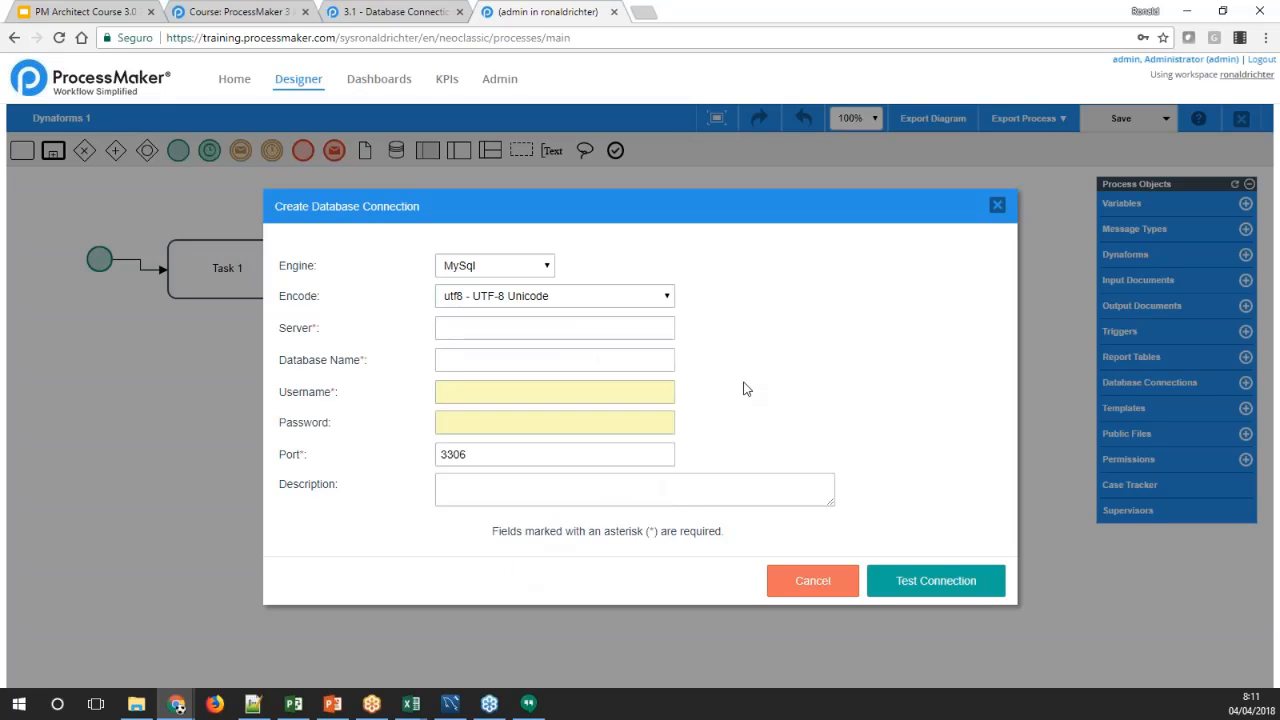
Set the new connection's server to localhost and enter the workspace's database name with the wf_ prefix
{"action": "left_click", "coordinate": [624, 329]}
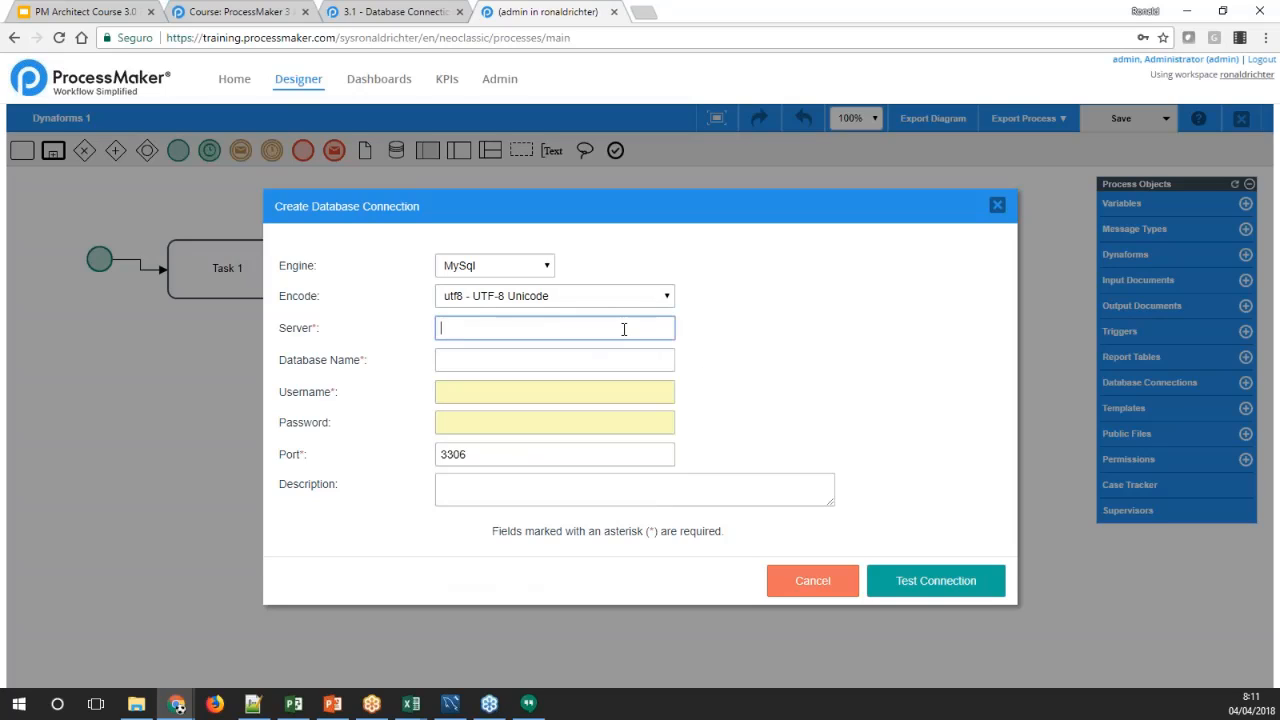
{"action": "type", "text": "localhost"}
{"action": "left_click", "coordinate": [631, 360]}
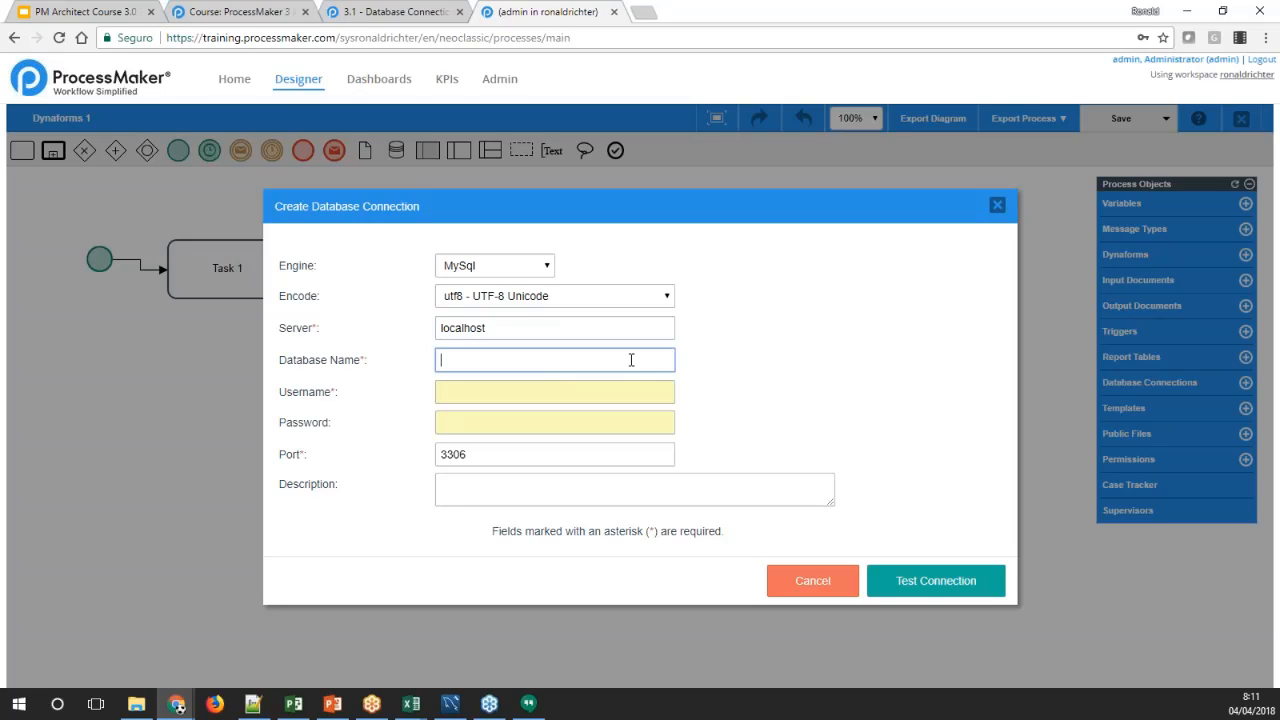
{"action": "key", "text": "Tab"}
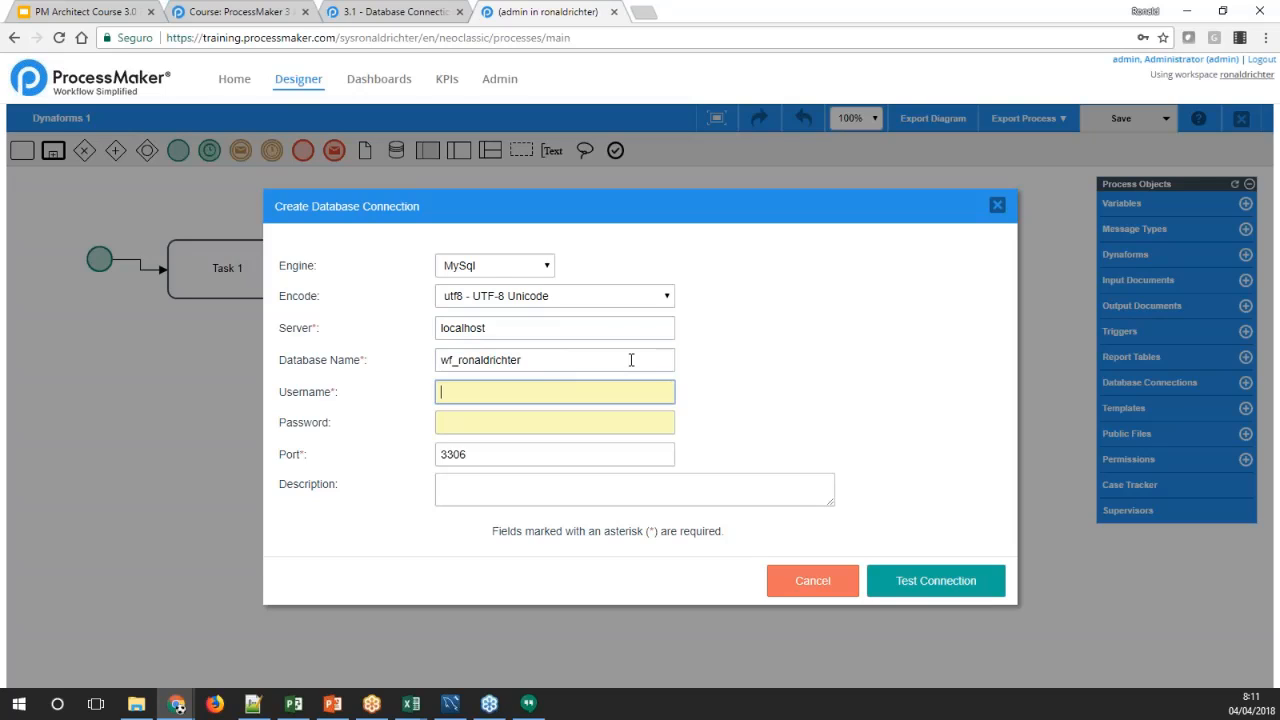
Set the connection's username to root and paste the database password copied from the text editor
{"action": "type", "text": "root"}
{"action": "key", "text": "Tab"}
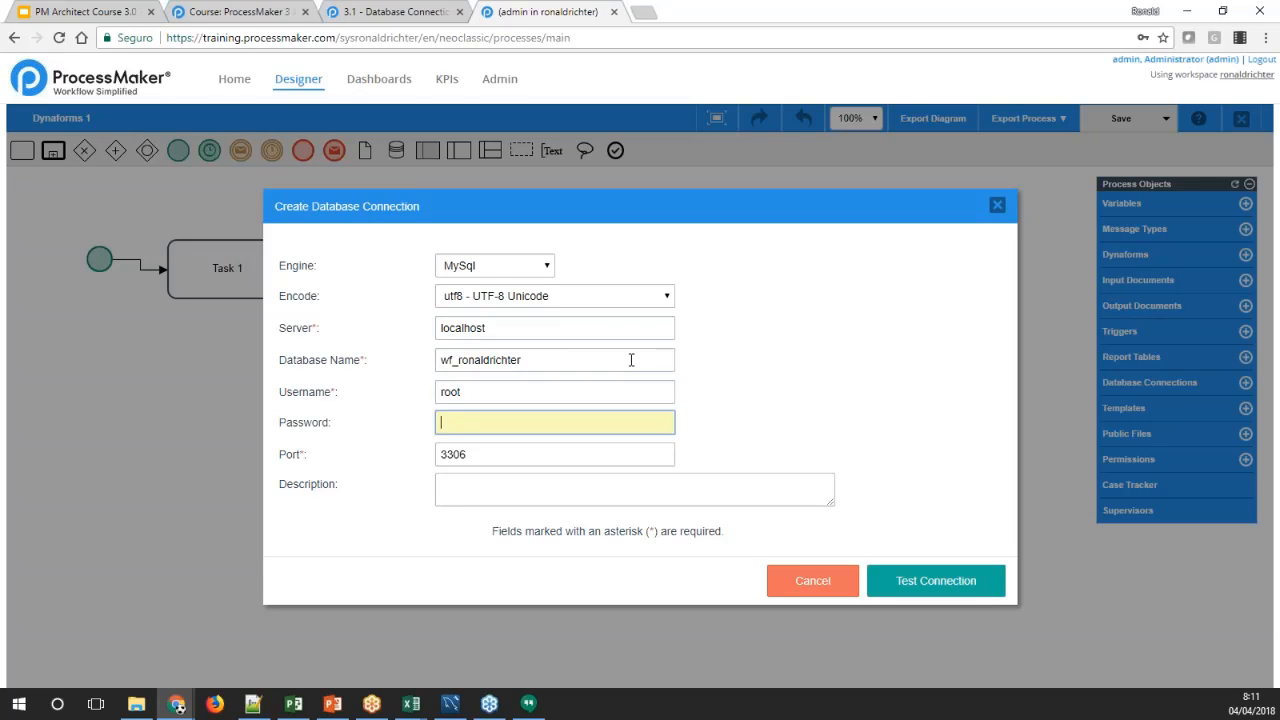
{"action": "left_click", "coordinate": [253, 704]}
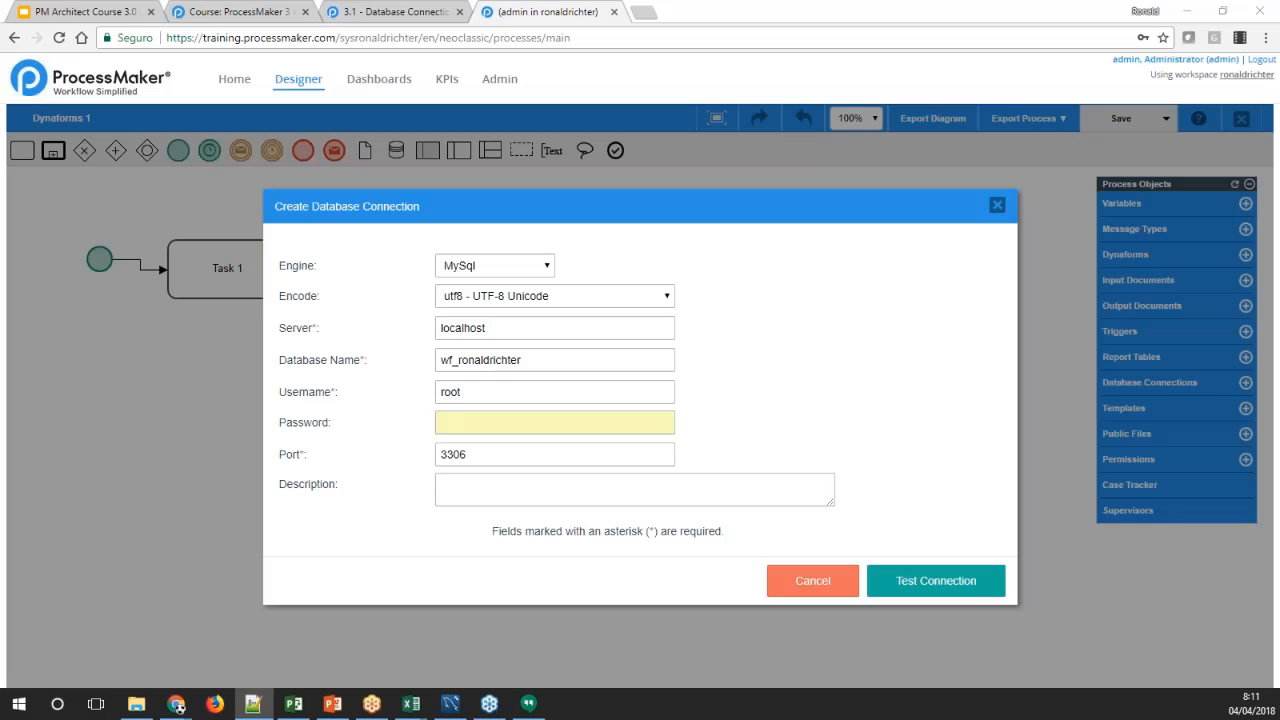
{"action": "key", "text": "alt+Tab"}
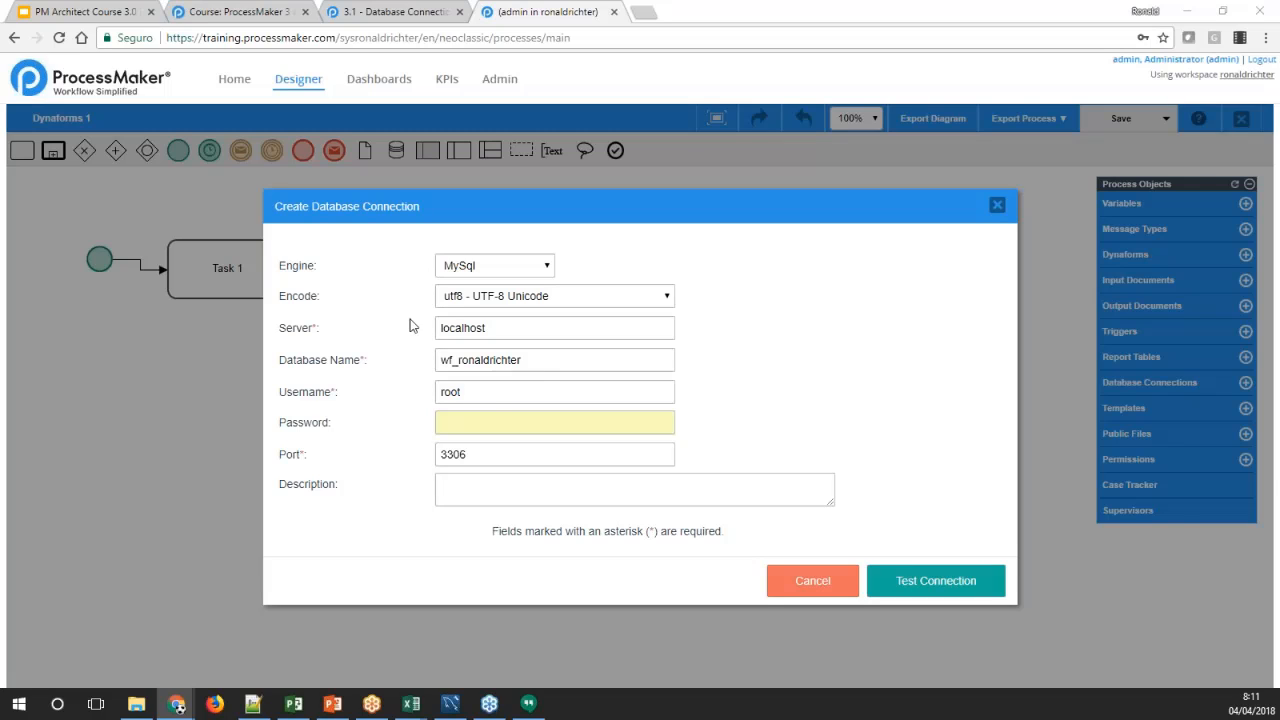
{"action": "left_click", "coordinate": [489, 430]}
{"action": "key", "text": "ctrl+v"}
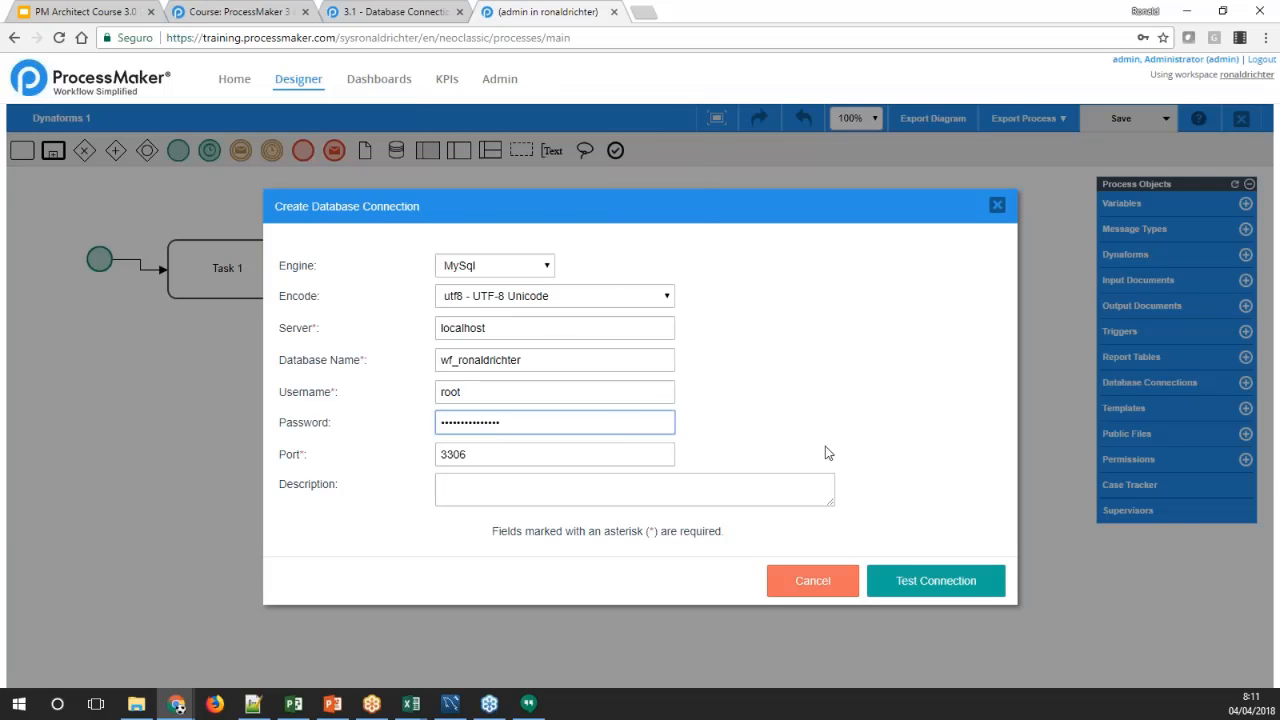
{"action": "left_click", "coordinate": [801, 424]}
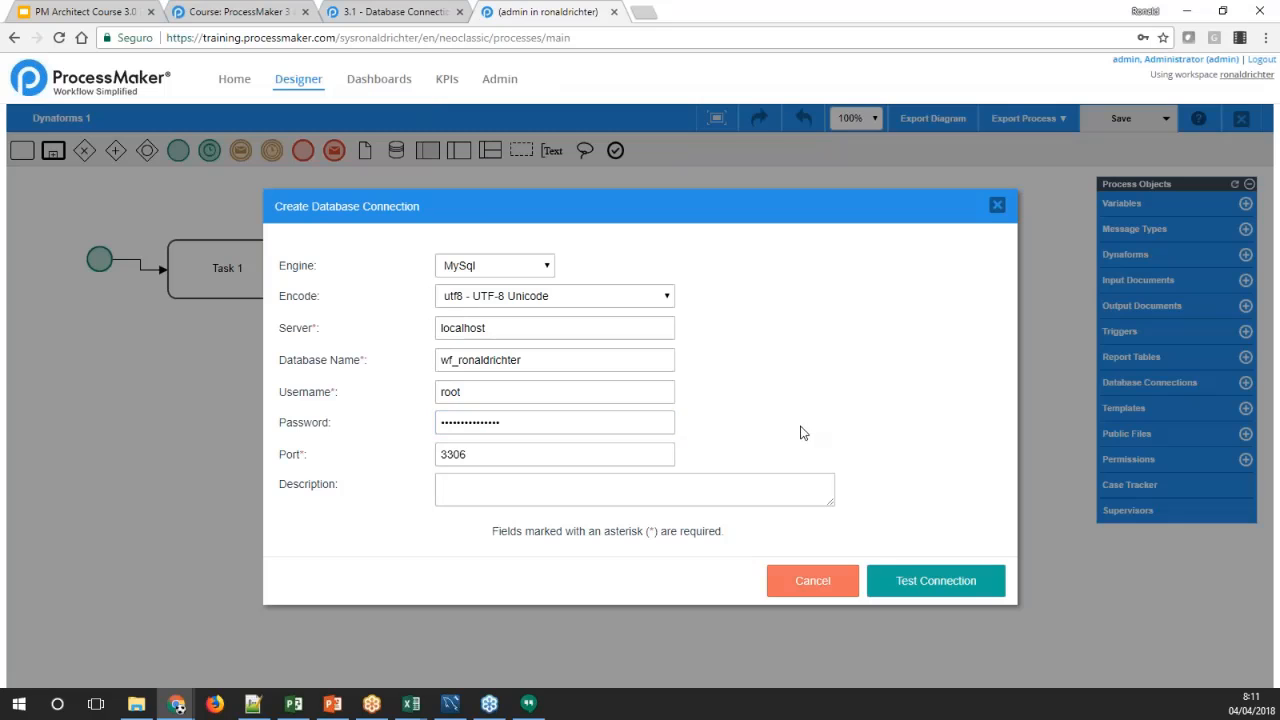
Test the MySql connection, dismiss the browser's offer to store the password, and save the connection
{"action": "left_click", "coordinate": [940, 572]}
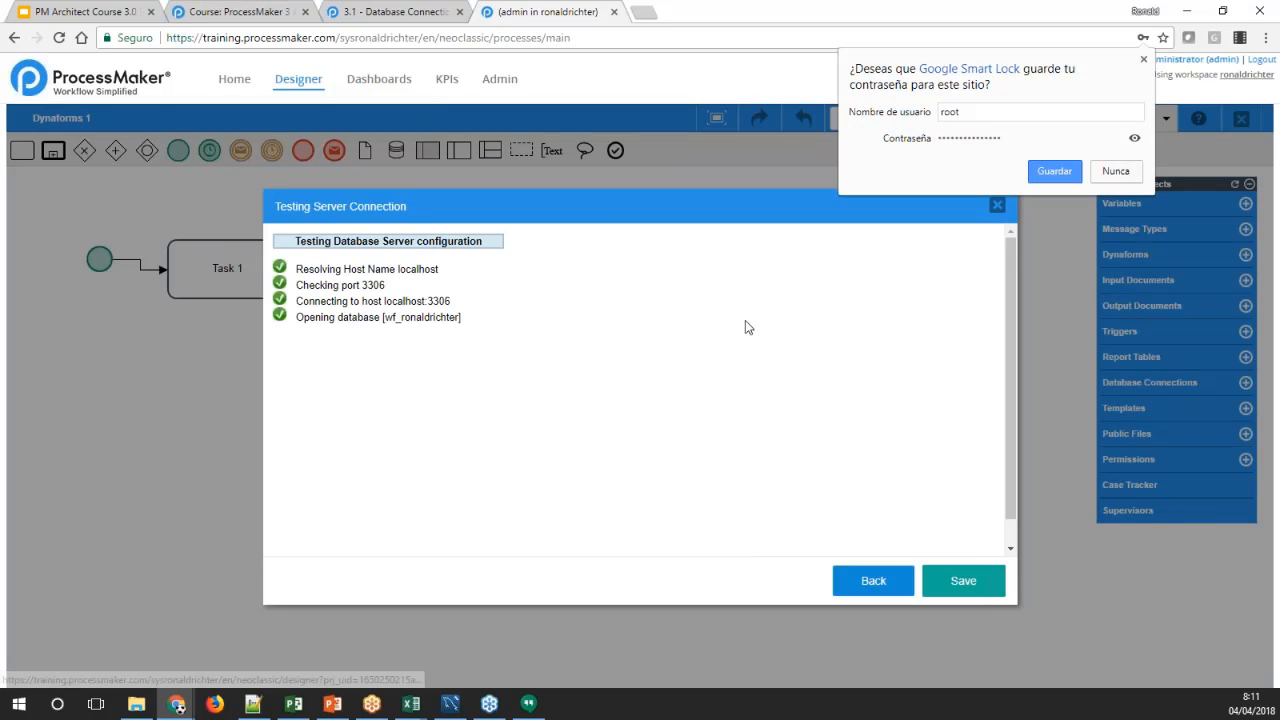
{"action": "left_click", "coordinate": [1144, 60]}
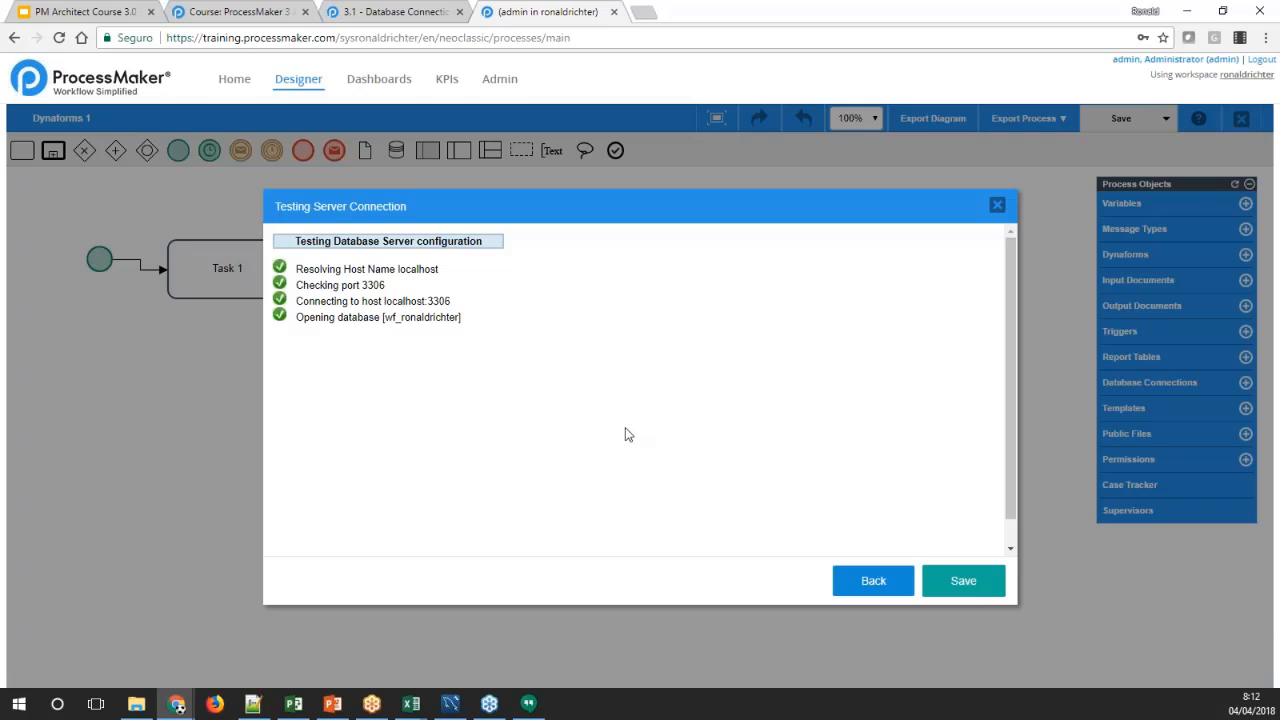
{"action": "scroll", "coordinate": [1014, 447], "scroll_direction": "down", "scroll_amount": 1}
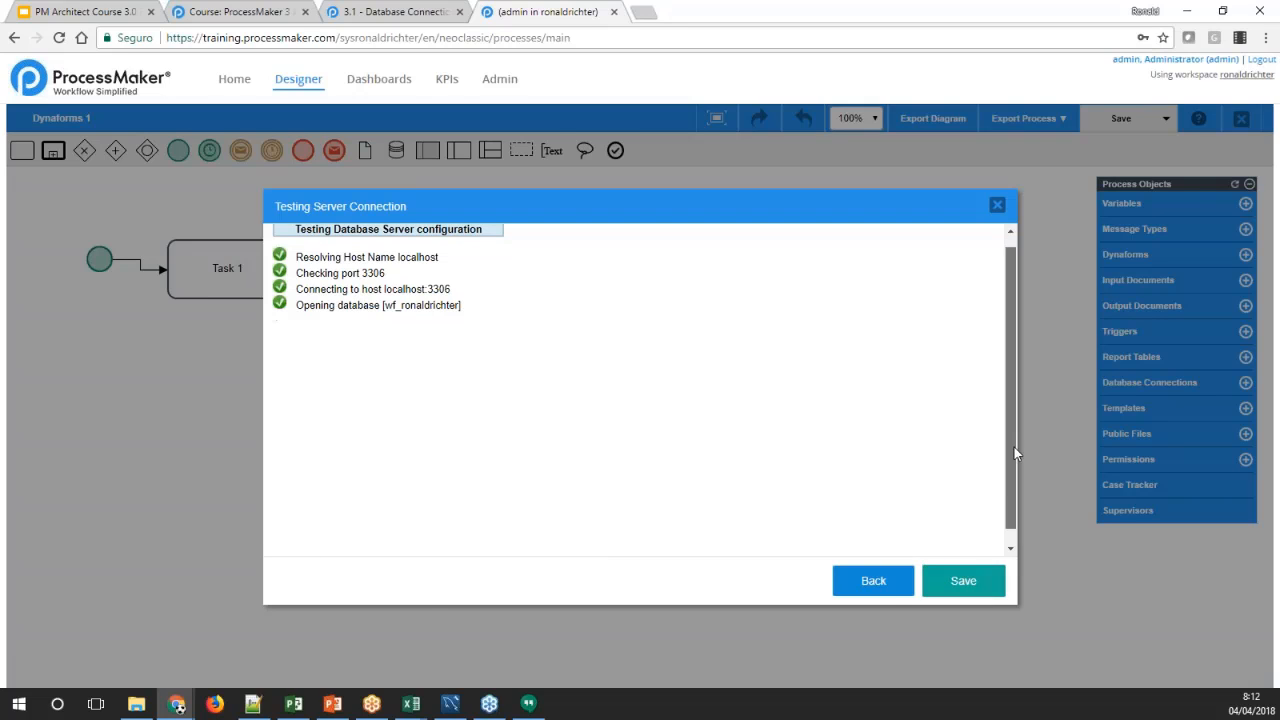
{"action": "left_click", "coordinate": [963, 581]}
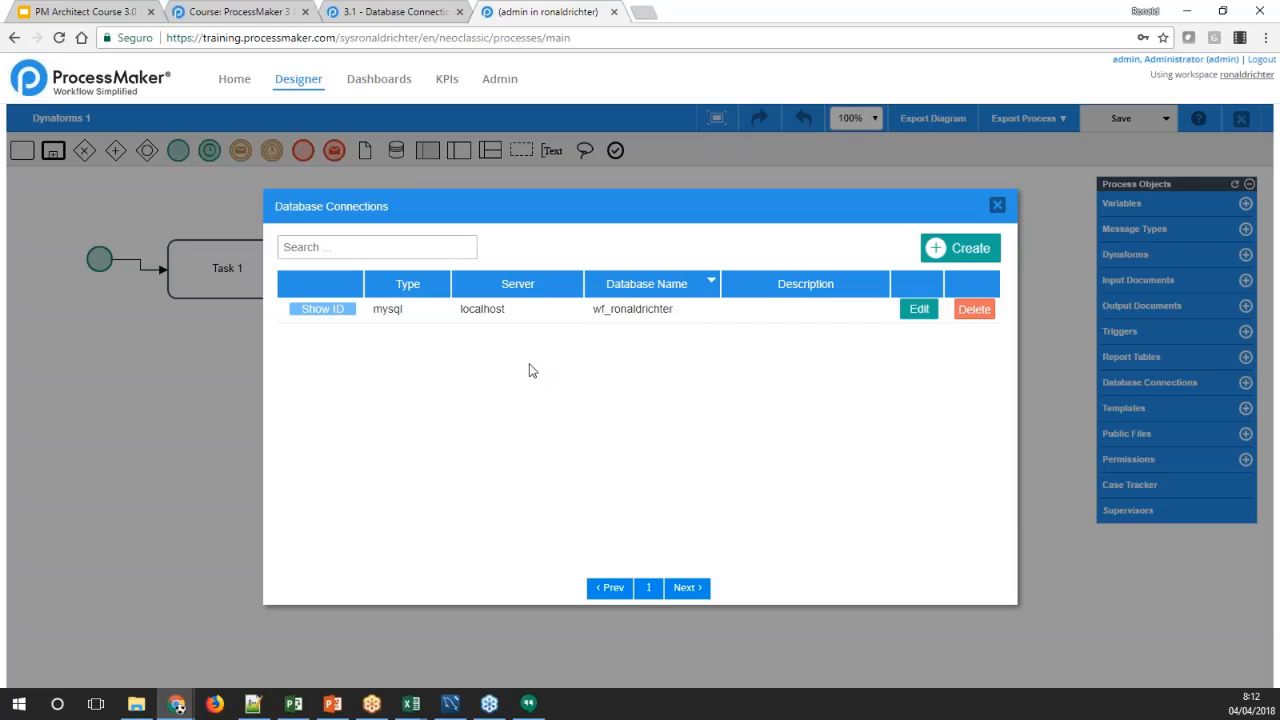
Check the saved connection's server entry in the list, then show and highlight its unique ID
{"action": "double_click", "coordinate": [497, 309]}
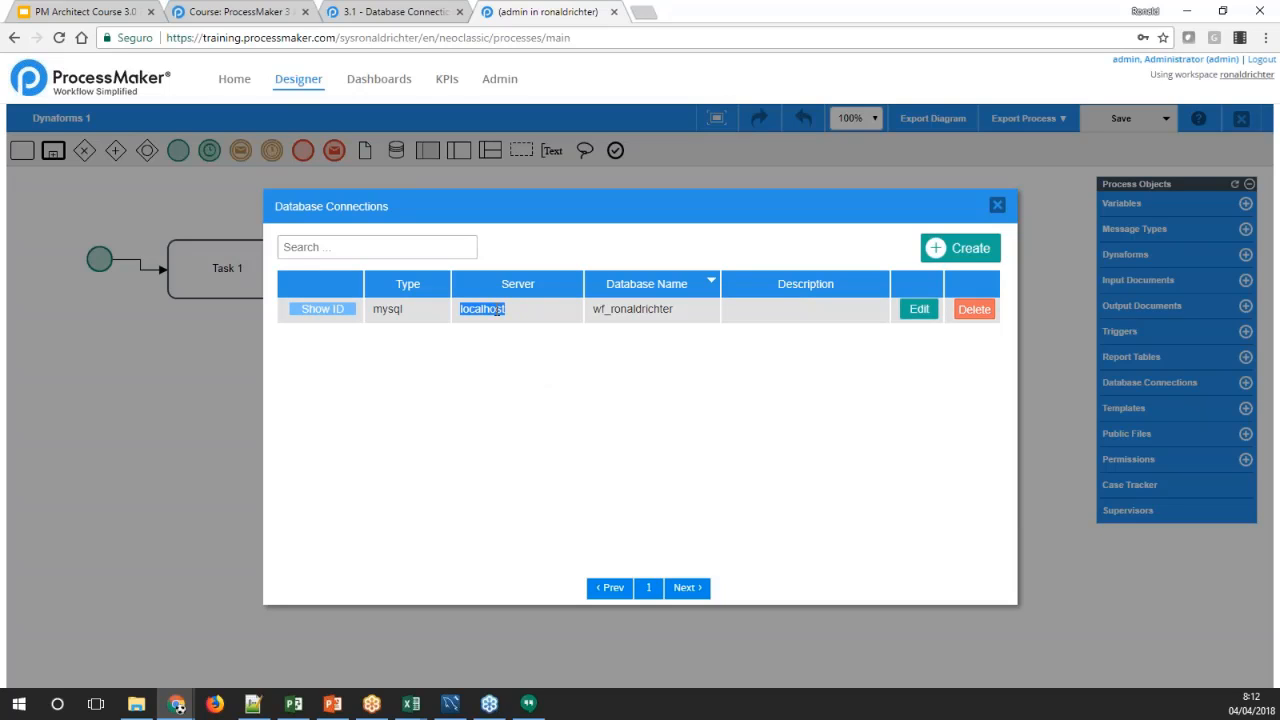
{"action": "left_click", "coordinate": [563, 329]}
{"action": "left_click", "coordinate": [320, 312]}
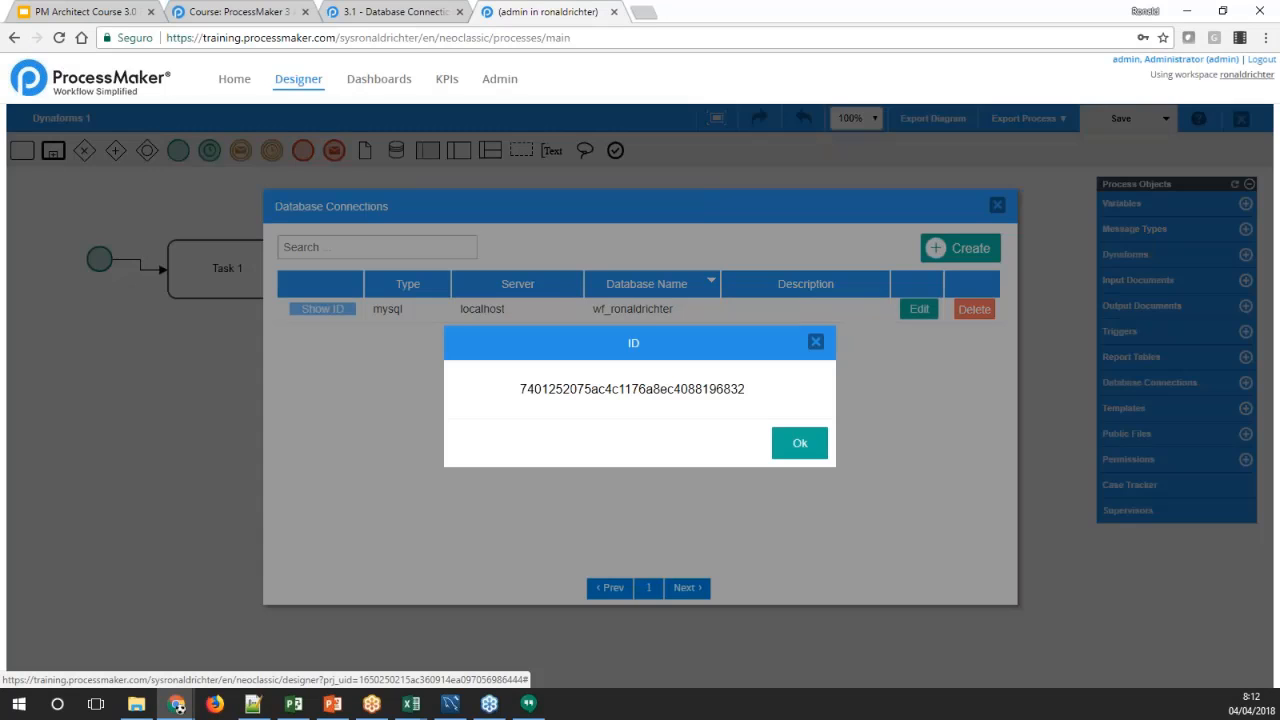
{"action": "double_click", "coordinate": [556, 390]}
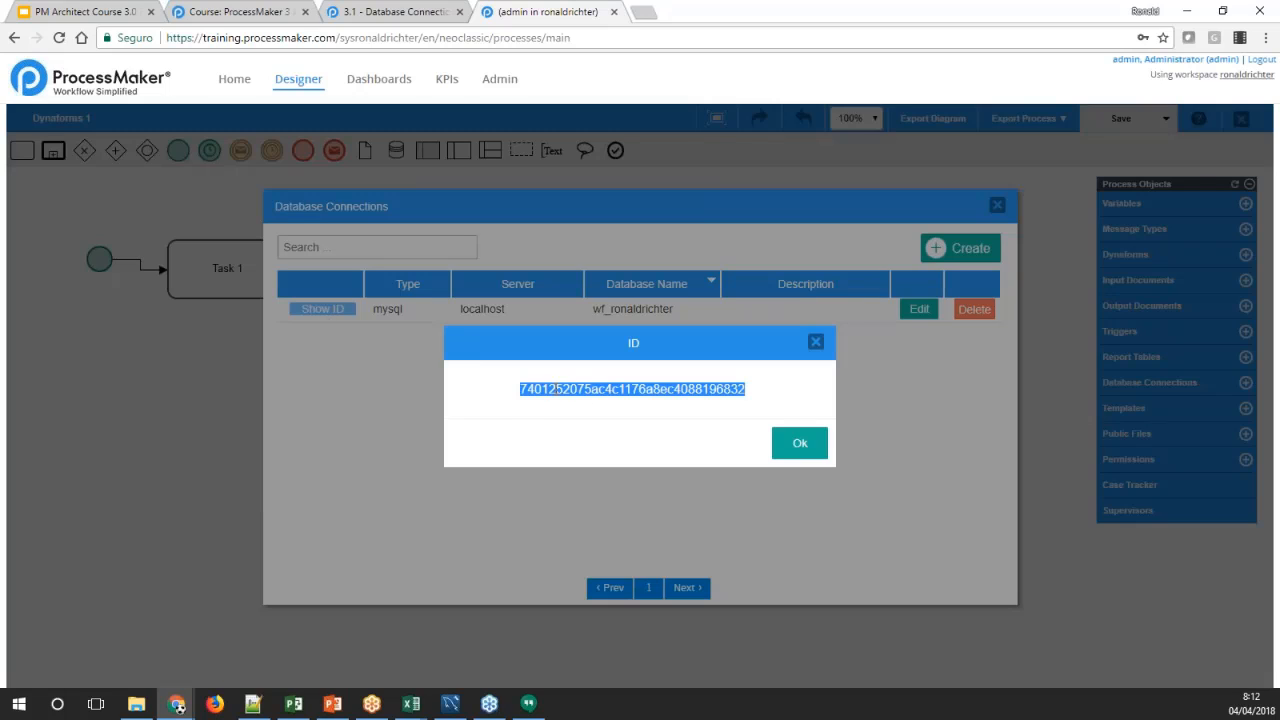
{"action": "left_click", "coordinate": [556, 389]}
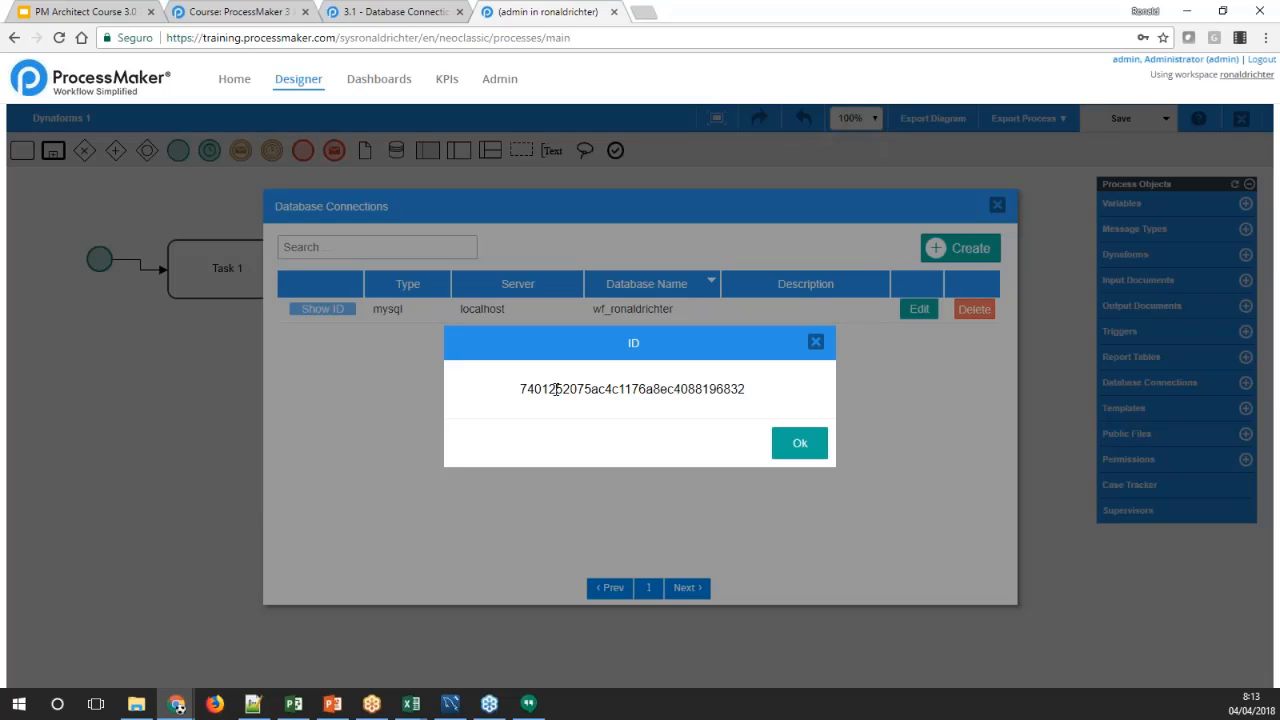
{"action": "double_click", "coordinate": [555, 389]}
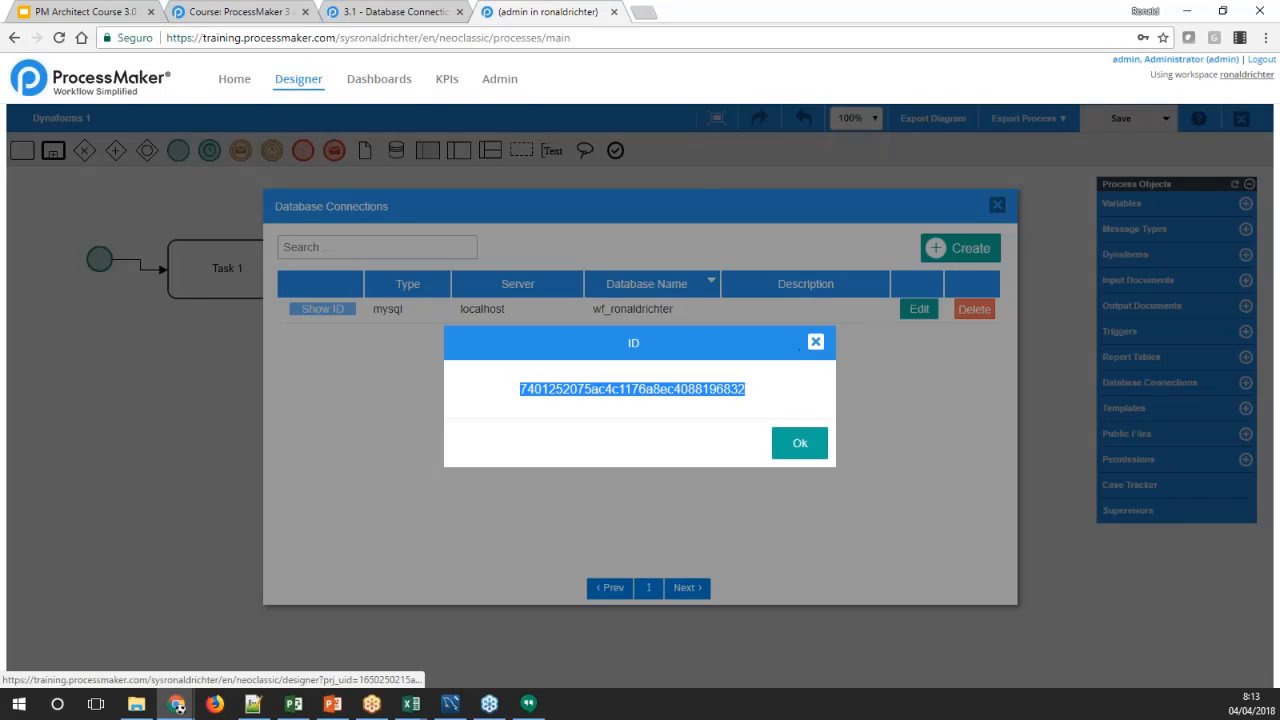
{"action": "left_click", "coordinate": [815, 341]}
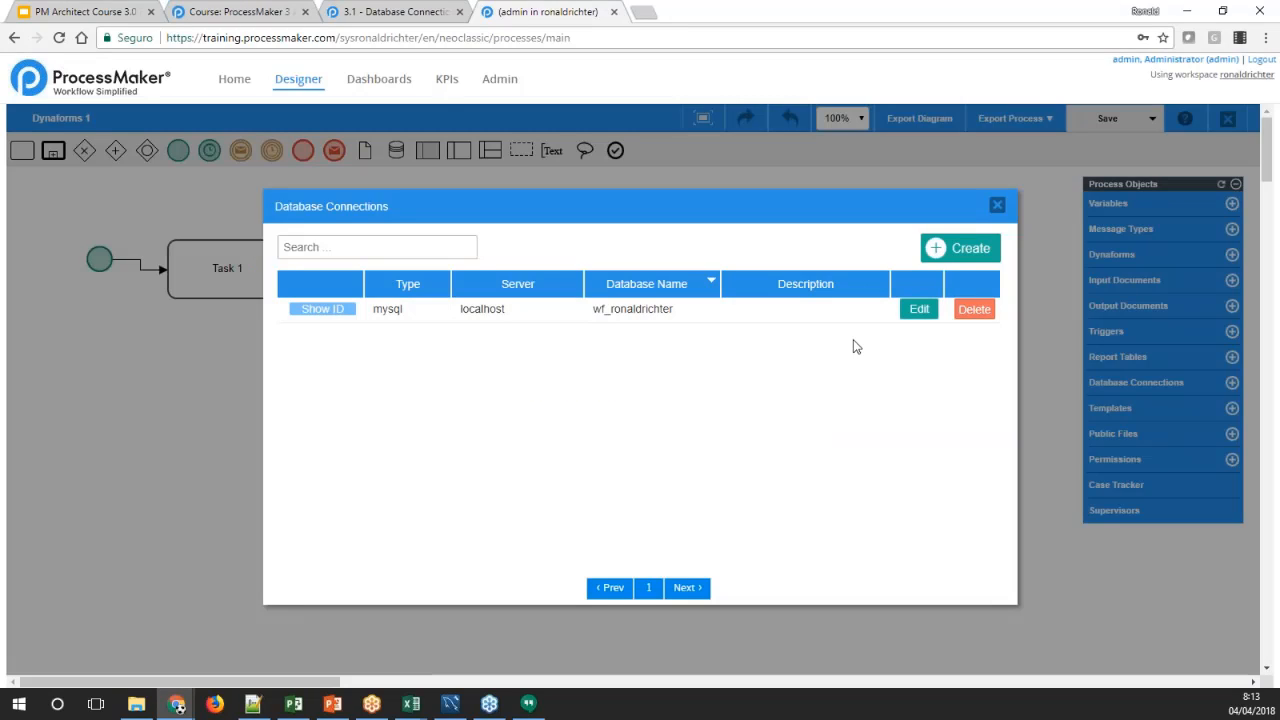
Open and cancel a blank new connection, then review the saved MySql connection's settings without changing them
{"action": "left_click", "coordinate": [945, 249]}
{"action": "left_click", "coordinate": [812, 580]}
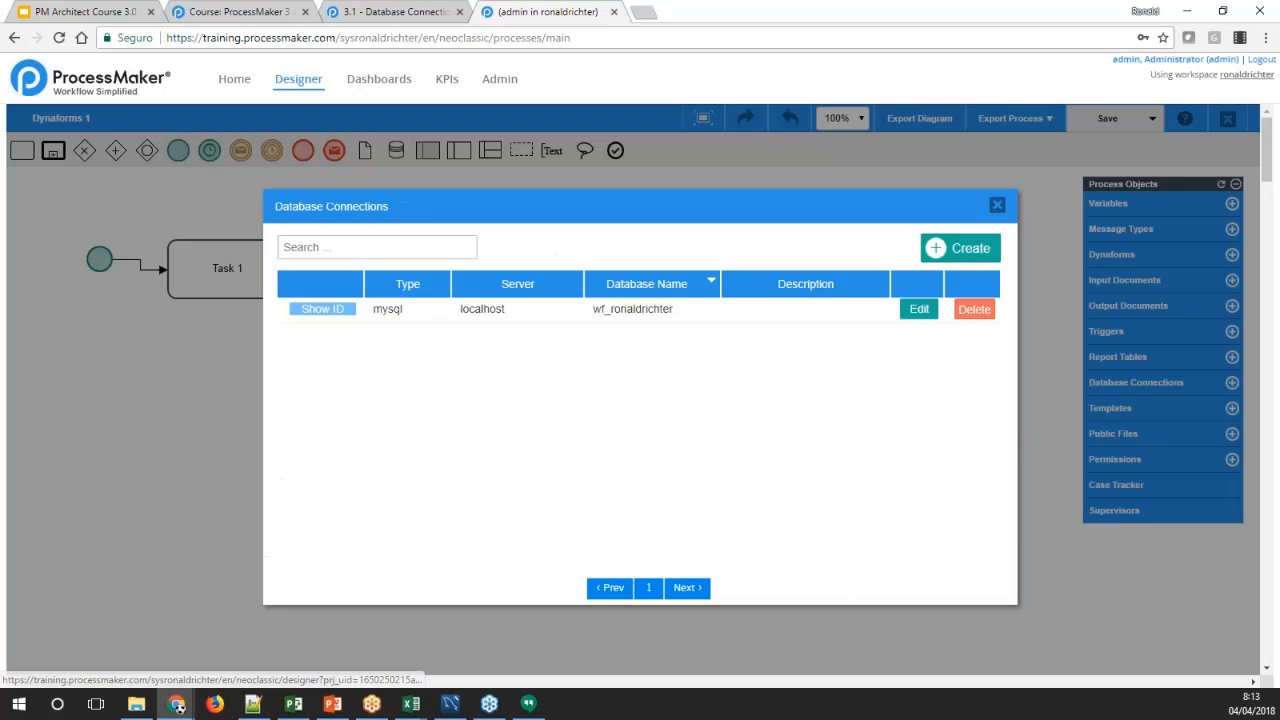
{"action": "left_click", "coordinate": [917, 310]}
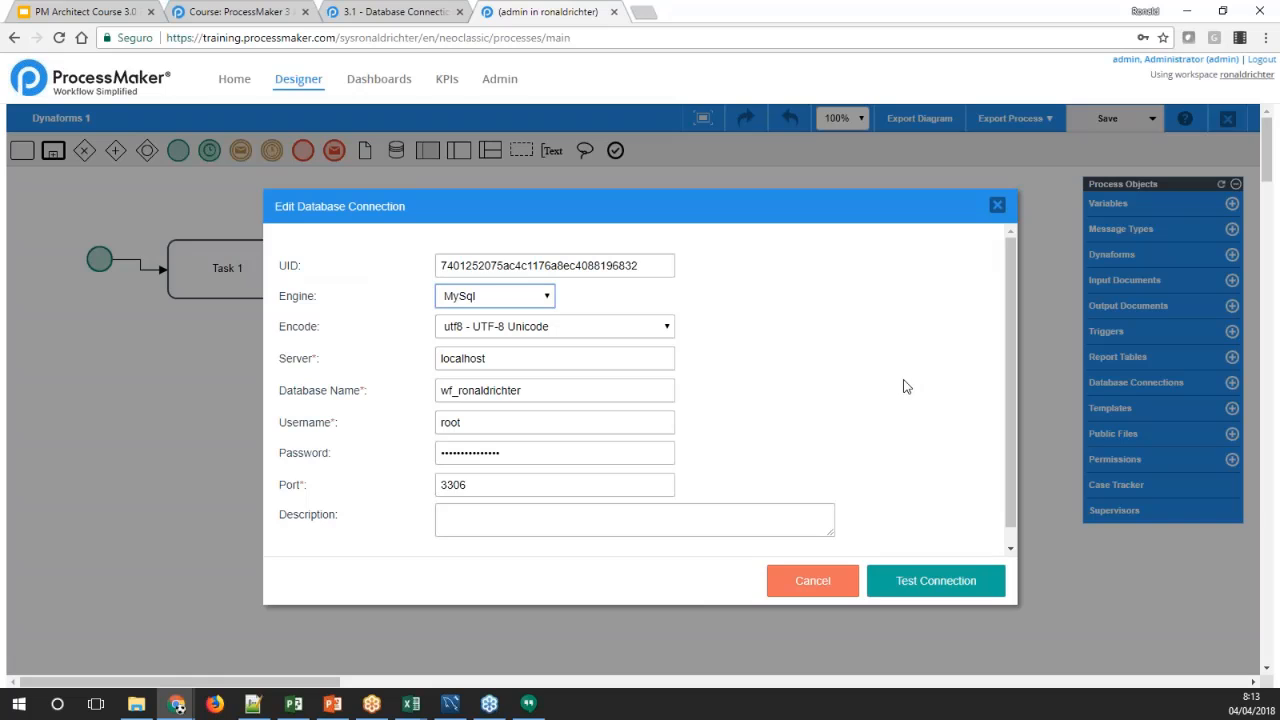
{"action": "scroll", "coordinate": [905, 385], "scroll_direction": "down", "scroll_amount": 1}
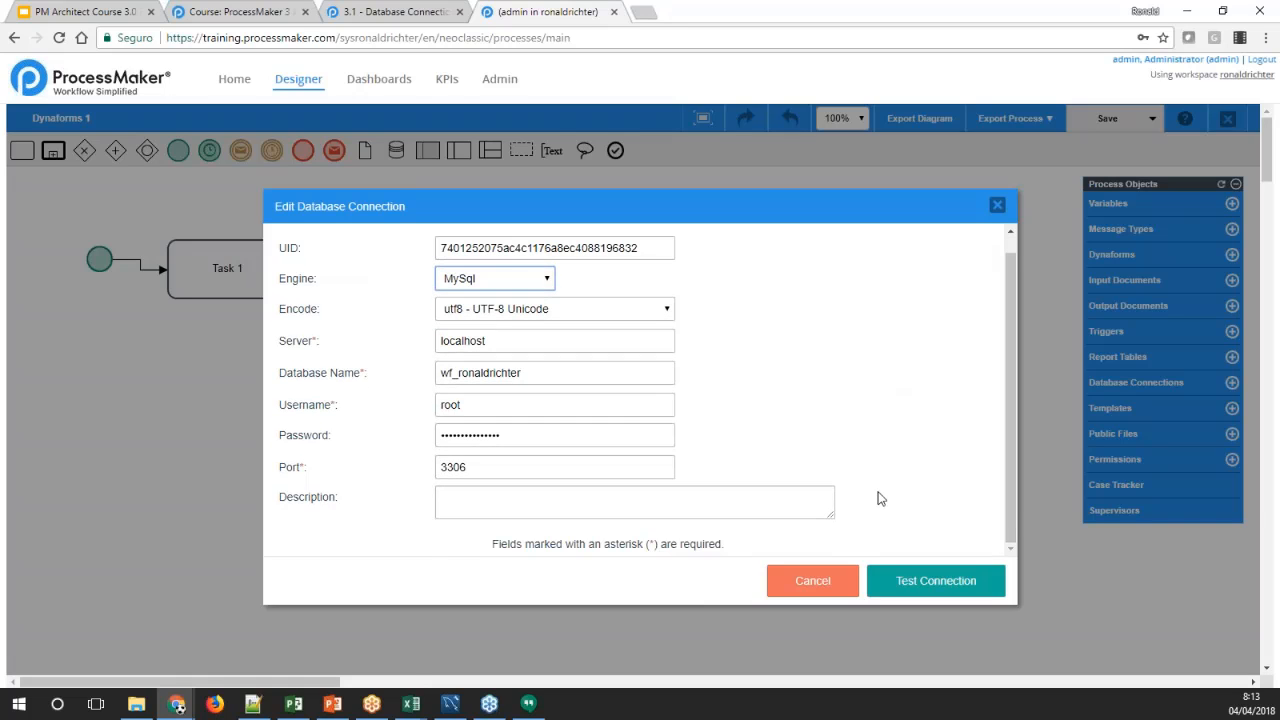
{"action": "left_click", "coordinate": [820, 580]}
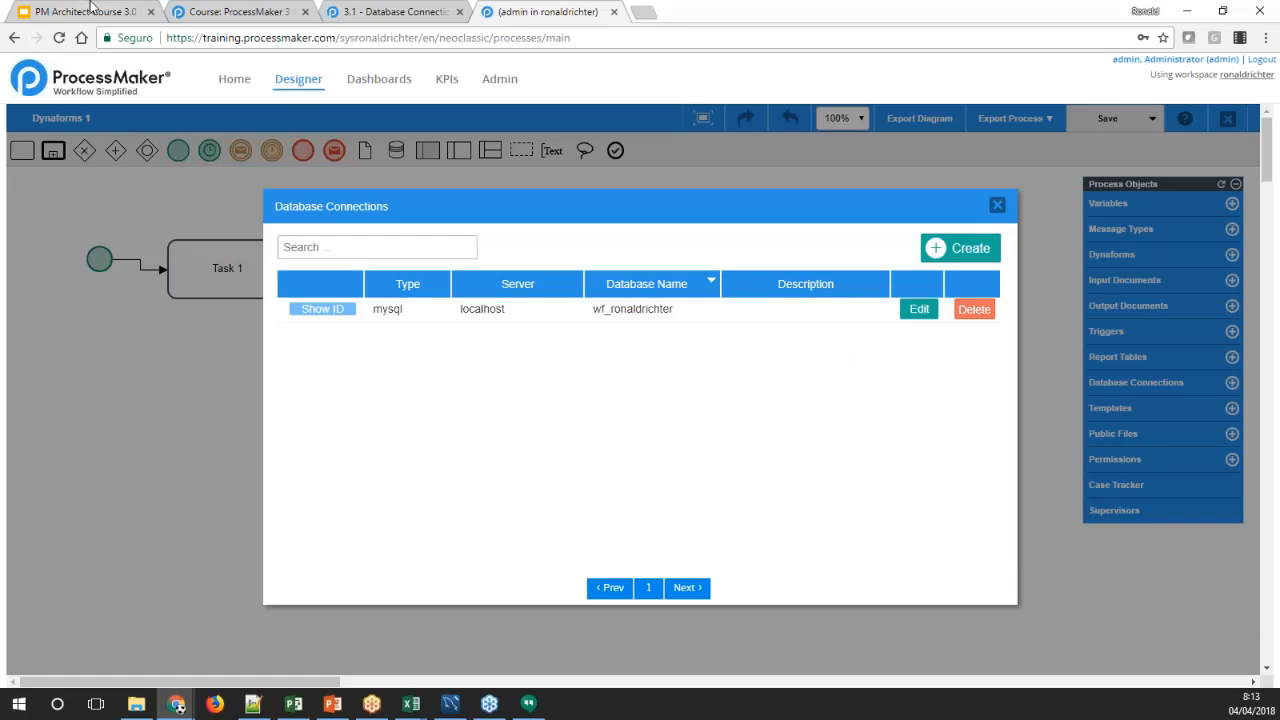
Review the wiki's explanation of the connection fields and test results, then return to the process's database connections list
{"action": "left_click", "coordinate": [365, 12]}
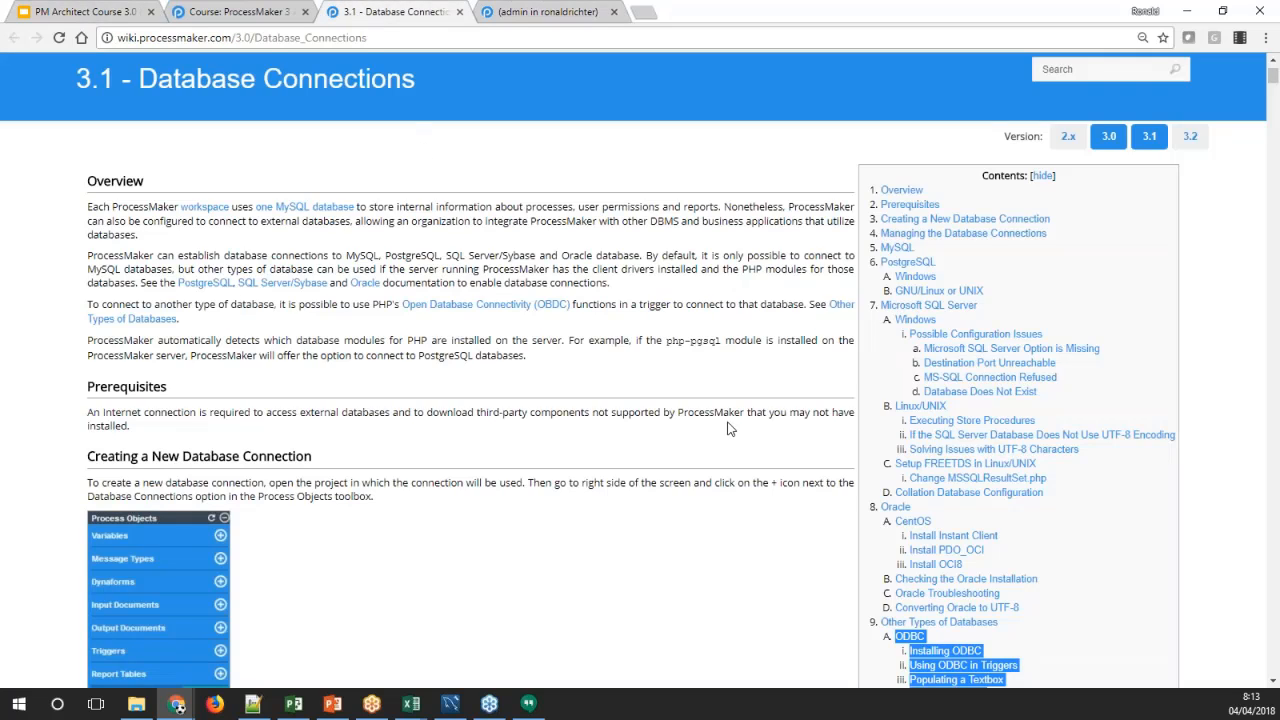
{"action": "scroll", "coordinate": [728, 428], "scroll_direction": "down", "scroll_amount": 7}
{"action": "scroll", "coordinate": [728, 428], "scroll_direction": "down", "scroll_amount": 4}
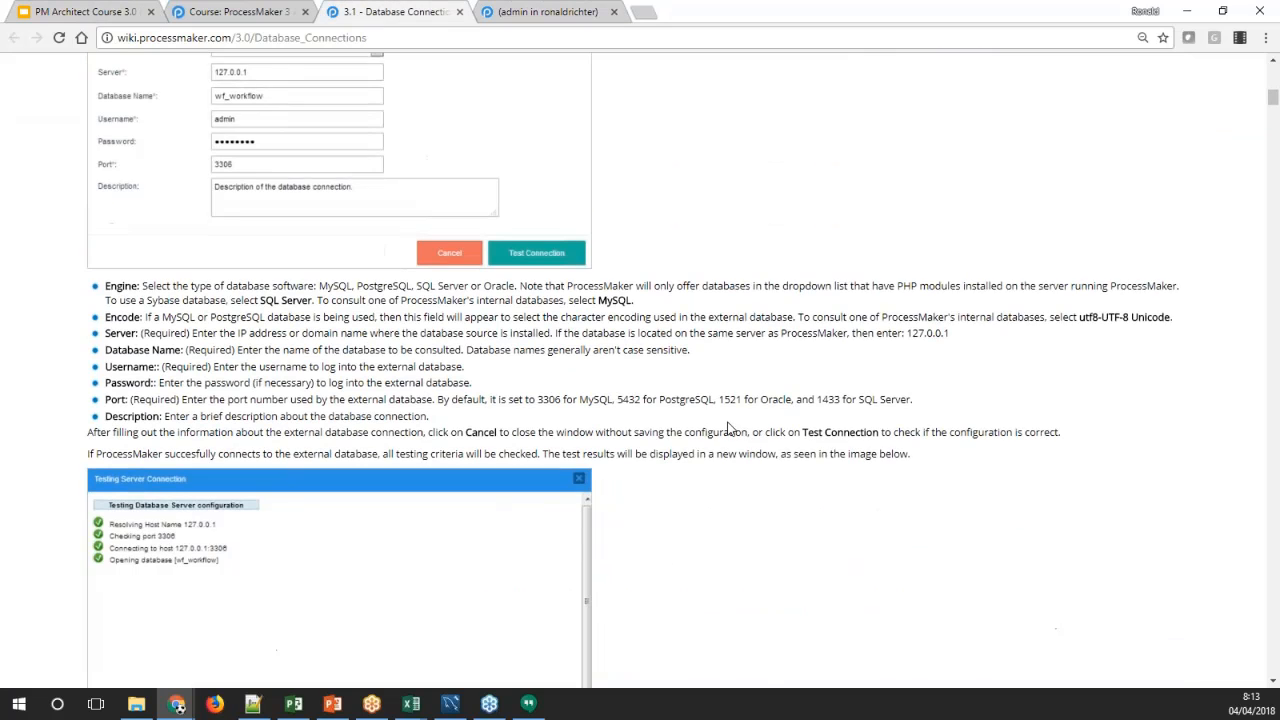
{"action": "left_click", "coordinate": [570, 12]}
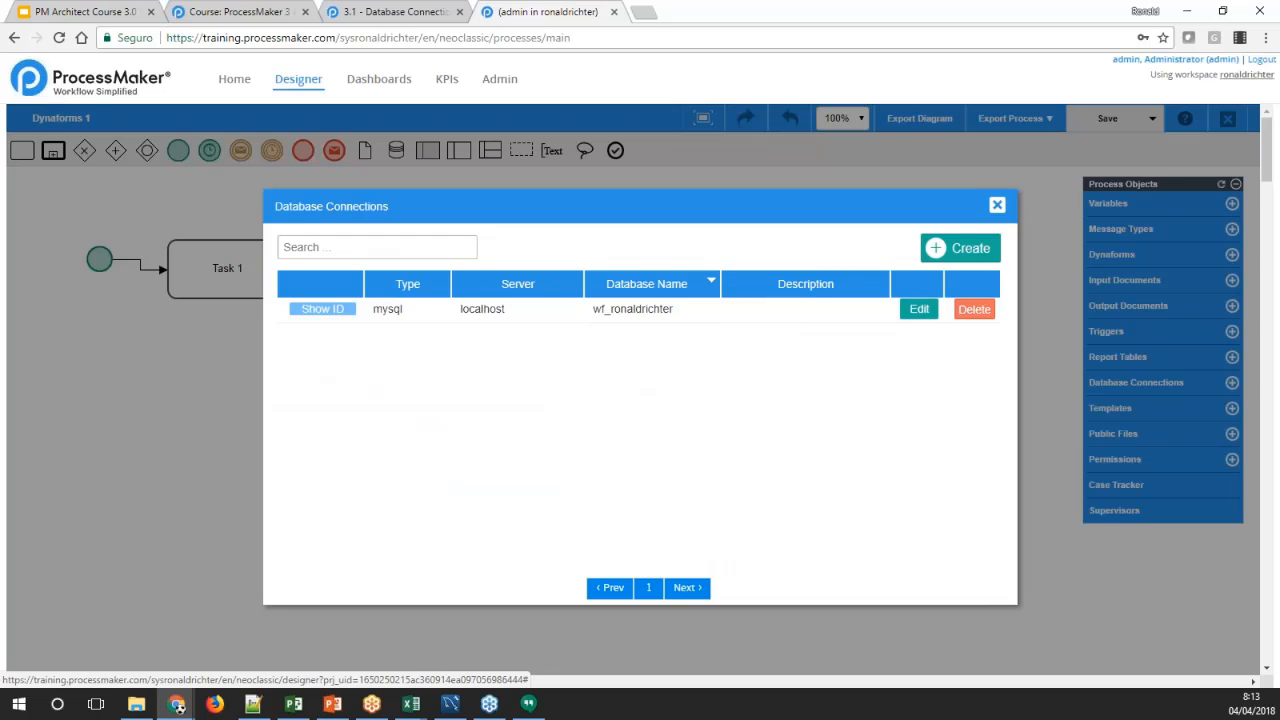
Close the Dynaforms 1 connections list and open the database connections list of Process 2
{"action": "left_click", "coordinate": [997, 207]}
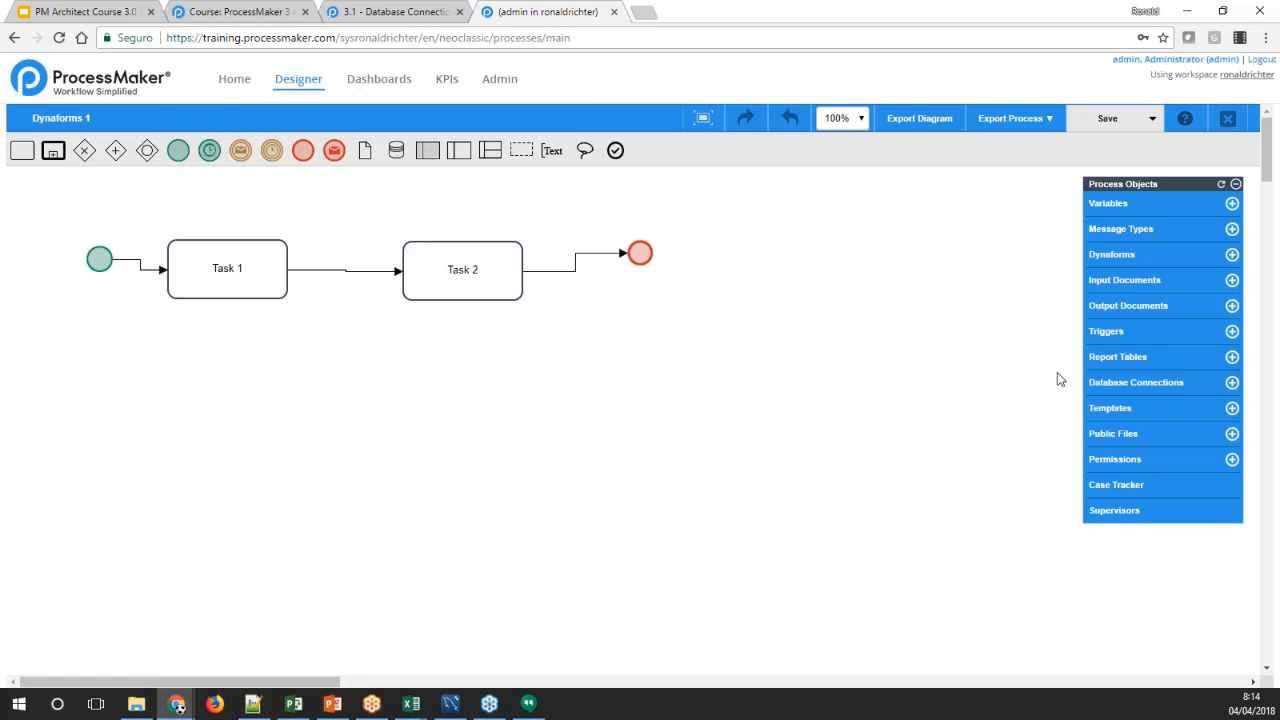
{"action": "left_click", "coordinate": [171, 67]}
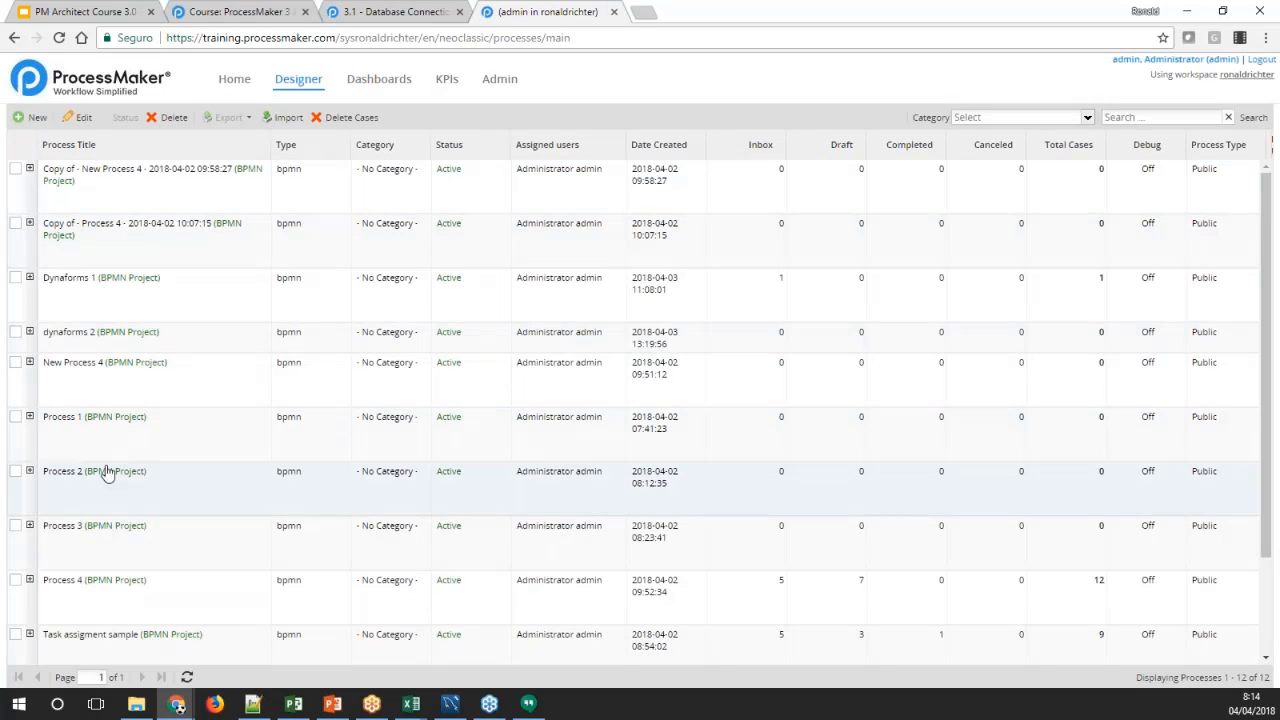
{"action": "double_click", "coordinate": [108, 473]}
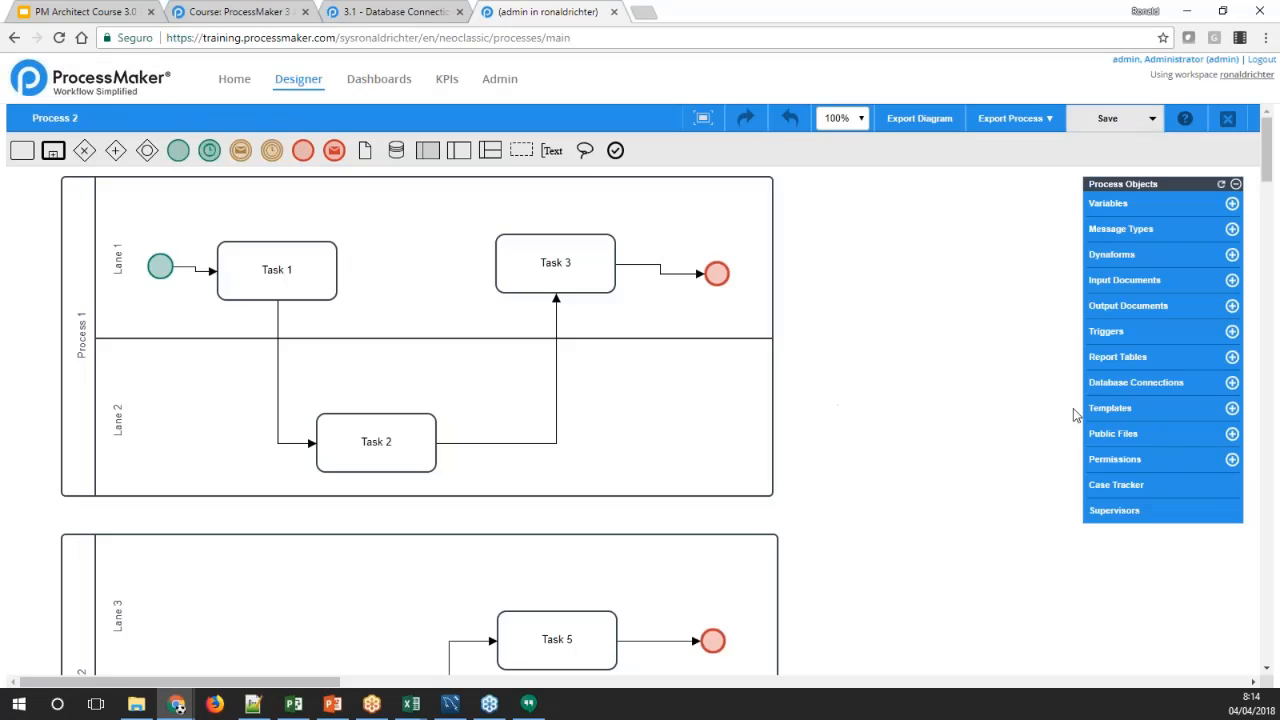
{"action": "left_click", "coordinate": [1117, 388]}
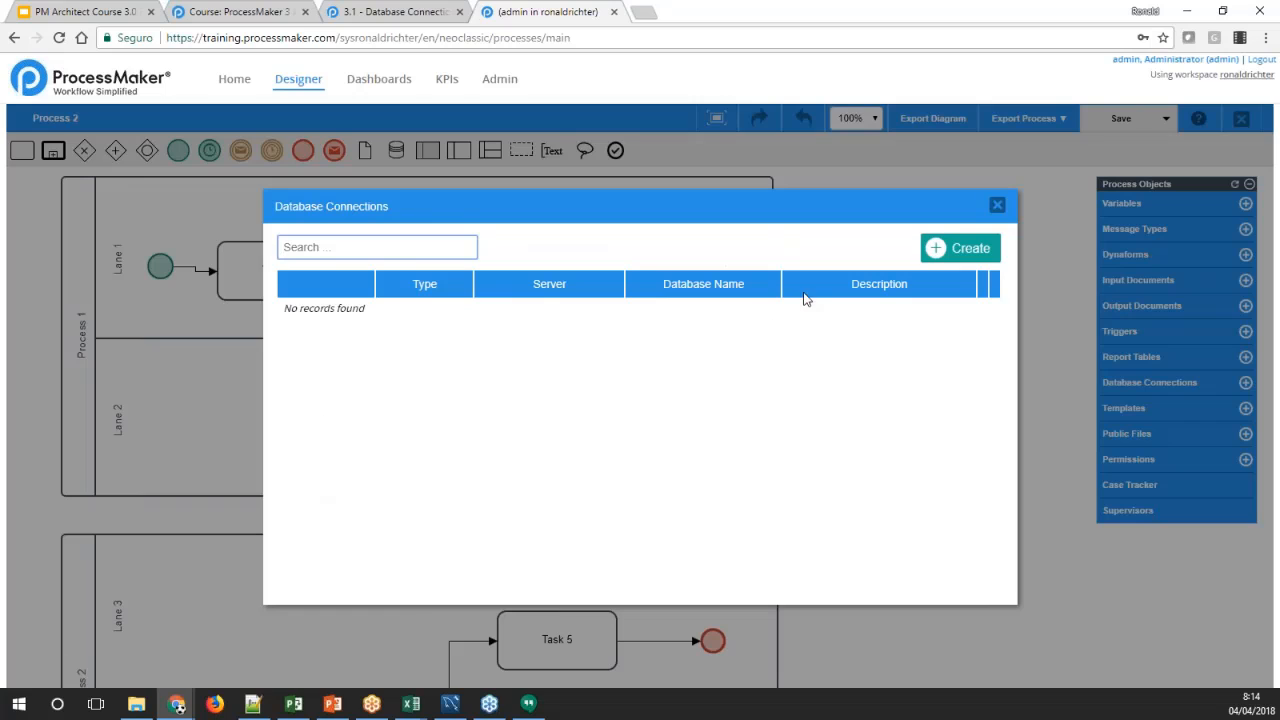
Start a new MySql database connection in Process 2 with server localhost and database name wf_workflow
{"action": "left_click", "coordinate": [942, 248]}
{"action": "left_click", "coordinate": [514, 321]}
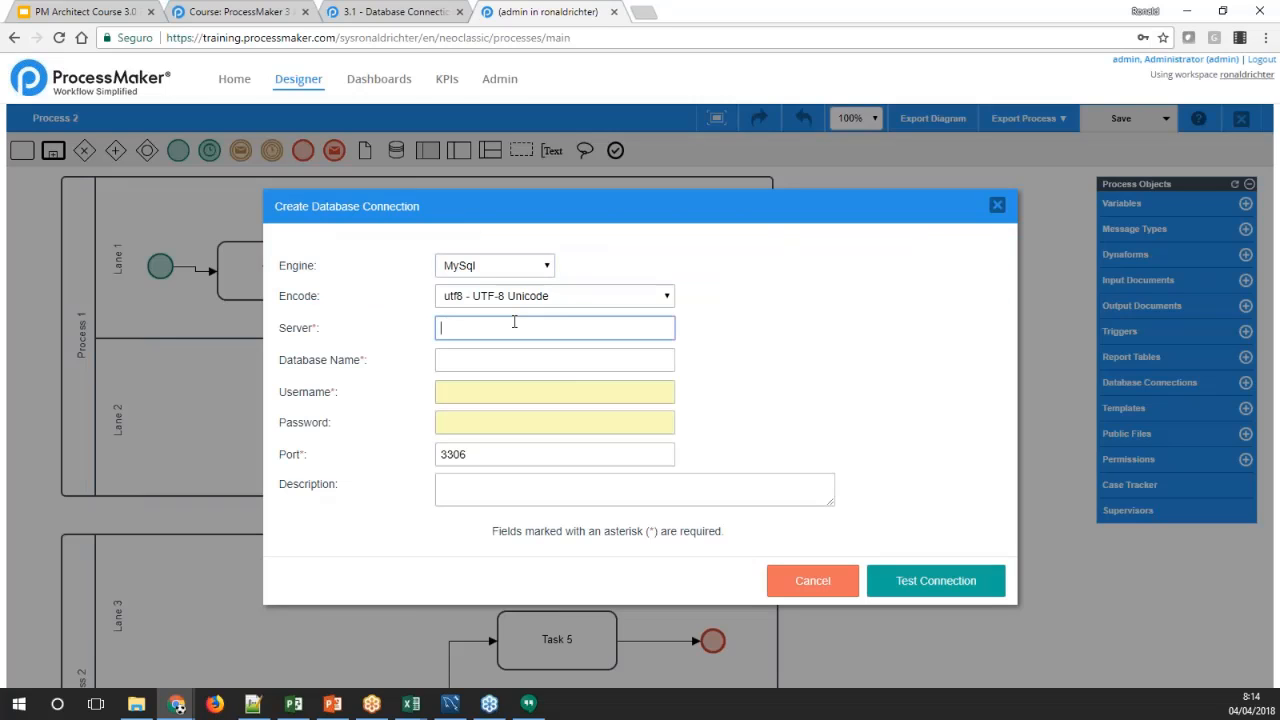
{"action": "type", "text": "ocalhost"}
{"action": "key", "text": "Home"}
{"action": "type", "text": "l"}
{"action": "key", "text": "Tab"}
{"action": "type", "text": "wf"}
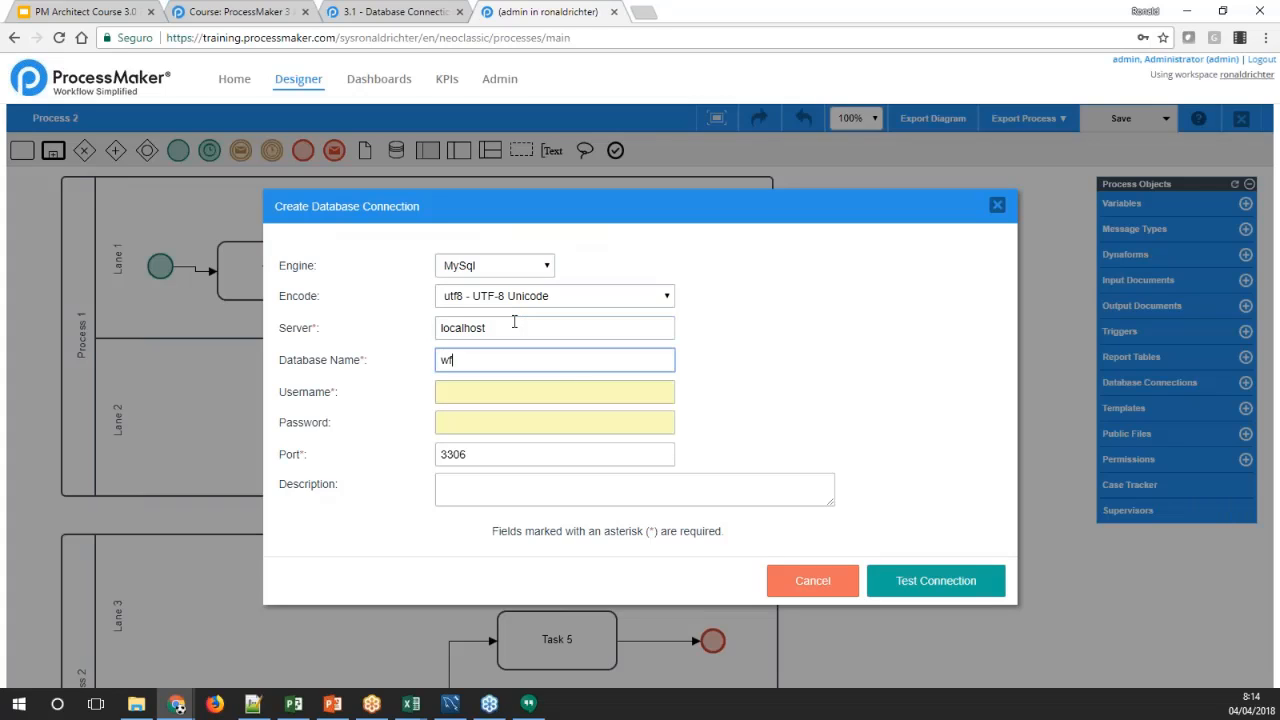
{"action": "type", "text": "_workflow"}
{"action": "key", "text": "Tab"}
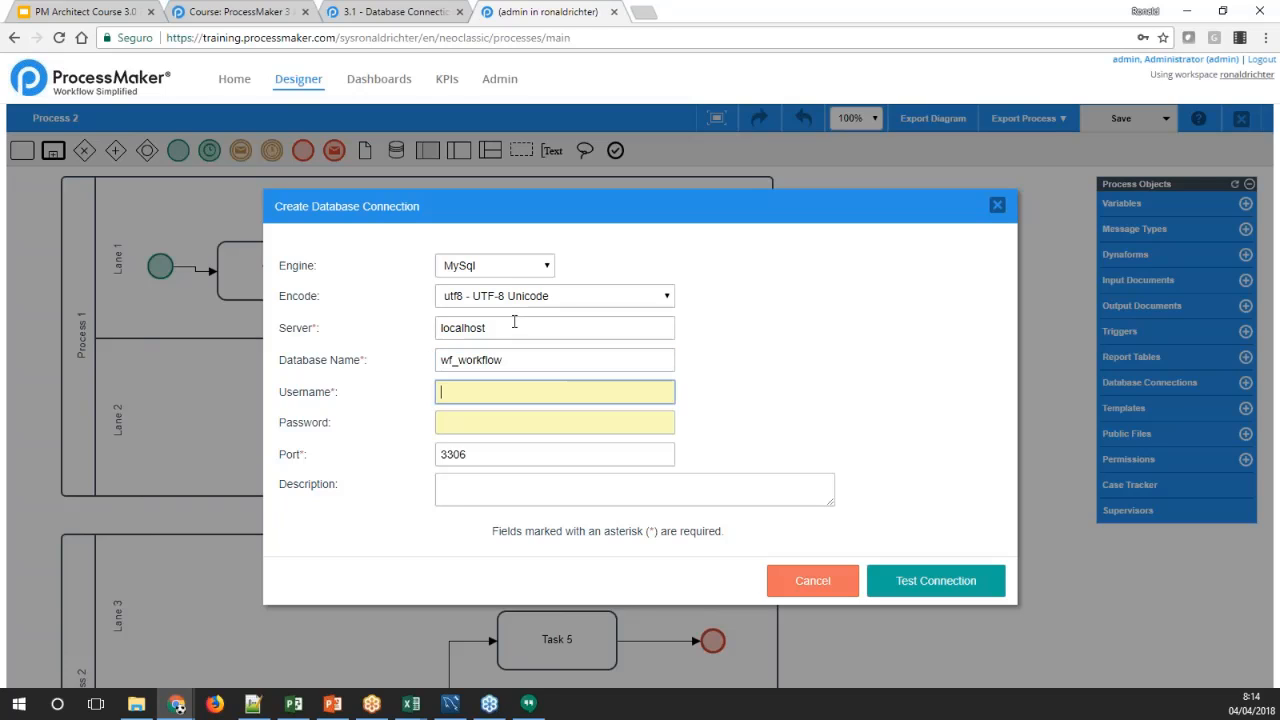
Enter root as the connection's username and fill in the database password
{"action": "type", "text": "root"}
{"action": "key", "text": "Tab"}
{"action": "type", "text": "**************"}
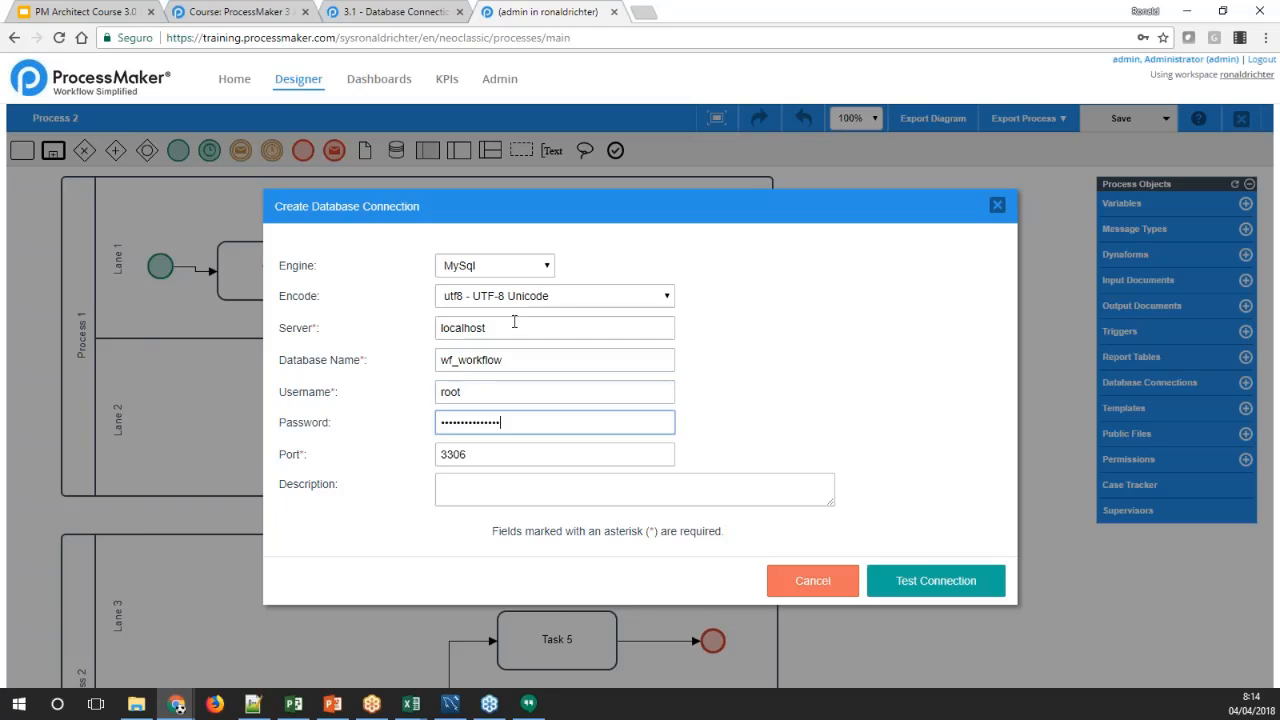
Test the new wf_workflow connection, dismiss the browser's offer to store the password, and save the connection
{"action": "left_click", "coordinate": [903, 578]}
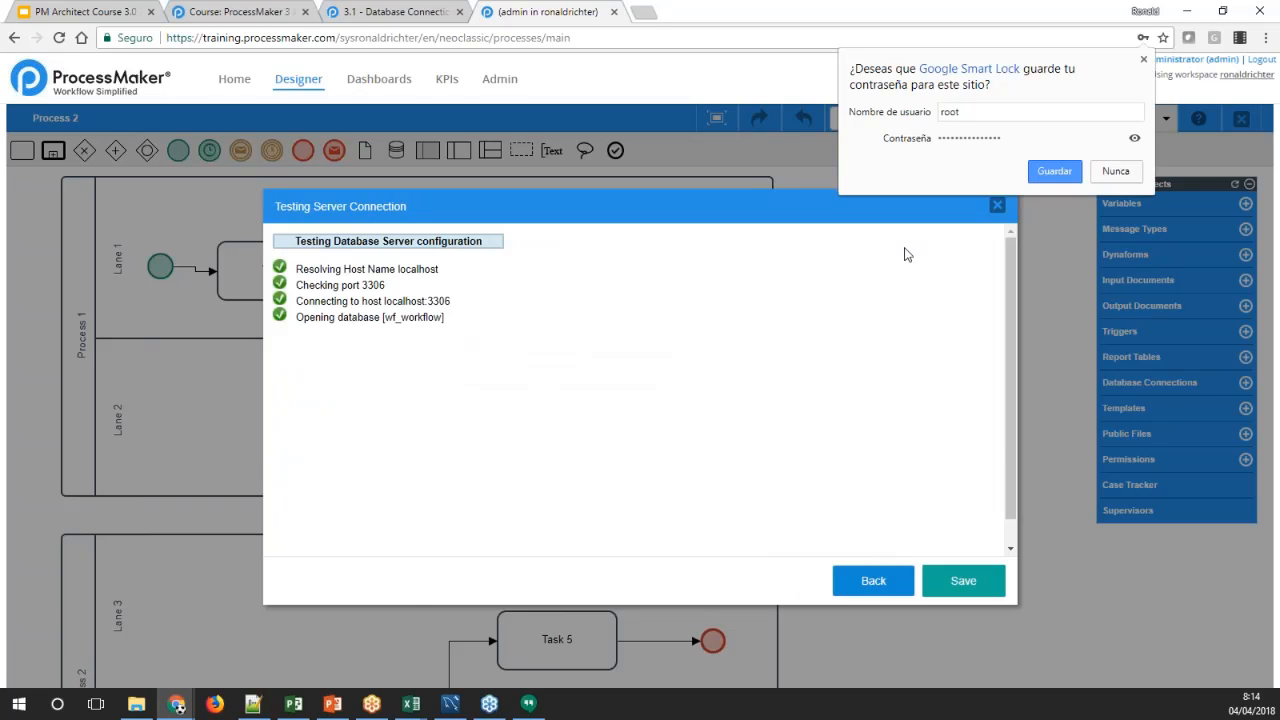
{"action": "left_click", "coordinate": [1144, 59]}
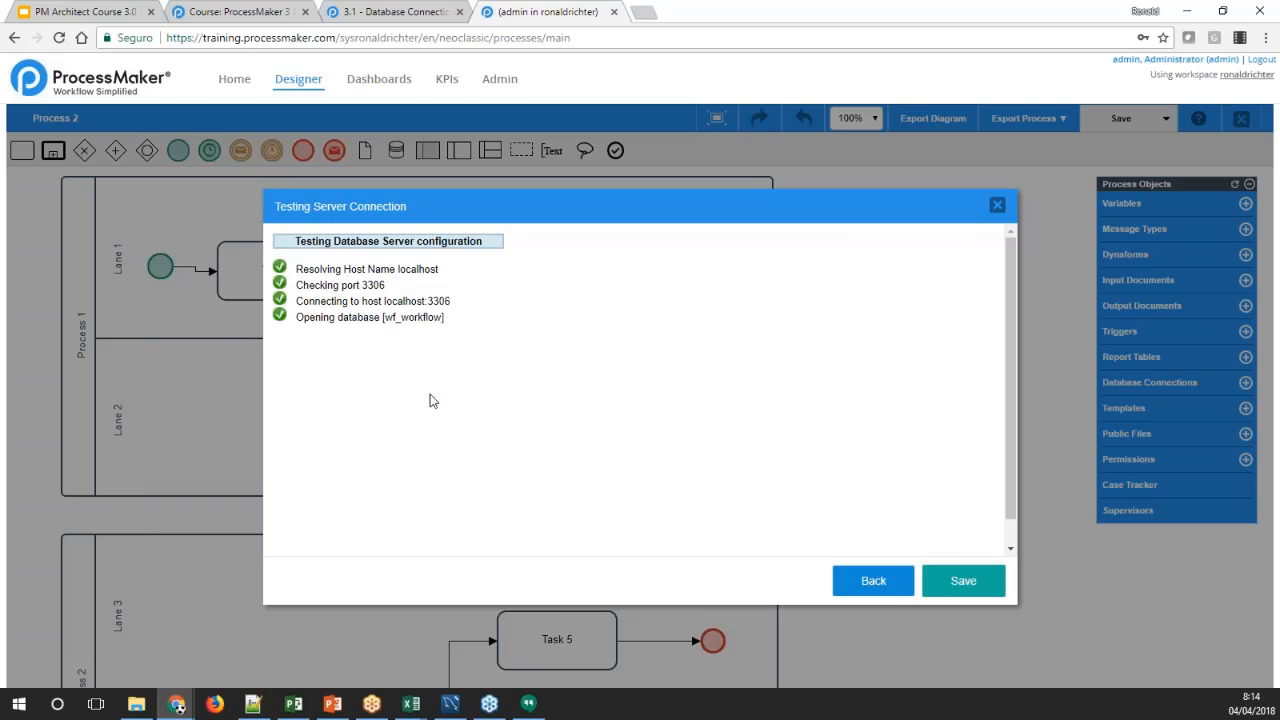
{"action": "left_click", "coordinate": [929, 583]}
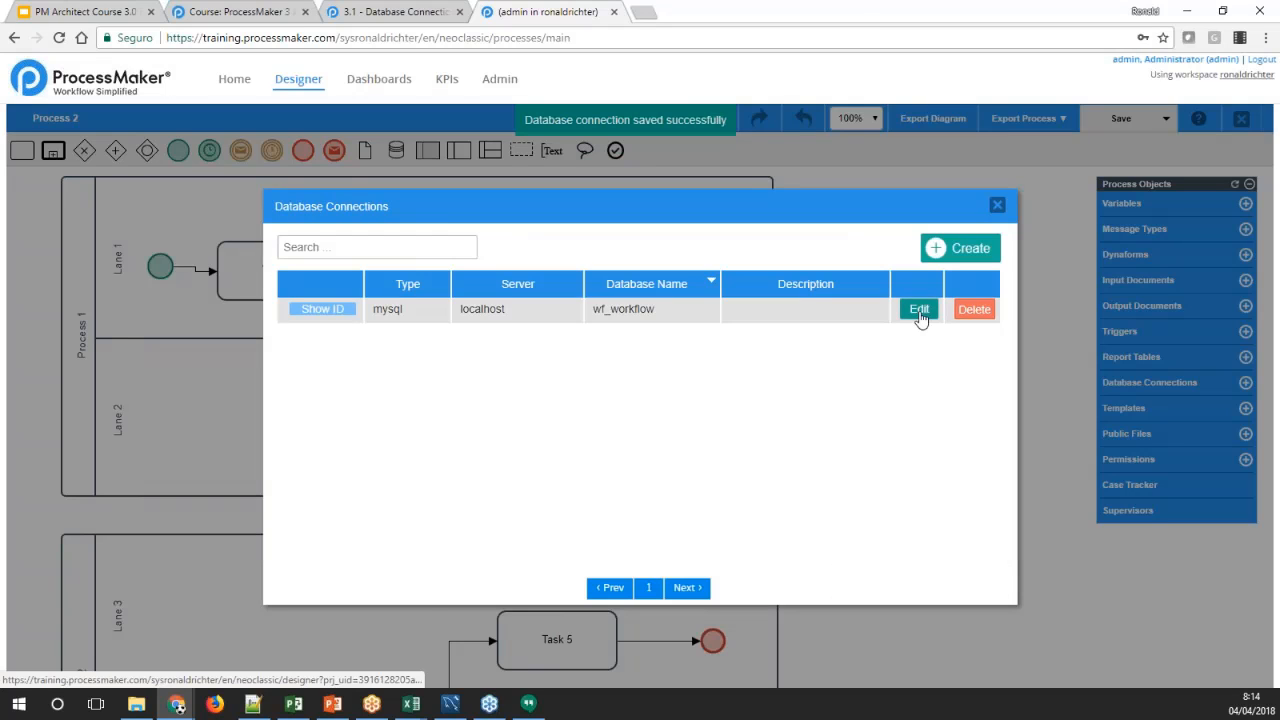
Try testing the saved connection with the wrong database name wf_workflowtre, and close the test without saving
{"action": "left_click", "coordinate": [919, 310]}
{"action": "left_click", "coordinate": [509, 360]}
{"action": "left_click", "coordinate": [516, 389]}
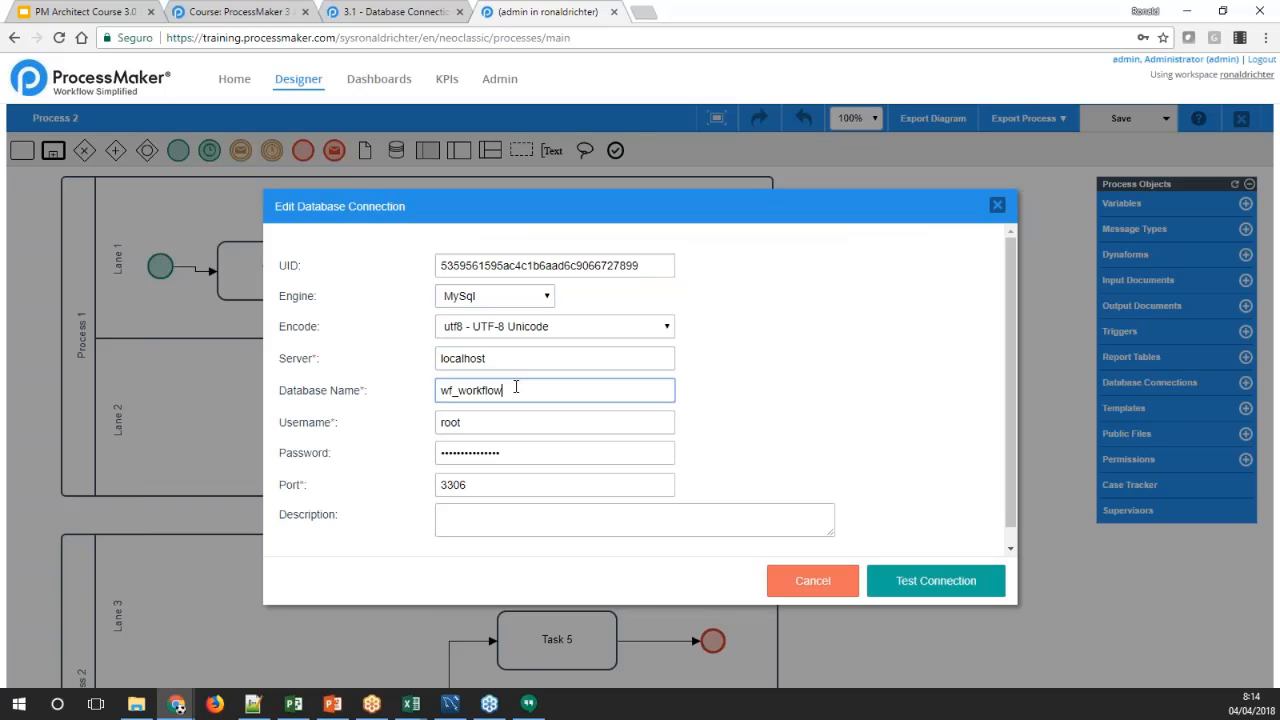
{"action": "type", "text": "tre"}
{"action": "left_click", "coordinate": [894, 580]}
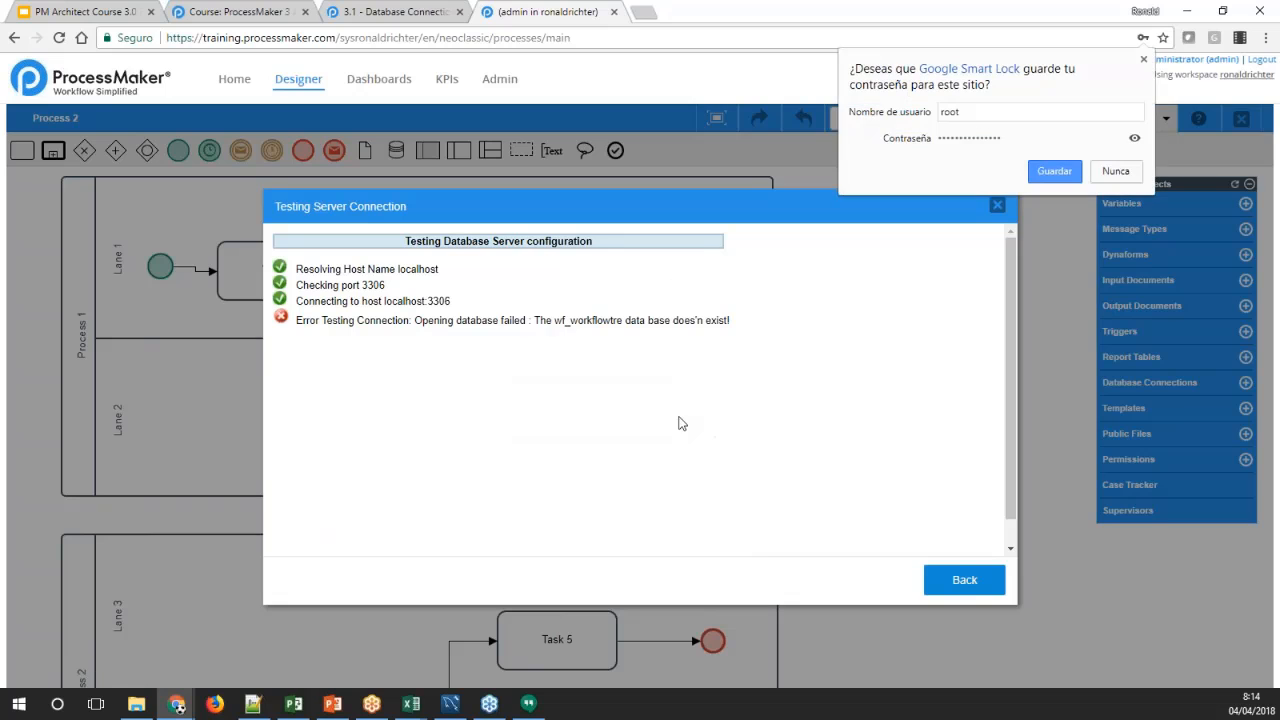
{"action": "left_click", "coordinate": [997, 205]}
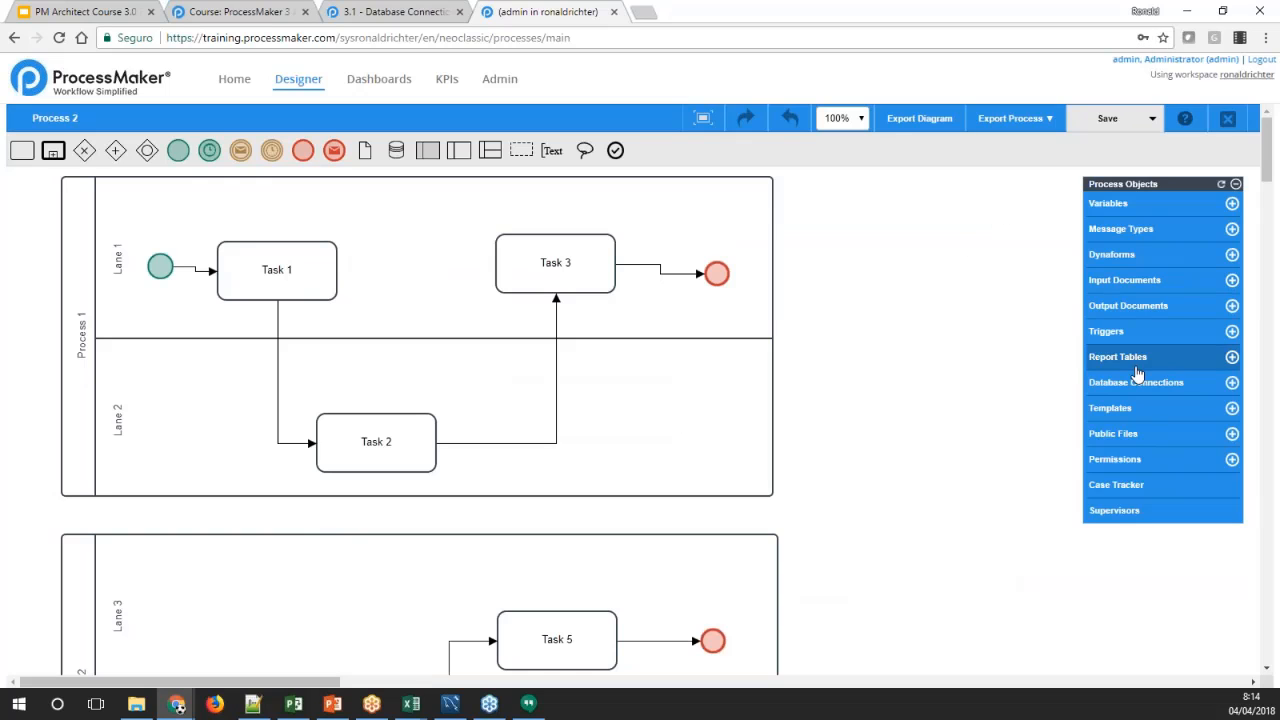
Try testing the saved connection with the wrong server name localhosttre, and go back to its settings
{"action": "left_click", "coordinate": [1136, 382]}
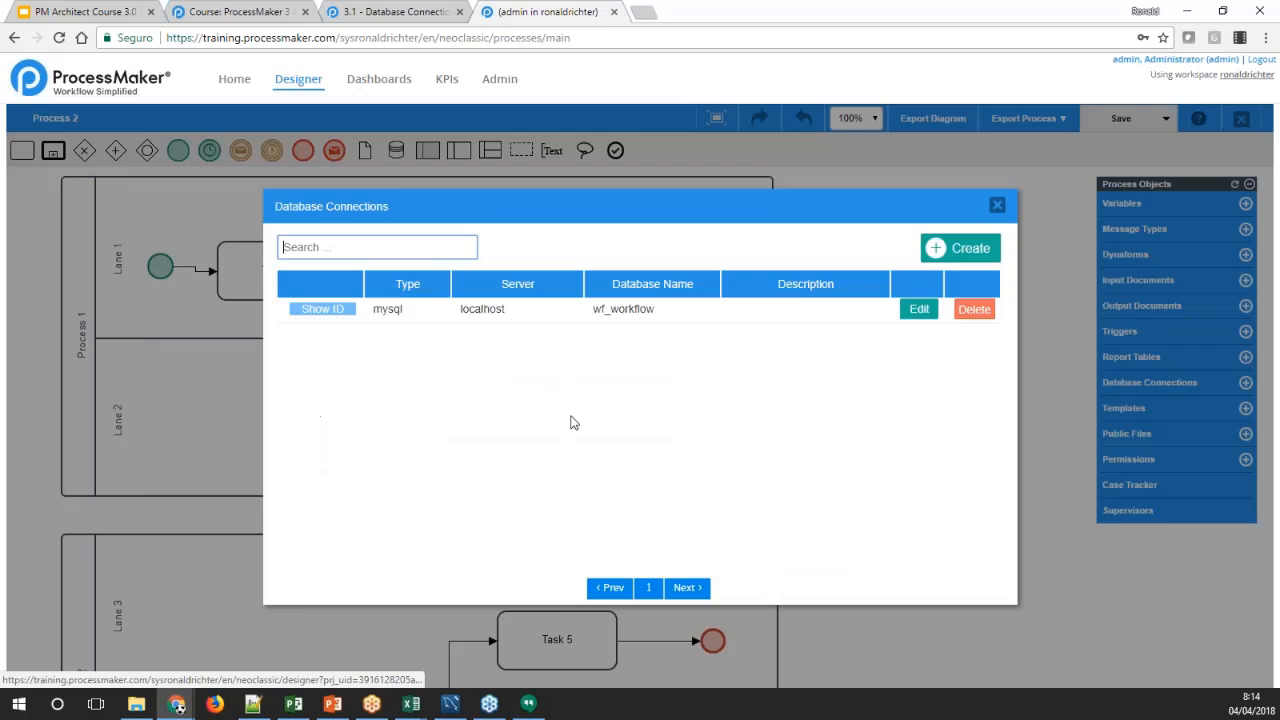
{"action": "left_click", "coordinate": [916, 308]}
{"action": "left_click", "coordinate": [497, 362]}
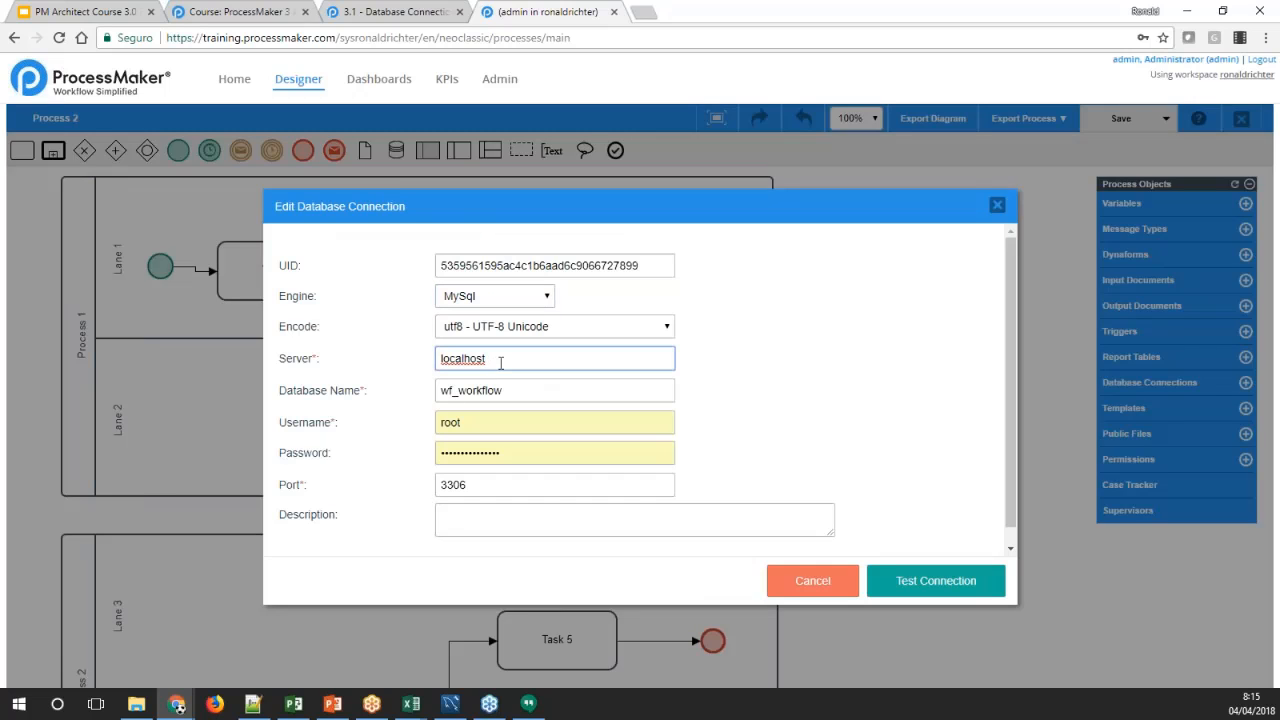
{"action": "type", "text": "tre"}
{"action": "left_click", "coordinate": [928, 584]}
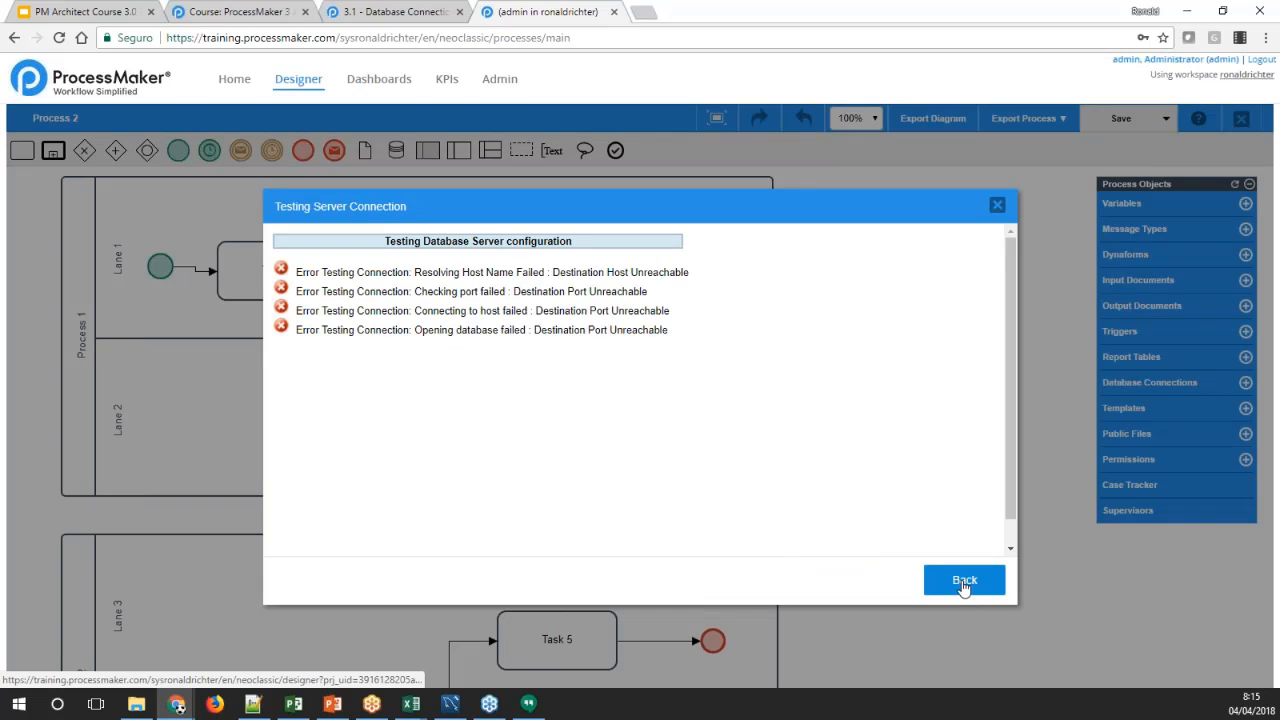
{"action": "left_click", "coordinate": [963, 582]}
Restore the connection's server to localhost, test the connection again and save it
{"action": "left_click", "coordinate": [546, 331]}
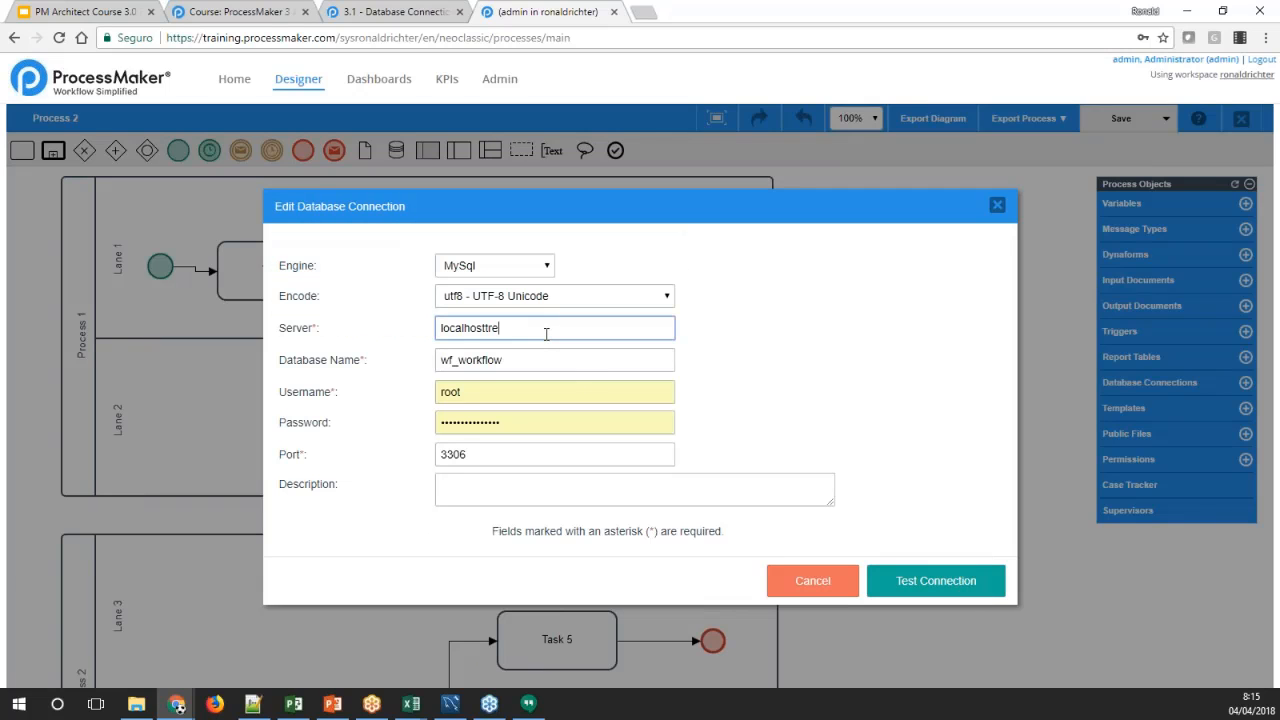
{"action": "key", "text": "BackSpace"}
{"action": "key", "text": "BackSpace"}
{"action": "left_click", "coordinate": [849, 430]}
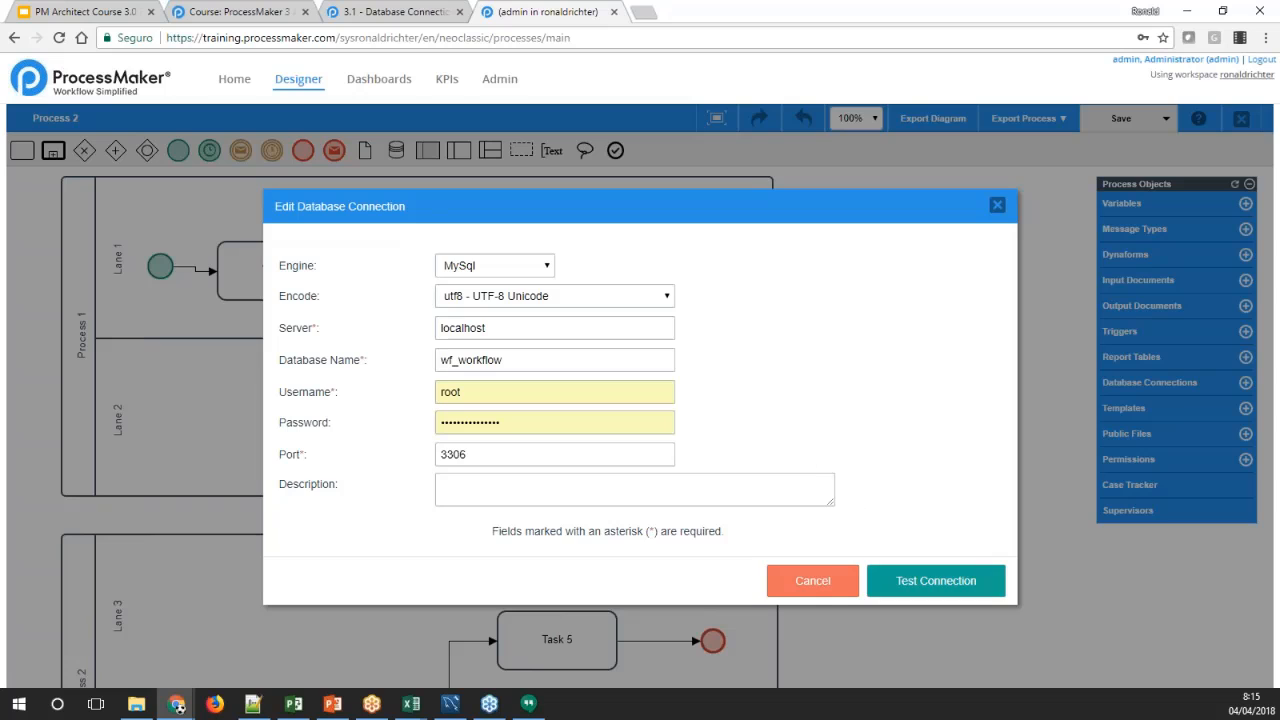
{"action": "left_click", "coordinate": [898, 580]}
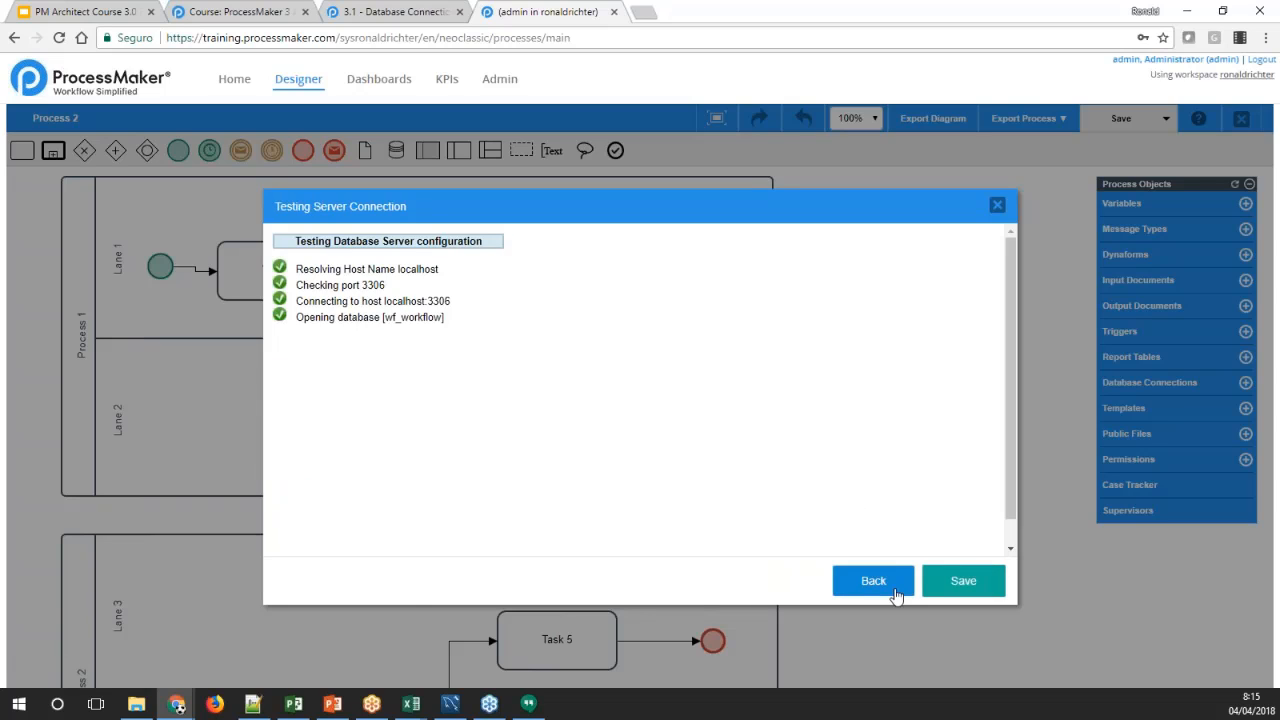
{"action": "left_click", "coordinate": [926, 574]}
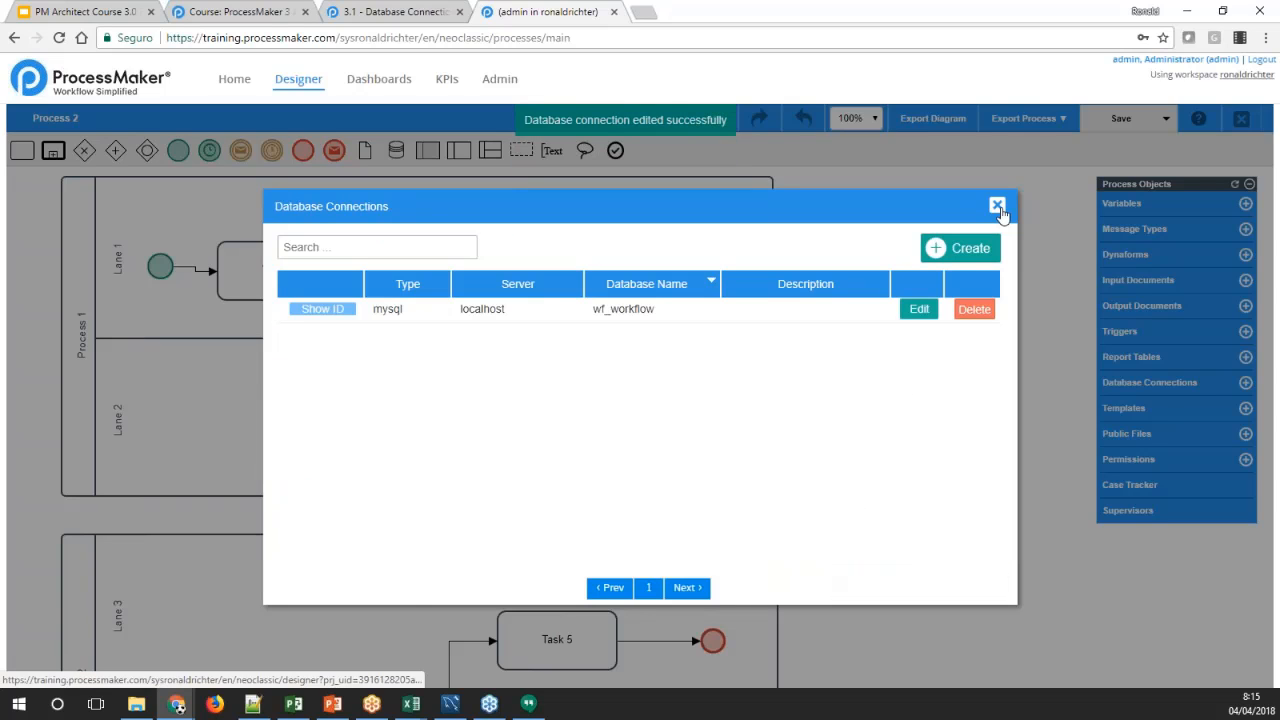
Show the wf_workflow connection's unique ID, then close it and the database connections list
{"action": "left_click", "coordinate": [340, 312]}
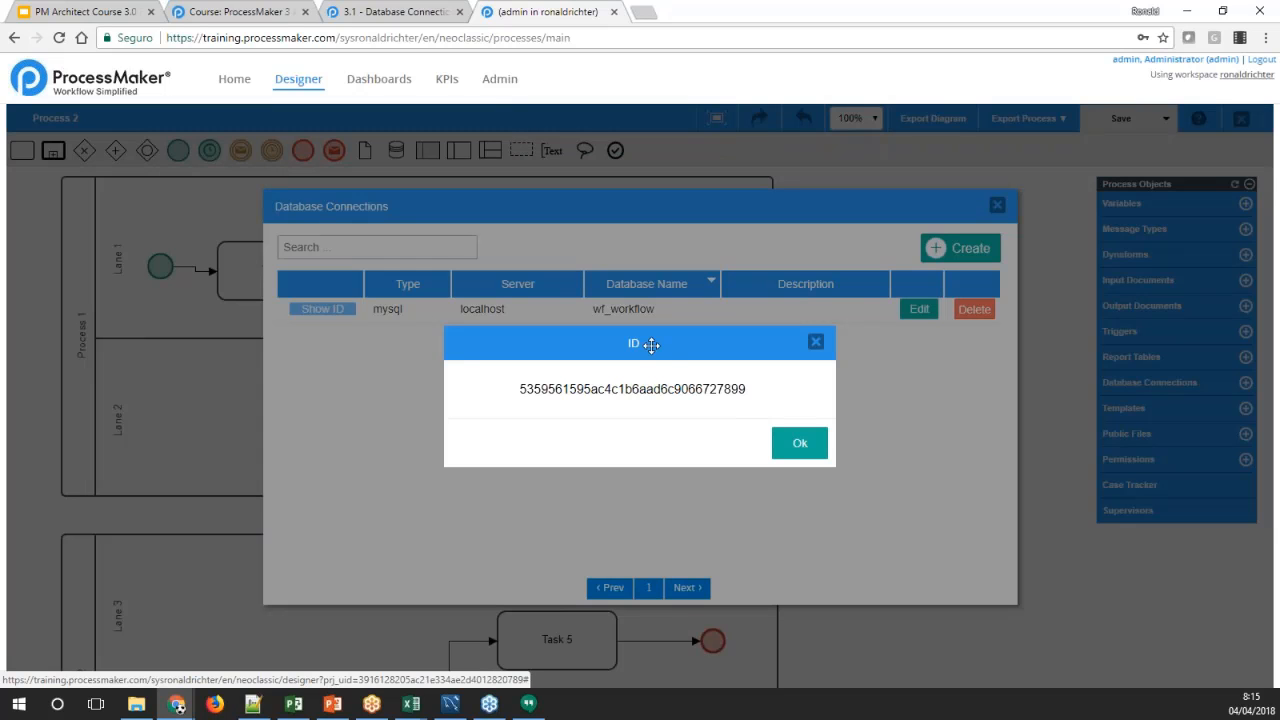
{"action": "left_click_drag", "start_coordinate": [651, 344], "coordinate": [653, 349]}
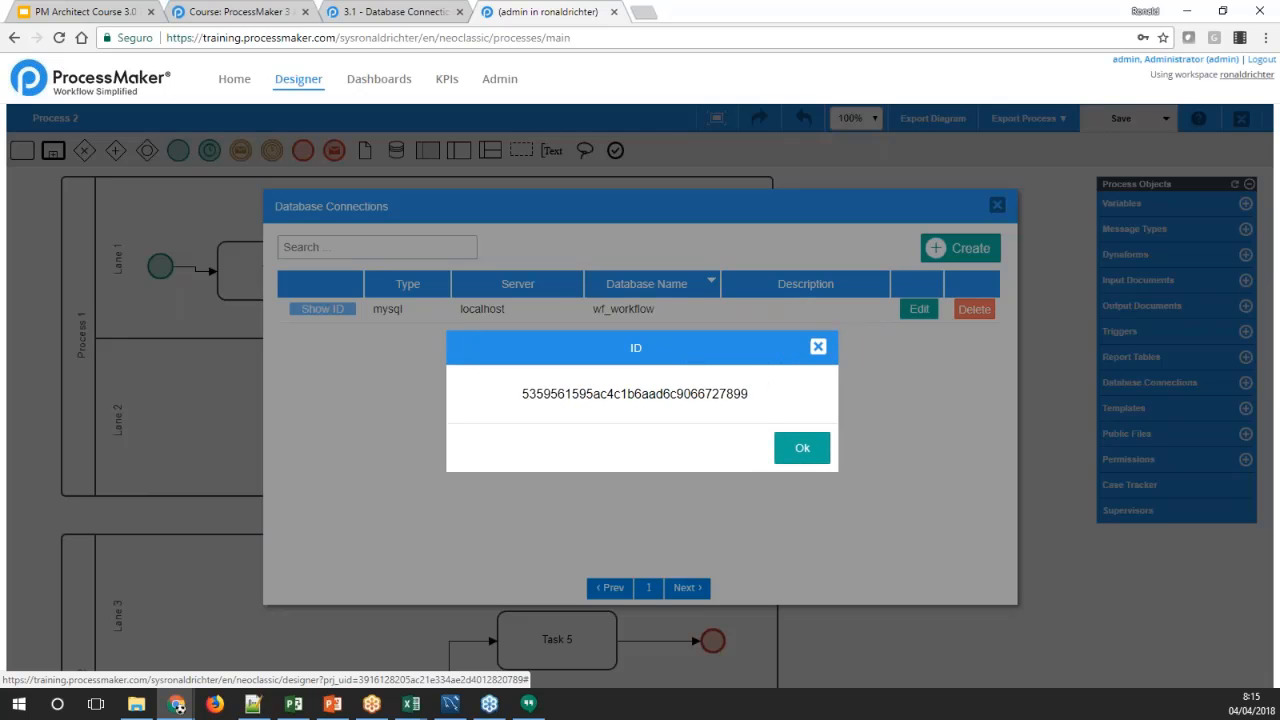
{"action": "left_click", "coordinate": [818, 346]}
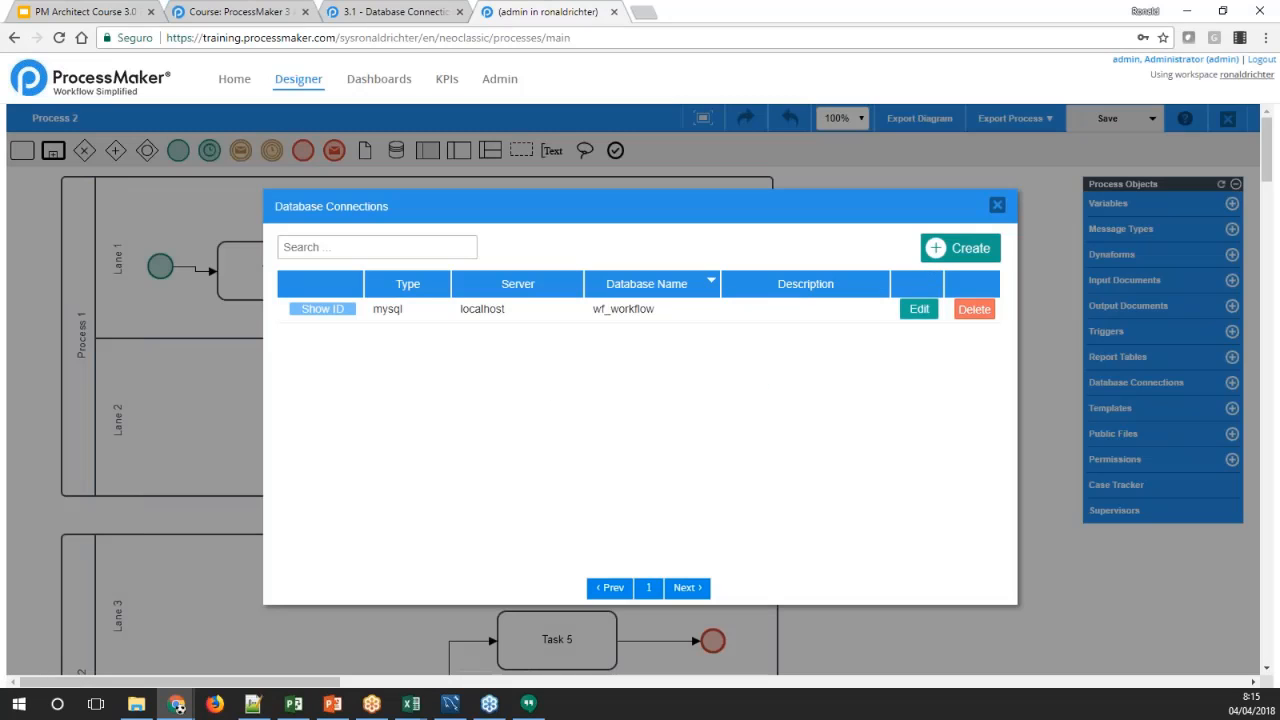
{"action": "left_click", "coordinate": [997, 205]}
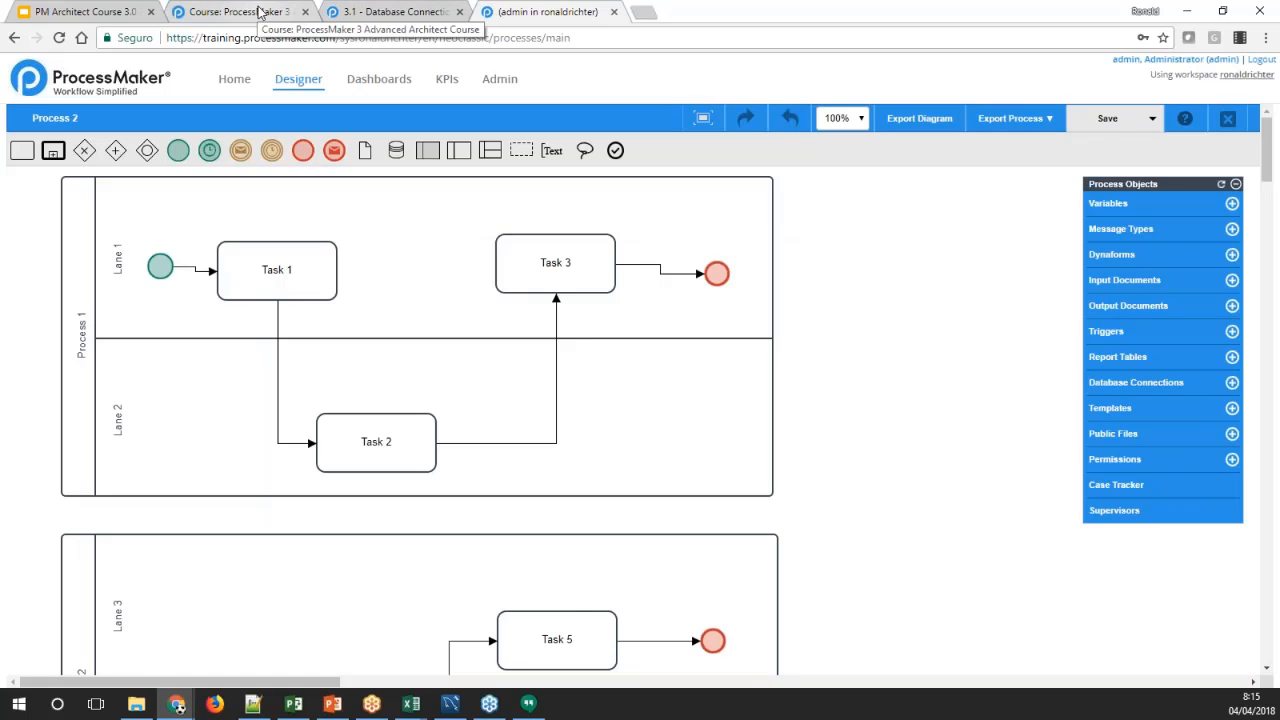
Review the wiki's examples of connection test results, then close the Database Connections wiki page
{"action": "left_click", "coordinate": [393, 13]}
{"action": "left_click", "coordinate": [547, 12]}
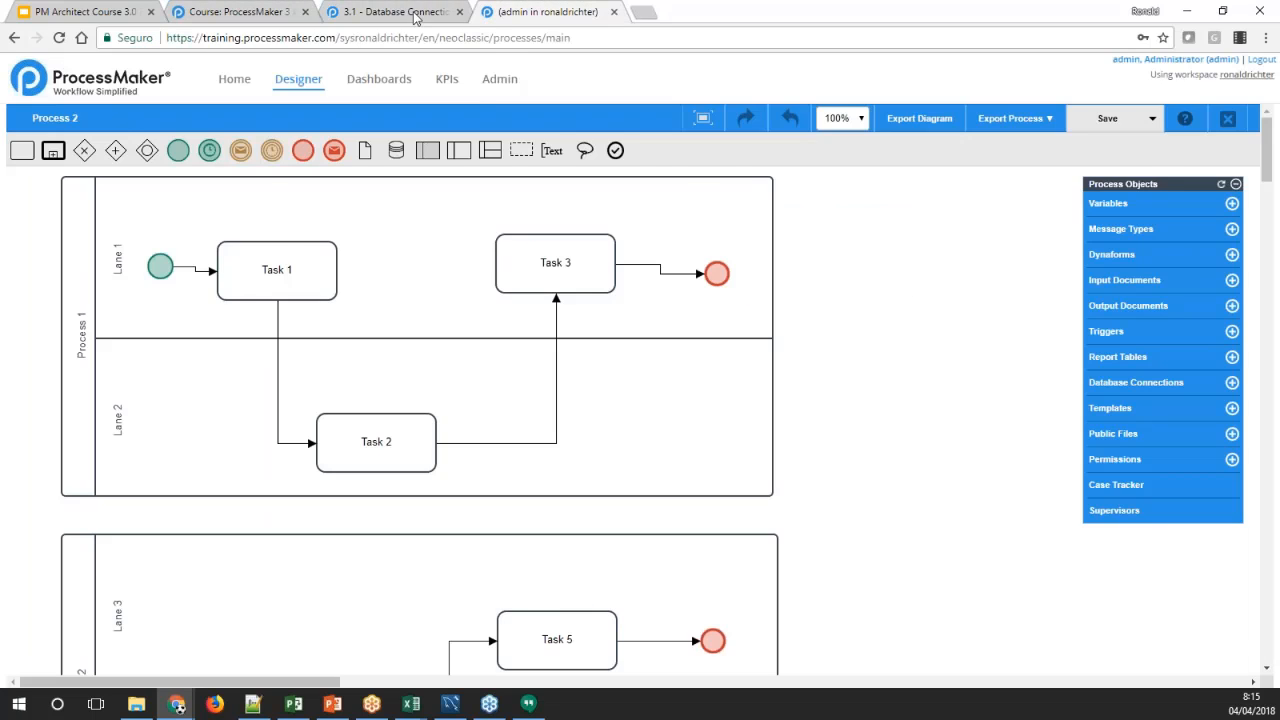
{"action": "left_click", "coordinate": [418, 13]}
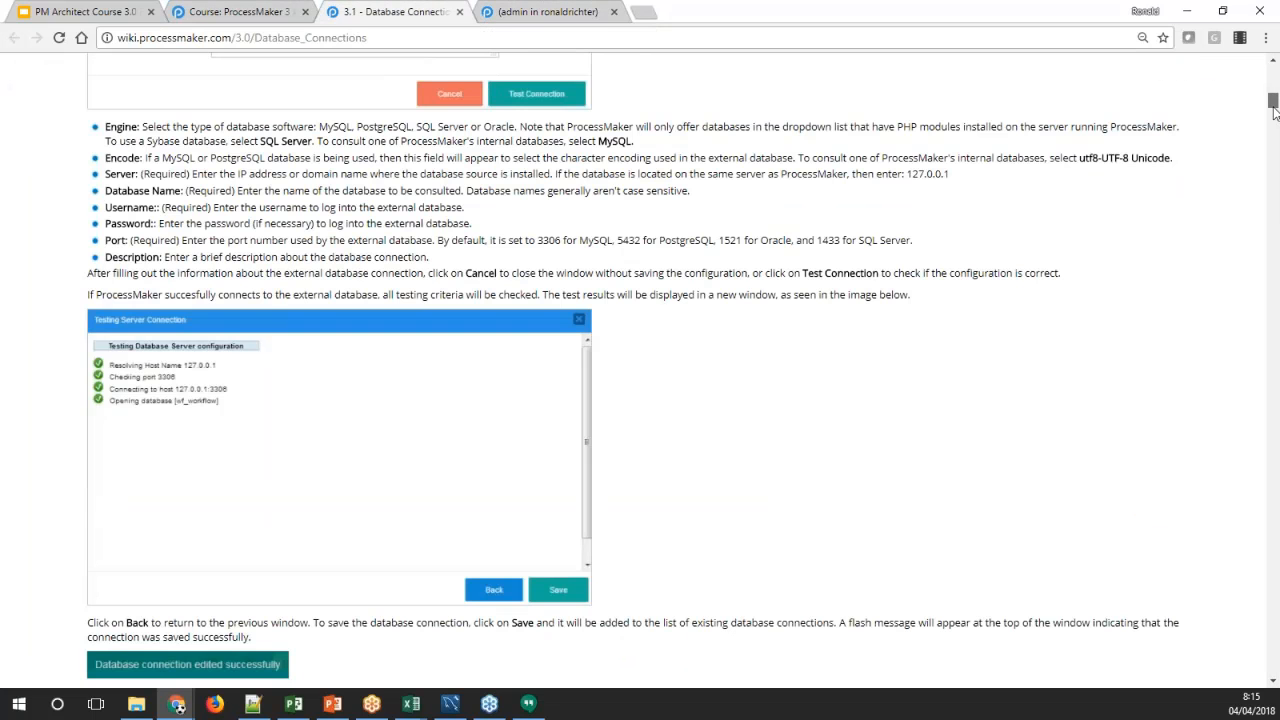
{"action": "mouse_move", "coordinate": [1273, 110]}
{"action": "left_mouse_down"}
{"action": "mouse_move", "coordinate": [1276, 212]}
{"action": "mouse_move", "coordinate": [1273, 104]}
{"action": "left_mouse_up"}
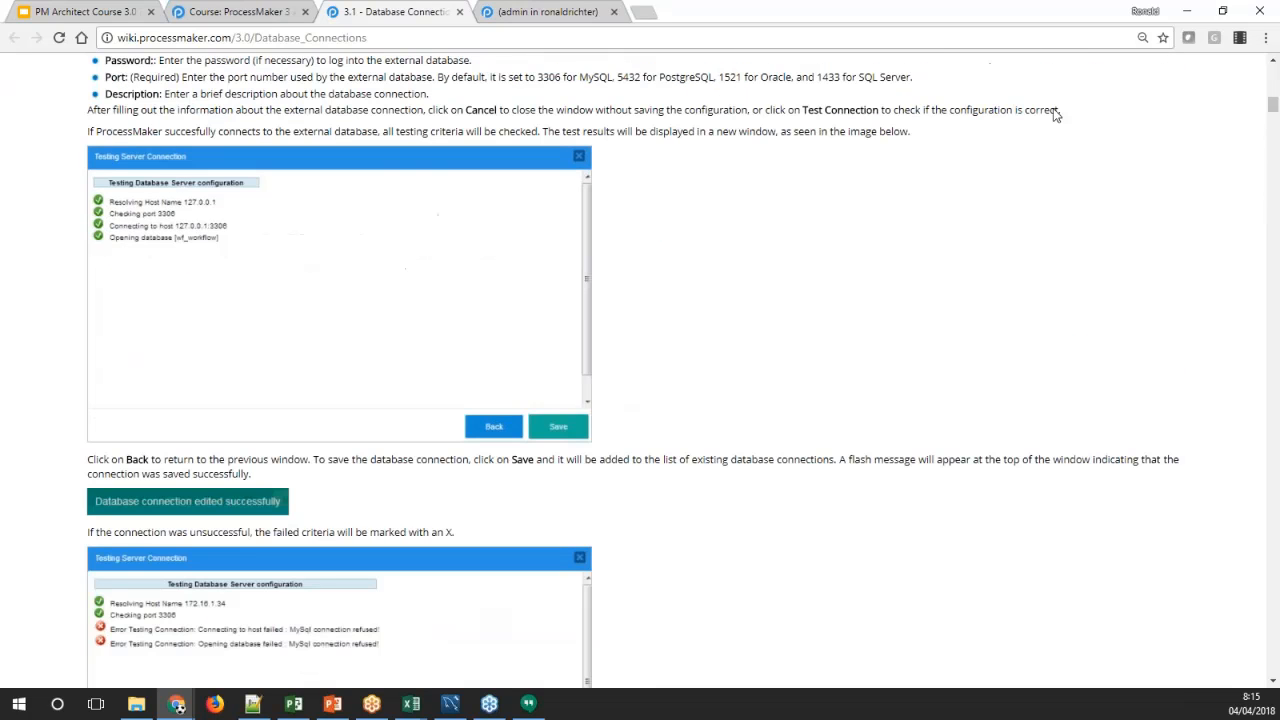
{"action": "left_click", "coordinate": [459, 12]}
Open the course's reading on the SQL property for populating Dynaform controls in a new tab and view it
{"action": "left_click", "coordinate": [262, 15]}
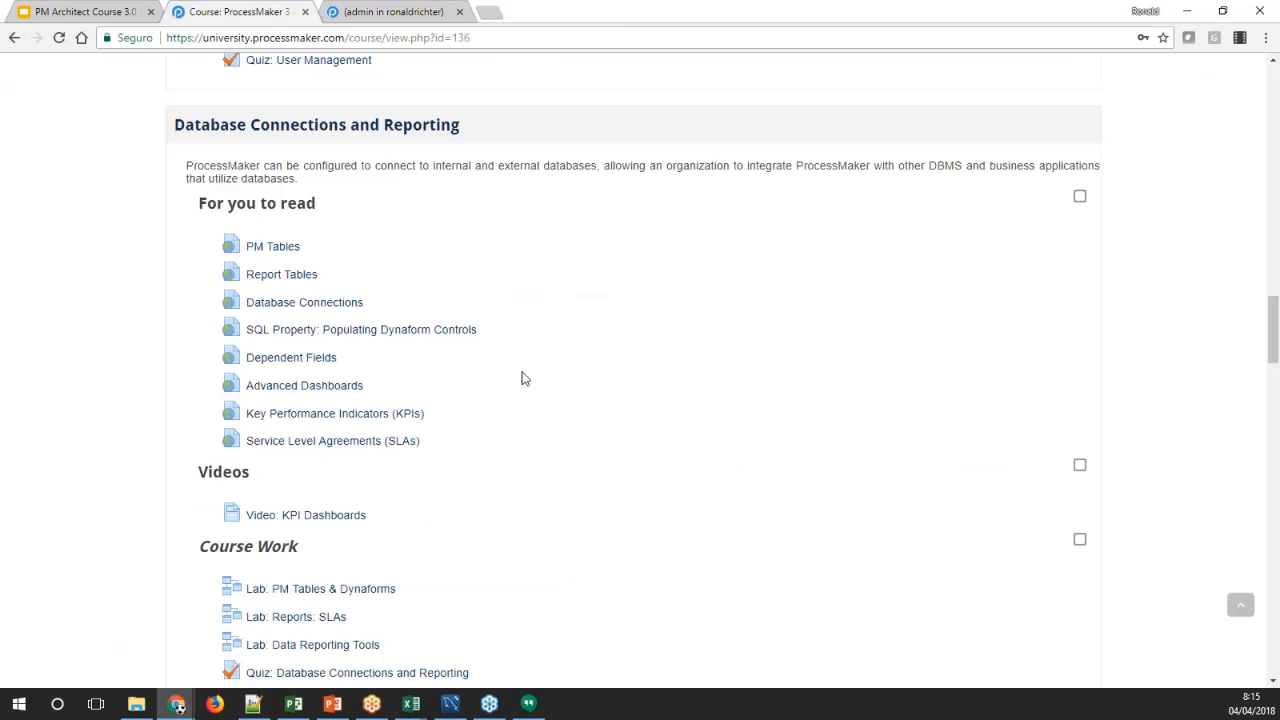
{"action": "middle_click", "coordinate": [320, 340]}
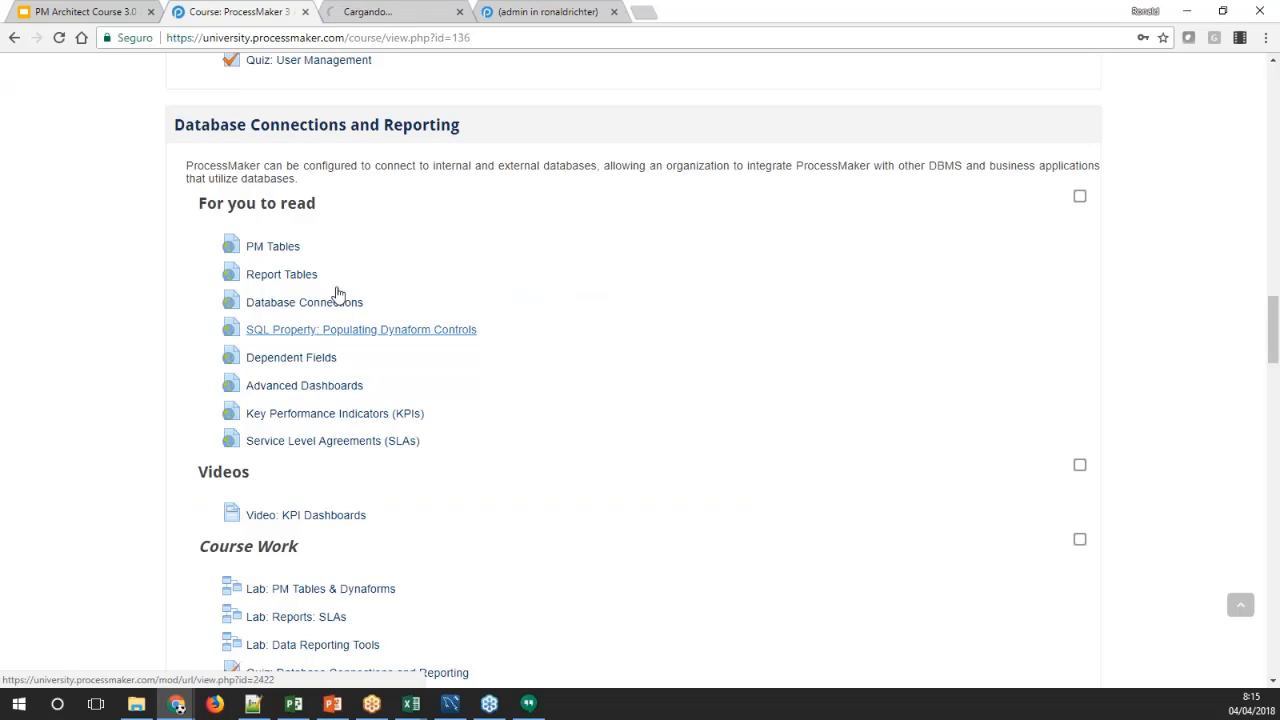
{"action": "left_click", "coordinate": [398, 14]}
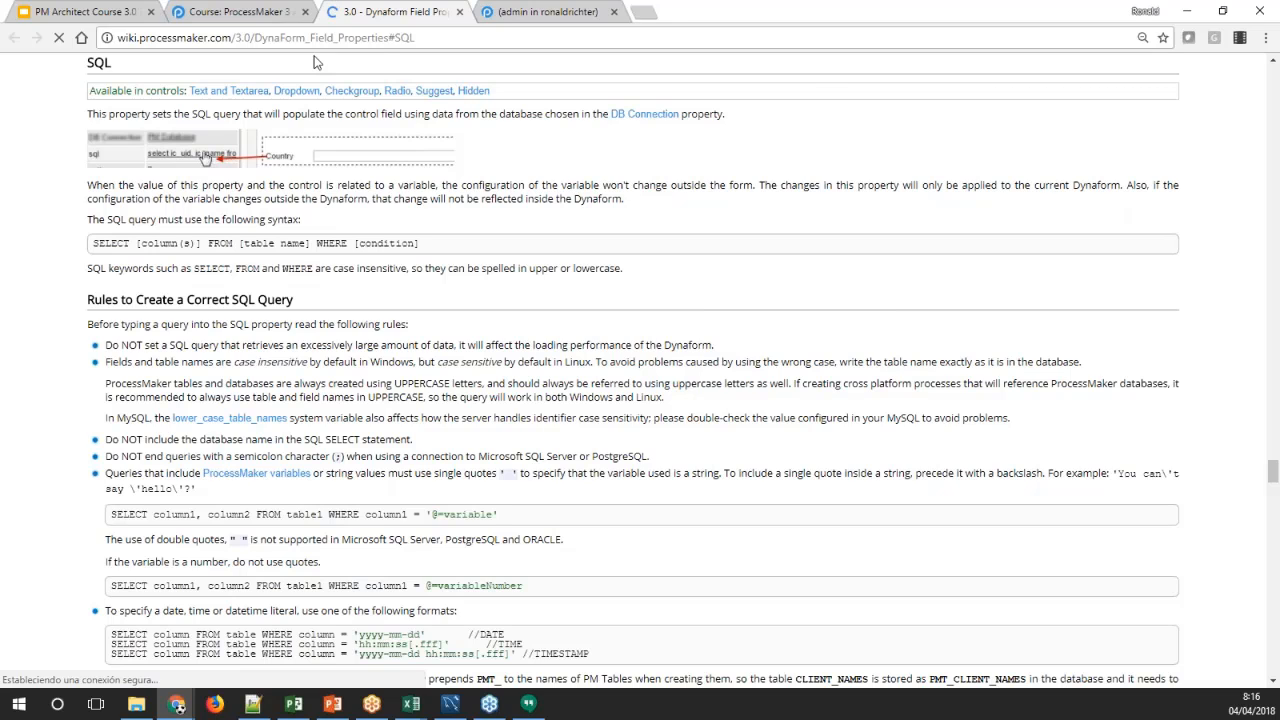
Return to the process list, create a new process titled "SQL property" and dismiss the introductory tour
{"action": "left_click", "coordinate": [521, 14]}
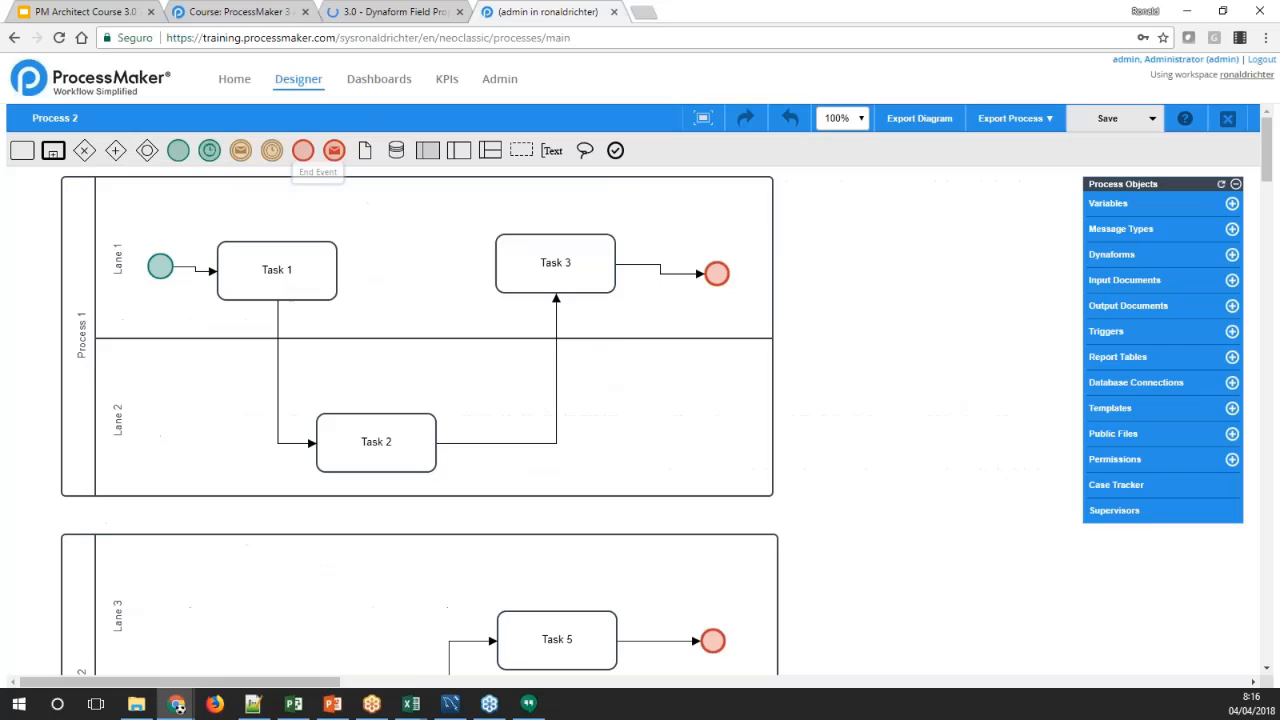
{"action": "left_click", "coordinate": [292, 96]}
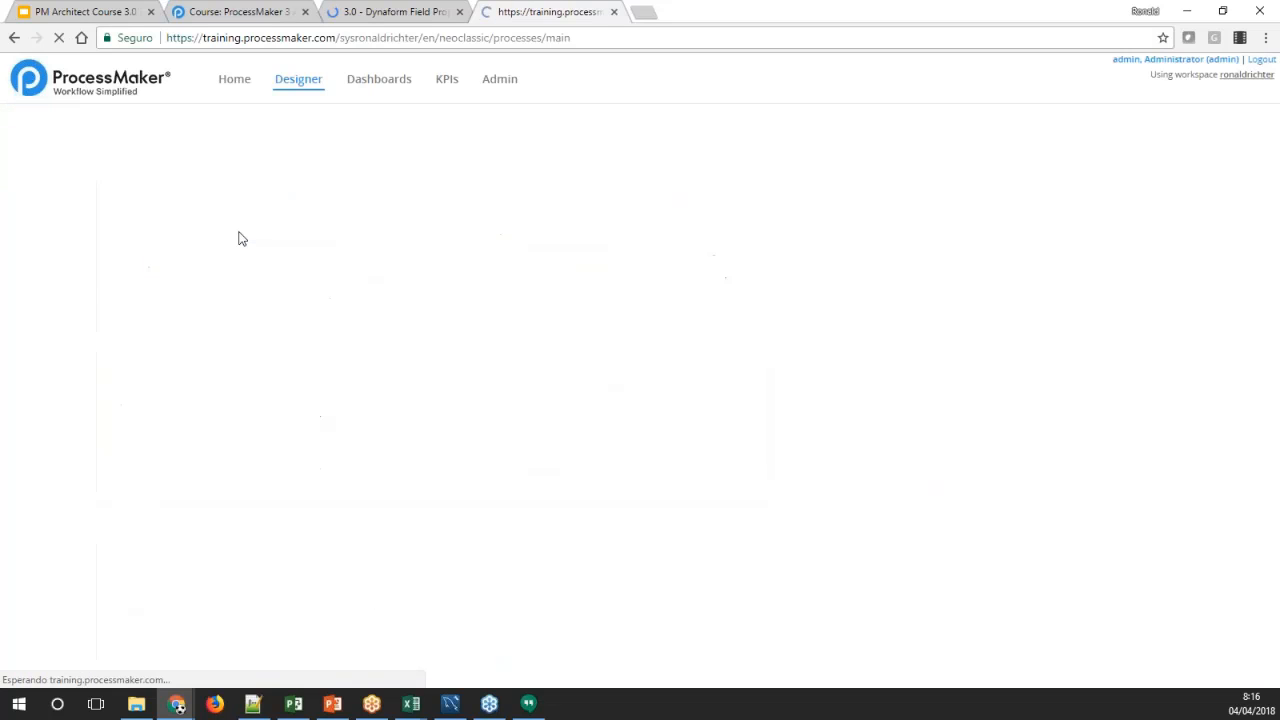
{"action": "left_click", "coordinate": [131, 286]}
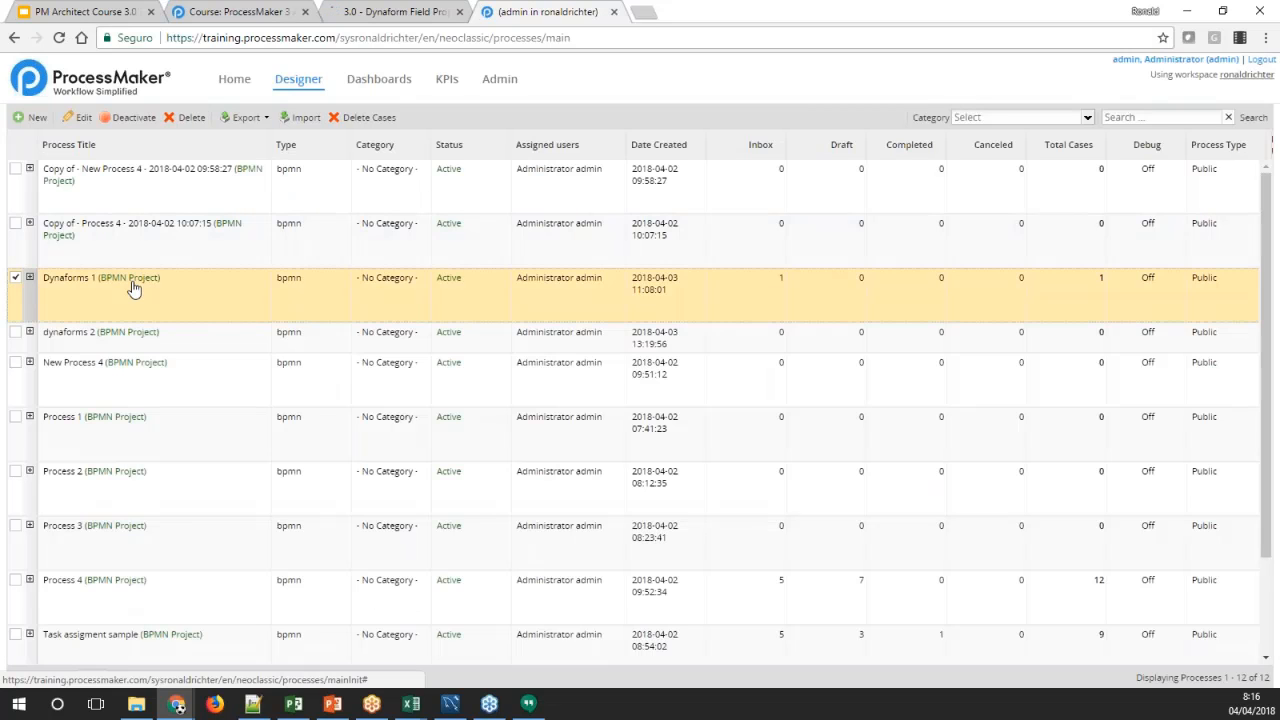
{"action": "left_click", "coordinate": [30, 117]}
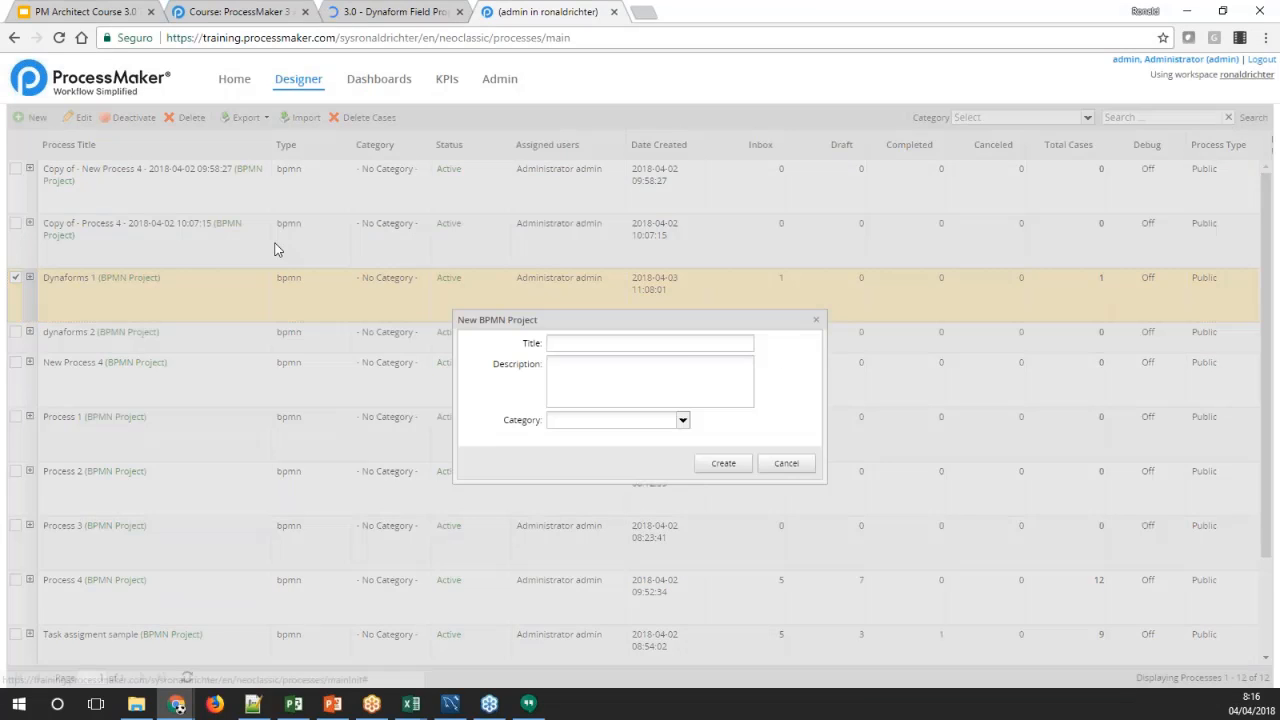
{"action": "left_click", "coordinate": [694, 345]}
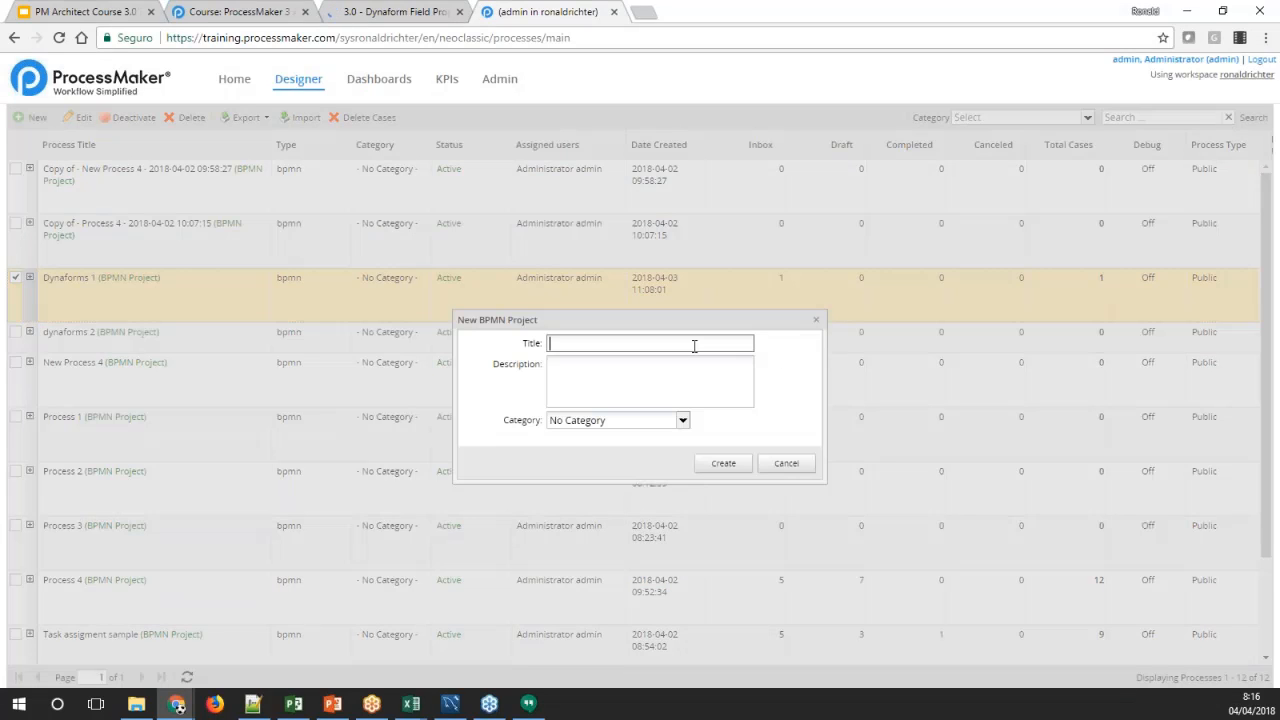
{"action": "type", "text": "SQL property"}
{"action": "left_click", "coordinate": [722, 464]}
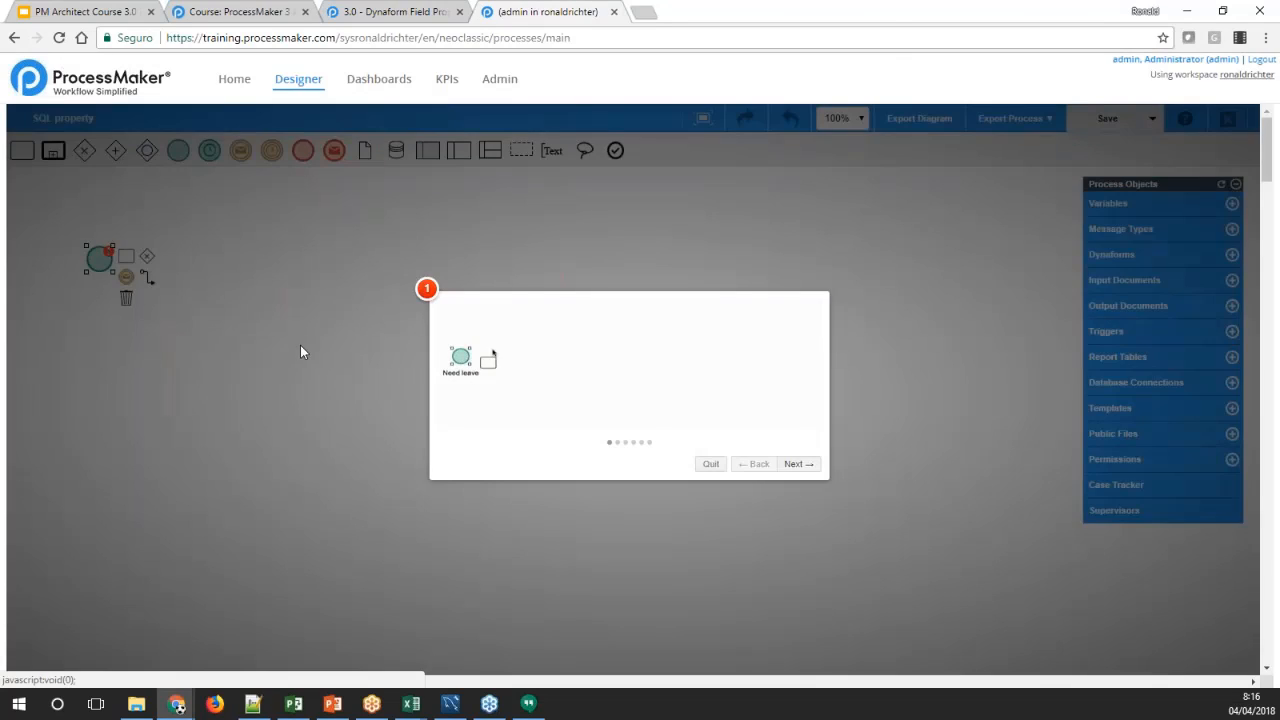
{"action": "left_click", "coordinate": [301, 345]}
Create a blank Dynaform titled "form 1" with the description "this is for SQL property example", save it and open it for editing
{"action": "left_click", "coordinate": [1112, 254]}
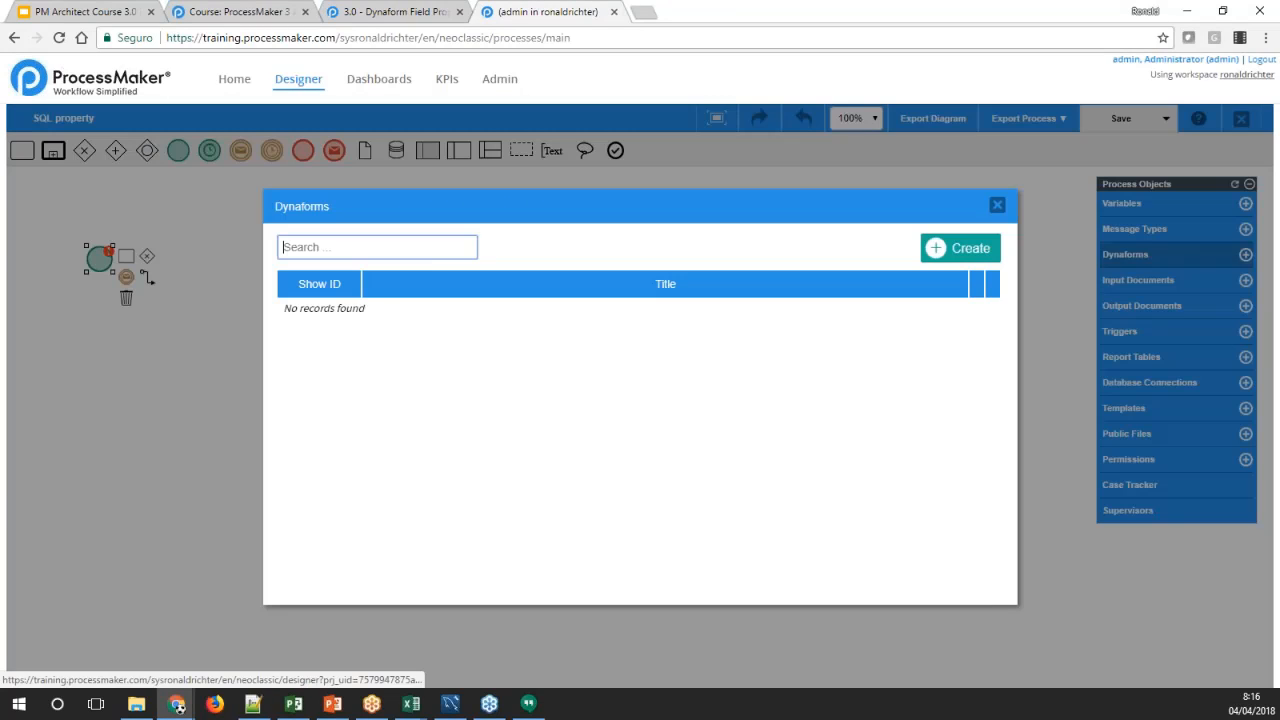
{"action": "left_click", "coordinate": [960, 248]}
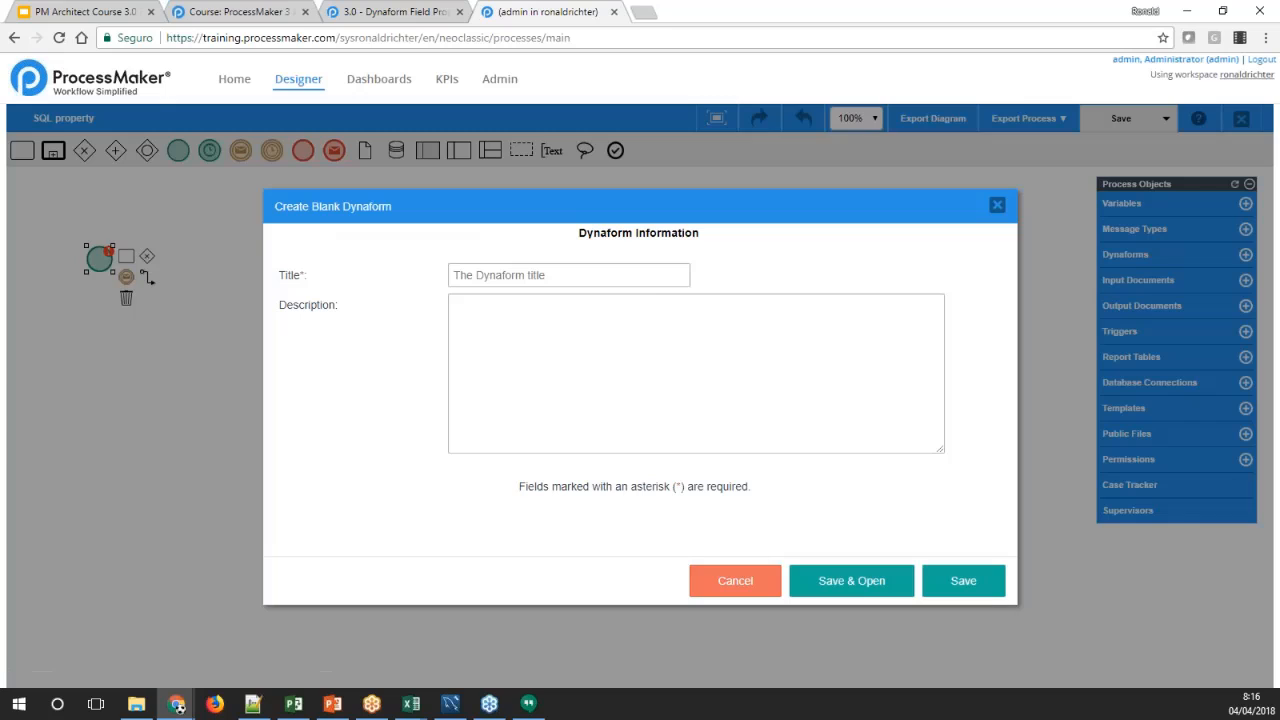
{"action": "left_click", "coordinate": [650, 282]}
{"action": "type", "text": "f"}
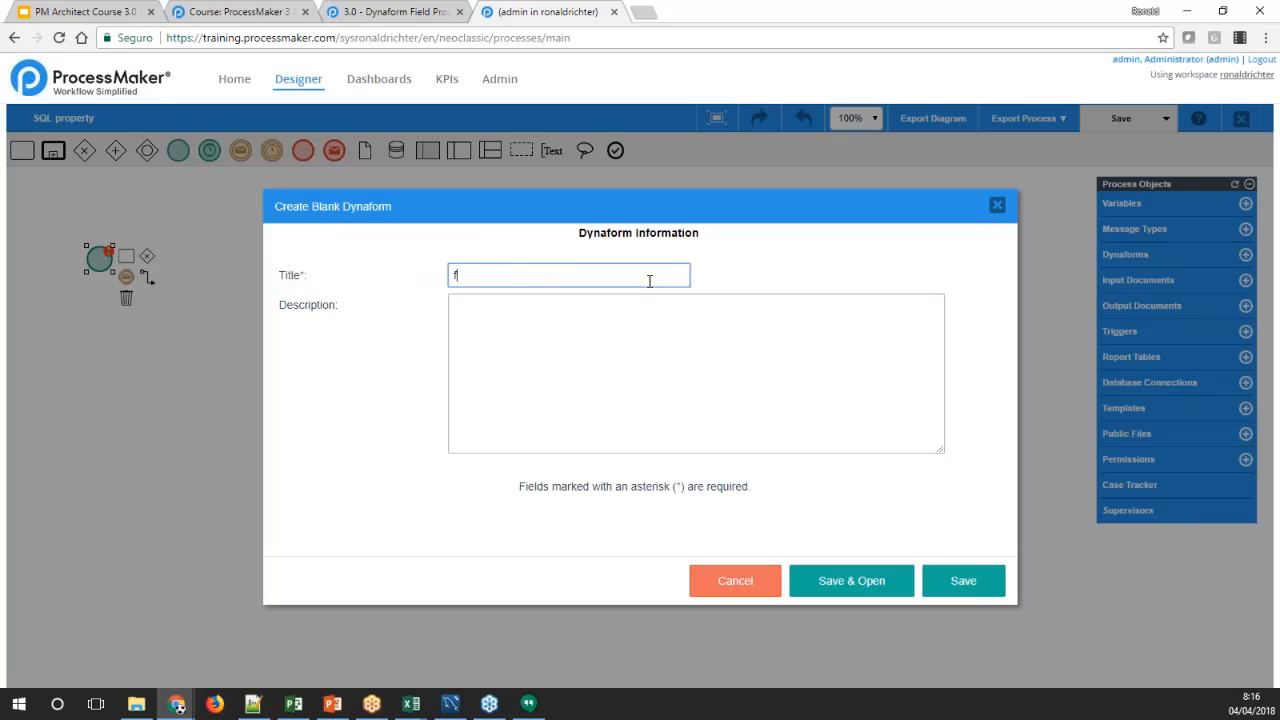
{"action": "type", "text": "orm 1"}
{"action": "key", "text": "Tab"}
{"action": "type", "text": "this is"}
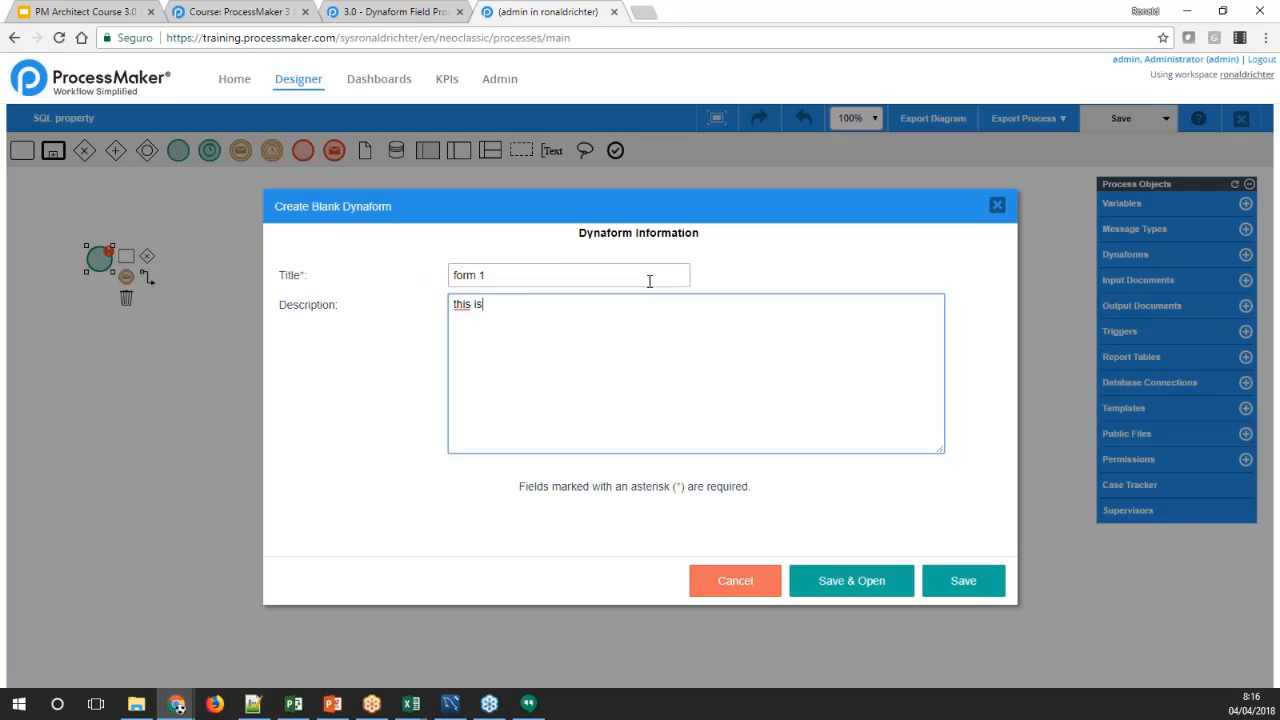
{"action": "type", "text": " for SQL property sampl"}
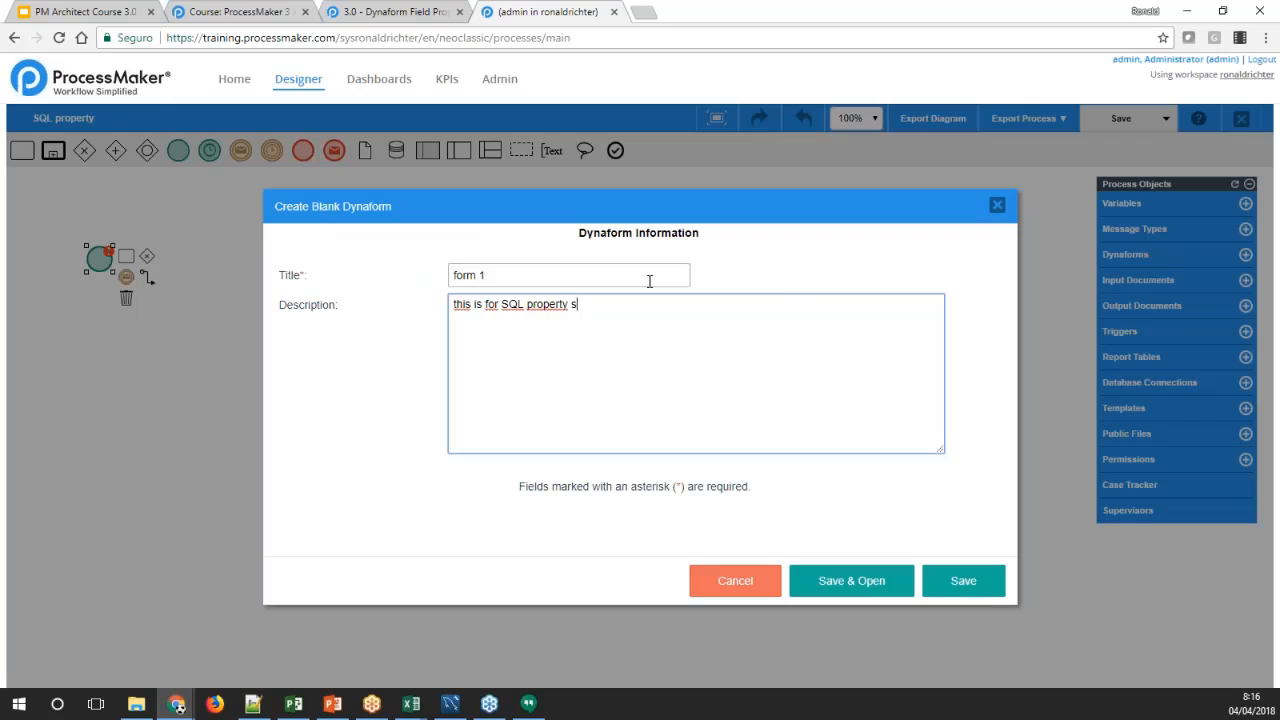
{"action": "key", "text": "BackSpace"}
{"action": "key", "text": "BackSpace"}
{"action": "key", "text": "BackSpace"}
{"action": "key", "text": "BackSpace"}
{"action": "type", "text": "example"}
{"action": "left_click", "coordinate": [843, 594]}
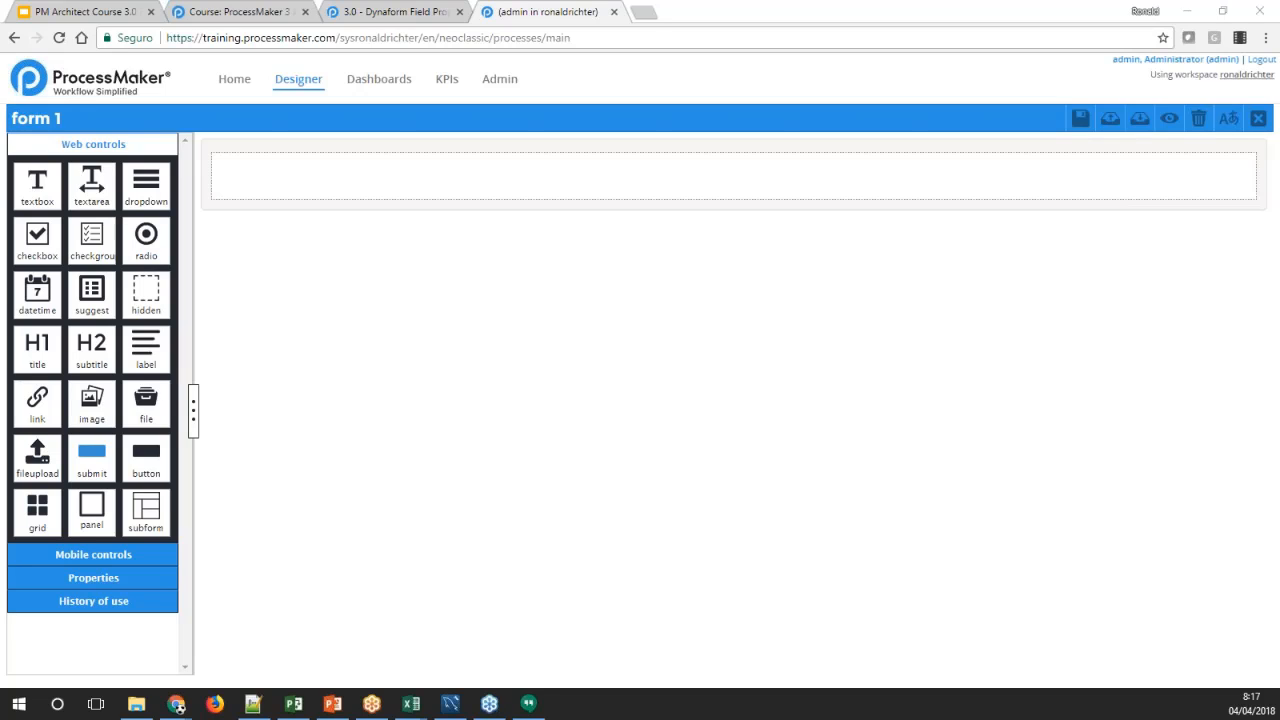
View the workspace's system information from the administration area in a separate tab, then close that tab
{"action": "middle_click", "coordinate": [500, 87]}
{"action": "left_click", "coordinate": [664, 11]}
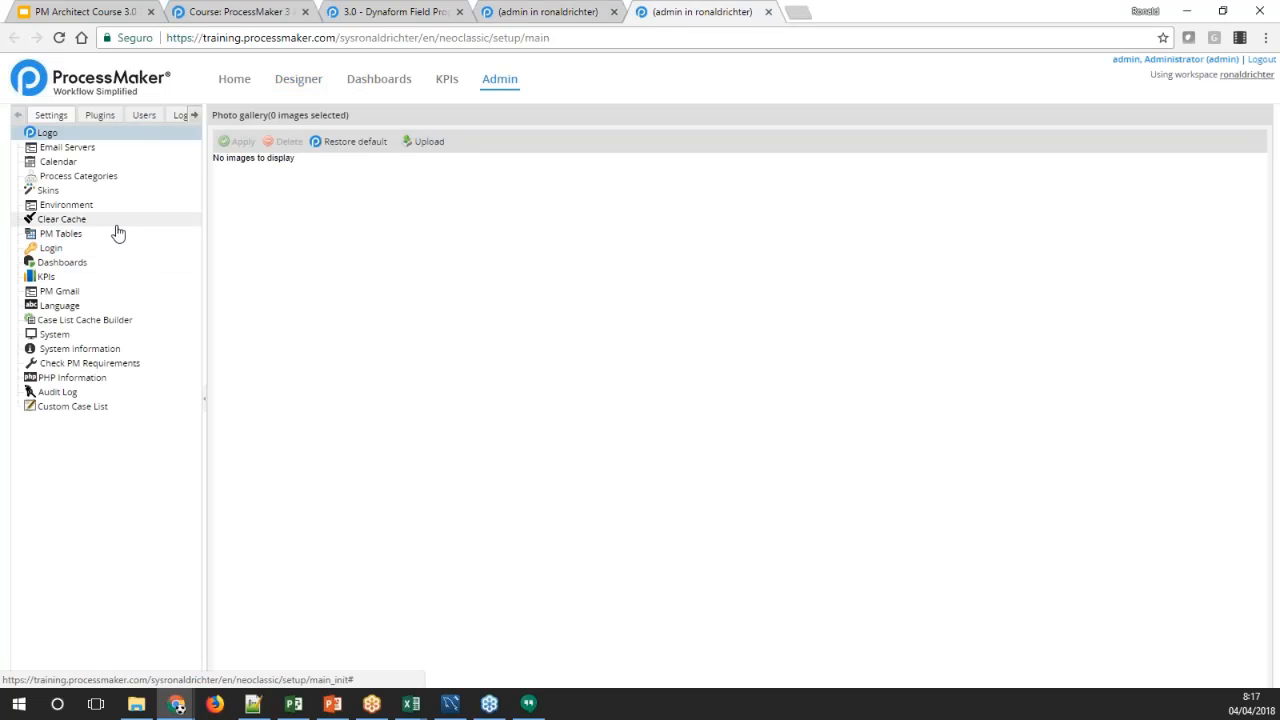
{"action": "left_click", "coordinate": [92, 349]}
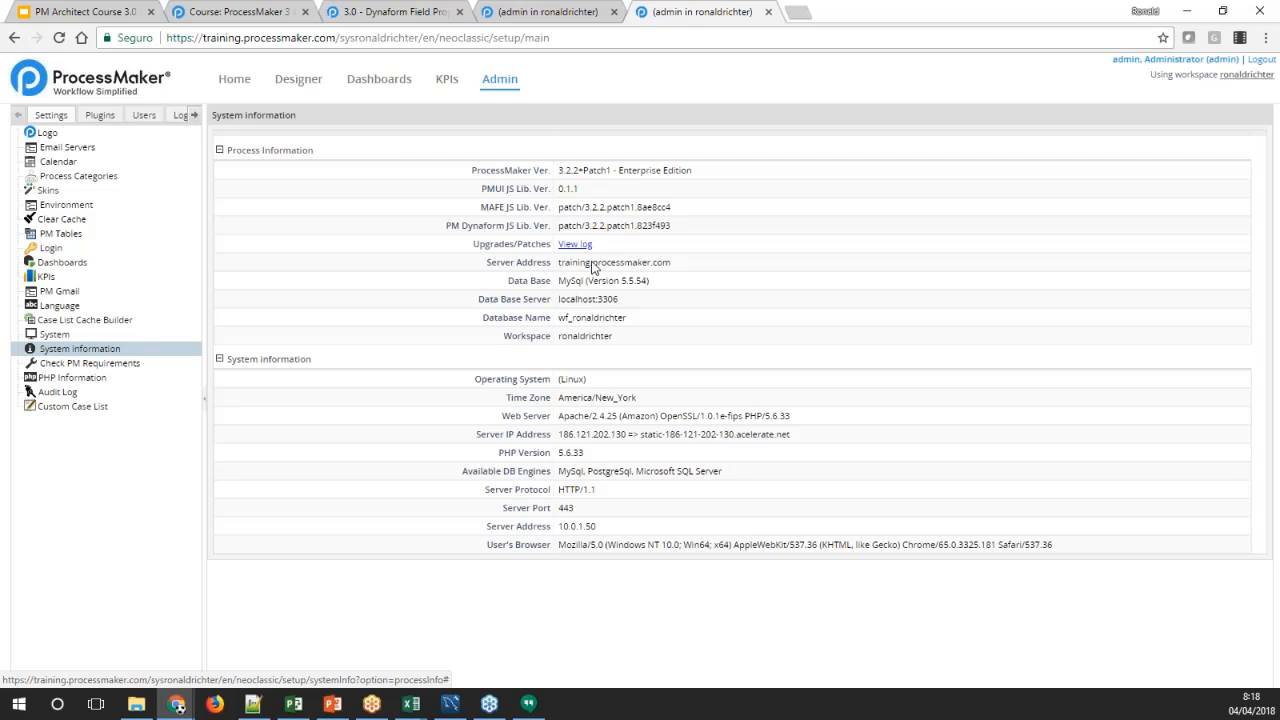
{"action": "left_click", "coordinate": [768, 12]}
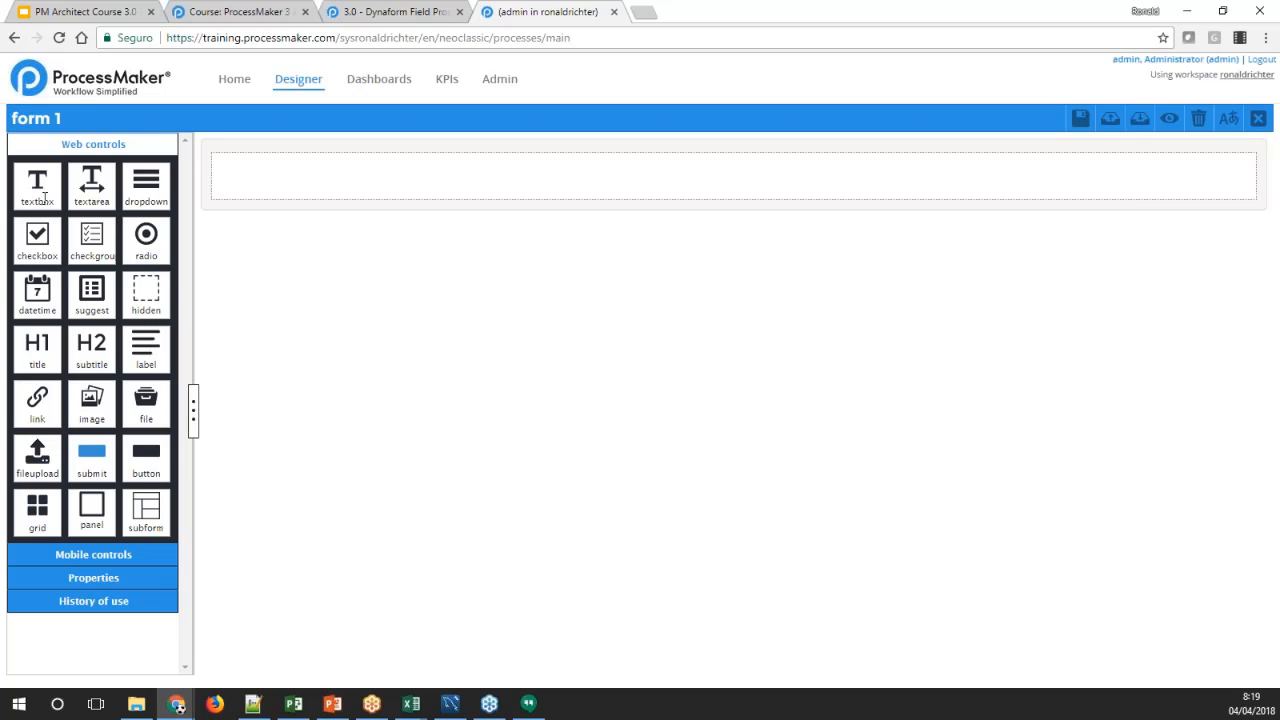
Review the wiki's SQL query rules on data volume, upper and lower case in names, and the MySQL lower_case_table_names variable
{"action": "left_click", "coordinate": [440, 8]}
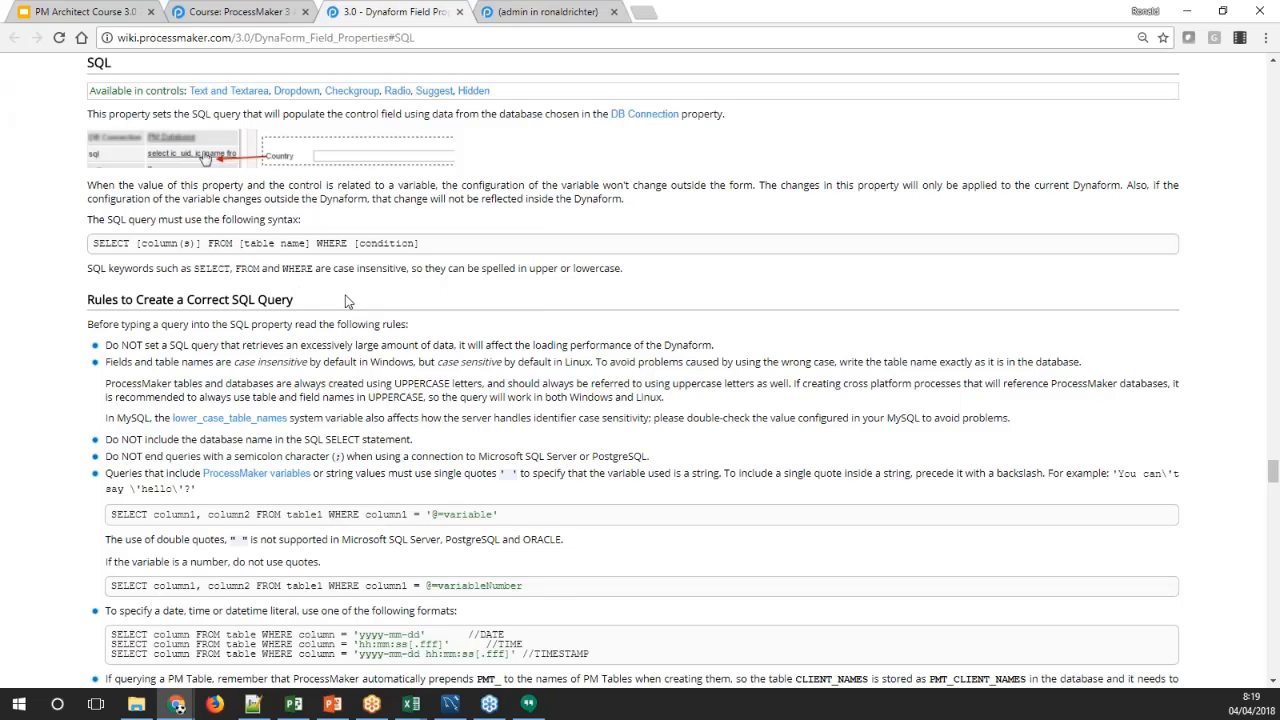
{"action": "scroll", "coordinate": [347, 300], "scroll_direction": "down", "scroll_amount": 1}
{"action": "scroll", "coordinate": [347, 300], "scroll_direction": "down", "scroll_amount": 1}
{"action": "scroll", "coordinate": [347, 300], "scroll_direction": "down", "scroll_amount": 3}
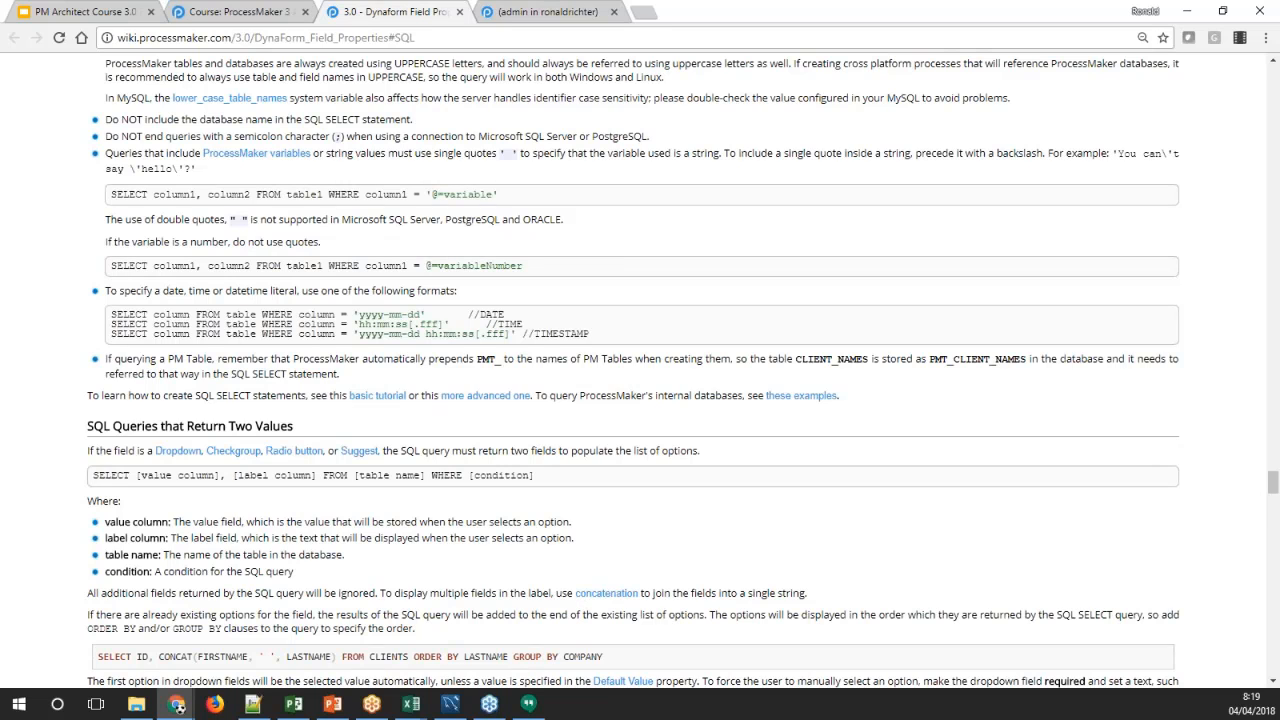
{"action": "scroll", "coordinate": [633, 370], "scroll_direction": "up", "scroll_amount": 2}
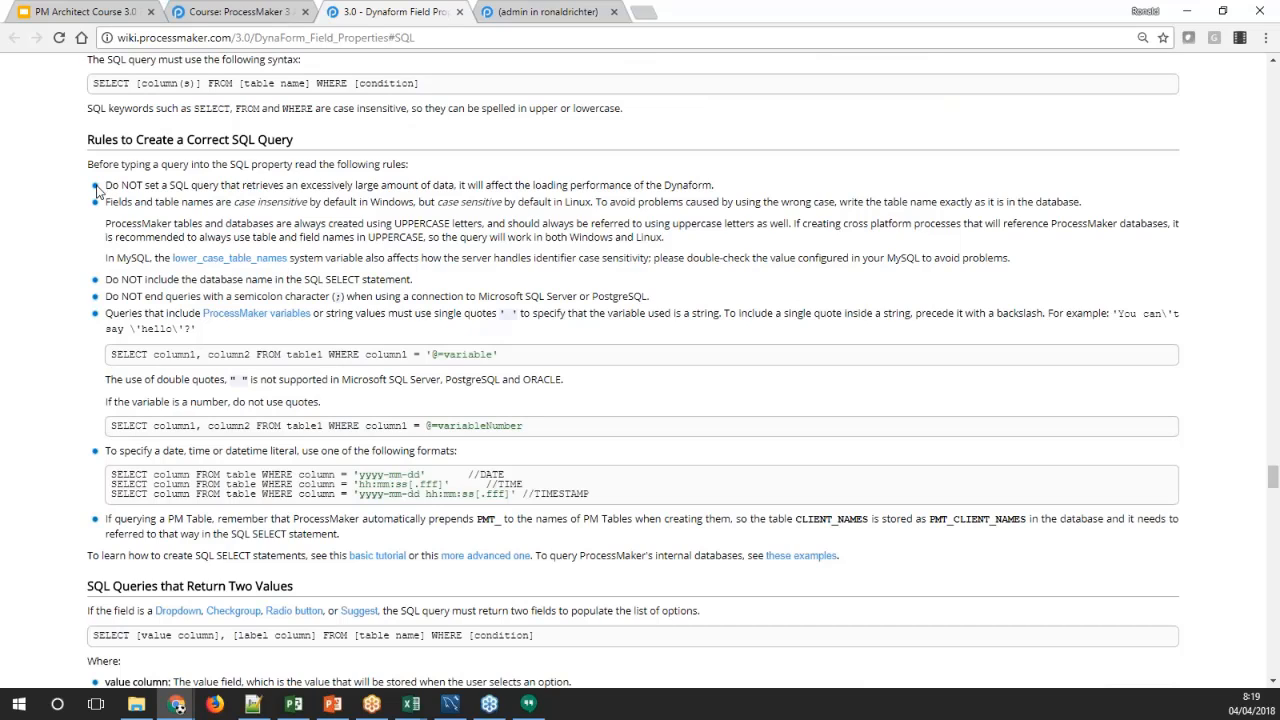
{"action": "left_click_drag", "start_coordinate": [97, 187], "coordinate": [543, 460]}
{"action": "left_click", "coordinate": [543, 460]}
{"action": "left_click_drag", "start_coordinate": [105, 185], "coordinate": [716, 188]}
{"action": "left_click", "coordinate": [718, 192]}
{"action": "left_click_drag", "start_coordinate": [106, 258], "coordinate": [295, 258]}
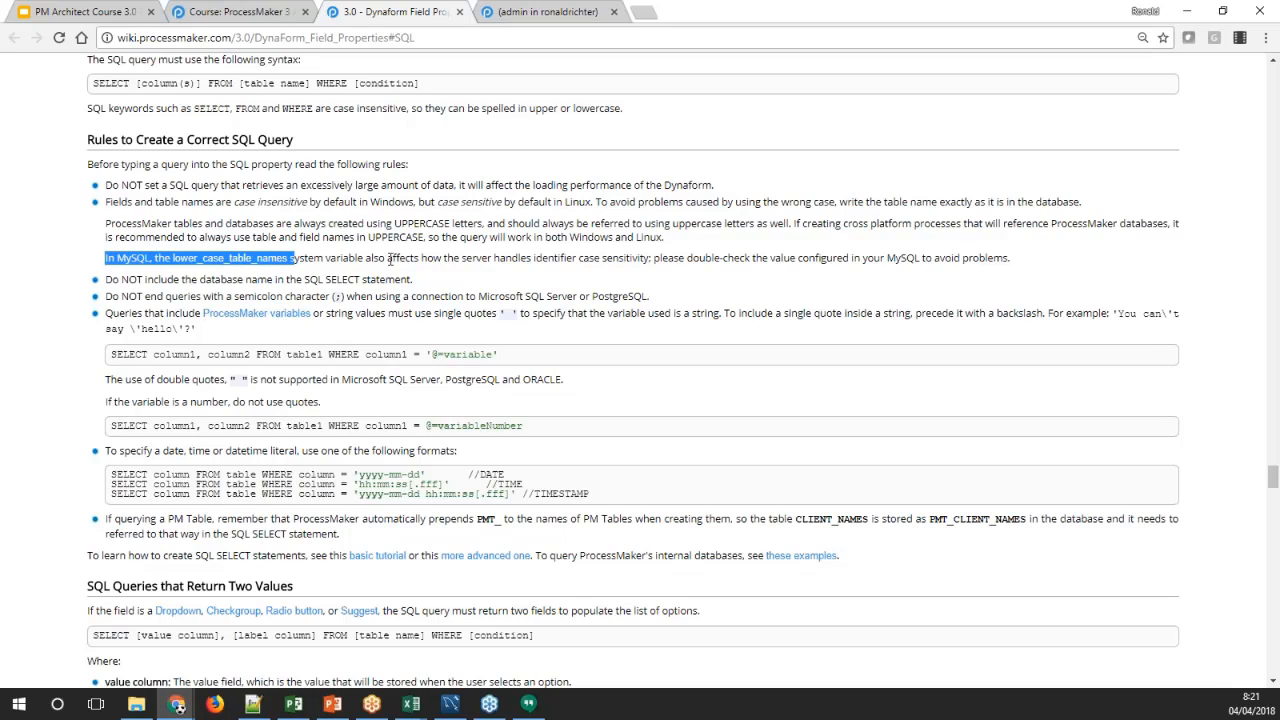
{"action": "left_click", "coordinate": [390, 259]}
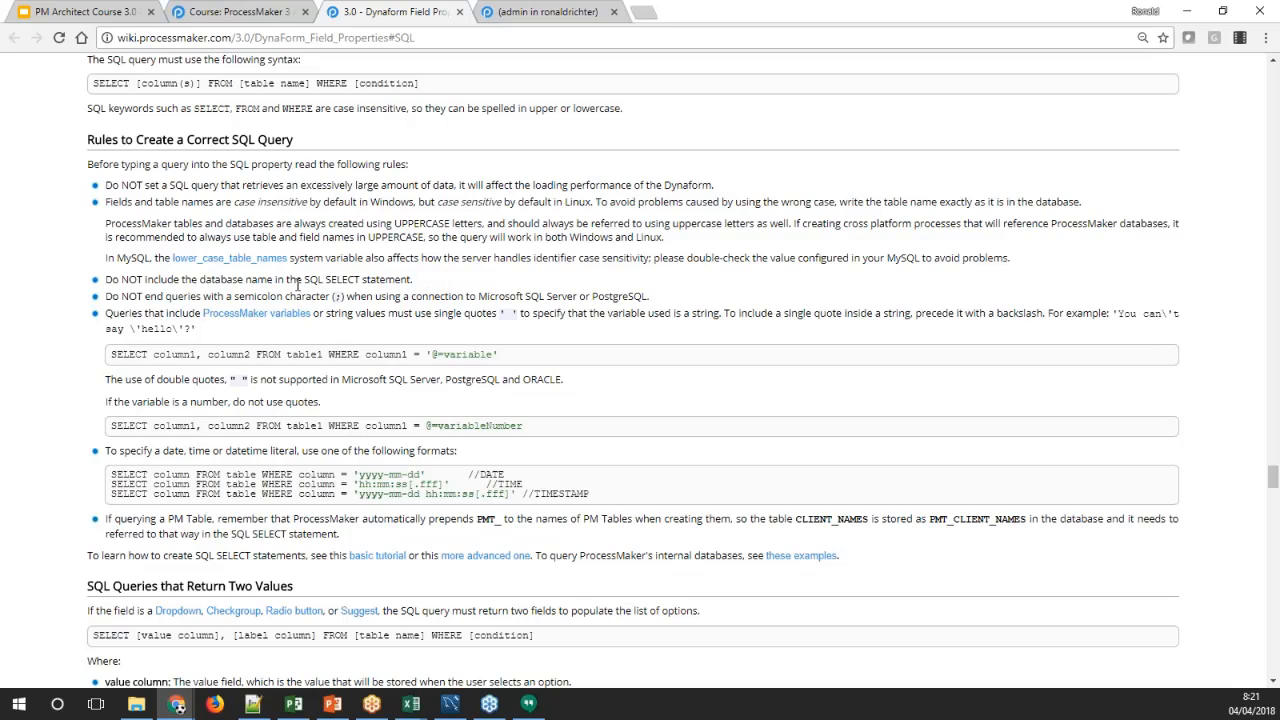
Review the wiki rules on database names in SELECT statements and semicolons at the end of queries
{"action": "double_click", "coordinate": [238, 281]}
{"action": "left_click", "coordinate": [253, 280]}
{"action": "double_click", "coordinate": [231, 280]}
{"action": "left_click", "coordinate": [209, 285]}
{"action": "double_click", "coordinate": [212, 282]}
{"action": "left_click", "coordinate": [527, 12]}
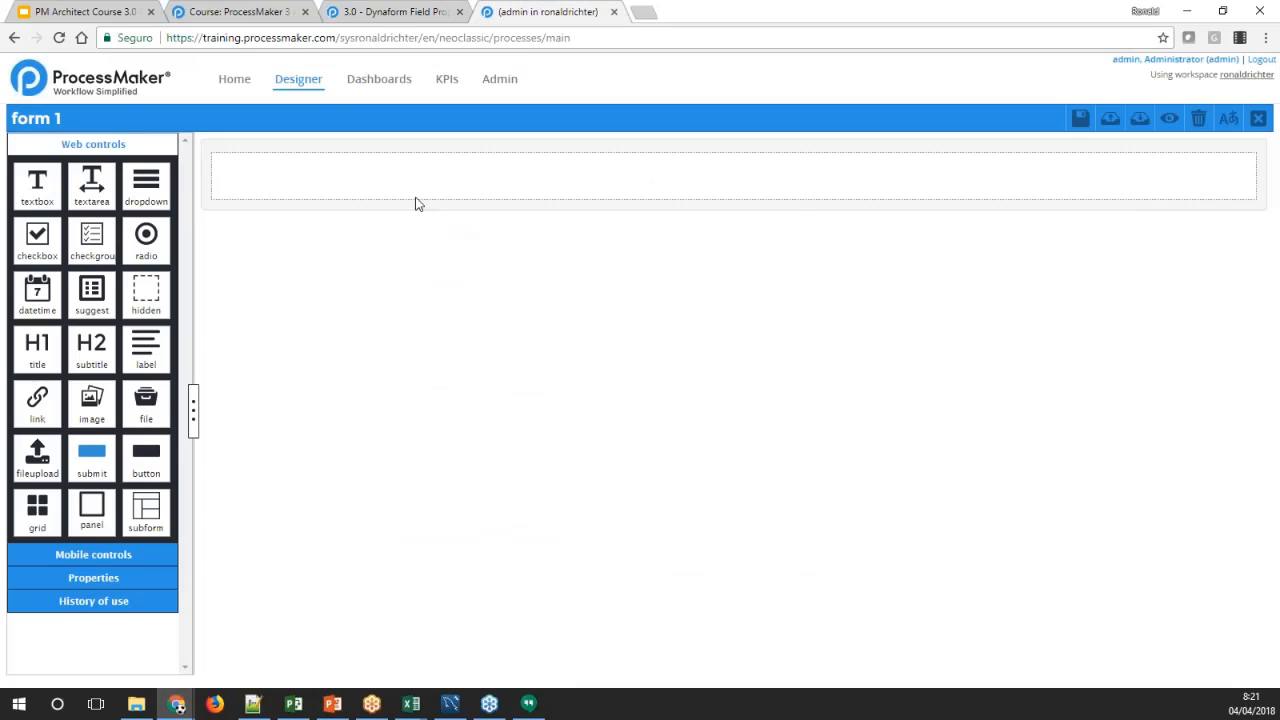
{"action": "left_click", "coordinate": [396, 14]}
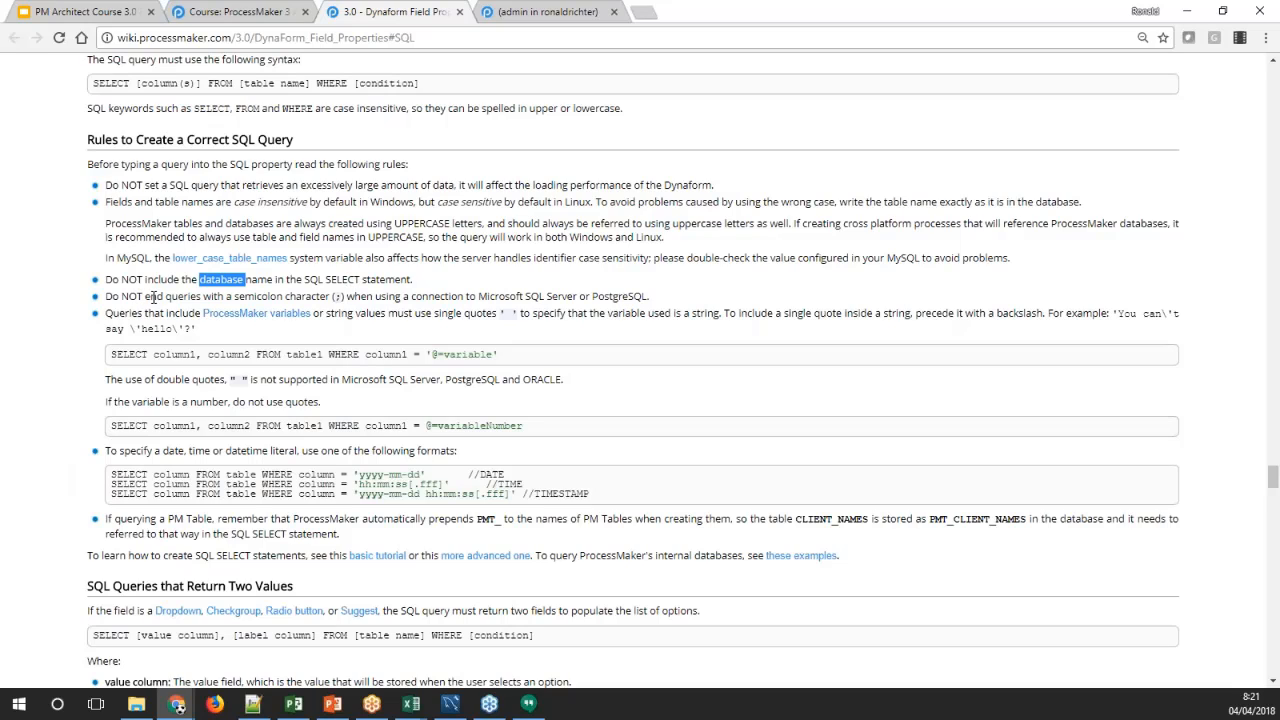
{"action": "double_click", "coordinate": [337, 296]}
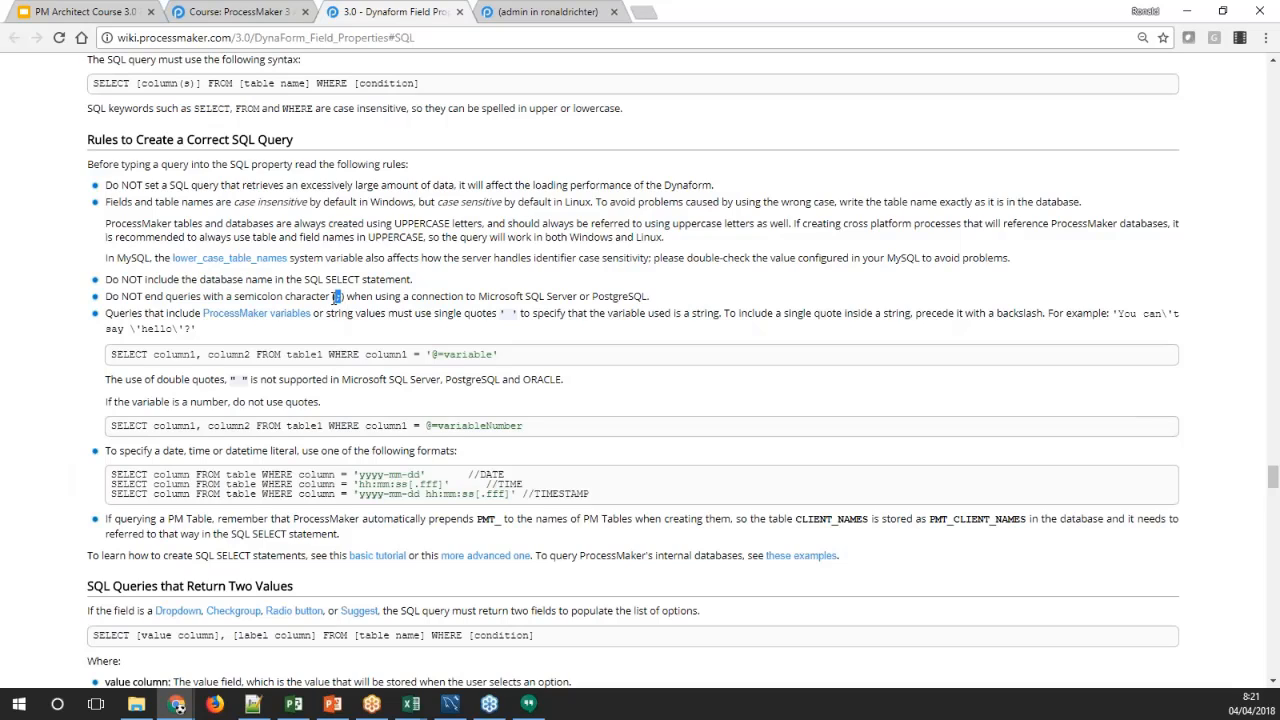
{"action": "left_click", "coordinate": [331, 297]}
{"action": "double_click", "coordinate": [338, 297]}
Examine the wiki's quoting rules and example queries for string and numeric ProcessMaker variables
{"action": "left_click_drag", "start_coordinate": [1168, 315], "coordinate": [1168, 316]}
{"action": "left_click", "coordinate": [503, 362]}
{"action": "left_click_drag", "start_coordinate": [503, 362], "coordinate": [470, 356]}
{"action": "left_click_drag", "start_coordinate": [430, 355], "coordinate": [425, 355]}
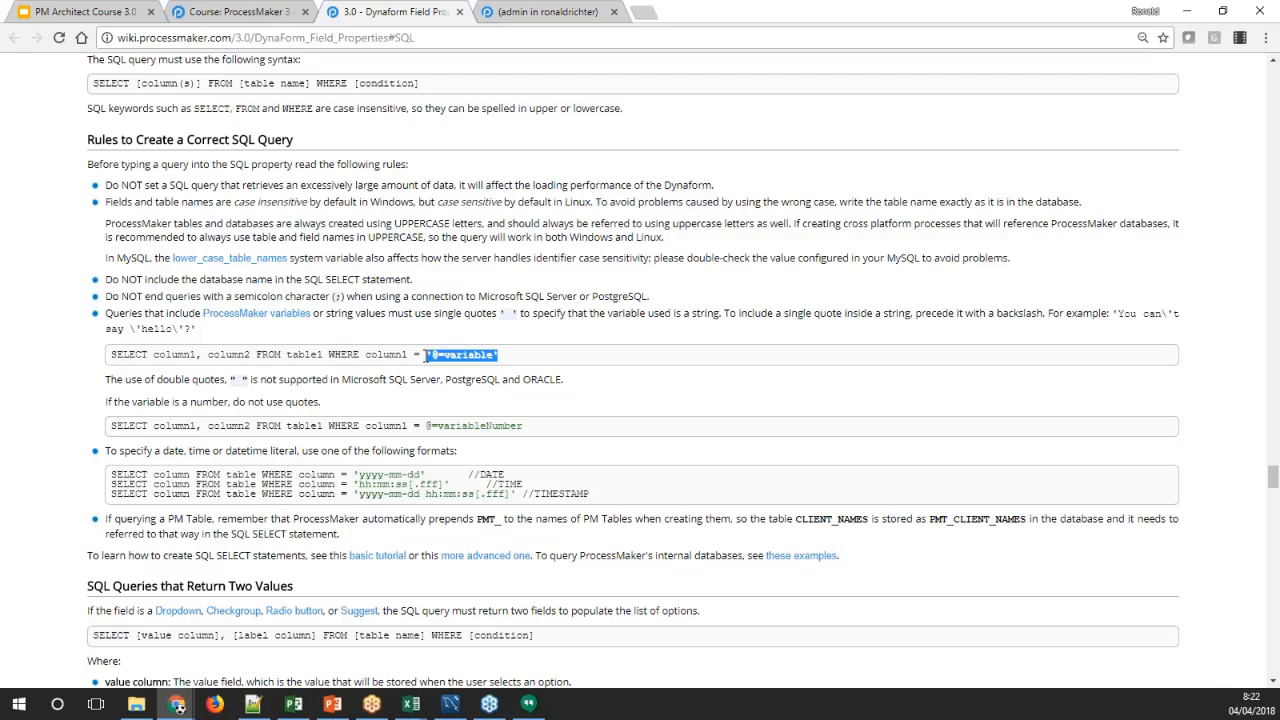
{"action": "left_click", "coordinate": [436, 352]}
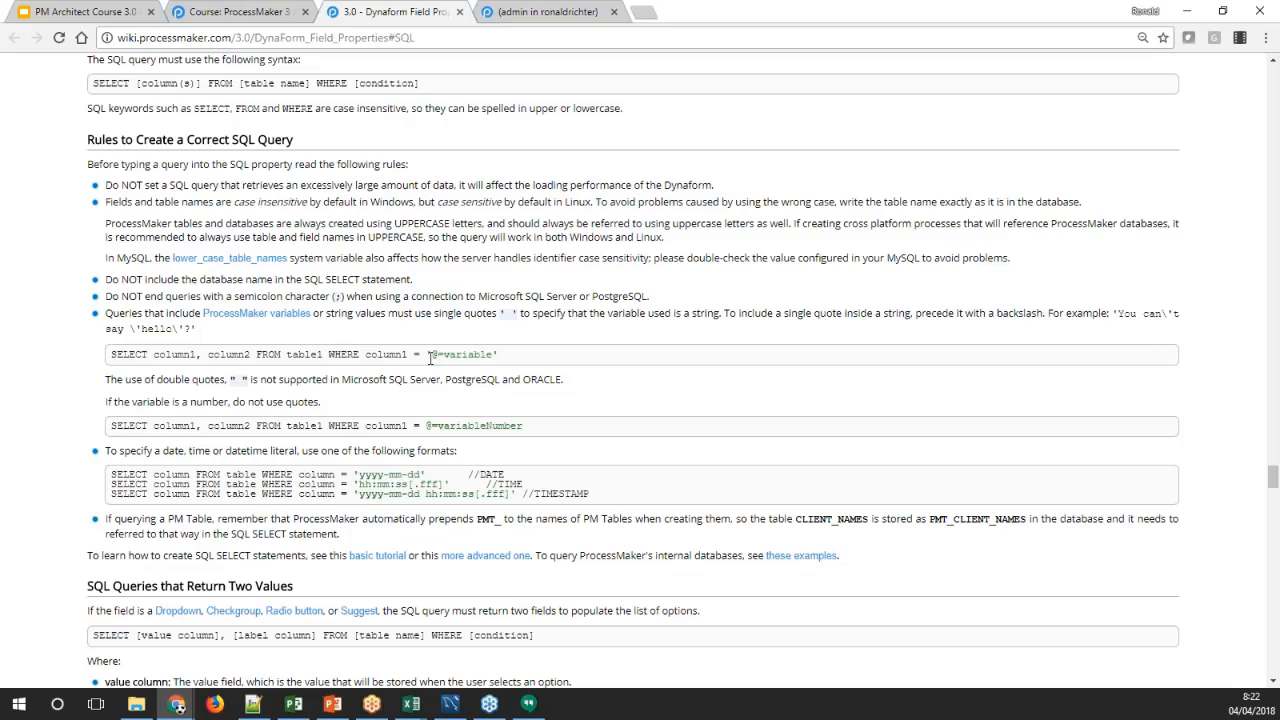
{"action": "left_click_drag", "start_coordinate": [249, 379], "coordinate": [232, 384]}
{"action": "left_click", "coordinate": [337, 402]}
{"action": "scroll", "coordinate": [395, 418], "scroll_direction": "down", "scroll_amount": 3}
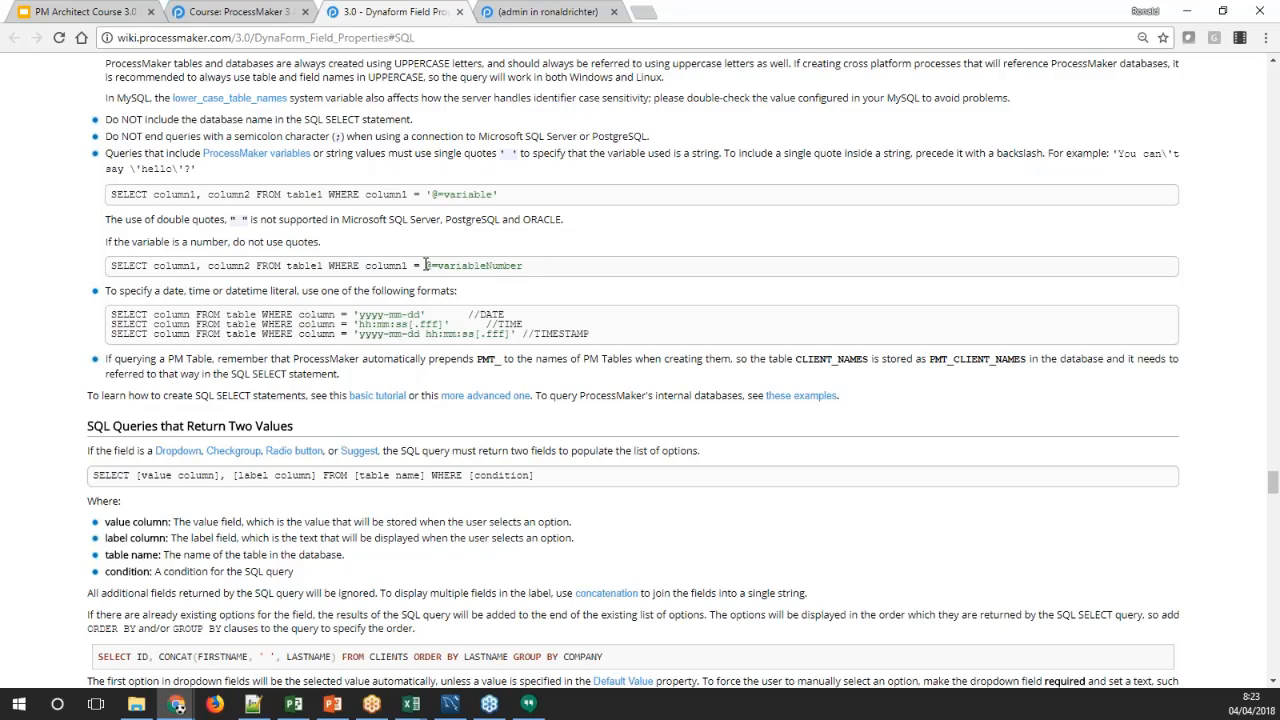
{"action": "left_click_drag", "start_coordinate": [427, 265], "coordinate": [522, 265]}
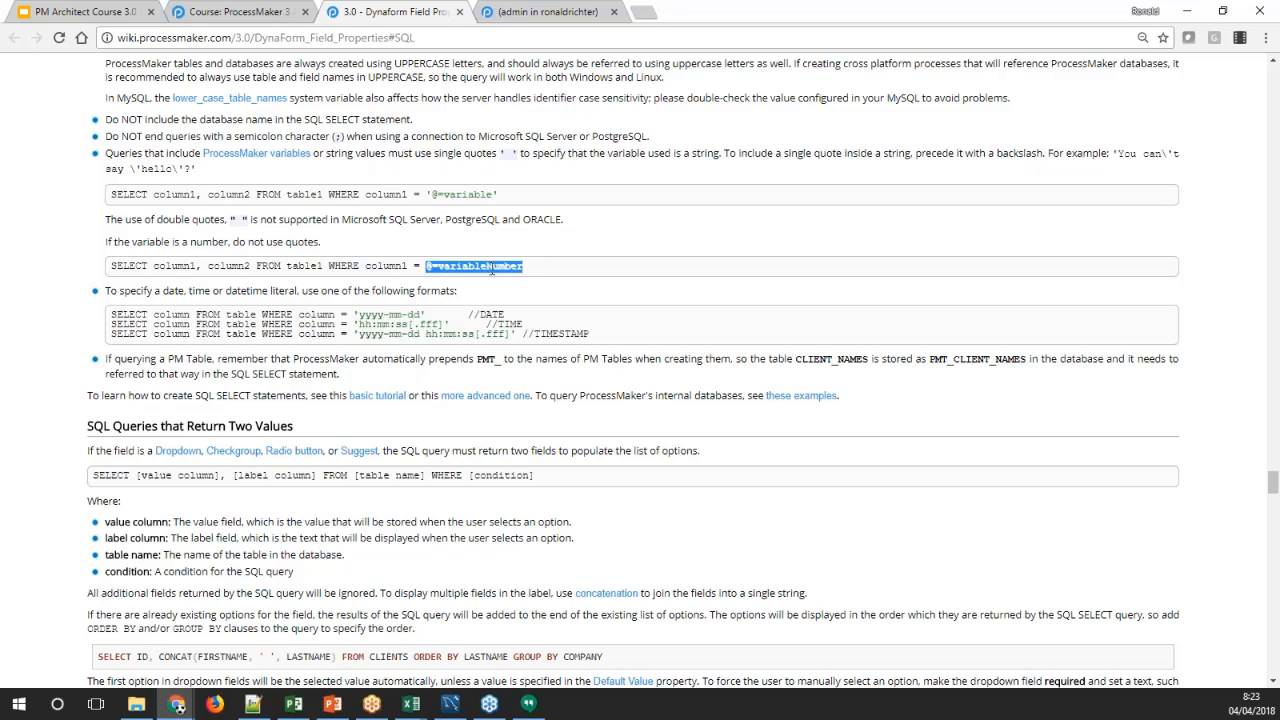
{"action": "left_click", "coordinate": [491, 266]}
{"action": "left_click_drag", "start_coordinate": [426, 265], "coordinate": [434, 266]}
{"action": "left_click", "coordinate": [441, 266]}
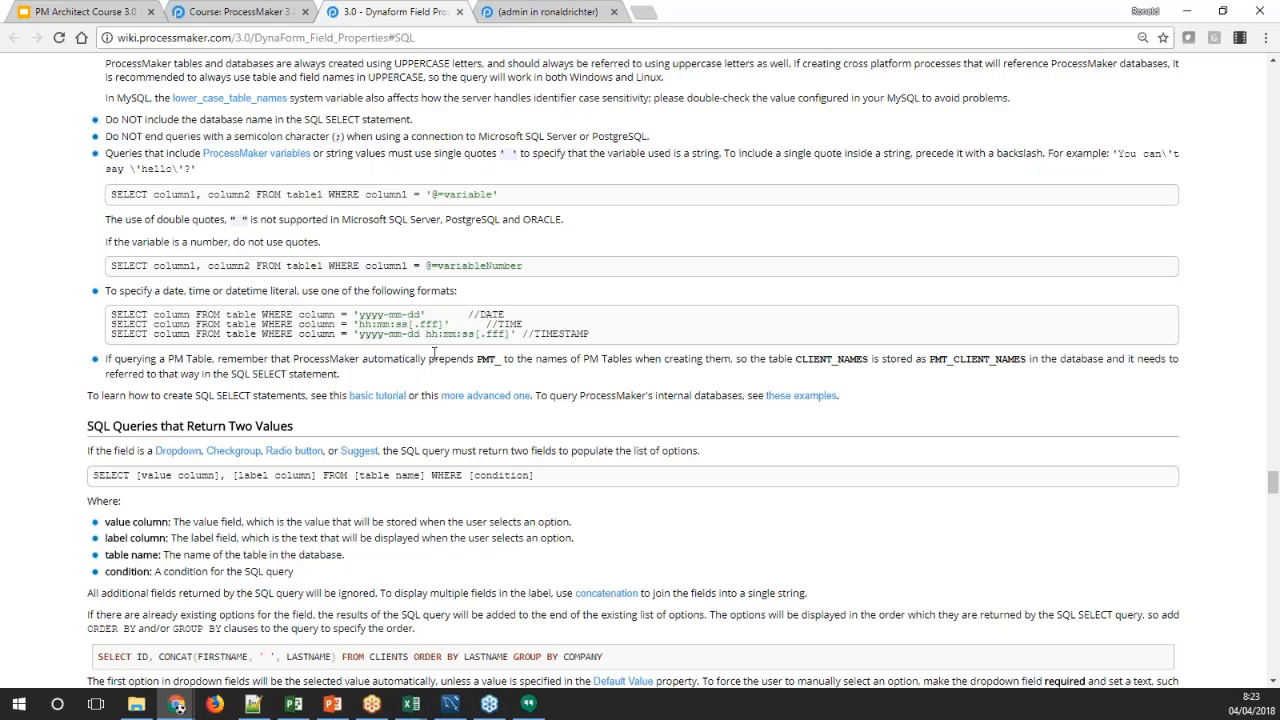
Examine the wiki rule on the PMT_ prefix for querying PM Tables, using the CLIENT_NAMES example
{"action": "left_click_drag", "start_coordinate": [345, 376], "coordinate": [104, 358]}
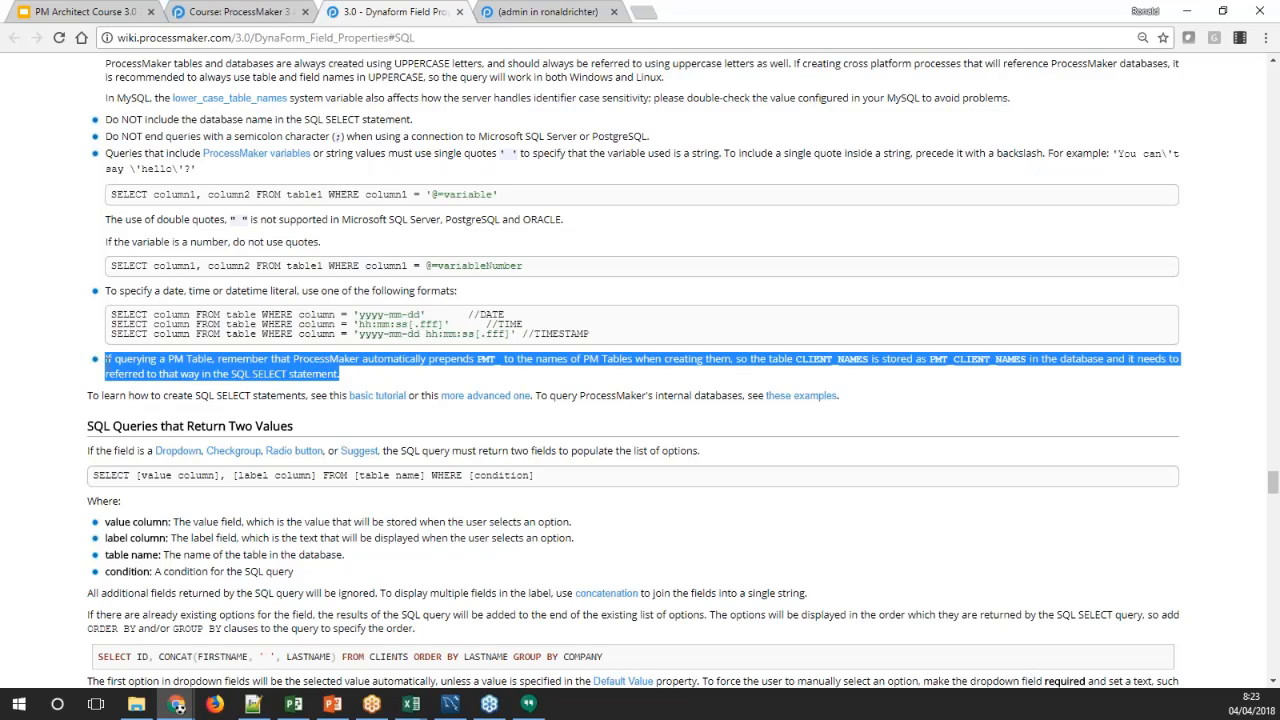
{"action": "left_click", "coordinate": [427, 384]}
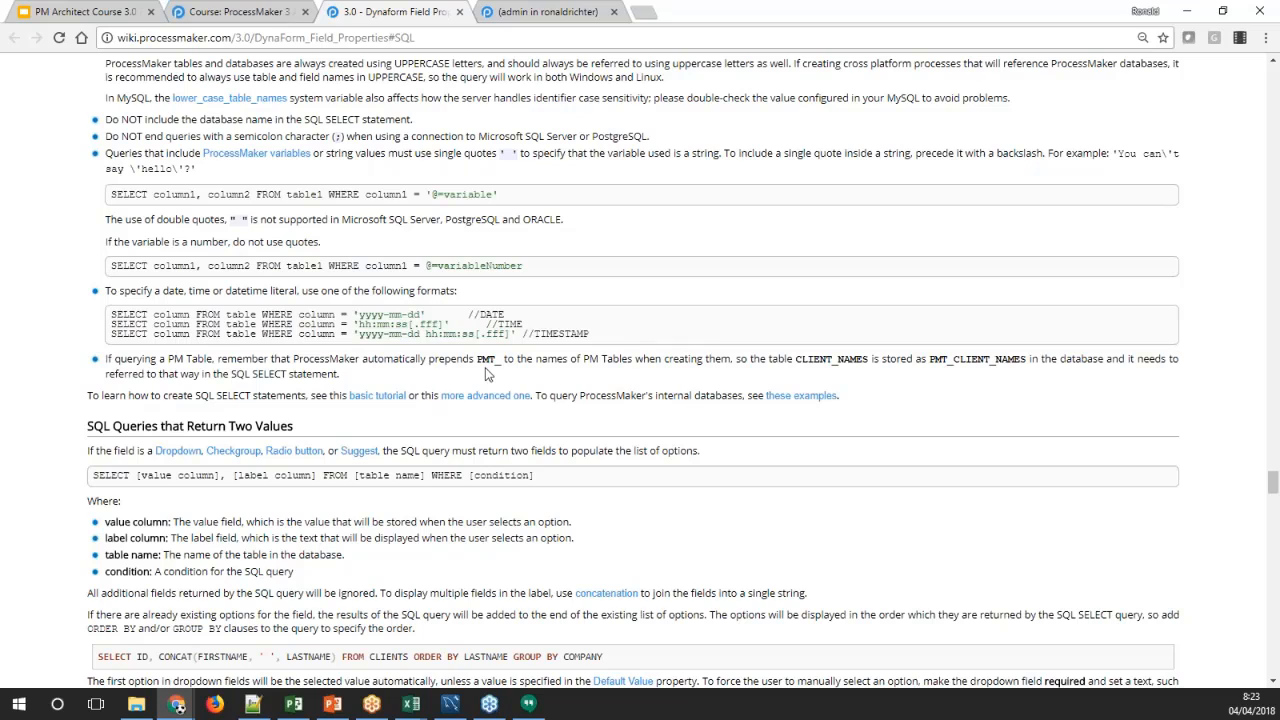
{"action": "triple_click", "coordinate": [485, 361]}
{"action": "left_click", "coordinate": [485, 361]}
{"action": "double_click", "coordinate": [484, 361]}
{"action": "left_click", "coordinate": [369, 381]}
{"action": "double_click", "coordinate": [806, 360]}
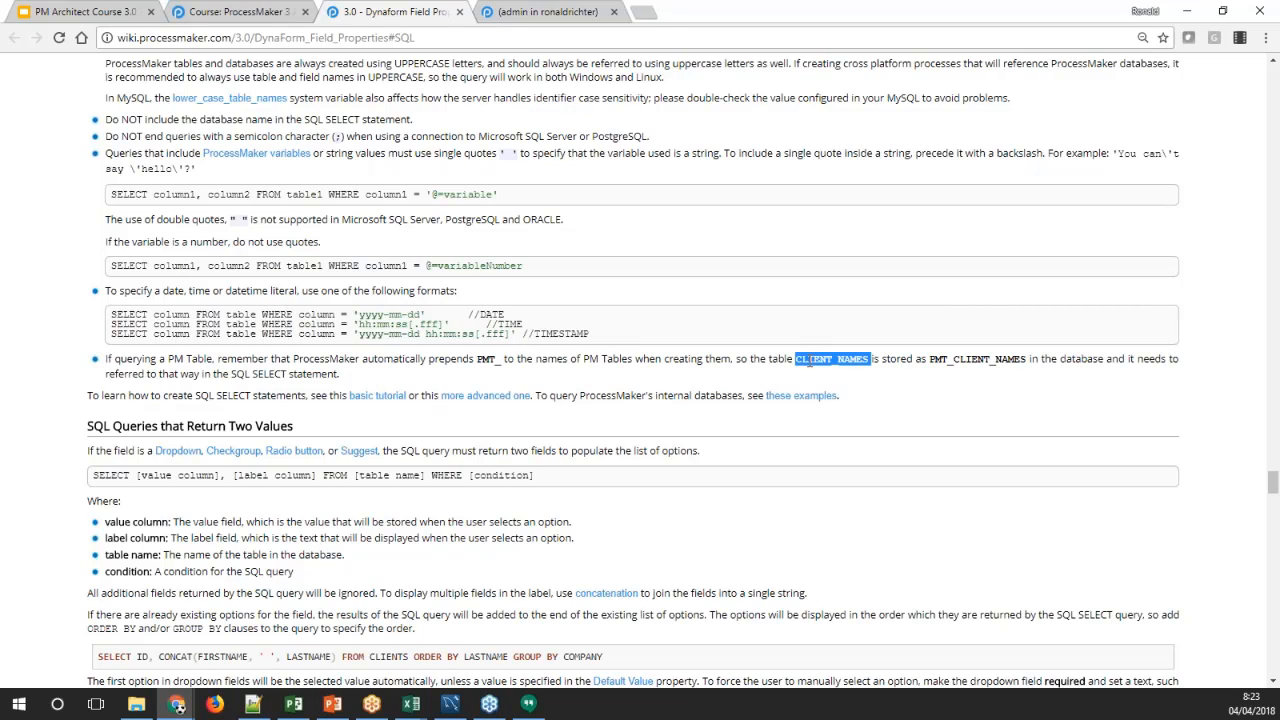
{"action": "left_click", "coordinate": [799, 366]}
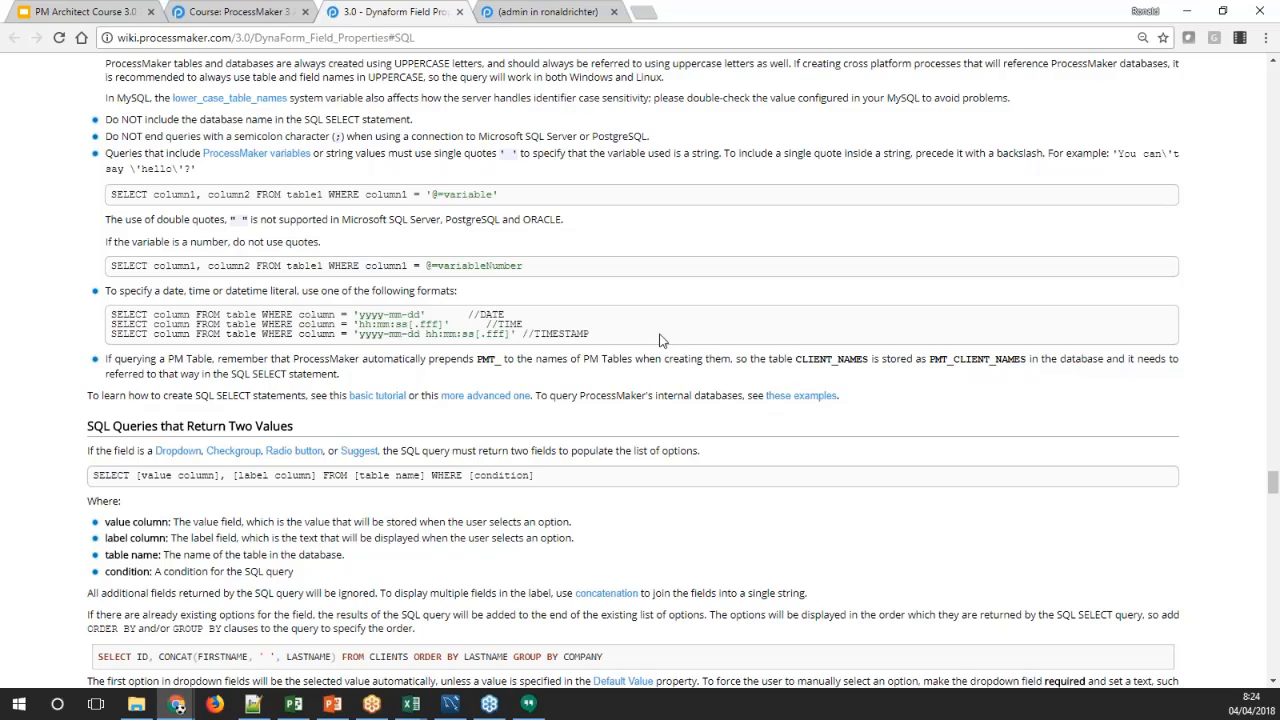
Review the wiki section on SQL queries that return two values, focusing on the value and label columns in the syntax
{"action": "scroll", "coordinate": [655, 302], "scroll_direction": "down", "scroll_amount": 3}
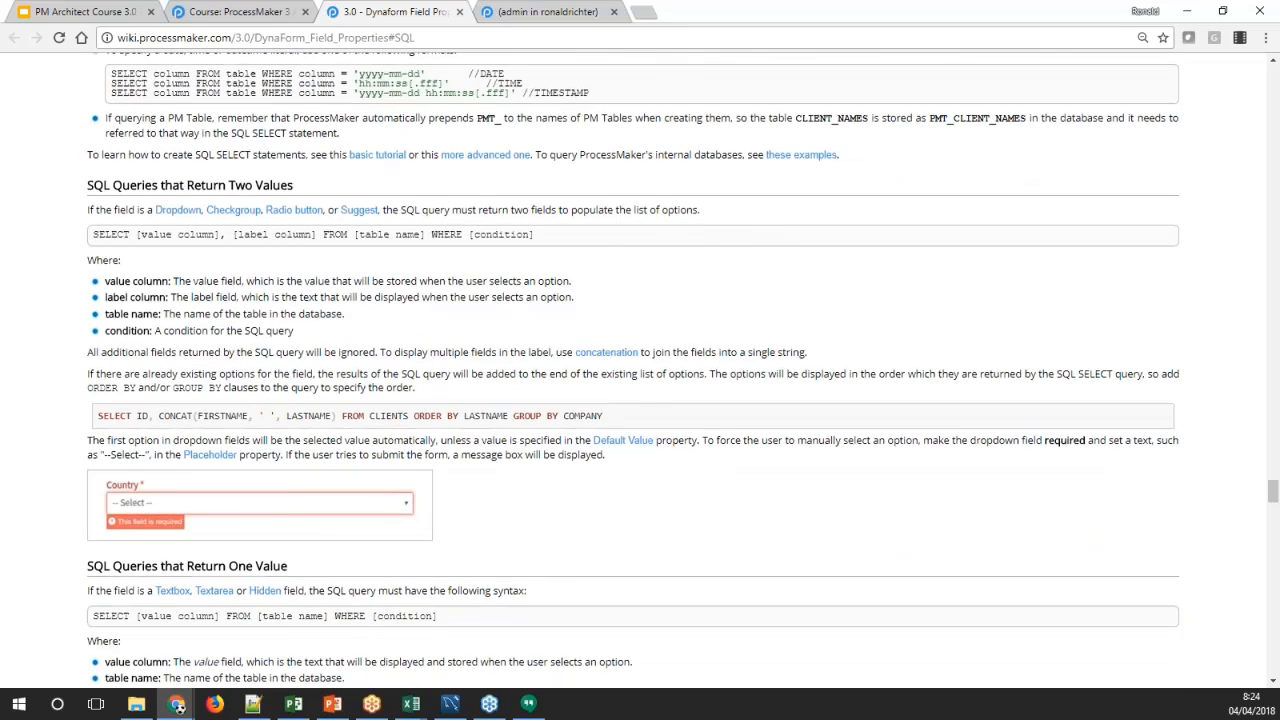
{"action": "scroll", "coordinate": [622, 292], "scroll_direction": "down", "scroll_amount": 1}
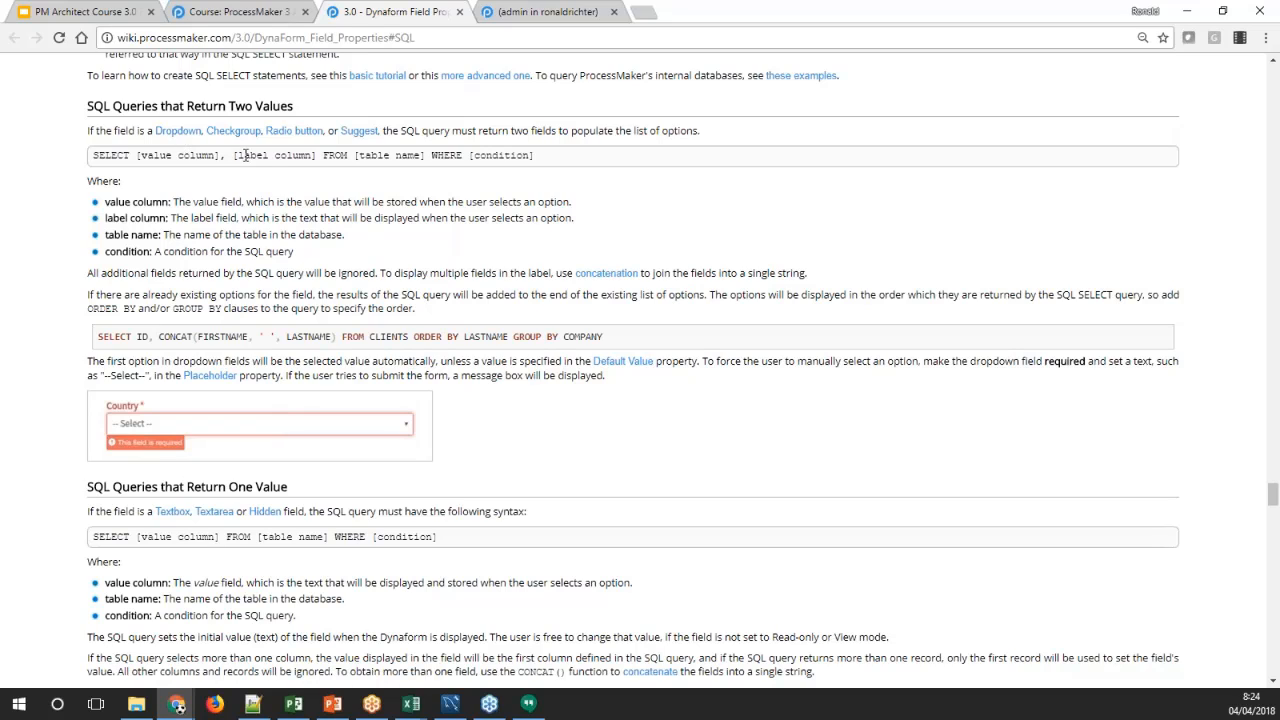
{"action": "double_click", "coordinate": [244, 155]}
{"action": "double_click", "coordinate": [281, 157]}
{"action": "left_click", "coordinate": [104, 155]}
{"action": "double_click", "coordinate": [147, 155]}
{"action": "double_click", "coordinate": [247, 157]}
{"action": "scroll", "coordinate": [428, 250], "scroll_direction": "down", "scroll_amount": 3}
{"action": "scroll", "coordinate": [428, 250], "scroll_direction": "up", "scroll_amount": 2}
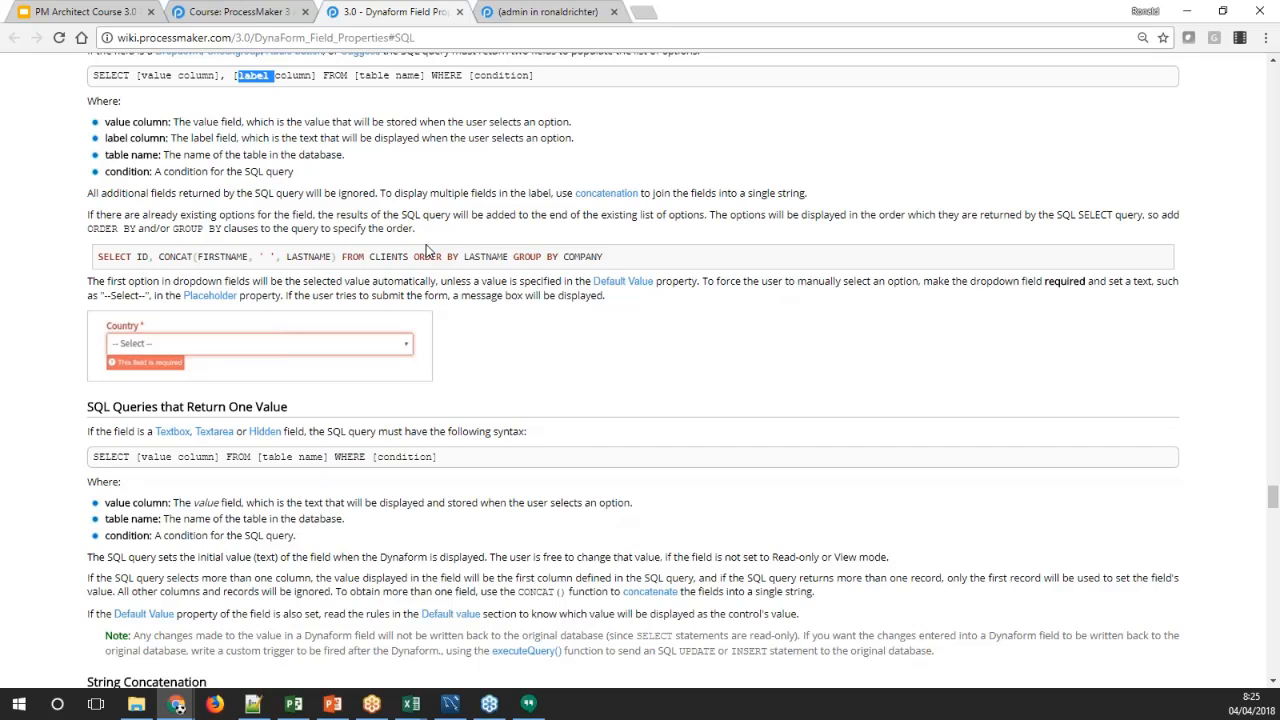
Examine the wiki's CONCAT example that joins FIRSTNAME and LASTNAME into a single label column
{"action": "scroll", "coordinate": [415, 265], "scroll_direction": "down", "scroll_amount": 3}
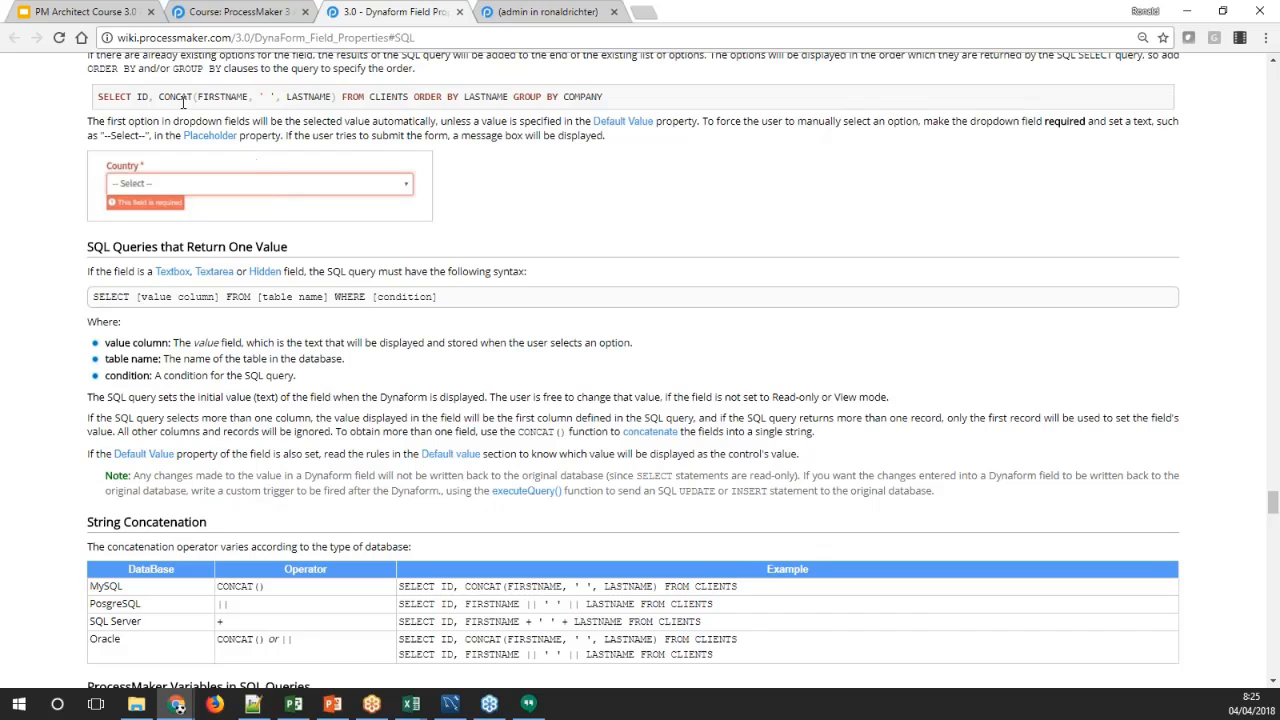
{"action": "left_click_drag", "start_coordinate": [142, 100], "coordinate": [340, 100]}
{"action": "left_click", "coordinate": [316, 100]}
{"action": "left_click_drag", "start_coordinate": [137, 97], "coordinate": [336, 97]}
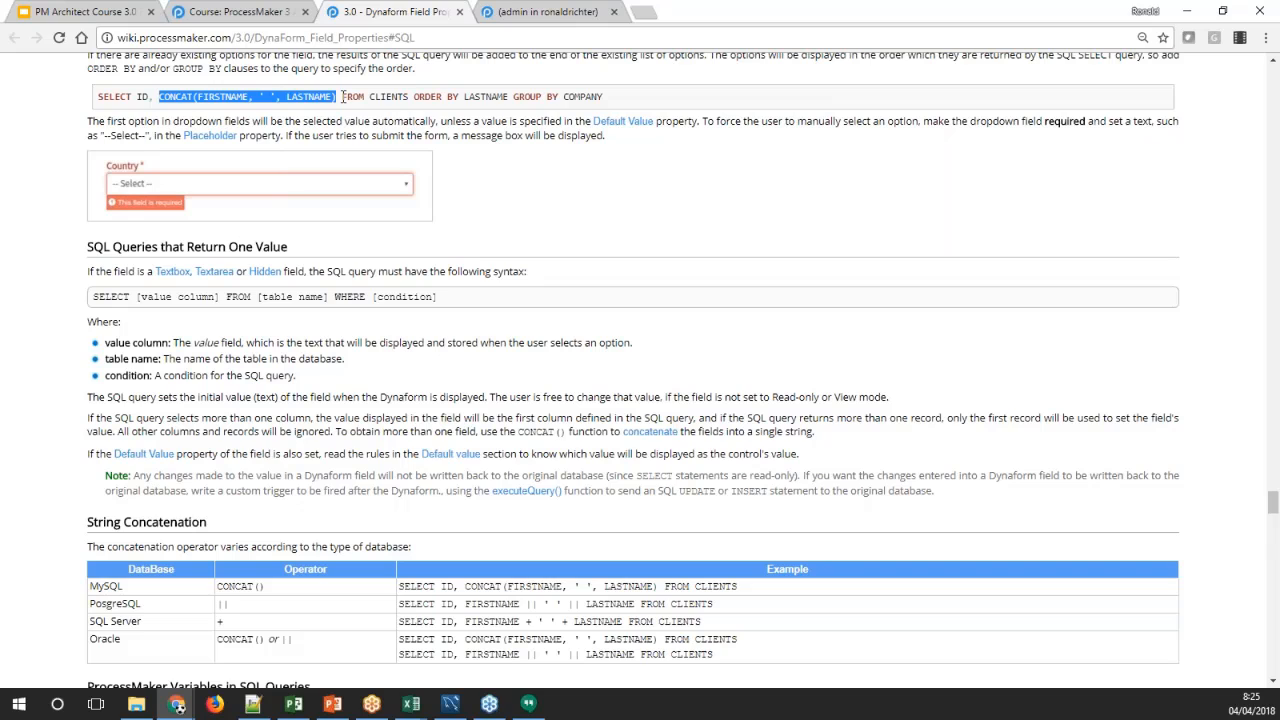
Switch to the ProcessMaker Dynaform designer and add a dropdown control to form 1 with a new variable named Users
{"action": "left_click", "coordinate": [550, 12]}
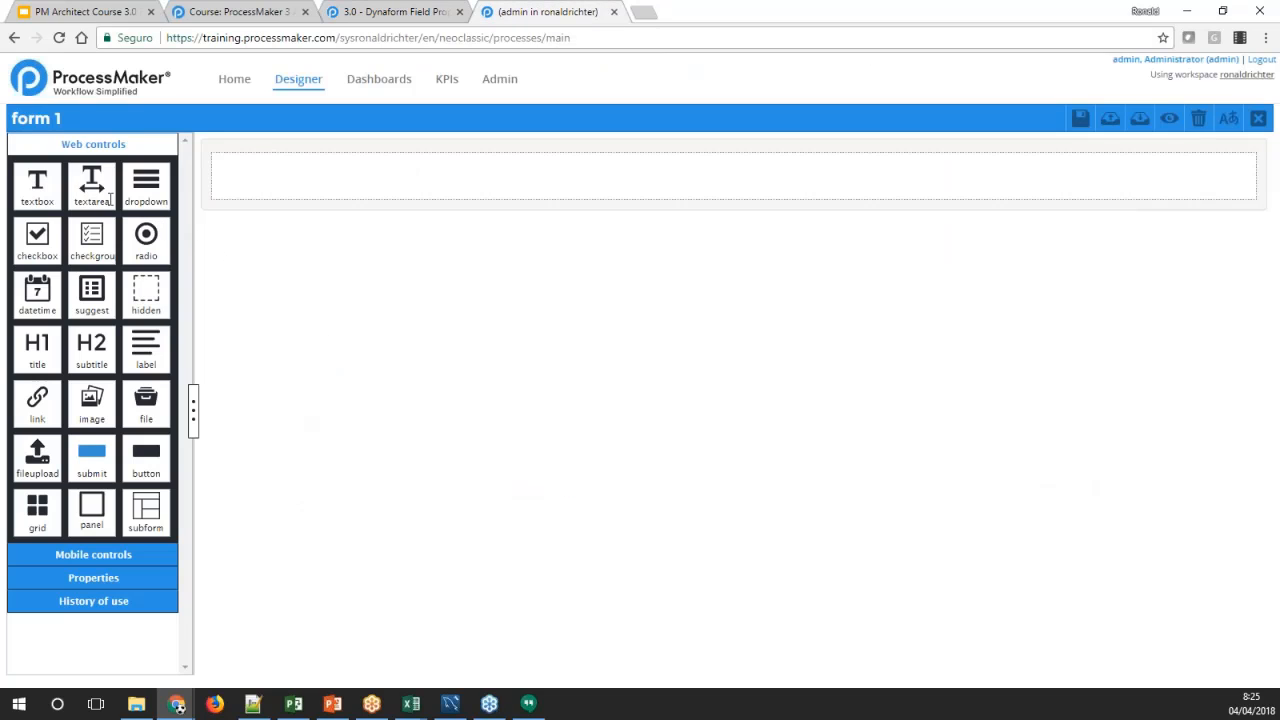
{"action": "left_click_drag", "start_coordinate": [133, 194], "coordinate": [240, 176]}
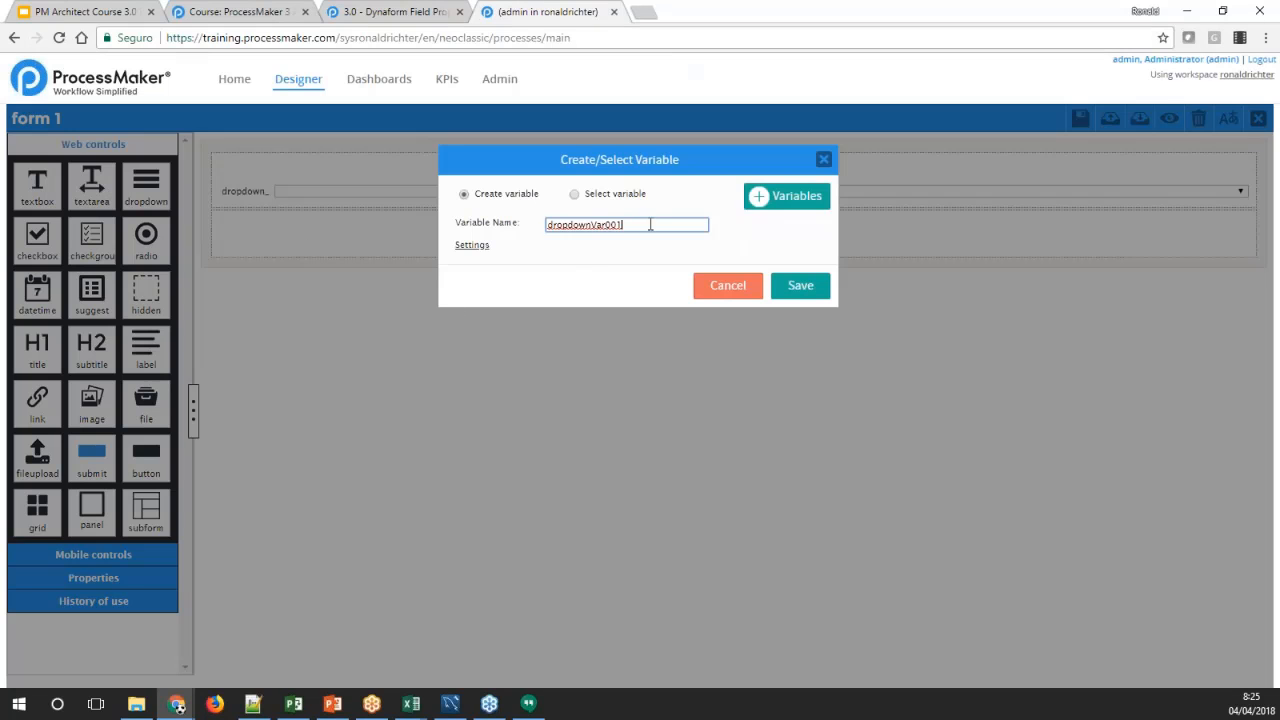
{"action": "double_click", "coordinate": [586, 228]}
{"action": "type", "text": "Users"}
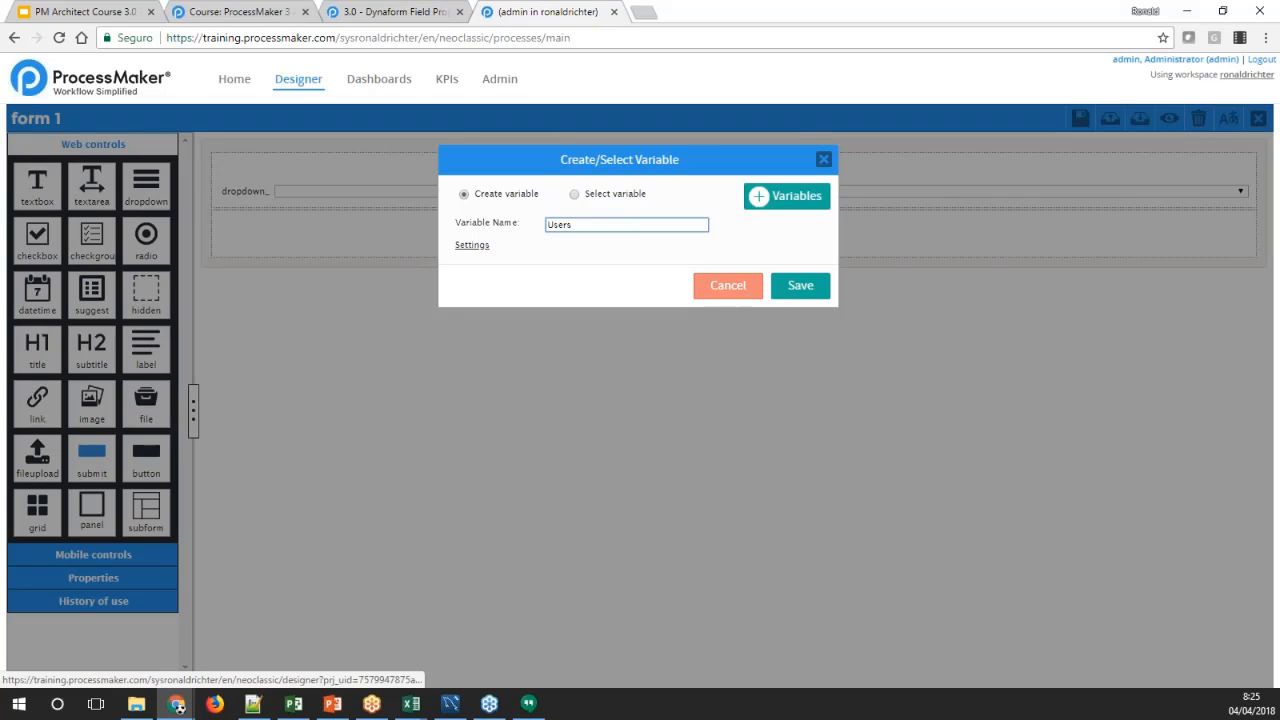
{"action": "left_click", "coordinate": [800, 286]}
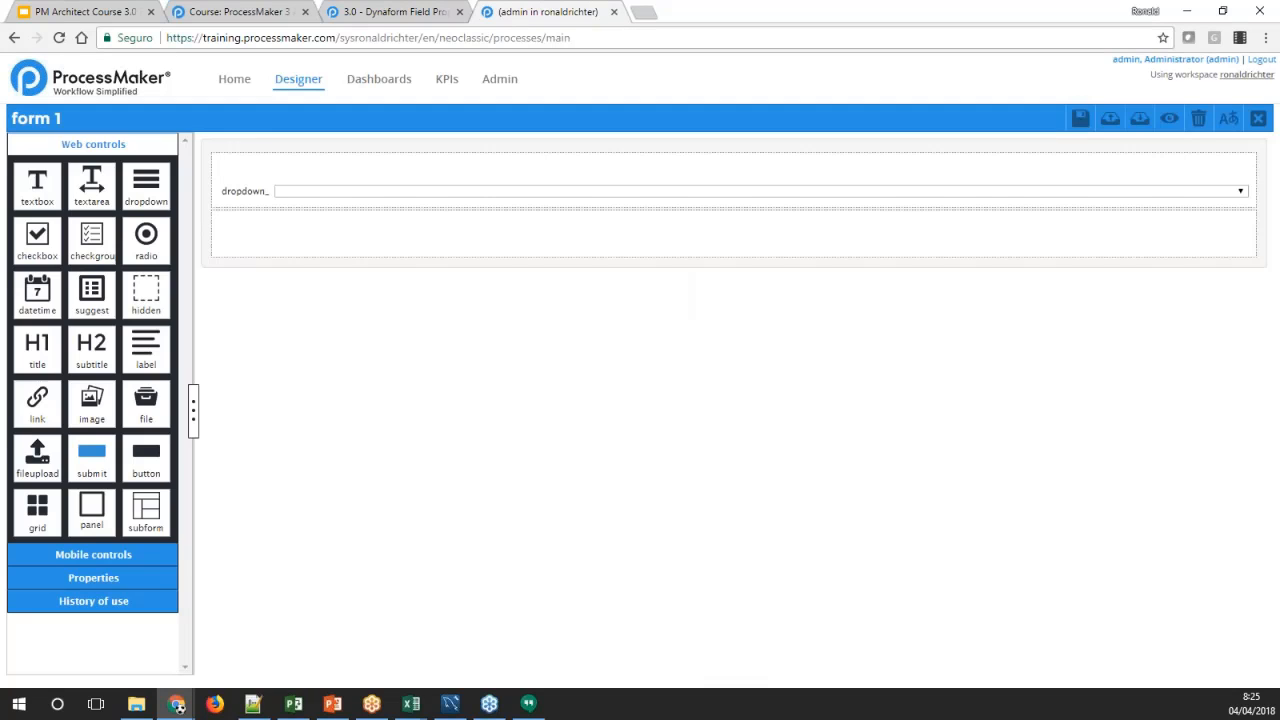
Set the new dropdown's label to Users
{"action": "left_click", "coordinate": [257, 202]}
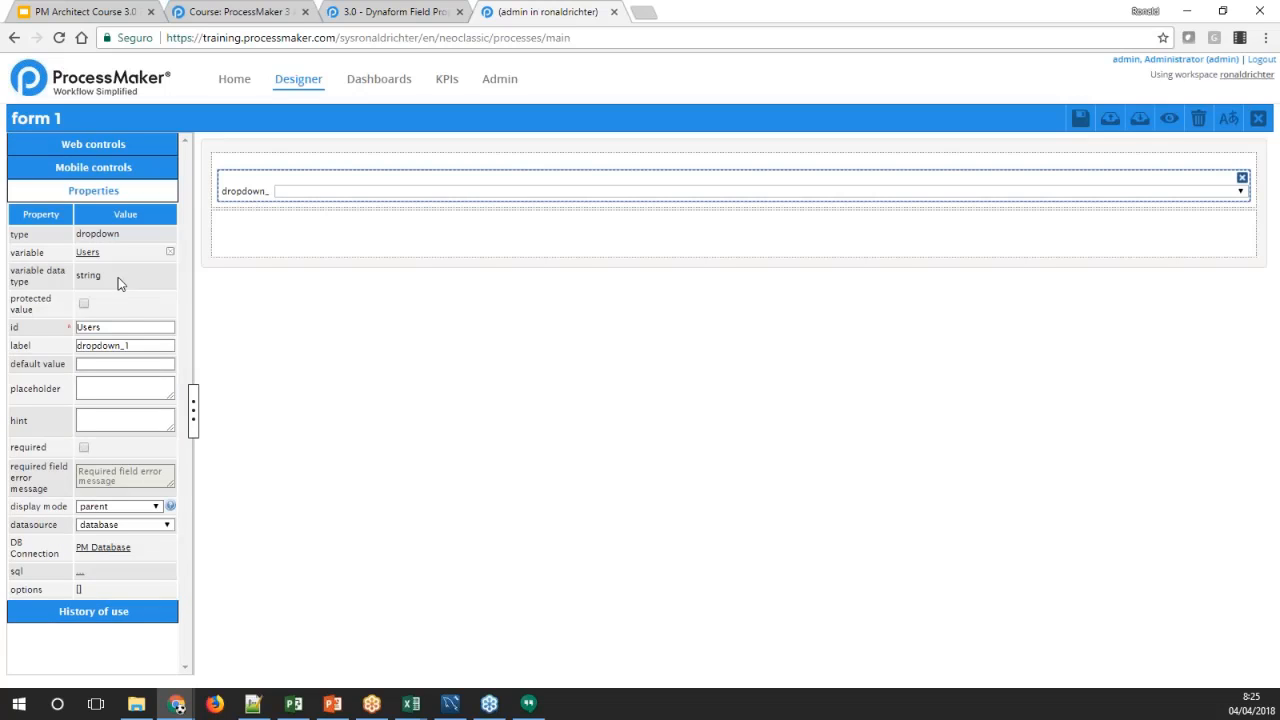
{"action": "double_click", "coordinate": [144, 346]}
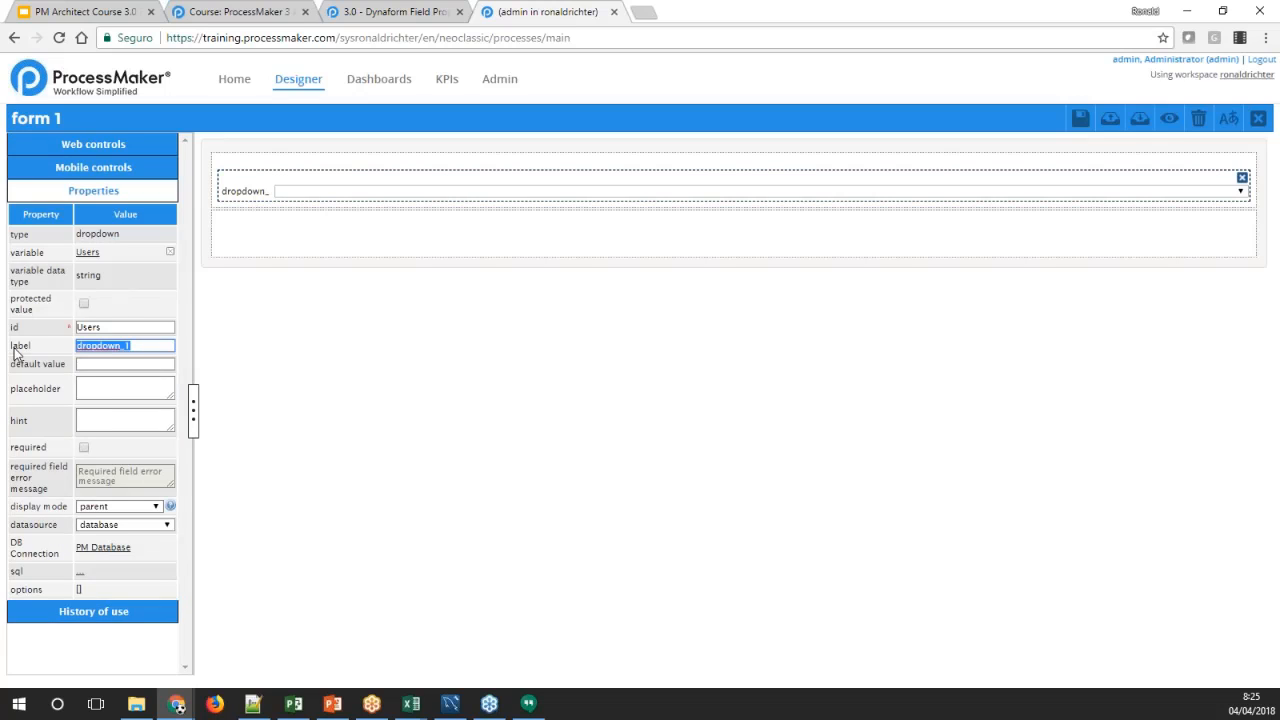
{"action": "type", "text": "Users"}
{"action": "key", "text": "Tab"}
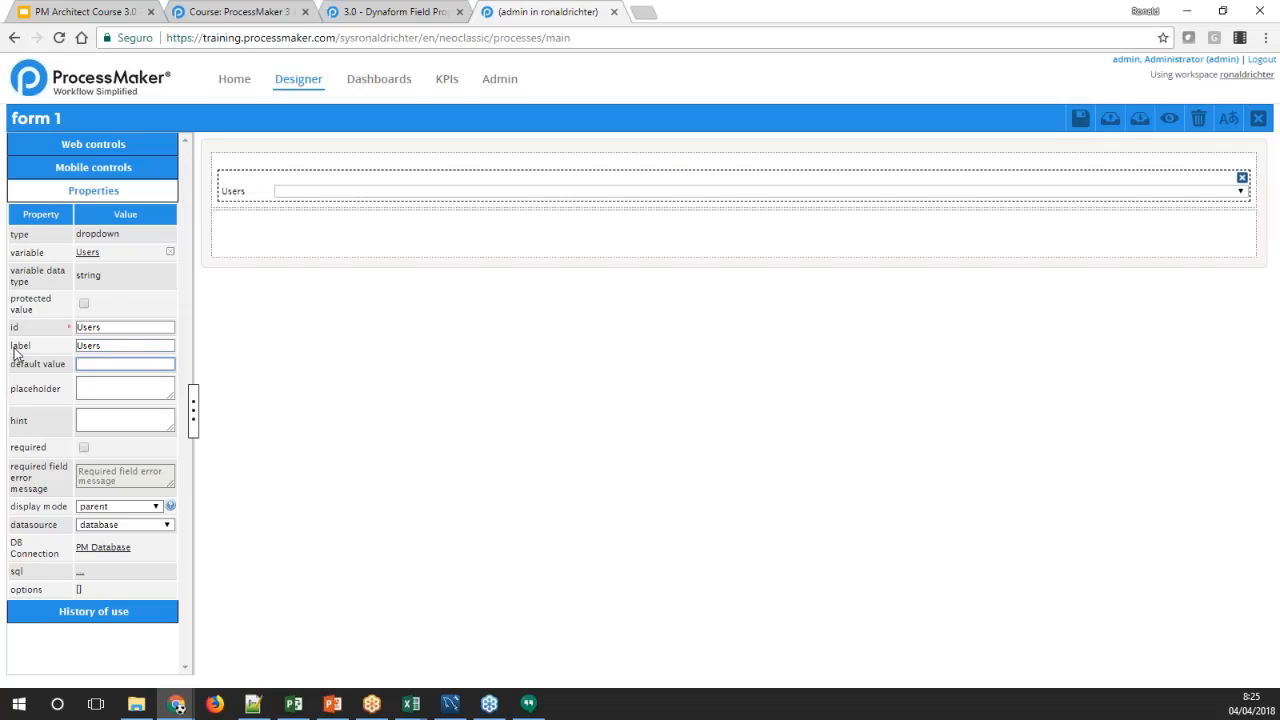
Set the Users dropdown's SQL property to SELECT USR_UID, CONCAT(USR_FIRSTNAME,' ',USR_LASTNAME) FROM USERS and save the query
{"action": "left_click", "coordinate": [82, 574]}
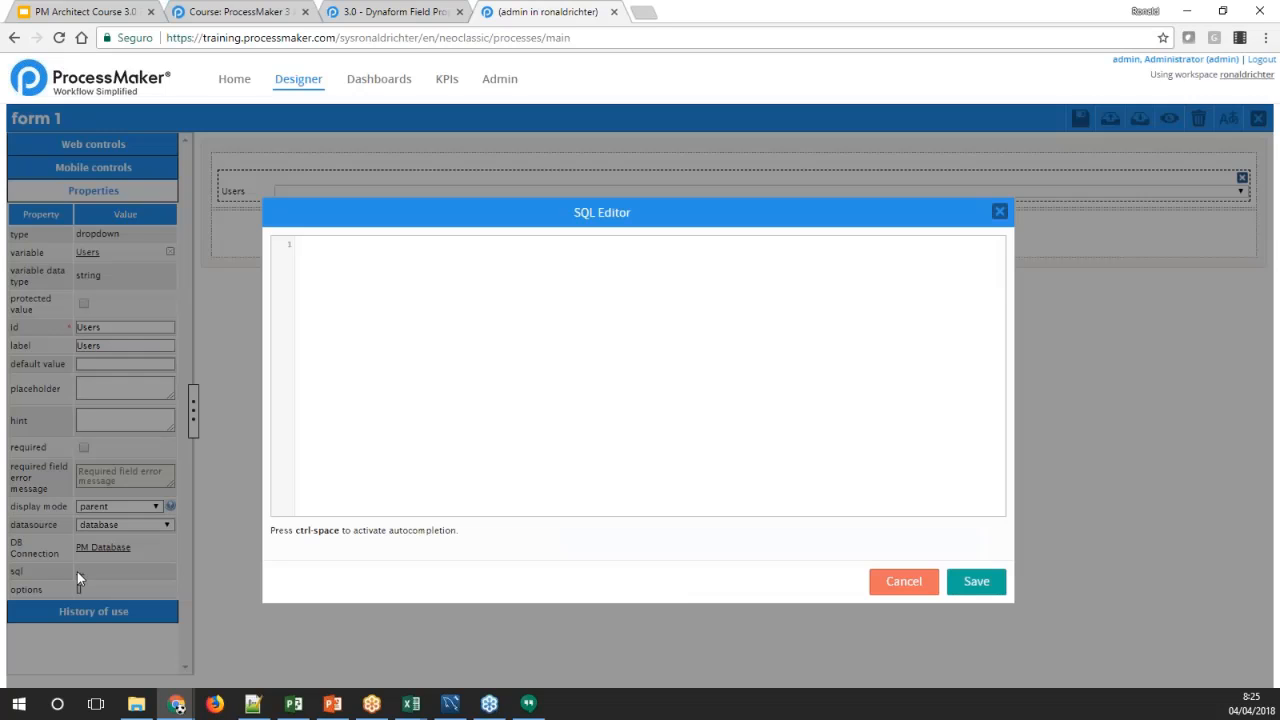
{"action": "left_click", "coordinate": [329, 376]}
{"action": "type", "text": "SELECT_UID, CONCAT(USR_FIRSTNAME"}
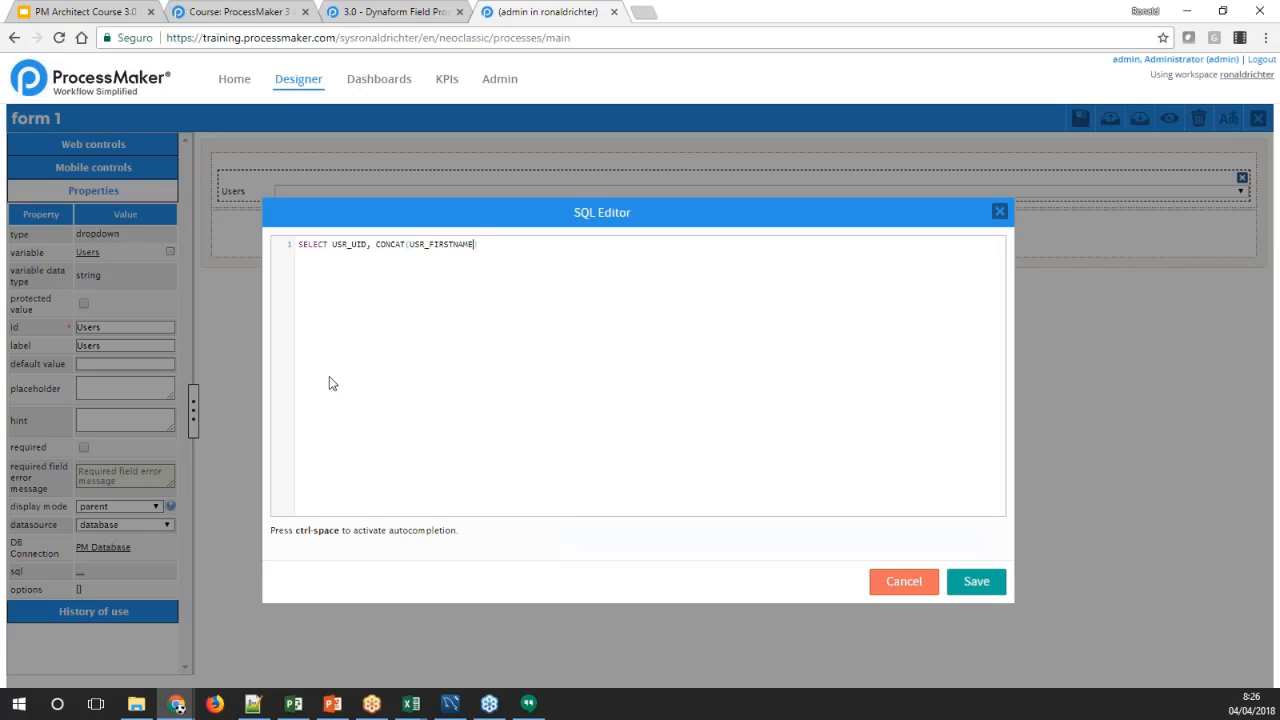
{"action": "type", "text": ","}
{"action": "type", "text": "' '"}
{"action": "type", "text": ",)"}
{"action": "type", "text": "USR"}
{"action": "type", "text": "_LASTNAME"}
{"action": "type", "text": " FROM USERS"}
{"action": "left_click", "coordinate": [963, 585]}
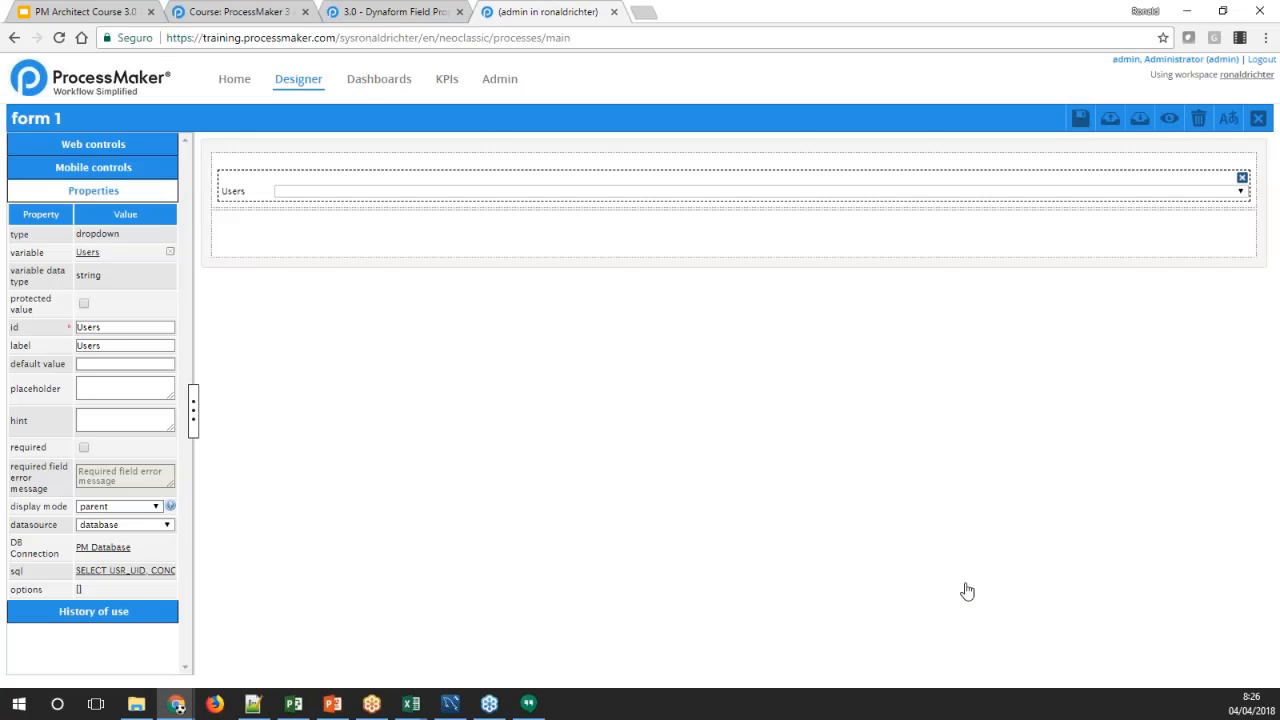
Save the Dynaform, preview it to check the Users dropdown's list of options, and close the preview
{"action": "left_click", "coordinate": [1084, 120]}
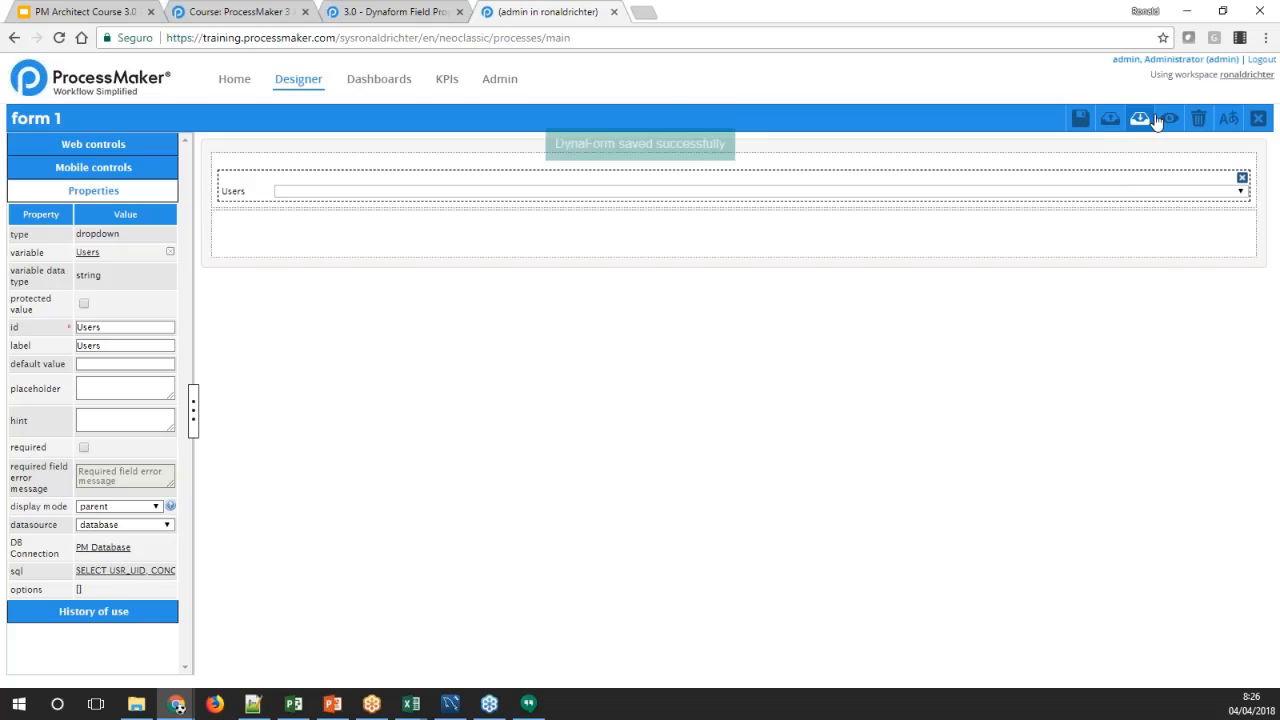
{"action": "left_click", "coordinate": [1170, 118]}
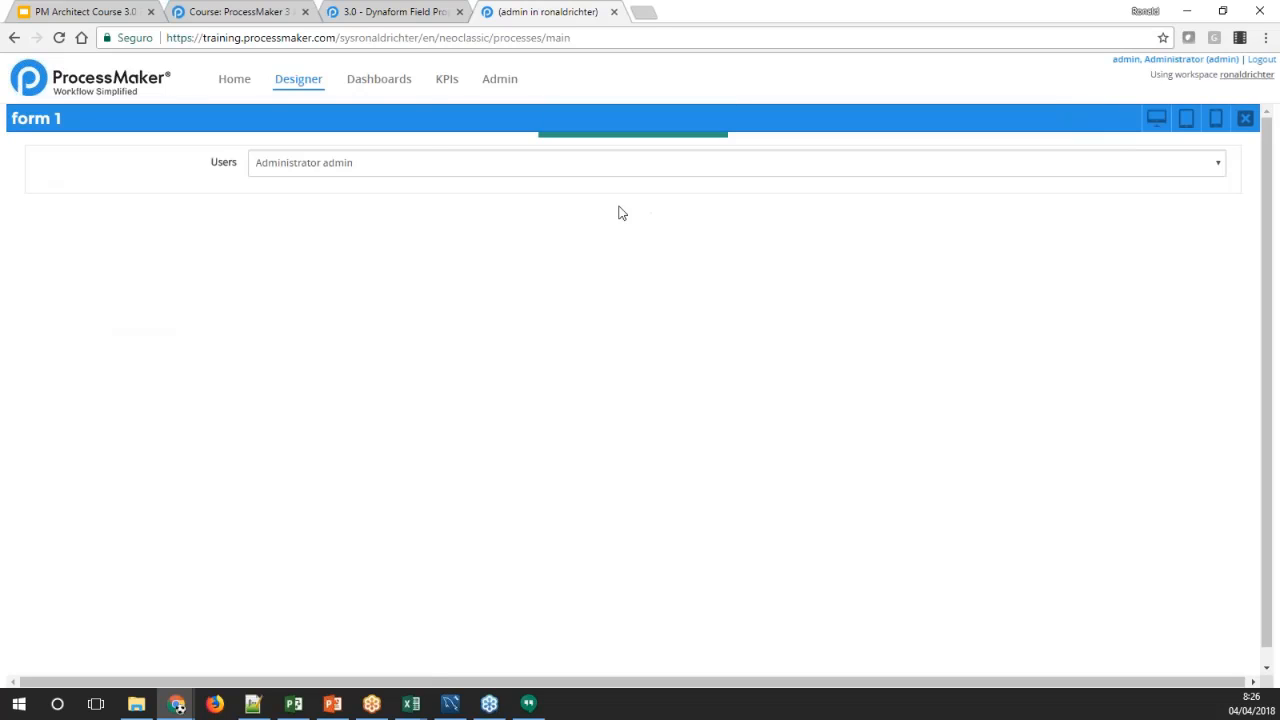
{"action": "left_click", "coordinate": [360, 163]}
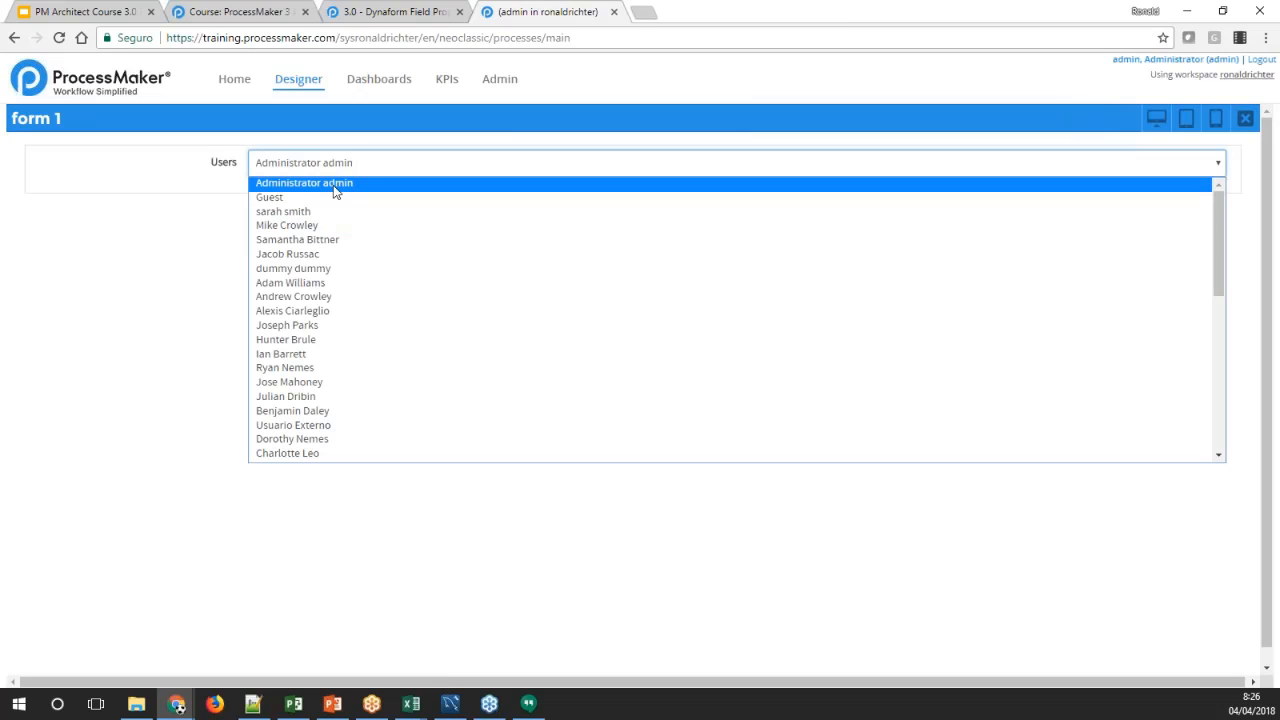
{"action": "scroll", "coordinate": [345, 332], "scroll_direction": "down", "scroll_amount": 5}
{"action": "scroll", "coordinate": [345, 332], "scroll_direction": "up", "scroll_amount": 5}
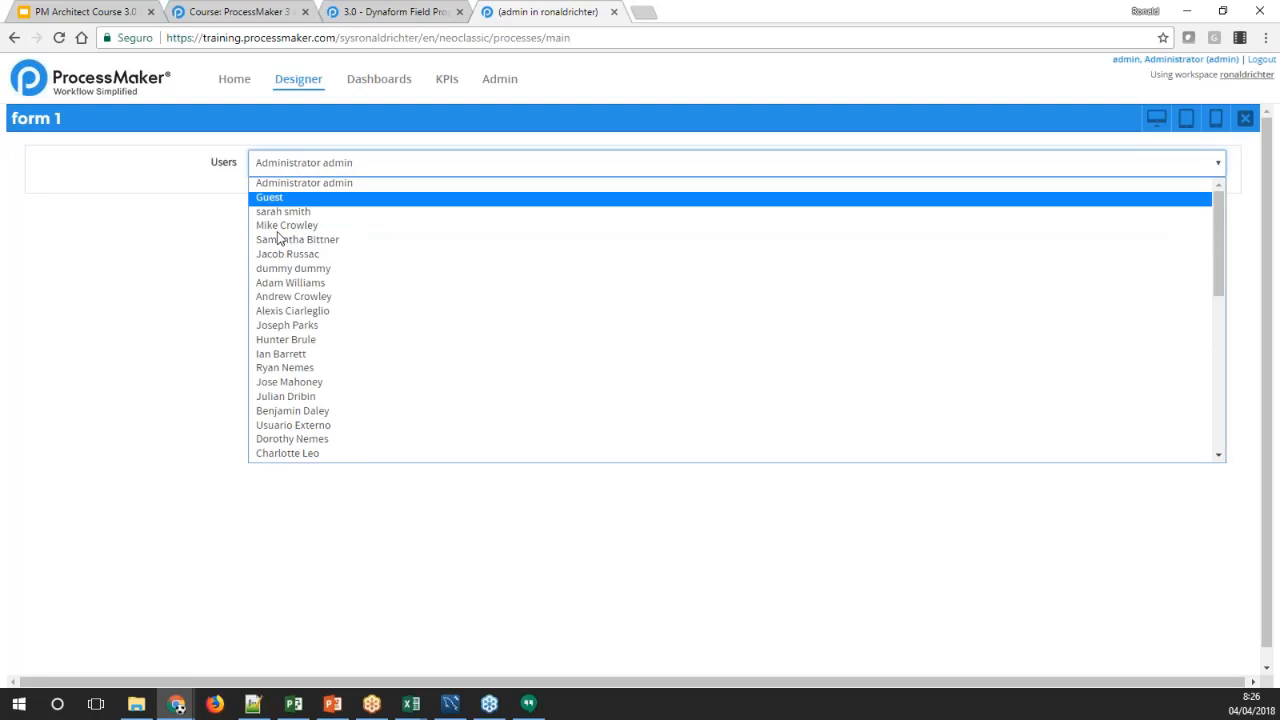
{"action": "left_click", "coordinate": [186, 323]}
{"action": "left_click", "coordinate": [1245, 118]}
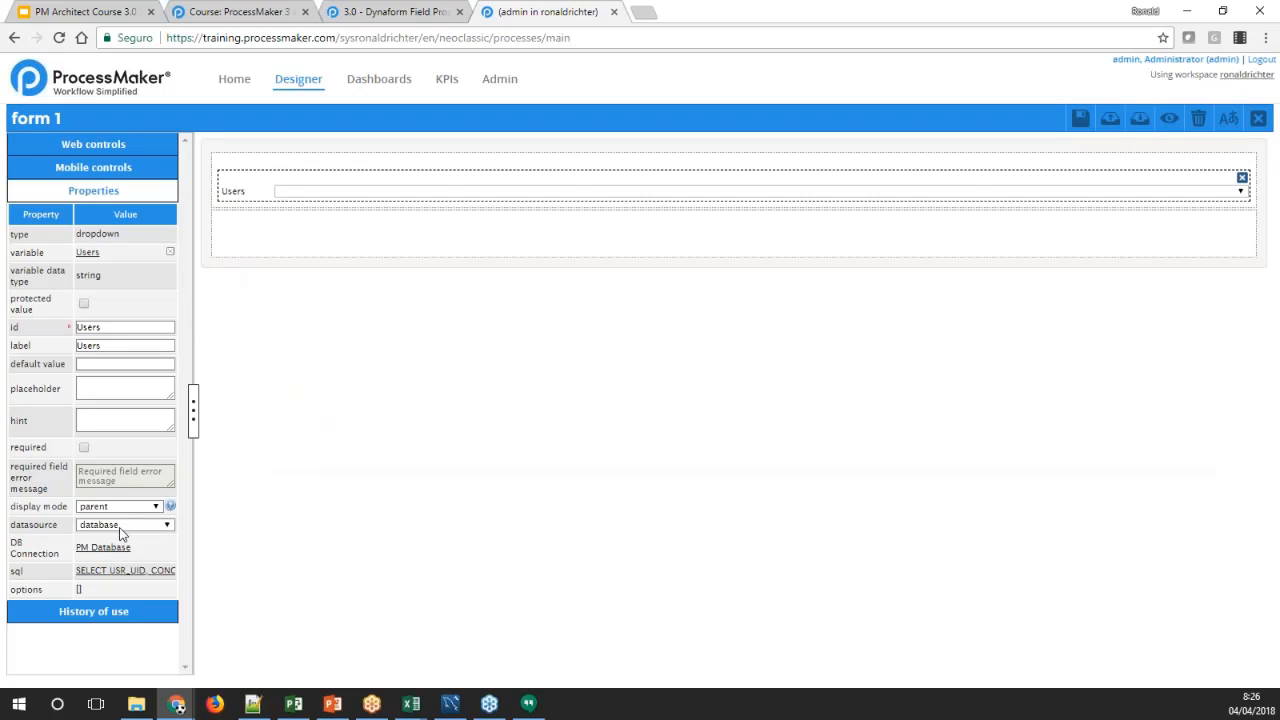
Reopen the Users dropdown's SQL query and examine its USR_UID value column and CONCAT label column
{"action": "left_click", "coordinate": [120, 570]}
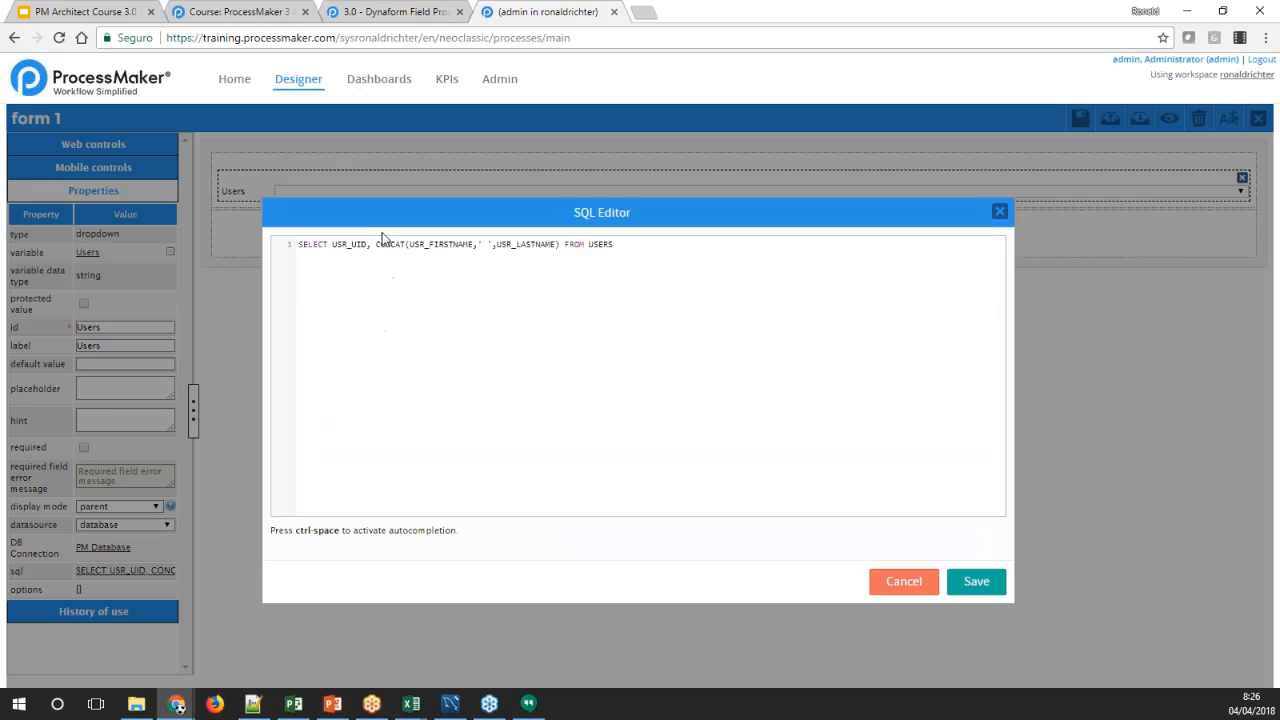
{"action": "double_click", "coordinate": [342, 245]}
{"action": "left_click_drag", "start_coordinate": [376, 244], "coordinate": [553, 252]}
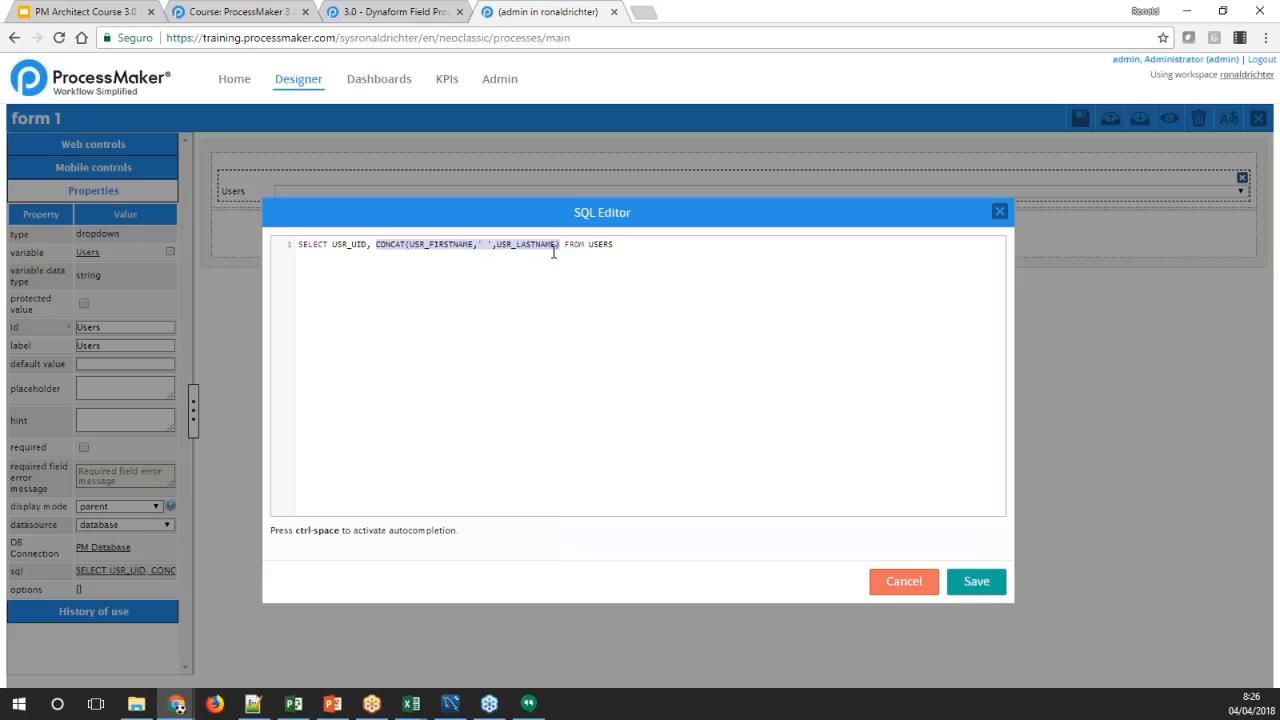
{"action": "left_click", "coordinate": [556, 250]}
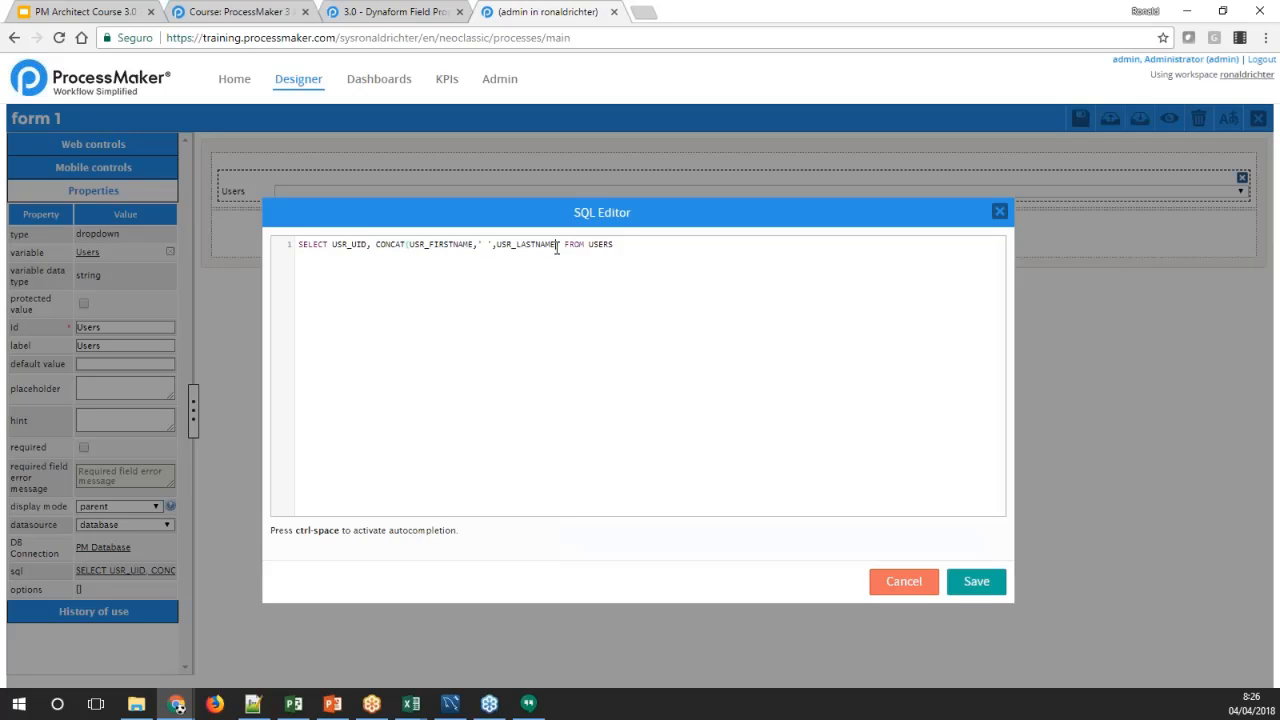
Read the wiki documentation on SQL queries that return one value, string concatenation and ProcessMaker variables in queries
{"action": "left_click", "coordinate": [410, 16]}
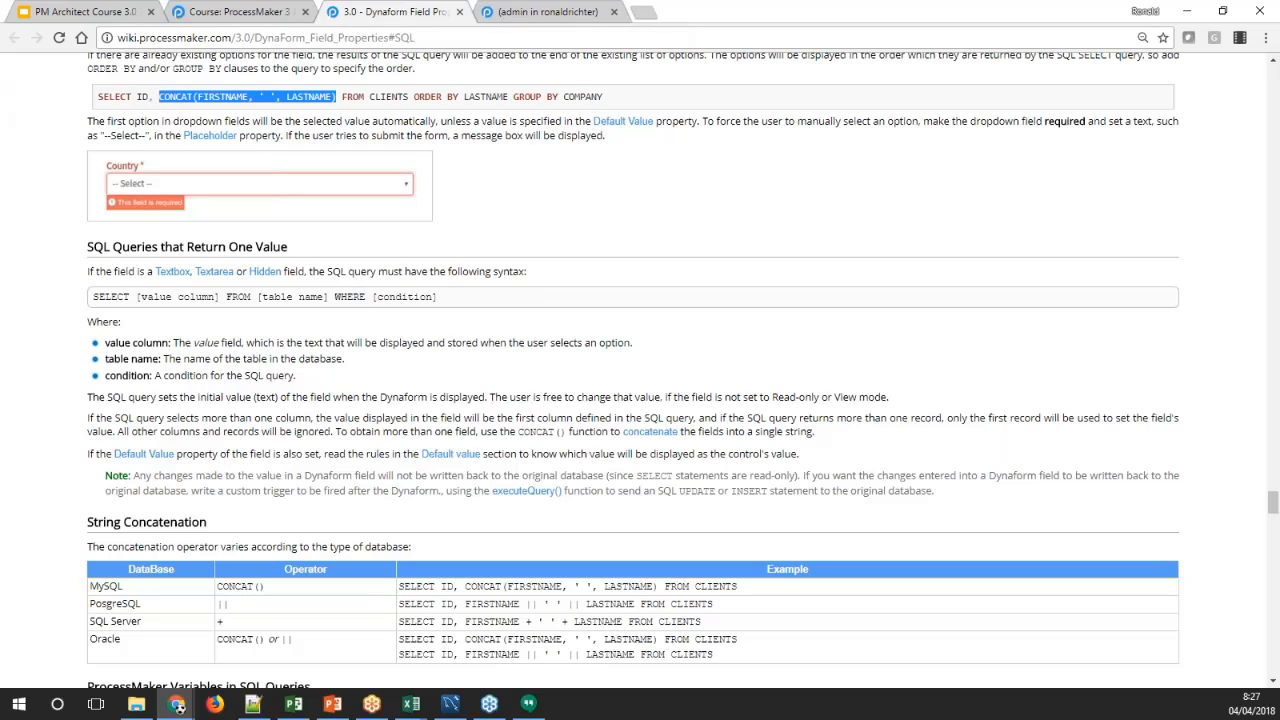
{"action": "key", "text": "alt+Tab"}
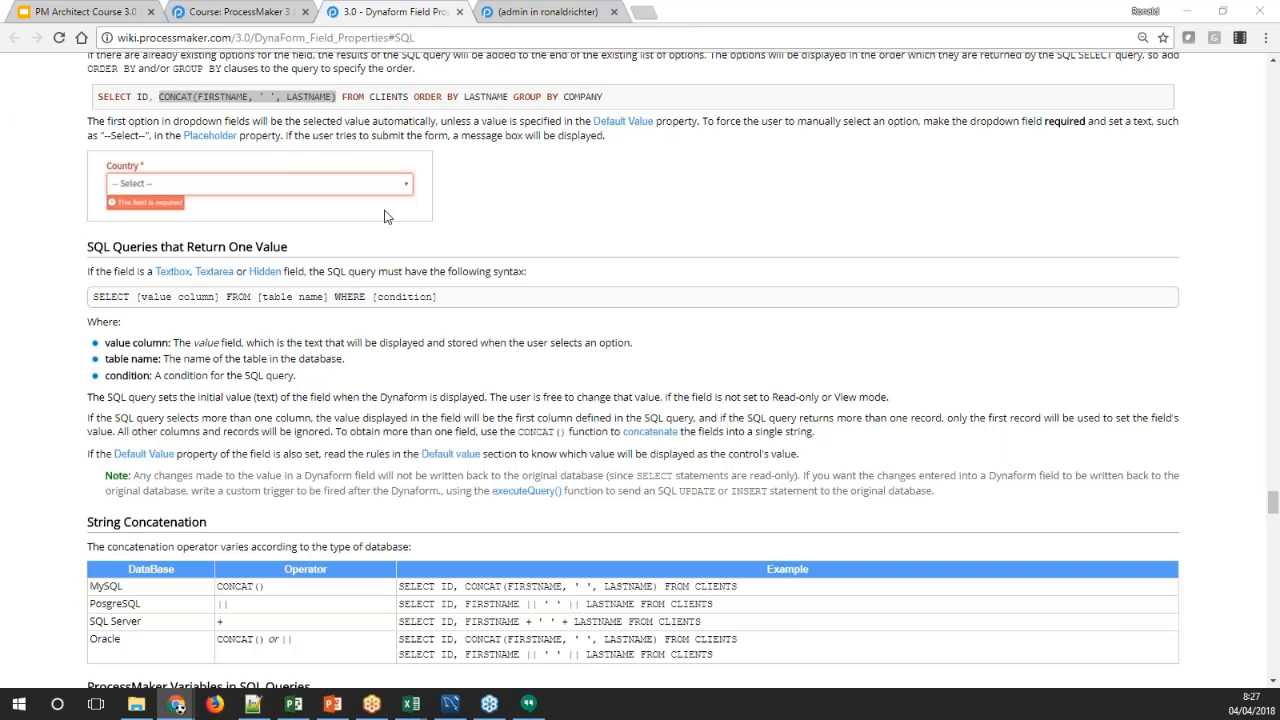
{"action": "scroll", "coordinate": [548, 270], "scroll_direction": "down", "scroll_amount": 3}
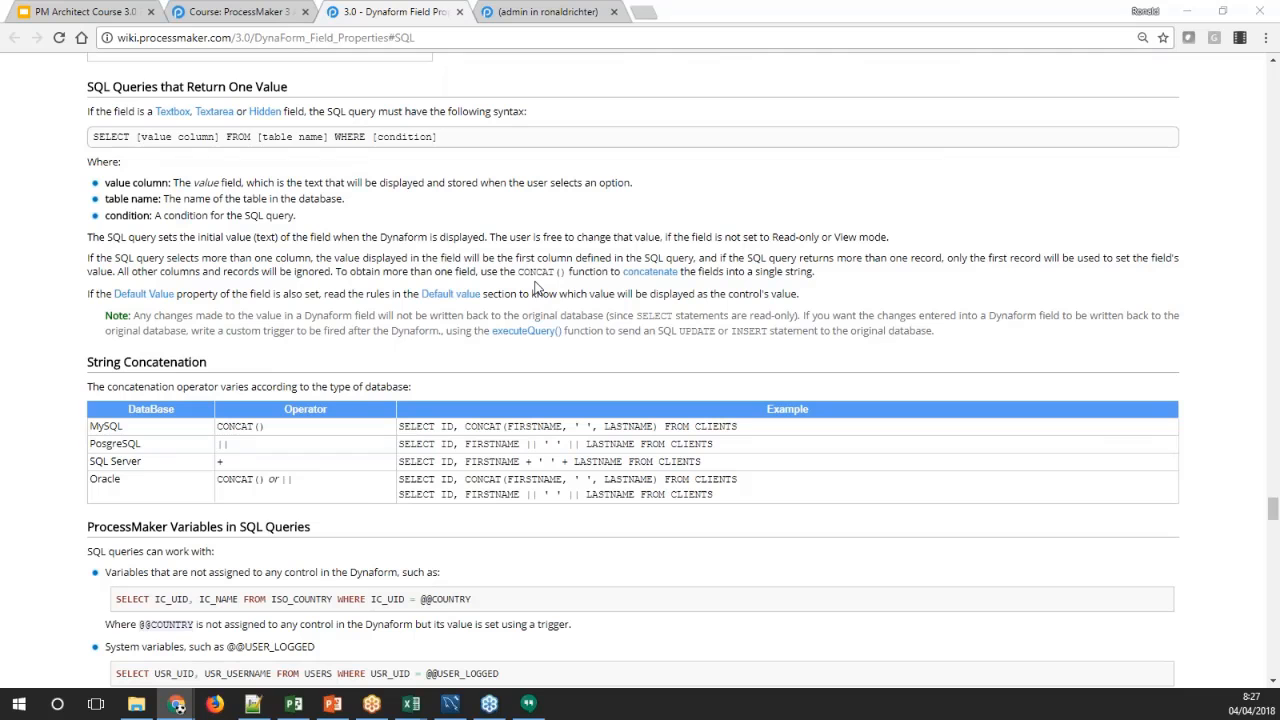
{"action": "scroll", "coordinate": [525, 261], "scroll_direction": "down", "scroll_amount": 1}
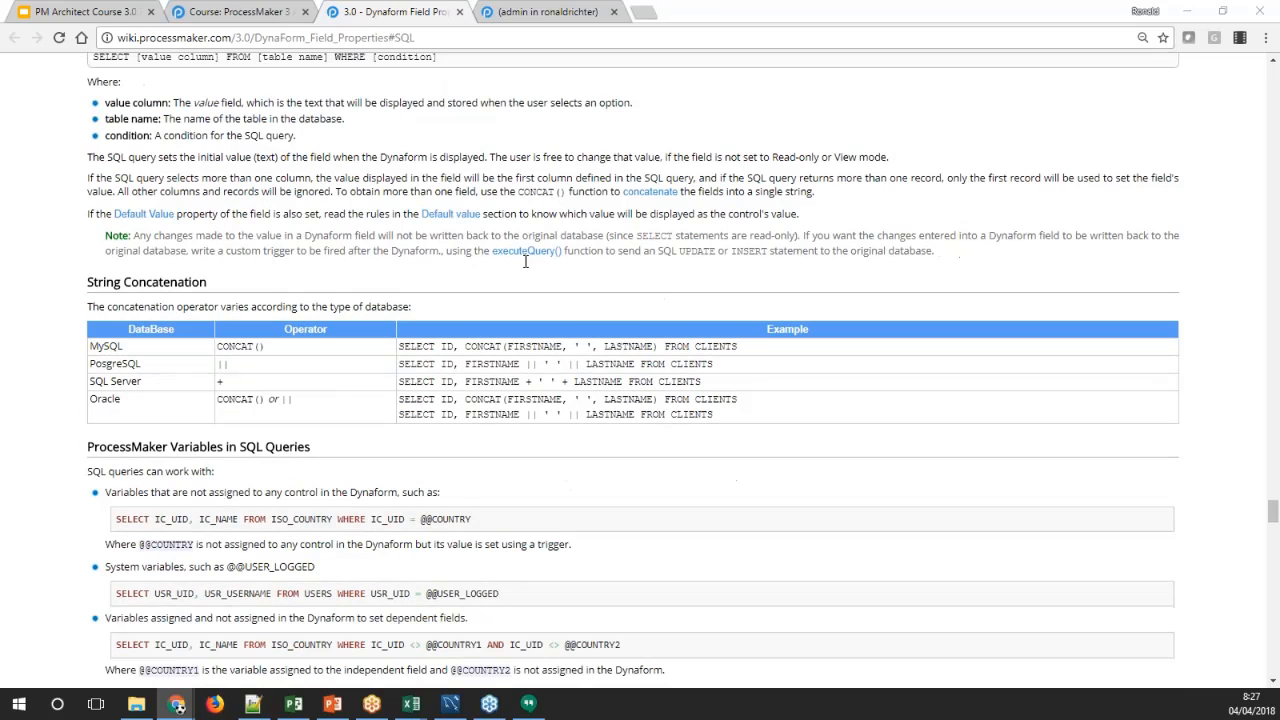
{"action": "scroll", "coordinate": [525, 261], "scroll_direction": "down", "scroll_amount": 3}
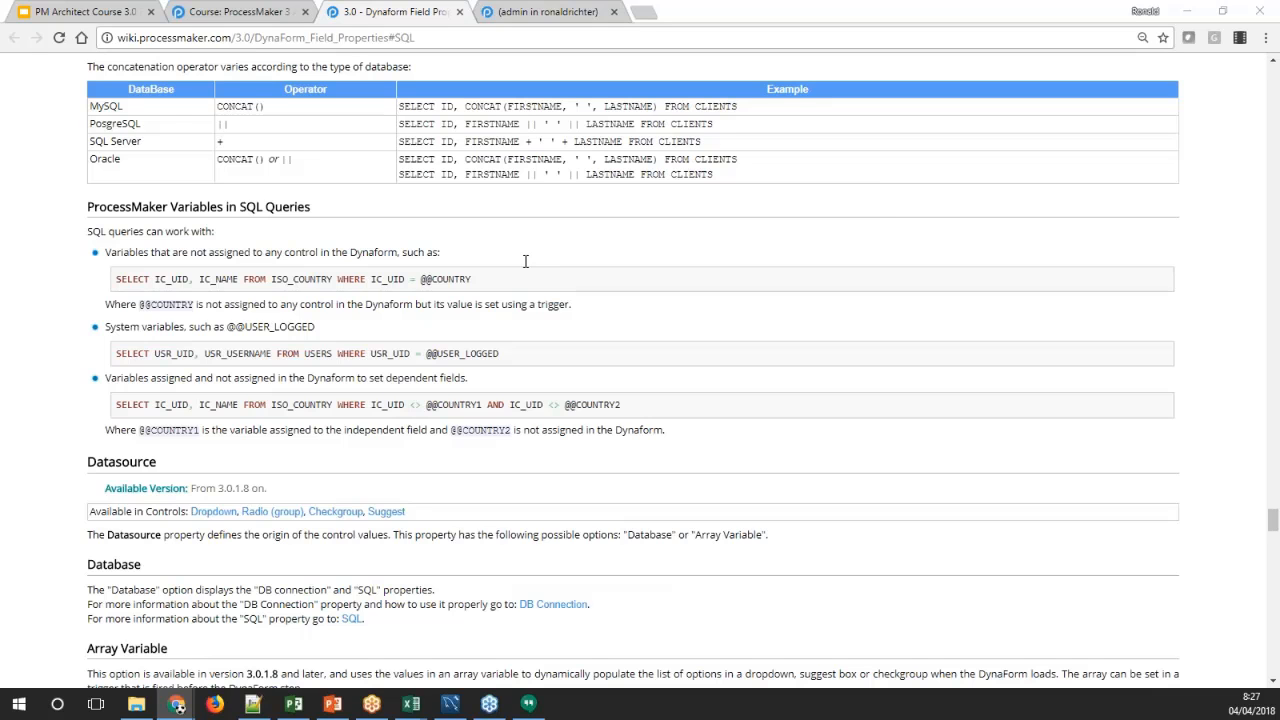
{"action": "scroll", "coordinate": [525, 261], "scroll_direction": "down", "scroll_amount": 2}
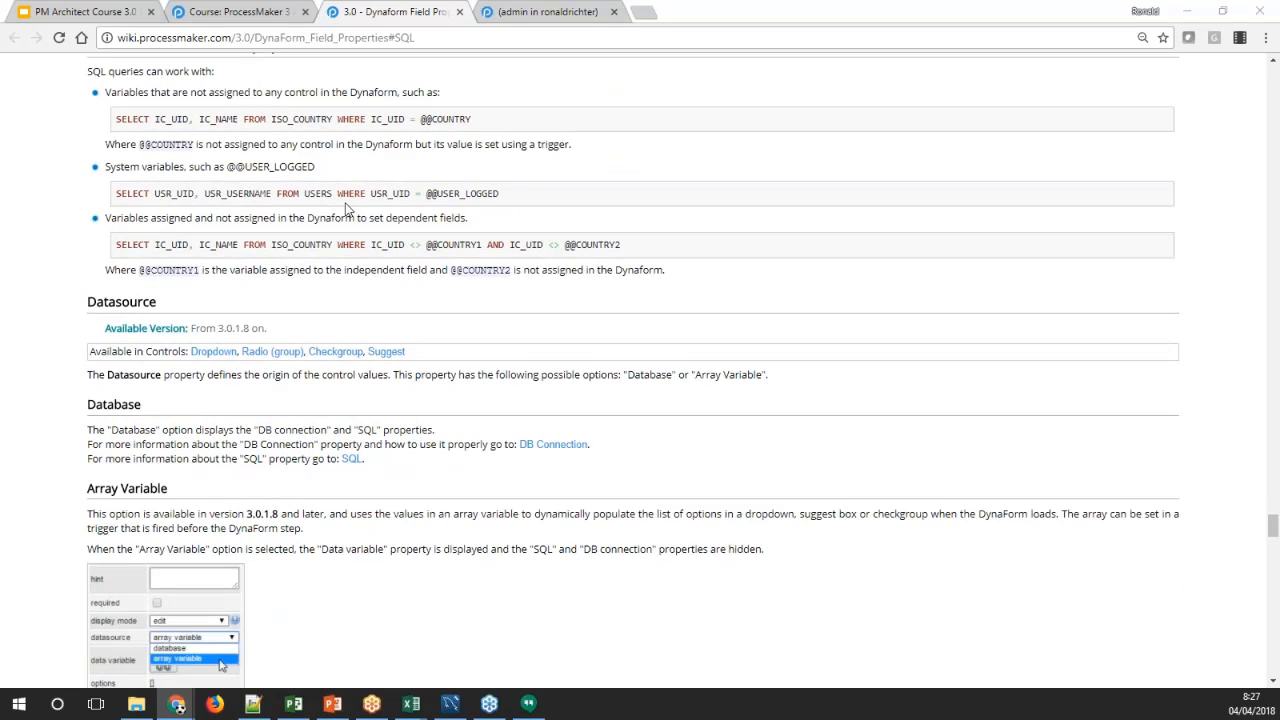
{"action": "scroll", "coordinate": [272, 160], "scroll_direction": "up", "scroll_amount": 1}
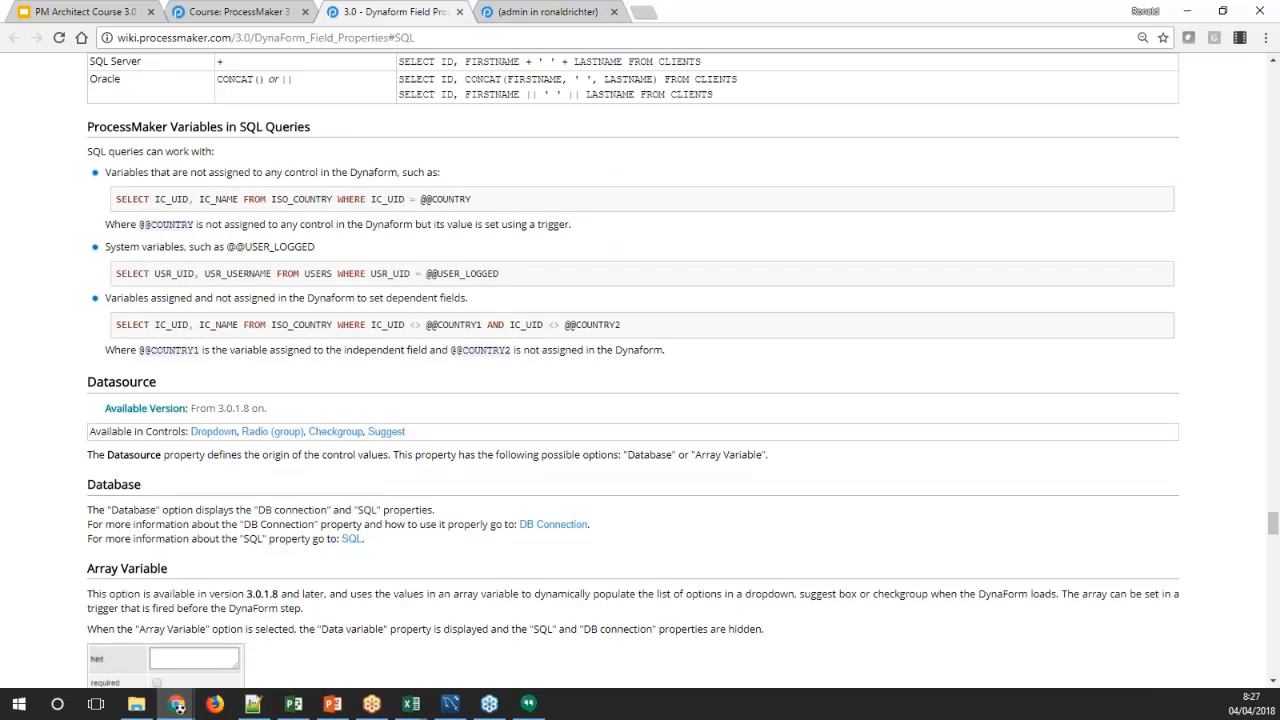
{"action": "left_click_drag", "start_coordinate": [499, 274], "coordinate": [426, 276]}
{"action": "double_click", "coordinate": [452, 199]}
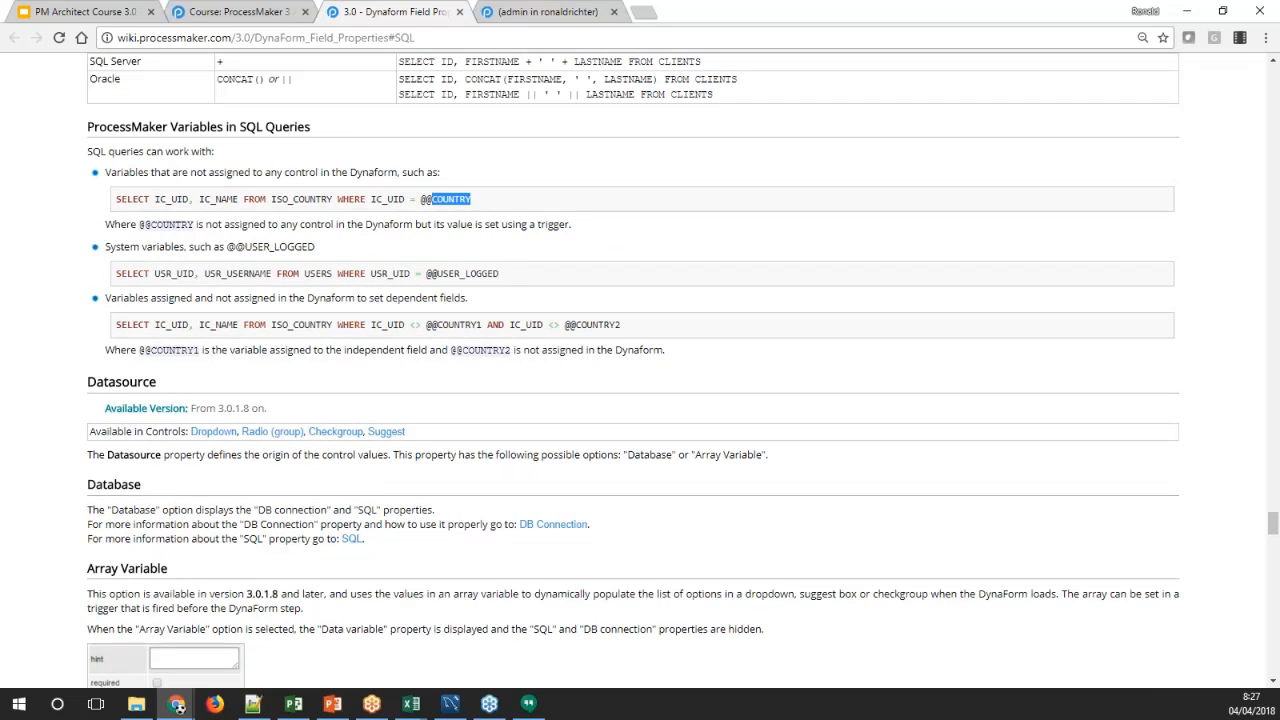
{"action": "double_click", "coordinate": [465, 273]}
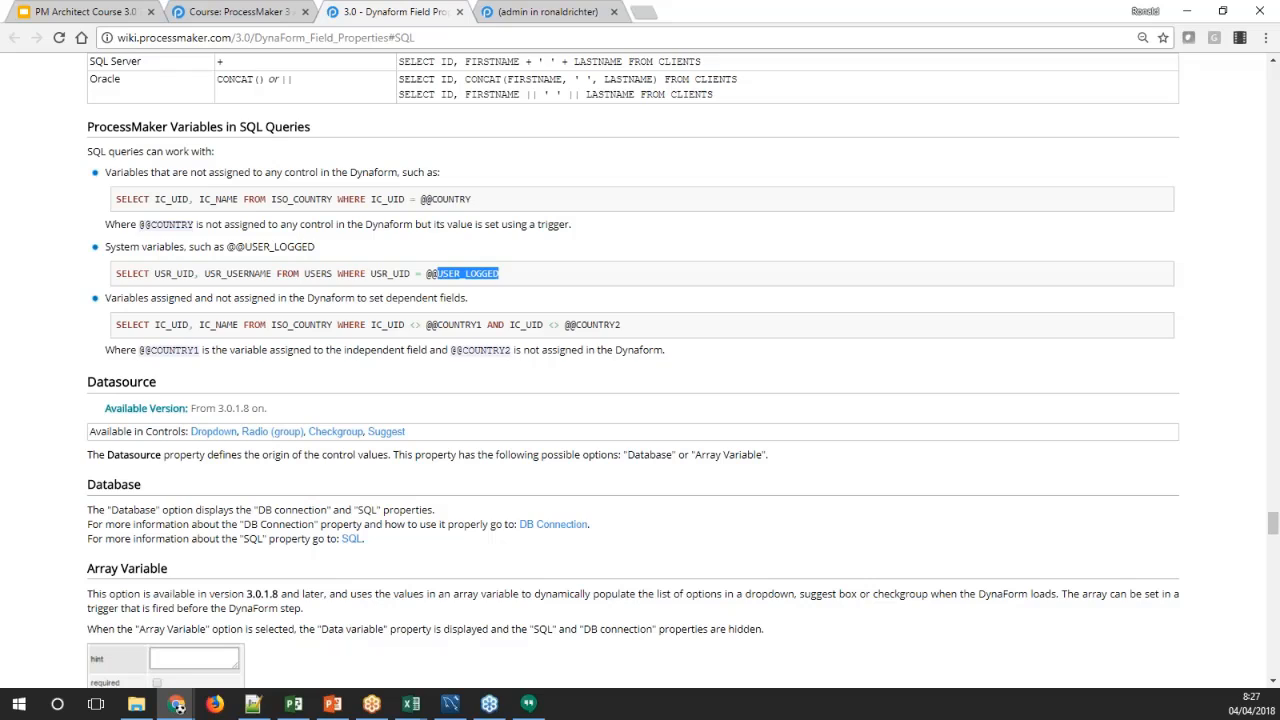
{"action": "double_click", "coordinate": [458, 325]}
{"action": "double_click", "coordinate": [432, 198]}
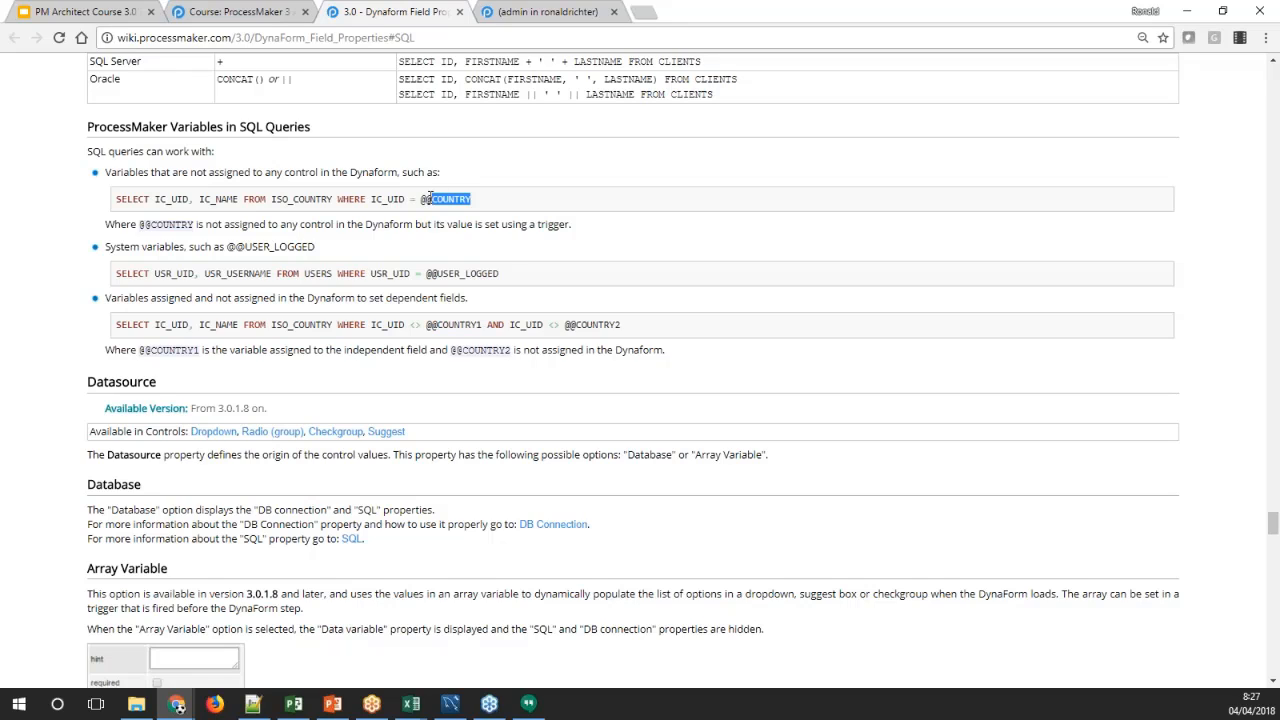
Return to the Dynaform, save the Users dropdown's open query and place a textbox below the dropdown
{"action": "left_click", "coordinate": [566, 12]}
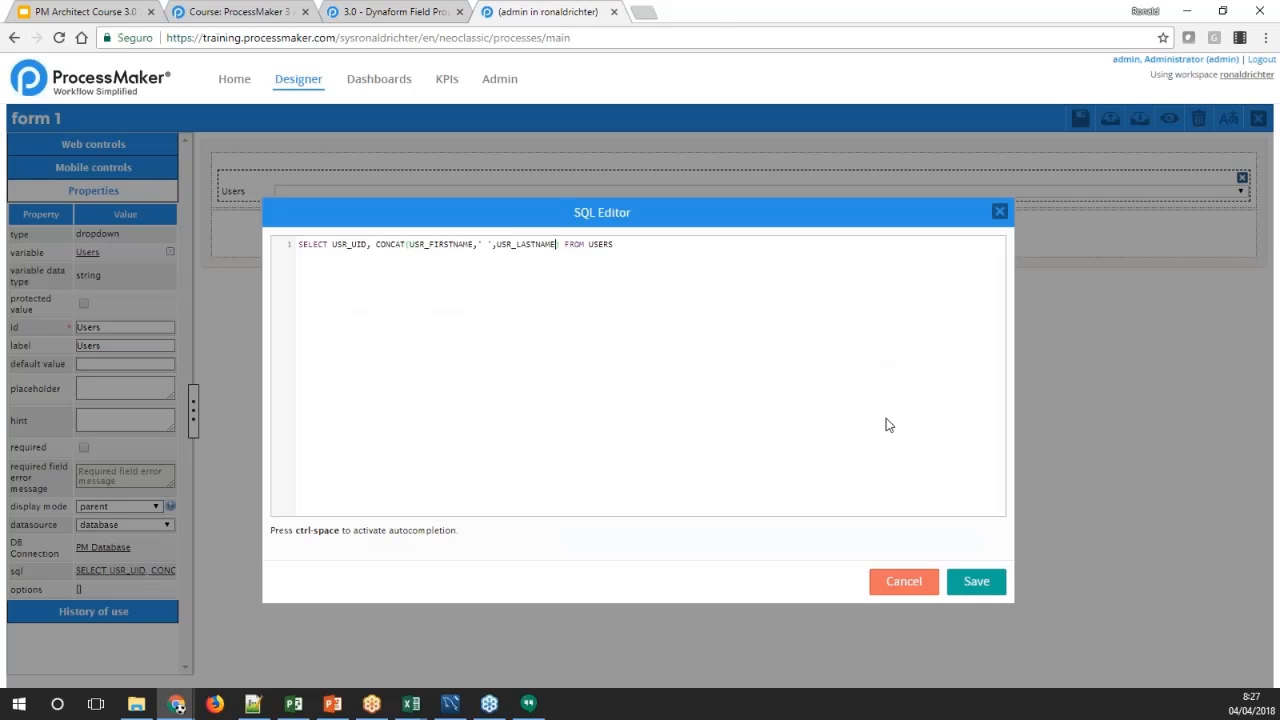
{"action": "left_click", "coordinate": [970, 585]}
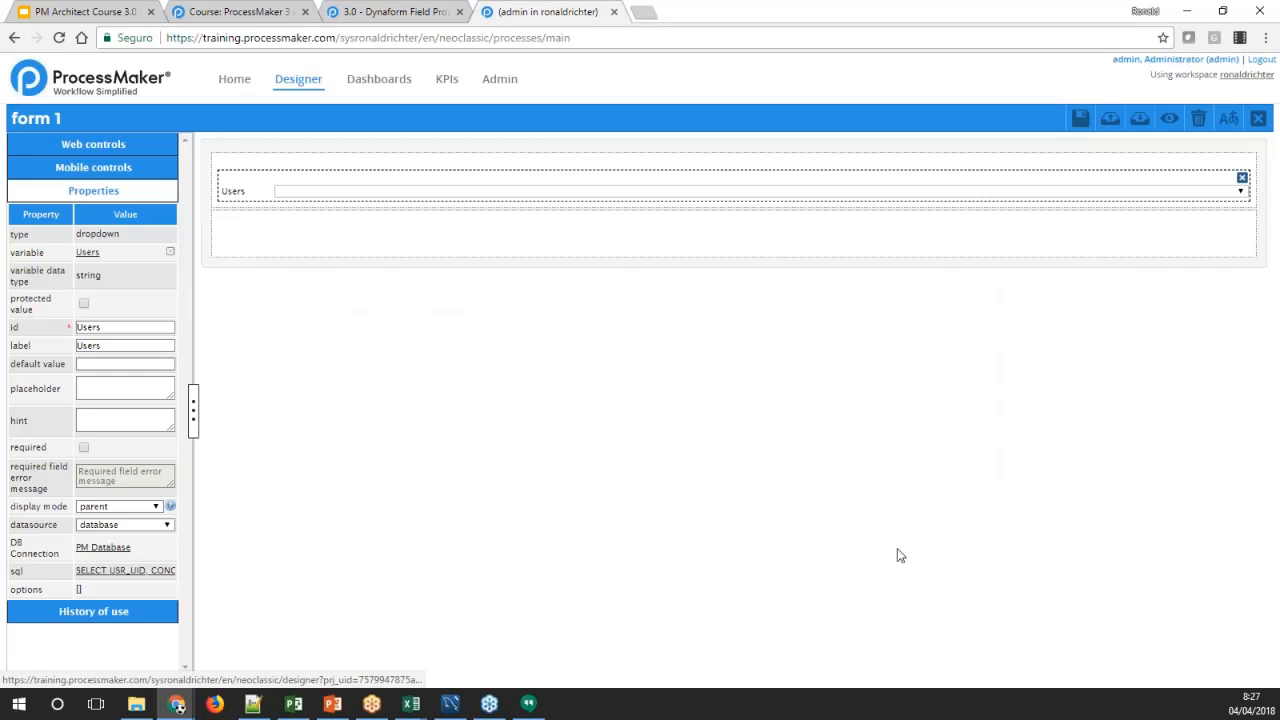
{"action": "left_click", "coordinate": [88, 150]}
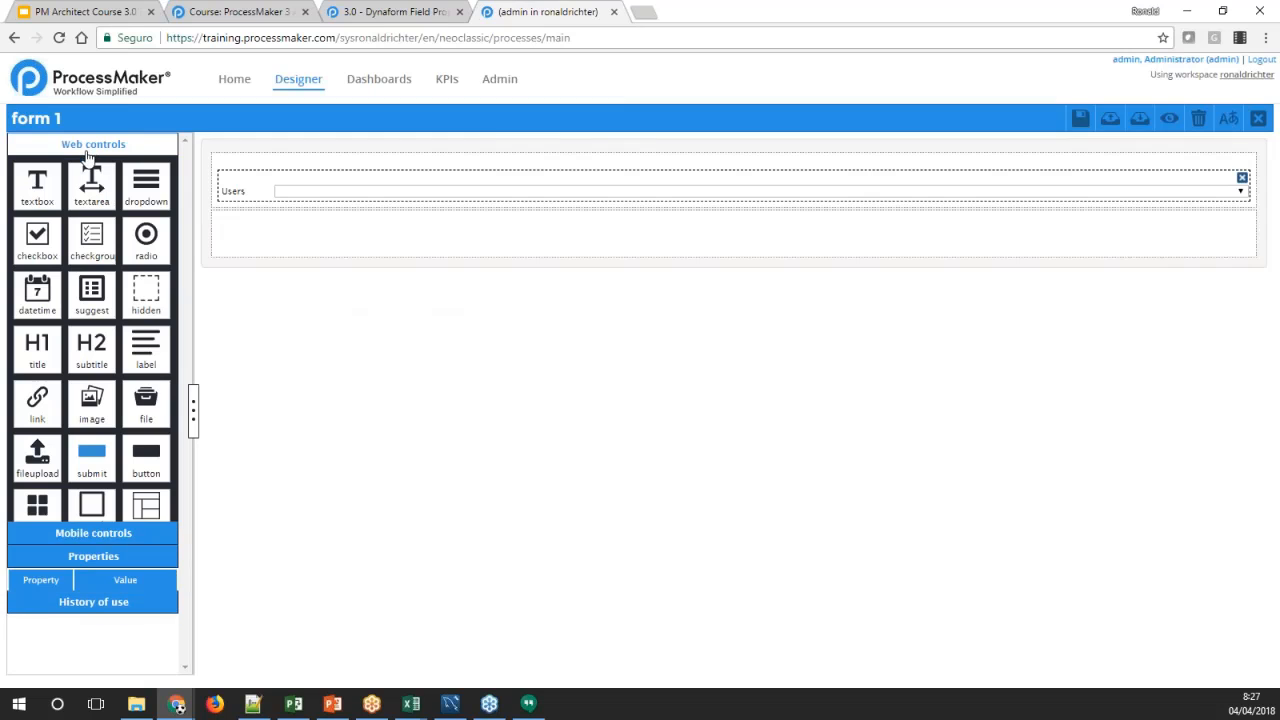
{"action": "left_click_drag", "start_coordinate": [37, 185], "coordinate": [337, 280]}
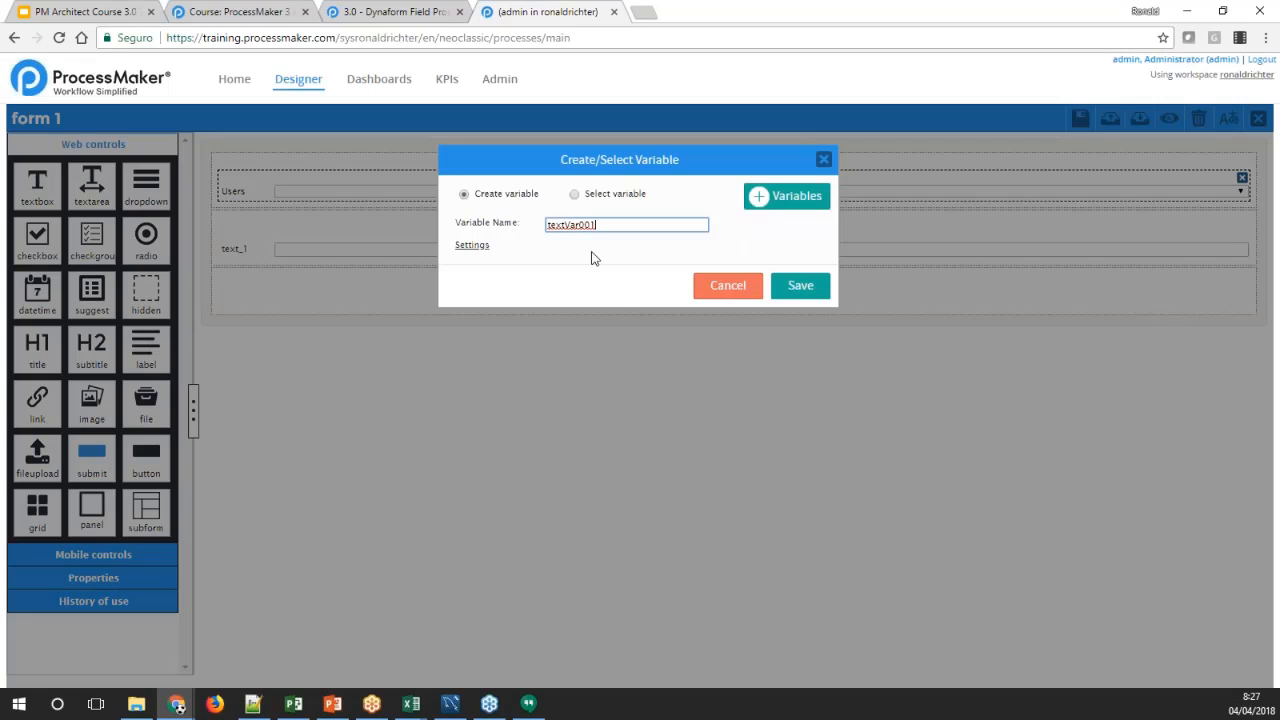
Create the new textbox's variable with the name CurrentUser
{"action": "left_click_drag", "start_coordinate": [602, 226], "coordinate": [546, 226]}
{"action": "type", "text": "aCTUAL"}
{"action": "key", "text": "BackSpace"}
{"action": "key", "text": "BackSpace"}
{"action": "key", "text": "BackSpace"}
{"action": "key", "text": "BackSpace"}
{"action": "key", "text": "BackSpace"}
{"action": "key", "text": "BackSpace"}
{"action": "type", "text": "actualUser"}
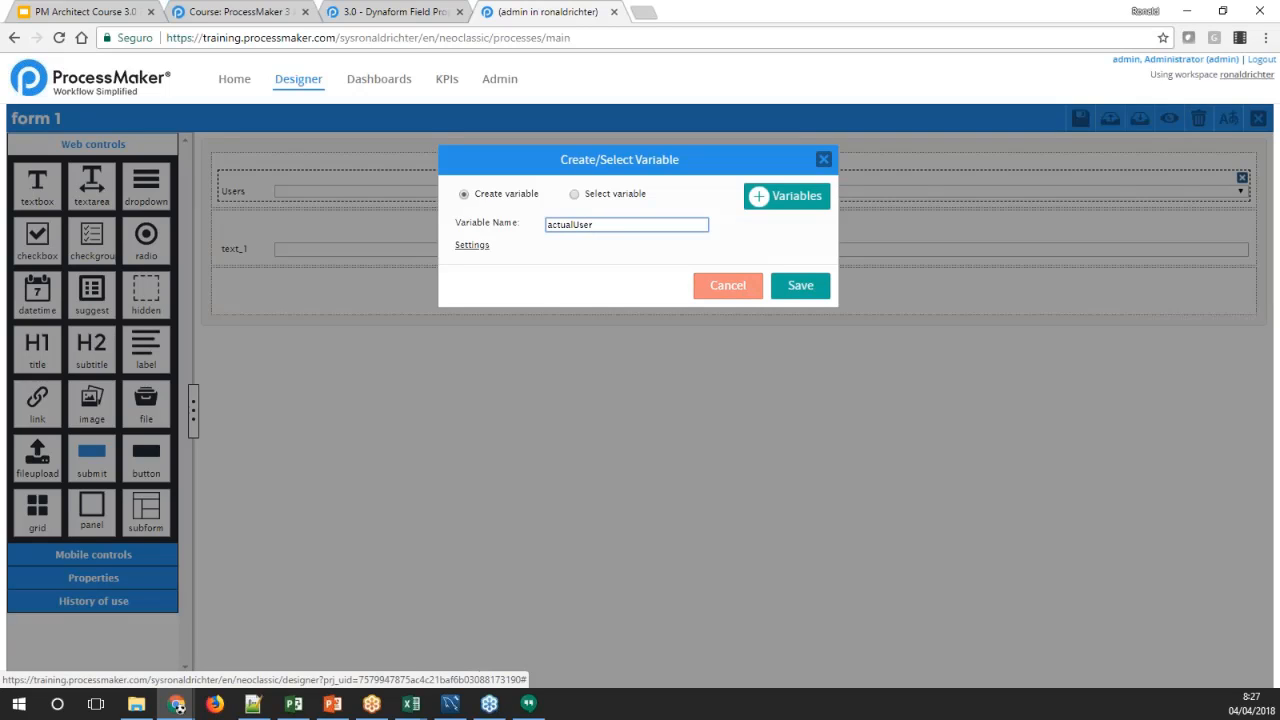
{"action": "key", "text": "ctrl+a"}
{"action": "type", "text": "CurrentUser"}
{"action": "left_click", "coordinate": [784, 288]}
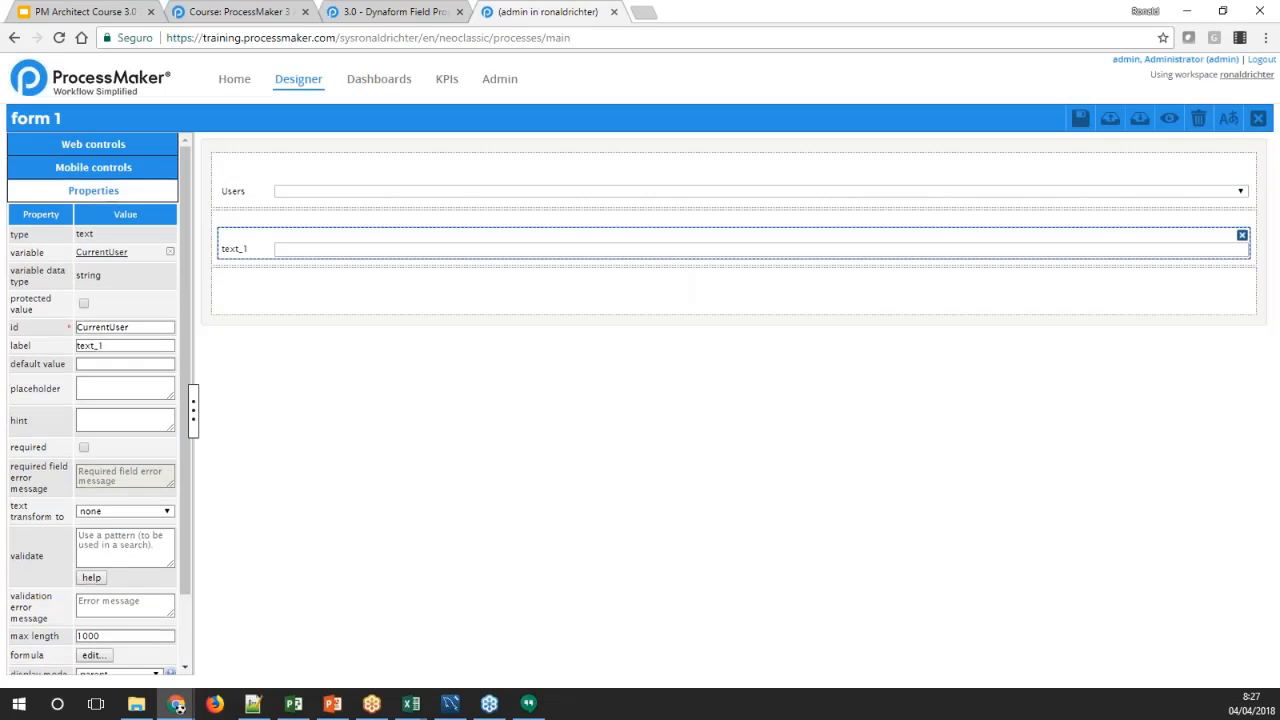
Keep the Users dropdown's variable uncleared and reassign the existing Users variable to it through variable selection
{"action": "left_click", "coordinate": [230, 191]}
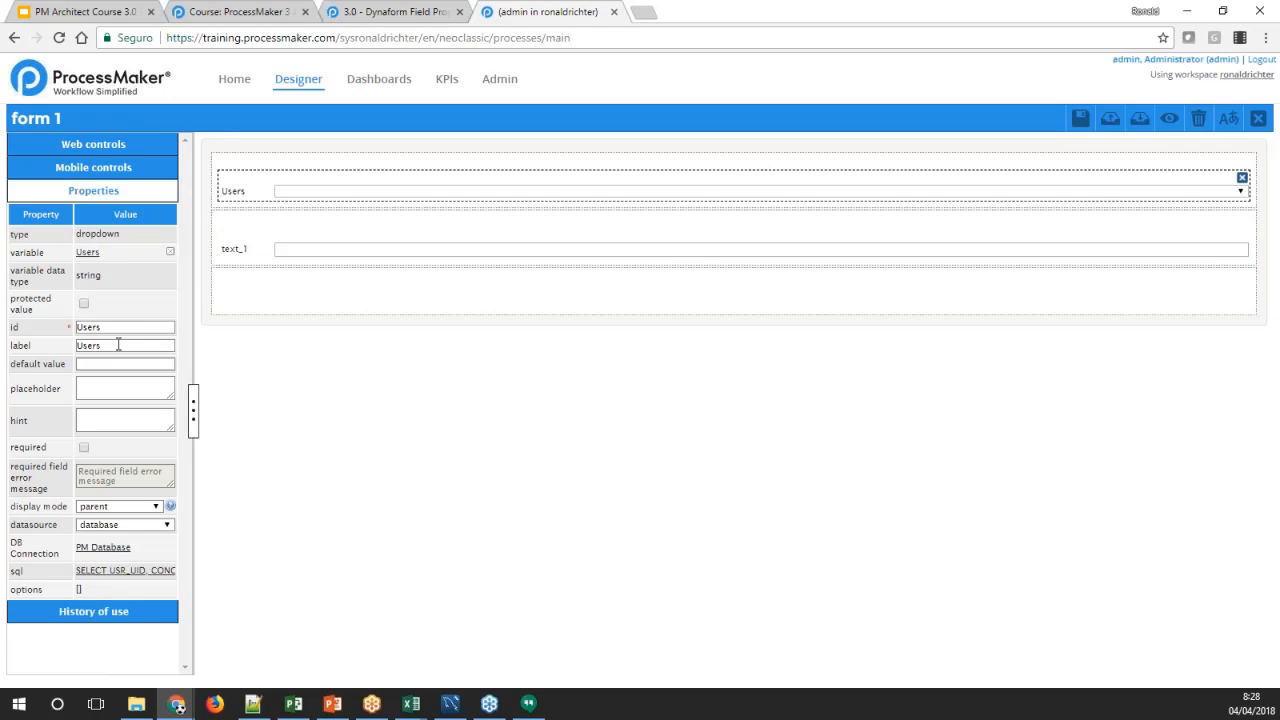
{"action": "left_click", "coordinate": [170, 251]}
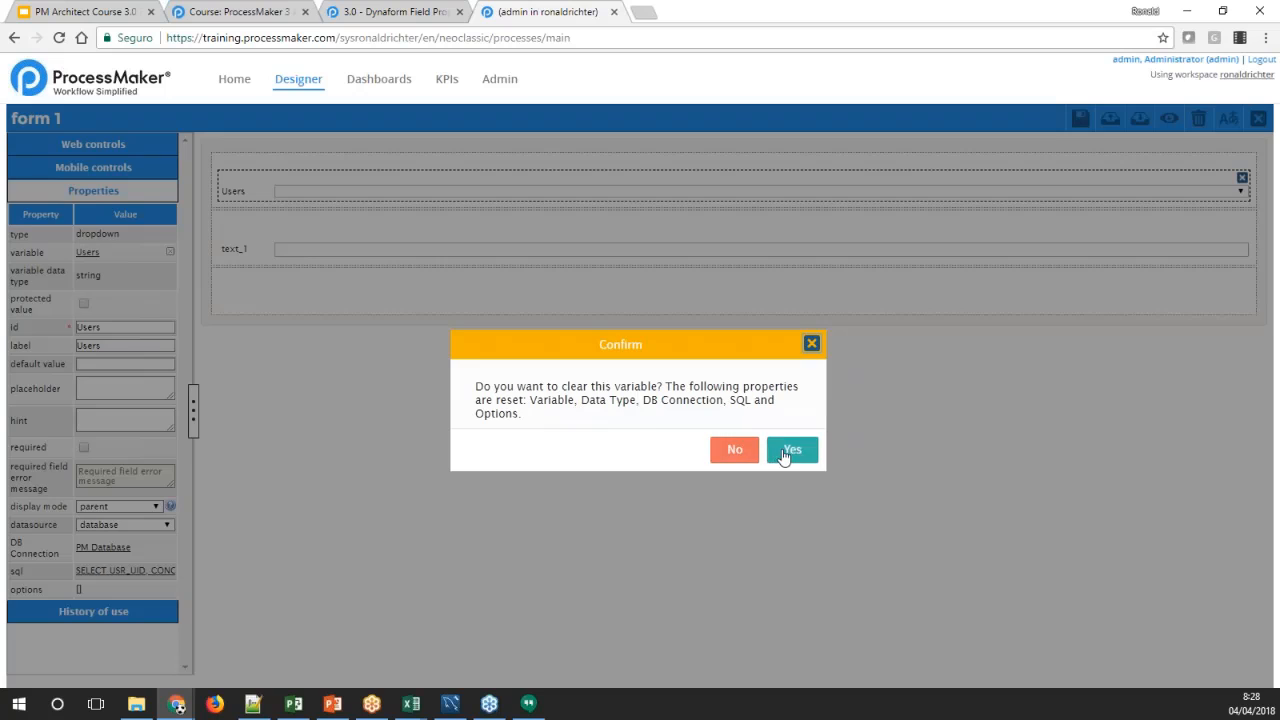
{"action": "left_click", "coordinate": [735, 449]}
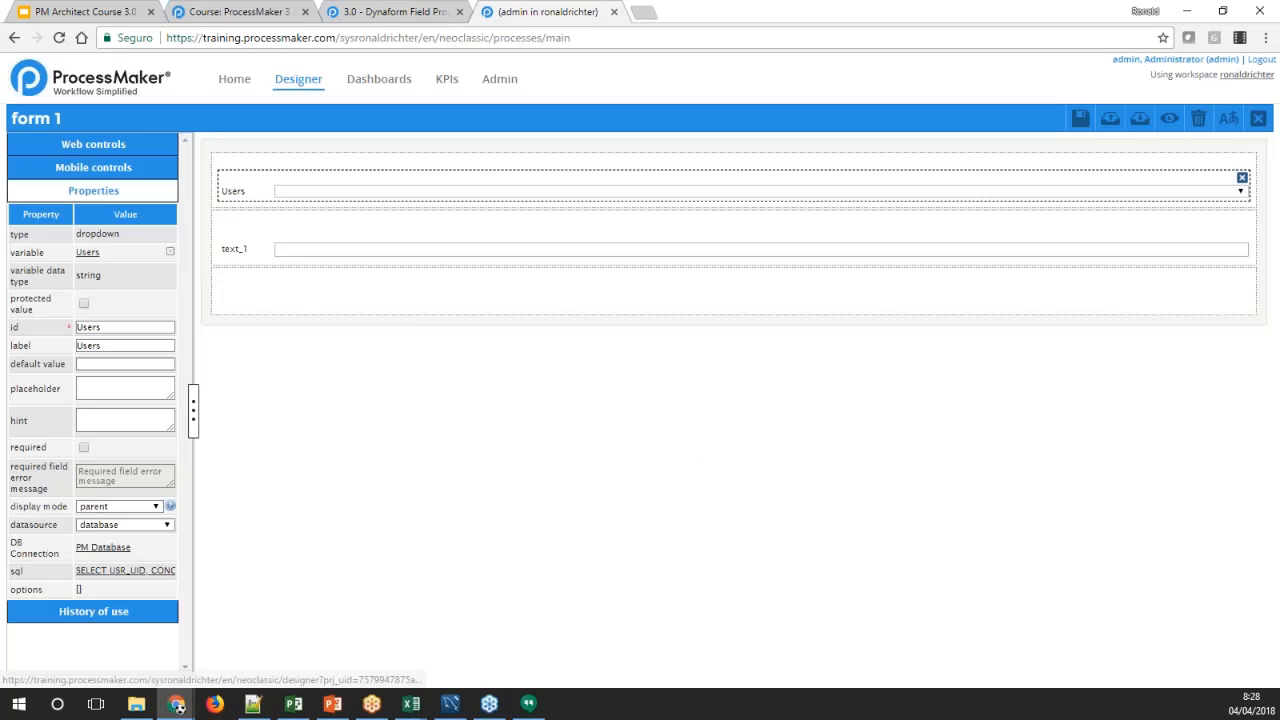
{"action": "left_click", "coordinate": [97, 256]}
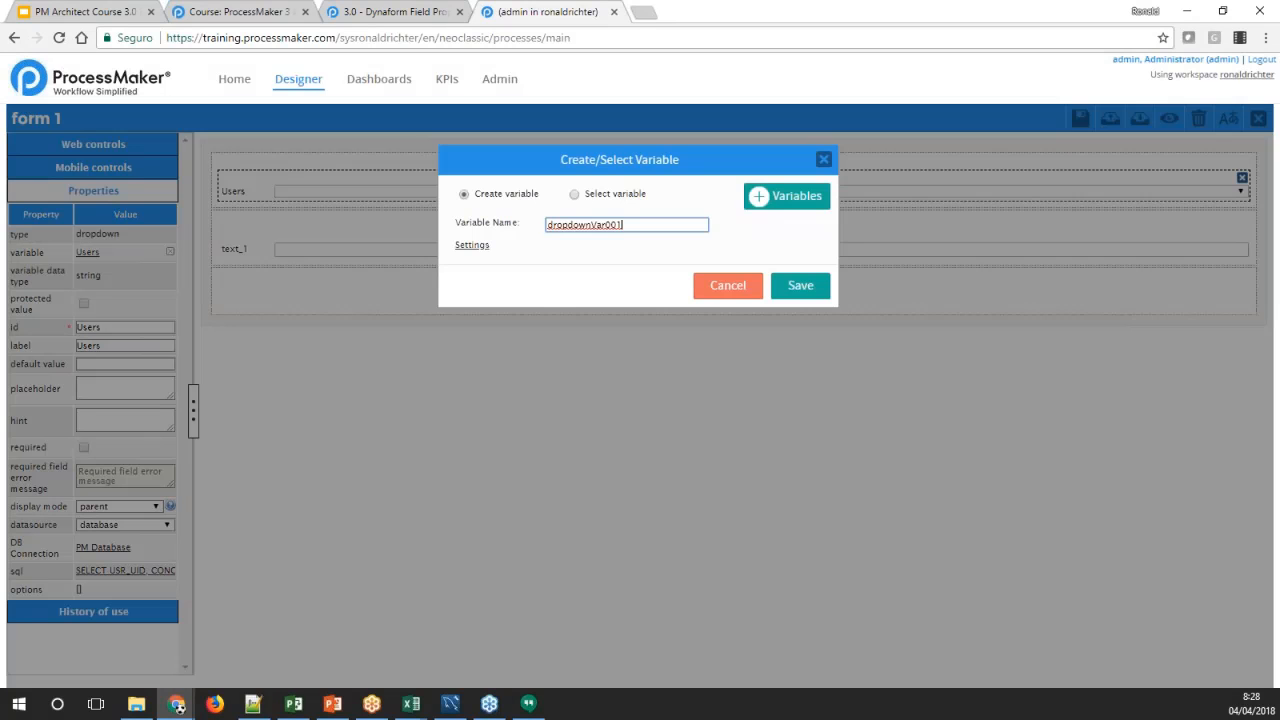
{"action": "left_click", "coordinate": [574, 194]}
{"action": "left_click", "coordinate": [522, 267]}
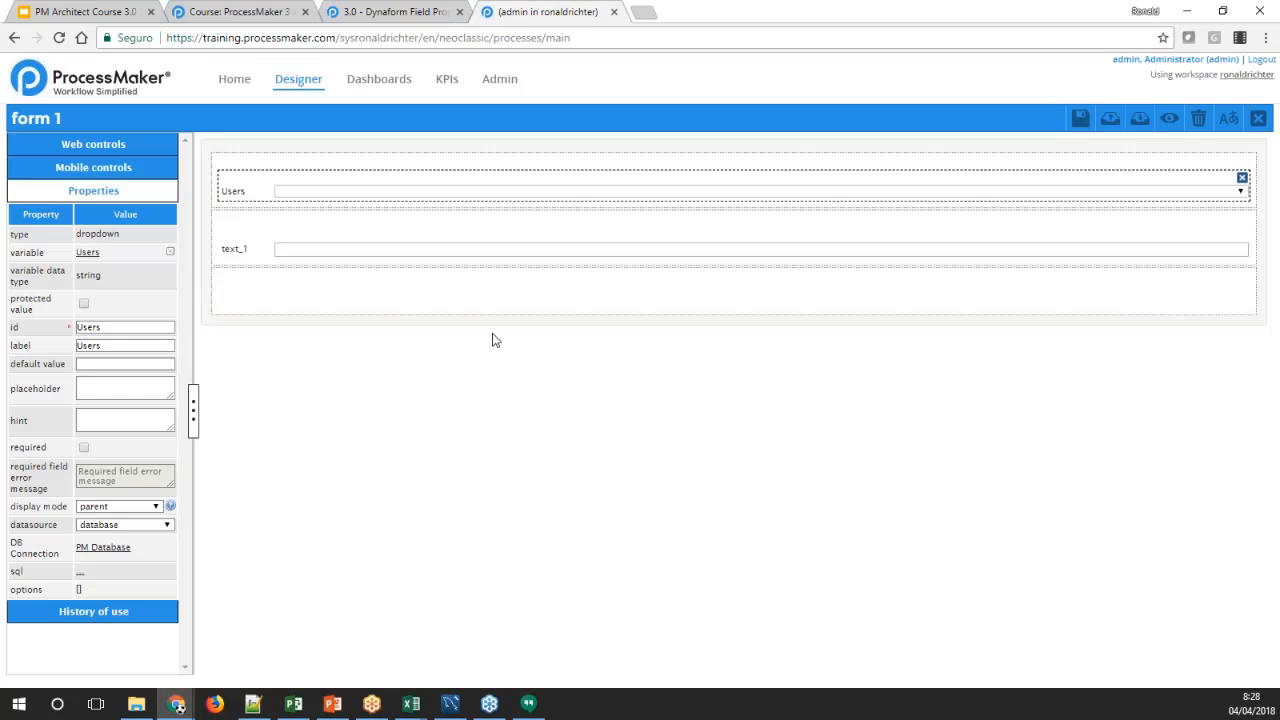
Set the label of the textbox below the Users dropdown to Current User
{"action": "left_click", "coordinate": [238, 251]}
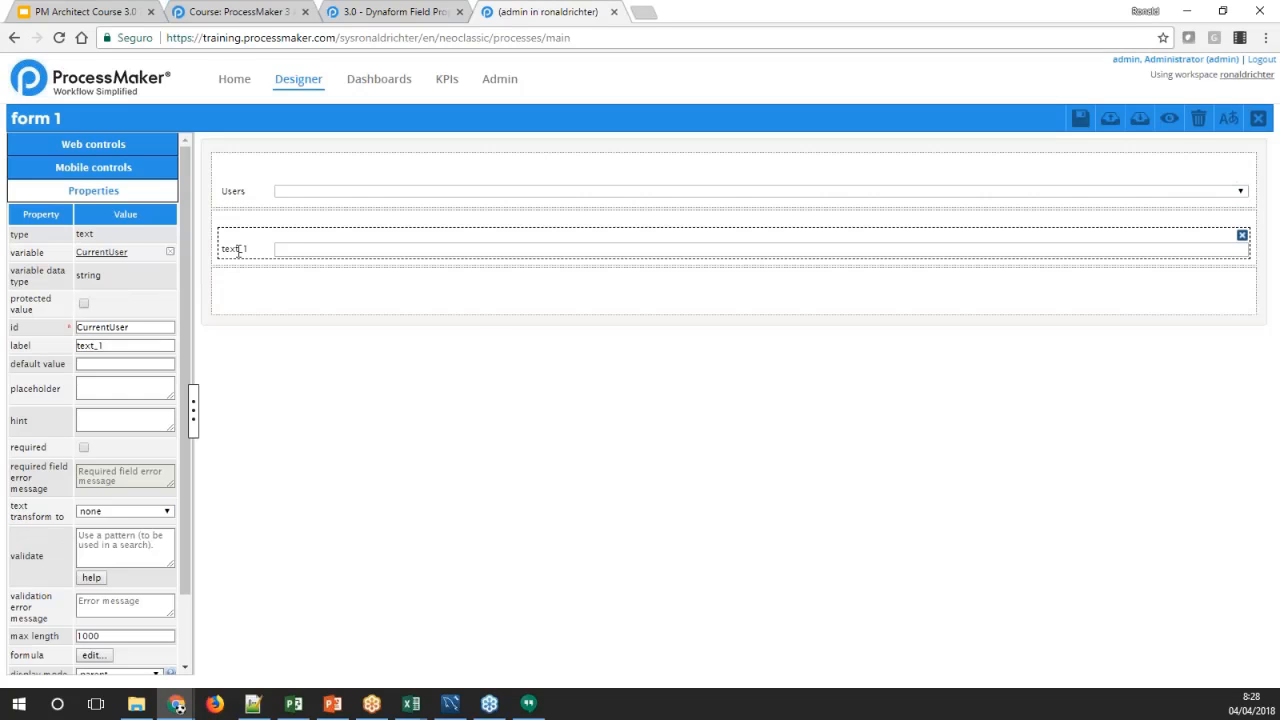
{"action": "left_click", "coordinate": [235, 190]}
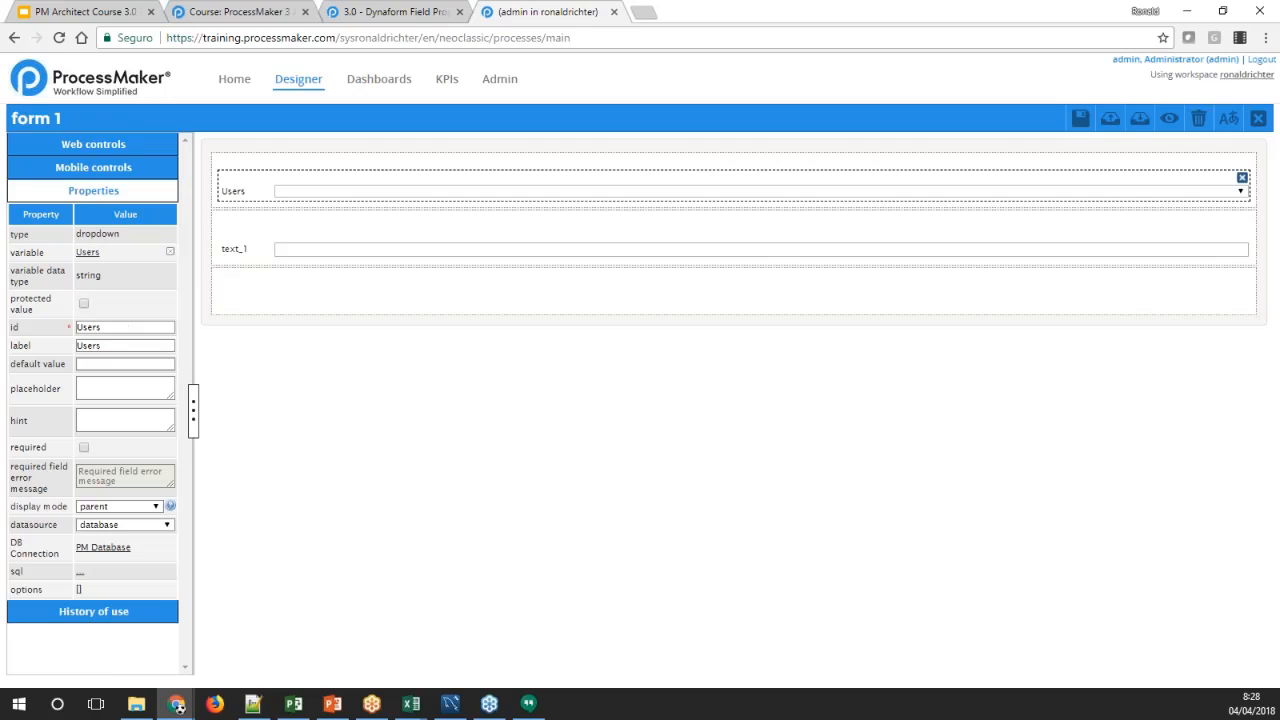
{"action": "left_click", "coordinate": [234, 249]}
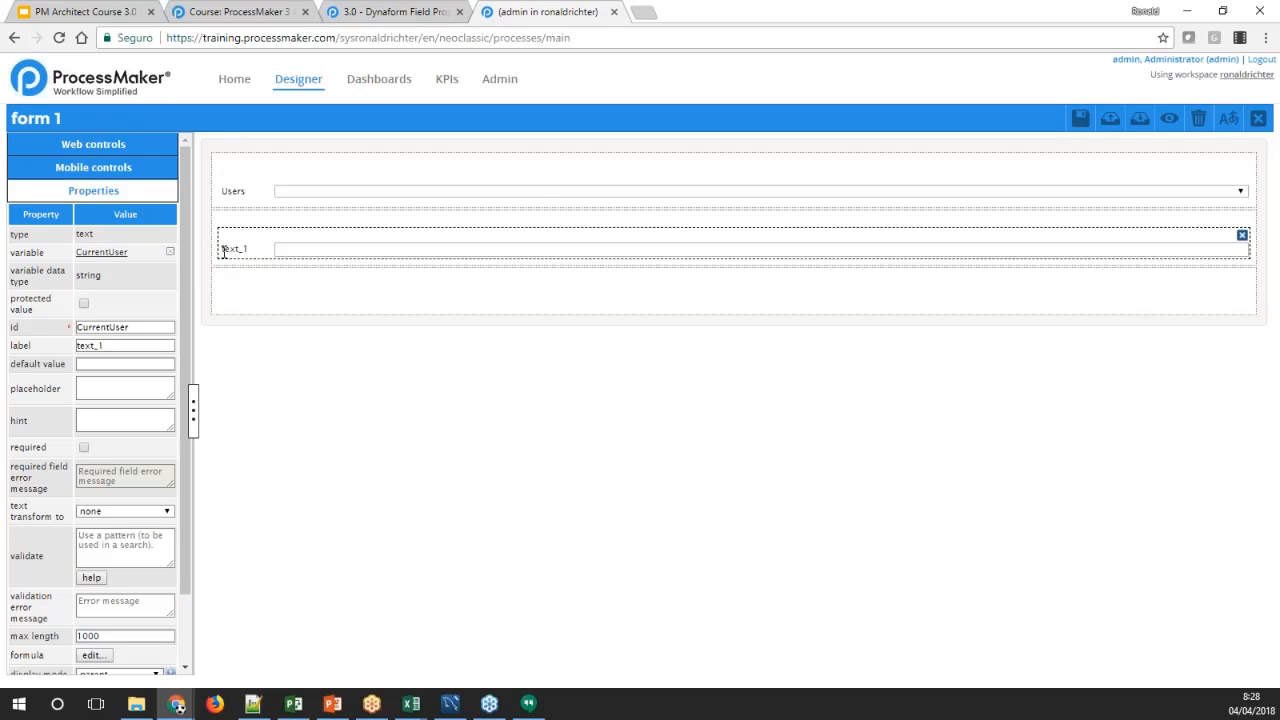
{"action": "left_click_drag", "start_coordinate": [130, 345], "coordinate": [46, 366]}
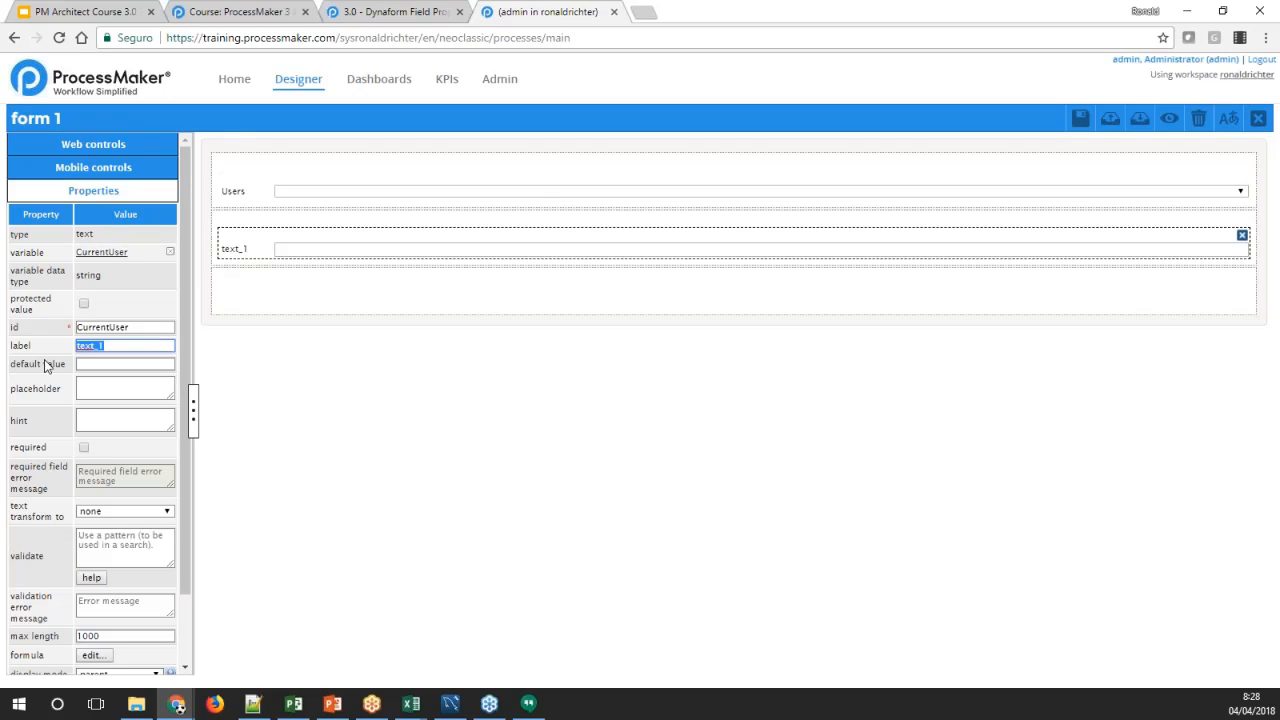
{"action": "type", "text": "CUrrent User"}
{"action": "left_click", "coordinate": [325, 299]}
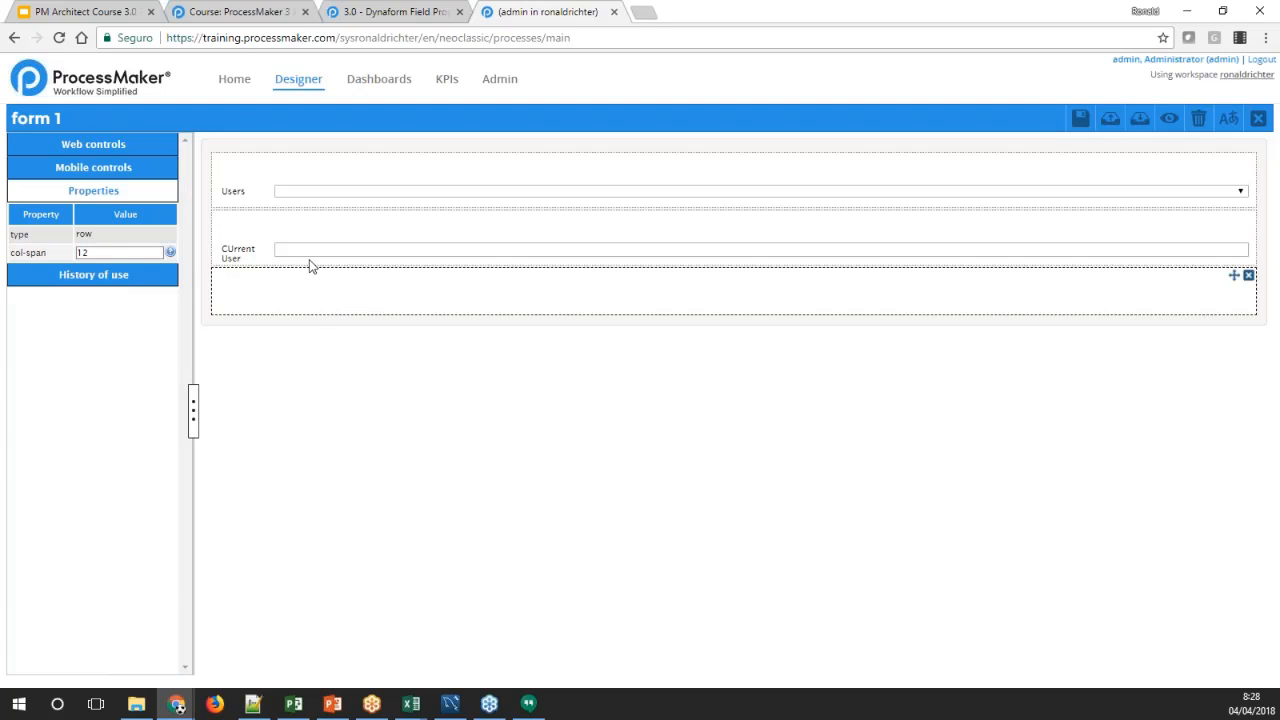
{"action": "left_click", "coordinate": [312, 258]}
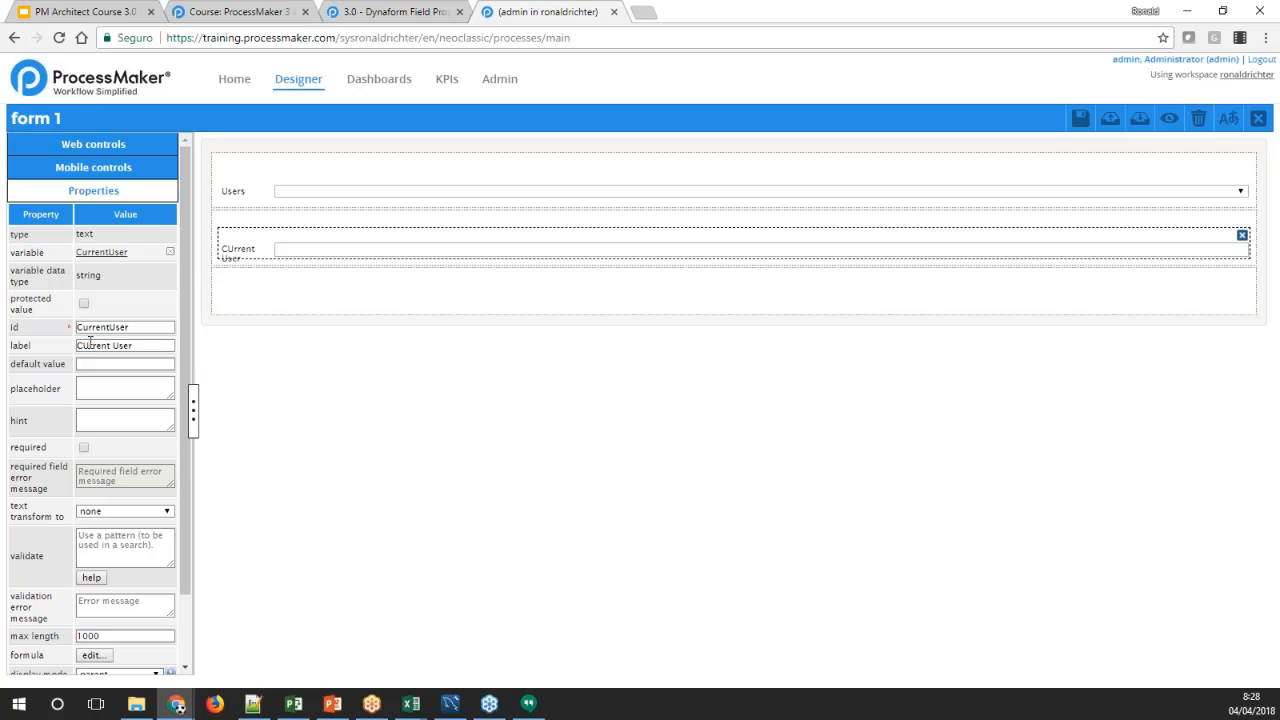
{"action": "left_click", "coordinate": [89, 345]}
{"action": "key", "text": "BackSpace"}
{"action": "type", "text": "u"}
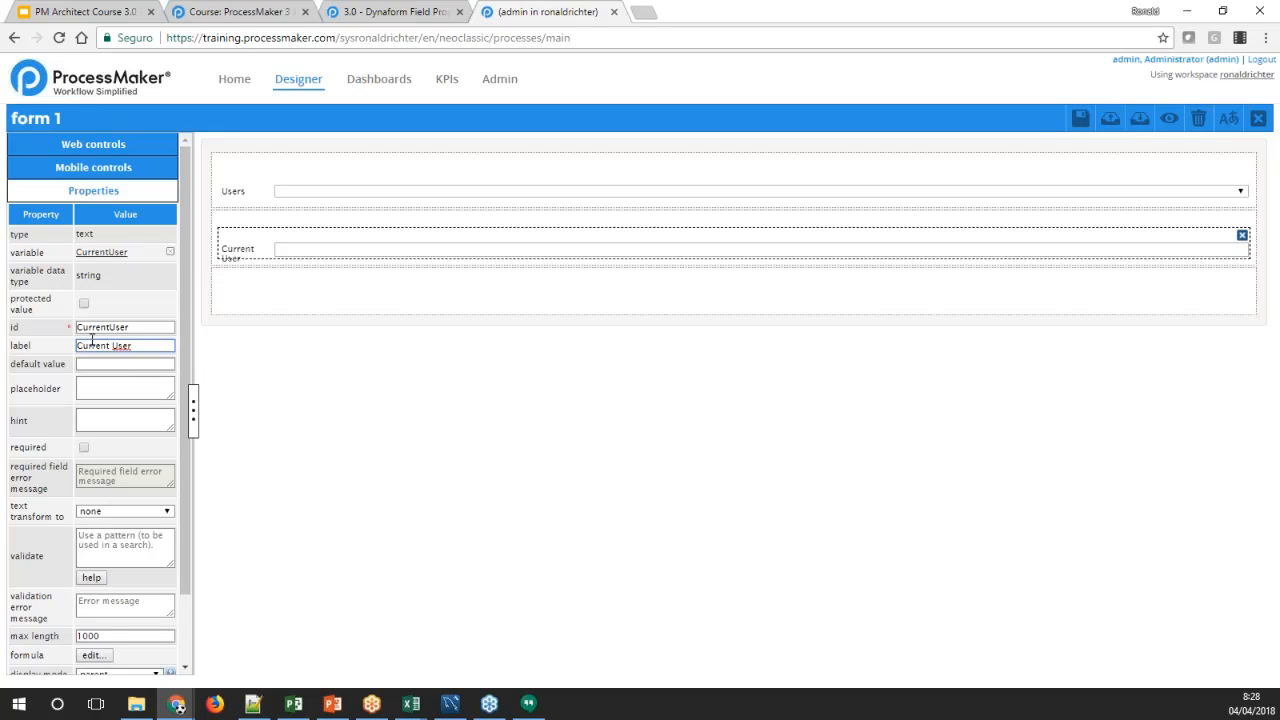
{"action": "left_click", "coordinate": [125, 302]}
Open the Current User textbox's SQL property and enter SELECT CONCAT(USR_IFRSTNAME, ' ', USR_LASTNAME) FROM USERS
{"action": "scroll", "coordinate": [110, 500], "scroll_direction": "down", "scroll_amount": 2}
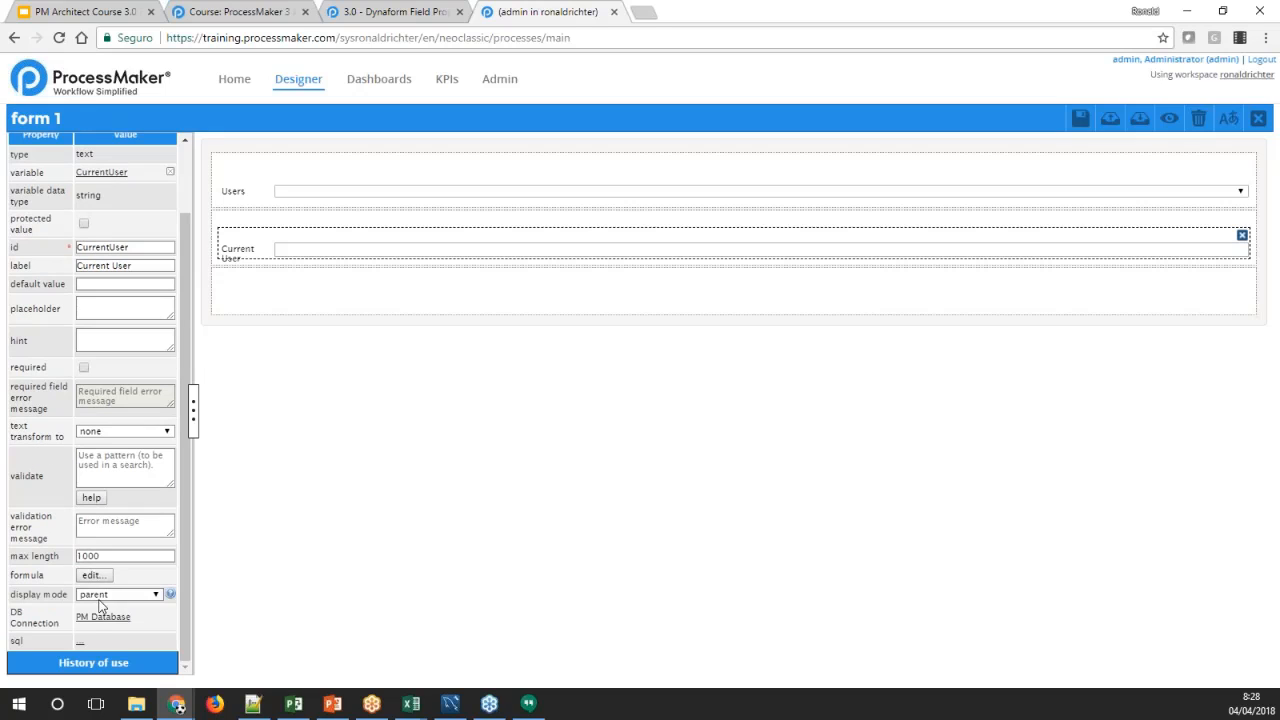
{"action": "left_click", "coordinate": [81, 643]}
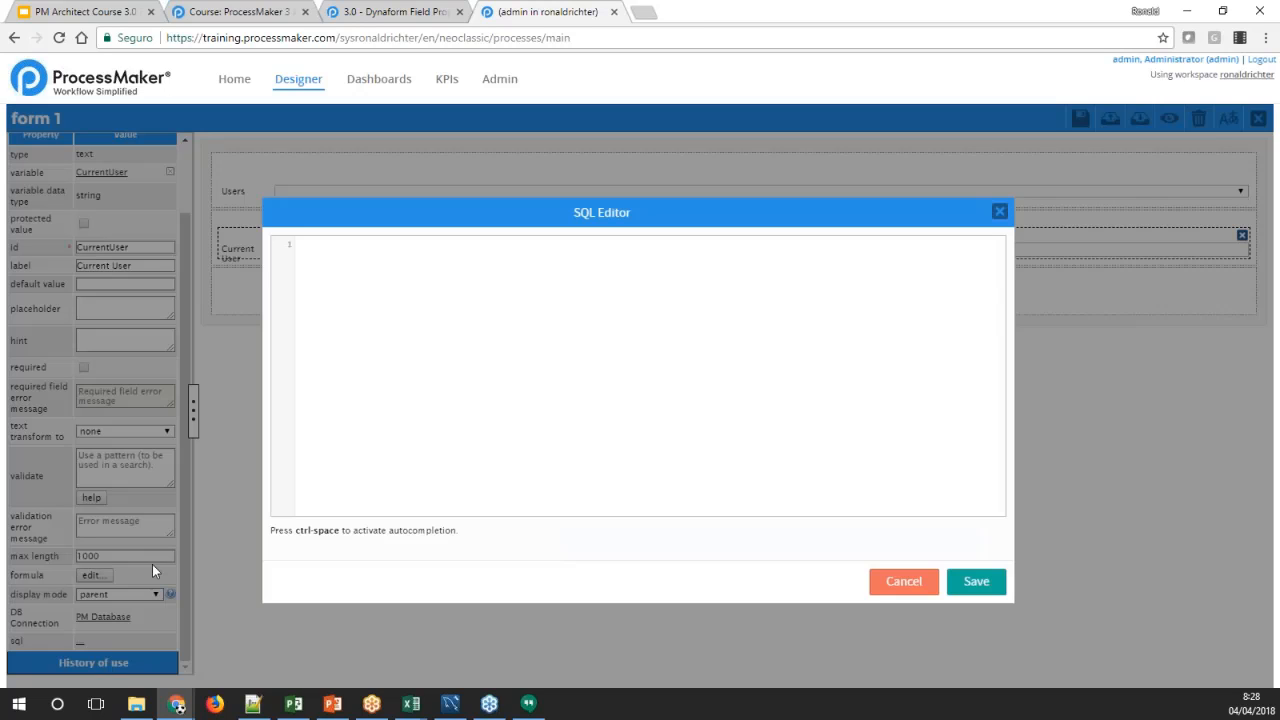
{"action": "key", "text": "alt+Tab"}
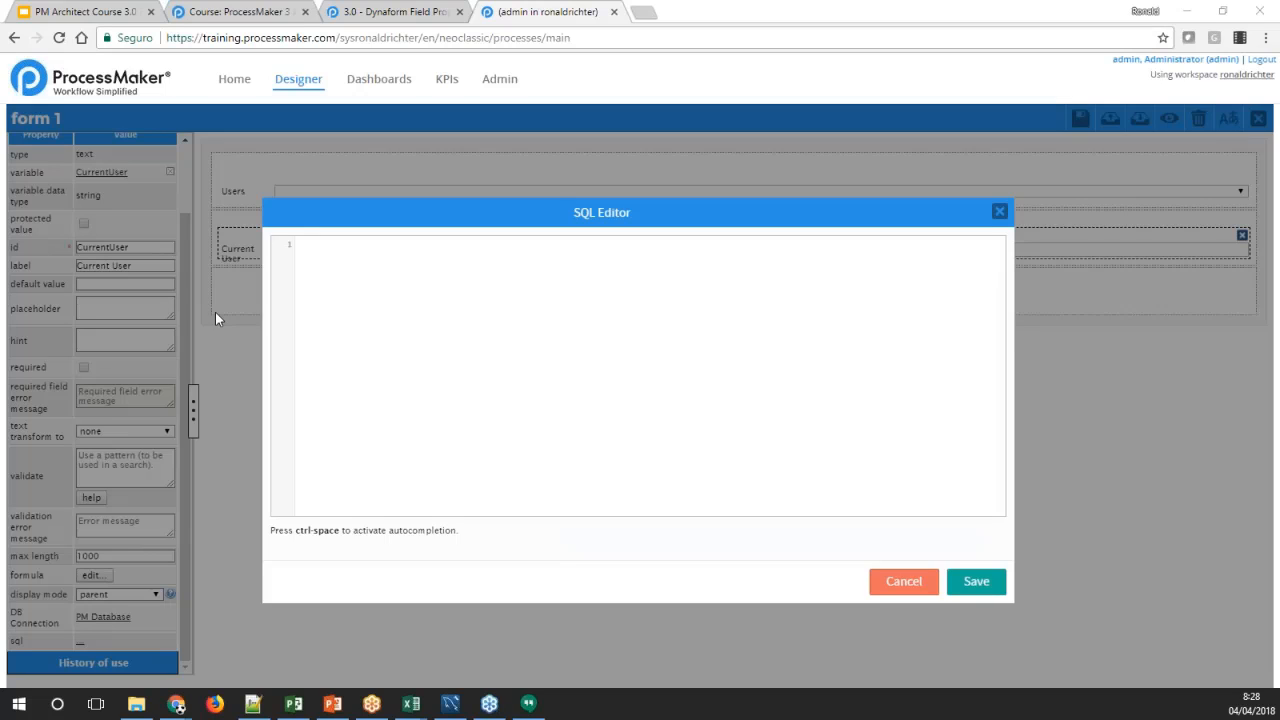
{"action": "left_click", "coordinate": [436, 329]}
{"action": "type", "text": "select"}
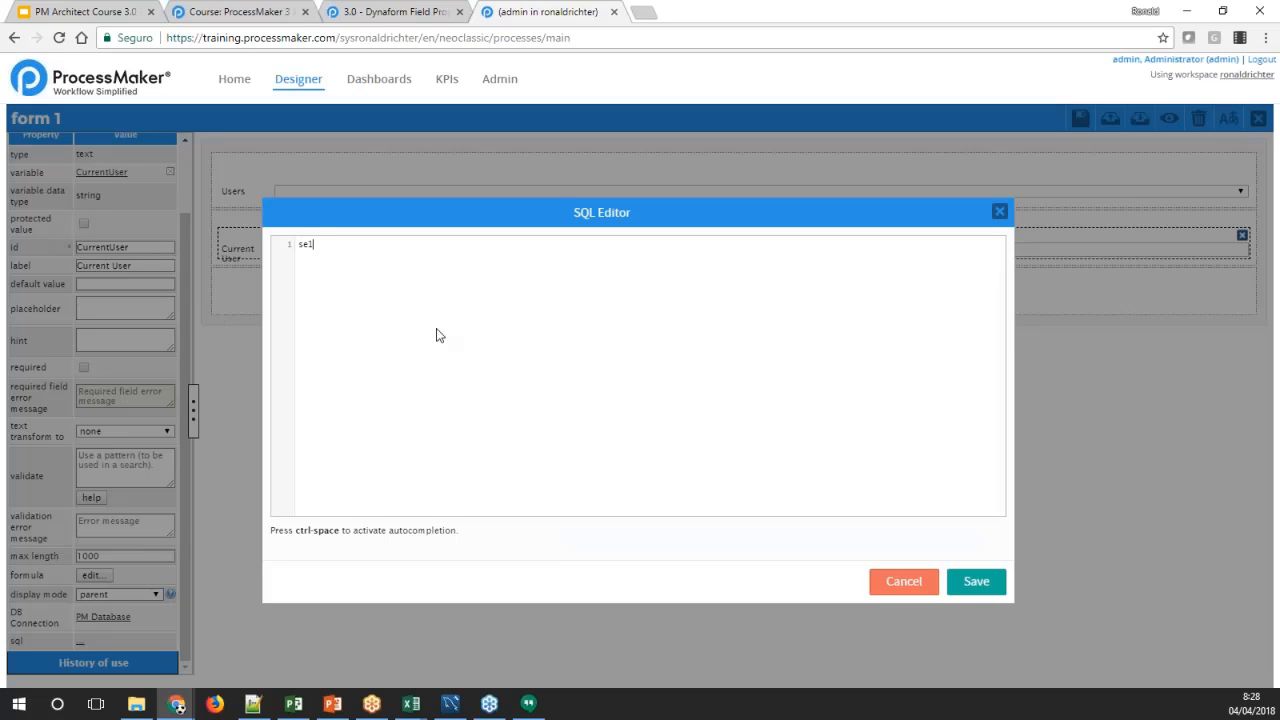
{"action": "key", "text": "BackSpace"}
{"action": "key", "text": "BackSpace"}
{"action": "key", "text": "BackSpace"}
{"action": "key", "text": "BackSpace"}
{"action": "key", "text": "BackSpace"}
{"action": "key", "text": "BackSpace"}
{"action": "type", "text": "SELECT CONCAT(USR_IFRSTNAME,"}
{"action": "key", "text": "BackSpace"}
{"action": "type", "text": "' ' , USR_"}
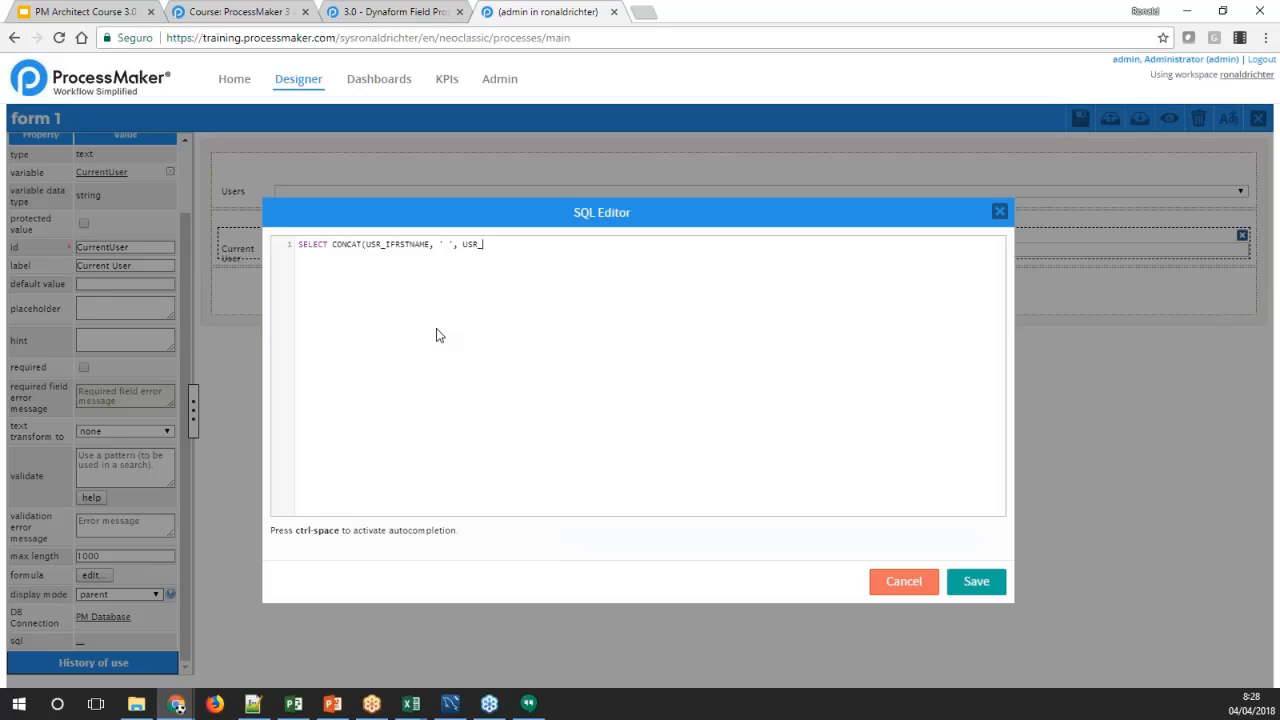
{"action": "type", "text": "LASTNAME) FROM USERS WHERE USR_UI"}
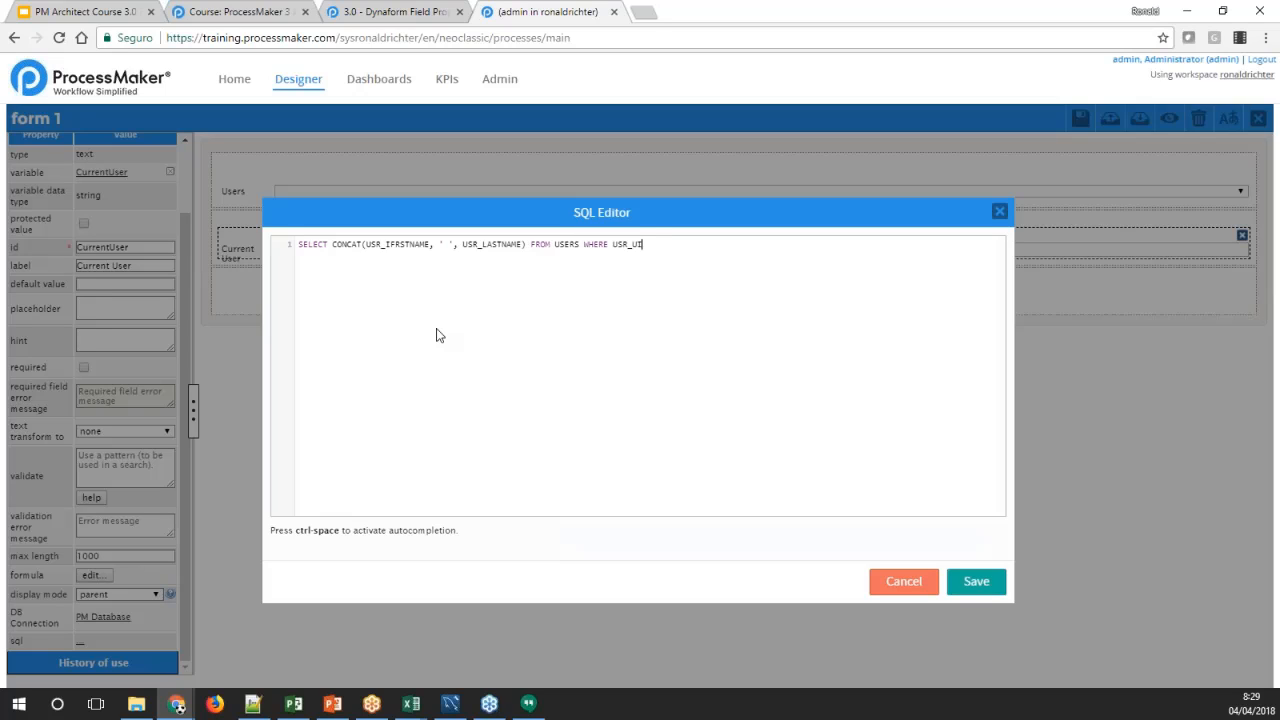
{"action": "type", "text": "D ="}
{"action": "type", "text": "@@USER_LOGGED"}
{"action": "double_click", "coordinate": [709, 243]}
{"action": "left_click", "coordinate": [733, 244]}
{"action": "left_click_drag", "start_coordinate": [733, 244], "coordinate": [659, 245]}
Correct the misspelled first-name column in the textbox's query to USR_FIRSTNAME
{"action": "left_click", "coordinate": [395, 246]}
{"action": "key", "text": "Delete"}
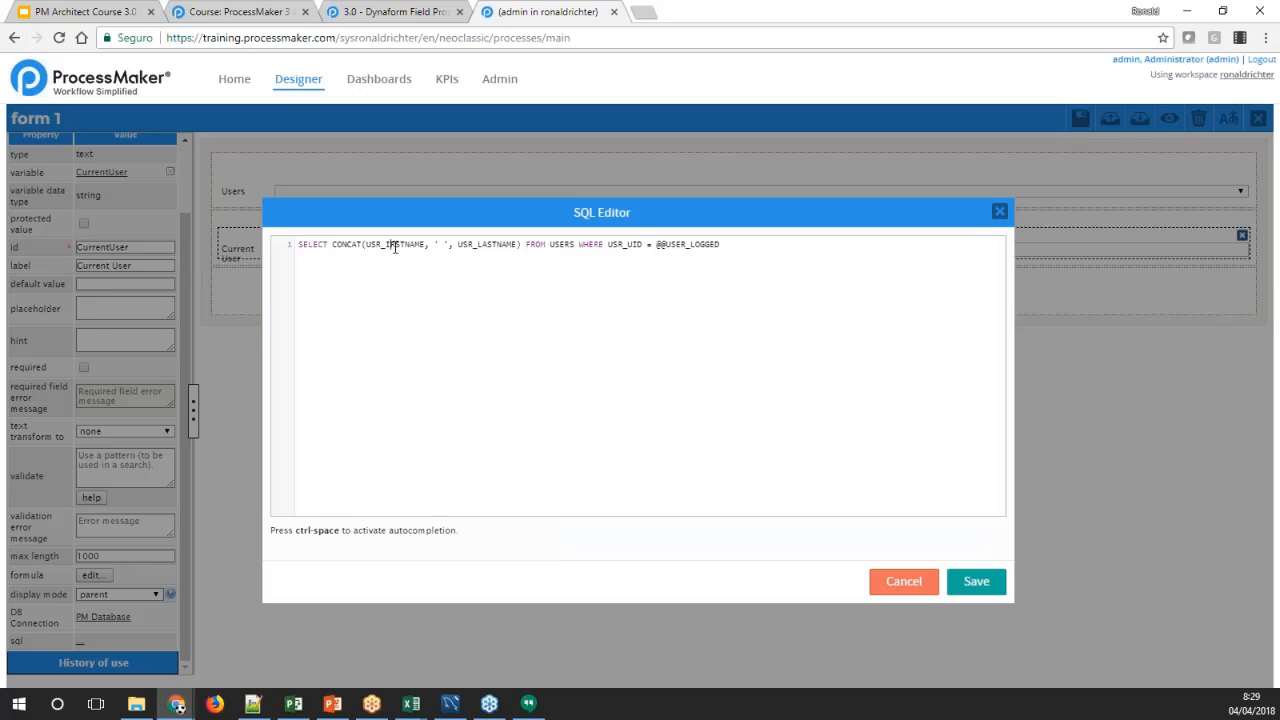
{"action": "type", "text": "FIR"}
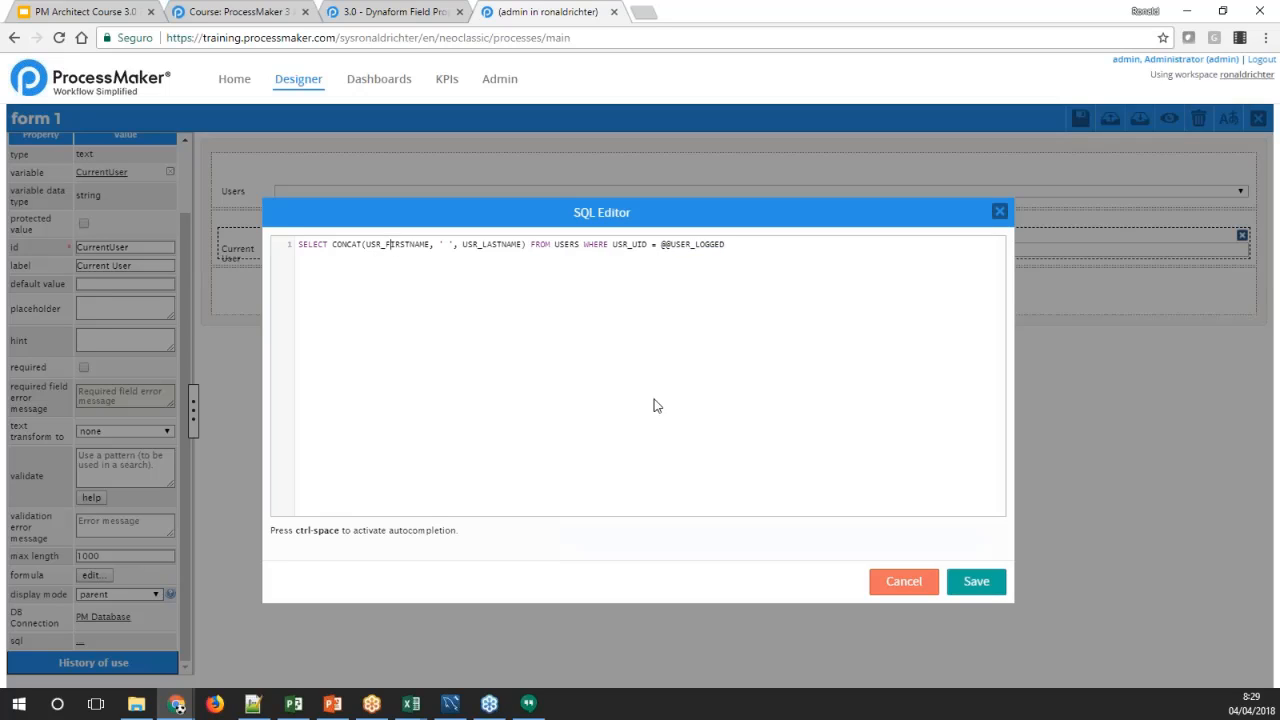
Save the Current User textbox's query, preview the form to check the first and last name in that field, and close the preview
{"action": "left_click", "coordinate": [968, 581]}
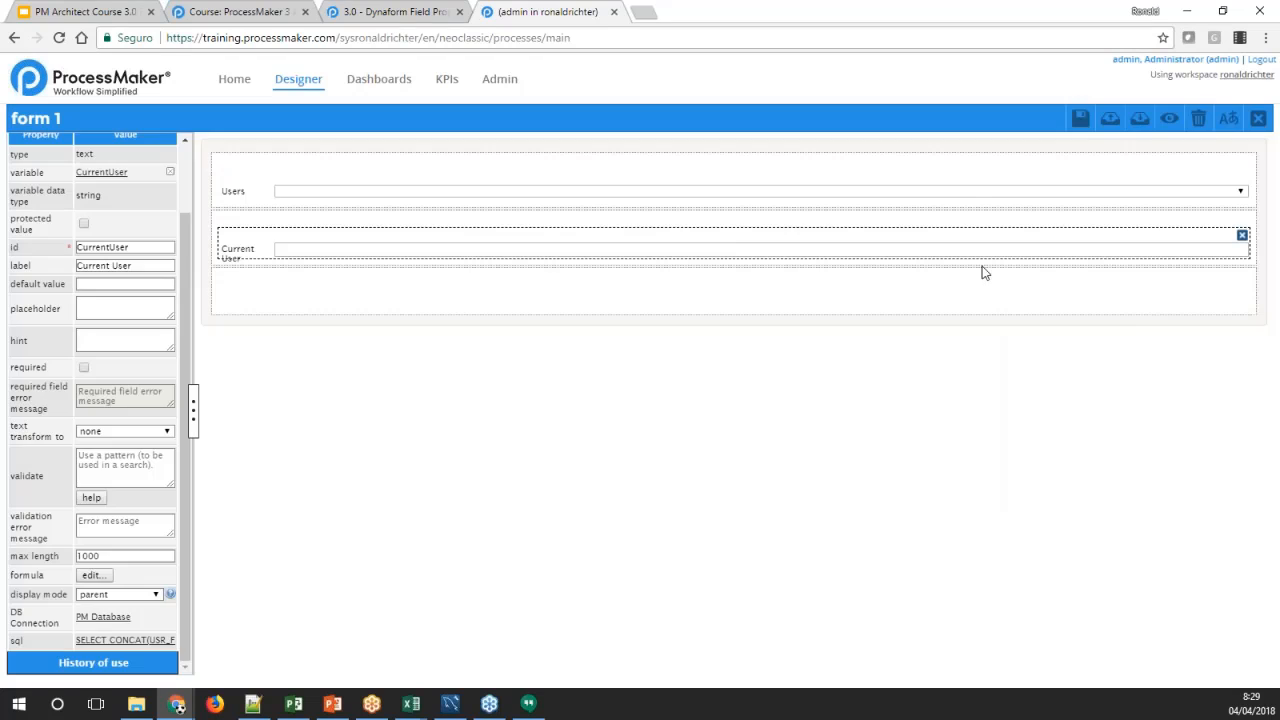
{"action": "left_click", "coordinate": [1166, 121]}
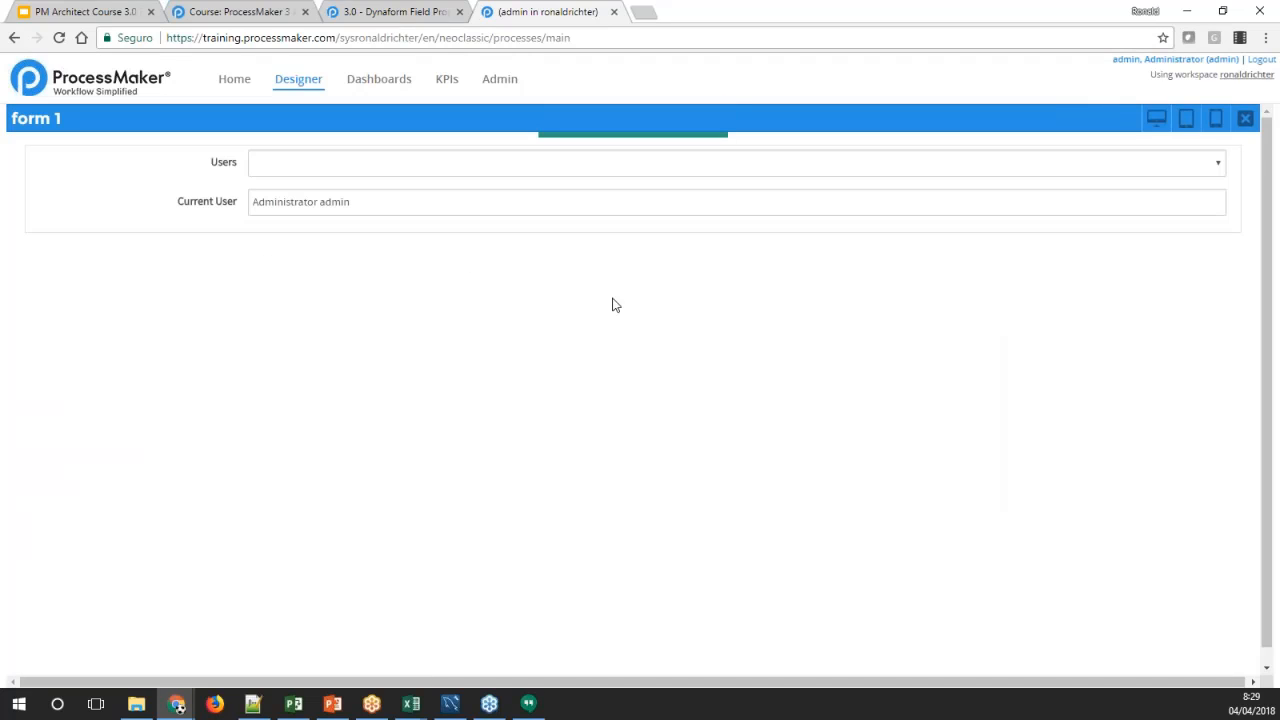
{"action": "left_click", "coordinate": [385, 205]}
{"action": "left_click", "coordinate": [381, 176]}
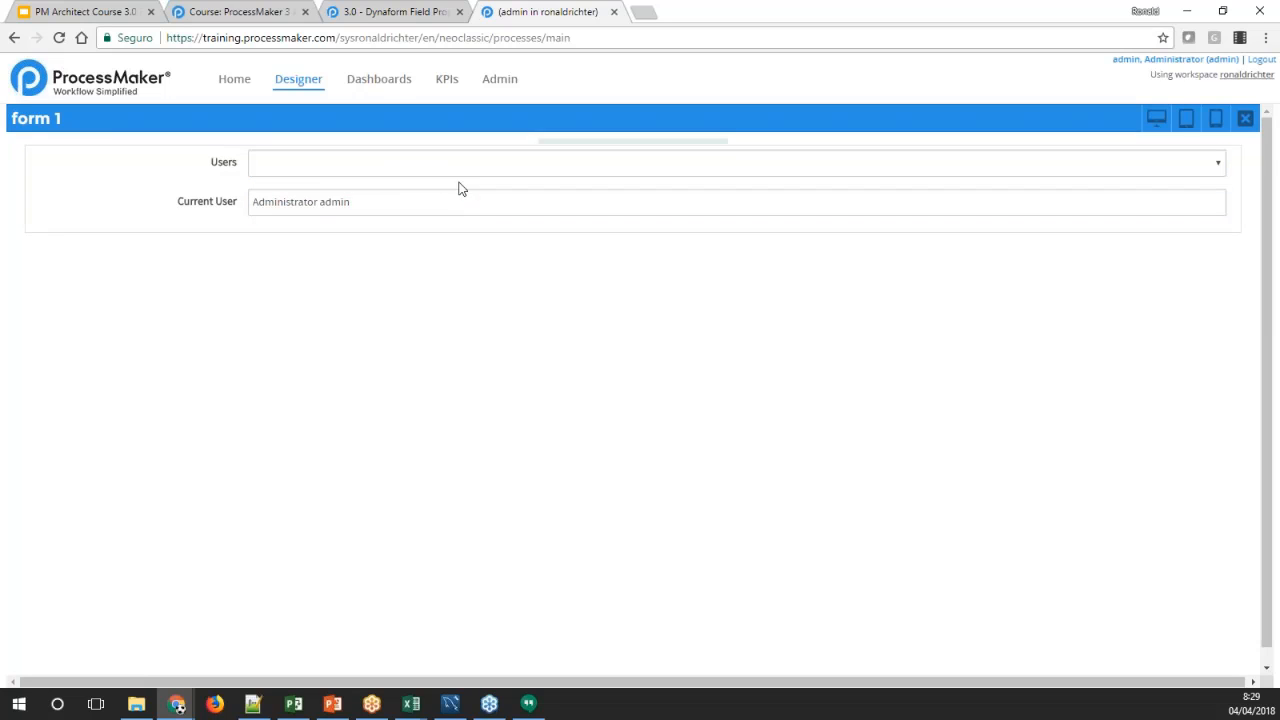
{"action": "left_click", "coordinate": [362, 175]}
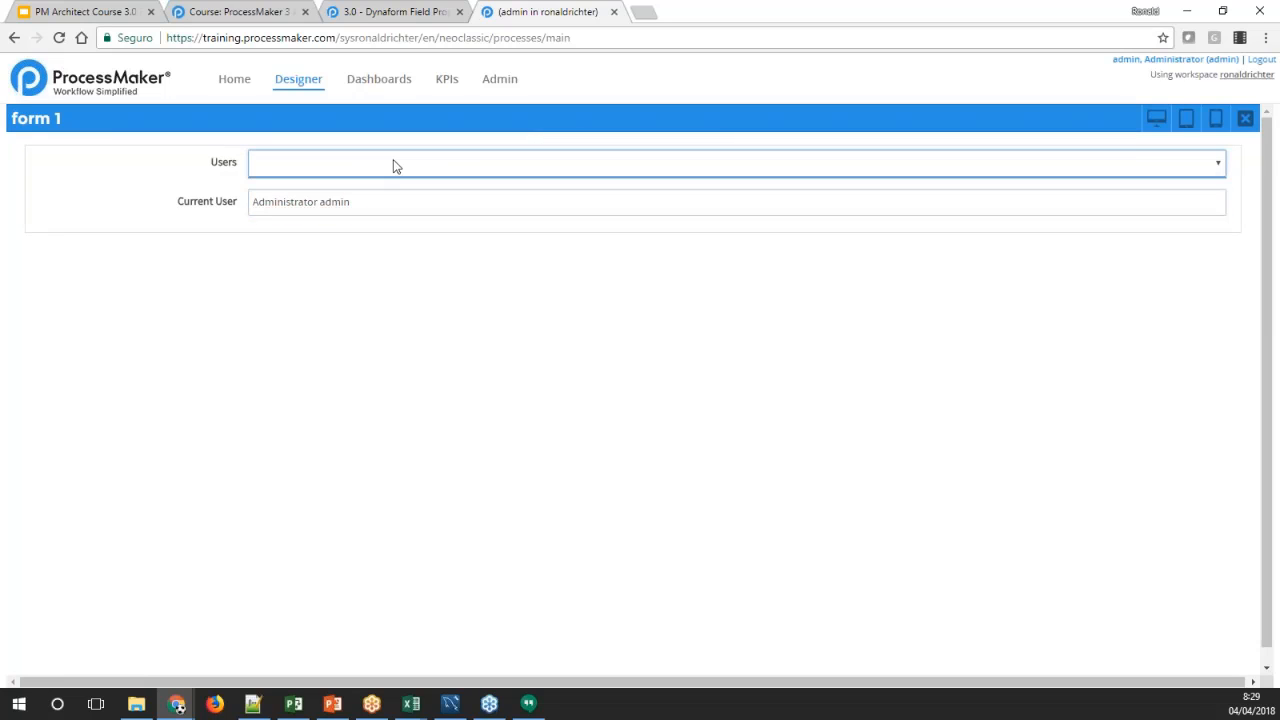
{"action": "left_click", "coordinate": [380, 208]}
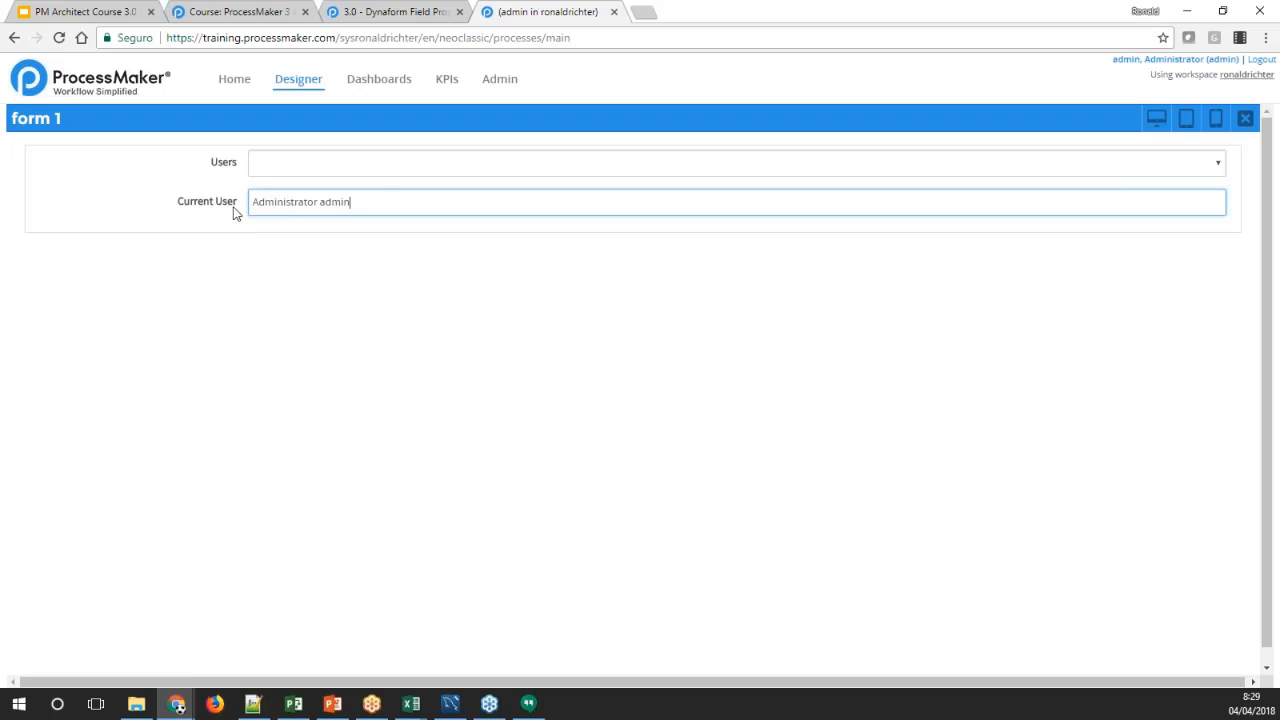
{"action": "left_click", "coordinate": [304, 208]}
{"action": "double_click", "coordinate": [290, 203]}
{"action": "double_click", "coordinate": [340, 203]}
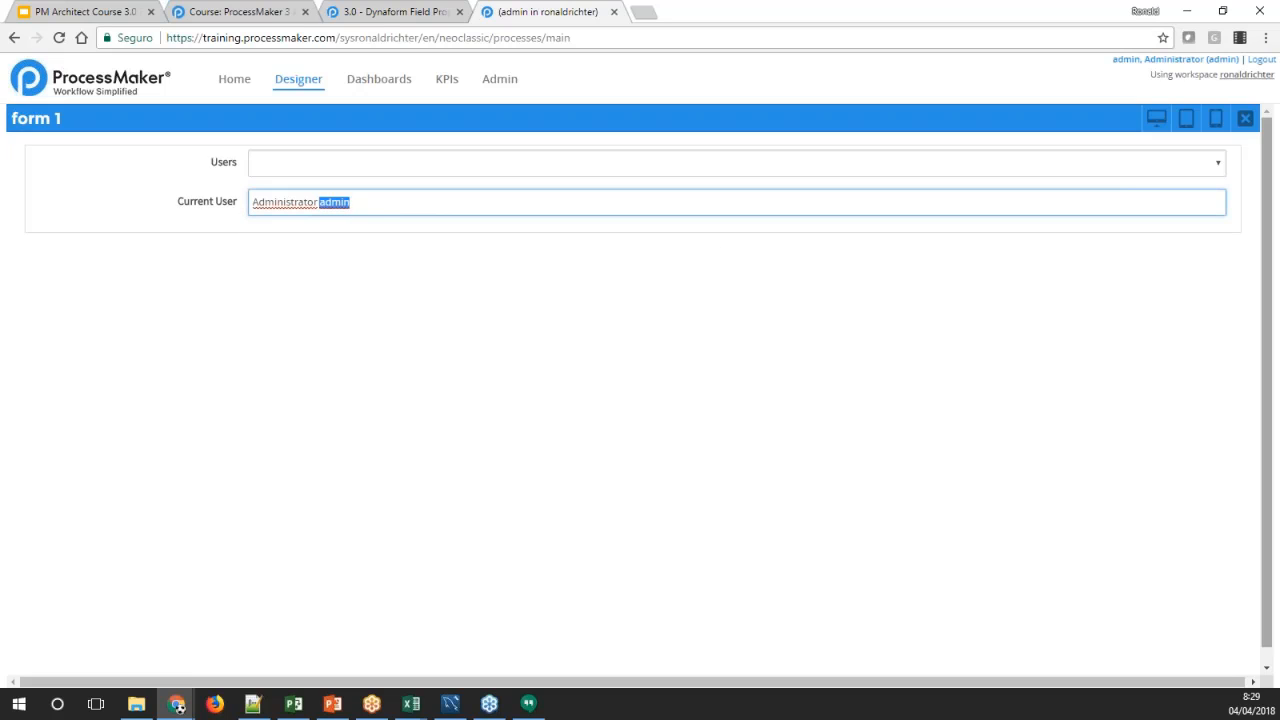
{"action": "left_click", "coordinate": [1245, 118]}
Open the Users dropdown's SQL property and enter SELECT USR_UID, CONCAT() FROM USERS
{"action": "left_click", "coordinate": [243, 200]}
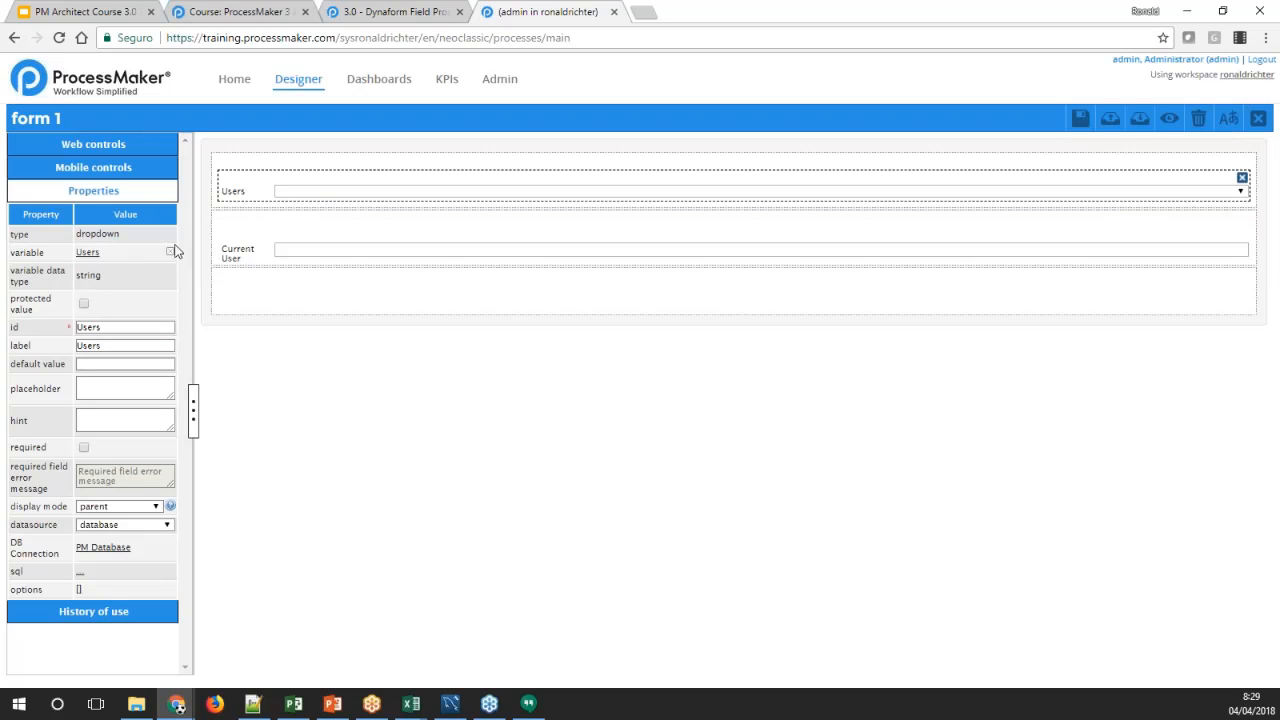
{"action": "left_click", "coordinate": [81, 574]}
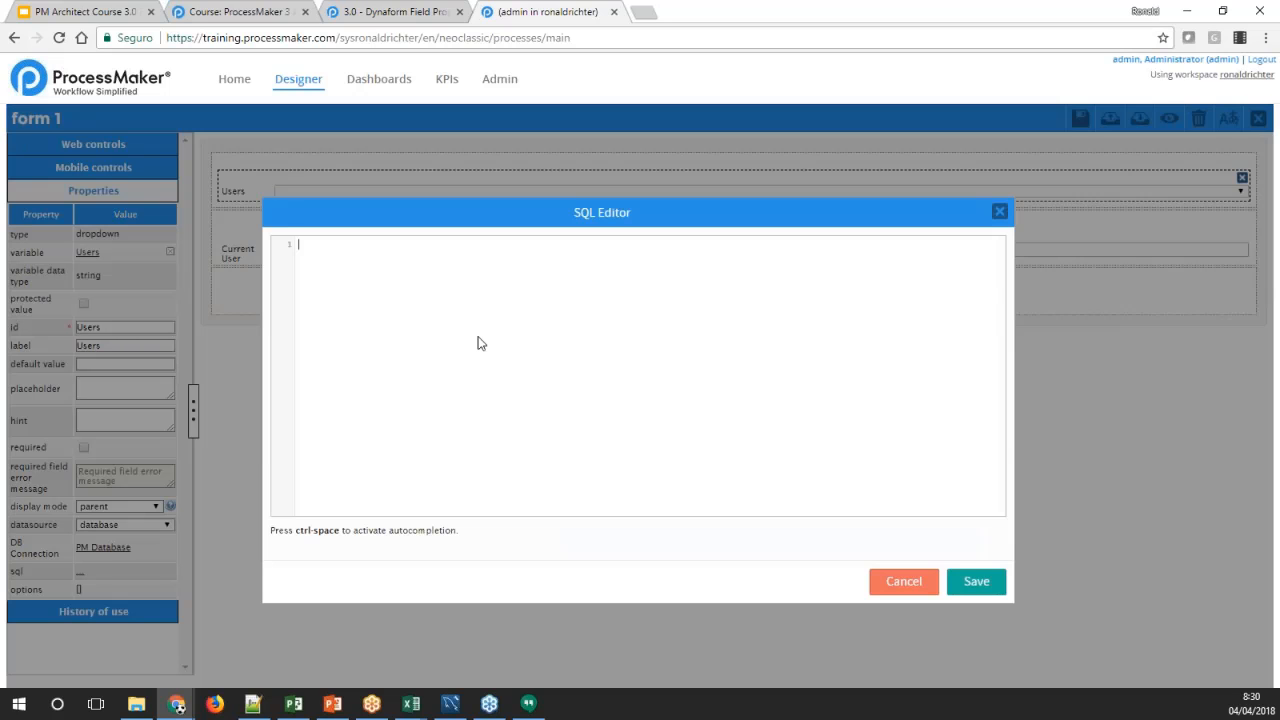
{"action": "type", "text": "SELECT USR_UID, CONCAT("}
{"action": "key", "text": "End"}
{"action": "type", "text": "FROM USERS"}
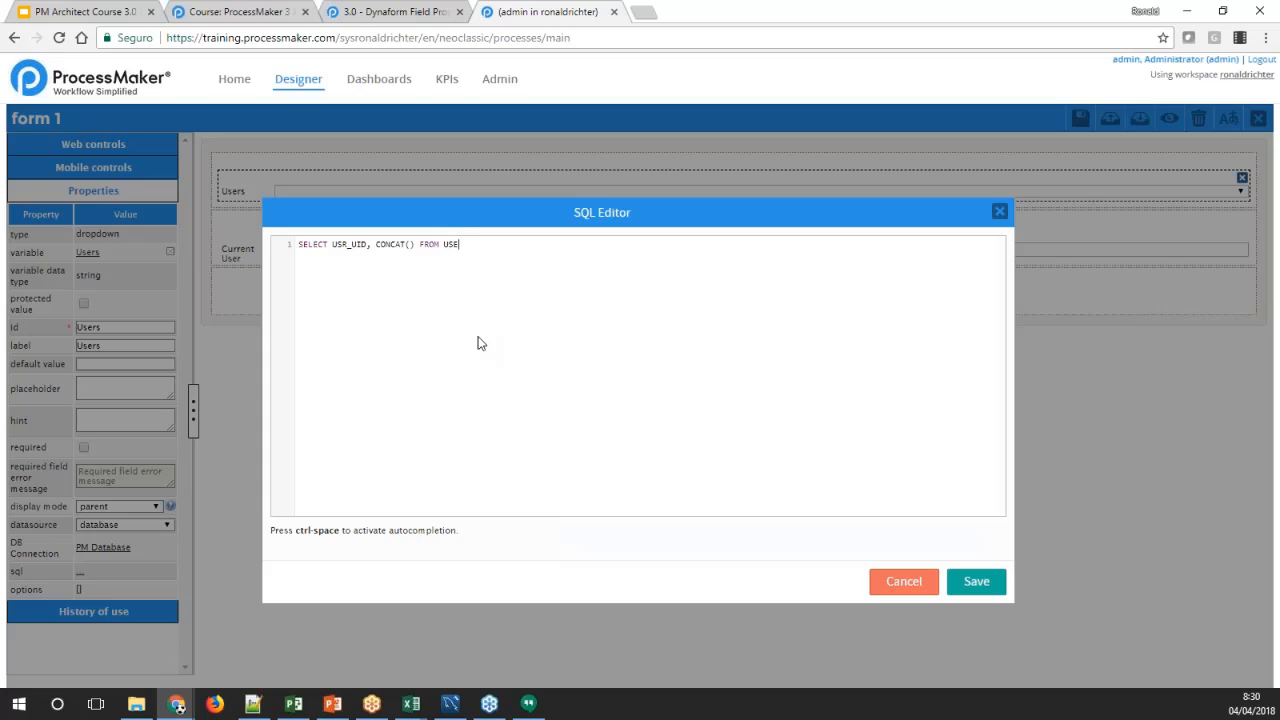
Fill the query's CONCAT function with USR_FIRSTNAME, ' ',USR_LASTNAME and save the dropdown's SQL
{"action": "key", "text": "Left"}
{"action": "key", "text": "Left"}
{"action": "key", "text": "Left"}
{"action": "key", "text": "Left"}
{"action": "key", "text": "Left"}
{"action": "key", "text": "Left"}
{"action": "key", "text": "Left"}
{"action": "key", "text": "Left"}
{"action": "key", "text": "Left"}
{"action": "type", "text": "USR_FI"}
{"action": "type", "text": "RSTNAME"}
{"action": "type", "text": ","}
{"action": "type", "text": " ' '"}
{"action": "type", "text": ",USR_LASTNAM"}
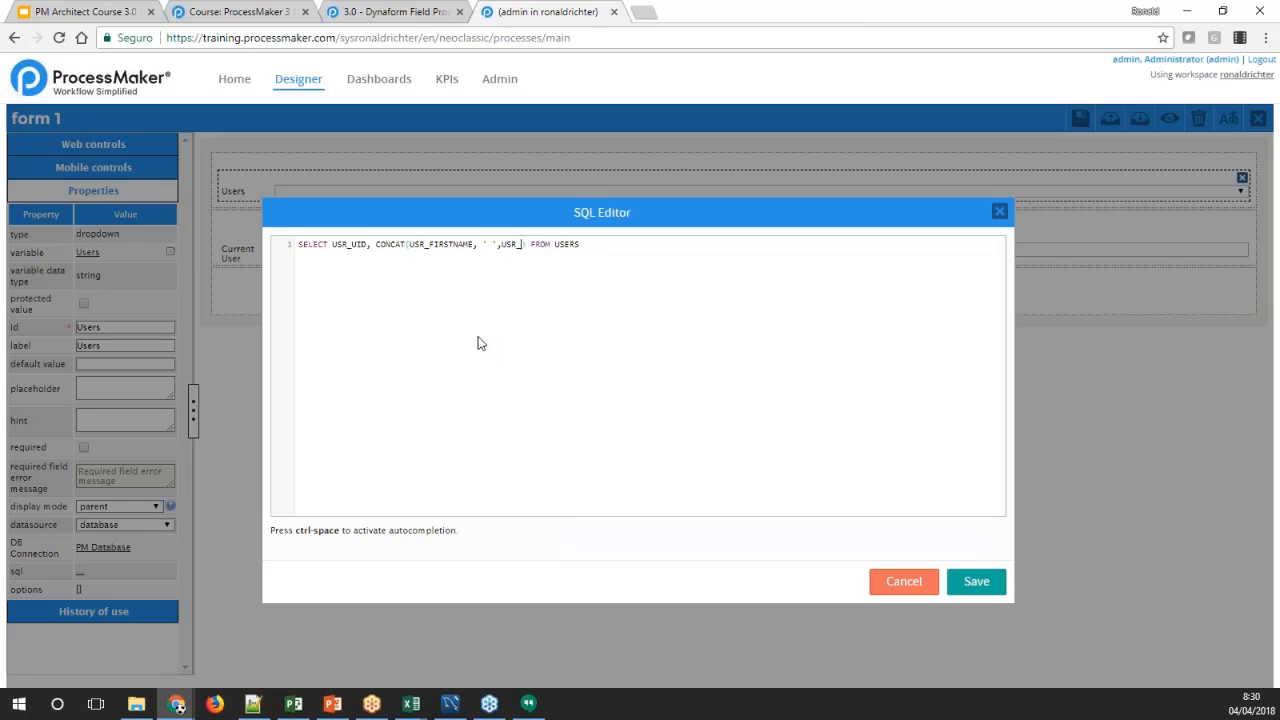
{"action": "type", "text": "E"}
{"action": "left_click", "coordinate": [968, 578]}
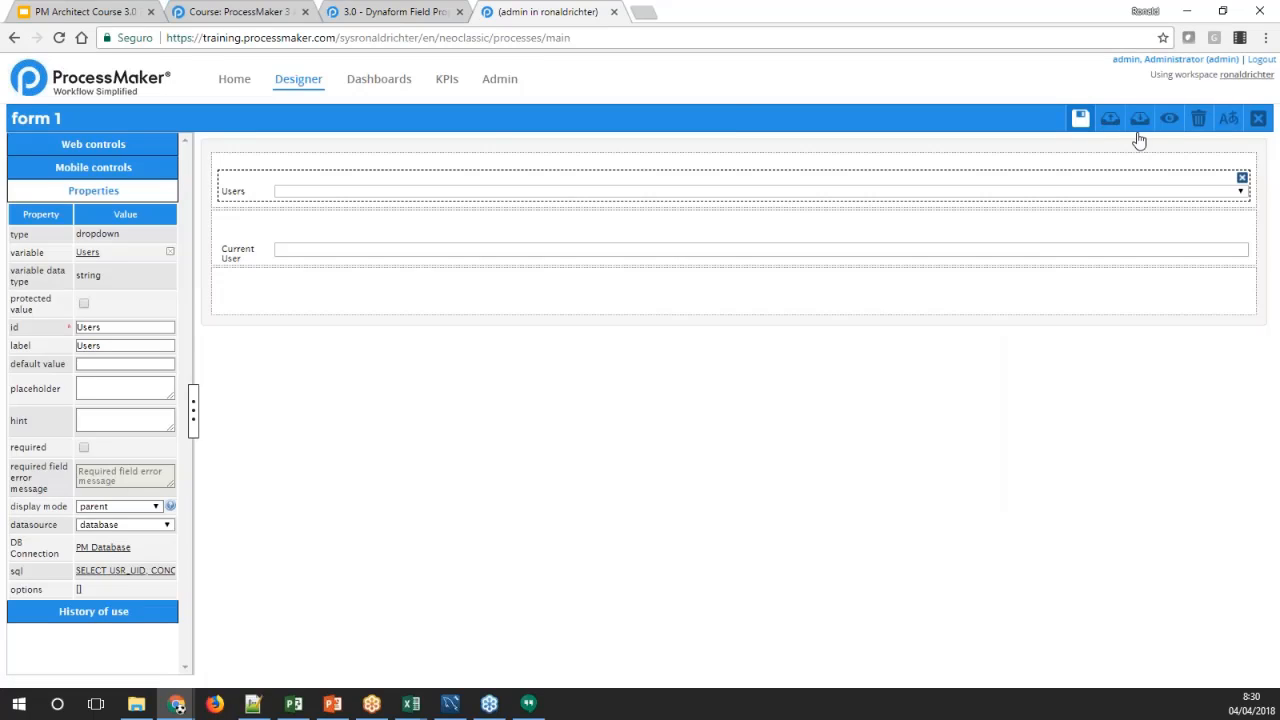
Preview the form, test several choices in the Users dropdown, inspect the Current User field, and close the preview
{"action": "left_click", "coordinate": [1168, 118]}
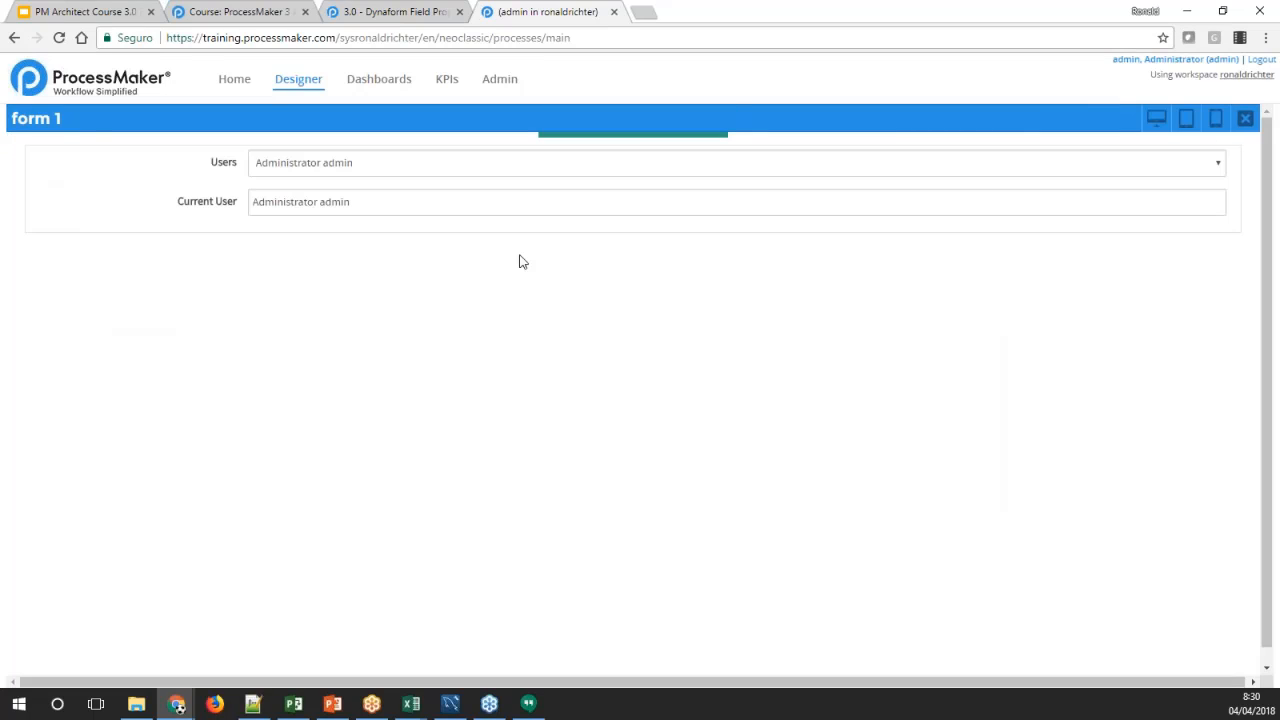
{"action": "left_click", "coordinate": [372, 162]}
{"action": "left_click", "coordinate": [331, 269]}
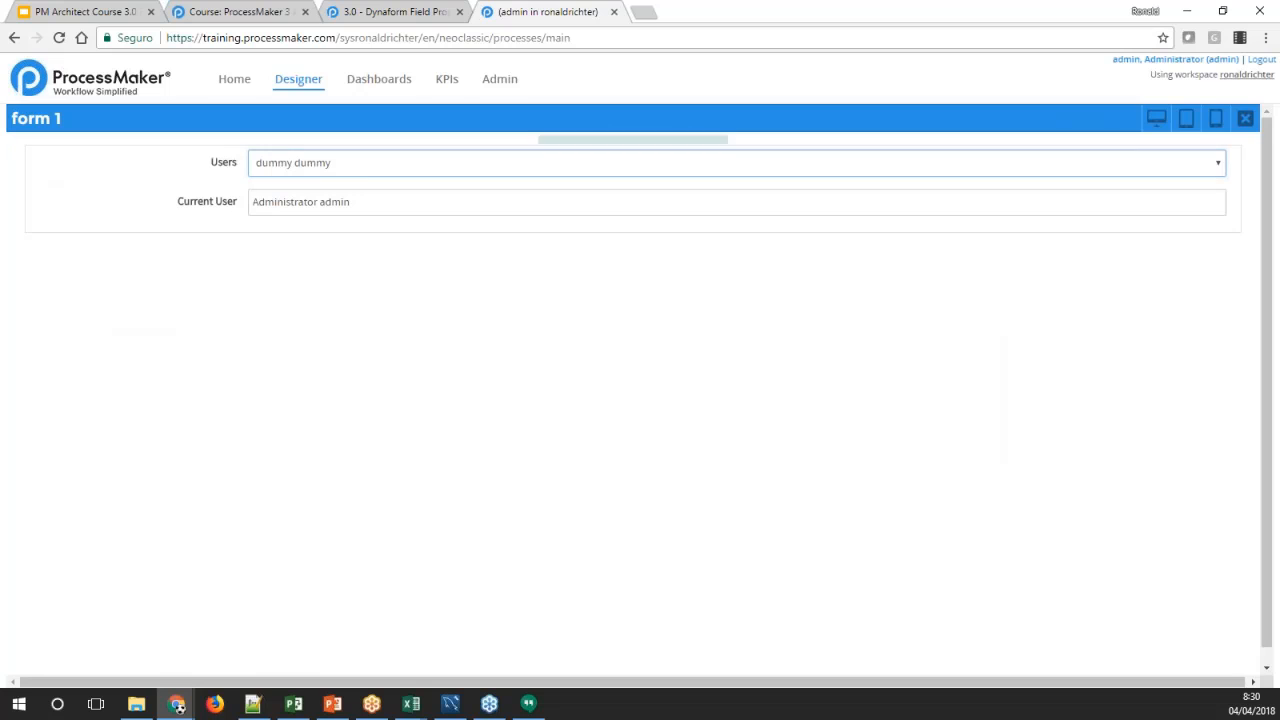
{"action": "left_click", "coordinate": [365, 162]}
{"action": "left_click", "coordinate": [372, 356]}
{"action": "left_click", "coordinate": [390, 166]}
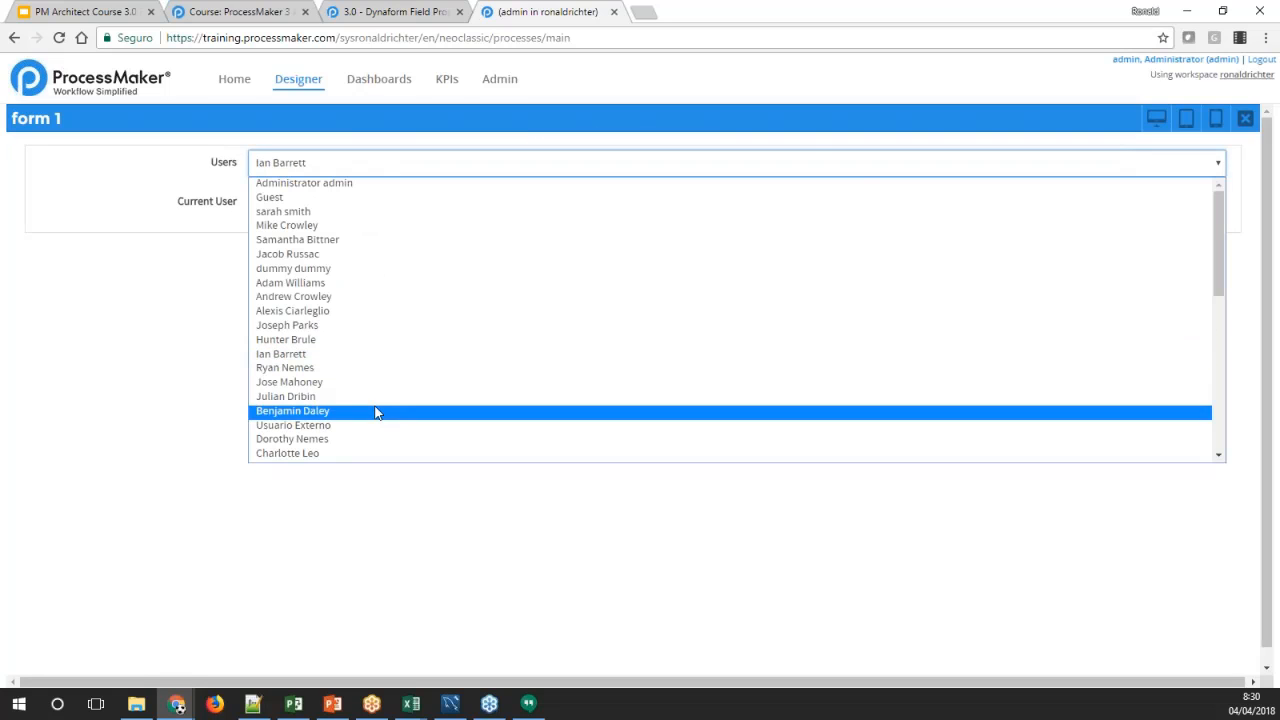
{"action": "left_click", "coordinate": [374, 411]}
{"action": "left_click", "coordinate": [457, 206]}
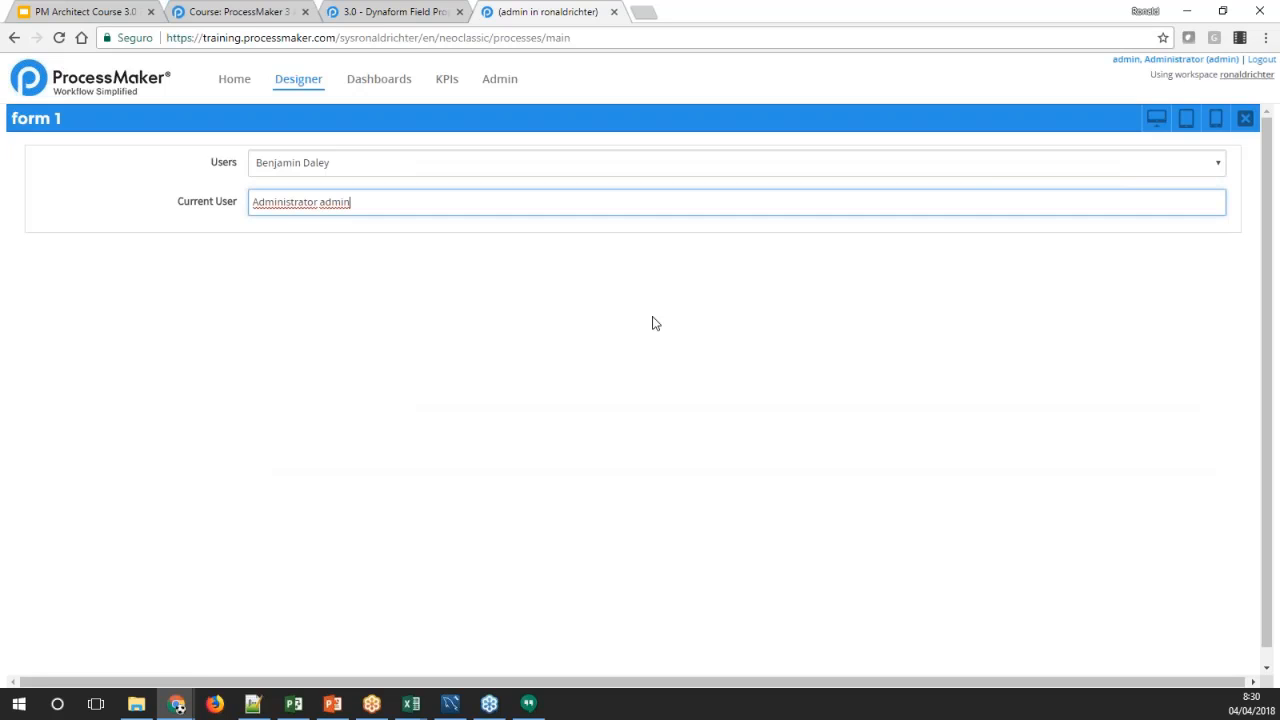
{"action": "left_click", "coordinate": [1245, 119]}
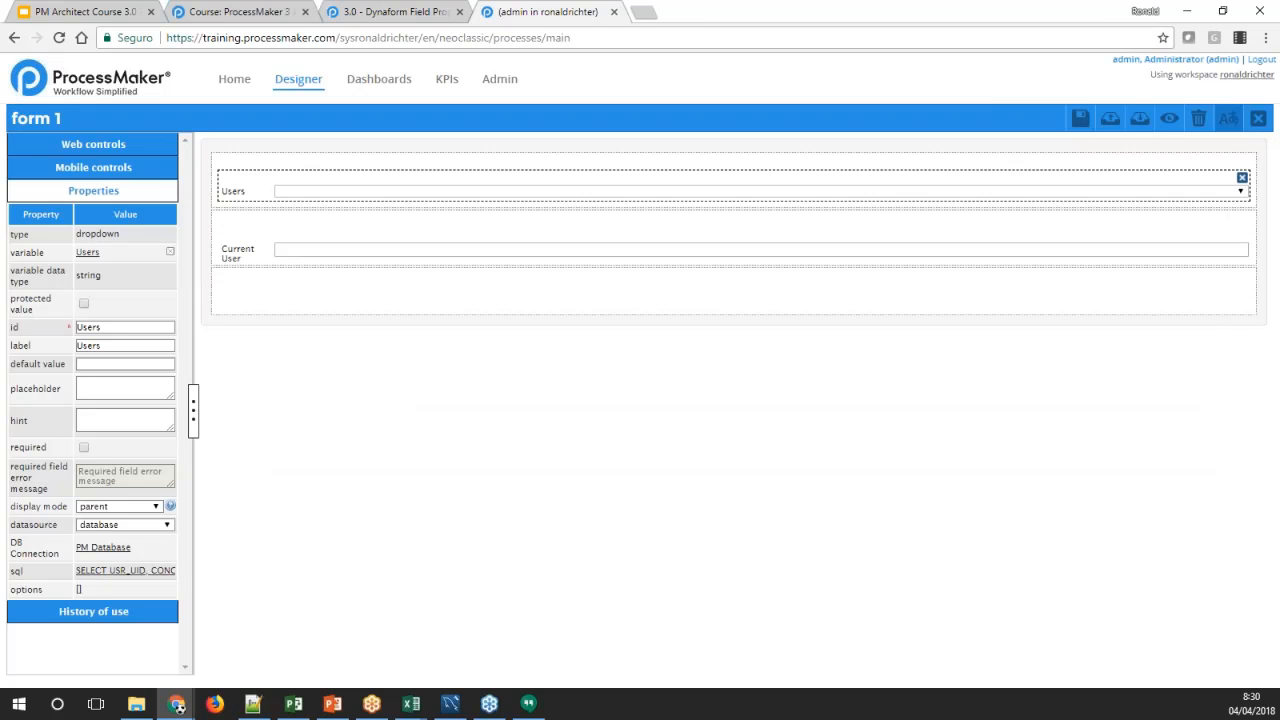
Review the Datasource, Array Variable and Options sections of the Dynaform field properties wiki page
{"action": "left_click", "coordinate": [410, 13]}
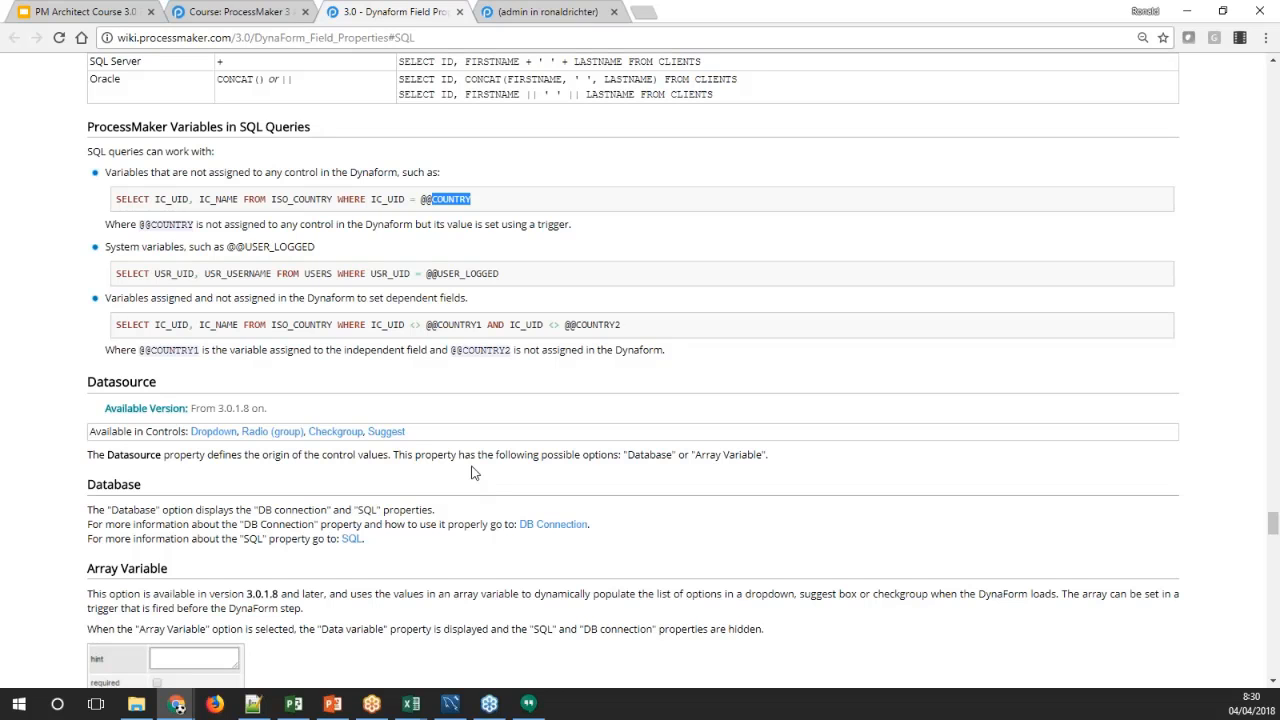
{"action": "scroll", "coordinate": [414, 451], "scroll_direction": "down", "scroll_amount": 3}
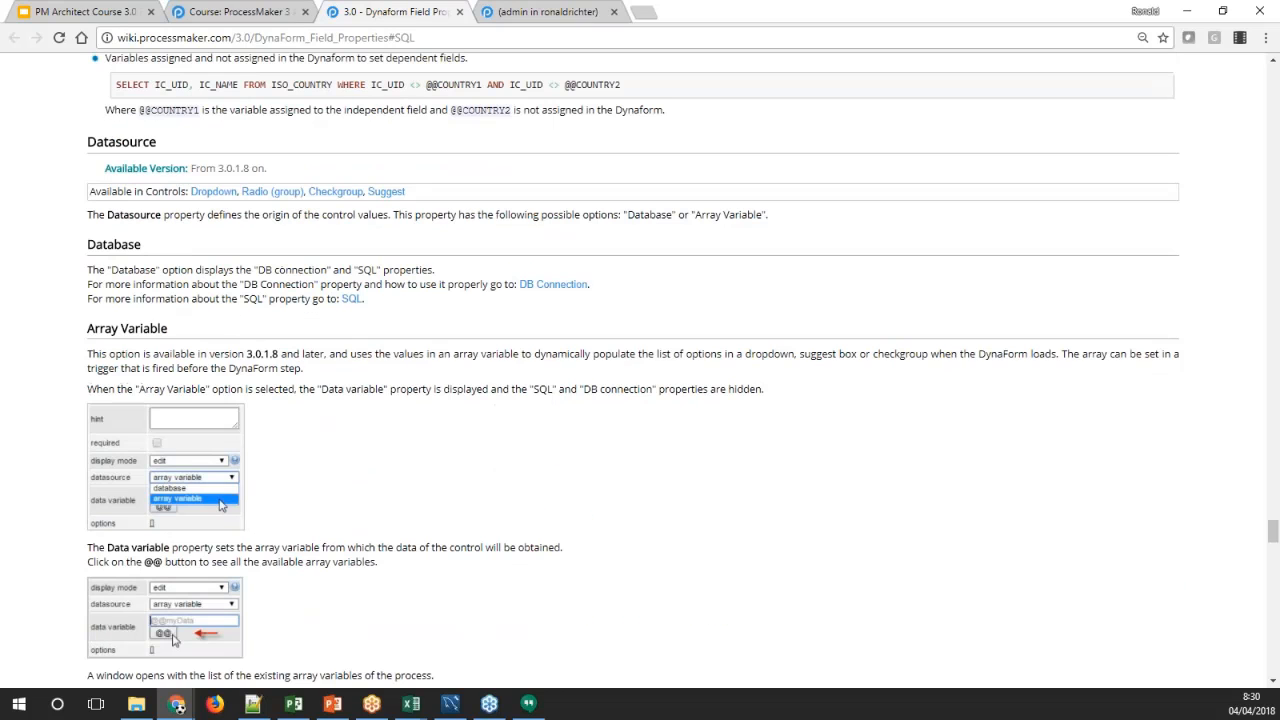
{"action": "scroll", "coordinate": [640, 360], "scroll_direction": "down", "scroll_amount": 2}
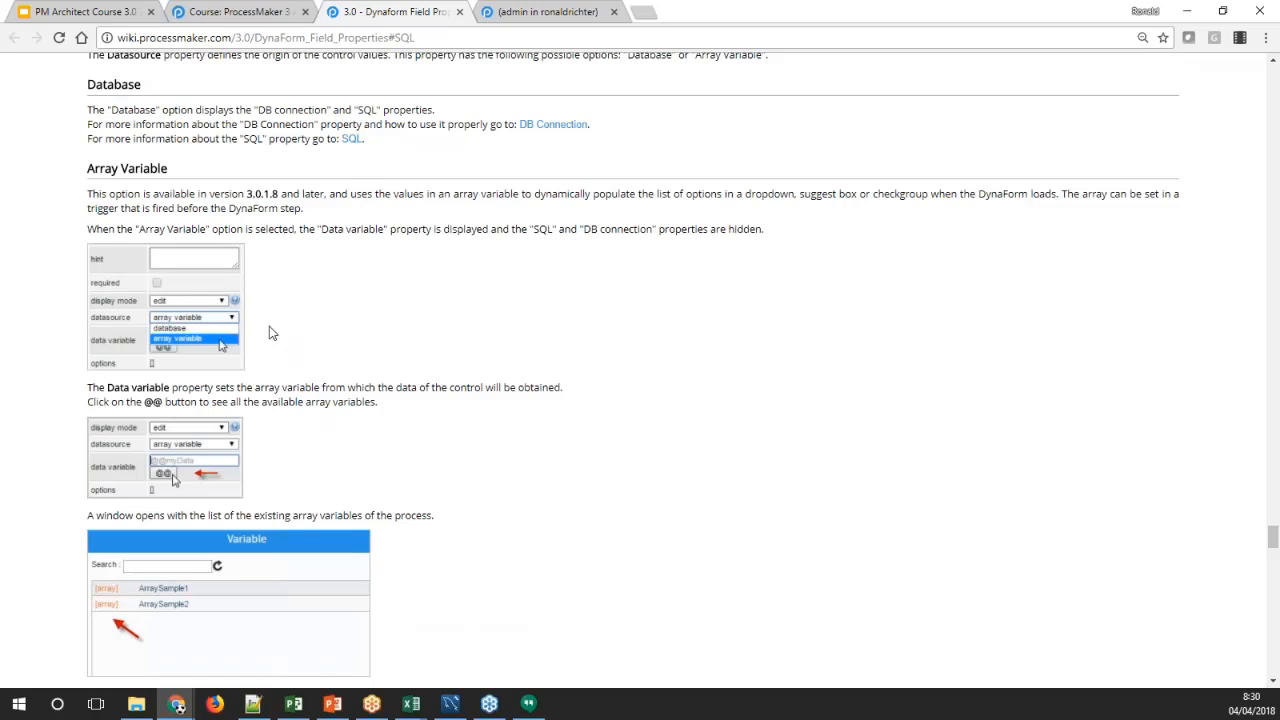
{"action": "scroll", "coordinate": [226, 255], "scroll_direction": "down", "scroll_amount": 4}
{"action": "scroll", "coordinate": [175, 160], "scroll_direction": "down", "scroll_amount": 4}
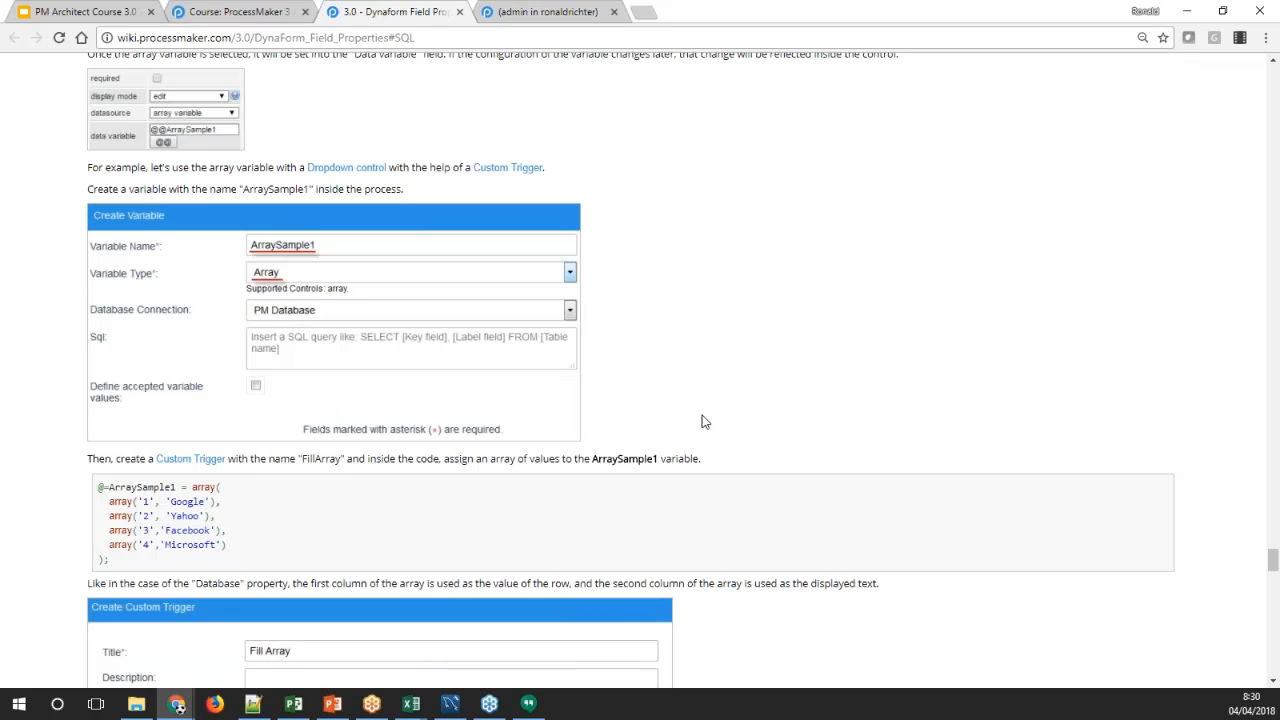
{"action": "scroll", "coordinate": [700, 420], "scroll_direction": "down", "scroll_amount": 3}
{"action": "scroll", "coordinate": [700, 418], "scroll_direction": "down", "scroll_amount": 4}
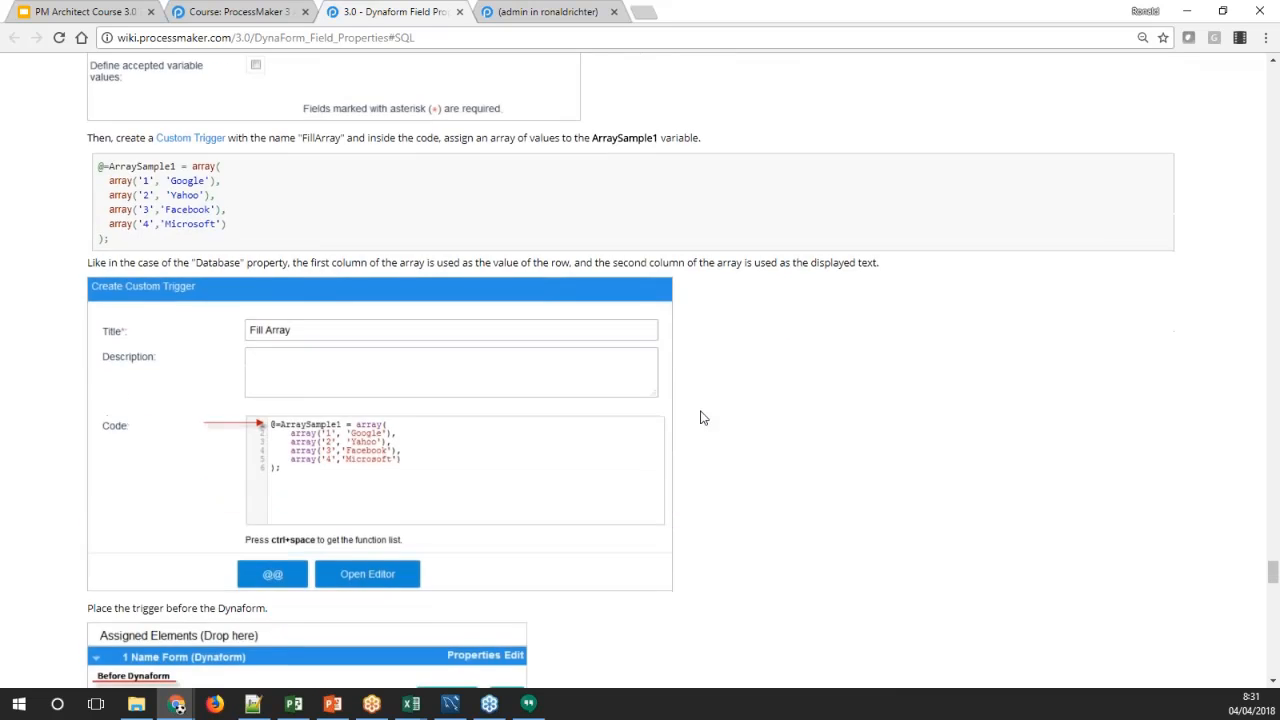
{"action": "scroll", "coordinate": [700, 418], "scroll_direction": "down", "scroll_amount": 5}
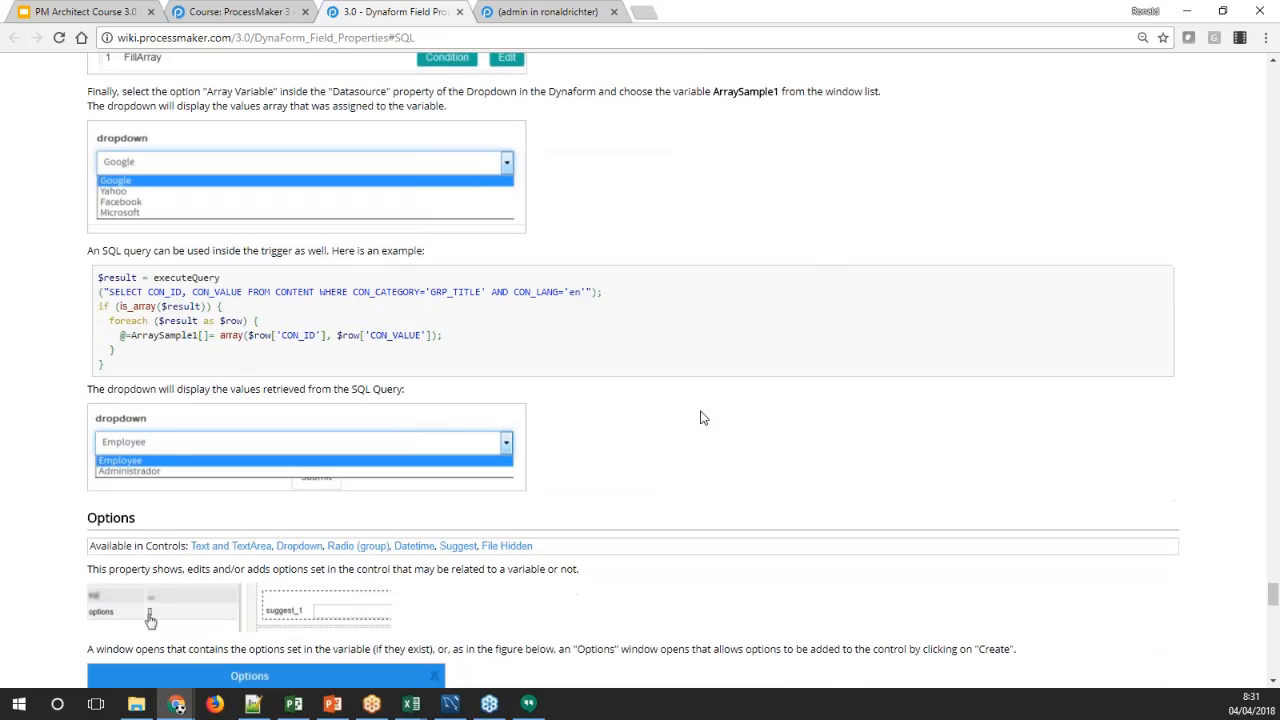
{"action": "scroll", "coordinate": [700, 418], "scroll_direction": "down", "scroll_amount": 4}
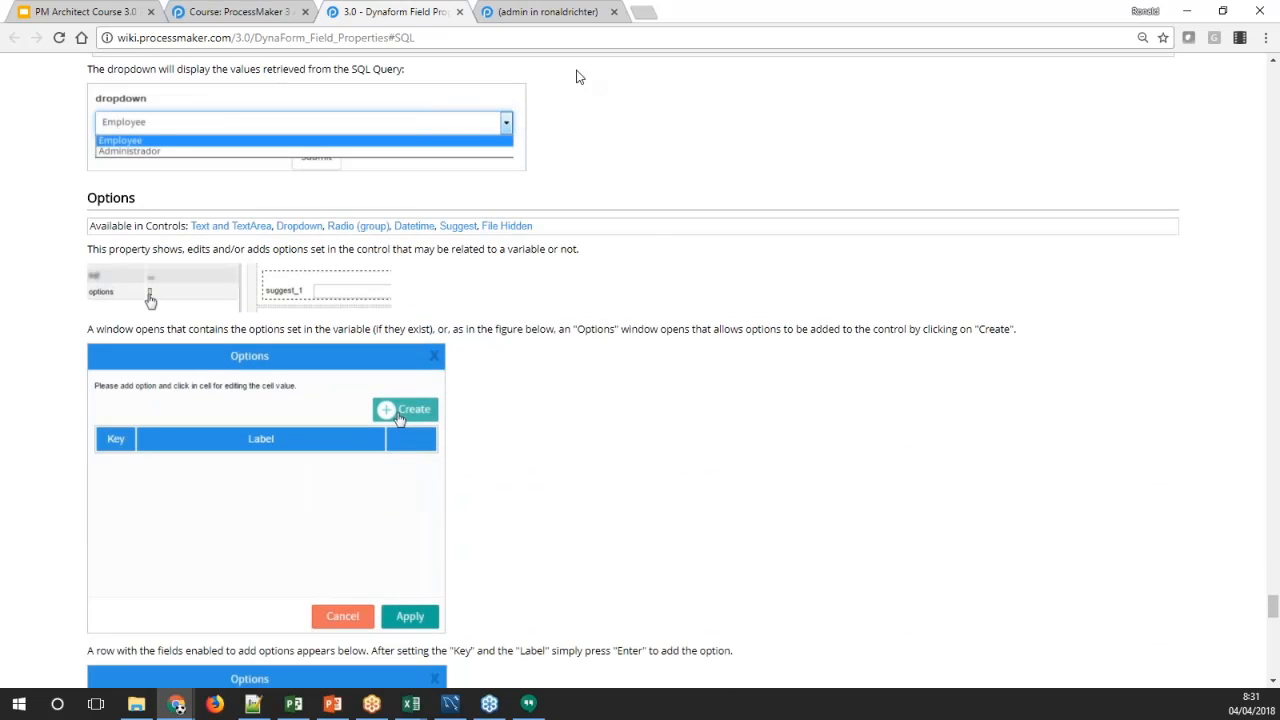
{"action": "scroll", "coordinate": [575, 103], "scroll_direction": "up", "scroll_amount": 2}
{"action": "scroll", "coordinate": [606, 189], "scroll_direction": "down", "scroll_amount": 7}
Save form 1 in the Dynaform designer and close the Dynaform field properties wiki page
{"action": "left_click", "coordinate": [545, 11]}
{"action": "left_click", "coordinate": [1080, 125]}
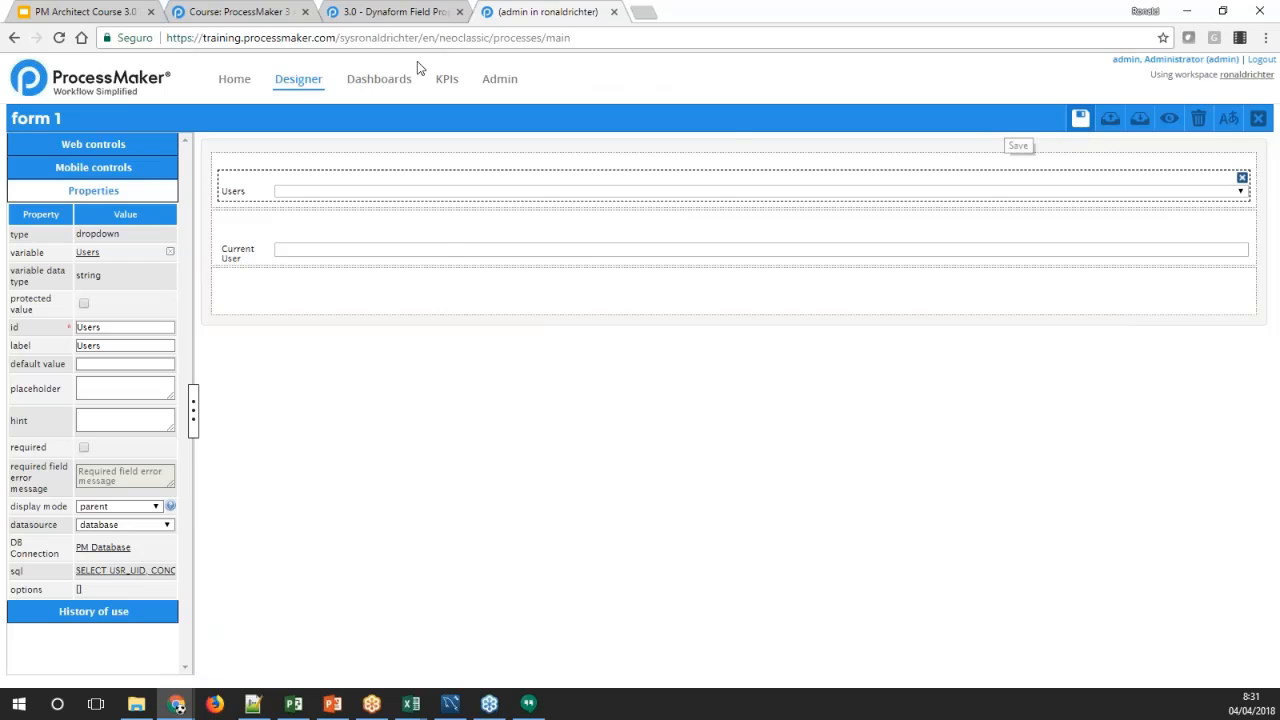
{"action": "left_click", "coordinate": [400, 11]}
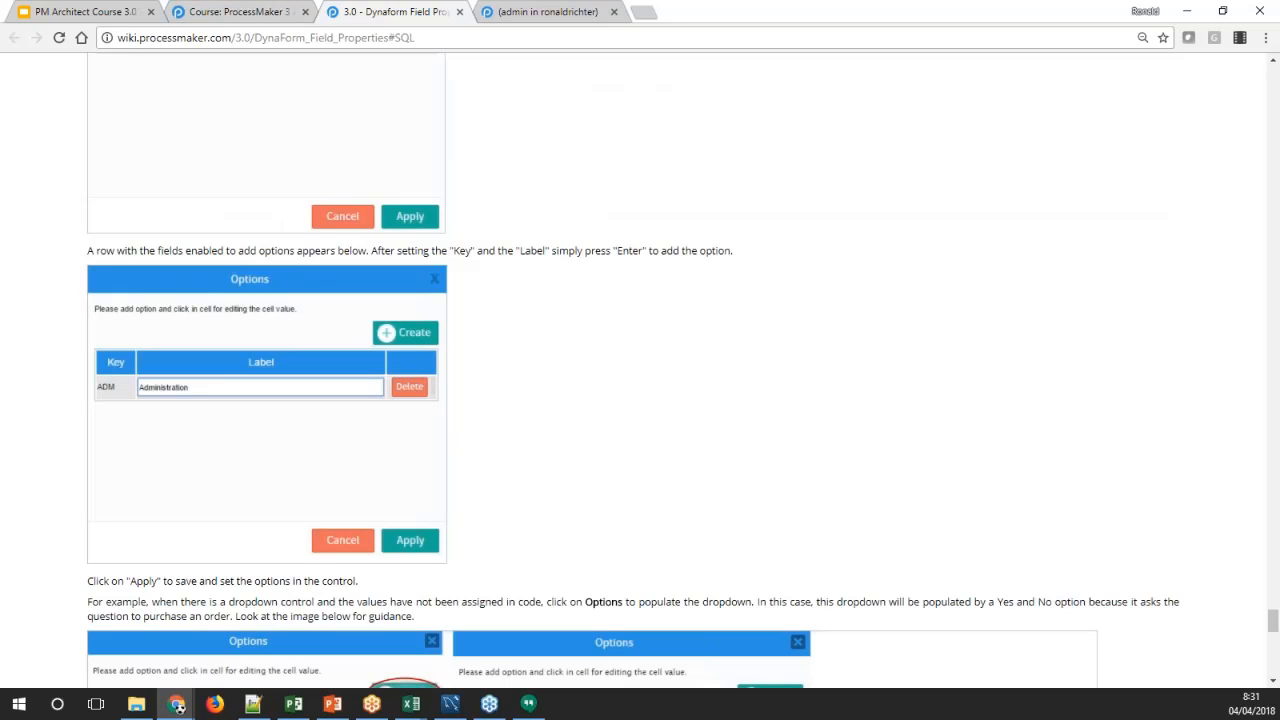
{"action": "left_click", "coordinate": [460, 12]}
Open the Dependent Fields wiki page from the course's Database Connections and Reporting reading list
{"action": "left_click", "coordinate": [240, 14]}
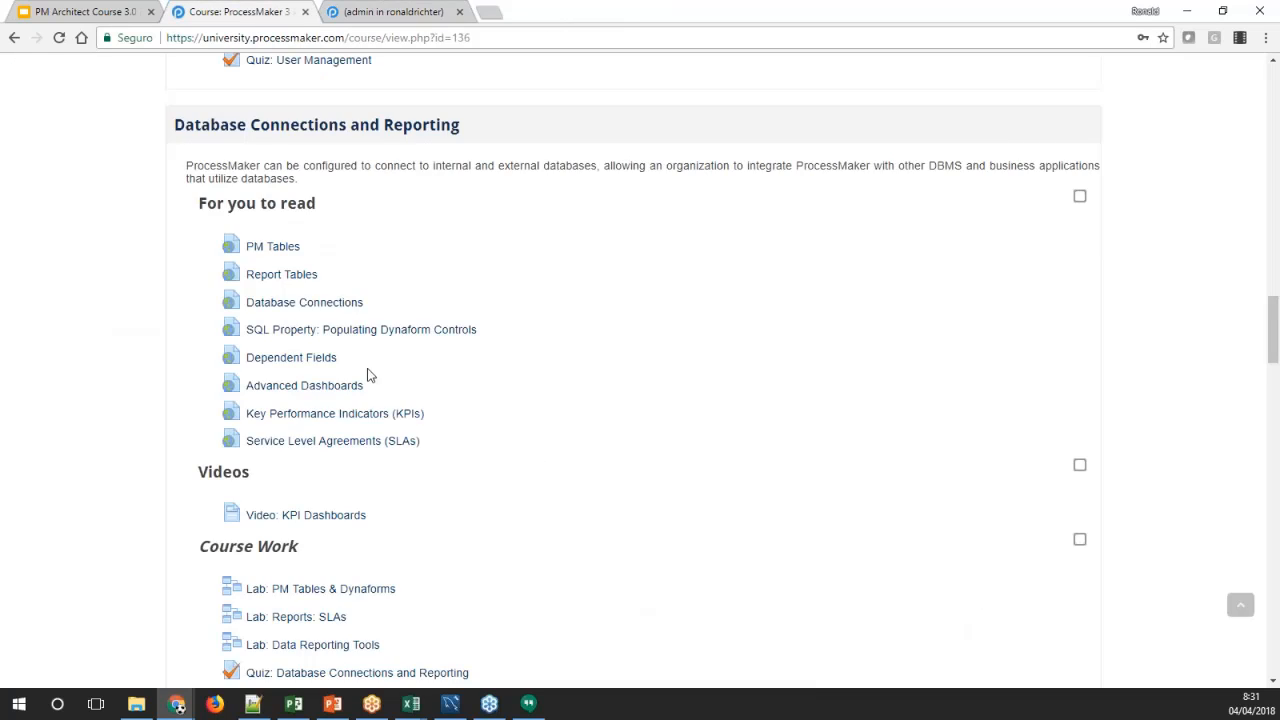
{"action": "middle_click", "coordinate": [269, 366]}
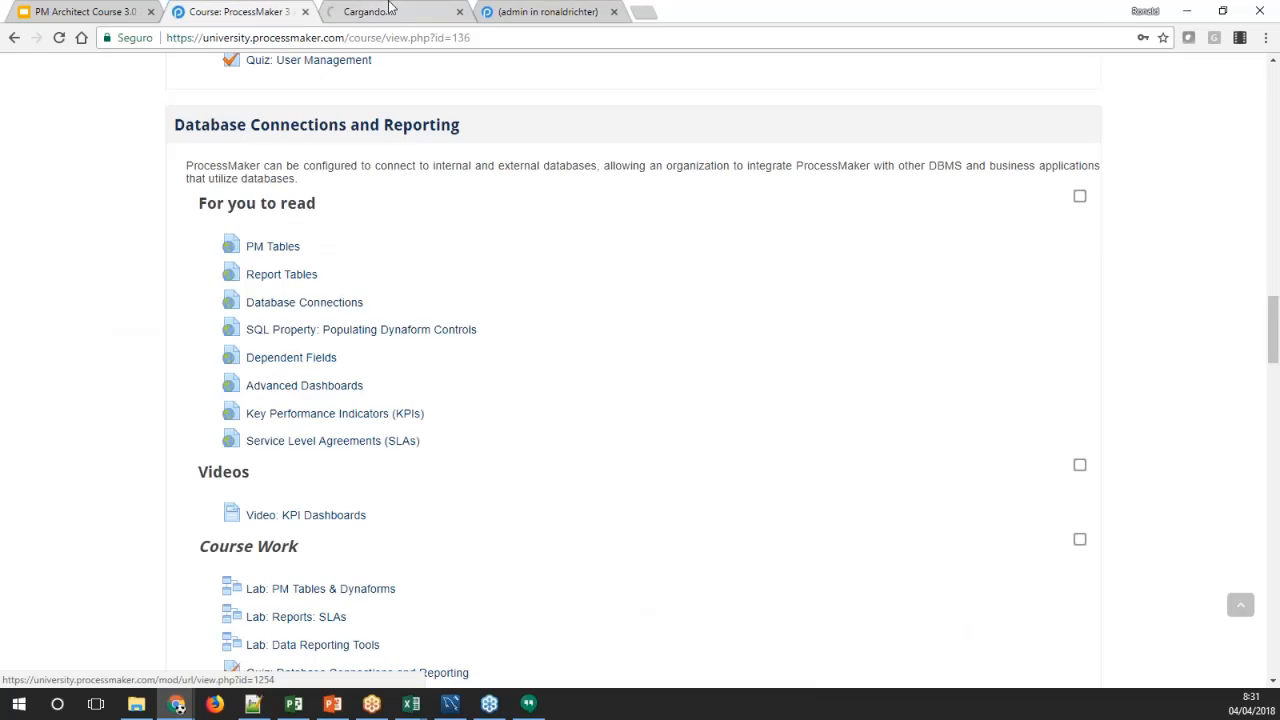
{"action": "left_click", "coordinate": [400, 12]}
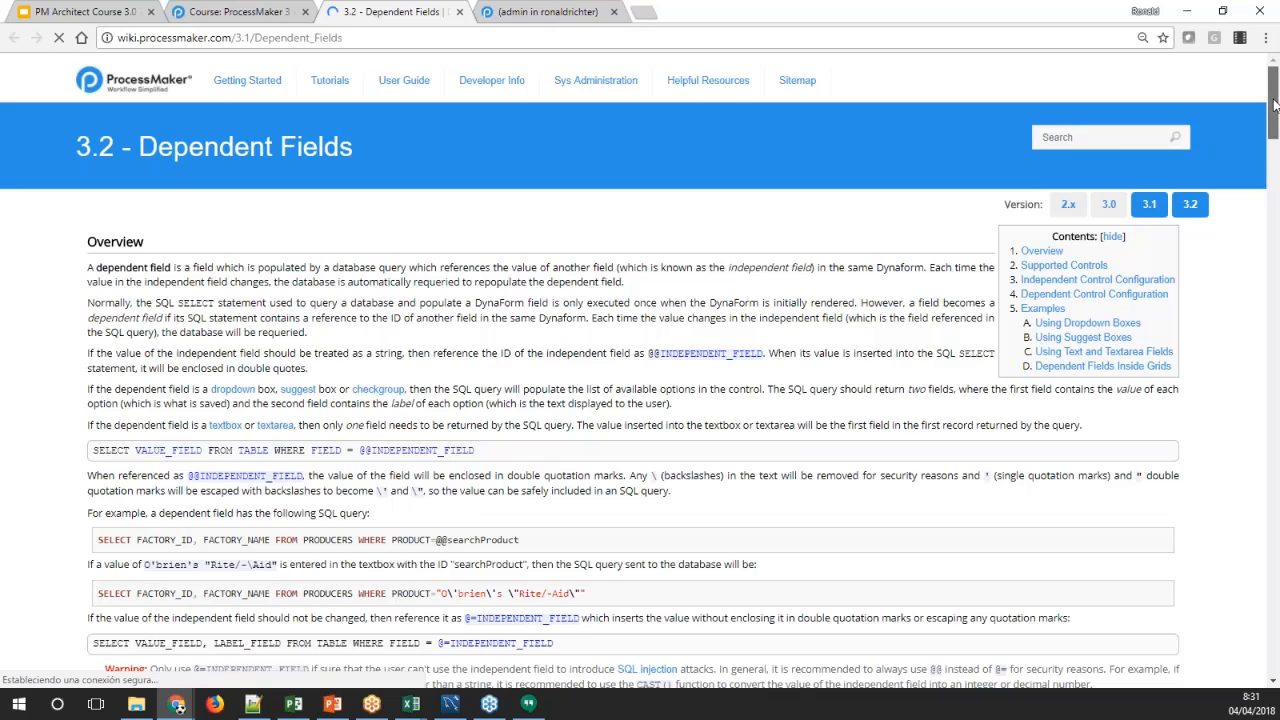
Review the Dependent Fields page's overview, supported controls, independent and dependent control configuration, and the dropdown box examples
{"action": "left_click_drag", "start_coordinate": [1275, 105], "coordinate": [1266, 180]}
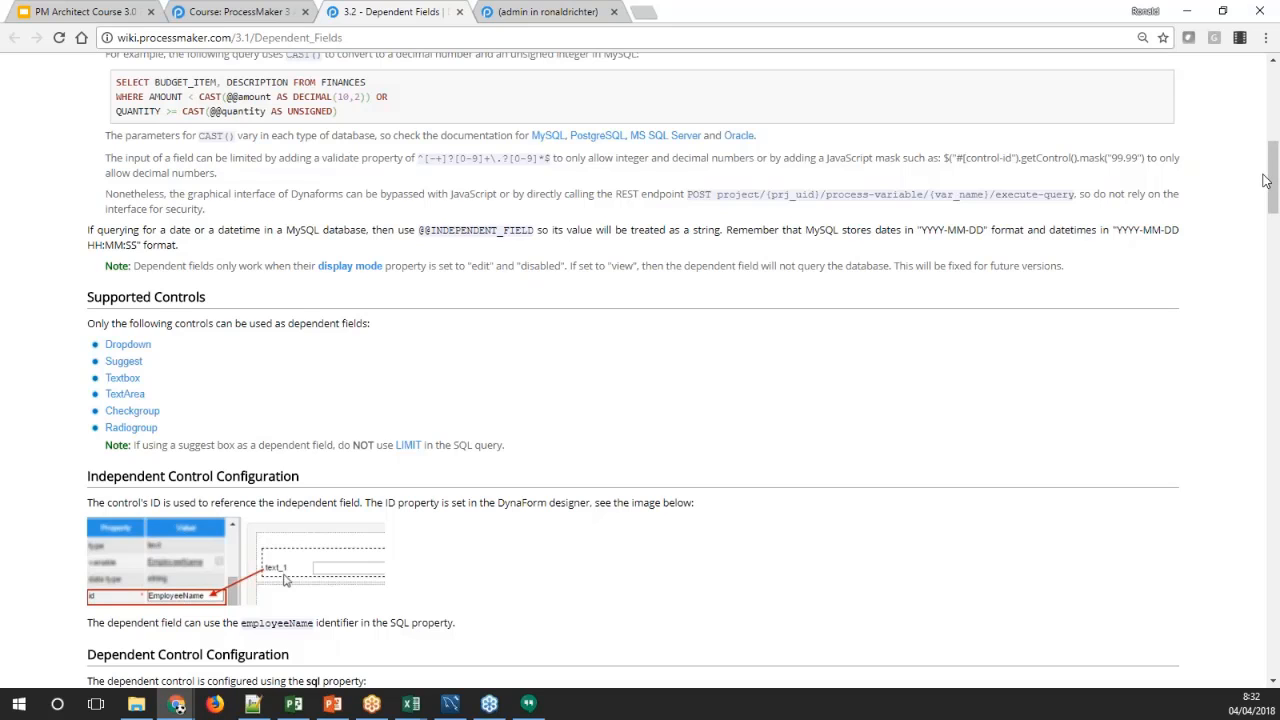
{"action": "left_click_drag", "start_coordinate": [1274, 178], "coordinate": [1274, 191]}
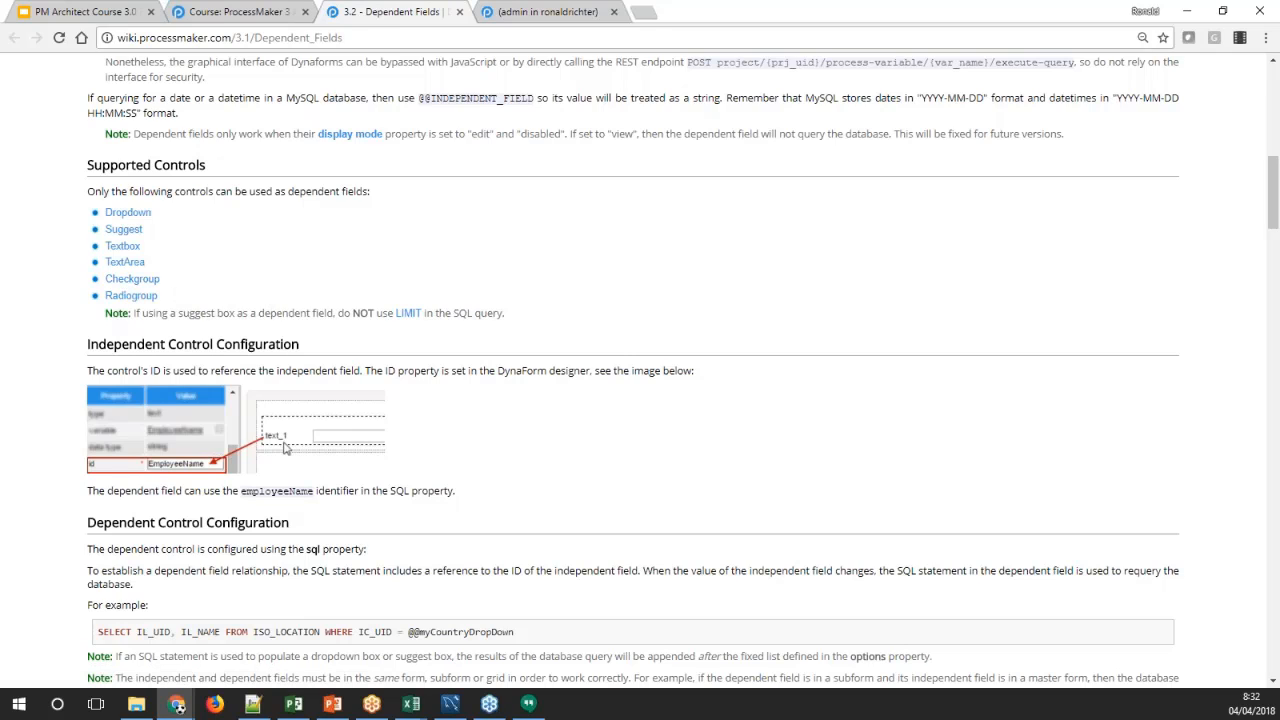
{"action": "scroll", "coordinate": [640, 366], "scroll_direction": "down", "scroll_amount": 2}
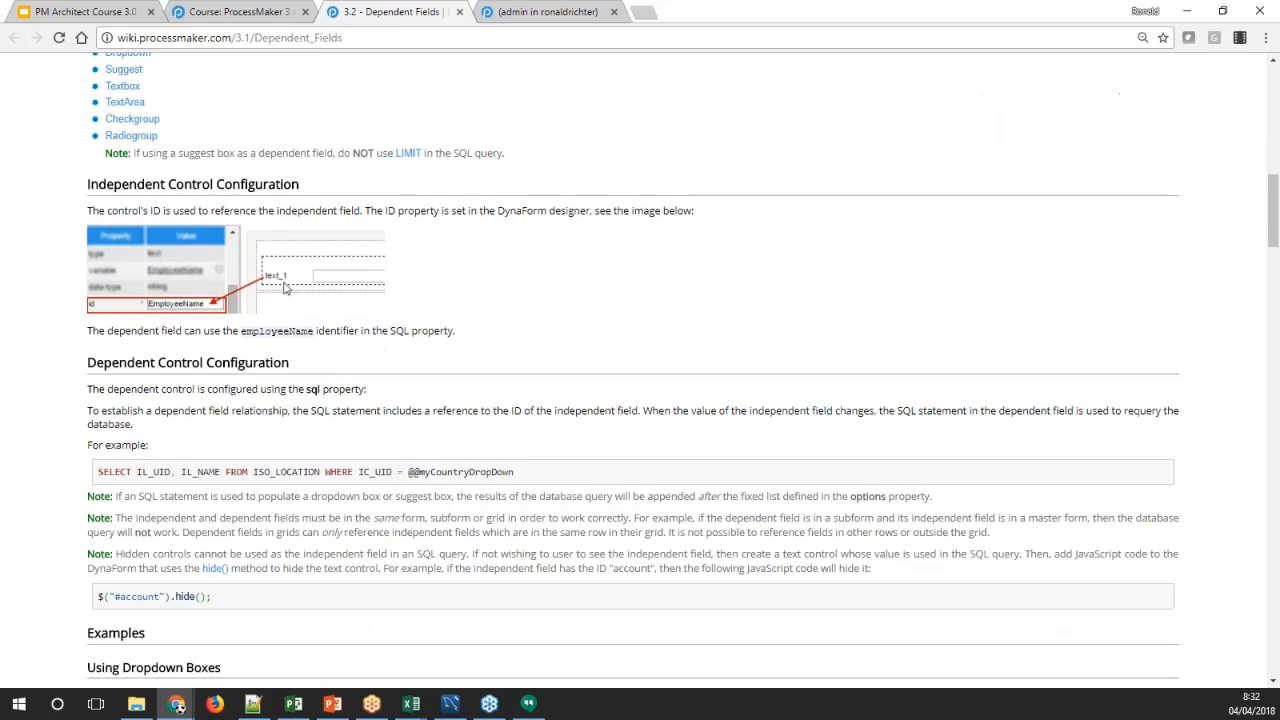
{"action": "scroll", "coordinate": [640, 366], "scroll_direction": "down", "scroll_amount": 1}
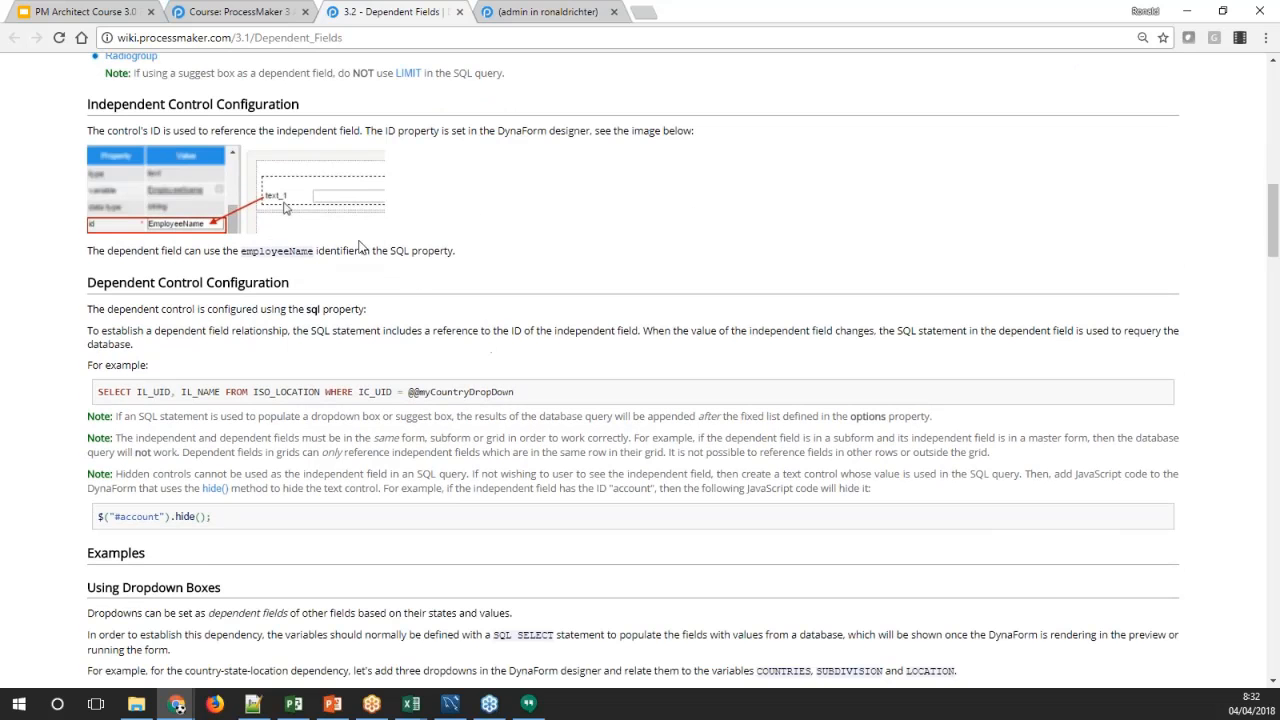
{"action": "scroll", "coordinate": [453, 255], "scroll_direction": "down", "scroll_amount": 3}
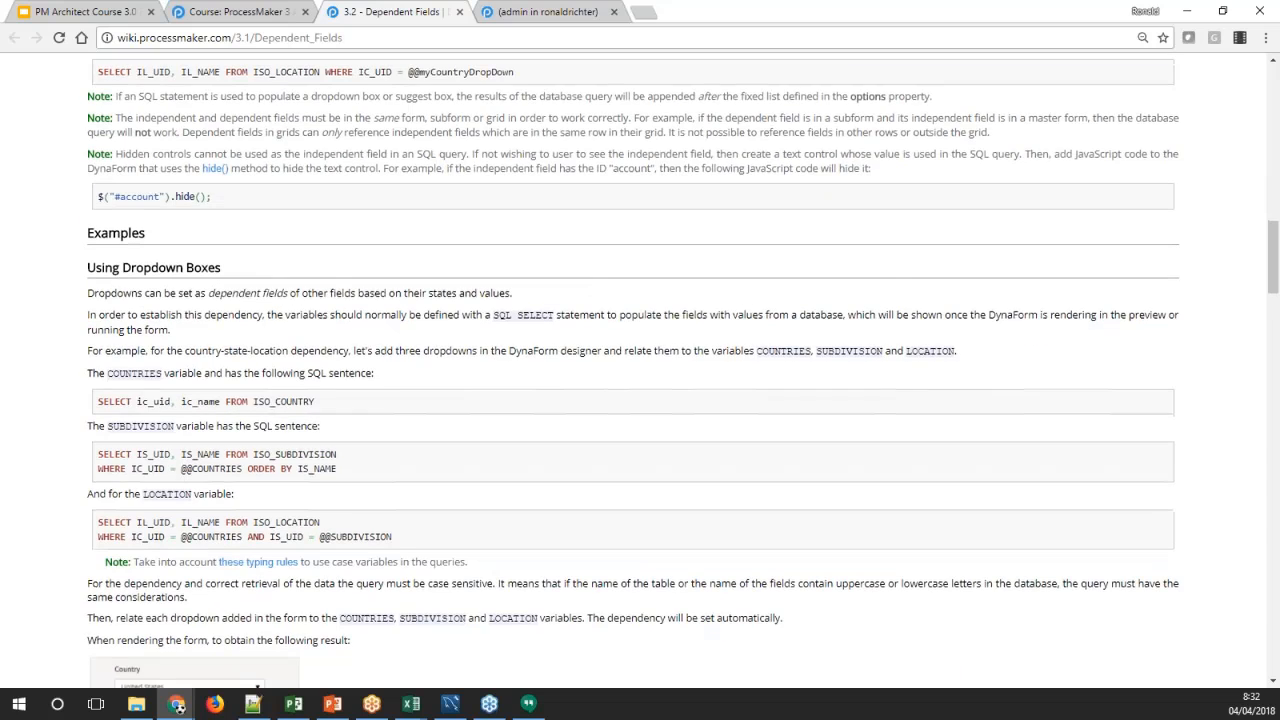
{"action": "scroll", "coordinate": [640, 370], "scroll_direction": "down", "scroll_amount": 1}
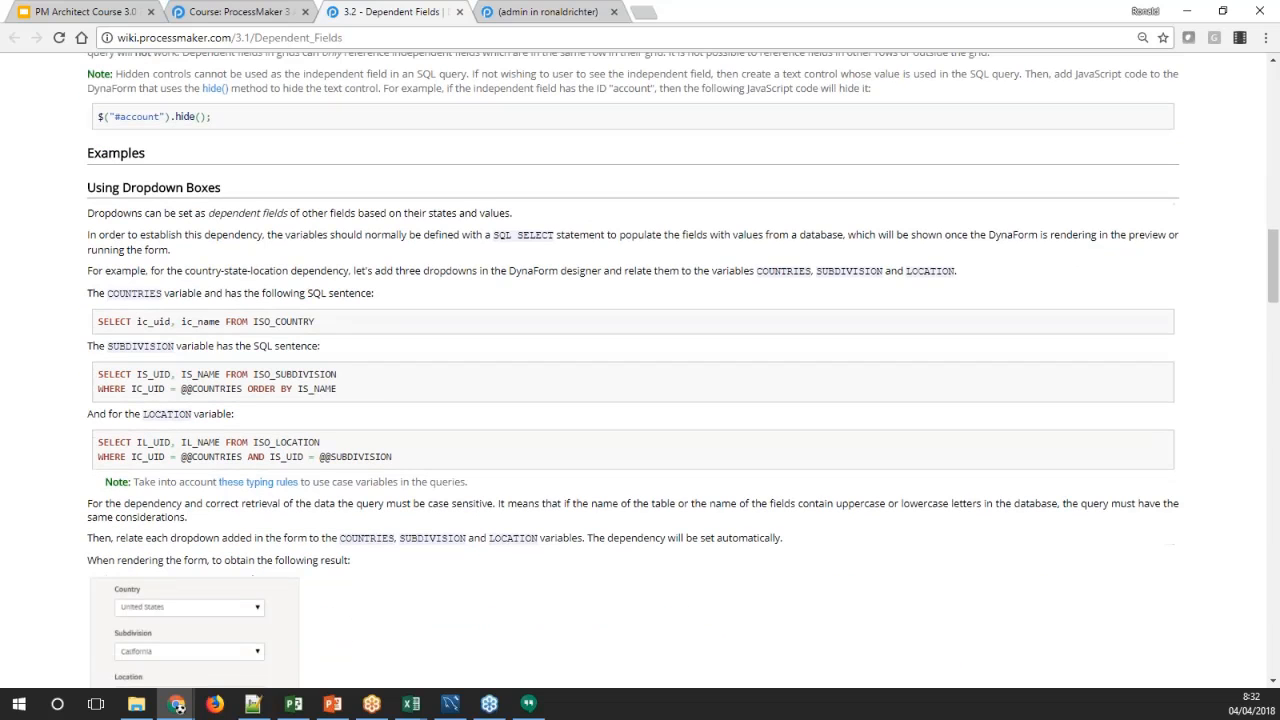
{"action": "scroll", "coordinate": [449, 260], "scroll_direction": "down", "scroll_amount": 2}
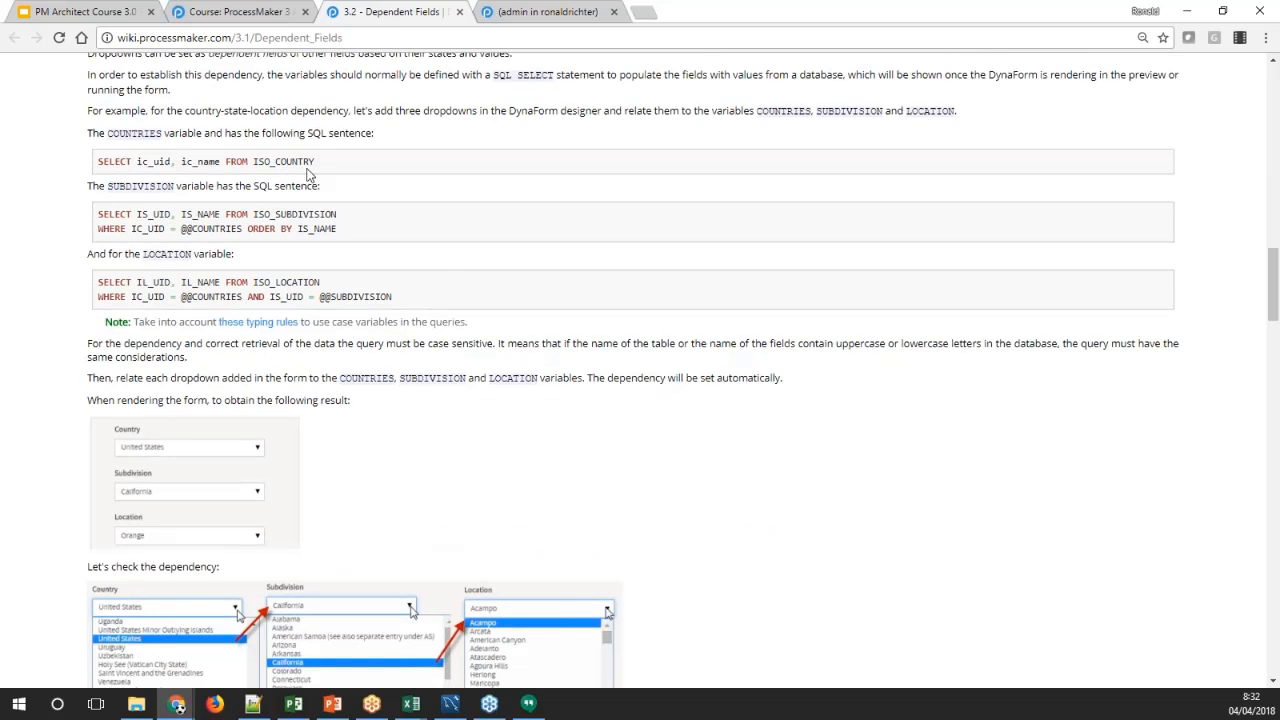
Copy the COUNTRIES query from the wiki's dropdown example and close form 1 in the Dynaform designer
{"action": "left_click_drag", "start_coordinate": [318, 162], "coordinate": [97, 162]}
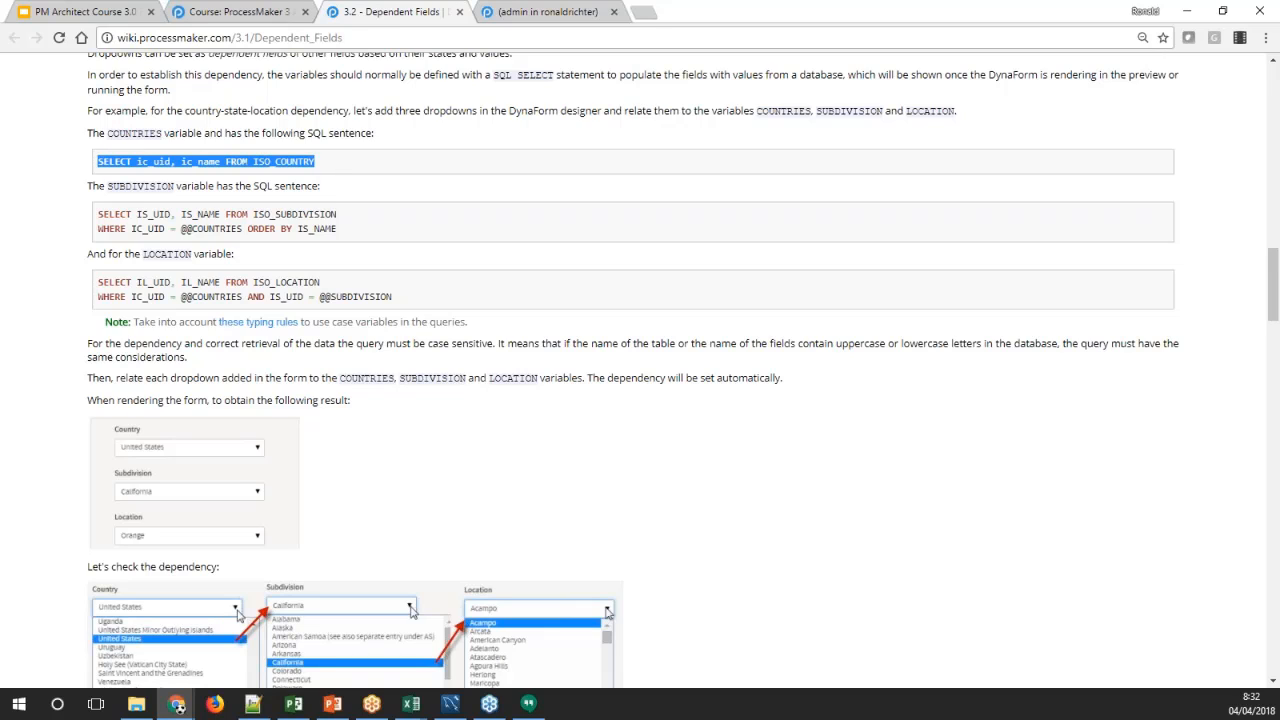
{"action": "left_click", "coordinate": [520, 13]}
{"action": "left_click", "coordinate": [333, 302]}
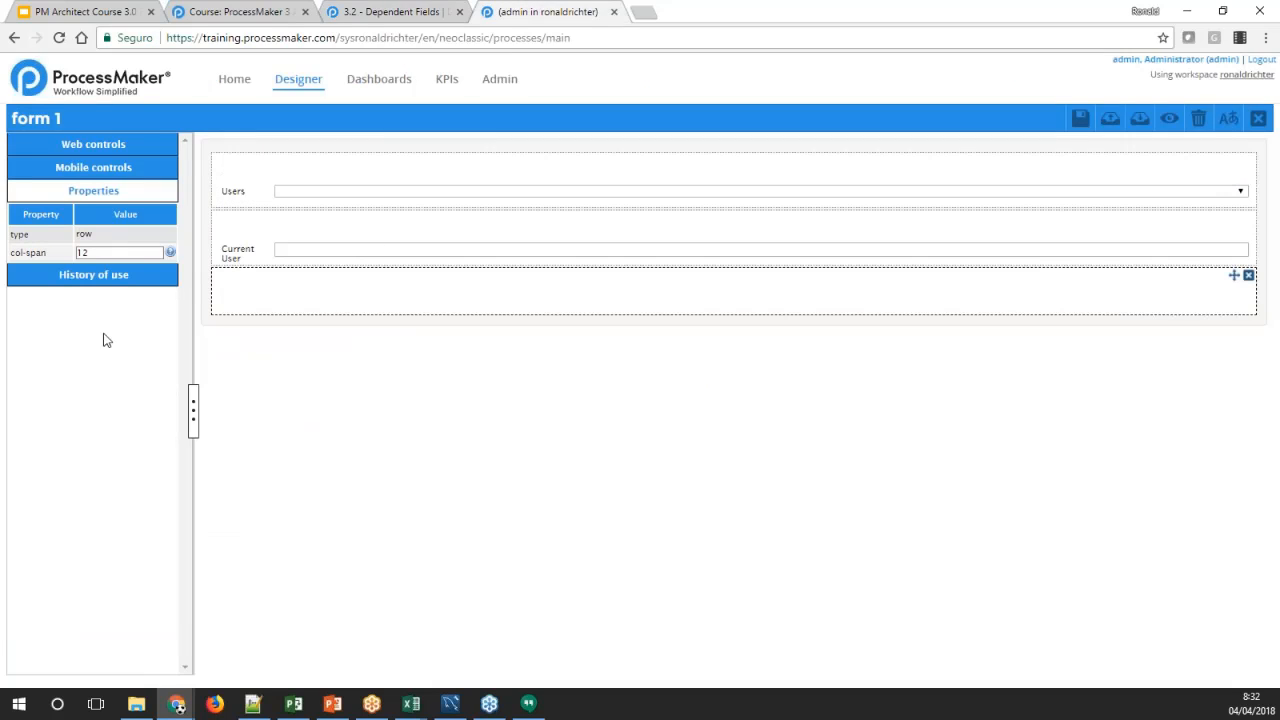
{"action": "left_click", "coordinate": [258, 252]}
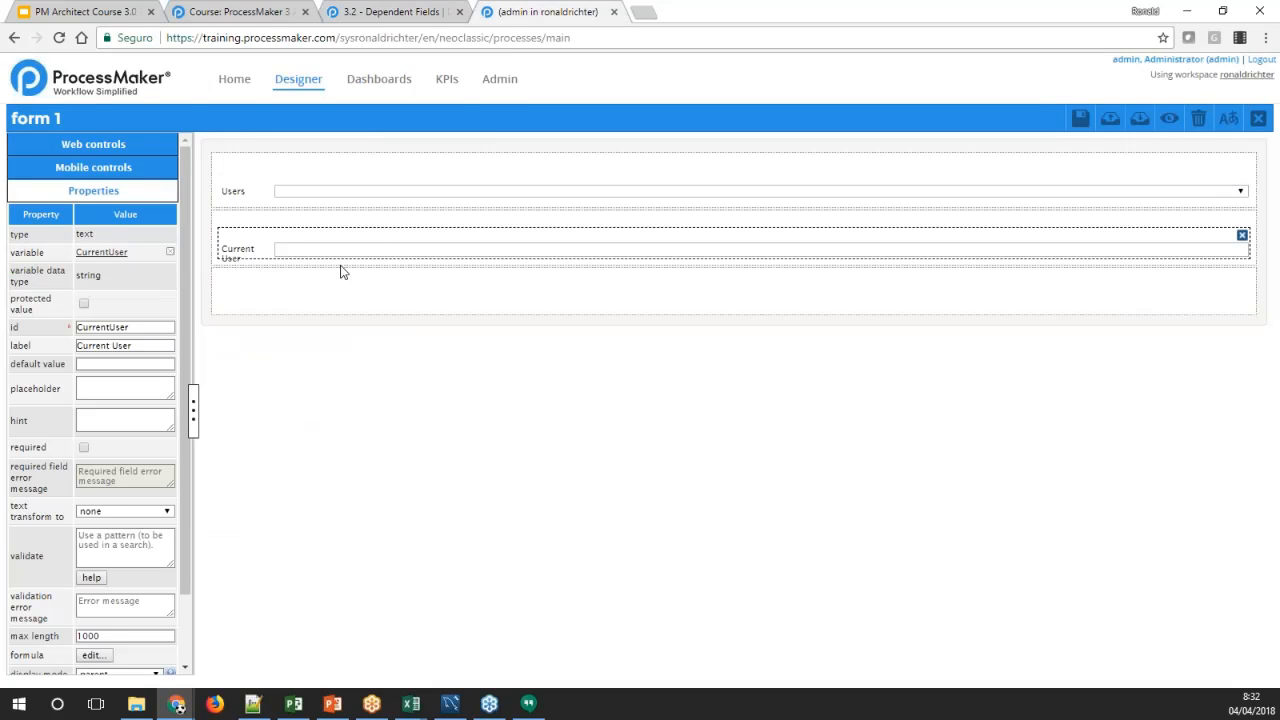
{"action": "left_click", "coordinate": [1258, 119]}
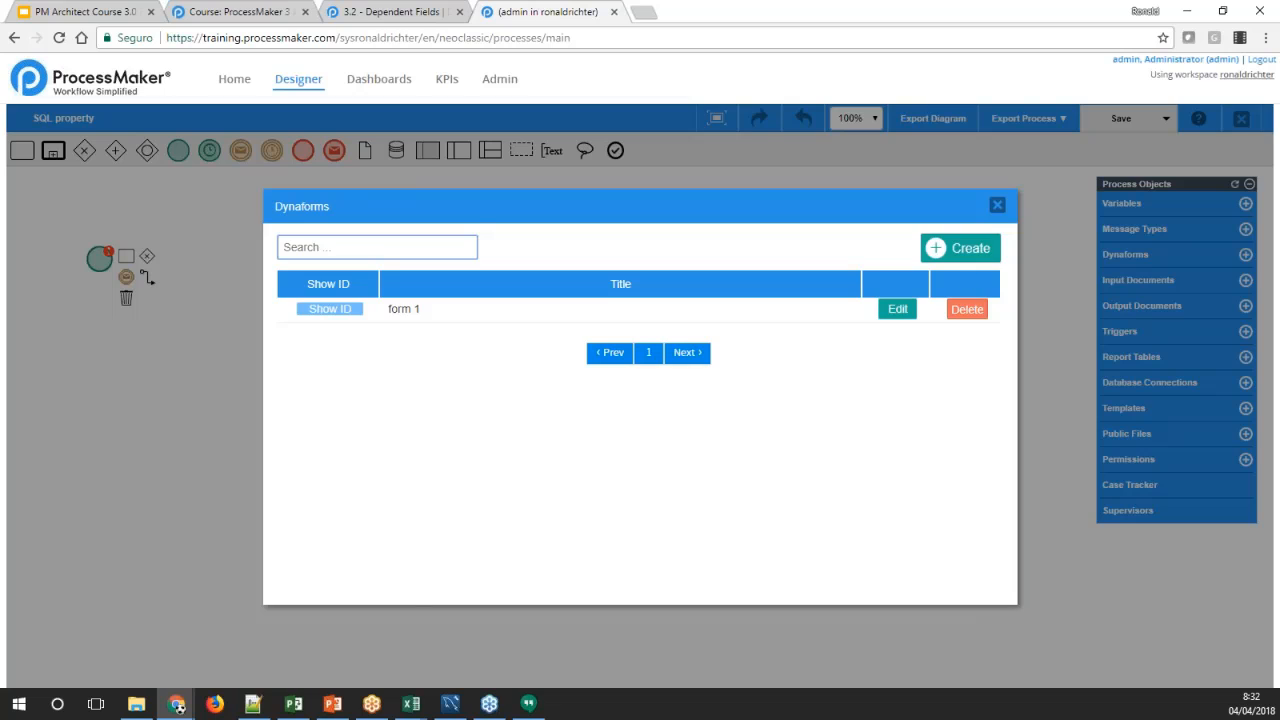
Create a blank Dynaform titled "form 2" with the description "For dependent fields", and open it in the designer
{"action": "left_click", "coordinate": [960, 248]}
{"action": "type", "text": "FORM2"}
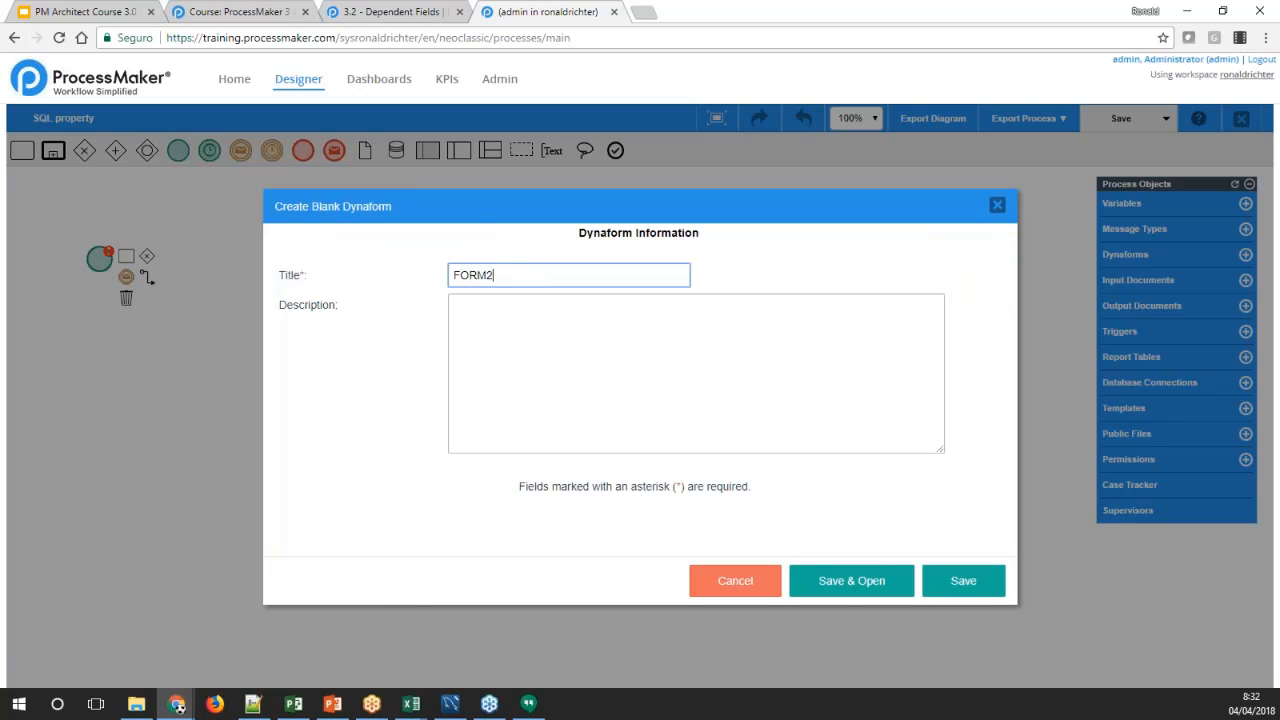
{"action": "key", "text": "BackSpace"}
{"action": "key", "text": "BackSpace"}
{"action": "key", "text": "BackSpace"}
{"action": "key", "text": "BackSpace"}
{"action": "type", "text": "form 2"}
{"action": "left_click", "coordinate": [536, 328]}
{"action": "type", "text": "Fo"}
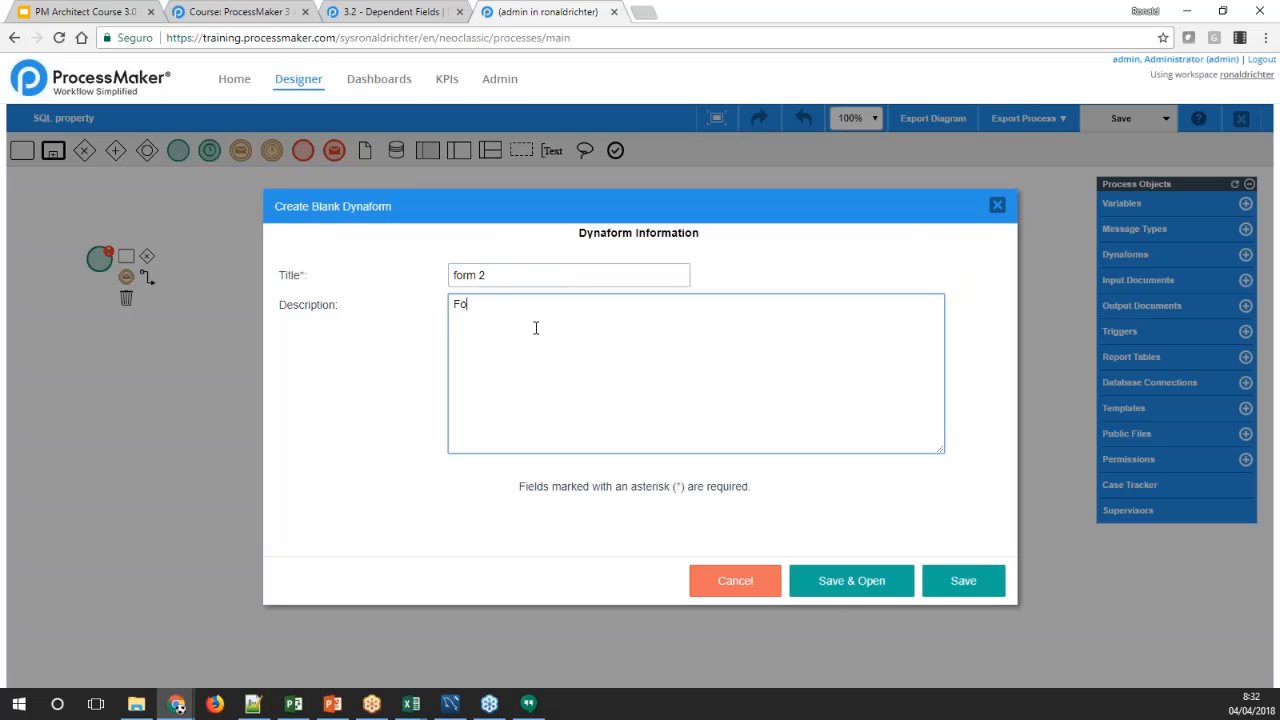
{"action": "type", "text": "r dependent fields"}
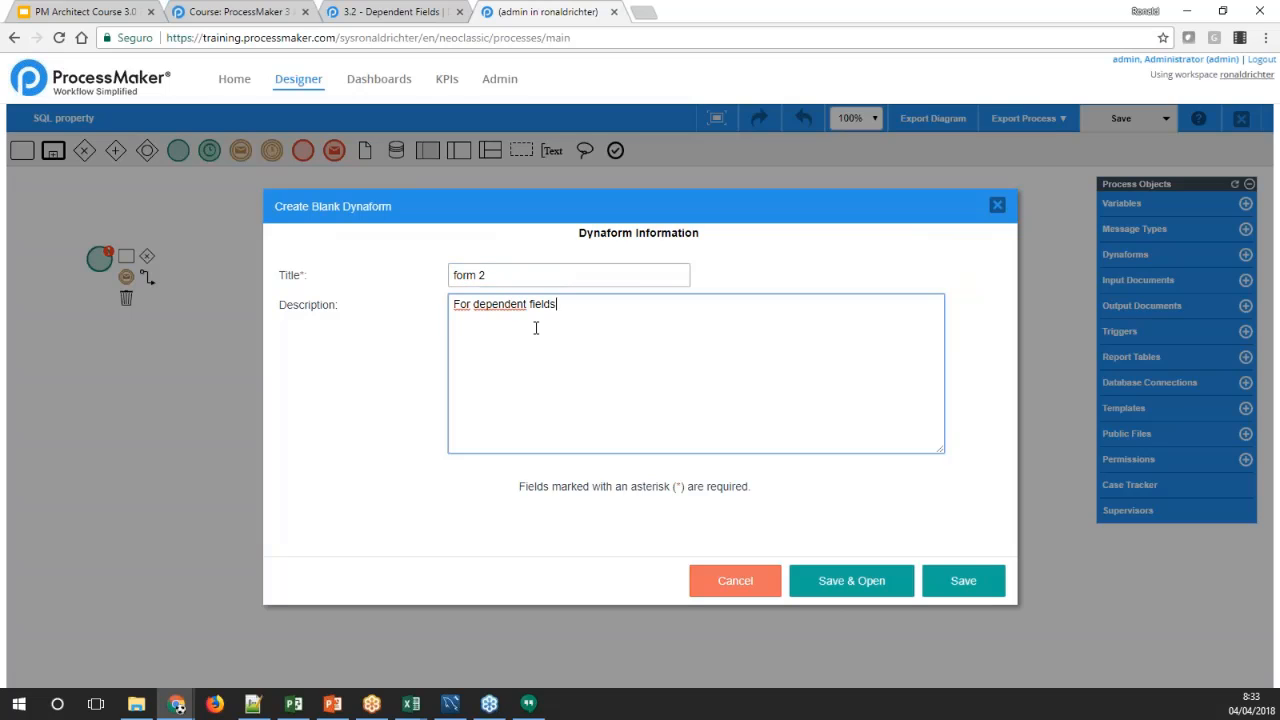
{"action": "left_click", "coordinate": [823, 574]}
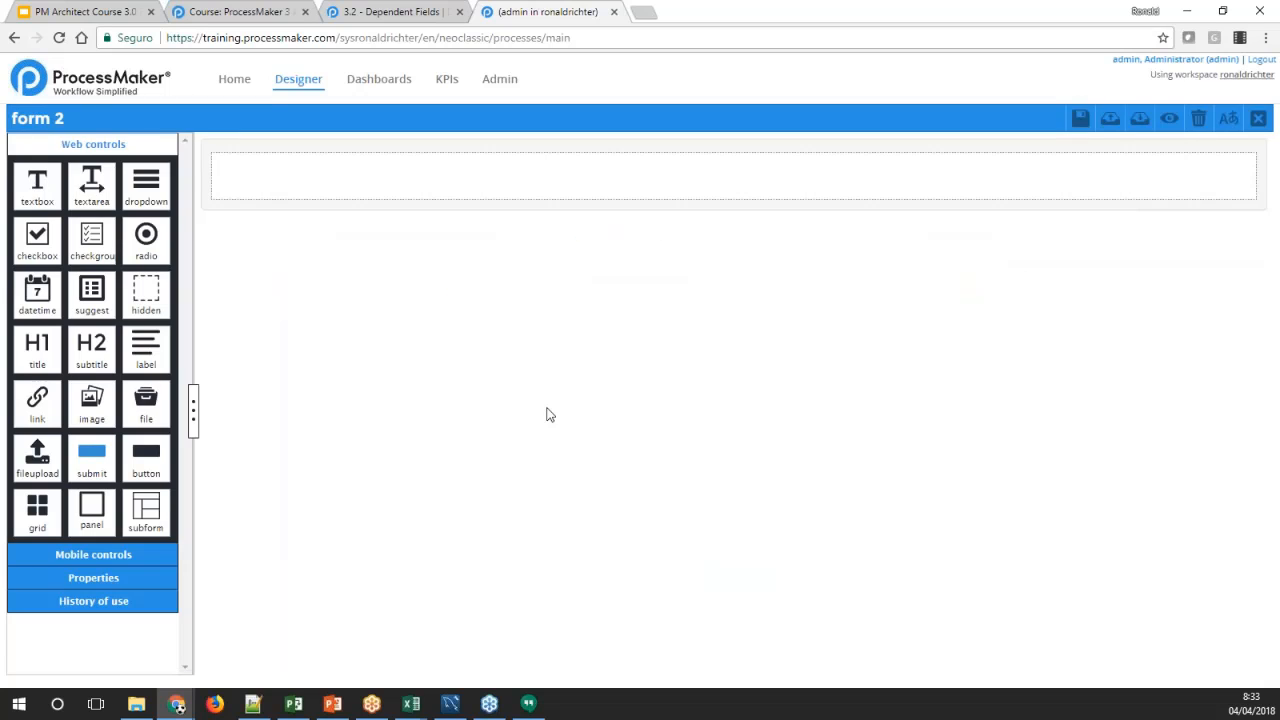
Add a dropdown control to the form's first row and create the variable COUNTRIES for it, as named in the wiki example
{"action": "left_click_drag", "start_coordinate": [150, 192], "coordinate": [212, 180]}
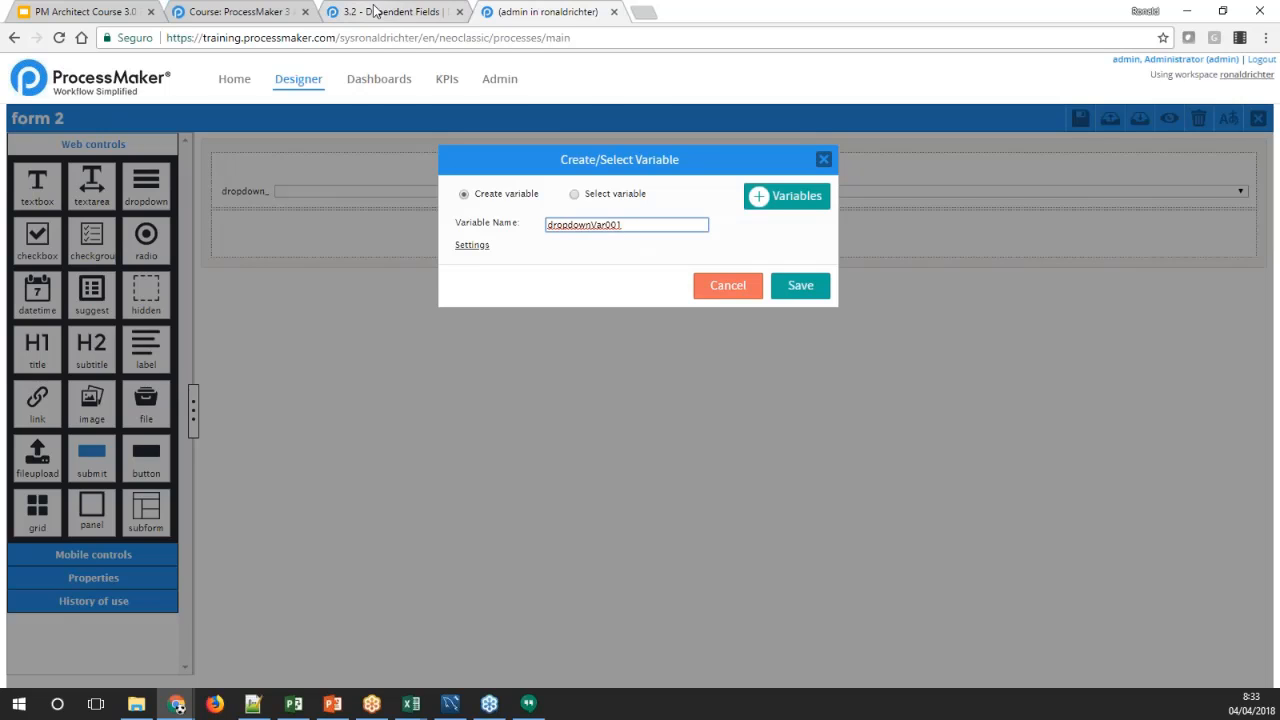
{"action": "left_click", "coordinate": [342, 12]}
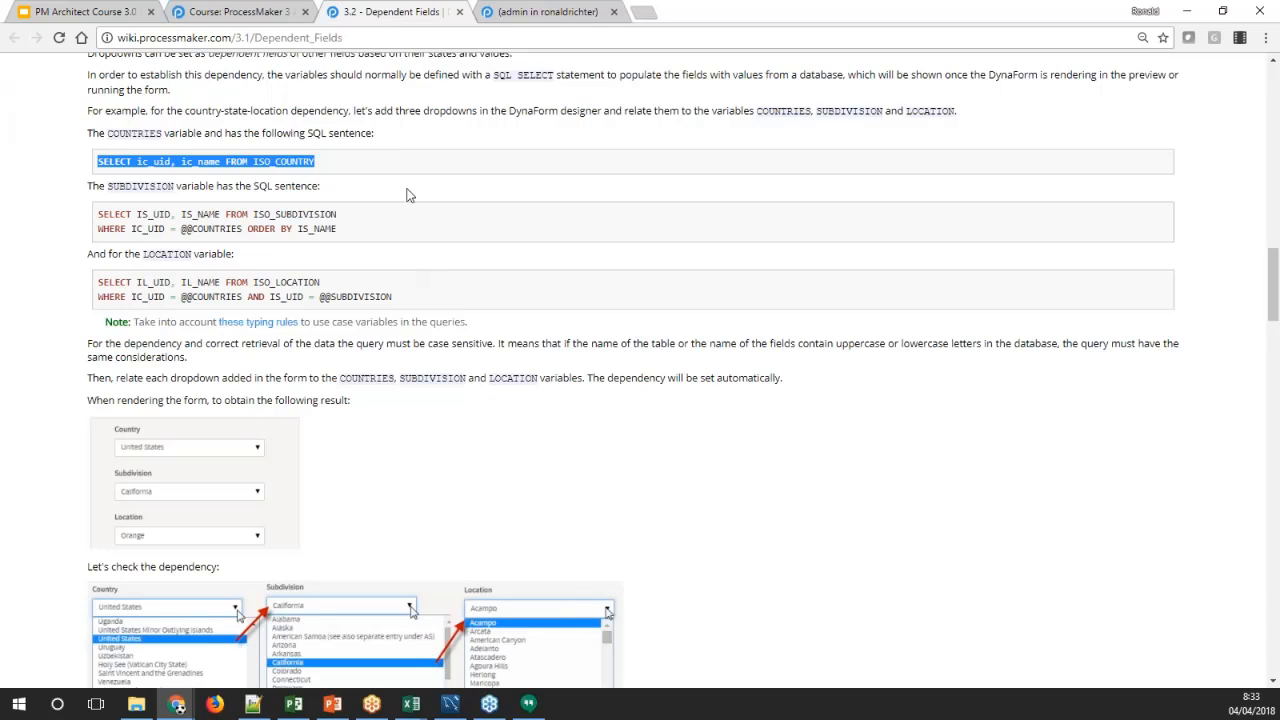
{"action": "left_click", "coordinate": [545, 15]}
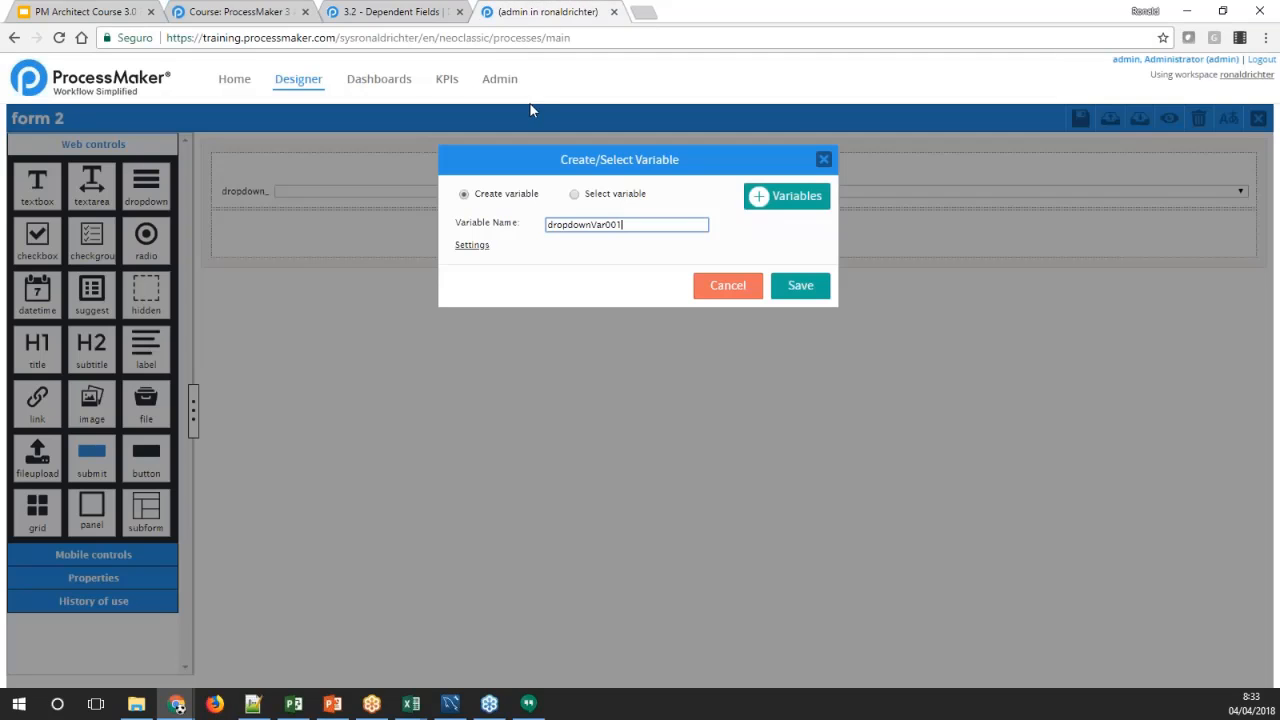
{"action": "double_click", "coordinate": [632, 224]}
{"action": "type", "text": "COUNTRIES"}
{"action": "left_click", "coordinate": [800, 285]}
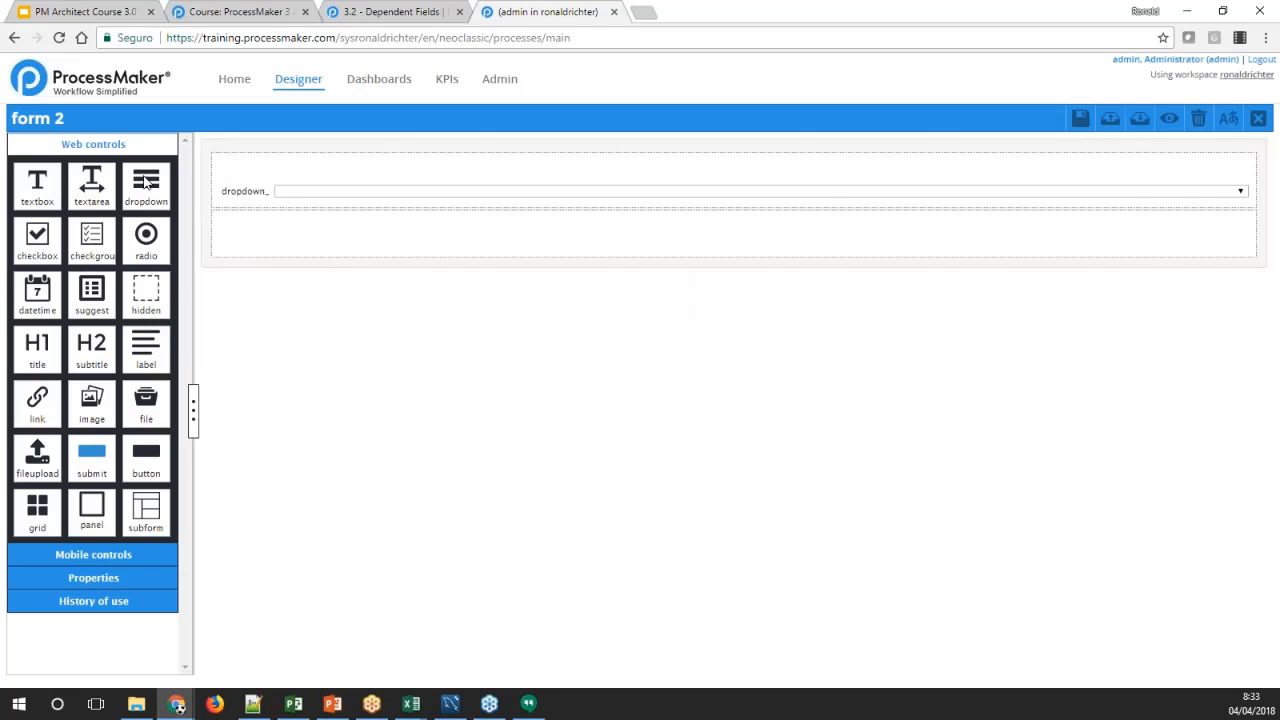
Add a second dropdown below the COUNTRIES one and create the variable SUBDIVISION for it
{"action": "left_click_drag", "start_coordinate": [146, 185], "coordinate": [450, 232]}
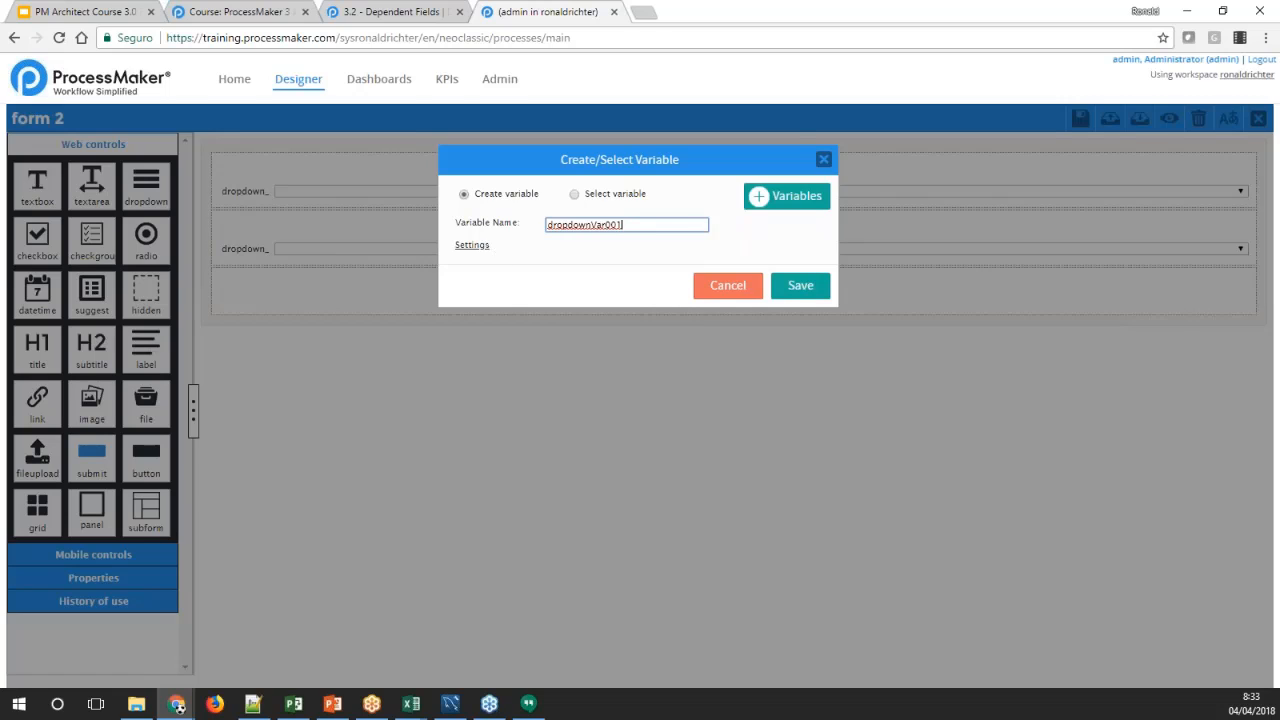
{"action": "double_click", "coordinate": [622, 225]}
{"action": "type", "text": "s"}
{"action": "left_click", "coordinate": [800, 286]}
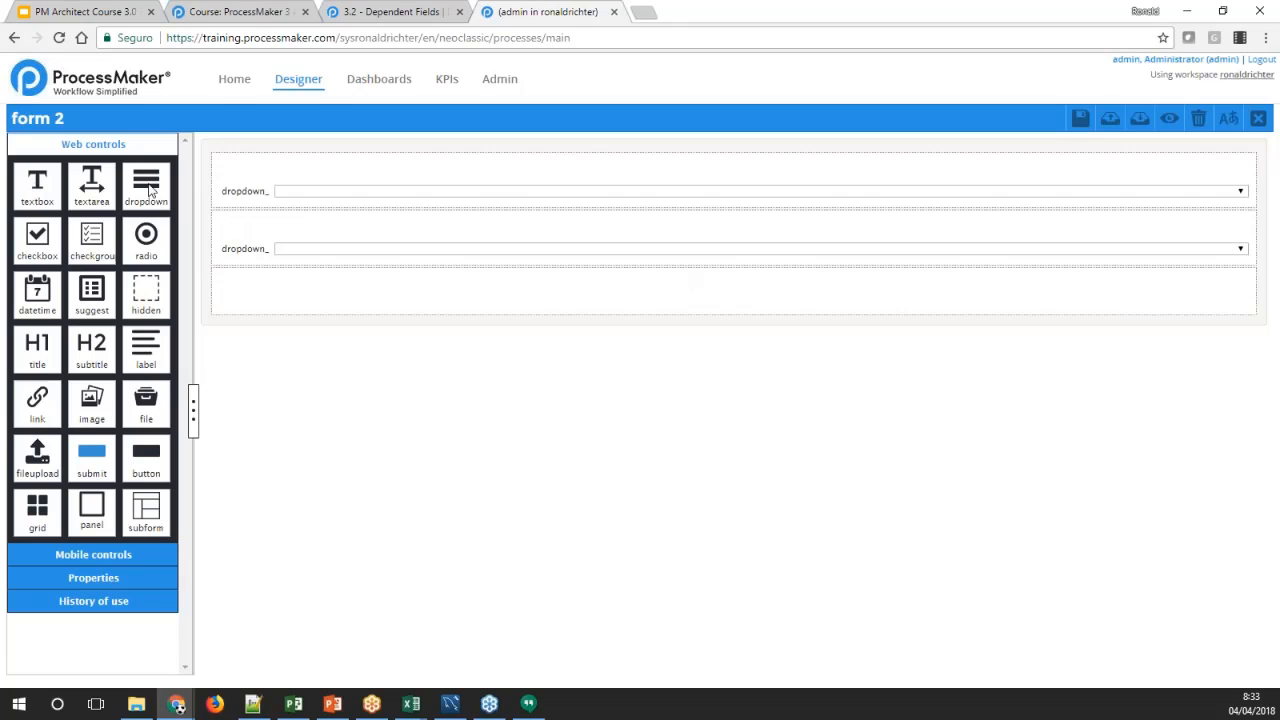
Add a third dropdown below the SUBDIVISION one and create the variable LOCATION for it
{"action": "left_click_drag", "start_coordinate": [146, 188], "coordinate": [295, 303]}
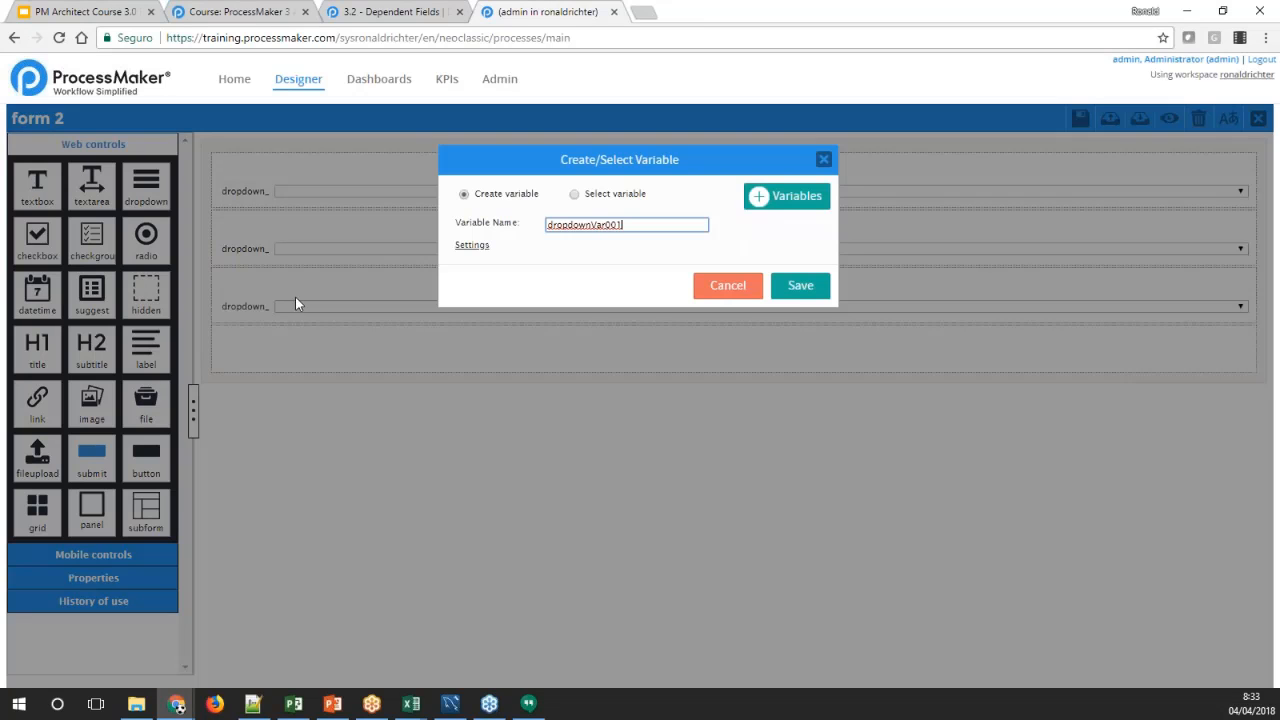
{"action": "double_click", "coordinate": [587, 225]}
{"action": "type", "text": "LOCATION"}
{"action": "left_click", "coordinate": [800, 288]}
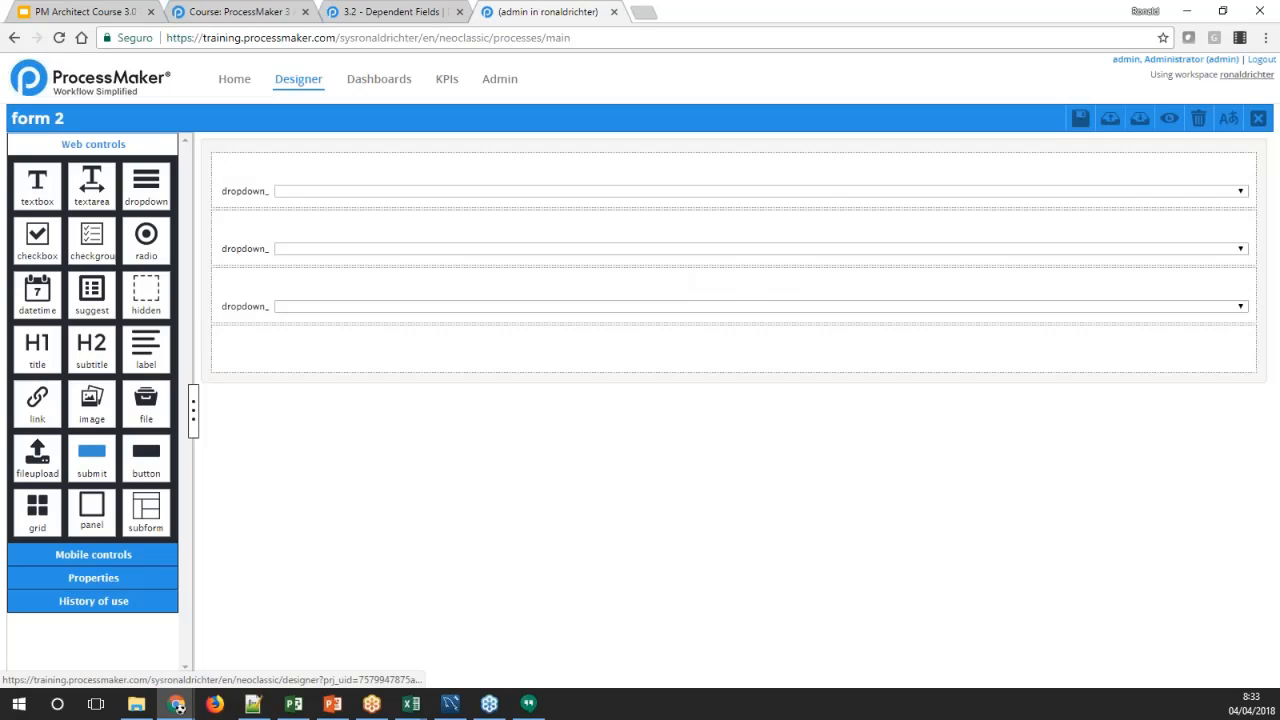
Set the label of the COUNTRIES dropdown to "Country"
{"action": "left_click", "coordinate": [245, 202]}
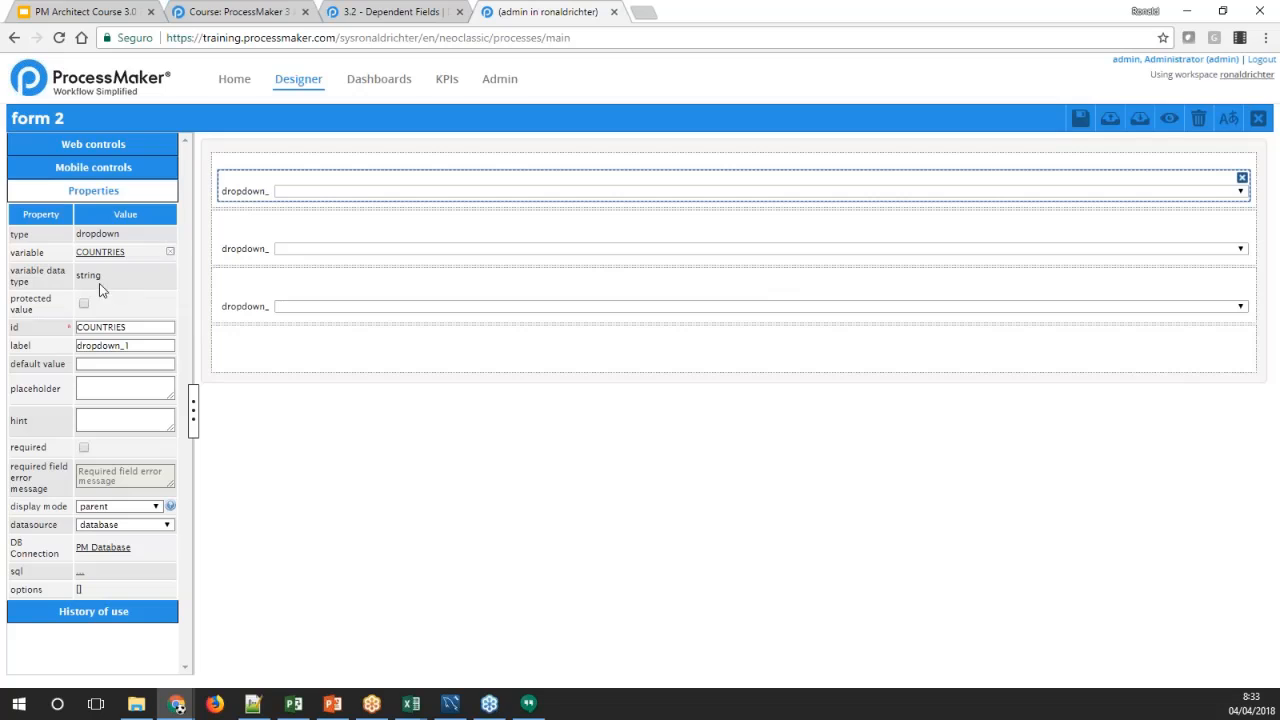
{"action": "double_click", "coordinate": [108, 346]}
{"action": "type", "text": "cOUNTRI"}
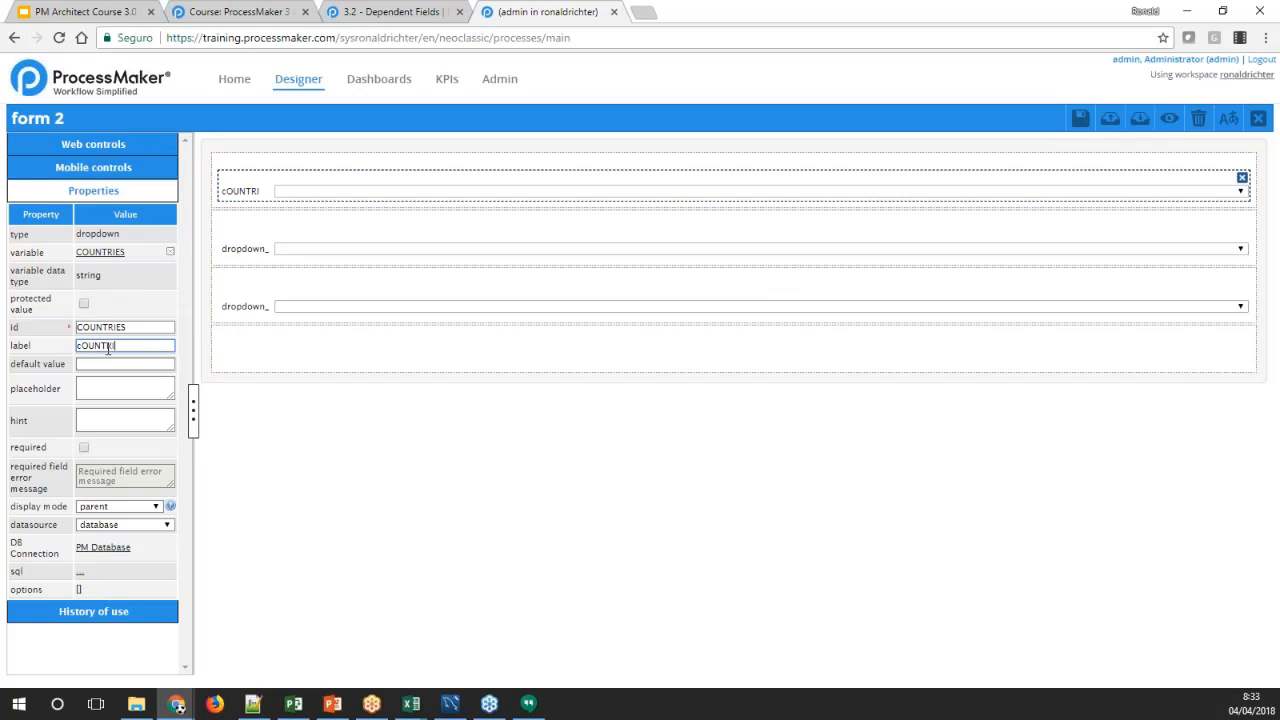
{"action": "double_click", "coordinate": [108, 346]}
{"action": "type", "text": "country"}
{"action": "left_click", "coordinate": [82, 346]}
{"action": "key", "text": "BackSpace"}
{"action": "type", "text": "C"}
Set the Country dropdown's SQL to "SELECT ic_uid, ic_name FROM ISO_COUNTRY", save it, then preview the form and close the preview
{"action": "left_click", "coordinate": [80, 574]}
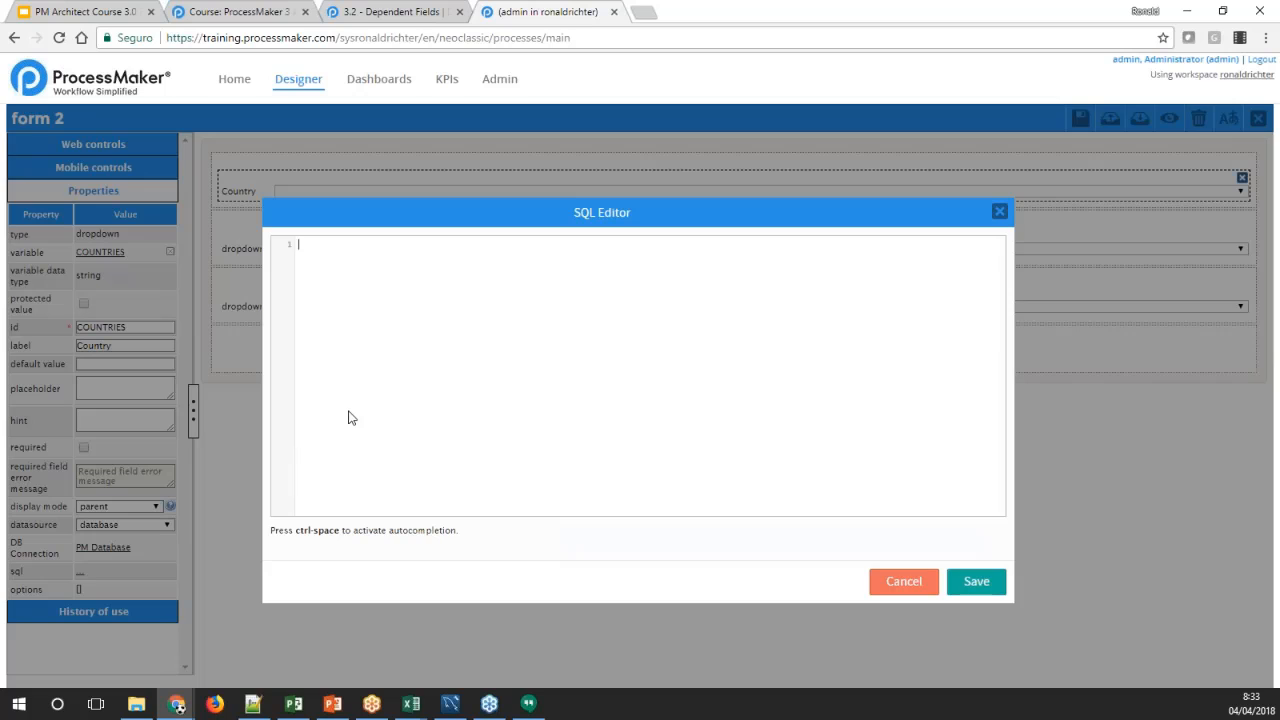
{"action": "type", "text": "SELECT ic_uid, ic_name FROM ISO_COUNTRY"}
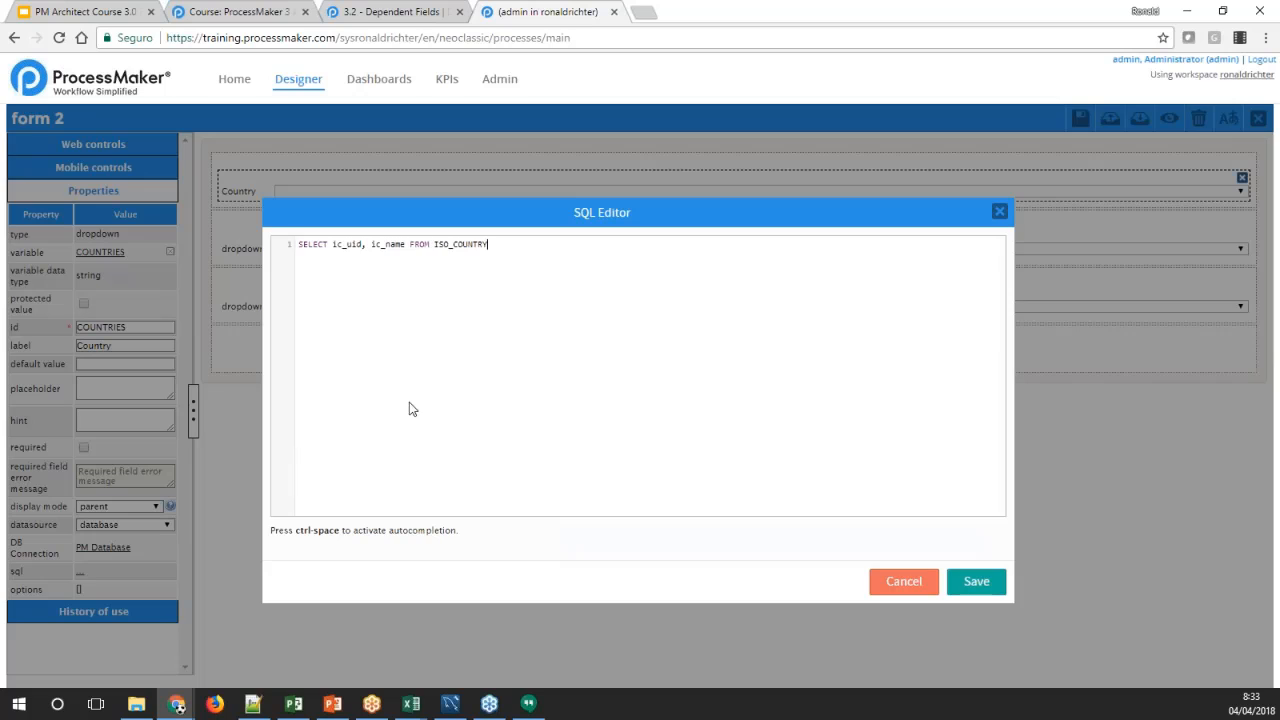
{"action": "left_click", "coordinate": [965, 582]}
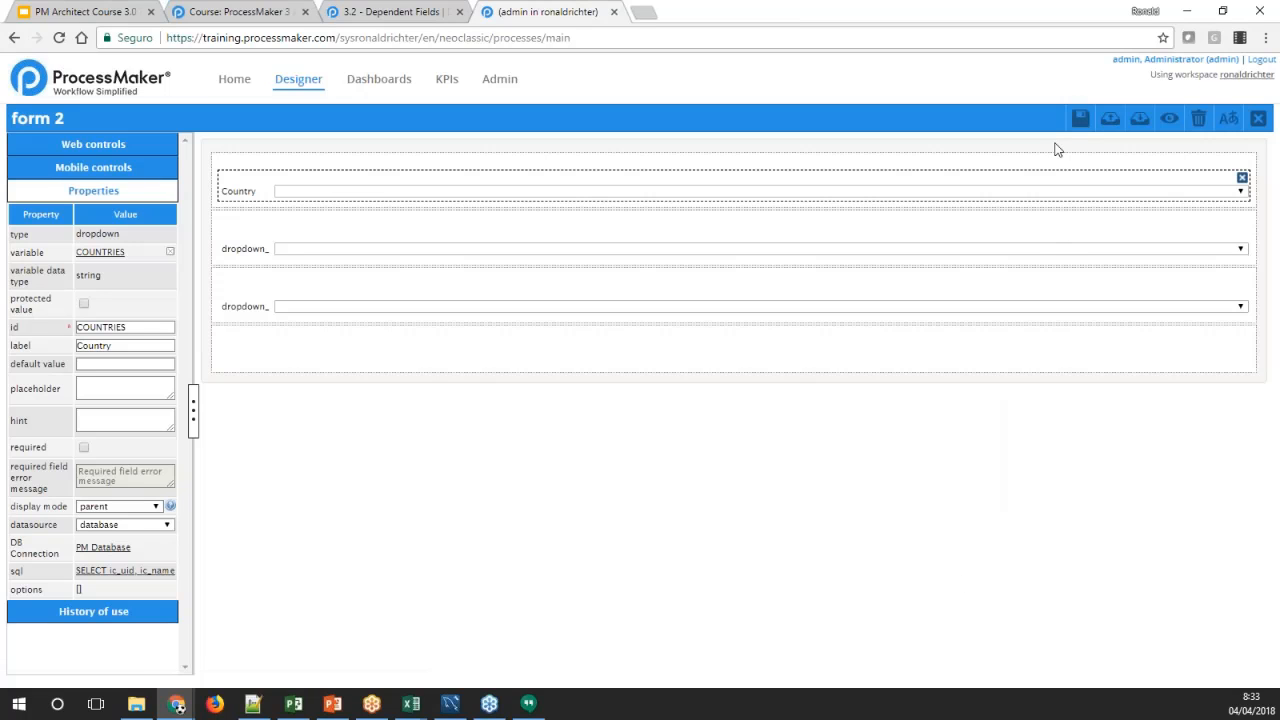
{"action": "left_click", "coordinate": [1166, 122]}
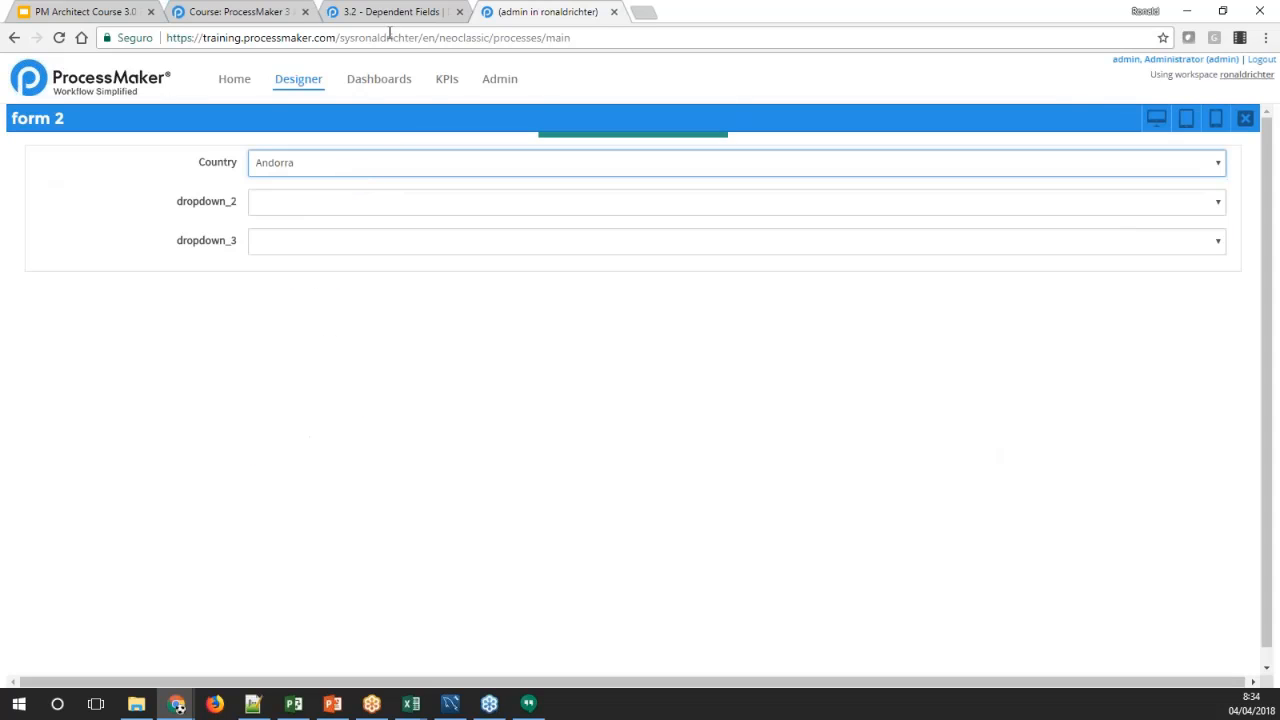
{"action": "left_click", "coordinate": [1245, 118]}
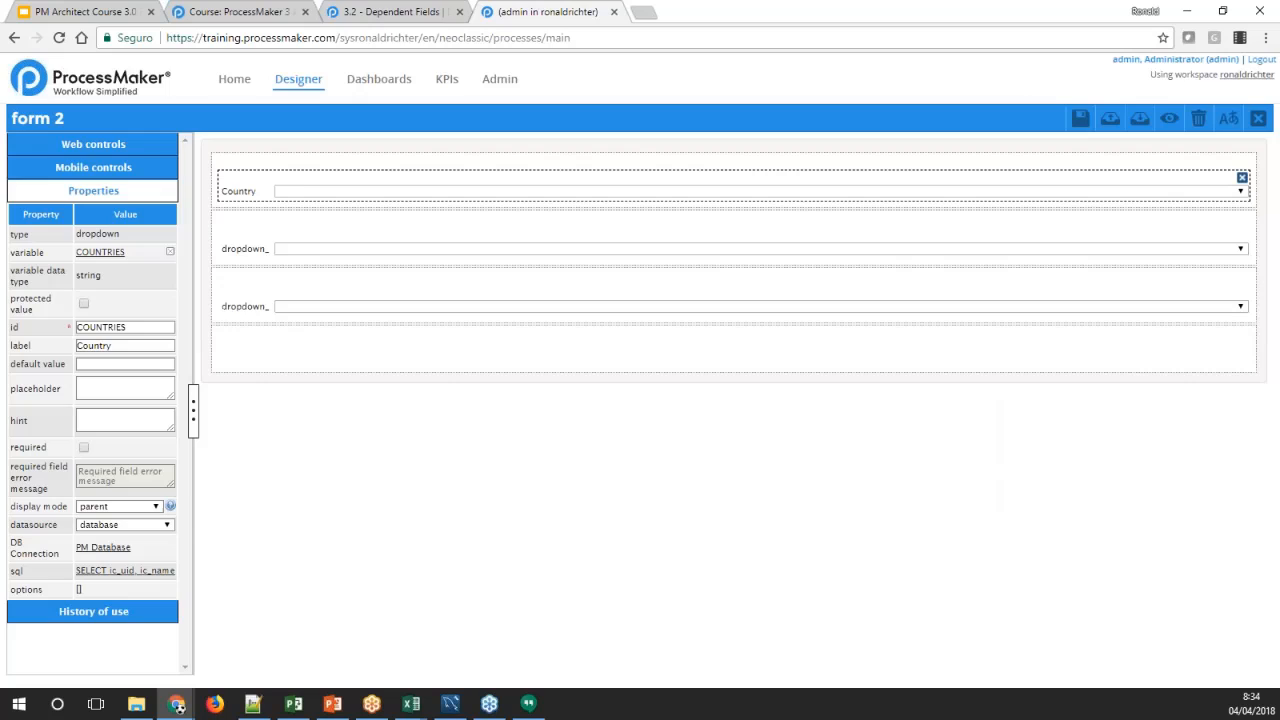
Copy the SUBDIVISION query from the wiki's dropdown example and return to form 2 in the designer
{"action": "left_click", "coordinate": [360, 11]}
{"action": "left_click_drag", "start_coordinate": [357, 230], "coordinate": [100, 214]}
{"action": "left_click", "coordinate": [540, 11]}
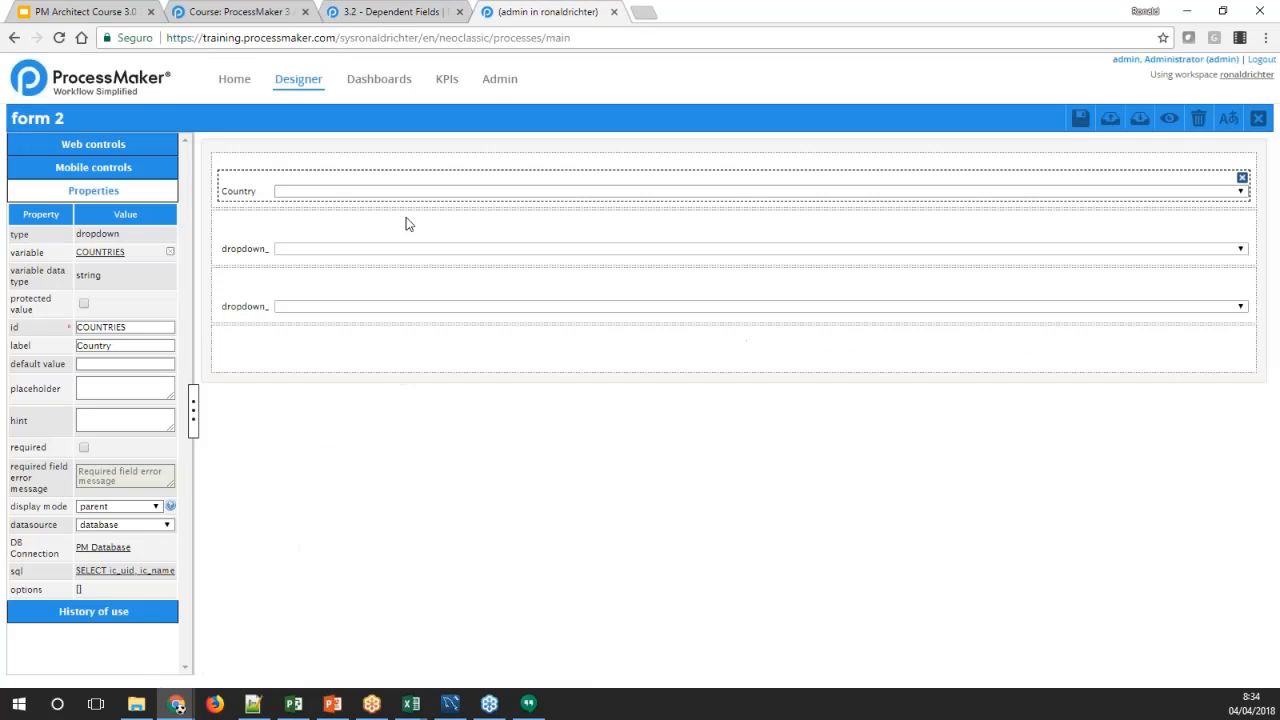
Set the label of the SUBDIVISION dropdown to "Subdivision"
{"action": "left_click", "coordinate": [258, 252]}
{"action": "double_click", "coordinate": [99, 347]}
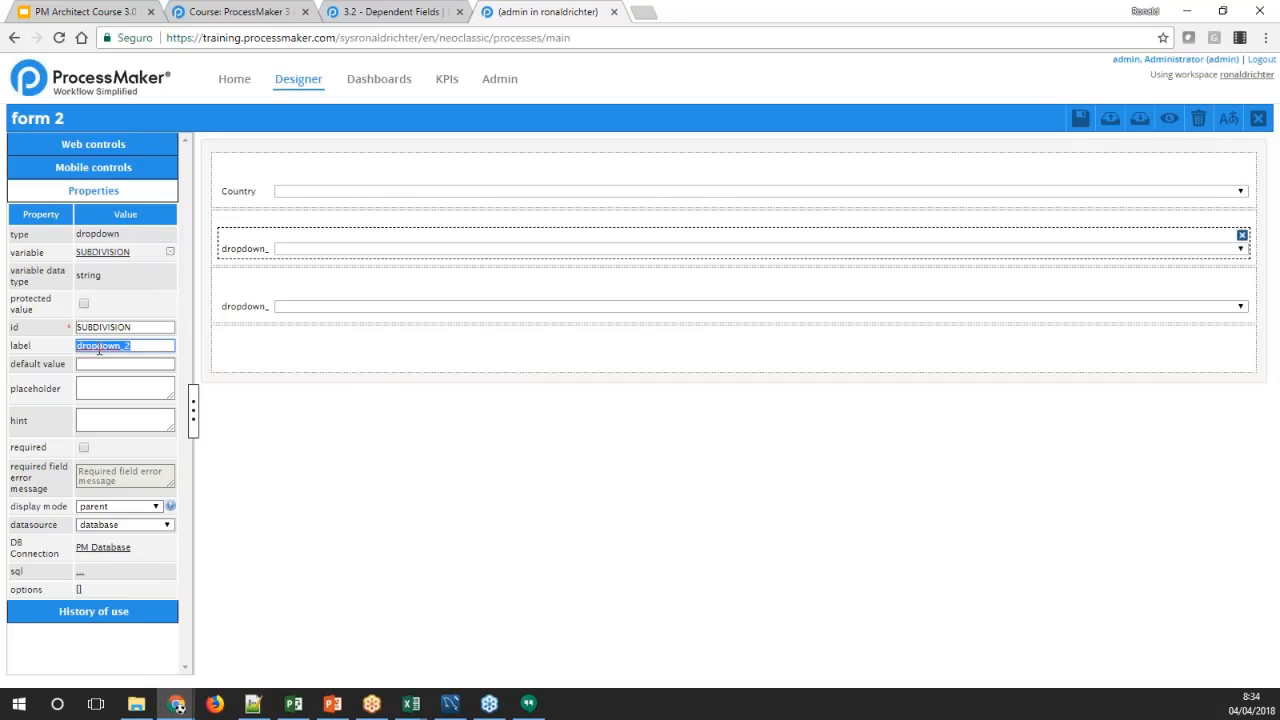
{"action": "type", "text": "Subdivision"}
{"action": "key", "text": "Tab"}
{"action": "left_click", "coordinate": [79, 572]}
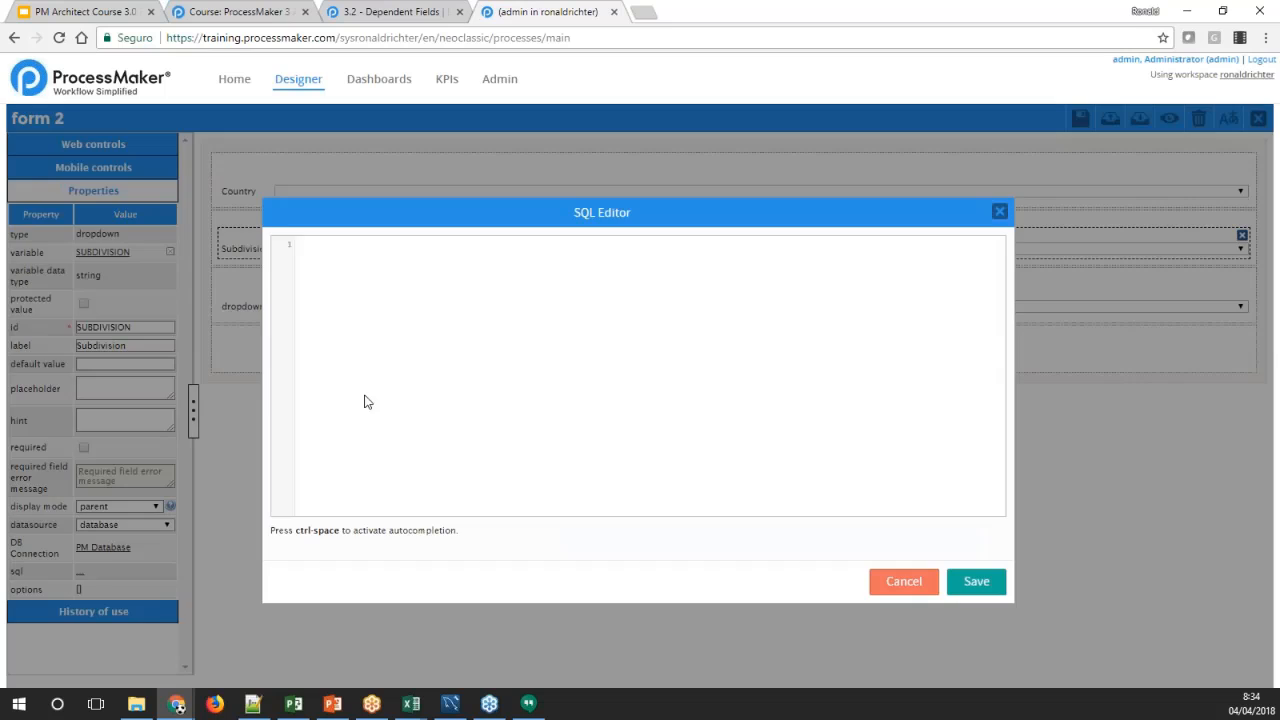
{"action": "type", "text": "SELECT IS_UID, IS_NAME FROM ISO_SUBDIVISION WHERE IC_UID = @@COUNTRY ORDER BY IS_NAME"}
{"action": "left_click", "coordinate": [974, 580]}
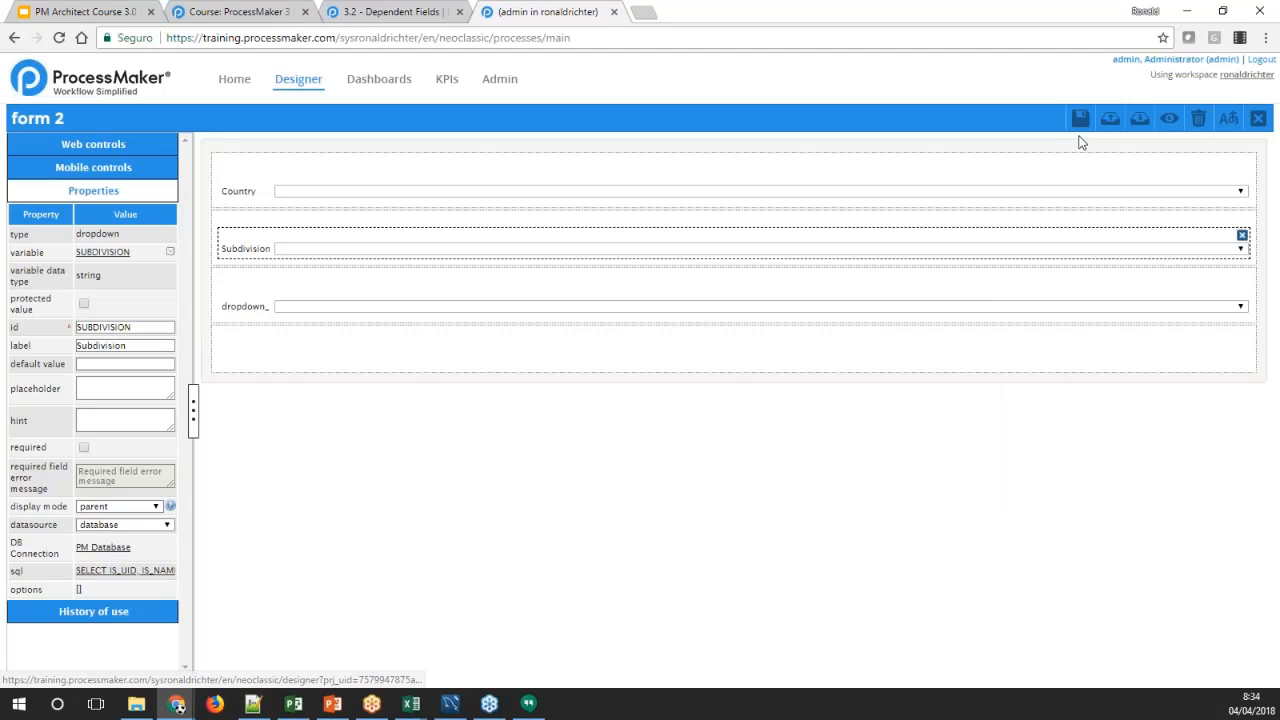
Save and preview form 2, test it with country Argentina and subdivision Jujuy, and close the preview
{"action": "left_click", "coordinate": [1168, 118]}
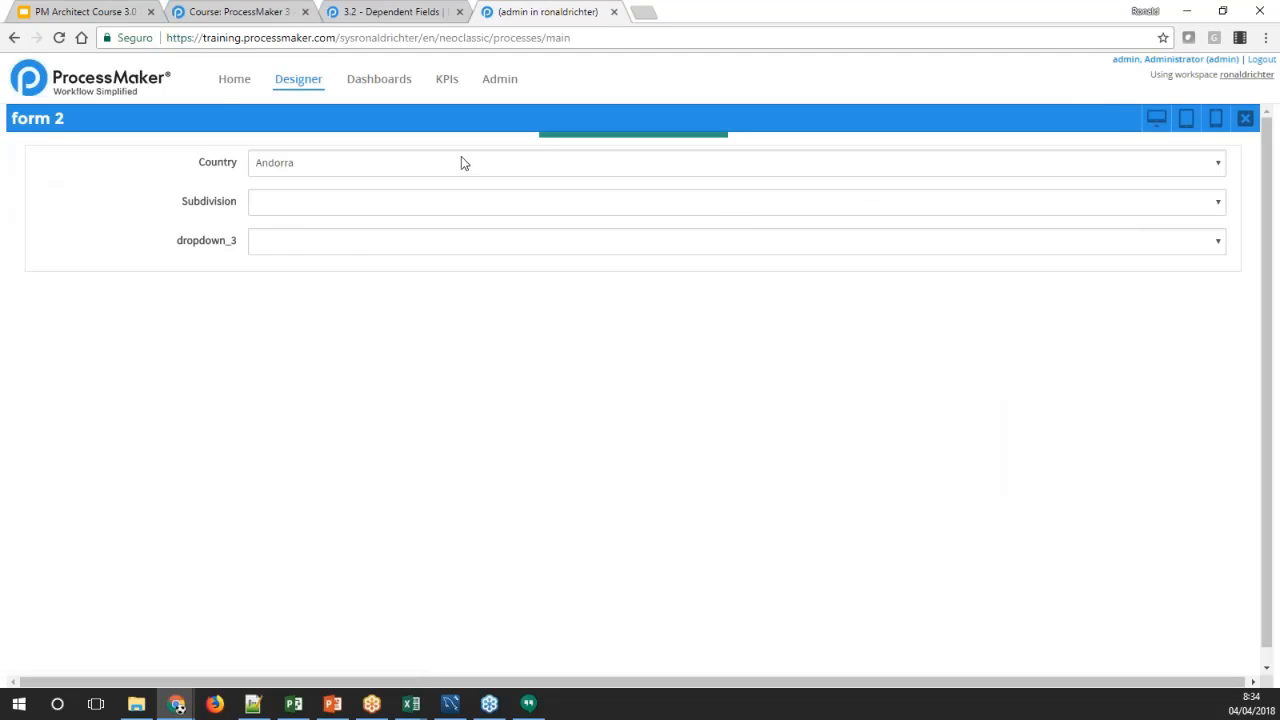
{"action": "left_click", "coordinate": [461, 160]}
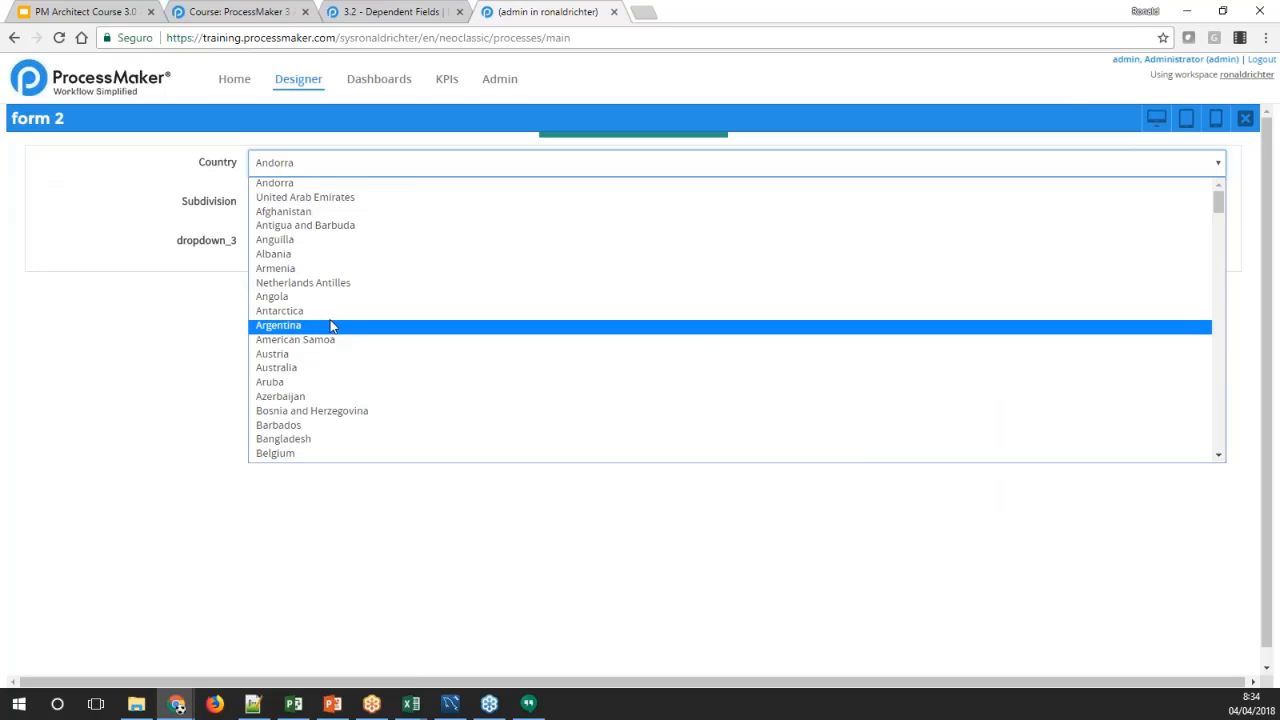
{"action": "left_click", "coordinate": [329, 326]}
{"action": "left_click", "coordinate": [306, 201]}
{"action": "left_click", "coordinate": [400, 351]}
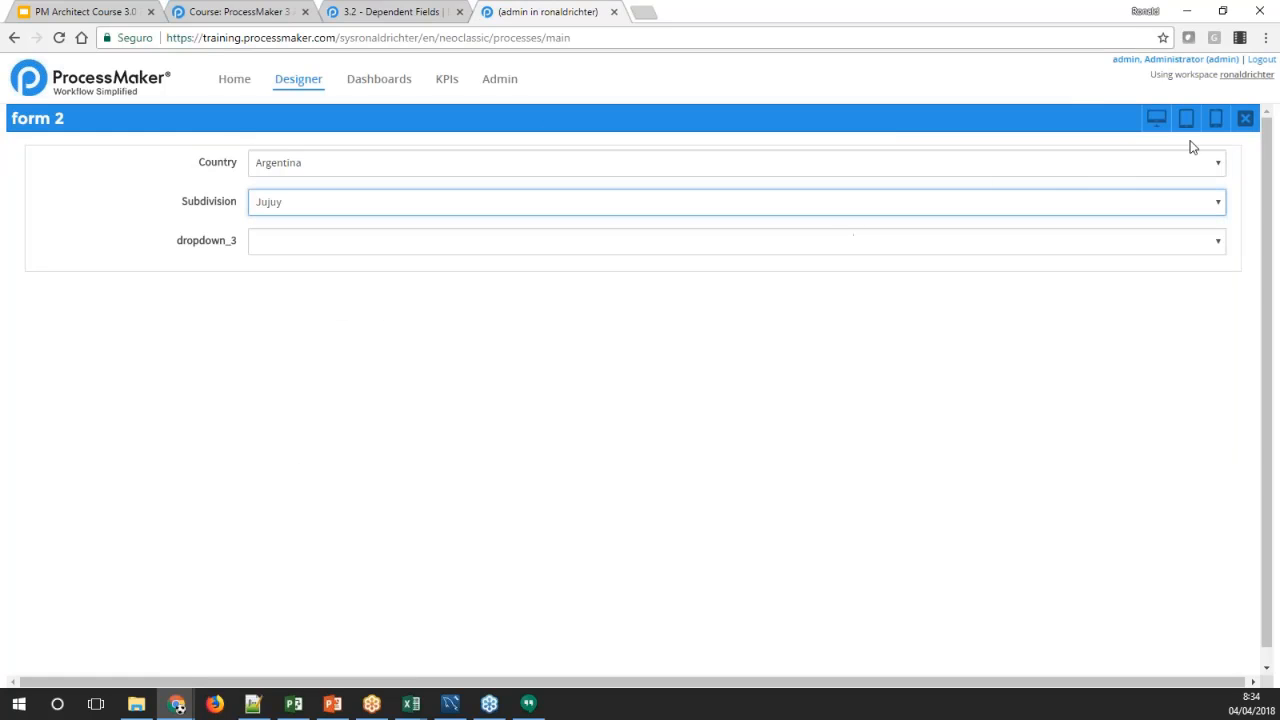
{"action": "left_click", "coordinate": [1245, 118]}
Copy the LOCATION query from the wiki's dropdown example and return to form 2 in the designer
{"action": "left_click", "coordinate": [350, 11]}
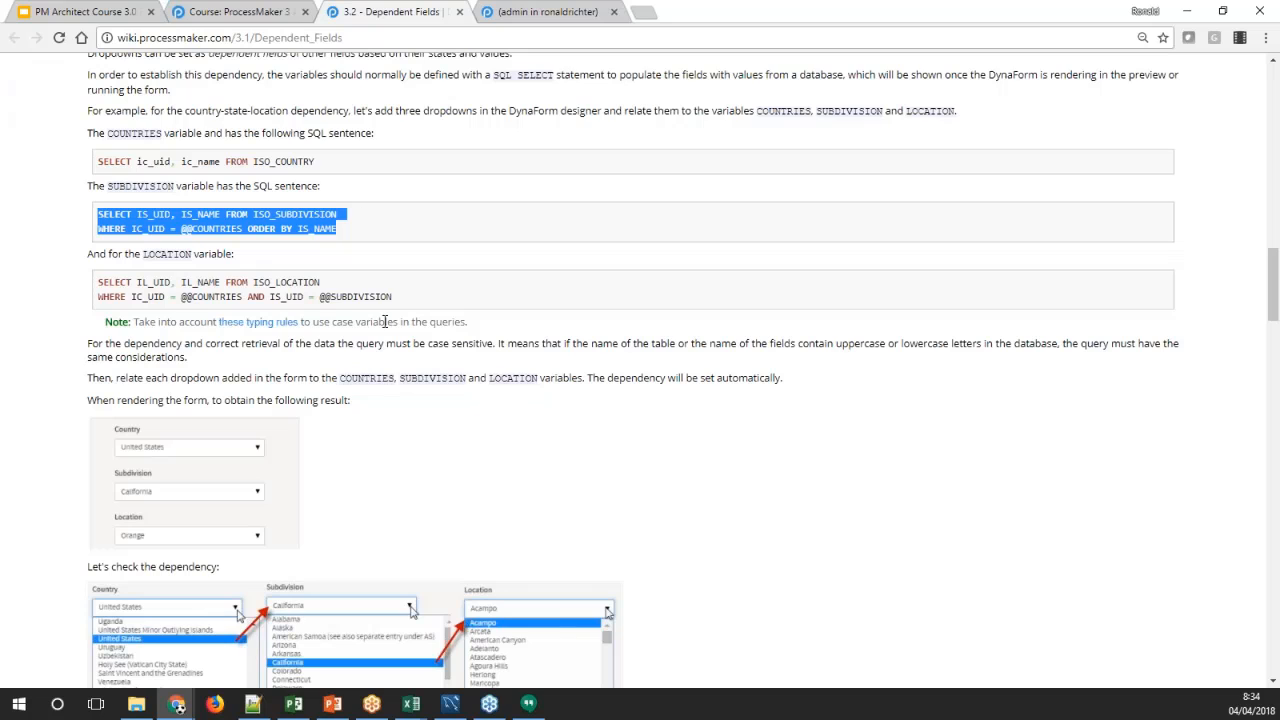
{"action": "left_click_drag", "start_coordinate": [400, 305], "coordinate": [95, 283]}
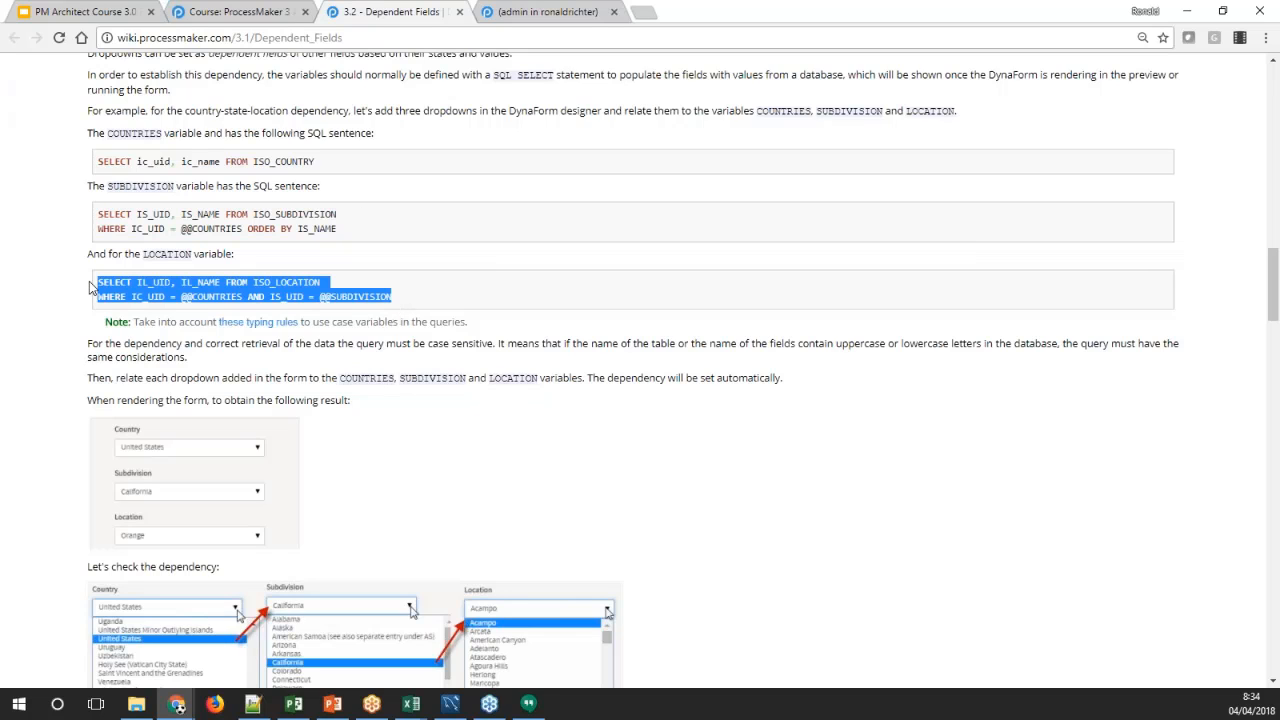
{"action": "left_click", "coordinate": [548, 11]}
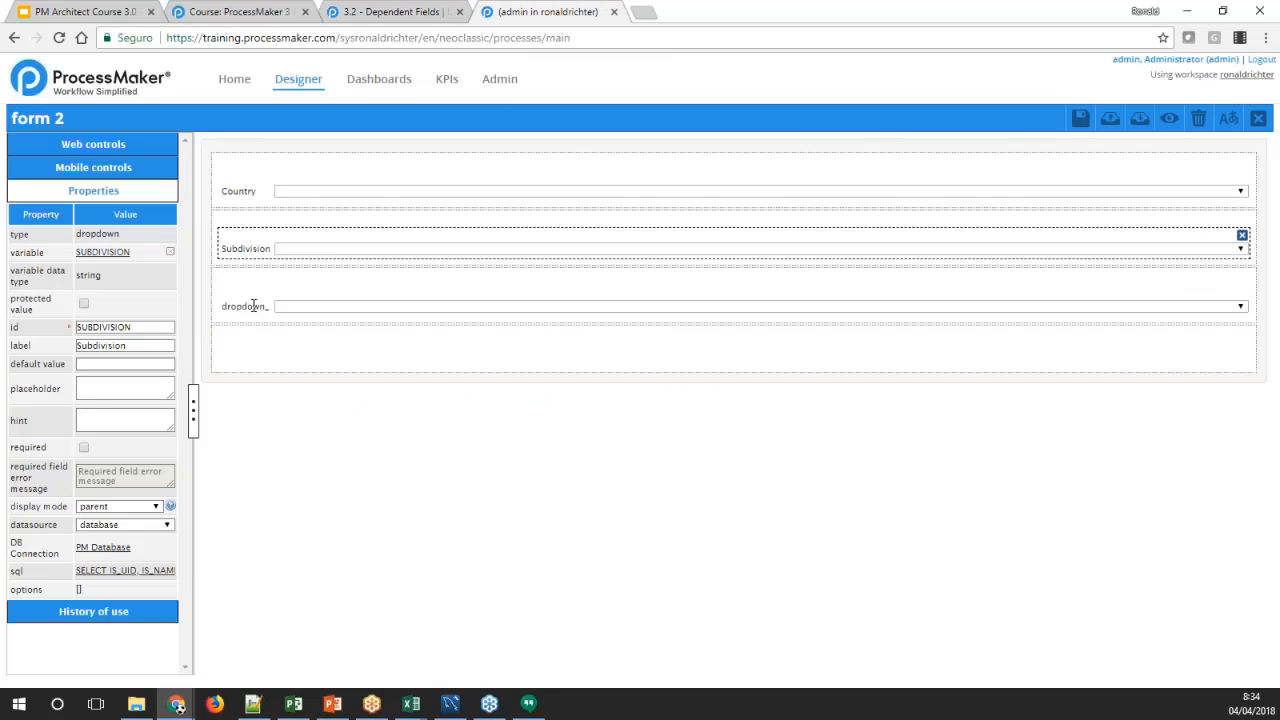
Set the label of the LOCATION dropdown to "Location"
{"action": "left_click", "coordinate": [115, 346]}
{"action": "double_click", "coordinate": [115, 346]}
{"action": "key", "text": "BackSpace"}
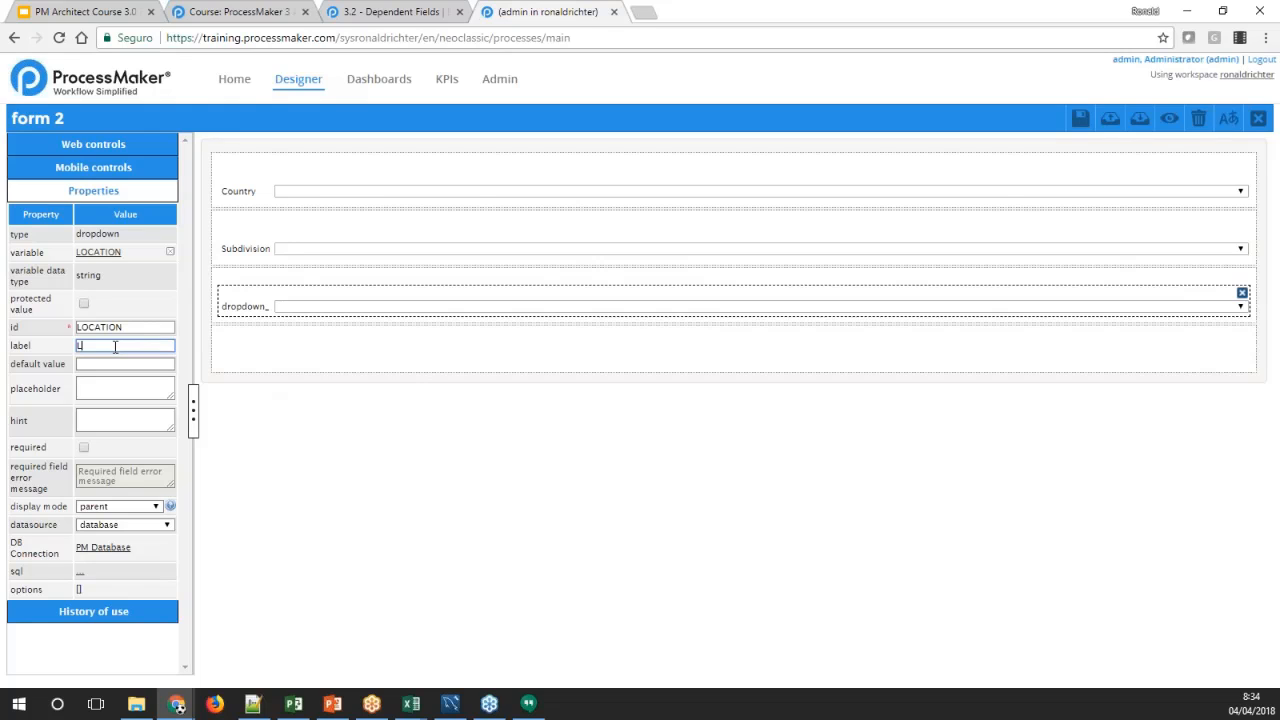
{"action": "type", "text": "Location"}
{"action": "key", "text": "Tab"}
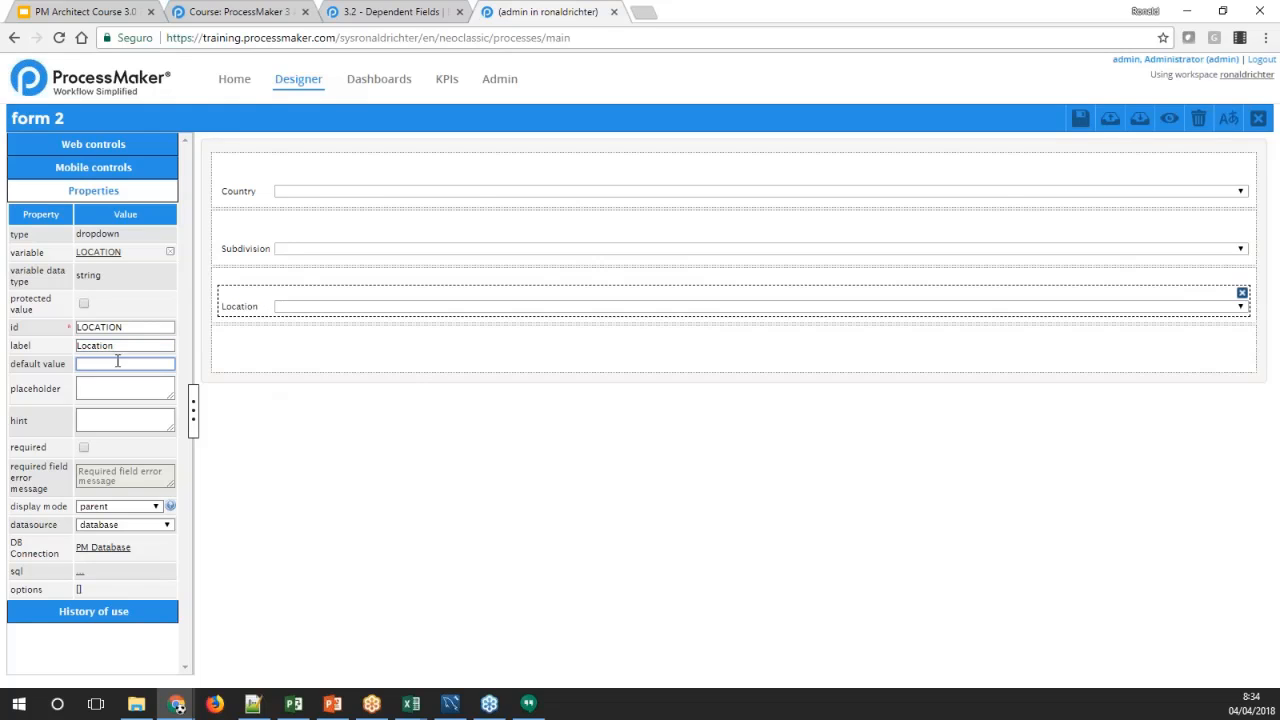
{"action": "left_click", "coordinate": [80, 572]}
{"action": "type", "text": "SELECT IL_UID, IL_NAME FROM ISO_LOCATION WHERE IC_UID = @@COUNTRY AND IS_UID = @@SUBDIVISION"}
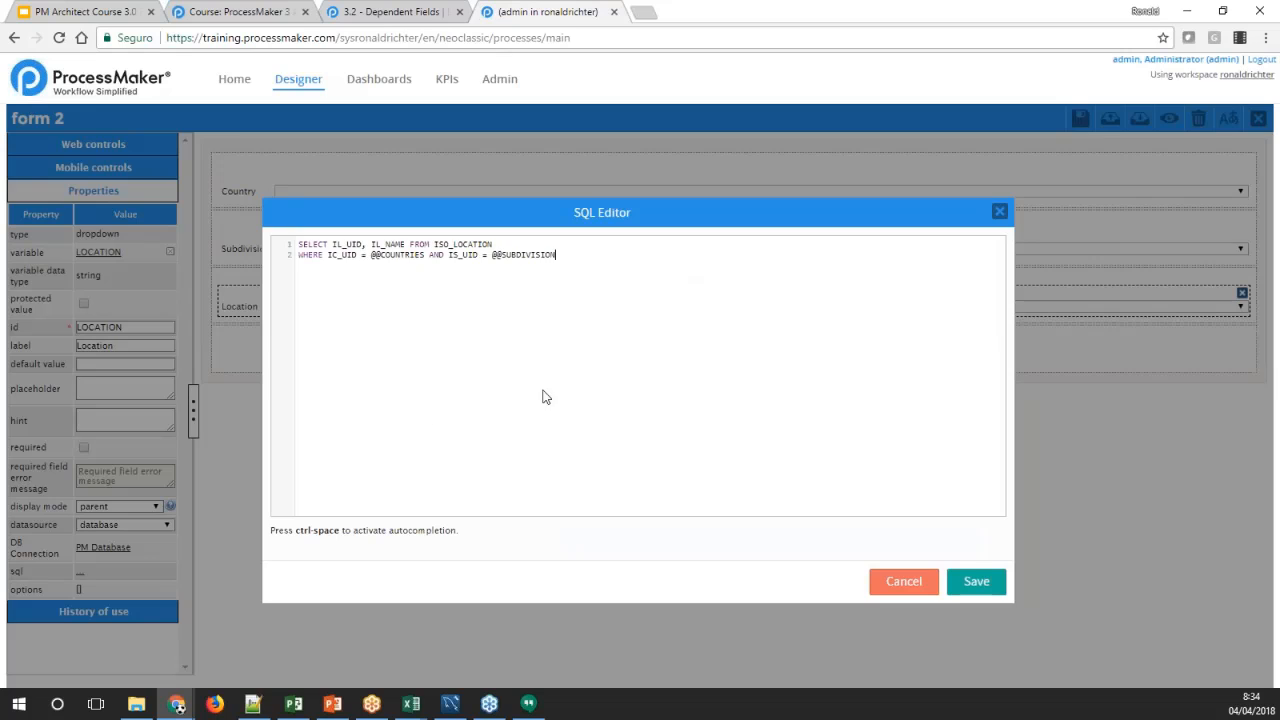
{"action": "left_click", "coordinate": [974, 581]}
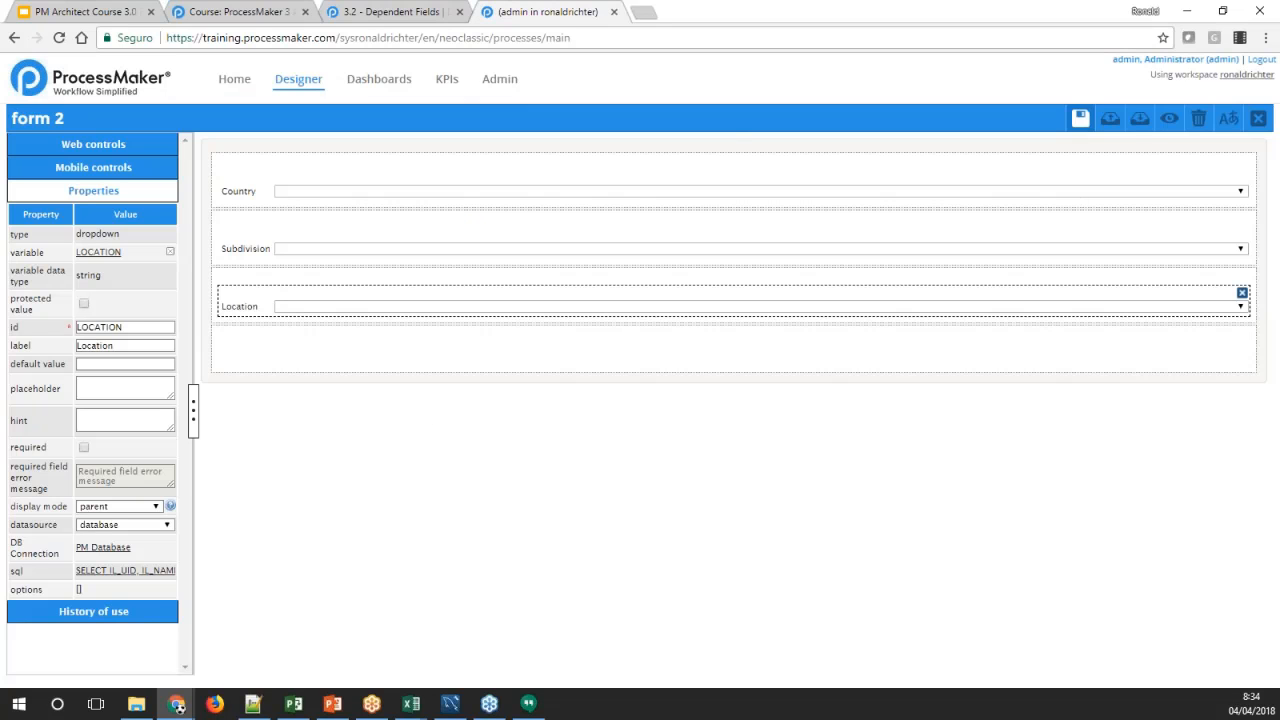
Save and preview form 2, test it with Argentina, Distrito Federal and Buenos Aires, and close the preview
{"action": "left_click", "coordinate": [1168, 118]}
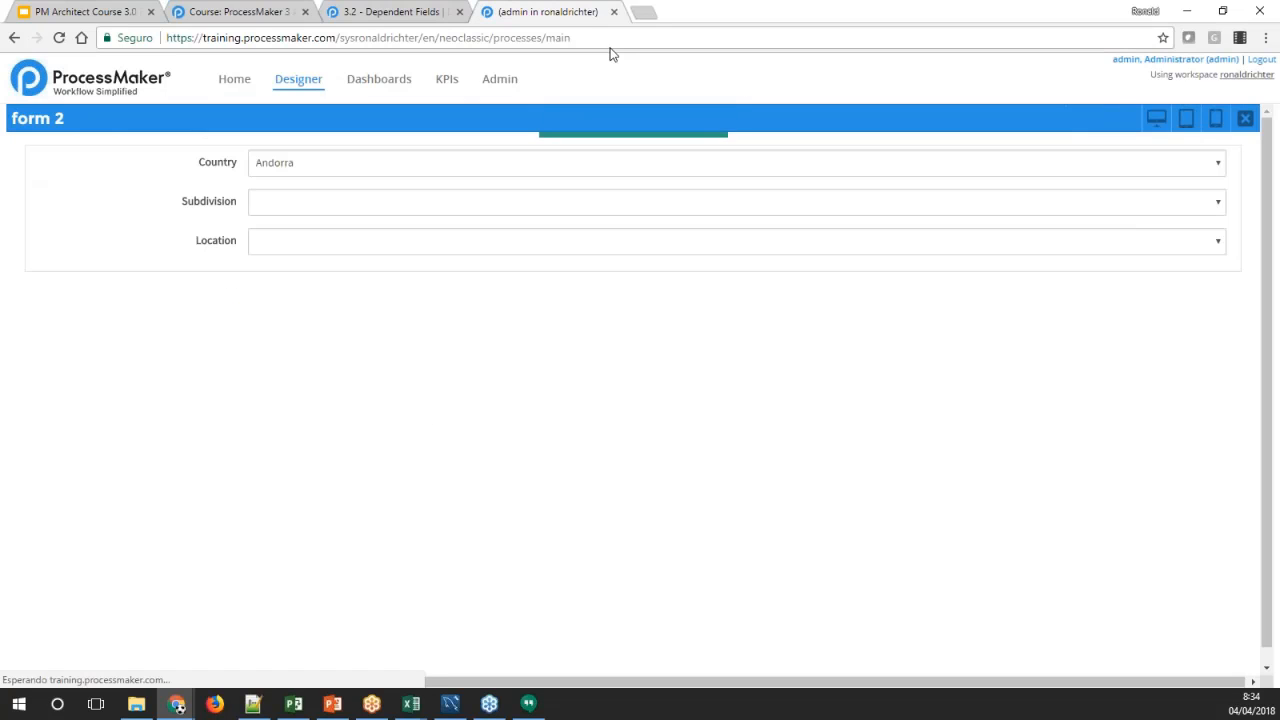
{"action": "left_click", "coordinate": [346, 166]}
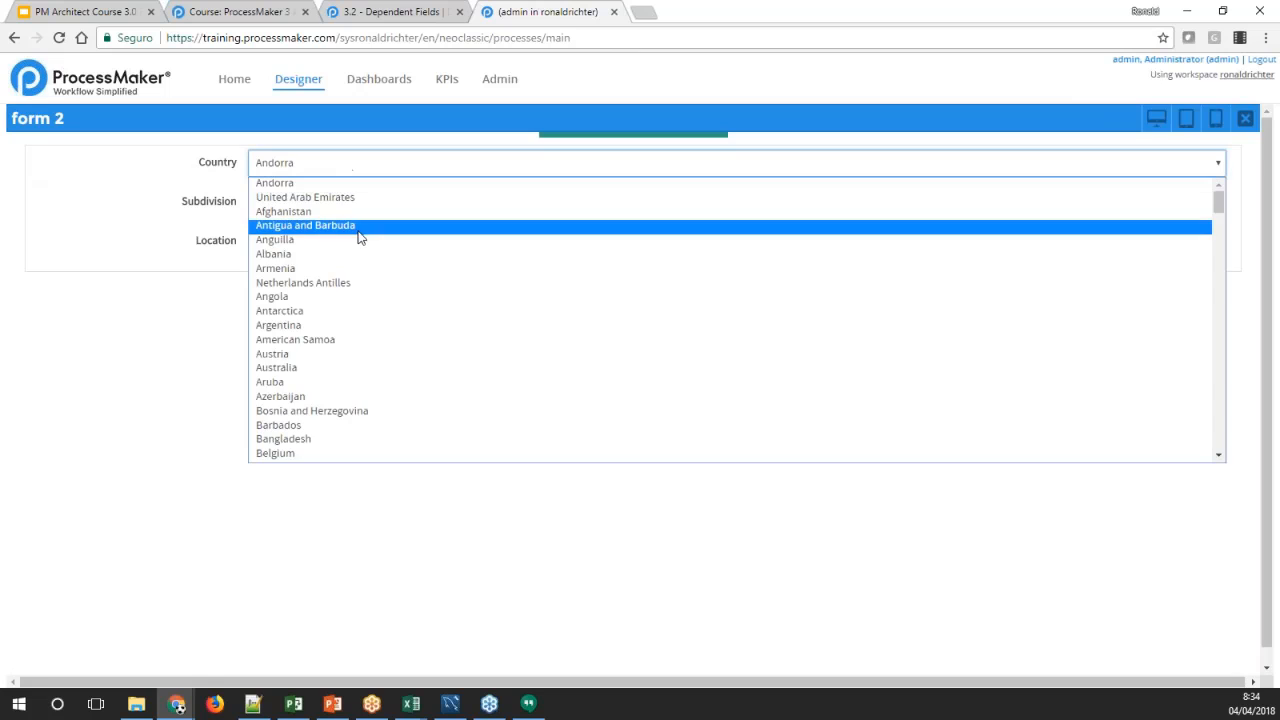
{"action": "left_click", "coordinate": [304, 326]}
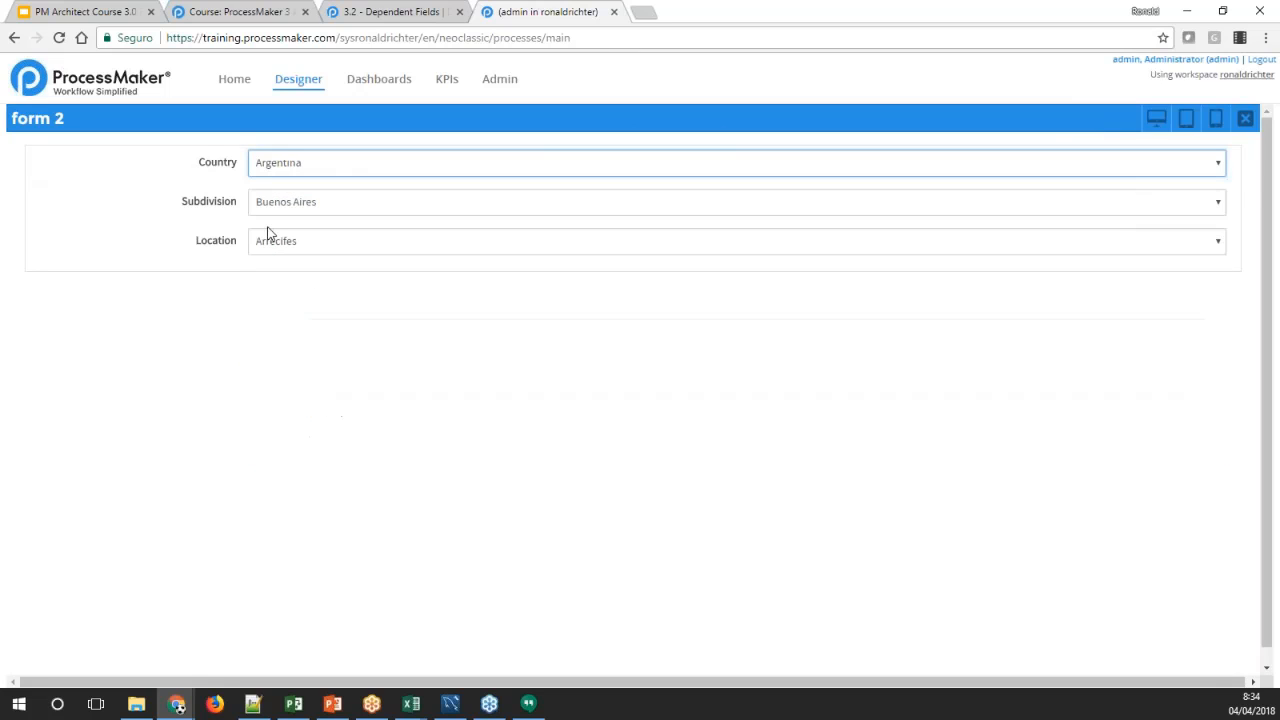
{"action": "left_click", "coordinate": [345, 211]}
{"action": "left_click", "coordinate": [312, 304]}
{"action": "left_click", "coordinate": [330, 250]}
{"action": "left_click", "coordinate": [327, 259]}
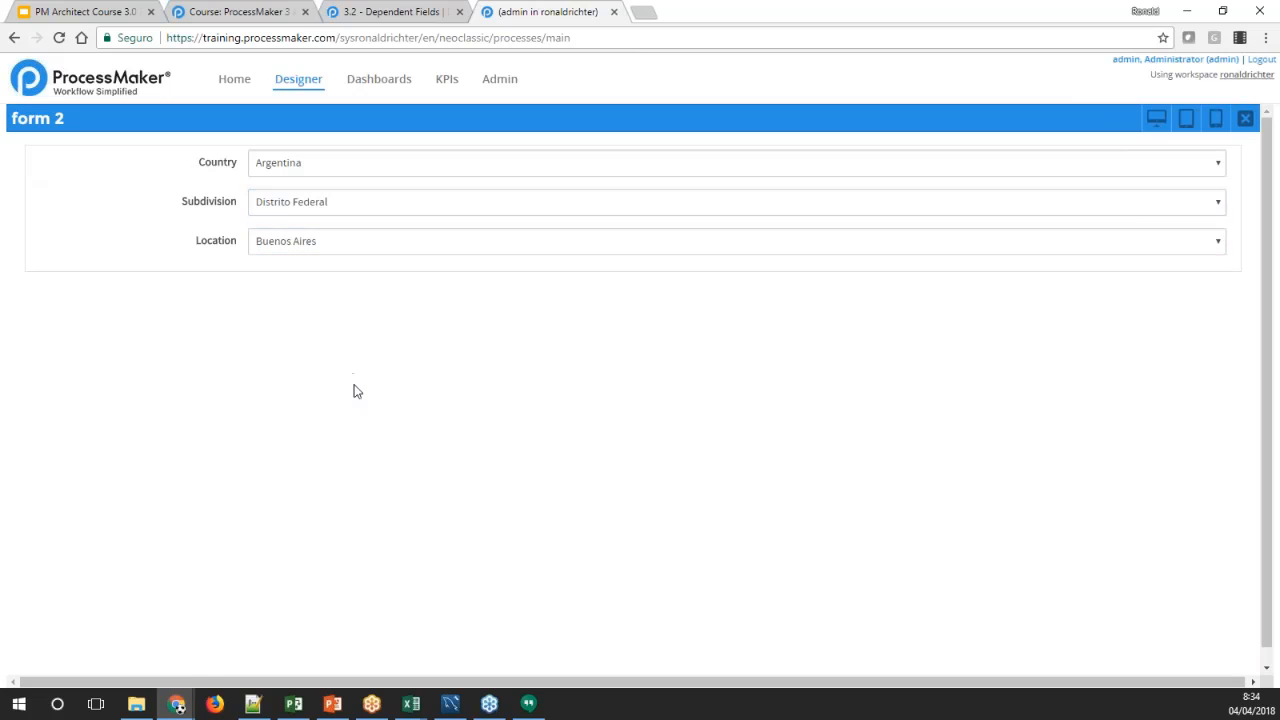
{"action": "left_click", "coordinate": [1243, 119]}
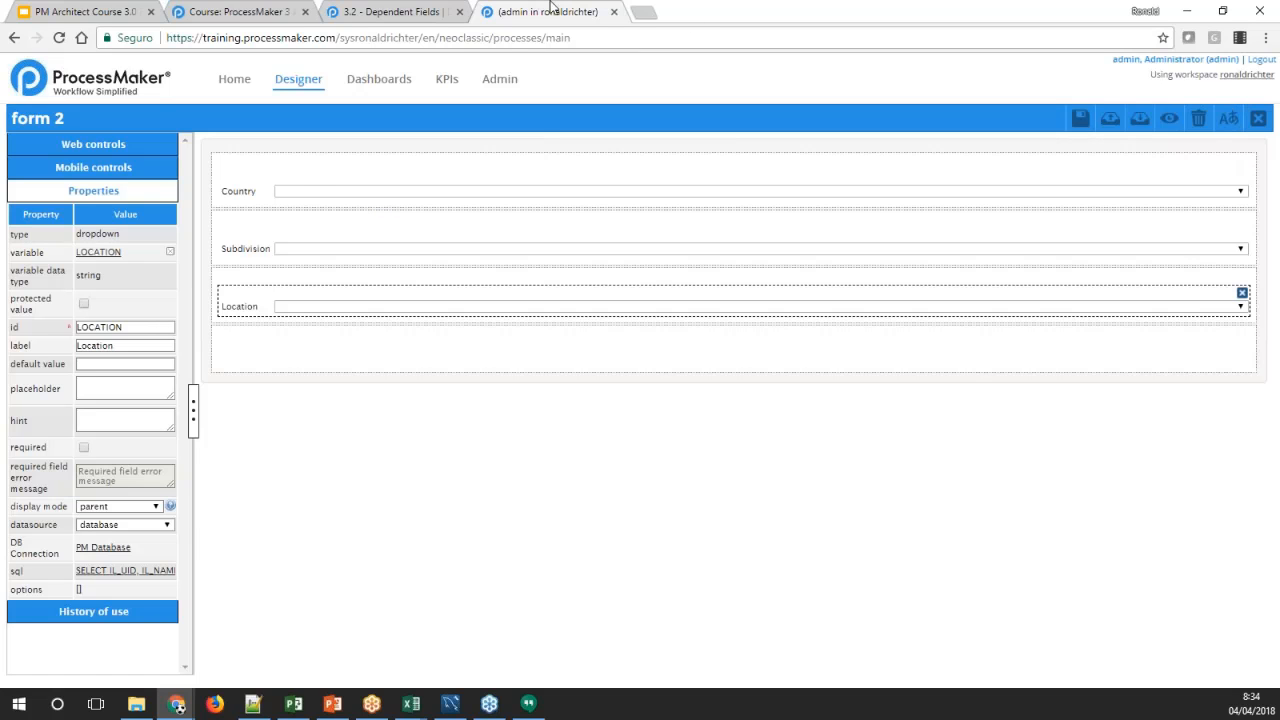
Review the wiki's dropdown dependency example and its troubleshooting notes, and return to form 2 in the designer
{"action": "left_click", "coordinate": [409, 10]}
{"action": "left_click", "coordinate": [505, 287]}
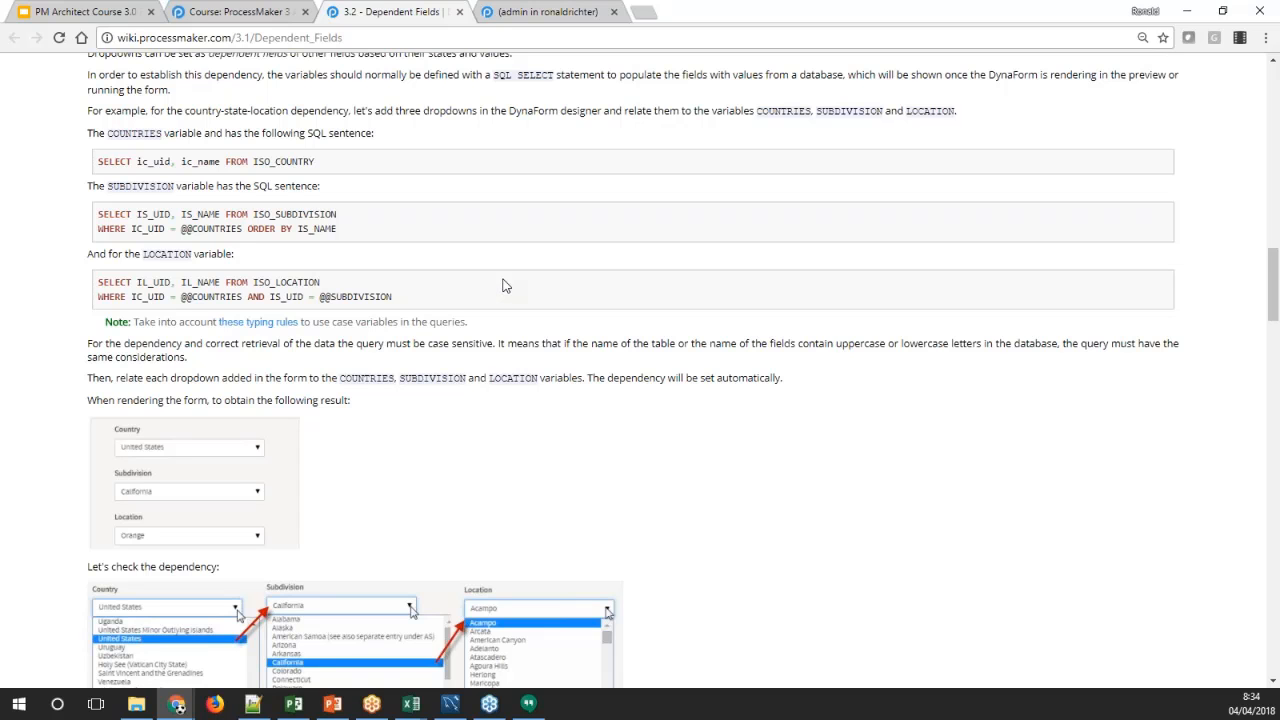
{"action": "scroll", "coordinate": [734, 303], "scroll_direction": "down", "scroll_amount": 3}
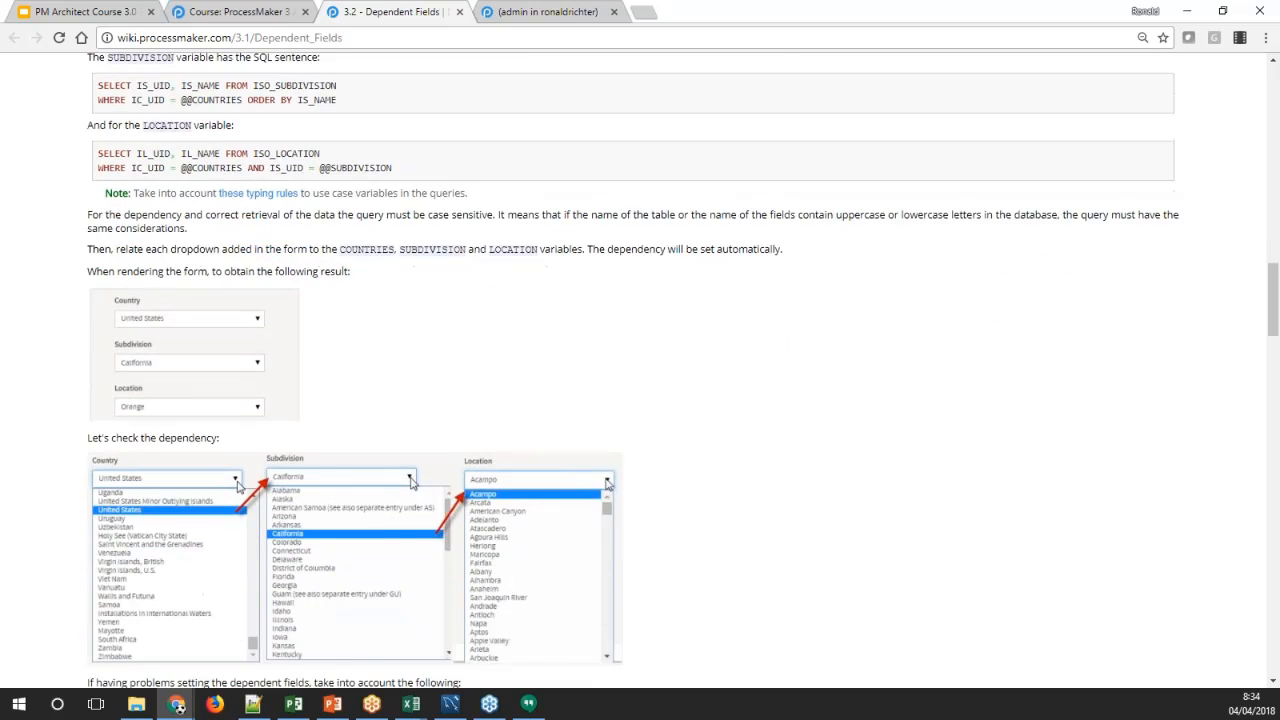
{"action": "scroll", "coordinate": [734, 303], "scroll_direction": "up", "scroll_amount": 1}
{"action": "scroll", "coordinate": [633, 370], "scroll_direction": "down", "scroll_amount": 1}
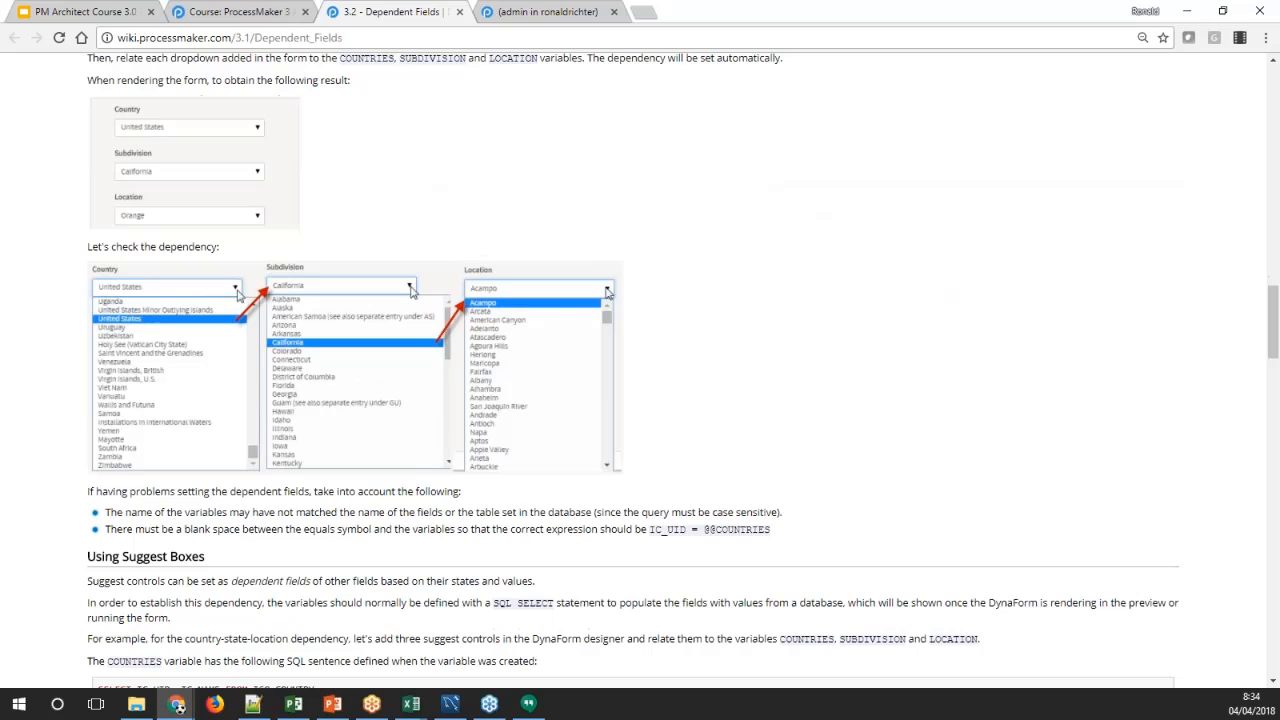
{"action": "left_click", "coordinate": [553, 18]}
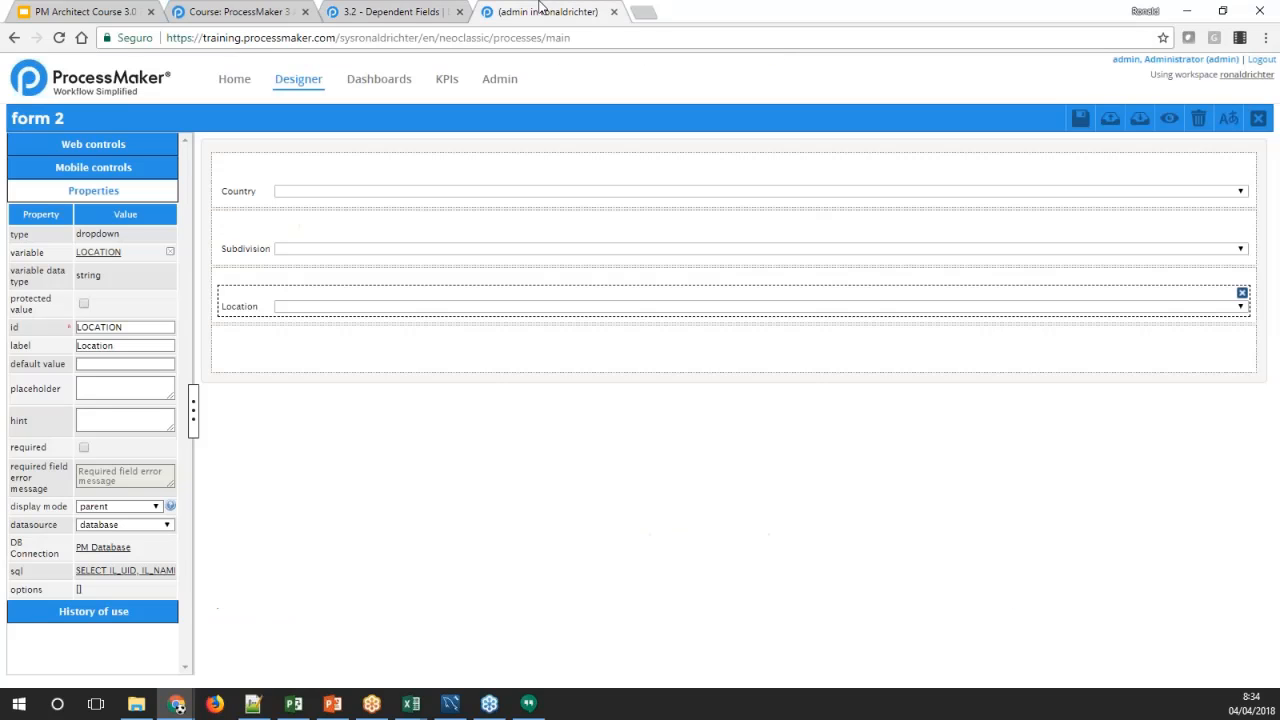
Compare the properties of the Country, Subdivision and Location dropdowns in form 2
{"action": "left_click", "coordinate": [246, 187]}
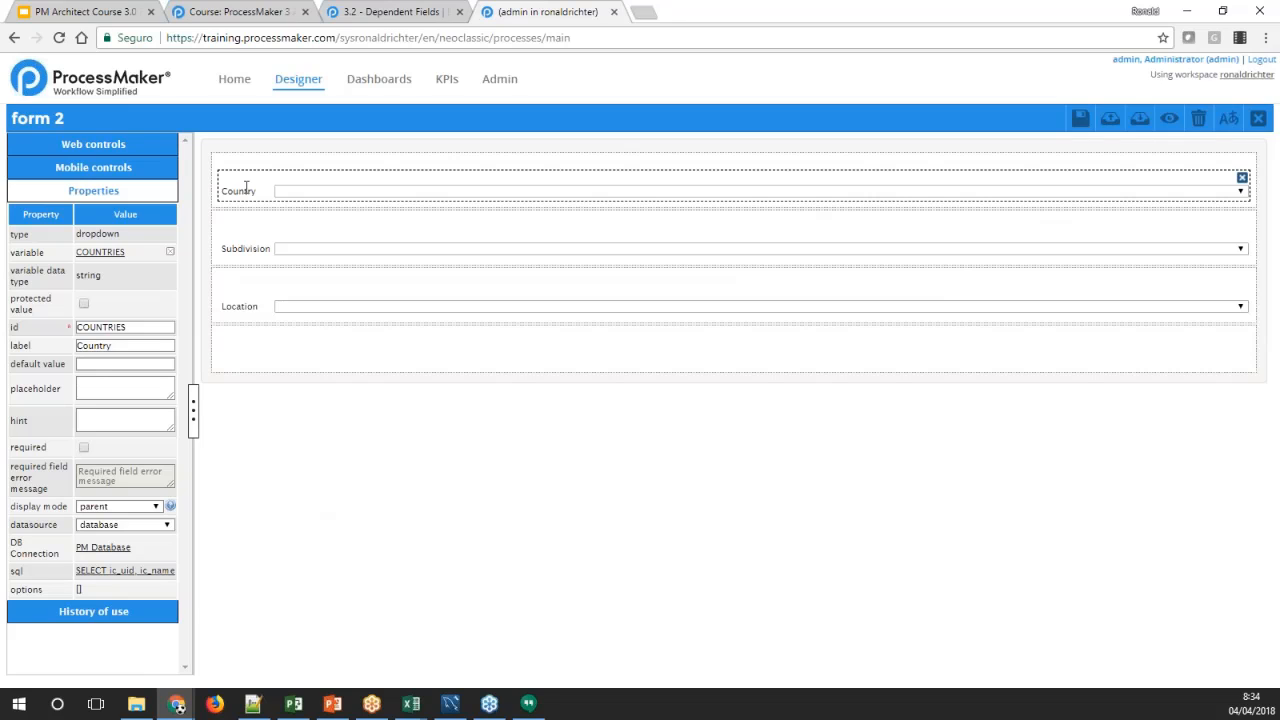
{"action": "left_click", "coordinate": [240, 246]}
{"action": "left_click", "coordinate": [249, 303]}
{"action": "left_click", "coordinate": [240, 260]}
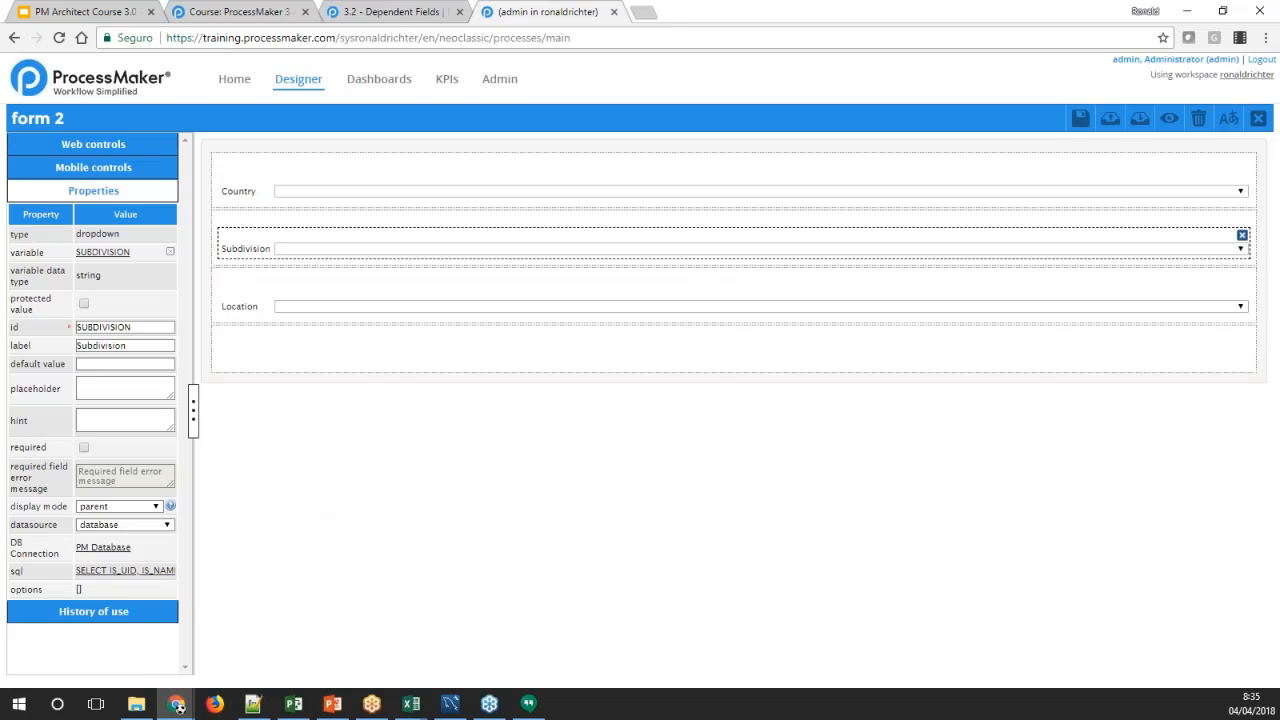
{"action": "left_click", "coordinate": [240, 308]}
{"action": "left_click", "coordinate": [237, 260]}
{"action": "left_click", "coordinate": [240, 305]}
{"action": "left_click", "coordinate": [243, 248]}
Examine the COUNTRIES variable reference in the Subdivision dropdown's SQL and close the editor without changes
{"action": "left_click", "coordinate": [125, 570]}
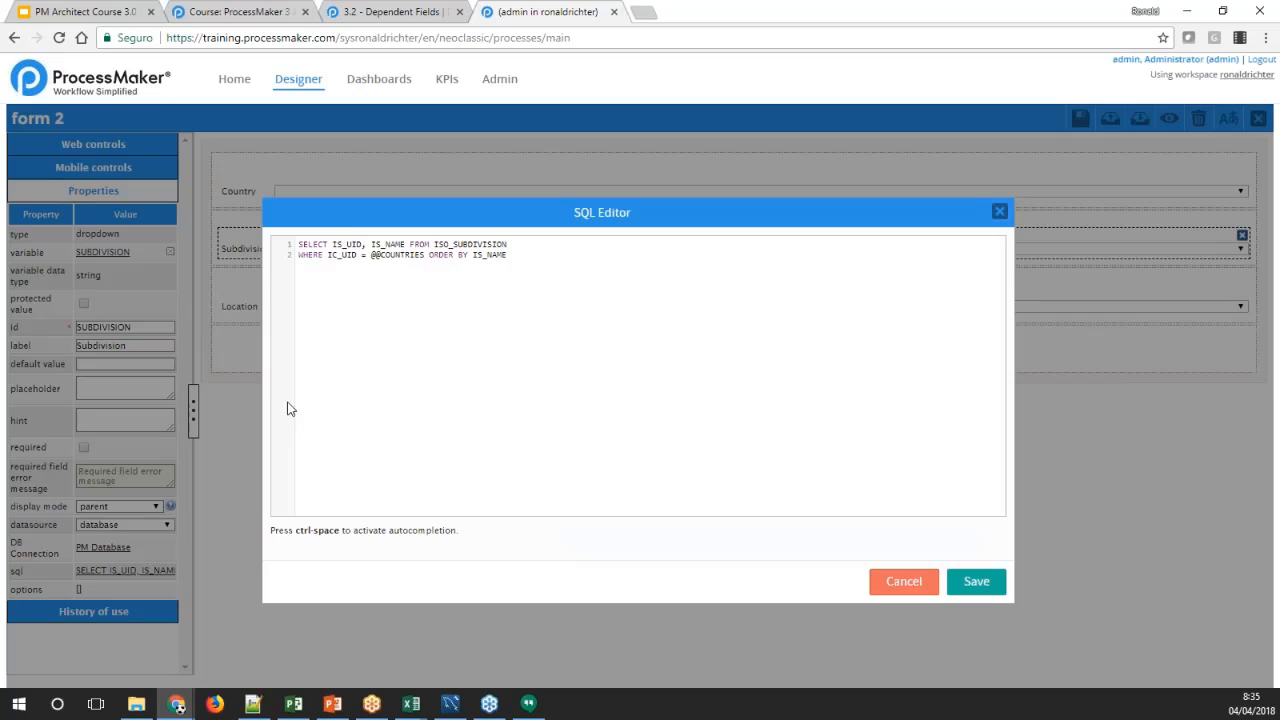
{"action": "double_click", "coordinate": [390, 257]}
{"action": "left_click", "coordinate": [403, 292]}
{"action": "double_click", "coordinate": [403, 292]}
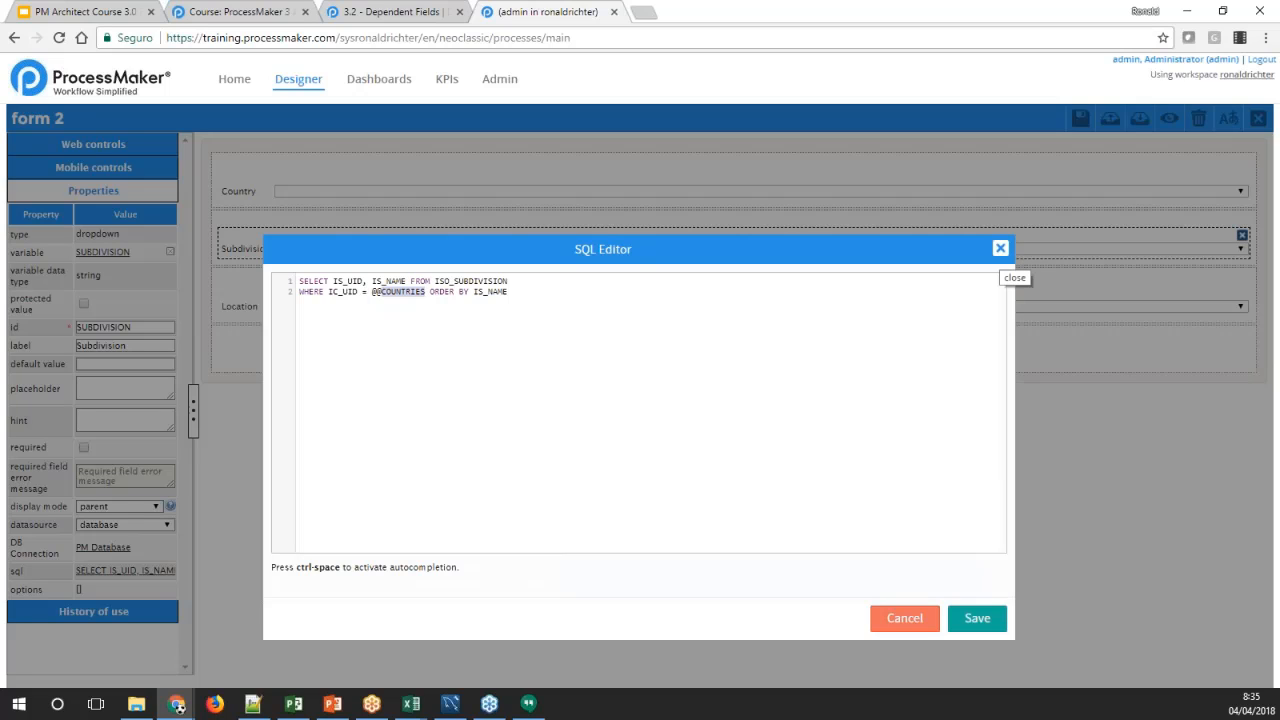
{"action": "left_click", "coordinate": [1000, 248]}
Examine the ic_uid and ic_name columns in the Country dropdown's SQL and close the editor without changes
{"action": "left_click", "coordinate": [246, 190]}
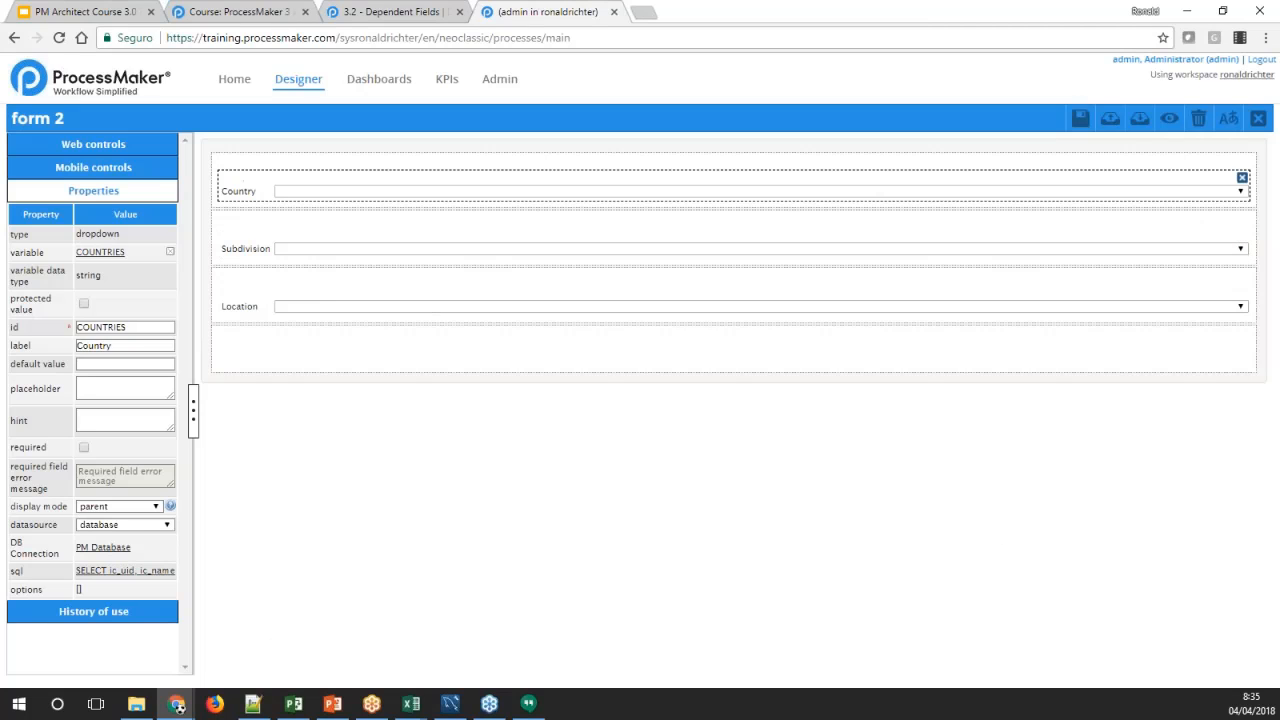
{"action": "left_click", "coordinate": [116, 570]}
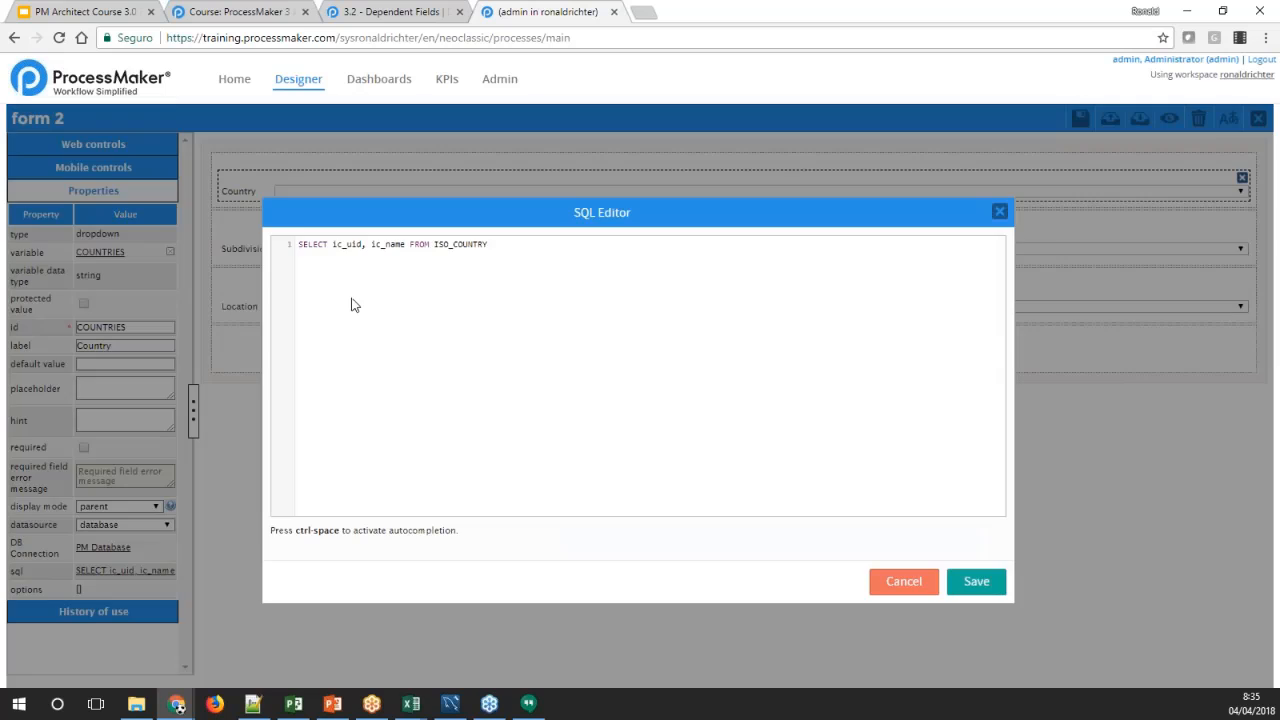
{"action": "double_click", "coordinate": [352, 246]}
{"action": "double_click", "coordinate": [395, 244]}
{"action": "double_click", "coordinate": [347, 244]}
{"action": "left_click", "coordinate": [405, 244]}
{"action": "left_click", "coordinate": [999, 211]}
Examine the IL_UID column and the COUNTRIES reference in the Location dropdown's SQL, and close the editor without changes
{"action": "left_click", "coordinate": [247, 300]}
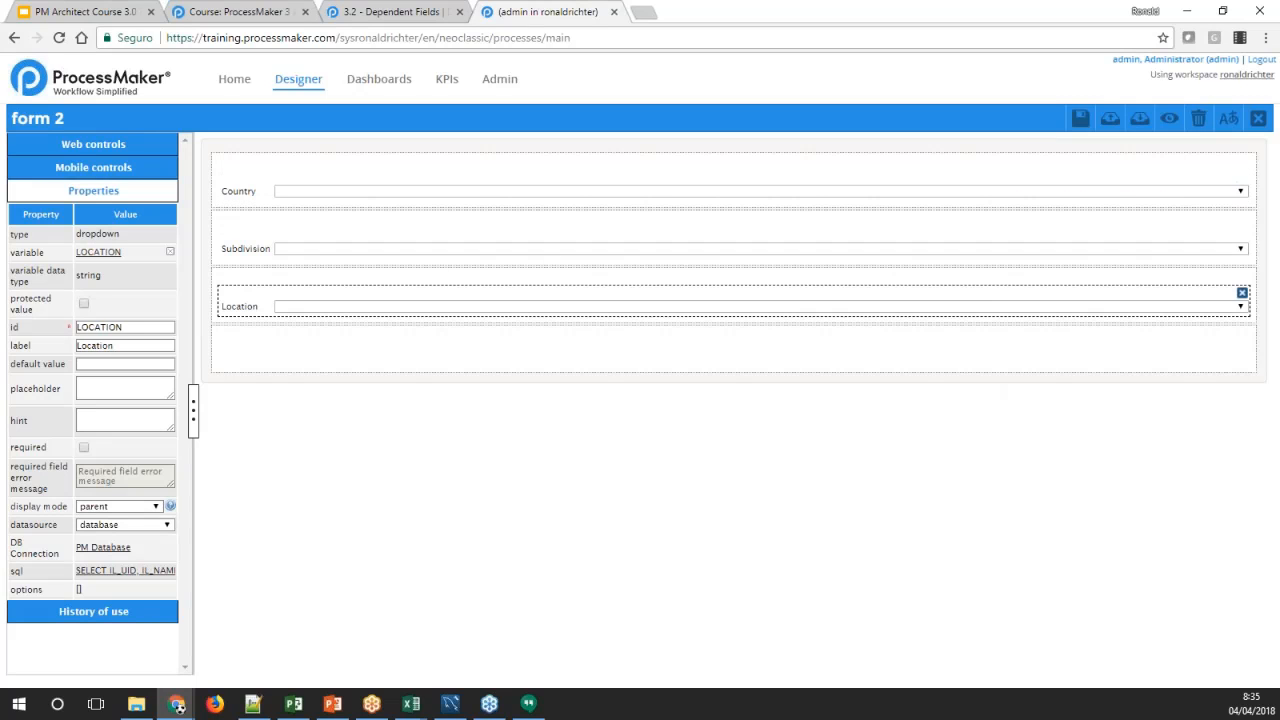
{"action": "left_click", "coordinate": [134, 572]}
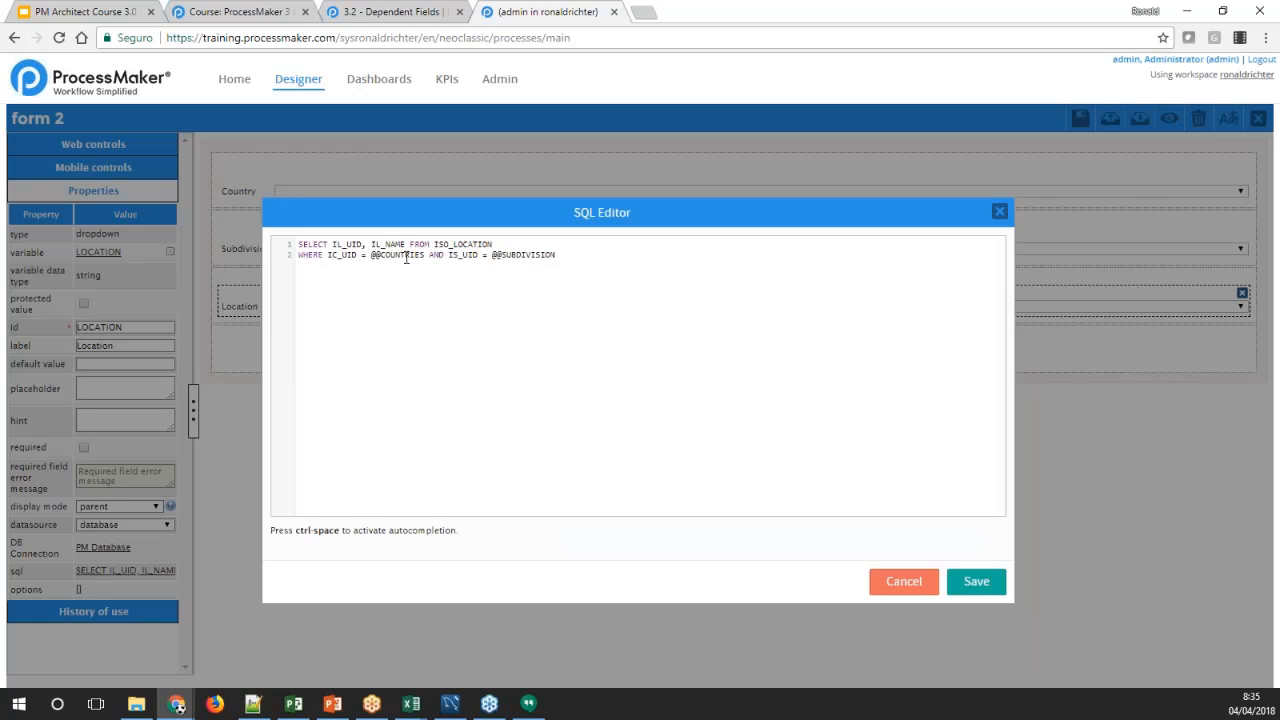
{"action": "double_click", "coordinate": [353, 245]}
{"action": "double_click", "coordinate": [403, 254]}
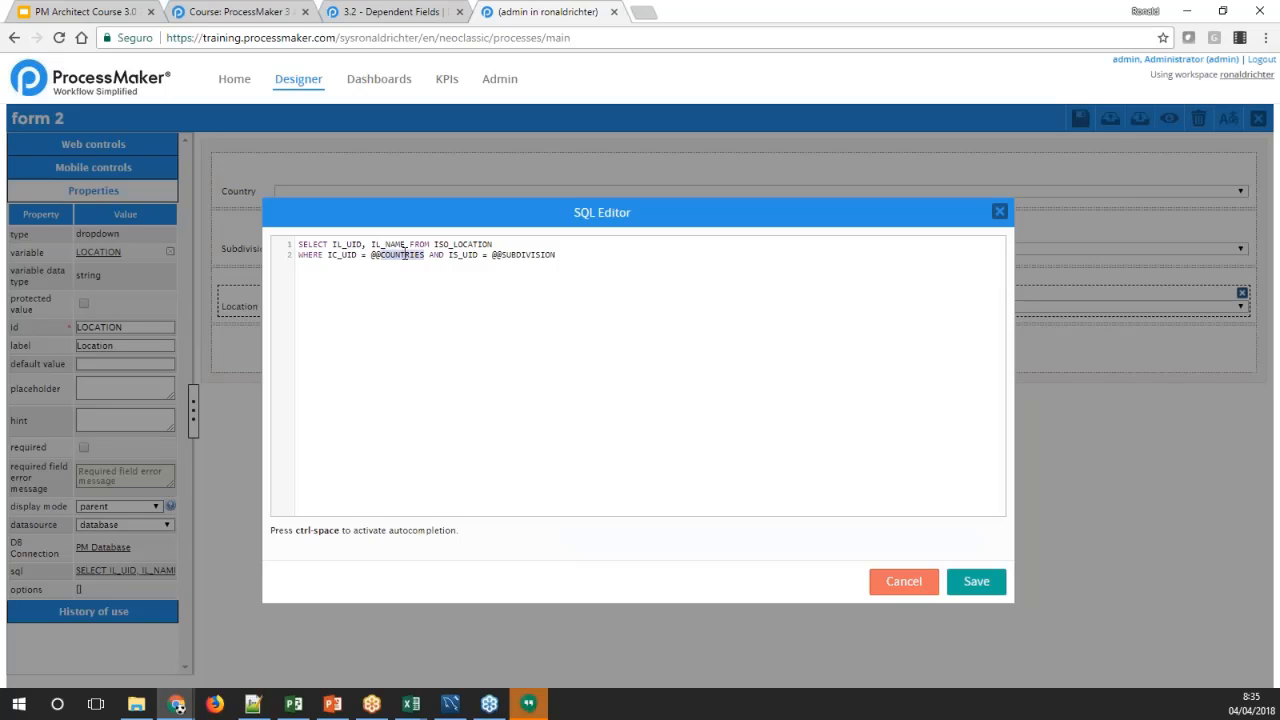
{"action": "left_click", "coordinate": [999, 211]}
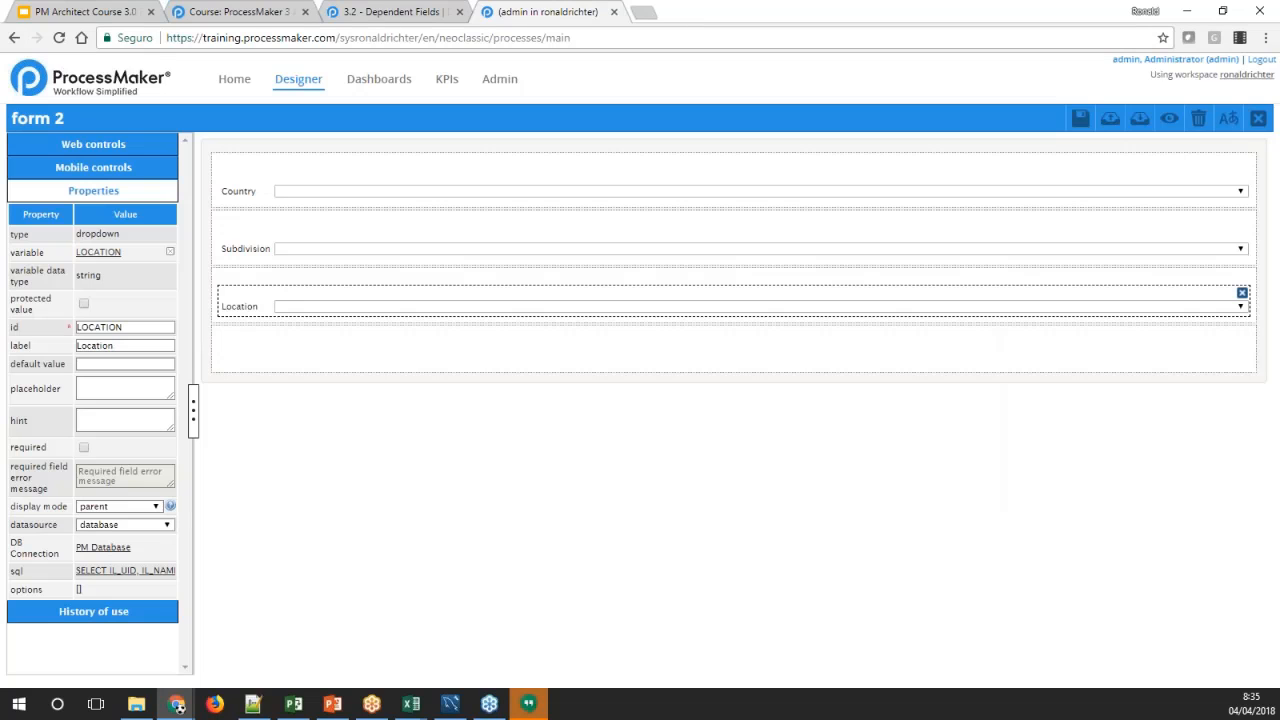
Go through the dependency chain again from the Country dropdown to Subdivision and on to Location
{"action": "left_click", "coordinate": [250, 195]}
{"action": "left_click", "coordinate": [238, 260]}
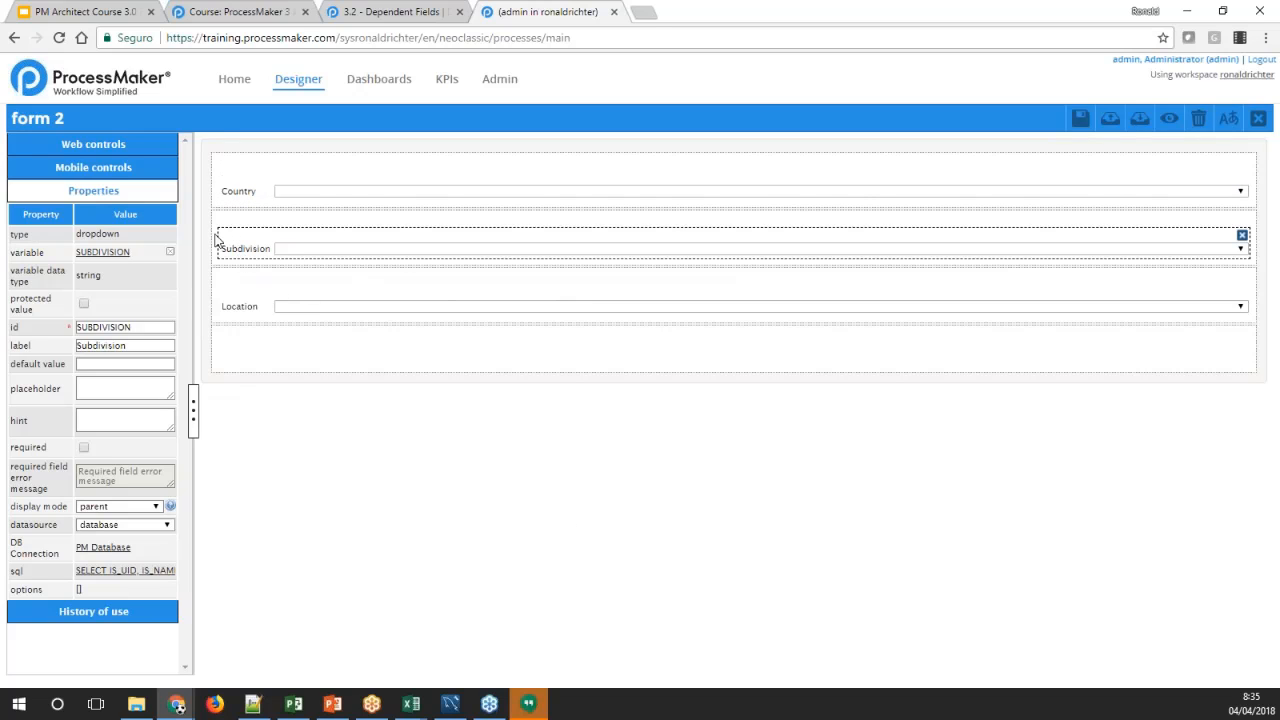
{"action": "left_click", "coordinate": [230, 190]}
{"action": "left_click", "coordinate": [240, 238]}
{"action": "left_click", "coordinate": [236, 200]}
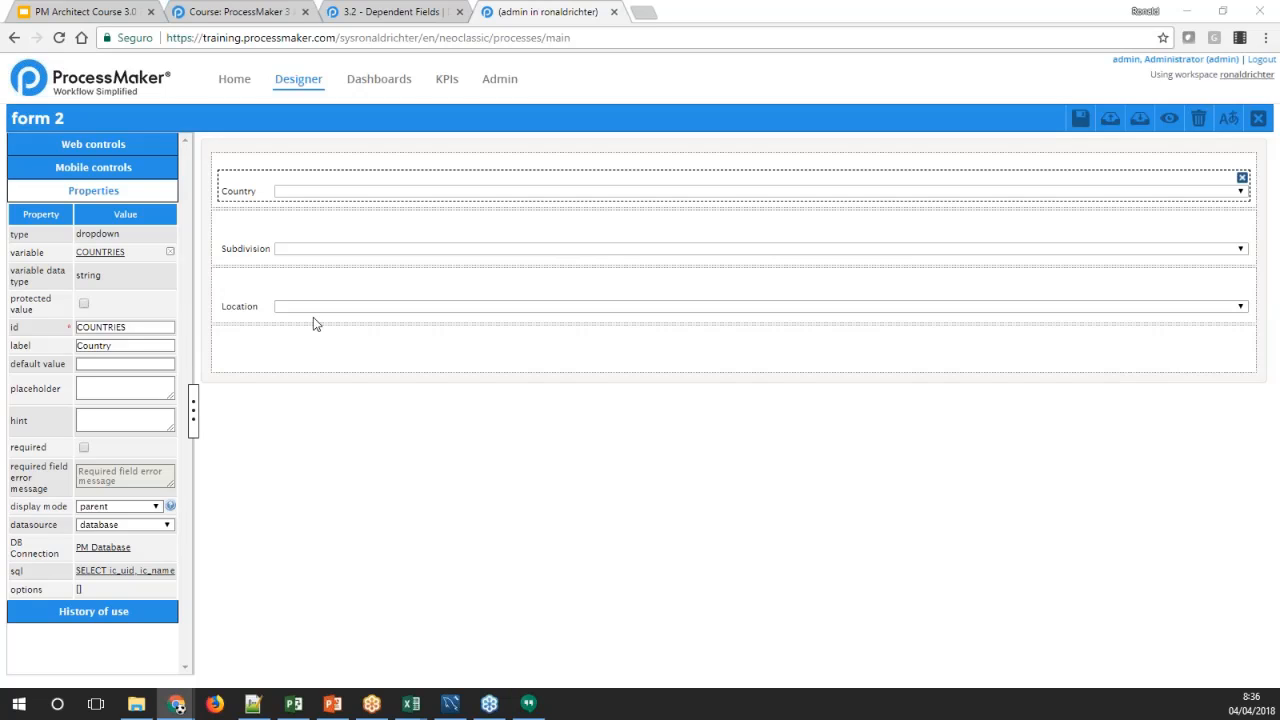
{"action": "left_click", "coordinate": [257, 306]}
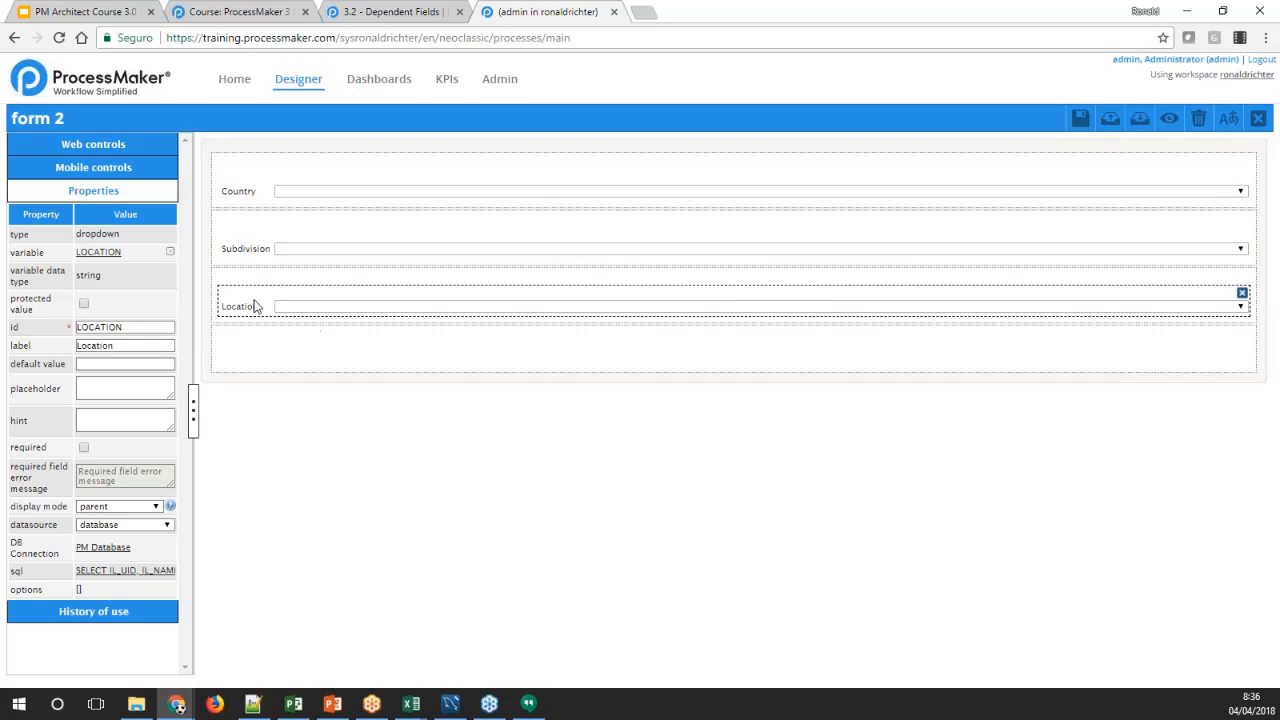
Review the wiki's Using Suggest Boxes section with its SQL for the COUNTRIES, SUBDIVISION and LOCATION variables
{"action": "left_click", "coordinate": [365, 11]}
{"action": "scroll", "coordinate": [389, 305], "scroll_direction": "down", "scroll_amount": 3}
{"action": "scroll", "coordinate": [389, 305], "scroll_direction": "down", "scroll_amount": 1}
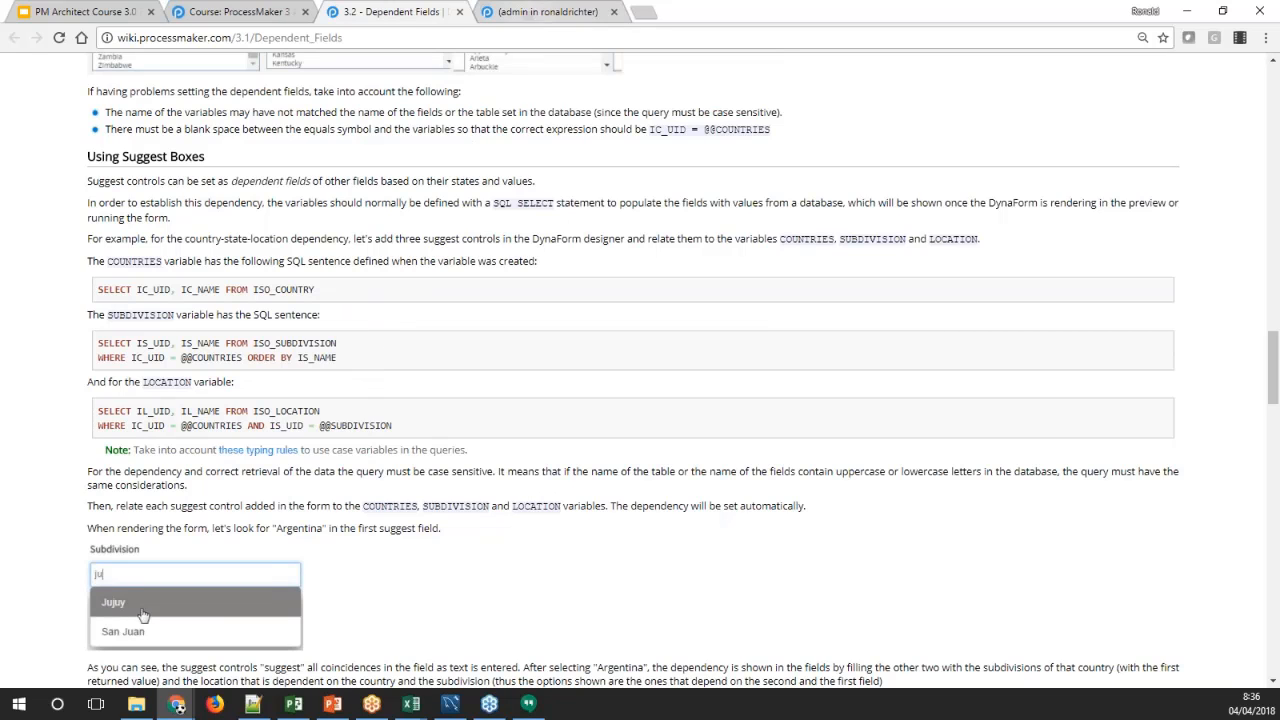
{"action": "left_click", "coordinate": [545, 12]}
{"action": "left_click", "coordinate": [97, 148]}
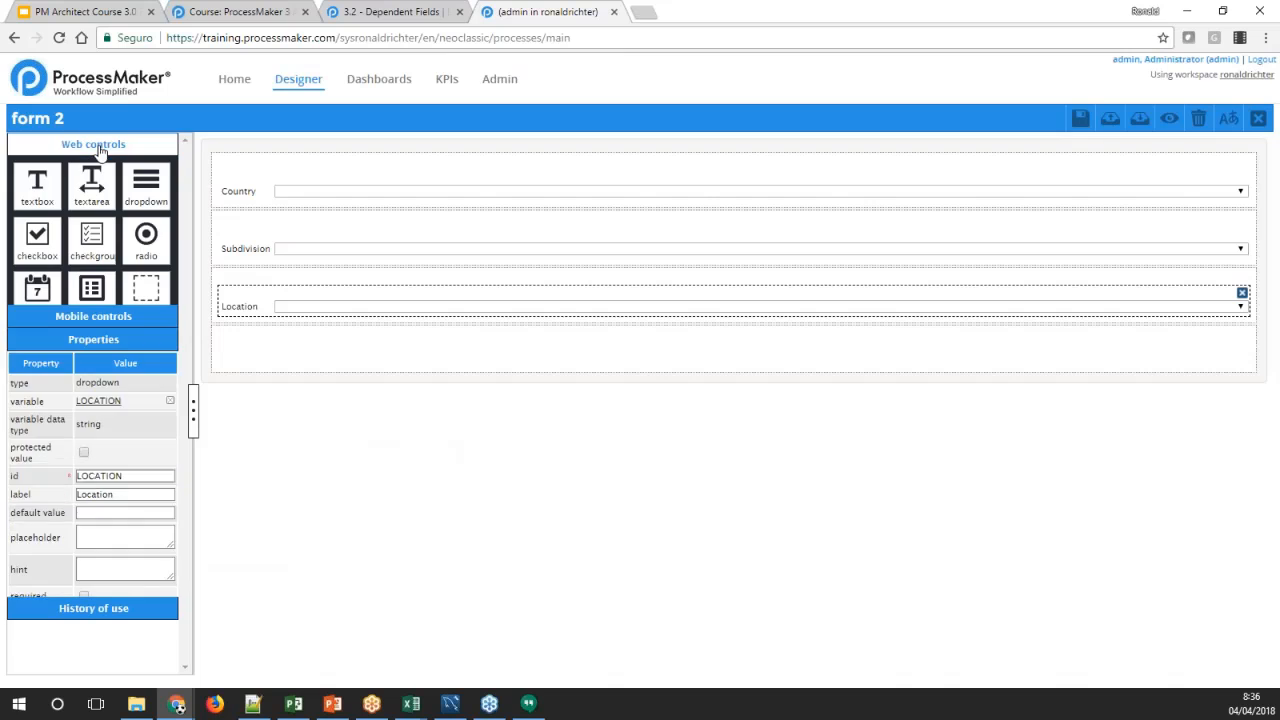
{"action": "left_click", "coordinate": [223, 11]}
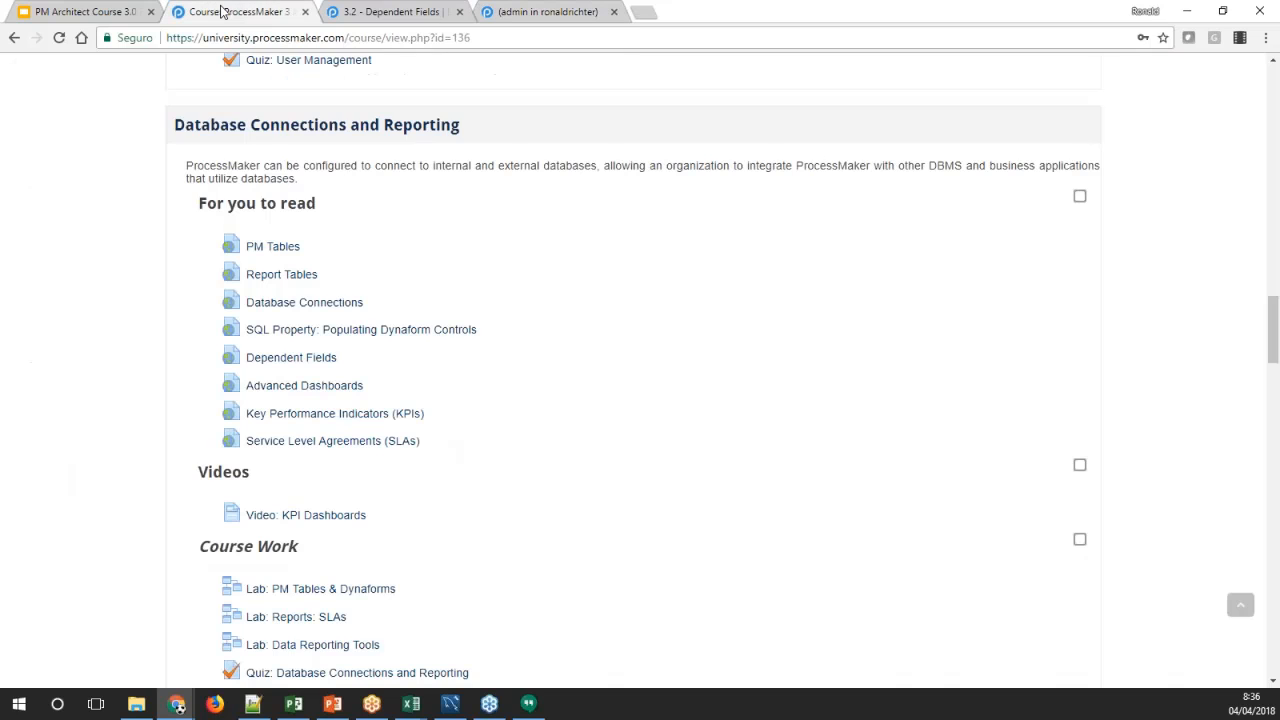
{"action": "left_click", "coordinate": [379, 8]}
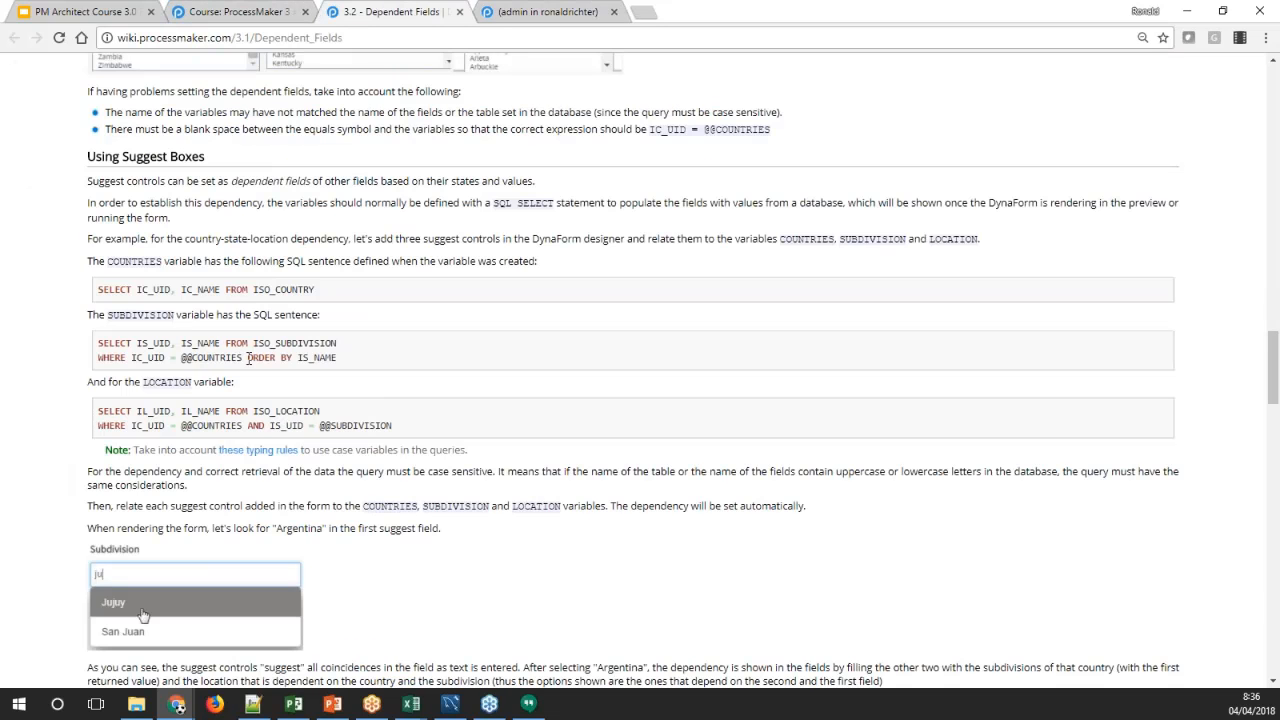
{"action": "left_click", "coordinate": [555, 8]}
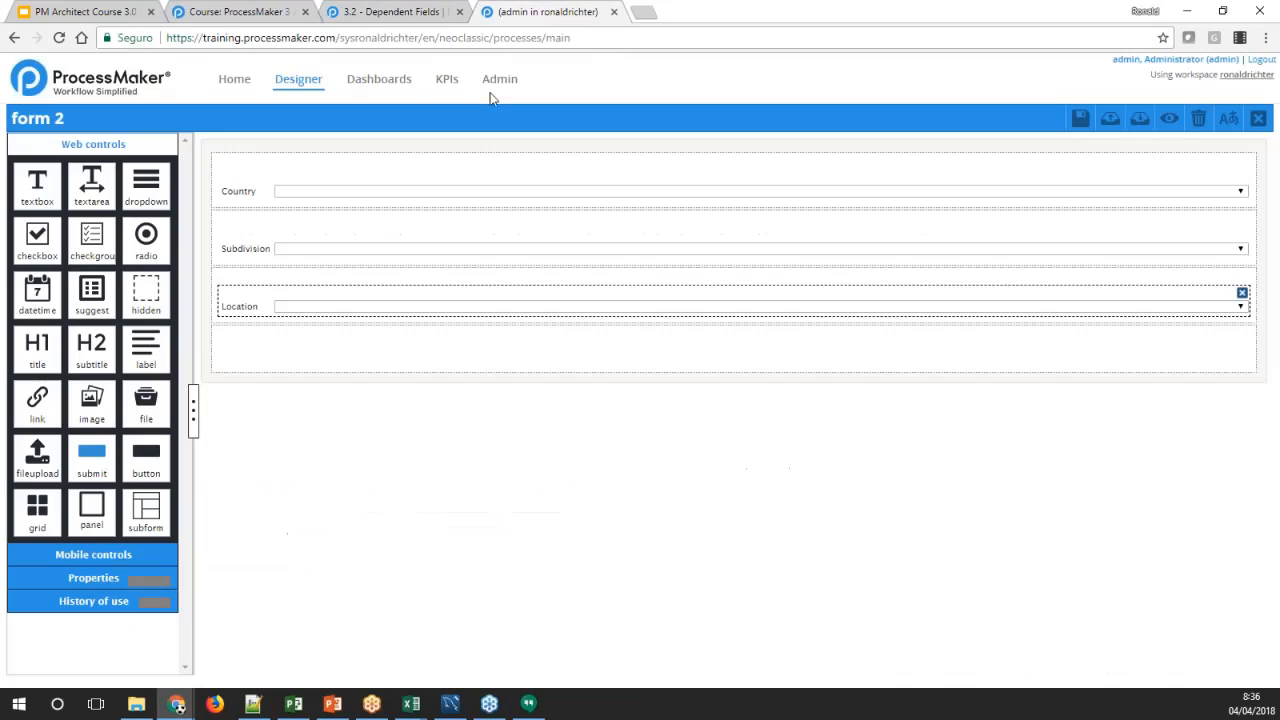
Add a suggest control below the Location dropdown with a new variable named SCOUNTRIES, and select the control
{"action": "left_click", "coordinate": [234, 197]}
{"action": "left_click", "coordinate": [118, 144]}
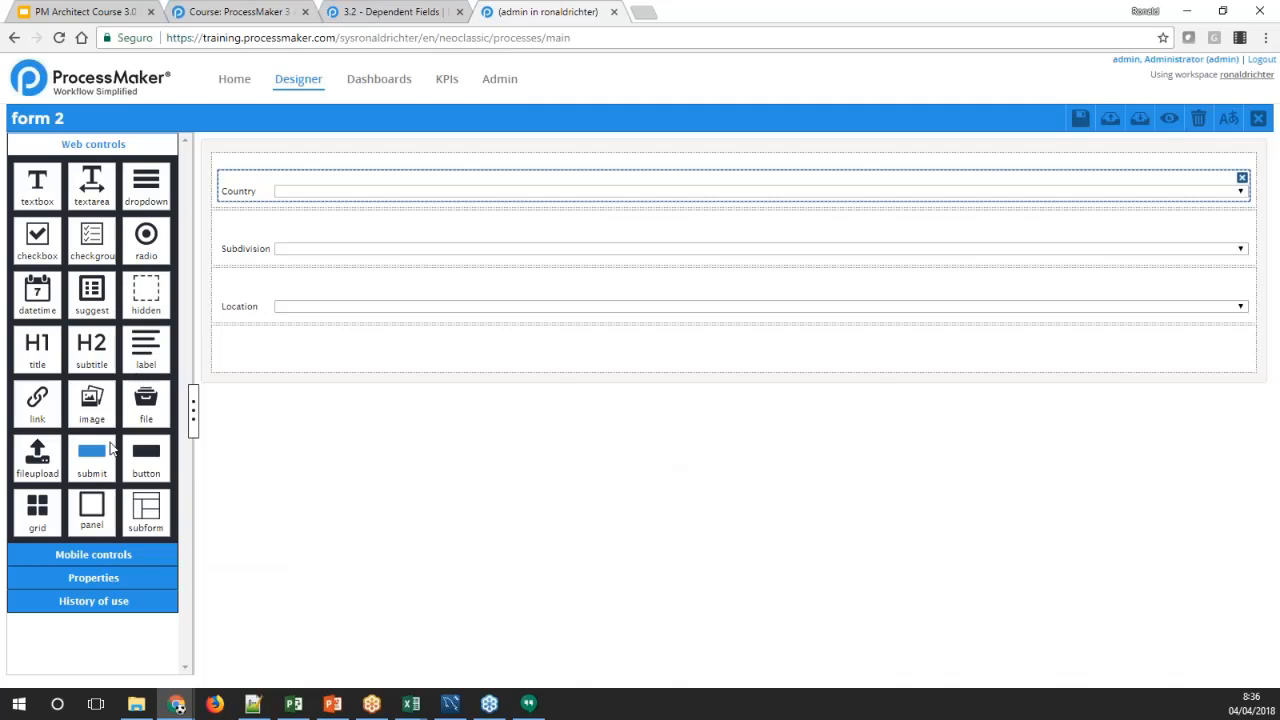
{"action": "left_click_drag", "start_coordinate": [100, 298], "coordinate": [251, 355]}
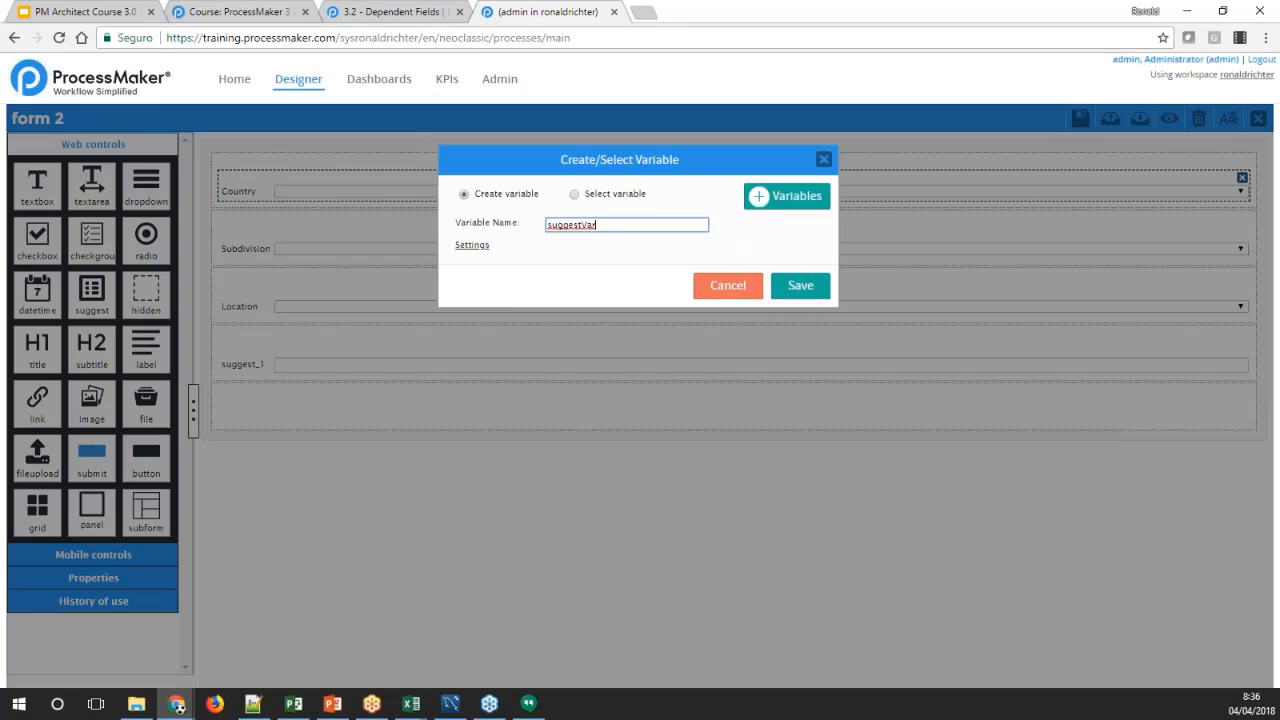
{"action": "double_click", "coordinate": [572, 224]}
{"action": "type", "text": "sCountr"}
{"action": "left_click", "coordinate": [786, 290]}
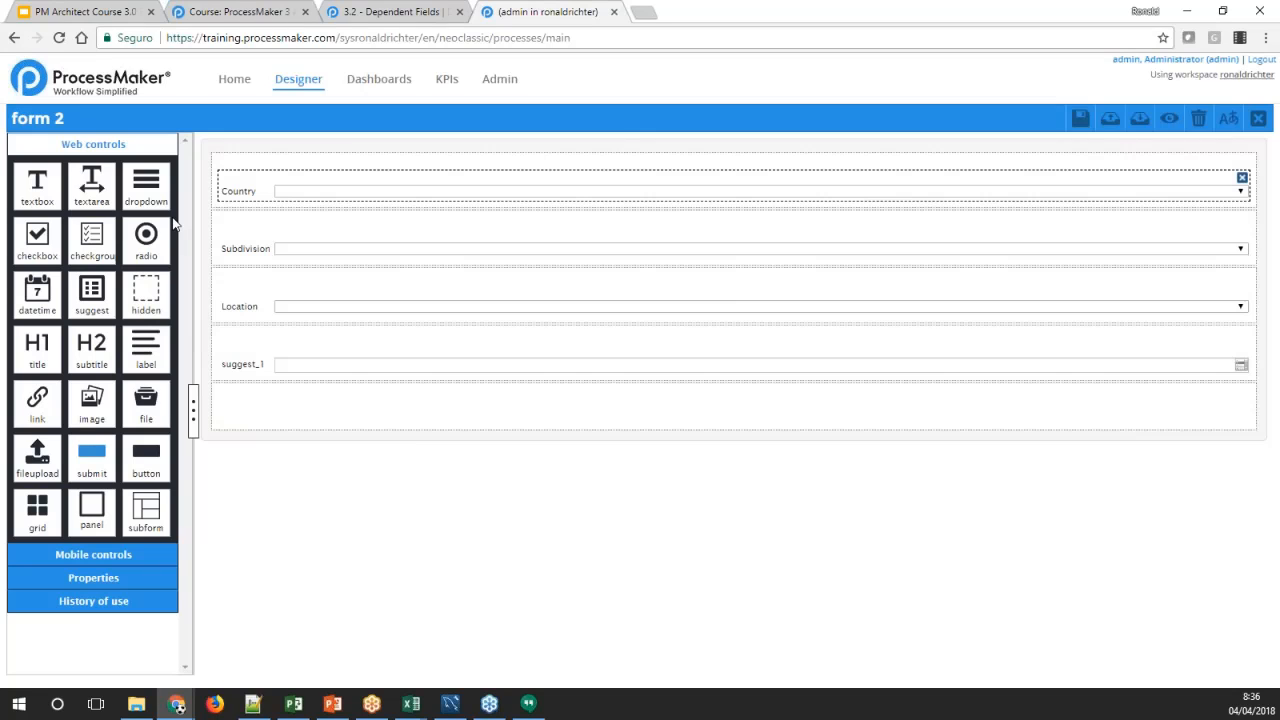
{"action": "left_click", "coordinate": [244, 370]}
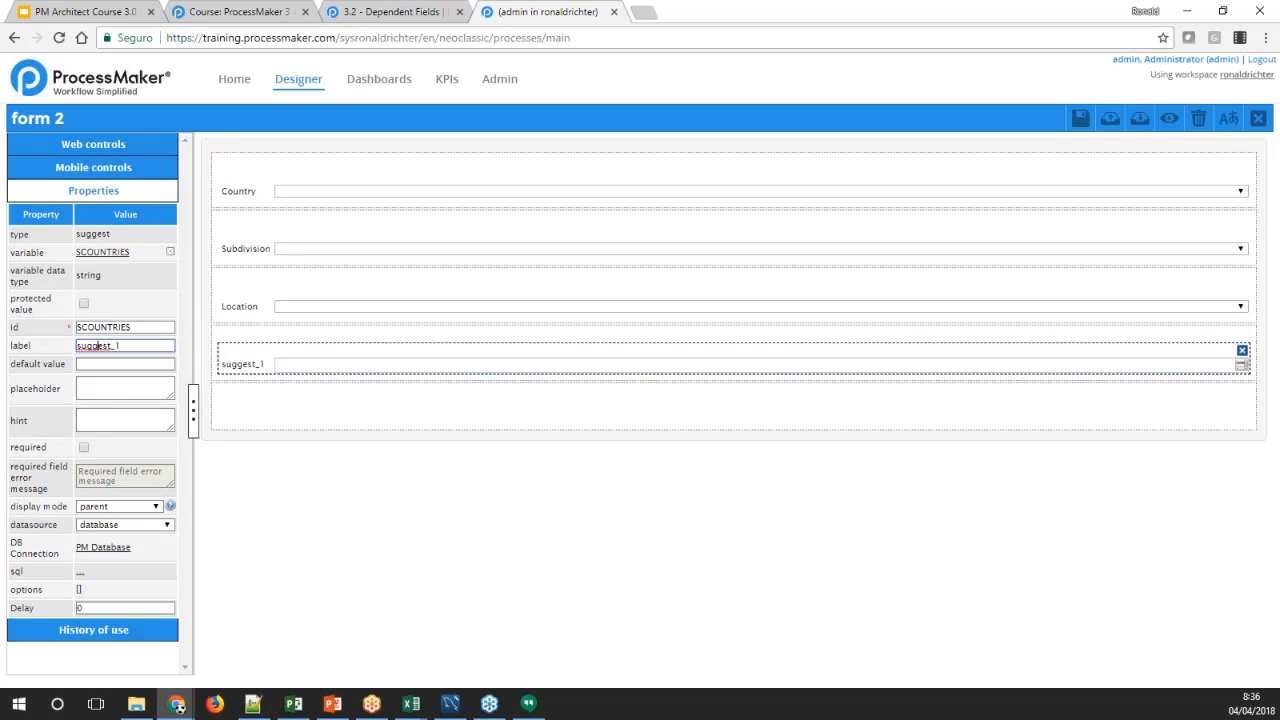
{"action": "double_click", "coordinate": [97, 345]}
{"action": "type", "text": "cOUNTRY"}
{"action": "key", "text": "Tab"}
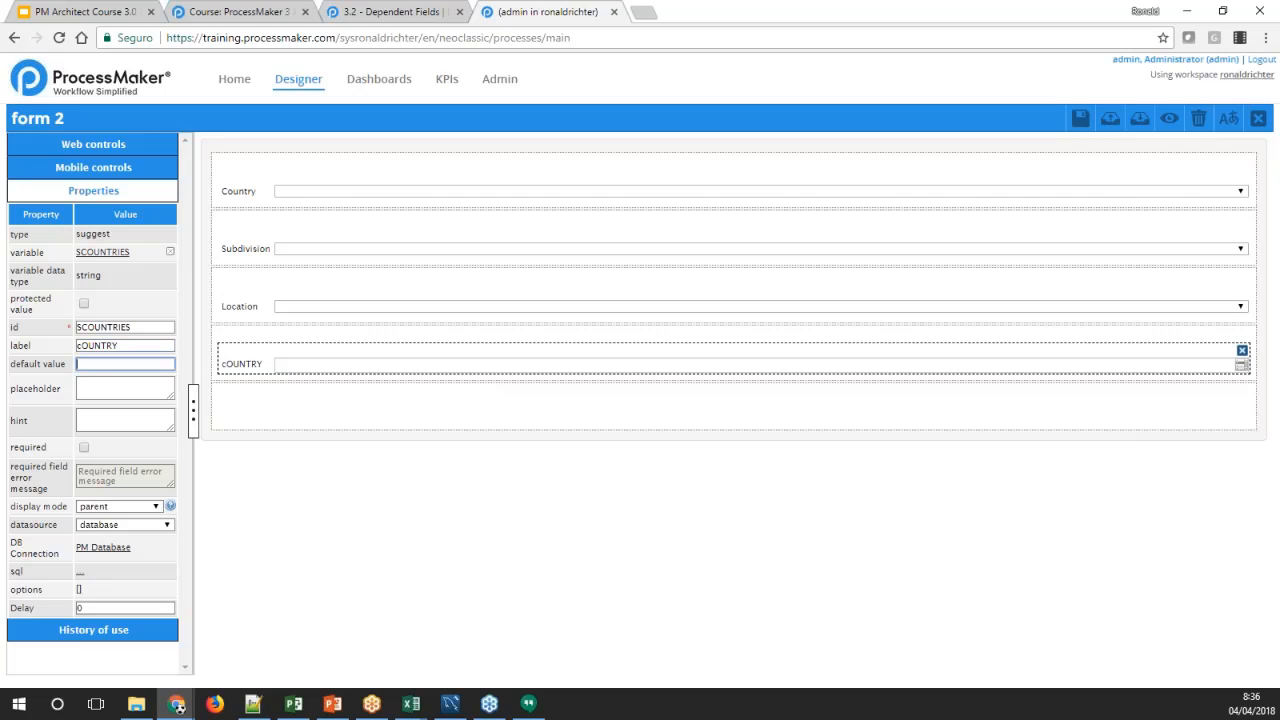
{"action": "type", "text": "cOUNTRY"}
{"action": "key", "text": "Tab"}
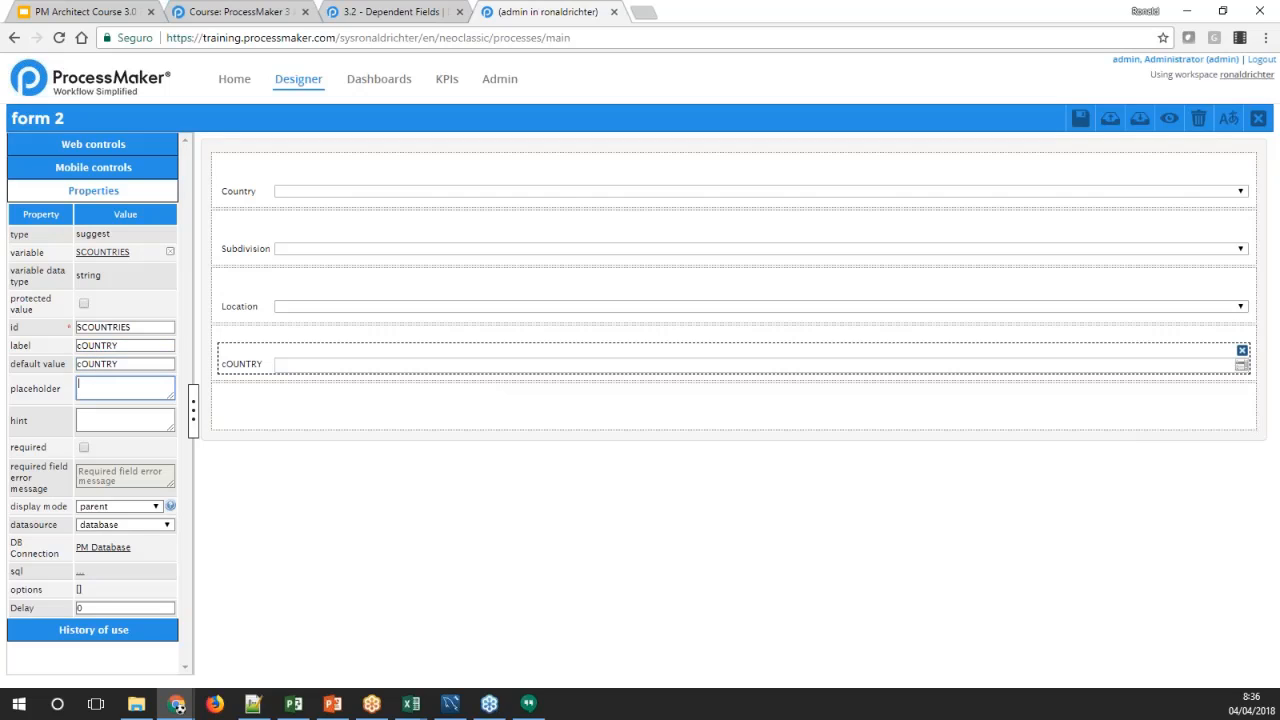
{"action": "double_click", "coordinate": [86, 365]}
{"action": "type", "text": "Country"}
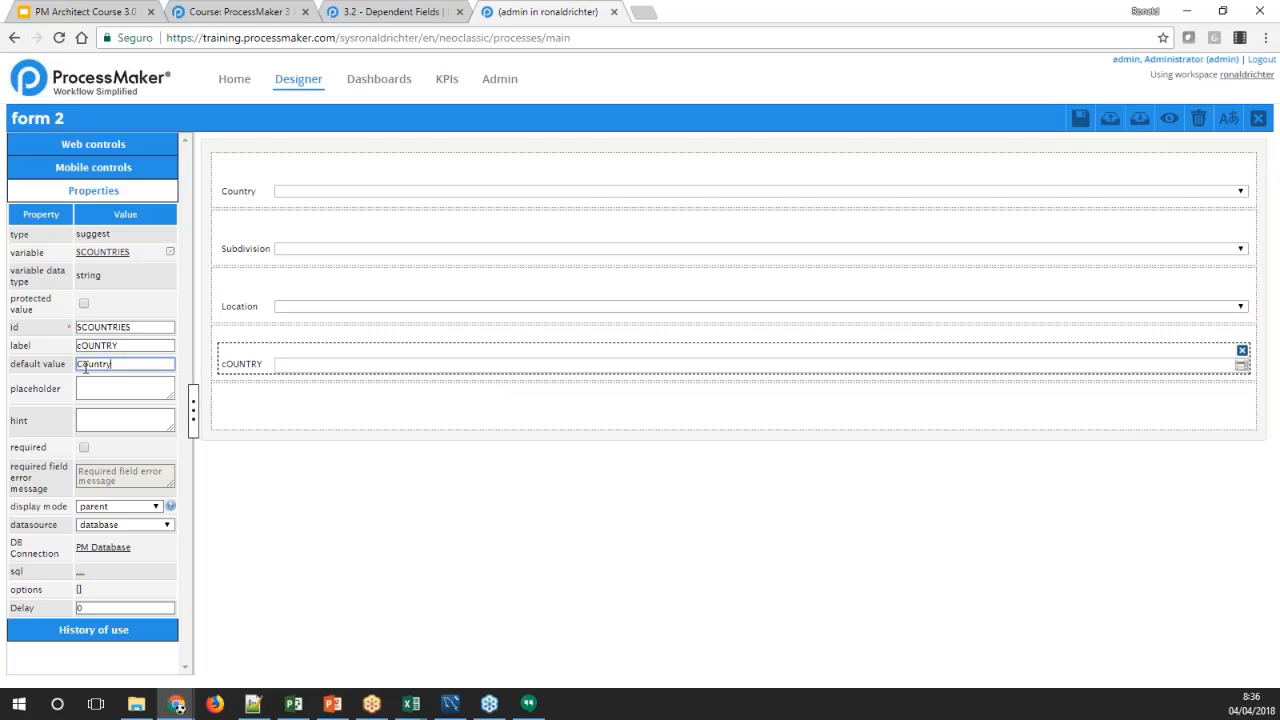
{"action": "key", "text": "Tab"}
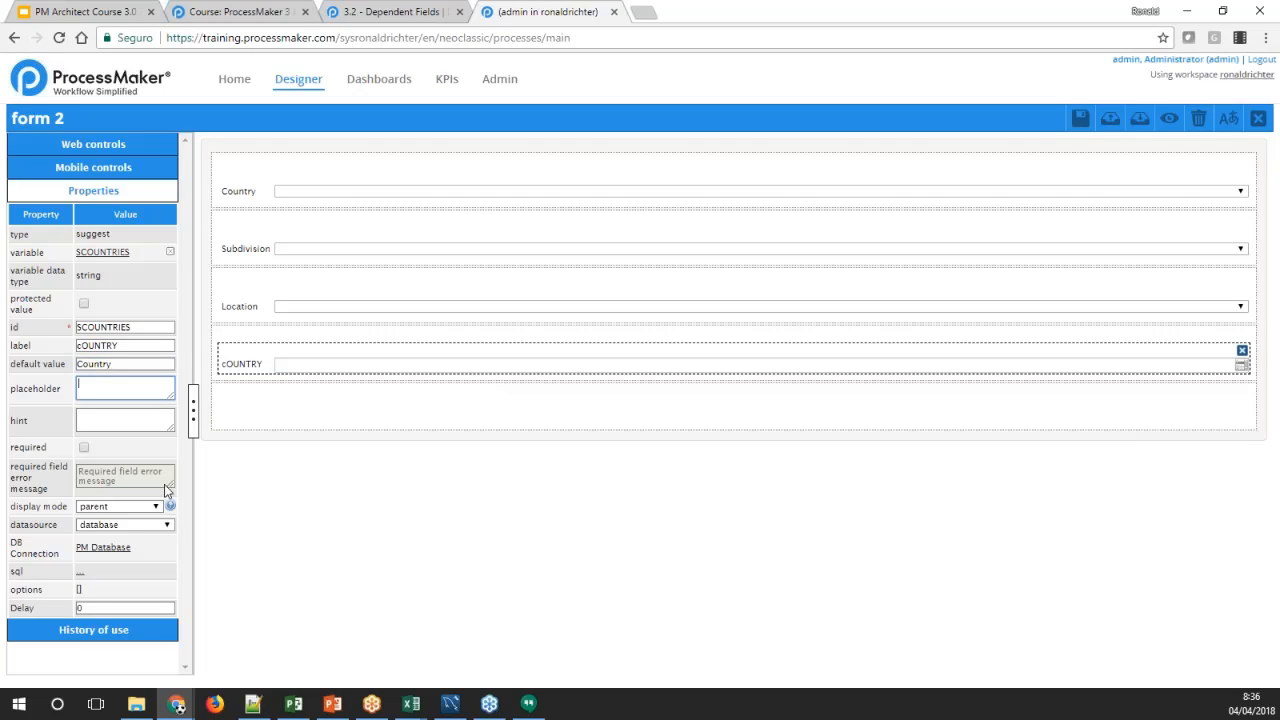
{"action": "left_click", "coordinate": [145, 414]}
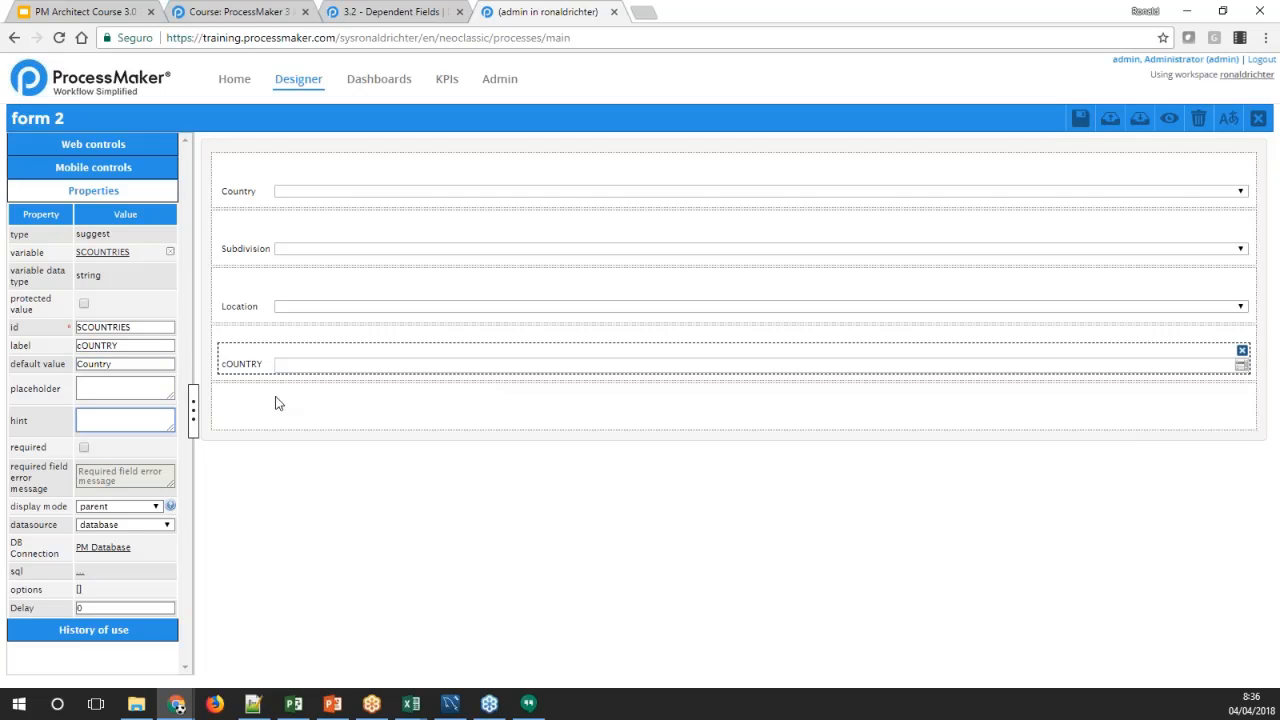
{"action": "double_click", "coordinate": [101, 364]}
{"action": "key", "text": "Delete"}
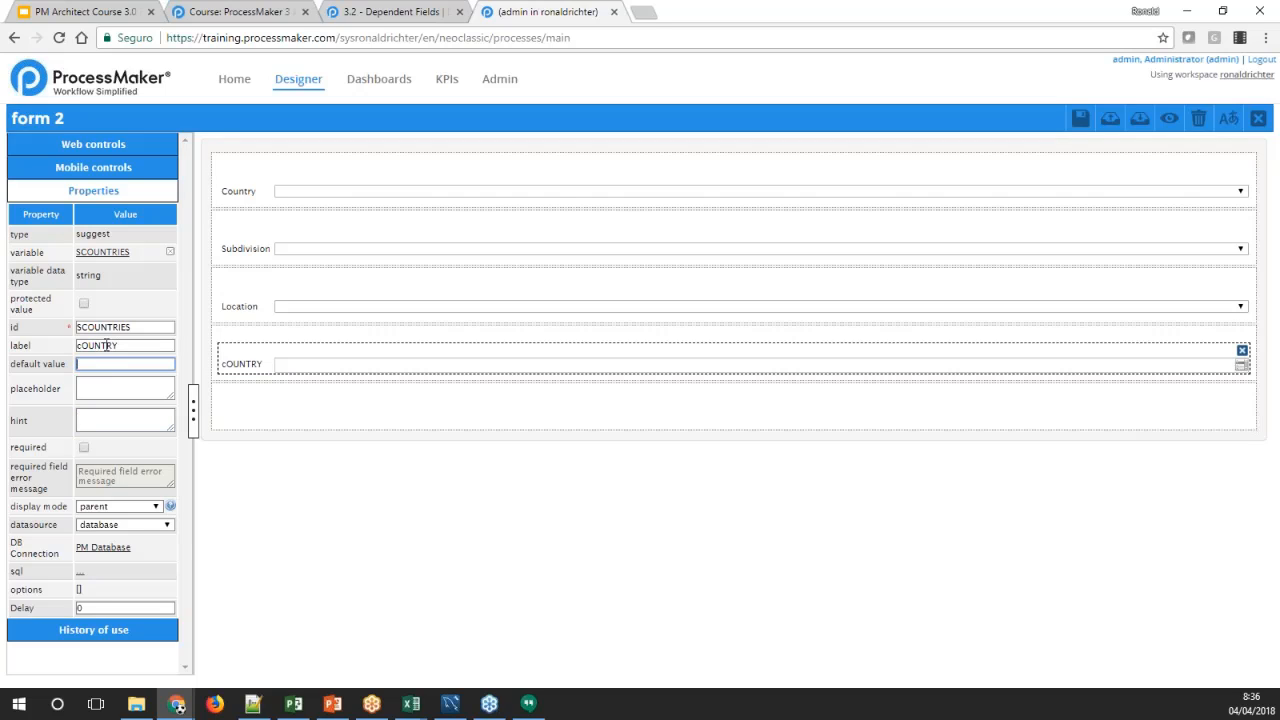
Set the label of the SCOUNTRIES suggest control to Country
{"action": "double_click", "coordinate": [120, 346]}
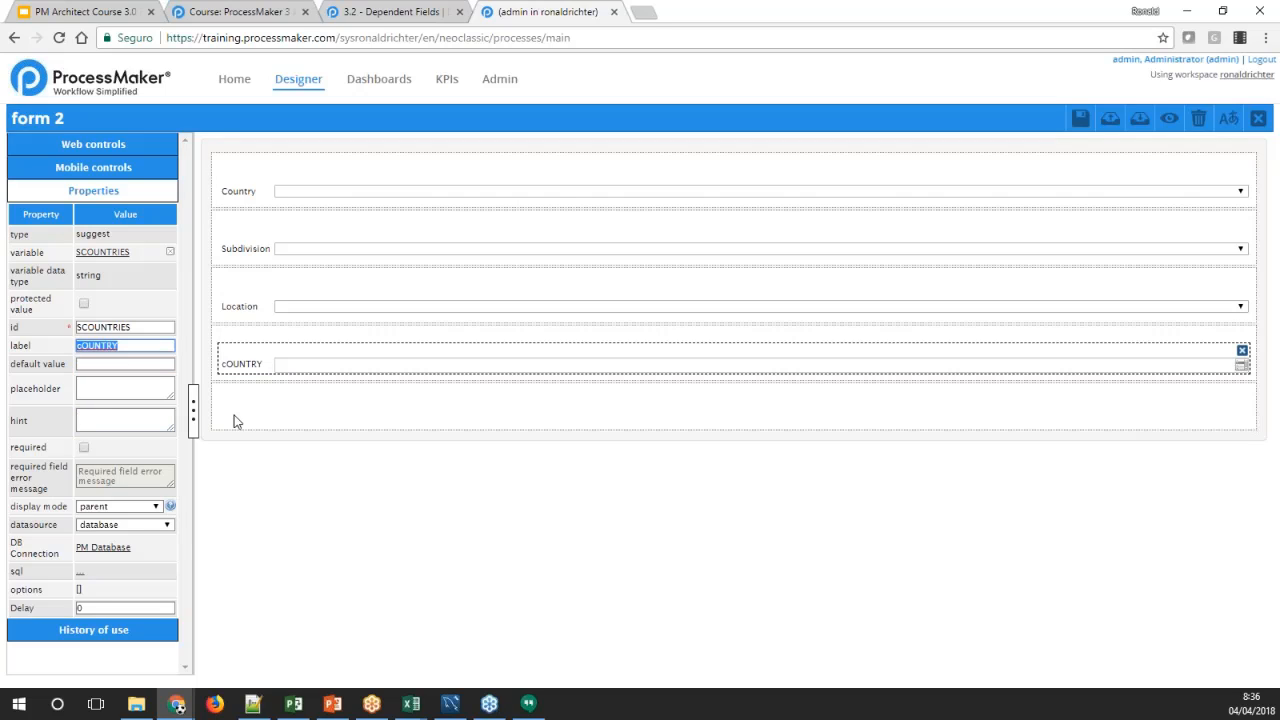
{"action": "type", "text": "Country"}
{"action": "key", "text": "Tab"}
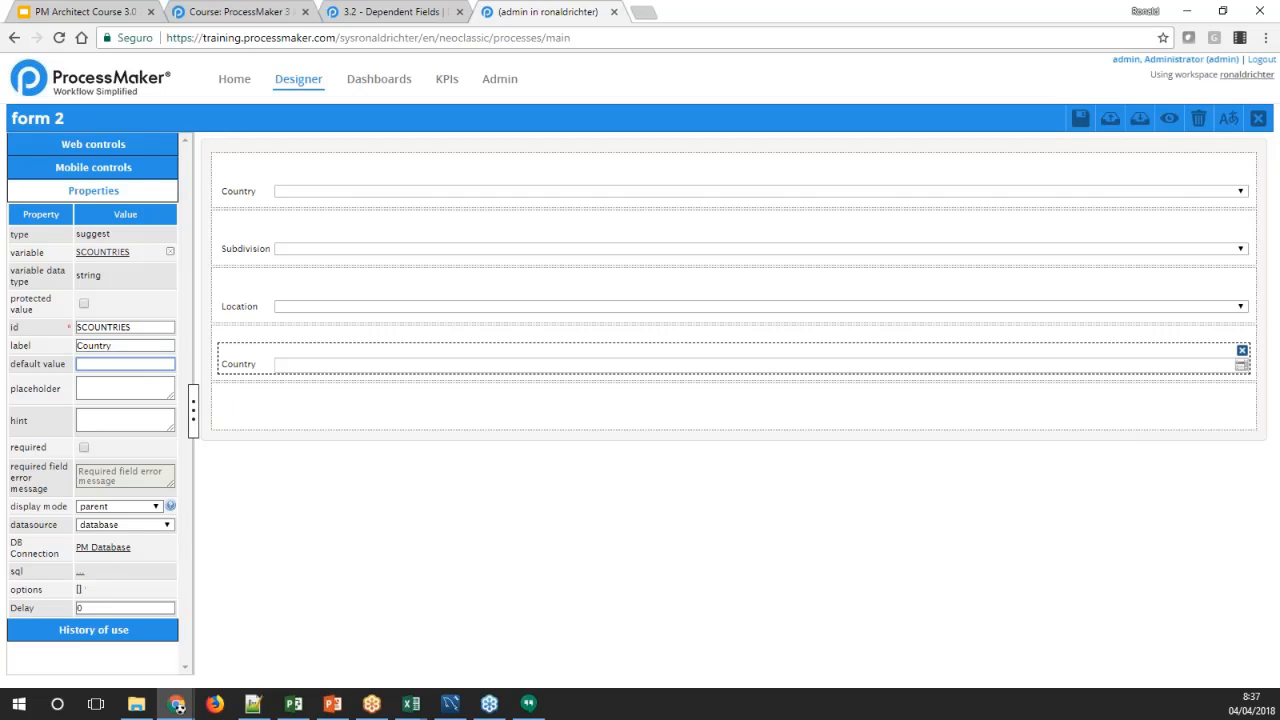
Copy the wiki query SELECT IC_UID, IC_NAME FROM ISO_COUNTRY into the Country suggest control's SQL and save it
{"action": "left_click", "coordinate": [79, 572]}
{"action": "left_click", "coordinate": [358, 11]}
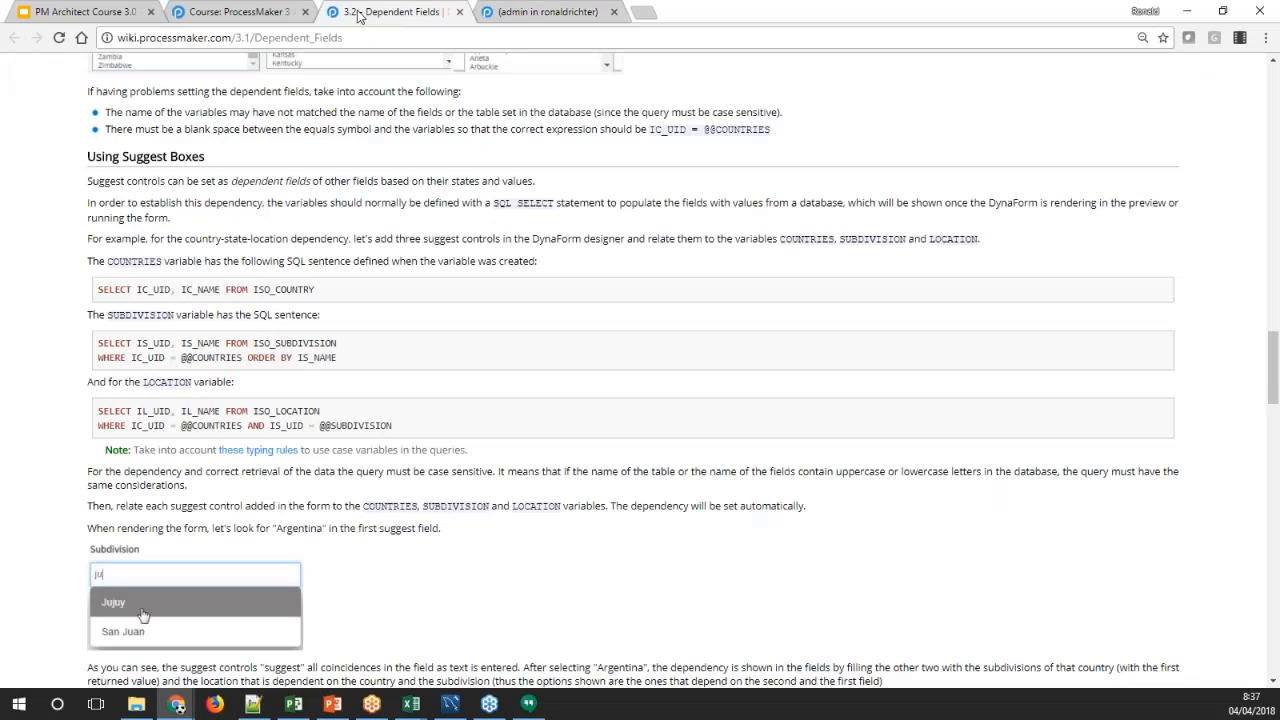
{"action": "left_click_drag", "start_coordinate": [316, 289], "coordinate": [97, 289]}
{"action": "key", "text": "ctrl+c"}
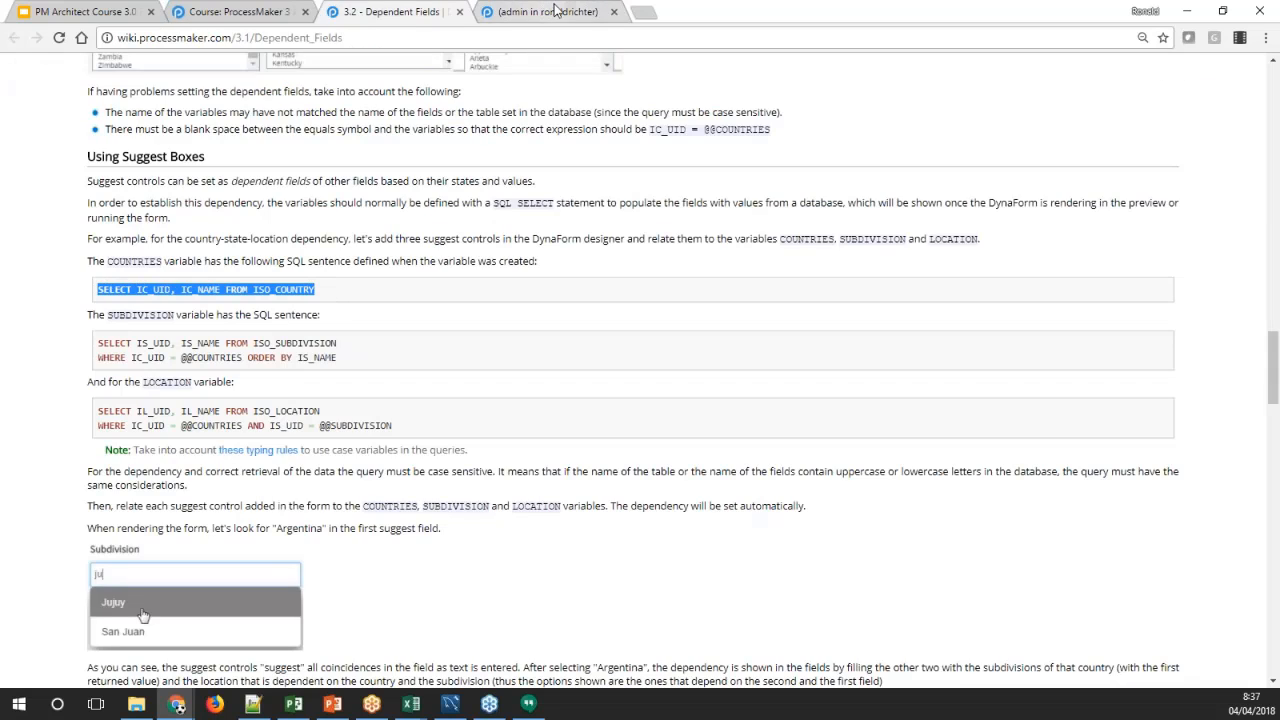
{"action": "key", "text": "ctrl+Tab"}
{"action": "key", "text": "ctrl+v"}
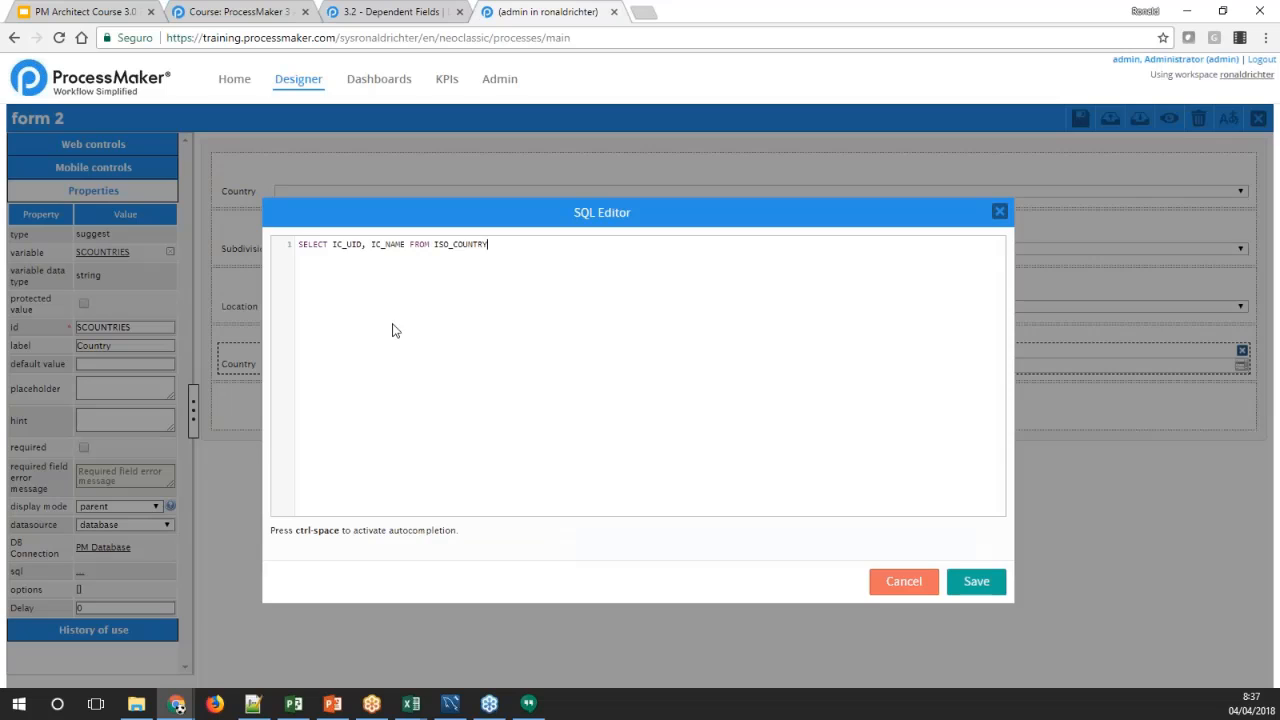
{"action": "left_click", "coordinate": [952, 578]}
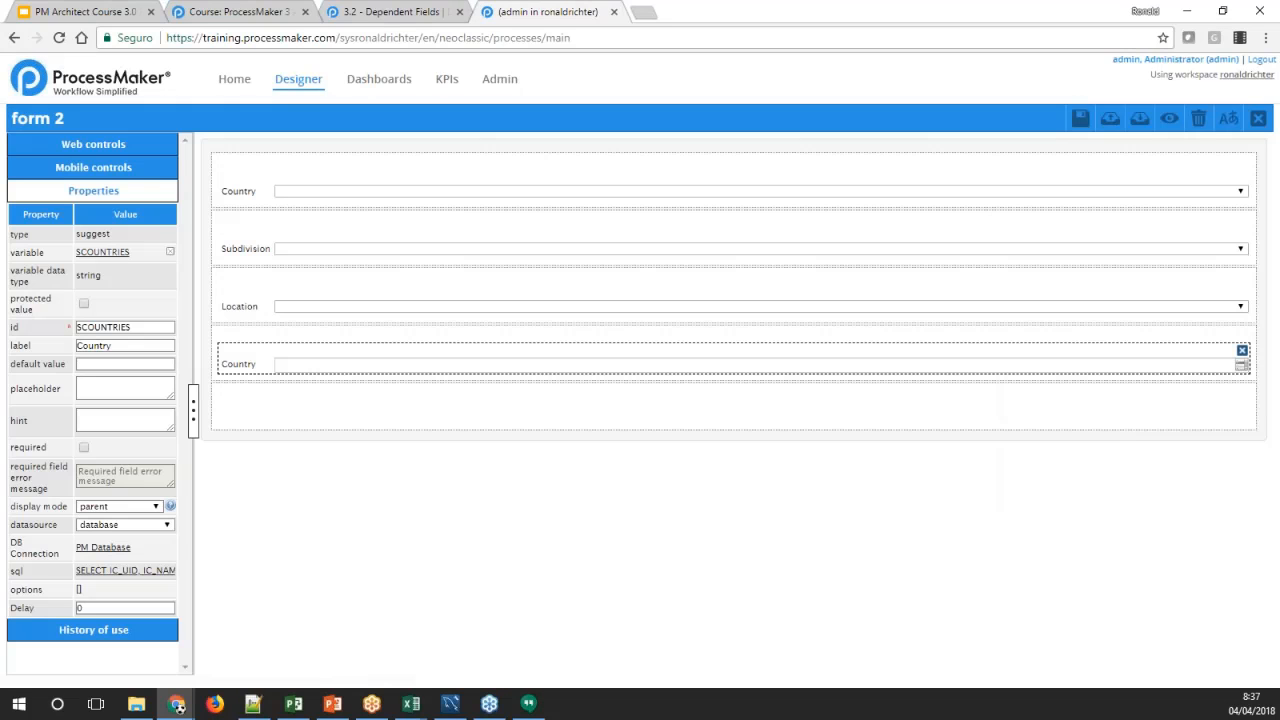
Add a suggest control below the Country suggest field with a new variable named SSUBDIVISION
{"action": "left_click", "coordinate": [122, 146]}
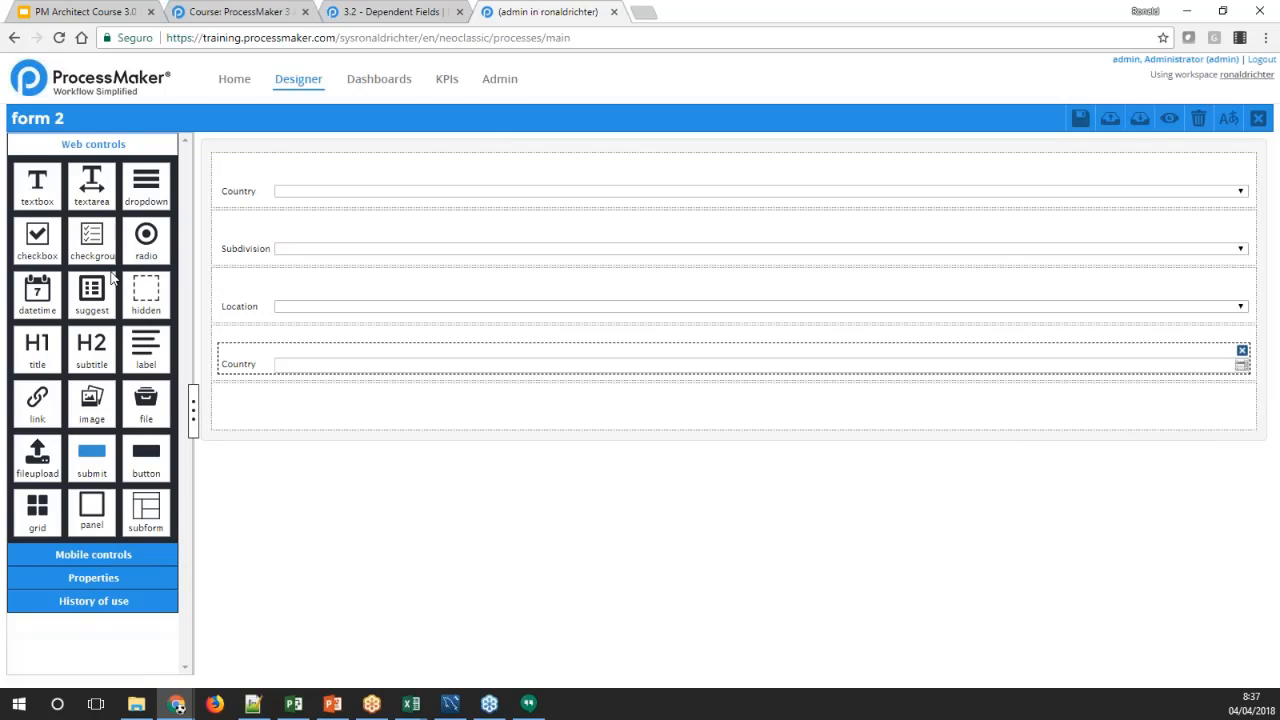
{"action": "left_click_drag", "start_coordinate": [91, 300], "coordinate": [250, 415]}
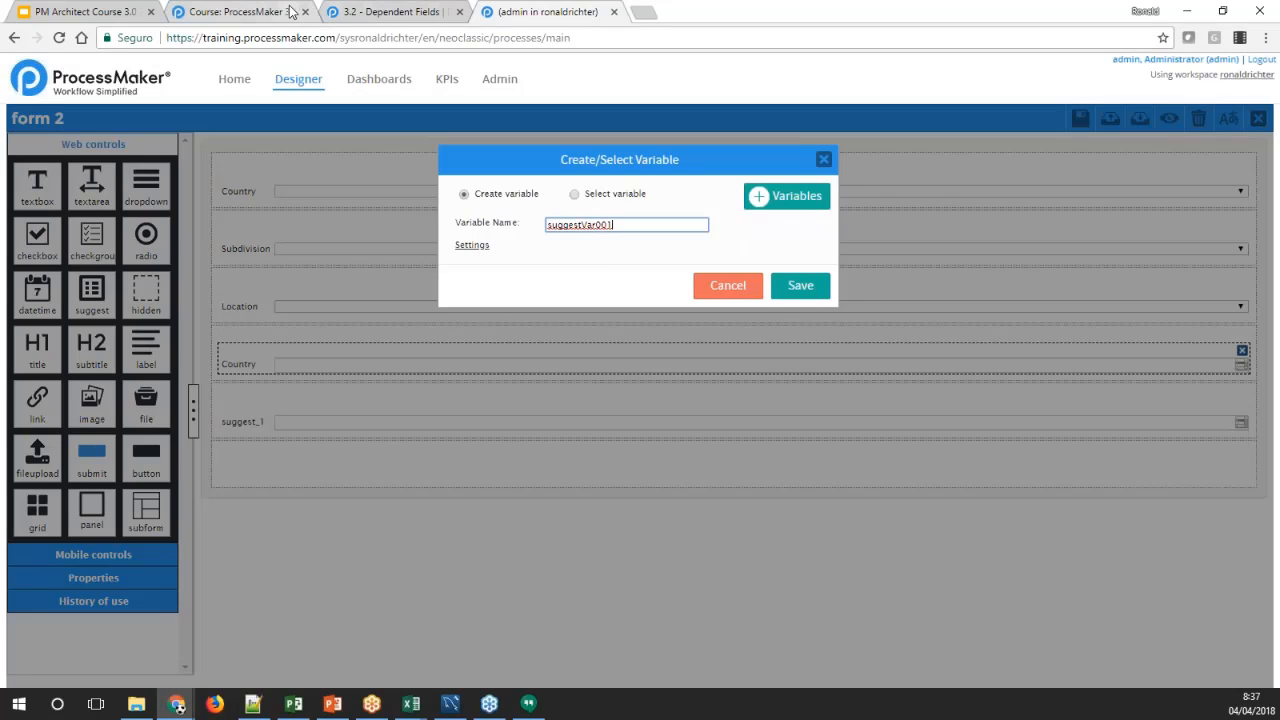
{"action": "double_click", "coordinate": [569, 224]}
{"action": "type", "text": "s"}
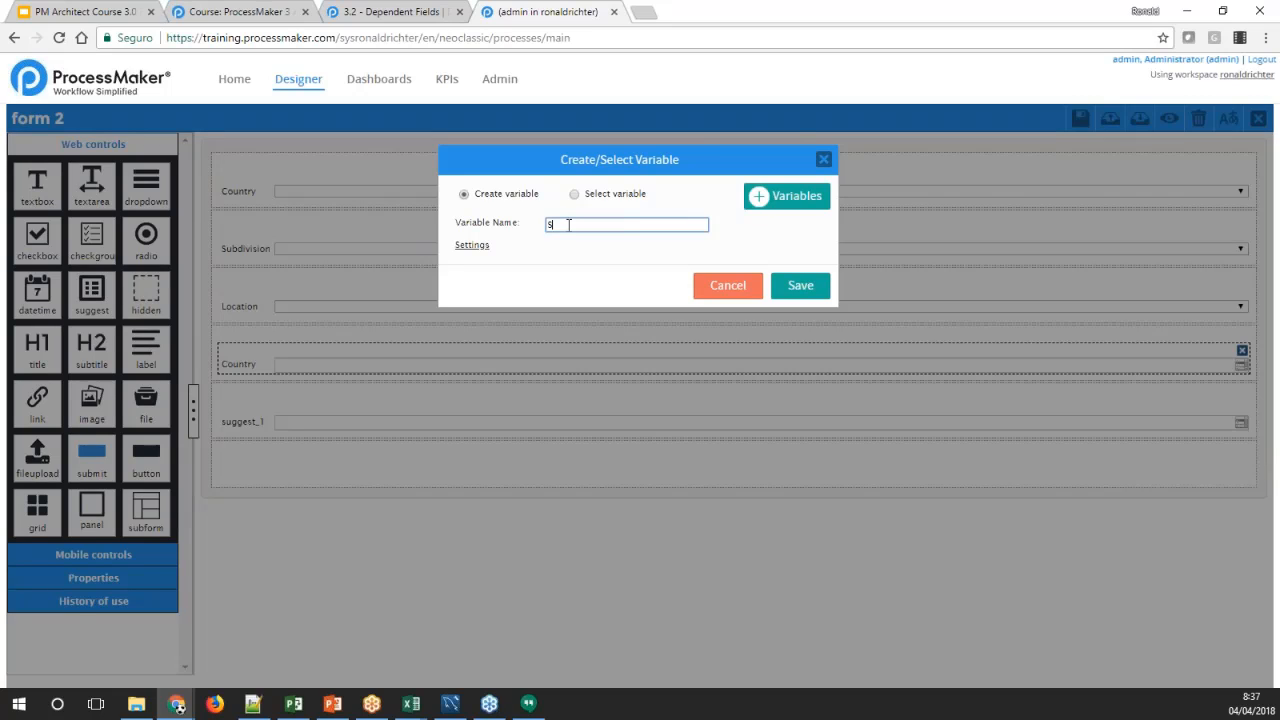
{"action": "type", "text": "SUBDIVISION"}
{"action": "left_click", "coordinate": [795, 286]}
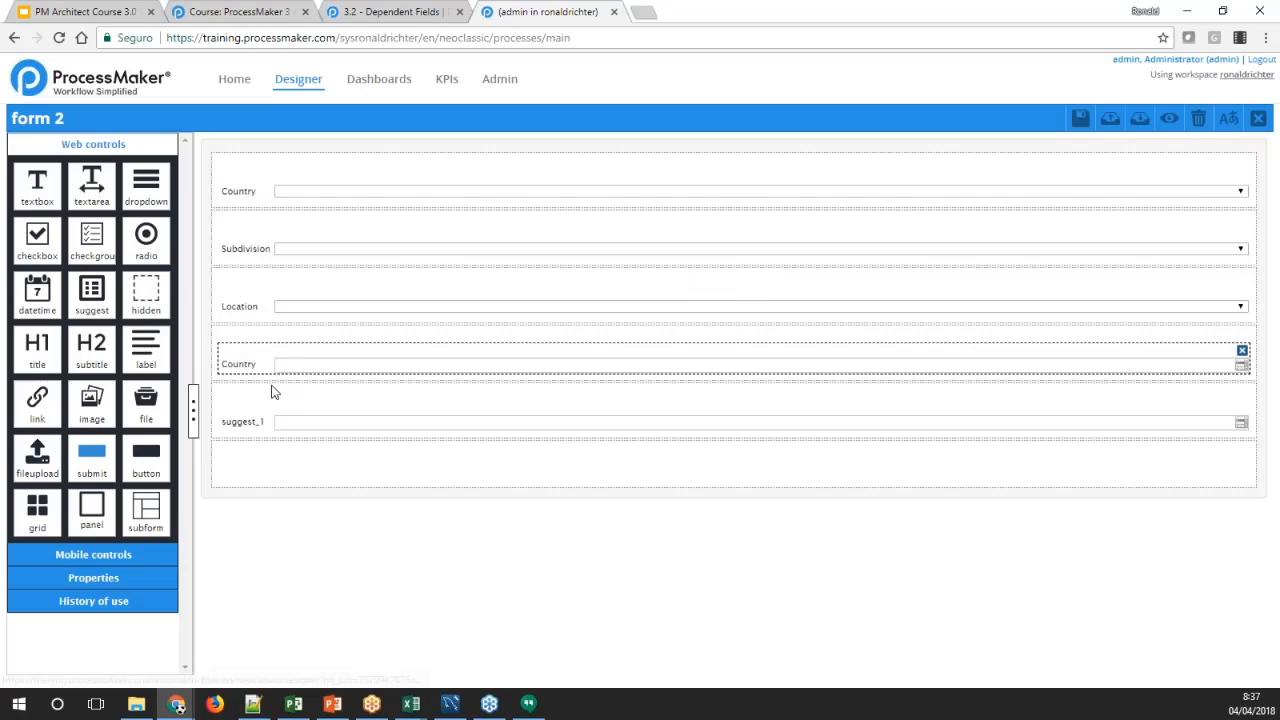
Set the label of the SSUBDIVISION suggest control to Subdivision
{"action": "left_click", "coordinate": [252, 432]}
{"action": "left_click", "coordinate": [102, 345]}
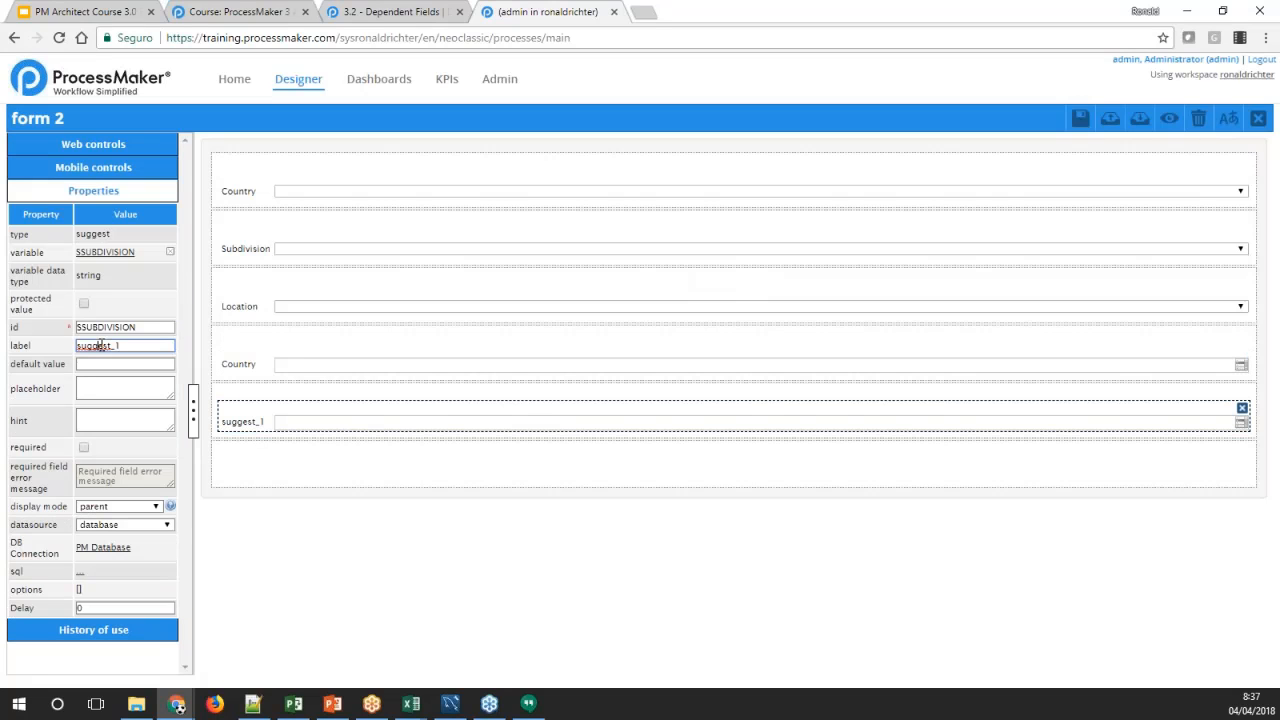
{"action": "double_click", "coordinate": [102, 345]}
{"action": "type", "text": "Subdivision"}
{"action": "key", "text": "Tab"}
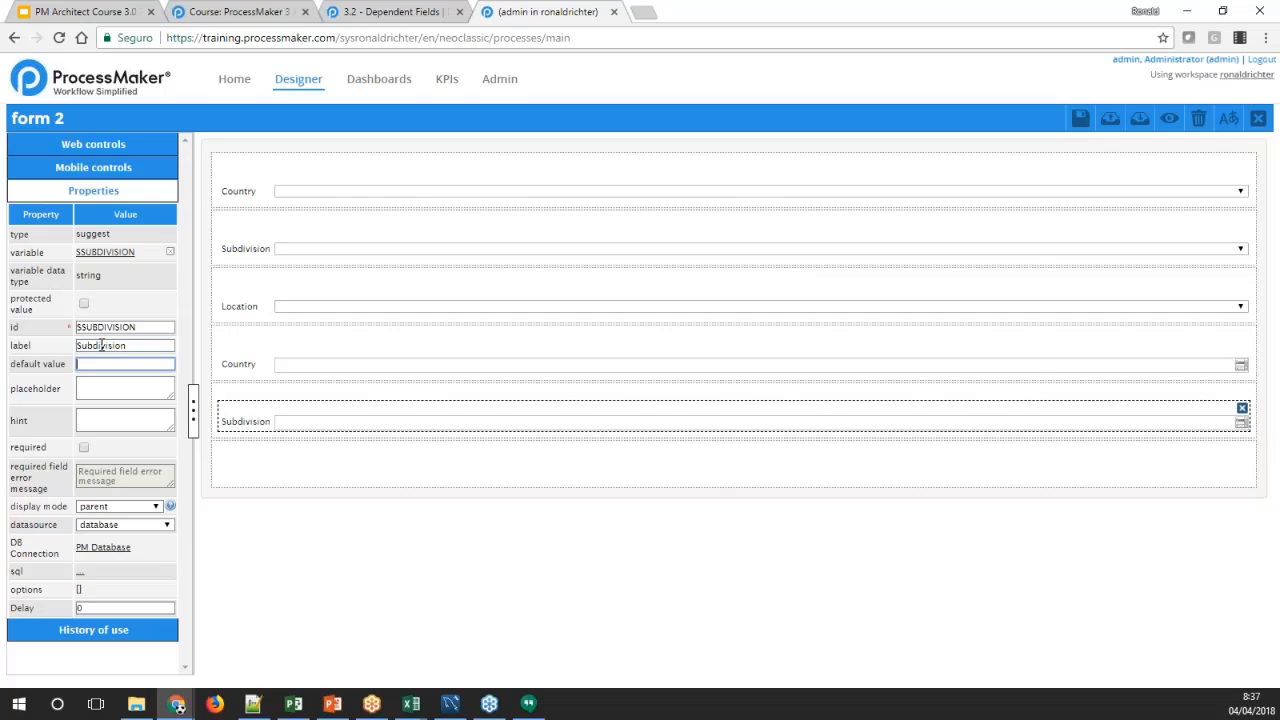
{"action": "left_click", "coordinate": [77, 577]}
{"action": "key", "text": "ctrl+shift+Tab"}
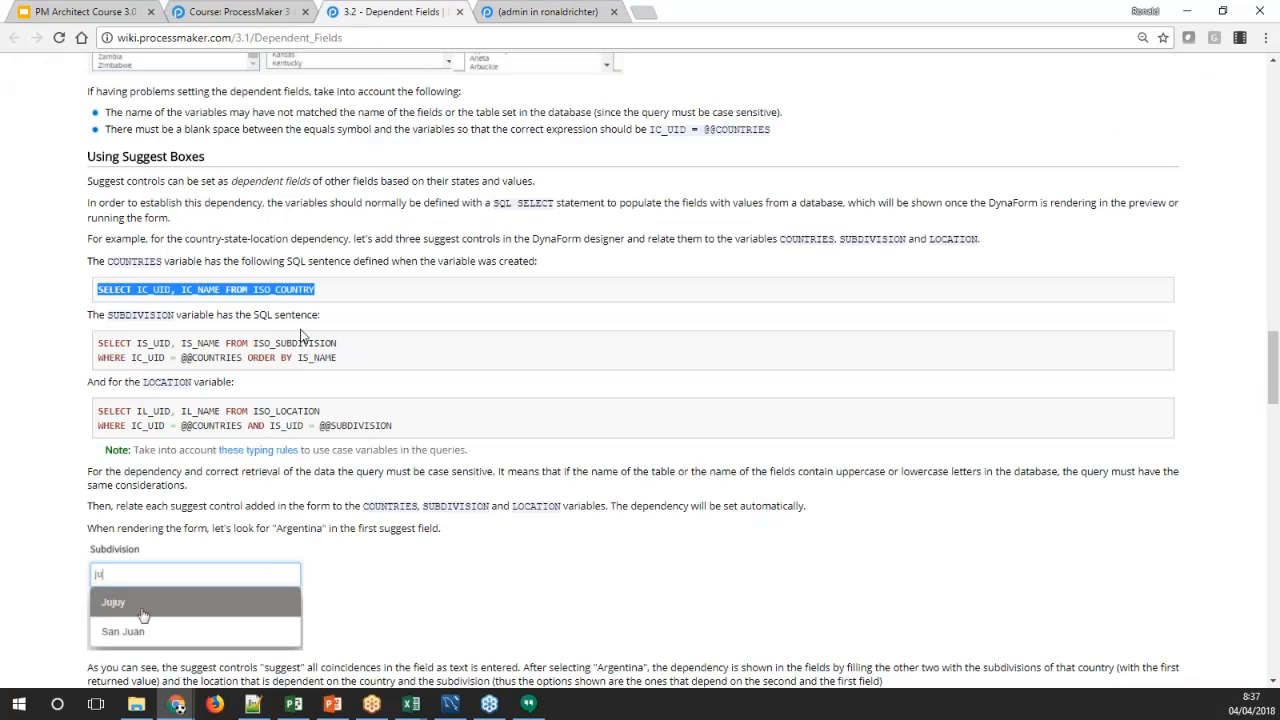
{"action": "left_click_drag", "start_coordinate": [348, 362], "coordinate": [98, 344]}
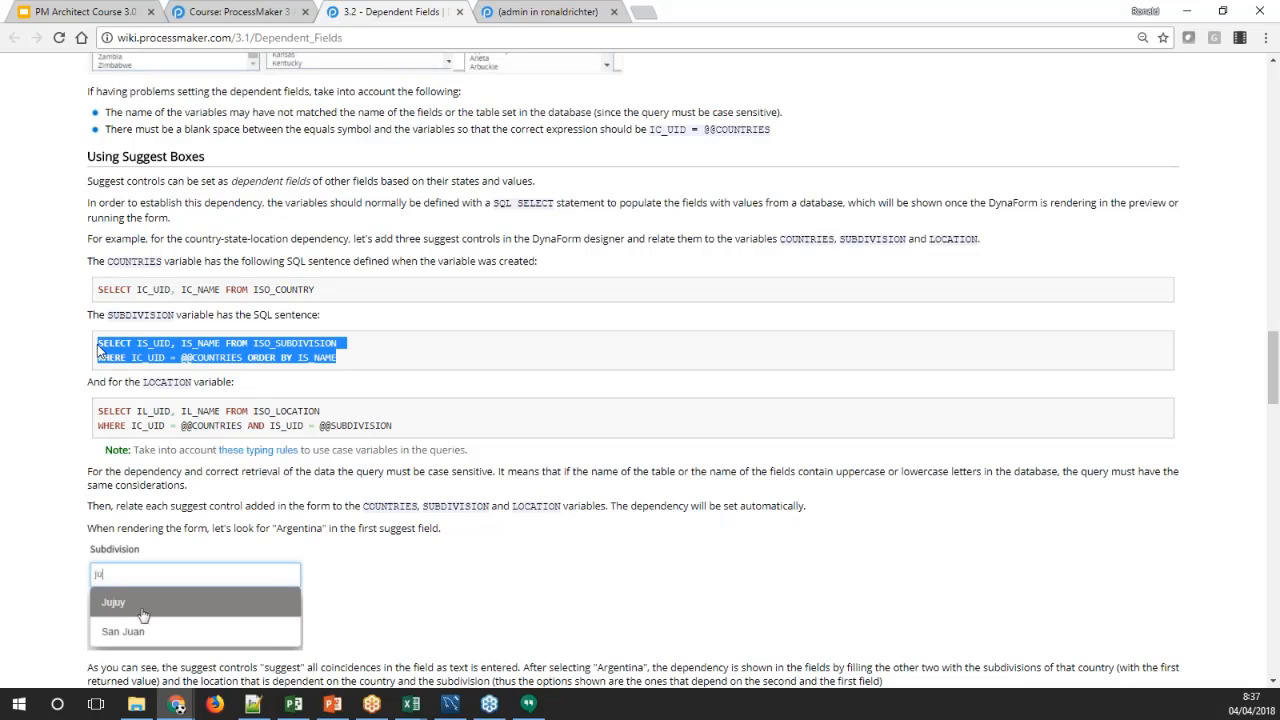
{"action": "left_click", "coordinate": [505, 14]}
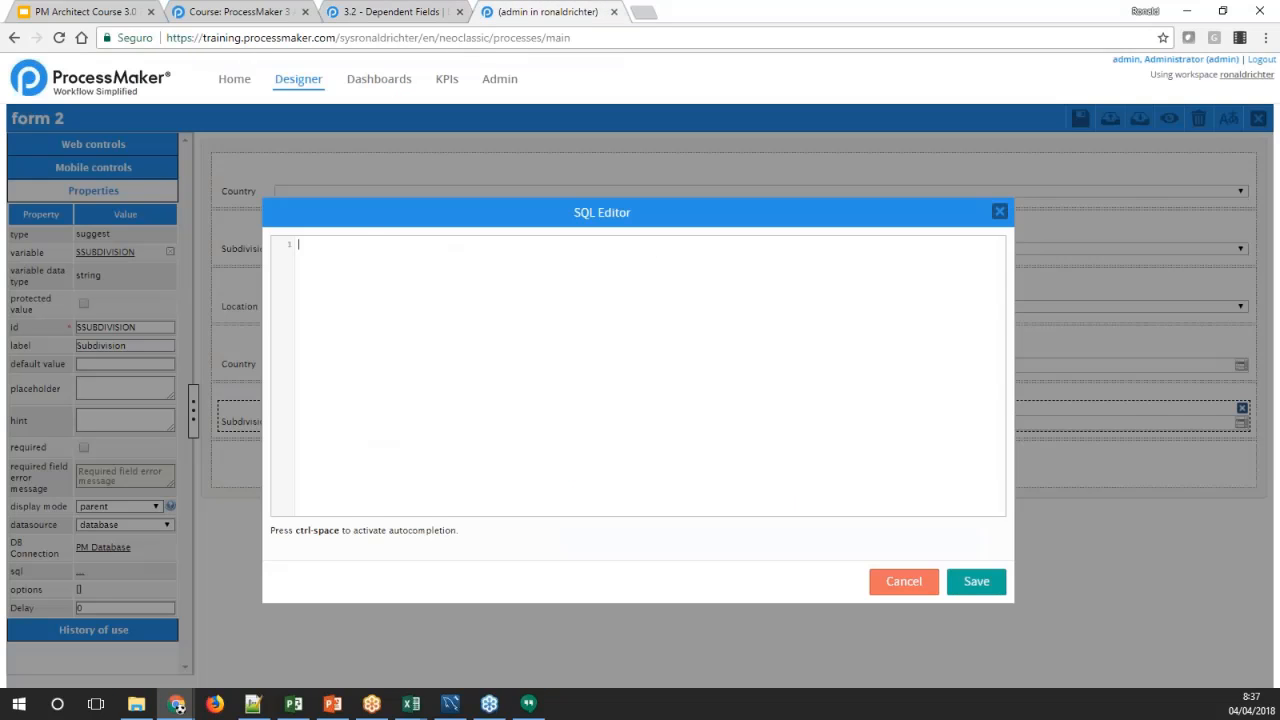
{"action": "left_click", "coordinate": [362, 328]}
{"action": "key", "text": "ctrl+v"}
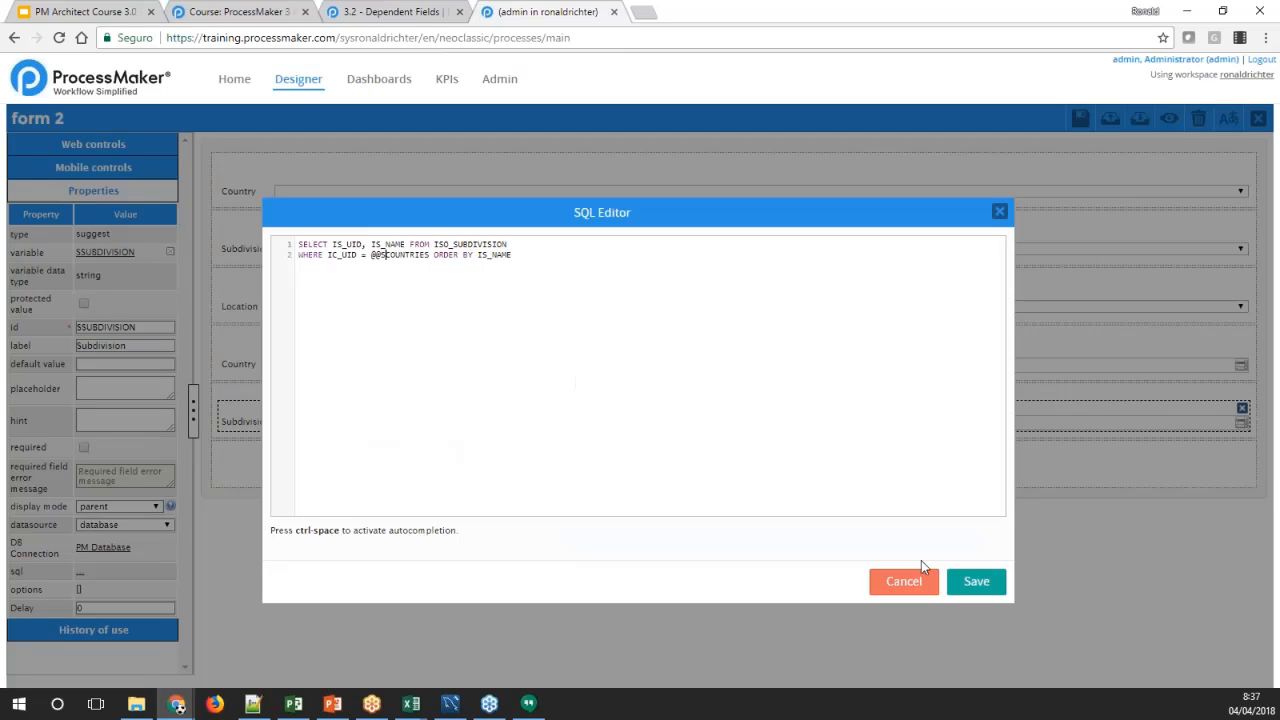
{"action": "left_click", "coordinate": [976, 581]}
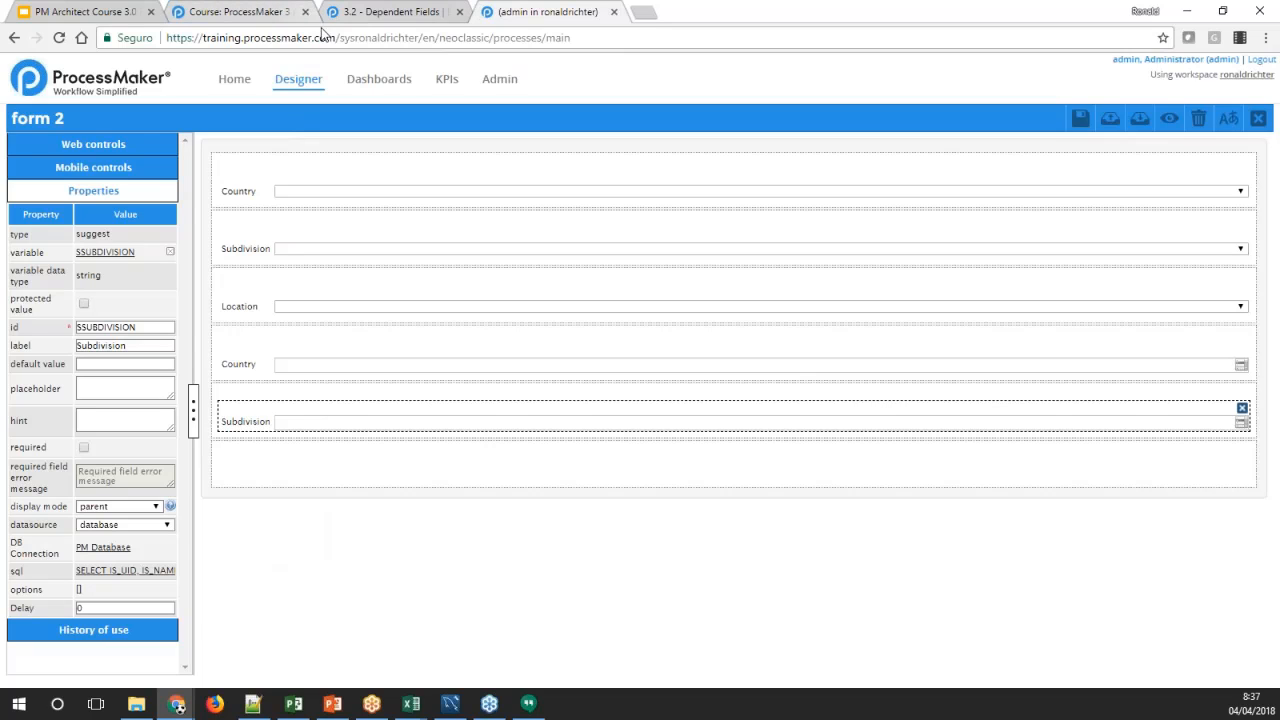
Add a suggest control below the Subdivision suggest field with a new variable named SLOCATION
{"action": "left_click", "coordinate": [113, 148]}
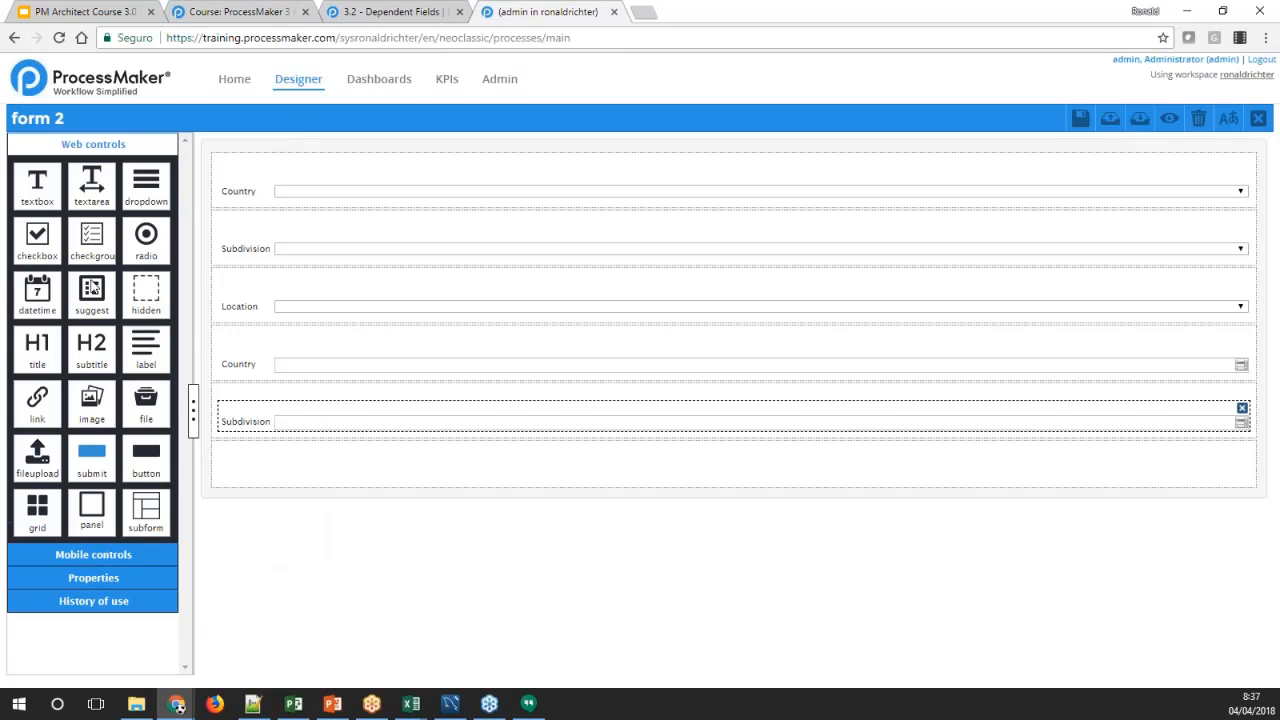
{"action": "left_click_drag", "start_coordinate": [92, 288], "coordinate": [255, 470]}
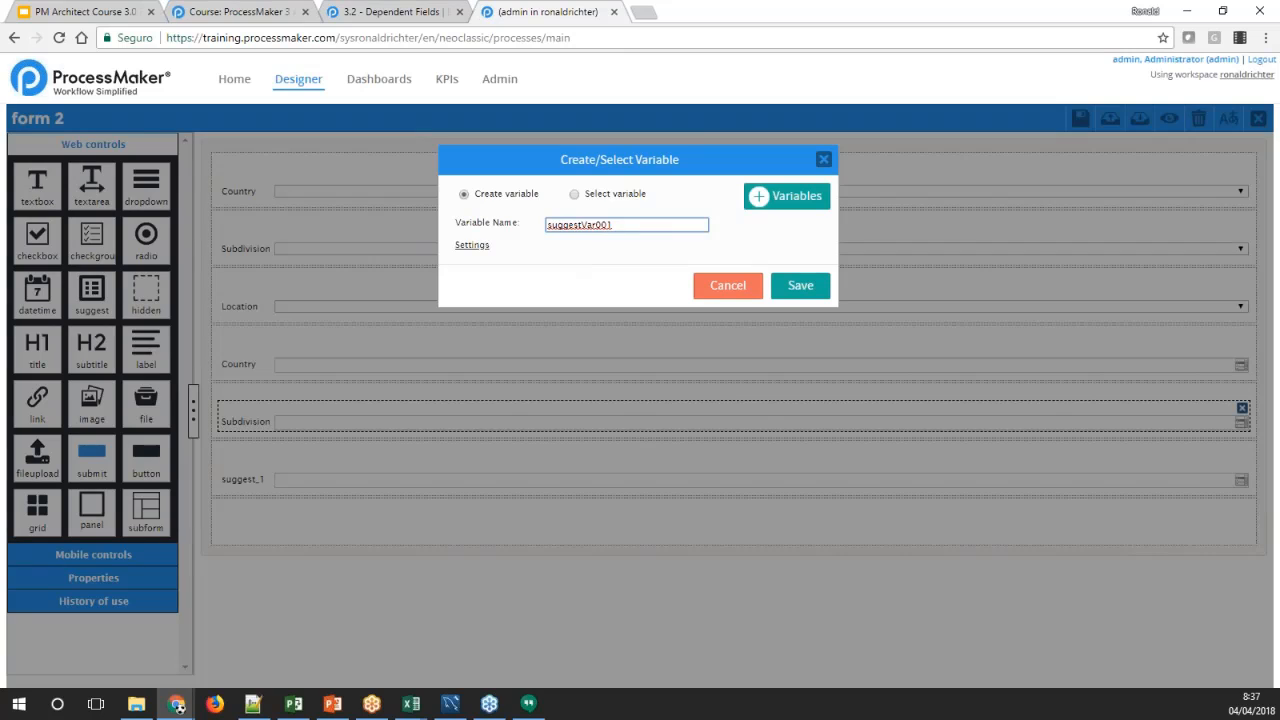
{"action": "double_click", "coordinate": [583, 225]}
{"action": "type", "text": "lOCATION"}
{"action": "left_click", "coordinate": [806, 292]}
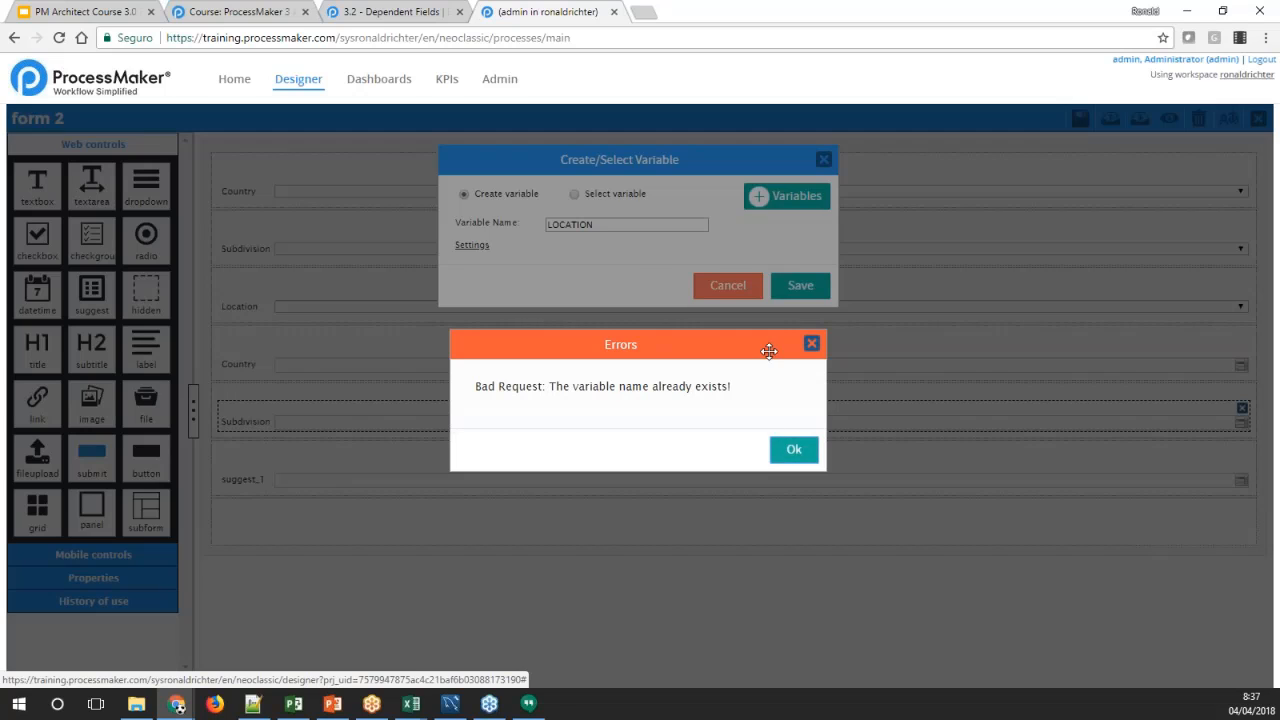
{"action": "left_click", "coordinate": [812, 343]}
{"action": "left_click", "coordinate": [550, 225]}
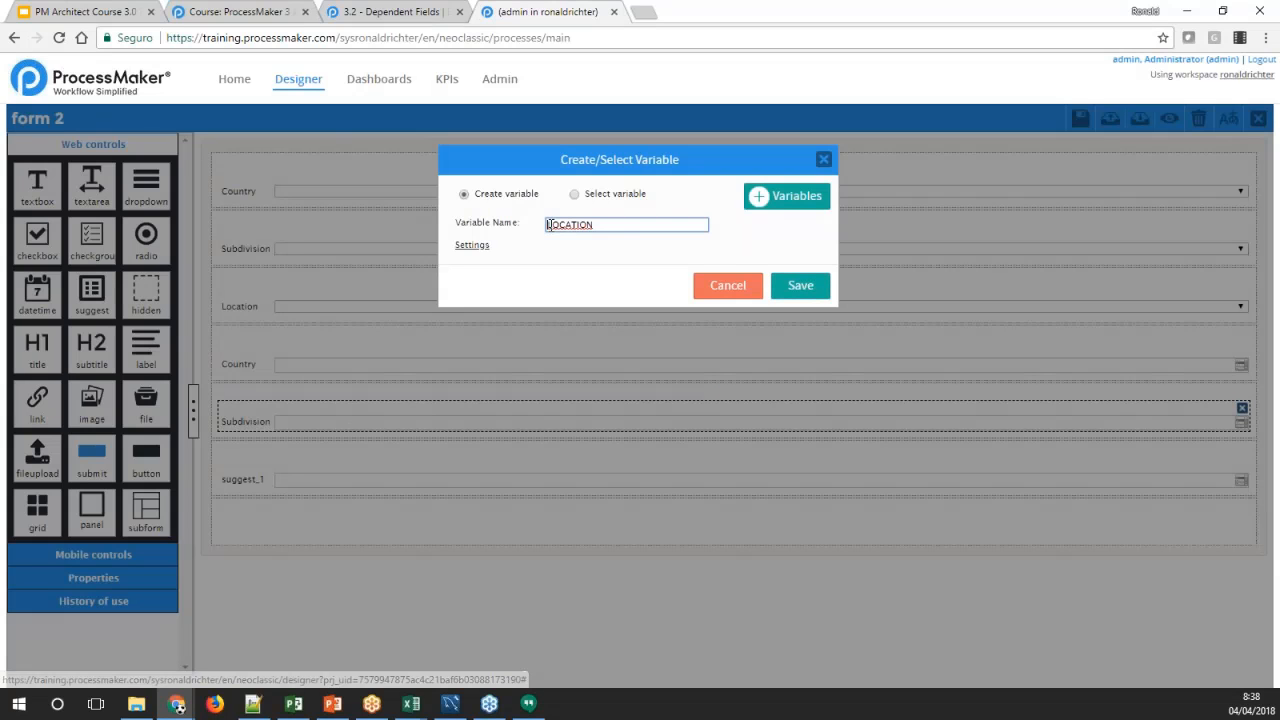
{"action": "type", "text": "s"}
{"action": "key", "text": "BackSpace"}
{"action": "type", "text": "S"}
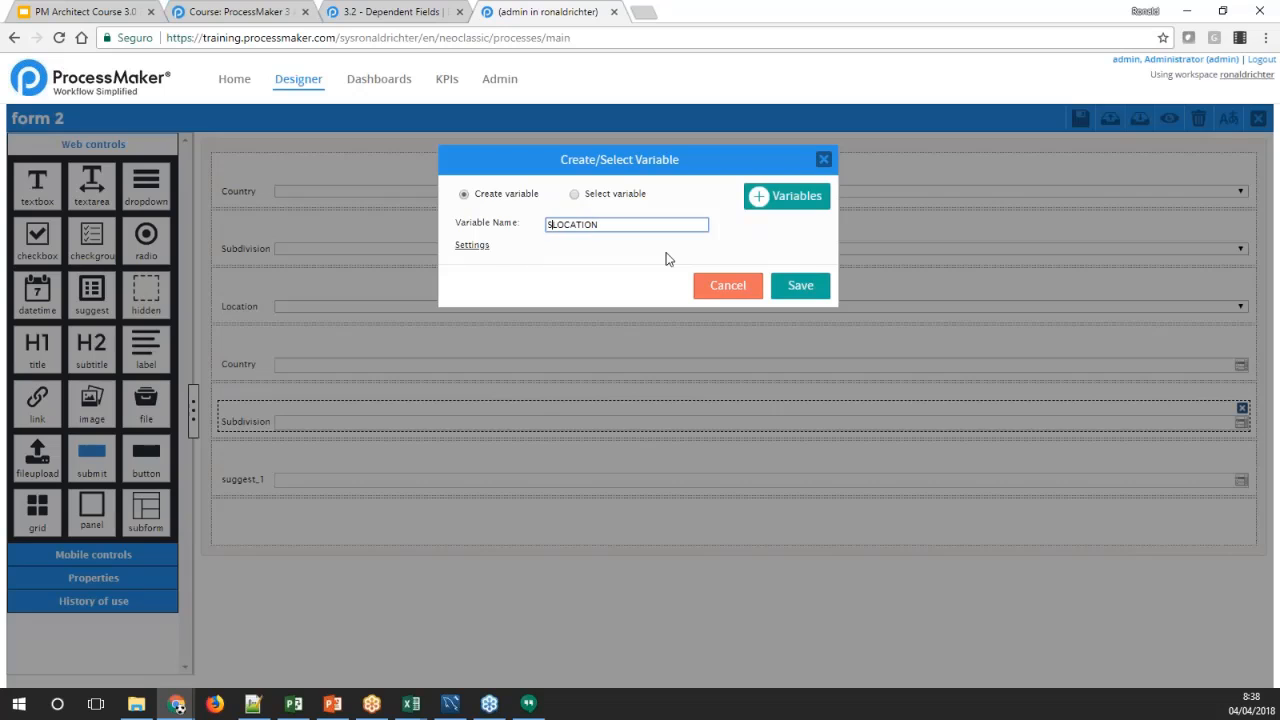
{"action": "left_click", "coordinate": [800, 287]}
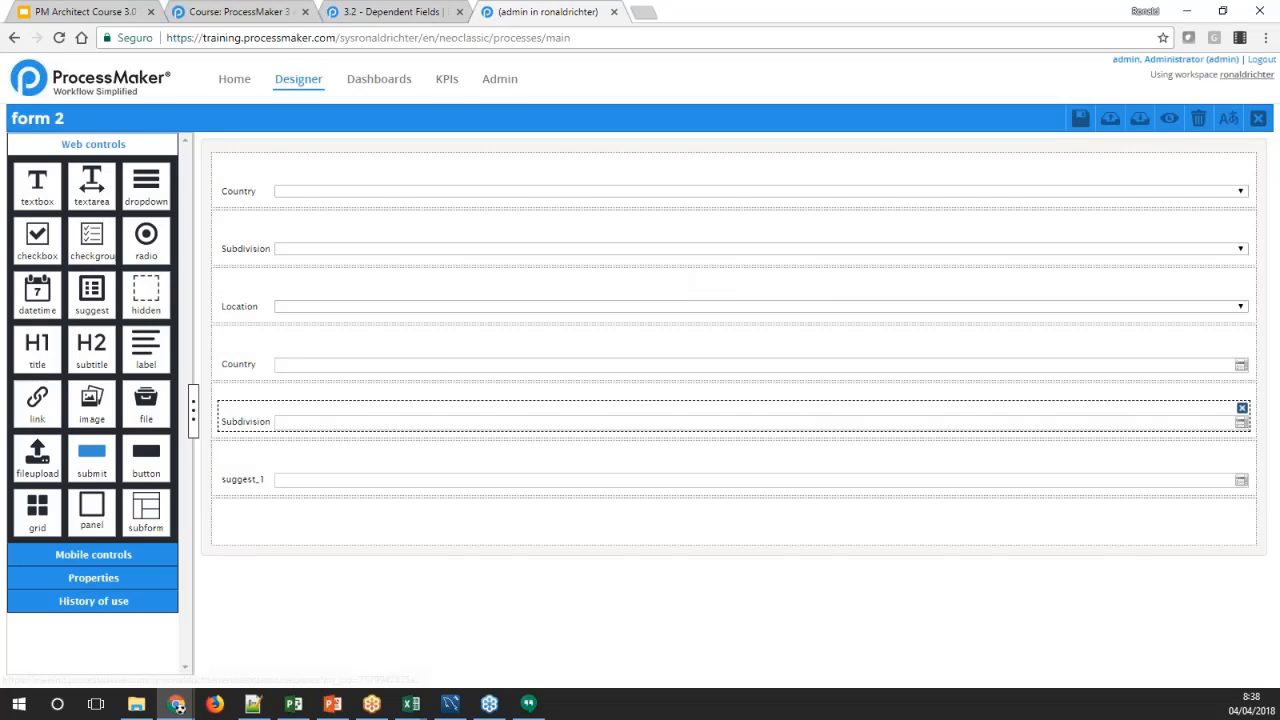
Set the label of the SLOCATION suggest control to Location
{"action": "left_click", "coordinate": [250, 480]}
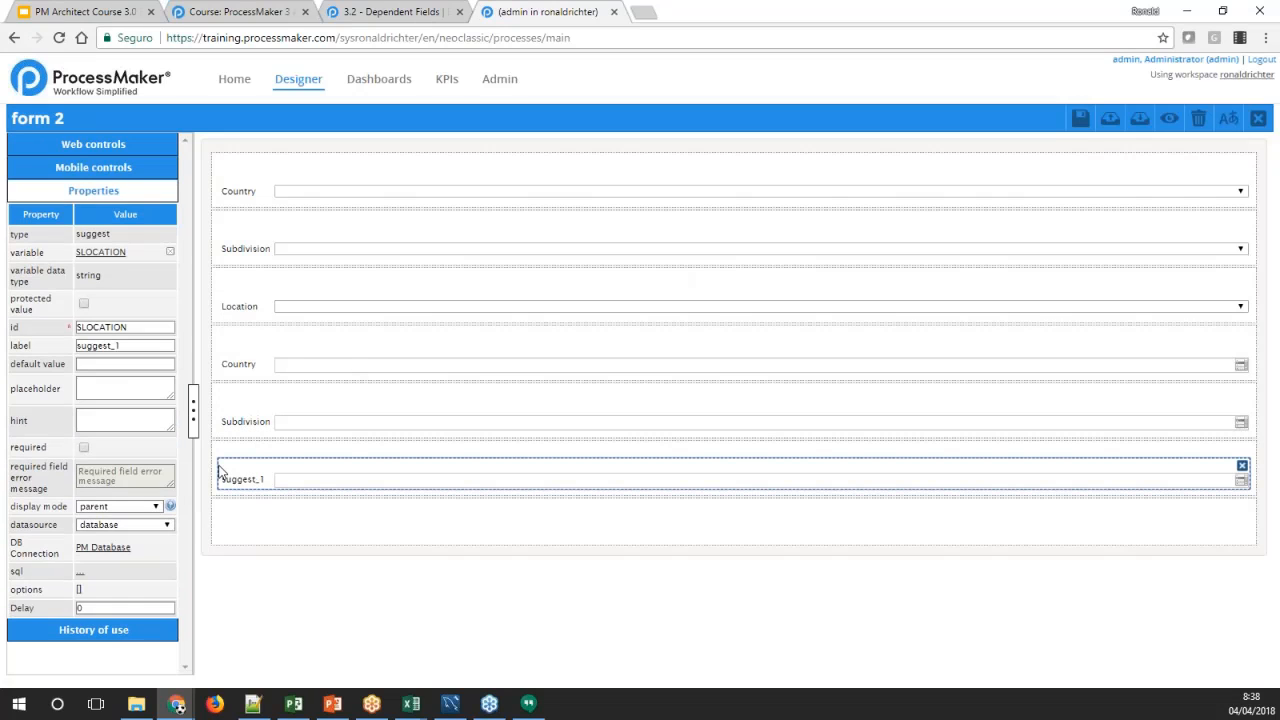
{"action": "double_click", "coordinate": [102, 346]}
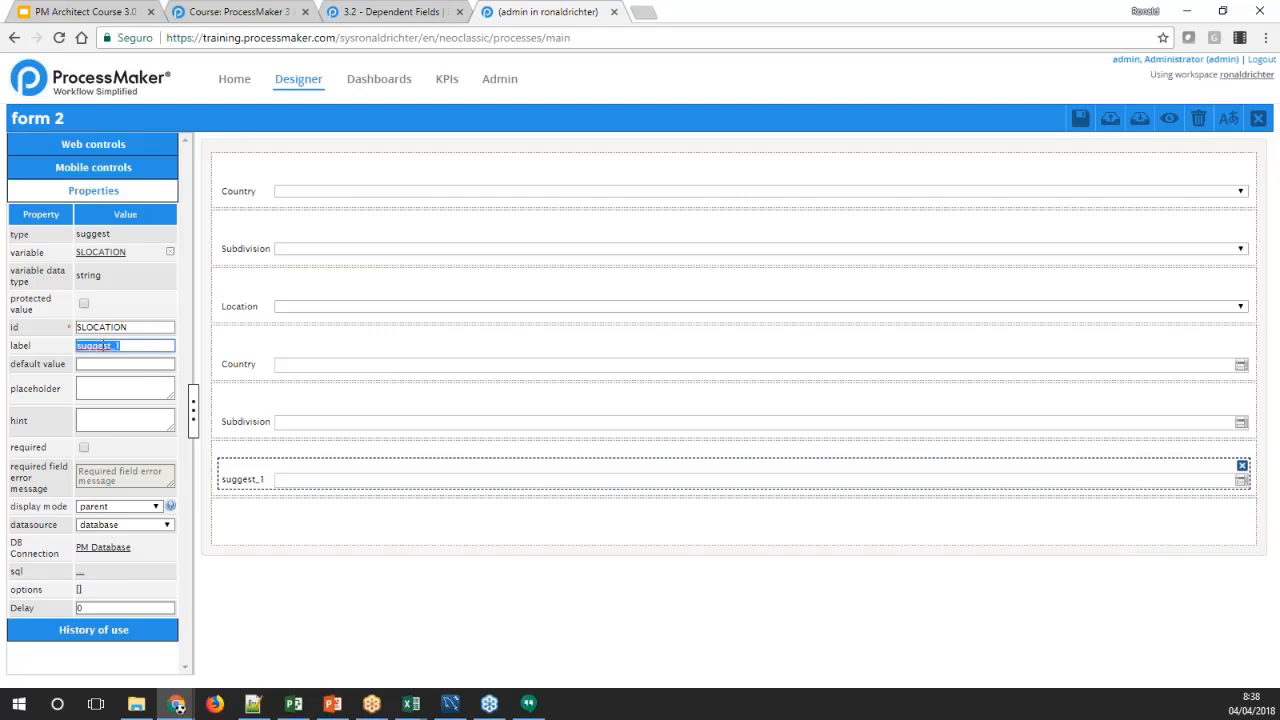
{"action": "type", "text": "Location"}
{"action": "key", "text": "Tab"}
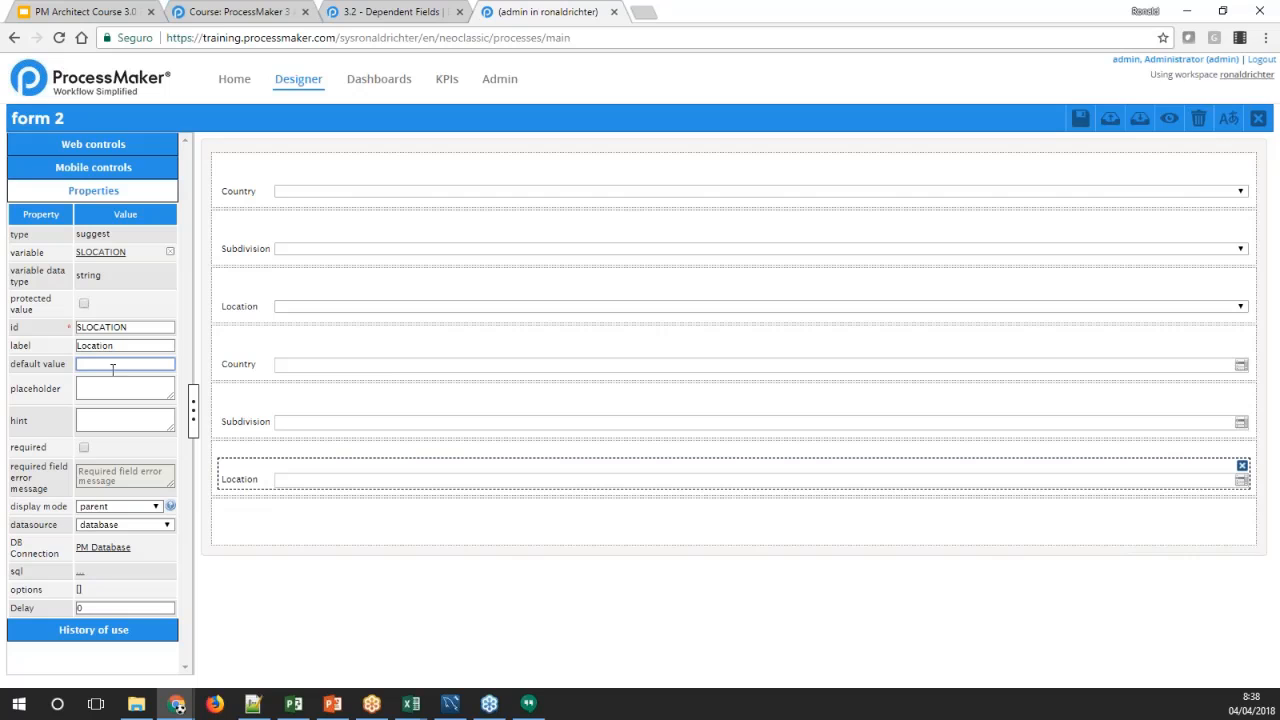
{"action": "left_click", "coordinate": [80, 571]}
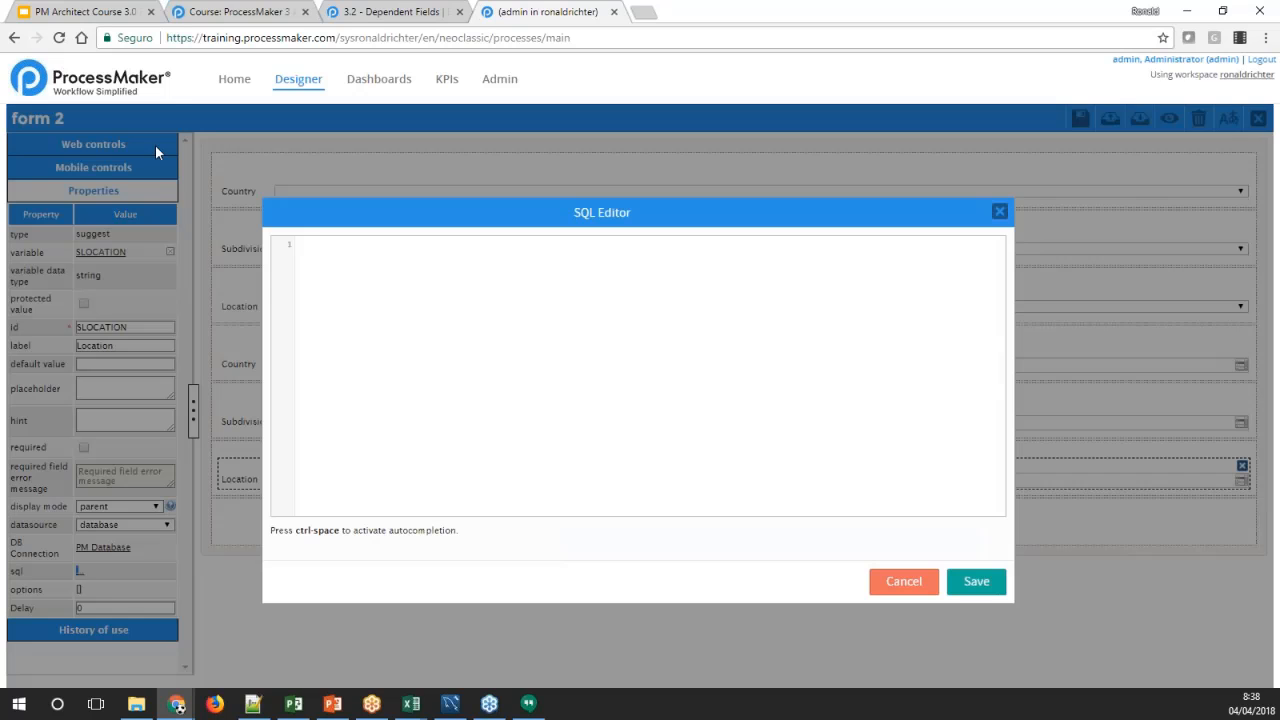
{"action": "left_click", "coordinate": [338, 20]}
{"action": "left_click_drag", "start_coordinate": [393, 426], "coordinate": [97, 421]}
{"action": "key", "text": "ctrl+c"}
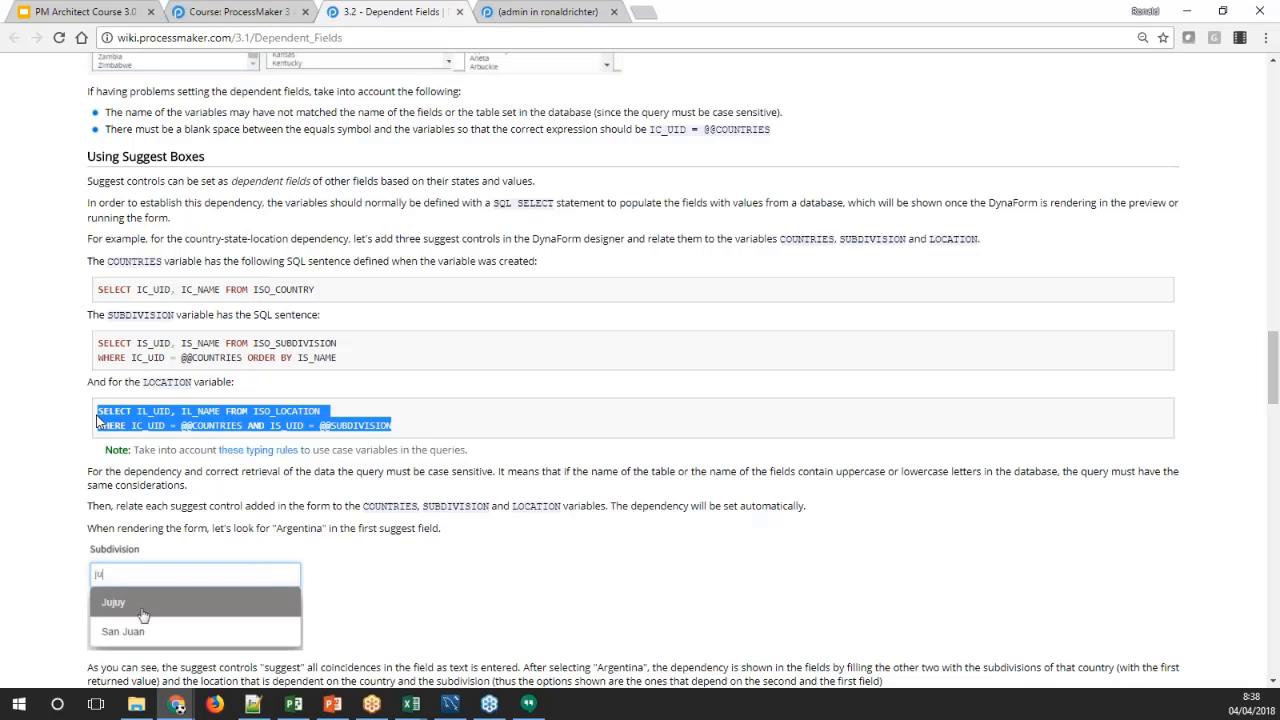
{"action": "left_click", "coordinate": [520, 14]}
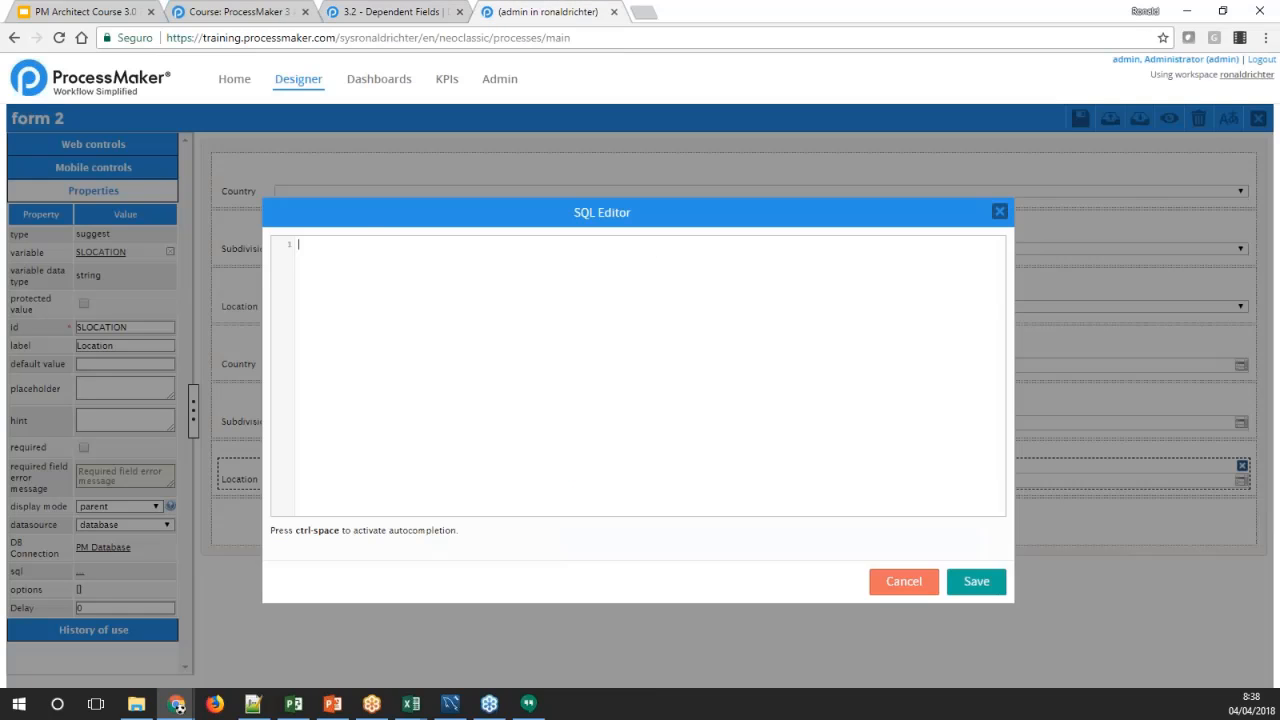
{"action": "key", "text": "ctrl+v"}
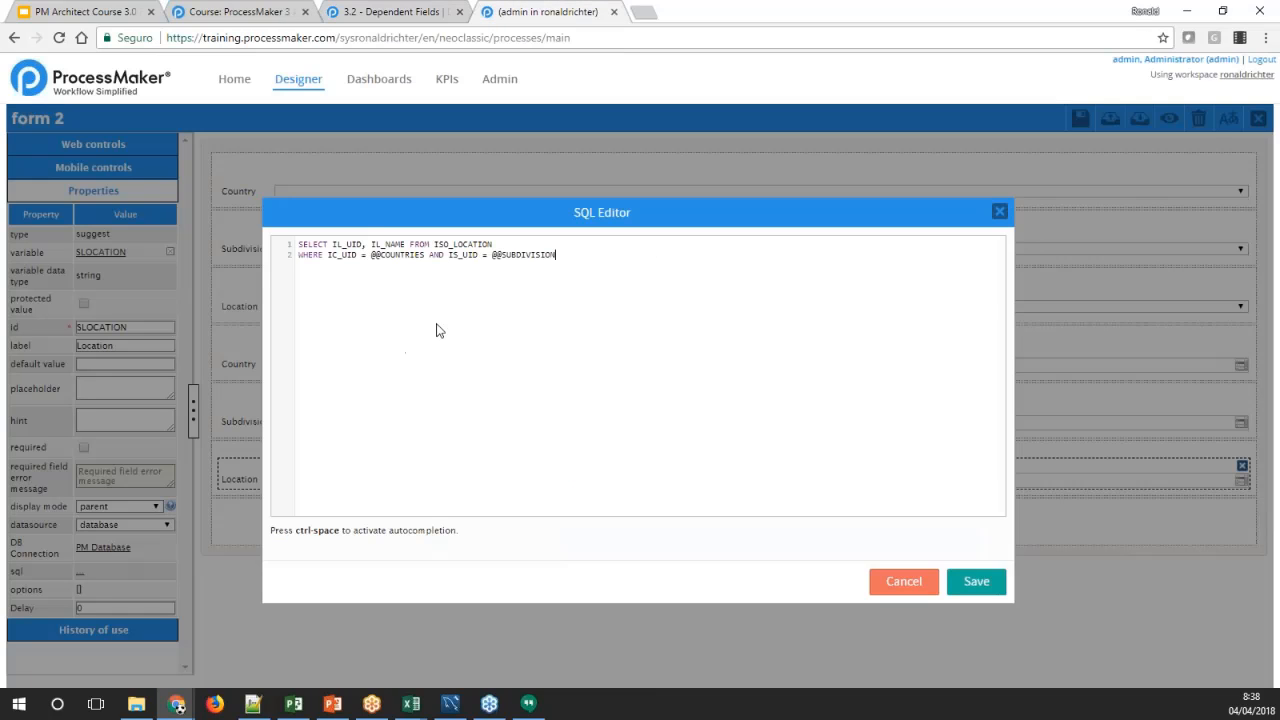
{"action": "left_click", "coordinate": [378, 255]}
{"action": "type", "text": "S"}
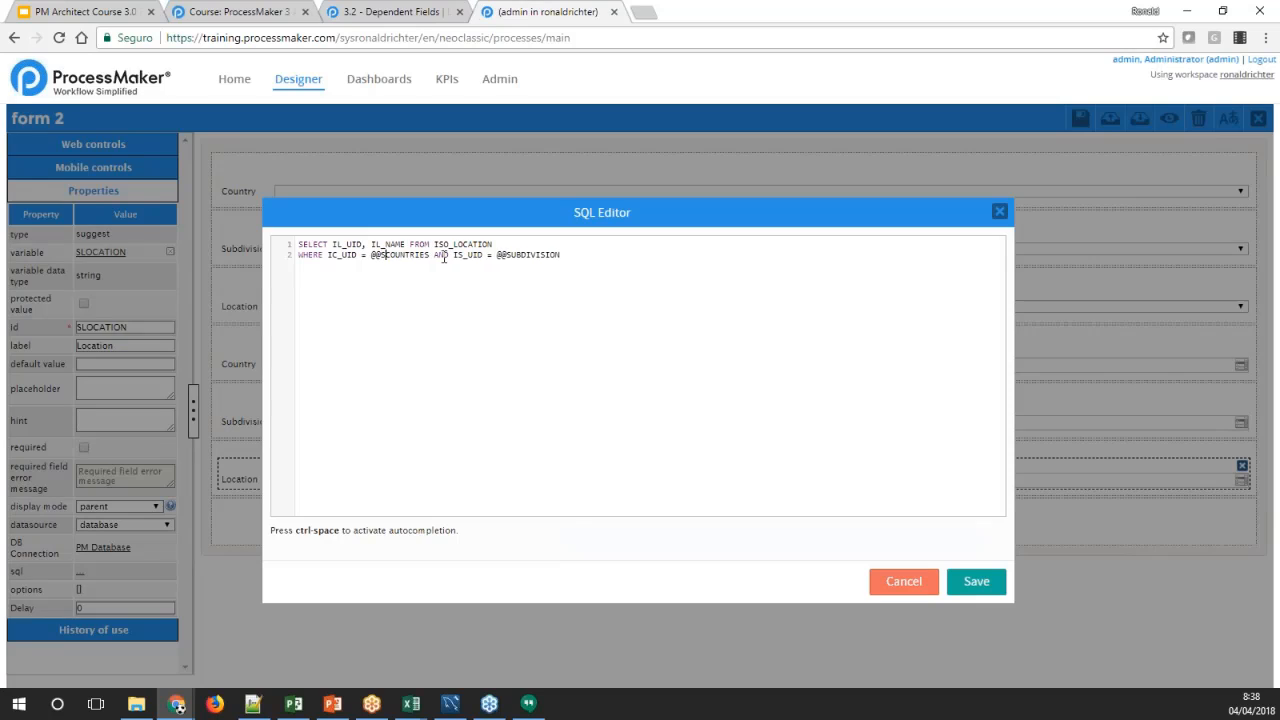
{"action": "left_click", "coordinate": [507, 255]}
{"action": "type", "text": "S"}
{"action": "left_click", "coordinate": [960, 578]}
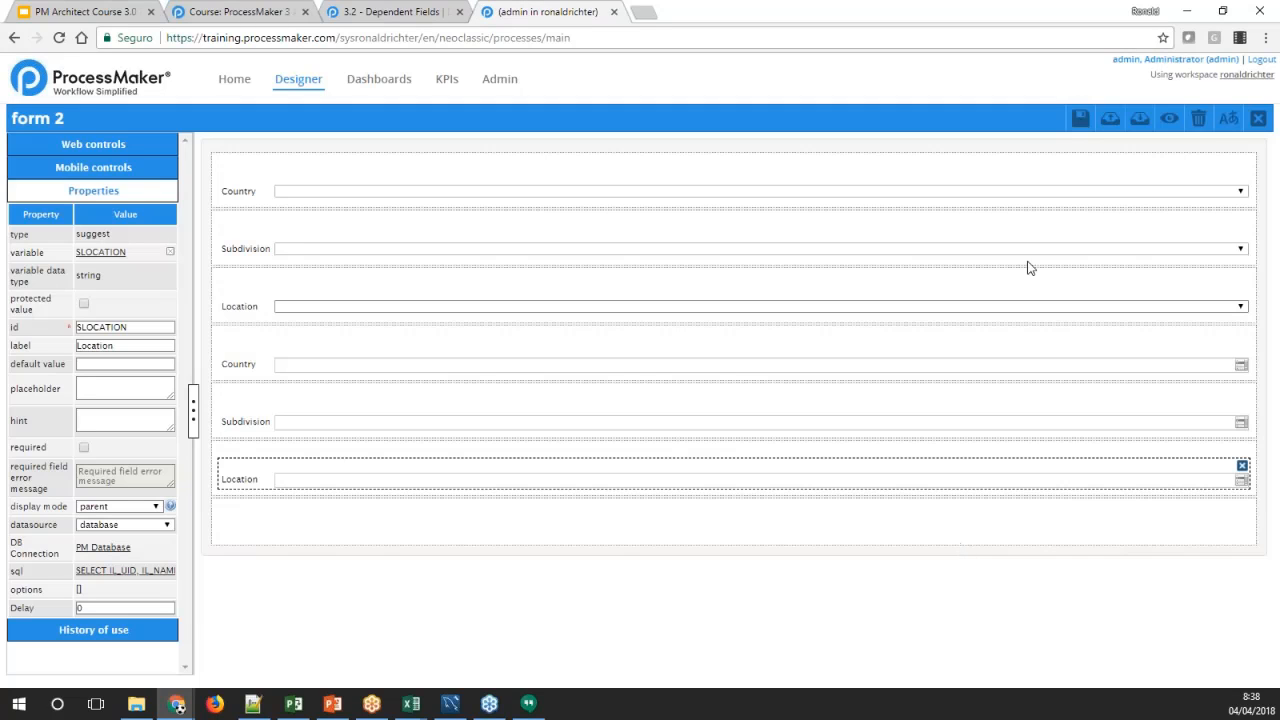
Save form 2 and open its preview at the Country suggest field
{"action": "left_click", "coordinate": [1080, 119]}
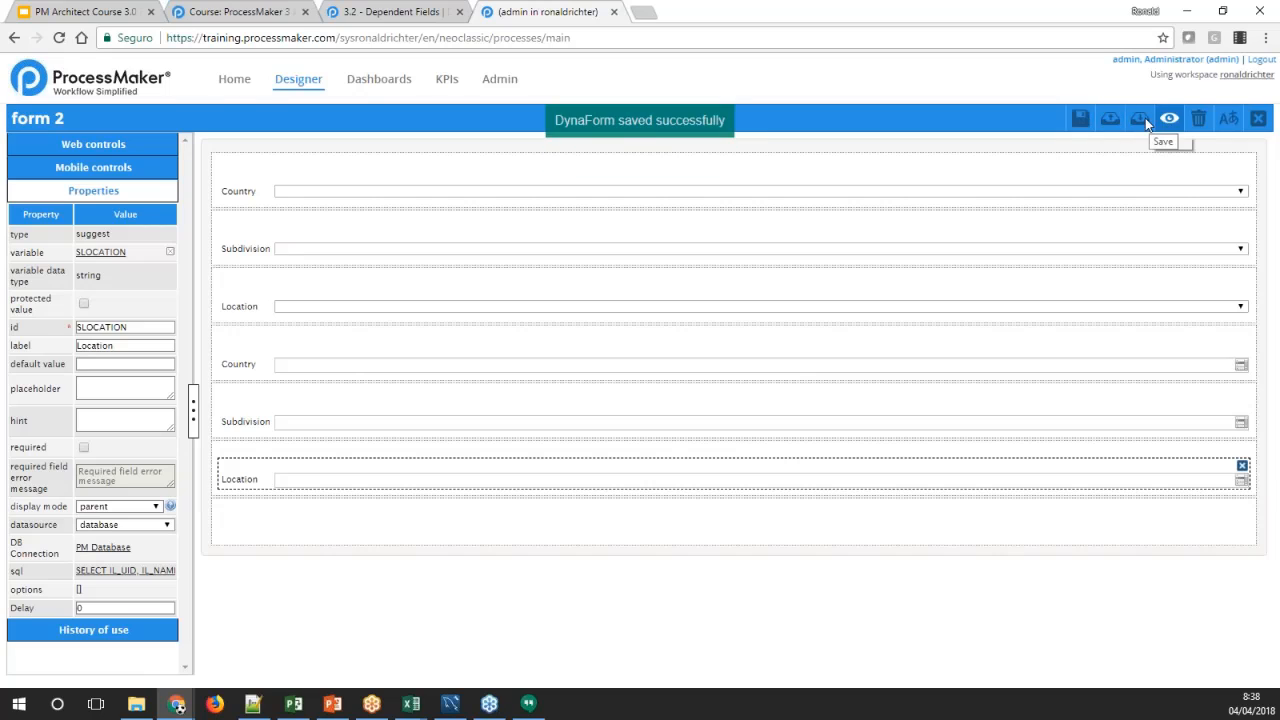
{"action": "left_click", "coordinate": [1169, 118]}
{"action": "left_click", "coordinate": [317, 279]}
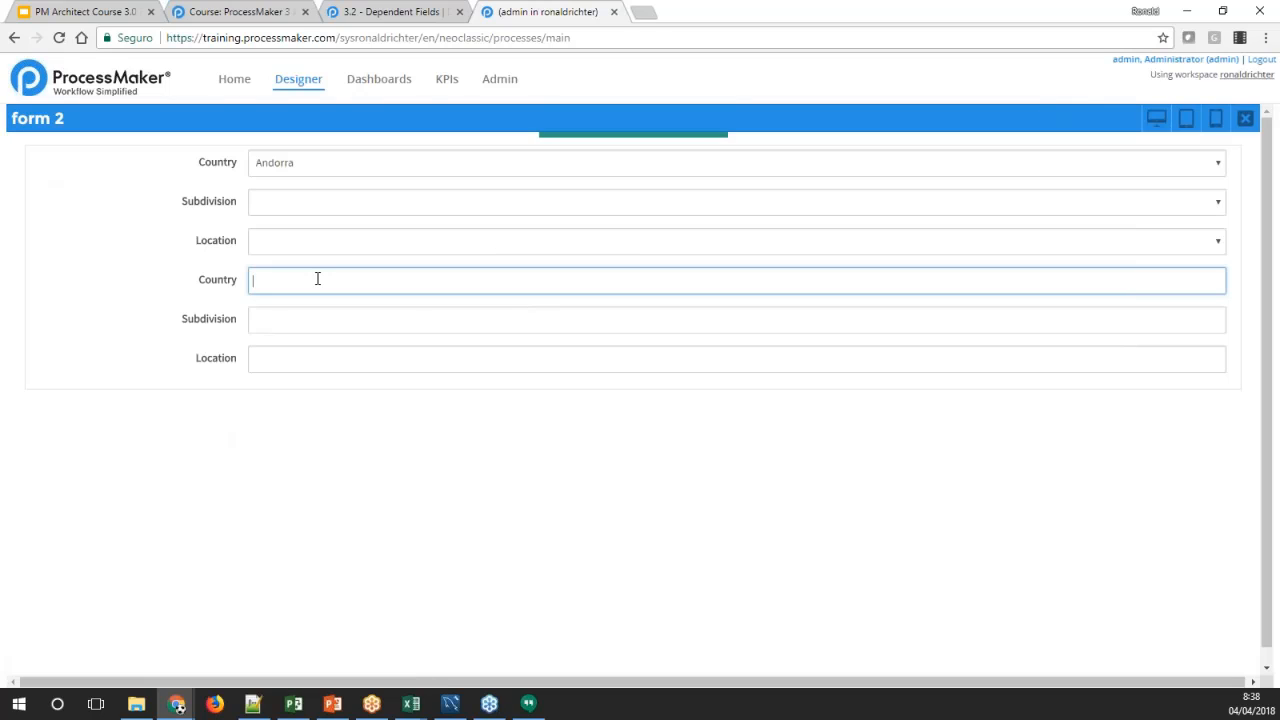
{"action": "type", "text": "arg"}
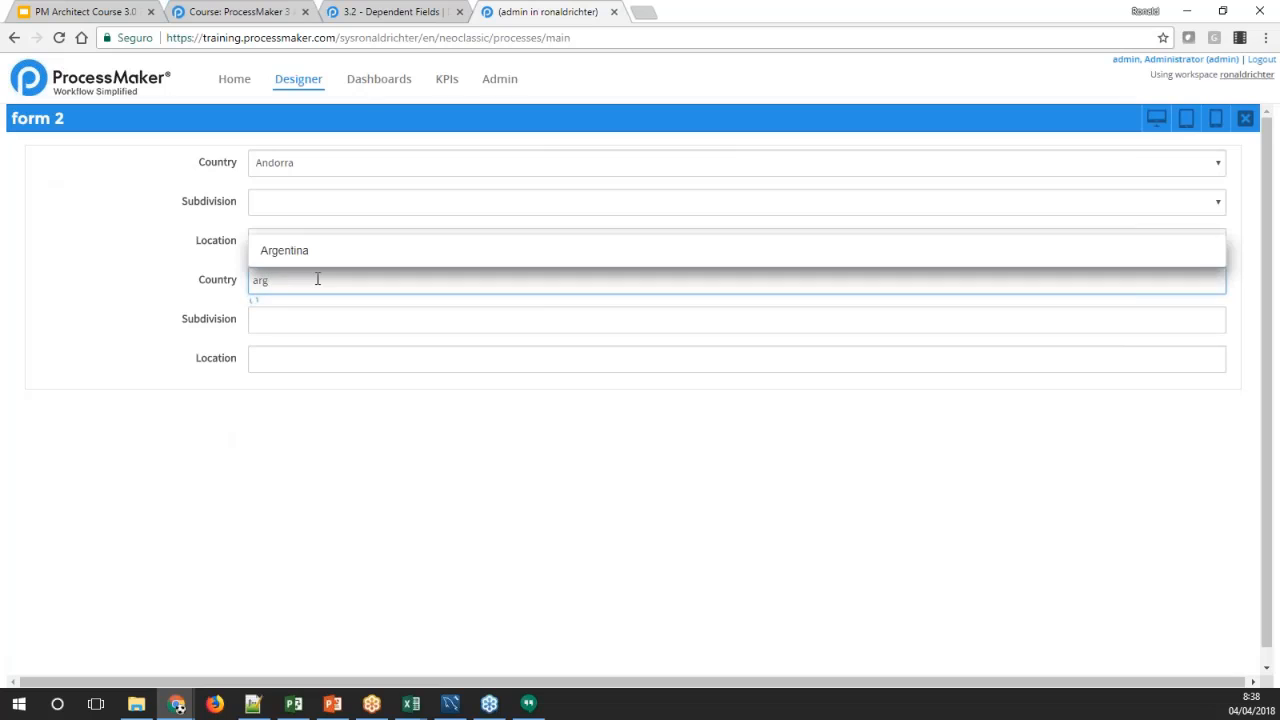
{"action": "key", "text": "BackSpace"}
{"action": "key", "text": "BackSpace"}
{"action": "key", "text": "BackSpace"}
Search the Country suggest field for "united s" and choose United States
{"action": "type", "text": "un"}
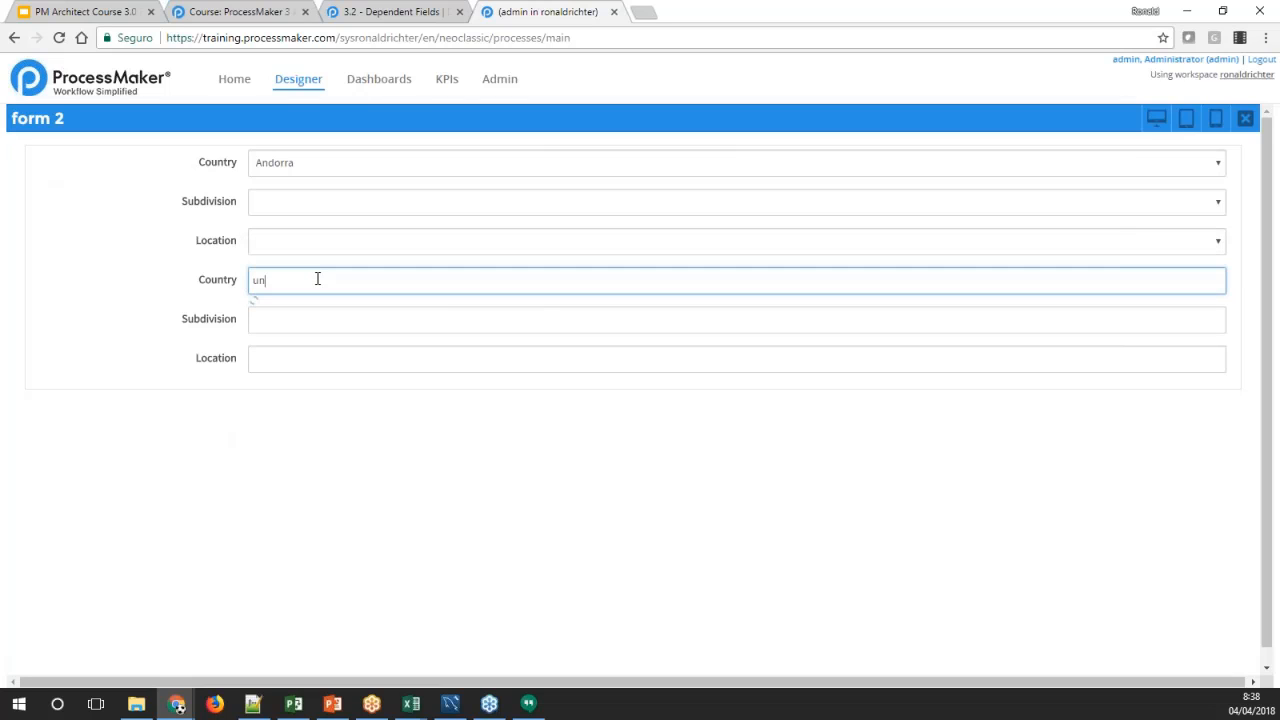
{"action": "type", "text": "i"}
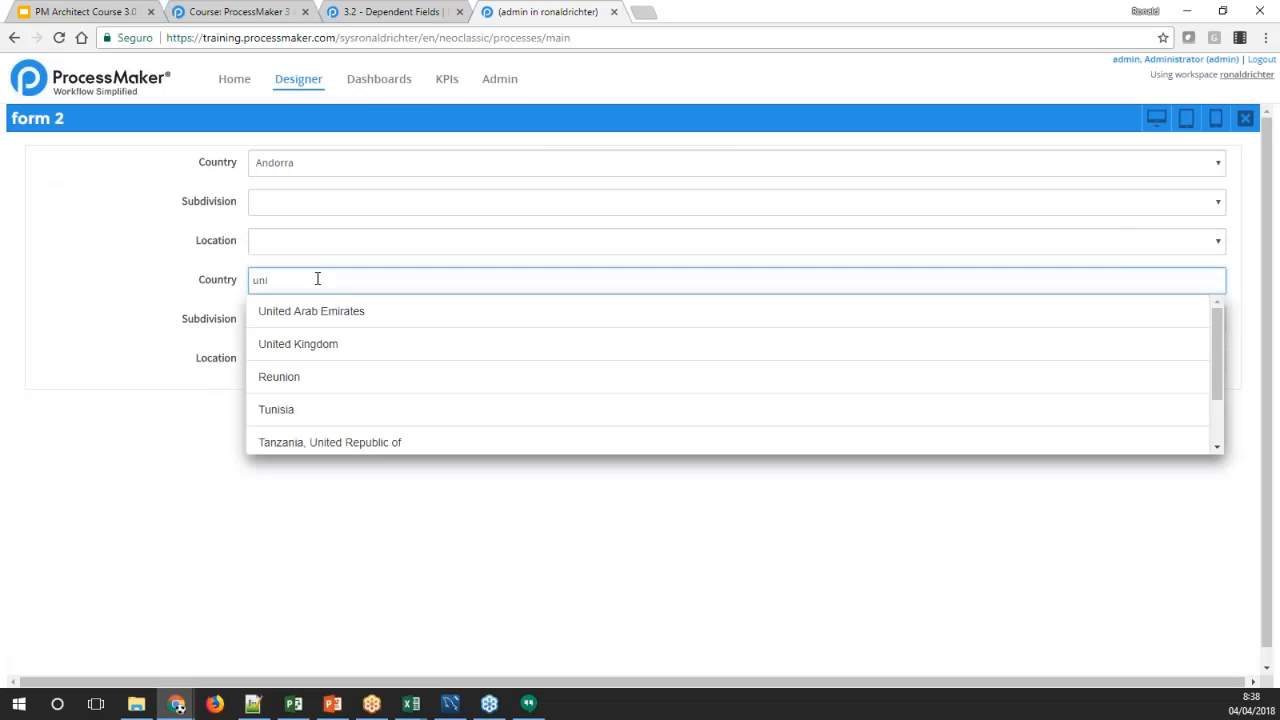
{"action": "type", "text": "ted s"}
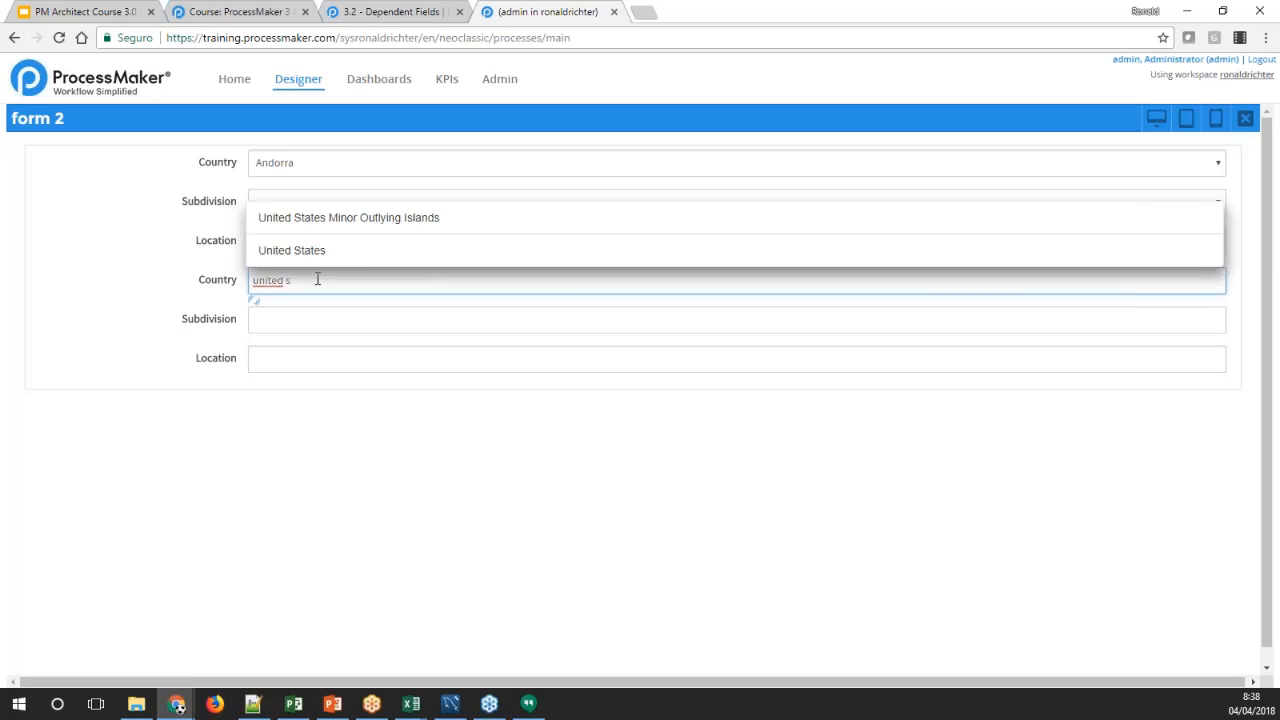
{"action": "left_click", "coordinate": [314, 257]}
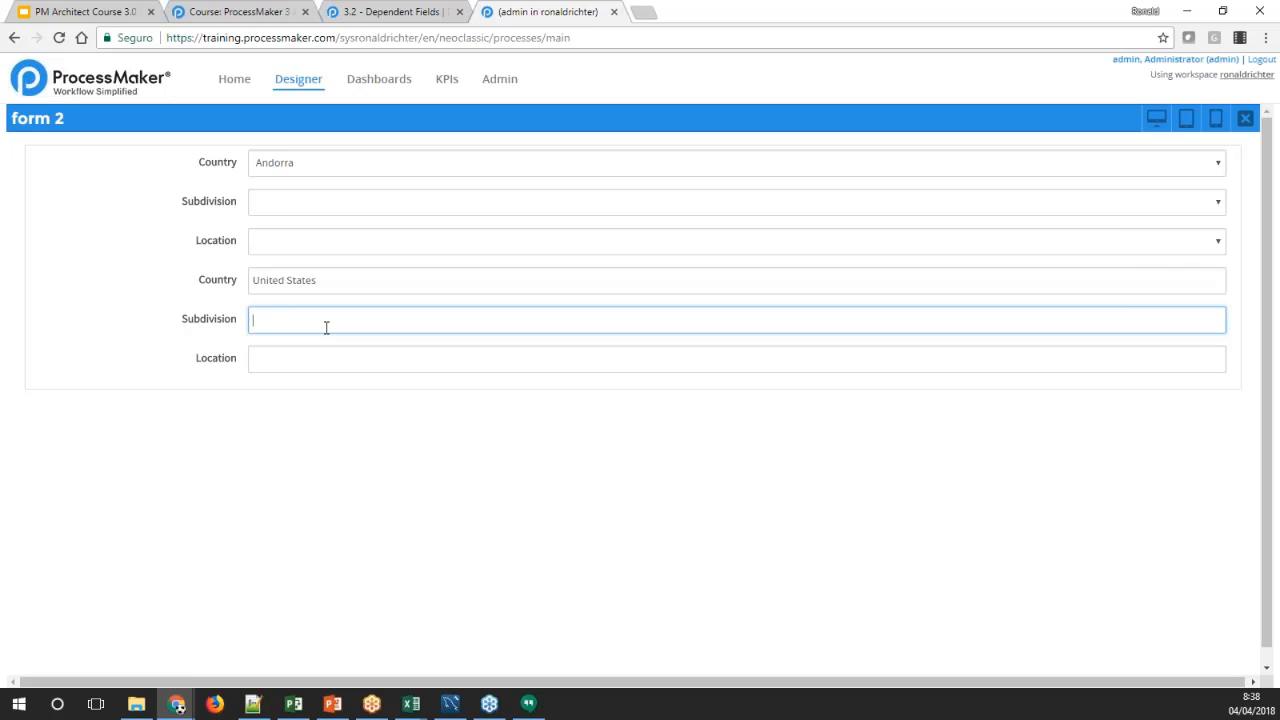
Choose Texas in the Subdivision suggest field and Houston in the Location suggest field
{"action": "type", "text": "tex"}
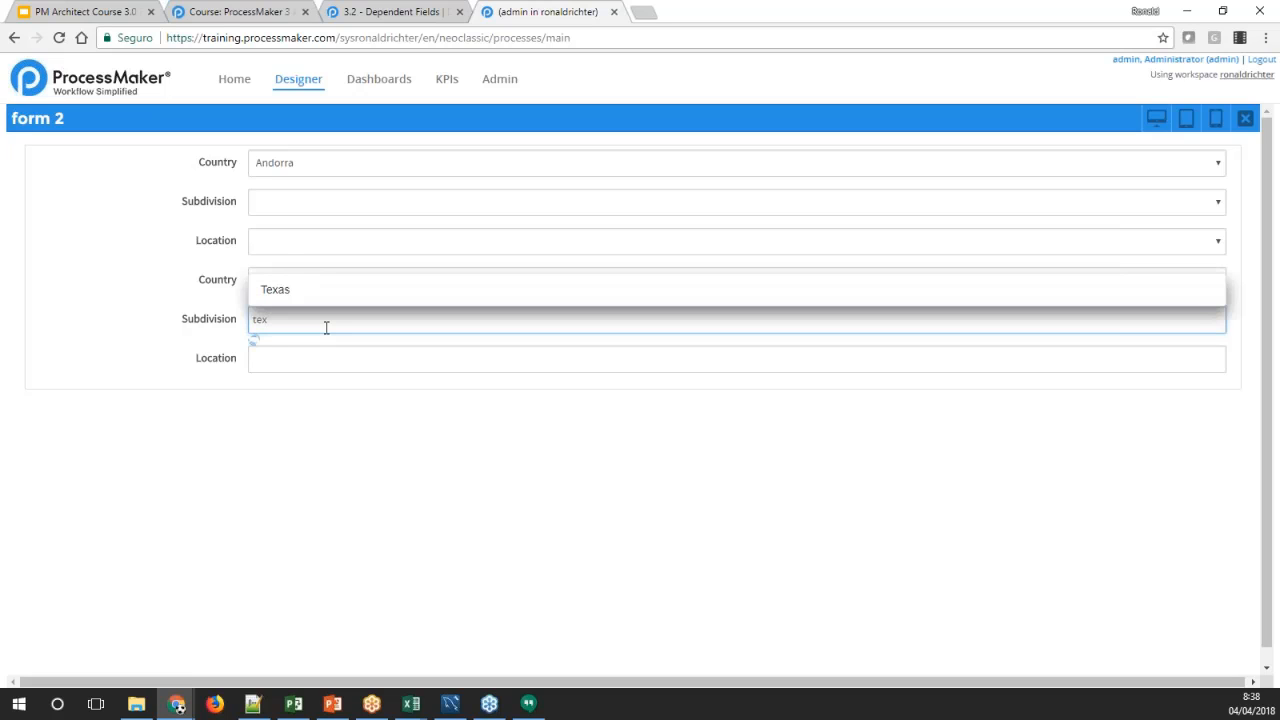
{"action": "left_click", "coordinate": [324, 292]}
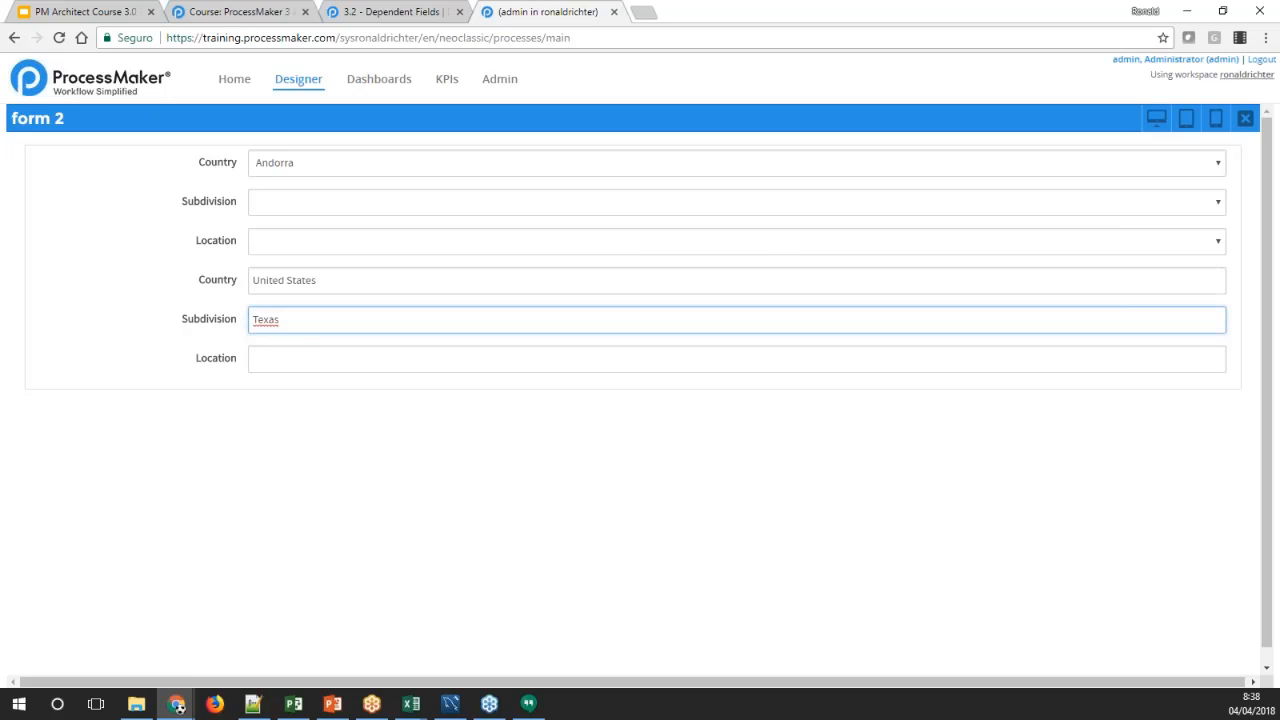
{"action": "left_click", "coordinate": [254, 359]}
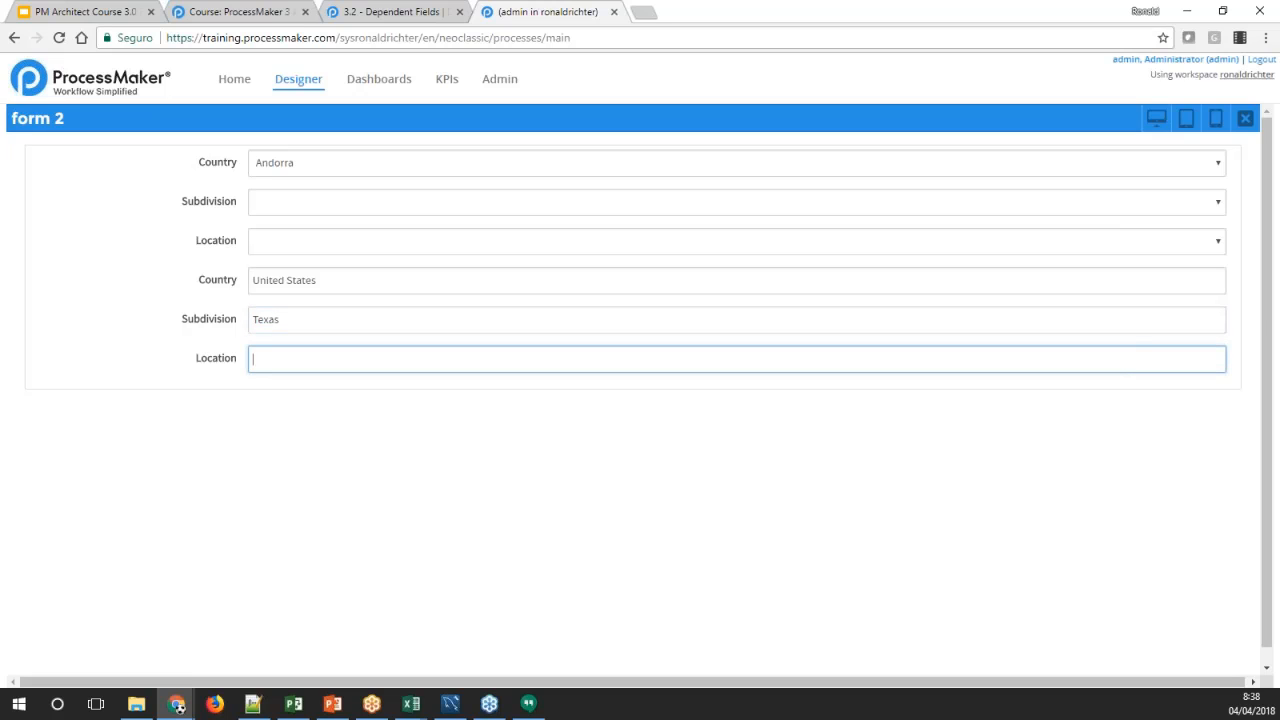
{"action": "type", "text": "hou"}
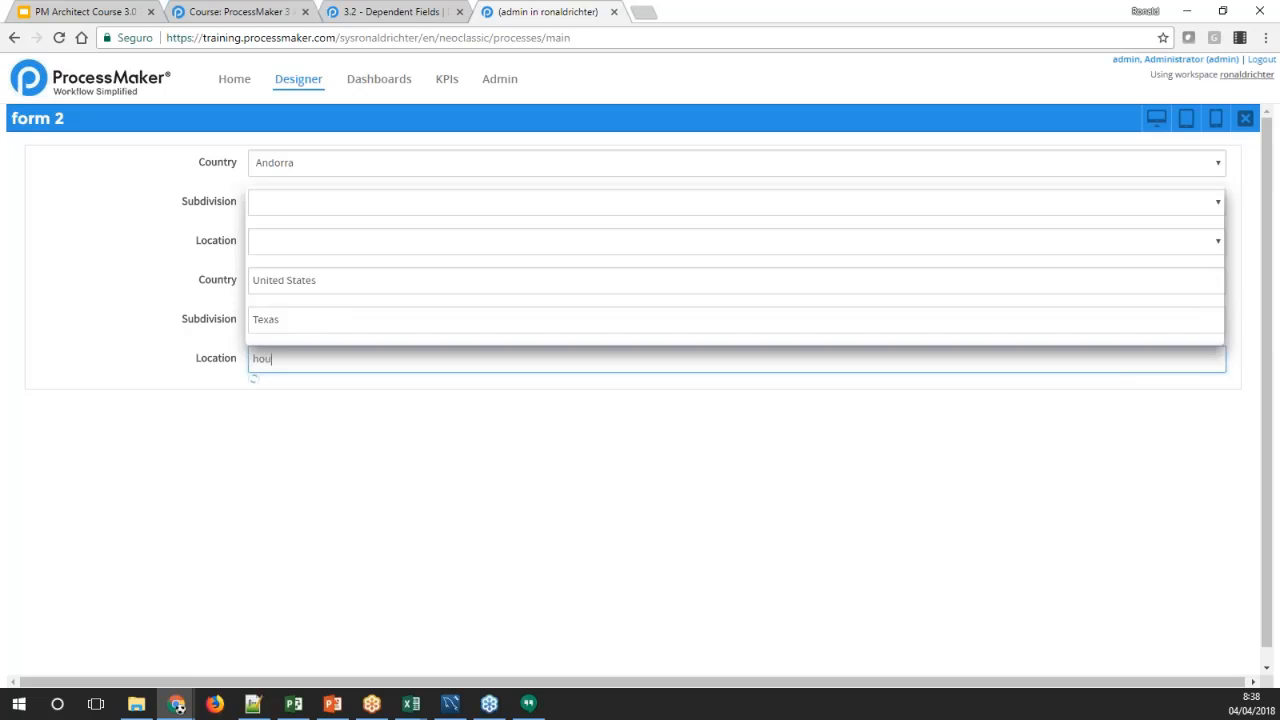
{"action": "key", "text": "Return"}
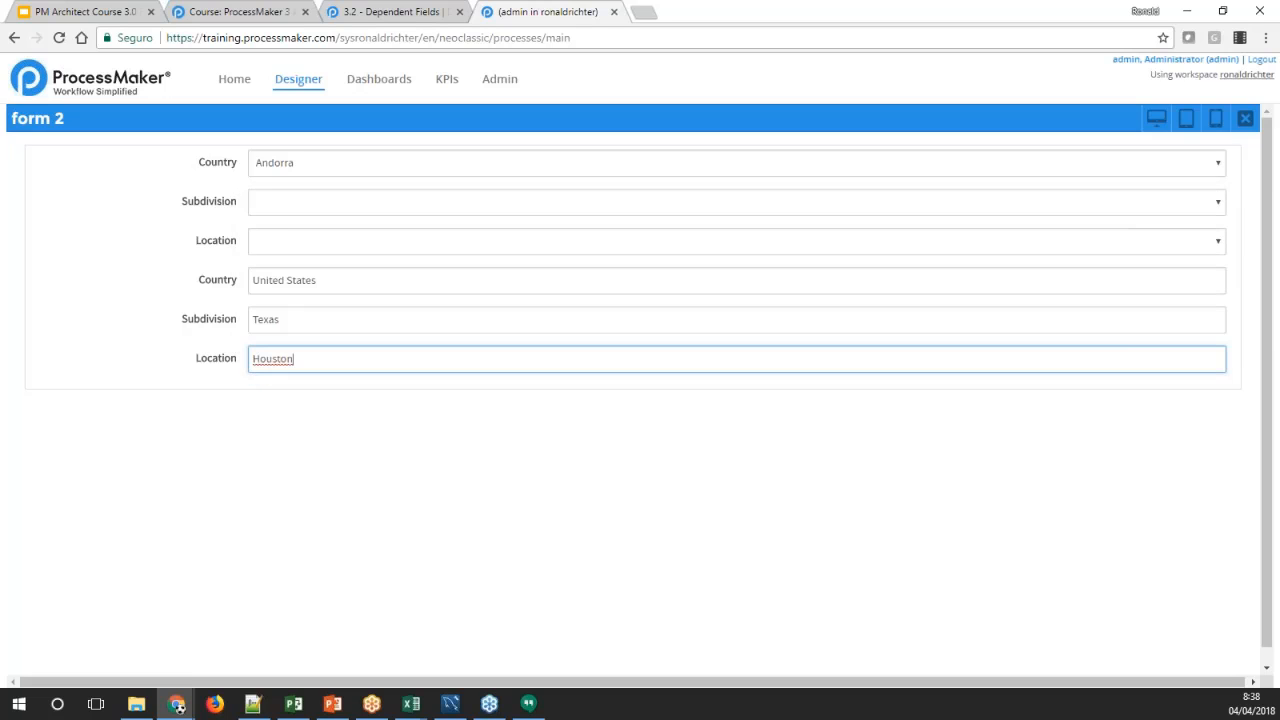
{"action": "left_click", "coordinate": [354, 455]}
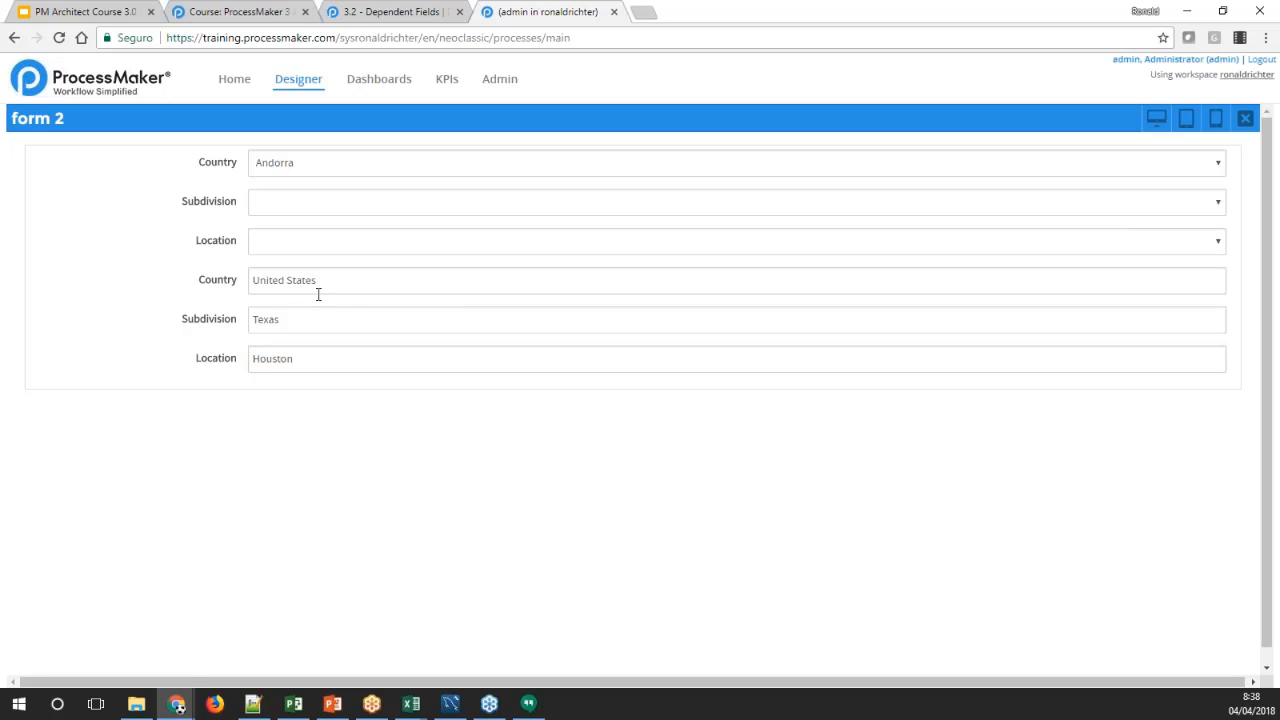
Choose United States in the Country dropdown of the form preview
{"action": "left_click", "coordinate": [420, 168]}
{"action": "left_click_drag", "start_coordinate": [1217, 200], "coordinate": [1213, 300]}
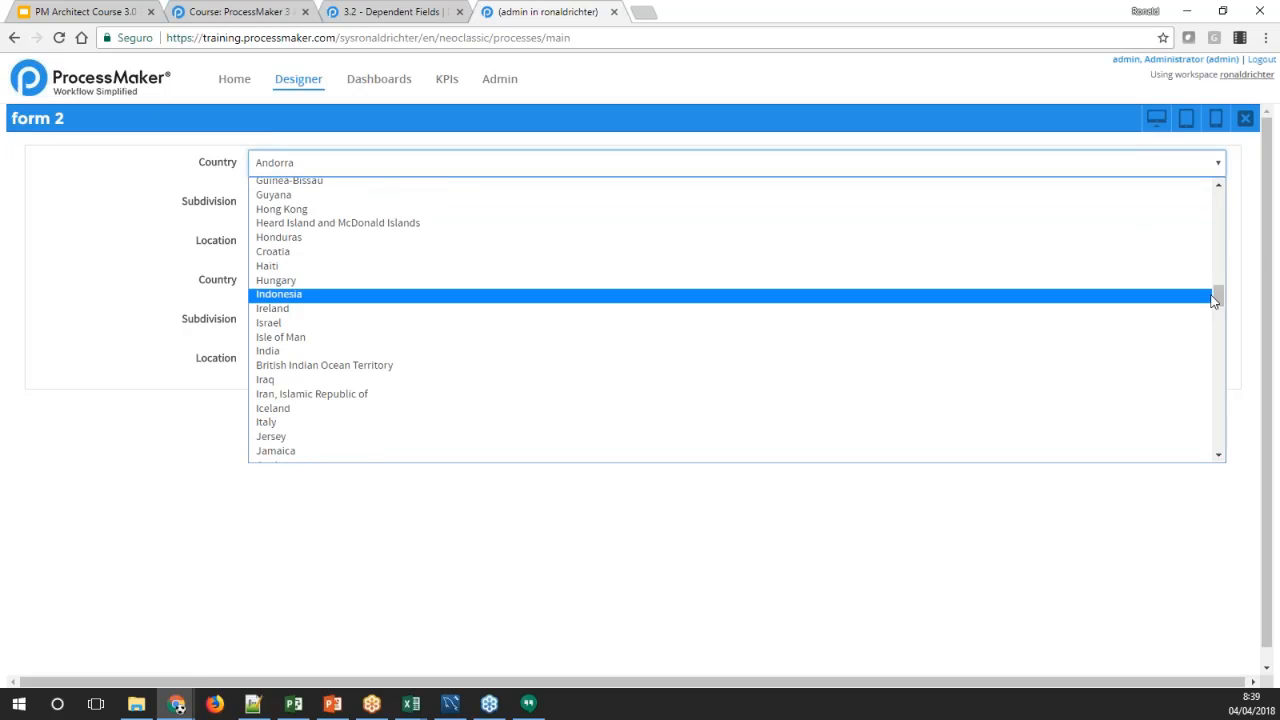
{"action": "left_click_drag", "start_coordinate": [1220, 300], "coordinate": [1226, 430]}
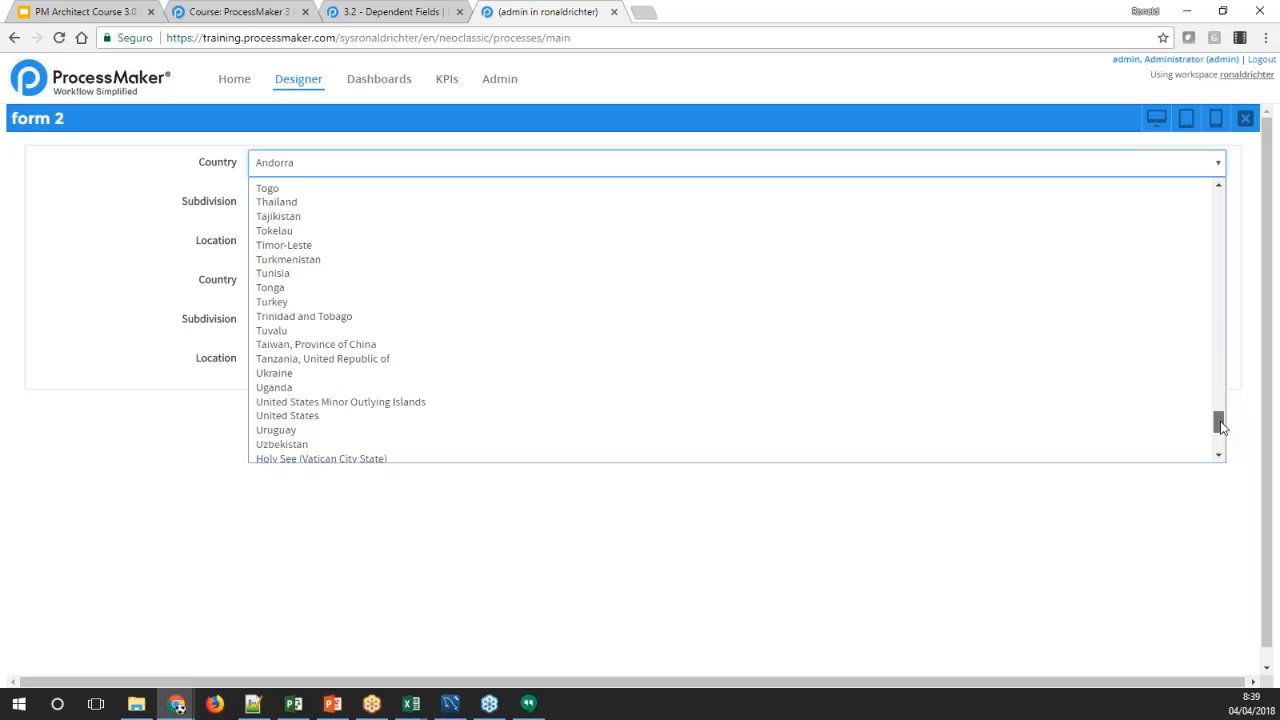
{"action": "mouse_move", "coordinate": [1220, 427]}
{"action": "left_mouse_down"}
{"action": "mouse_move", "coordinate": [1216, 388]}
{"action": "mouse_move", "coordinate": [1219, 431]}
{"action": "left_mouse_up"}
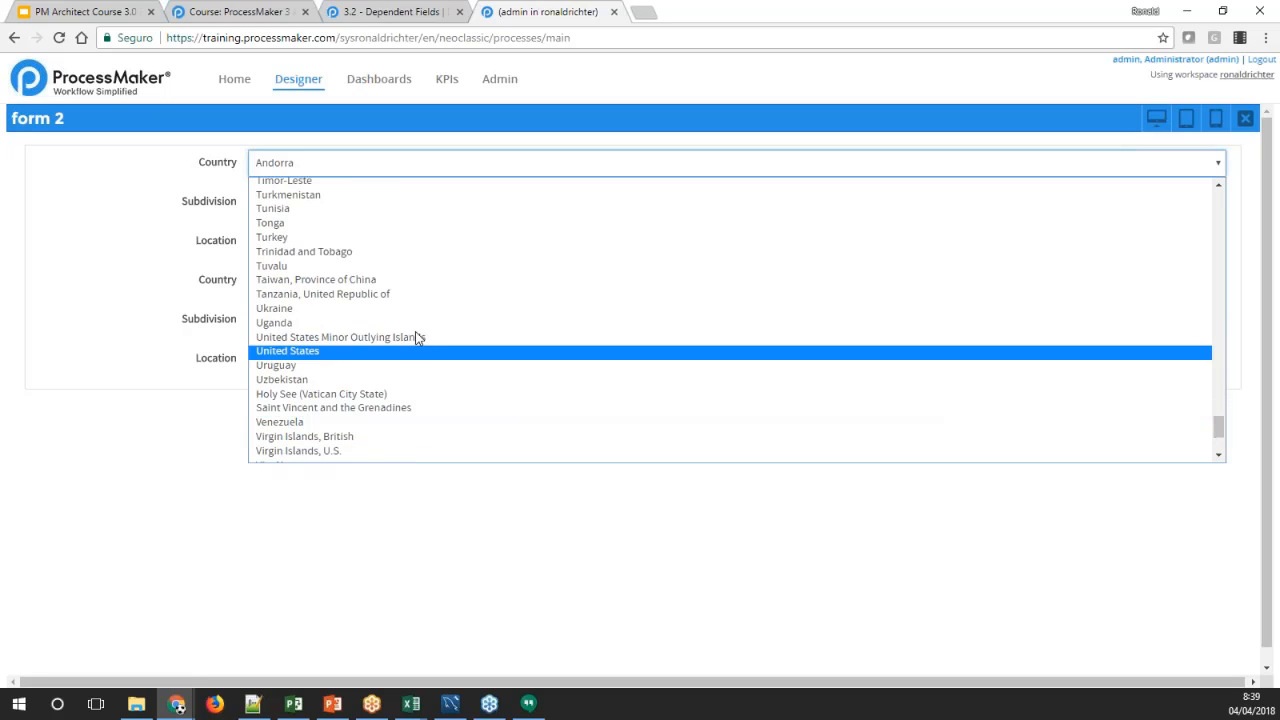
{"action": "left_click", "coordinate": [318, 355]}
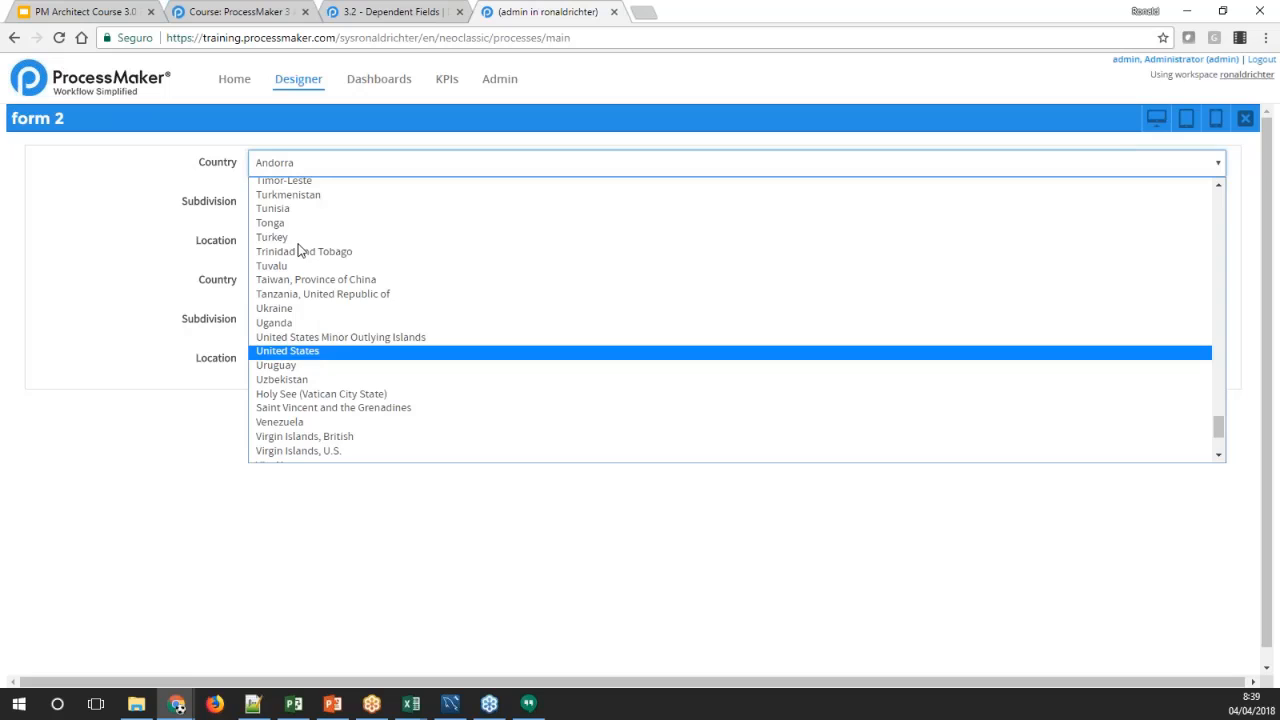
Choose Texas in the Subdivision dropdown of the form preview
{"action": "left_click", "coordinate": [218, 201]}
{"action": "left_click", "coordinate": [318, 207]}
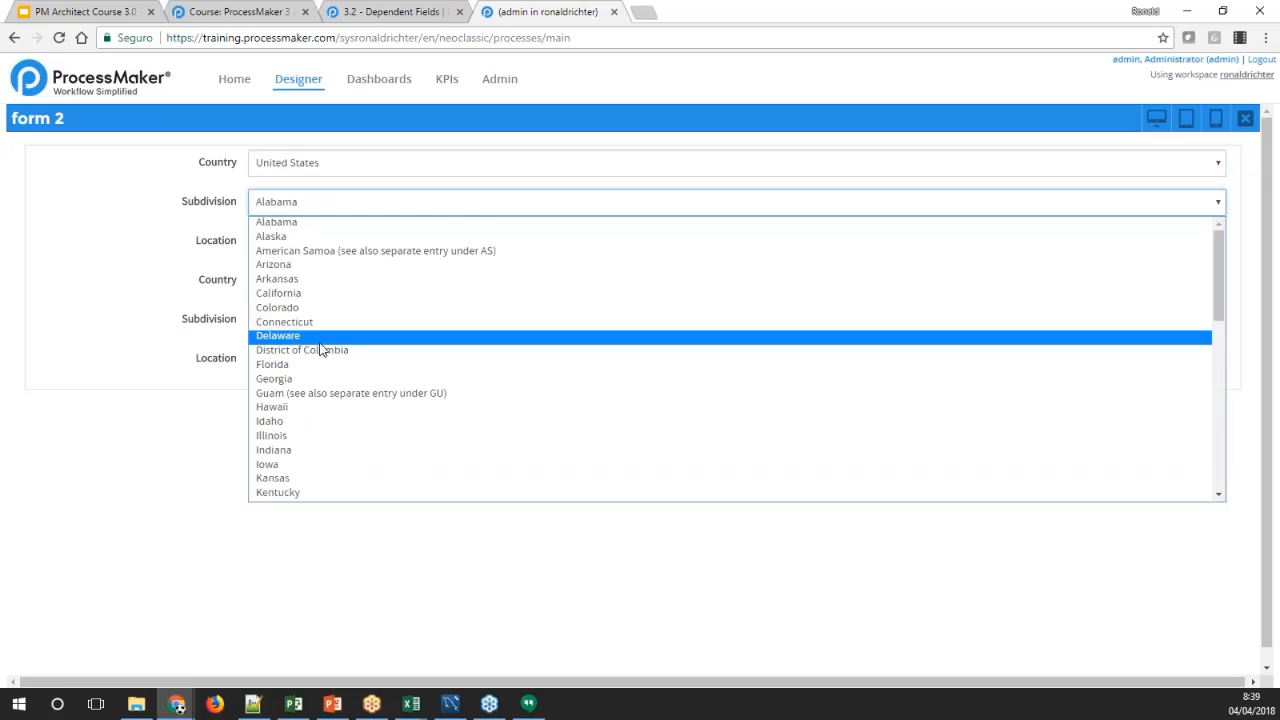
{"action": "scroll", "coordinate": [325, 360], "scroll_direction": "down", "scroll_amount": 5}
{"action": "left_click", "coordinate": [312, 366]}
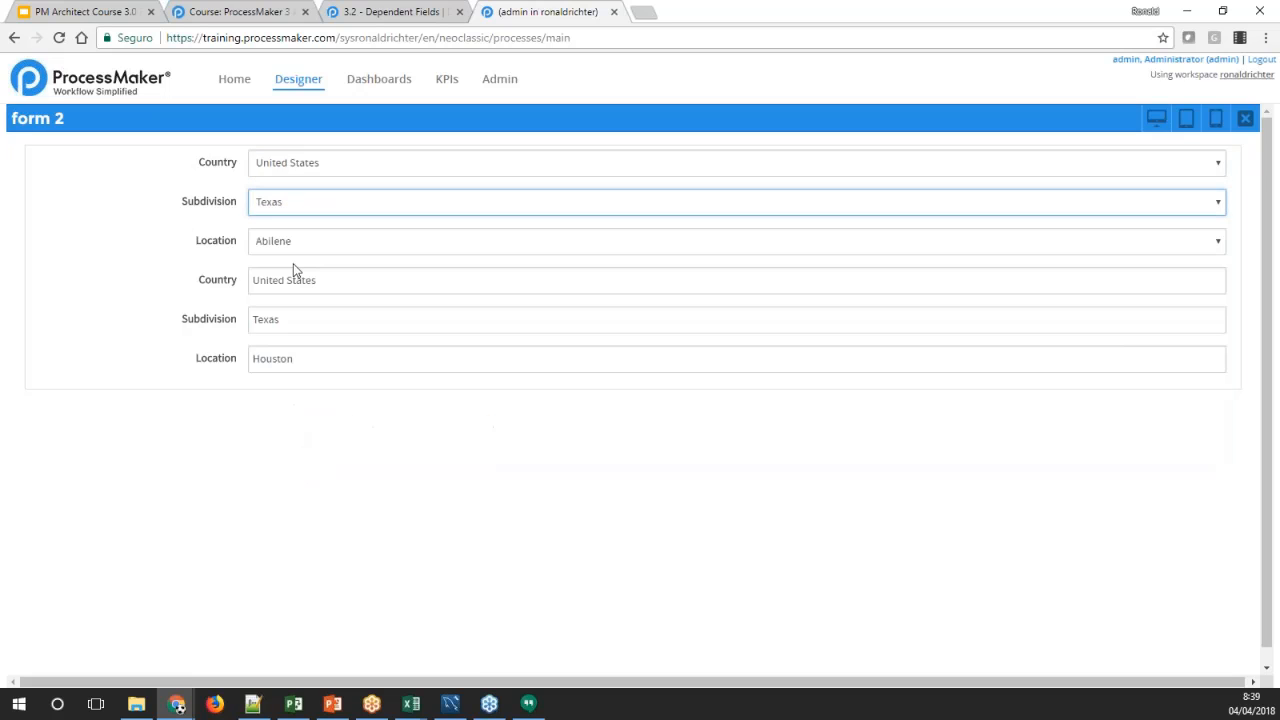
Choose Viola in the Location dropdown of the form preview
{"action": "left_click", "coordinate": [308, 250]}
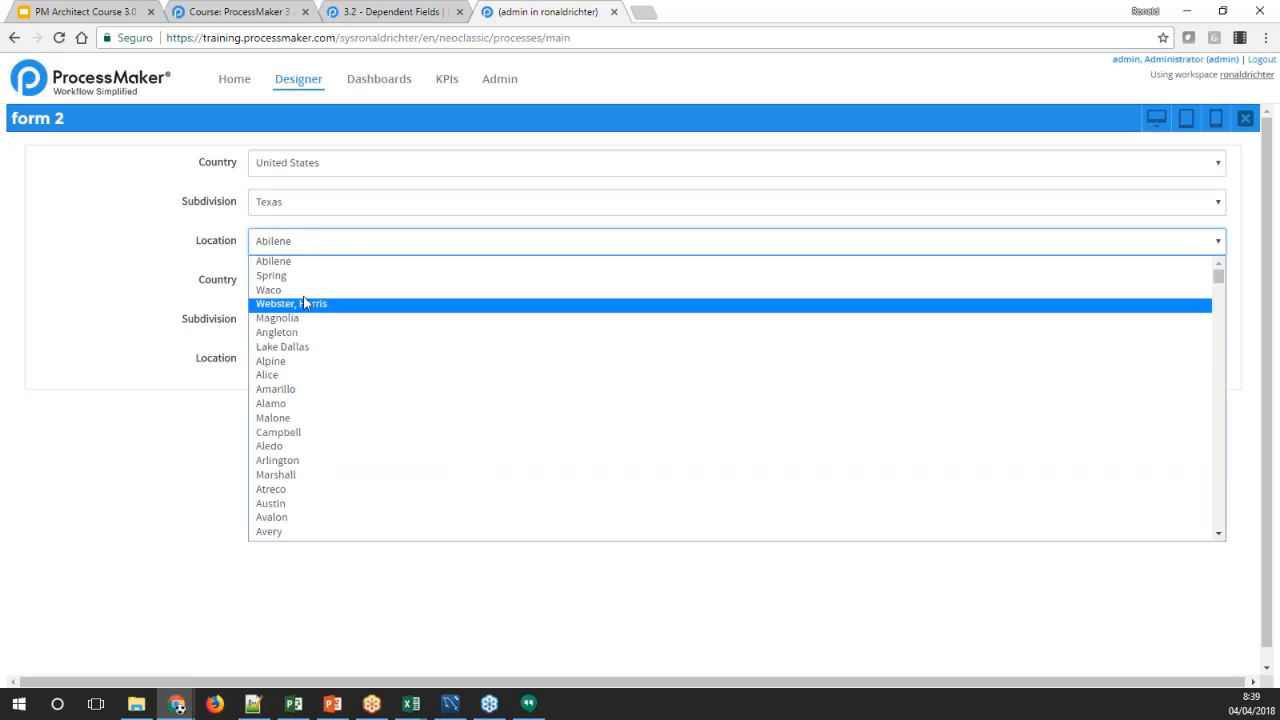
{"action": "scroll", "coordinate": [301, 340], "scroll_direction": "down", "scroll_amount": 3}
{"action": "scroll", "coordinate": [301, 340], "scroll_direction": "down", "scroll_amount": 6}
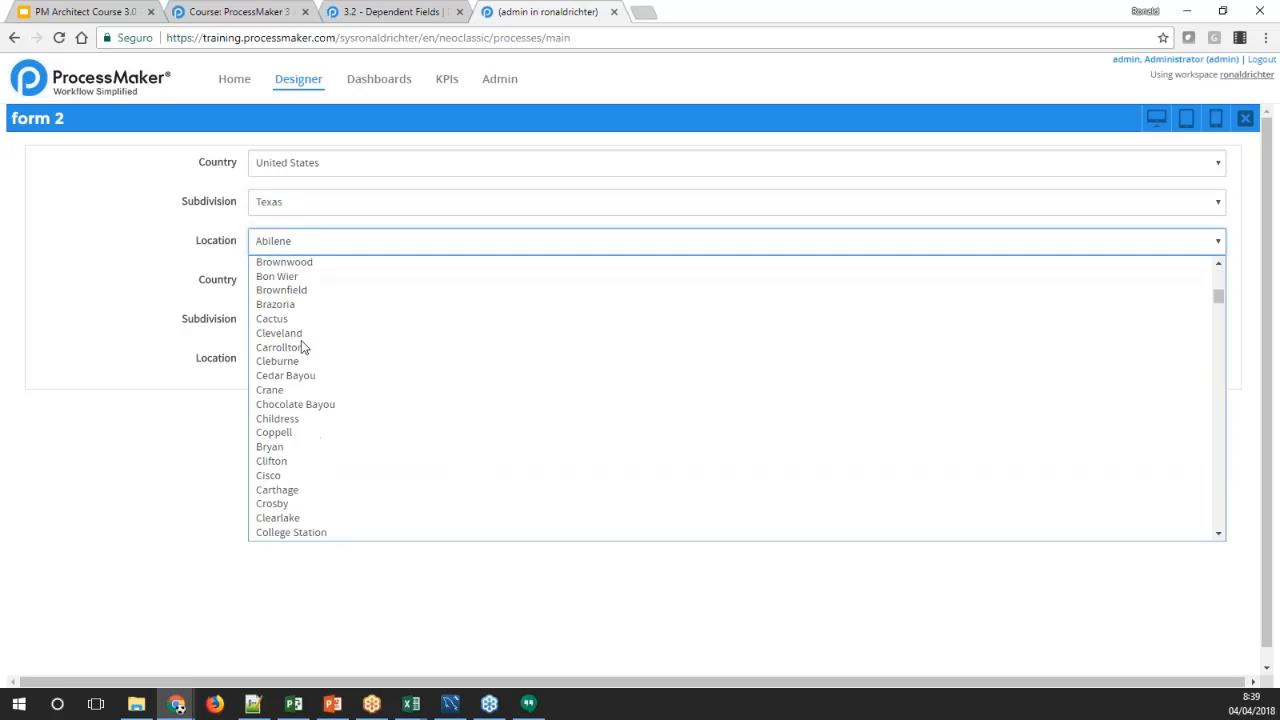
{"action": "scroll", "coordinate": [301, 340], "scroll_direction": "up", "scroll_amount": 6}
{"action": "scroll", "coordinate": [303, 345], "scroll_direction": "down", "scroll_amount": 3}
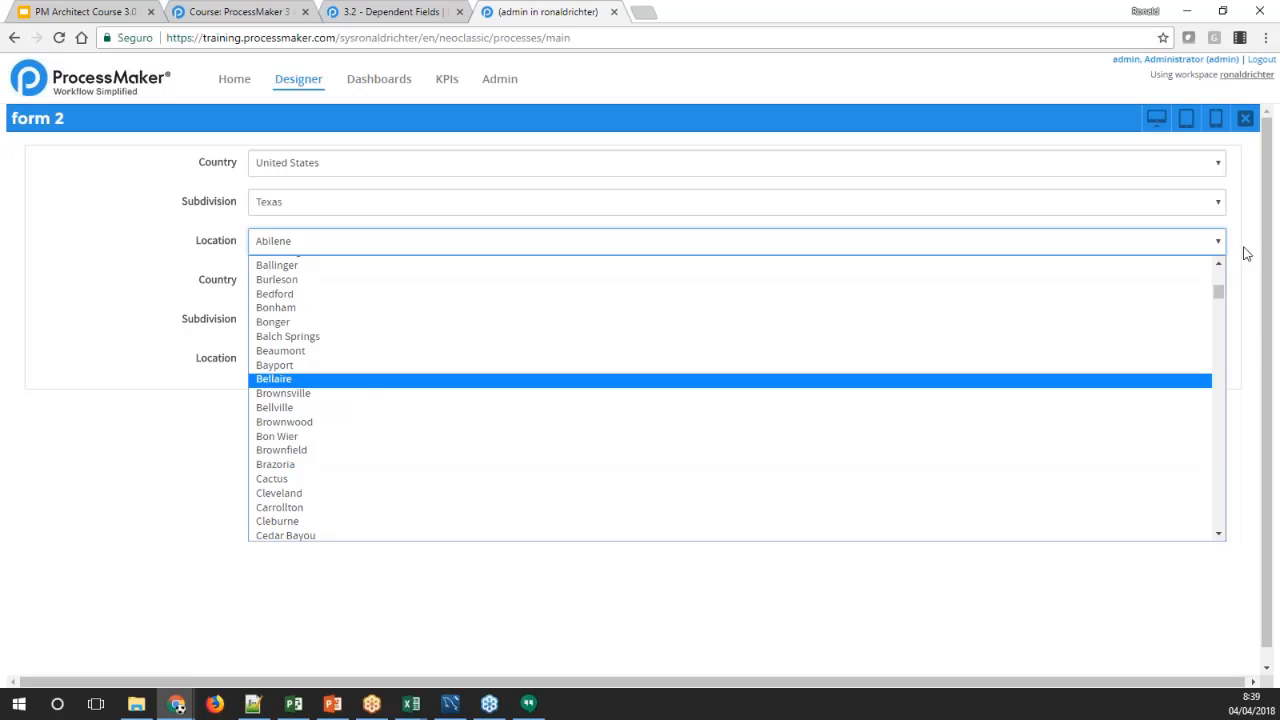
{"action": "left_click_drag", "start_coordinate": [1216, 289], "coordinate": [1190, 491]}
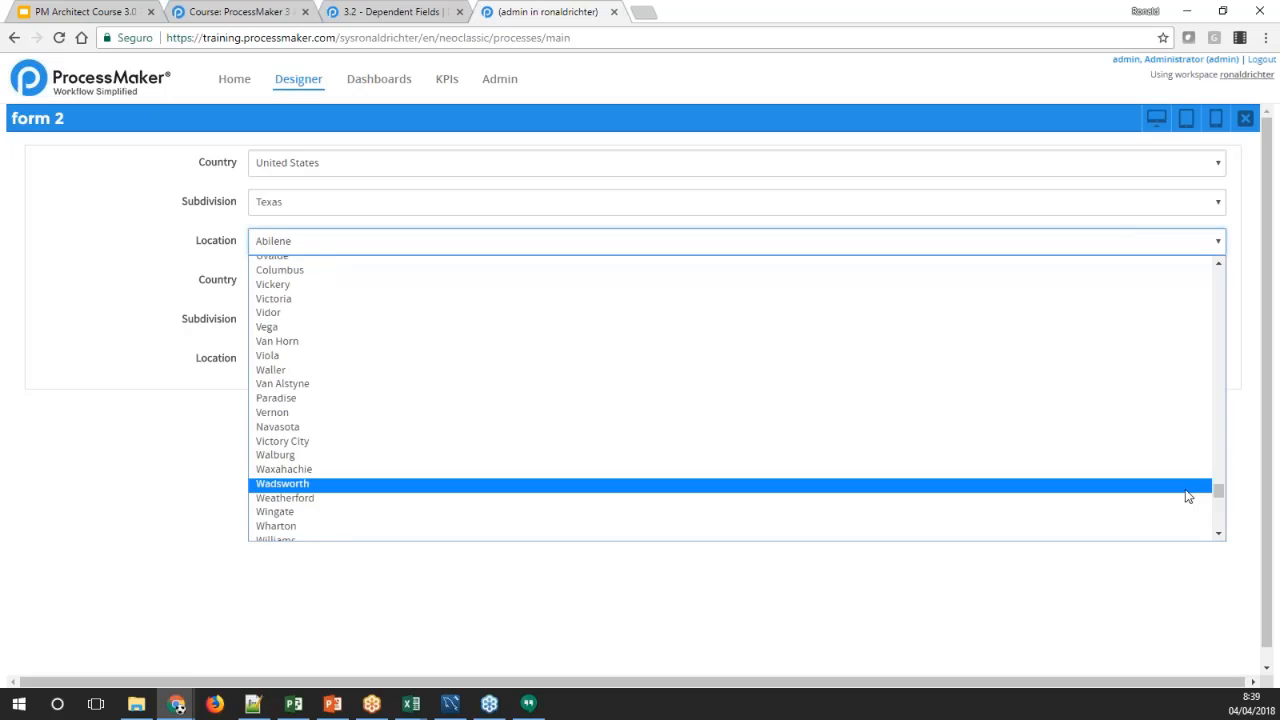
{"action": "left_click", "coordinate": [545, 355]}
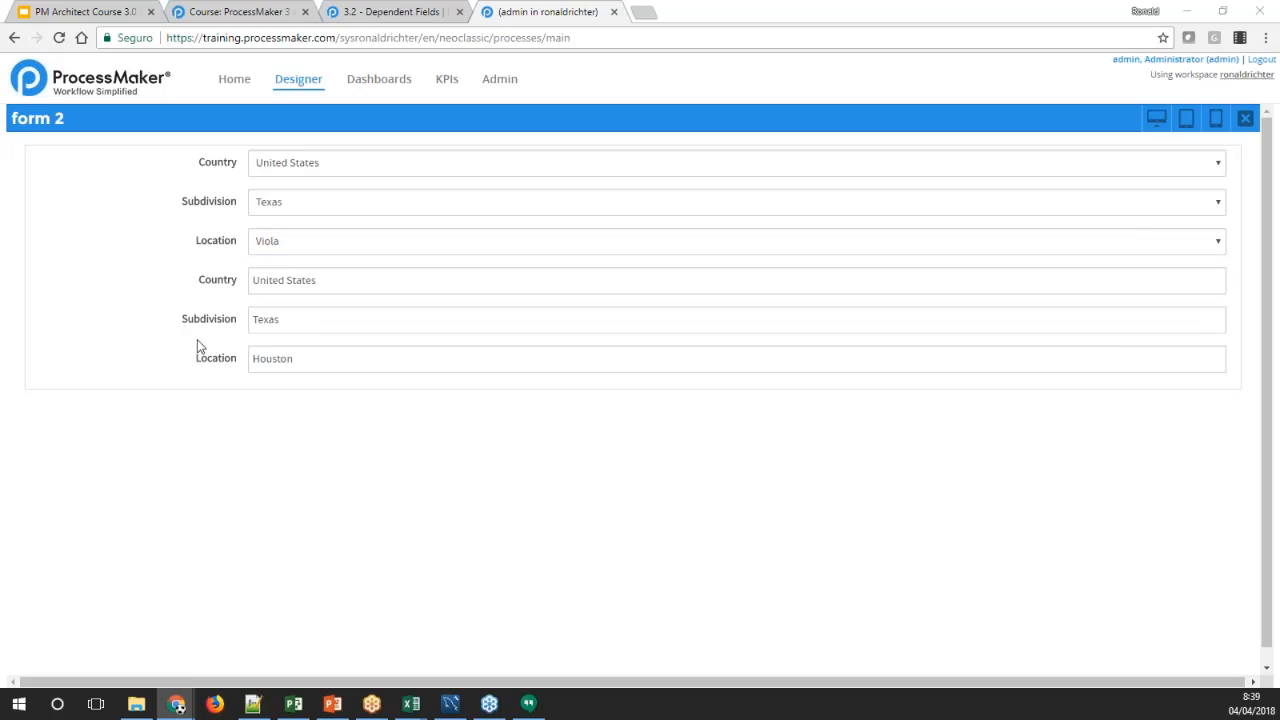
Check the filled Country, Subdivision and Location suggest fields against the dropdowns and close the form 2 preview
{"action": "left_click", "coordinate": [411, 284]}
{"action": "left_click", "coordinate": [414, 322]}
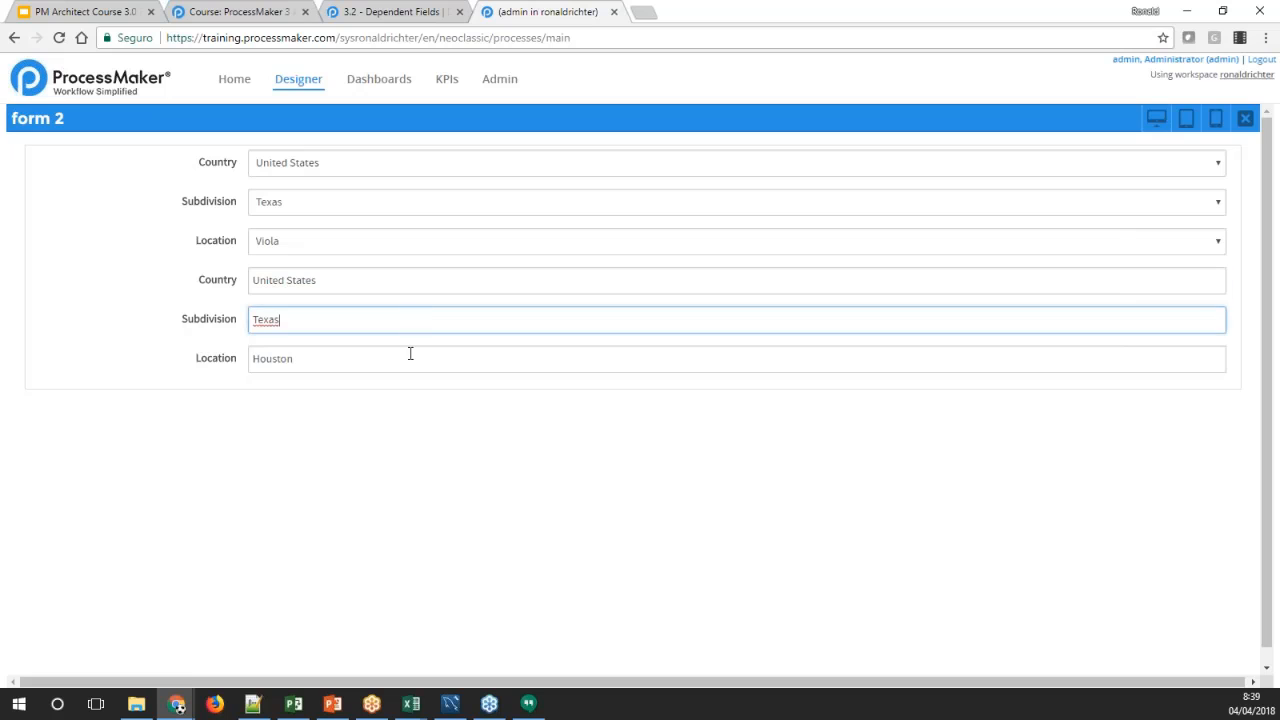
{"action": "left_click", "coordinate": [406, 356]}
{"action": "left_click", "coordinate": [377, 281]}
{"action": "left_click", "coordinate": [376, 316]}
{"action": "left_click", "coordinate": [391, 354]}
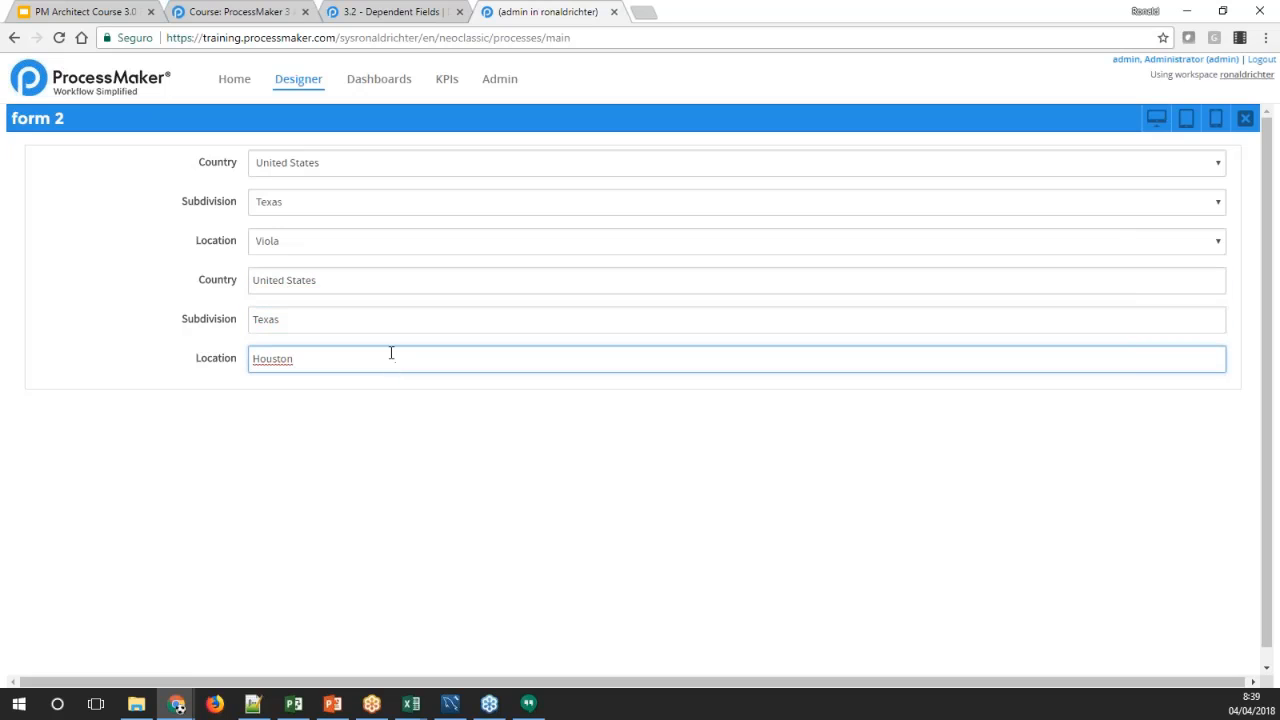
{"action": "left_click", "coordinate": [1247, 120]}
Switch to the Dependent Fields wiki page and examine the suggest box examples and the Using Text and Textarea Fields section
{"action": "left_click", "coordinate": [369, 10]}
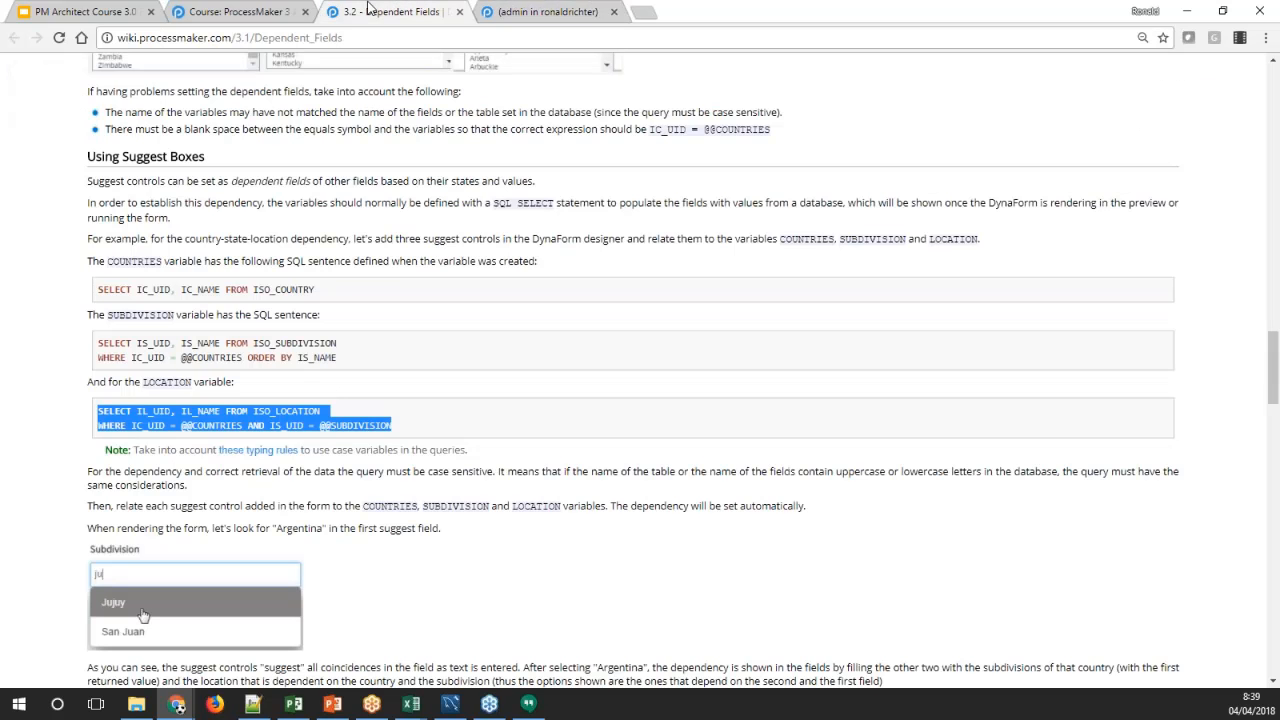
{"action": "scroll", "coordinate": [391, 277], "scroll_direction": "down", "scroll_amount": 4}
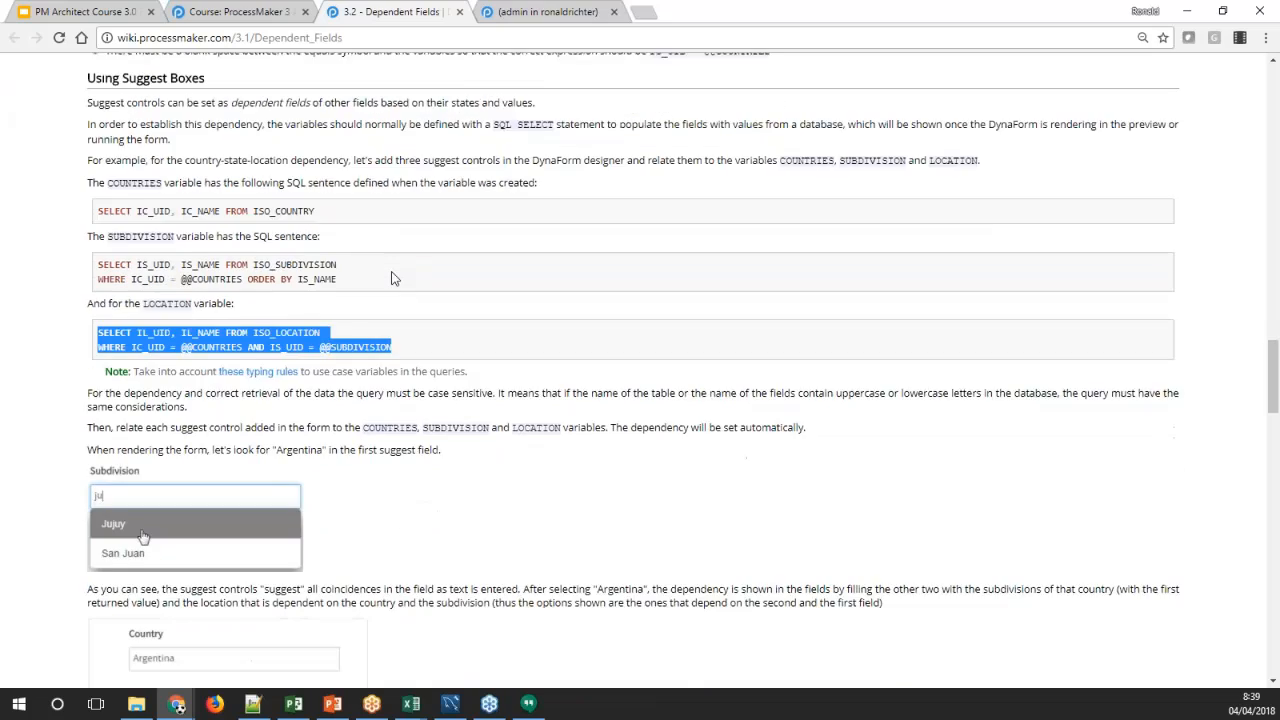
{"action": "scroll", "coordinate": [640, 370], "scroll_direction": "down", "scroll_amount": 4}
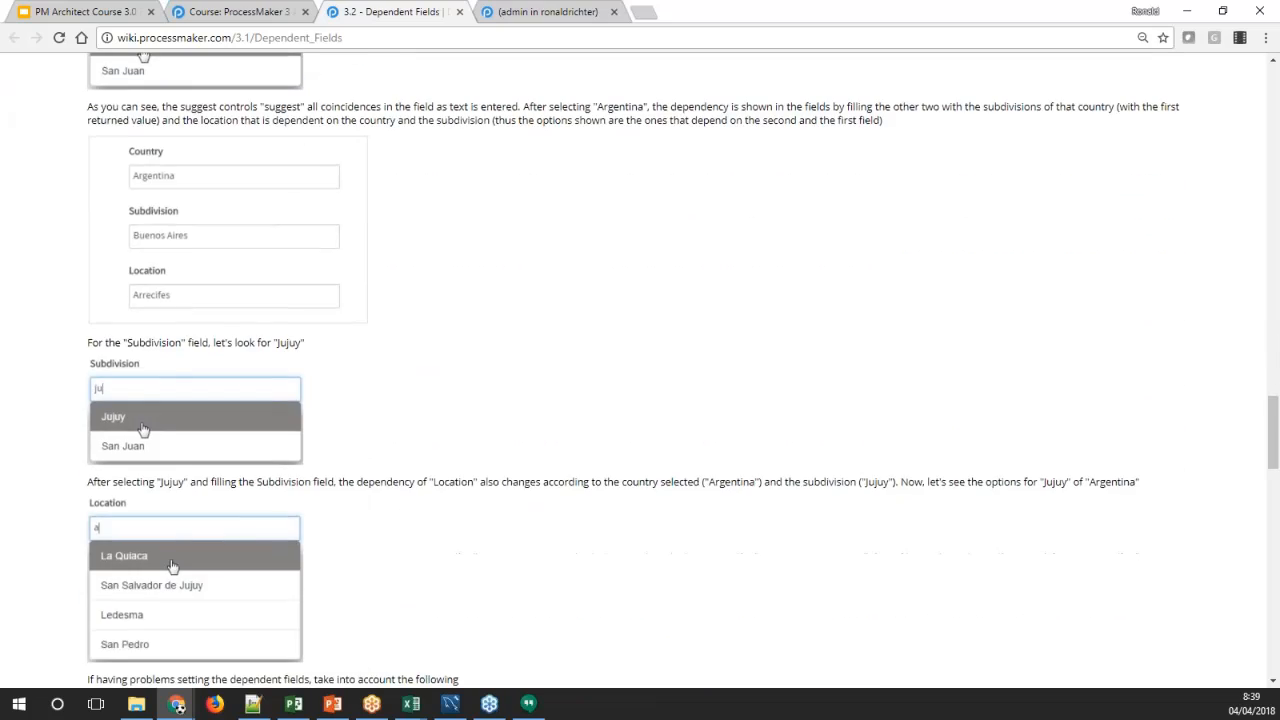
{"action": "scroll", "coordinate": [640, 370], "scroll_direction": "down", "scroll_amount": 2}
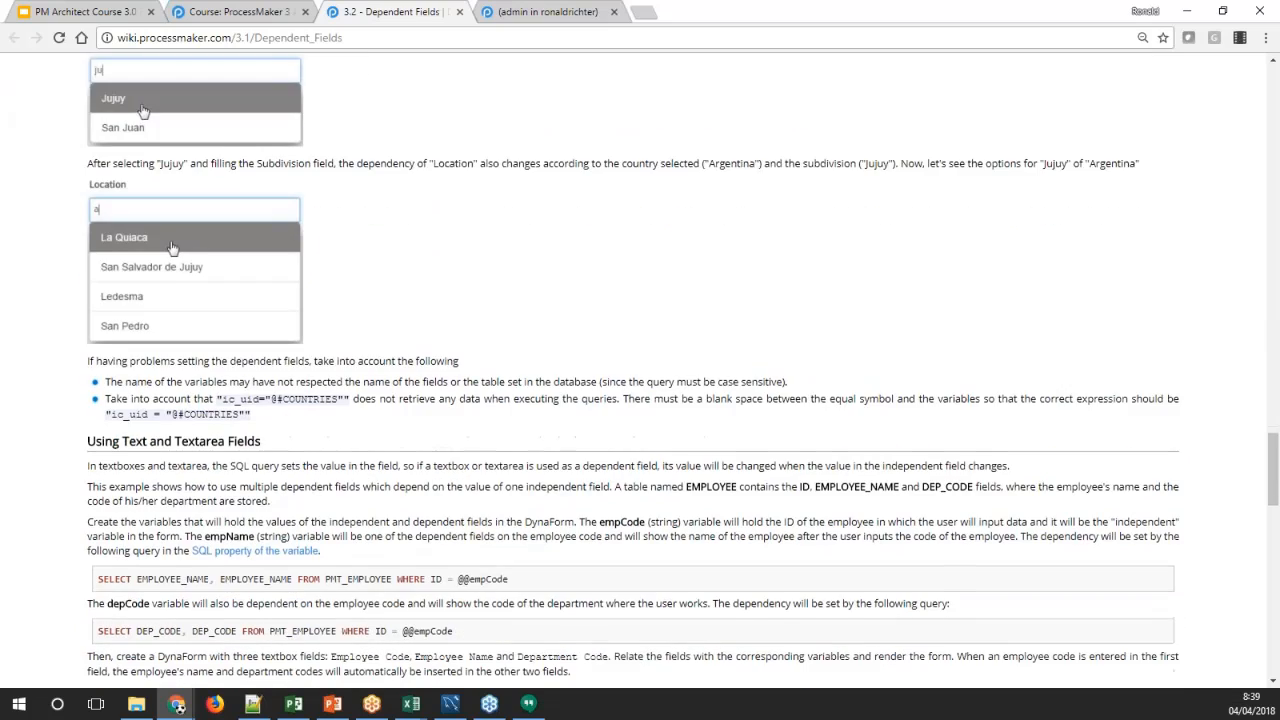
{"action": "scroll", "coordinate": [172, 157], "scroll_direction": "down", "scroll_amount": 3}
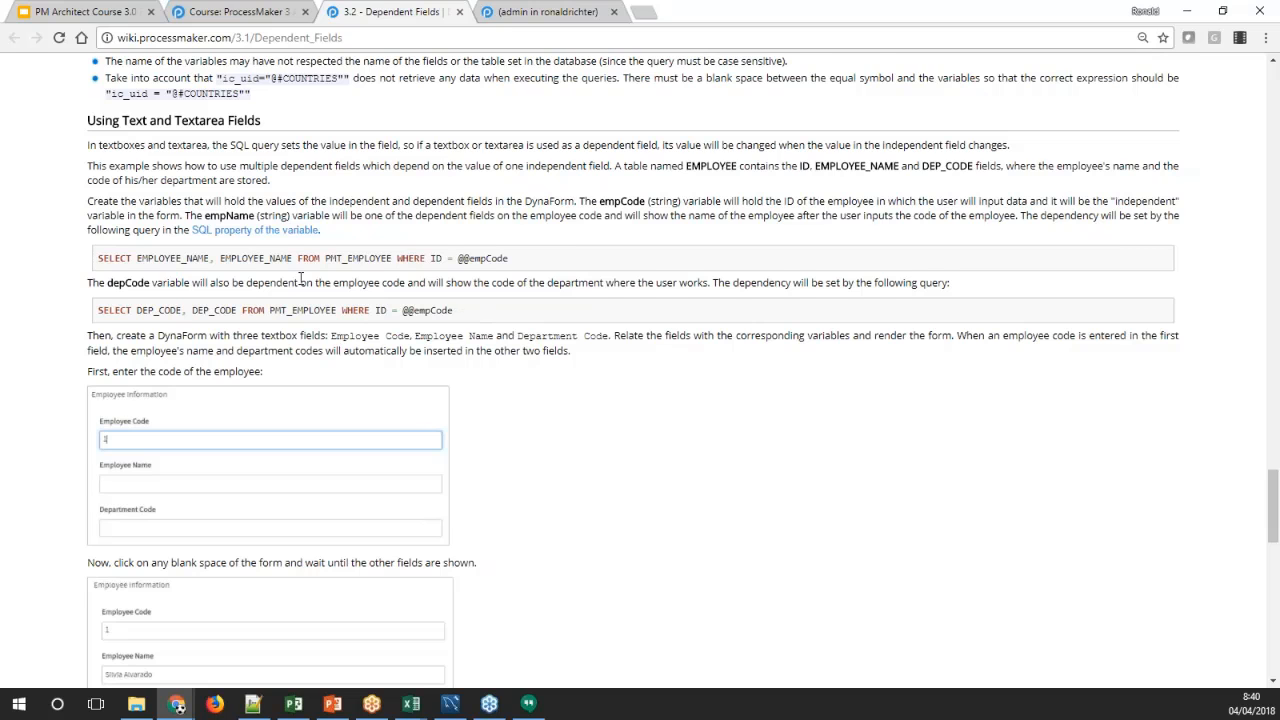
Examine the wiki's Using Text and Textarea Fields example, including its SQL queries and employee form
{"action": "scroll", "coordinate": [300, 280], "scroll_direction": "down", "scroll_amount": 3}
{"action": "scroll", "coordinate": [640, 370], "scroll_direction": "up", "scroll_amount": 1}
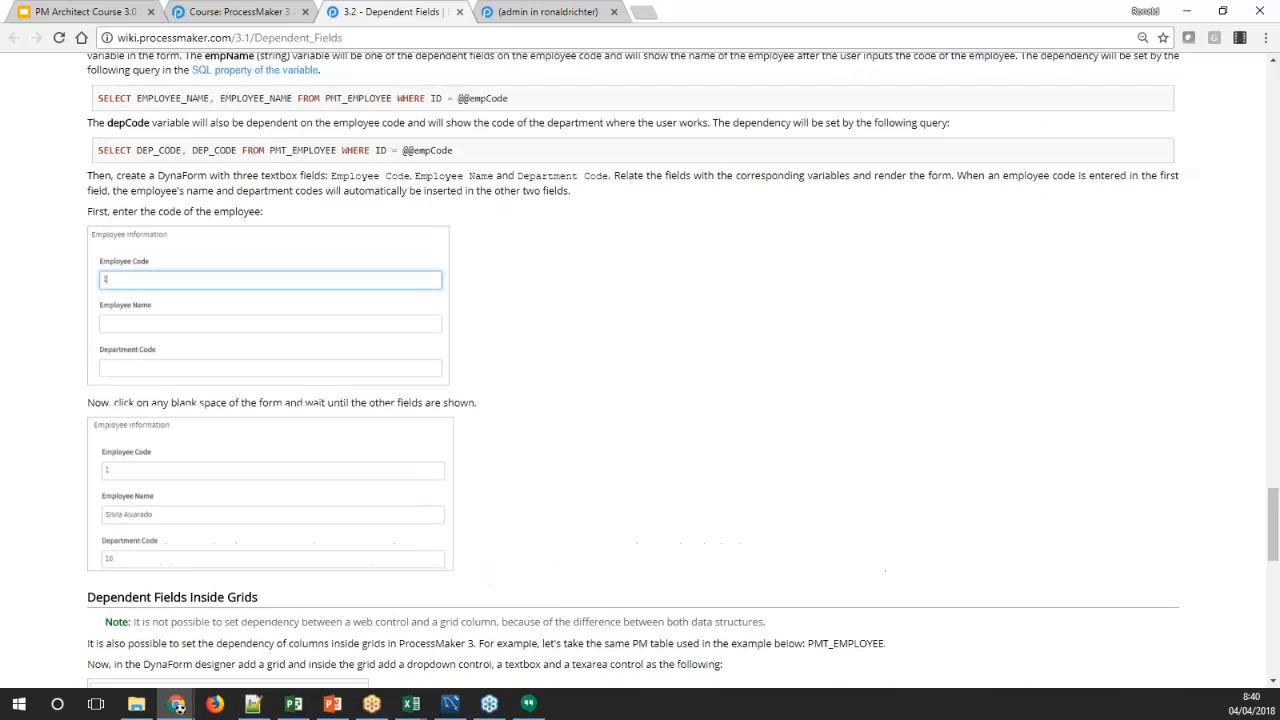
{"action": "scroll", "coordinate": [185, 468], "scroll_direction": "up", "scroll_amount": 2}
{"action": "scroll", "coordinate": [175, 460], "scroll_direction": "down", "scroll_amount": 1}
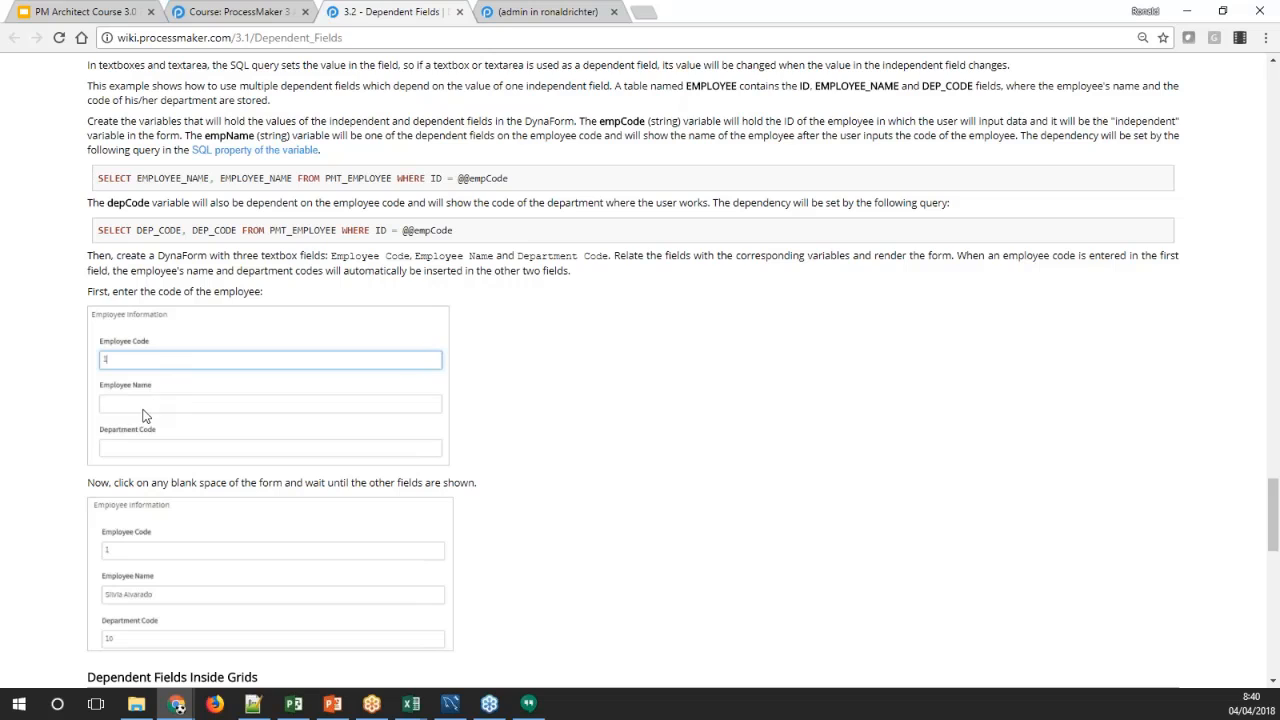
Switch to the ProcessMaker form designer and add subtitles above the dropdowns and the suggest fields, plus an image in the last row
{"action": "left_click", "coordinate": [526, 13]}
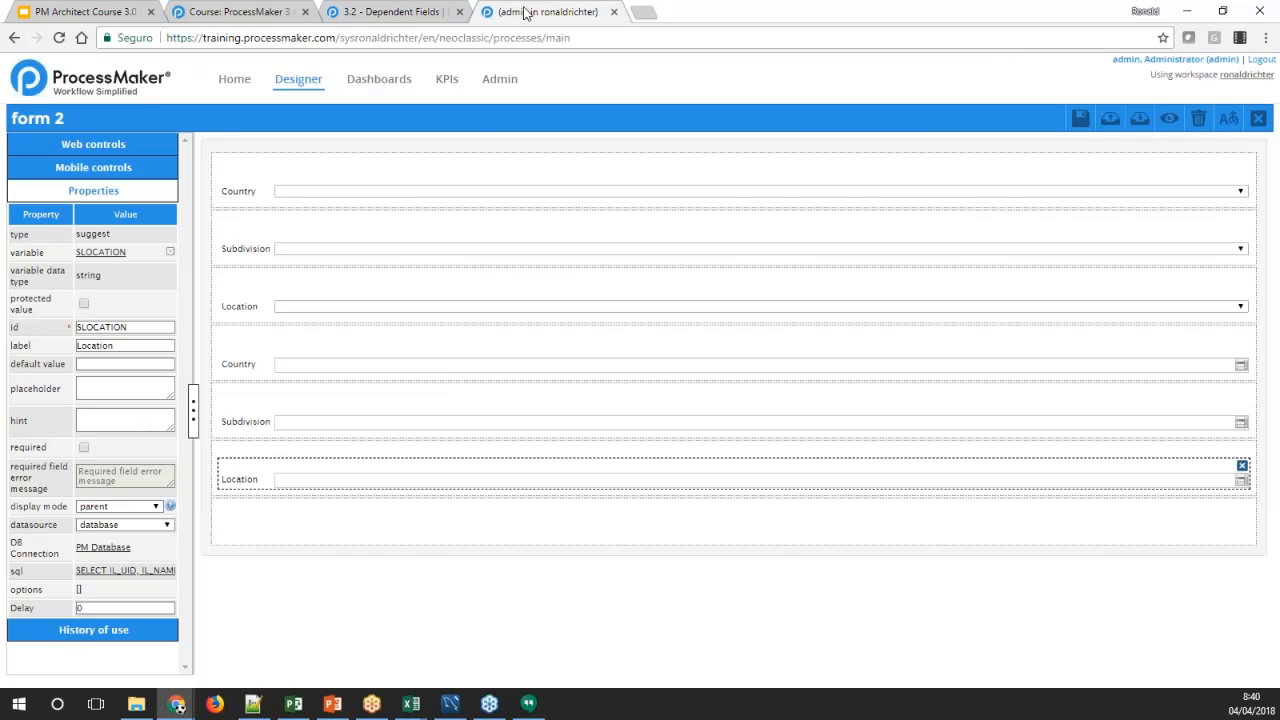
{"action": "left_click", "coordinate": [362, 516]}
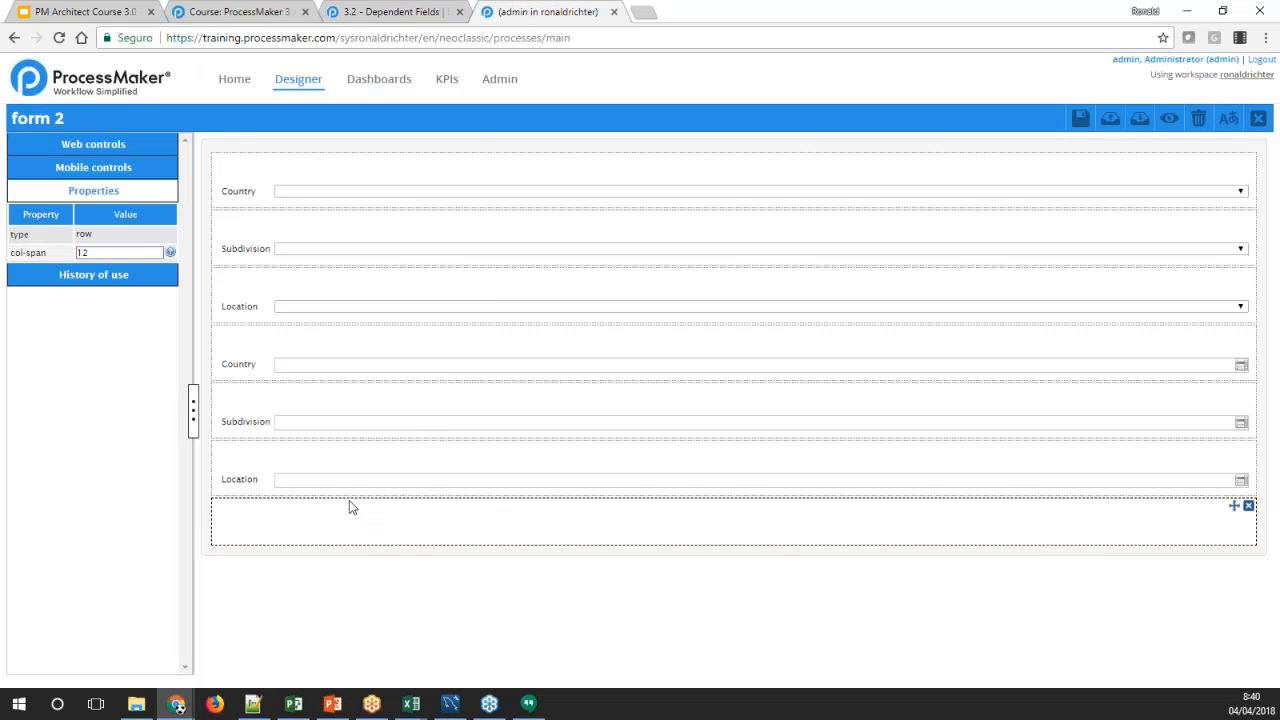
{"action": "left_click", "coordinate": [100, 145]}
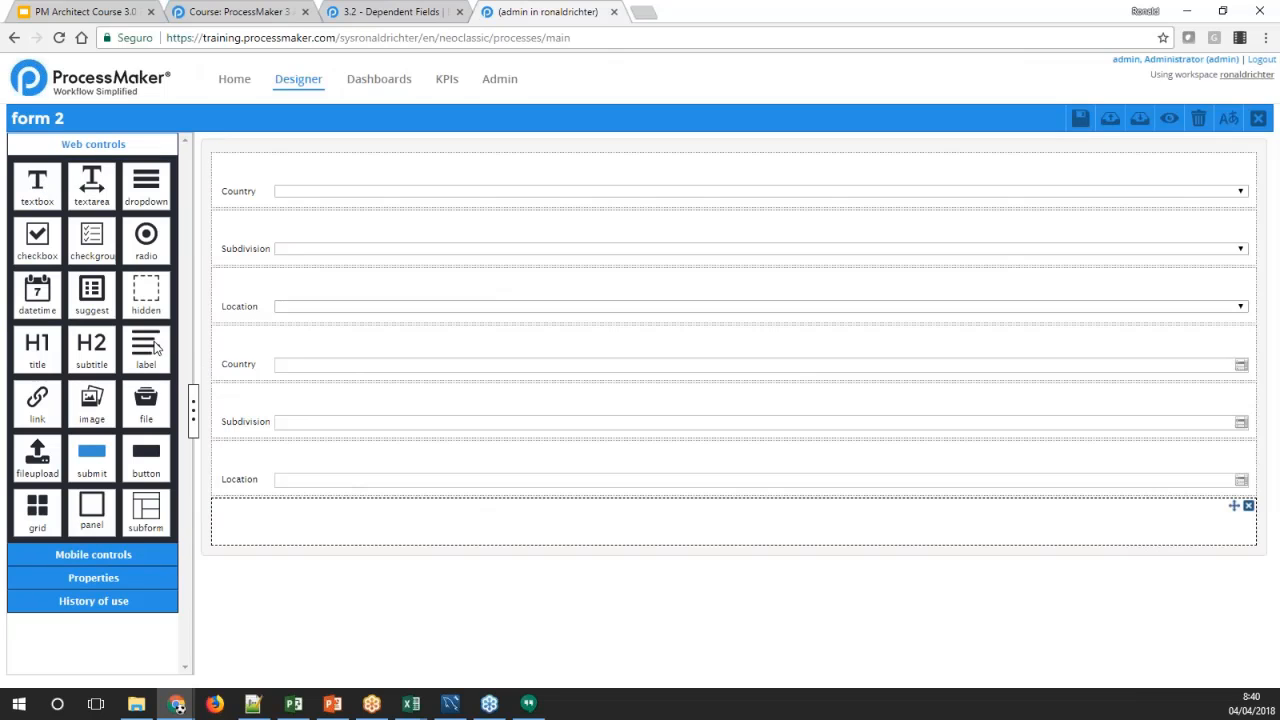
{"action": "left_click_drag", "start_coordinate": [87, 358], "coordinate": [278, 404]}
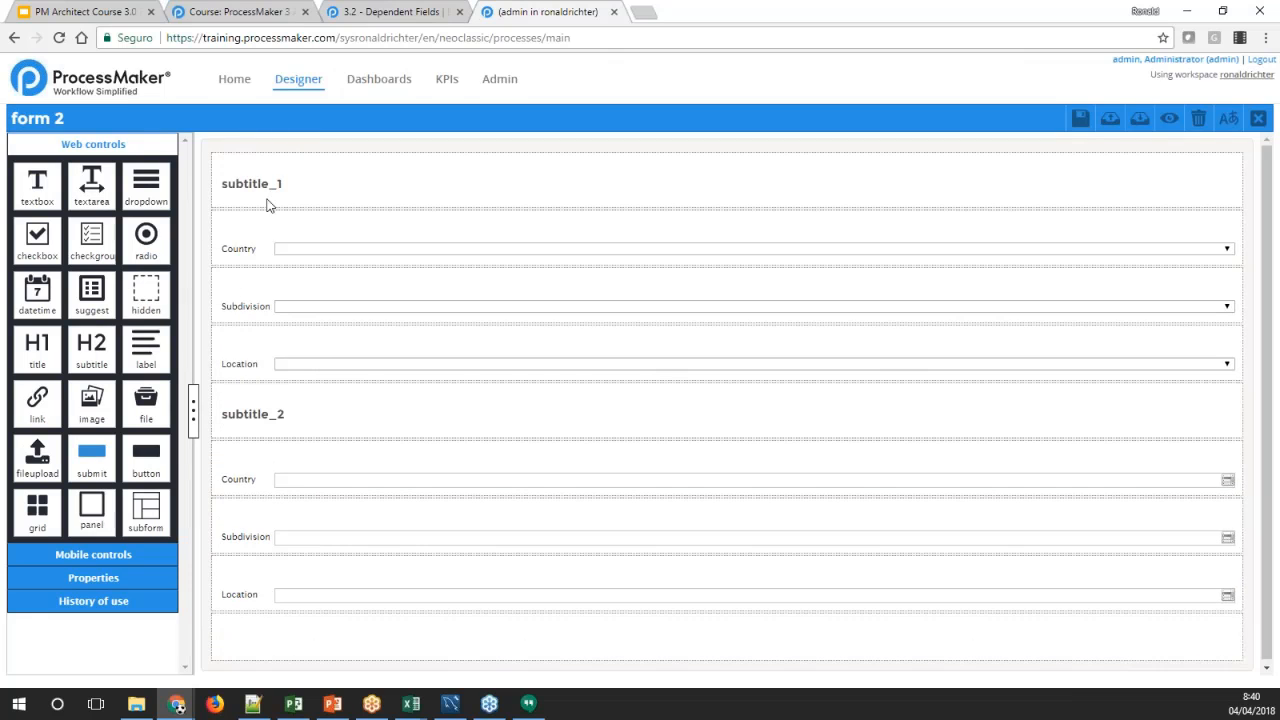
{"action": "left_click_drag", "start_coordinate": [116, 403], "coordinate": [258, 630]}
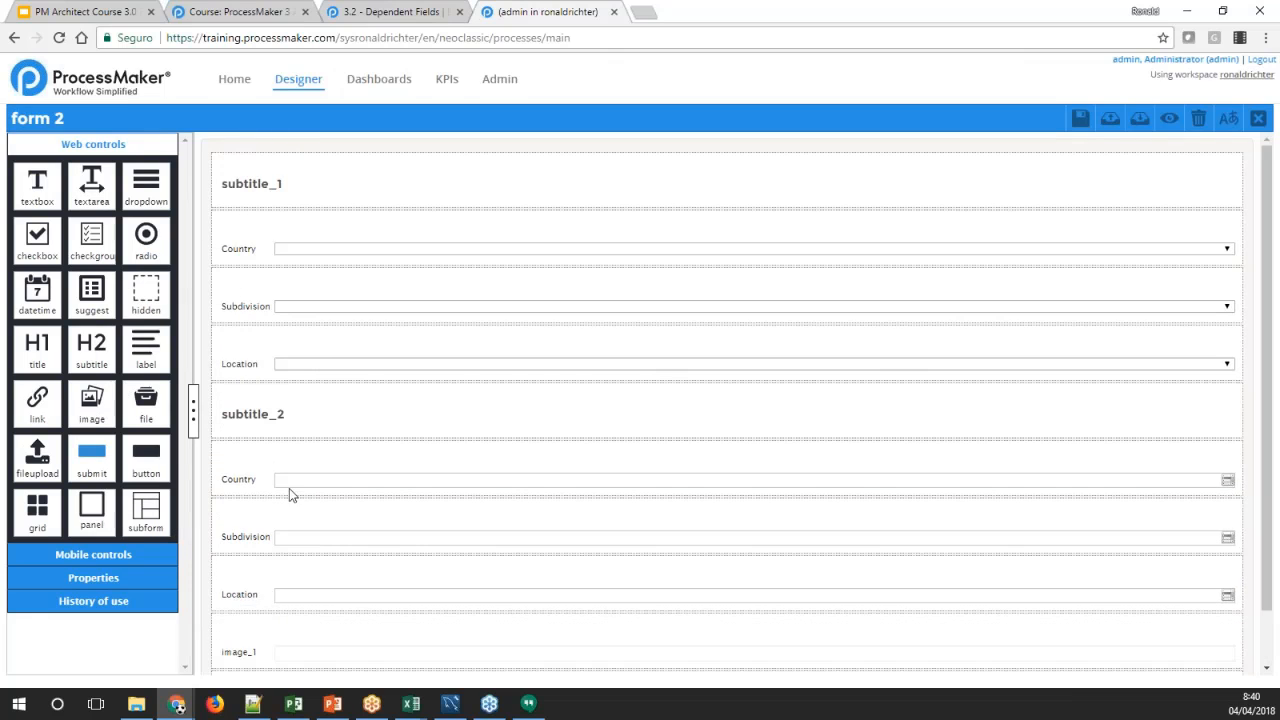
Label the subtitle above the dropdowns "Dropdowns" and the one above the suggest fields "Suggest Fields"
{"action": "left_click", "coordinate": [270, 180]}
{"action": "left_click", "coordinate": [93, 577]}
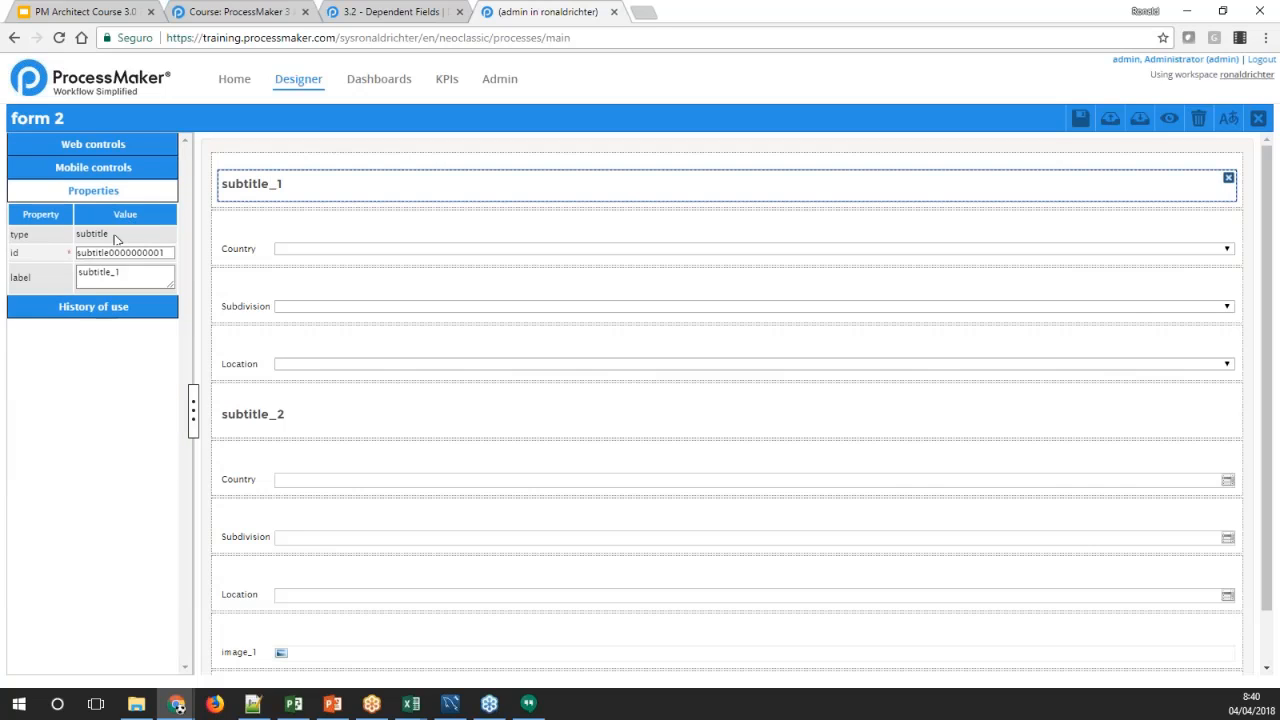
{"action": "double_click", "coordinate": [108, 273]}
{"action": "type", "text": "Dropdowns"}
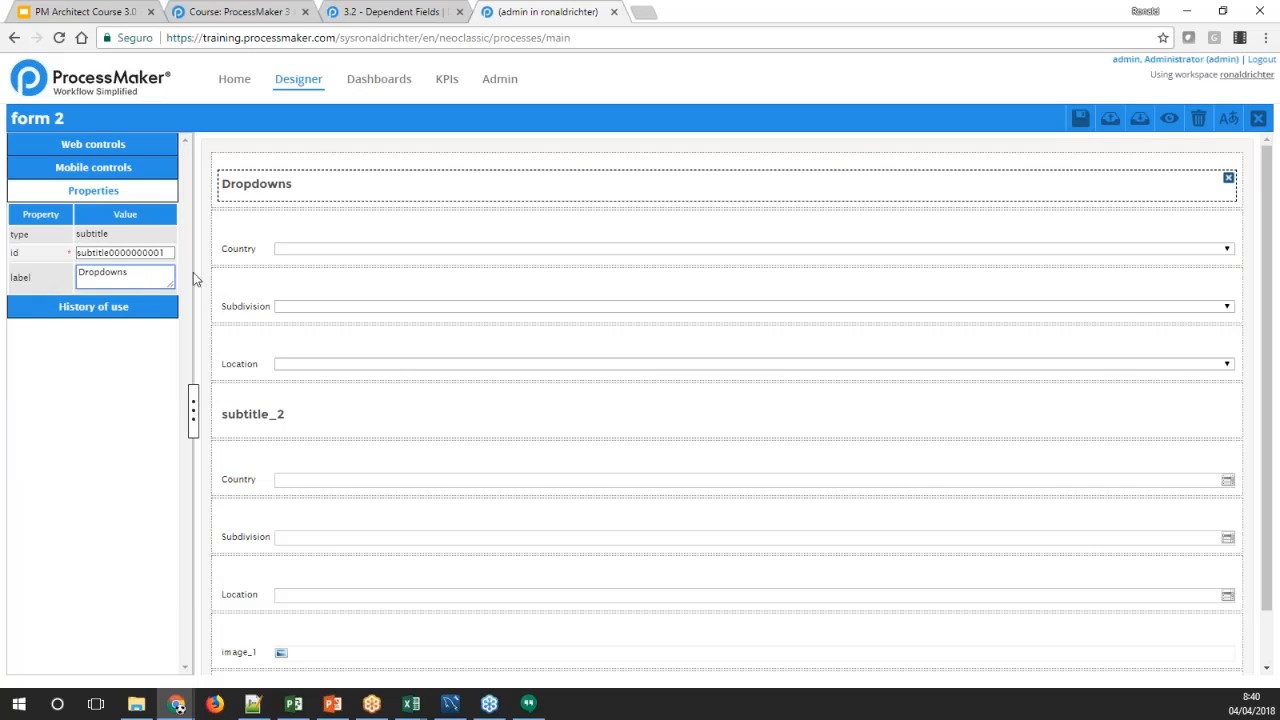
{"action": "left_click", "coordinate": [230, 413]}
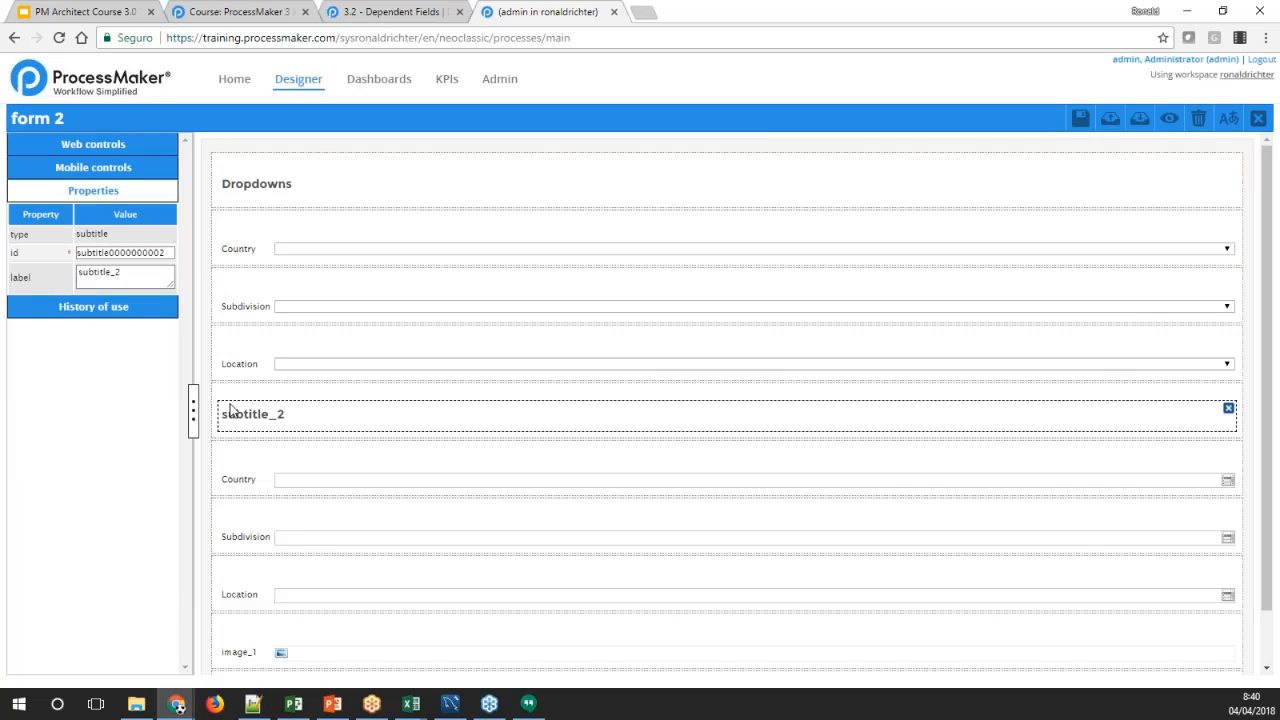
{"action": "double_click", "coordinate": [108, 273]}
{"action": "type", "text": "Suggest Fields"}
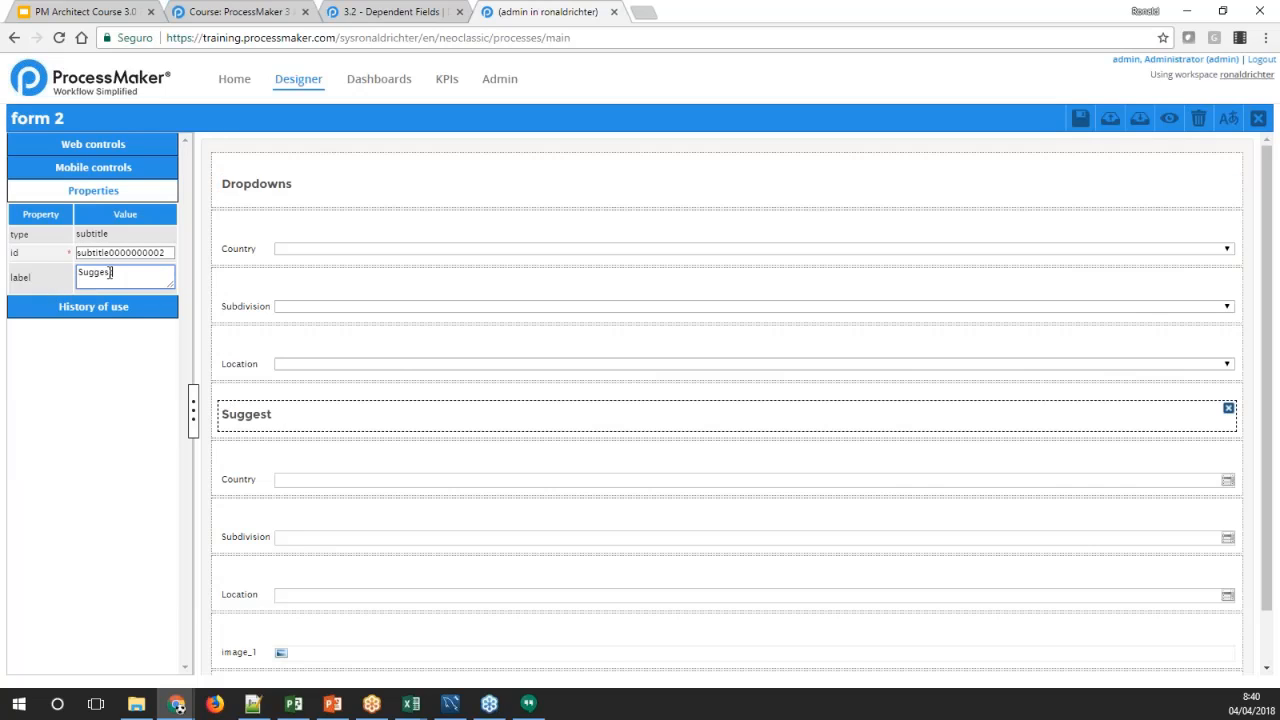
{"action": "key", "text": "Tab"}
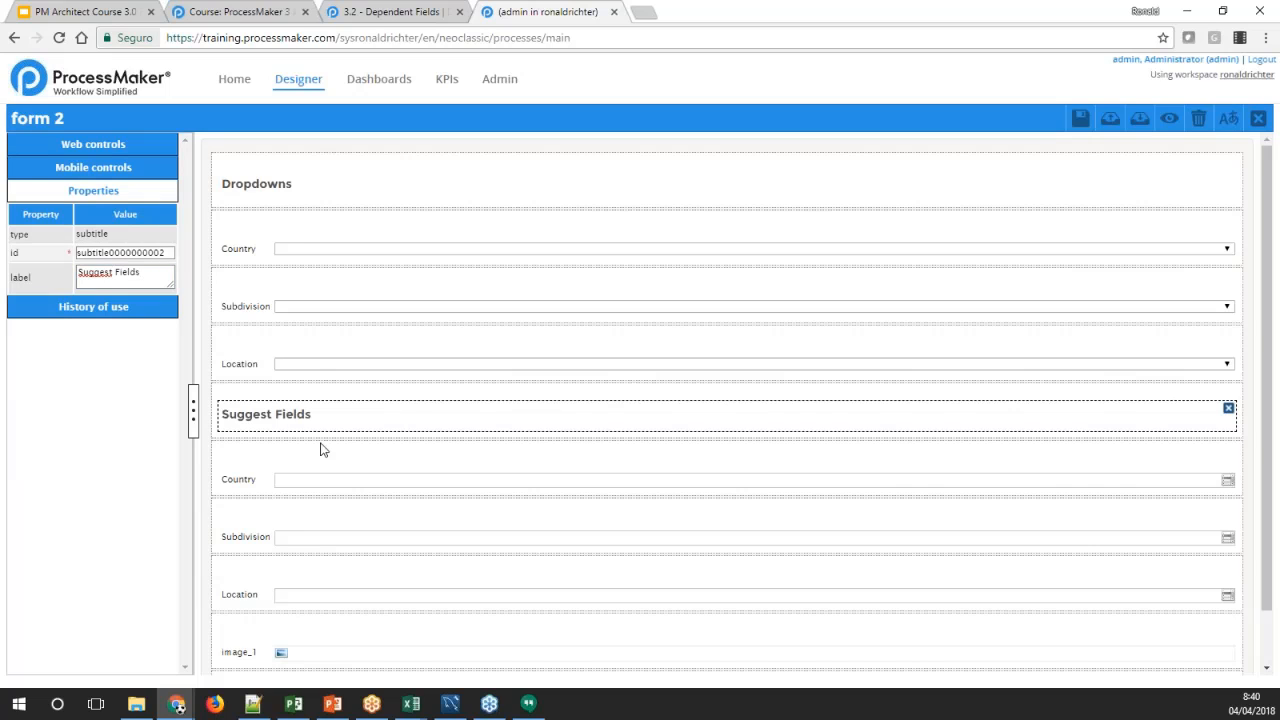
Replace the image control below the suggest fields with a new subtitle
{"action": "scroll", "coordinate": [241, 577], "scroll_direction": "down", "scroll_amount": 1}
{"action": "left_click", "coordinate": [251, 591]}
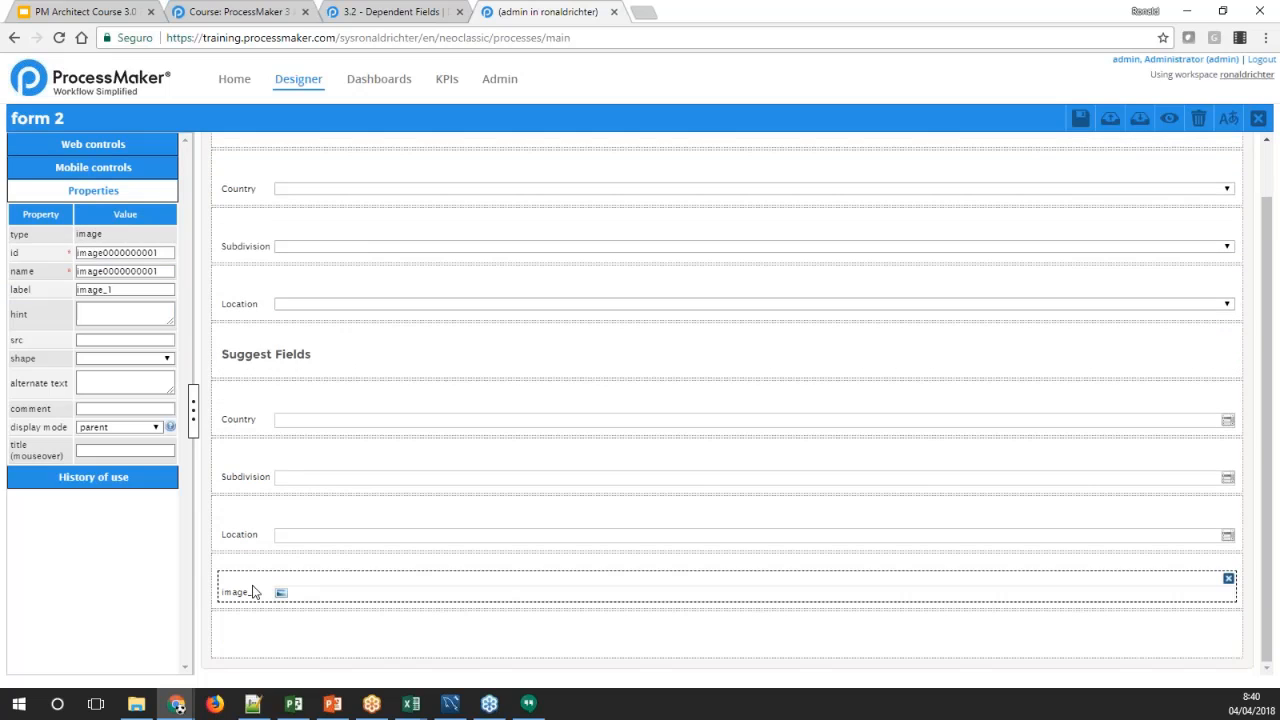
{"action": "left_click", "coordinate": [1229, 580]}
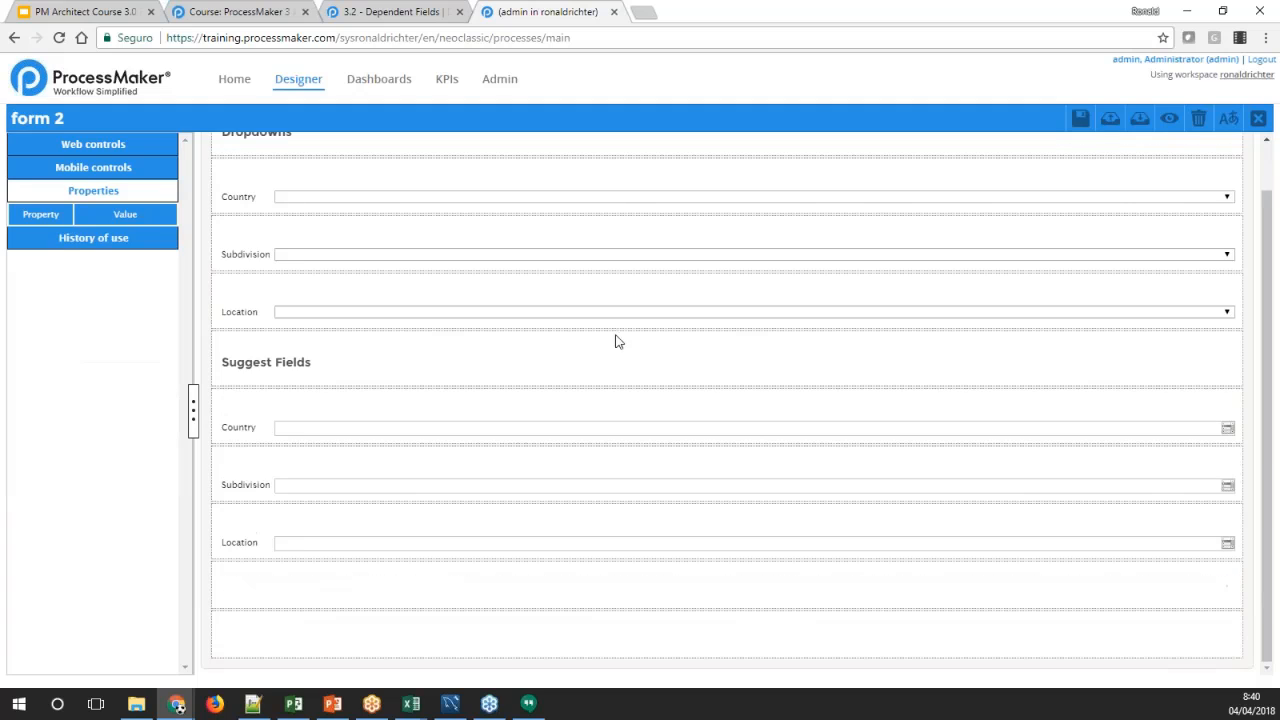
{"action": "left_click", "coordinate": [117, 153]}
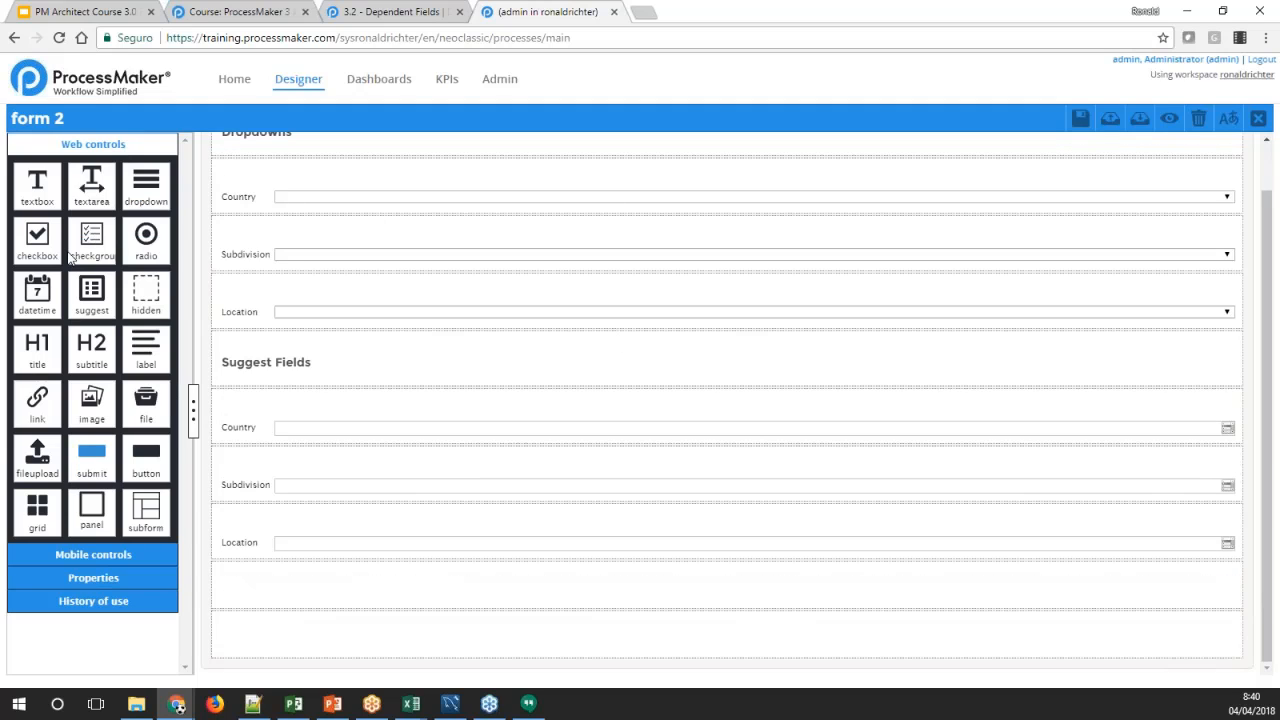
{"action": "left_click_drag", "start_coordinate": [81, 350], "coordinate": [256, 576]}
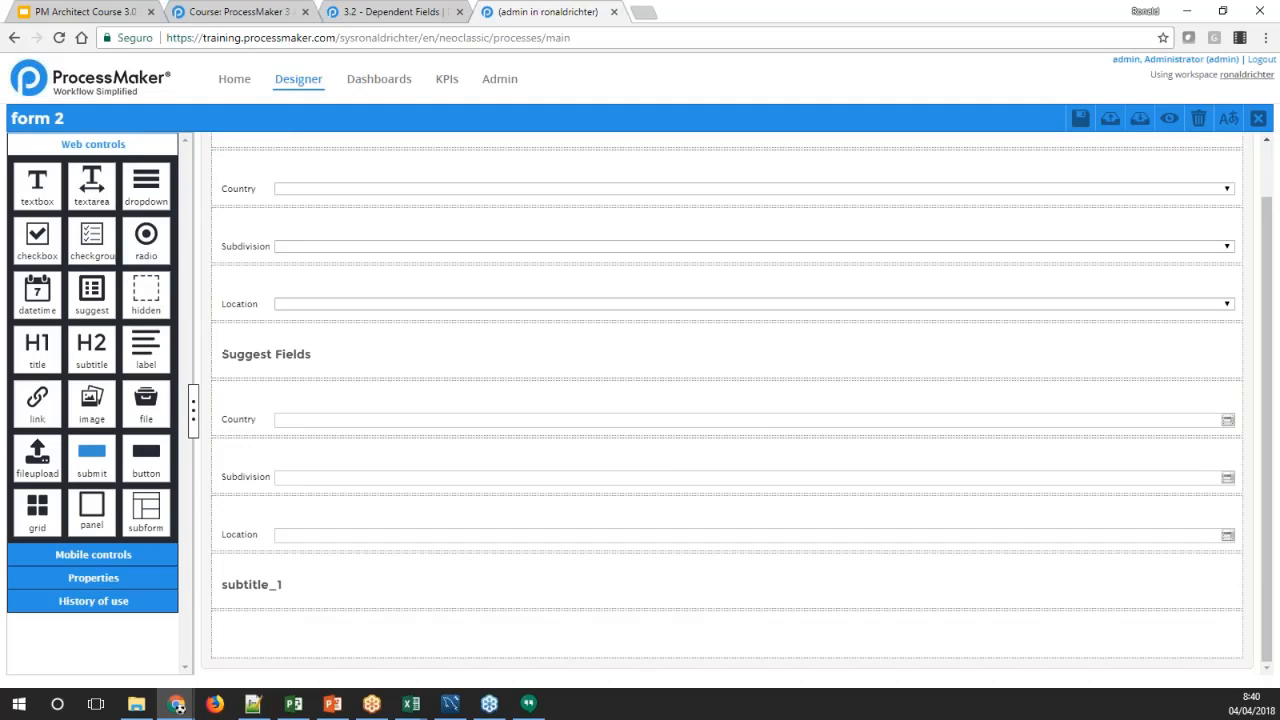
Label the new subtitle below the suggest fields "Textbox"
{"action": "left_click", "coordinate": [259, 582]}
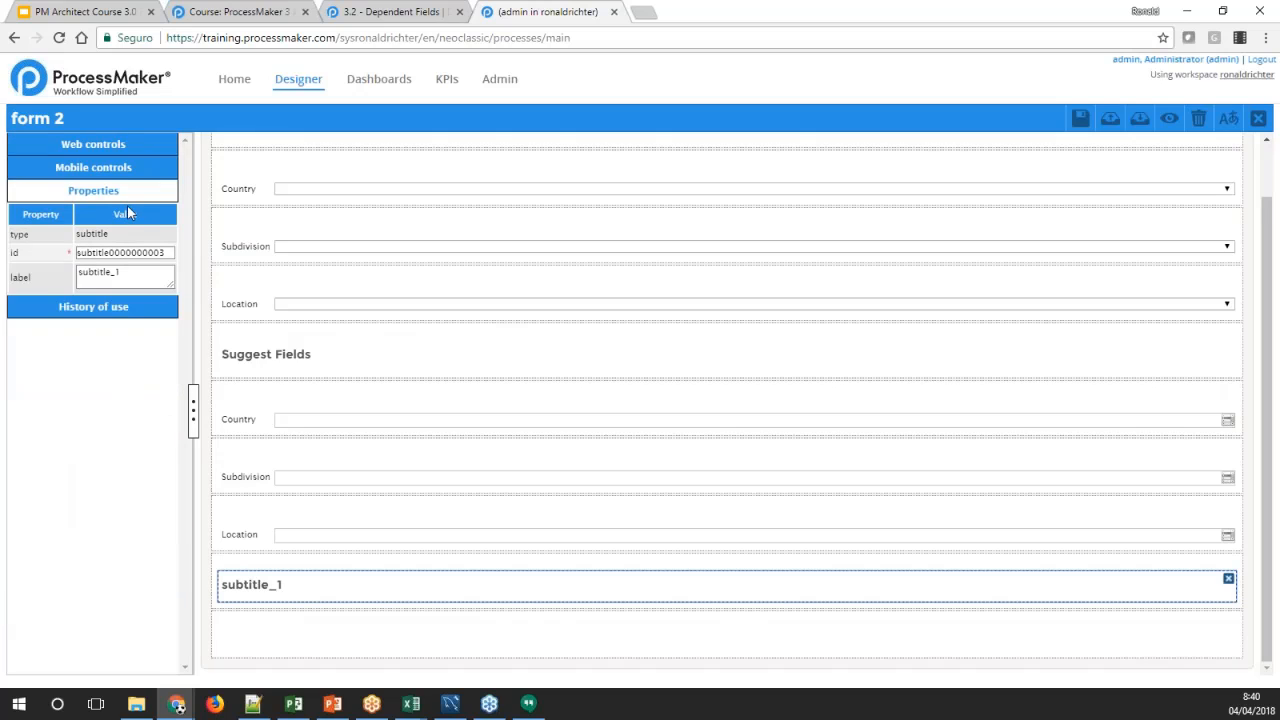
{"action": "double_click", "coordinate": [99, 275]}
{"action": "type", "text": "Te"}
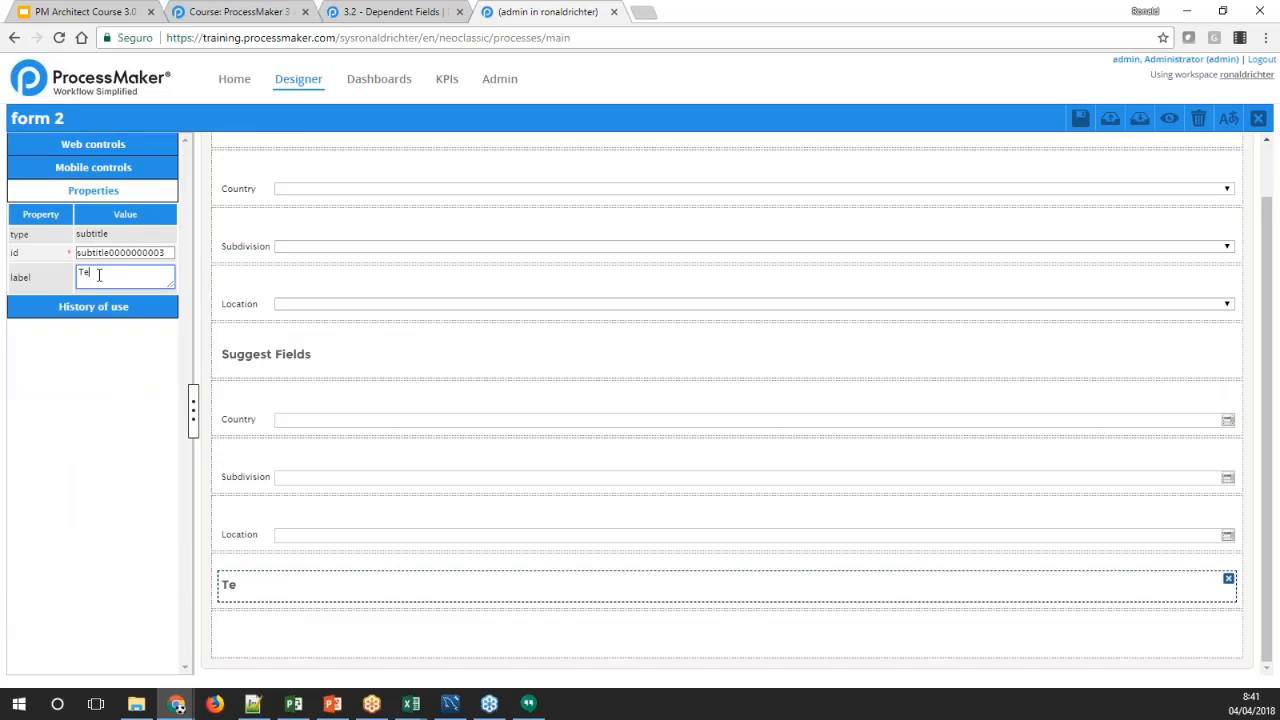
{"action": "type", "text": "sixtbo"}
{"action": "key", "text": "BackSpace"}
{"action": "key", "text": "BackSpace"}
{"action": "key", "text": "BackSpace"}
{"action": "key", "text": "BackSpace"}
{"action": "key", "text": "BackSpace"}
{"action": "key", "text": "BackSpace"}
{"action": "type", "text": "xtbox"}
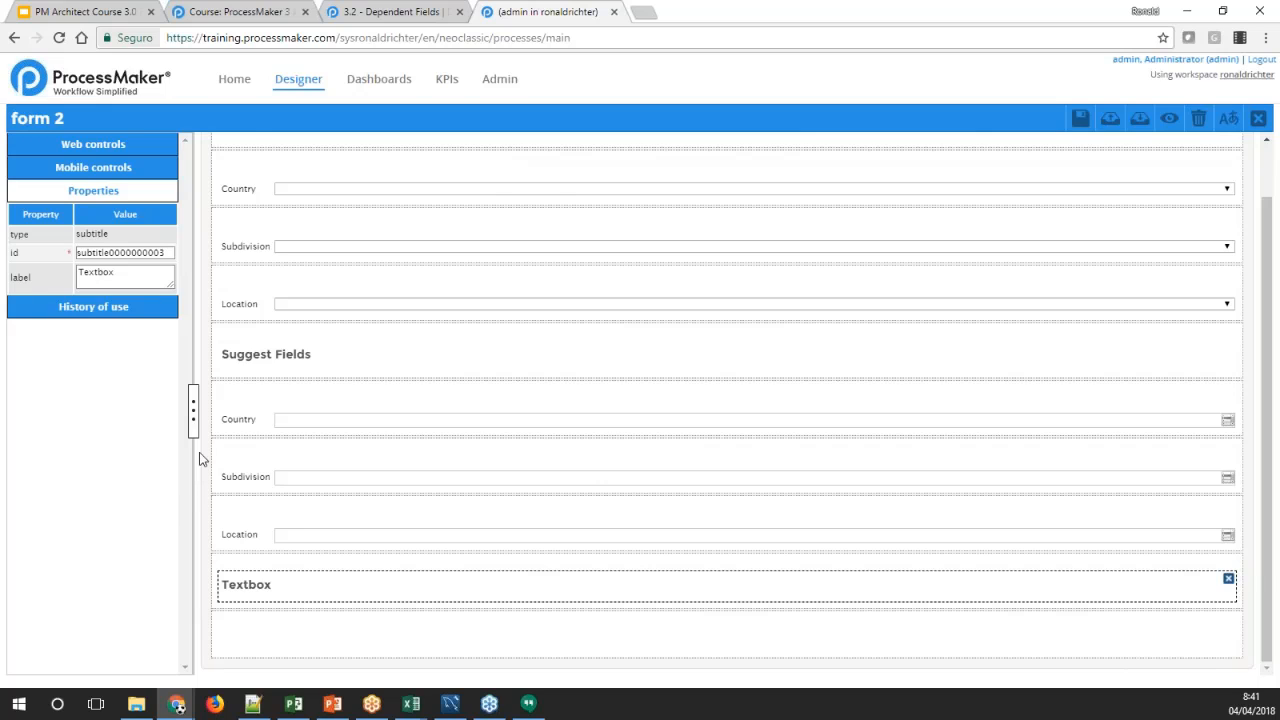
Add a textbox control beneath the Textbox subtitle and create the variable Username for it
{"action": "left_click", "coordinate": [128, 143]}
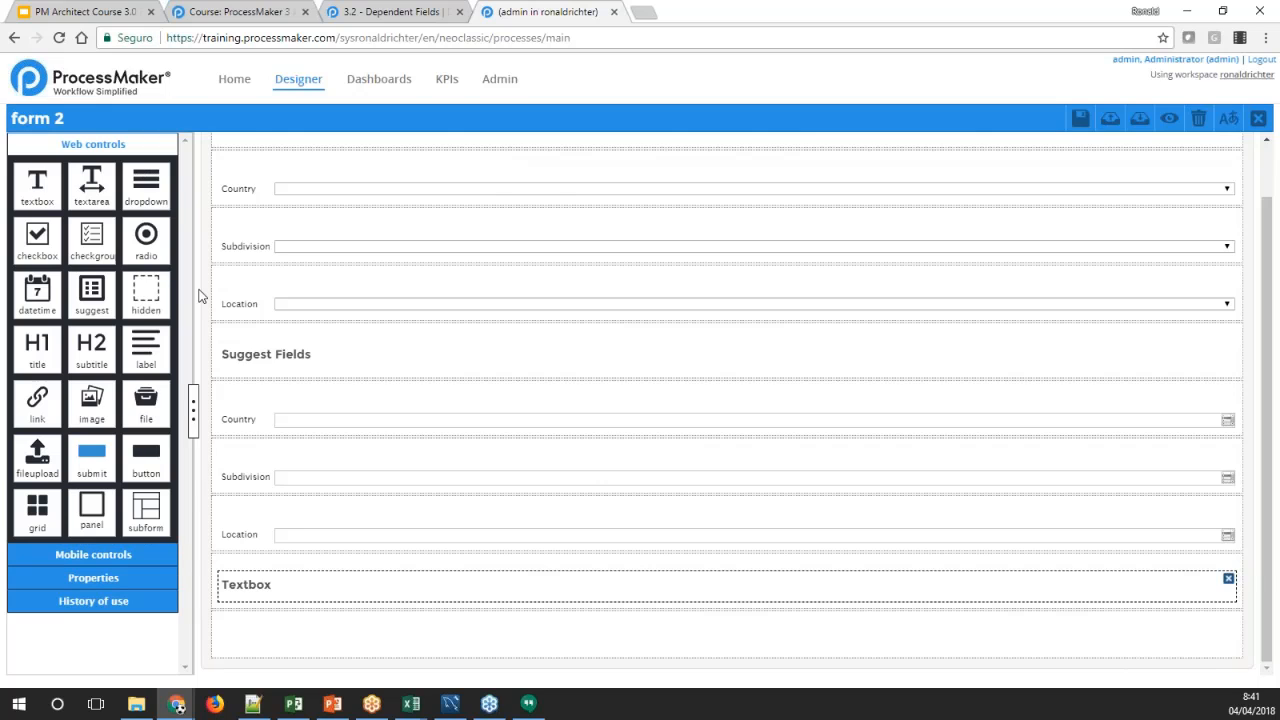
{"action": "left_click_drag", "start_coordinate": [37, 183], "coordinate": [252, 640]}
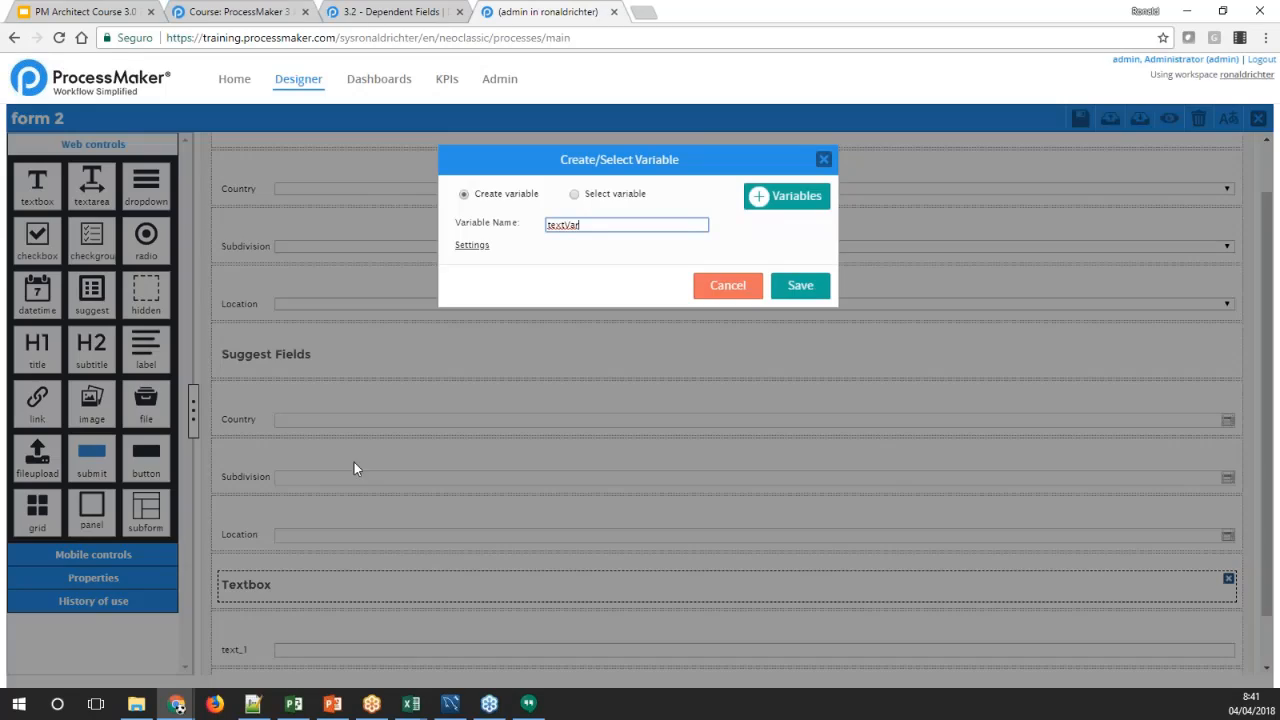
{"action": "double_click", "coordinate": [580, 224]}
{"action": "type", "text": "u"}
{"action": "key", "text": "Tab"}
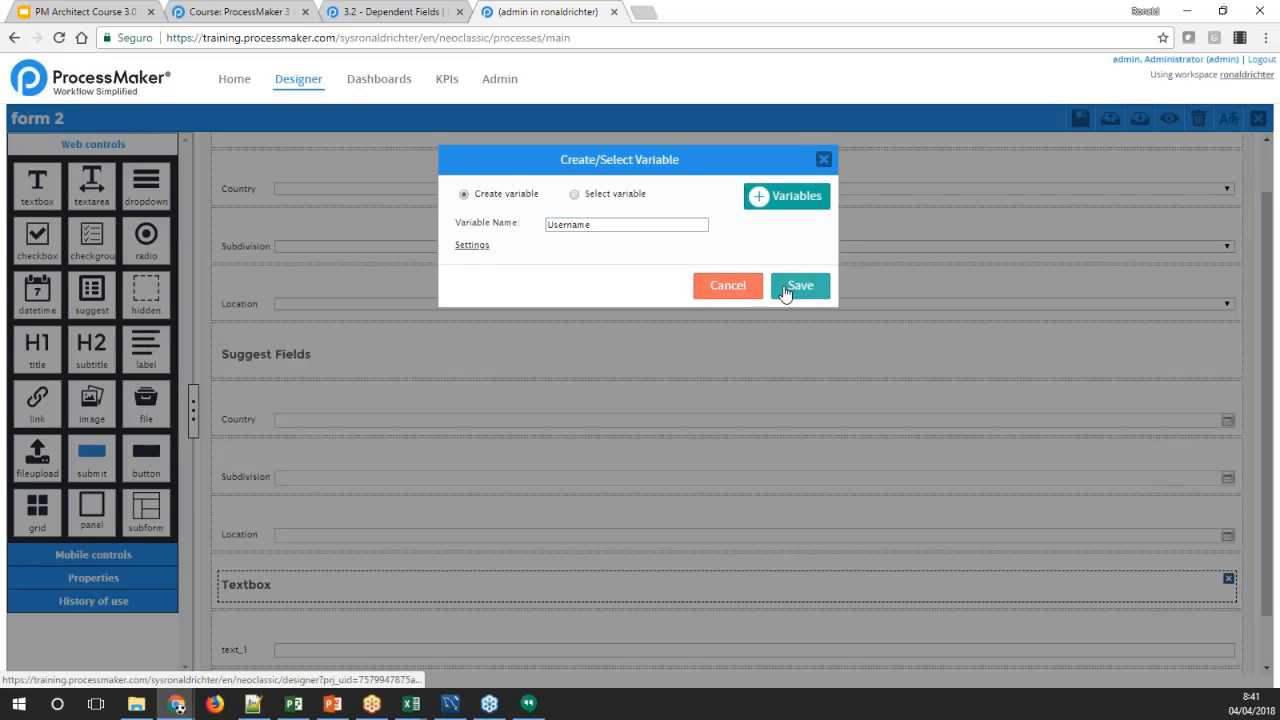
{"action": "key", "text": "Return"}
Set the label of the textbox under the Textbox subtitle to Username
{"action": "scroll", "coordinate": [380, 500], "scroll_direction": "down", "scroll_amount": 1}
{"action": "left_click", "coordinate": [233, 592]}
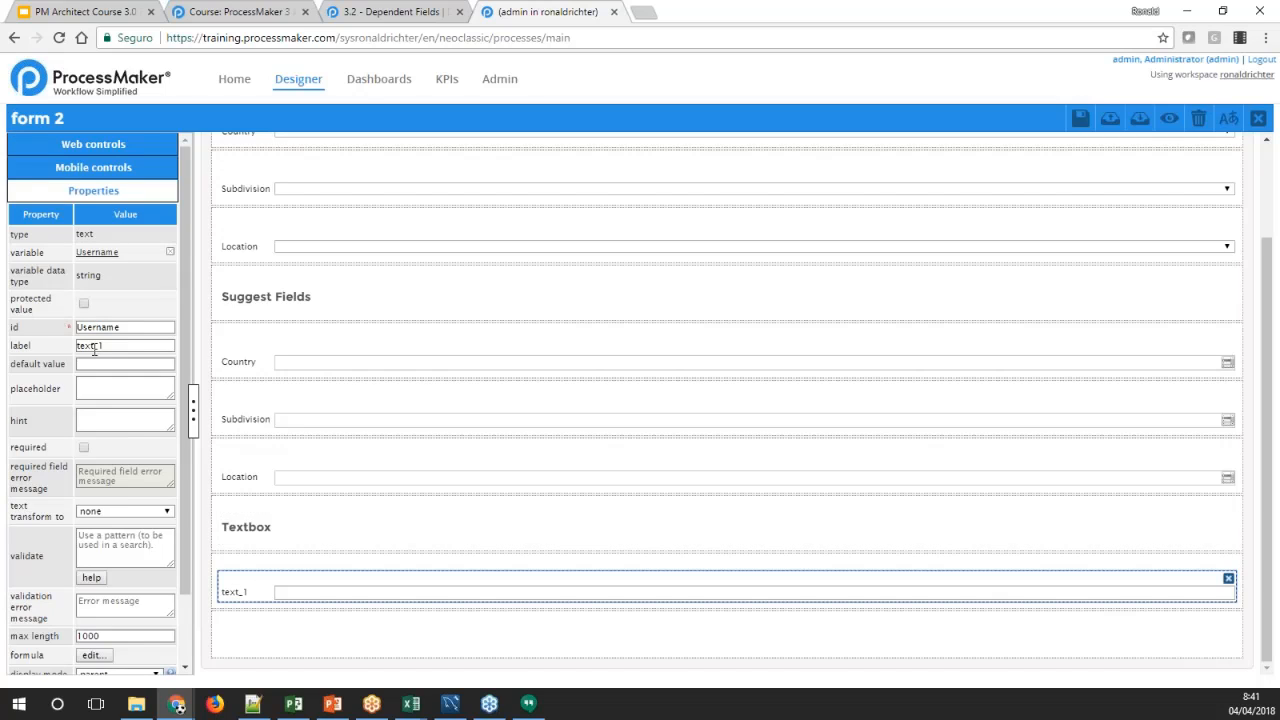
{"action": "double_click", "coordinate": [92, 346]}
{"action": "type", "text": "Us"}
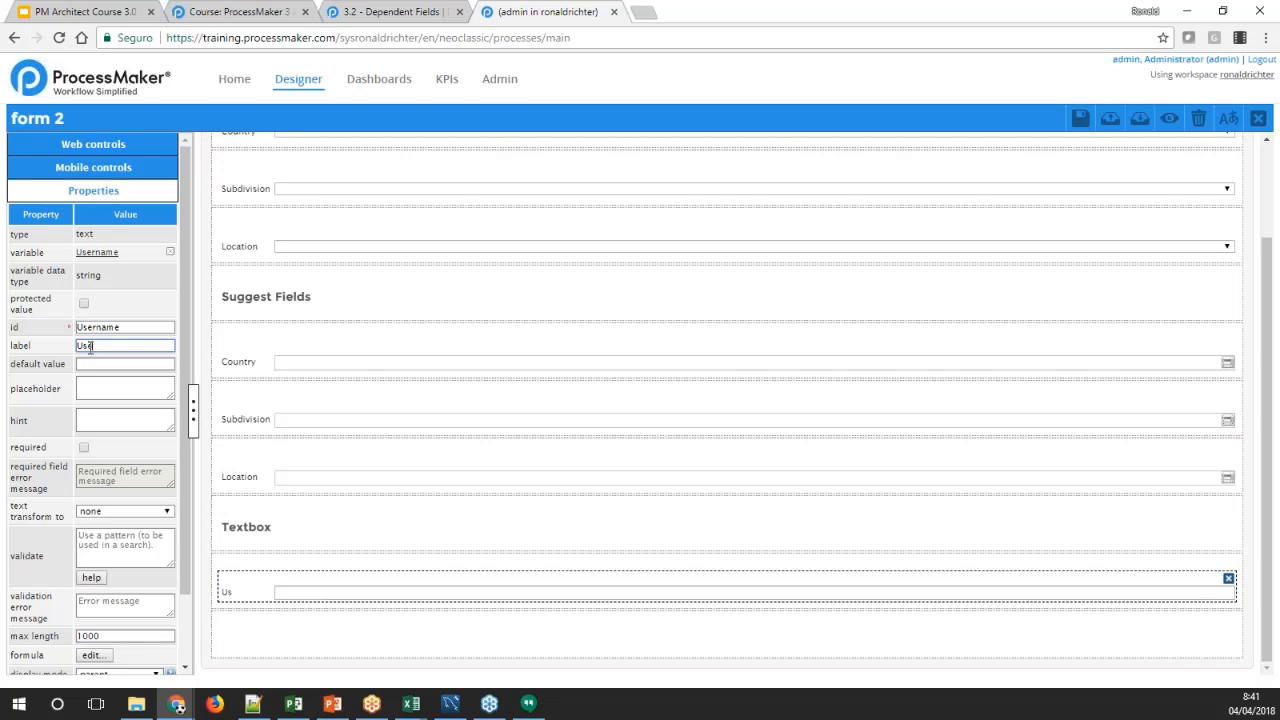
{"action": "type", "text": "ername"}
{"action": "key", "text": "Tab"}
Add a second textbox in the empty row below Username with a new variable named useruid
{"action": "left_click", "coordinate": [222, 636]}
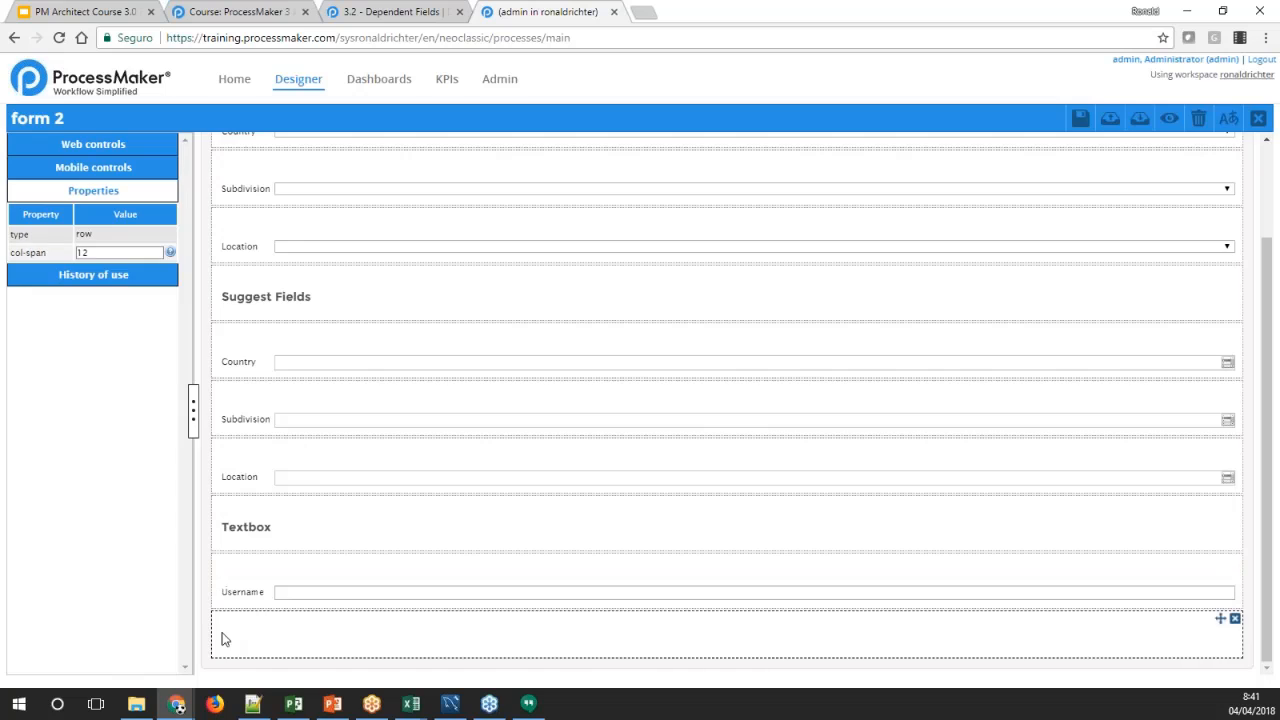
{"action": "left_click", "coordinate": [97, 146]}
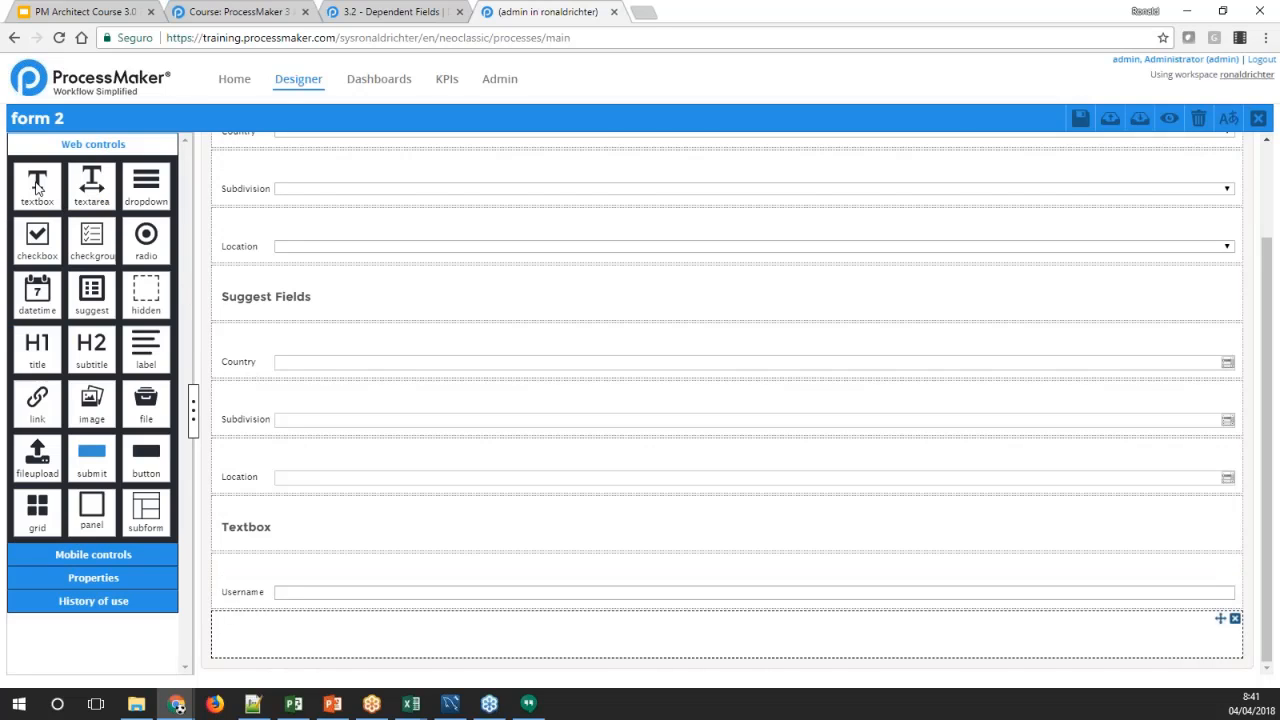
{"action": "left_click_drag", "start_coordinate": [37, 187], "coordinate": [250, 639]}
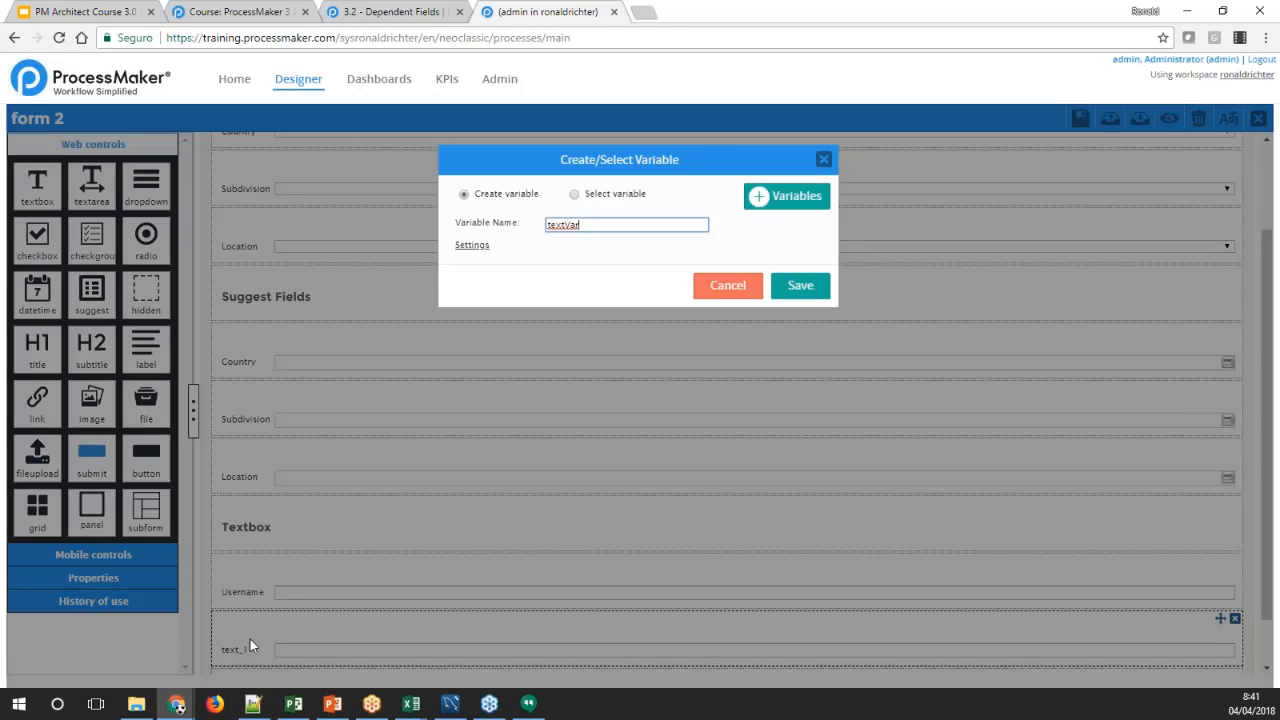
{"action": "double_click", "coordinate": [569, 227]}
{"action": "type", "text": "useruid"}
{"action": "left_click", "coordinate": [786, 289]}
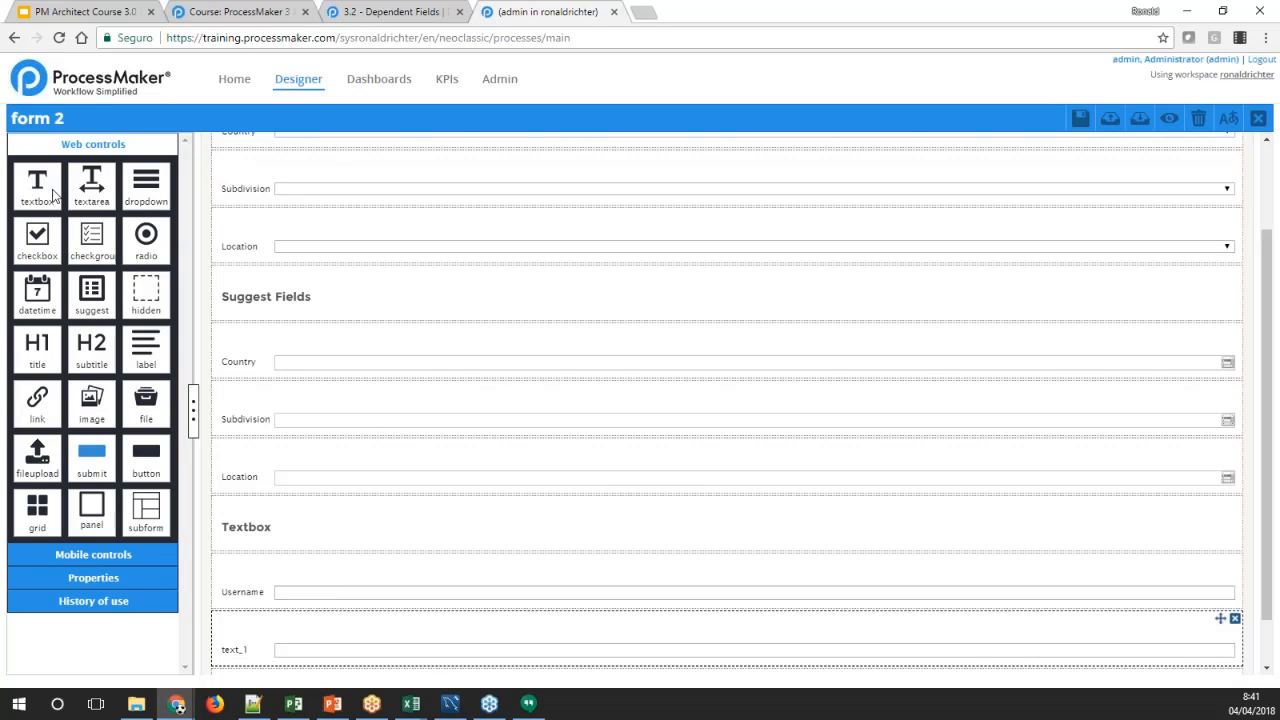
Change the label of the useruid textbox to User UID
{"action": "left_click", "coordinate": [224, 662]}
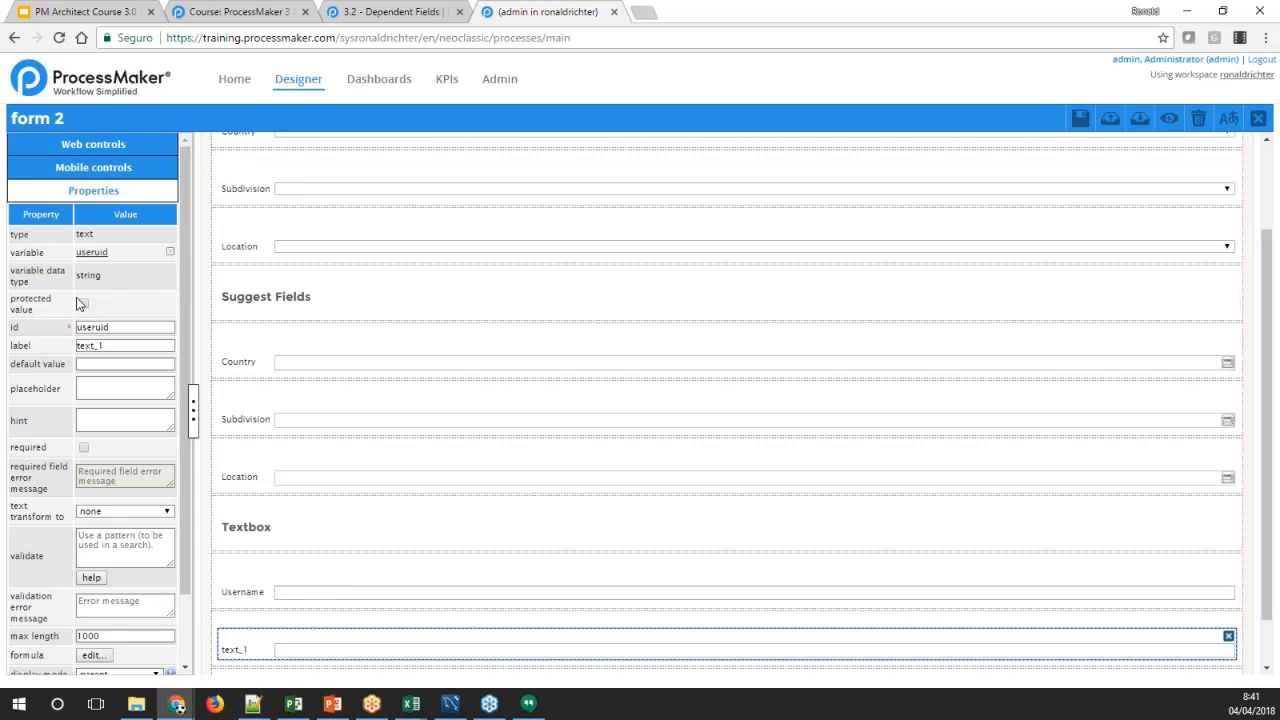
{"action": "double_click", "coordinate": [86, 345]}
{"action": "type", "text": "User"}
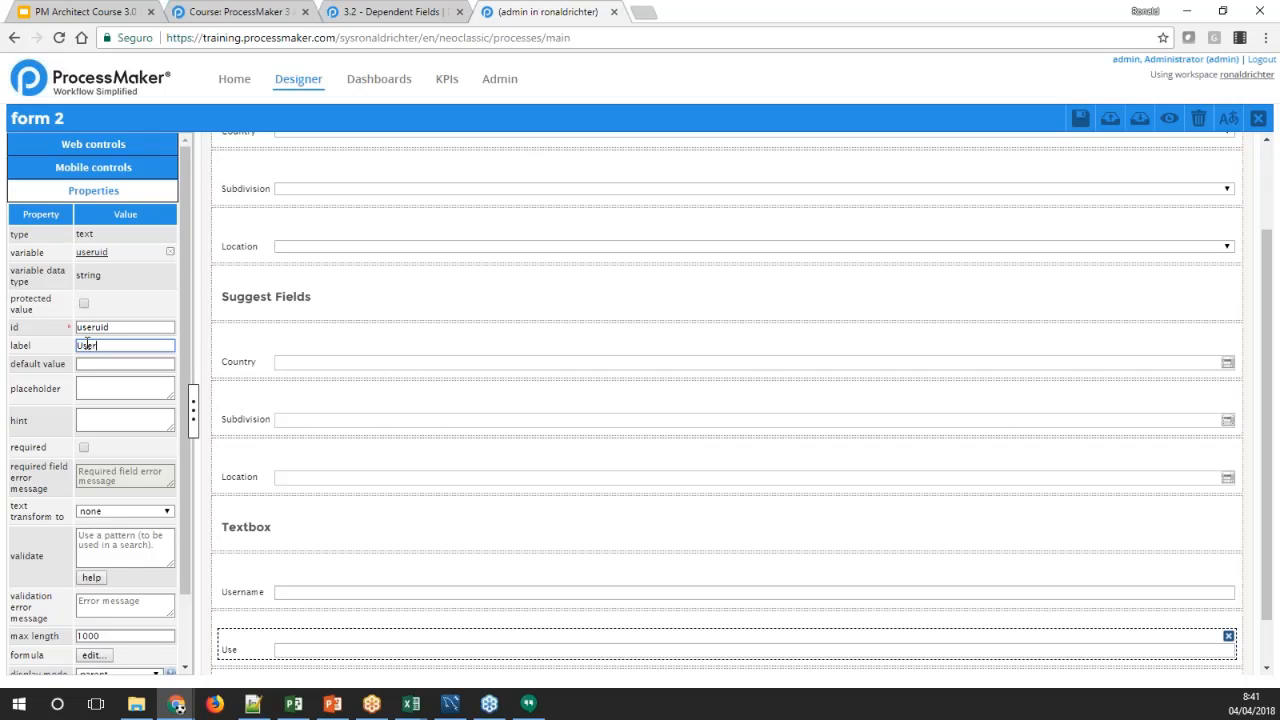
{"action": "type", "text": " UID"}
{"action": "key", "text": "Tab"}
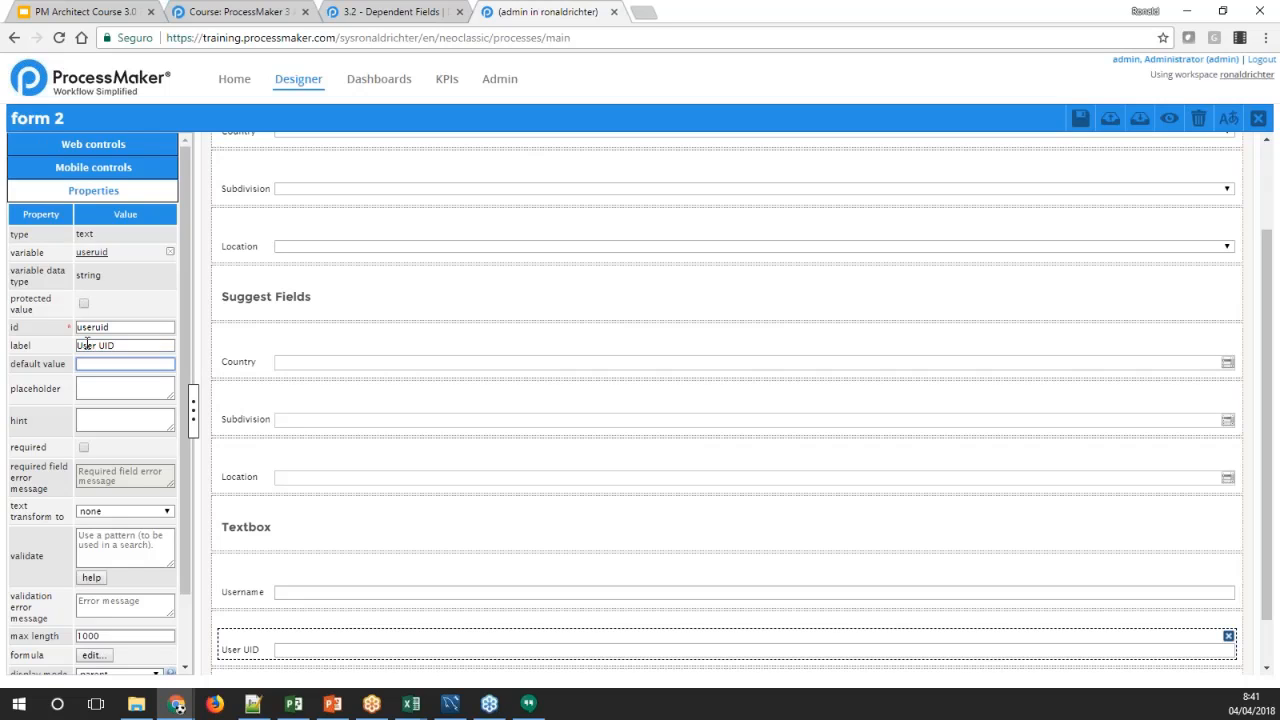
Add a third textbox in the row below User UID with a new variable named userfullname
{"action": "scroll", "coordinate": [268, 471], "scroll_direction": "down", "scroll_amount": 1}
{"action": "left_click", "coordinate": [230, 635]}
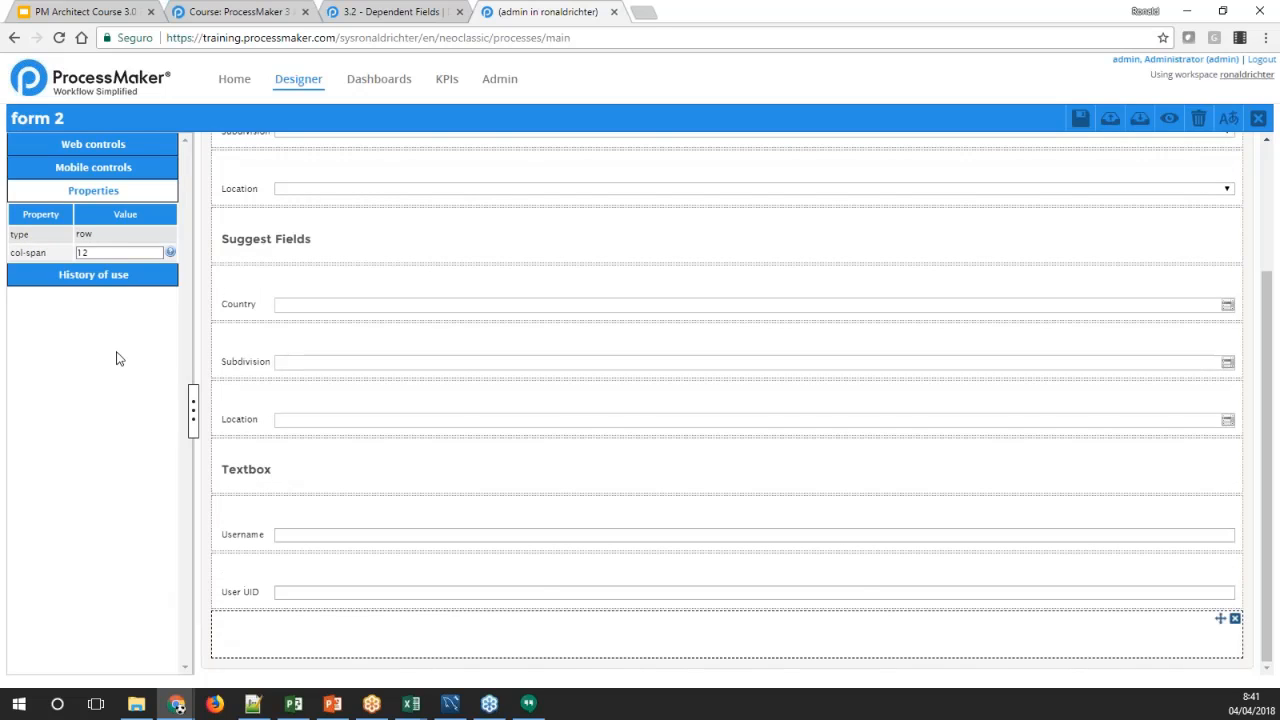
{"action": "left_click", "coordinate": [91, 146]}
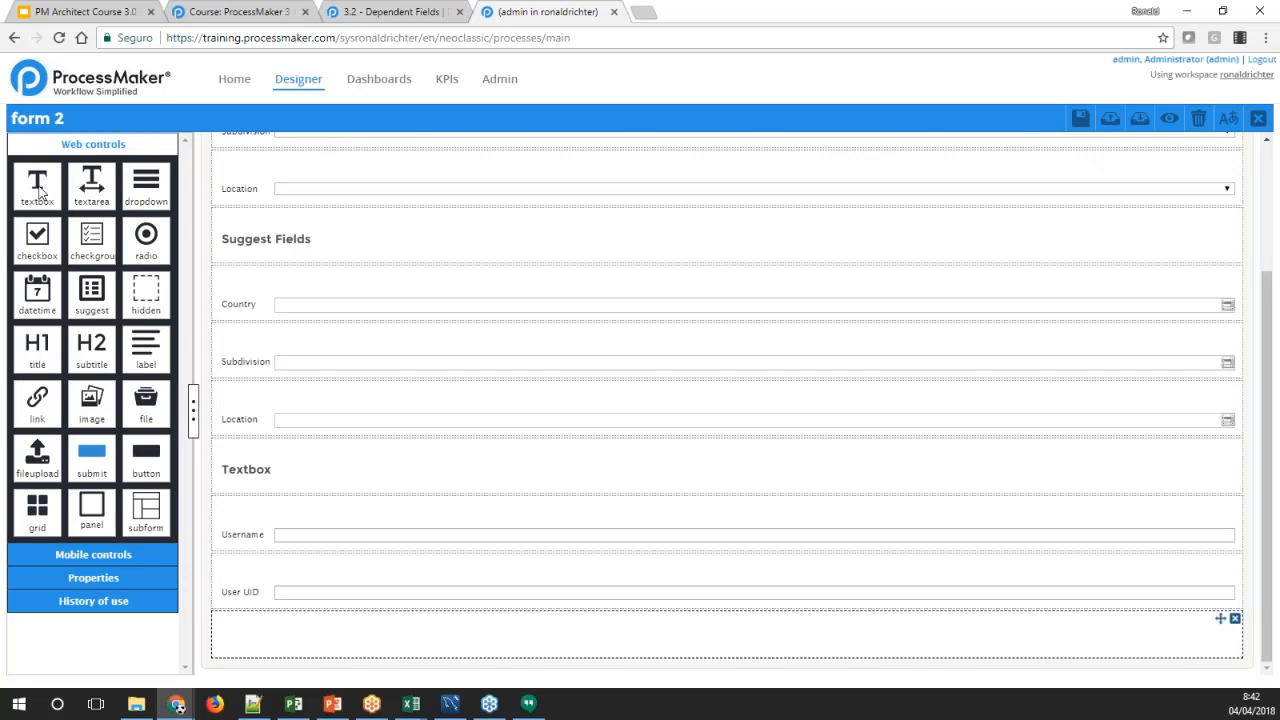
{"action": "left_click_drag", "start_coordinate": [40, 190], "coordinate": [248, 640]}
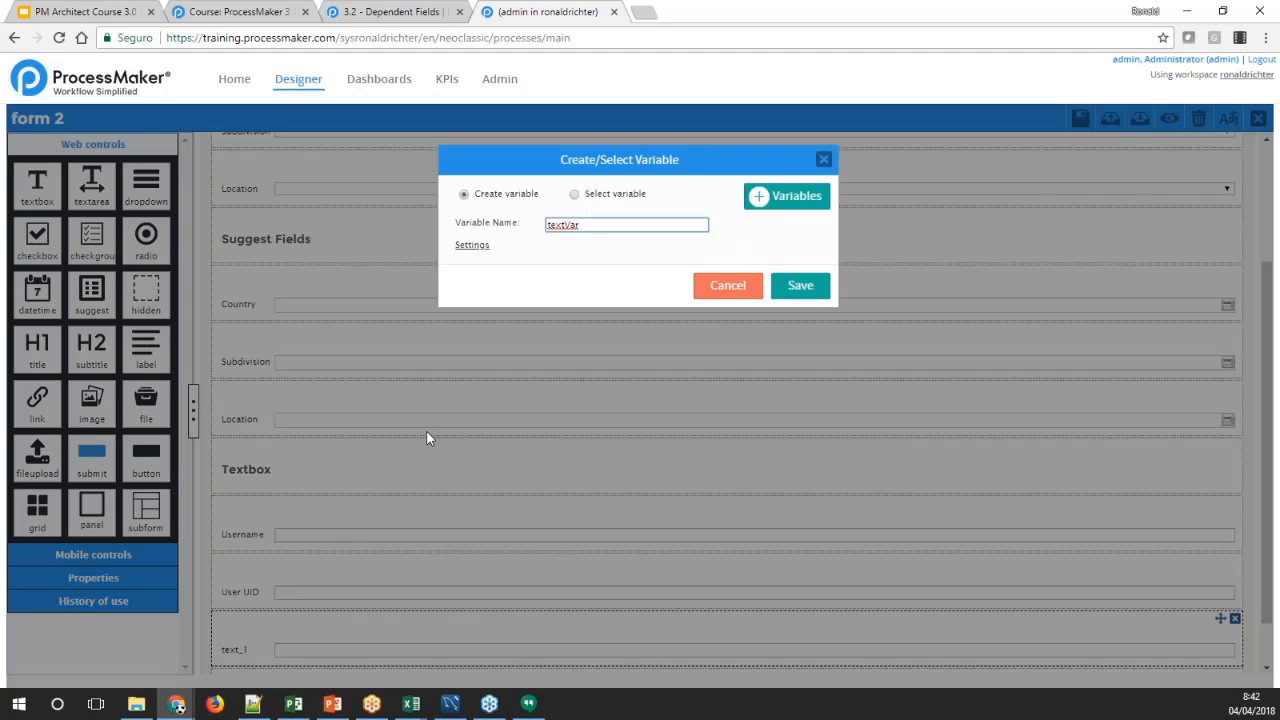
{"action": "double_click", "coordinate": [566, 225]}
{"action": "type", "text": "userfullname"}
{"action": "left_click", "coordinate": [783, 287]}
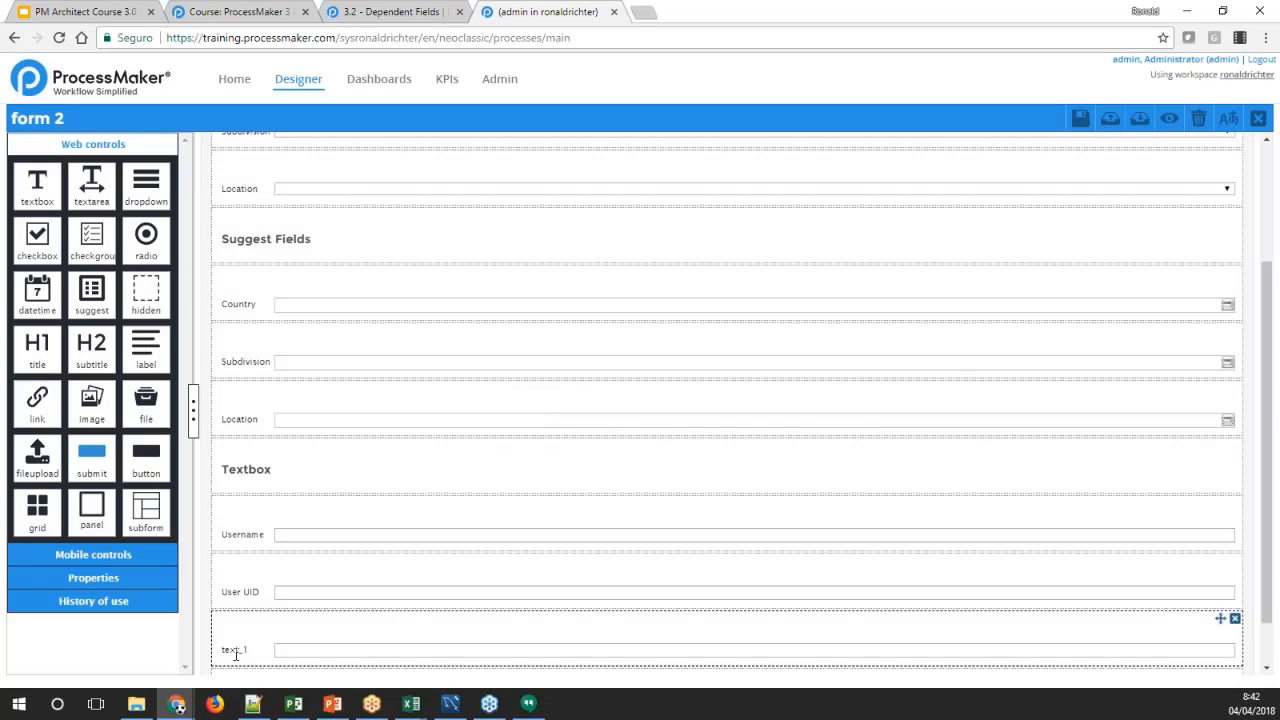
Change the label of the userfullname textbox to Full Name
{"action": "left_click", "coordinate": [250, 664]}
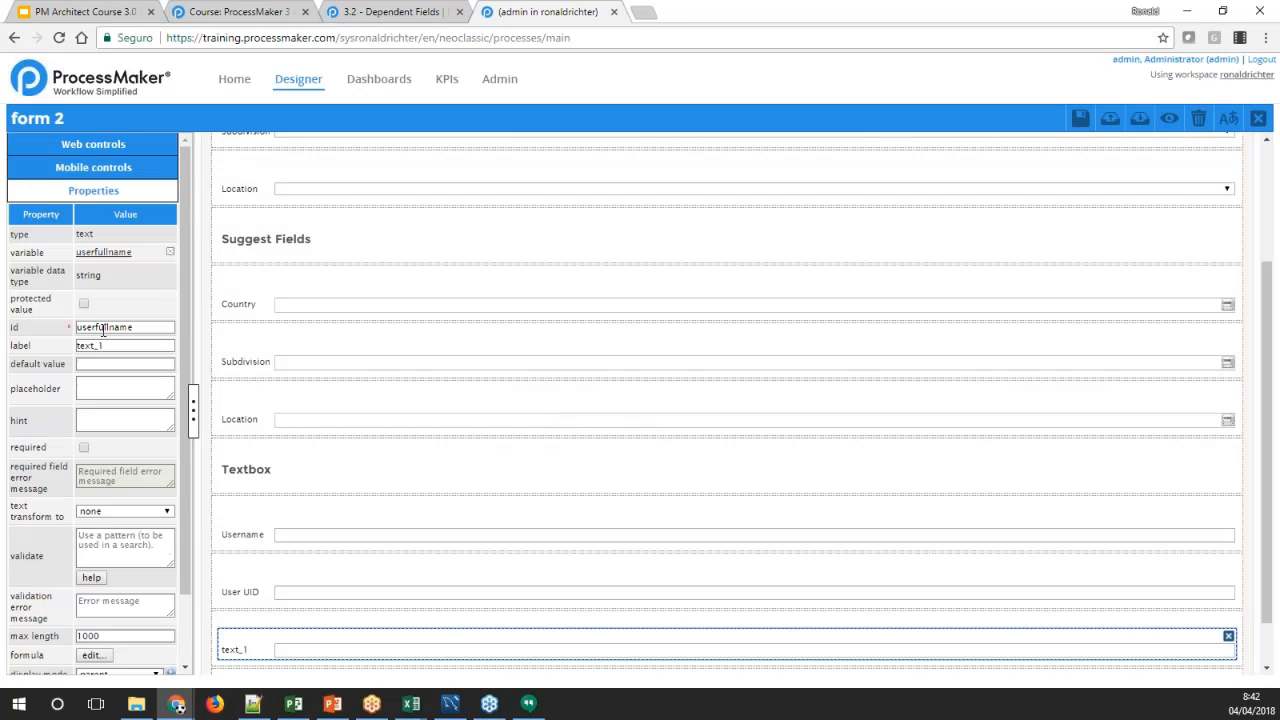
{"action": "double_click", "coordinate": [92, 346]}
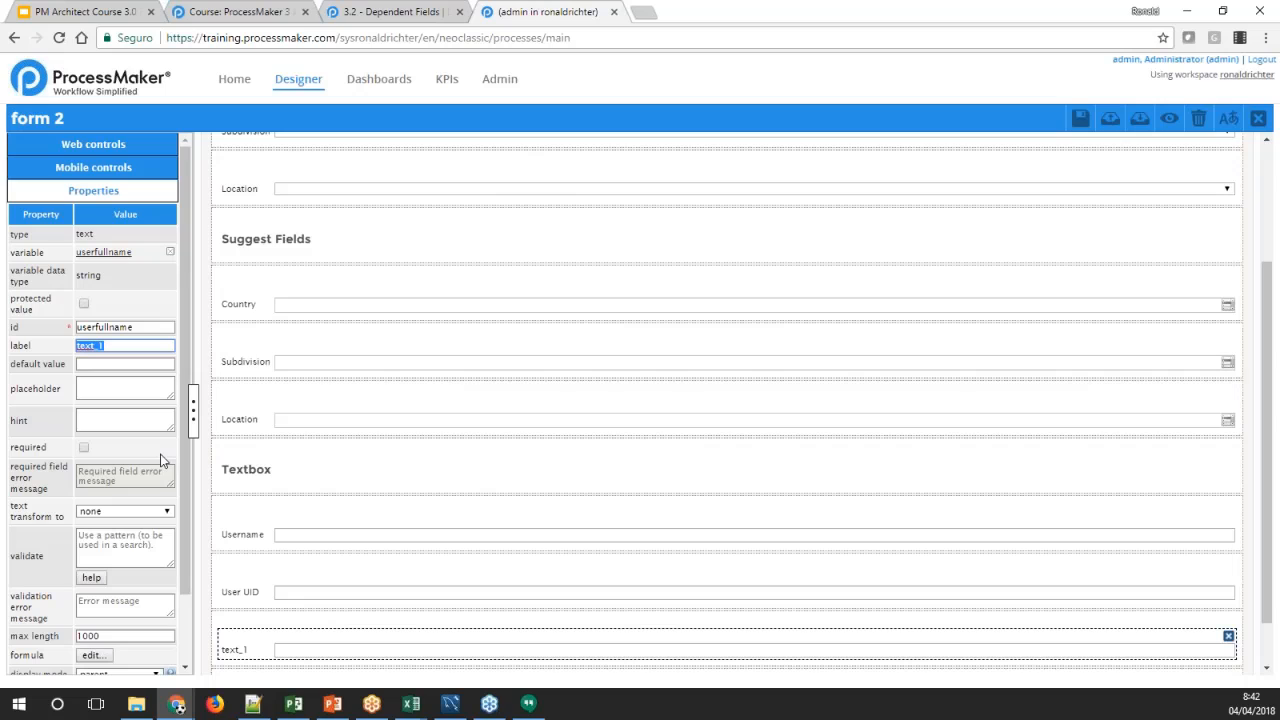
{"action": "type", "text": "Full Name"}
{"action": "key", "text": "Tab"}
{"action": "left_click", "coordinate": [436, 584]}
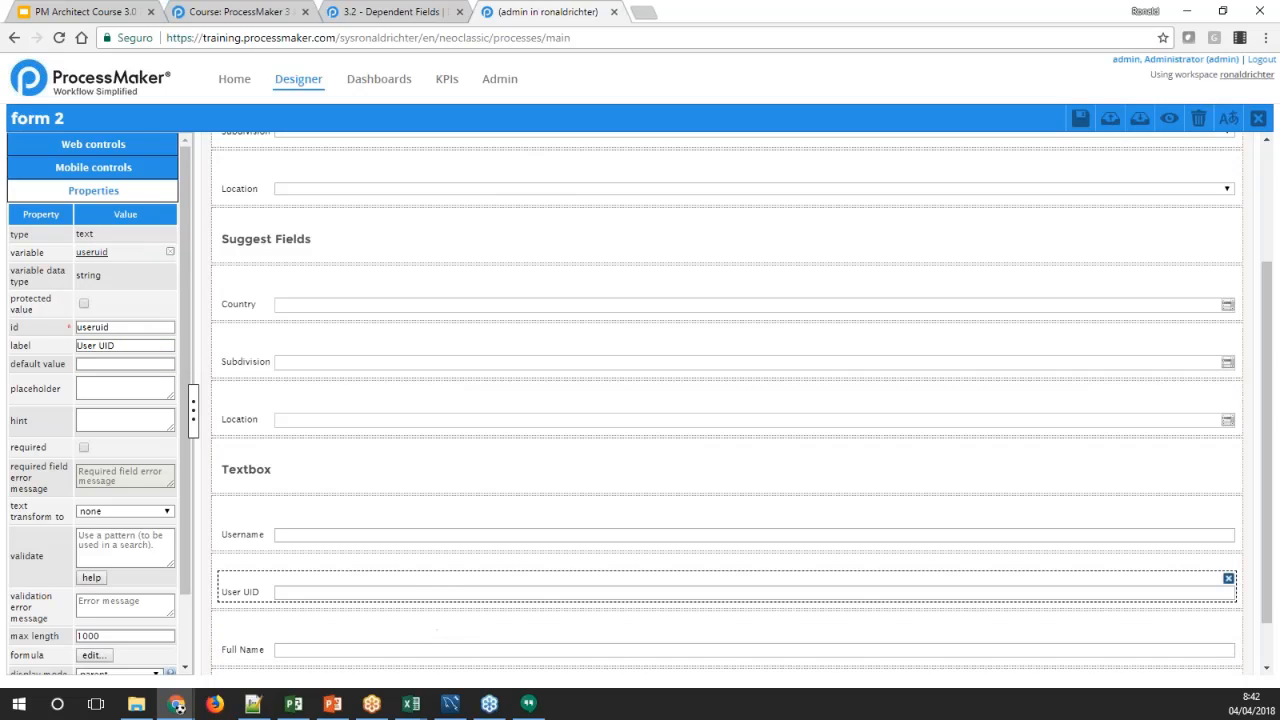
Begin the SQL query of the User UID textbox with SELECT USR_UID, USR_UID FROM USERS
{"action": "scroll", "coordinate": [406, 570], "scroll_direction": "down", "scroll_amount": 1}
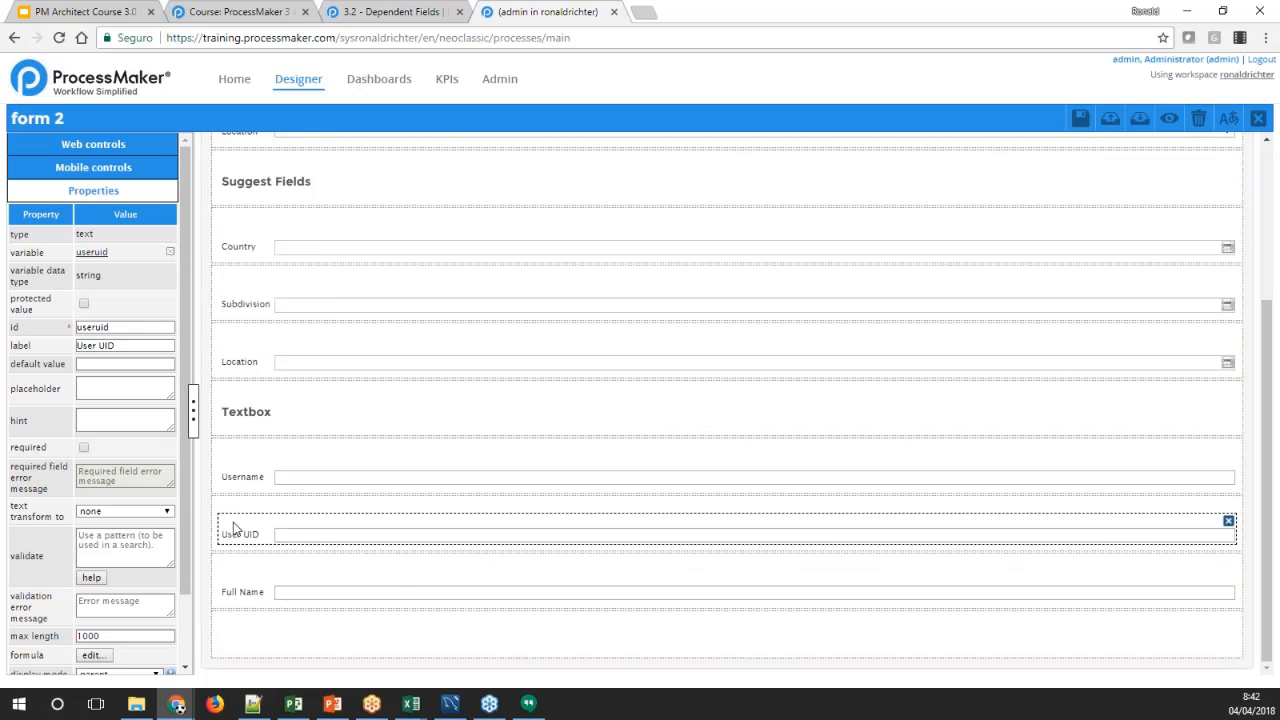
{"action": "left_click", "coordinate": [245, 477]}
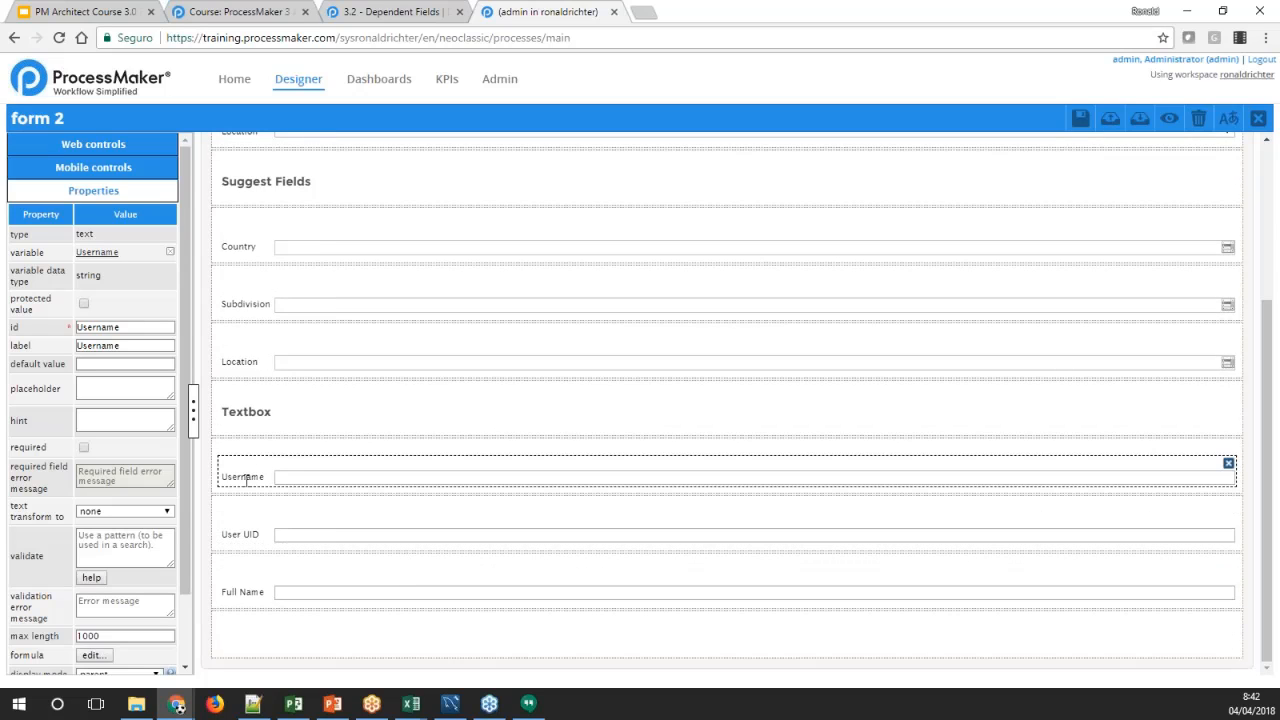
{"action": "left_click", "coordinate": [243, 537]}
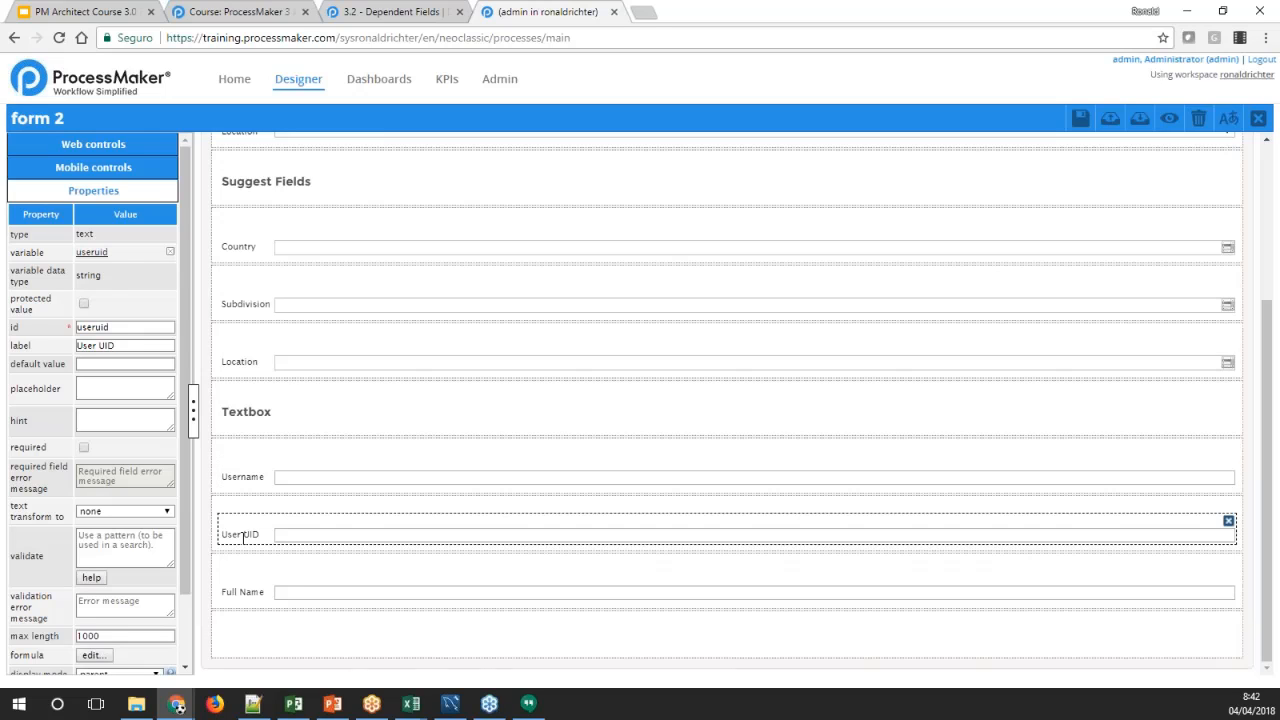
{"action": "left_click", "coordinate": [244, 590]}
{"action": "left_click", "coordinate": [246, 536]}
{"action": "scroll", "coordinate": [162, 541], "scroll_direction": "down", "scroll_amount": 2}
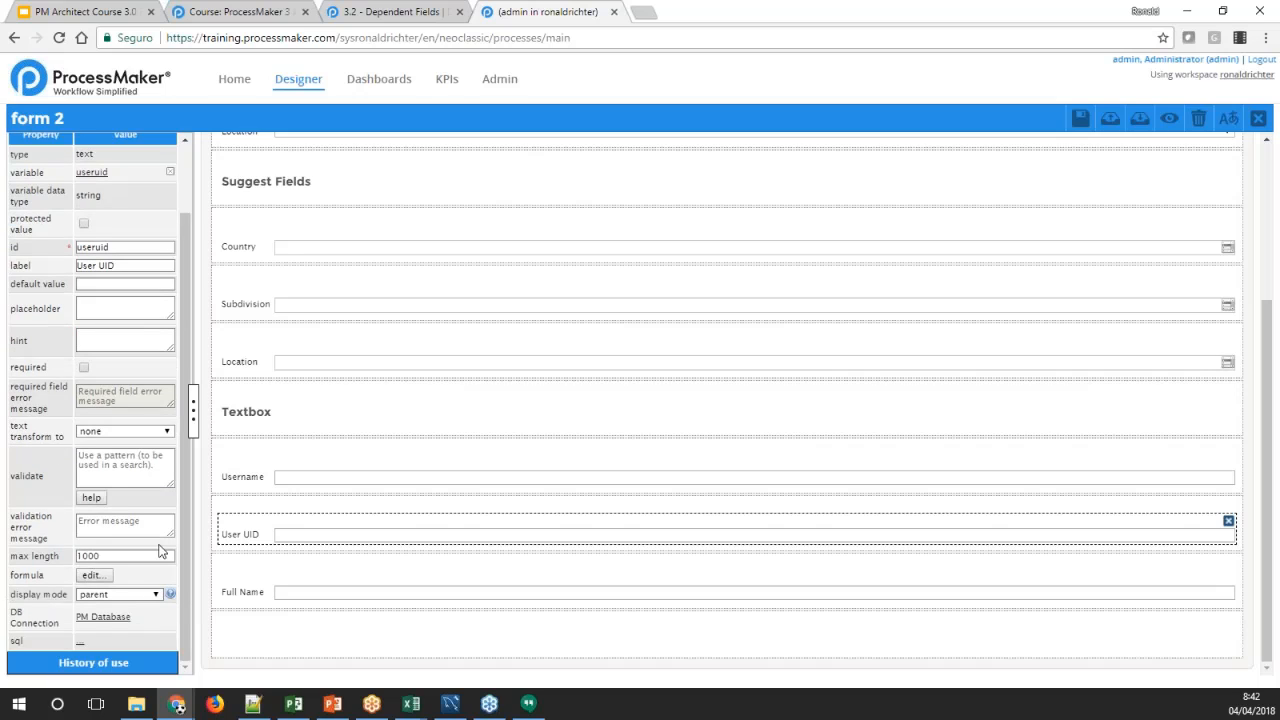
{"action": "left_click", "coordinate": [79, 641]}
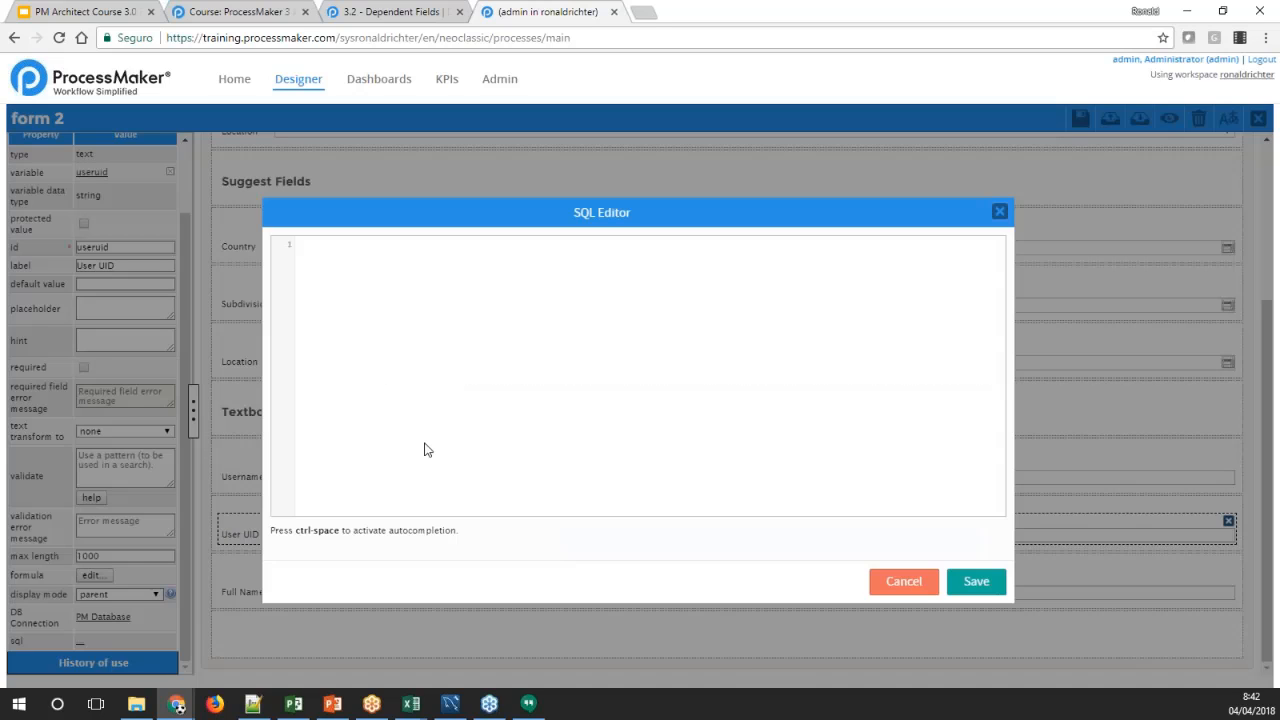
{"action": "type", "text": "SELECT USR_UID, USR_UID FROM USE"}
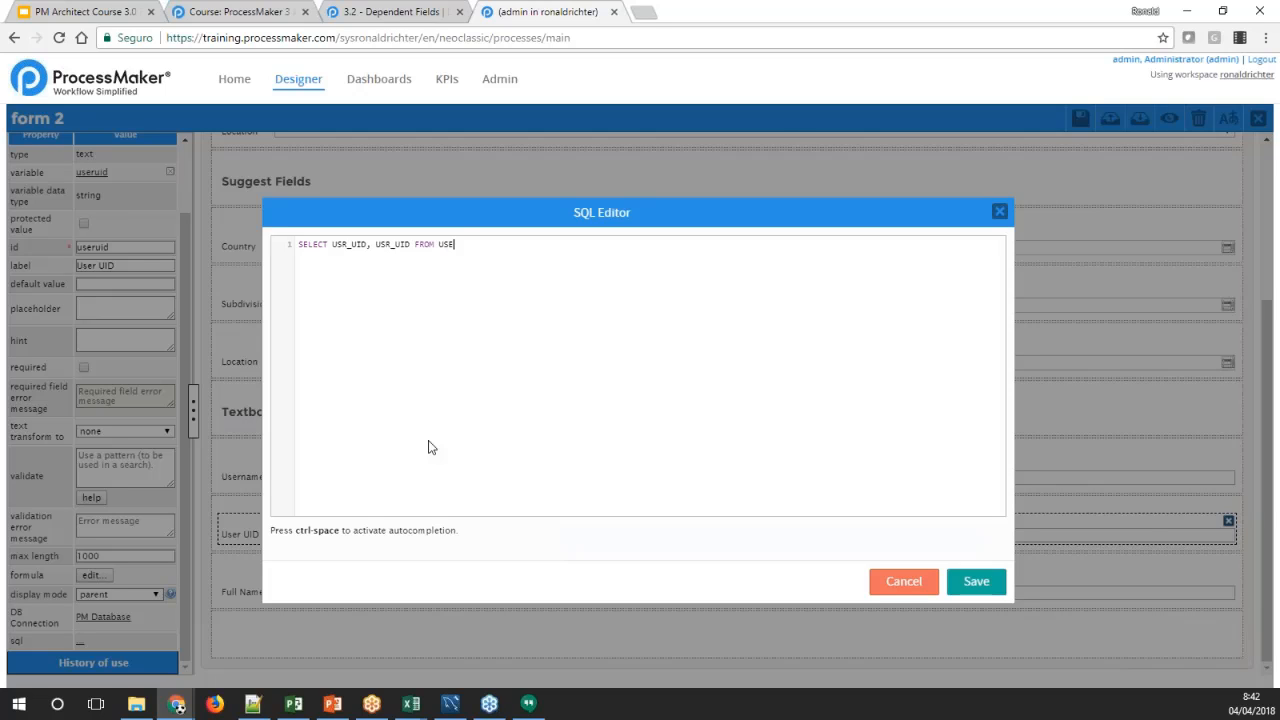
{"action": "type", "text": "RS WHERE USR_USERNAME = @@User"}
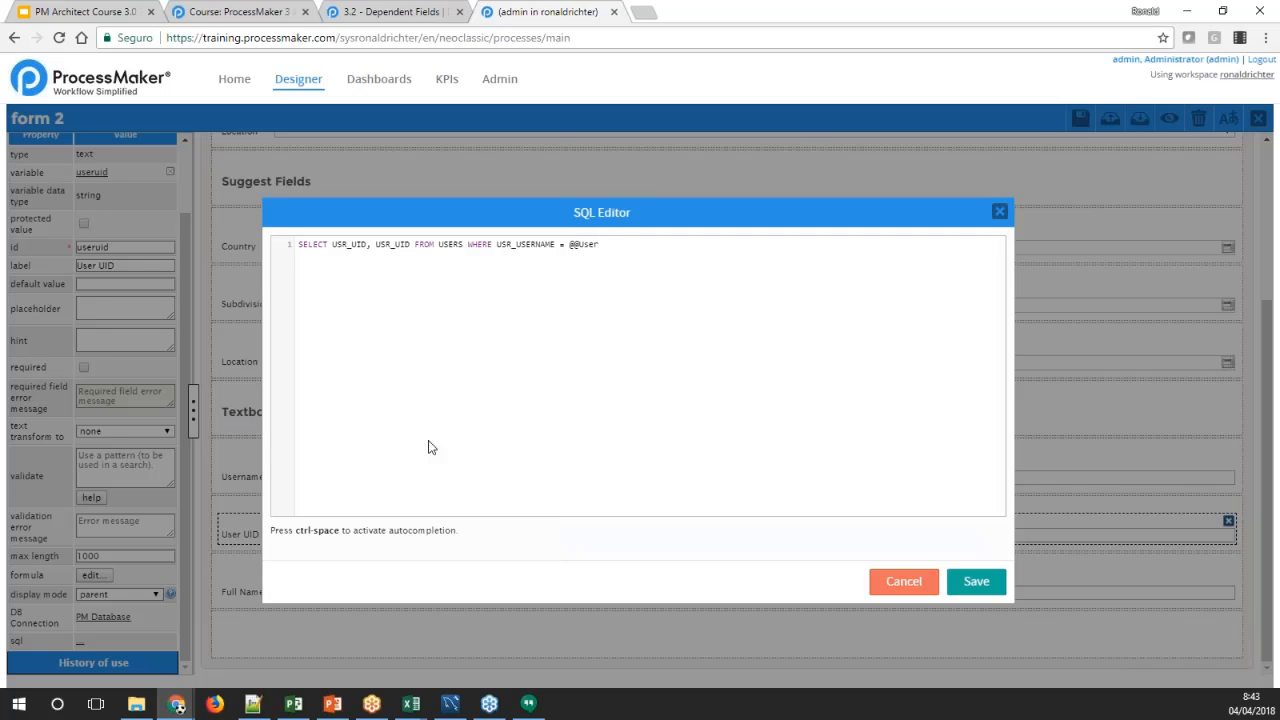
{"action": "type", "text": "name"}
{"action": "left_click", "coordinate": [965, 583]}
Reopen the saved SQL query of the User UID textbox and examine its two selected columns
{"action": "left_click", "coordinate": [255, 476]}
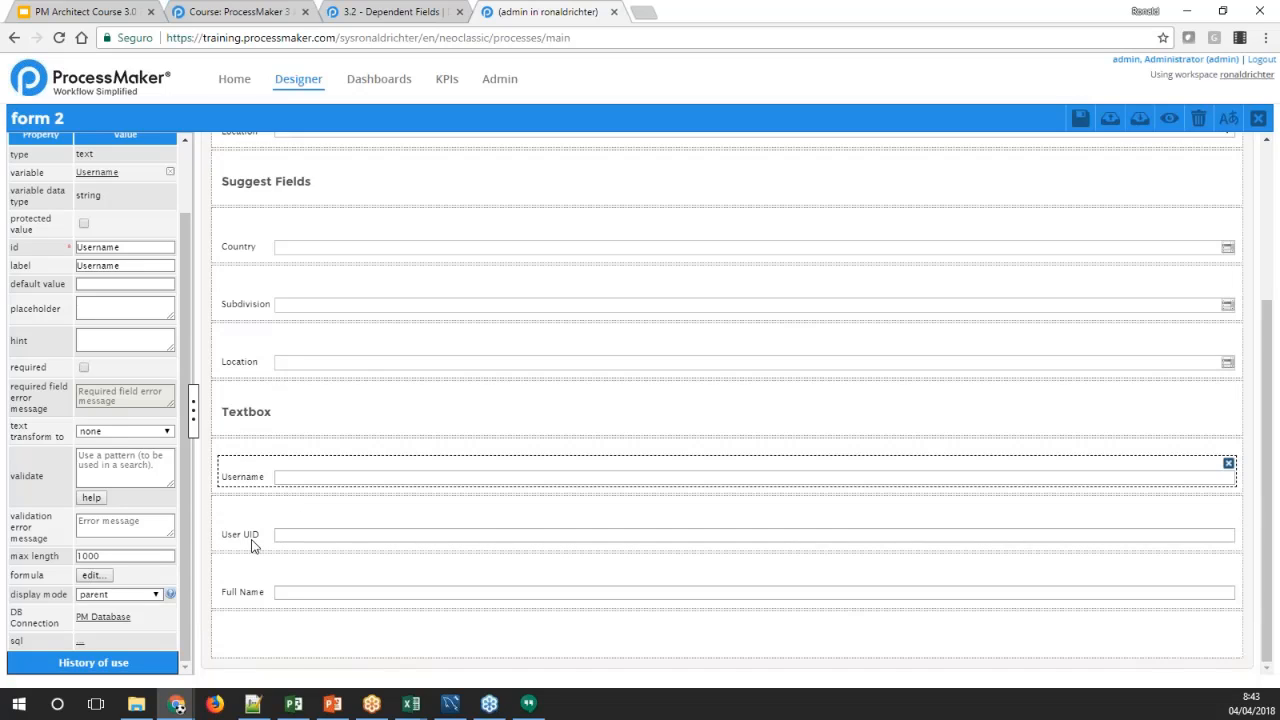
{"action": "left_click", "coordinate": [251, 535]}
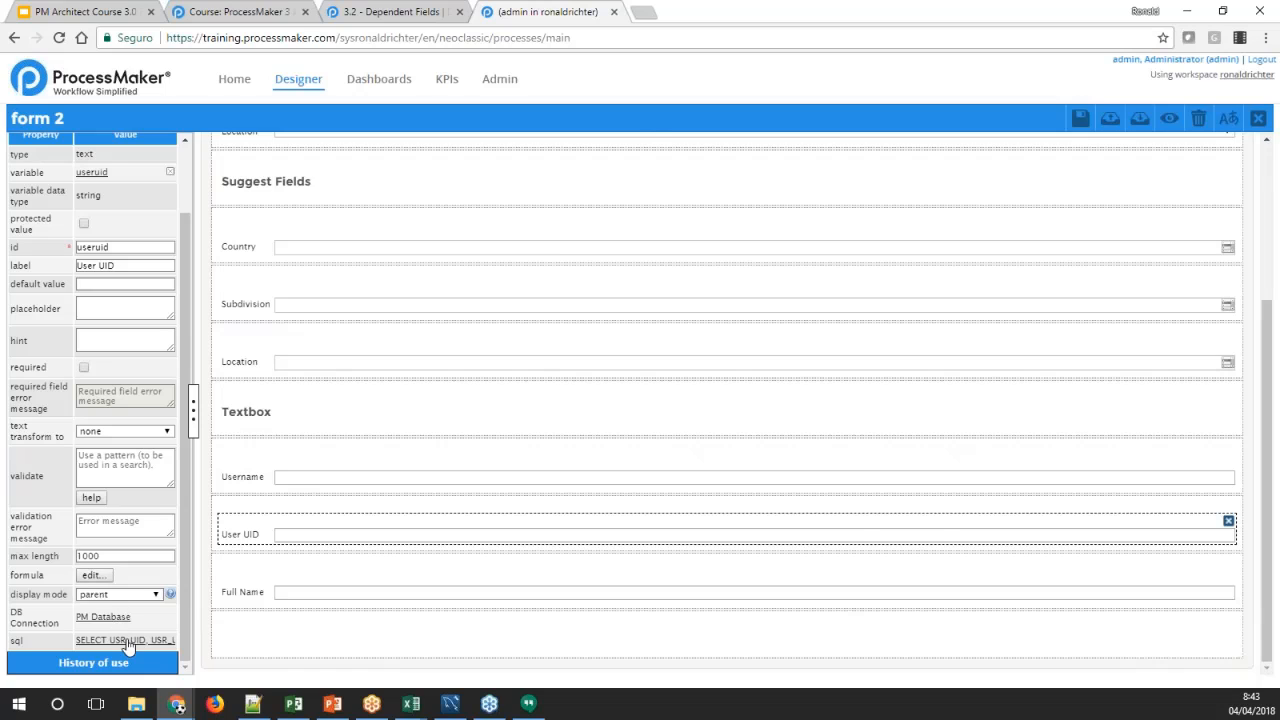
{"action": "left_click", "coordinate": [128, 641]}
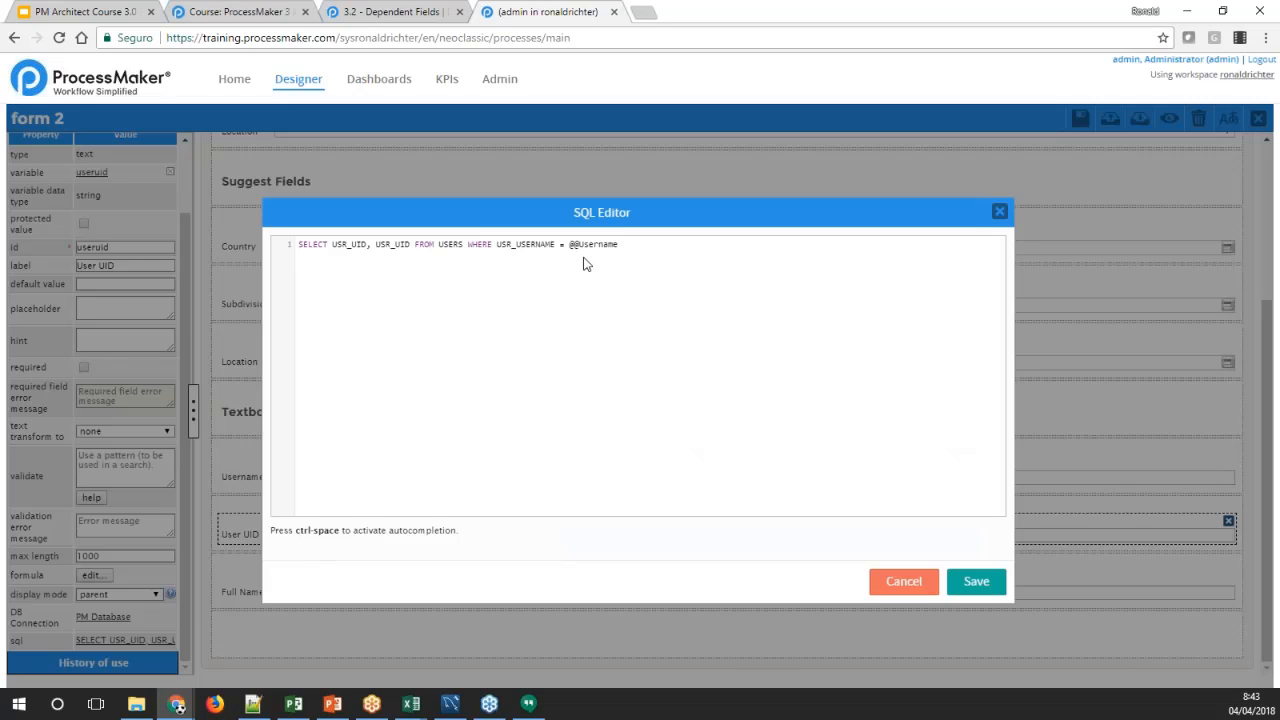
{"action": "double_click", "coordinate": [348, 244]}
{"action": "left_click", "coordinate": [390, 244]}
{"action": "double_click", "coordinate": [390, 244]}
{"action": "double_click", "coordinate": [348, 244]}
{"action": "left_click", "coordinate": [354, 246]}
{"action": "double_click", "coordinate": [351, 245]}
{"action": "double_click", "coordinate": [391, 245]}
{"action": "left_click", "coordinate": [972, 582]}
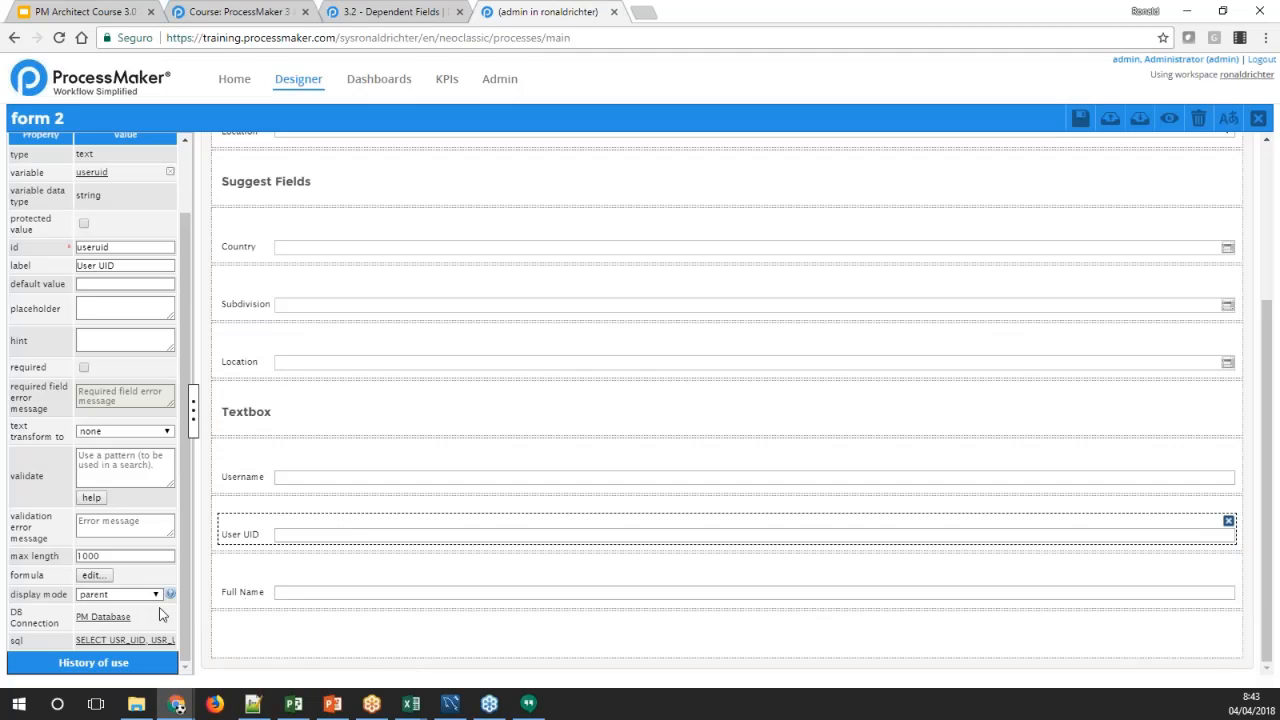
Copy the whole User UID query into the SQL query of the Full Name textbox
{"action": "left_click", "coordinate": [128, 640]}
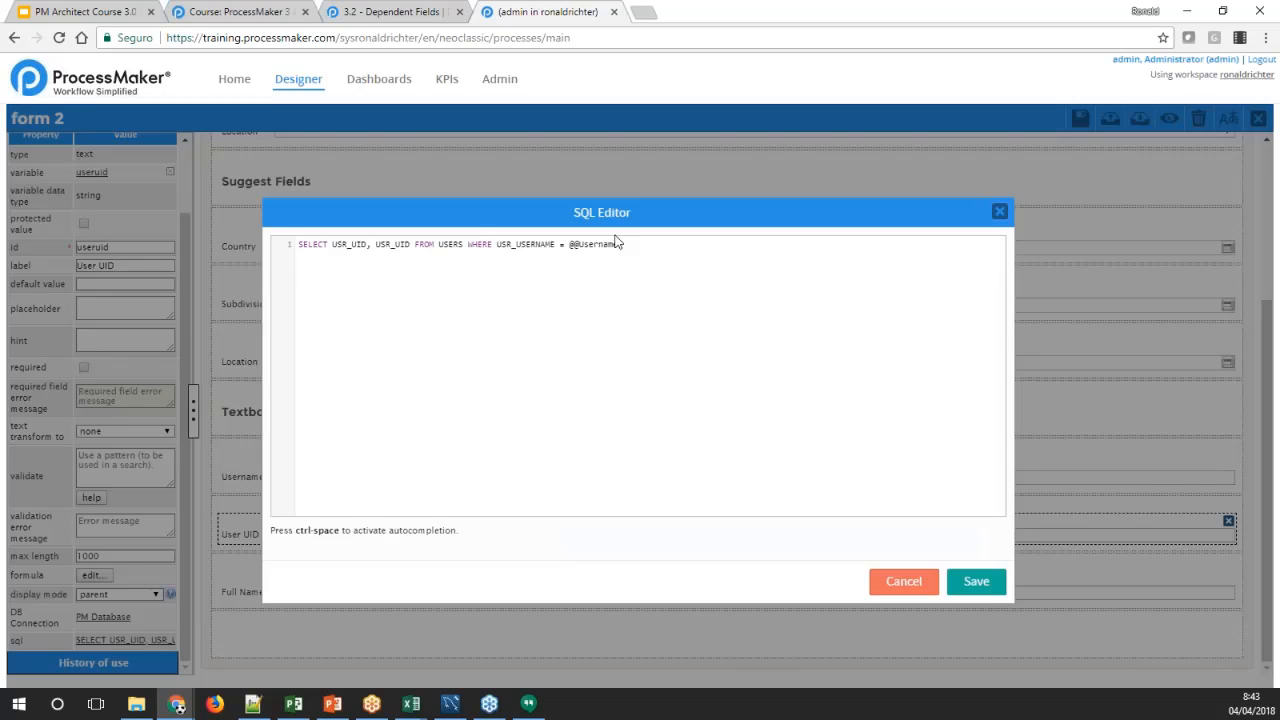
{"action": "left_click_drag", "start_coordinate": [620, 245], "coordinate": [298, 245]}
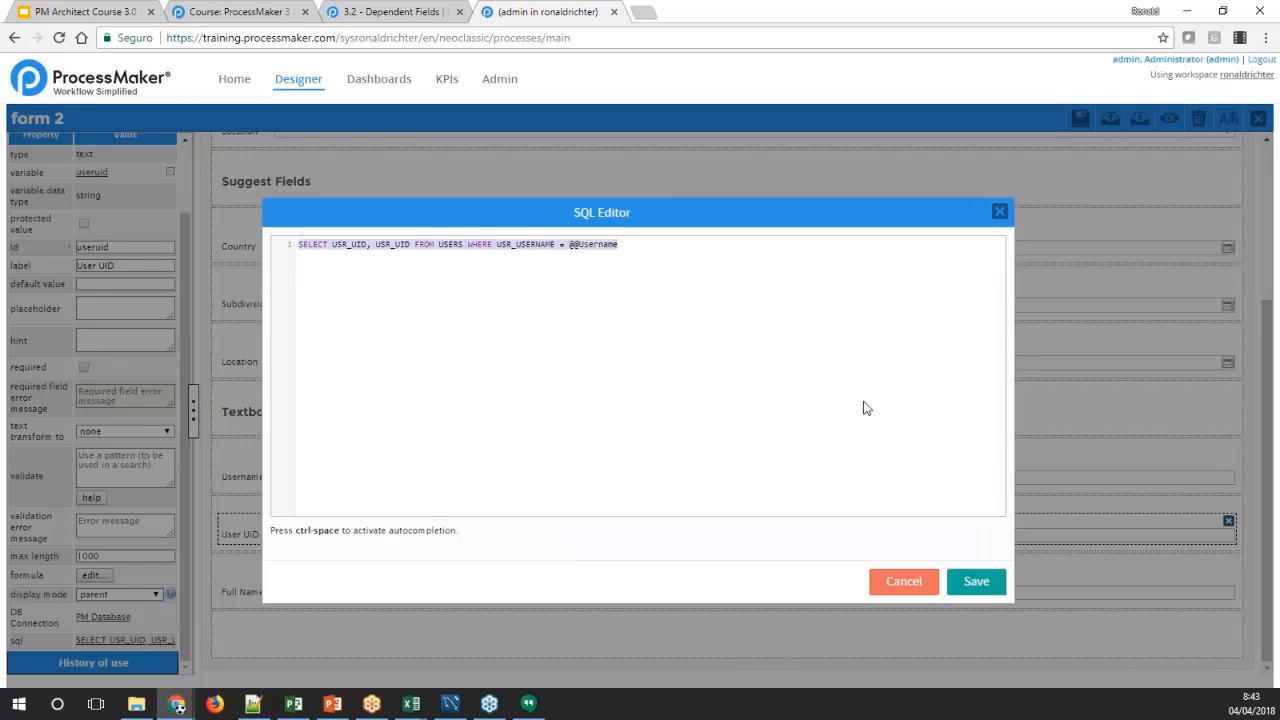
{"action": "left_click", "coordinate": [955, 582]}
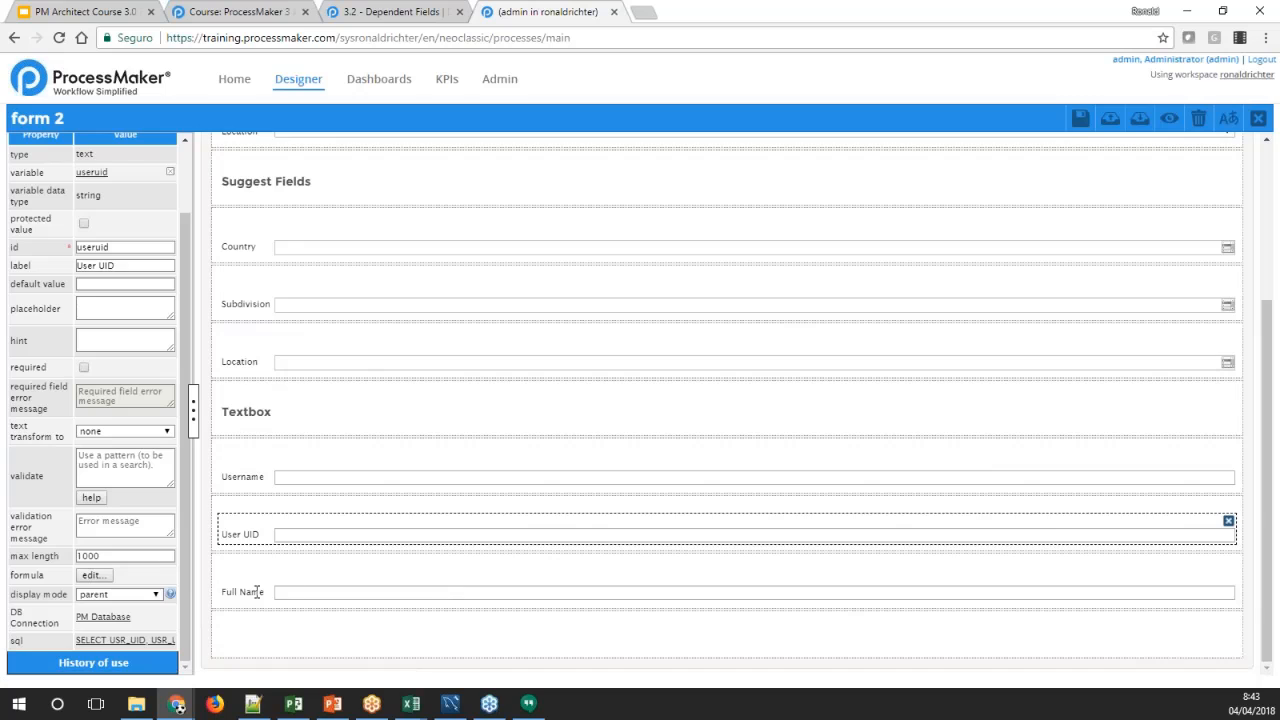
{"action": "left_click", "coordinate": [292, 592]}
{"action": "left_click", "coordinate": [80, 645]}
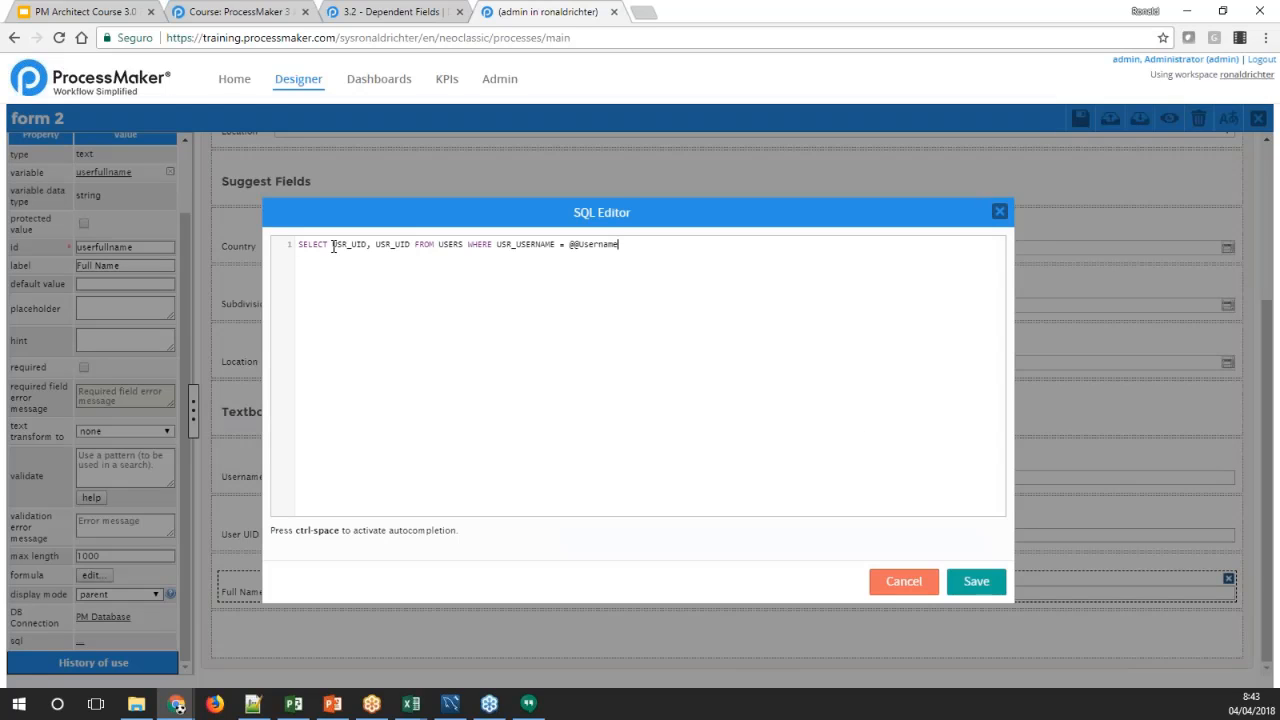
Replace the selected columns in the Full Name query with CONCAT(USR_FIRSTNAME,' ',USR_LASTNAME) and save the query
{"action": "left_click_drag", "start_coordinate": [332, 246], "coordinate": [411, 242]}
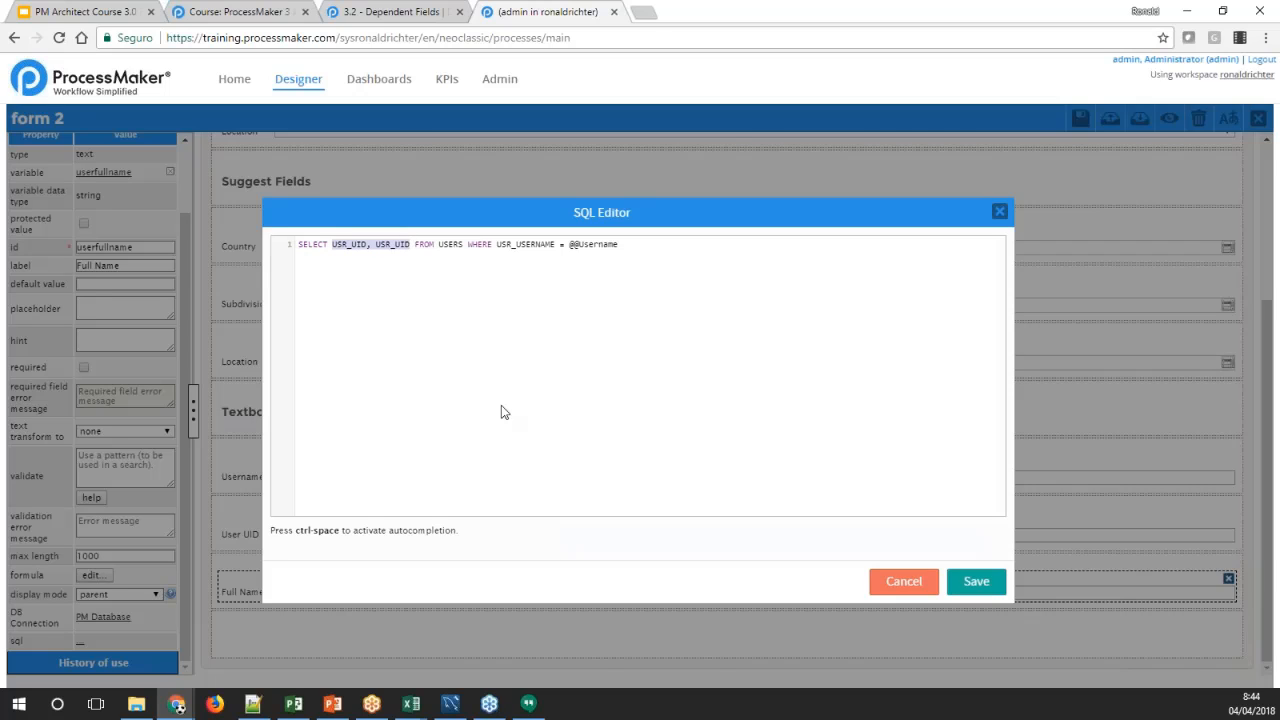
{"action": "type", "text": "con"}
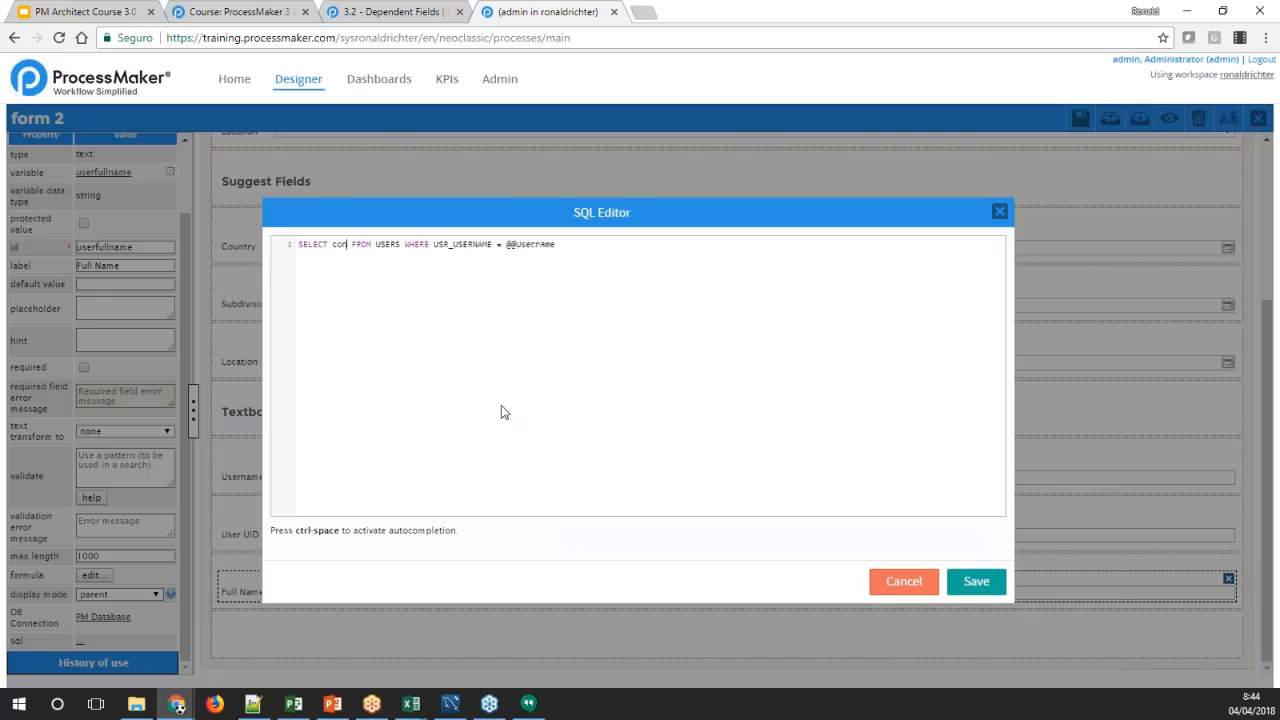
{"action": "key", "text": "BackSpace"}
{"action": "key", "text": "BackSpace"}
{"action": "key", "text": "BackSpace"}
{"action": "type", "text": "CONCAT"}
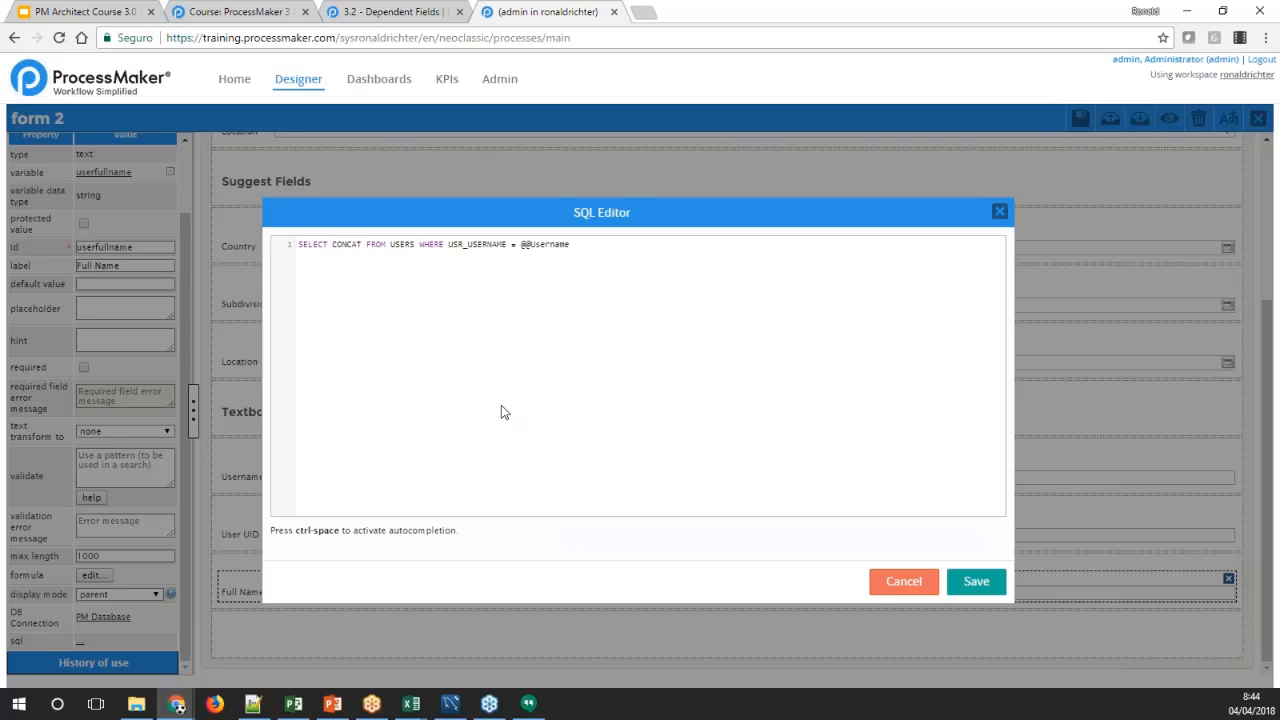
{"action": "type", "text": "()"}
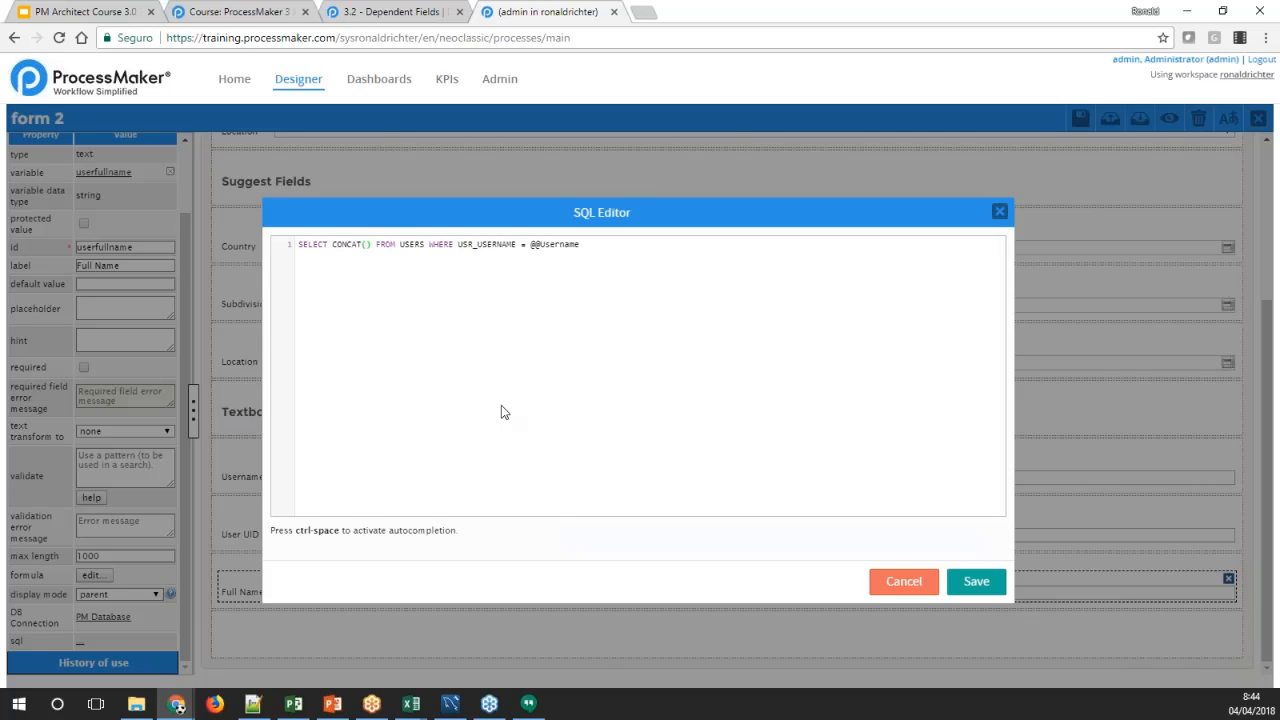
{"action": "type", "text": "USR_FI"}
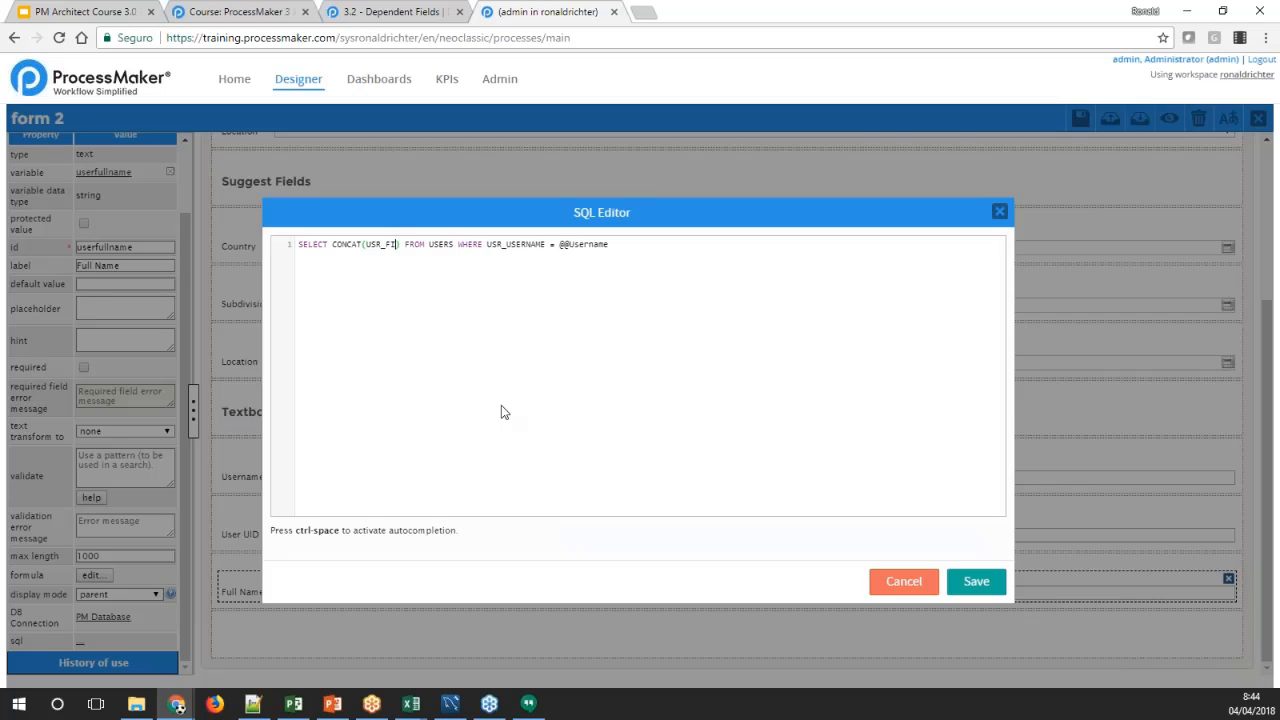
{"action": "type", "text": "RSTNAME"}
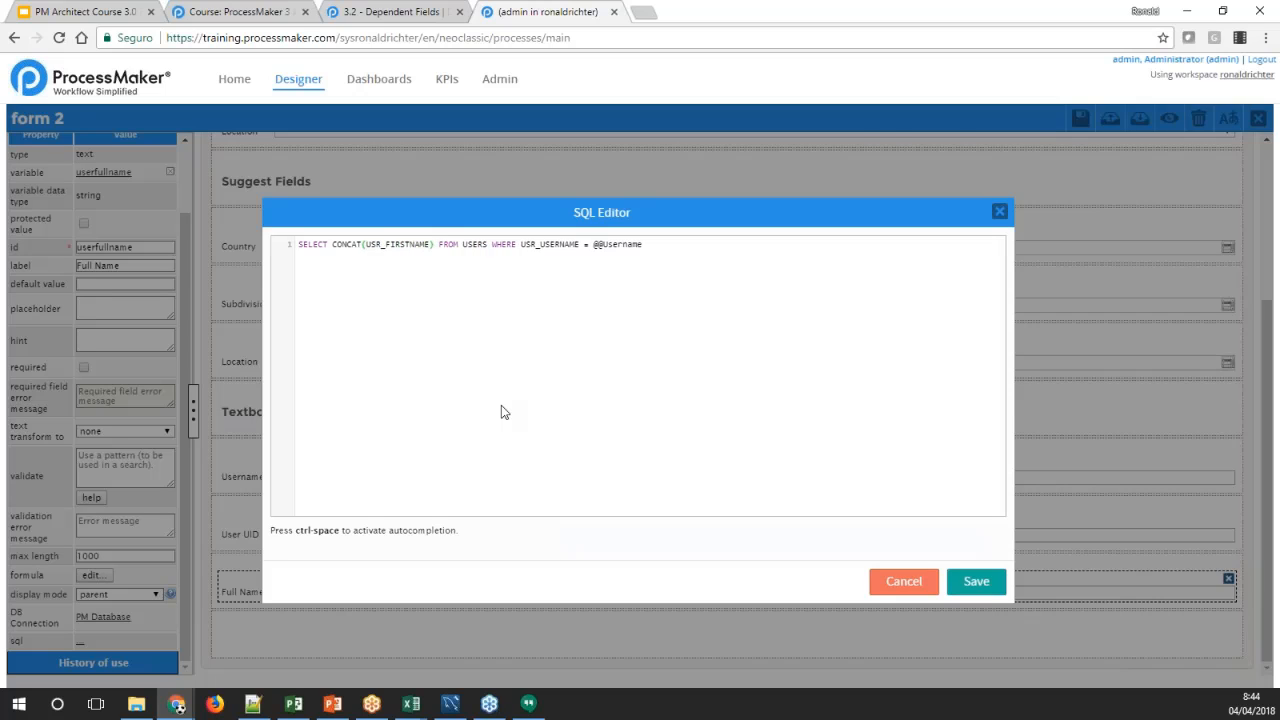
{"action": "type", "text": ",' '"}
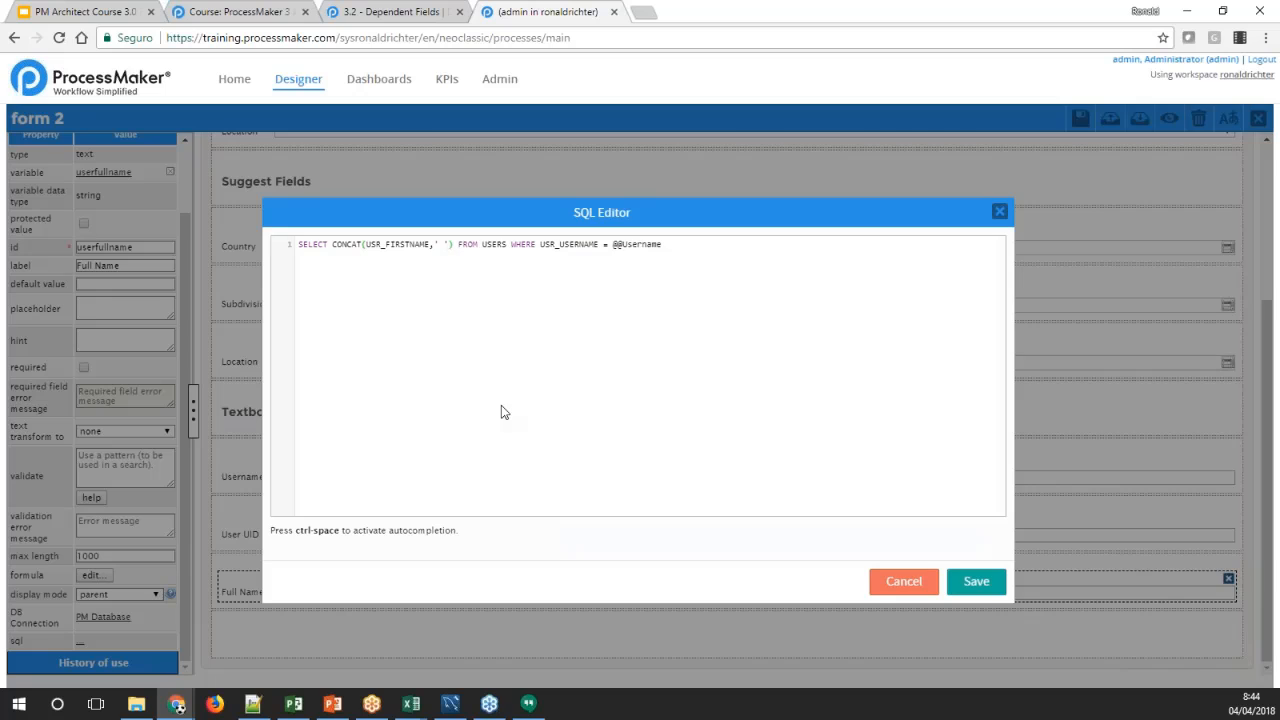
{"action": "type", "text": ",USR_"}
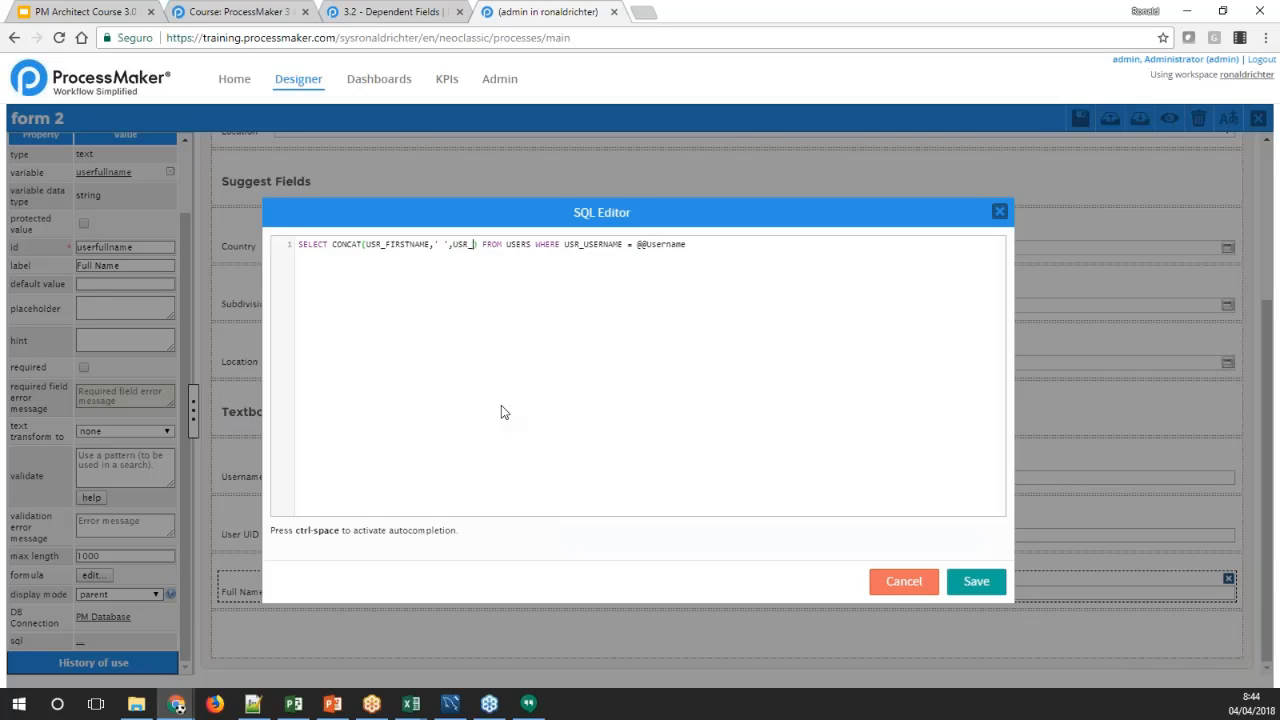
{"action": "type", "text": "LASTNAME"}
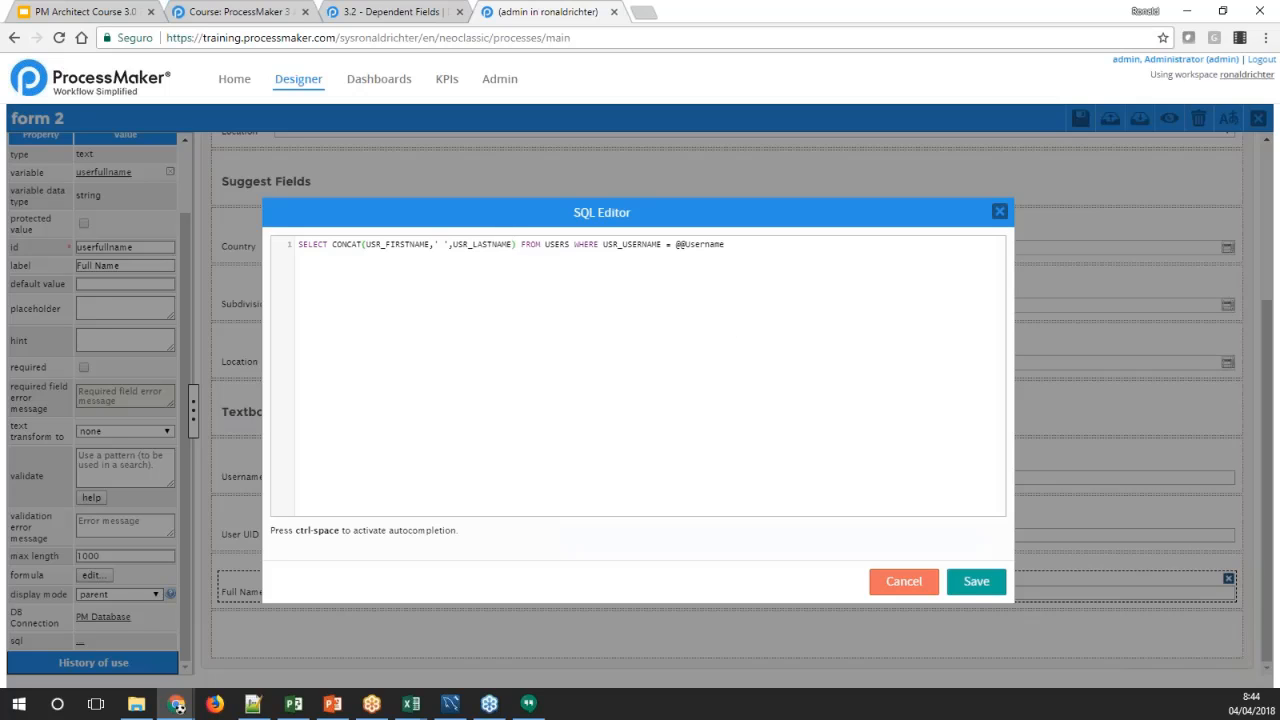
{"action": "left_click", "coordinate": [976, 581]}
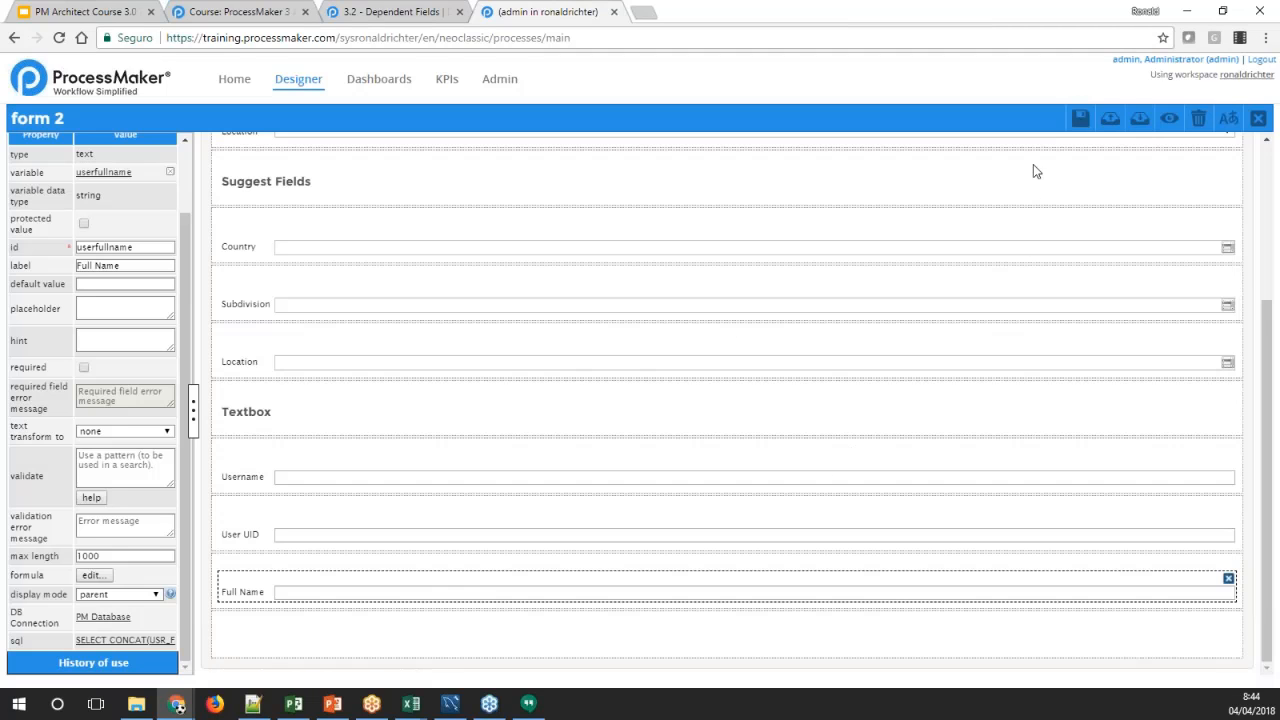
Save the form and preview it, checking the User UID and Full Name fields while Username is empty
{"action": "left_click", "coordinate": [1080, 118]}
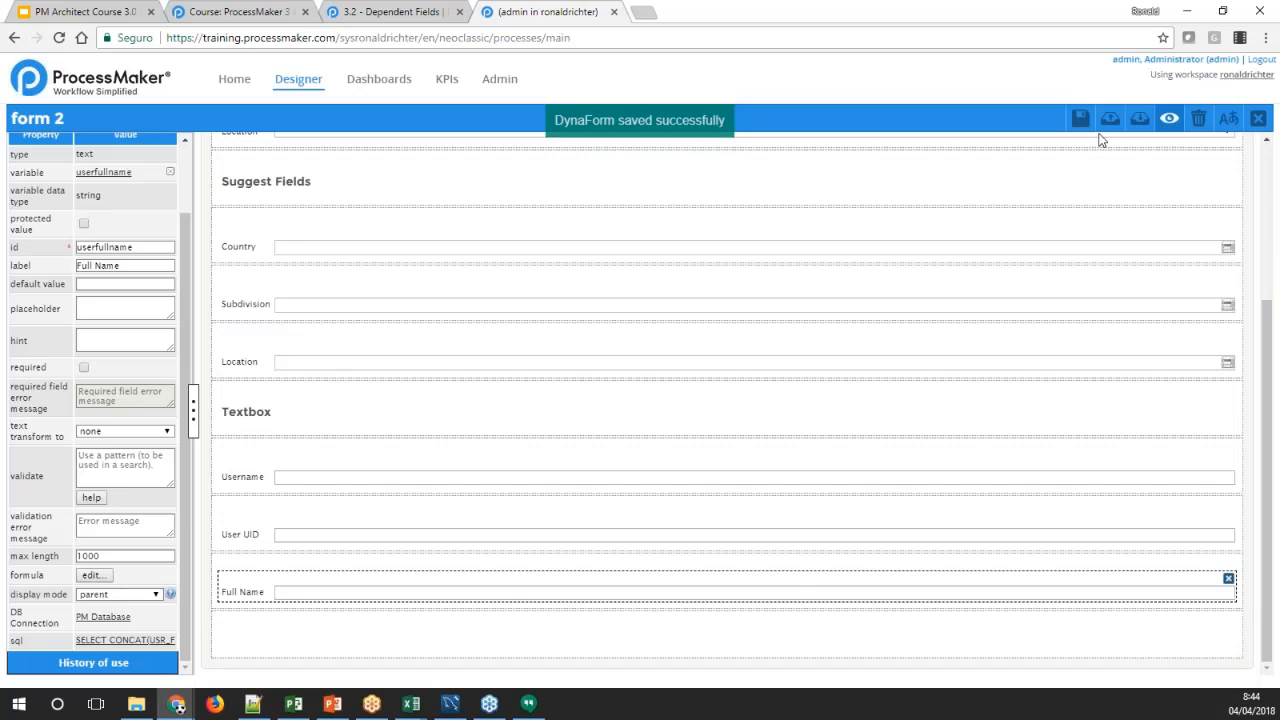
{"action": "left_click", "coordinate": [1169, 118]}
{"action": "scroll", "coordinate": [286, 486], "scroll_direction": "down", "scroll_amount": 1}
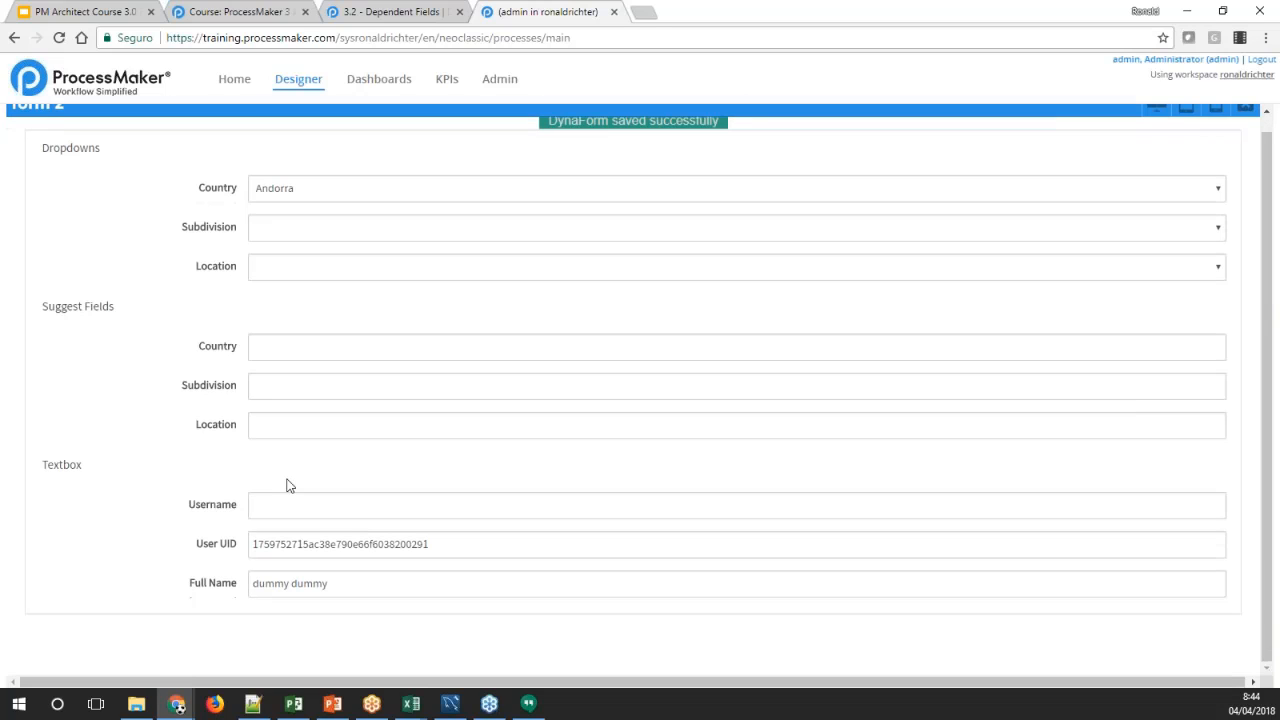
{"action": "left_click", "coordinate": [369, 544]}
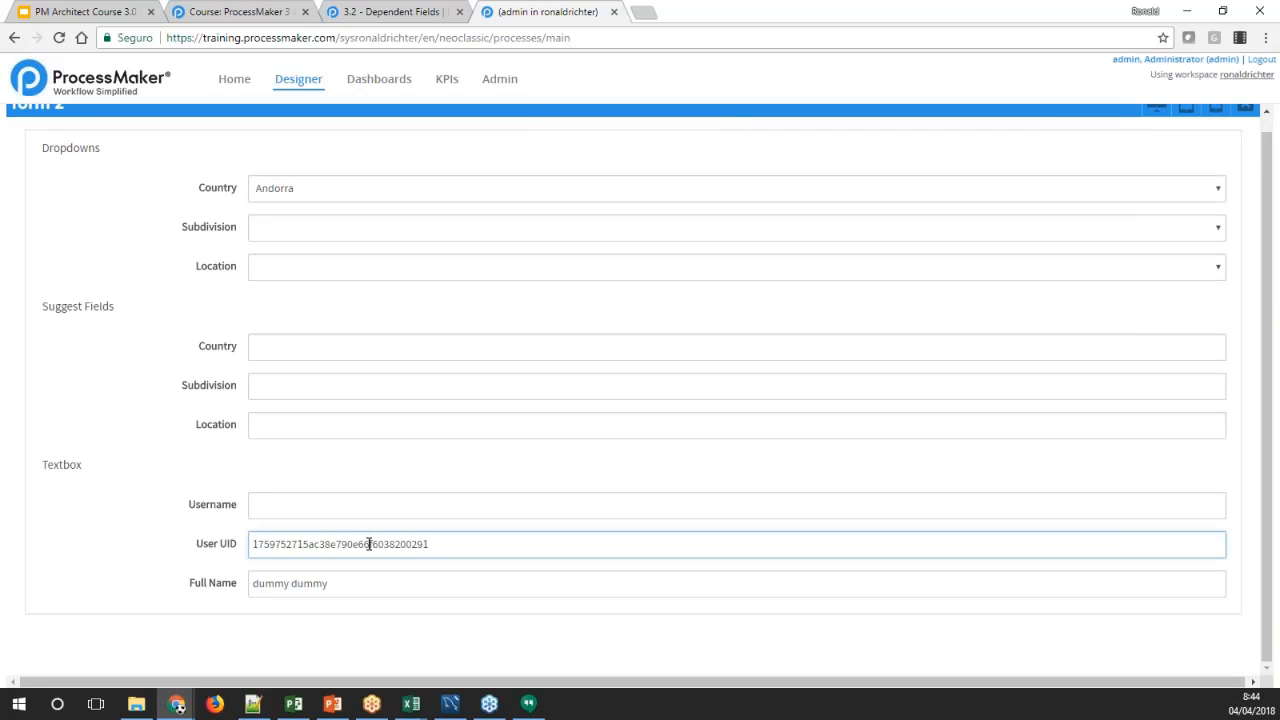
{"action": "left_click", "coordinate": [292, 583]}
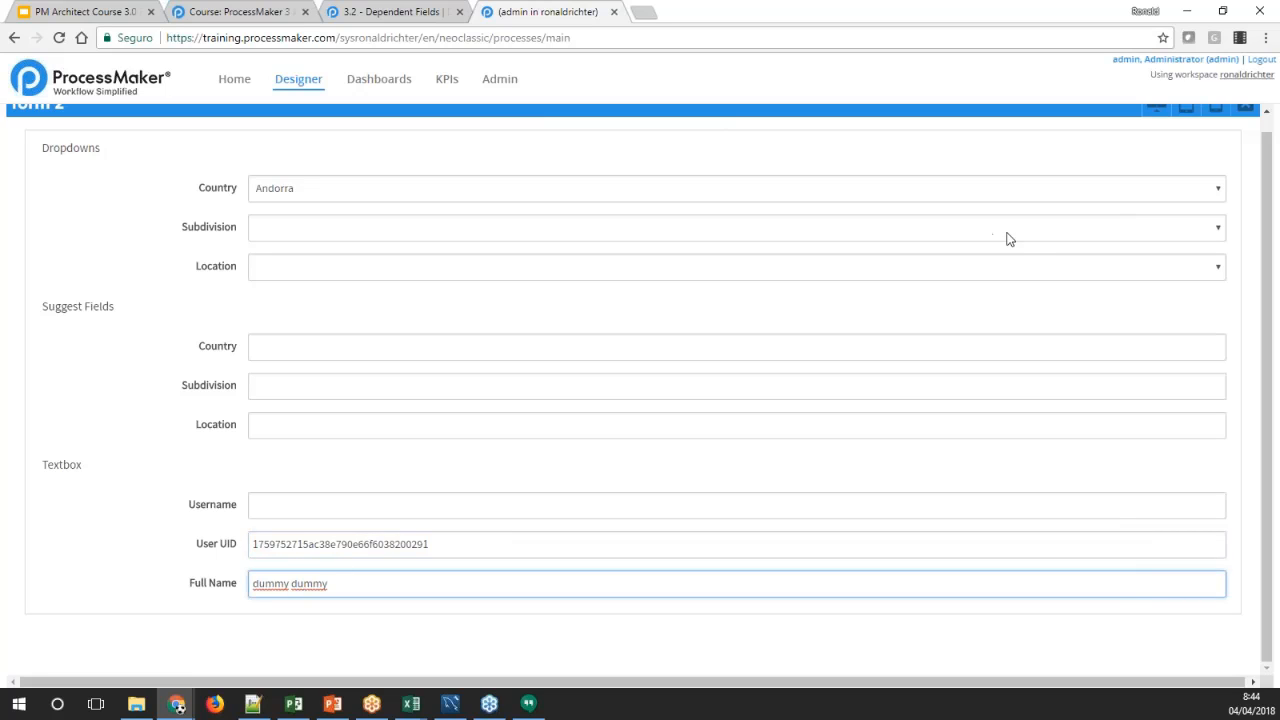
Test the dependent textboxes by entering admin as the Username and checking User UID and Full Name
{"action": "left_click", "coordinate": [294, 514]}
{"action": "type", "text": "Admin"}
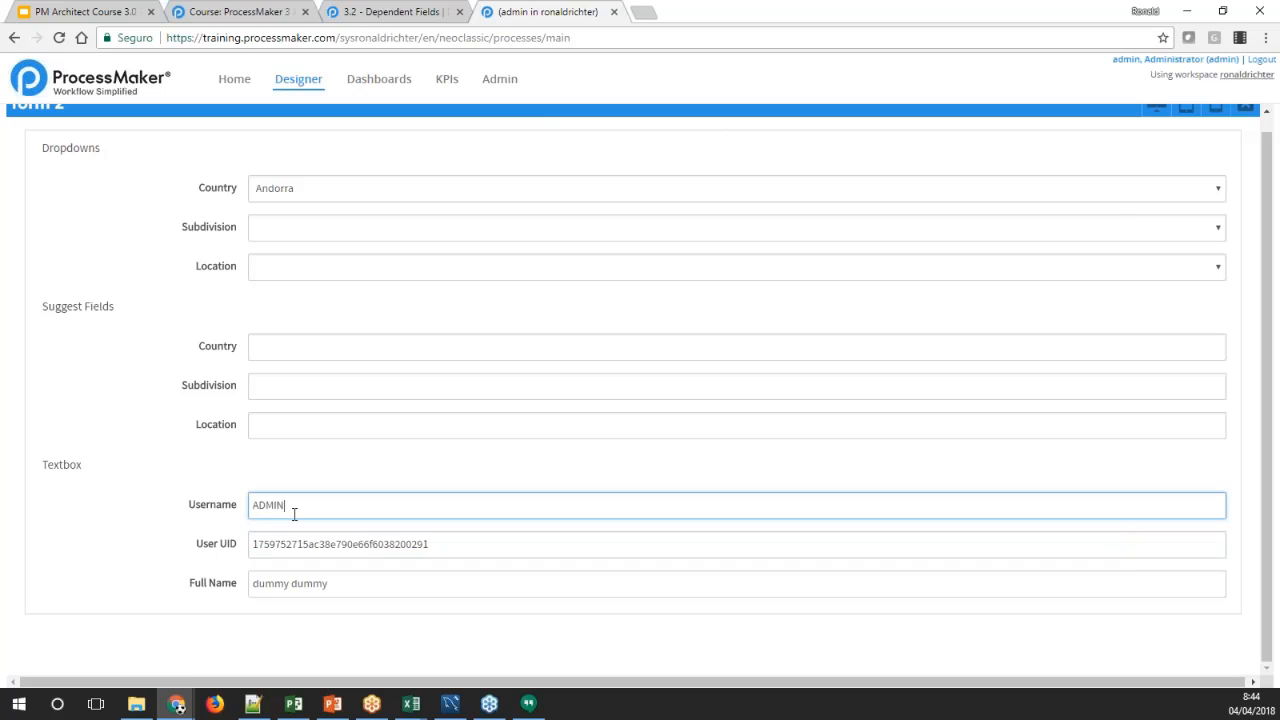
{"action": "key", "text": "BackSpace"}
{"action": "key", "text": "BackSpace"}
{"action": "key", "text": "BackSpace"}
{"action": "key", "text": "BackSpace"}
{"action": "key", "text": "BackSpace"}
{"action": "type", "text": "admin"}
{"action": "key", "text": "Tab"}
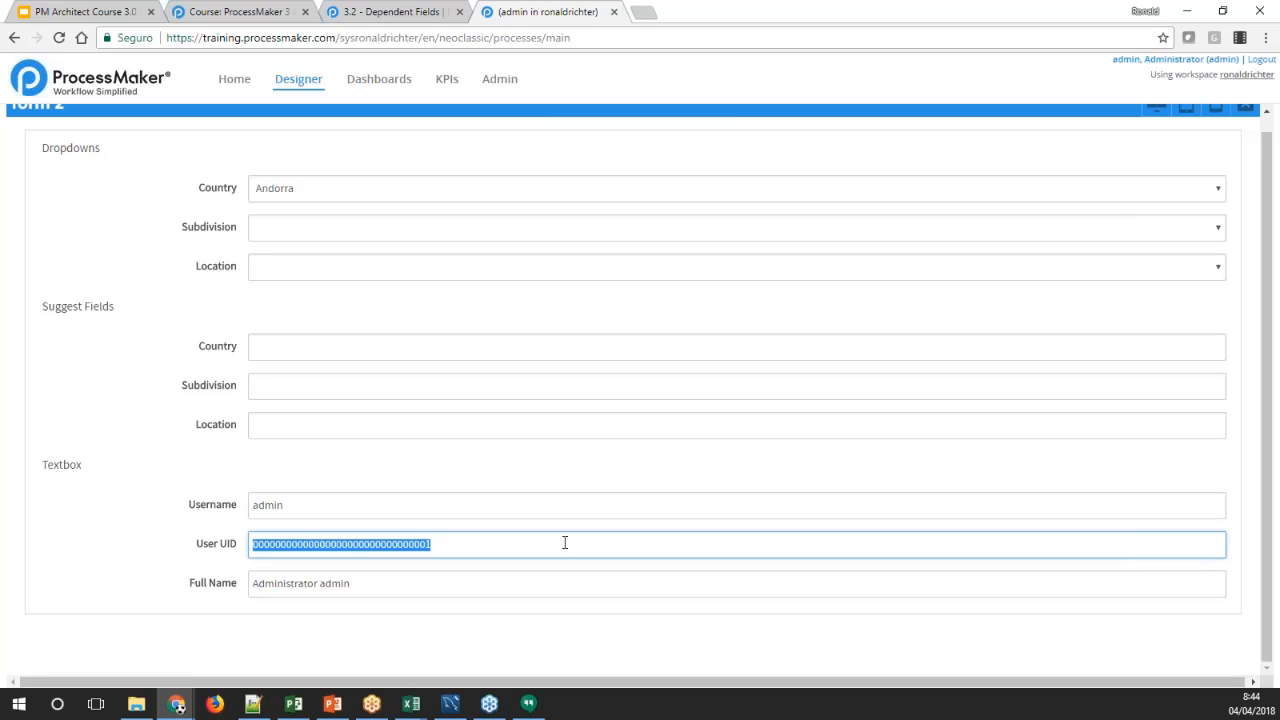
{"action": "left_click", "coordinate": [483, 583]}
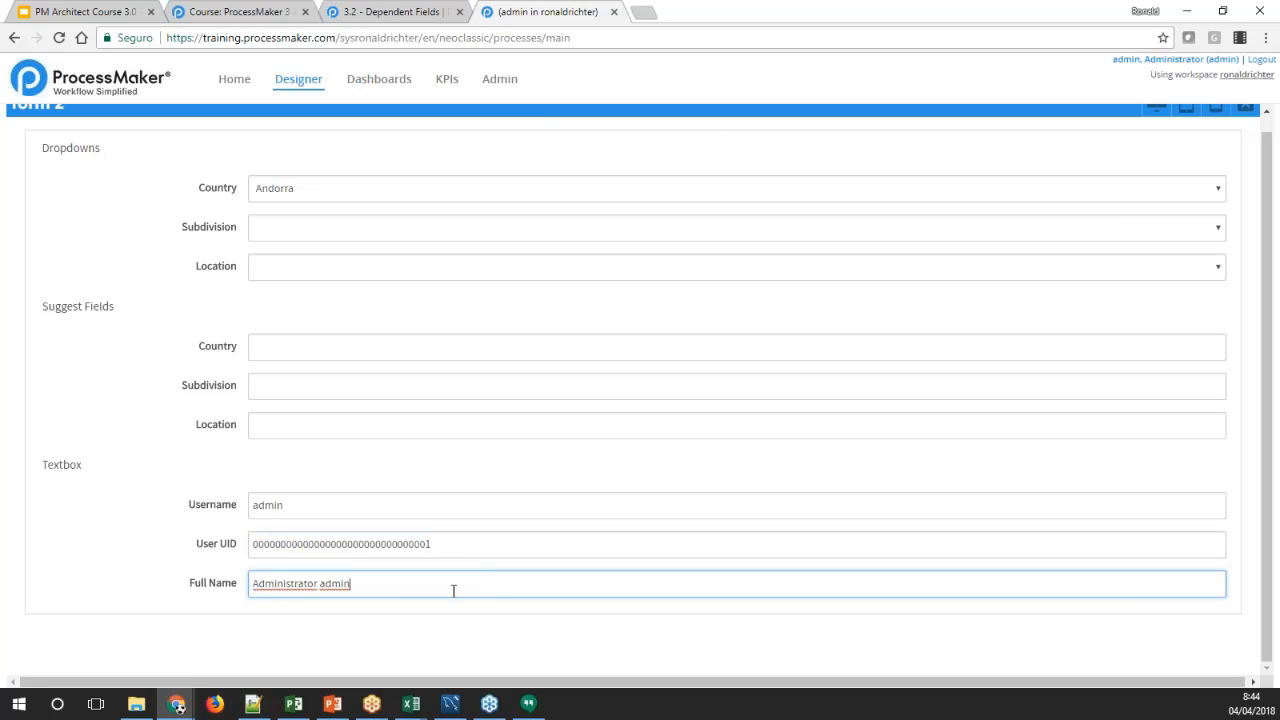
Leave the preview and review the SQL query of the Full Name textbox without changing it
{"action": "left_click", "coordinate": [1245, 107]}
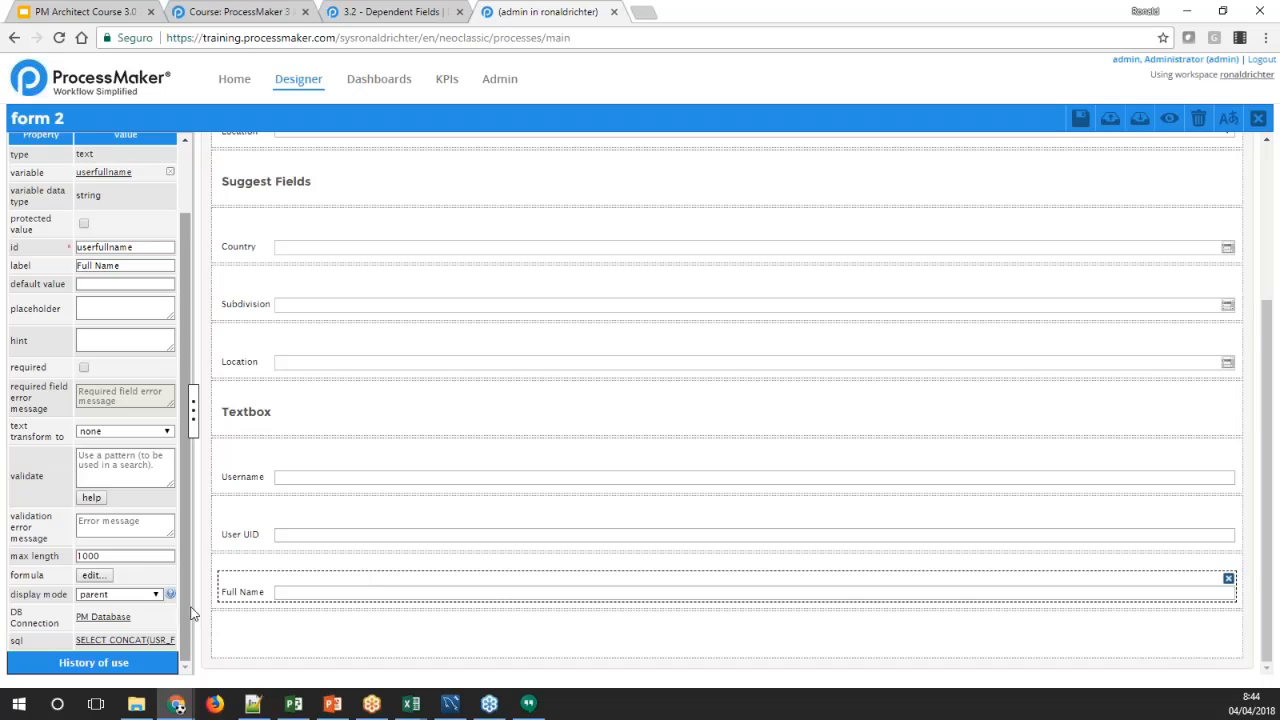
{"action": "left_click", "coordinate": [130, 639]}
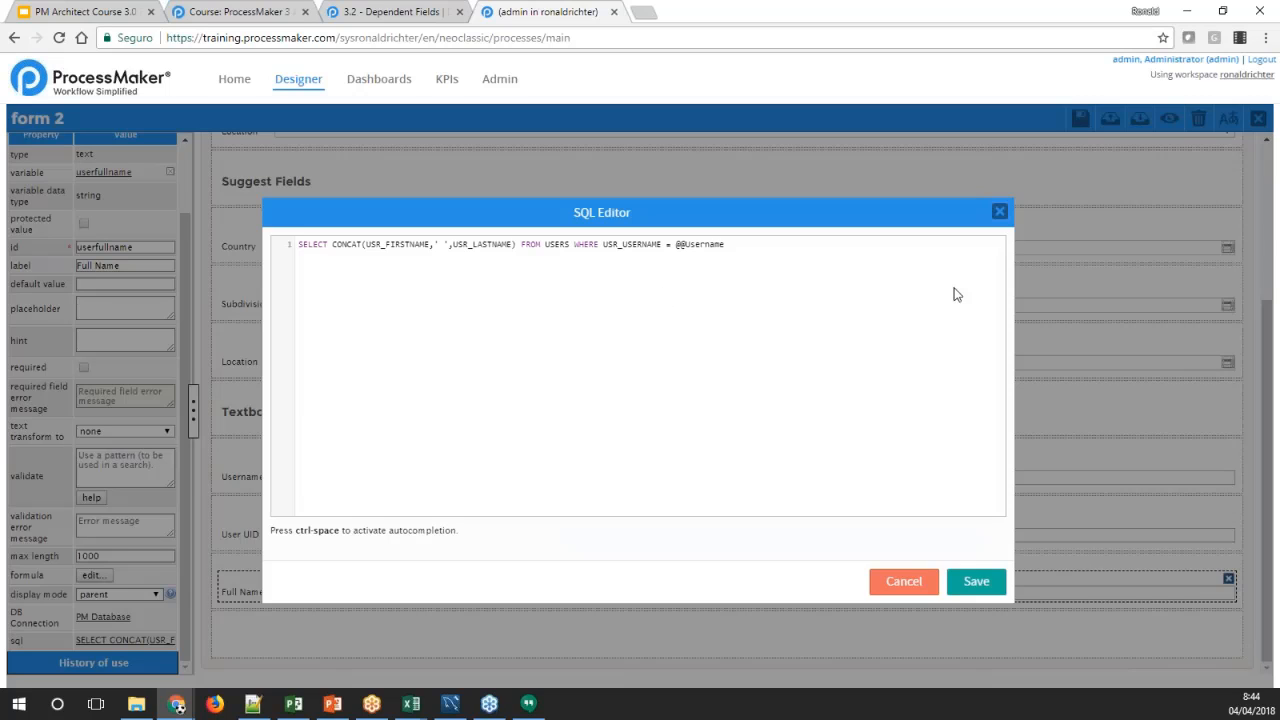
{"action": "left_click", "coordinate": [1001, 212]}
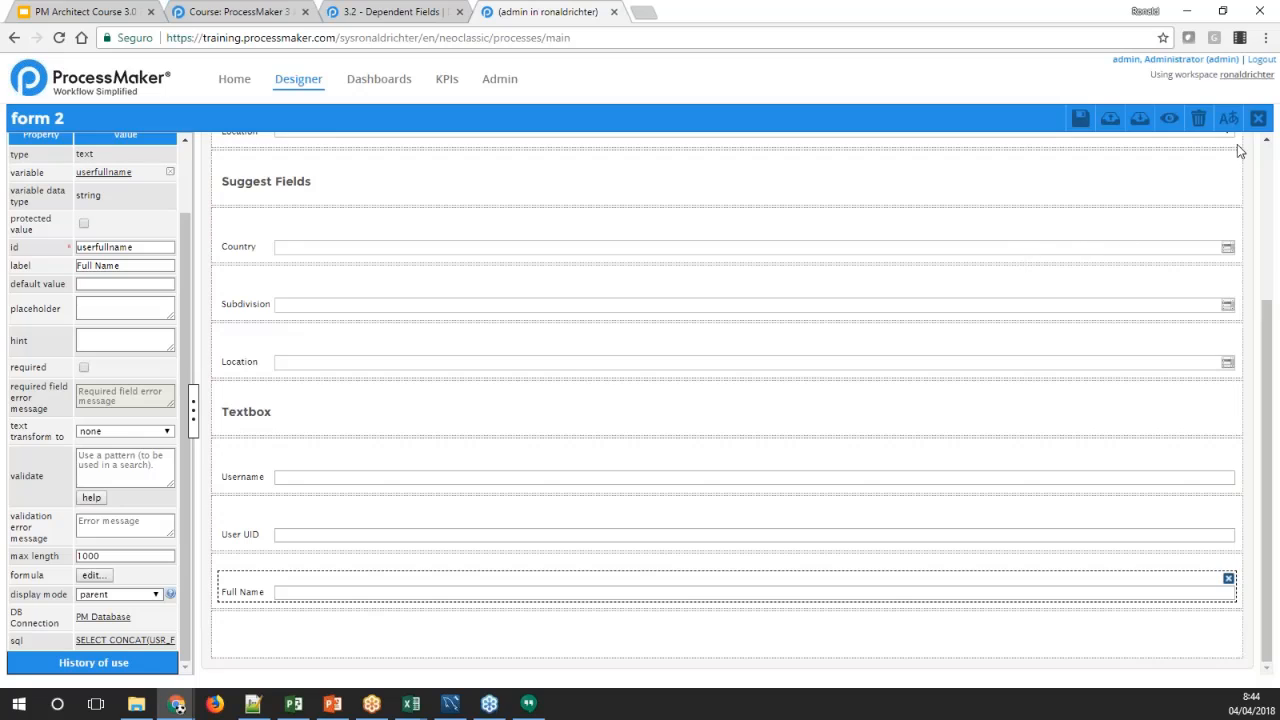
Preview form 2 again and test User UID and Full Name with admin as the Username
{"action": "left_click", "coordinate": [1169, 118]}
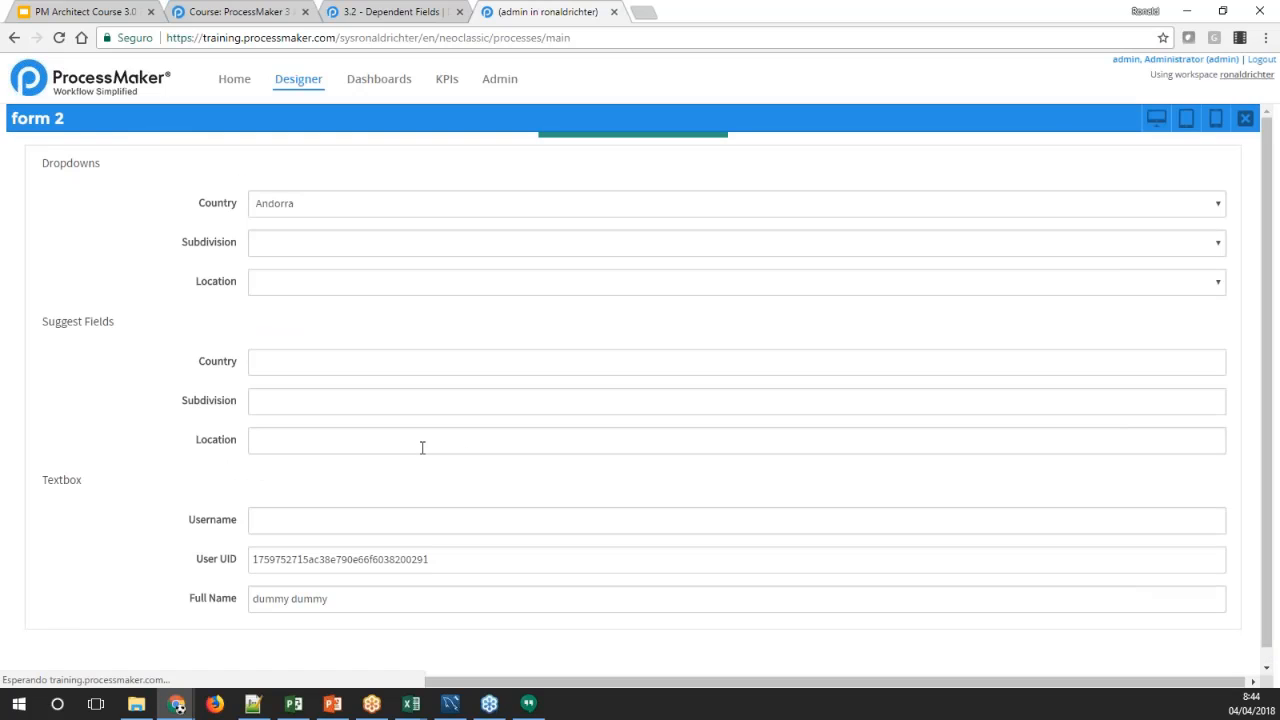
{"action": "left_click", "coordinate": [285, 526]}
{"action": "type", "text": "a"}
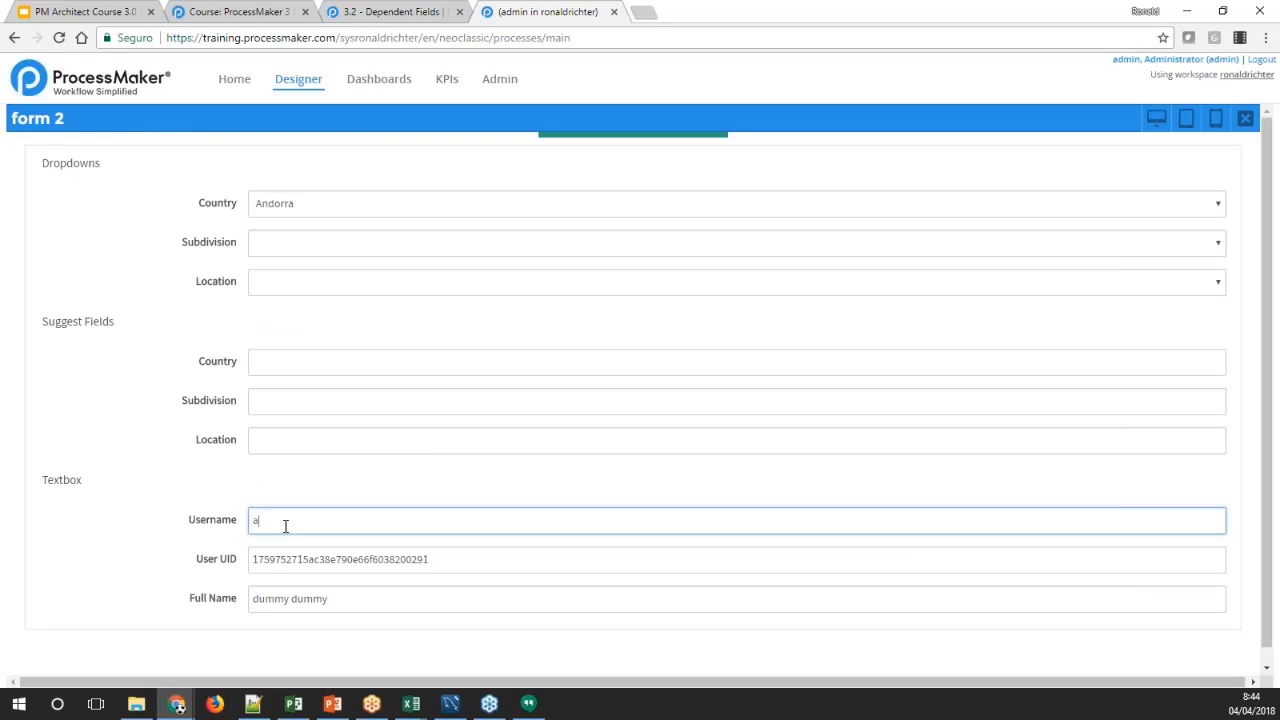
{"action": "type", "text": "dmin"}
{"action": "key", "text": "Tab"}
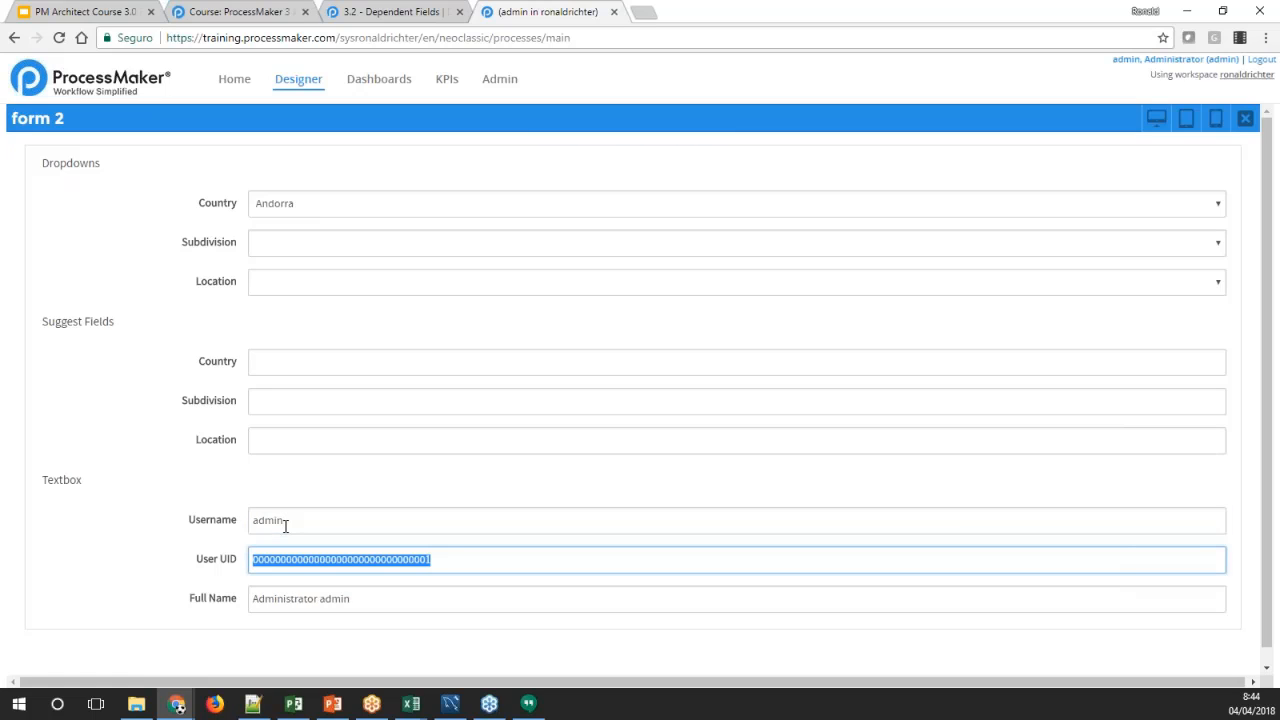
{"action": "double_click", "coordinate": [272, 521]}
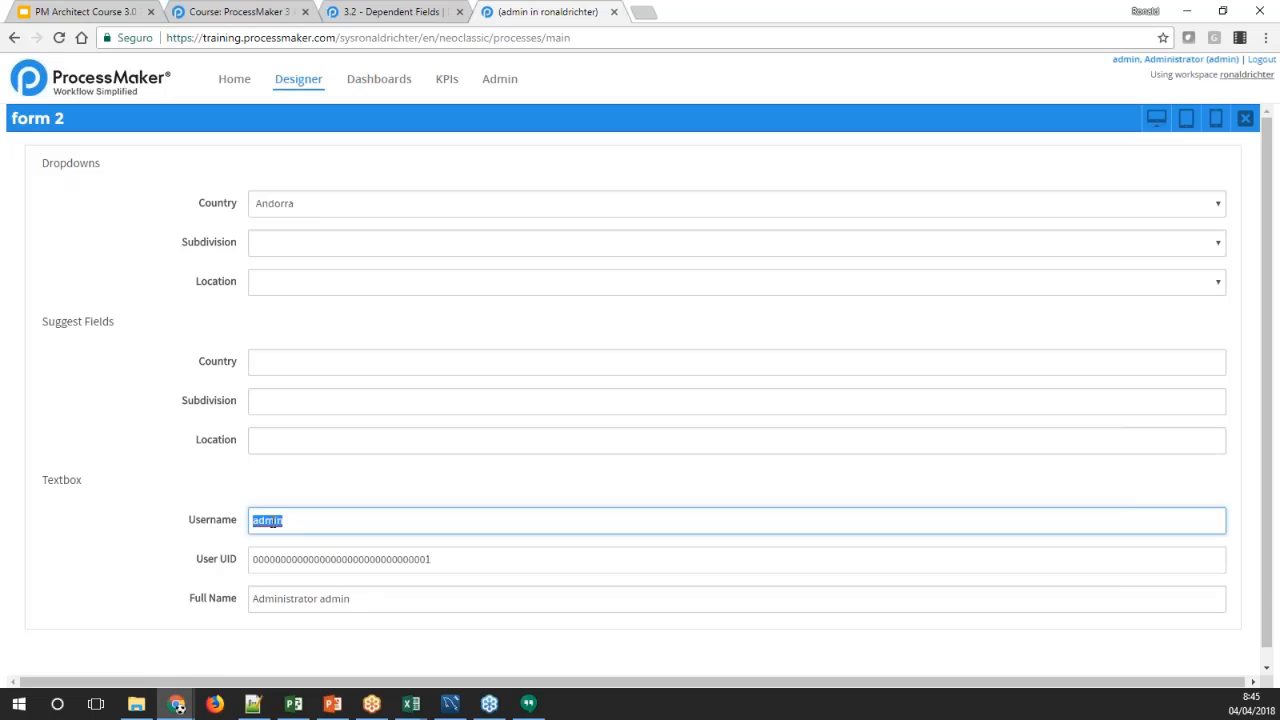
Open the Admin section in a separate browser tab and view the list of users for other usernames
{"action": "left_click", "coordinate": [503, 79], "text": "ctrl"}
{"action": "left_click", "coordinate": [645, 14]}
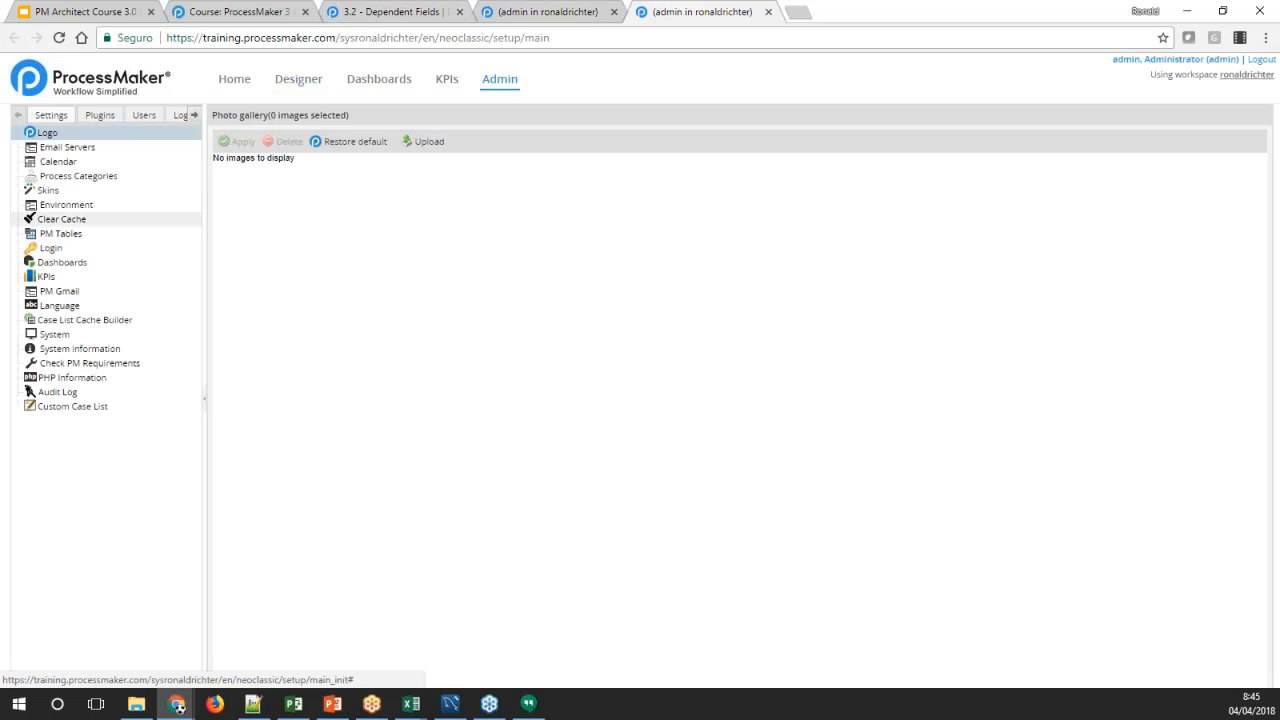
{"action": "left_click", "coordinate": [146, 115]}
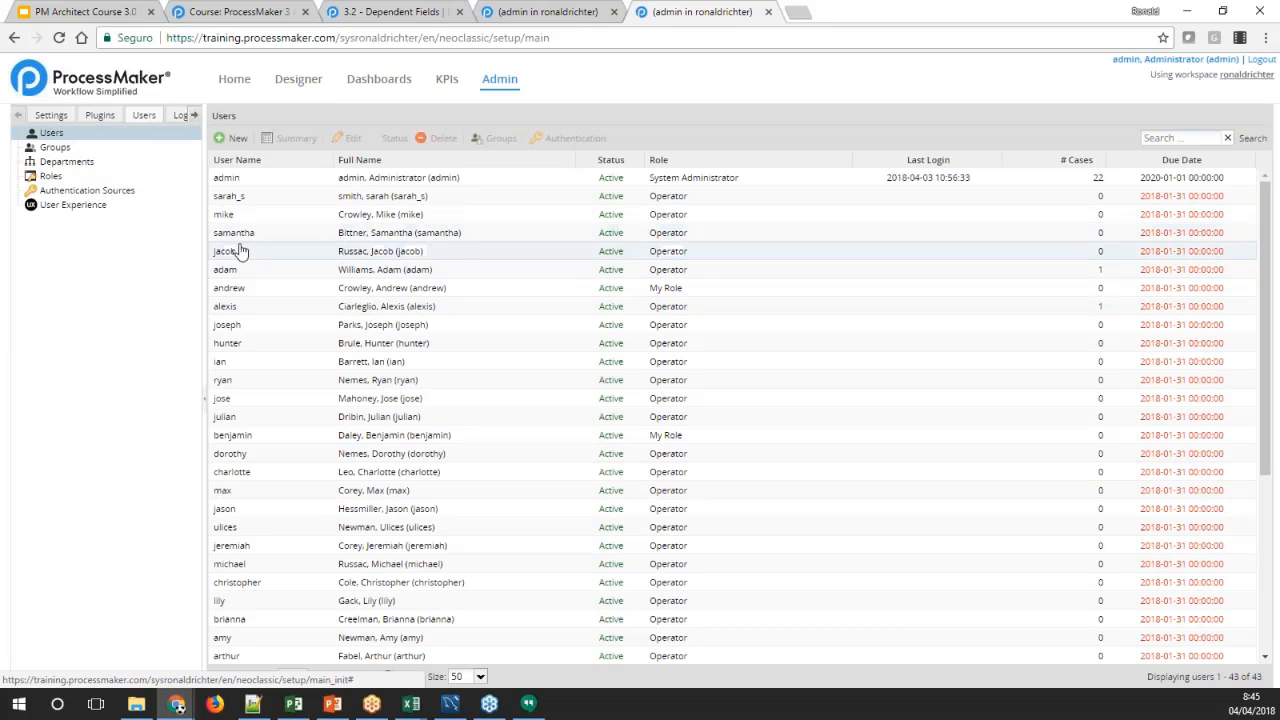
Test the dependent textboxes in the form preview with three other usernames from the user list, and close the preview
{"action": "left_click", "coordinate": [486, 12]}
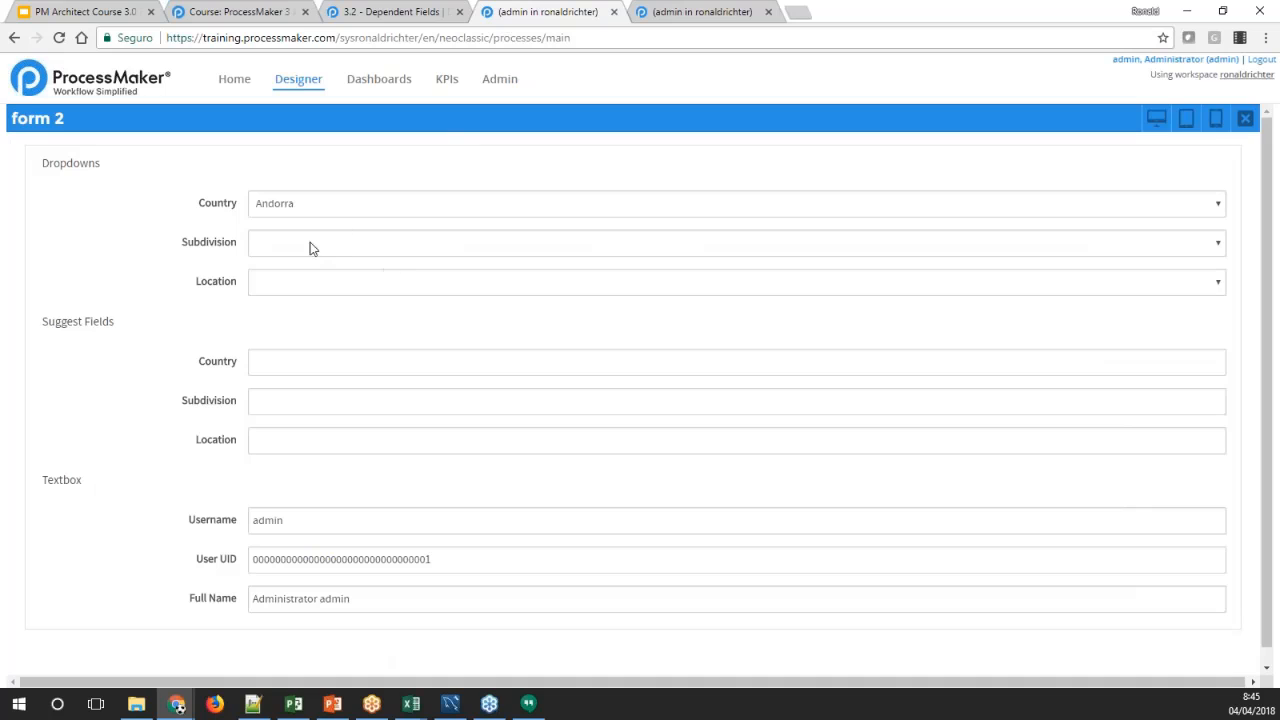
{"action": "double_click", "coordinate": [303, 522]}
{"action": "type", "text": "adam"}
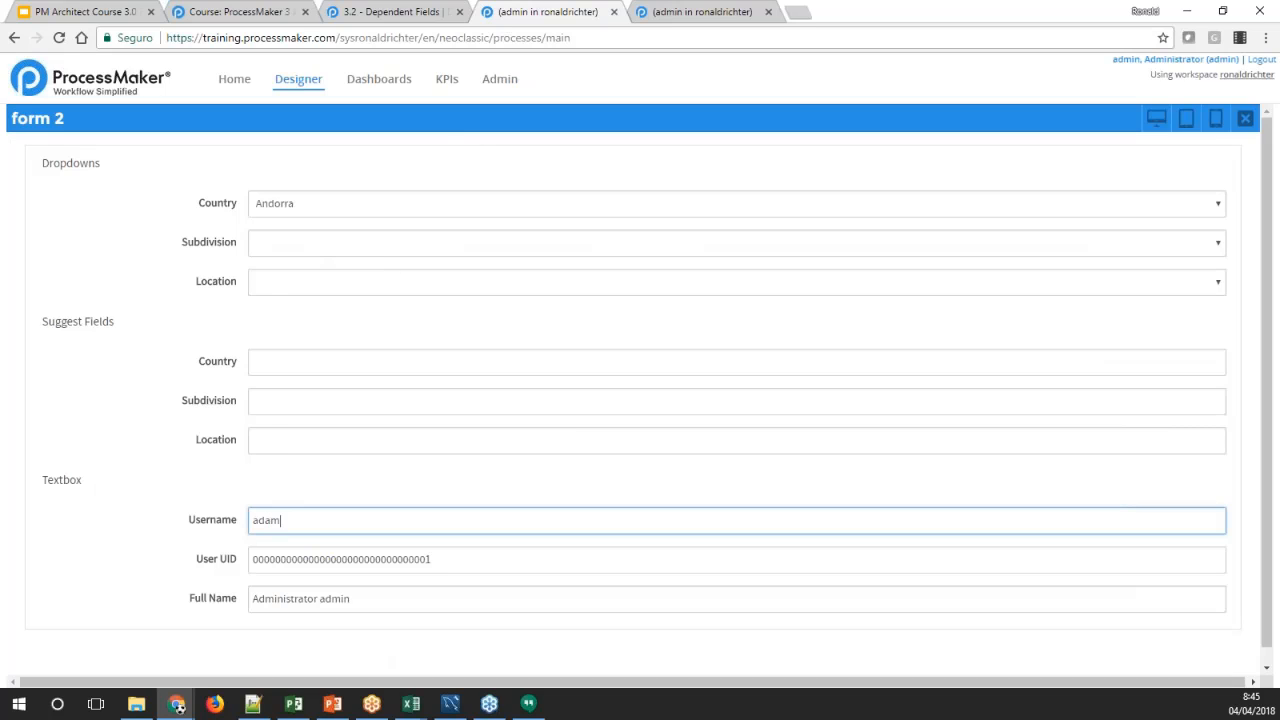
{"action": "key", "text": "Tab"}
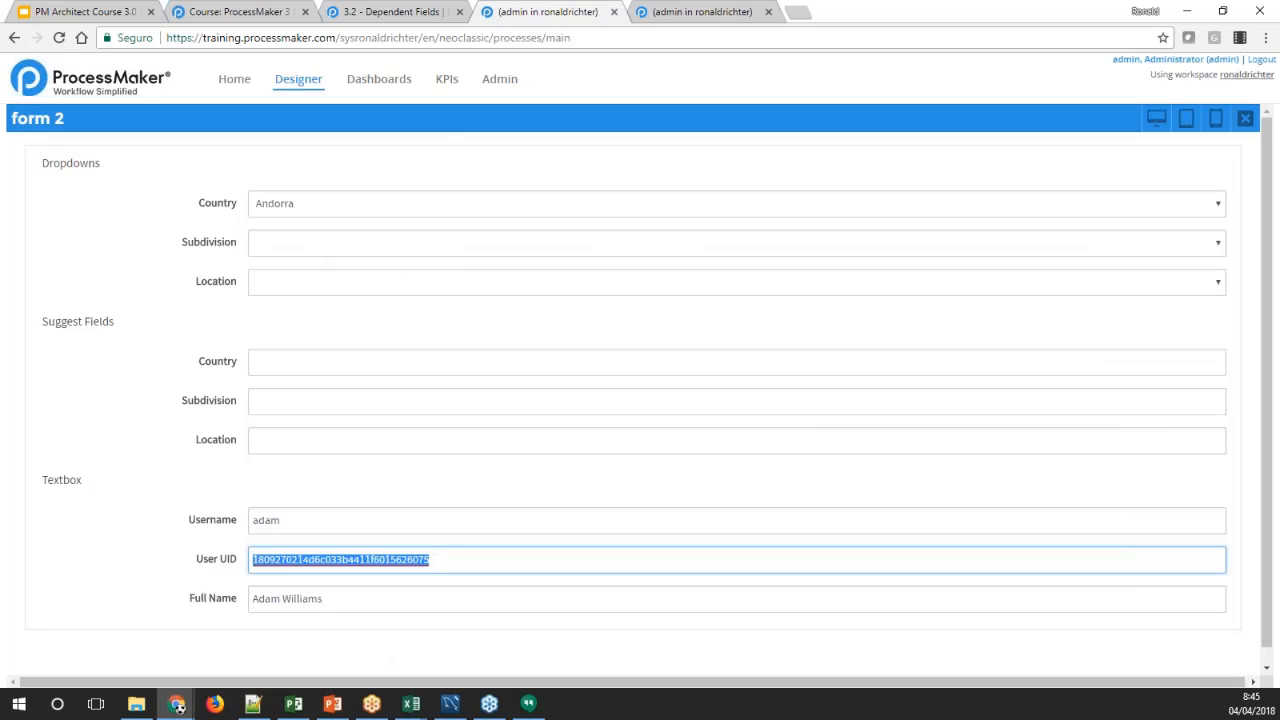
{"action": "double_click", "coordinate": [268, 522]}
{"action": "type", "text": "mike"}
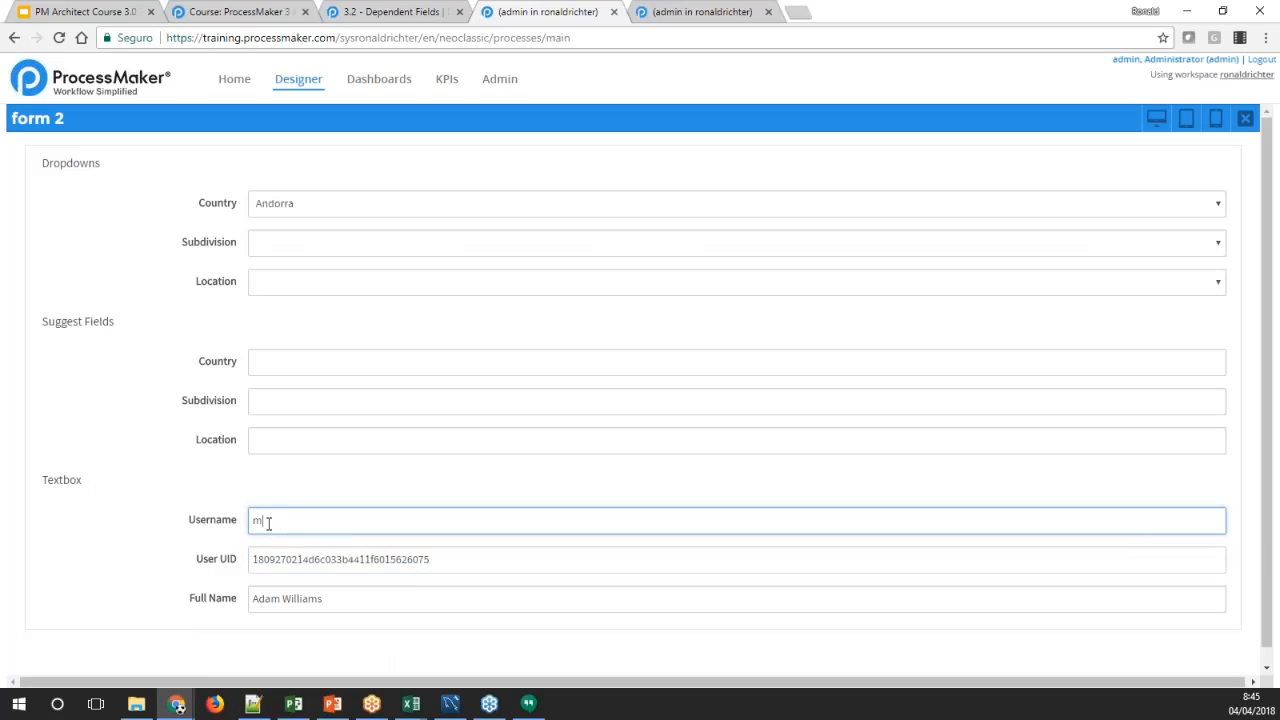
{"action": "key", "text": "Tab"}
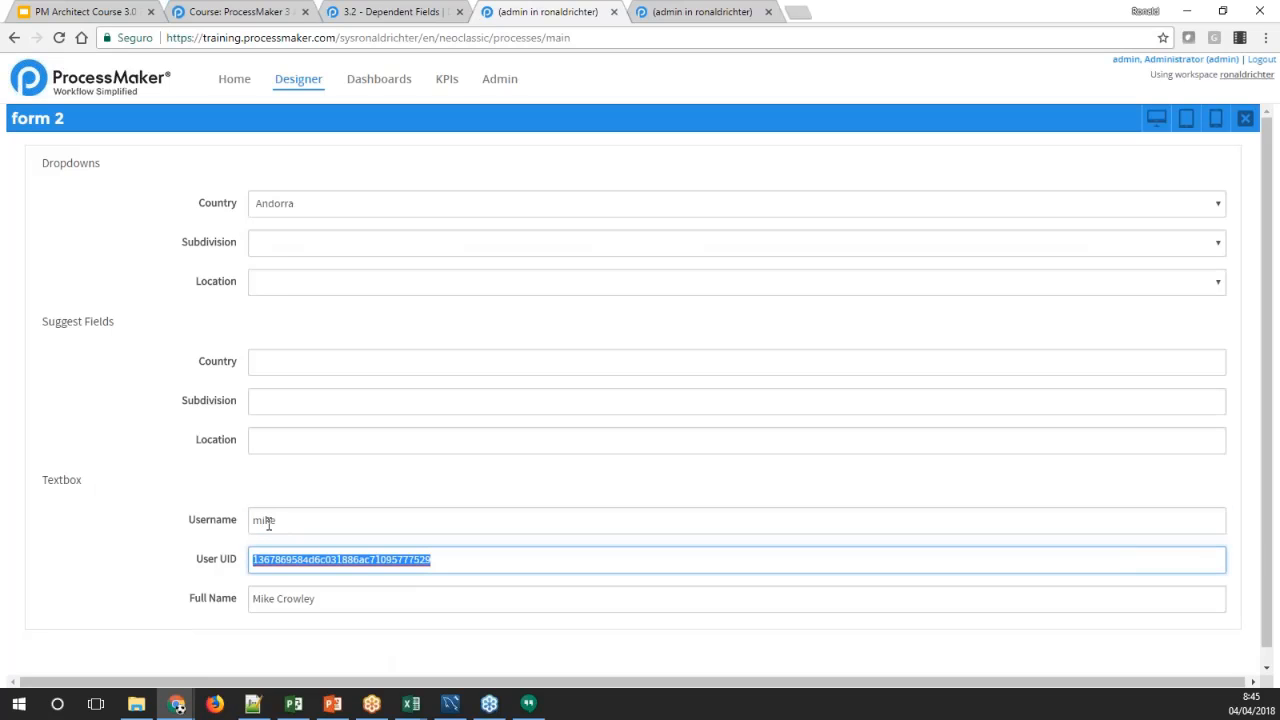
{"action": "double_click", "coordinate": [268, 522]}
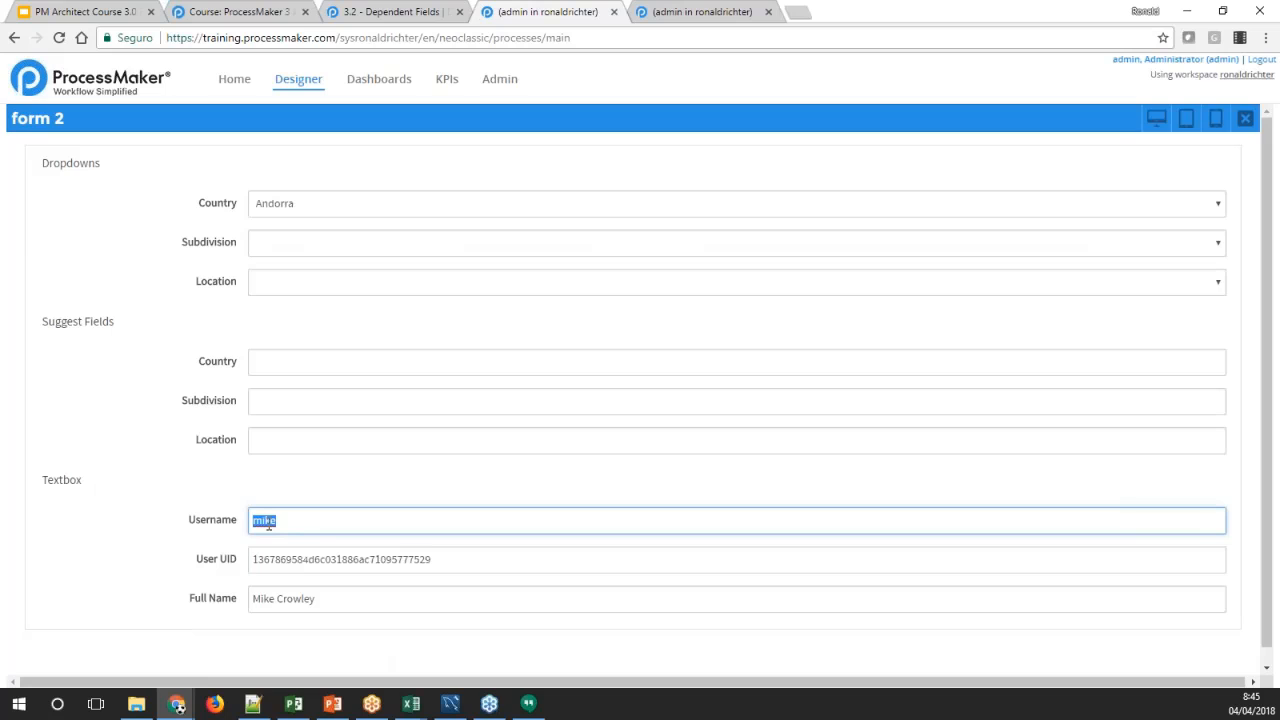
{"action": "type", "text": "jacob"}
{"action": "key", "text": "Tab"}
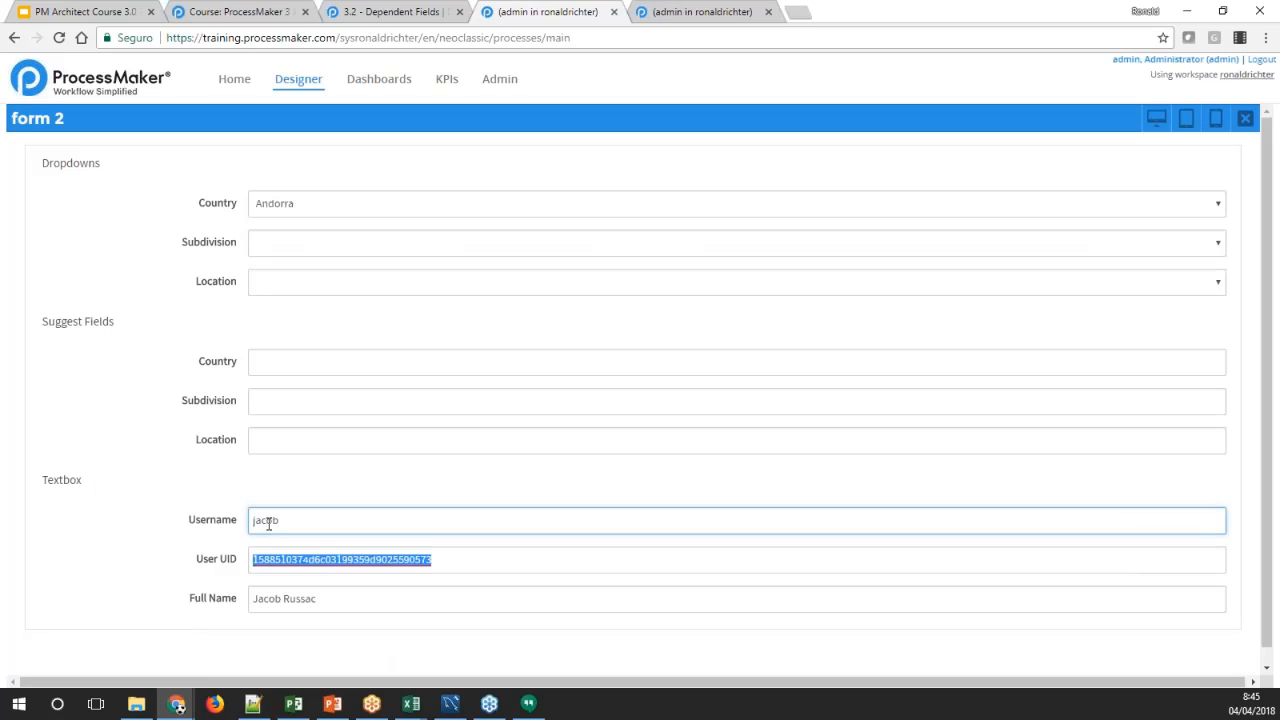
{"action": "key", "text": "Tab"}
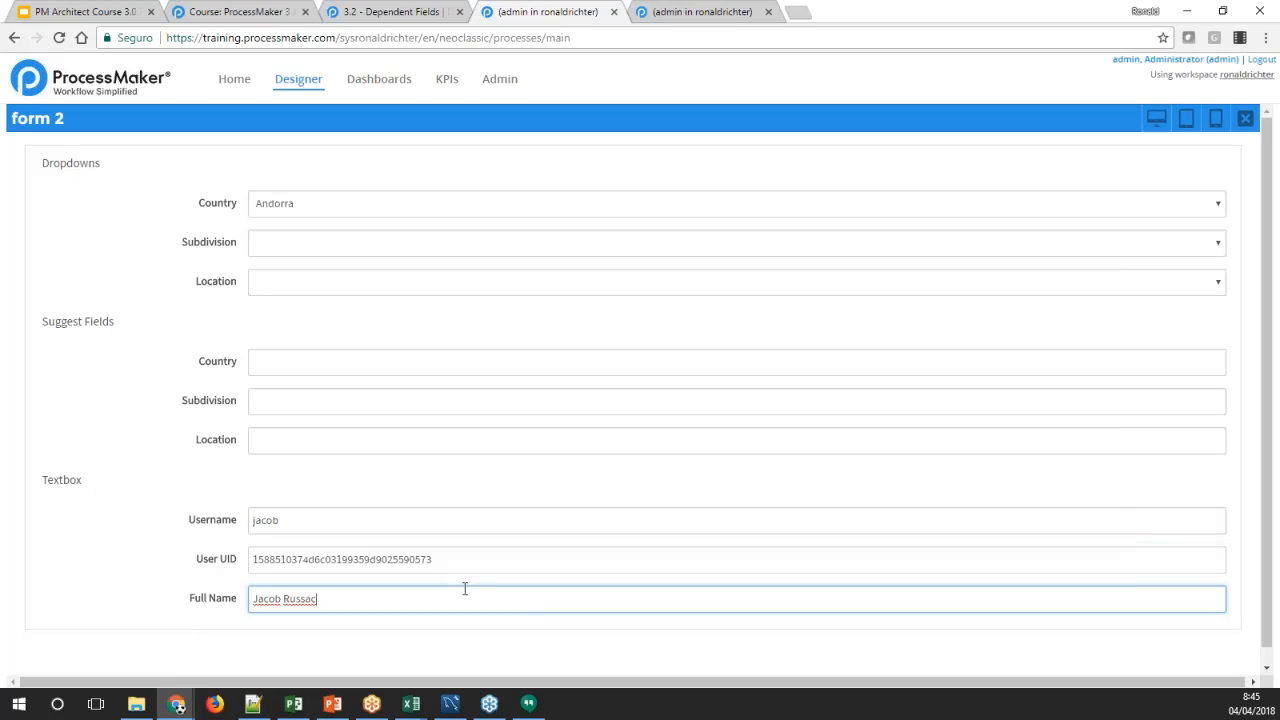
{"action": "left_click", "coordinate": [330, 497]}
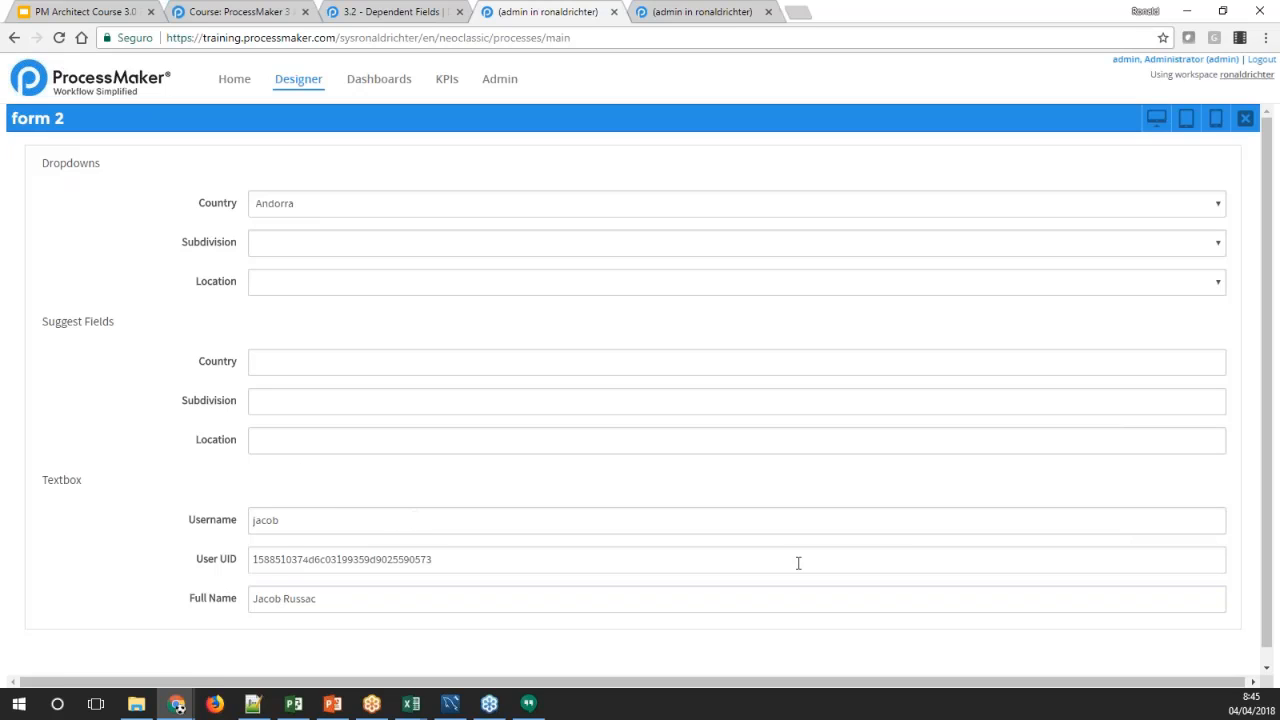
{"action": "left_click", "coordinate": [1244, 121]}
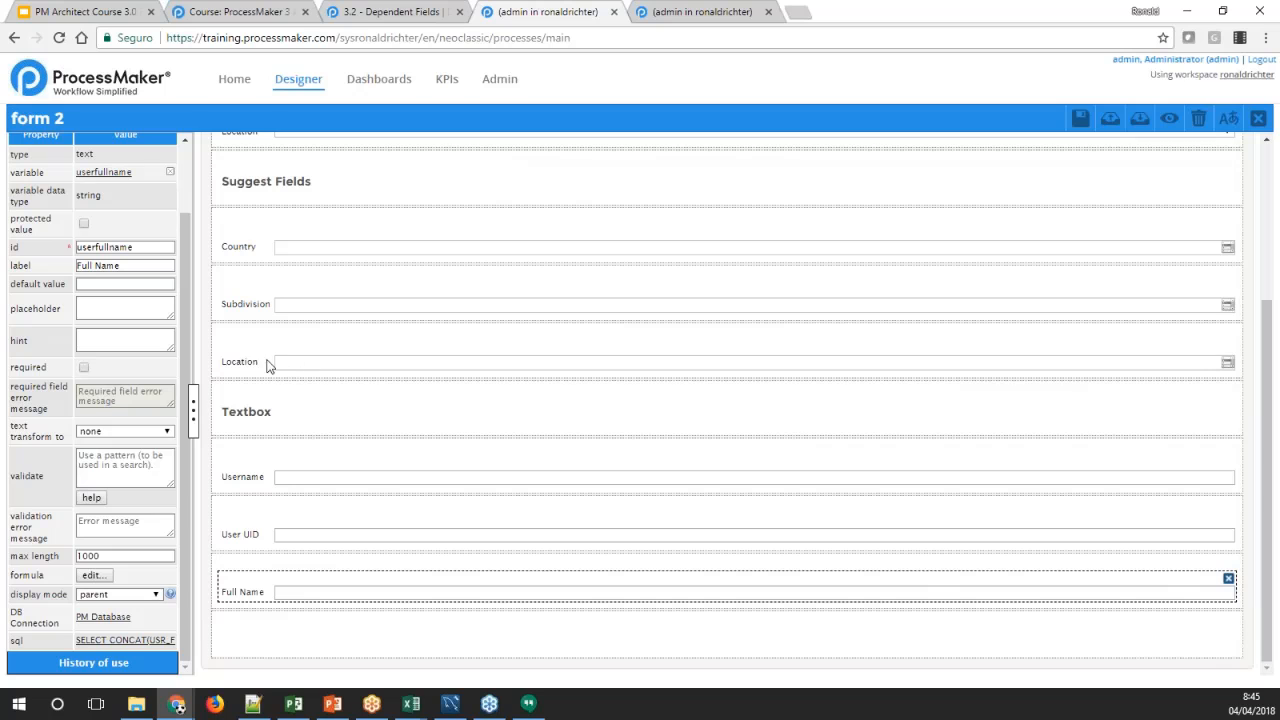
Review the wiki example on dependent fields inside grids and return to the form 2 designer
{"action": "left_click", "coordinate": [372, 12]}
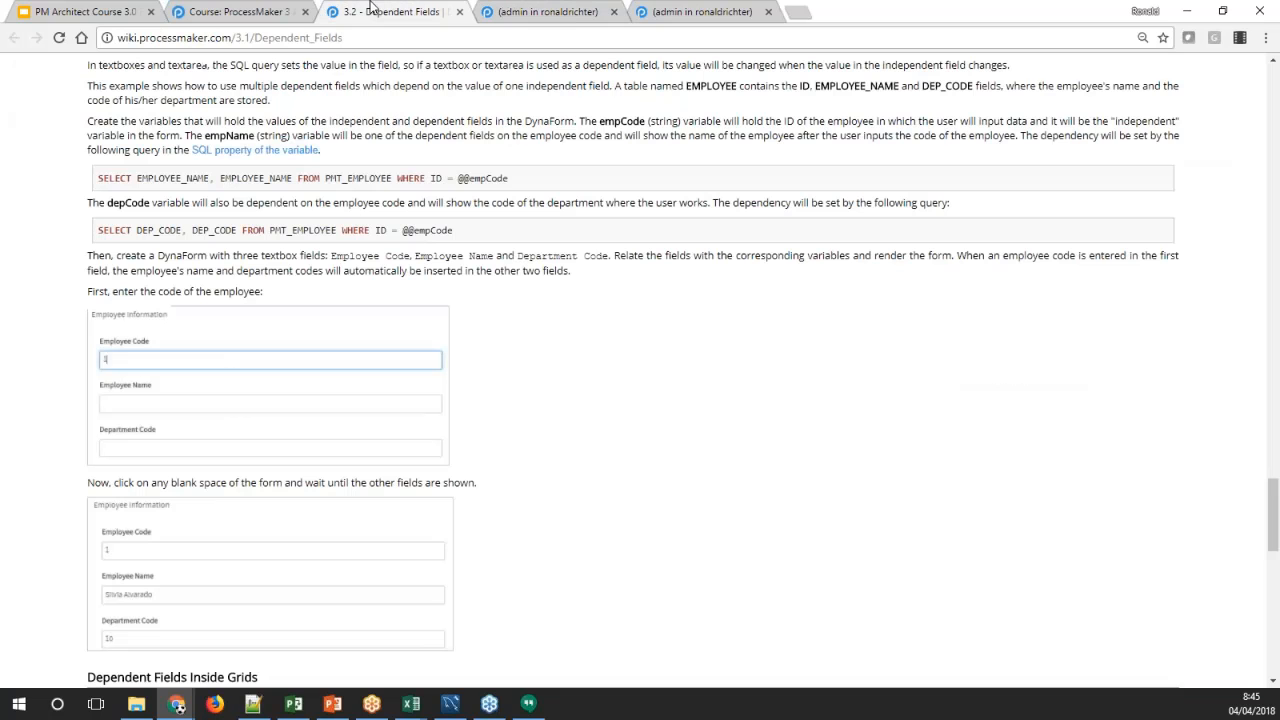
{"action": "left_click_drag", "start_coordinate": [1273, 497], "coordinate": [1262, 578]}
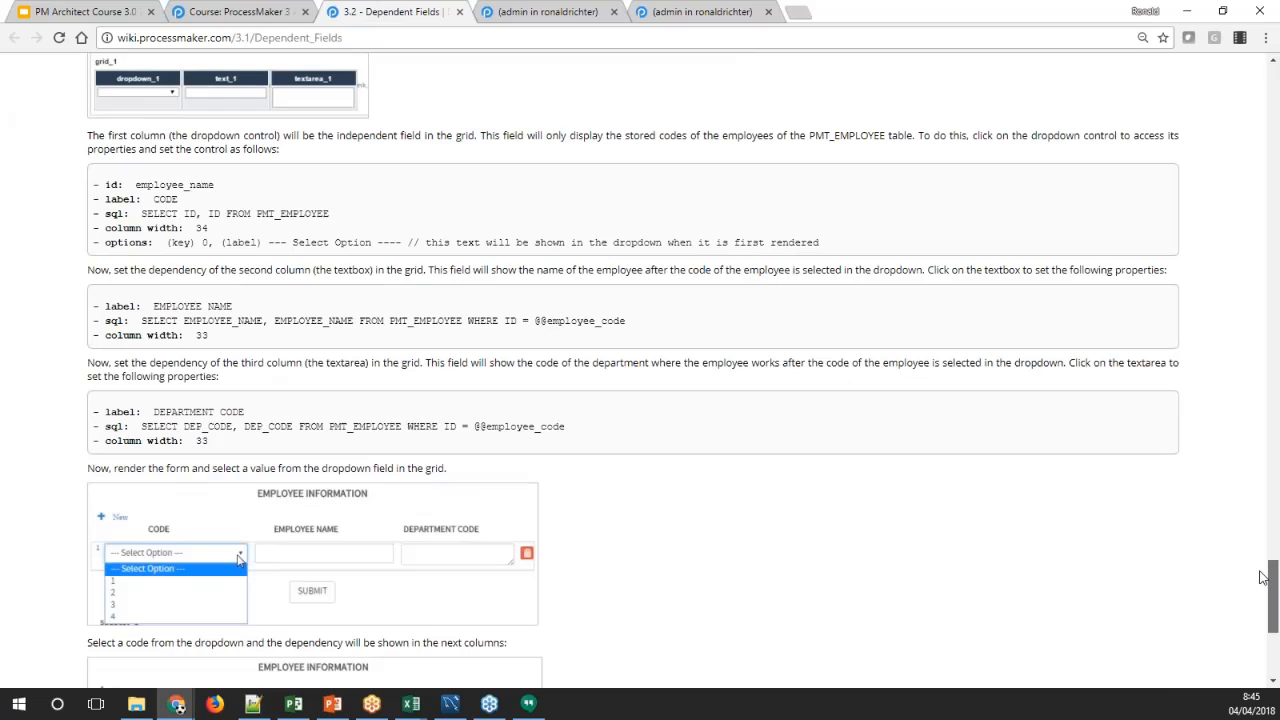
{"action": "left_click_drag", "start_coordinate": [1260, 571], "coordinate": [1254, 594]}
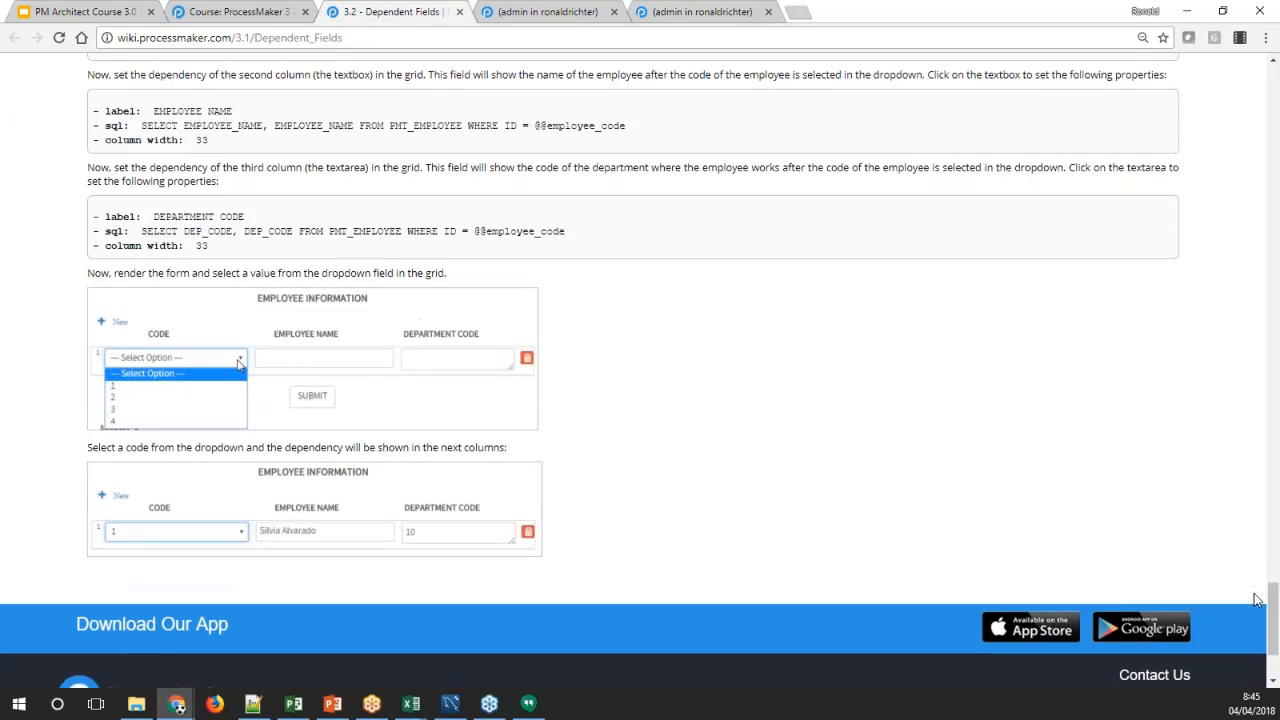
{"action": "left_click", "coordinate": [700, 12]}
{"action": "left_click", "coordinate": [585, 8]}
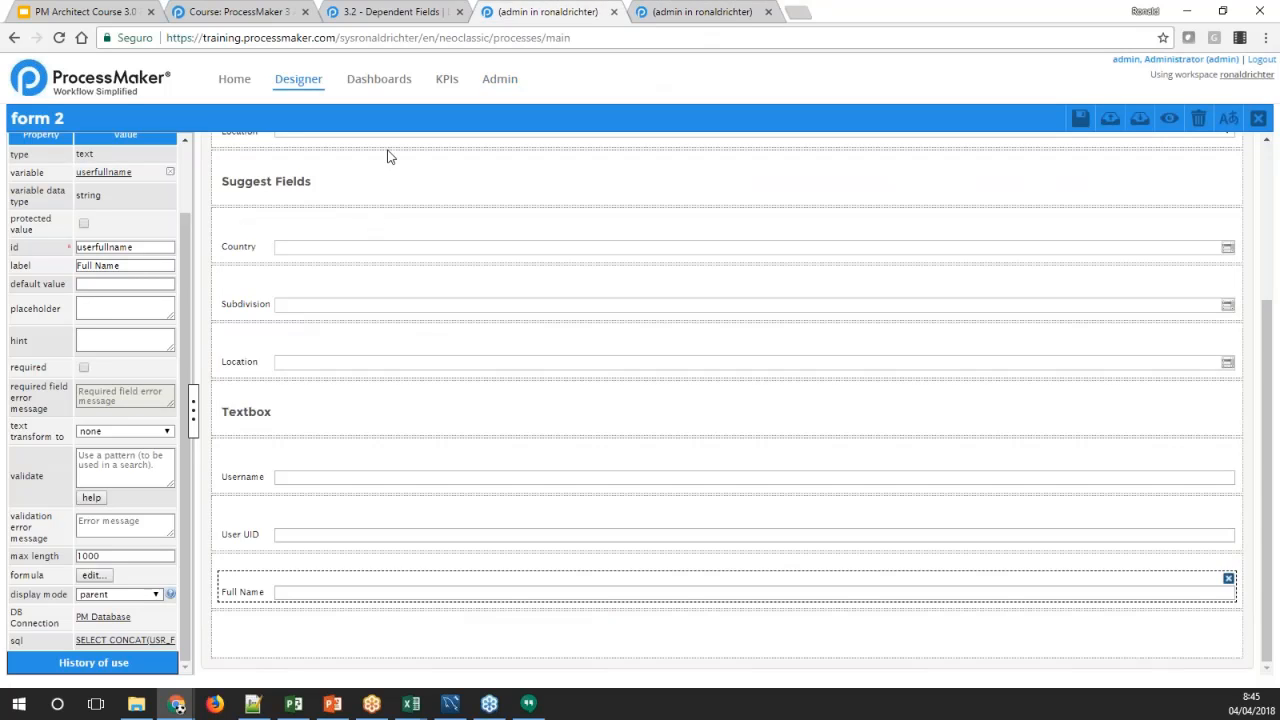
{"action": "left_click", "coordinate": [384, 12]}
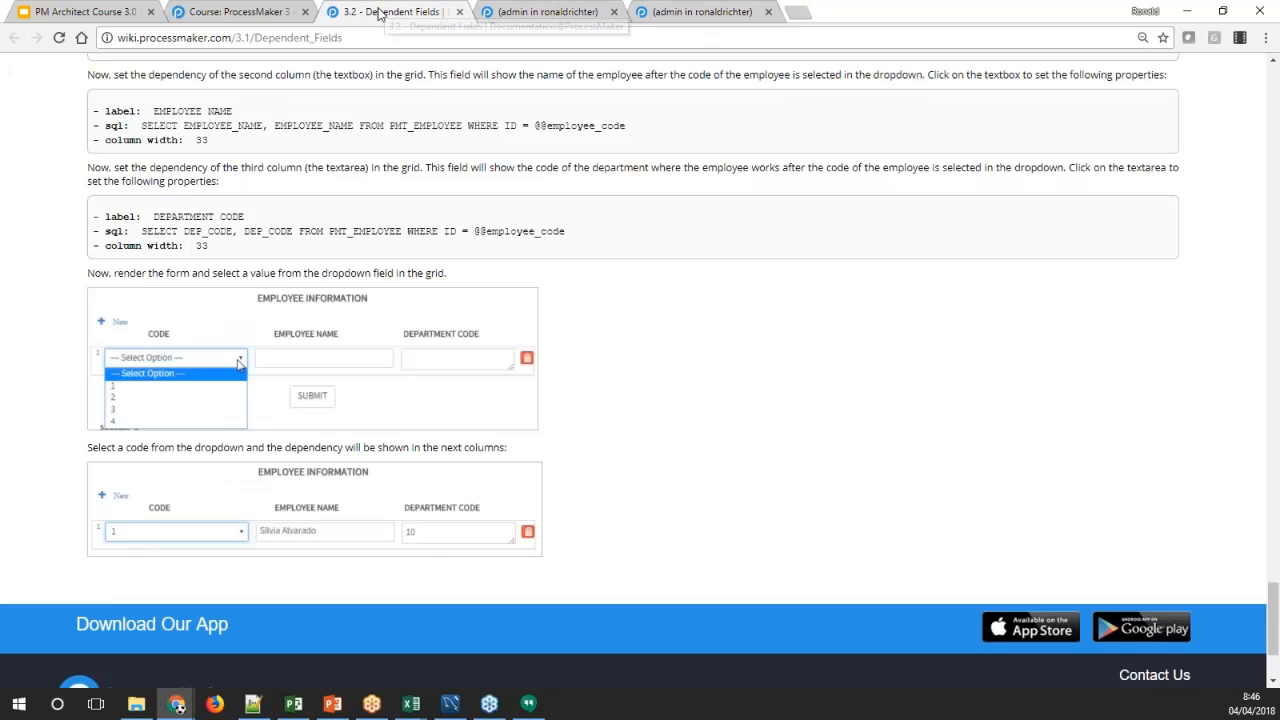
{"action": "left_click", "coordinate": [240, 12]}
{"action": "left_click", "coordinate": [508, 18]}
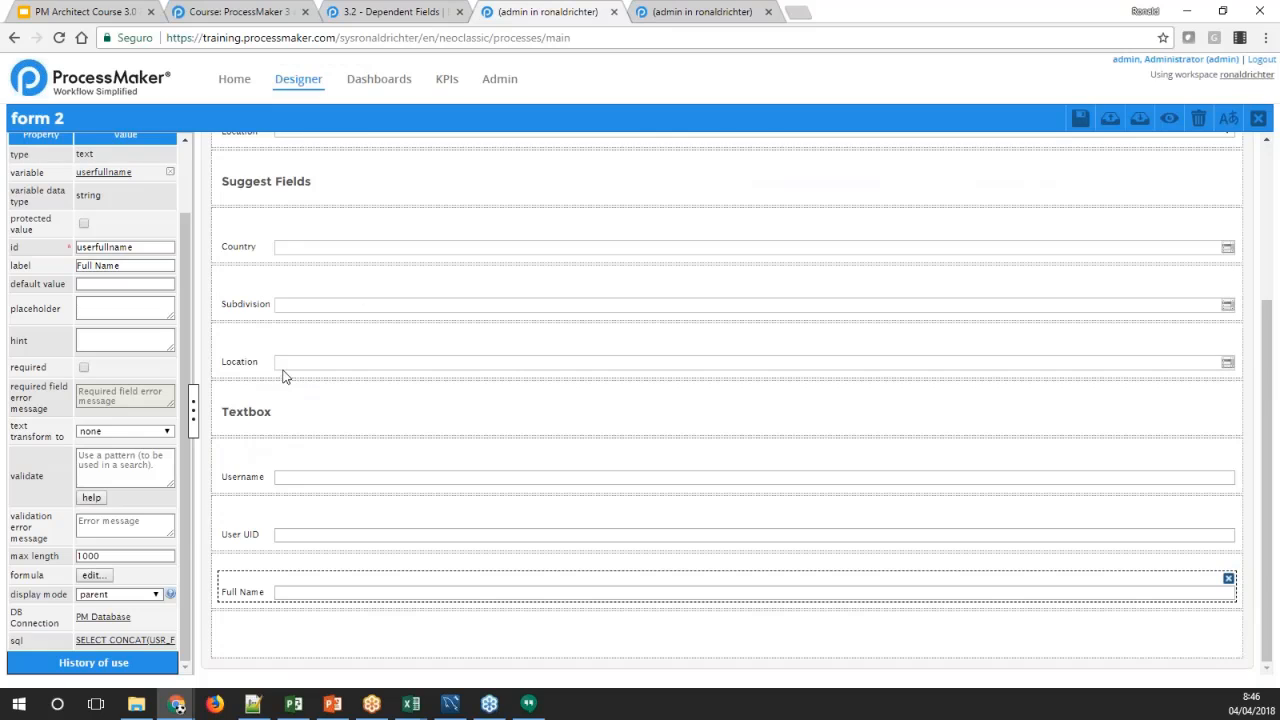
Add a subtitle below the Full Name textbox and label it Grid
{"action": "left_click", "coordinate": [240, 641]}
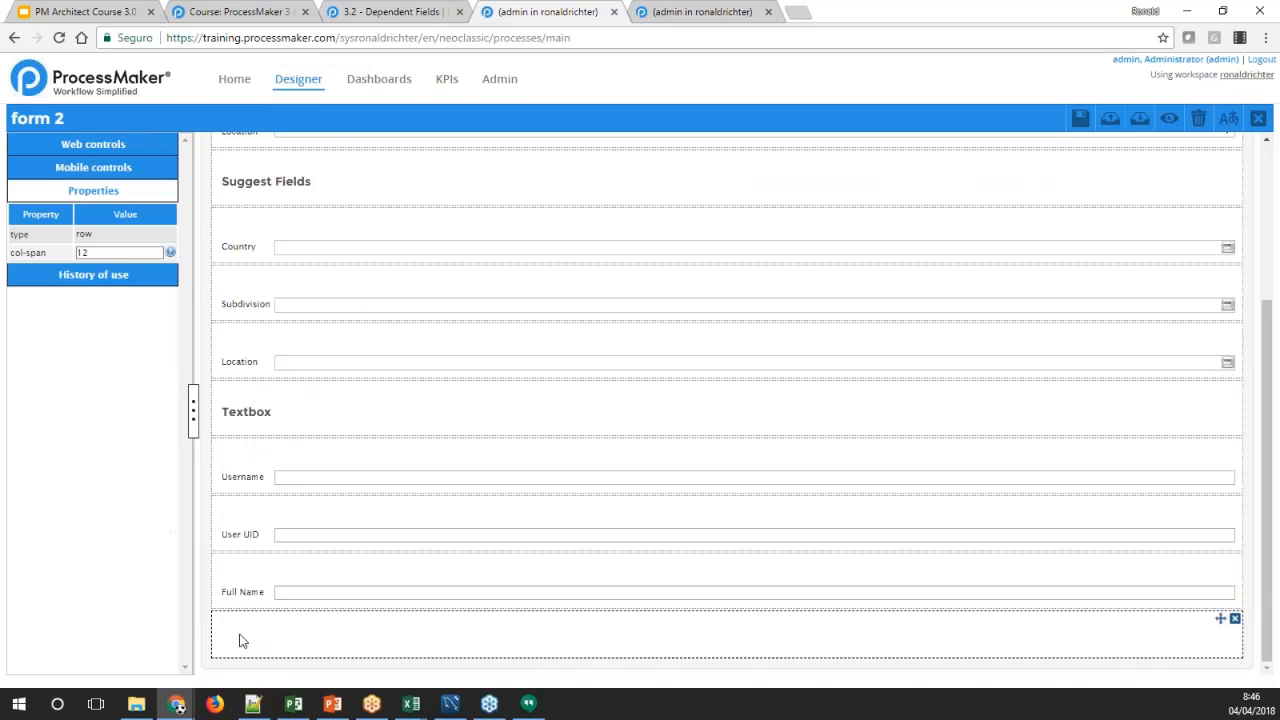
{"action": "left_click", "coordinate": [95, 147]}
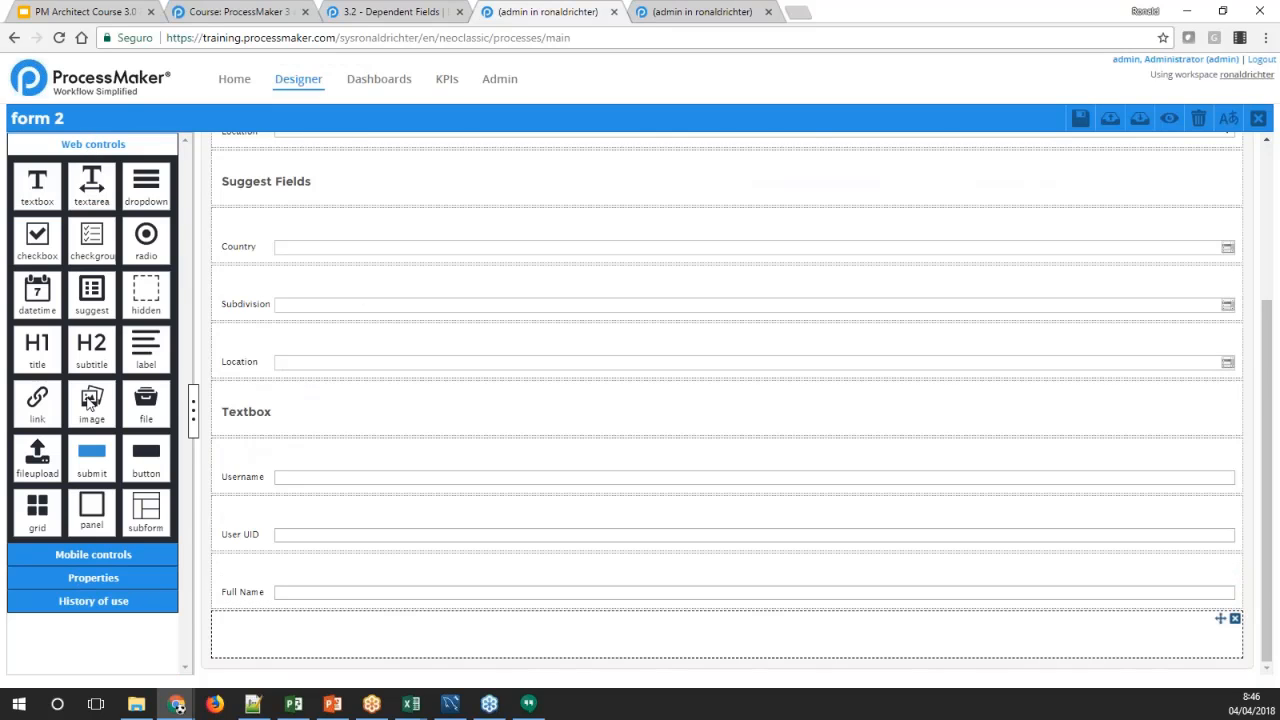
{"action": "left_click_drag", "start_coordinate": [85, 358], "coordinate": [242, 636]}
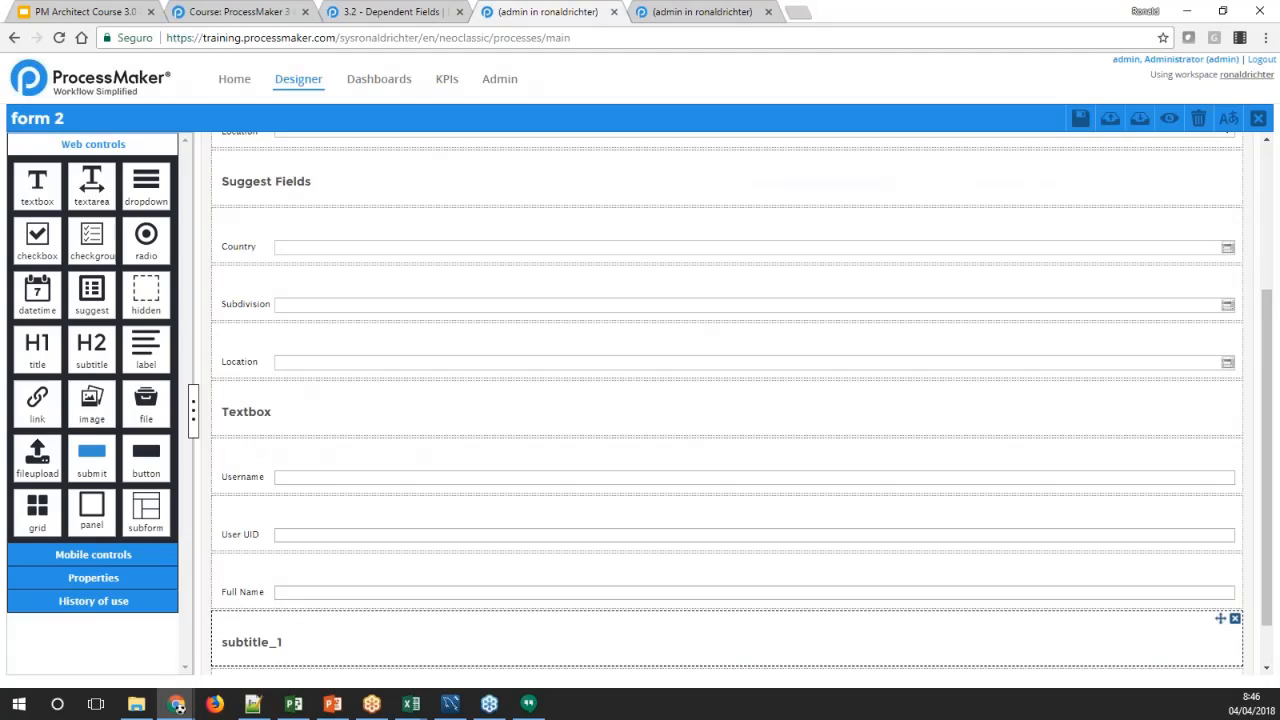
{"action": "left_click", "coordinate": [242, 634]}
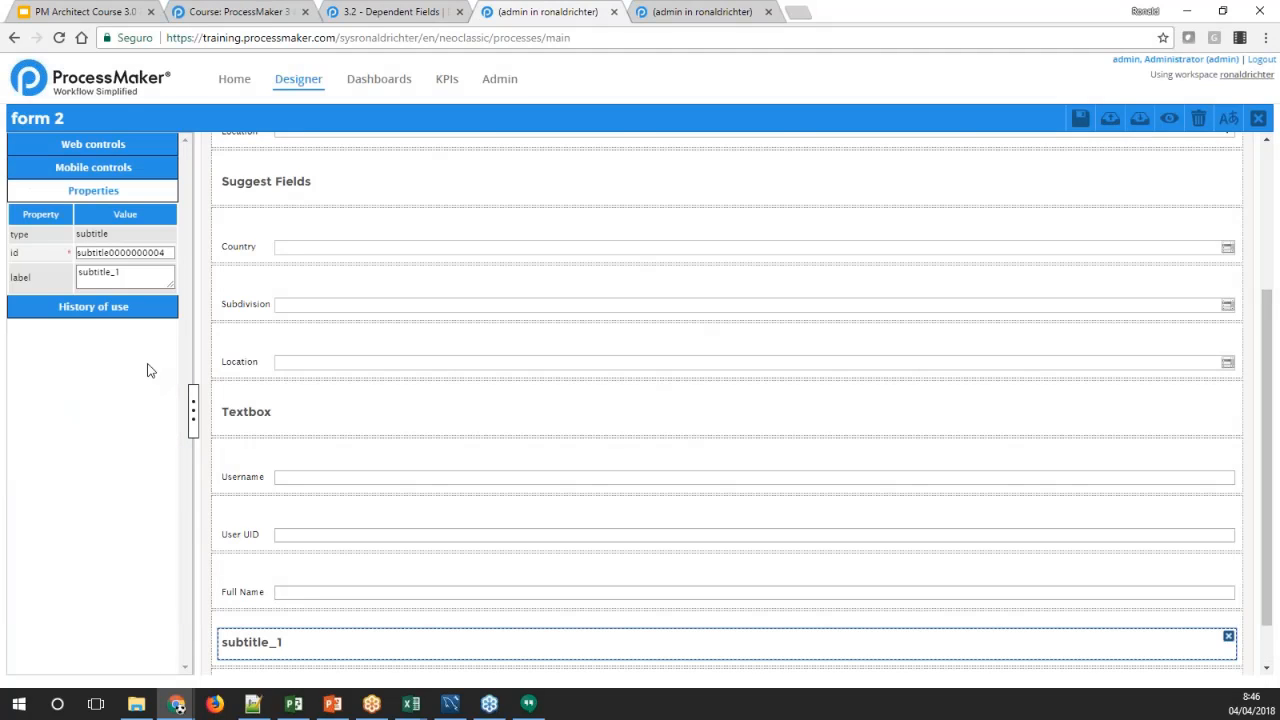
{"action": "double_click", "coordinate": [110, 272]}
{"action": "type", "text": "Grid"}
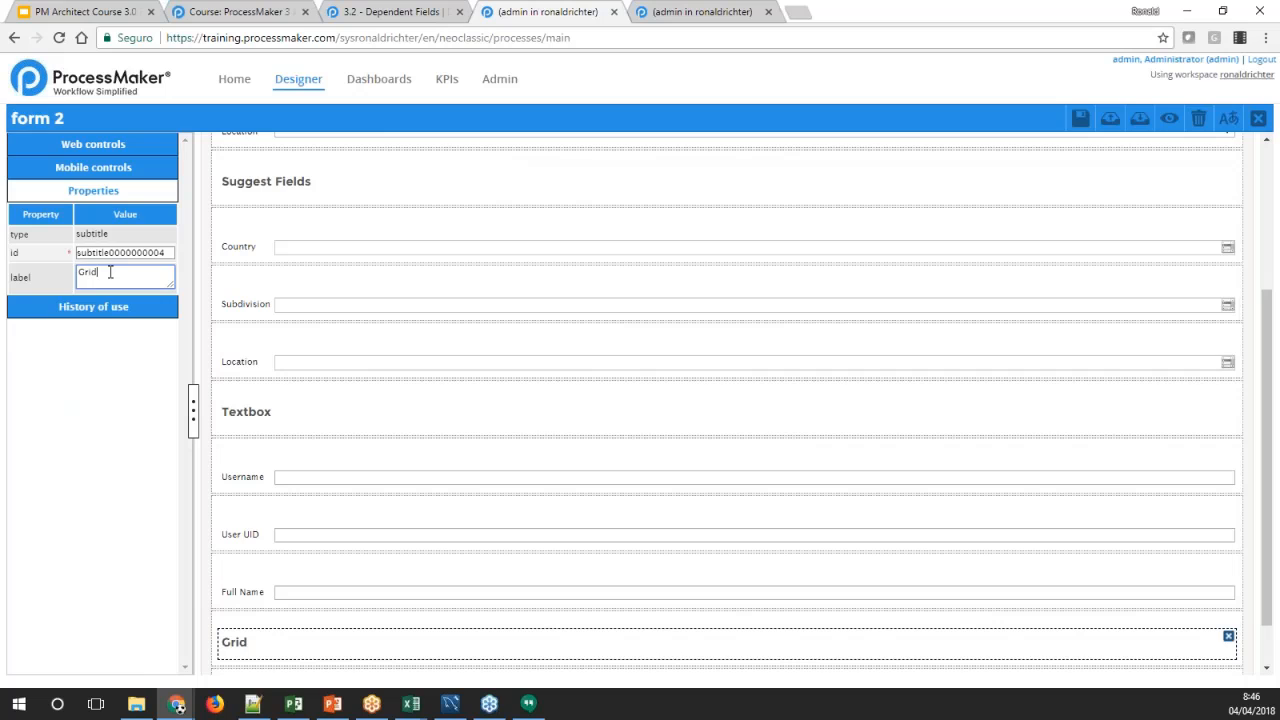
Add a grid control below the Grid subtitle and save it with the new variable gridVar001
{"action": "scroll", "coordinate": [360, 494], "scroll_direction": "down", "scroll_amount": 1}
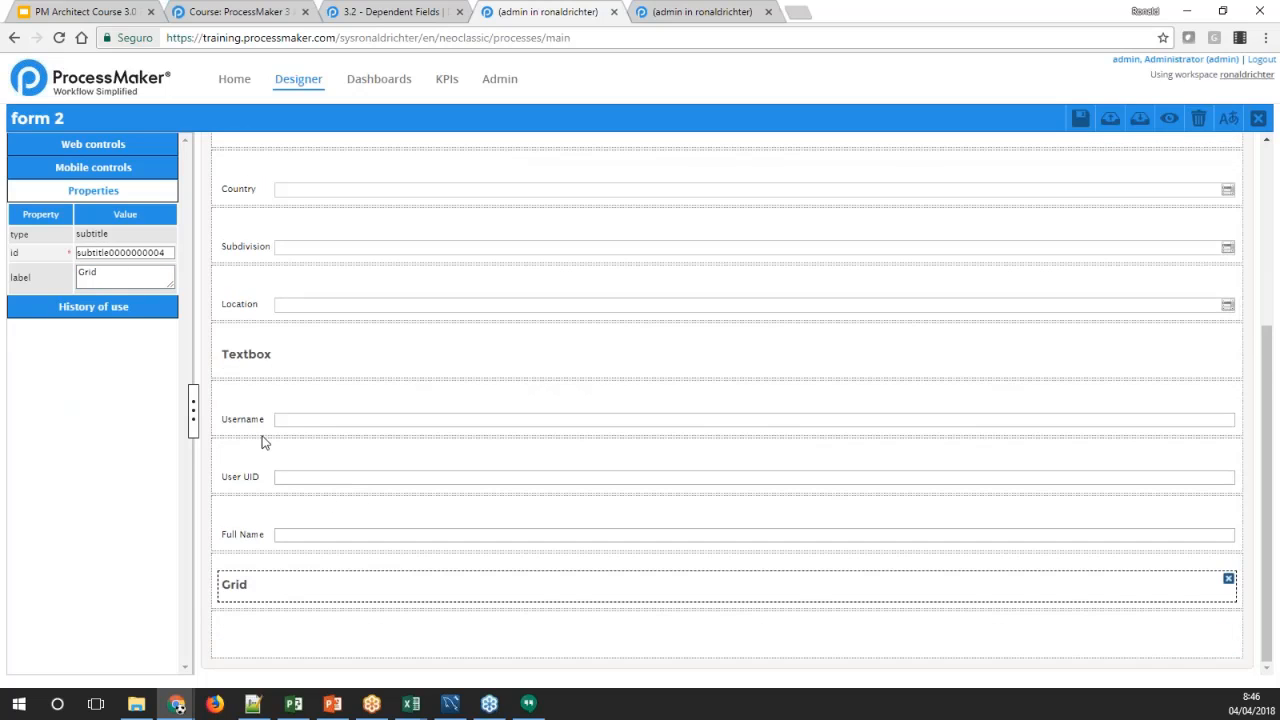
{"action": "left_click", "coordinate": [86, 146]}
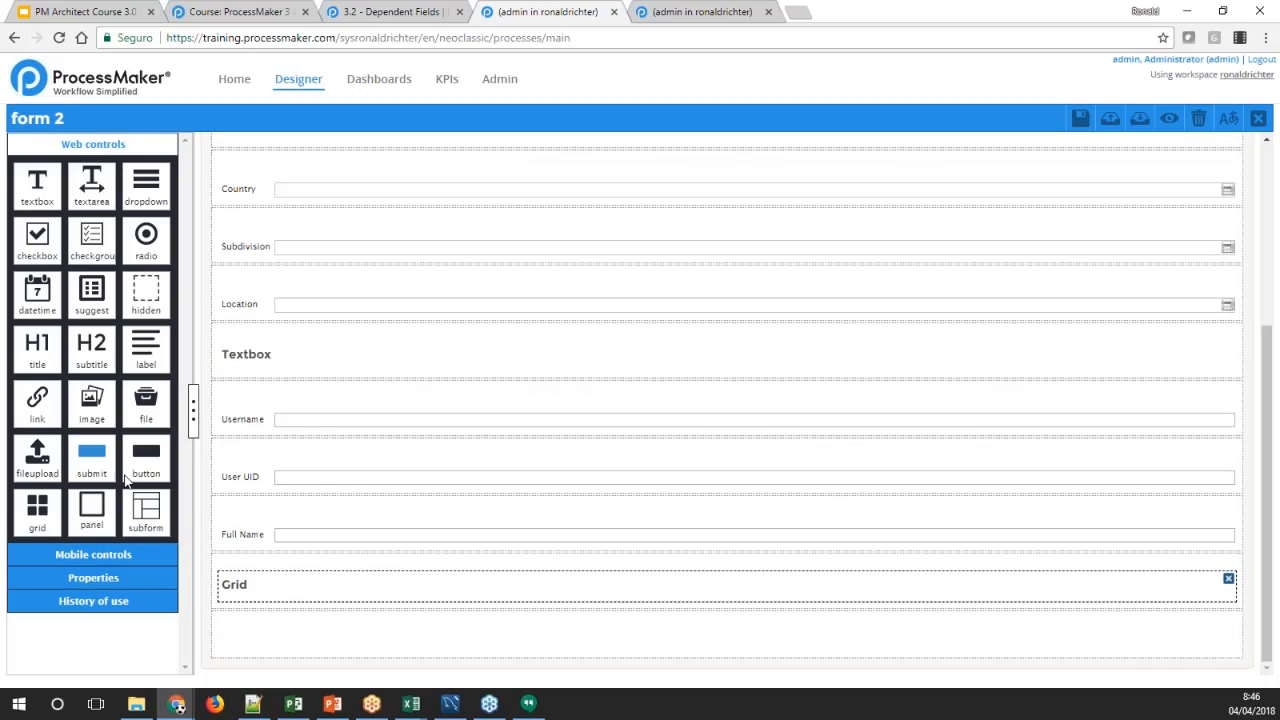
{"action": "left_click_drag", "start_coordinate": [33, 522], "coordinate": [289, 641]}
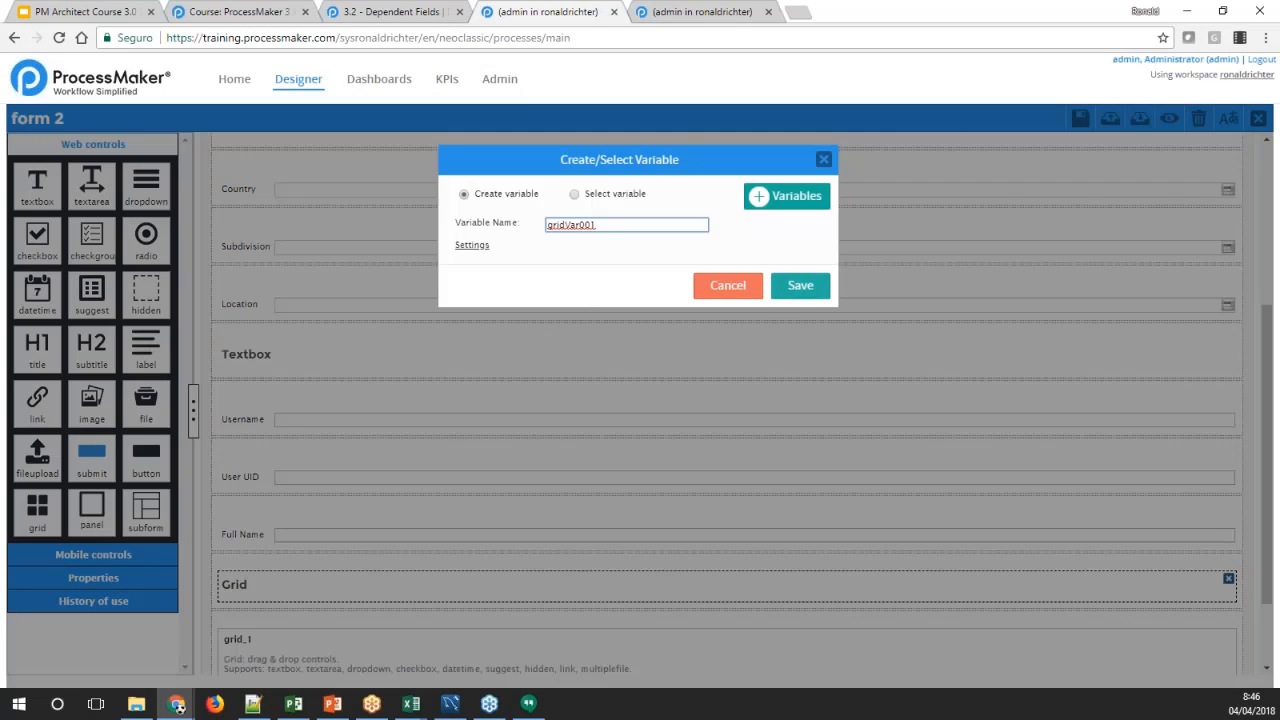
{"action": "double_click", "coordinate": [572, 225]}
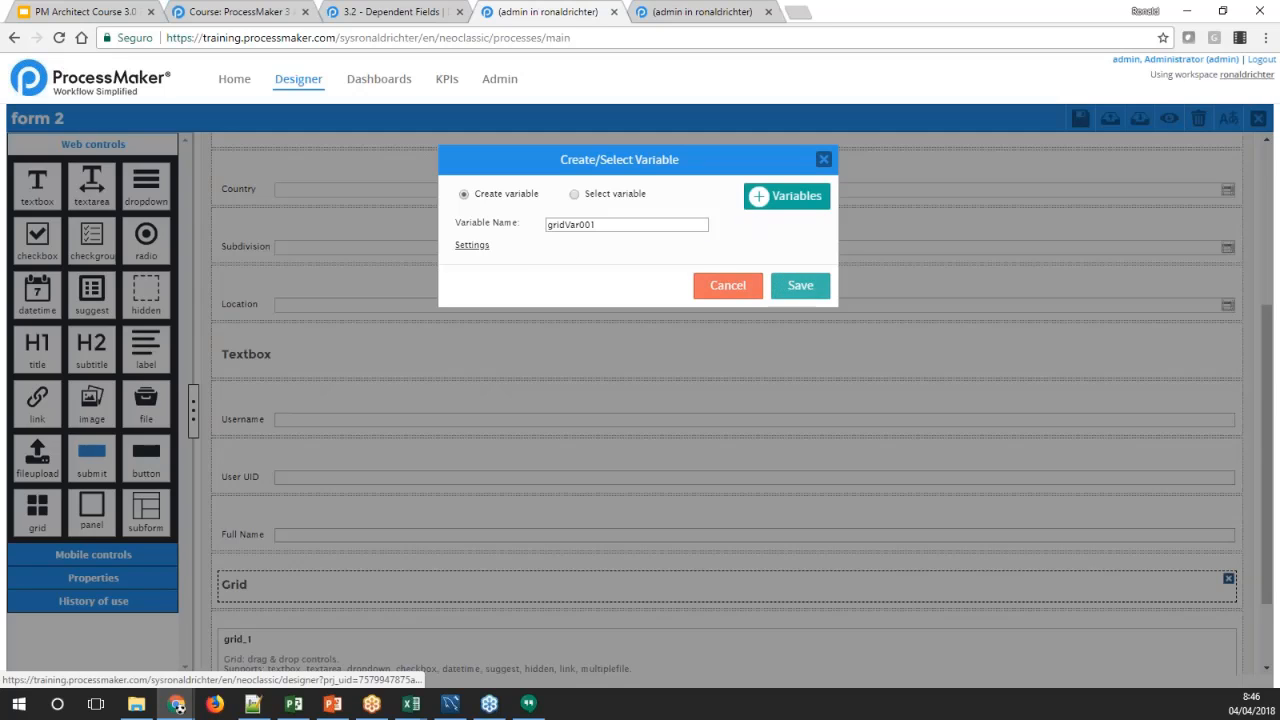
{"action": "left_click", "coordinate": [781, 285]}
{"action": "scroll", "coordinate": [447, 406], "scroll_direction": "down", "scroll_amount": 1}
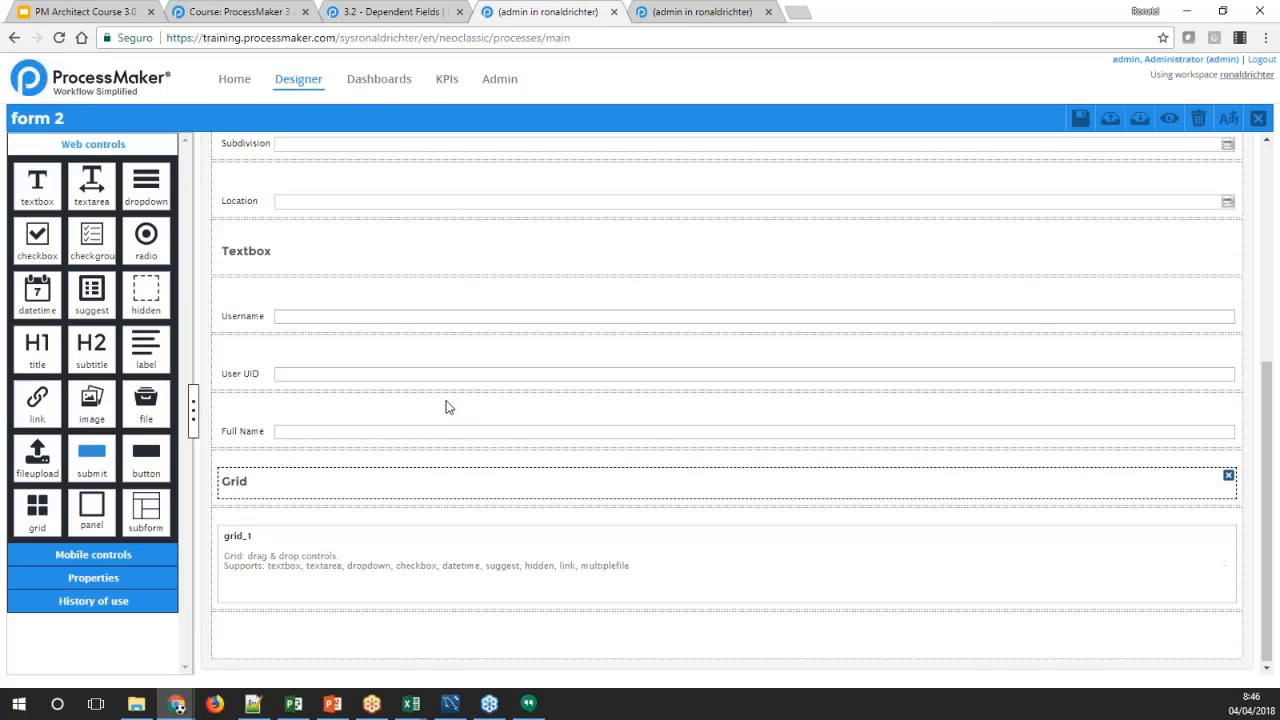
Add a textbox column inside the new grid below the Grid subtitle
{"action": "left_click", "coordinate": [320, 574]}
{"action": "left_click", "coordinate": [86, 146]}
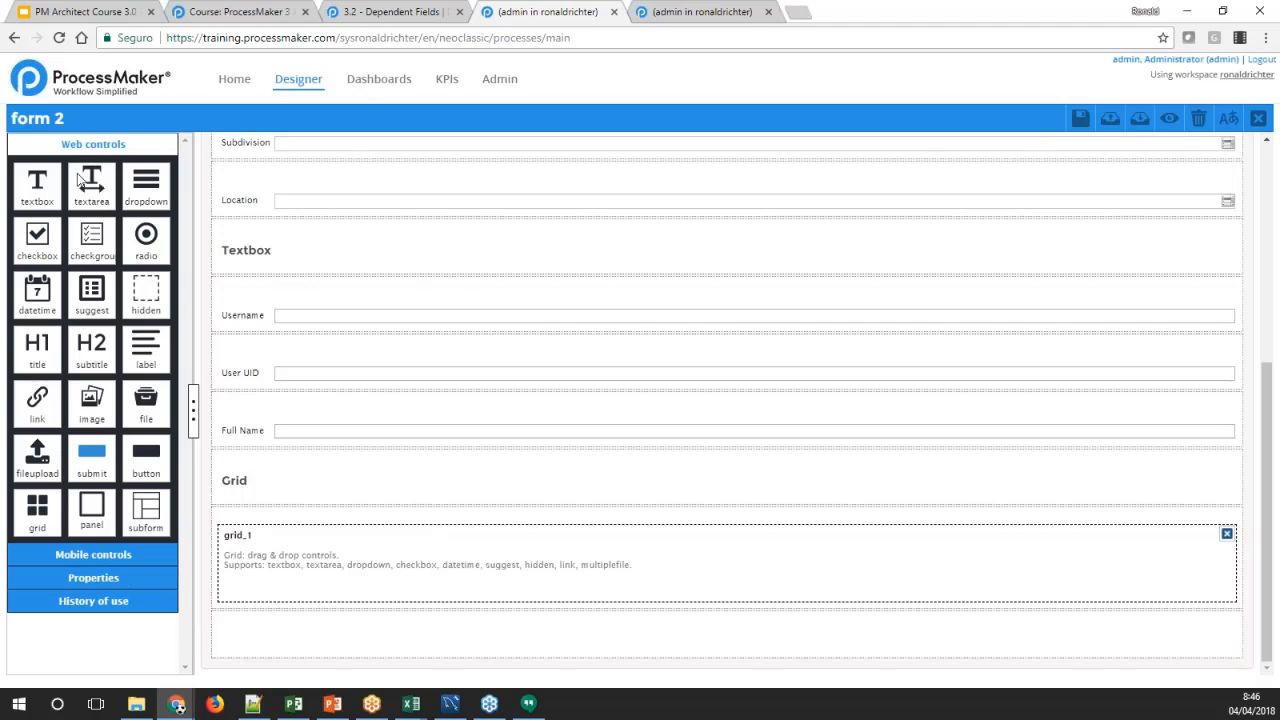
{"action": "left_click_drag", "start_coordinate": [42, 188], "coordinate": [272, 536]}
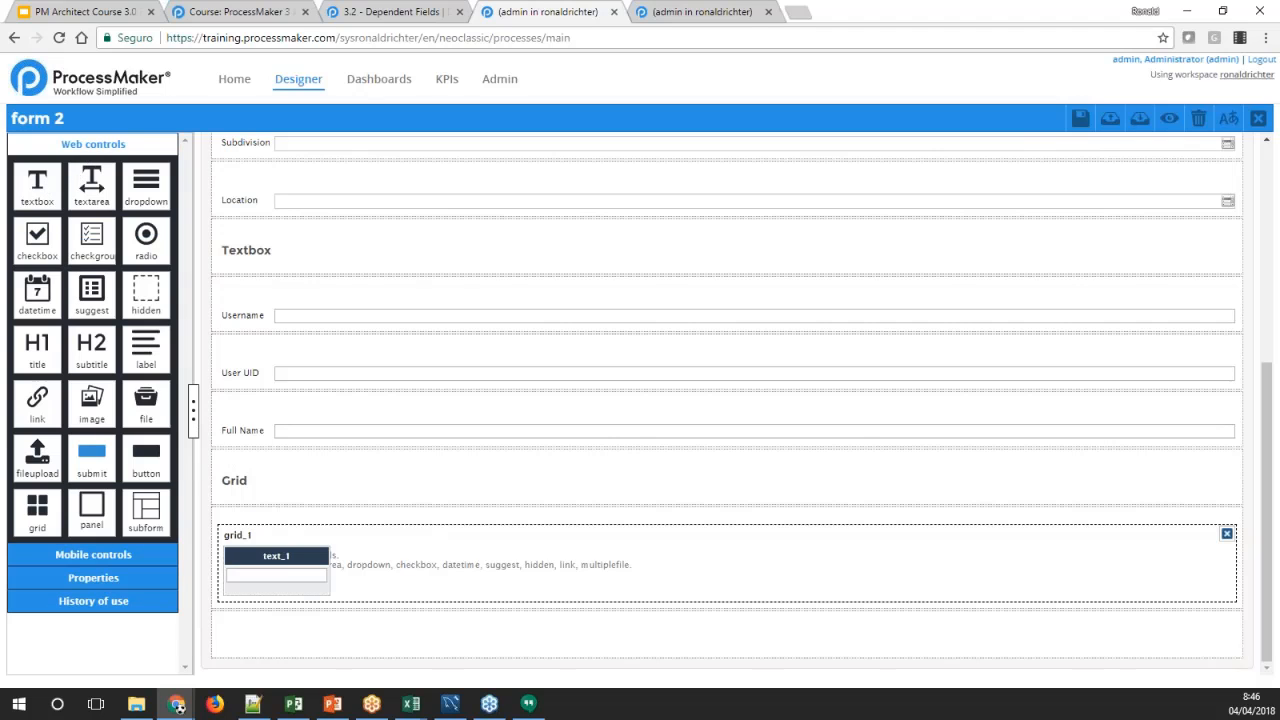
{"action": "left_click_drag", "start_coordinate": [42, 188], "coordinate": [380, 570]}
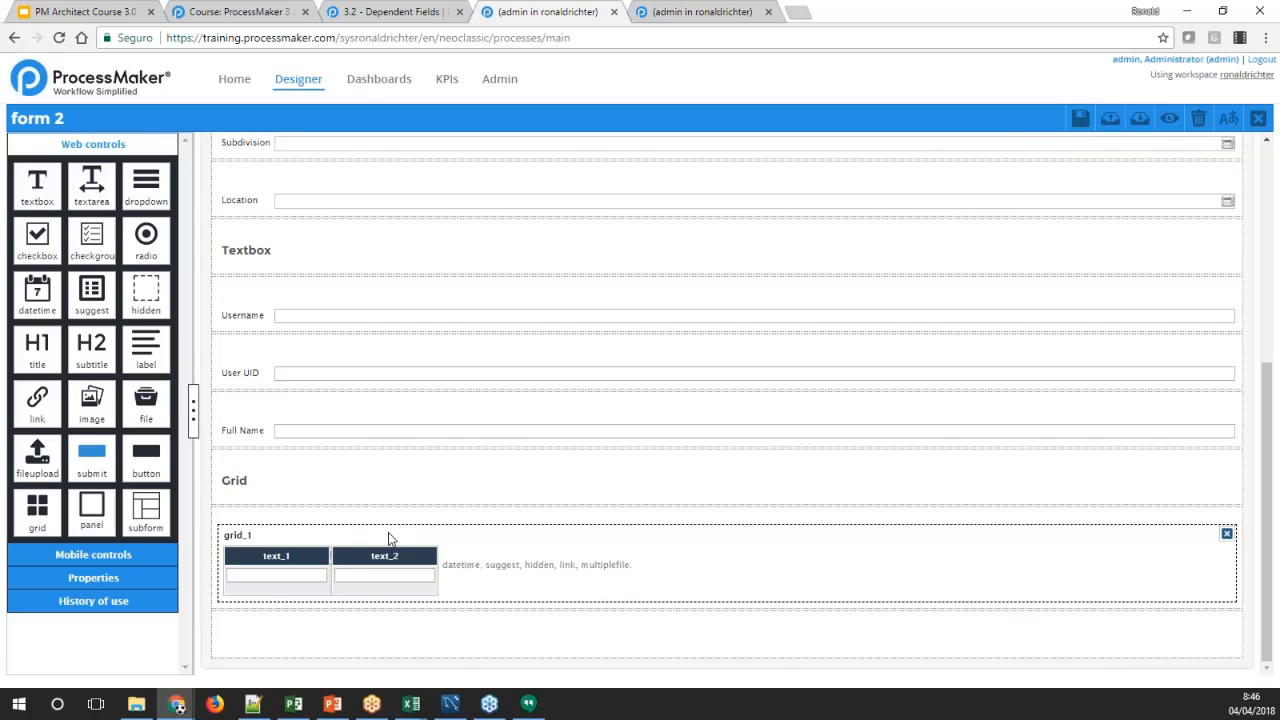
{"action": "left_click", "coordinate": [420, 560]}
{"action": "left_click", "coordinate": [429, 555]}
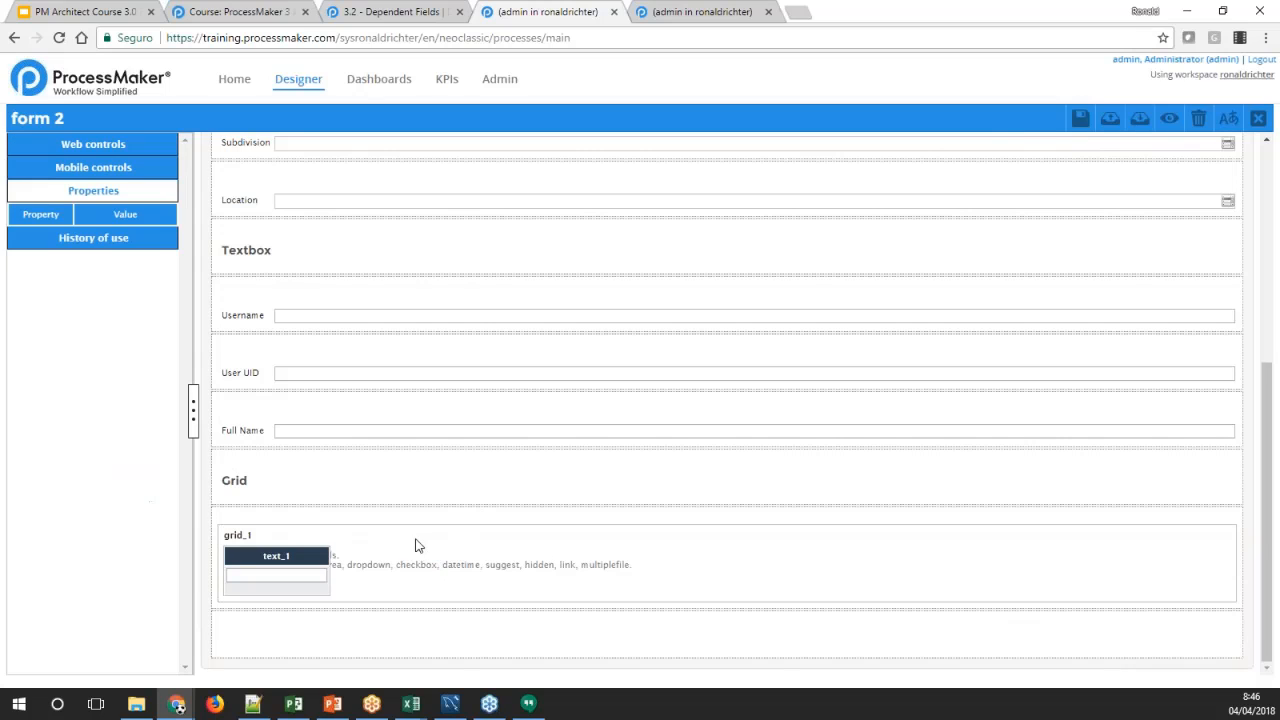
Add a dropdown column and a suggest column to the grid, following the textbox column
{"action": "left_click", "coordinate": [44, 144]}
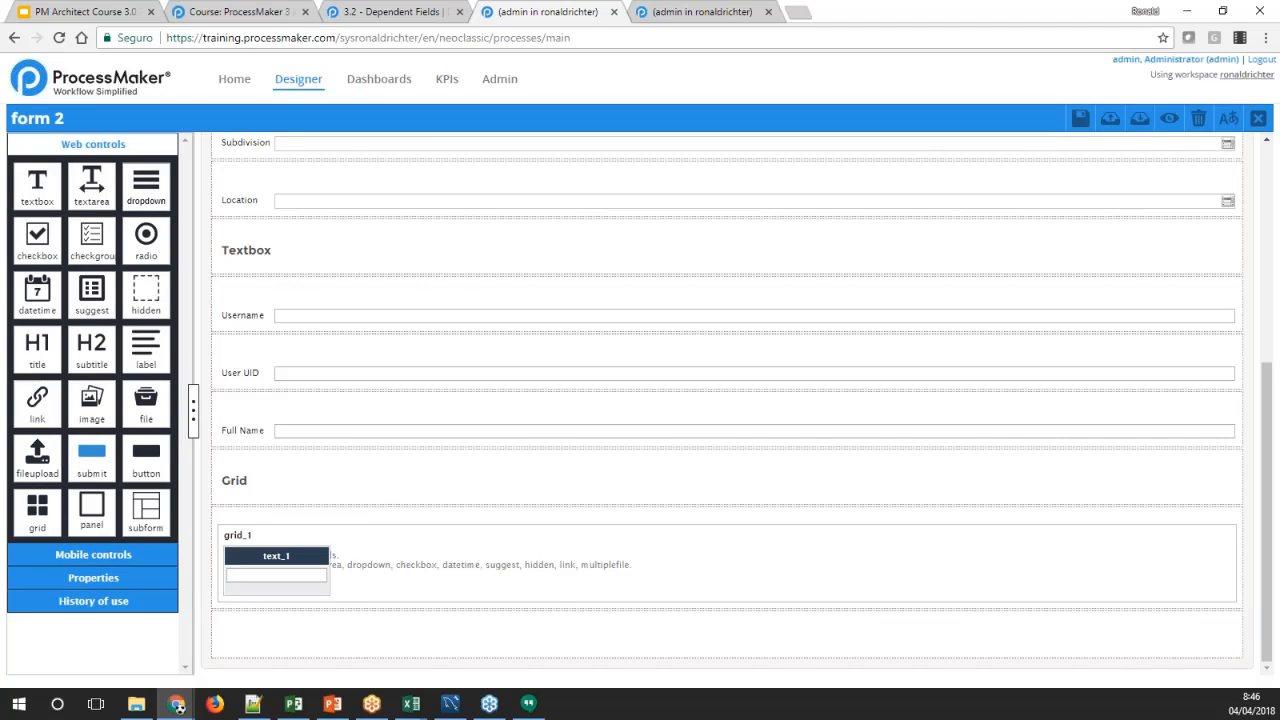
{"action": "left_click_drag", "start_coordinate": [146, 185], "coordinate": [384, 565]}
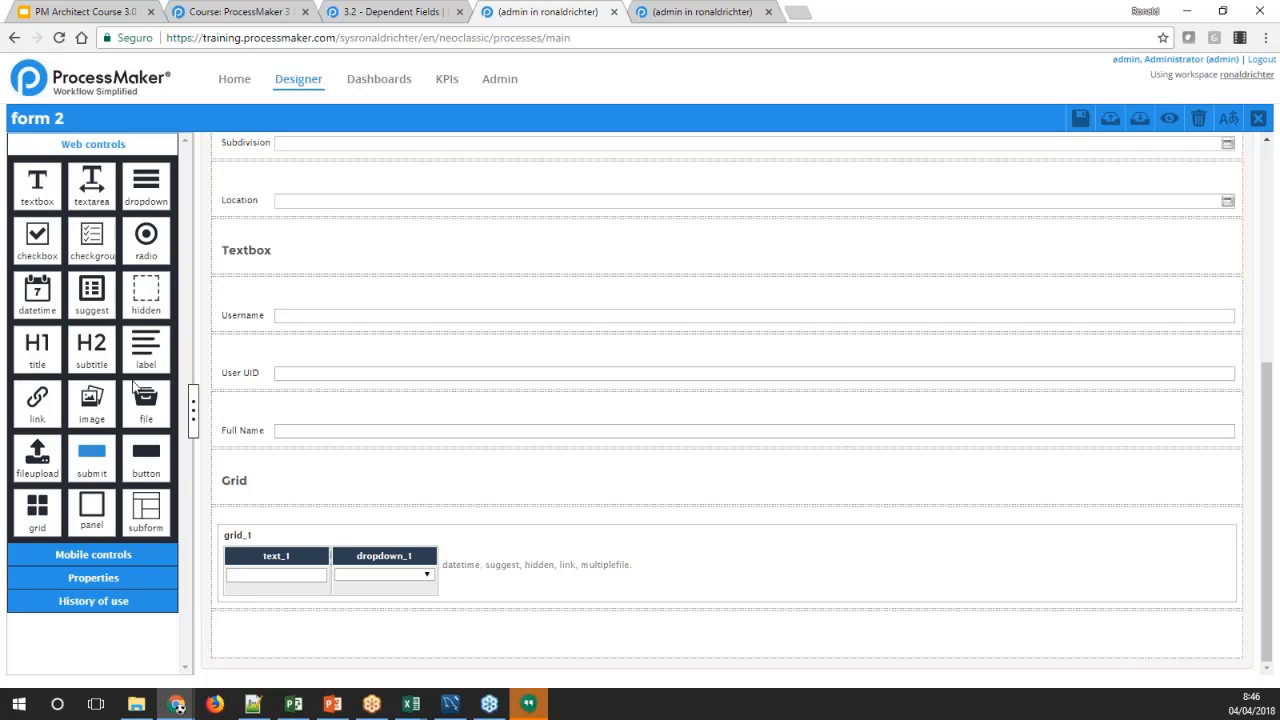
{"action": "left_click_drag", "start_coordinate": [92, 298], "coordinate": [480, 576]}
Set the grid textbox's id to GCOUNTRY and its label to COUNTRY
{"action": "left_click", "coordinate": [293, 559]}
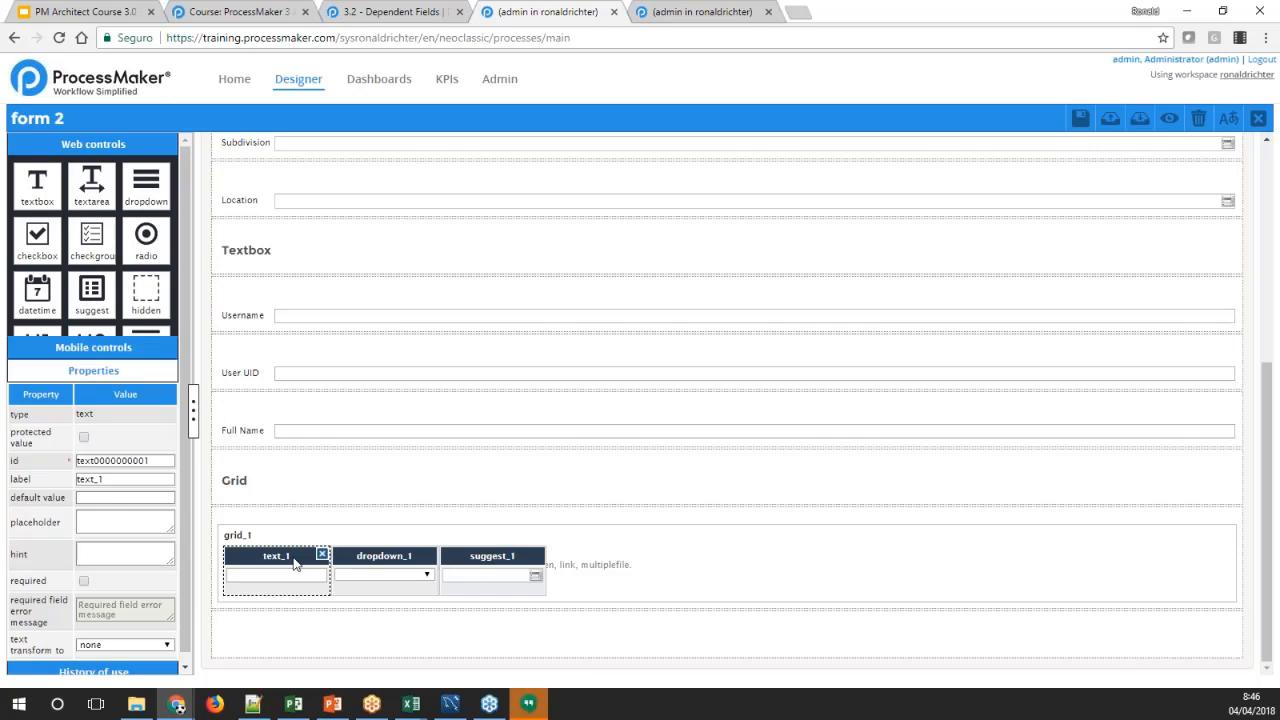
{"action": "double_click", "coordinate": [144, 280]}
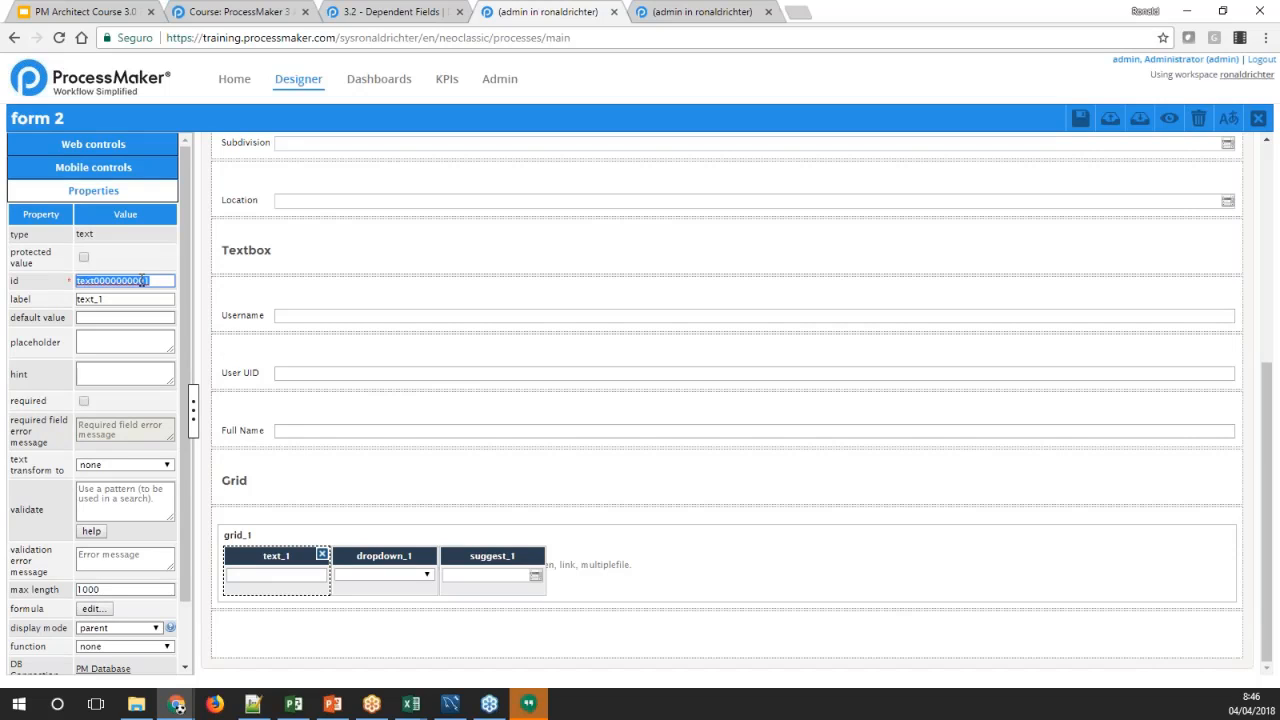
{"action": "type", "text": "Country"}
{"action": "double_click", "coordinate": [93, 299]}
{"action": "type", "text": "COUNTRY"}
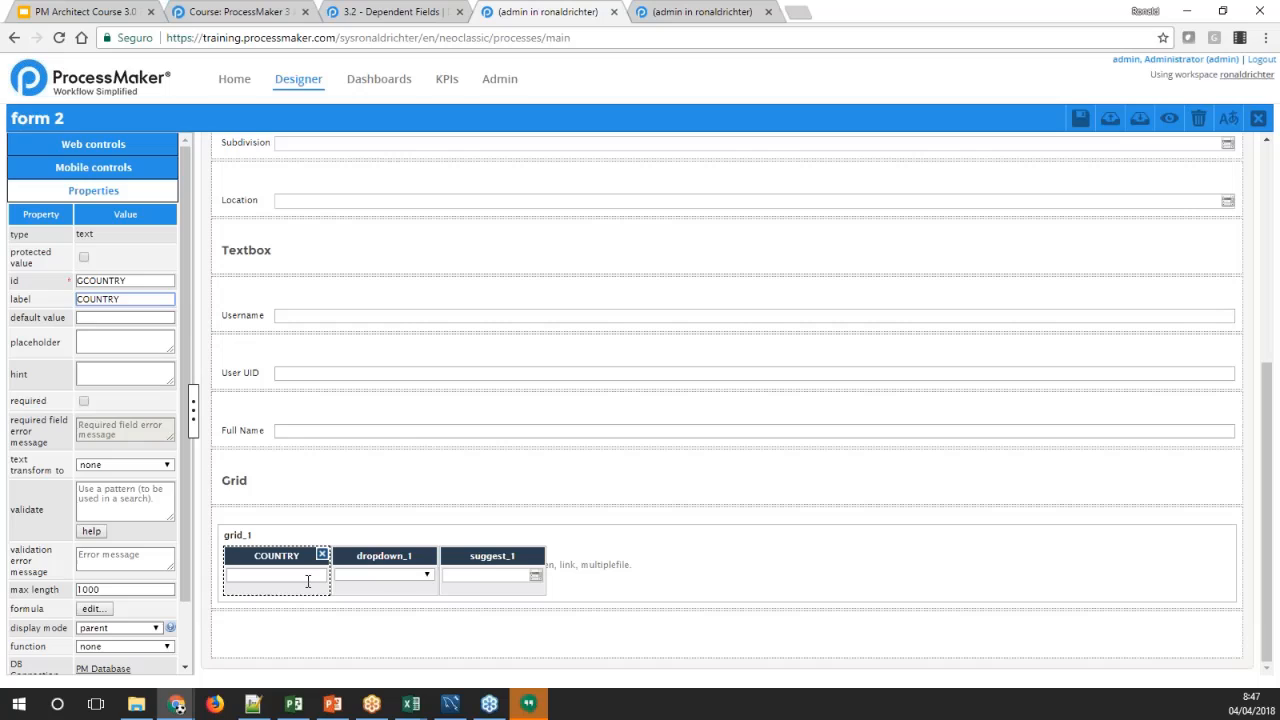
Set the grid dropdown's id to GSUBDIVISION and its label to SUBDIVISION
{"action": "left_click", "coordinate": [376, 560]}
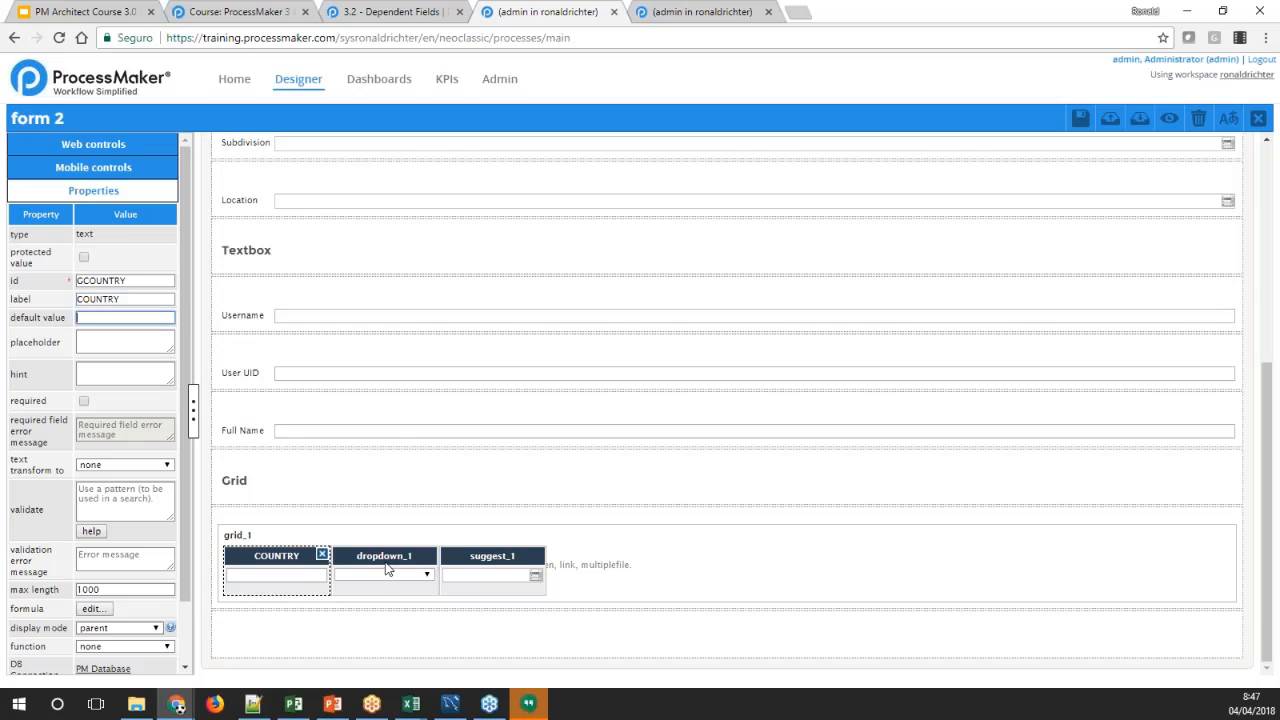
{"action": "double_click", "coordinate": [113, 280]}
{"action": "type", "text": "C"}
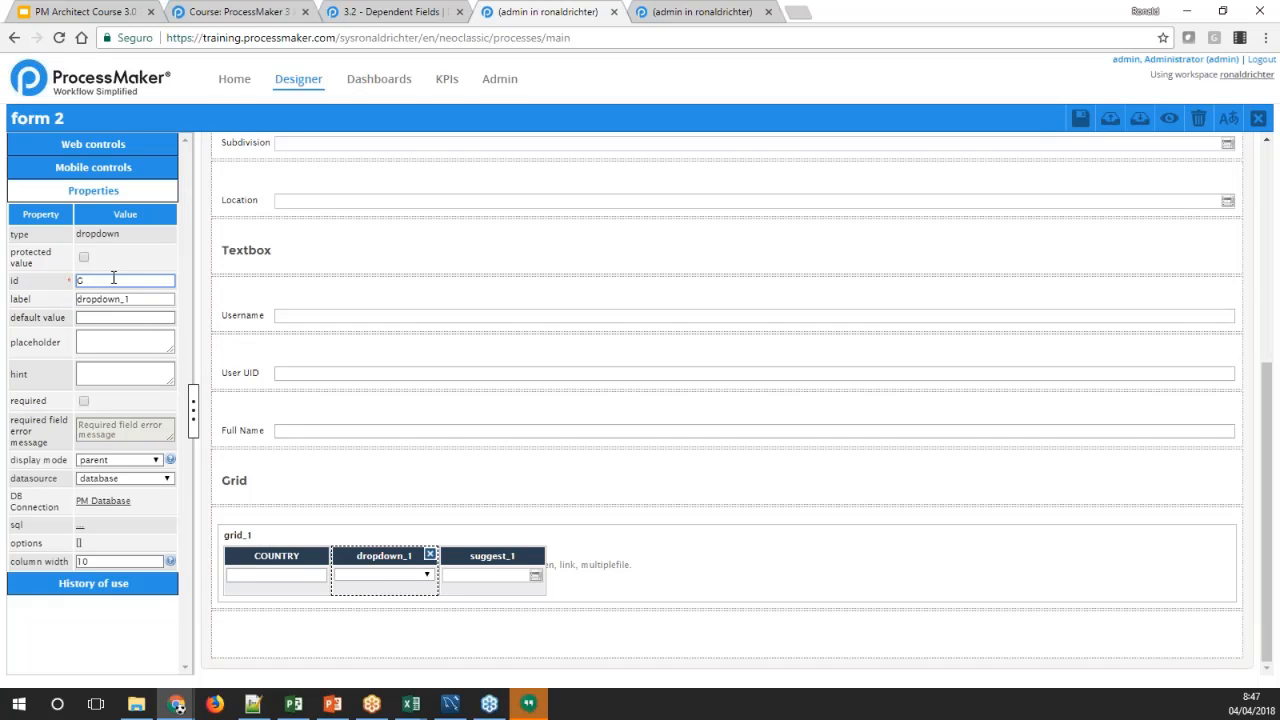
{"action": "type", "text": "SUBDIVISION"}
{"action": "key", "text": "Tab"}
{"action": "type", "text": "sUBDIVISION"}
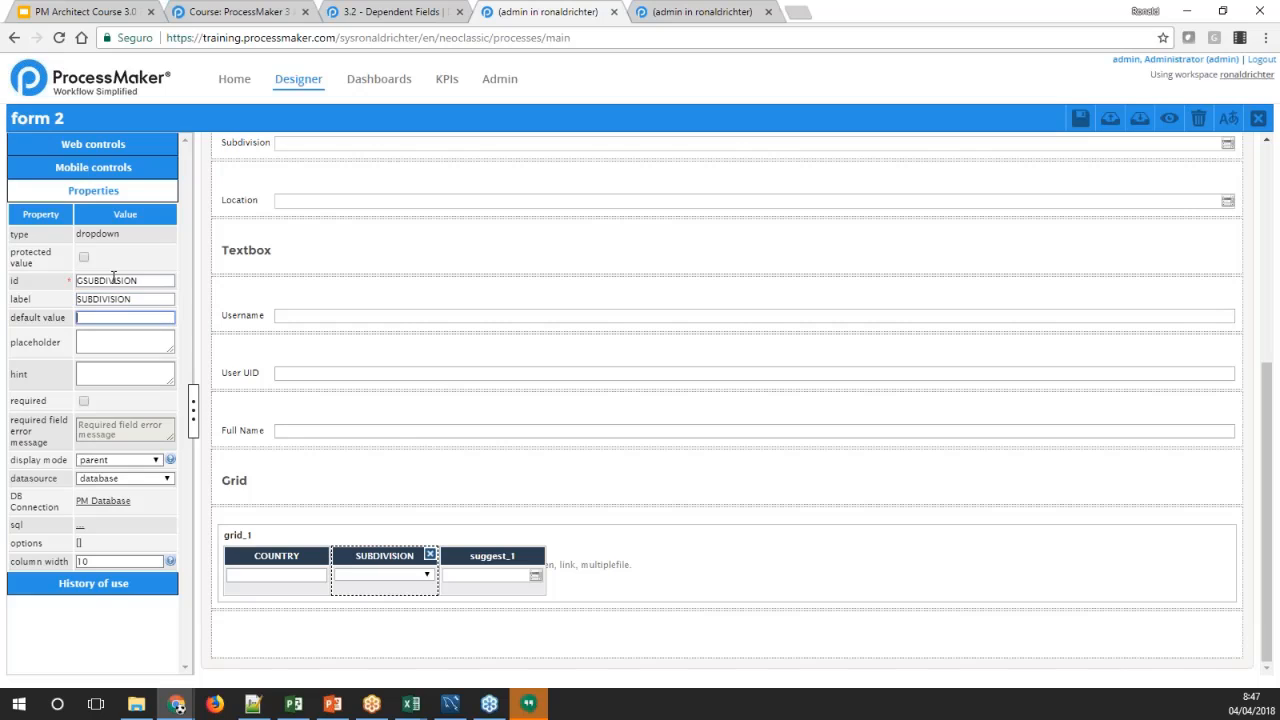
{"action": "key", "text": "Tab"}
Set the grid suggest field's id to GLOCATION and its label to LOCATION
{"action": "left_click", "coordinate": [471, 560]}
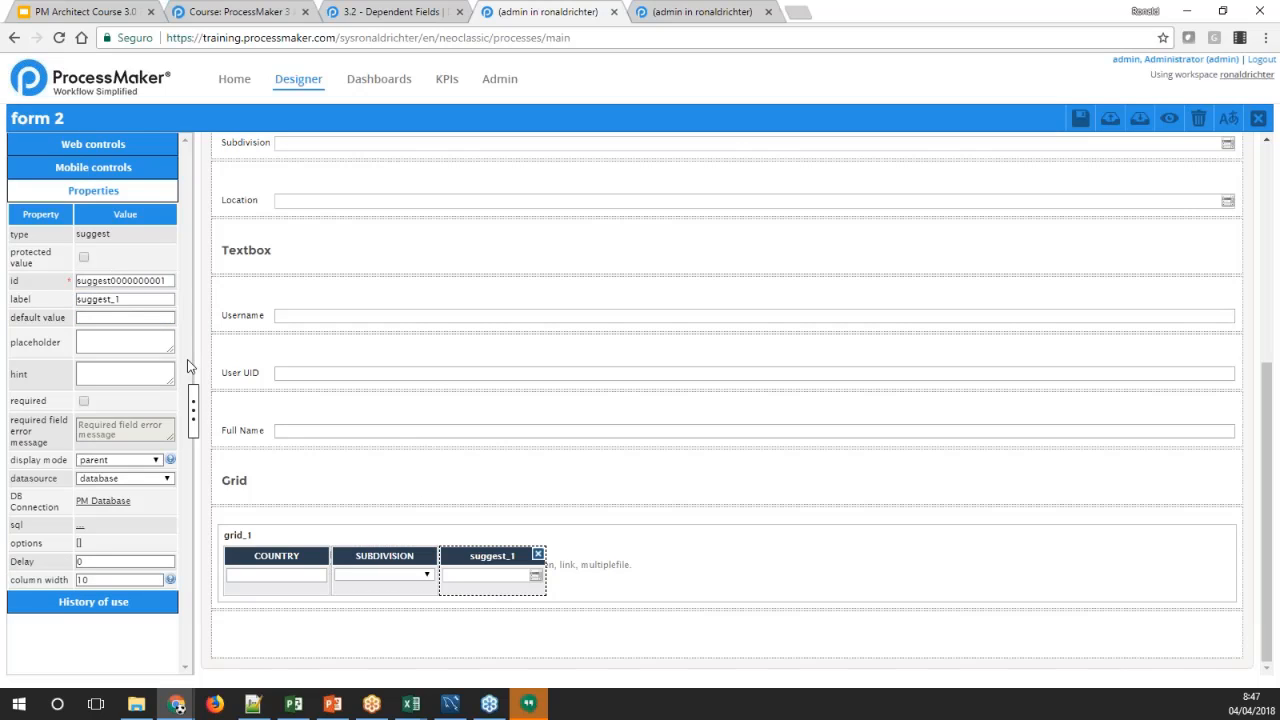
{"action": "double_click", "coordinate": [110, 283]}
{"action": "type", "text": "C"}
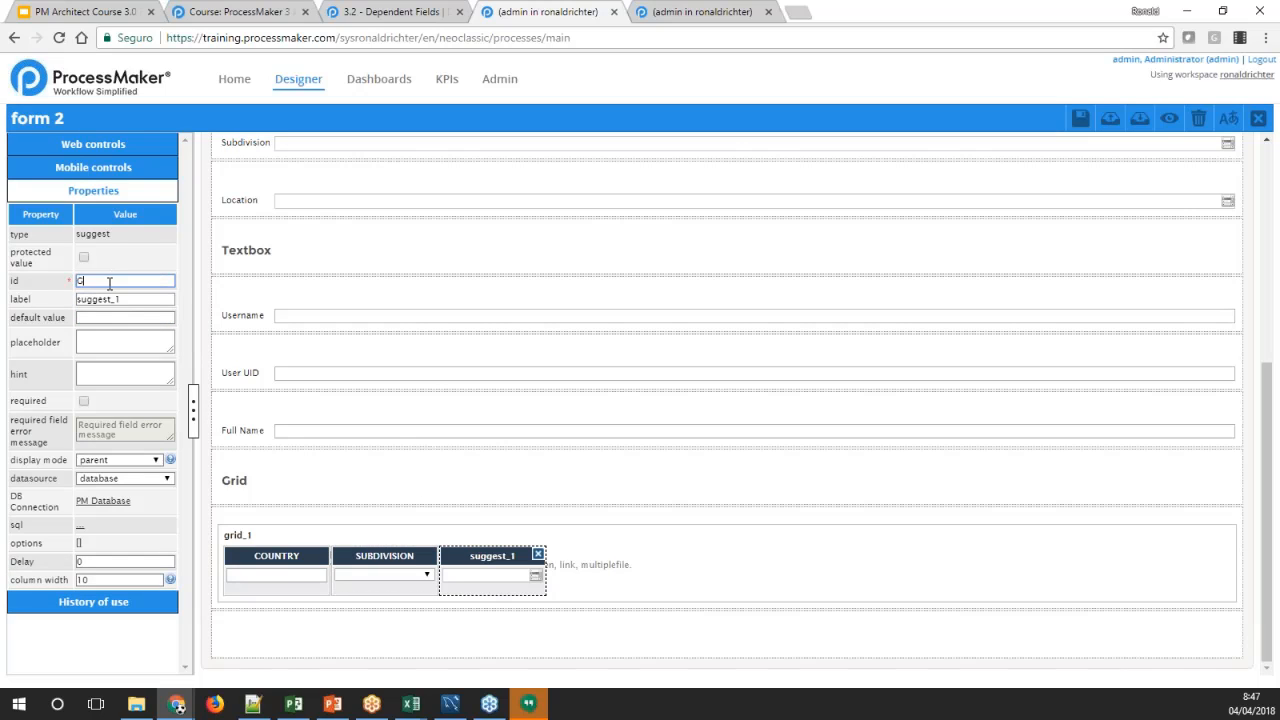
{"action": "type", "text": "LOCATION"}
{"action": "key", "text": "Tab"}
{"action": "type", "text": "LOCATION"}
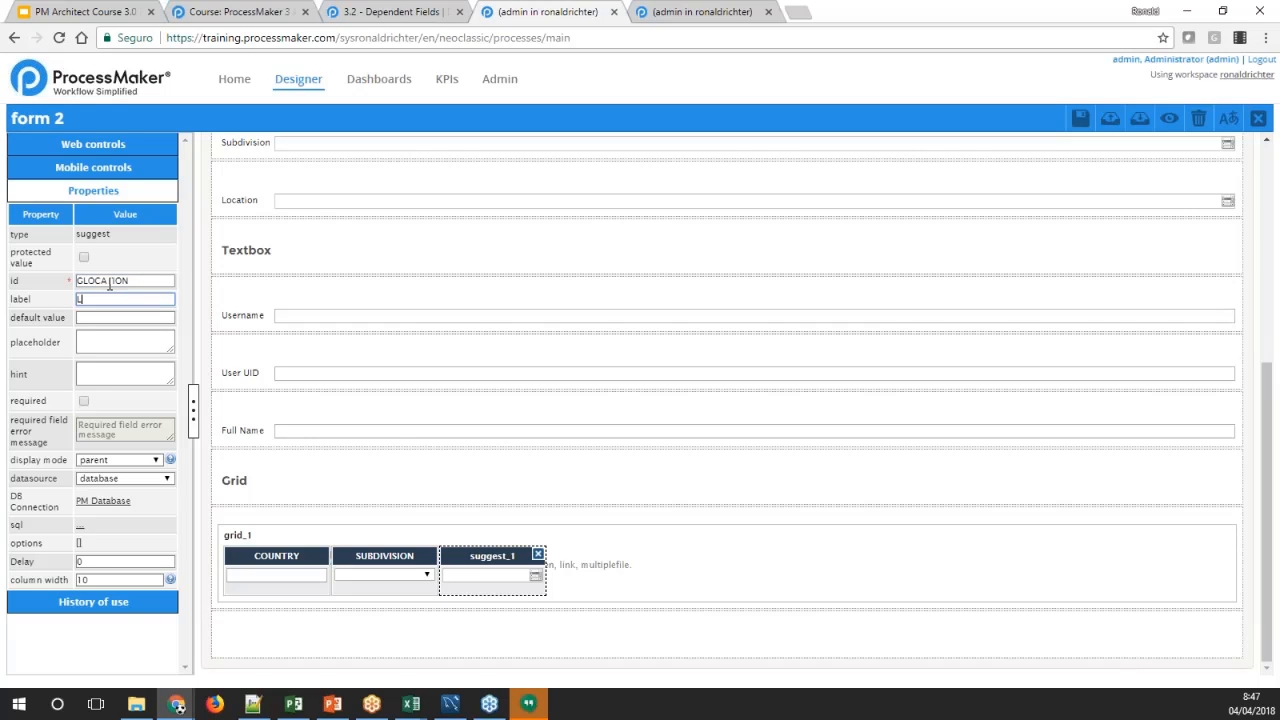
{"action": "key", "text": "Tab"}
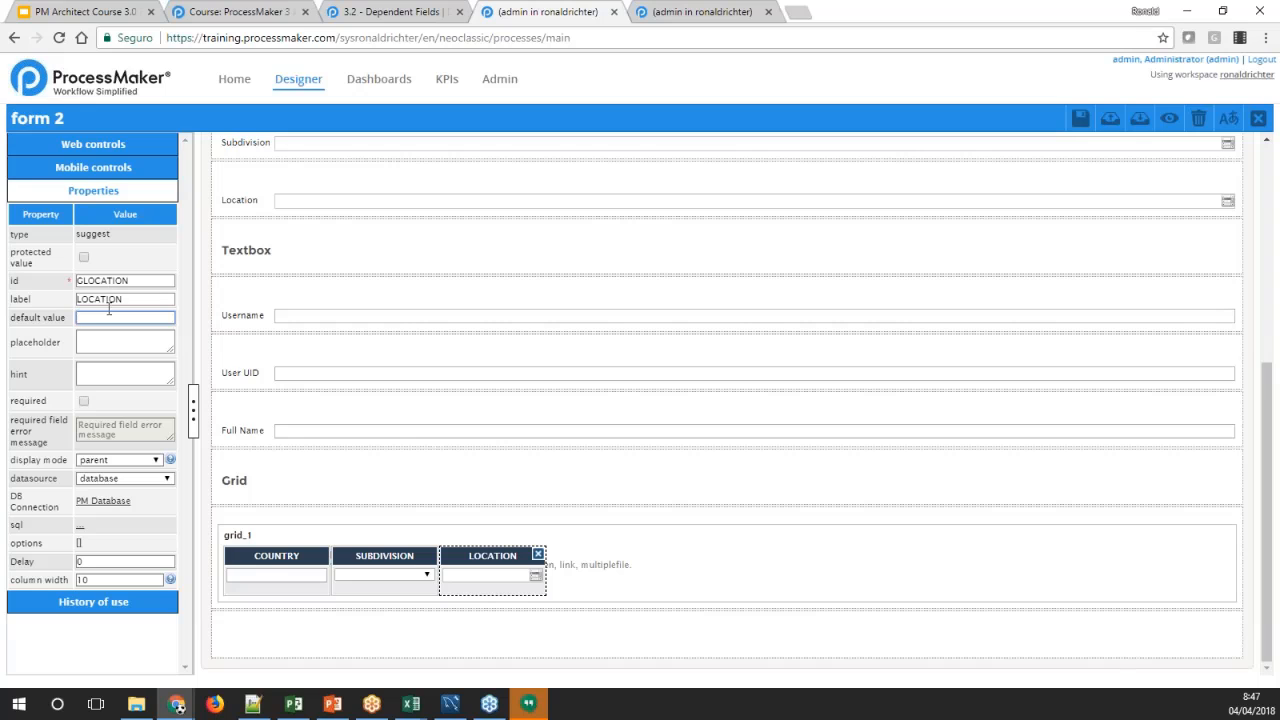
Copy the SQL query of the Subdivision field in the suggest fields section
{"action": "left_click", "coordinate": [264, 569]}
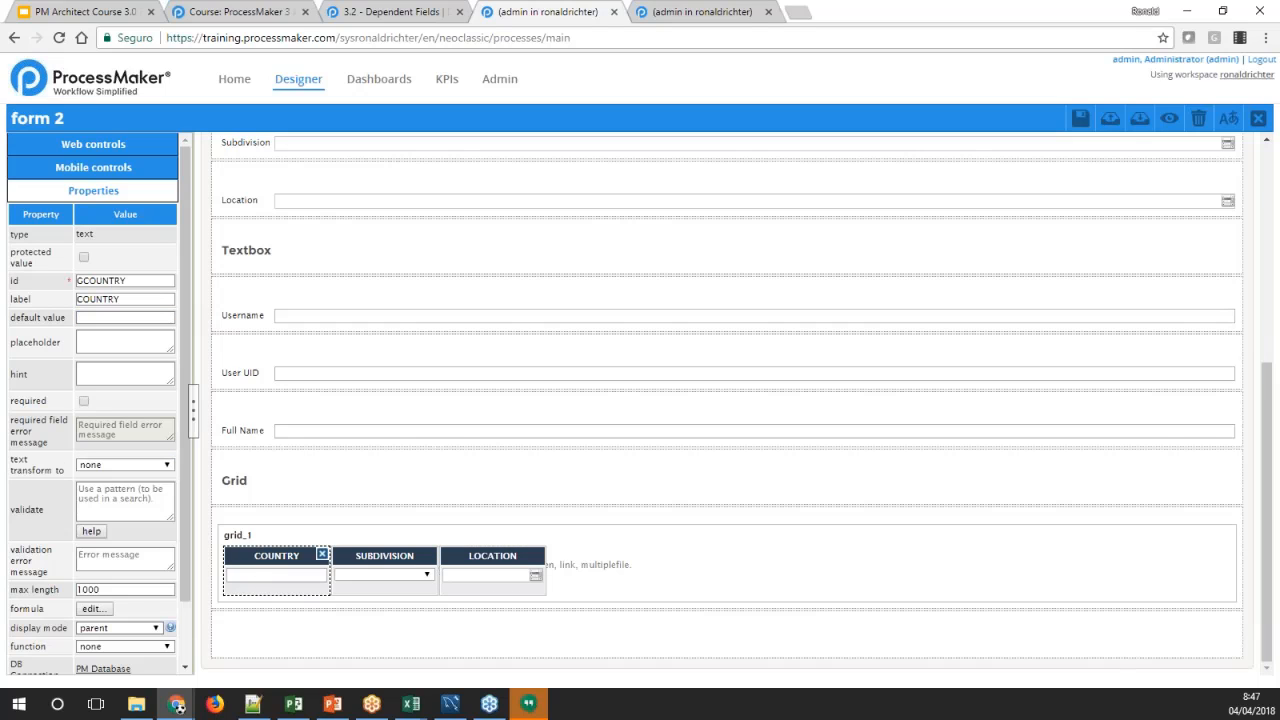
{"action": "left_click", "coordinate": [362, 556]}
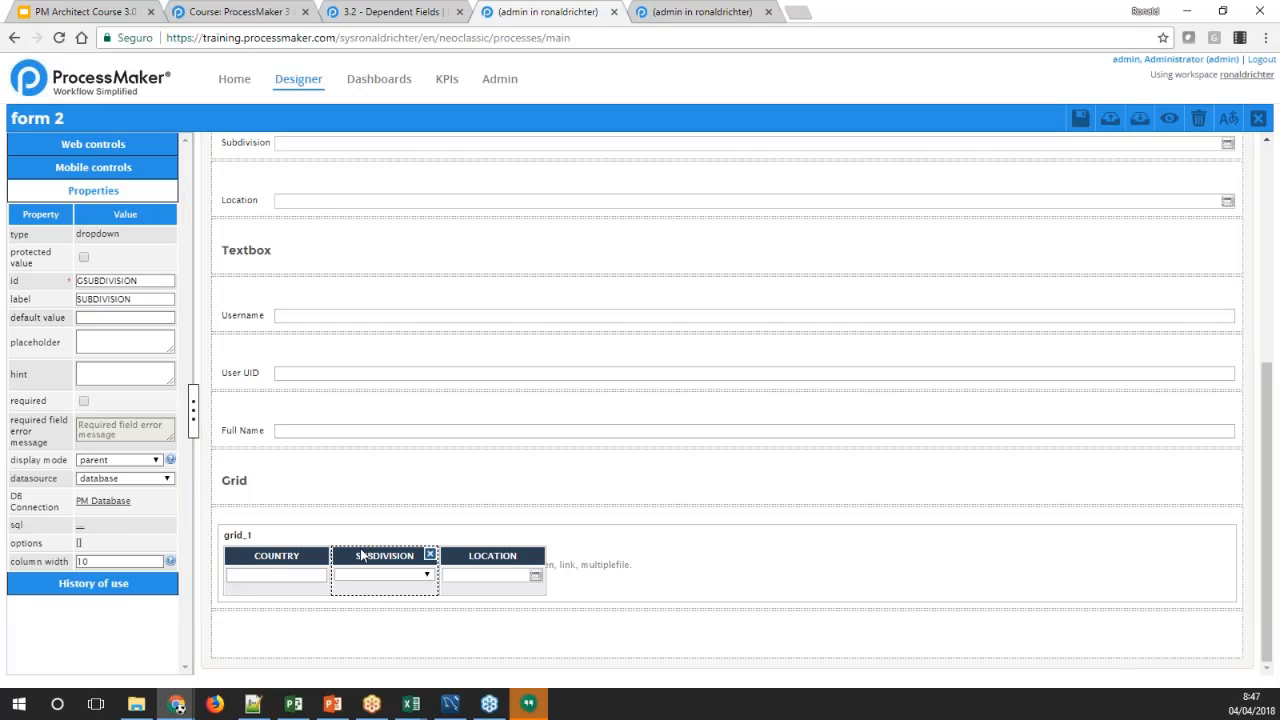
{"action": "left_click", "coordinate": [243, 372]}
{"action": "scroll", "coordinate": [242, 261], "scroll_direction": "up", "scroll_amount": 1}
{"action": "scroll", "coordinate": [242, 261], "scroll_direction": "up", "scroll_amount": 1}
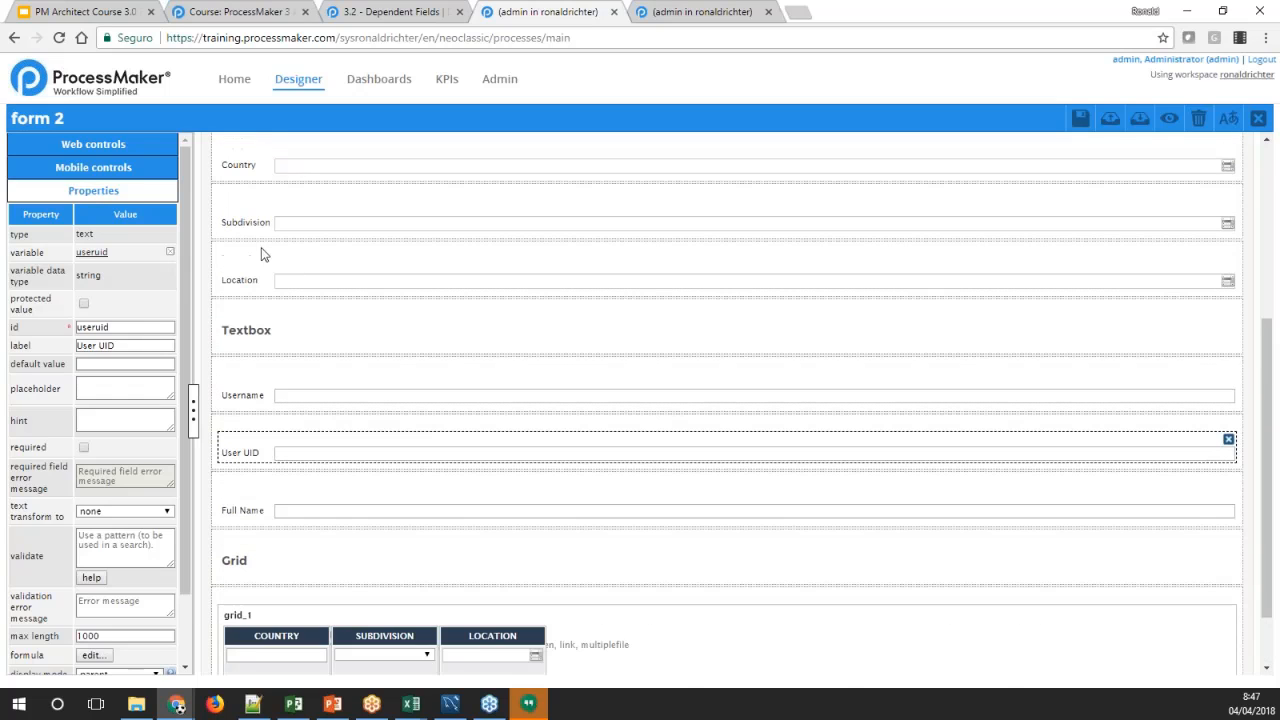
{"action": "left_click", "coordinate": [252, 222]}
{"action": "left_click", "coordinate": [98, 572]}
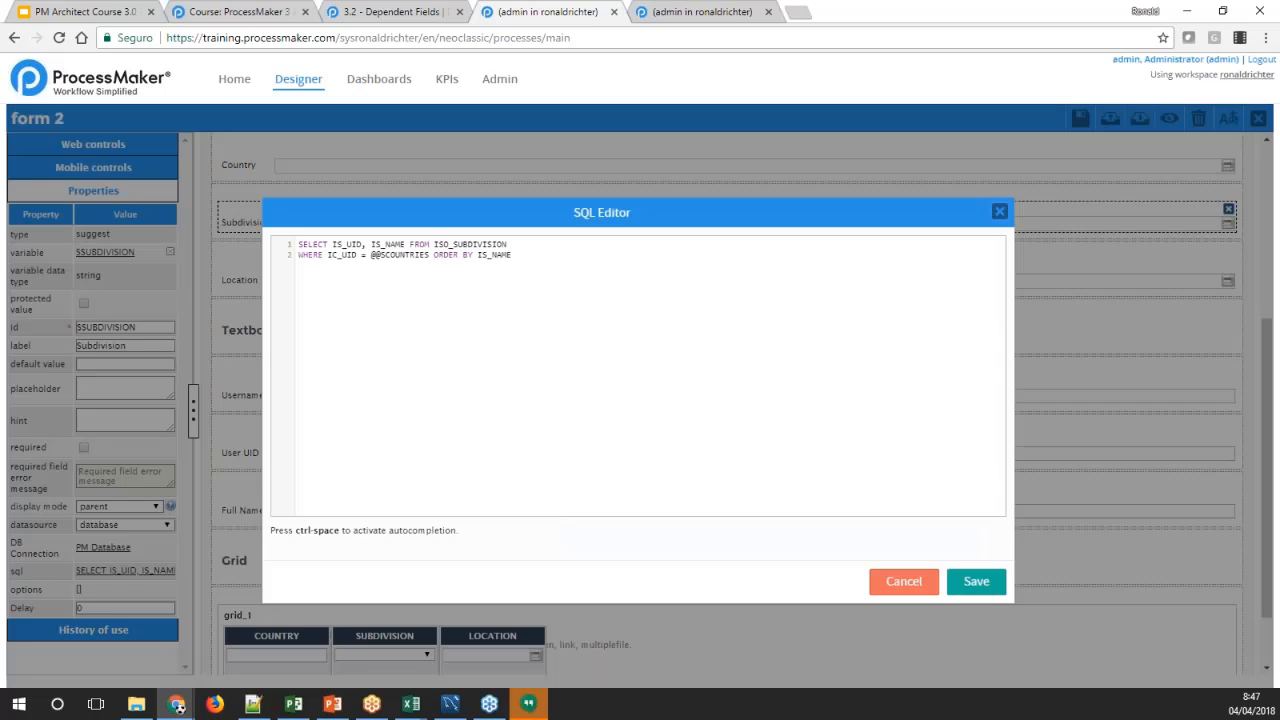
{"action": "left_click_drag", "start_coordinate": [514, 300], "coordinate": [313, 236]}
{"action": "key", "text": "ctrl+c"}
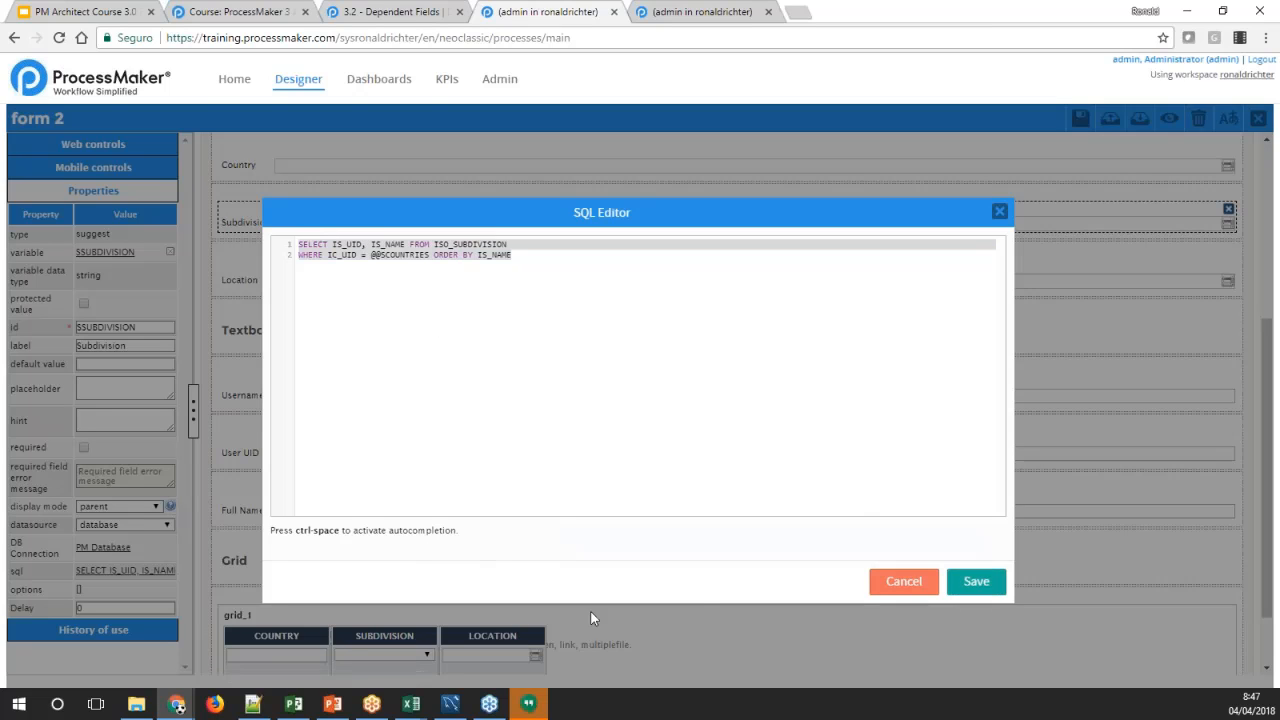
{"action": "left_click", "coordinate": [966, 582]}
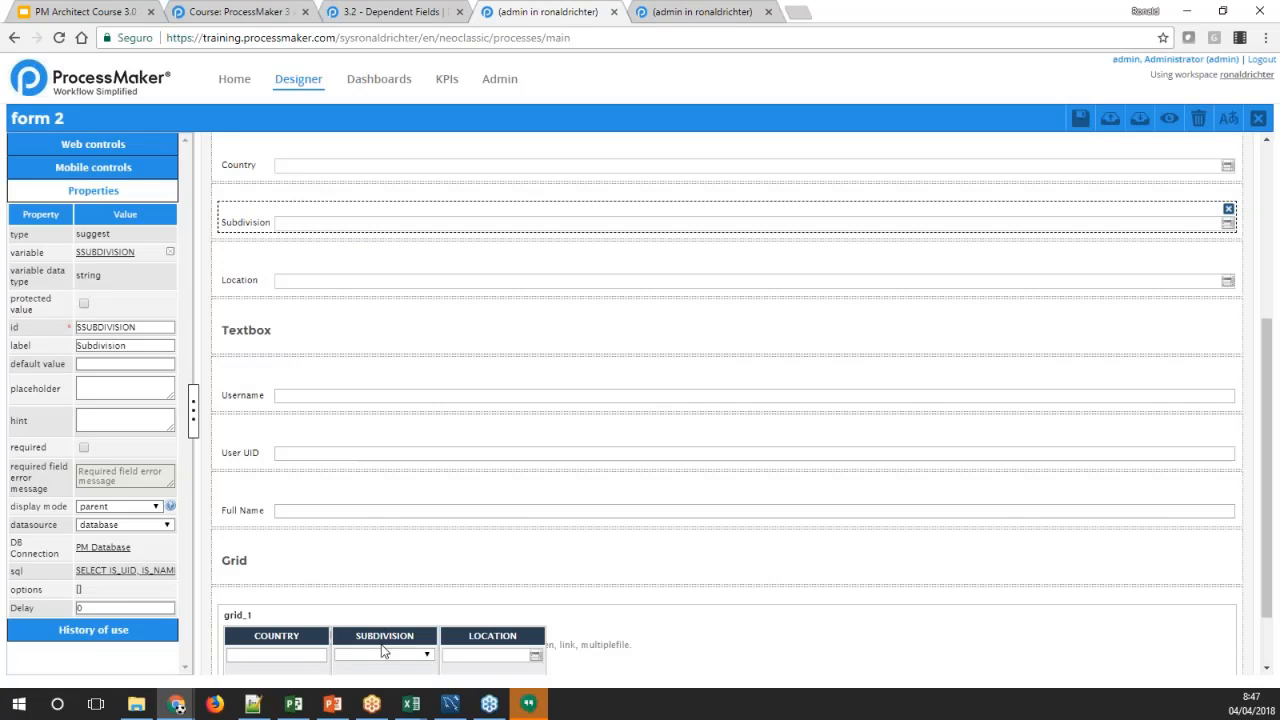
{"action": "left_click", "coordinate": [388, 638]}
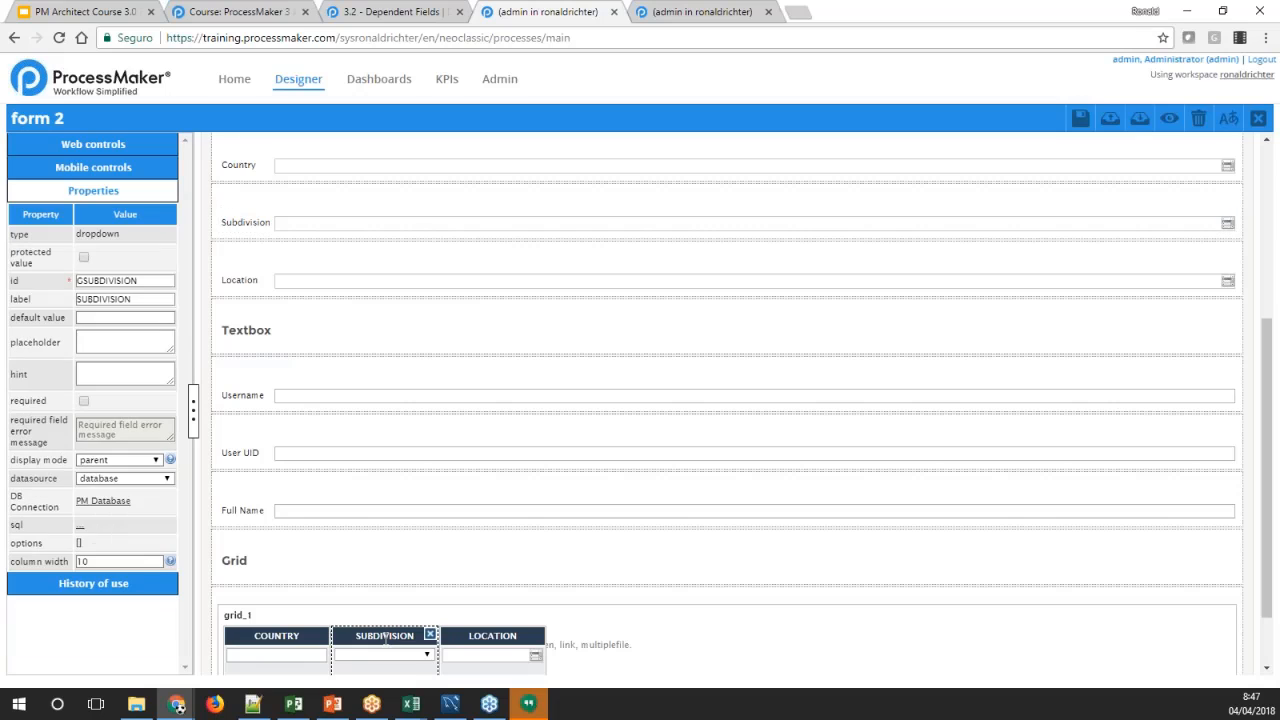
{"action": "left_click", "coordinate": [80, 526]}
{"action": "key", "text": "ctrl+v"}
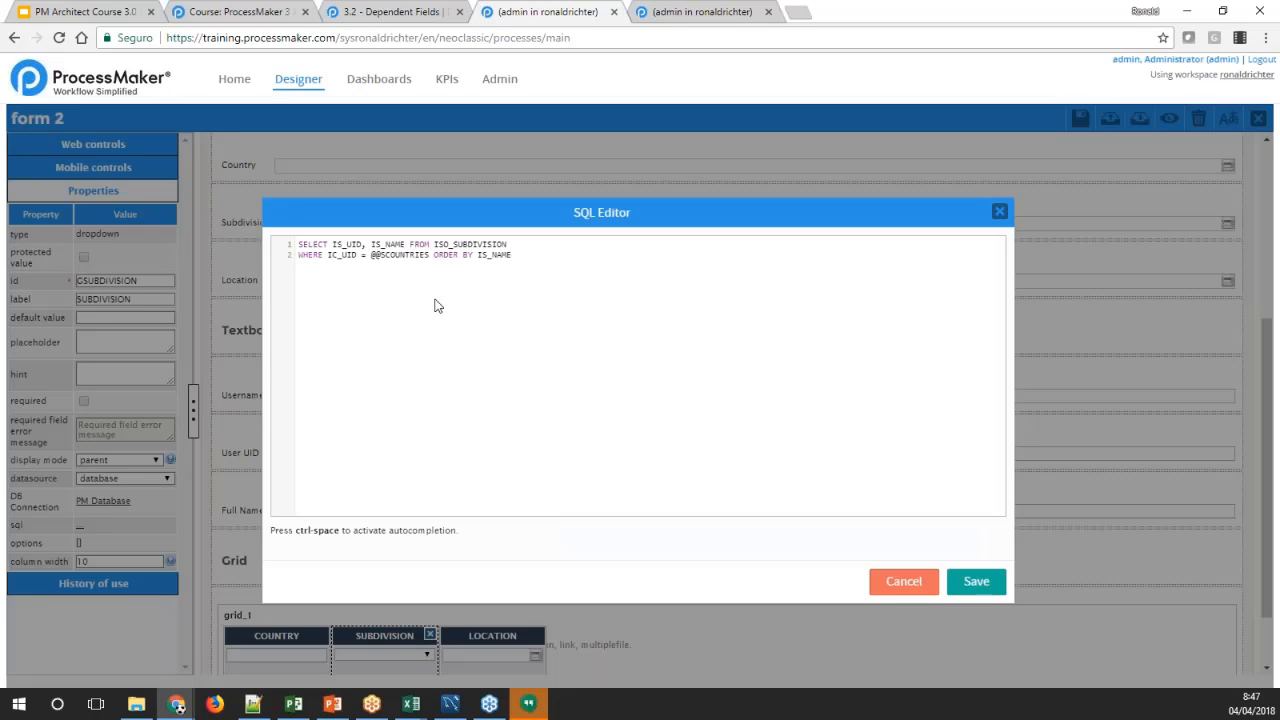
{"action": "key", "text": "BackSpace"}
{"action": "type", "text": "G"}
{"action": "key", "text": "BackSpace"}
{"action": "key", "text": "BackSpace"}
{"action": "key", "text": "BackSpace"}
{"action": "type", "text": "Y"}
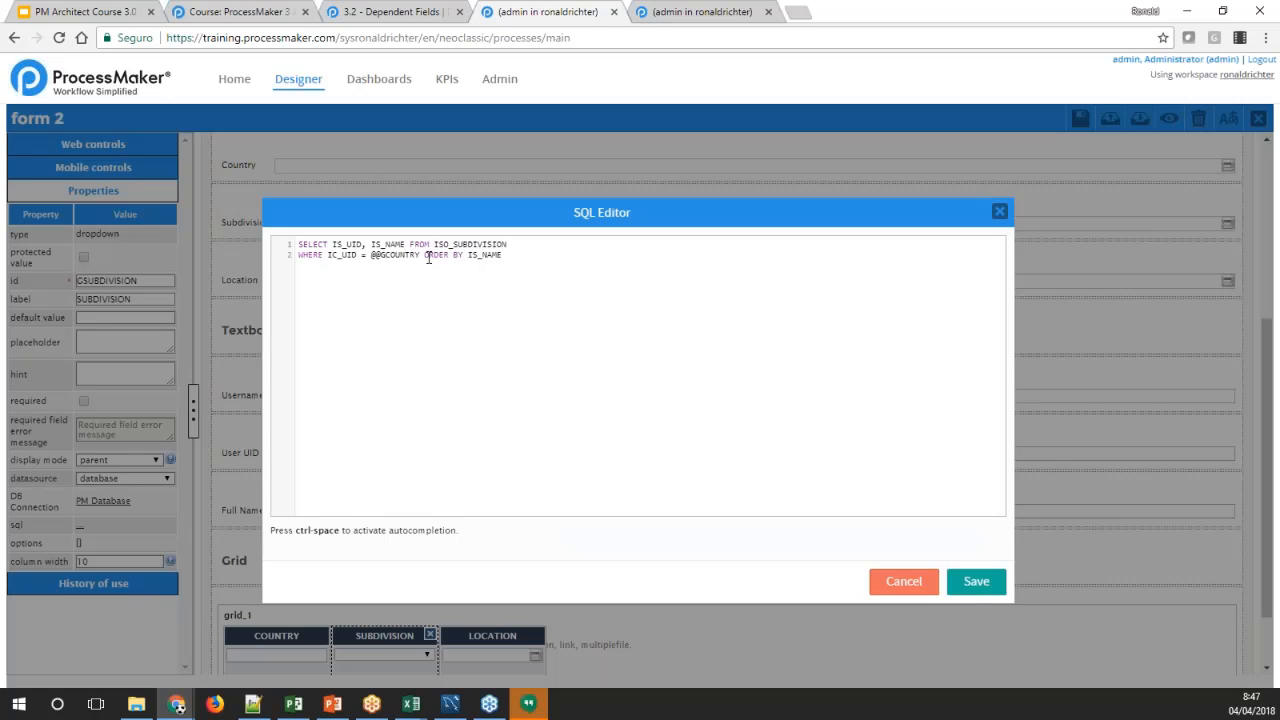
{"action": "left_click", "coordinate": [976, 582]}
Copy the SQL query of the Location field in the suggest fields section
{"action": "left_click", "coordinate": [500, 636]}
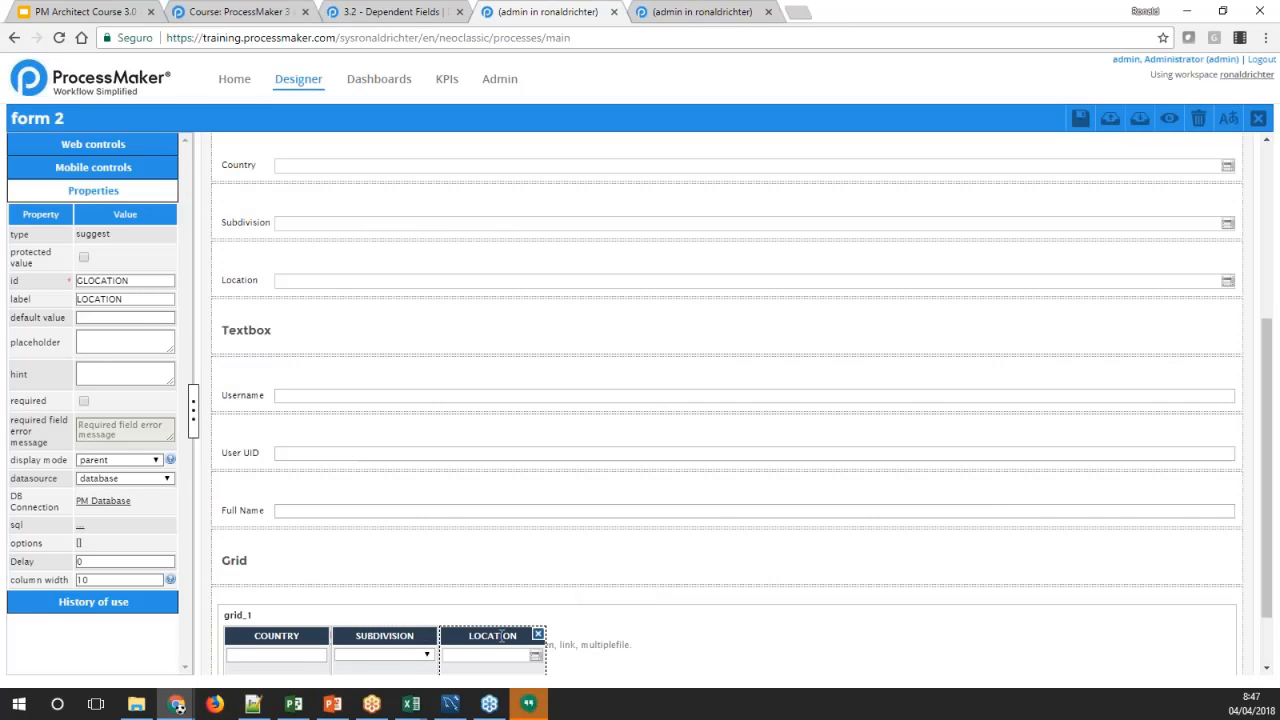
{"action": "left_click", "coordinate": [223, 281]}
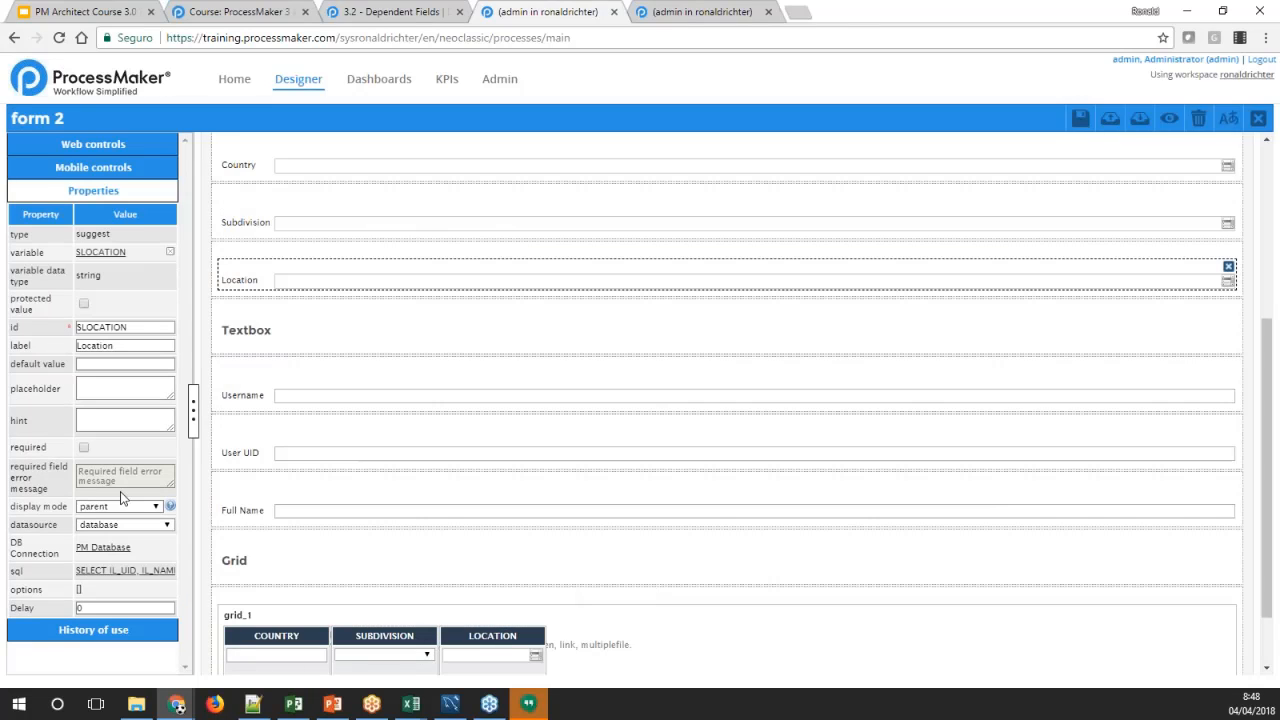
{"action": "left_click", "coordinate": [118, 570]}
{"action": "left_click_drag", "start_coordinate": [549, 289], "coordinate": [281, 231]}
{"action": "key", "text": "ctrl+c"}
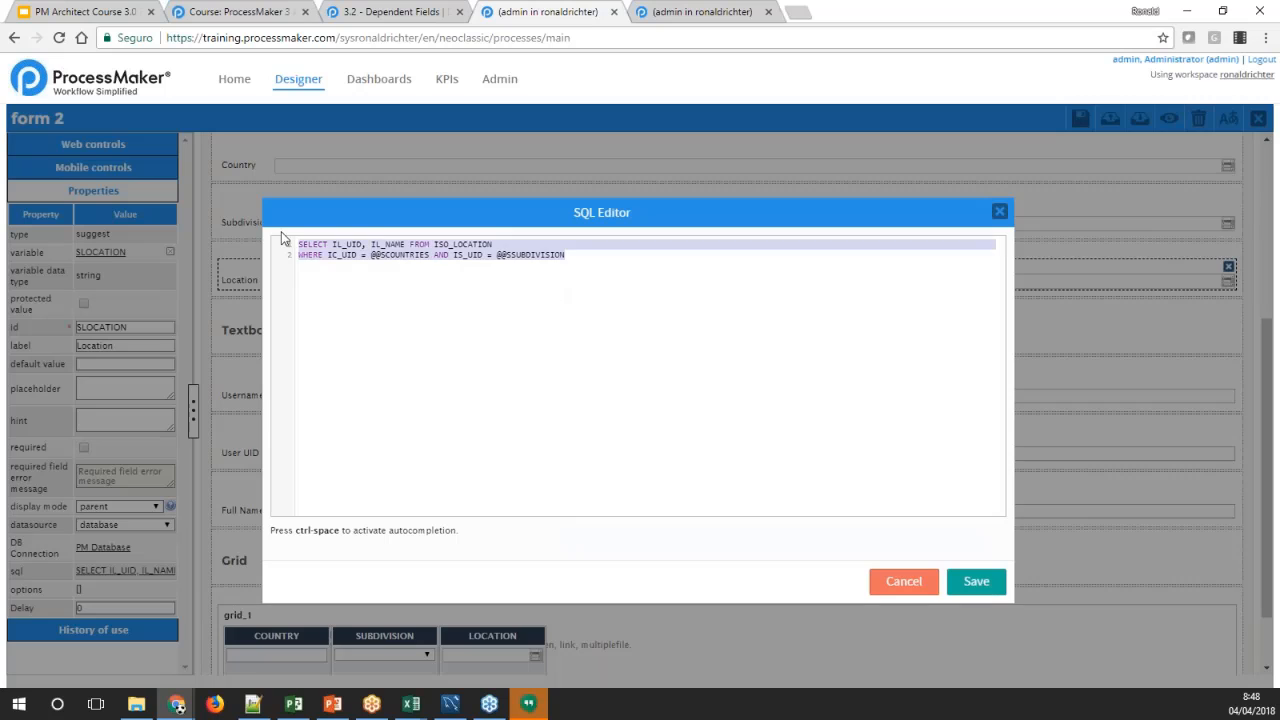
{"action": "left_click", "coordinate": [966, 587]}
{"action": "left_click", "coordinate": [487, 651]}
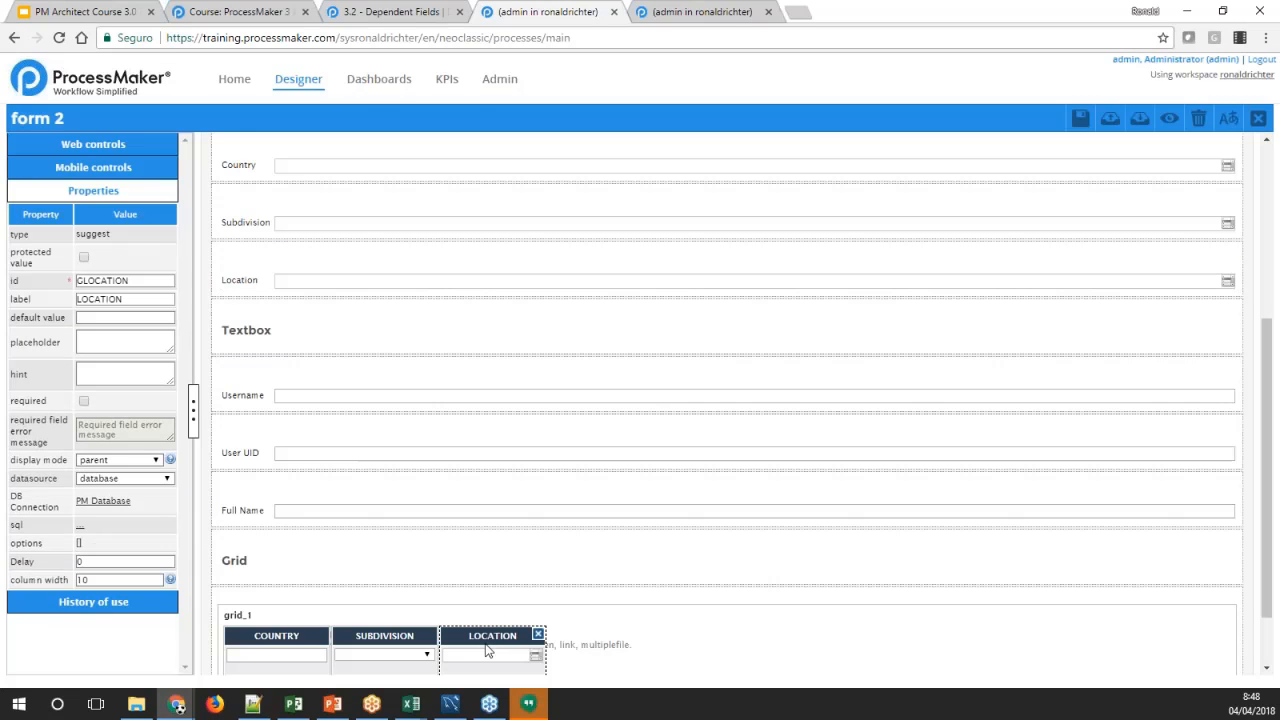
{"action": "left_click", "coordinate": [83, 533]}
{"action": "key", "text": "ctrl+v"}
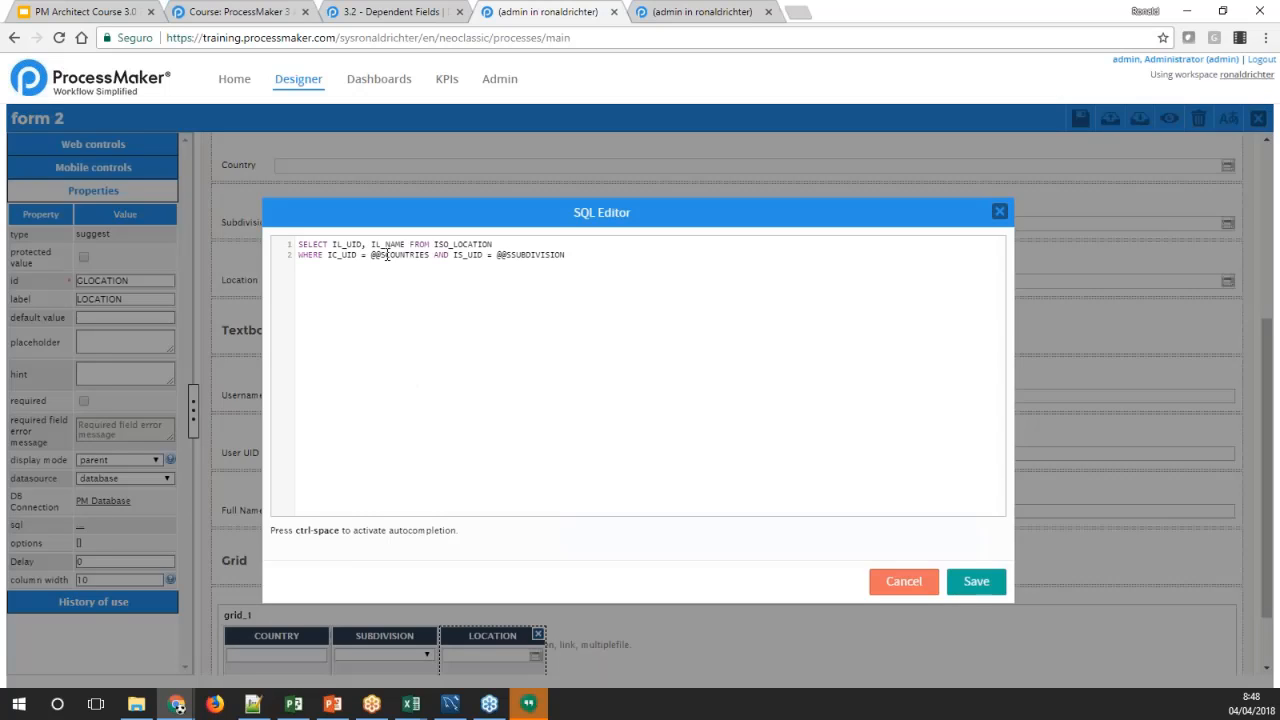
{"action": "double_click", "coordinate": [384, 256]}
{"action": "type", "text": "COUNTRY"}
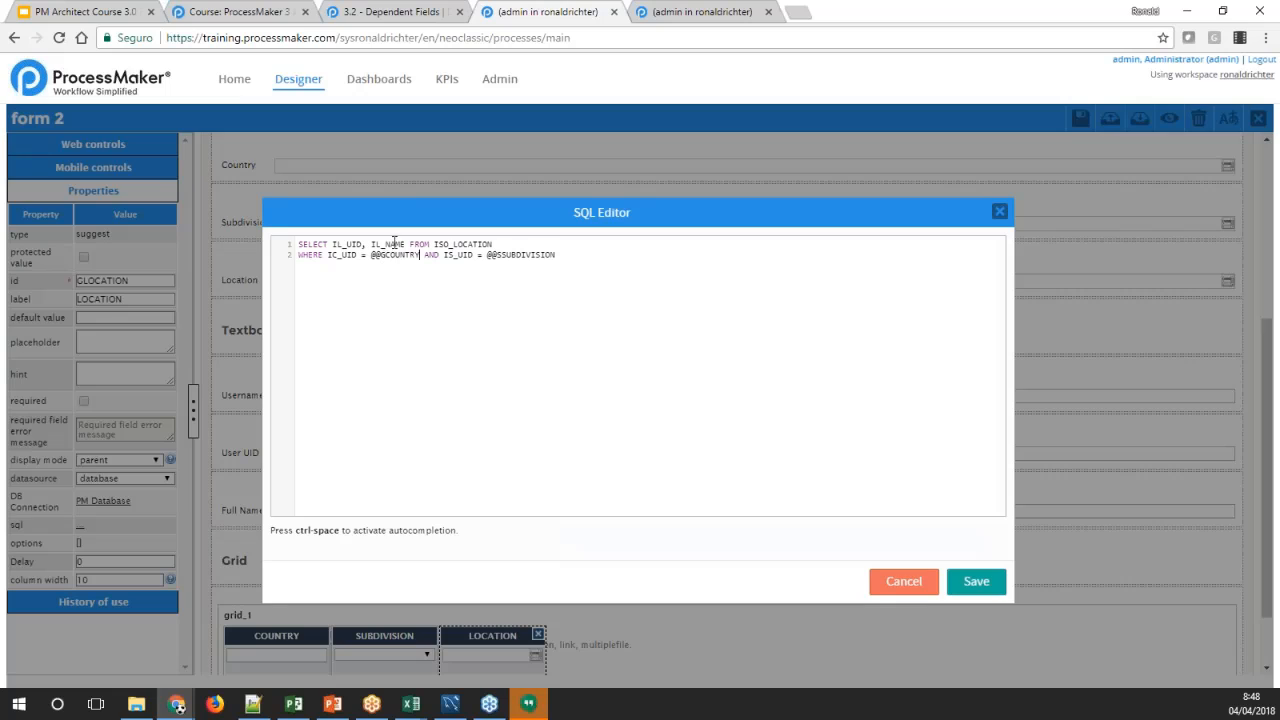
{"action": "double_click", "coordinate": [515, 254]}
{"action": "left_click", "coordinate": [504, 256]}
{"action": "left_click", "coordinate": [976, 581]}
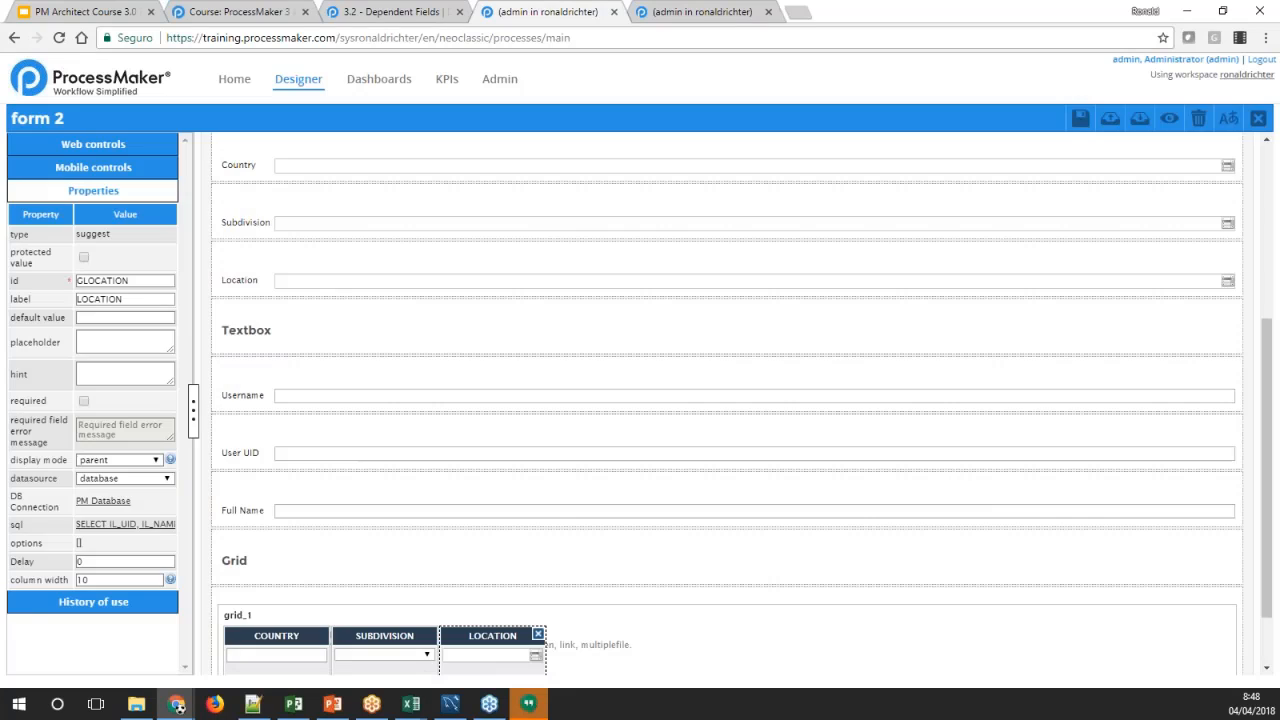
Save form 2, open its preview, and enter US as the country in the grid's first row
{"action": "left_click", "coordinate": [1080, 119]}
{"action": "left_click", "coordinate": [1169, 119]}
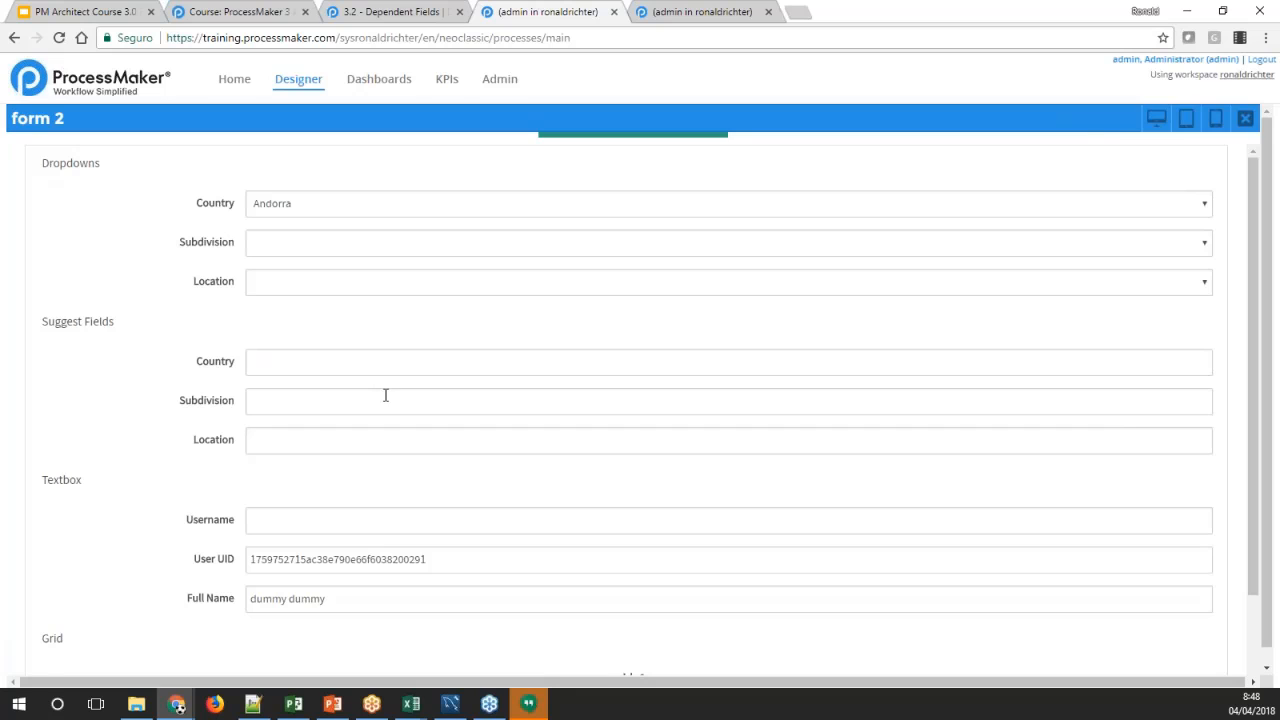
{"action": "scroll", "coordinate": [396, 547], "scroll_direction": "down", "scroll_amount": 1}
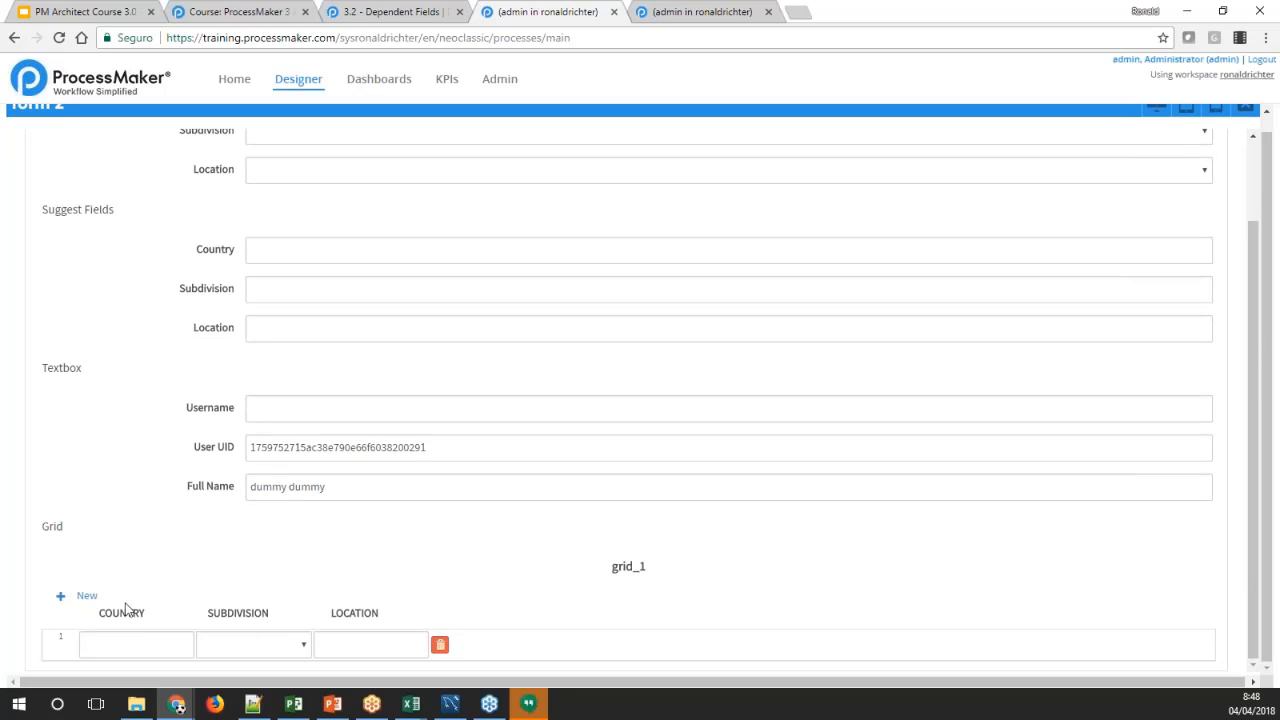
{"action": "left_click", "coordinate": [128, 644]}
{"action": "type", "text": "US"}
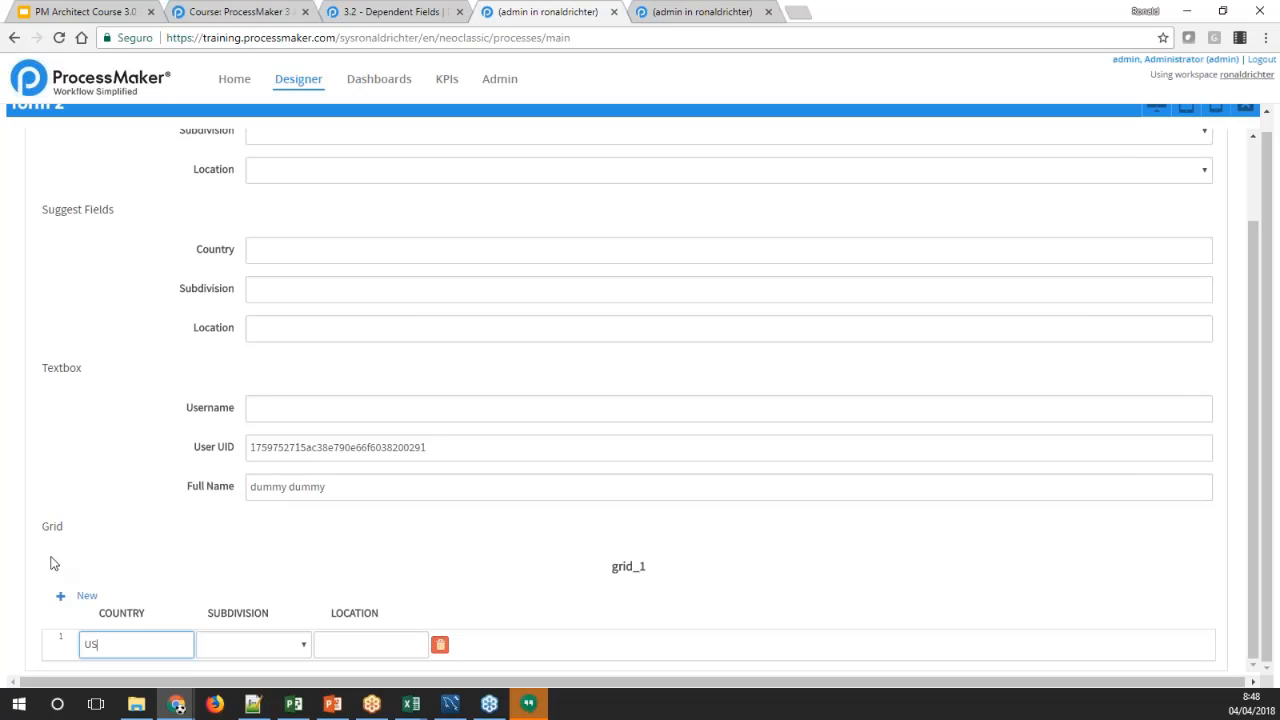
{"action": "key", "text": "Tab"}
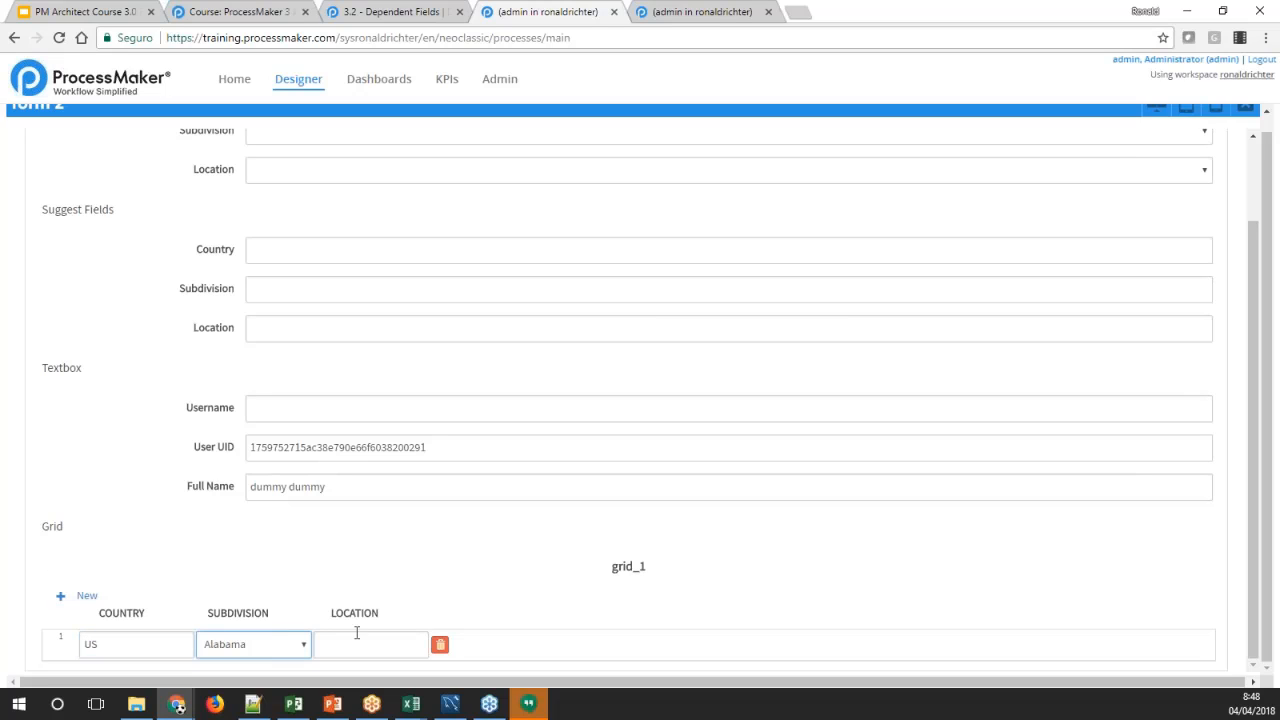
Choose Washington as the subdivision in the grid's first row
{"action": "left_click", "coordinate": [306, 652]}
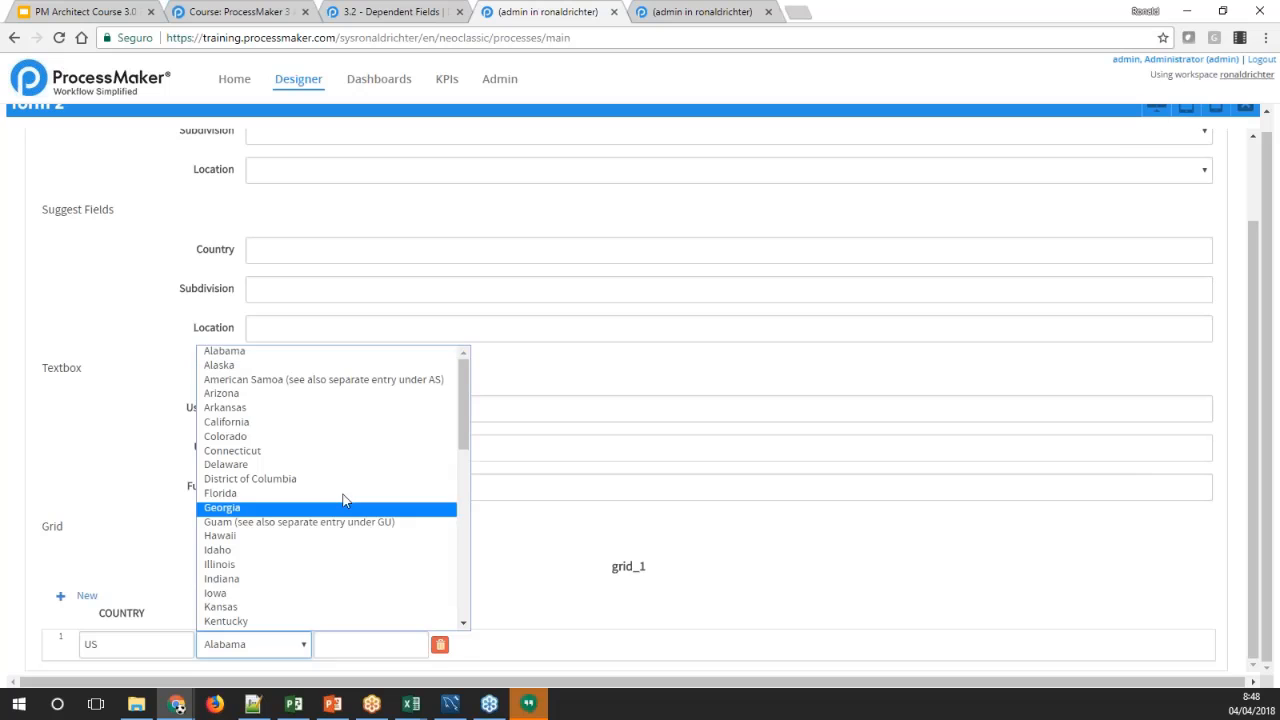
{"action": "left_click_drag", "start_coordinate": [465, 408], "coordinate": [443, 596]}
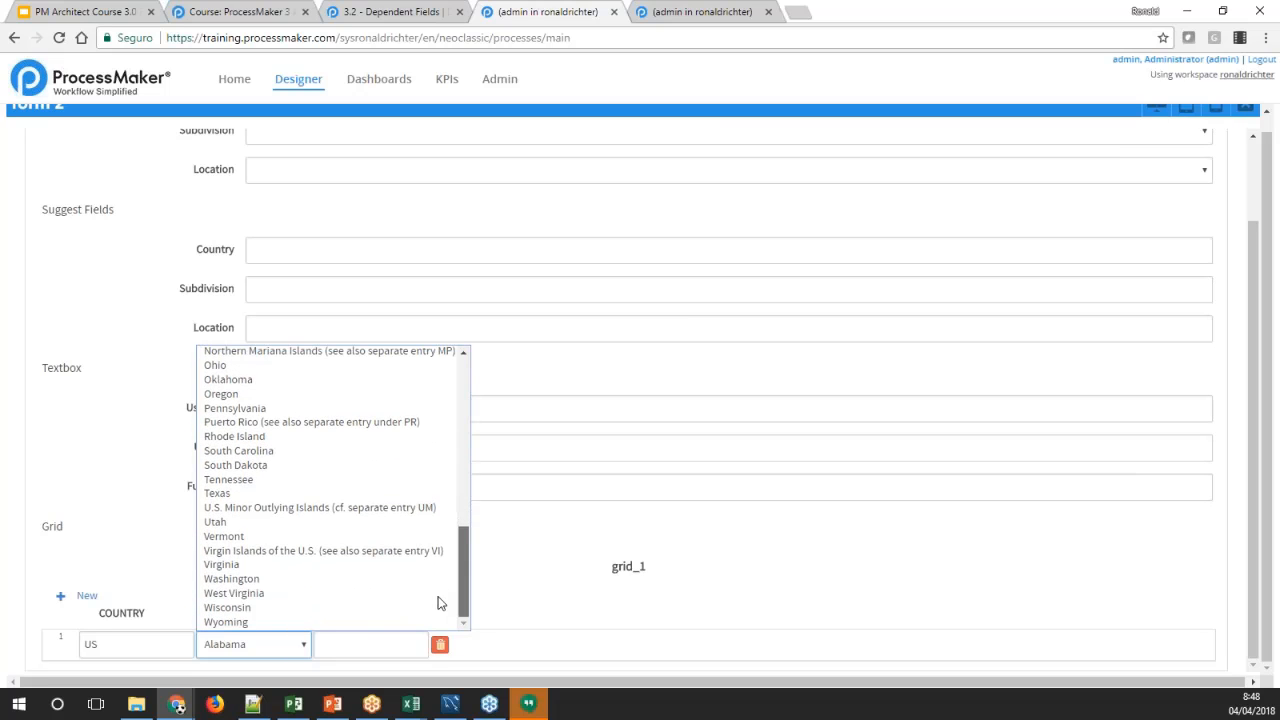
{"action": "left_click", "coordinate": [231, 579]}
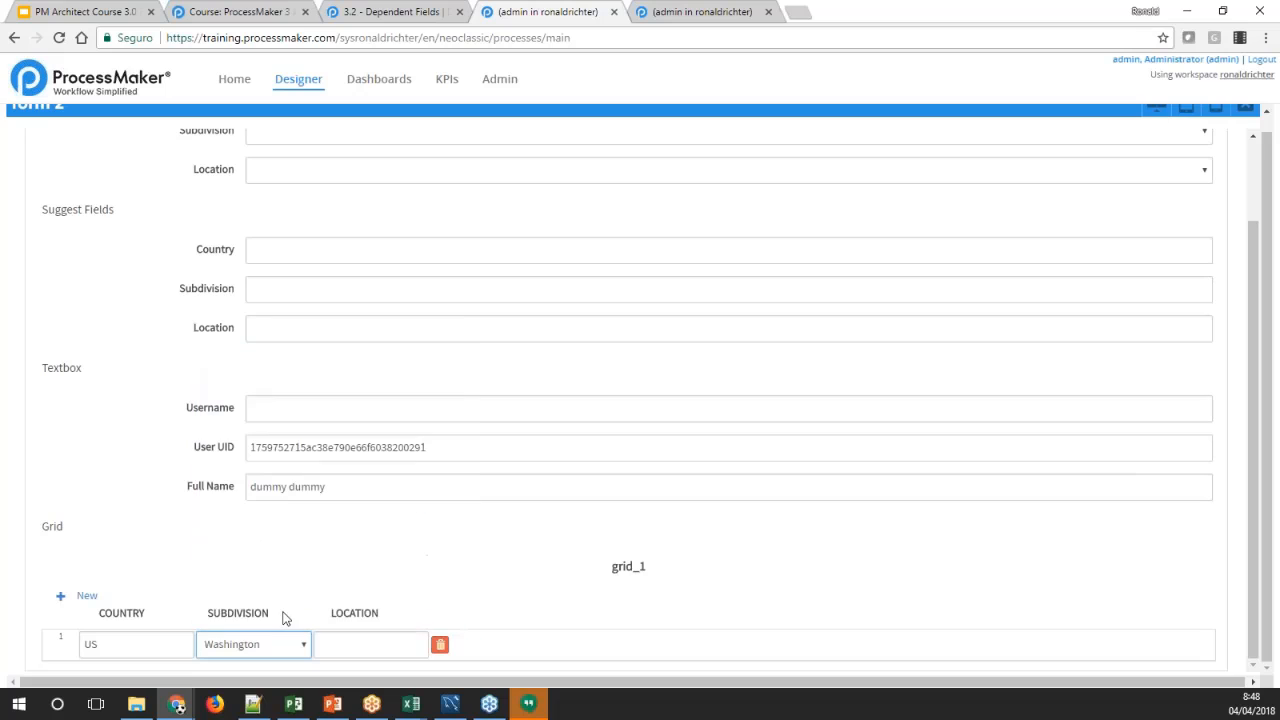
Look up locations starting with S in the grid's first row and choose Crane Island from the suggestions
{"action": "left_click", "coordinate": [392, 643]}
{"action": "type", "text": "D"}
{"action": "key", "text": "BackSpace"}
{"action": "type", "text": "S"}
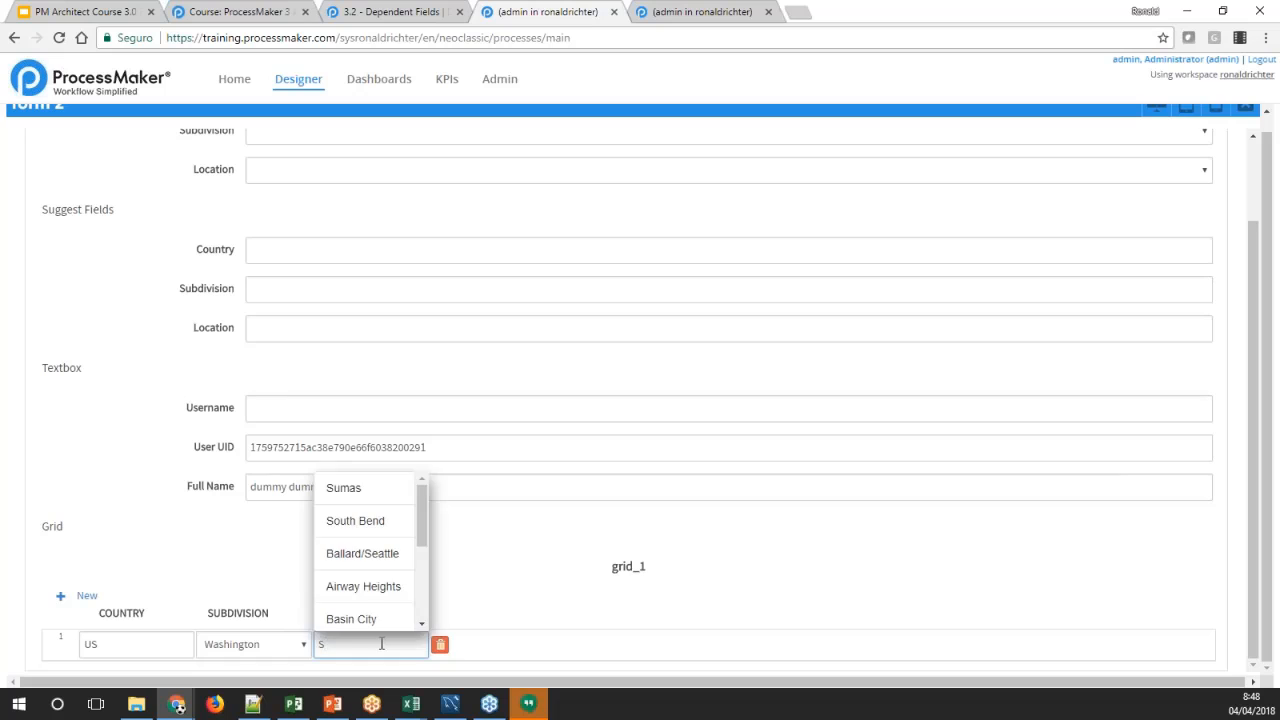
{"action": "key", "text": "BackSpace"}
{"action": "type", "text": "S"}
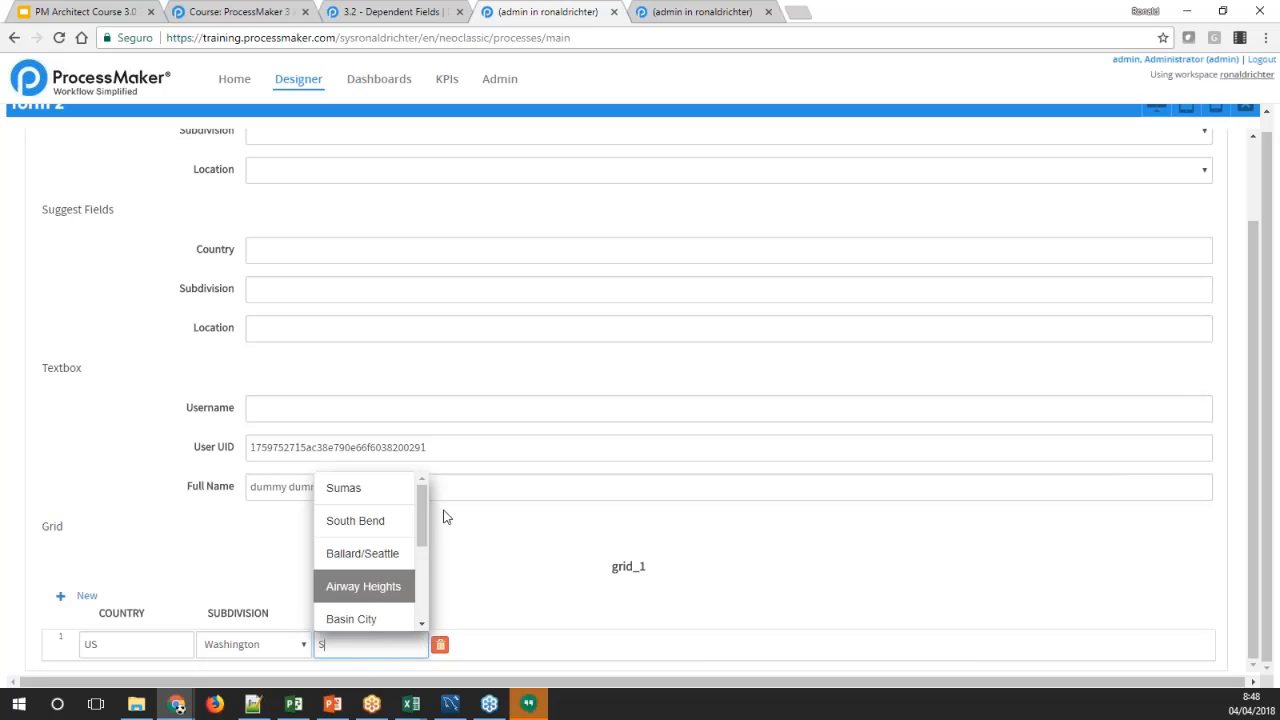
{"action": "left_click_drag", "start_coordinate": [424, 513], "coordinate": [418, 602]}
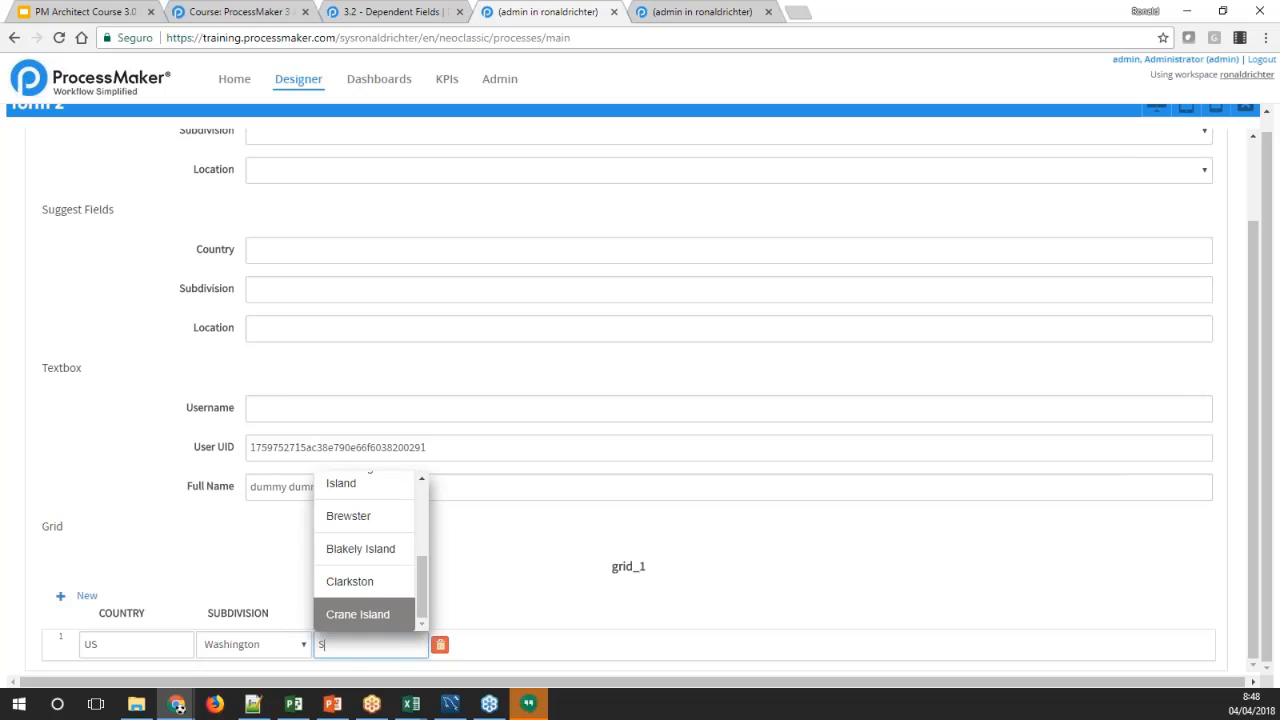
{"action": "left_click", "coordinate": [408, 608]}
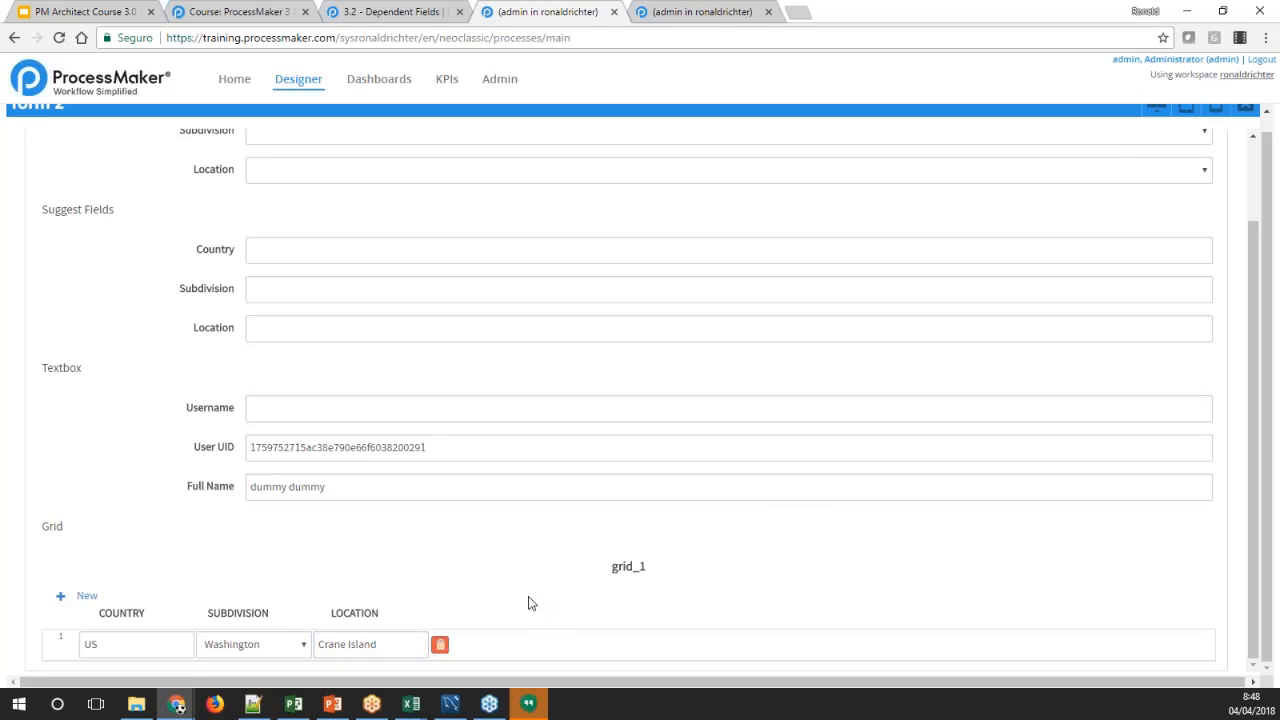
Check the dependent cells in the grid's first row and close the preview of form 2
{"action": "left_click", "coordinate": [158, 639]}
{"action": "left_click", "coordinate": [300, 652]}
{"action": "left_click", "coordinate": [352, 652]}
{"action": "left_click", "coordinate": [251, 648]}
{"action": "left_click", "coordinate": [340, 646]}
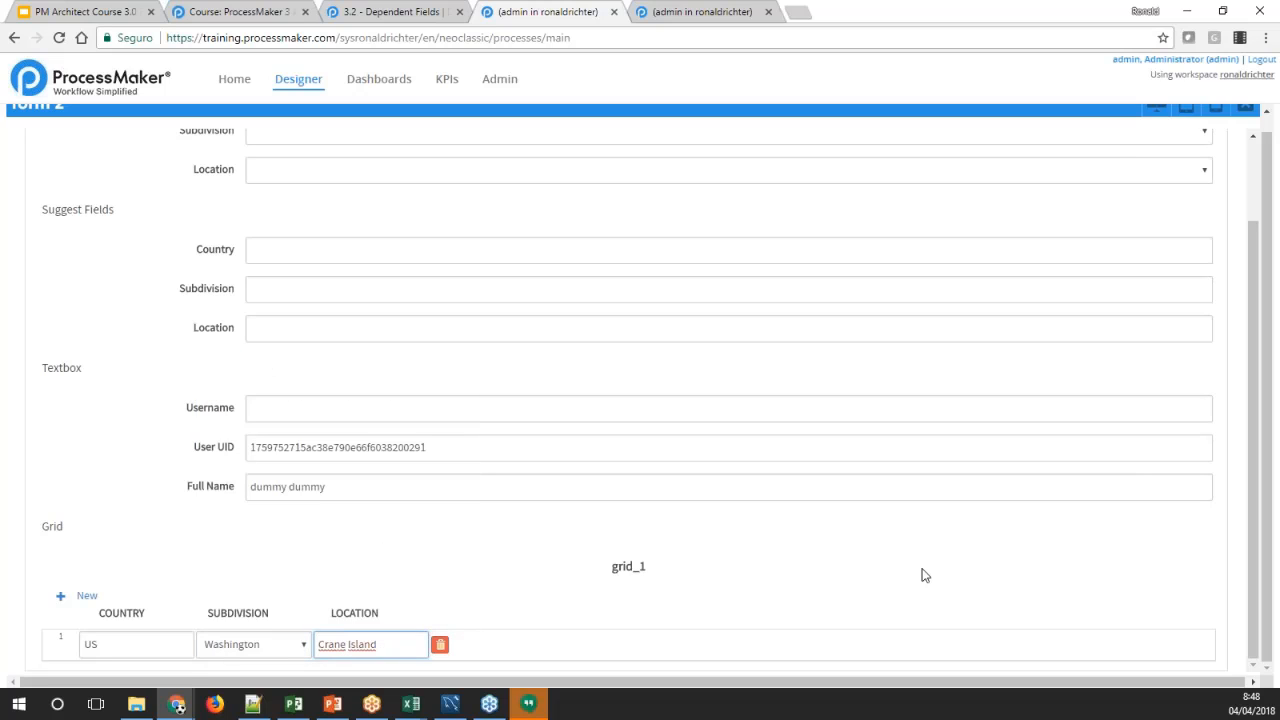
{"action": "scroll", "coordinate": [1232, 199], "scroll_direction": "up", "scroll_amount": 1}
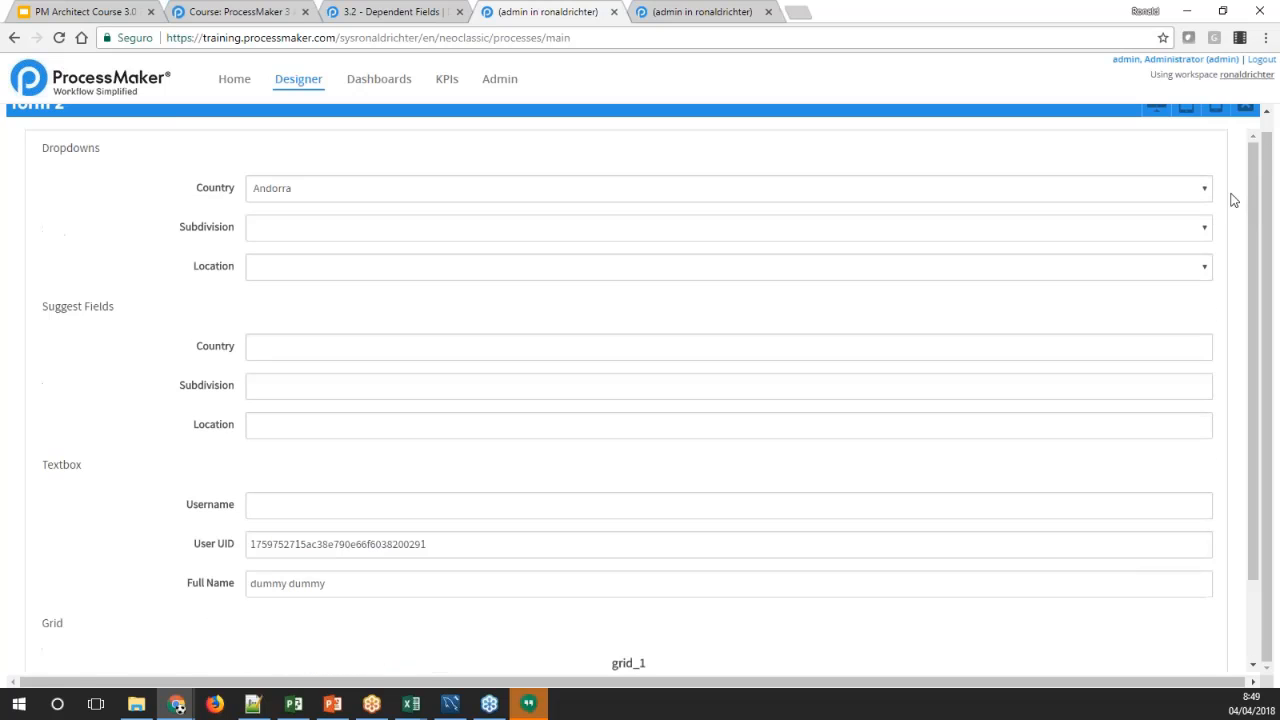
{"action": "scroll", "coordinate": [1232, 199], "scroll_direction": "up", "scroll_amount": 1}
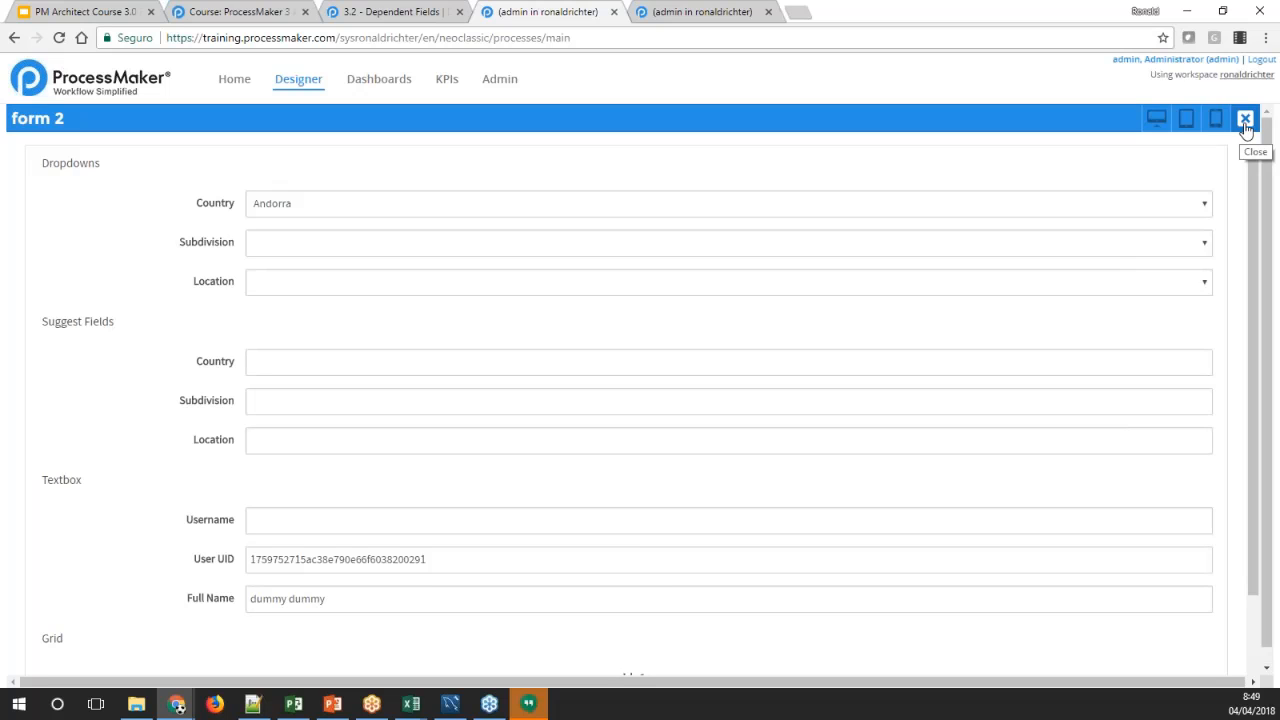
{"action": "left_click", "coordinate": [1245, 120]}
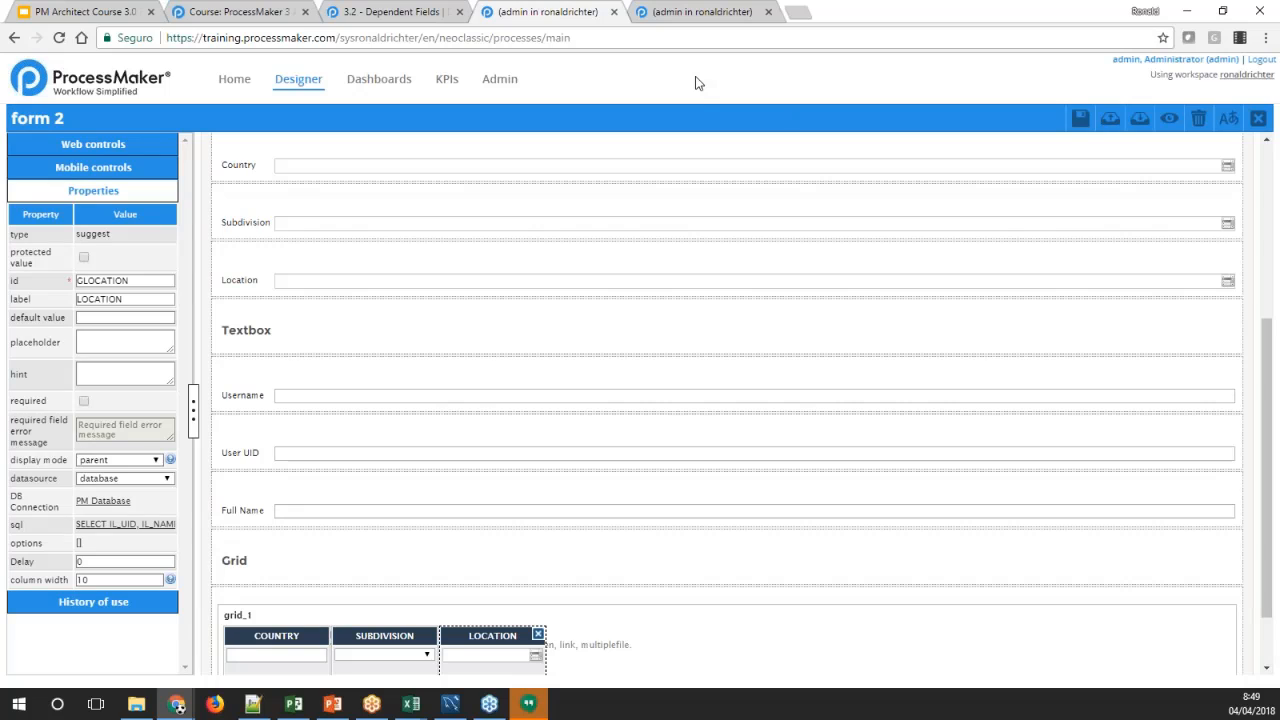
Close the browser pages with the Admin user list and the Dependent Fields documentation
{"action": "left_click", "coordinate": [688, 14]}
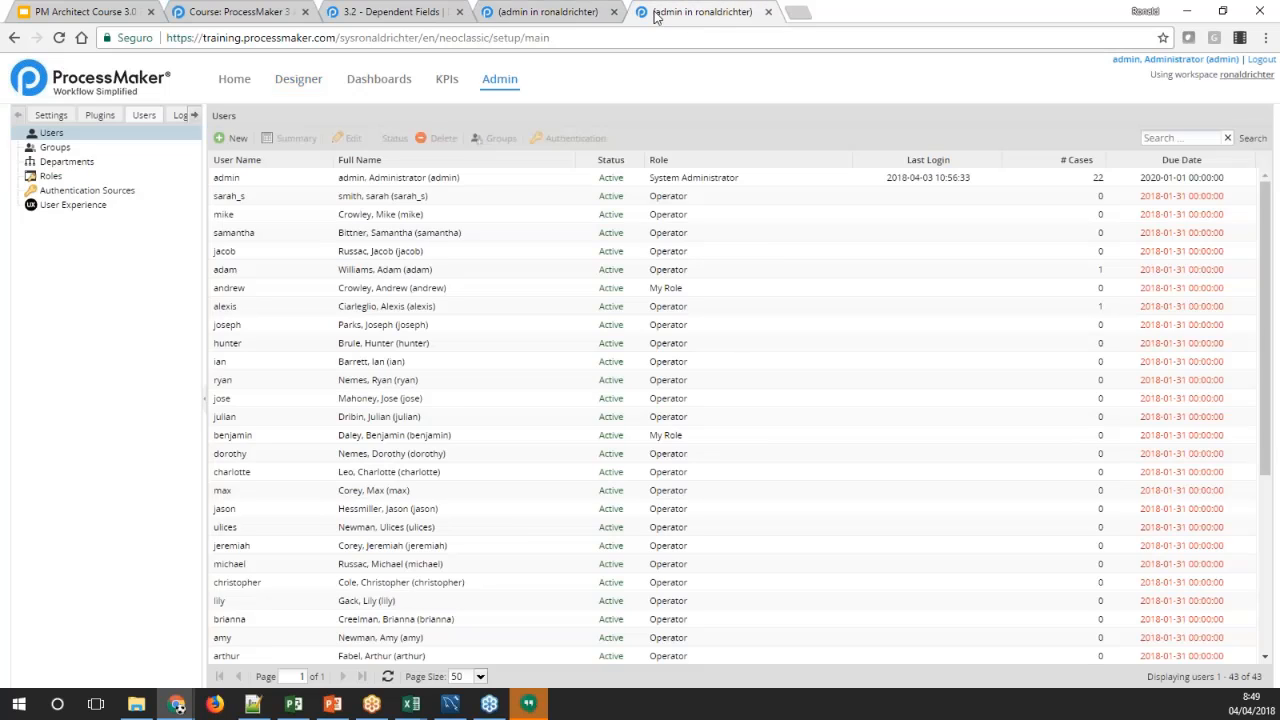
{"action": "left_click", "coordinate": [768, 12]}
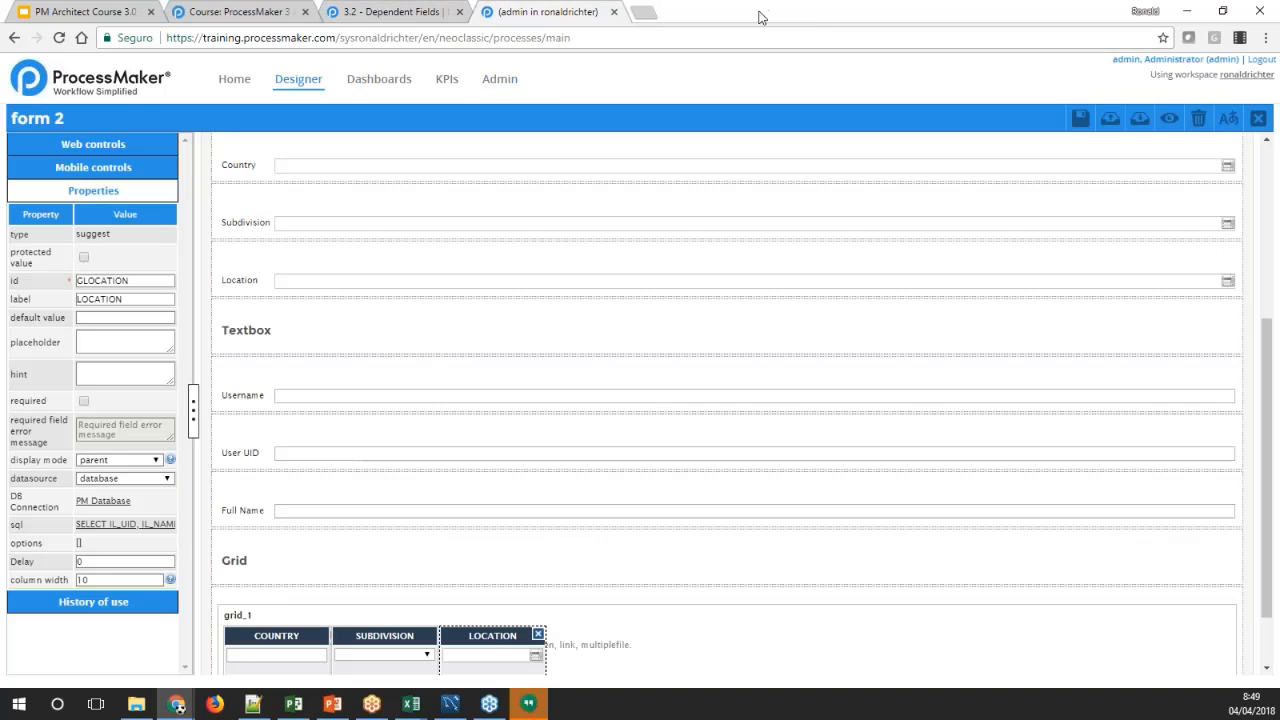
{"action": "left_click", "coordinate": [428, 13]}
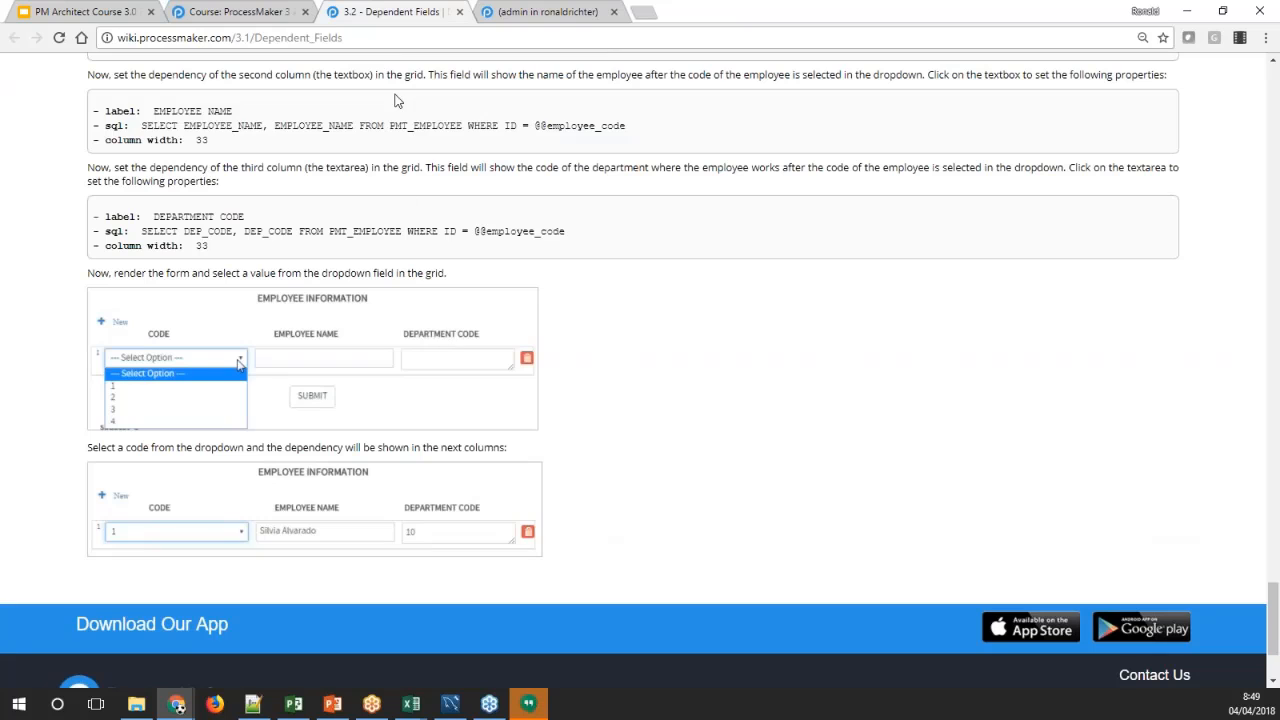
{"action": "left_click", "coordinate": [460, 12]}
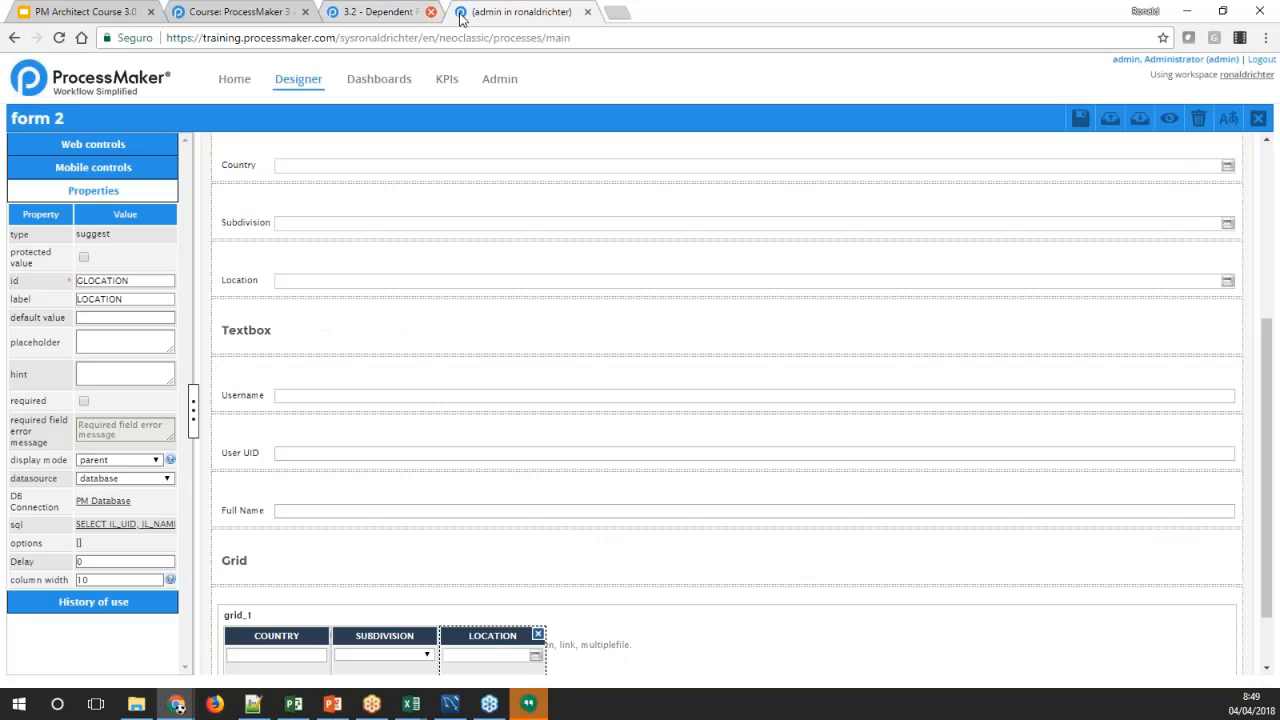
Open the Lab: PM Tables & Dynaforms lesson from the ProcessMaker course page and look over its beginning
{"action": "left_click", "coordinate": [258, 14]}
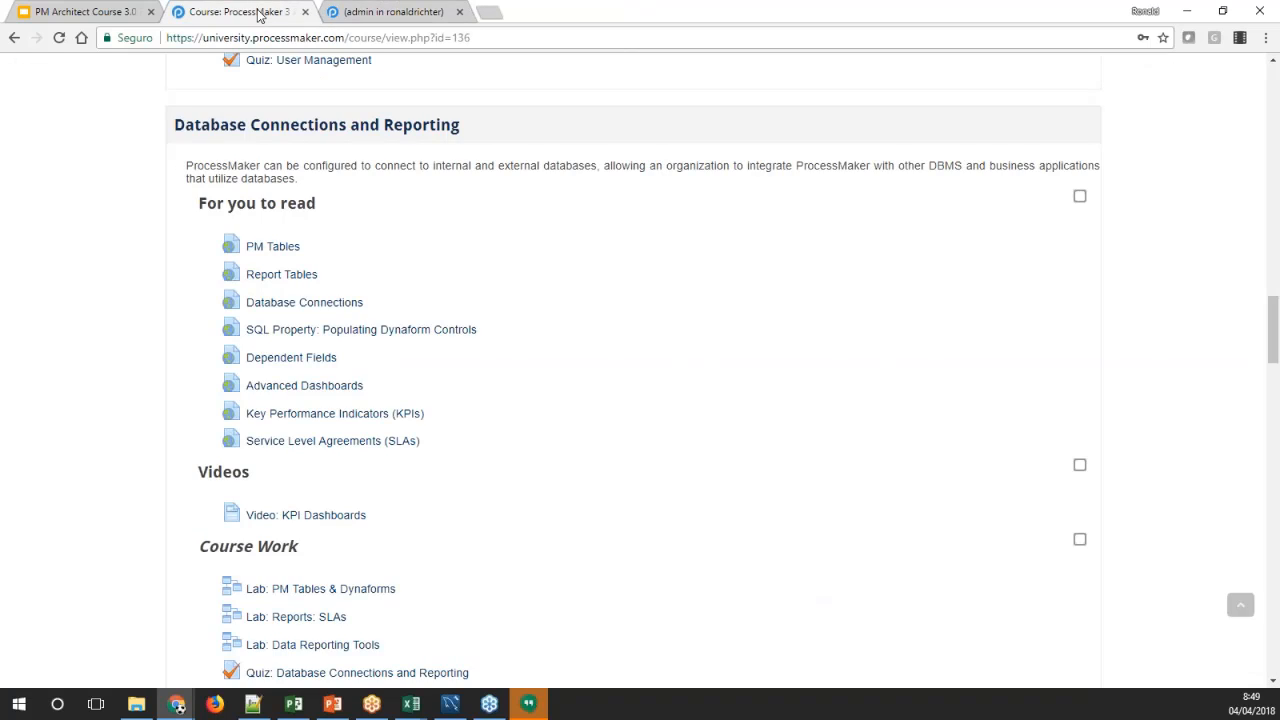
{"action": "scroll", "coordinate": [165, 414], "scroll_direction": "down", "scroll_amount": 3}
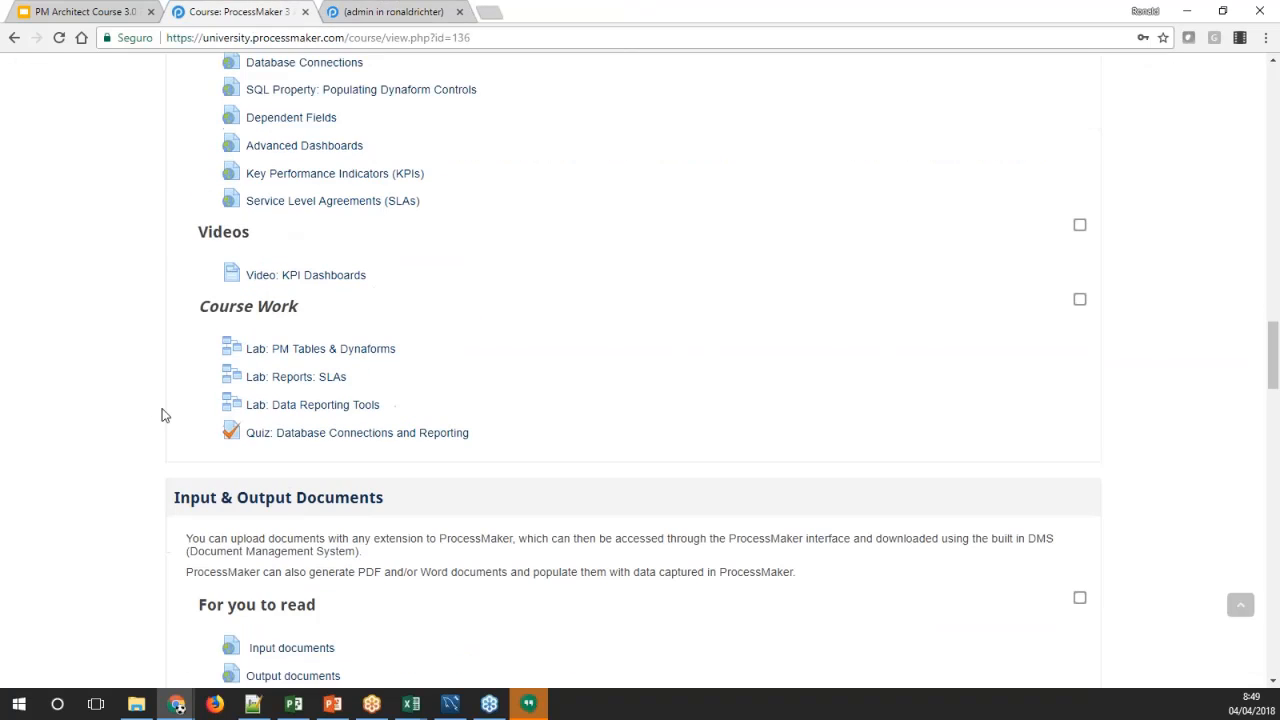
{"action": "scroll", "coordinate": [166, 371], "scroll_direction": "up", "scroll_amount": 2}
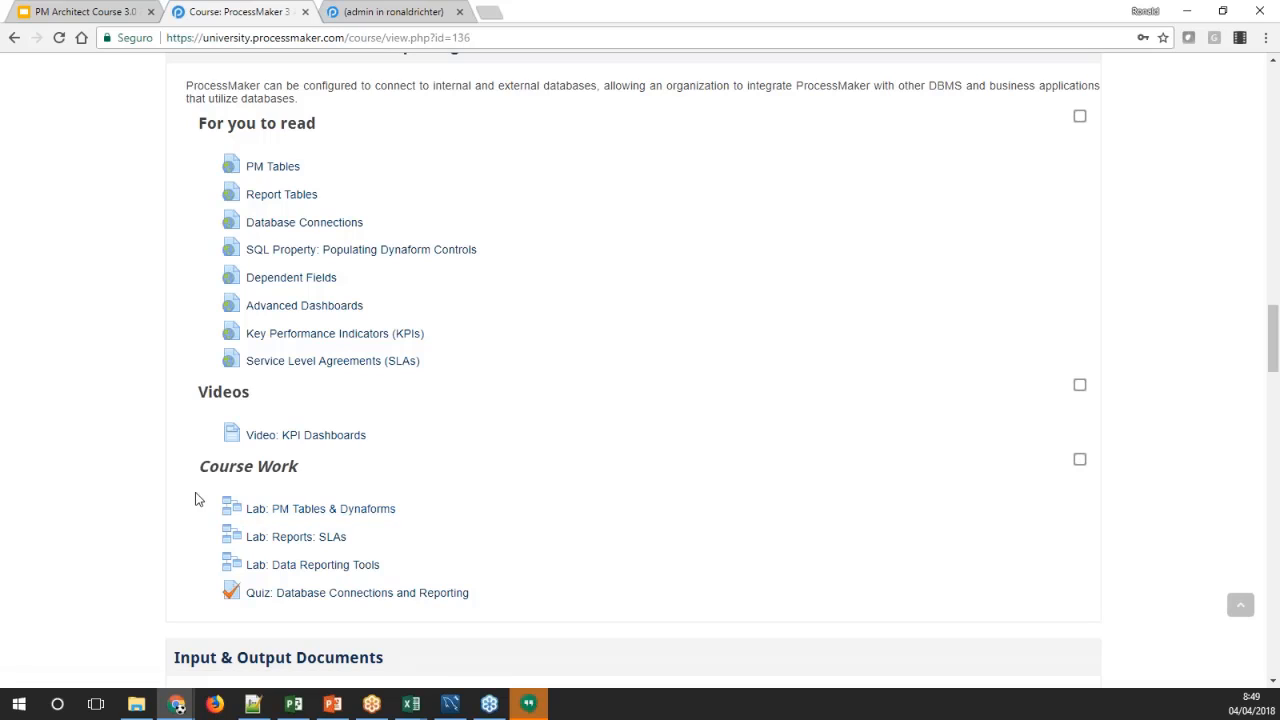
{"action": "middle_click", "coordinate": [300, 512]}
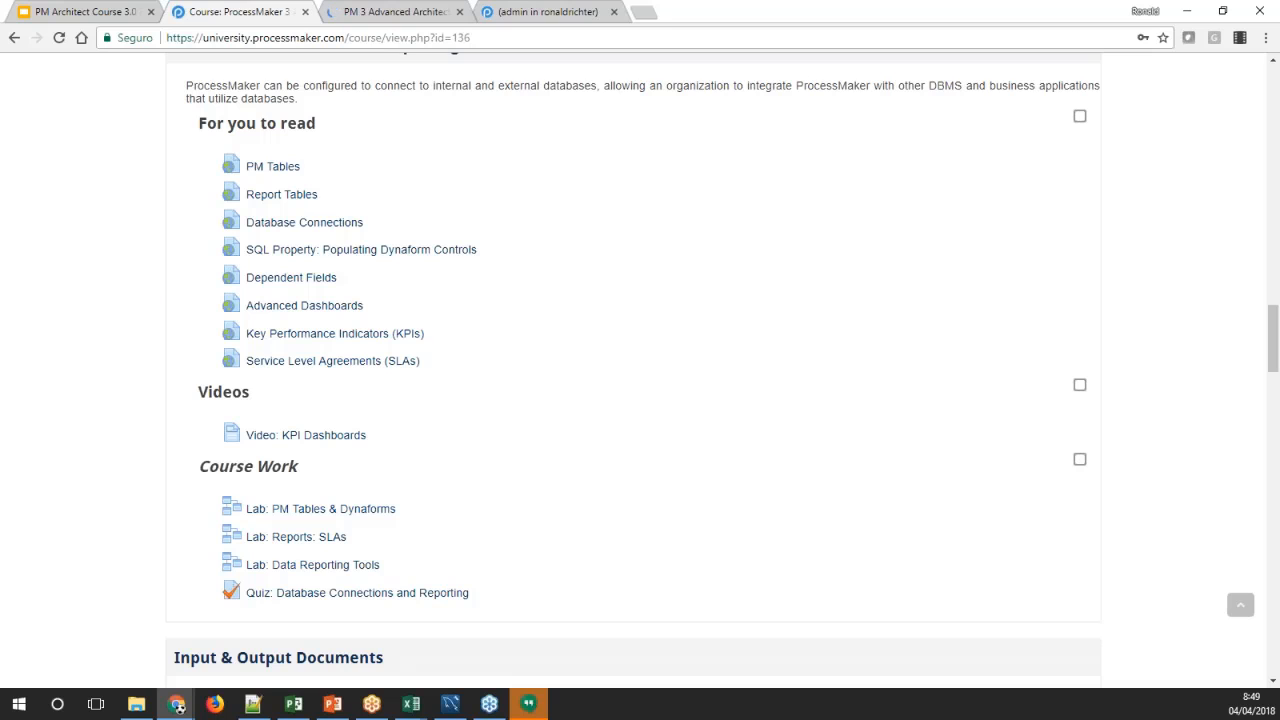
{"action": "left_click", "coordinate": [356, 14]}
{"action": "scroll", "coordinate": [345, 352], "scroll_direction": "down", "scroll_amount": 3}
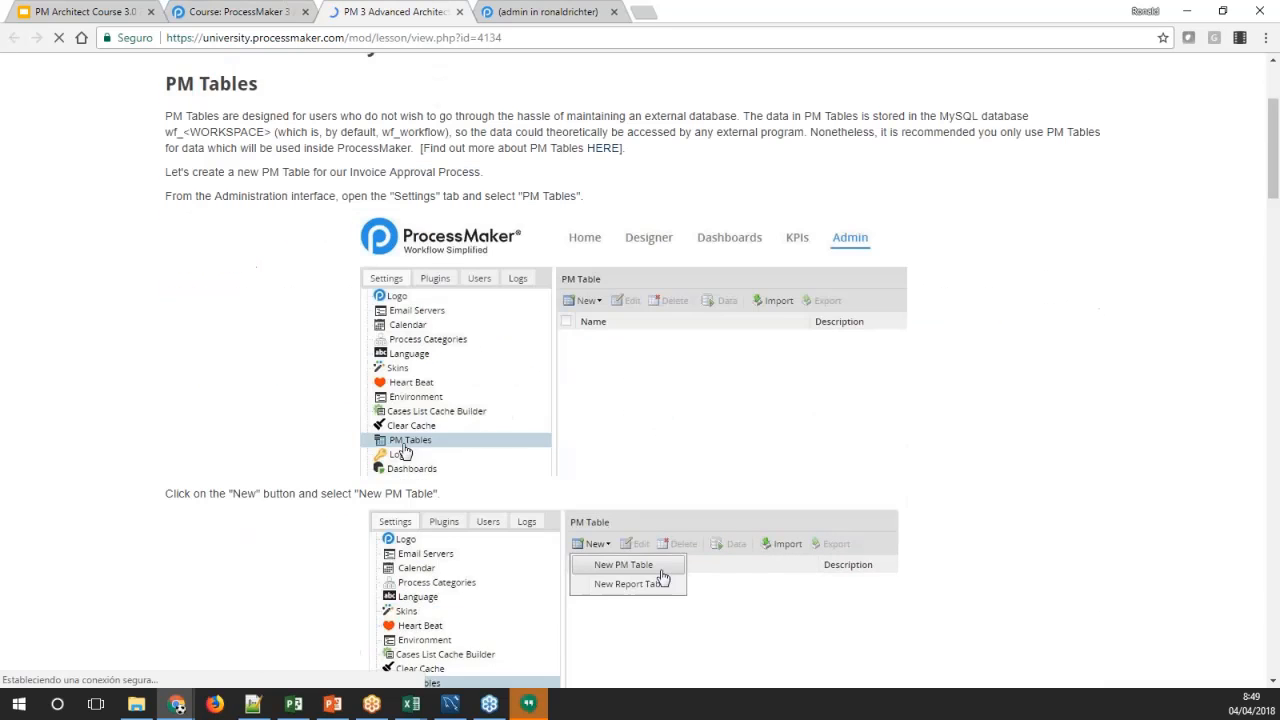
{"action": "scroll", "coordinate": [97, 369], "scroll_direction": "up", "scroll_amount": 3}
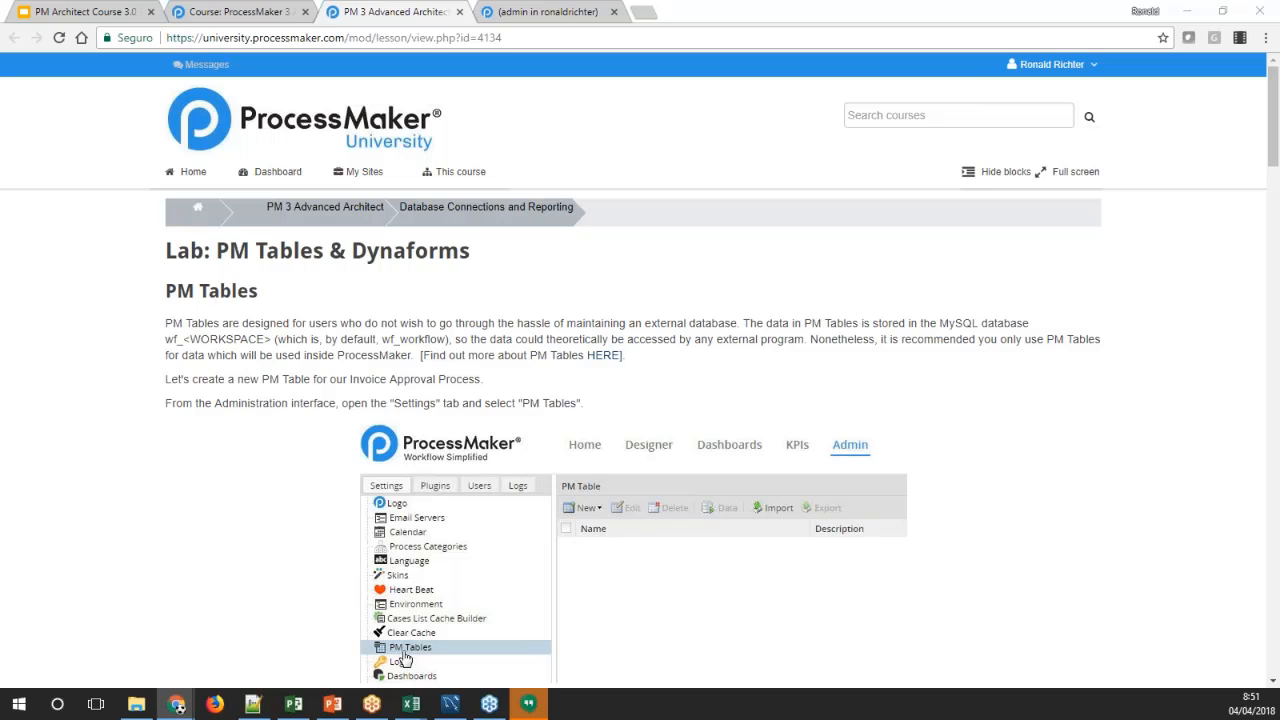
Switch back to the ProcessMaker designer, close form 2, and open the dynaform form 1 for editing
{"action": "left_click", "coordinate": [530, 11]}
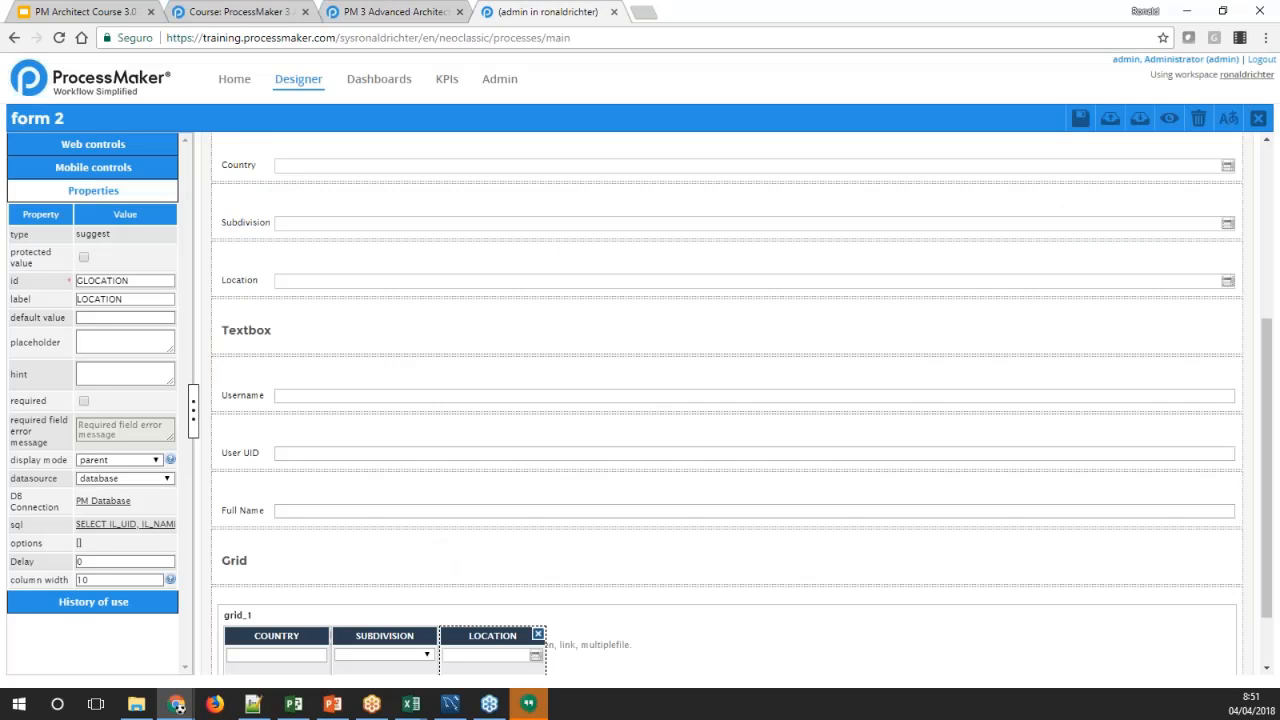
{"action": "scroll", "coordinate": [283, 526], "scroll_direction": "down", "scroll_amount": 2}
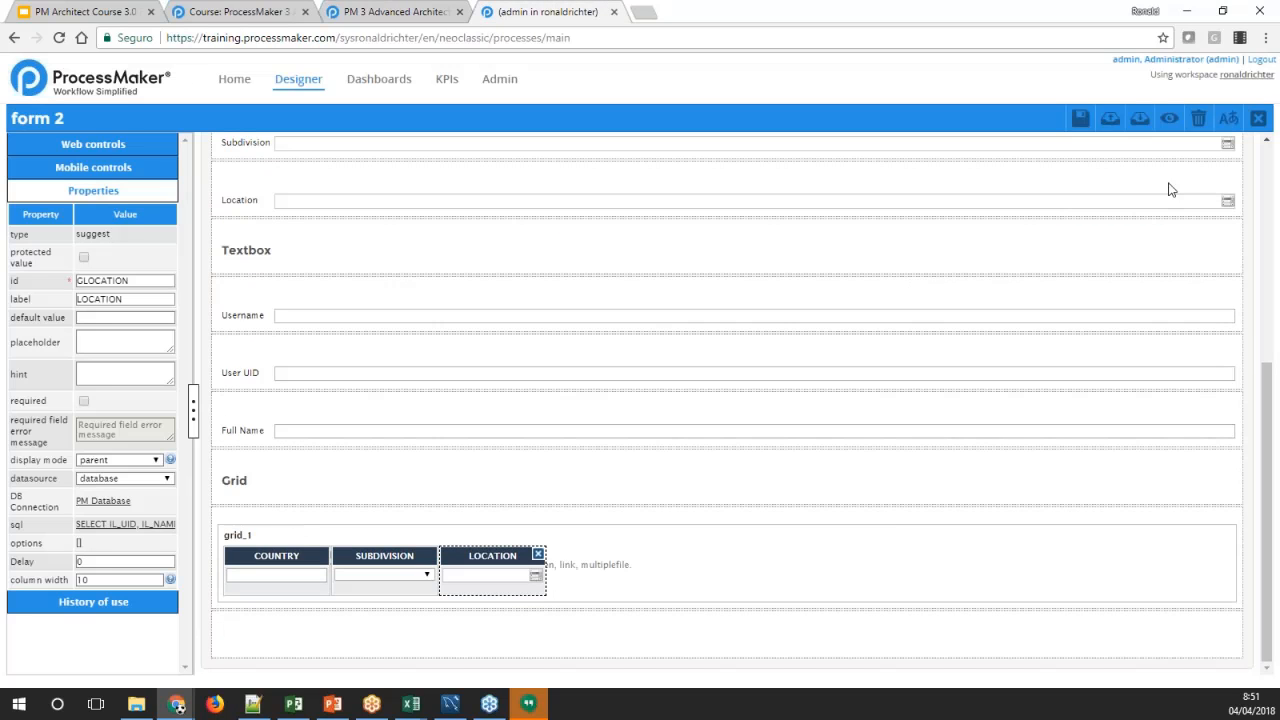
{"action": "scroll", "coordinate": [589, 280], "scroll_direction": "up", "scroll_amount": 3}
{"action": "scroll", "coordinate": [408, 291], "scroll_direction": "up", "scroll_amount": 1}
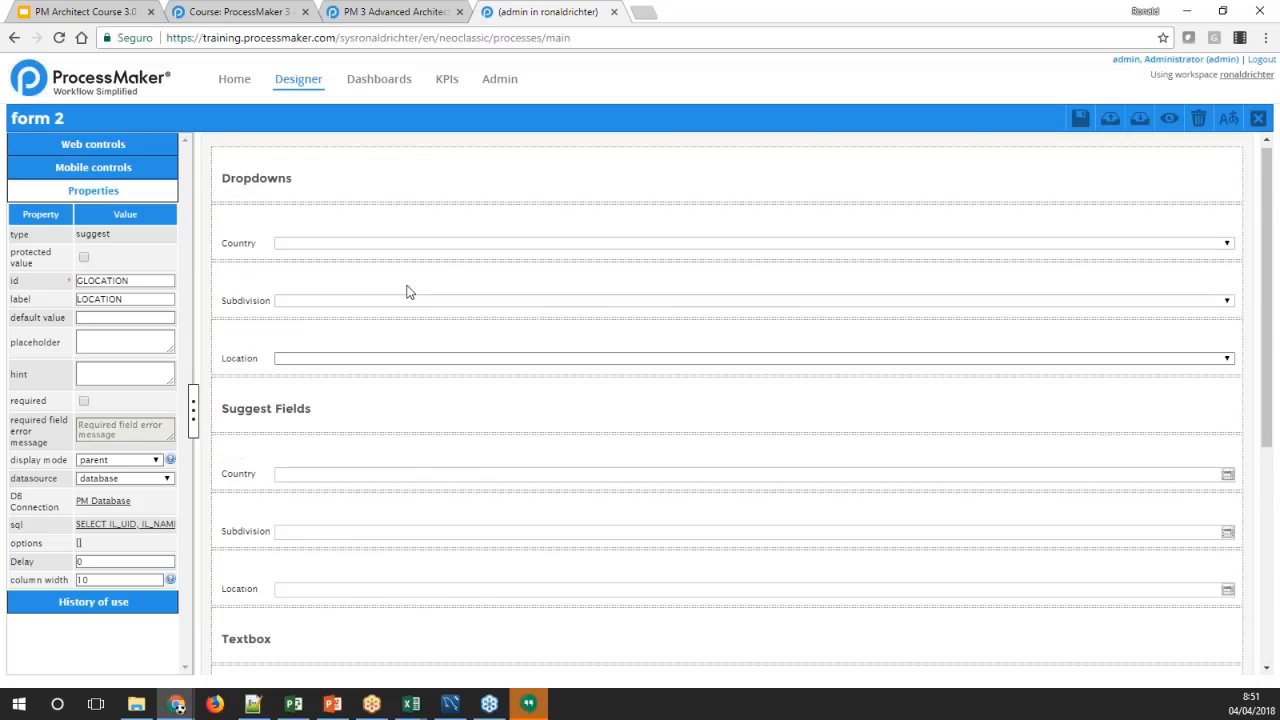
{"action": "scroll", "coordinate": [406, 291], "scroll_direction": "down", "scroll_amount": 6}
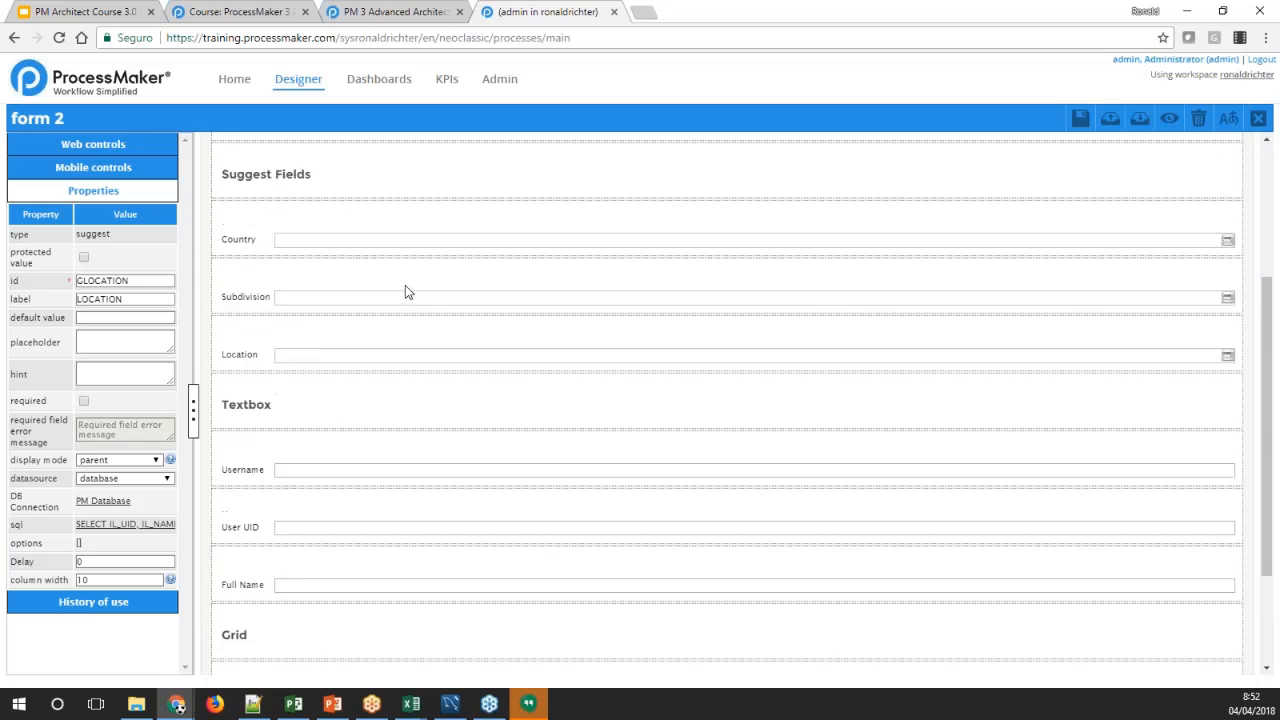
{"action": "scroll", "coordinate": [405, 289], "scroll_direction": "up", "scroll_amount": 6}
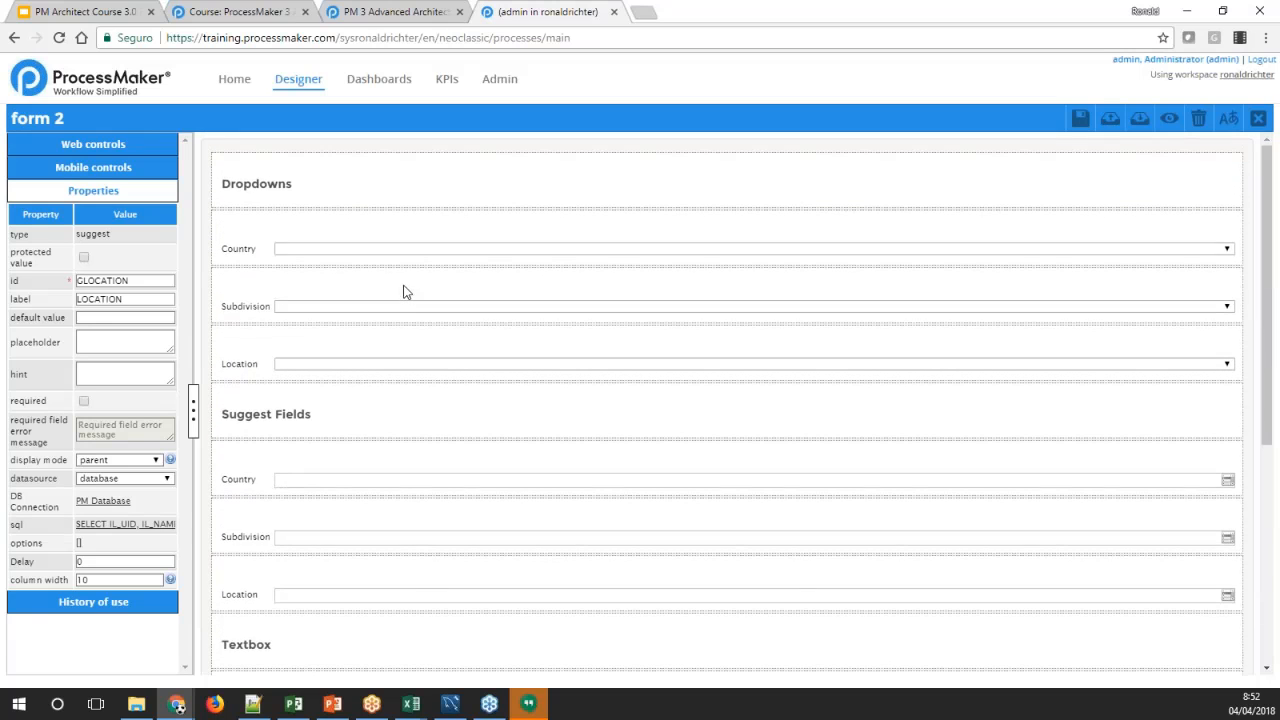
{"action": "left_click", "coordinate": [1257, 118]}
{"action": "left_click", "coordinate": [1118, 254]}
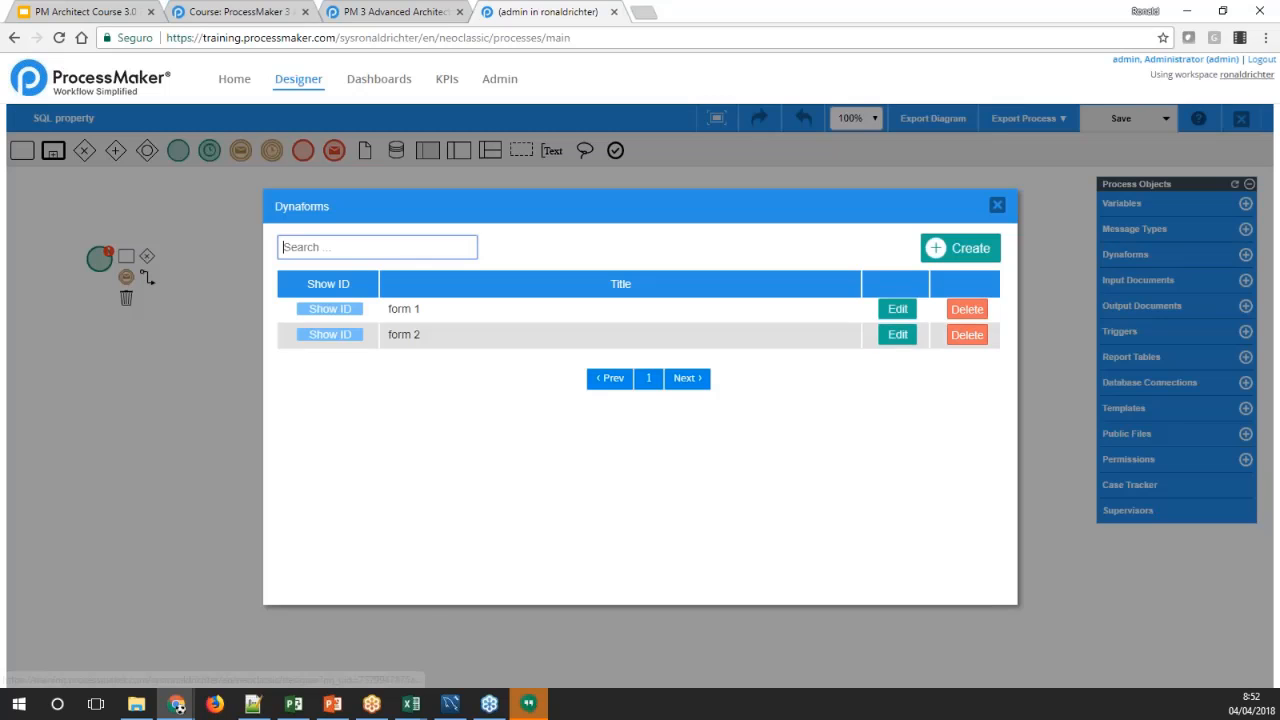
{"action": "left_click", "coordinate": [897, 309]}
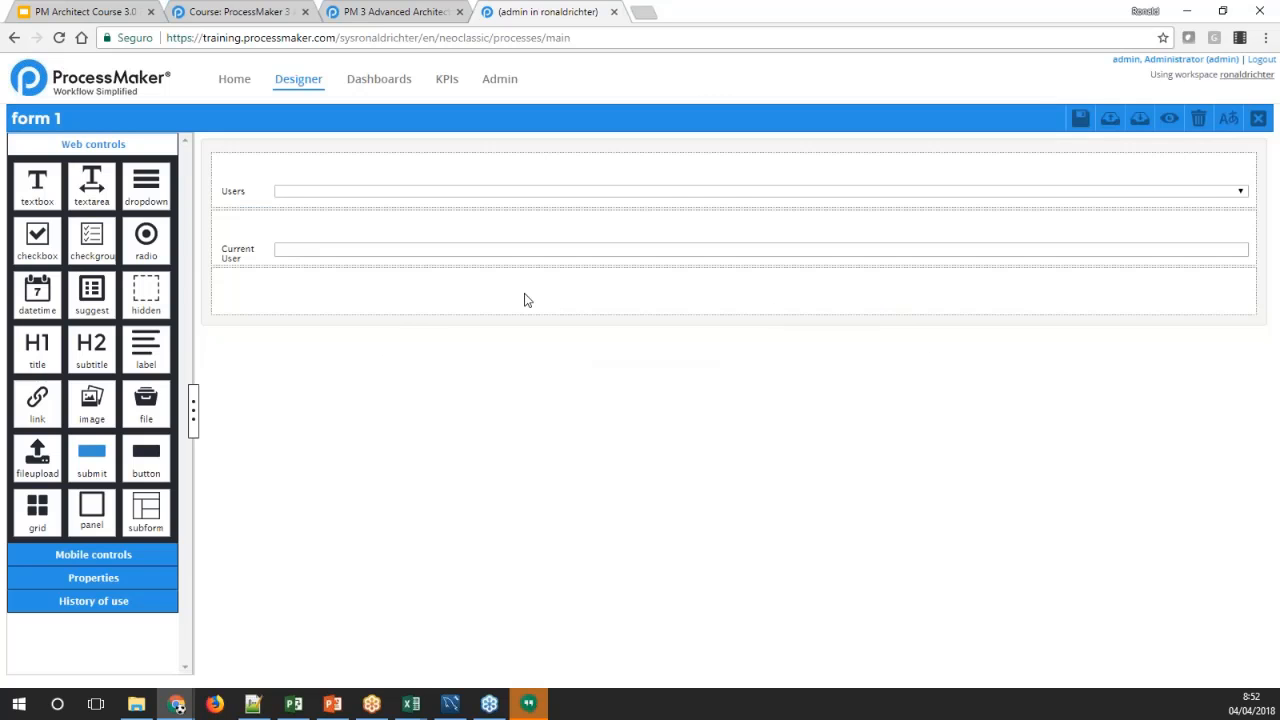
Inspect the properties of the Users dropdown in form 1
{"action": "left_click", "coordinate": [233, 190]}
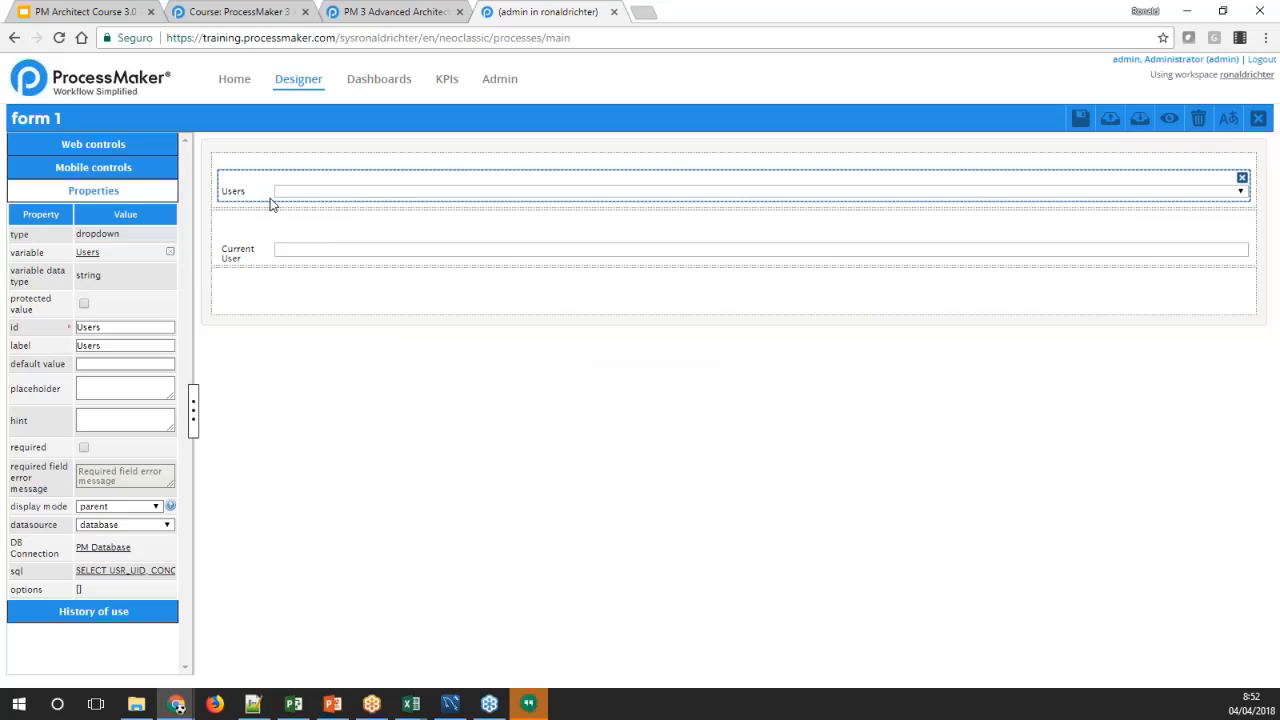
{"action": "left_click", "coordinate": [503, 308]}
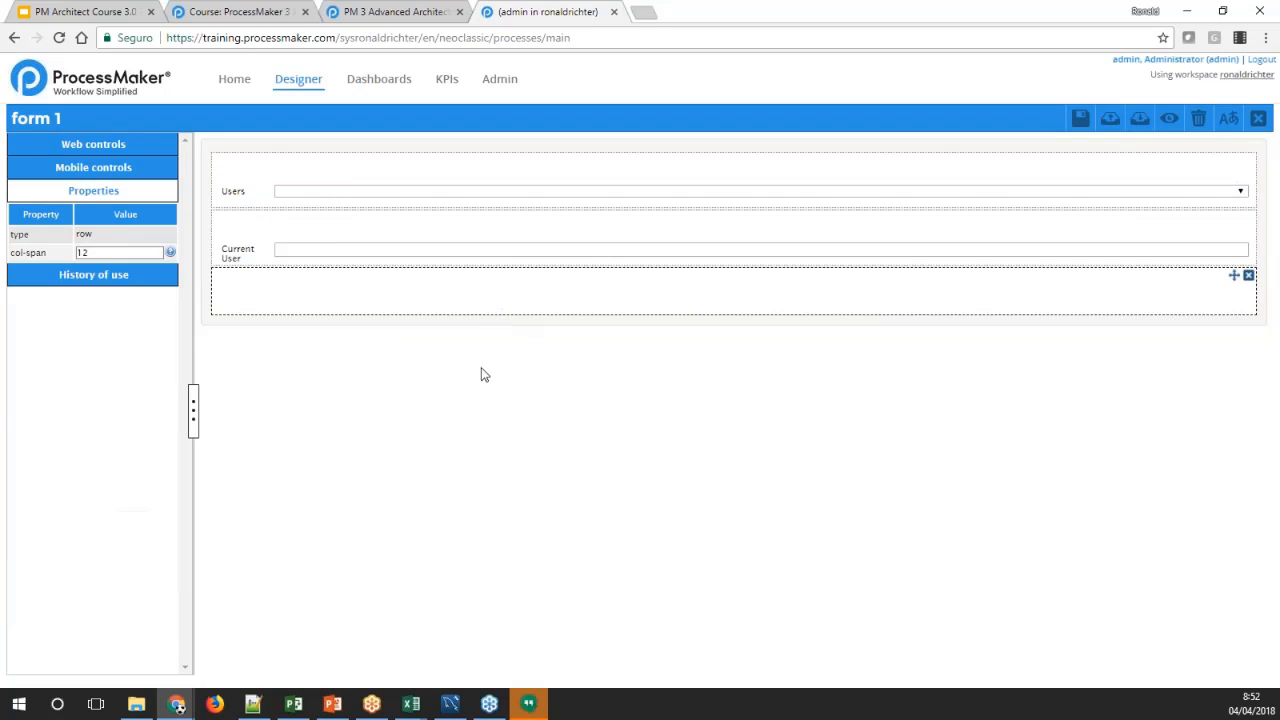
{"action": "left_click", "coordinate": [231, 190]}
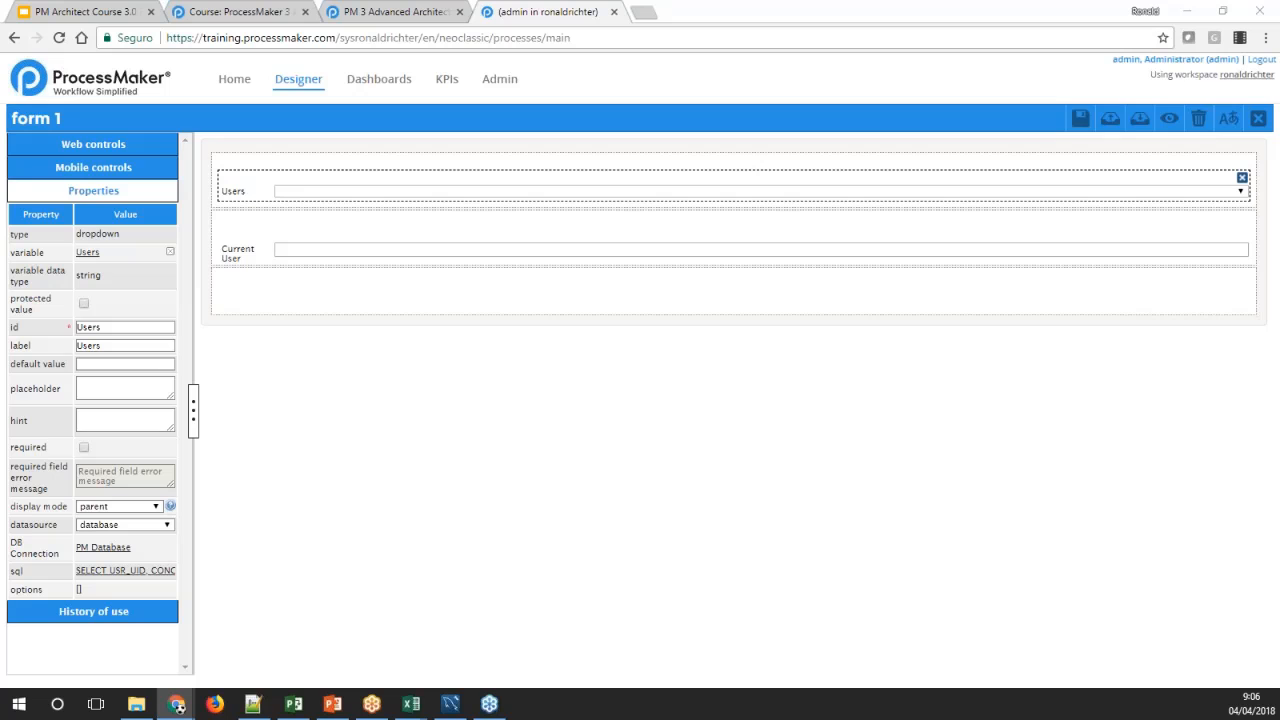
Close the lab lesson and open the Advanced Dashboards reading from the course page in a new browser tab
{"action": "left_click", "coordinate": [352, 11]}
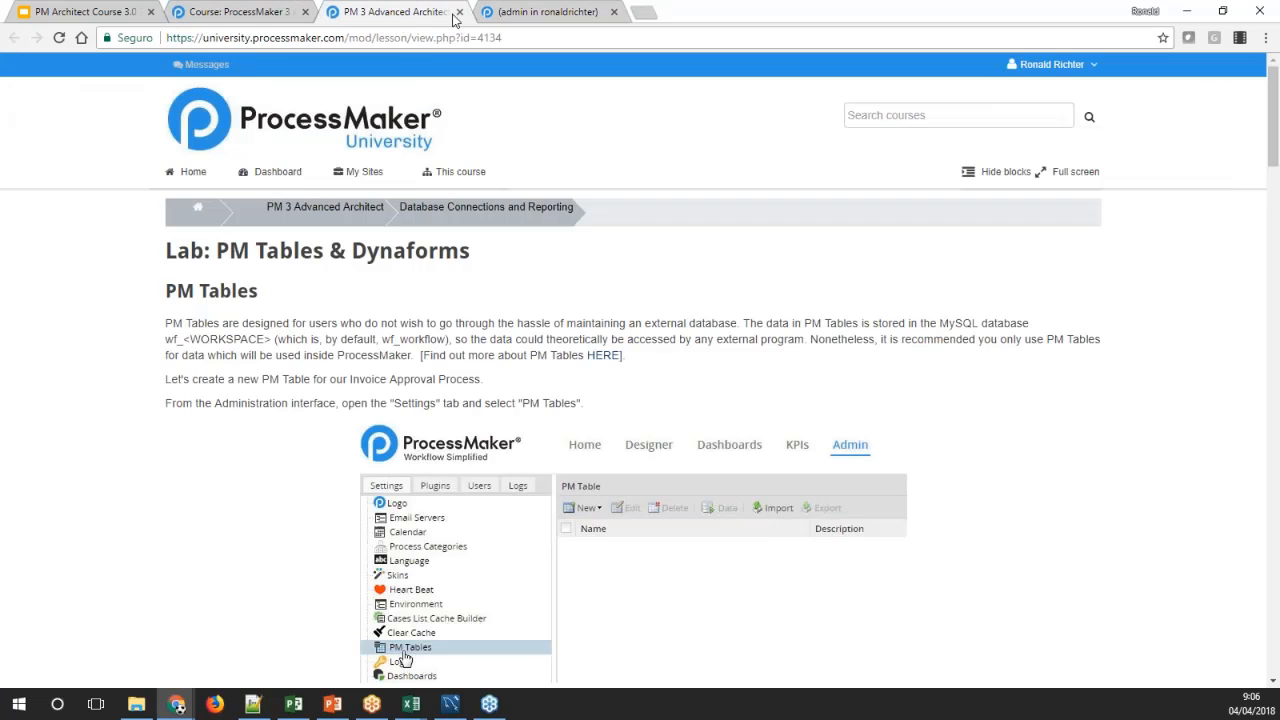
{"action": "left_click", "coordinate": [413, 20]}
{"action": "left_click", "coordinate": [359, 11]}
{"action": "left_click", "coordinate": [247, 11]}
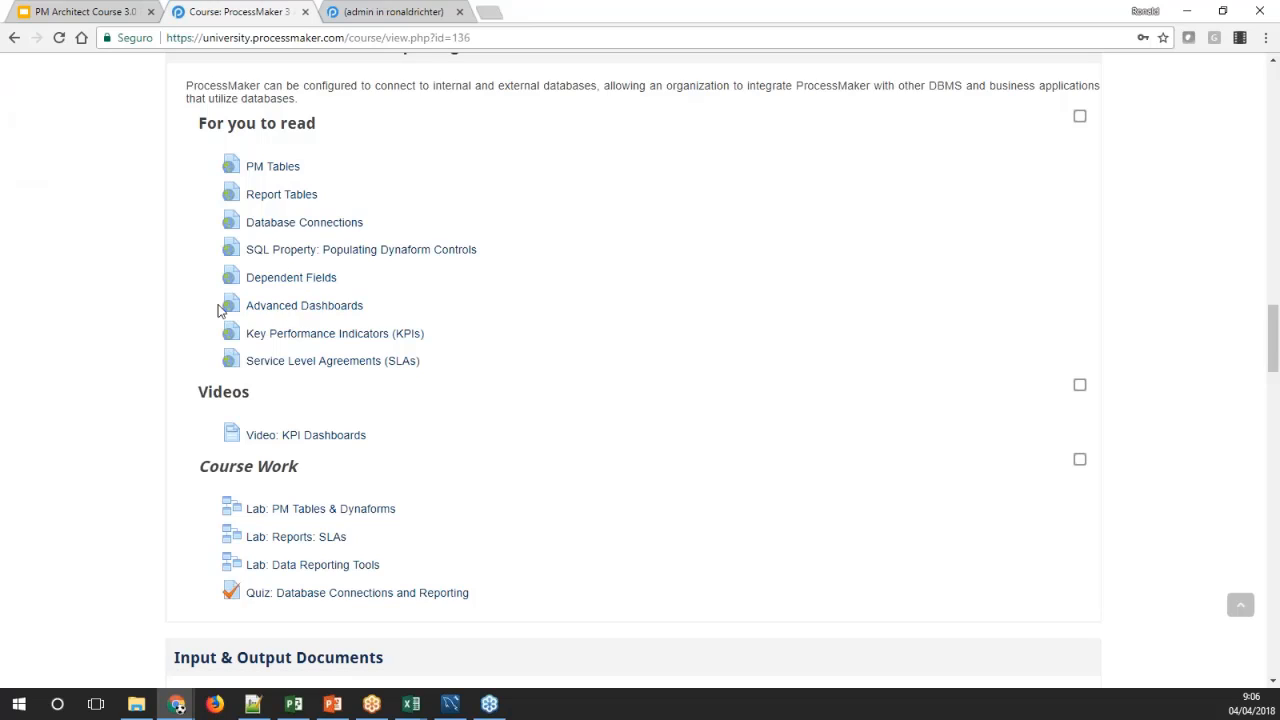
{"action": "right_click", "coordinate": [296, 313]}
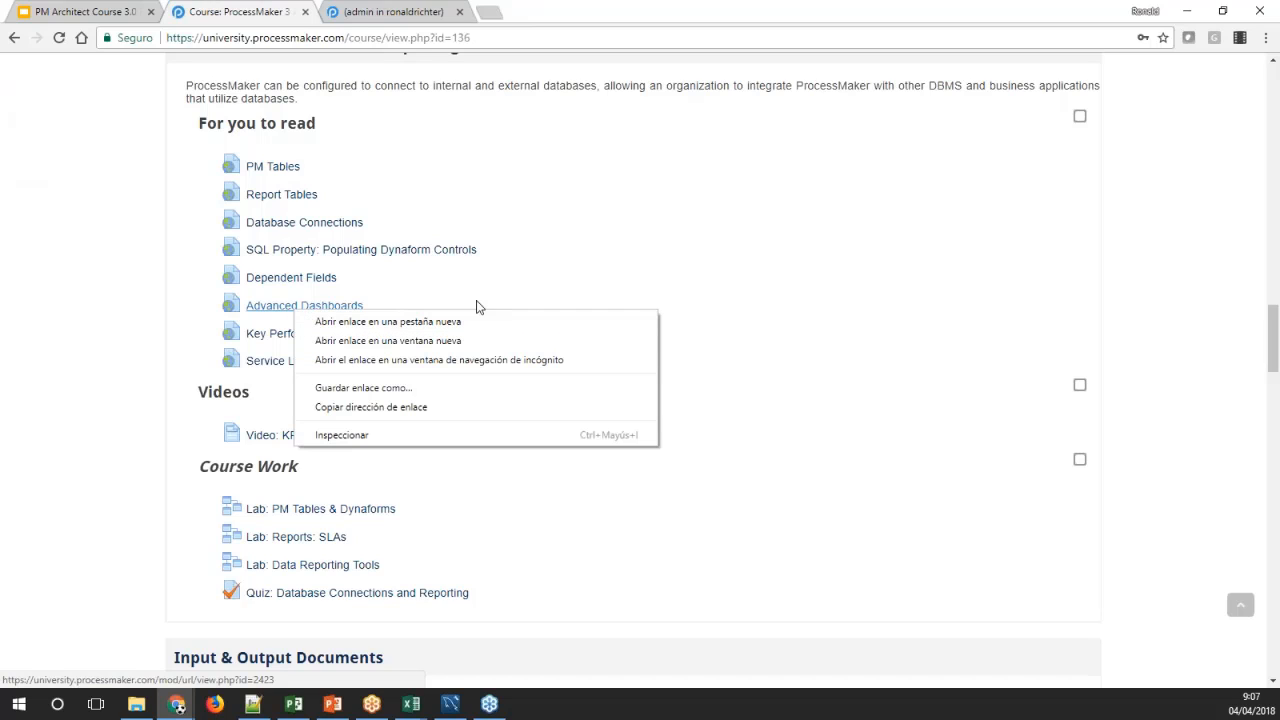
{"action": "left_click", "coordinate": [94, 299]}
{"action": "middle_click", "coordinate": [300, 305]}
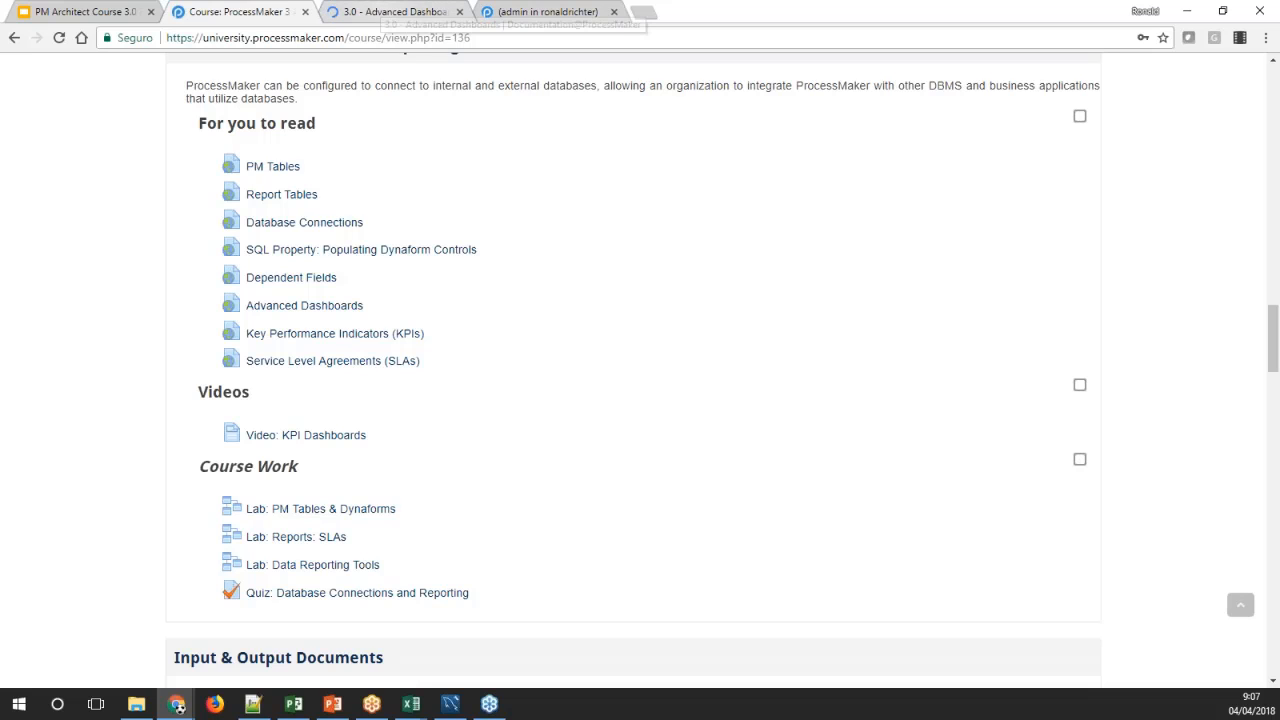
Look over the start of the Advanced Dashboards documentation, switch back to ProcessMaker, and view the existing dashboards
{"action": "left_click", "coordinate": [385, 10]}
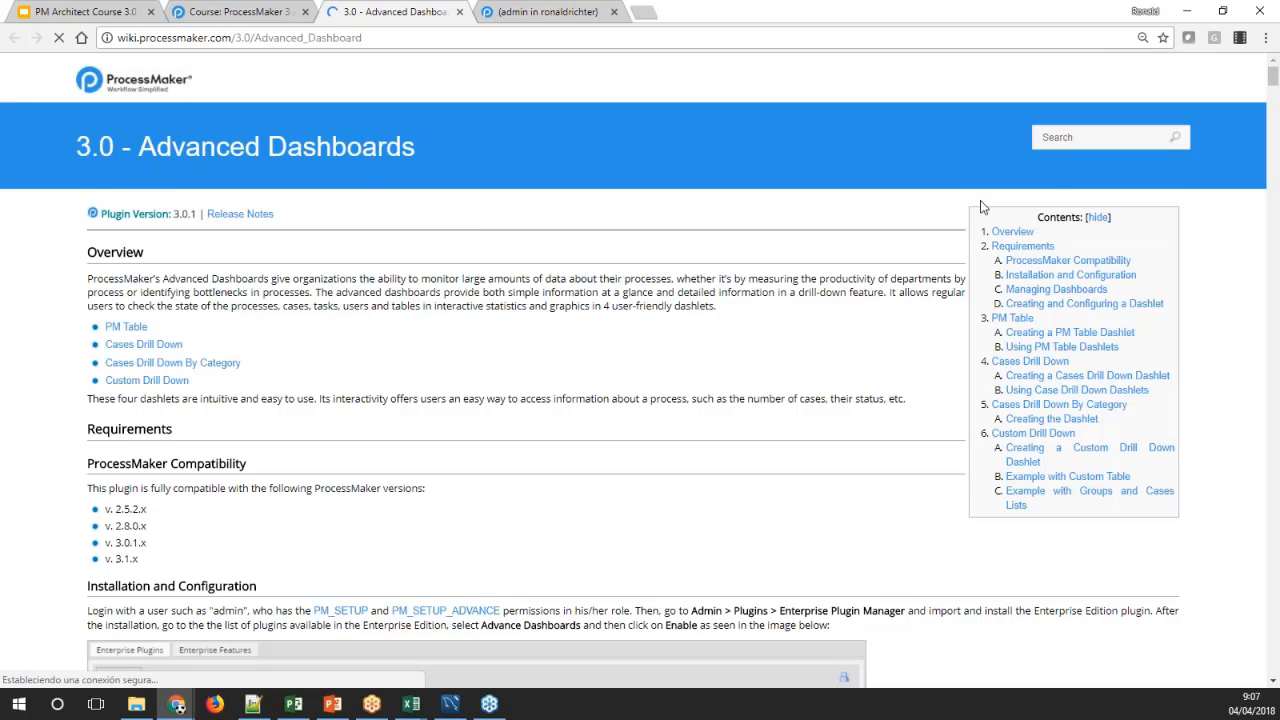
{"action": "left_click", "coordinate": [553, 11]}
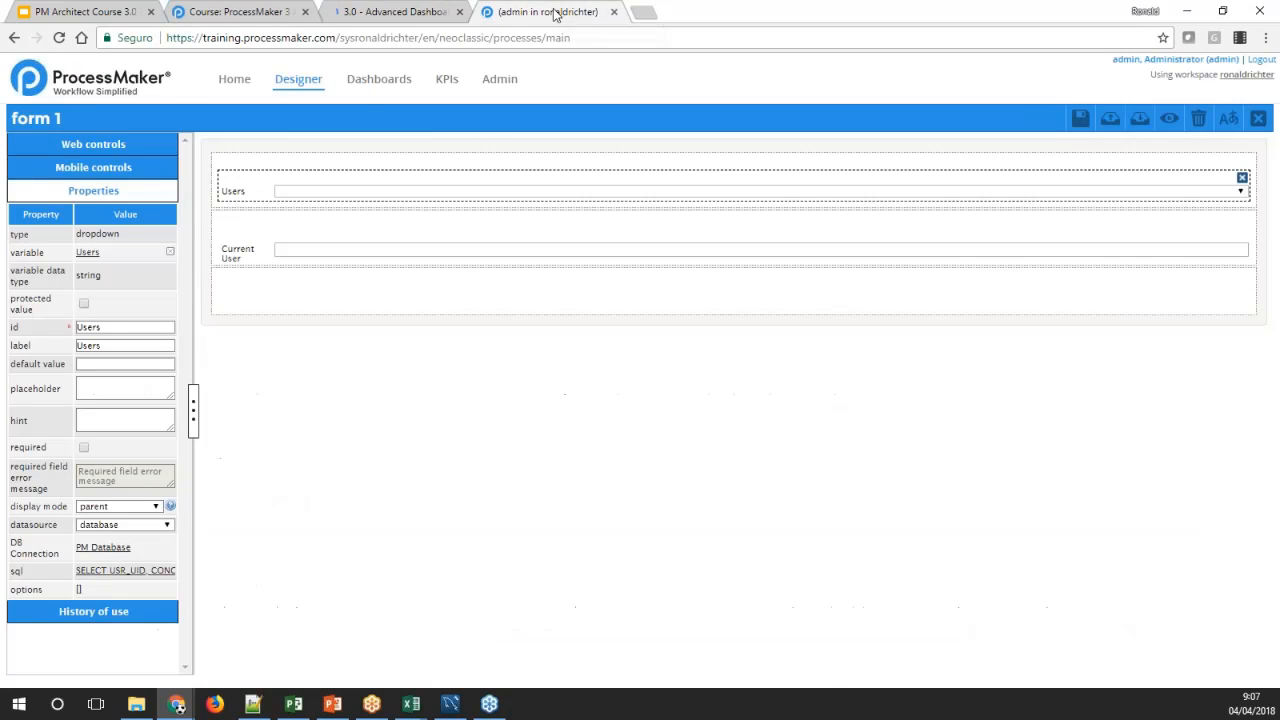
{"action": "left_click", "coordinate": [369, 80]}
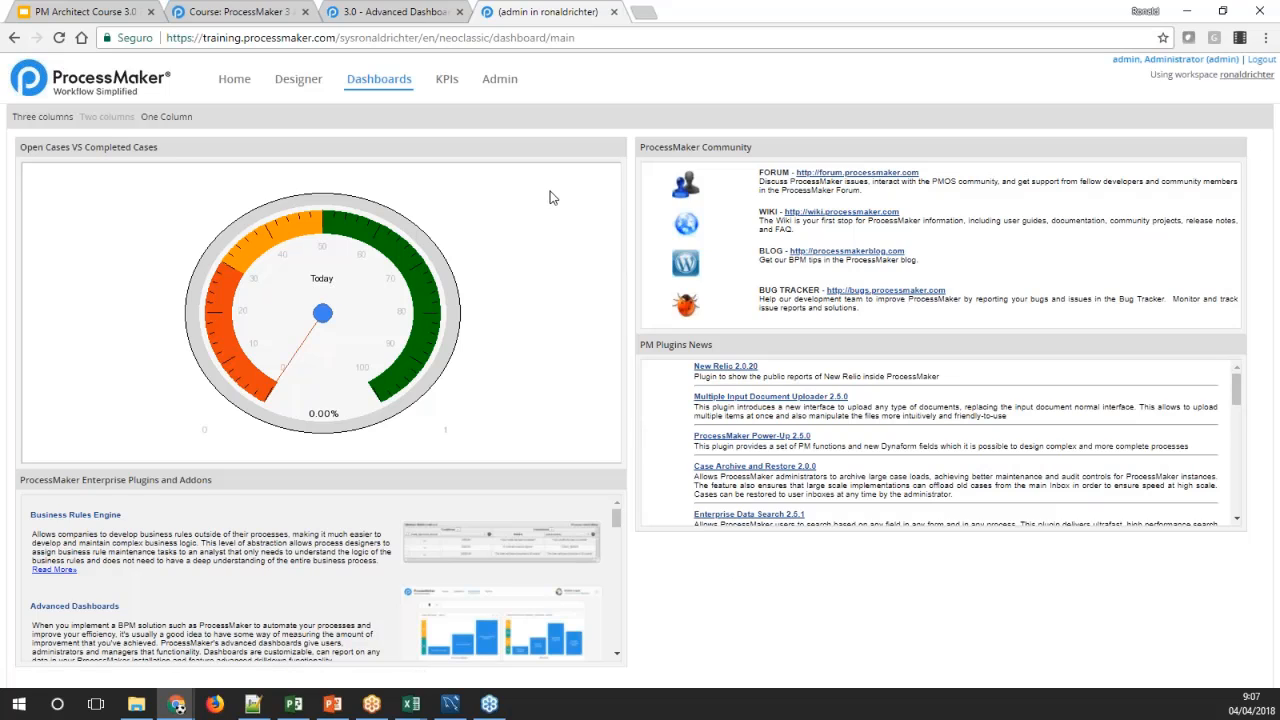
Open the list of dashlet instances in the administration settings
{"action": "left_click", "coordinate": [497, 82]}
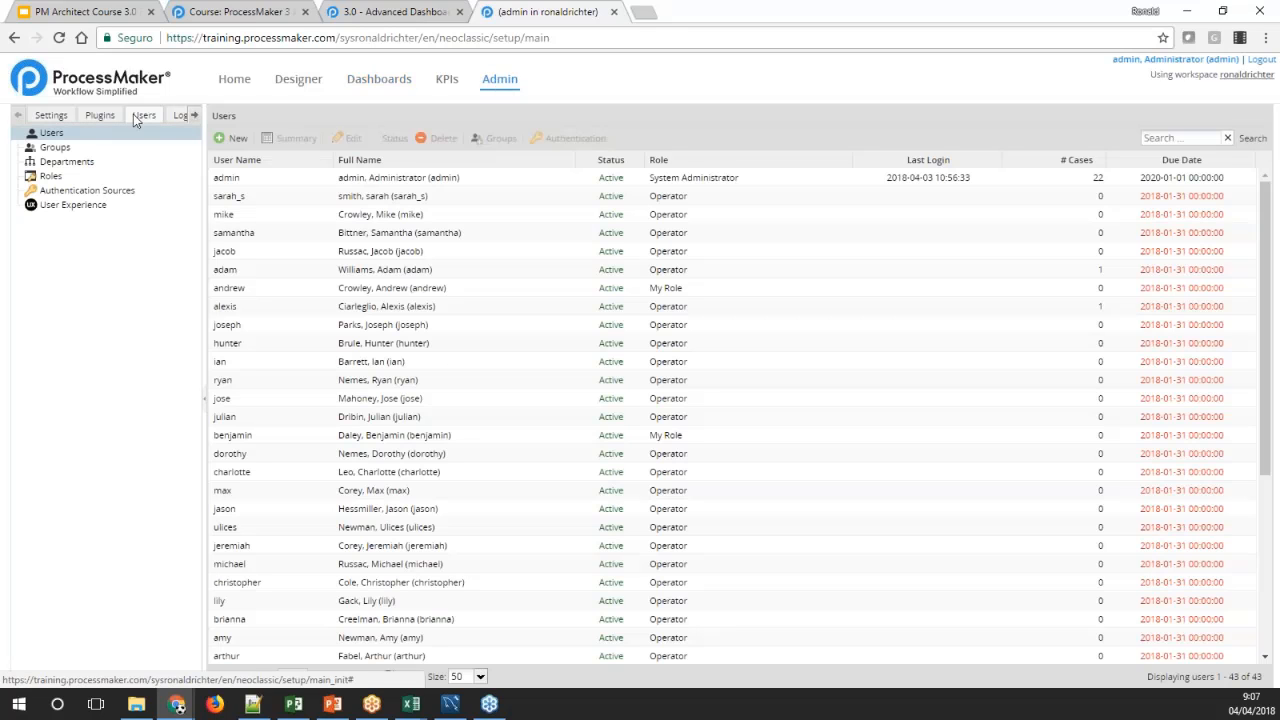
{"action": "left_click", "coordinate": [58, 117]}
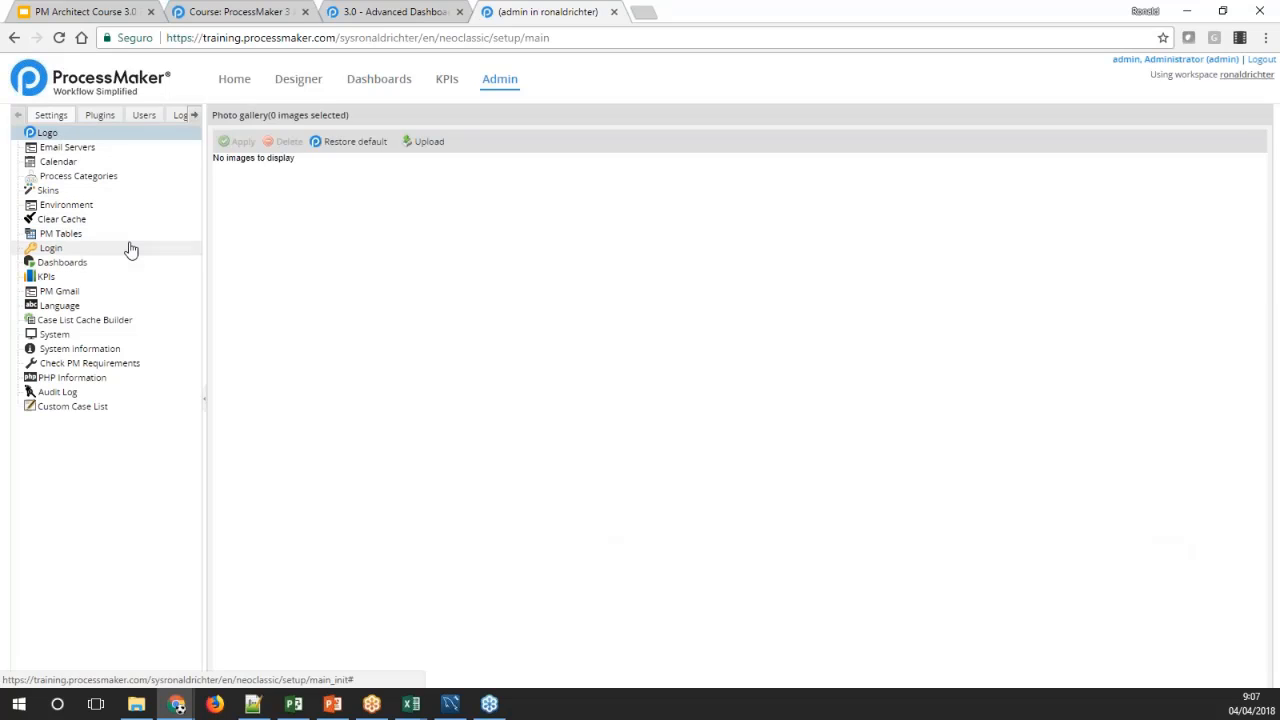
{"action": "left_click", "coordinate": [56, 264]}
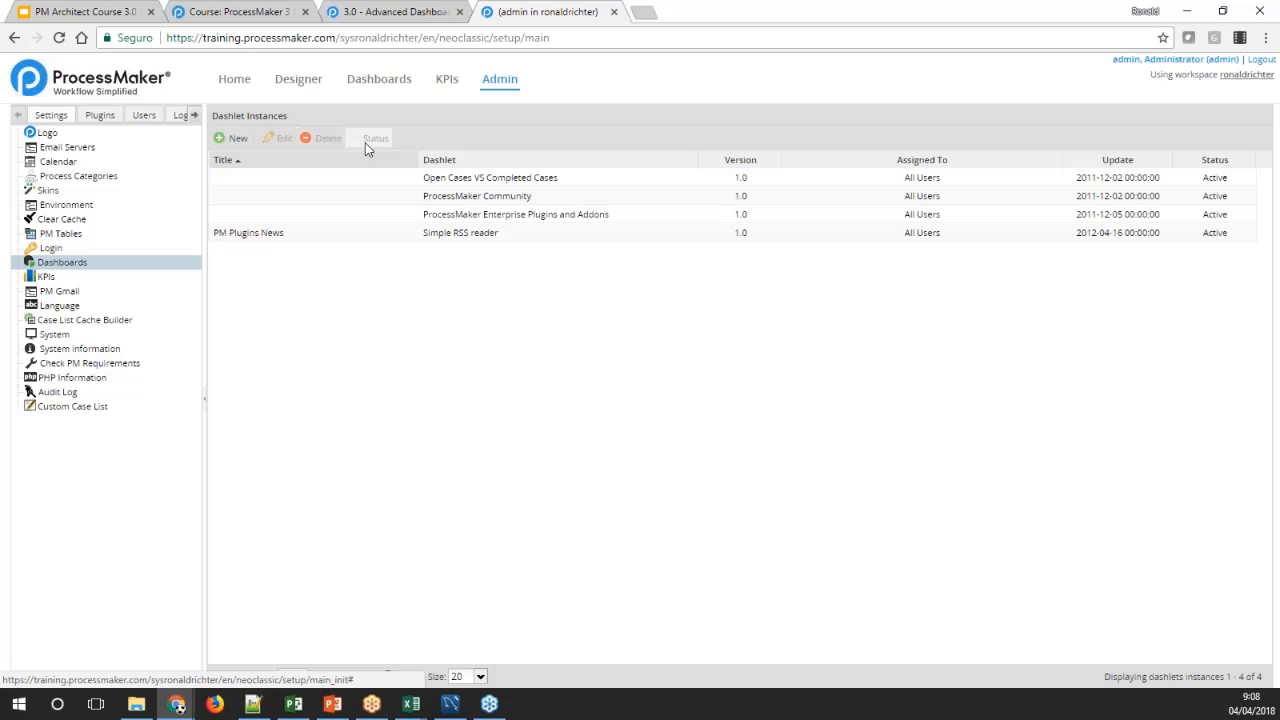
Try to create a new dashlet instance and return to the list of dashlet instances
{"action": "left_click", "coordinate": [236, 160]}
{"action": "left_click", "coordinate": [236, 140]}
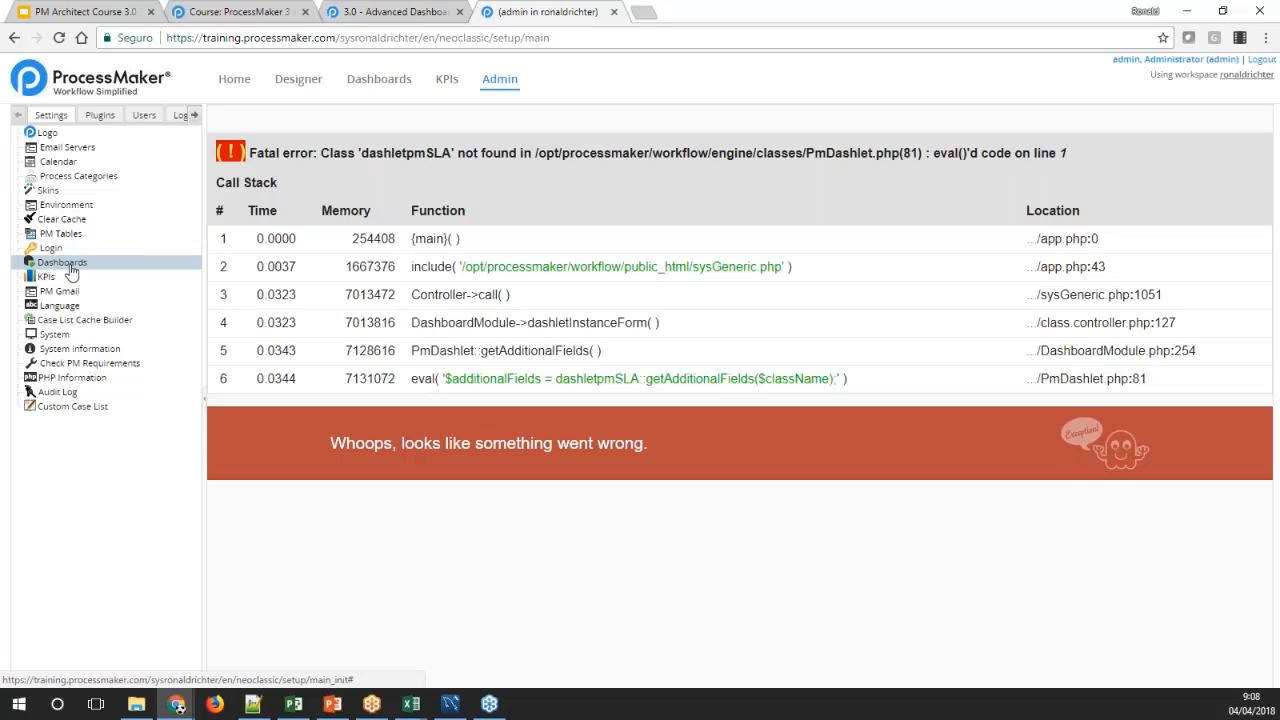
{"action": "left_click", "coordinate": [62, 262]}
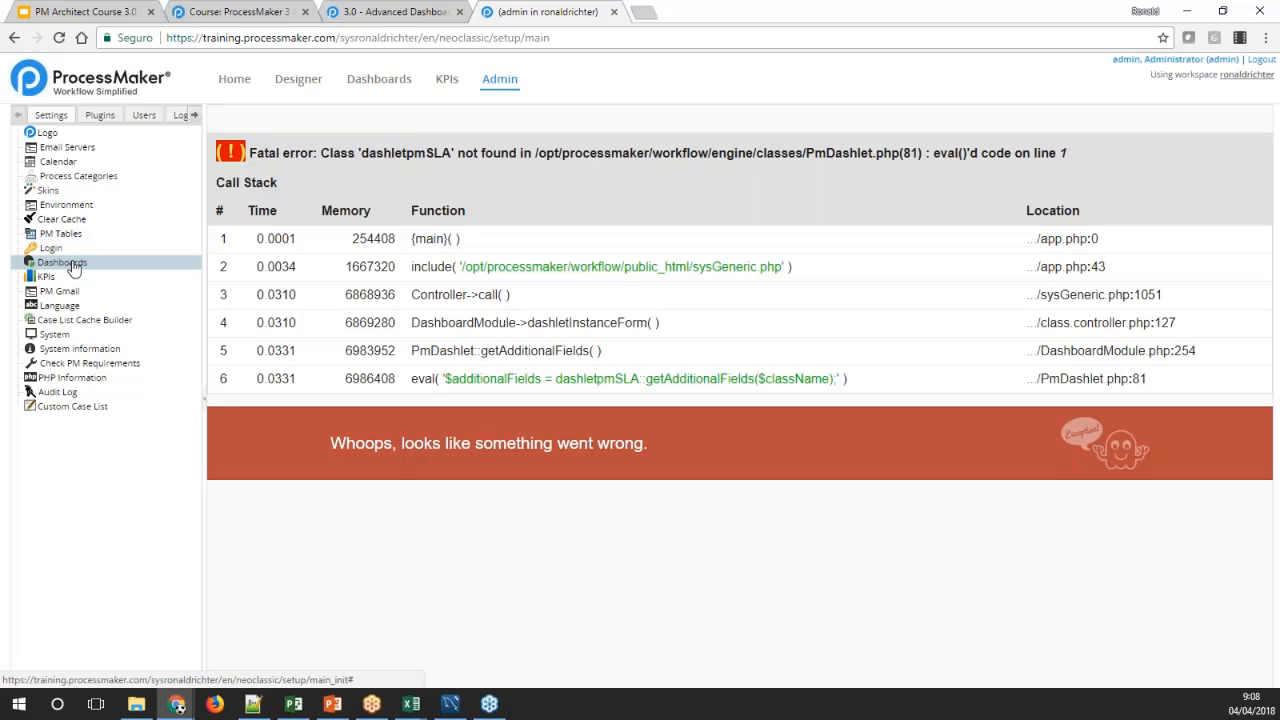
{"action": "left_click", "coordinate": [73, 266]}
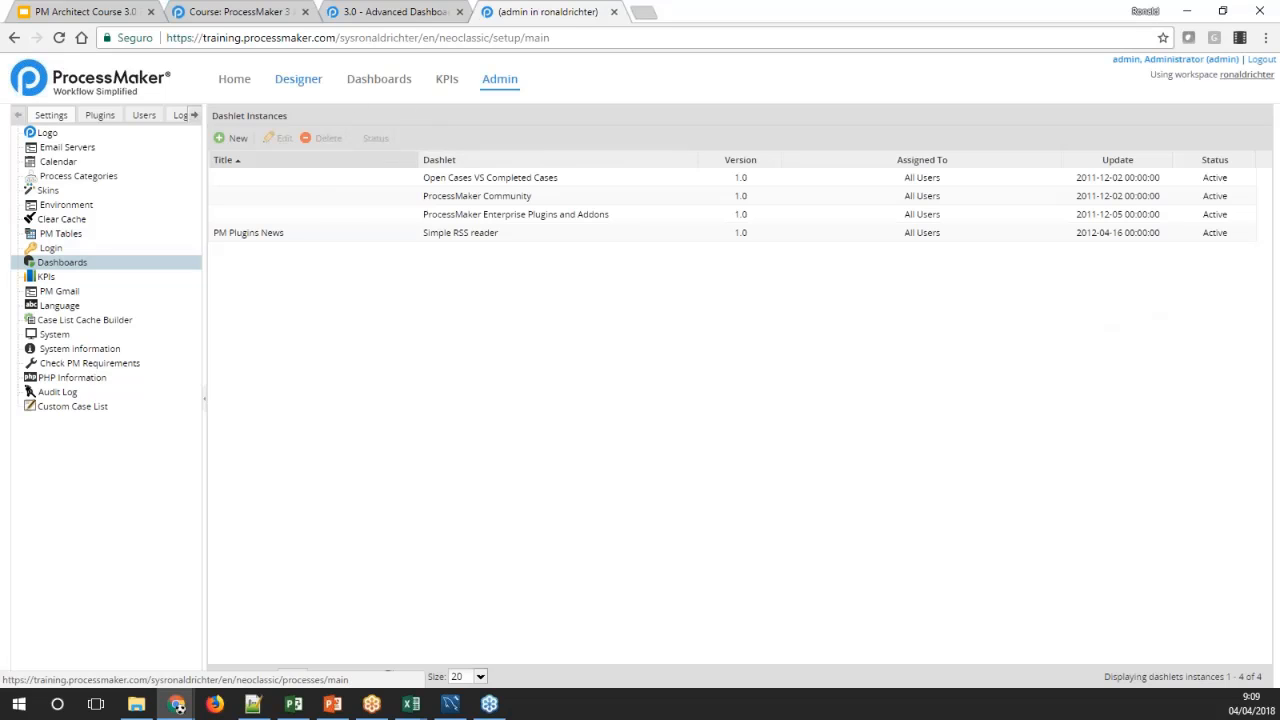
Enable the advancedDashboards enterprise plugin and check its entry in the plugin list
{"action": "left_click", "coordinate": [103, 116]}
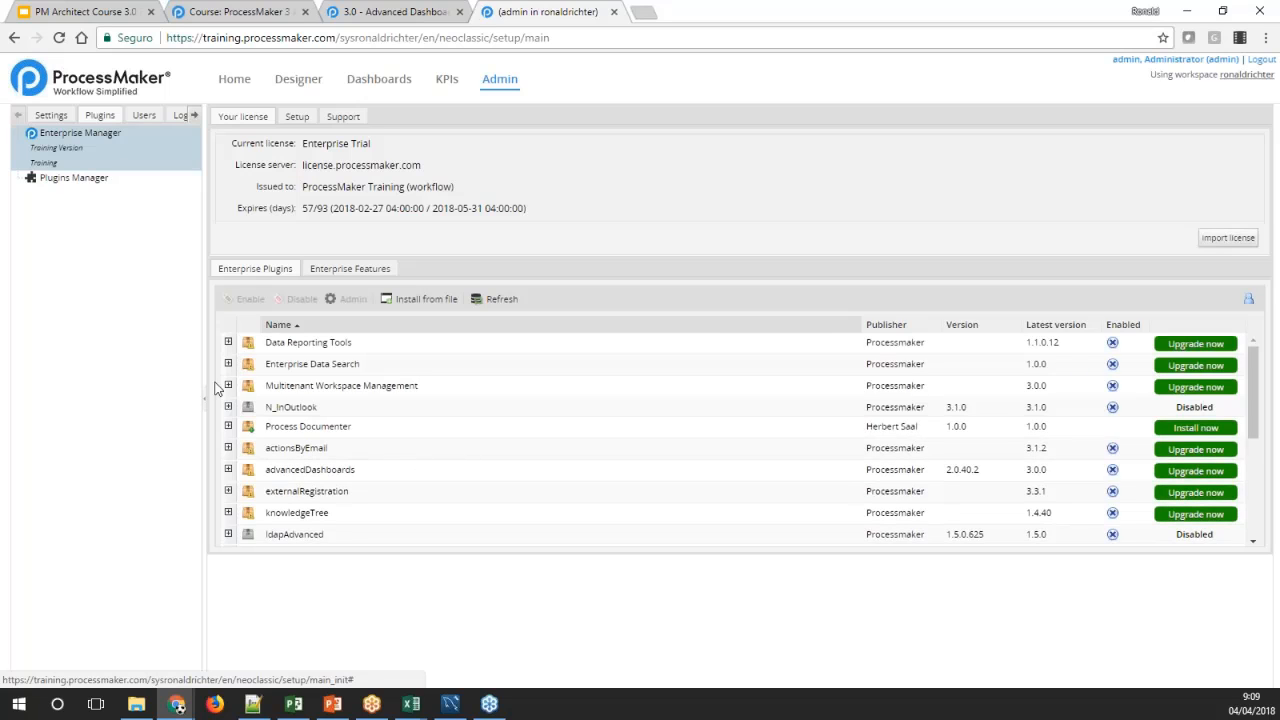
{"action": "left_click", "coordinate": [333, 477]}
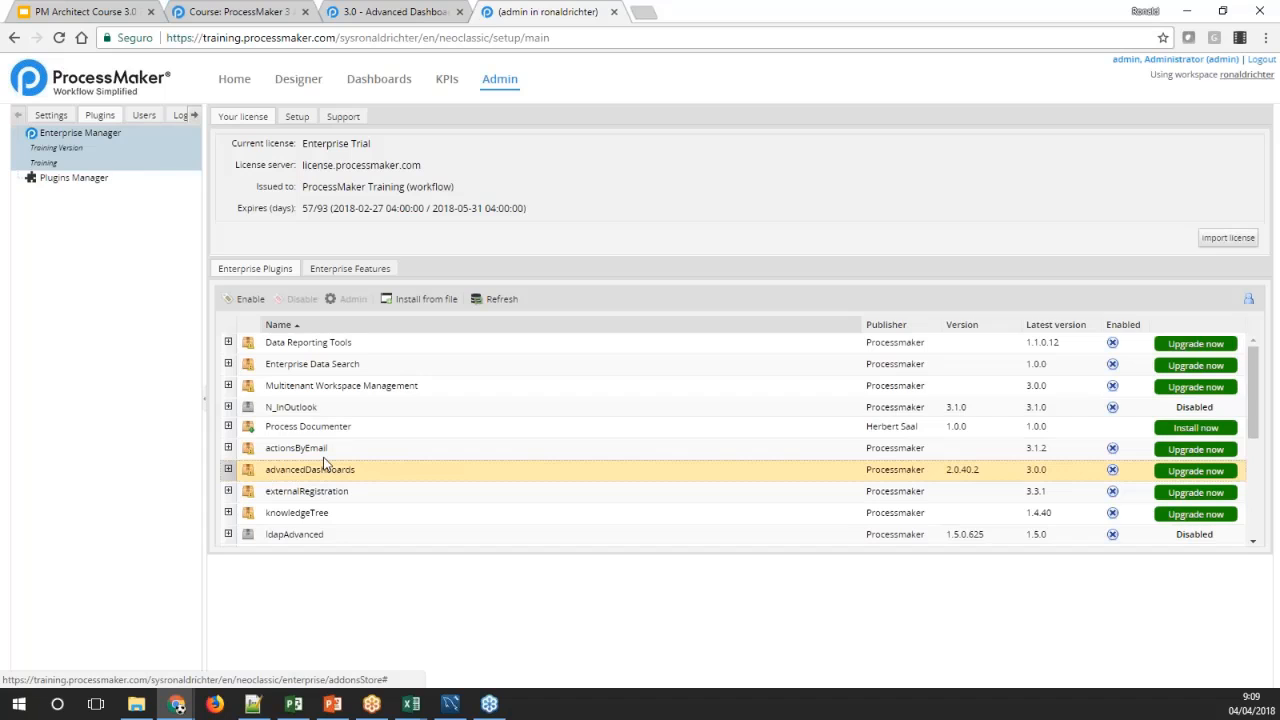
{"action": "left_click", "coordinate": [246, 299]}
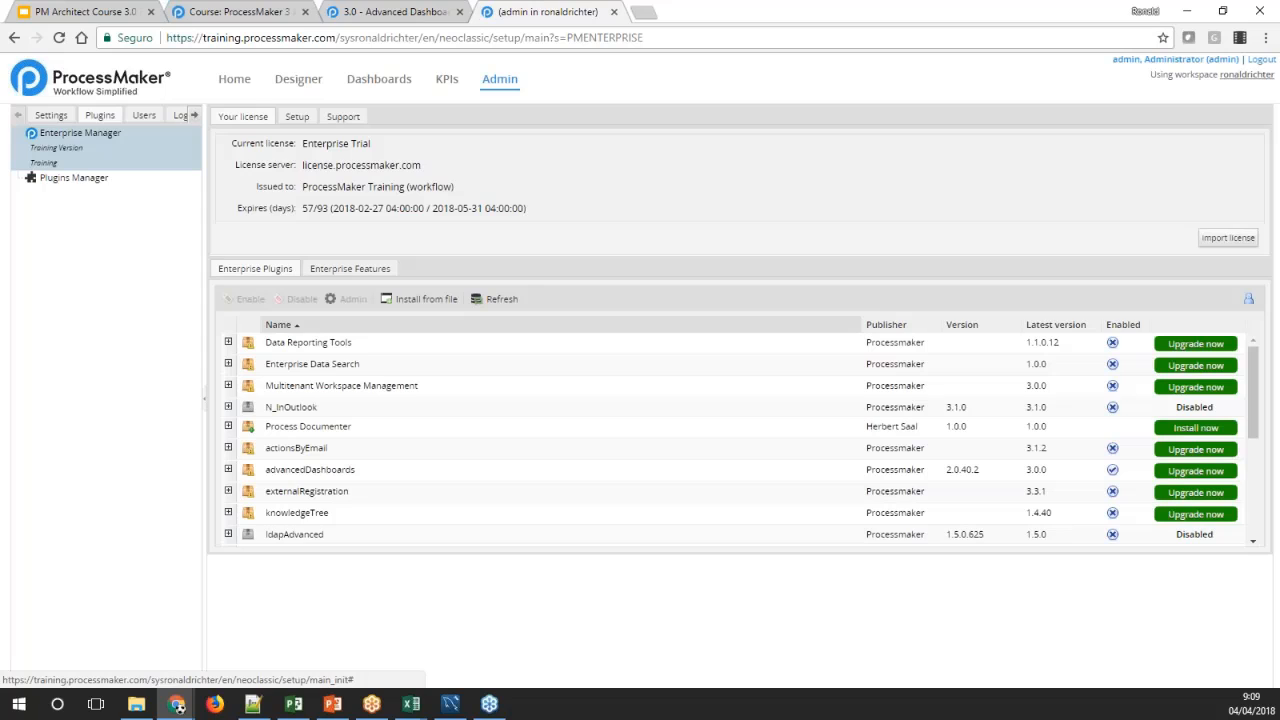
{"action": "left_click", "coordinate": [325, 477]}
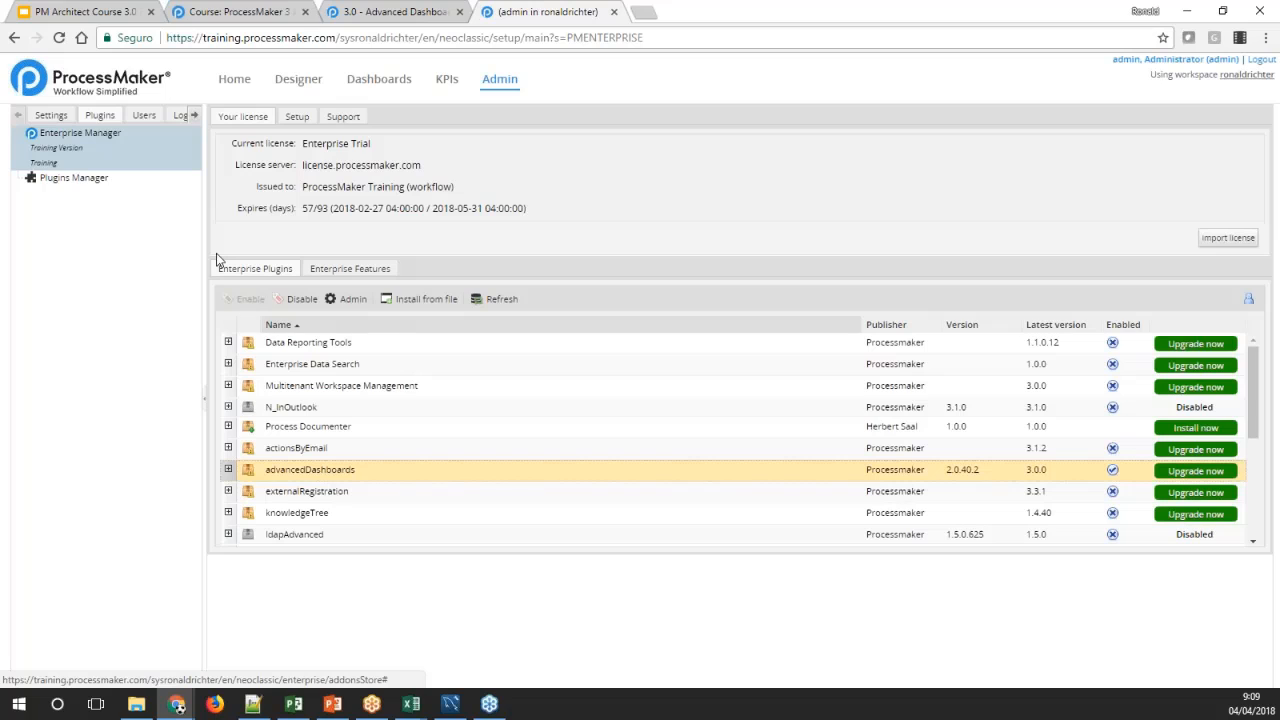
Return to the dashboards administration settings and start a new dashlet instance
{"action": "left_click", "coordinate": [51, 115]}
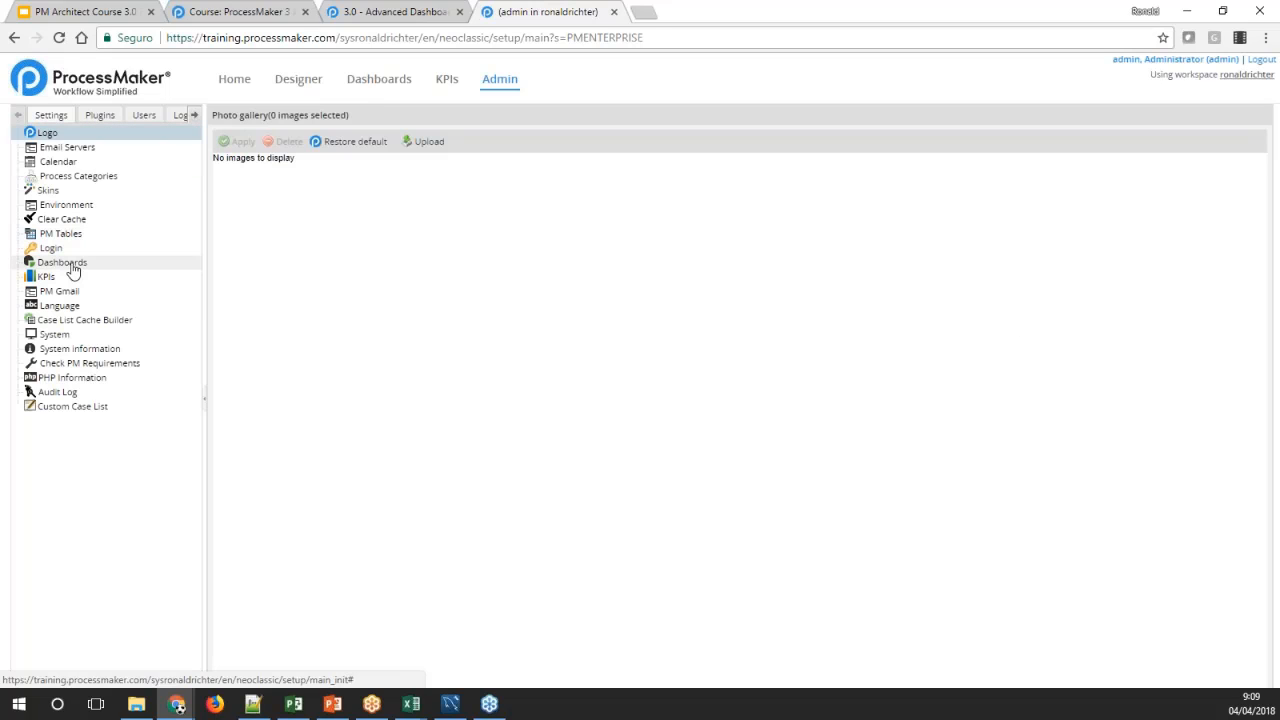
{"action": "left_click", "coordinate": [66, 265]}
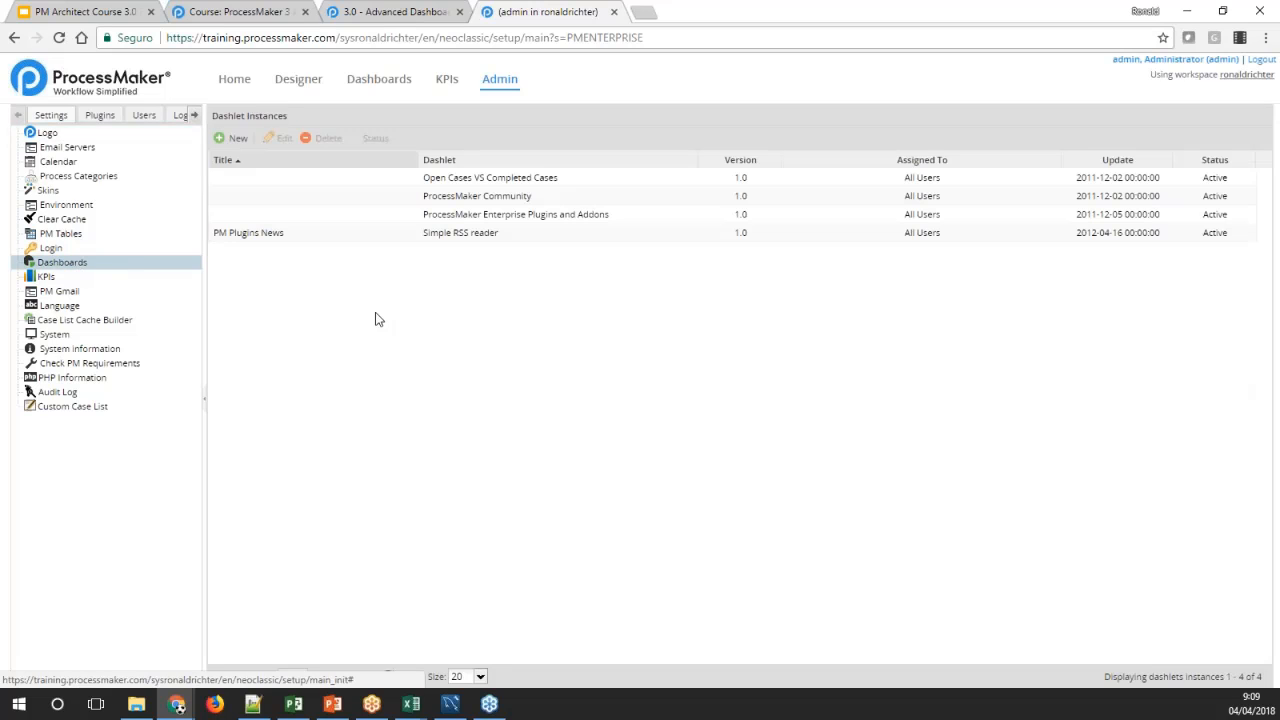
{"action": "left_click", "coordinate": [238, 141]}
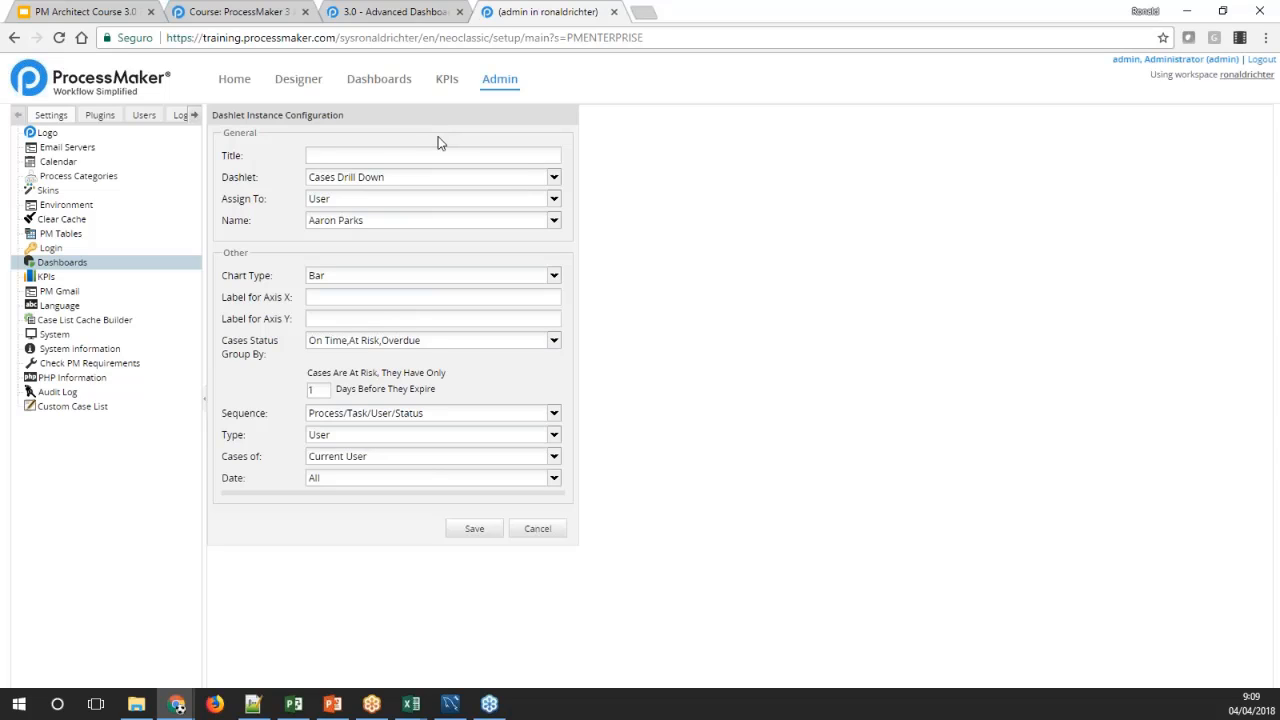
{"action": "left_click", "coordinate": [451, 158]}
Read the Advanced Dashboards documentation on plugin requirements and the Case Drill Down and Case Drill Down By Category dashlets
{"action": "left_click", "coordinate": [396, 13]}
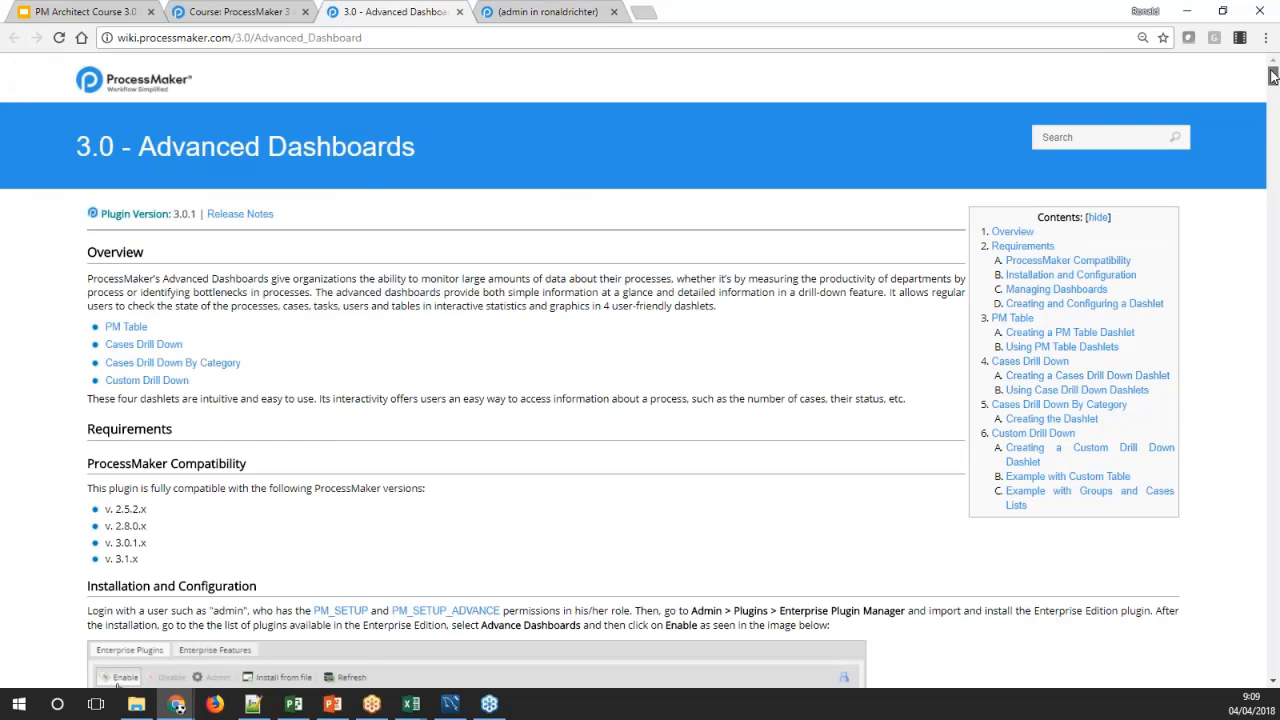
{"action": "left_click_drag", "start_coordinate": [1273, 76], "coordinate": [1273, 80]}
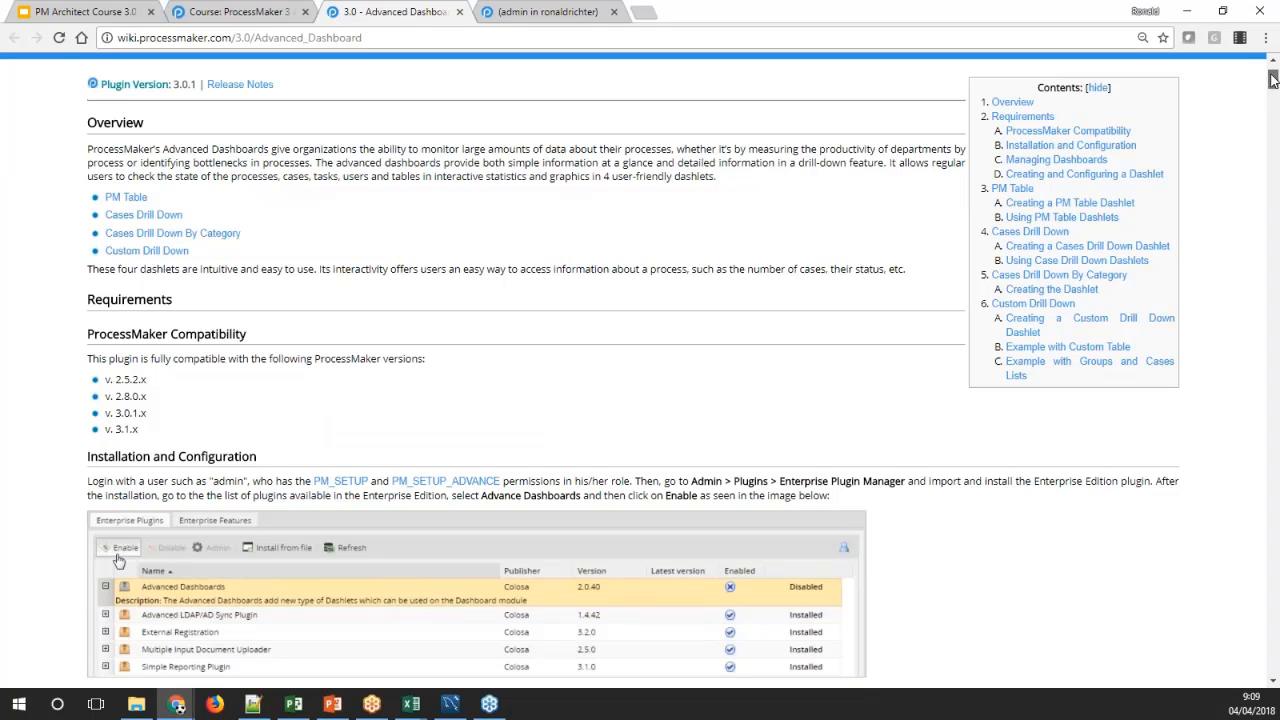
{"action": "left_click_drag", "start_coordinate": [1273, 80], "coordinate": [1270, 150]}
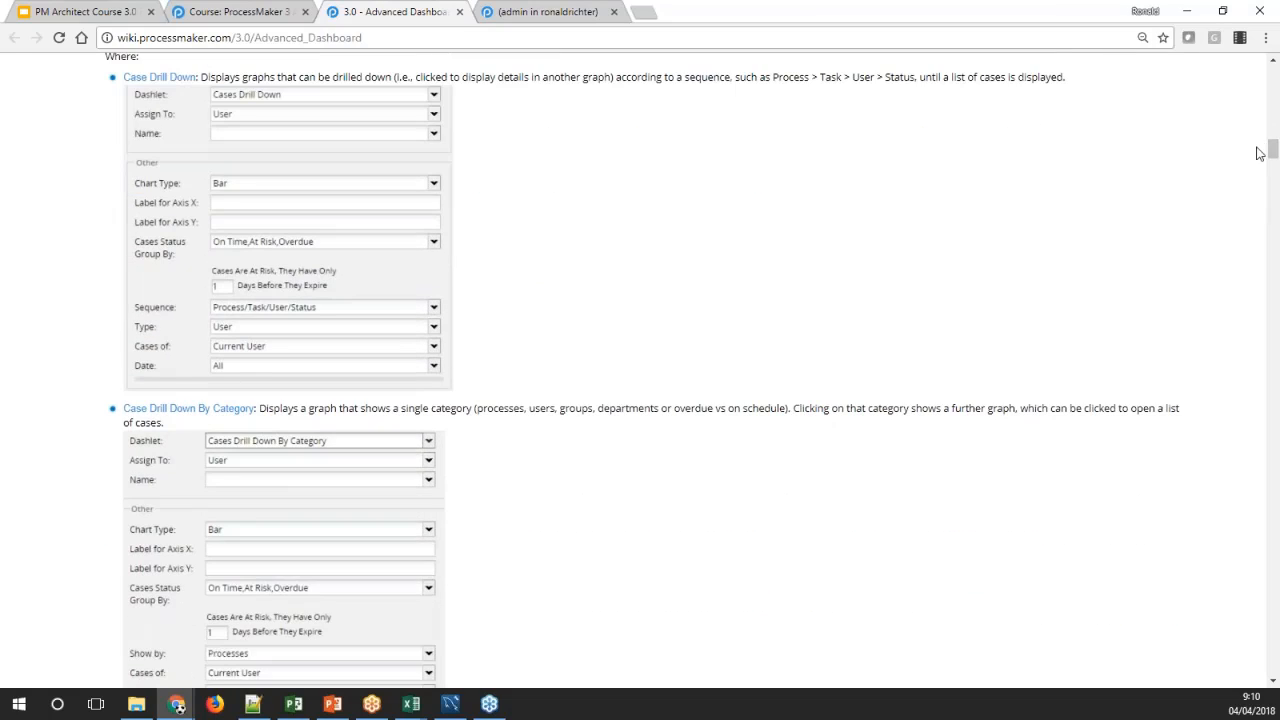
Back in the dashlet instance configuration, title the new dashlet "Dashlet 1"
{"action": "left_click", "coordinate": [548, 12]}
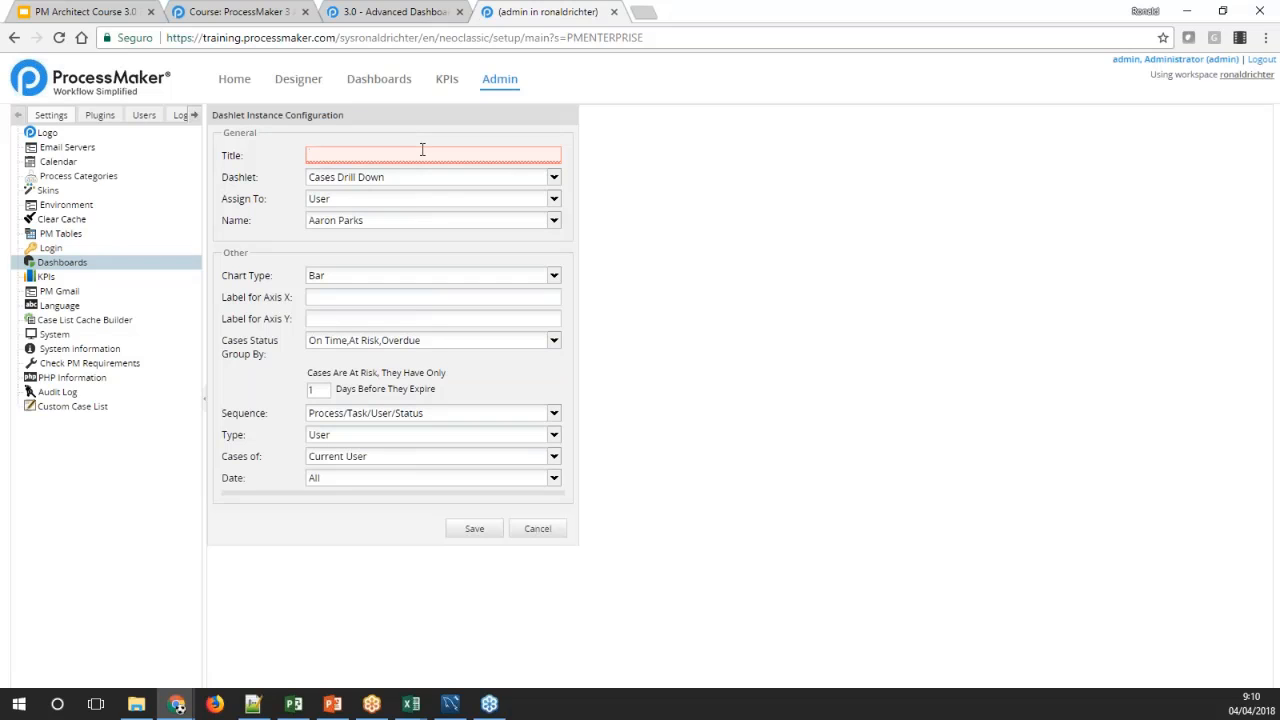
{"action": "type", "text": "Dah"}
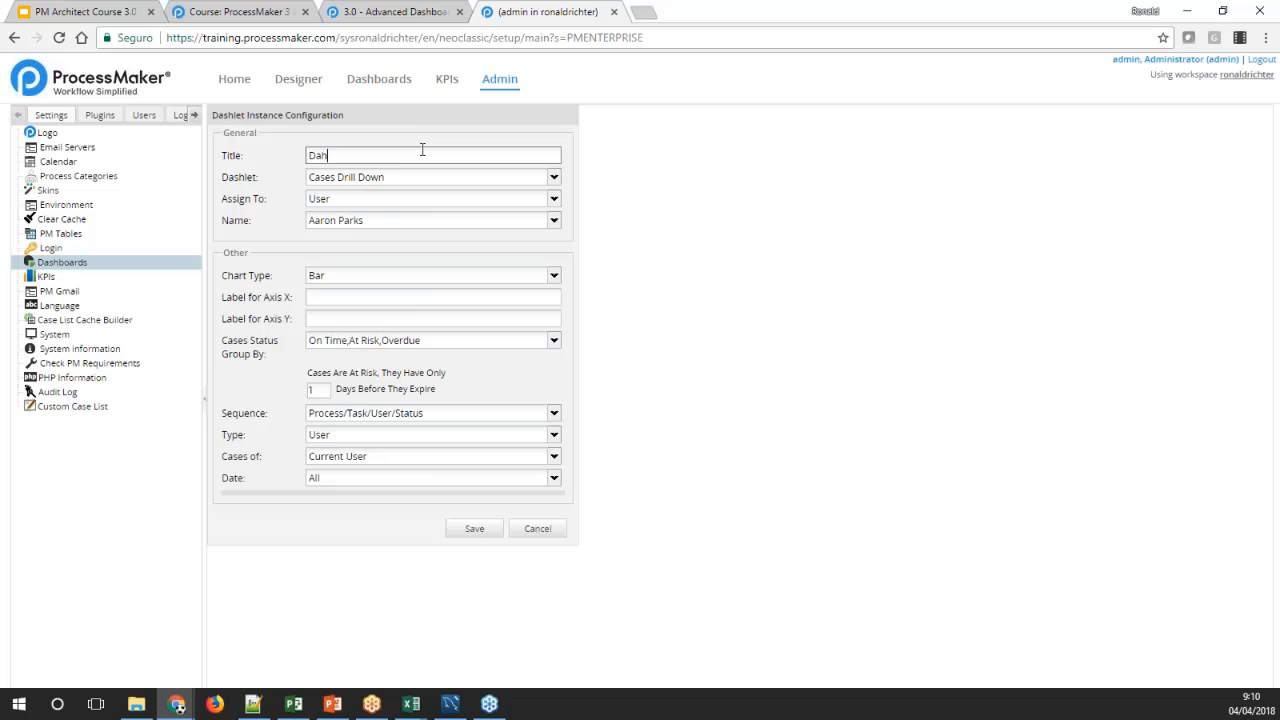
{"action": "key", "text": "BackSpace"}
{"action": "type", "text": "sb"}
{"action": "key", "text": "BackSpace"}
{"action": "type", "text": "hlet 1"}
Display the dashlet types that can be chosen for Dashlet 1
{"action": "left_click", "coordinate": [266, 177]}
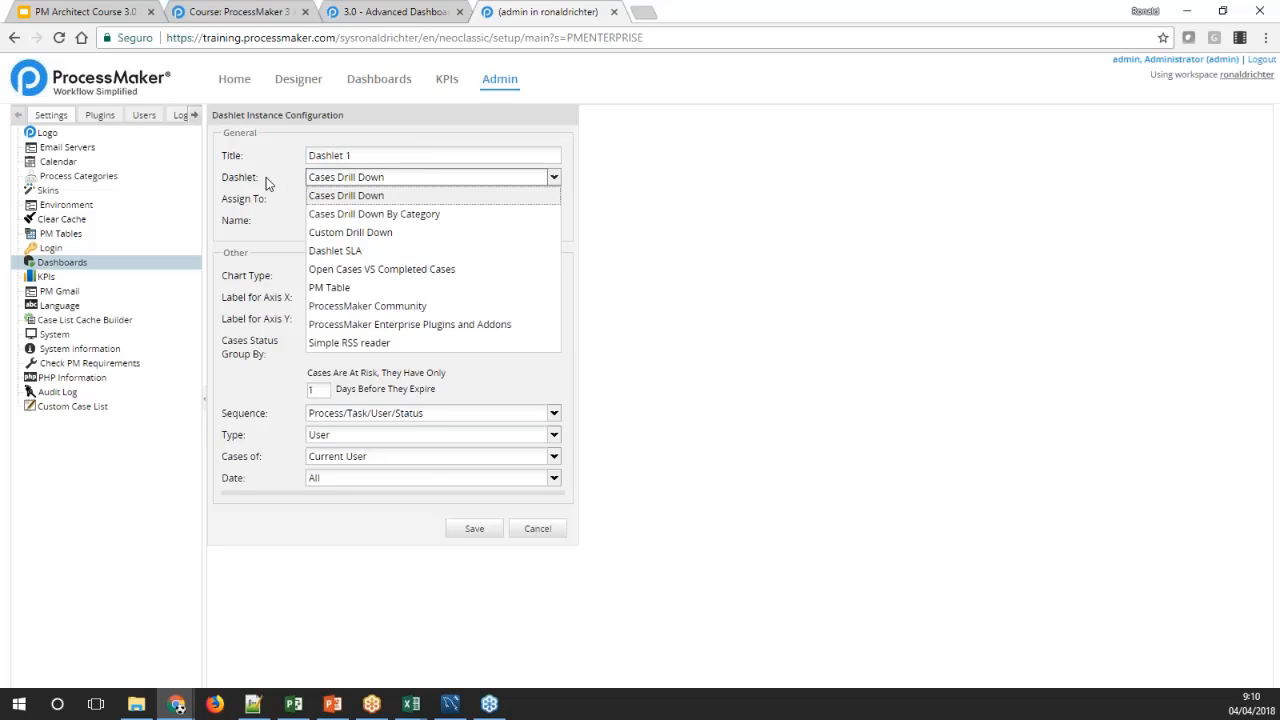
{"action": "left_click", "coordinate": [553, 180]}
{"action": "left_click", "coordinate": [553, 180]}
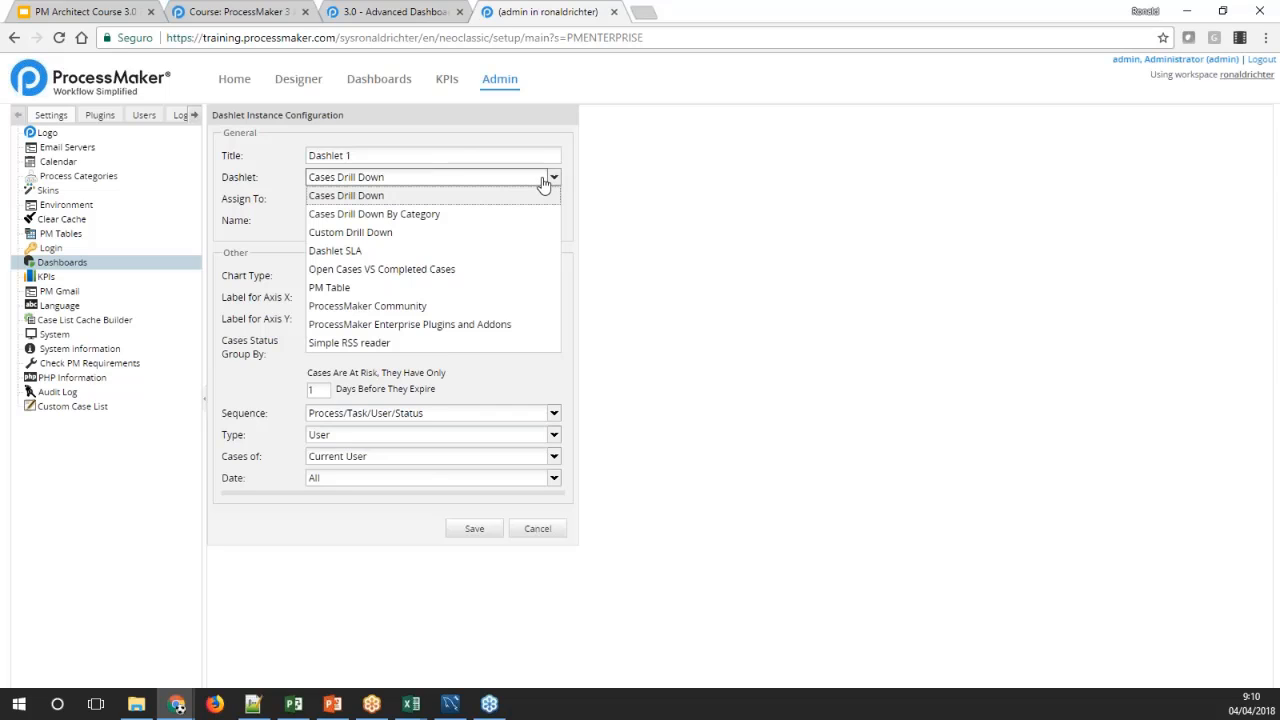
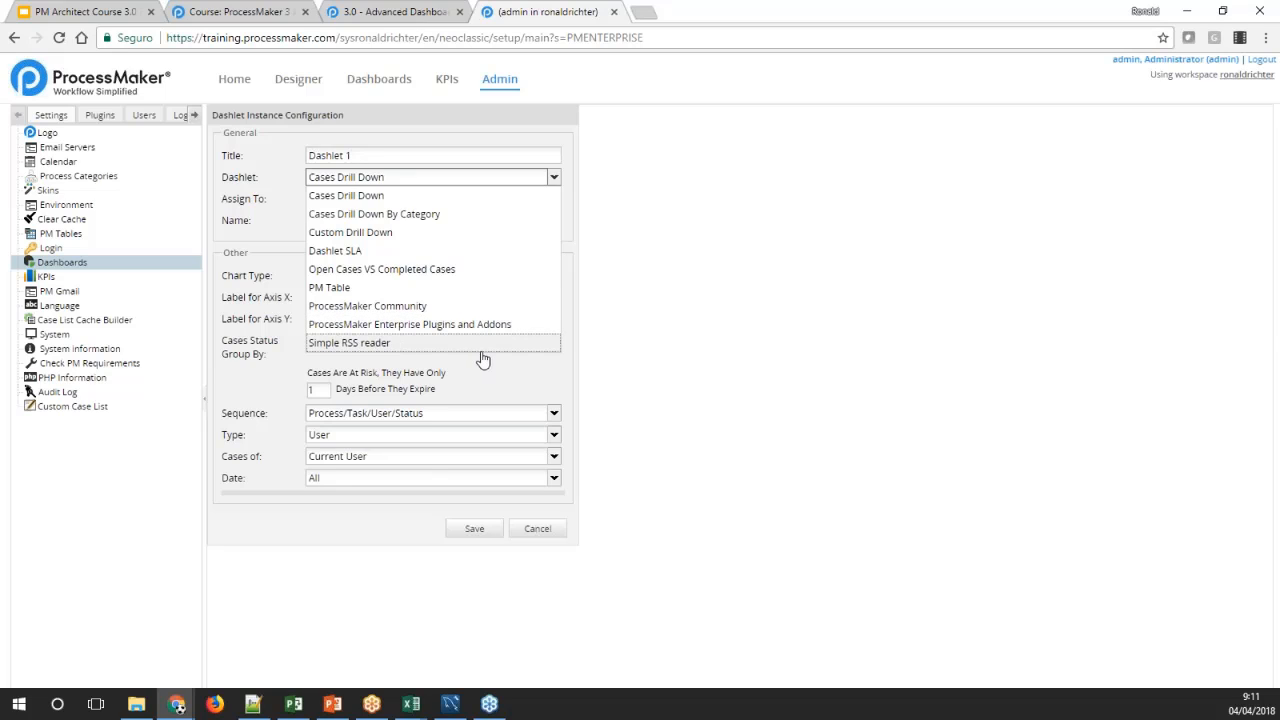
Review the Cases Drill Down chart types, axis labels and case status groupings, plus the available dashlet types
{"action": "left_click", "coordinate": [610, 326]}
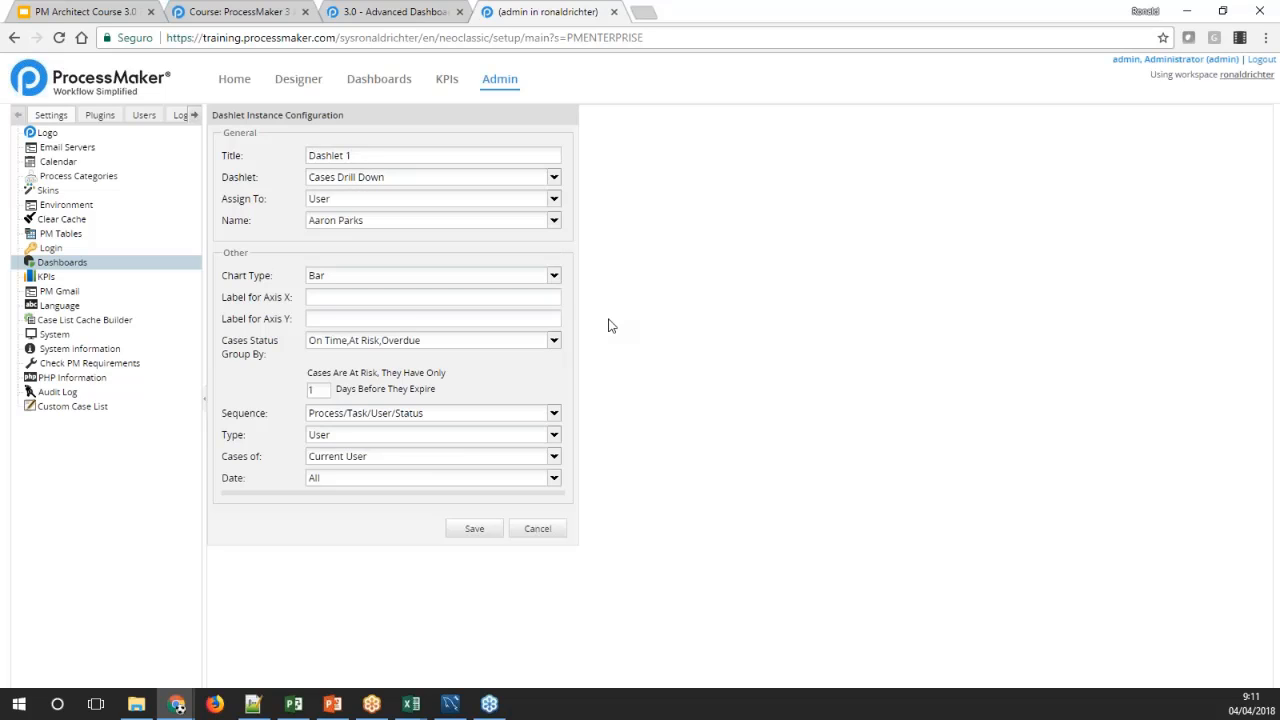
{"action": "left_click", "coordinate": [553, 278]}
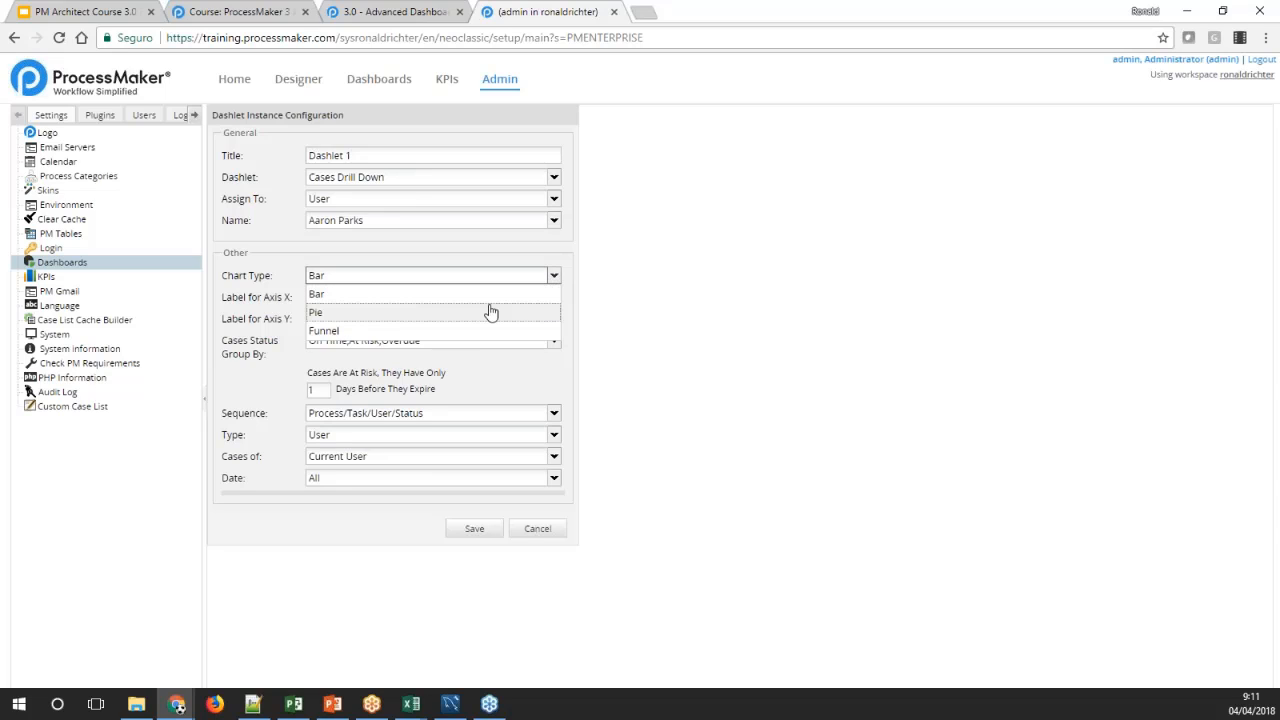
{"action": "left_click", "coordinate": [586, 330]}
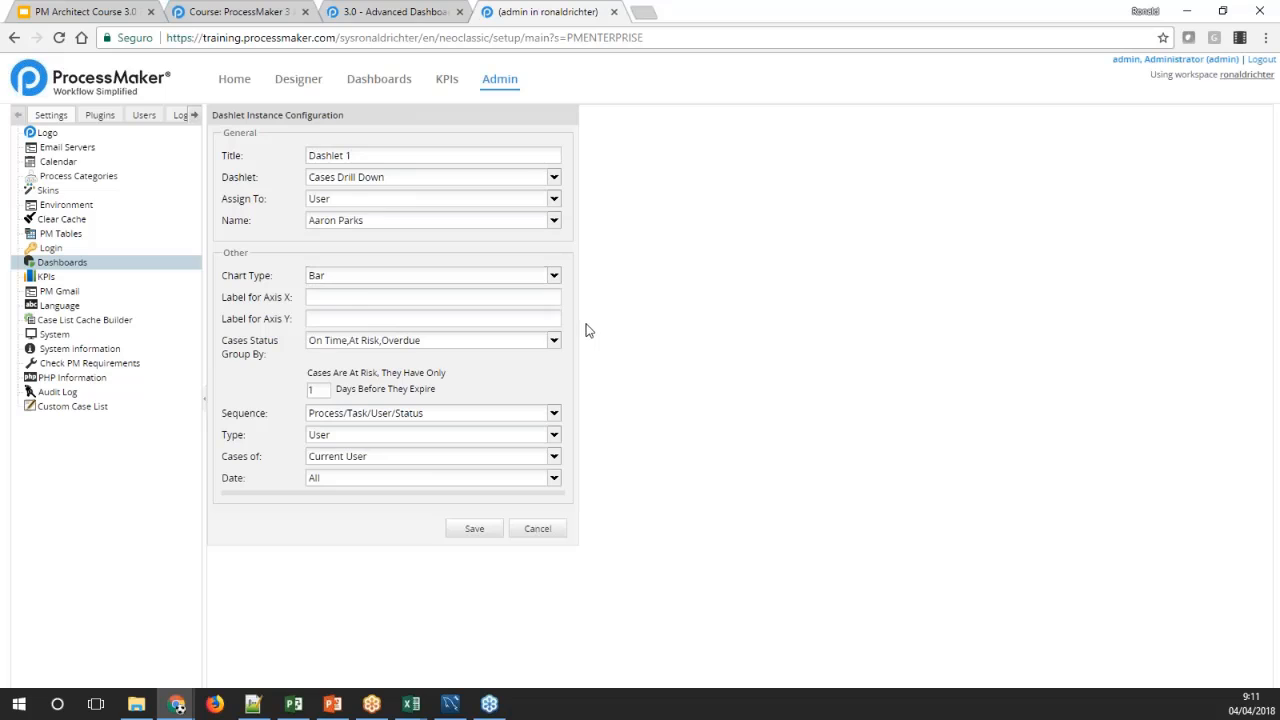
{"action": "left_click", "coordinate": [329, 296]}
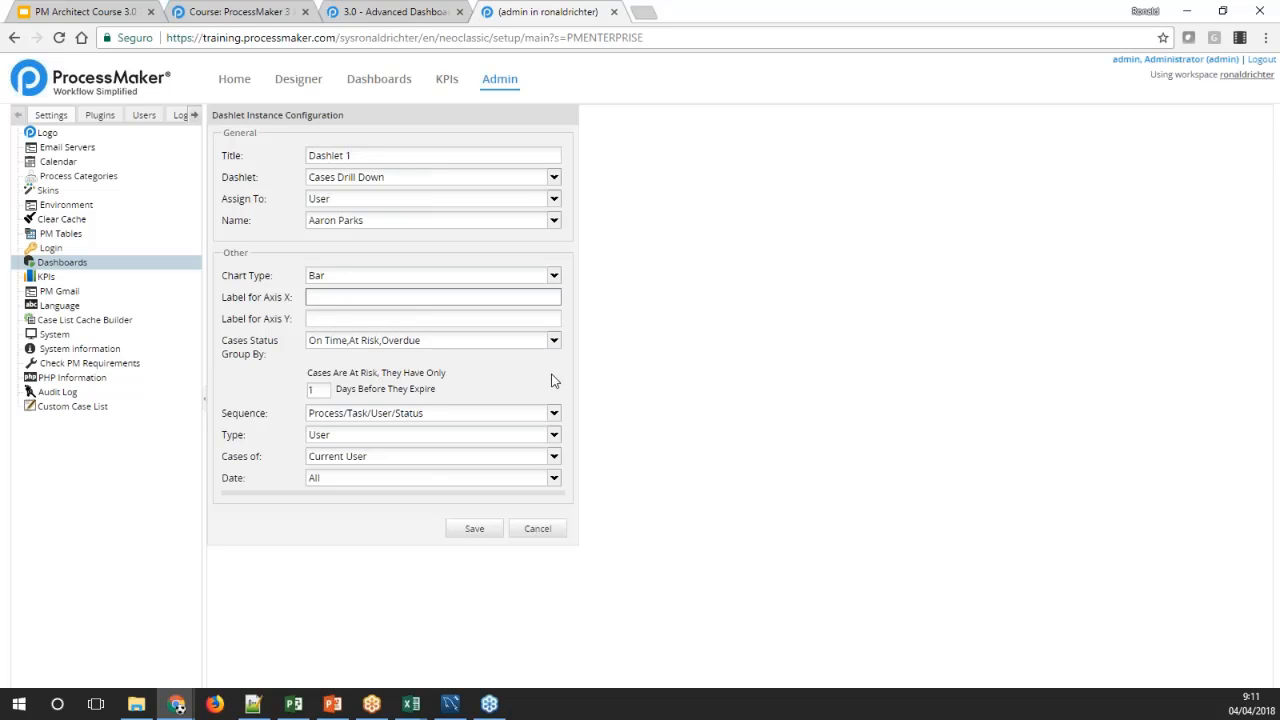
{"action": "left_click", "coordinate": [554, 343]}
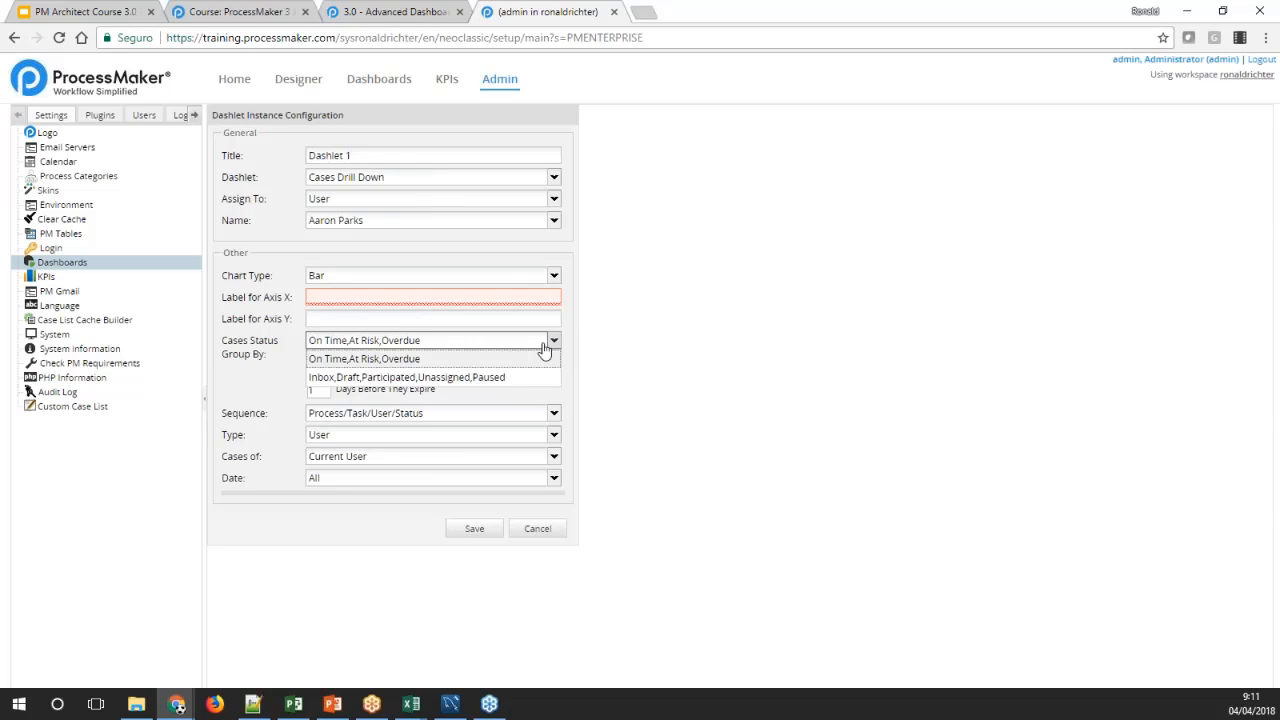
{"action": "left_click", "coordinate": [282, 377]}
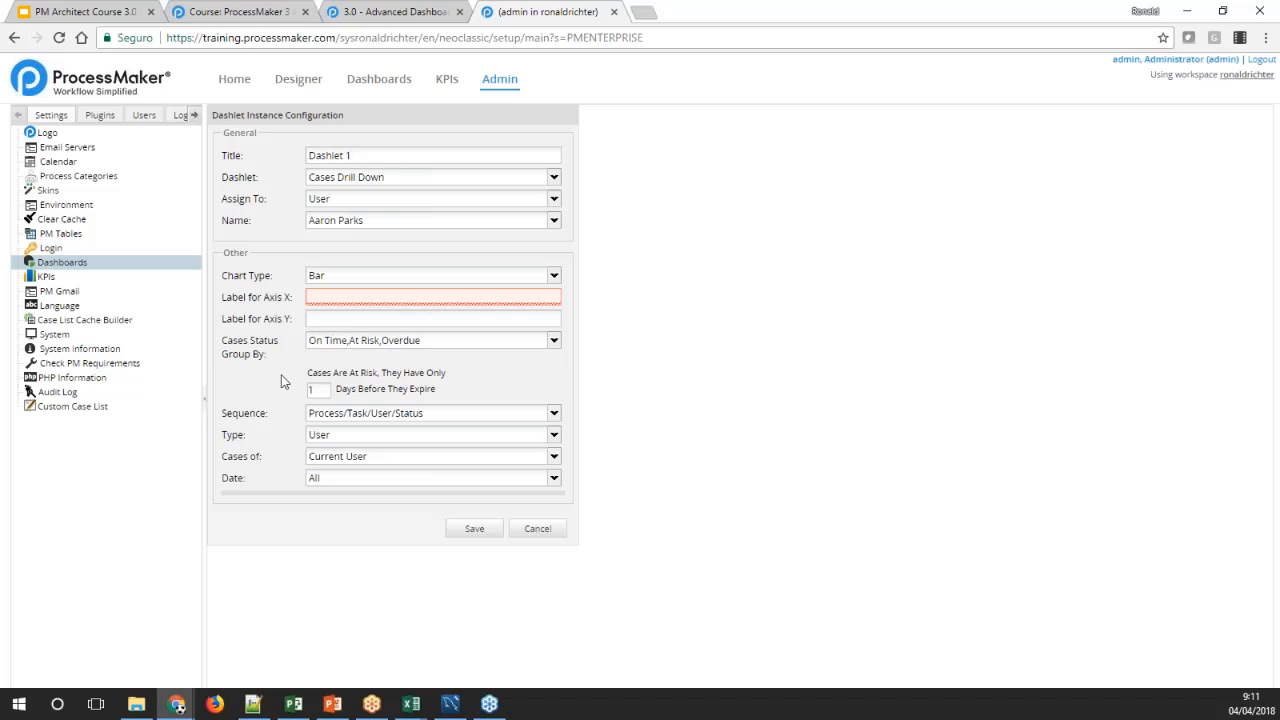
{"action": "left_click", "coordinate": [553, 177]}
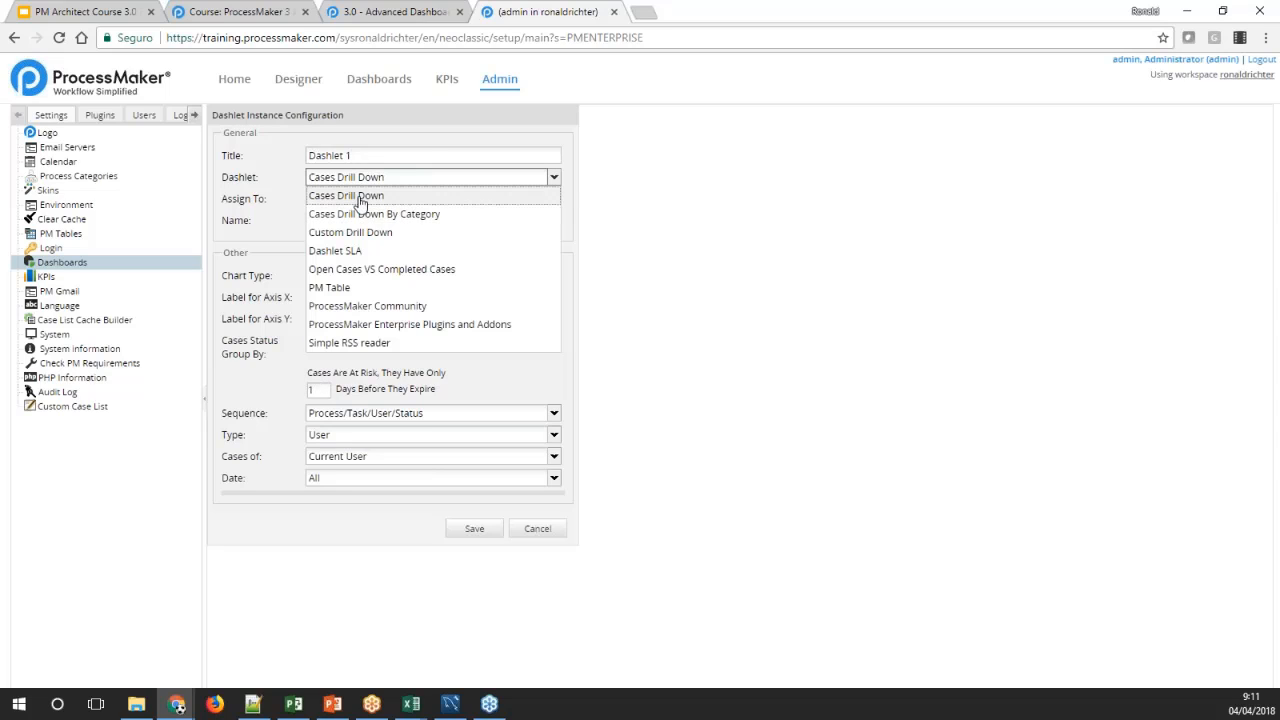
{"action": "left_click", "coordinate": [608, 252]}
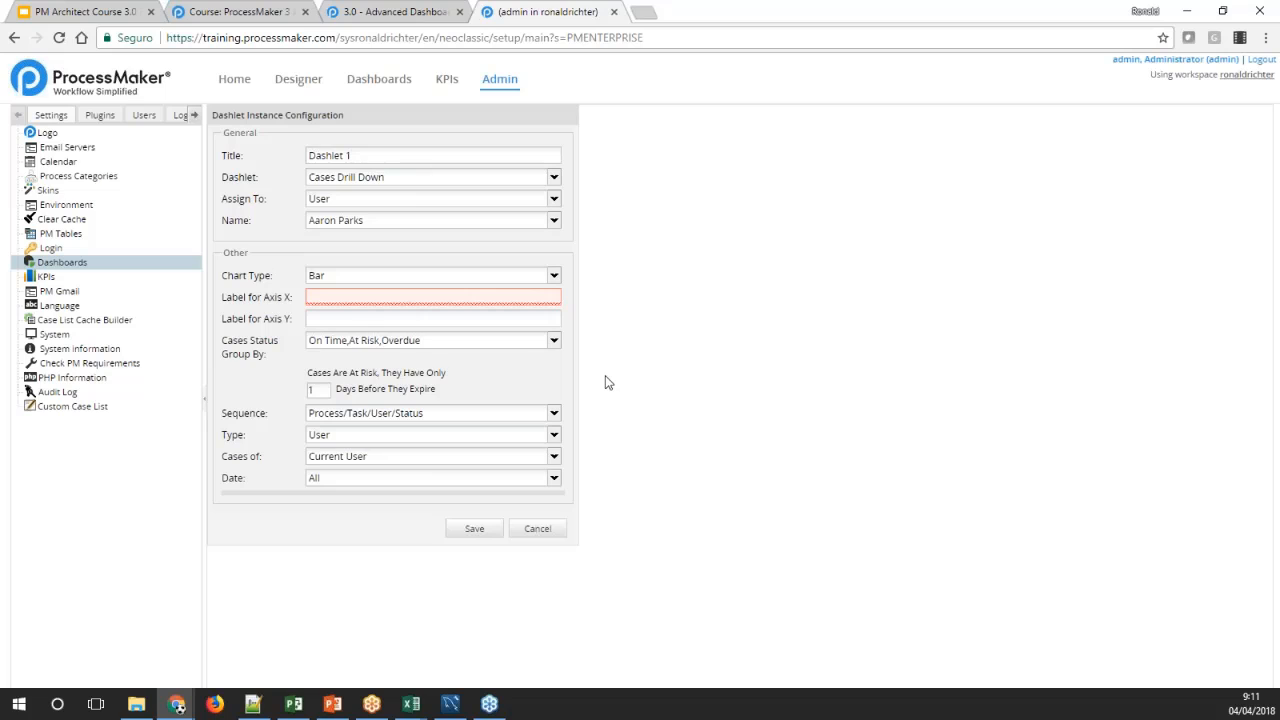
Examine the at-risk days, Sequence and Type settings and the users offered under Cases of for the Cases Drill Down dashlet
{"action": "left_click", "coordinate": [322, 390]}
{"action": "left_click", "coordinate": [555, 416]}
{"action": "left_click", "coordinate": [555, 420]}
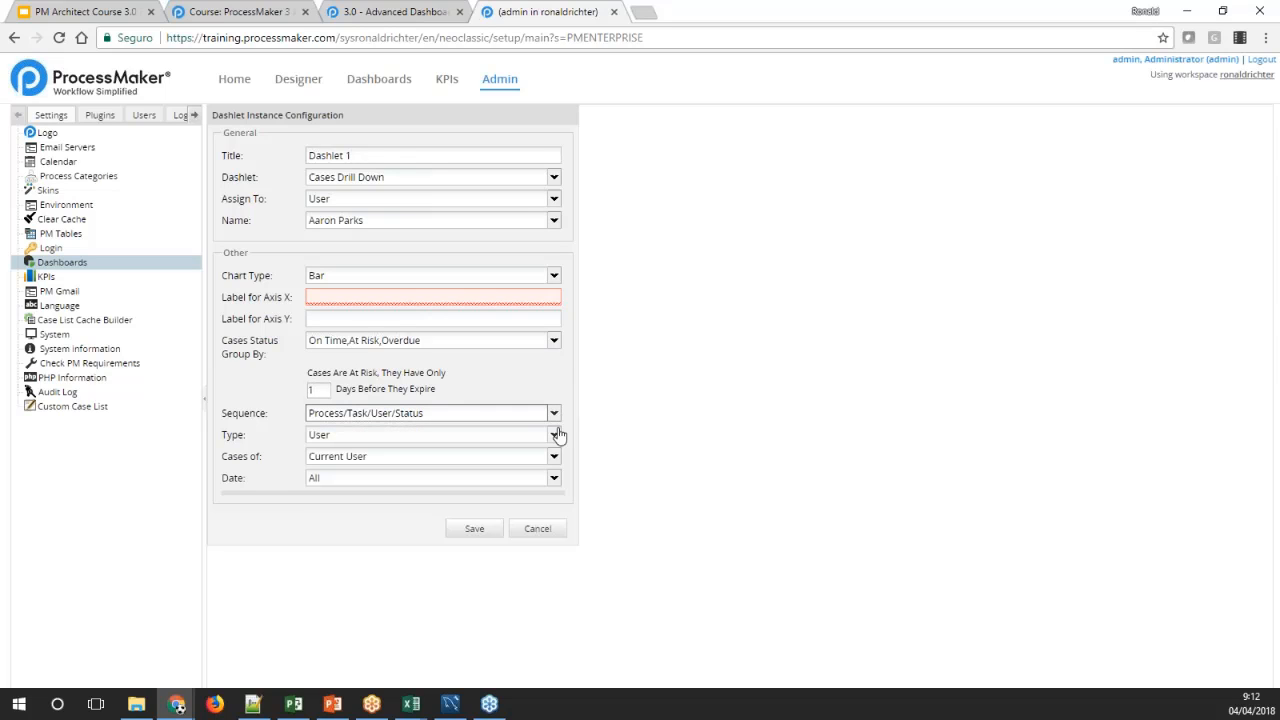
{"action": "left_click", "coordinate": [557, 438]}
{"action": "left_click", "coordinate": [555, 437]}
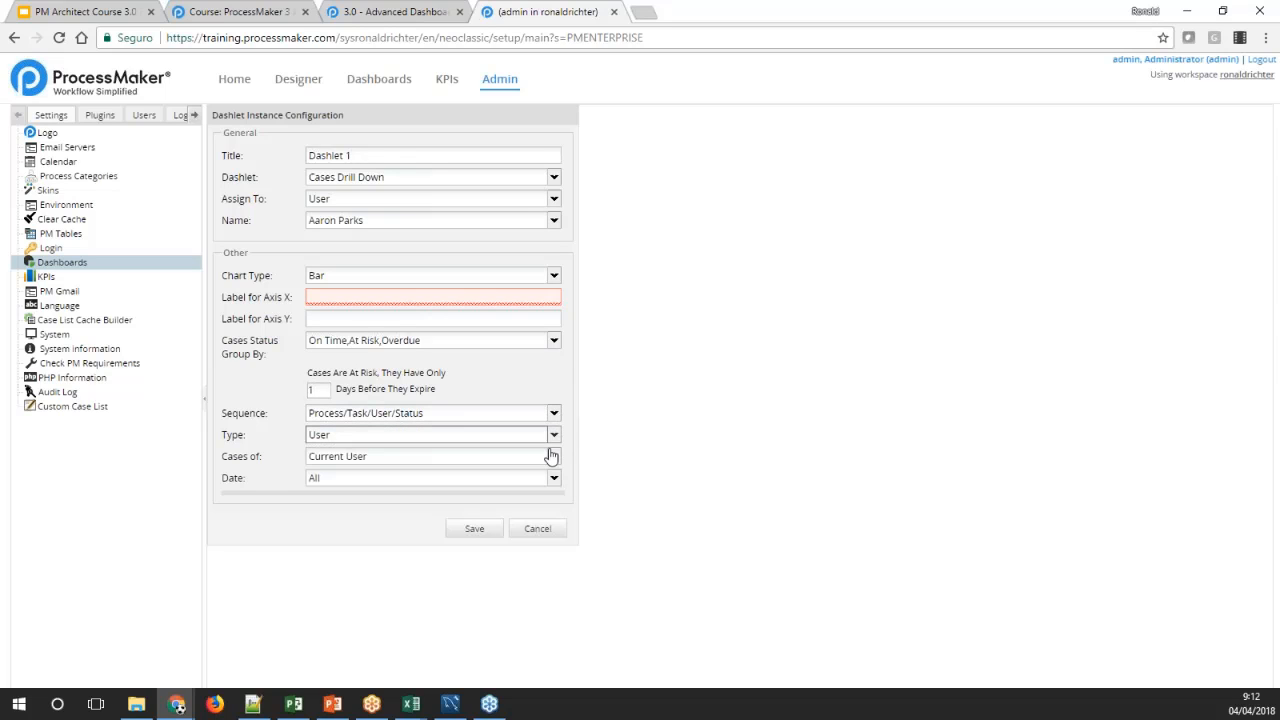
{"action": "left_click", "coordinate": [553, 458]}
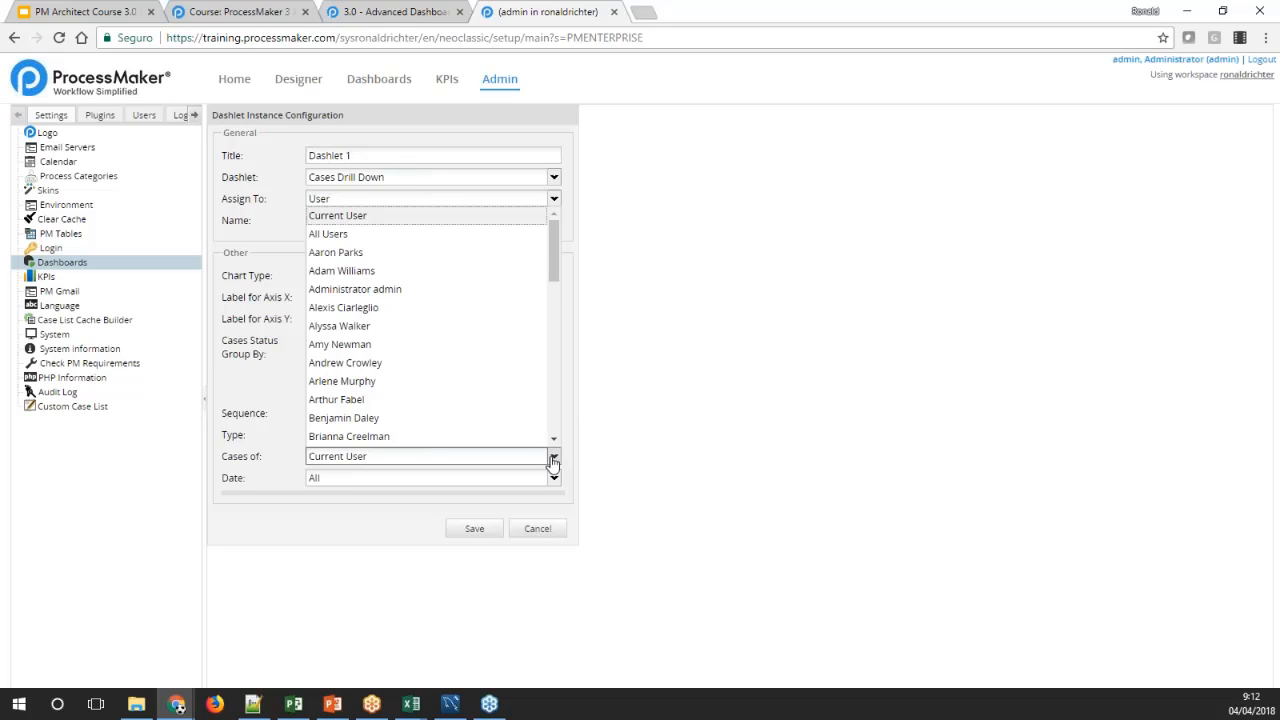
{"action": "left_click", "coordinate": [553, 460]}
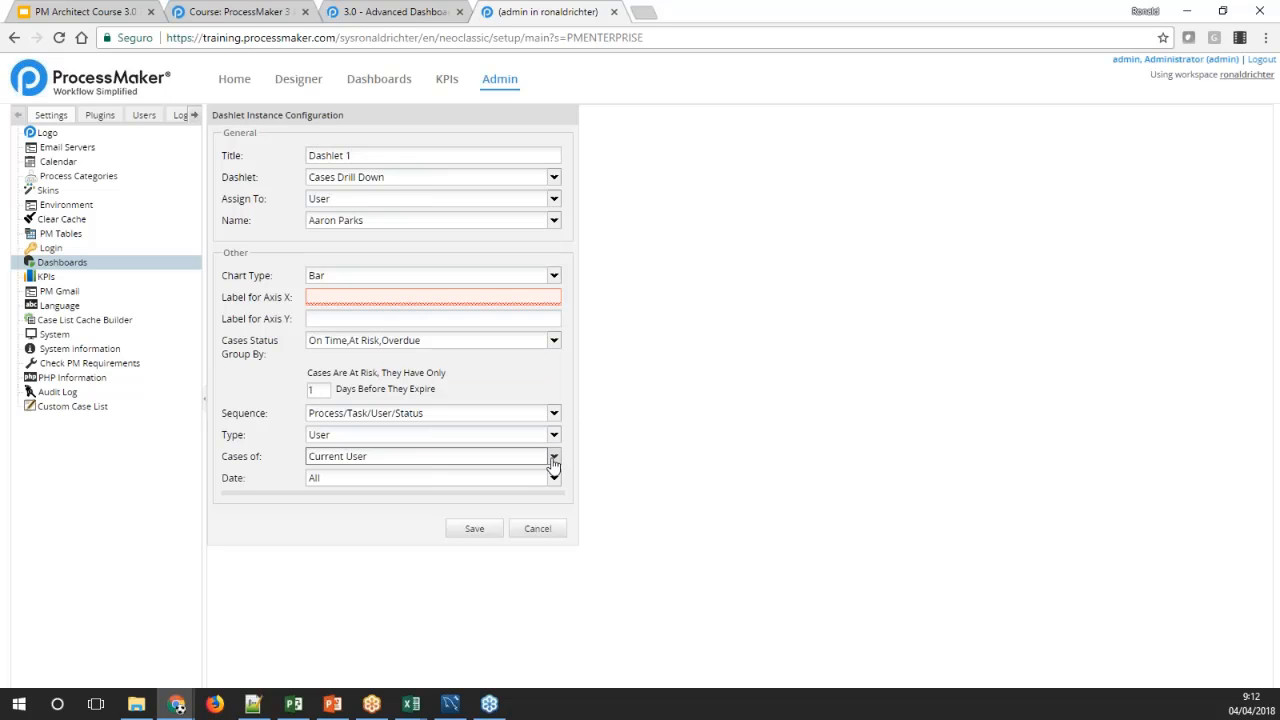
{"action": "left_click", "coordinate": [553, 458]}
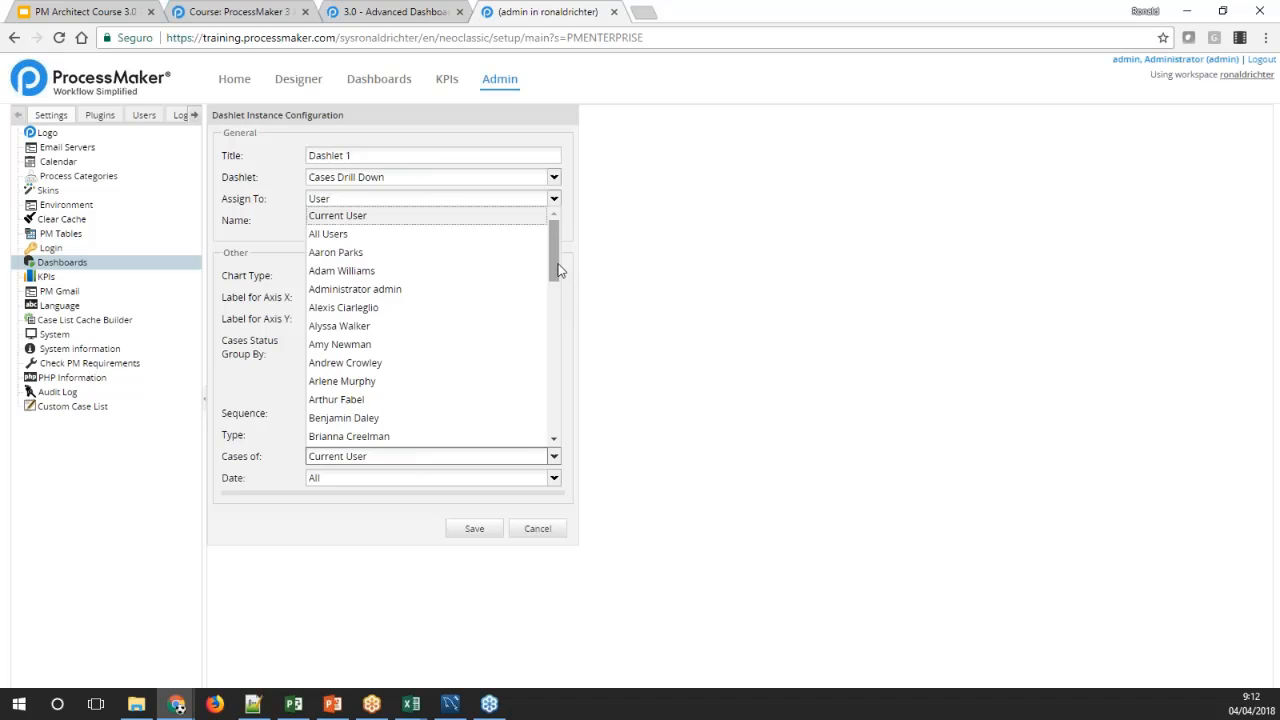
{"action": "left_click_drag", "start_coordinate": [557, 267], "coordinate": [556, 254]}
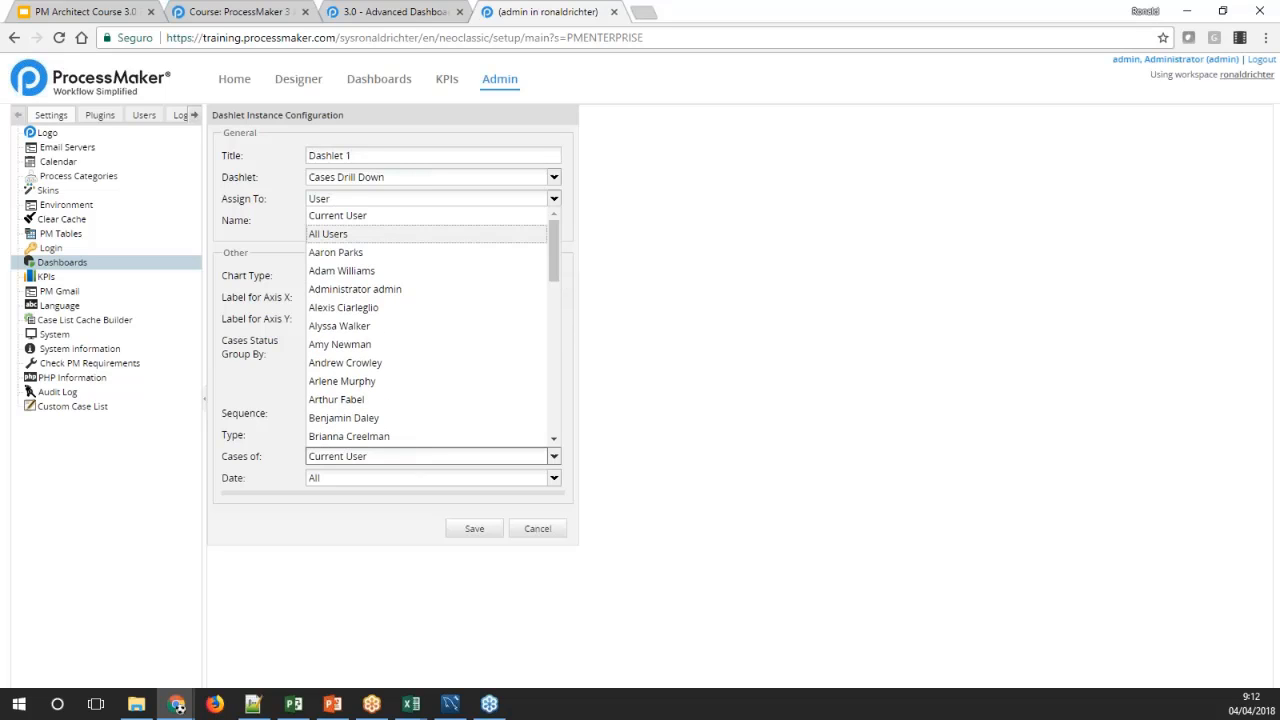
{"action": "left_click", "coordinate": [366, 236]}
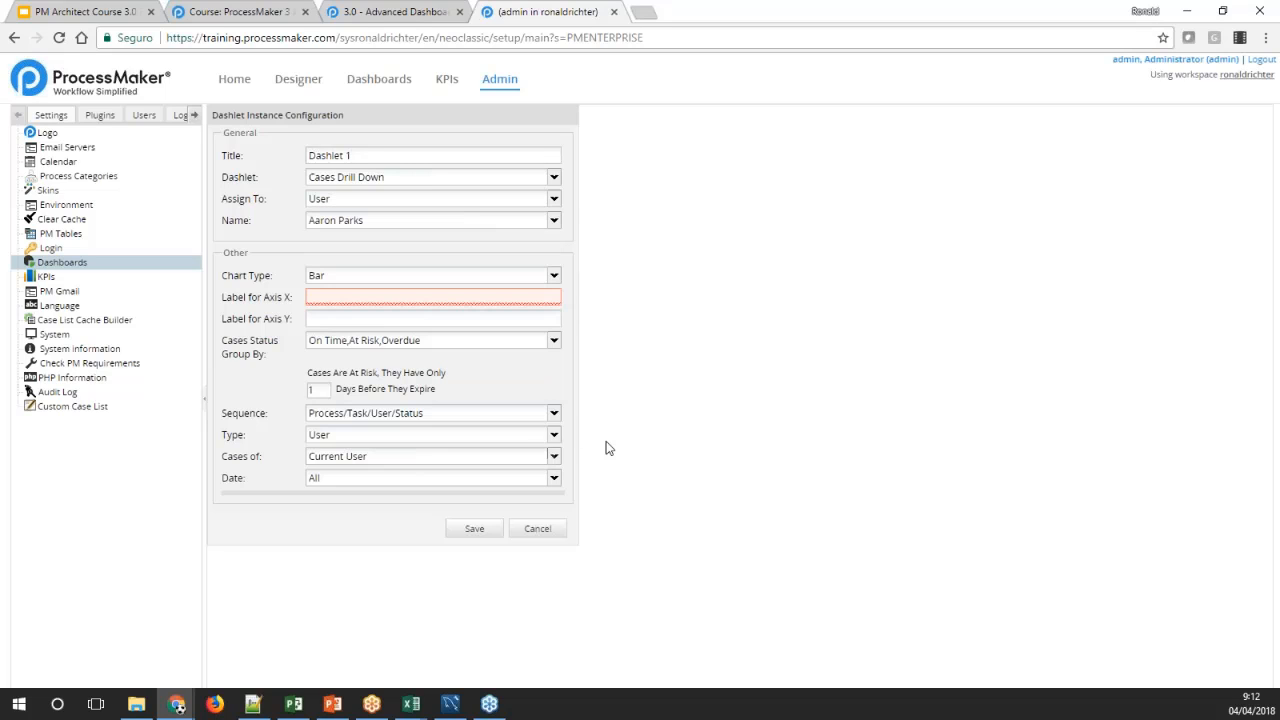
Try the Type filter with Everybody and with Group, checking which groups are offered under Cases of
{"action": "left_click", "coordinate": [550, 437]}
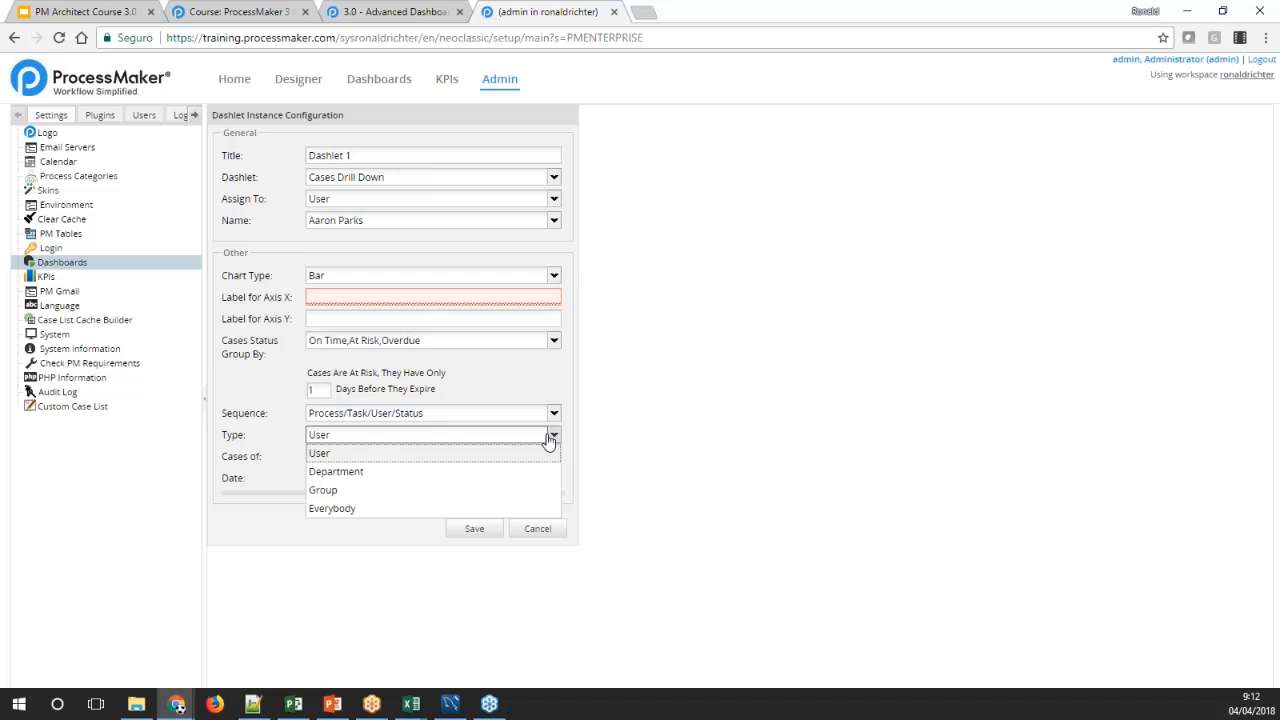
{"action": "left_click", "coordinate": [340, 508]}
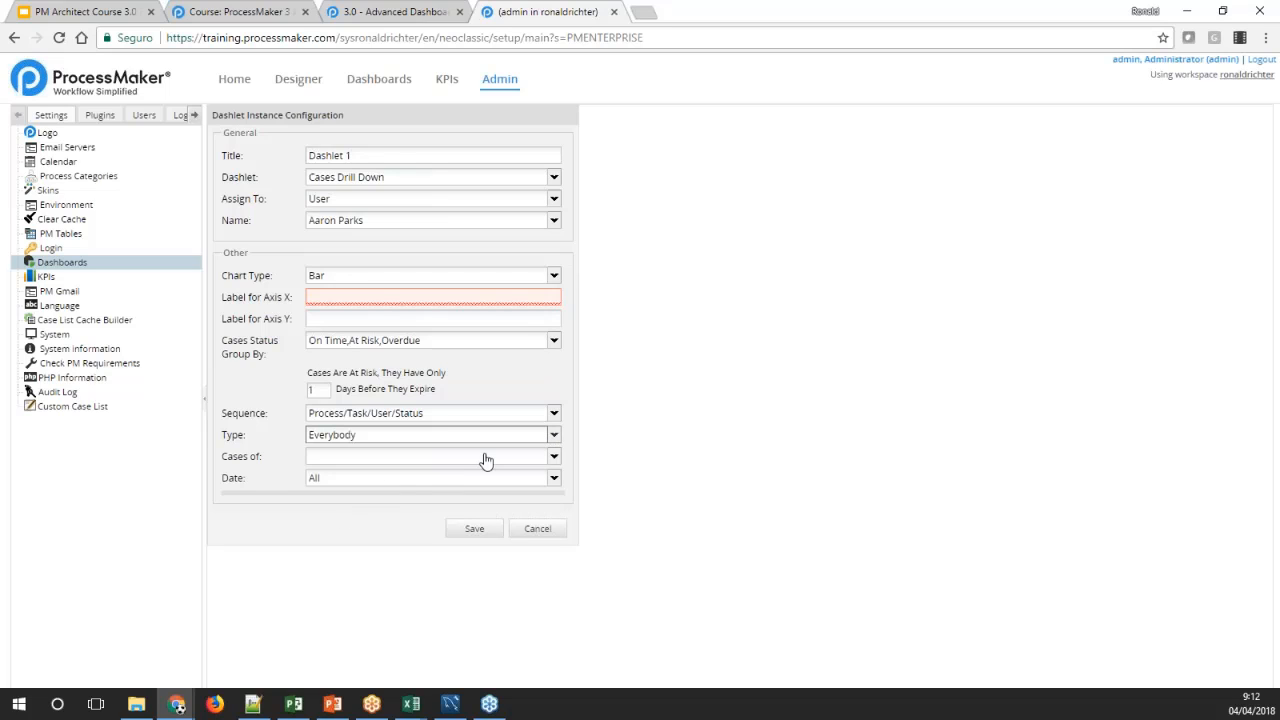
{"action": "left_click", "coordinate": [553, 437]}
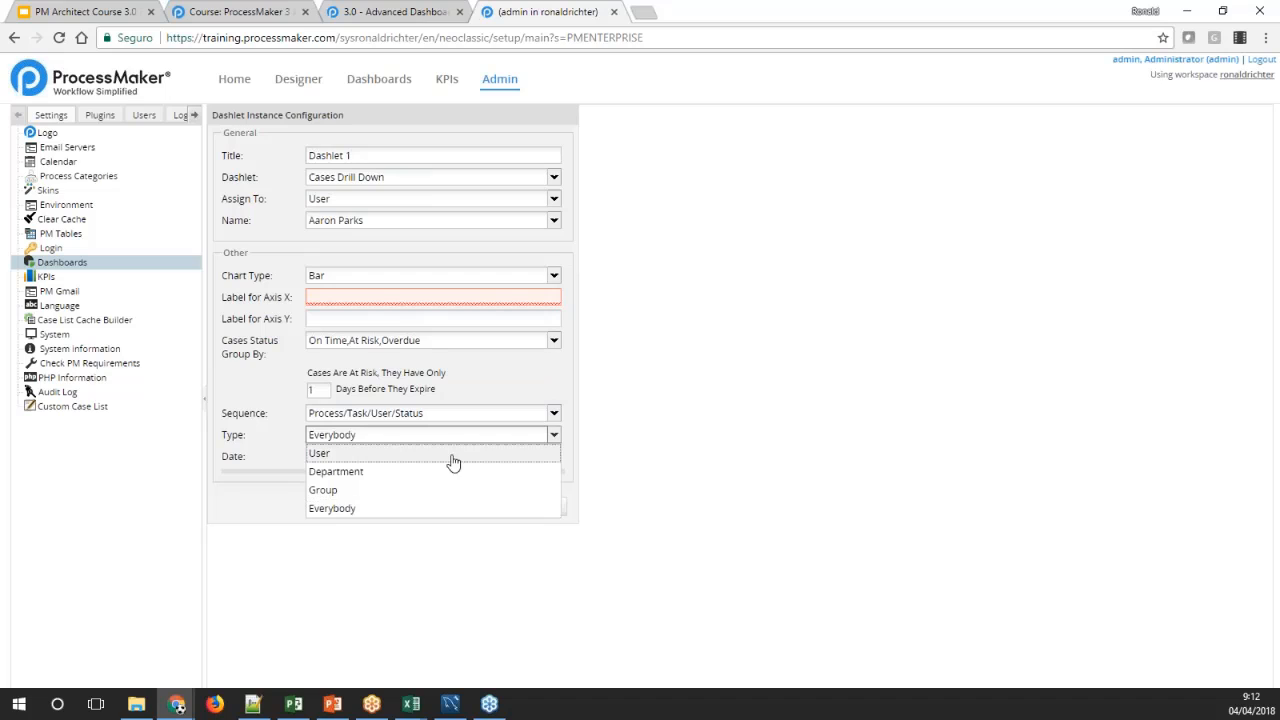
{"action": "left_click", "coordinate": [366, 490]}
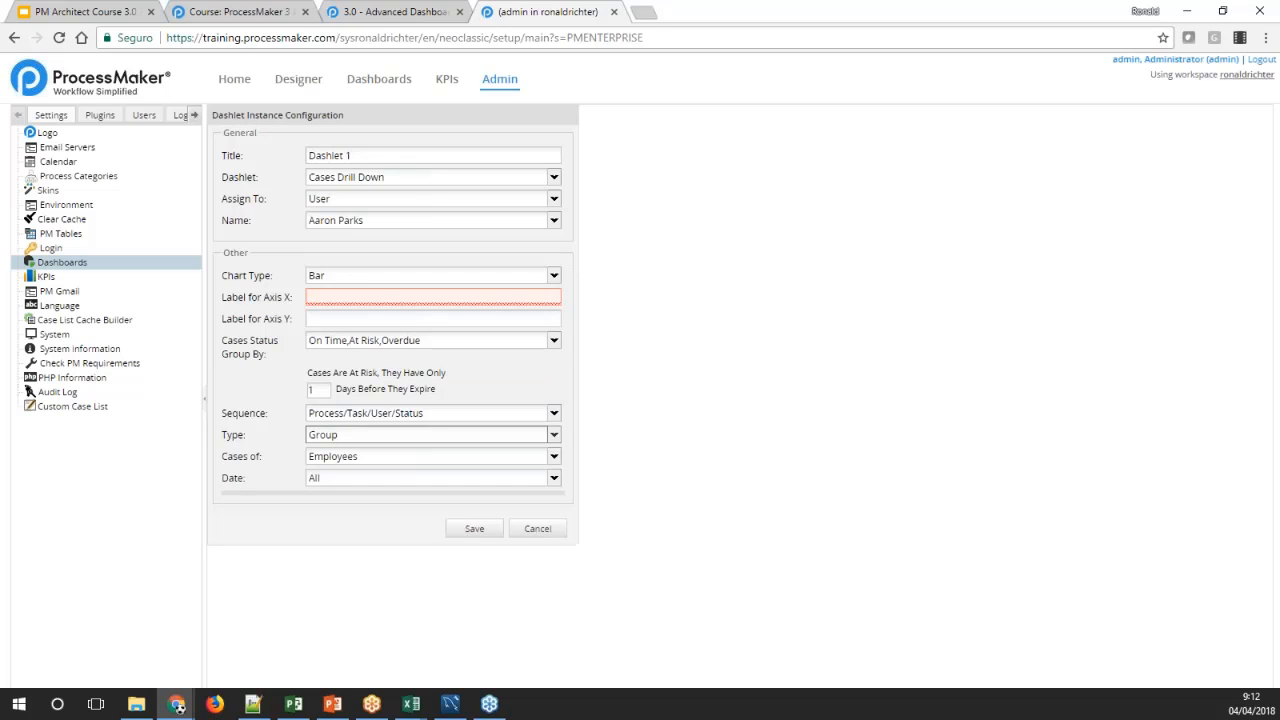
{"action": "left_click", "coordinate": [554, 457]}
{"action": "left_click", "coordinate": [554, 457]}
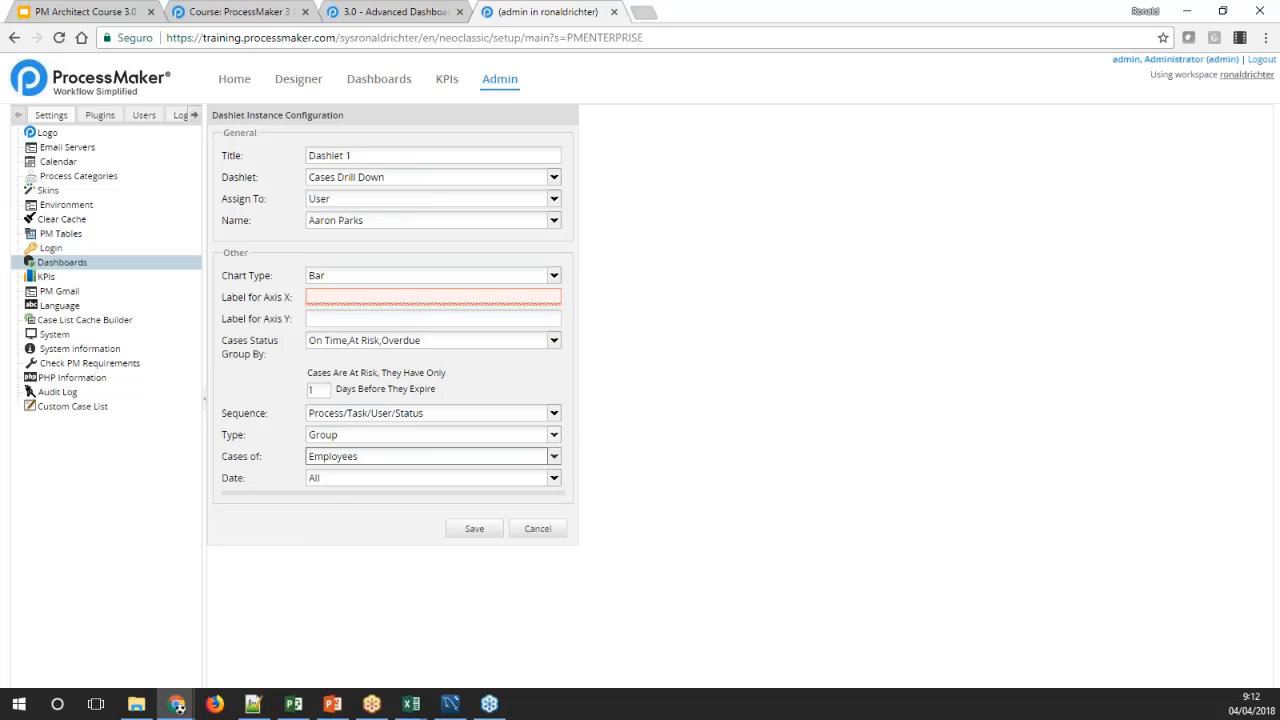
Set the Type filter to Department and check the available departments and date ranges
{"action": "left_click", "coordinate": [553, 435]}
{"action": "left_click", "coordinate": [490, 473]}
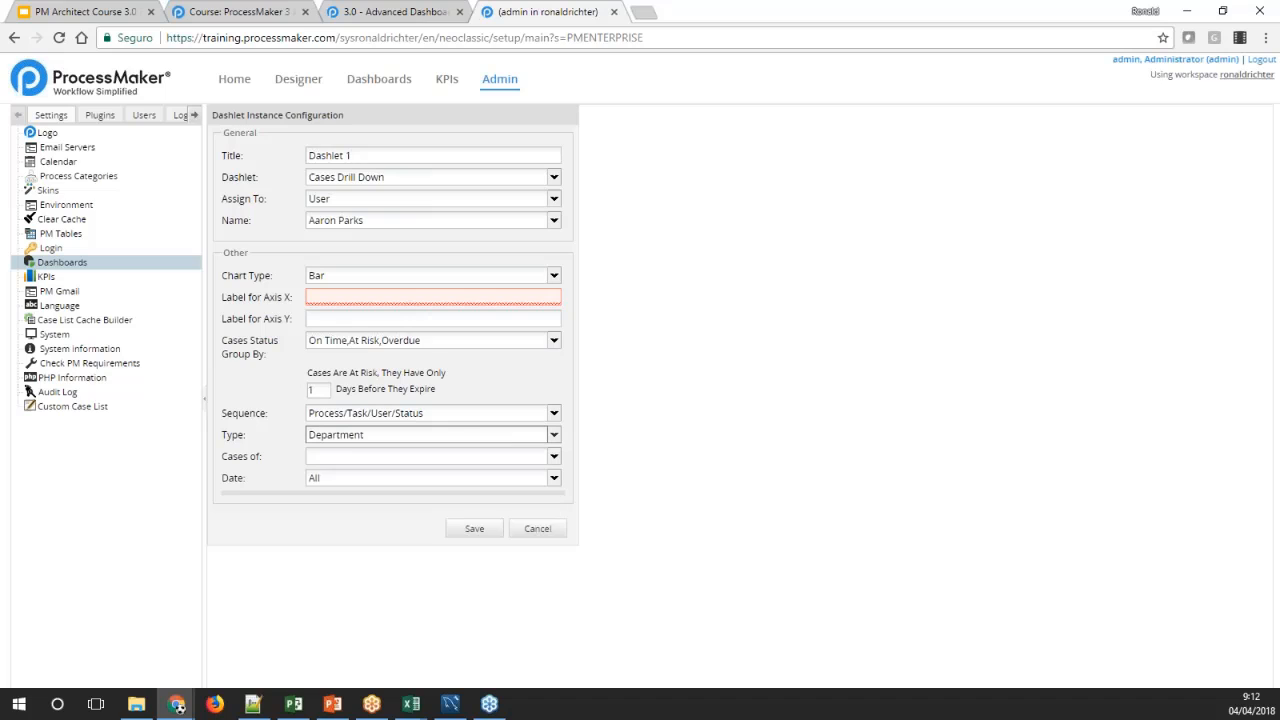
{"action": "left_click", "coordinate": [554, 458]}
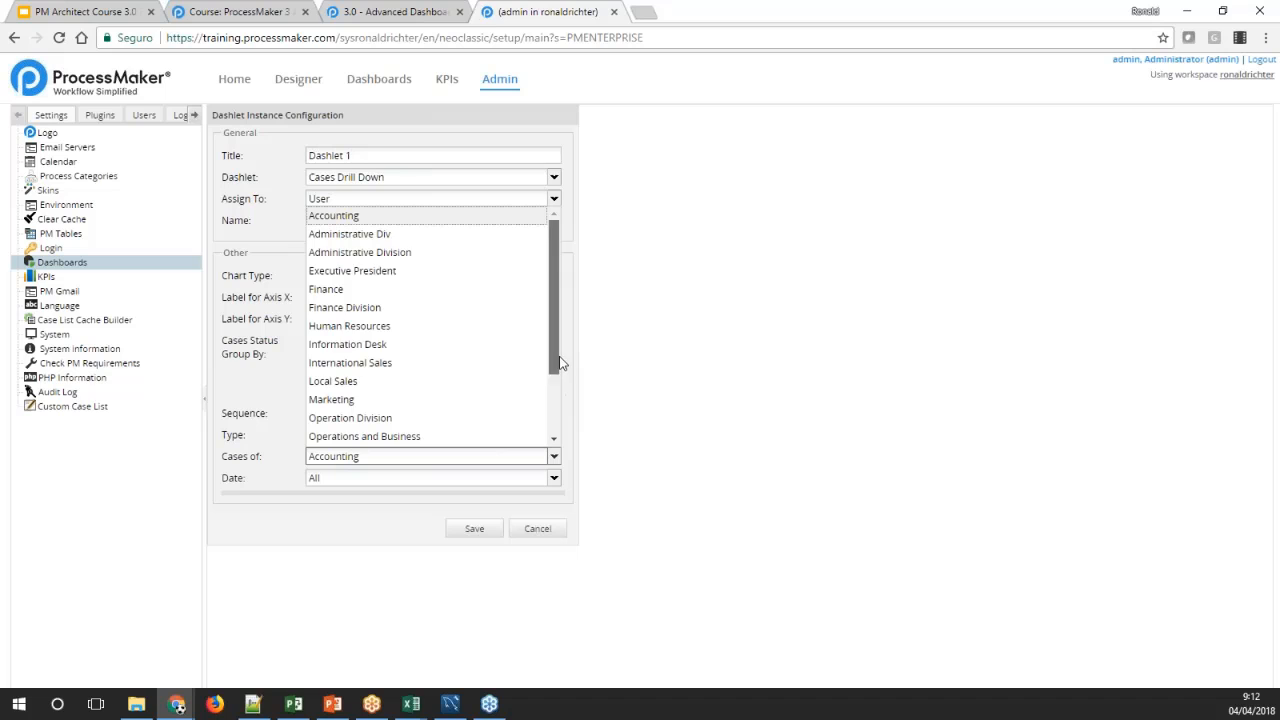
{"action": "left_click_drag", "start_coordinate": [560, 363], "coordinate": [553, 410]}
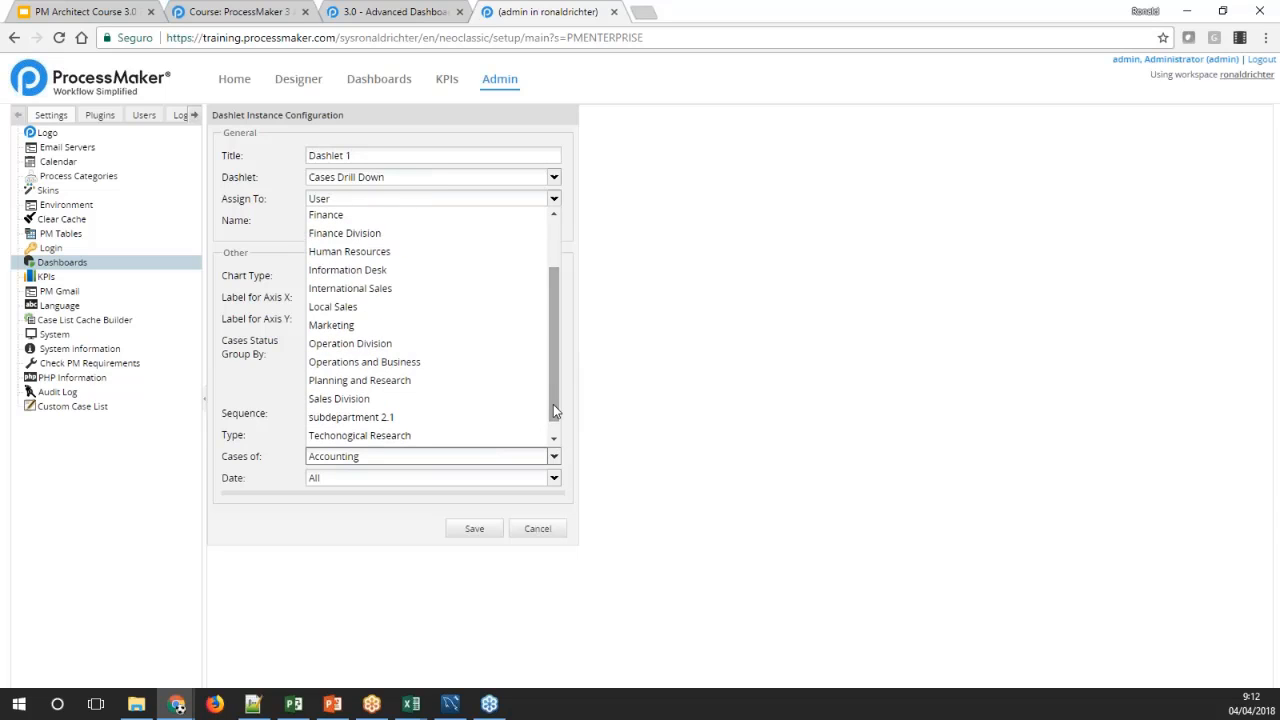
{"action": "left_click", "coordinate": [554, 479]}
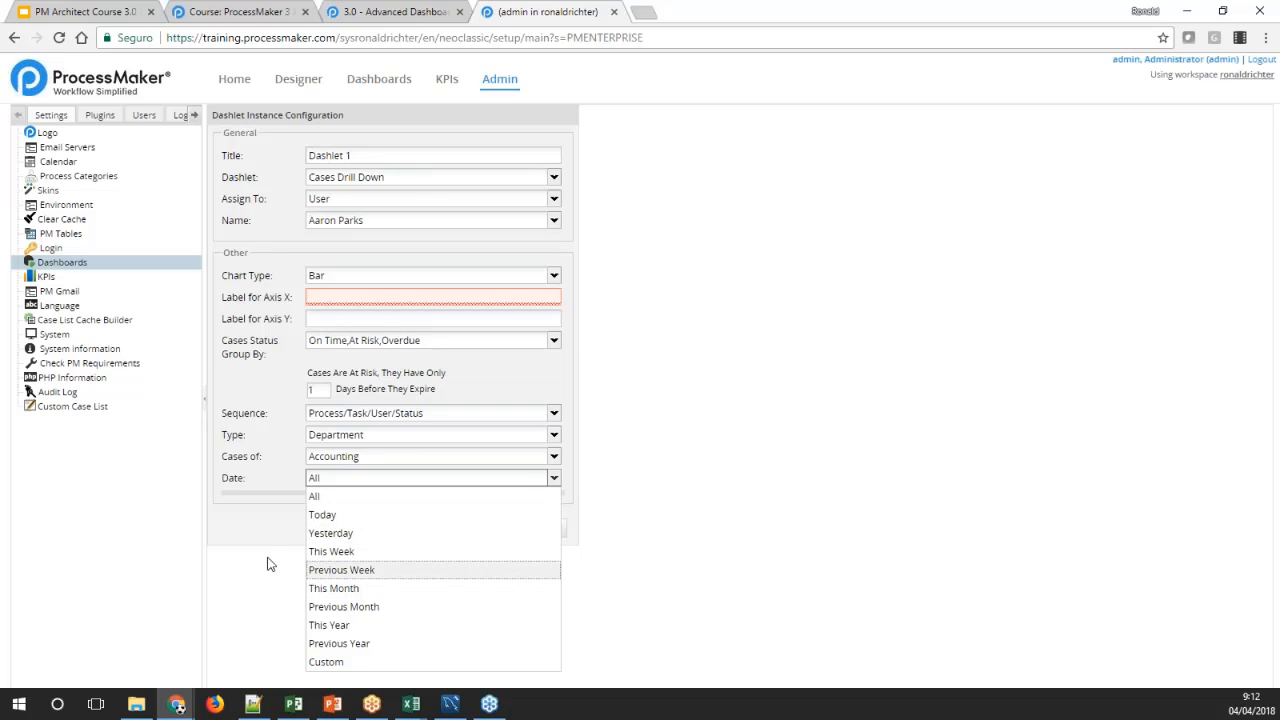
{"action": "left_click", "coordinate": [250, 522]}
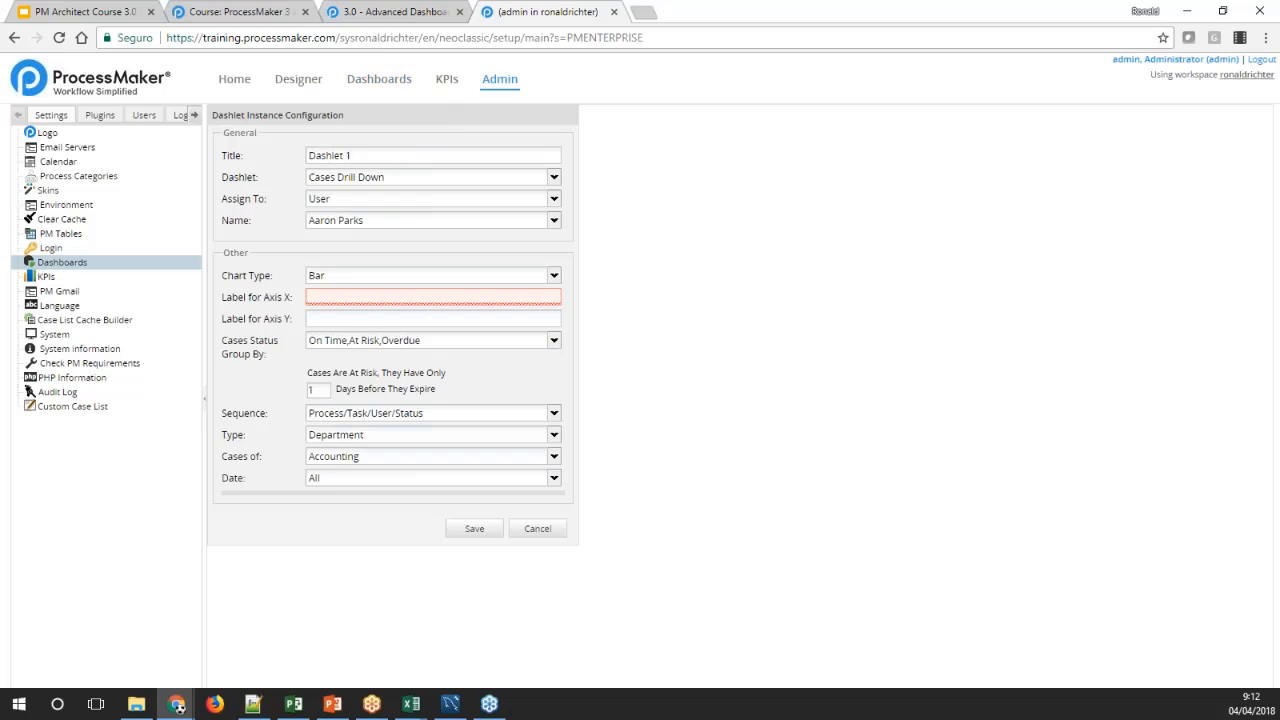
Consult the Advanced Dashboards documentation on Case Drill Down By Category and change Dashlet 1's type to Cases Drill Down By Category
{"action": "left_click", "coordinate": [550, 178]}
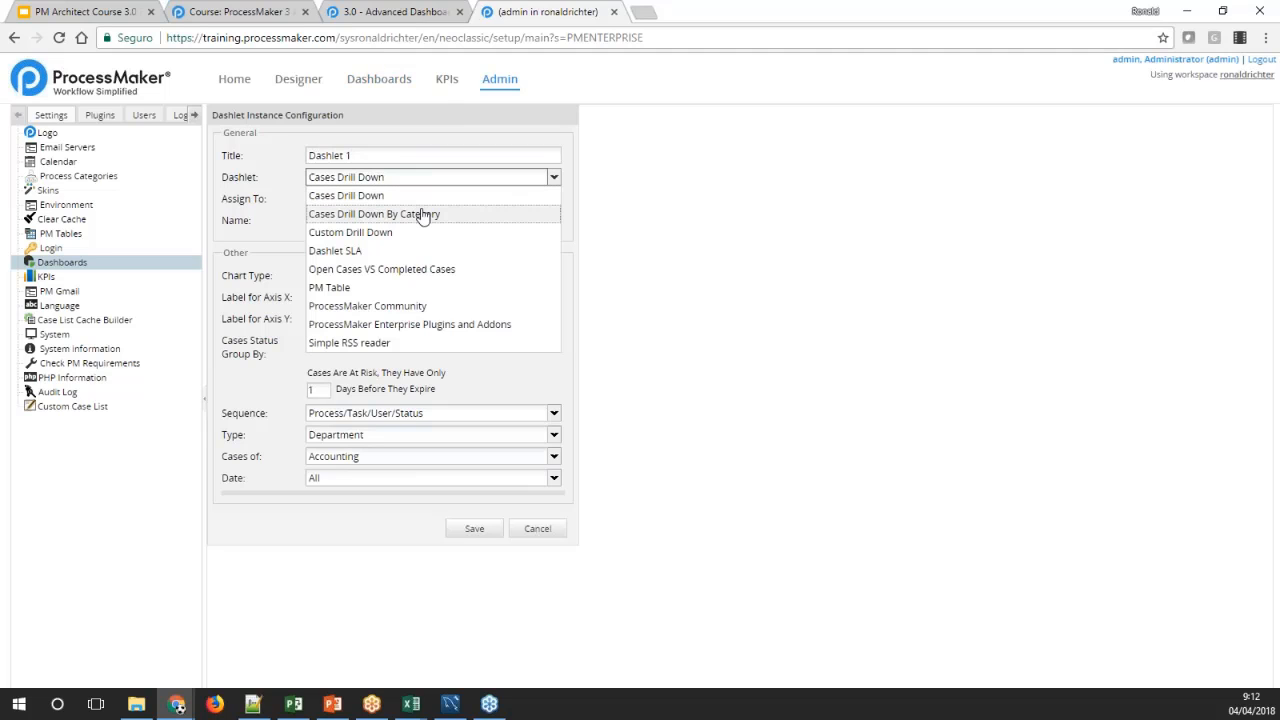
{"action": "left_click", "coordinate": [390, 12]}
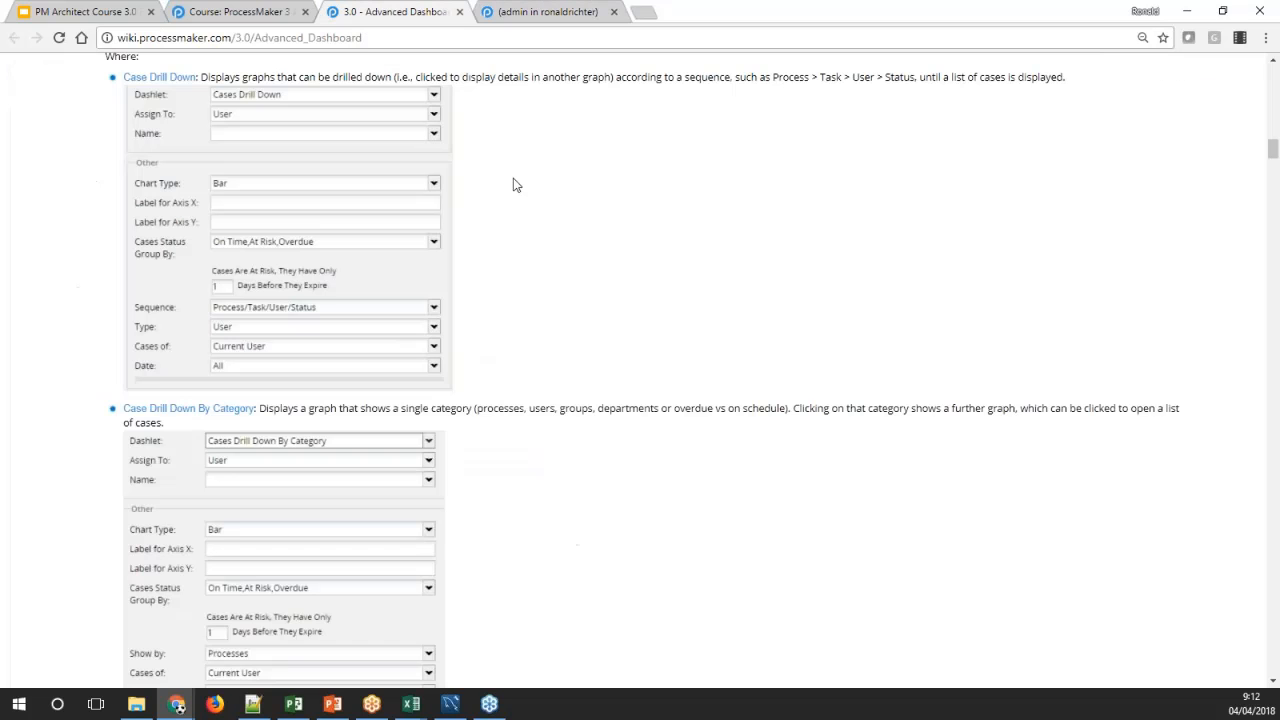
{"action": "scroll", "coordinate": [505, 267], "scroll_direction": "down", "scroll_amount": 3}
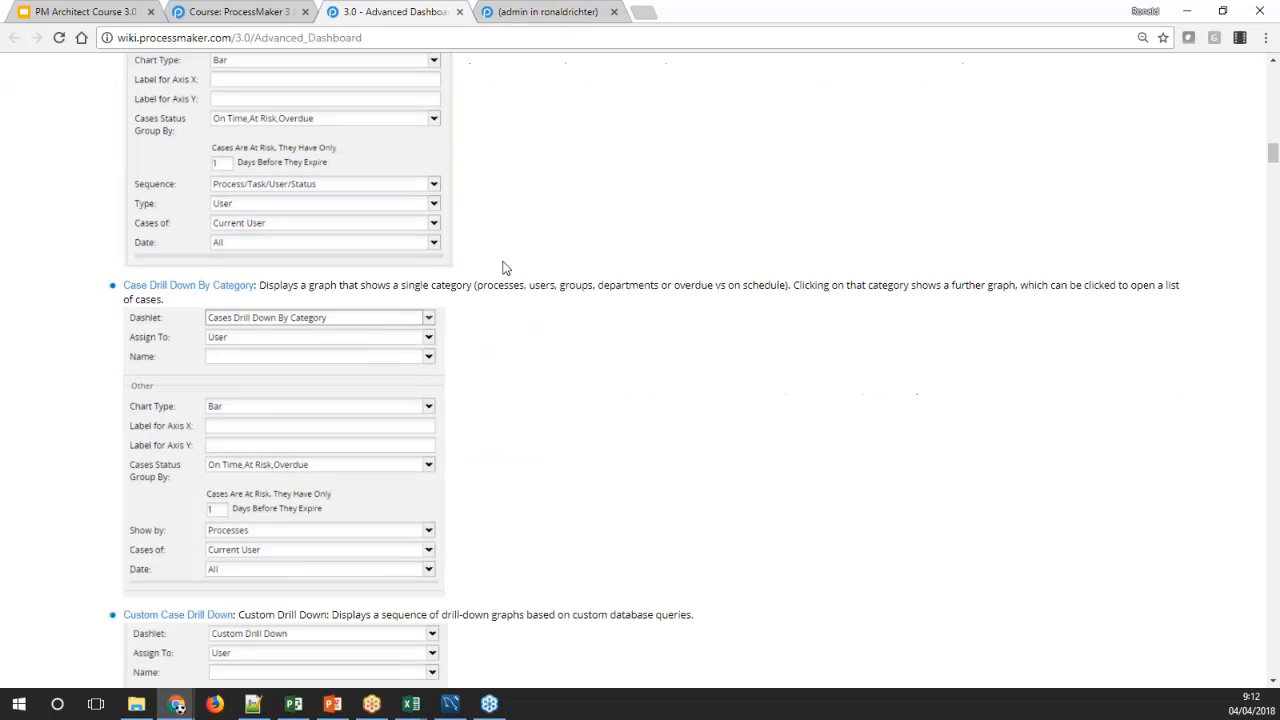
{"action": "scroll", "coordinate": [505, 267], "scroll_direction": "down", "scroll_amount": 3}
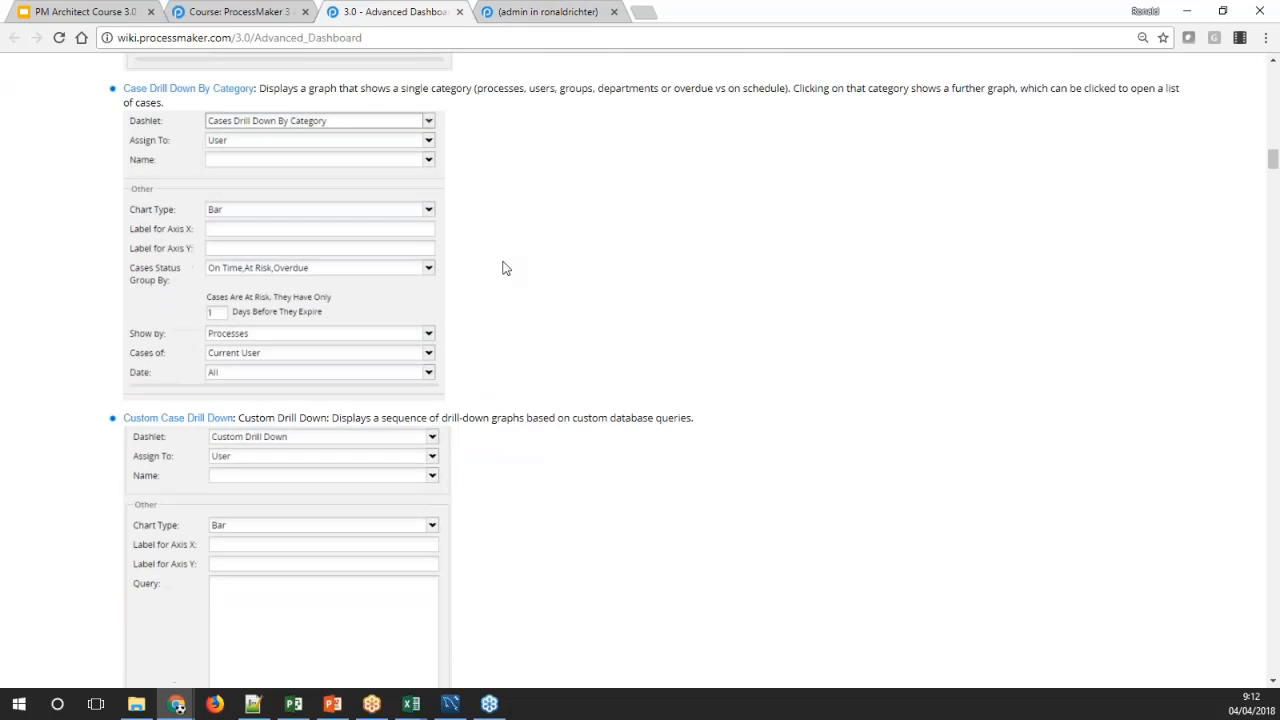
{"action": "left_click", "coordinate": [545, 12]}
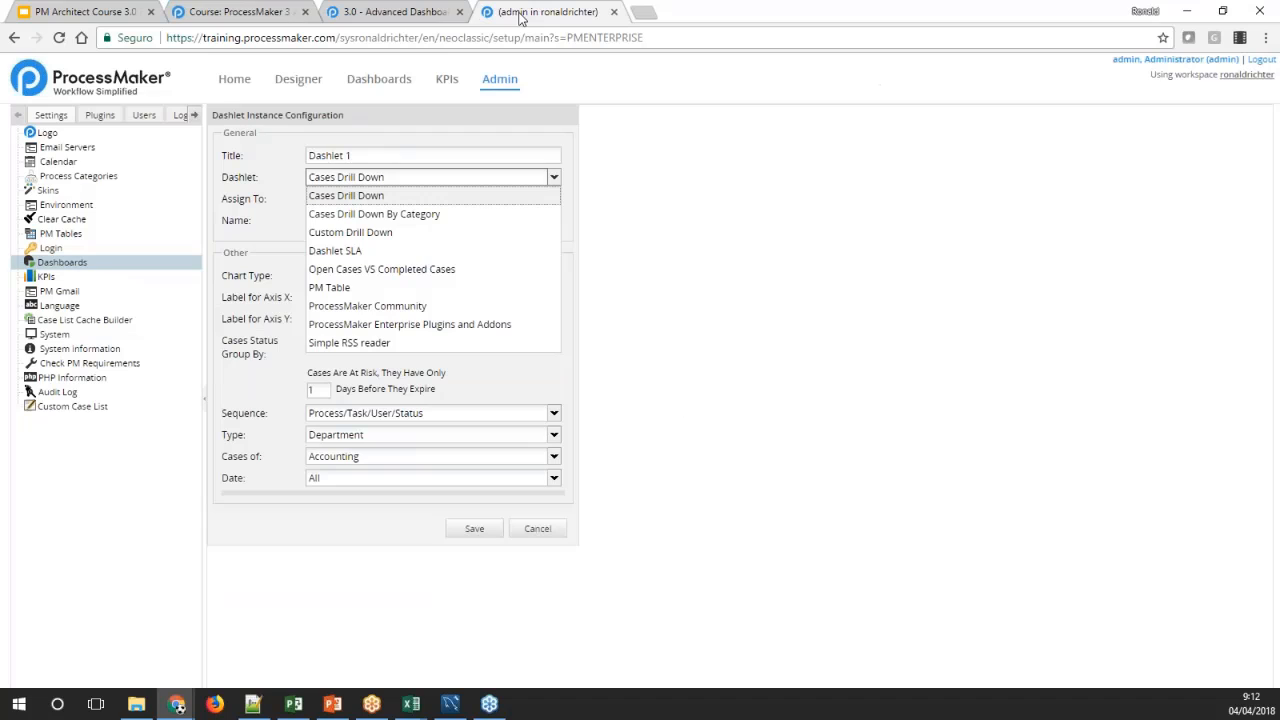
{"action": "left_click", "coordinate": [436, 214]}
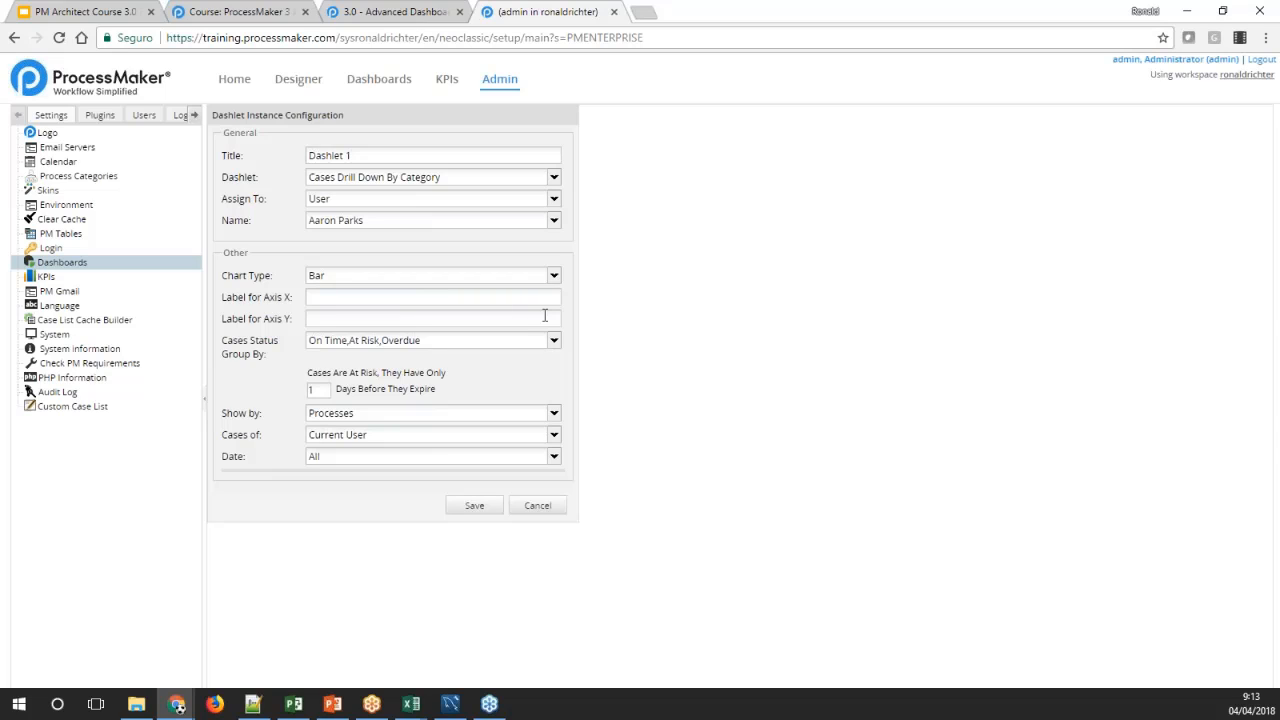
Examine the axis labels, case status groupings and Show by categories of the Cases Drill Down By Category dashlet
{"action": "left_click", "coordinate": [410, 301]}
{"action": "left_click", "coordinate": [427, 319]}
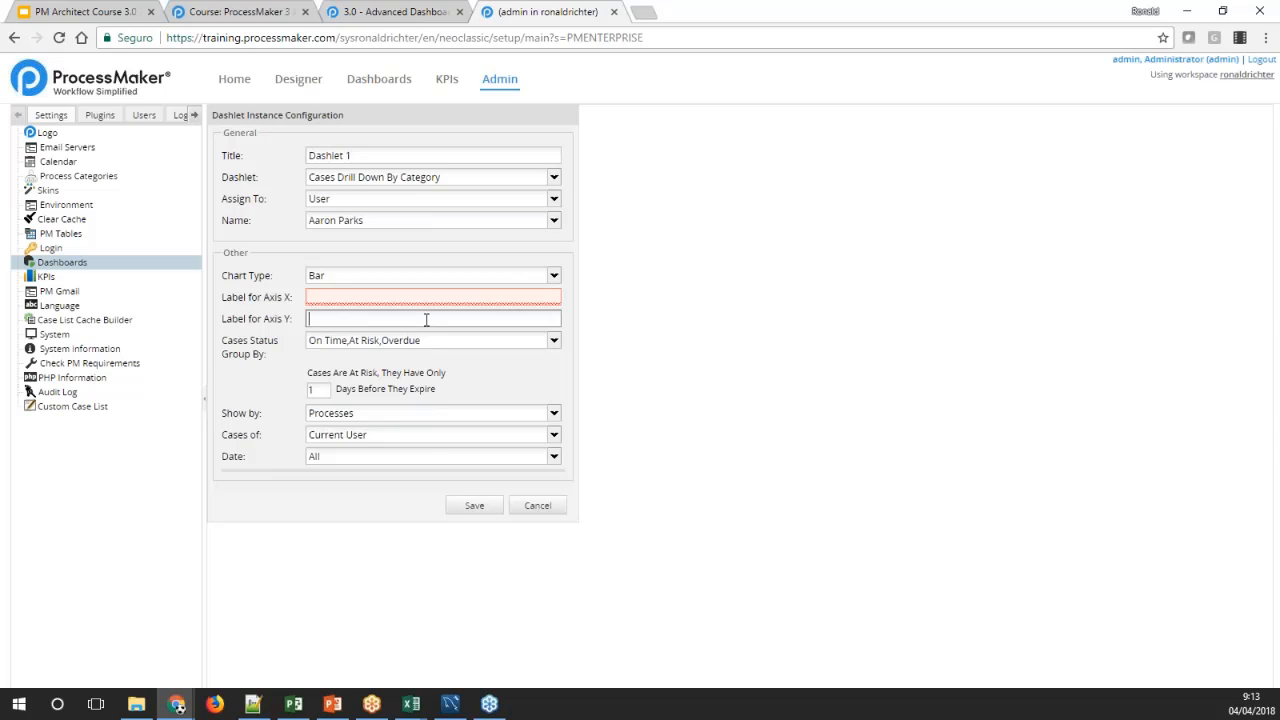
{"action": "left_click", "coordinate": [429, 304]}
{"action": "left_click", "coordinate": [426, 318]}
{"action": "left_click", "coordinate": [553, 344]}
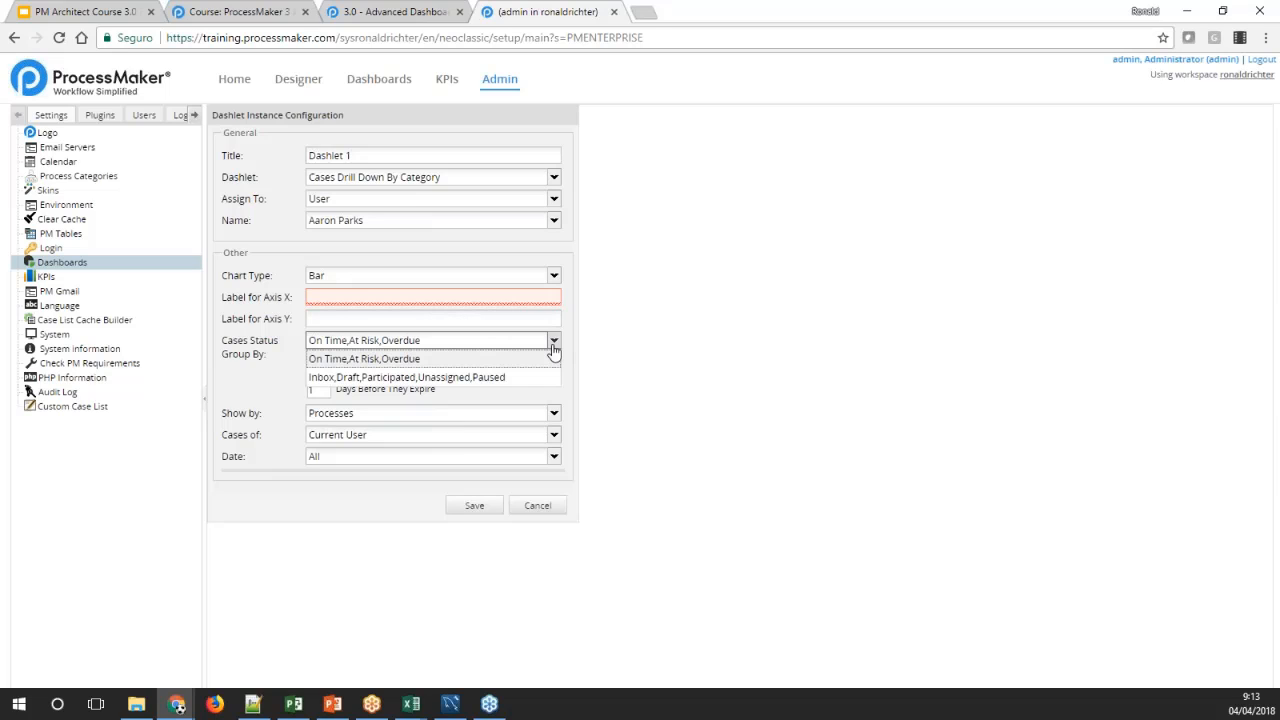
{"action": "left_click", "coordinate": [553, 345]}
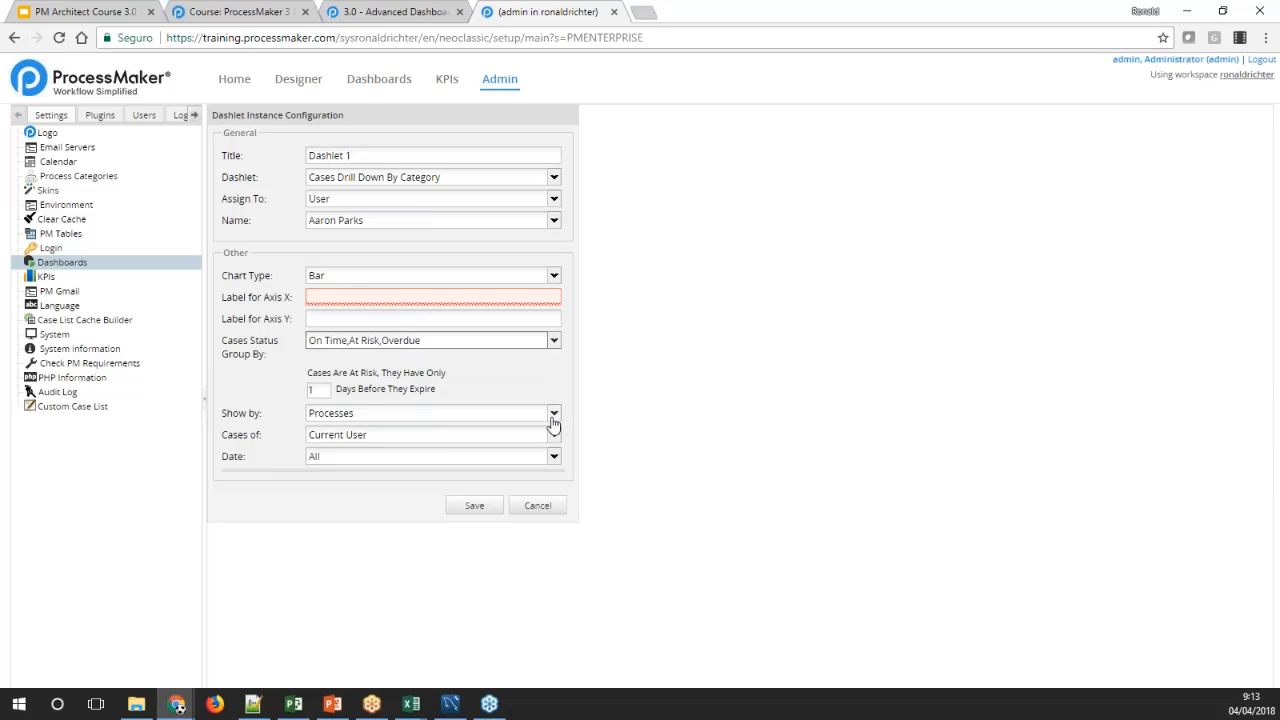
{"action": "left_click", "coordinate": [553, 423]}
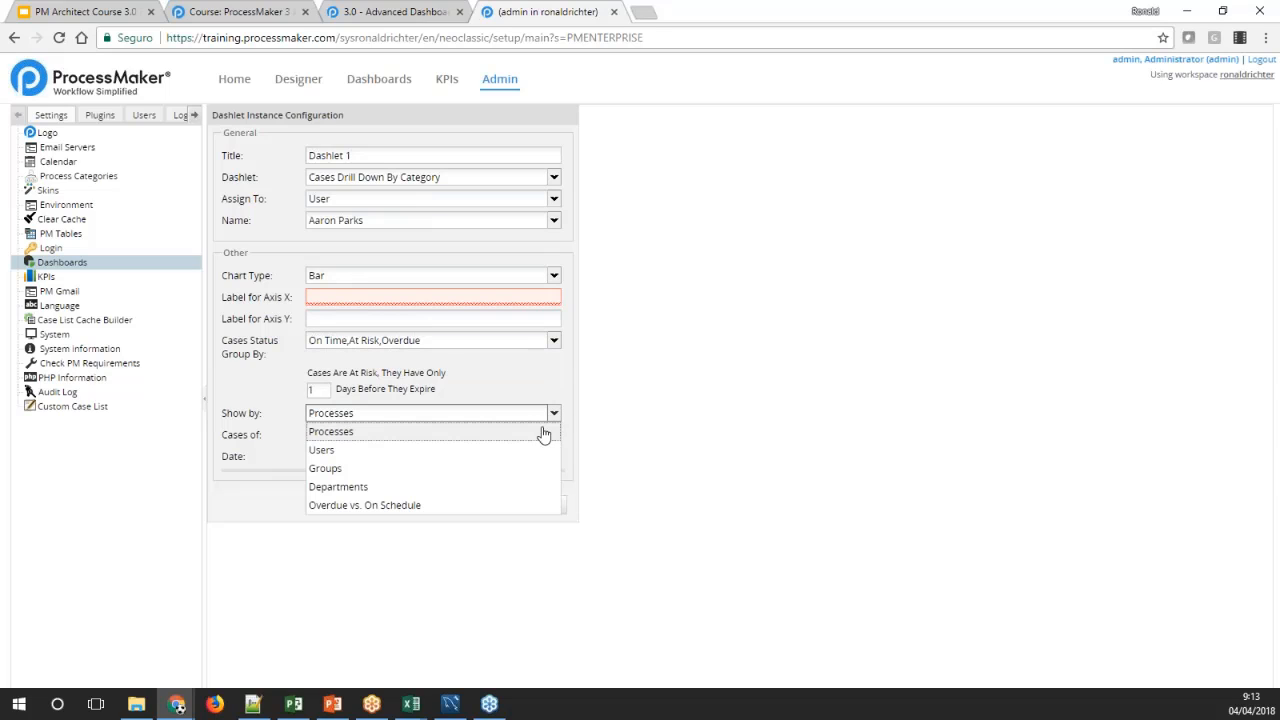
{"action": "left_click", "coordinate": [251, 393]}
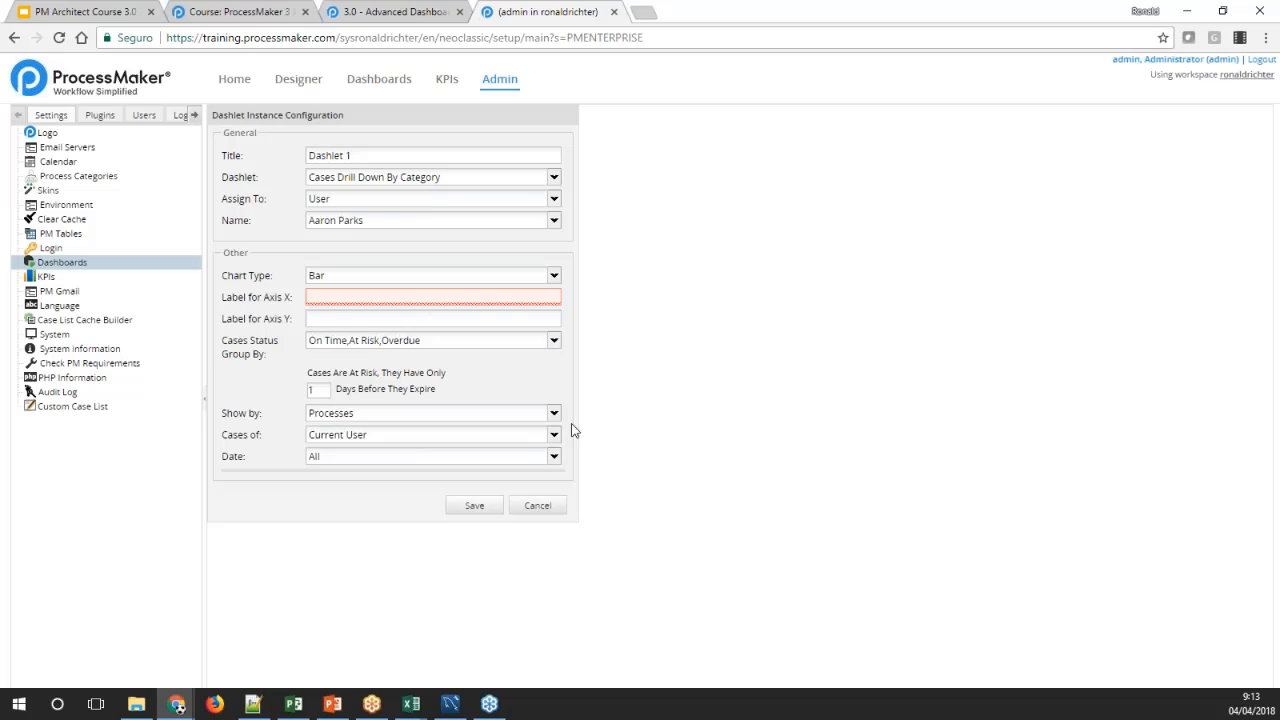
Set Show by to Overdue vs. On Schedule and Cases of to Users, and check the available Date options
{"action": "left_click", "coordinate": [554, 416]}
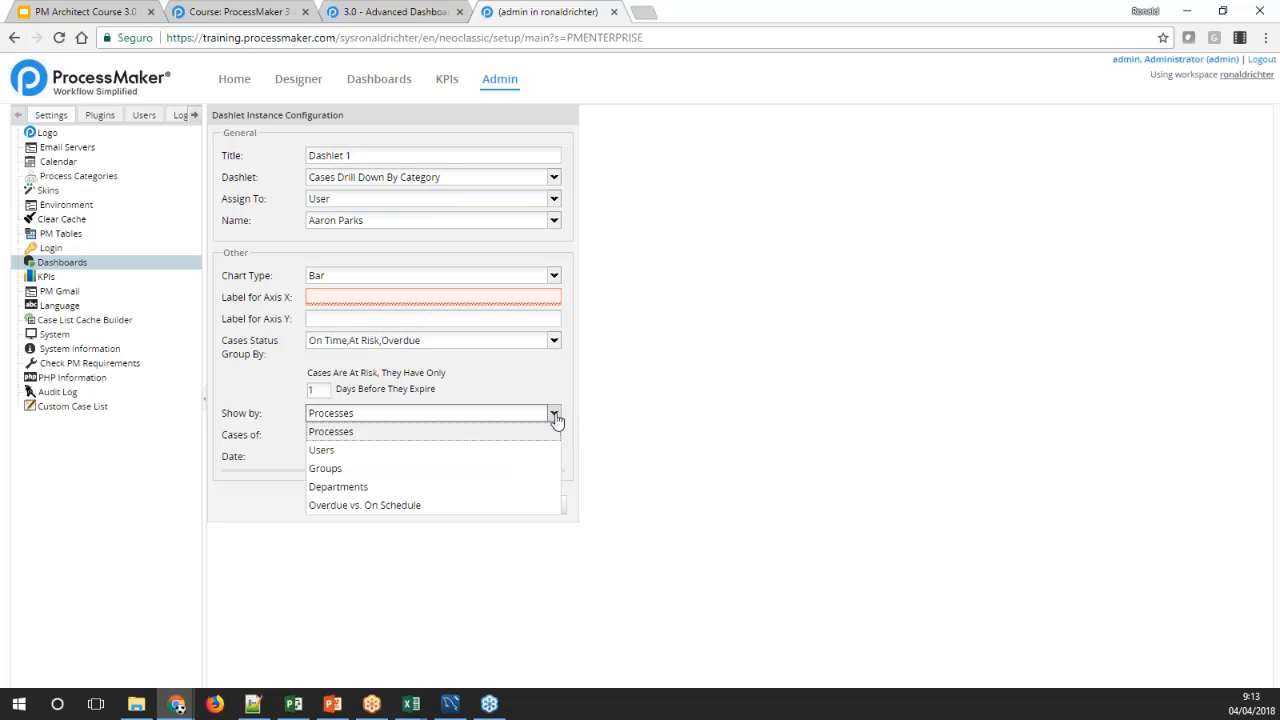
{"action": "left_click", "coordinate": [413, 506]}
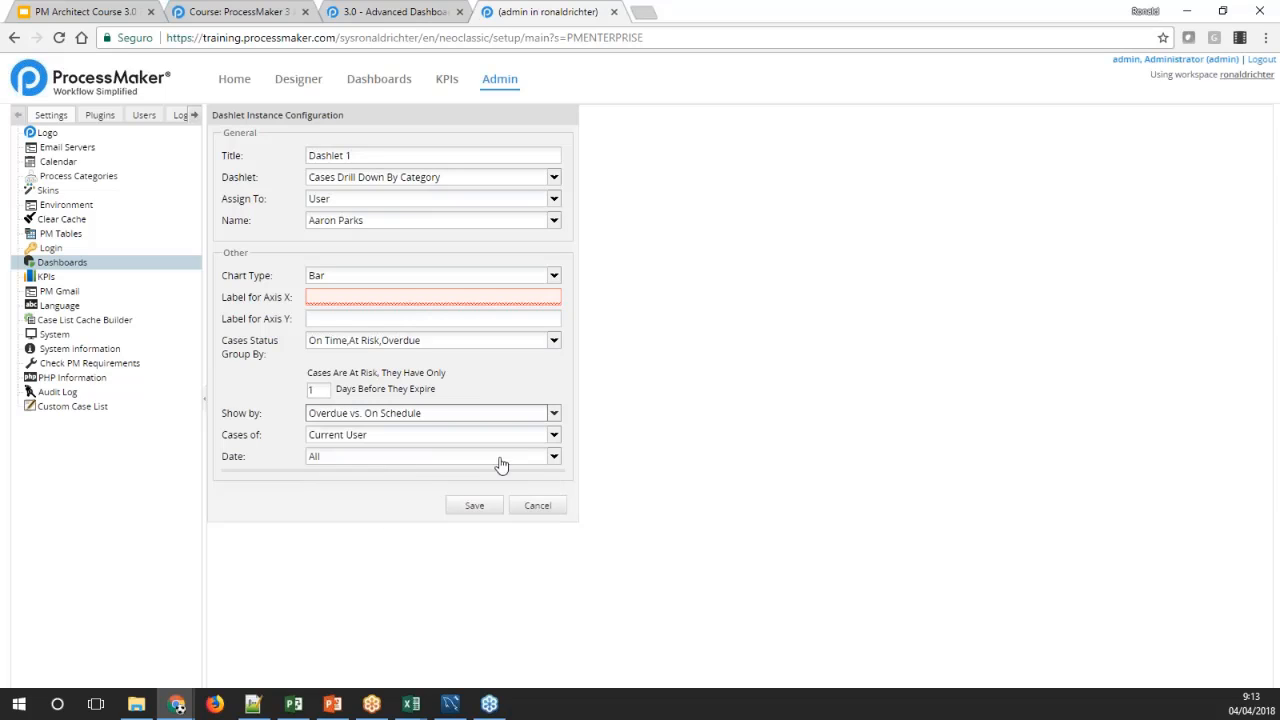
{"action": "left_click", "coordinate": [555, 438]}
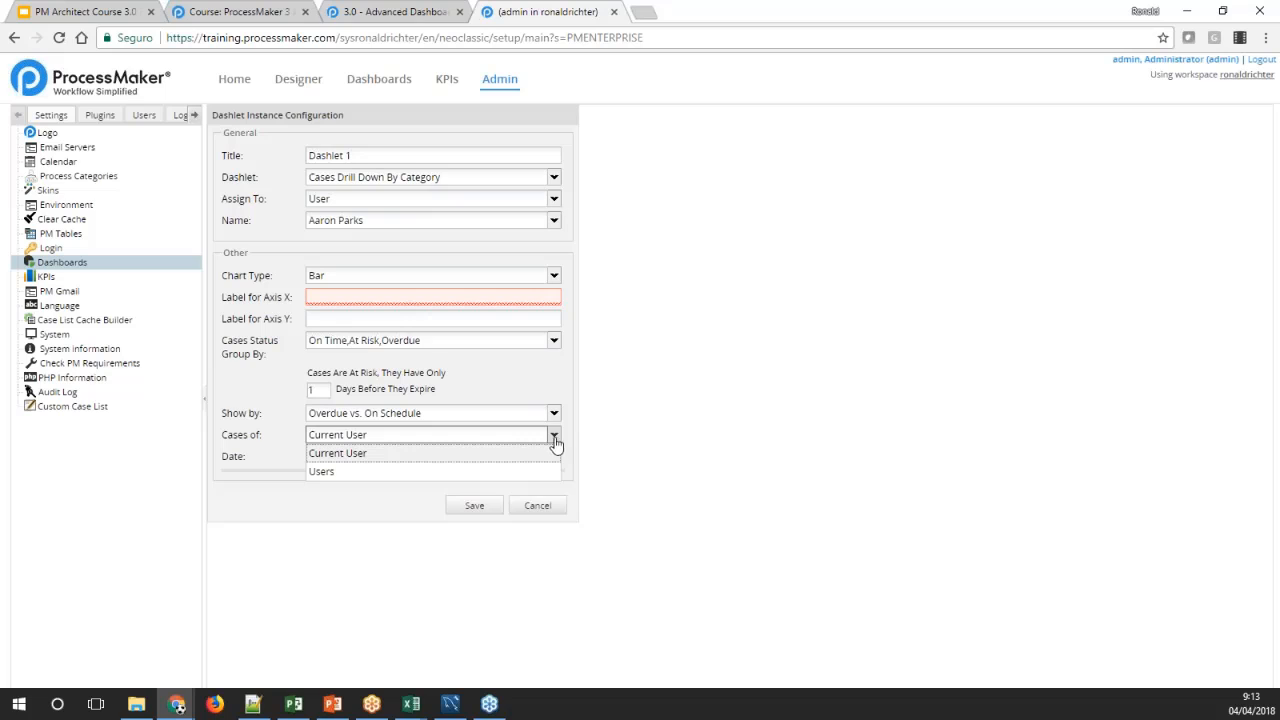
{"action": "left_click", "coordinate": [345, 471]}
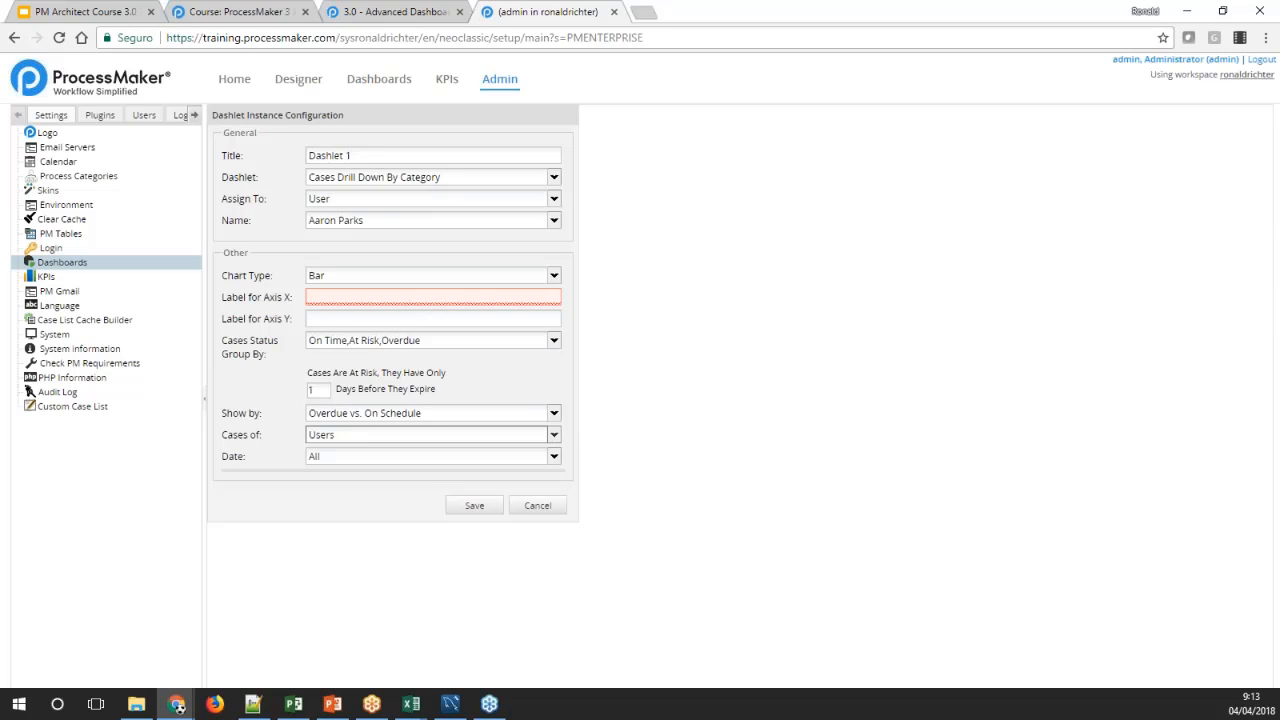
{"action": "left_click", "coordinate": [554, 458]}
{"action": "left_click", "coordinate": [554, 460]}
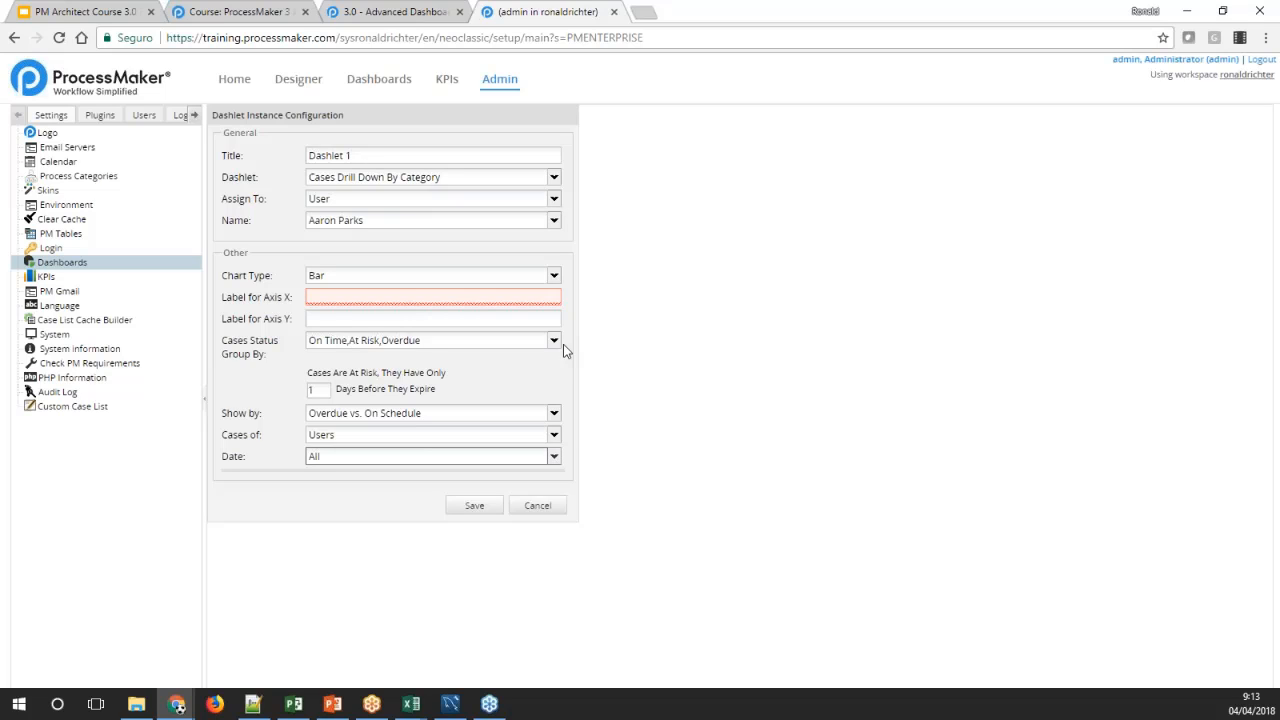
Consult the Advanced Dashboards documentation on Custom Case Drill Down and change Dashlet 1's type to Custom Drill Down
{"action": "left_click", "coordinate": [554, 178]}
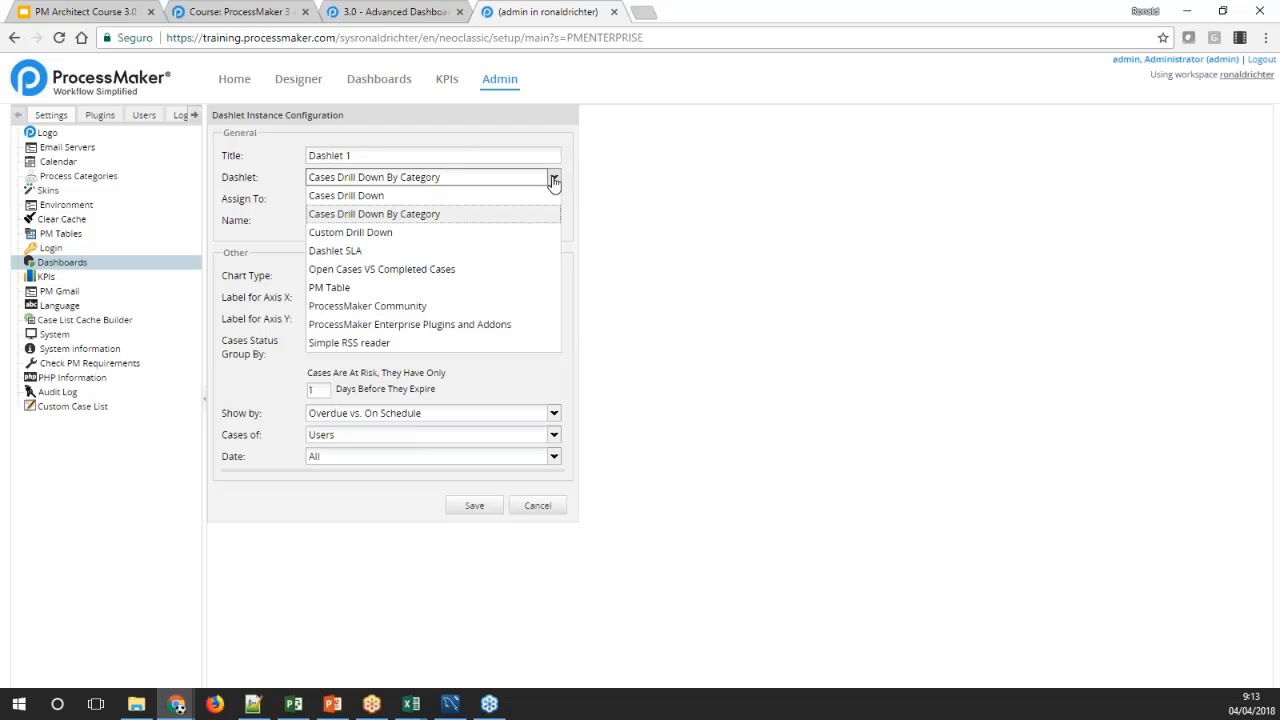
{"action": "left_click", "coordinate": [396, 16]}
{"action": "scroll", "coordinate": [408, 265], "scroll_direction": "down", "scroll_amount": 3}
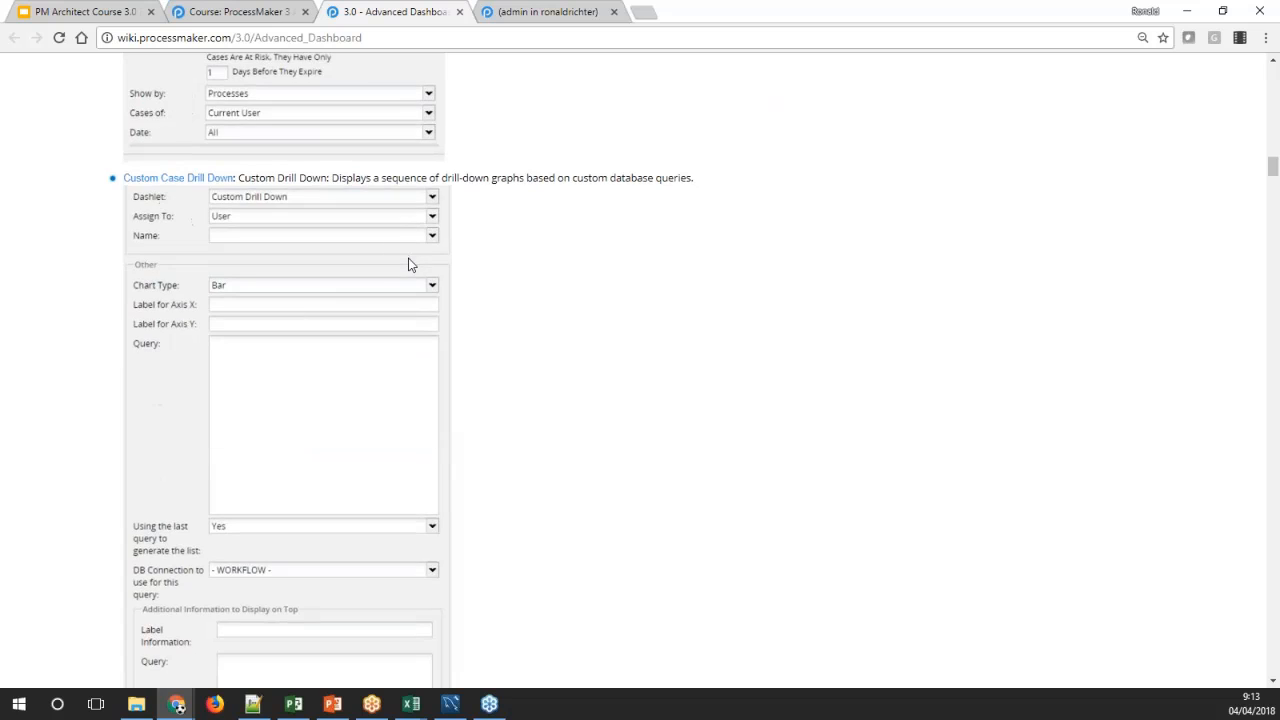
{"action": "left_click", "coordinate": [529, 12]}
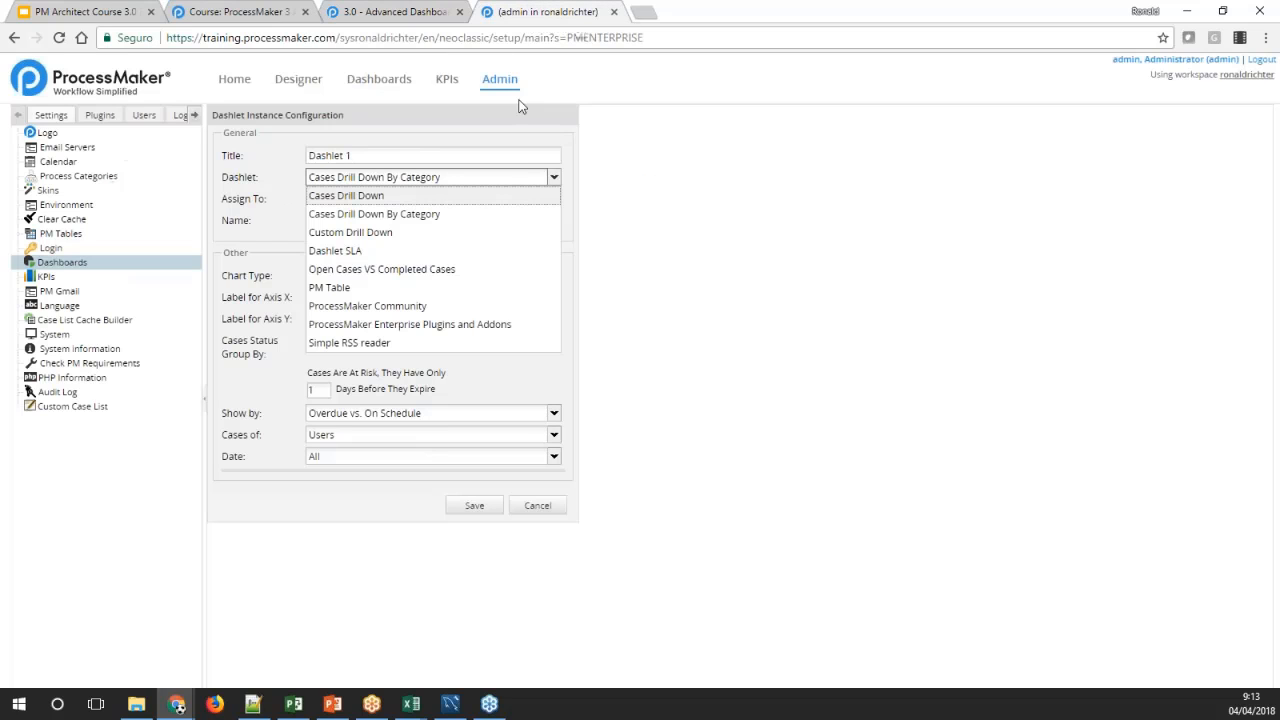
{"action": "left_click", "coordinate": [370, 233]}
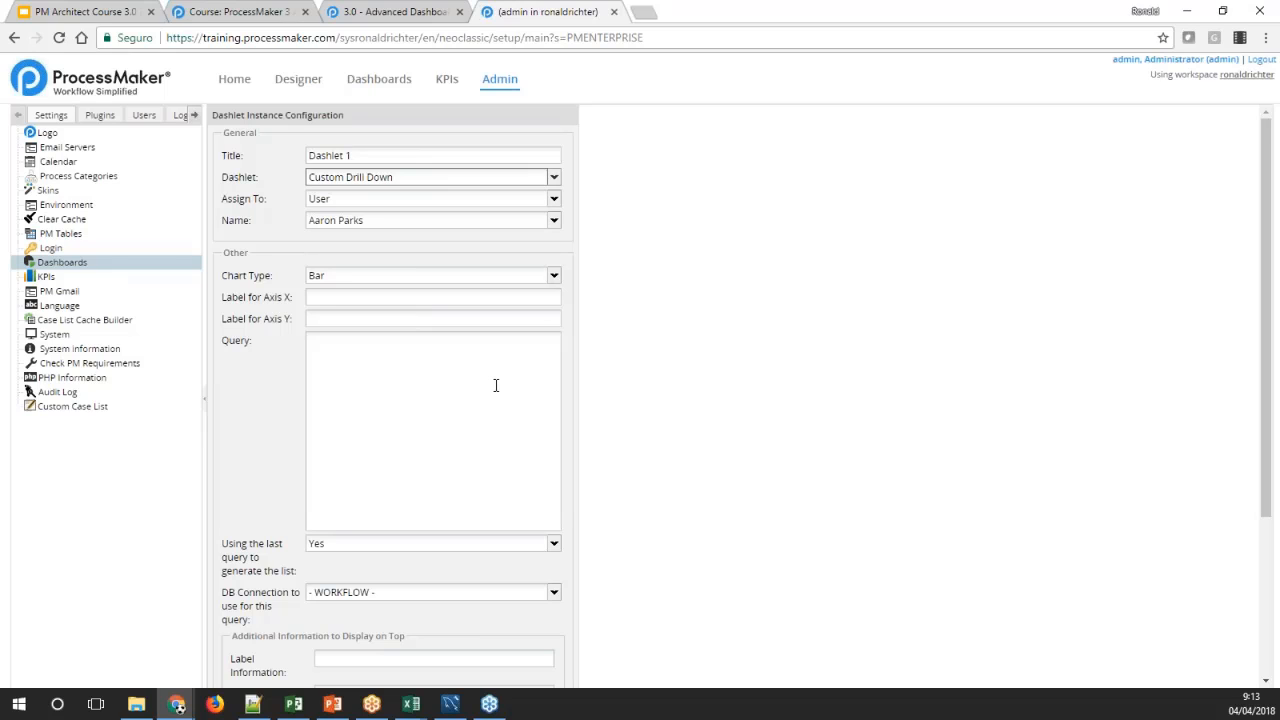
{"action": "left_click", "coordinate": [495, 385]}
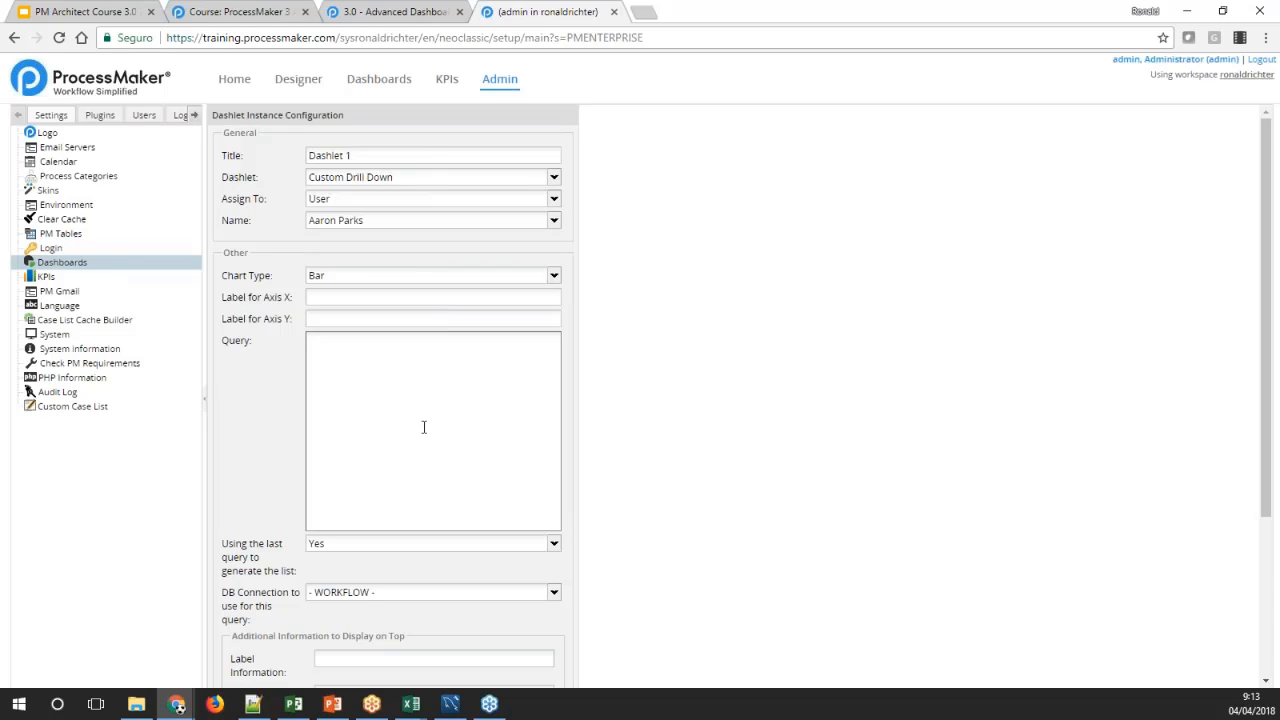
Switch Dashlet 1's type back to Cases Drill Down By Category for comparison and return it to Custom Drill Down
{"action": "left_click", "coordinate": [553, 177]}
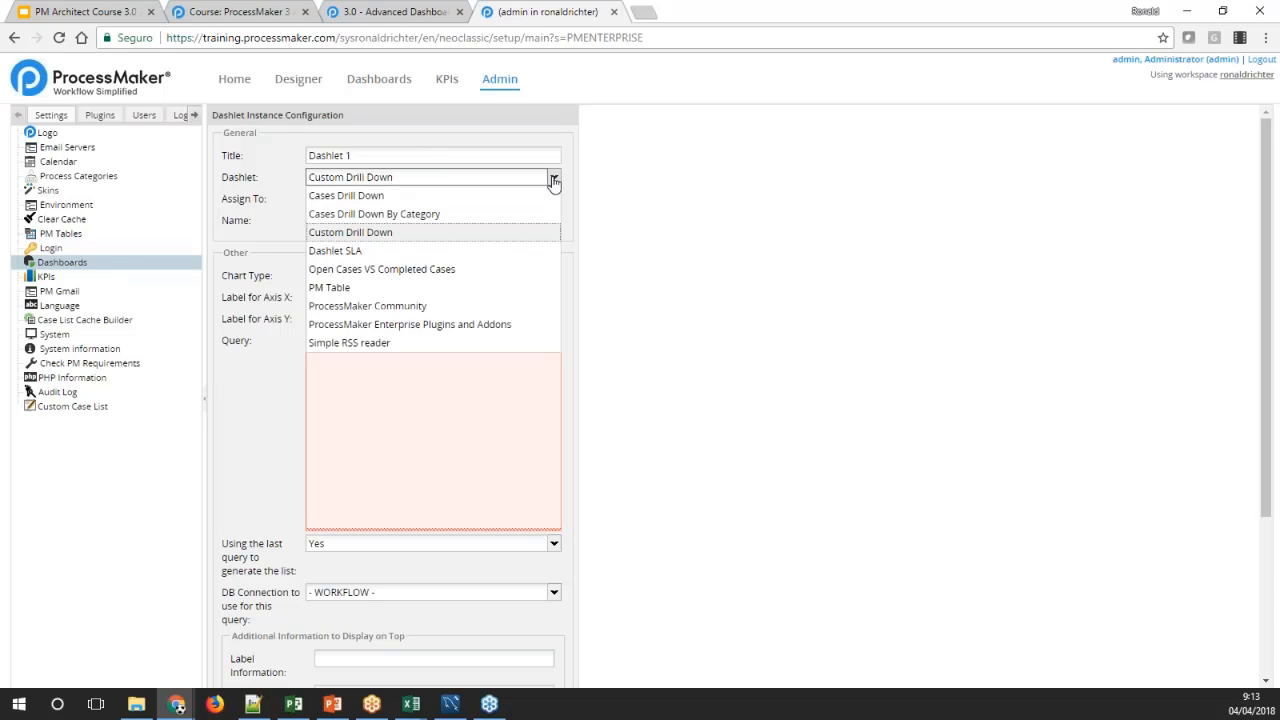
{"action": "left_click", "coordinate": [420, 213]}
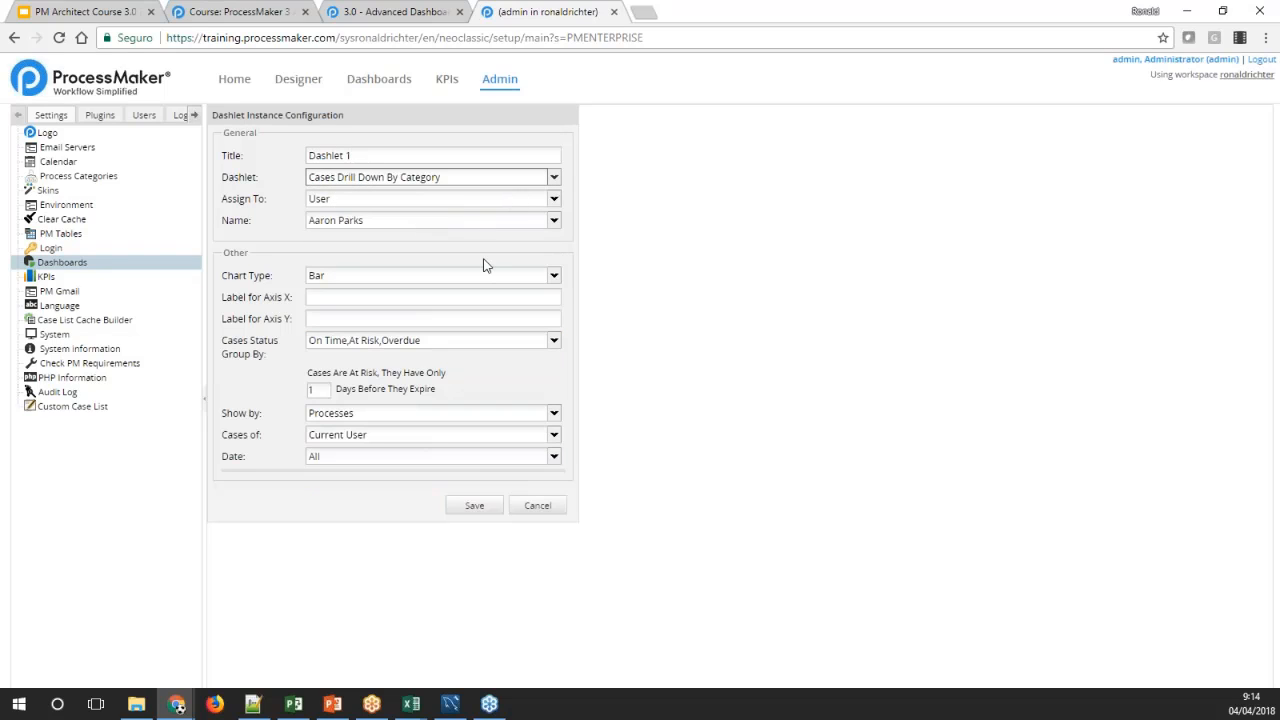
{"action": "left_click", "coordinate": [553, 177]}
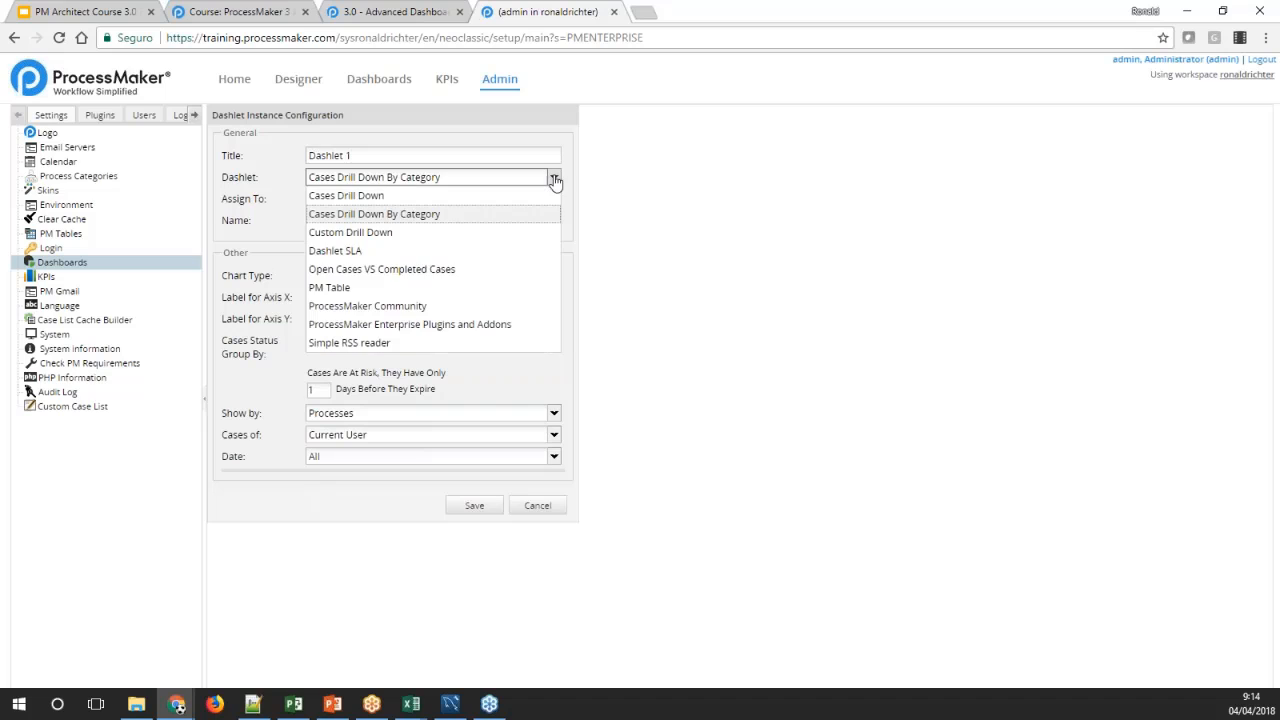
{"action": "left_click", "coordinate": [390, 232]}
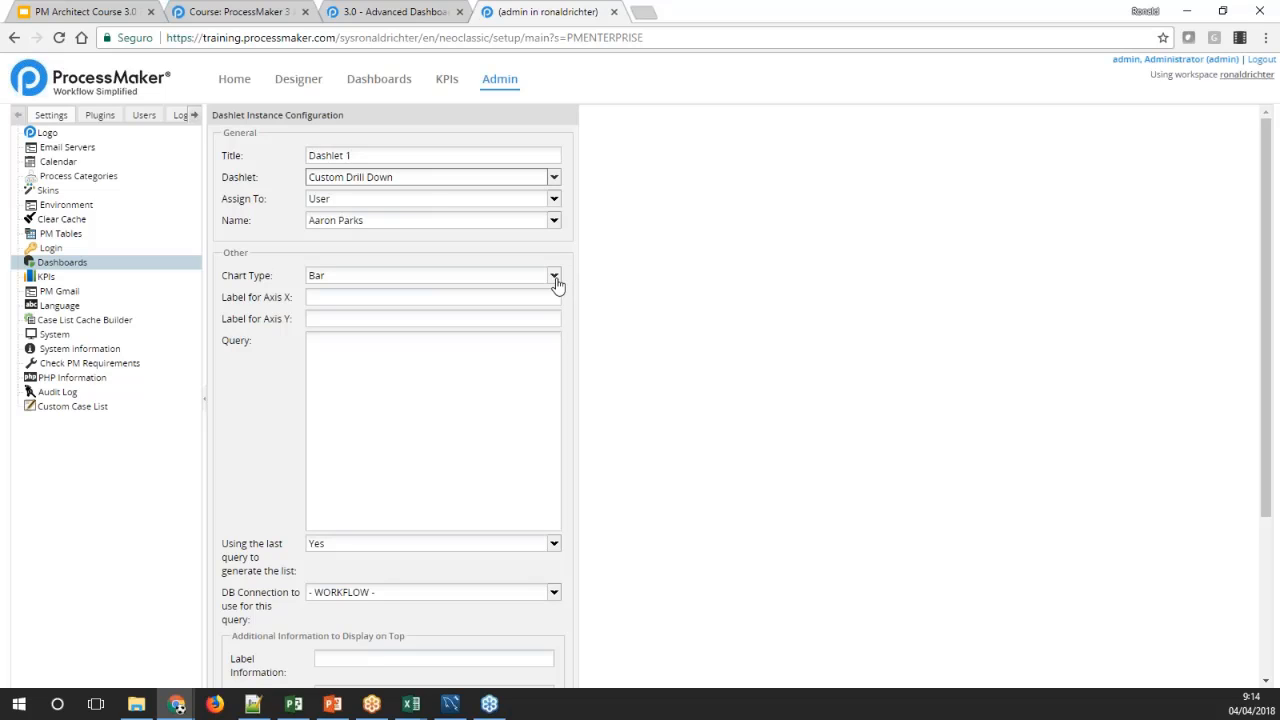
Examine the Custom Drill Down's main query field and the choices for using the last query to generate the list
{"action": "left_click", "coordinate": [518, 386]}
{"action": "scroll", "coordinate": [403, 386], "scroll_direction": "down", "scroll_amount": 3}
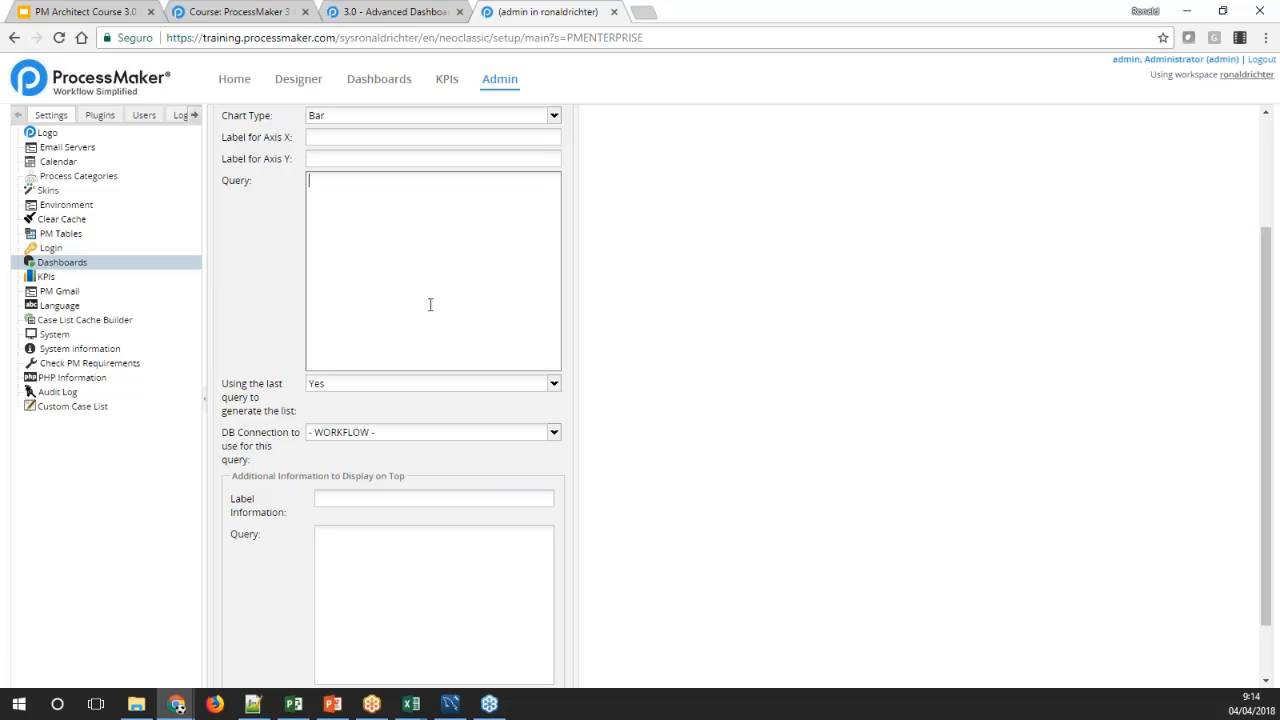
{"action": "scroll", "coordinate": [430, 304], "scroll_direction": "down", "scroll_amount": 1}
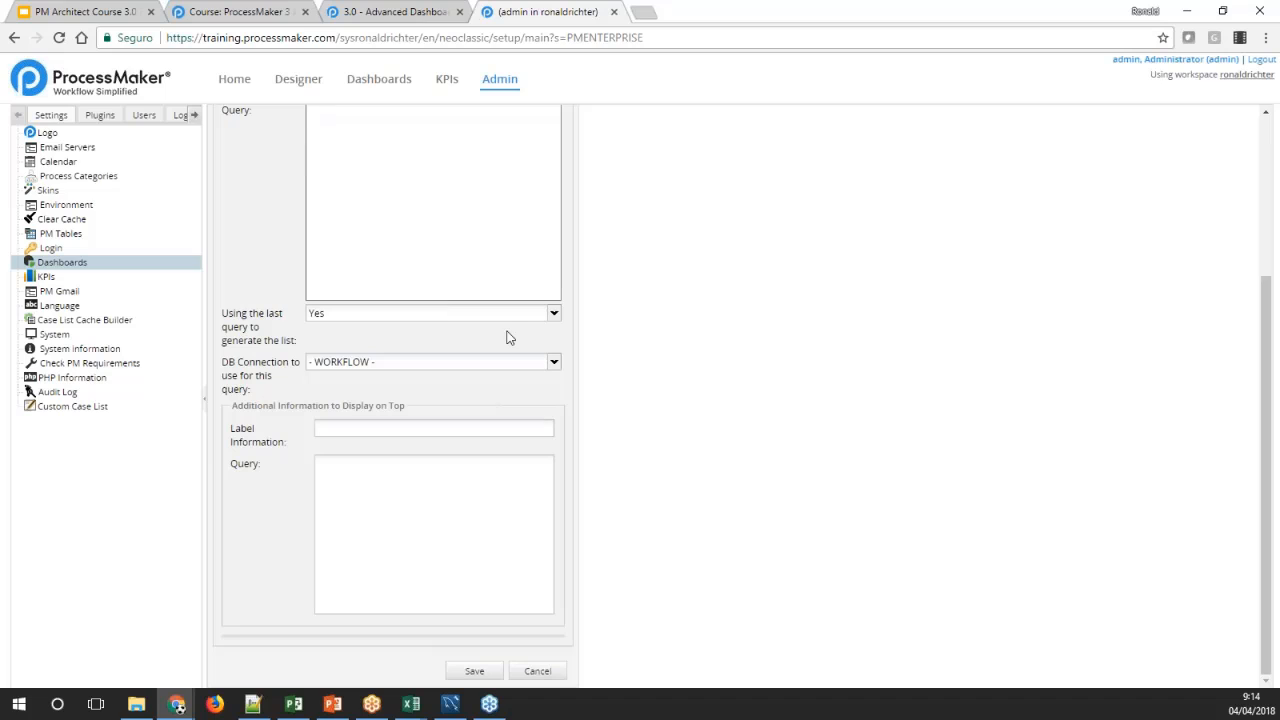
{"action": "left_click", "coordinate": [553, 315]}
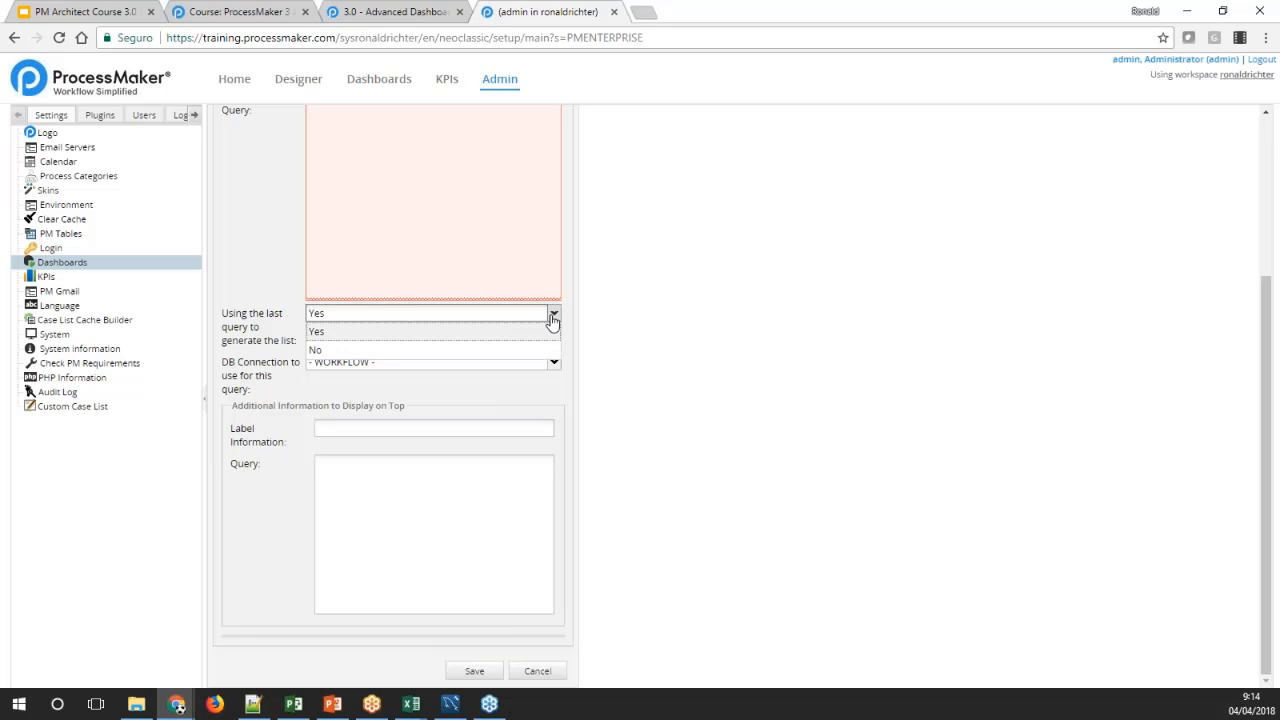
{"action": "left_click", "coordinate": [553, 316]}
{"action": "left_click", "coordinate": [553, 316]}
{"action": "left_click", "coordinate": [553, 318]}
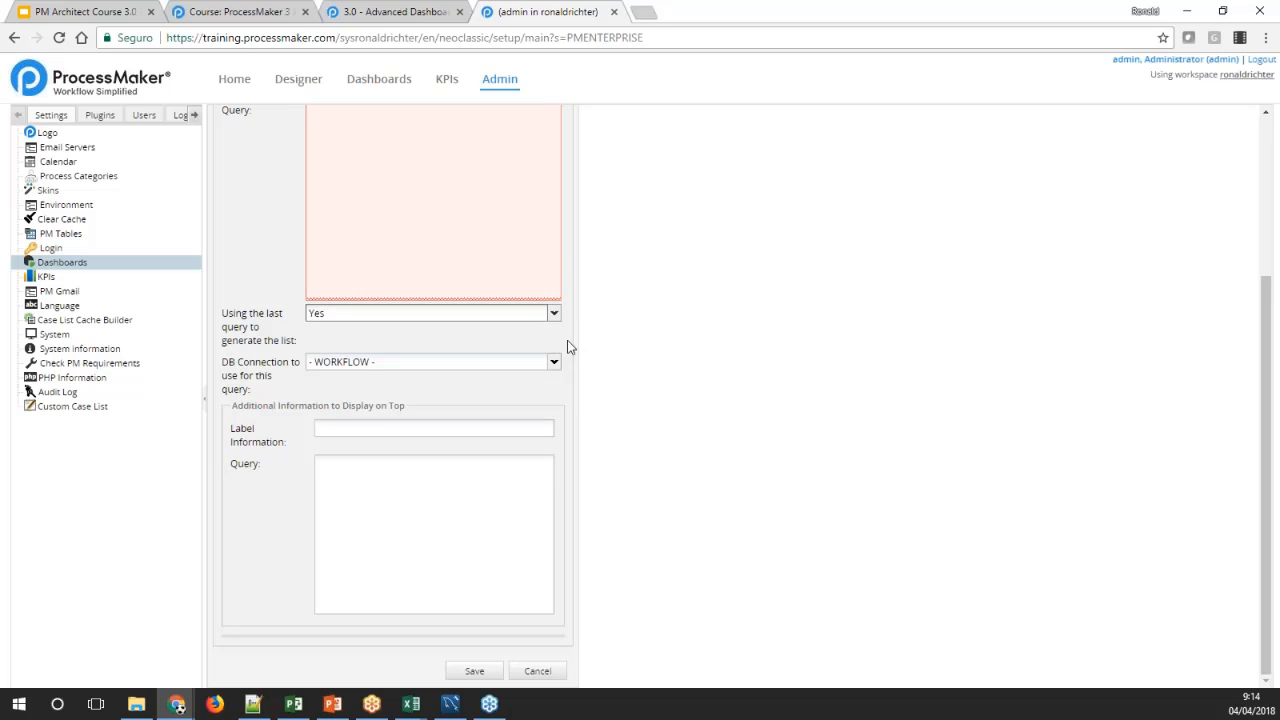
Review the database connections offered for the custom query and the label and query fields for additional information on top
{"action": "left_click", "coordinate": [555, 363]}
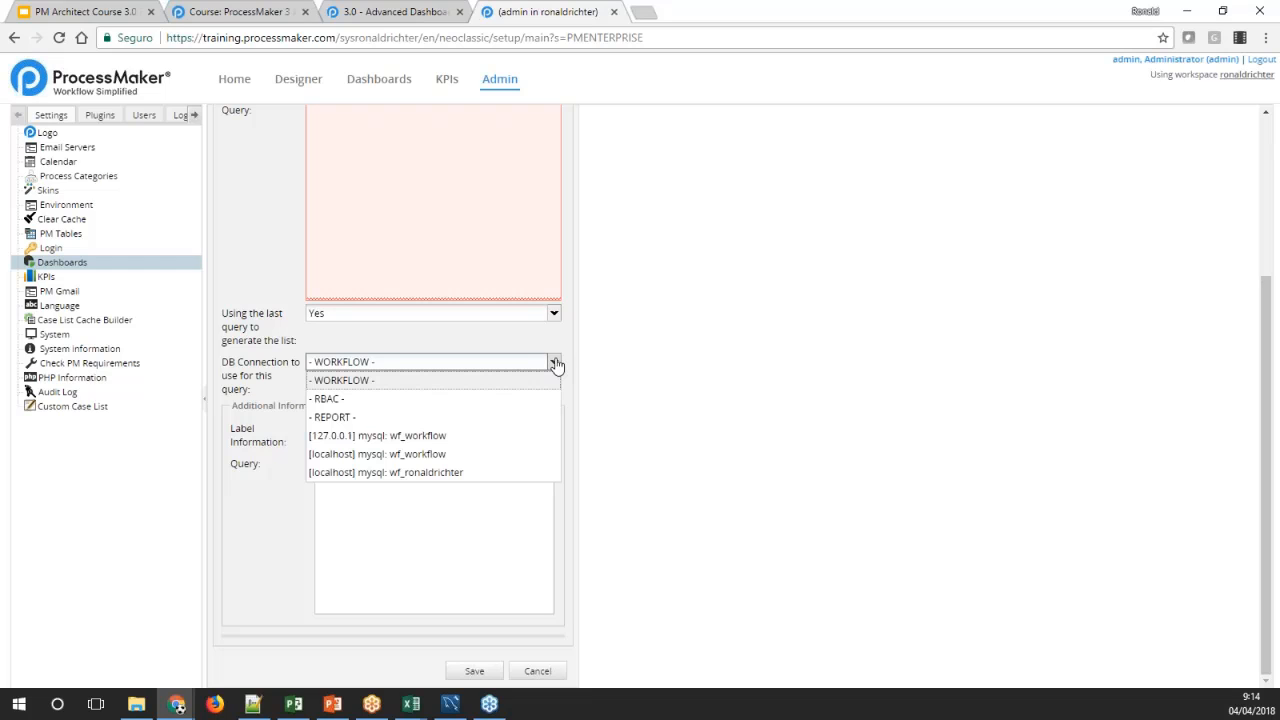
{"action": "left_click", "coordinate": [556, 363]}
{"action": "scroll", "coordinate": [589, 357], "scroll_direction": "up", "scroll_amount": 3}
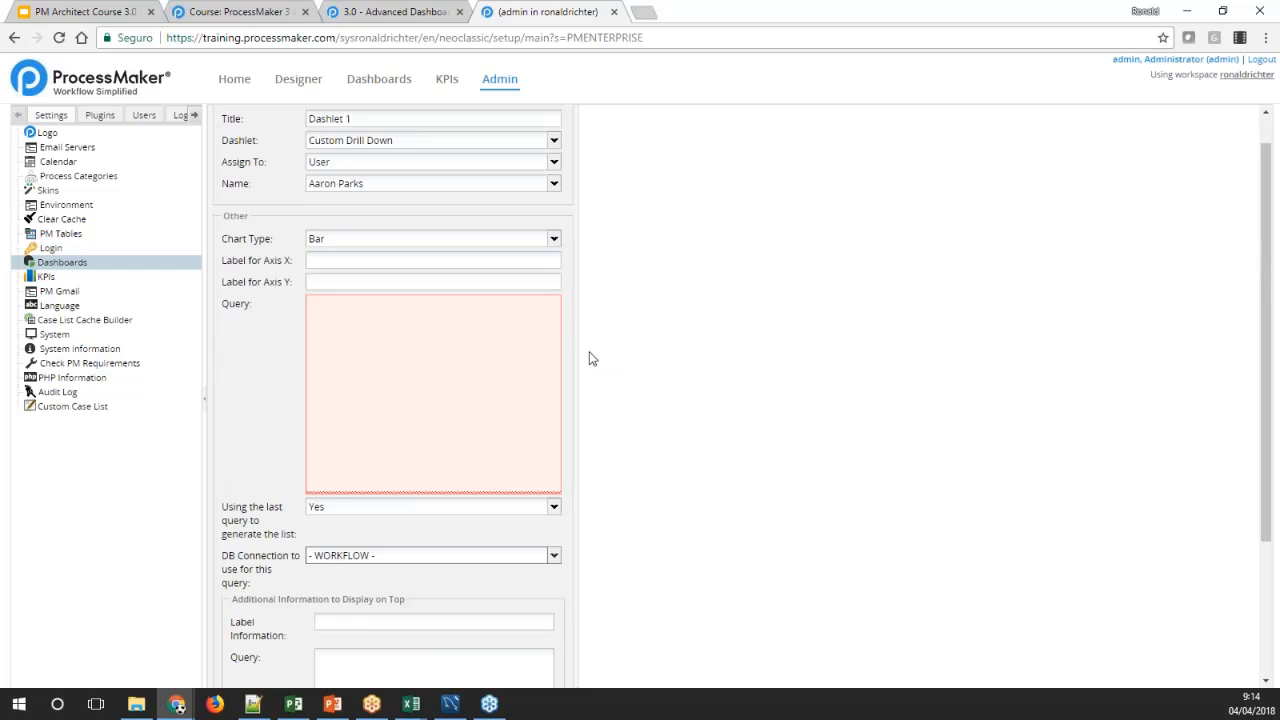
{"action": "scroll", "coordinate": [589, 357], "scroll_direction": "down", "scroll_amount": 3}
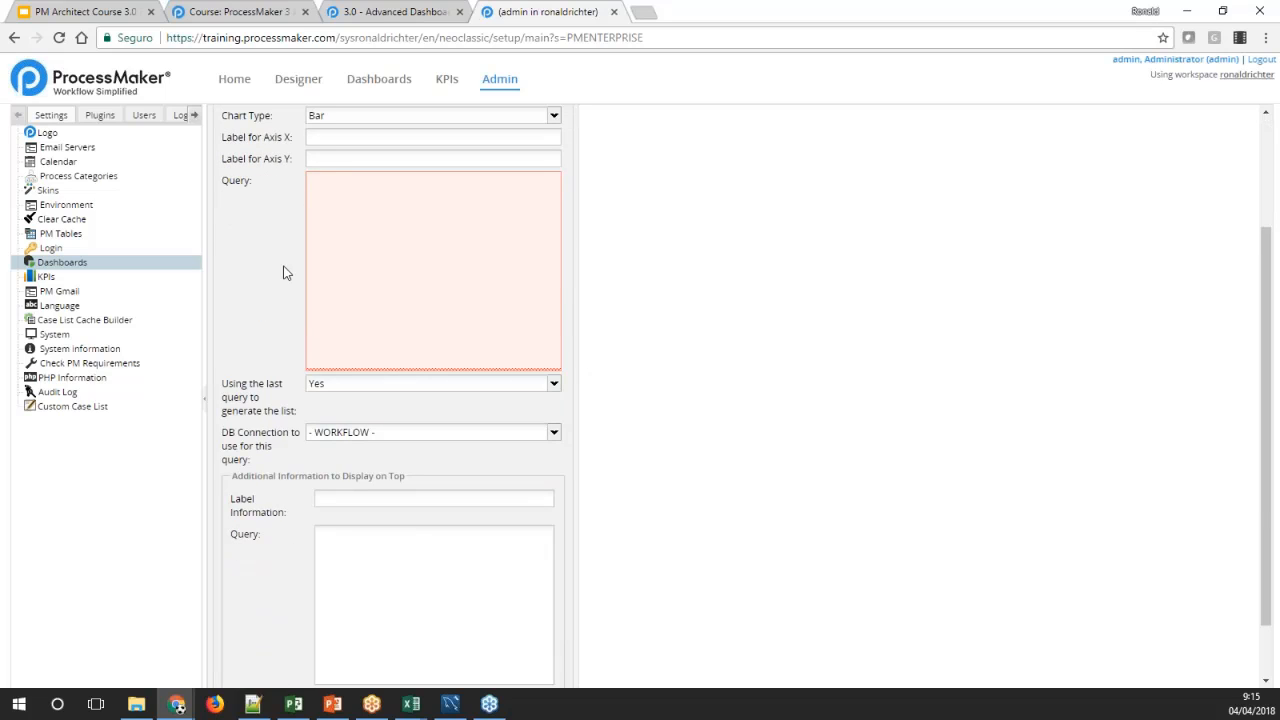
{"action": "left_click", "coordinate": [553, 432]}
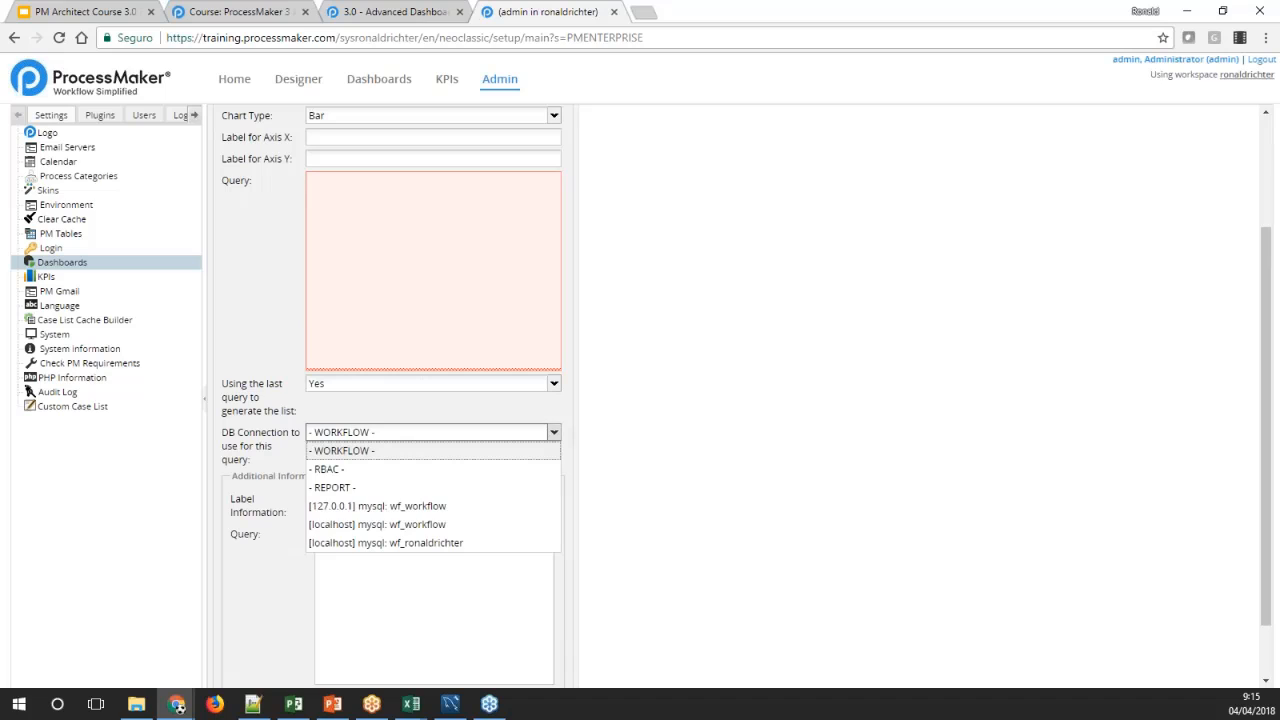
{"action": "left_click", "coordinate": [295, 292]}
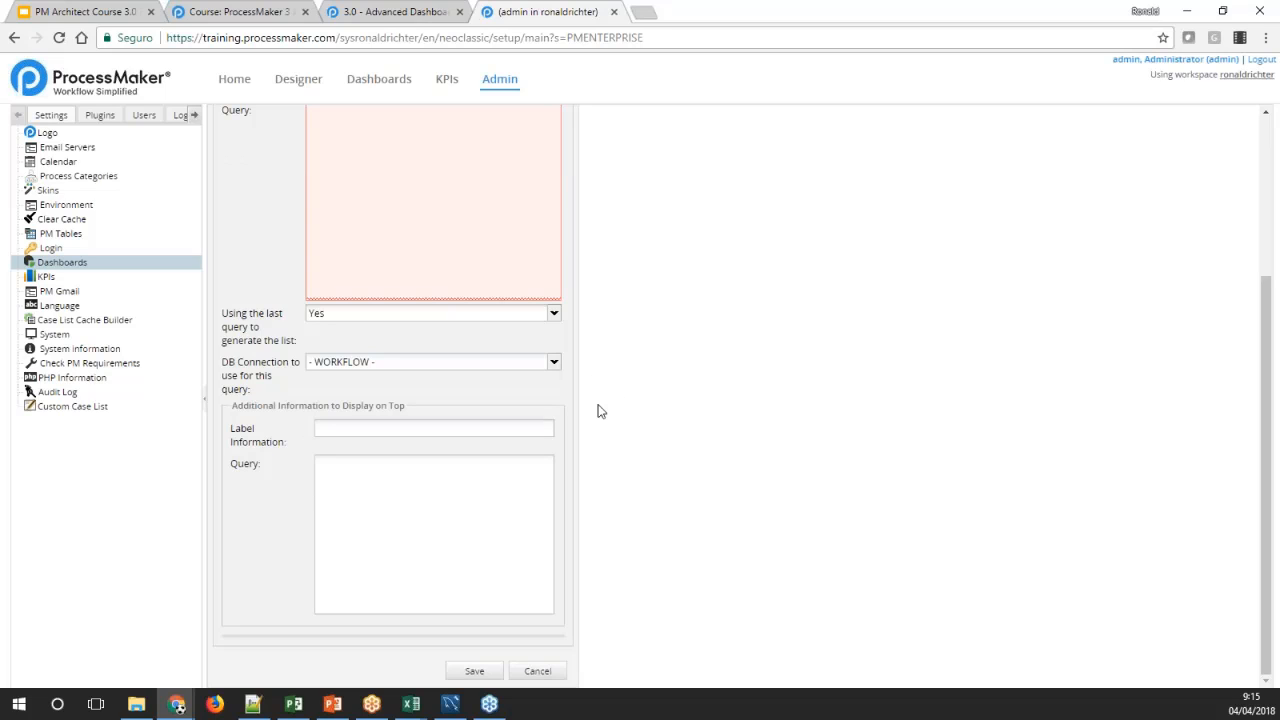
{"action": "left_click", "coordinate": [527, 429]}
{"action": "left_click", "coordinate": [505, 499]}
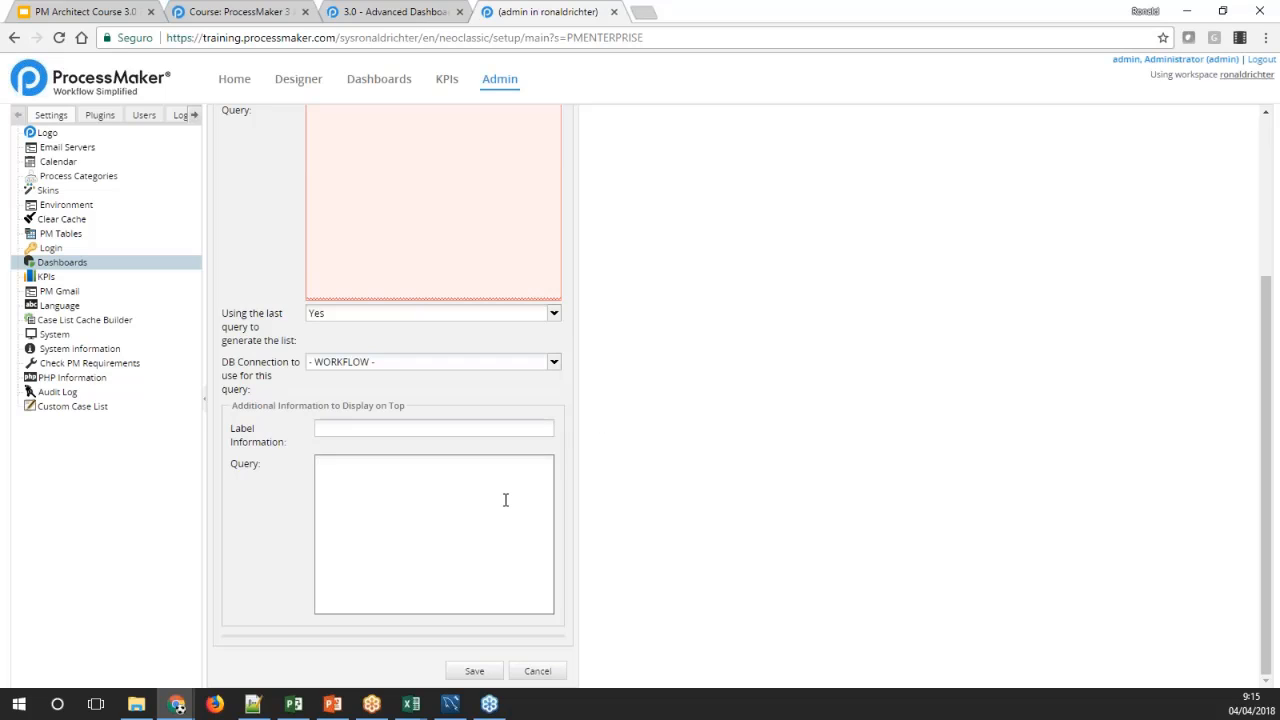
Consult the Advanced Dashboards documentation on Open Cases VS Completed Cases and change Dashlet 1's type to Open Cases VS Completed Cases
{"action": "left_click", "coordinate": [395, 12]}
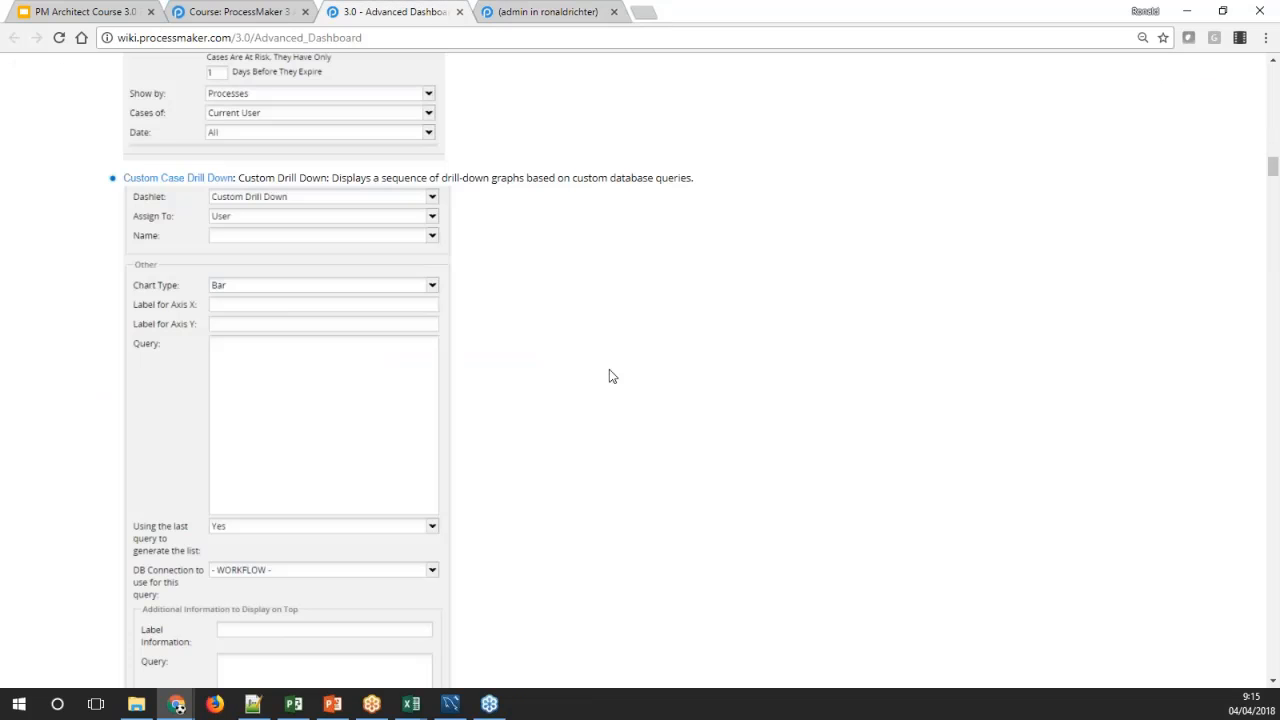
{"action": "scroll", "coordinate": [566, 364], "scroll_direction": "down", "scroll_amount": 3}
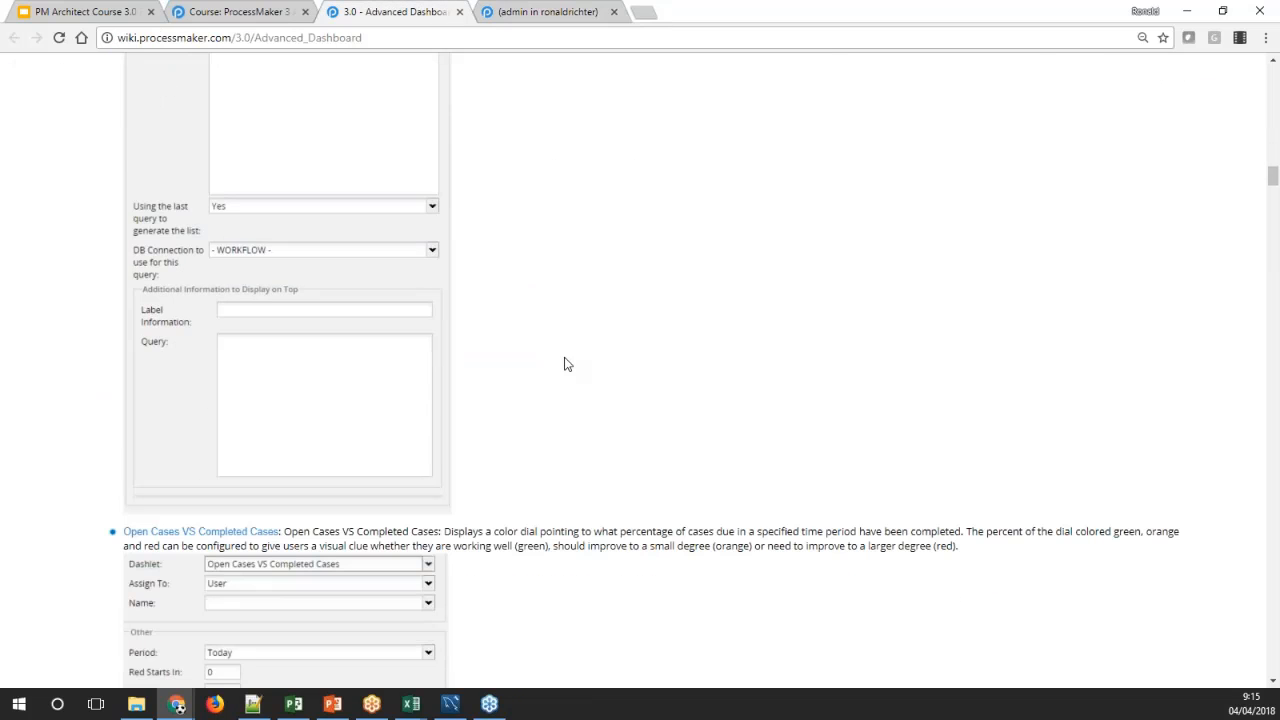
{"action": "scroll", "coordinate": [566, 364], "scroll_direction": "down", "scroll_amount": 5}
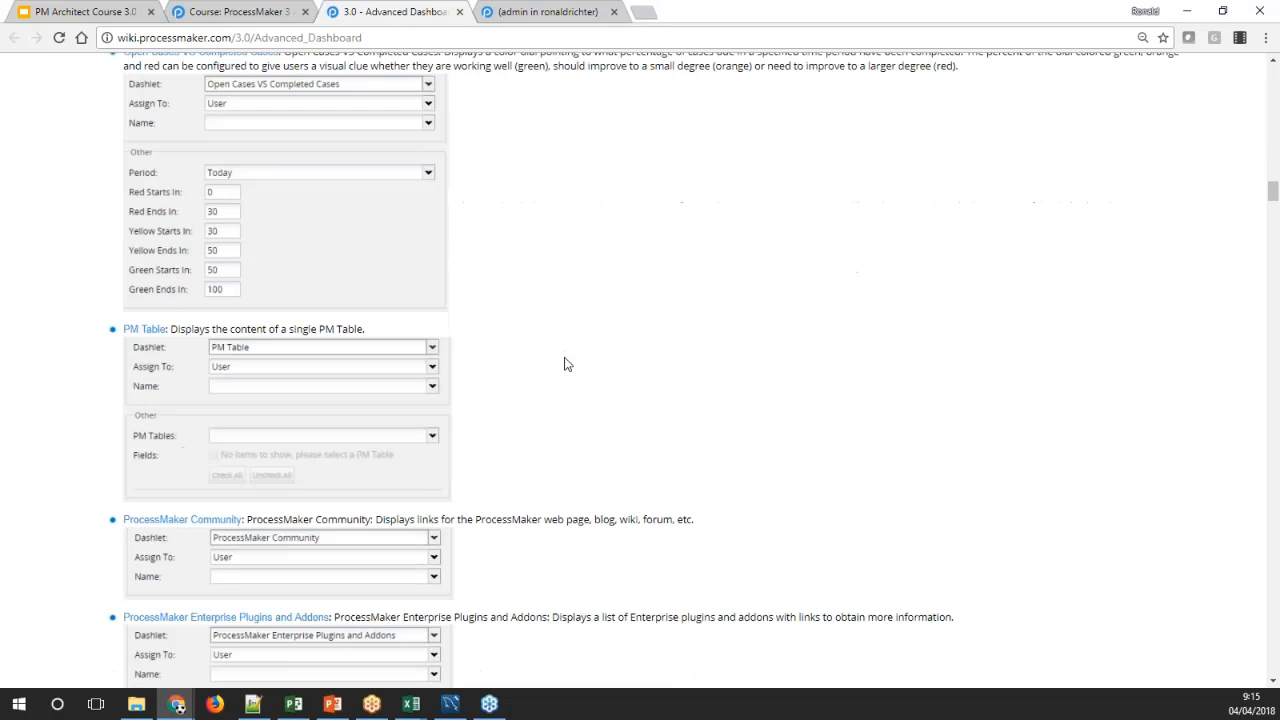
{"action": "scroll", "coordinate": [523, 177], "scroll_direction": "up", "scroll_amount": 1}
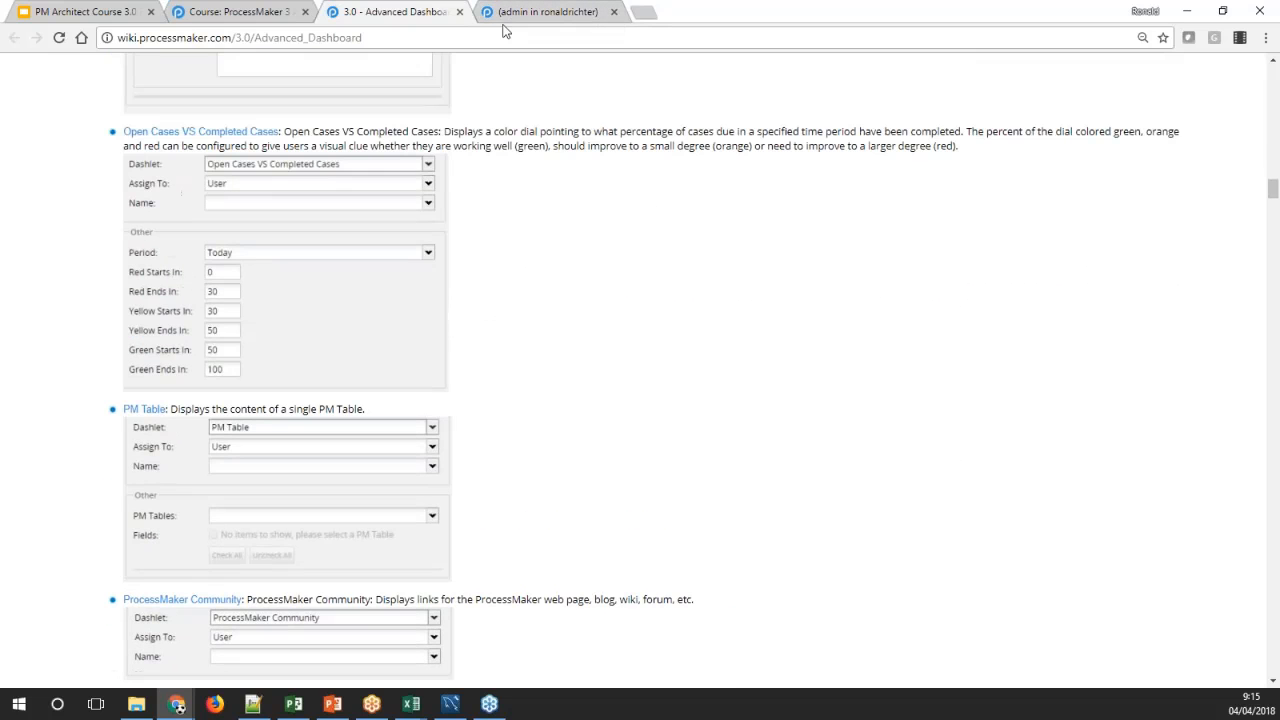
{"action": "left_click", "coordinate": [512, 11]}
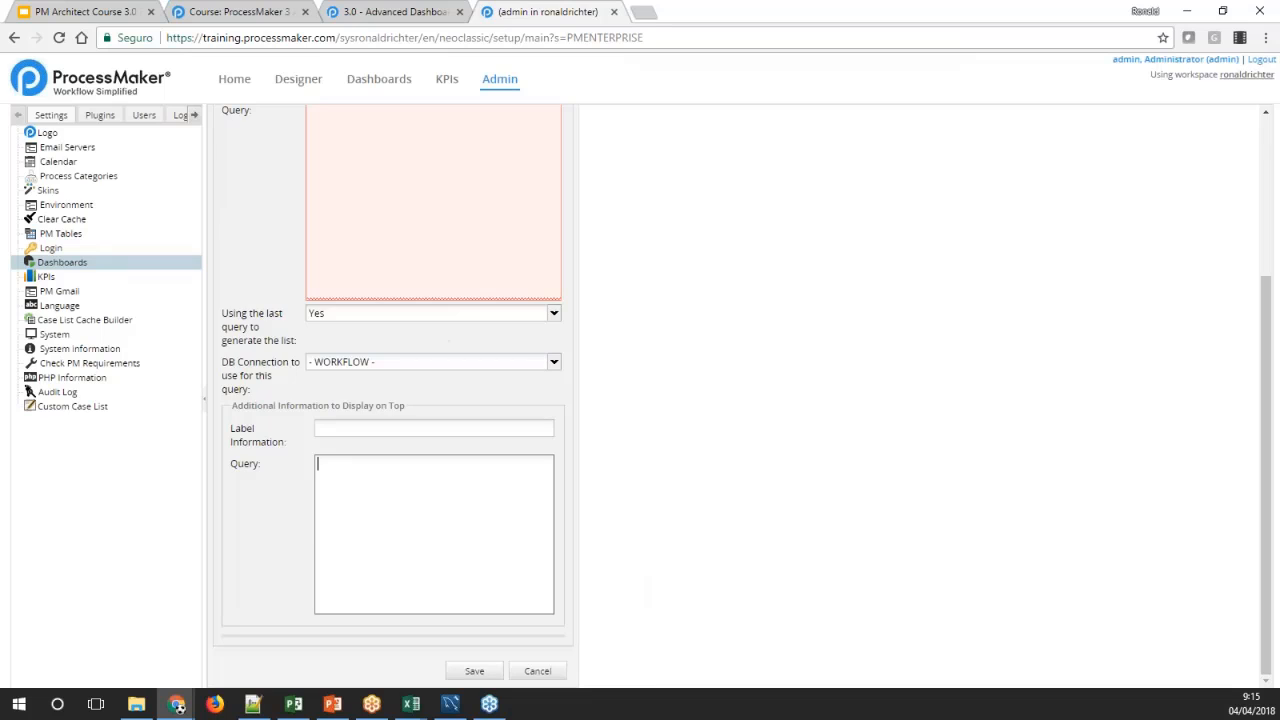
{"action": "scroll", "coordinate": [529, 247], "scroll_direction": "up", "scroll_amount": 3}
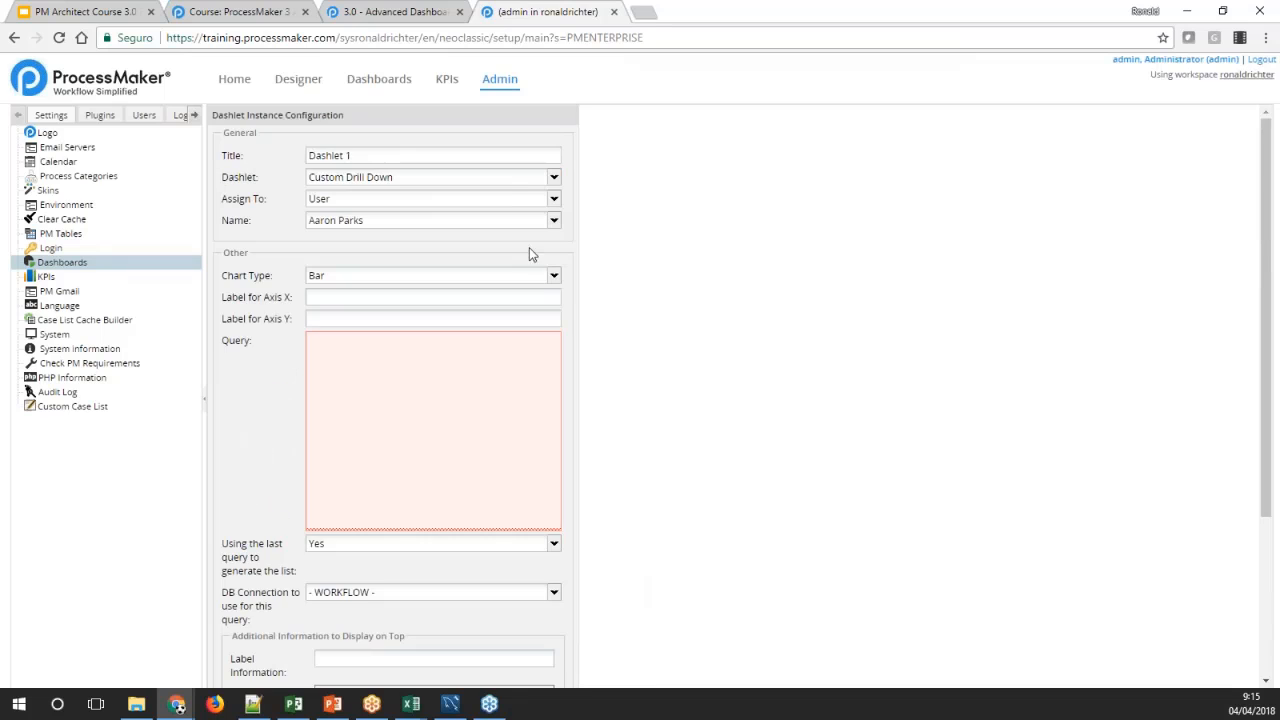
{"action": "left_click", "coordinate": [555, 185]}
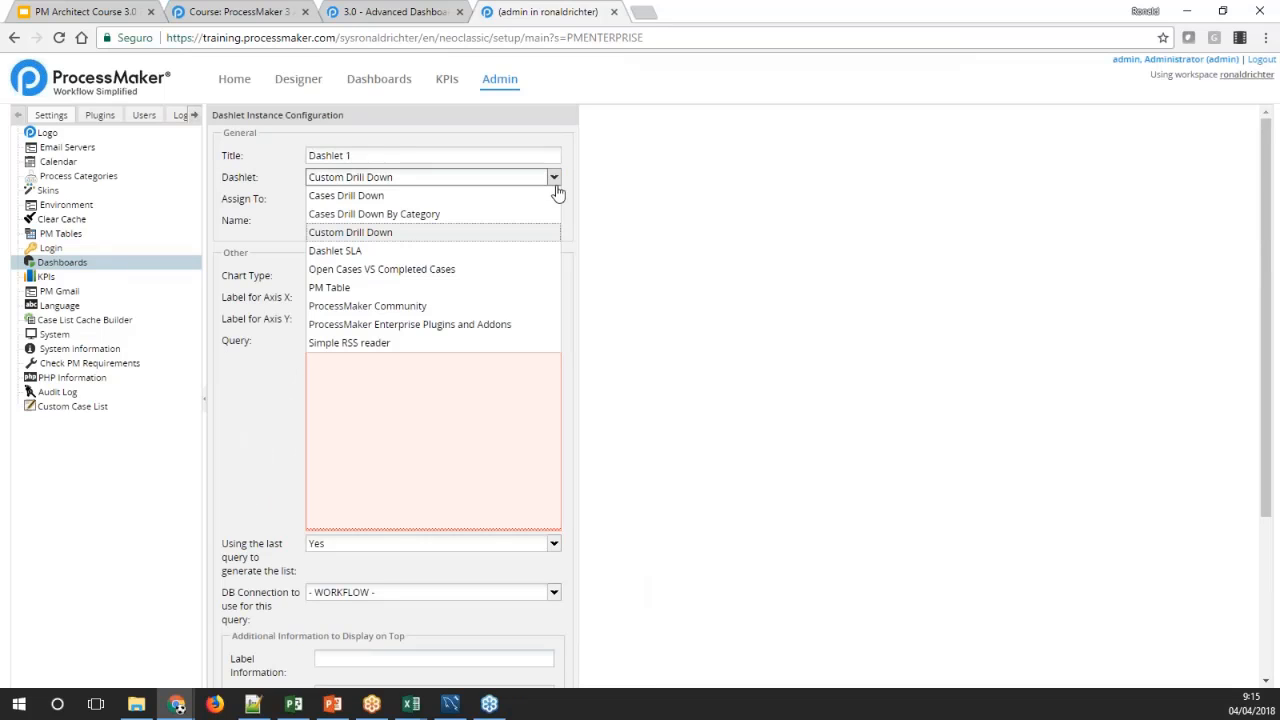
{"action": "left_click", "coordinate": [474, 266]}
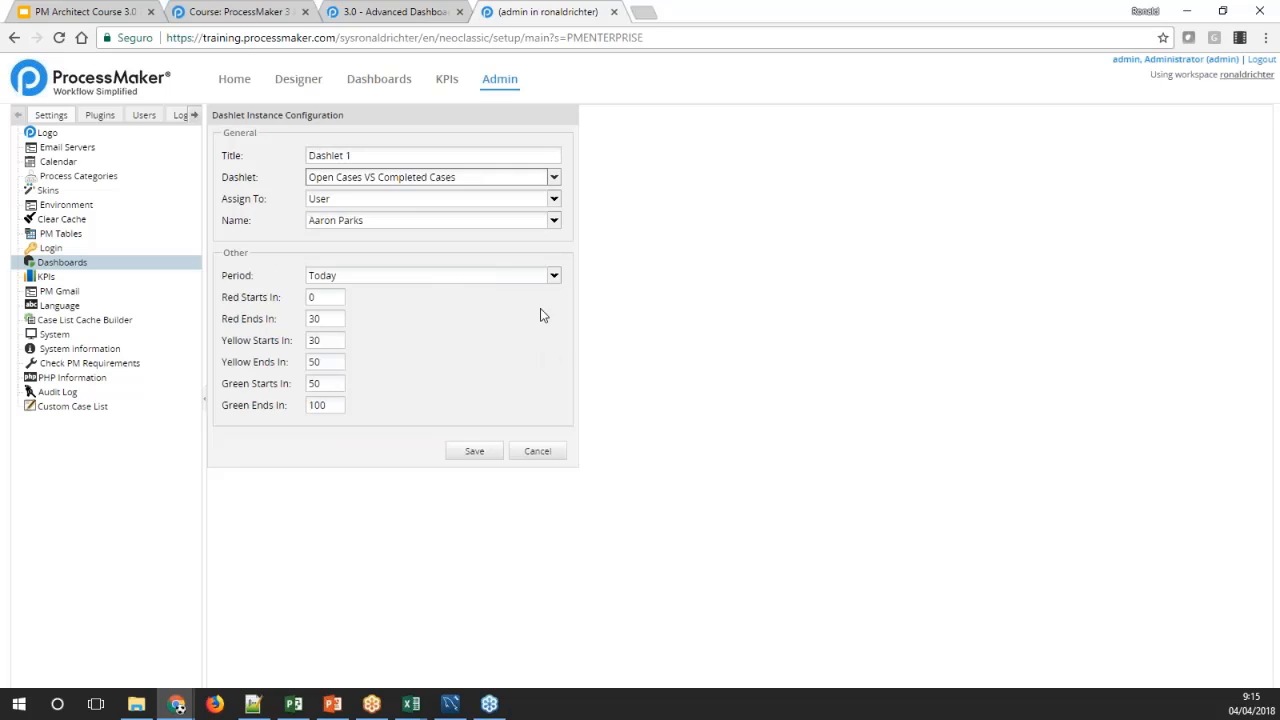
Examine the Period choices and the red, yellow and green start and end fields of the Open Cases VS Completed Cases dashlet
{"action": "left_click", "coordinate": [553, 276]}
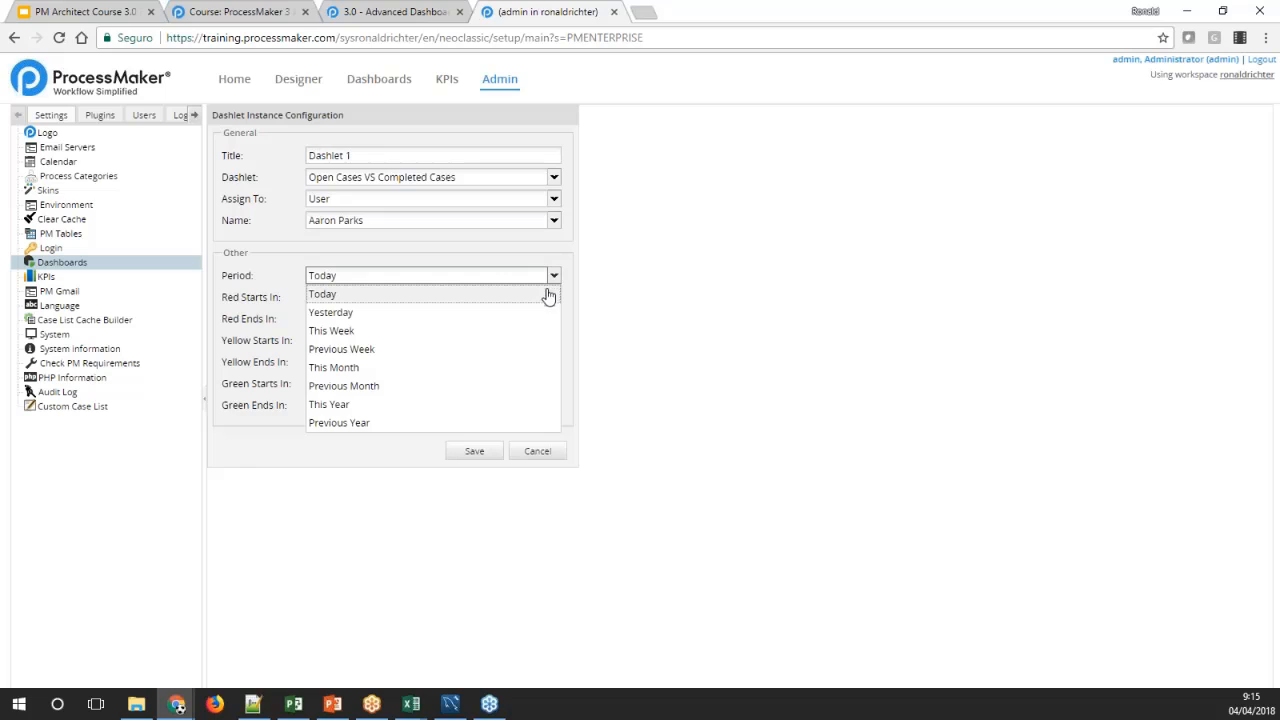
{"action": "left_click", "coordinate": [599, 366]}
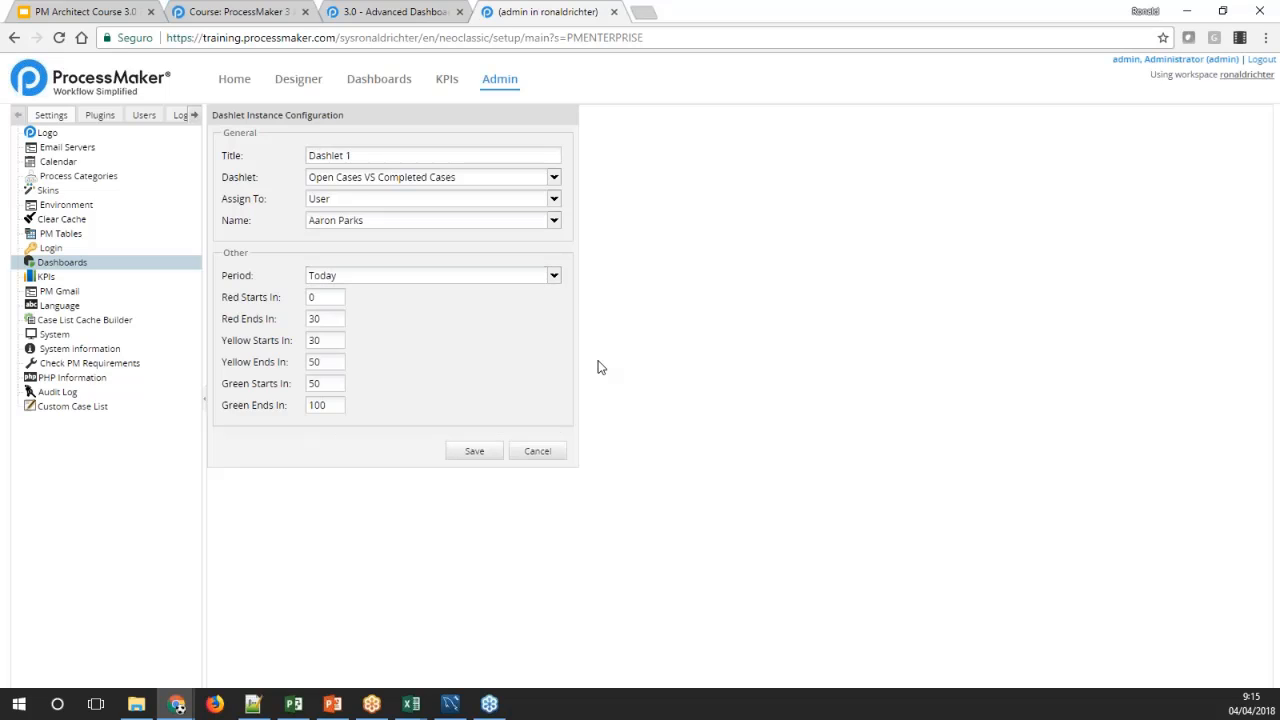
{"action": "left_click", "coordinate": [328, 297]}
{"action": "left_click", "coordinate": [330, 318]}
{"action": "left_click", "coordinate": [333, 340]}
{"action": "left_click", "coordinate": [331, 362]}
{"action": "left_click", "coordinate": [331, 384]}
{"action": "left_click", "coordinate": [332, 405]}
Change Dashlet 1's type to PM Table and consult the Advanced Dashboards documentation on the PM Table dashlet
{"action": "left_click", "coordinate": [553, 177]}
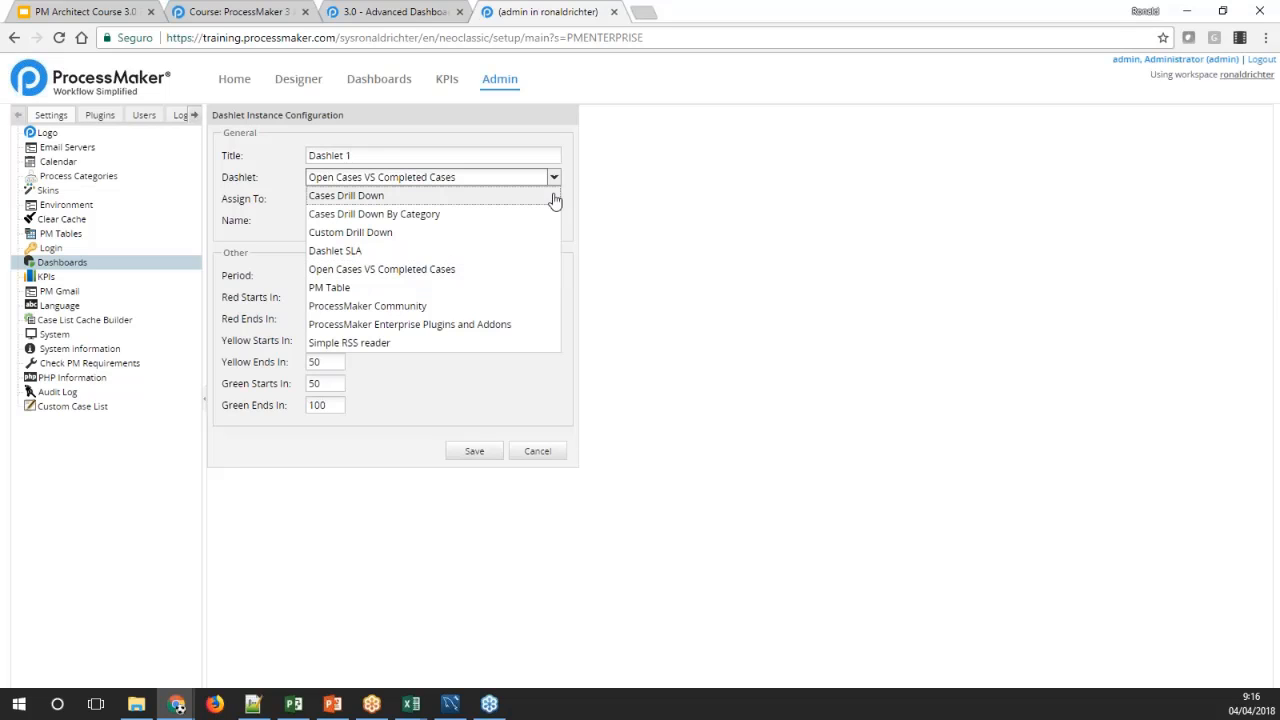
{"action": "left_click", "coordinate": [386, 288]}
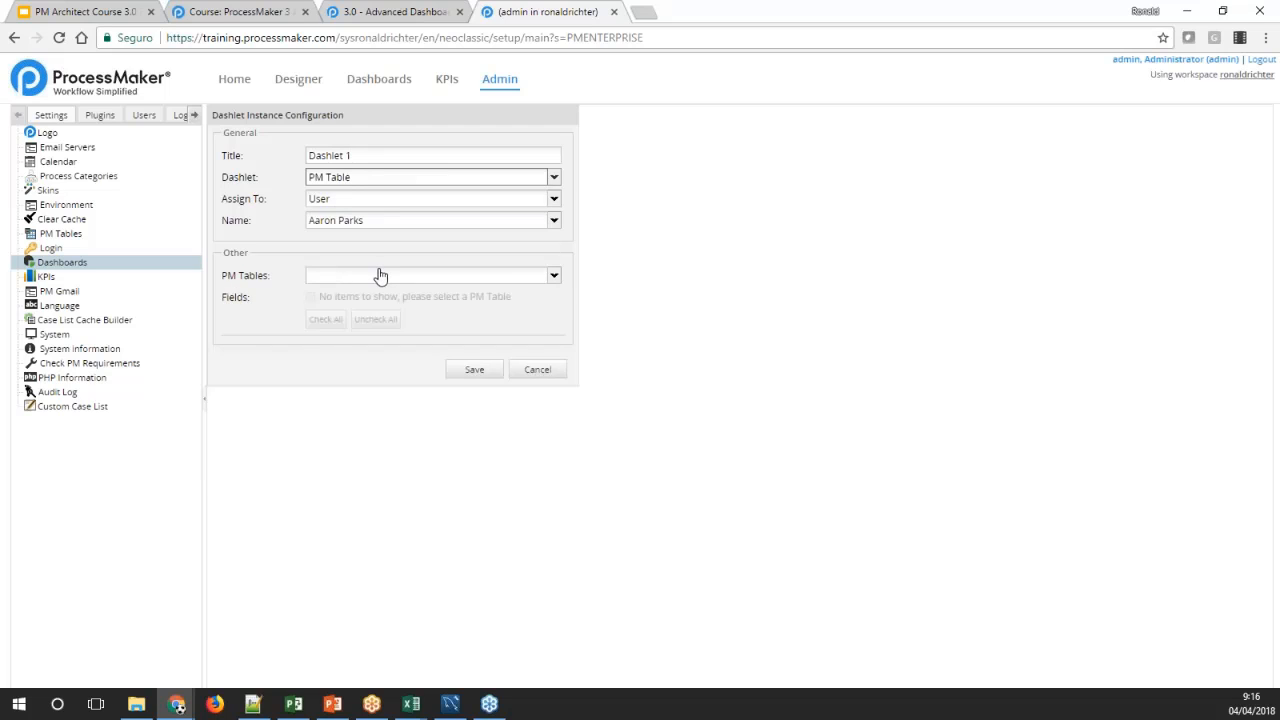
{"action": "left_click", "coordinate": [398, 11]}
{"action": "scroll", "coordinate": [704, 520], "scroll_direction": "down", "scroll_amount": 2}
{"action": "scroll", "coordinate": [706, 520], "scroll_direction": "down", "scroll_amount": 1}
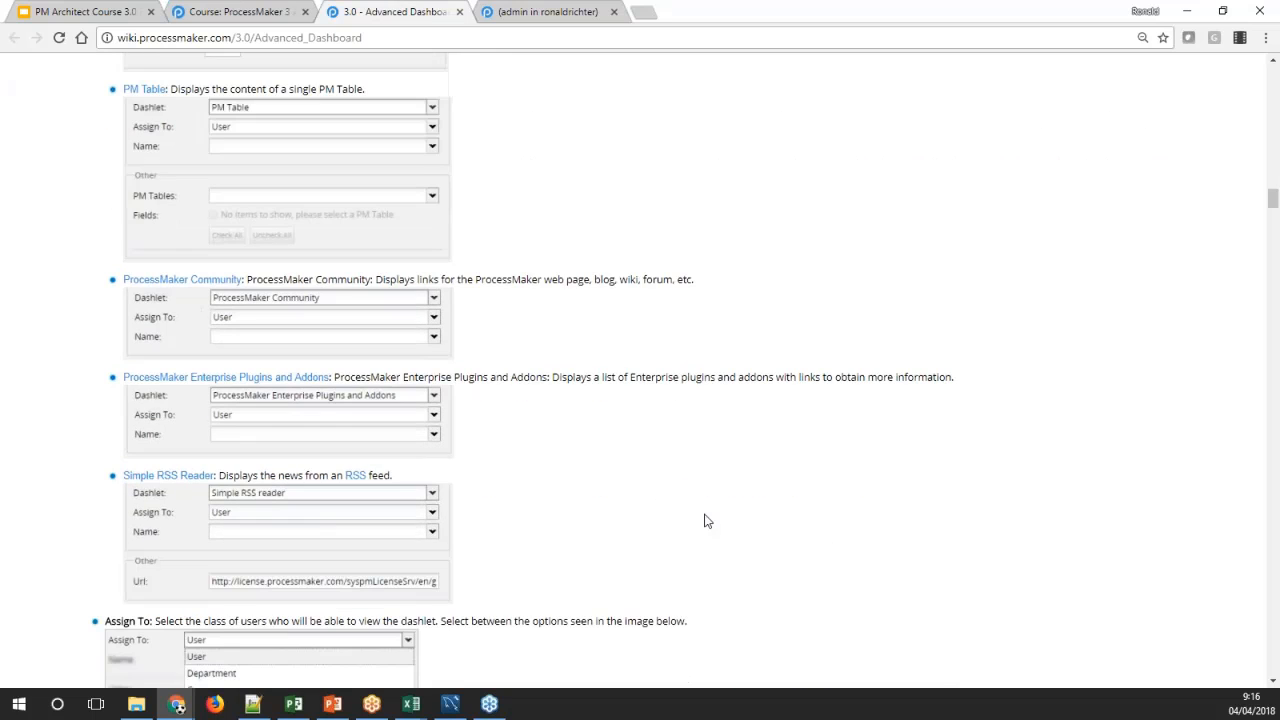
{"action": "scroll", "coordinate": [706, 520], "scroll_direction": "up", "scroll_amount": 1}
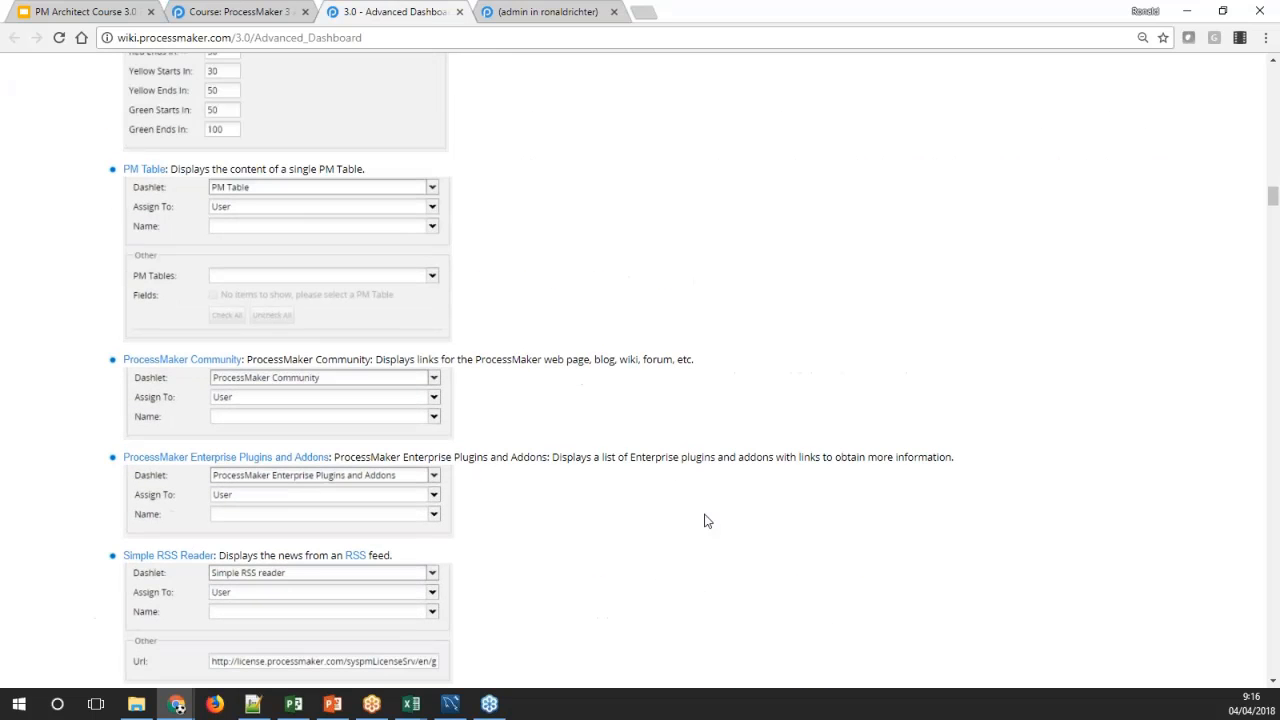
{"action": "left_click", "coordinate": [518, 11]}
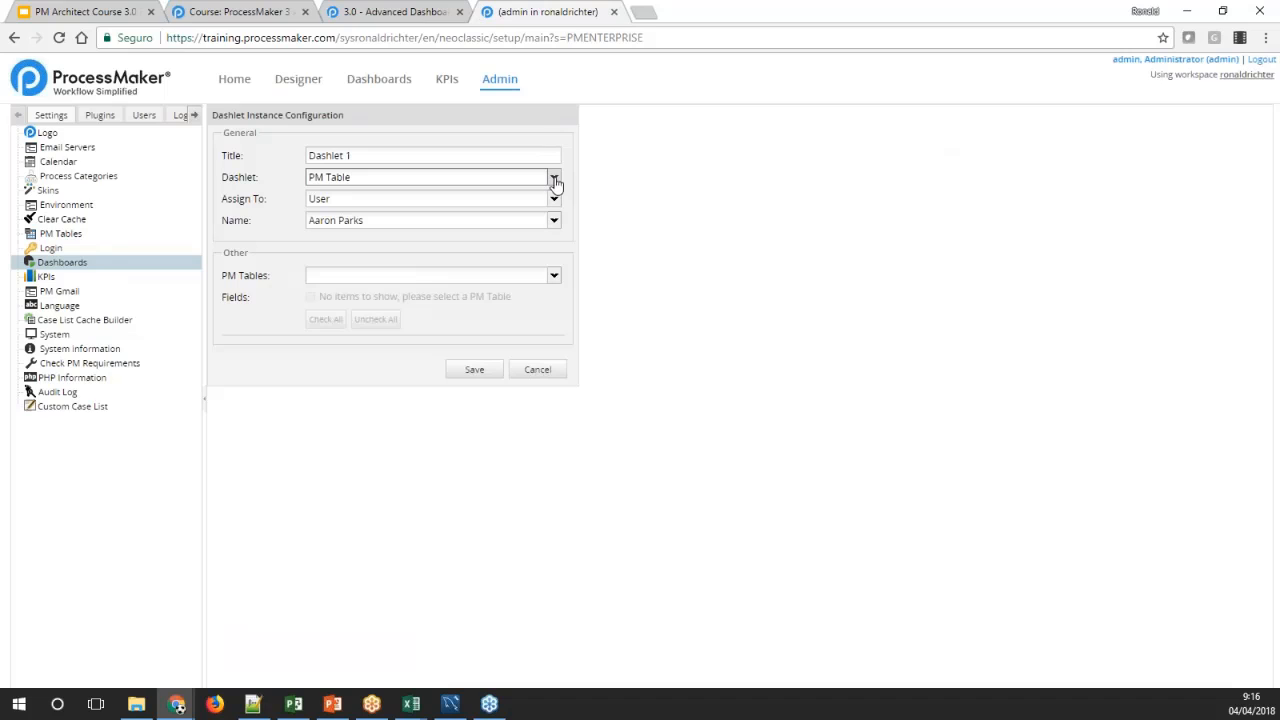
Select PMT_REPORT2 as the dashlet's PM table with all its fields included and save Dashlet 1
{"action": "left_click", "coordinate": [552, 278]}
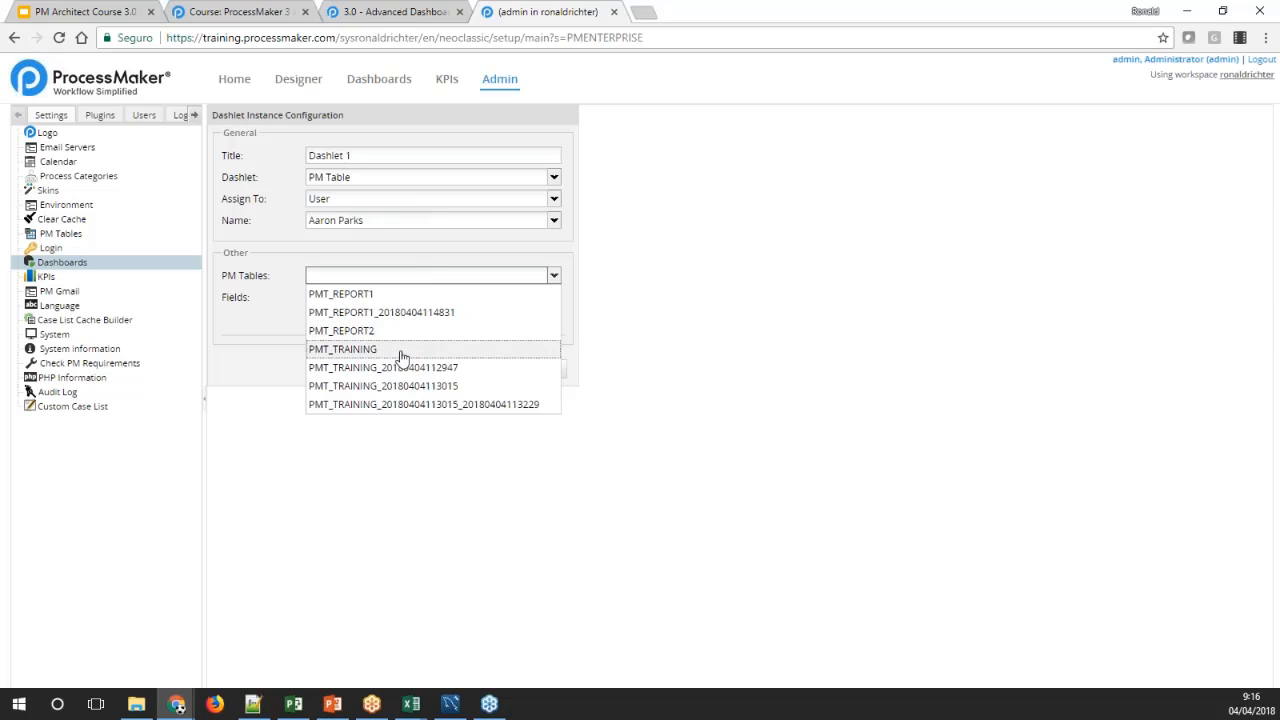
{"action": "left_click", "coordinate": [257, 333]}
{"action": "left_click", "coordinate": [333, 280]}
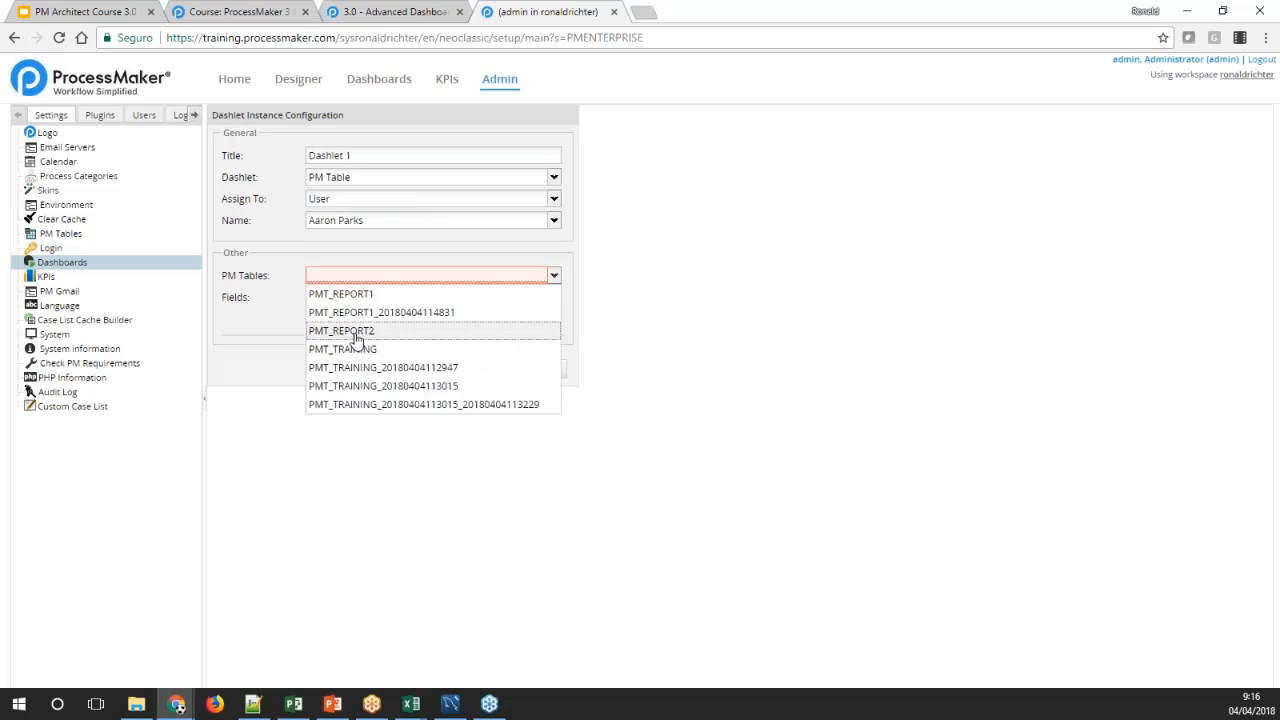
{"action": "left_click", "coordinate": [357, 331]}
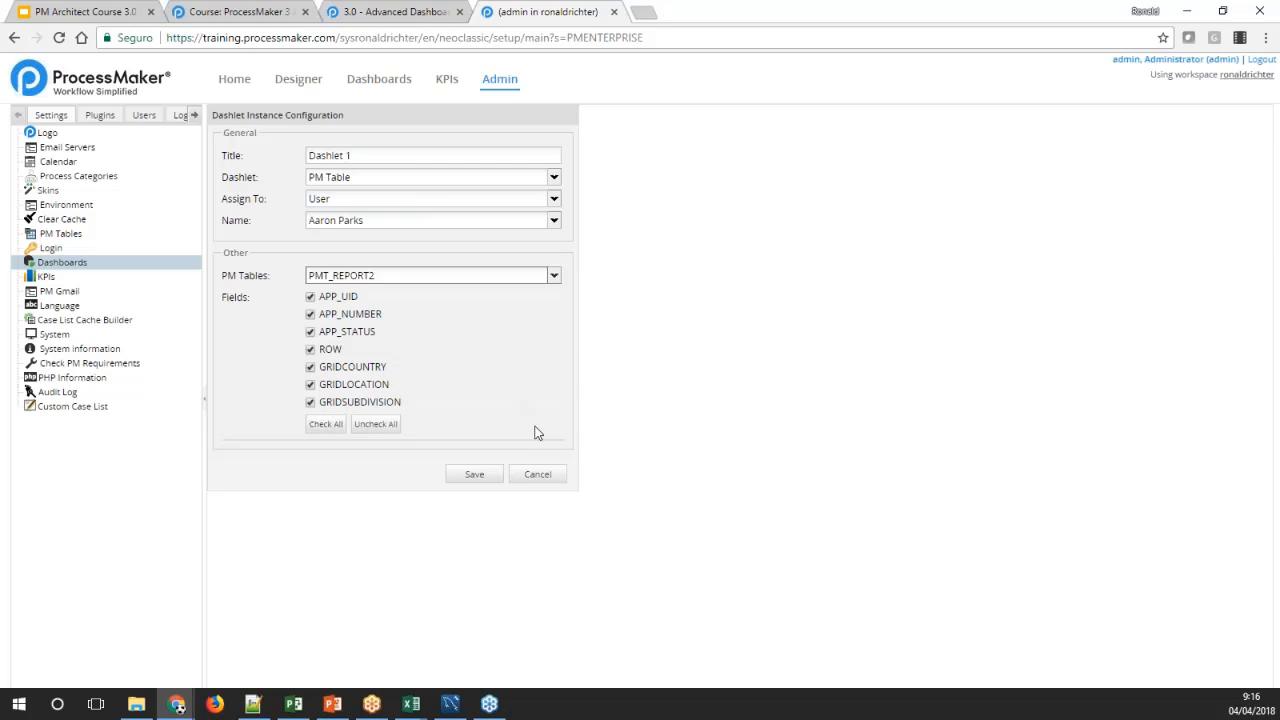
{"action": "left_click", "coordinate": [477, 475]}
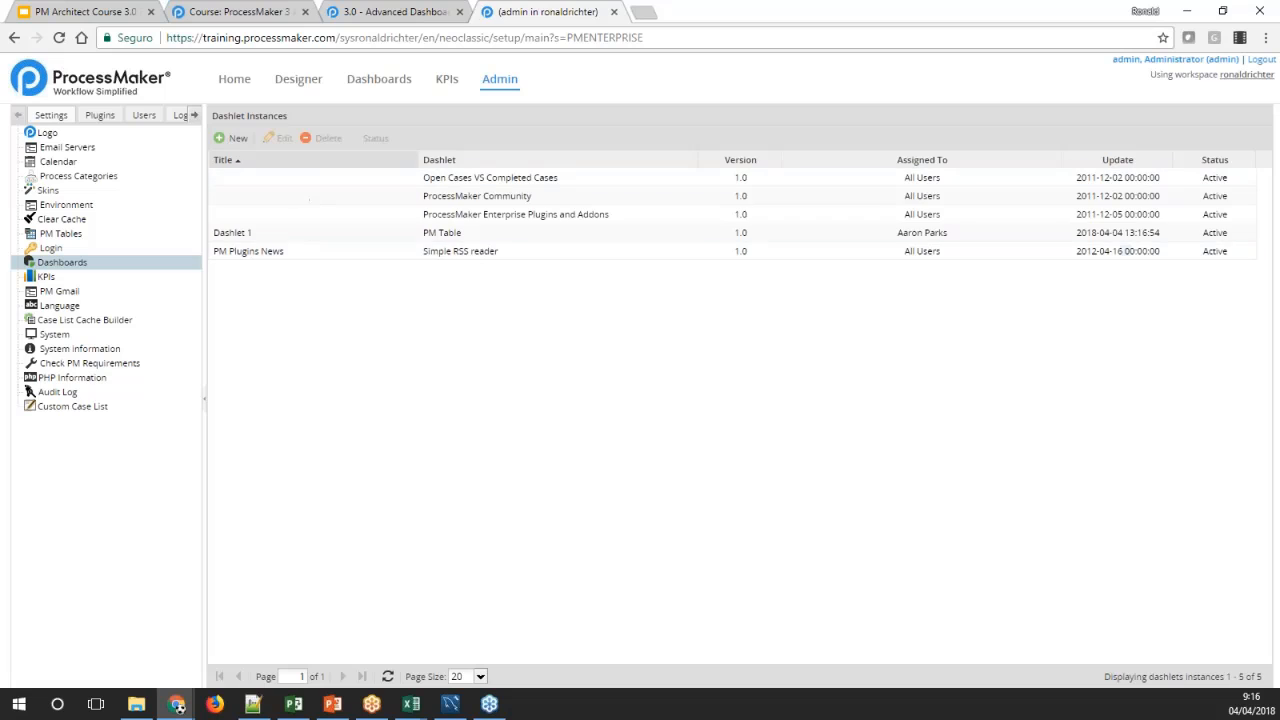
Open Dashlet 1 for editing and assign it to All
{"action": "left_click", "coordinate": [449, 238]}
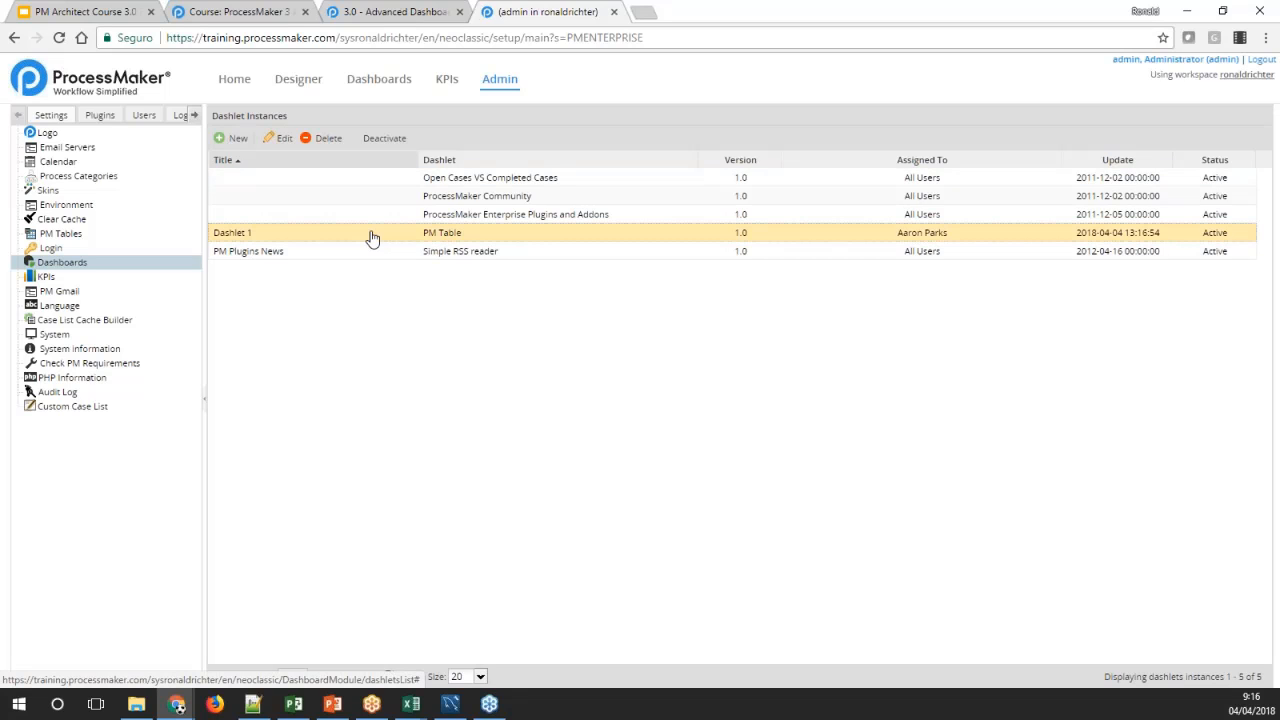
{"action": "left_click", "coordinate": [278, 138]}
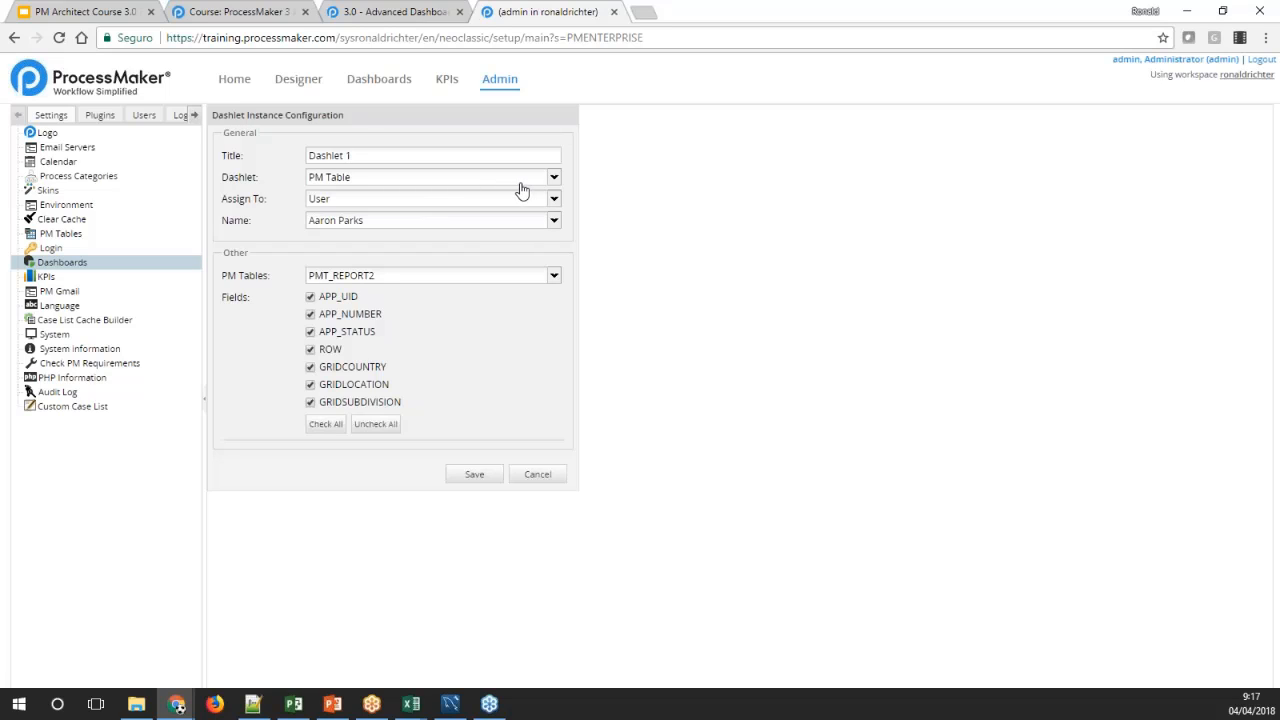
{"action": "left_click", "coordinate": [552, 200]}
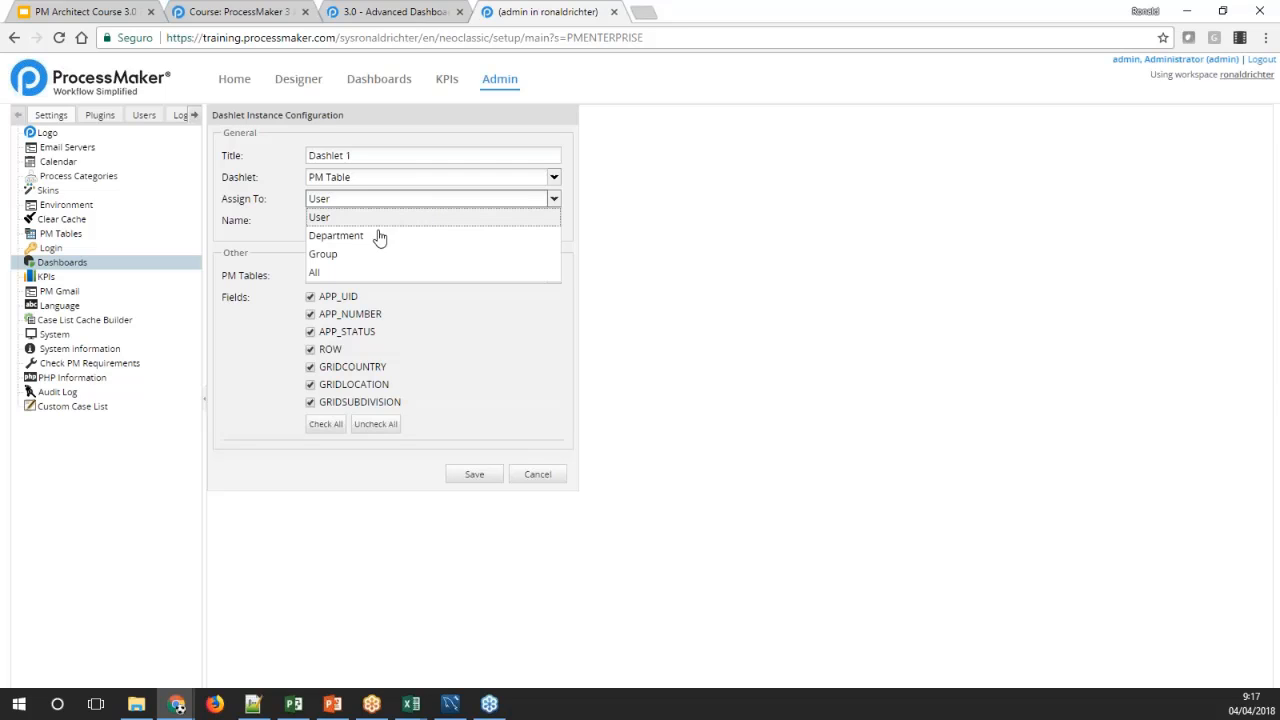
{"action": "left_click", "coordinate": [323, 276]}
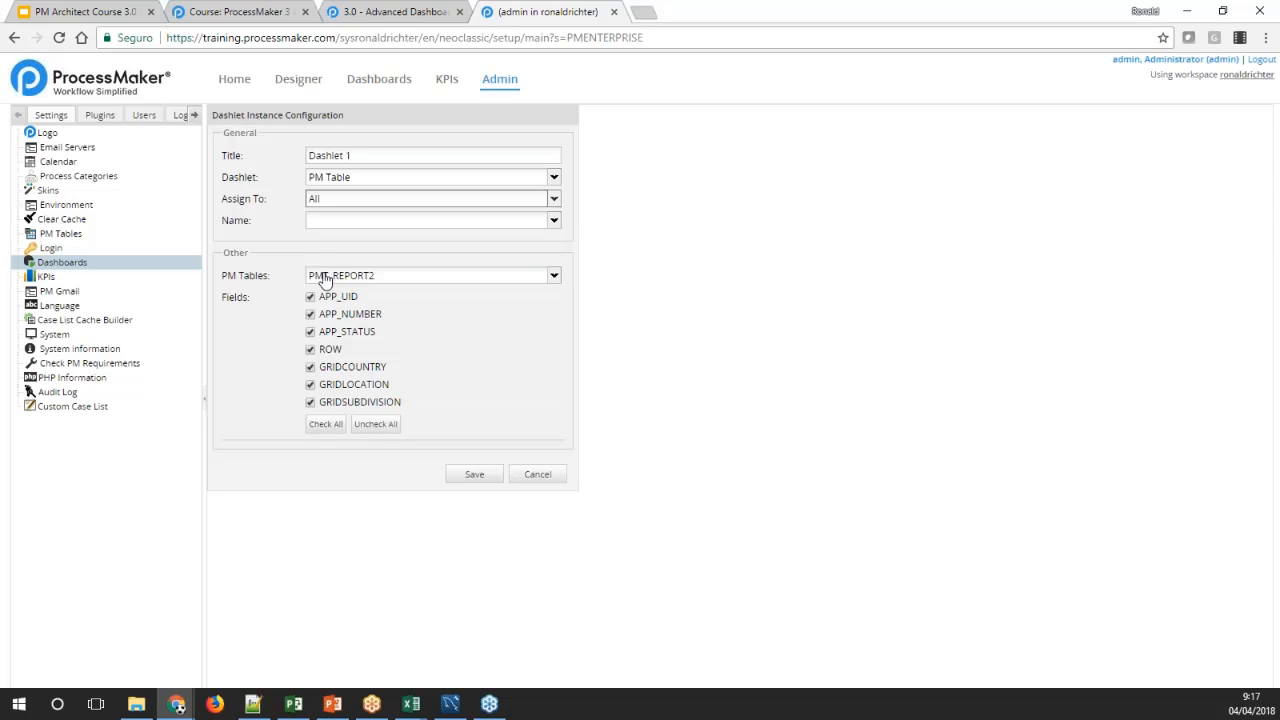
Switch the dashlet's assignment to User and choose the administrator account
{"action": "left_click", "coordinate": [552, 200]}
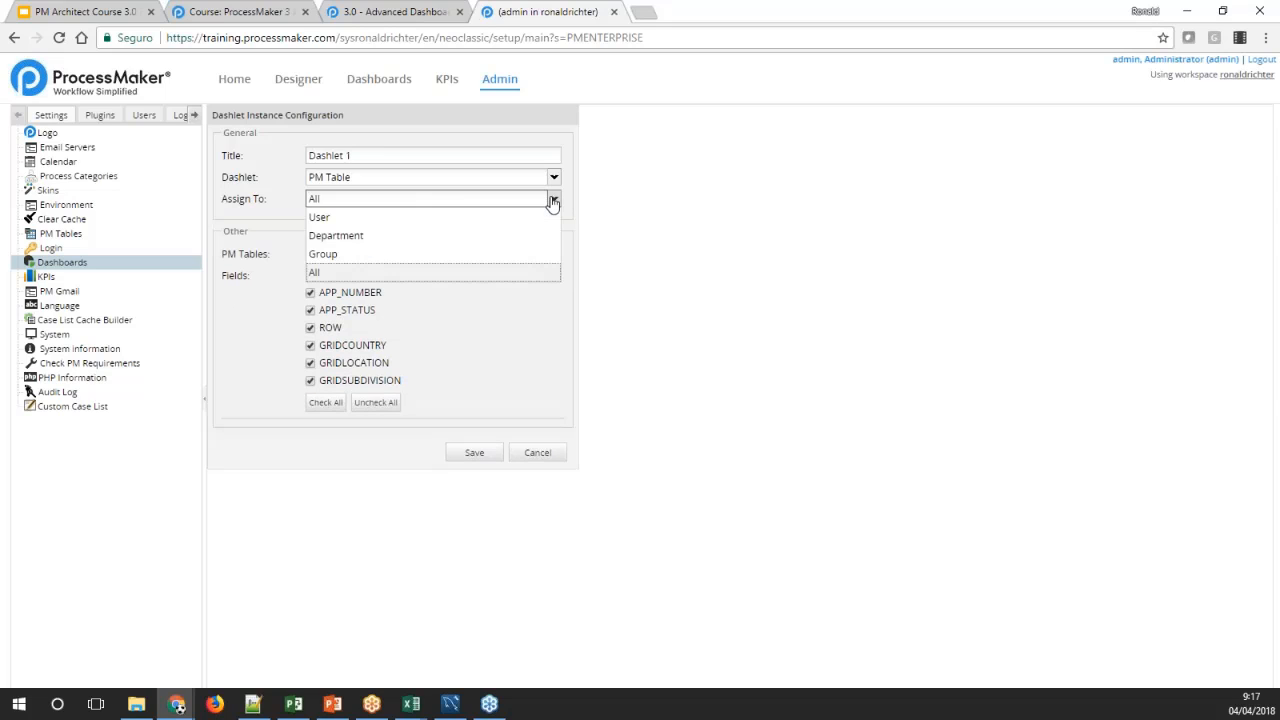
{"action": "left_click", "coordinate": [360, 217]}
{"action": "left_click", "coordinate": [553, 220]}
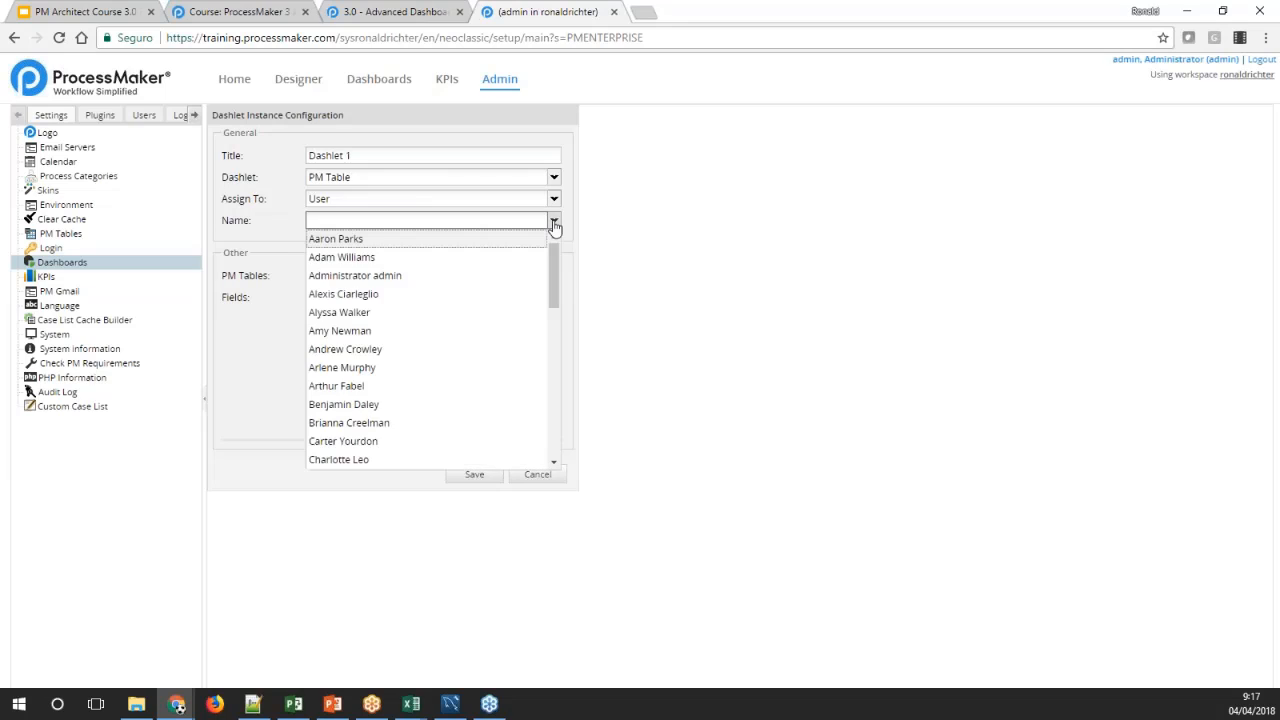
{"action": "left_click", "coordinate": [378, 275]}
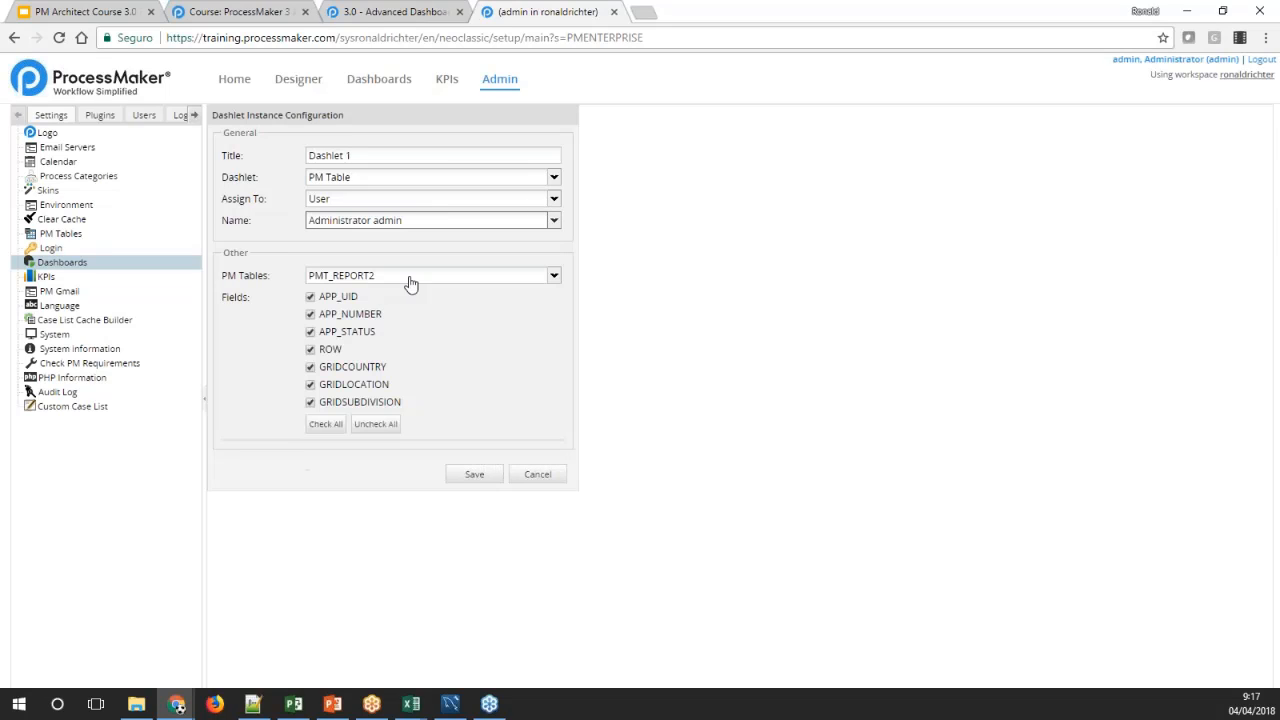
{"action": "left_click", "coordinate": [281, 213]}
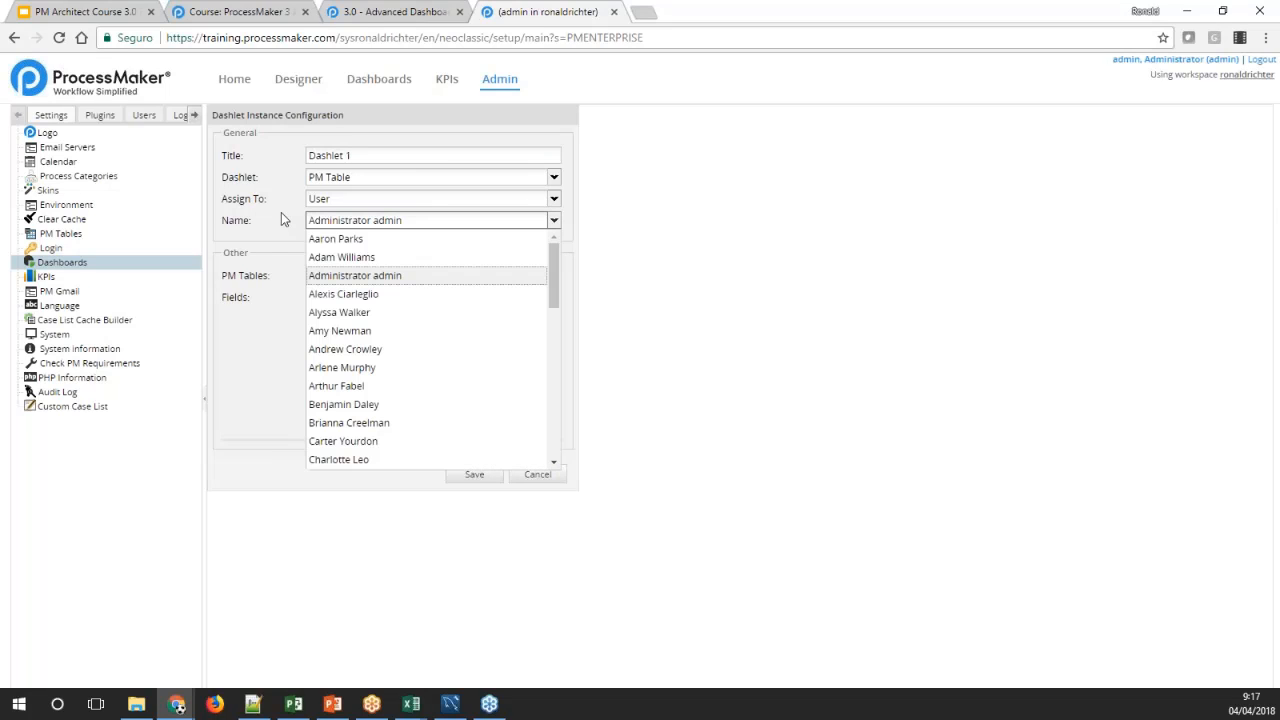
Set Dashlet 1's assignment to All instead of a single user and save the dashlet
{"action": "left_click", "coordinate": [553, 198]}
{"action": "left_click", "coordinate": [350, 272]}
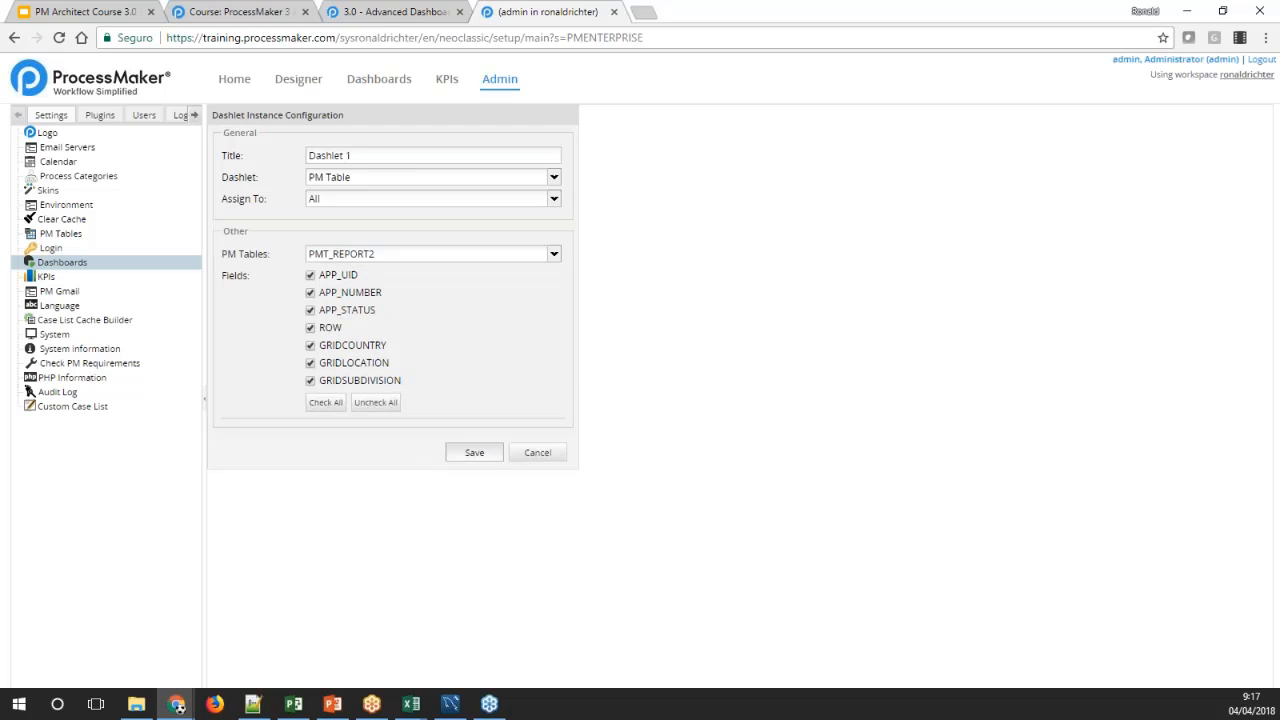
{"action": "left_click", "coordinate": [474, 452]}
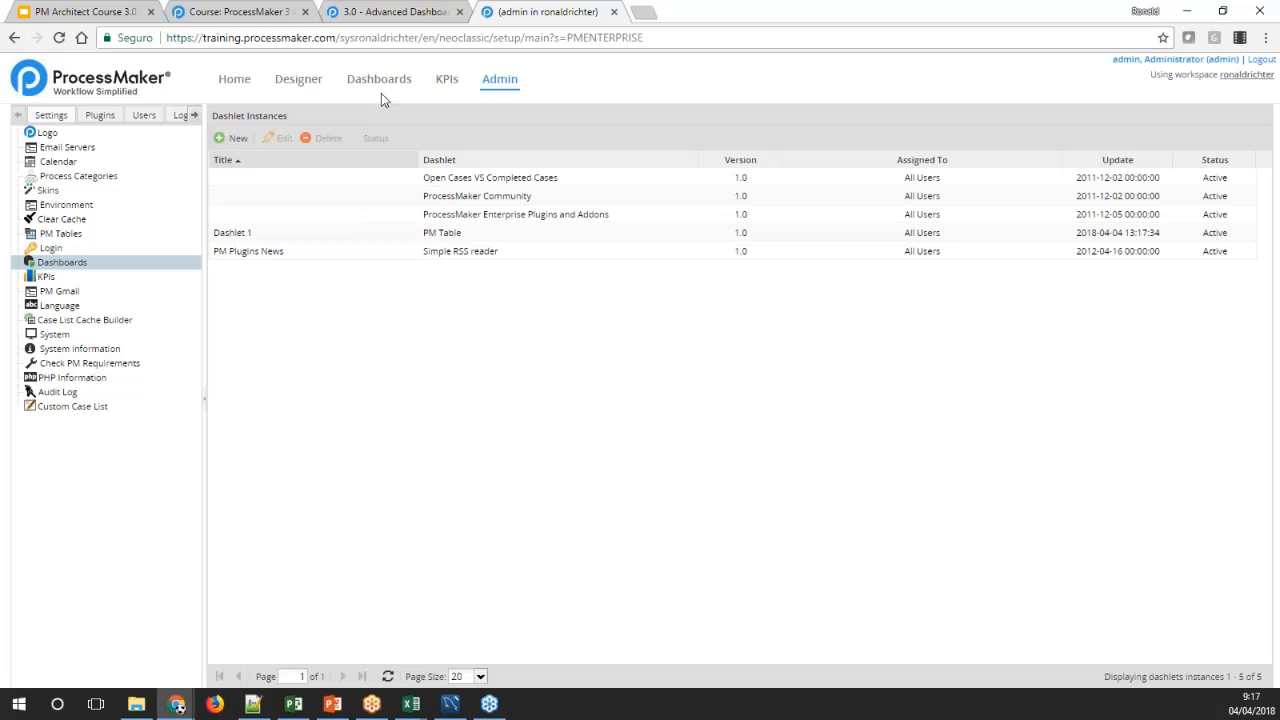
Open the dashboards and examine Dashlet 1's report table among the other dashlets
{"action": "left_click", "coordinate": [378, 82]}
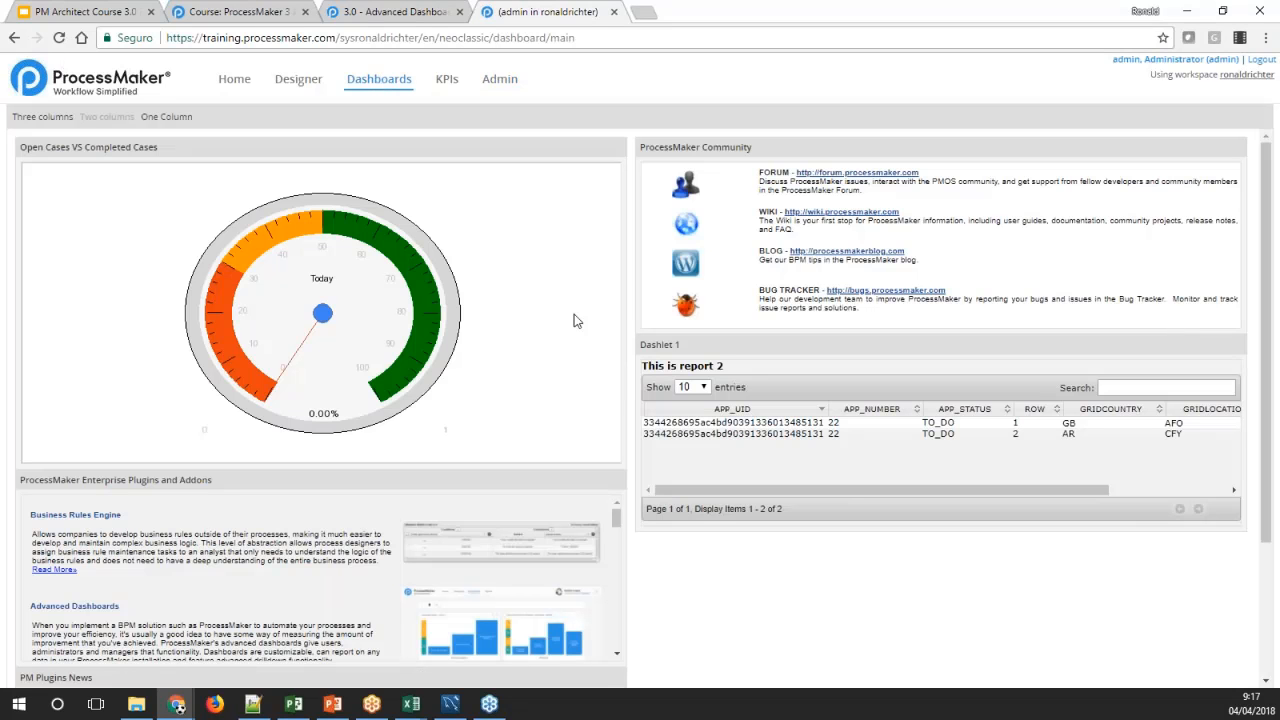
{"action": "scroll", "coordinate": [710, 318], "scroll_direction": "down", "scroll_amount": 2}
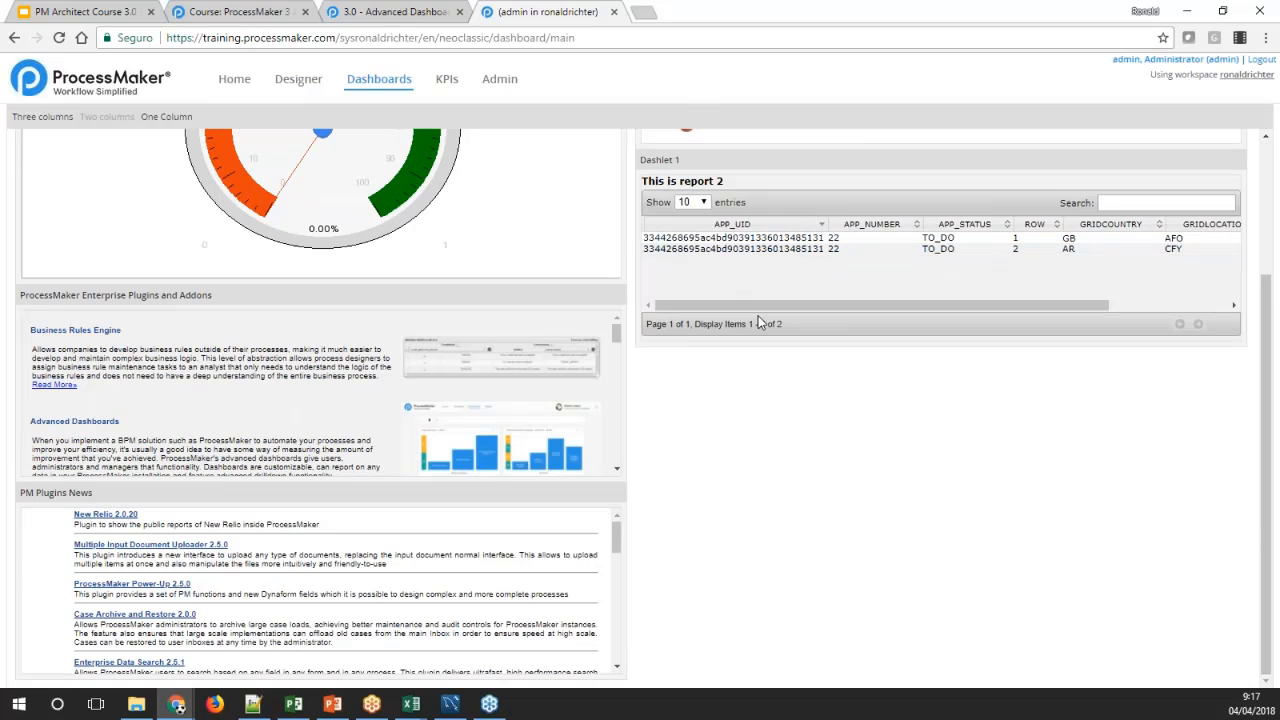
{"action": "left_click_drag", "start_coordinate": [737, 306], "coordinate": [876, 318]}
{"action": "scroll", "coordinate": [920, 451], "scroll_direction": "up", "scroll_amount": 2}
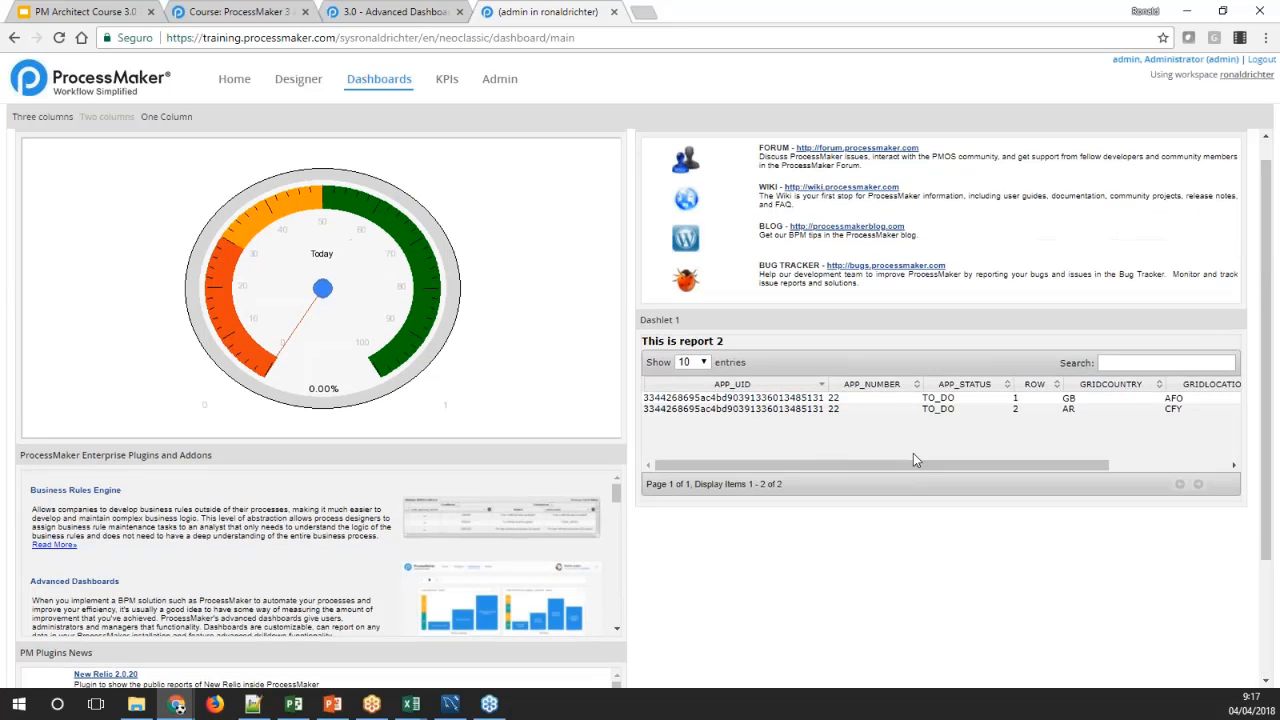
{"action": "left_click_drag", "start_coordinate": [913, 460], "coordinate": [677, 452]}
Return to the dashlet instances in the administration area, rename Dashlet 1 as PM Table Dashlet and save it
{"action": "left_click", "coordinate": [516, 80]}
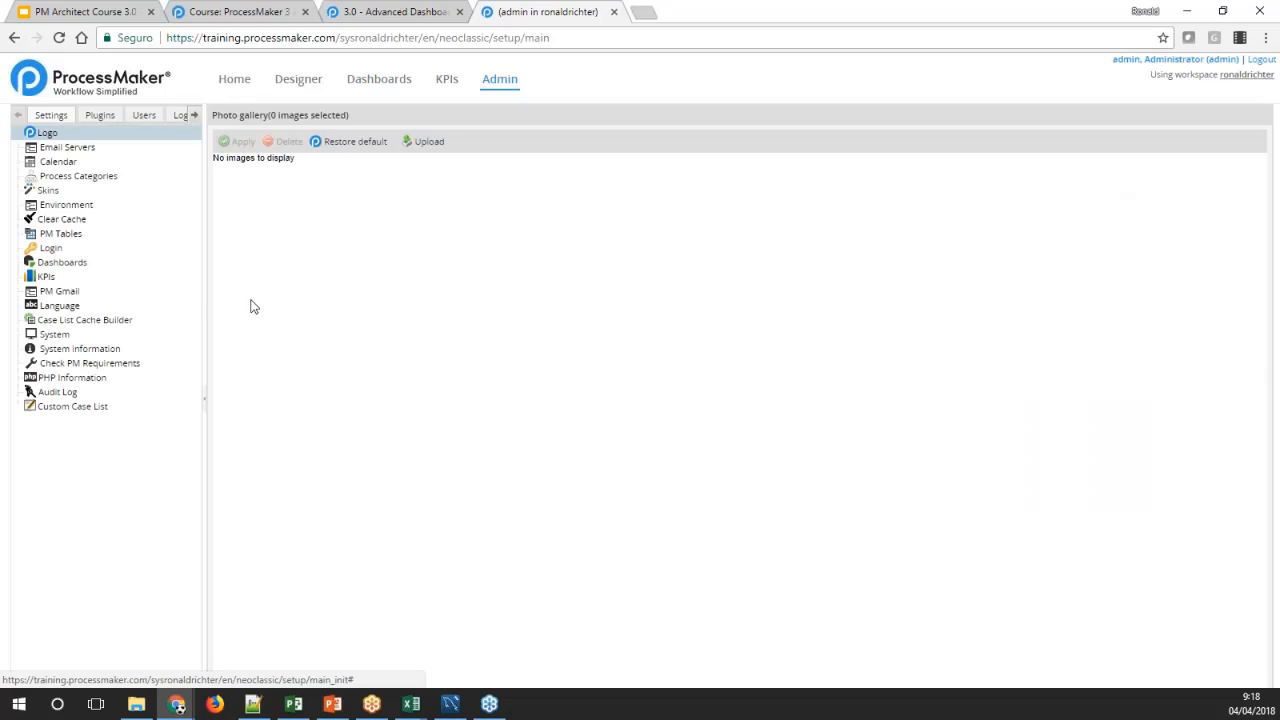
{"action": "left_click", "coordinate": [55, 265]}
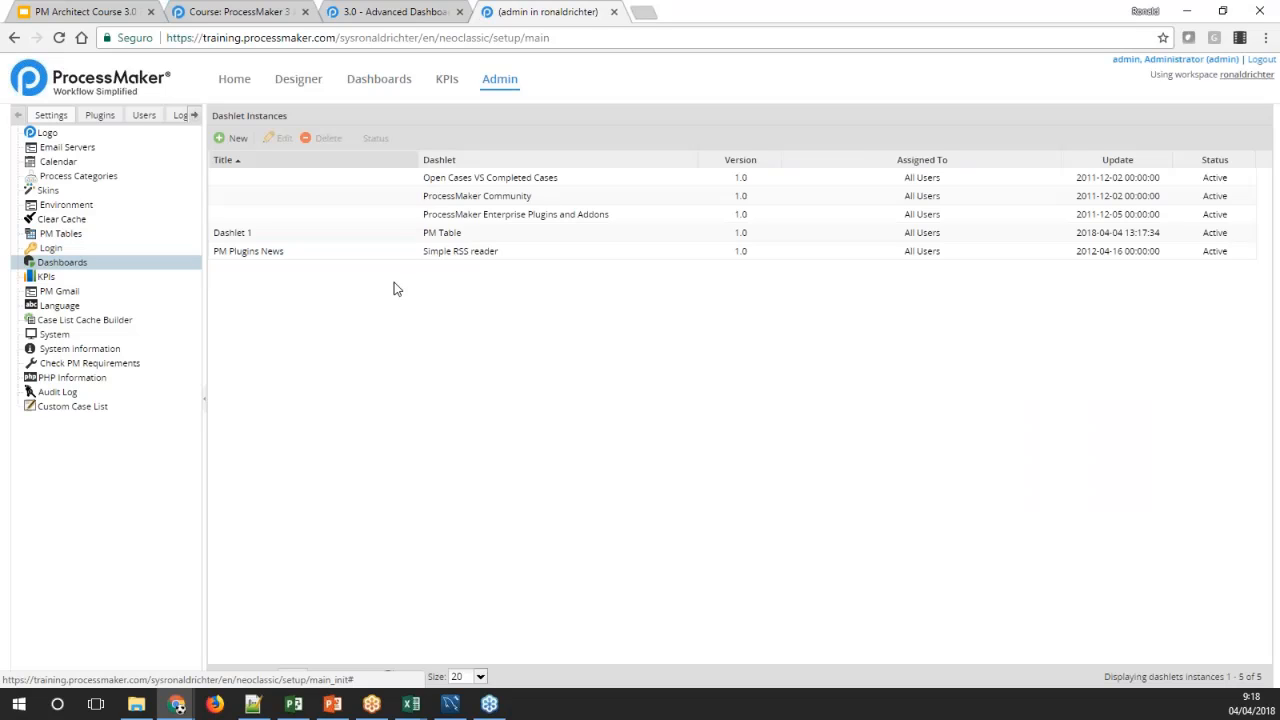
{"action": "left_click", "coordinate": [268, 233]}
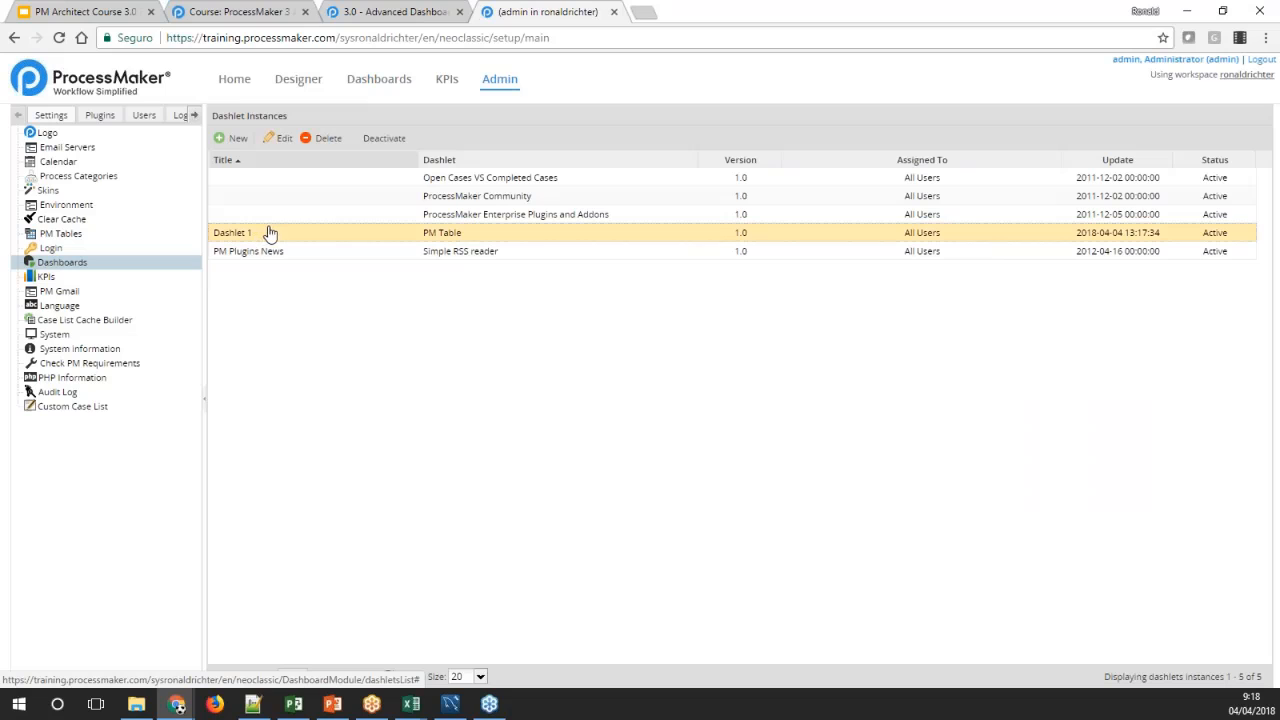
{"action": "left_click", "coordinate": [279, 141]}
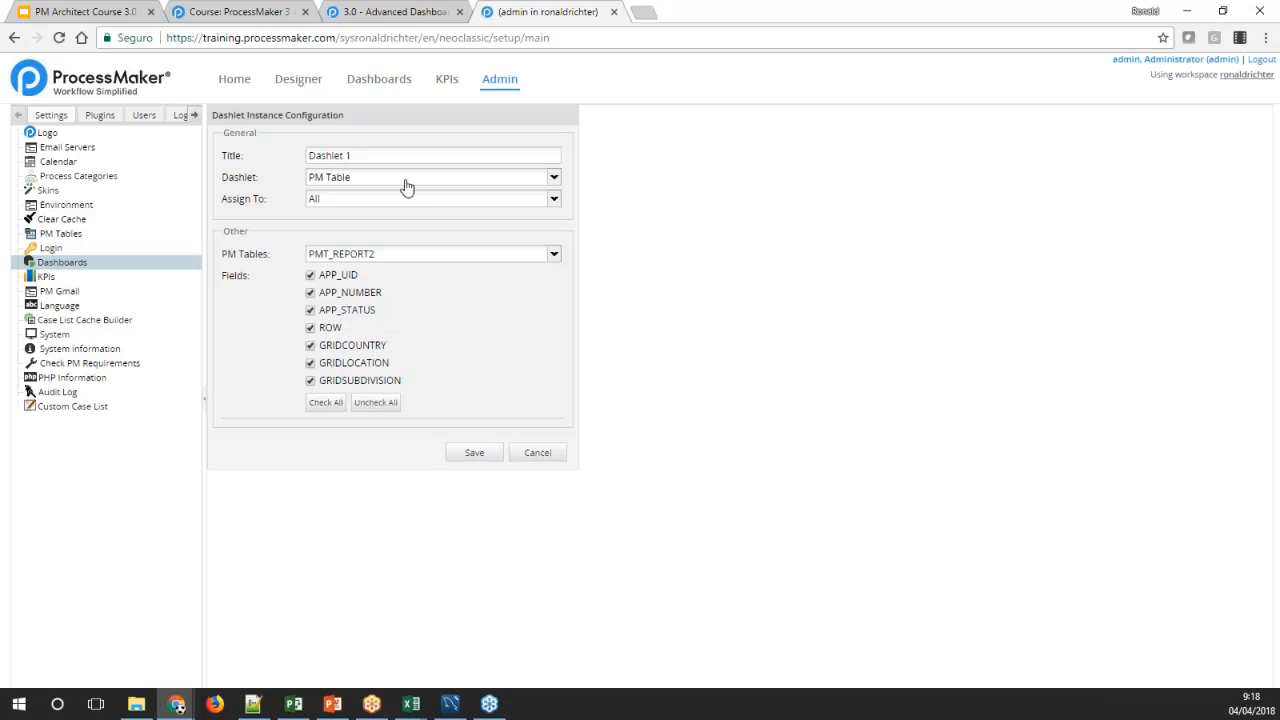
{"action": "left_click", "coordinate": [537, 452]}
{"action": "left_click", "coordinate": [263, 233]}
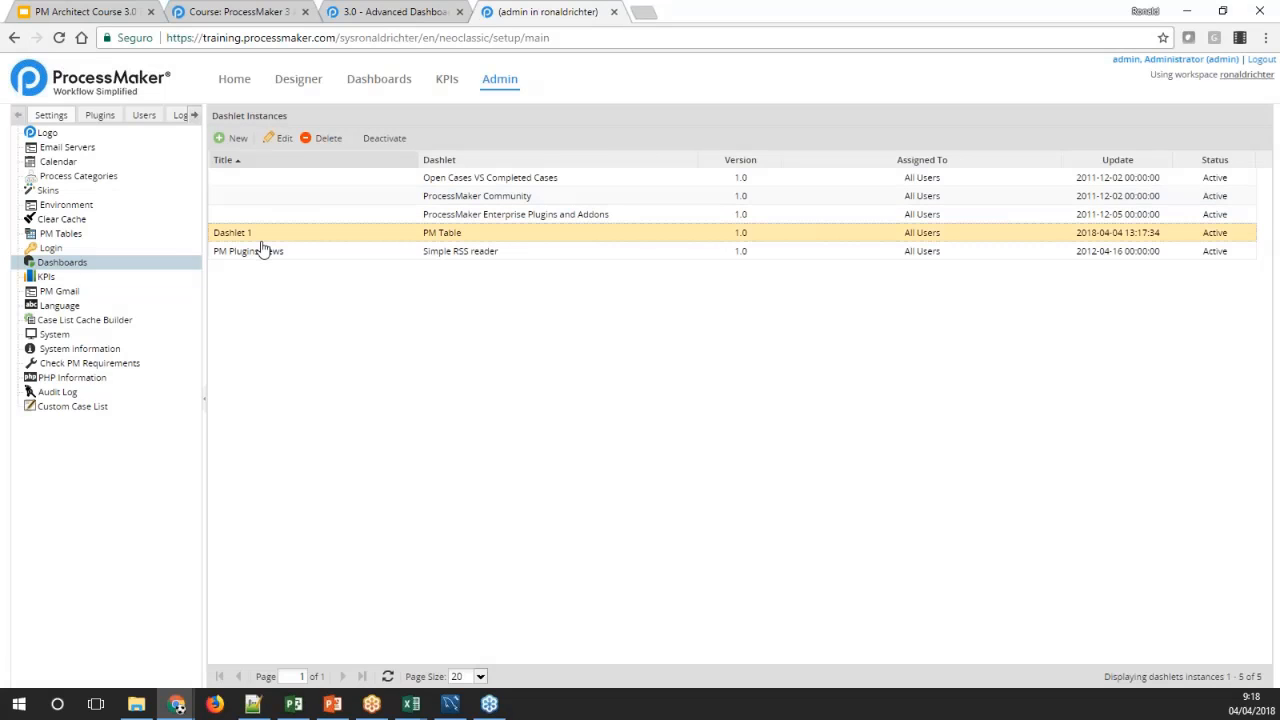
{"action": "left_click", "coordinate": [284, 138]}
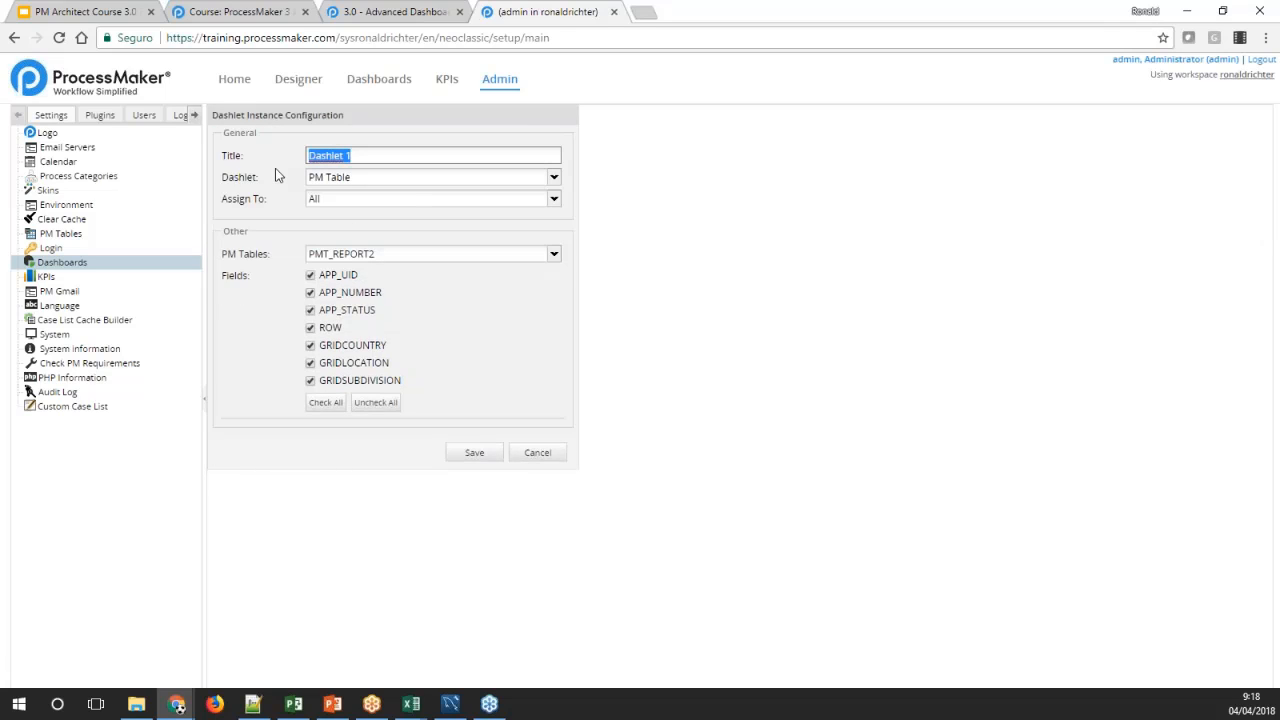
{"action": "type", "text": "PM Table Dashlet"}
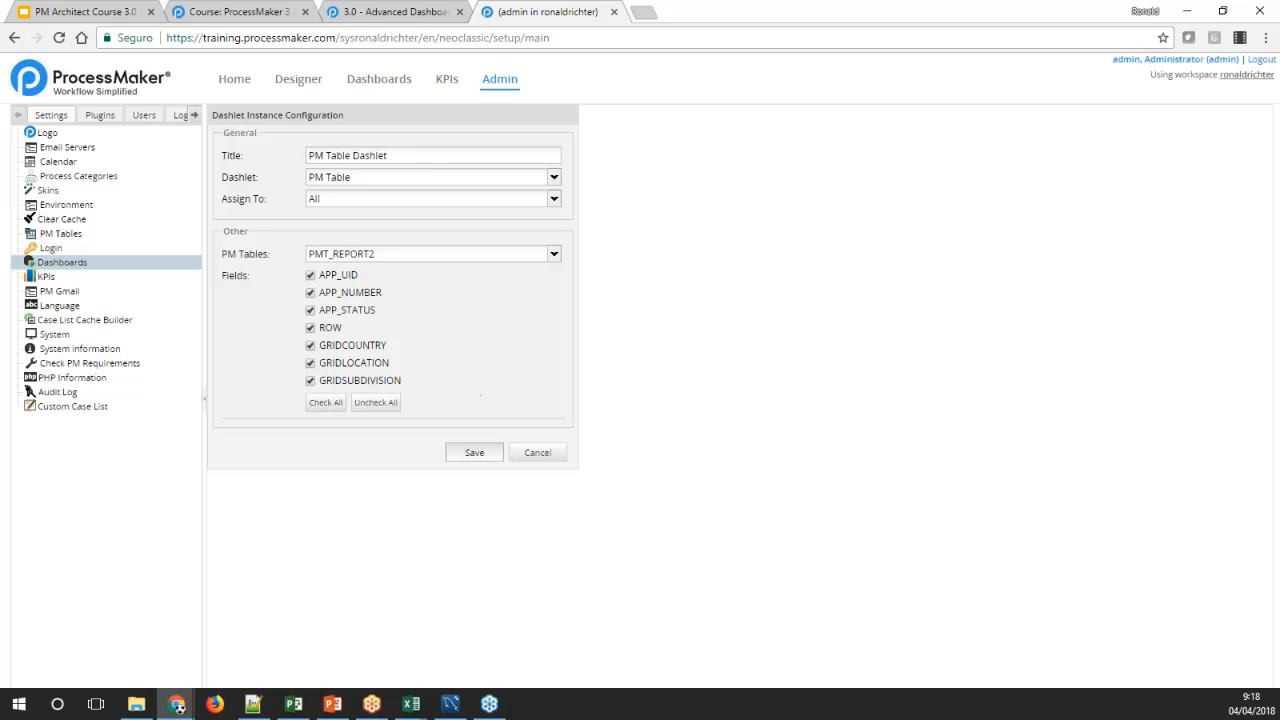
{"action": "left_click", "coordinate": [474, 452]}
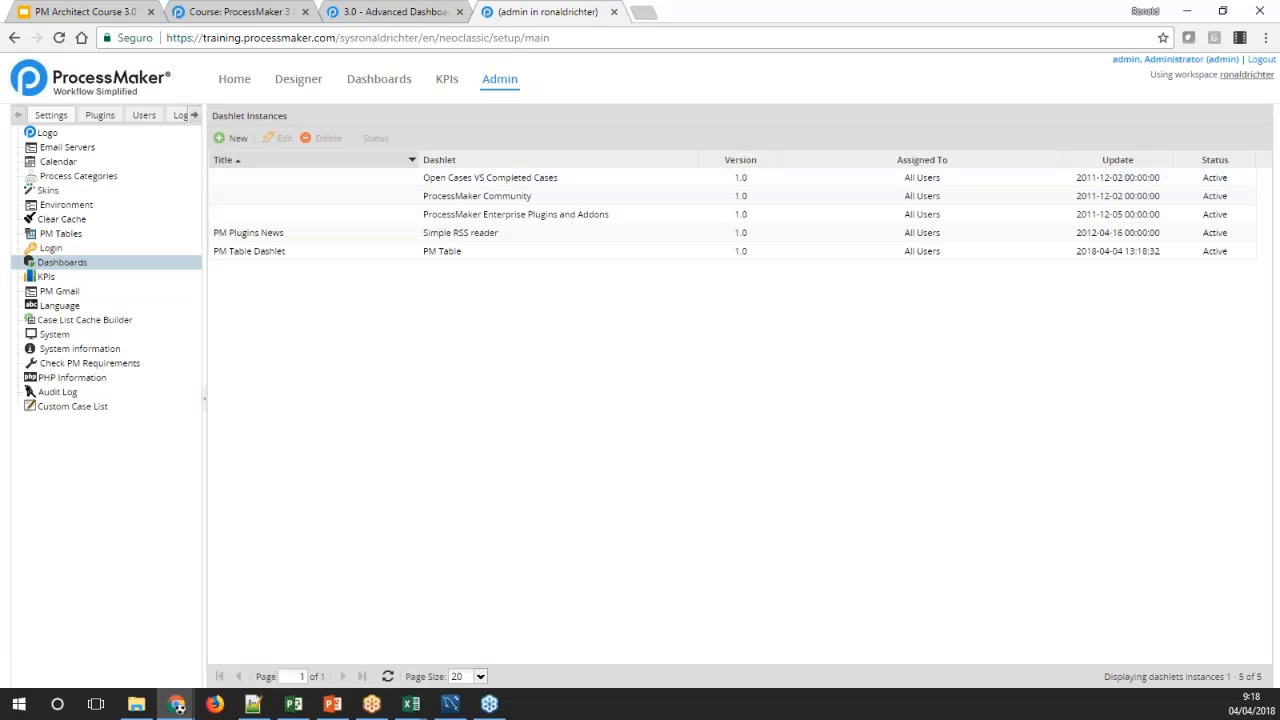
Create a new dashlet instance titled Cases Drill Down, keeping the Cases Drill Down type
{"action": "left_click", "coordinate": [232, 138]}
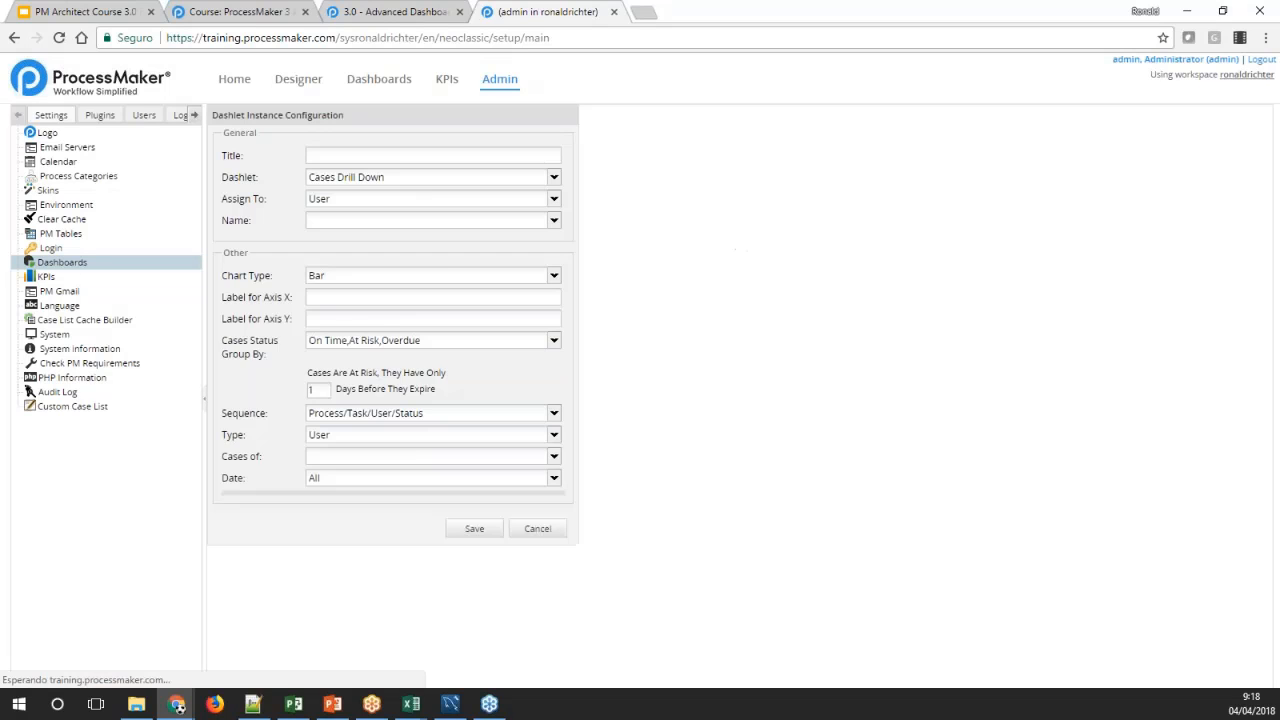
{"action": "left_click", "coordinate": [554, 177]}
{"action": "left_click", "coordinate": [554, 177]}
{"action": "left_click", "coordinate": [510, 152]}
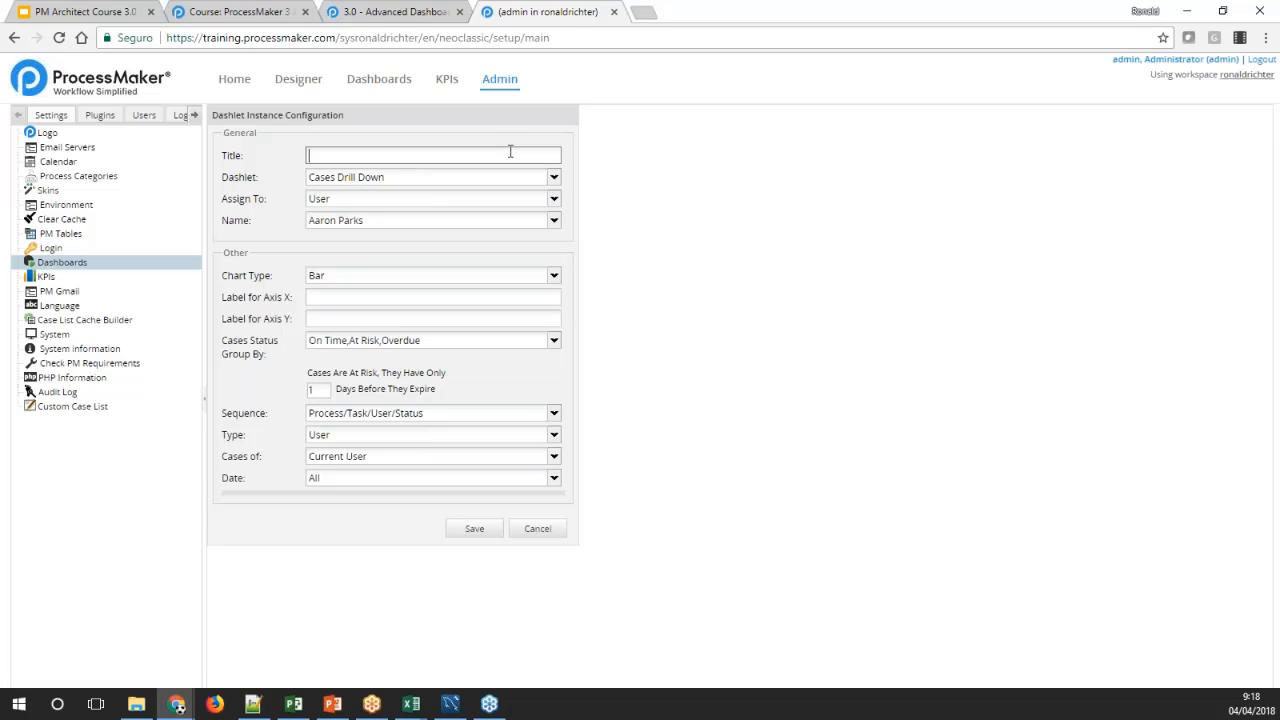
{"action": "type", "text": "Cases D"}
{"action": "type", "text": "rill DOw"}
{"action": "type", "text": "wn"}
{"action": "left_click", "coordinate": [592, 230]}
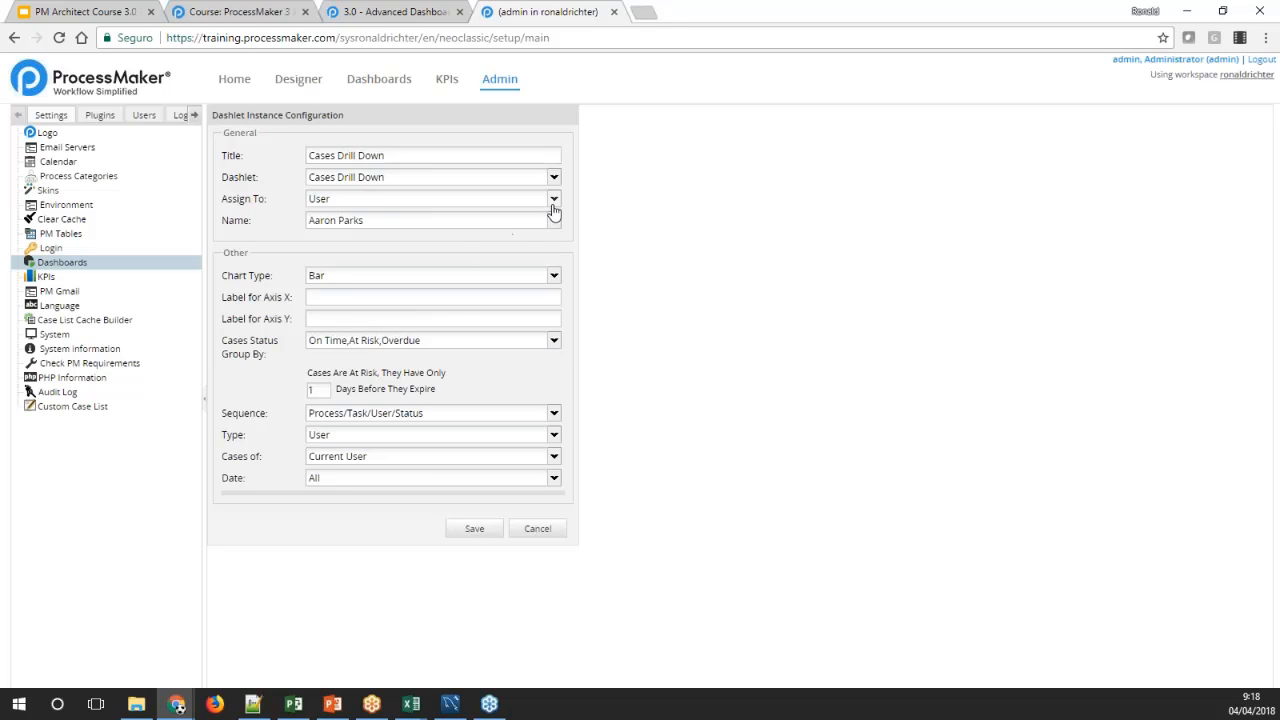
Assign the Cases Drill Down dashlet to All and set its chart type to Pie
{"action": "left_click", "coordinate": [553, 199]}
{"action": "left_click", "coordinate": [393, 274]}
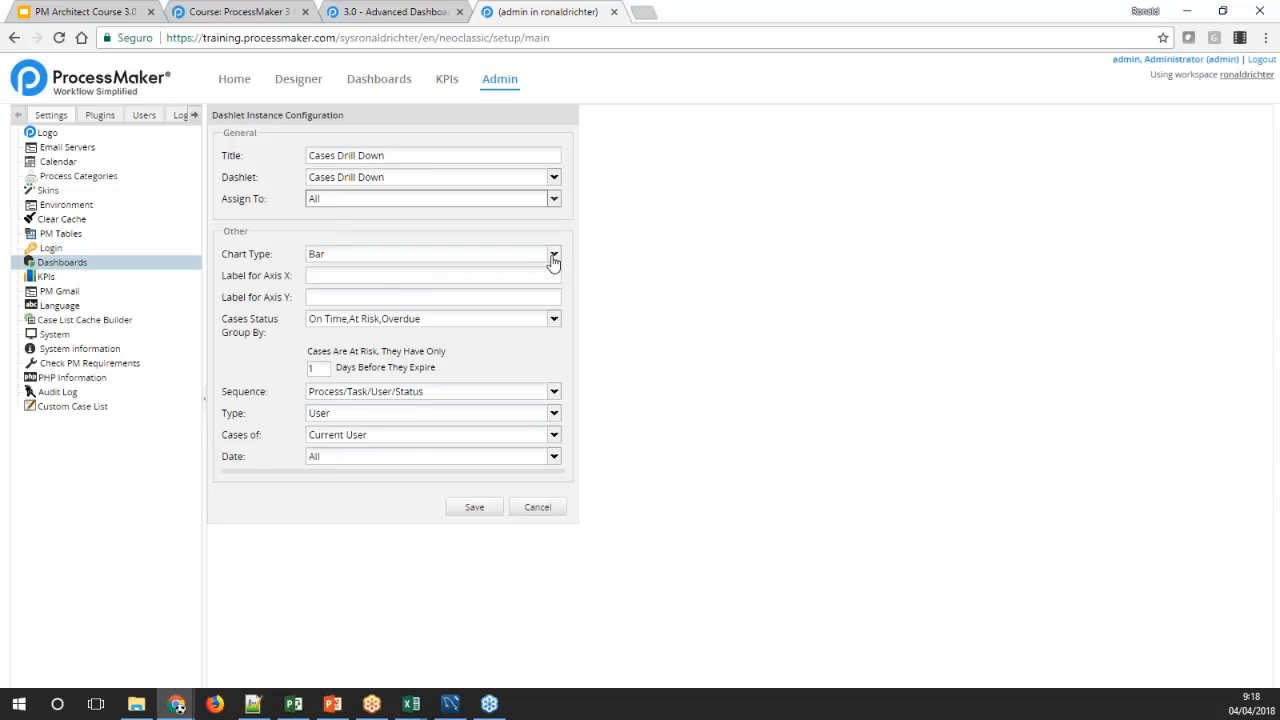
{"action": "left_click", "coordinate": [553, 254]}
{"action": "left_click", "coordinate": [358, 291]}
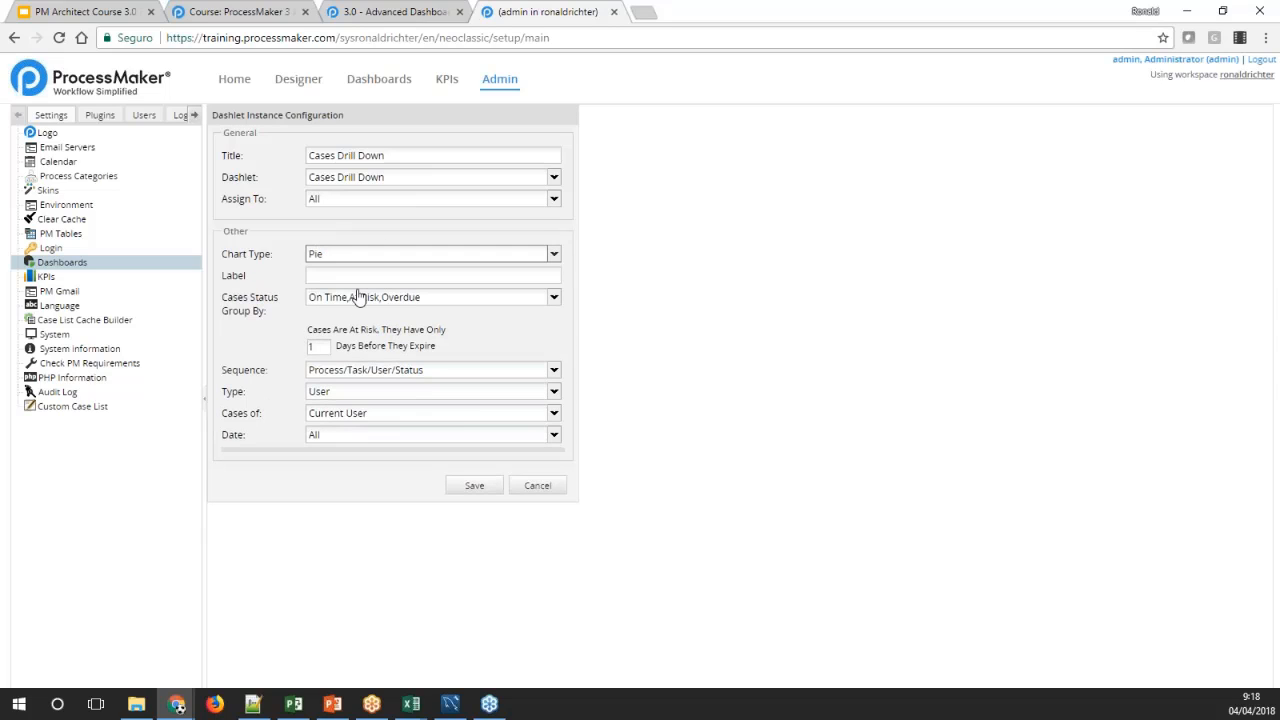
Label the dashlet Cases Drill down and group case statuses by Inbox,Draft,Participated,Unassigned,Paused
{"action": "key", "text": "Tab"}
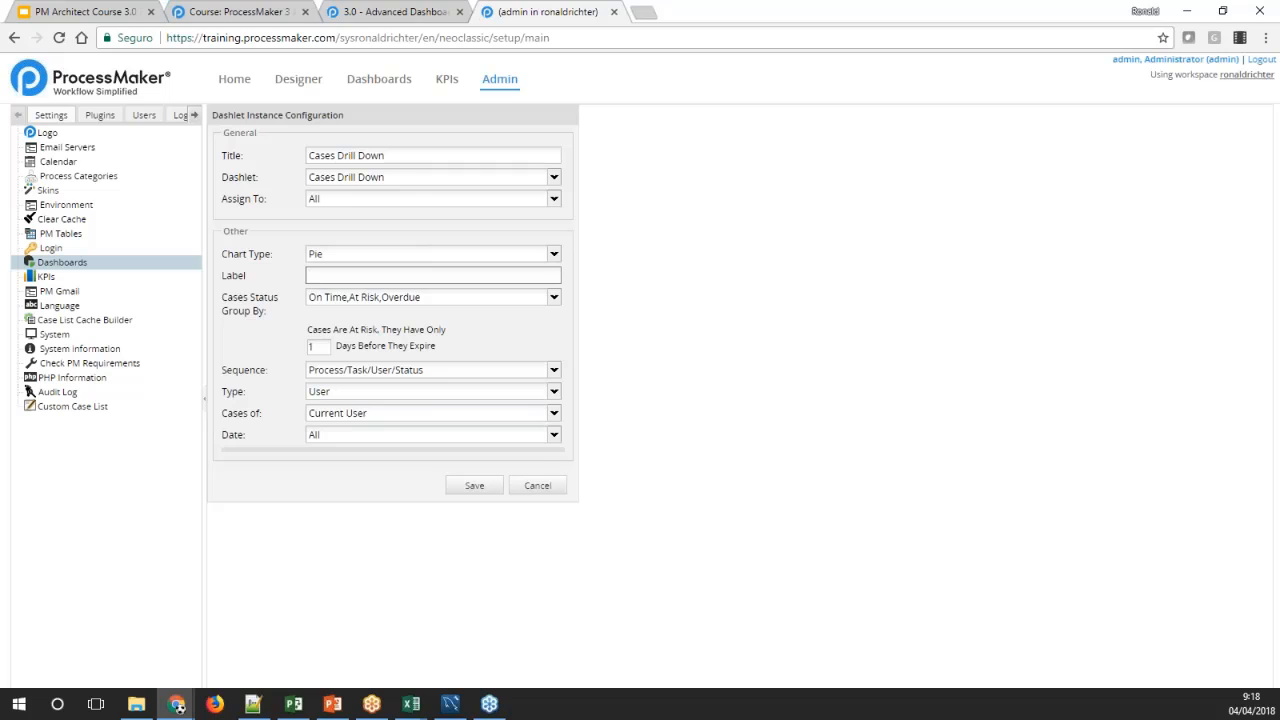
{"action": "type", "text": "Cases Drill down"}
{"action": "key", "text": "Tab"}
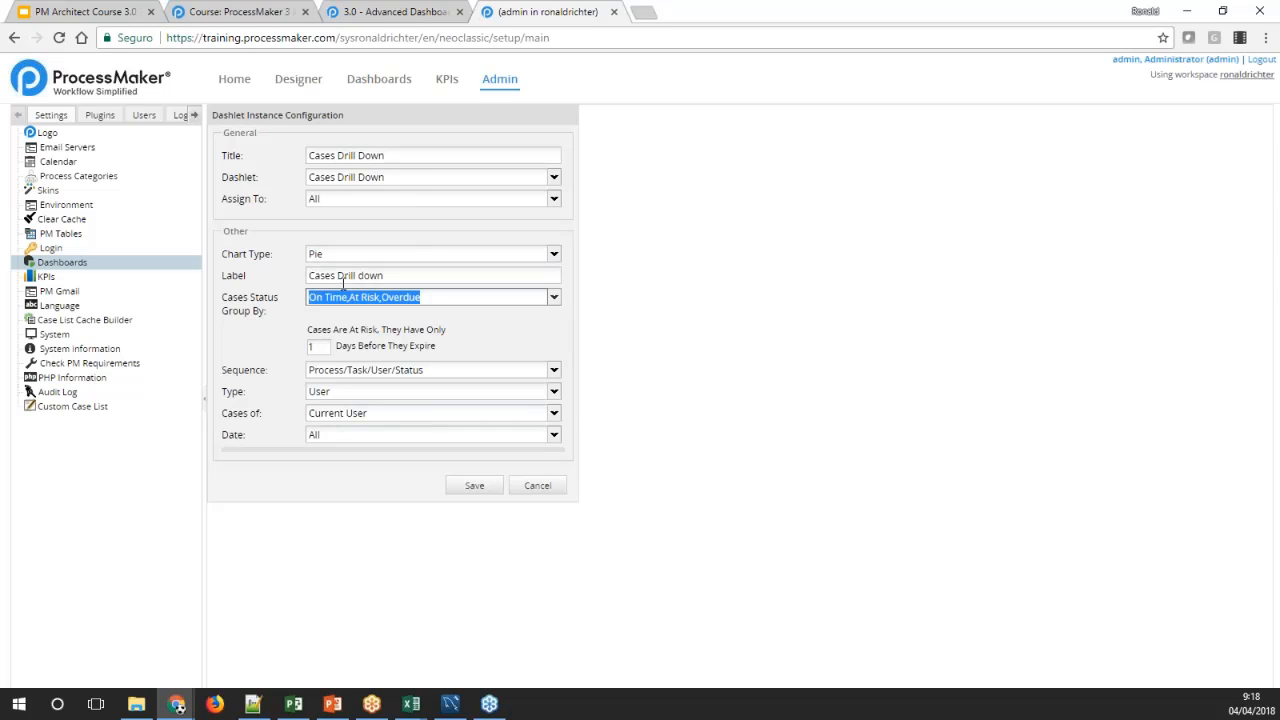
{"action": "left_click", "coordinate": [504, 337]}
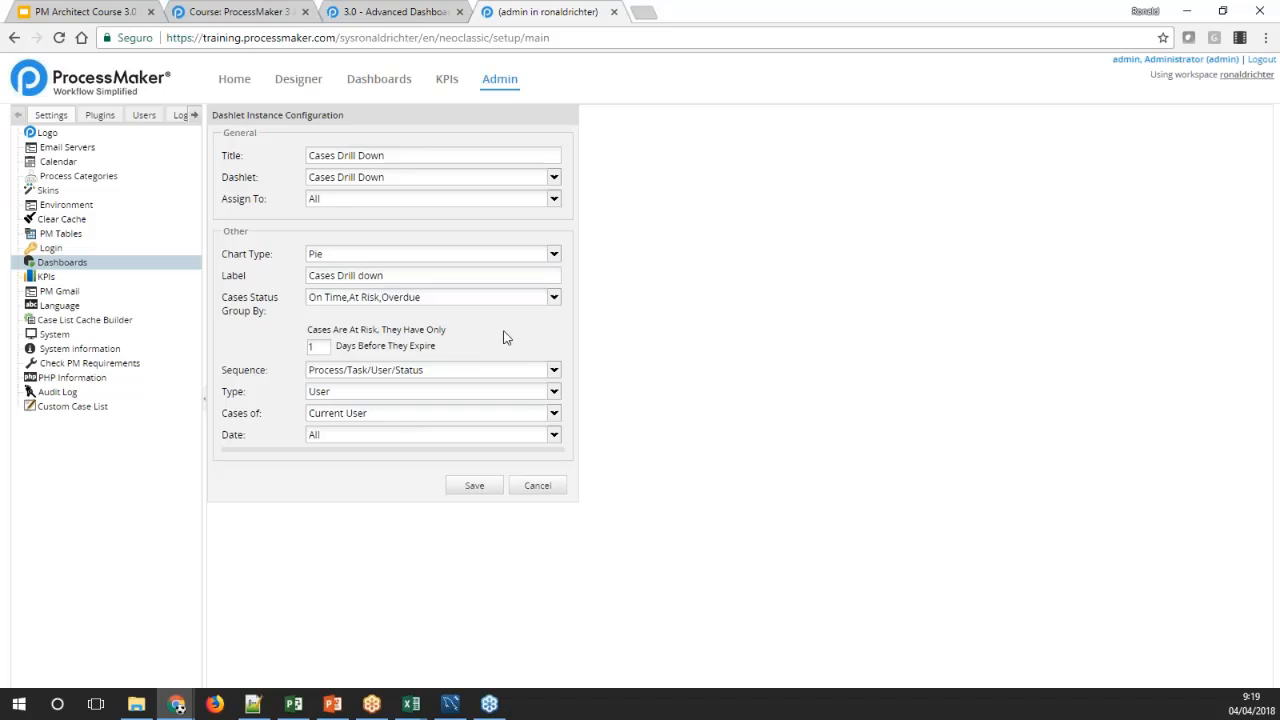
{"action": "left_click", "coordinate": [554, 300]}
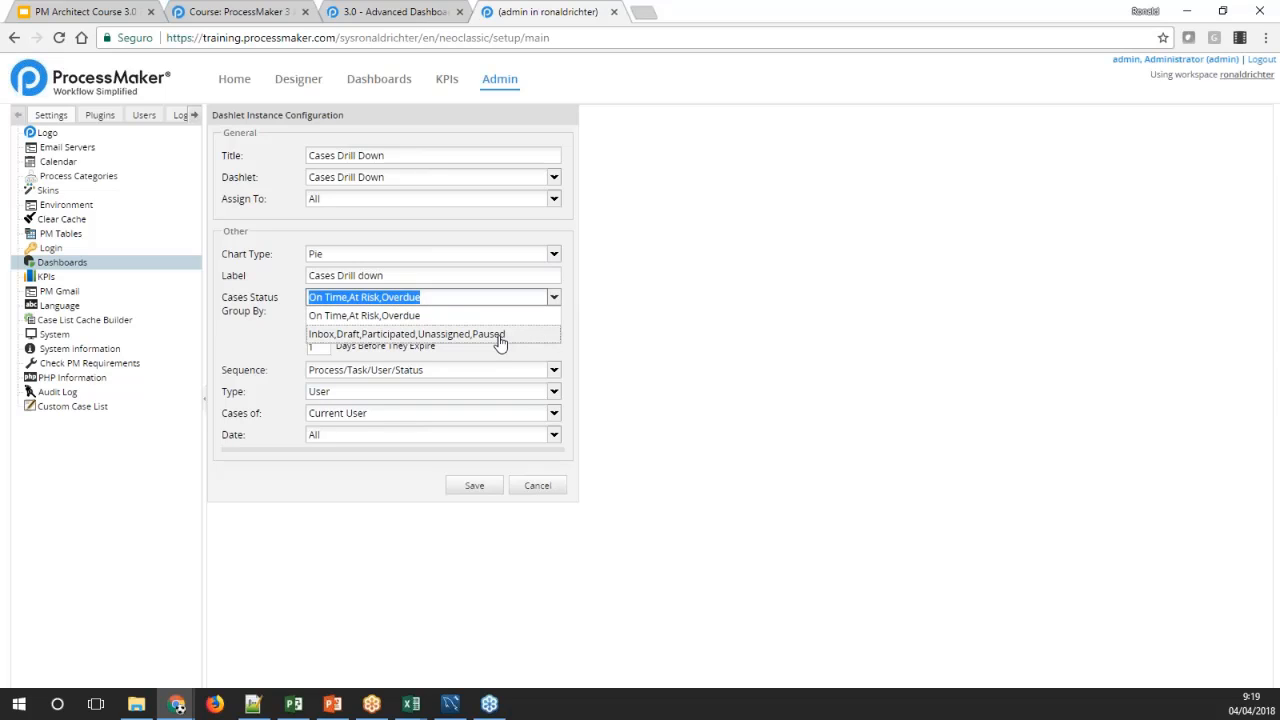
{"action": "left_click", "coordinate": [352, 335]}
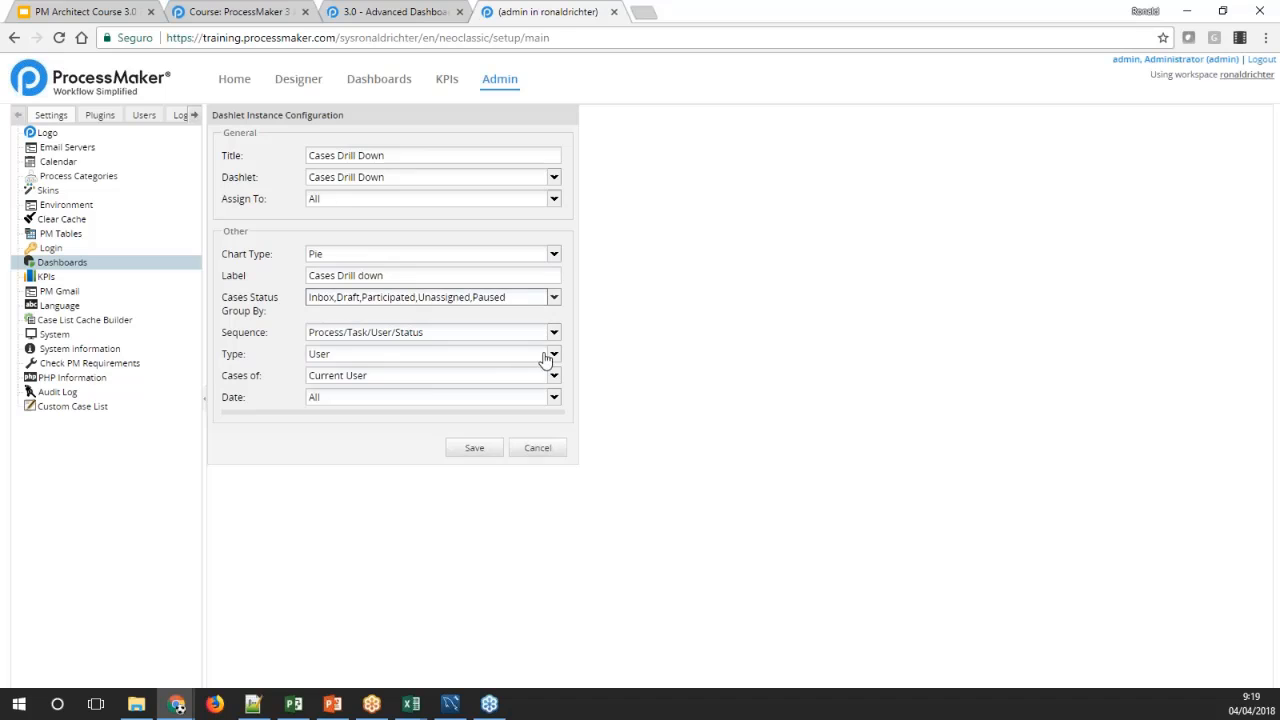
Set the dashlet's type to Everybody, keeping date All and sequence Process/Task/User/Status, and save it
{"action": "left_click", "coordinate": [553, 354]}
{"action": "left_click", "coordinate": [383, 427]}
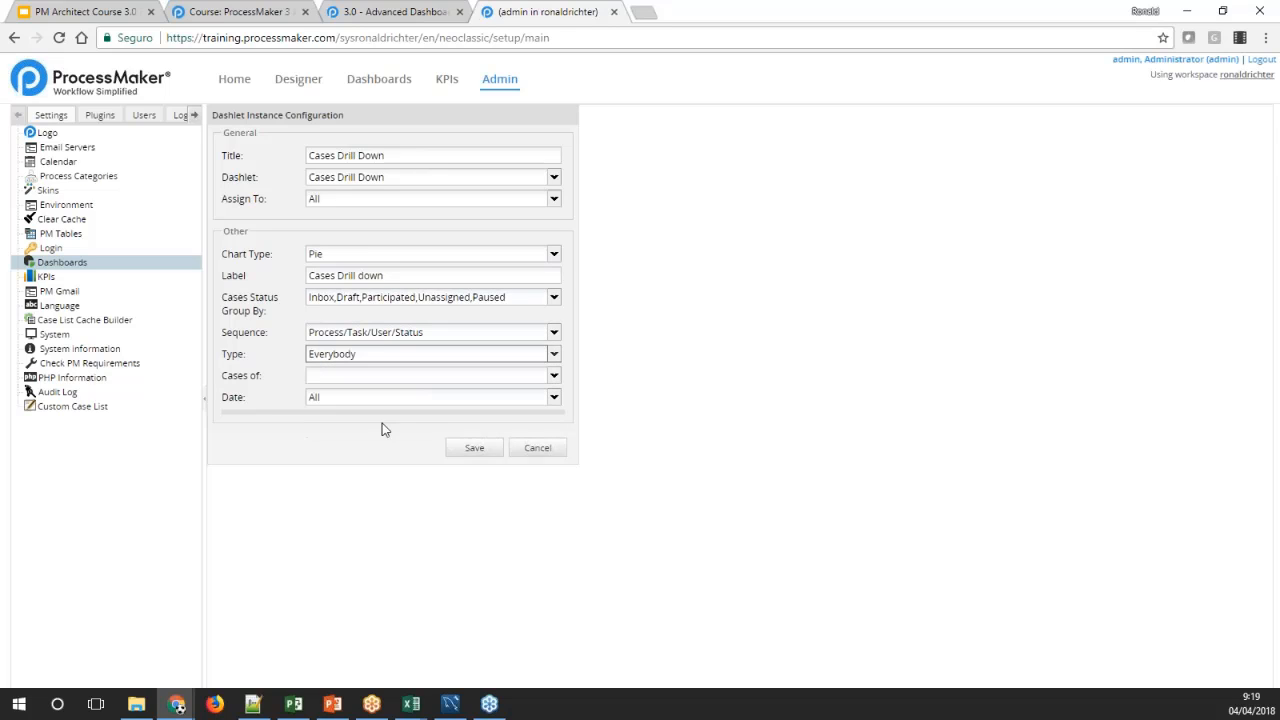
{"action": "left_click", "coordinate": [553, 376]}
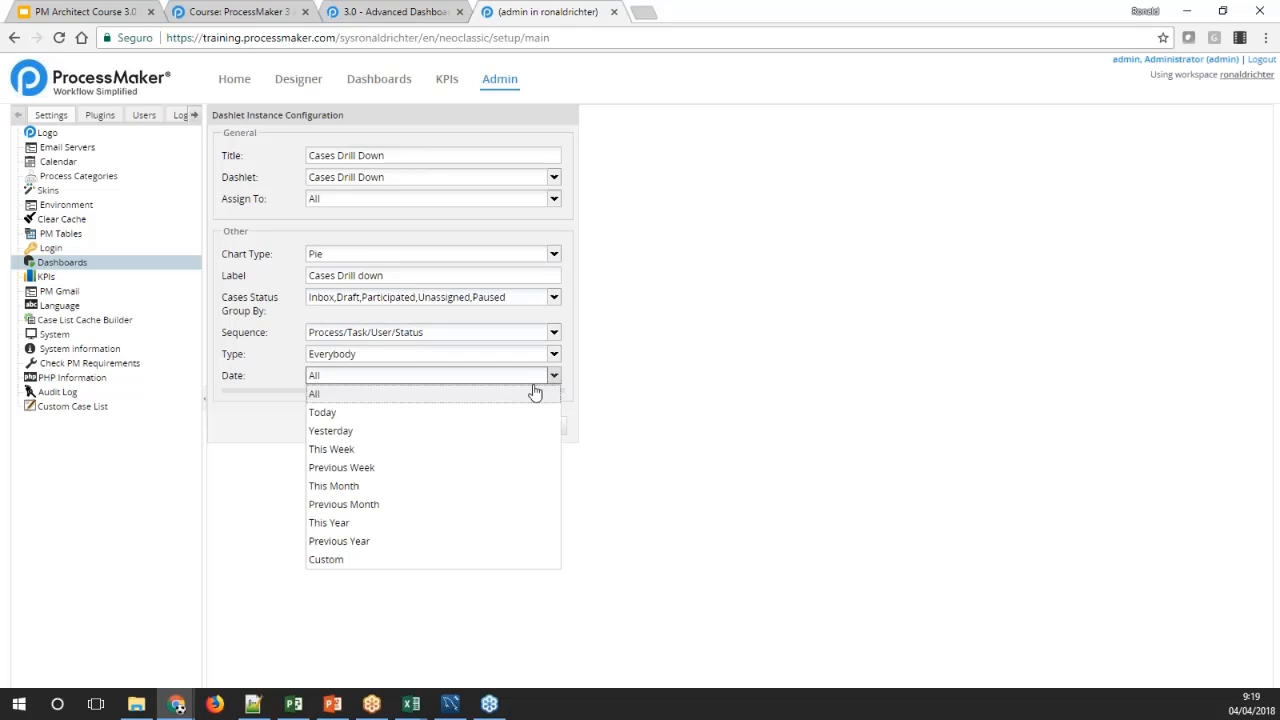
{"action": "left_click", "coordinate": [489, 394]}
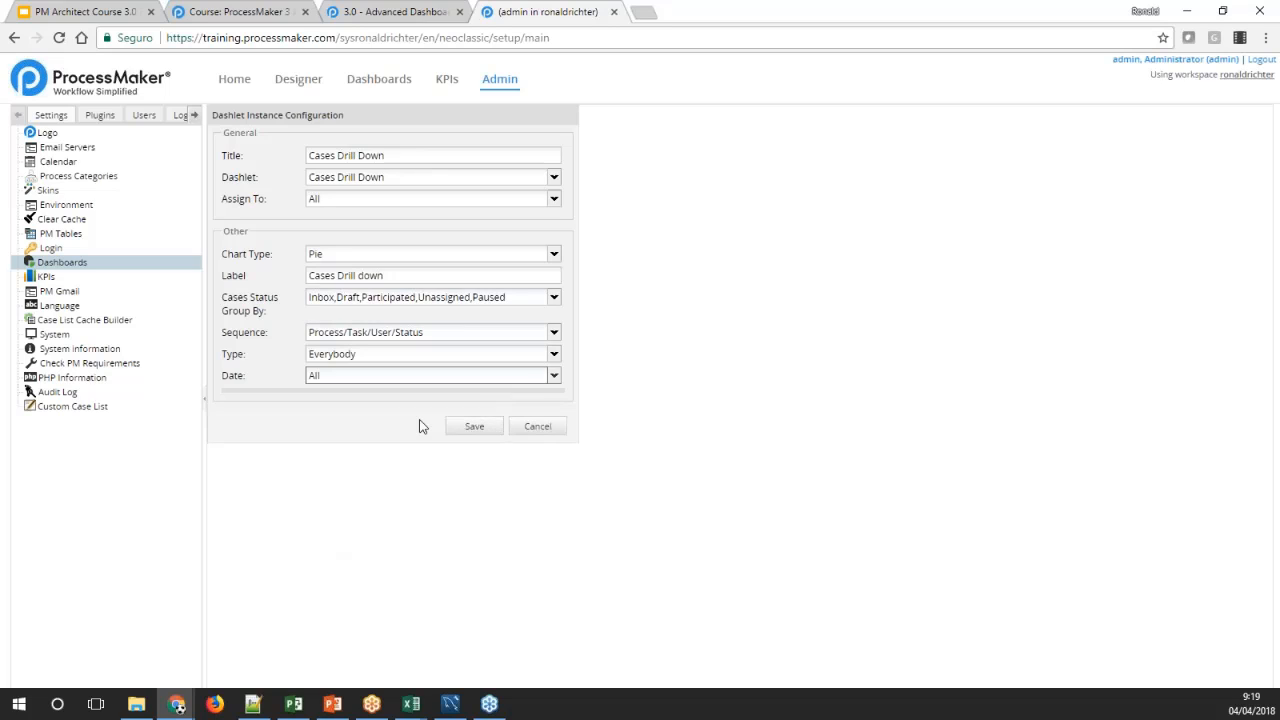
{"action": "left_click", "coordinate": [554, 334]}
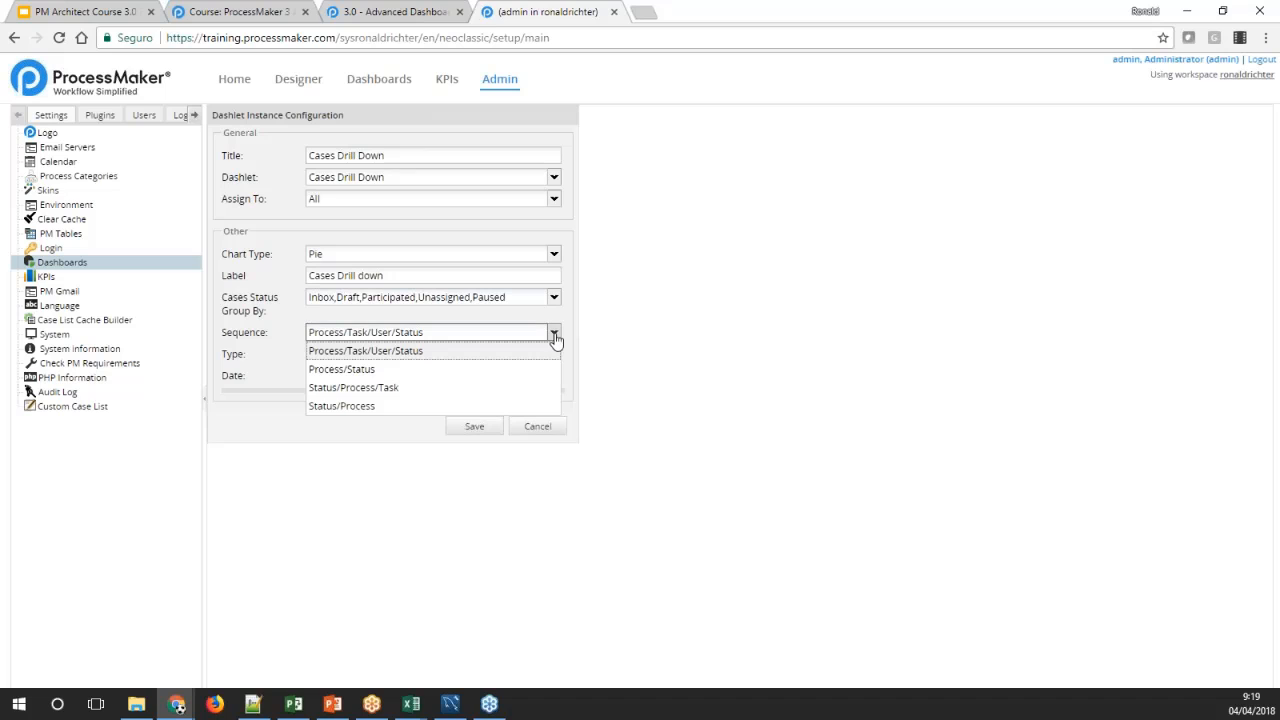
{"action": "left_click", "coordinate": [555, 338]}
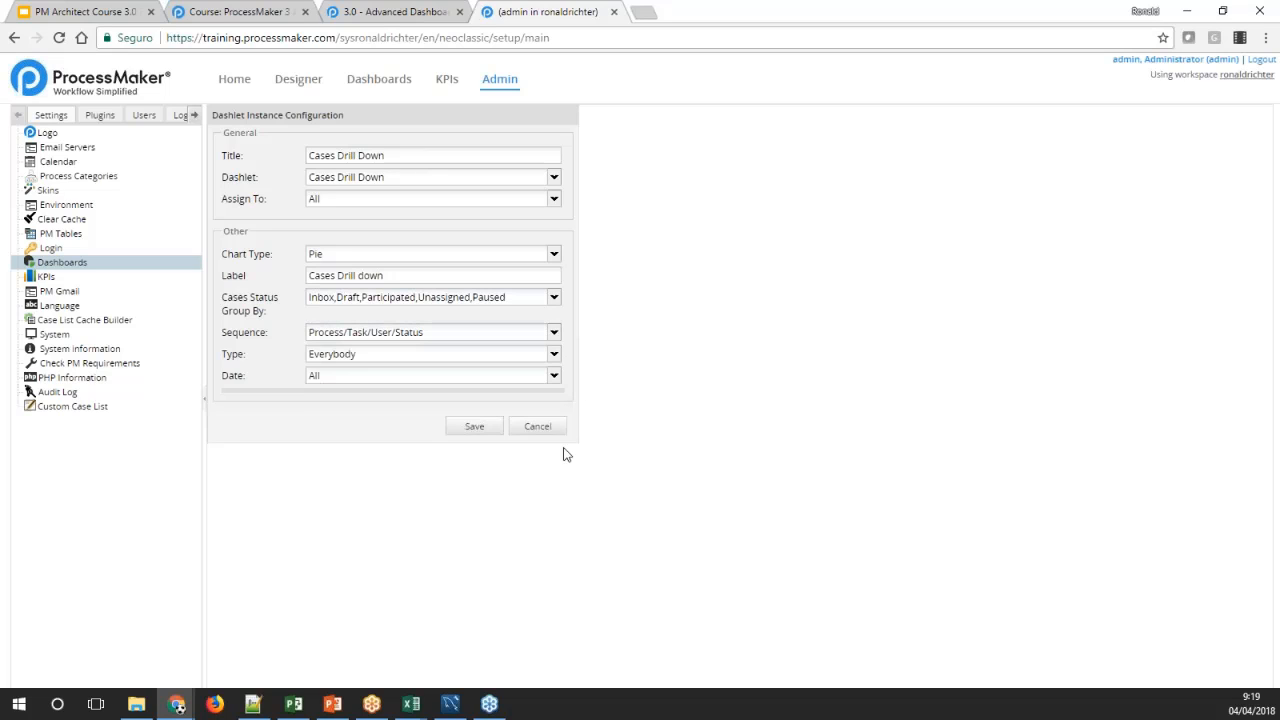
{"action": "left_click", "coordinate": [472, 426]}
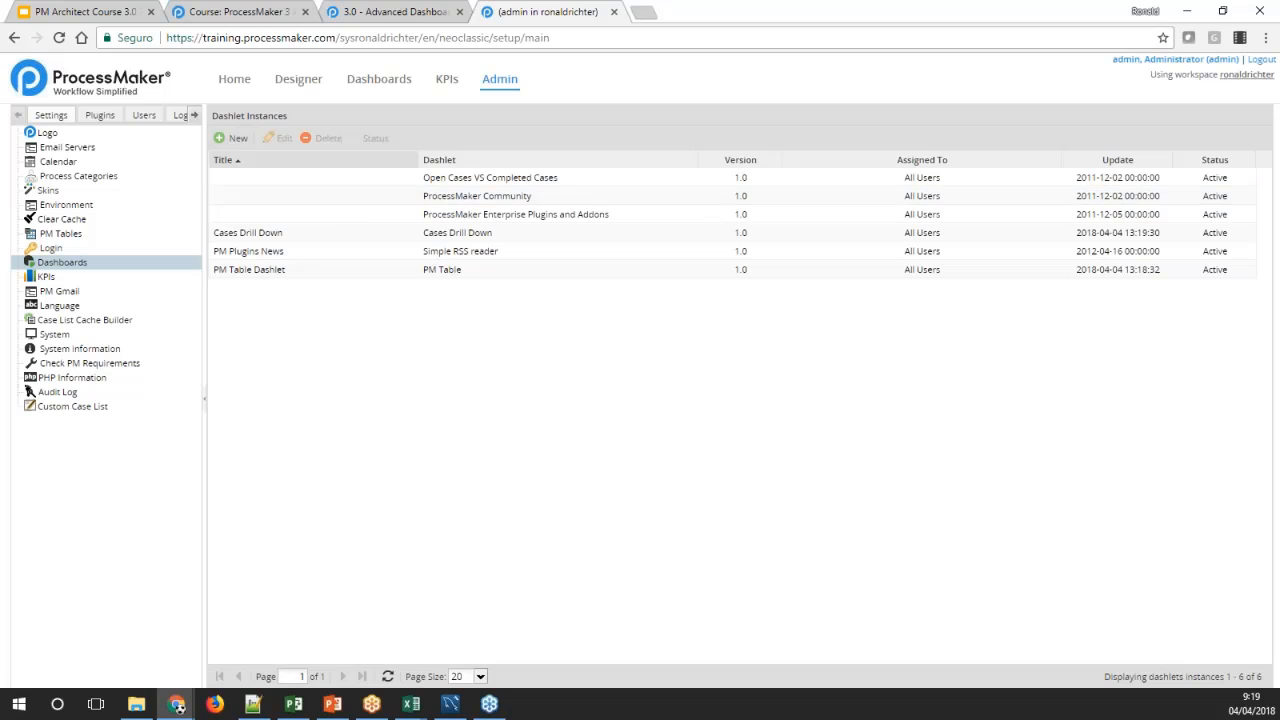
Open the dashboards and drill into Process 4 in the Cases Drill Down pie chart to examine its tasks
{"action": "left_click", "coordinate": [378, 80]}
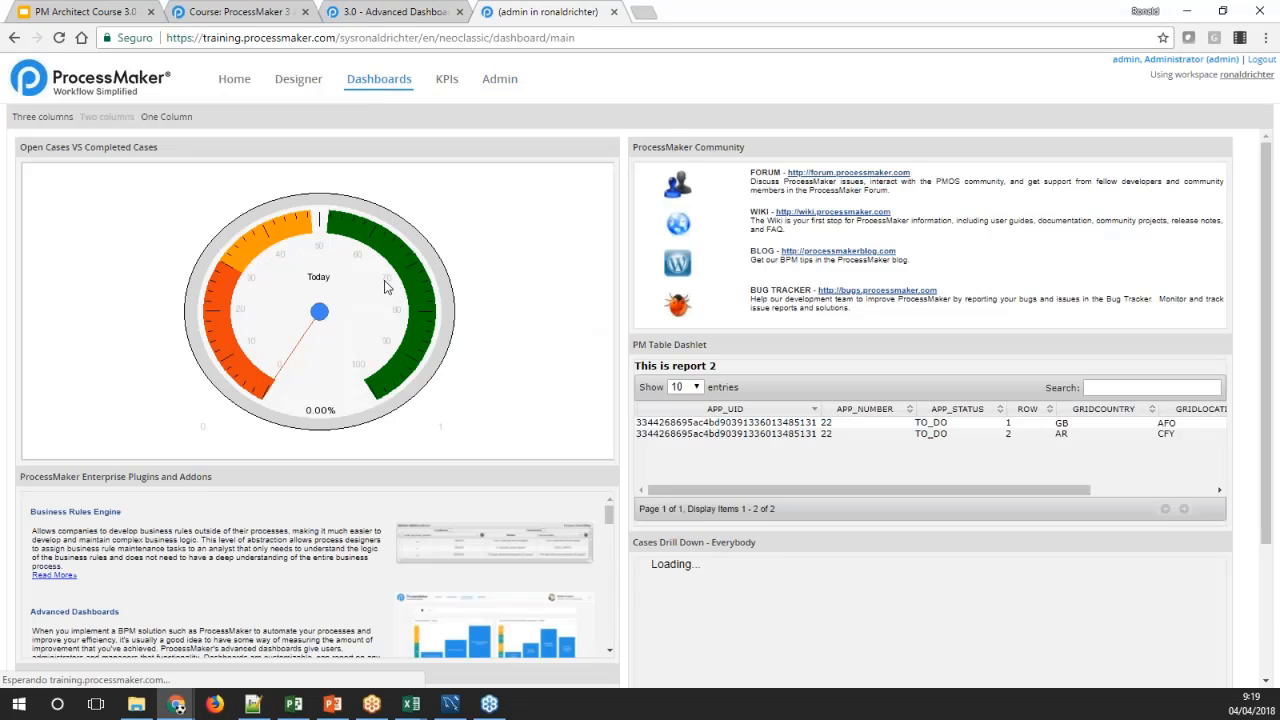
{"action": "scroll", "coordinate": [812, 572], "scroll_direction": "down", "scroll_amount": 2}
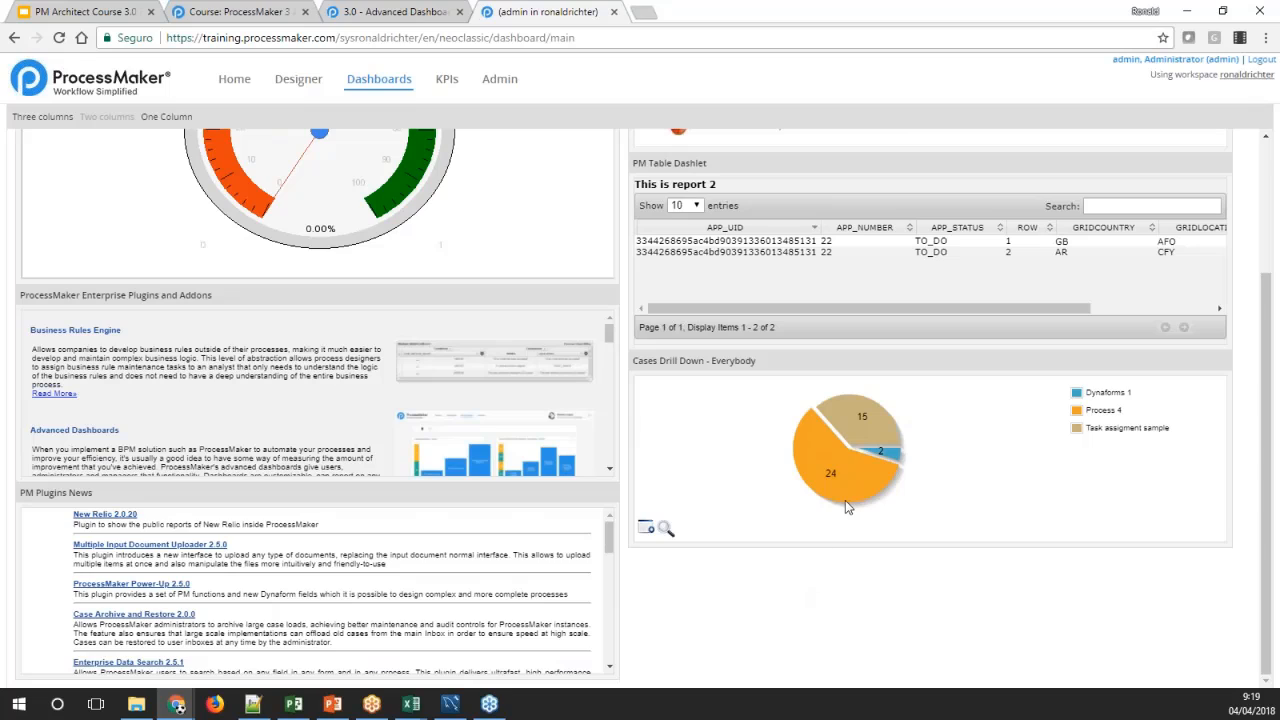
{"action": "mouse_move", "coordinate": [832, 465]}
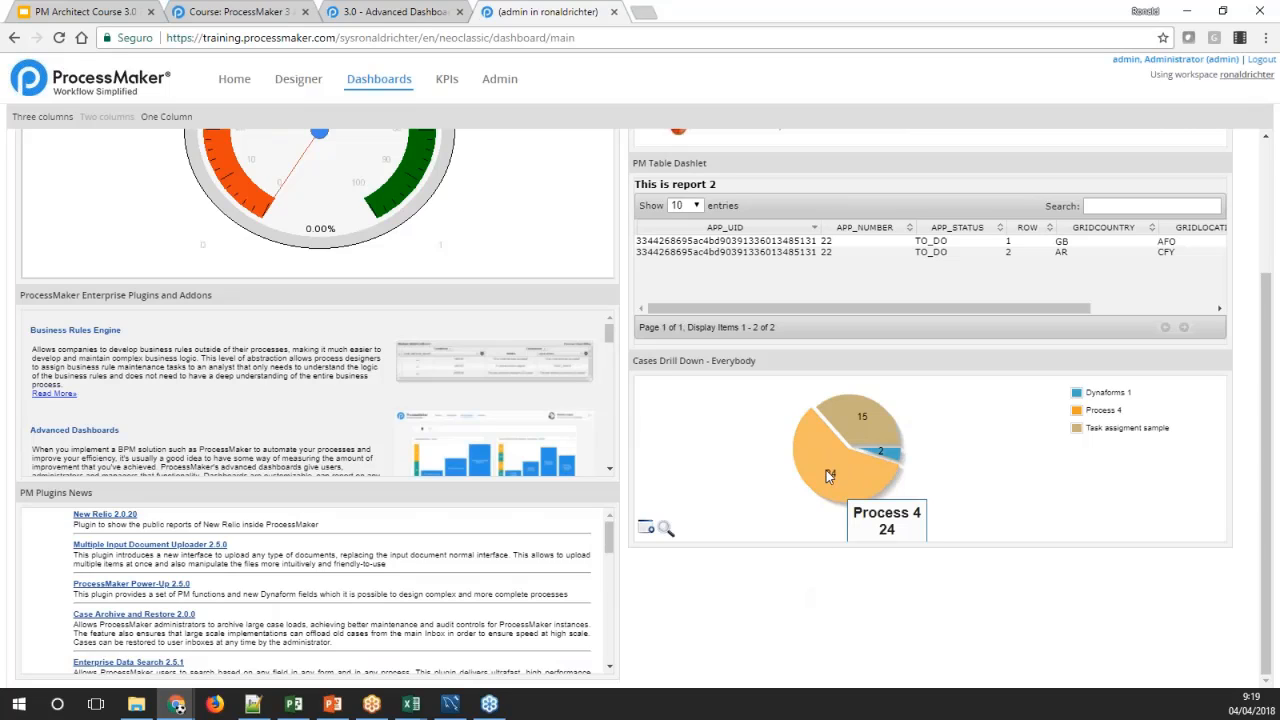
{"action": "mouse_move", "coordinate": [876, 428]}
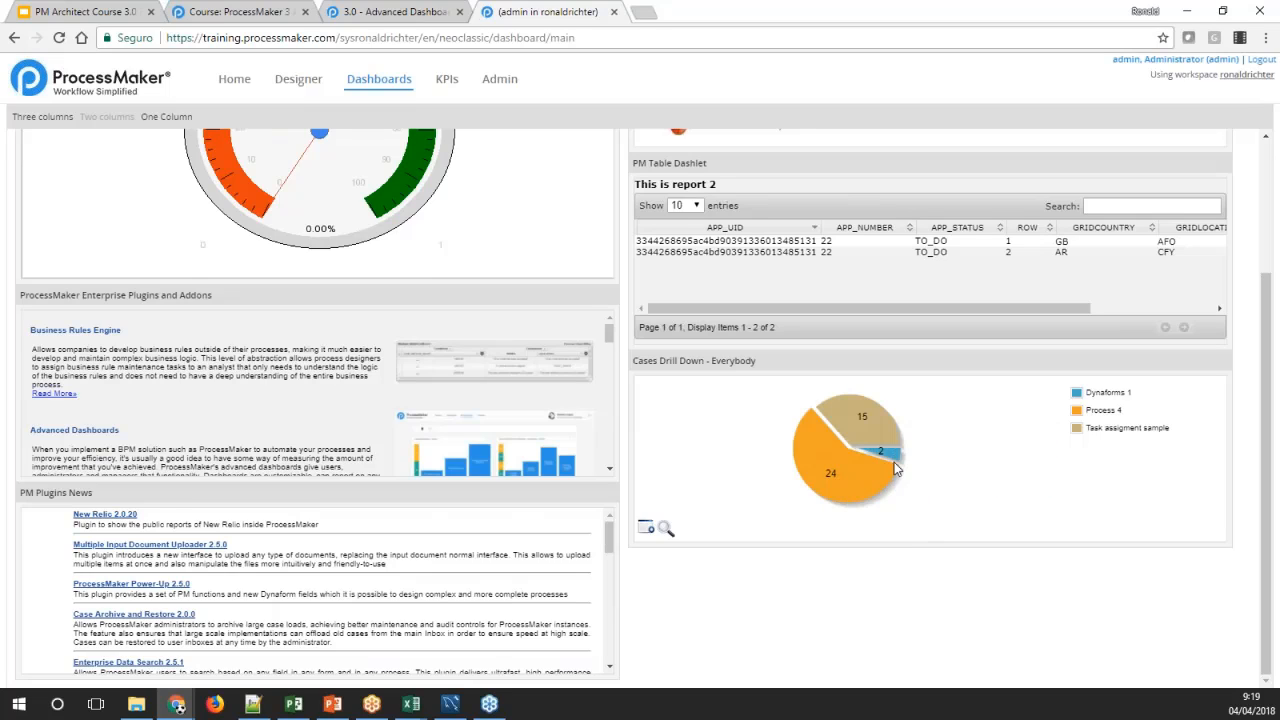
{"action": "mouse_move", "coordinate": [891, 458]}
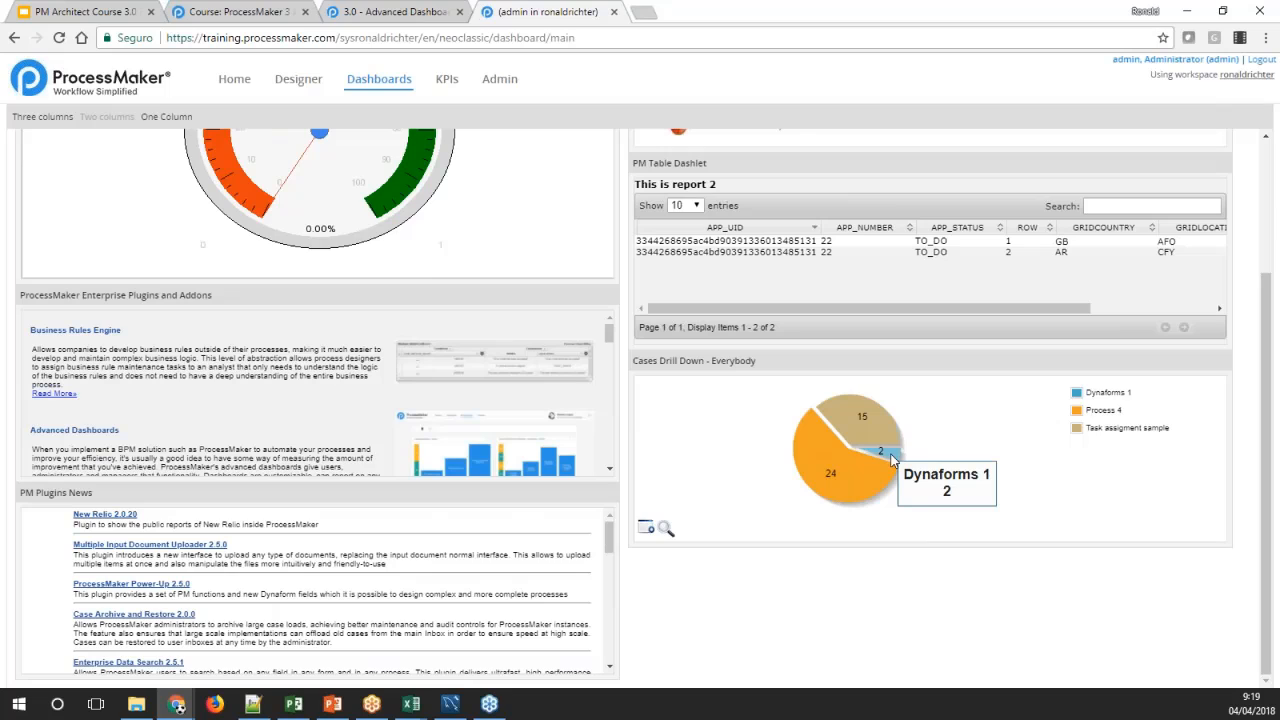
{"action": "left_click", "coordinate": [891, 458]}
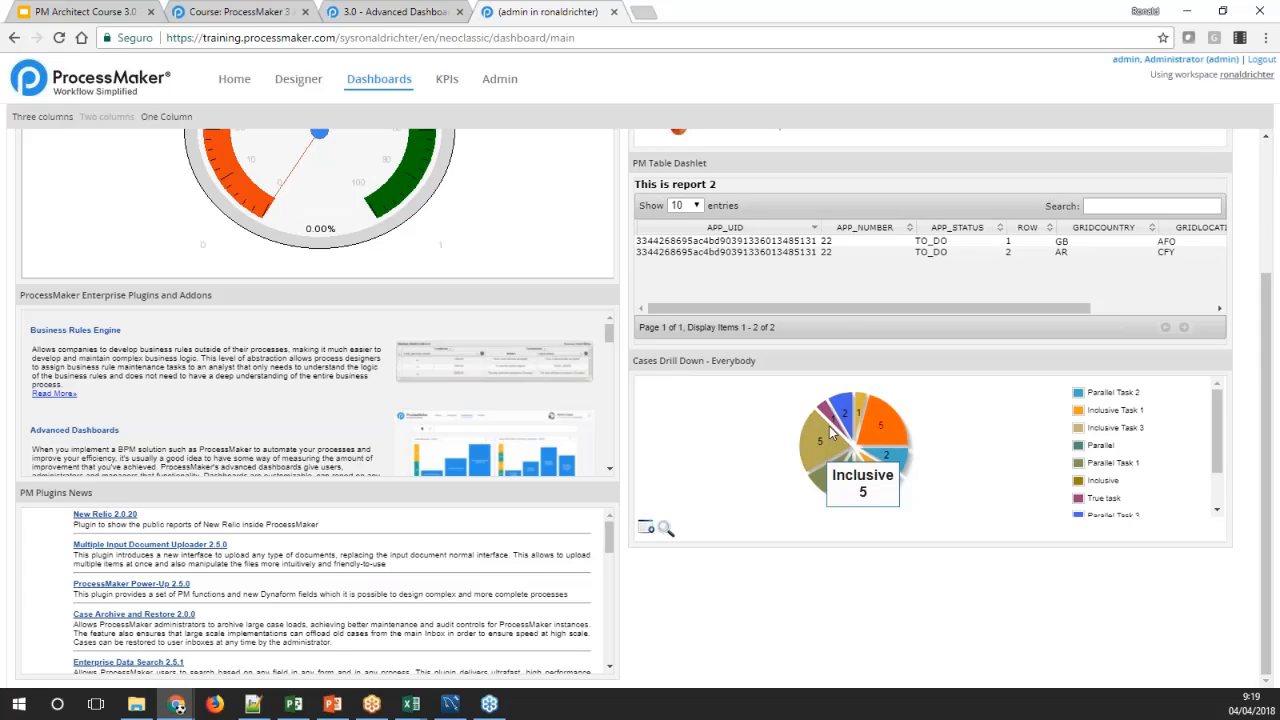
{"action": "mouse_move", "coordinate": [836, 428]}
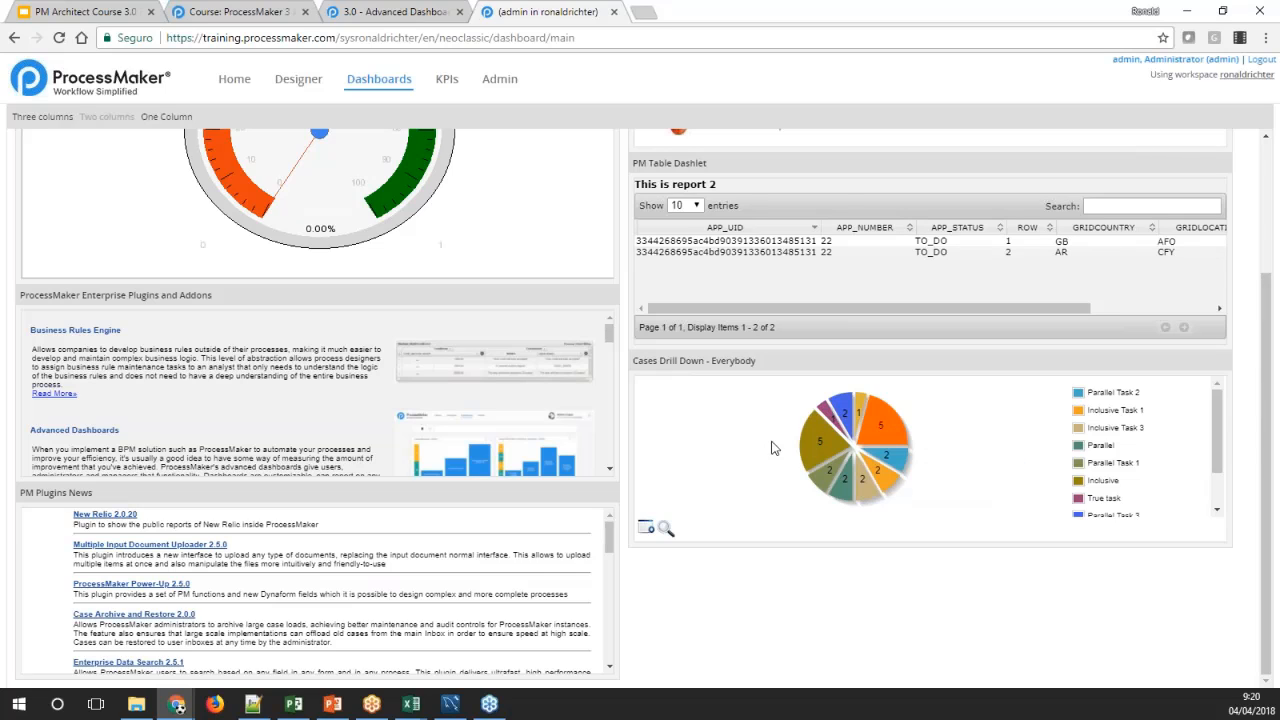
Enlarge the Cases Drill Down chart, drill into Process 4 there, and close the enlarged view
{"action": "left_click", "coordinate": [665, 529]}
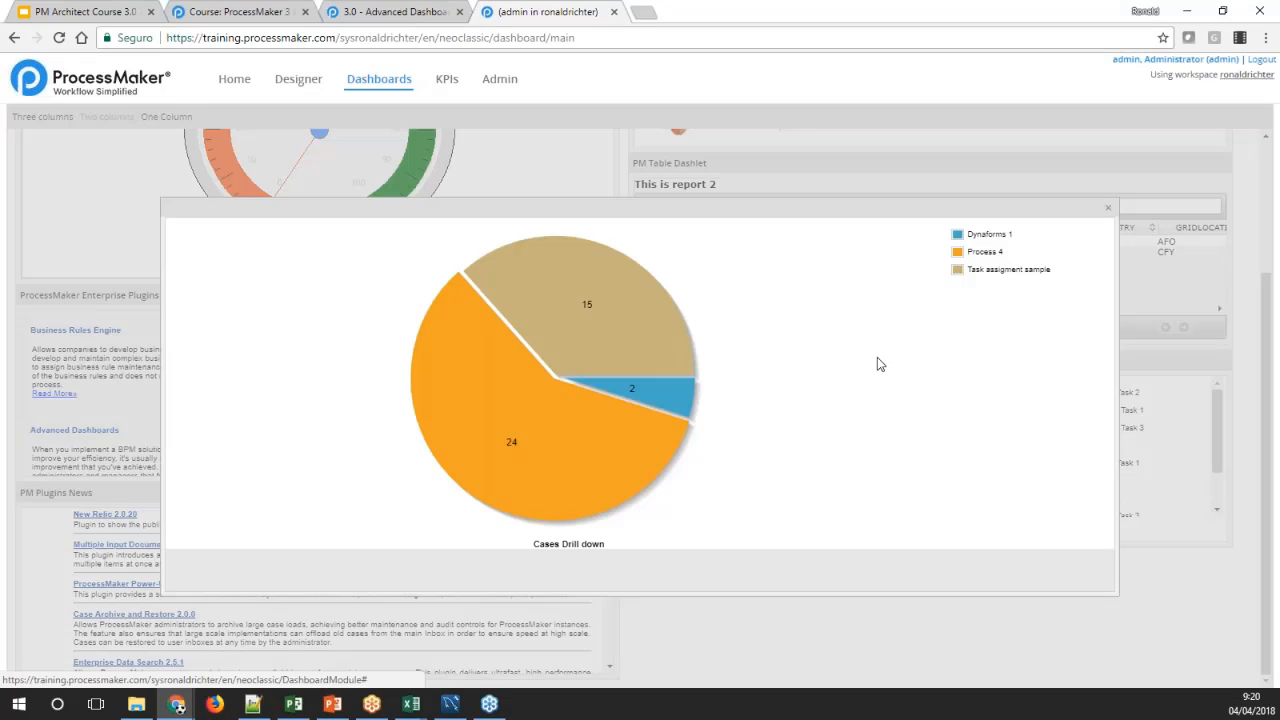
{"action": "left_click", "coordinate": [440, 362]}
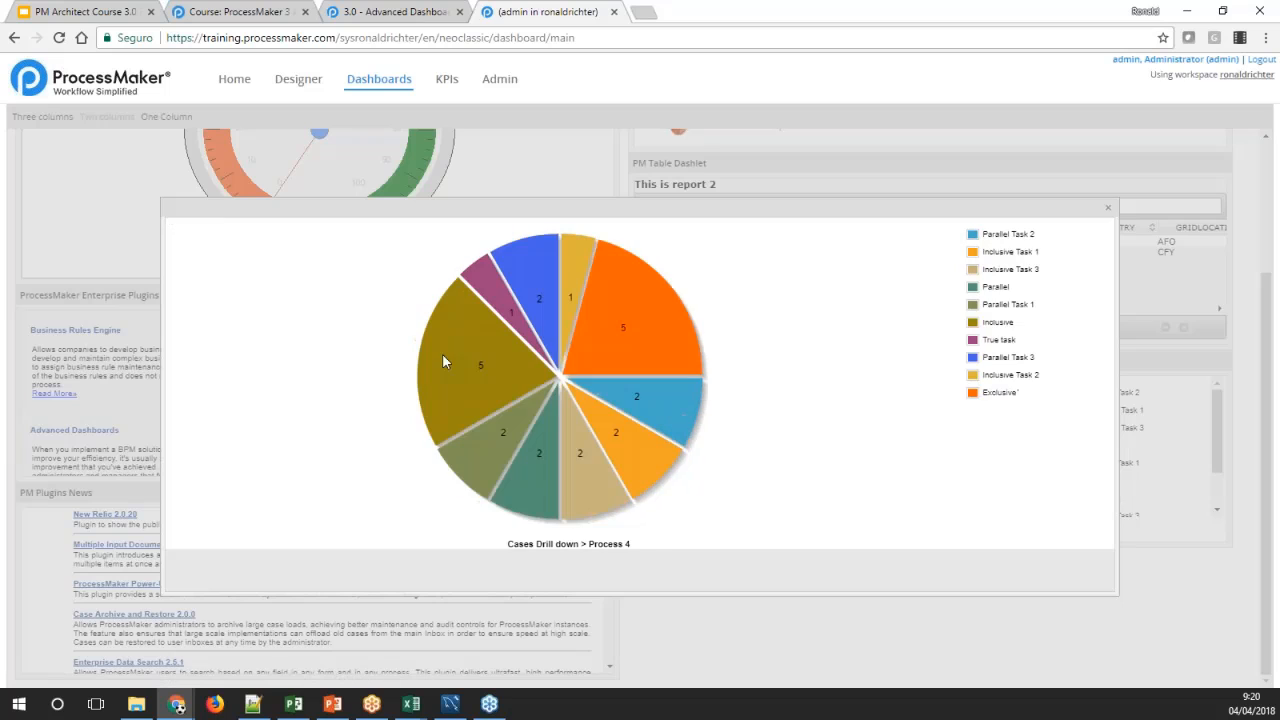
{"action": "left_click", "coordinate": [1108, 207]}
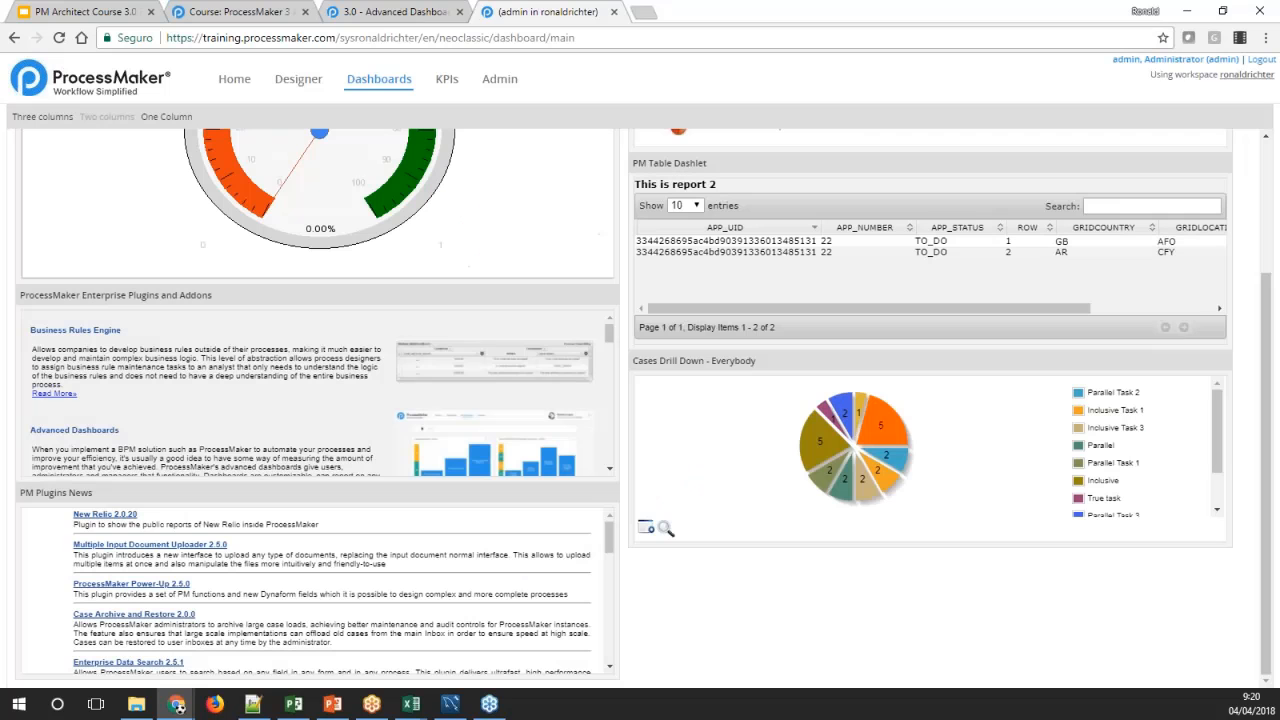
Open the Cases Drill Down chart in its own browser tab and drill through Process 4, Inclusive and the administrator to the Participated cases
{"action": "left_click", "coordinate": [646, 527]}
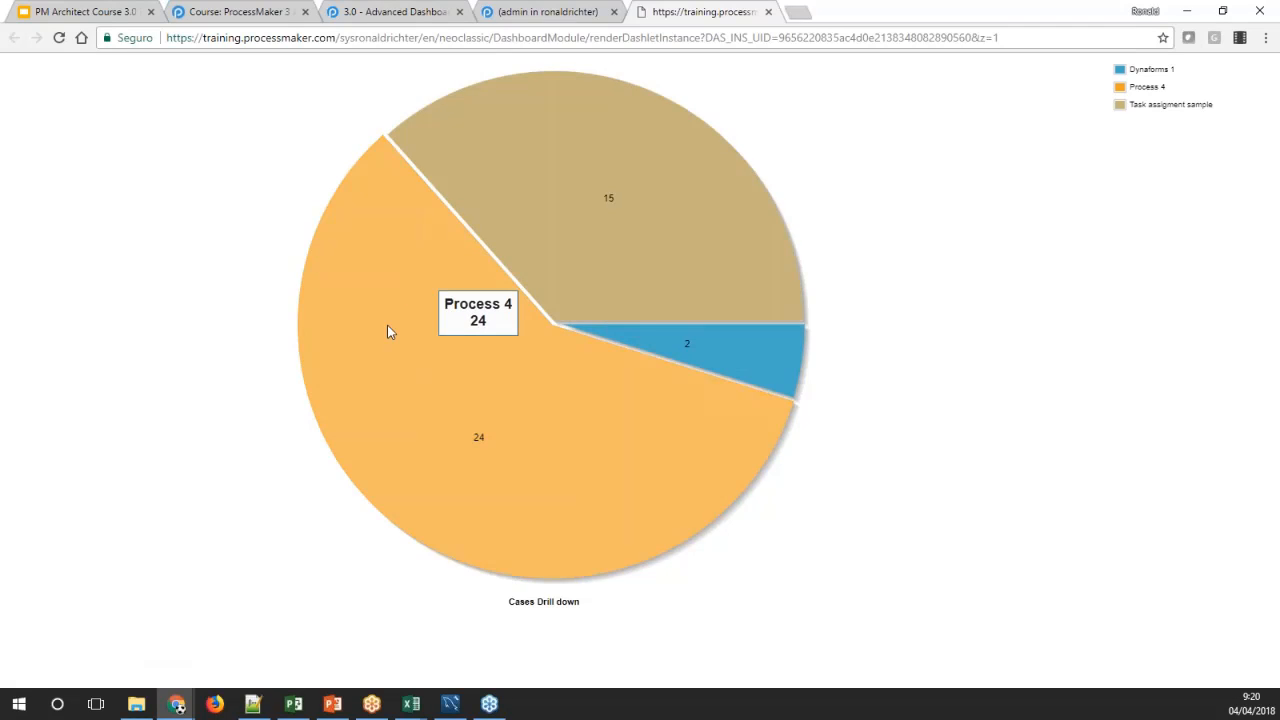
{"action": "left_click", "coordinate": [387, 326]}
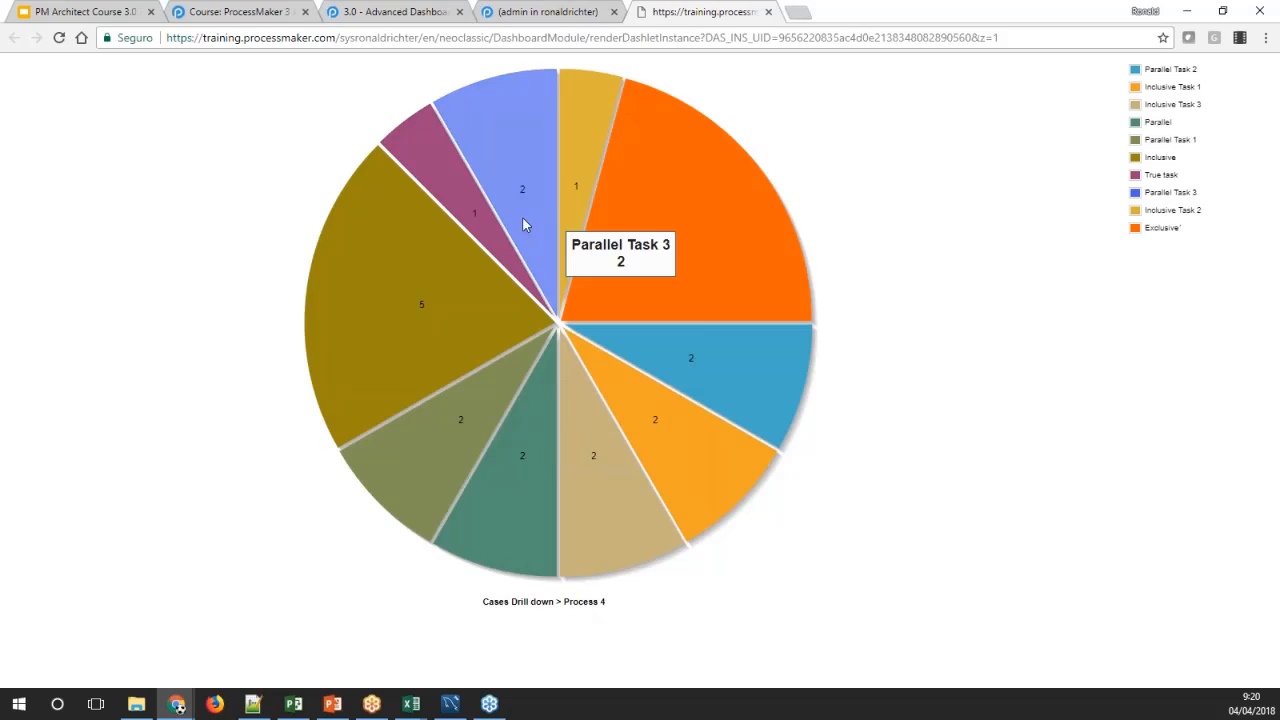
{"action": "left_click", "coordinate": [445, 312]}
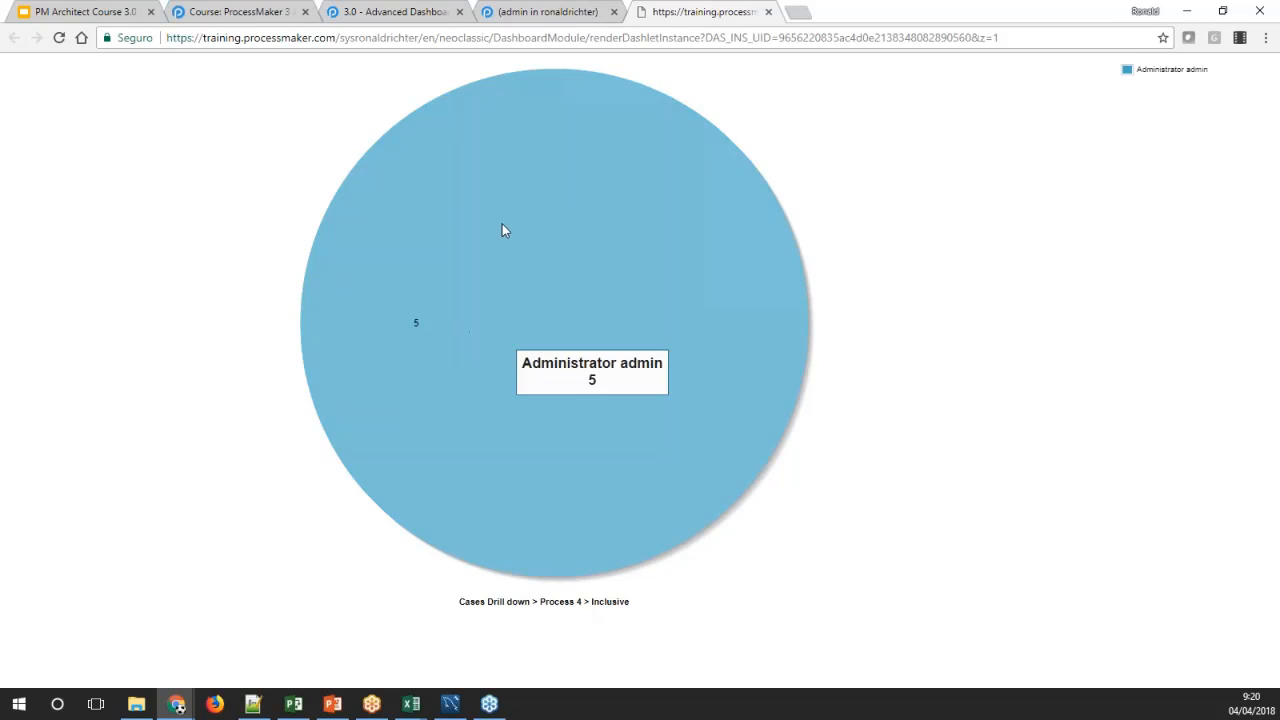
{"action": "left_click", "coordinate": [479, 309]}
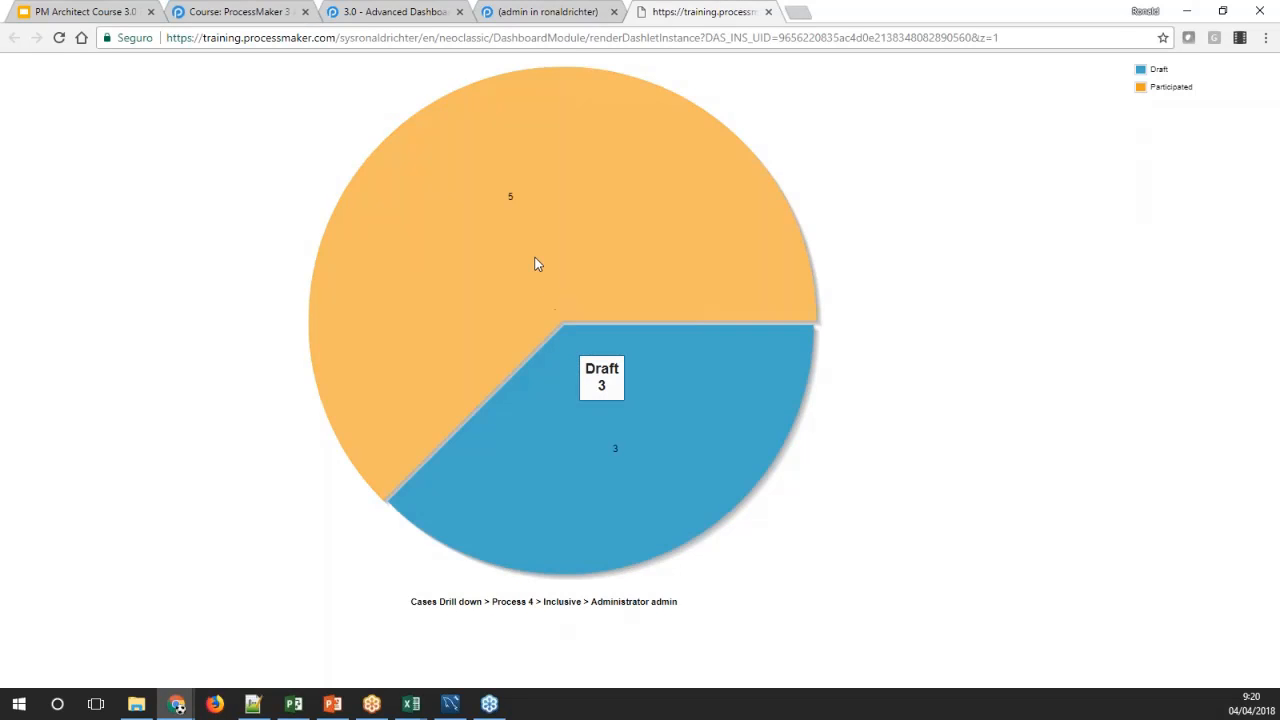
{"action": "left_click", "coordinate": [535, 264]}
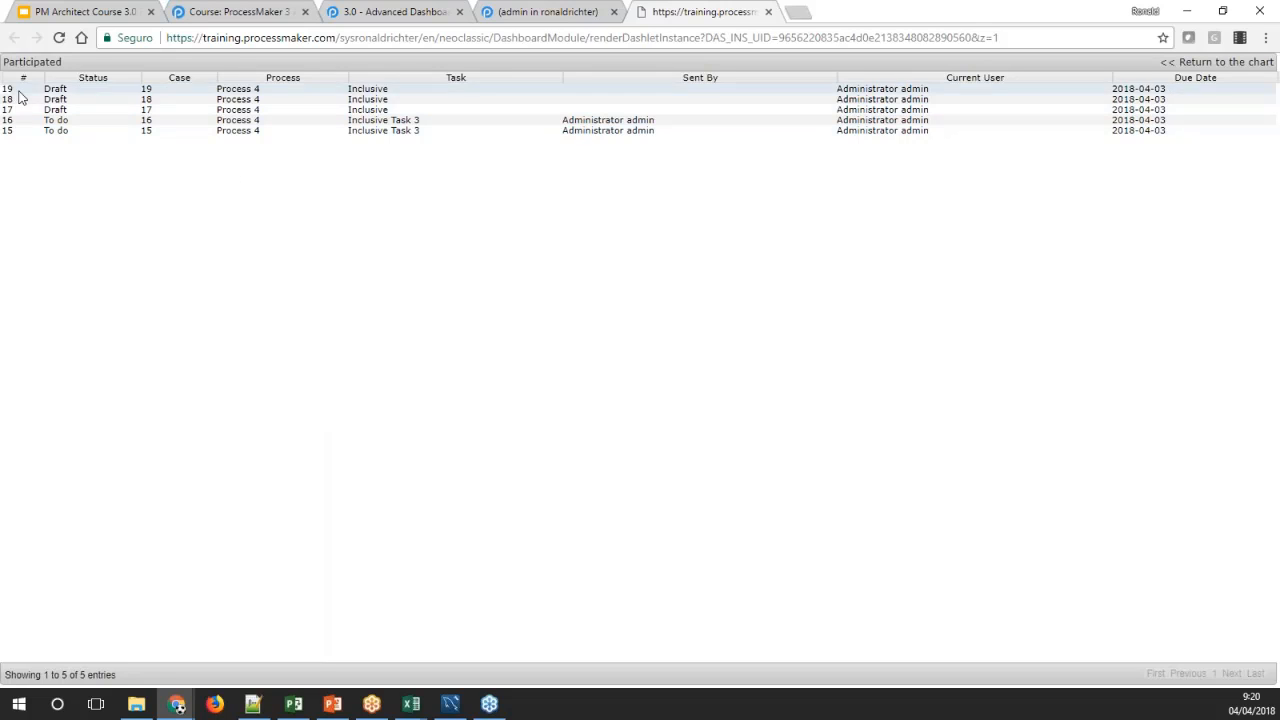
Open case 19 from the Participated list, examine its case and task properties, and close it
{"action": "double_click", "coordinate": [114, 97]}
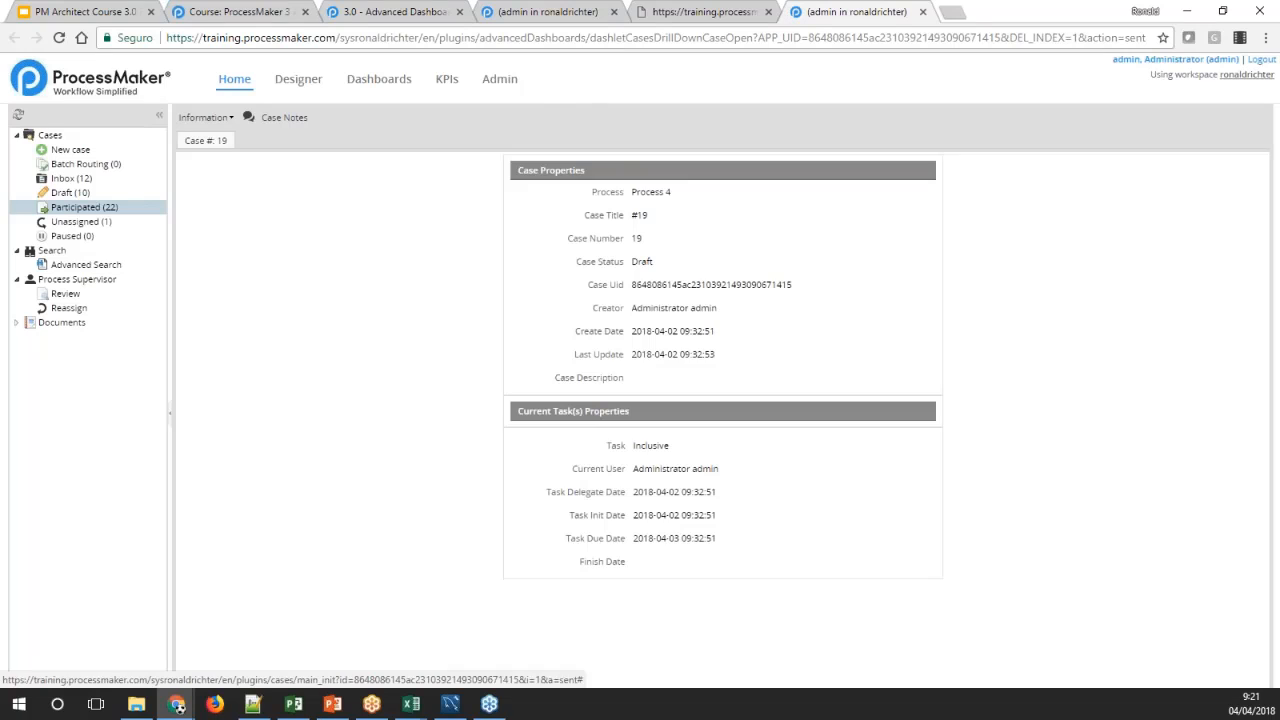
{"action": "left_click", "coordinate": [692, 13]}
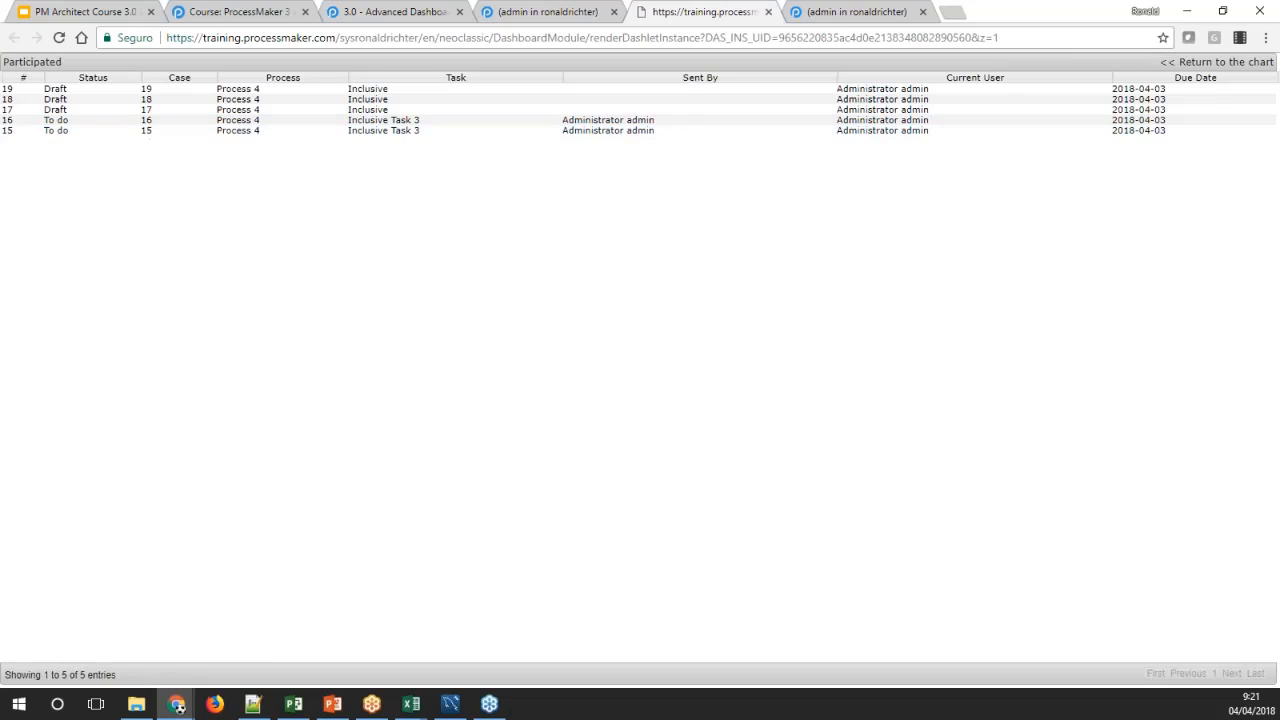
{"action": "left_click", "coordinate": [862, 12]}
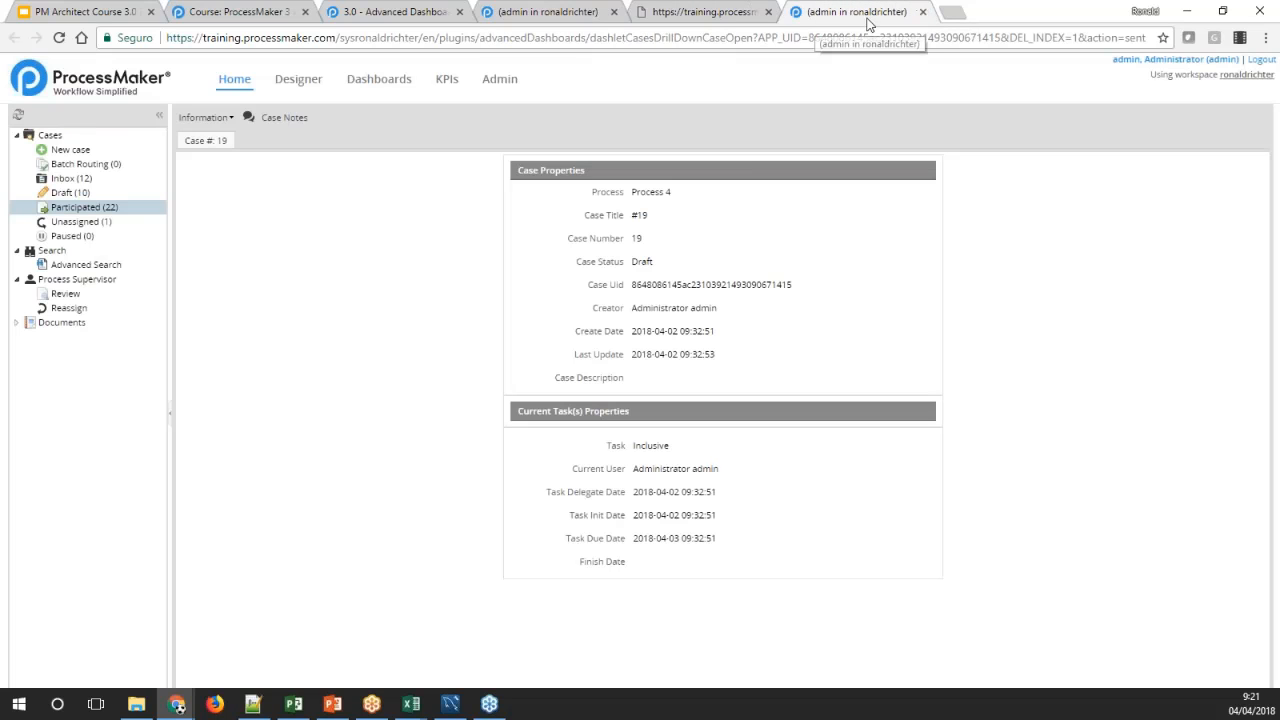
{"action": "left_click", "coordinate": [922, 12]}
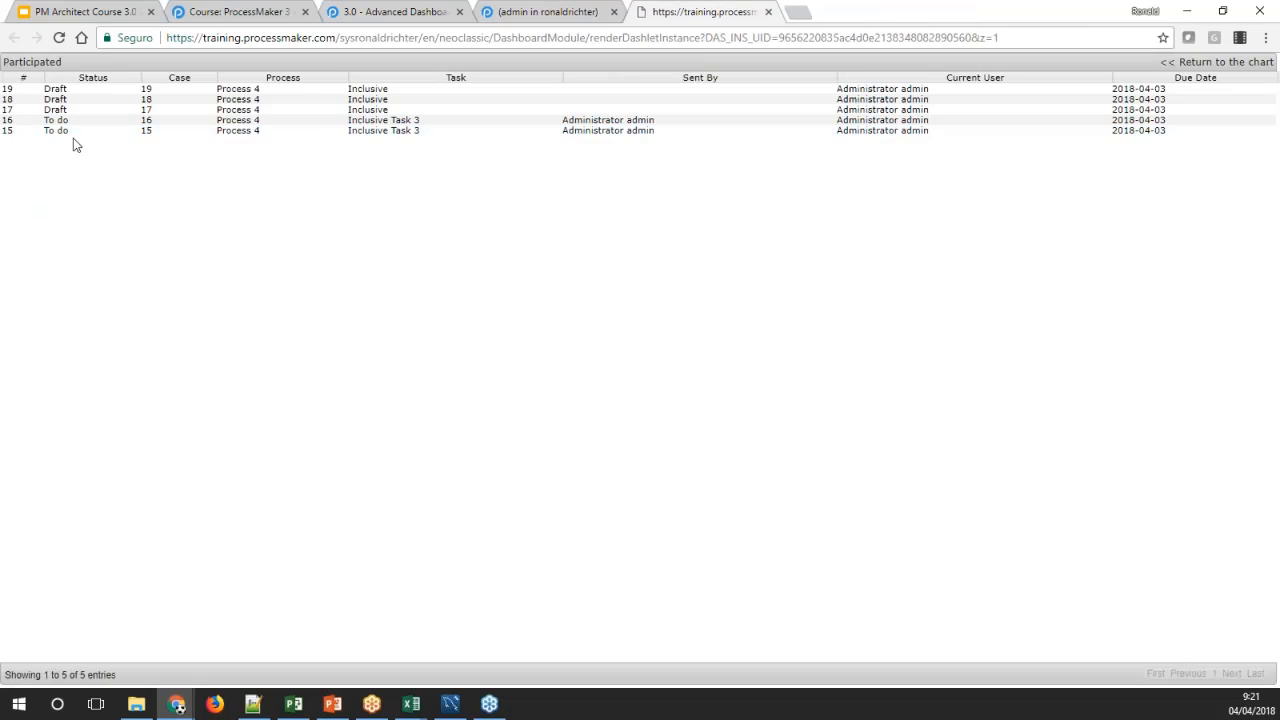
Examine the properties of case 15 from the Participated list, close it, and return to the chart's top level
{"action": "left_click", "coordinate": [269, 132]}
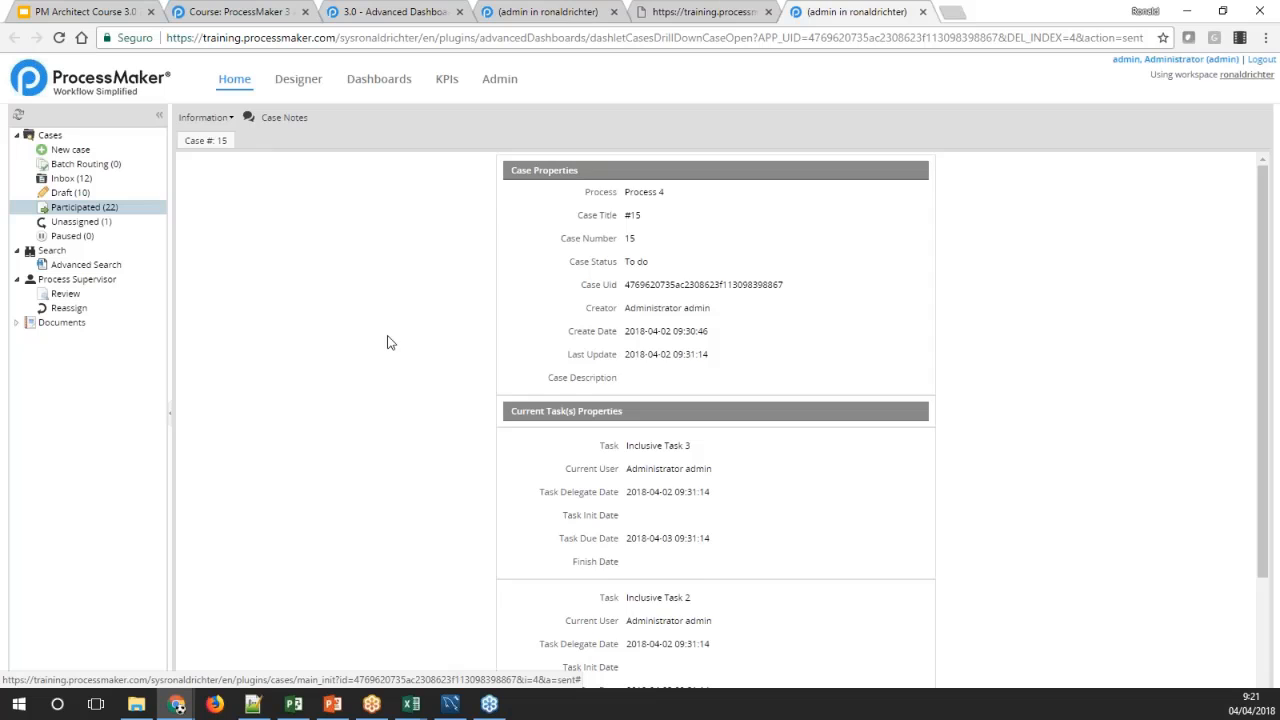
{"action": "scroll", "coordinate": [388, 342], "scroll_direction": "down", "scroll_amount": 2}
{"action": "scroll", "coordinate": [369, 332], "scroll_direction": "up", "scroll_amount": 2}
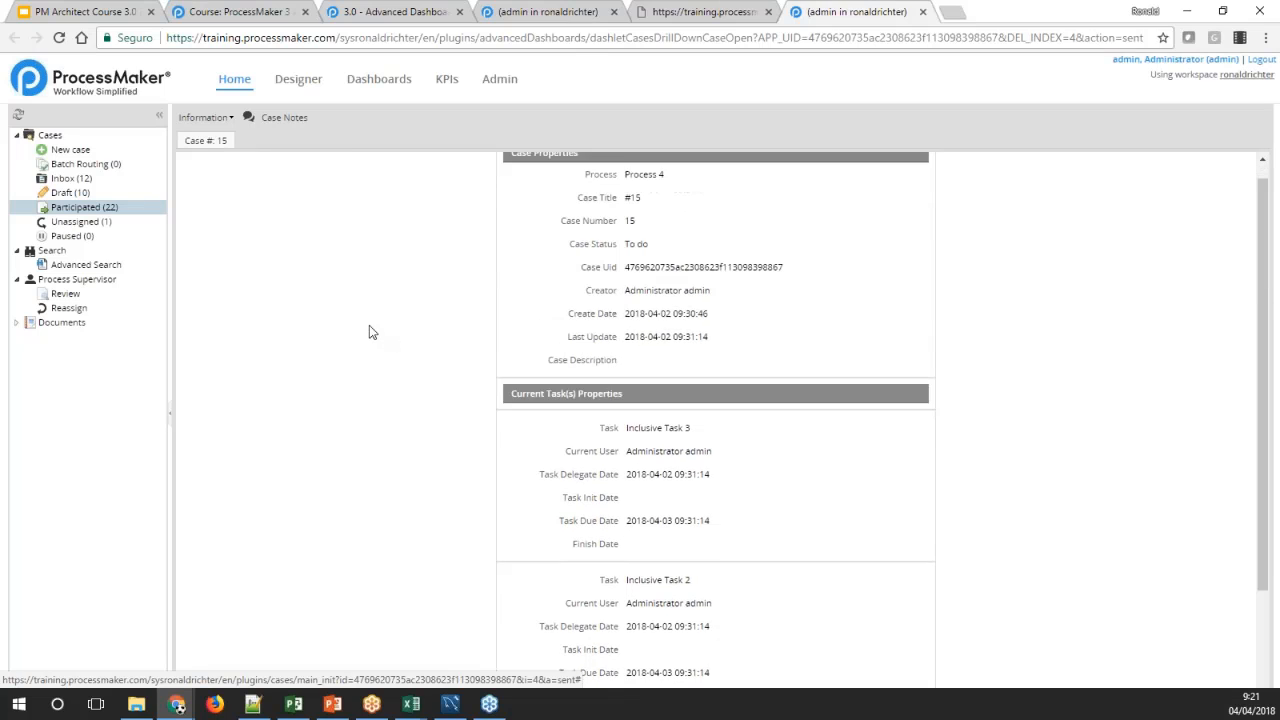
{"action": "left_click", "coordinate": [922, 12]}
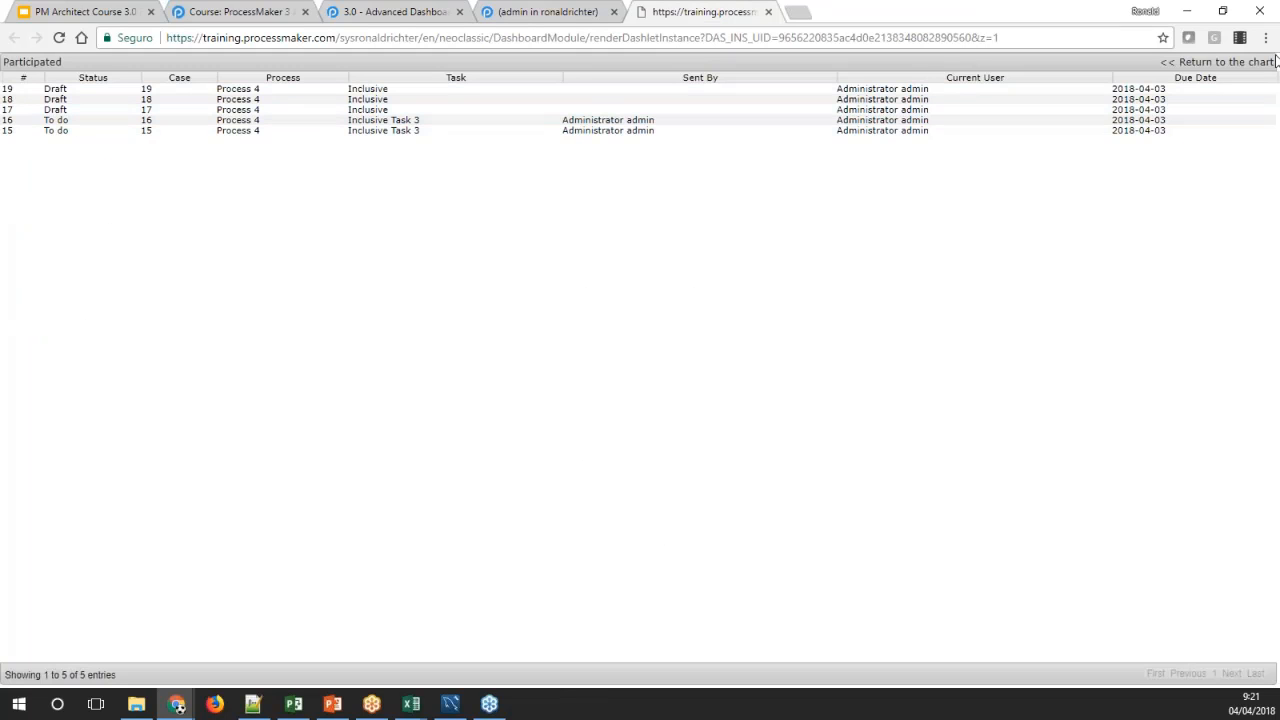
{"action": "left_click", "coordinate": [1188, 63]}
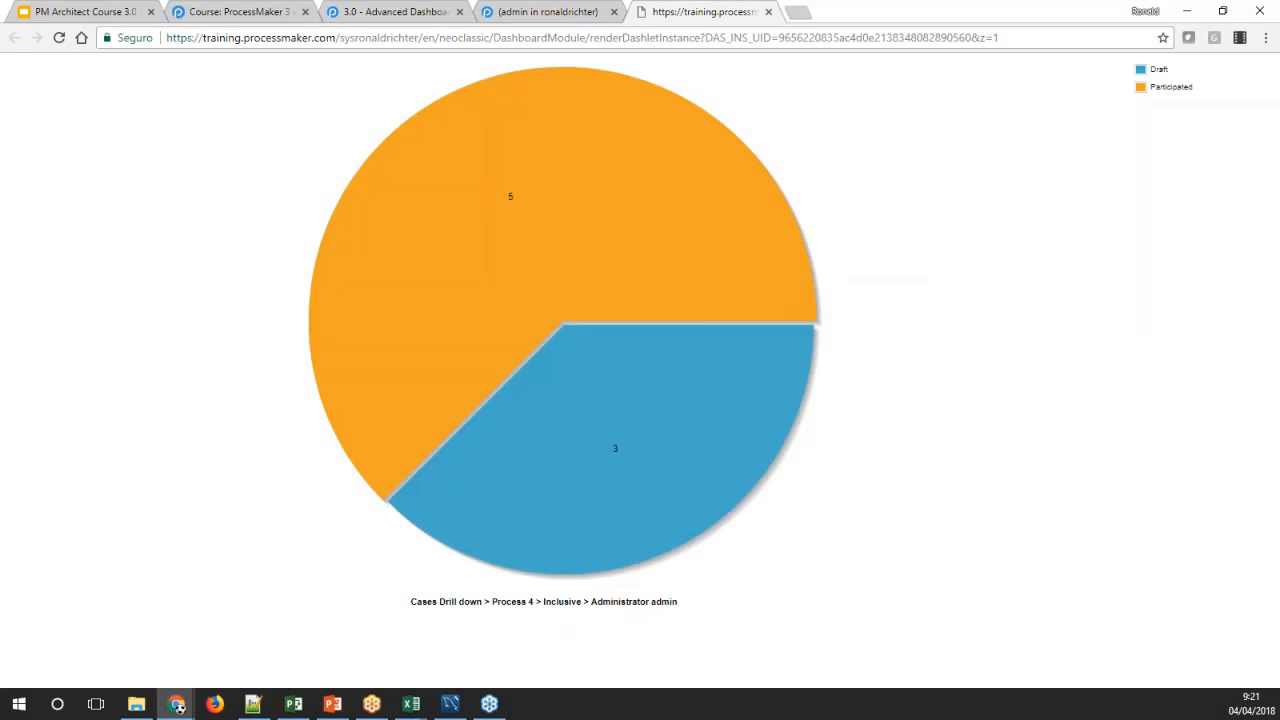
{"action": "left_click", "coordinate": [452, 602]}
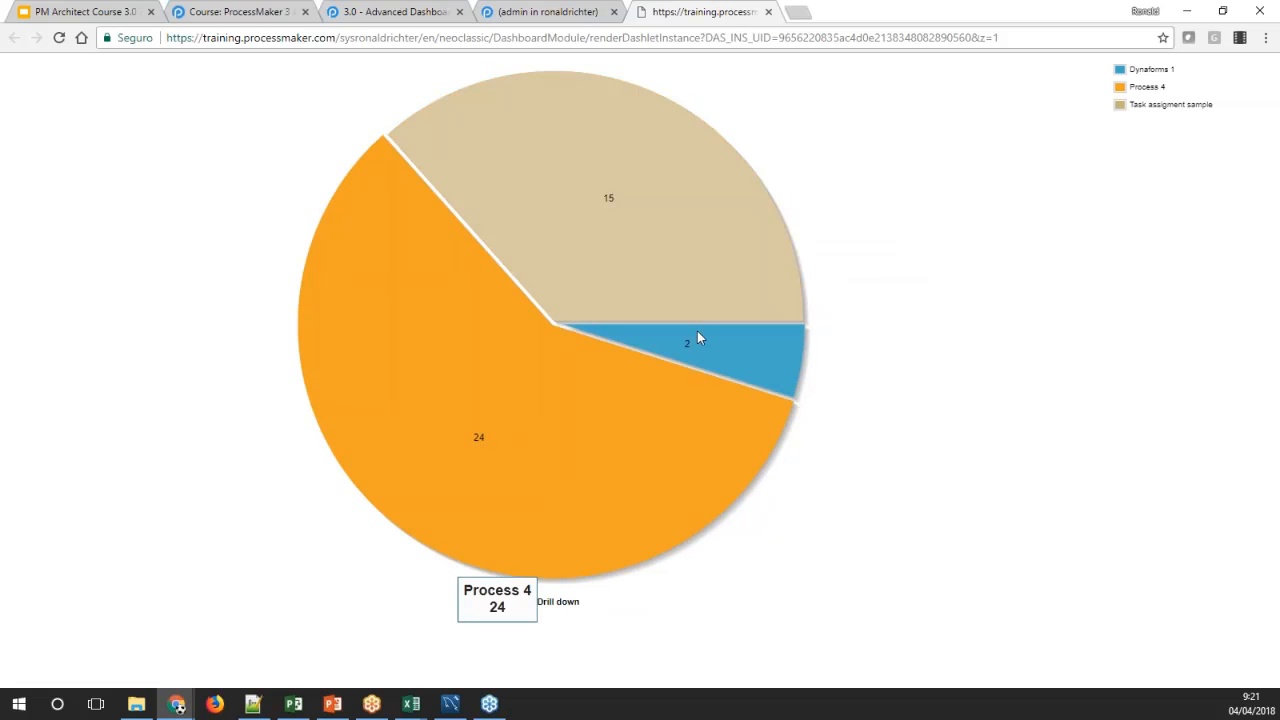
Drill through Dynaforms 1, Task 2 and the administrator in the Cases Drill Down chart to the Inbox cases
{"action": "left_click", "coordinate": [728, 347]}
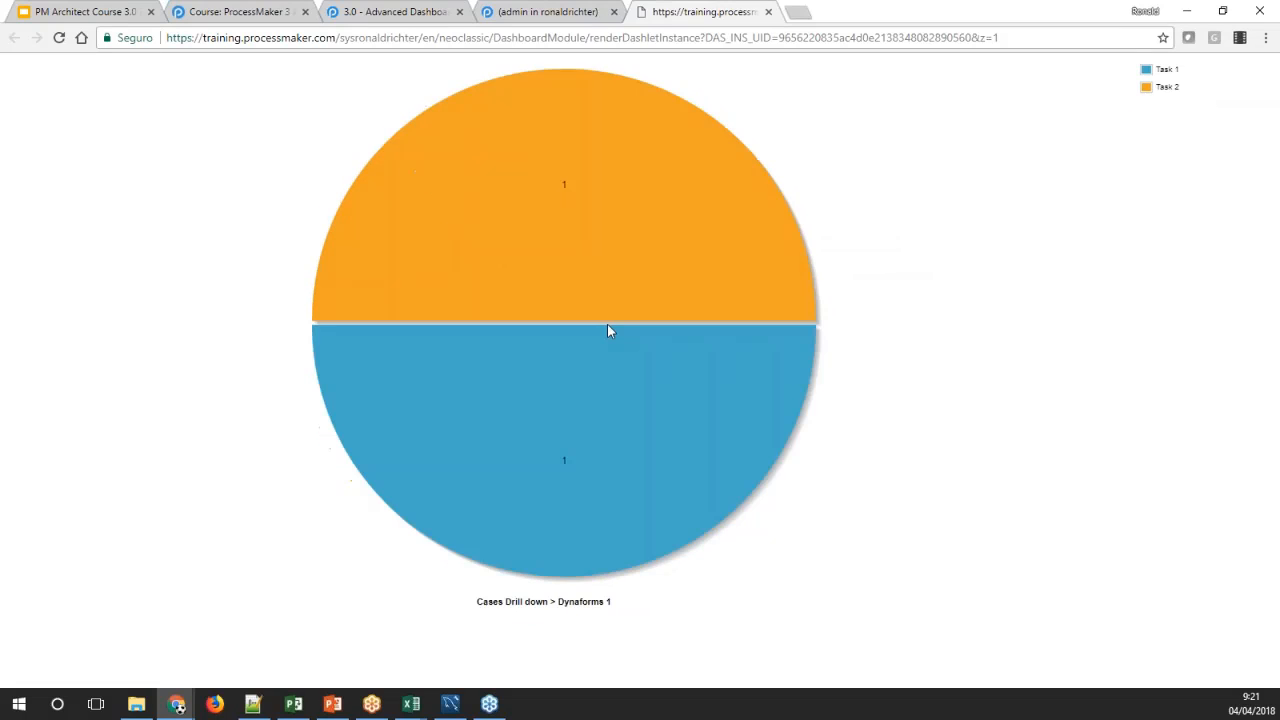
{"action": "left_click", "coordinate": [532, 230]}
{"action": "left_click", "coordinate": [490, 300]}
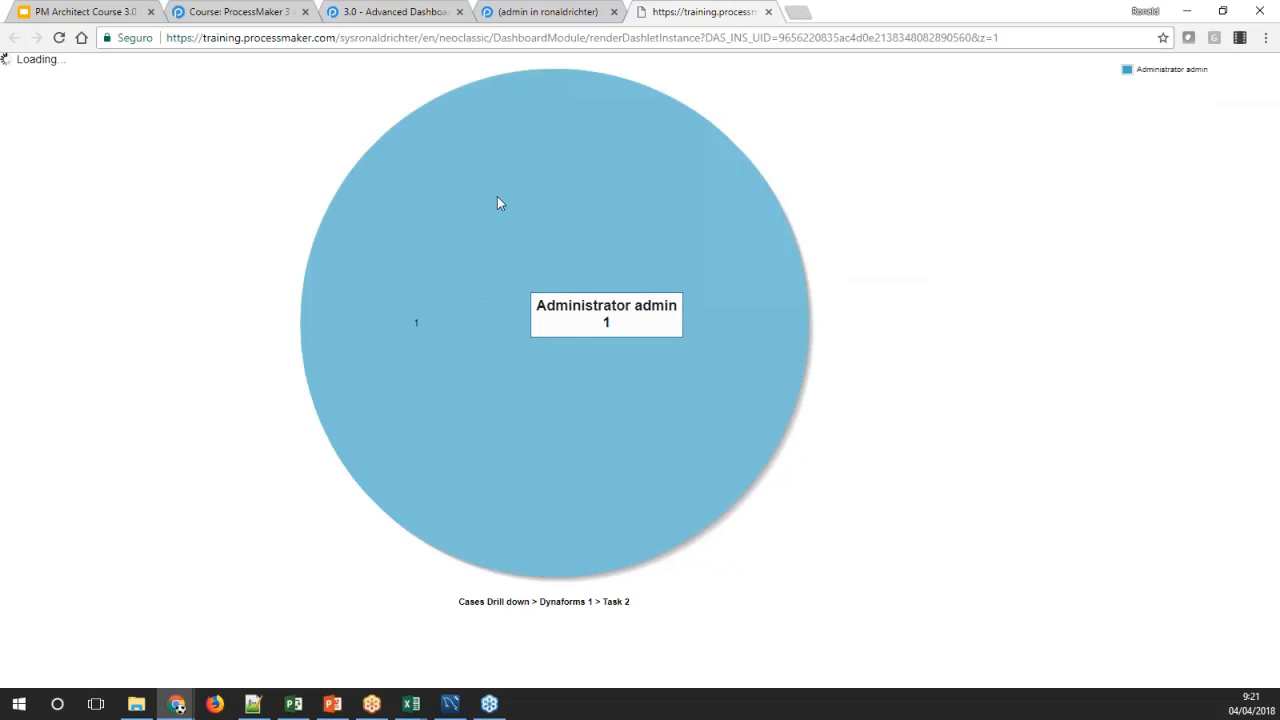
{"action": "left_click", "coordinate": [554, 485]}
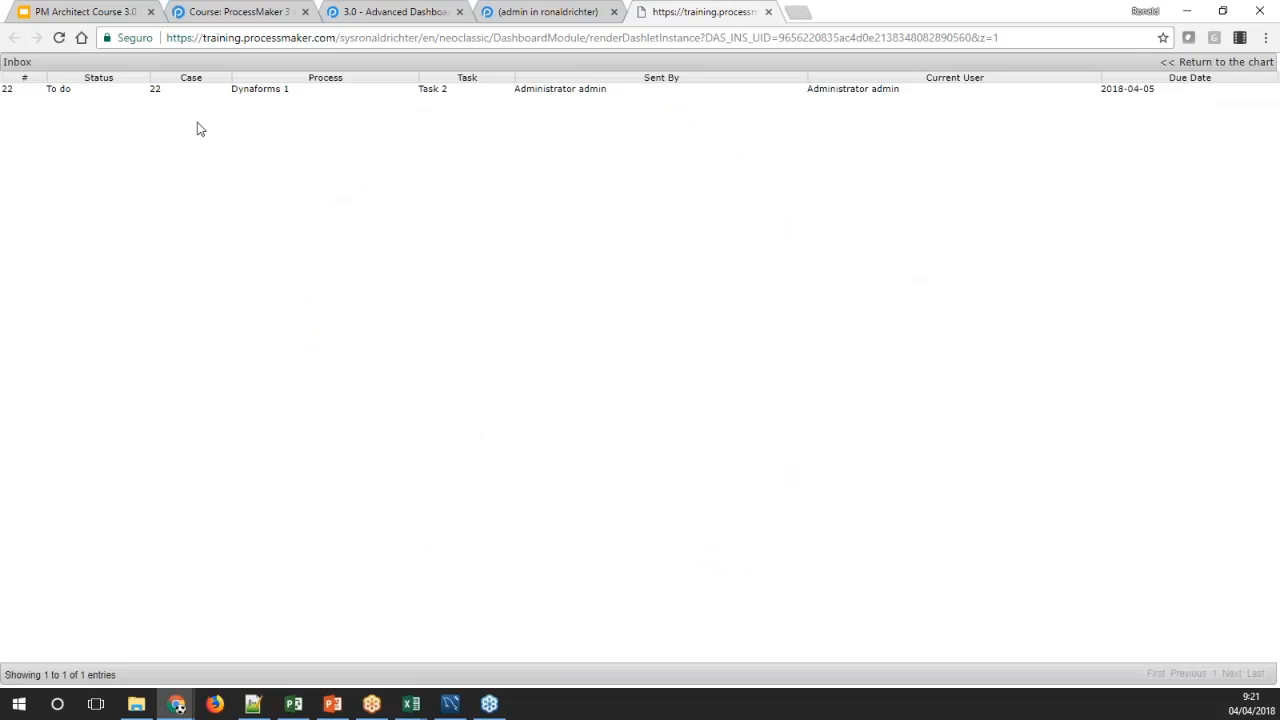
Open case 22 from the Inbox list, view its Personal Information form, and close the case
{"action": "double_click", "coordinate": [880, 89]}
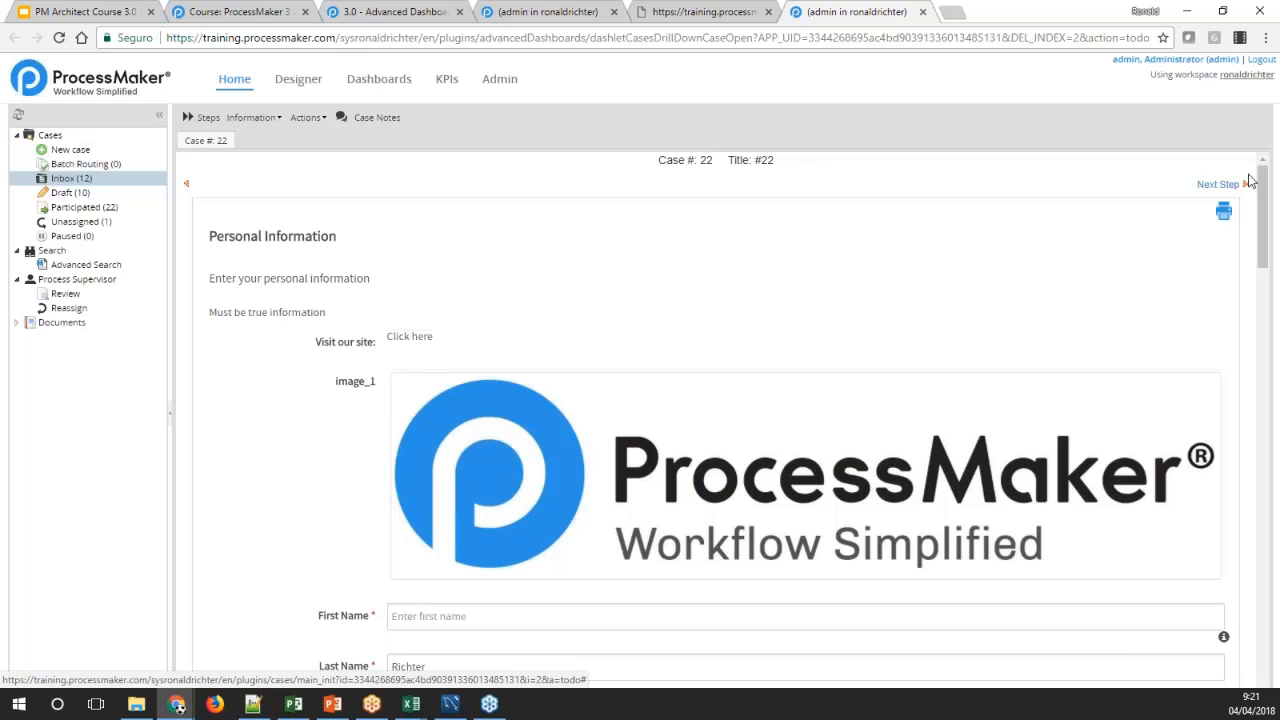
{"action": "mouse_move", "coordinate": [1262, 195]}
{"action": "left_mouse_down"}
{"action": "mouse_move", "coordinate": [1260, 377]}
{"action": "mouse_move", "coordinate": [1226, 546]}
{"action": "mouse_move", "coordinate": [1263, 176]}
{"action": "left_mouse_up"}
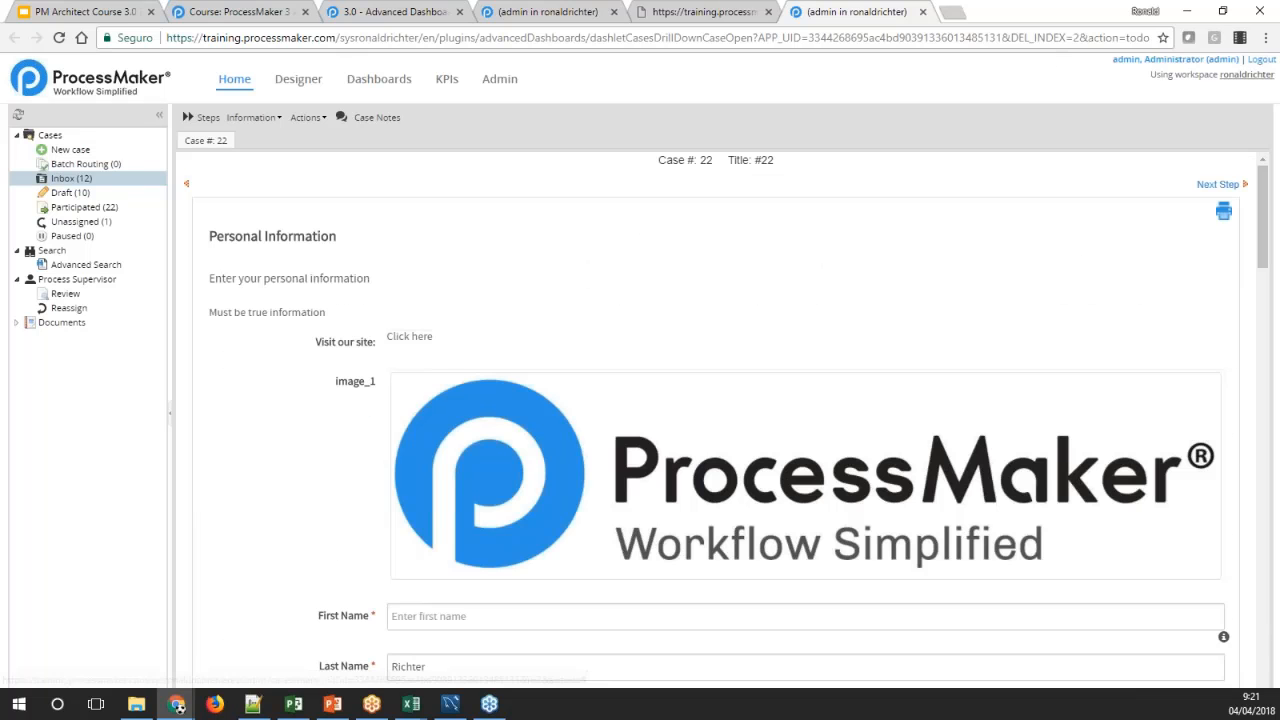
{"action": "left_click", "coordinate": [922, 12]}
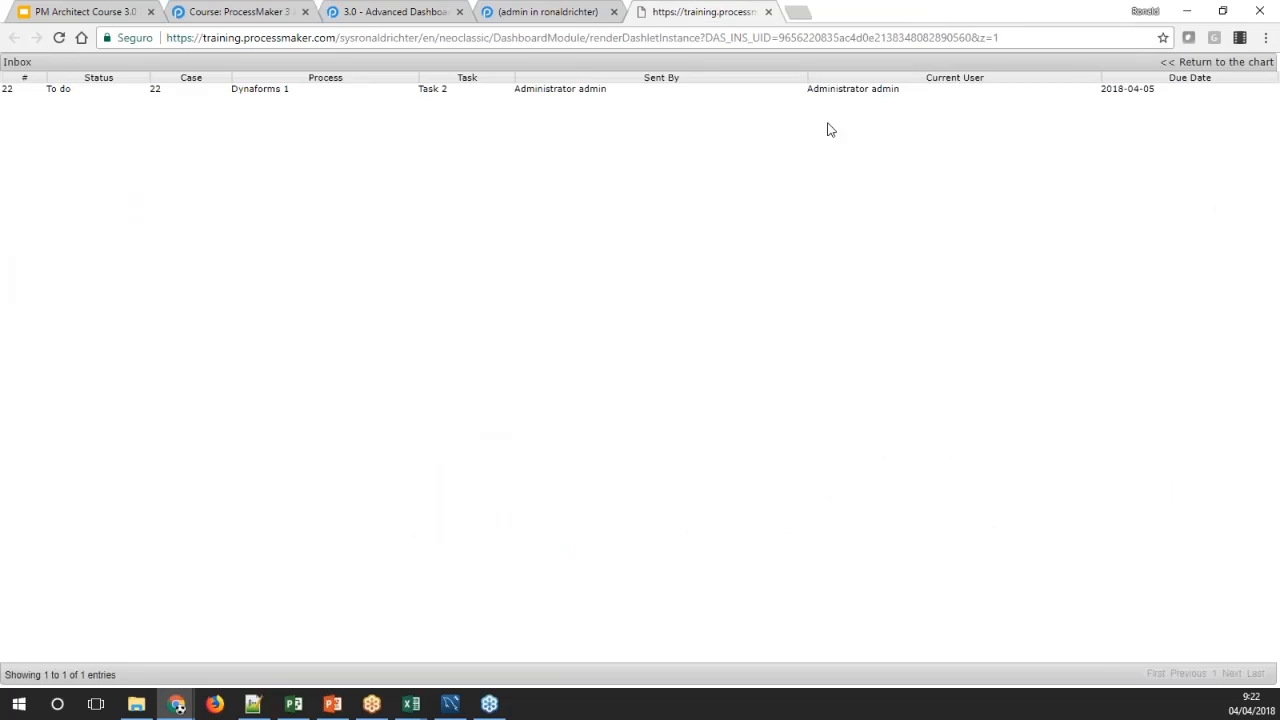
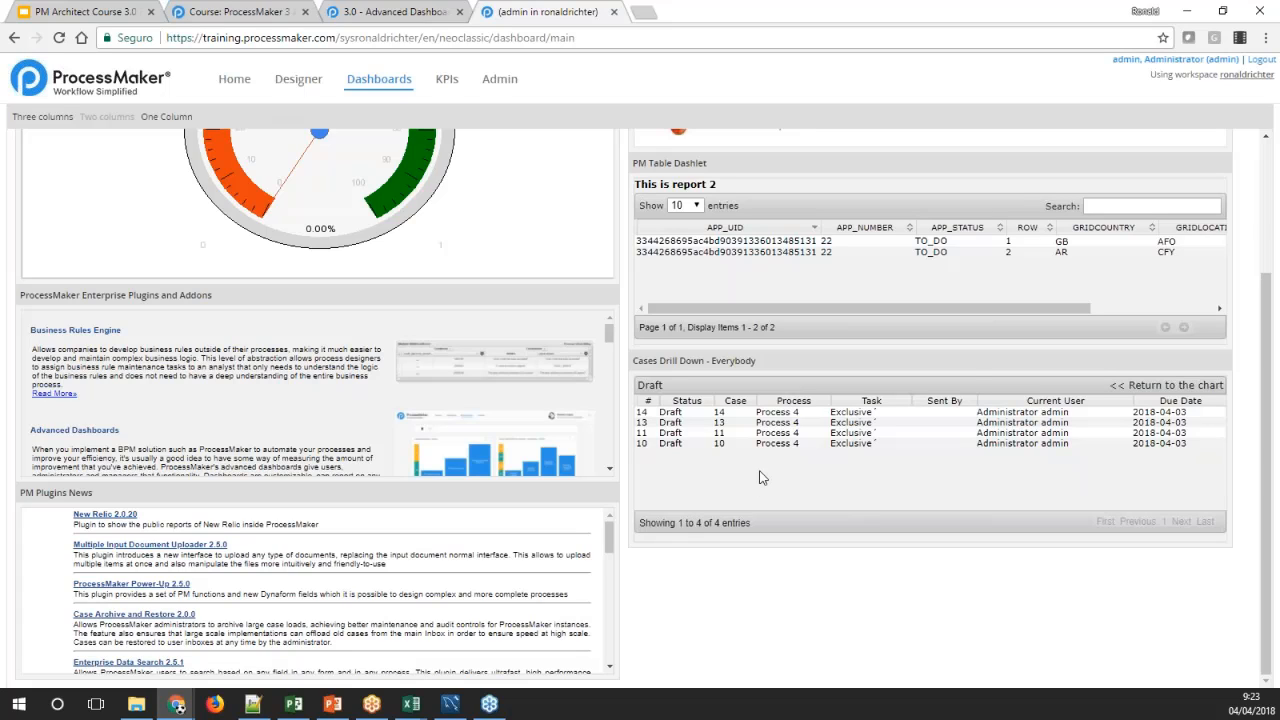
Enlarge the Cases Drill Down chart and drill through Process 4, Parallel Task 3 and the administrator to the Participated cases
{"action": "left_click", "coordinate": [1166, 385]}
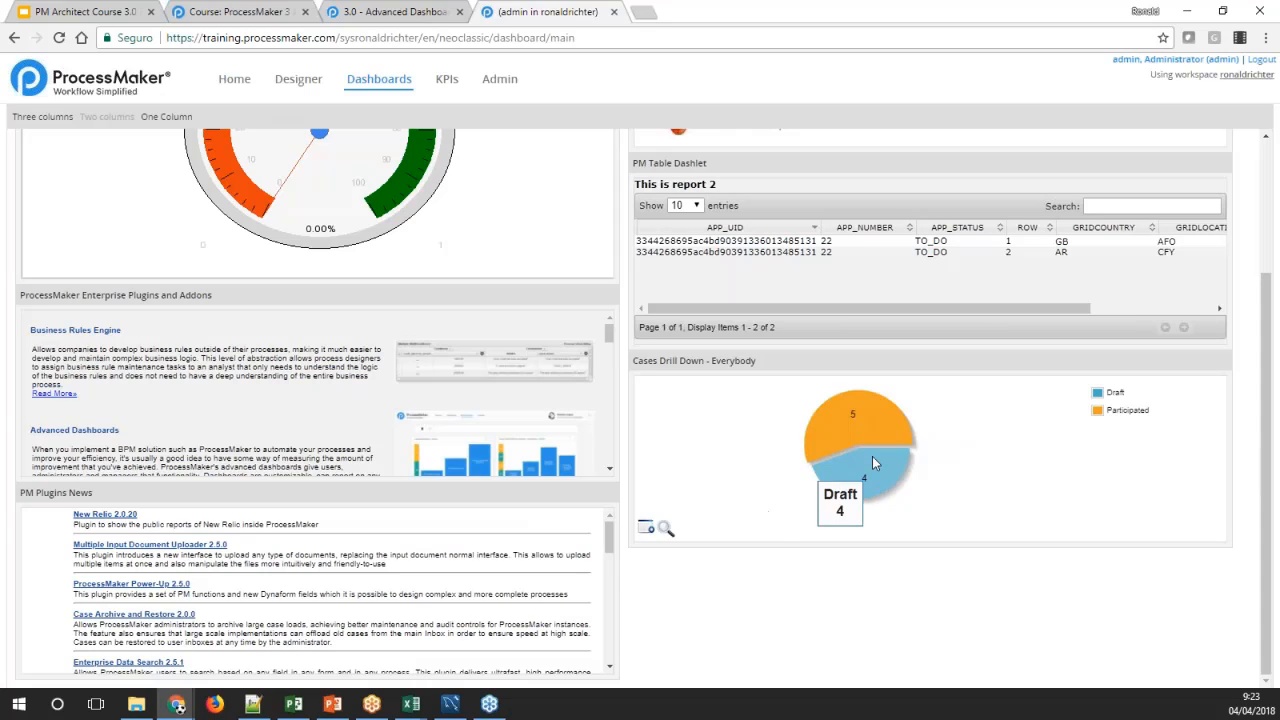
{"action": "left_click", "coordinate": [664, 529]}
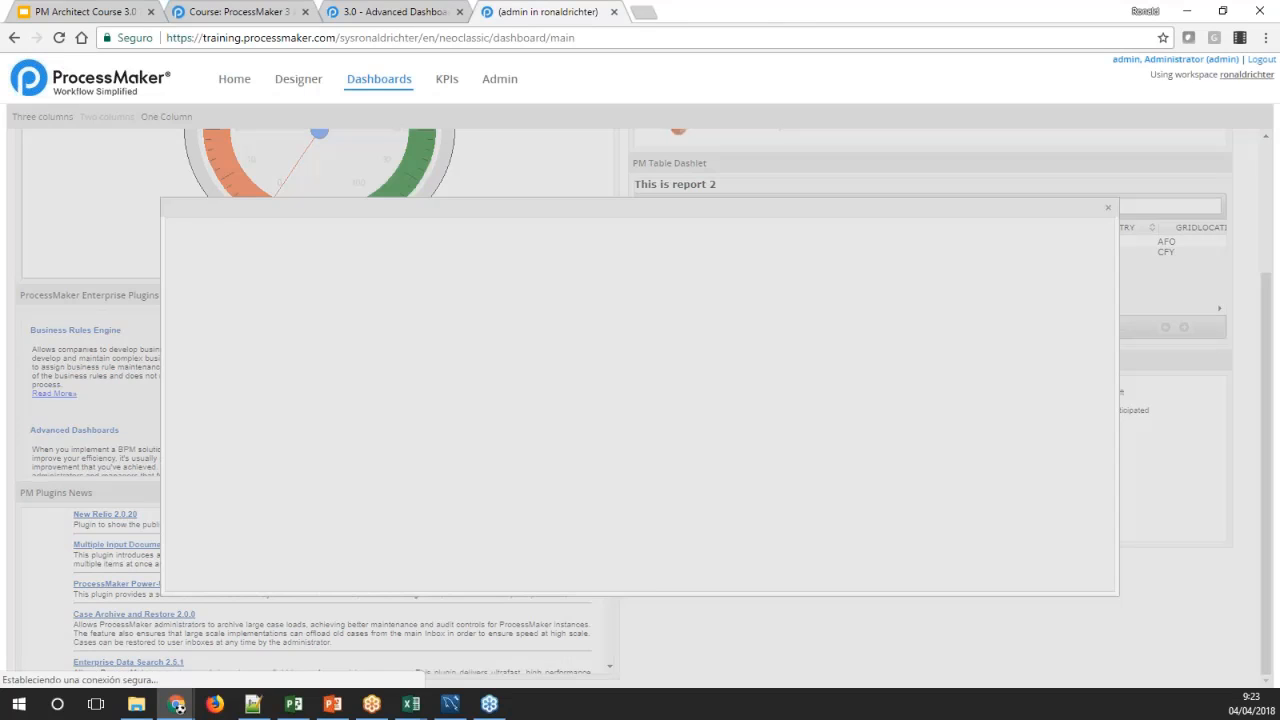
{"action": "left_click", "coordinate": [602, 428]}
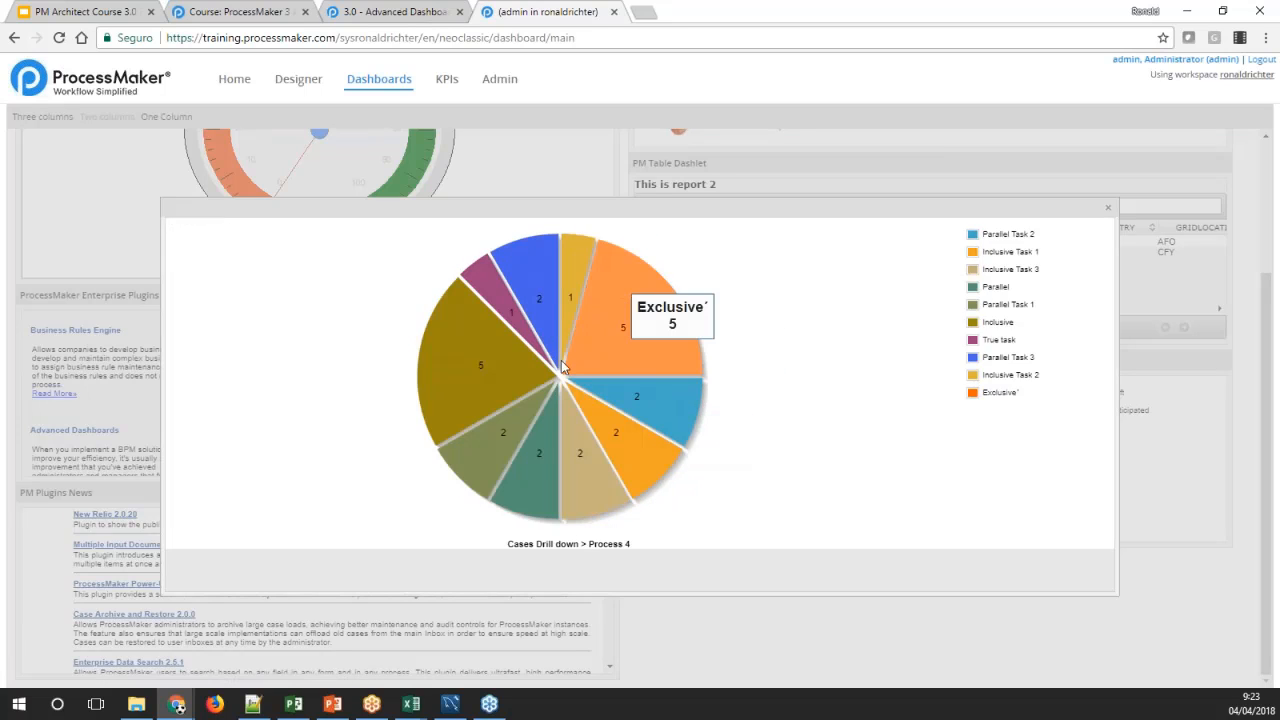
{"action": "left_click", "coordinate": [539, 295]}
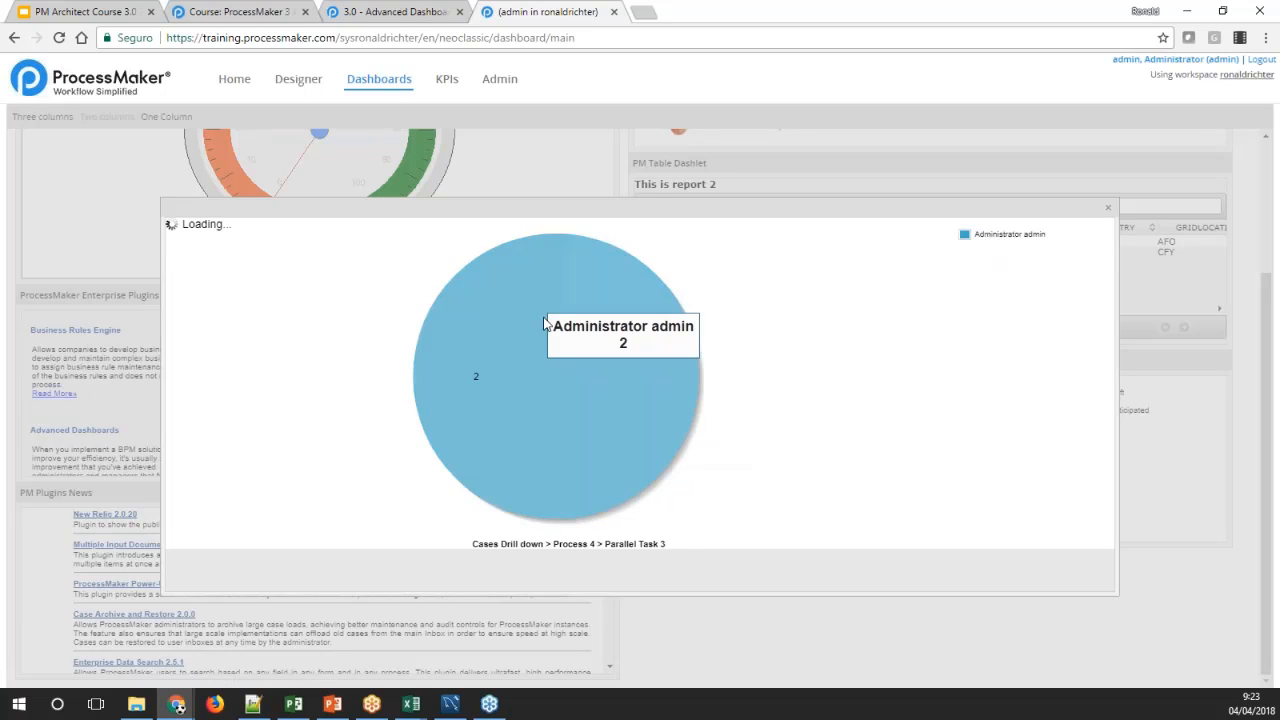
{"action": "left_click", "coordinate": [552, 330]}
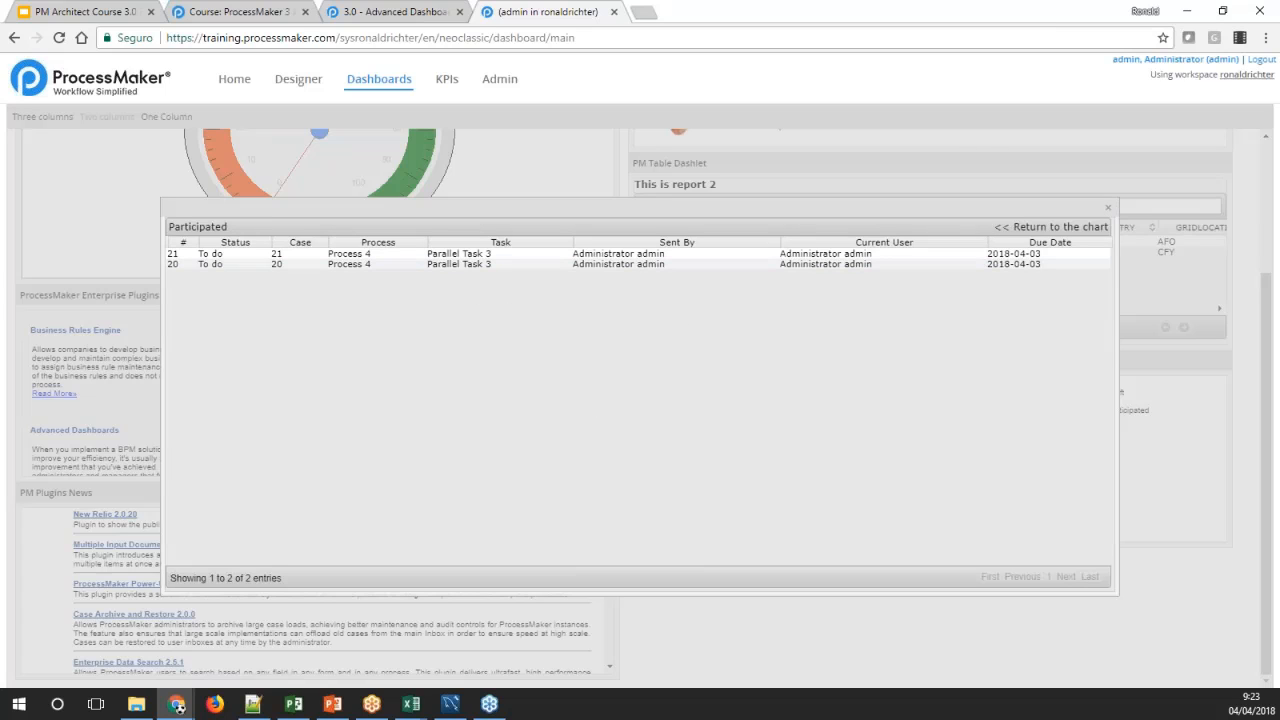
Go back from the Participated list to the chart's top level and close the enlarged chart
{"action": "left_click", "coordinate": [1045, 227]}
{"action": "left_click_drag", "start_coordinate": [626, 543], "coordinate": [648, 544]}
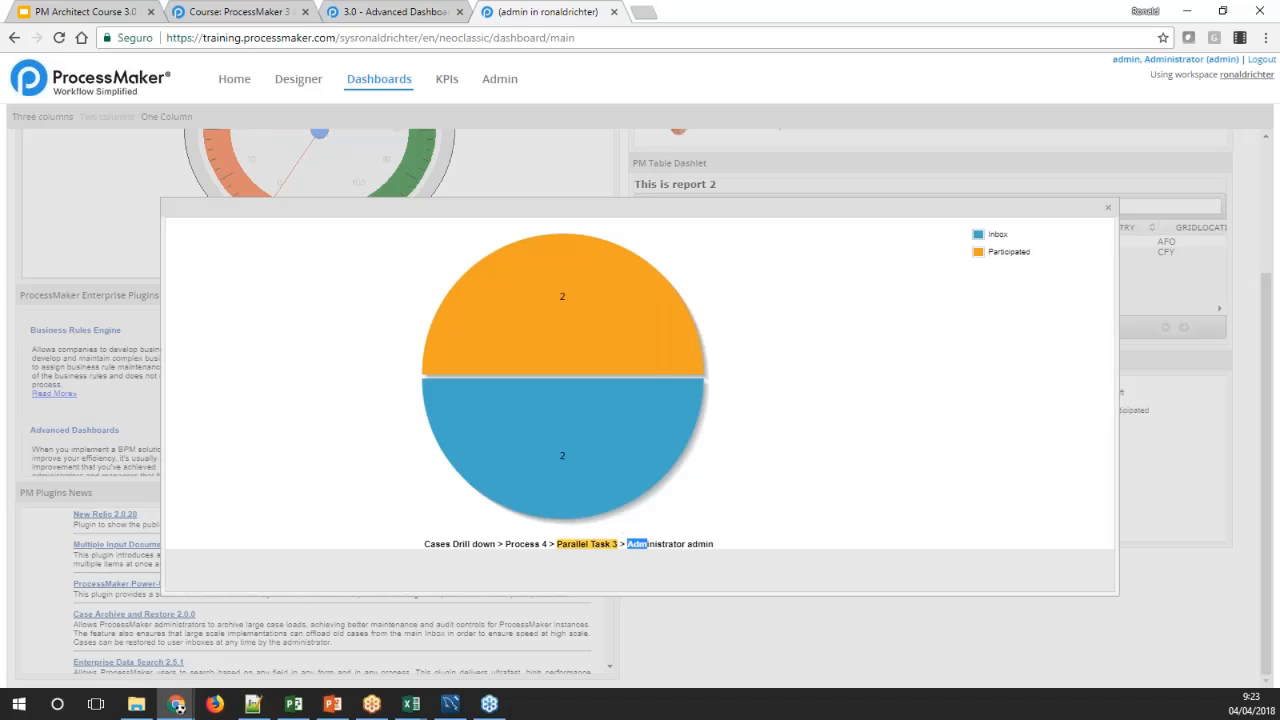
{"action": "left_click", "coordinate": [565, 545]}
{"action": "left_click", "coordinate": [517, 545]}
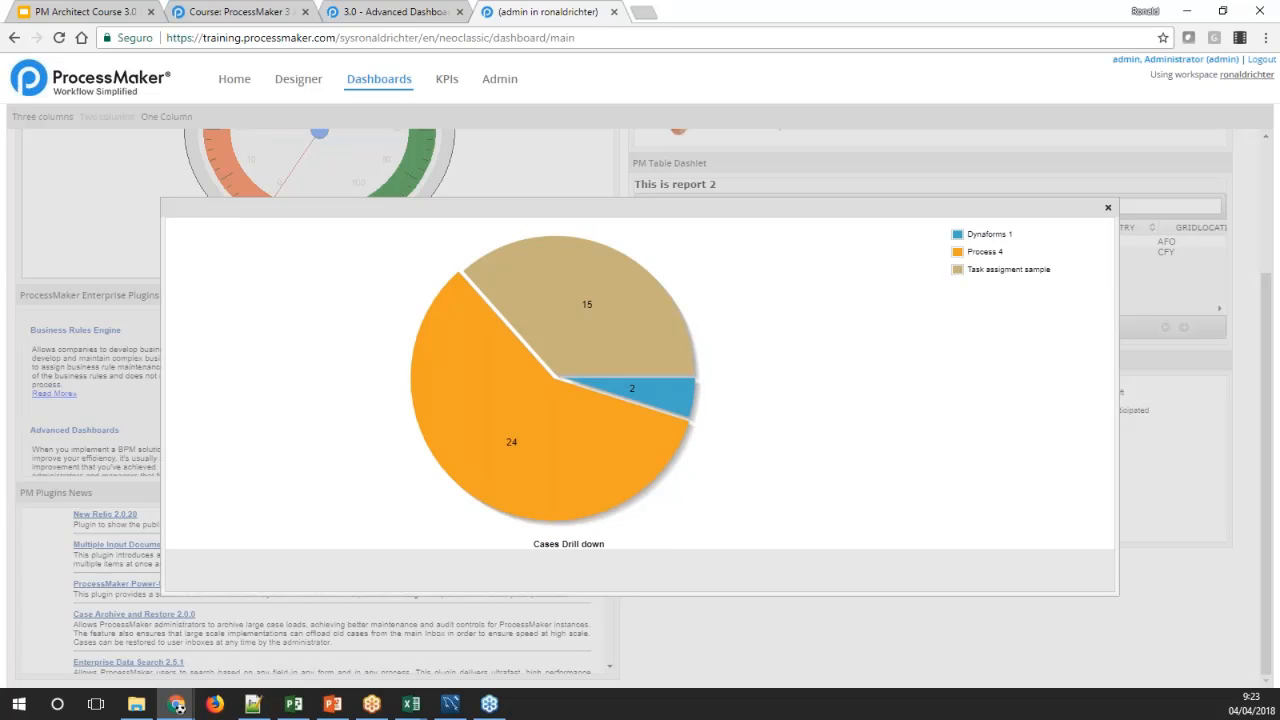
{"action": "left_click", "coordinate": [1107, 207]}
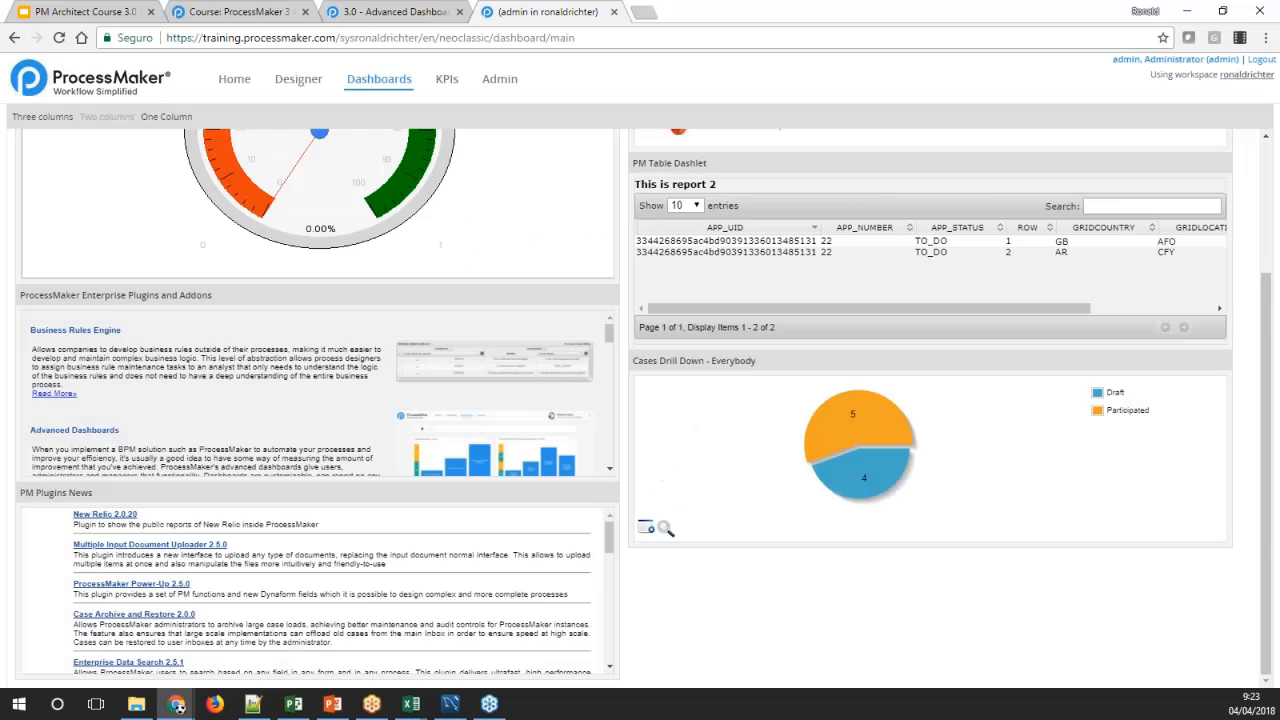
Create a new dashlet instance in the Dashboards administration and choose Custom Drill Down as its dashlet
{"action": "left_click", "coordinate": [420, 11]}
{"action": "scroll", "coordinate": [476, 224], "scroll_direction": "up", "scroll_amount": 4}
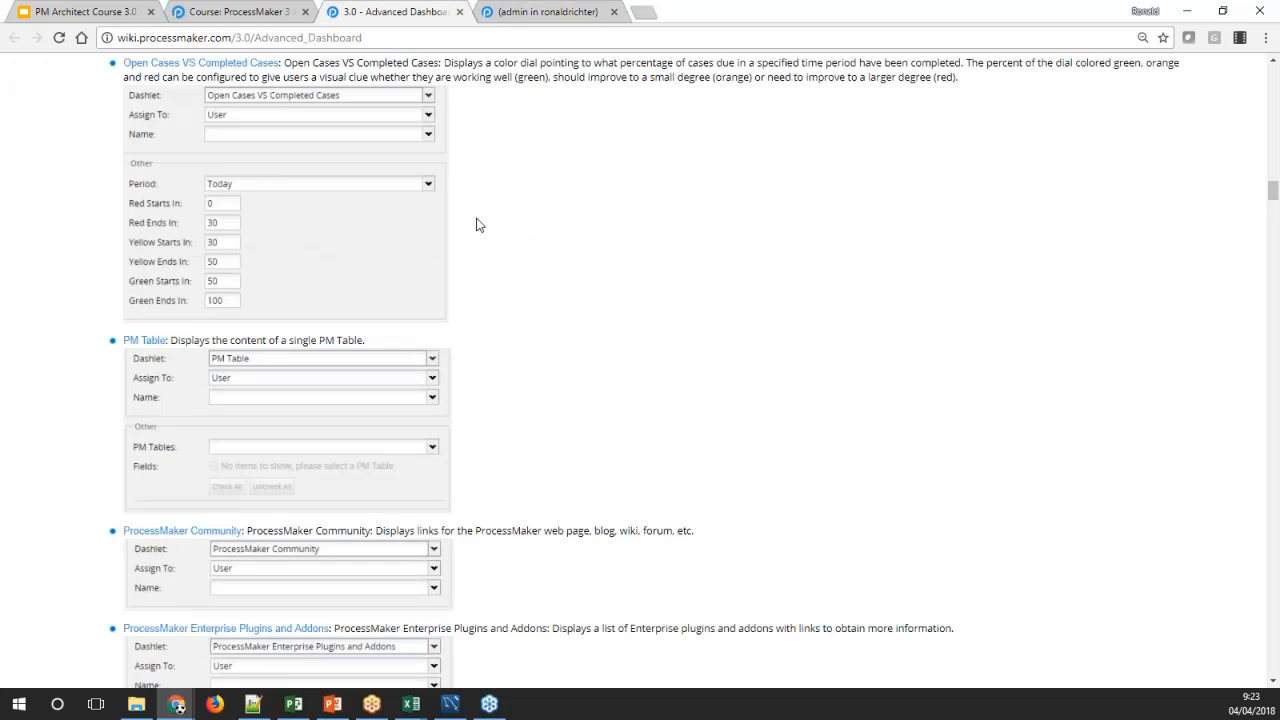
{"action": "left_click", "coordinate": [510, 12]}
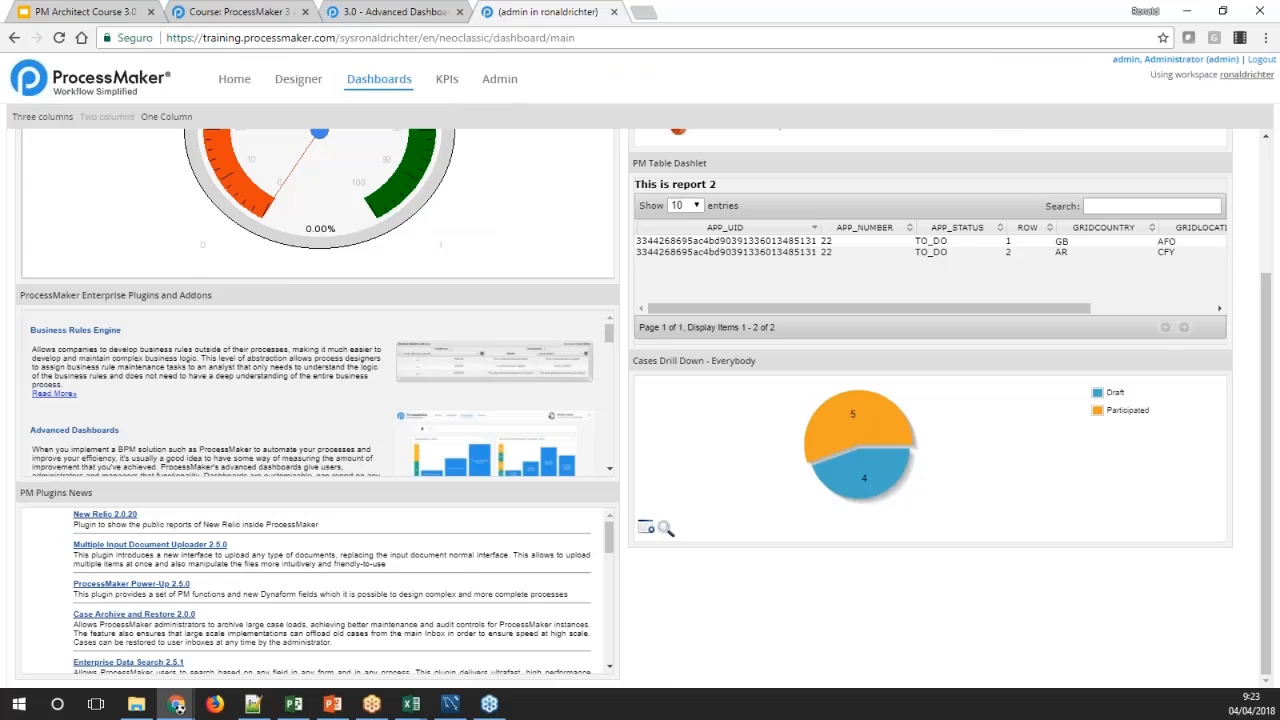
{"action": "left_click", "coordinate": [498, 88]}
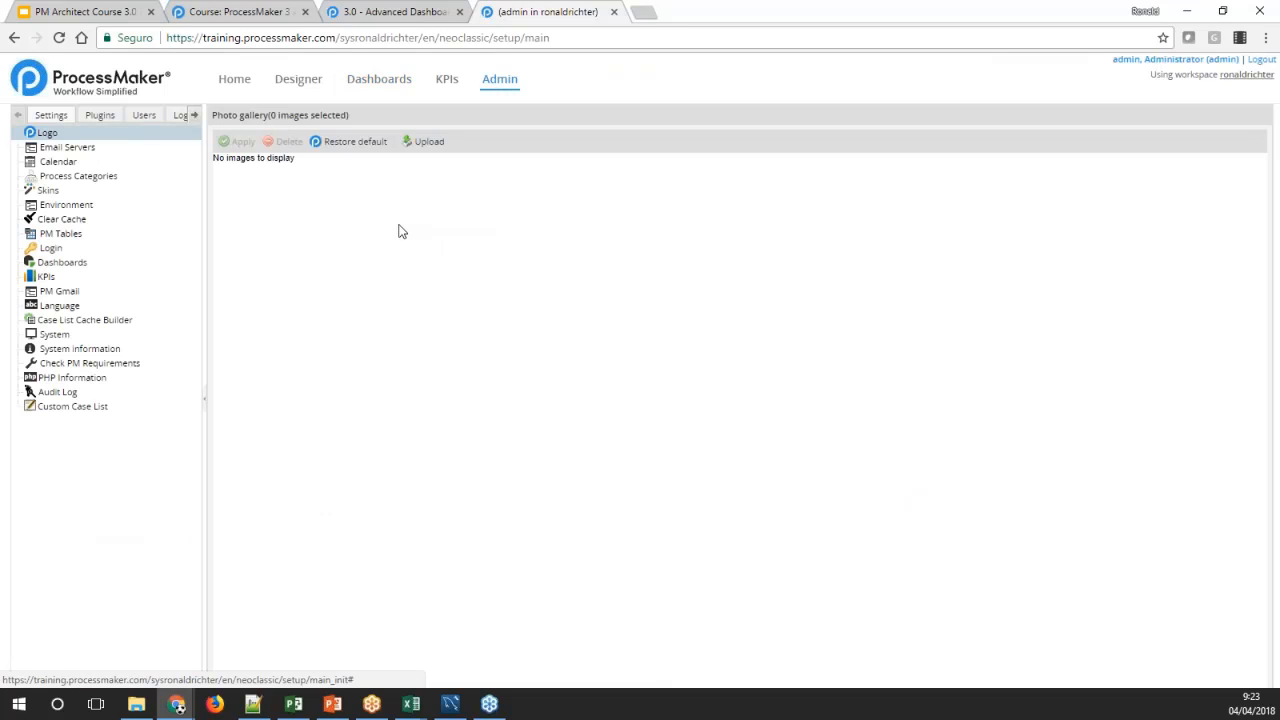
{"action": "left_click", "coordinate": [62, 262]}
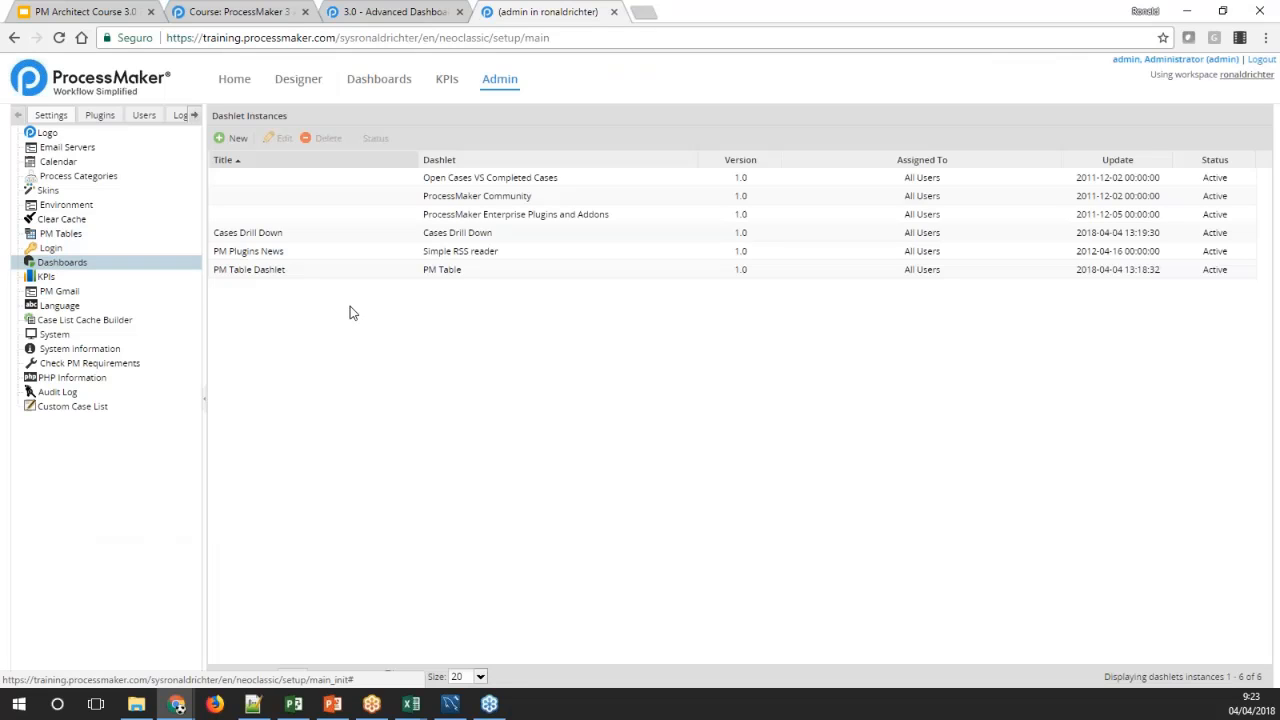
{"action": "left_click", "coordinate": [232, 138]}
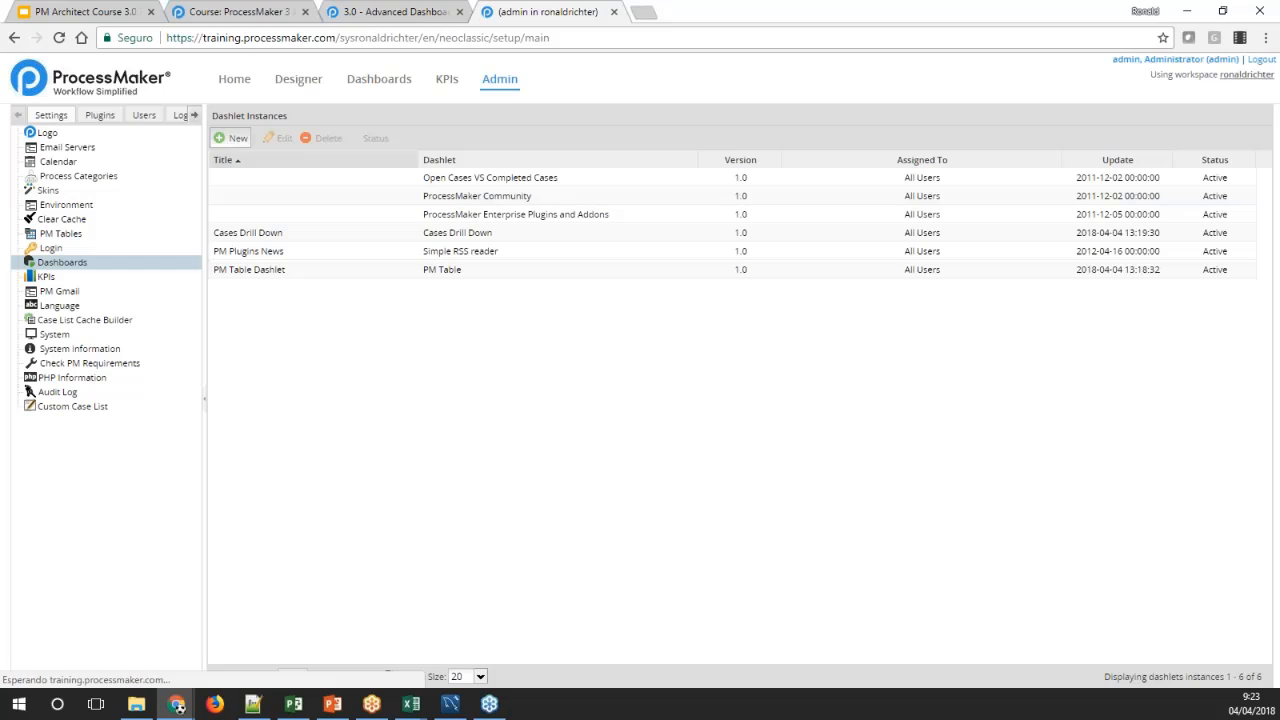
{"action": "left_click", "coordinate": [446, 182]}
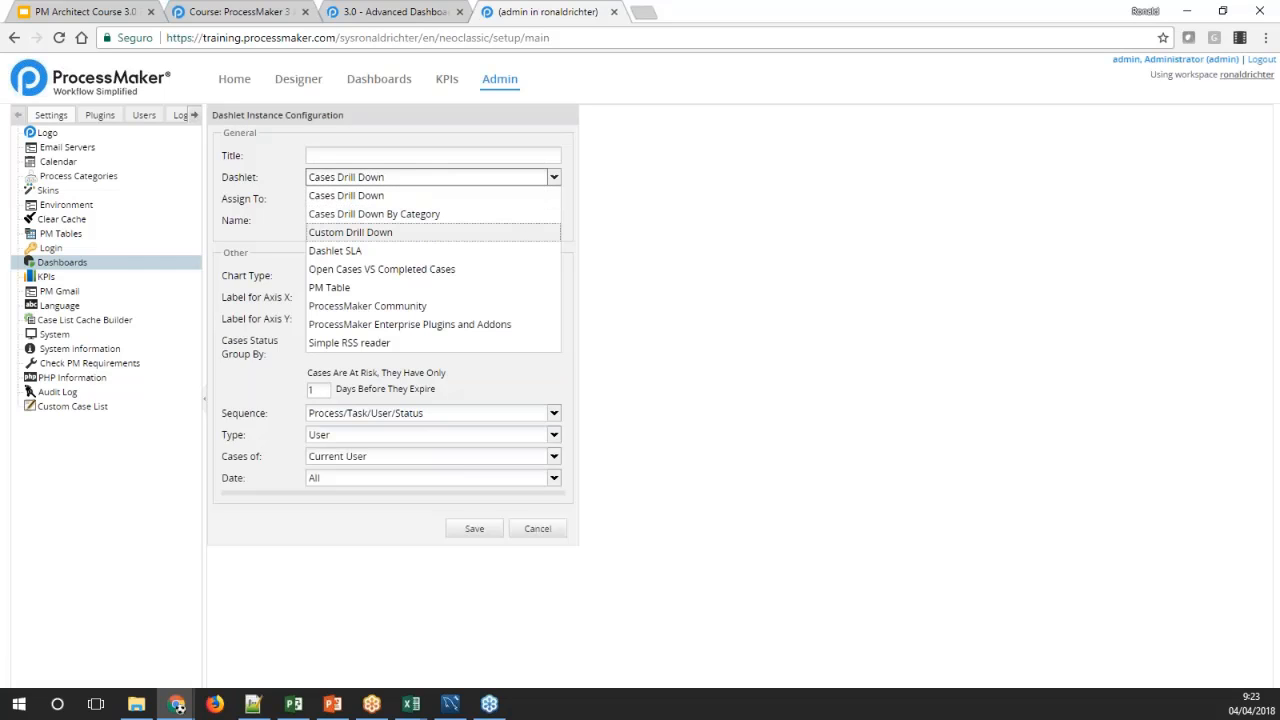
{"action": "left_click", "coordinate": [372, 234]}
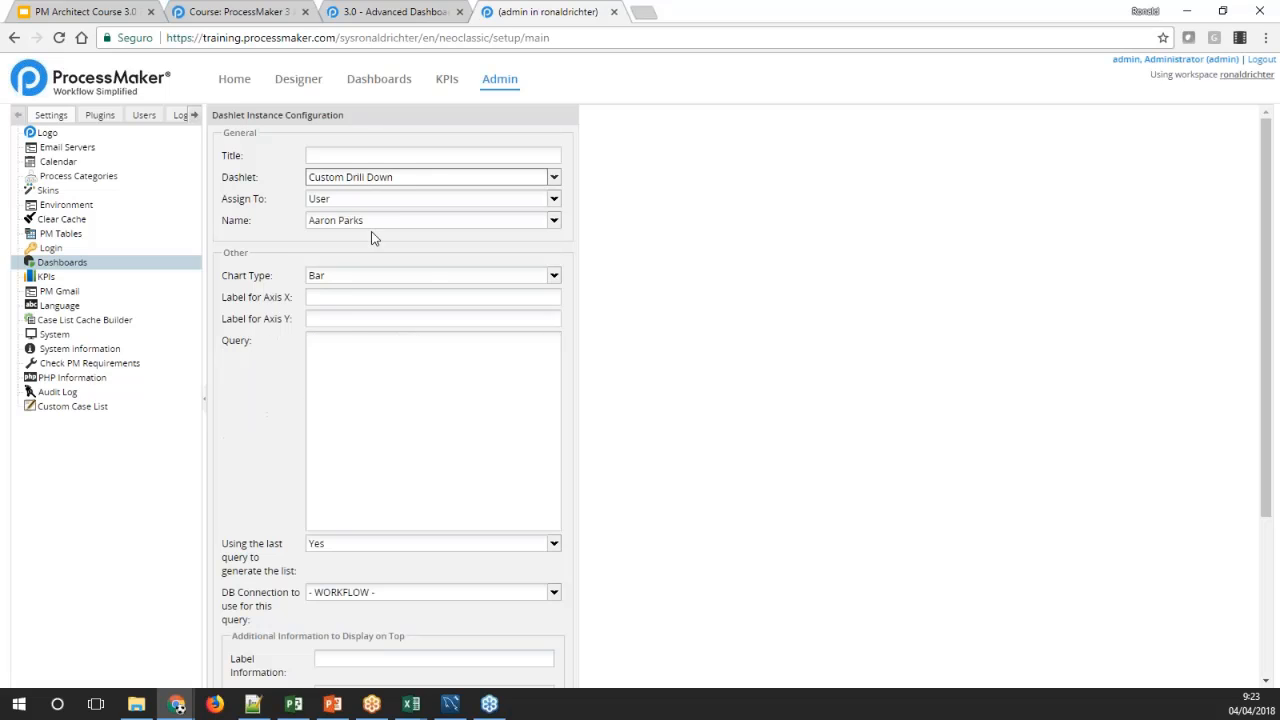
Title the dashlet Custom Drill Down and assign it to all users, keeping the Bar chart type
{"action": "left_click", "coordinate": [326, 155]}
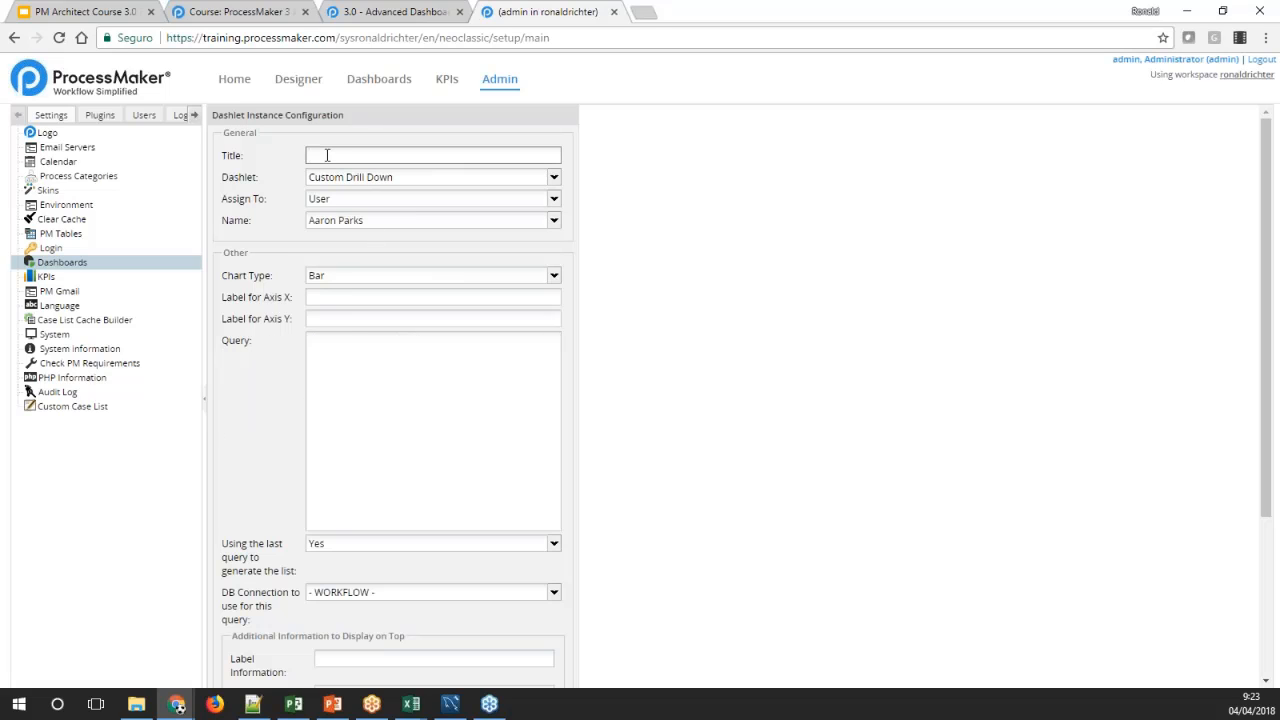
{"action": "type", "text": "Custom Drill Down"}
{"action": "left_click", "coordinate": [553, 199]}
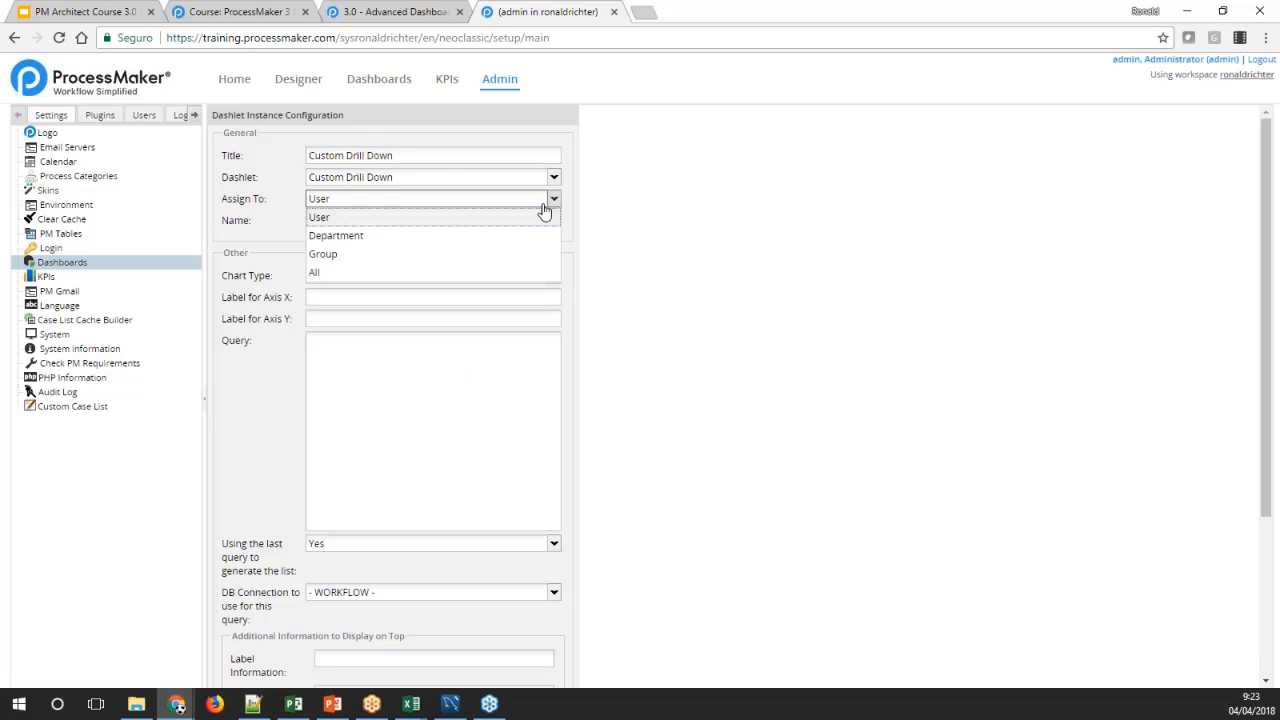
{"action": "left_click", "coordinate": [433, 272]}
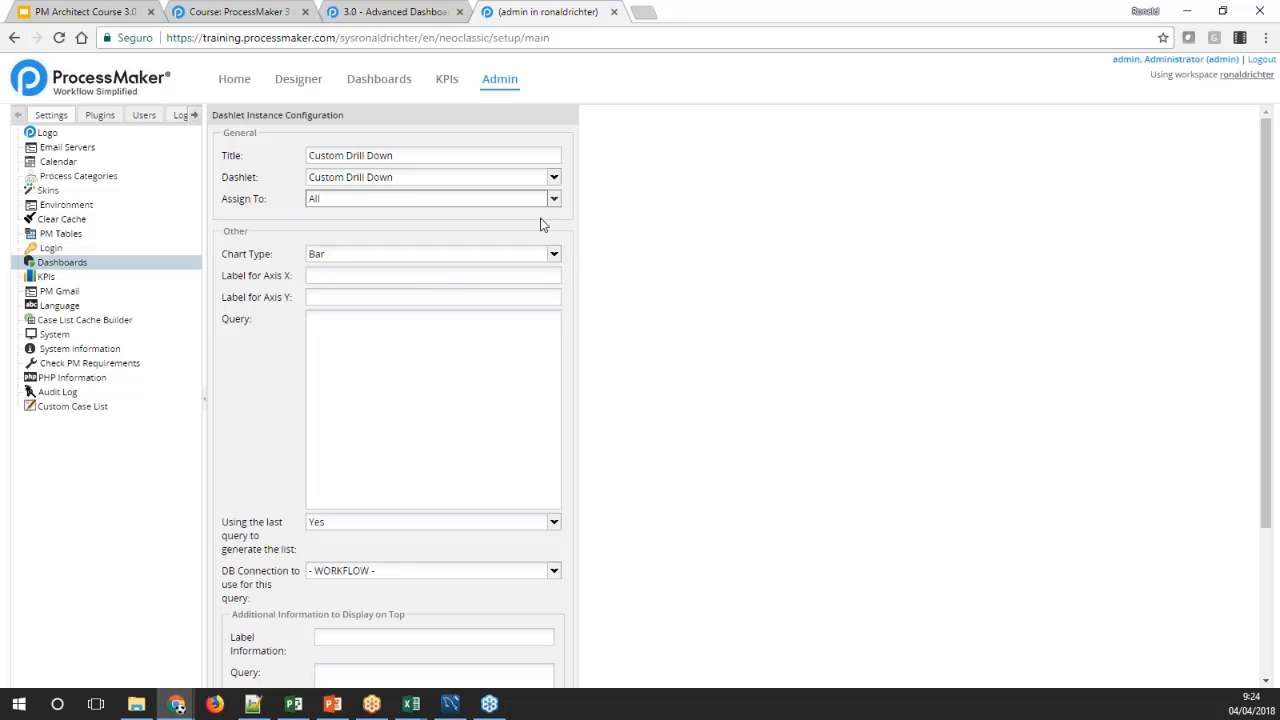
{"action": "left_click", "coordinate": [436, 349]}
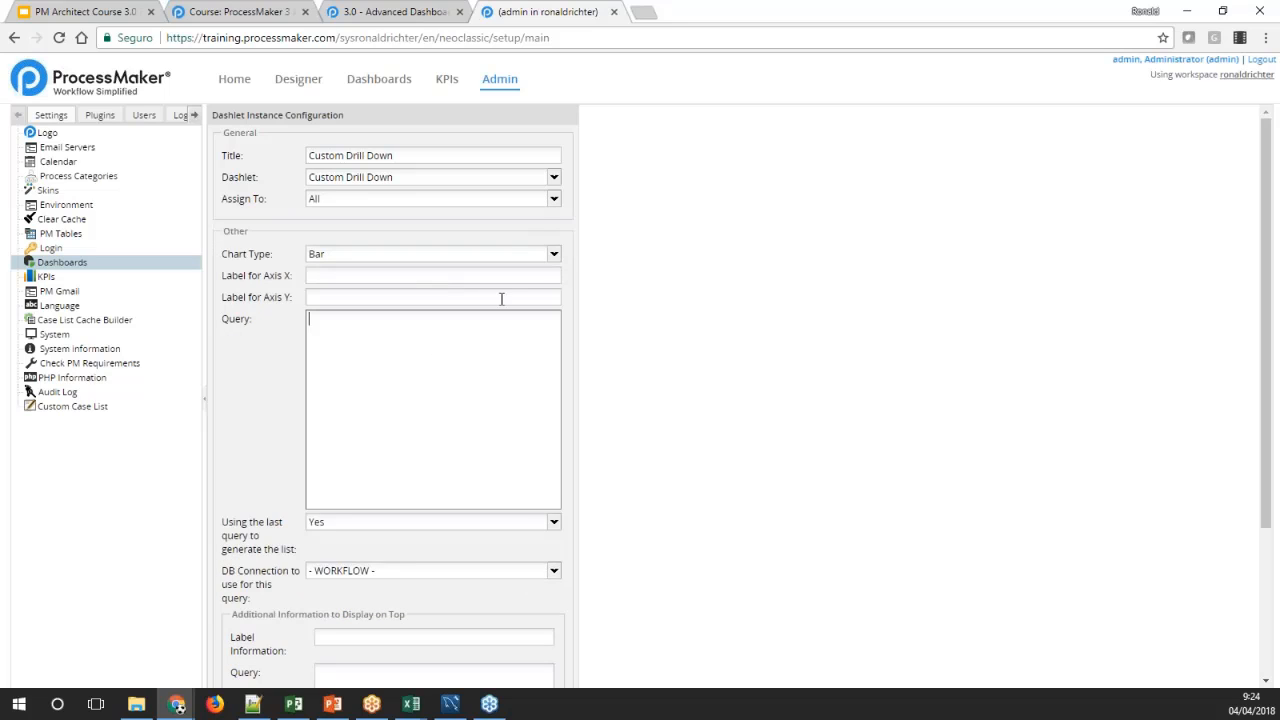
{"action": "left_click", "coordinate": [553, 254]}
{"action": "left_click", "coordinate": [553, 254]}
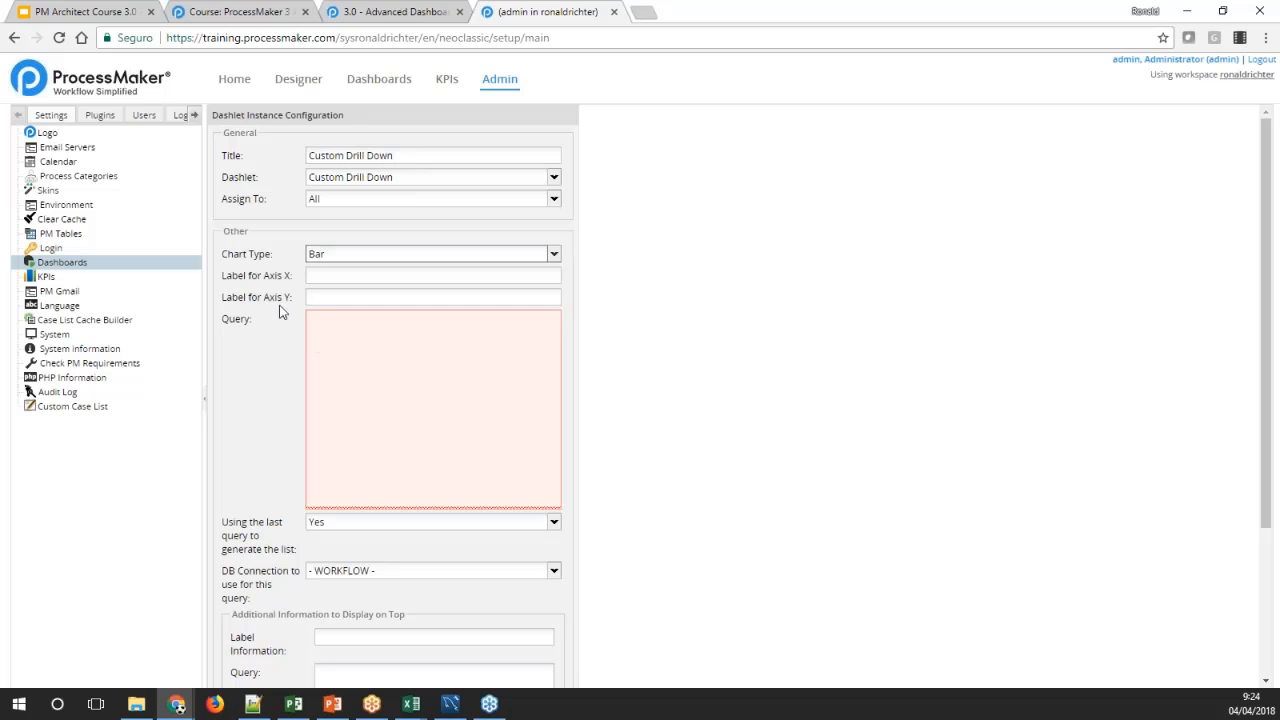
Examine the Example with Custom Table on the Advanced Dashboard wiki page, including the required ISO tables and PM Table fields
{"action": "left_click", "coordinate": [337, 20]}
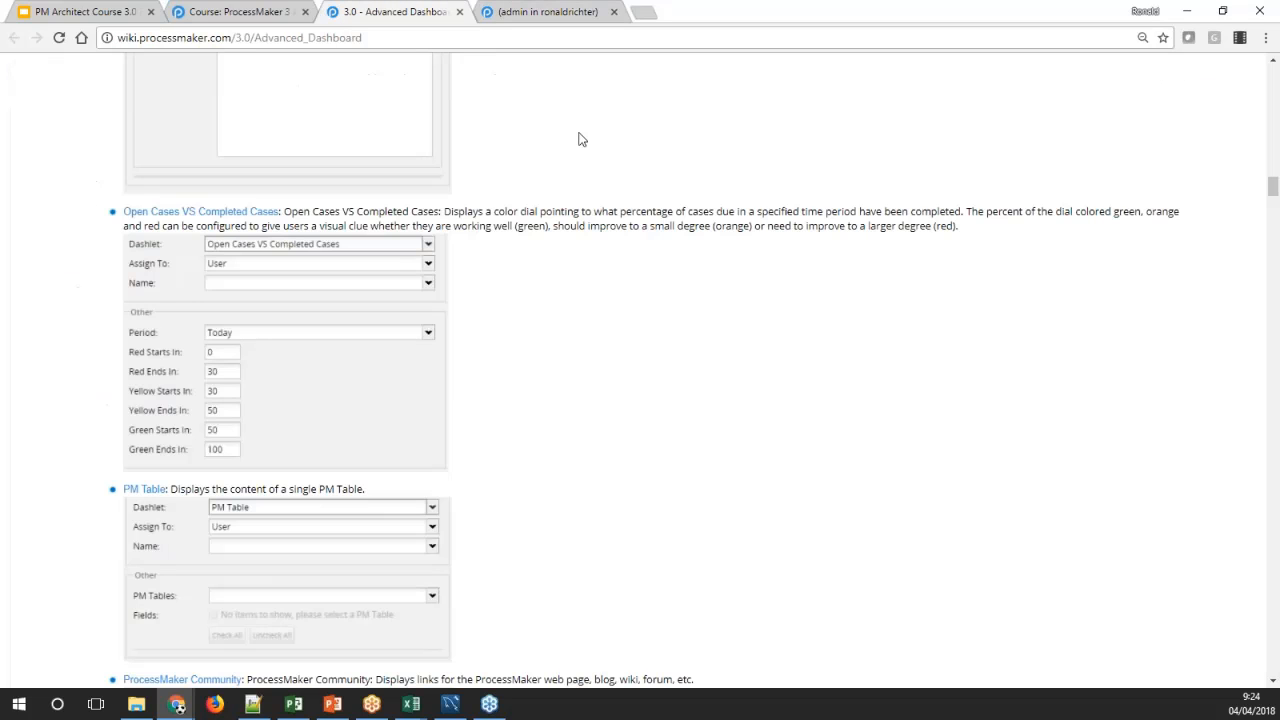
{"action": "scroll", "coordinate": [1272, 212], "scroll_direction": "down", "scroll_amount": 3}
{"action": "left_click_drag", "start_coordinate": [1272, 212], "coordinate": [1265, 578]}
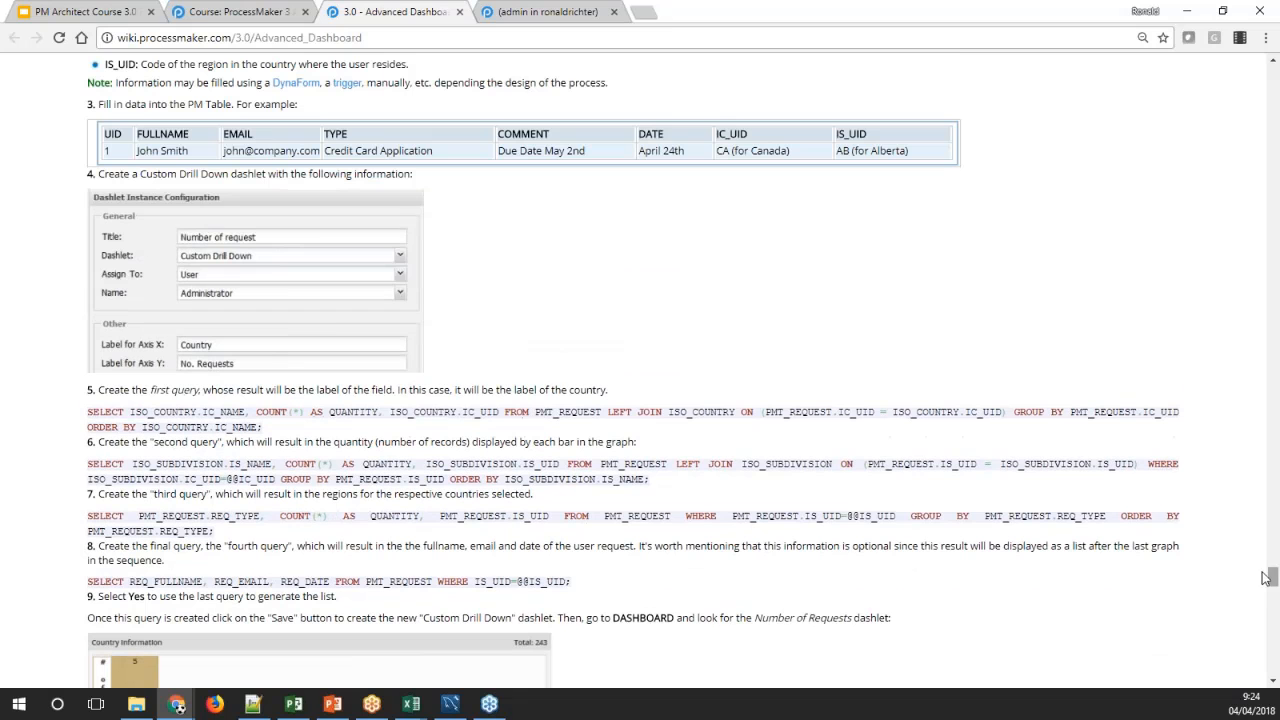
{"action": "scroll", "coordinate": [909, 400], "scroll_direction": "up", "scroll_amount": 3}
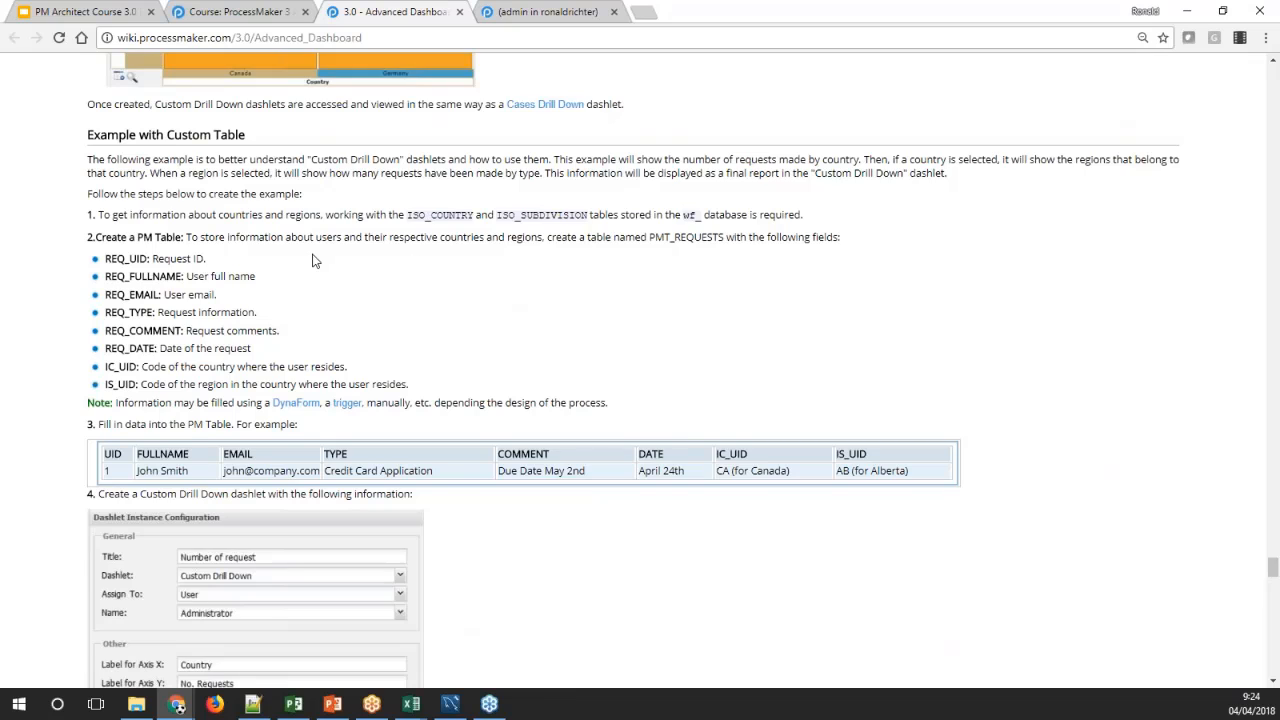
{"action": "scroll", "coordinate": [312, 260], "scroll_direction": "down", "scroll_amount": 1}
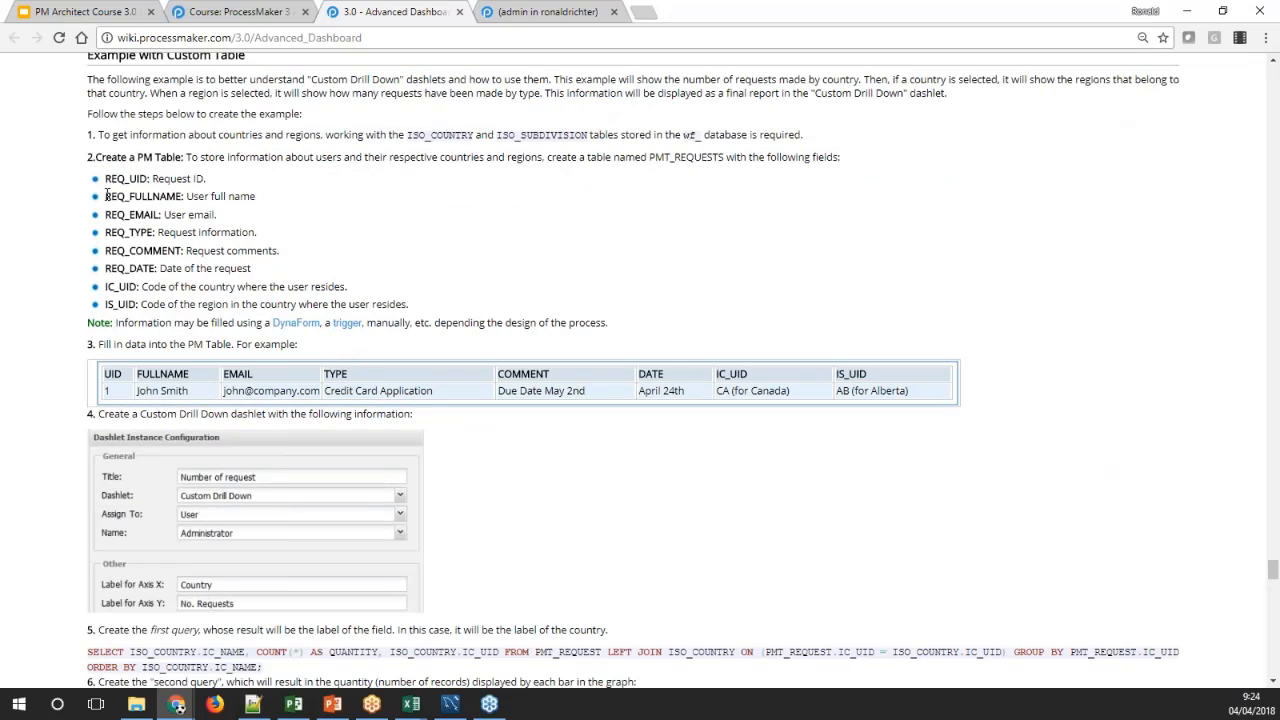
{"action": "left_click_drag", "start_coordinate": [90, 158], "coordinate": [268, 195]}
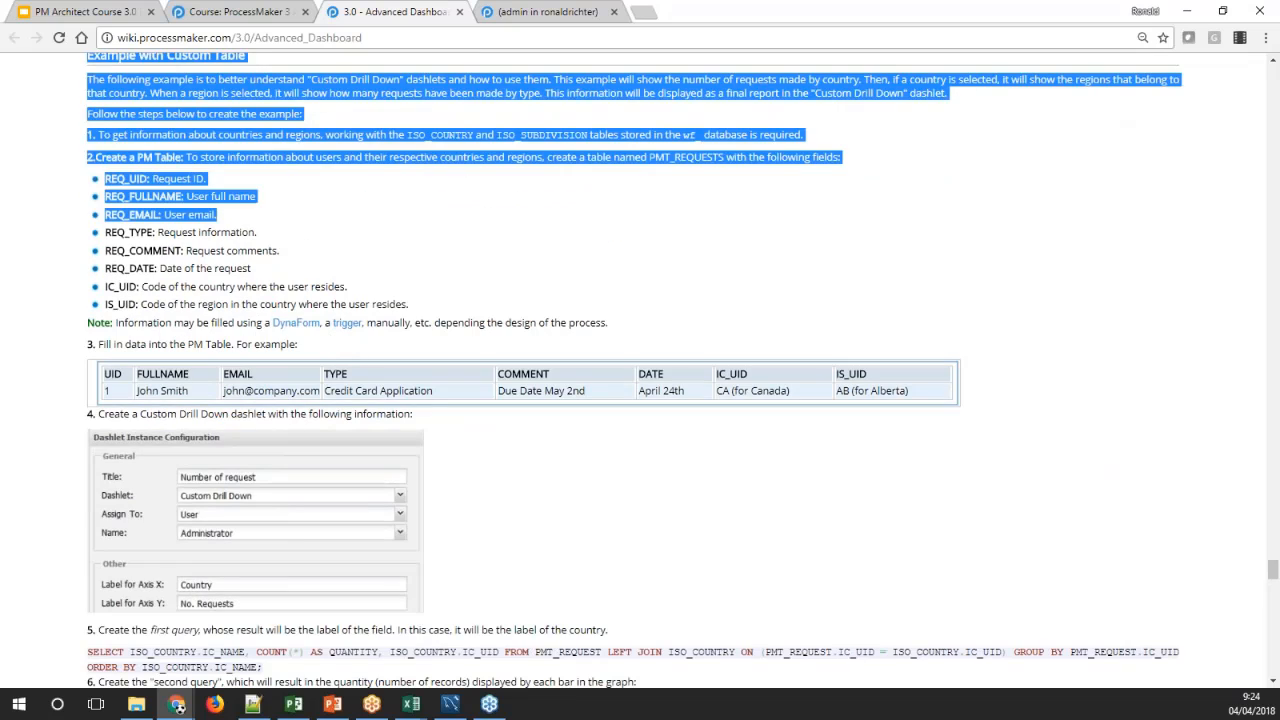
{"action": "left_click", "coordinate": [269, 195]}
{"action": "left_click_drag", "start_coordinate": [94, 134], "coordinate": [457, 141]}
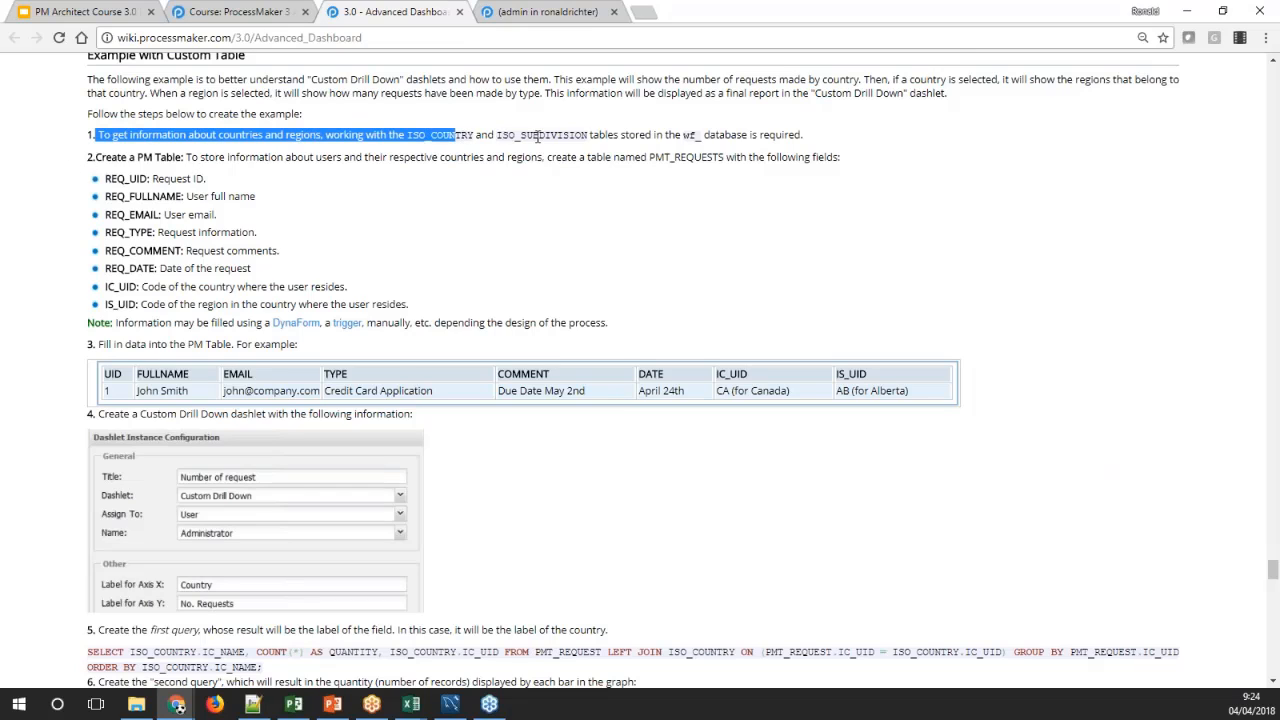
{"action": "left_click", "coordinate": [546, 134]}
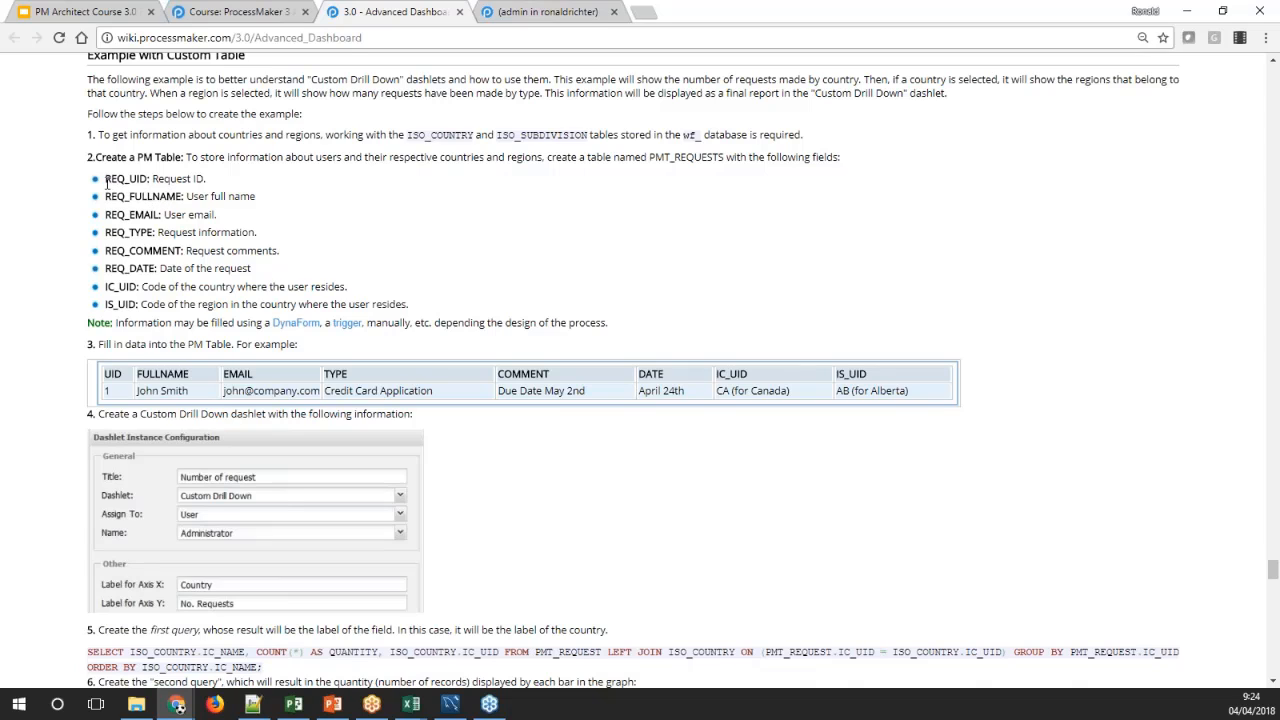
{"action": "left_click_drag", "start_coordinate": [106, 180], "coordinate": [139, 304]}
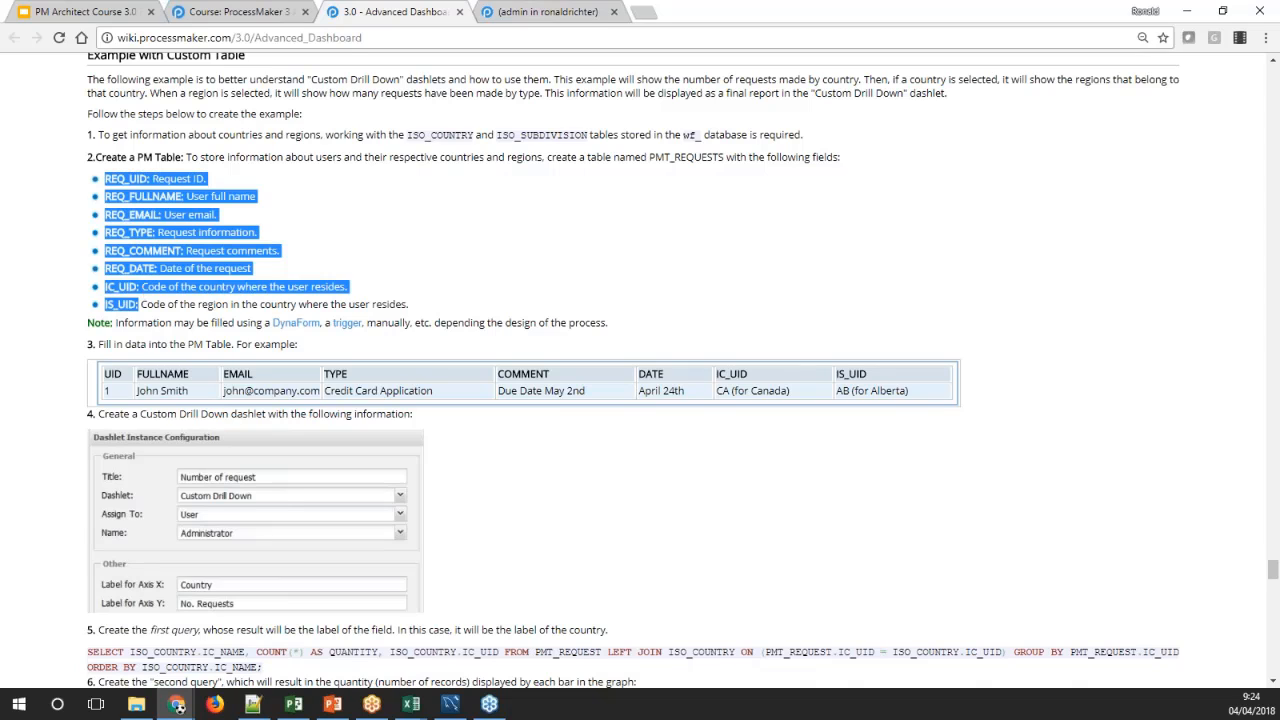
{"action": "left_click", "coordinate": [139, 304]}
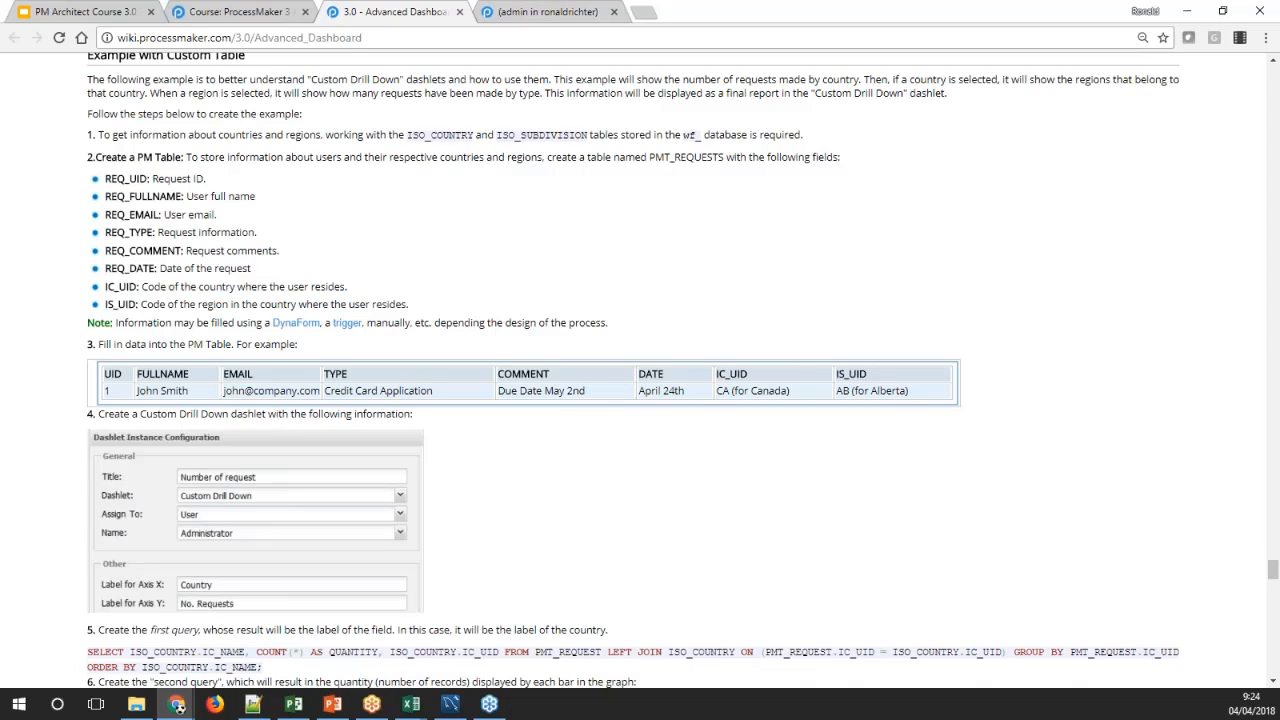
Begin a new PM Table in the ProcessMaker administration settings
{"action": "left_click", "coordinate": [583, 12]}
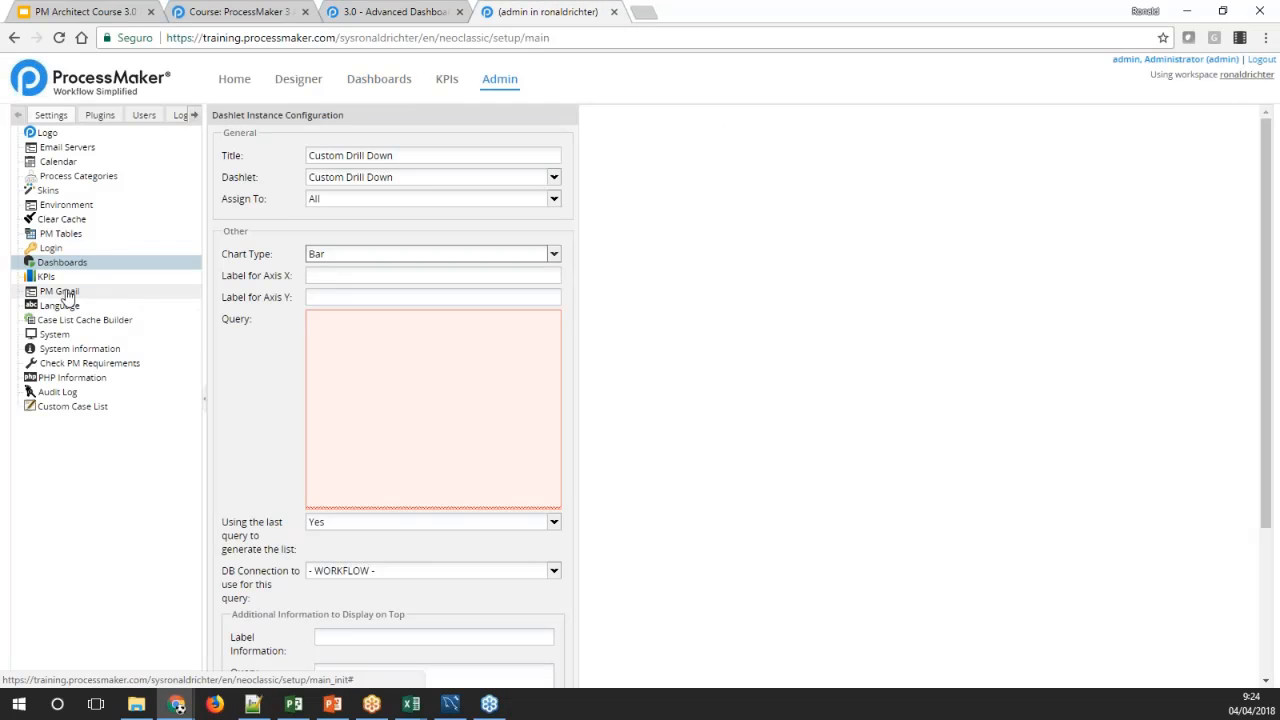
{"action": "left_click", "coordinate": [60, 235]}
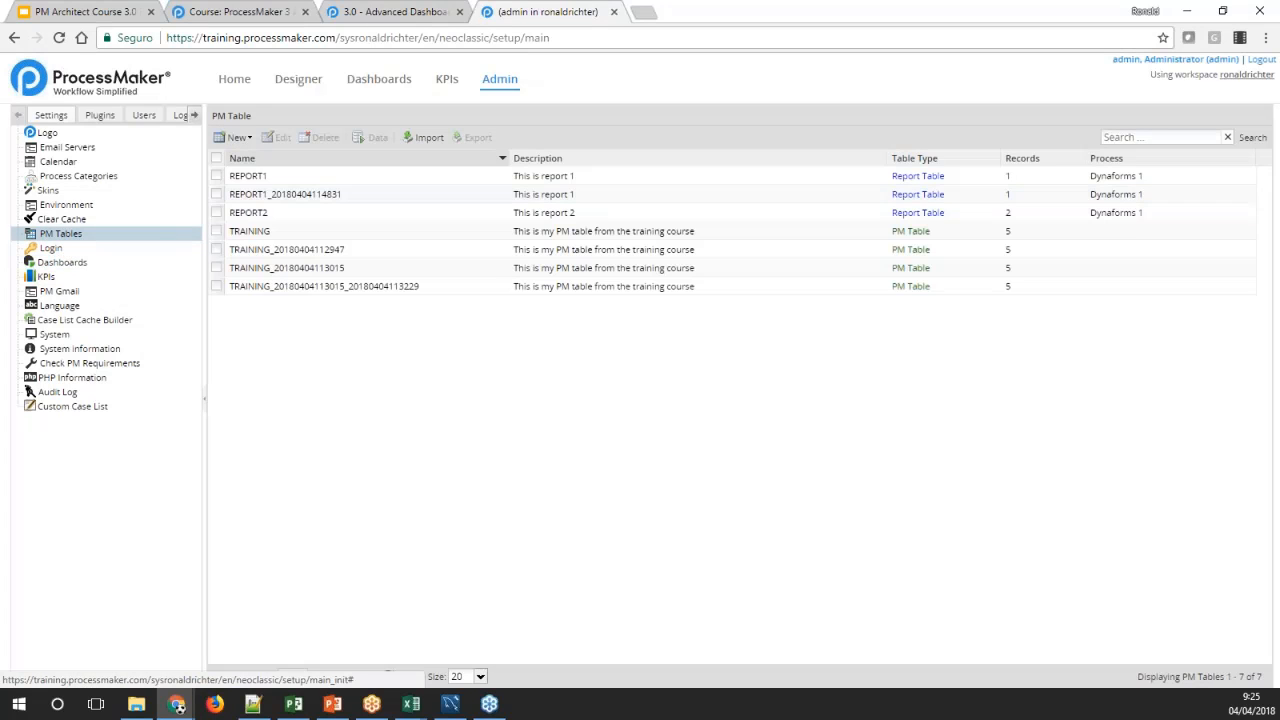
{"action": "left_click", "coordinate": [237, 137]}
{"action": "left_click", "coordinate": [262, 157]}
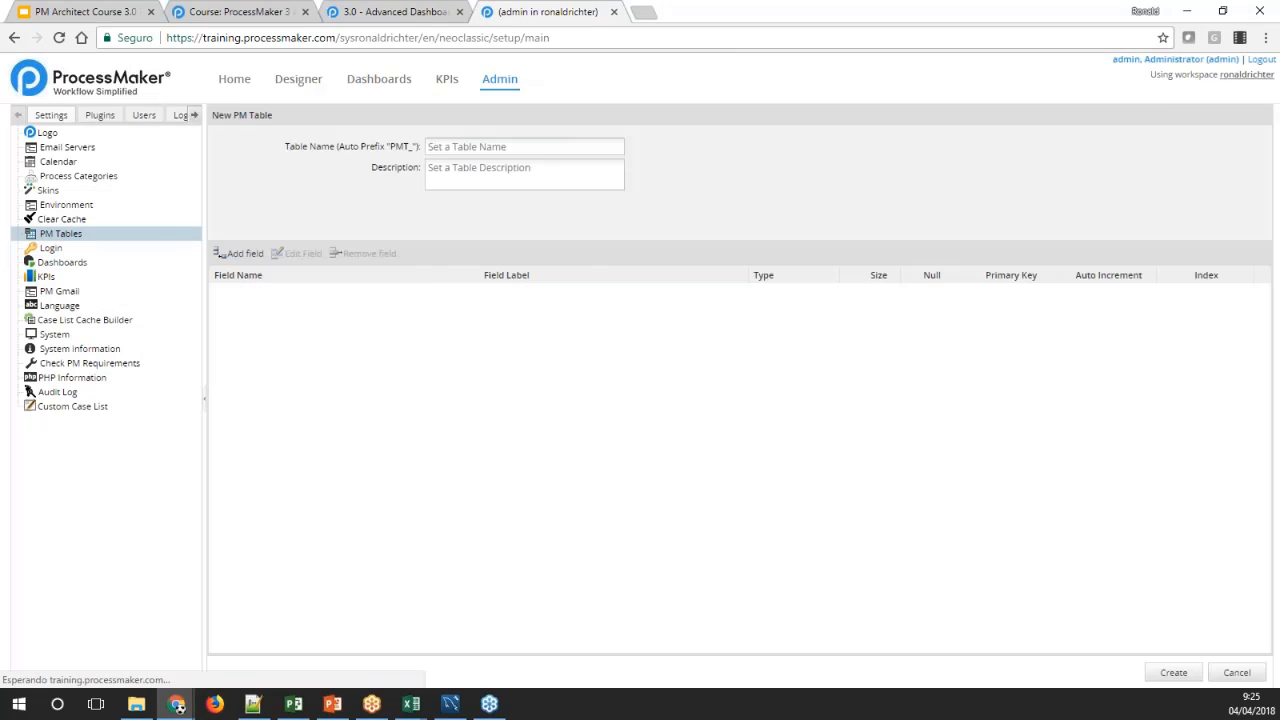
Check the table name used in the wiki example's queries and name the new PM Table REQUEST
{"action": "left_click", "coordinate": [372, 11]}
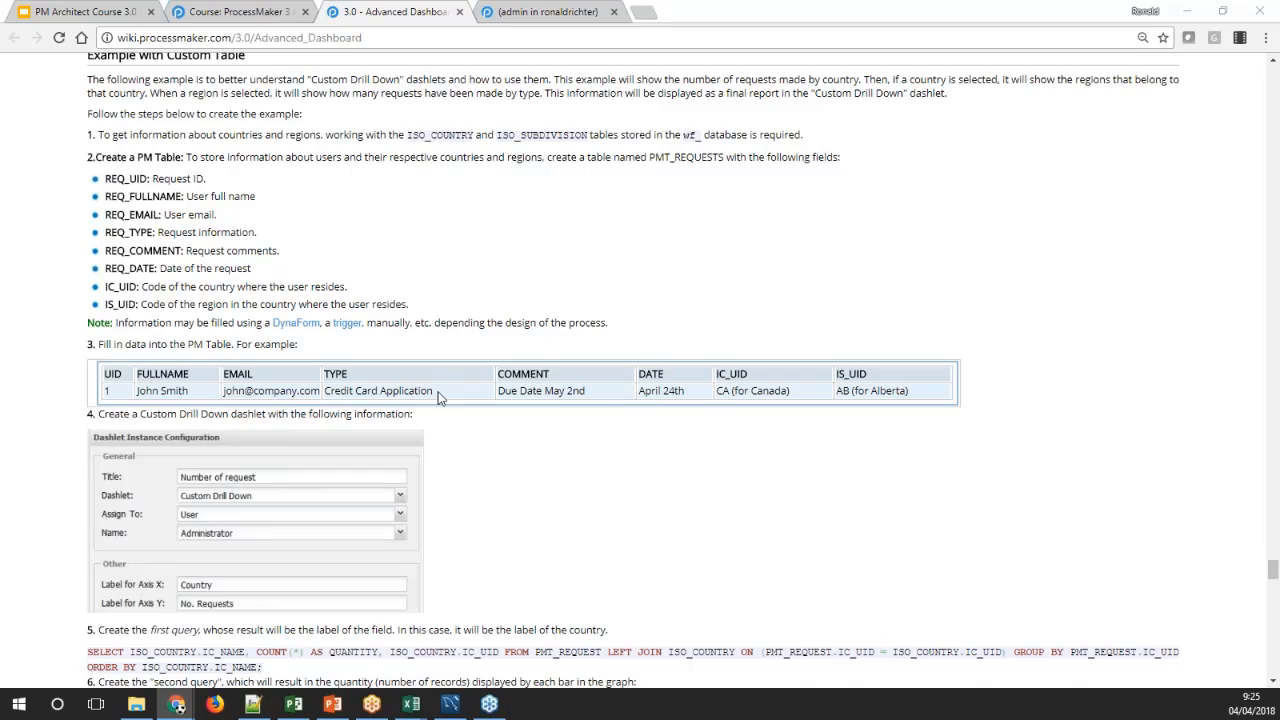
{"action": "scroll", "coordinate": [368, 487], "scroll_direction": "down", "scroll_amount": 3}
{"action": "scroll", "coordinate": [368, 490], "scroll_direction": "down", "scroll_amount": 3}
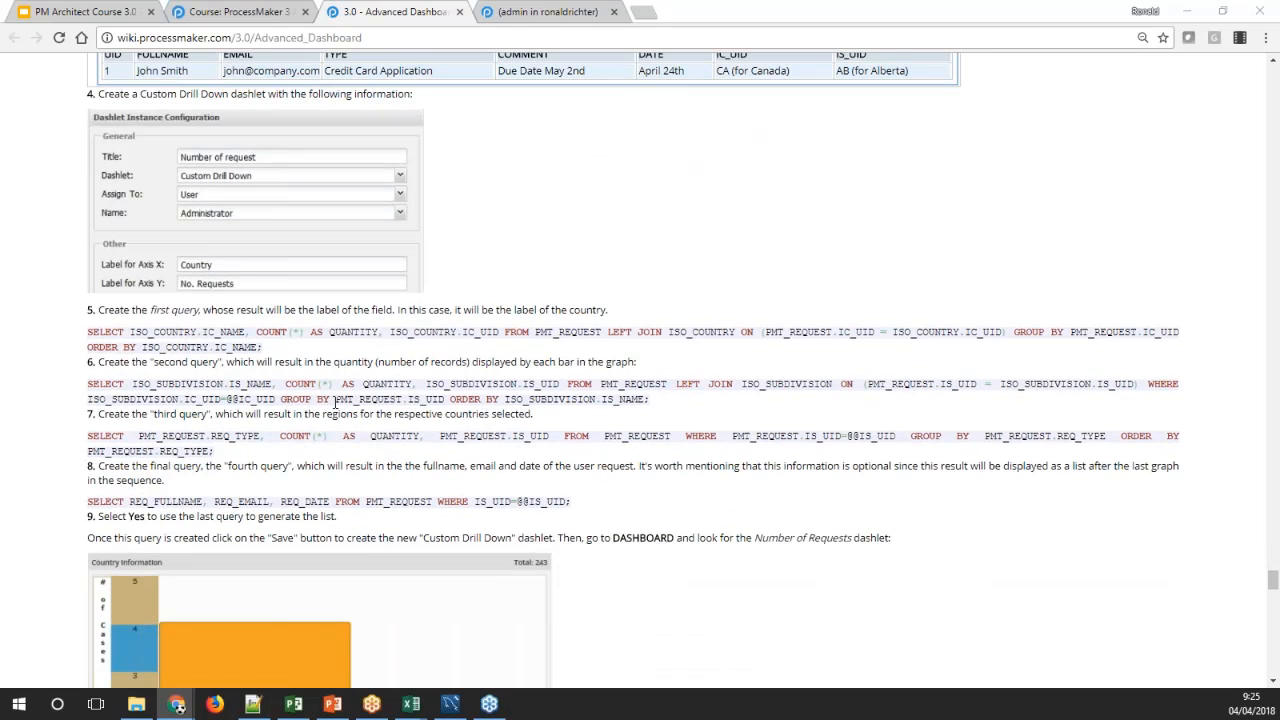
{"action": "double_click", "coordinate": [374, 398]}
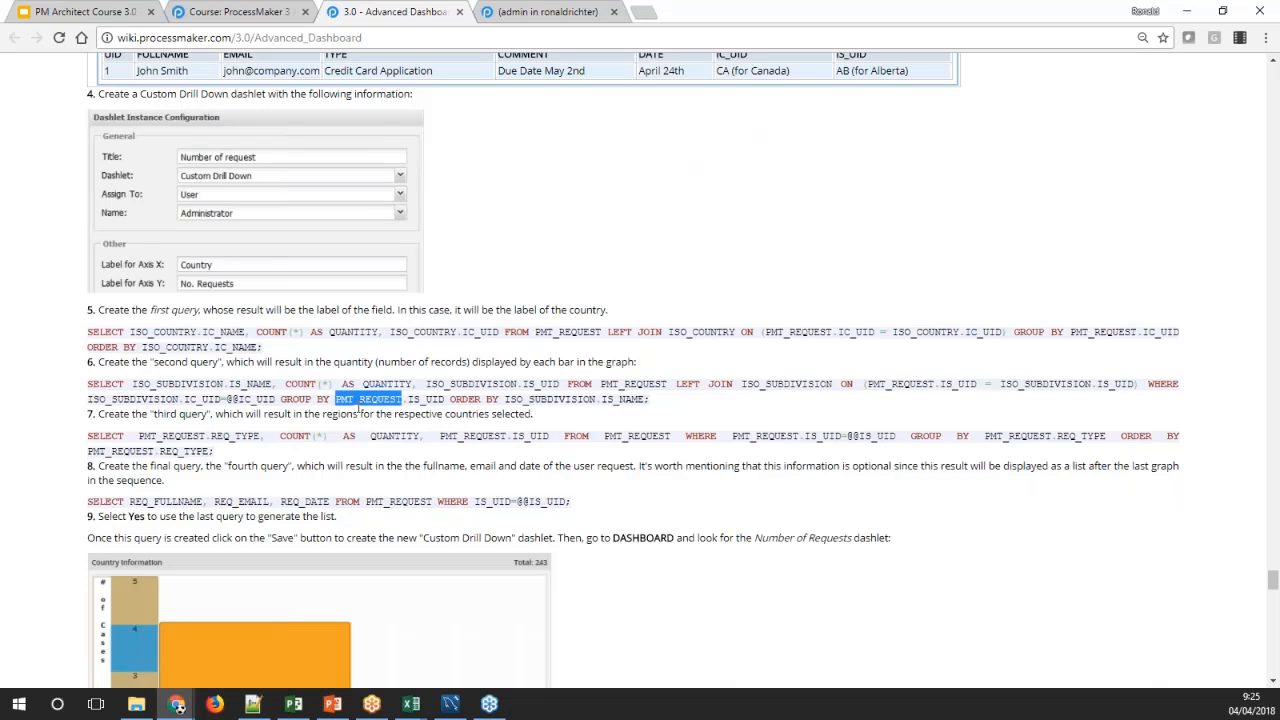
{"action": "left_click", "coordinate": [548, 14]}
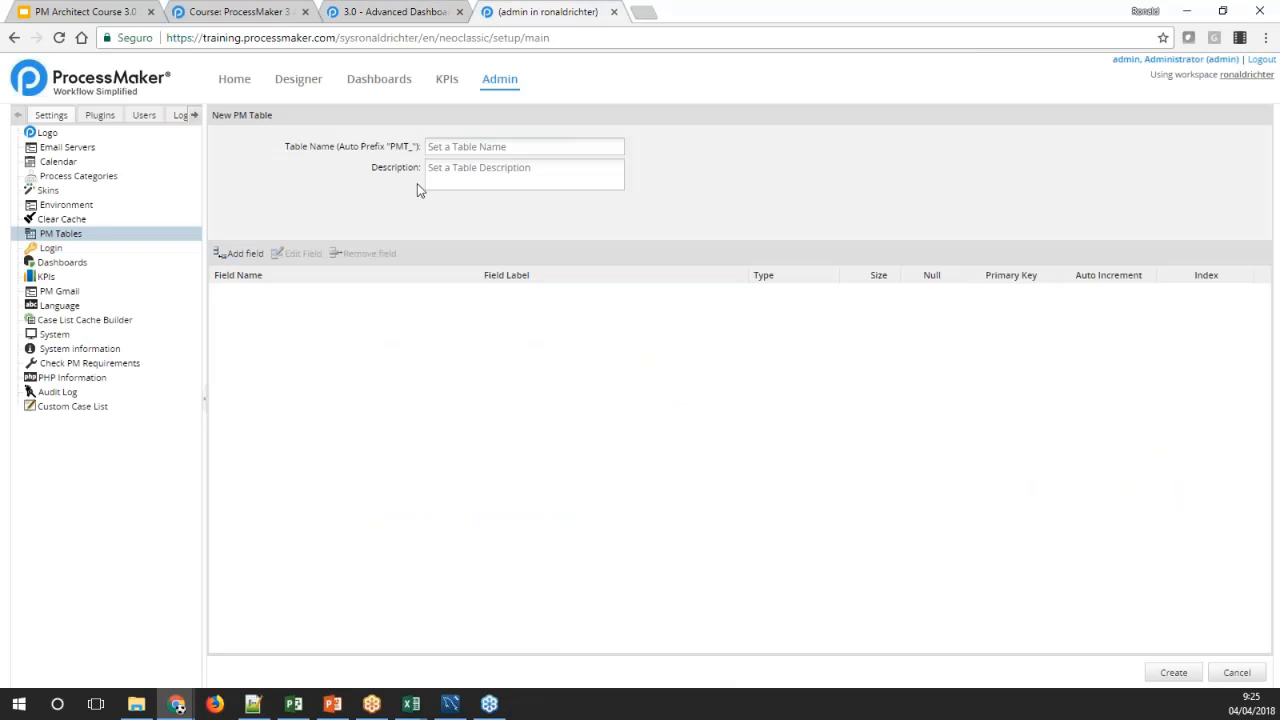
{"action": "left_click", "coordinate": [435, 147]}
{"action": "type", "text": "re"}
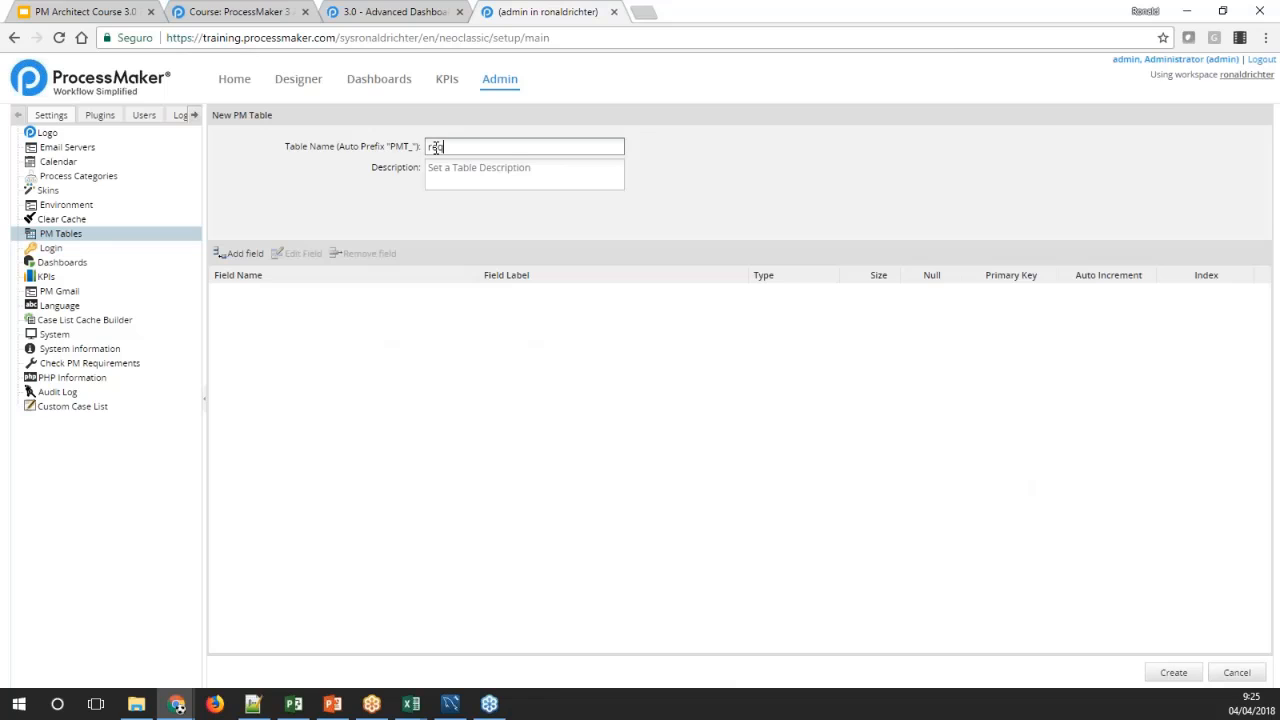
{"action": "type", "text": "quest"}
Set the table's description to "This is for the Dashlet example"
{"action": "key", "text": "Tab"}
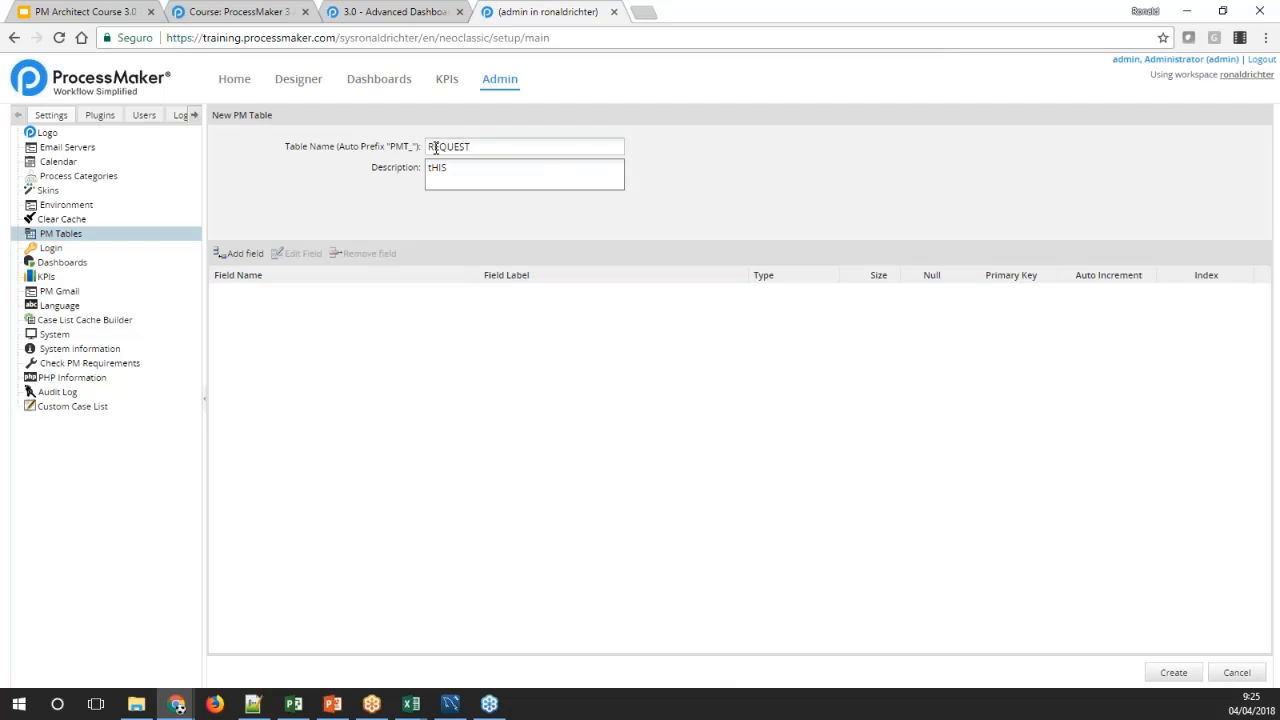
{"action": "type", "text": "This is for the Dashlet example"}
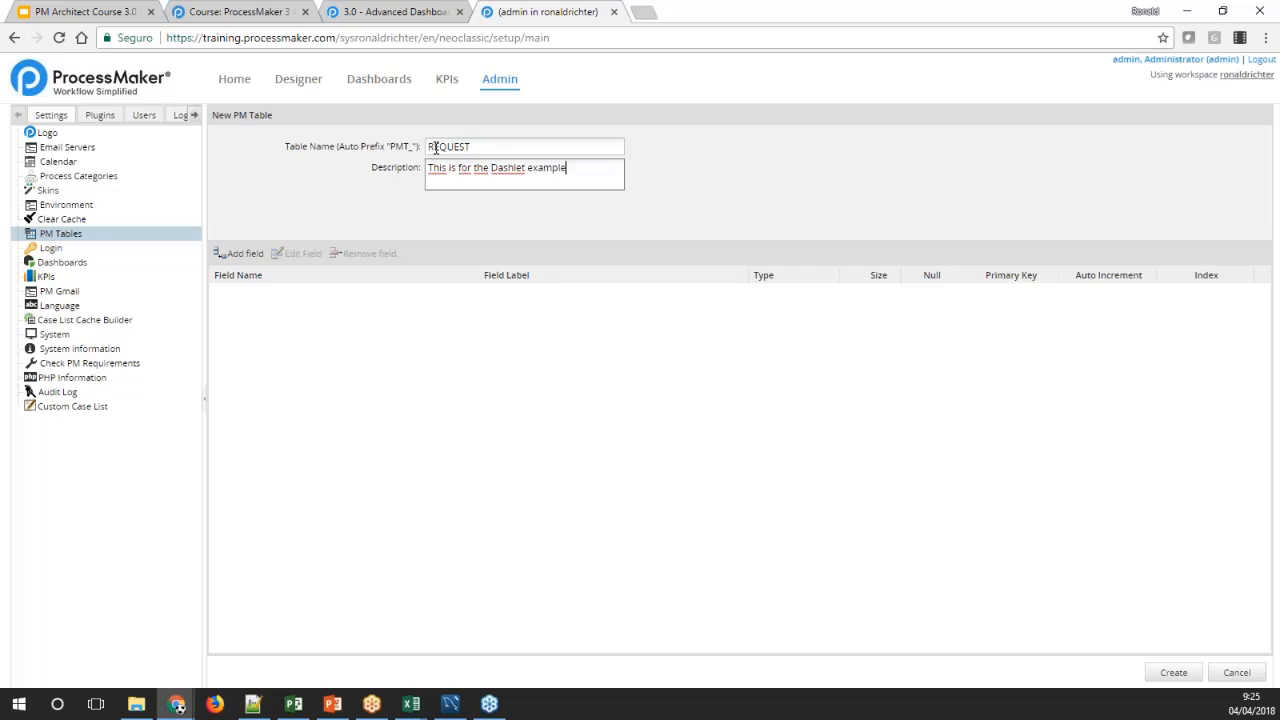
{"action": "key", "text": "Tab"}
Add the first field to the REQUEST table, named REQ_UID as copied from the wiki's field list
{"action": "left_click", "coordinate": [245, 254]}
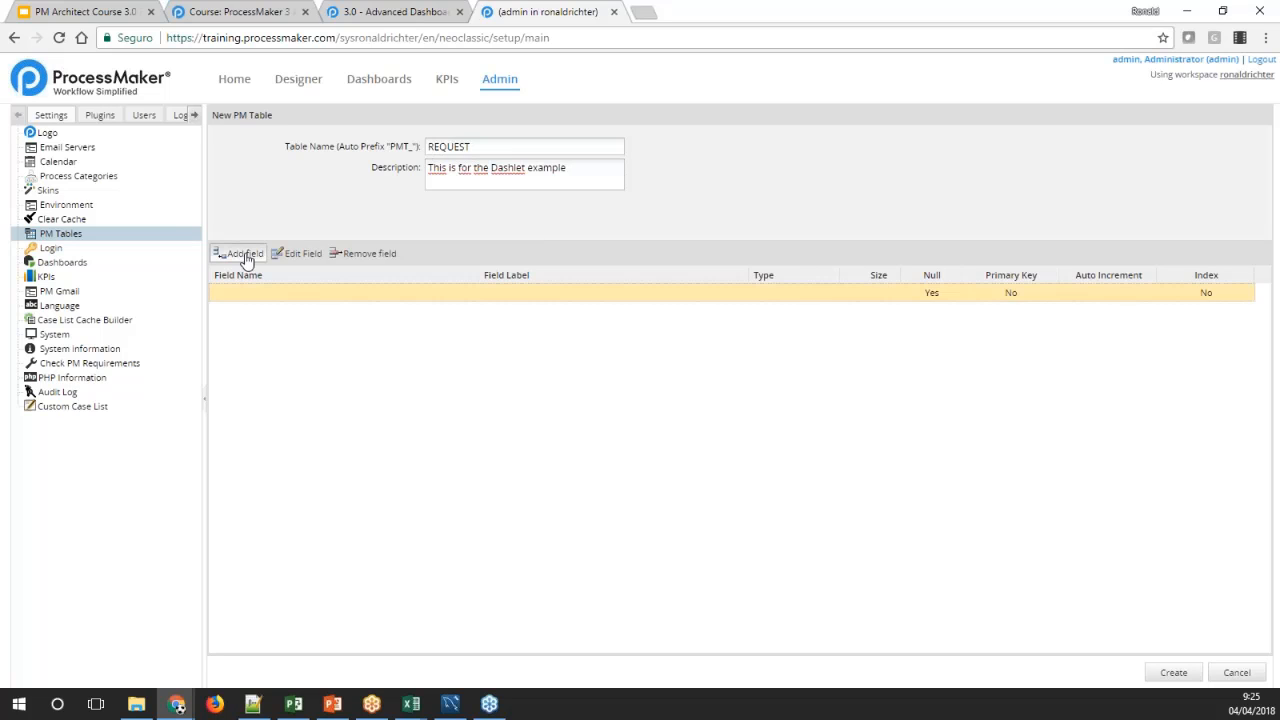
{"action": "left_click", "coordinate": [390, 11]}
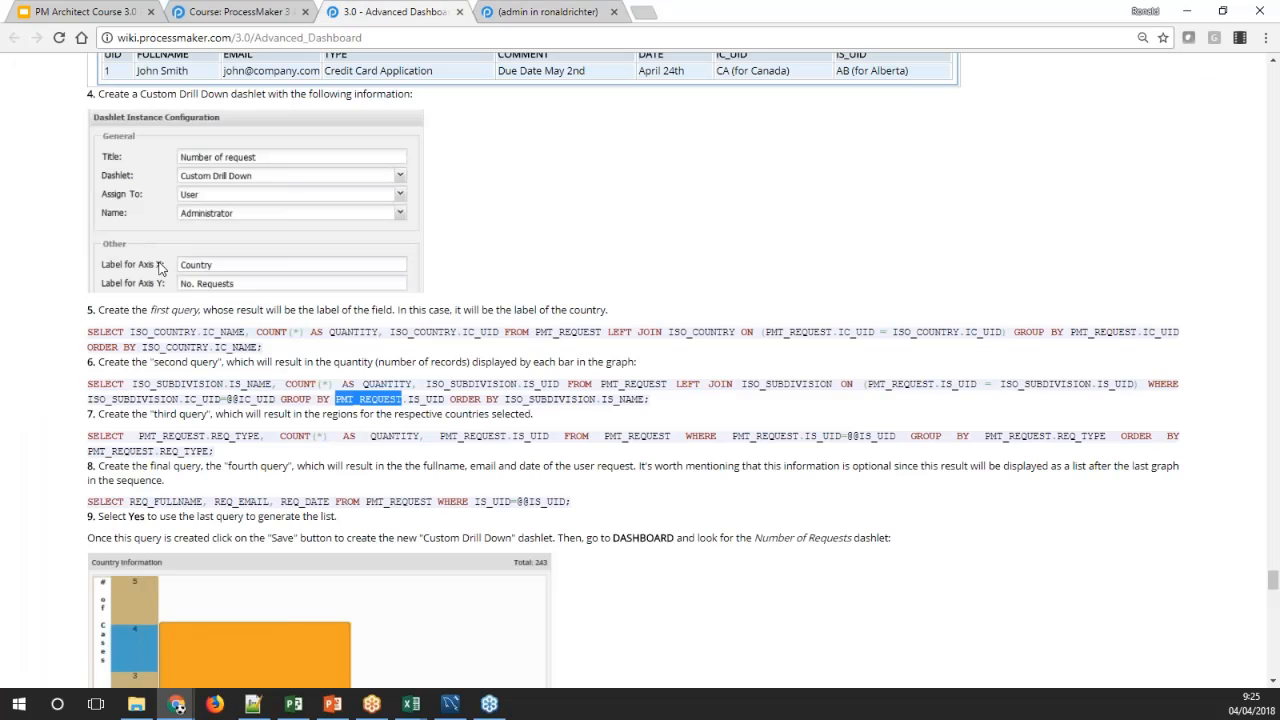
{"action": "scroll", "coordinate": [162, 266], "scroll_direction": "up", "scroll_amount": 3}
{"action": "double_click", "coordinate": [127, 178]}
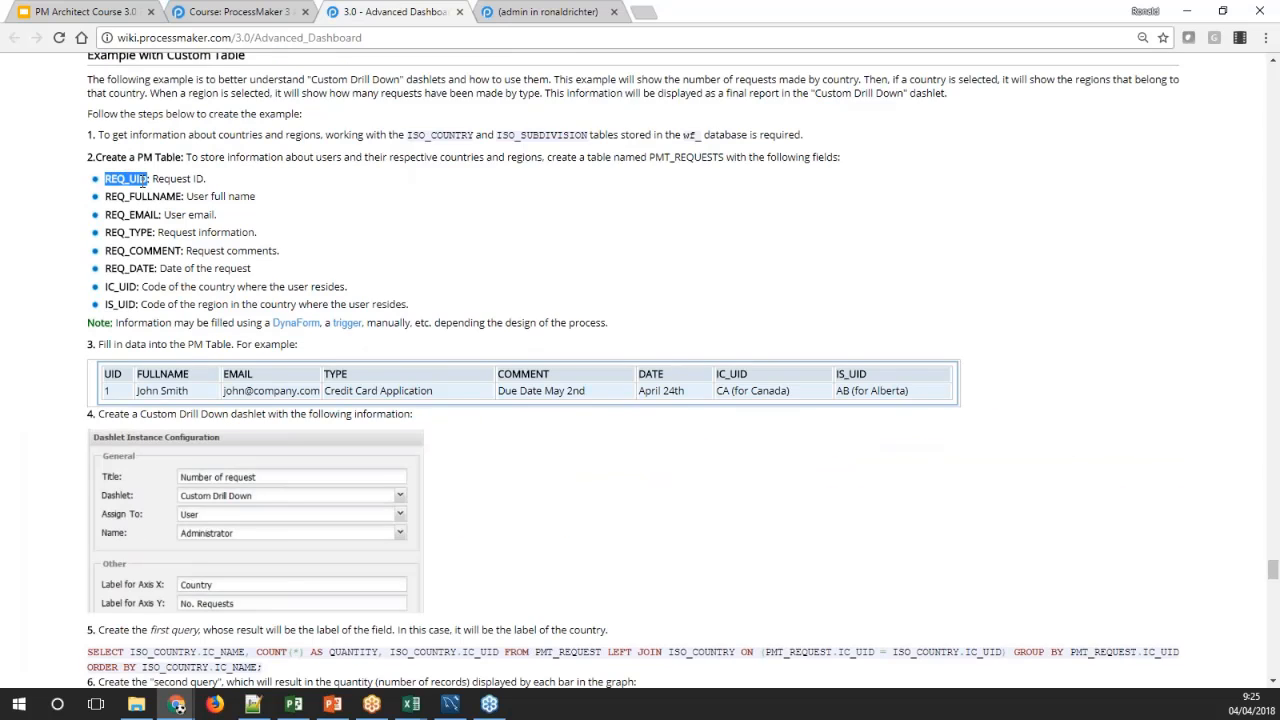
{"action": "key", "text": "ctrl+c"}
{"action": "left_click", "coordinate": [535, 11]}
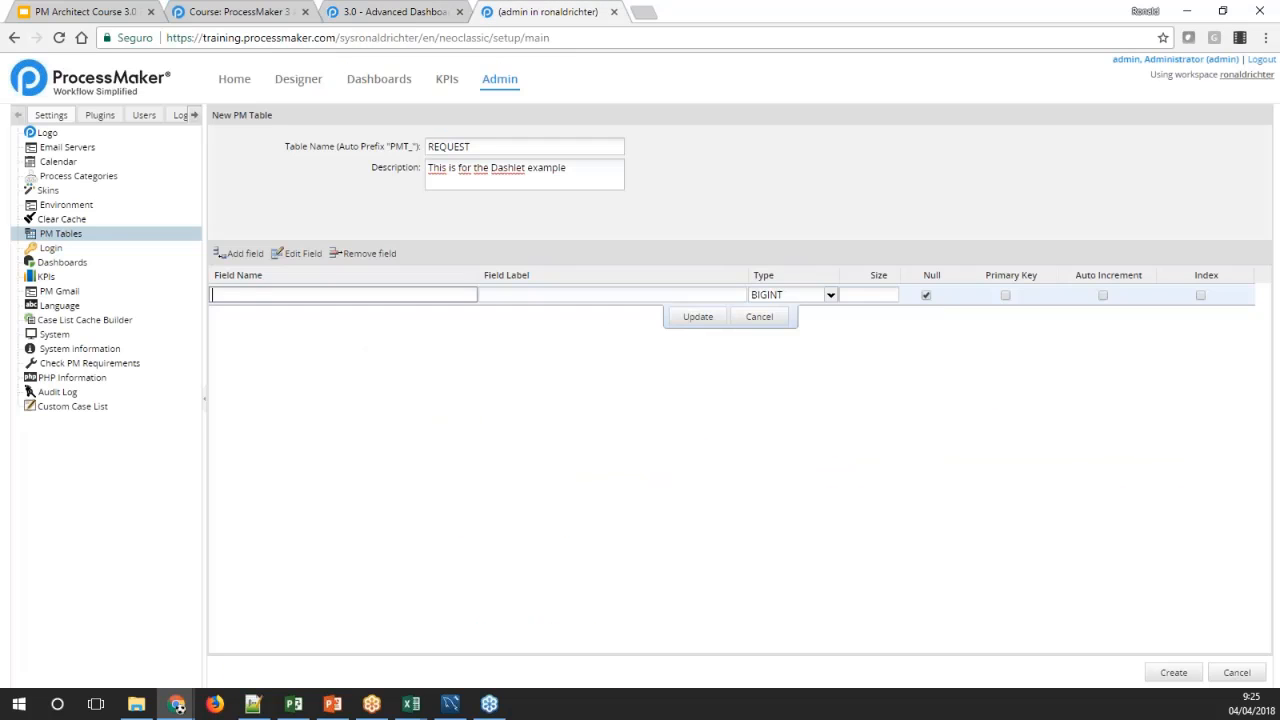
{"action": "key", "text": "ctrl+v"}
Label the REQ_UID field UID, copying the column heading from the wiki's sample data table
{"action": "left_click", "coordinate": [497, 294]}
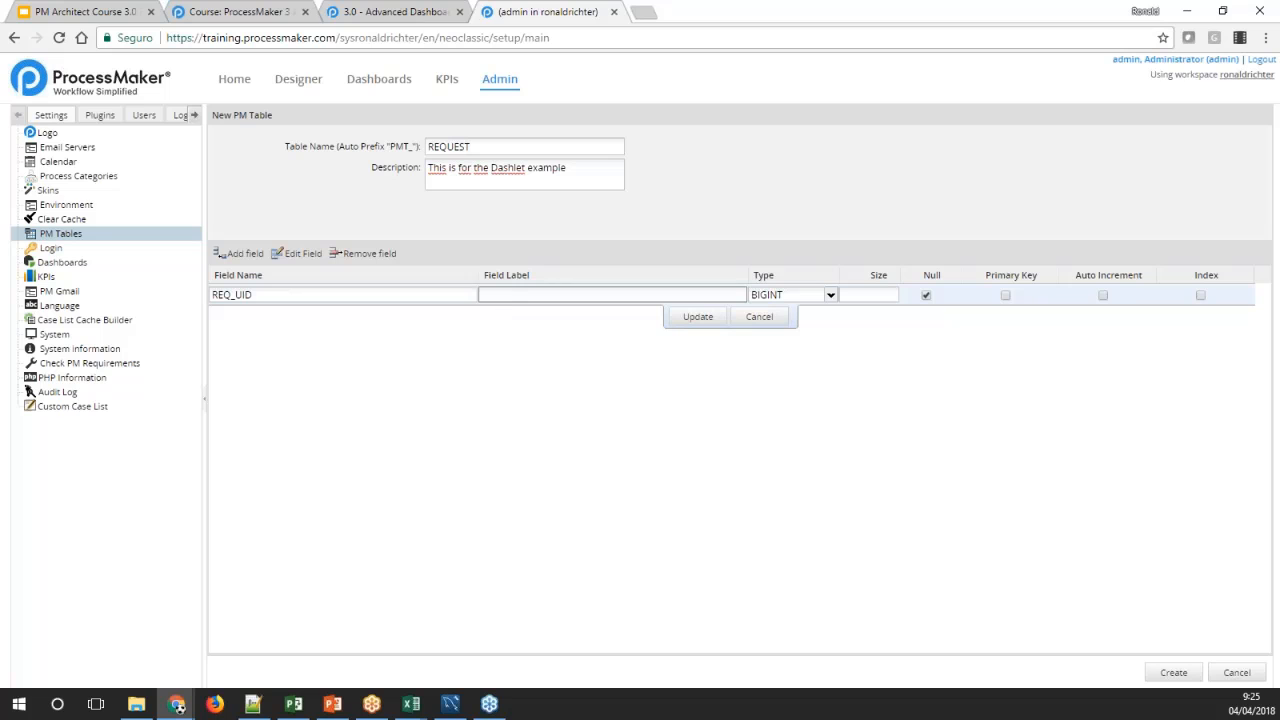
{"action": "key", "text": "ctrl+v"}
{"action": "left_click", "coordinate": [405, 11]}
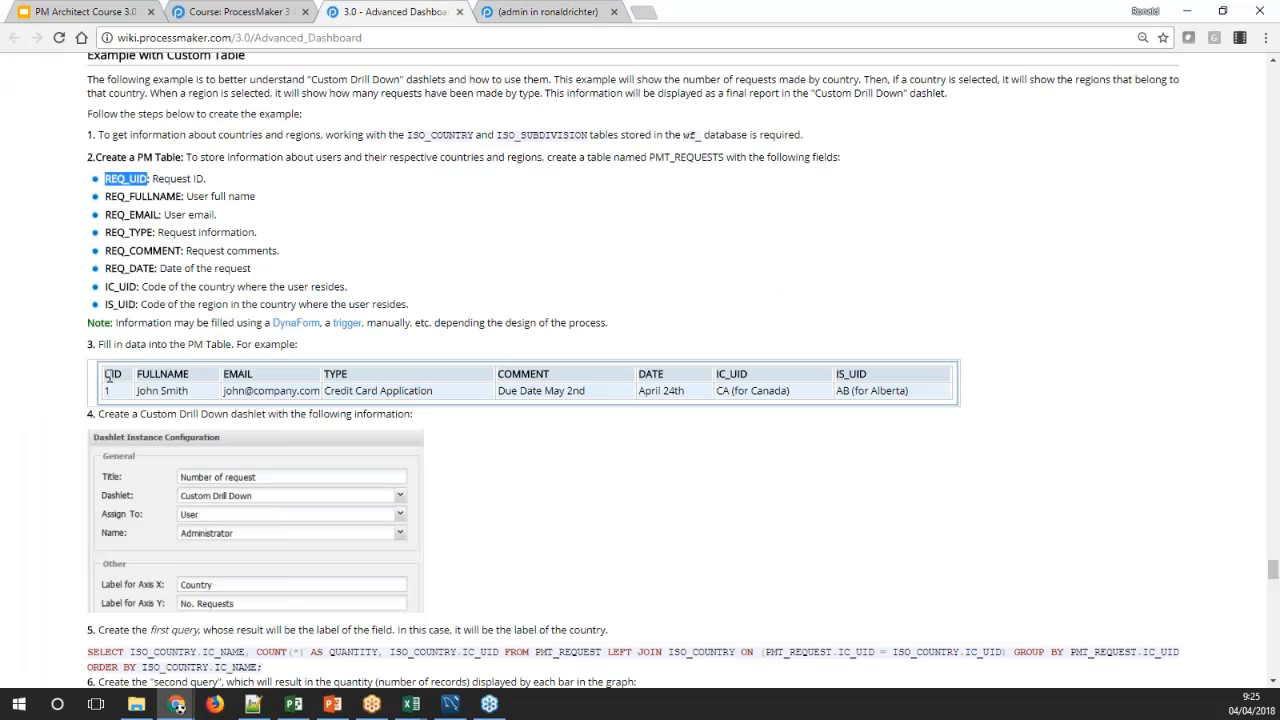
{"action": "double_click", "coordinate": [112, 374]}
{"action": "left_click", "coordinate": [540, 12]}
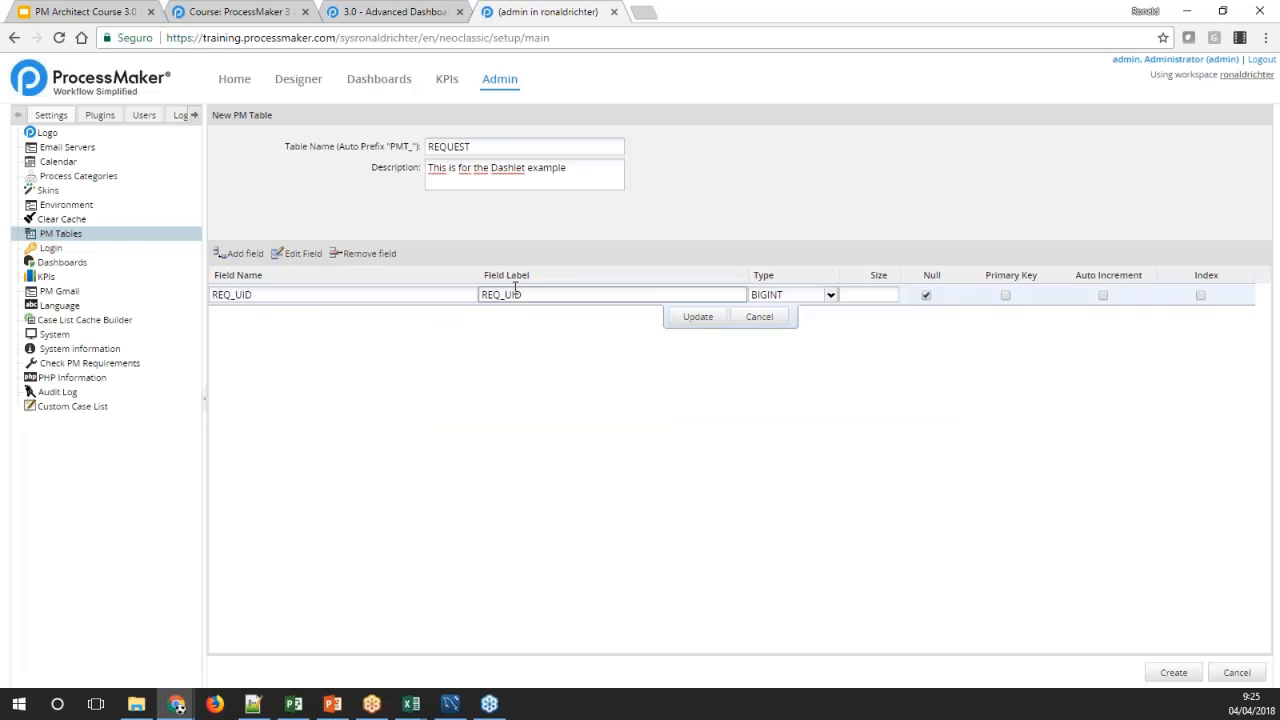
{"action": "double_click", "coordinate": [516, 295]}
{"action": "key", "text": "ctrl+v"}
Make REQ_UID a non-null INTEGER of size 2, set as auto-increment primary key, and save the field
{"action": "left_click", "coordinate": [831, 295]}
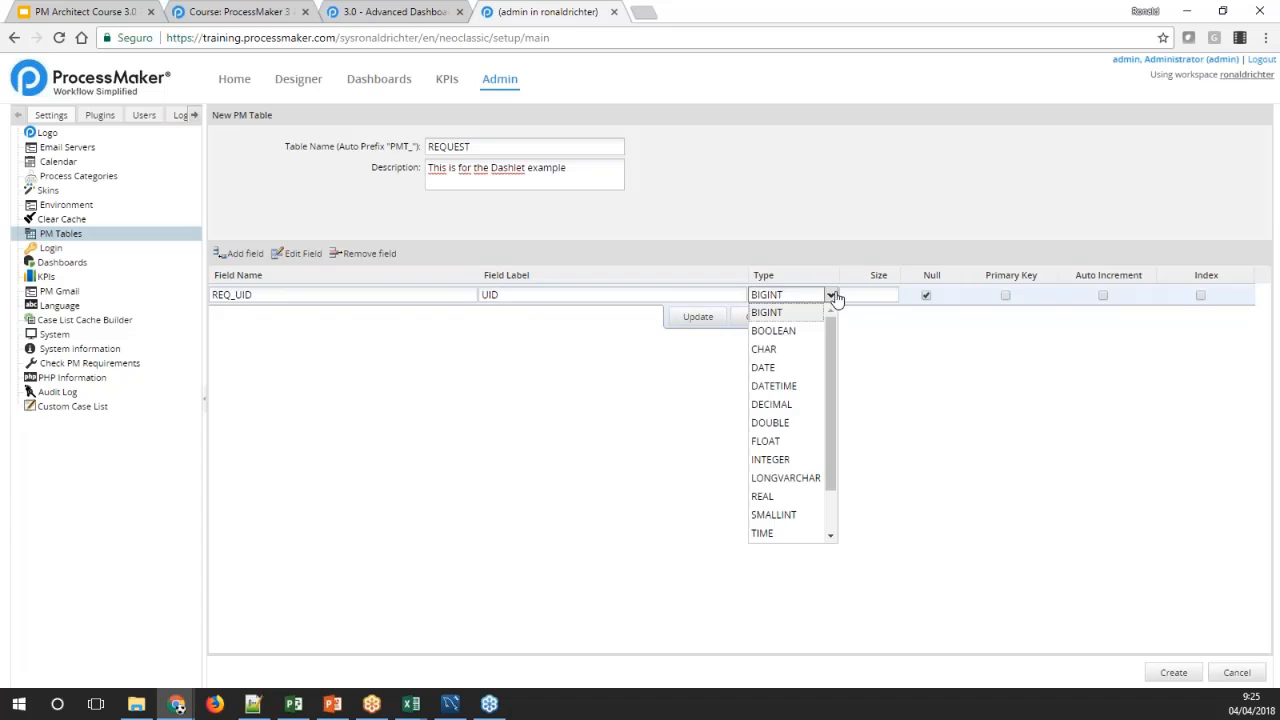
{"action": "left_click_drag", "start_coordinate": [829, 330], "coordinate": [827, 425]}
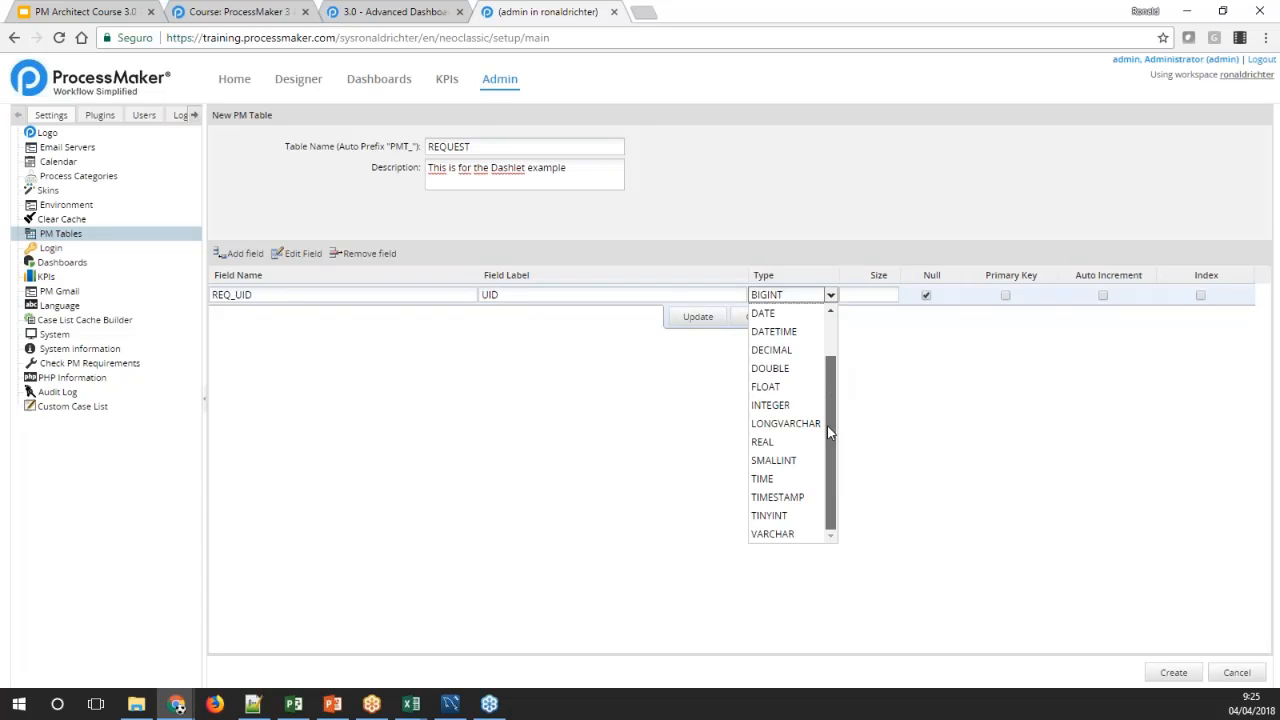
{"action": "left_click", "coordinate": [790, 405]}
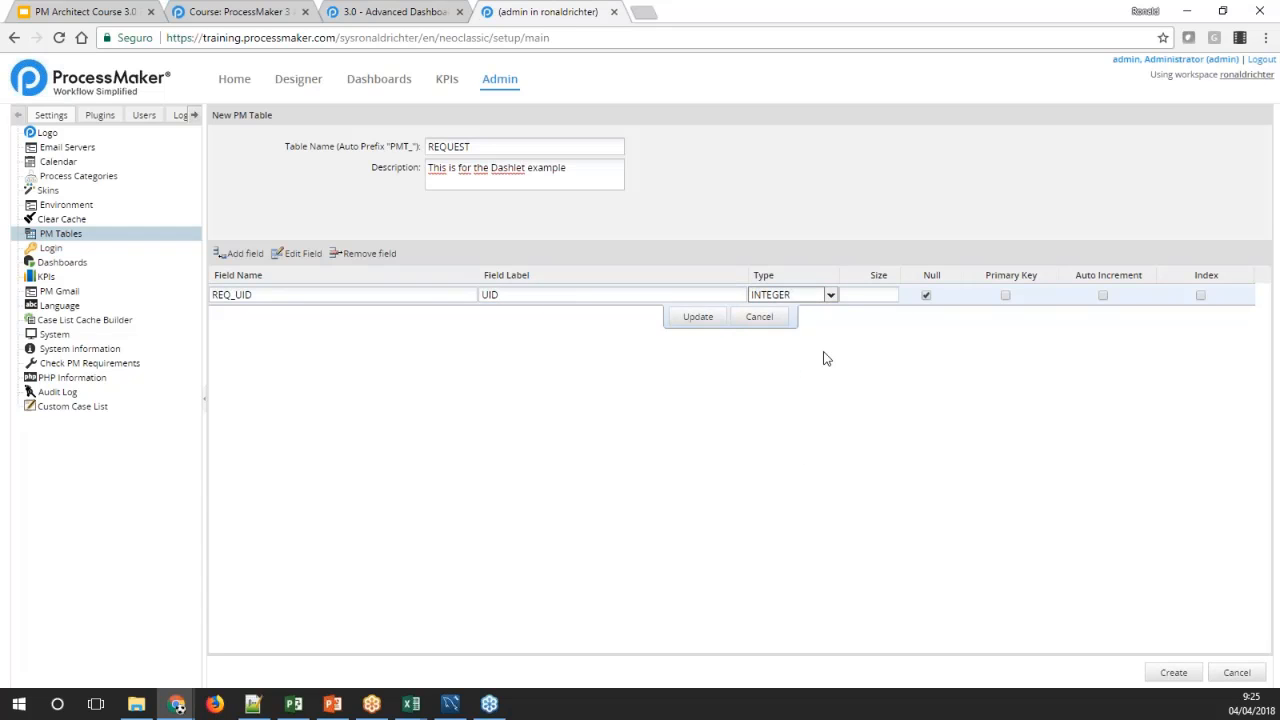
{"action": "left_click", "coordinate": [873, 296]}
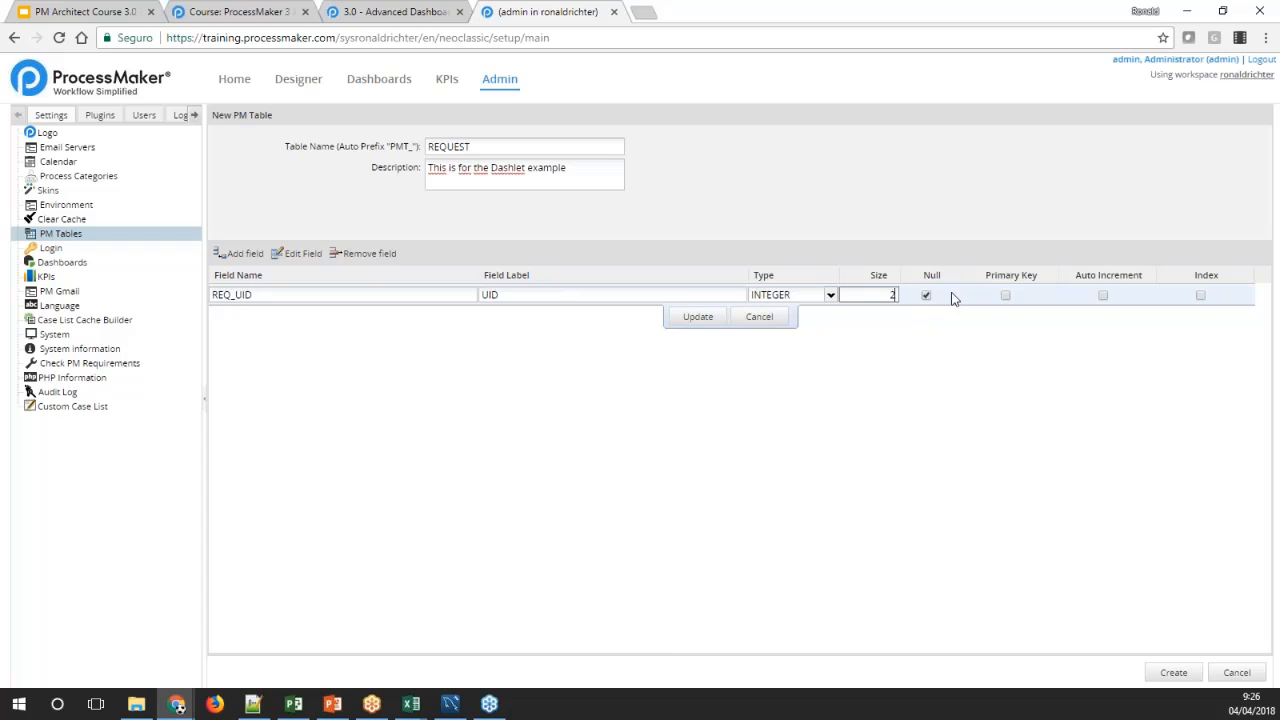
{"action": "left_click", "coordinate": [926, 296]}
{"action": "left_click", "coordinate": [1006, 295]}
{"action": "left_click", "coordinate": [1102, 296]}
{"action": "left_click", "coordinate": [698, 316]}
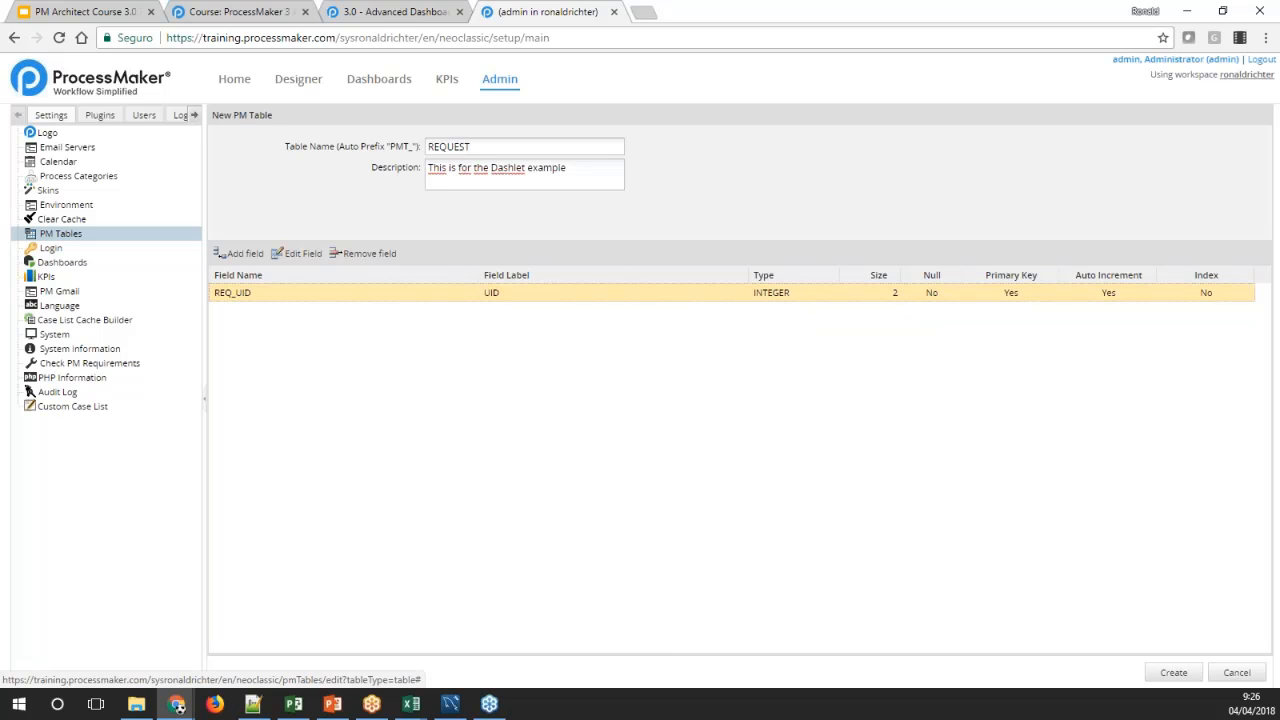
Add a second field named REQ_FULLNAME from the wiki's field list and label it FULLNAME
{"action": "left_click", "coordinate": [240, 253]}
{"action": "left_click", "coordinate": [390, 11]}
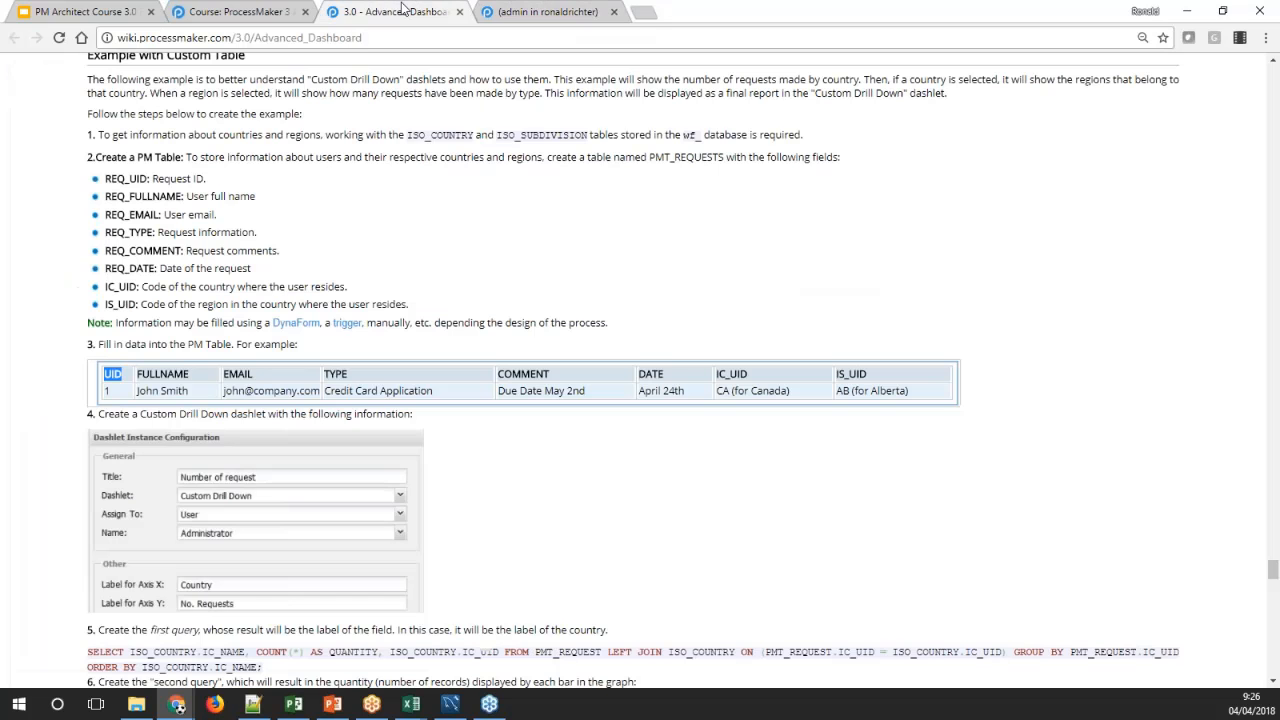
{"action": "double_click", "coordinate": [143, 196]}
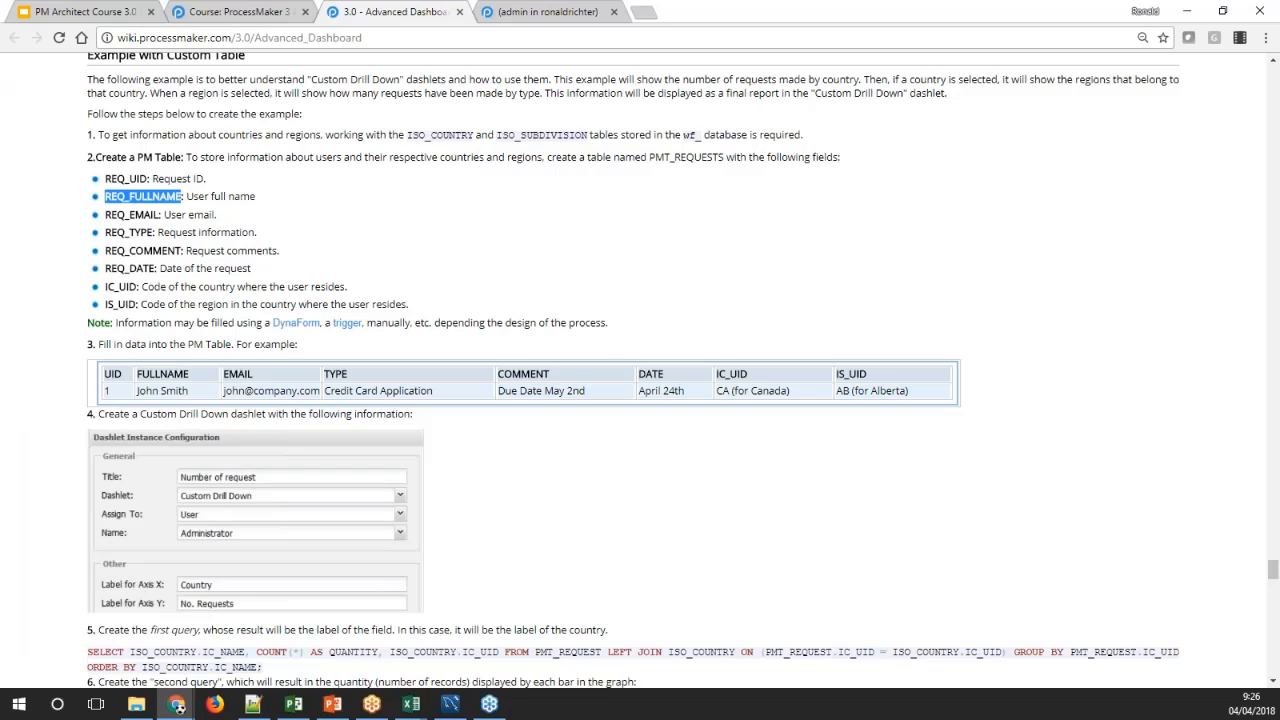
{"action": "left_click", "coordinate": [548, 11]}
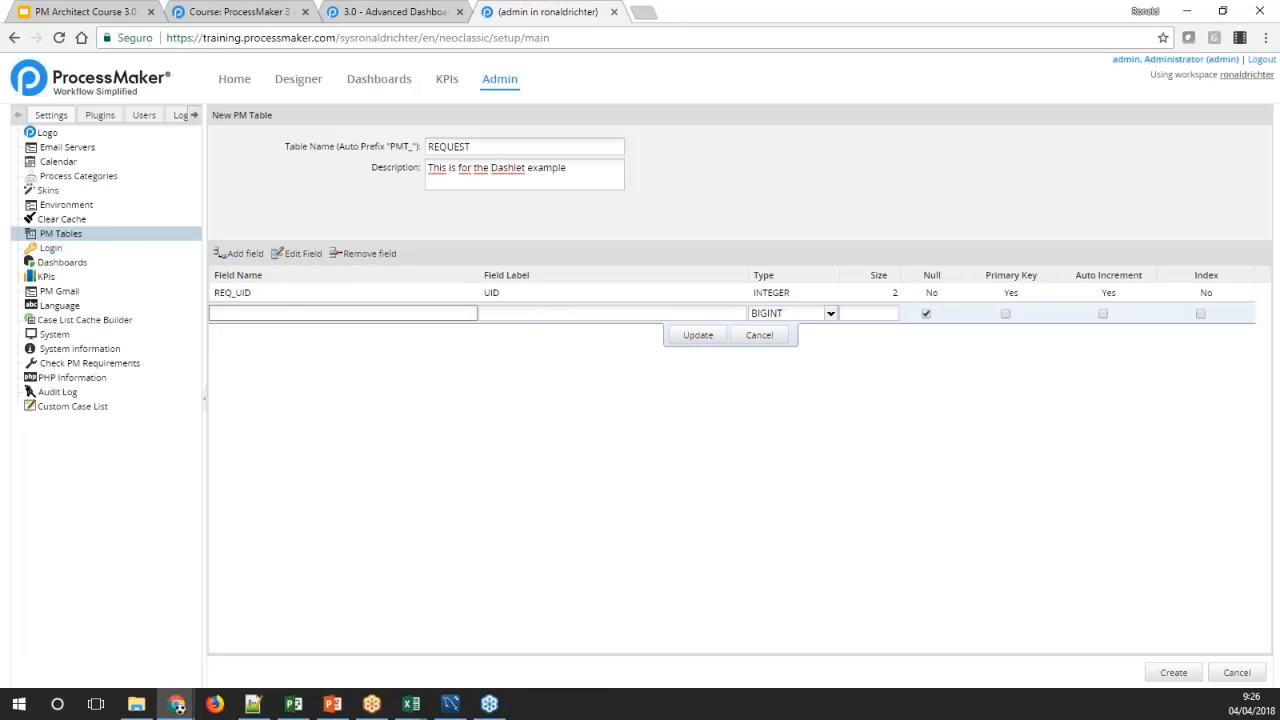
{"action": "key", "text": "ctrl+v"}
{"action": "left_click", "coordinate": [505, 313]}
{"action": "key", "text": "ctrl+v"}
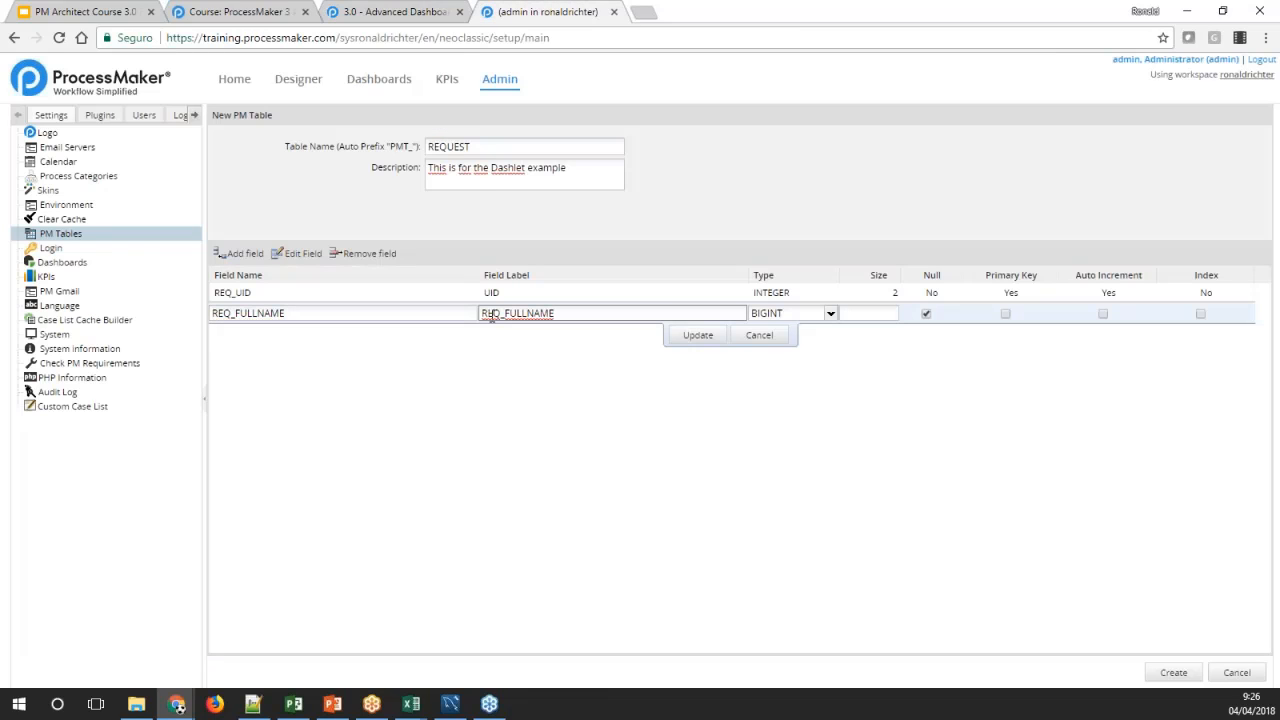
{"action": "key", "text": "Delete"}
{"action": "key", "text": "Delete"}
{"action": "key", "text": "Delete"}
{"action": "key", "text": "Delete"}
Make REQ_FULLNAME a non-null VARCHAR of size 30 and save the field
{"action": "left_click", "coordinate": [827, 313]}
{"action": "left_click", "coordinate": [831, 313]}
{"action": "scroll", "coordinate": [790, 440], "scroll_direction": "down", "scroll_amount": 2}
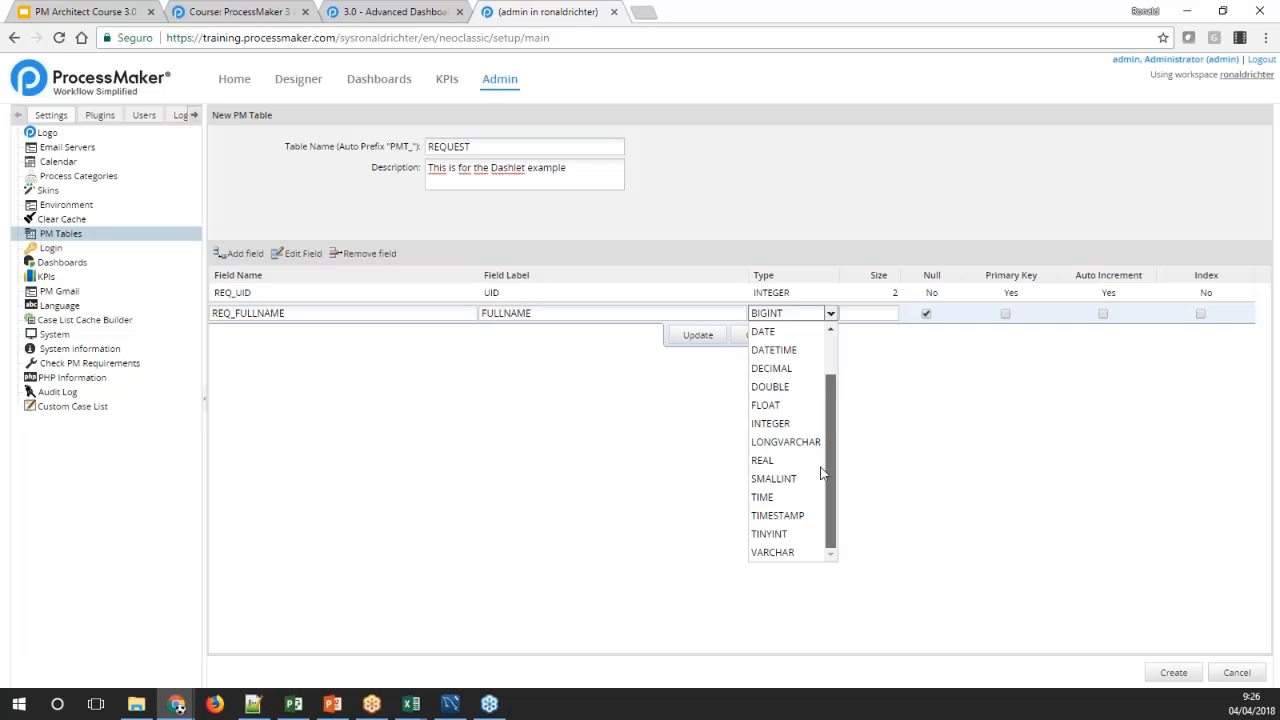
{"action": "left_click", "coordinate": [775, 552]}
{"action": "key", "text": "Tab"}
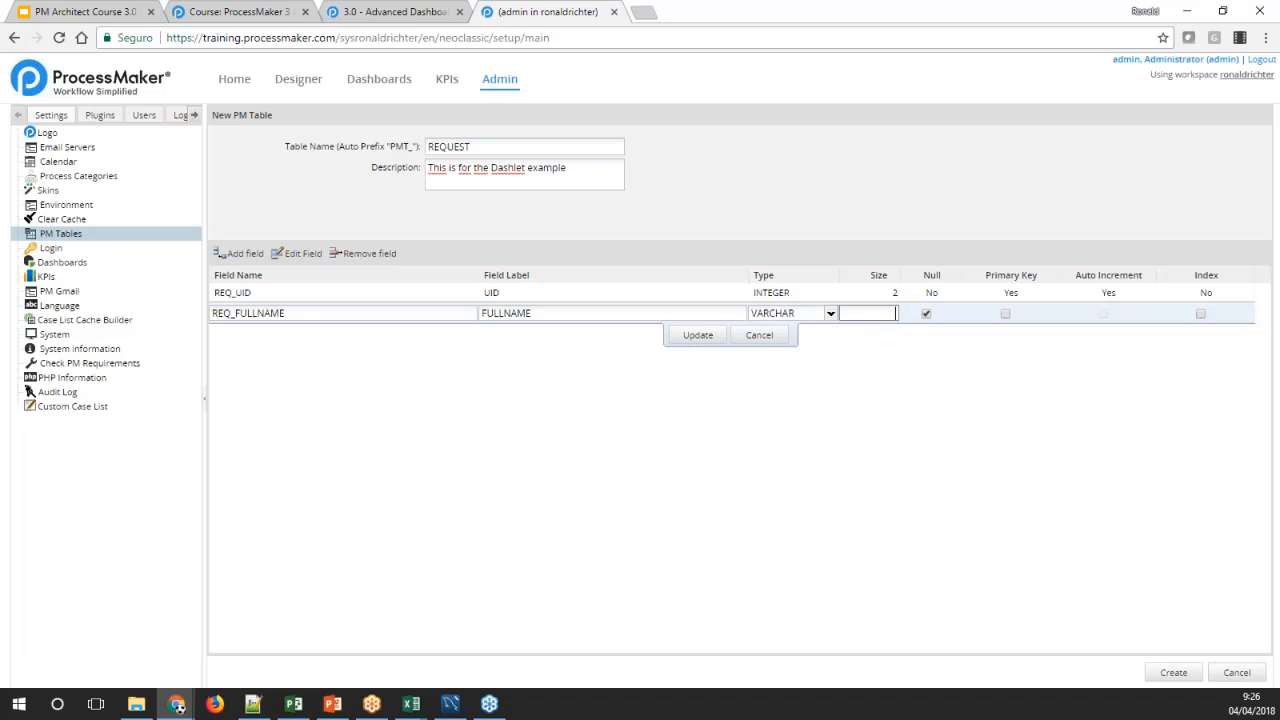
{"action": "left_click", "coordinate": [926, 313]}
{"action": "left_click", "coordinate": [698, 335]}
Add a third field named REQ_EMAIL from the wiki's field list and label it EMAIL
{"action": "left_click", "coordinate": [240, 253]}
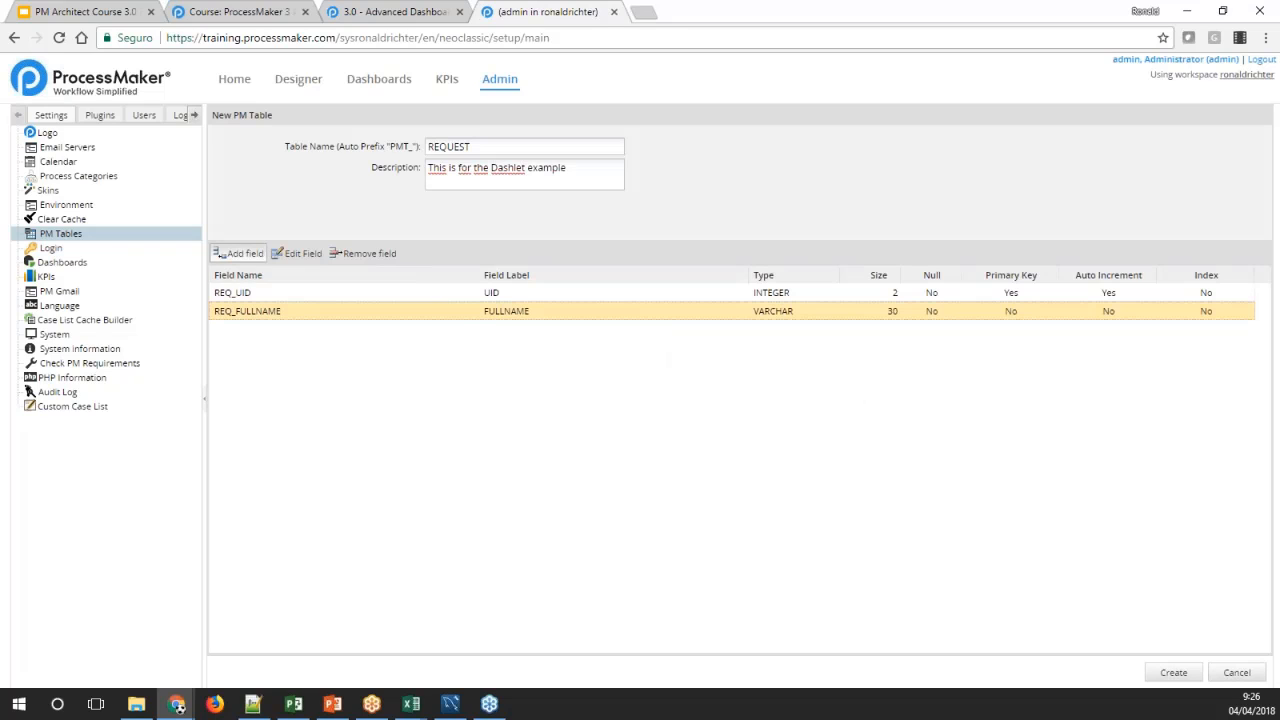
{"action": "left_click", "coordinate": [367, 11]}
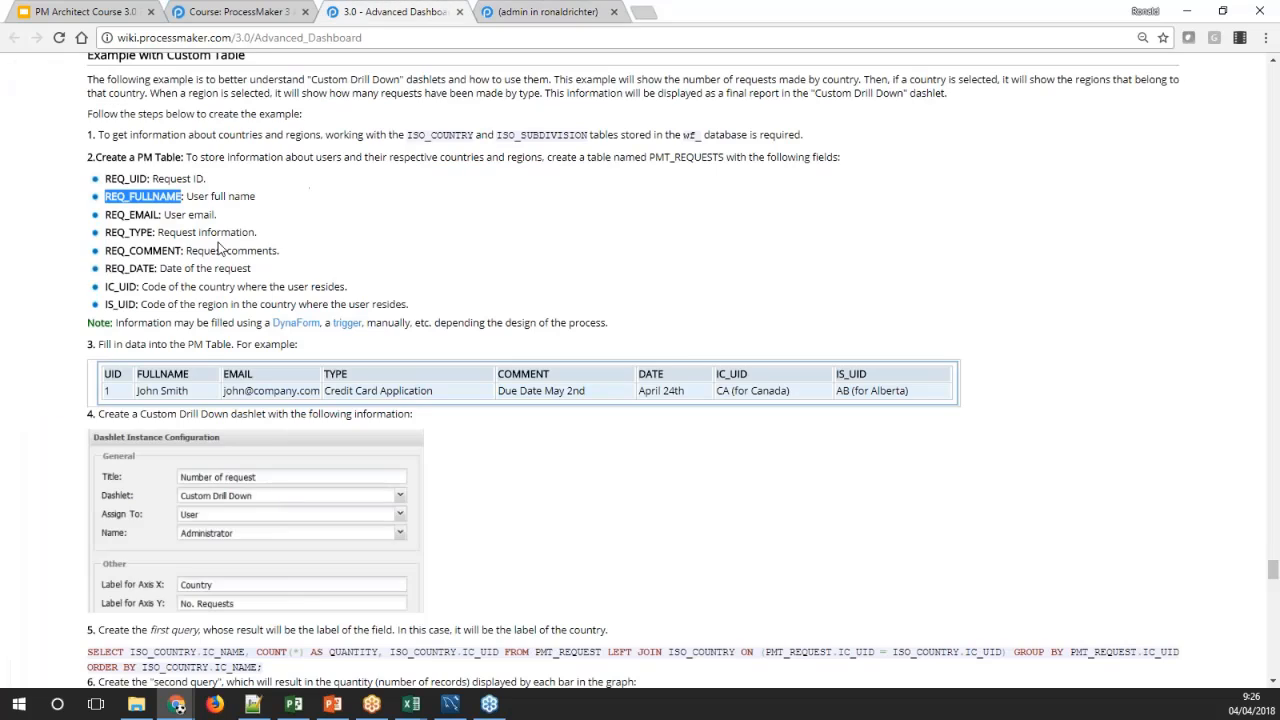
{"action": "double_click", "coordinate": [133, 214]}
{"action": "key", "text": "ctrl+c"}
{"action": "left_click", "coordinate": [556, 11]}
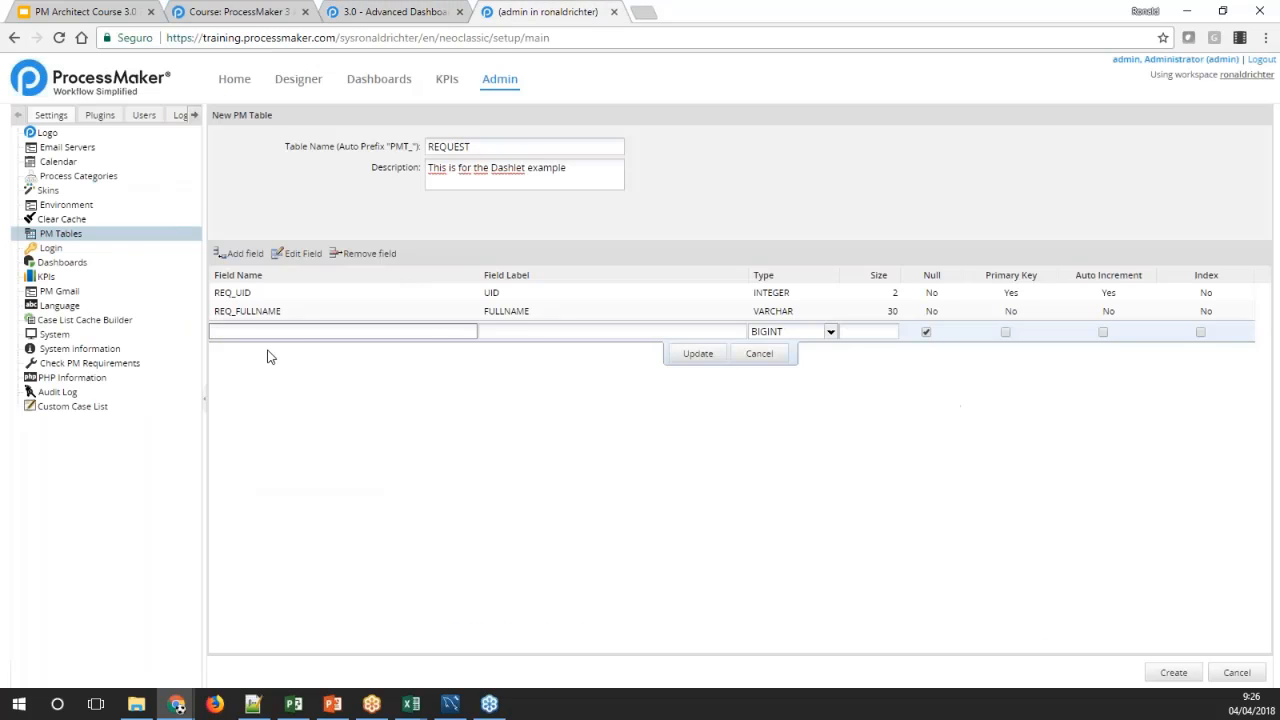
{"action": "key", "text": "ctrl+v"}
{"action": "left_click", "coordinate": [501, 330]}
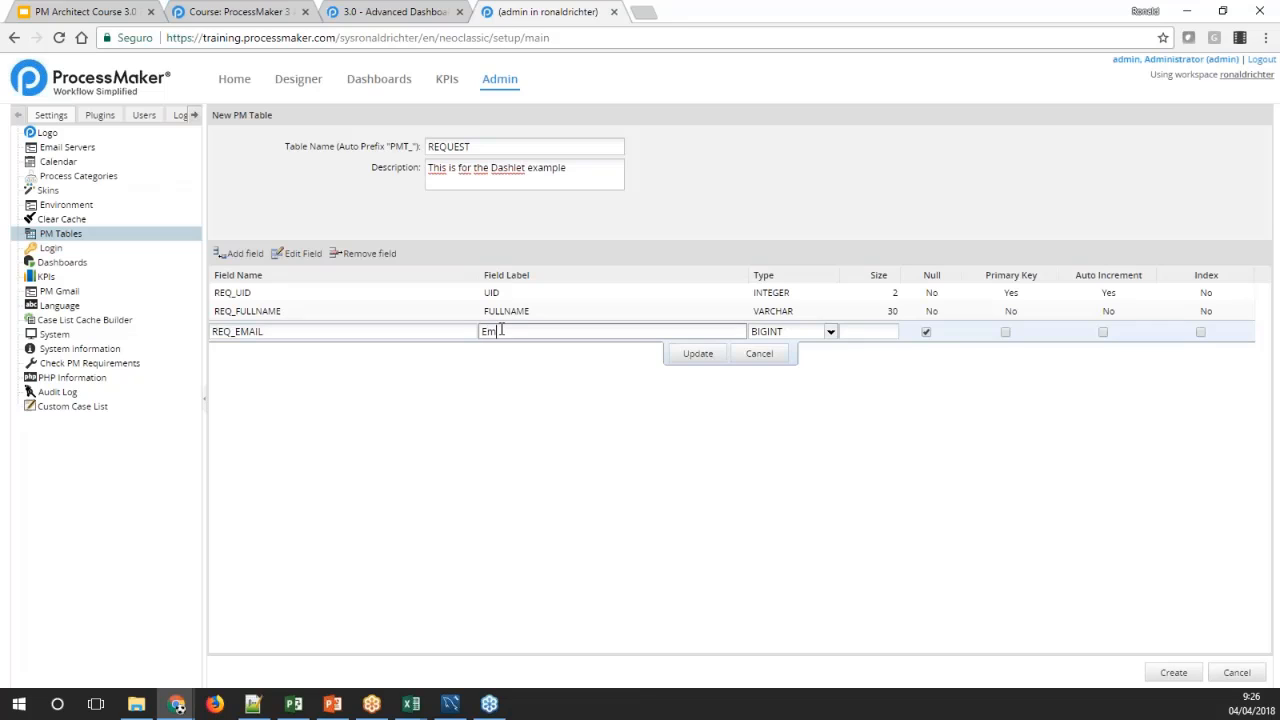
{"action": "type", "text": "EMAIL"}
{"action": "key", "text": "Tab"}
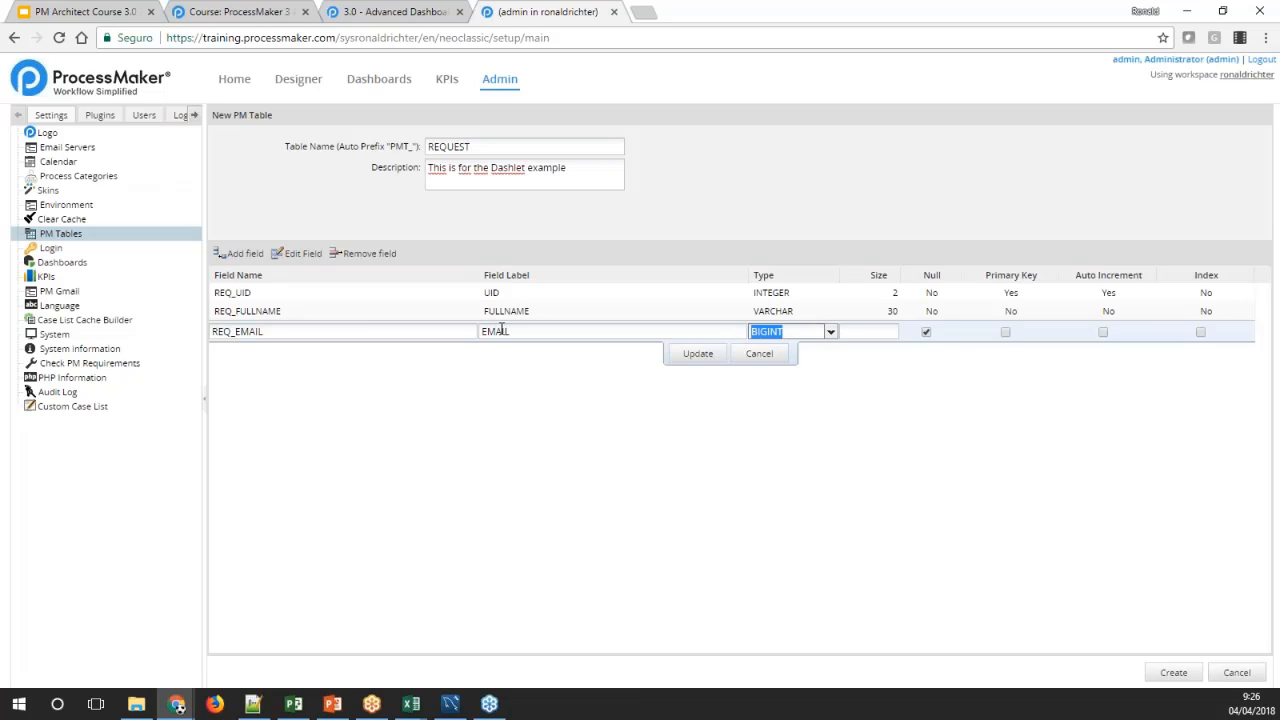
Make REQ_EMAIL a non-null VARCHAR of size 30 and save the field
{"action": "left_click", "coordinate": [830, 331]}
{"action": "scroll", "coordinate": [830, 450], "scroll_direction": "down", "scroll_amount": 2}
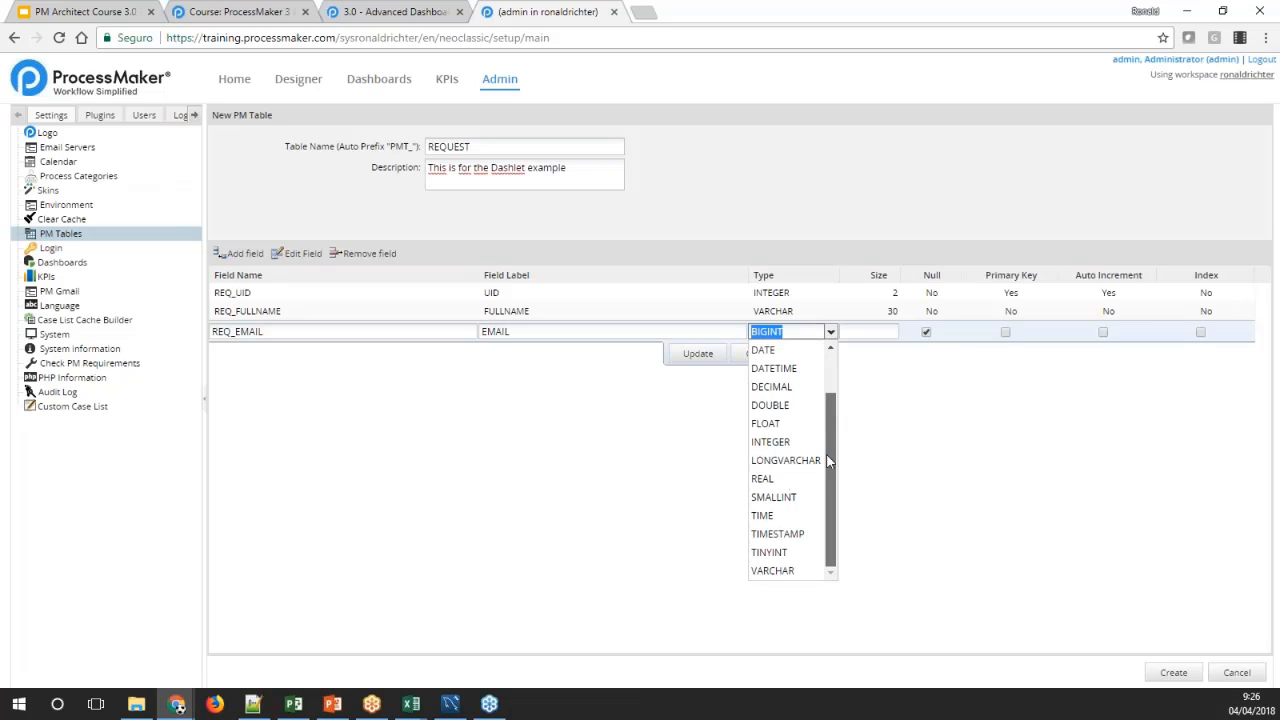
{"action": "left_click", "coordinate": [799, 571]}
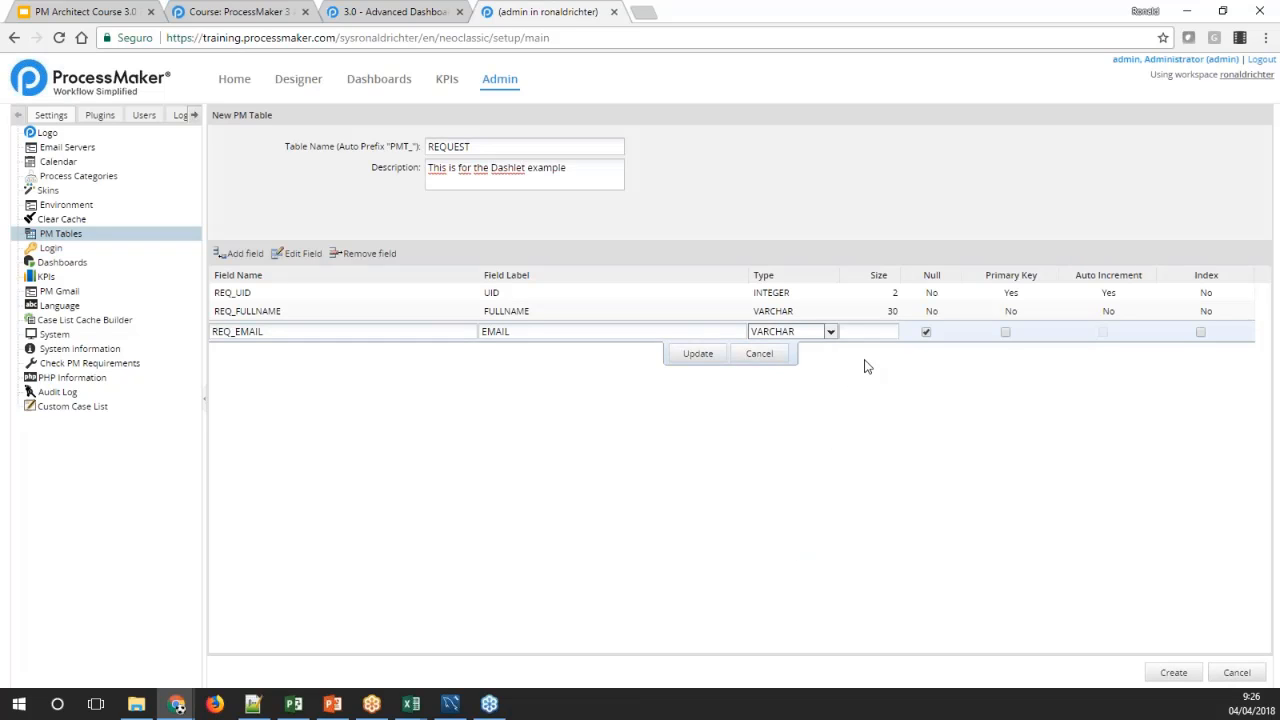
{"action": "left_click", "coordinate": [874, 332]}
{"action": "type", "text": "30"}
{"action": "left_click", "coordinate": [926, 332]}
{"action": "left_click", "coordinate": [698, 353]}
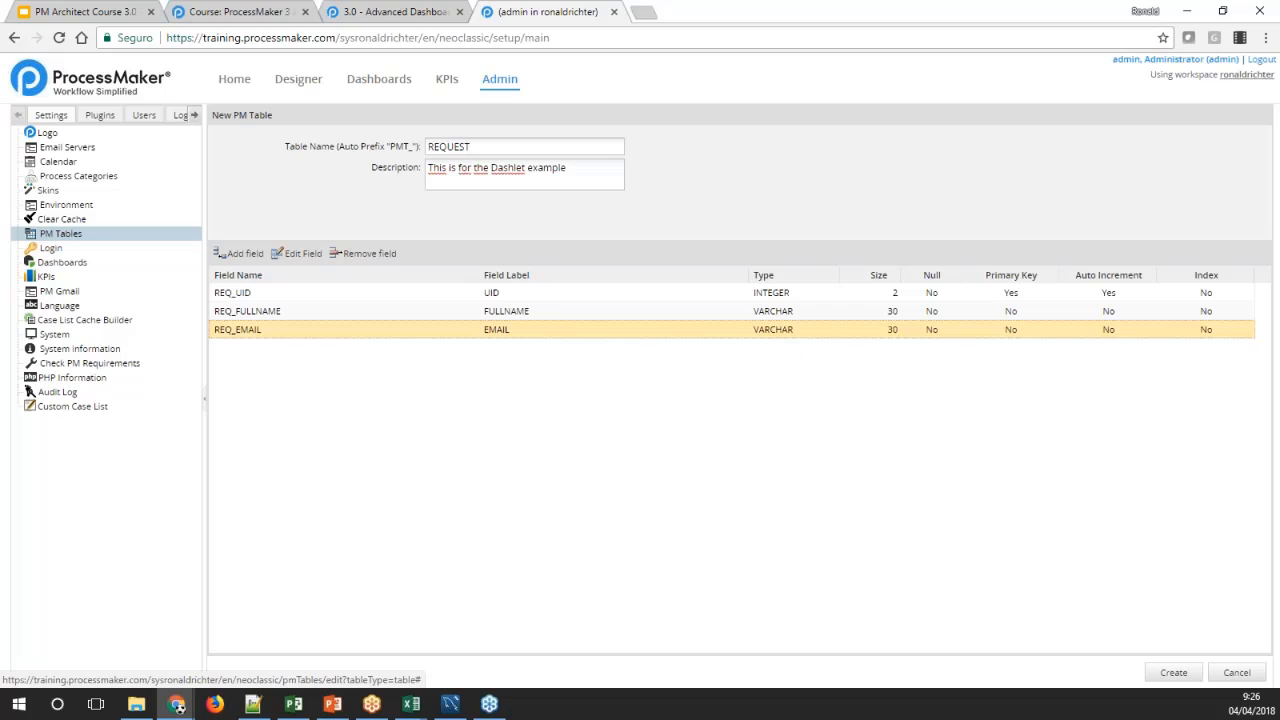
Add a fourth field named REQ_TYPE from the wiki's field list and label it TYPE
{"action": "left_click", "coordinate": [242, 253]}
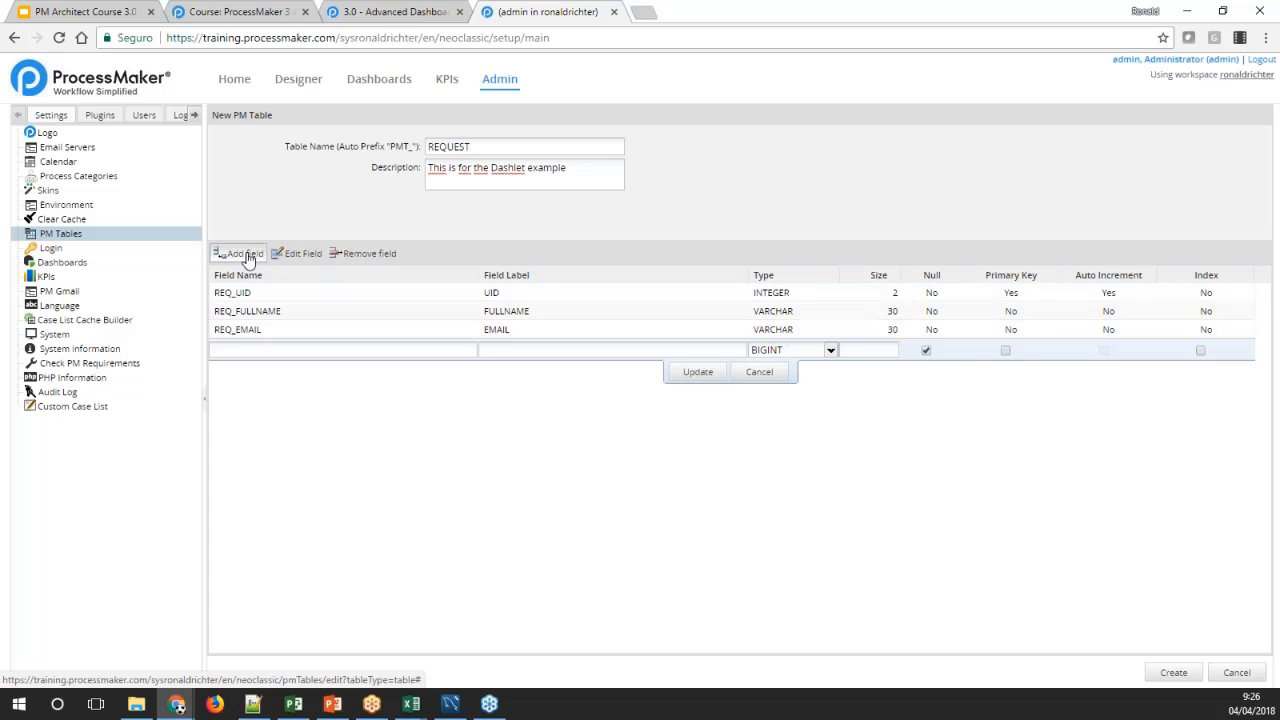
{"action": "left_click", "coordinate": [410, 12]}
{"action": "double_click", "coordinate": [134, 231]}
{"action": "key", "text": "ctrl+c"}
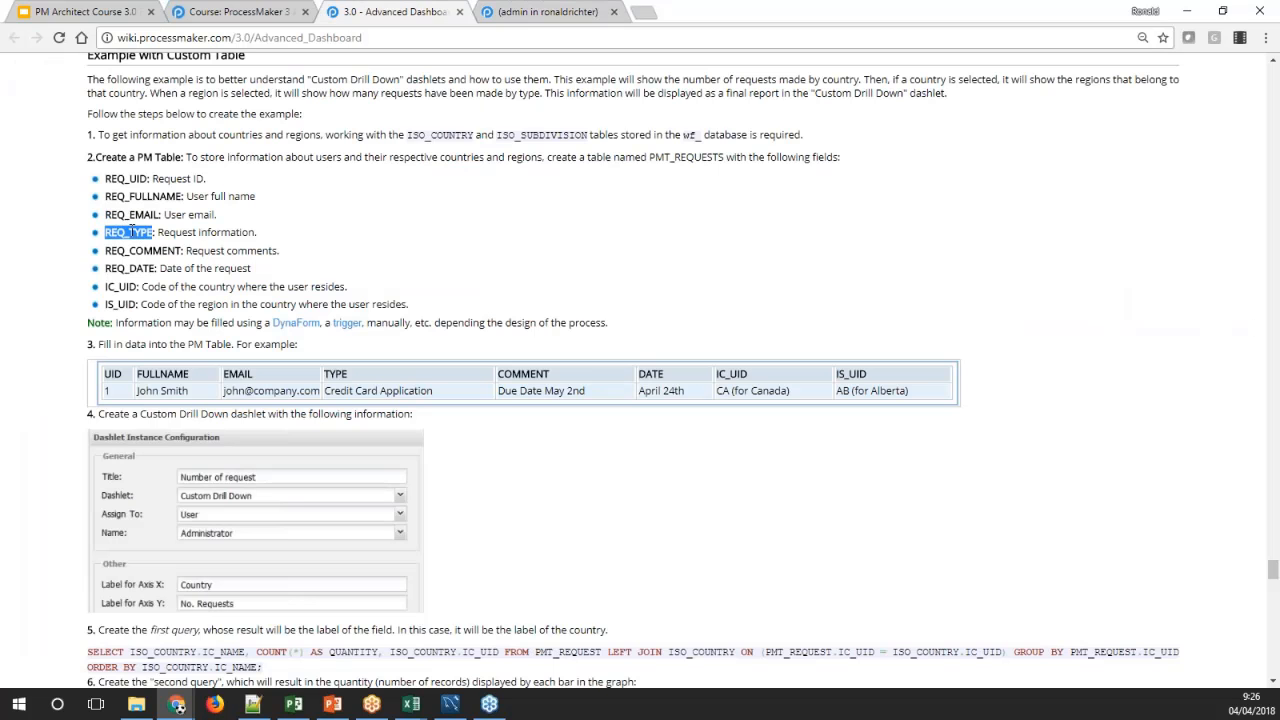
{"action": "left_click", "coordinate": [548, 12]}
{"action": "left_click", "coordinate": [416, 349]}
{"action": "key", "text": "ctrl+v"}
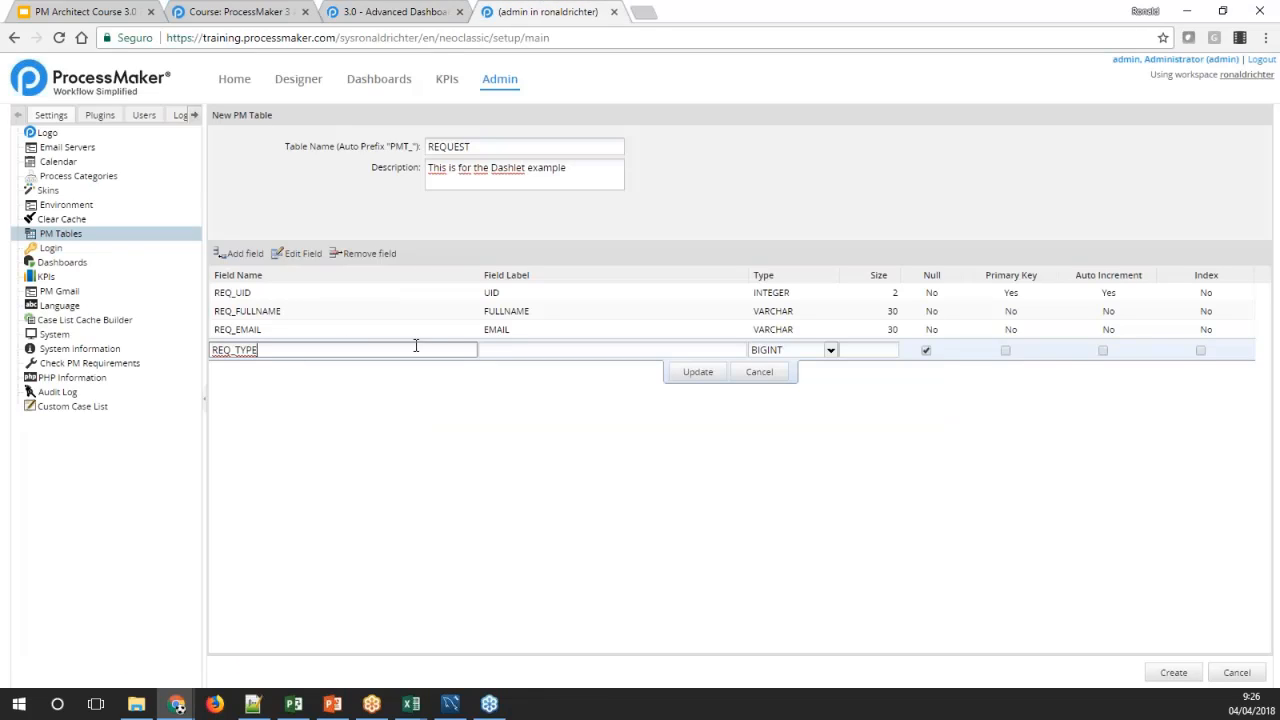
{"action": "left_click", "coordinate": [503, 349]}
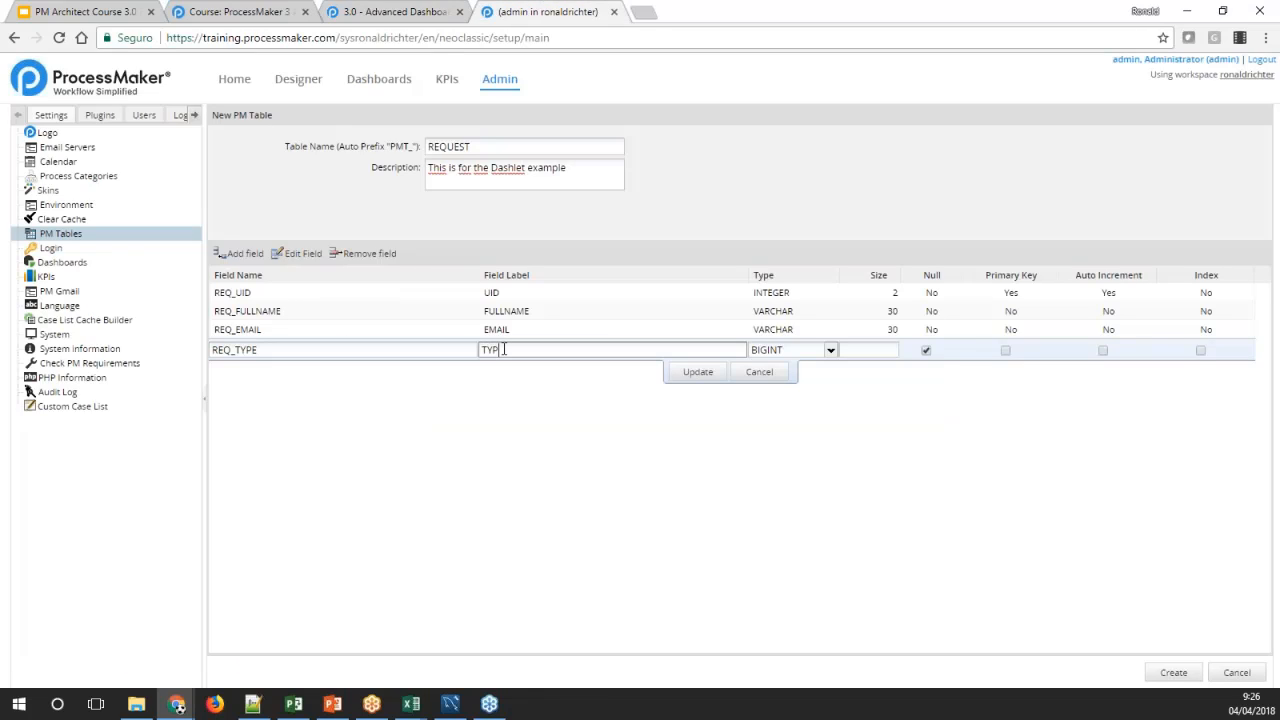
{"action": "type", "text": "TYPE"}
Make REQ_TYPE a non-null VARCHAR of size 30 and save the field
{"action": "left_click", "coordinate": [830, 350]}
{"action": "scroll", "coordinate": [834, 430], "scroll_direction": "down", "scroll_amount": 1}
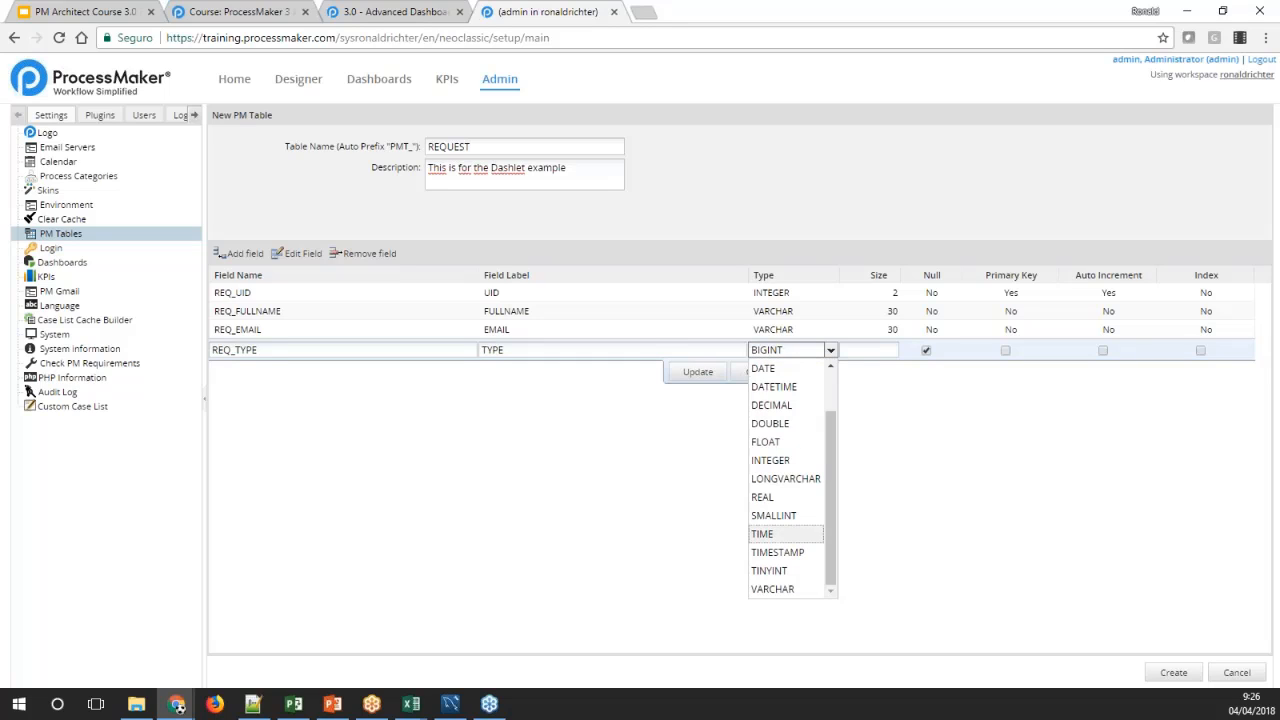
{"action": "left_click", "coordinate": [800, 589]}
{"action": "left_click", "coordinate": [877, 350]}
{"action": "type", "text": "3"}
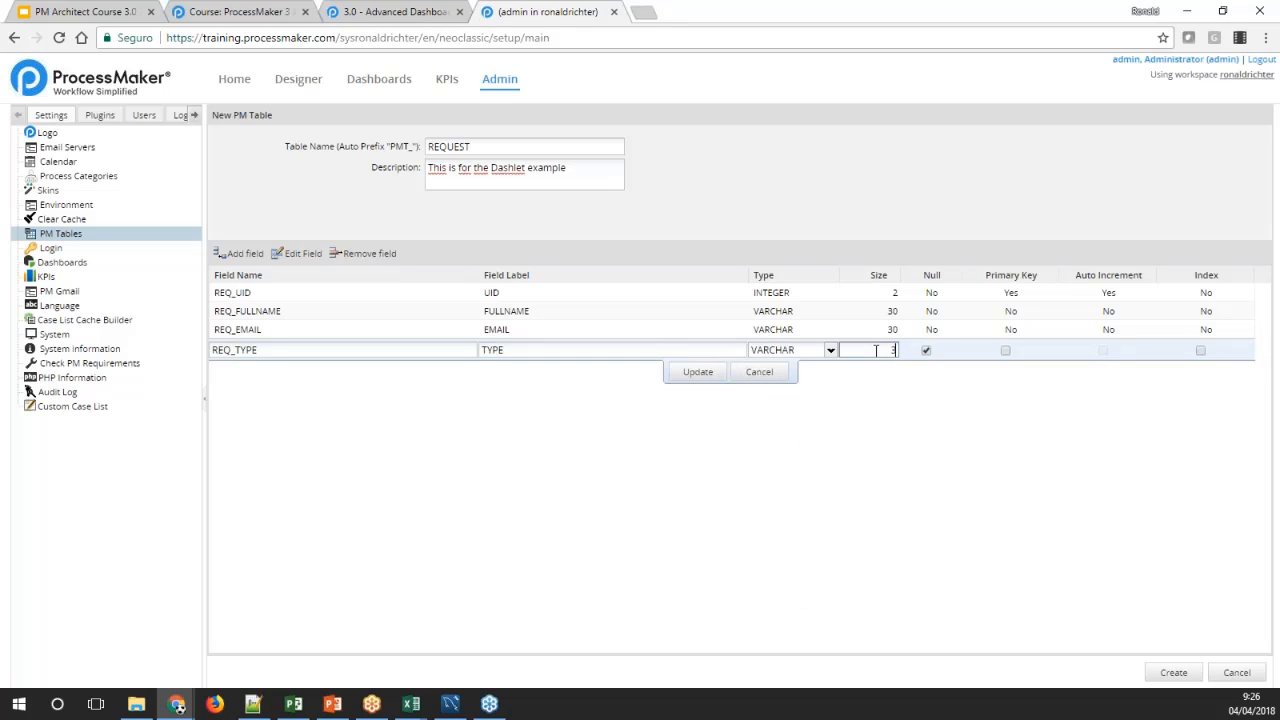
{"action": "type", "text": "0"}
{"action": "left_click", "coordinate": [926, 350]}
{"action": "left_click", "coordinate": [722, 378]}
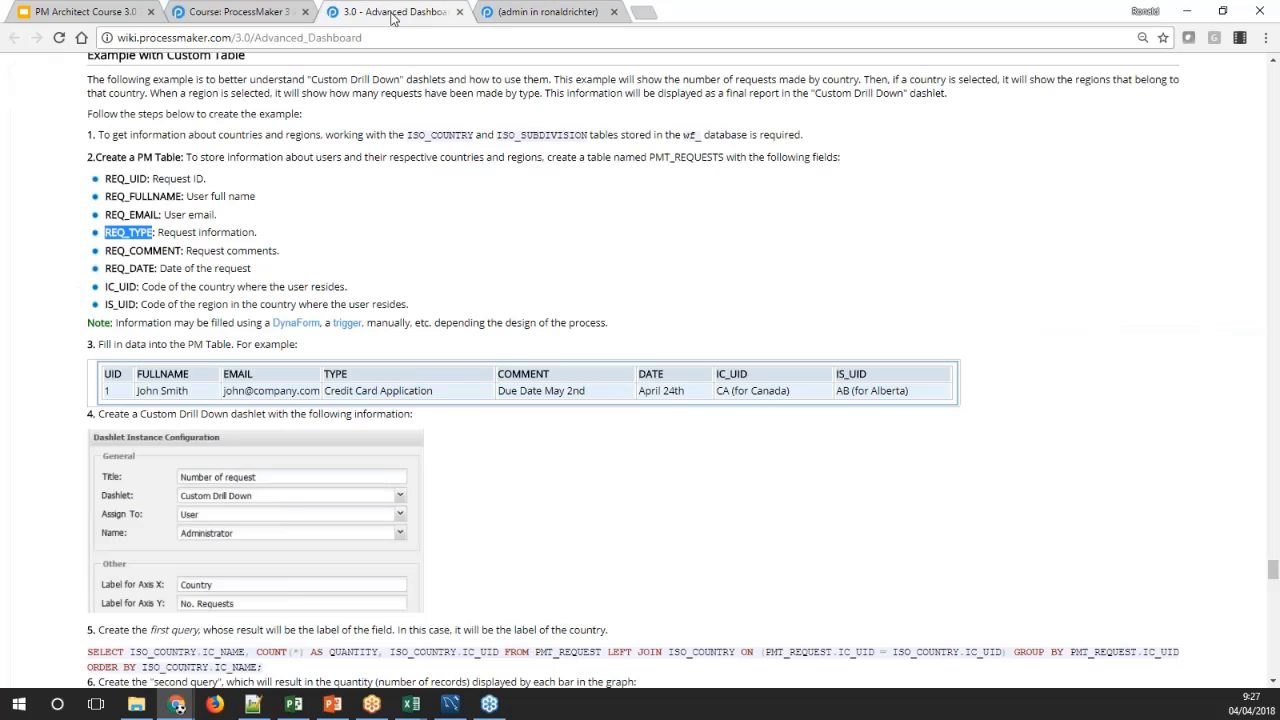
Add a fifth field named REQ_COMMENT from the wiki's field list and label it COMMENT
{"action": "left_click", "coordinate": [392, 12]}
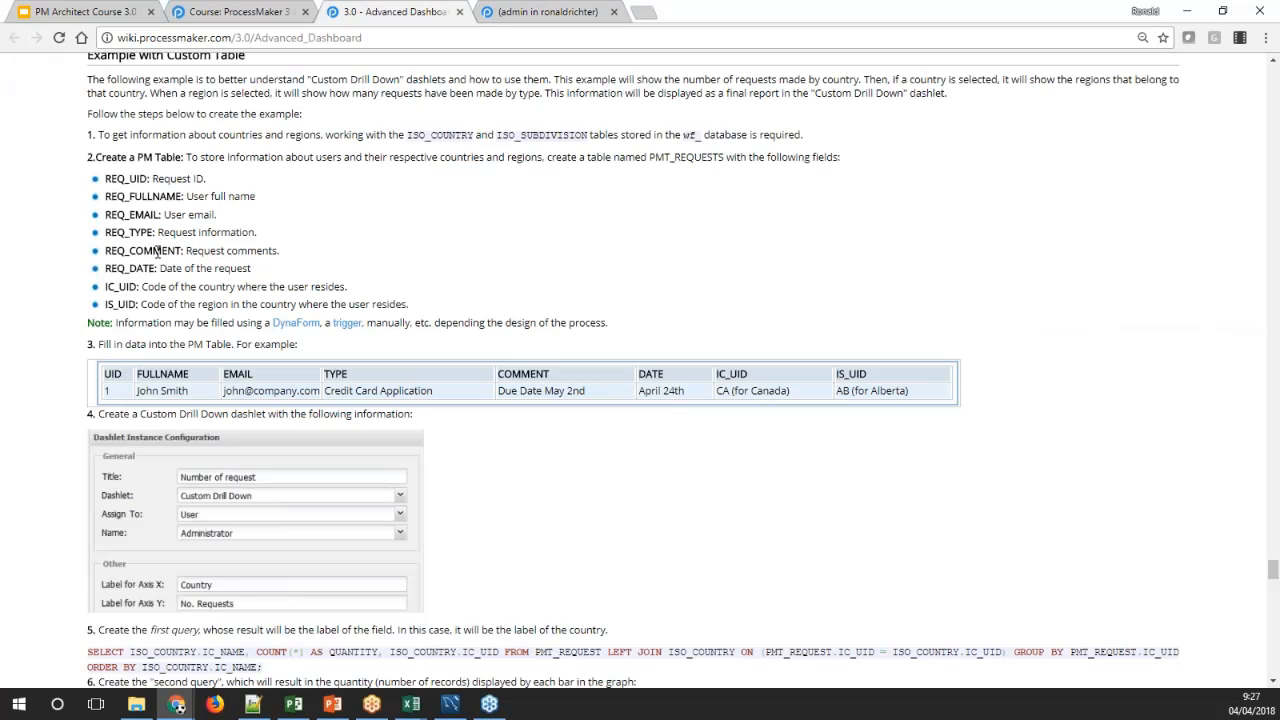
{"action": "double_click", "coordinate": [157, 251]}
{"action": "key", "text": "ctrl+c"}
{"action": "left_click", "coordinate": [548, 12]}
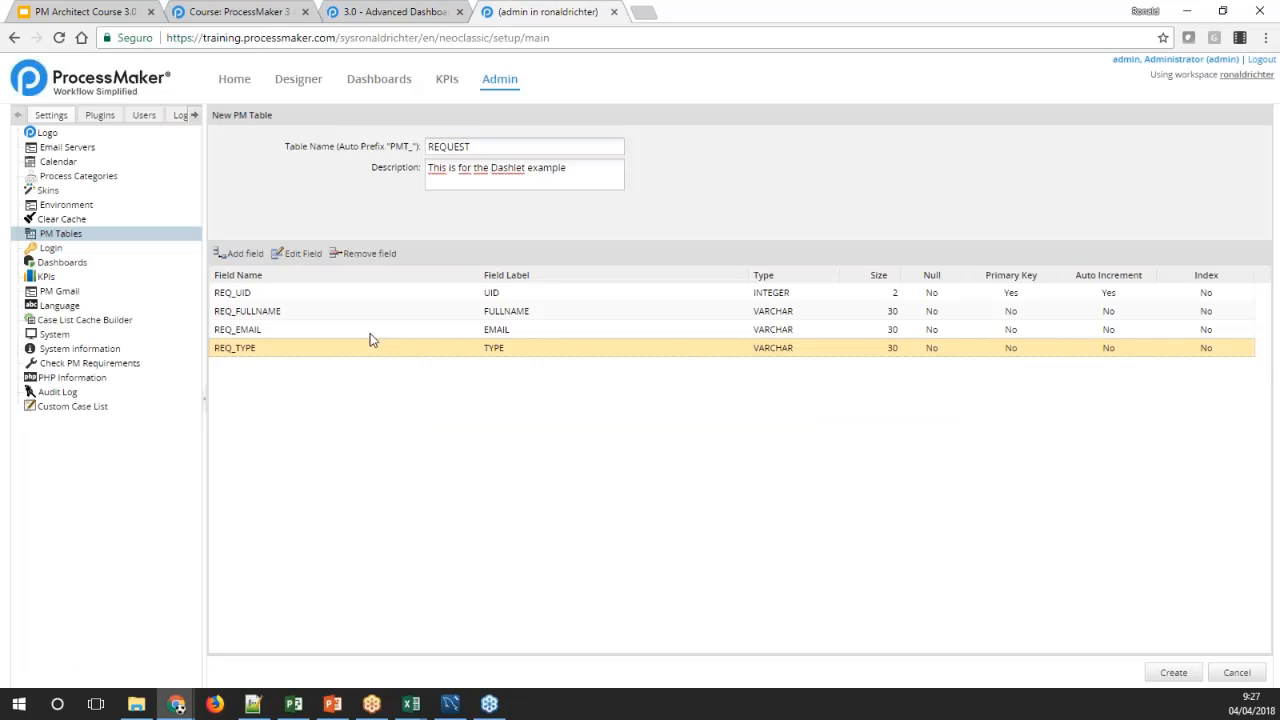
{"action": "left_click", "coordinate": [240, 253]}
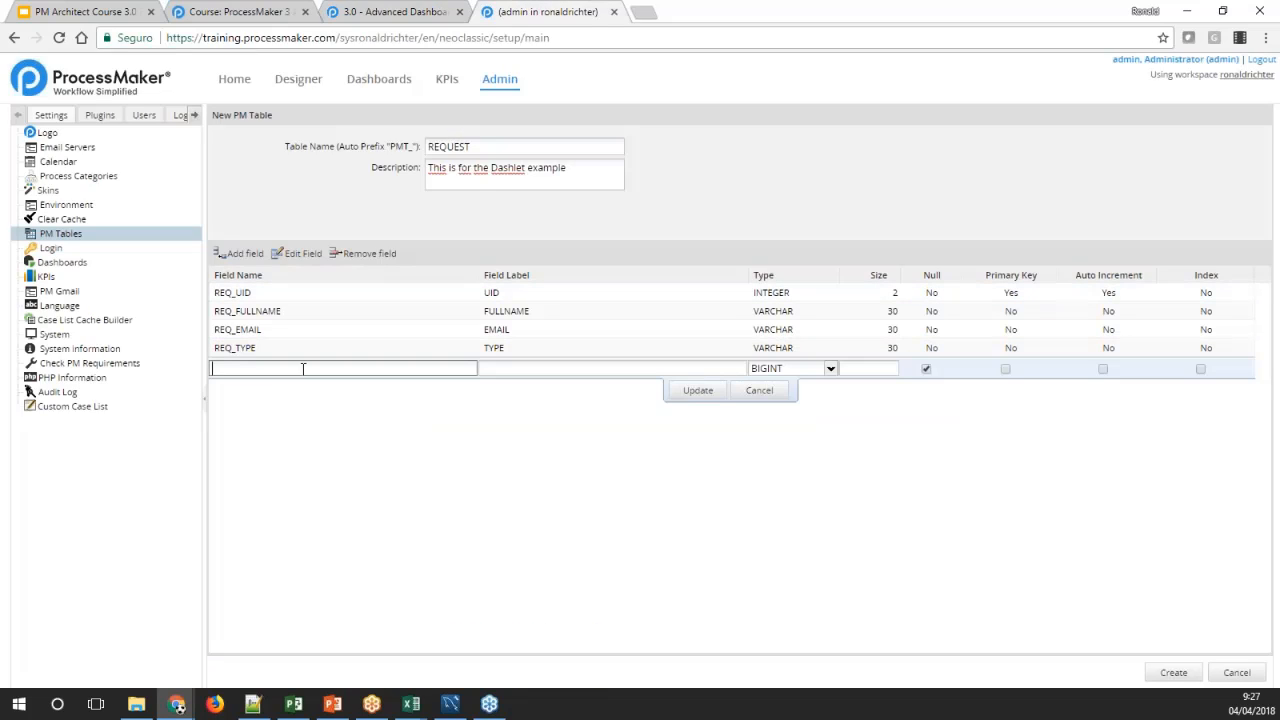
{"action": "key", "text": "ctrl+v"}
{"action": "left_click", "coordinate": [516, 368]}
{"action": "type", "text": "COM"}
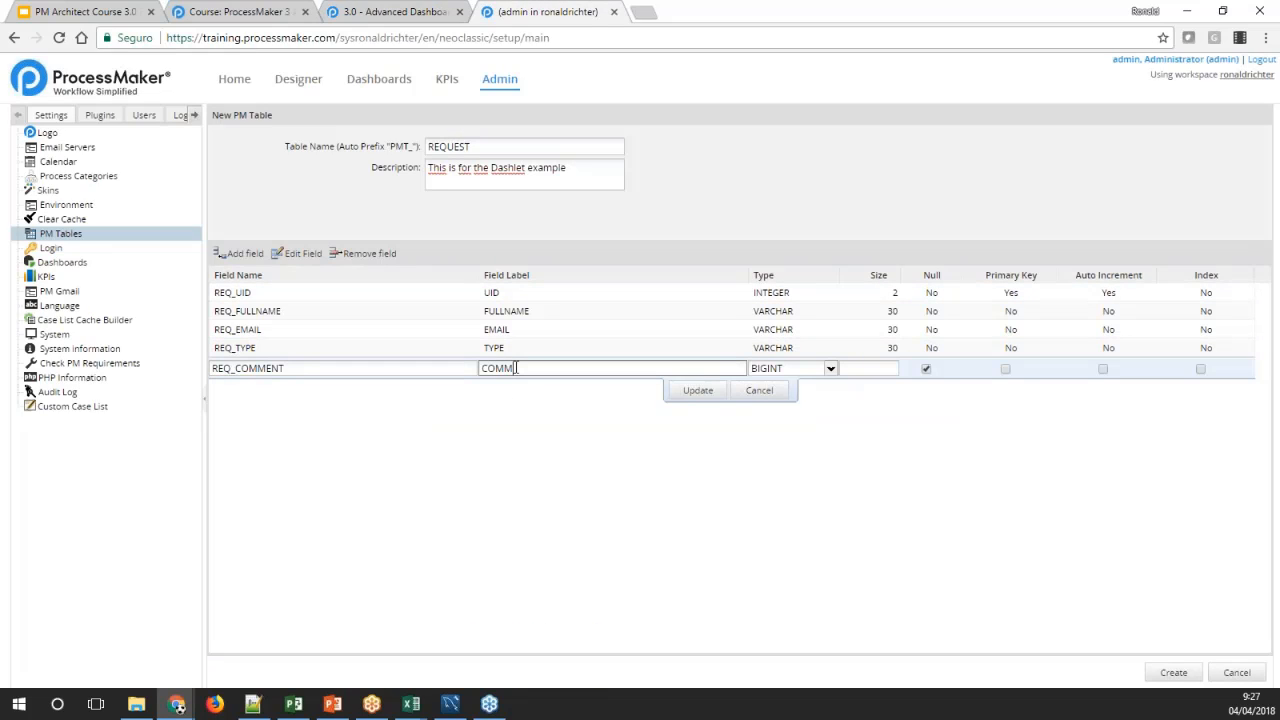
{"action": "type", "text": "MENT"}
Make REQ_COMMENT a non-null VARCHAR of size 150 and save the field
{"action": "left_click", "coordinate": [830, 368]}
{"action": "left_click_drag", "start_coordinate": [829, 410], "coordinate": [826, 449]}
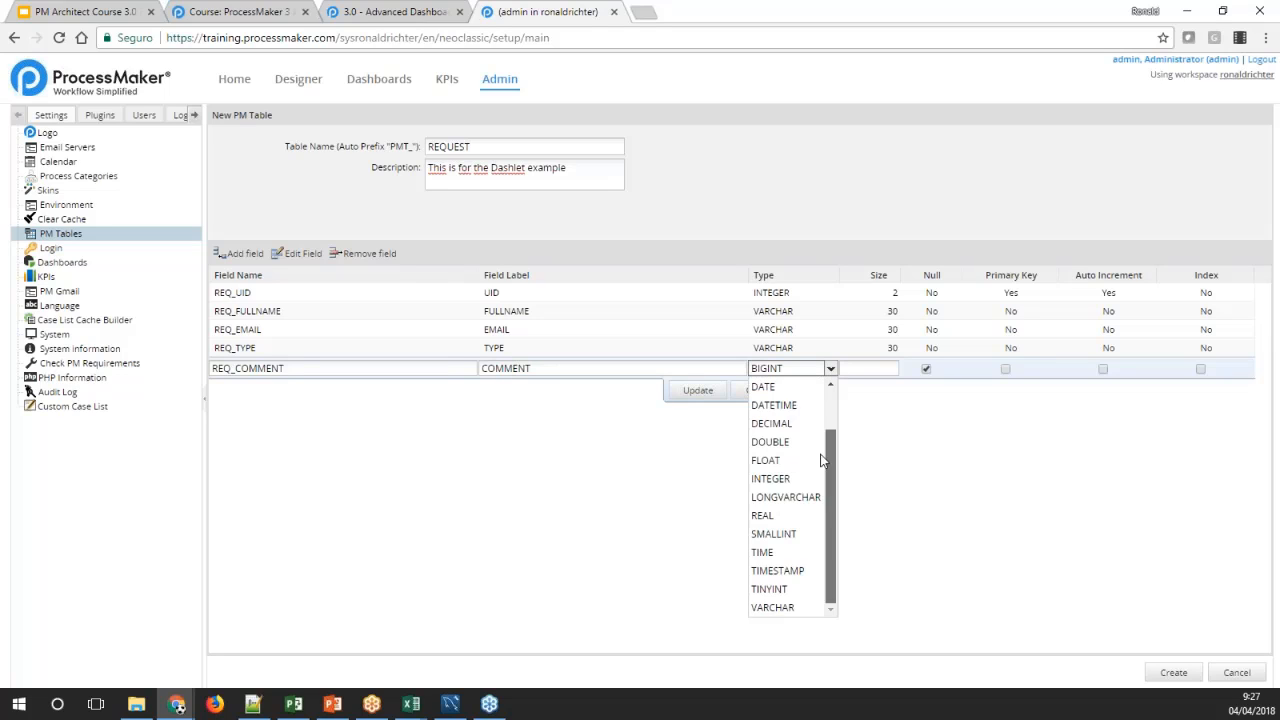
{"action": "left_click", "coordinate": [798, 607]}
{"action": "left_click", "coordinate": [876, 368]}
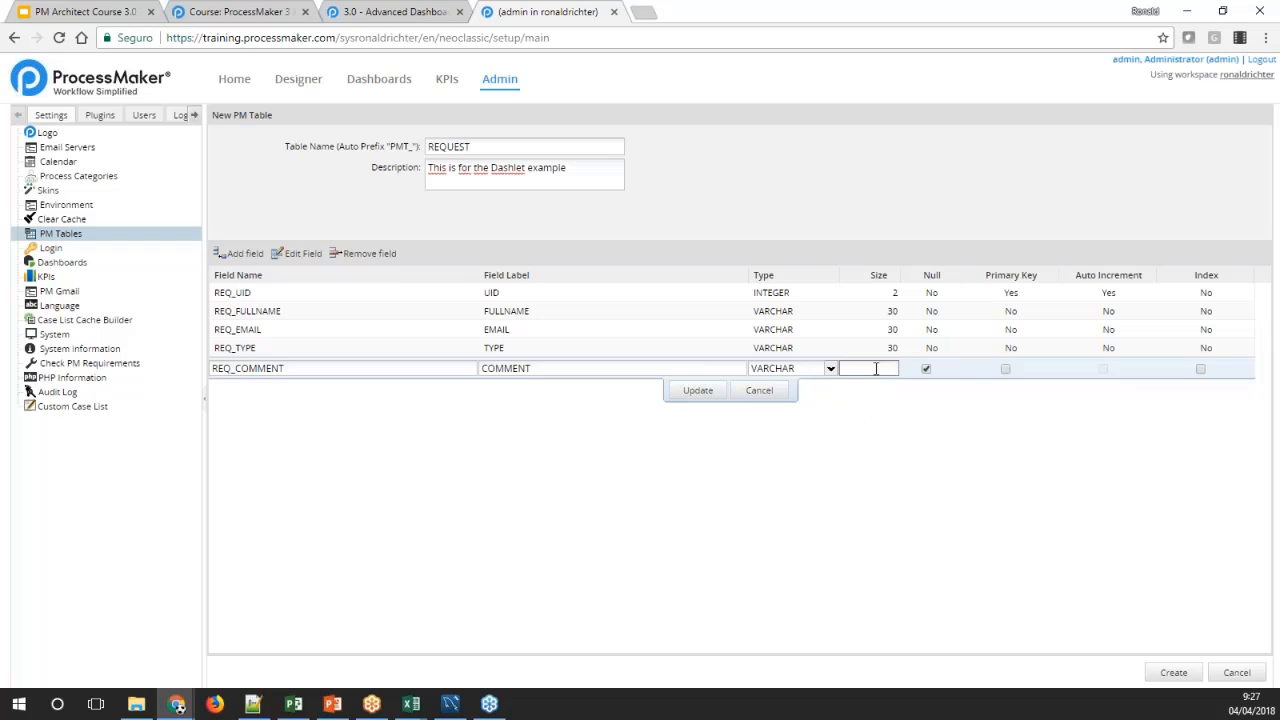
{"action": "left_click", "coordinate": [926, 369]}
{"action": "left_click", "coordinate": [697, 392]}
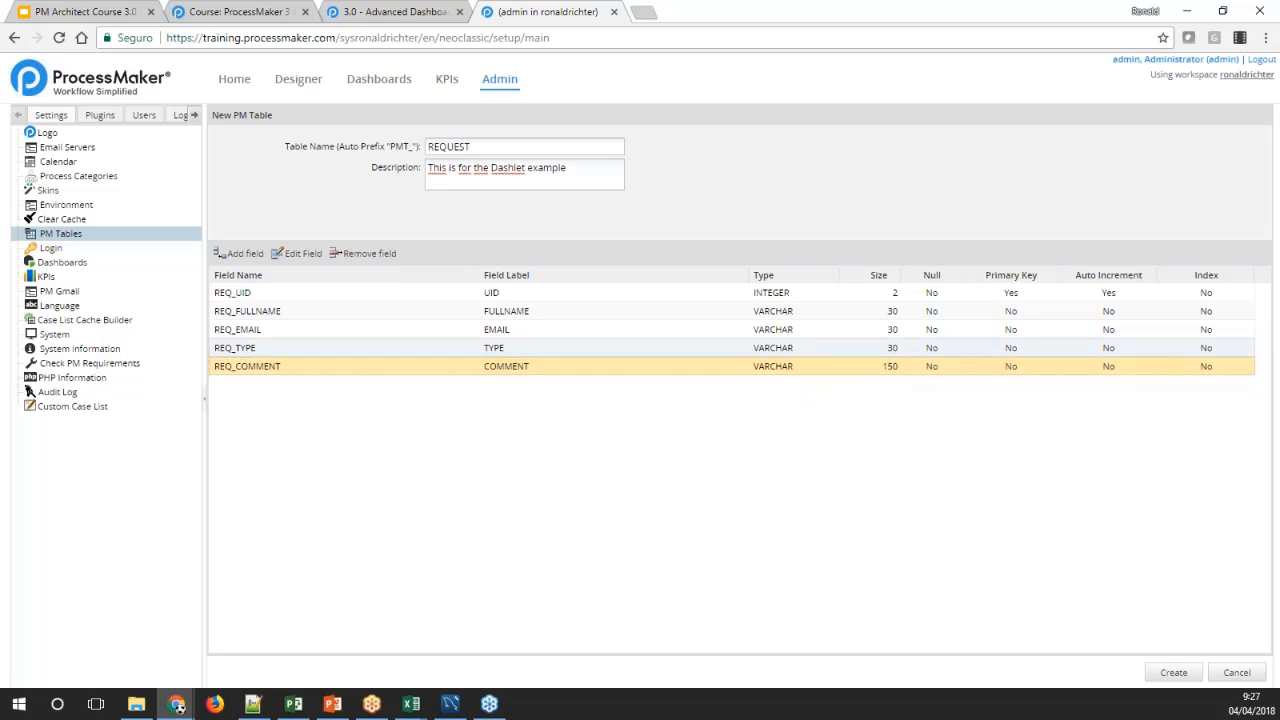
Add a sixth field named REQ_DATE from the wiki's field list and label it DATE
{"action": "left_click", "coordinate": [385, 11]}
{"action": "double_click", "coordinate": [139, 272]}
{"action": "key", "text": "ctrl+c"}
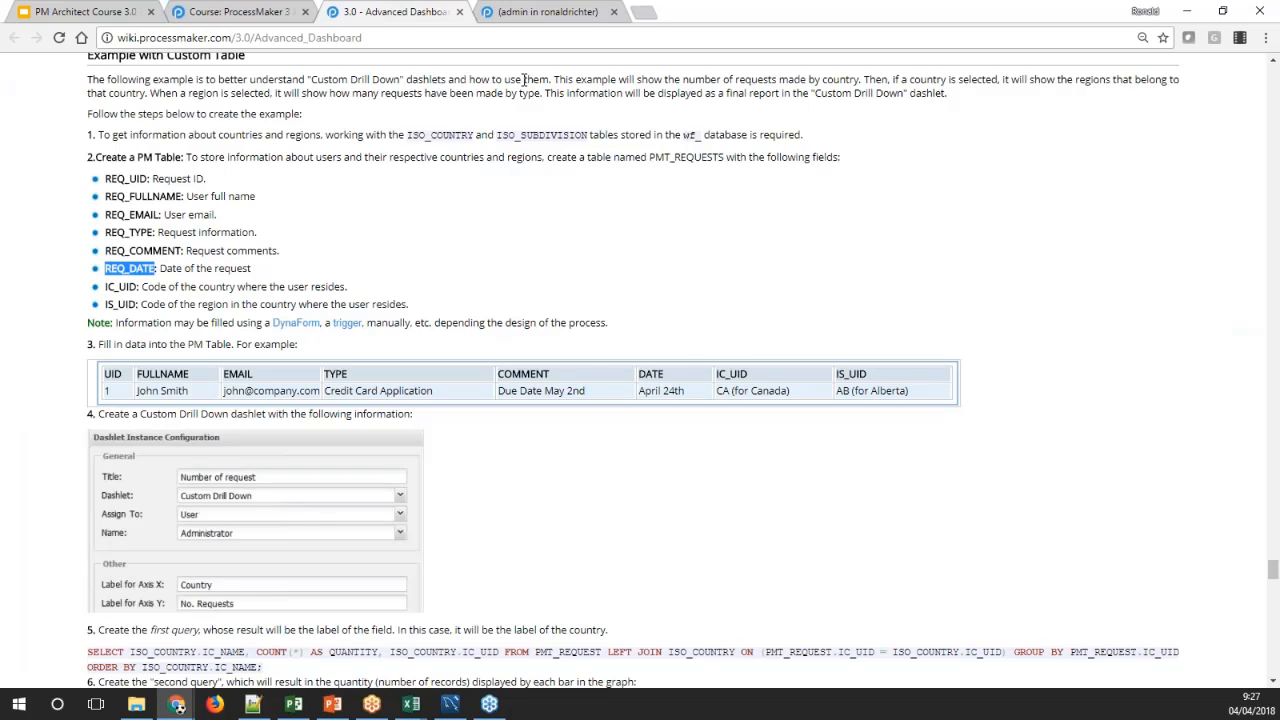
{"action": "left_click", "coordinate": [555, 14]}
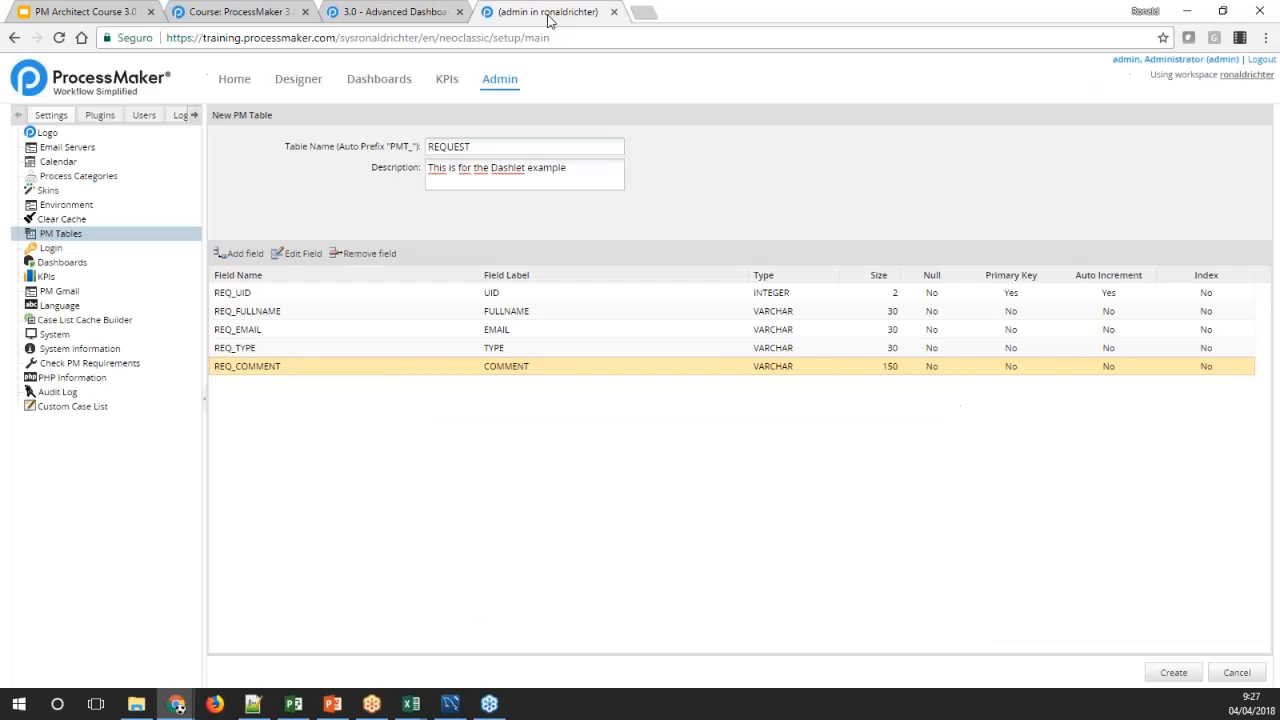
{"action": "left_click", "coordinate": [240, 253]}
{"action": "key", "text": "ctrl+v"}
{"action": "left_click", "coordinate": [502, 386]}
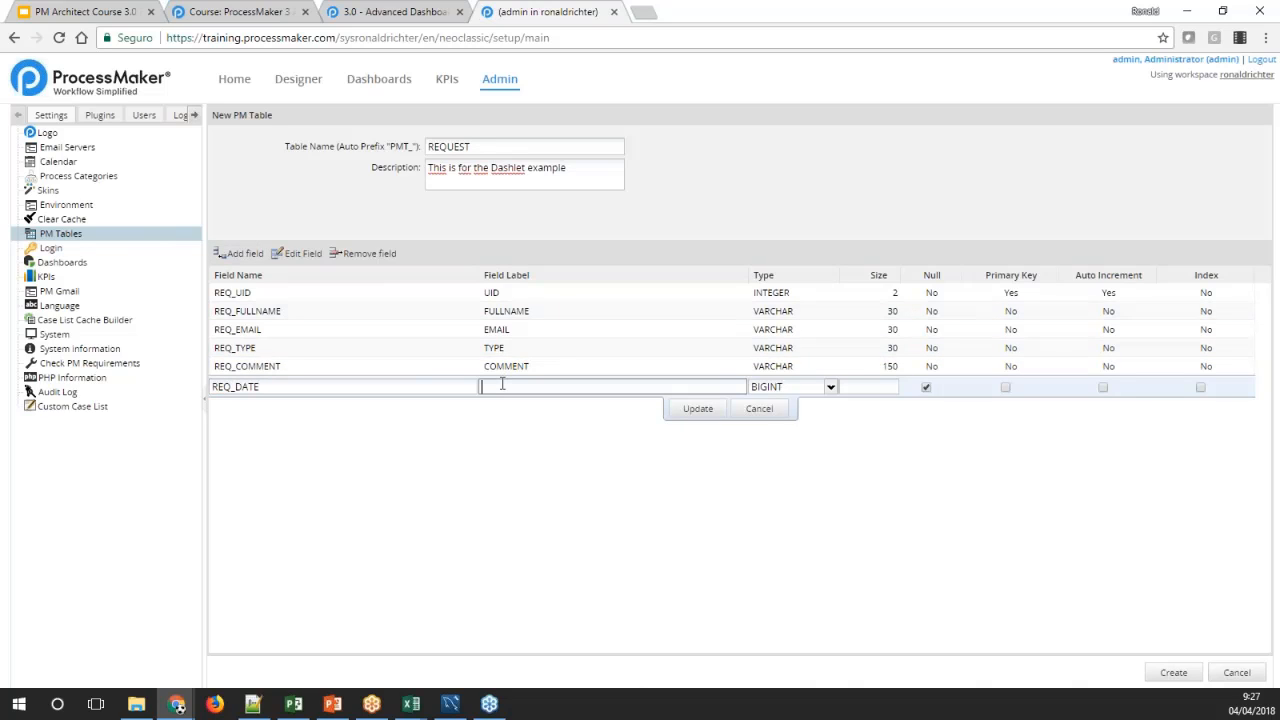
{"action": "type", "text": "DATE"}
Make REQ_DATE a non-null VARCHAR of size 20 and save the field
{"action": "left_click", "coordinate": [830, 386]}
{"action": "scroll", "coordinate": [825, 462], "scroll_direction": "down", "scroll_amount": 1}
{"action": "scroll", "coordinate": [825, 462], "scroll_direction": "down", "scroll_amount": 1}
{"action": "left_click", "coordinate": [795, 622]}
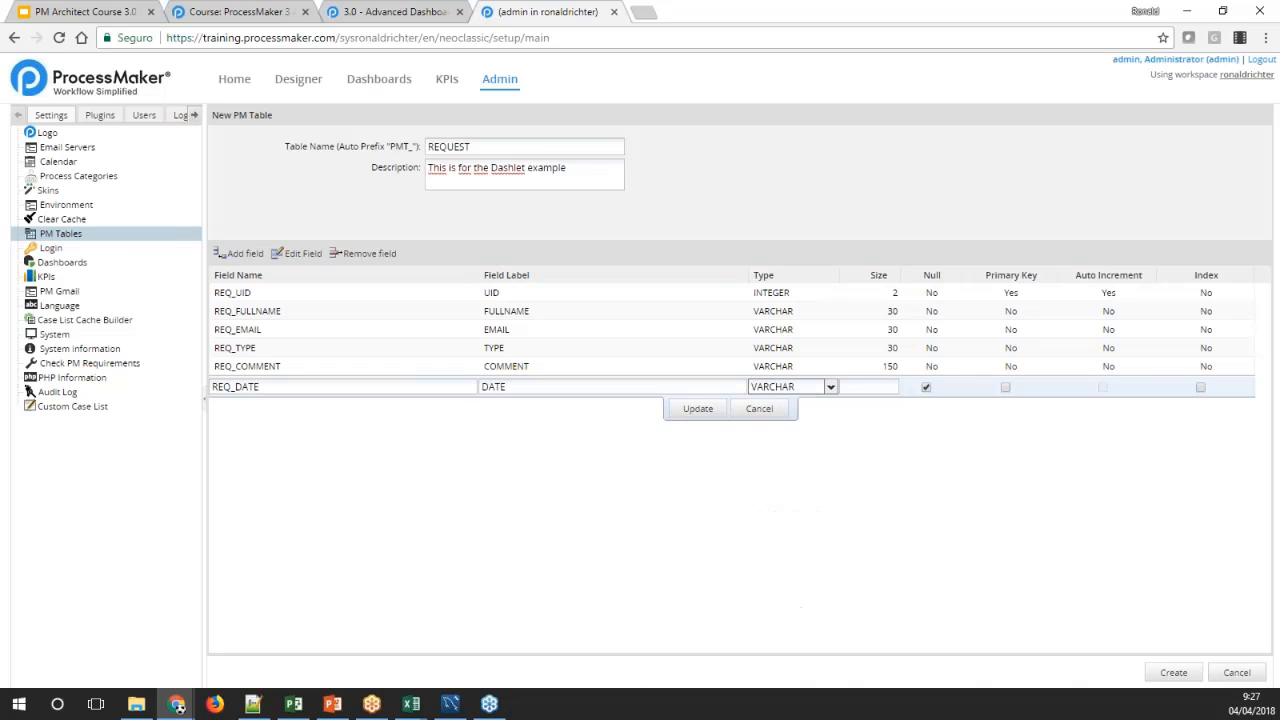
{"action": "left_click", "coordinate": [886, 381]}
{"action": "left_click", "coordinate": [926, 387]}
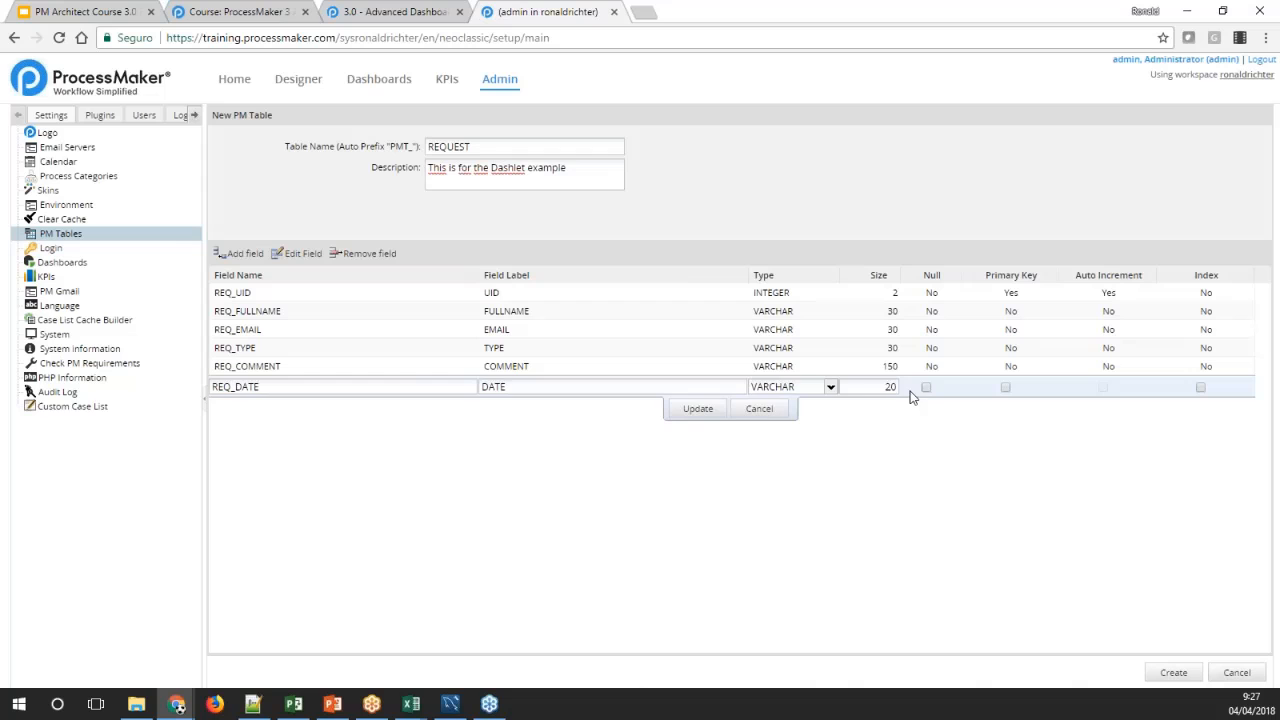
{"action": "left_click", "coordinate": [716, 414]}
Add a seventh field from the wiki's field list, using IC_UID as both its name and label
{"action": "left_click", "coordinate": [446, 12]}
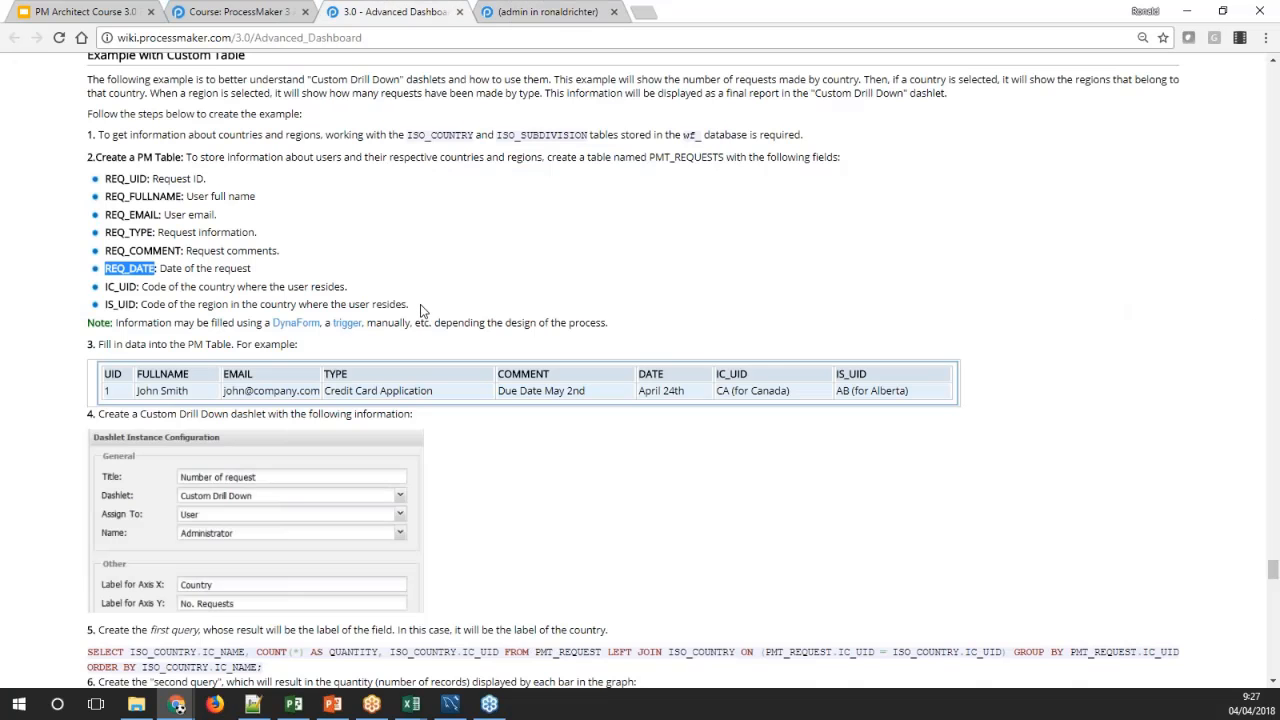
{"action": "double_click", "coordinate": [120, 287]}
{"action": "key", "text": "ctrl+c"}
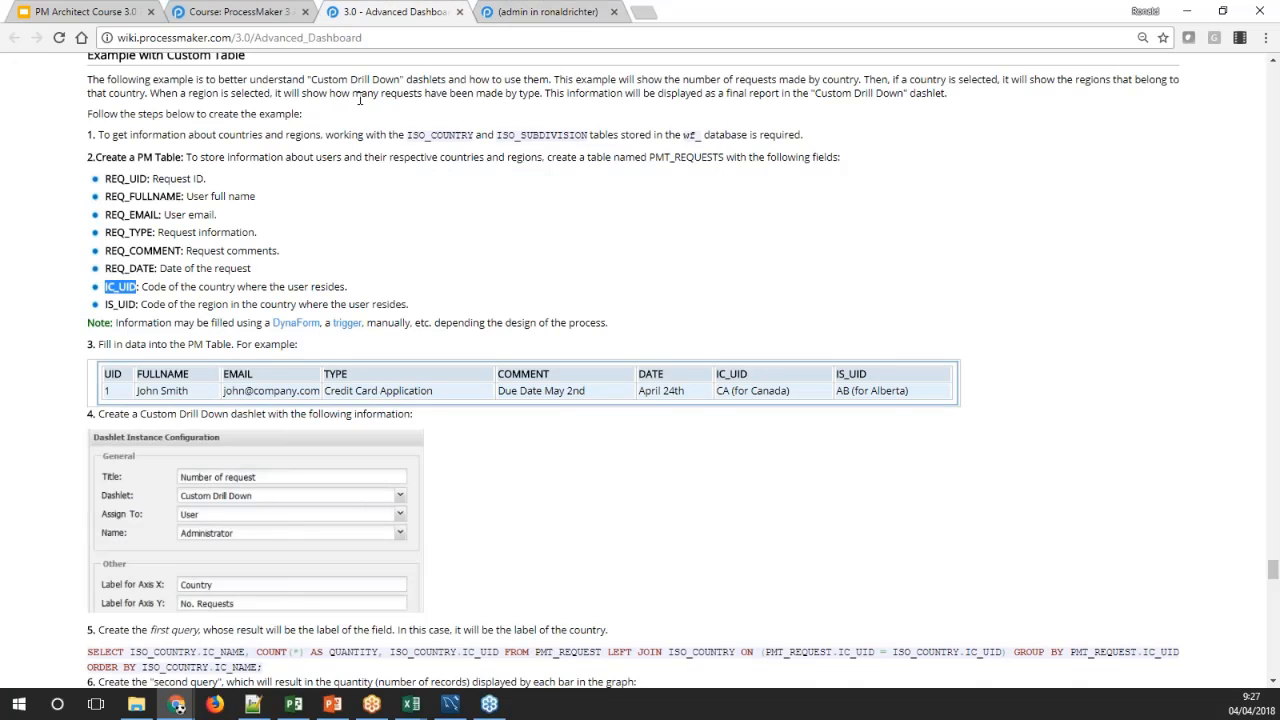
{"action": "left_click", "coordinate": [534, 12]}
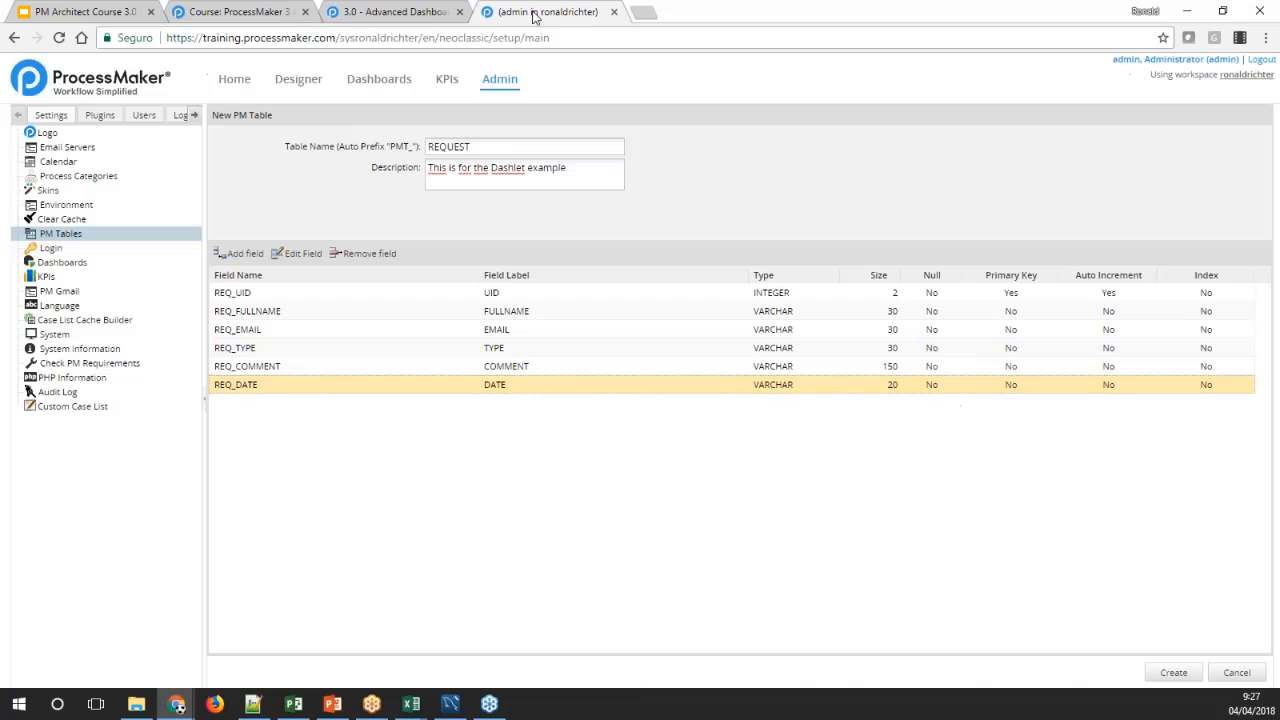
{"action": "left_click", "coordinate": [243, 256]}
{"action": "key", "text": "ctrl+v"}
{"action": "left_click", "coordinate": [530, 405]}
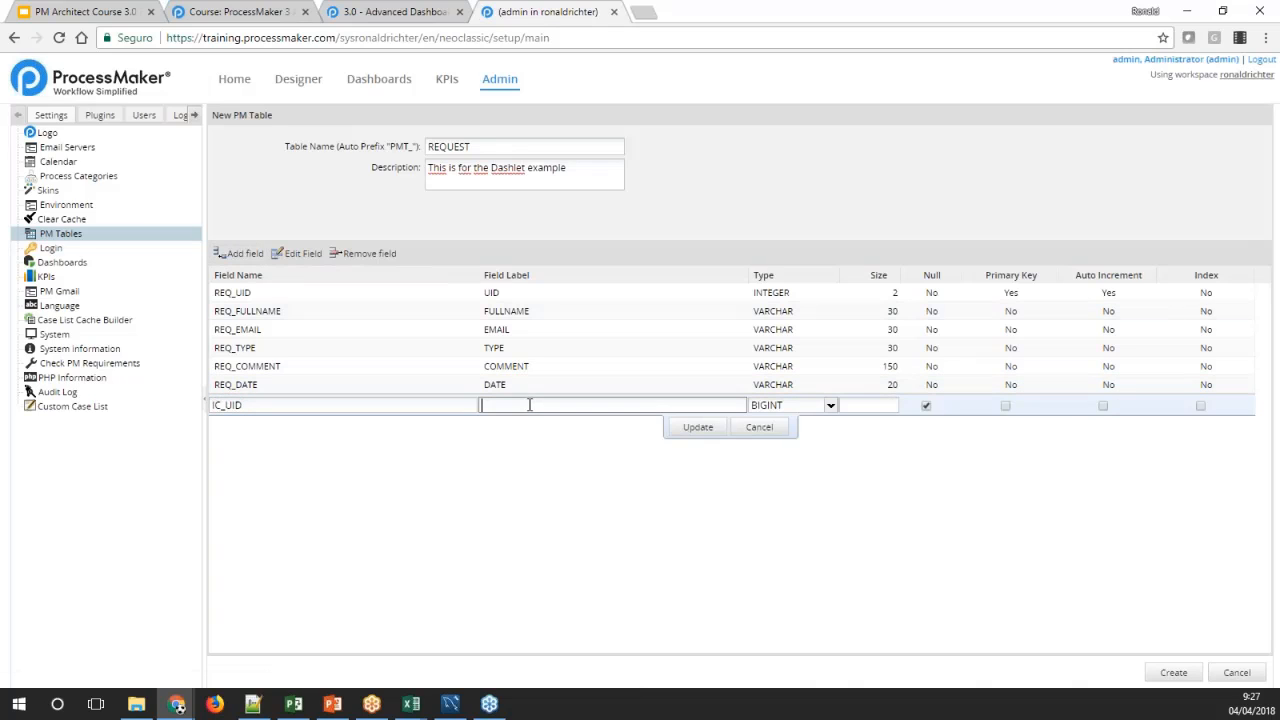
{"action": "key", "text": "ctrl+v"}
Make IC_UID a non-null VARCHAR of size 5 and save the field
{"action": "left_click", "coordinate": [829, 405]}
{"action": "scroll", "coordinate": [785, 570], "scroll_direction": "down", "scroll_amount": 1}
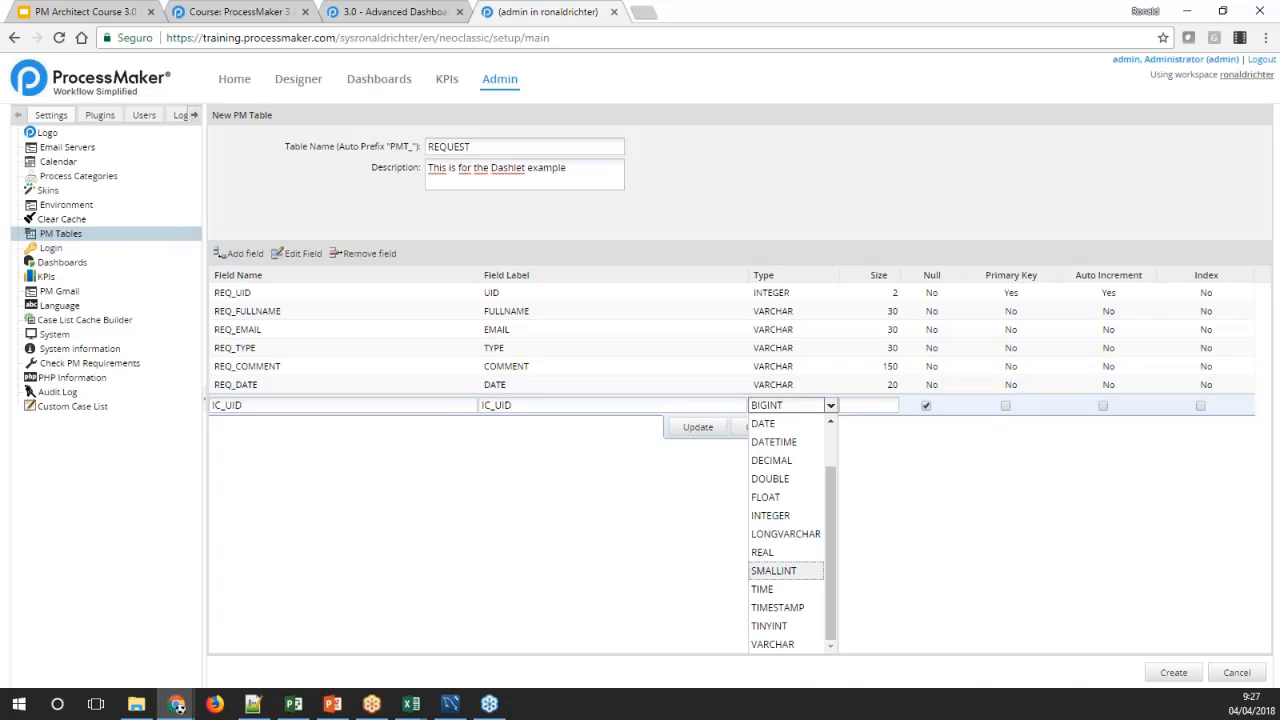
{"action": "left_click", "coordinate": [800, 645]}
{"action": "left_click", "coordinate": [879, 404]}
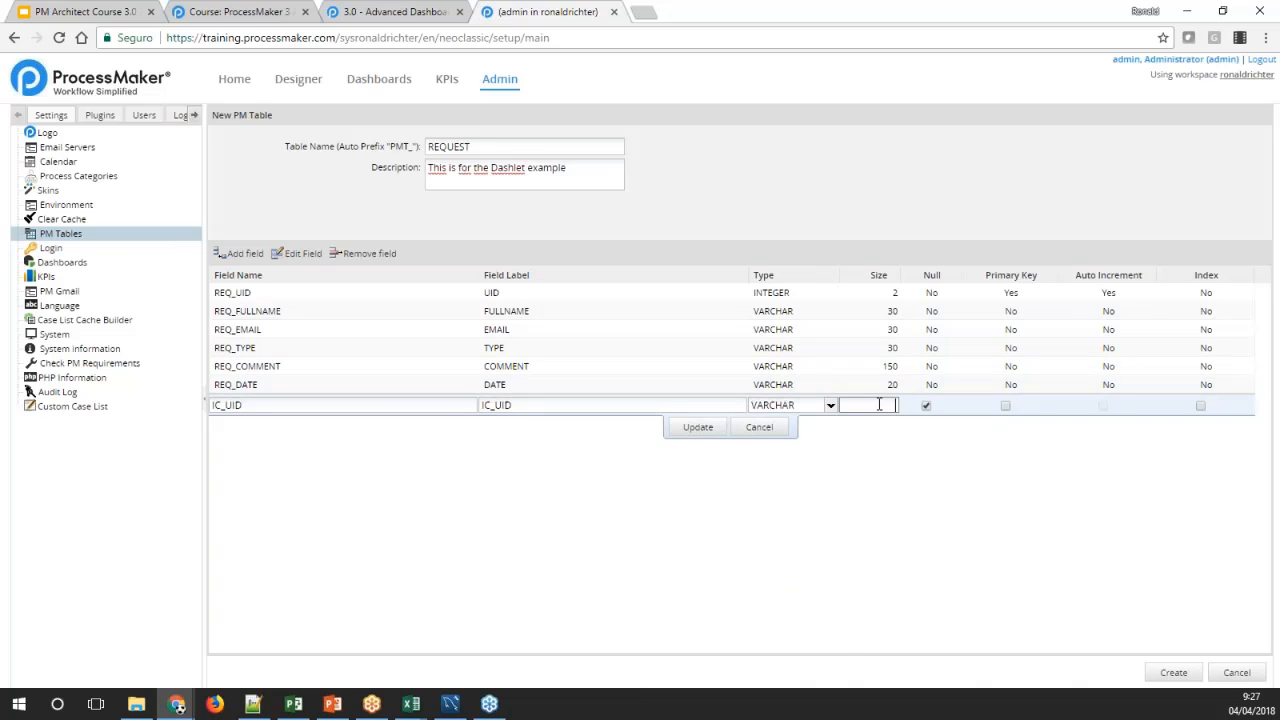
{"action": "type", "text": "5"}
{"action": "left_click", "coordinate": [926, 406]}
{"action": "left_click", "coordinate": [698, 427]}
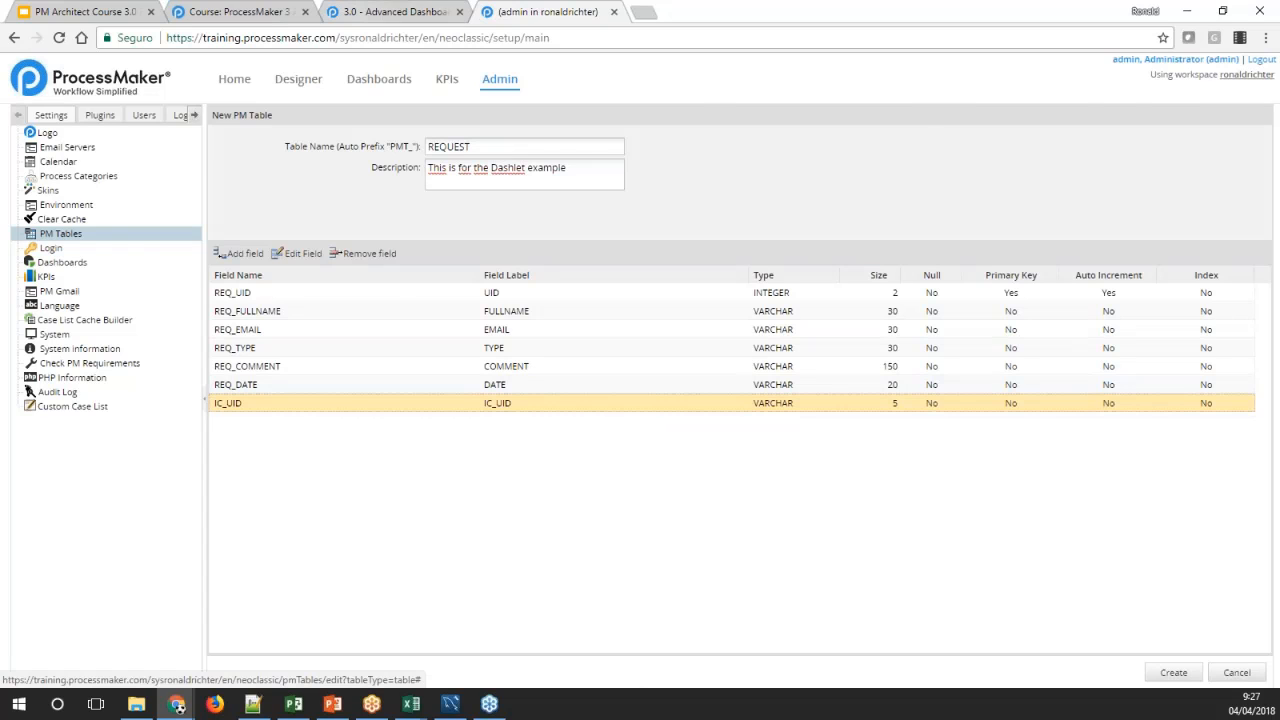
Add an eighth field from the wiki's field list, using IS_UID as both its name and label
{"action": "left_click", "coordinate": [390, 11]}
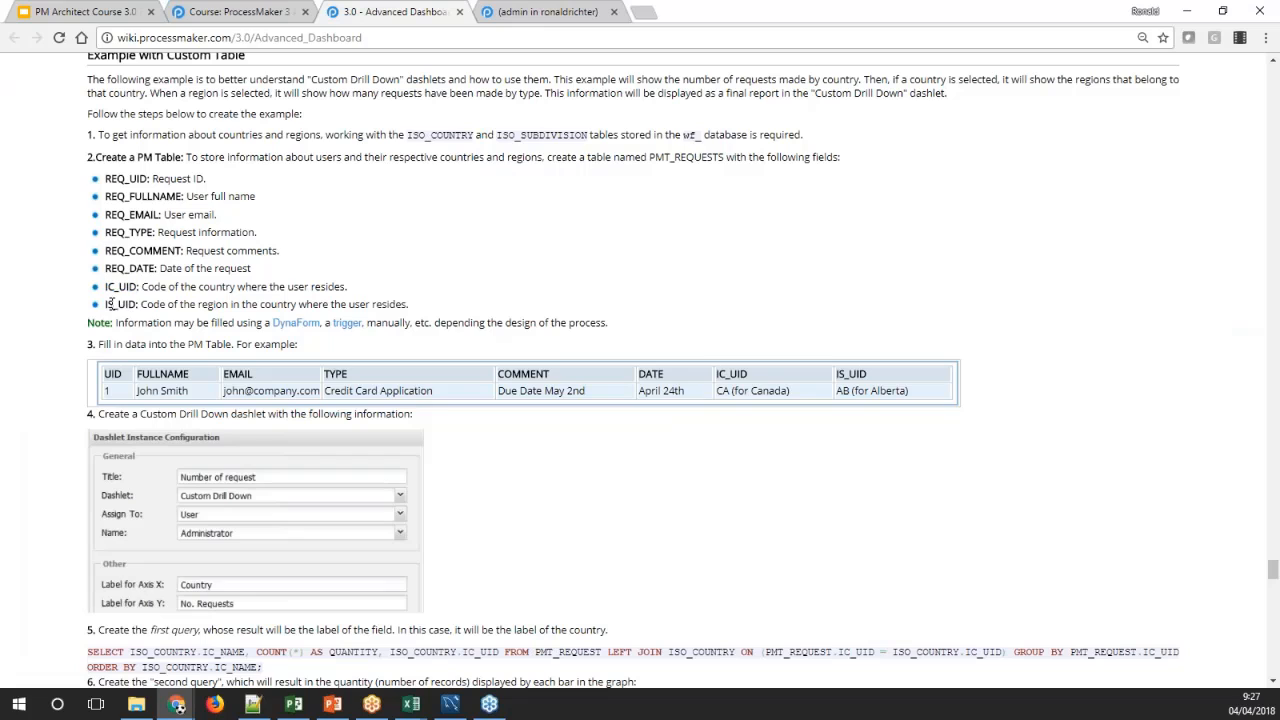
{"action": "double_click", "coordinate": [110, 305]}
{"action": "key", "text": "ctrl+c"}
{"action": "left_click", "coordinate": [548, 11]}
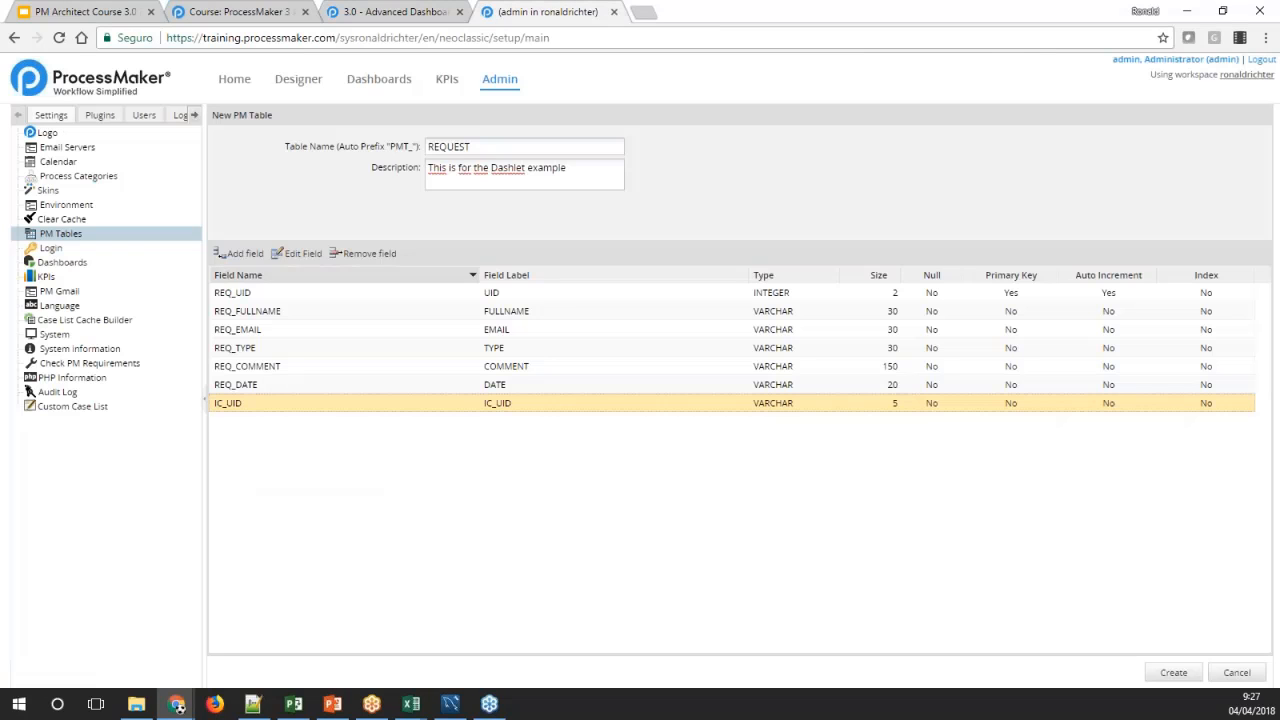
{"action": "left_click", "coordinate": [242, 253]}
{"action": "key", "text": "ctrl+v"}
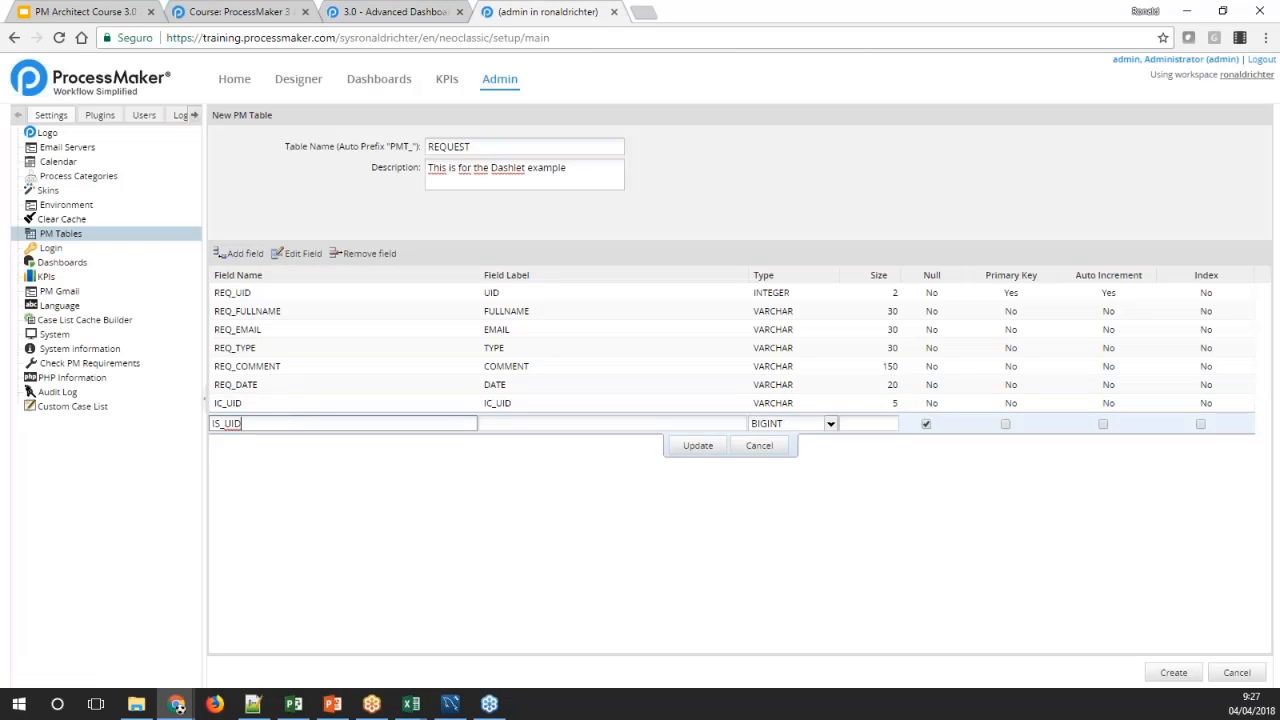
{"action": "key", "text": "Tab"}
Make IS_UID a non-null VARCHAR of size 5 and save the field
{"action": "left_click", "coordinate": [830, 425]}
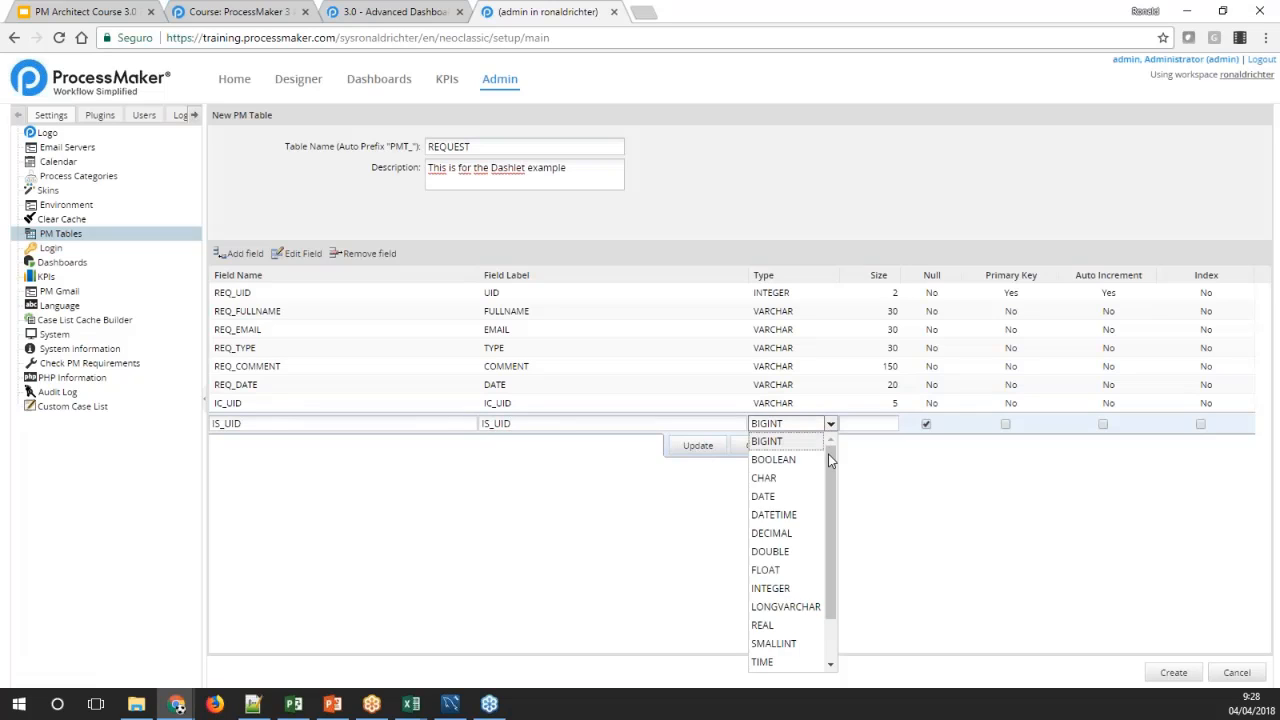
{"action": "scroll", "coordinate": [828, 454], "scroll_direction": "down", "scroll_amount": 3}
{"action": "left_click", "coordinate": [775, 662]}
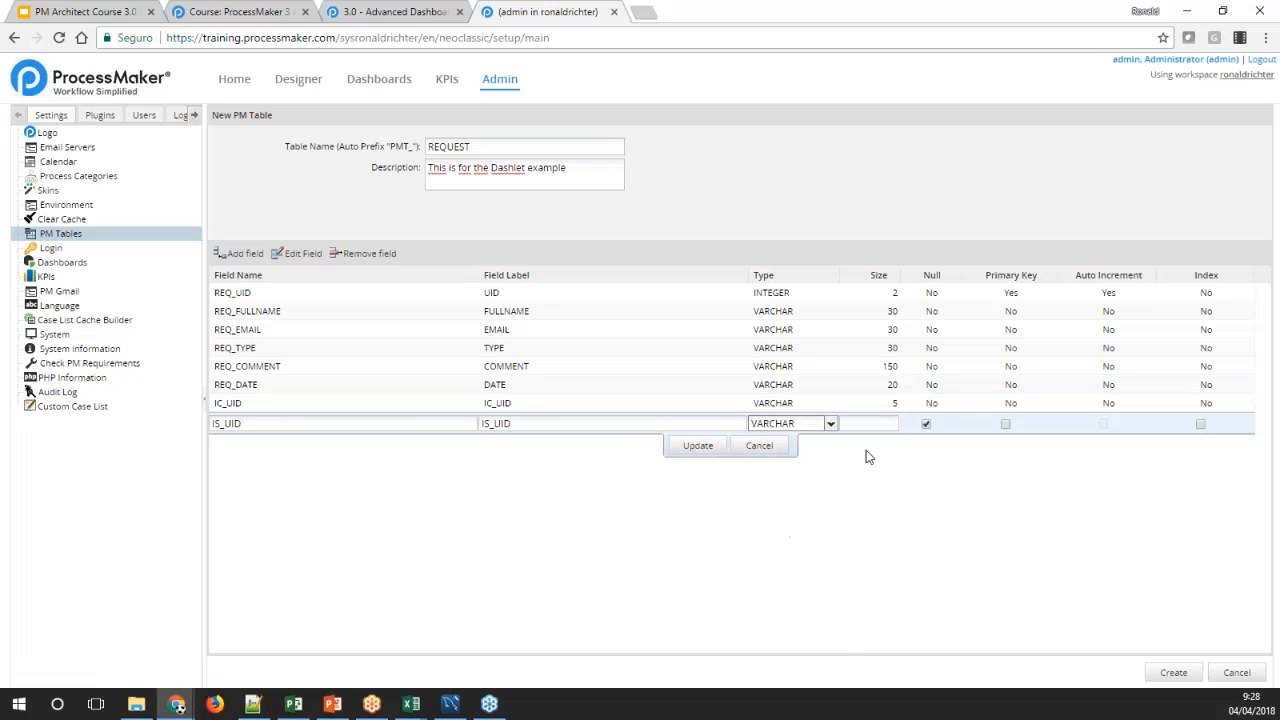
{"action": "left_click", "coordinate": [876, 421]}
{"action": "type", "text": "5"}
{"action": "left_click", "coordinate": [926, 424]}
{"action": "left_click", "coordinate": [698, 446]}
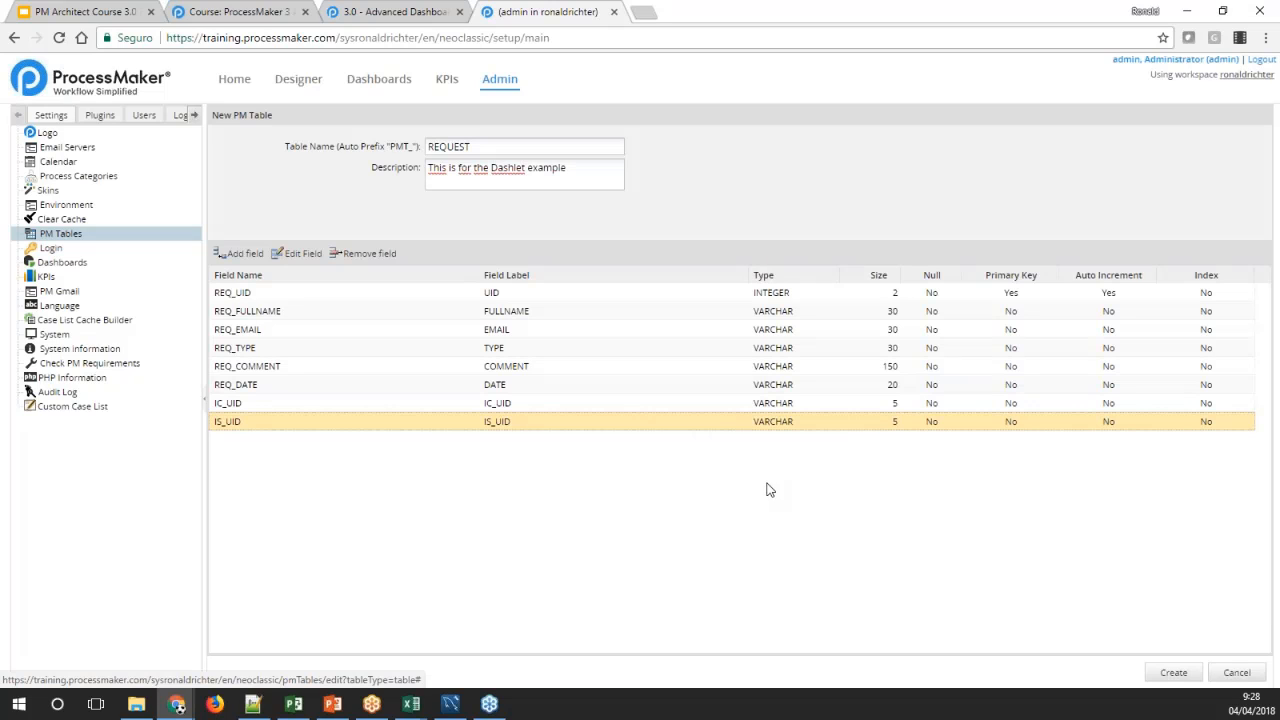
Create the REQUEST PM Table from the defined fields and open its data records
{"action": "left_click", "coordinate": [1174, 672]}
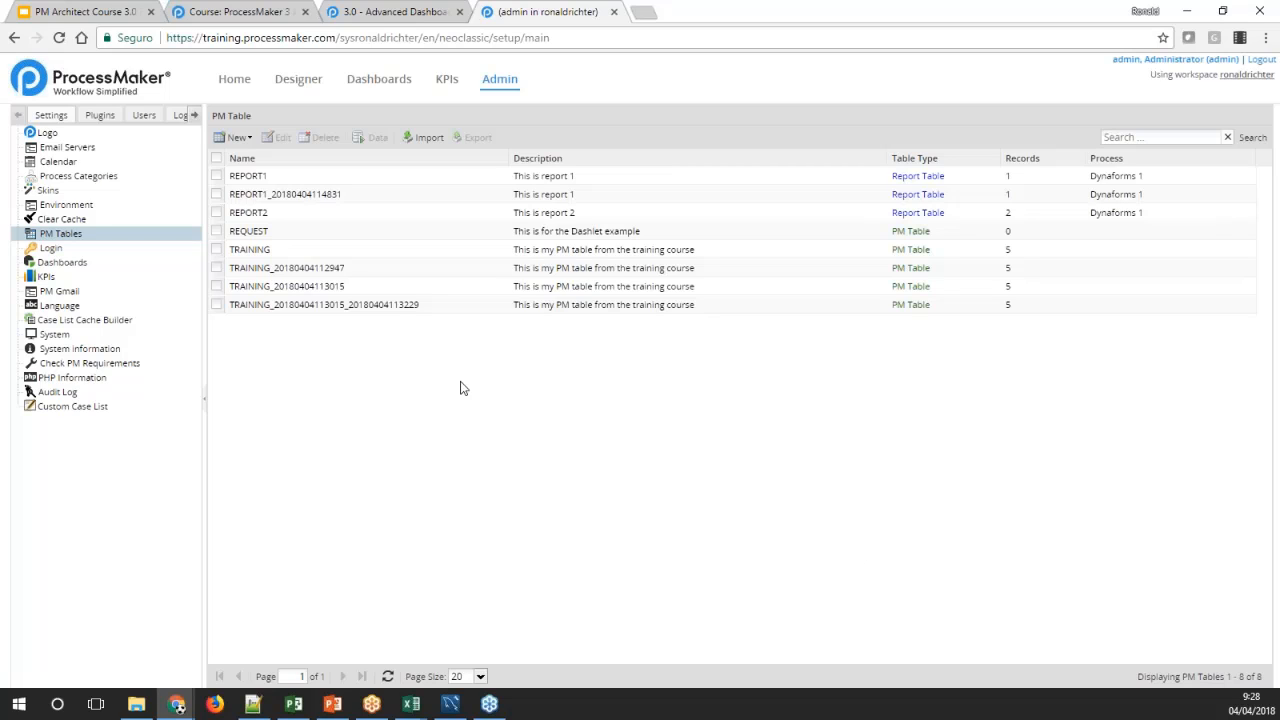
{"action": "left_click", "coordinate": [265, 232]}
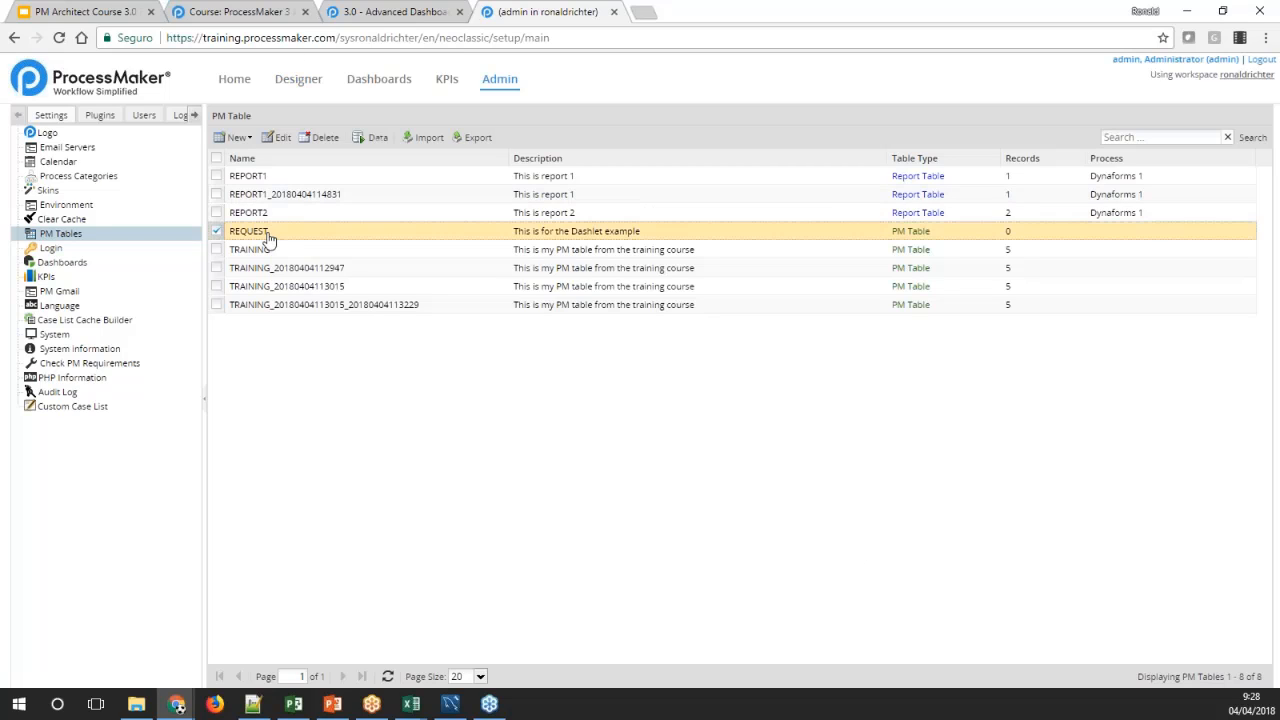
{"action": "left_click", "coordinate": [350, 138]}
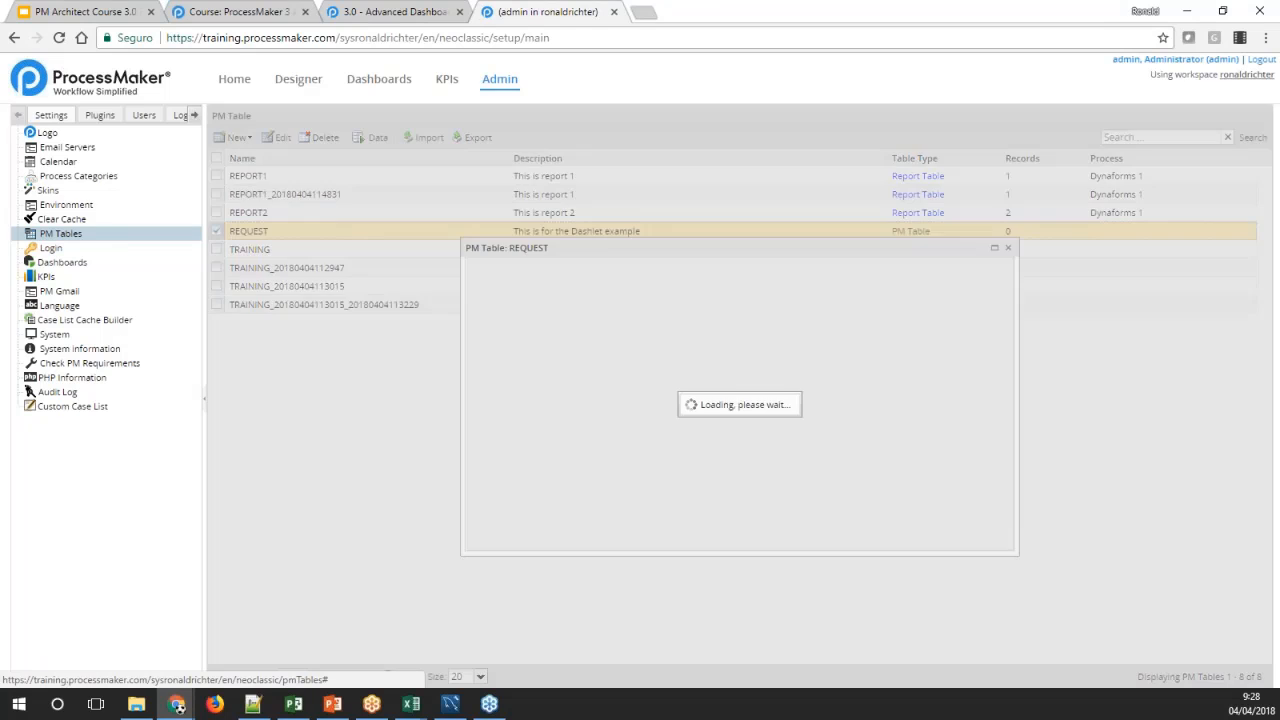
Add a row to the REQUEST table and fill FULLNAME with the full name from the wiki's sample record
{"action": "left_click", "coordinate": [370, 12]}
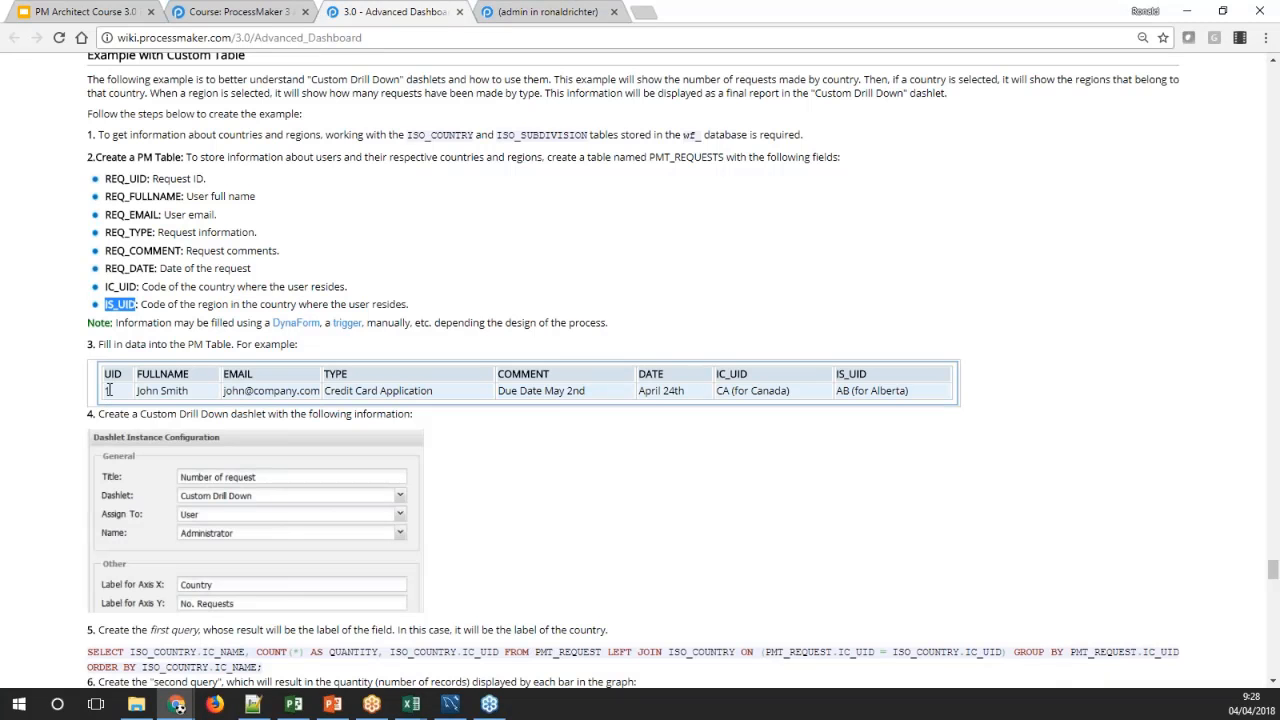
{"action": "left_click_drag", "start_coordinate": [138, 392], "coordinate": [190, 391]}
{"action": "key", "text": "ctrl+c"}
{"action": "left_click", "coordinate": [497, 14]}
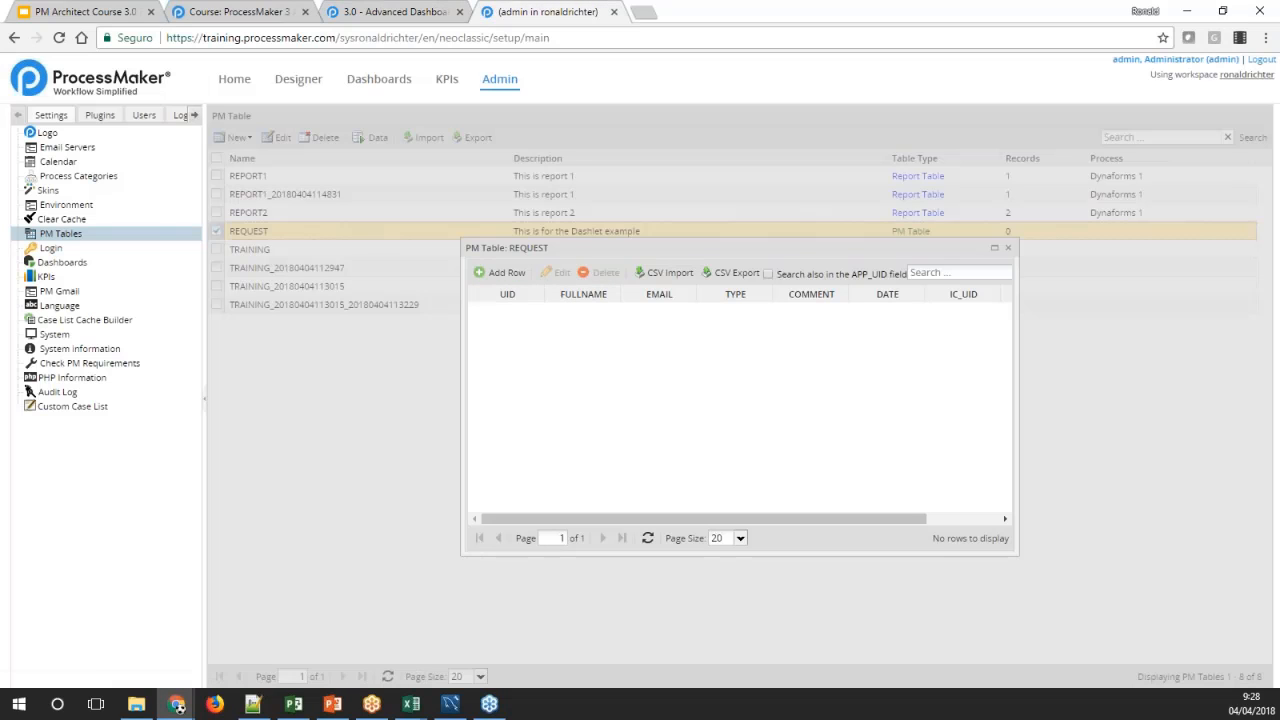
{"action": "left_click", "coordinate": [500, 272]}
{"action": "key", "text": "ctrl+v"}
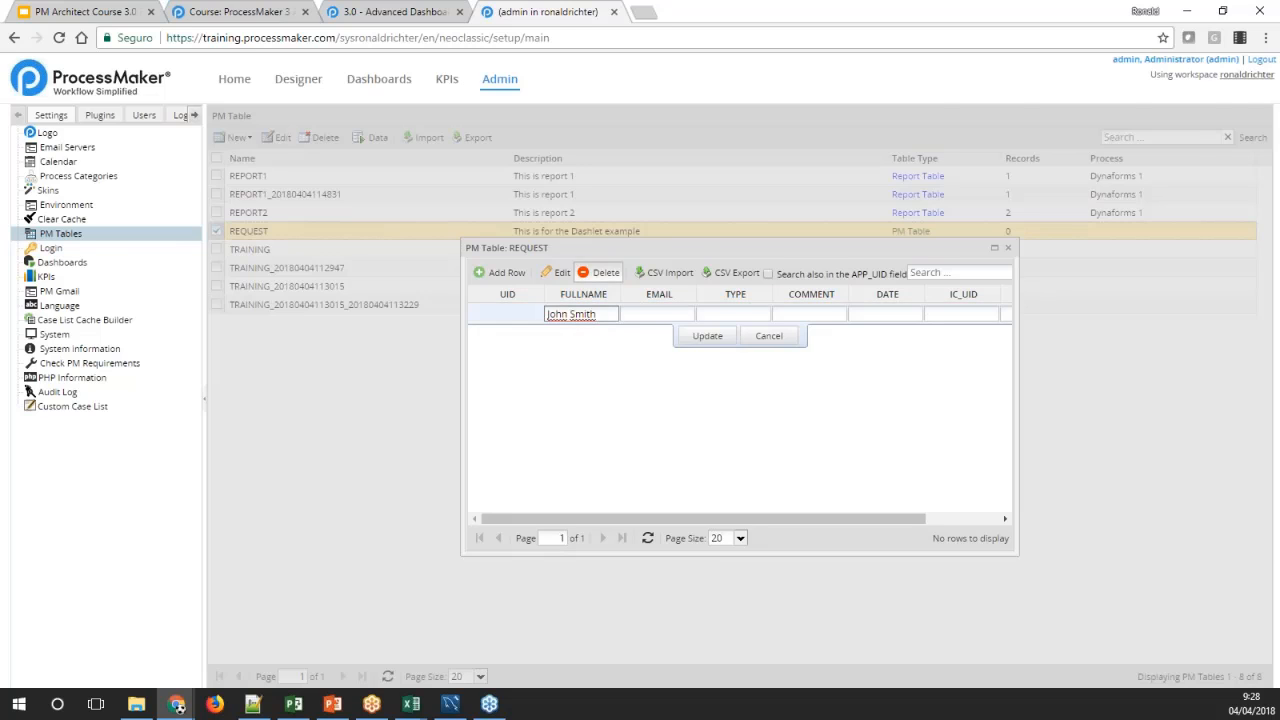
Copy the sample record's e-mail address from the wiki into the new row's EMAIL field
{"action": "key", "text": "ctrl+shift+Tab"}
{"action": "left_click_drag", "start_coordinate": [223, 391], "coordinate": [327, 386]}
{"action": "key", "text": "ctrl+c"}
{"action": "left_click", "coordinate": [512, 11]}
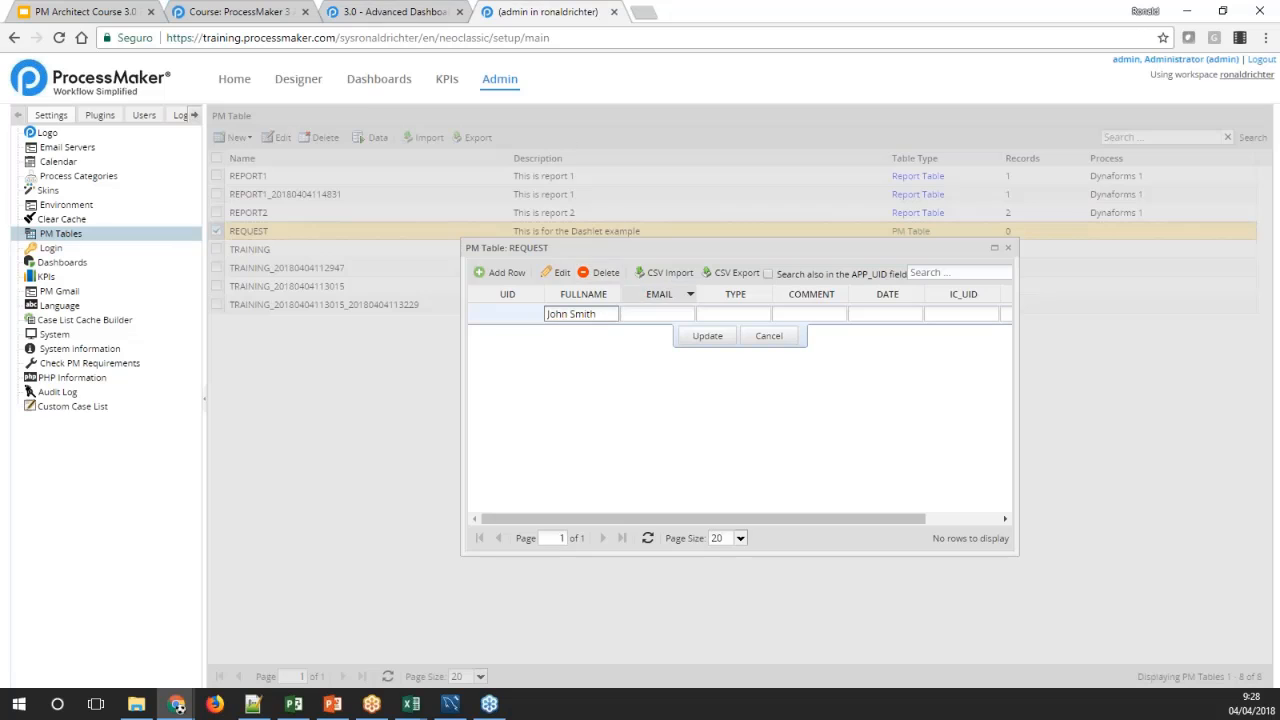
{"action": "left_click", "coordinate": [623, 314]}
{"action": "key", "text": "ctrl+v"}
Copy the wiki sample's type, Credit Card Application, into the new row's TYPE field
{"action": "key", "text": "ctrl+shift+Tab"}
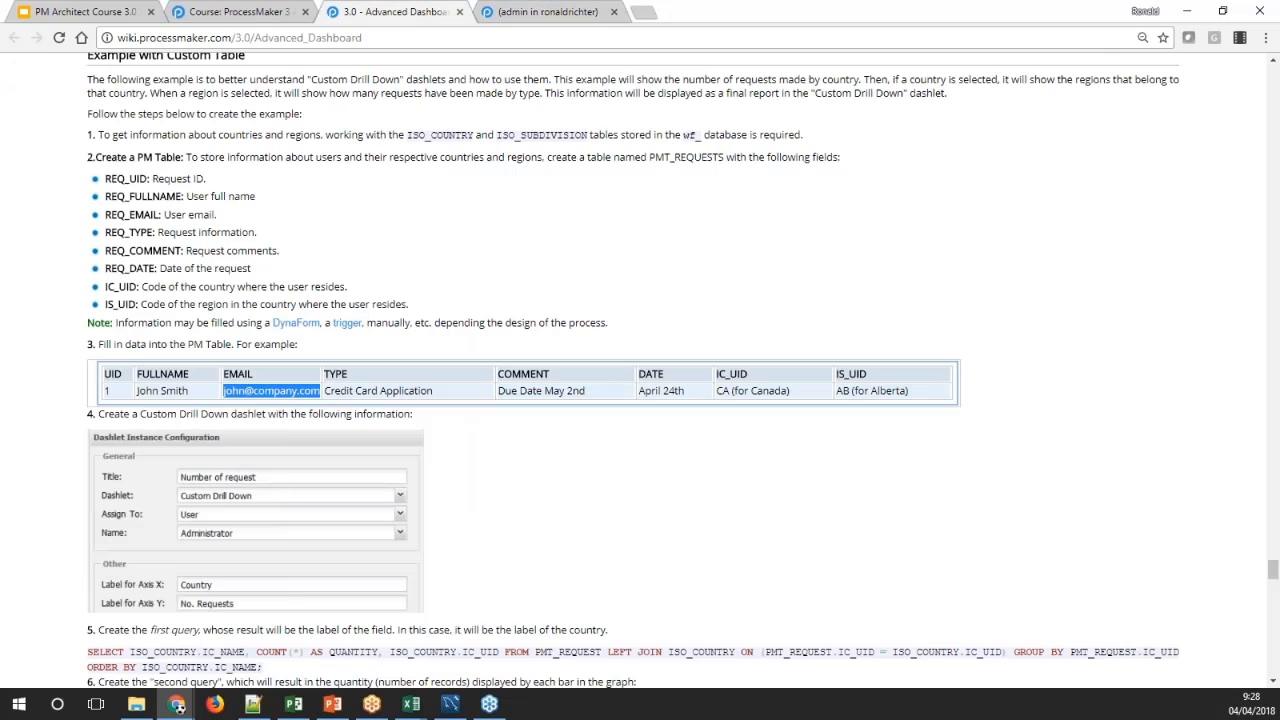
{"action": "left_click", "coordinate": [338, 395]}
{"action": "left_click_drag", "start_coordinate": [325, 393], "coordinate": [433, 393]}
{"action": "key", "text": "ctrl+c"}
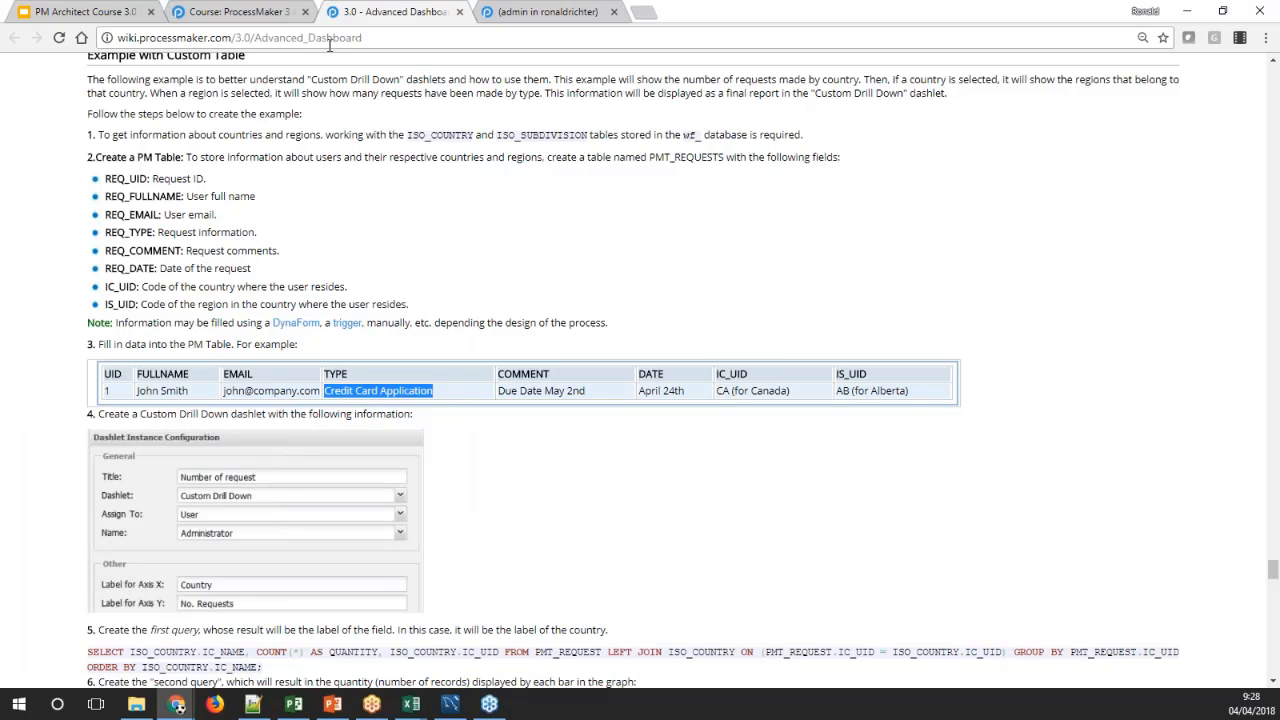
{"action": "left_click", "coordinate": [548, 12]}
{"action": "key", "text": "Tab"}
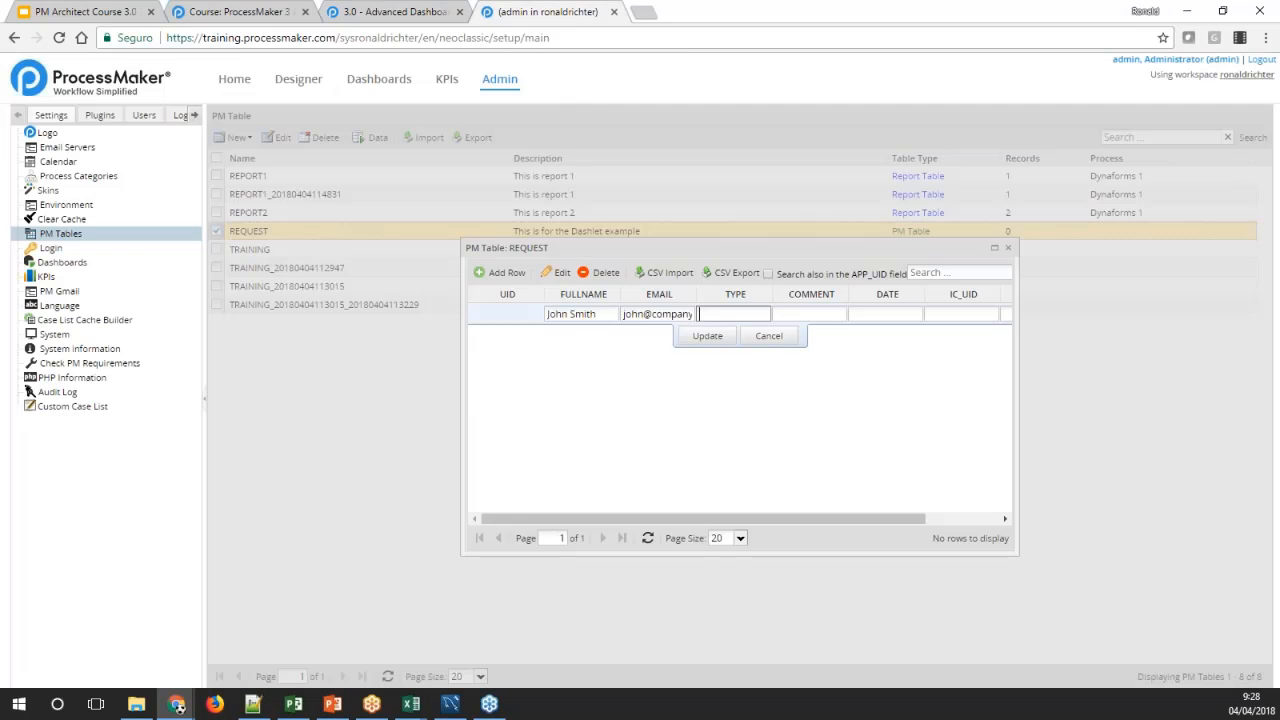
{"action": "key", "text": "ctrl+v"}
Copy the wiki sample's comment, Due Date May 2nd, into the new row's COMMENT field
{"action": "left_click", "coordinate": [392, 12]}
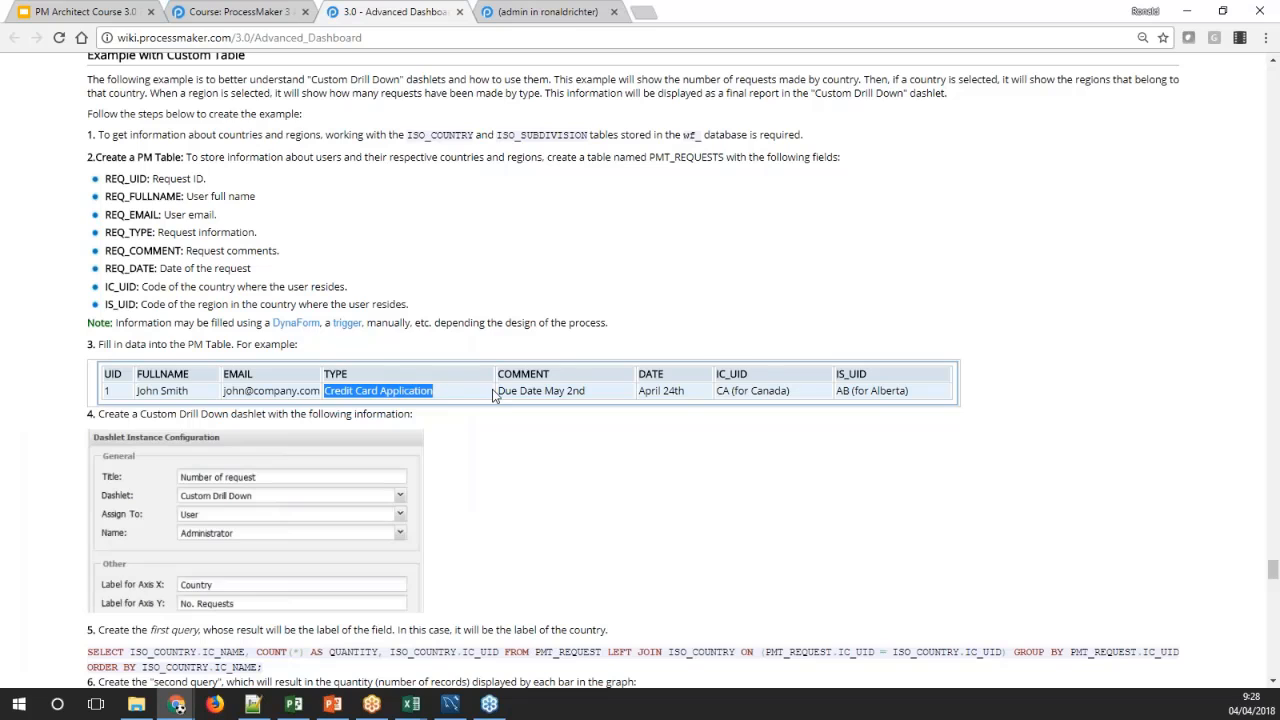
{"action": "left_click_drag", "start_coordinate": [492, 395], "coordinate": [583, 393]}
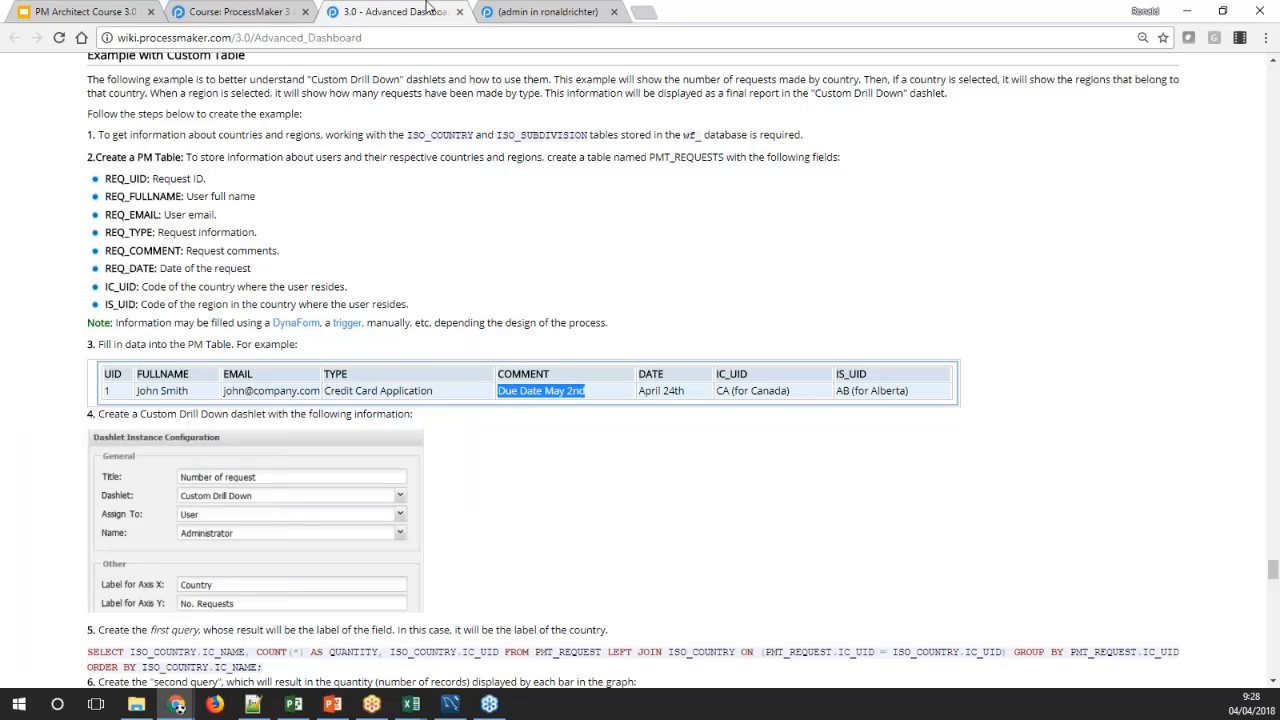
{"action": "left_click", "coordinate": [548, 12]}
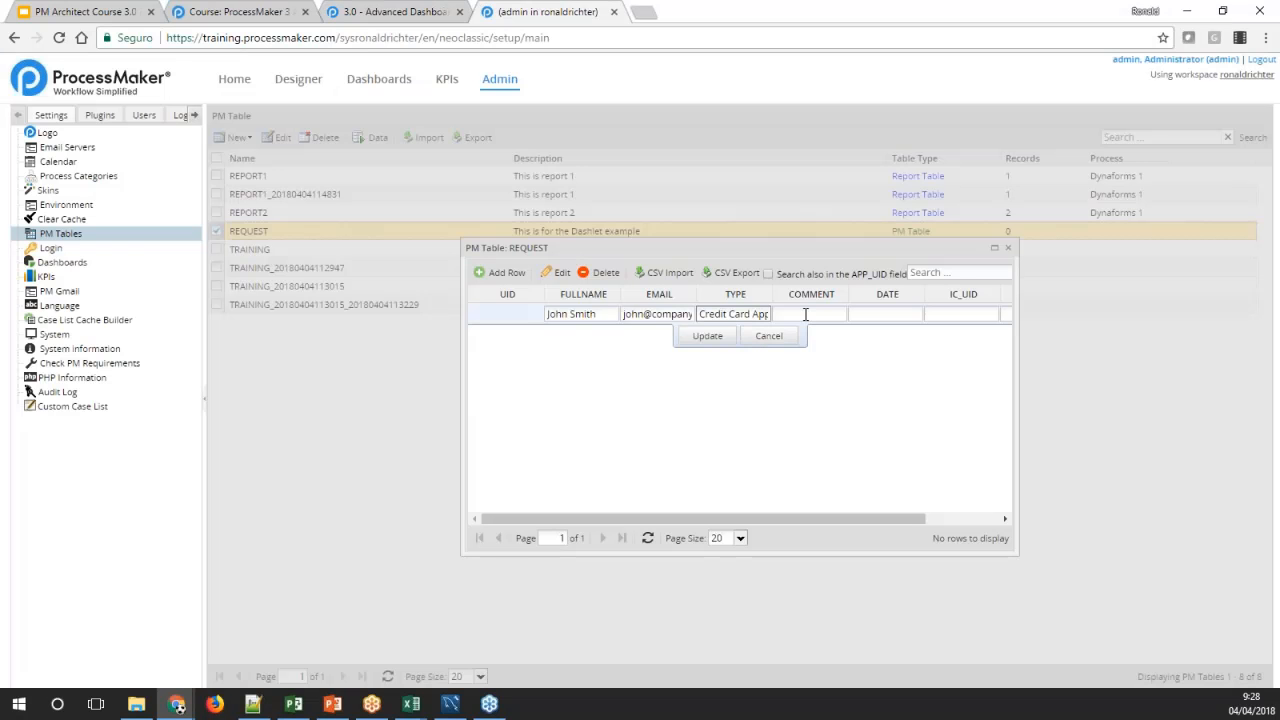
{"action": "key", "text": "Tab"}
{"action": "type", "text": "Due Date May 2nd"}
Copy the wiki sample's date, April 24th, into the new row's DATE field
{"action": "left_click", "coordinate": [392, 12]}
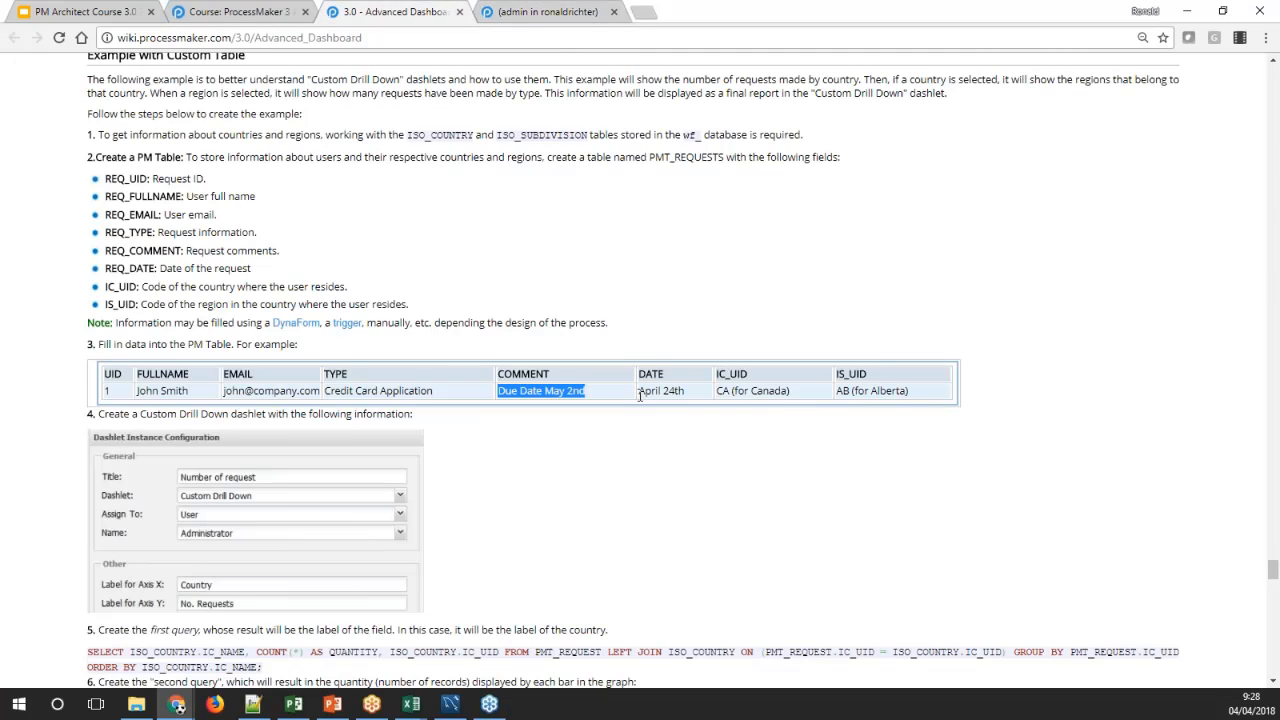
{"action": "left_click_drag", "start_coordinate": [639, 392], "coordinate": [681, 393]}
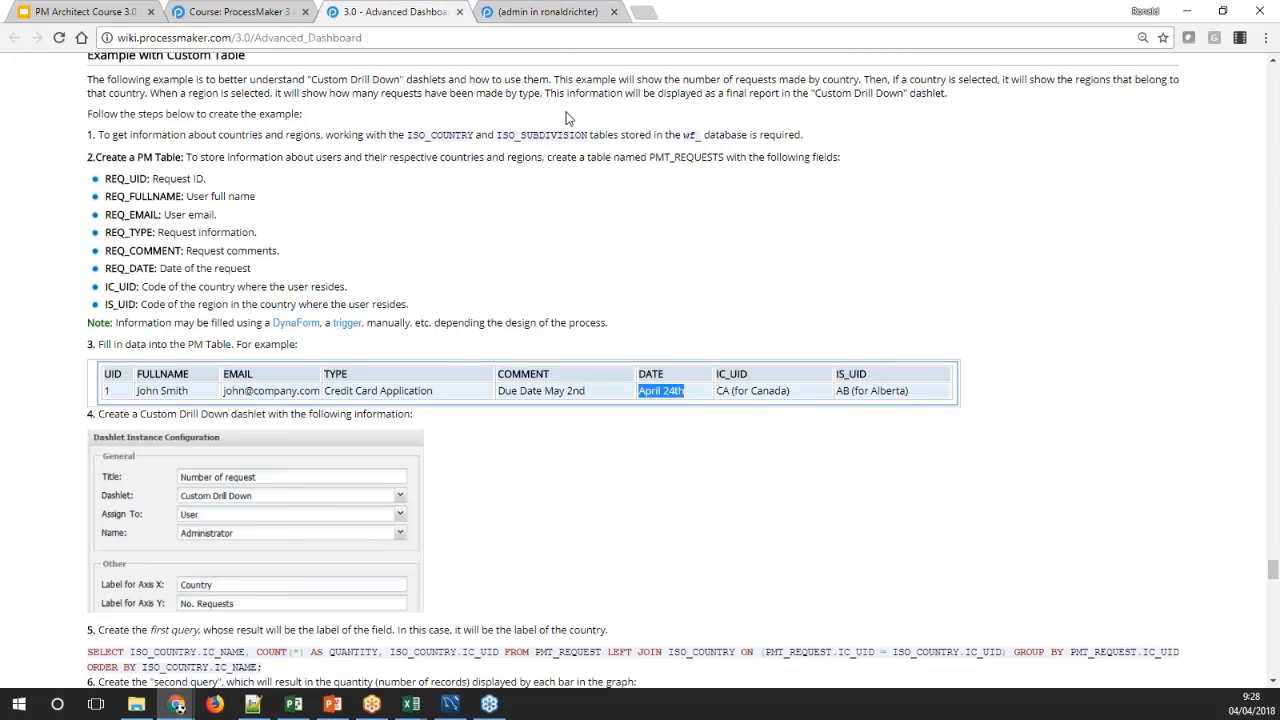
{"action": "left_click", "coordinate": [516, 10]}
{"action": "key", "text": "Tab"}
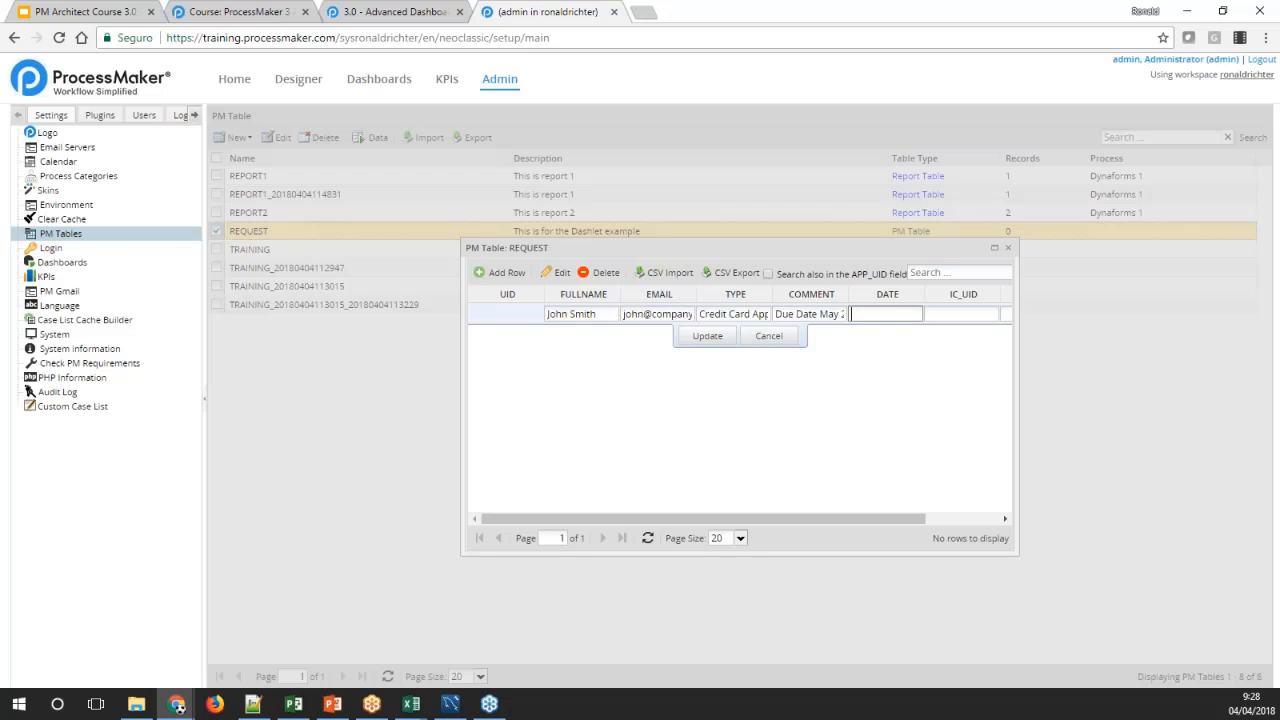
Copy the country code CA from the wiki sample into the new row's IC_UID field
{"action": "left_click", "coordinate": [408, 13]}
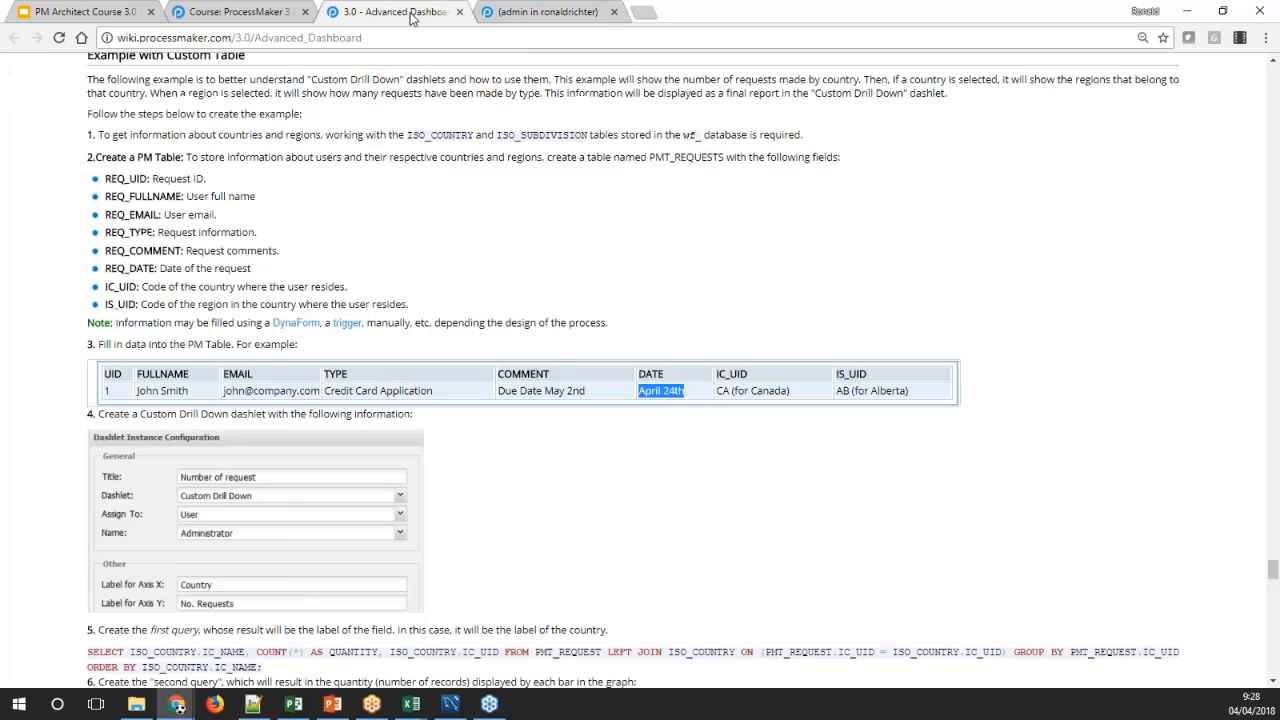
{"action": "double_click", "coordinate": [722, 391]}
{"action": "key", "text": "ctrl+c"}
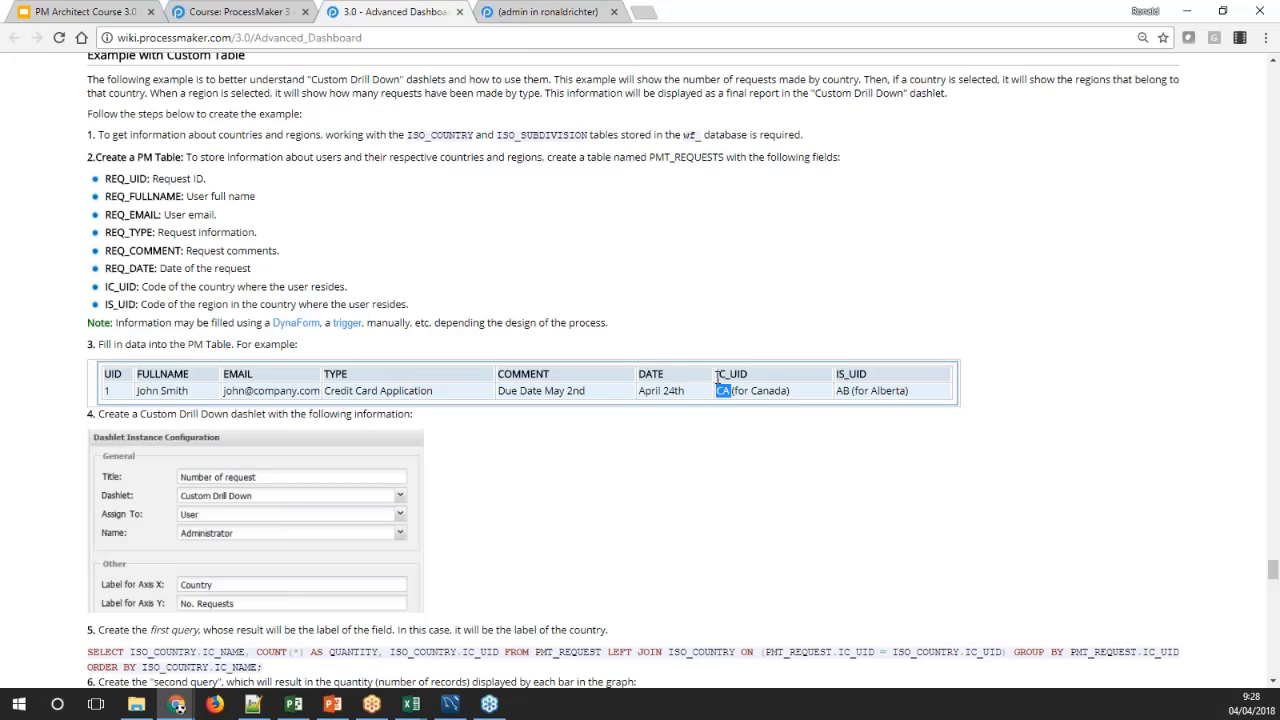
{"action": "left_click", "coordinate": [522, 12]}
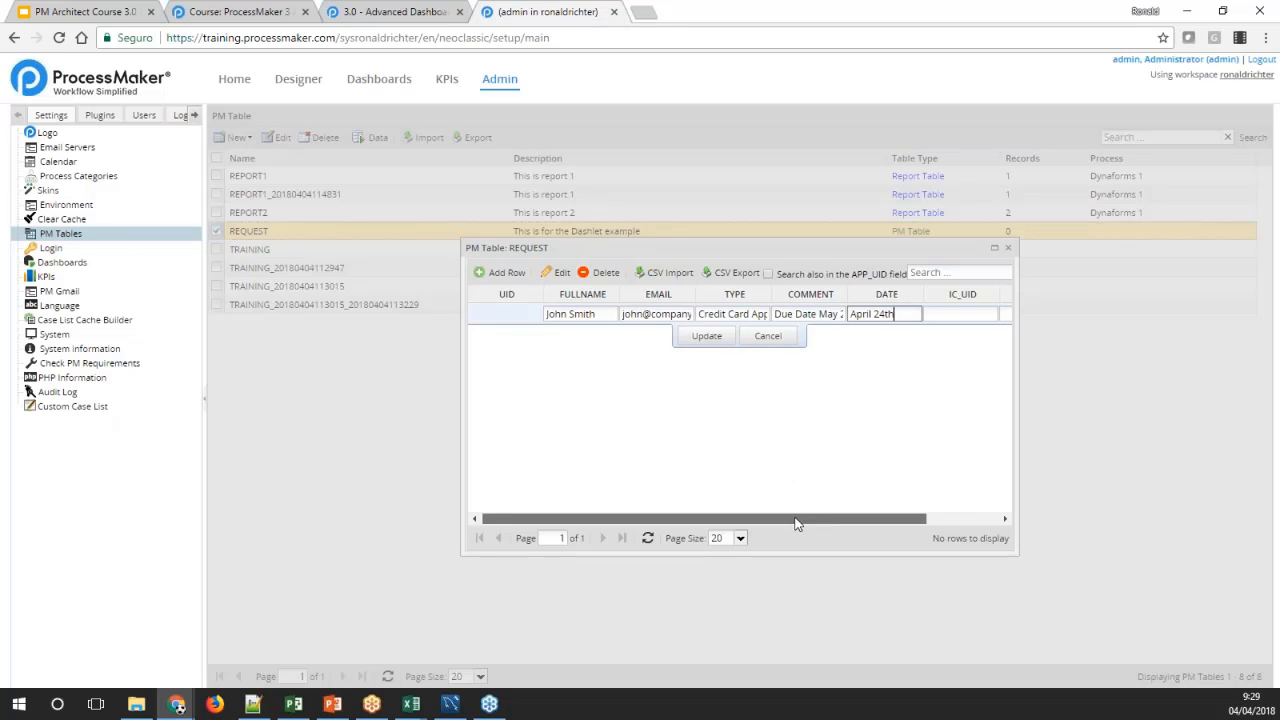
{"action": "left_click_drag", "start_coordinate": [797, 520], "coordinate": [870, 520]}
{"action": "left_click", "coordinate": [868, 314]}
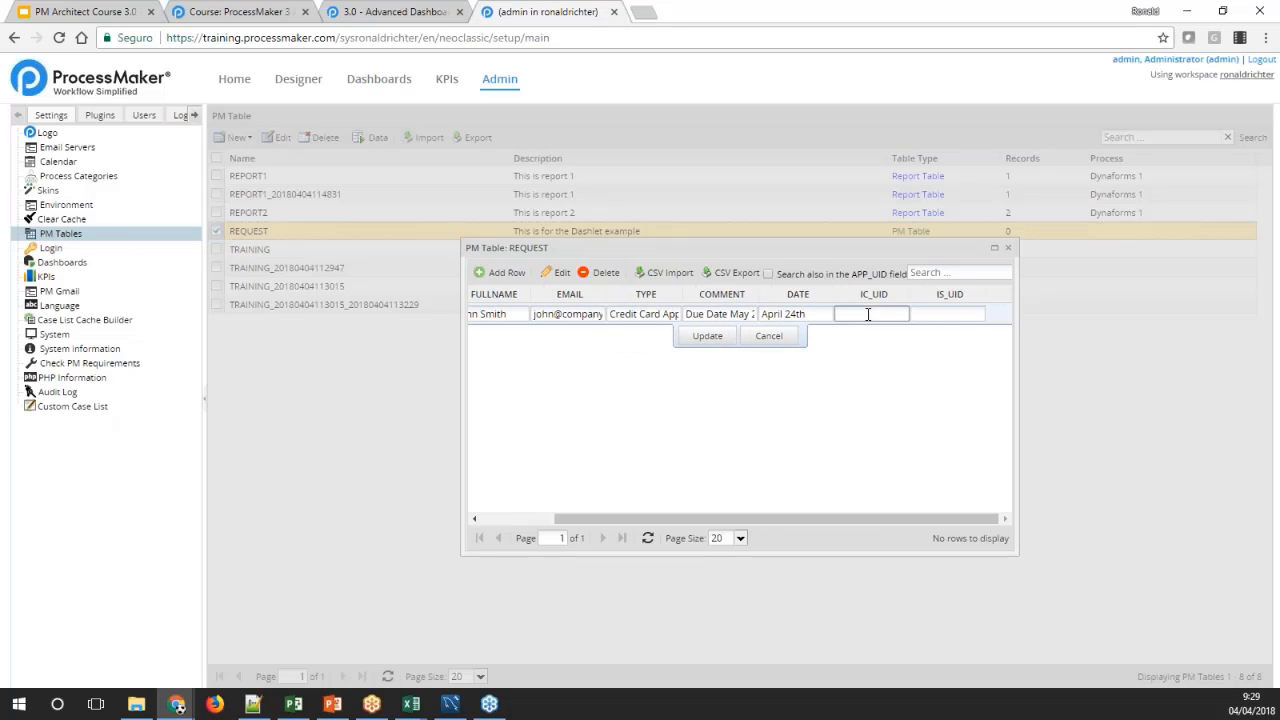
{"action": "key", "text": "ctrl+v"}
Enter AC as the row's IS_UID and save the new record
{"action": "left_click", "coordinate": [932, 312]}
{"action": "type", "text": "AC"}
{"action": "left_click", "coordinate": [688, 341]}
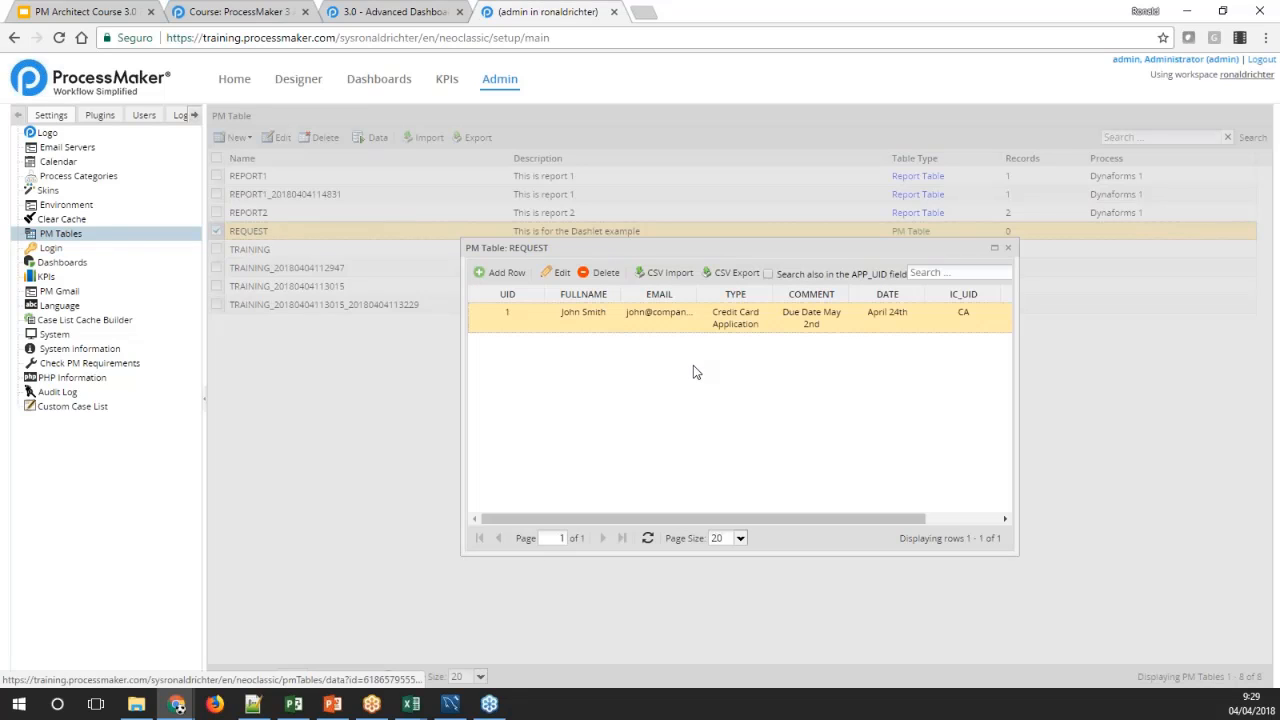
Examine the wiki's first query for the Custom Drill Down dashlet, focusing on the columns it selects
{"action": "left_click", "coordinate": [375, 12]}
{"action": "scroll", "coordinate": [308, 362], "scroll_direction": "down", "scroll_amount": 3}
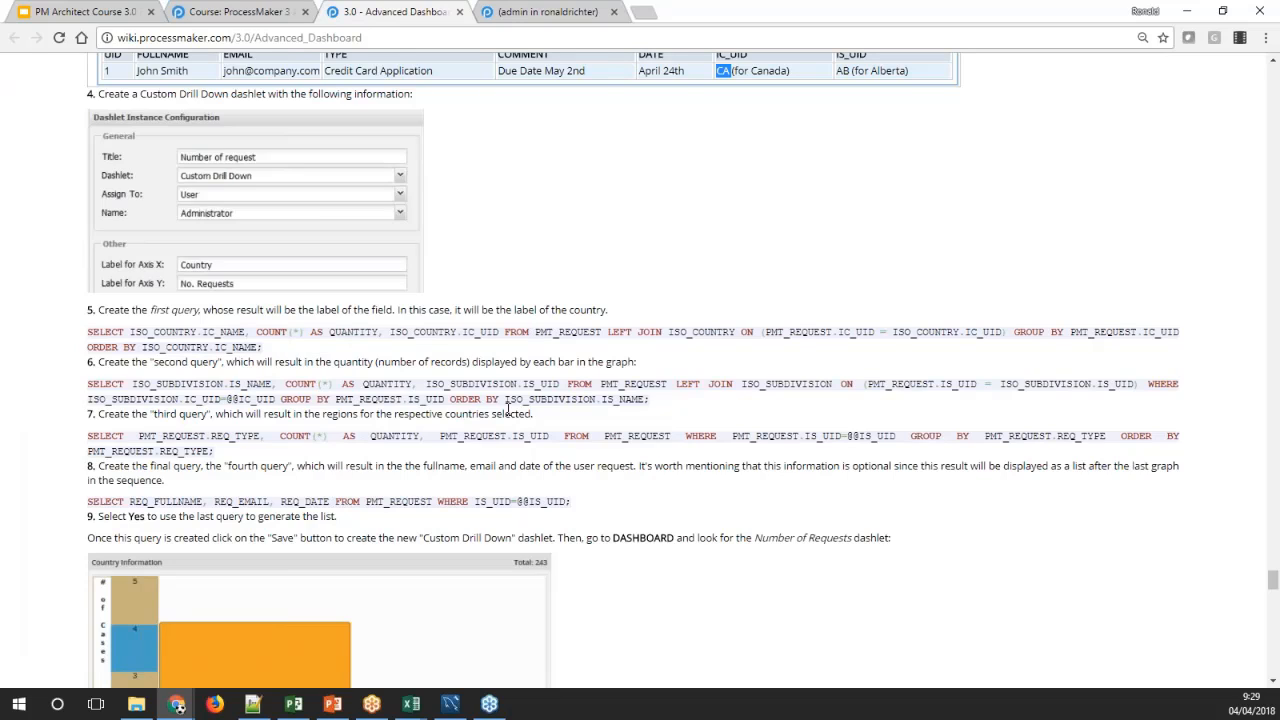
{"action": "left_click_drag", "start_coordinate": [268, 348], "coordinate": [88, 332]}
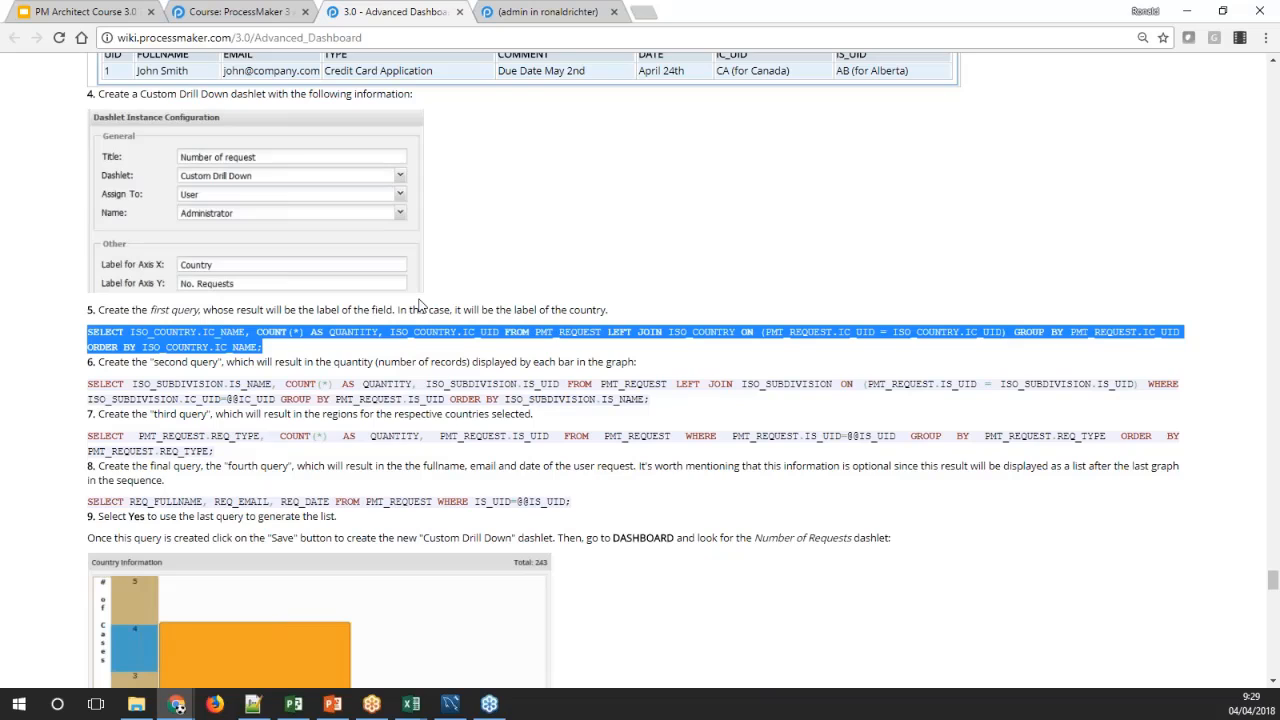
{"action": "left_click", "coordinate": [350, 364]}
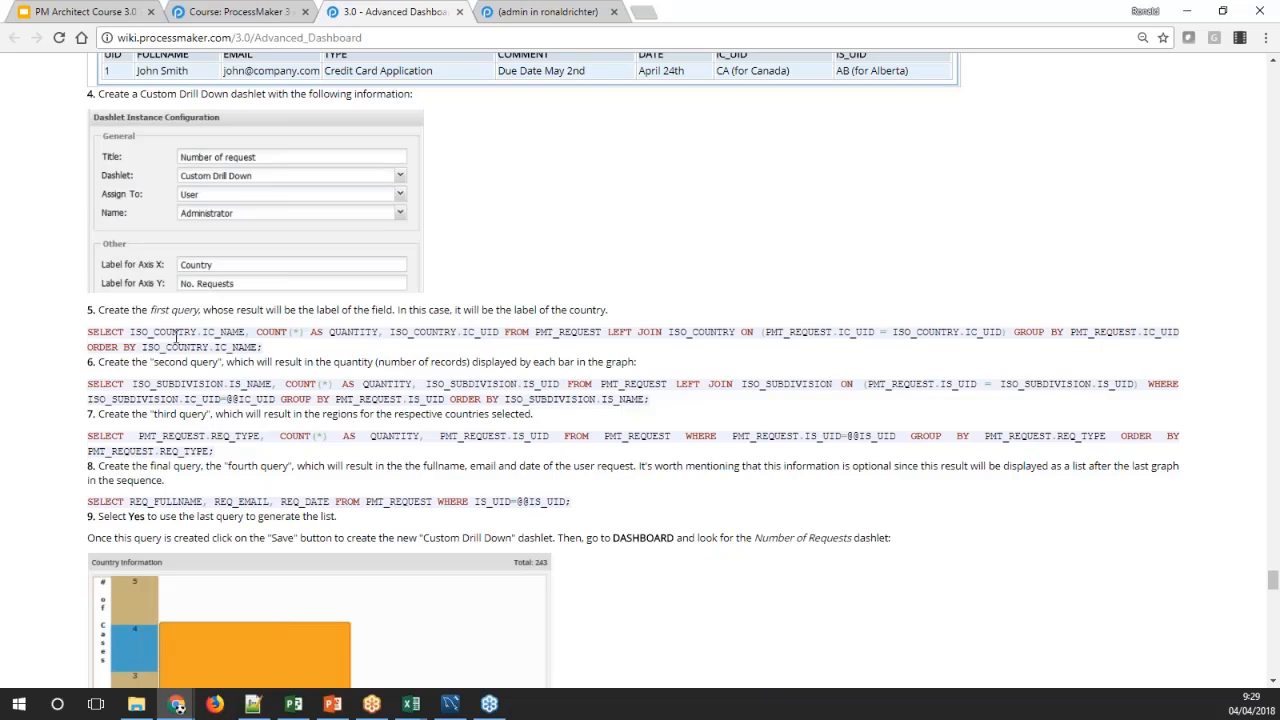
{"action": "double_click", "coordinate": [165, 332]}
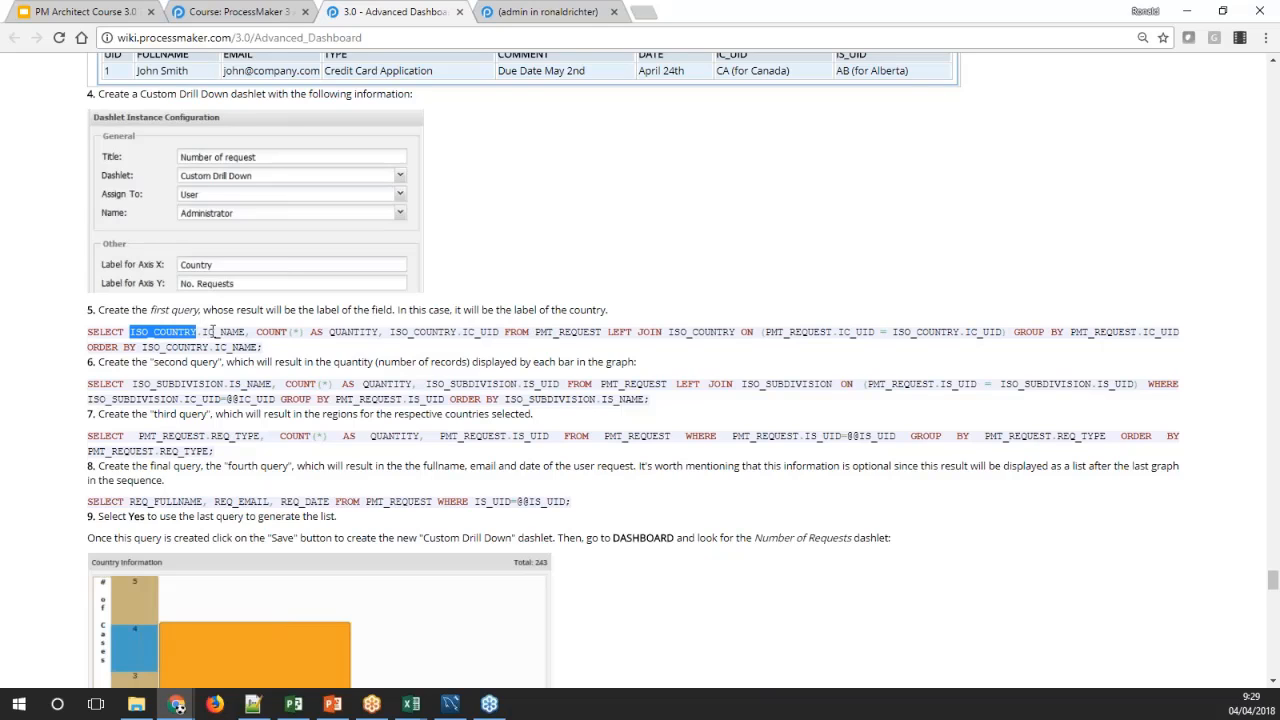
{"action": "double_click", "coordinate": [222, 332]}
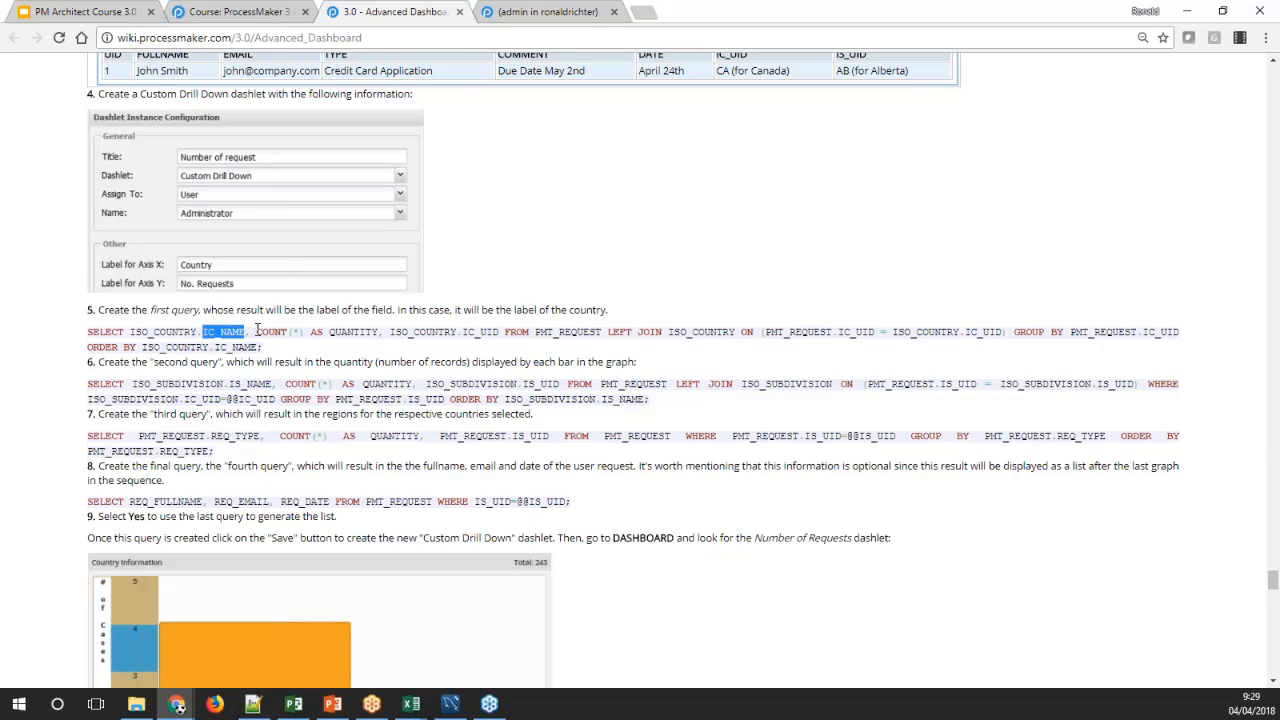
{"action": "left_click_drag", "start_coordinate": [258, 331], "coordinate": [304, 331]}
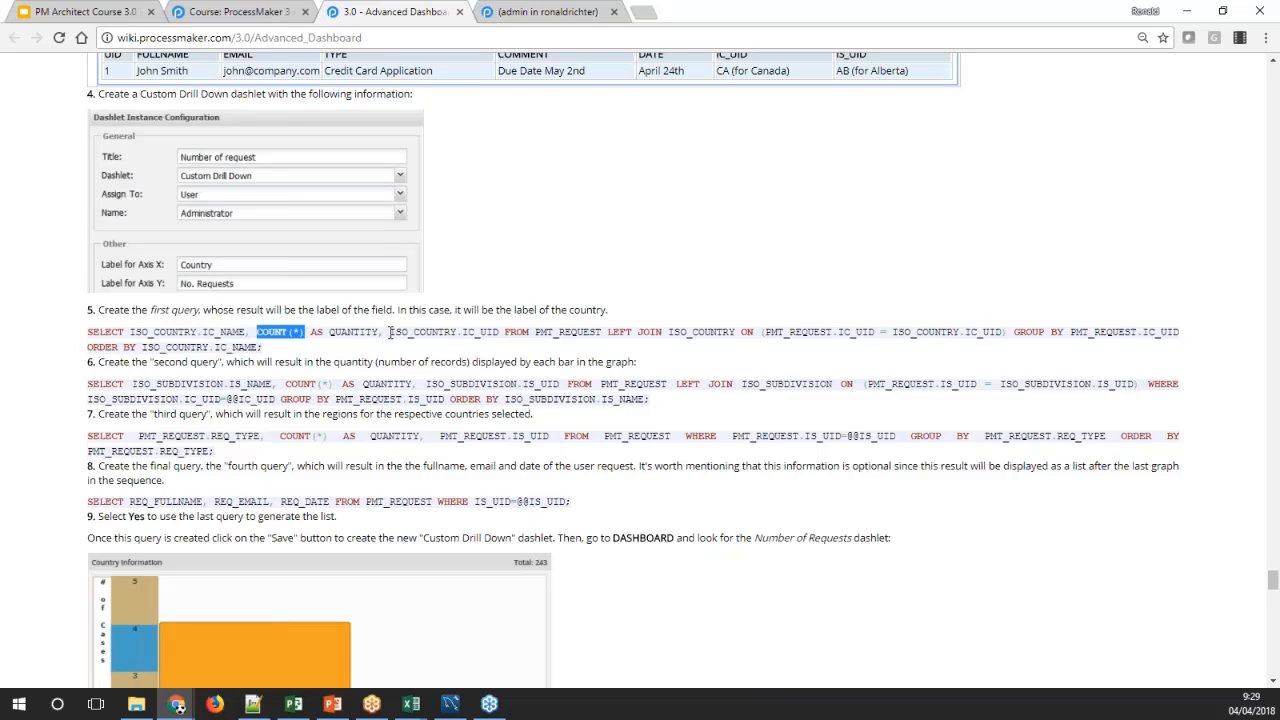
{"action": "left_click_drag", "start_coordinate": [388, 333], "coordinate": [501, 332]}
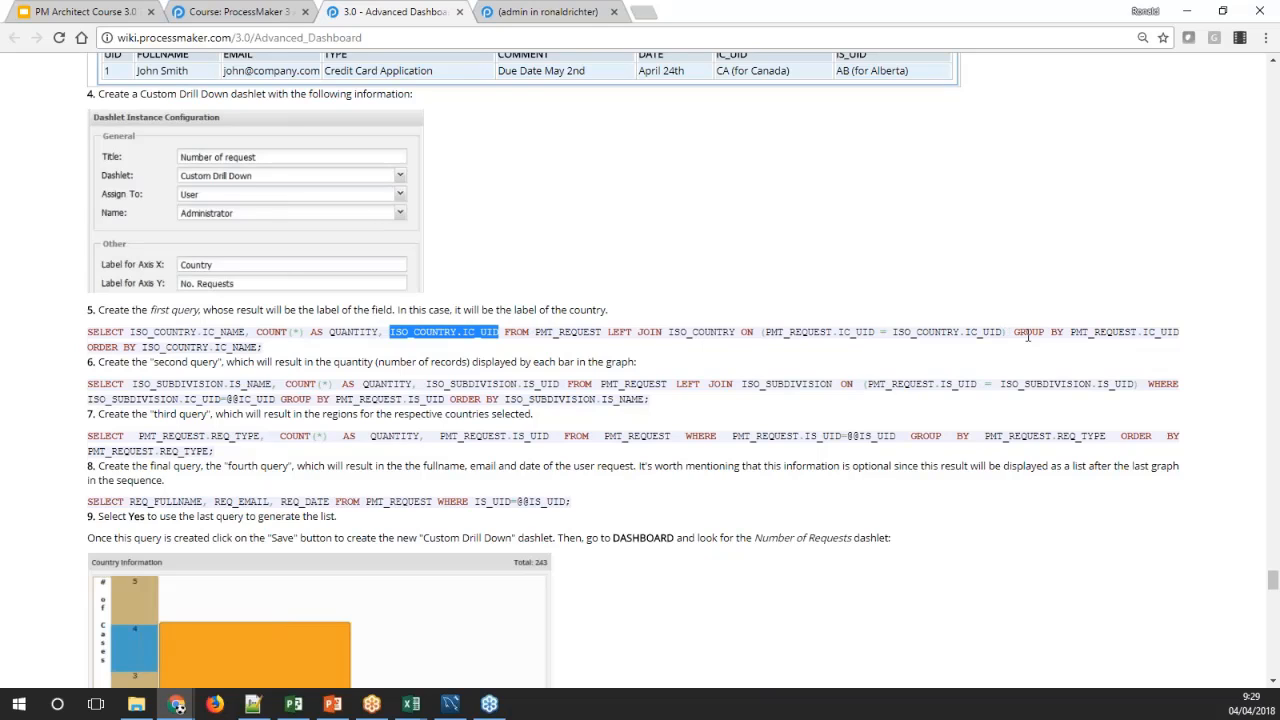
Examine how the first query groups by the PMT_REQUEST table's IC_UID and relates it to the selected ISO_COUNTRY columns
{"action": "left_click", "coordinate": [1073, 331]}
{"action": "left_click_drag", "start_coordinate": [1073, 331], "coordinate": [1180, 331]}
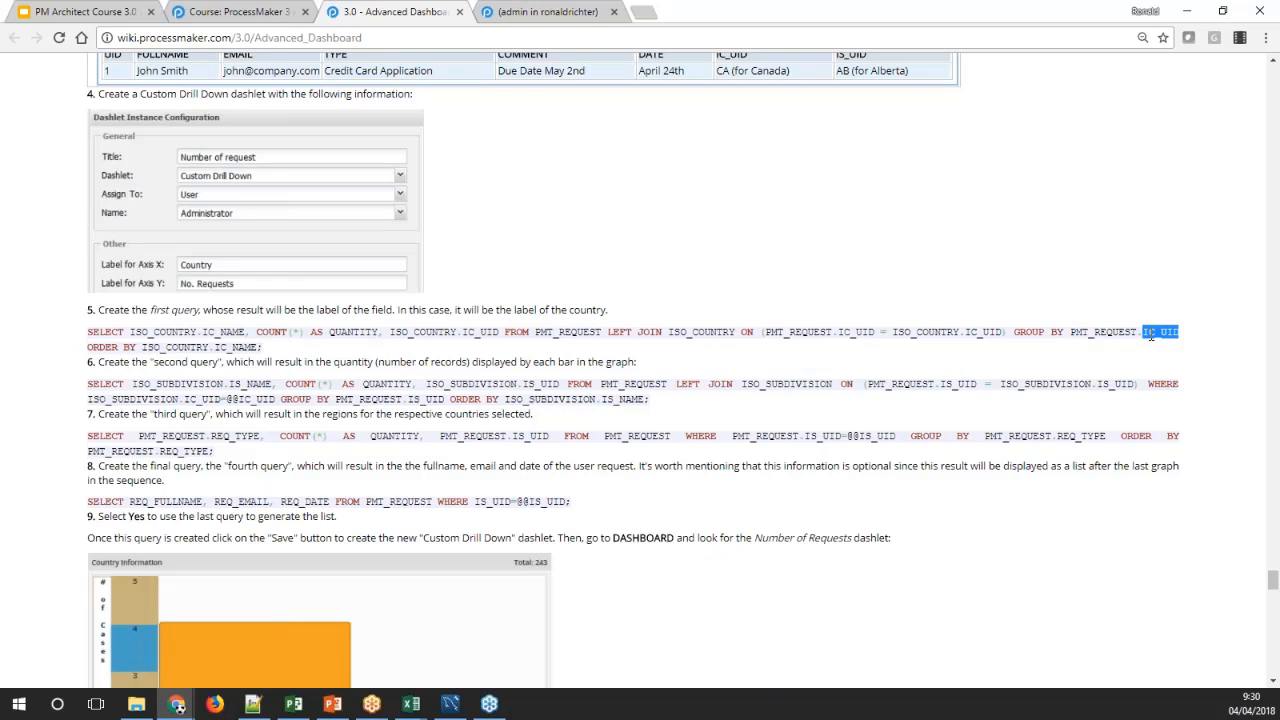
{"action": "double_click", "coordinate": [470, 332]}
{"action": "double_click", "coordinate": [1090, 332]}
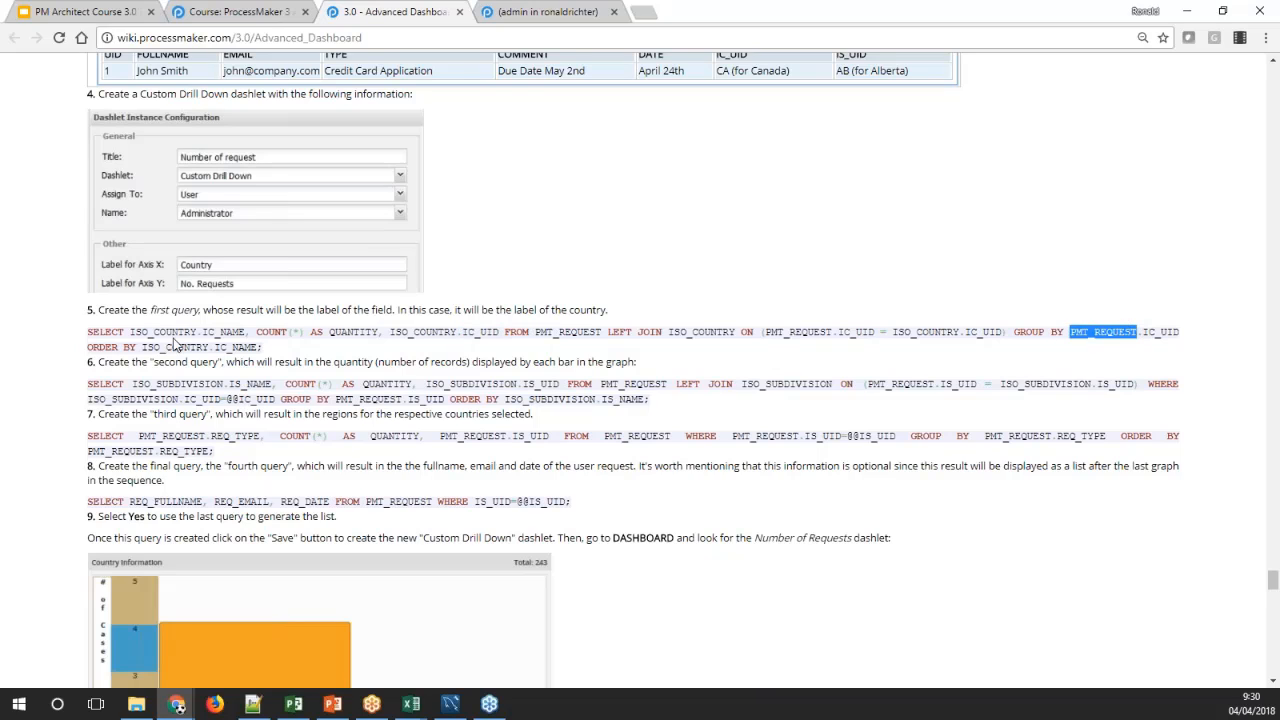
{"action": "left_click_drag", "start_coordinate": [130, 333], "coordinate": [505, 336]}
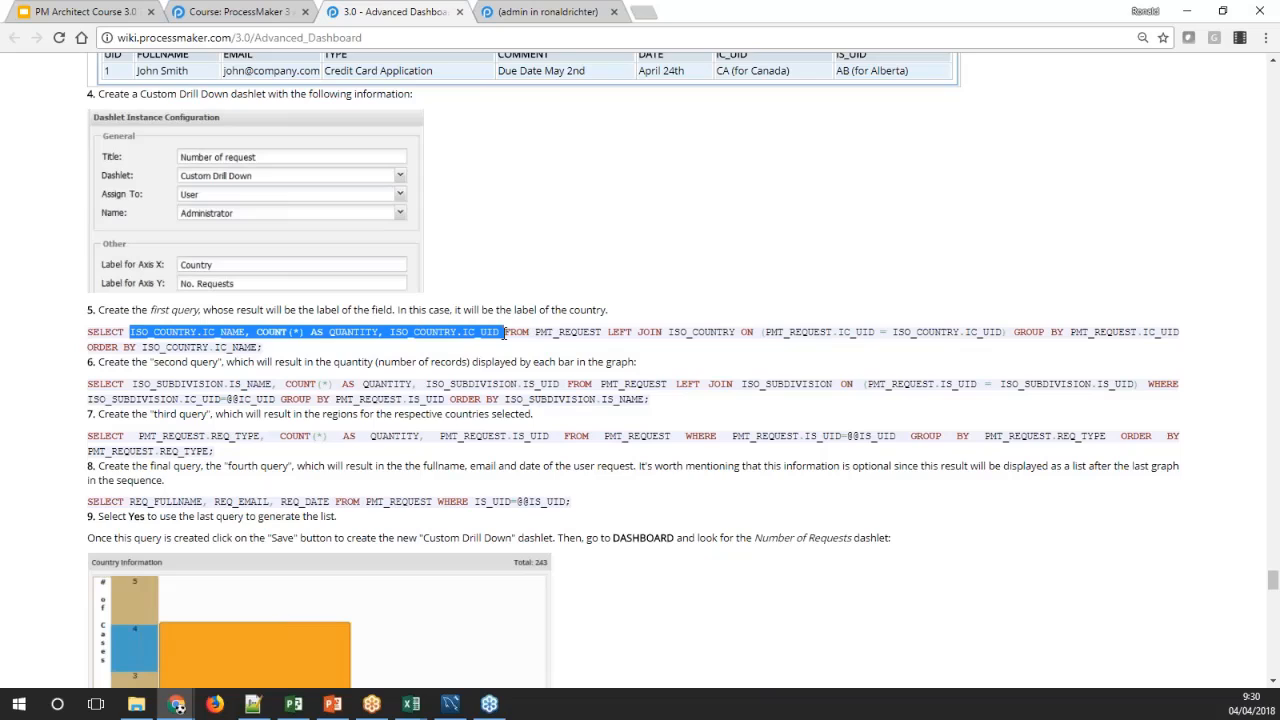
{"action": "double_click", "coordinate": [572, 333]}
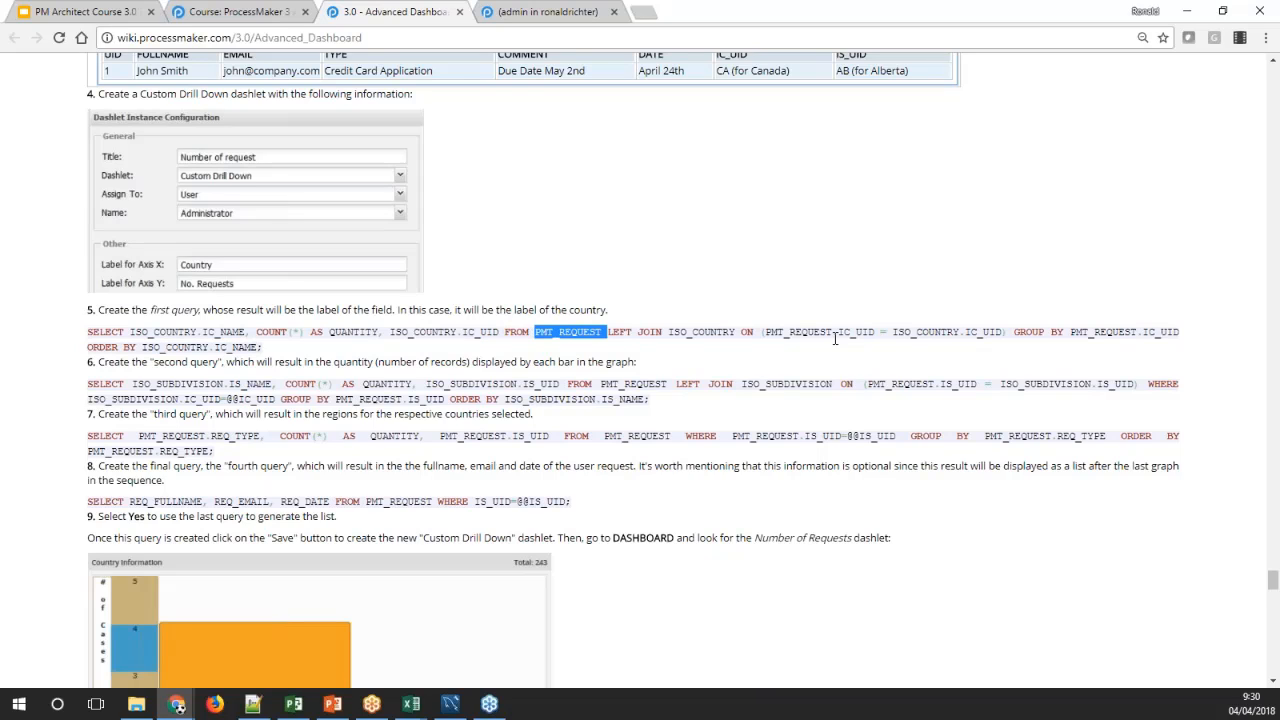
{"action": "double_click", "coordinate": [1099, 331]}
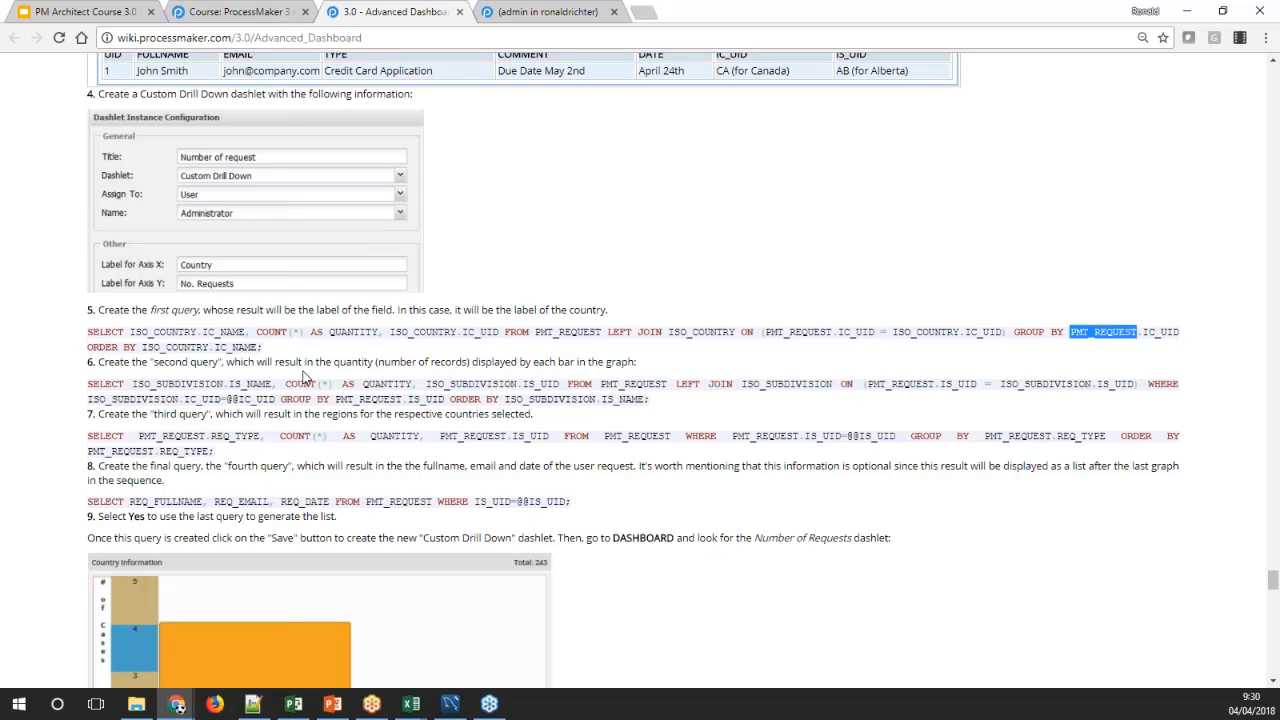
{"action": "left_click_drag", "start_coordinate": [272, 350], "coordinate": [85, 338]}
{"action": "key", "text": "ctrl+c"}
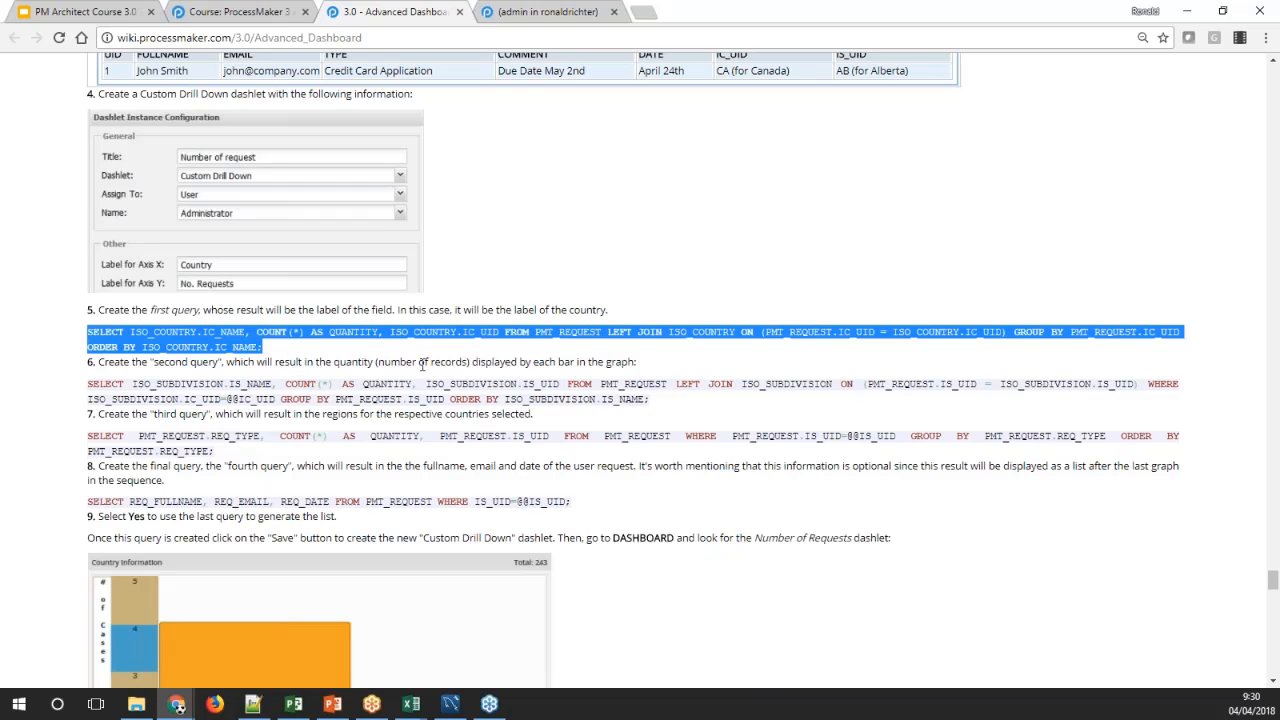
Return to ProcessMaker, close the REQUEST table's records and open the list of dashlet instances
{"action": "left_click", "coordinate": [495, 12]}
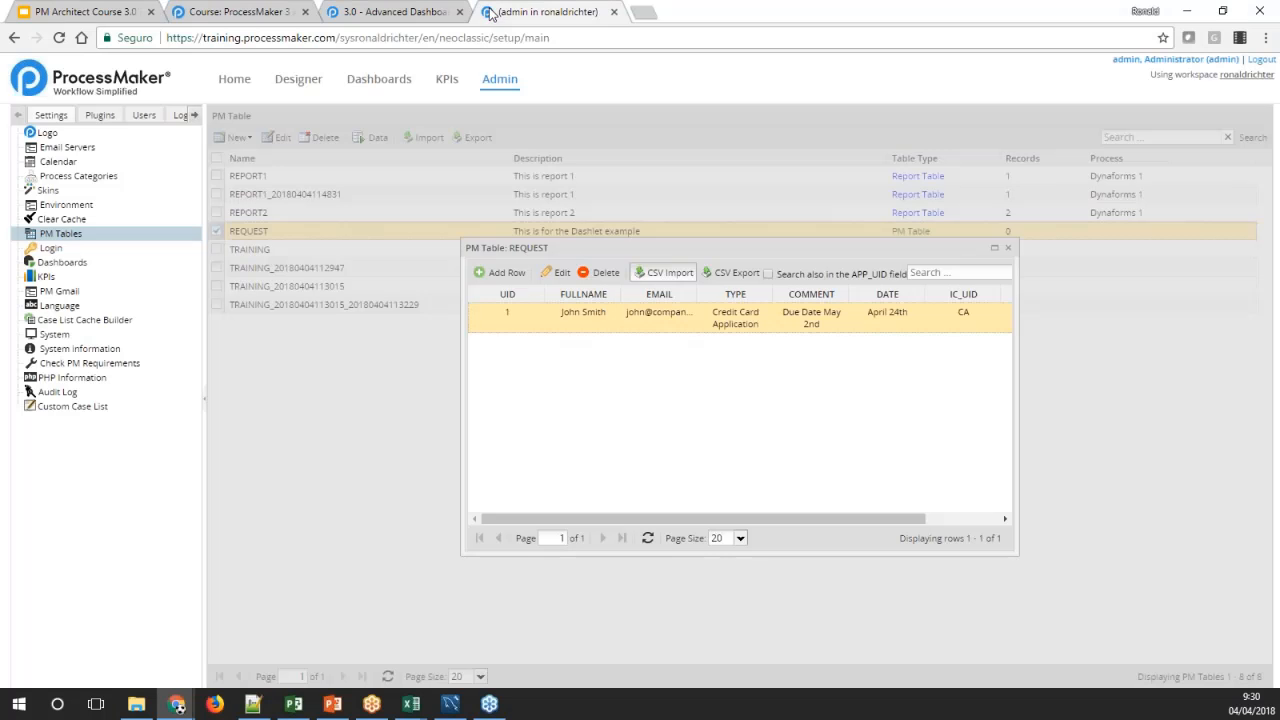
{"action": "left_click", "coordinate": [1007, 247]}
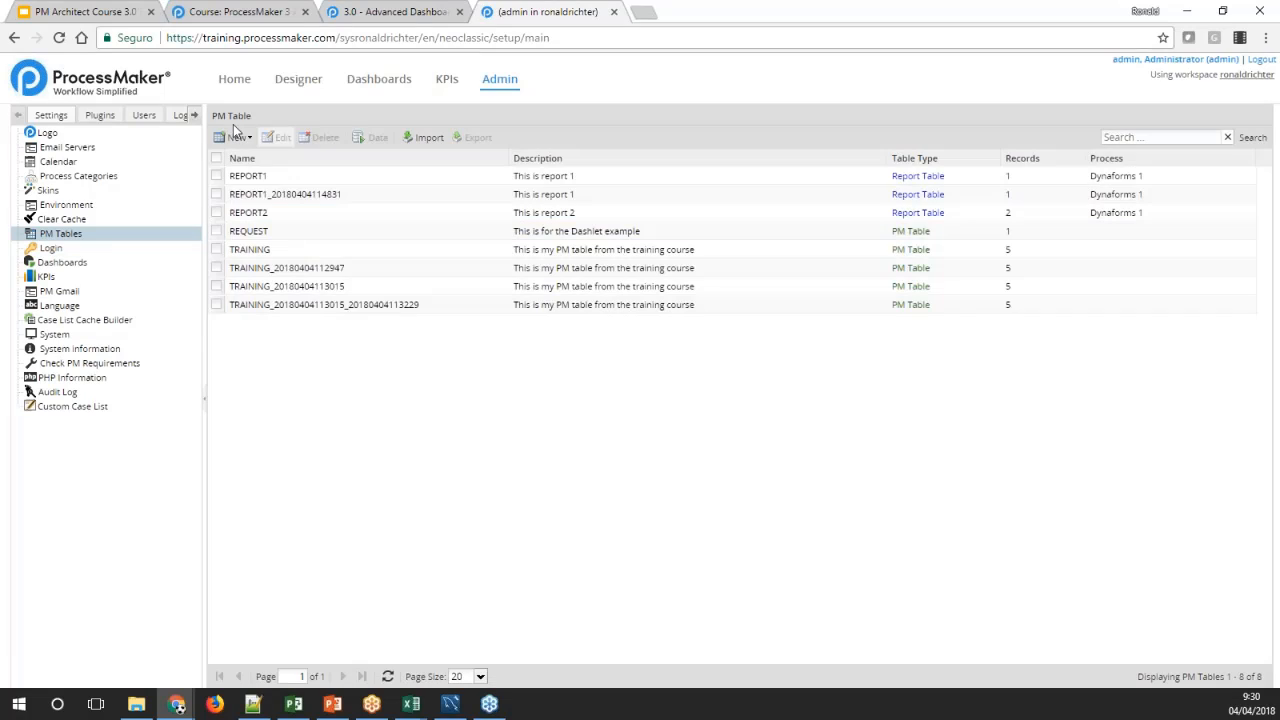
{"action": "left_click", "coordinate": [62, 262]}
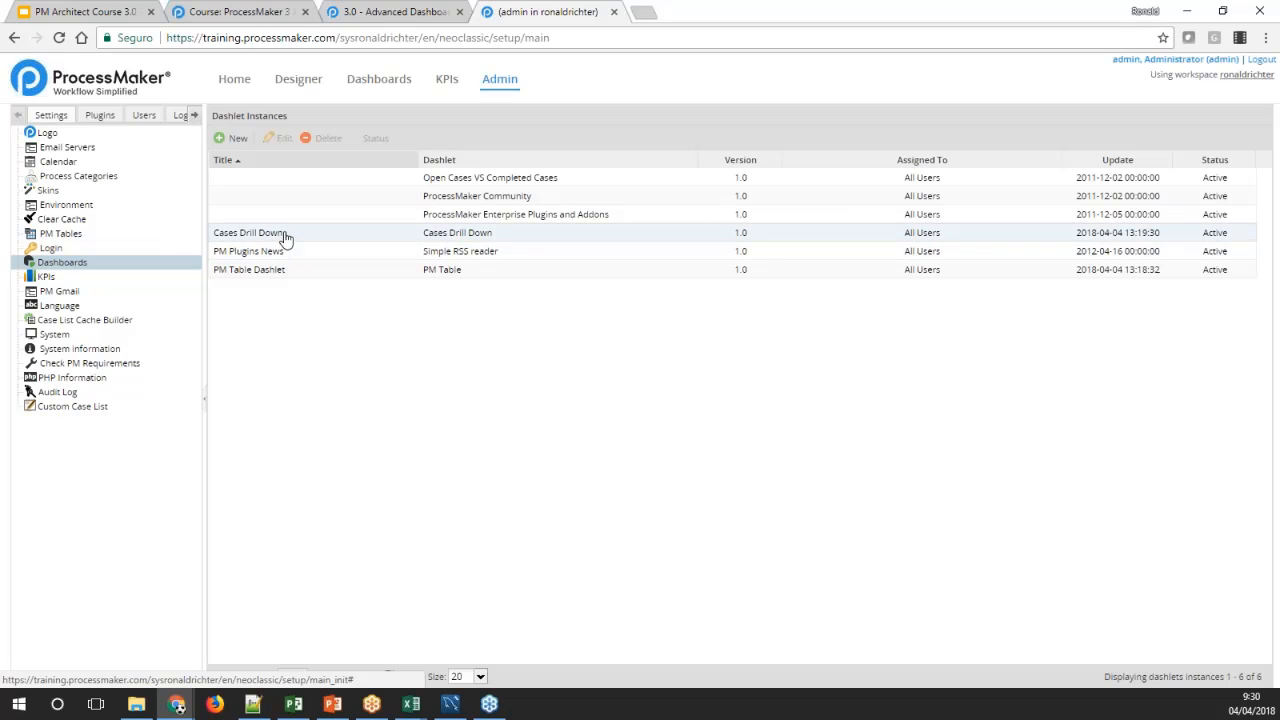
Create a new dashlet instance titled Custom Drill Down and choose Custom Drill Down as its dashlet type
{"action": "left_click", "coordinate": [232, 138]}
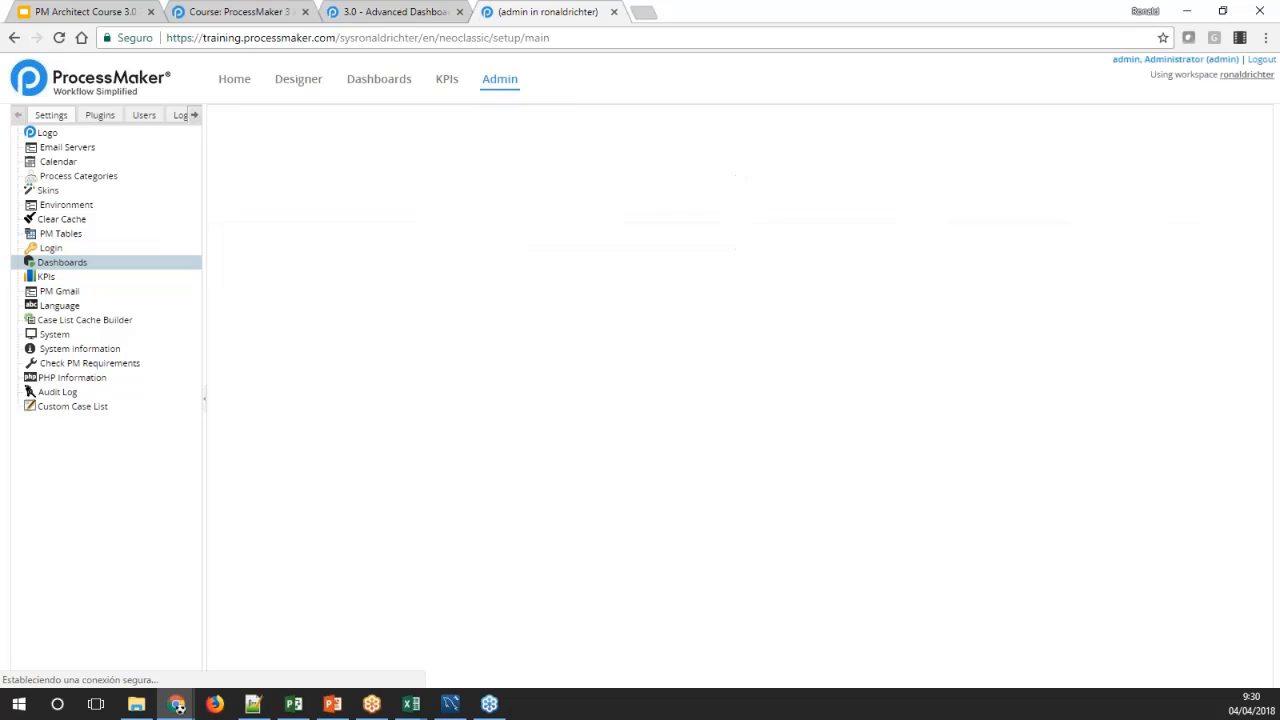
{"action": "type", "text": "Cus"}
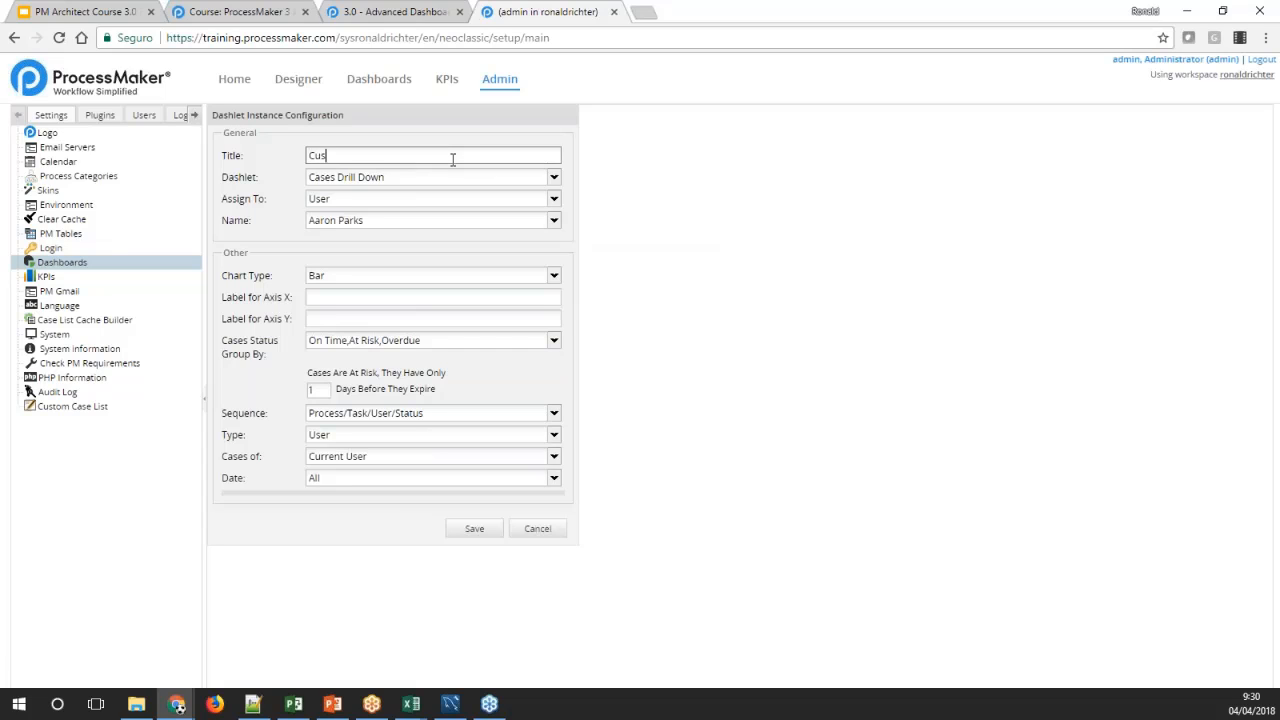
{"action": "type", "text": "tom Drill Down"}
{"action": "key", "text": "Tab"}
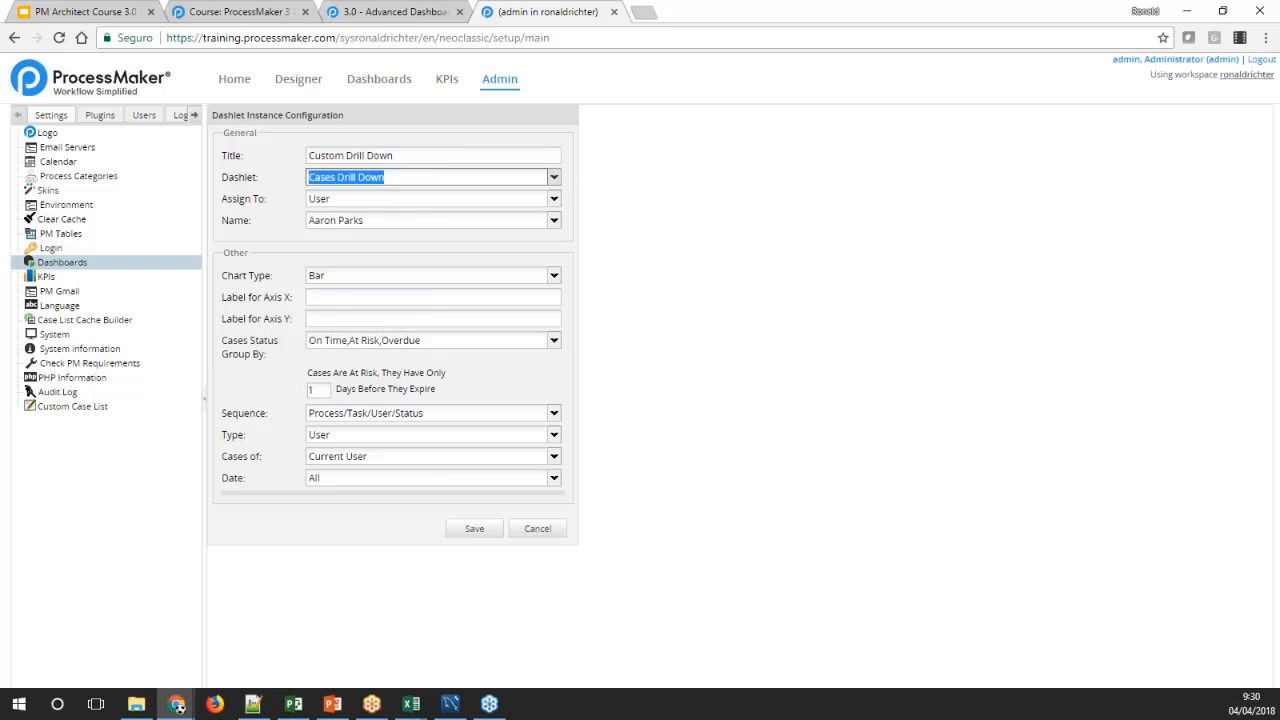
{"action": "left_click", "coordinate": [449, 178]}
{"action": "left_click", "coordinate": [426, 230]}
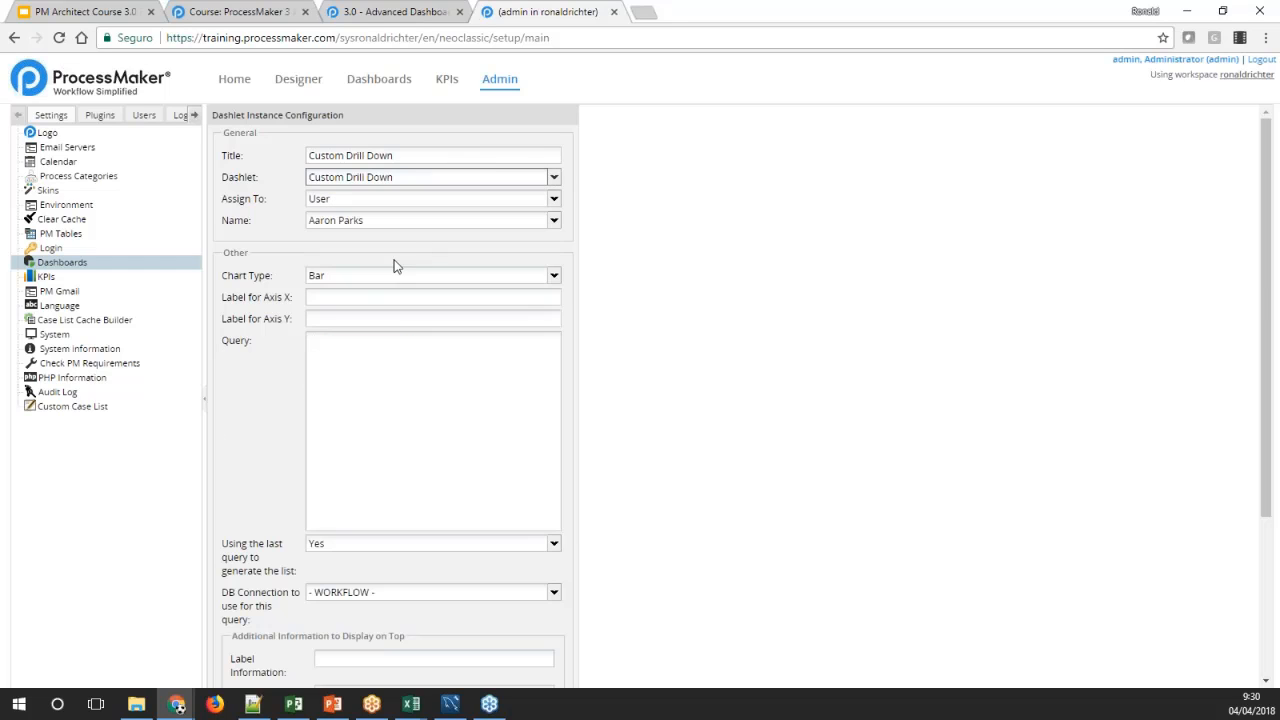
Paste the wiki's first query into the dashlet's query, review its three selected columns and start a new line below it
{"action": "left_click", "coordinate": [372, 355]}
{"action": "key", "text": "ctrl+v"}
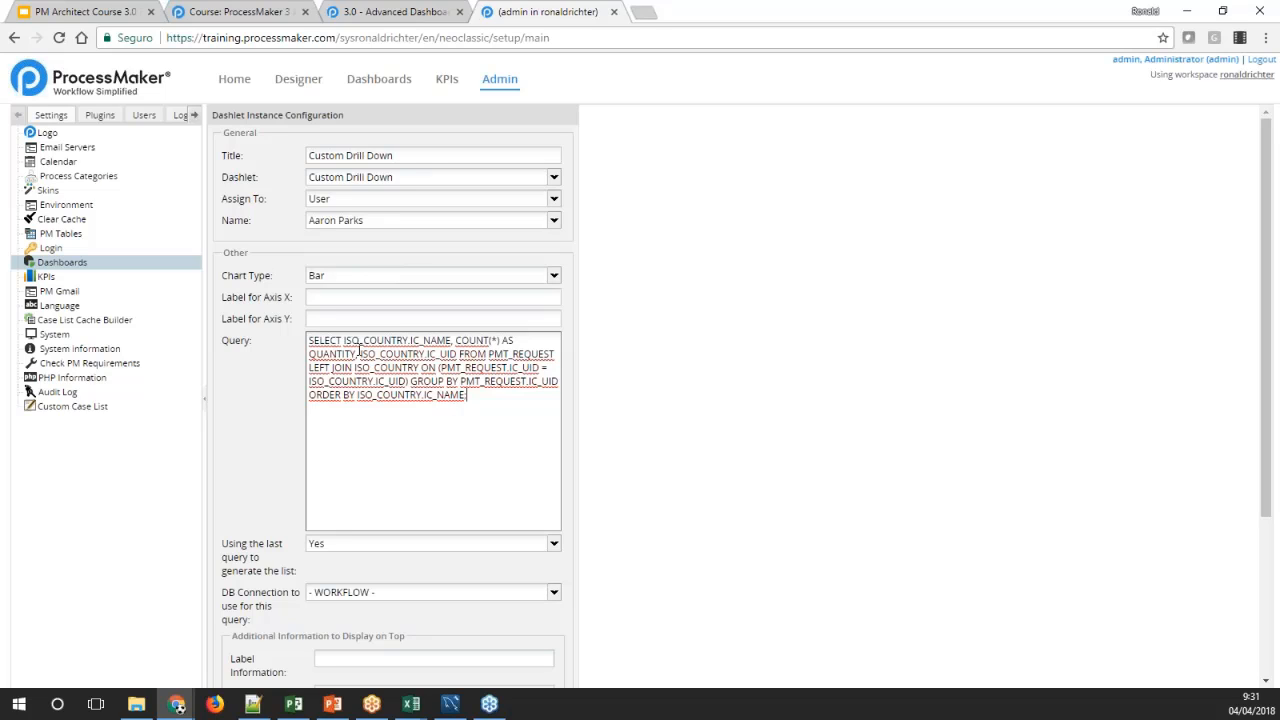
{"action": "left_click_drag", "start_coordinate": [344, 341], "coordinate": [452, 337]}
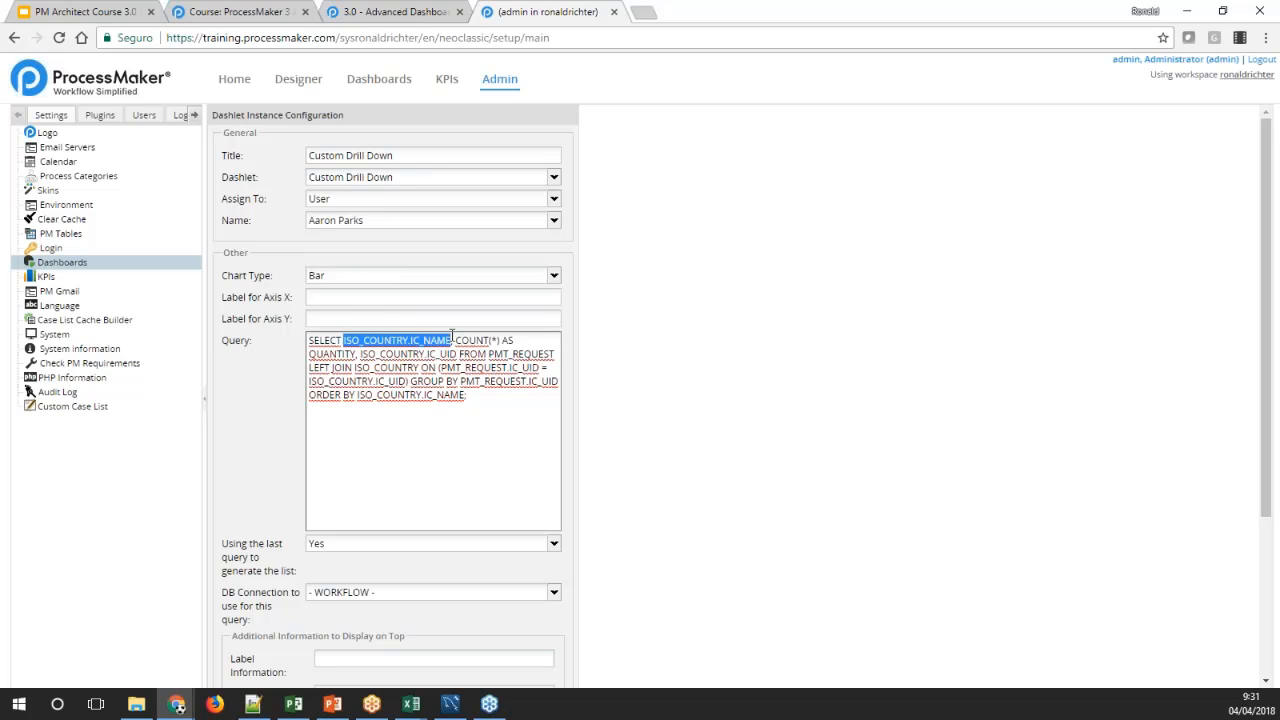
{"action": "left_click", "coordinate": [456, 340]}
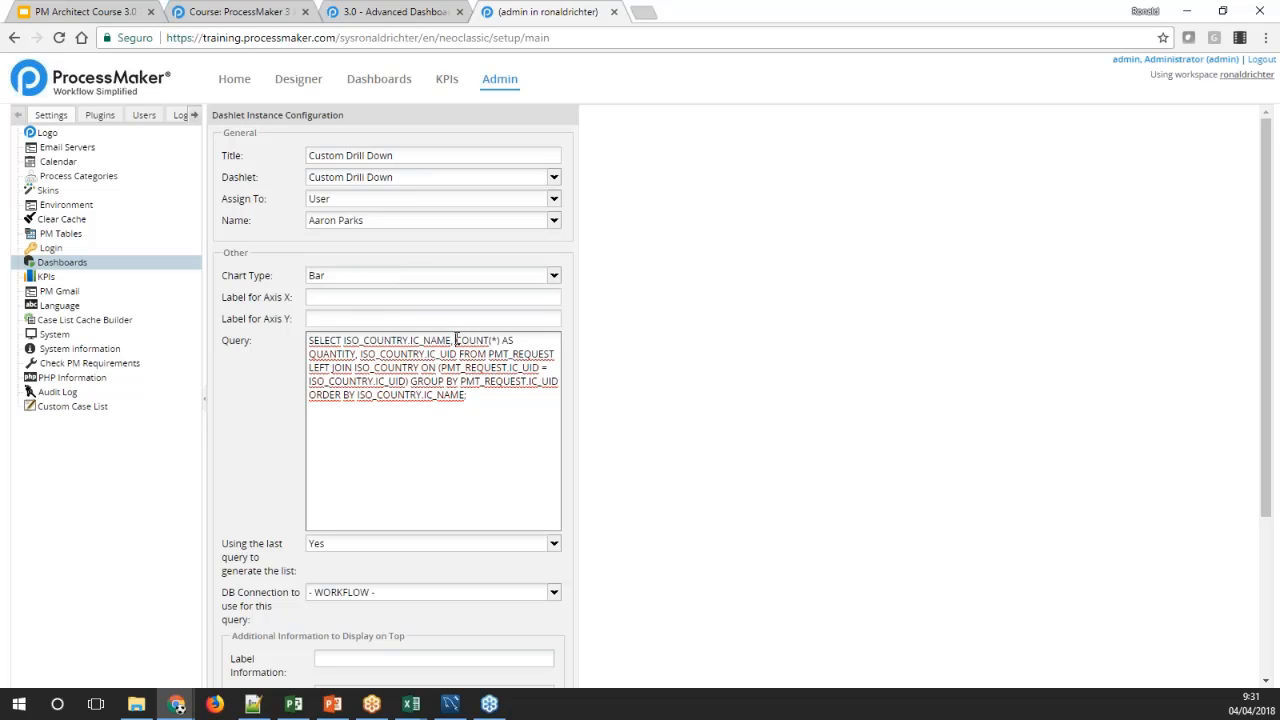
{"action": "left_click_drag", "start_coordinate": [456, 340], "coordinate": [356, 355]}
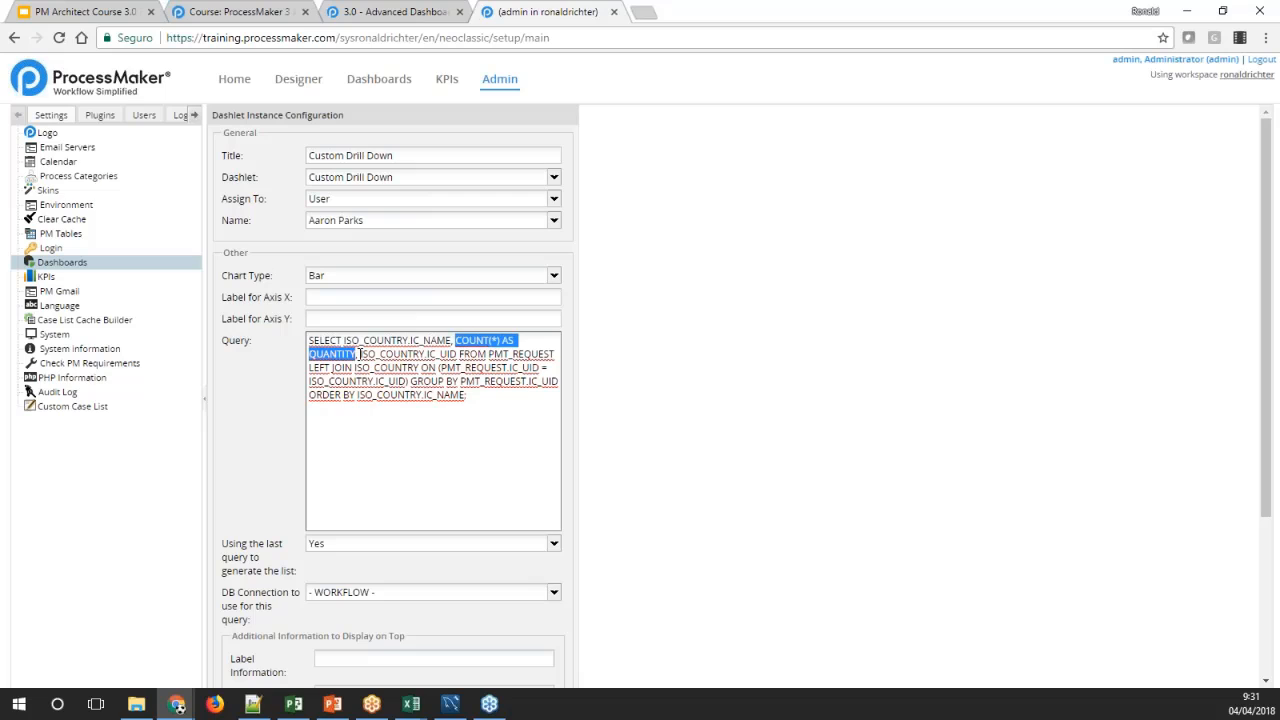
{"action": "left_click_drag", "start_coordinate": [360, 354], "coordinate": [457, 354]}
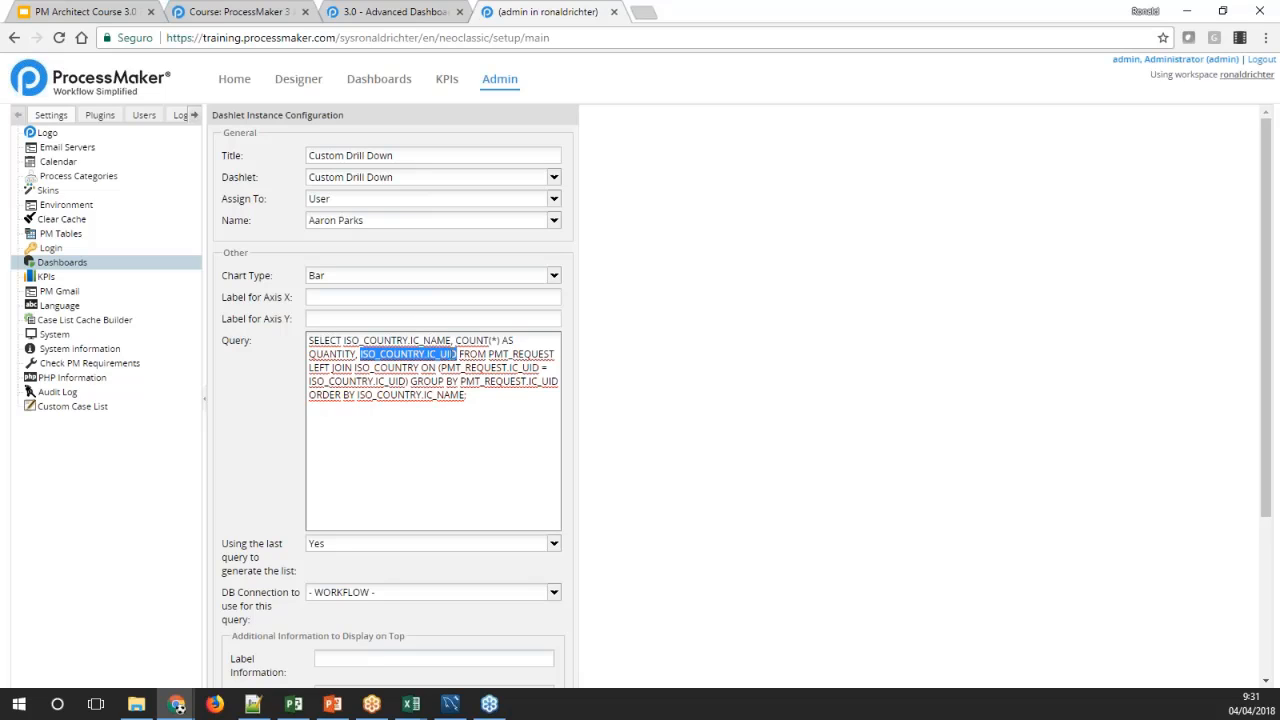
{"action": "left_click", "coordinate": [443, 395]}
{"action": "left_click", "coordinate": [477, 398]}
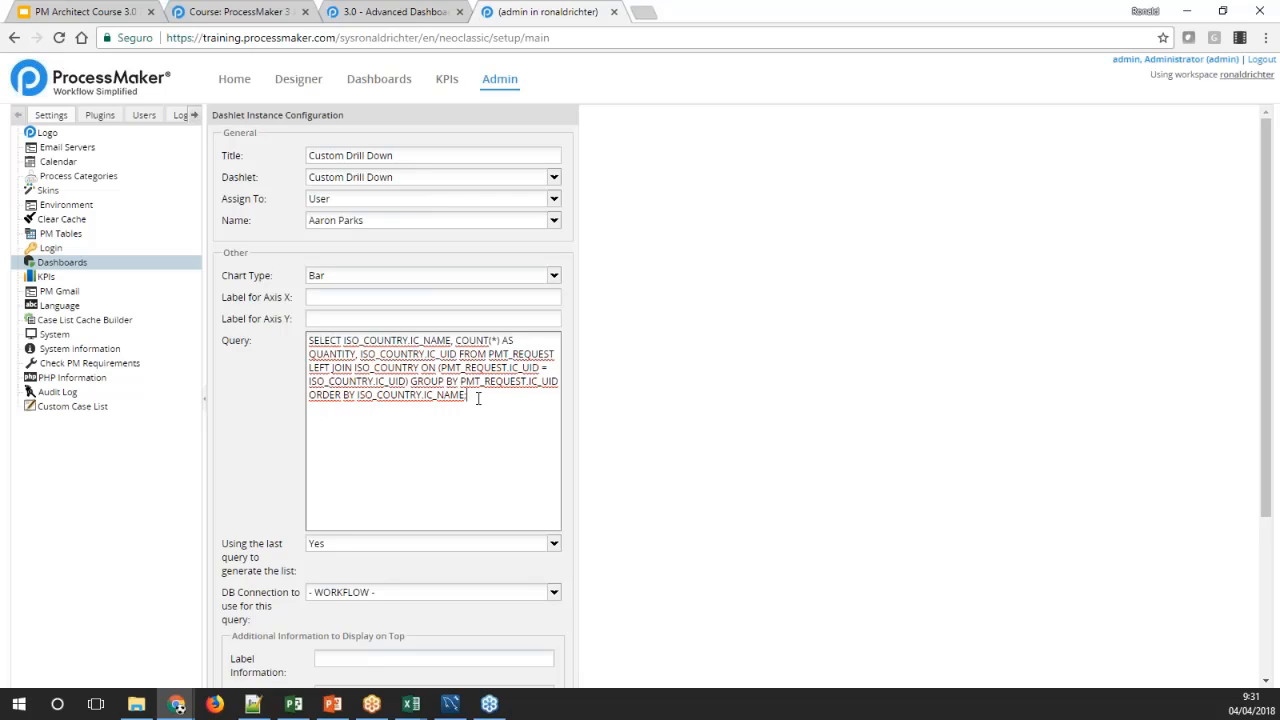
{"action": "key", "text": "Return"}
{"action": "left_click_drag", "start_coordinate": [358, 356], "coordinate": [456, 355]}
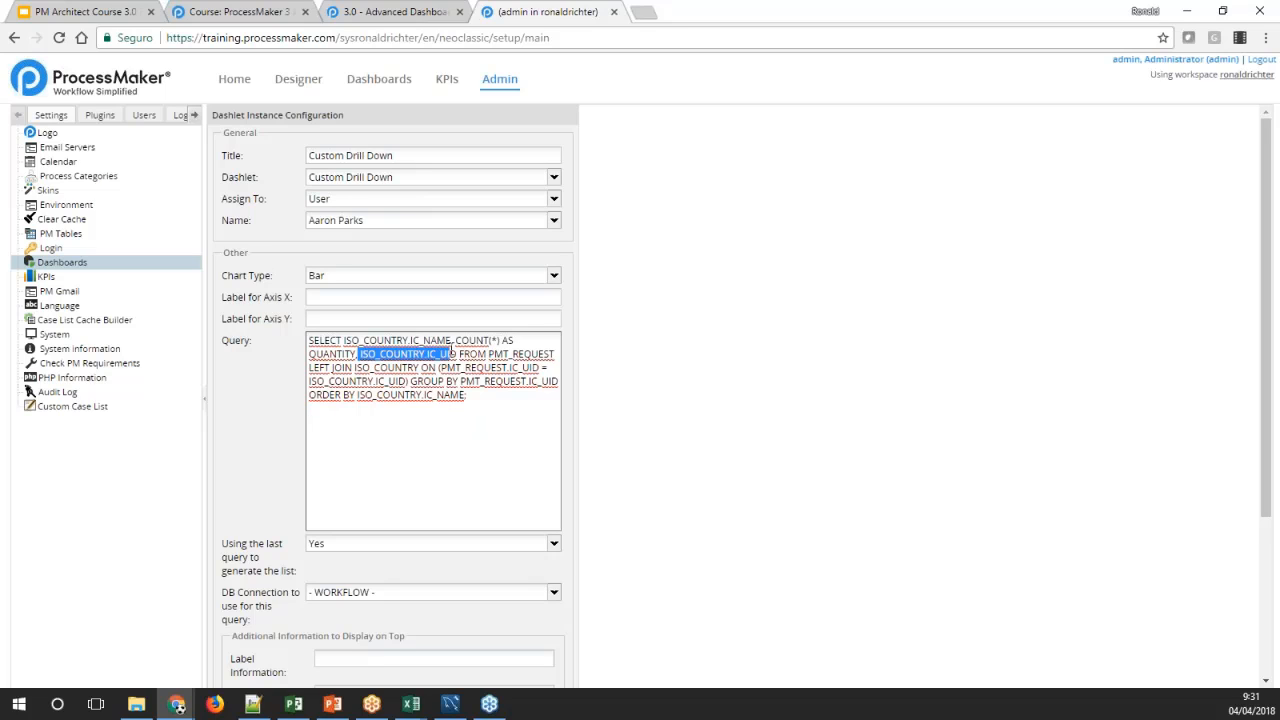
{"action": "left_click", "coordinate": [460, 440]}
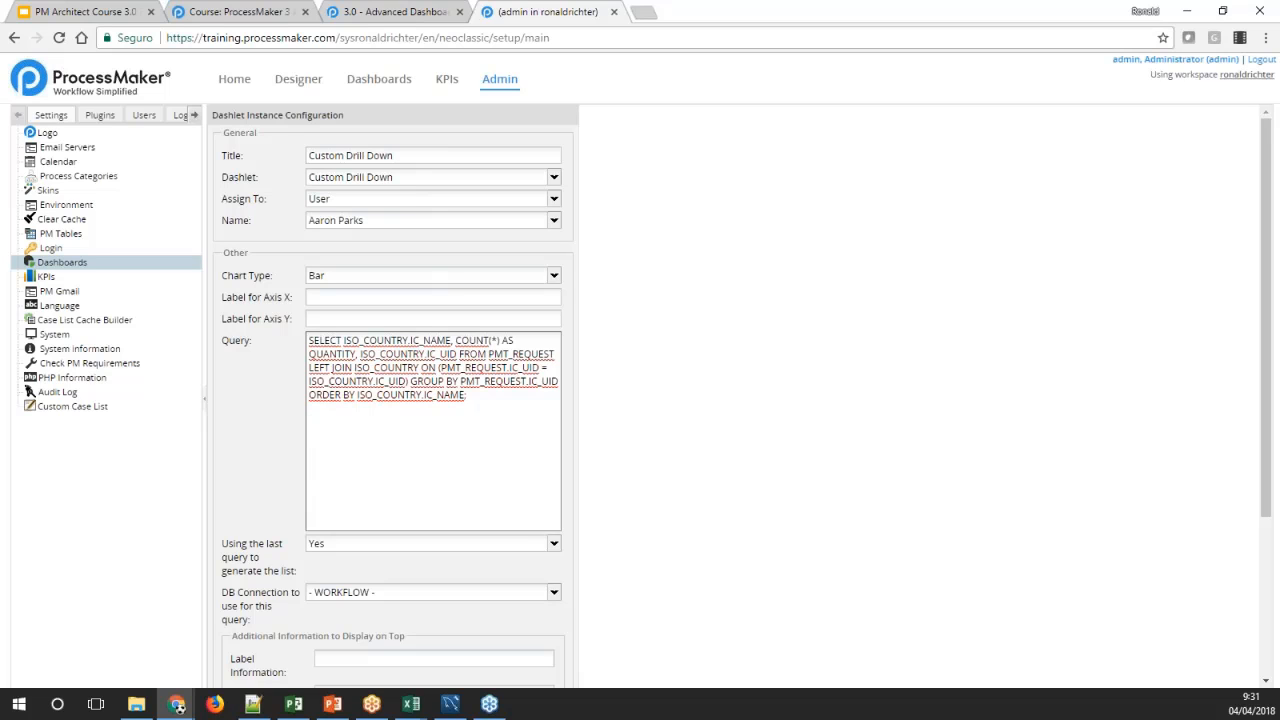
{"action": "left_click", "coordinate": [364, 14]}
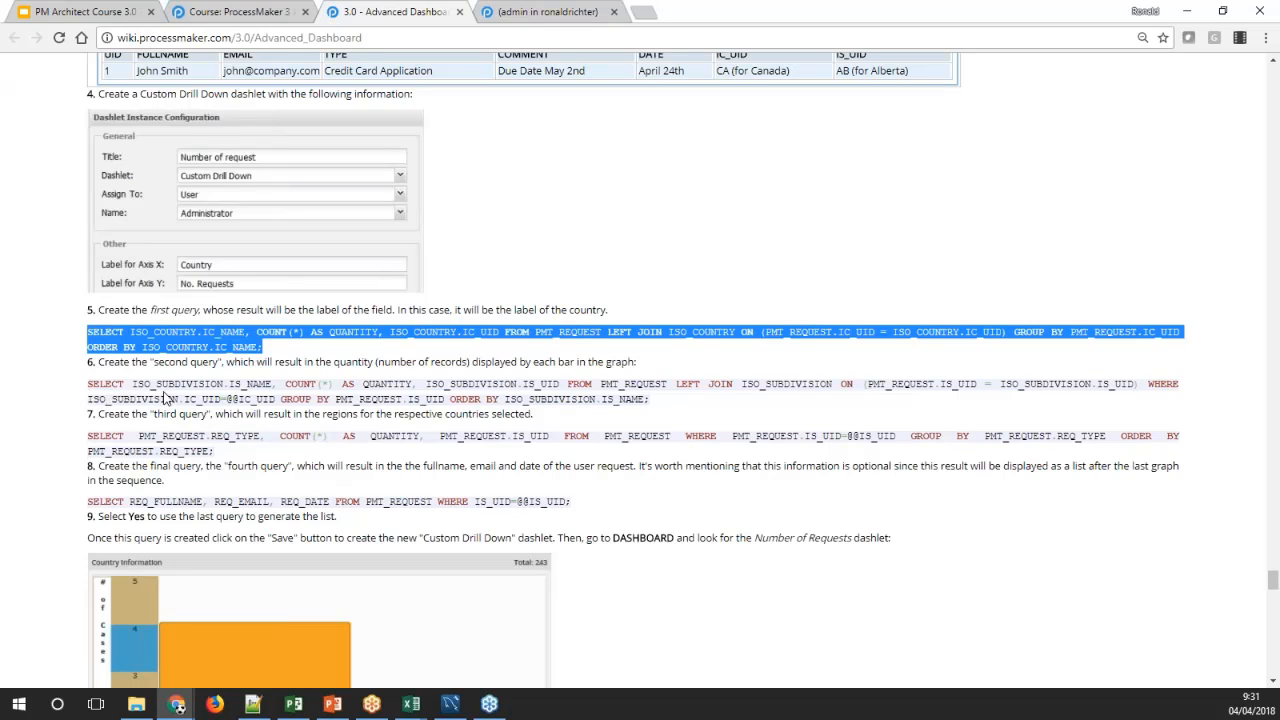
{"action": "left_click_drag", "start_coordinate": [230, 387], "coordinate": [271, 388]}
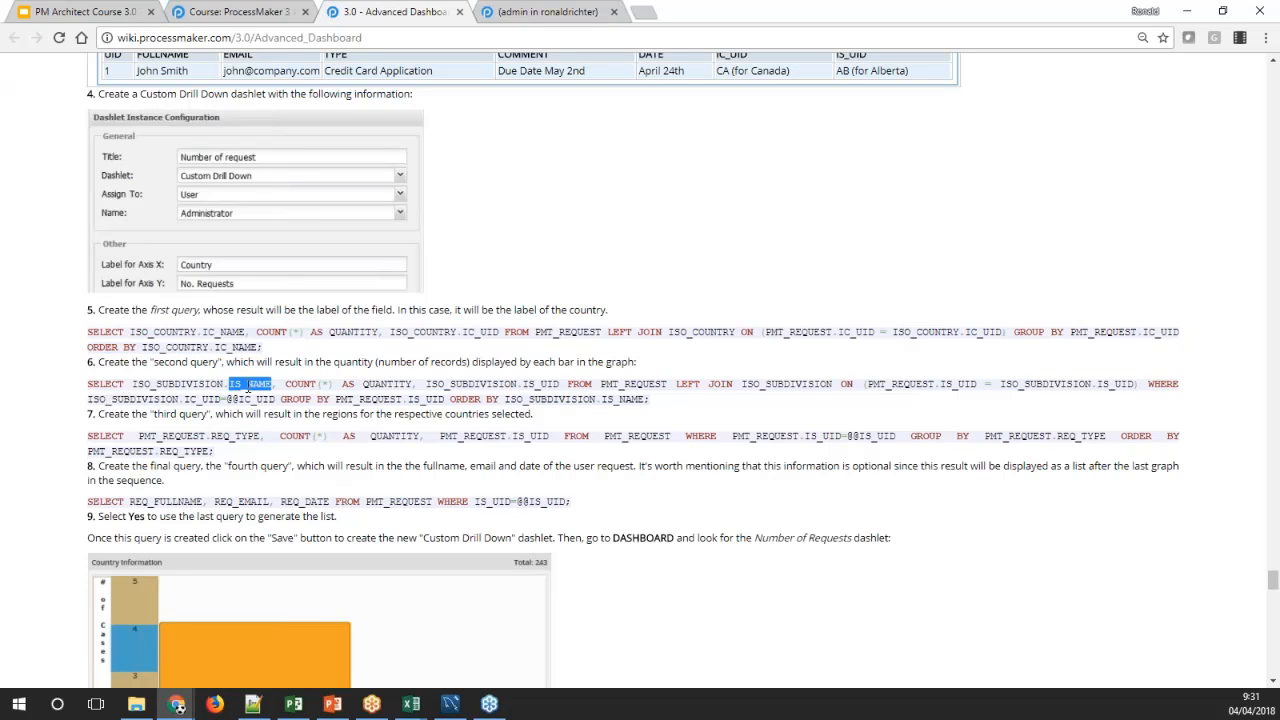
{"action": "double_click", "coordinate": [302, 385]}
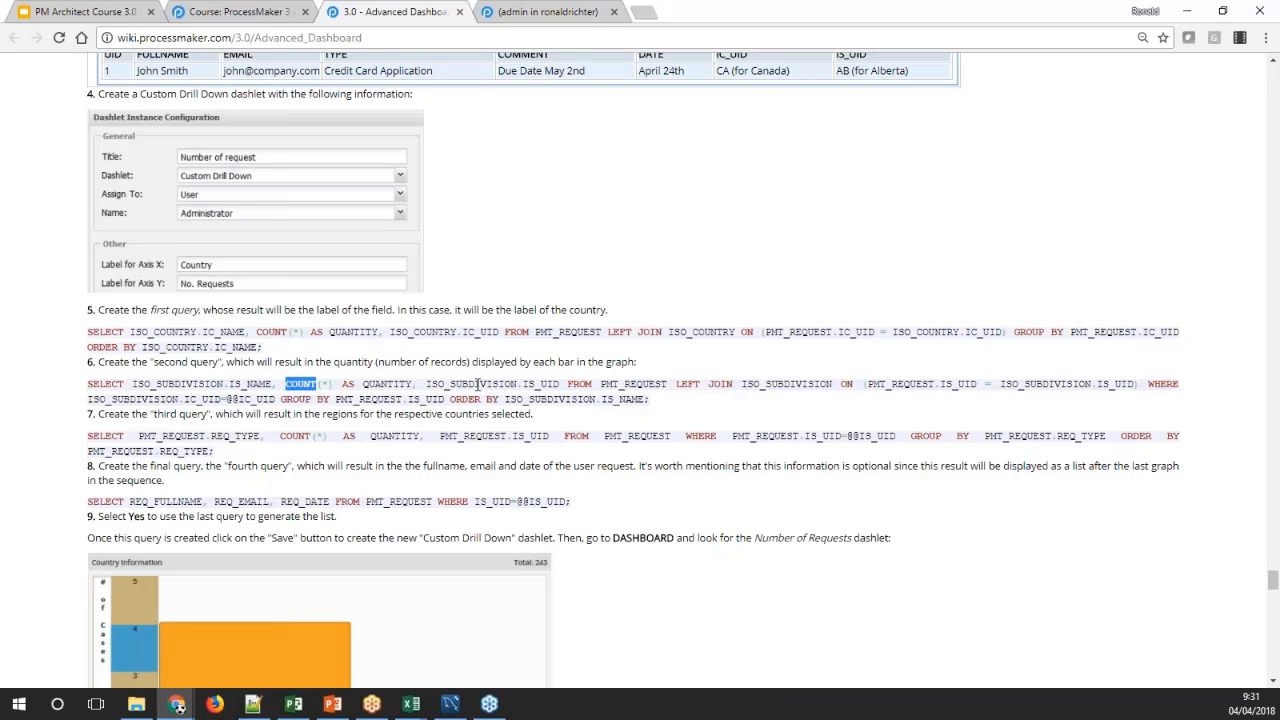
{"action": "left_click_drag", "start_coordinate": [523, 386], "coordinate": [567, 387]}
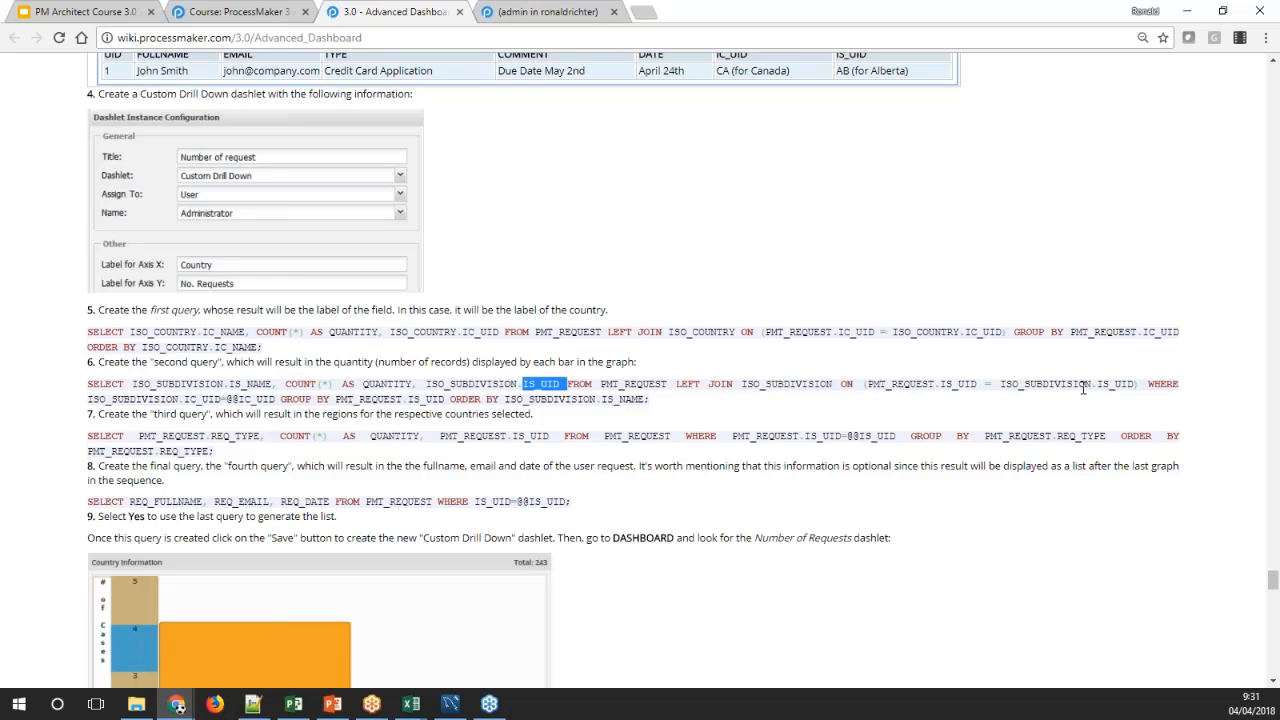
{"action": "double_click", "coordinate": [1163, 384]}
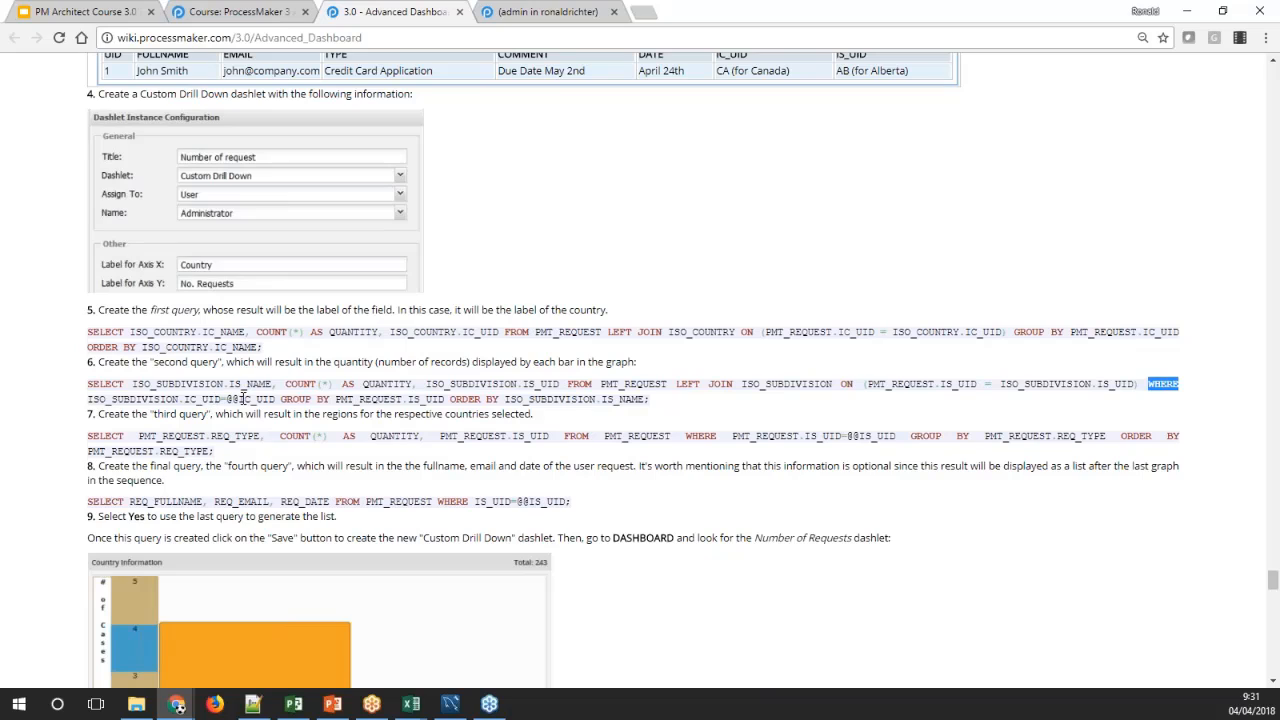
{"action": "double_click", "coordinate": [244, 399]}
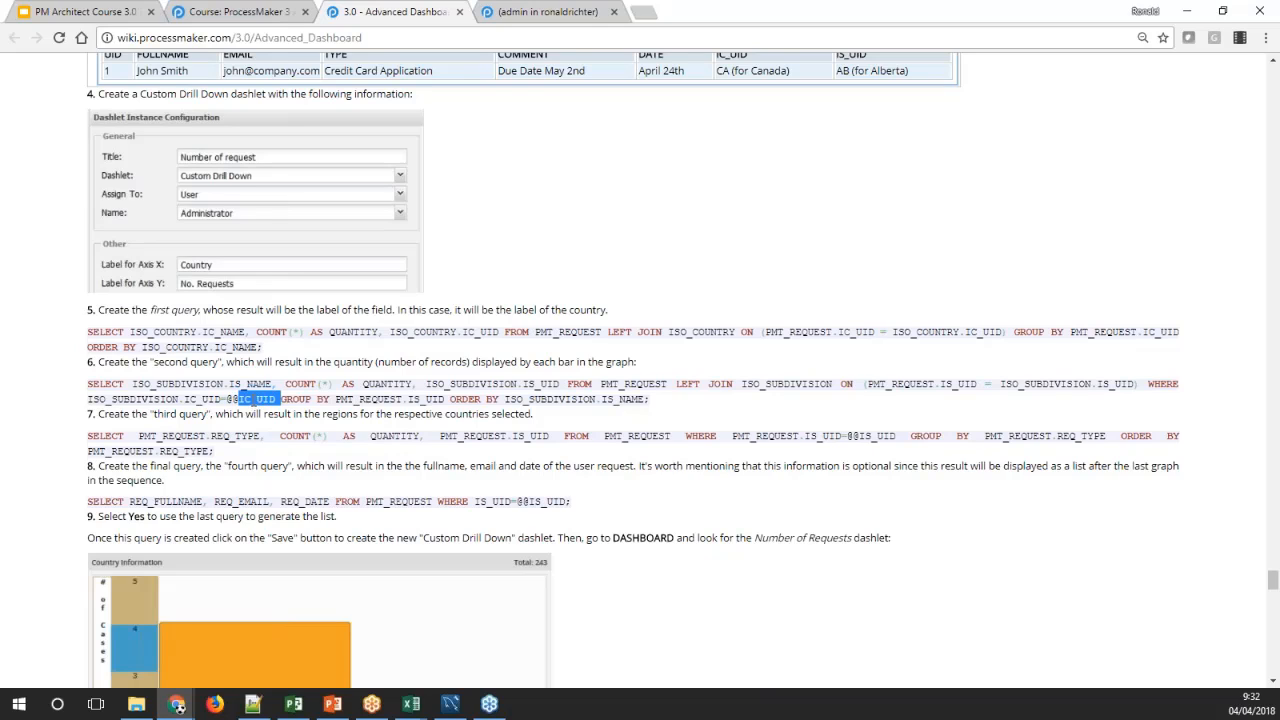
{"action": "double_click", "coordinate": [480, 332]}
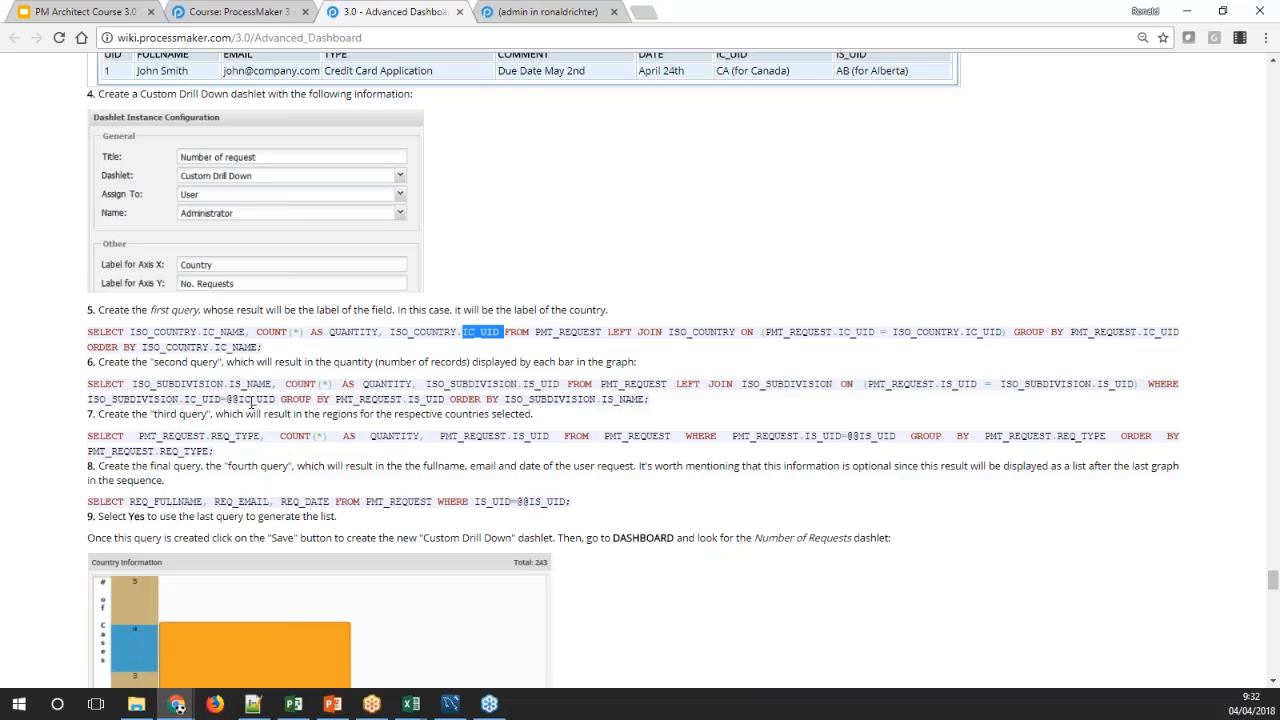
{"action": "double_click", "coordinate": [251, 400]}
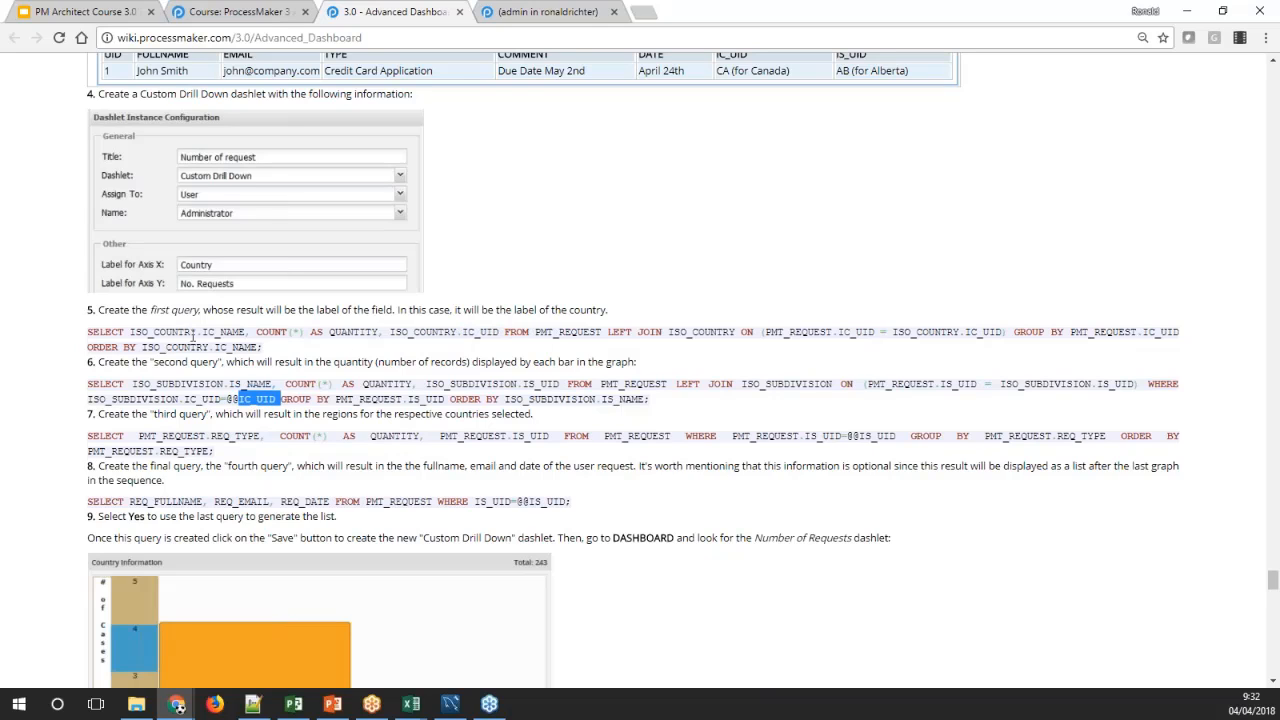
{"action": "left_click_drag", "start_coordinate": [131, 332], "coordinate": [501, 339]}
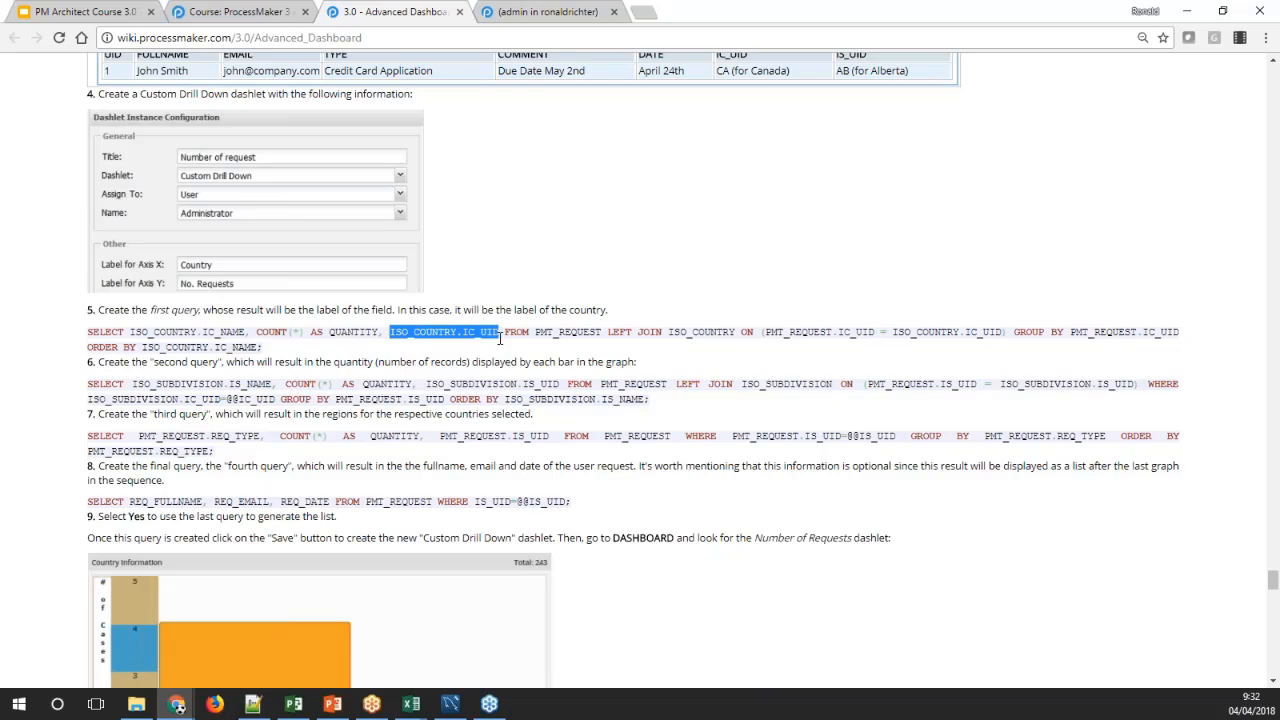
{"action": "double_click", "coordinate": [250, 399]}
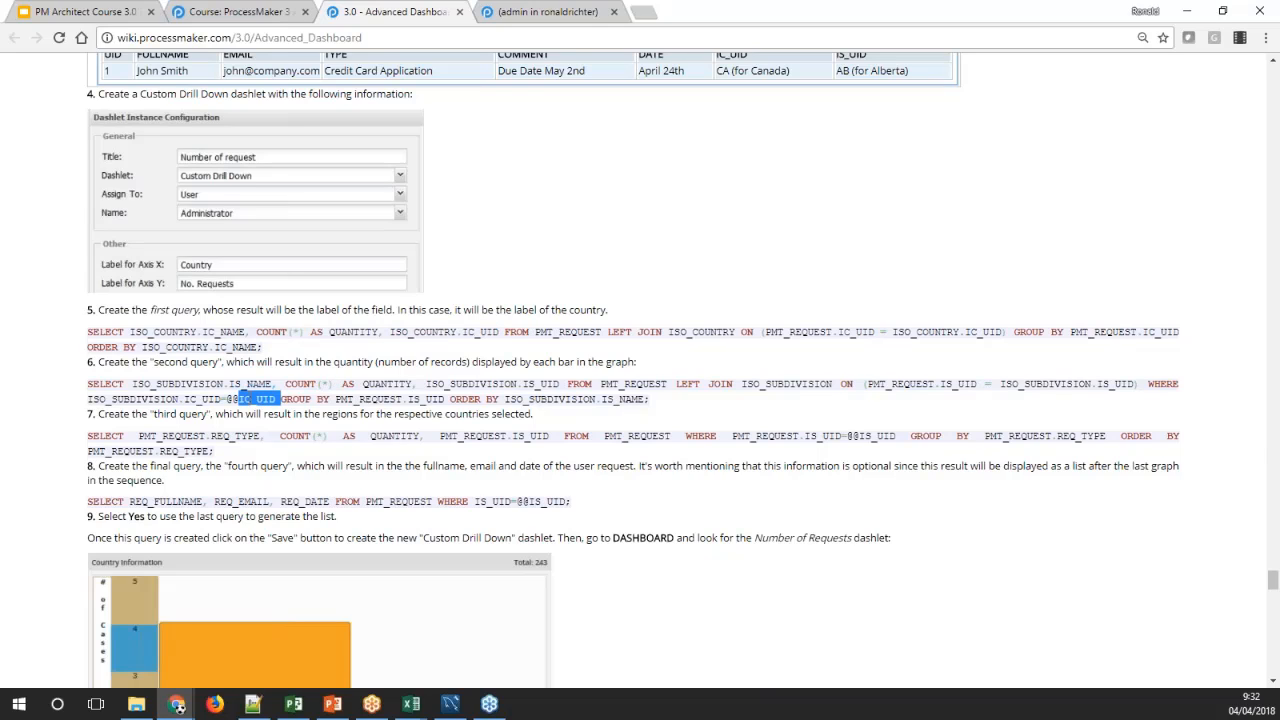
{"action": "left_click_drag", "start_coordinate": [132, 384], "coordinate": [410, 384]}
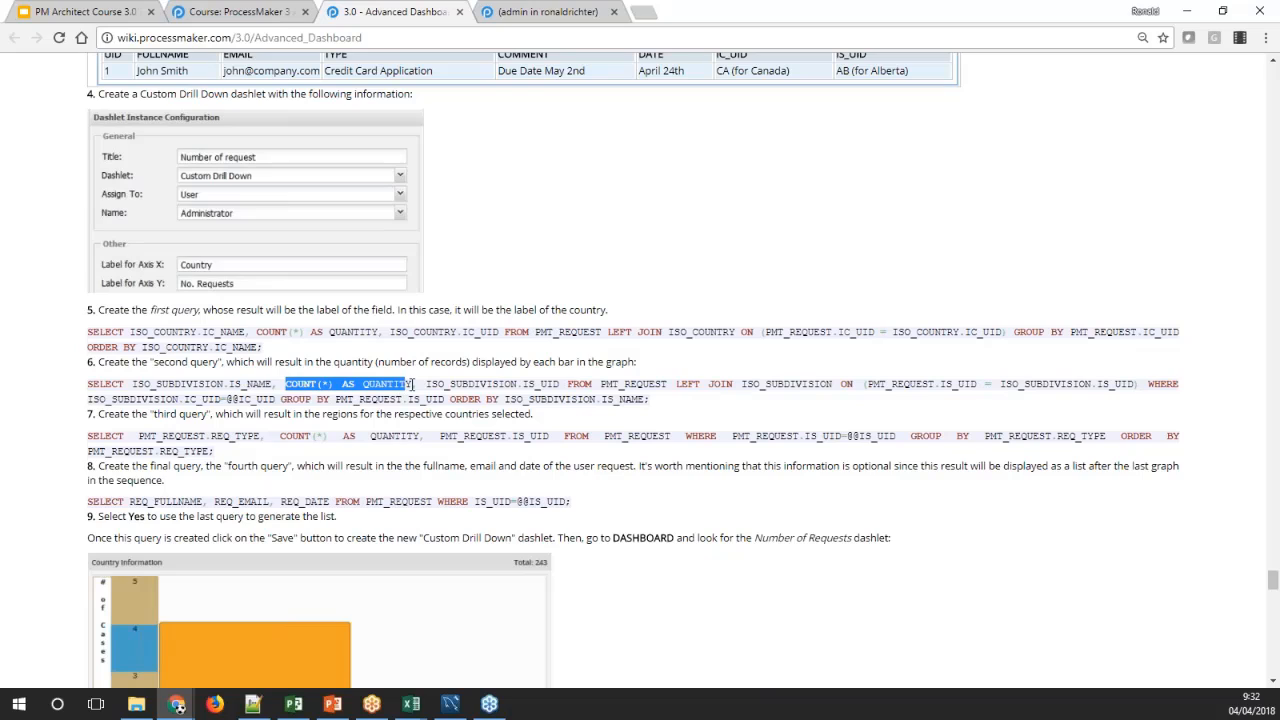
{"action": "left_click_drag", "start_coordinate": [523, 384], "coordinate": [568, 384]}
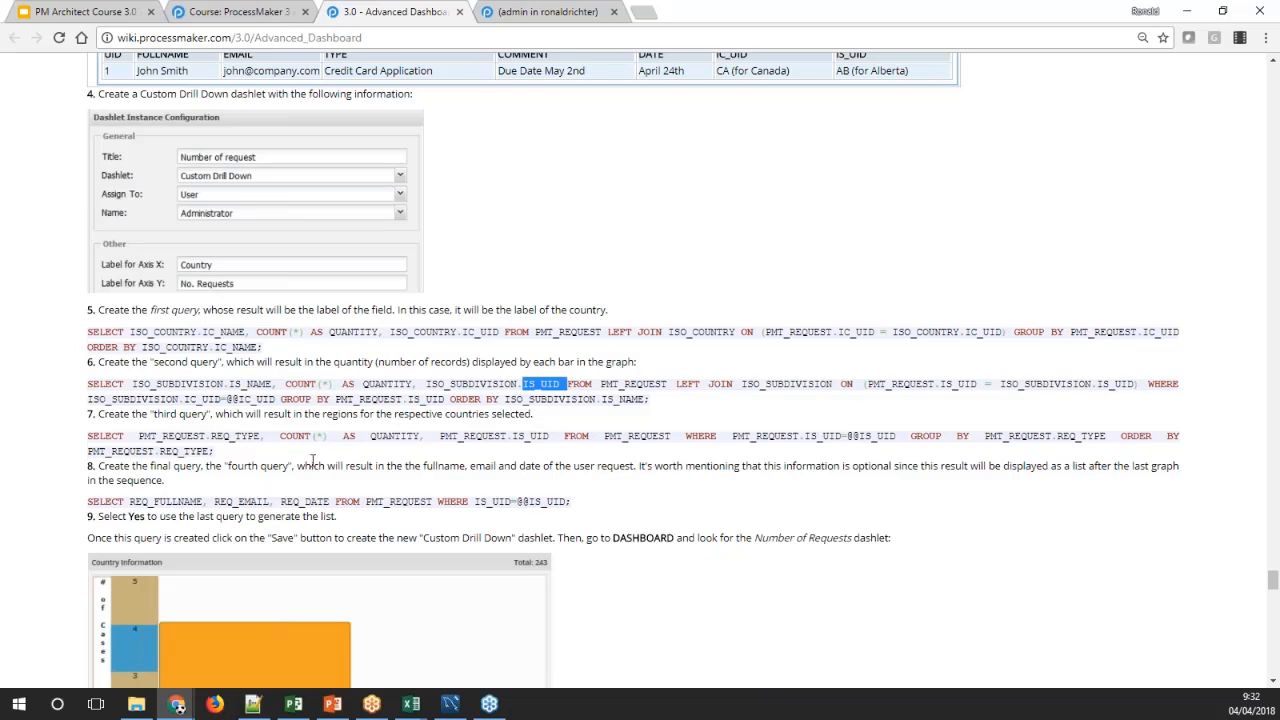
{"action": "double_click", "coordinate": [865, 436]}
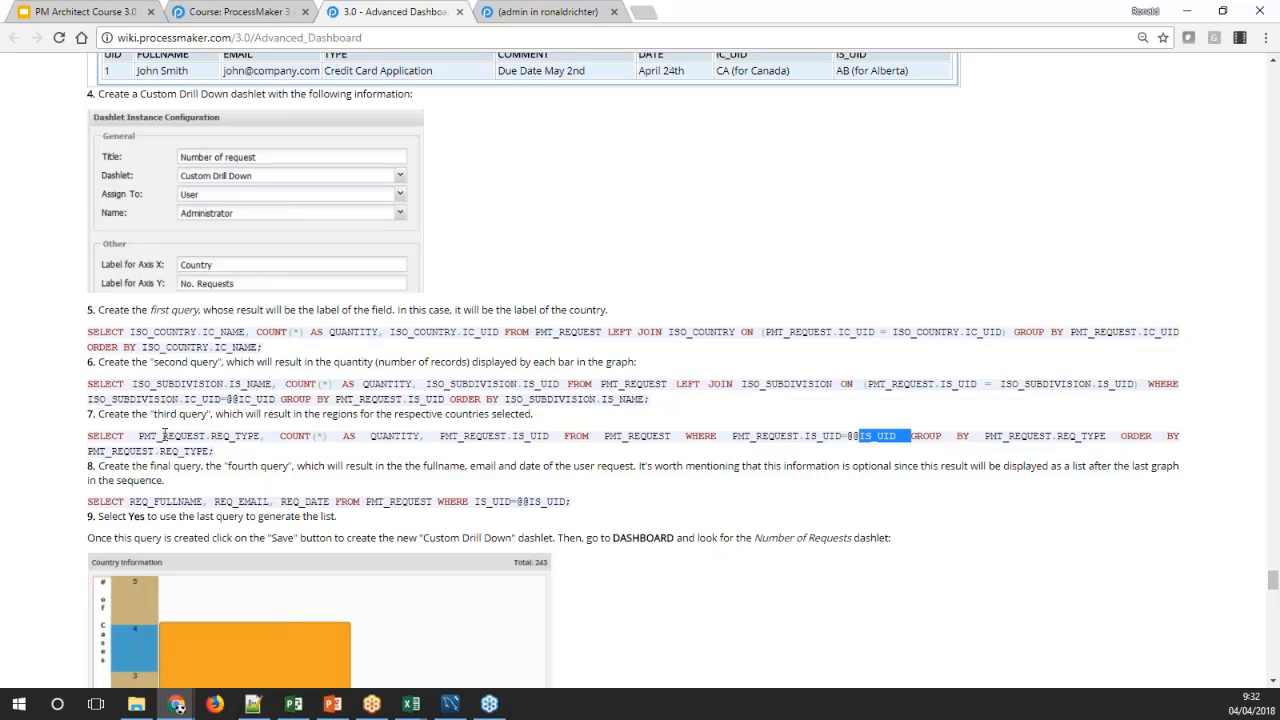
{"action": "left_click_drag", "start_coordinate": [162, 436], "coordinate": [424, 436]}
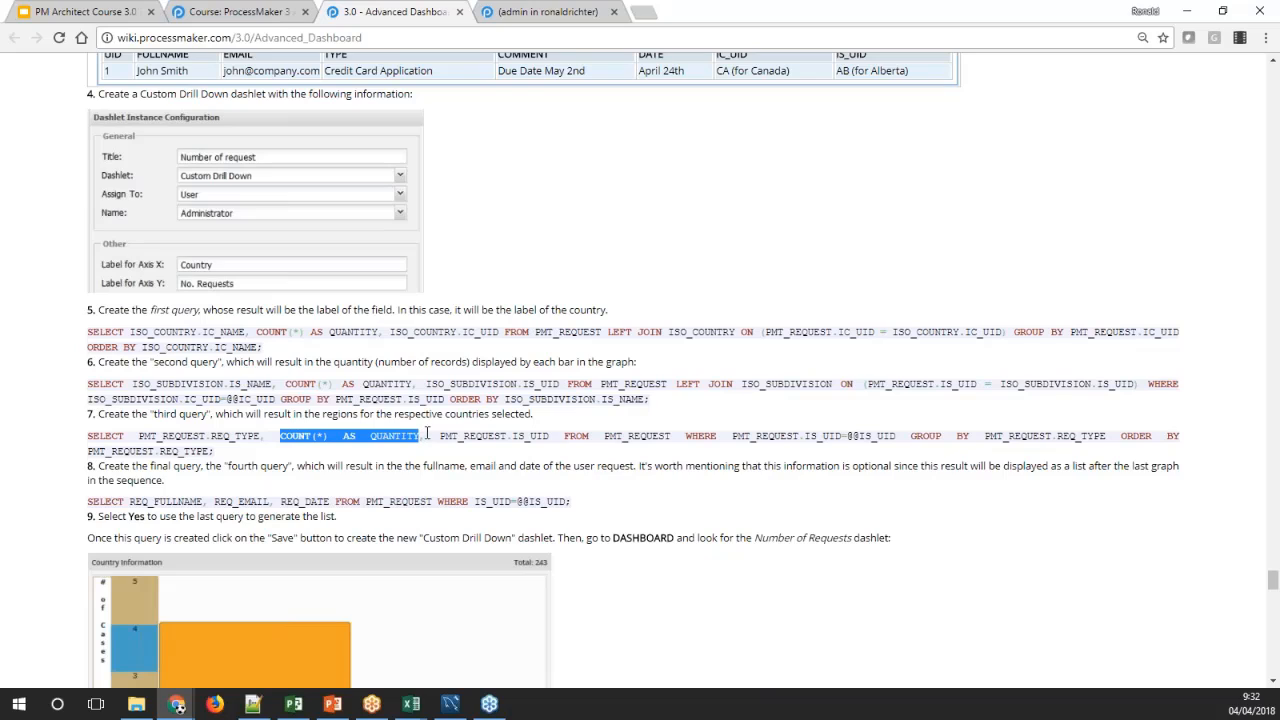
{"action": "double_click", "coordinate": [537, 437]}
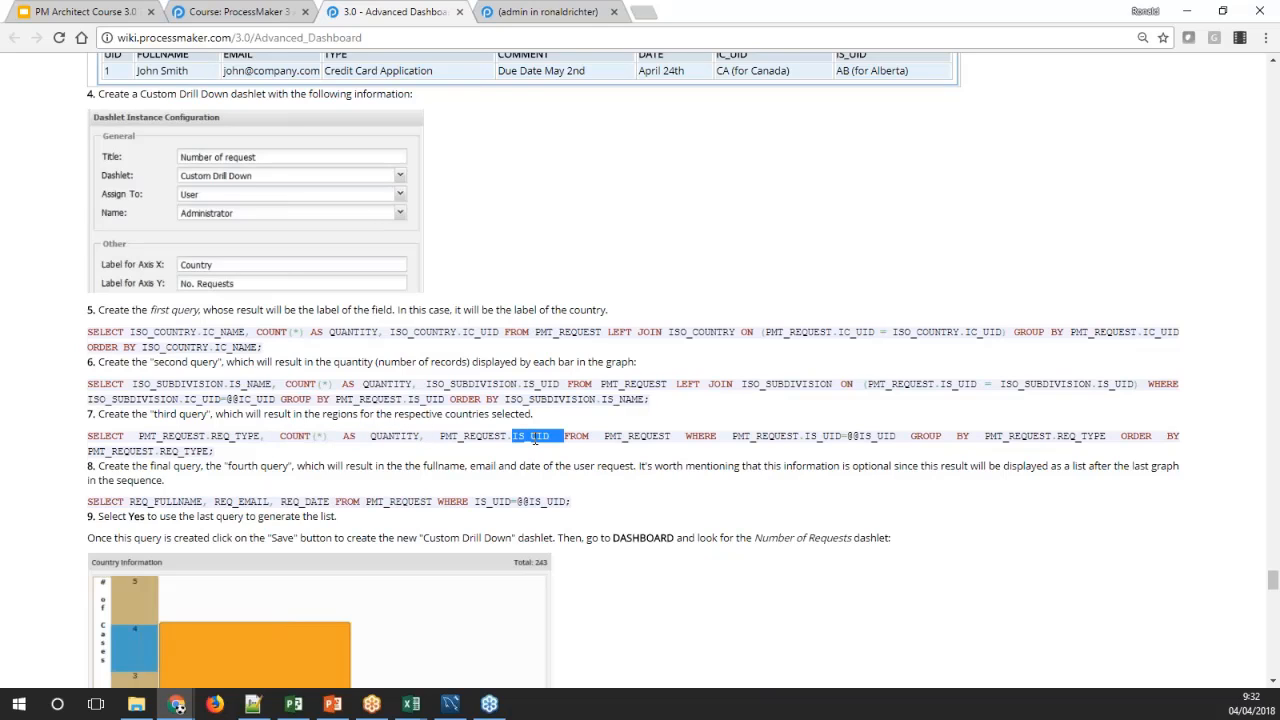
{"action": "double_click", "coordinate": [535, 502]}
{"action": "left_click_drag", "start_coordinate": [130, 503], "coordinate": [328, 502]}
{"action": "left_click", "coordinate": [345, 526]}
Copy the second query from the wiki and paste it below the first one in the ProcessMaker dashlet's query
{"action": "left_click_drag", "start_coordinate": [651, 400], "coordinate": [87, 384]}
{"action": "key", "text": "ctrl+c"}
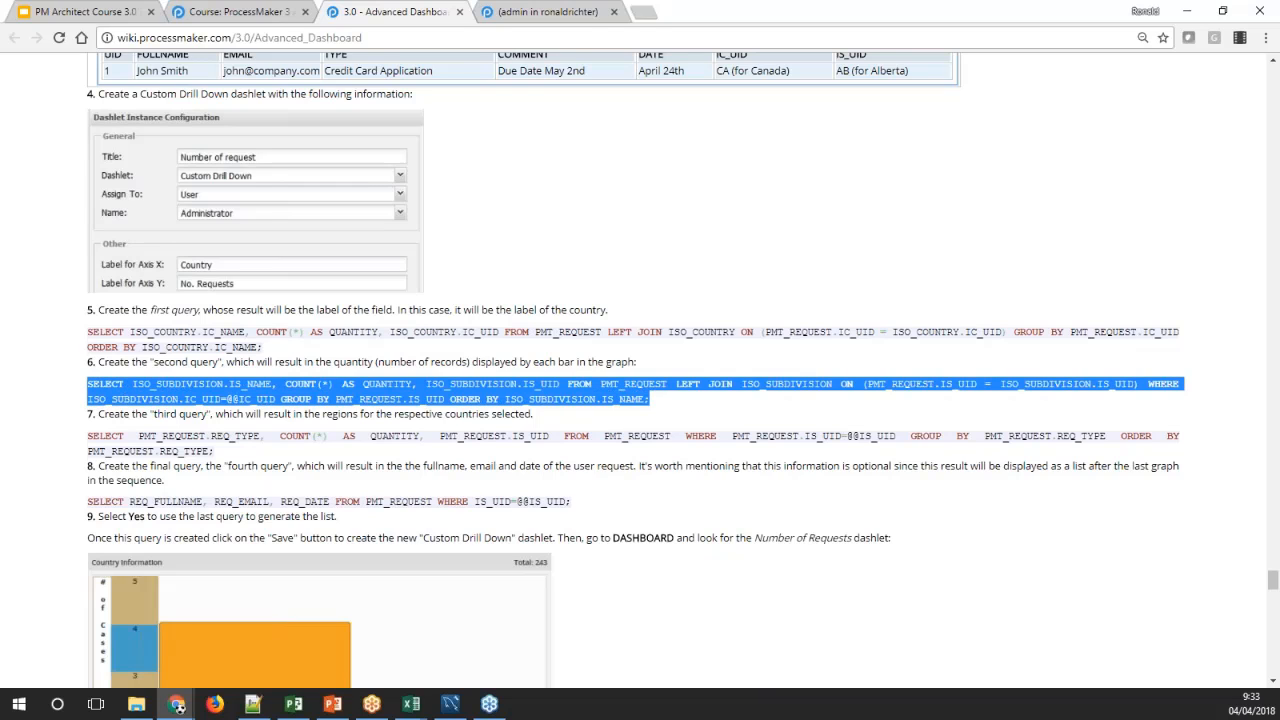
{"action": "left_click", "coordinate": [495, 18]}
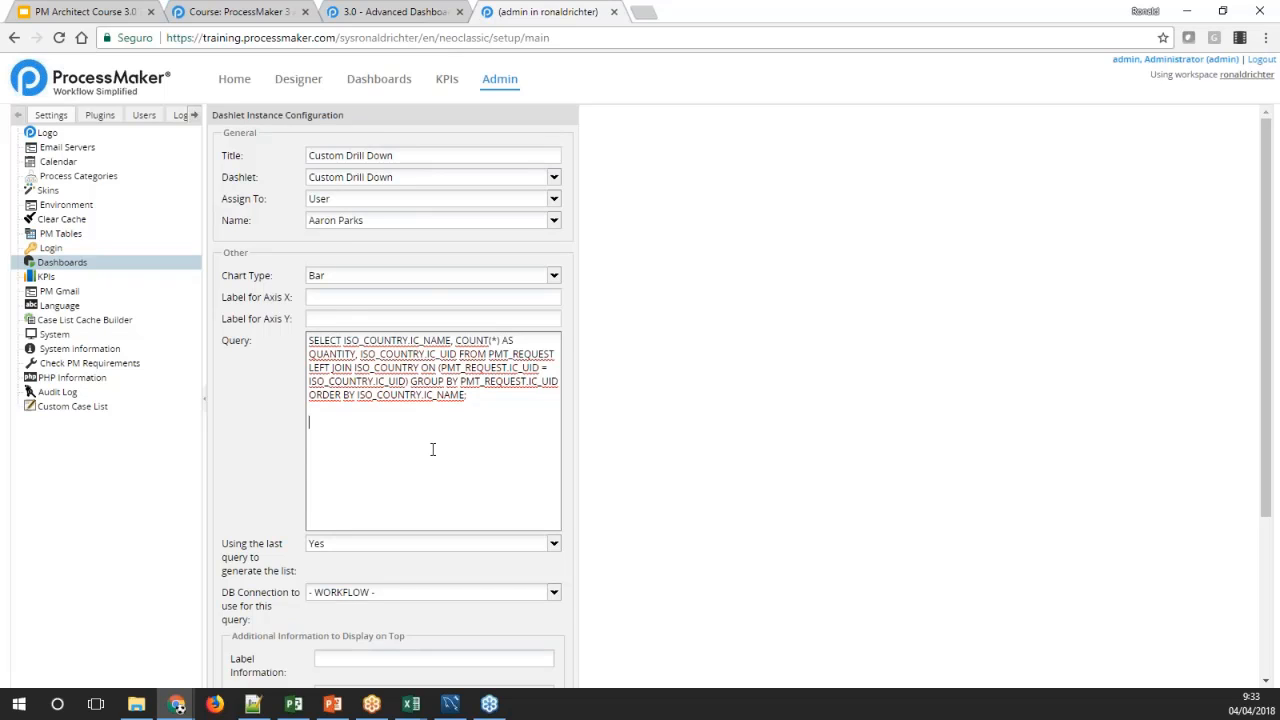
{"action": "key", "text": "ctrl+v"}
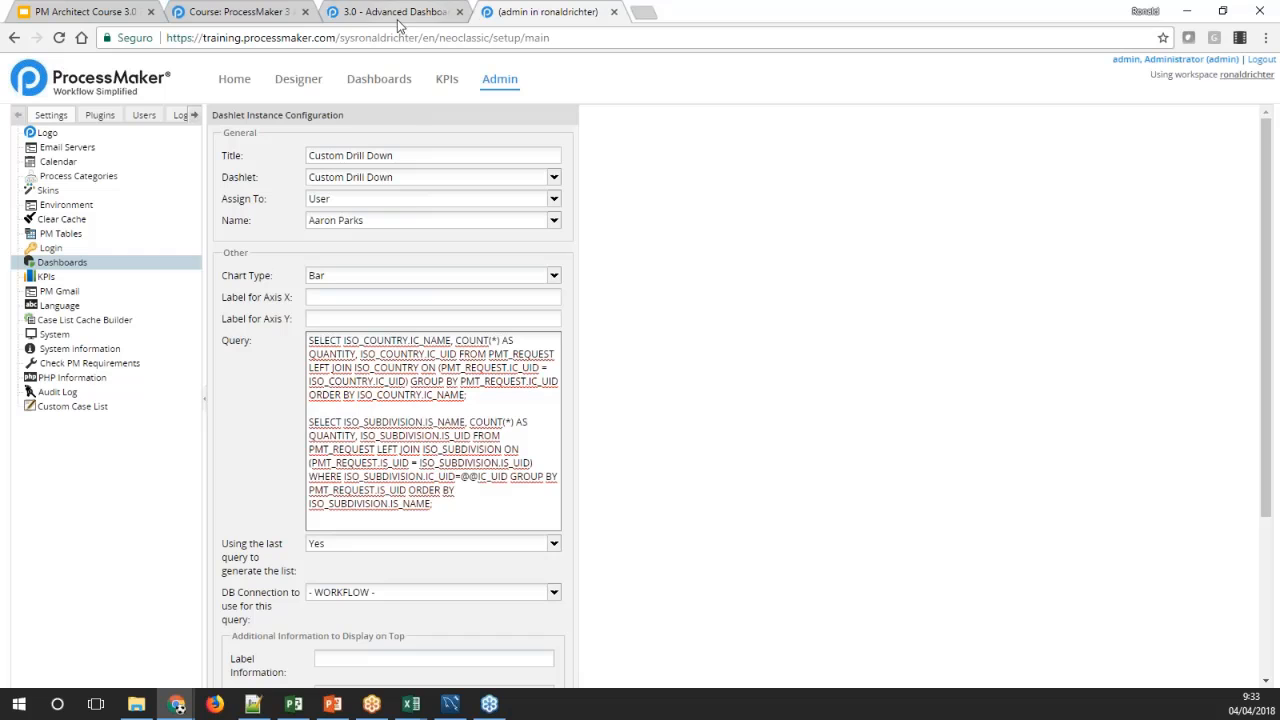
Copy the wiki's third query and paste it on a new line after the second query in the dashlet's query
{"action": "left_click", "coordinate": [360, 20]}
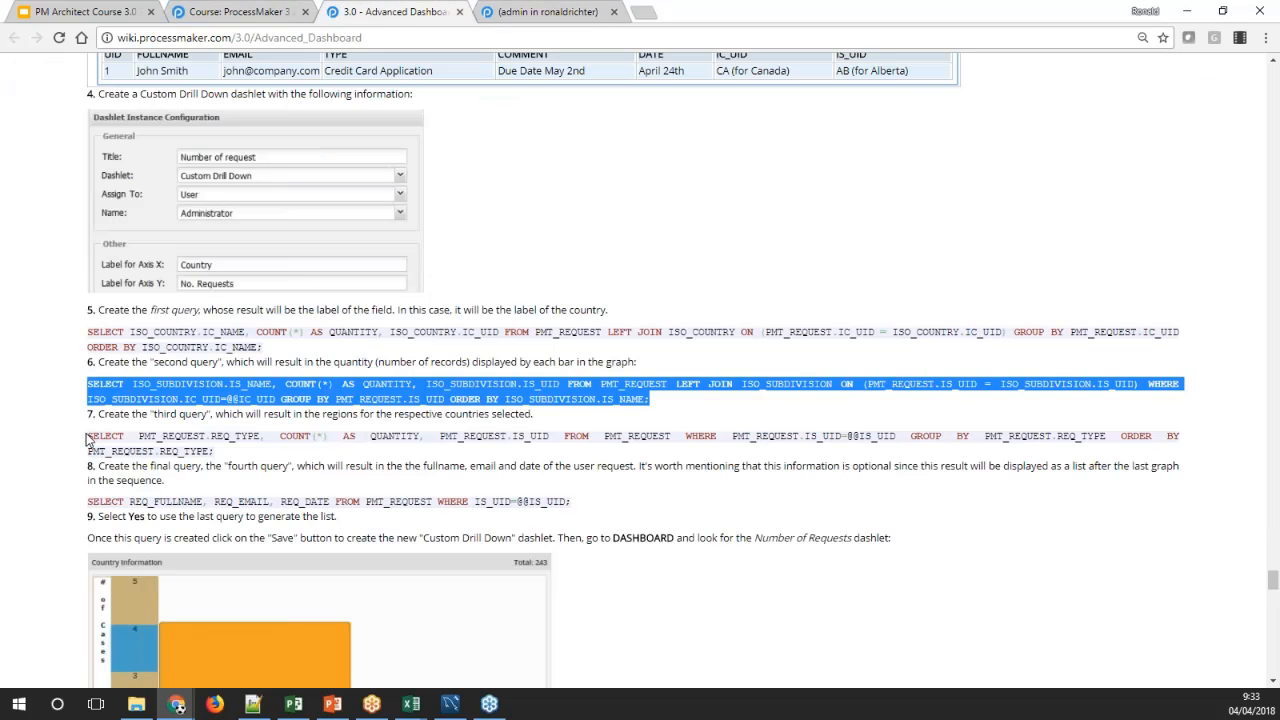
{"action": "left_click_drag", "start_coordinate": [88, 436], "coordinate": [228, 452]}
{"action": "key", "text": "ctrl+c"}
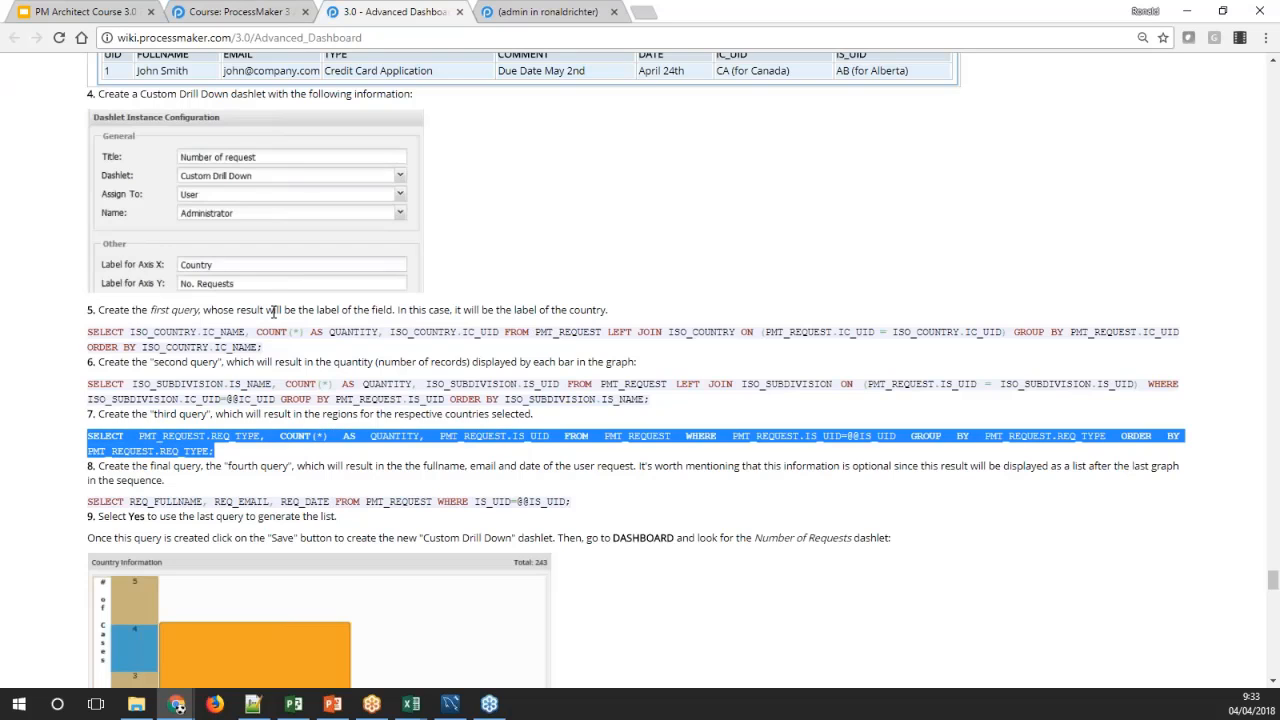
{"action": "left_click", "coordinate": [548, 12]}
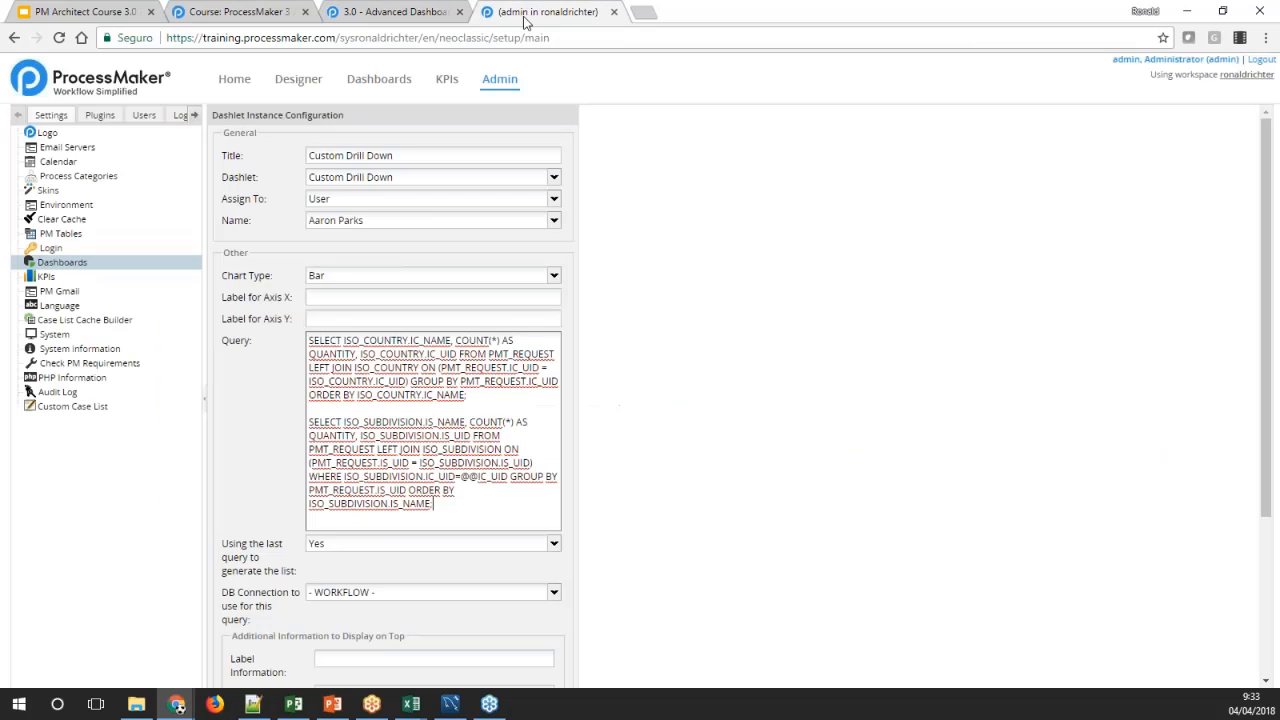
{"action": "key", "text": "Return"}
{"action": "key", "text": "ctrl+v"}
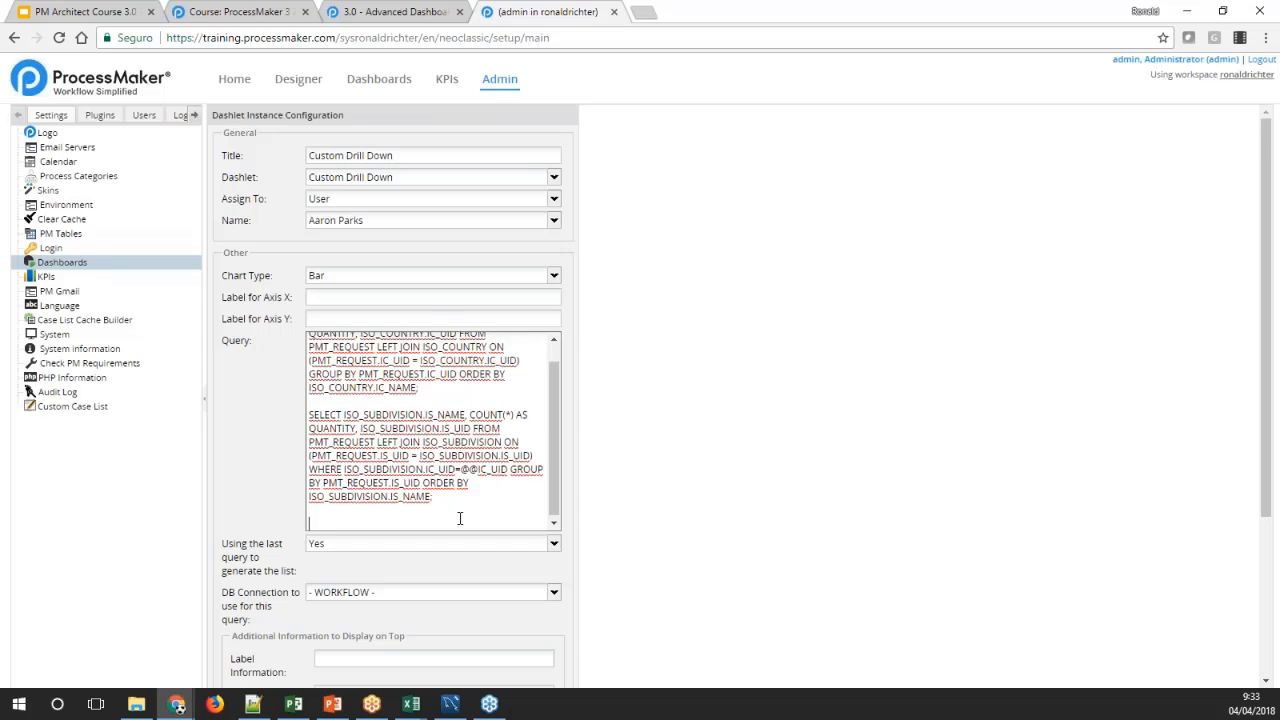
Copy the wiki's fourth query and paste it below the third query in the dashlet's query, separated by a blank line
{"action": "left_click", "coordinate": [374, 14]}
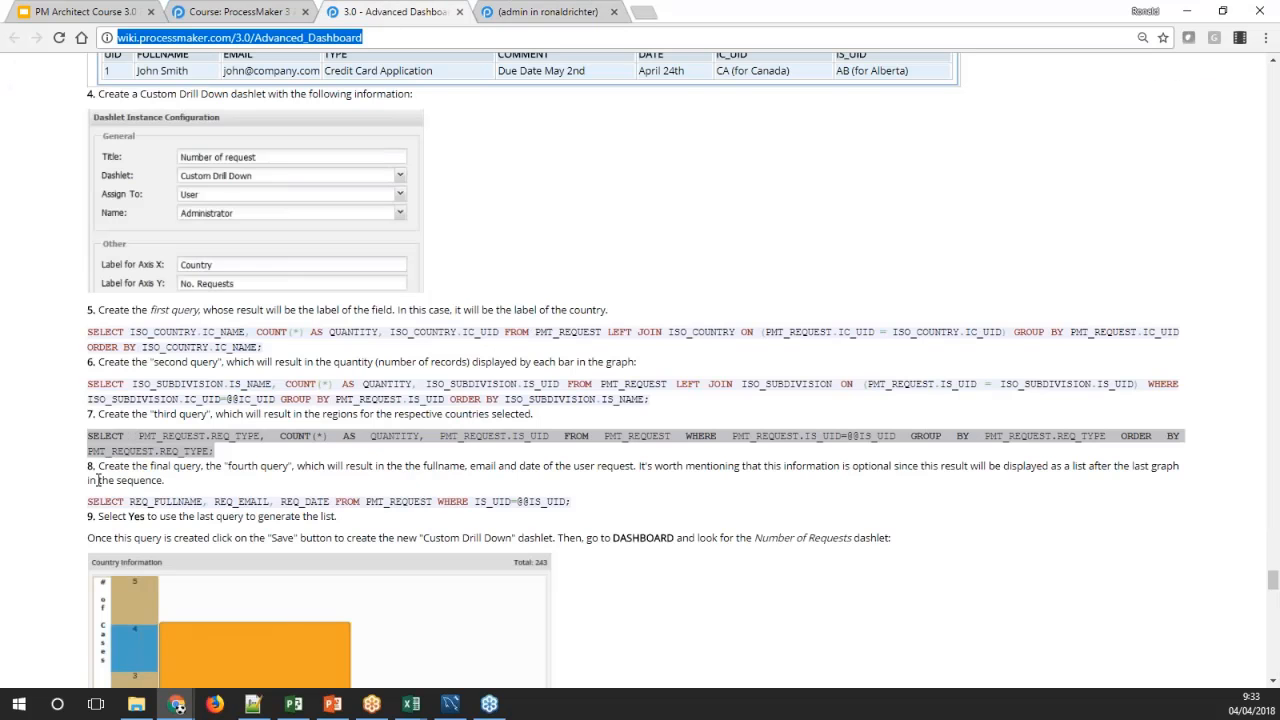
{"action": "left_click_drag", "start_coordinate": [87, 501], "coordinate": [572, 502]}
{"action": "key", "text": "ctrl+c"}
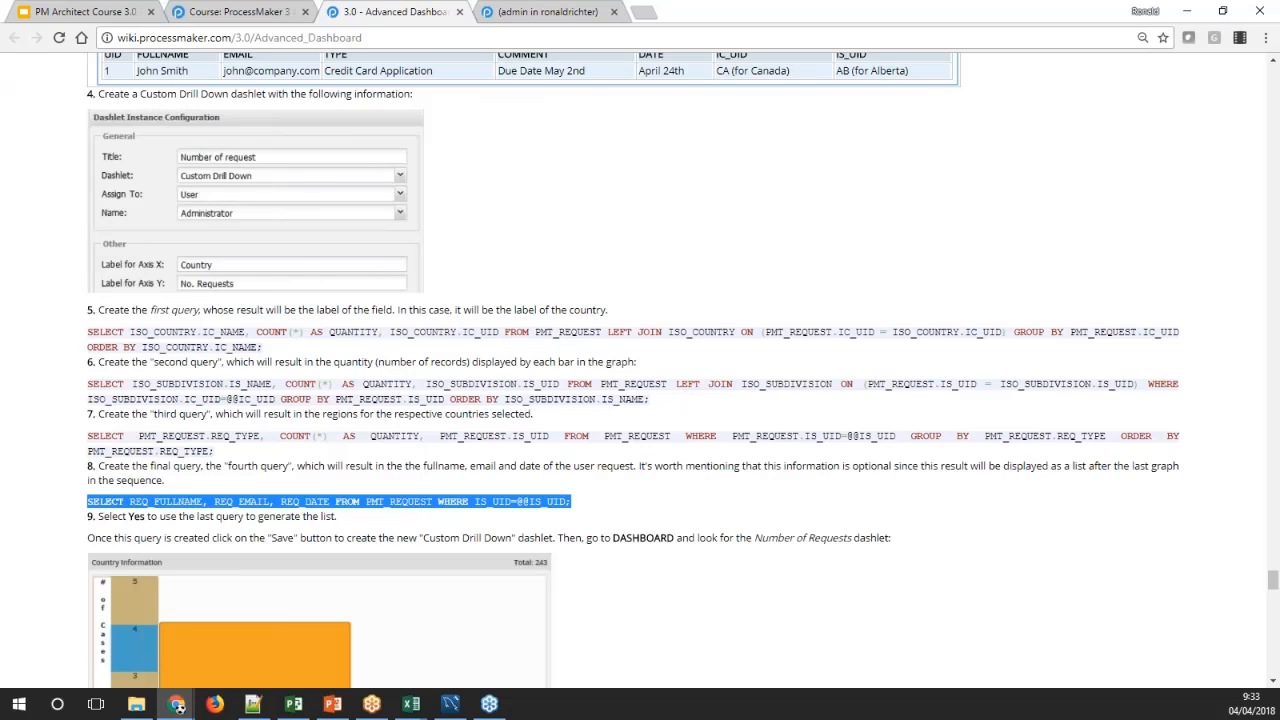
{"action": "left_click", "coordinate": [548, 12]}
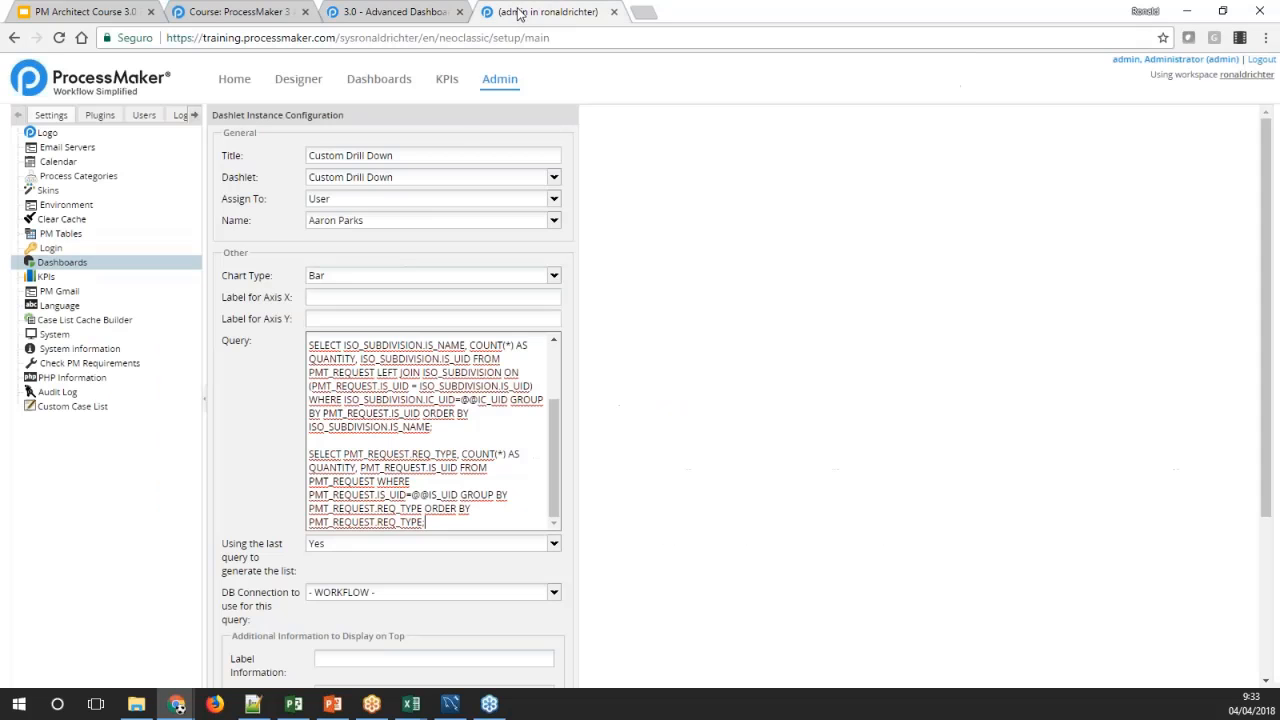
{"action": "left_click", "coordinate": [500, 517]}
{"action": "key", "text": "Return"}
{"action": "key", "text": "Return"}
{"action": "key", "text": "ctrl+v"}
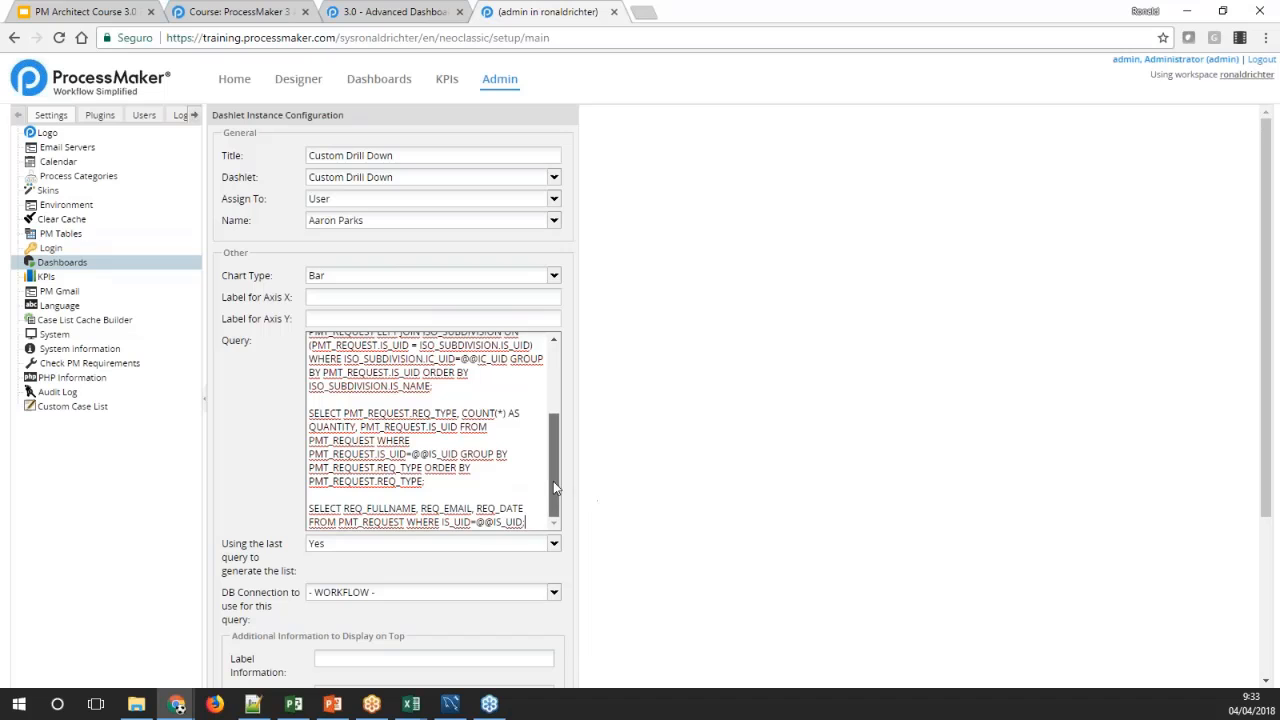
{"action": "left_click_drag", "start_coordinate": [553, 481], "coordinate": [552, 412]}
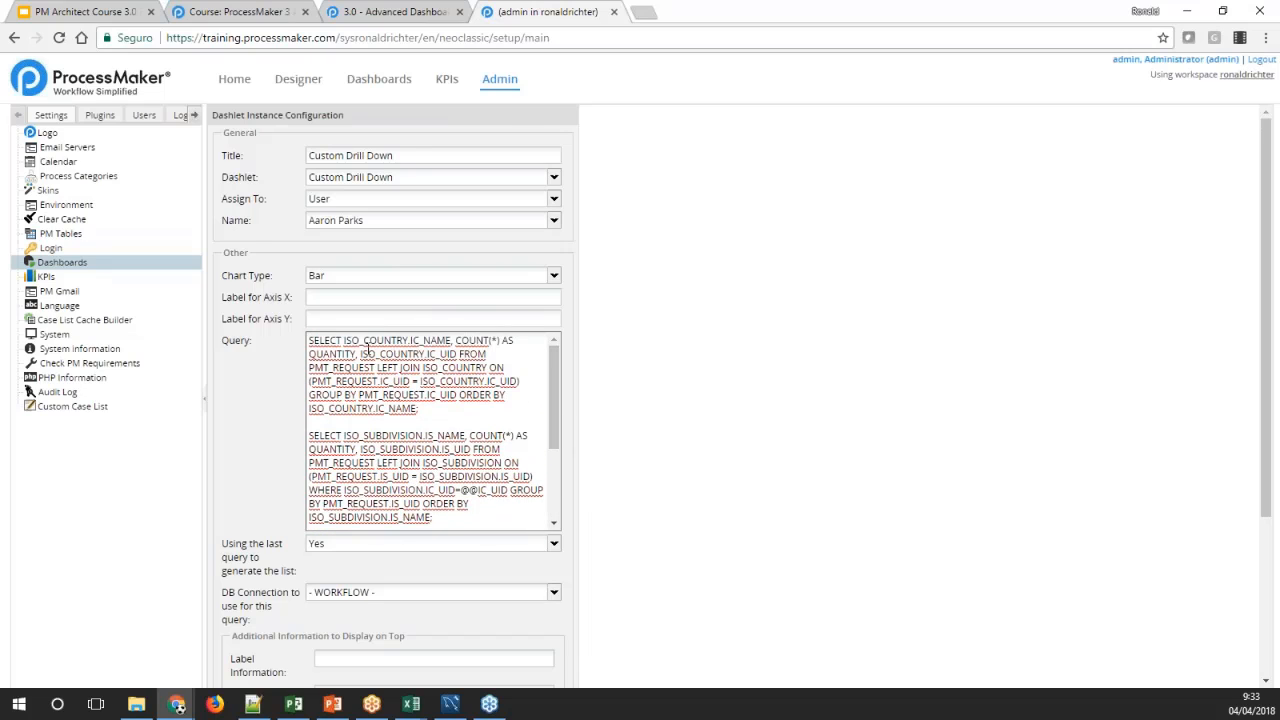
{"action": "double_click", "coordinate": [436, 354]}
{"action": "double_click", "coordinate": [490, 490]}
{"action": "scroll", "coordinate": [503, 470], "scroll_direction": "down", "scroll_amount": 1}
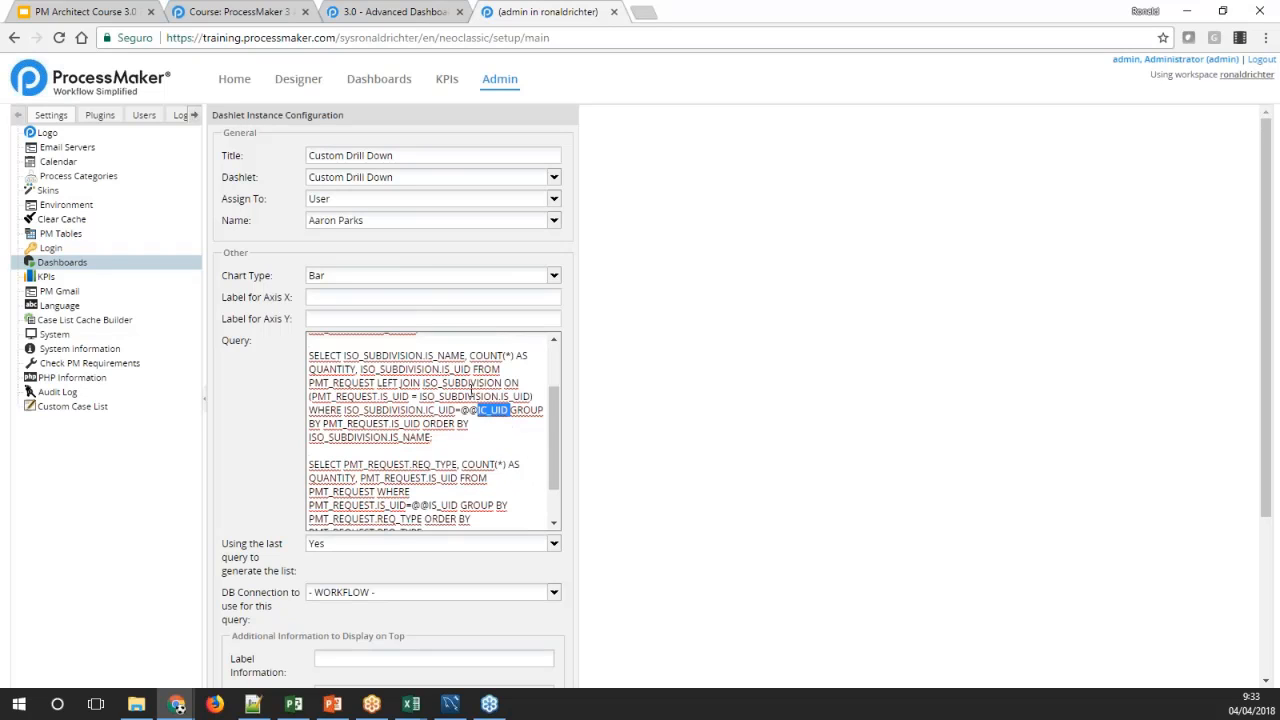
{"action": "double_click", "coordinate": [444, 369]}
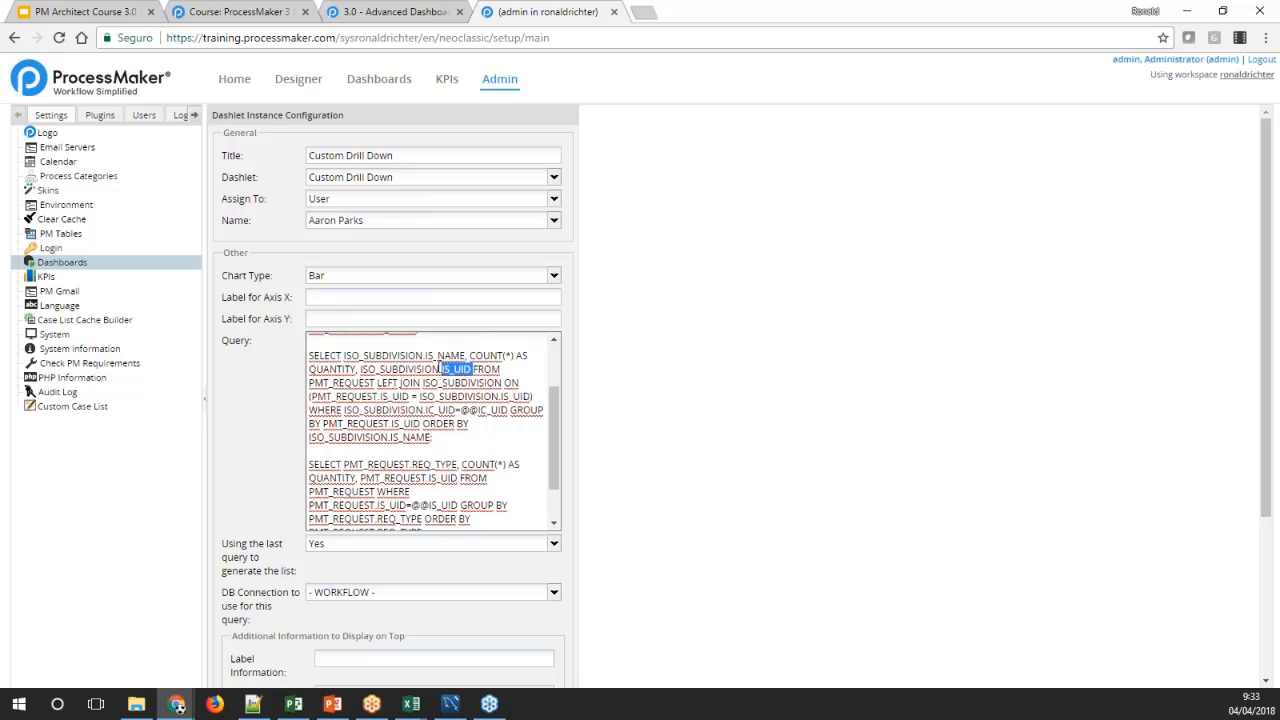
{"action": "scroll", "coordinate": [439, 439], "scroll_direction": "down", "scroll_amount": 1}
{"action": "double_click", "coordinate": [436, 454]}
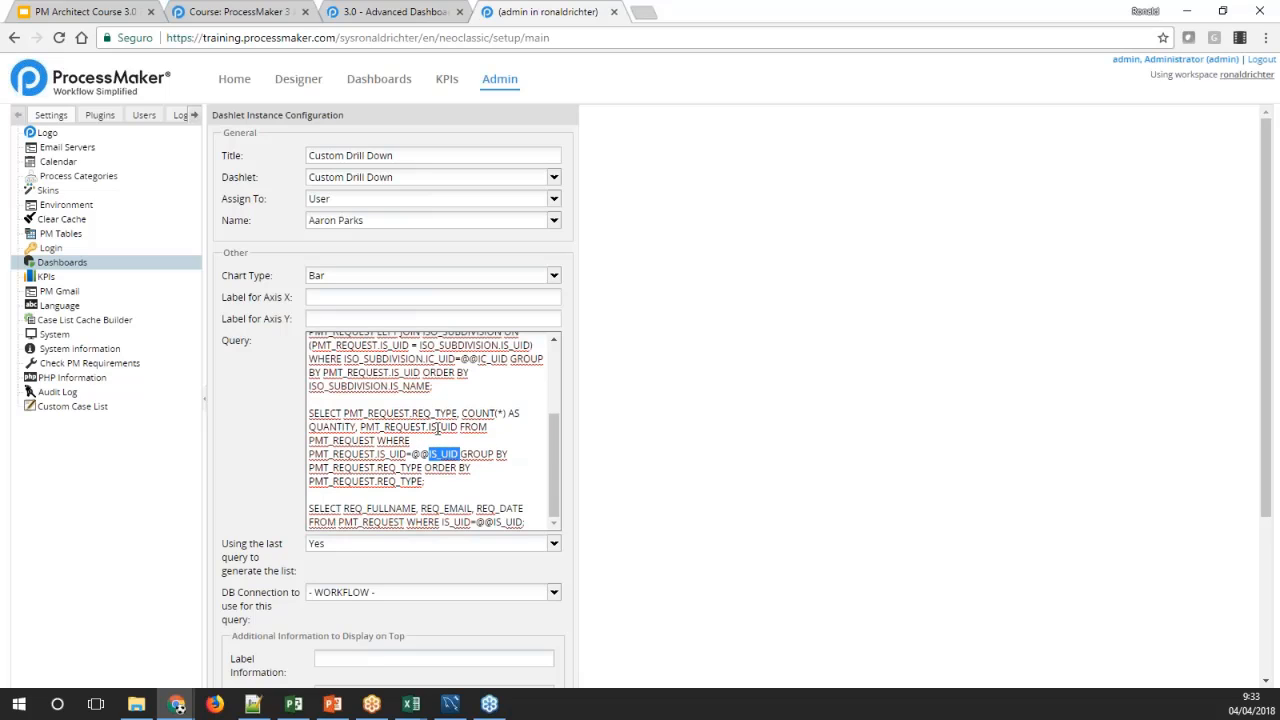
{"action": "double_click", "coordinate": [437, 427]}
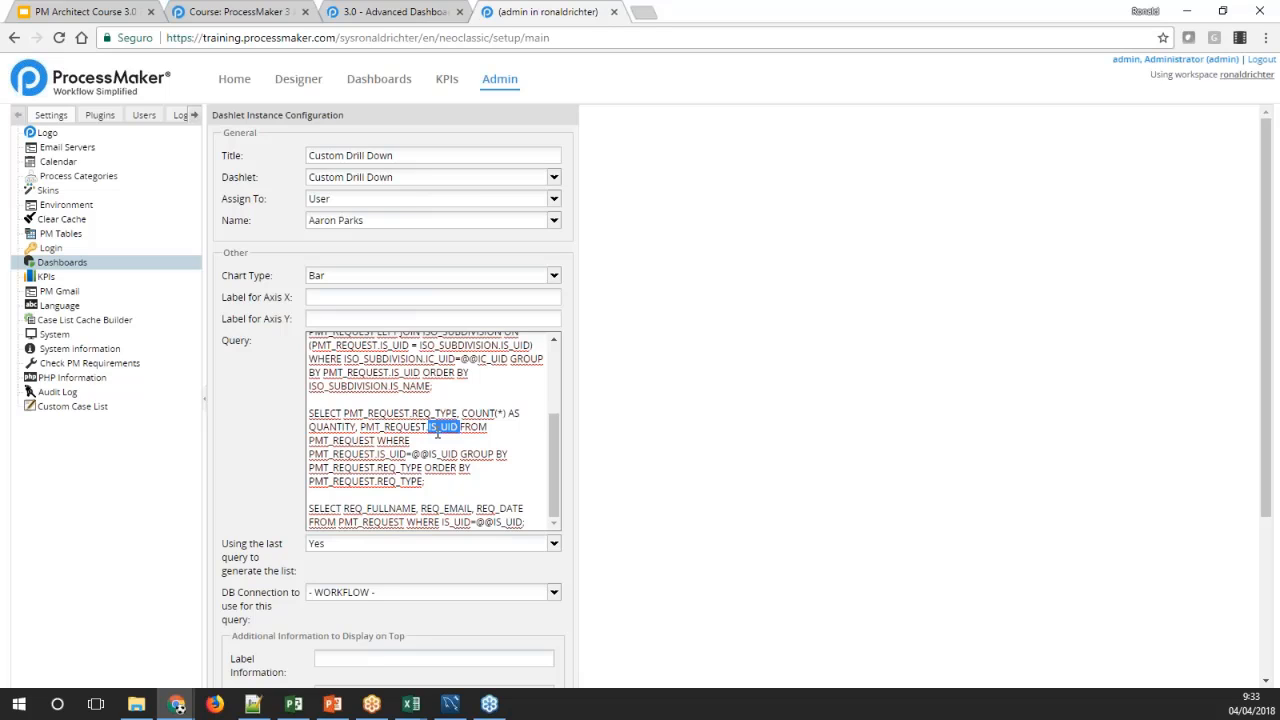
{"action": "scroll", "coordinate": [437, 433], "scroll_direction": "down", "scroll_amount": 1}
{"action": "left_click_drag", "start_coordinate": [493, 442], "coordinate": [522, 443]}
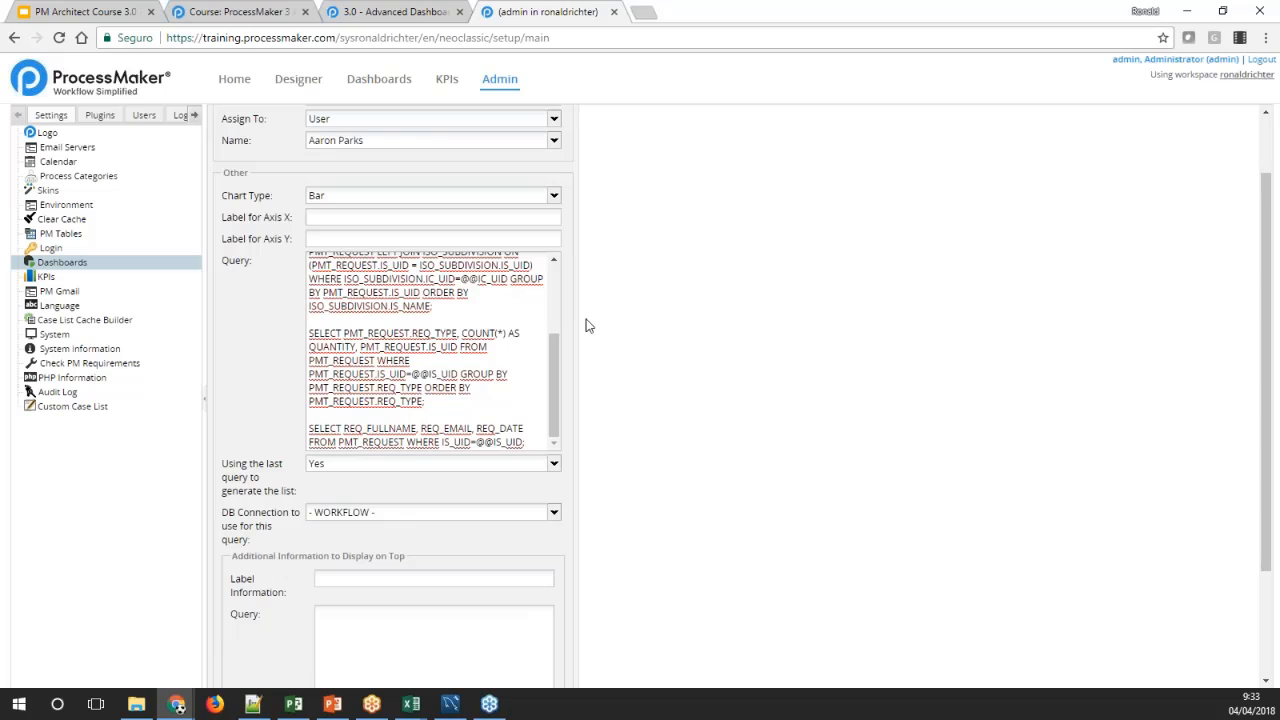
Examine the wiki's example drill-down charts by country and region and the detailed request list at the final level
{"action": "left_click", "coordinate": [395, 11]}
{"action": "scroll", "coordinate": [590, 365], "scroll_direction": "down", "scroll_amount": 1}
{"action": "scroll", "coordinate": [590, 365], "scroll_direction": "up", "scroll_amount": 3}
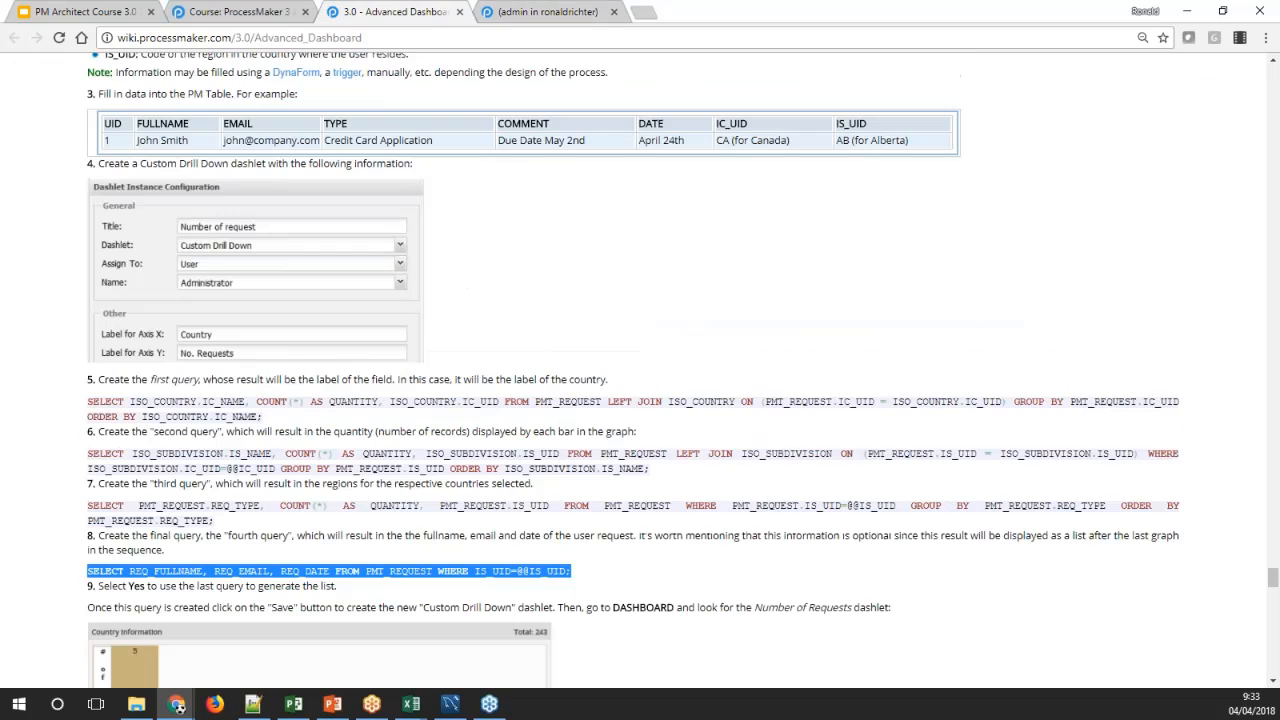
{"action": "scroll", "coordinate": [590, 365], "scroll_direction": "down", "scroll_amount": 4}
{"action": "scroll", "coordinate": [633, 370], "scroll_direction": "down", "scroll_amount": 5}
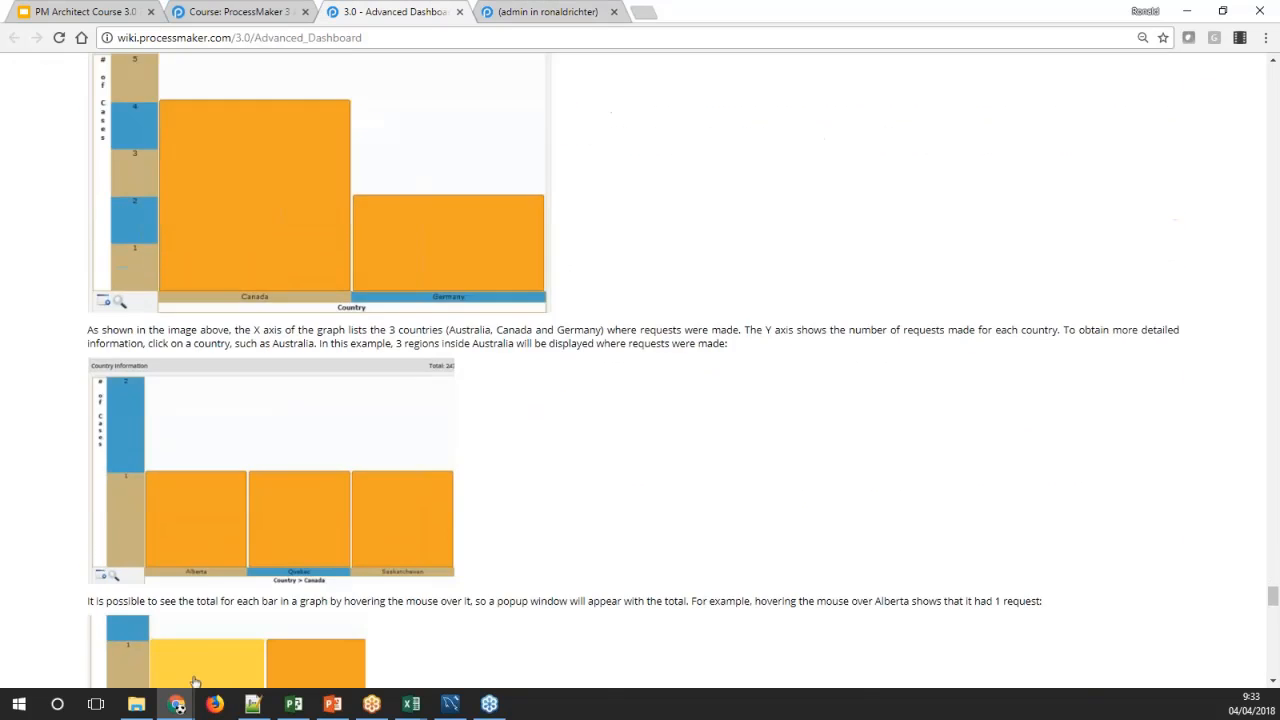
{"action": "scroll", "coordinate": [589, 366], "scroll_direction": "down", "scroll_amount": 1}
{"action": "scroll", "coordinate": [589, 366], "scroll_direction": "up", "scroll_amount": 4}
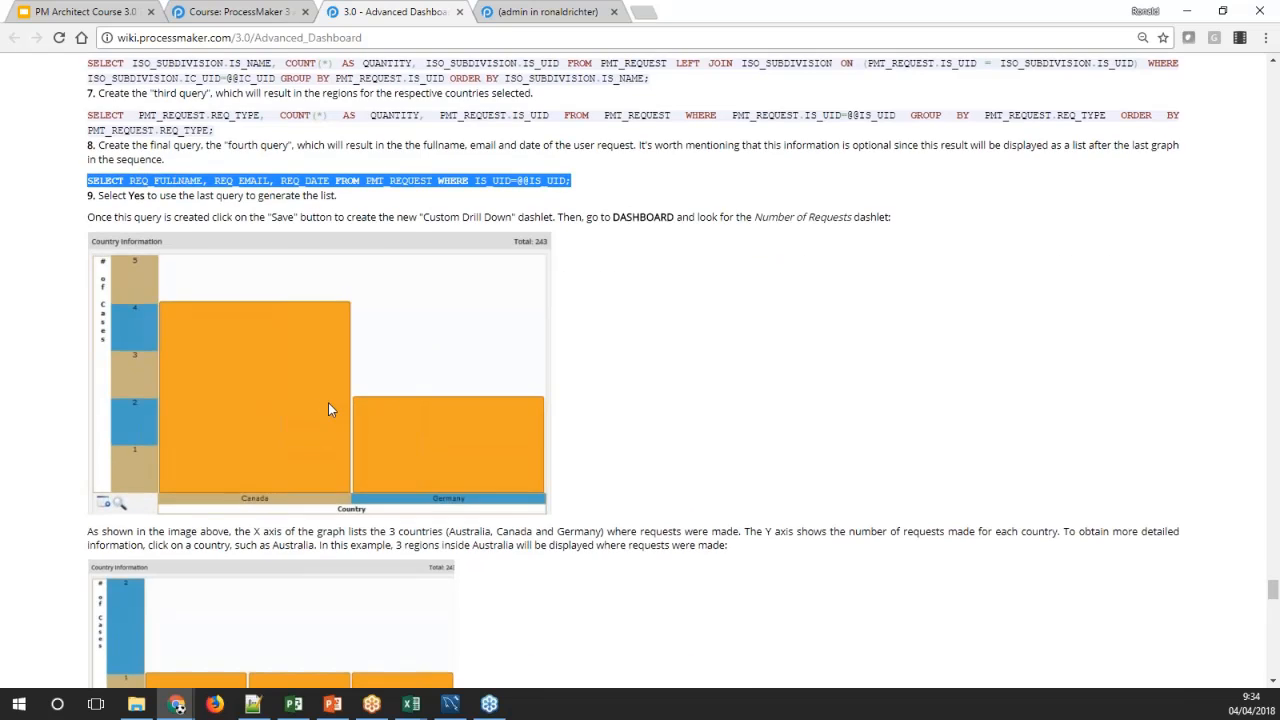
{"action": "scroll", "coordinate": [328, 405], "scroll_direction": "down", "scroll_amount": 1}
{"action": "scroll", "coordinate": [306, 460], "scroll_direction": "down", "scroll_amount": 2}
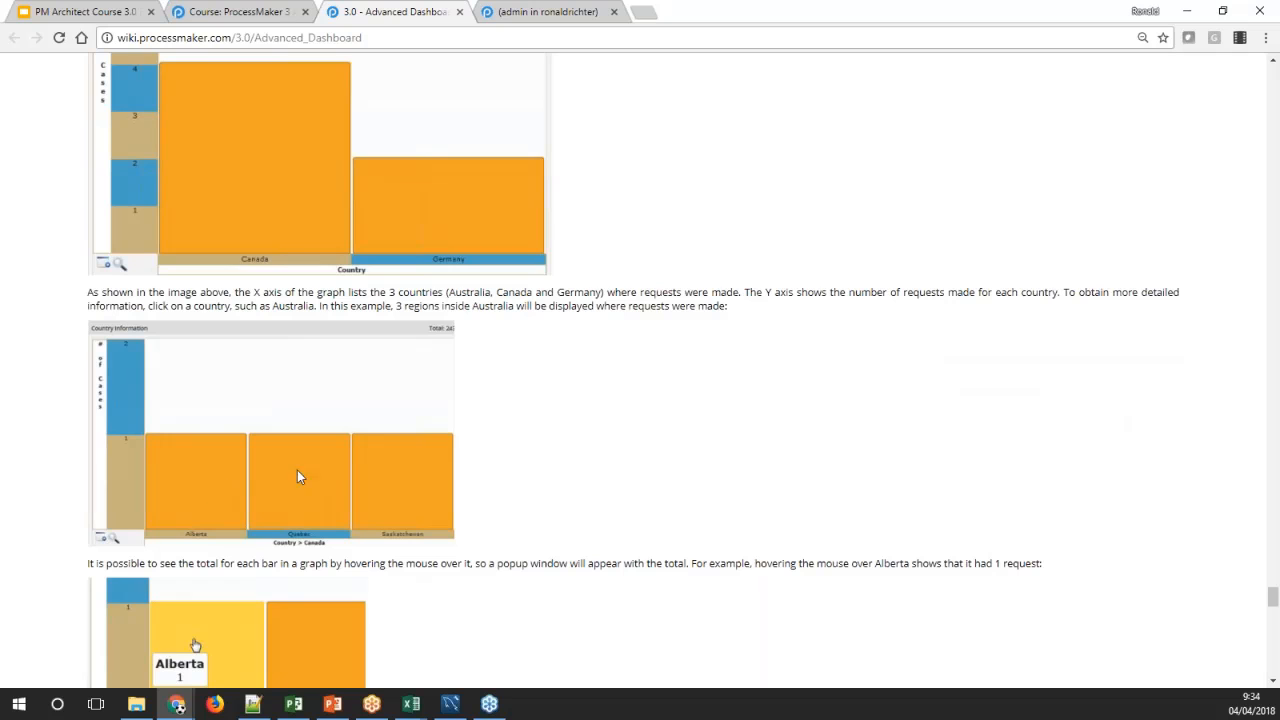
{"action": "scroll", "coordinate": [334, 484], "scroll_direction": "down", "scroll_amount": 1}
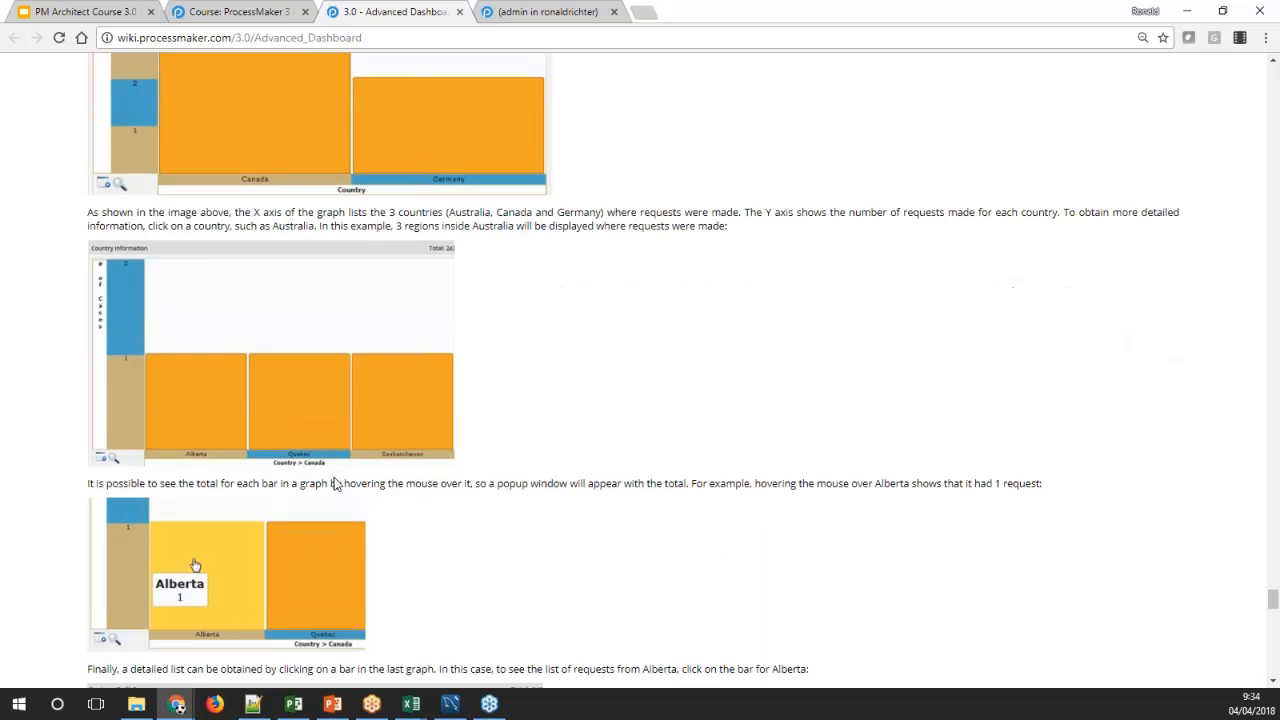
{"action": "scroll", "coordinate": [330, 275], "scroll_direction": "down", "scroll_amount": 2}
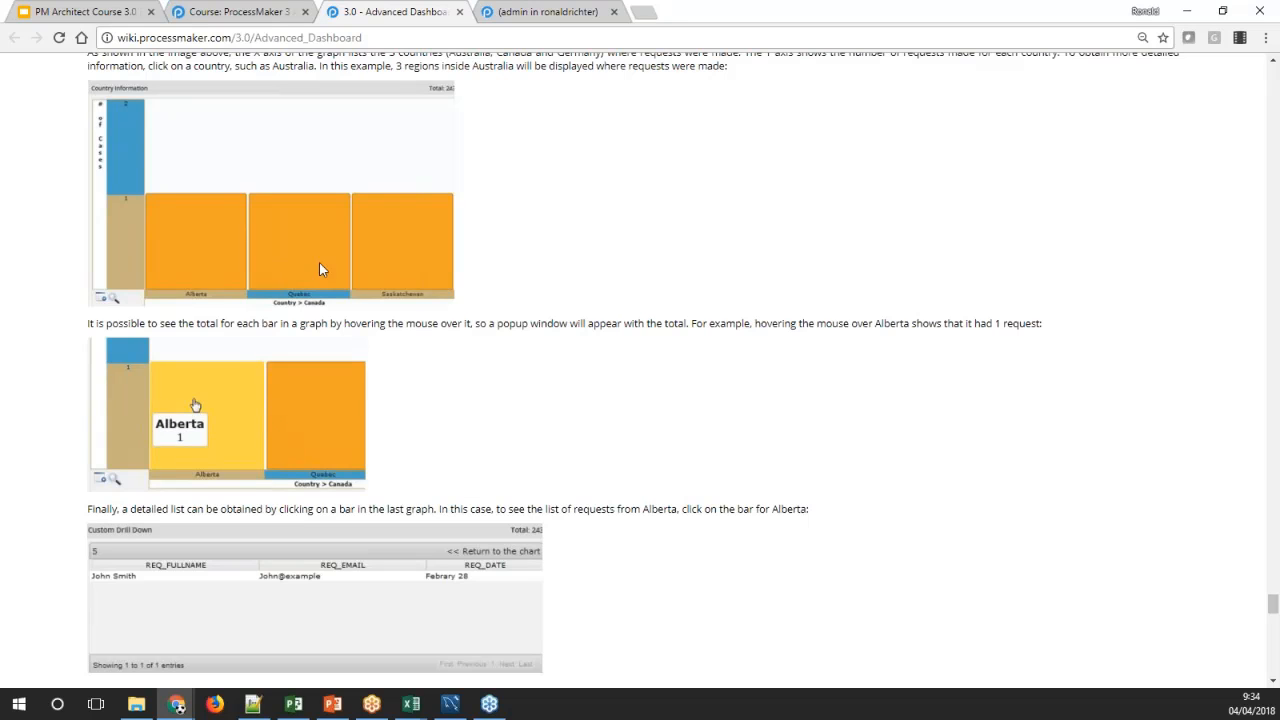
{"action": "scroll", "coordinate": [355, 412], "scroll_direction": "down", "scroll_amount": 1}
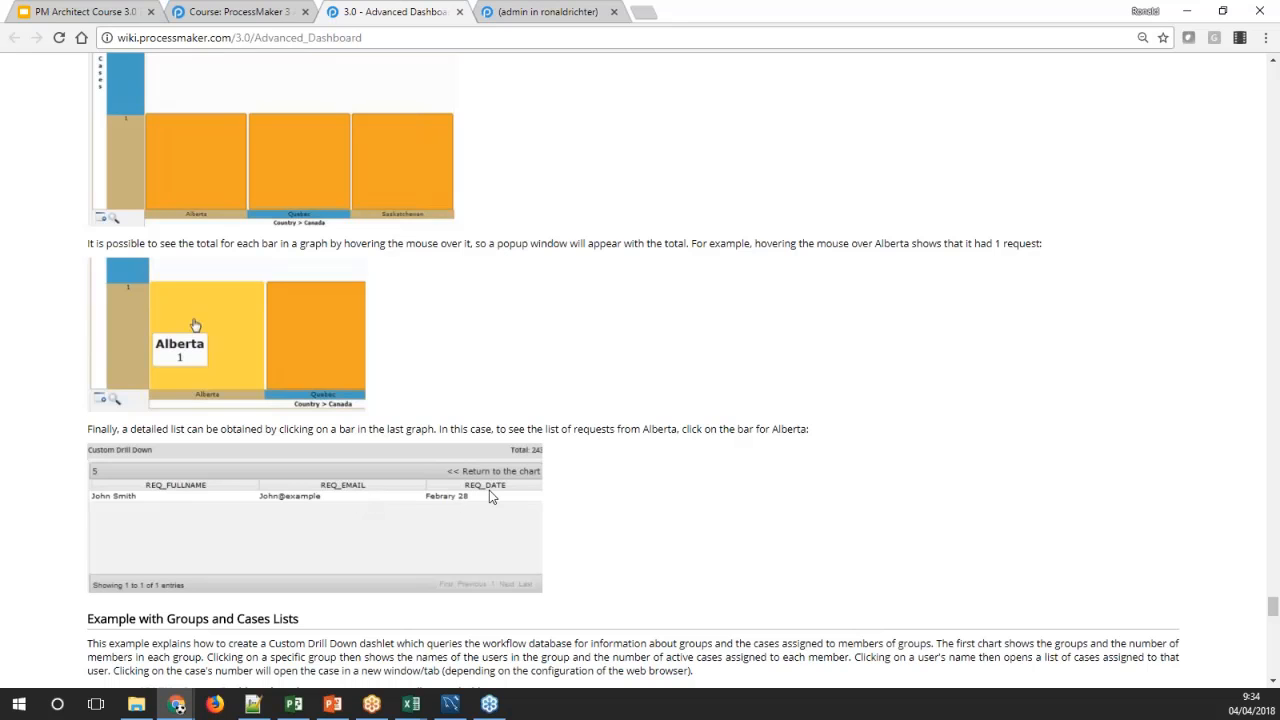
Check the wiki's axis labels, and label the dashlet's X axis "Country" and its Y axis "Number of requests"
{"action": "left_click", "coordinate": [537, 11]}
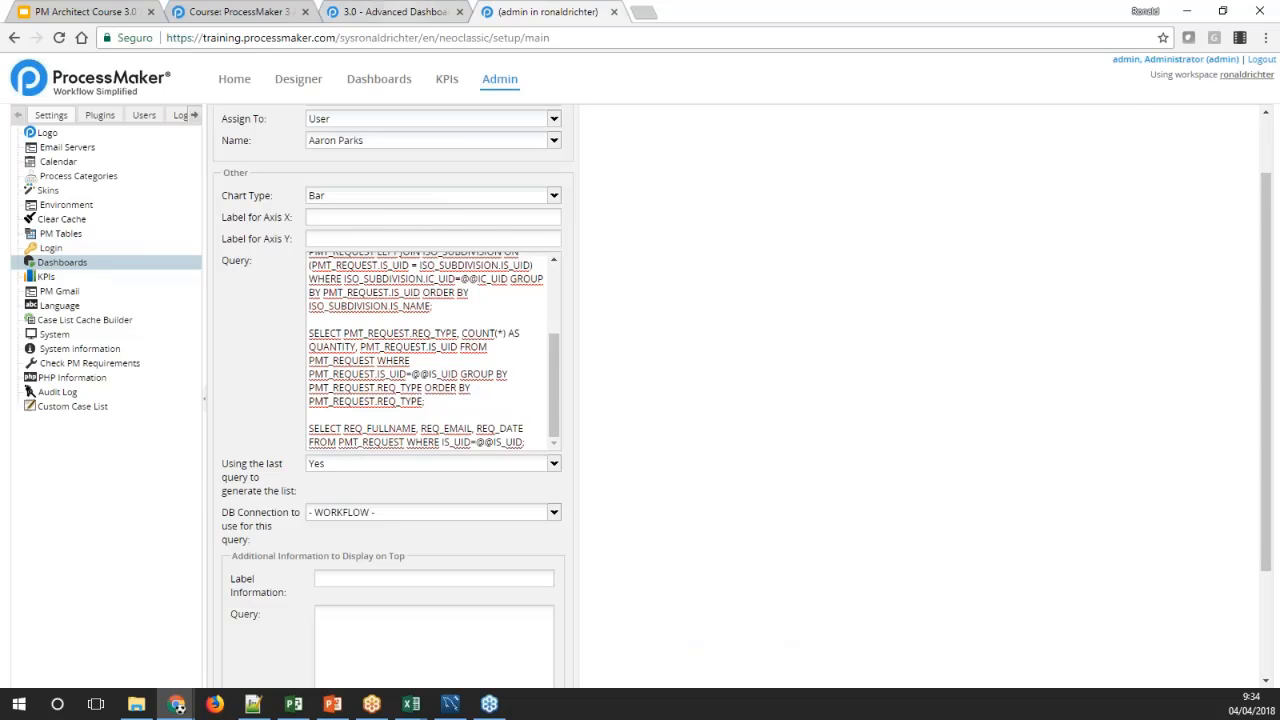
{"action": "left_click", "coordinate": [395, 11]}
{"action": "scroll", "coordinate": [408, 229], "scroll_direction": "up", "scroll_amount": 7}
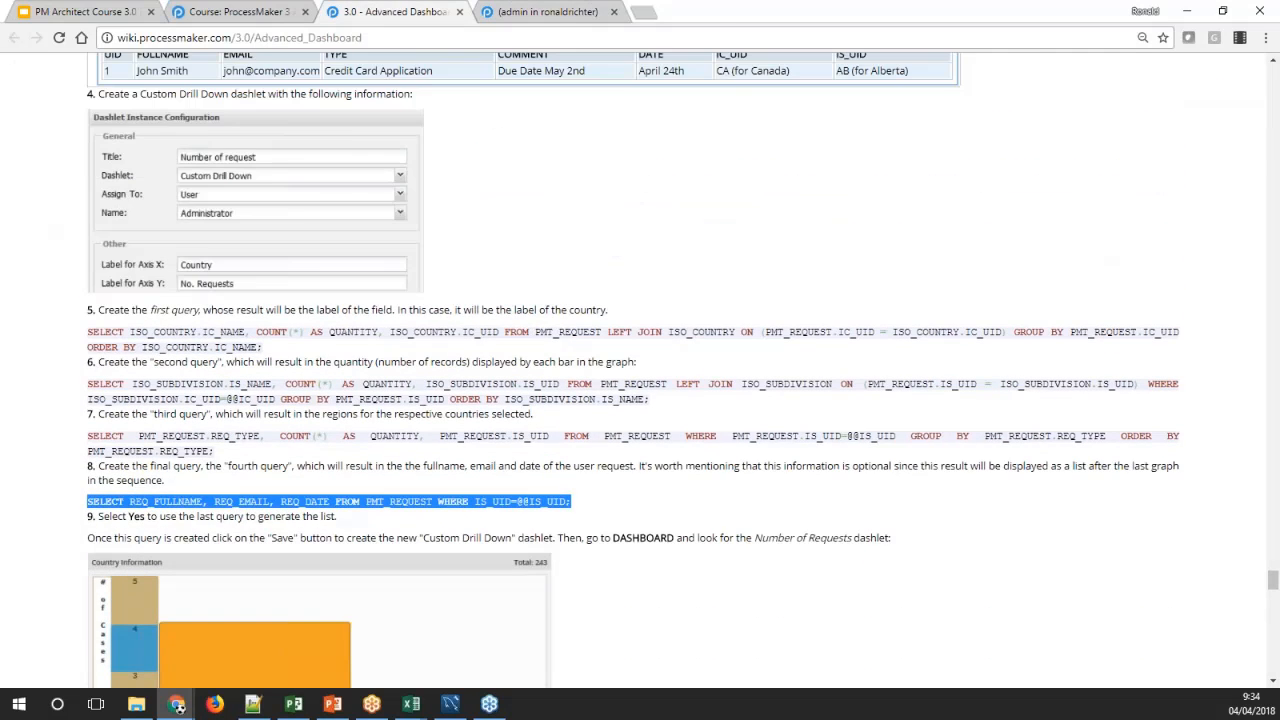
{"action": "key", "text": "ctrl+Tab"}
{"action": "left_click", "coordinate": [383, 217]}
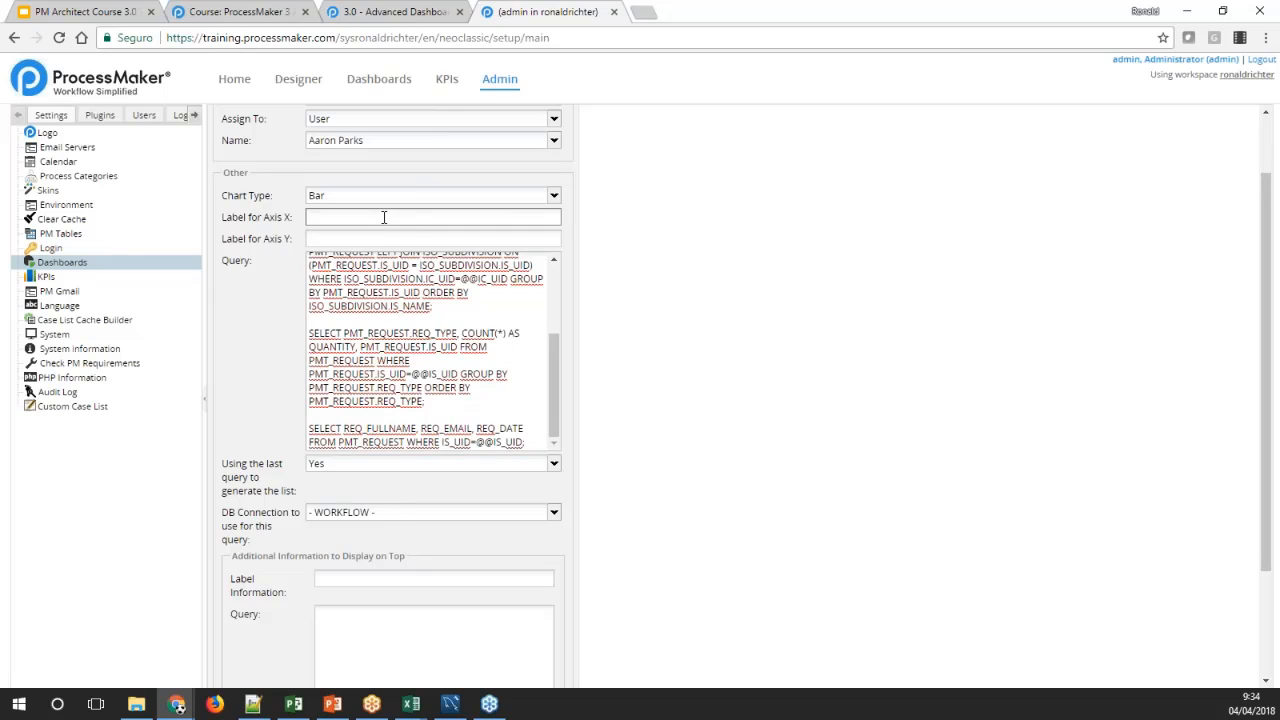
{"action": "type", "text": "Country"}
{"action": "key", "text": "Tab"}
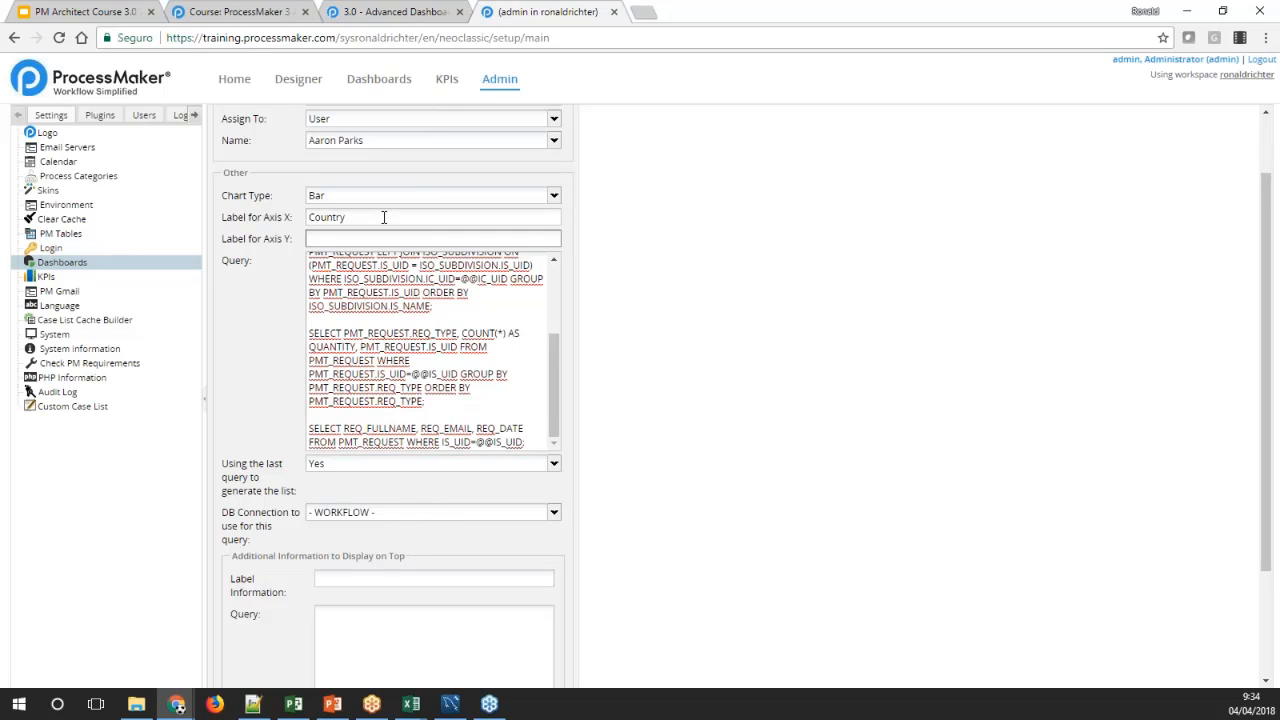
{"action": "type", "text": "Number of requests"}
{"action": "double_click", "coordinate": [340, 238]}
{"action": "left_click", "coordinate": [588, 262]}
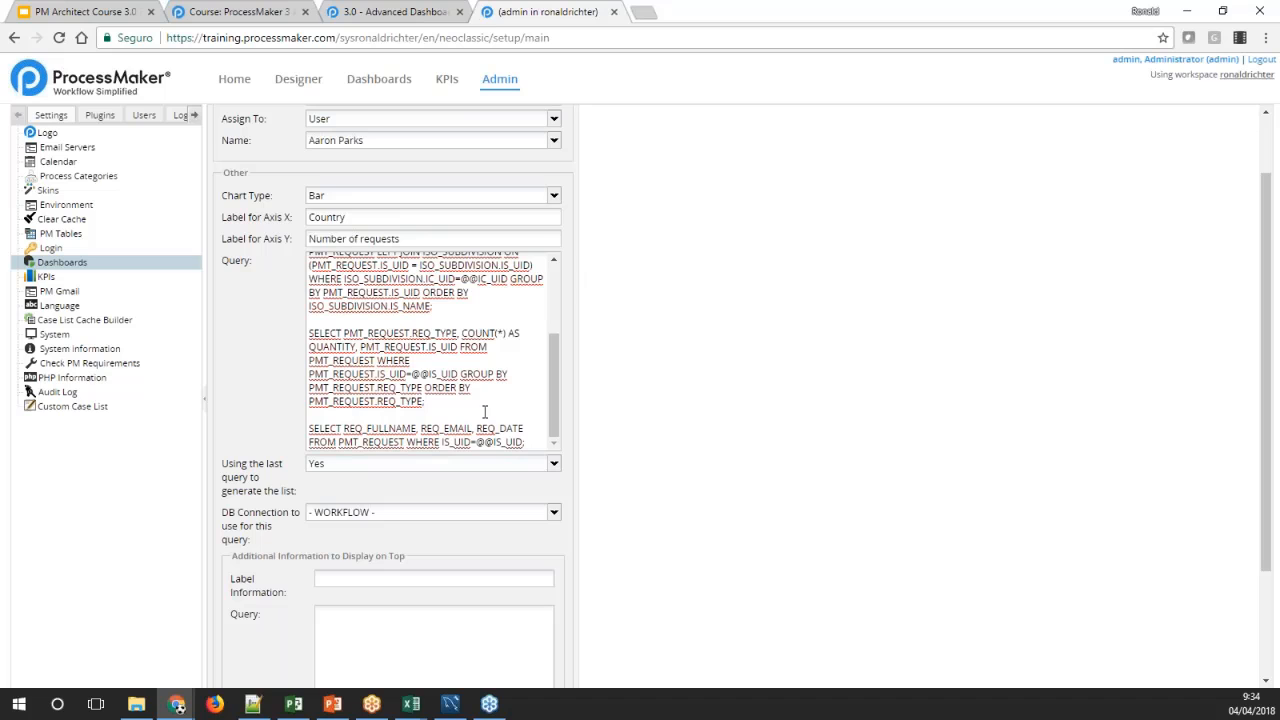
Assign the Custom Drill Down dashlet to All and save it
{"action": "scroll", "coordinate": [577, 251], "scroll_direction": "up", "scroll_amount": 2}
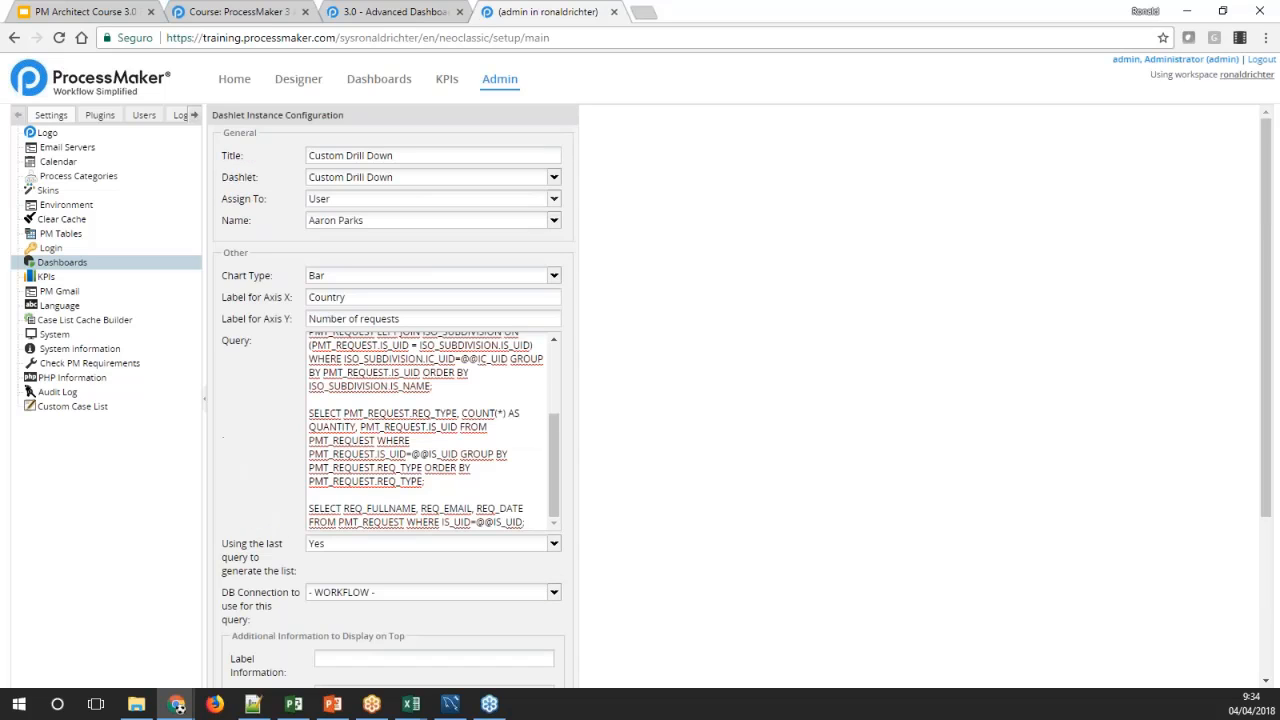
{"action": "left_click", "coordinate": [554, 199]}
{"action": "left_click", "coordinate": [357, 272]}
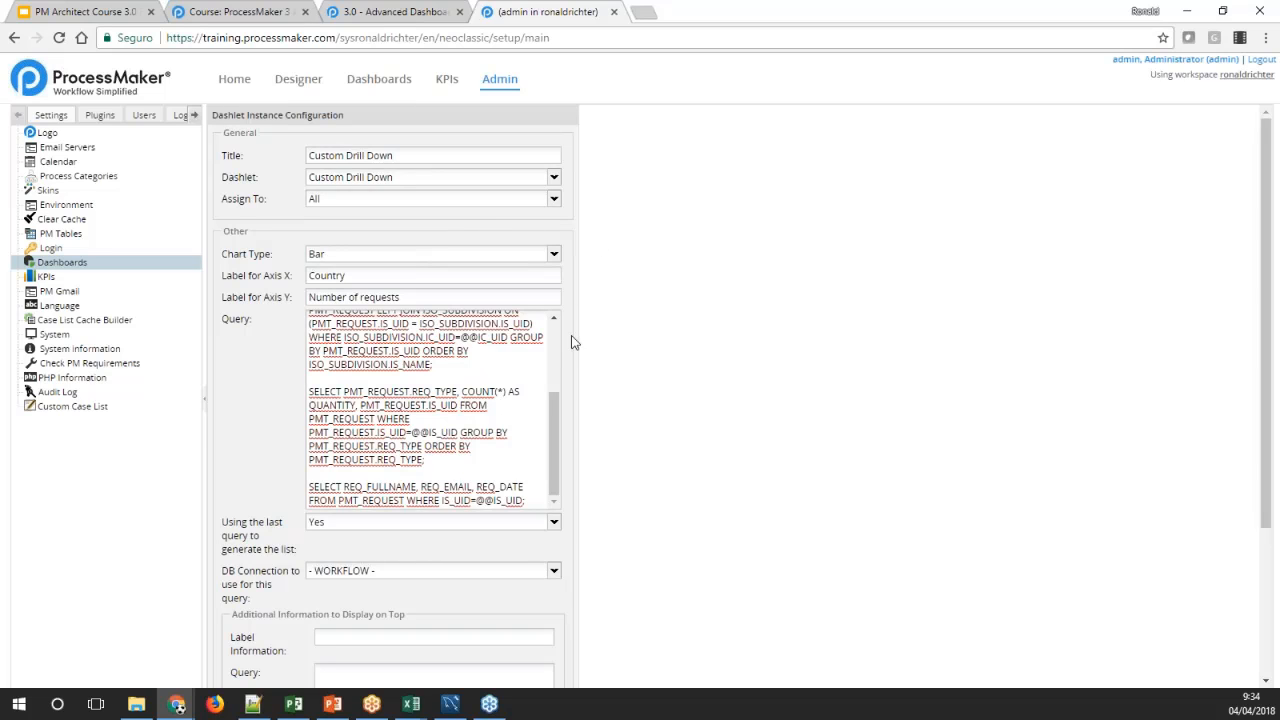
{"action": "scroll", "coordinate": [580, 345], "scroll_direction": "down", "scroll_amount": 4}
{"action": "scroll", "coordinate": [583, 346], "scroll_direction": "down", "scroll_amount": 1}
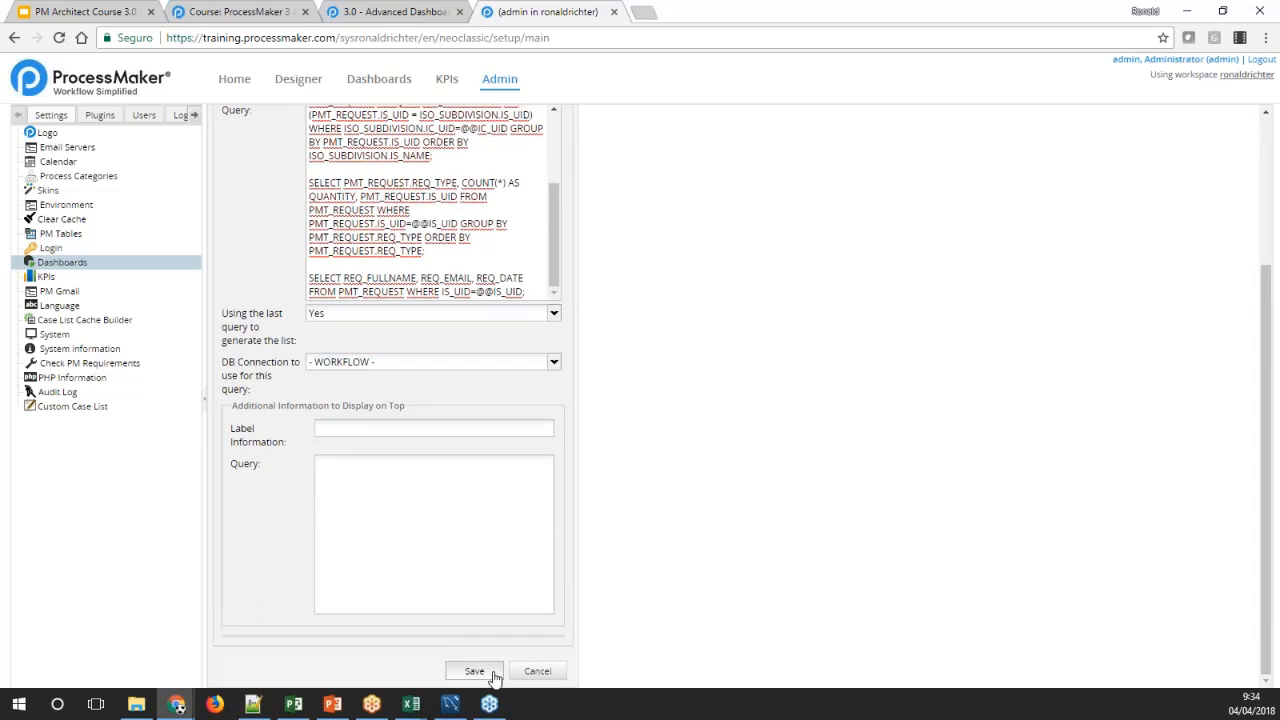
{"action": "left_click", "coordinate": [480, 672]}
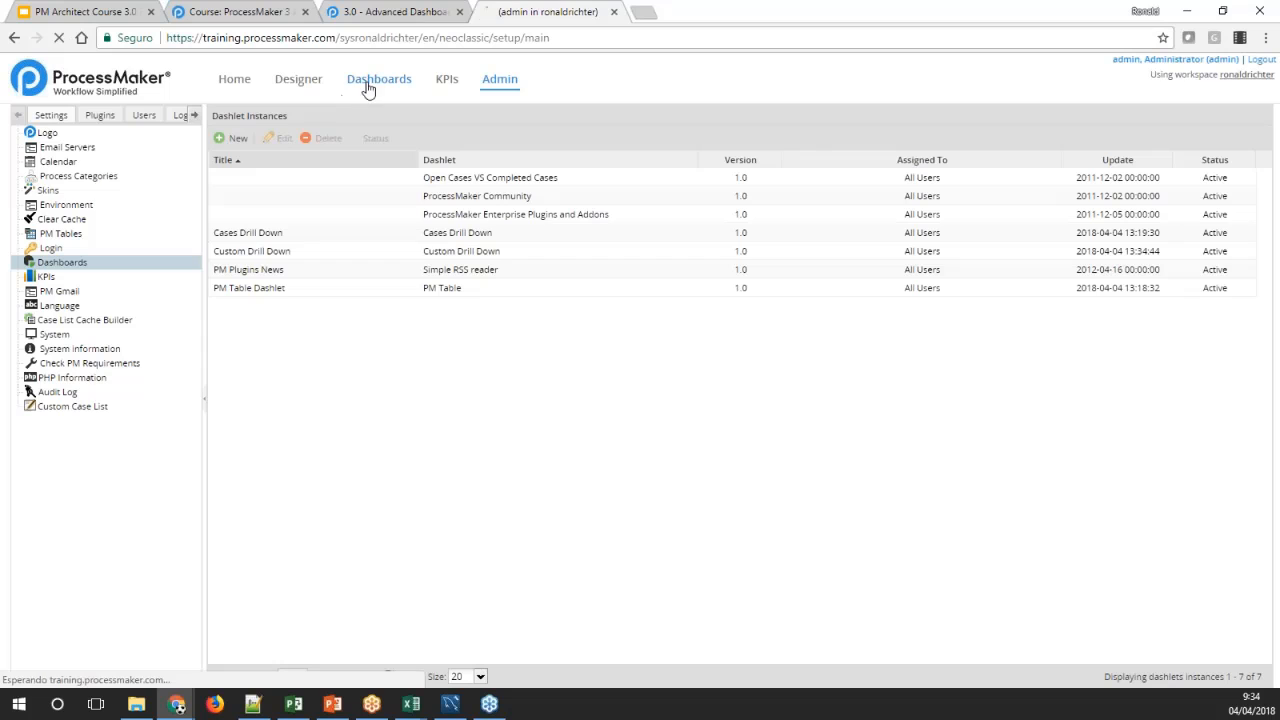
Open the Custom Drill Down dashlet enlarged from the dashboards, and drill down through the Canada and Alberta bars
{"action": "left_click", "coordinate": [368, 88]}
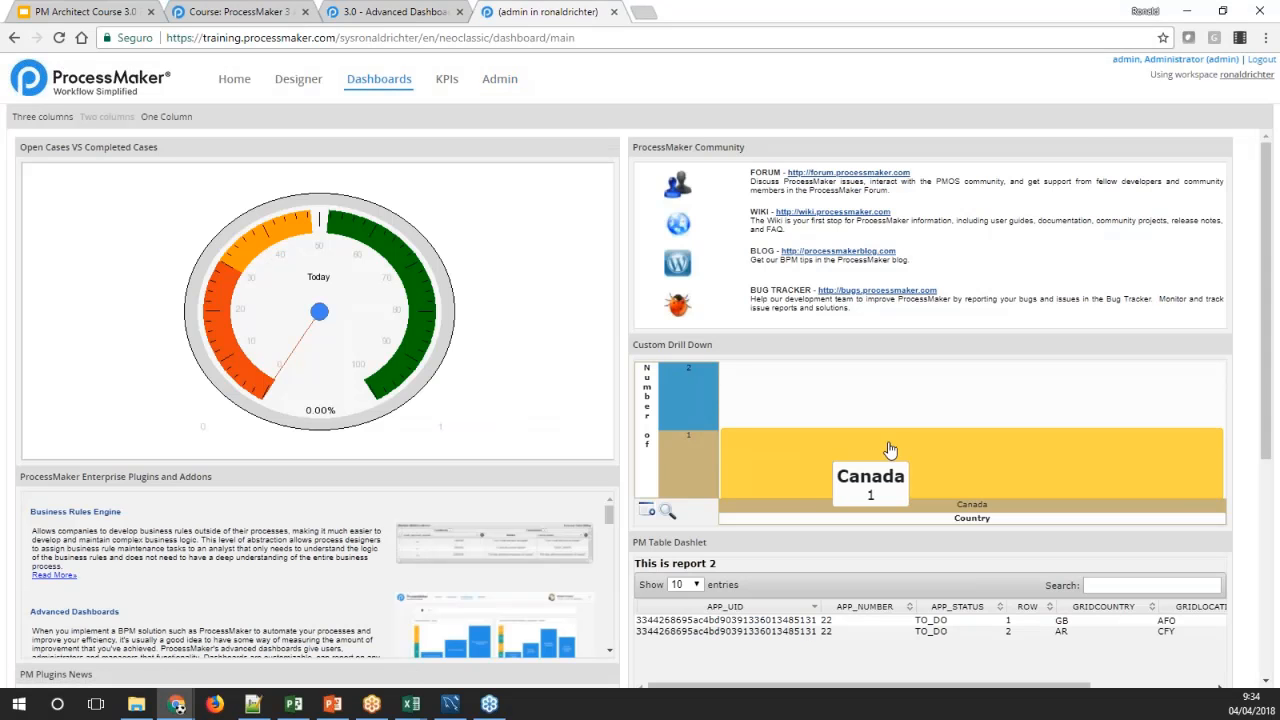
{"action": "left_click", "coordinate": [647, 514]}
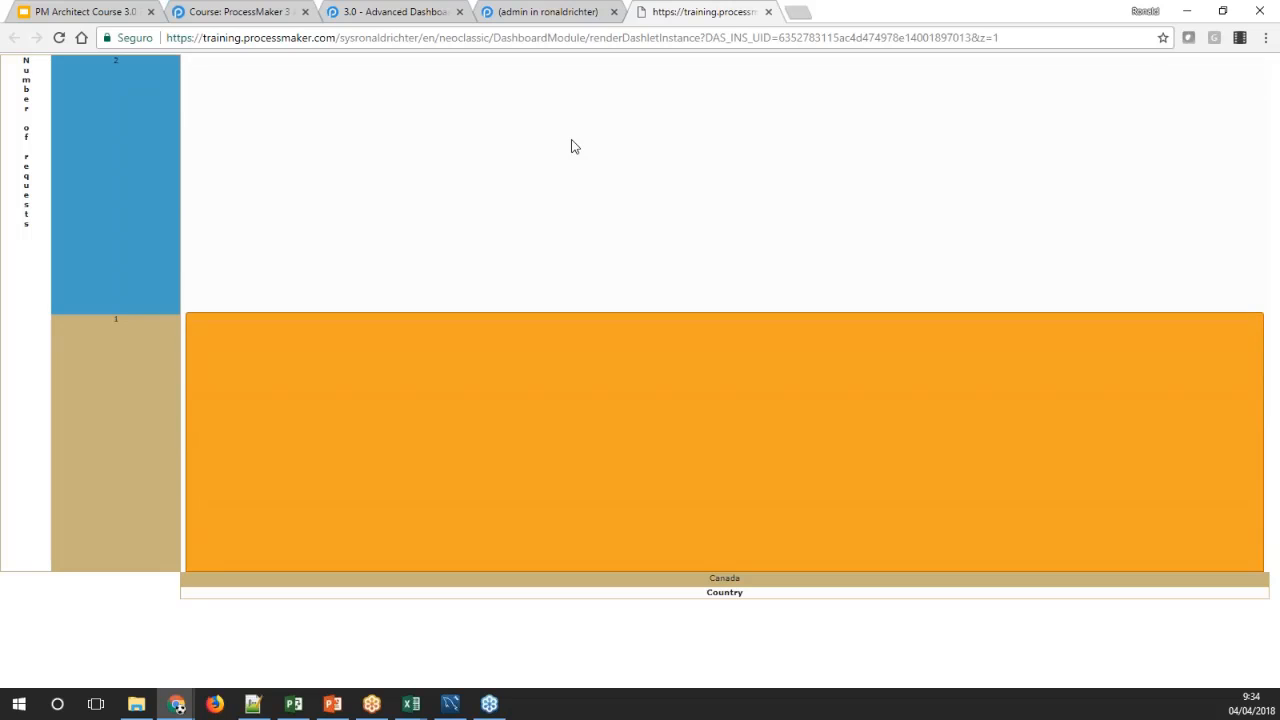
{"action": "mouse_move", "coordinate": [580, 369]}
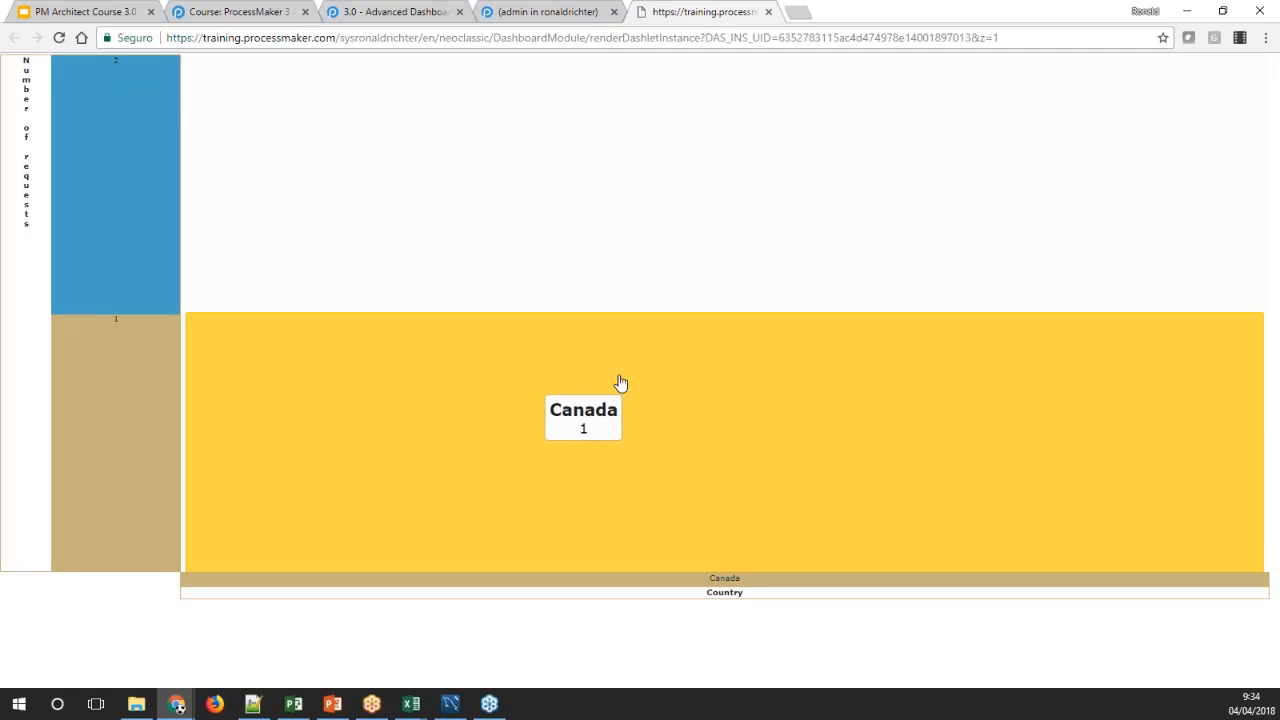
{"action": "left_click", "coordinate": [534, 377]}
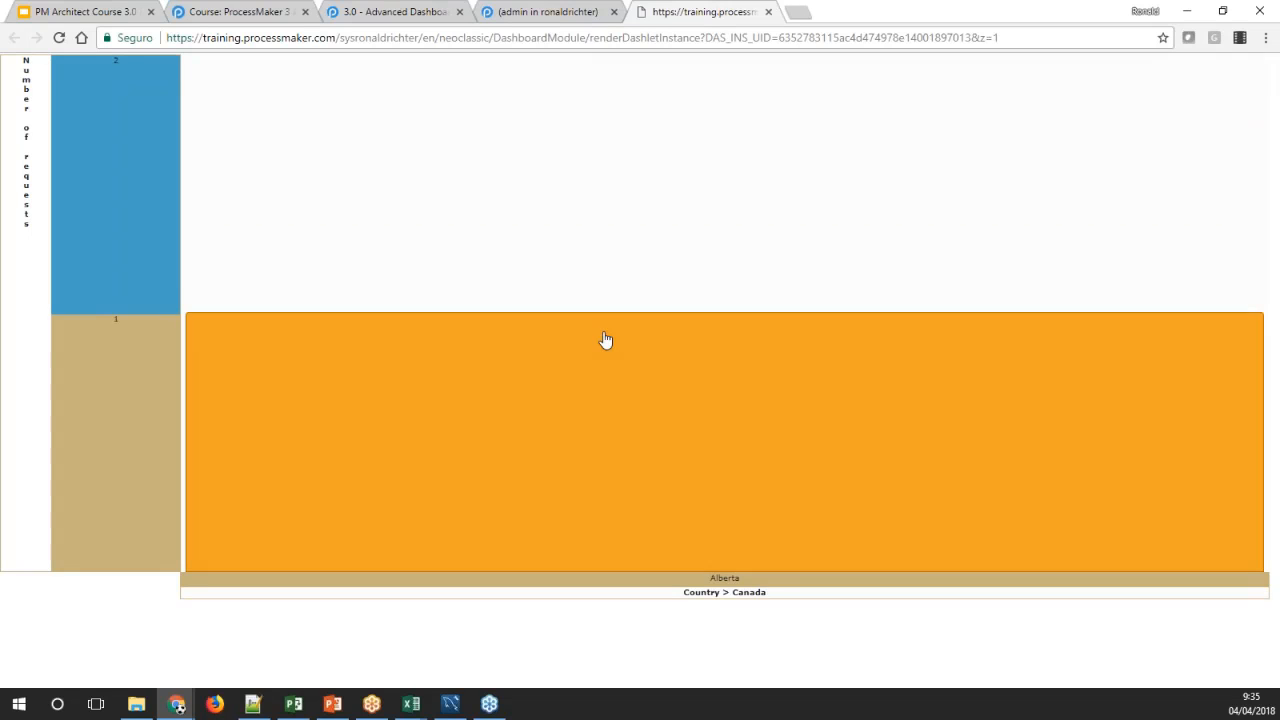
{"action": "mouse_move", "coordinate": [631, 371]}
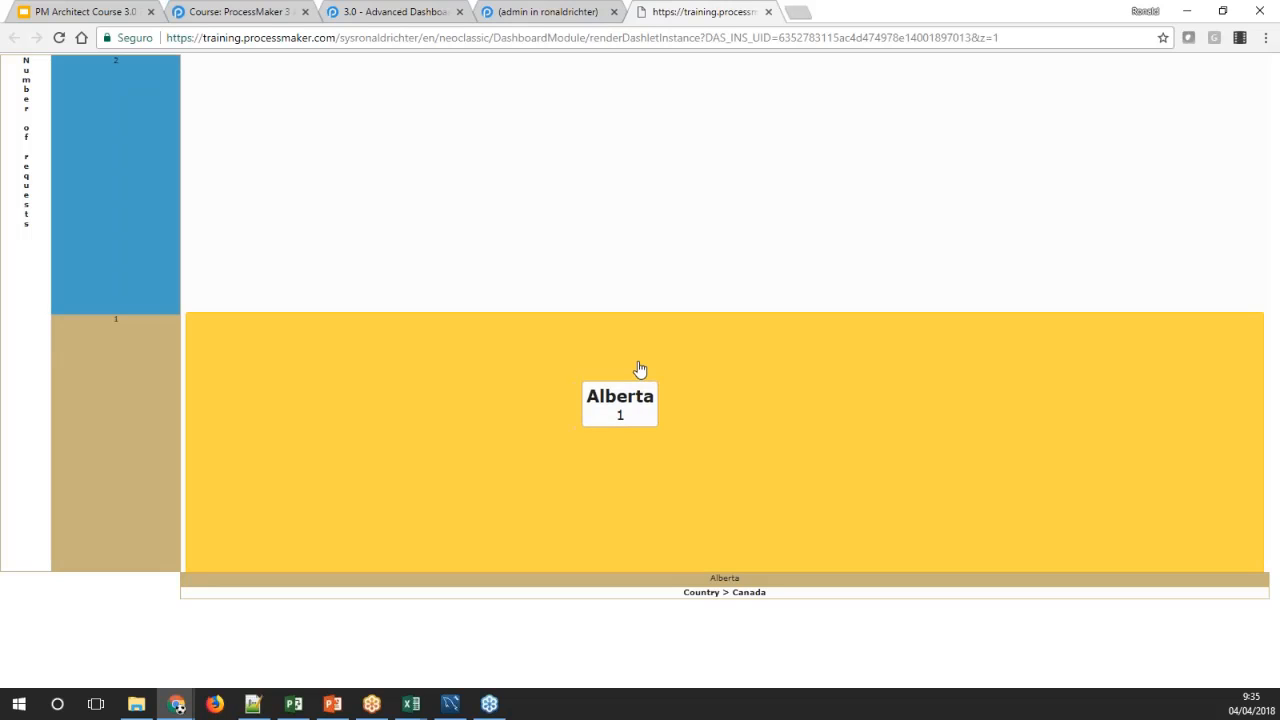
{"action": "left_click", "coordinate": [546, 374]}
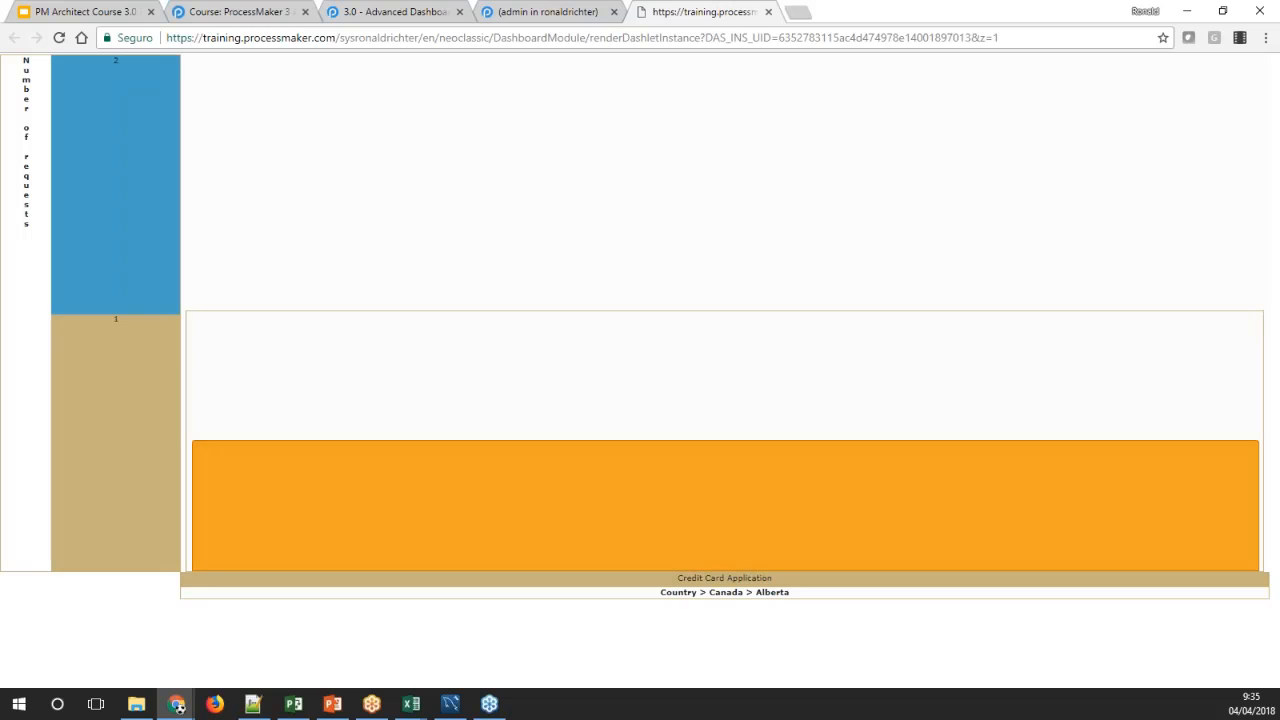
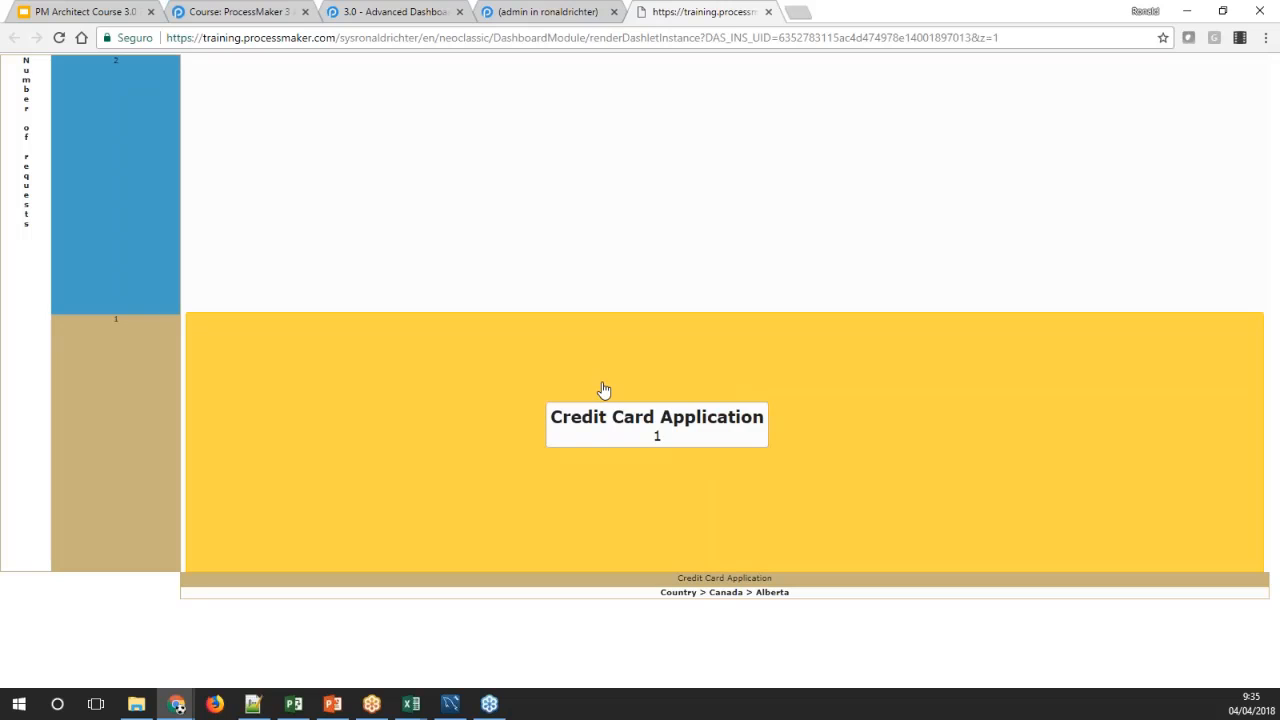
View the request list behind the Credit Card Application bar, and return the enlarged chart to the Country level
{"action": "left_click", "coordinate": [604, 389]}
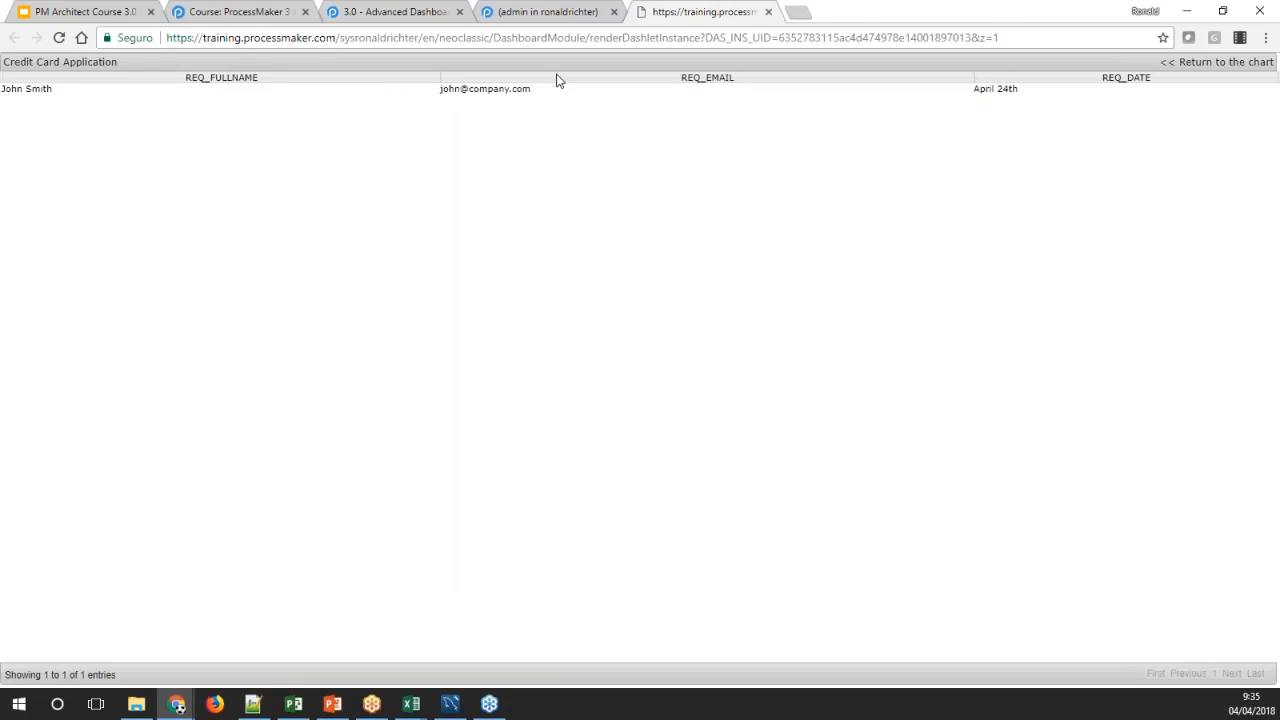
{"action": "left_click", "coordinate": [1200, 62]}
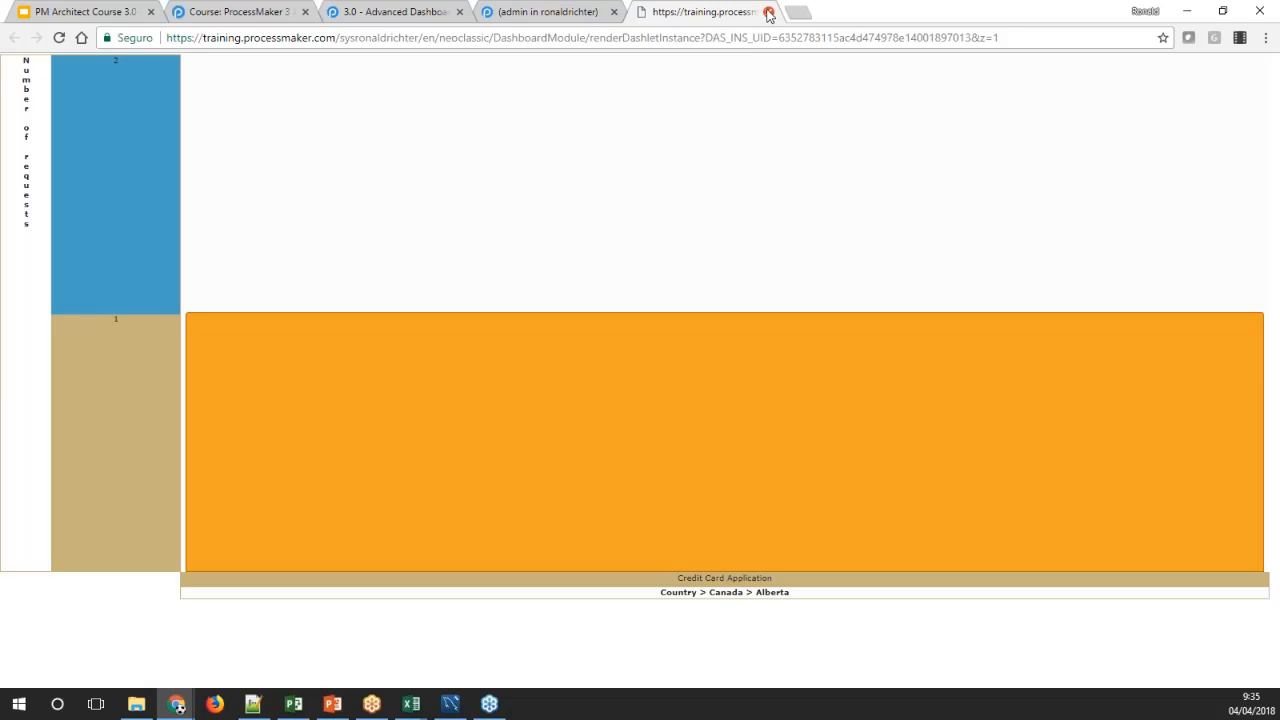
{"action": "left_click", "coordinate": [550, 12]}
{"action": "left_click", "coordinate": [648, 14]}
{"action": "left_click", "coordinate": [678, 592]}
Open the Custom Drill Down dashlet instance for editing in the ProcessMaker administration settings
{"action": "left_click", "coordinate": [515, 12]}
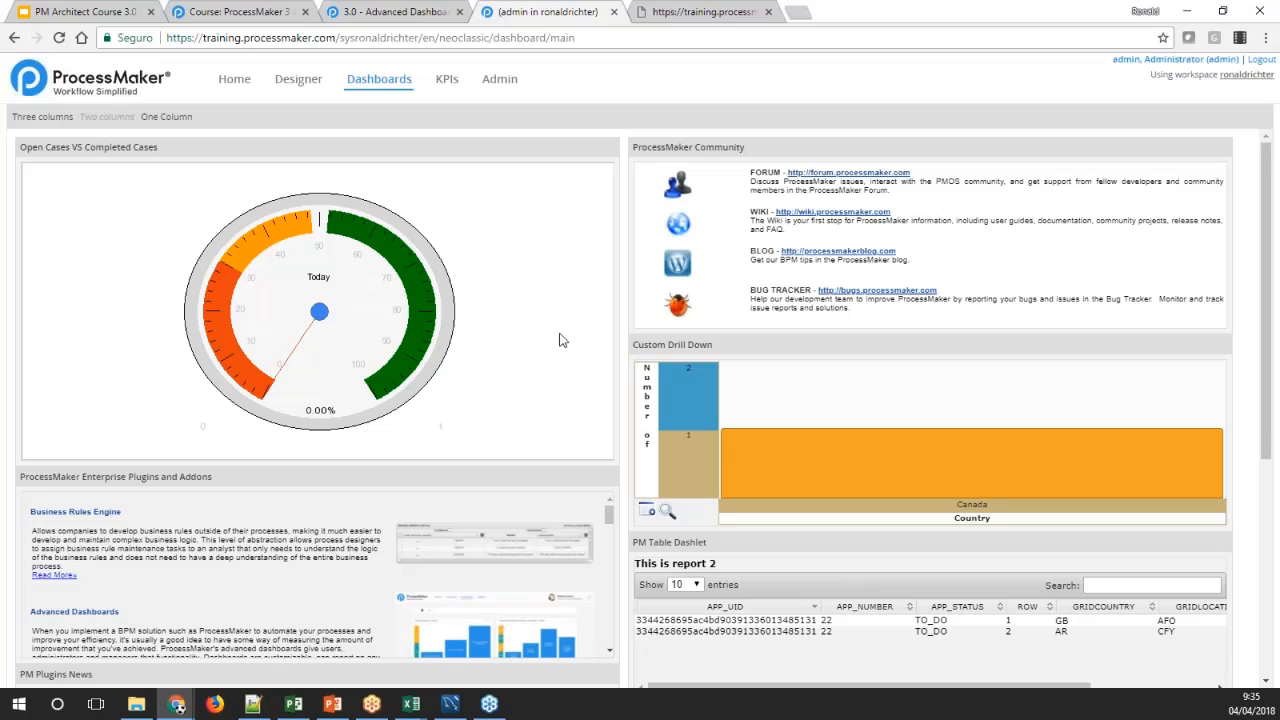
{"action": "left_click", "coordinate": [506, 80]}
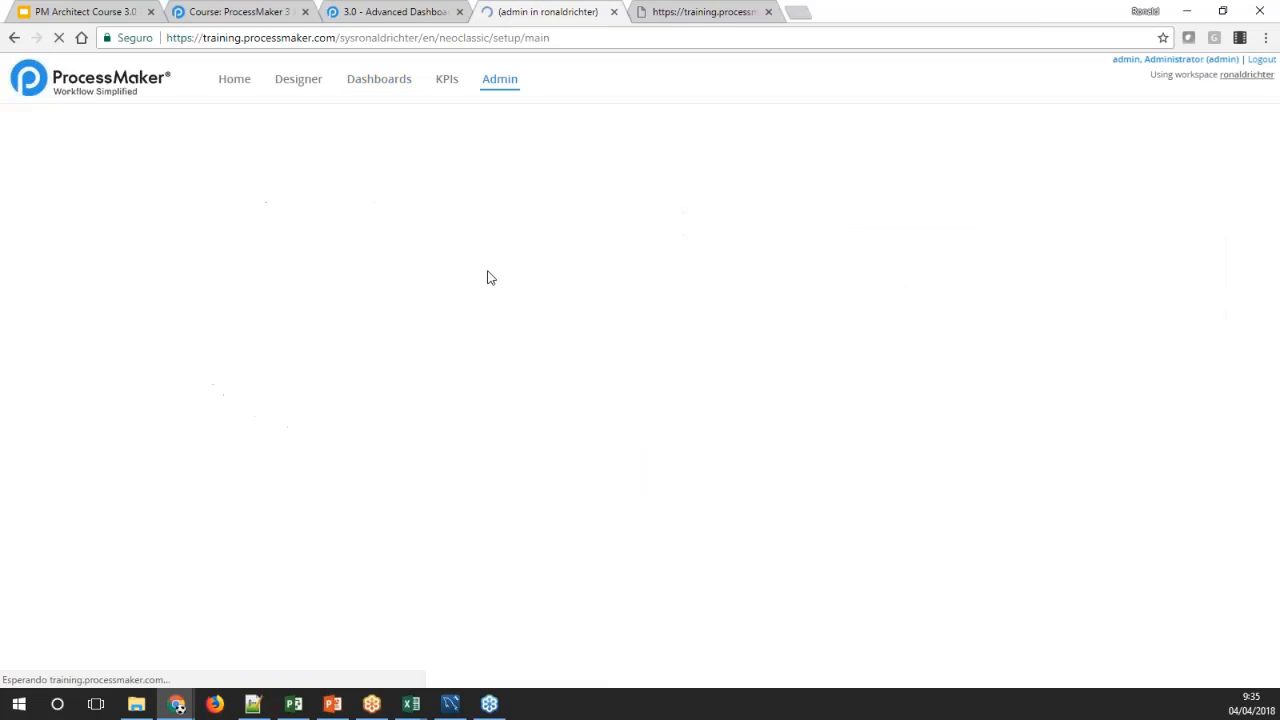
{"action": "left_click", "coordinate": [195, 263]}
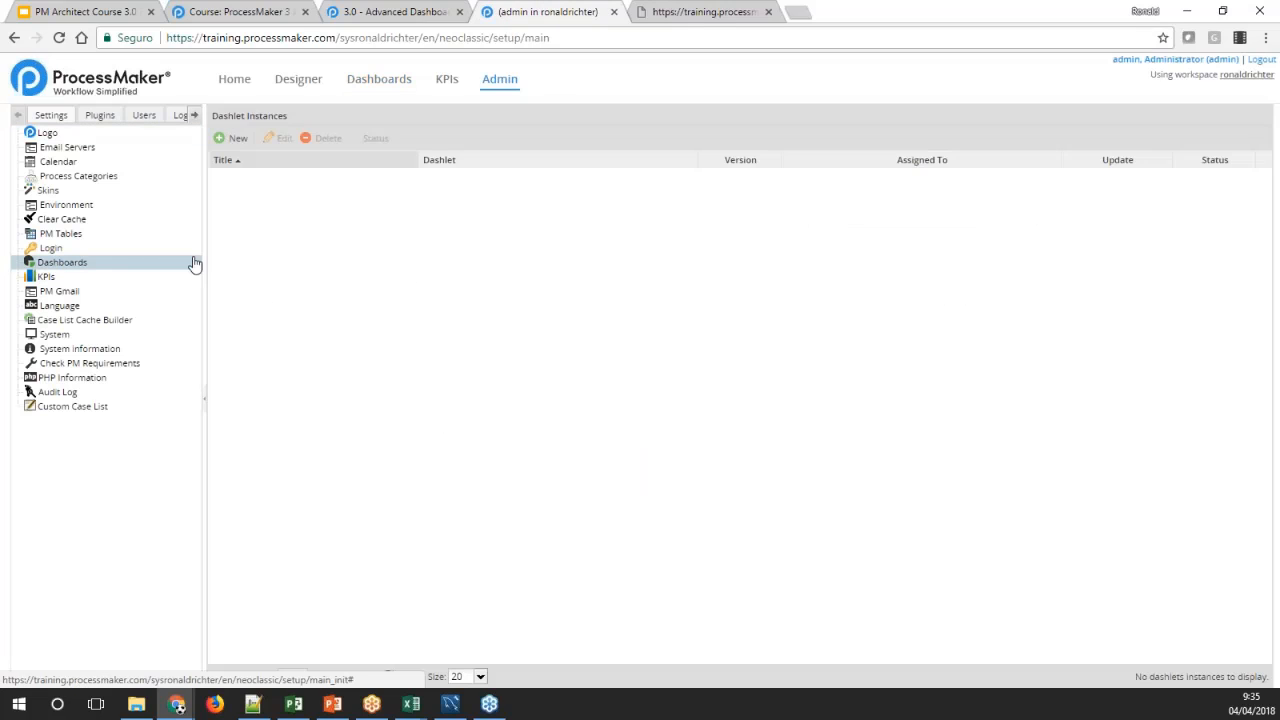
{"action": "left_click", "coordinate": [283, 250]}
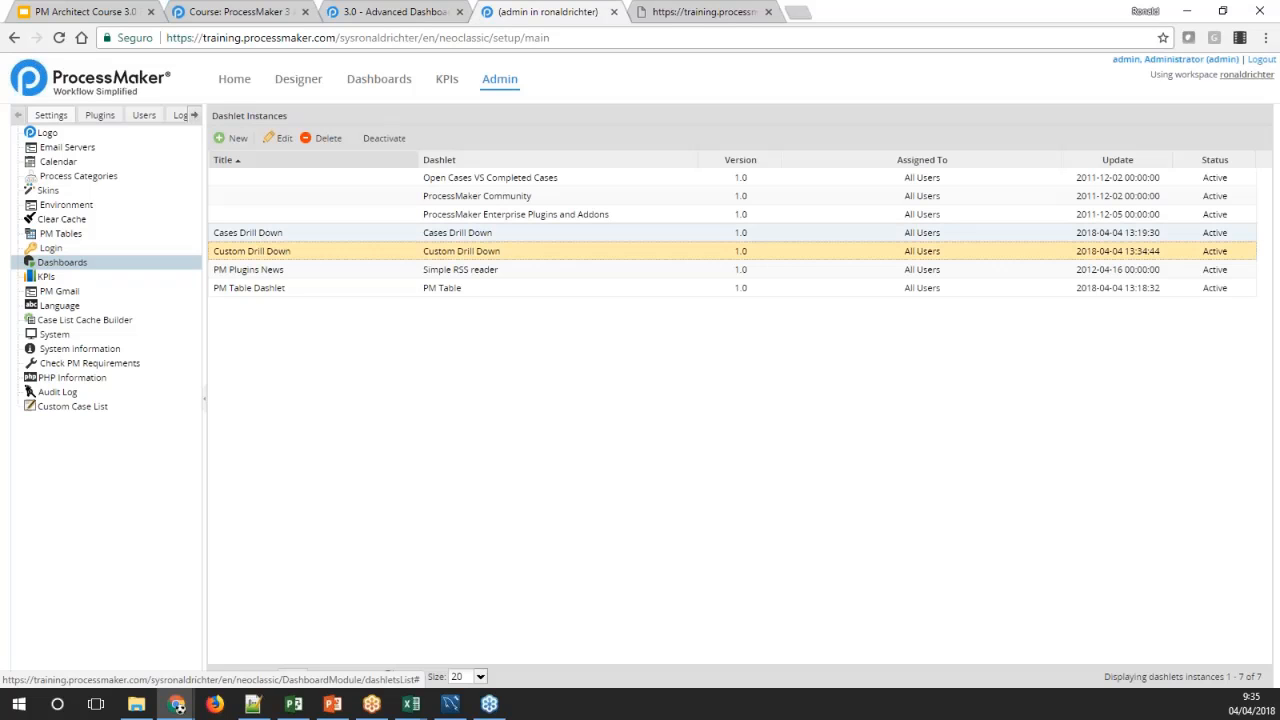
{"action": "left_click", "coordinate": [279, 138]}
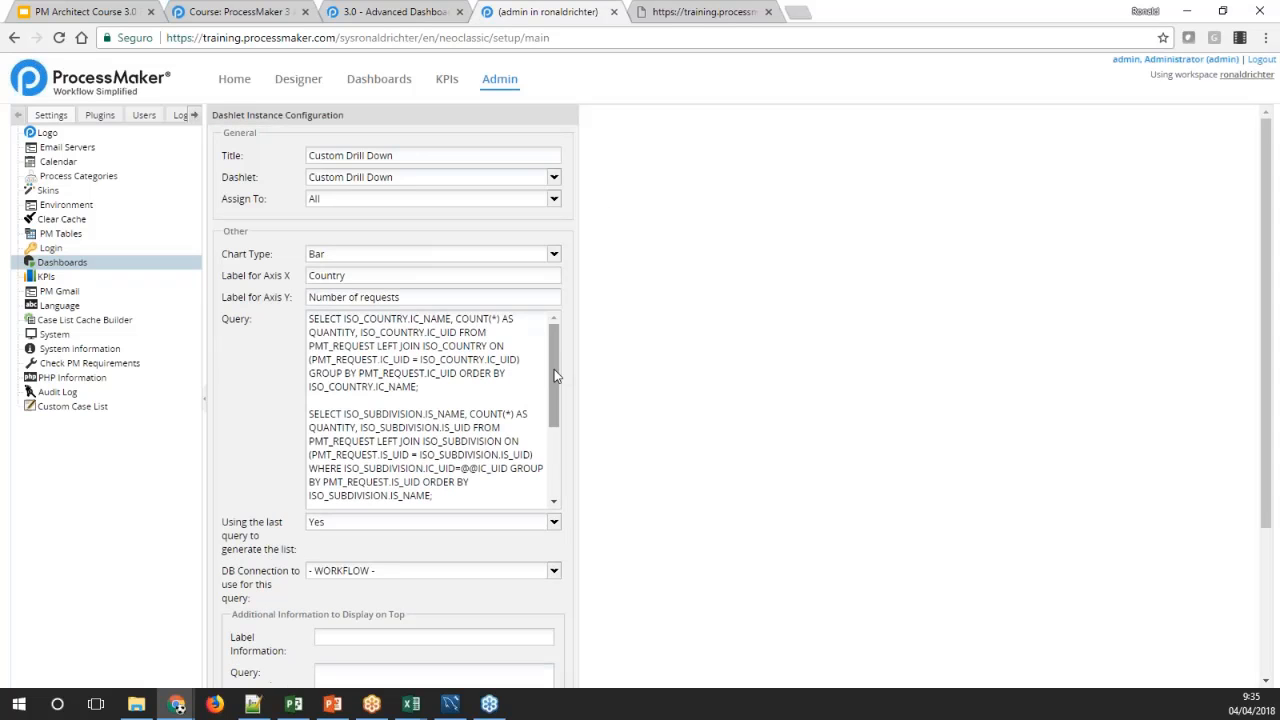
Examine the first query's country name, COUNT and IC_UID columns and its LEFT JOIN with ISO_COUNTRY
{"action": "left_click_drag", "start_coordinate": [439, 389], "coordinate": [437, 320]}
{"action": "left_click", "coordinate": [343, 318]}
{"action": "double_click", "coordinate": [437, 320]}
{"action": "double_click", "coordinate": [481, 322]}
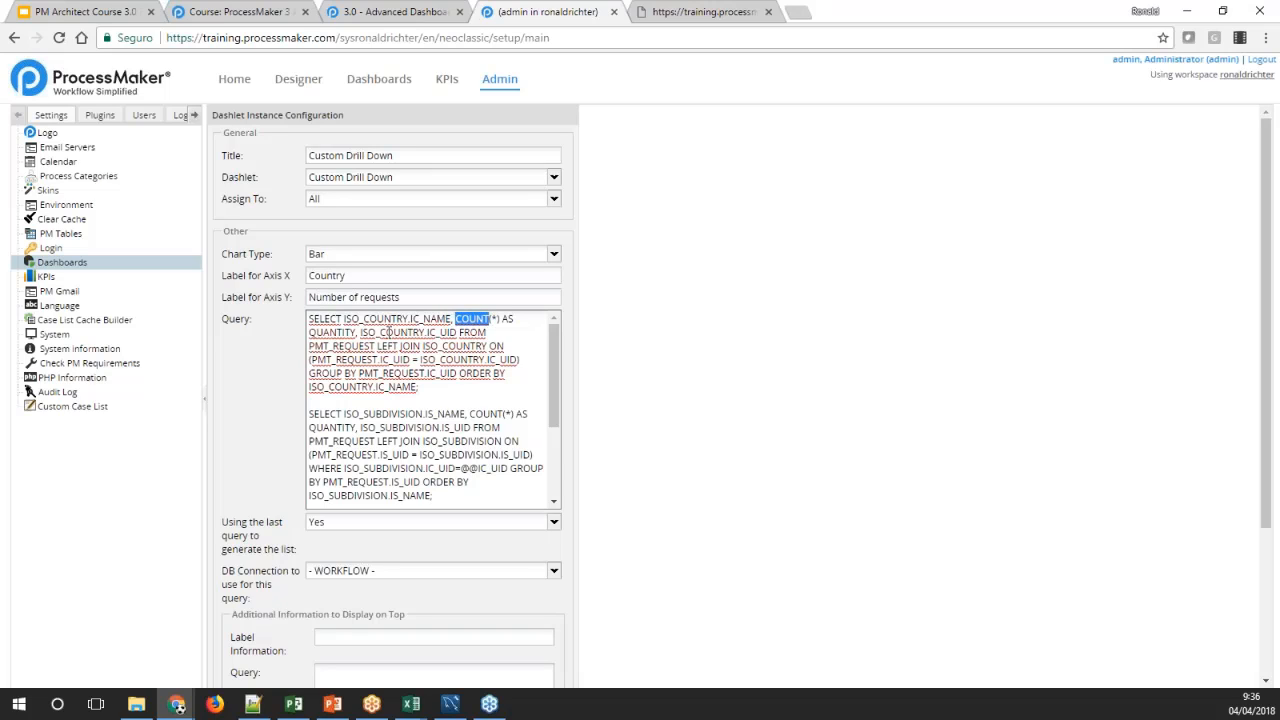
{"action": "double_click", "coordinate": [431, 332]}
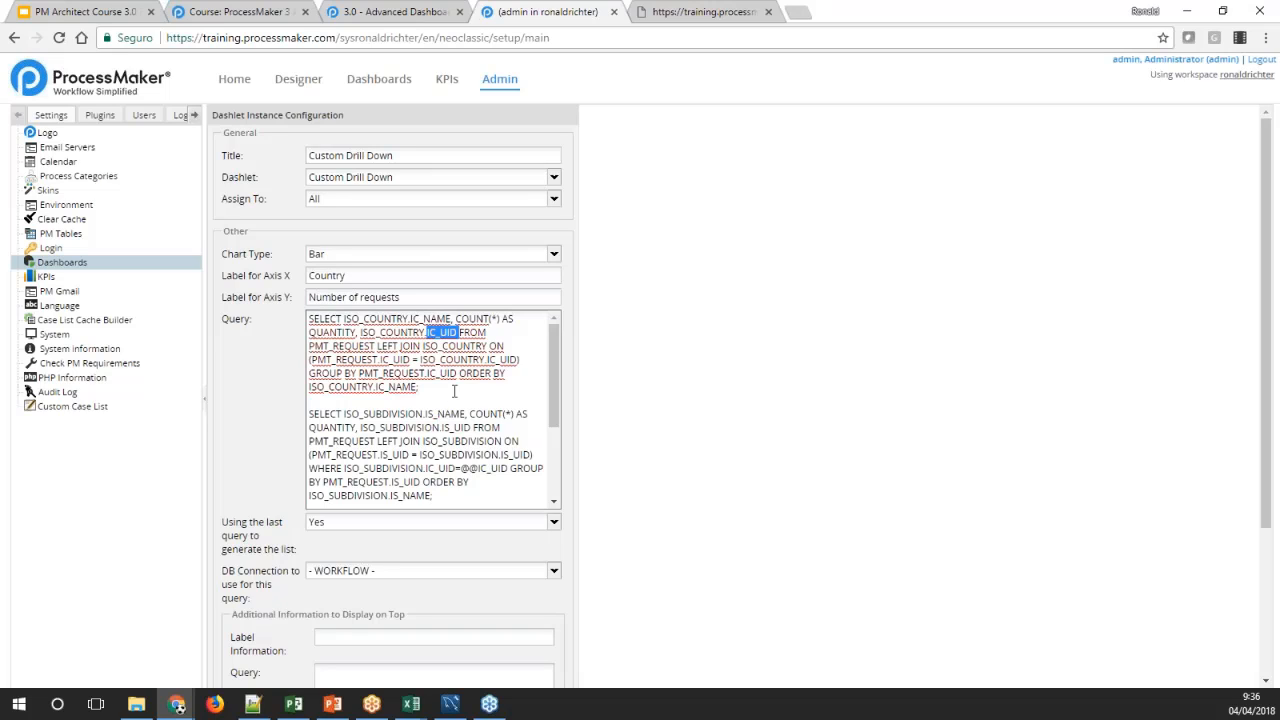
{"action": "double_click", "coordinate": [405, 320]}
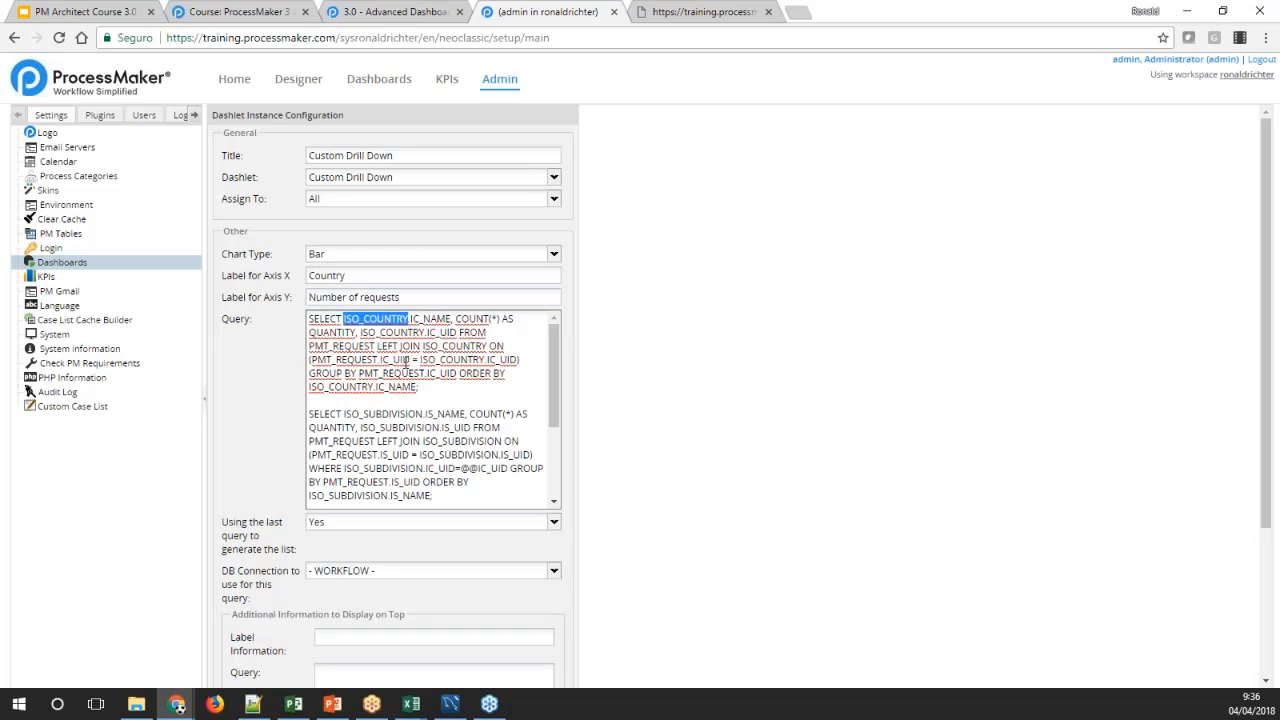
{"action": "left_click_drag", "start_coordinate": [381, 346], "coordinate": [416, 346]}
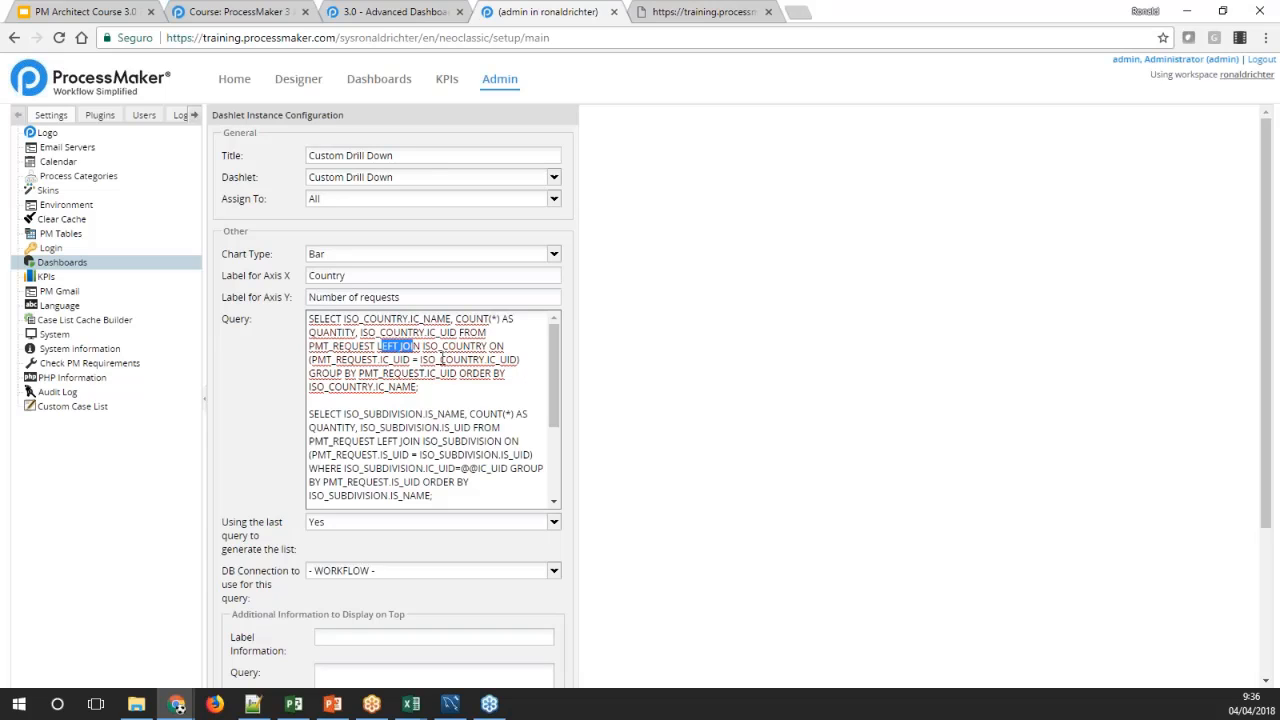
Drill the enlarged chart down through the Canada bar, and compare that level with the dashlet's second query
{"action": "left_click_drag", "start_coordinate": [557, 359], "coordinate": [557, 371]}
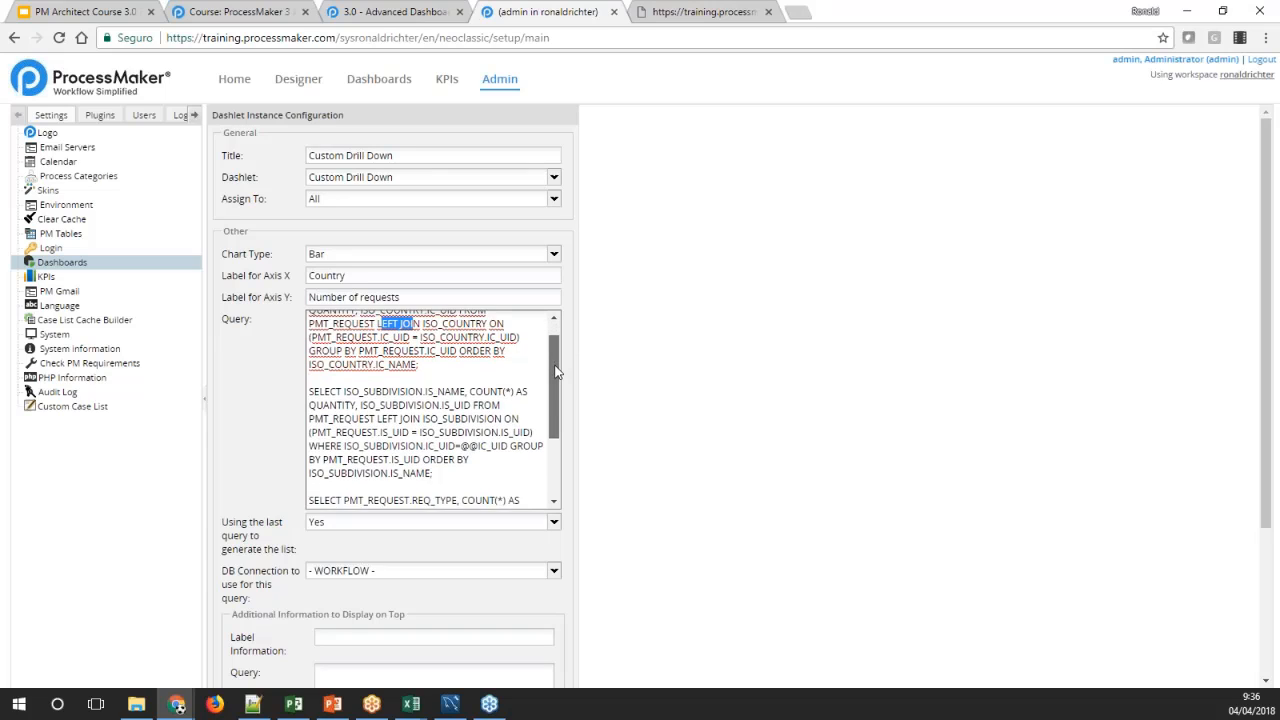
{"action": "left_click", "coordinate": [704, 14]}
{"action": "left_click", "coordinate": [580, 421]}
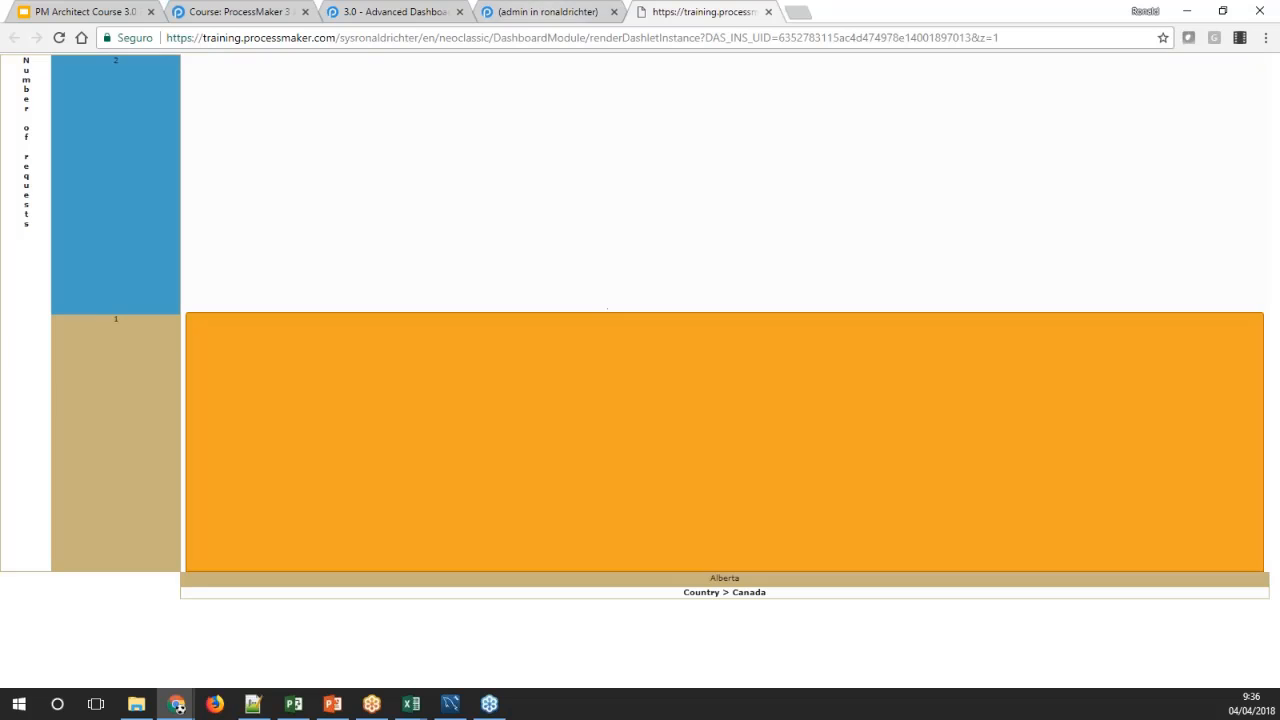
{"action": "left_click", "coordinate": [548, 12]}
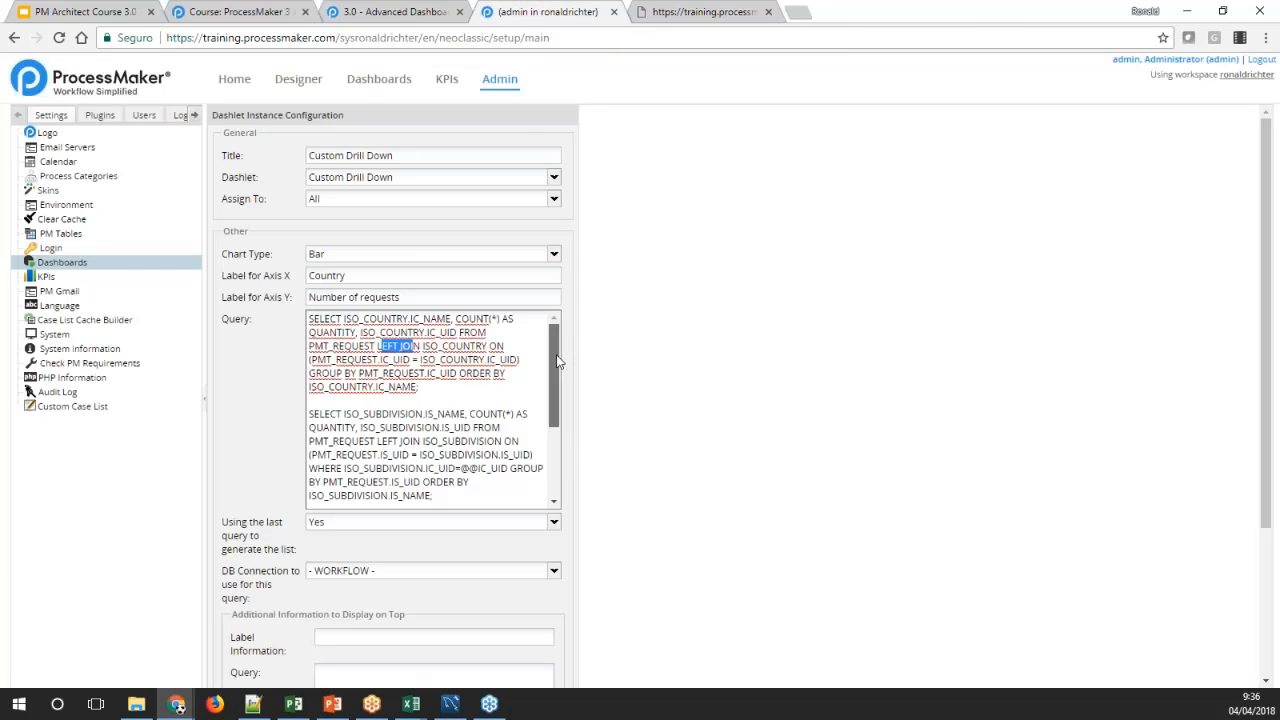
{"action": "left_click_drag", "start_coordinate": [557, 357], "coordinate": [551, 387]}
{"action": "left_click", "coordinate": [727, 12]}
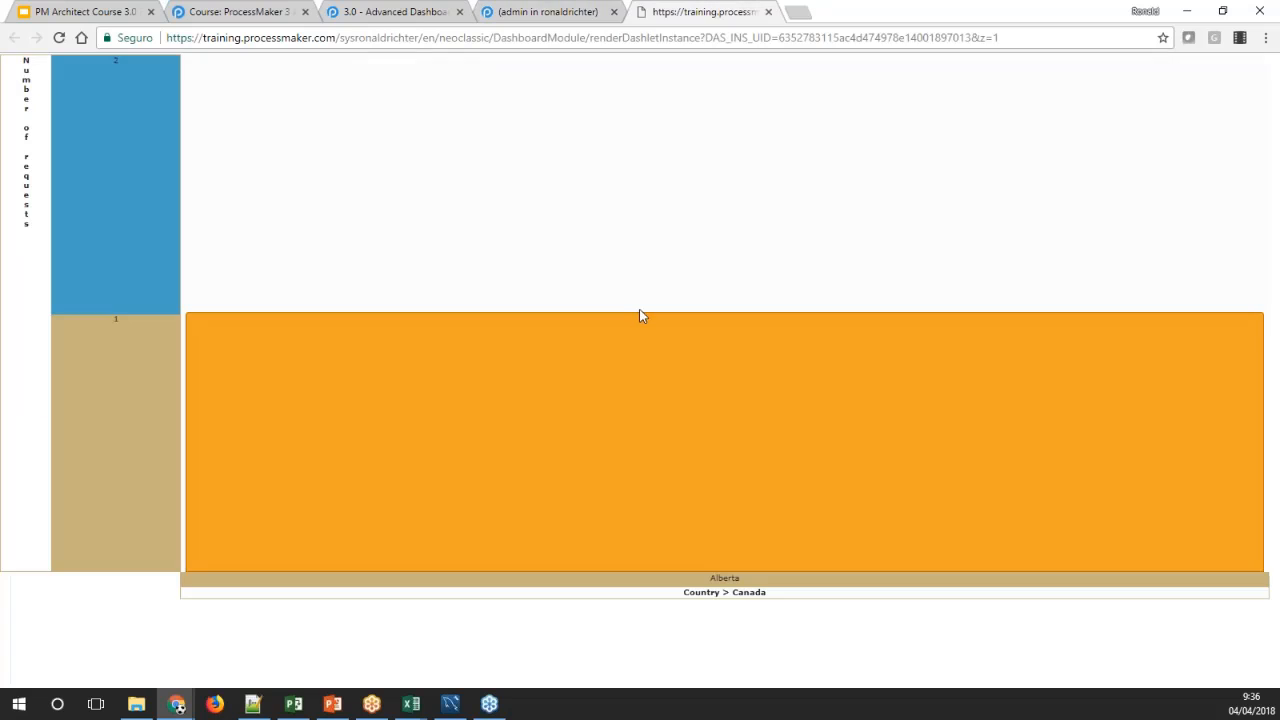
{"action": "mouse_move", "coordinate": [586, 389]}
{"action": "left_click", "coordinate": [550, 12]}
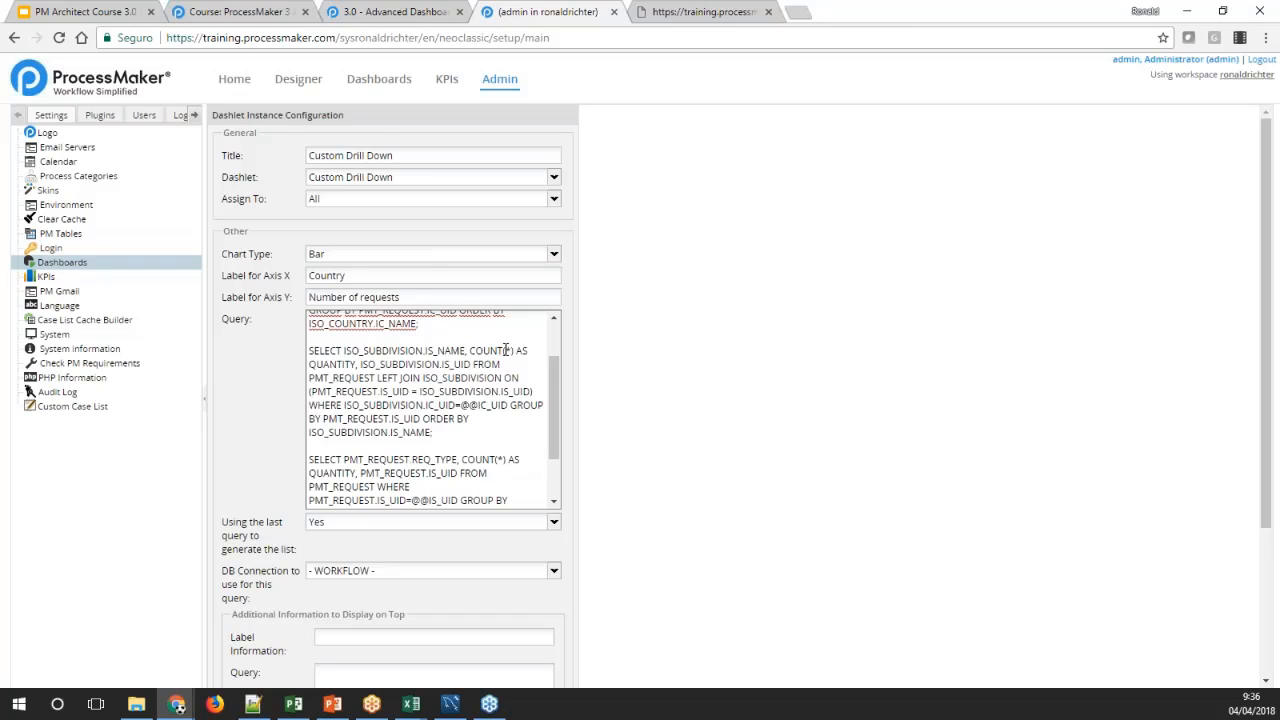
{"action": "left_click", "coordinate": [453, 364]}
{"action": "double_click", "coordinate": [453, 364]}
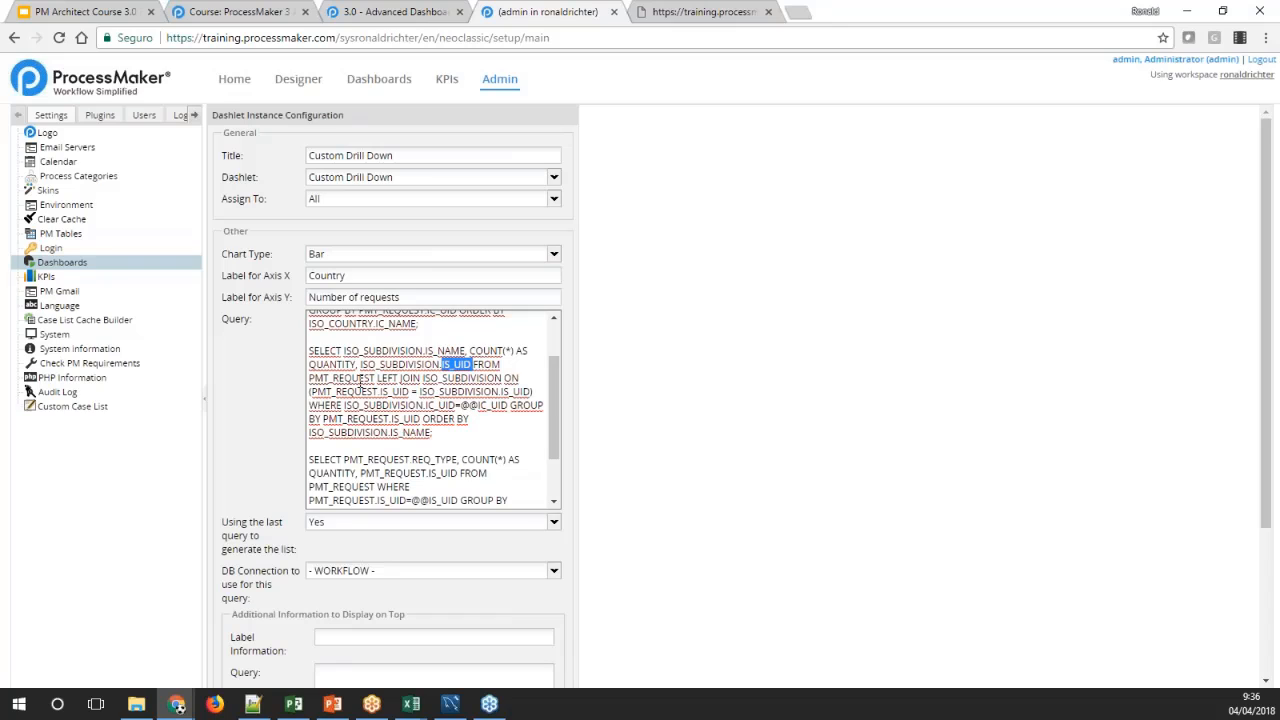
{"action": "double_click", "coordinate": [356, 391]}
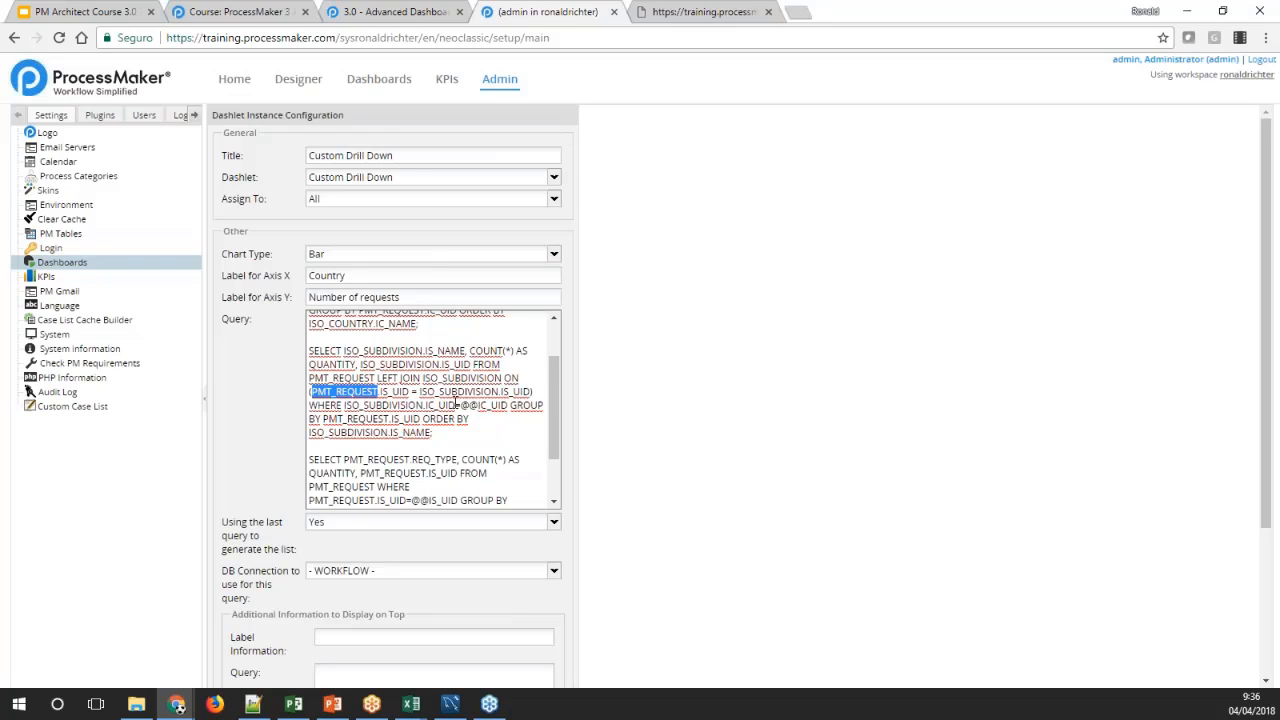
{"action": "left_click", "coordinate": [483, 406]}
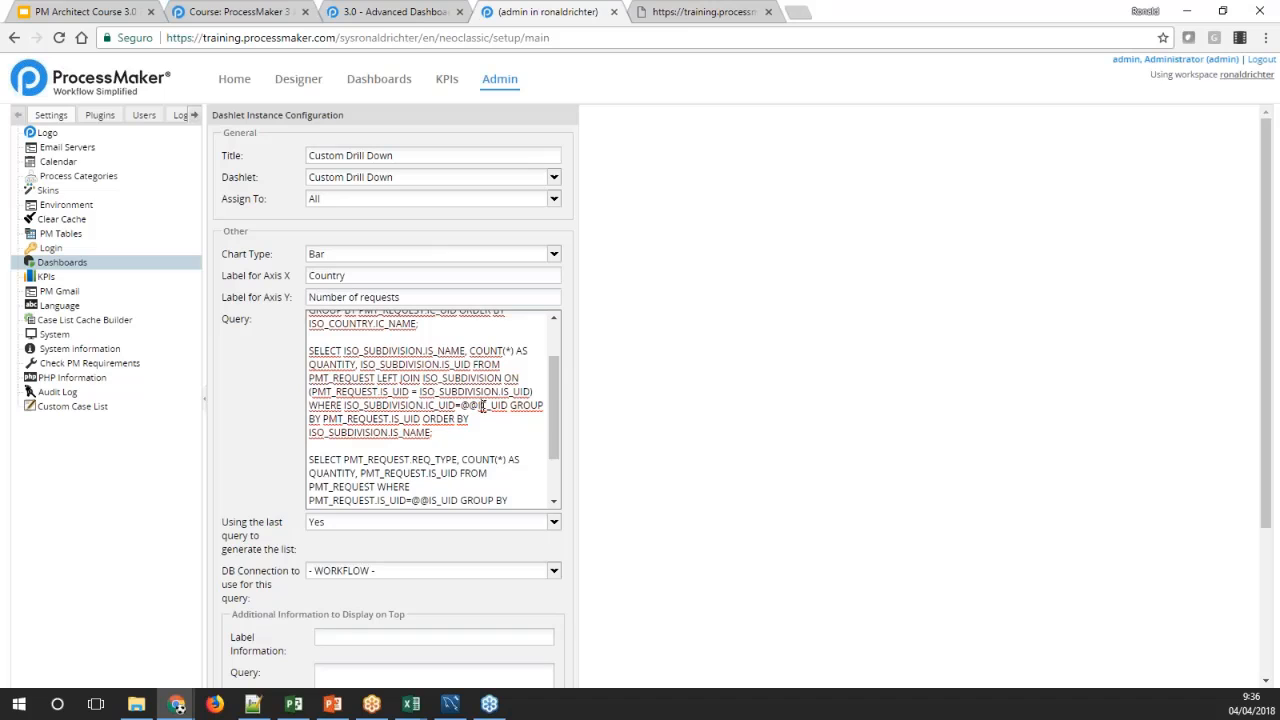
{"action": "double_click", "coordinate": [483, 406]}
{"action": "scroll", "coordinate": [480, 402], "scroll_direction": "up", "scroll_amount": 1}
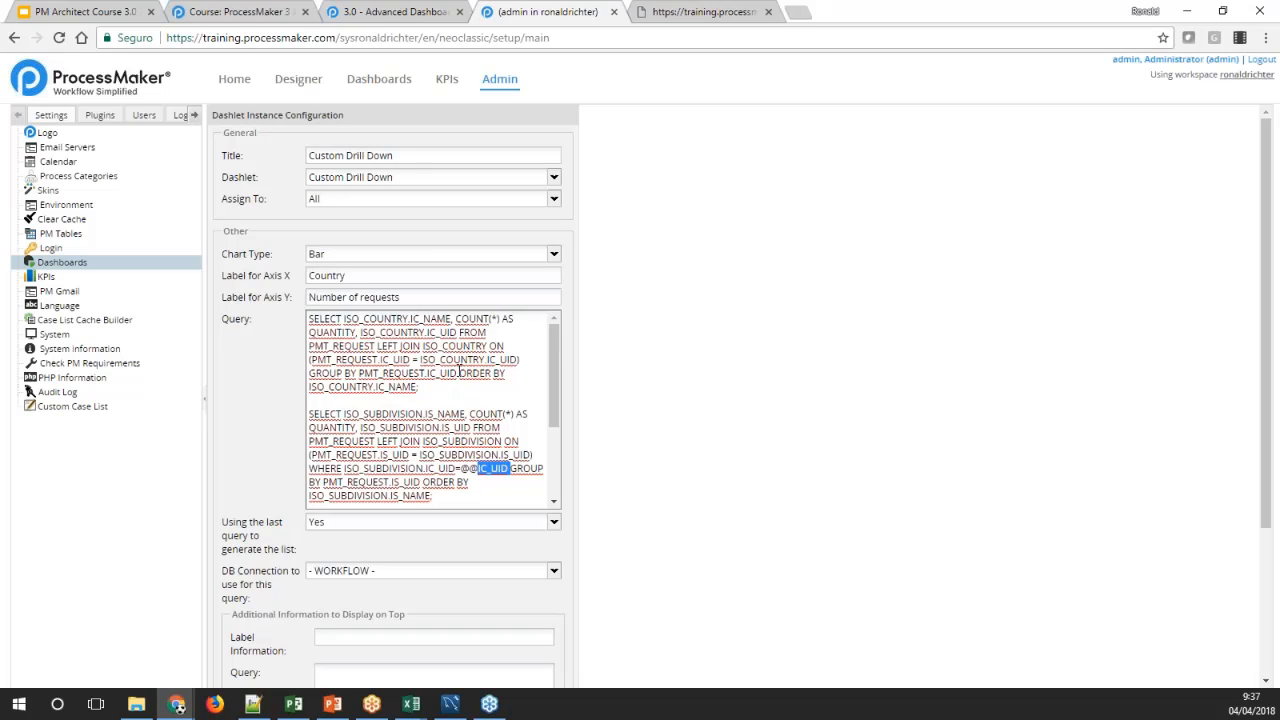
{"action": "scroll", "coordinate": [460, 372], "scroll_direction": "down", "scroll_amount": 1}
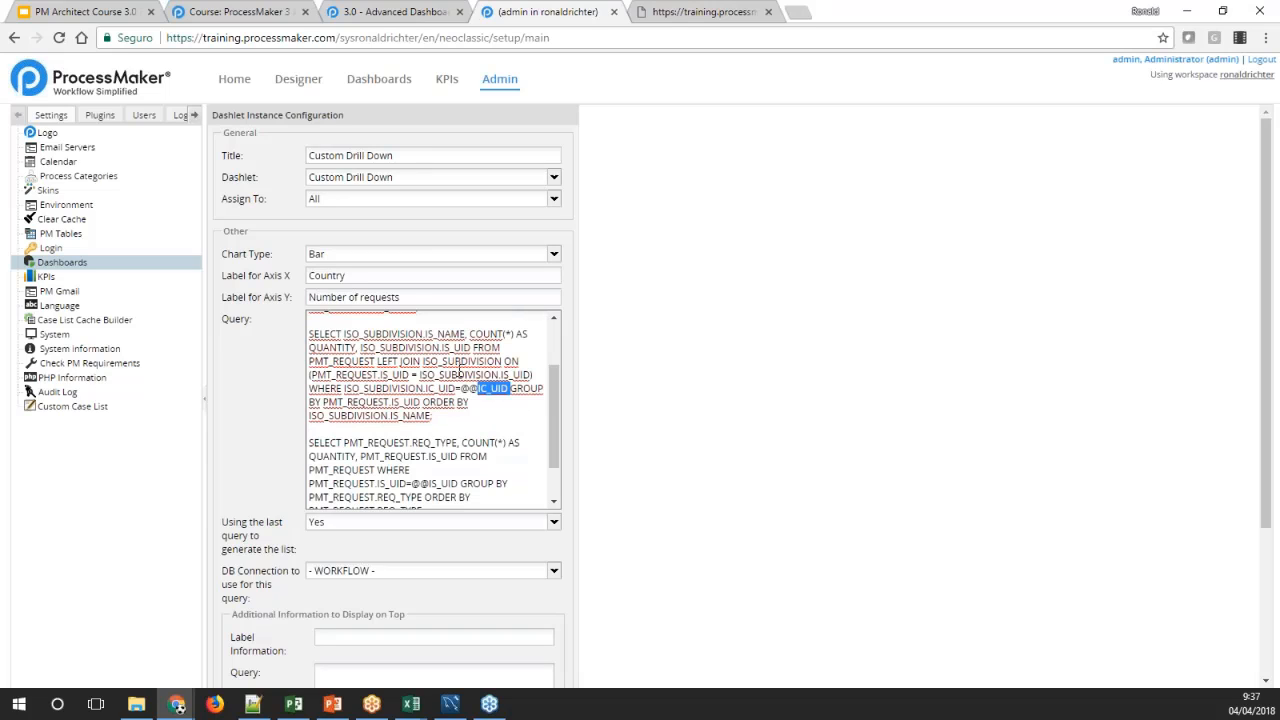
Drill the enlarged chart down through the Alberta bar to the request types, and return to the dashlet configuration
{"action": "left_click", "coordinate": [674, 24]}
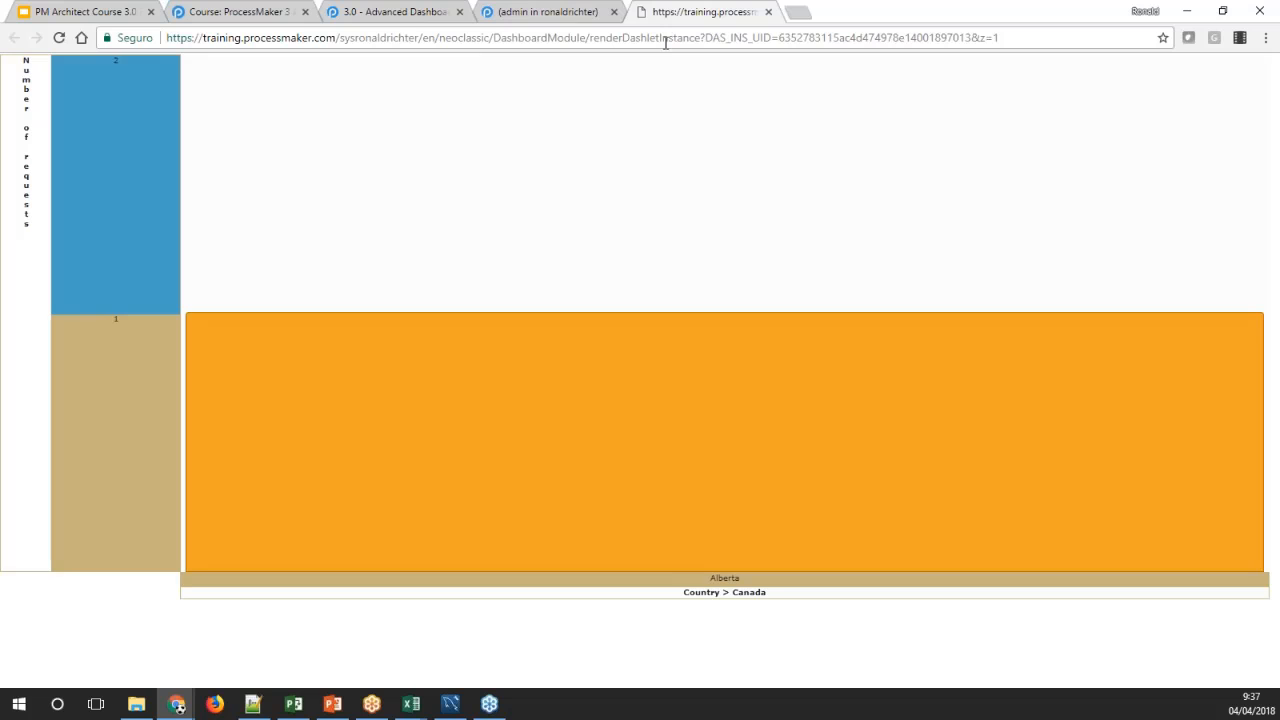
{"action": "left_click", "coordinate": [590, 350]}
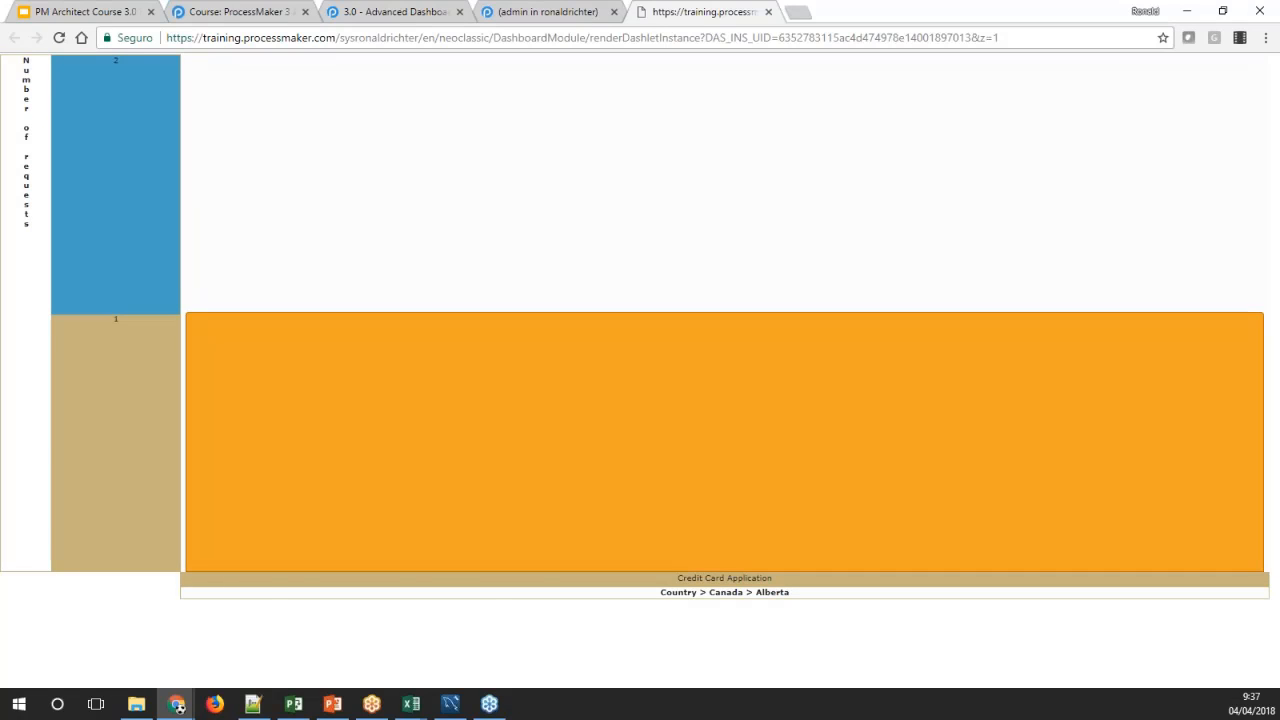
{"action": "left_click", "coordinate": [546, 12]}
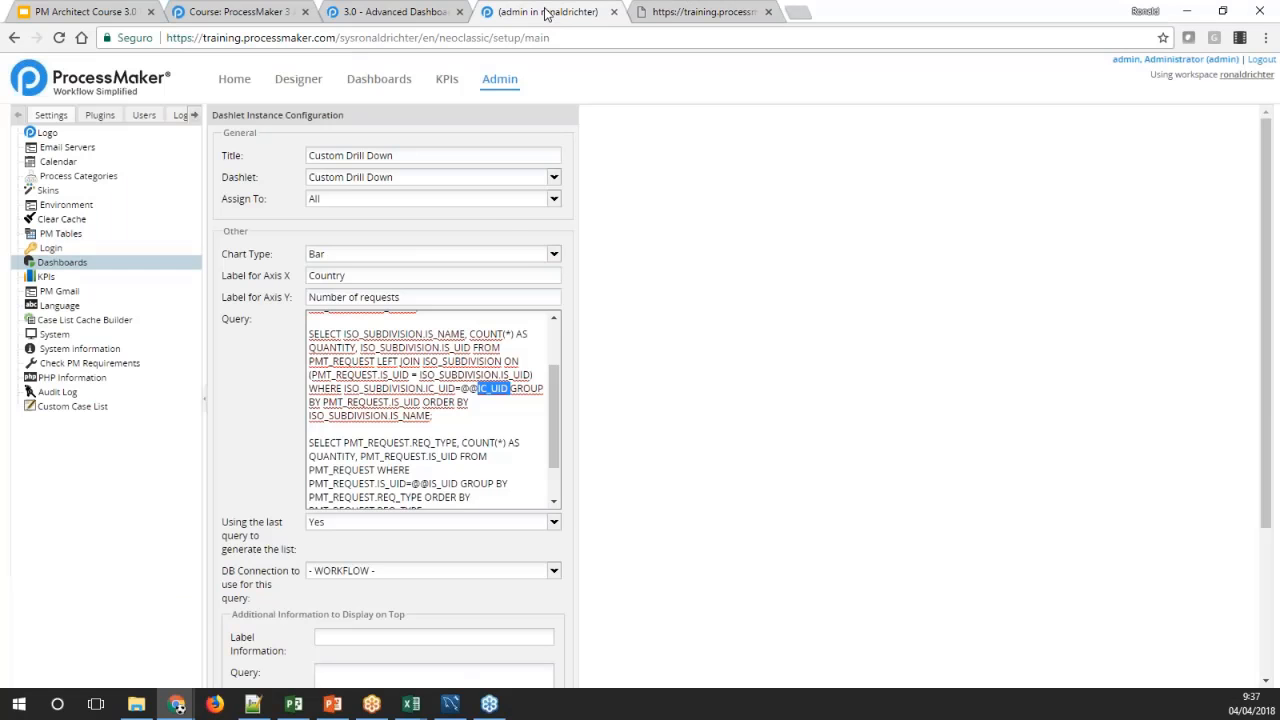
{"action": "scroll", "coordinate": [491, 432], "scroll_direction": "down", "scroll_amount": 3}
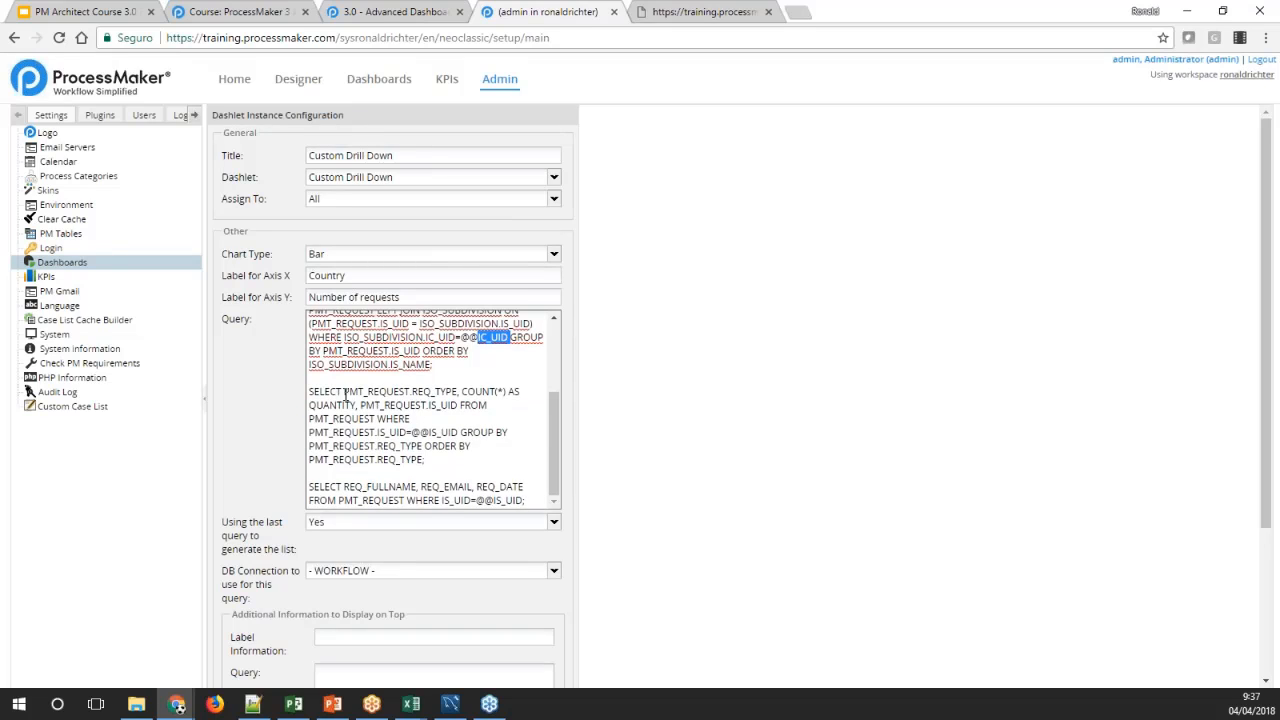
{"action": "double_click", "coordinate": [421, 391]}
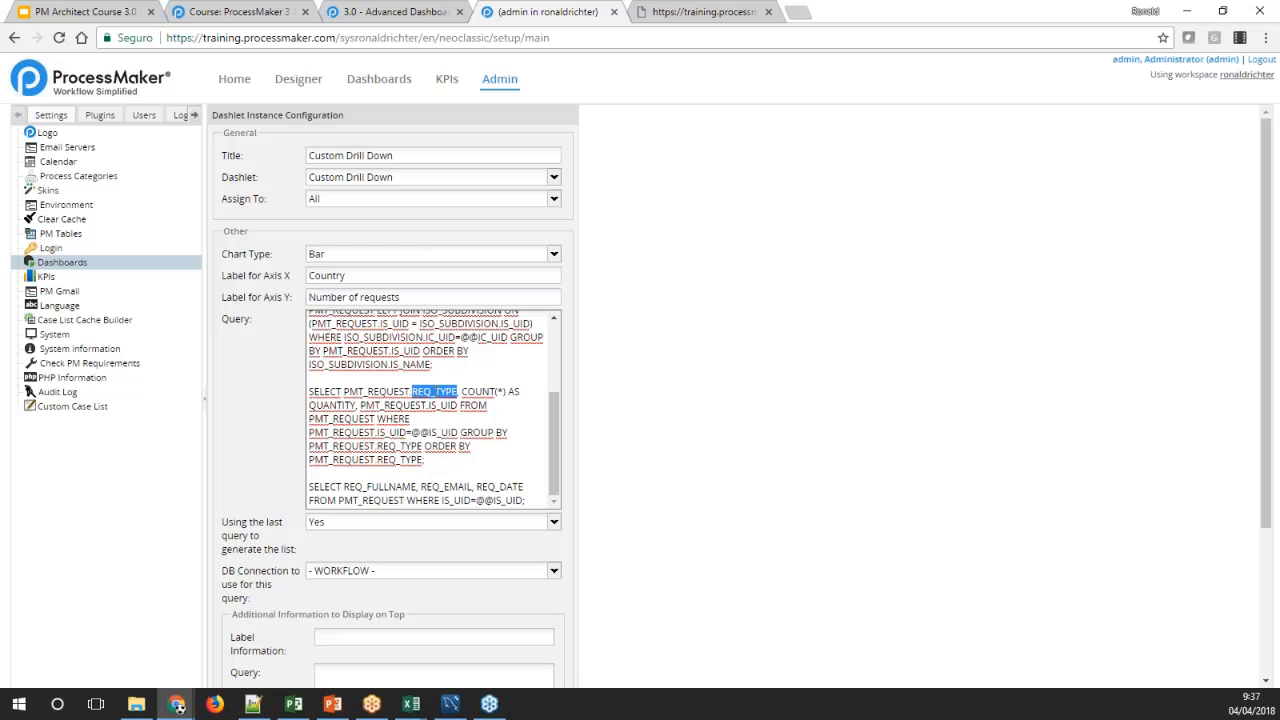
{"action": "double_click", "coordinate": [477, 394]}
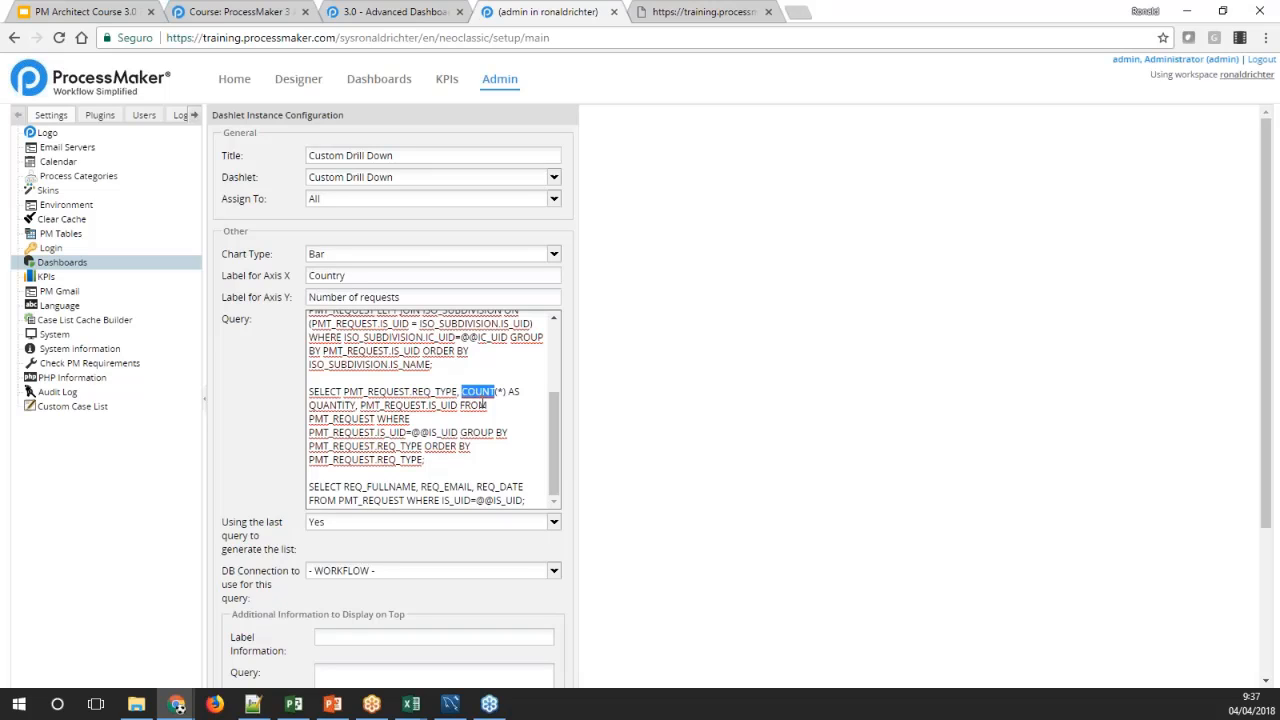
{"action": "double_click", "coordinate": [443, 405]}
{"action": "double_click", "coordinate": [434, 432]}
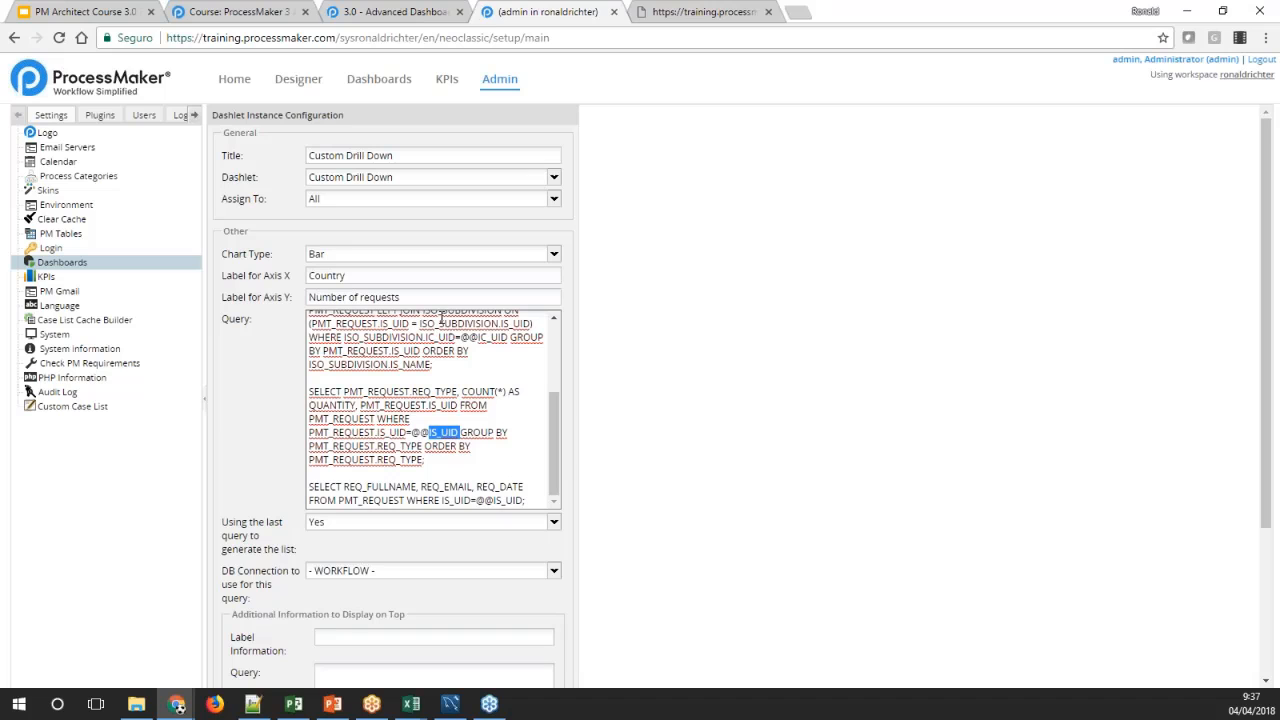
{"action": "scroll", "coordinate": [432, 368], "scroll_direction": "up", "scroll_amount": 2}
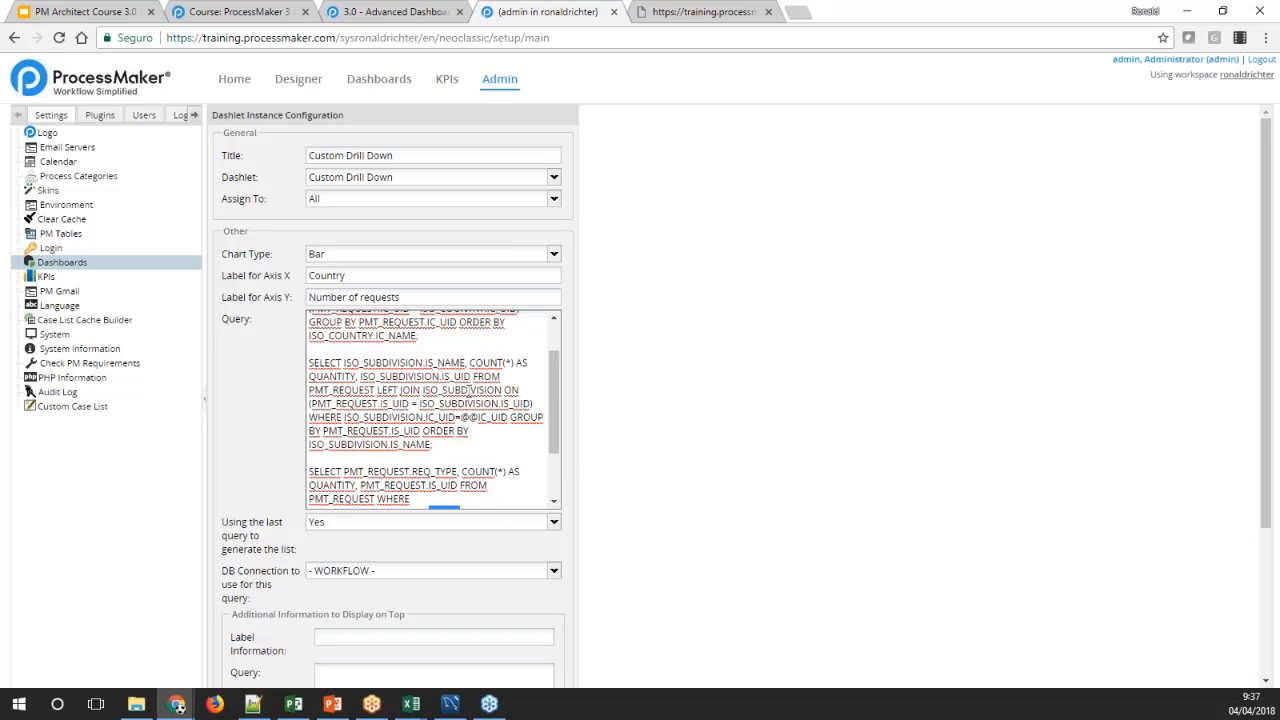
{"action": "scroll", "coordinate": [456, 393], "scroll_direction": "down", "scroll_amount": 2}
{"action": "scroll", "coordinate": [456, 393], "scroll_direction": "down", "scroll_amount": 1}
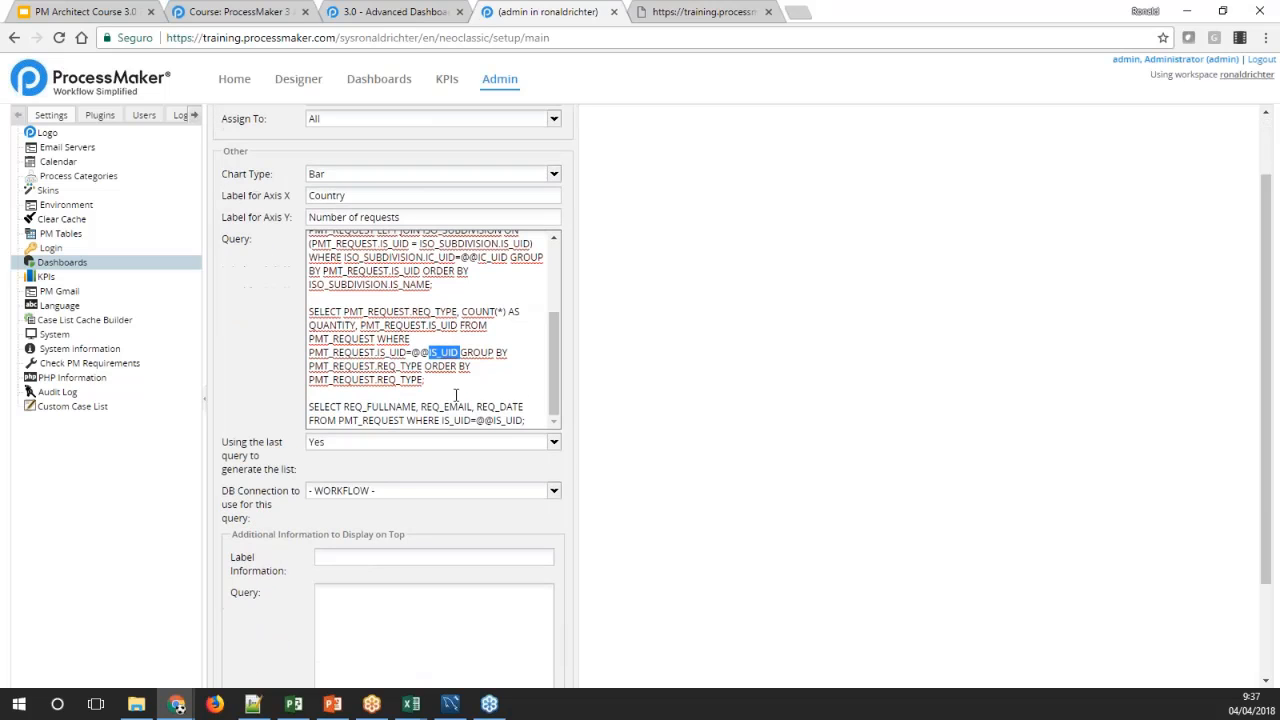
{"action": "left_click", "coordinate": [532, 420]}
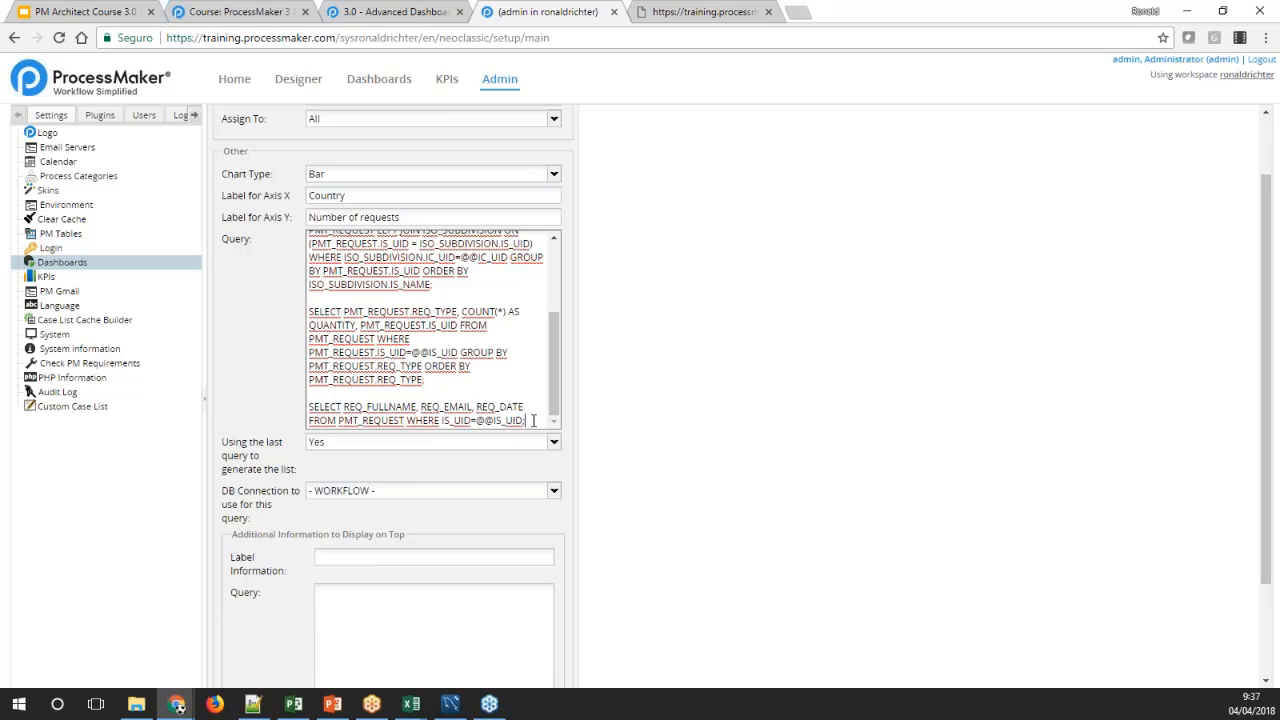
{"action": "double_click", "coordinate": [385, 406]}
{"action": "double_click", "coordinate": [458, 407]}
{"action": "double_click", "coordinate": [503, 407]}
{"action": "double_click", "coordinate": [371, 420]}
{"action": "double_click", "coordinate": [509, 421]}
{"action": "left_click", "coordinate": [431, 378]}
Compare the last query with the detail list behind the Credit Card Application bar, and return to the dashlet's query settings
{"action": "left_click", "coordinate": [683, 16]}
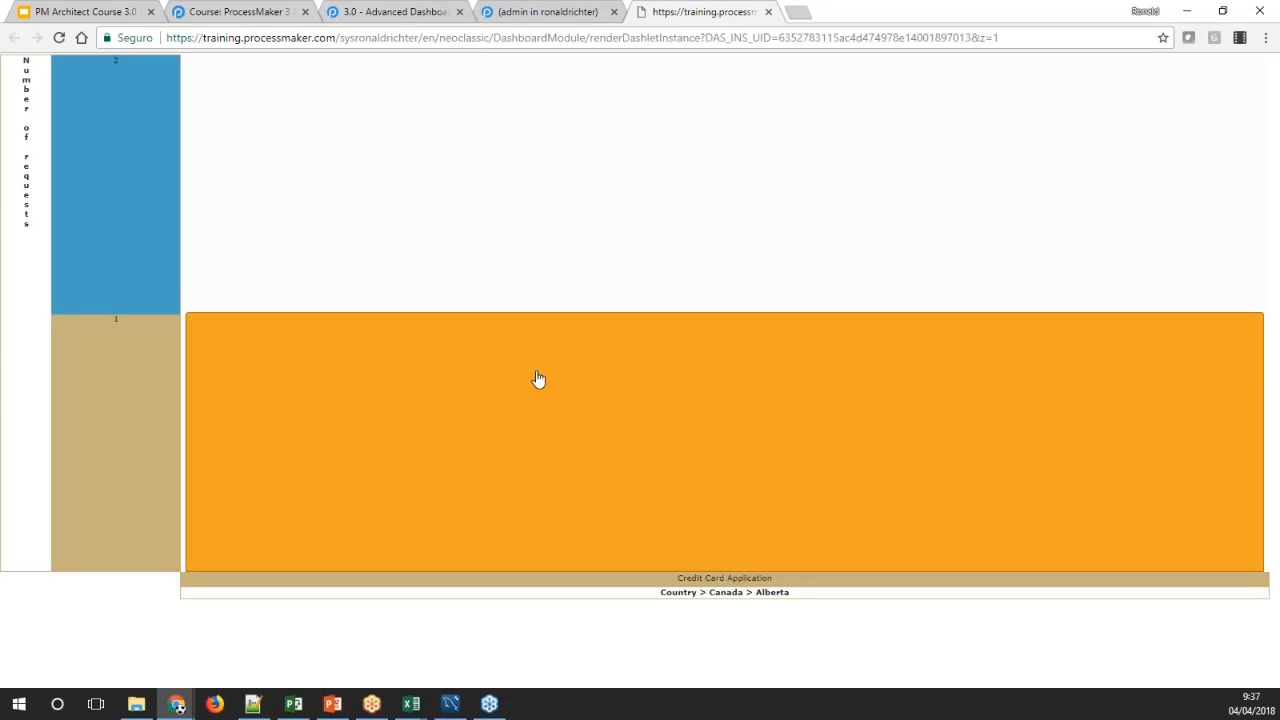
{"action": "left_click", "coordinate": [537, 378]}
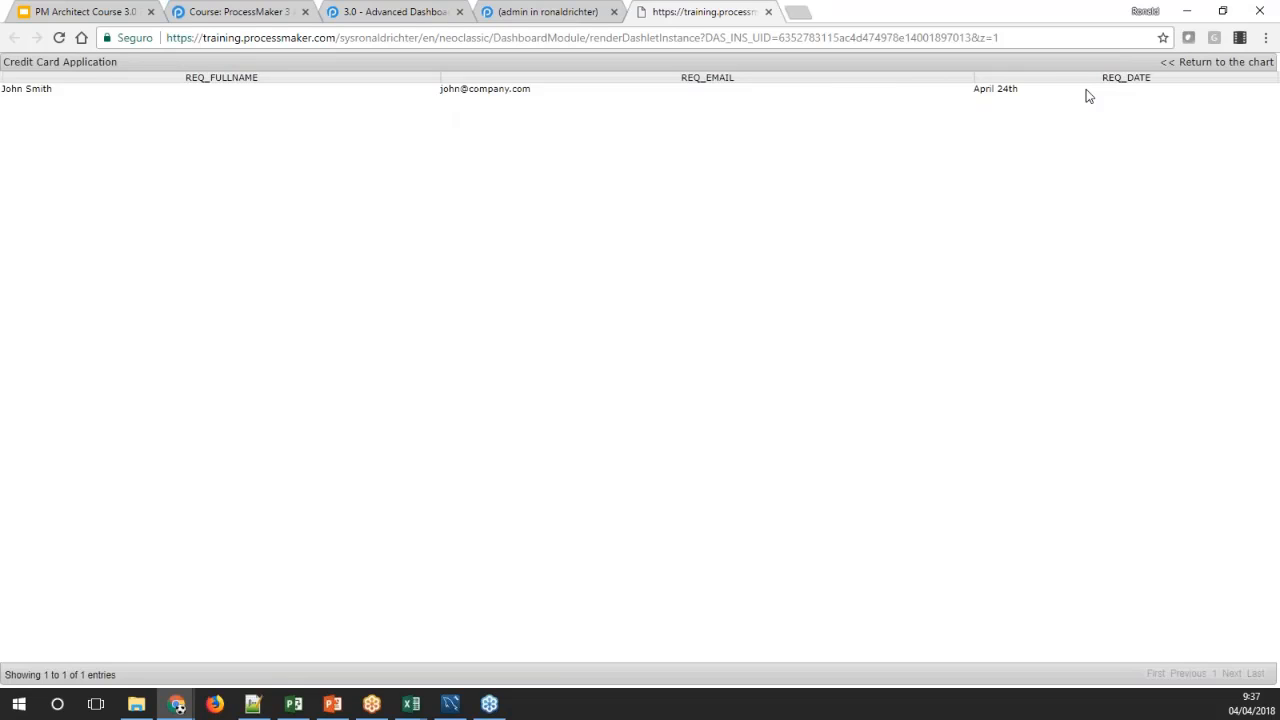
{"action": "left_click", "coordinate": [1165, 66]}
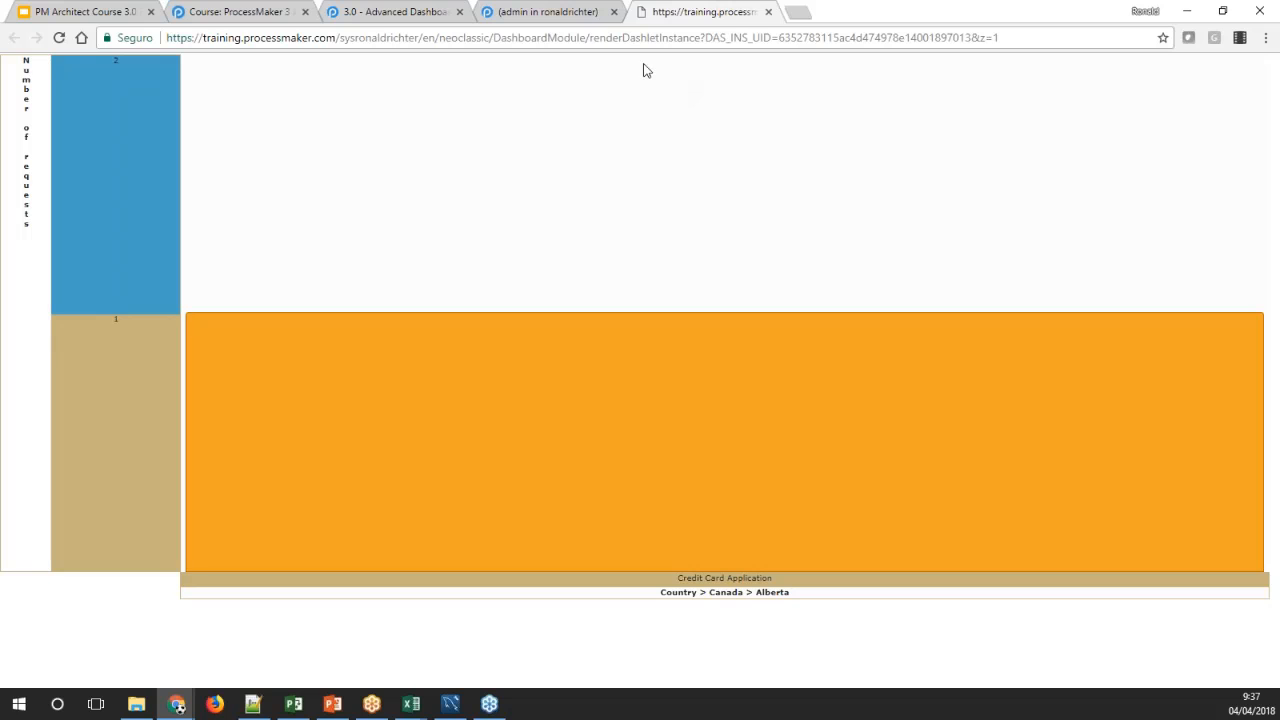
{"action": "left_click", "coordinate": [548, 14]}
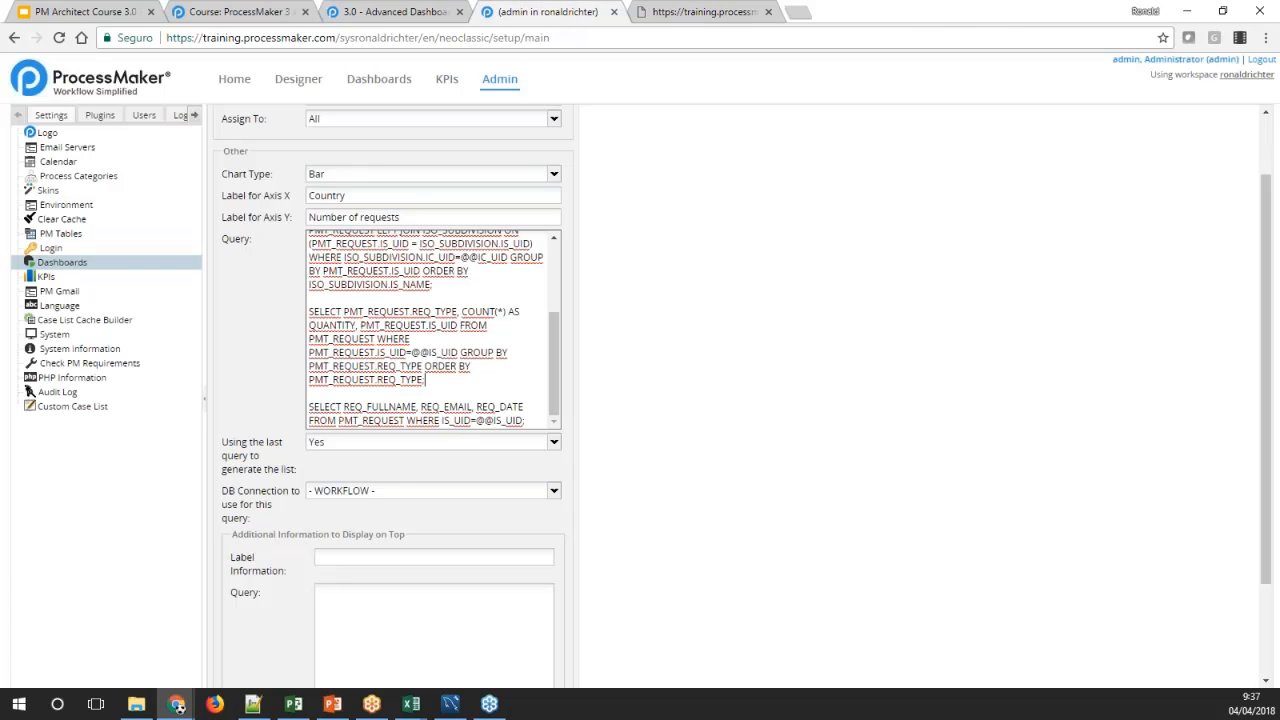
{"action": "scroll", "coordinate": [282, 566], "scroll_direction": "up", "scroll_amount": 2}
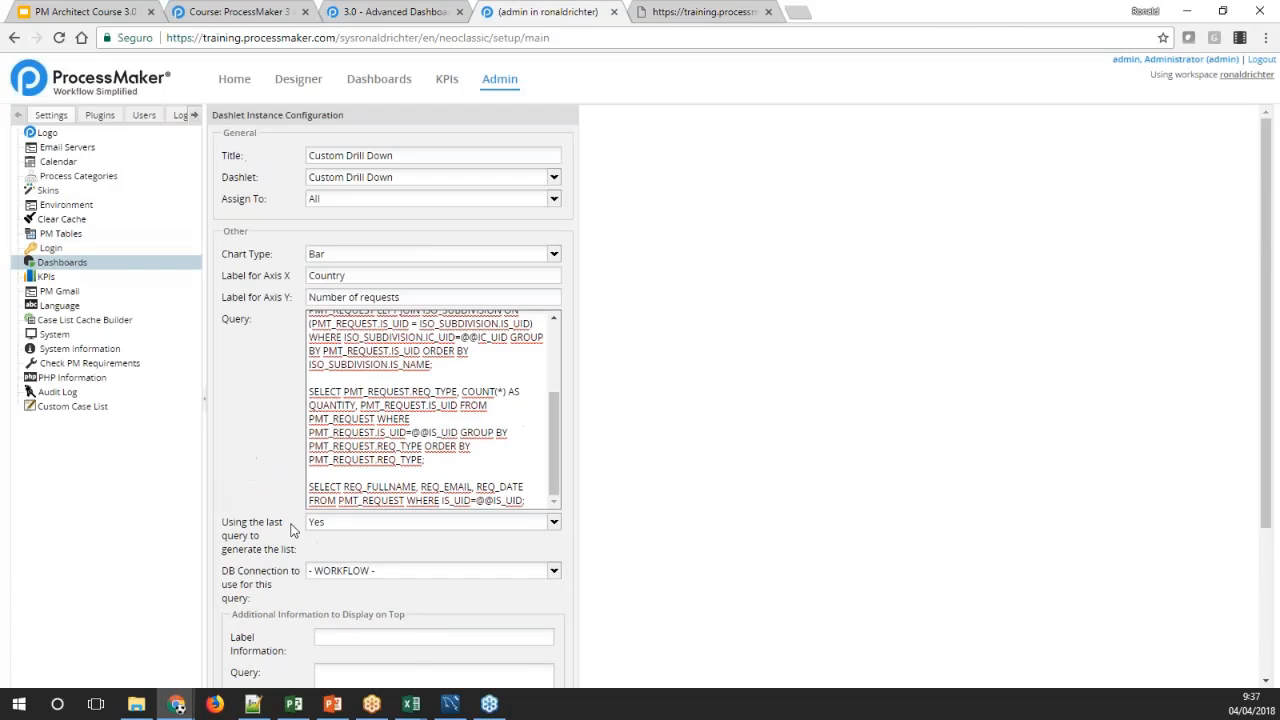
Rename the dashlet as "Custom Drill Down 1" and save its configuration
{"action": "left_click", "coordinate": [416, 155]}
{"action": "type", "text": "1"}
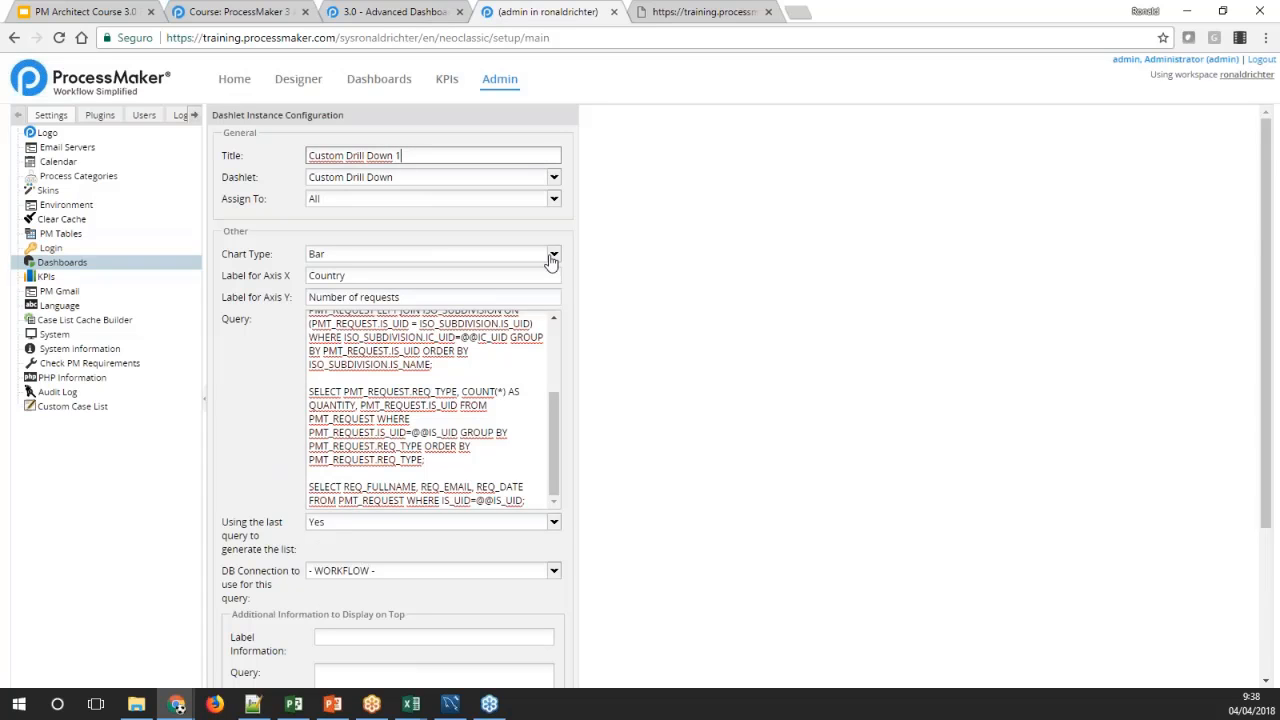
{"action": "left_click", "coordinate": [590, 267]}
{"action": "scroll", "coordinate": [587, 382], "scroll_direction": "down", "scroll_amount": 3}
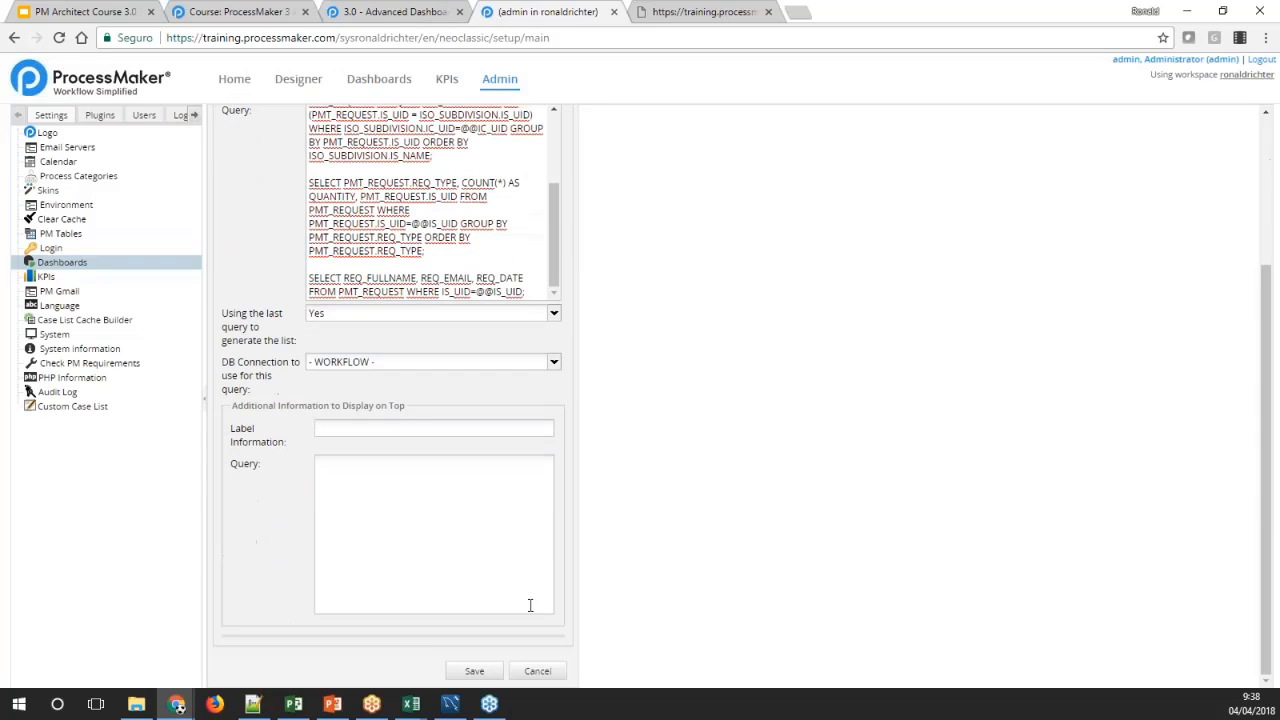
{"action": "left_click", "coordinate": [476, 671]}
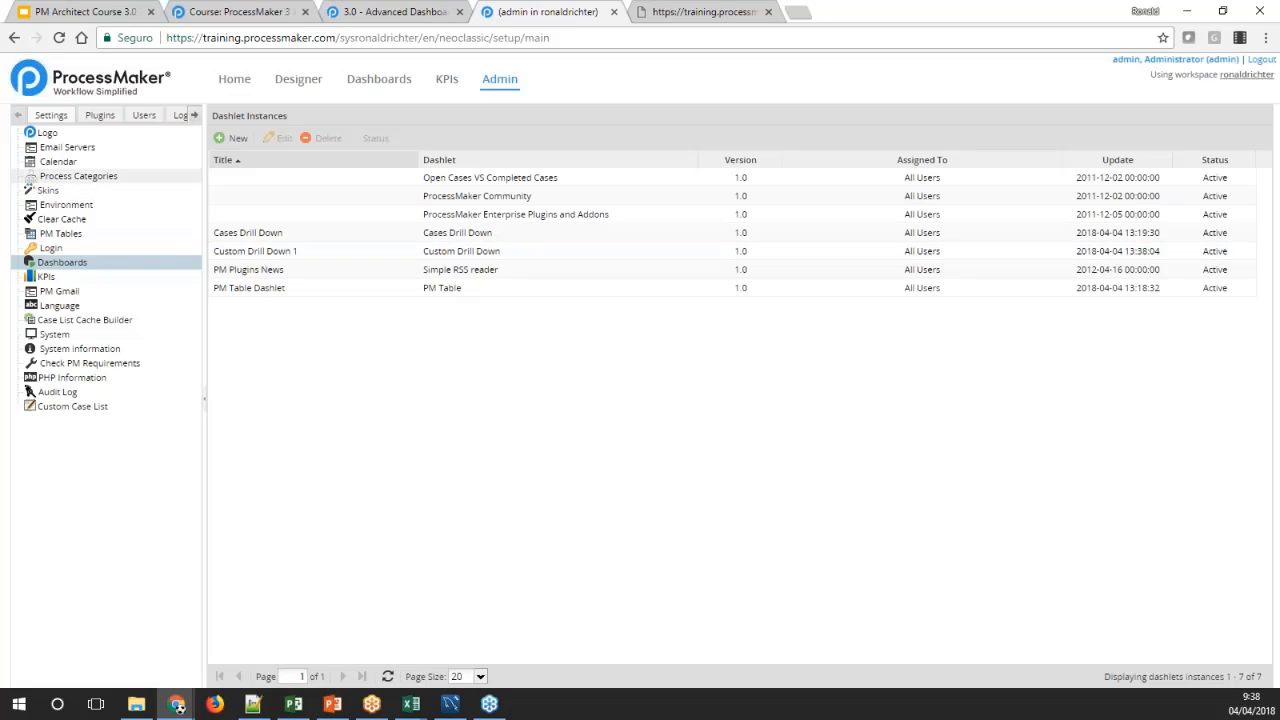
Start a new Custom Drill Down dashlet instance titled "Custom Drill down 2" and assign it to All
{"action": "left_click", "coordinate": [226, 141]}
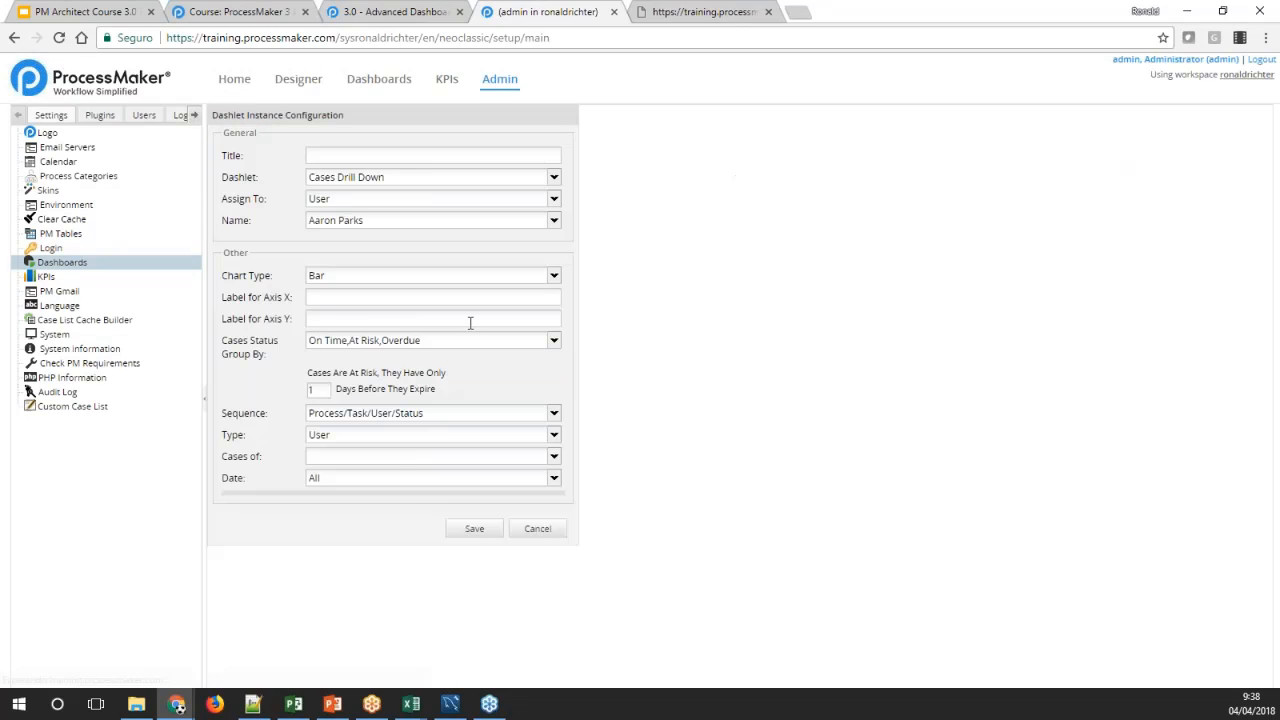
{"action": "left_click", "coordinate": [397, 155]}
{"action": "left_click", "coordinate": [553, 177]}
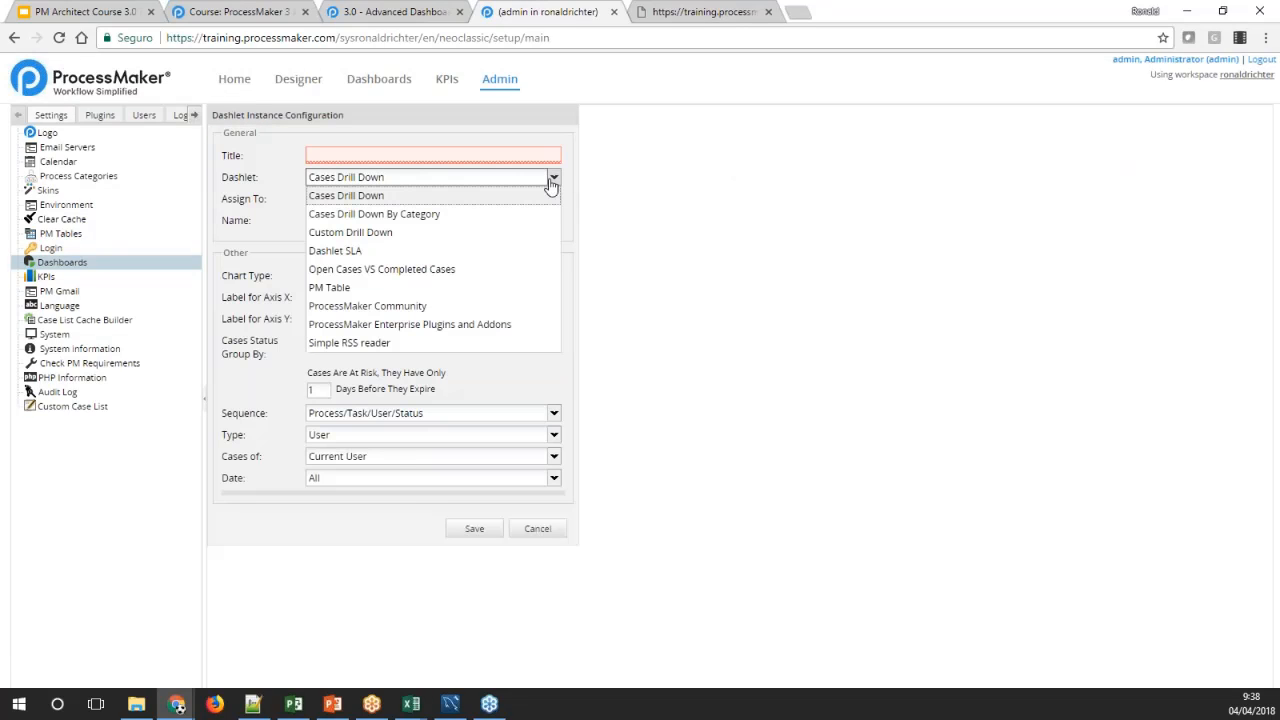
{"action": "left_click", "coordinate": [365, 235]}
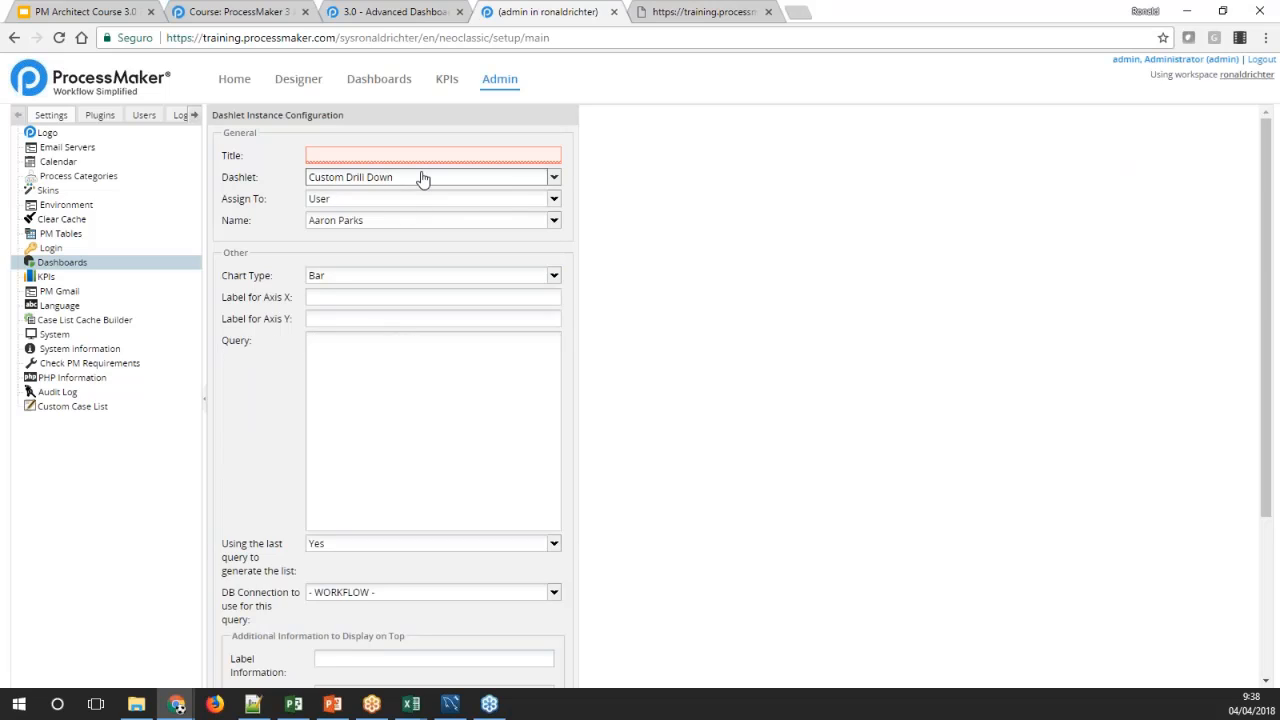
{"action": "type", "text": "Custom"}
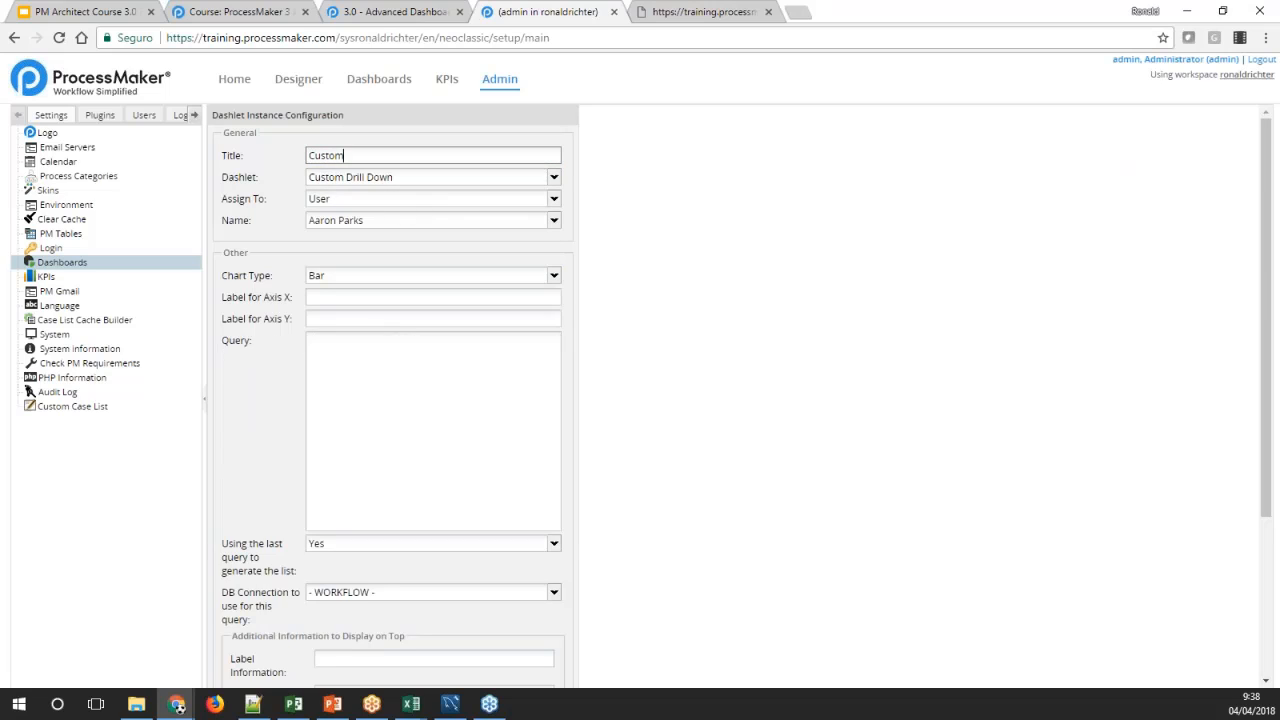
{"action": "type", "text": " Drill down 2"}
{"action": "key", "text": "Tab"}
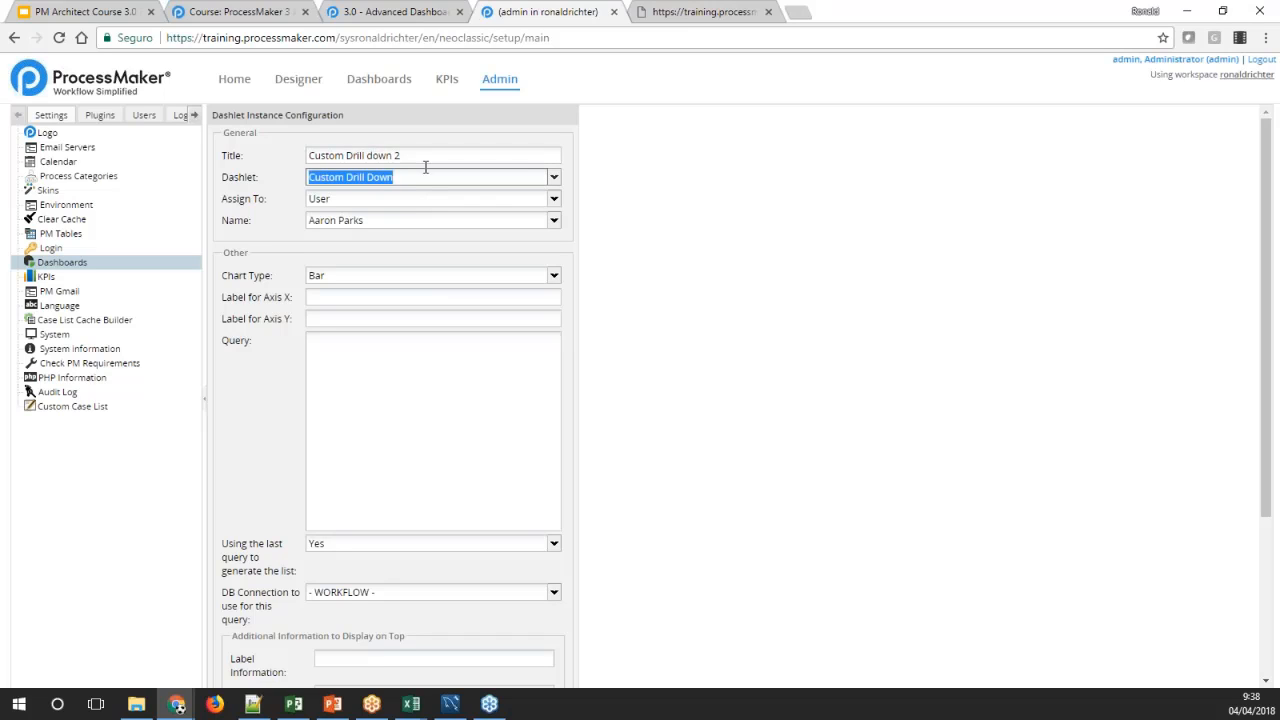
{"action": "left_click", "coordinate": [550, 200]}
{"action": "left_click", "coordinate": [357, 273]}
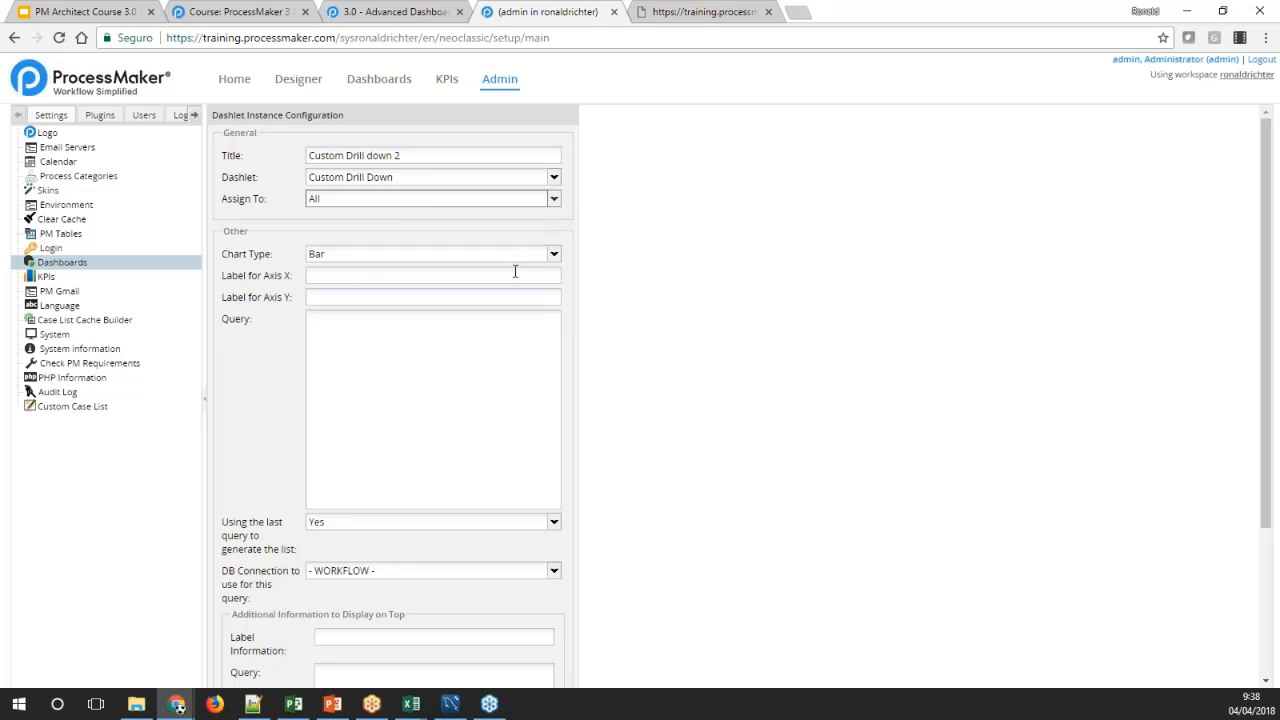
Look up the group and case queries in the Advanced Dashboard wiki page's example, and return to the dashlet configuration
{"action": "left_click", "coordinate": [253, 704]}
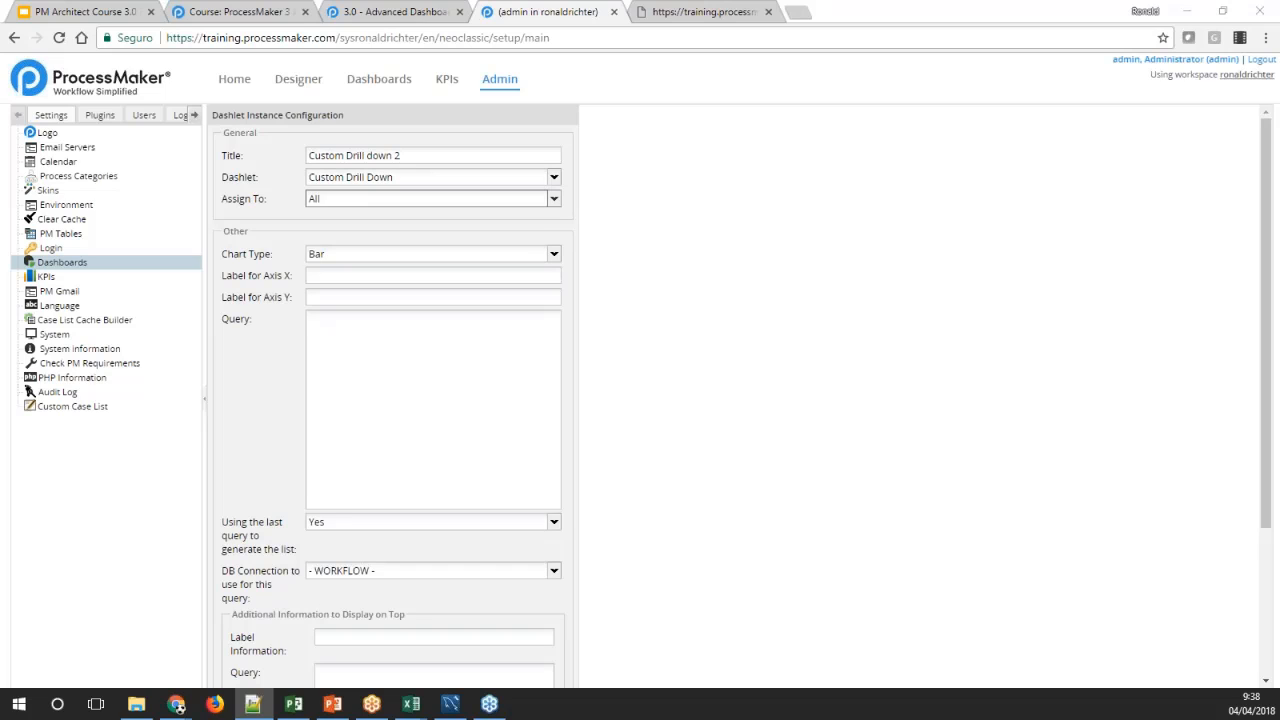
{"action": "left_click", "coordinate": [435, 13]}
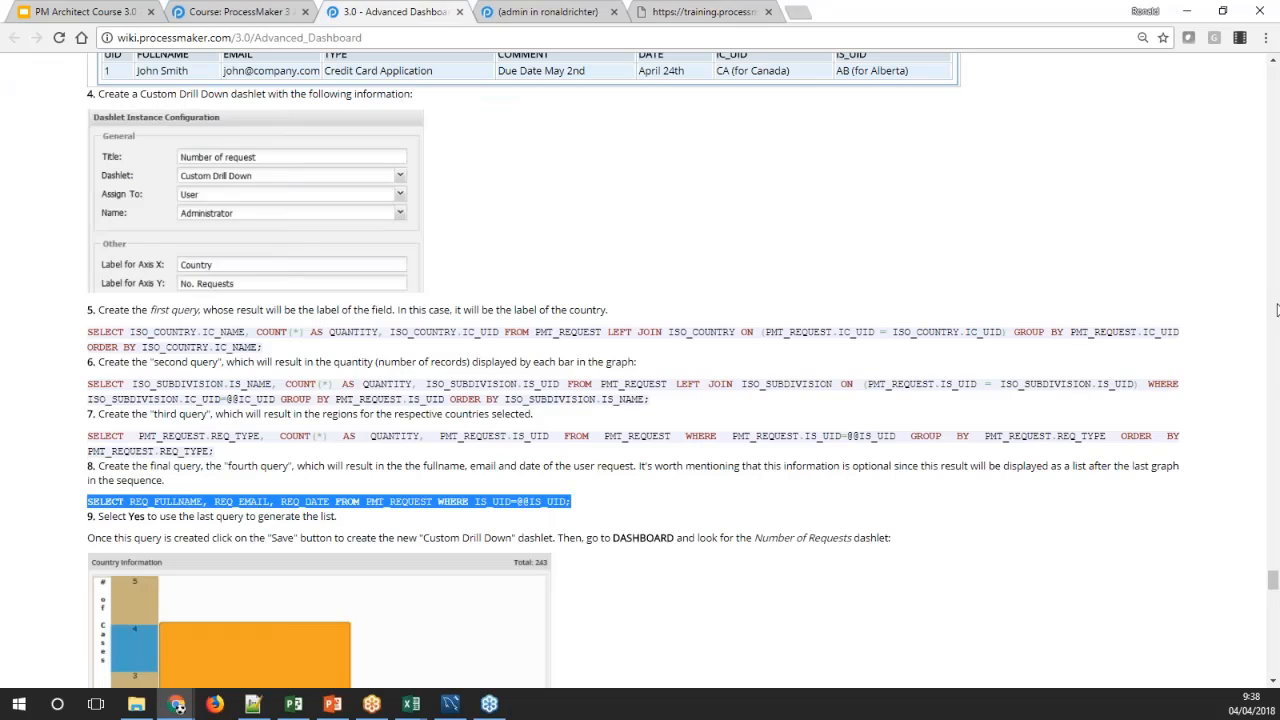
{"action": "left_click_drag", "start_coordinate": [1273, 580], "coordinate": [1273, 638]}
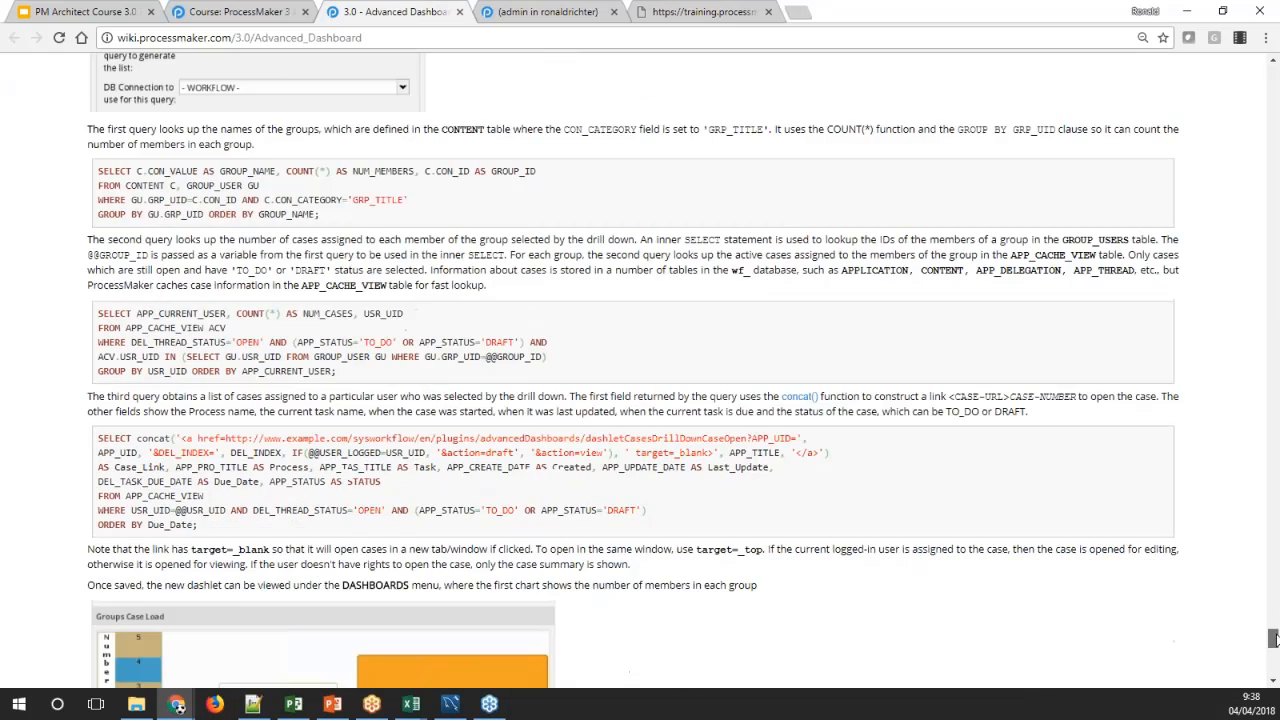
{"action": "scroll", "coordinate": [520, 124], "scroll_direction": "up", "scroll_amount": 1}
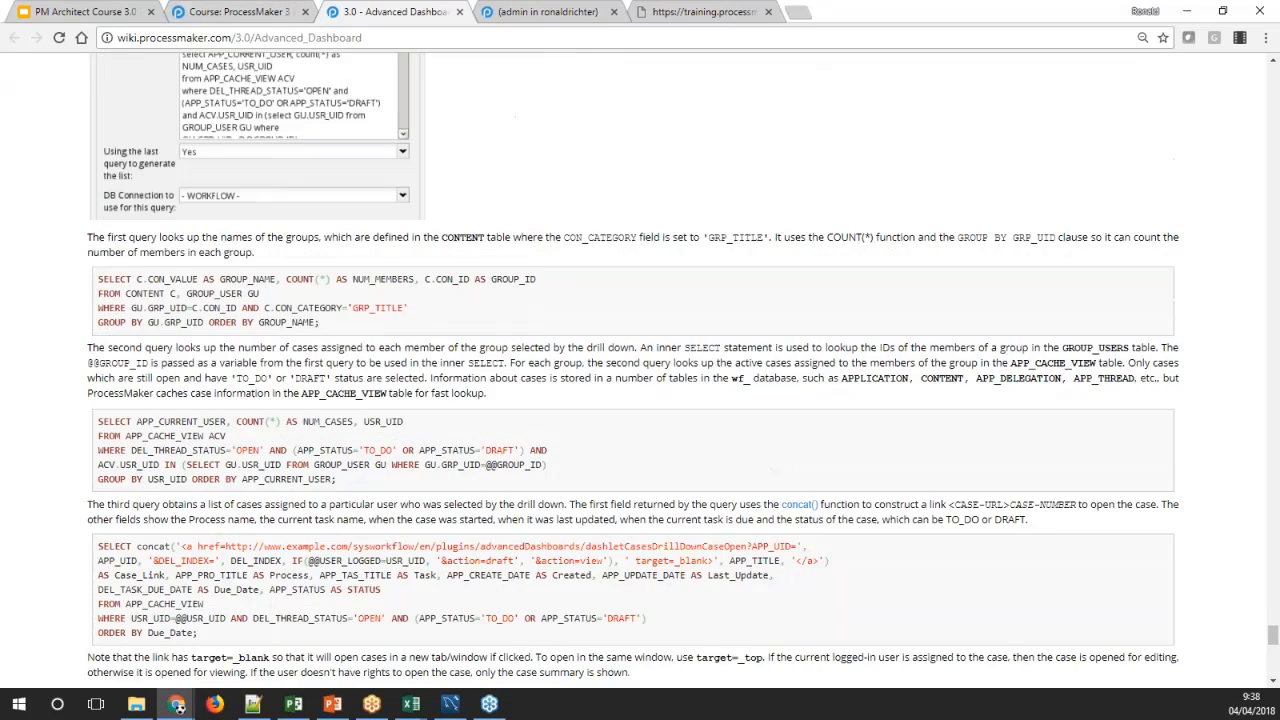
{"action": "scroll", "coordinate": [631, 418], "scroll_direction": "up", "scroll_amount": 3}
{"action": "left_click", "coordinate": [560, 12]}
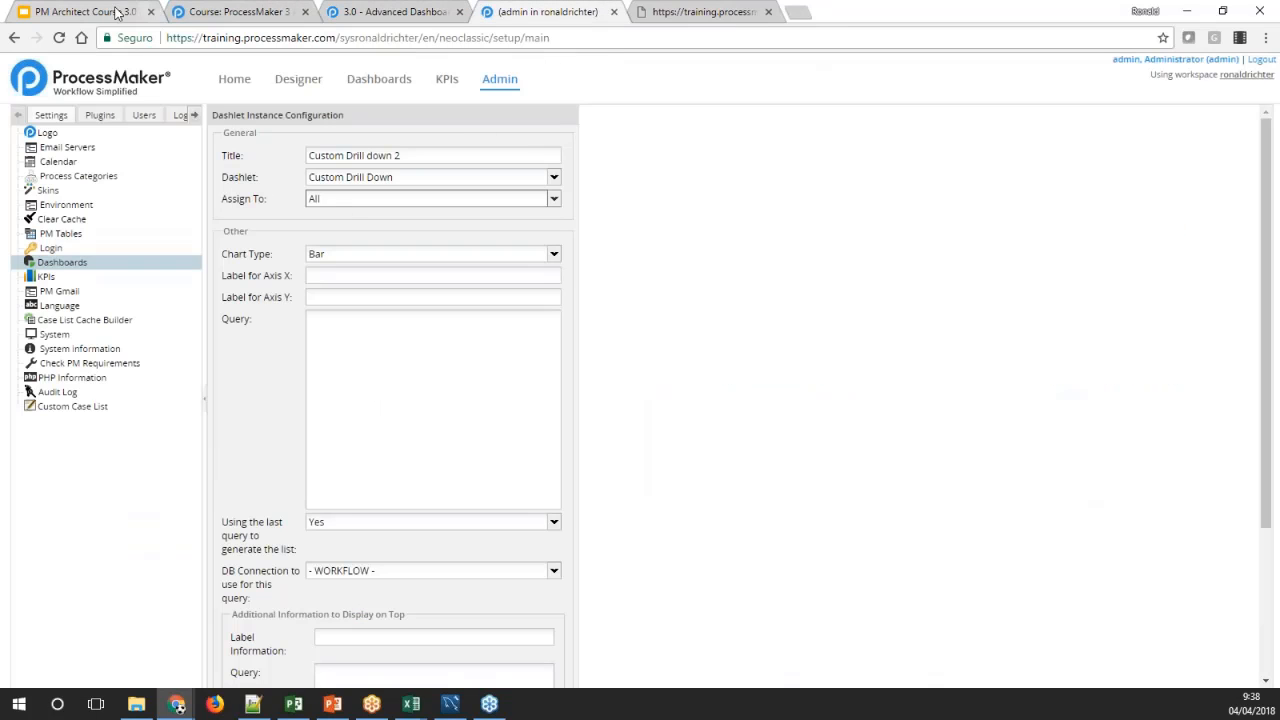
Switch to the PM architect 2018 notepad in Google Docs, add the heading "Custom Drill DOwn" and paste the two group queries below it
{"action": "key", "text": "alt+Tab"}
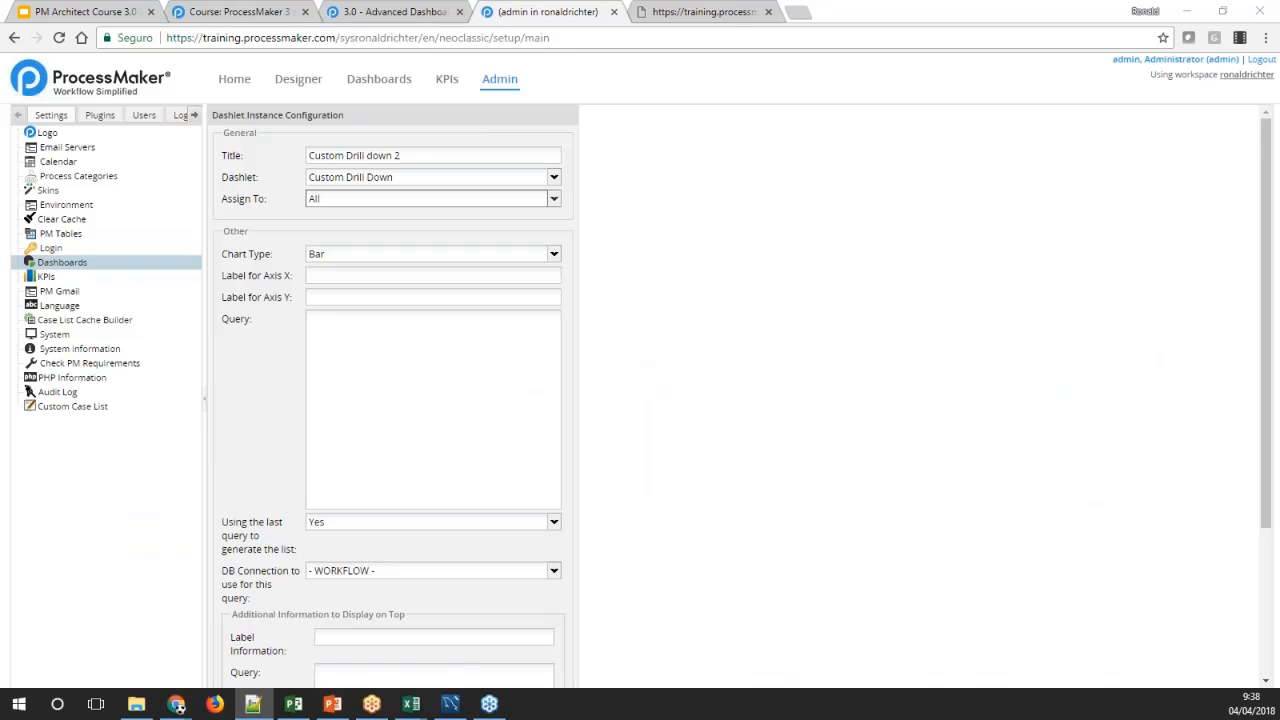
{"action": "key", "text": "alt+Tab"}
{"action": "key", "text": "alt+Tab"}
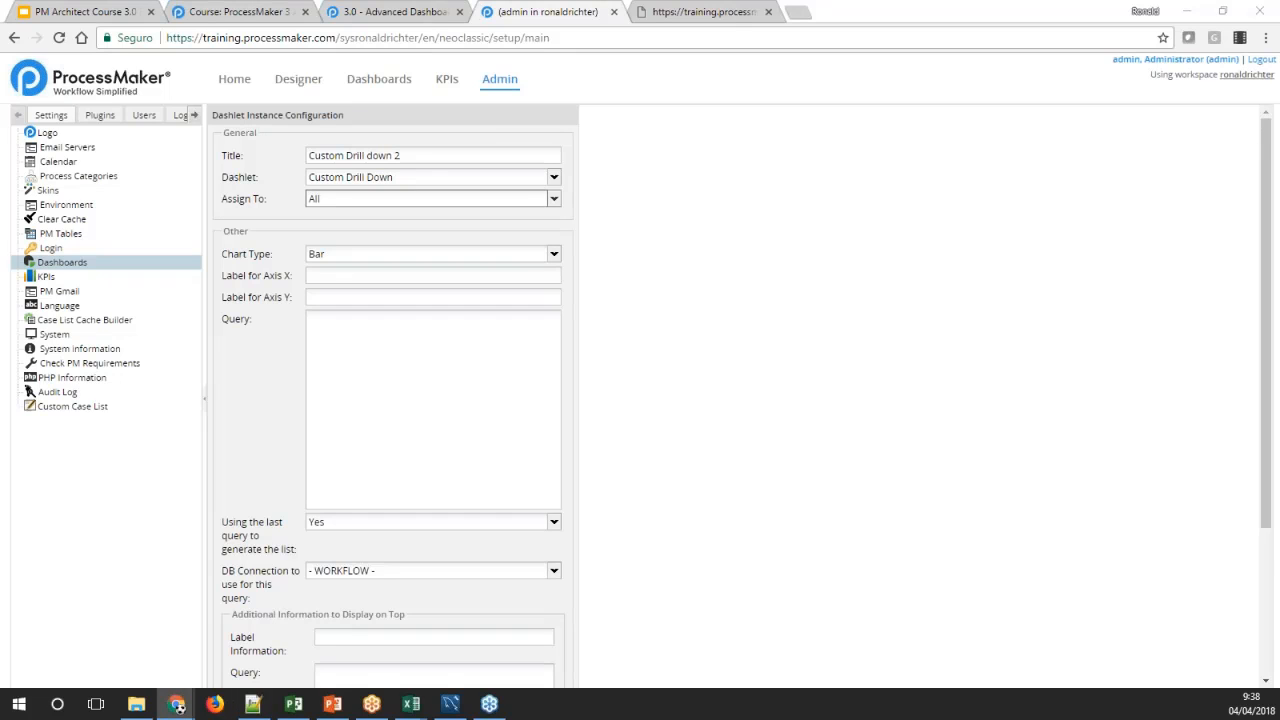
{"action": "left_click_drag", "start_coordinate": [842, 12], "coordinate": [880, 14]}
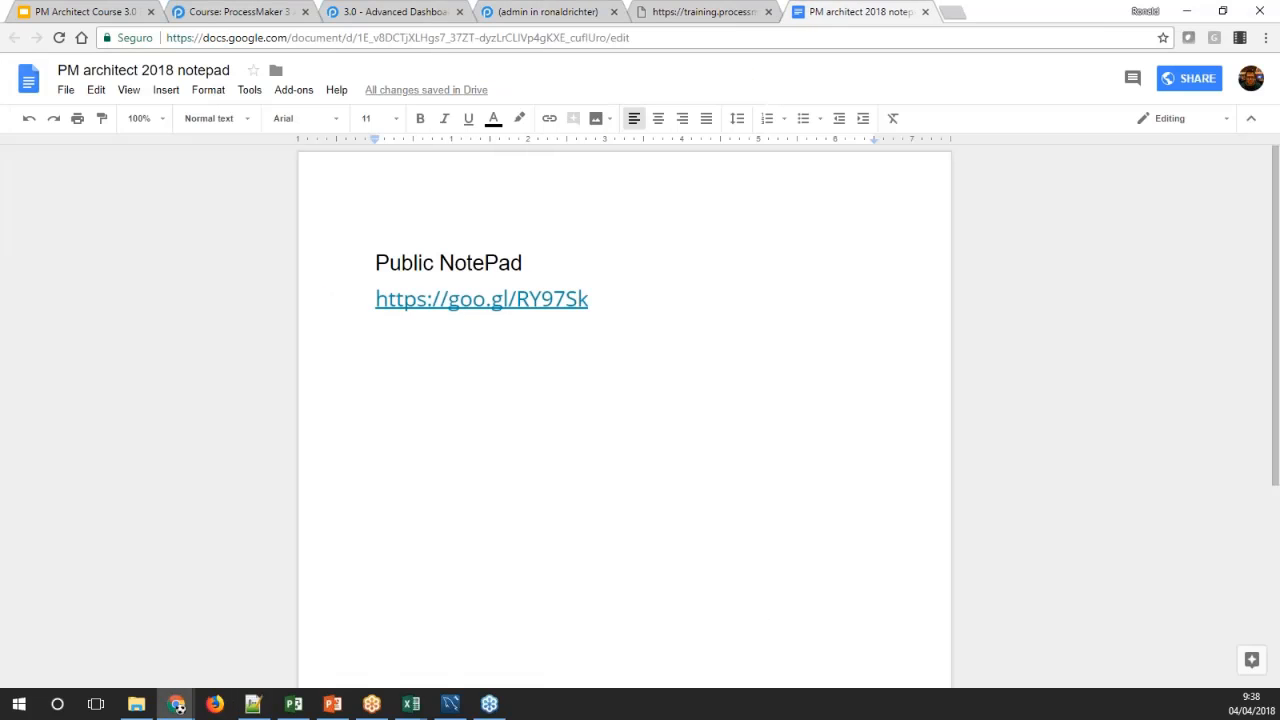
{"action": "key", "text": "Return"}
{"action": "key", "text": "Return"}
{"action": "type", "text": "Cus"}
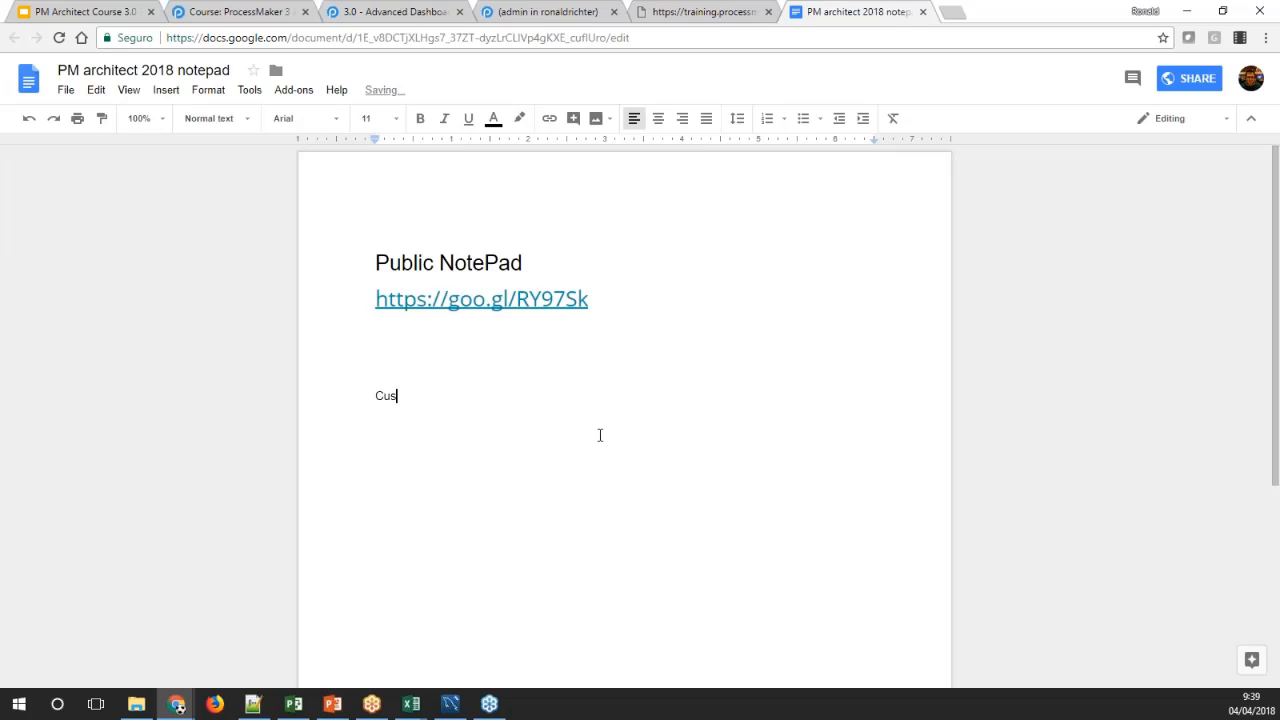
{"action": "type", "text": "tom Drill DOwn"}
{"action": "key", "text": "Return"}
{"action": "key", "text": "Return"}
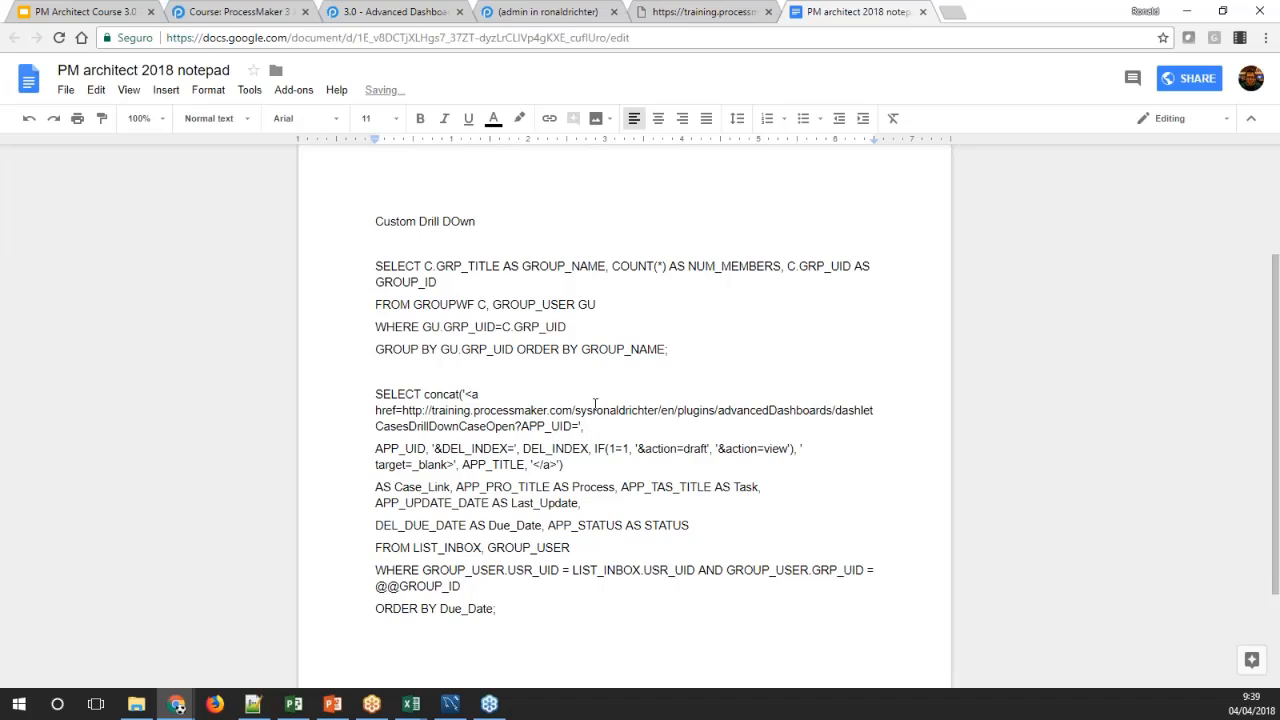
Review the public notepad link and the first query, which selects group names and member counts from GROUPWF and GROUP_USER
{"action": "scroll", "coordinate": [480, 292], "scroll_direction": "up", "scroll_amount": 2}
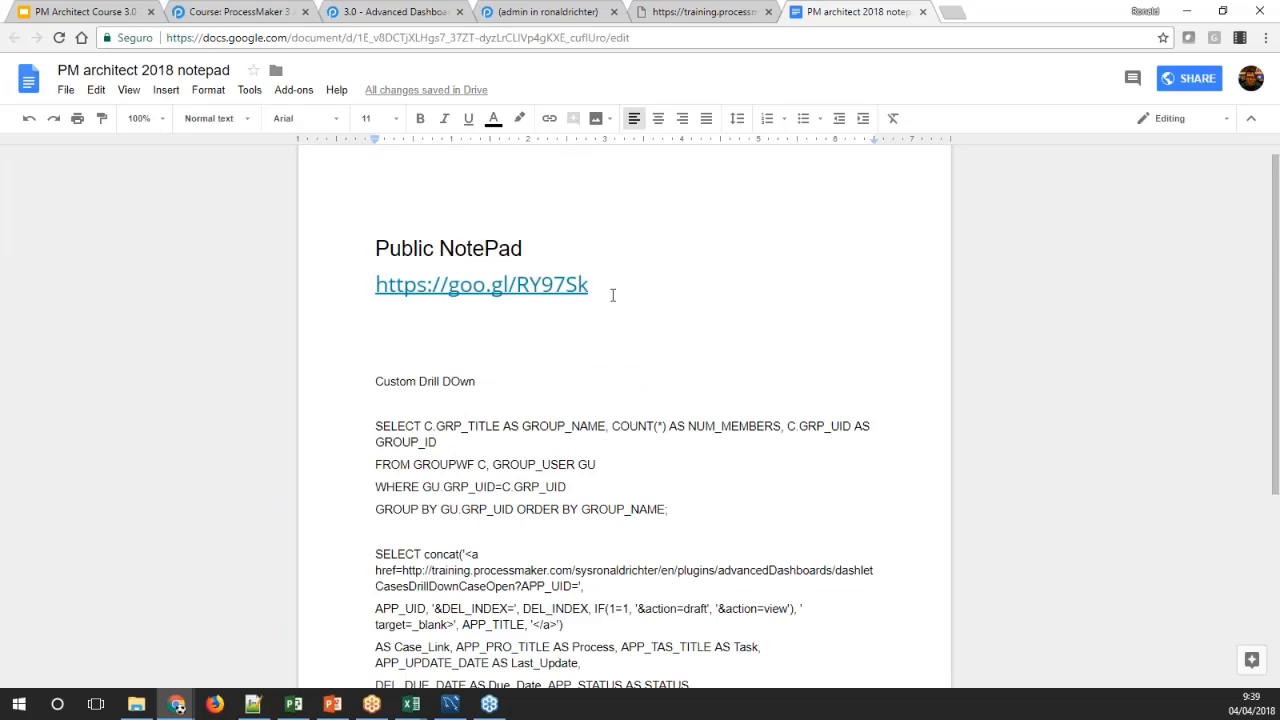
{"action": "left_click_drag", "start_coordinate": [597, 286], "coordinate": [340, 286]}
{"action": "left_click", "coordinate": [668, 300]}
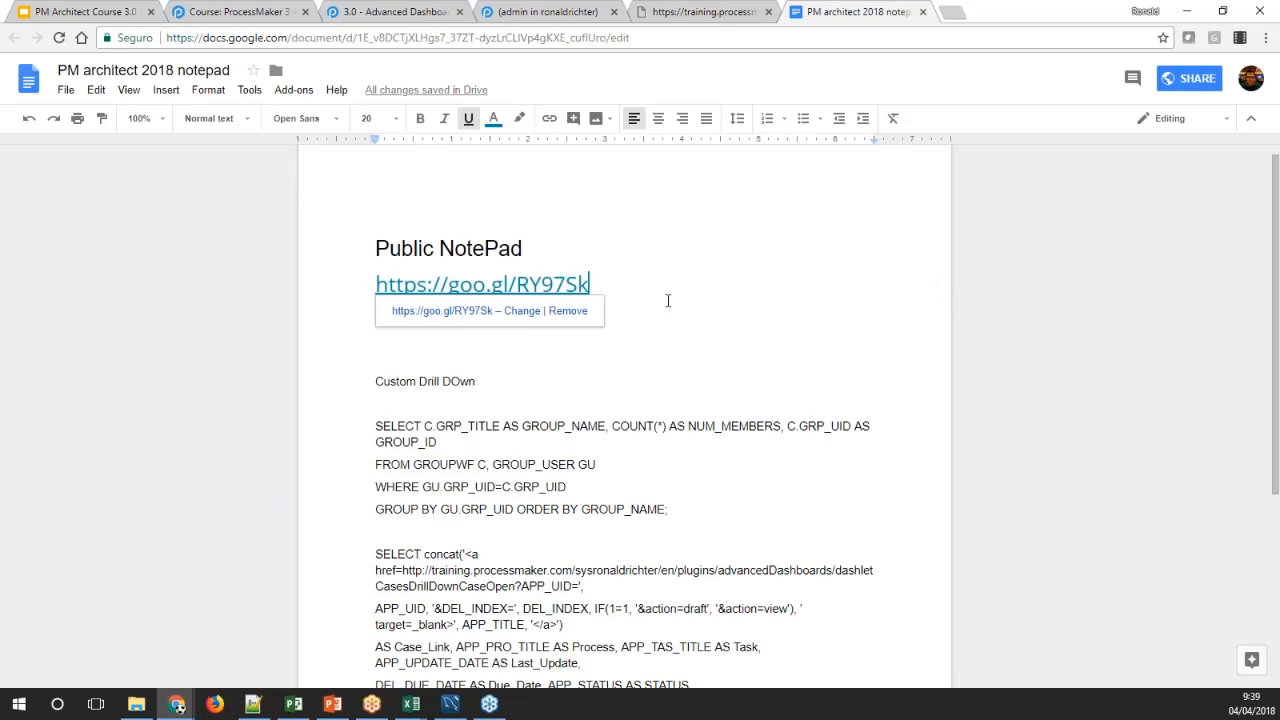
{"action": "scroll", "coordinate": [667, 330], "scroll_direction": "down", "scroll_amount": 3}
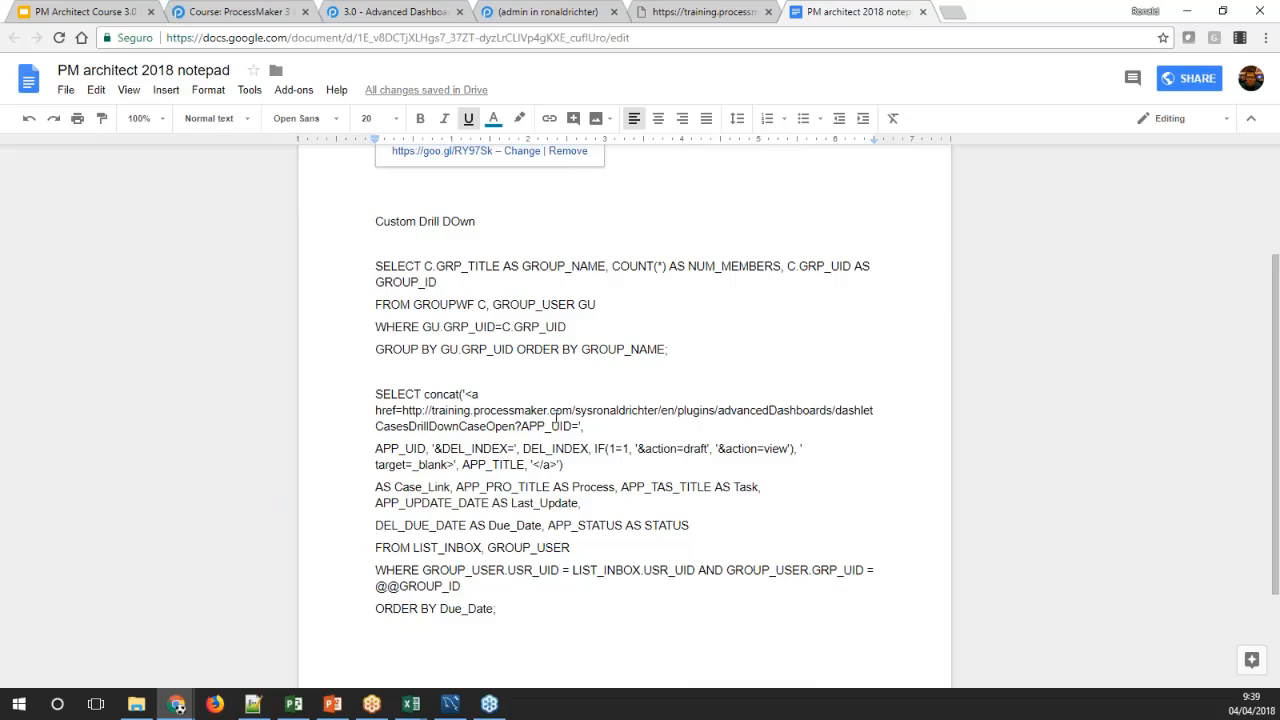
{"action": "left_click", "coordinate": [689, 349]}
{"action": "left_click_drag", "start_coordinate": [689, 349], "coordinate": [371, 262]}
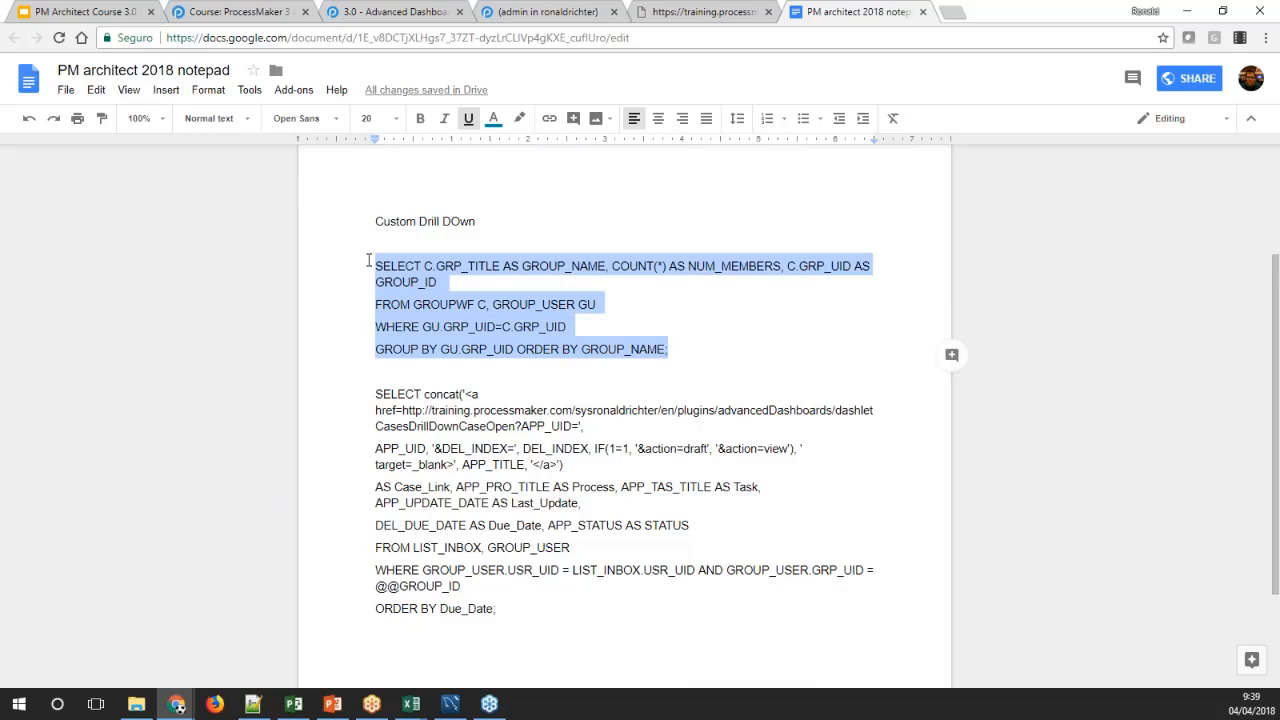
{"action": "left_click", "coordinate": [660, 325]}
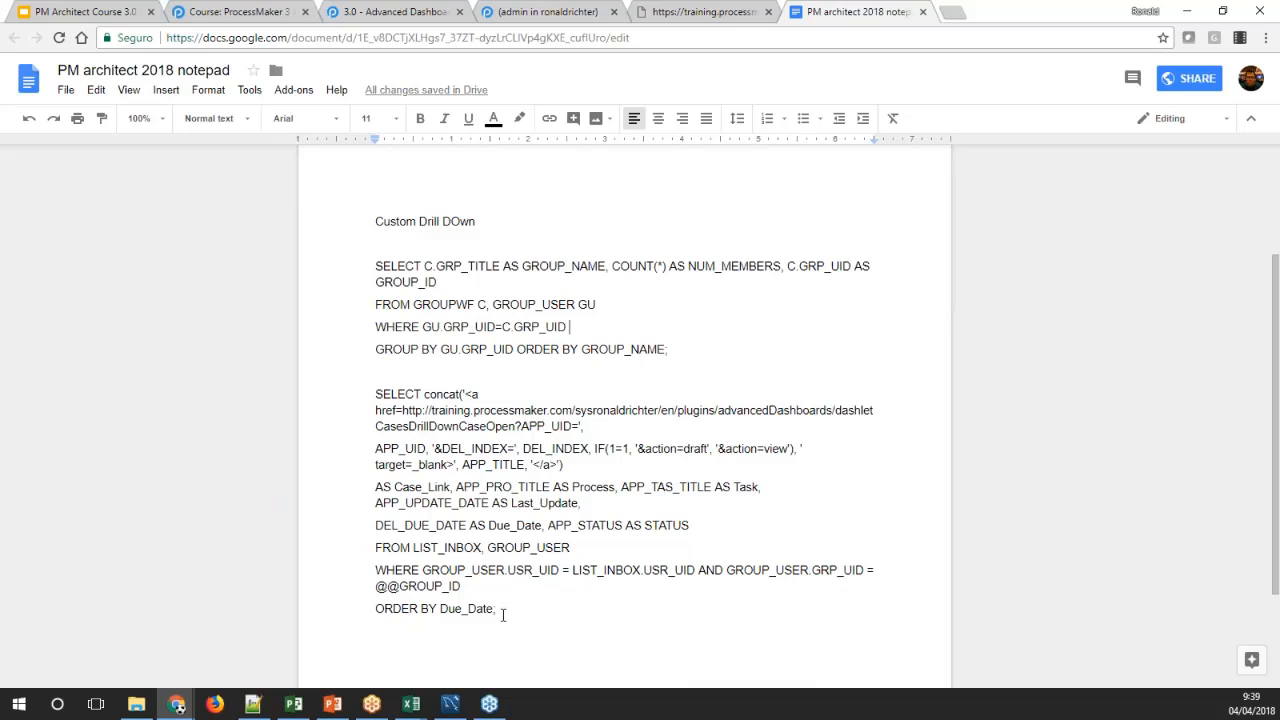
Examine the second query's concat expression and the server and workspace parts of its case link URL
{"action": "left_click_drag", "start_coordinate": [504, 610], "coordinate": [364, 401]}
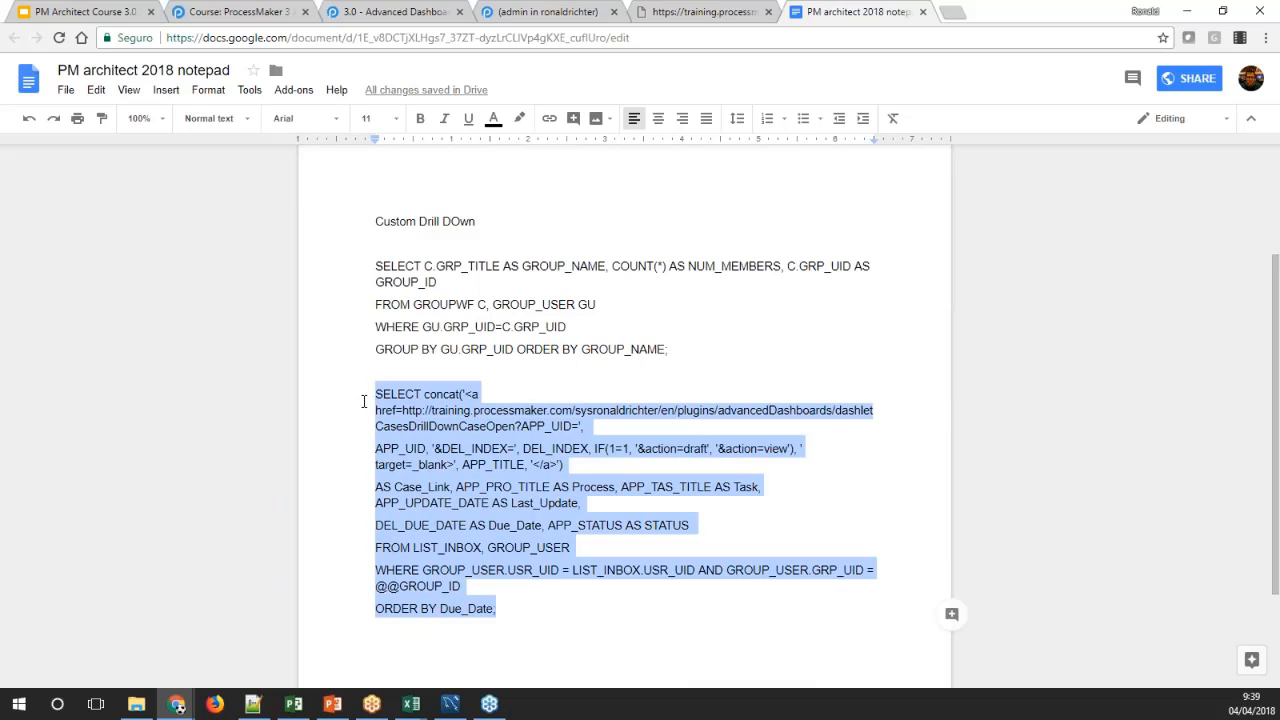
{"action": "left_click", "coordinate": [453, 420]}
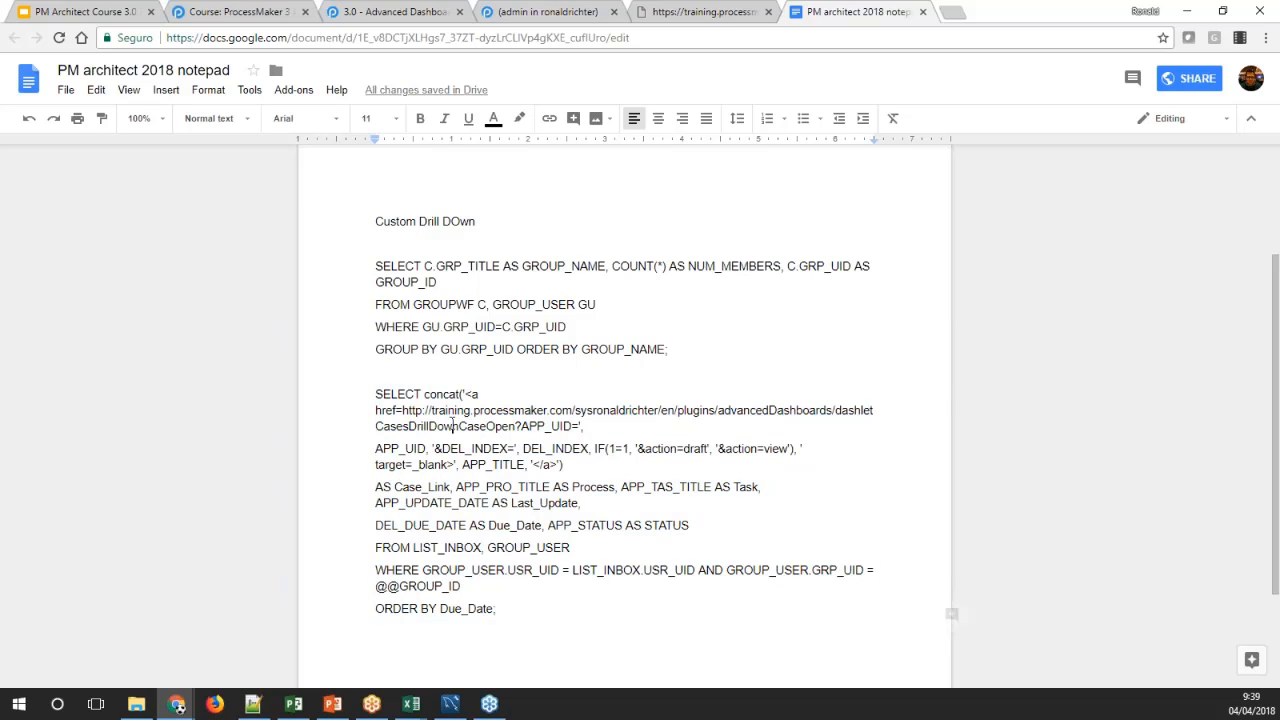
{"action": "left_click_drag", "start_coordinate": [424, 395], "coordinate": [587, 428]}
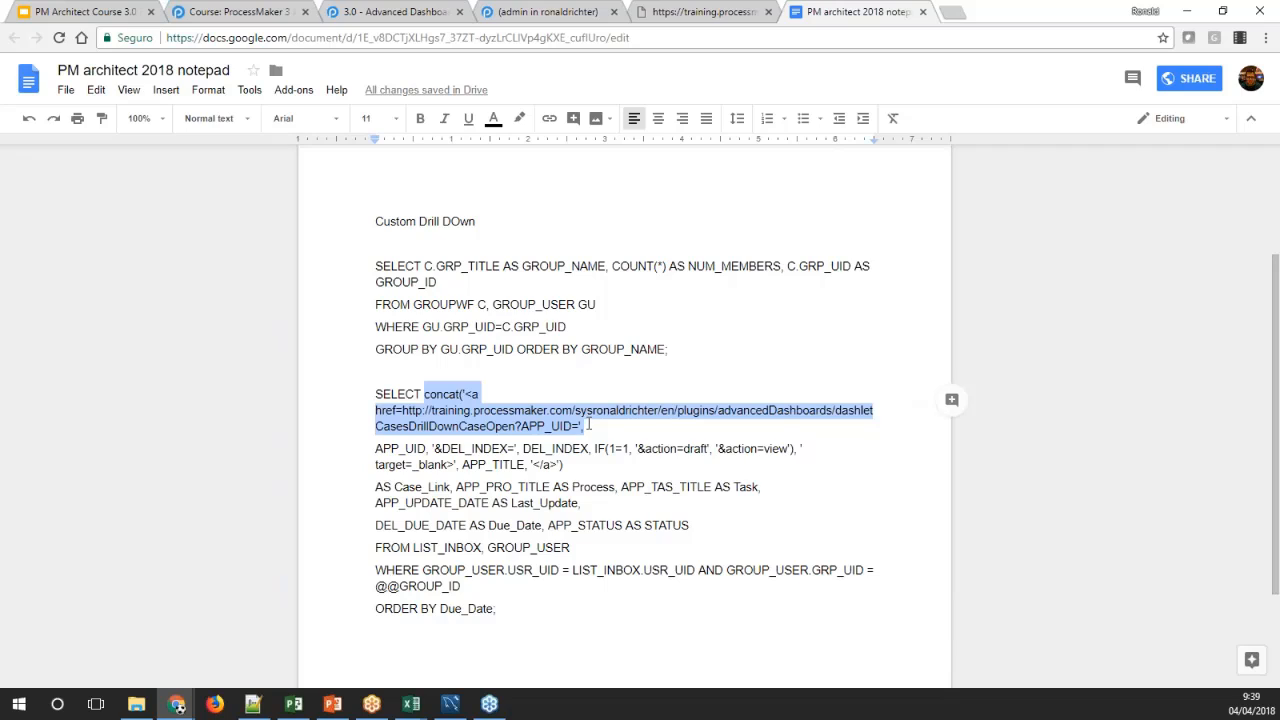
{"action": "left_click", "coordinate": [547, 424]}
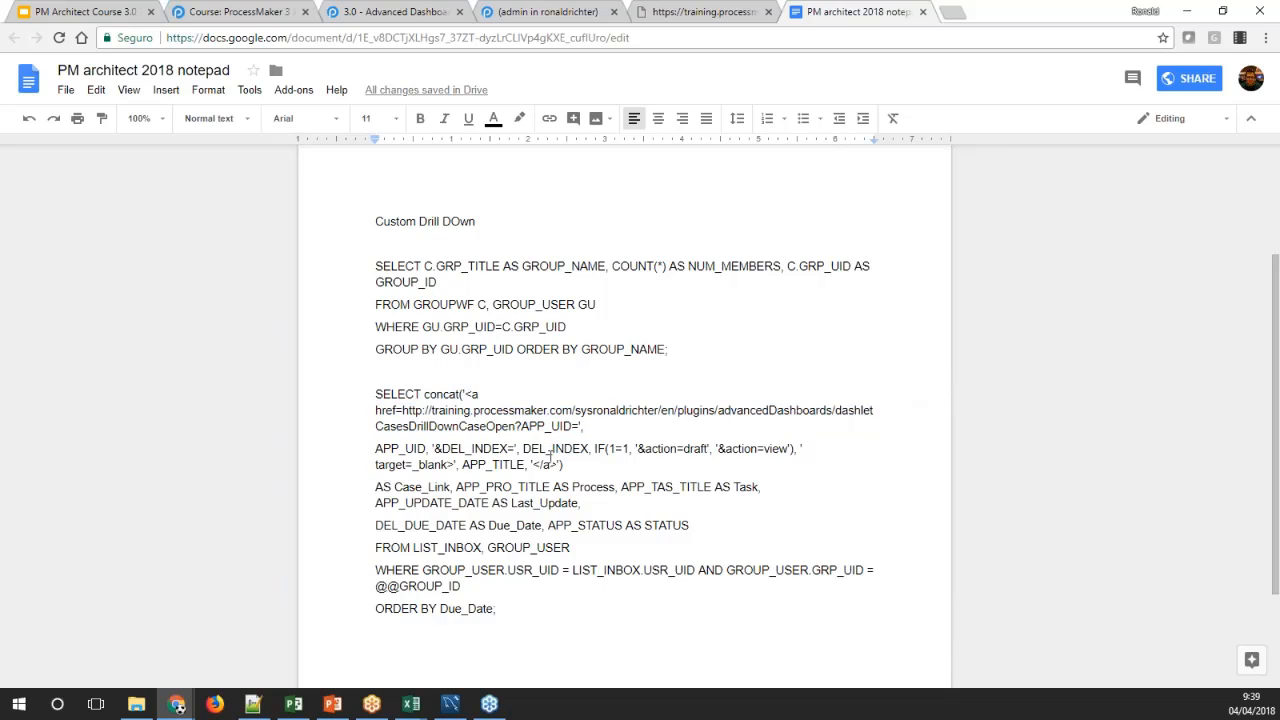
{"action": "double_click", "coordinate": [445, 414]}
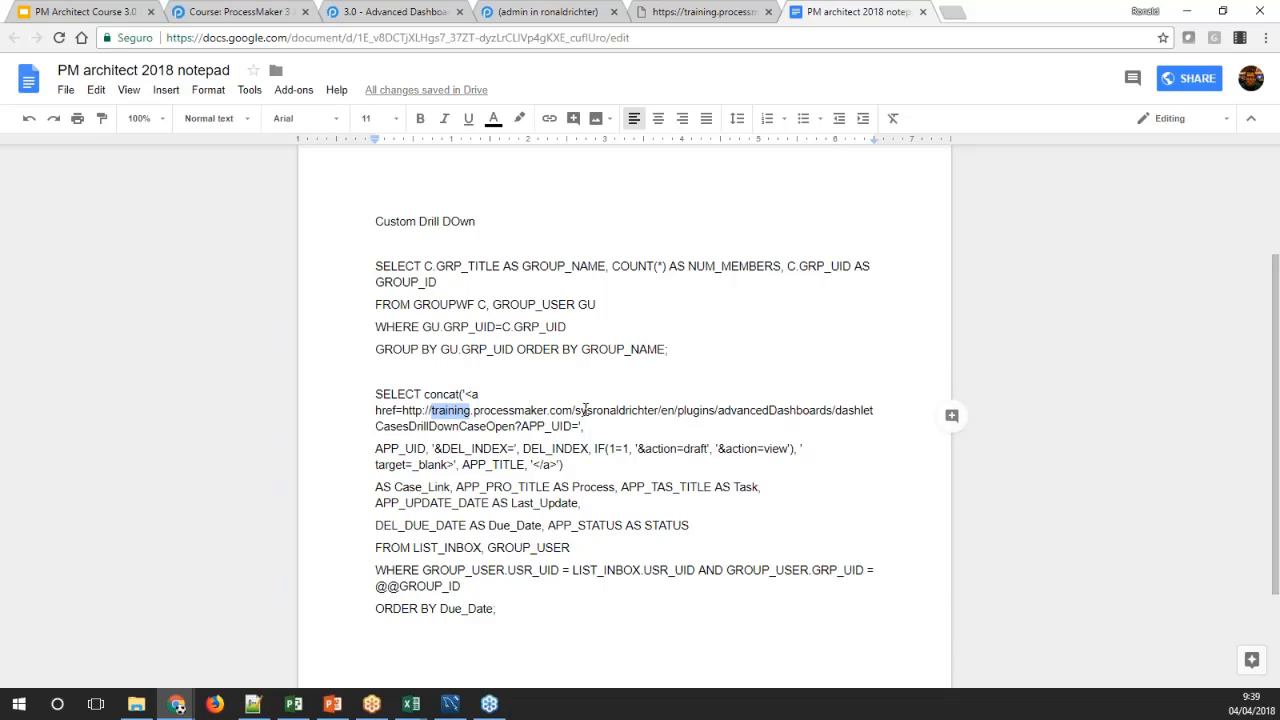
{"action": "left_click_drag", "start_coordinate": [593, 412], "coordinate": [656, 407]}
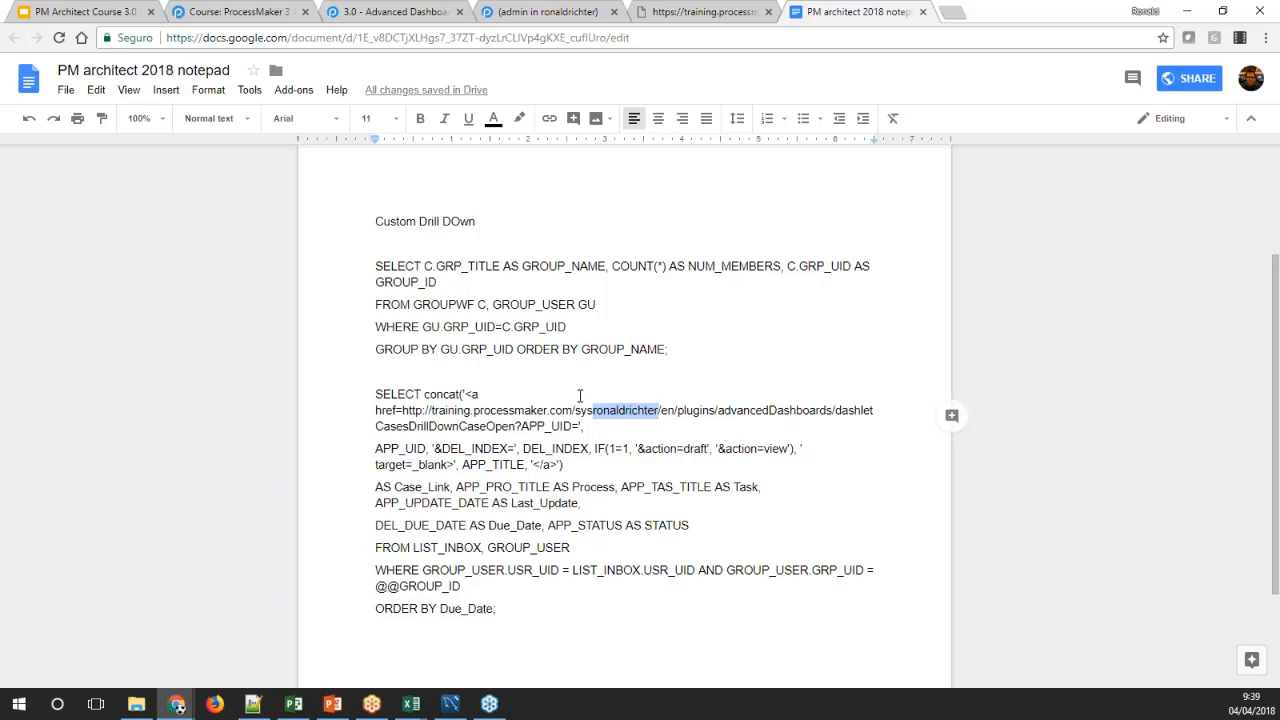
Close the rendered dashlet page, return to the ProcessMaker configuration of Custom Drill down 2 and paste the group and case queries as its query
{"action": "scroll", "coordinate": [568, 387], "scroll_direction": "up", "scroll_amount": 1}
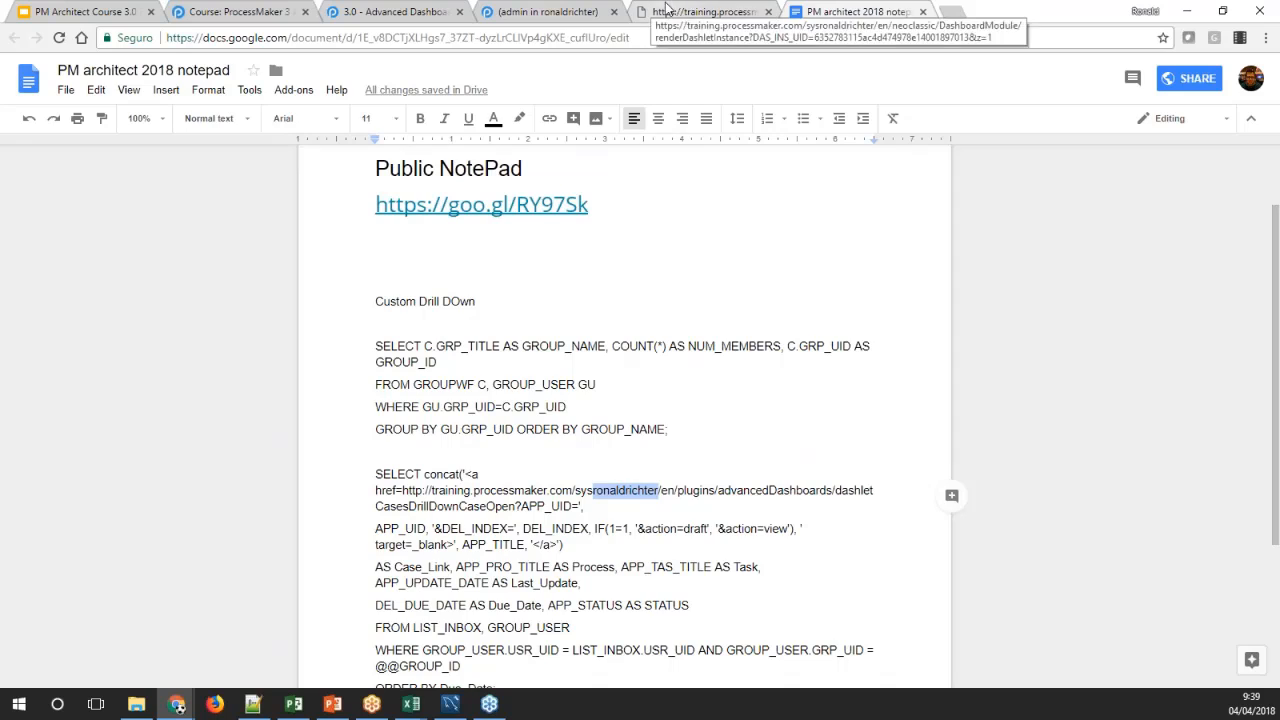
{"action": "left_click", "coordinate": [782, 12]}
{"action": "left_click", "coordinate": [768, 12]}
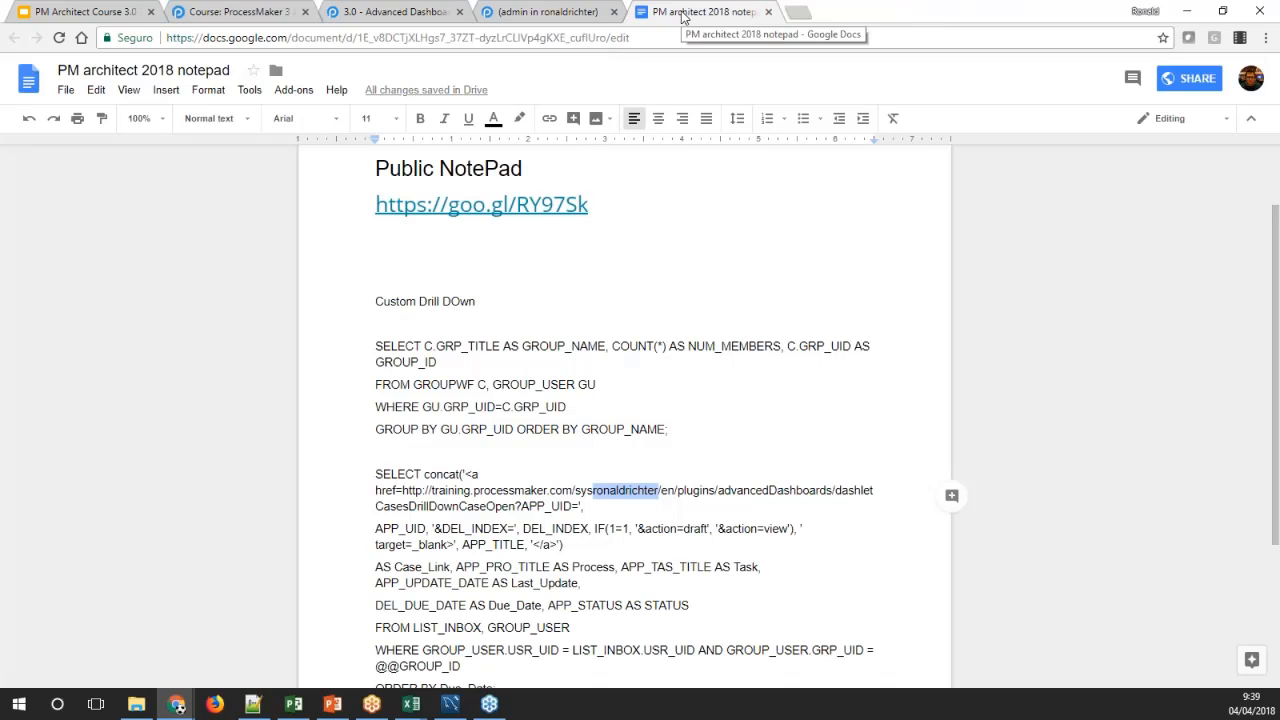
{"action": "left_click", "coordinate": [550, 12]}
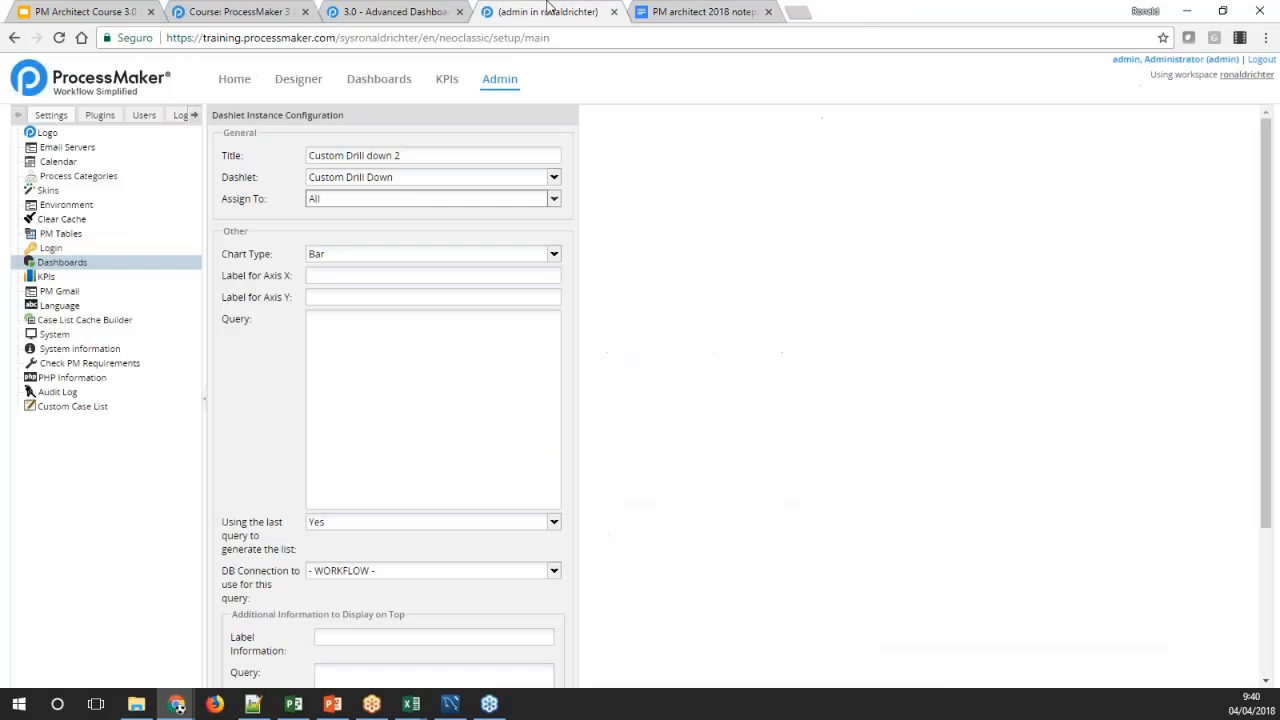
{"action": "left_click", "coordinate": [402, 336]}
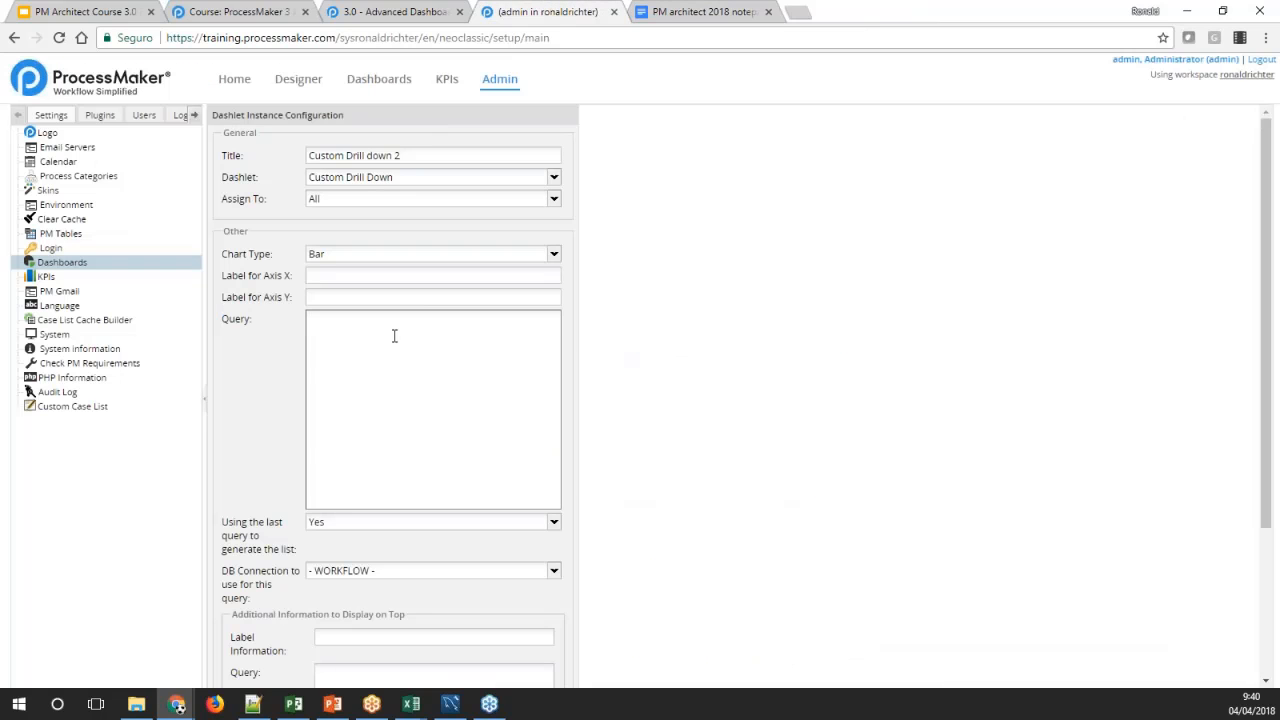
{"action": "key", "text": "ctrl+v"}
Label the dashlet's X axis "Groups" and its Y axis "Cases", and save the dashlet
{"action": "left_click", "coordinate": [324, 277]}
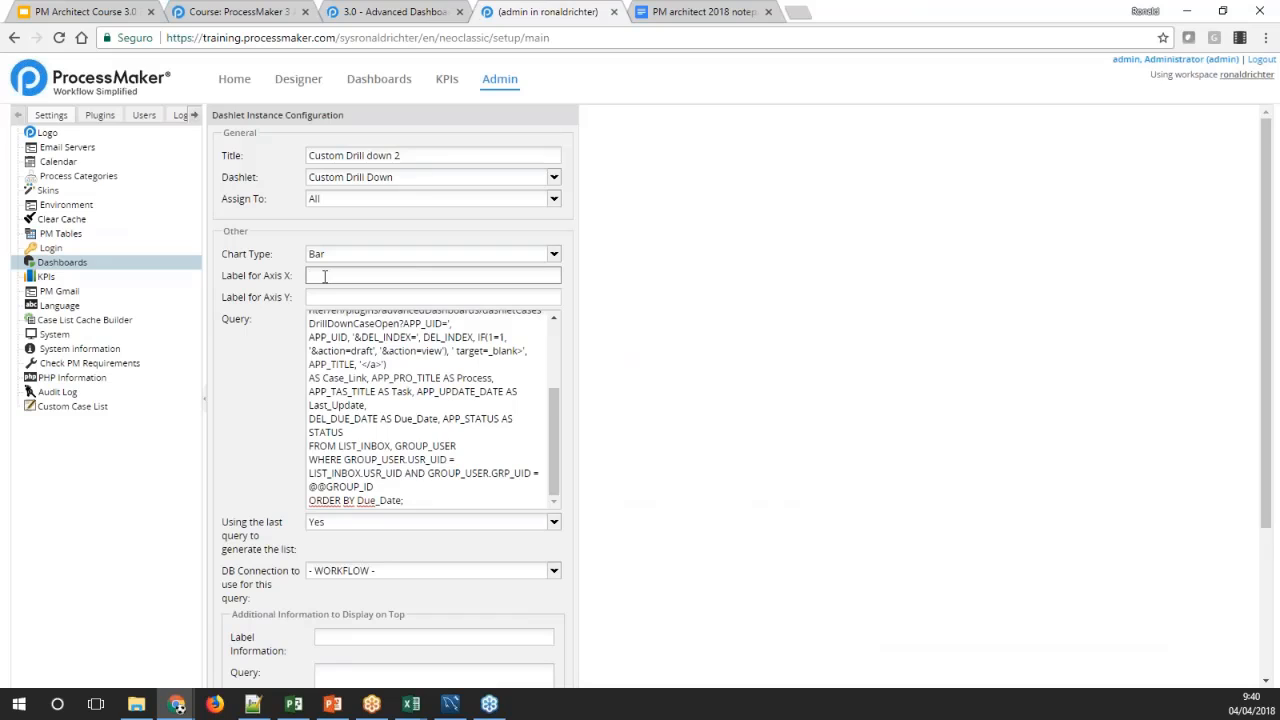
{"action": "type", "text": "Groups"}
{"action": "key", "text": "Tab"}
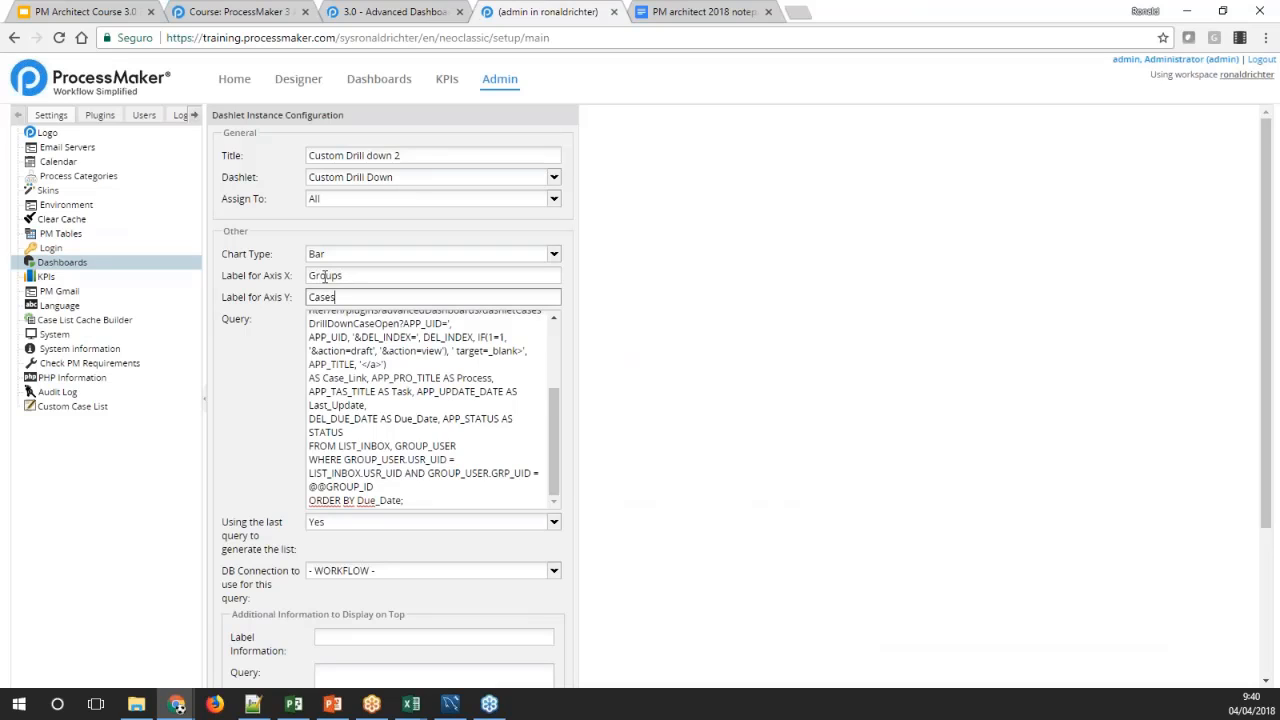
{"action": "left_click_drag", "start_coordinate": [554, 420], "coordinate": [541, 475]}
{"action": "scroll", "coordinate": [645, 450], "scroll_direction": "down", "scroll_amount": 3}
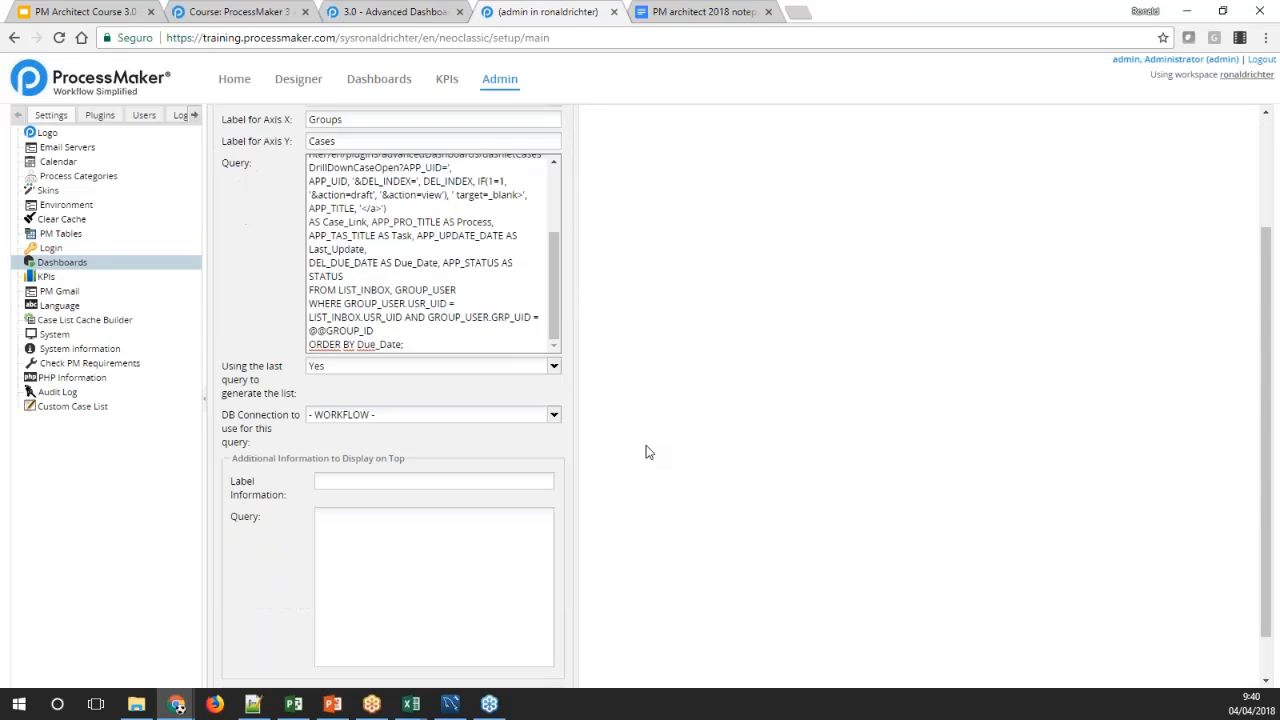
{"action": "left_click", "coordinate": [476, 670]}
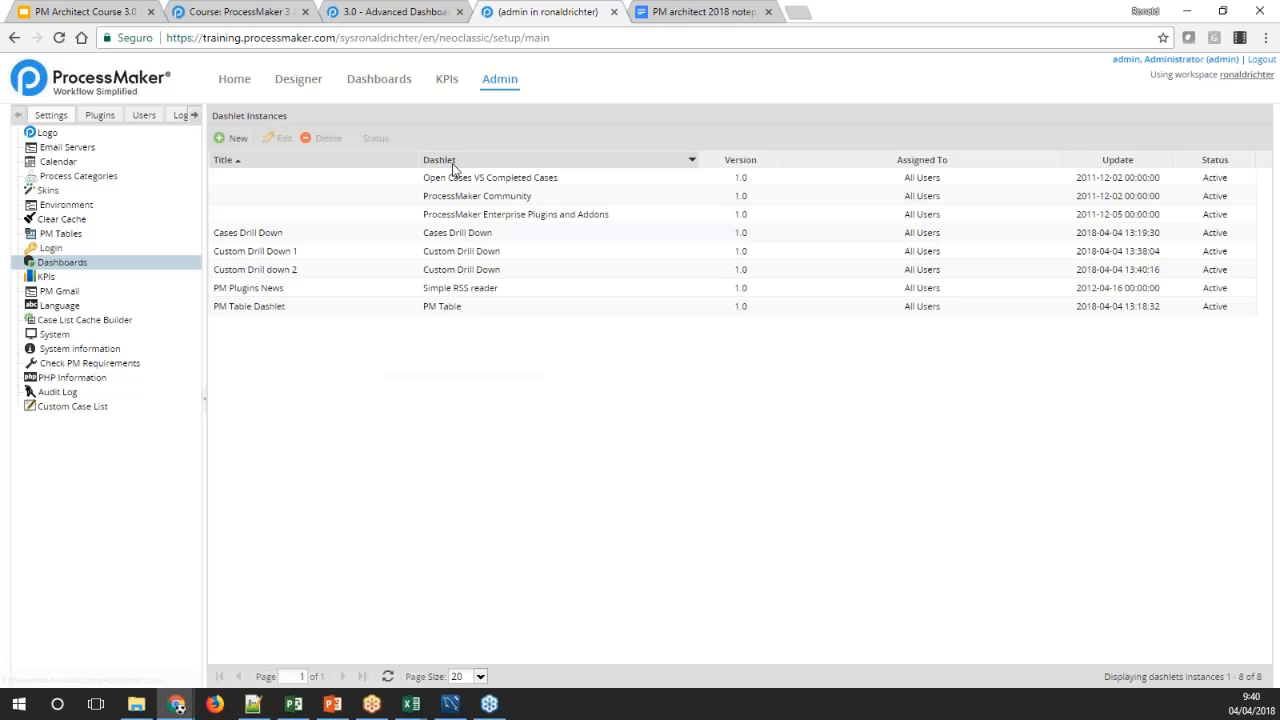
Enlarge the Custom Drill down 2 chart on the dashboards page and drill down into the Finance group, then the Employees group
{"action": "left_click", "coordinate": [379, 82]}
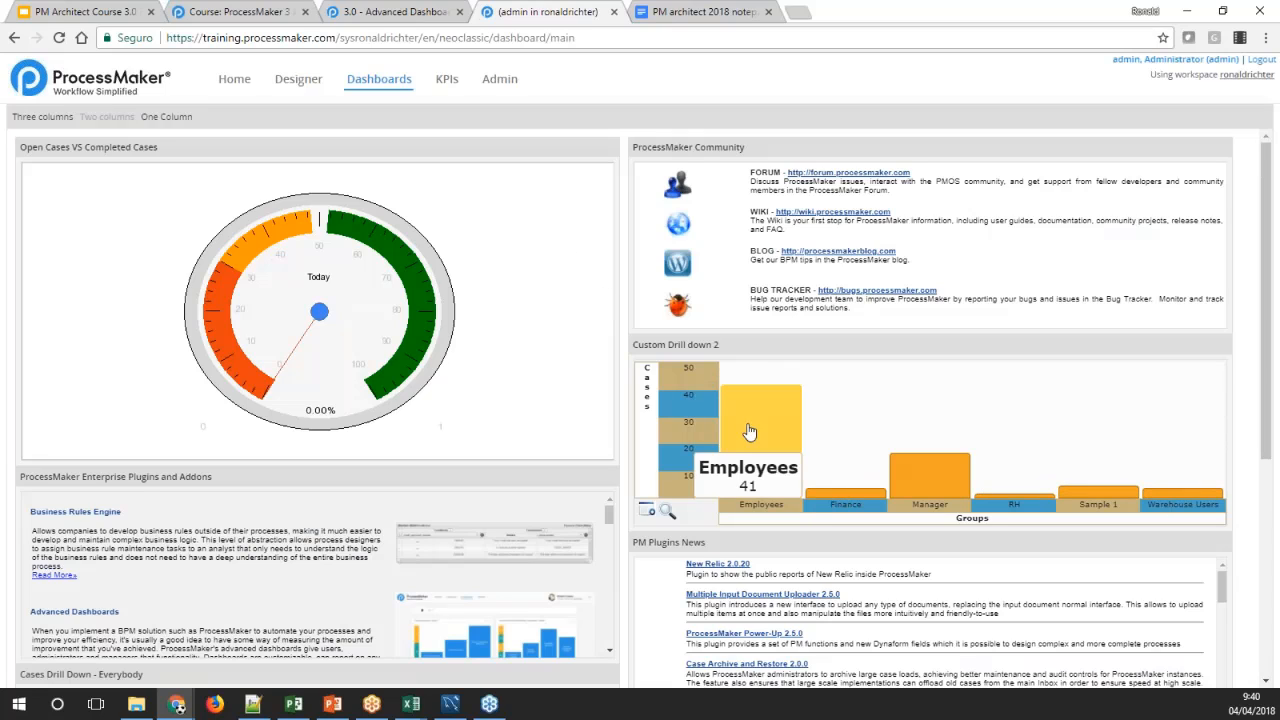
{"action": "left_click", "coordinate": [668, 514]}
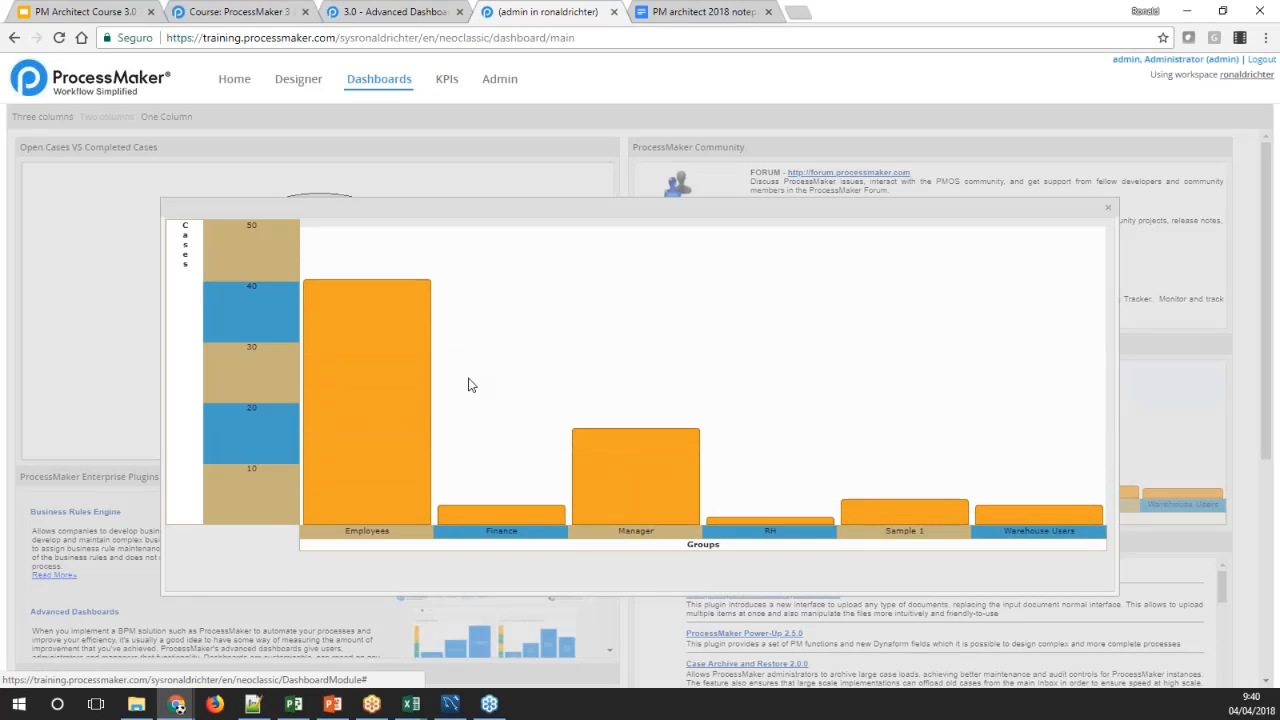
{"action": "left_click", "coordinate": [511, 521]}
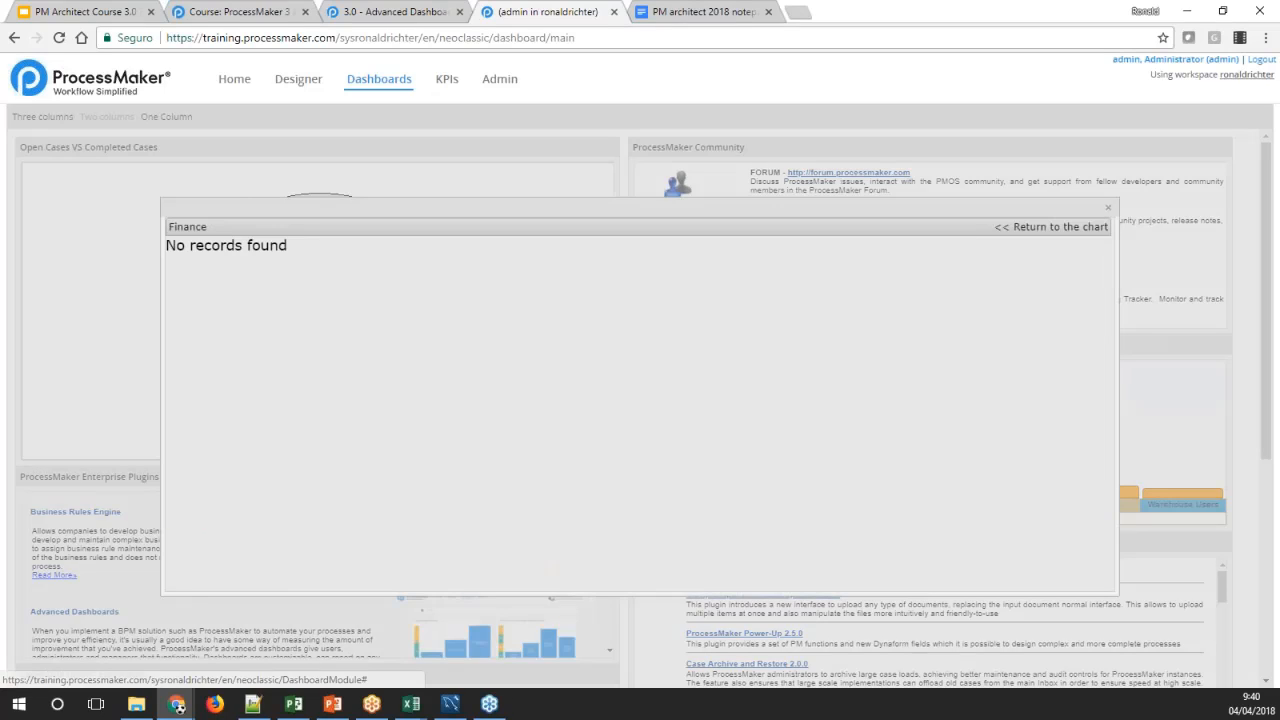
{"action": "left_click", "coordinate": [1050, 226]}
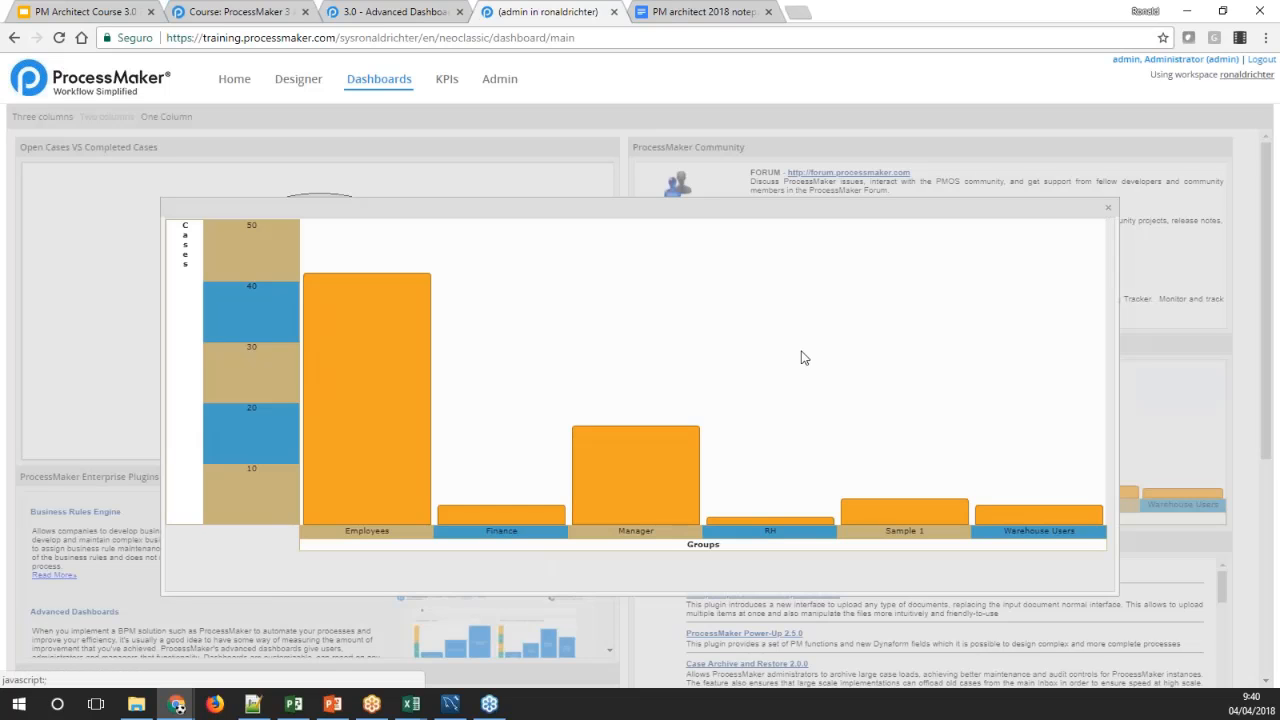
{"action": "left_click", "coordinate": [384, 382]}
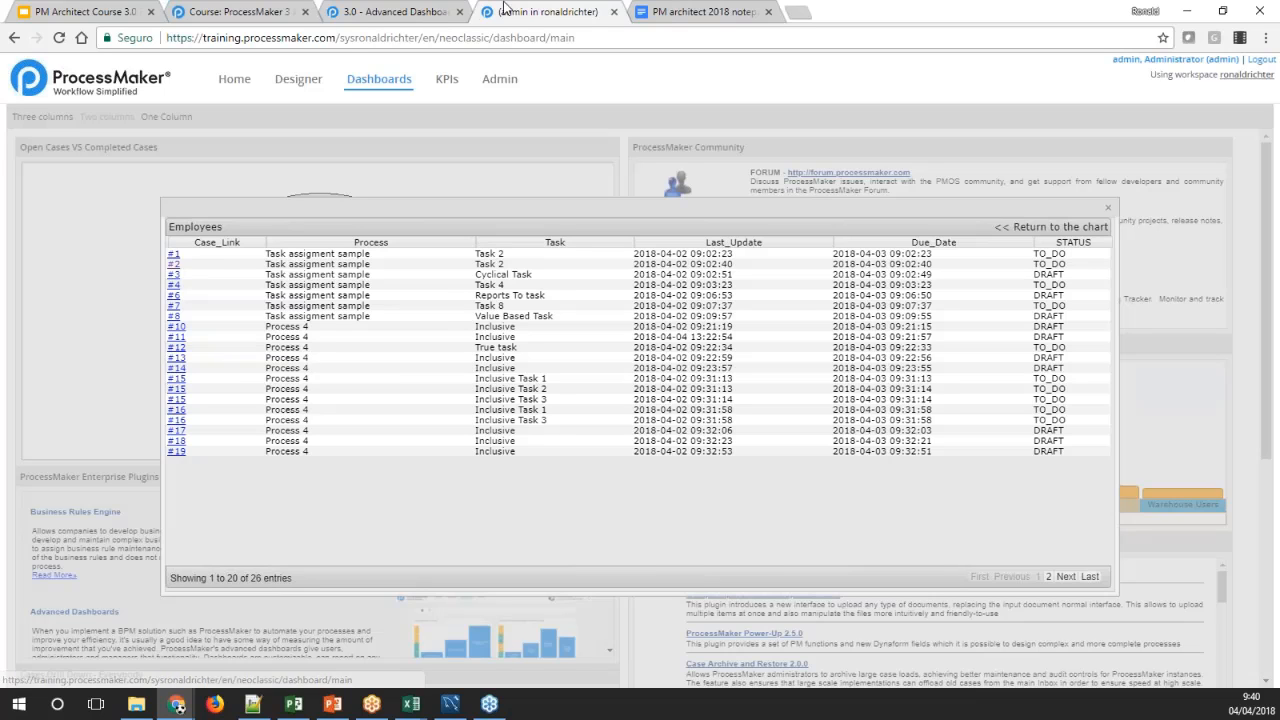
Review the second query's link expression in the PM architect 2018 notepad, from the opening anchor tag to APP_TITLE and the closing tag
{"action": "left_click", "coordinate": [666, 14]}
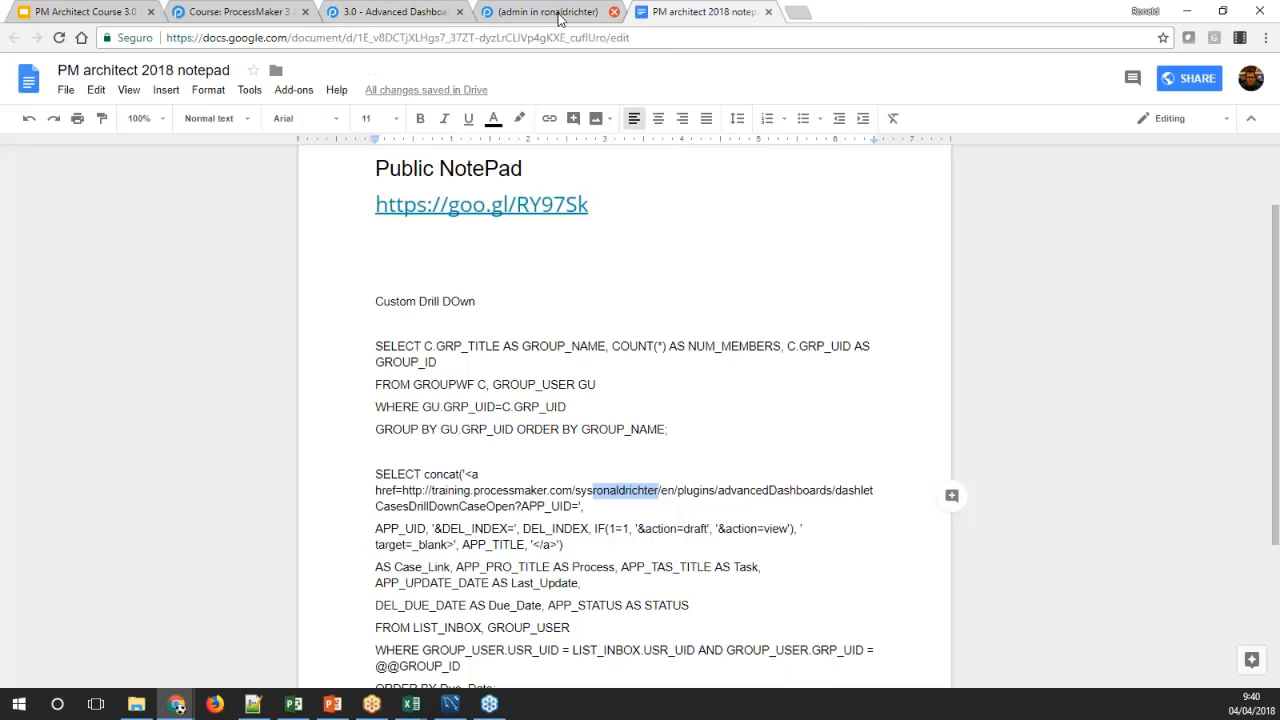
{"action": "scroll", "coordinate": [523, 308], "scroll_direction": "down", "scroll_amount": 1}
{"action": "left_click", "coordinate": [429, 424]}
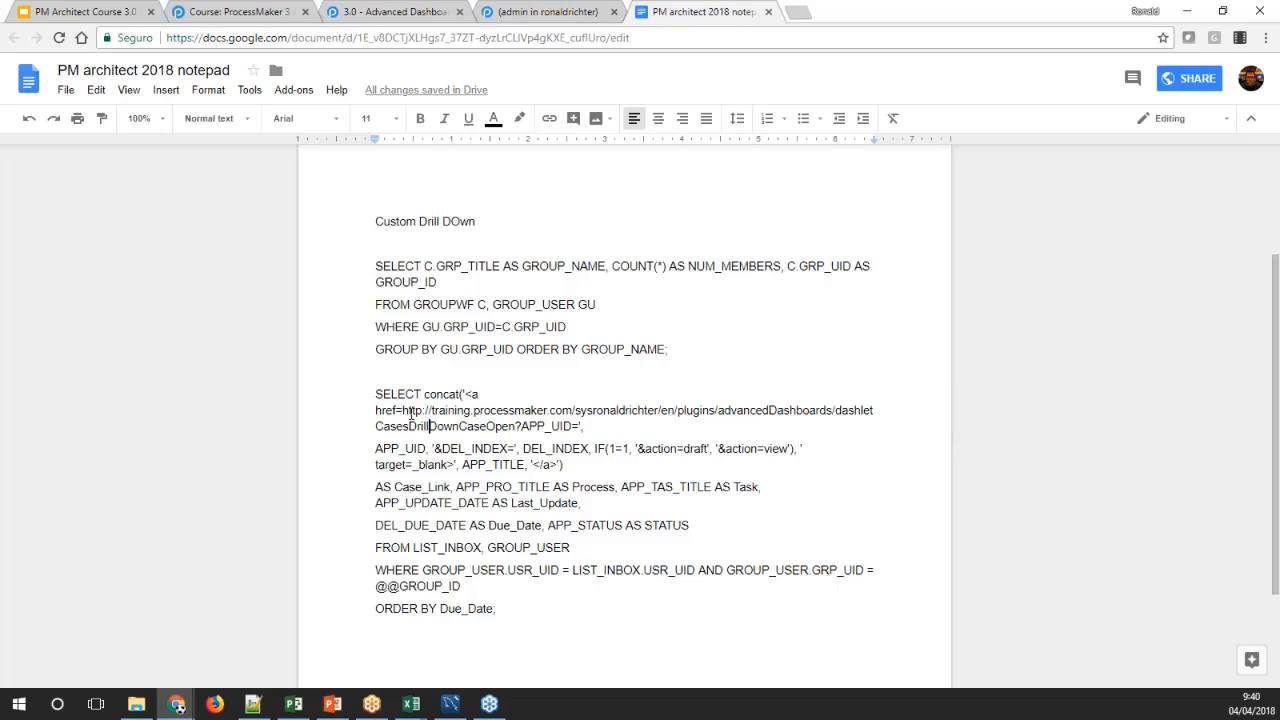
{"action": "left_click_drag", "start_coordinate": [376, 411], "coordinate": [563, 465]}
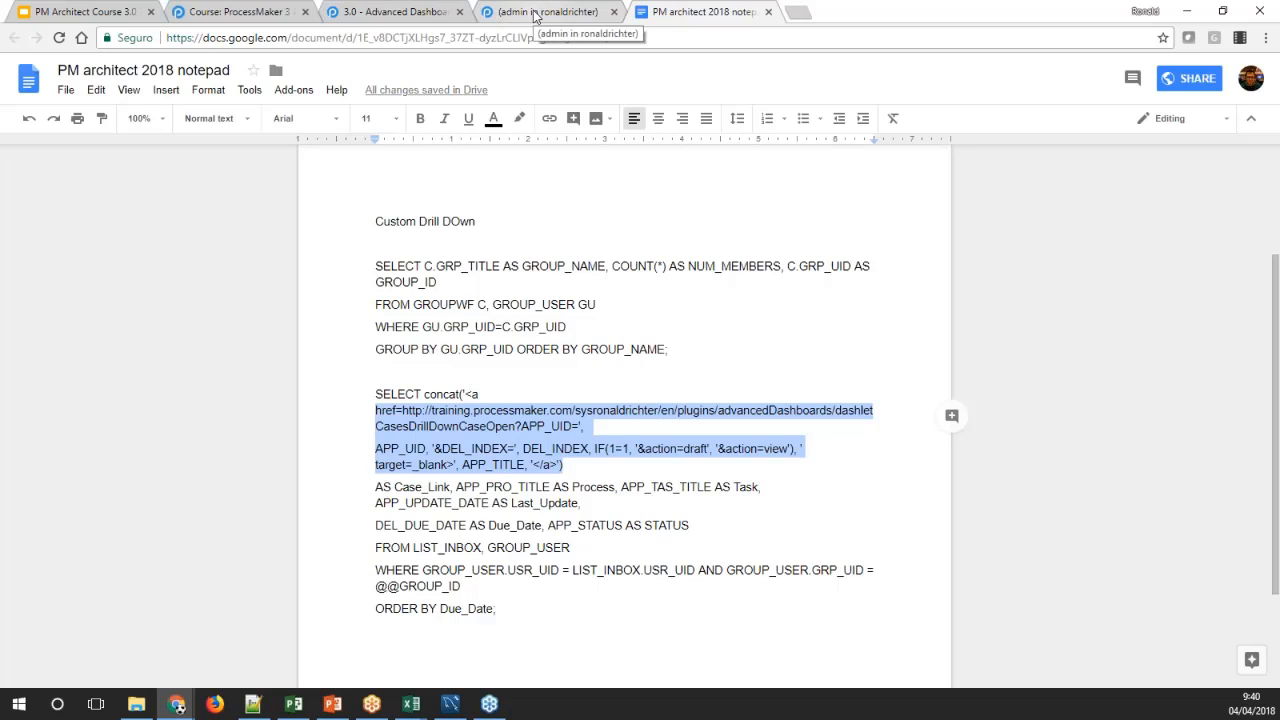
{"action": "left_click", "coordinate": [504, 396]}
{"action": "left_click_drag", "start_coordinate": [466, 396], "coordinate": [567, 464]}
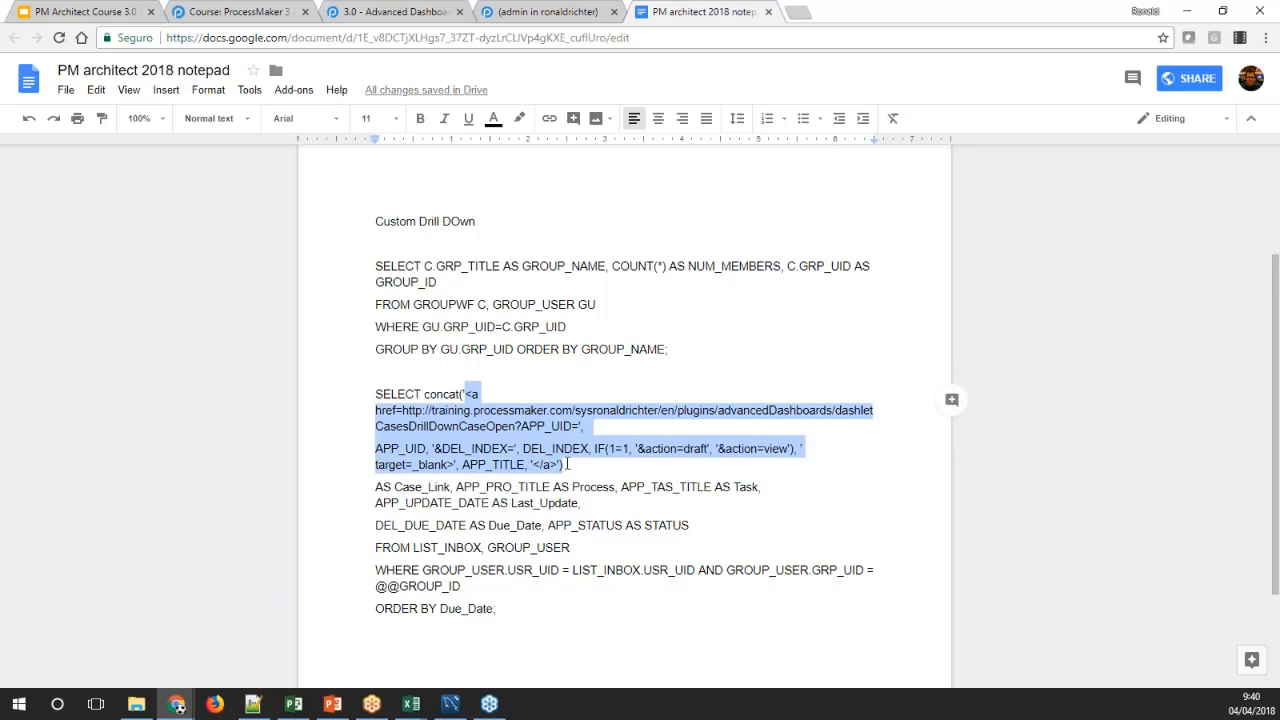
Test the links of cases #6 and #16 in the ProcessMaker Employees list, and close the enlarged chart
{"action": "left_click", "coordinate": [543, 12]}
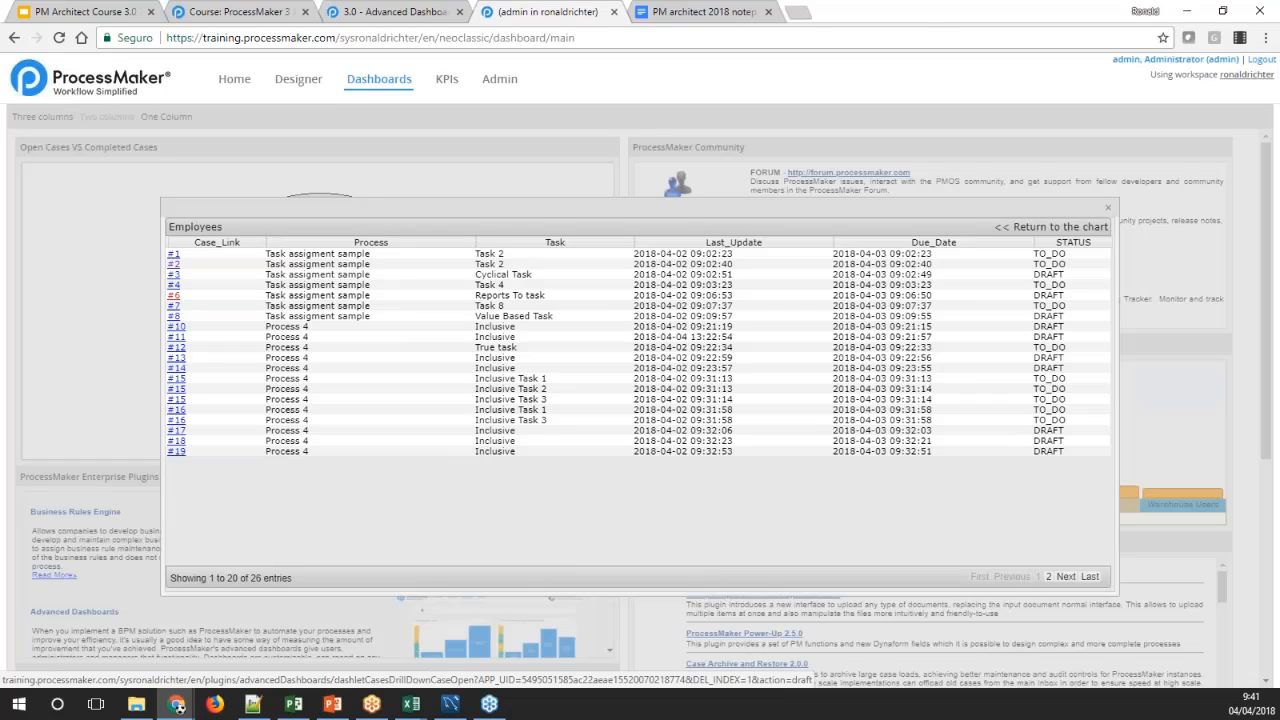
{"action": "left_click", "coordinate": [173, 295]}
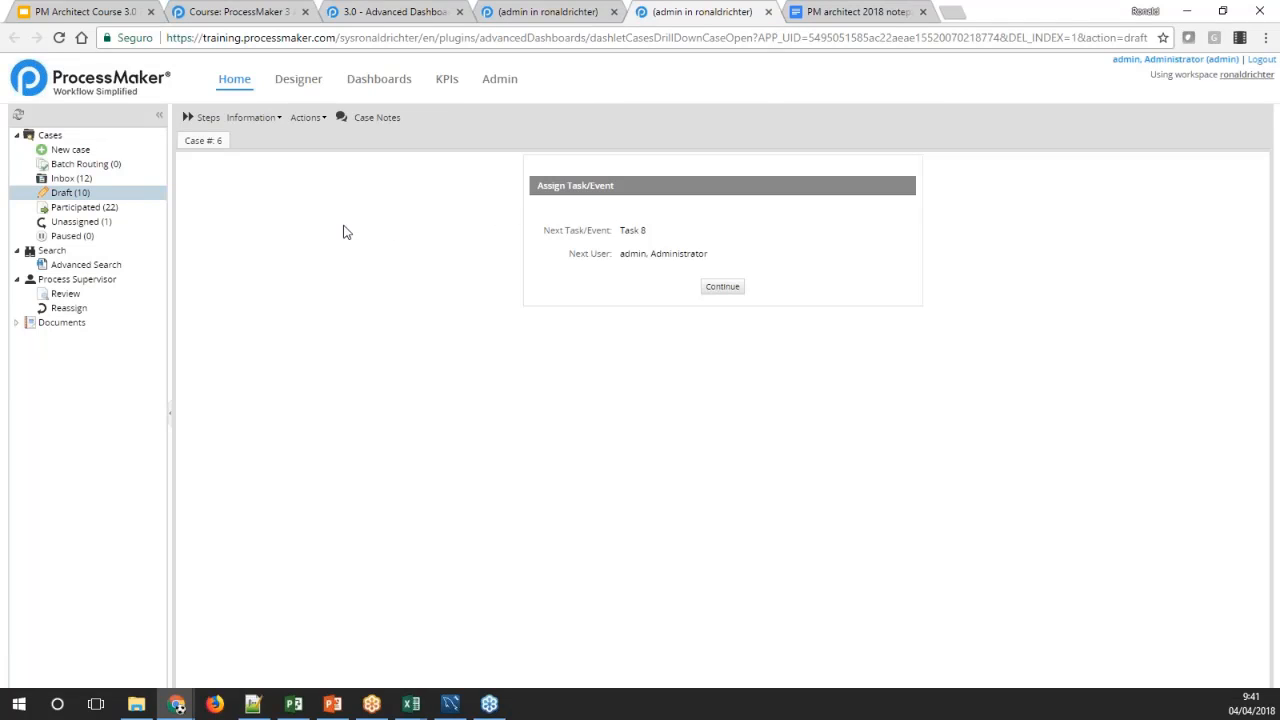
{"action": "left_click", "coordinate": [768, 12]}
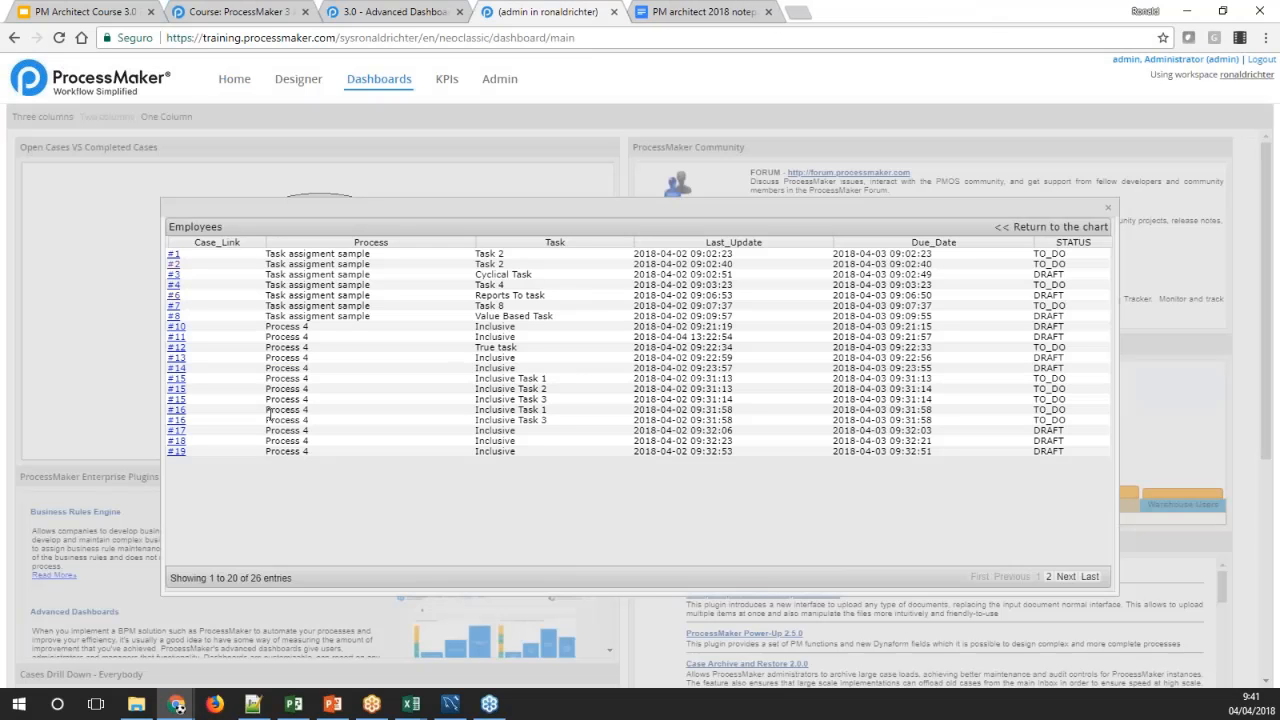
{"action": "left_click", "coordinate": [175, 409]}
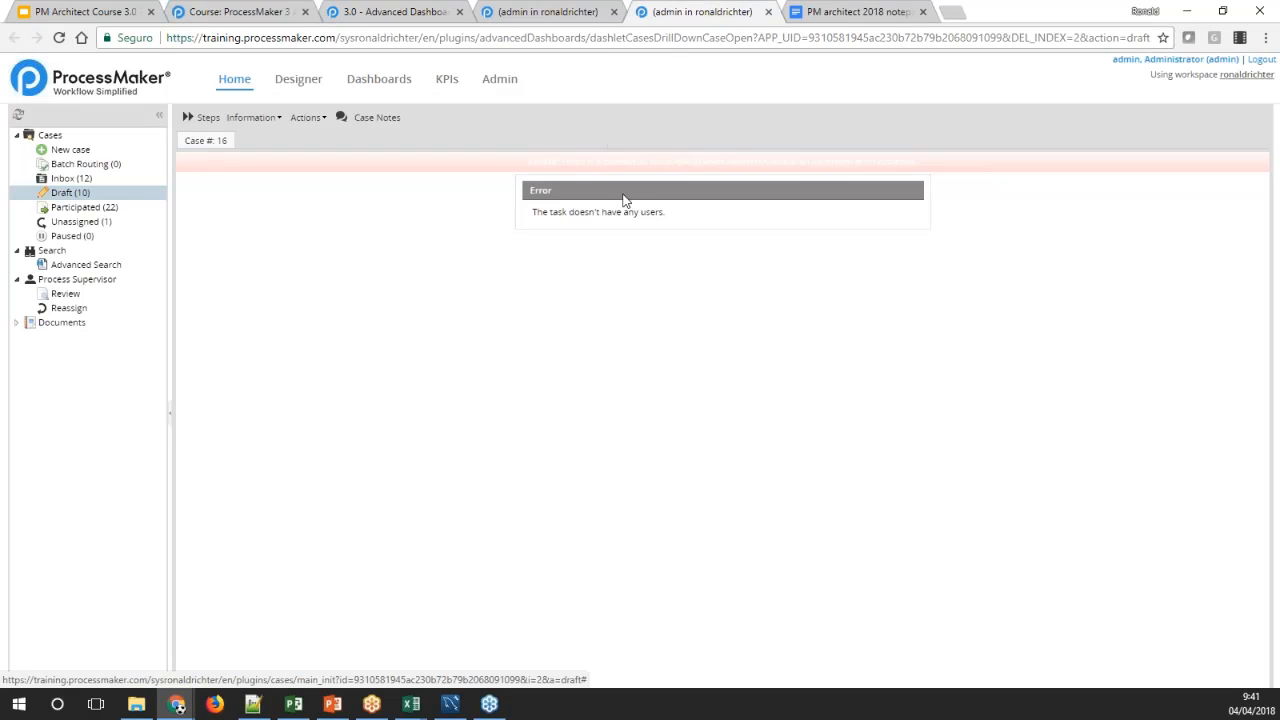
{"action": "left_click", "coordinate": [768, 12]}
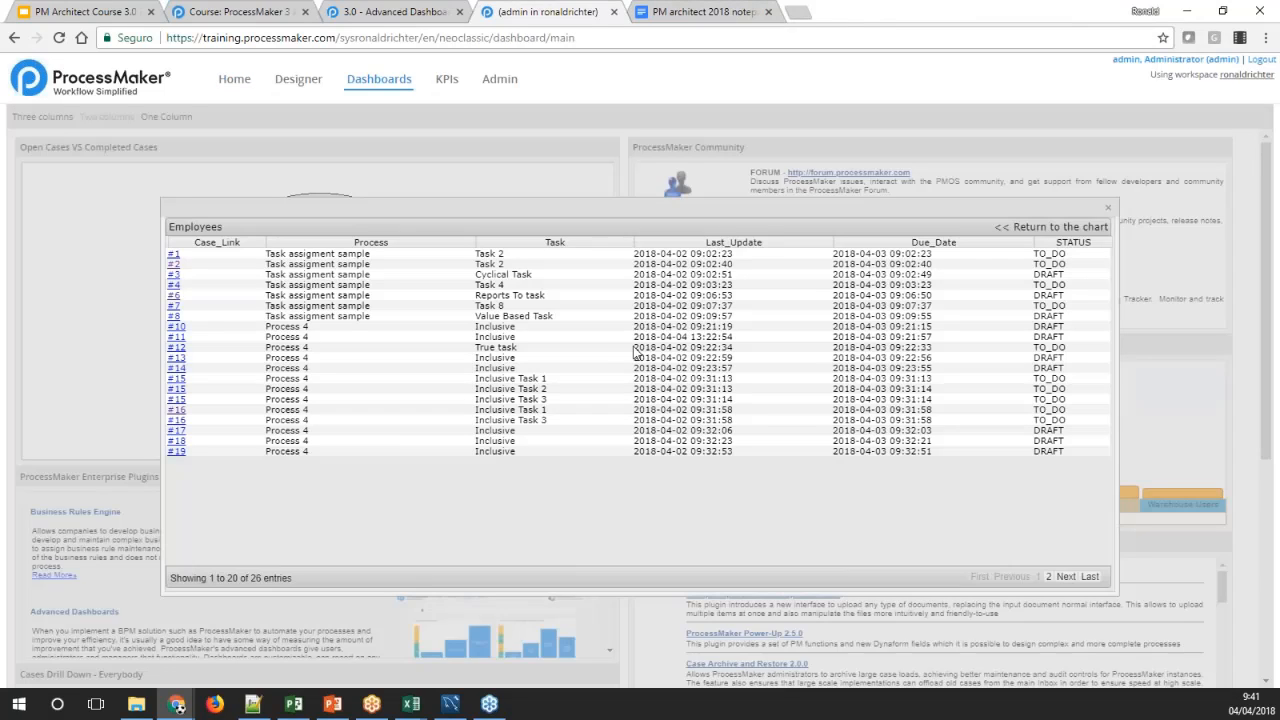
{"action": "left_click", "coordinate": [1080, 229]}
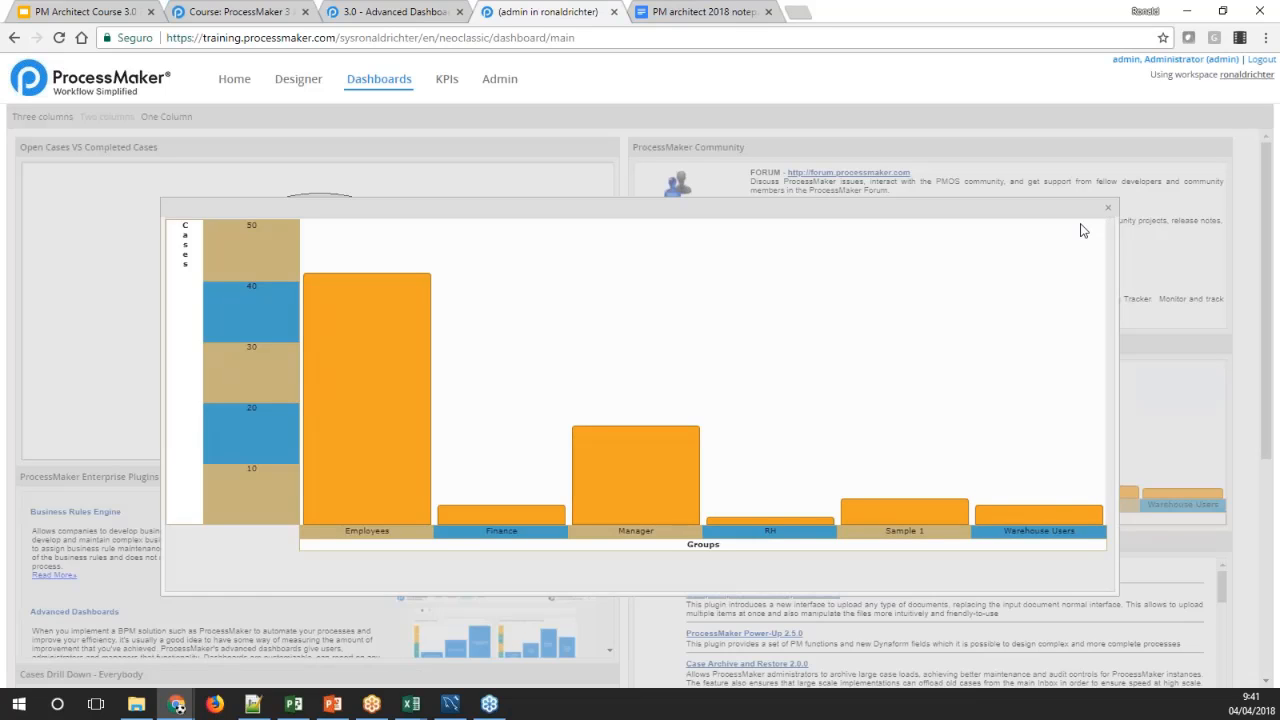
{"action": "left_click", "coordinate": [1108, 208]}
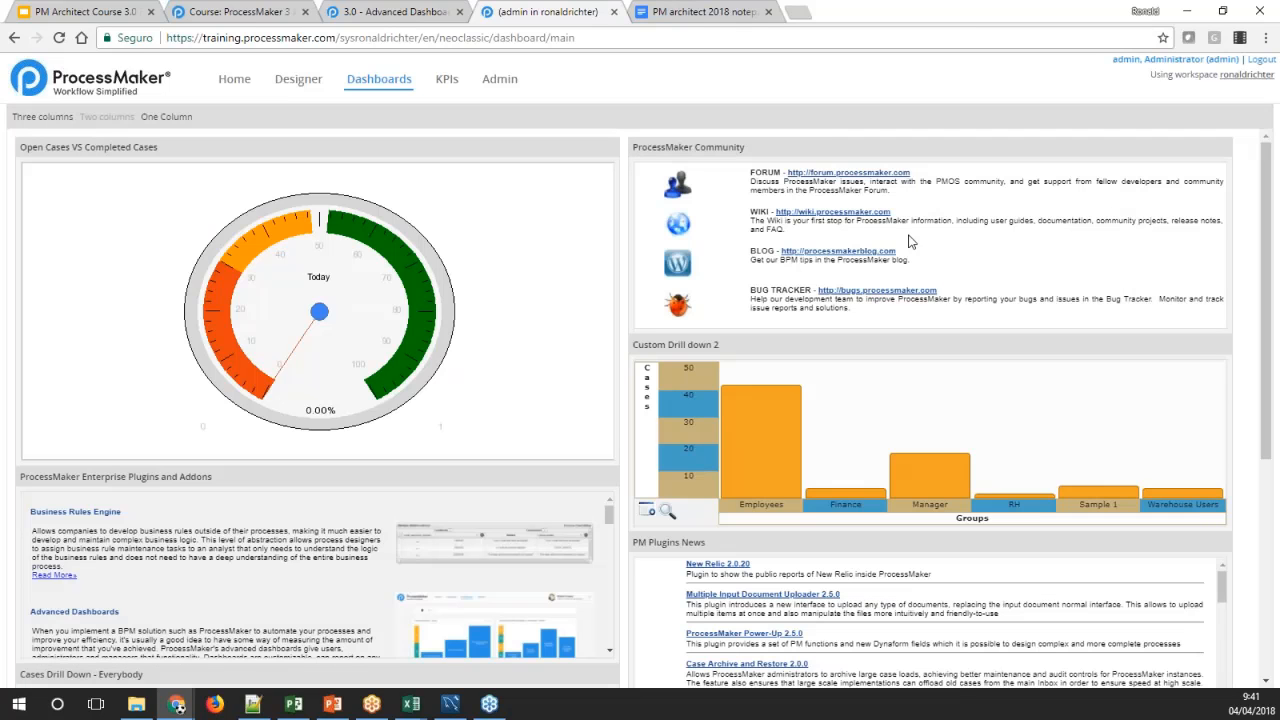
Look over the Groups Case Load example on the Advanced Dashboard wiki page, and return to ProcessMaker
{"action": "left_click", "coordinate": [411, 17]}
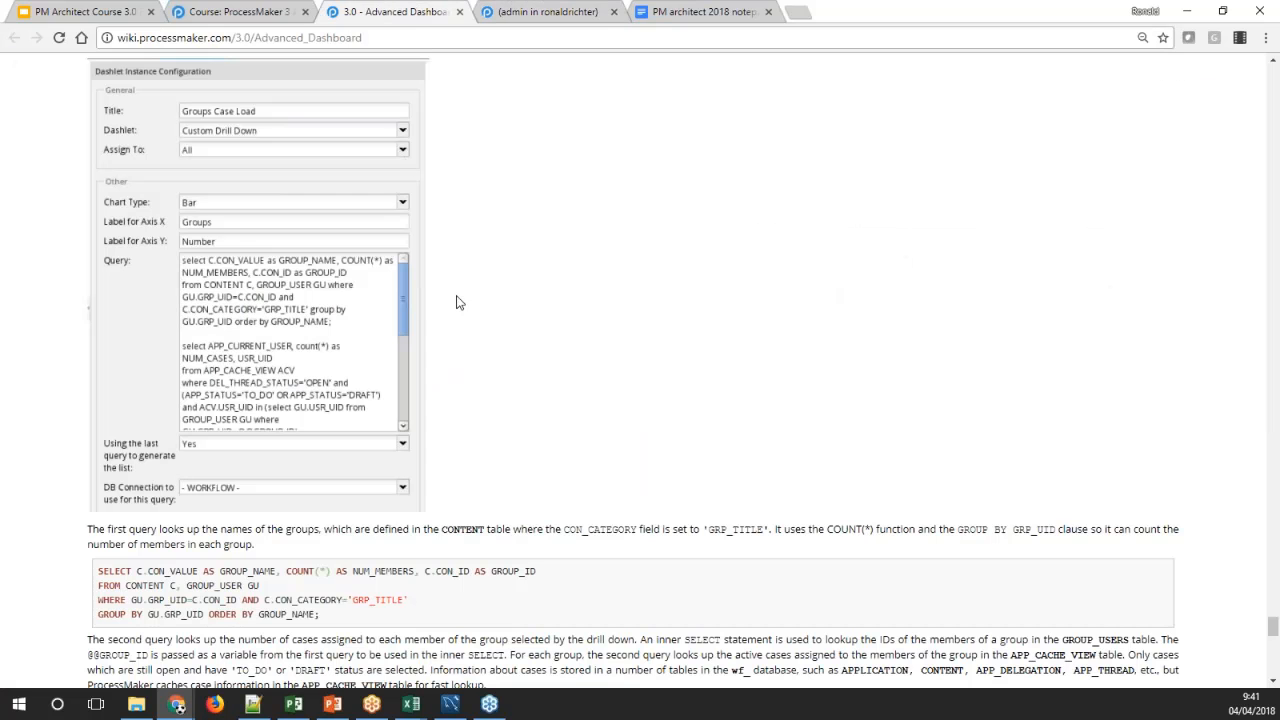
{"action": "scroll", "coordinate": [456, 300], "scroll_direction": "up", "scroll_amount": 3}
{"action": "scroll", "coordinate": [458, 300], "scroll_direction": "down", "scroll_amount": 3}
{"action": "left_click", "coordinate": [546, 12]}
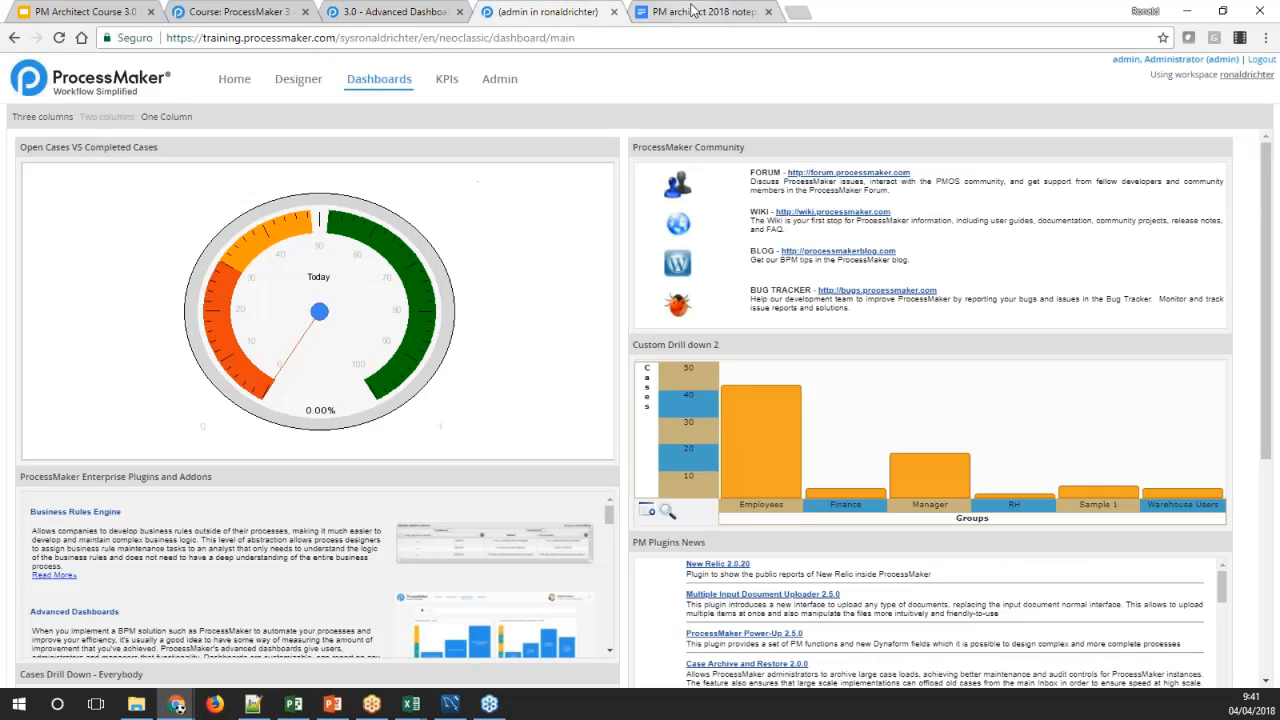
Reopen the Custom Drill down 2 configuration and examine the GRP_TITLE, COUNT and GRP_UID columns of its first query
{"action": "left_click", "coordinate": [510, 80]}
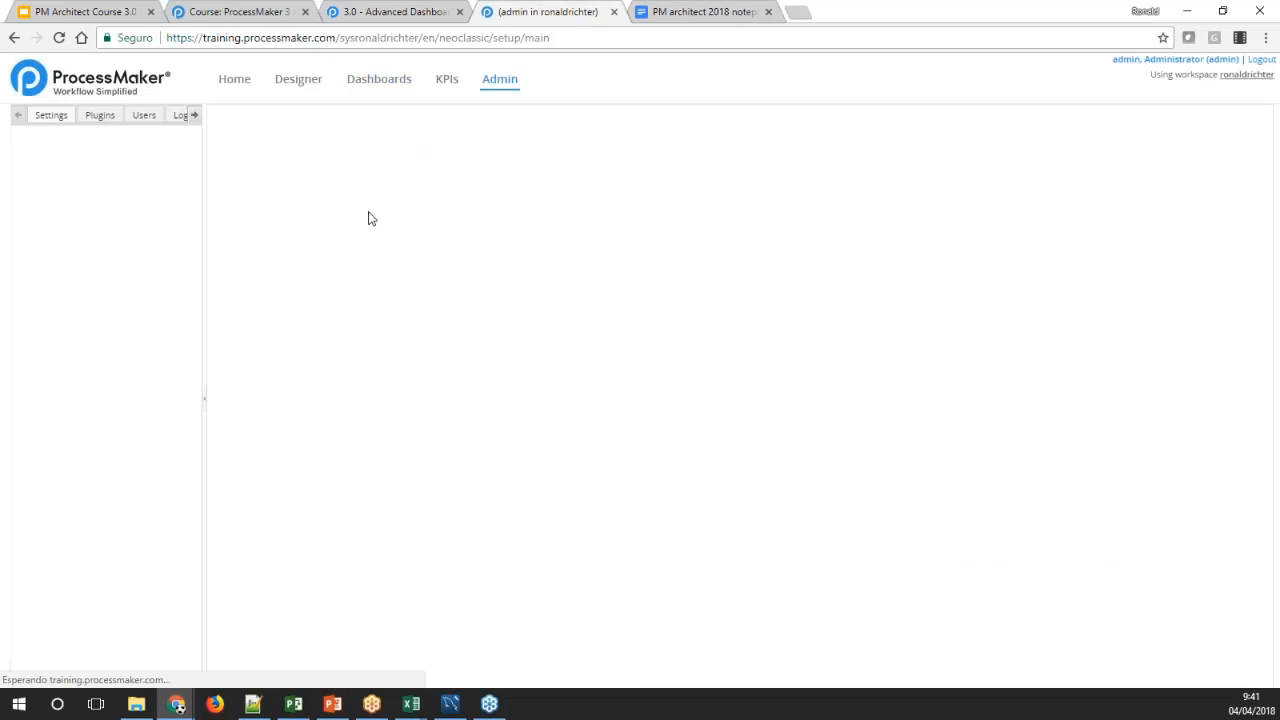
{"action": "left_click", "coordinate": [108, 262]}
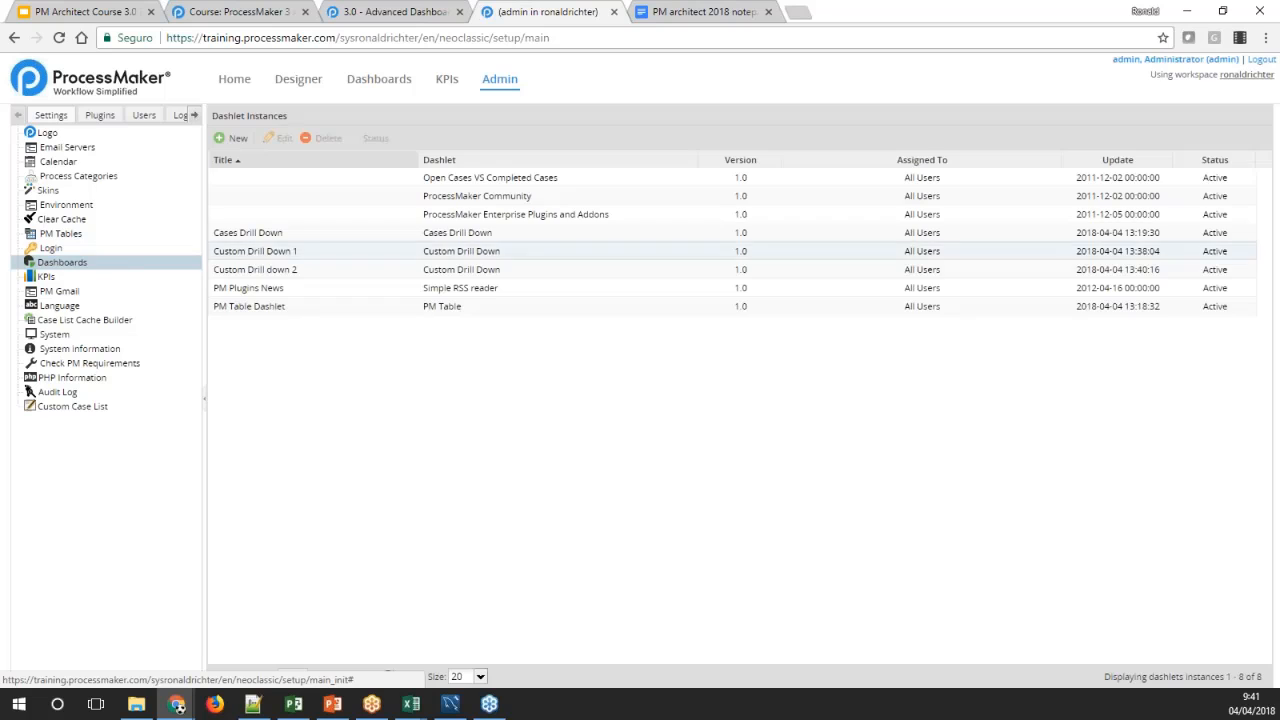
{"action": "double_click", "coordinate": [258, 271]}
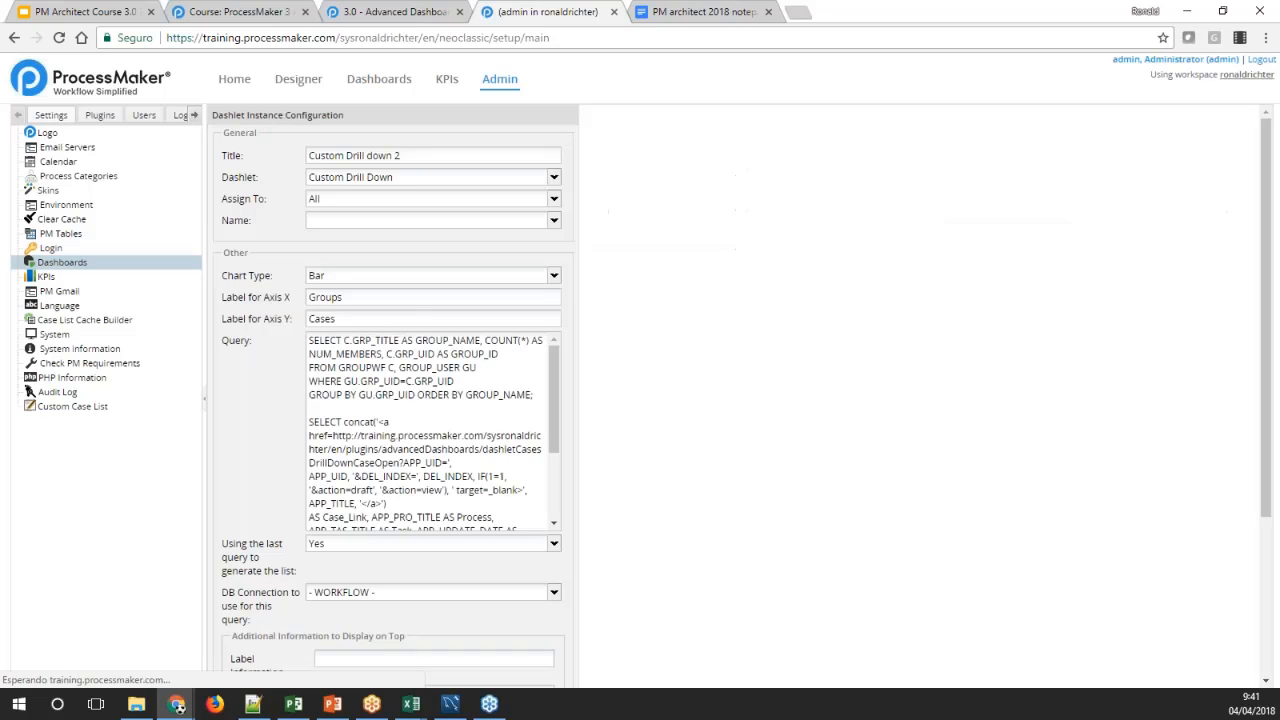
{"action": "double_click", "coordinate": [376, 319]}
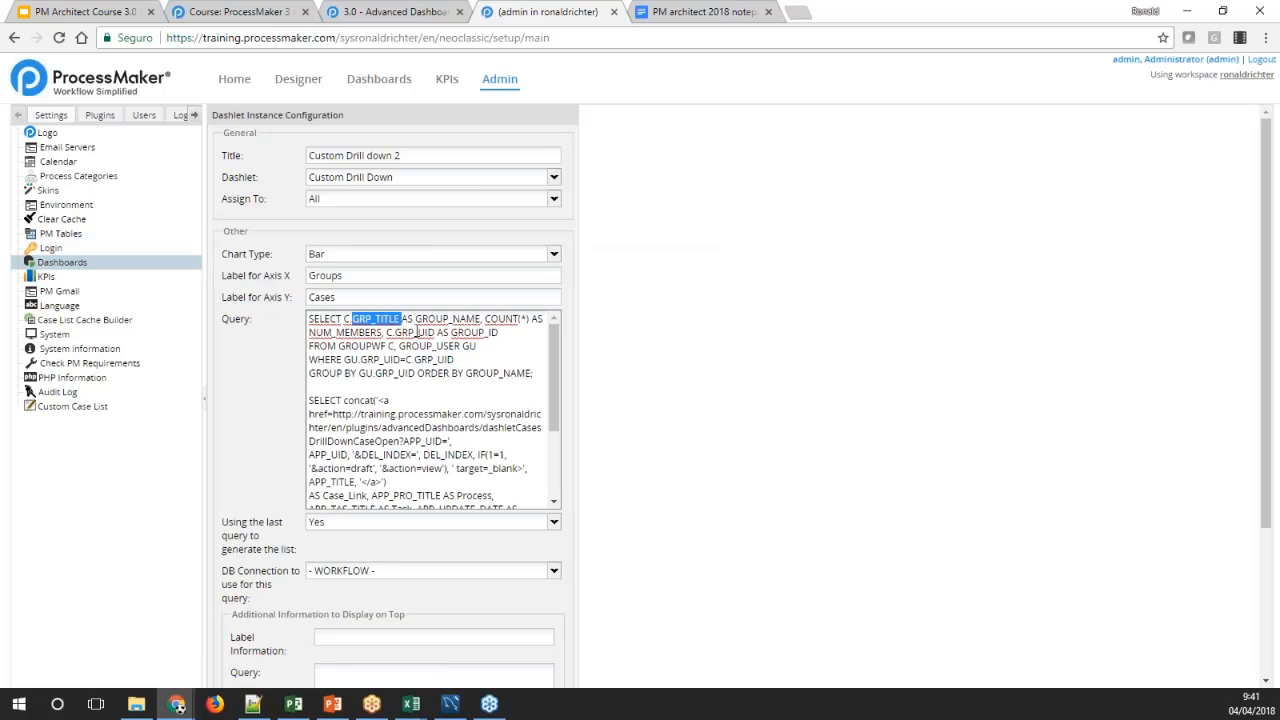
{"action": "double_click", "coordinate": [505, 320]}
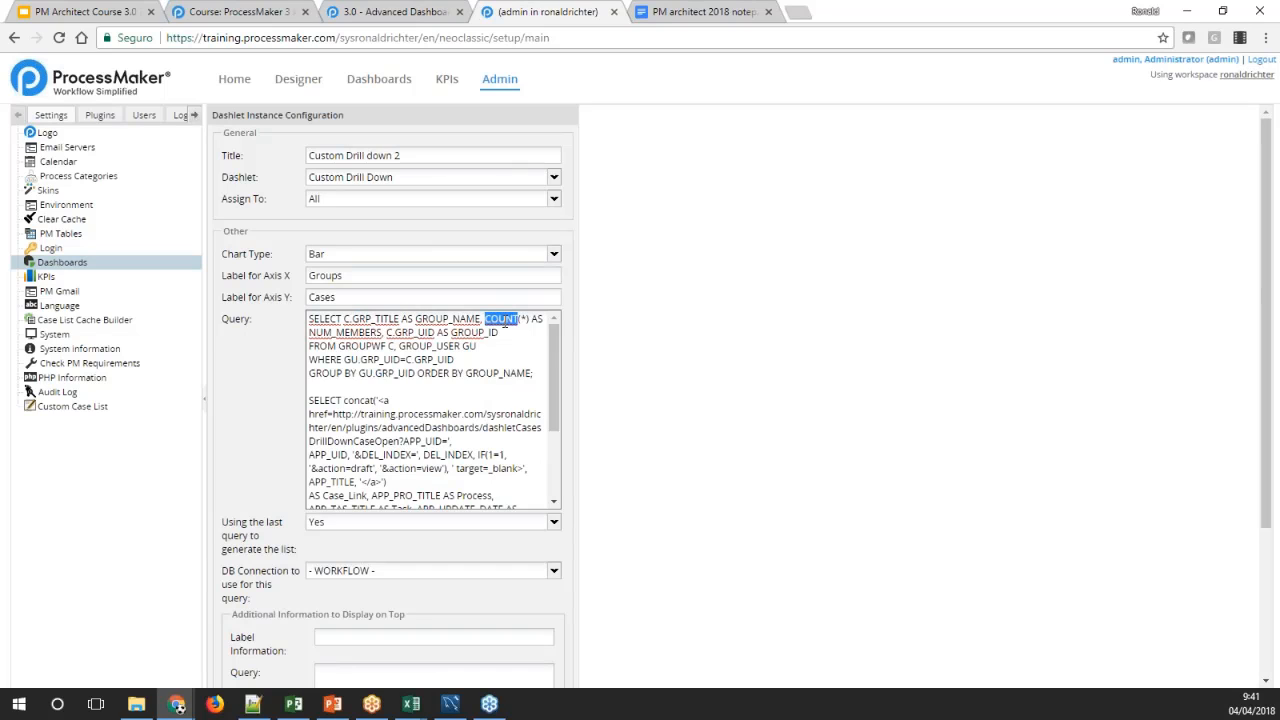
{"action": "double_click", "coordinate": [418, 333]}
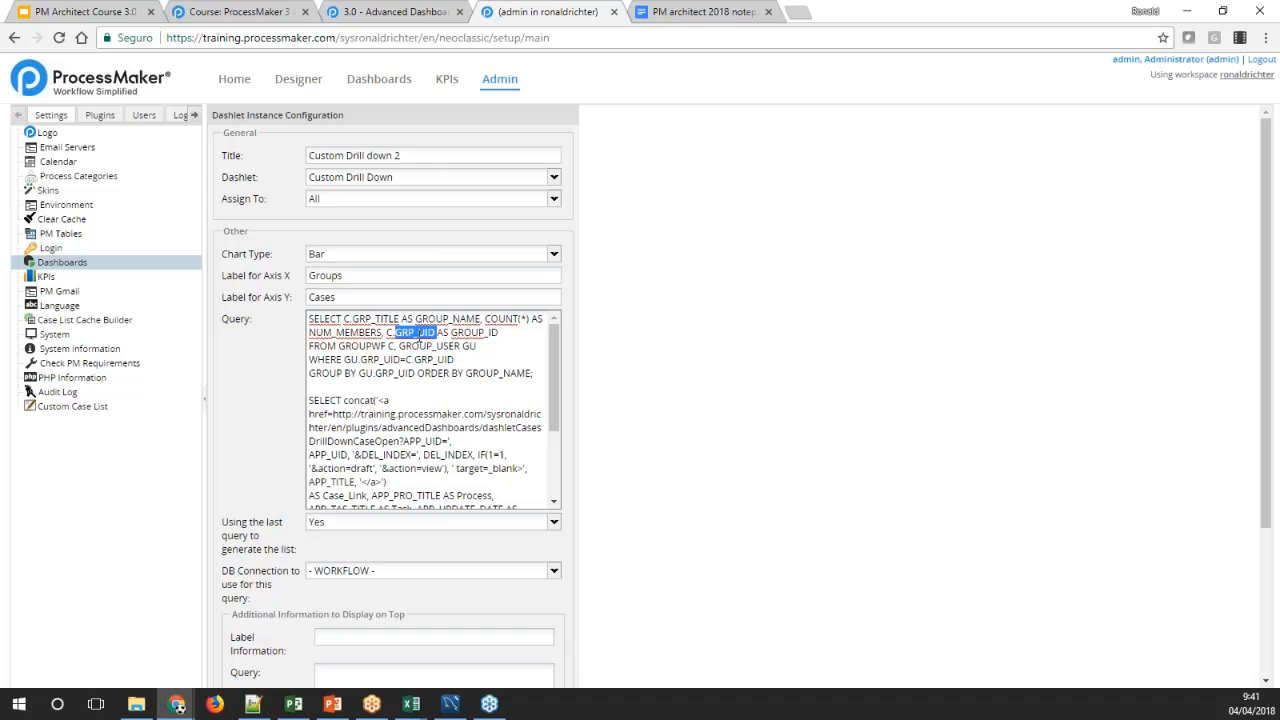
{"action": "scroll", "coordinate": [418, 413], "scroll_direction": "down", "scroll_amount": 3}
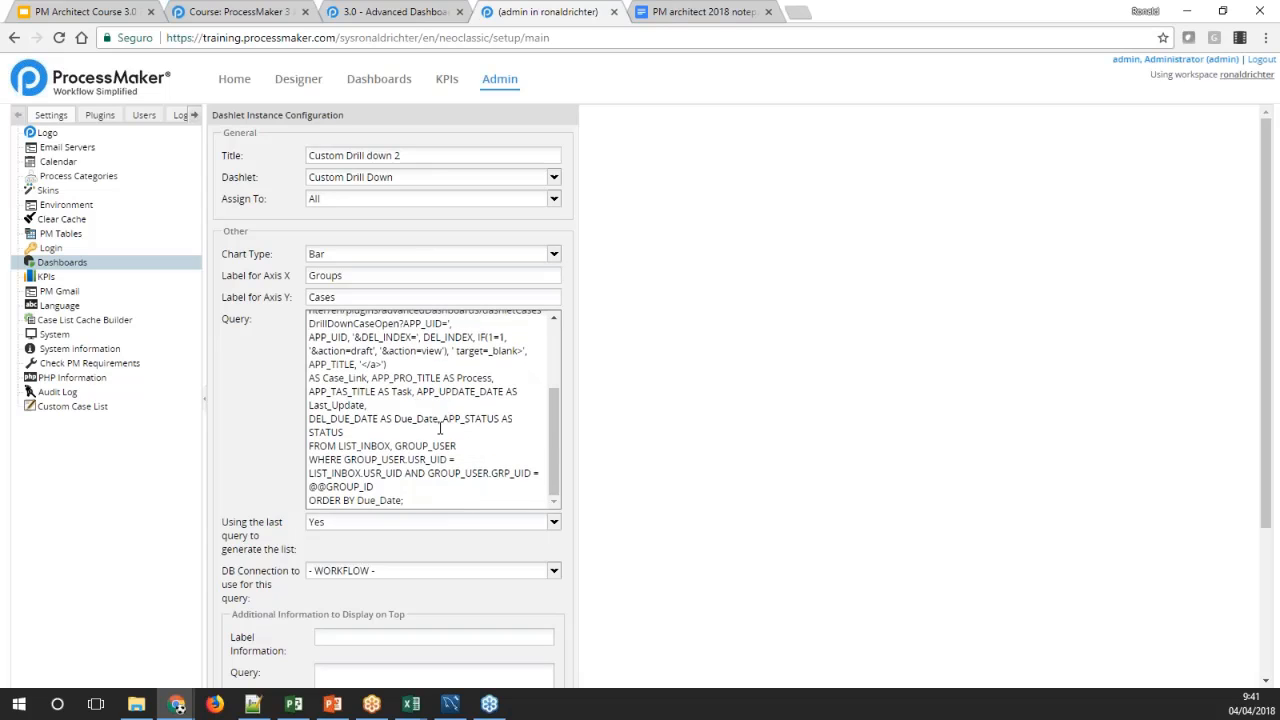
{"action": "double_click", "coordinate": [347, 487]}
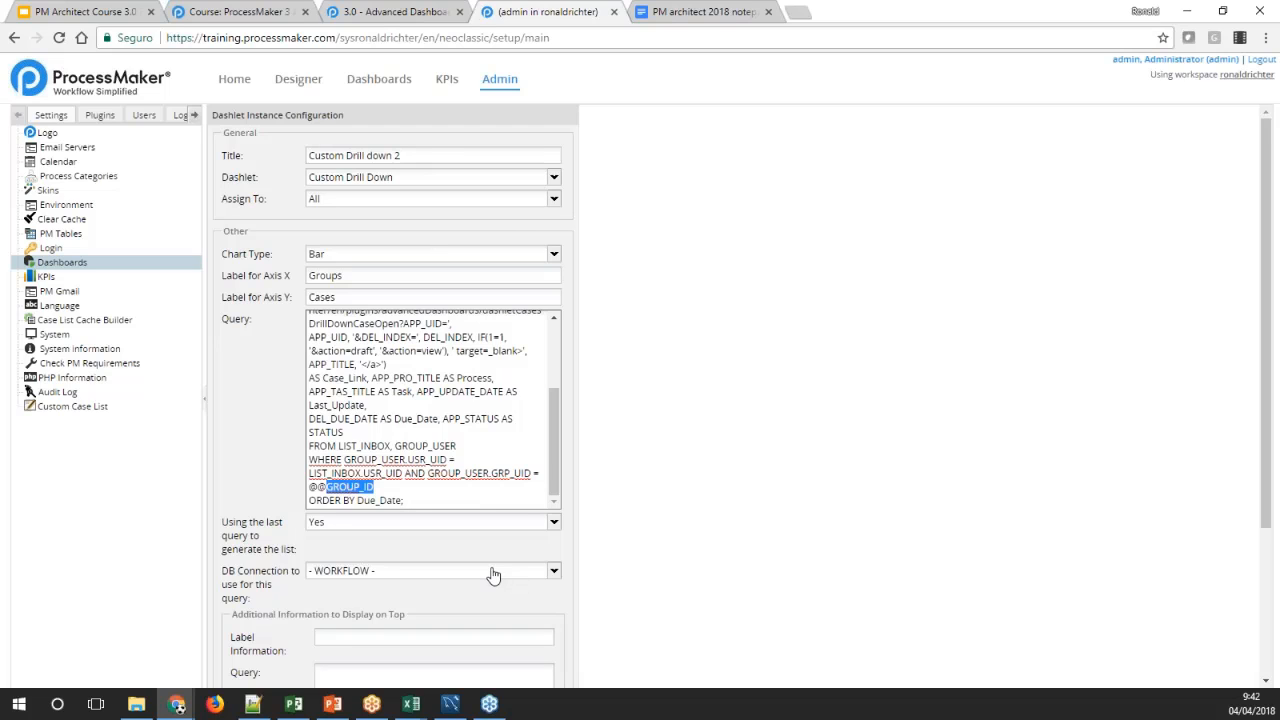
{"action": "scroll", "coordinate": [493, 575], "scroll_direction": "down", "scroll_amount": 2}
{"action": "scroll", "coordinate": [390, 400], "scroll_direction": "up", "scroll_amount": 2}
{"action": "scroll", "coordinate": [610, 450], "scroll_direction": "down", "scroll_amount": 3}
{"action": "left_click", "coordinate": [540, 672]}
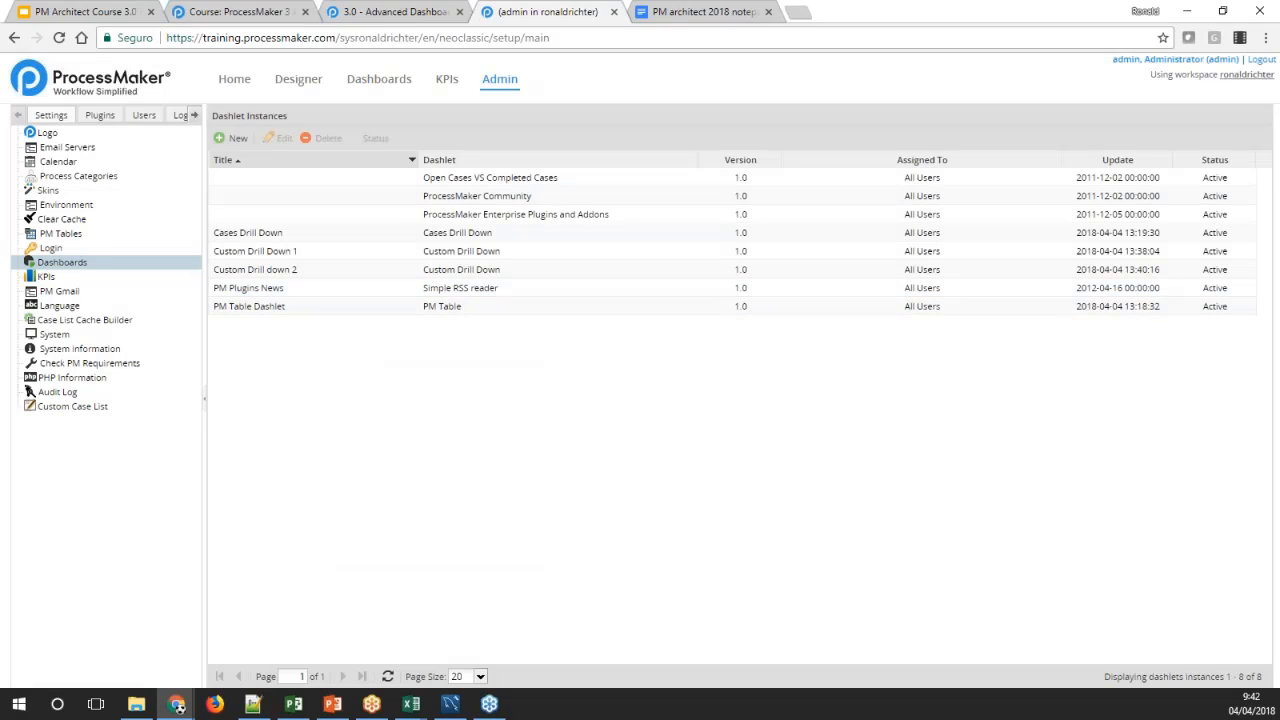
Create a dashlet instance of type Dashlet SLA with the title Dashlet, and assign it to All
{"action": "left_click", "coordinate": [232, 138]}
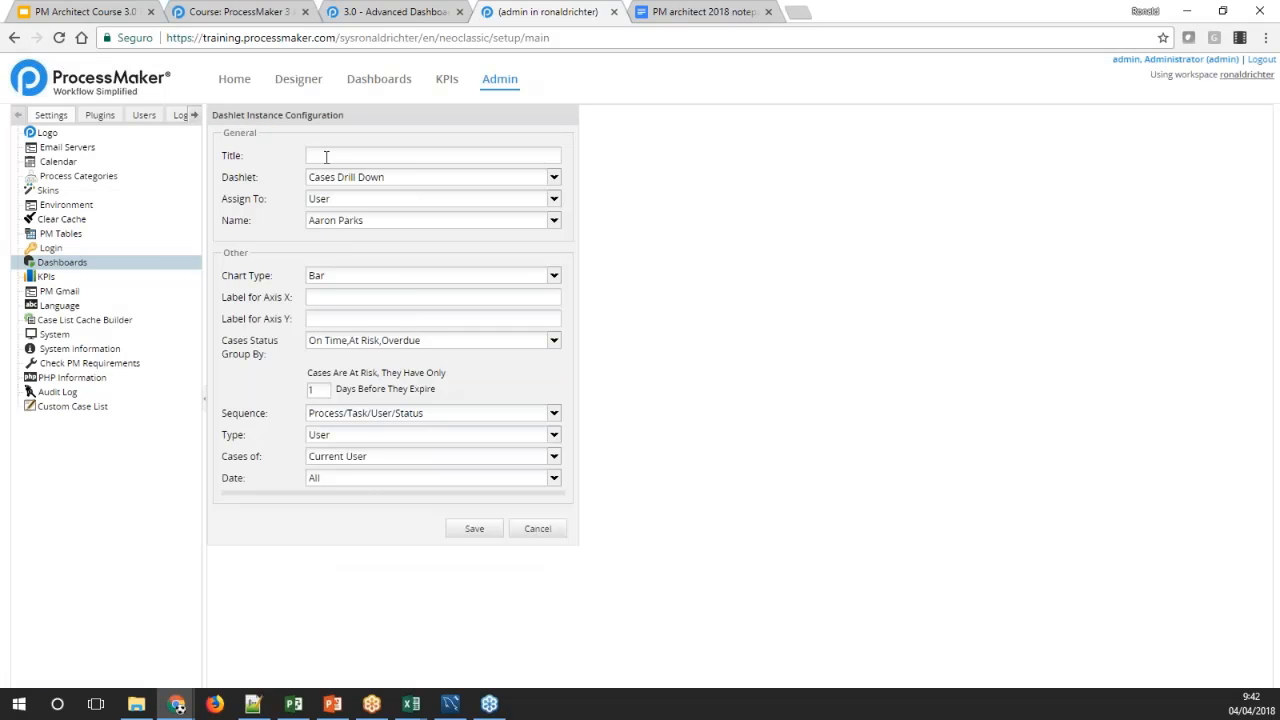
{"action": "left_click", "coordinate": [545, 178]}
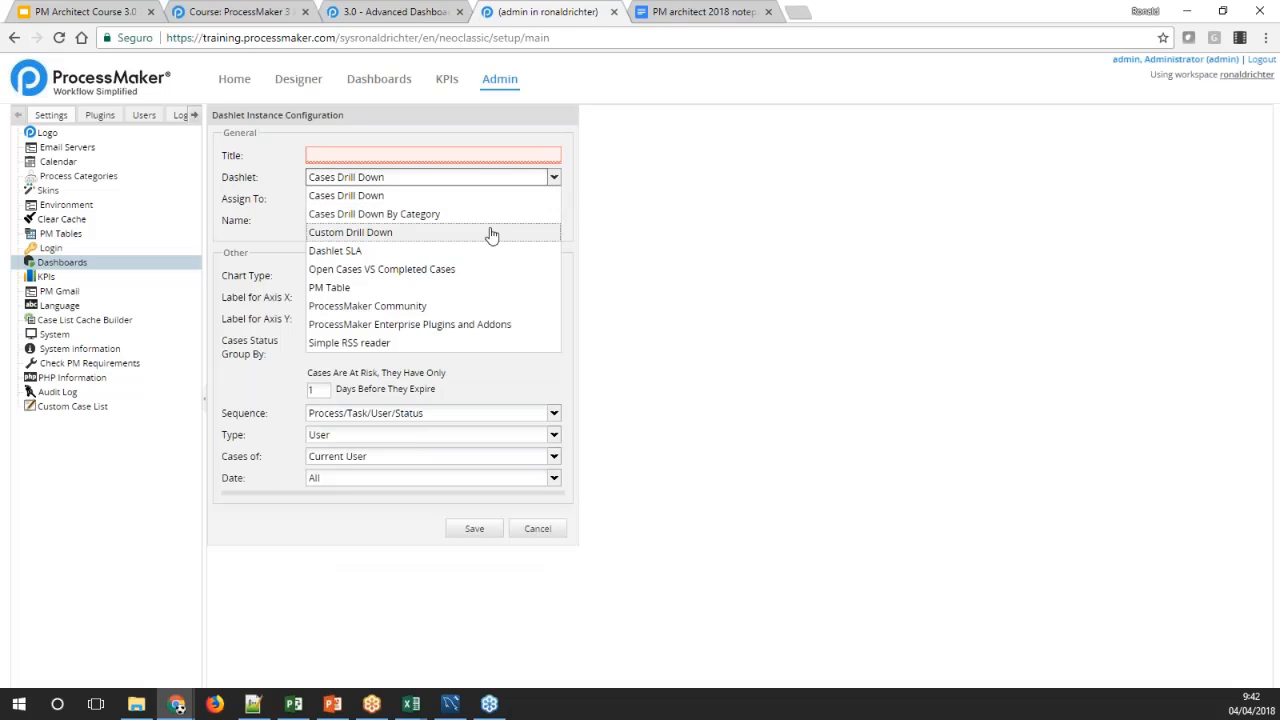
{"action": "left_click", "coordinate": [466, 251]}
{"action": "left_click", "coordinate": [486, 155]}
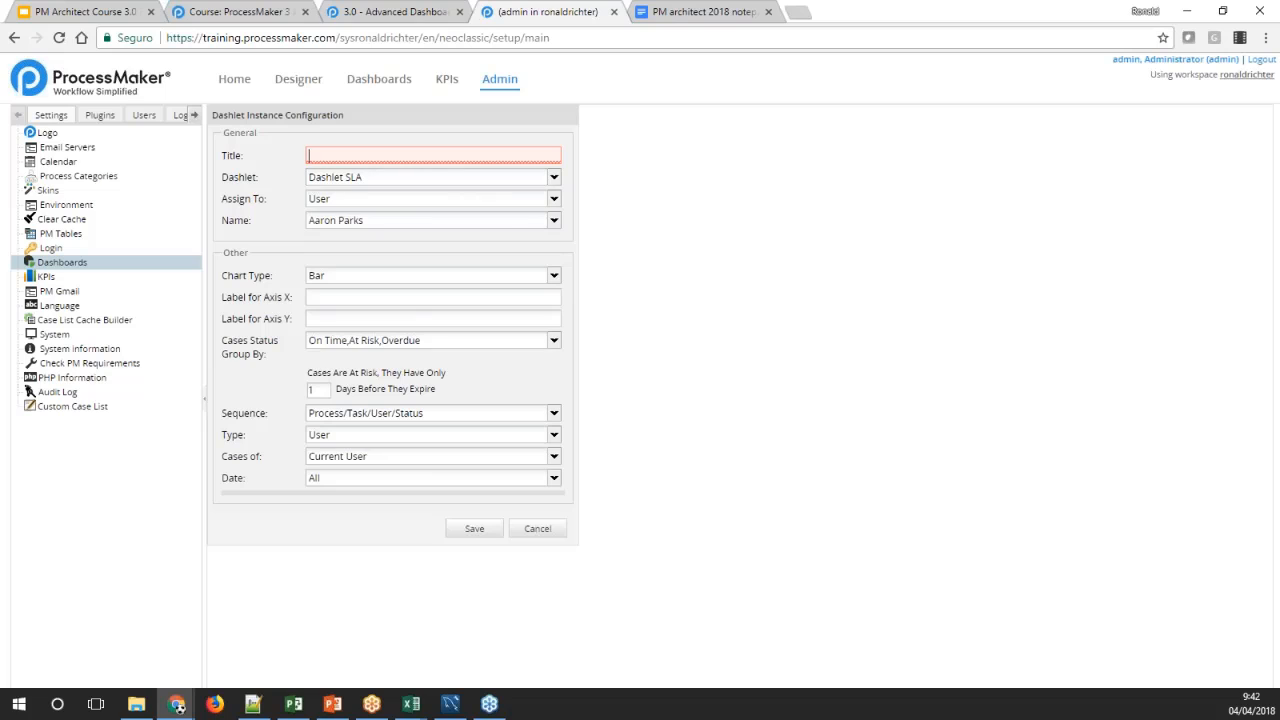
{"action": "type", "text": "Dashlet"}
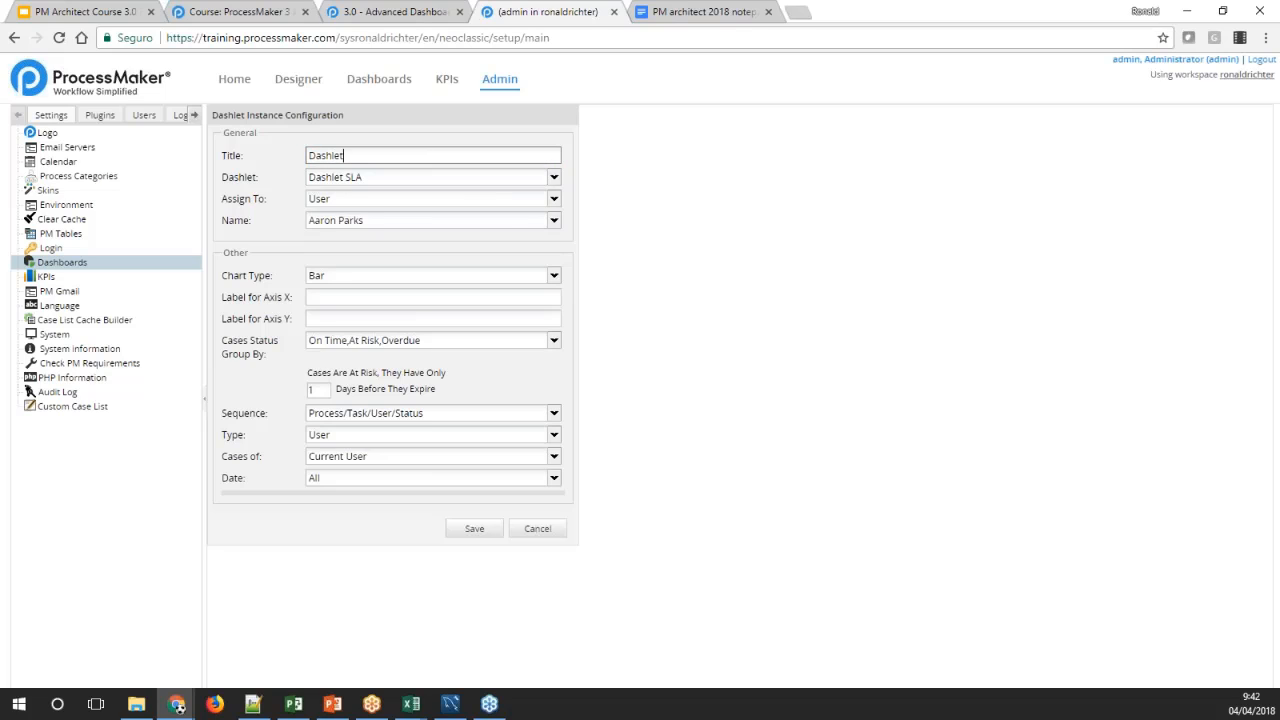
{"action": "key", "text": "Tab"}
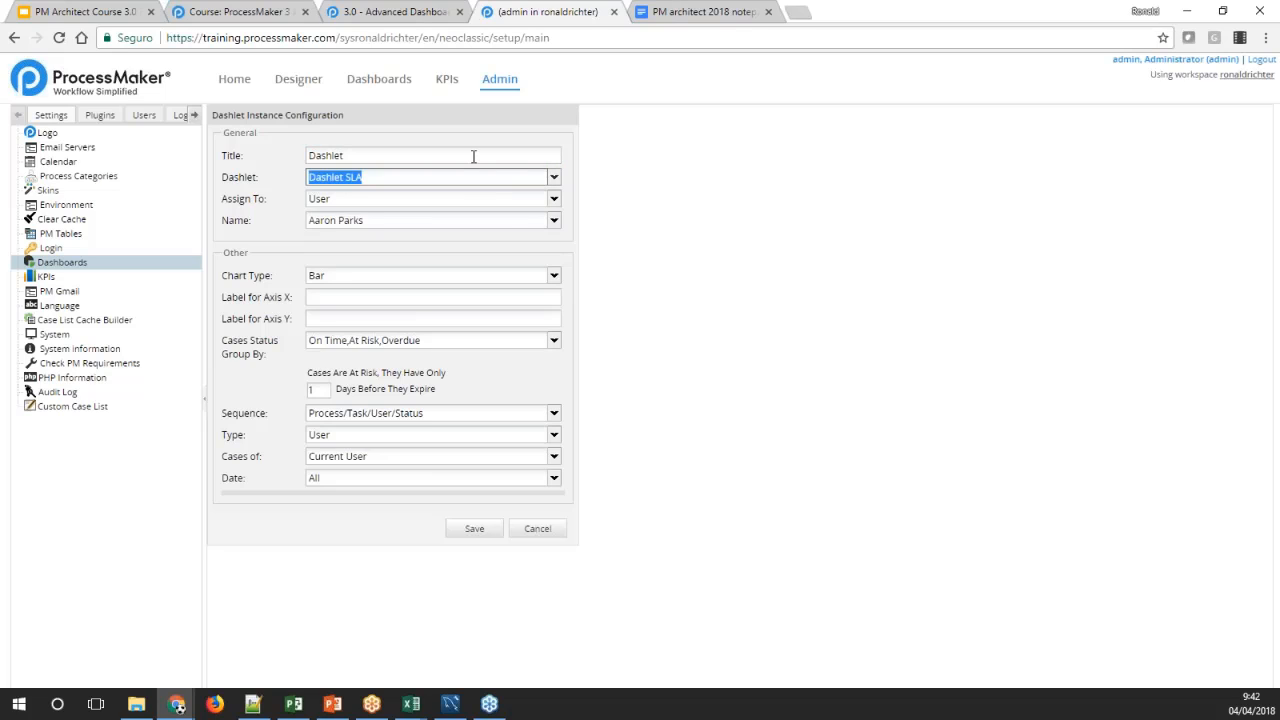
{"action": "left_click", "coordinate": [553, 220]}
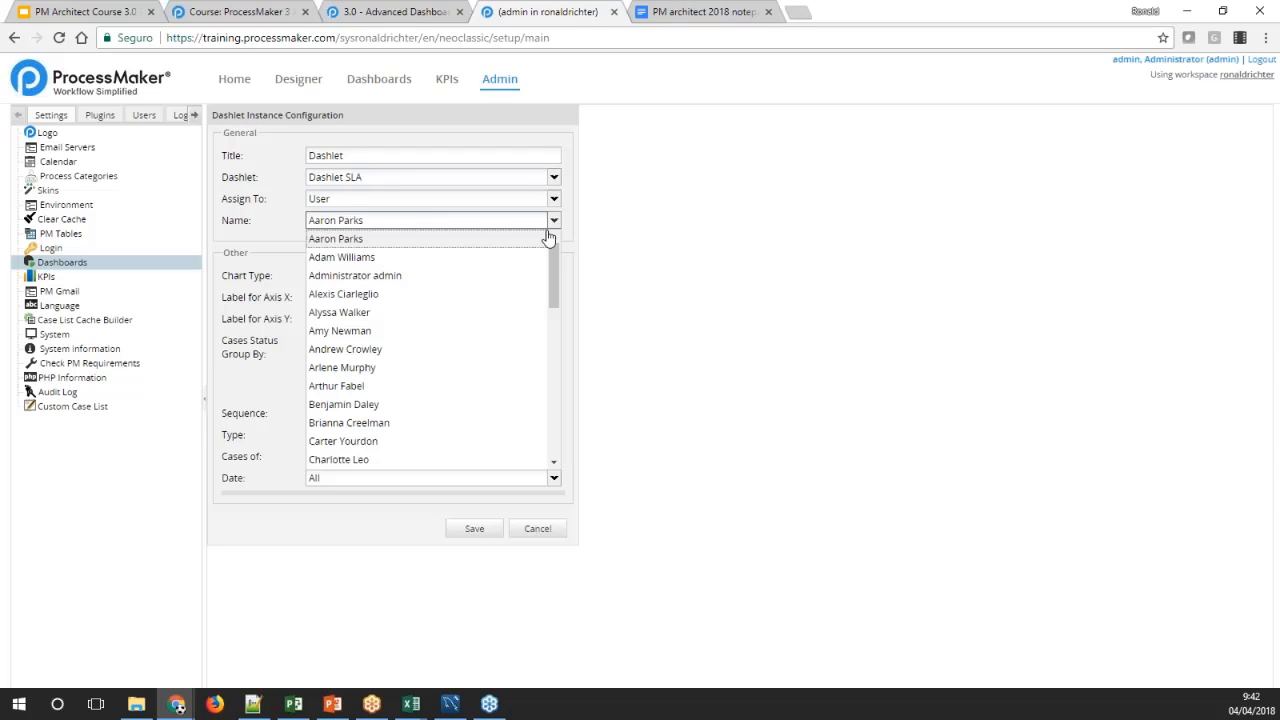
{"action": "left_click", "coordinate": [553, 198]}
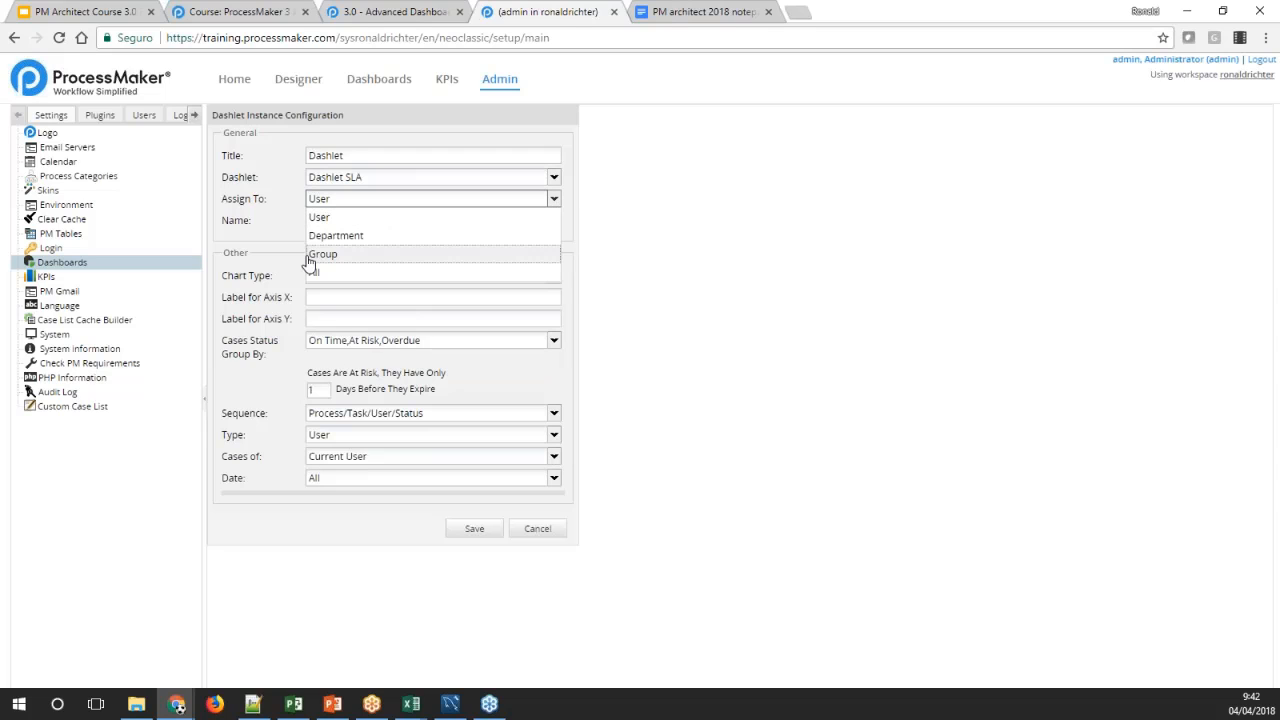
{"action": "left_click", "coordinate": [500, 272]}
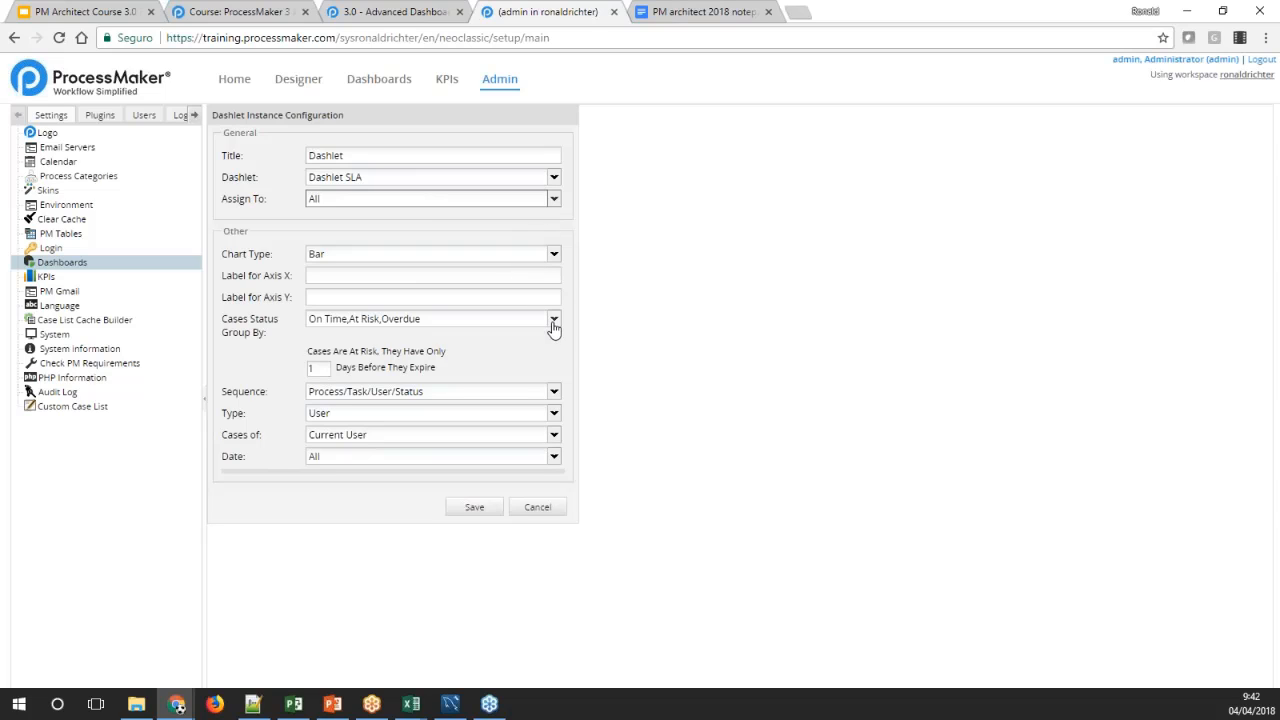
Label the X axis Task and the Y axis SLA, set the type to Everybody, and save the dashlet
{"action": "left_click", "coordinate": [405, 276]}
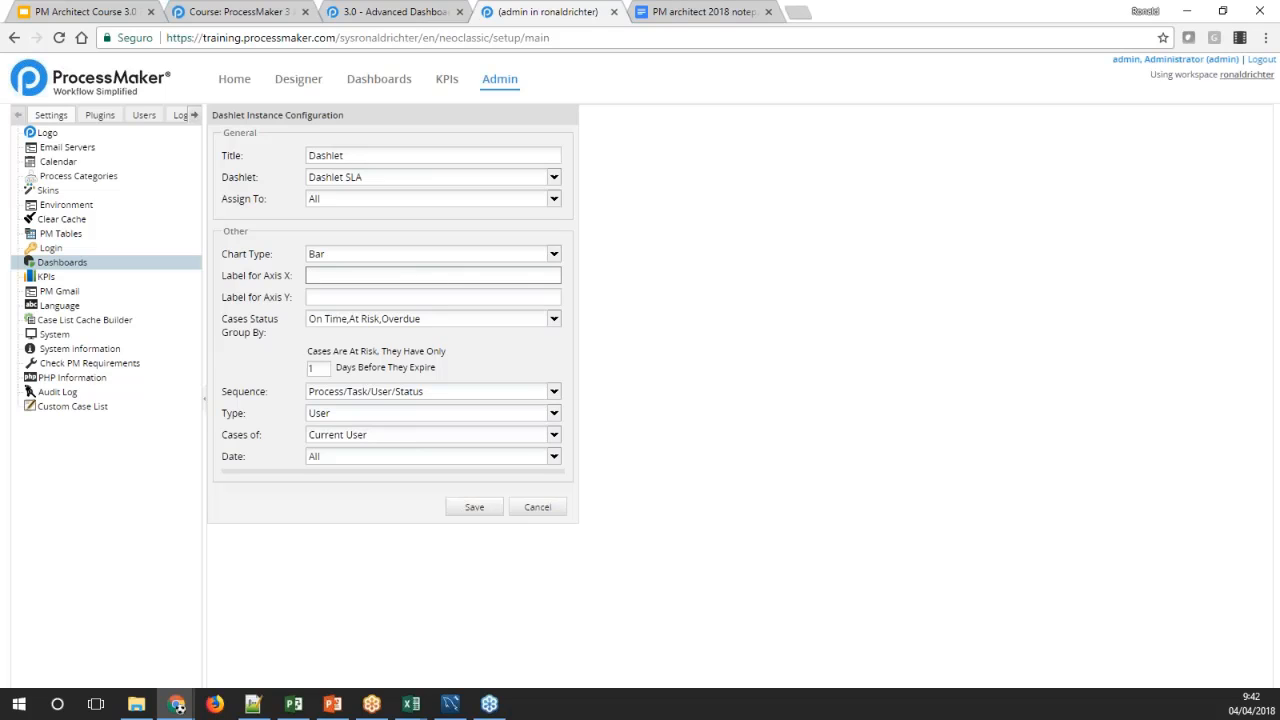
{"action": "type", "text": "Task"}
{"action": "key", "text": "Tab"}
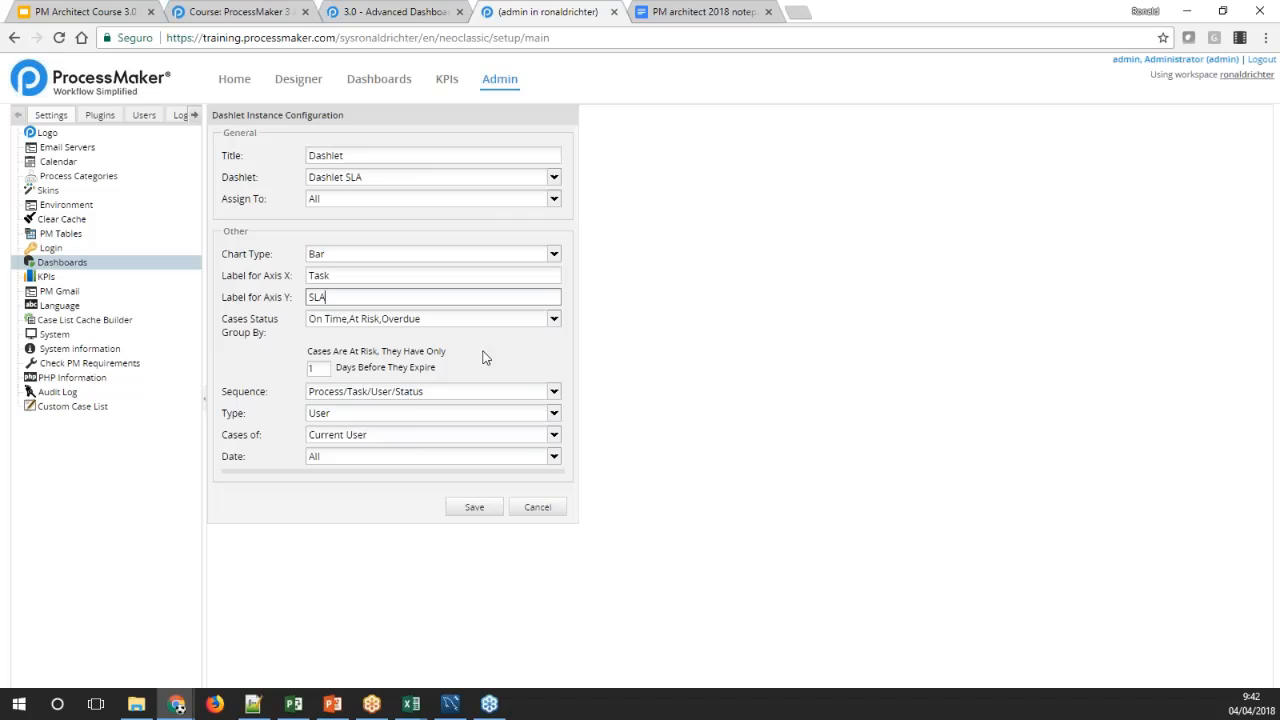
{"action": "left_click", "coordinate": [552, 414]}
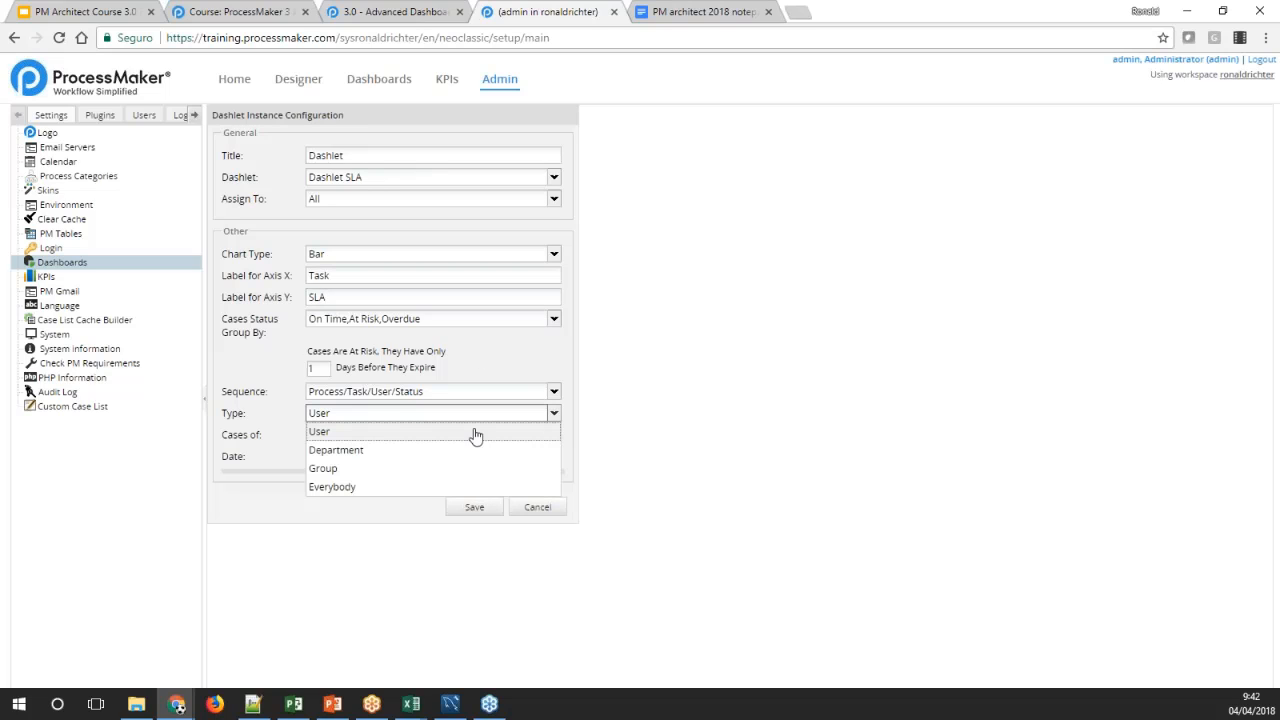
{"action": "left_click", "coordinate": [350, 487]}
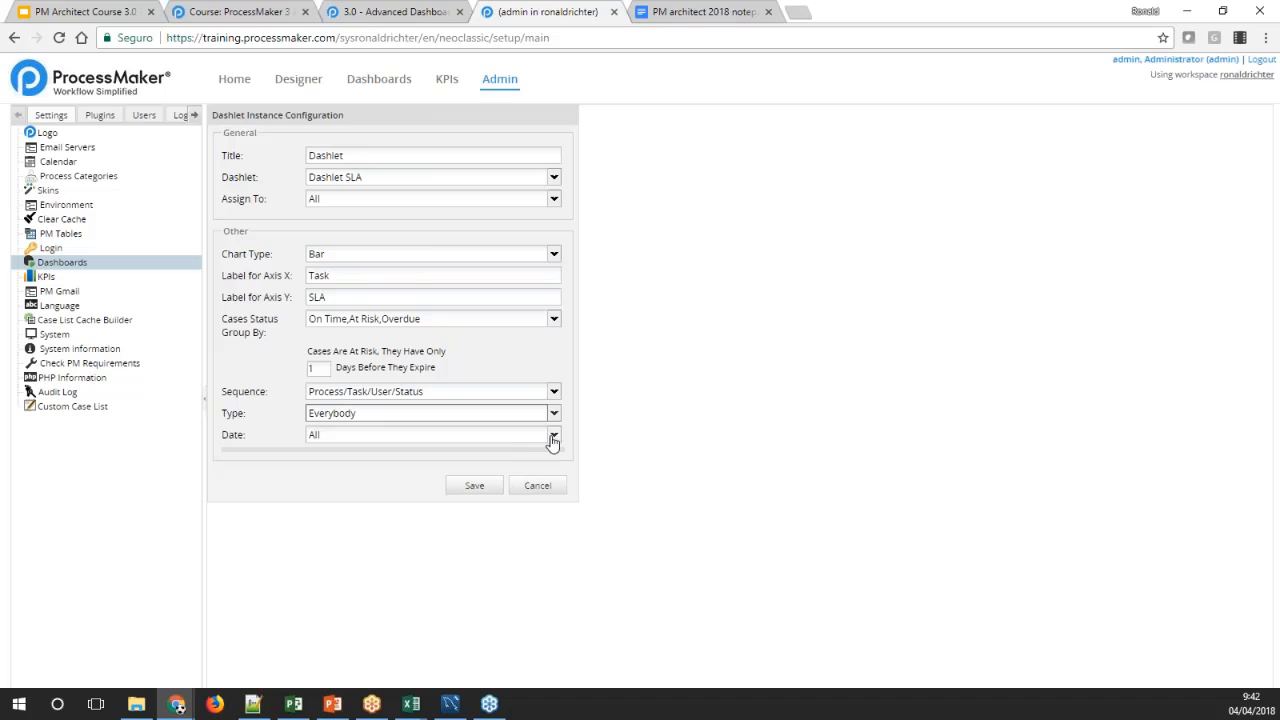
{"action": "left_click", "coordinate": [470, 492]}
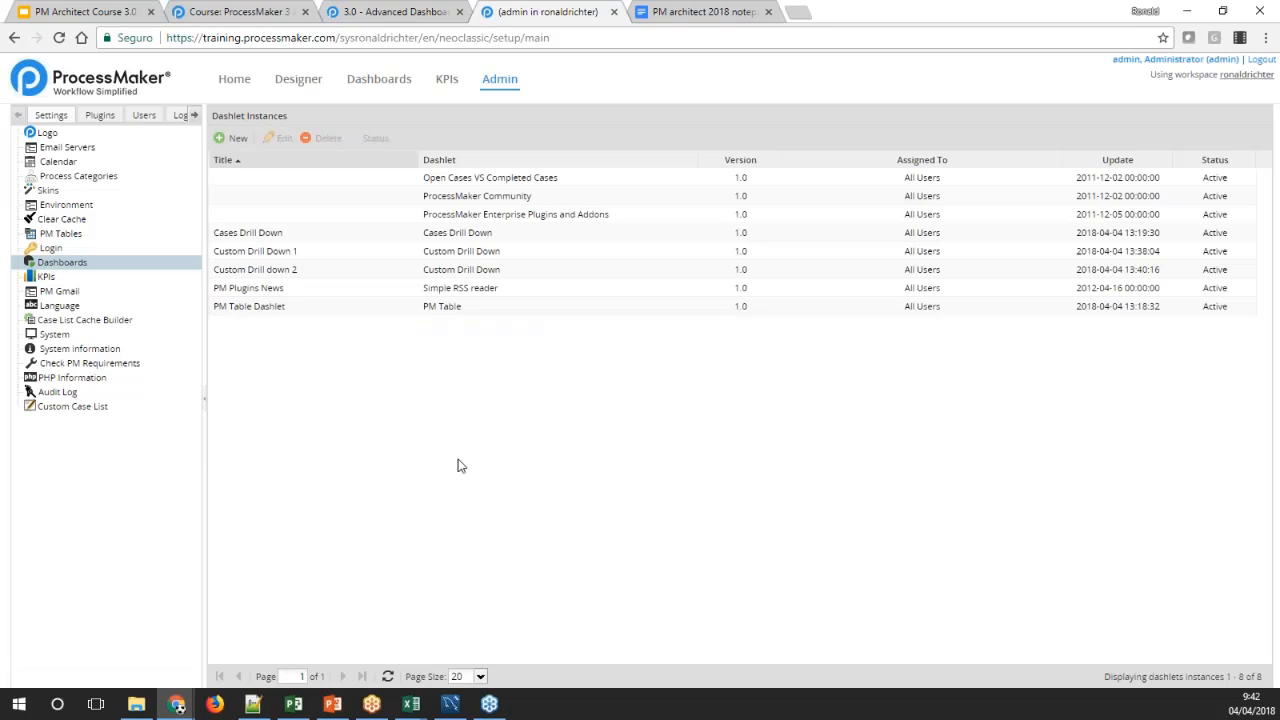
Try to view the dashboards, and enable the pmSLA enterprise plugin in the Enterprise Manager
{"action": "left_click", "coordinate": [370, 88]}
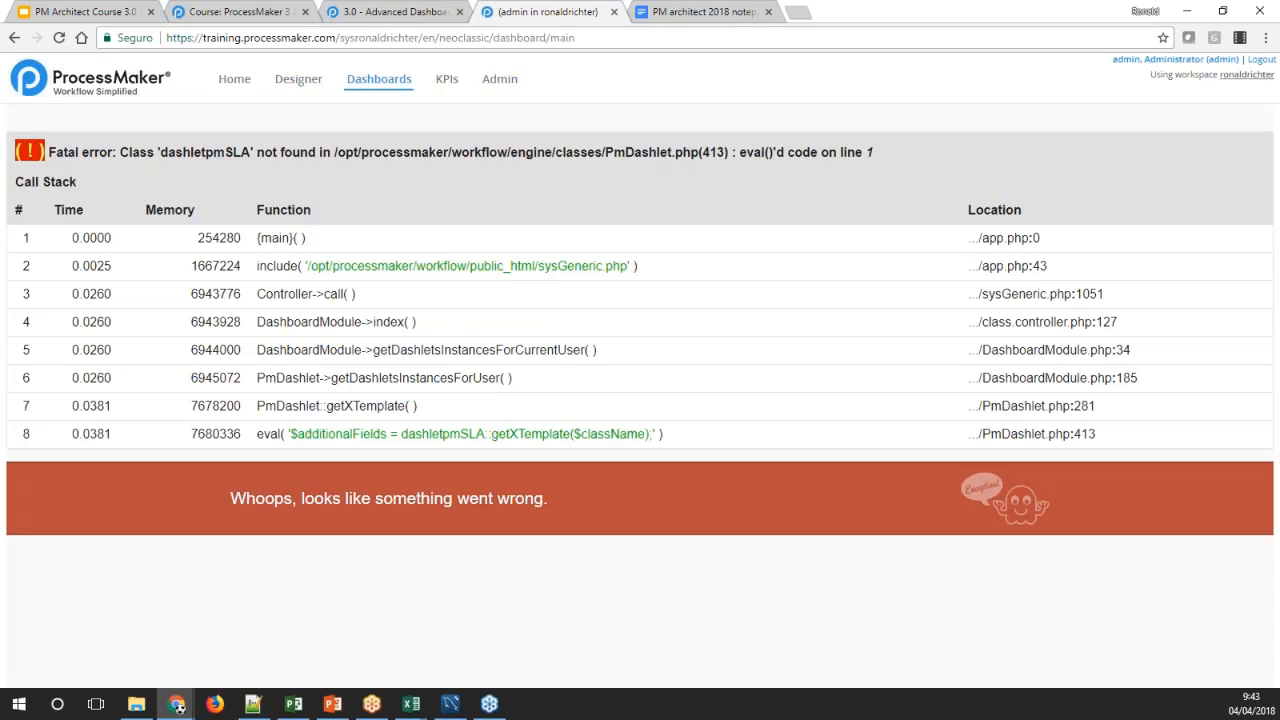
{"action": "key", "text": "F5"}
{"action": "left_click", "coordinate": [502, 88]}
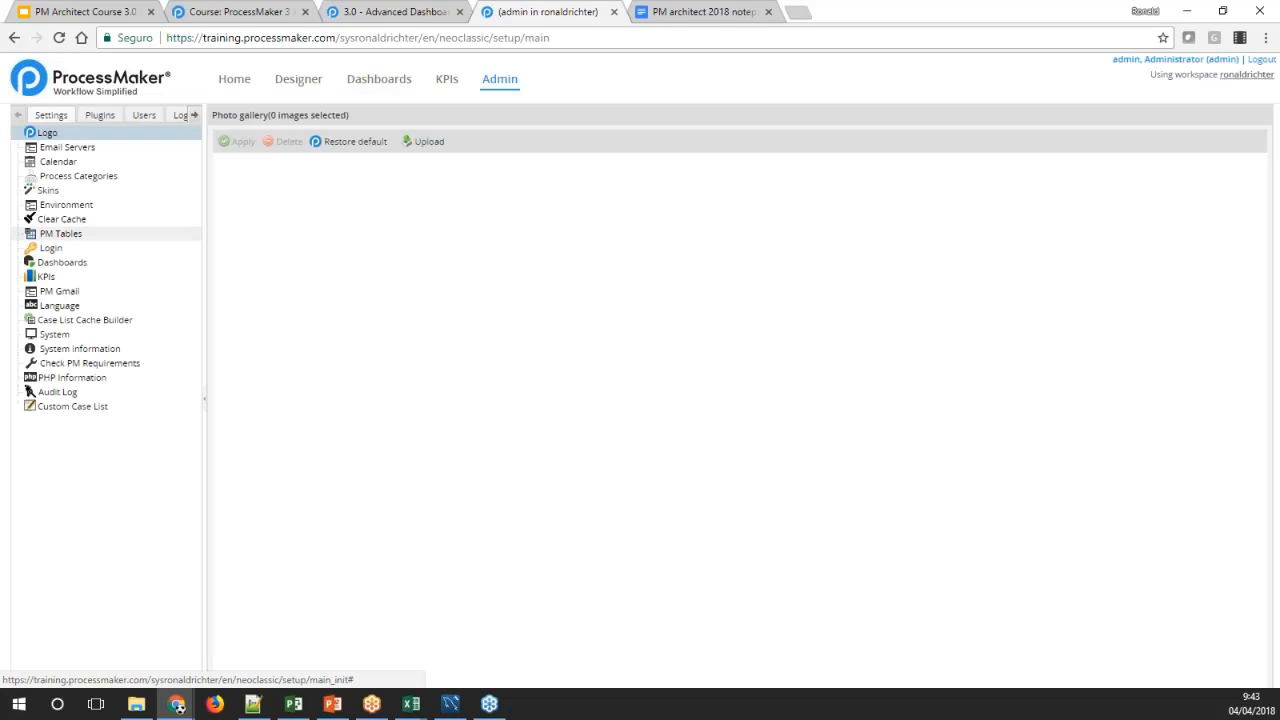
{"action": "left_click", "coordinate": [100, 115]}
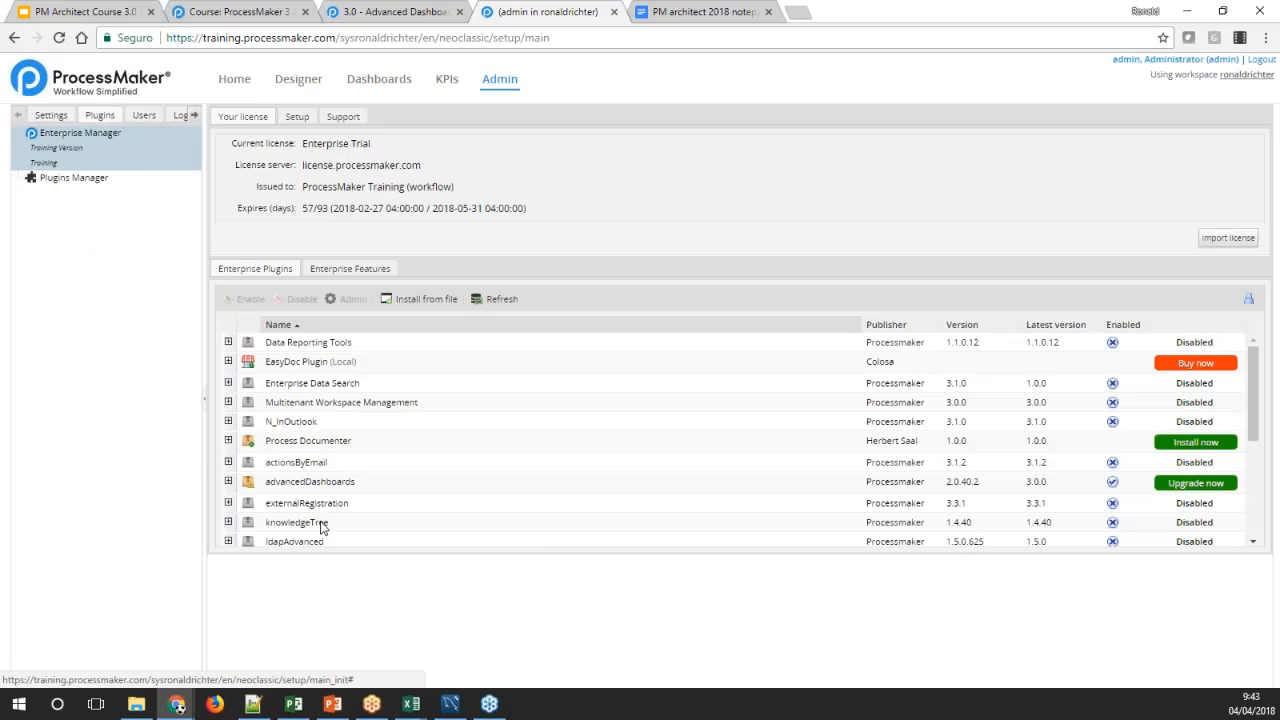
{"action": "scroll", "coordinate": [349, 466], "scroll_direction": "down", "scroll_amount": 5}
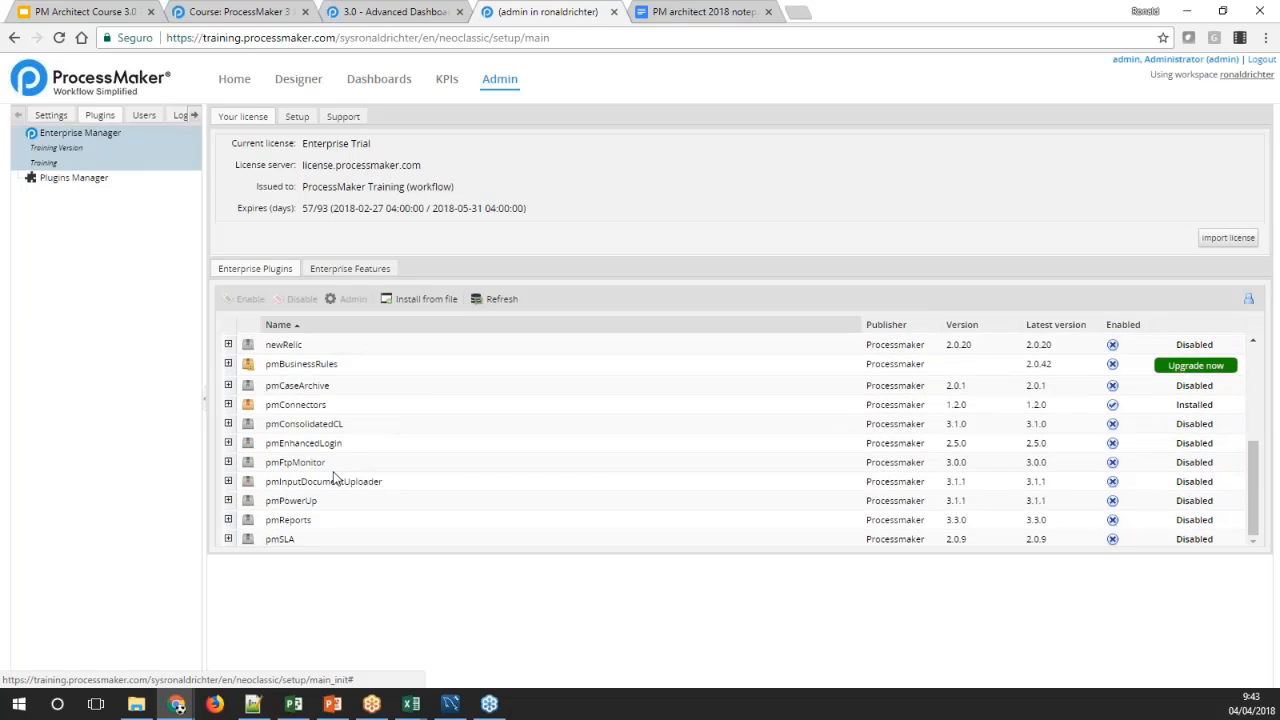
{"action": "left_click", "coordinate": [284, 545]}
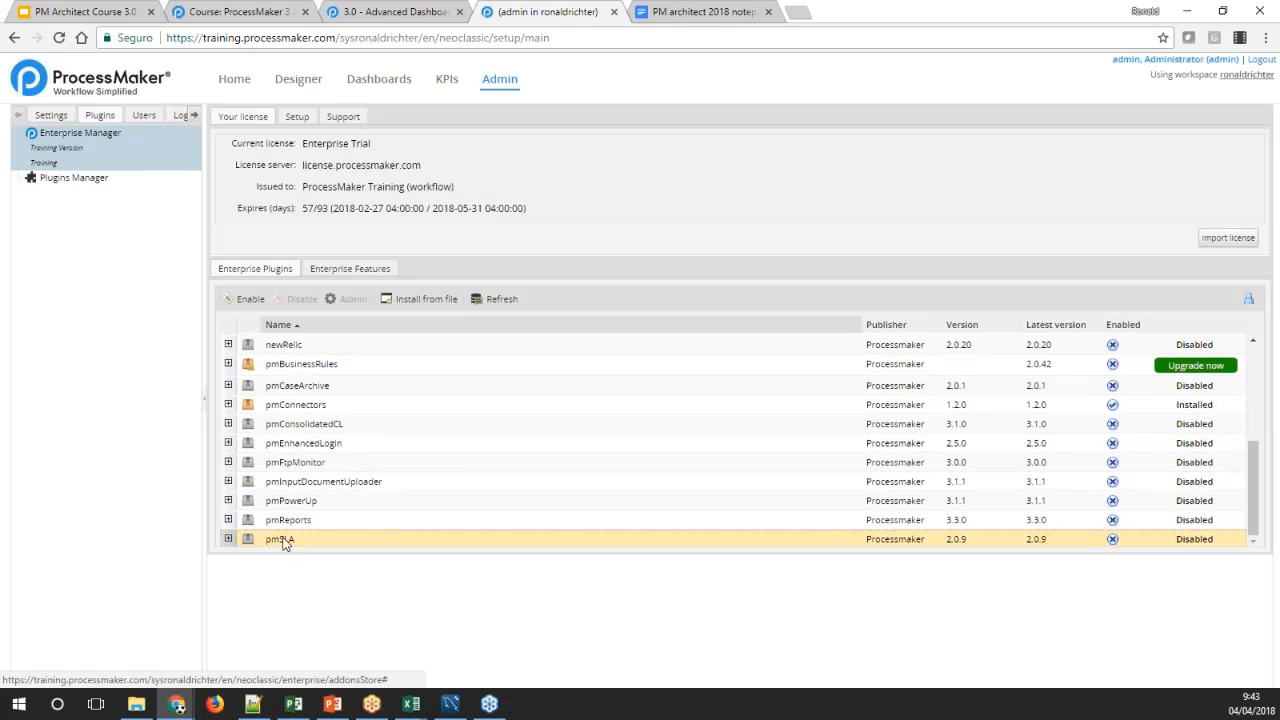
{"action": "left_click", "coordinate": [250, 298]}
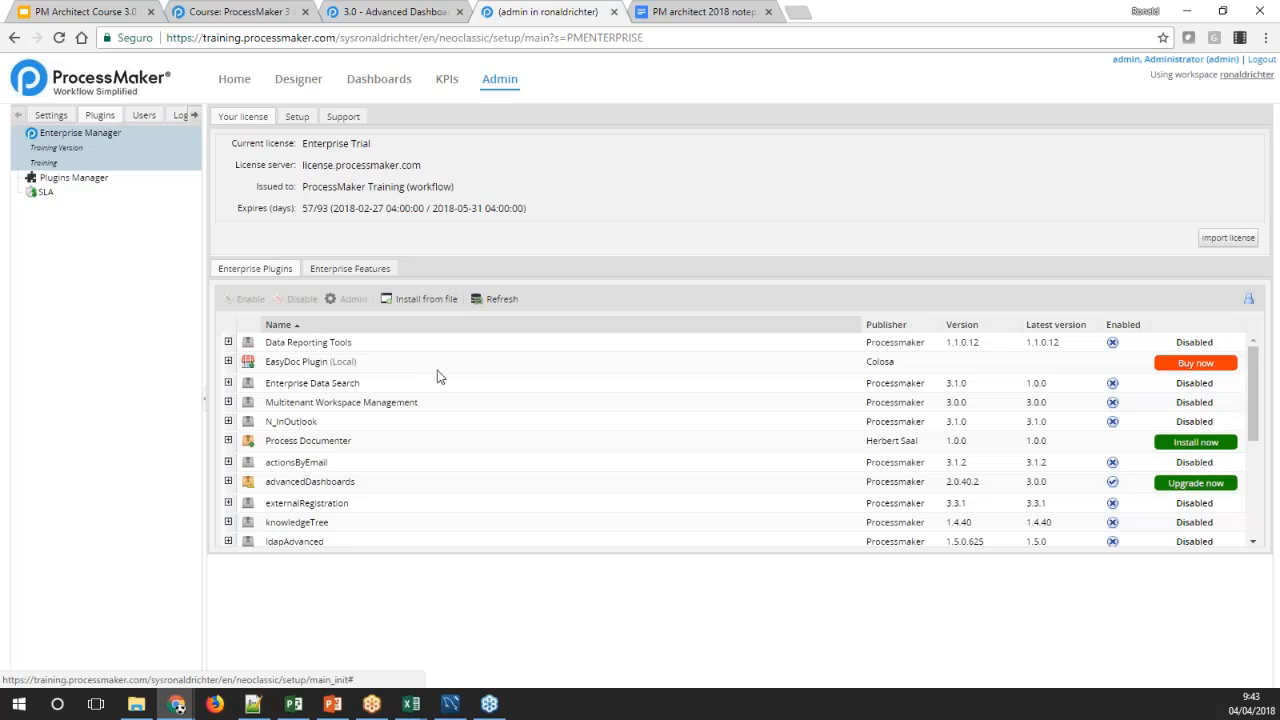
Look over the dashboards down to the SLA Summary, Cases Drill Down and Custom Drill Down 1 dashlets
{"action": "left_click", "coordinate": [362, 84]}
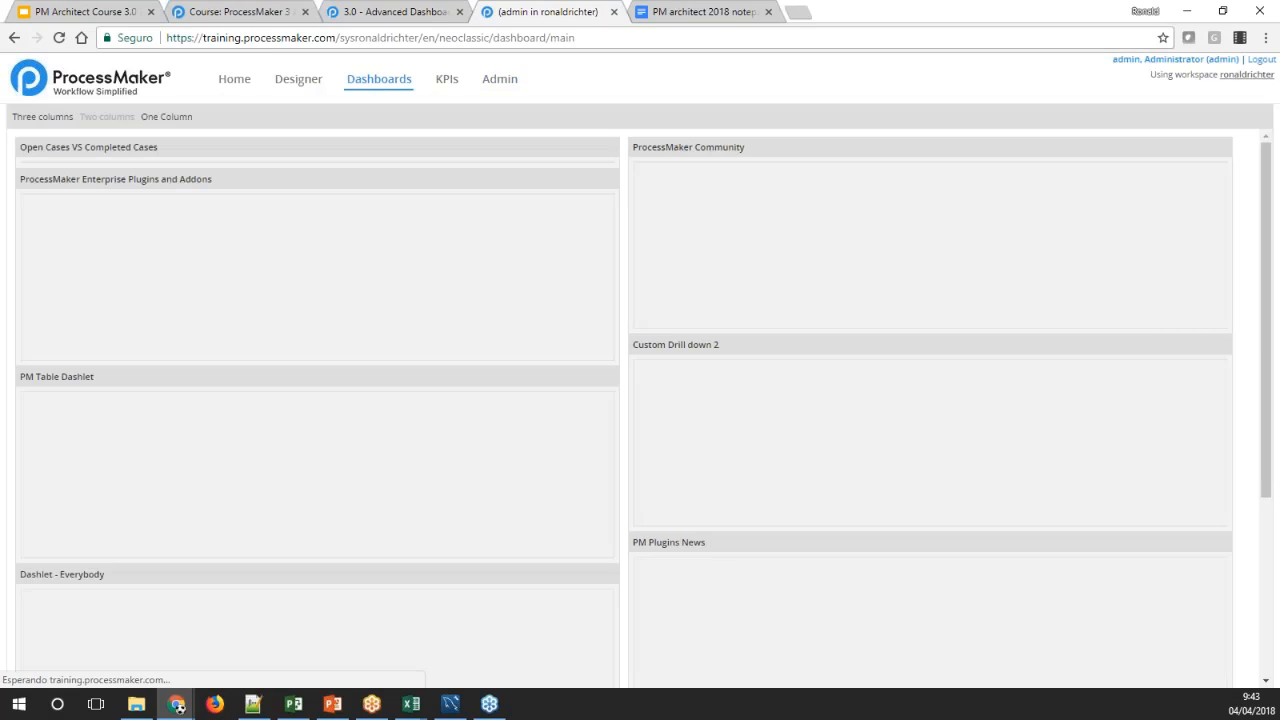
{"action": "scroll", "coordinate": [711, 400], "scroll_direction": "down", "scroll_amount": 4}
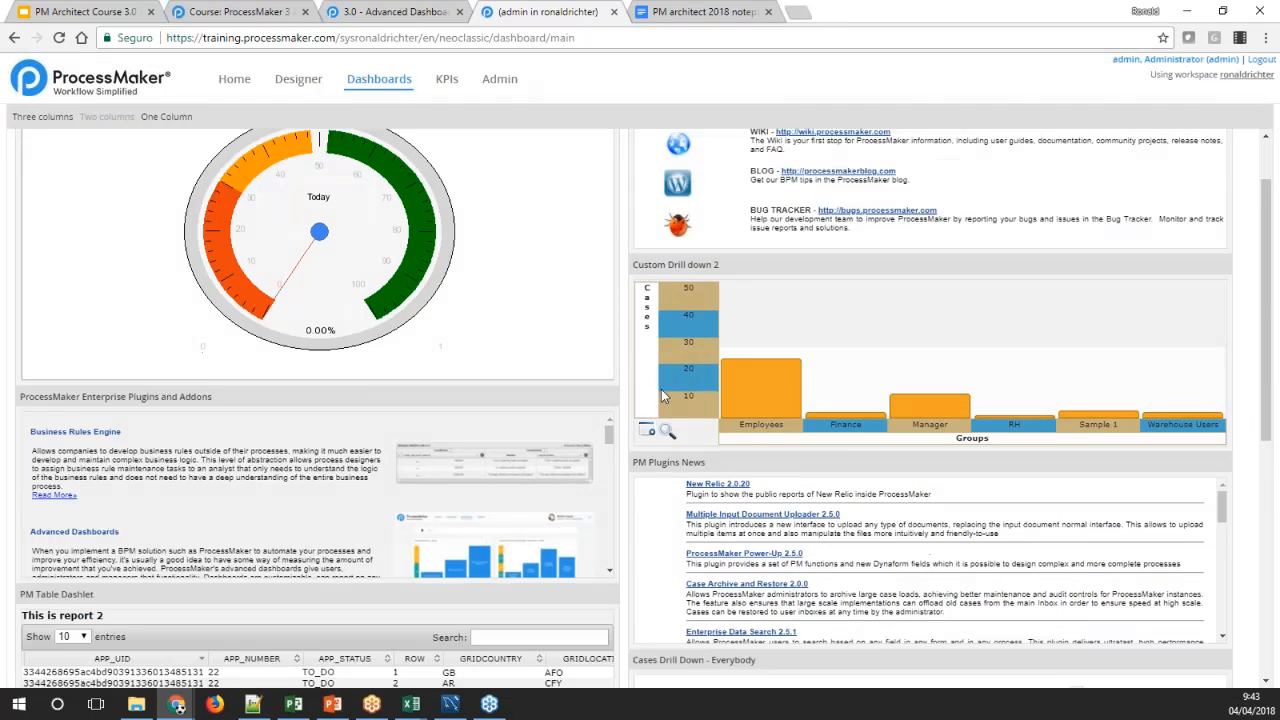
{"action": "scroll", "coordinate": [652, 390], "scroll_direction": "down", "scroll_amount": 2}
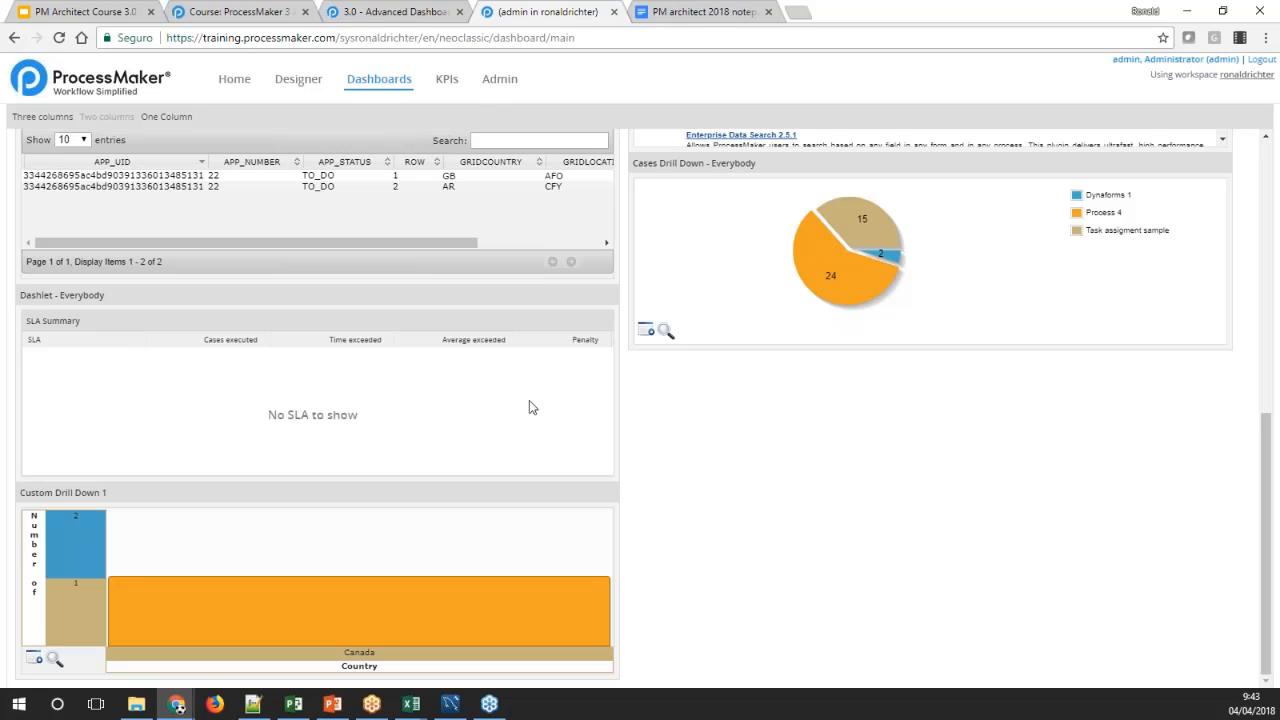
{"action": "left_click", "coordinate": [499, 79]}
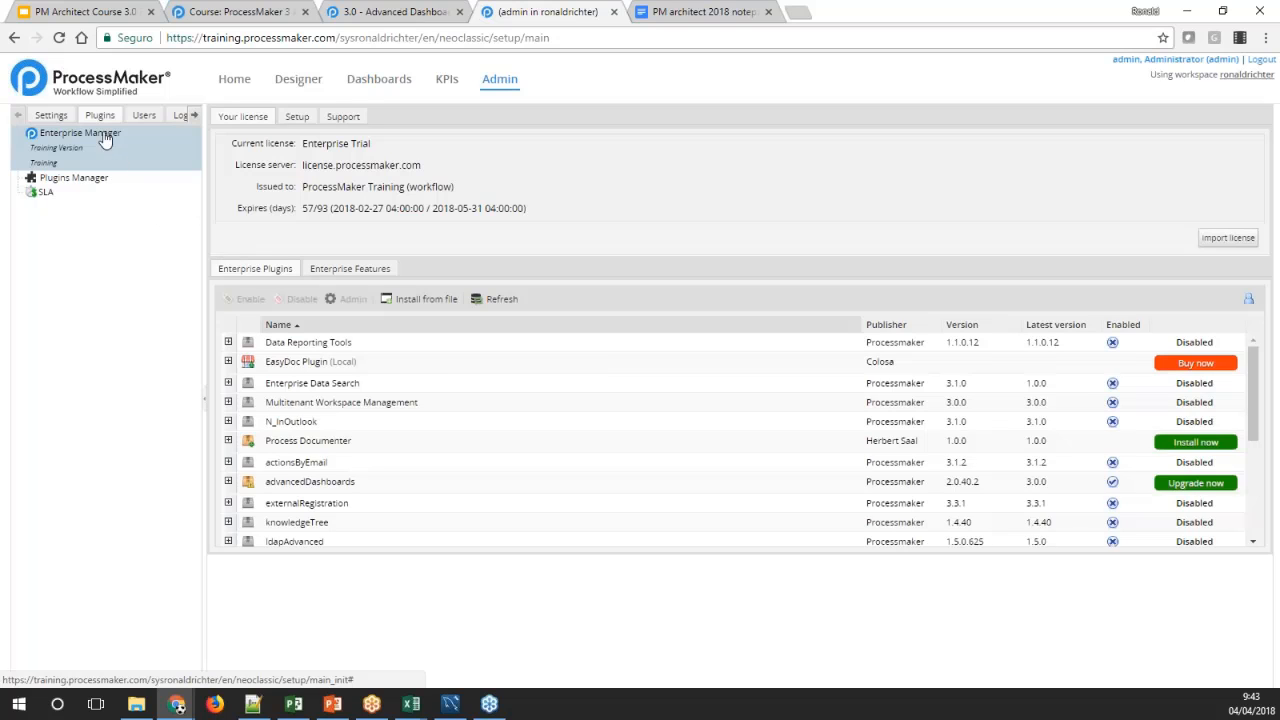
{"action": "left_click", "coordinate": [65, 120]}
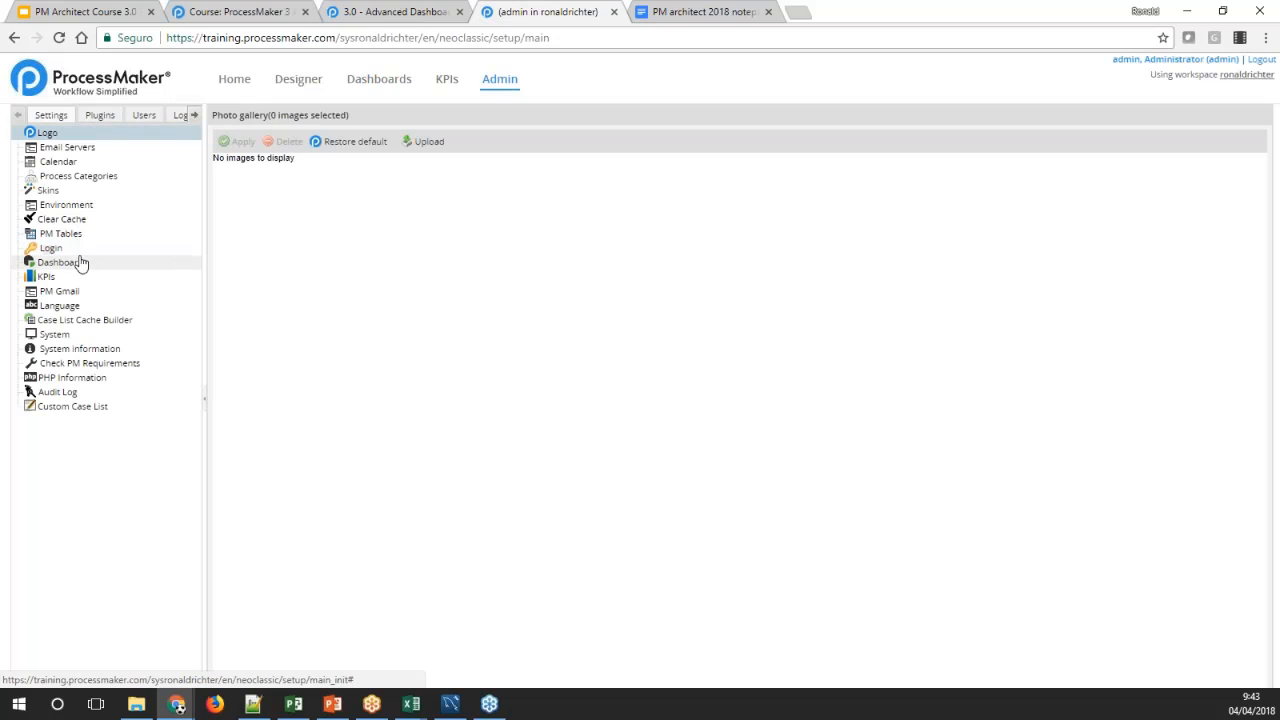
{"action": "left_click", "coordinate": [80, 262]}
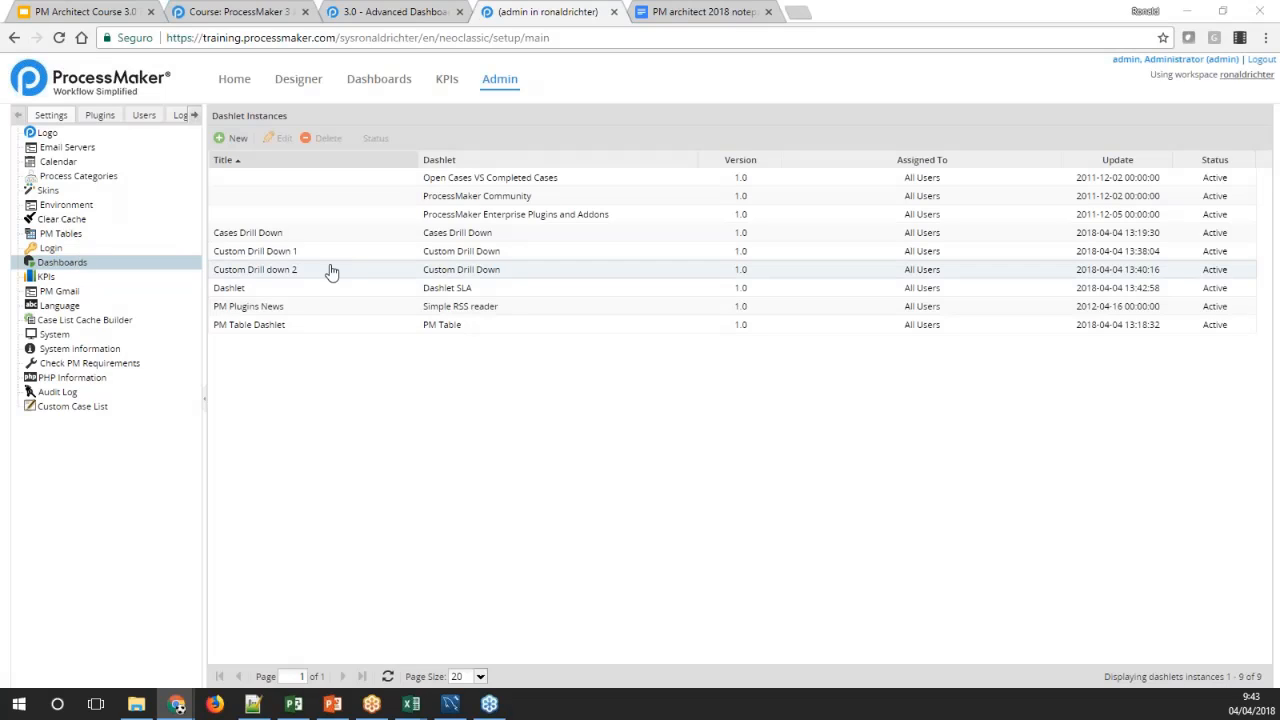
{"action": "left_click", "coordinate": [232, 137]}
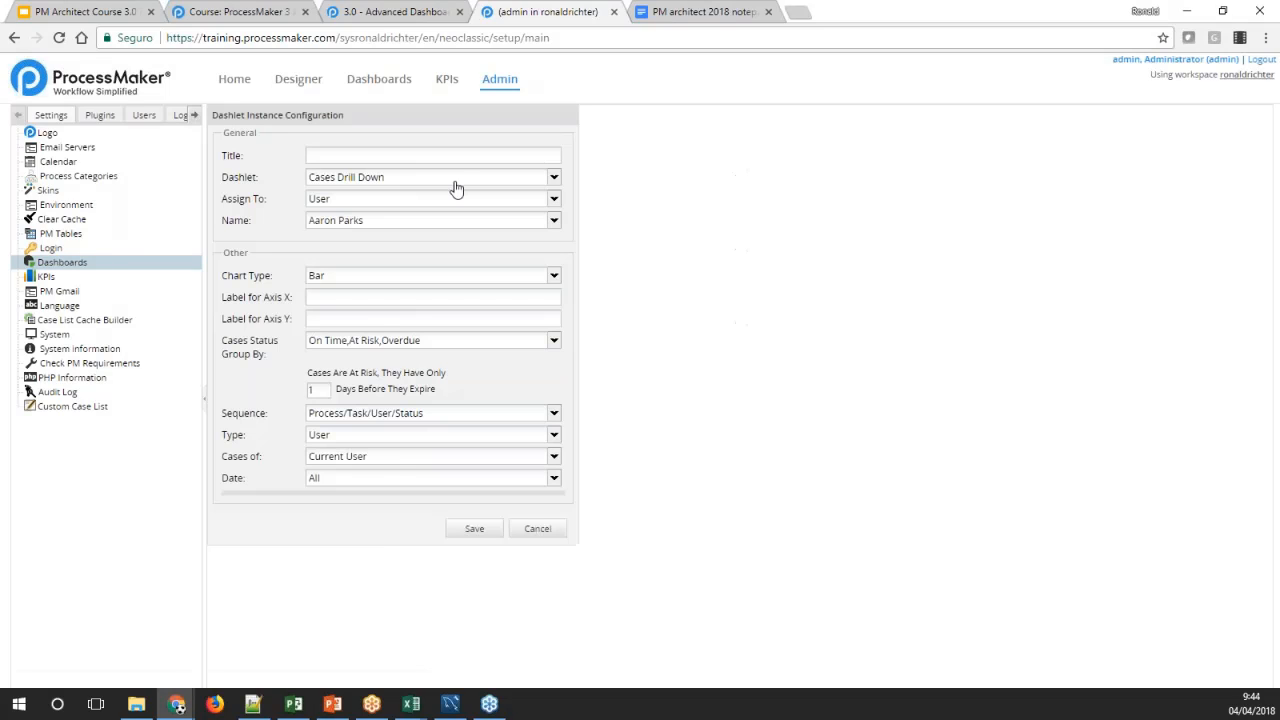
{"action": "left_click", "coordinate": [553, 178]}
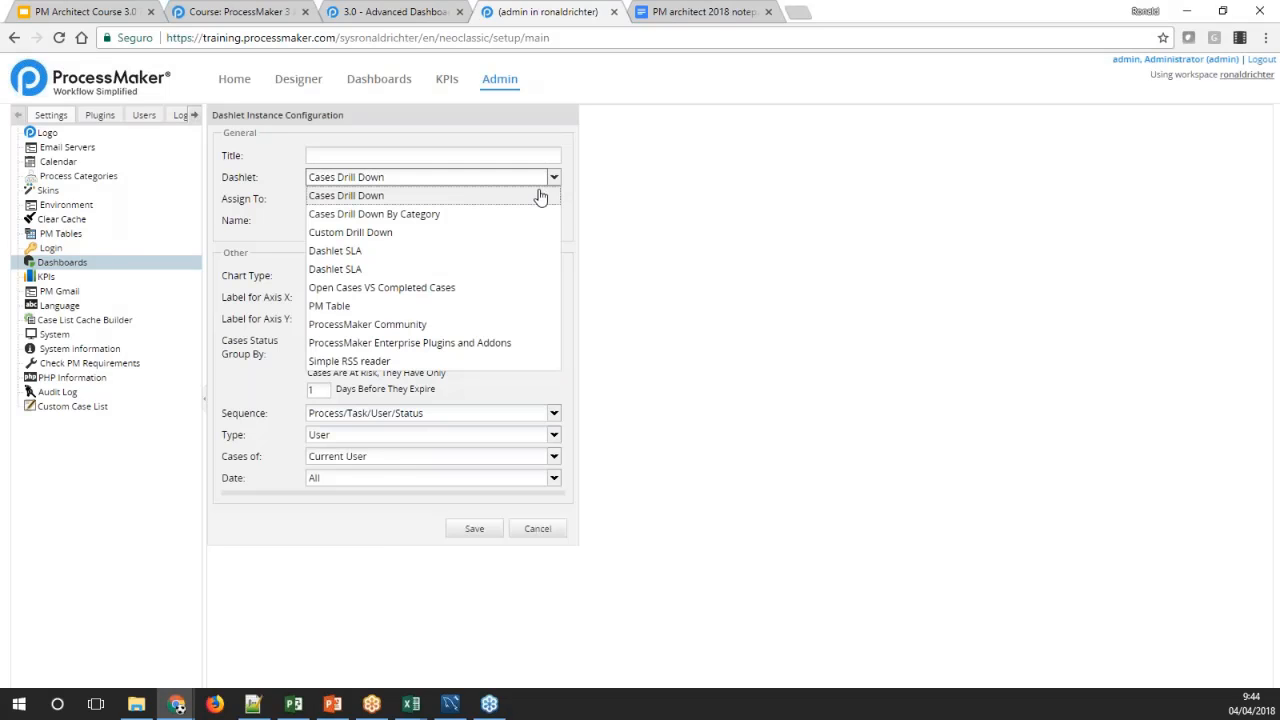
{"action": "left_click", "coordinate": [400, 288]}
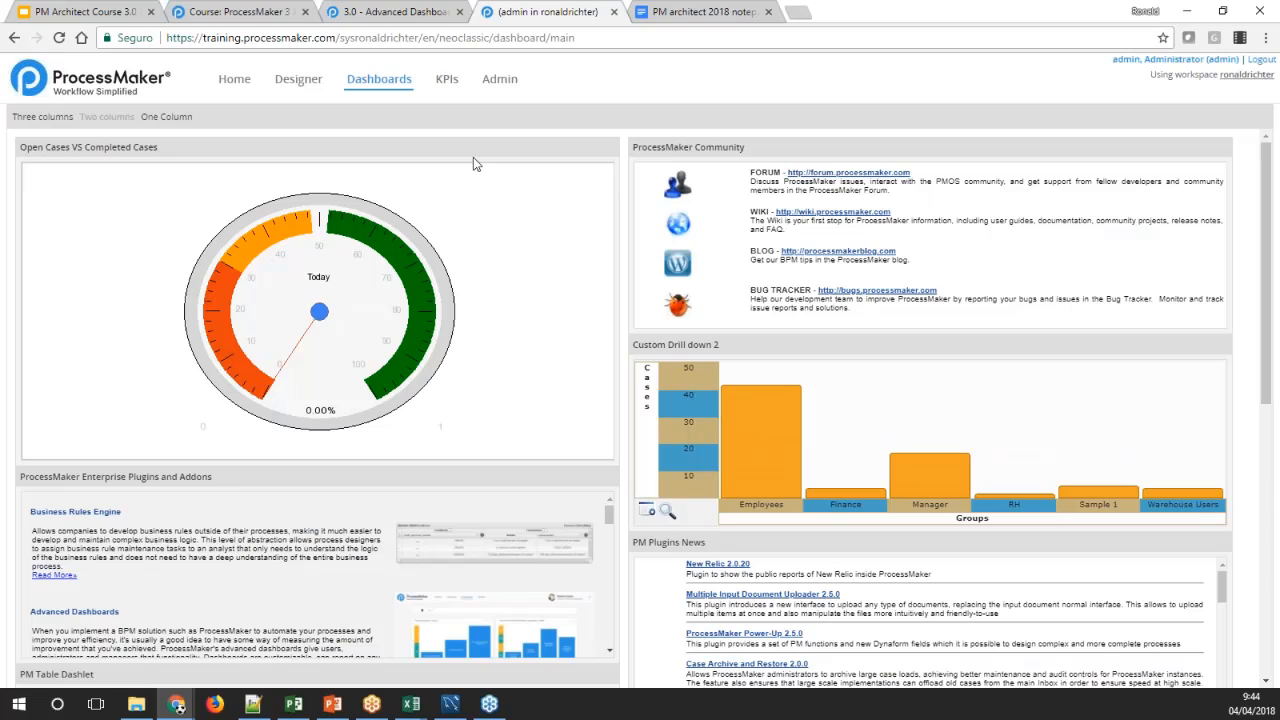
Edit the existing Open Cases VS Completed Cases dashlet so red ends at 40, yellow runs from 40 to 80, and green starts at 80
{"action": "left_click", "coordinate": [499, 79]}
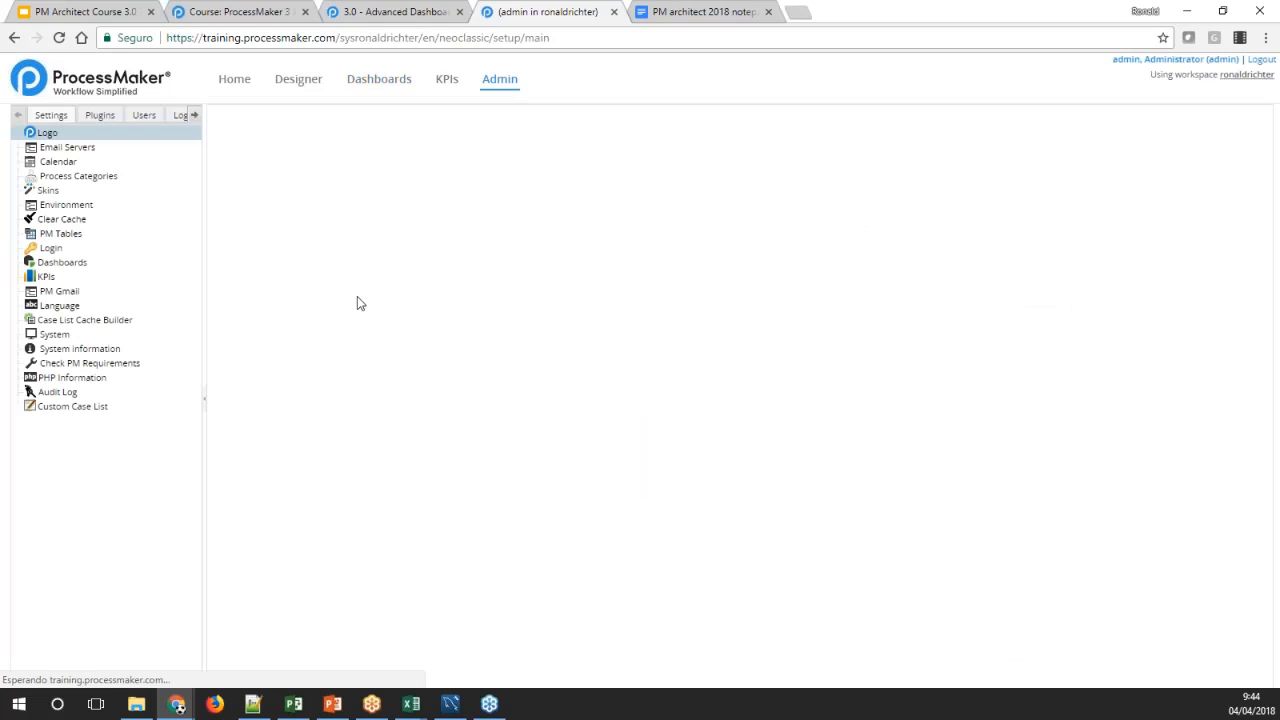
{"action": "left_click", "coordinate": [73, 268]}
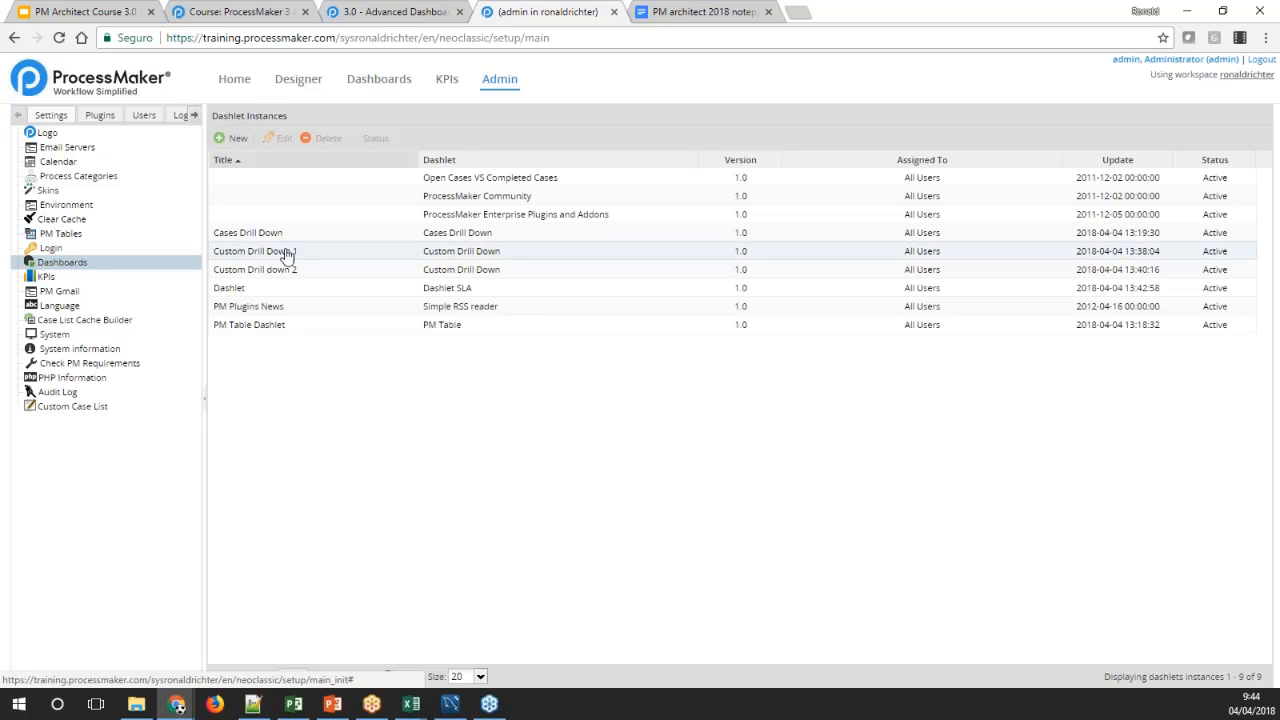
{"action": "left_click", "coordinate": [500, 178]}
{"action": "left_click", "coordinate": [281, 139]}
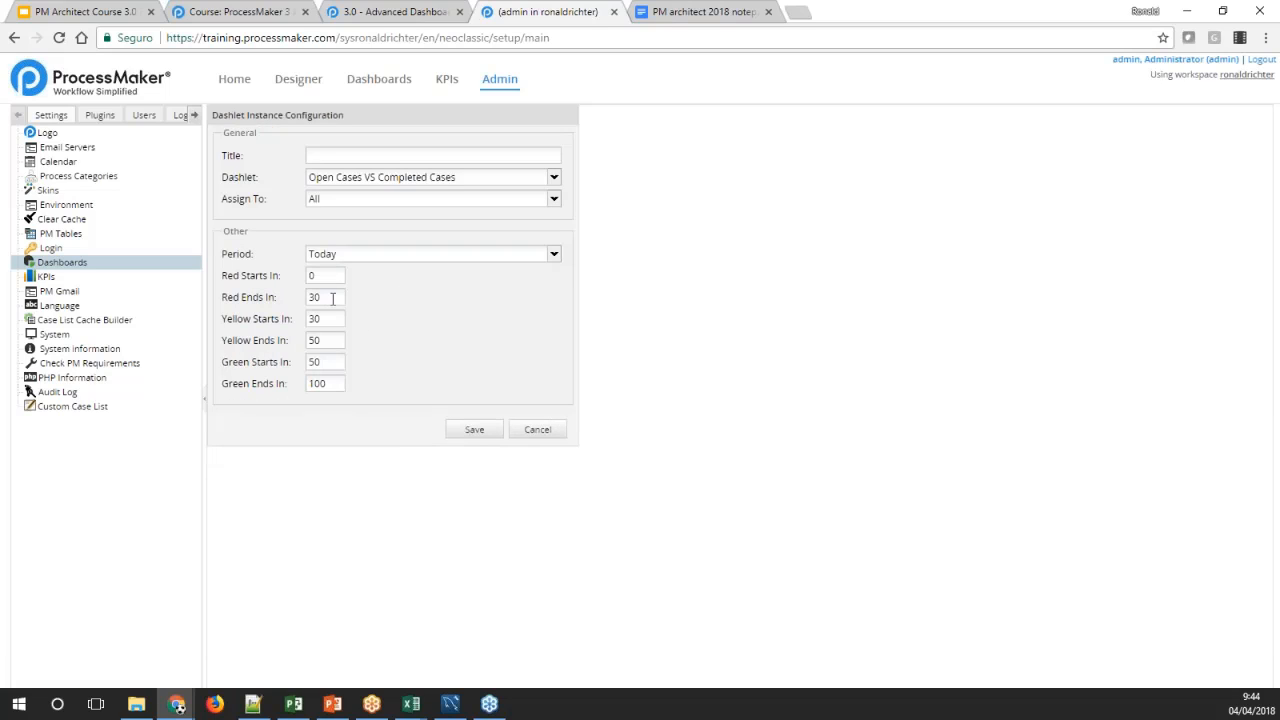
{"action": "left_click_drag", "start_coordinate": [333, 298], "coordinate": [281, 313]}
{"action": "type", "text": "40"}
{"action": "left_click_drag", "start_coordinate": [337, 318], "coordinate": [293, 373]}
{"action": "type", "text": "42"}
{"action": "key", "text": "Tab"}
{"action": "type", "text": "40"}
{"action": "key", "text": "Tab"}
{"action": "type", "text": "80"}
Give the Open Cases VS Completed Cases dashlet the title Open cases and save its configuration
{"action": "left_click", "coordinate": [477, 431]}
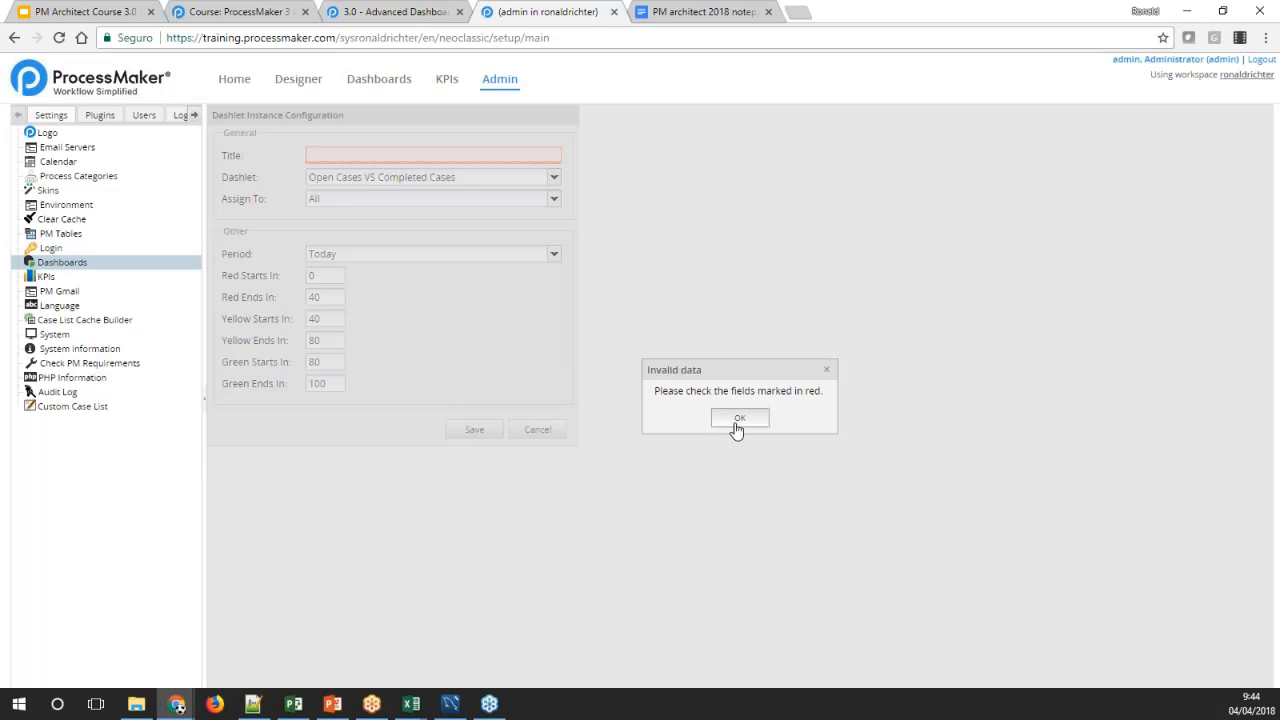
{"action": "left_click", "coordinate": [739, 419]}
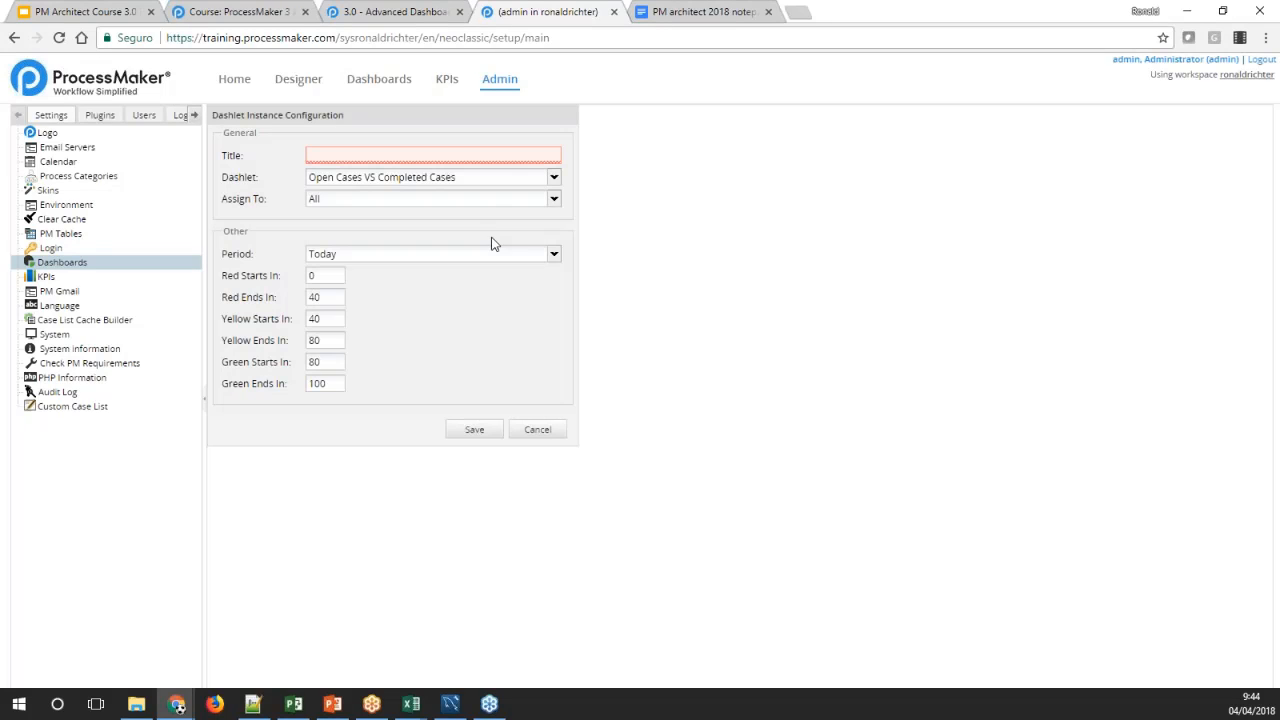
{"action": "left_click", "coordinate": [409, 155]}
{"action": "type", "text": "Open cases"}
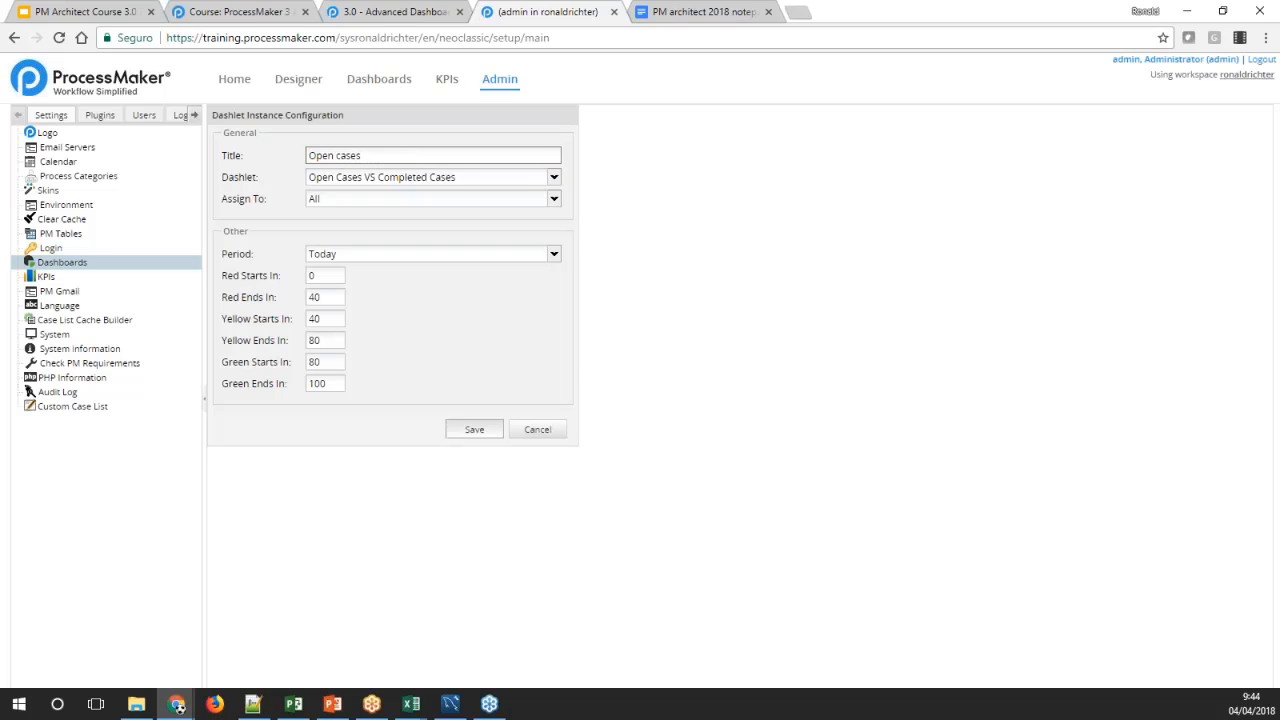
{"action": "left_click", "coordinate": [481, 435]}
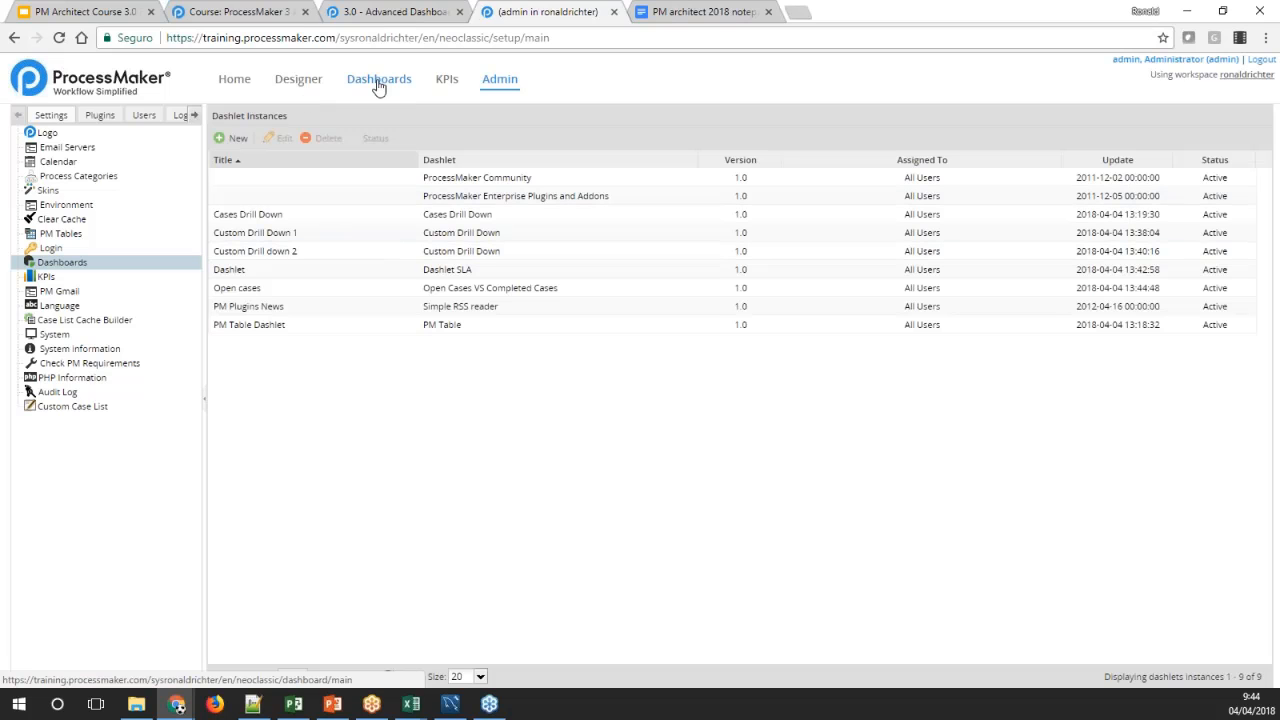
View the Open cases gauge on the dashboards, and review the dashlet types offered for a new dashlet instance
{"action": "left_click", "coordinate": [378, 84]}
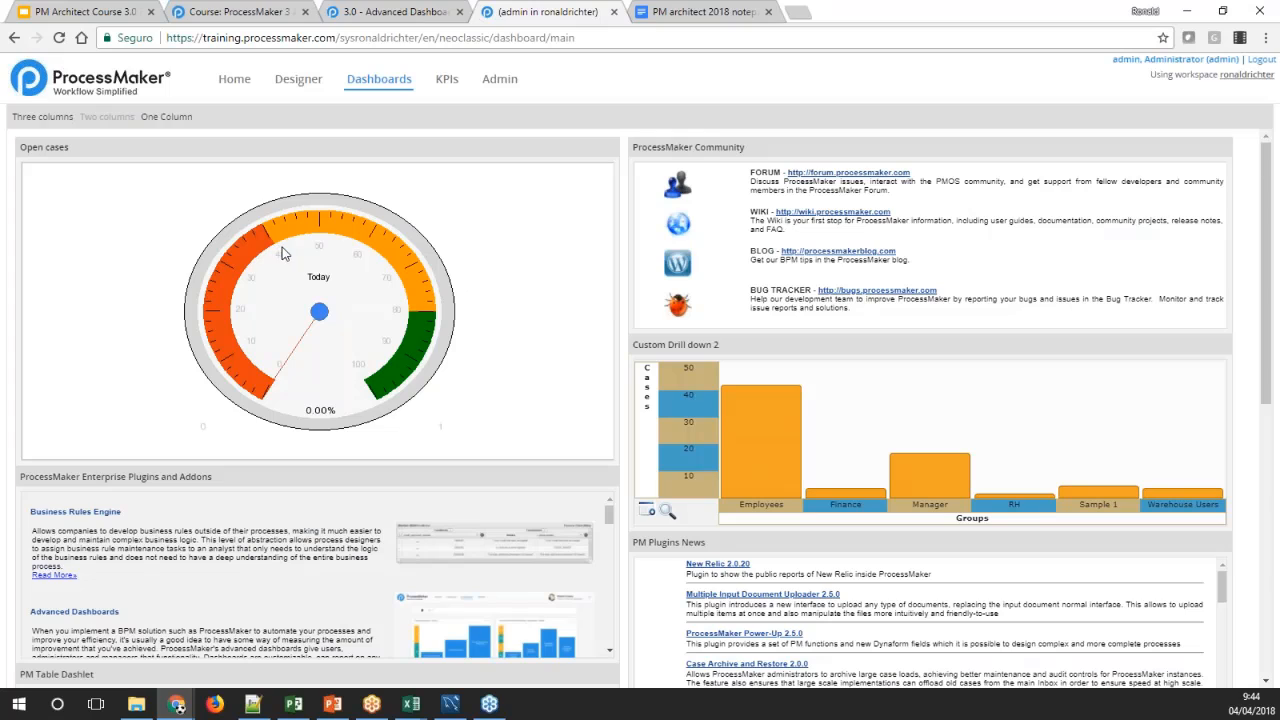
{"action": "left_click", "coordinate": [500, 79]}
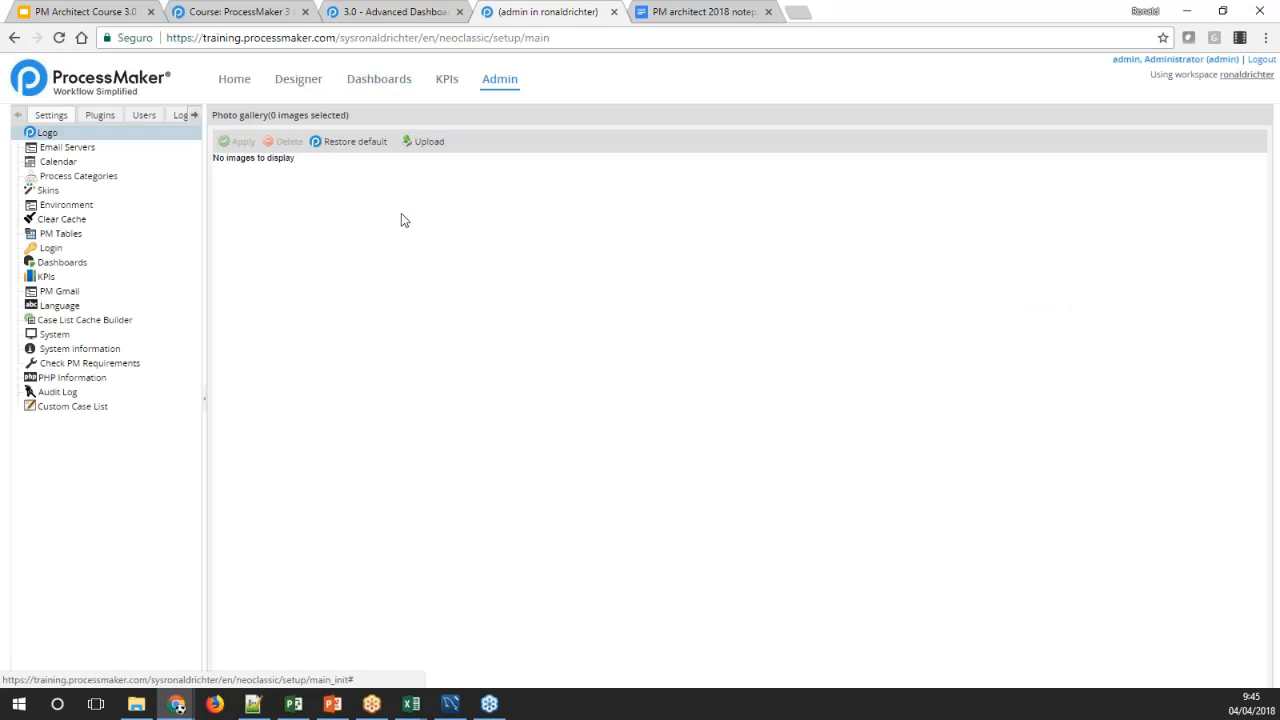
{"action": "left_click", "coordinate": [100, 262]}
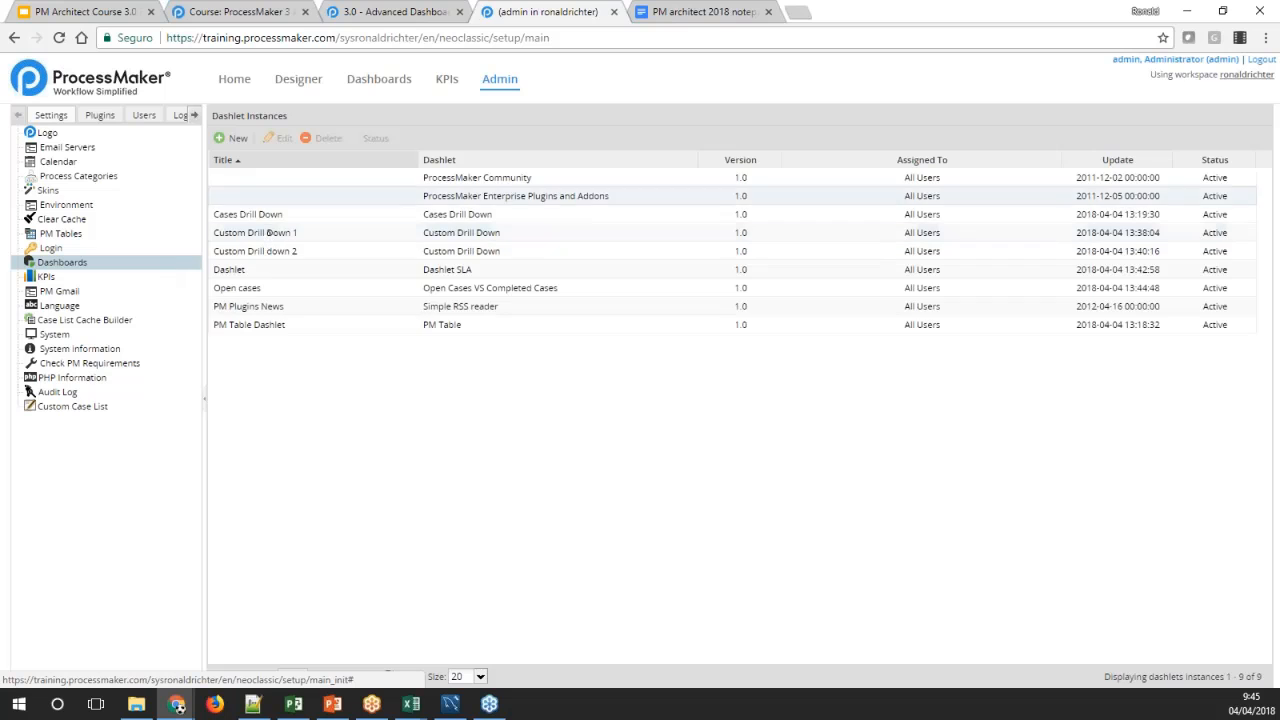
{"action": "left_click", "coordinate": [232, 138]}
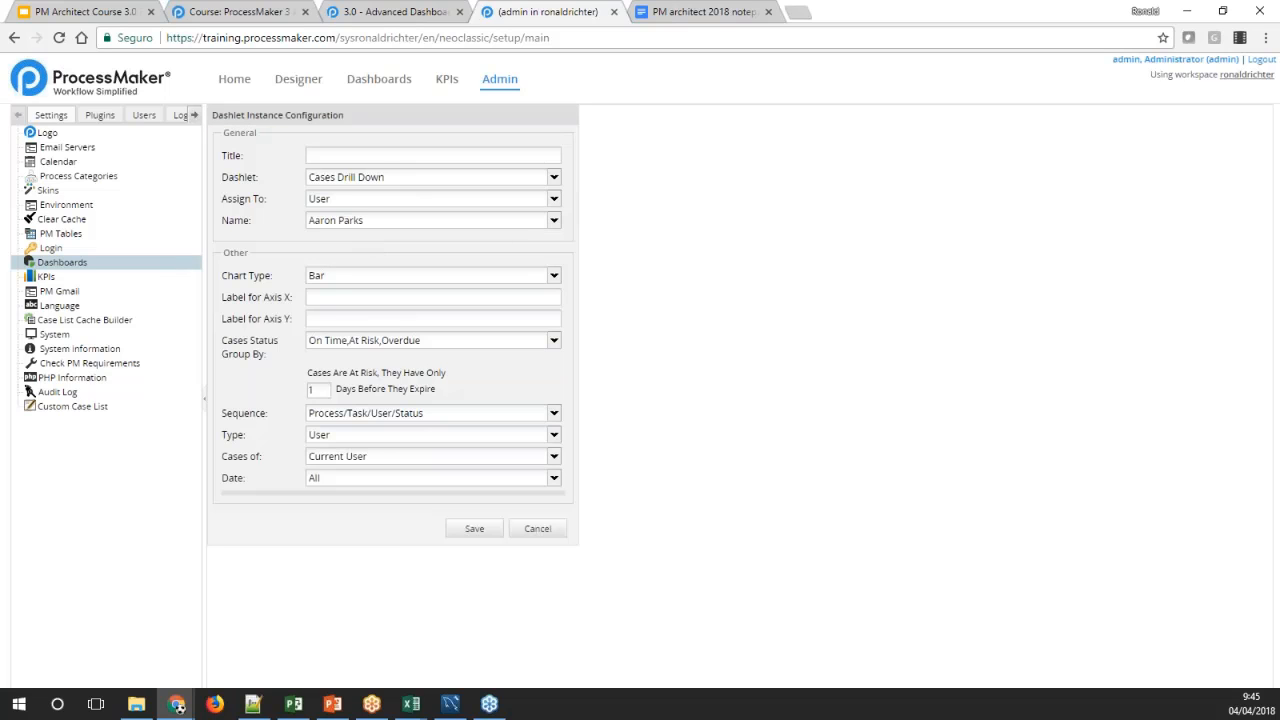
{"action": "left_click", "coordinate": [554, 178]}
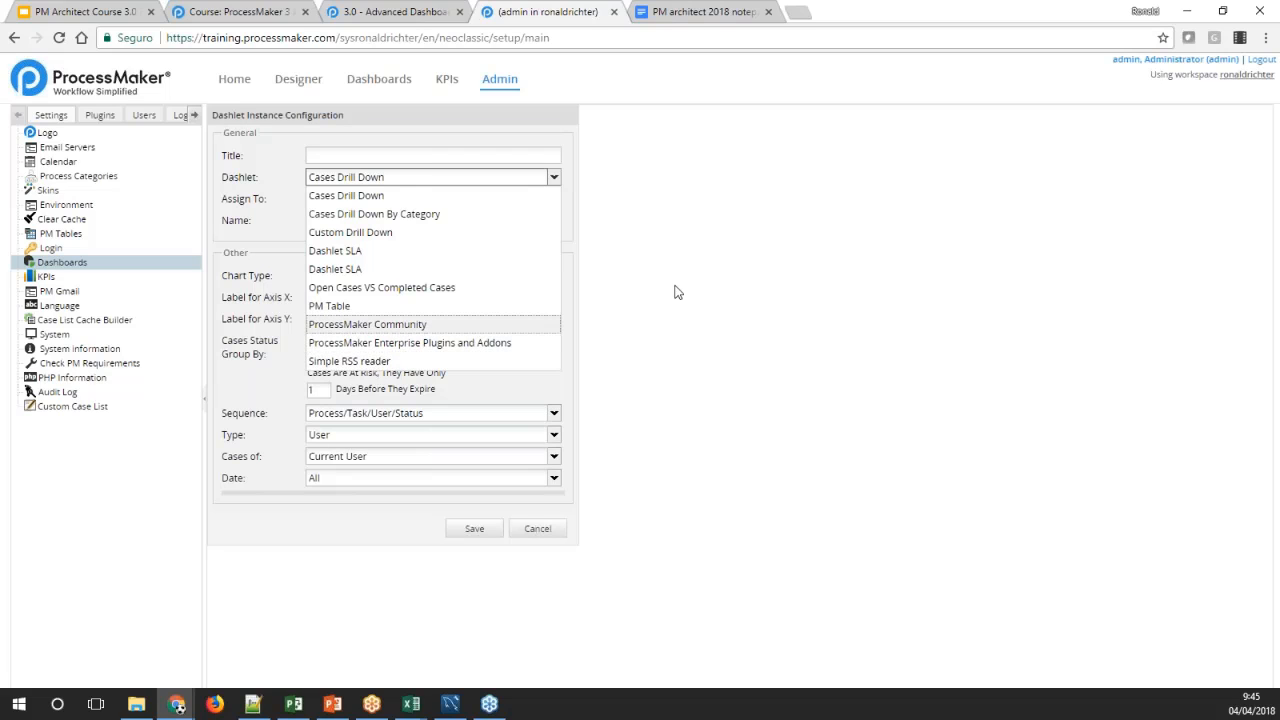
{"action": "left_click", "coordinate": [621, 278]}
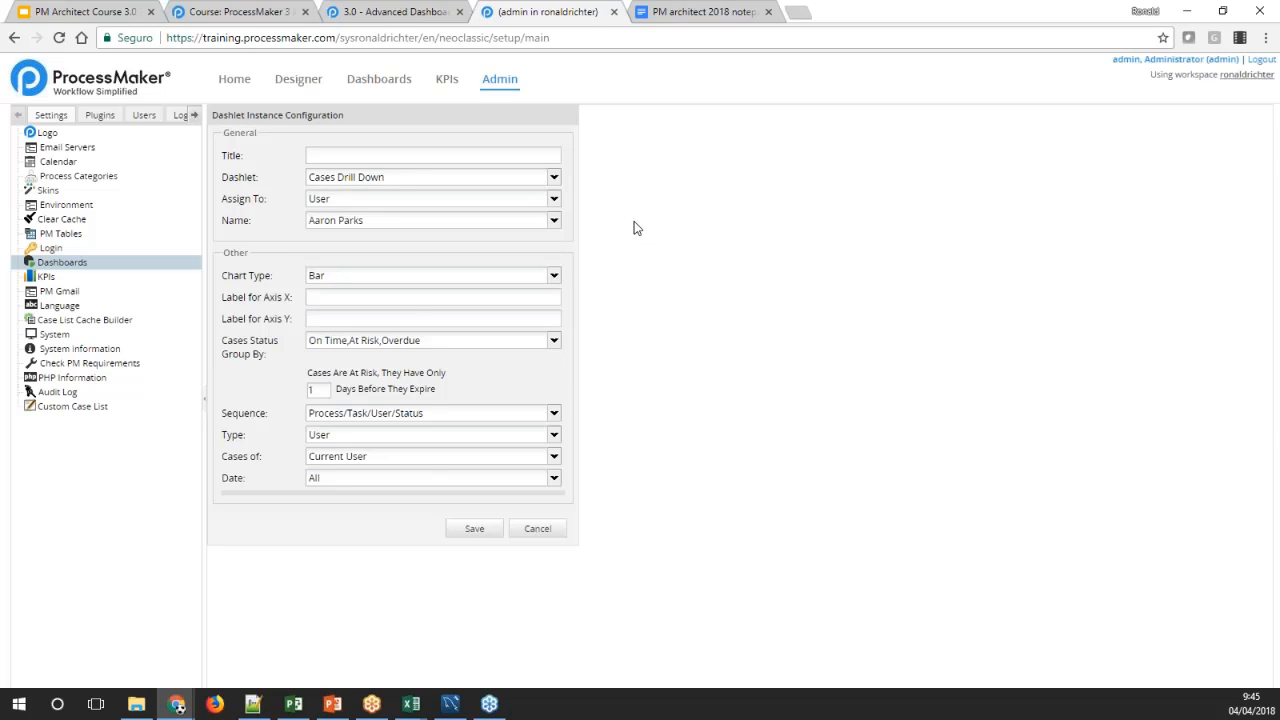
Skim back through the Advanced Dashboards documentation and close its page, leaving the new dashlet instance unsaved
{"action": "left_click", "coordinate": [388, 14]}
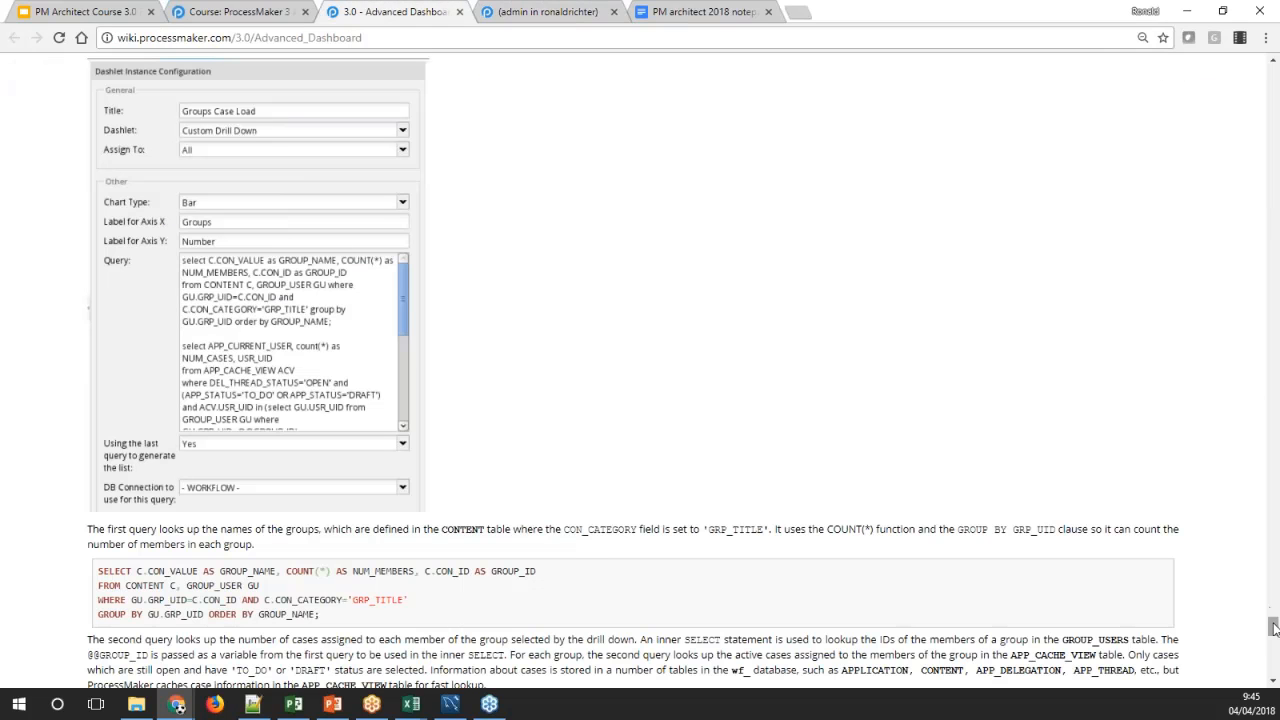
{"action": "left_click_drag", "start_coordinate": [1272, 622], "coordinate": [1257, 386]}
{"action": "left_click", "coordinate": [555, 12]}
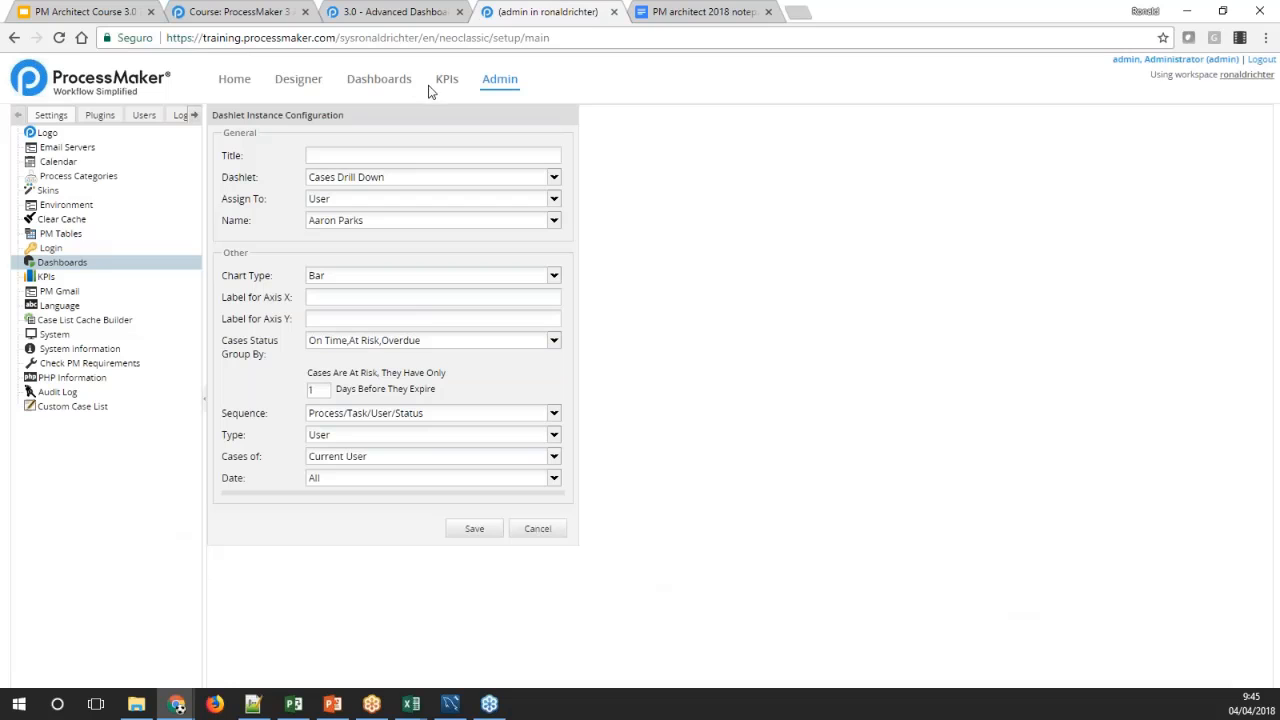
{"action": "left_click", "coordinate": [497, 81]}
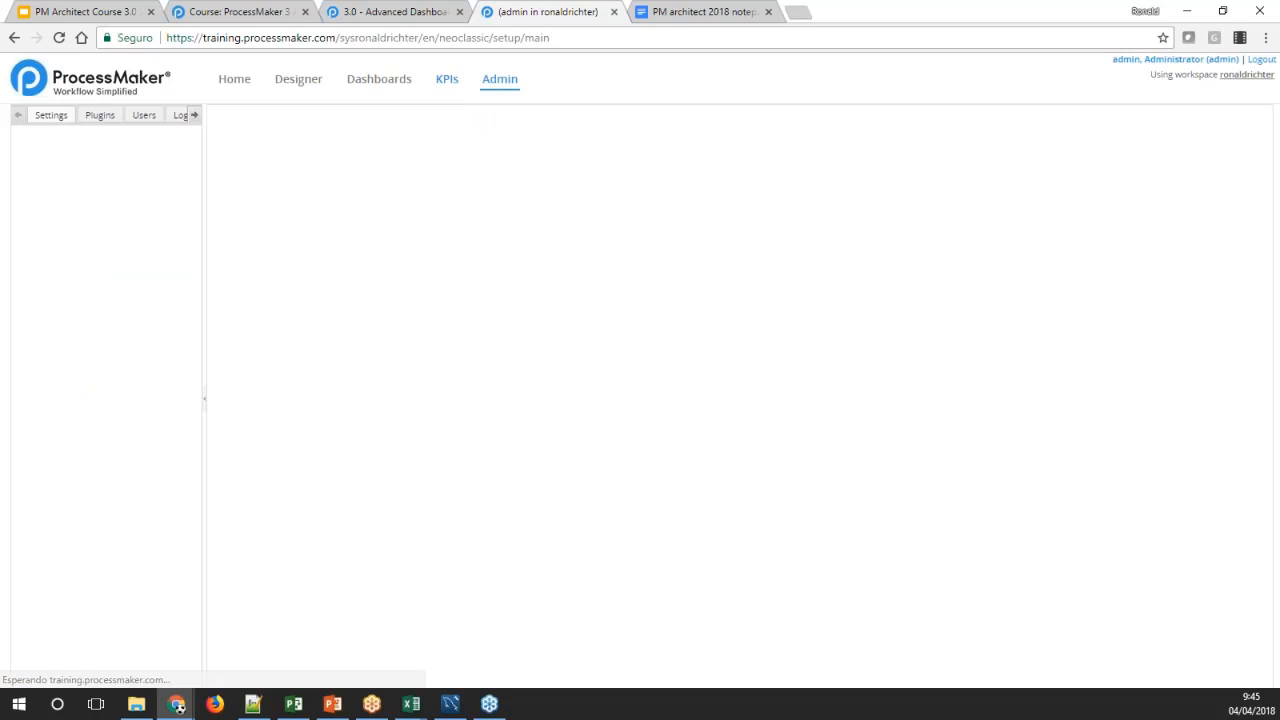
{"action": "left_click", "coordinate": [388, 20]}
{"action": "left_click", "coordinate": [459, 12]}
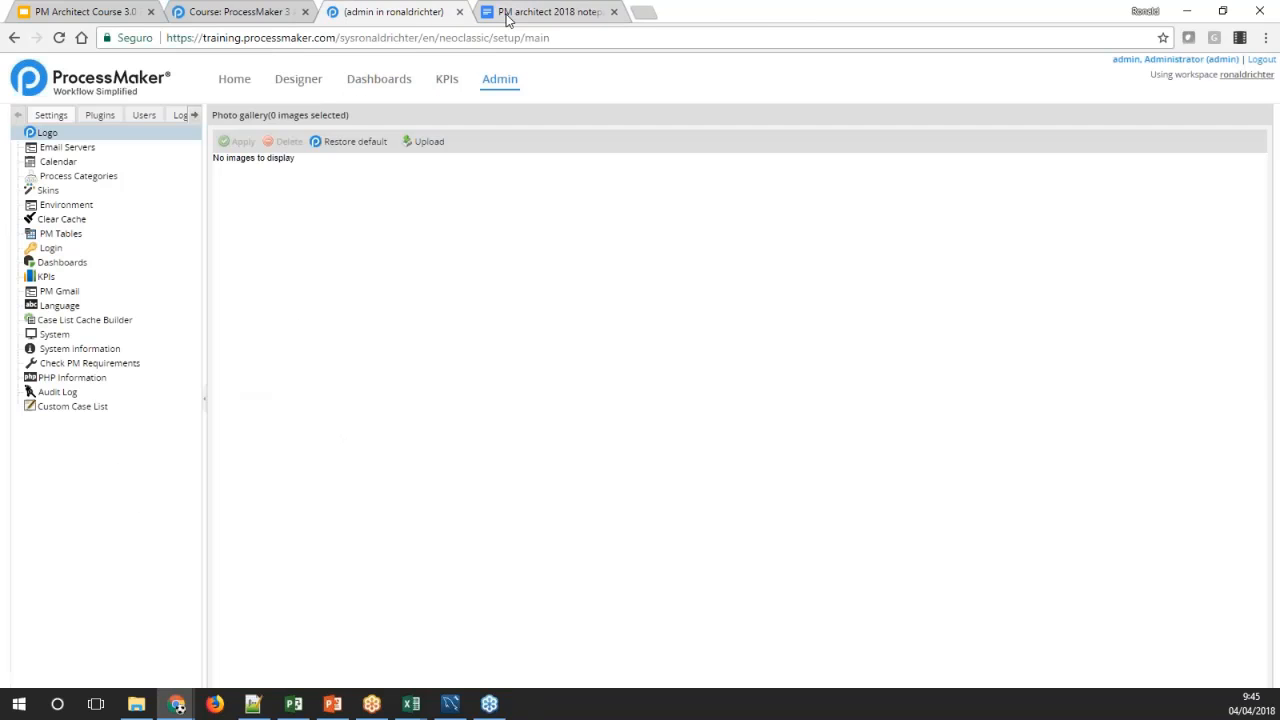
Open the Key Performance Indicators (KPIs) reading from the ProcessMaker course page and bring up its documentation
{"action": "left_click", "coordinate": [507, 14]}
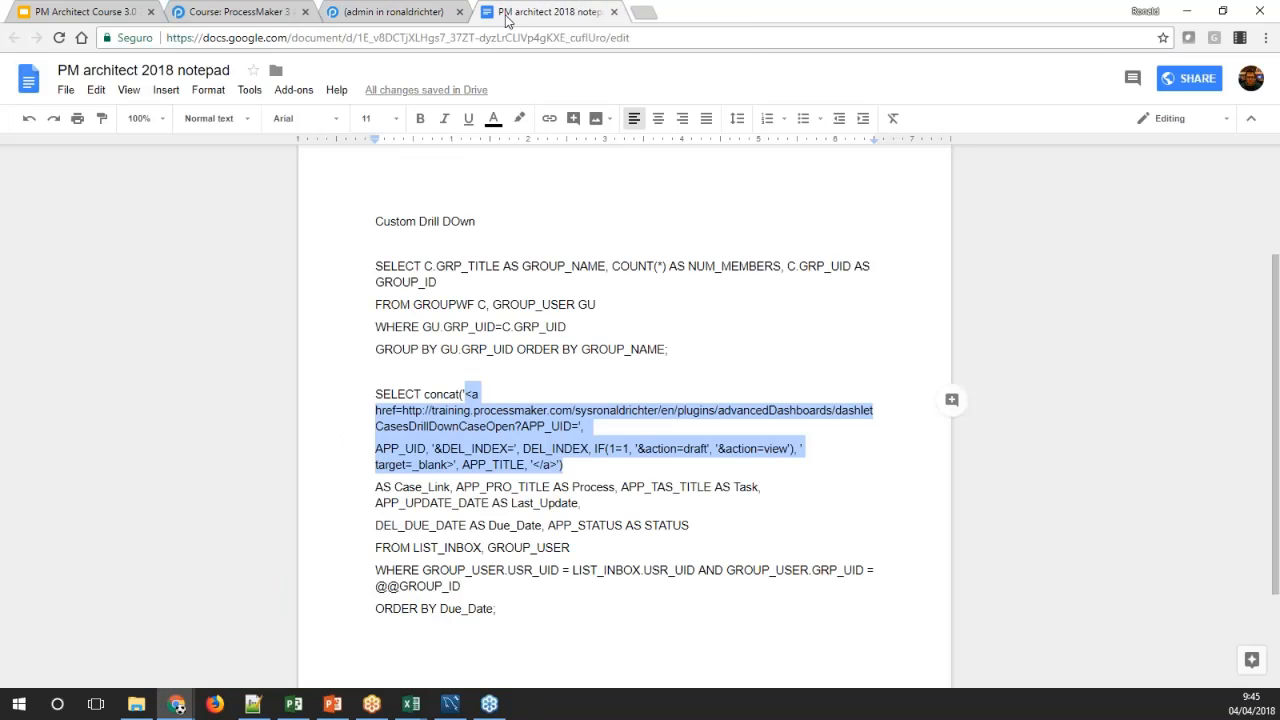
{"action": "left_click", "coordinate": [245, 12]}
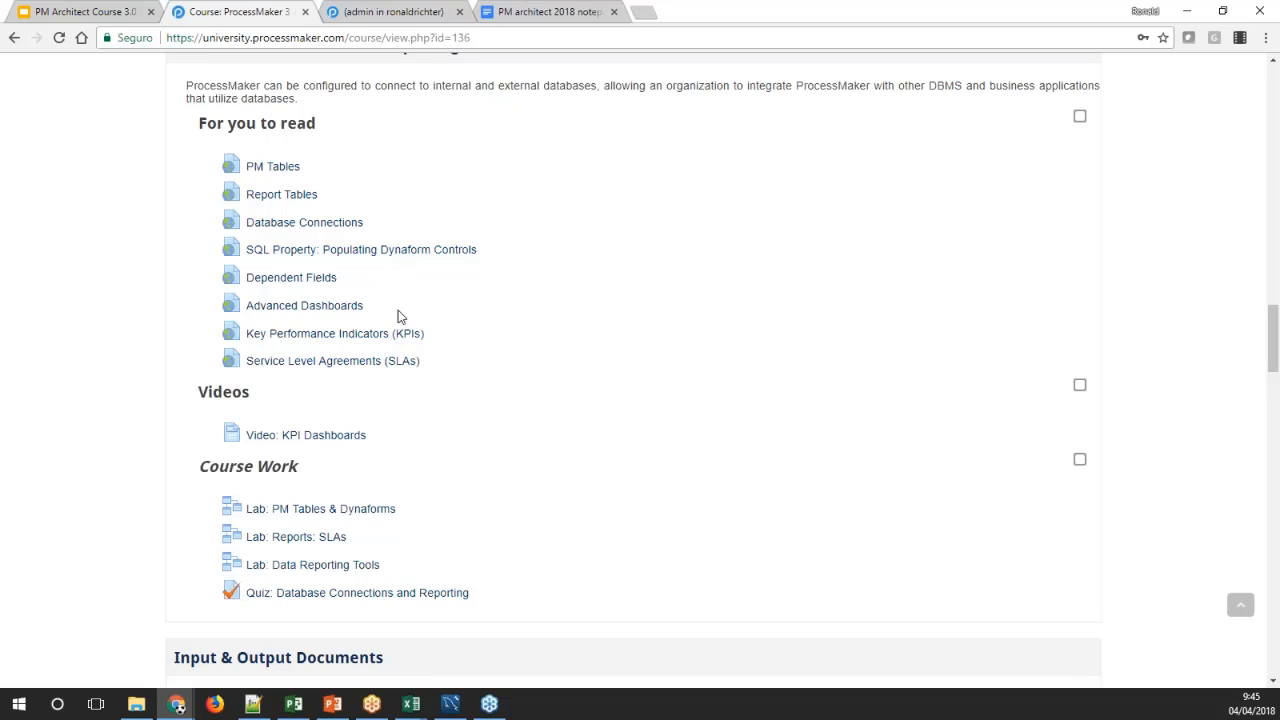
{"action": "middle_click", "coordinate": [311, 343]}
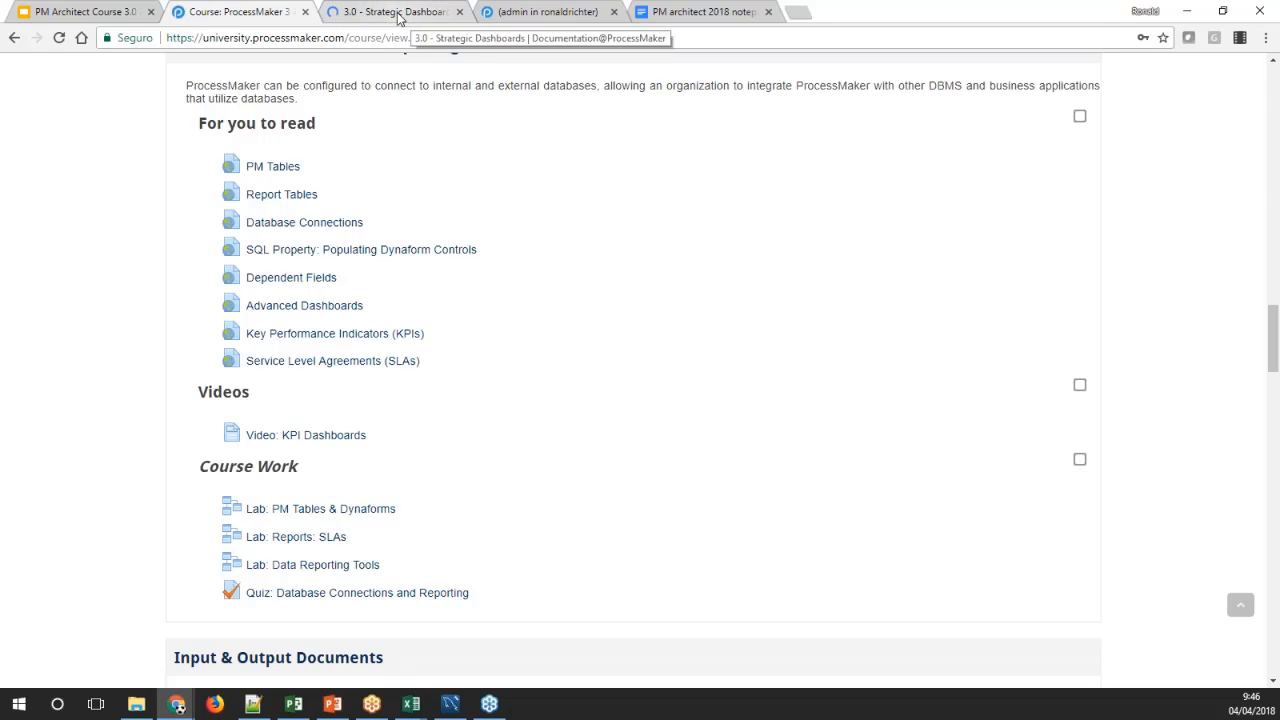
{"action": "left_click", "coordinate": [398, 18]}
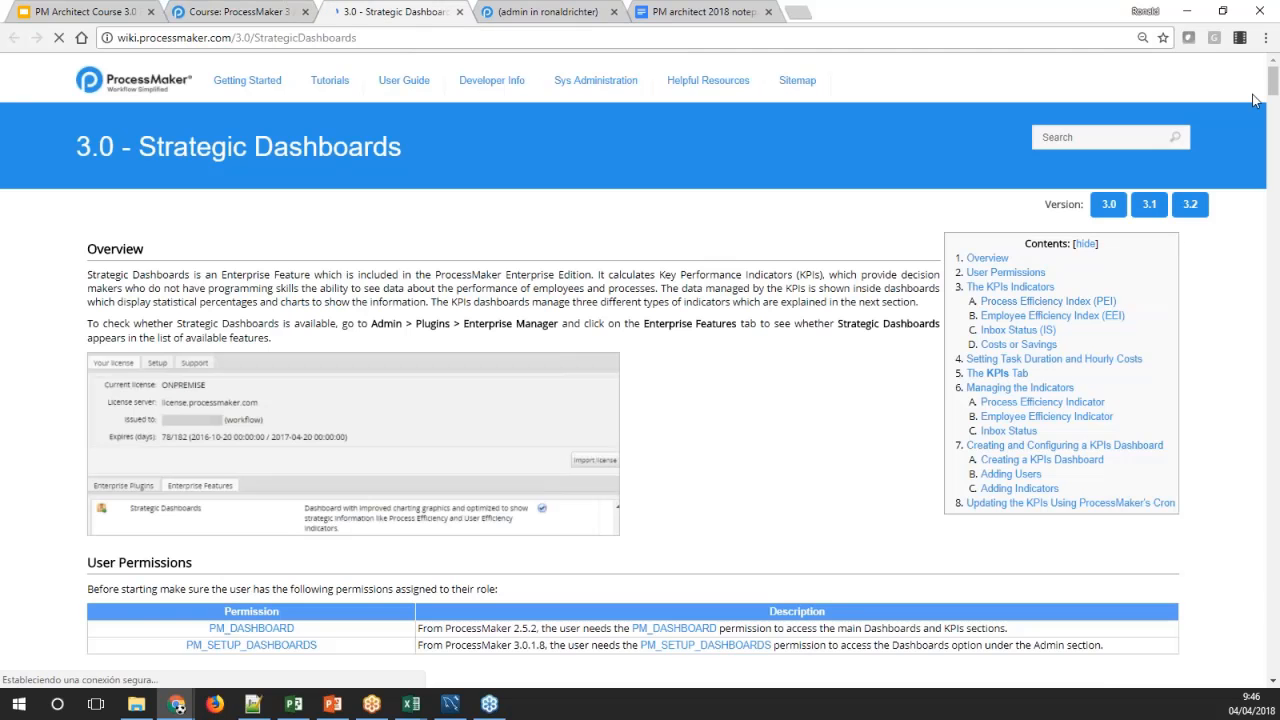
Read how the Process Efficiency Index, Employee Efficiency Index, Inbox Status, and Costs or Savings indicators are defined and calculated
{"action": "mouse_move", "coordinate": [1273, 85]}
{"action": "left_mouse_down"}
{"action": "mouse_move", "coordinate": [1273, 172]}
{"action": "mouse_move", "coordinate": [1273, 110]}
{"action": "left_mouse_up"}
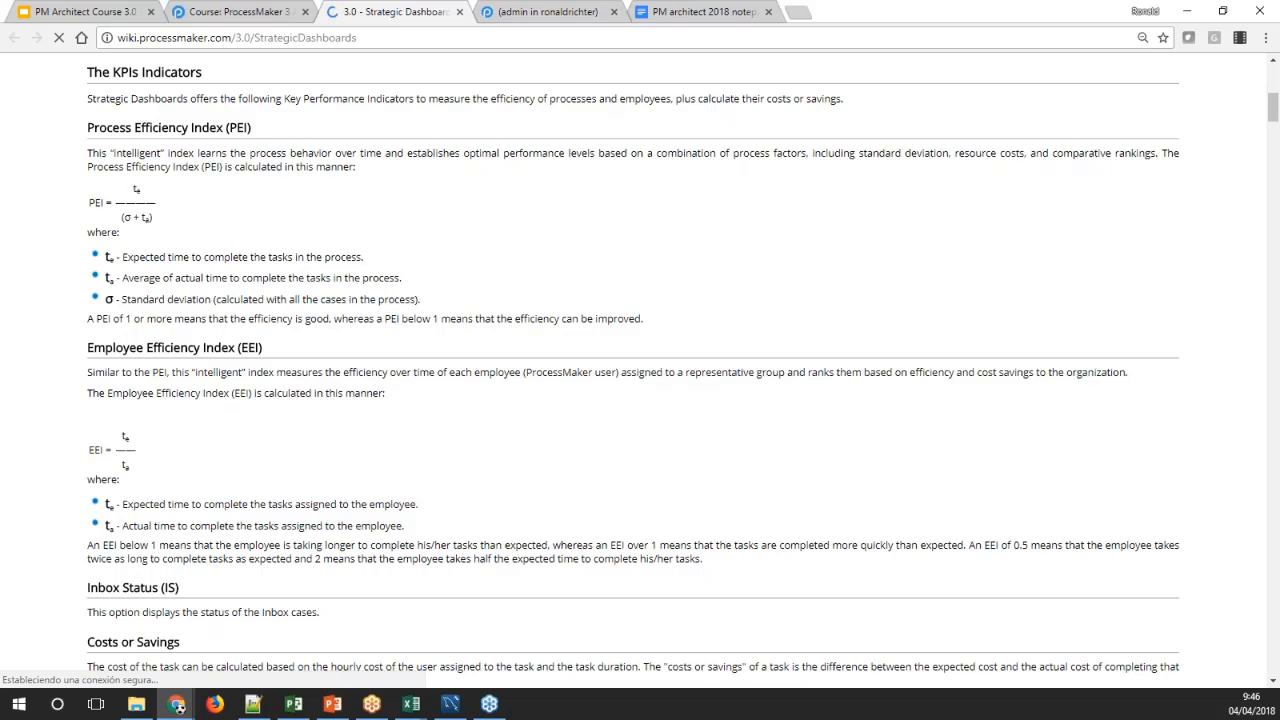
{"action": "scroll", "coordinate": [210, 391], "scroll_direction": "down", "scroll_amount": 1}
{"action": "scroll", "coordinate": [210, 391], "scroll_direction": "down", "scroll_amount": 1}
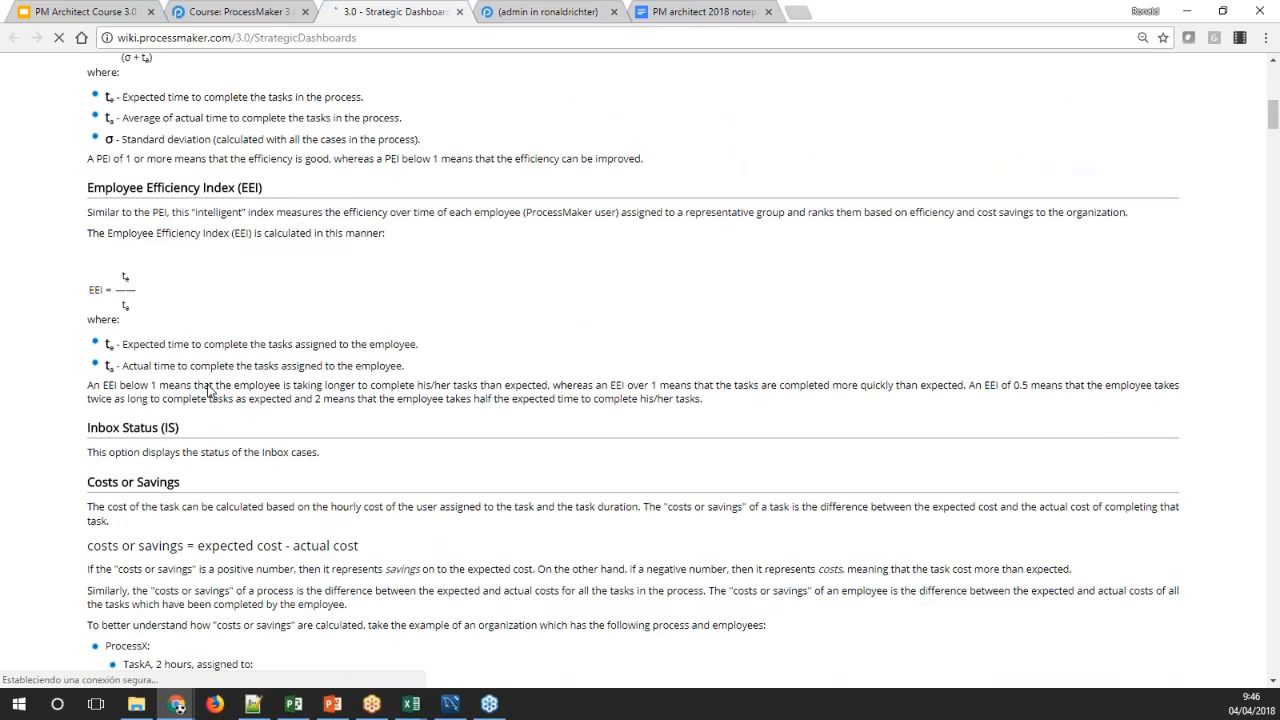
{"action": "scroll", "coordinate": [247, 385], "scroll_direction": "up", "scroll_amount": 2}
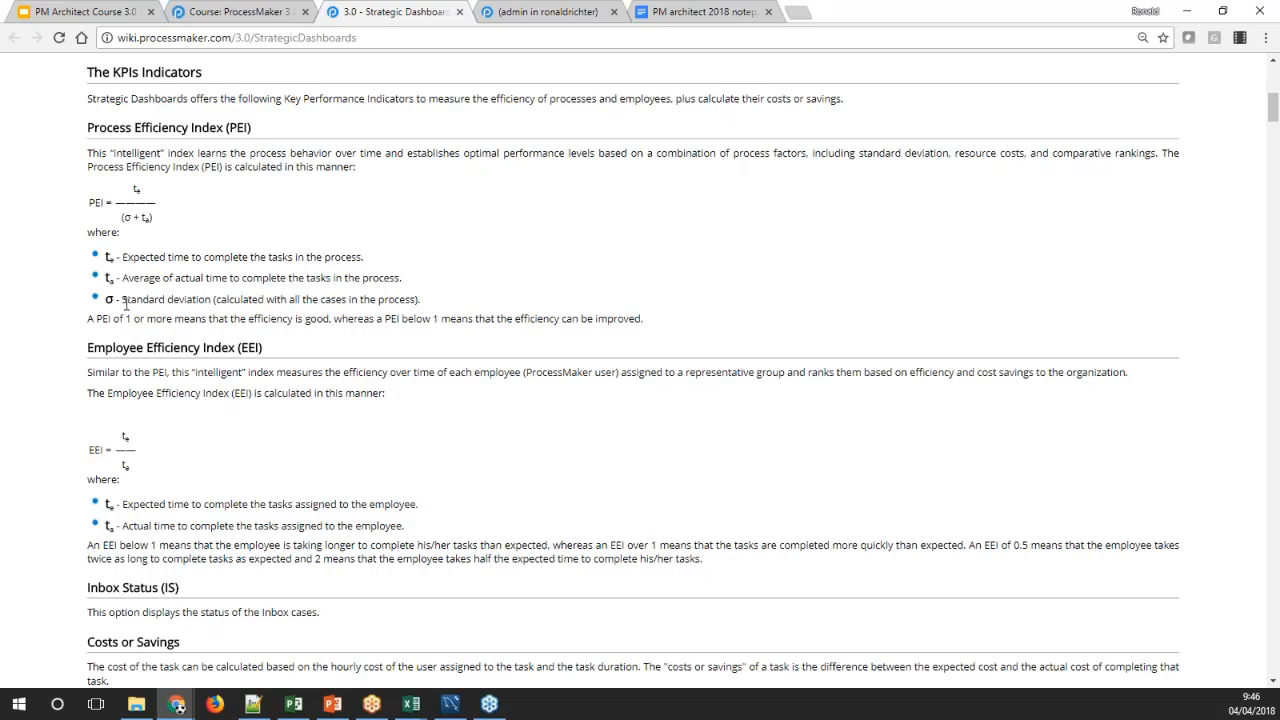
{"action": "left_click_drag", "start_coordinate": [121, 303], "coordinate": [292, 300]}
{"action": "left_click", "coordinate": [216, 279]}
{"action": "scroll", "coordinate": [459, 407], "scroll_direction": "down", "scroll_amount": 3}
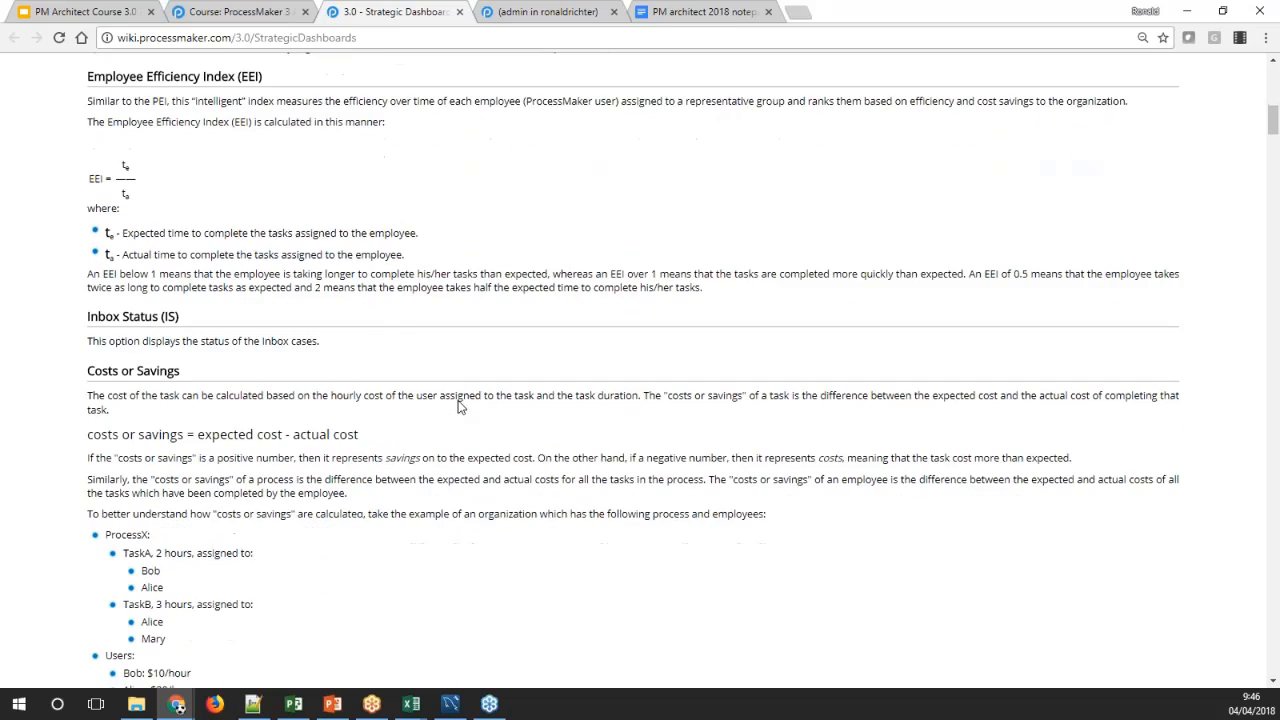
{"action": "scroll", "coordinate": [459, 407], "scroll_direction": "down", "scroll_amount": 2}
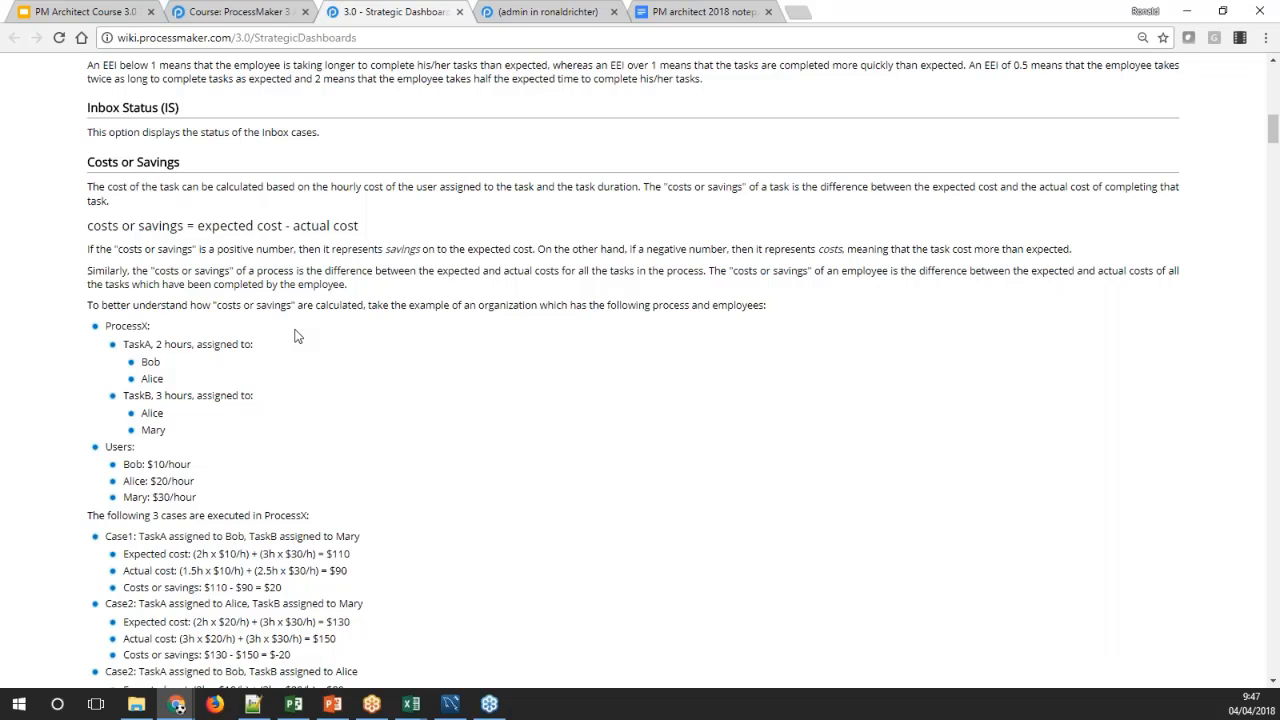
{"action": "scroll", "coordinate": [349, 403], "scroll_direction": "down", "scroll_amount": 4}
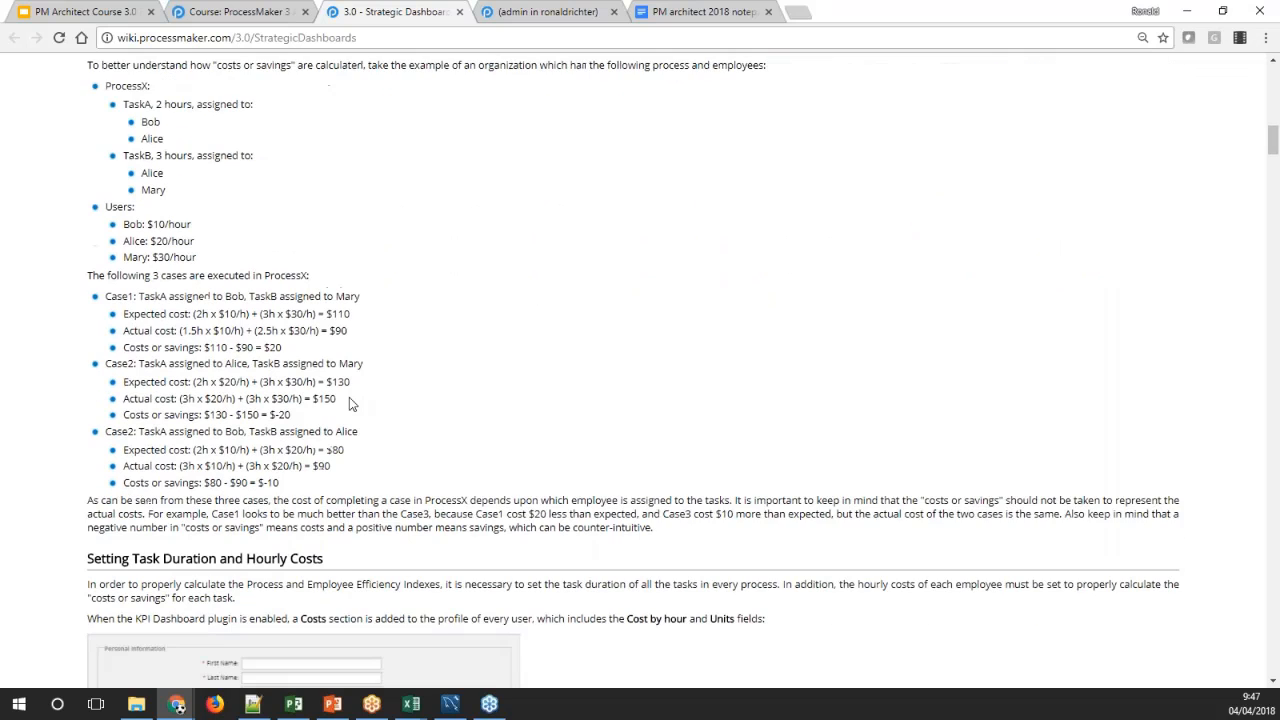
Examine the documentation on setting task duration, employee hourly costs and process cost, down to the KPIs Tab section
{"action": "scroll", "coordinate": [349, 397], "scroll_direction": "down", "scroll_amount": 3}
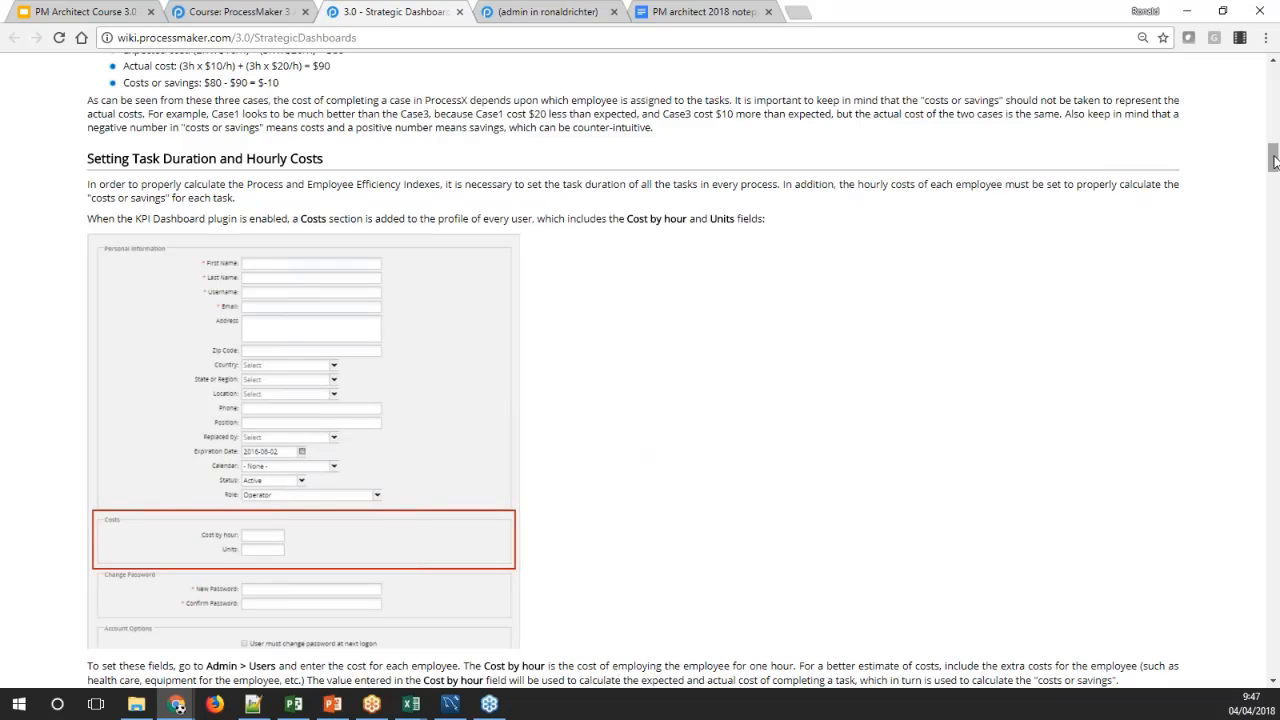
{"action": "mouse_move", "coordinate": [1273, 162]}
{"action": "left_mouse_down"}
{"action": "mouse_move", "coordinate": [1273, 130]}
{"action": "mouse_move", "coordinate": [1275, 178]}
{"action": "left_mouse_up"}
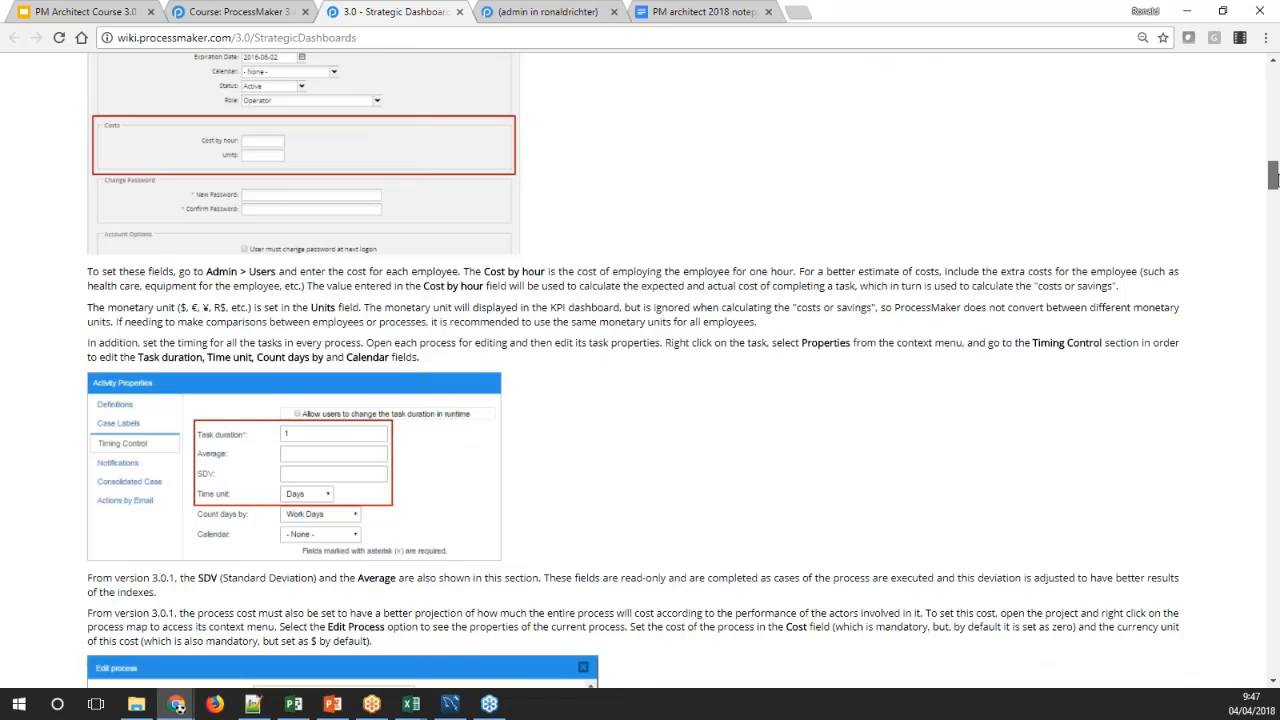
{"action": "left_click_drag", "start_coordinate": [1275, 178], "coordinate": [1275, 167]}
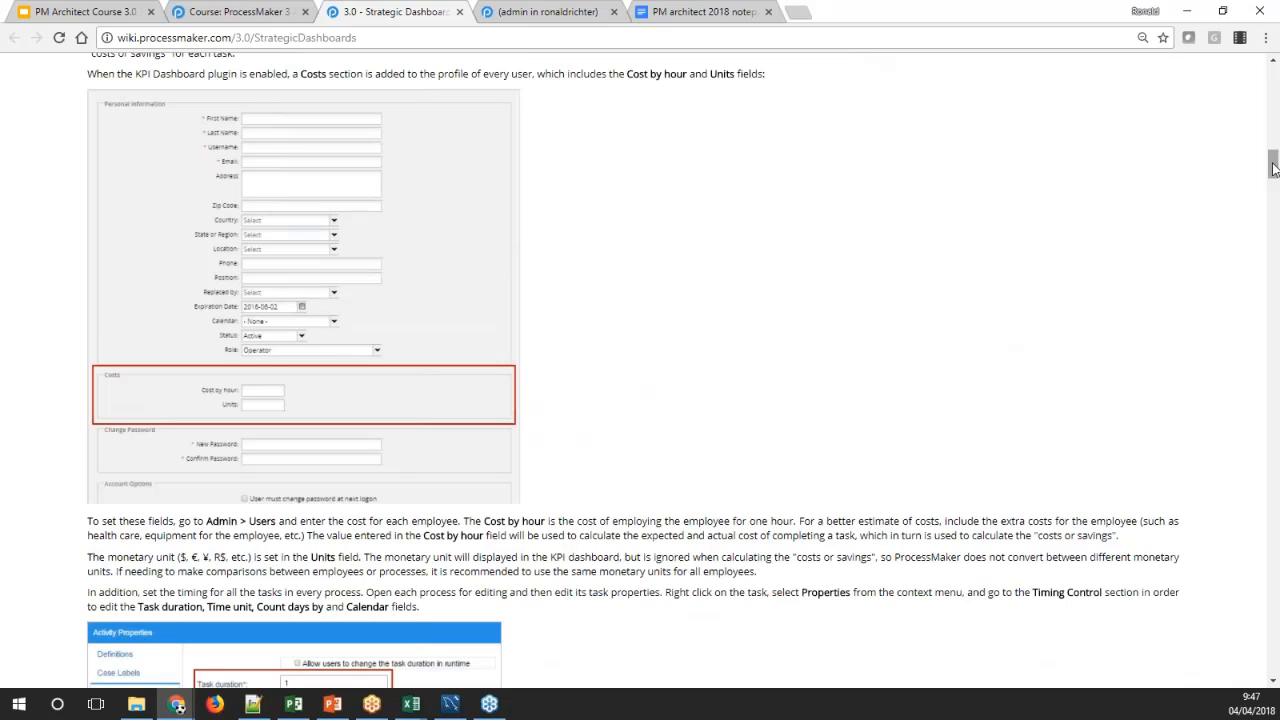
{"action": "mouse_move", "coordinate": [1273, 167]}
{"action": "left_mouse_down"}
{"action": "mouse_move", "coordinate": [1273, 193]}
{"action": "mouse_move", "coordinate": [1273, 166]}
{"action": "left_mouse_up"}
{"action": "scroll", "coordinate": [249, 396], "scroll_direction": "down", "scroll_amount": 2}
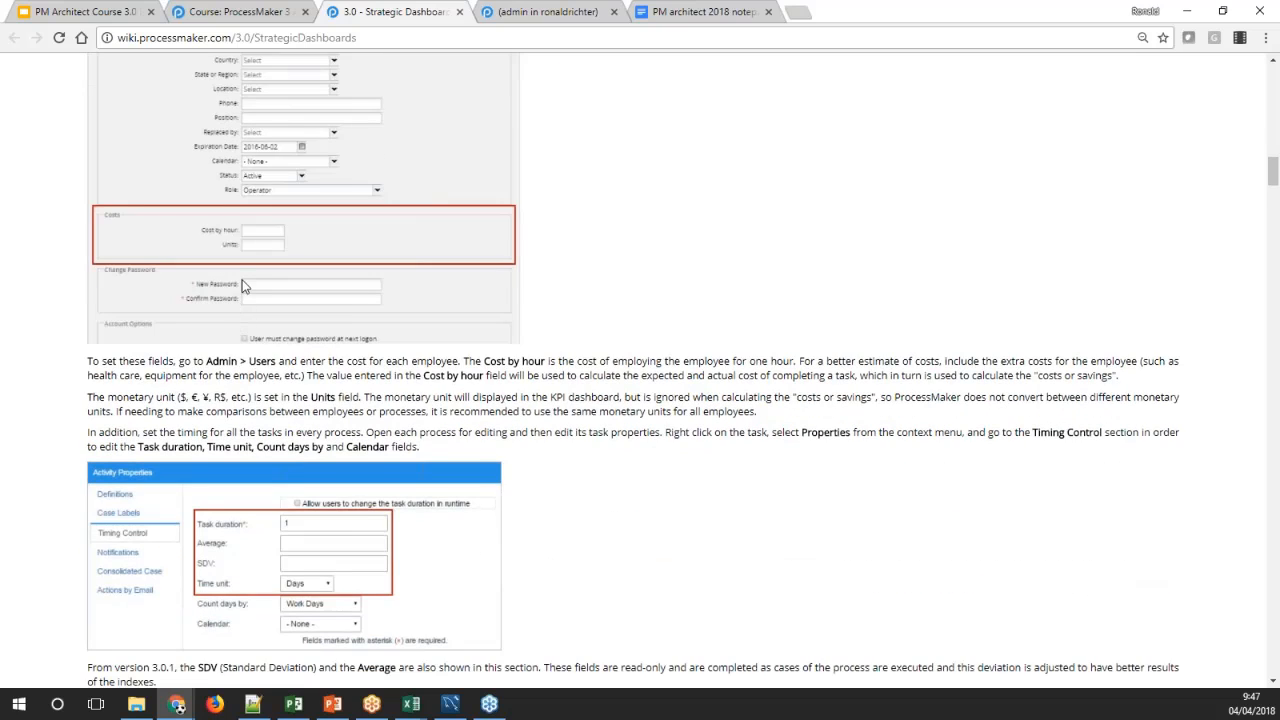
{"action": "scroll", "coordinate": [244, 286], "scroll_direction": "down", "scroll_amount": 3}
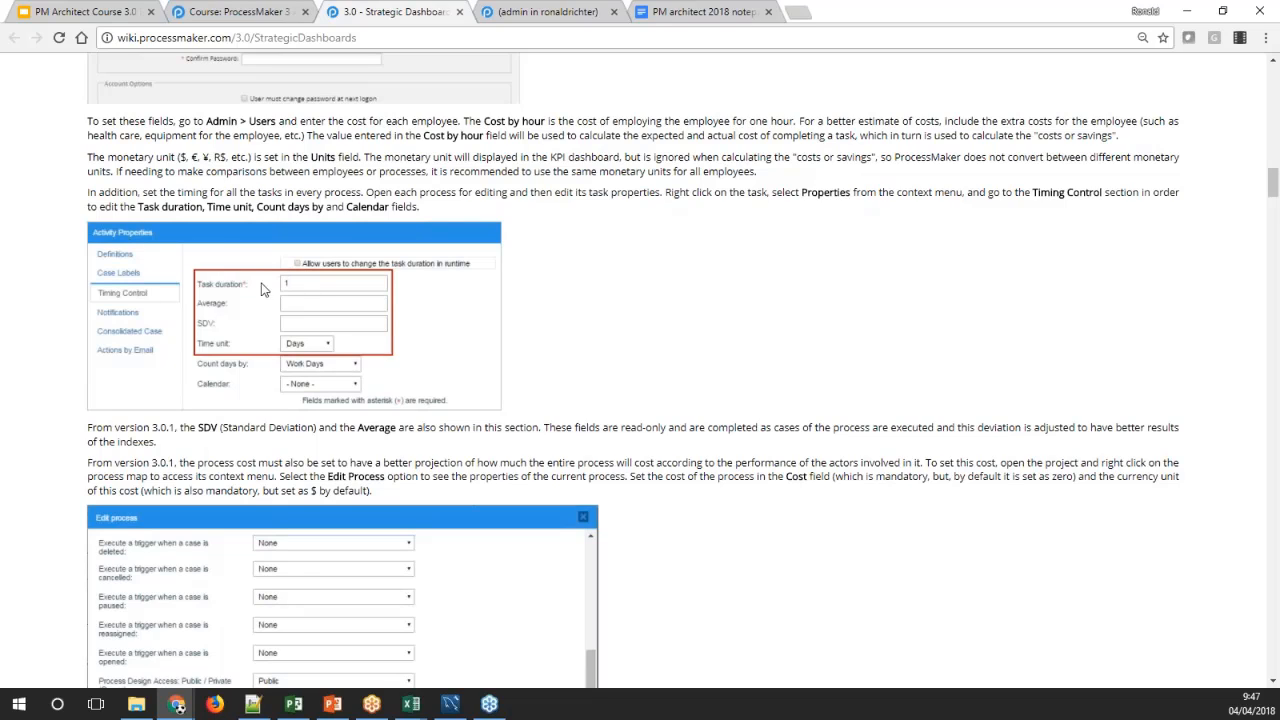
{"action": "scroll", "coordinate": [263, 289], "scroll_direction": "down", "scroll_amount": 3}
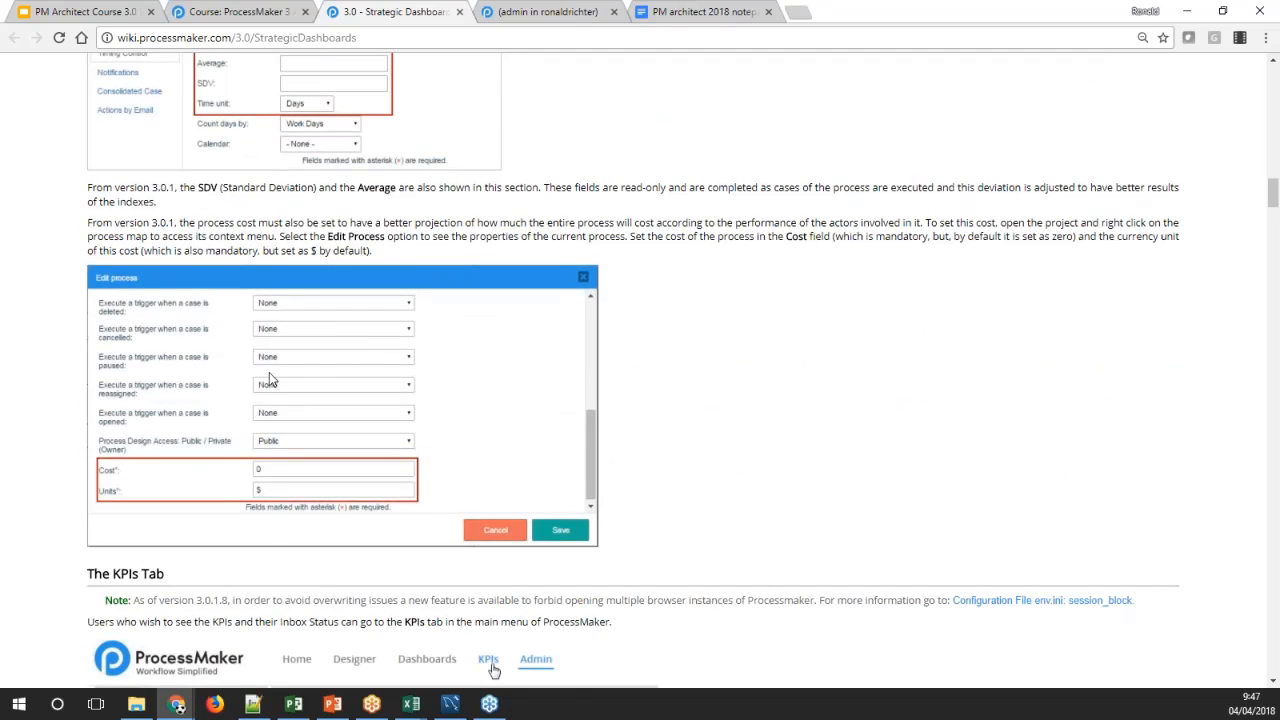
{"action": "scroll", "coordinate": [277, 426], "scroll_direction": "down", "scroll_amount": 4}
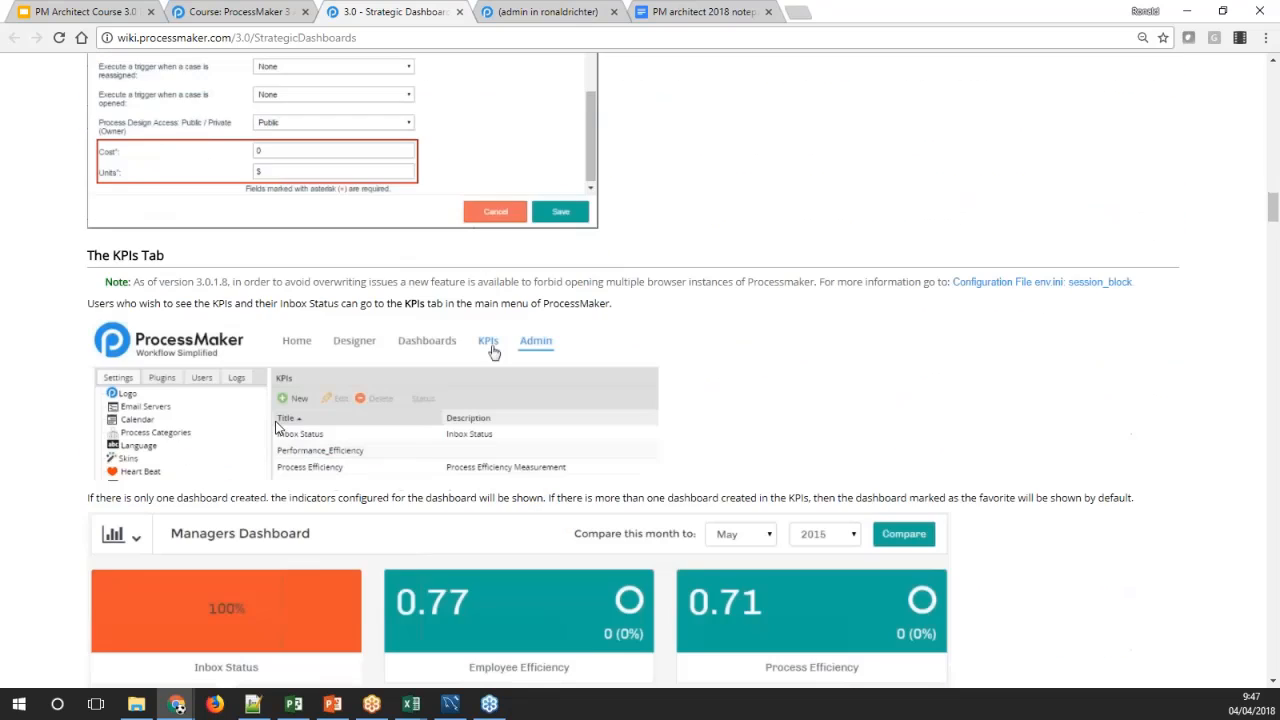
Return to the ProcessMaker administration and check the Strategic Dashboards entry among the Enterprise Manager's enterprise features
{"action": "left_click", "coordinate": [500, 12]}
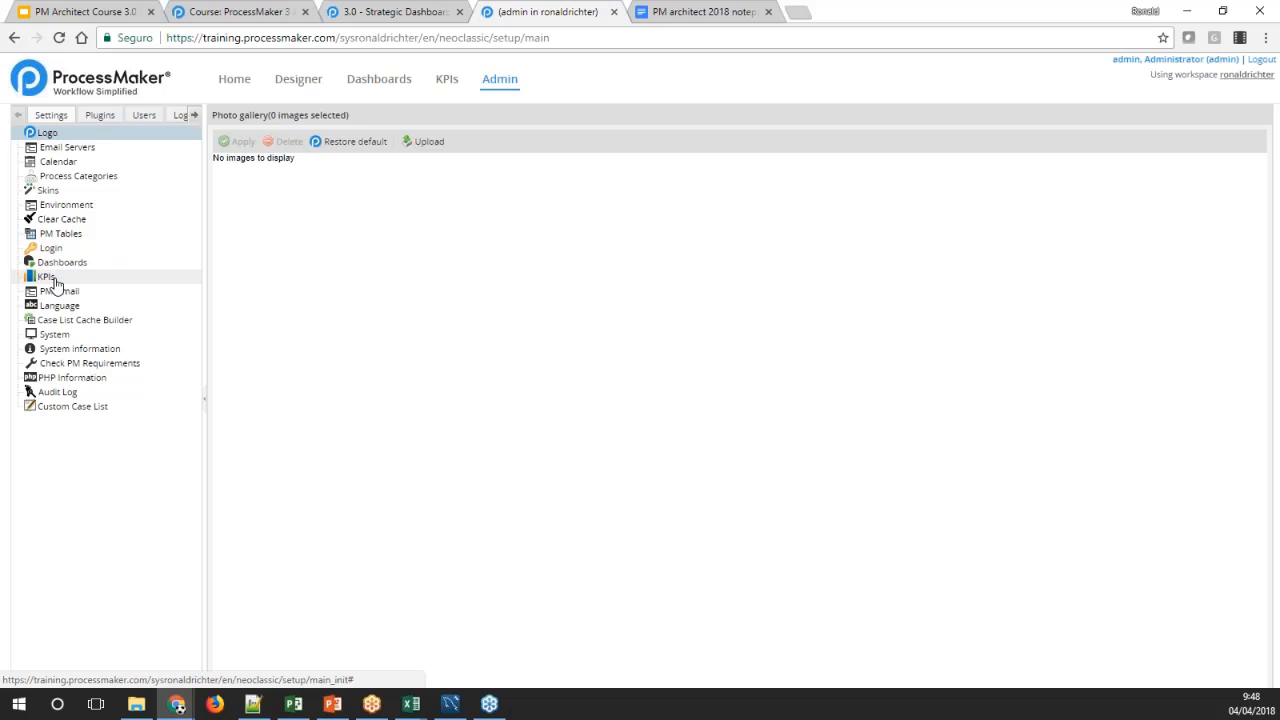
{"action": "left_click", "coordinate": [97, 117]}
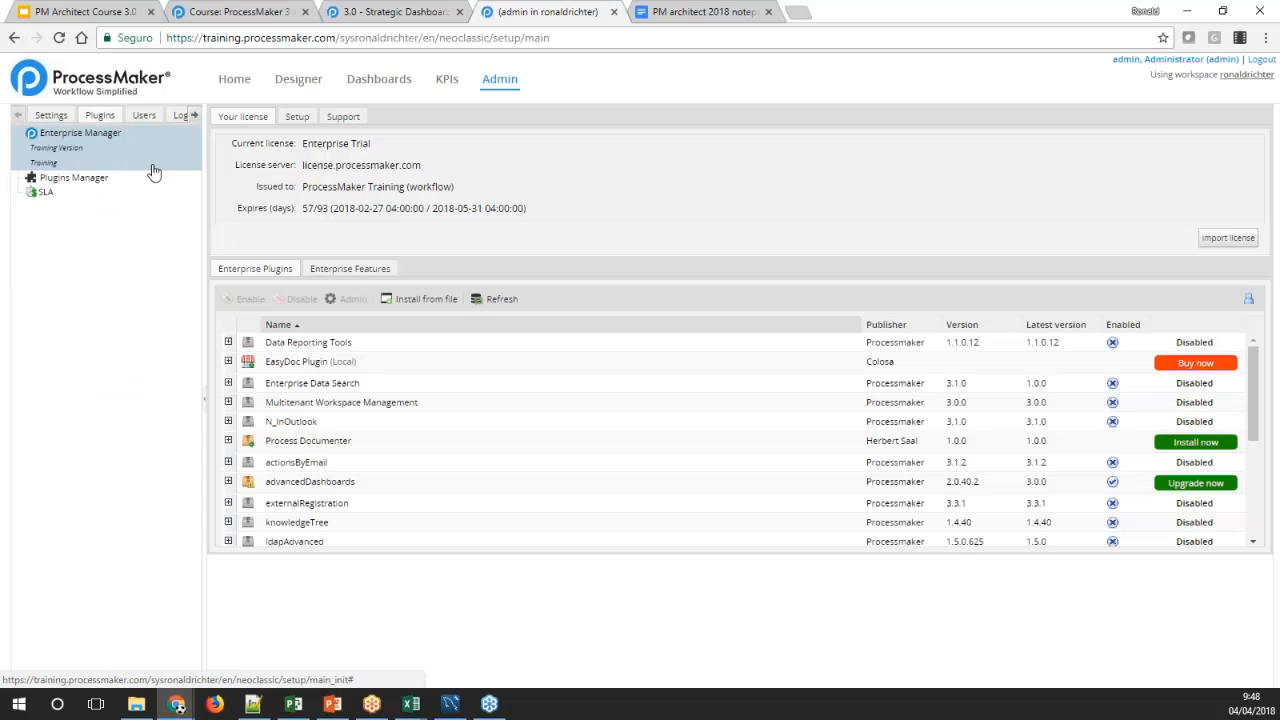
{"action": "left_click", "coordinate": [353, 266]}
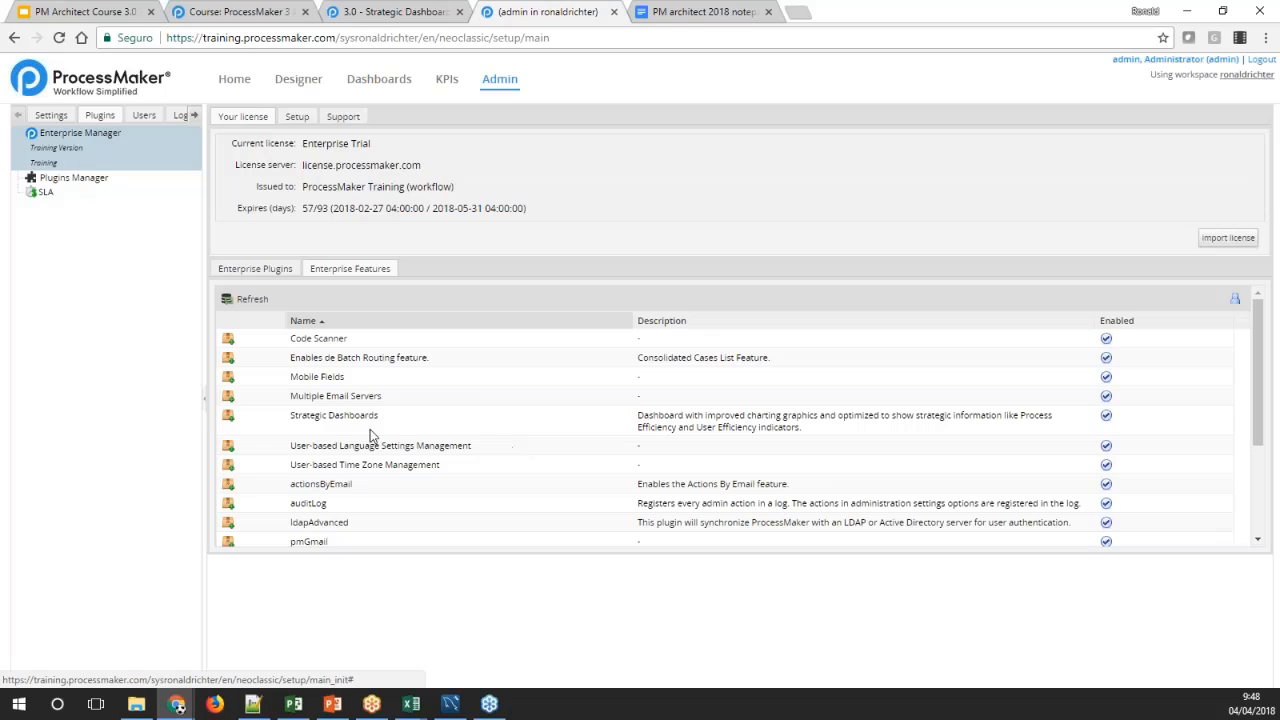
{"action": "left_click", "coordinate": [333, 421]}
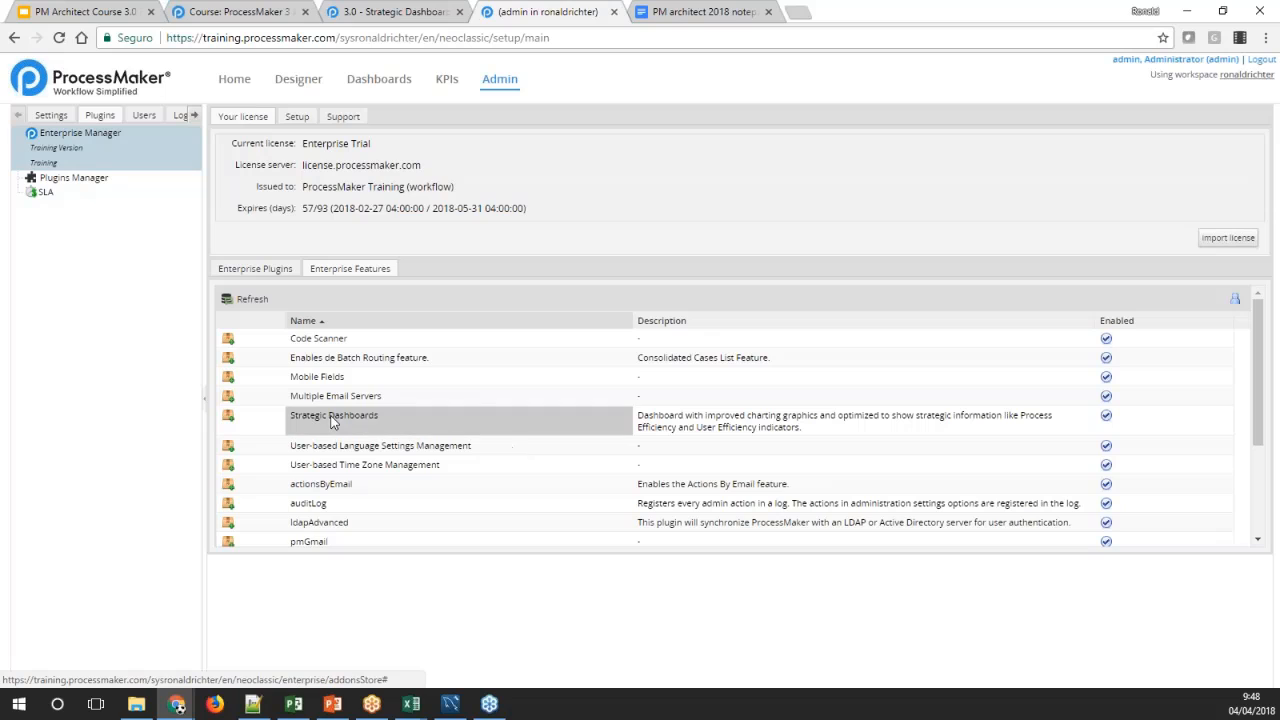
{"action": "left_click", "coordinate": [682, 432]}
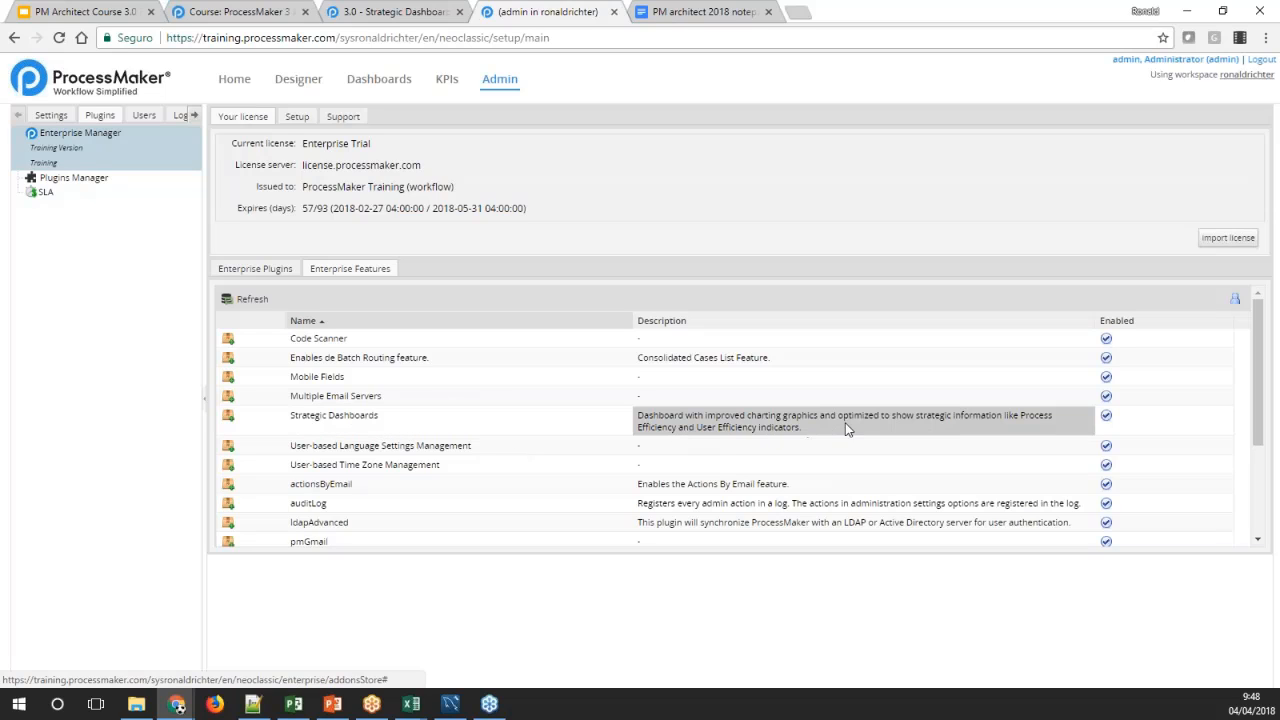
{"action": "left_click", "coordinate": [392, 417]}
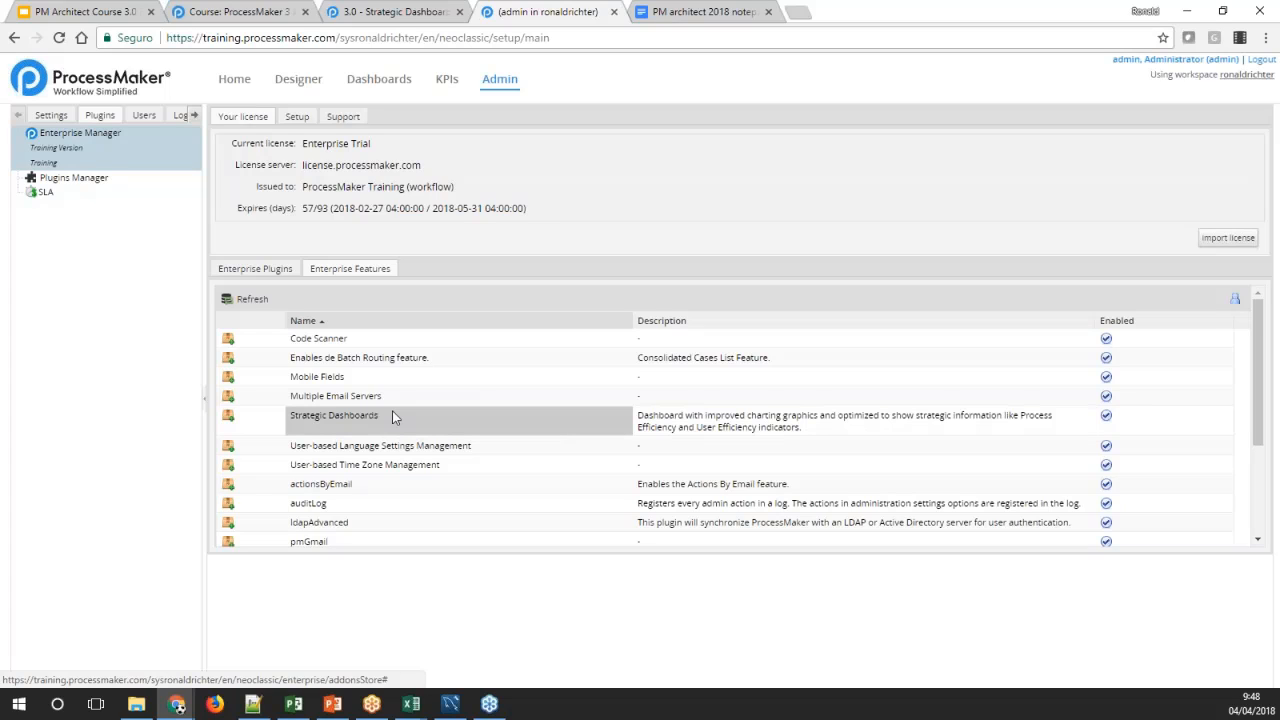
Review the existing dd dashboard in the Key Performance Indicators settings and delete it
{"action": "left_click", "coordinate": [55, 116]}
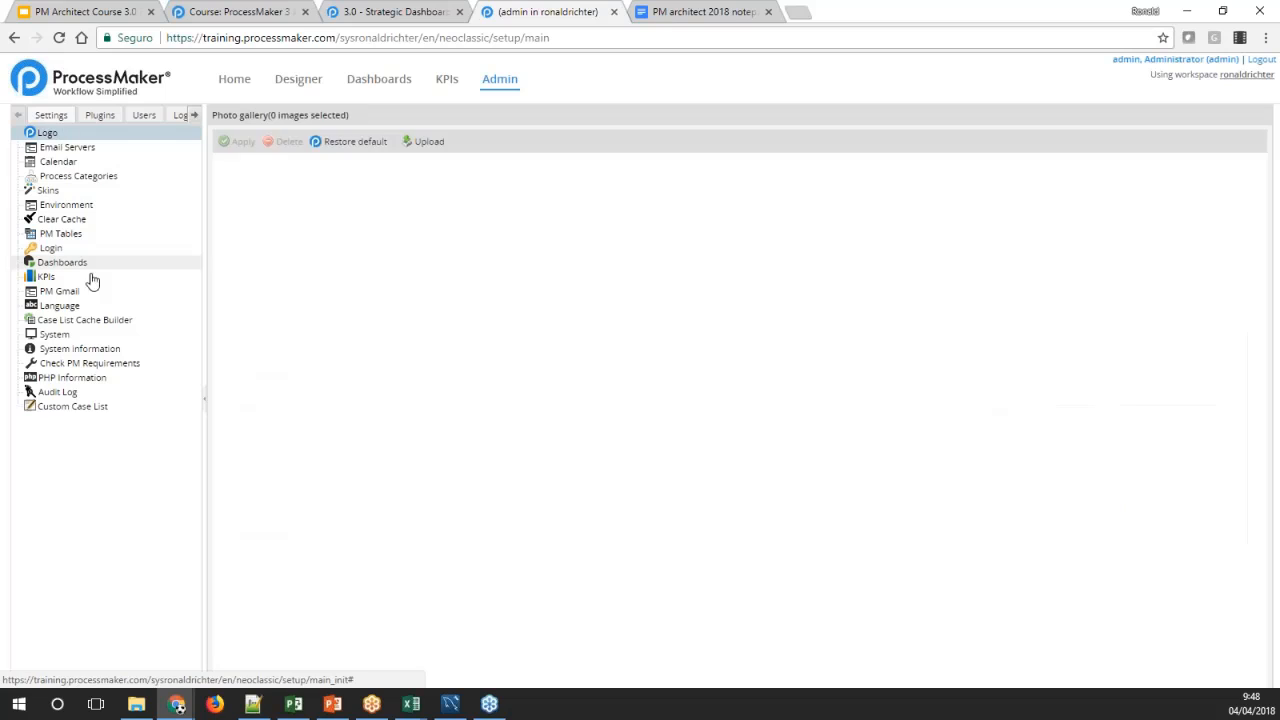
{"action": "left_click", "coordinate": [48, 280]}
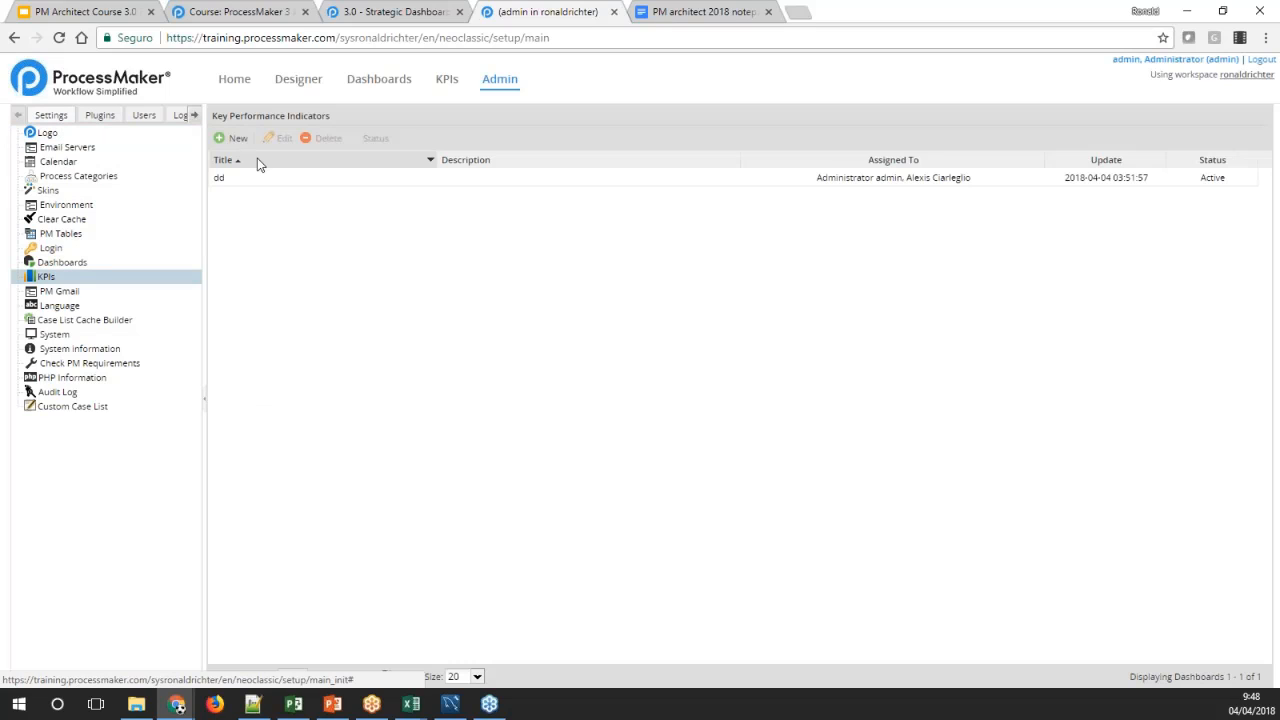
{"action": "left_click", "coordinate": [289, 180]}
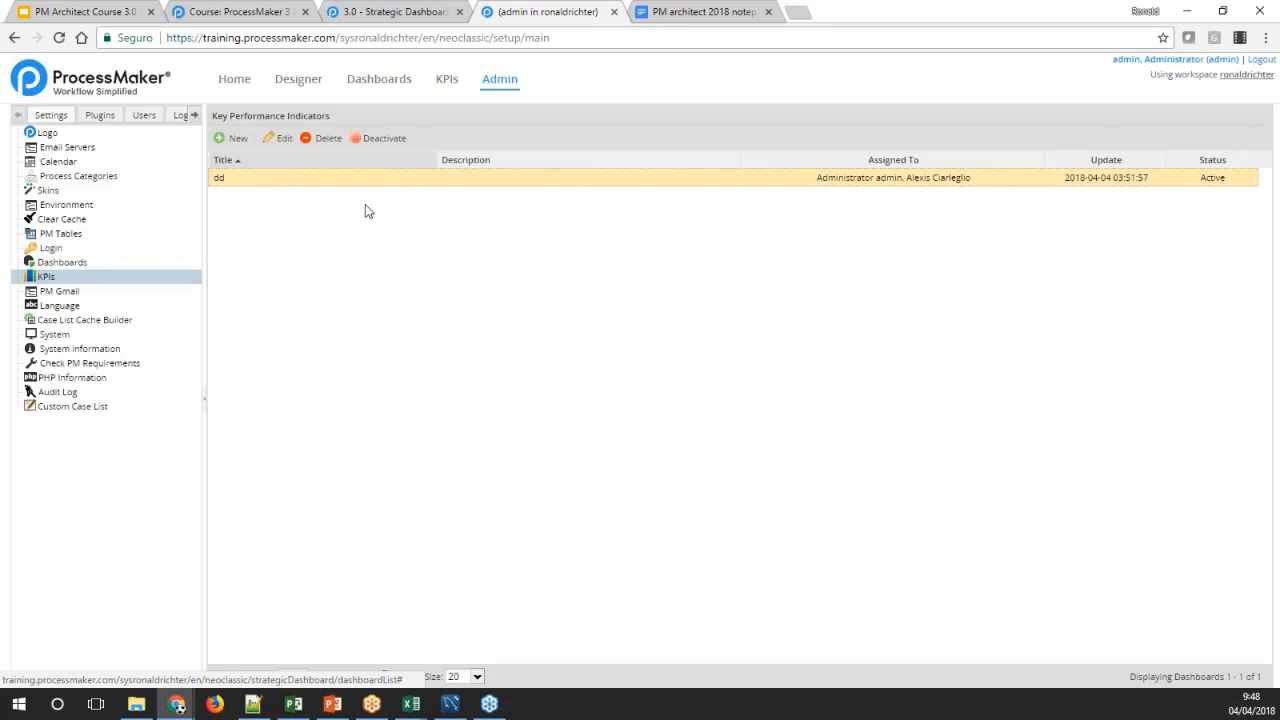
{"action": "left_click", "coordinate": [279, 138]}
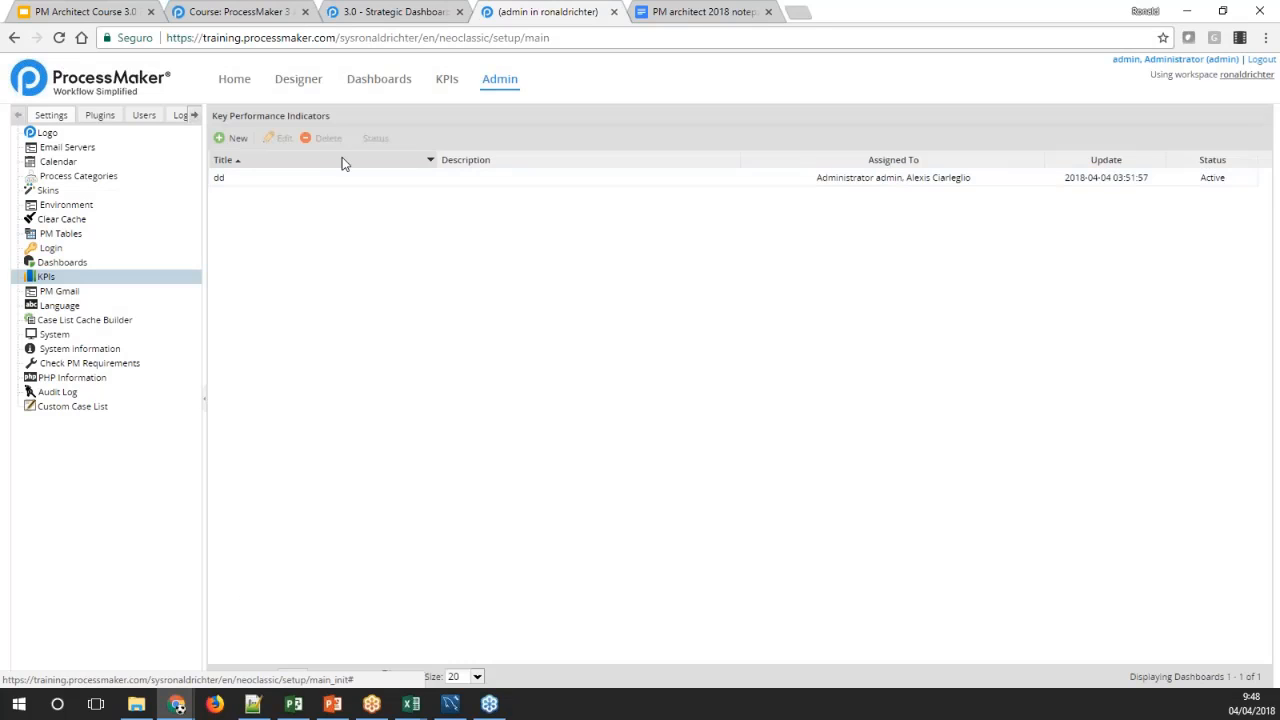
{"action": "left_click", "coordinate": [335, 177]}
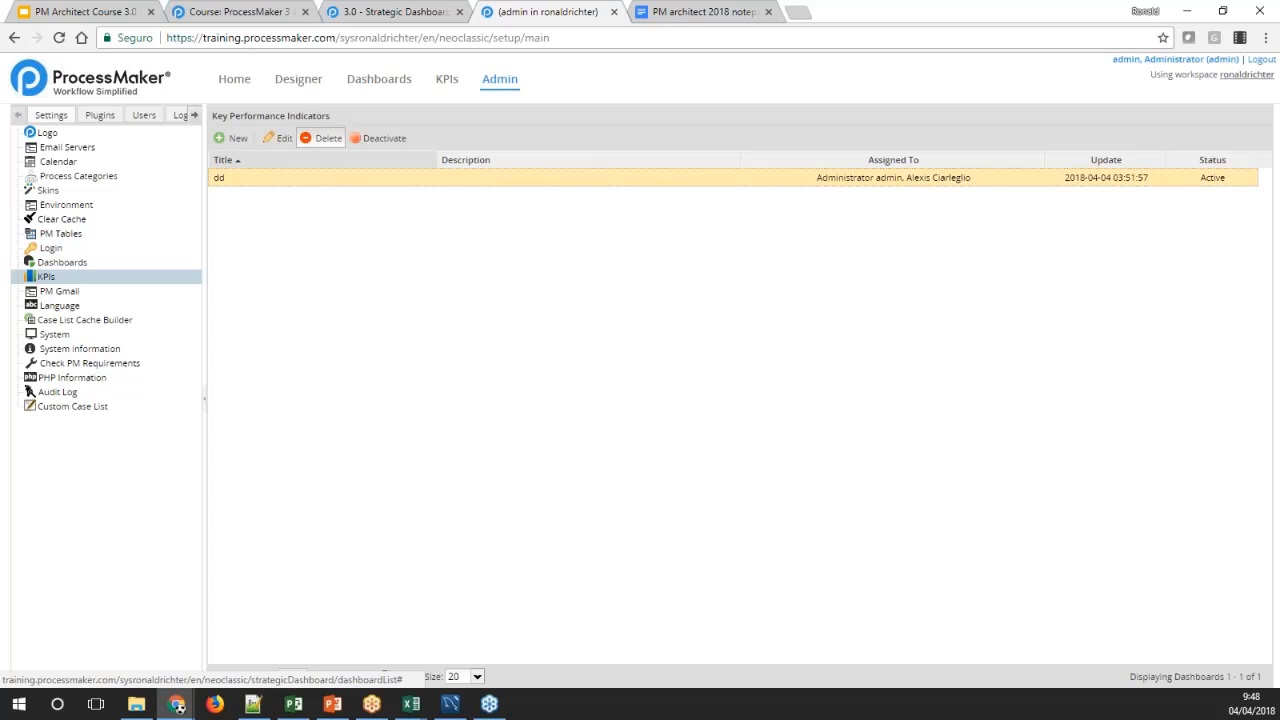
{"action": "left_click", "coordinate": [324, 138]}
{"action": "left_click", "coordinate": [714, 430]}
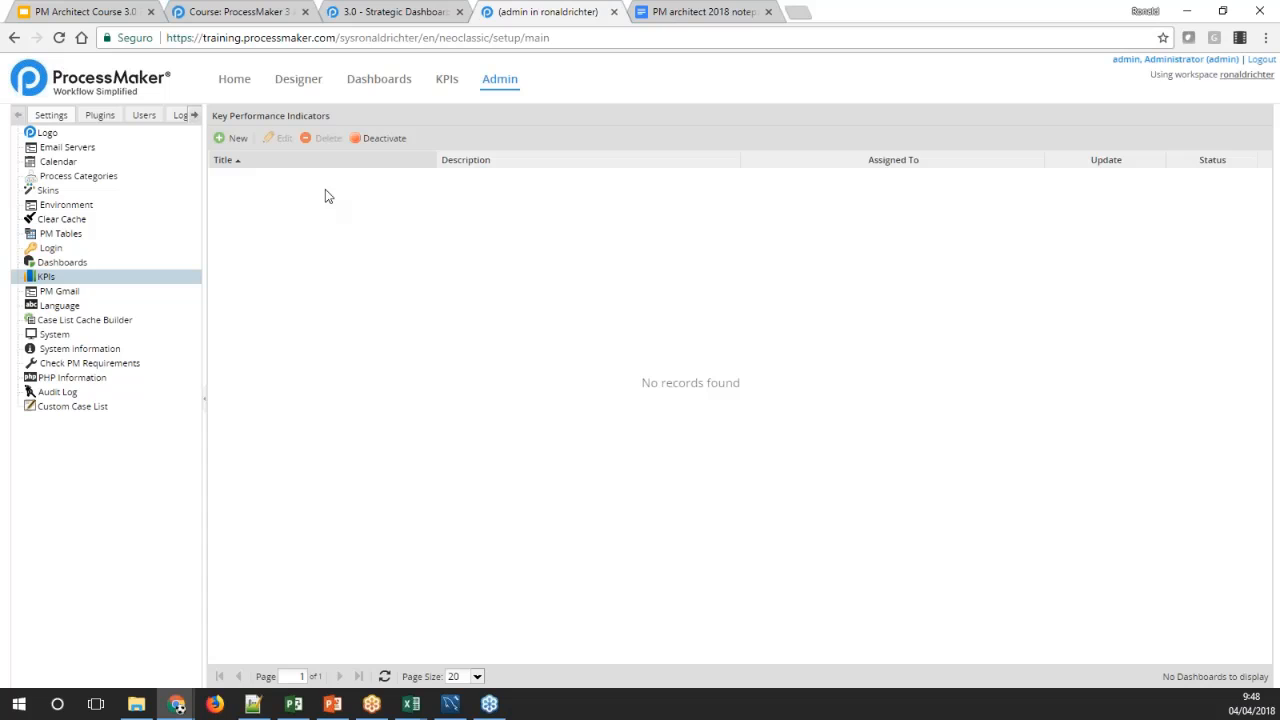
Set the system administrator account's cost by hour to 50 with $ as the units, and save the user
{"action": "left_click", "coordinate": [145, 115]}
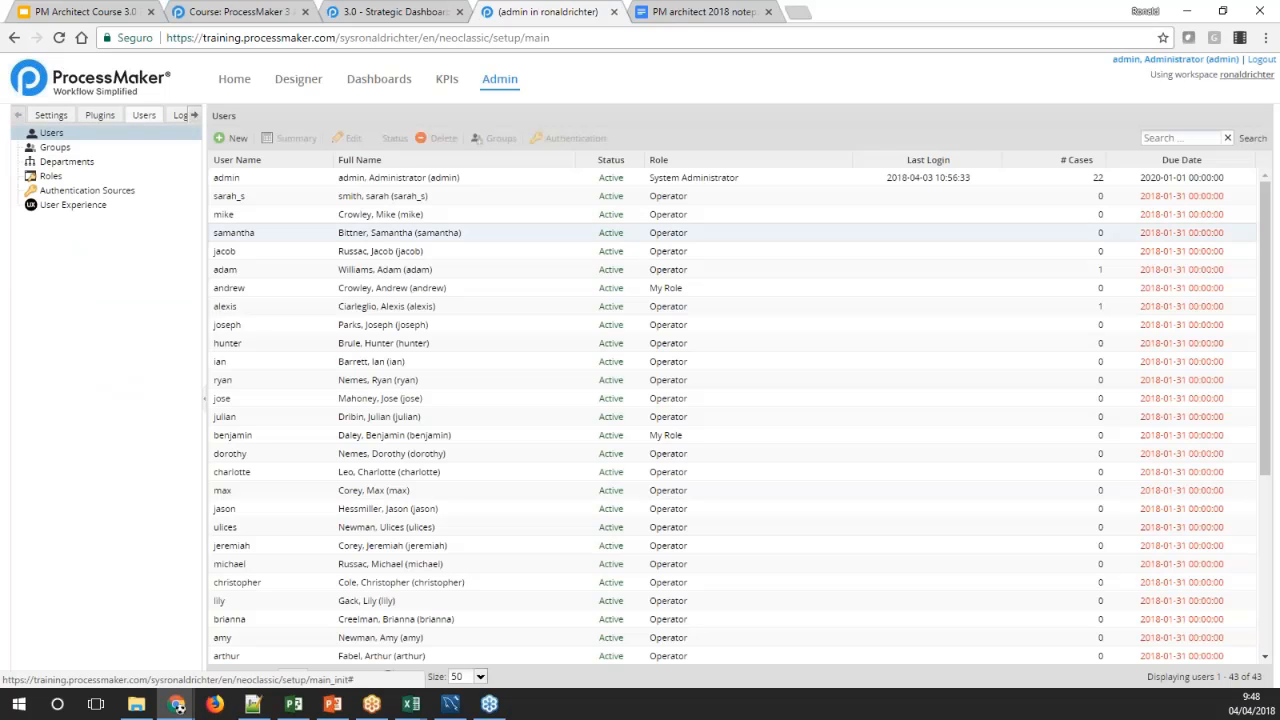
{"action": "left_click", "coordinate": [410, 180]}
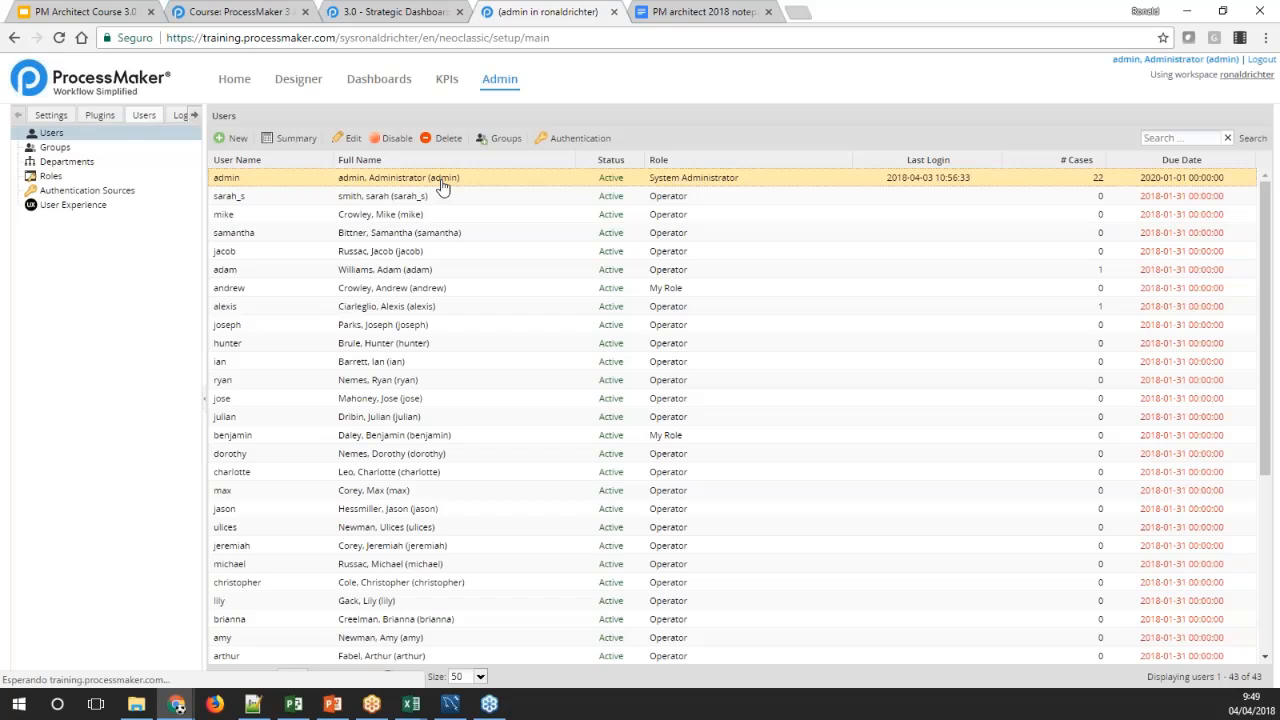
{"action": "double_click", "coordinate": [441, 184]}
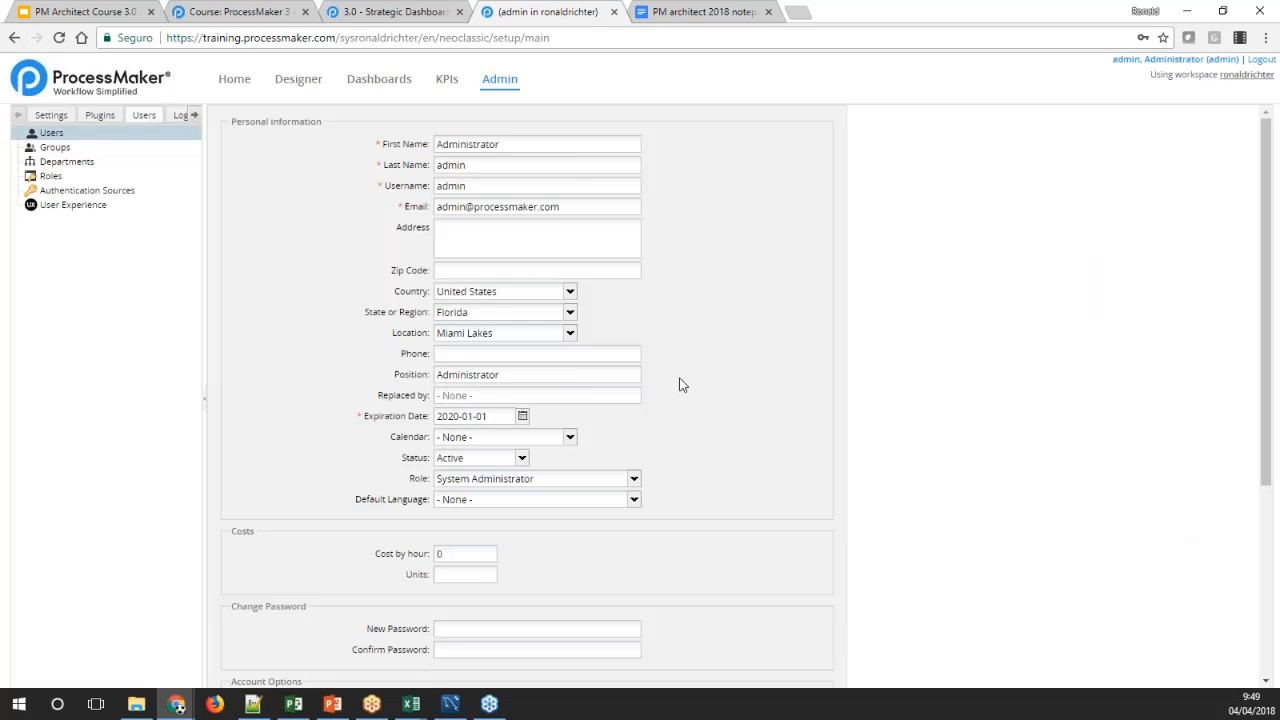
{"action": "scroll", "coordinate": [680, 383], "scroll_direction": "down", "scroll_amount": 3}
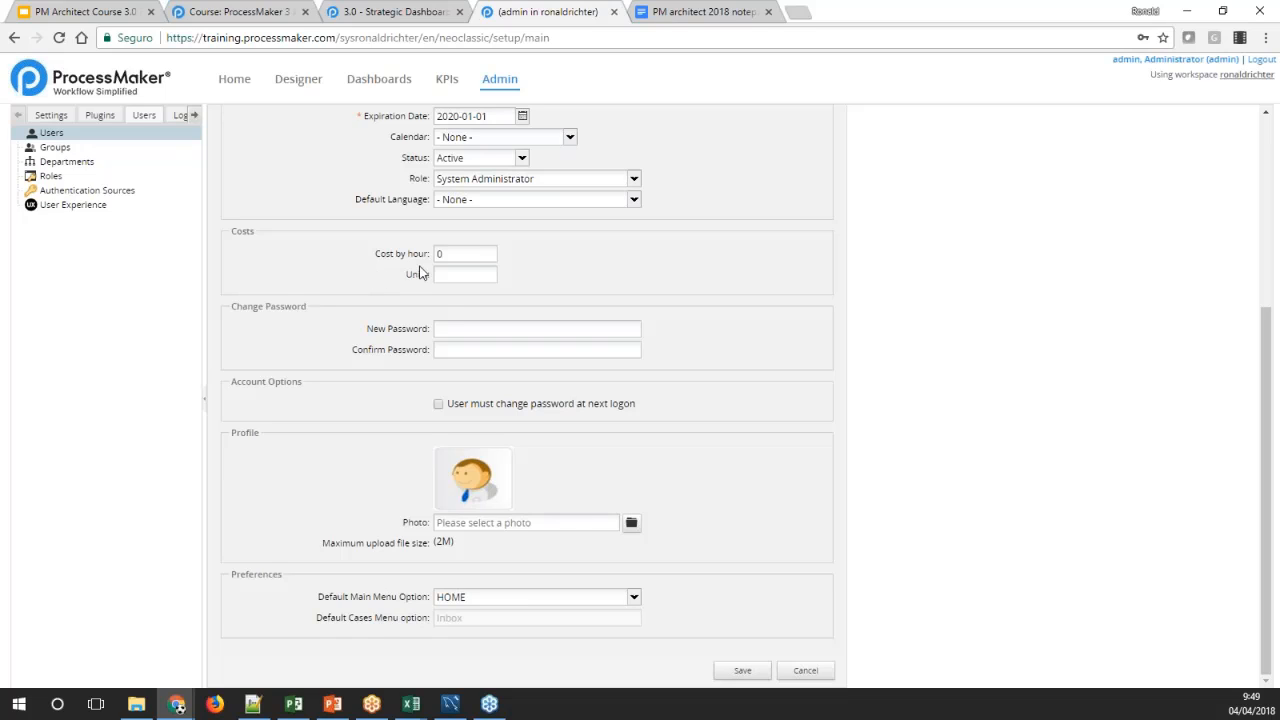
{"action": "left_click", "coordinate": [455, 256]}
{"action": "double_click", "coordinate": [443, 256]}
{"action": "type", "text": "50"}
{"action": "left_click", "coordinate": [458, 272]}
{"action": "type", "text": "$"}
{"action": "left_click", "coordinate": [535, 288]}
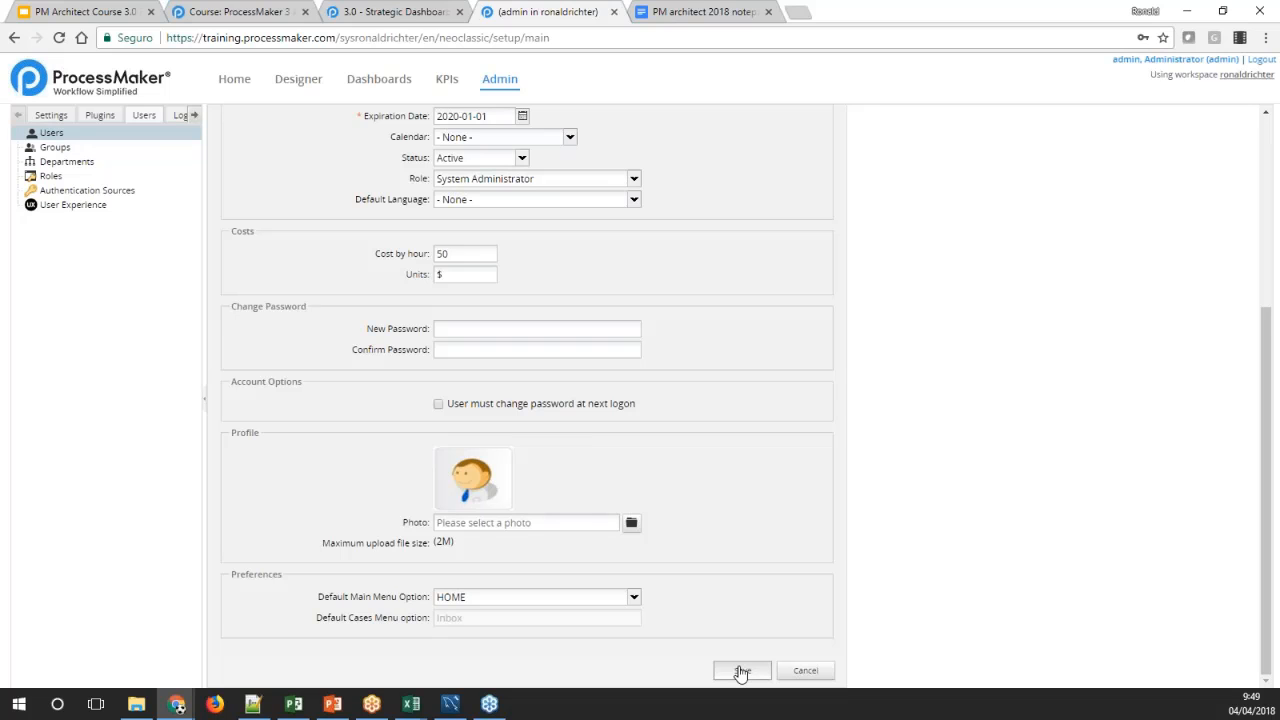
{"action": "left_click", "coordinate": [741, 671]}
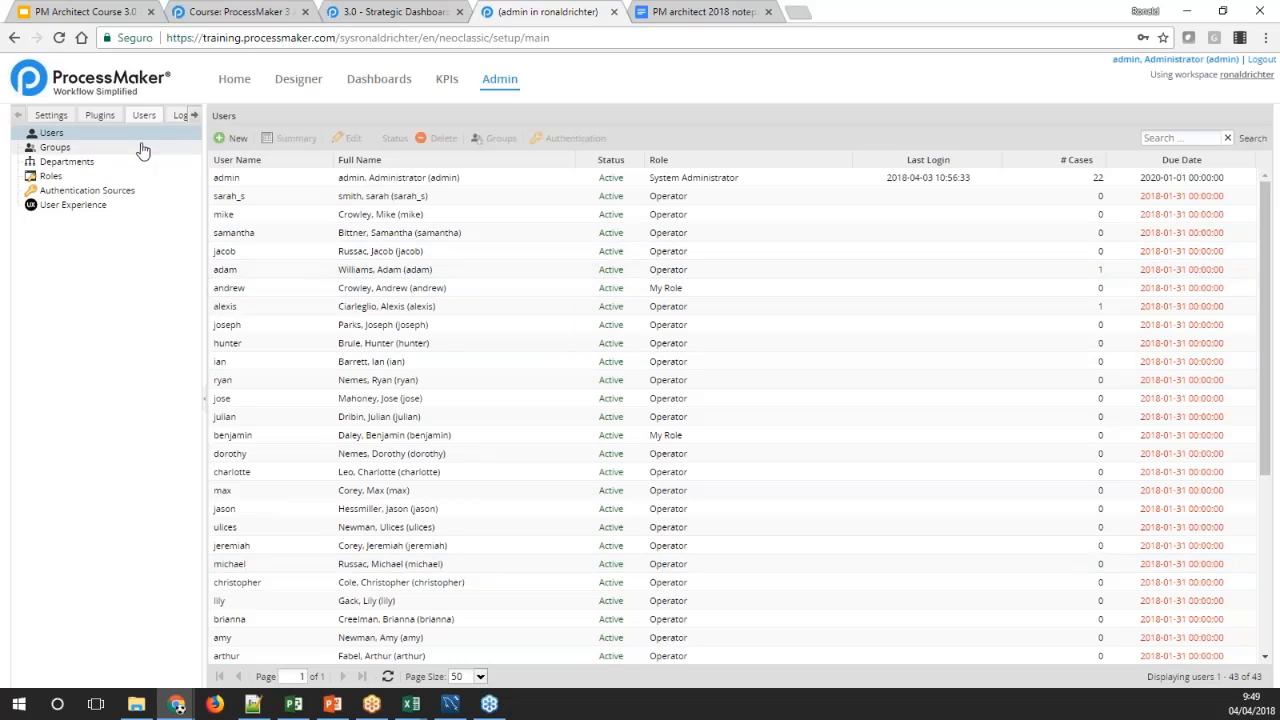
Open the Dynaforms 1 process in the Designer
{"action": "left_click", "coordinate": [298, 79]}
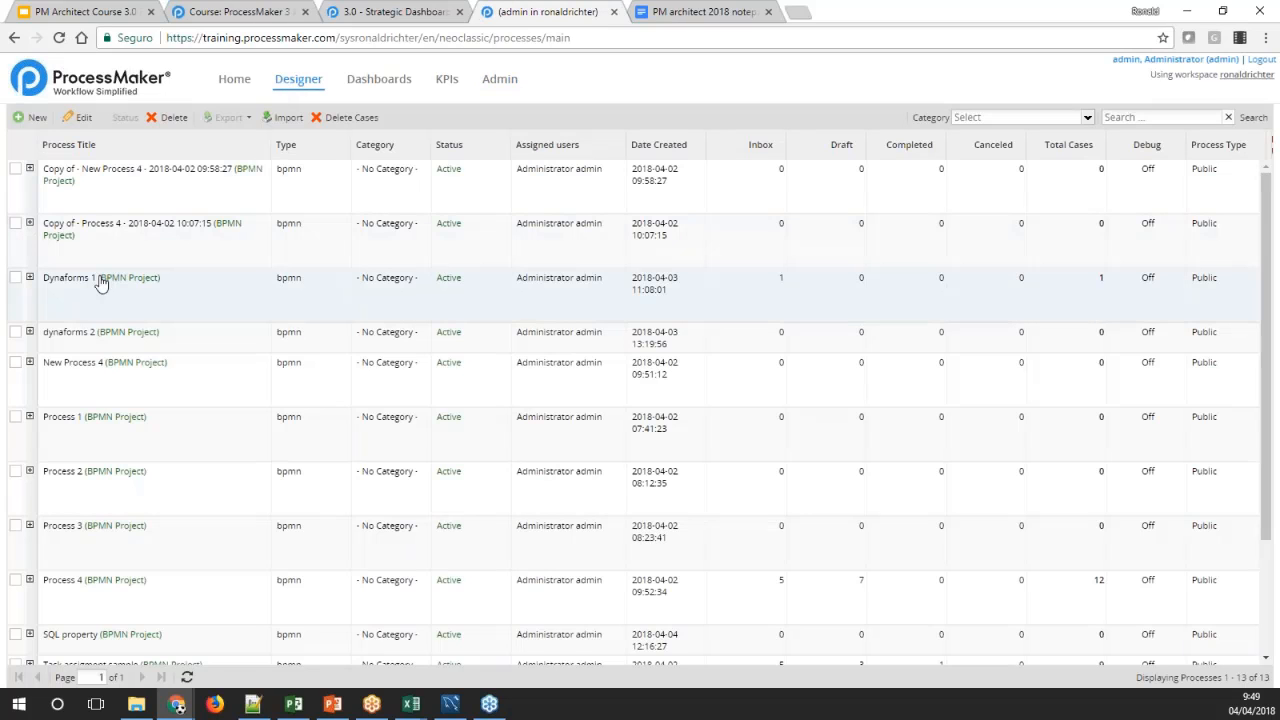
{"action": "double_click", "coordinate": [100, 283]}
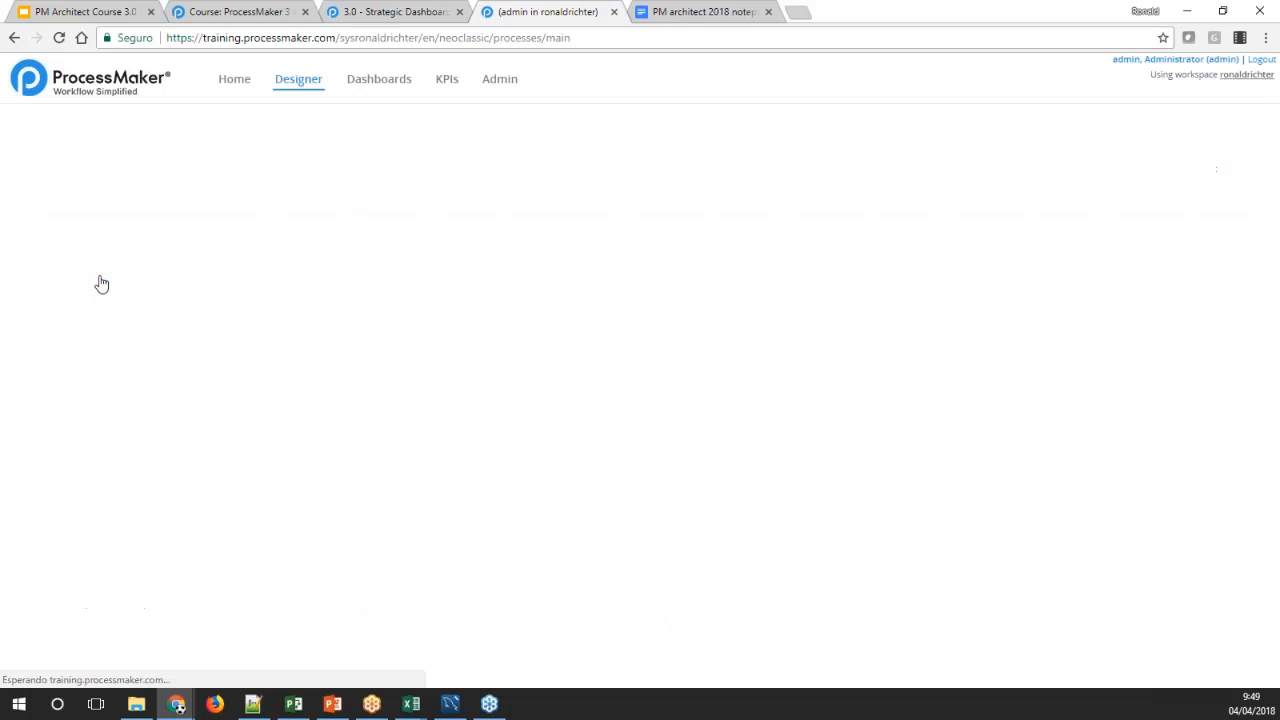
{"action": "left_click", "coordinate": [298, 84]}
{"action": "scroll", "coordinate": [868, 378], "scroll_direction": "down", "scroll_amount": 1}
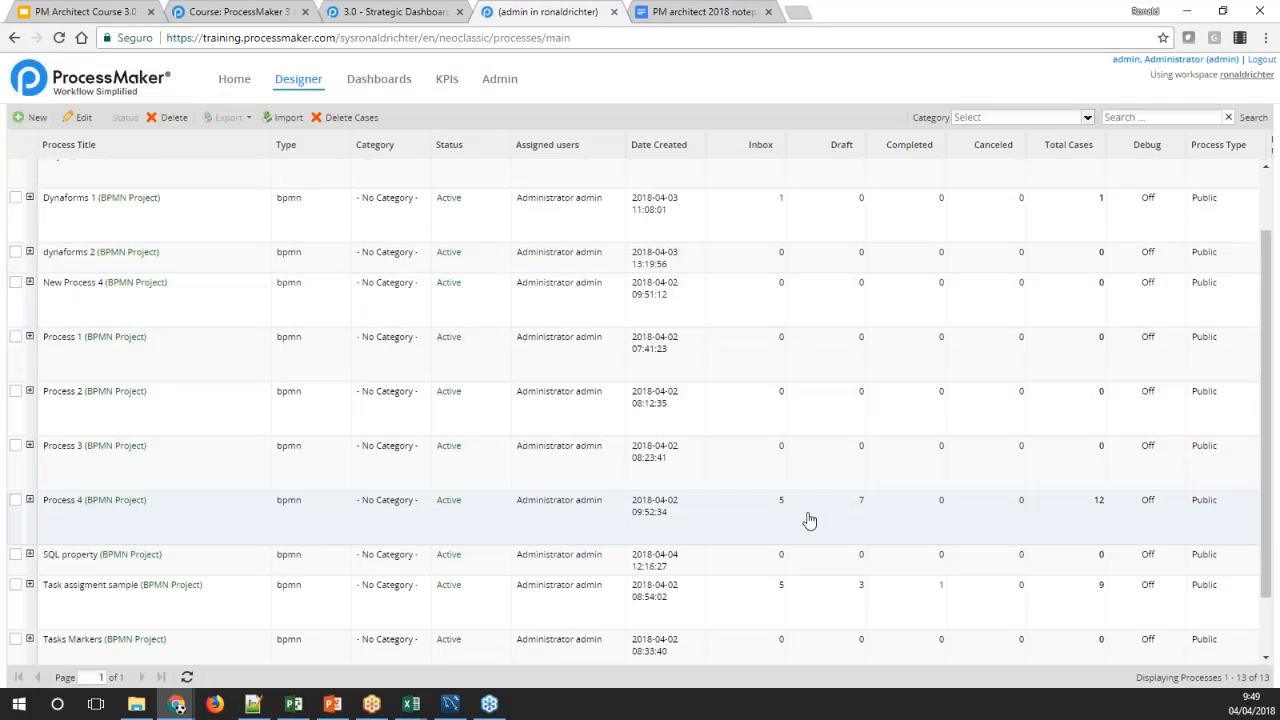
{"action": "left_click", "coordinate": [200, 528]}
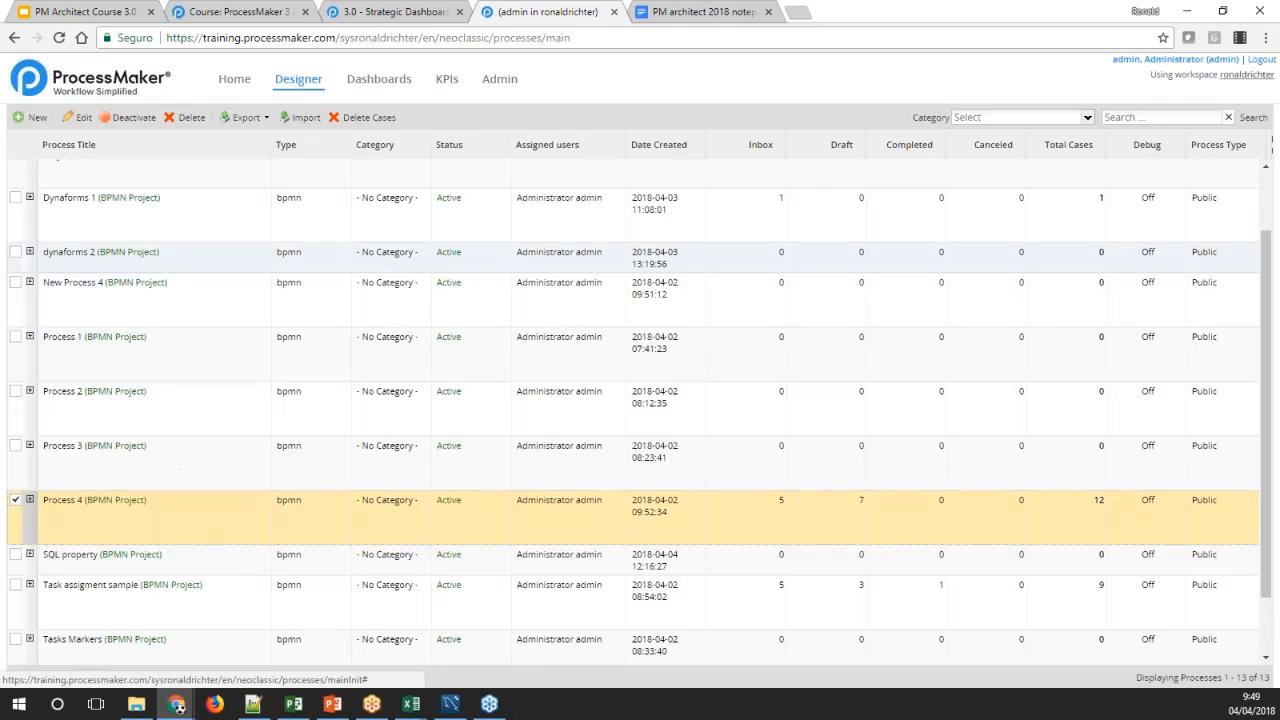
{"action": "left_click", "coordinate": [77, 208]}
{"action": "double_click", "coordinate": [78, 210]}
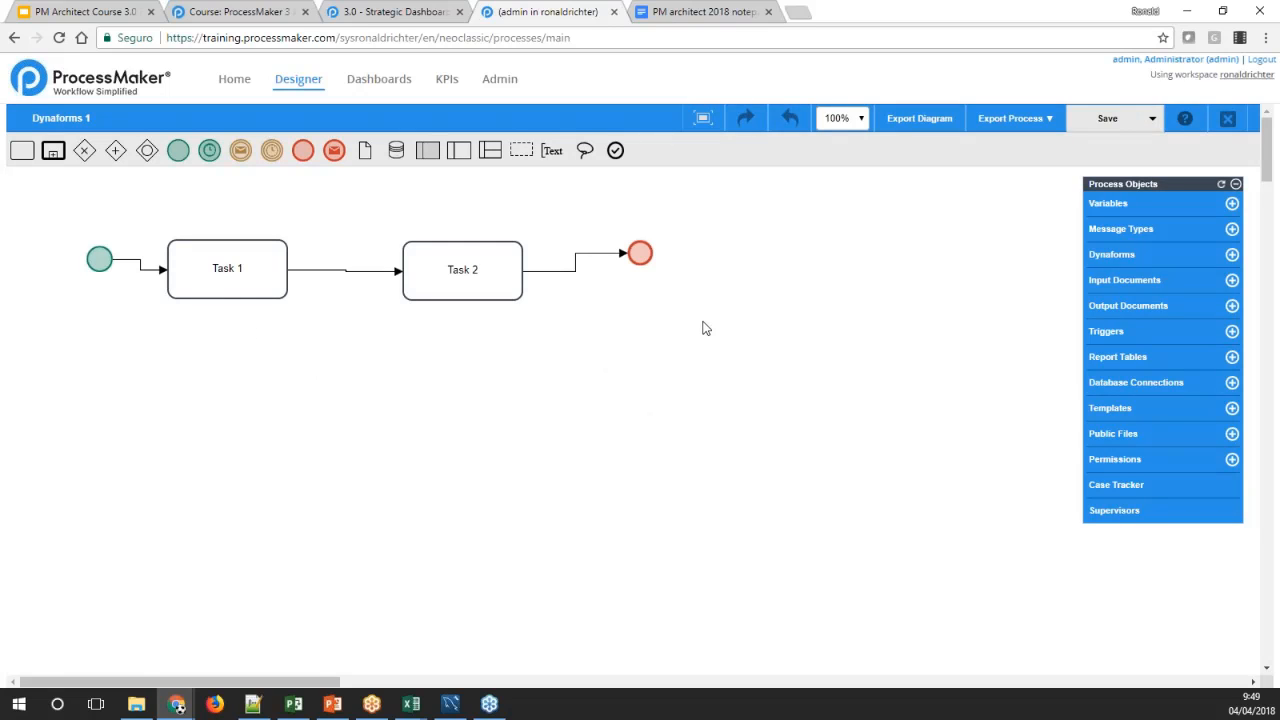
Edit the Dynaforms 1 process properties to set its cost to 100, keeping $ as the units, and save
{"action": "right_click", "coordinate": [721, 277]}
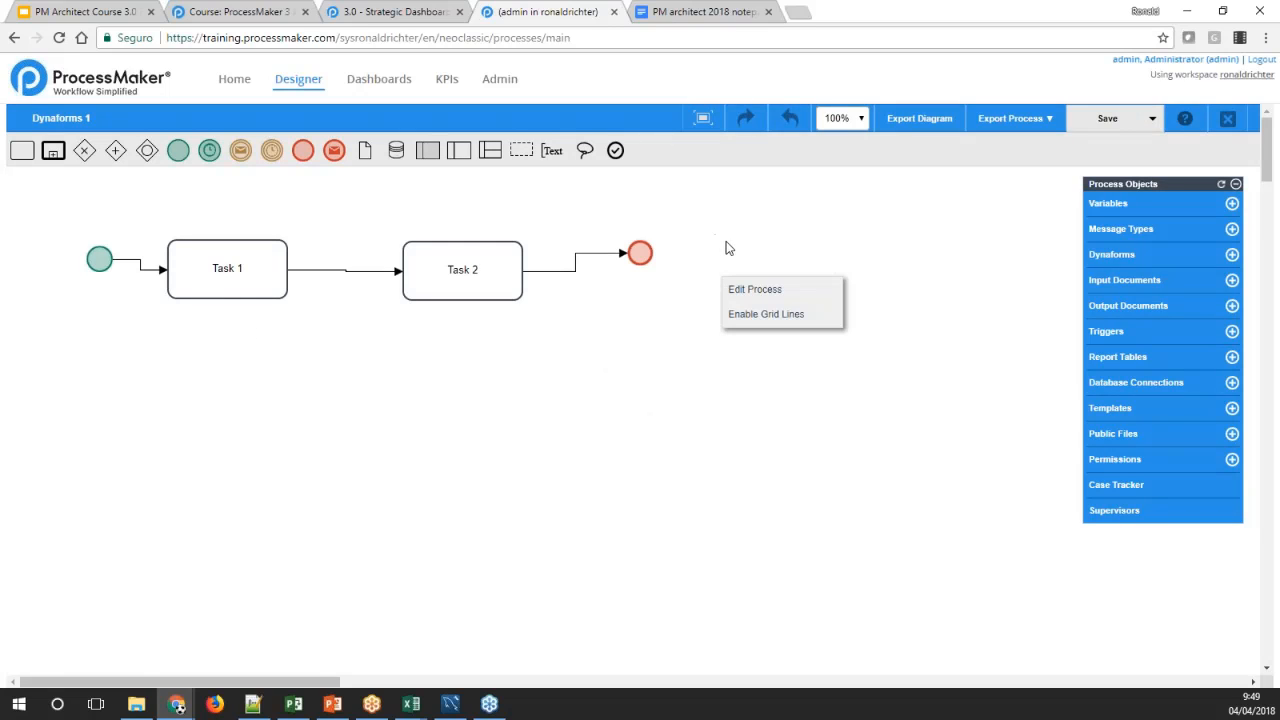
{"action": "left_click", "coordinate": [747, 300]}
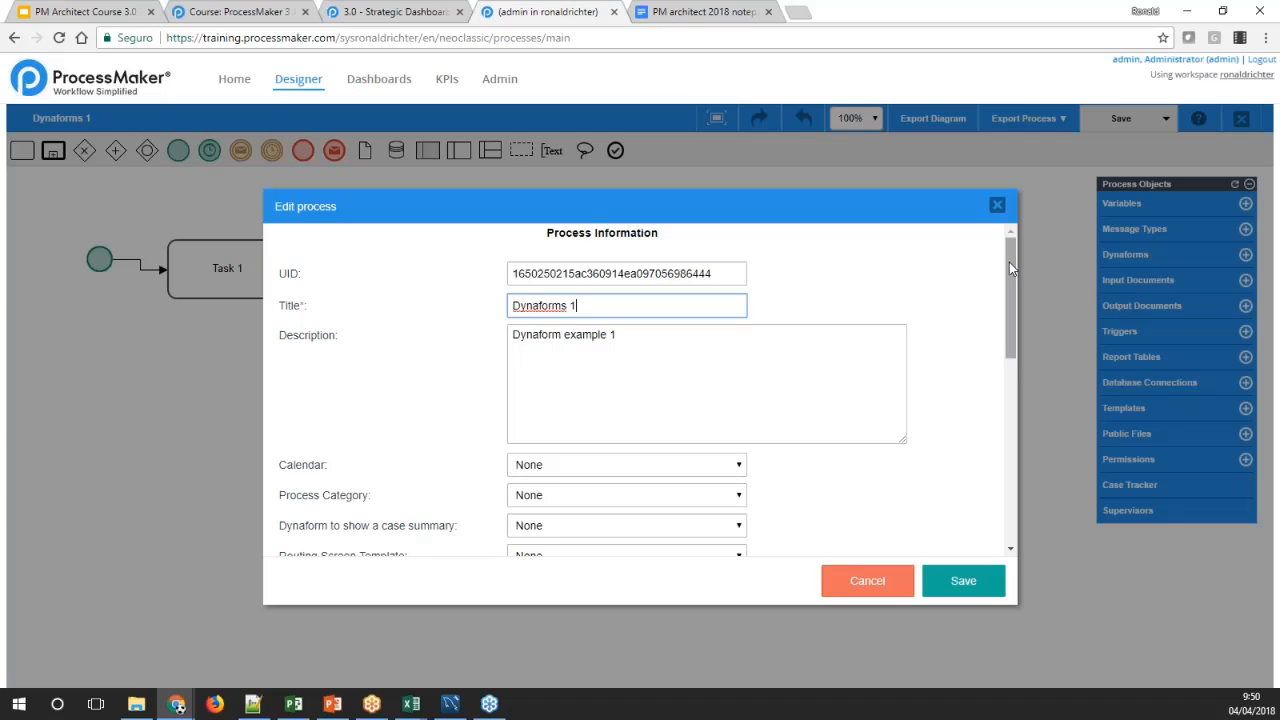
{"action": "left_click_drag", "start_coordinate": [1009, 262], "coordinate": [1008, 314]}
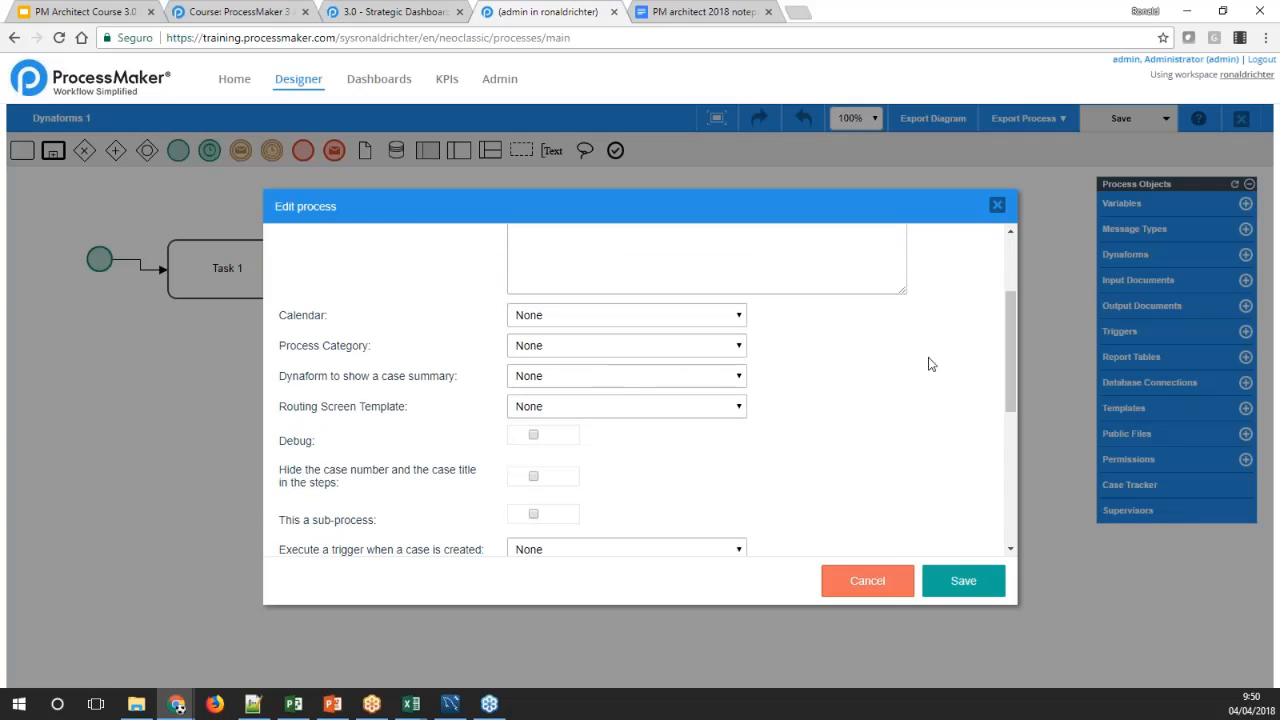
{"action": "left_click_drag", "start_coordinate": [1007, 322], "coordinate": [988, 475]}
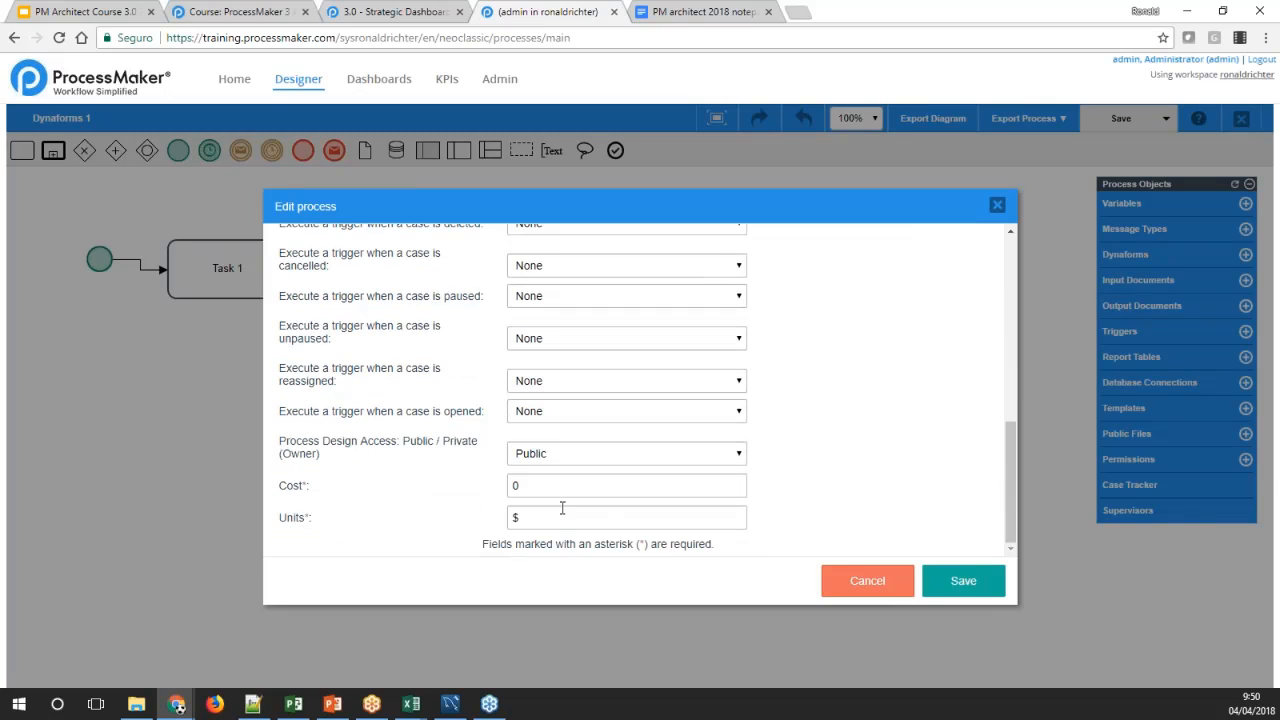
{"action": "left_click", "coordinate": [516, 487]}
{"action": "left_click_drag", "start_coordinate": [516, 487], "coordinate": [492, 497]}
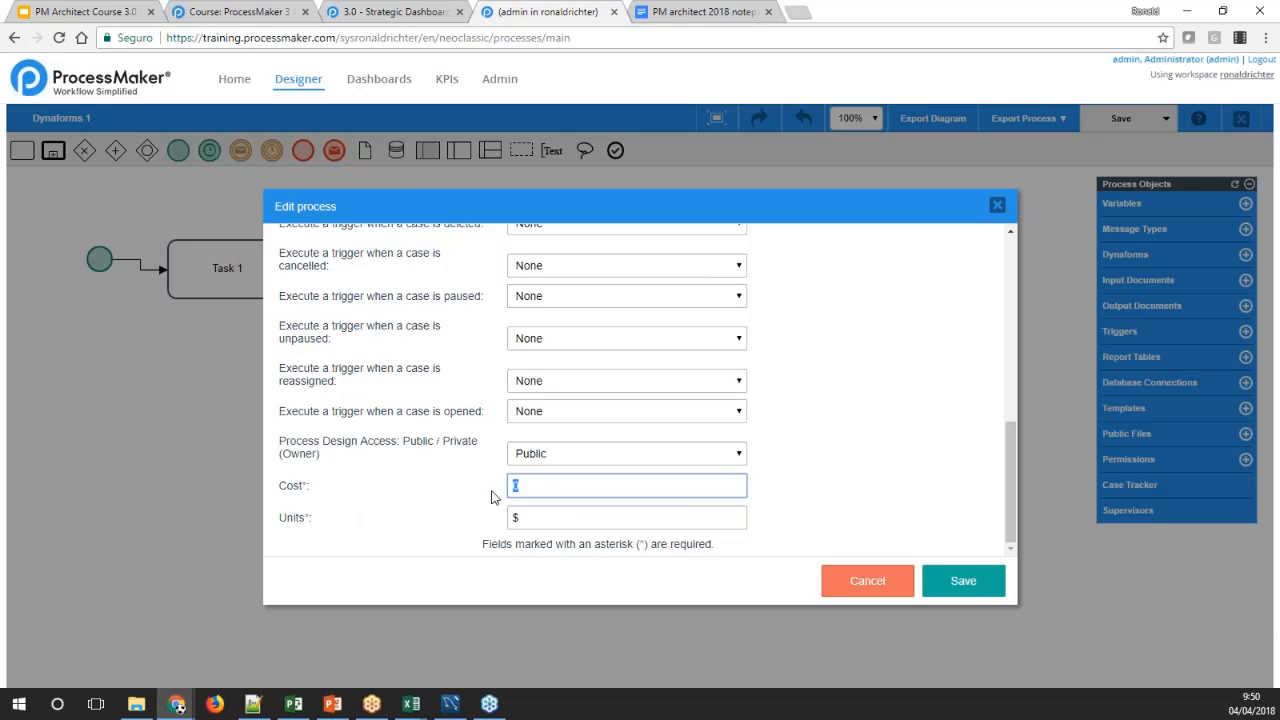
{"action": "type", "text": "100"}
{"action": "left_click", "coordinate": [532, 516]}
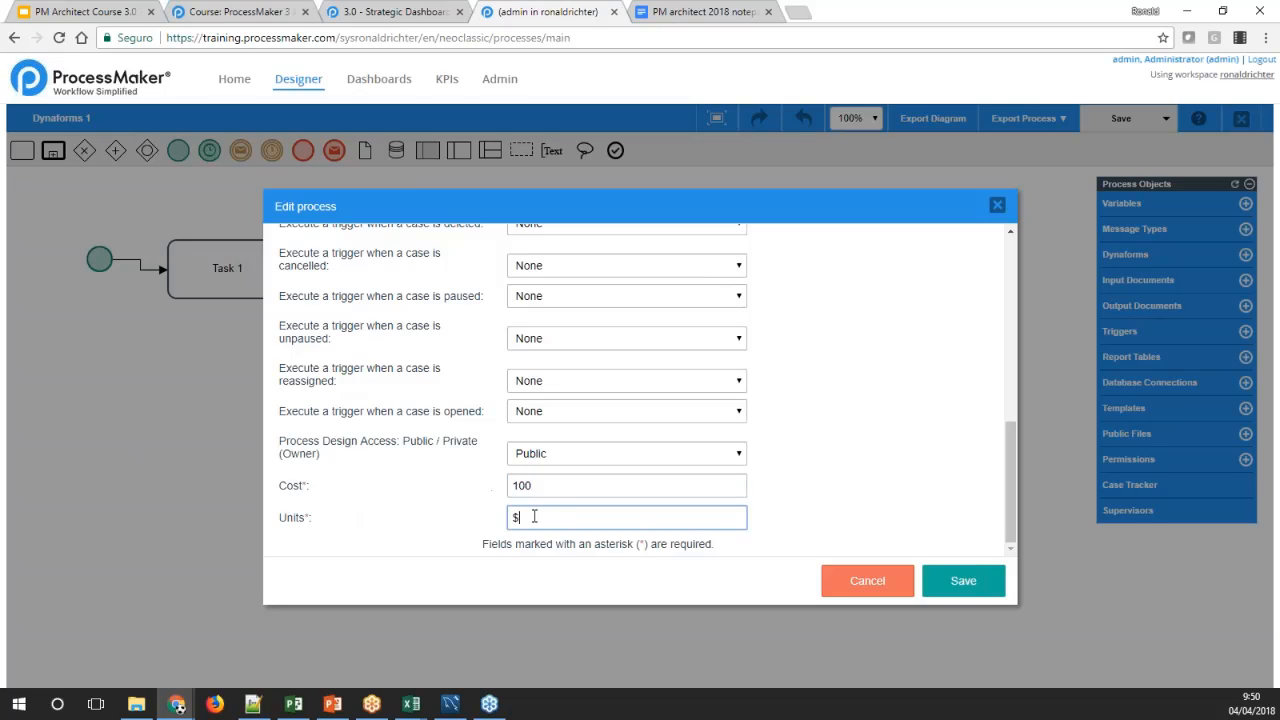
{"action": "left_click", "coordinate": [813, 527]}
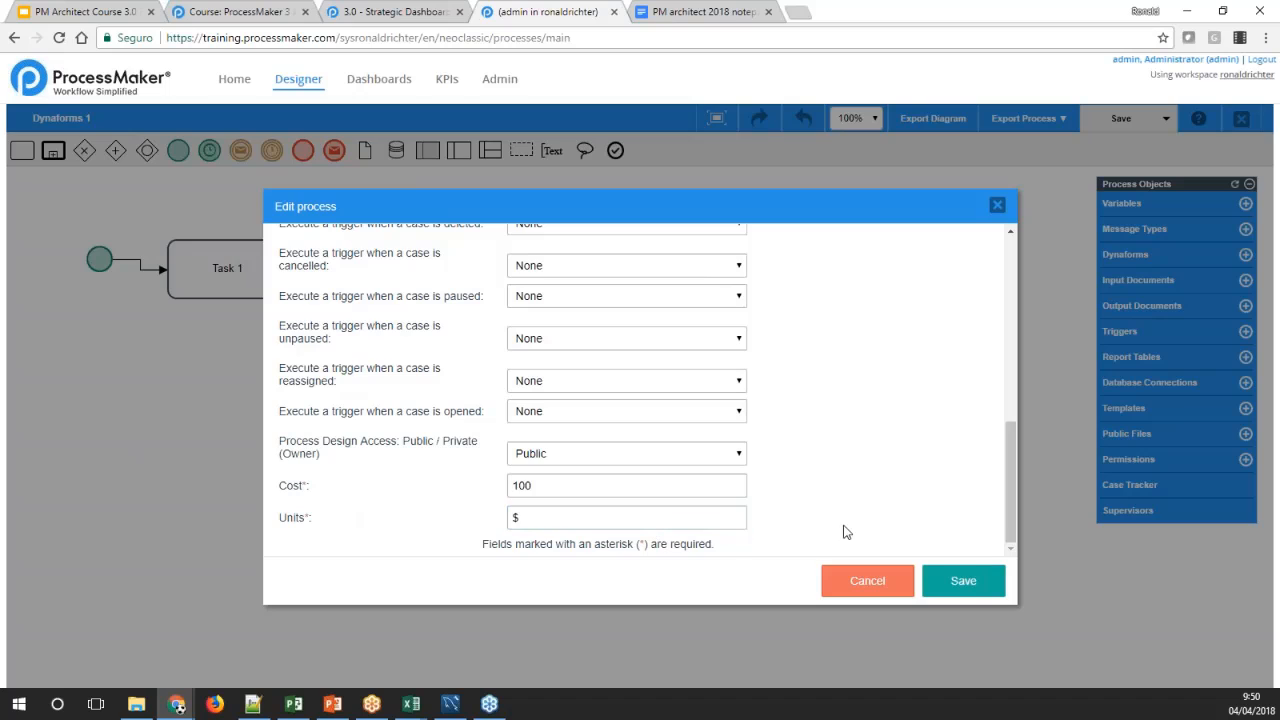
{"action": "left_click", "coordinate": [960, 581]}
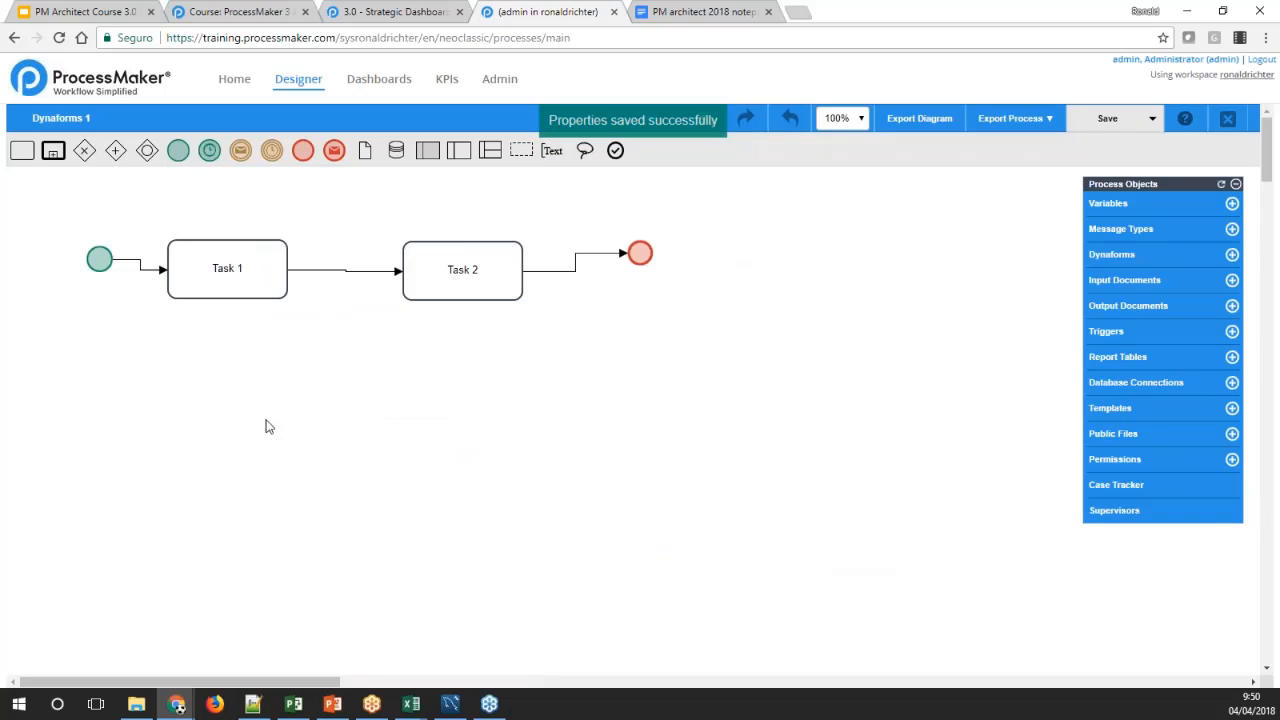
Open the timing control properties of Task 1 and set its time unit to Hours
{"action": "right_click", "coordinate": [251, 389]}
{"action": "right_click", "coordinate": [207, 273]}
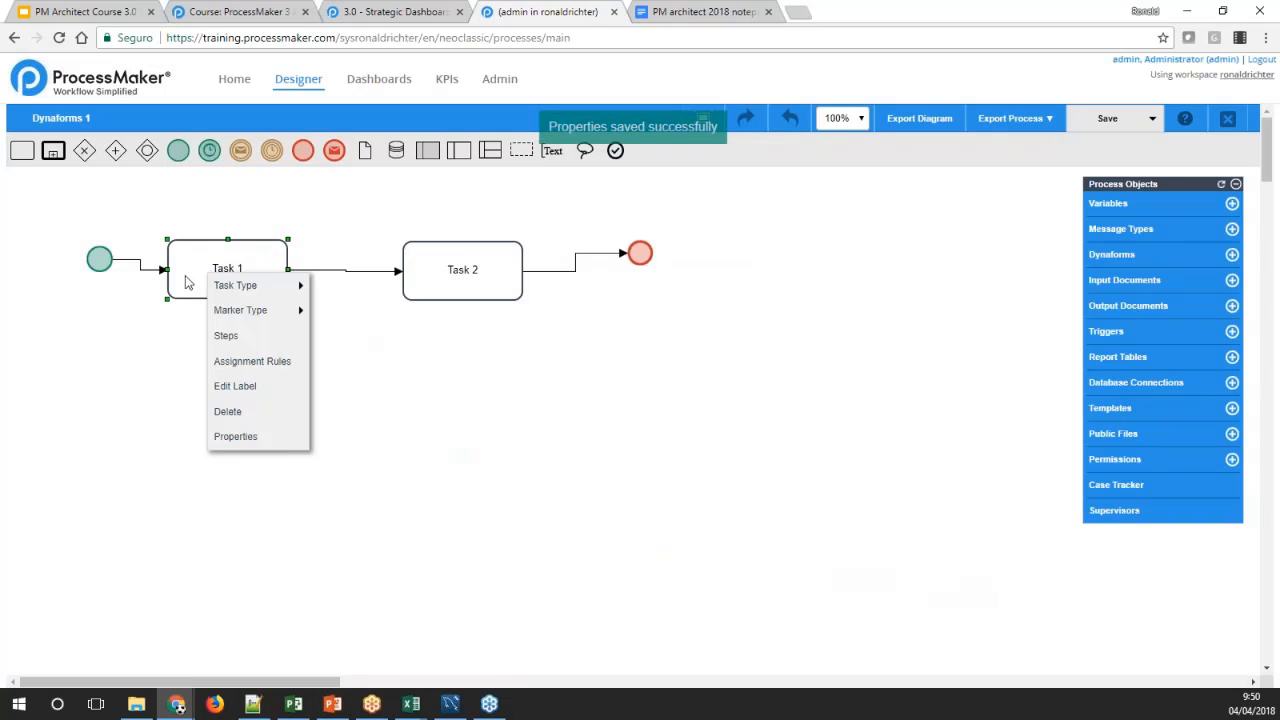
{"action": "right_click", "coordinate": [187, 279]}
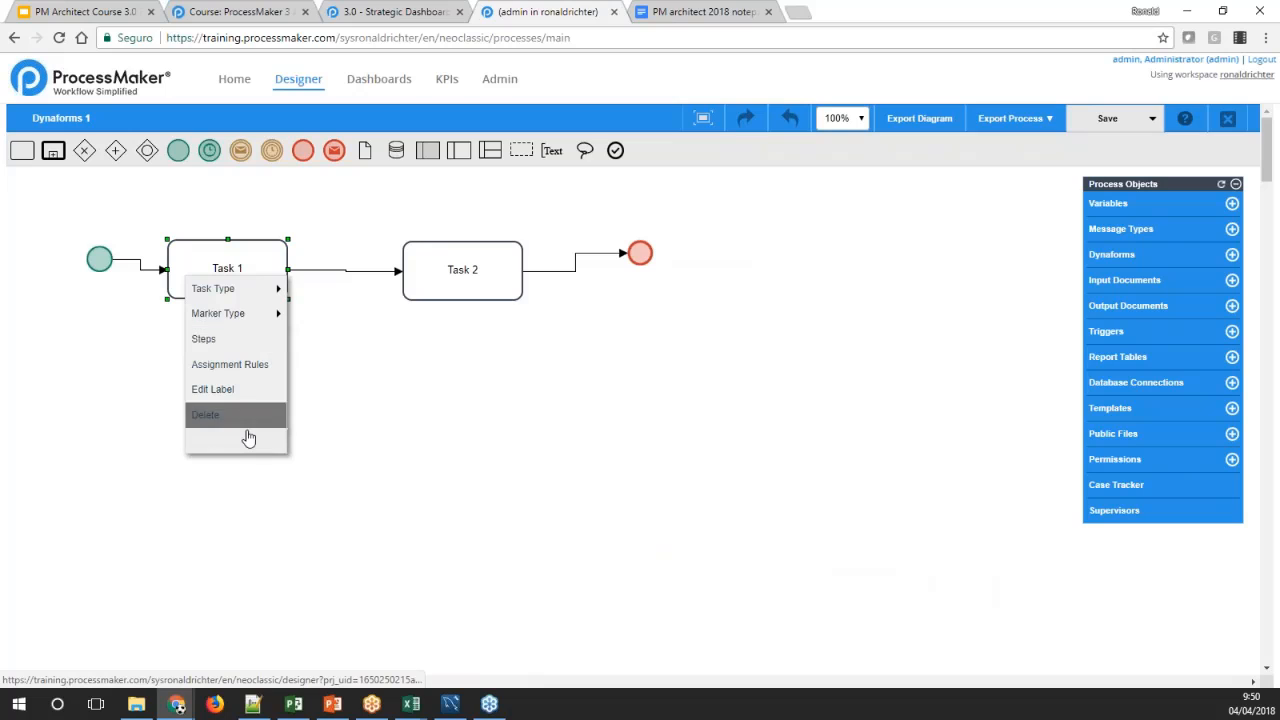
{"action": "left_click", "coordinate": [212, 440]}
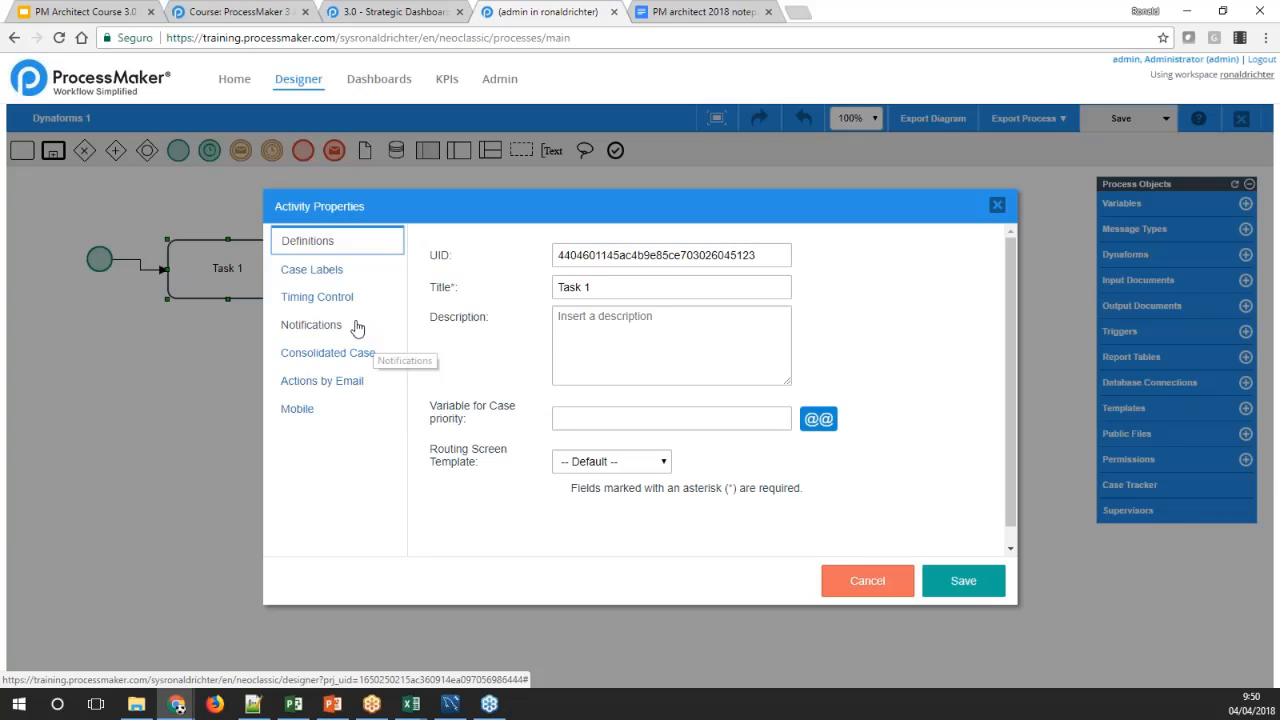
{"action": "left_click", "coordinate": [335, 295]}
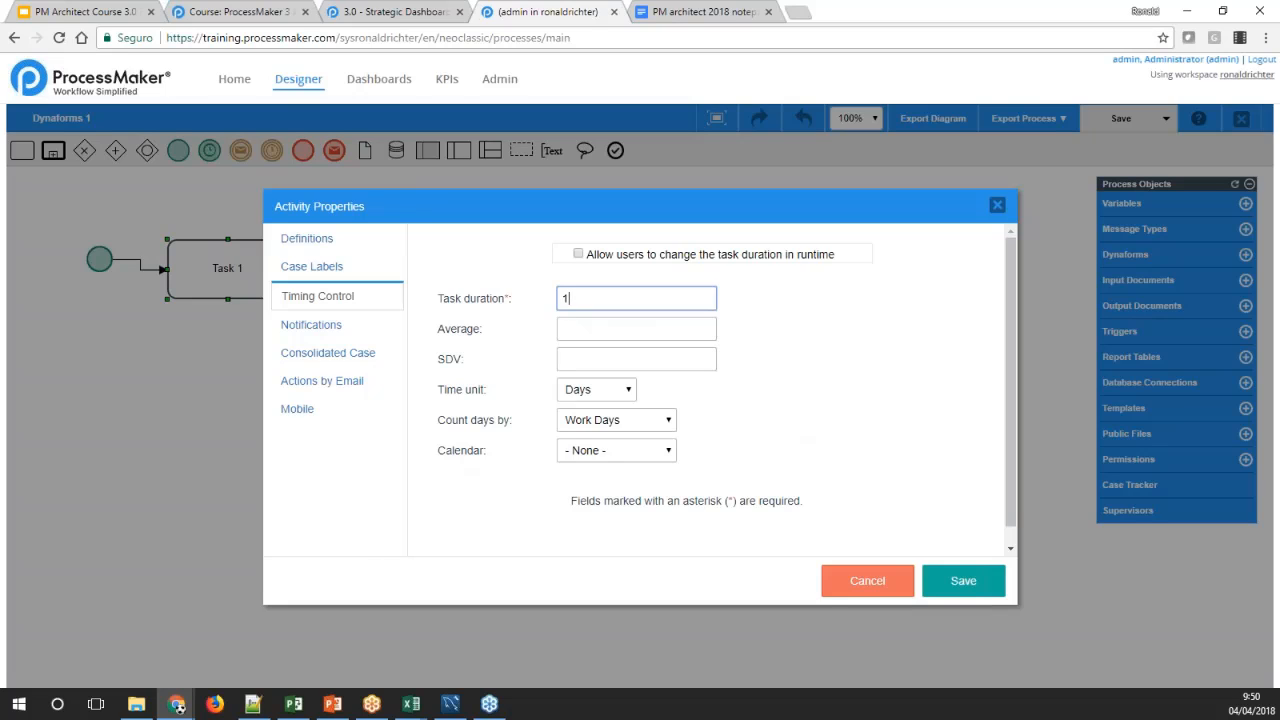
{"action": "left_click", "coordinate": [583, 325]}
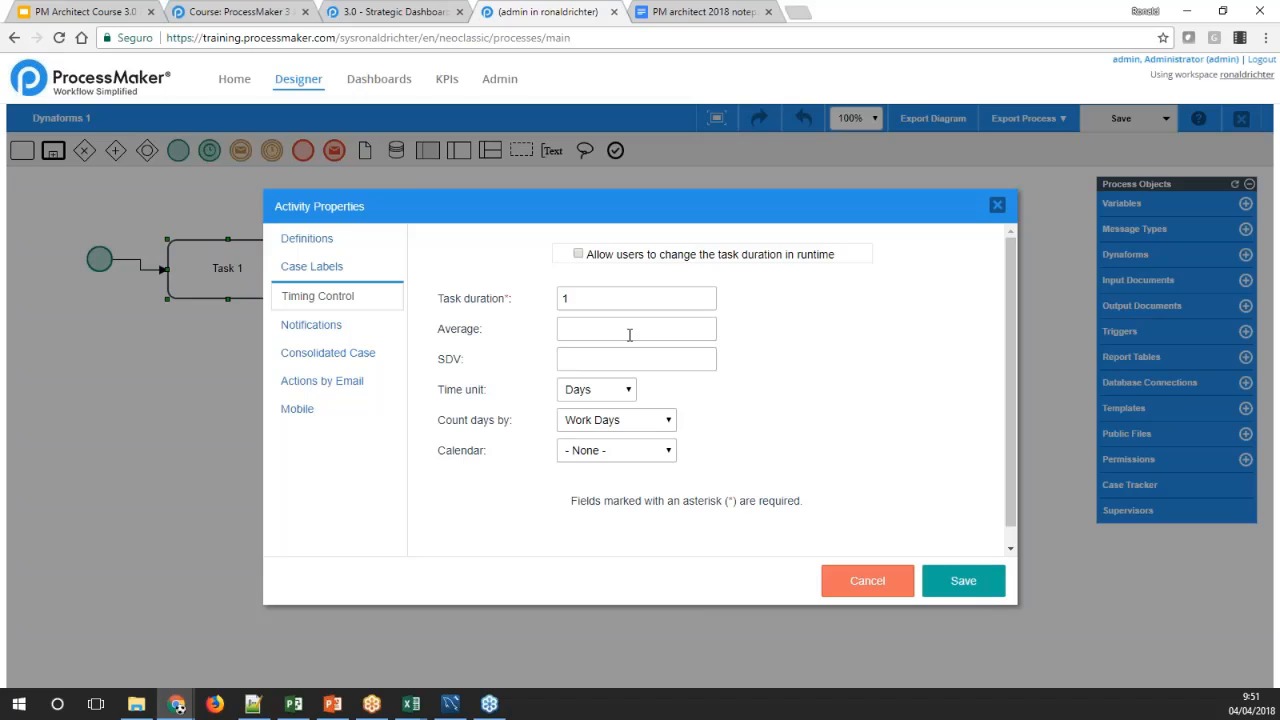
{"action": "left_click", "coordinate": [629, 394]}
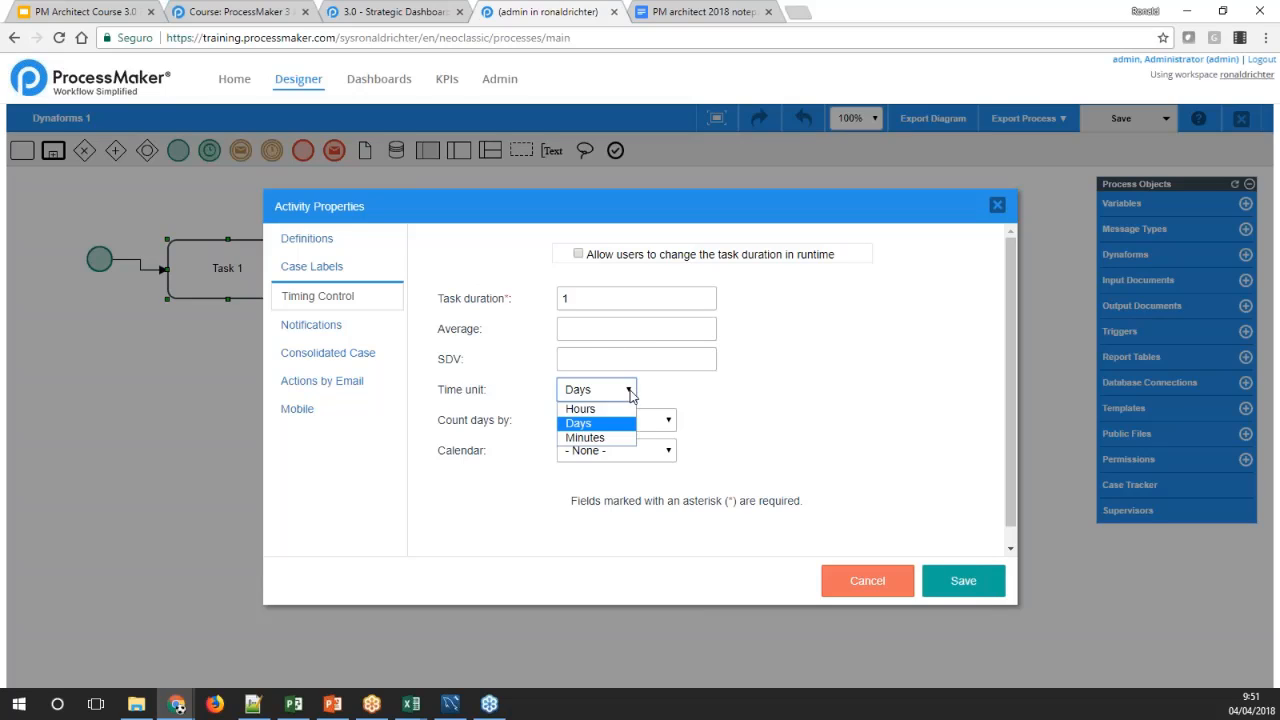
{"action": "left_click", "coordinate": [628, 408]}
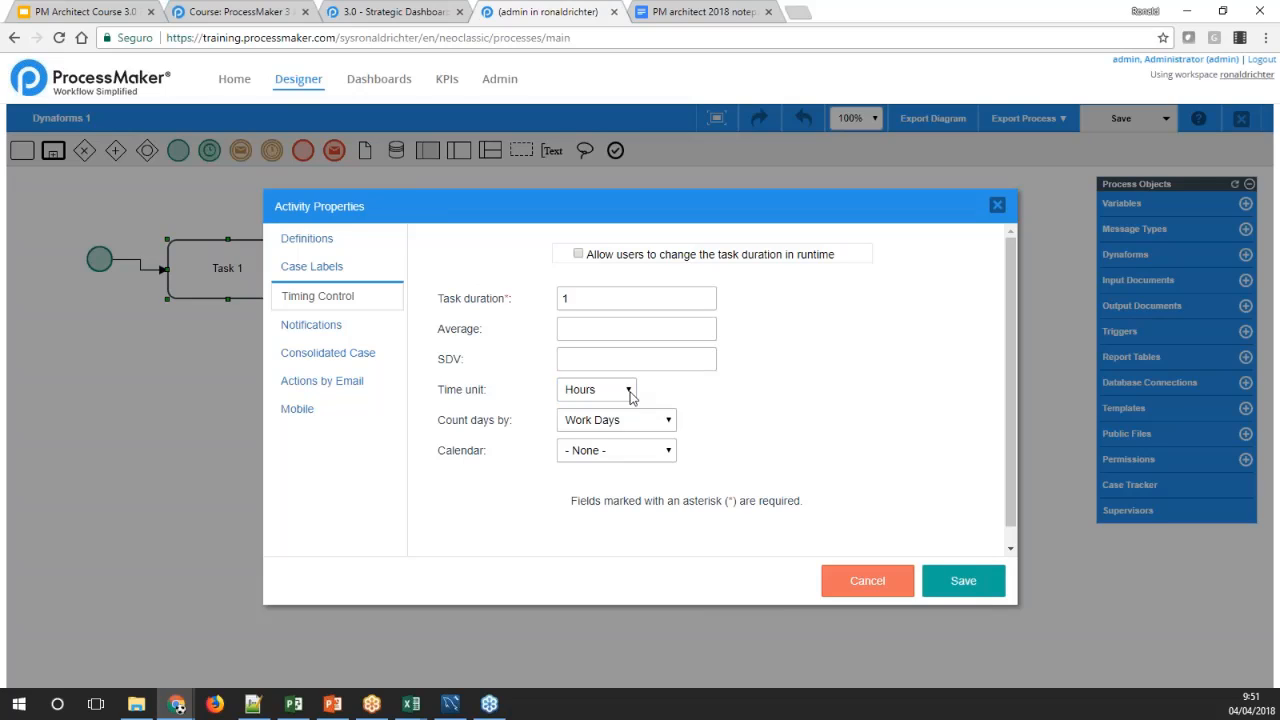
Keep Task 1 counting by Work Days with no calendar, and save the task properties
{"action": "left_click", "coordinate": [670, 422]}
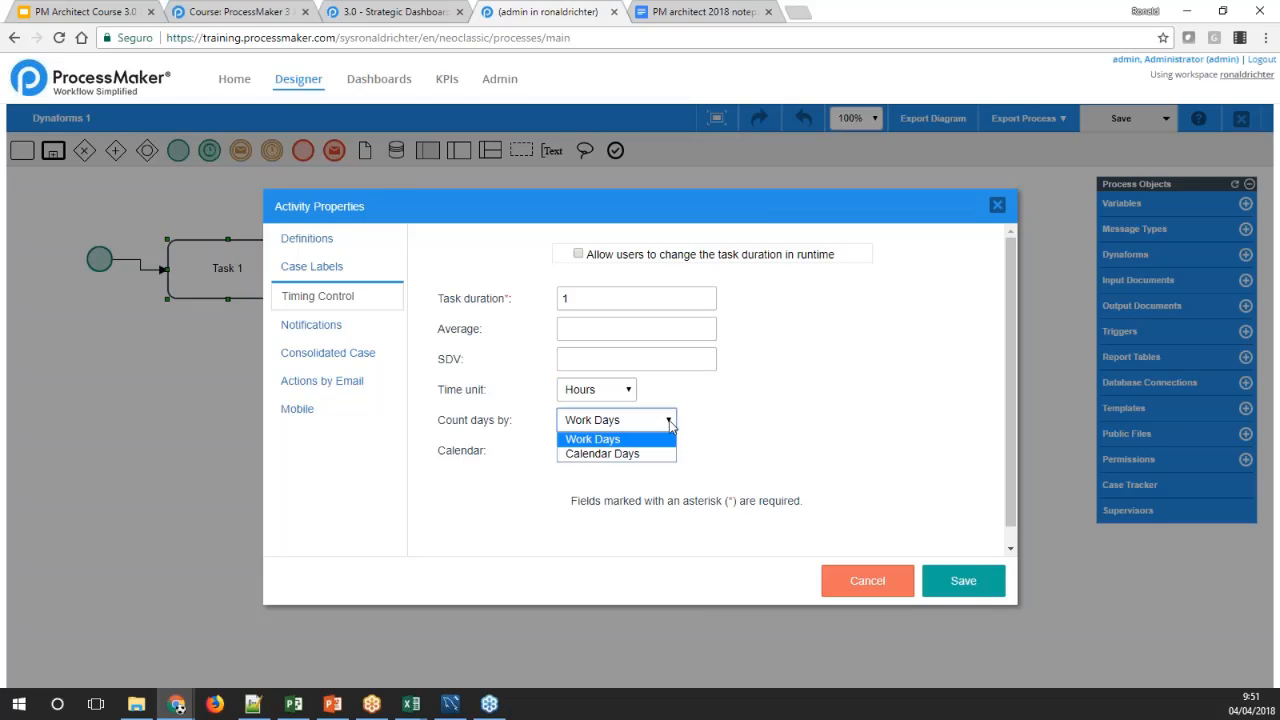
{"action": "left_click", "coordinate": [694, 425]}
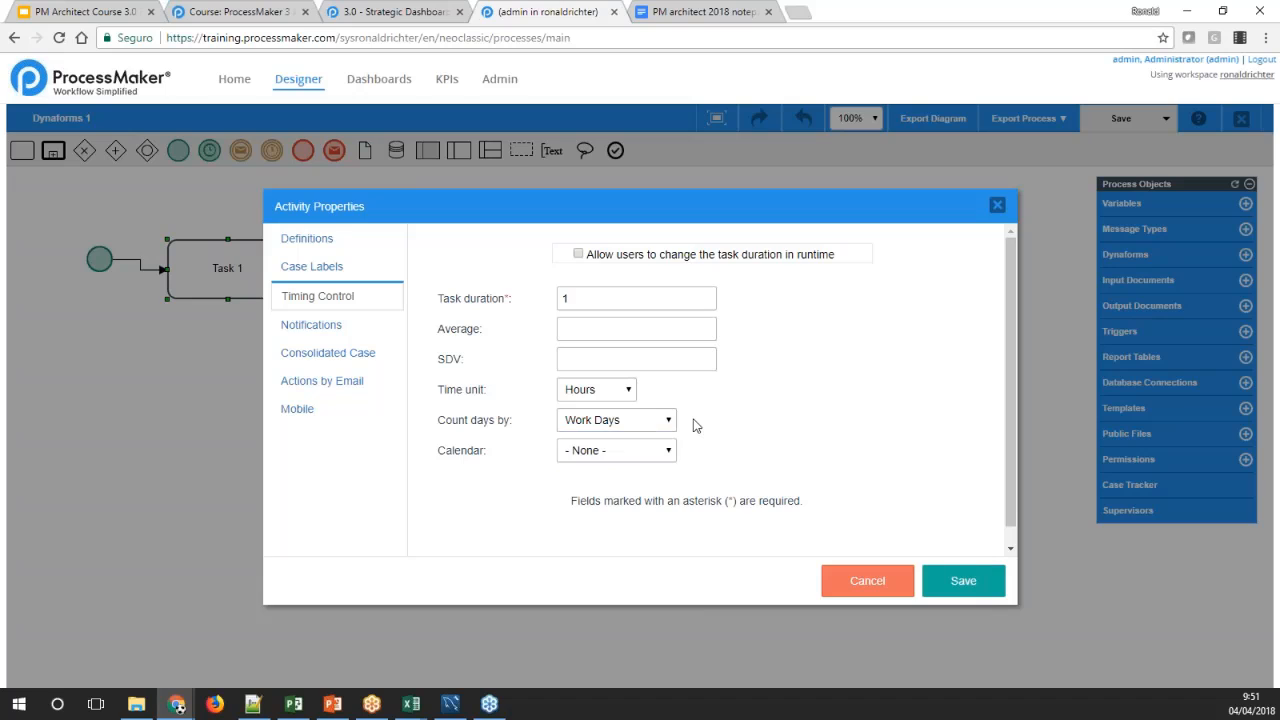
{"action": "left_click", "coordinate": [670, 451]}
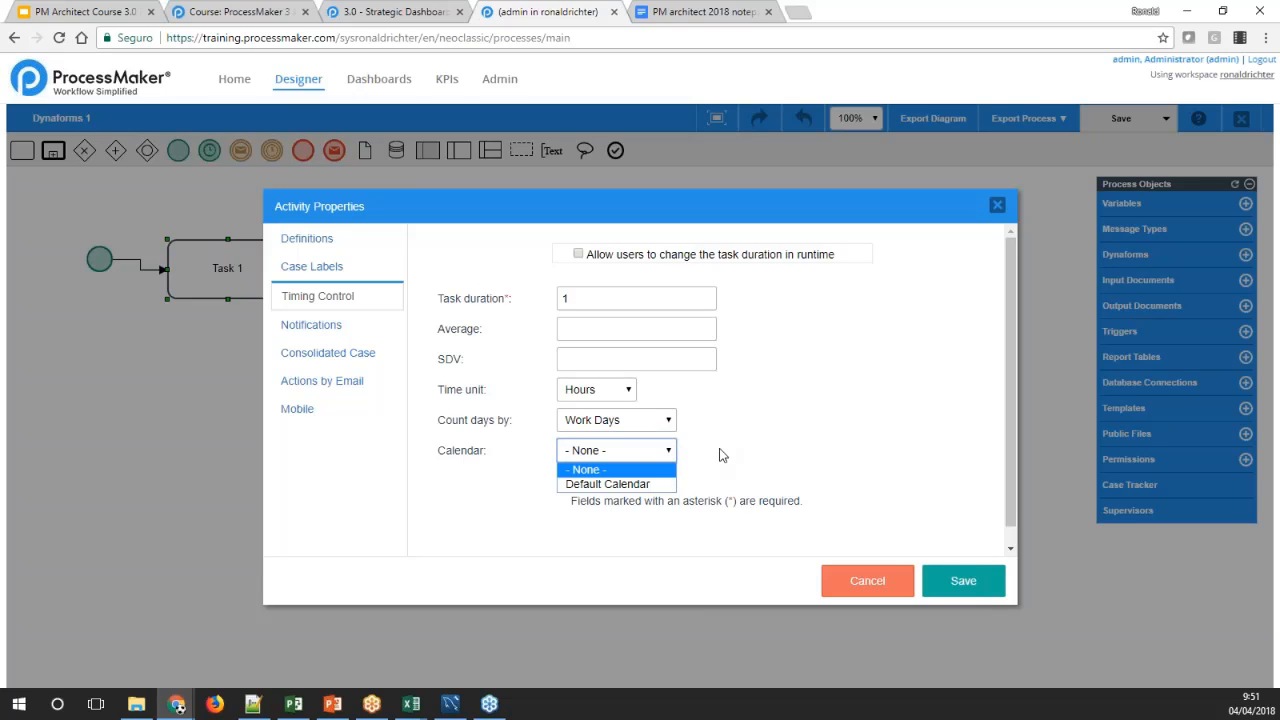
{"action": "left_click", "coordinate": [720, 455]}
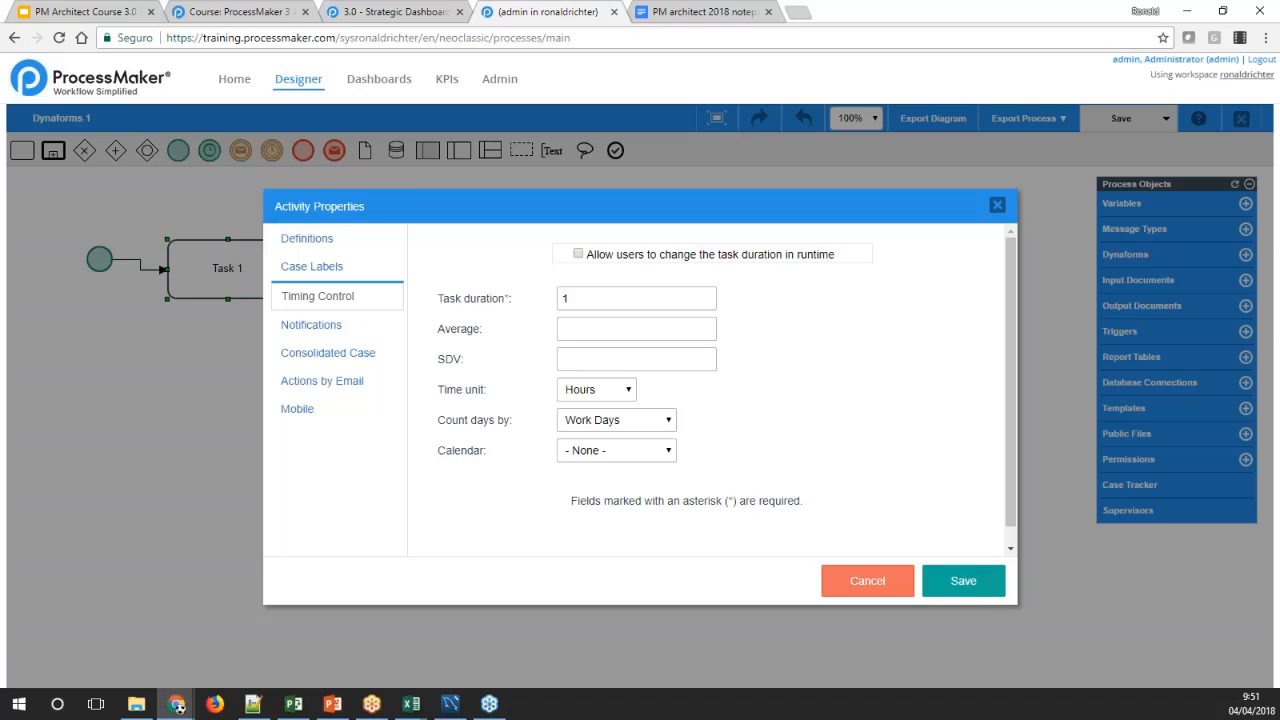
{"action": "left_click", "coordinate": [963, 583]}
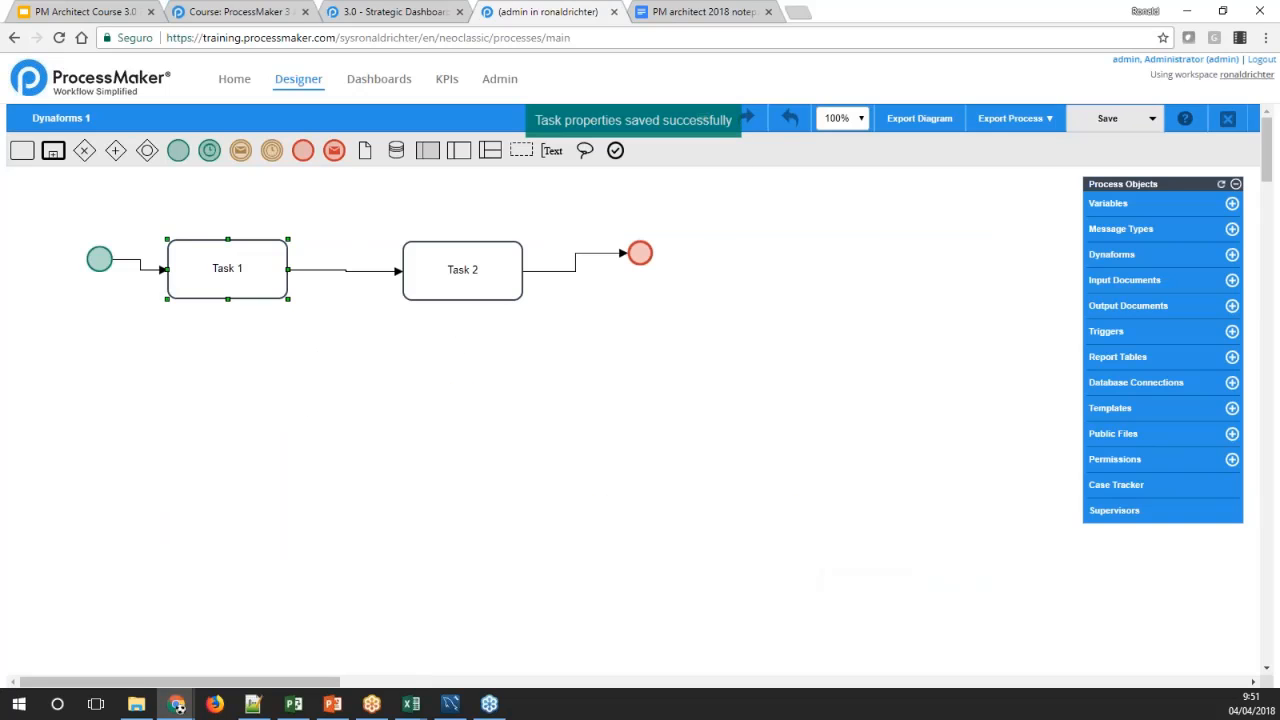
Set the time unit of Task 2 to Hours in its timing control properties and save
{"action": "right_click", "coordinate": [411, 285]}
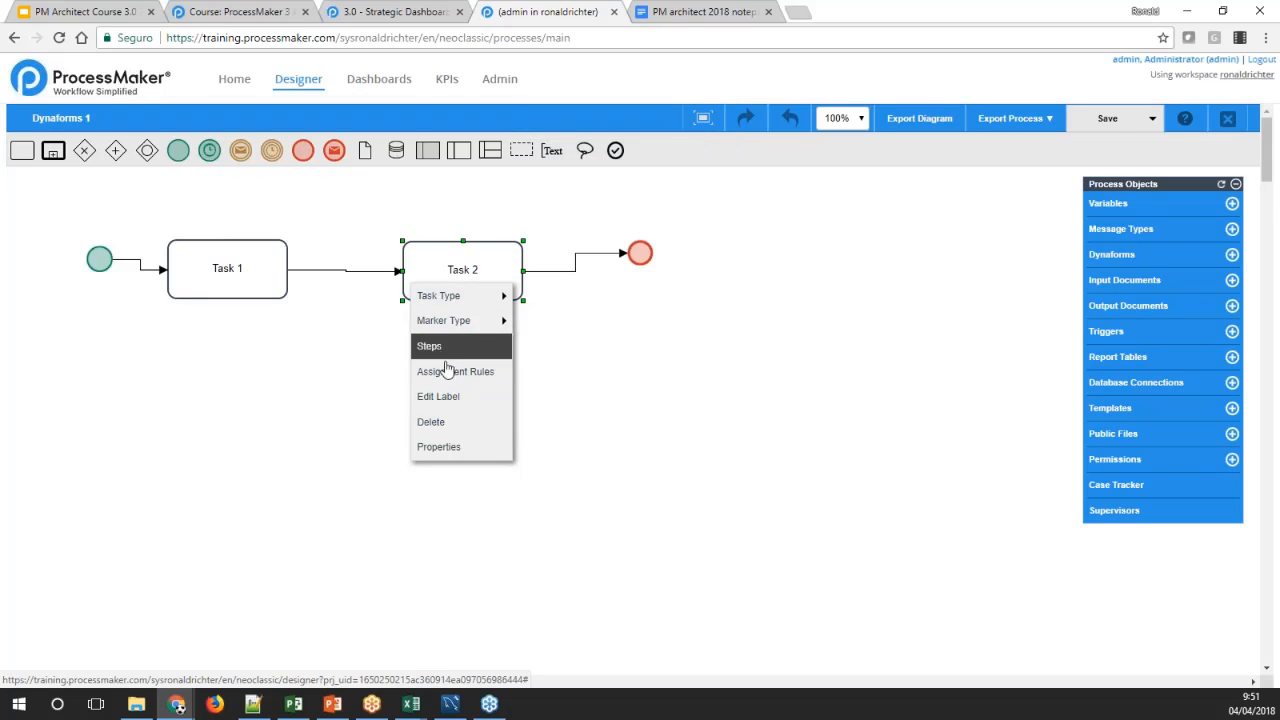
{"action": "left_click", "coordinate": [455, 448]}
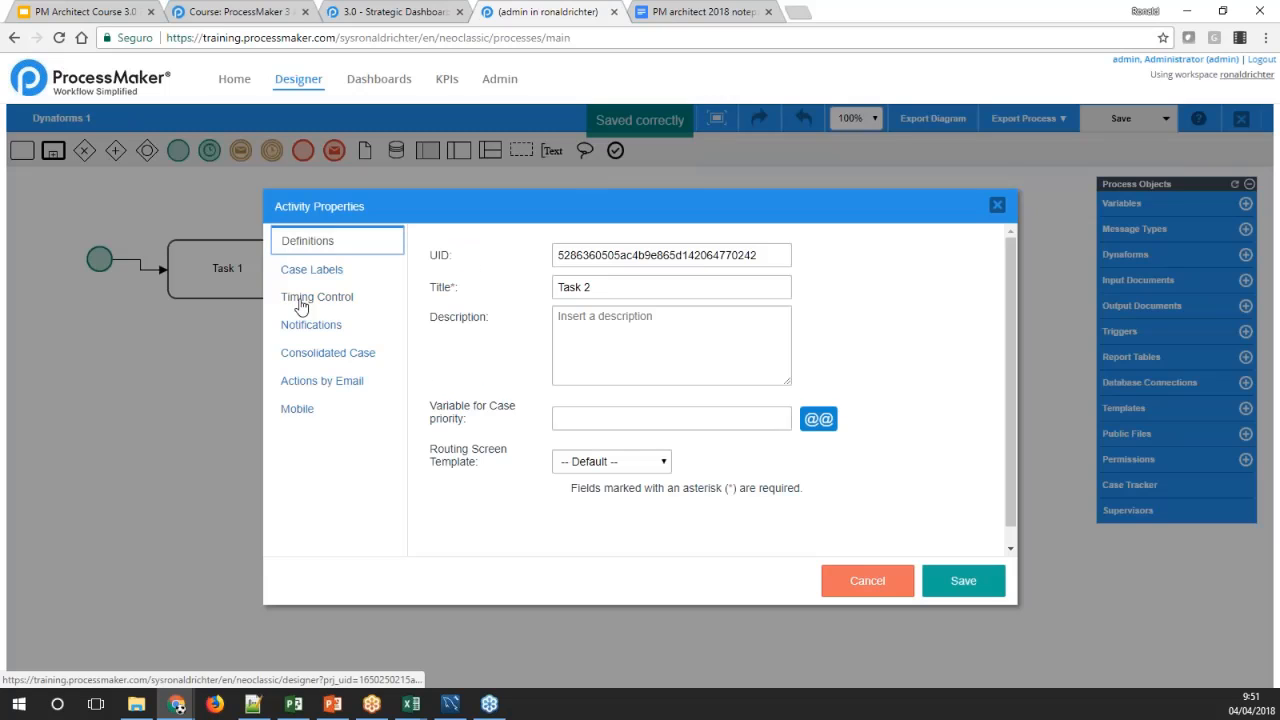
{"action": "left_click", "coordinate": [300, 297]}
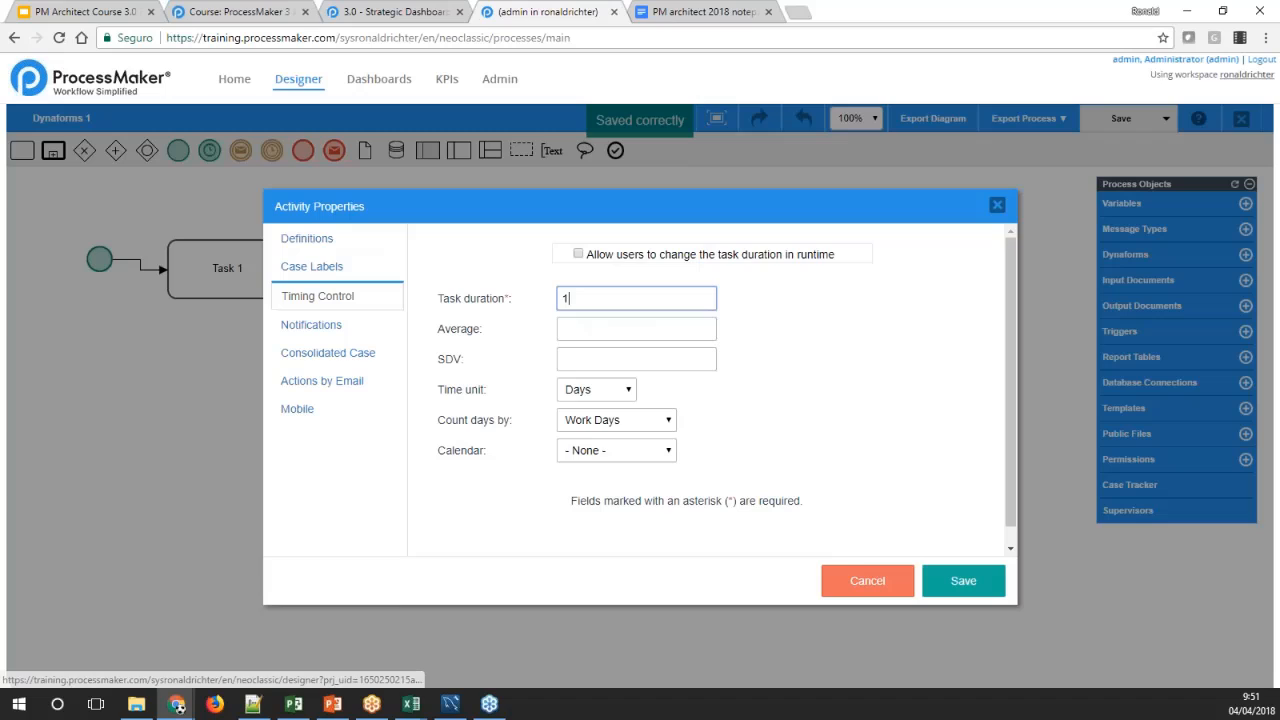
{"action": "left_click", "coordinate": [617, 392]}
{"action": "left_click", "coordinate": [580, 409]}
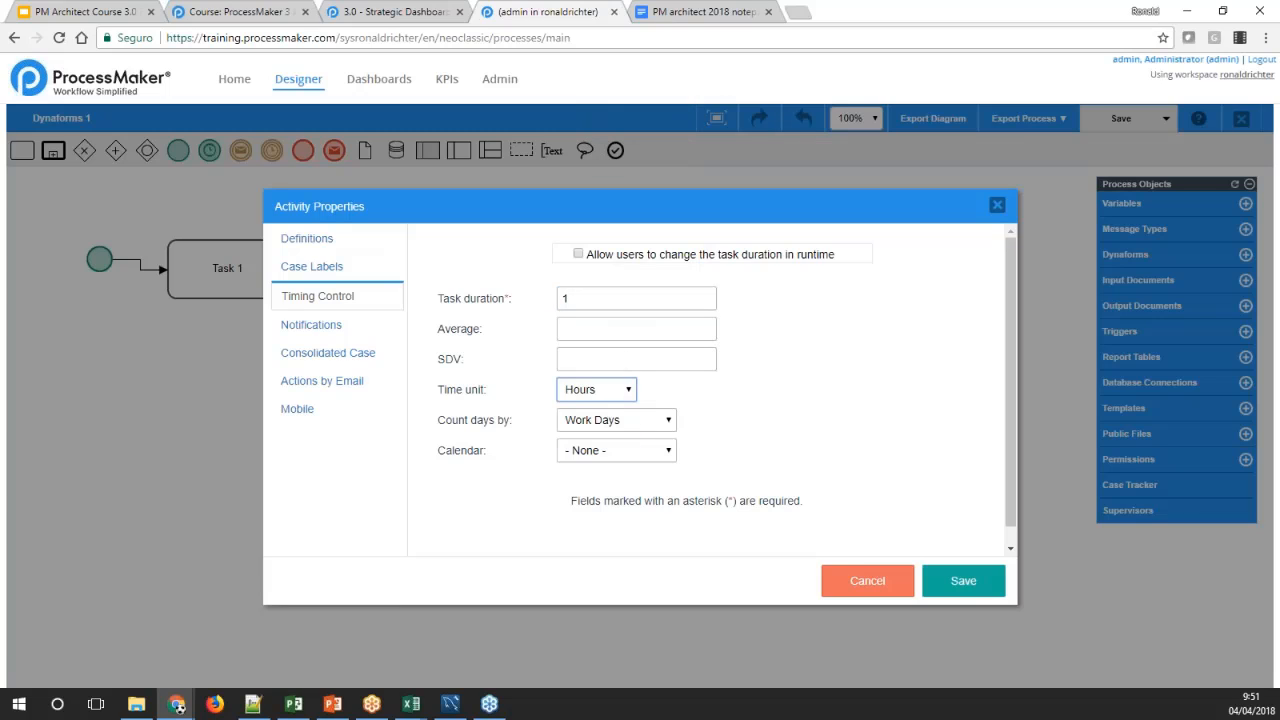
{"action": "left_click", "coordinate": [962, 583]}
{"action": "left_click", "coordinate": [549, 409]}
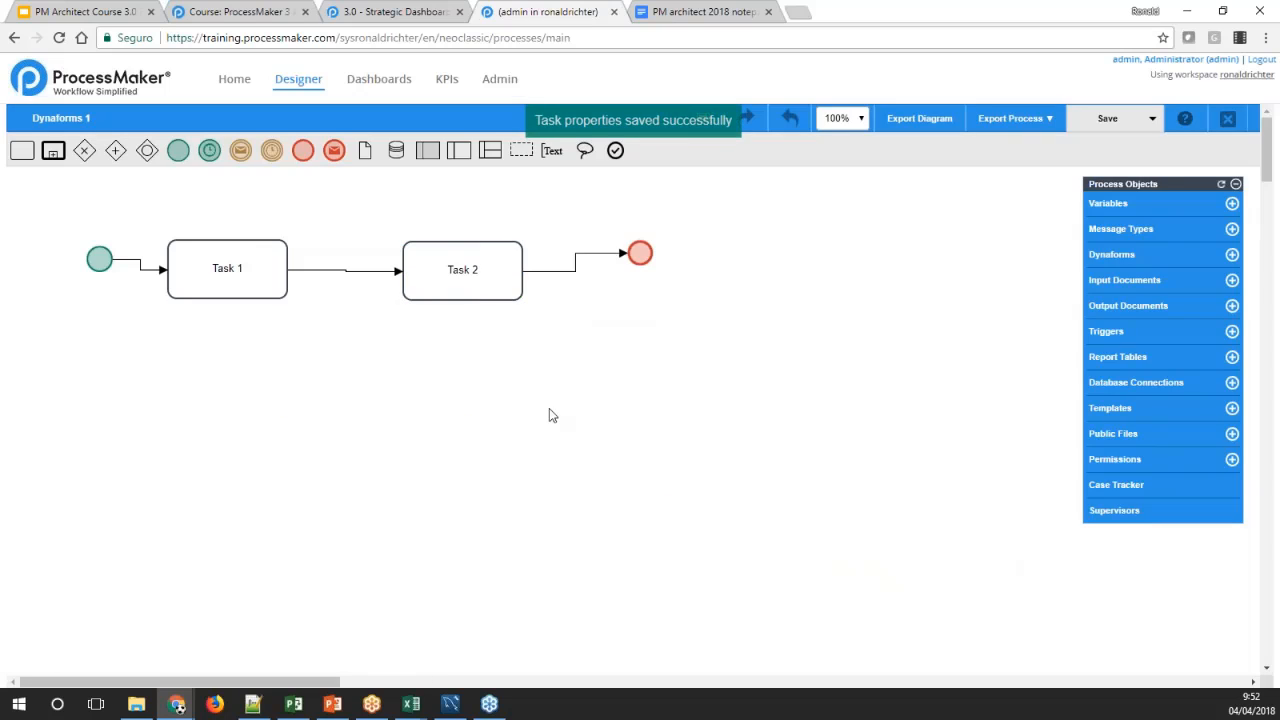
{"action": "left_click", "coordinate": [245, 288]}
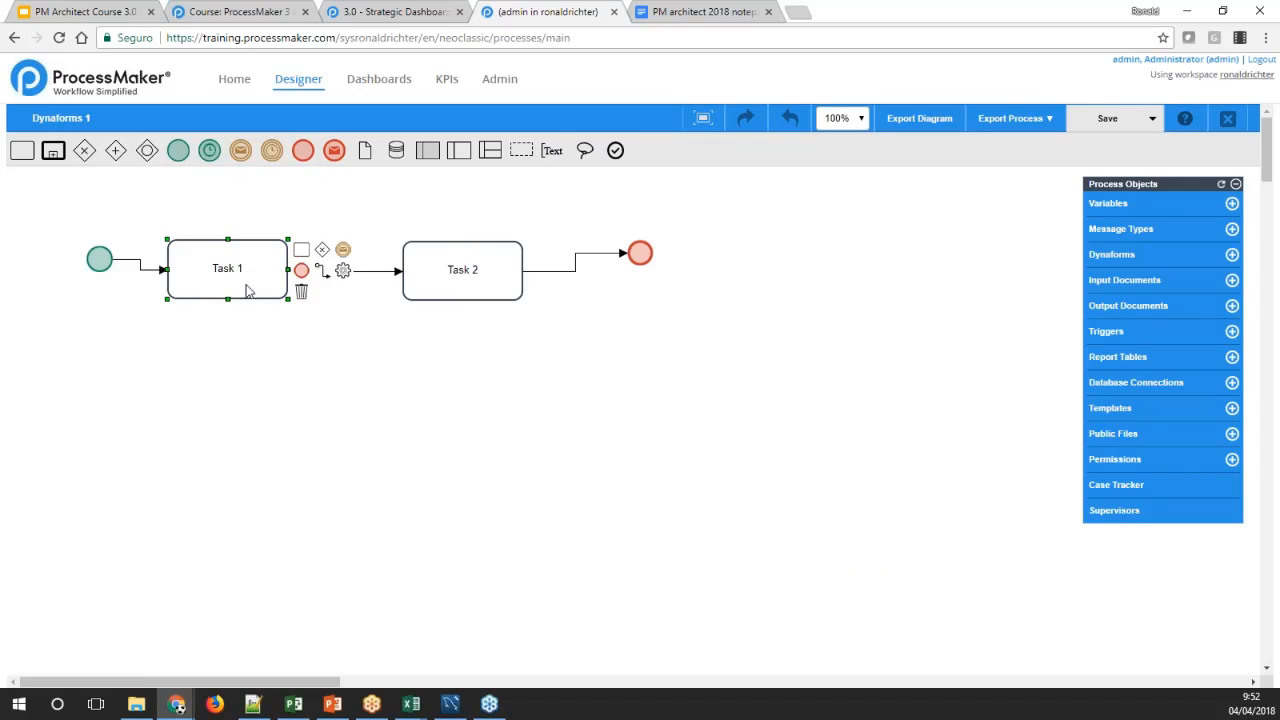
{"action": "left_click", "coordinate": [407, 367]}
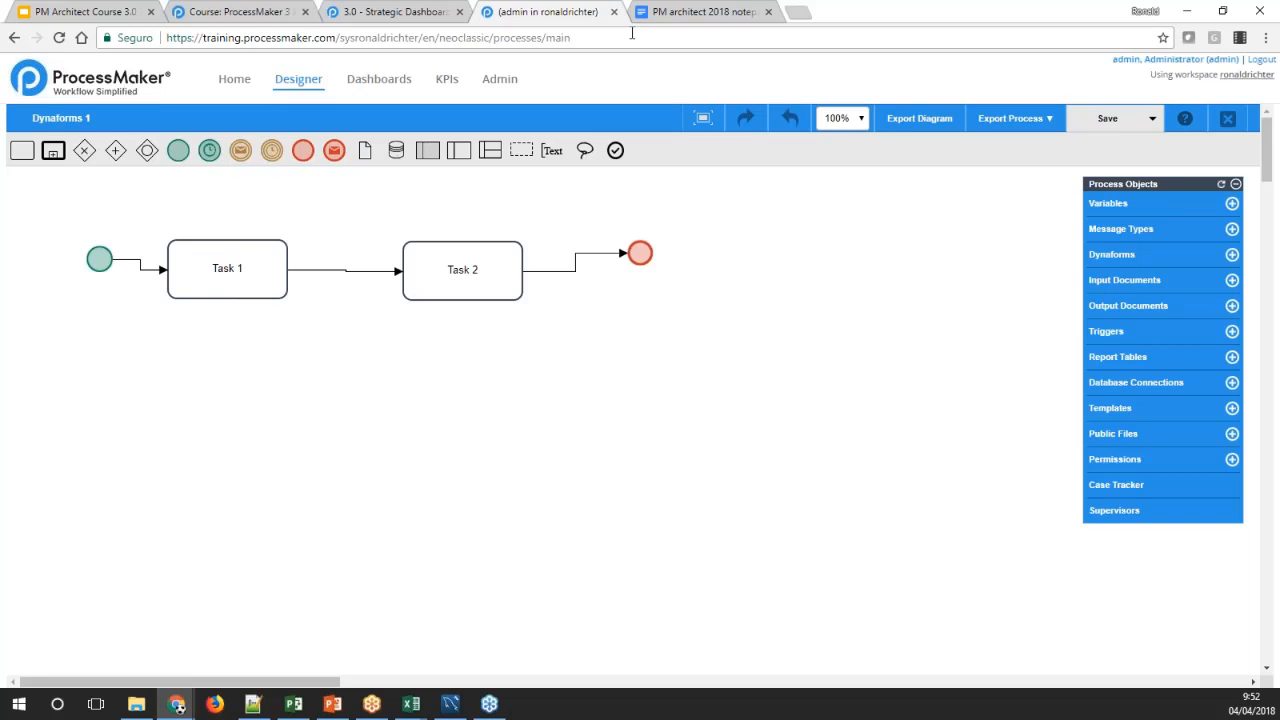
Leave the Designer and check the KPIs page for available dashboards
{"action": "left_click", "coordinate": [507, 83]}
{"action": "left_click", "coordinate": [757, 129]}
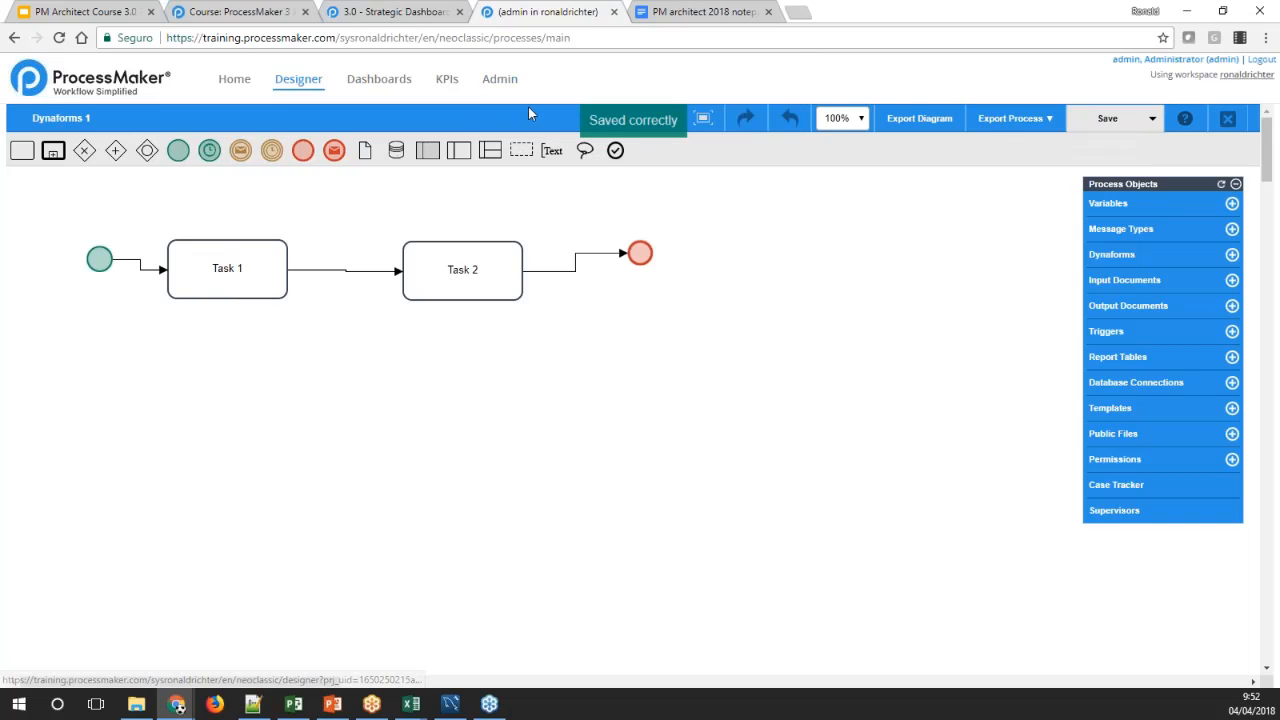
{"action": "left_click", "coordinate": [500, 82]}
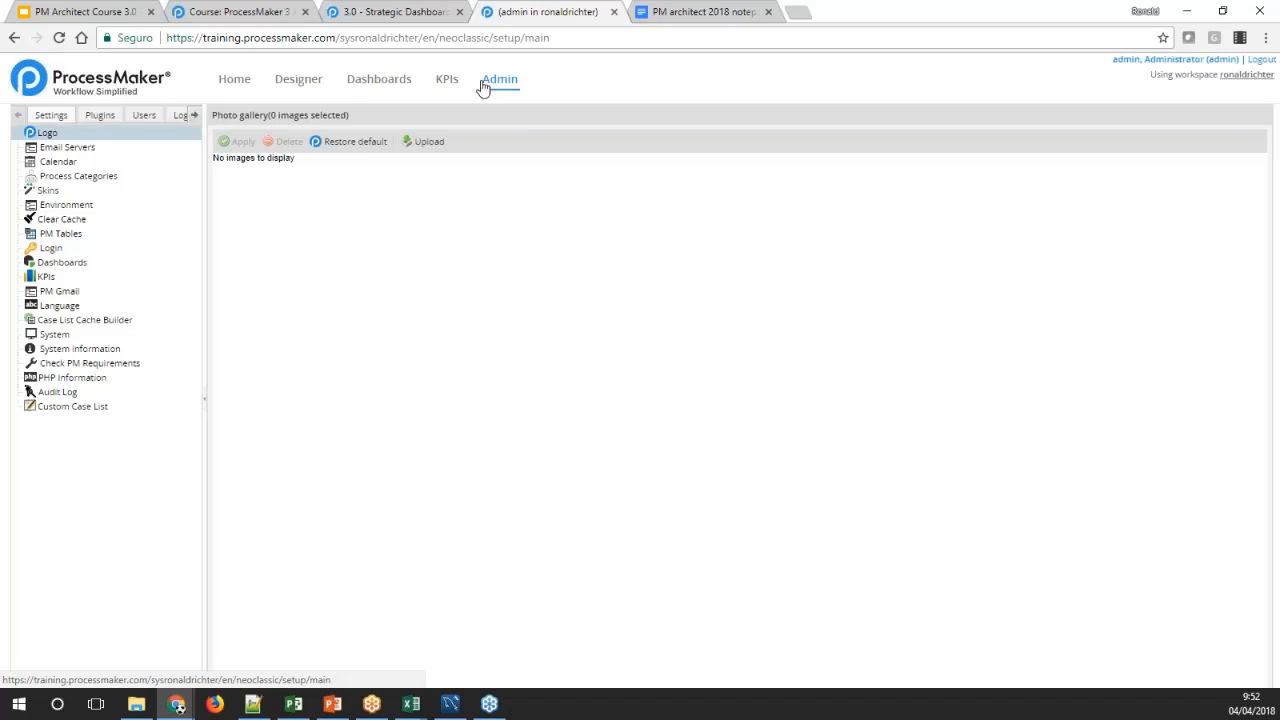
{"action": "left_click", "coordinate": [446, 84]}
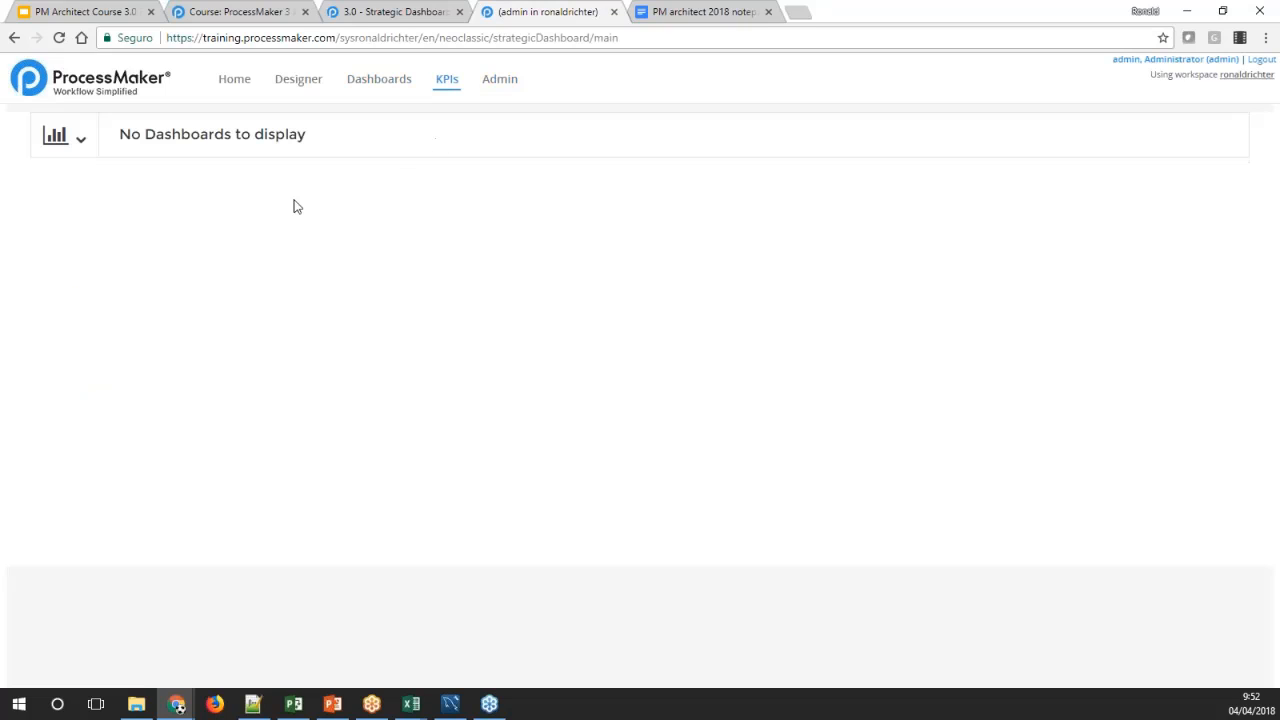
{"action": "left_click", "coordinate": [83, 140]}
{"action": "left_click", "coordinate": [83, 140]}
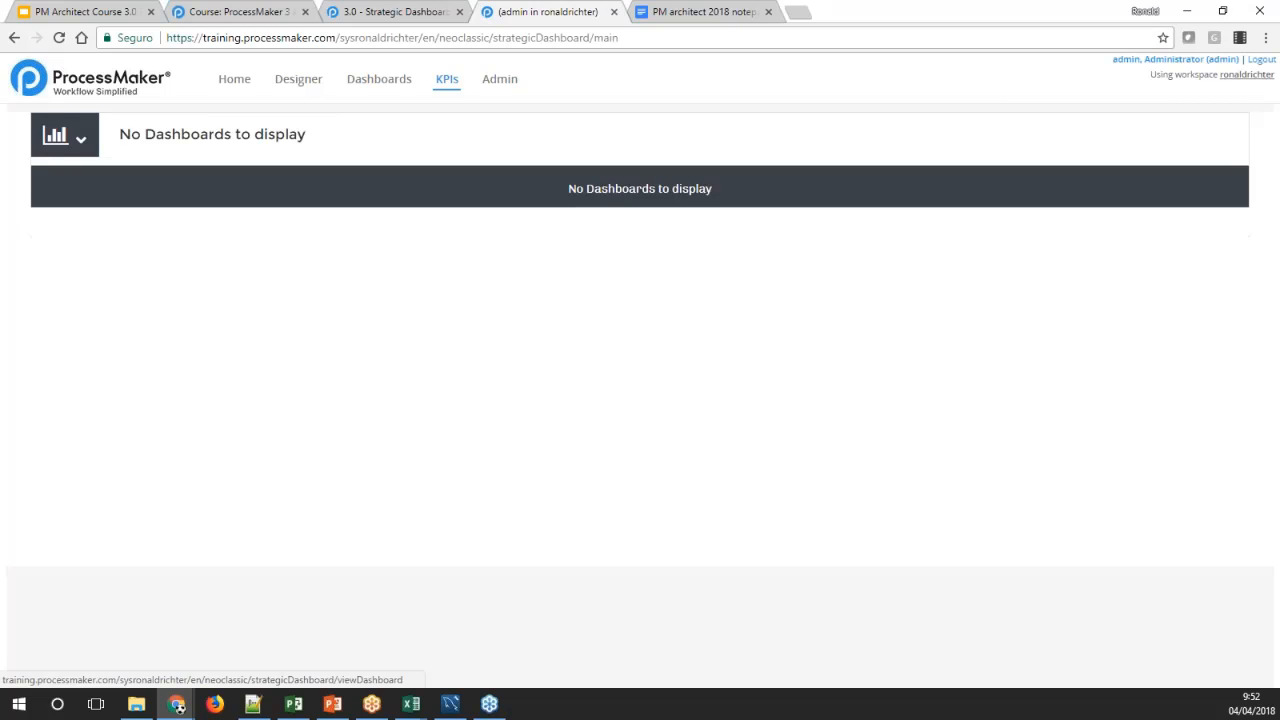
Start a new KPI dashboard in the admin settings, titled "KPI example 1" with the description "This is my first KPI"
{"action": "left_click", "coordinate": [499, 79]}
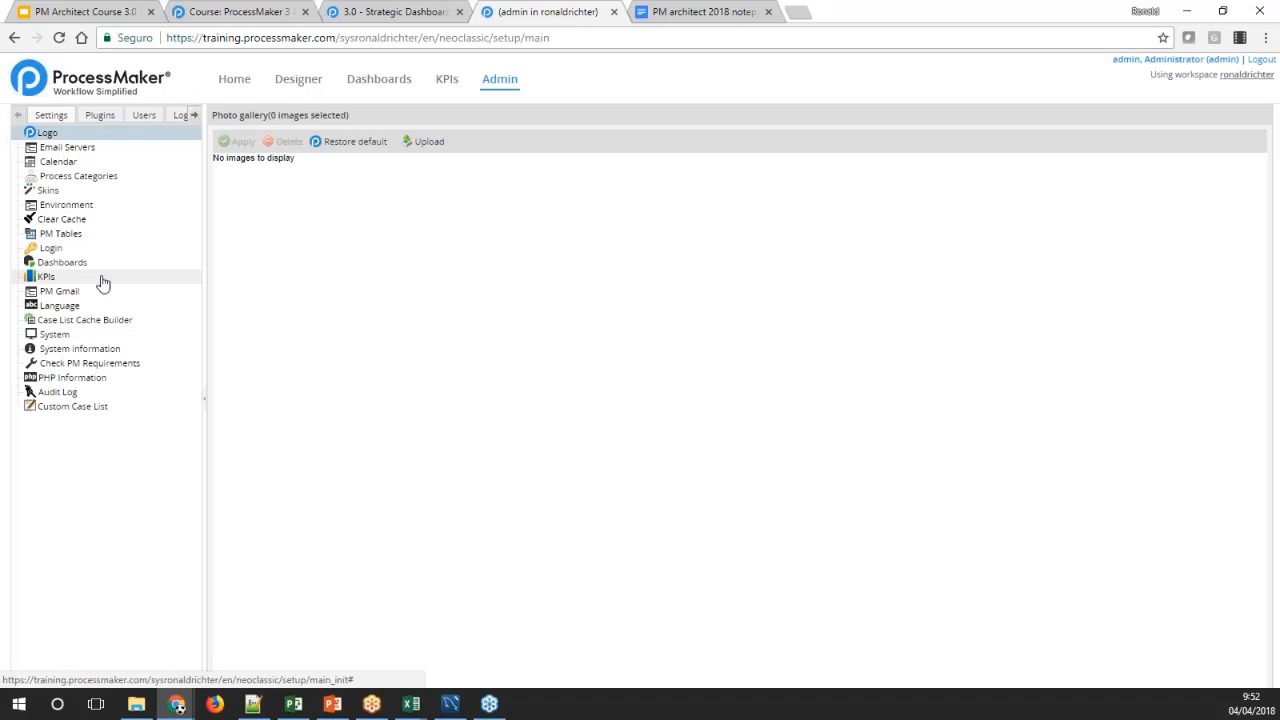
{"action": "left_click", "coordinate": [46, 280]}
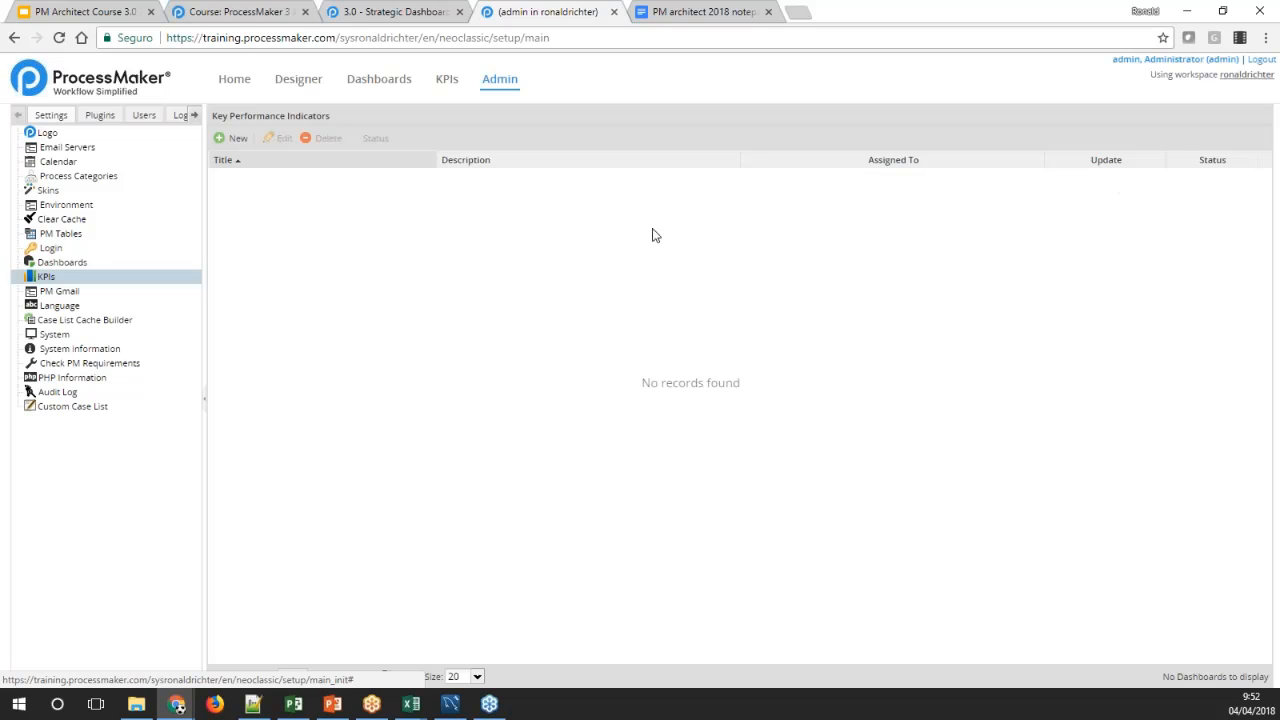
{"action": "left_click", "coordinate": [228, 141]}
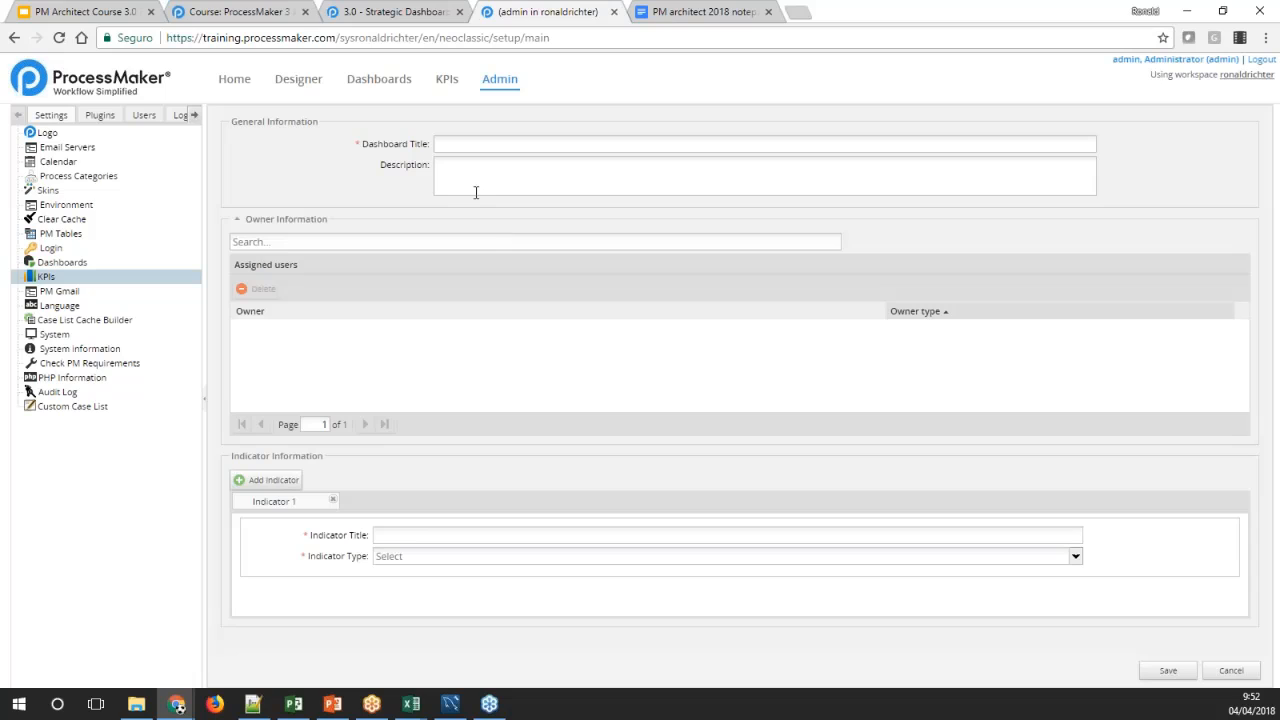
{"action": "left_click", "coordinate": [466, 146]}
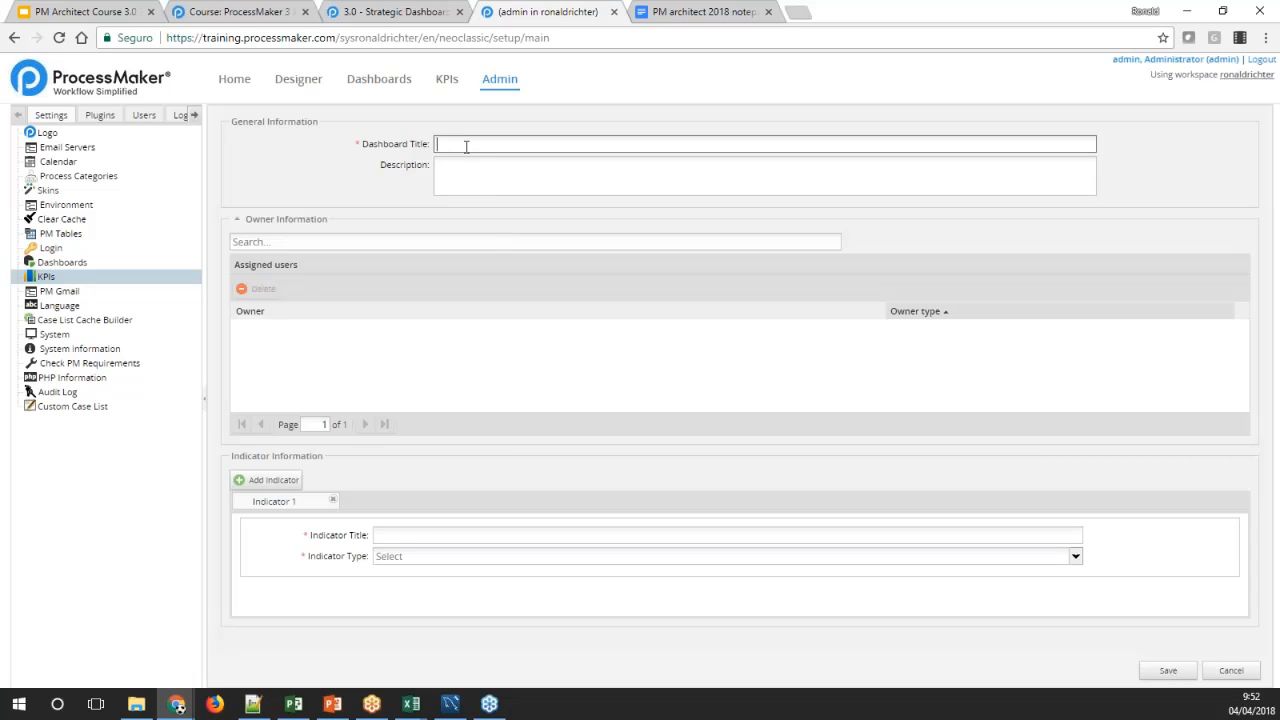
{"action": "type", "text": "KPI example 1"}
{"action": "left_click", "coordinate": [474, 180]}
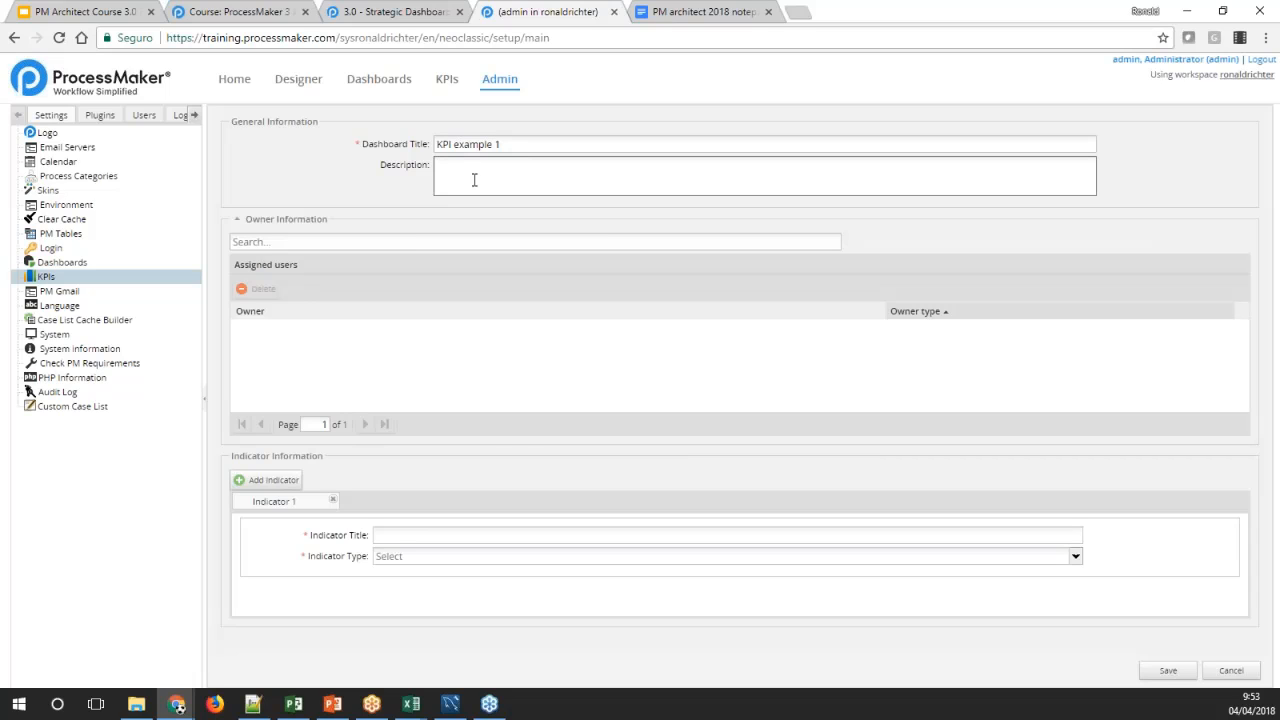
{"action": "type", "text": "This is my first KPI"}
Assign the administrator account, the user matching "aa" and the dummy user as owners of the dashboard
{"action": "left_click", "coordinate": [320, 242]}
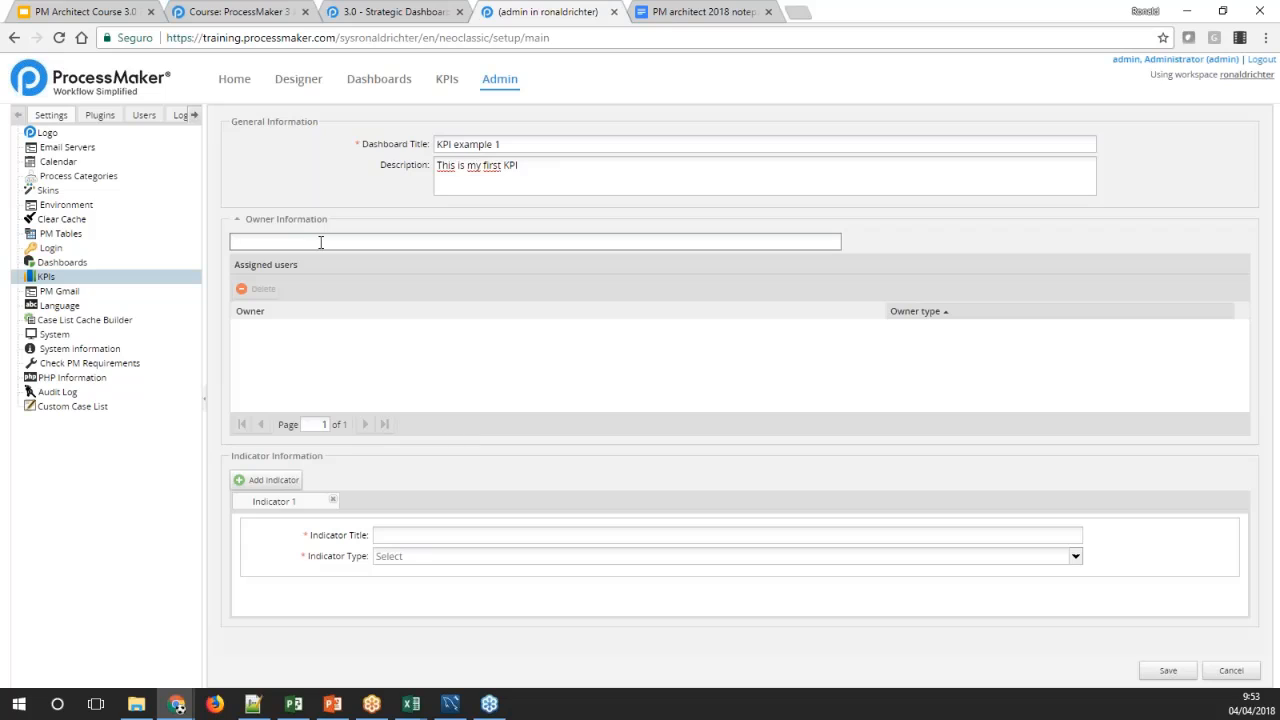
{"action": "type", "text": "admi"}
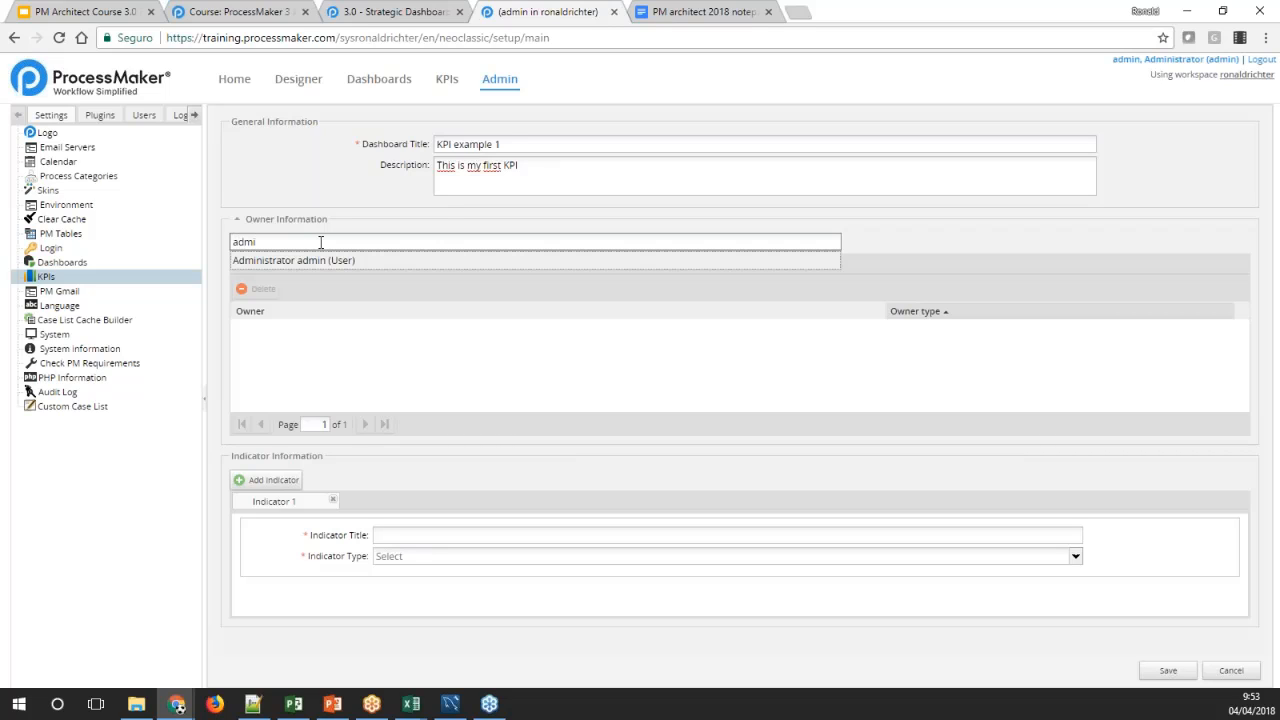
{"action": "left_click", "coordinate": [285, 262]}
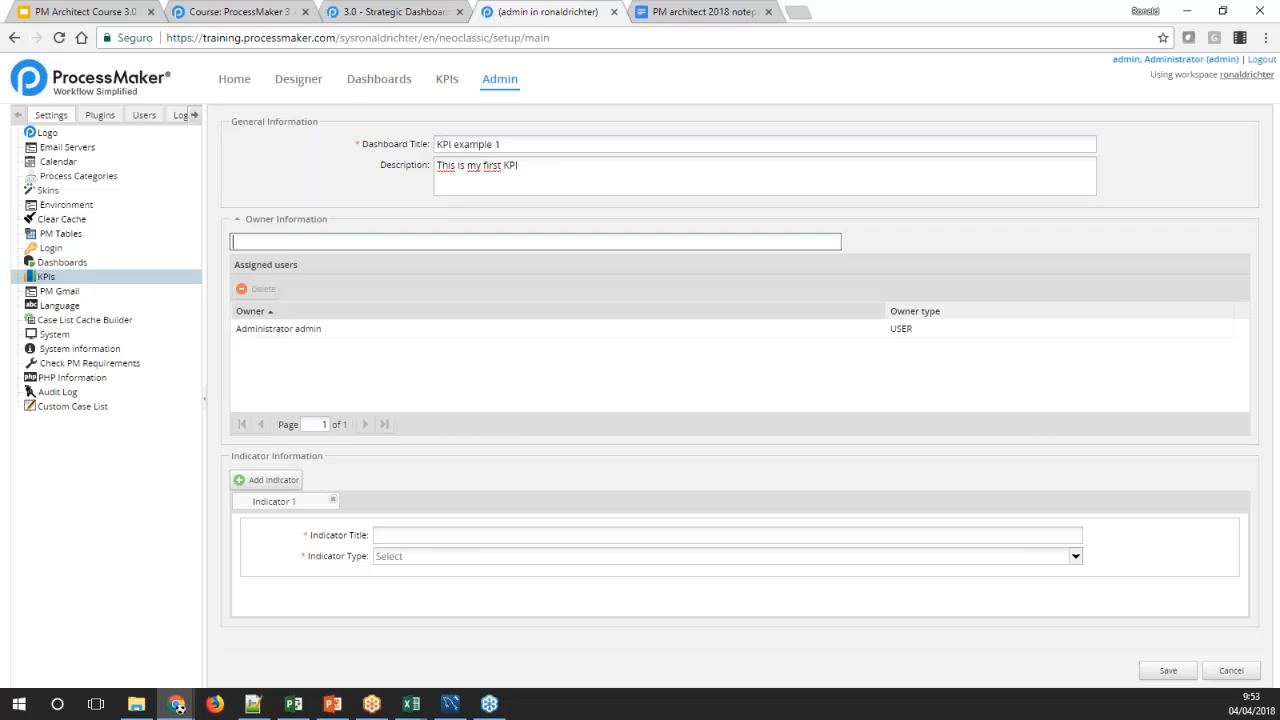
{"action": "type", "text": "aa"}
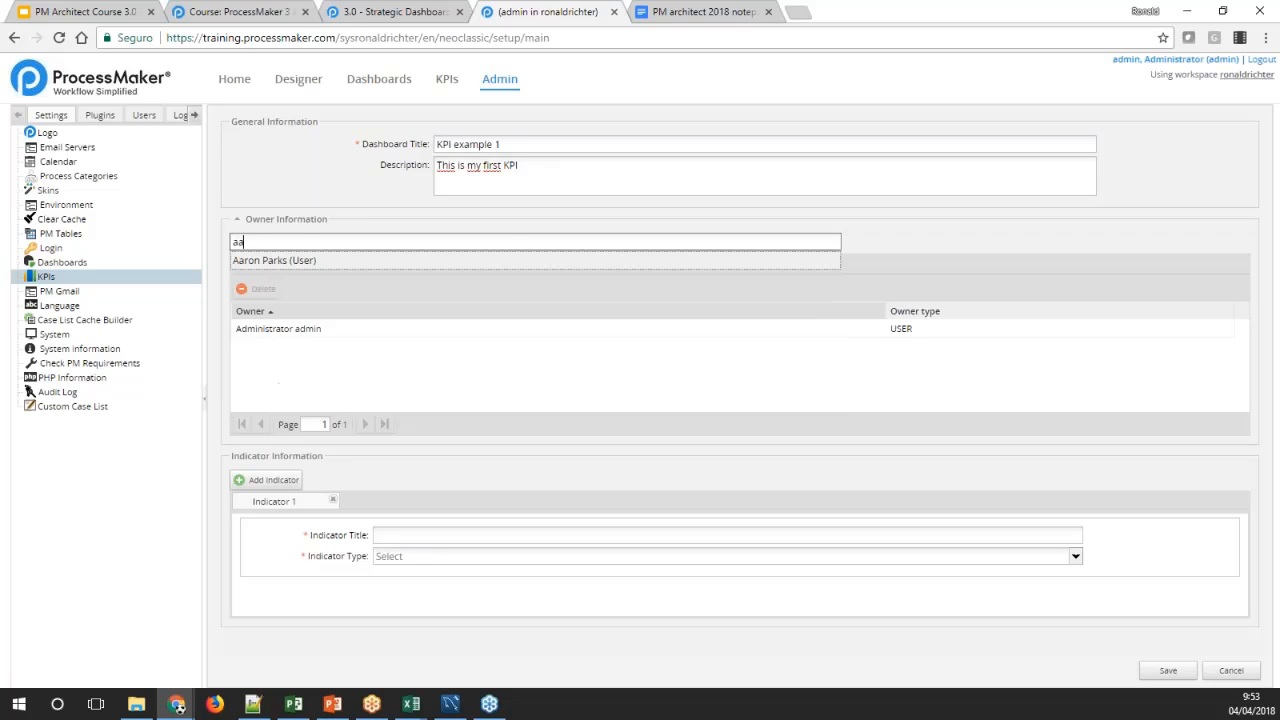
{"action": "left_click", "coordinate": [314, 266]}
{"action": "type", "text": "d"}
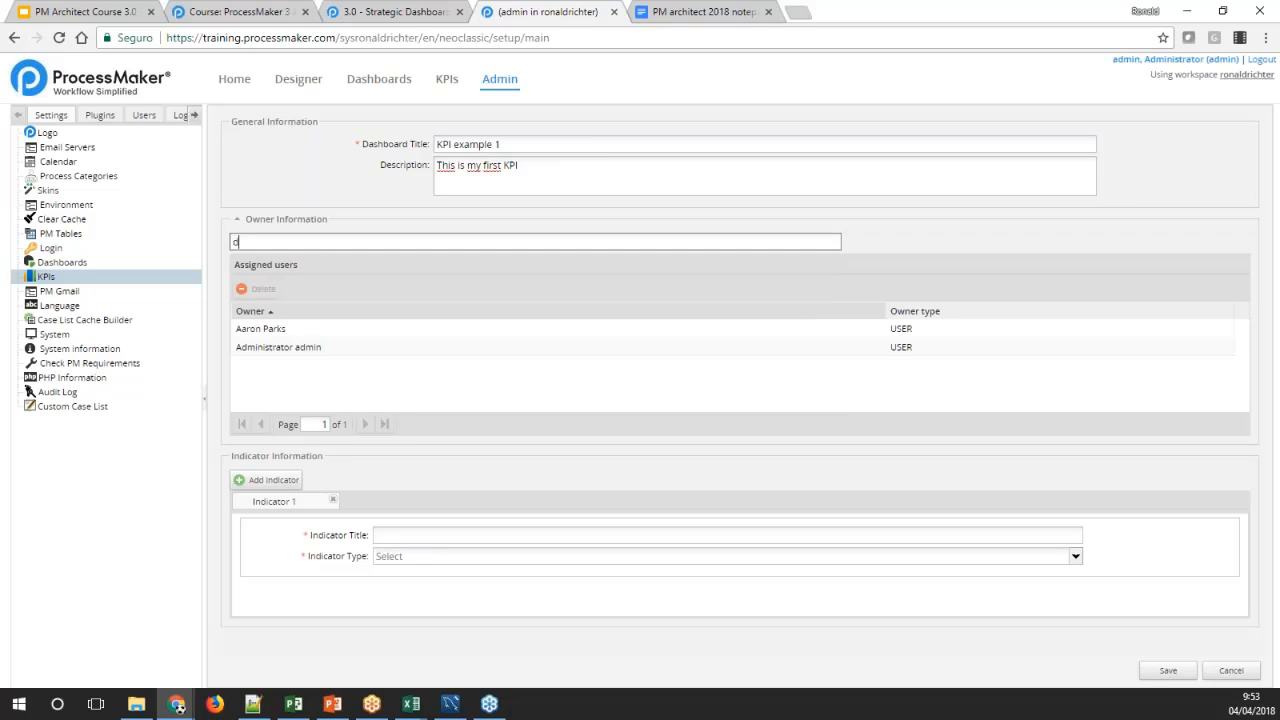
{"action": "type", "text": "u"}
{"action": "key", "text": "Return"}
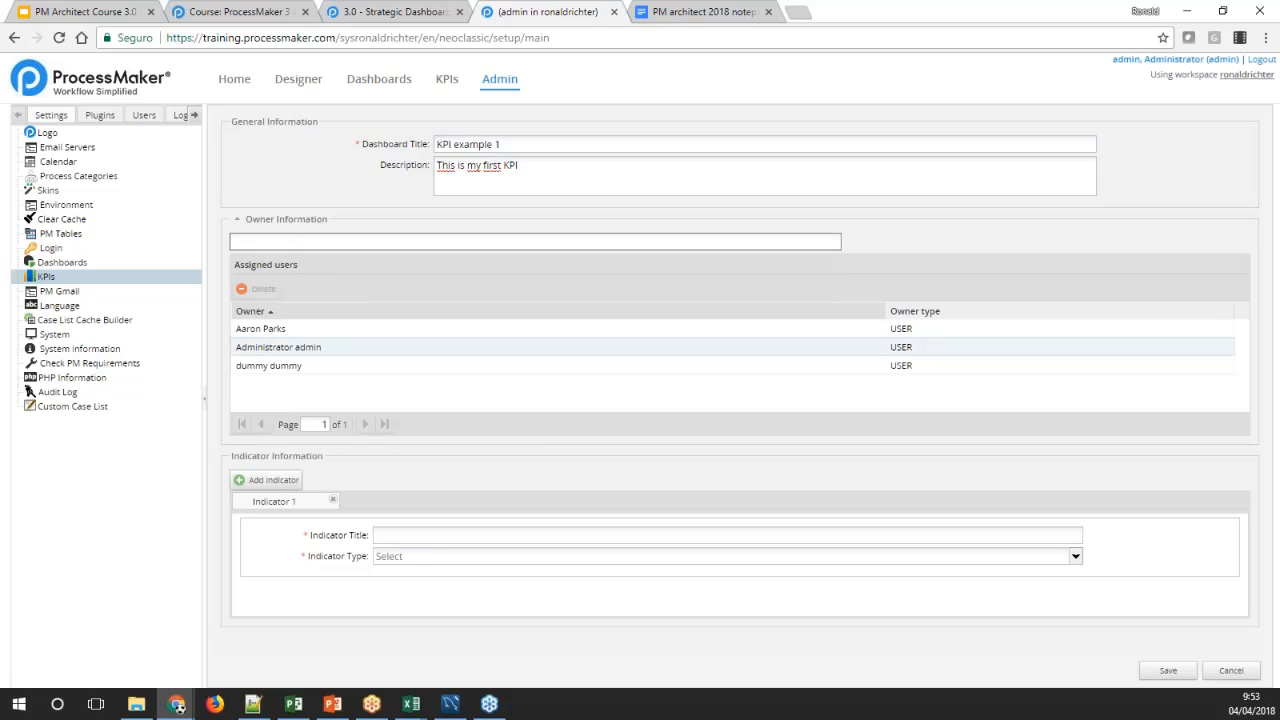
{"action": "left_click", "coordinate": [306, 347]}
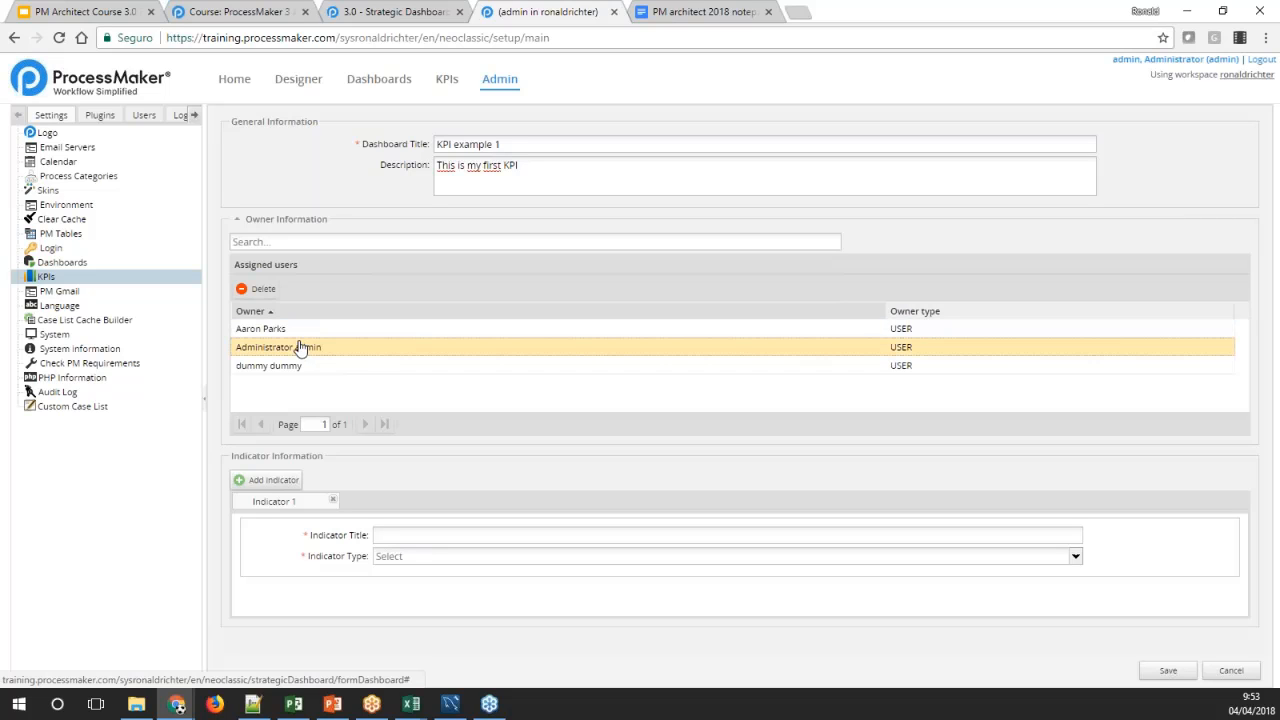
{"action": "left_click", "coordinate": [295, 366]}
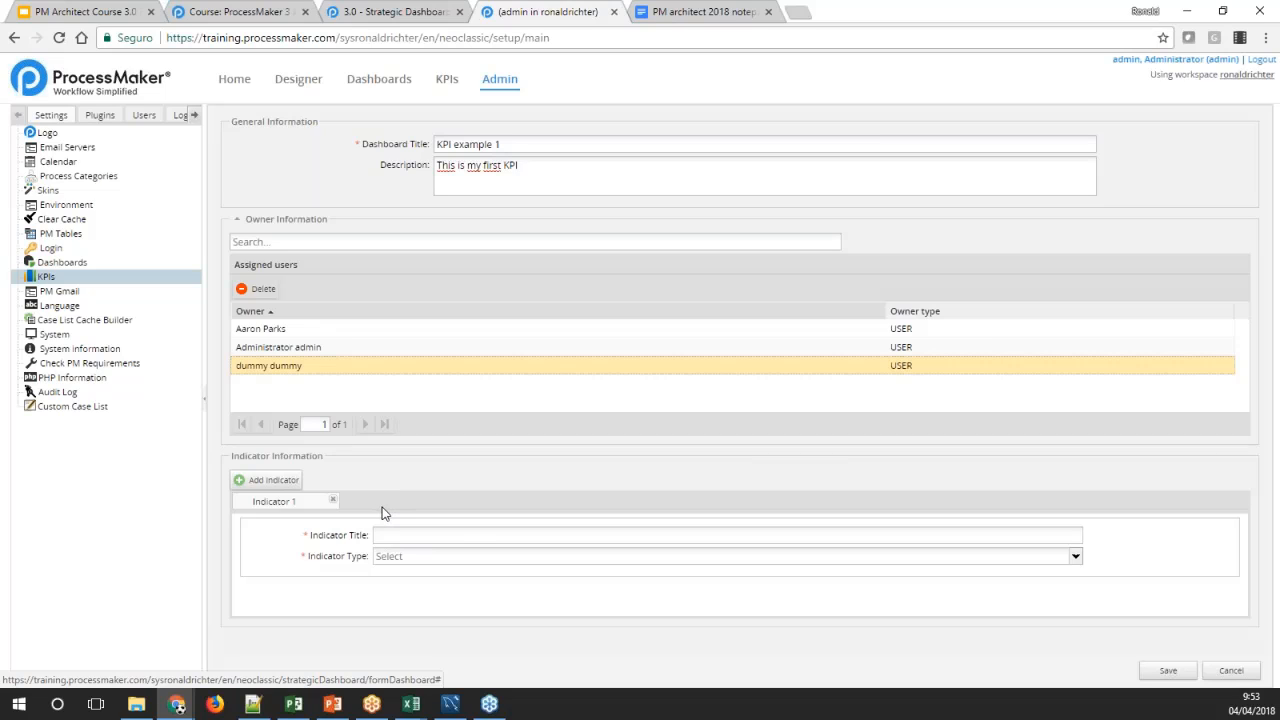
Try to remove Indicator 1 from the dashboard
{"action": "left_click", "coordinate": [332, 500]}
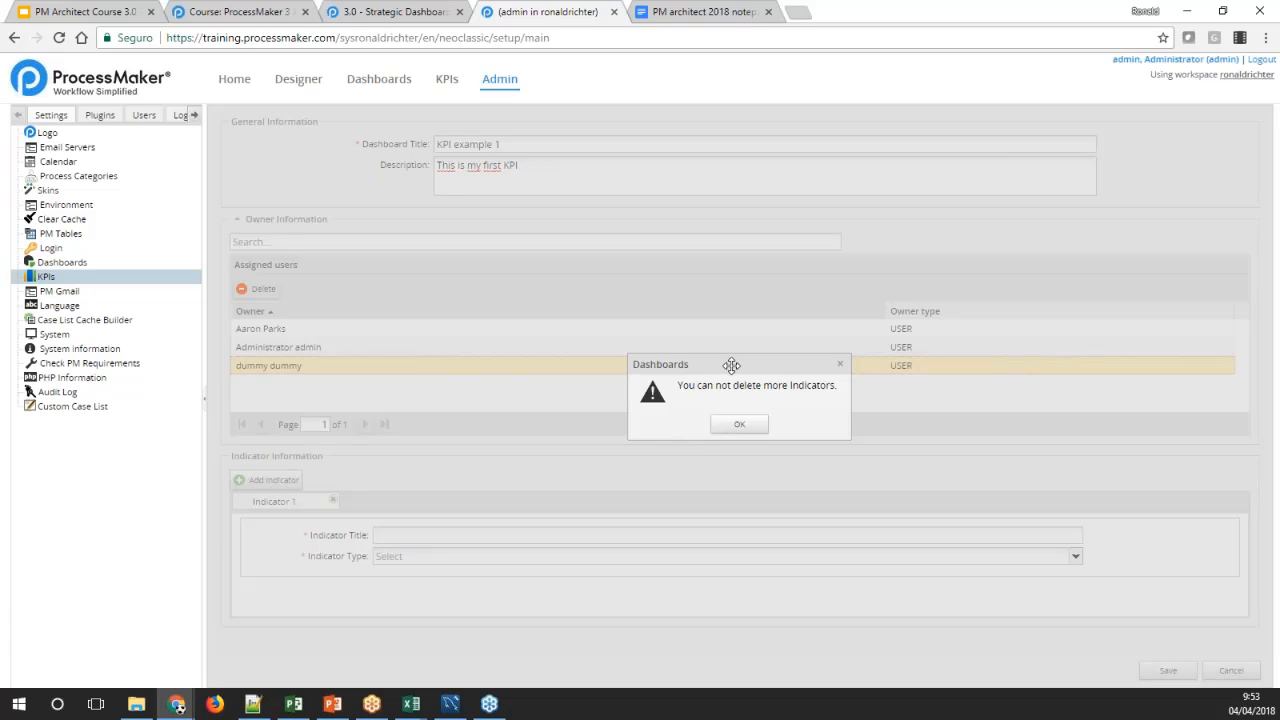
{"action": "left_click_drag", "start_coordinate": [729, 366], "coordinate": [680, 359]}
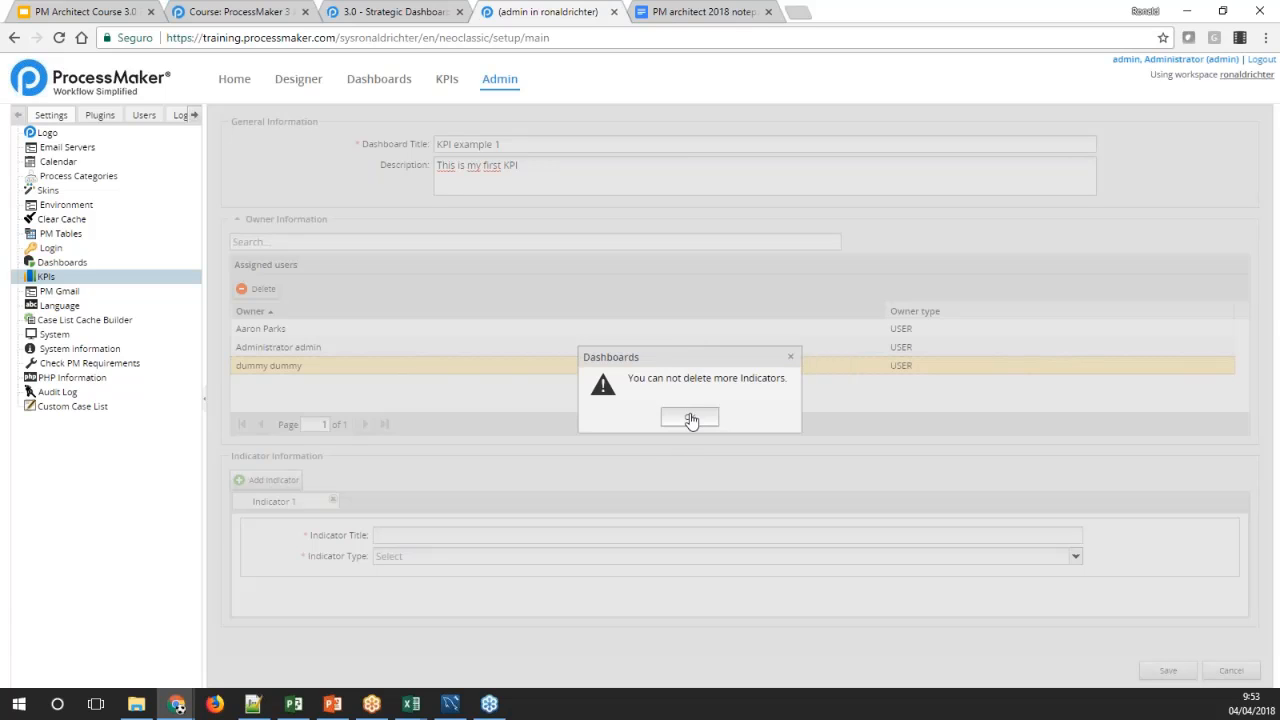
{"action": "left_click", "coordinate": [690, 418]}
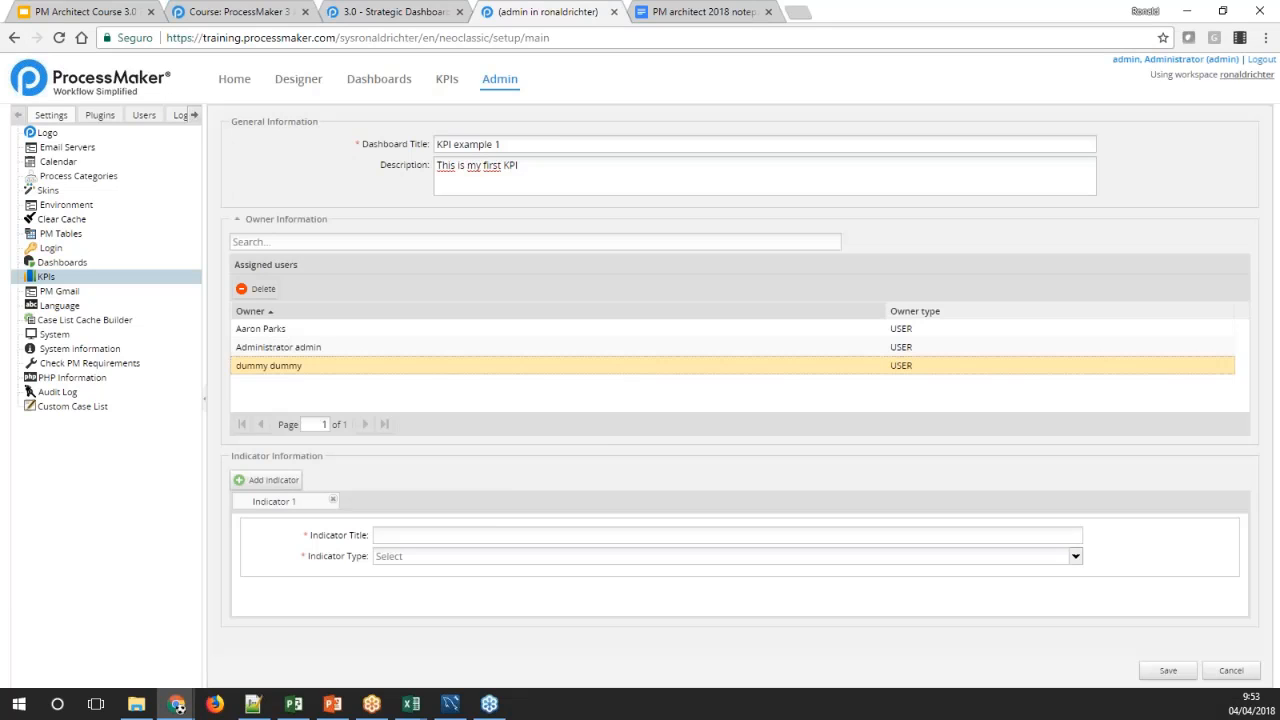
Open the indicator type choices for Indicator 1
{"action": "left_click", "coordinate": [396, 539]}
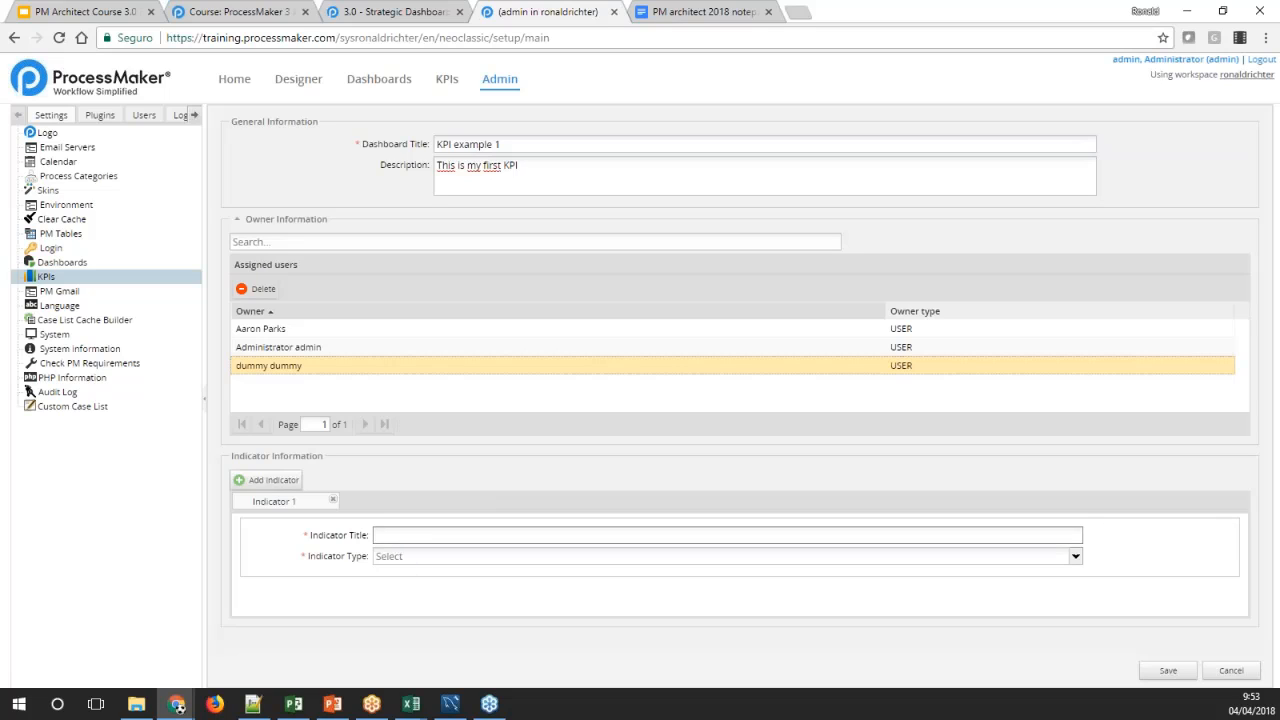
{"action": "left_click", "coordinate": [394, 558]}
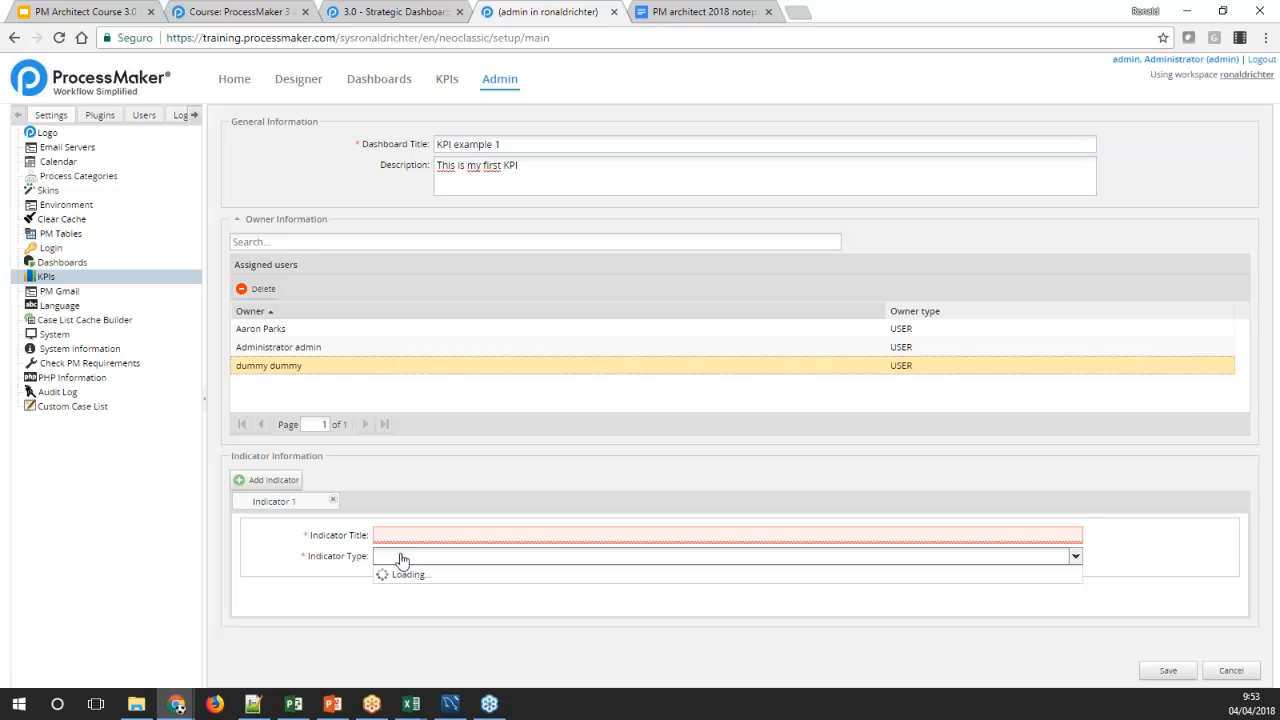
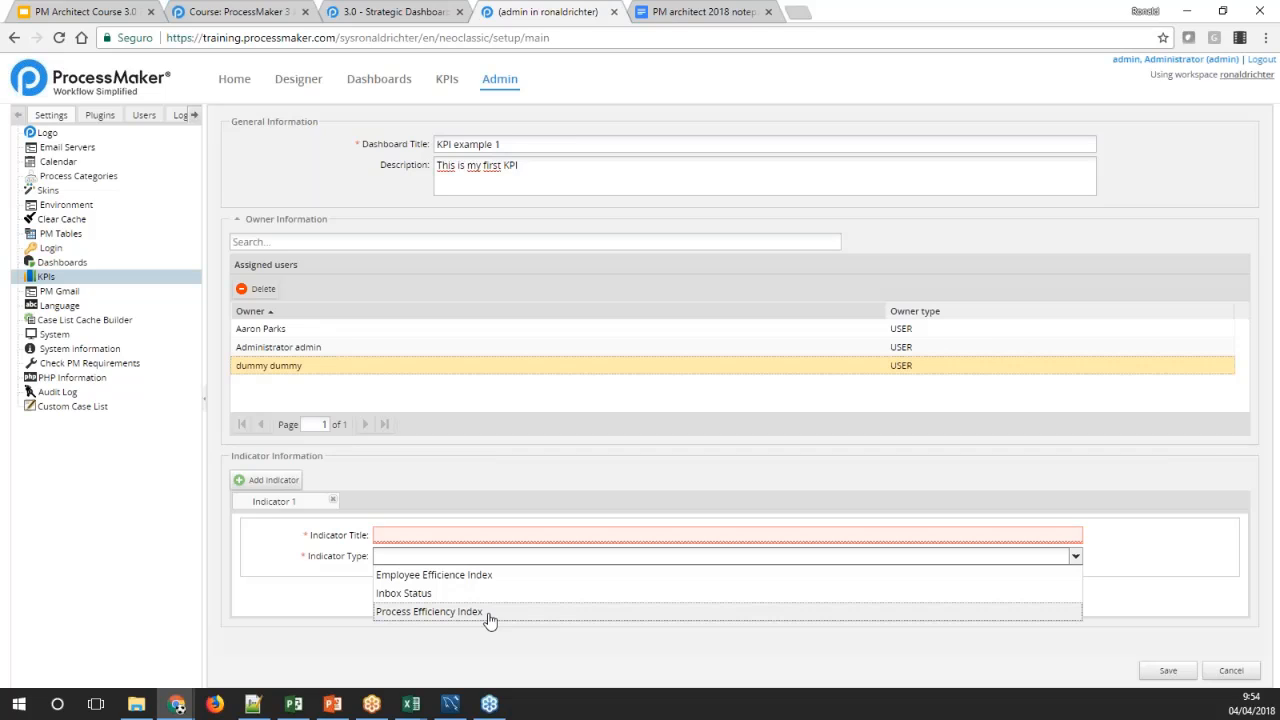
Configure Indicator 1 with the title "Employee", the type Employee Efficience Index and the process Dynaforms 1
{"action": "left_click", "coordinate": [429, 575]}
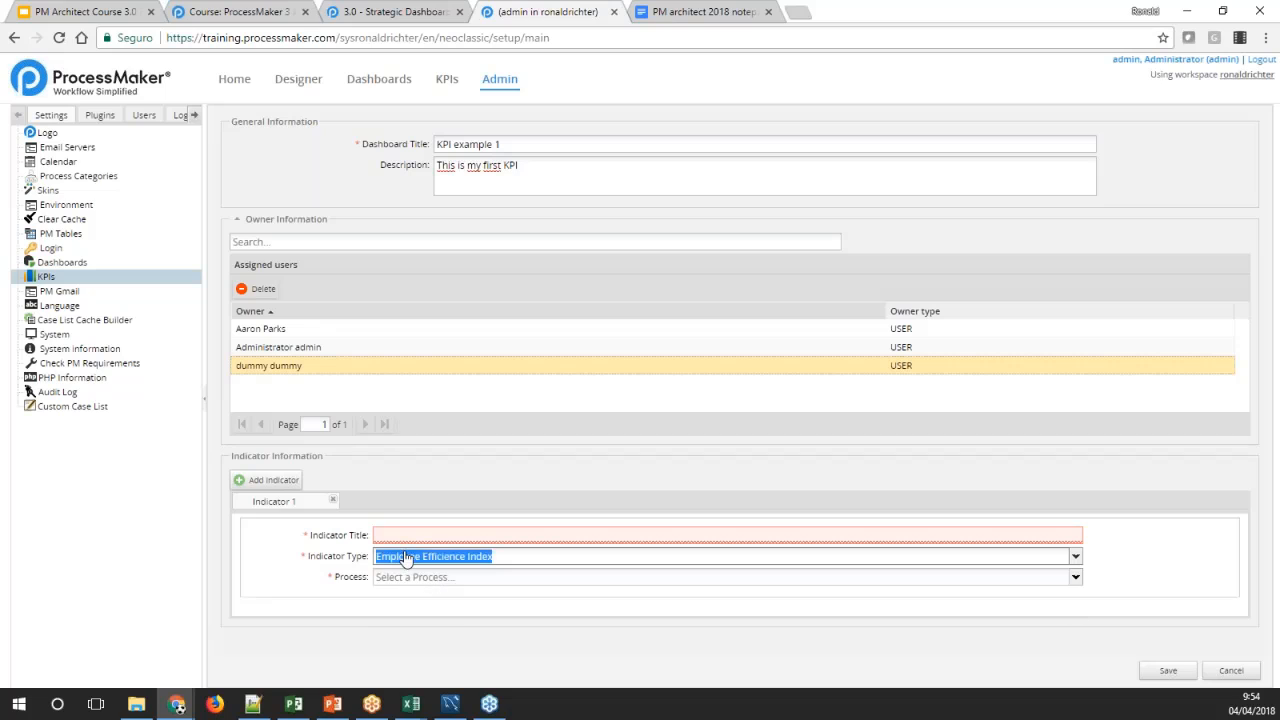
{"action": "left_click", "coordinate": [398, 535]}
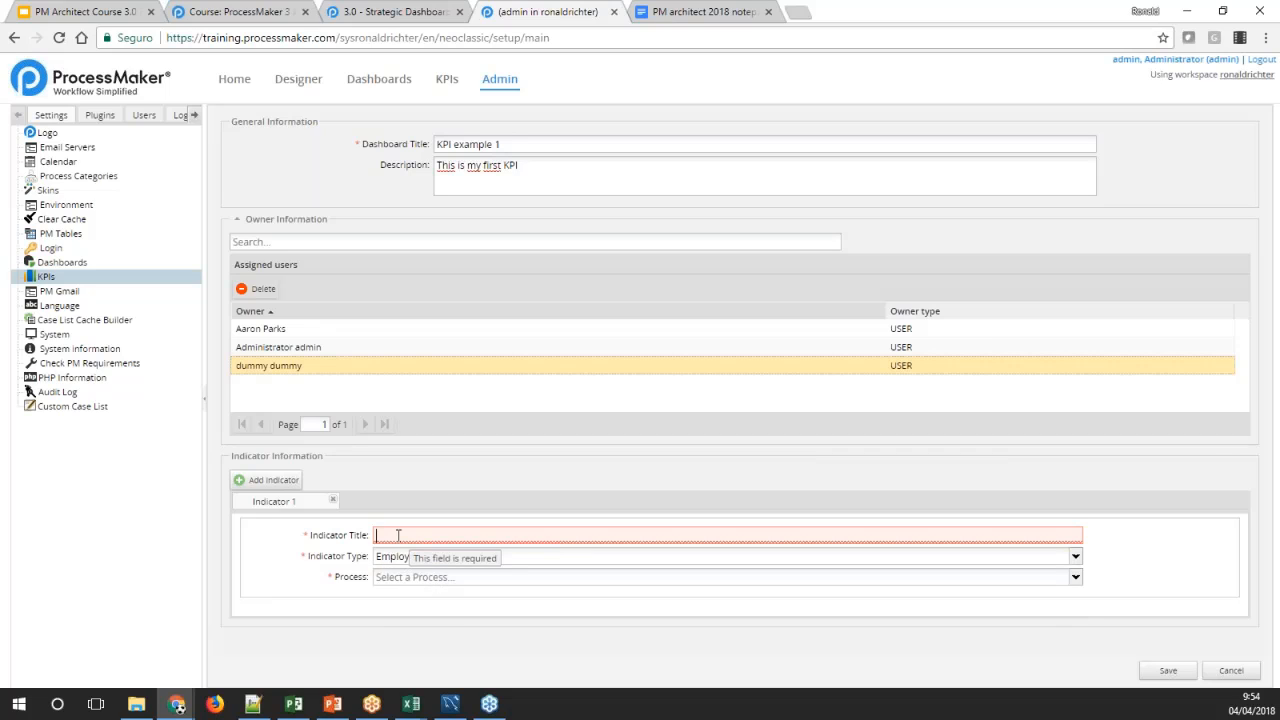
{"action": "type", "text": "Employee"}
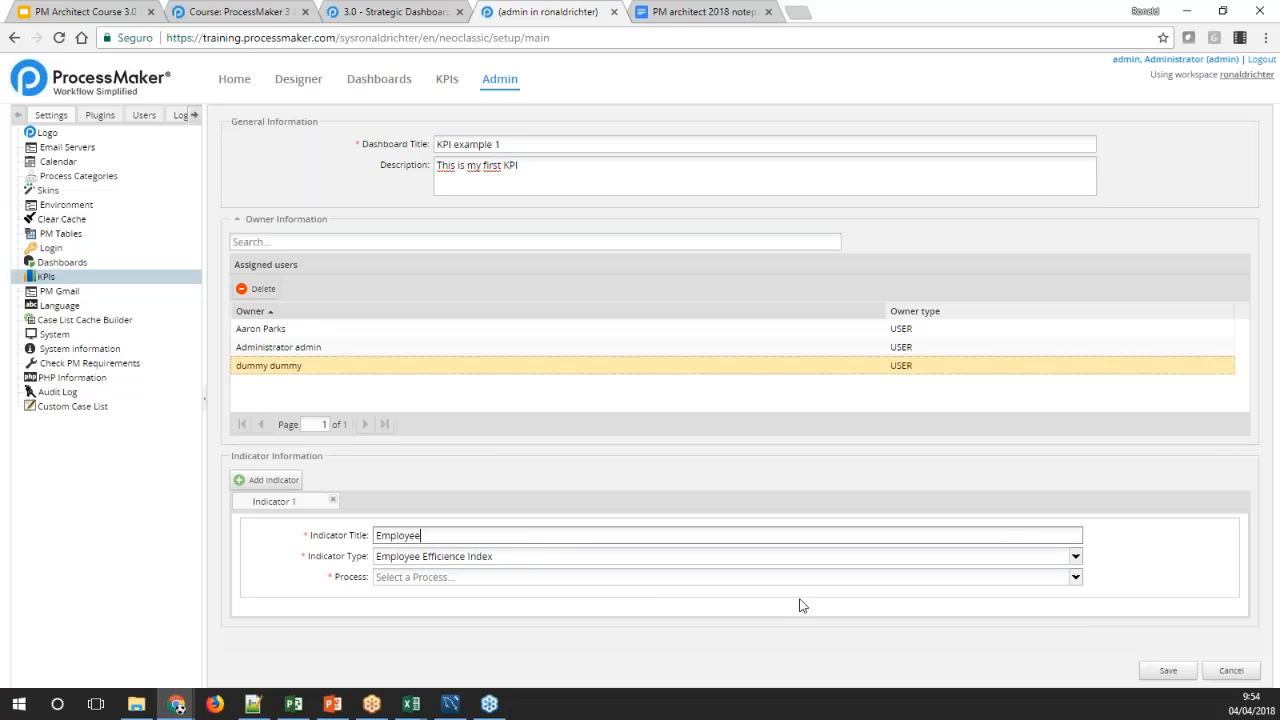
{"action": "left_click", "coordinate": [1072, 578]}
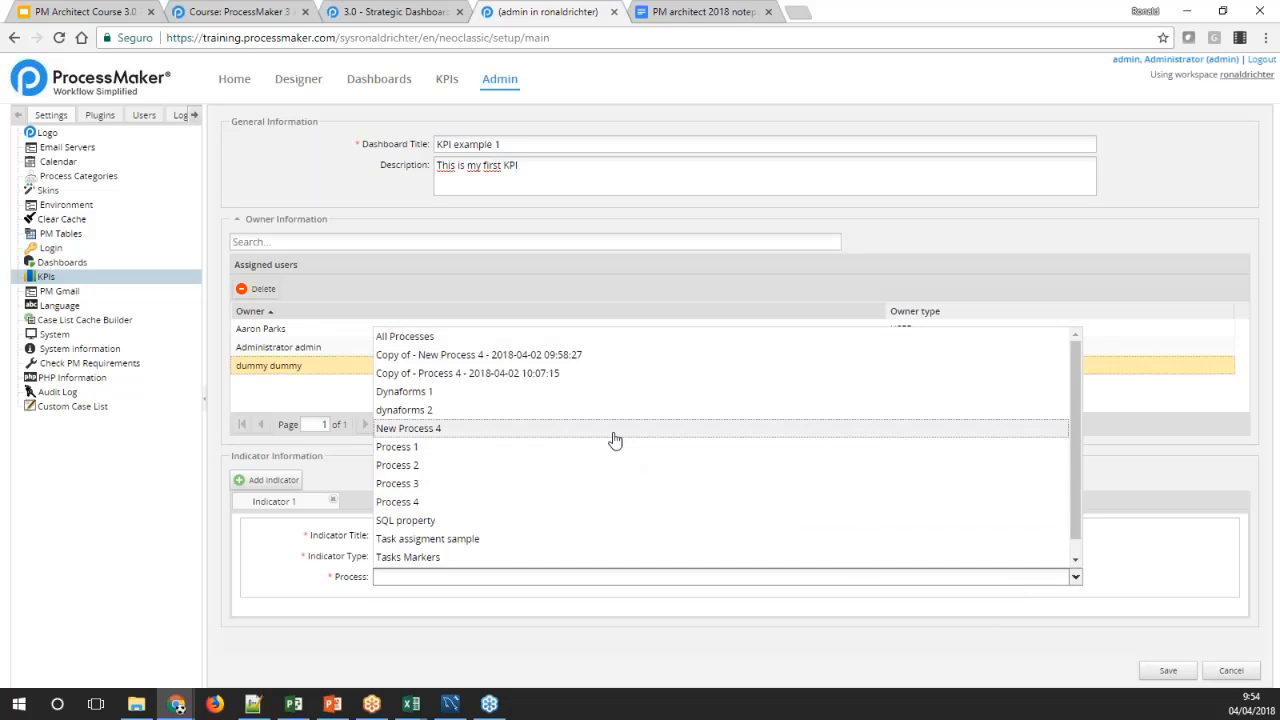
{"action": "left_click", "coordinate": [409, 394]}
{"action": "left_click", "coordinate": [267, 554]}
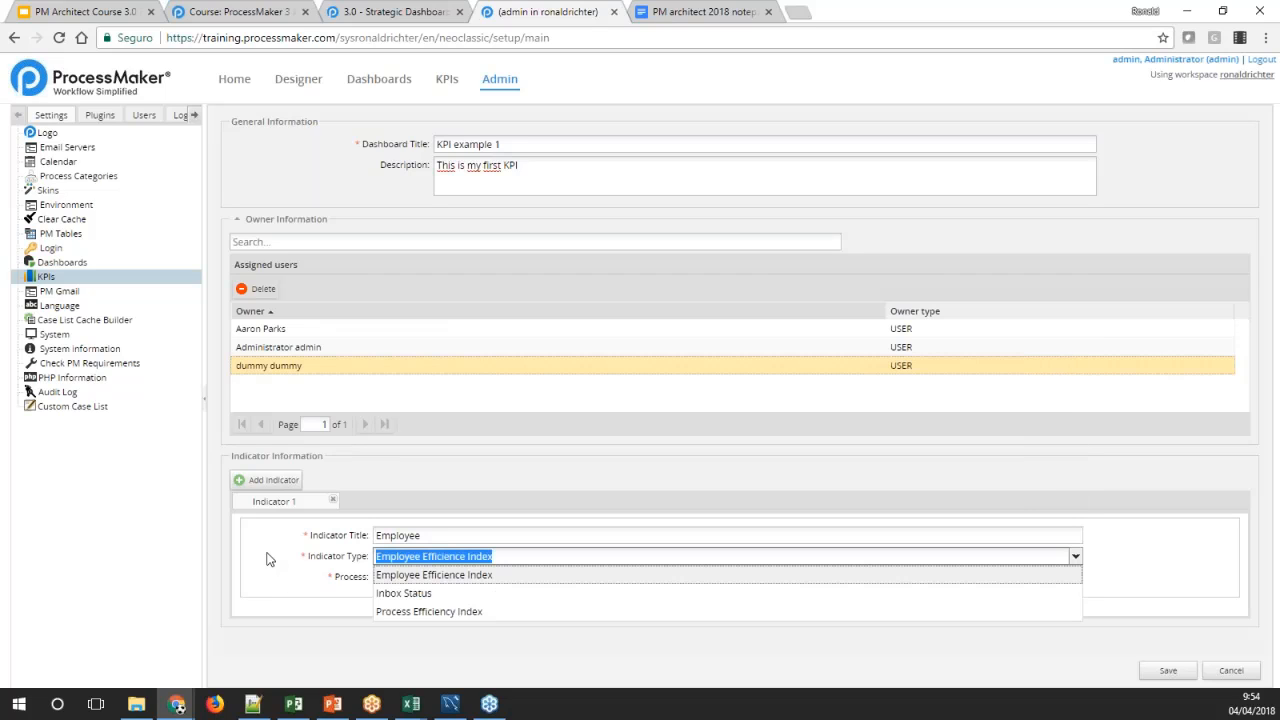
{"action": "left_click", "coordinate": [286, 583]}
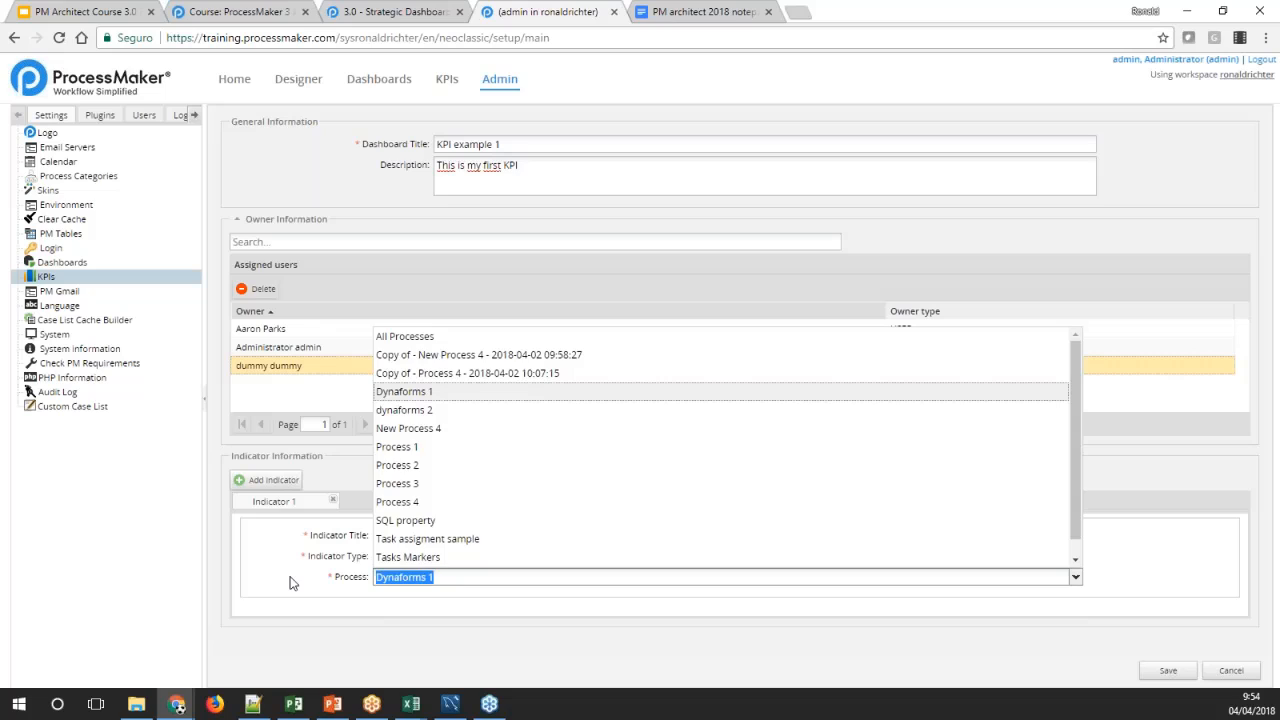
{"action": "left_click", "coordinate": [1150, 571]}
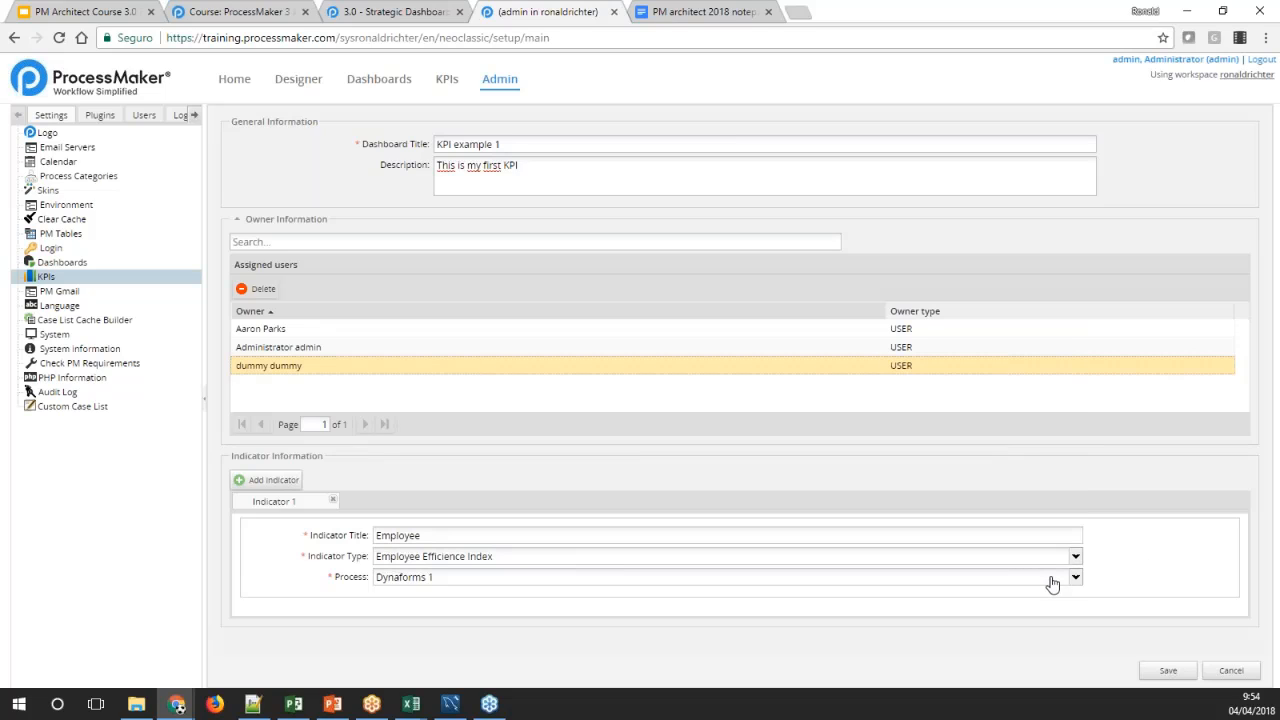
Add a second indicator of type Process Efficiency Index, checking Indicator 1's settings for comparison
{"action": "left_click", "coordinate": [266, 480]}
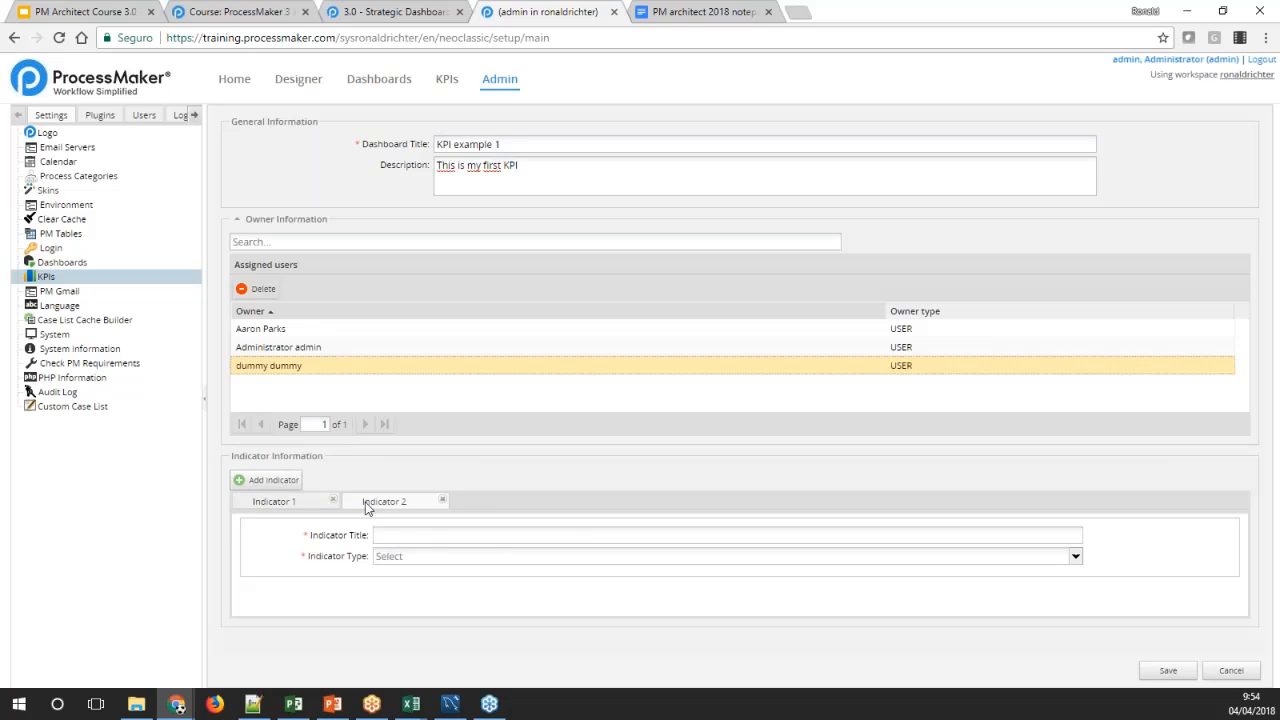
{"action": "left_click", "coordinate": [391, 534]}
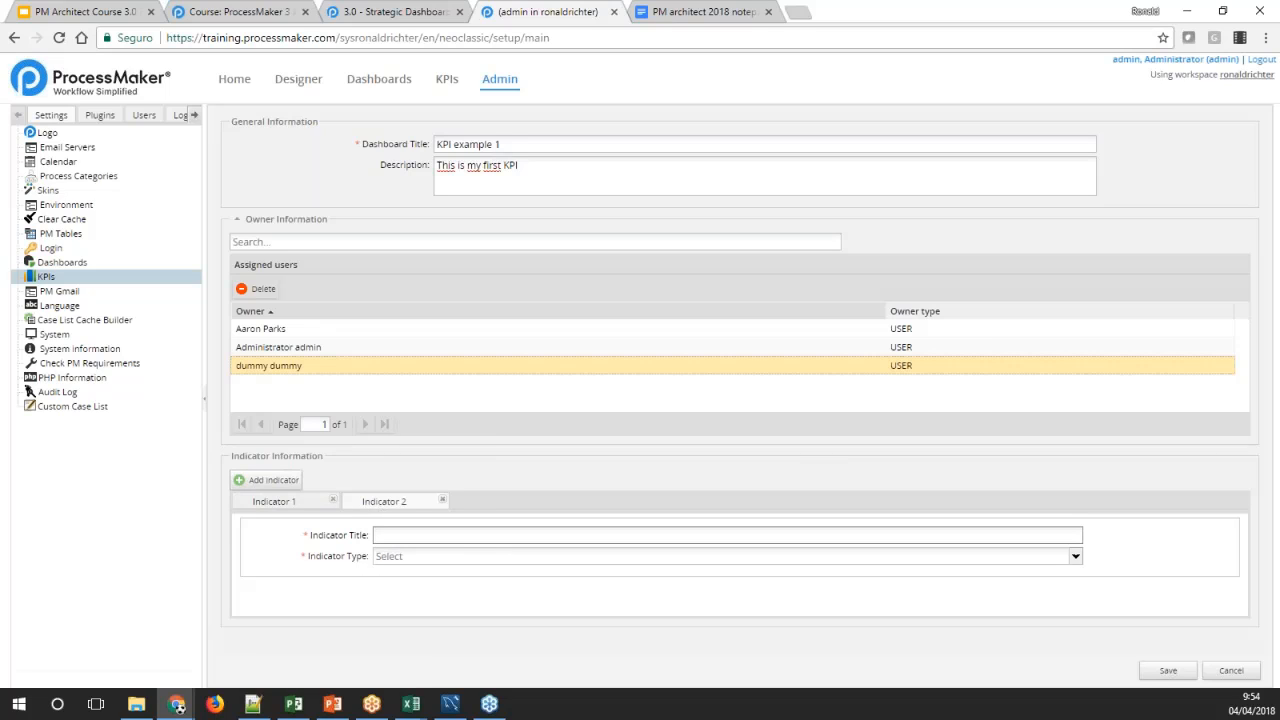
{"action": "left_click", "coordinate": [409, 560]}
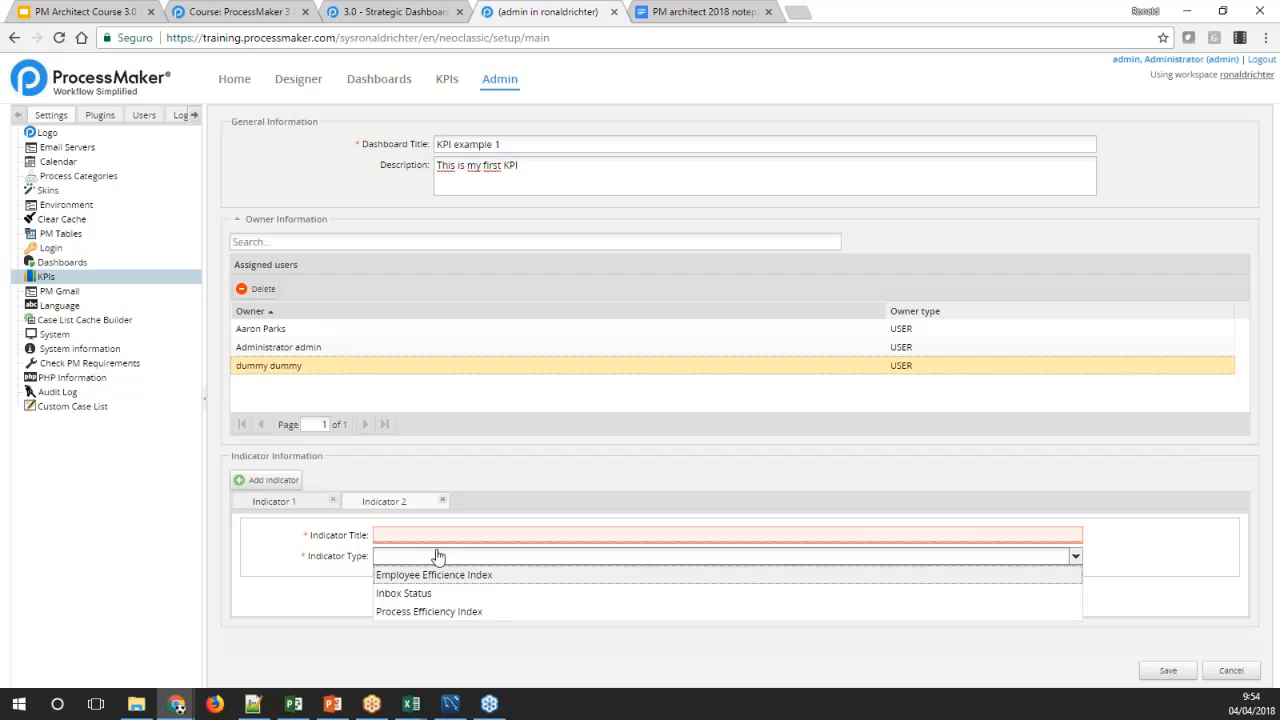
{"action": "left_click", "coordinate": [449, 611]}
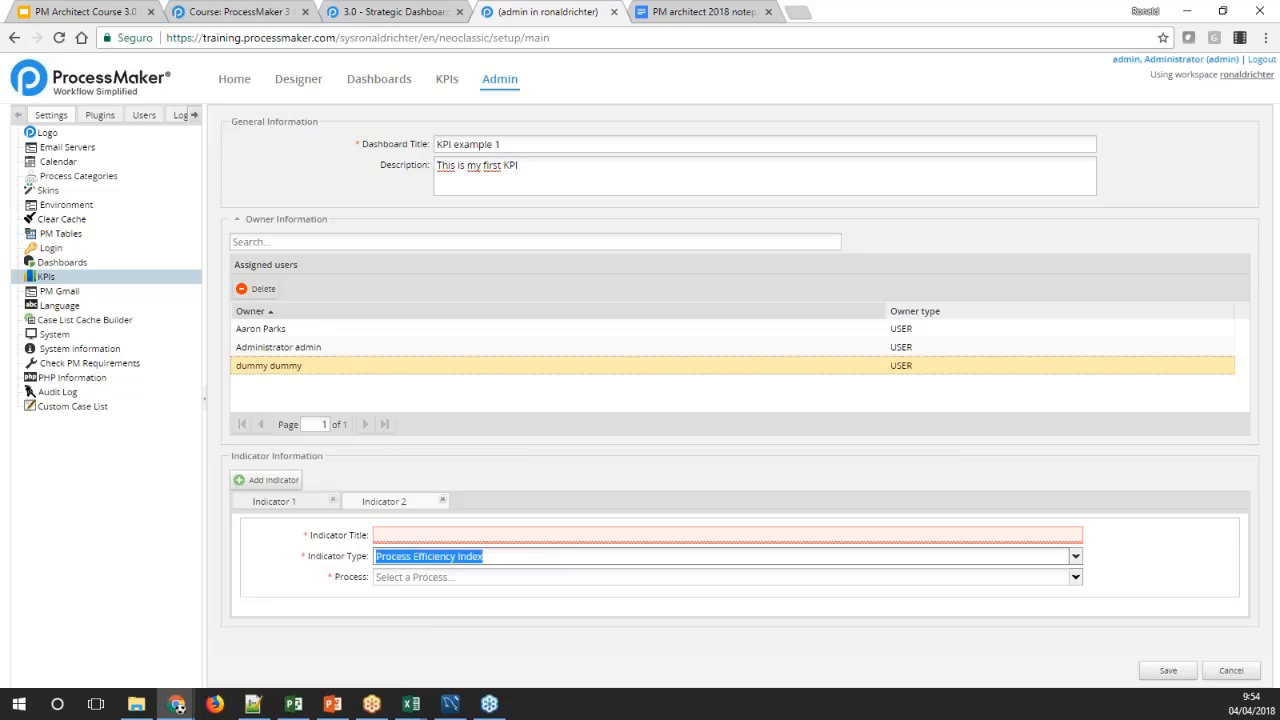
{"action": "left_click", "coordinate": [424, 536]}
{"action": "left_click", "coordinate": [303, 502]}
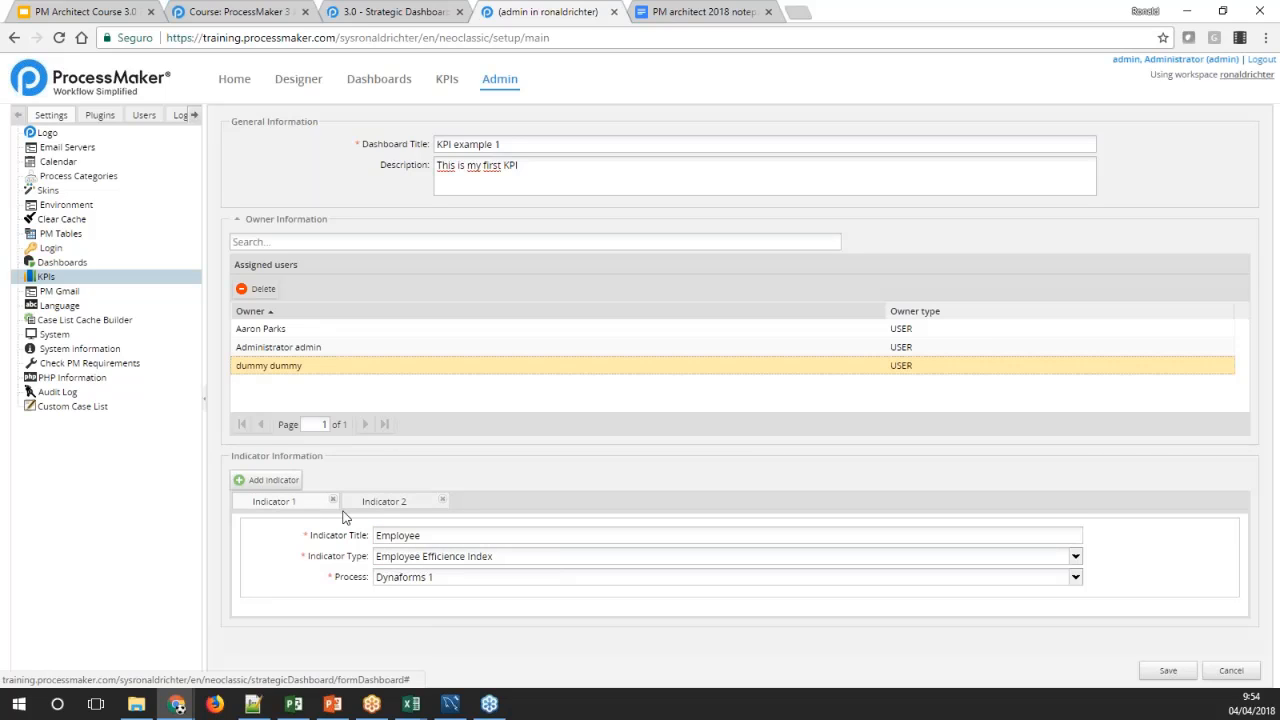
{"action": "left_click", "coordinate": [392, 502]}
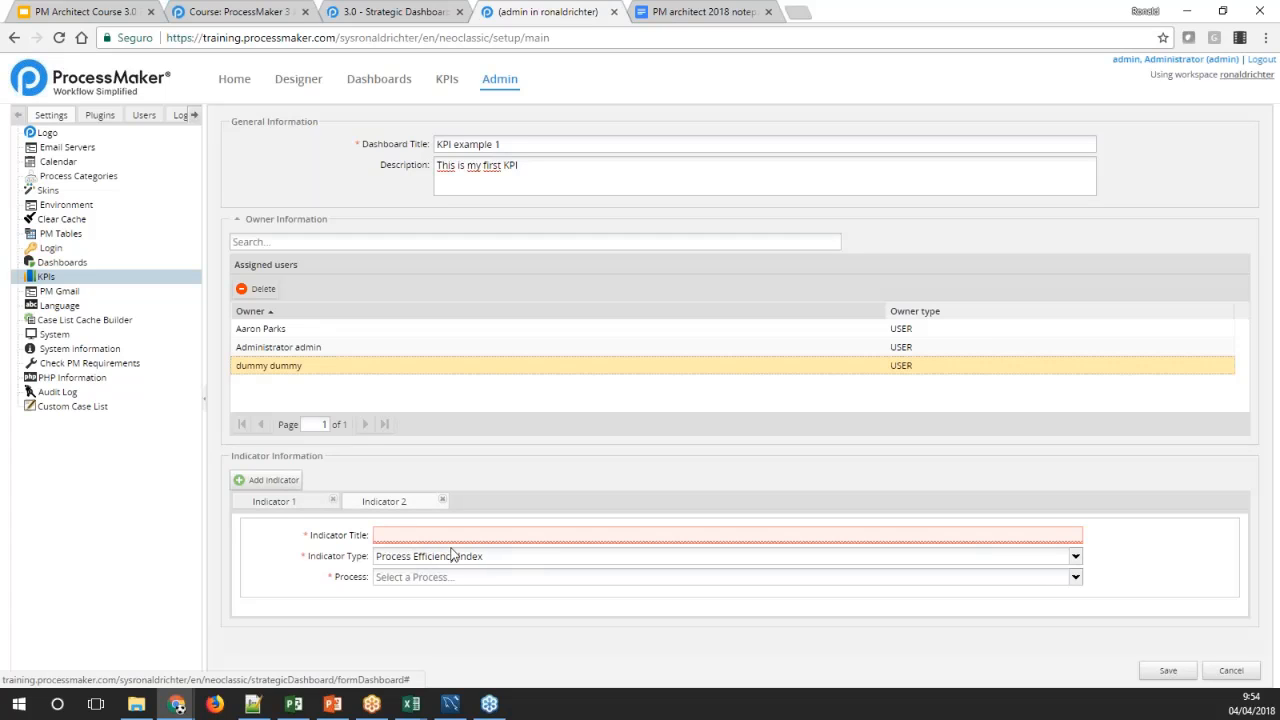
Set Indicator 2's process to Dynaforms 1 and its title to "Process"
{"action": "left_click", "coordinate": [437, 579]}
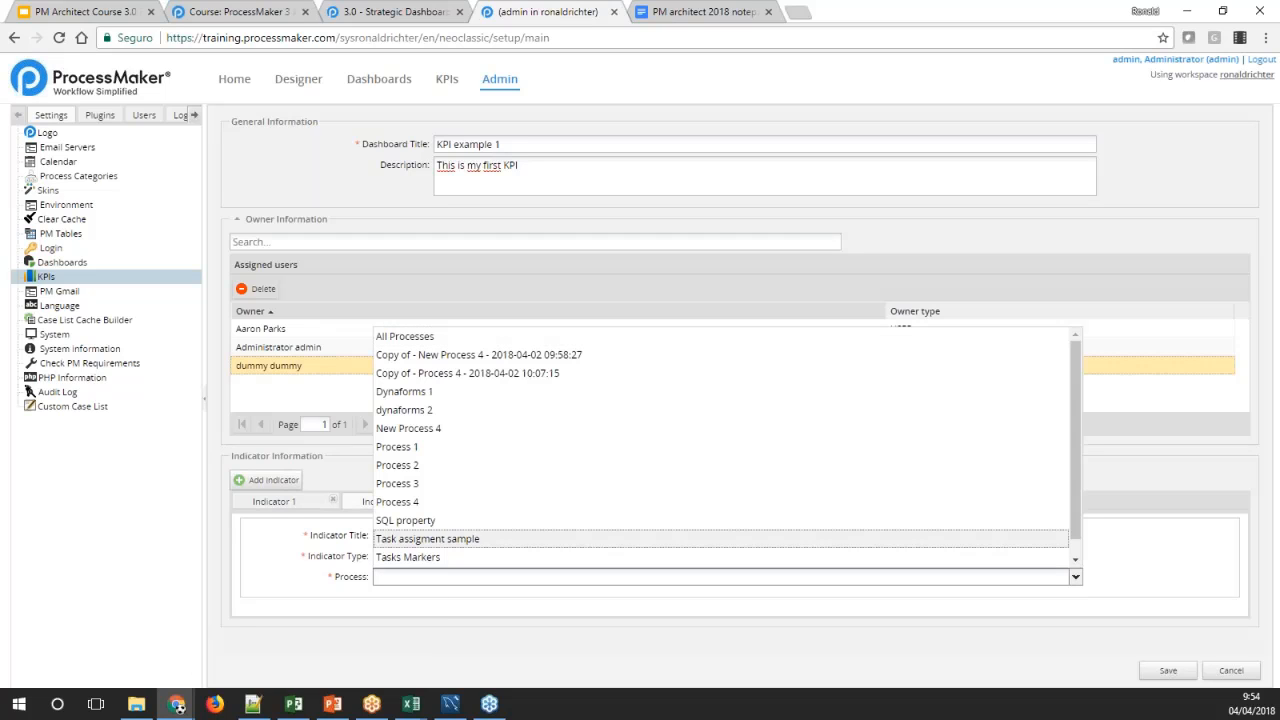
{"action": "left_click", "coordinate": [399, 503]}
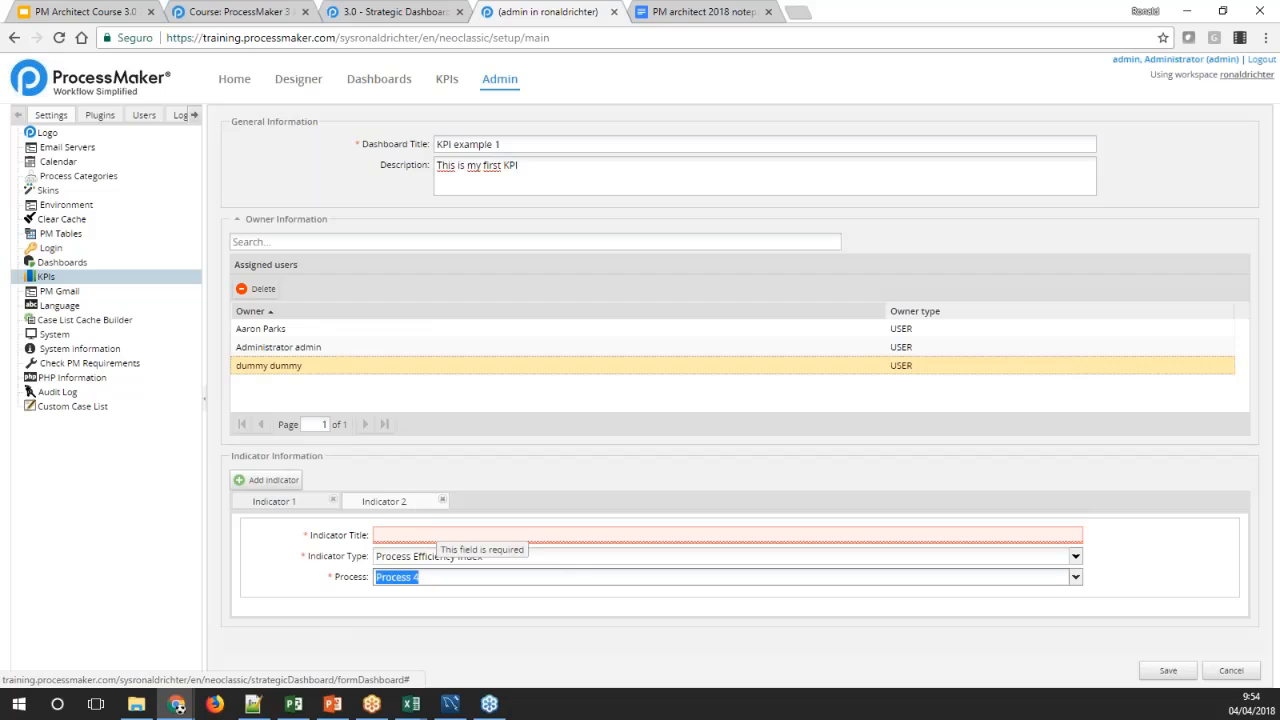
{"action": "left_click", "coordinate": [431, 534]}
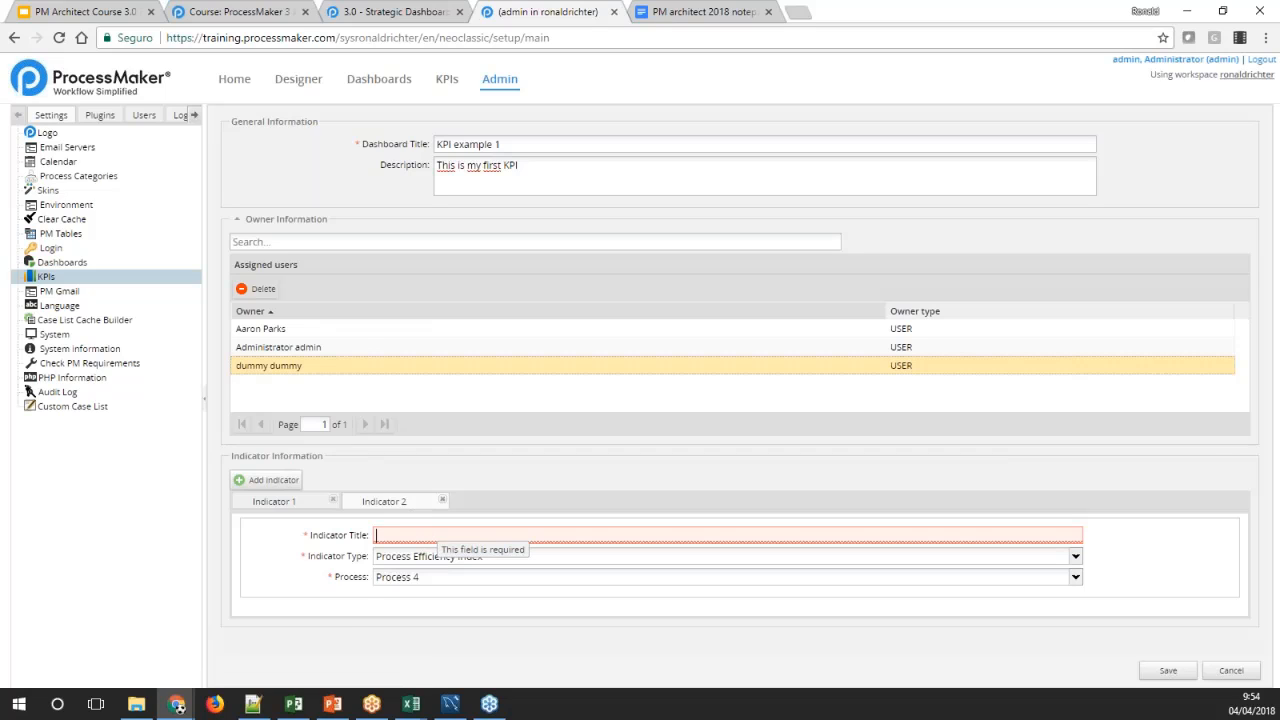
{"action": "left_click", "coordinate": [416, 580]}
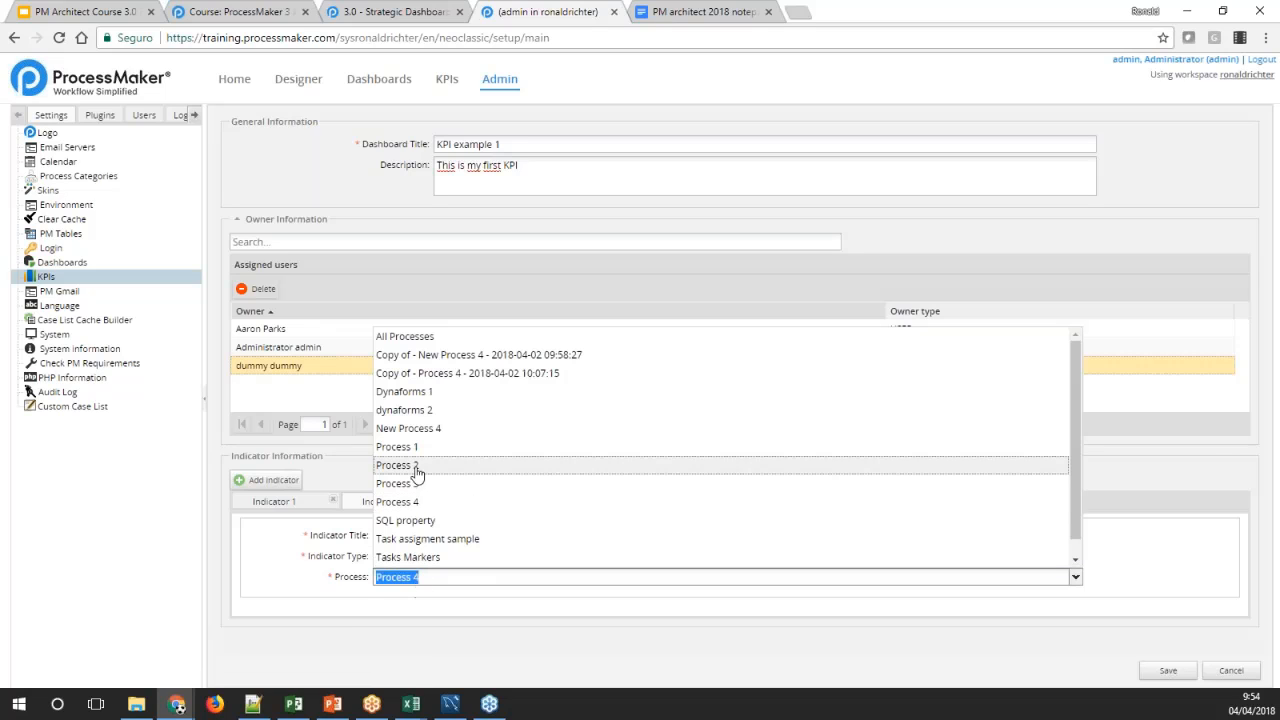
{"action": "left_click", "coordinate": [408, 391]}
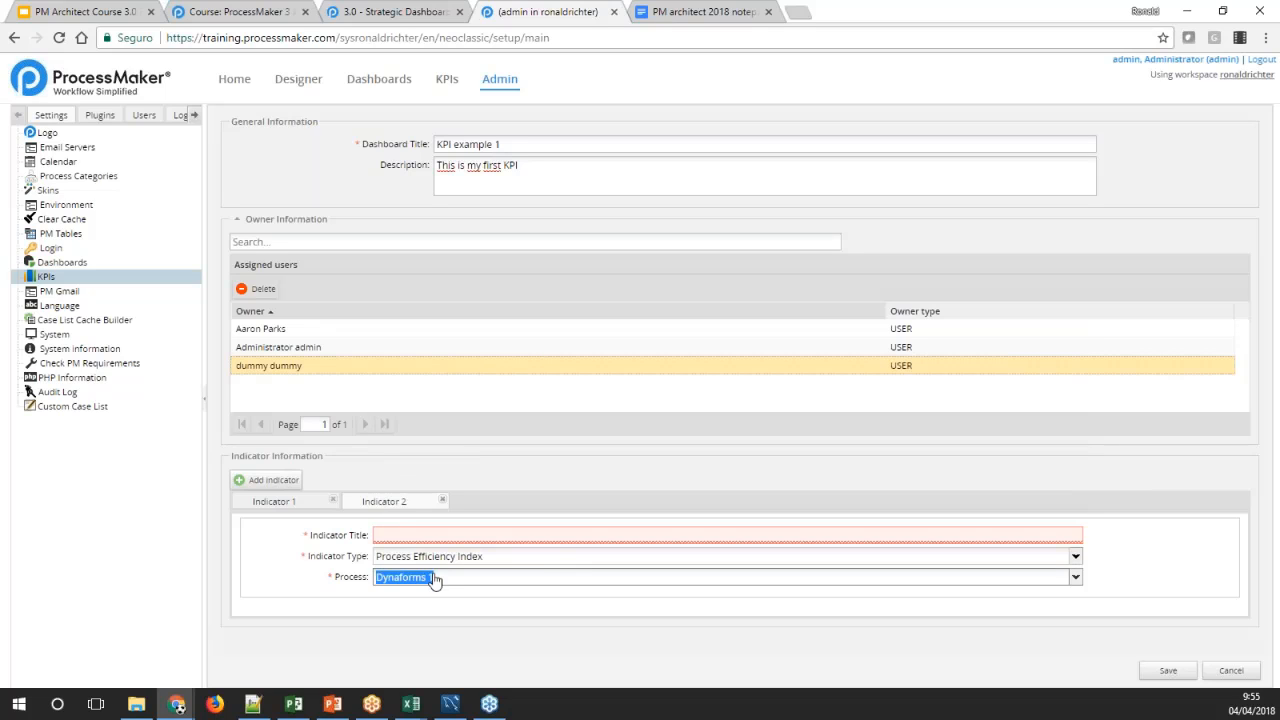
{"action": "left_click", "coordinate": [297, 575]}
{"action": "left_click", "coordinate": [347, 542]}
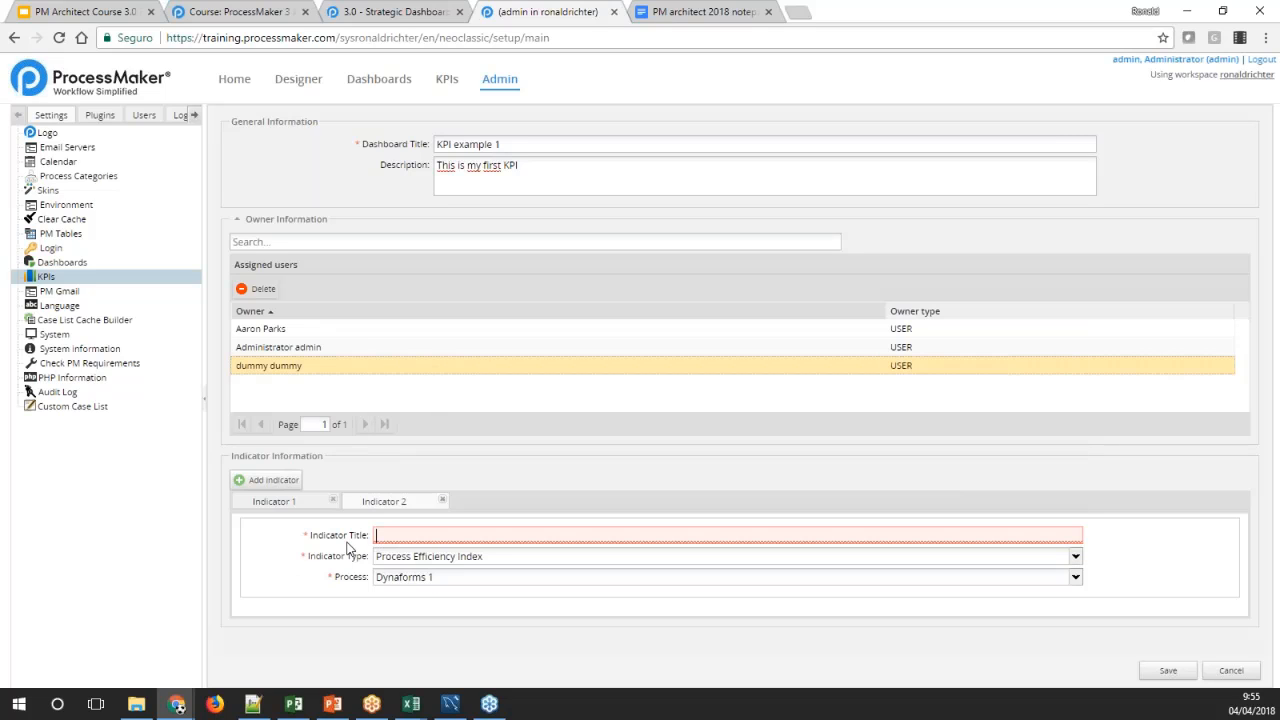
{"action": "type", "text": "Process"}
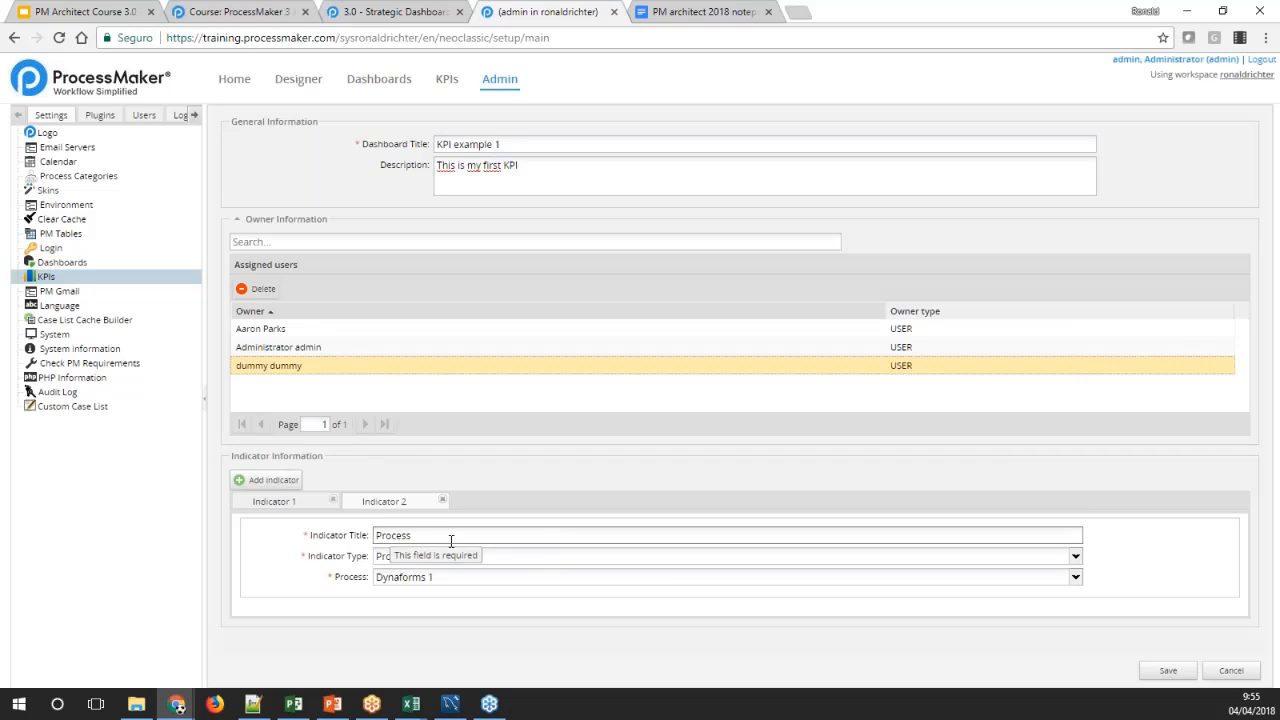
Add a third indicator titled "Inbox" of type Inbox Status, save the dashboard and select it in the KPI list
{"action": "left_click", "coordinate": [278, 480]}
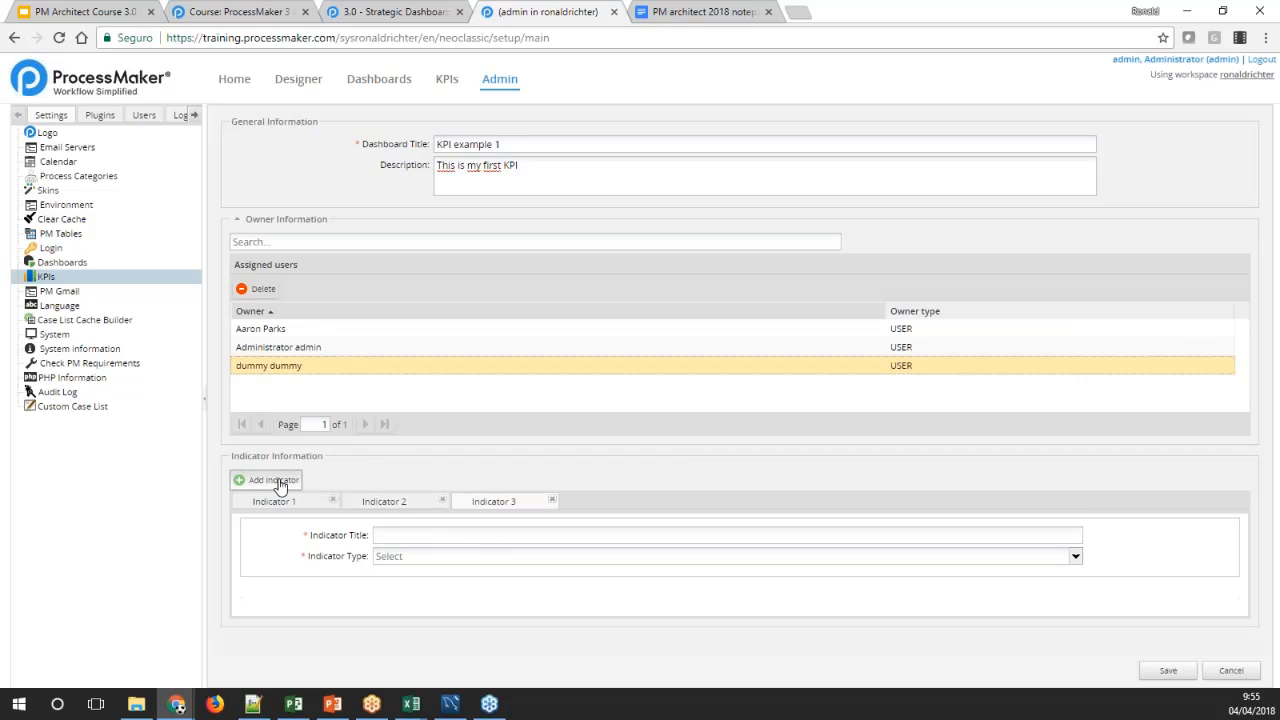
{"action": "left_click", "coordinate": [431, 557]}
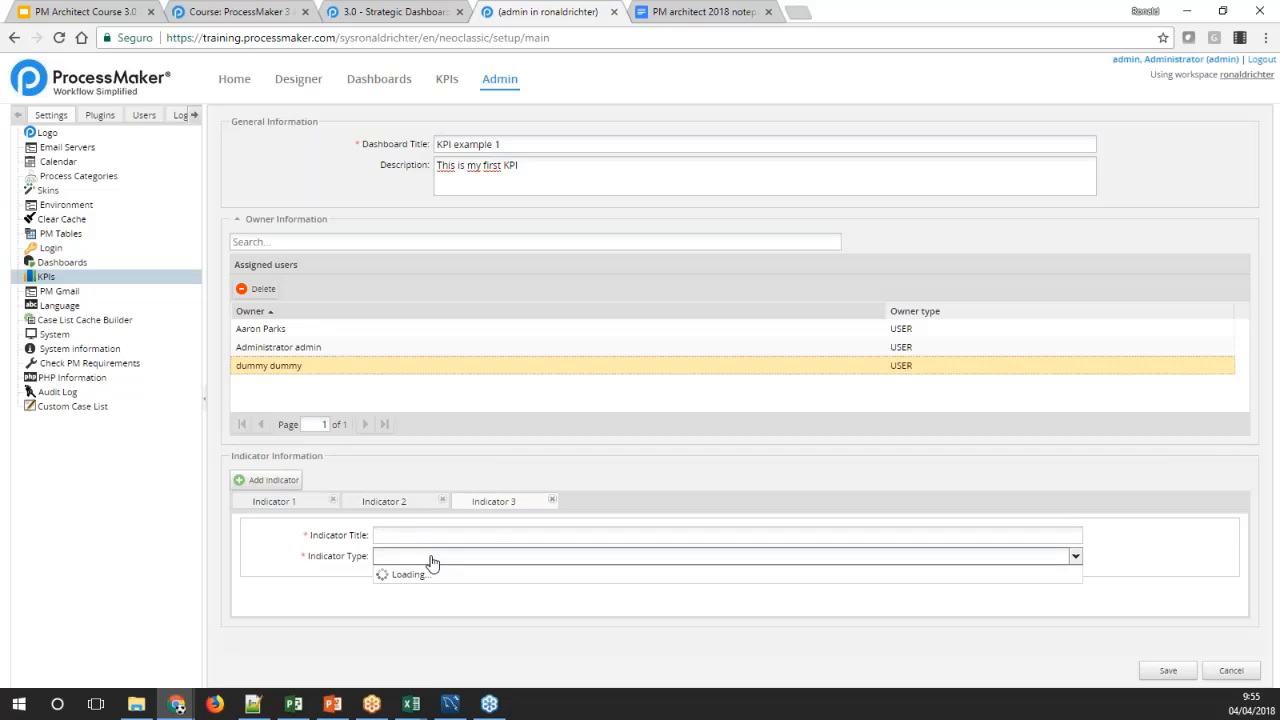
{"action": "left_click", "coordinate": [421, 593]}
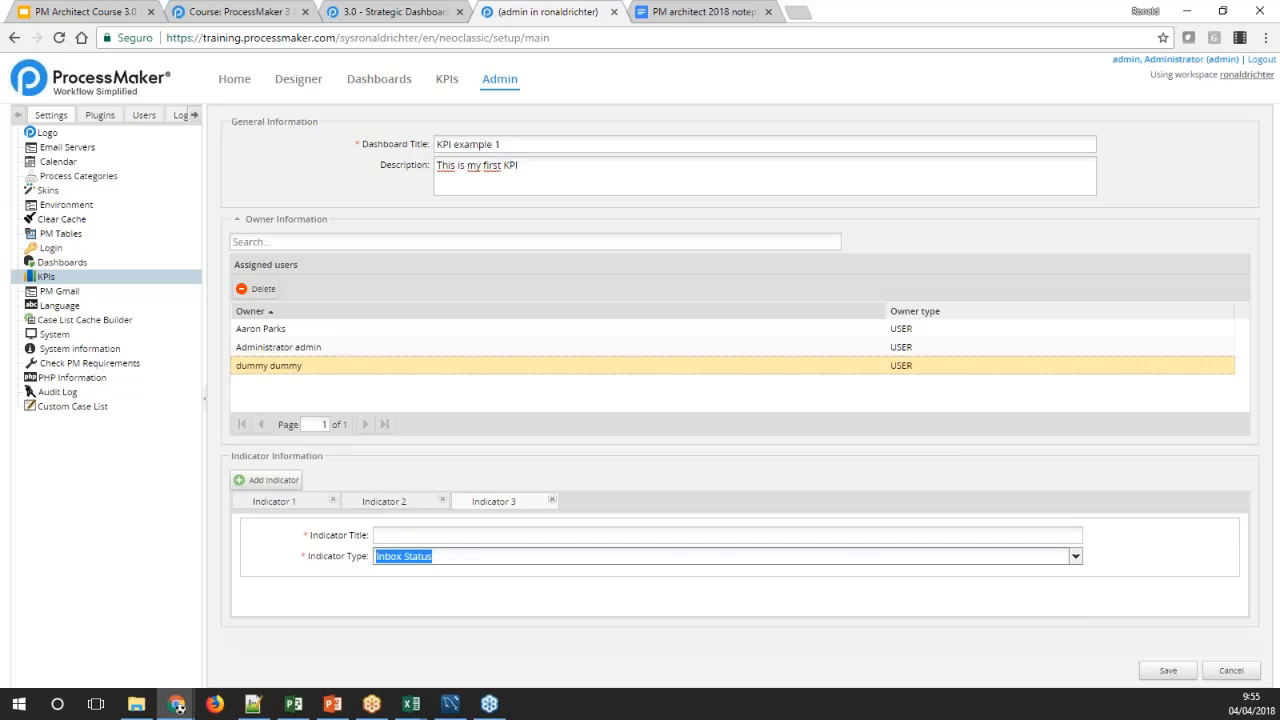
{"action": "left_click", "coordinate": [427, 536]}
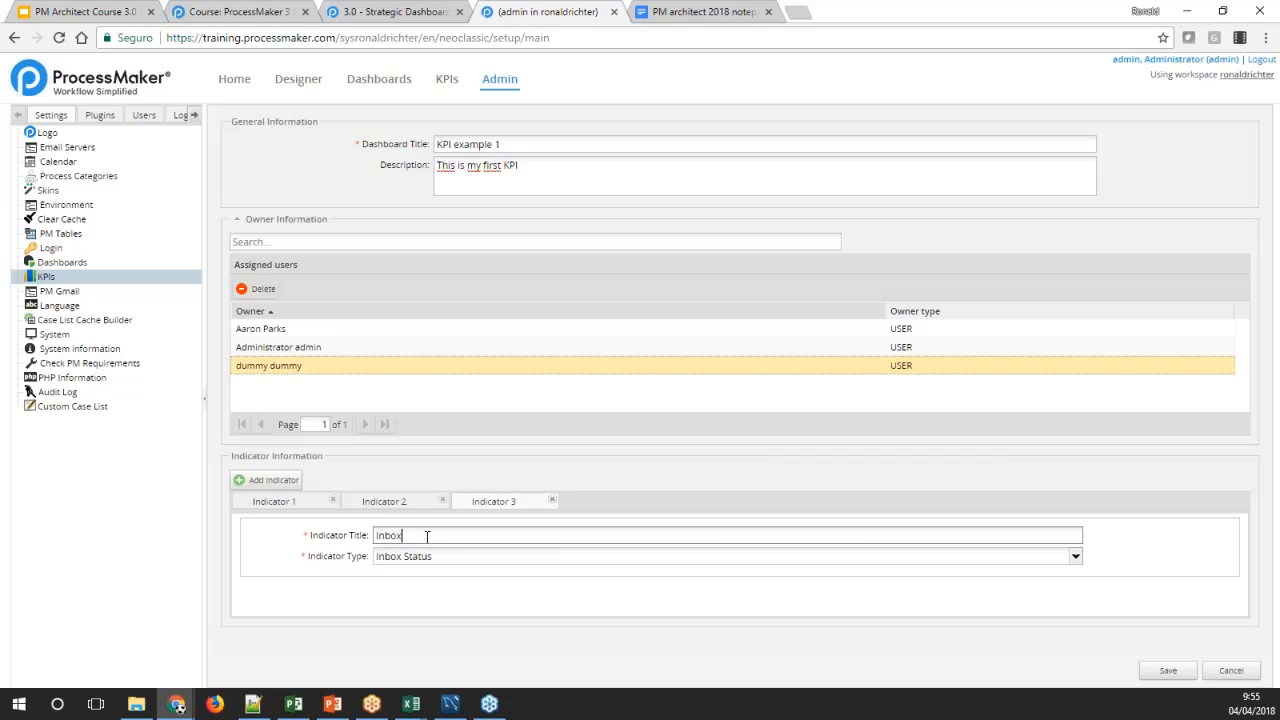
{"action": "left_click", "coordinate": [1107, 551]}
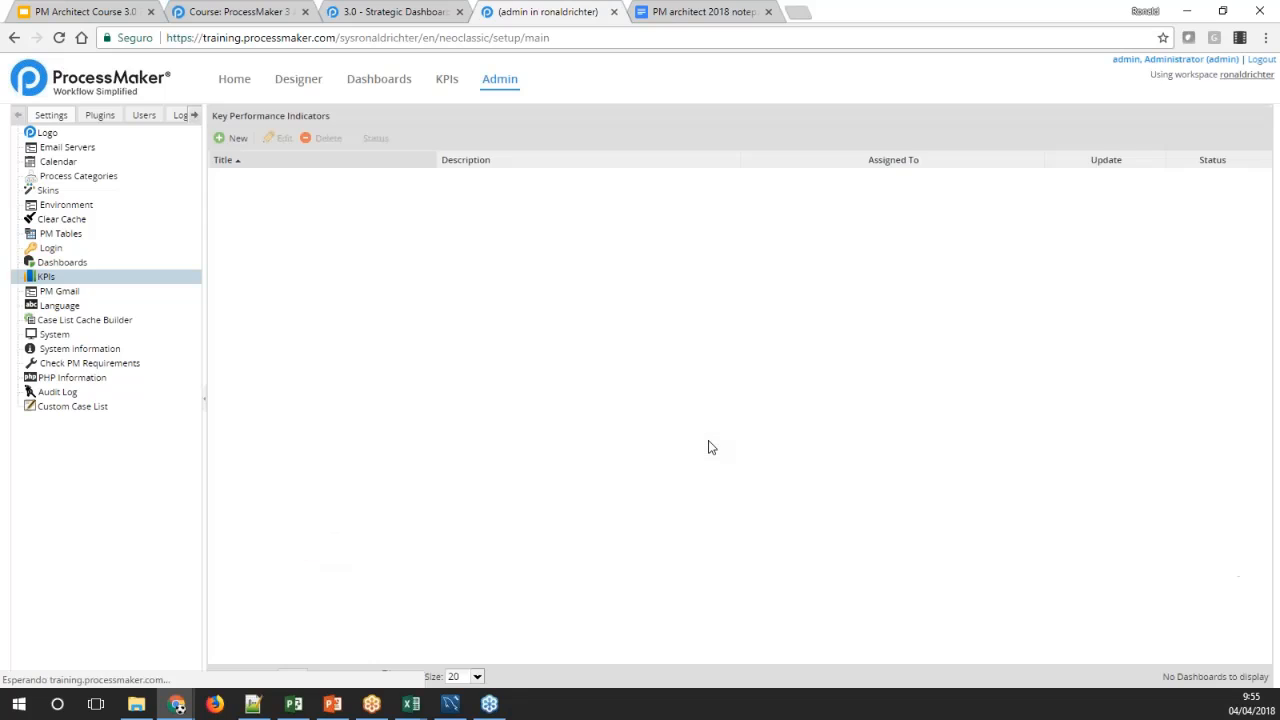
{"action": "left_click", "coordinate": [478, 185]}
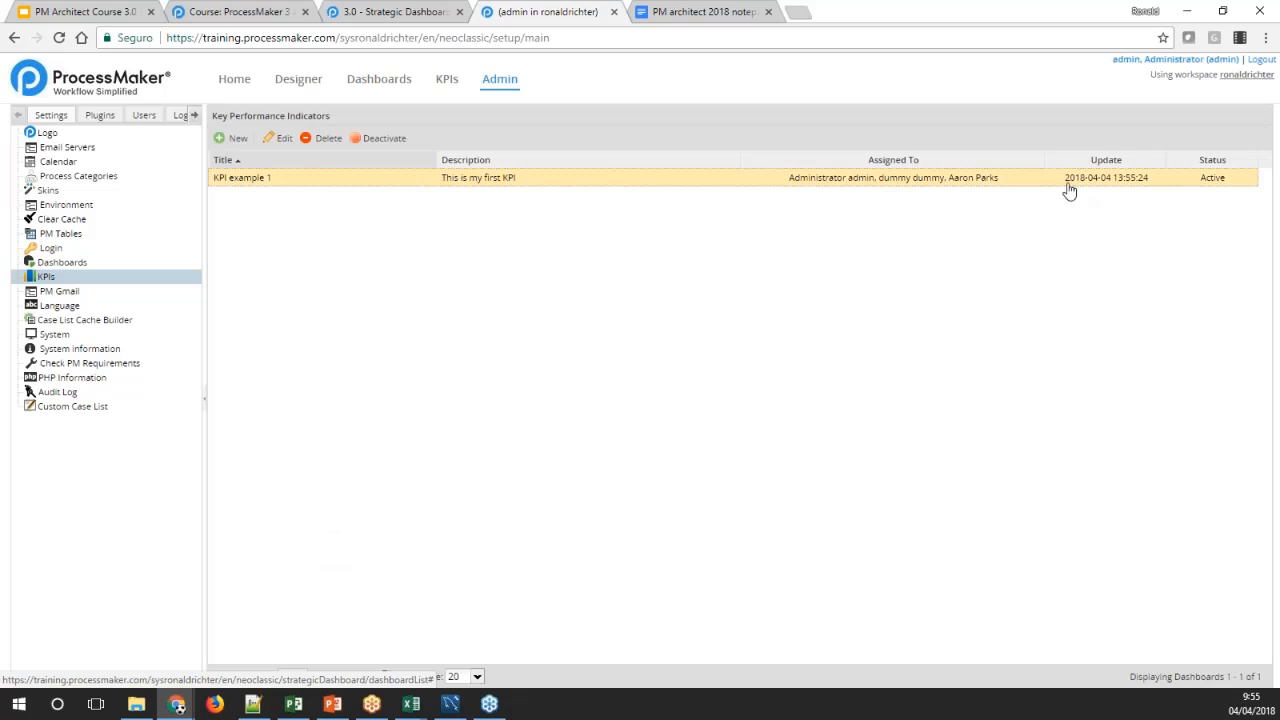
View the KPI example 1 dashboard, and read the wiki's Strategic Dashboards page on how indicators are displayed
{"action": "left_click", "coordinate": [446, 81]}
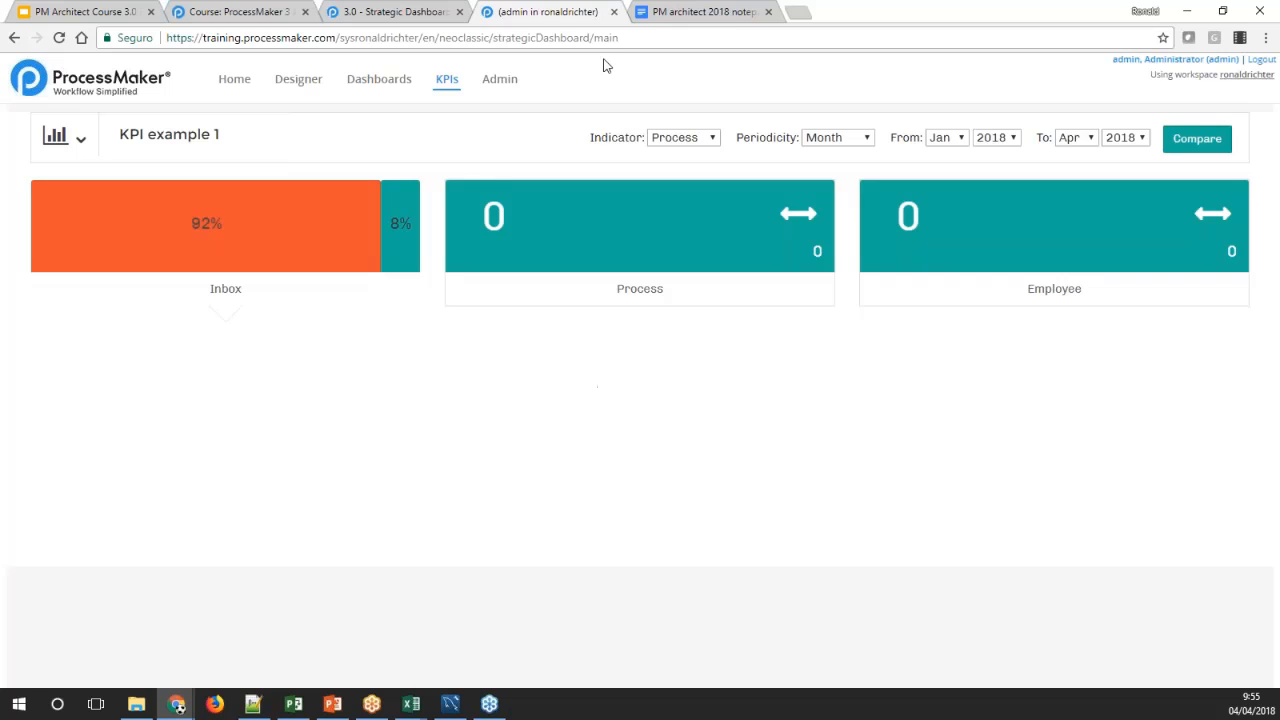
{"action": "left_click", "coordinate": [392, 12]}
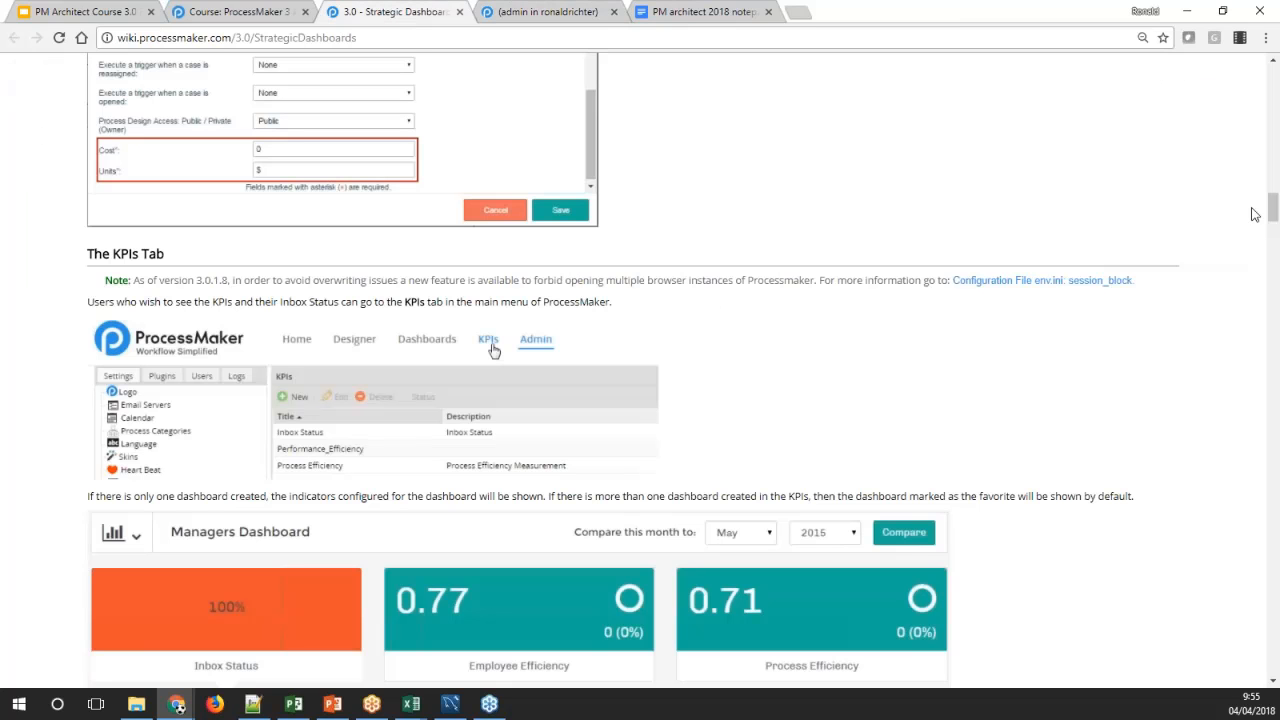
{"action": "left_click_drag", "start_coordinate": [1273, 208], "coordinate": [1274, 233]}
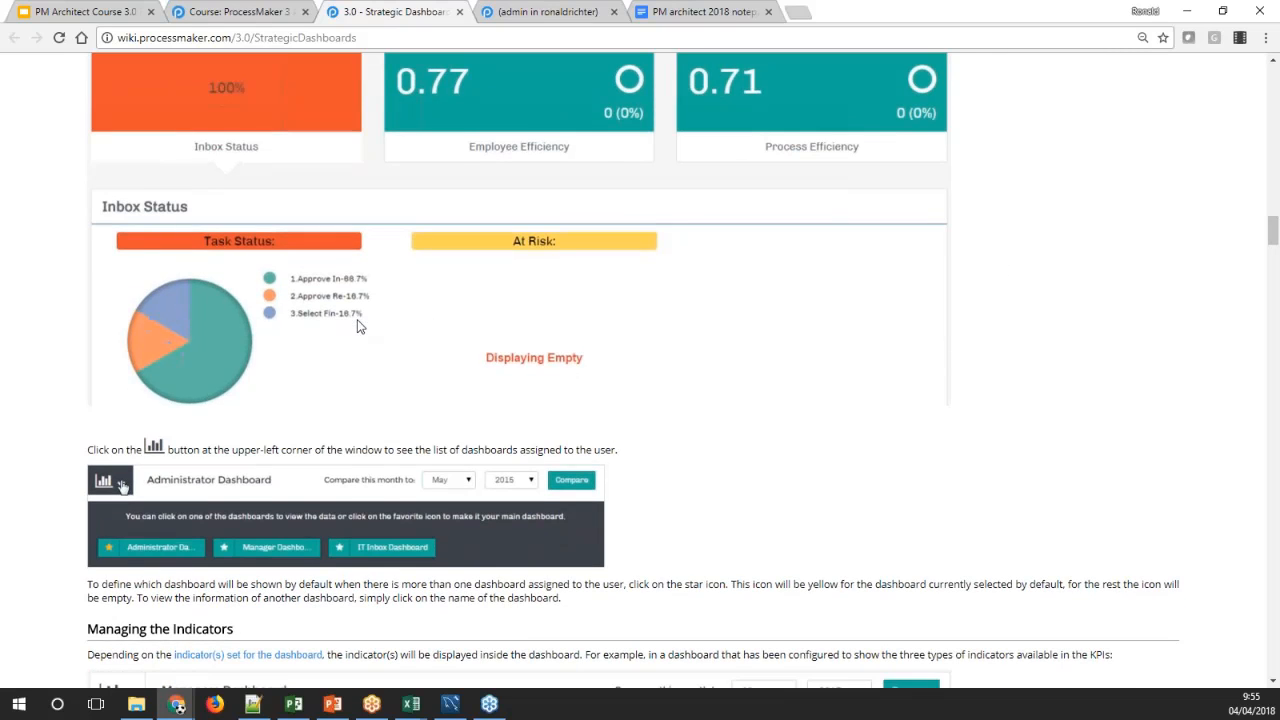
Return to the KPI example 1 dashboard and examine the efficiency and cost details of the Process and Employee indicators
{"action": "left_click", "coordinate": [514, 14]}
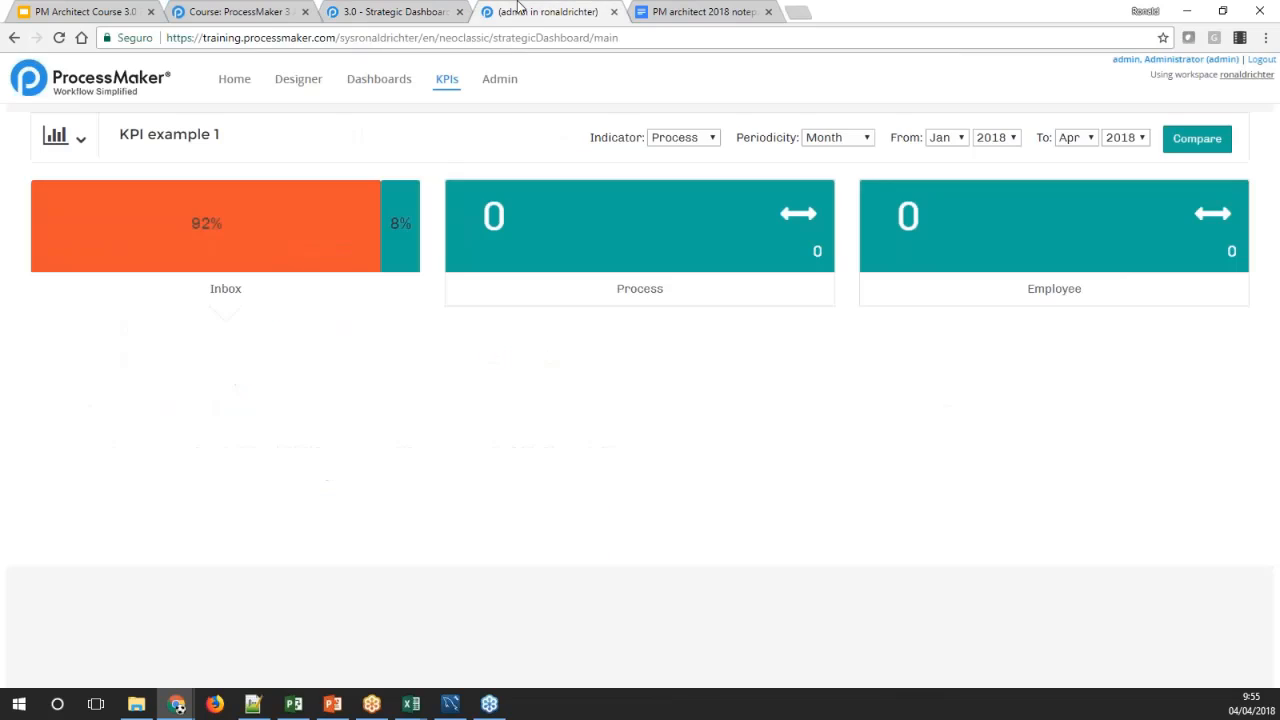
{"action": "left_click", "coordinate": [659, 306]}
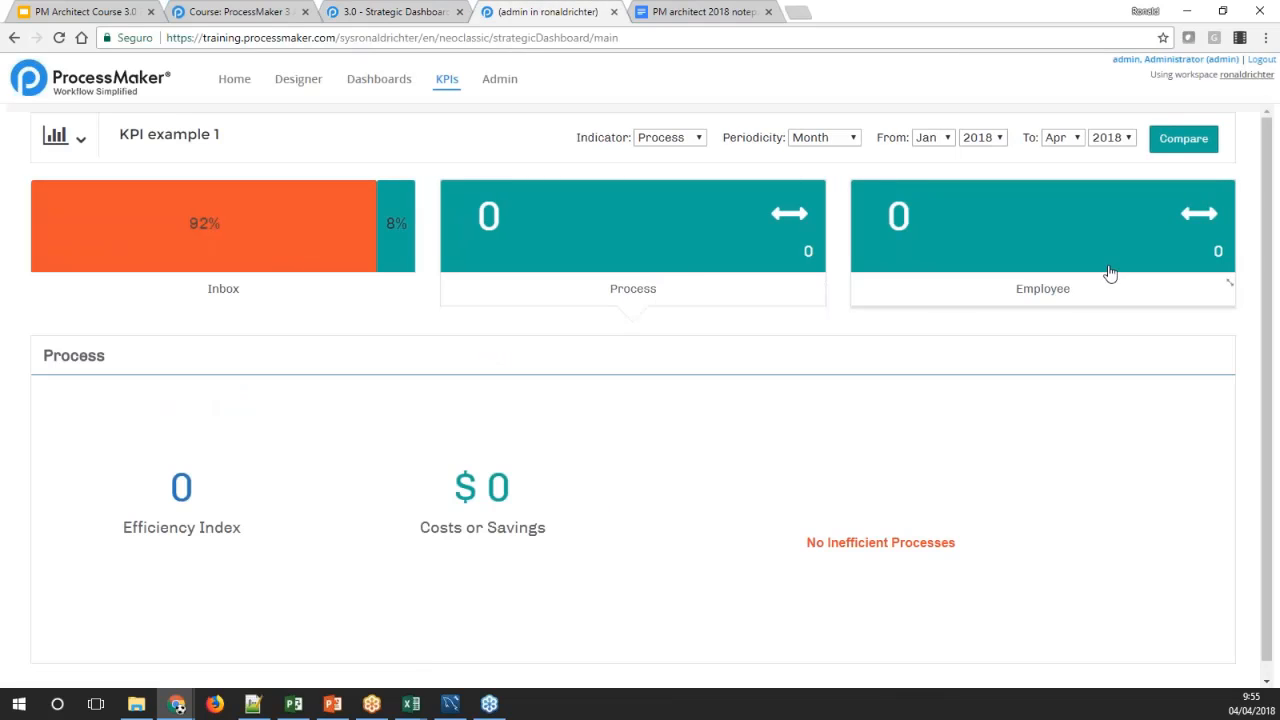
{"action": "left_click", "coordinate": [1066, 296]}
{"action": "left_click", "coordinate": [648, 294]}
{"action": "left_click", "coordinate": [1020, 294]}
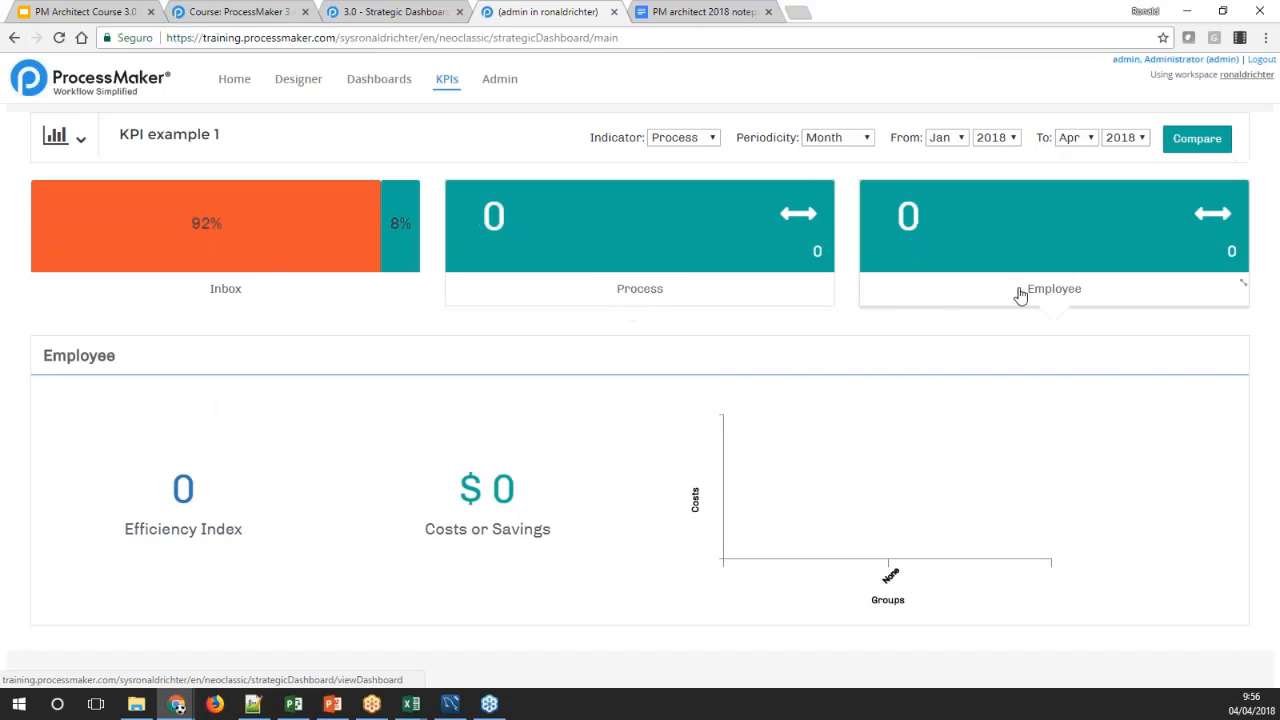
{"action": "mouse_move", "coordinate": [460, 476]}
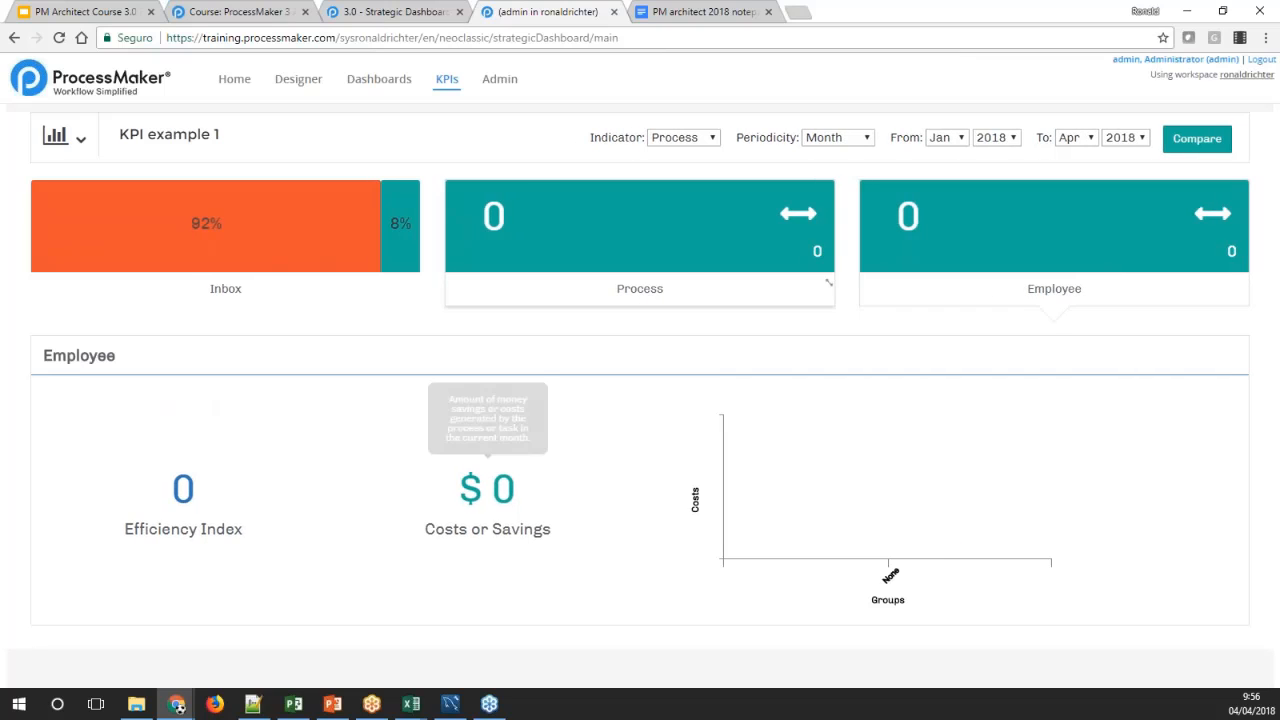
{"action": "left_click", "coordinate": [657, 283]}
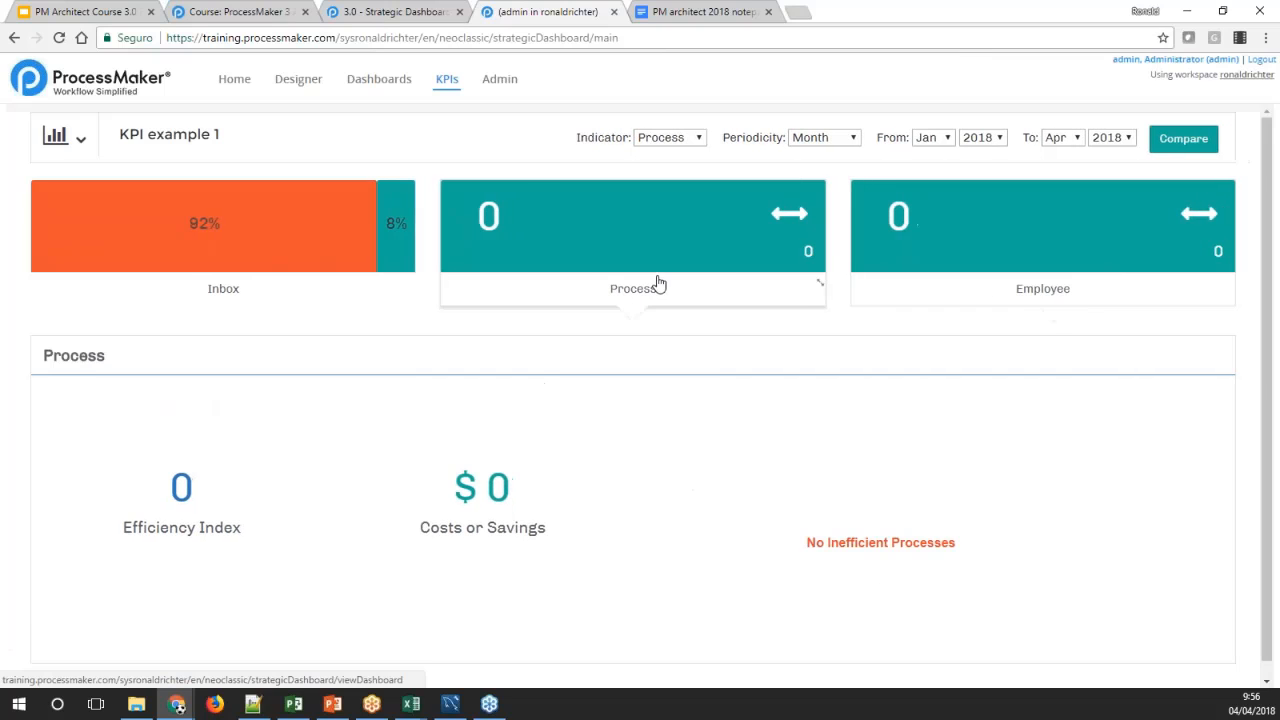
Read the wiki's section on updating KPIs with ProcessMaker's cron, including the Windows commands for executing cron.php
{"action": "left_click", "coordinate": [322, 11]}
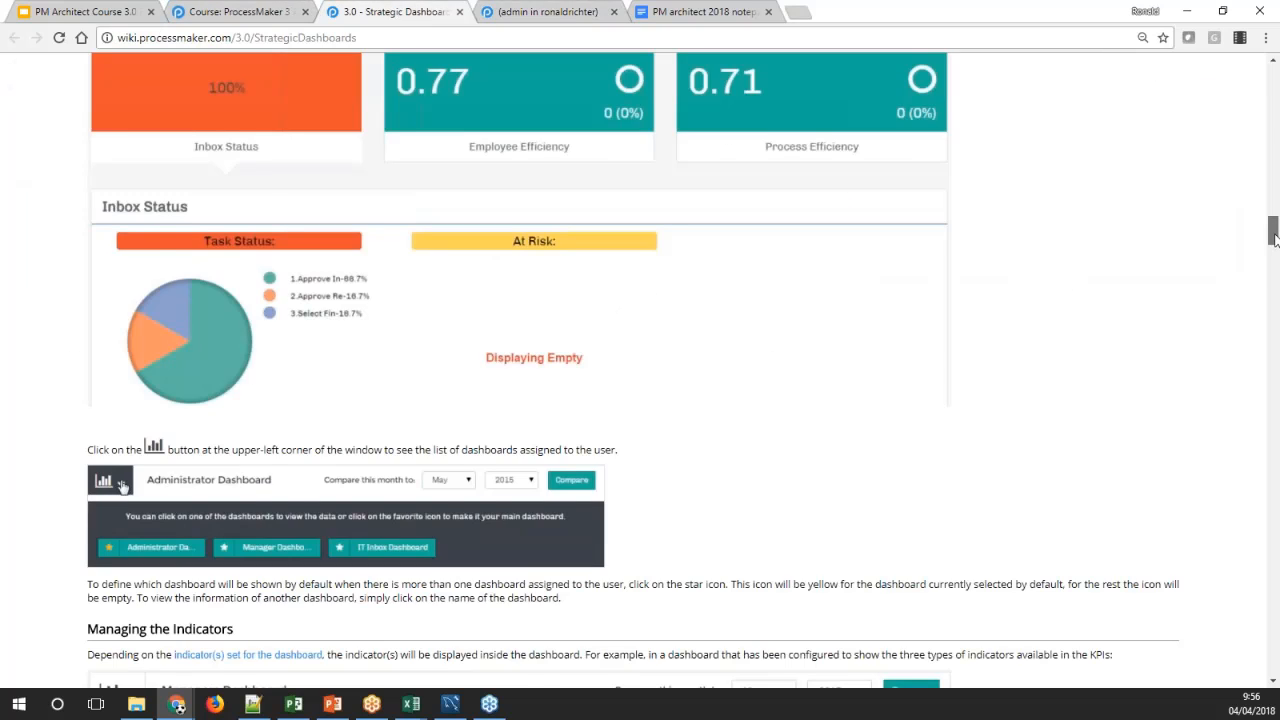
{"action": "left_click_drag", "start_coordinate": [1273, 238], "coordinate": [1271, 644]}
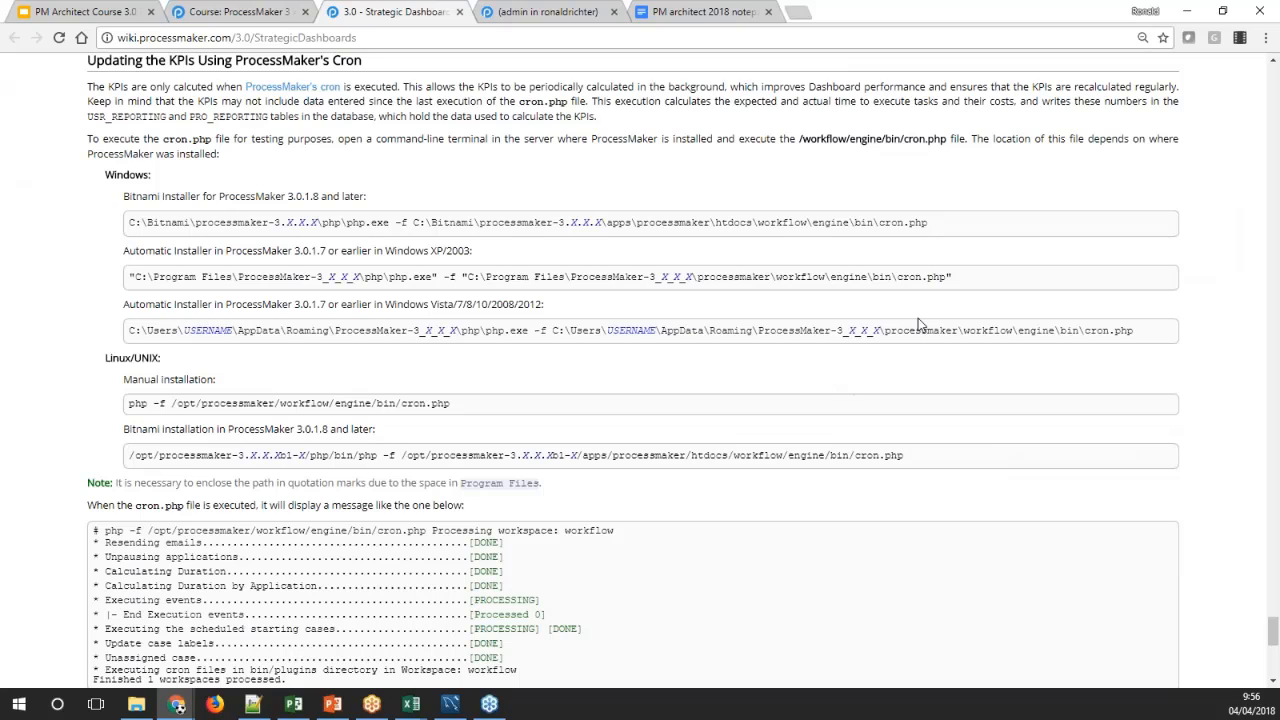
{"action": "left_click_drag", "start_coordinate": [929, 222], "coordinate": [160, 225]}
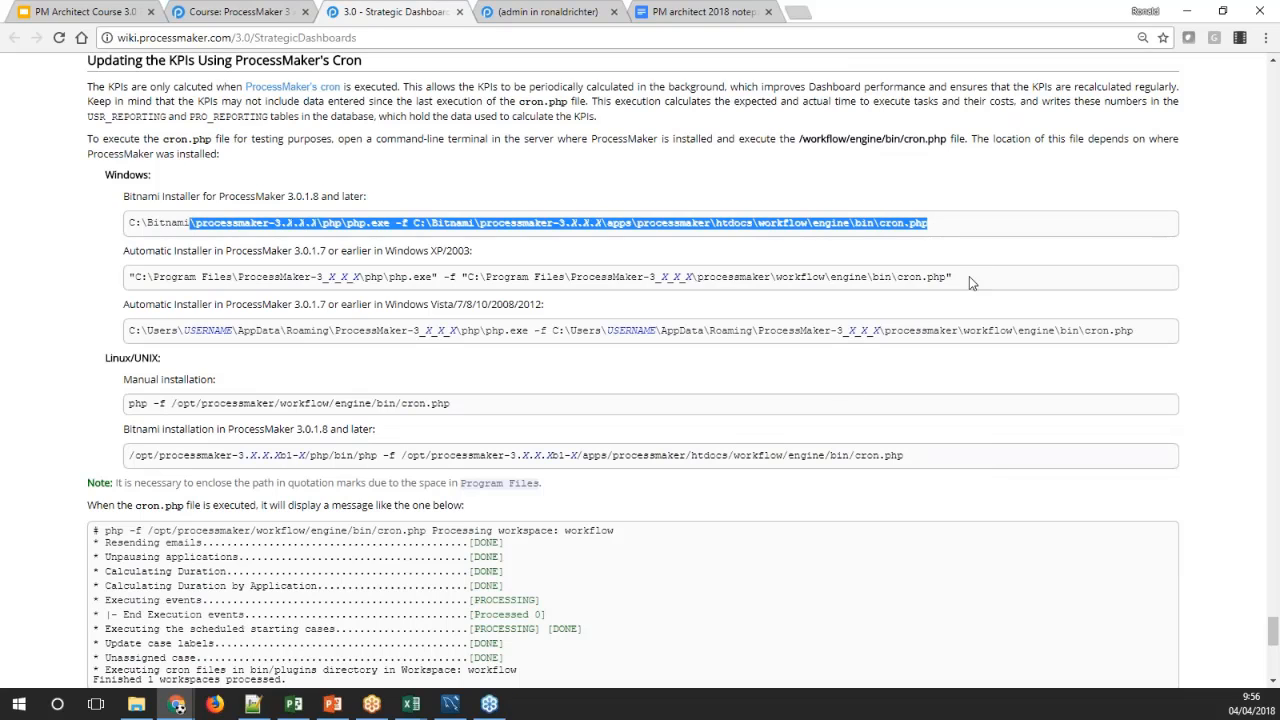
{"action": "left_click_drag", "start_coordinate": [969, 278], "coordinate": [135, 279]}
{"action": "left_click_drag", "start_coordinate": [1150, 336], "coordinate": [147, 331]}
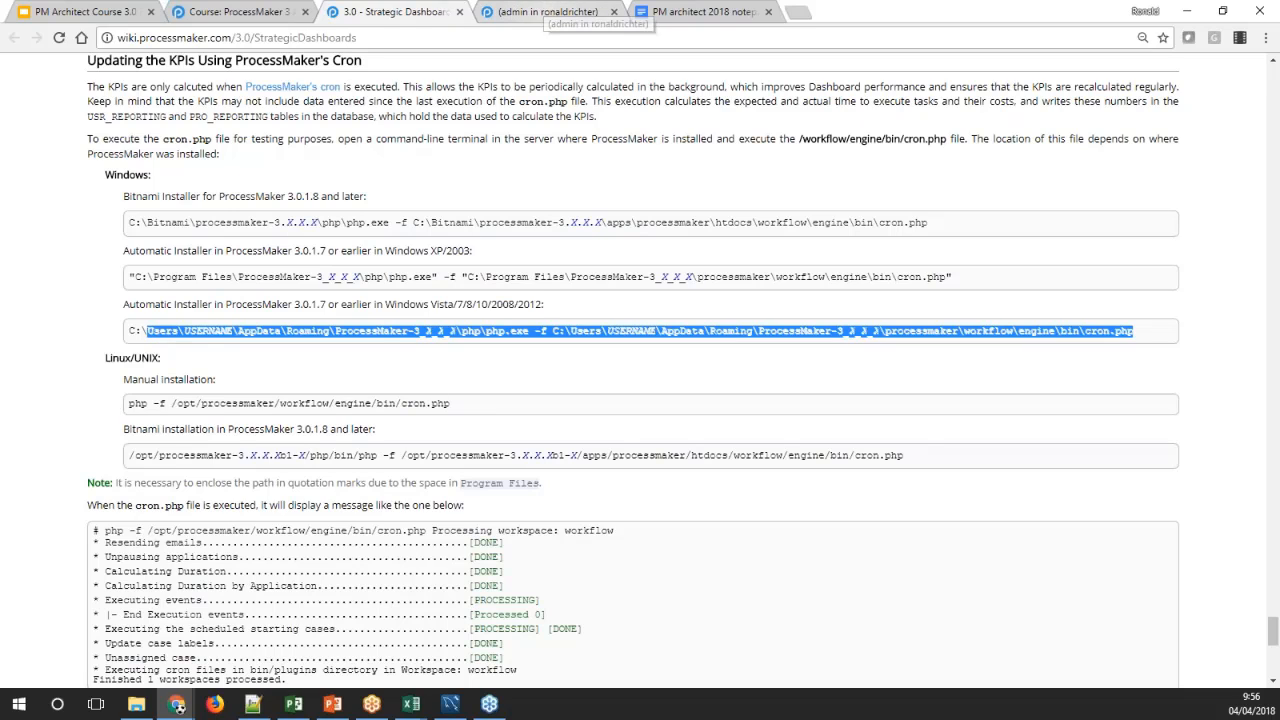
Compare the Inbox and Process indicators on the KPI example 1 dashboard with the wiki's cron instructions
{"action": "left_click", "coordinate": [547, 11]}
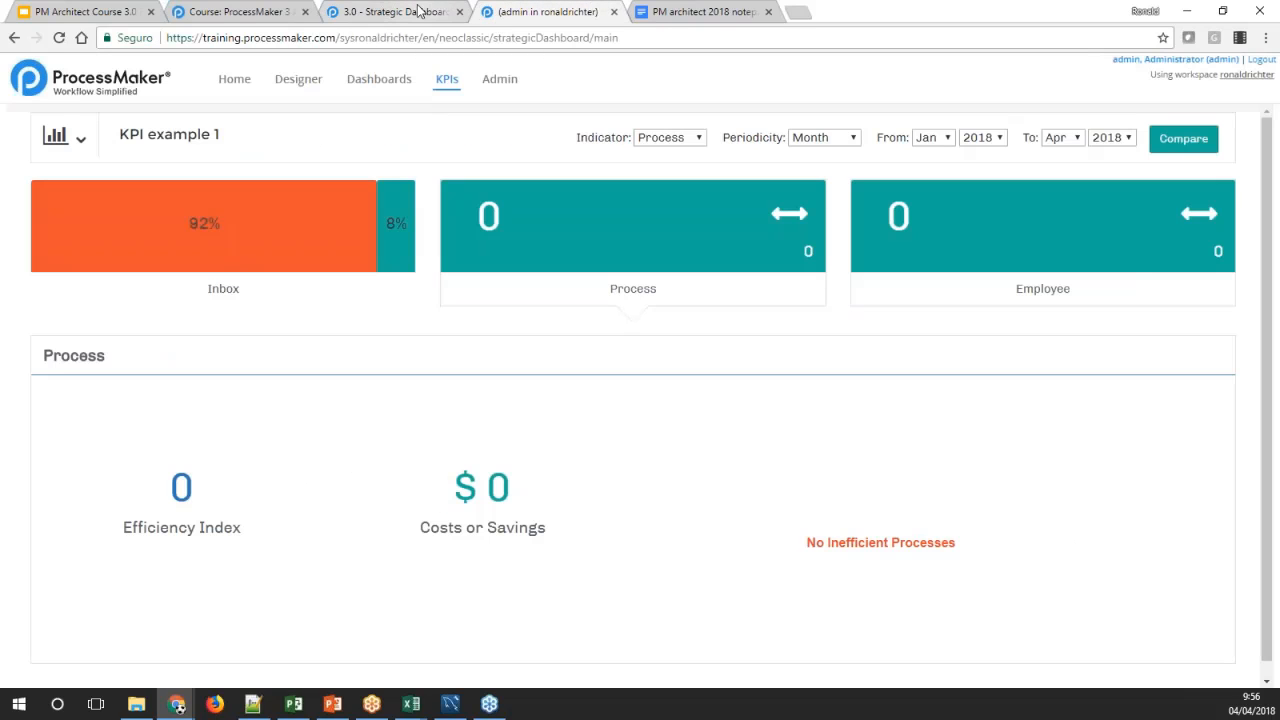
{"action": "mouse_move", "coordinate": [272, 287]}
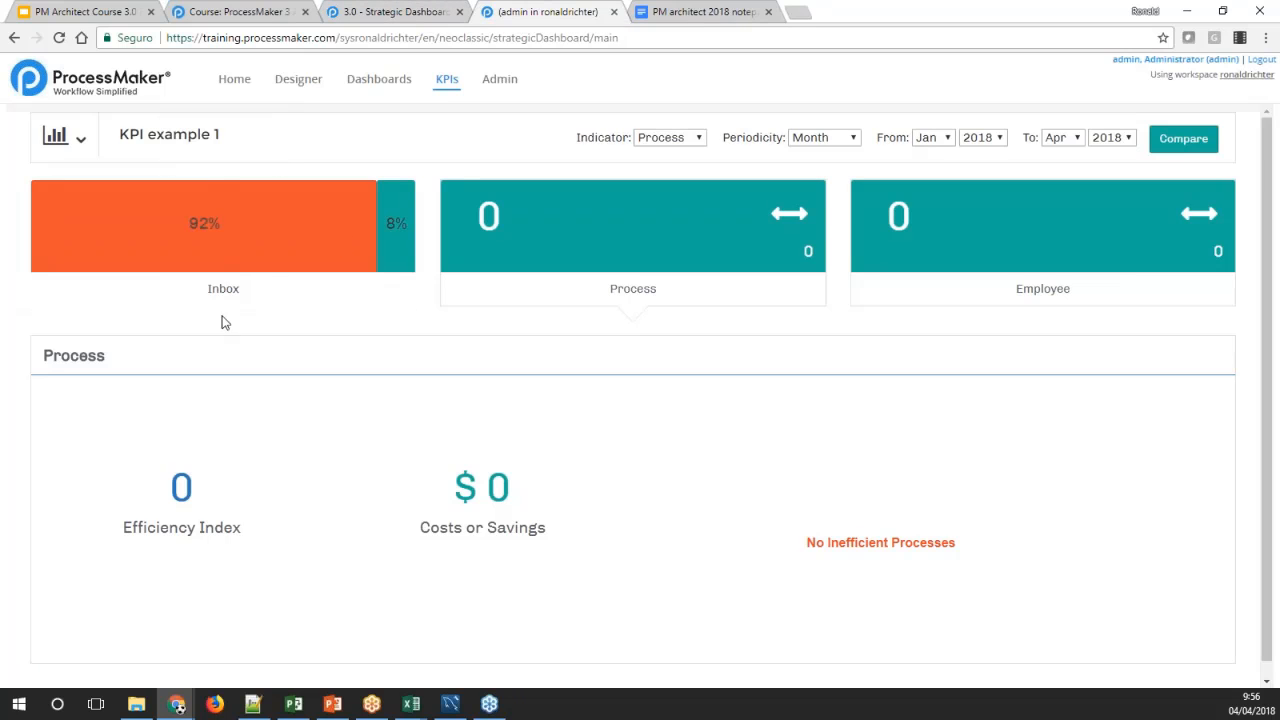
{"action": "left_click", "coordinate": [410, 12]}
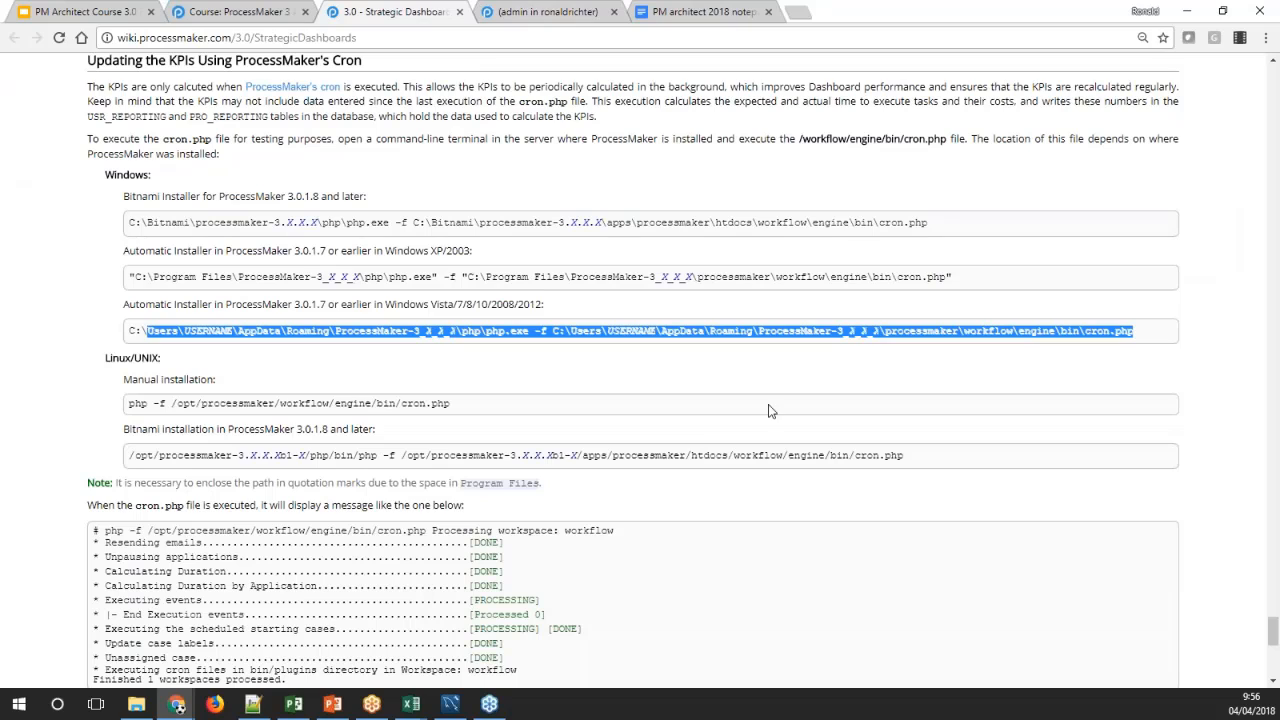
{"action": "left_click", "coordinate": [548, 12]}
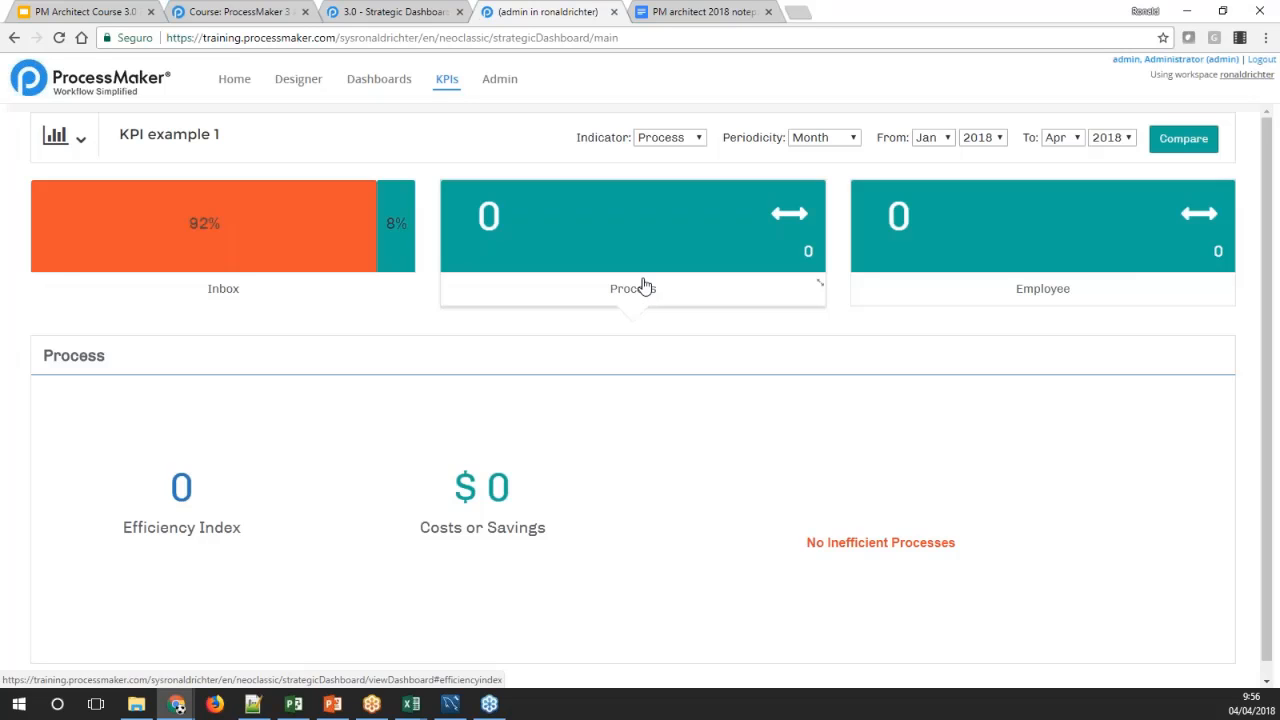
{"action": "left_click", "coordinate": [416, 16]}
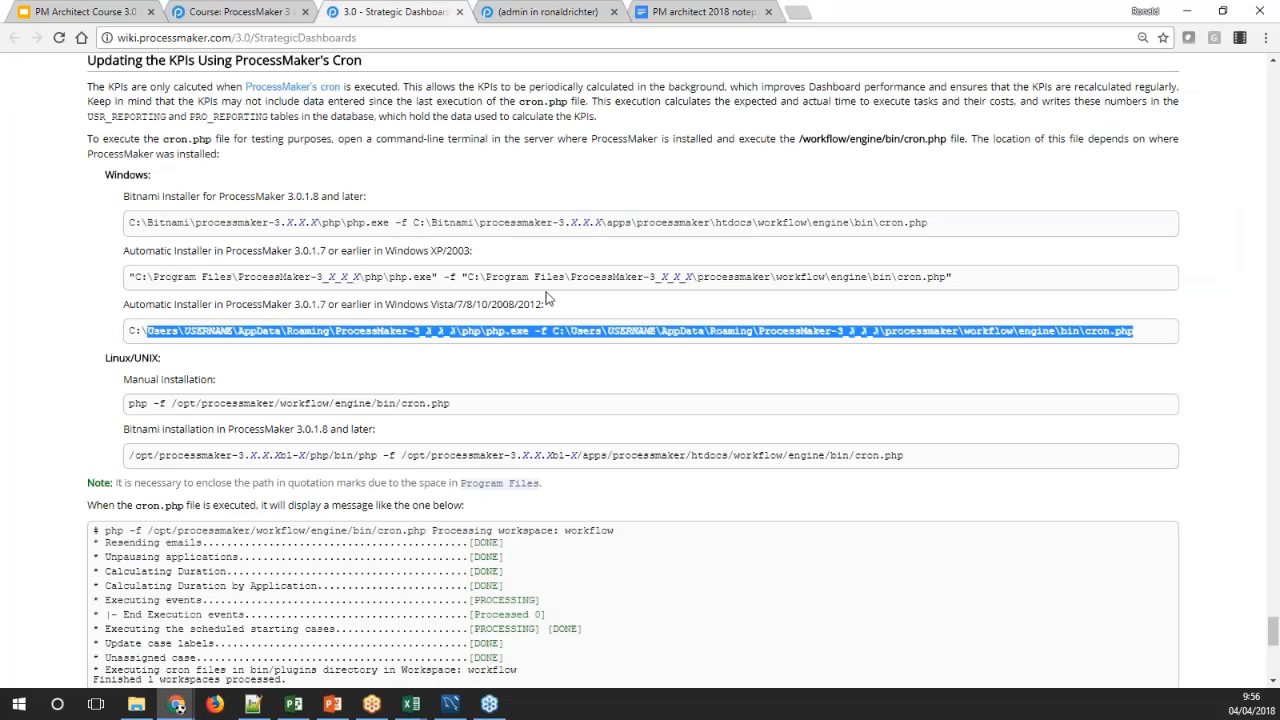
Read the wiki's sample cron.php output and the report_by_user, report_by_process, calculate and calculateapp commands
{"action": "scroll", "coordinate": [633, 368], "scroll_direction": "down", "scroll_amount": 2}
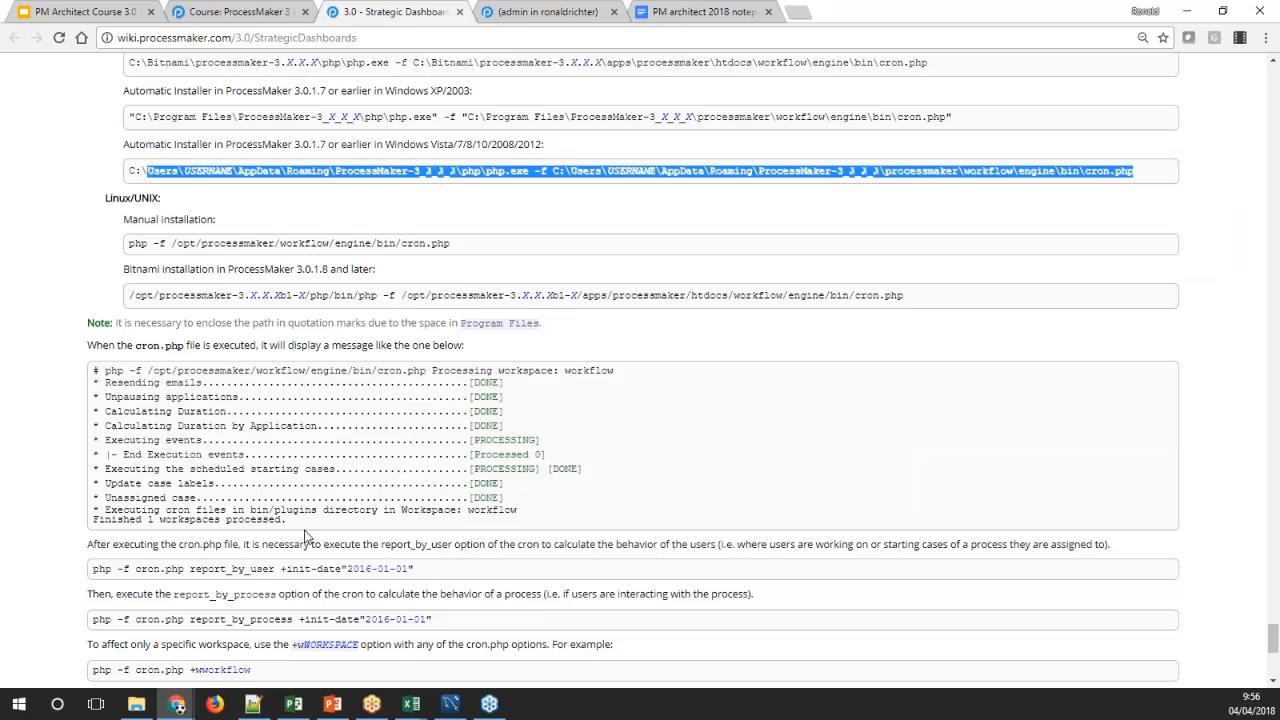
{"action": "left_click_drag", "start_coordinate": [307, 528], "coordinate": [93, 368]}
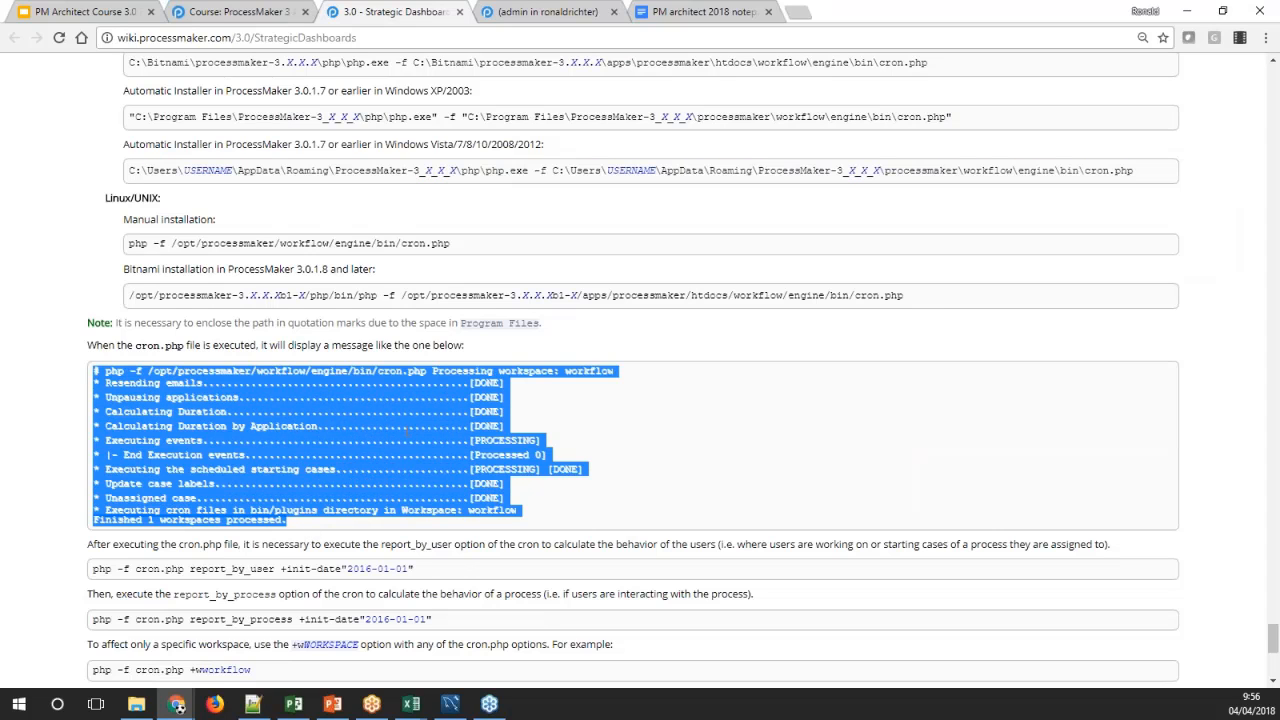
{"action": "left_click", "coordinate": [519, 471]}
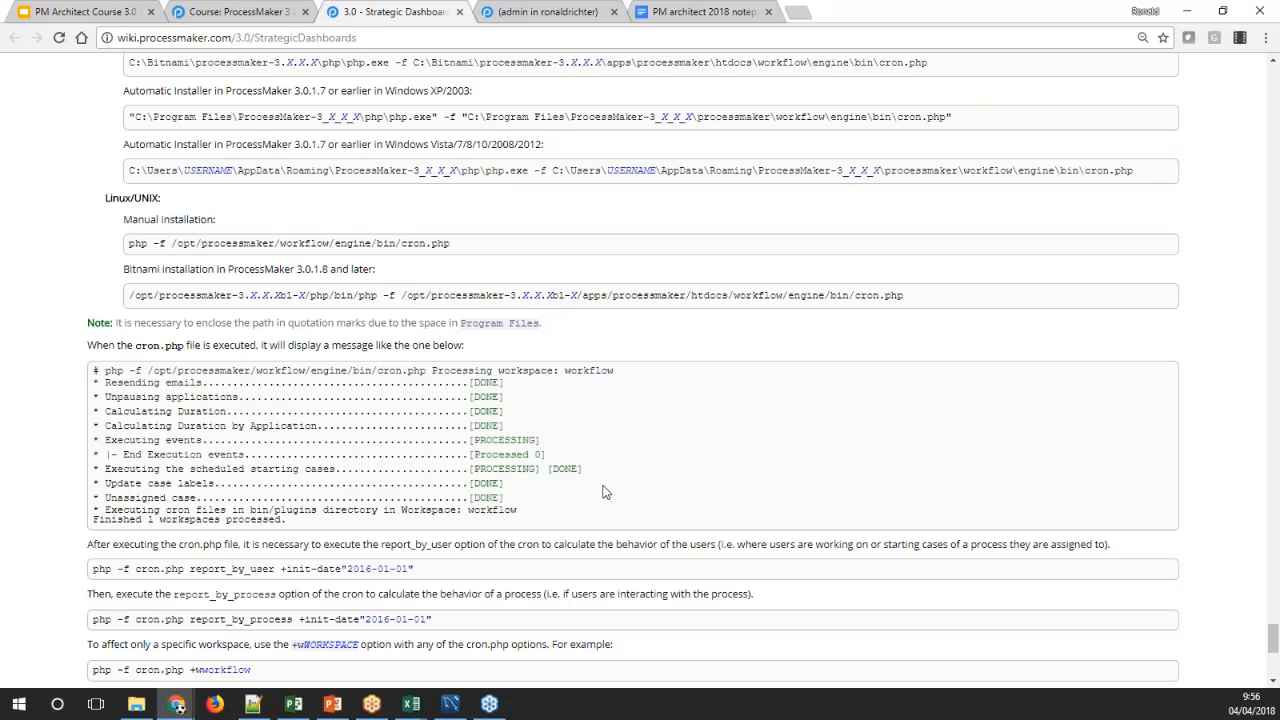
{"action": "scroll", "coordinate": [603, 491], "scroll_direction": "down", "scroll_amount": 3}
{"action": "left_click_drag", "start_coordinate": [470, 388], "coordinate": [300, 378]}
{"action": "left_click", "coordinate": [445, 385]}
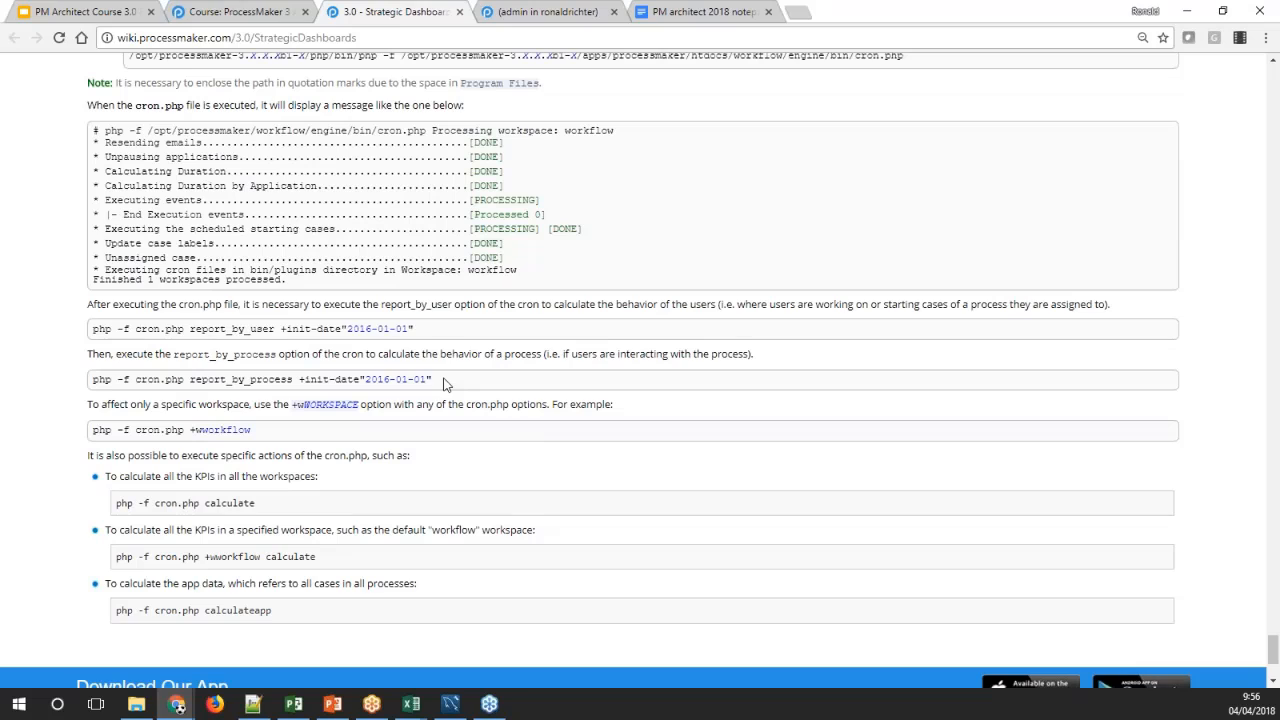
{"action": "left_click_drag", "start_coordinate": [413, 381], "coordinate": [203, 377]}
{"action": "left_click", "coordinate": [478, 388]}
{"action": "scroll", "coordinate": [371, 471], "scroll_direction": "down", "scroll_amount": 3}
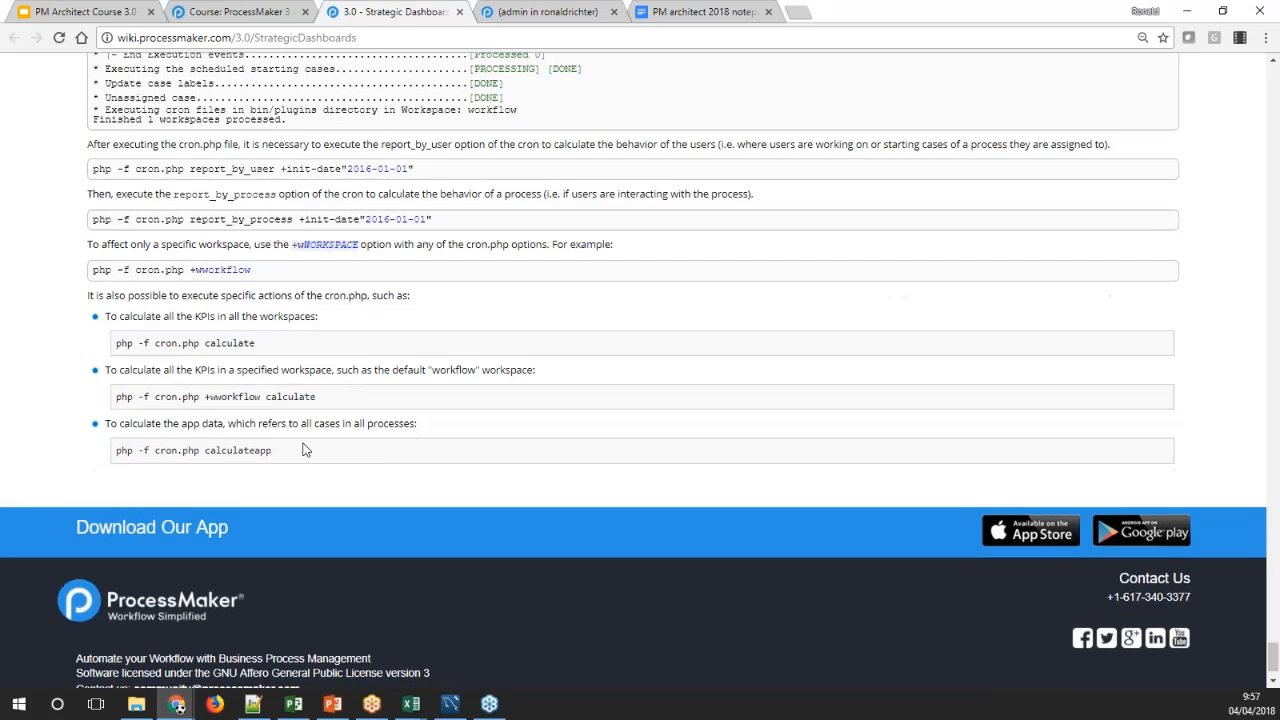
{"action": "left_click_drag", "start_coordinate": [293, 456], "coordinate": [200, 313]}
{"action": "left_click", "coordinate": [397, 322]}
Review the efficiency index and costs of the Process and Employee indicators on KPI example 1, and reload the KPI dashboard
{"action": "left_click", "coordinate": [536, 12]}
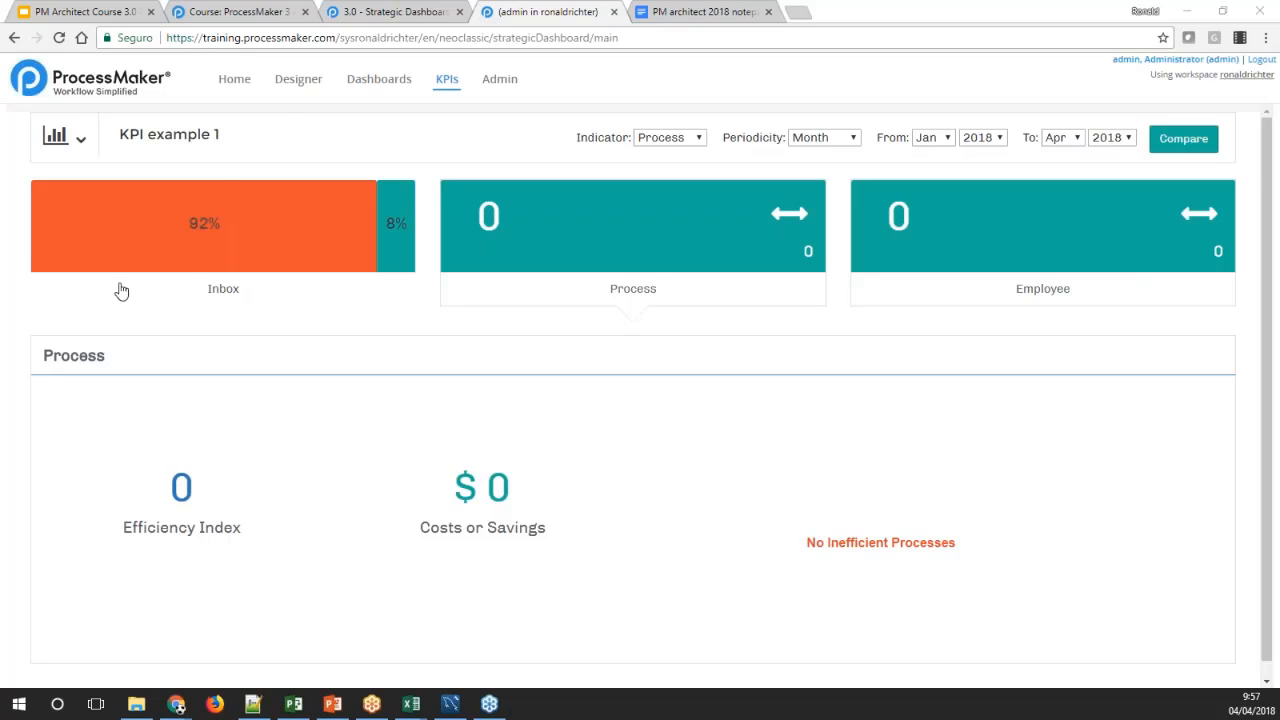
{"action": "mouse_move", "coordinate": [525, 480]}
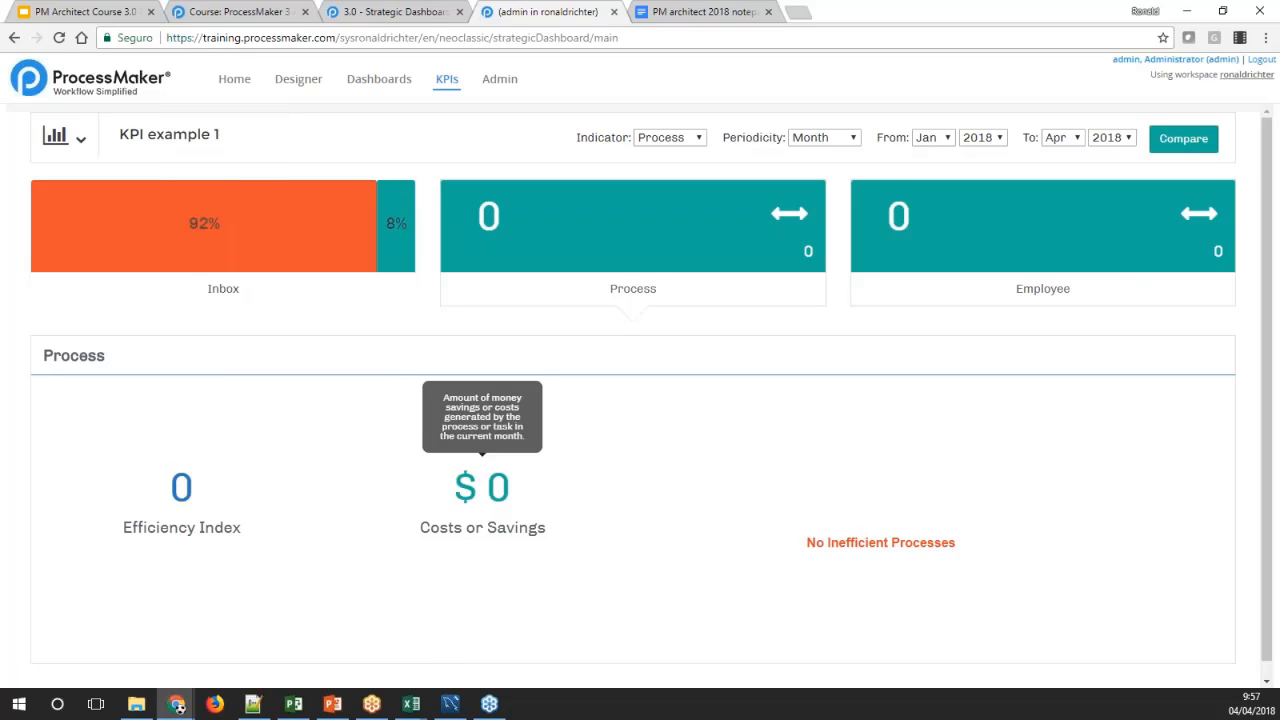
{"action": "left_click", "coordinate": [969, 211]}
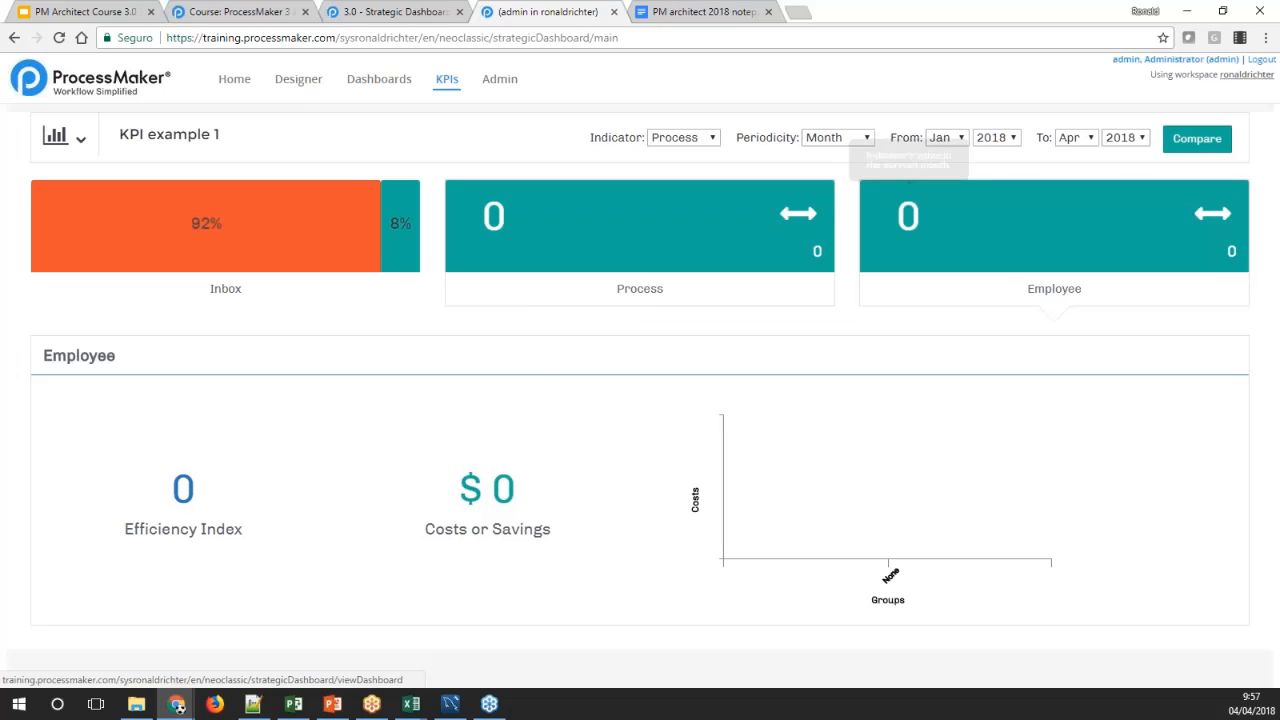
{"action": "left_click_drag", "start_coordinate": [520, 490], "coordinate": [455, 490]}
{"action": "left_click_drag", "start_coordinate": [200, 490], "coordinate": [148, 507]}
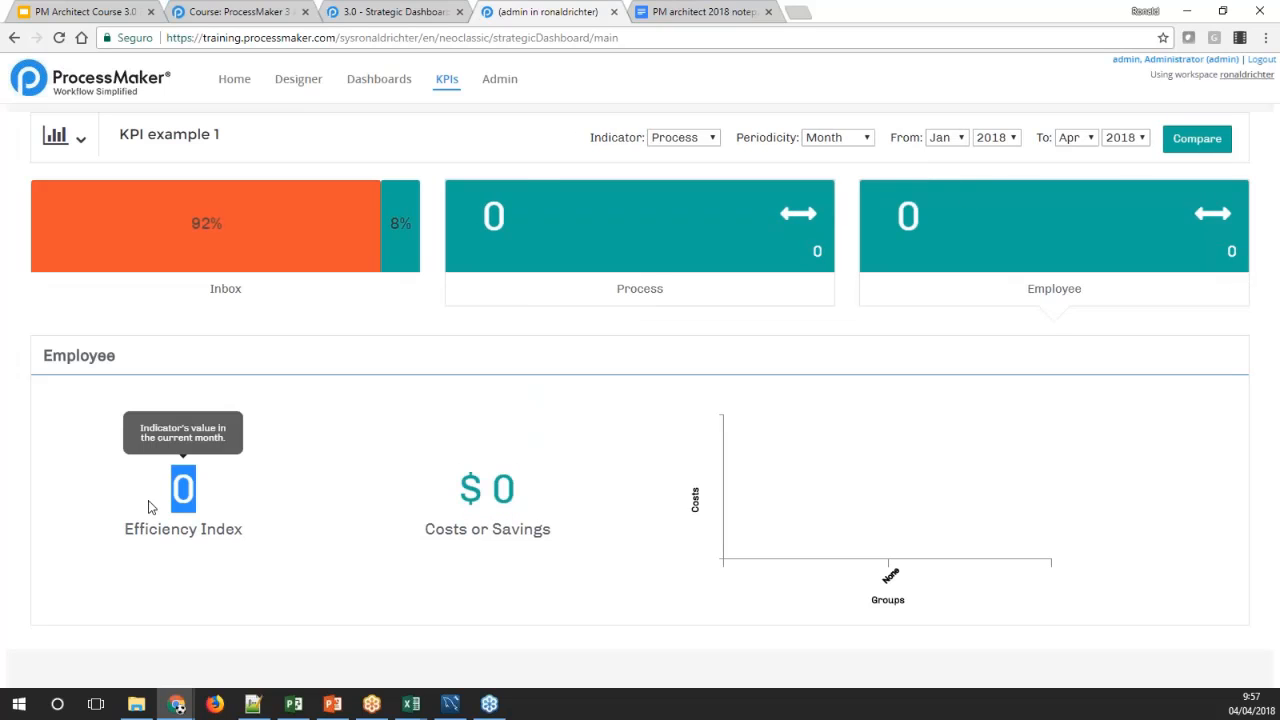
{"action": "left_click", "coordinate": [348, 499]}
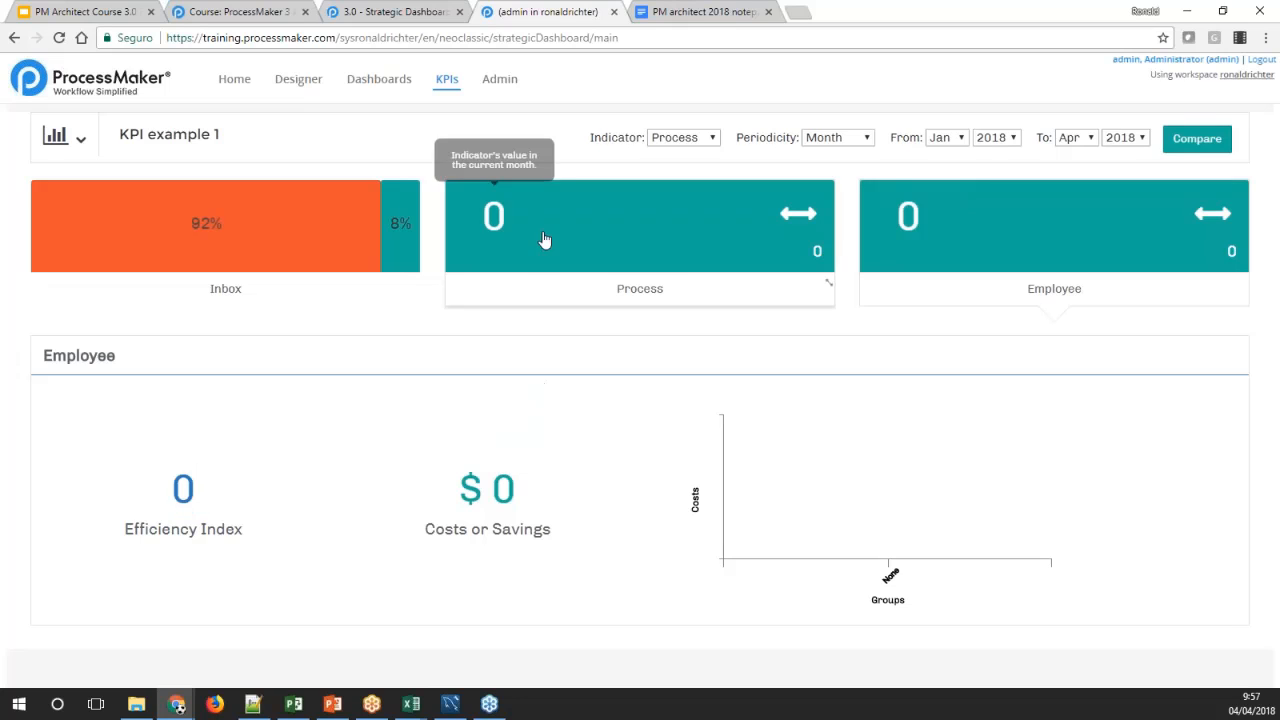
{"action": "left_click", "coordinate": [640, 280]}
{"action": "left_click", "coordinate": [1037, 290]}
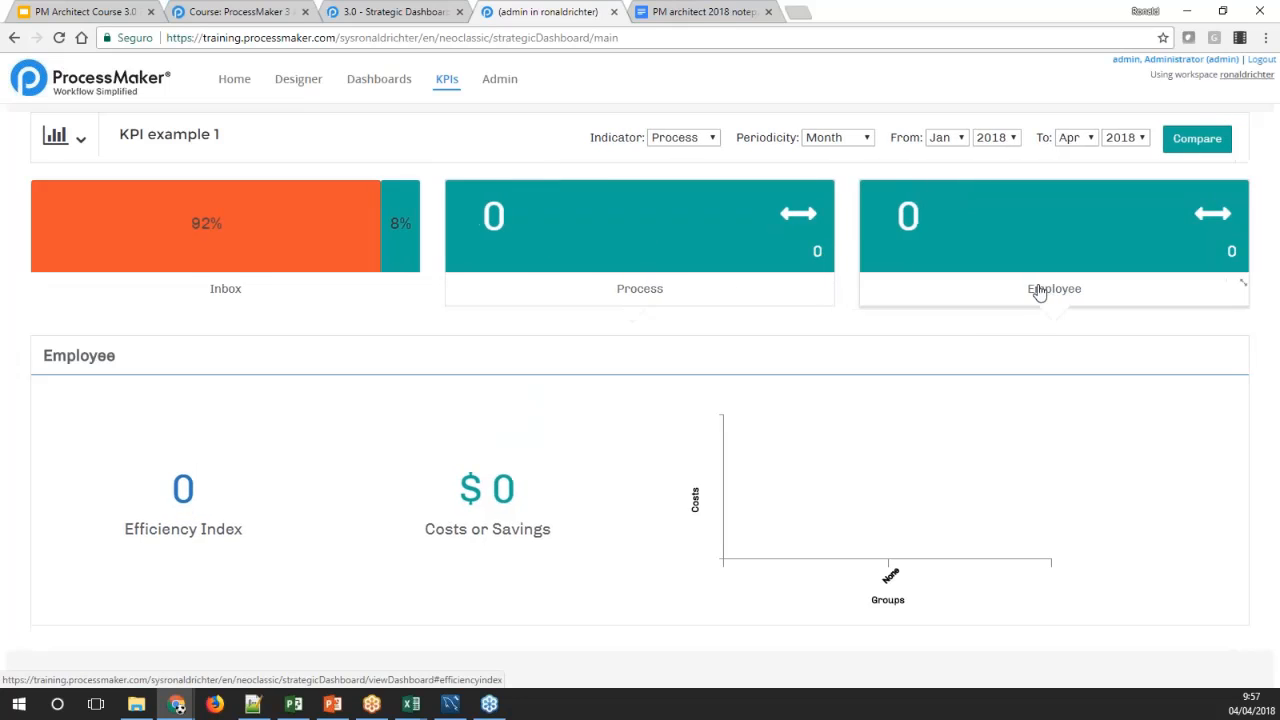
{"action": "mouse_move", "coordinate": [470, 427]}
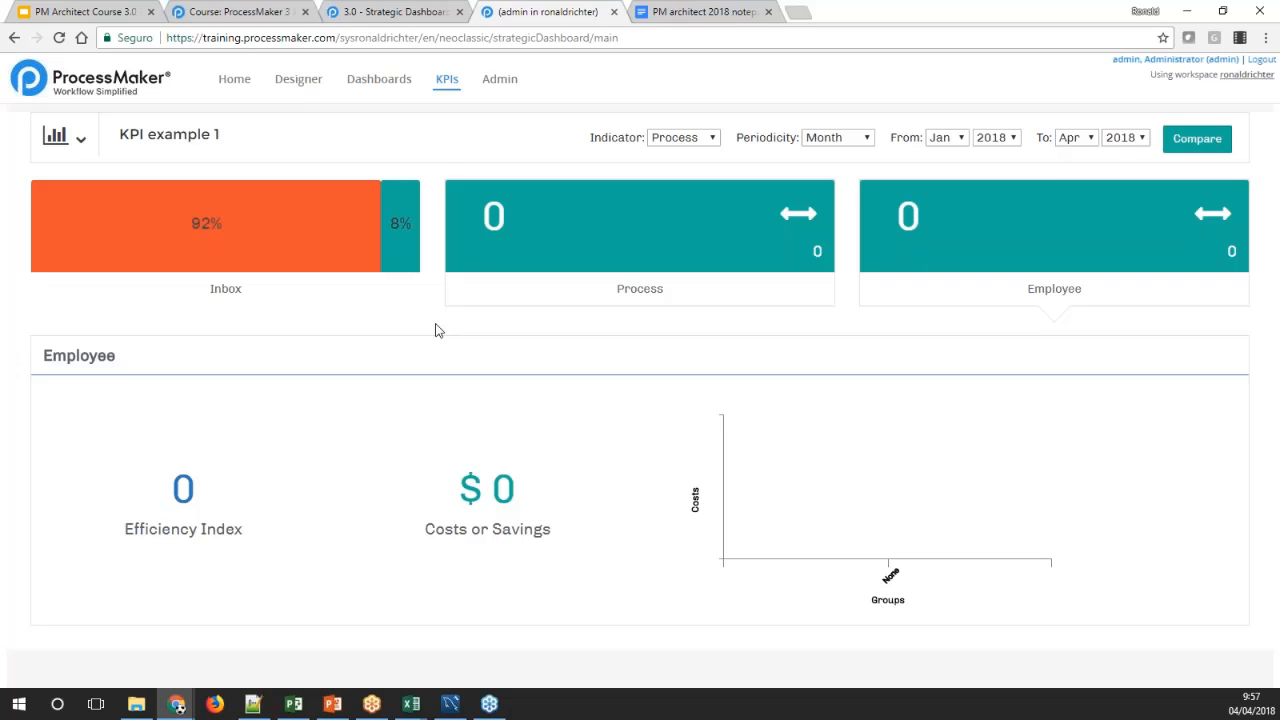
{"action": "left_click", "coordinate": [455, 10]}
{"action": "left_click", "coordinate": [537, 11]}
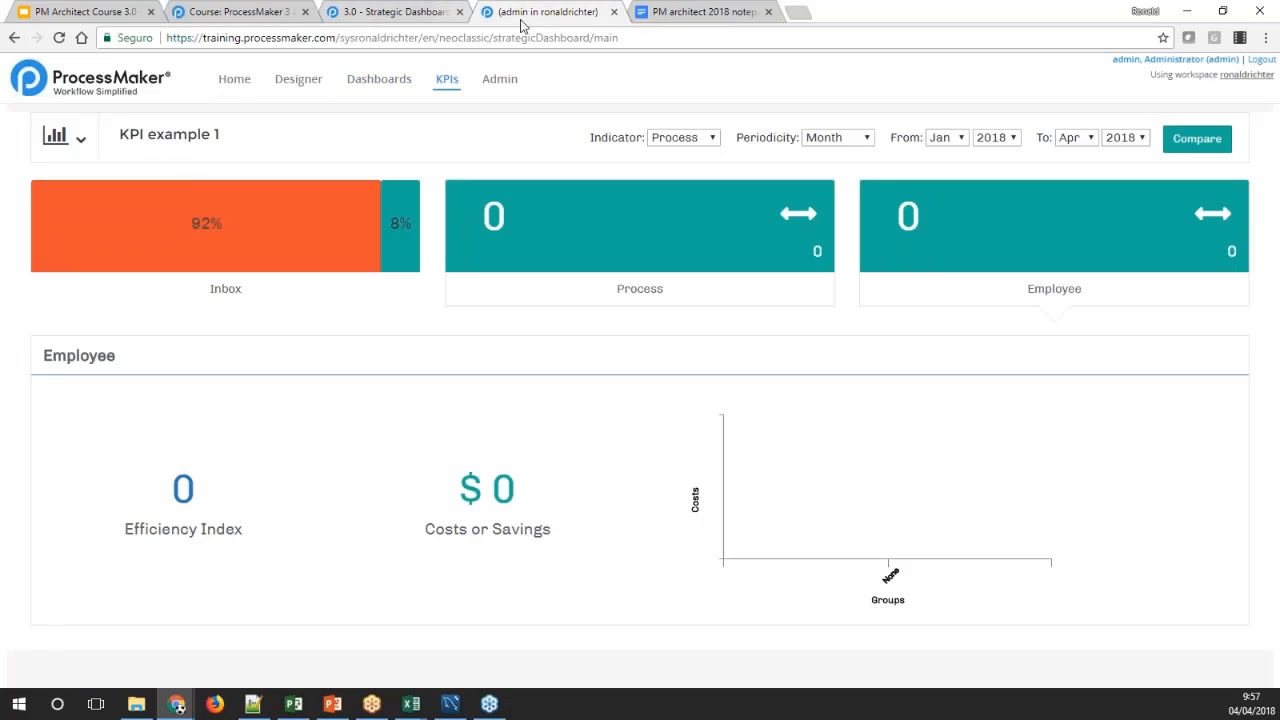
{"action": "left_click", "coordinate": [448, 80]}
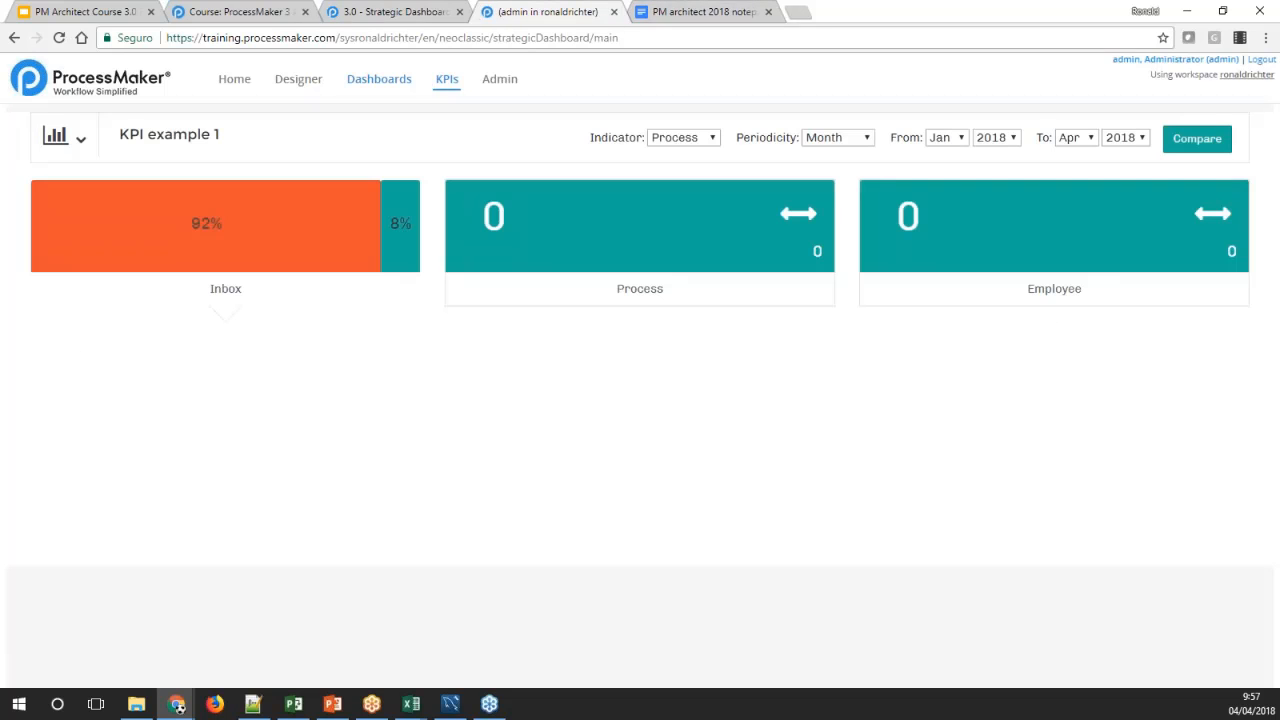
Open Process 4 from the process list in the designer
{"action": "left_click", "coordinate": [308, 80]}
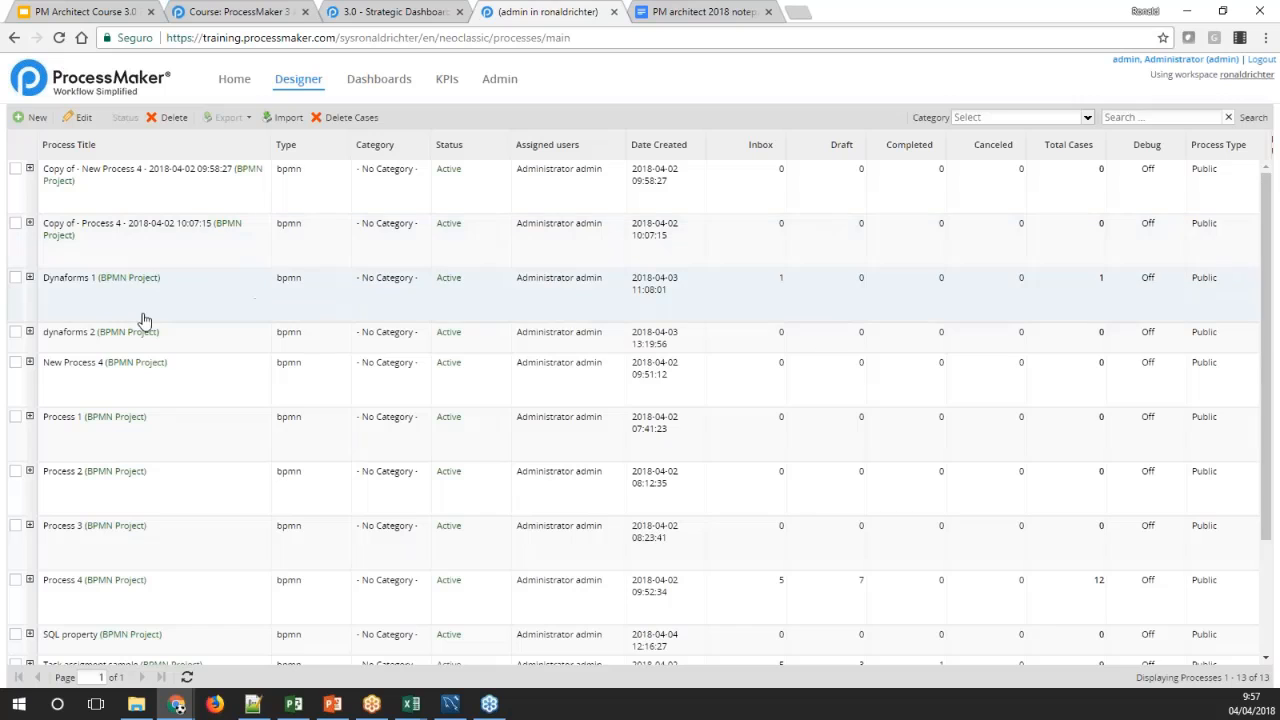
{"action": "scroll", "coordinate": [126, 451], "scroll_direction": "down", "scroll_amount": 3}
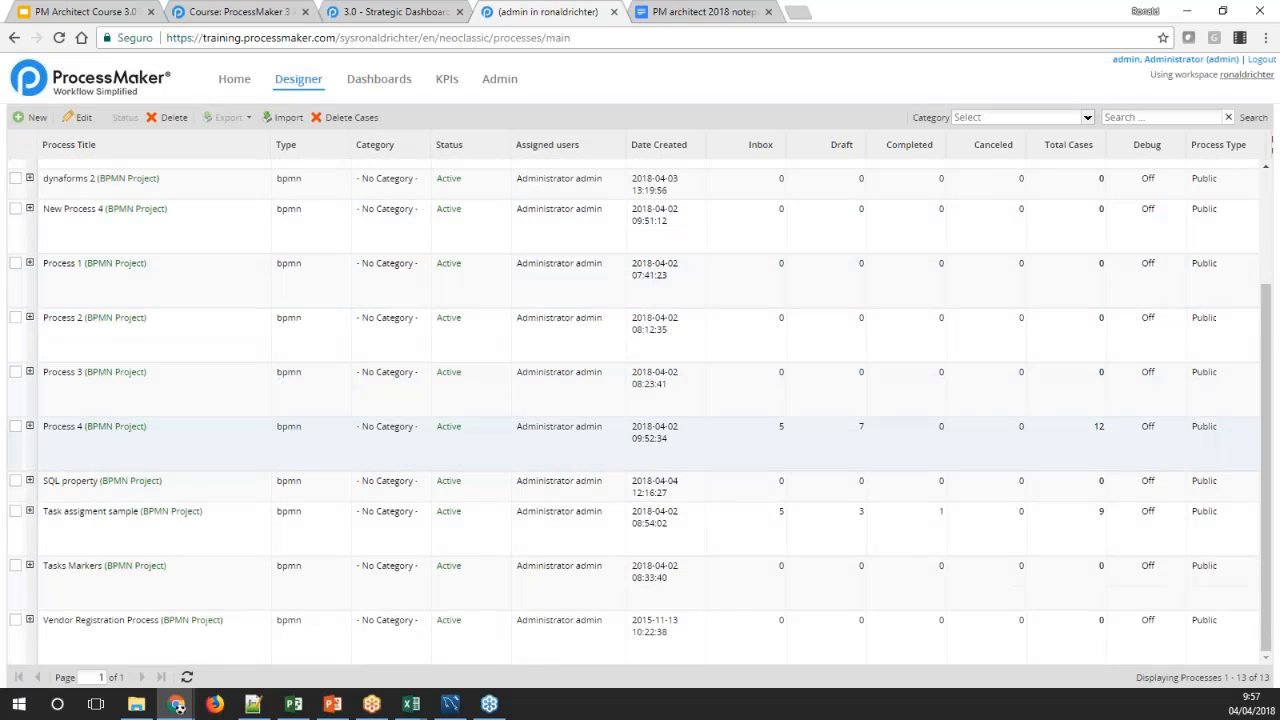
{"action": "double_click", "coordinate": [63, 437]}
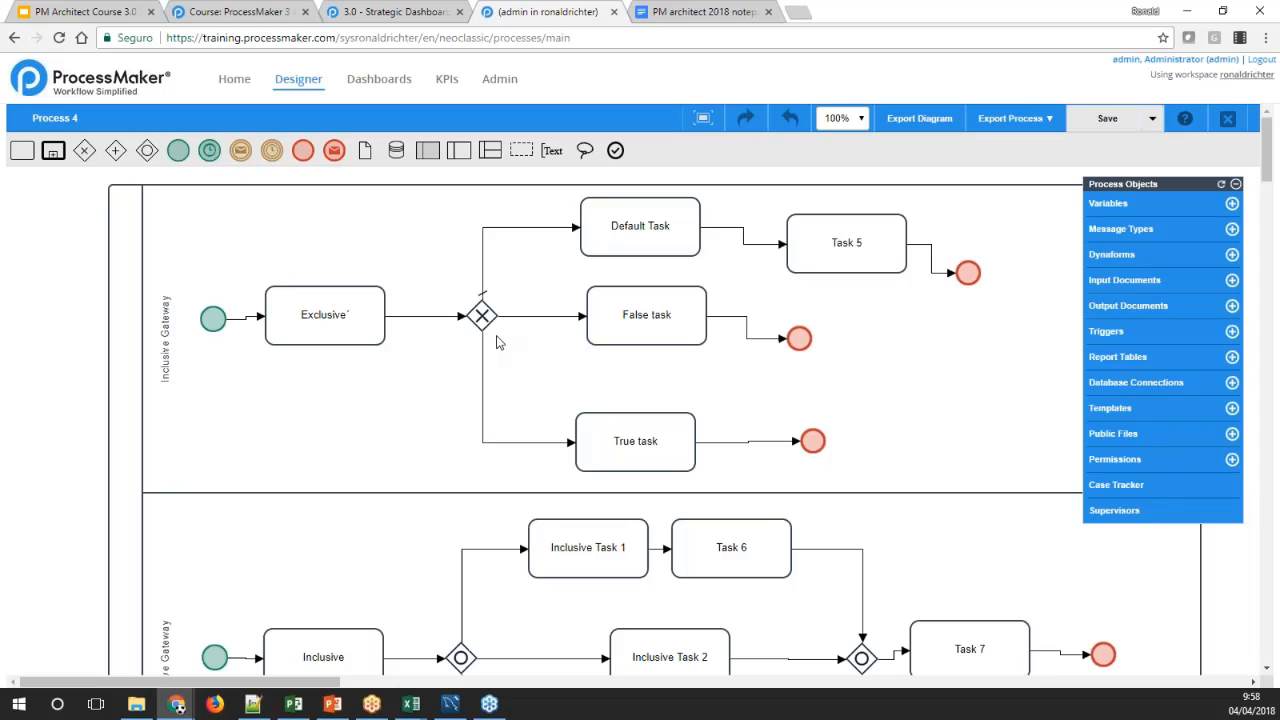
Edit the Process 4 properties to set the process cost to 200, and save them
{"action": "right_click", "coordinate": [46, 246]}
{"action": "left_click", "coordinate": [64, 254]}
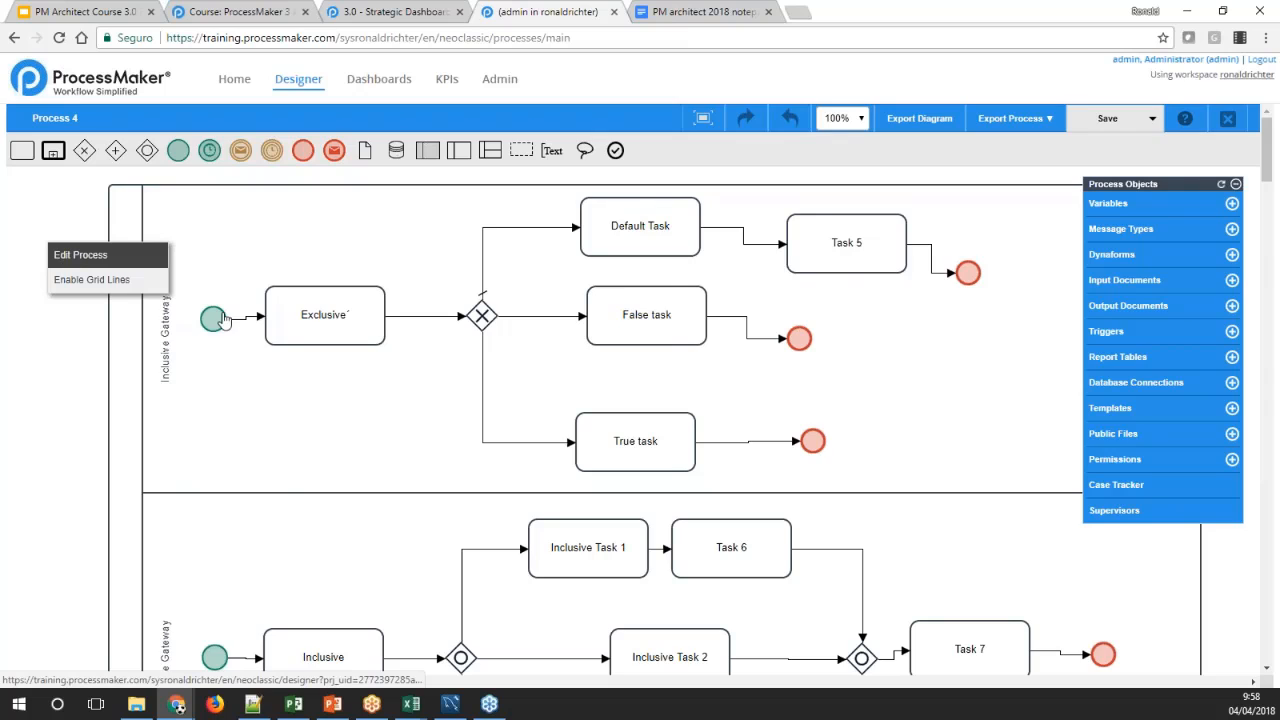
{"action": "scroll", "coordinate": [631, 402], "scroll_direction": "down", "scroll_amount": 10}
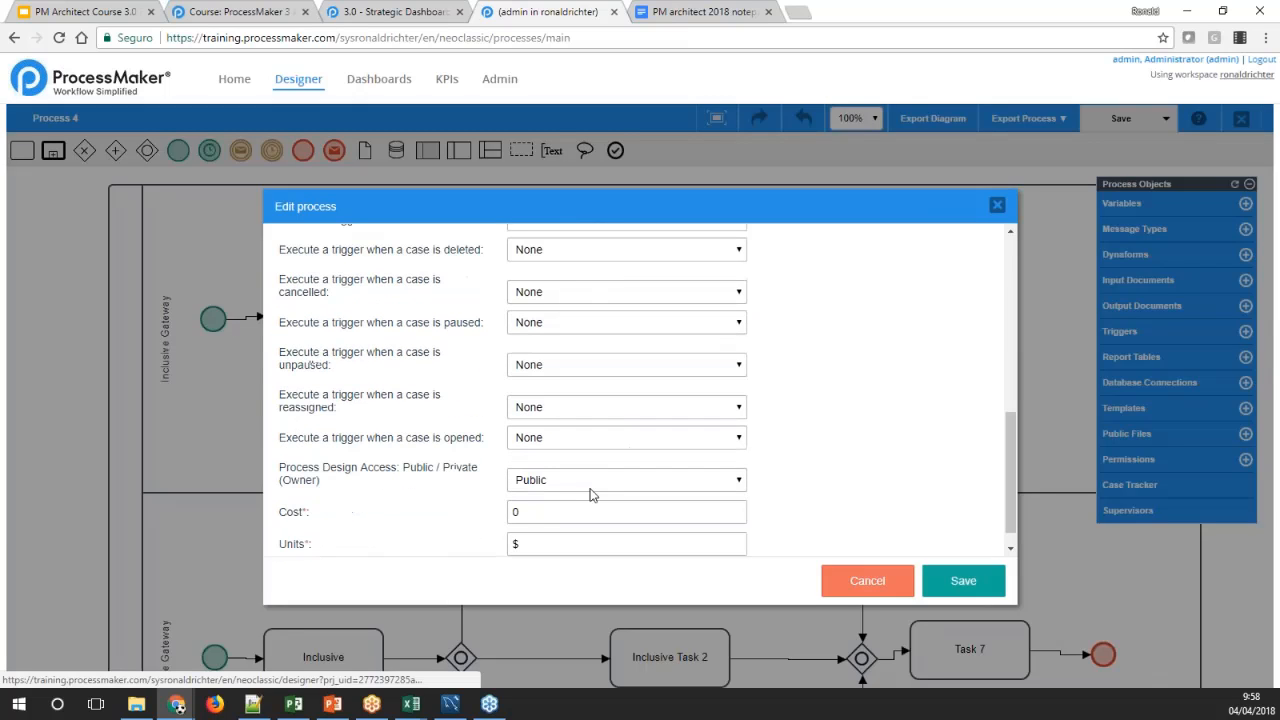
{"action": "left_click", "coordinate": [525, 511]}
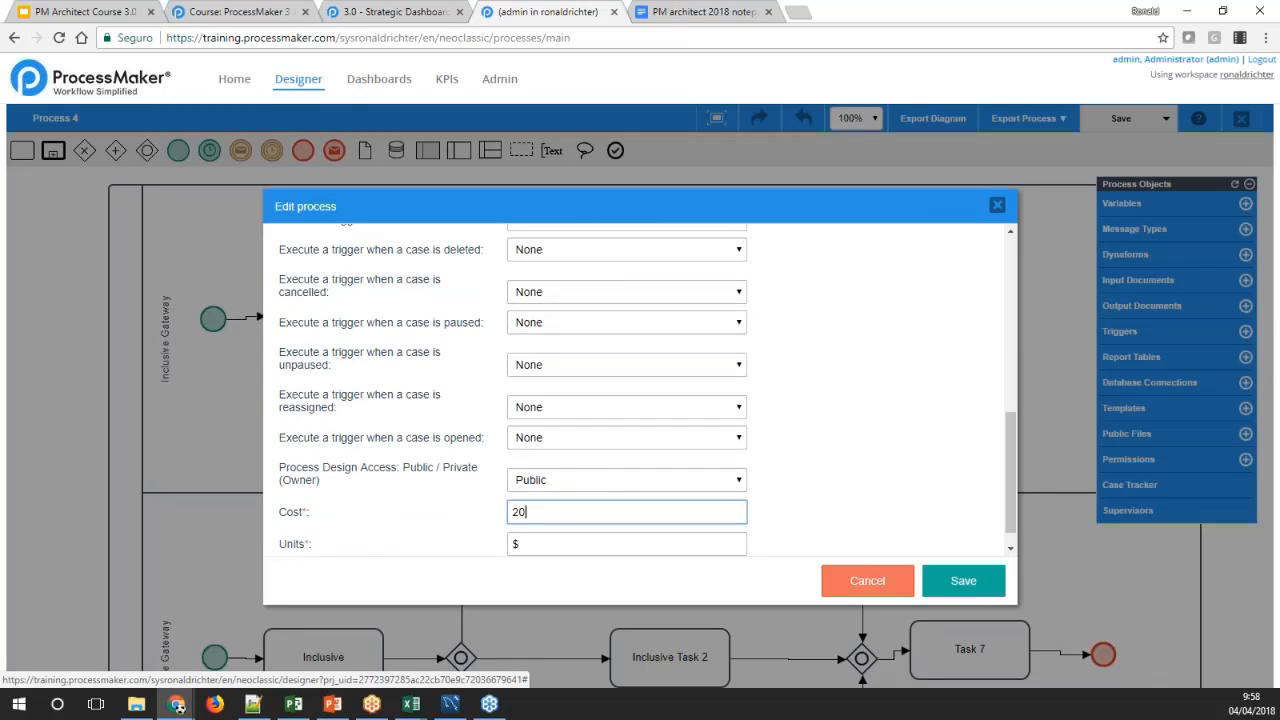
{"action": "left_click", "coordinate": [796, 528]}
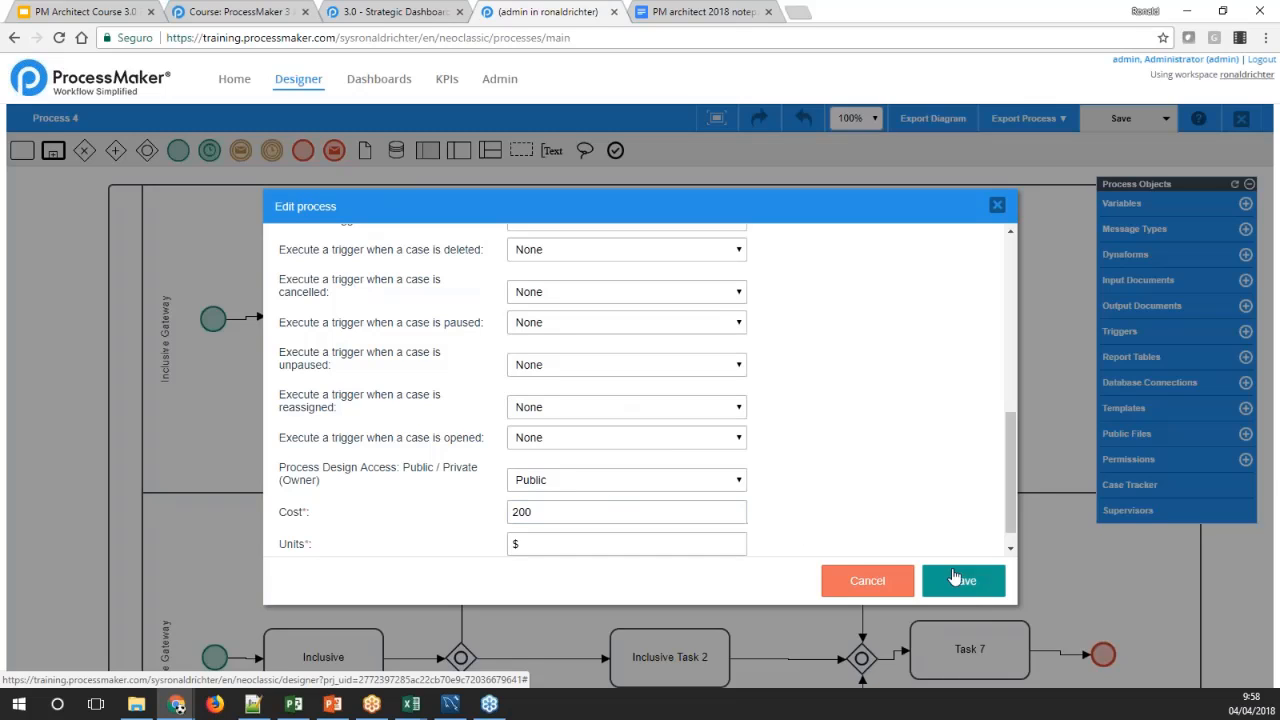
{"action": "left_click", "coordinate": [955, 578]}
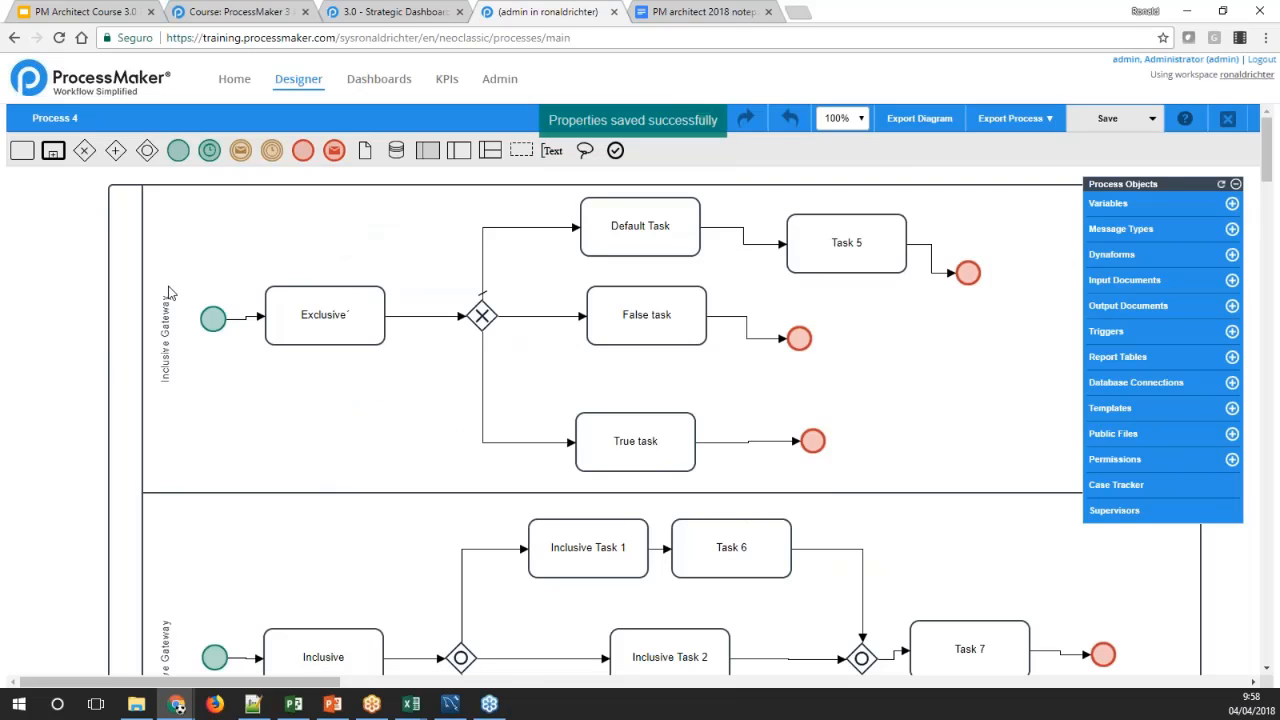
Set the time unit of the Exclusive task's duration to Hours in its timing control, and save the task properties
{"action": "right_click", "coordinate": [291, 315]}
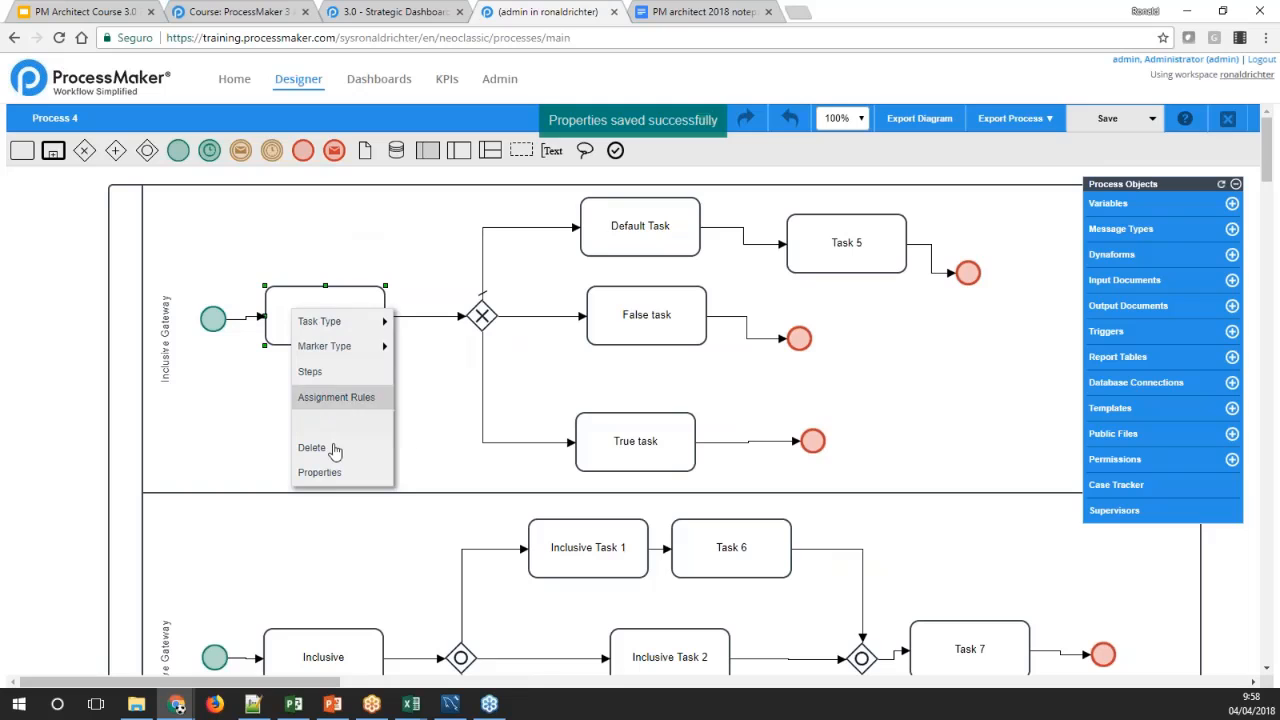
{"action": "left_click", "coordinate": [338, 473]}
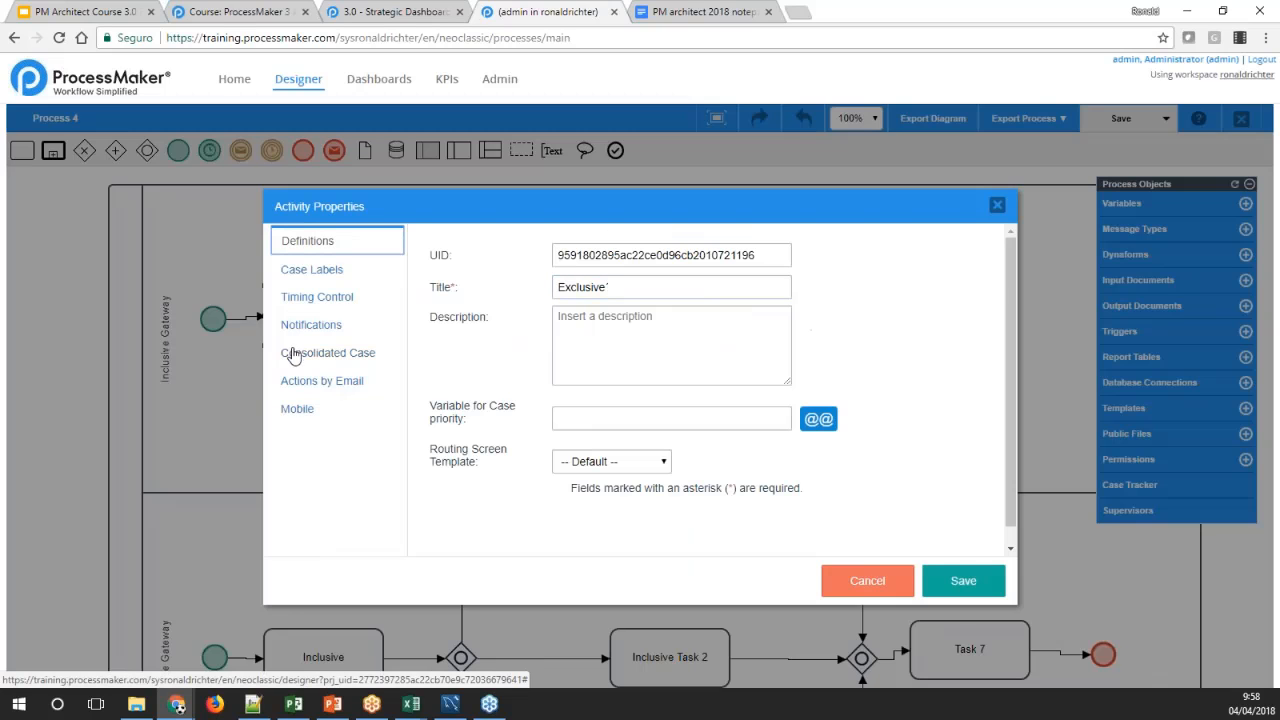
{"action": "left_click", "coordinate": [325, 298]}
{"action": "left_click", "coordinate": [597, 389]}
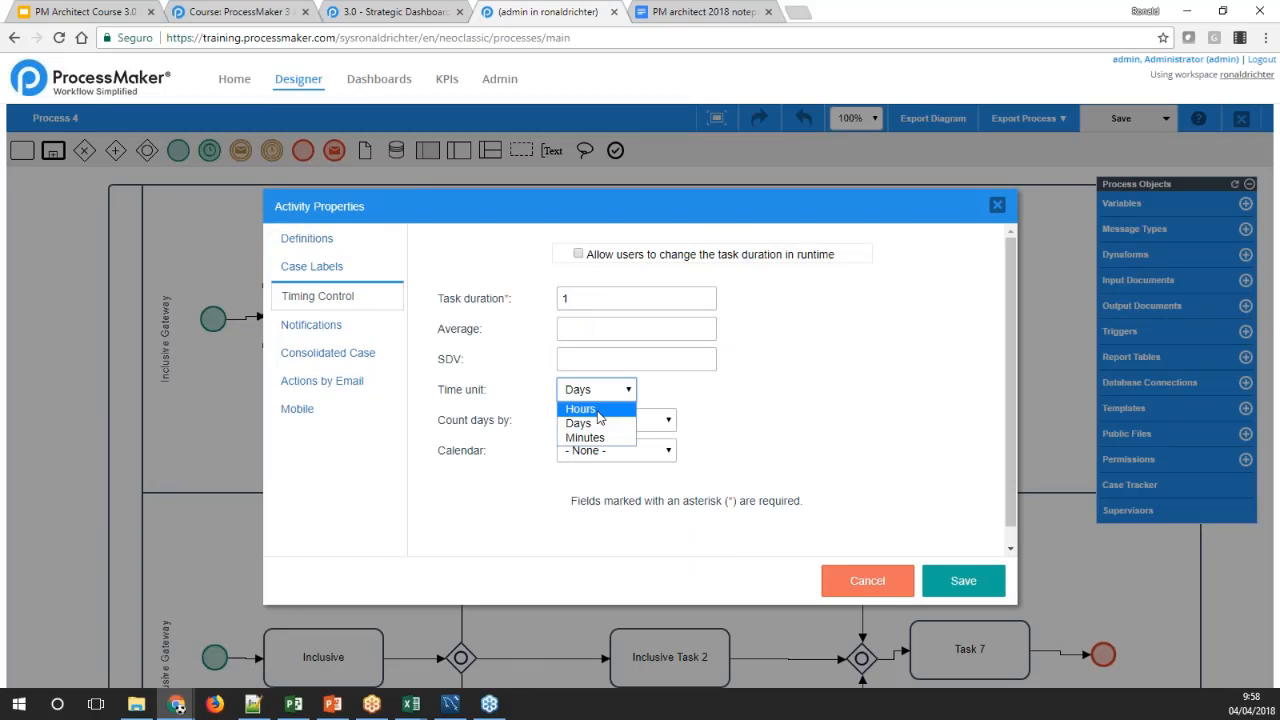
{"action": "left_click", "coordinate": [580, 406]}
{"action": "left_click", "coordinate": [942, 590]}
Set the time unit of the Default Task's duration to Hours in its timing control, and save the task properties
{"action": "right_click", "coordinate": [588, 240]}
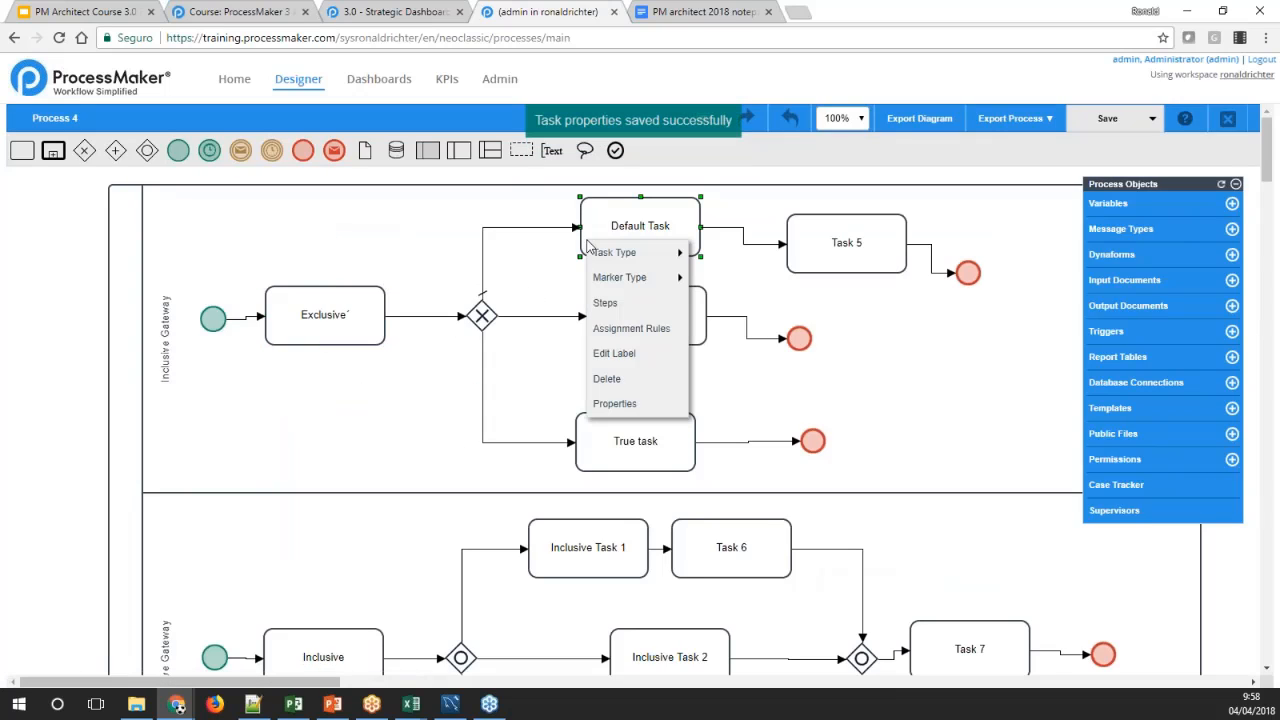
{"action": "left_click", "coordinate": [631, 408]}
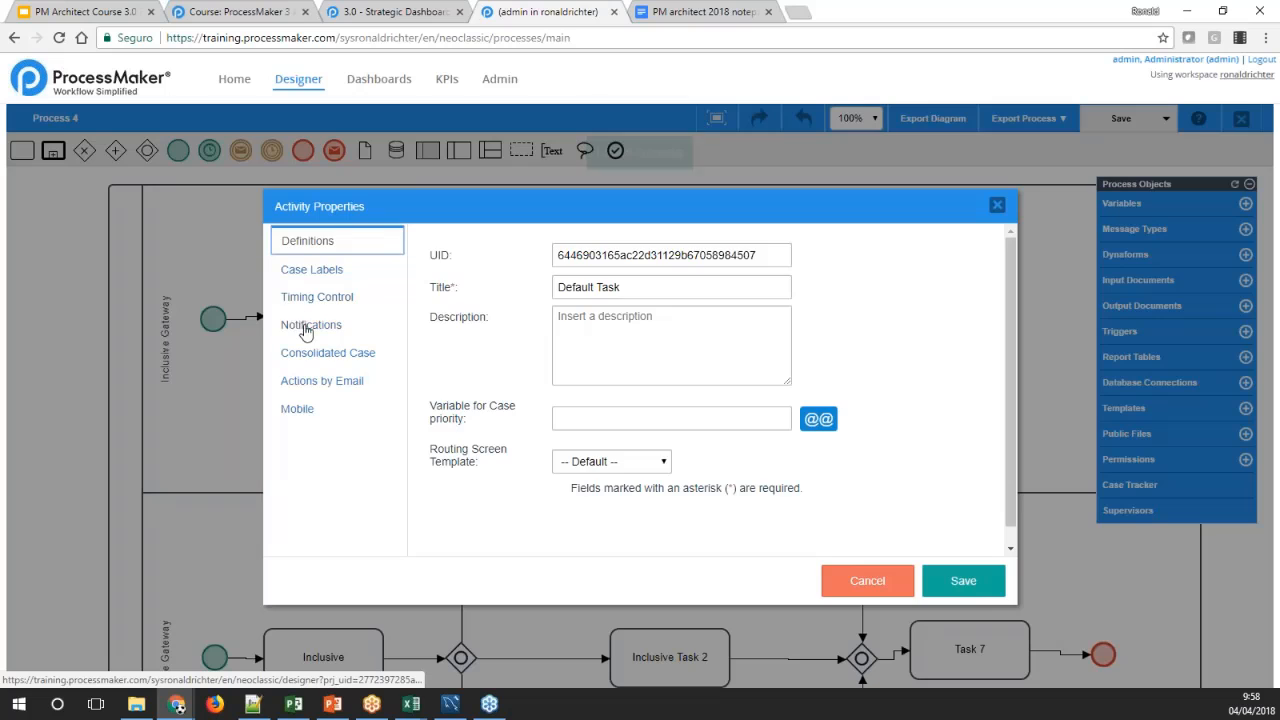
{"action": "left_click", "coordinate": [368, 324]}
{"action": "left_click", "coordinate": [368, 308]}
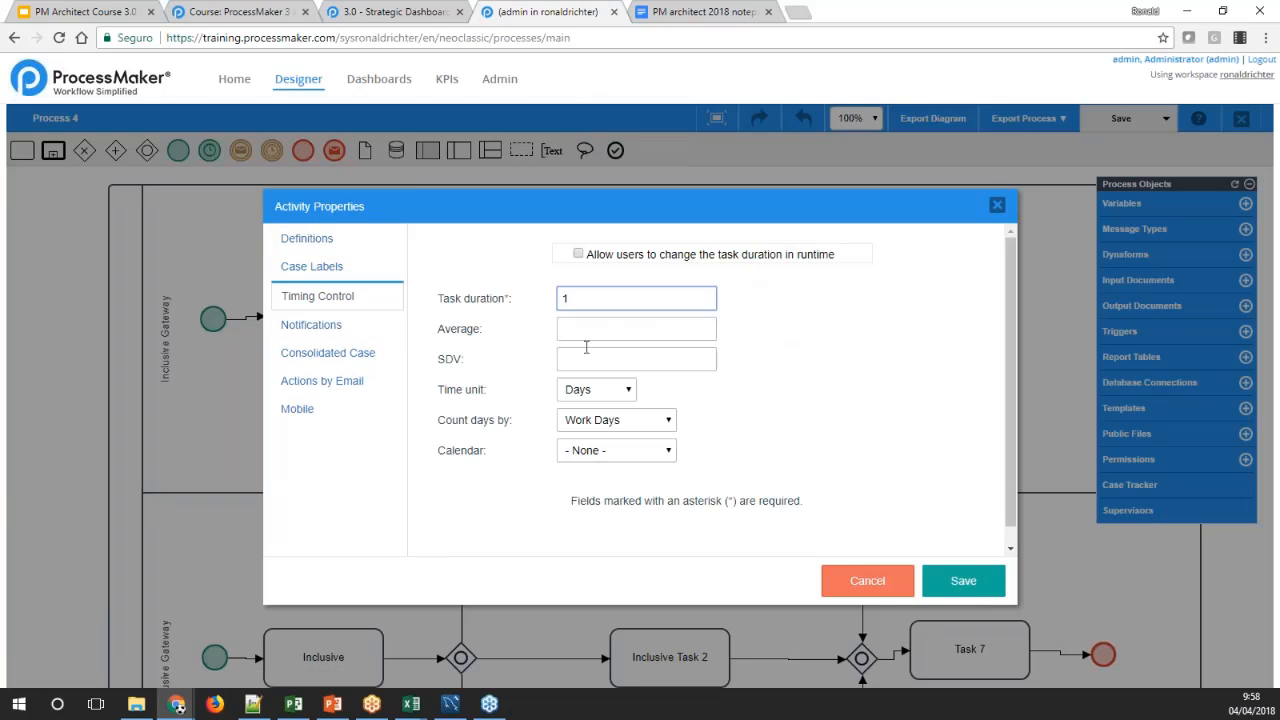
{"action": "left_click", "coordinate": [596, 389]}
{"action": "left_click", "coordinate": [609, 408]}
{"action": "left_click", "coordinate": [955, 582]}
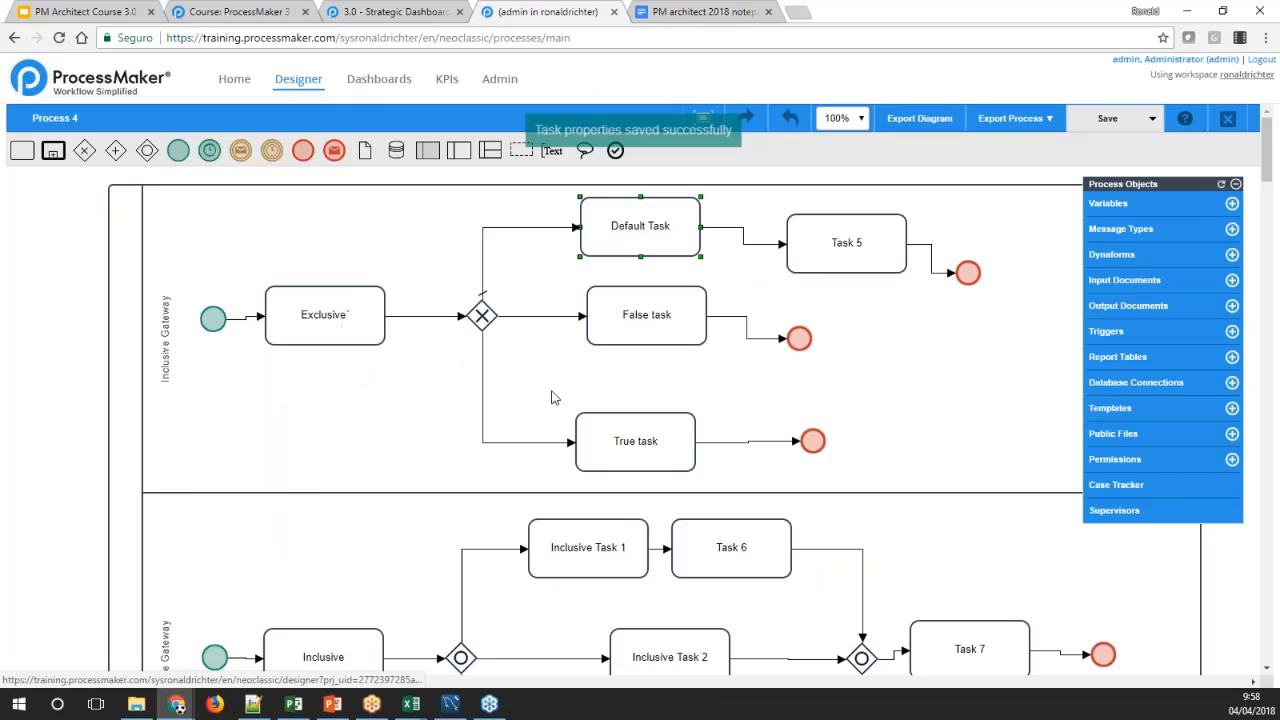
Set the time unit of the False task's duration to Hours in its timing control, and save the task properties
{"action": "right_click", "coordinate": [626, 328]}
{"action": "mouse_move", "coordinate": [675, 340]}
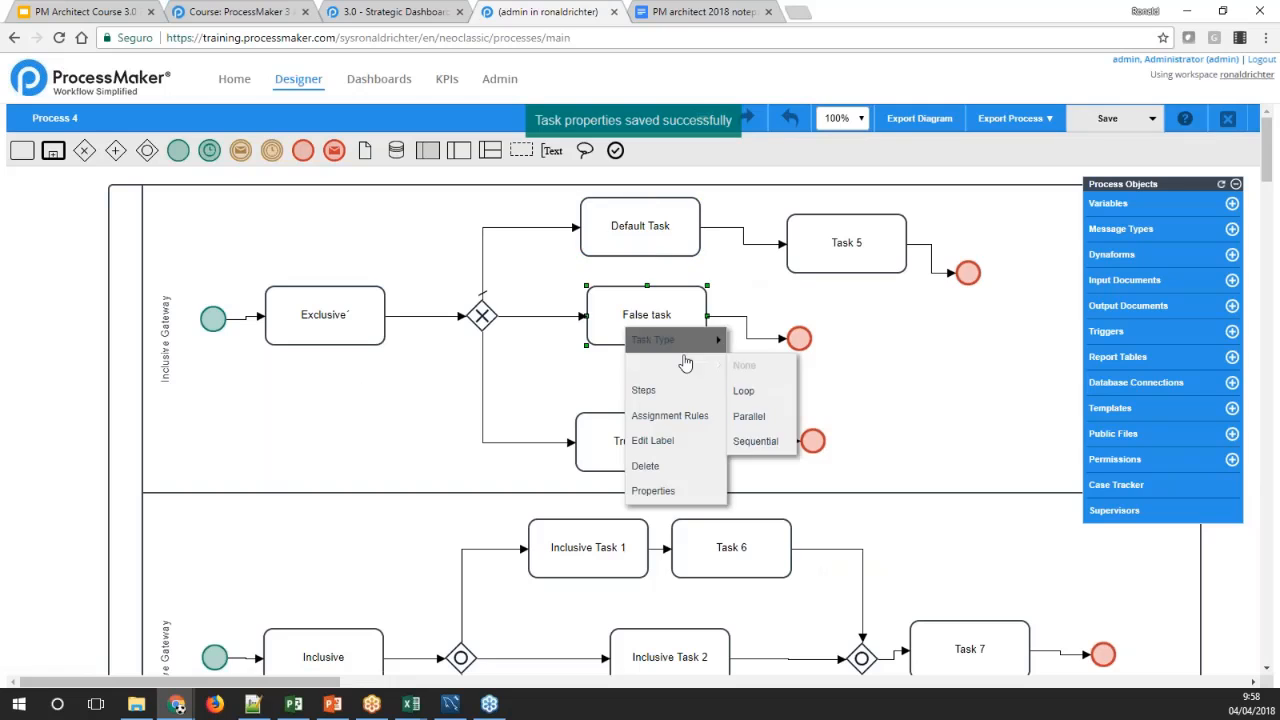
{"action": "left_click", "coordinate": [658, 491]}
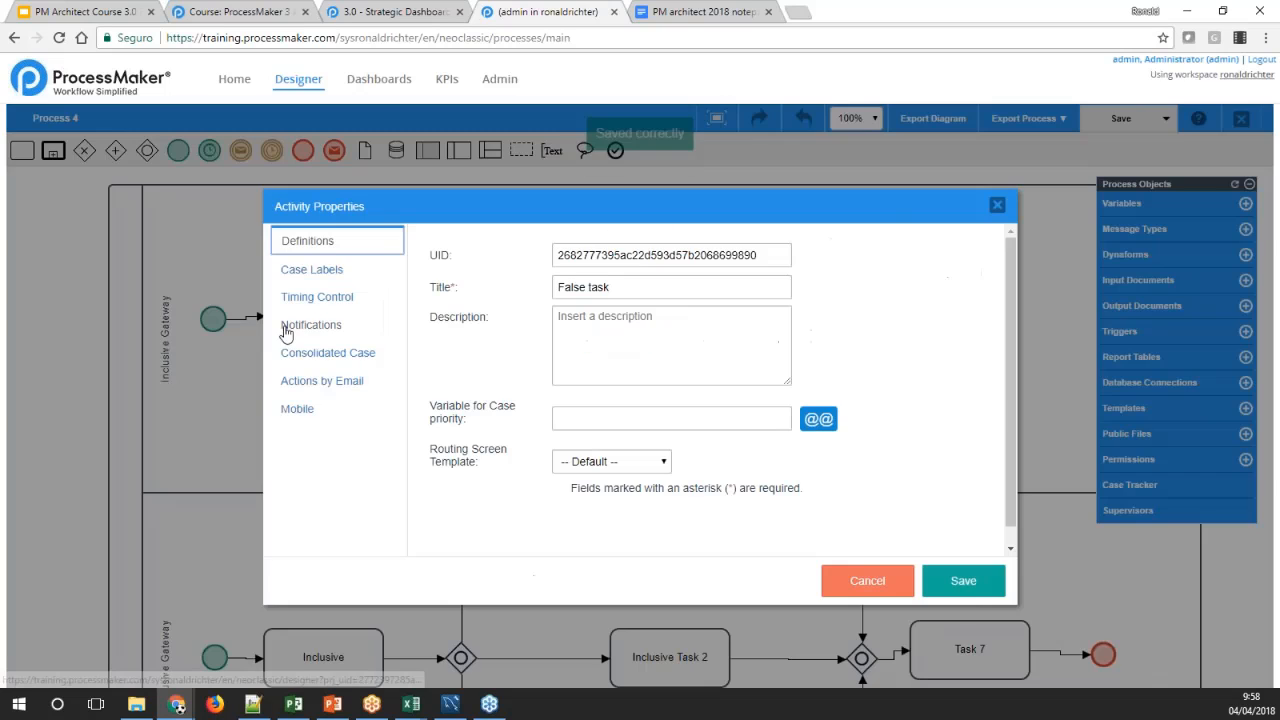
{"action": "left_click", "coordinate": [317, 296]}
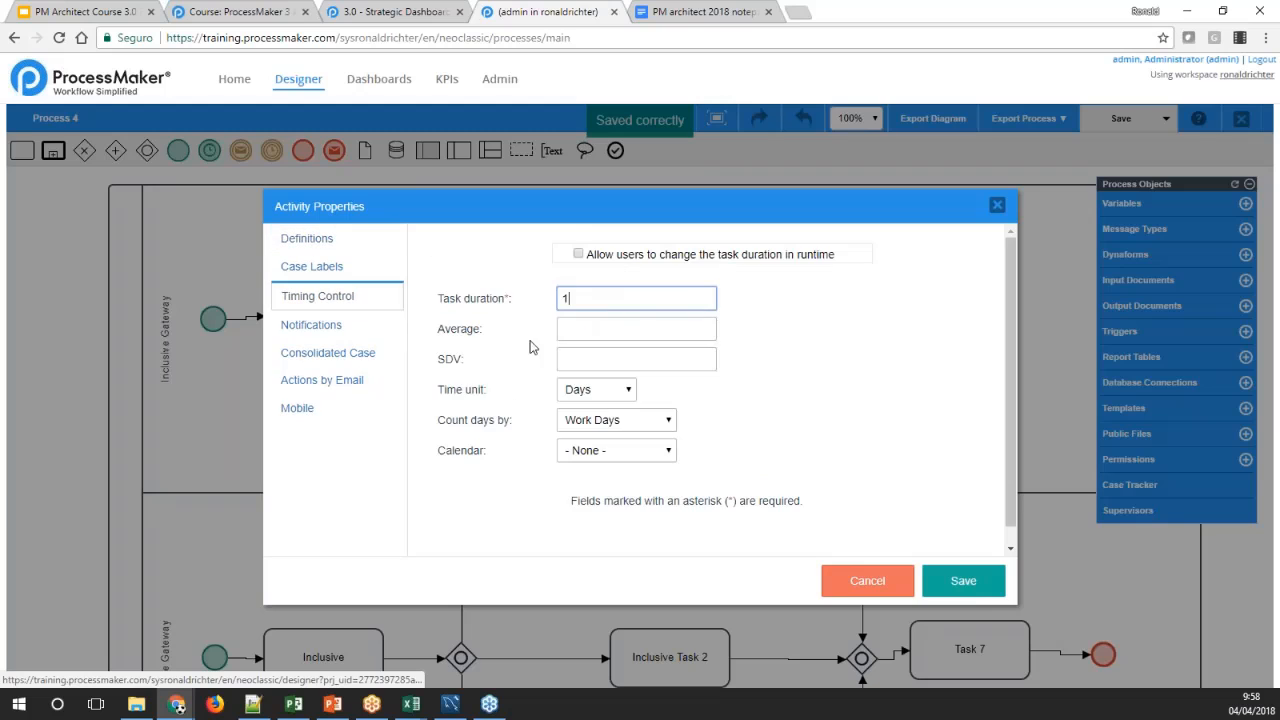
{"action": "left_click", "coordinate": [605, 395]}
{"action": "left_click", "coordinate": [590, 409]}
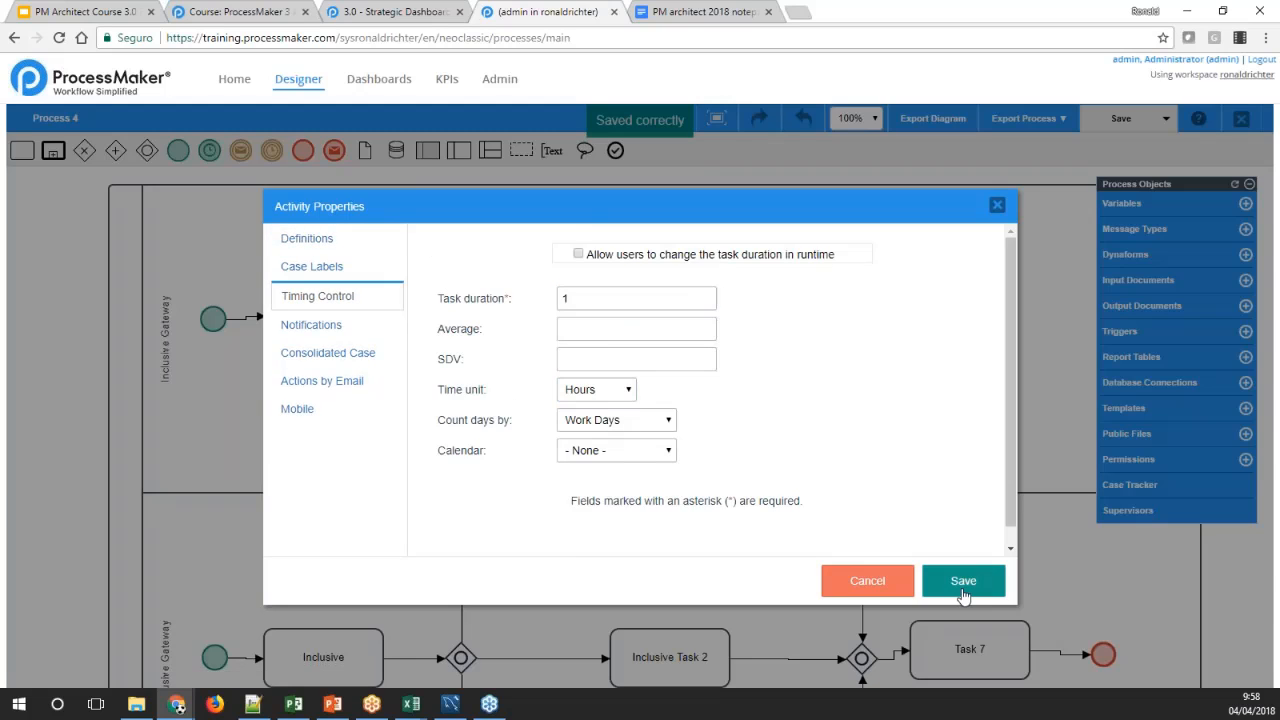
{"action": "left_click", "coordinate": [960, 583]}
Set the time unit of the True task's duration to Hours in its timing control, and save the task properties
{"action": "right_click", "coordinate": [645, 430]}
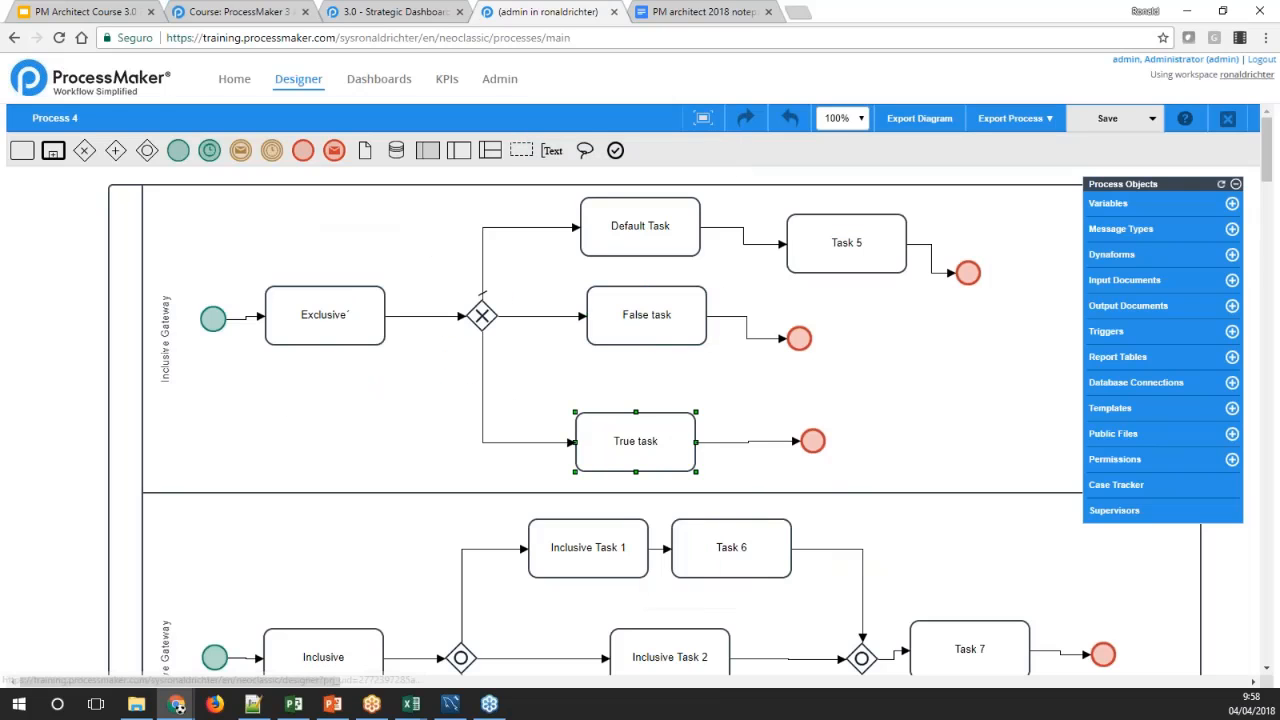
{"action": "left_click", "coordinate": [702, 586]}
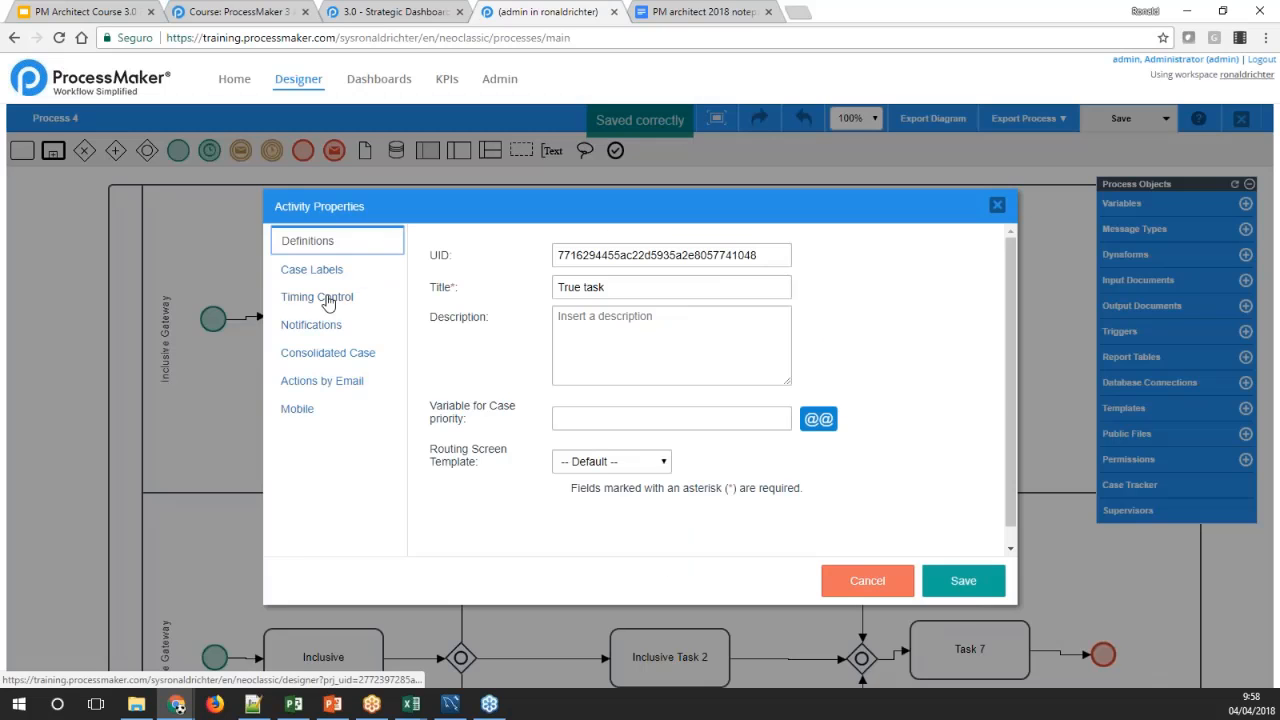
{"action": "left_click", "coordinate": [328, 298]}
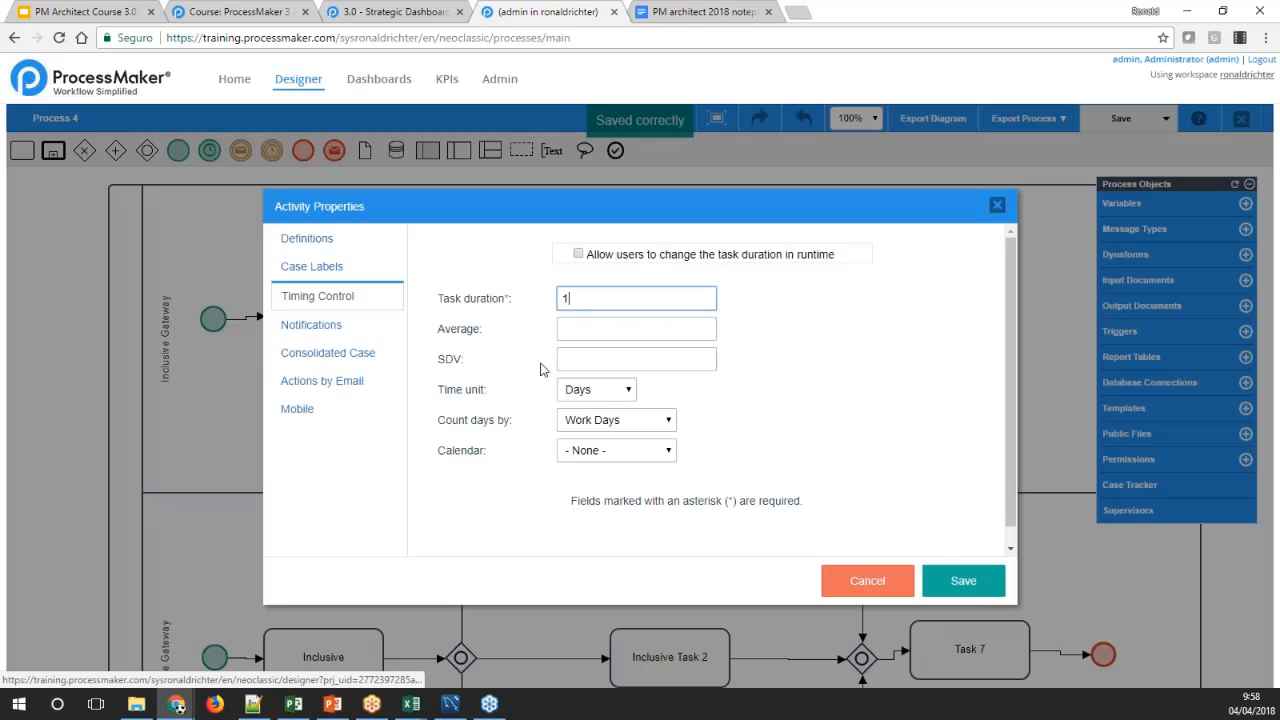
{"action": "left_click", "coordinate": [605, 392]}
{"action": "left_click", "coordinate": [603, 408]}
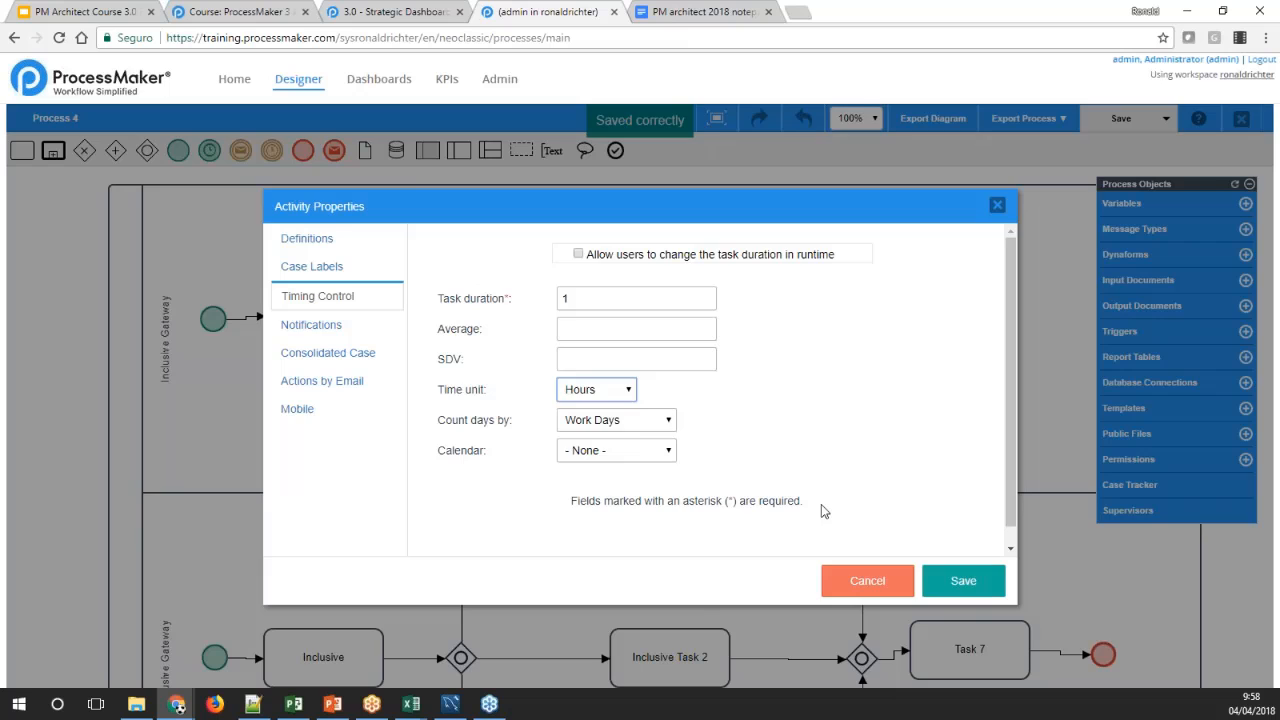
{"action": "left_click", "coordinate": [960, 580]}
Set the duration time unit of the Parallel task in the parallel gateway lane to Hours, and save the task properties
{"action": "scroll", "coordinate": [490, 443], "scroll_direction": "down", "scroll_amount": 3}
{"action": "scroll", "coordinate": [481, 442], "scroll_direction": "down", "scroll_amount": 6}
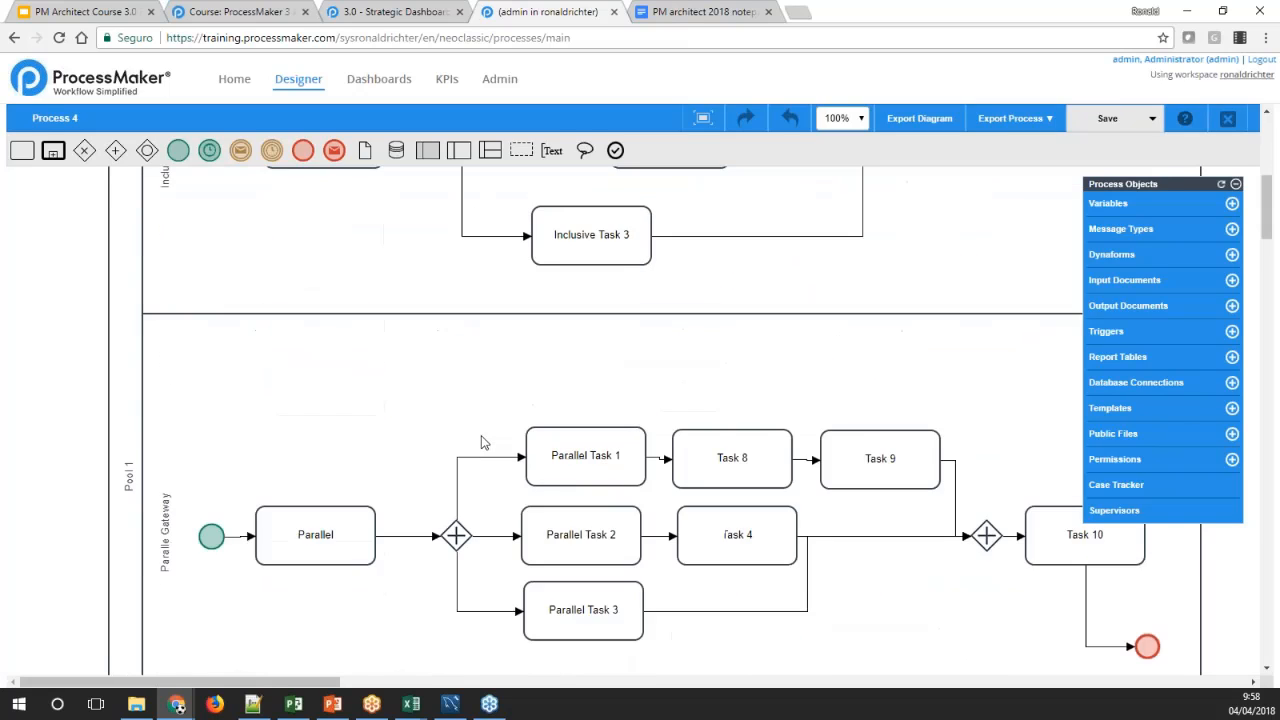
{"action": "scroll", "coordinate": [486, 443], "scroll_direction": "up", "scroll_amount": 2}
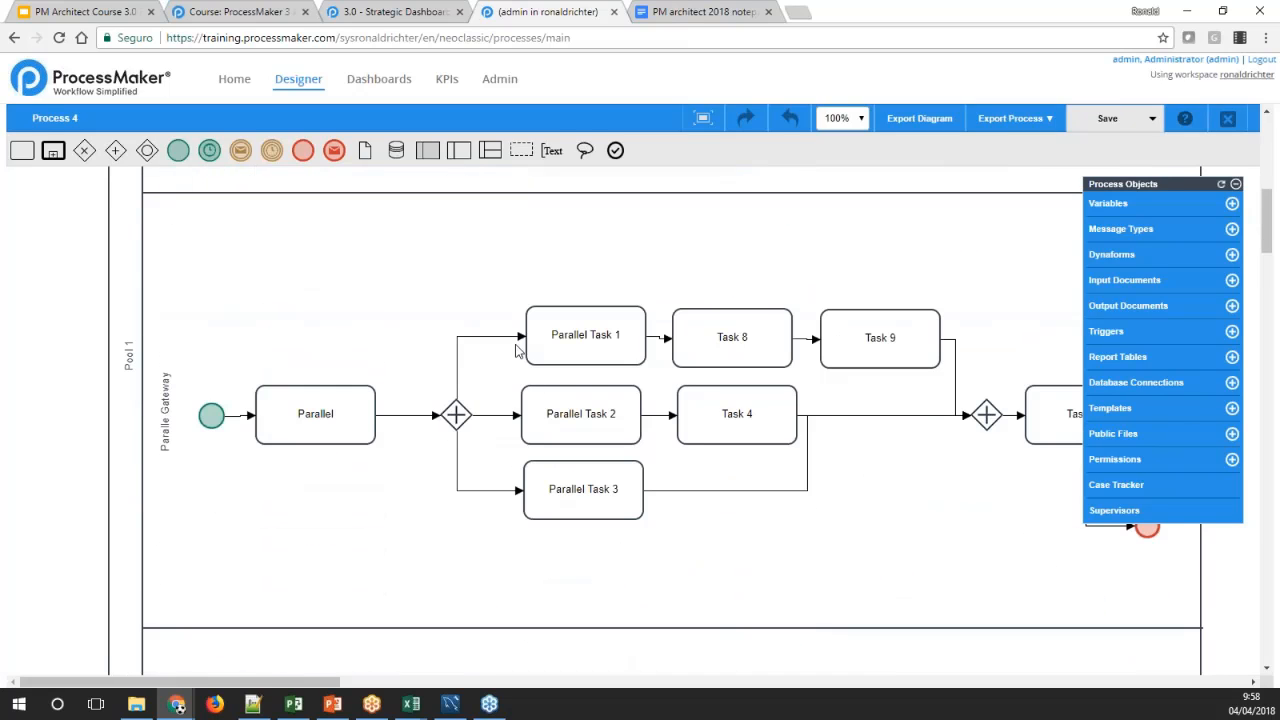
{"action": "right_click", "coordinate": [348, 410]}
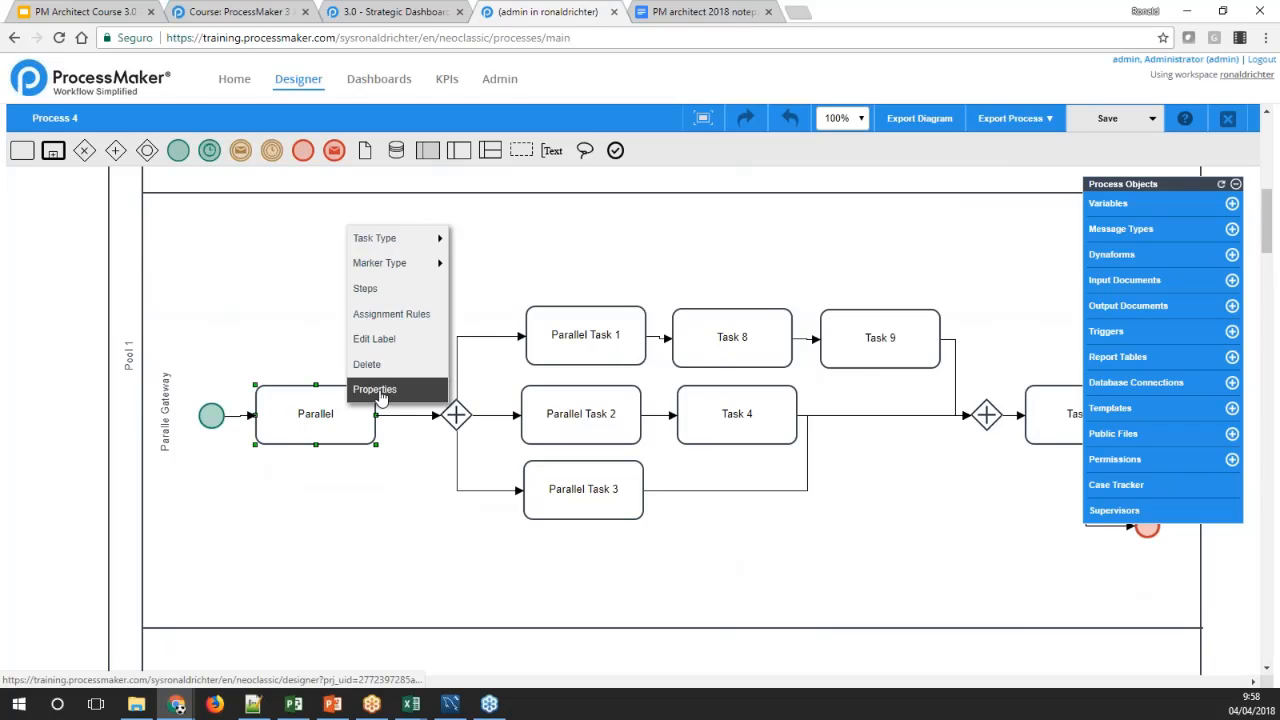
{"action": "left_click", "coordinate": [381, 393]}
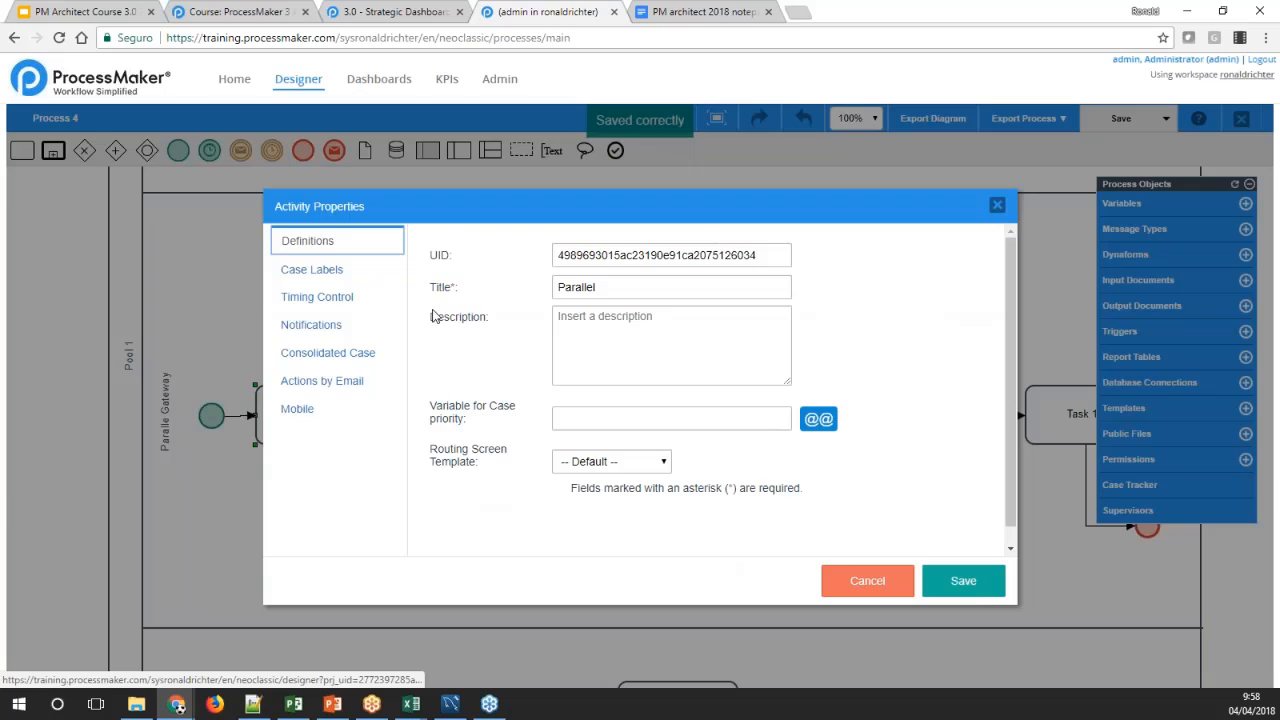
{"action": "left_click", "coordinate": [322, 297]}
{"action": "left_click", "coordinate": [597, 389]}
{"action": "left_click", "coordinate": [600, 406]}
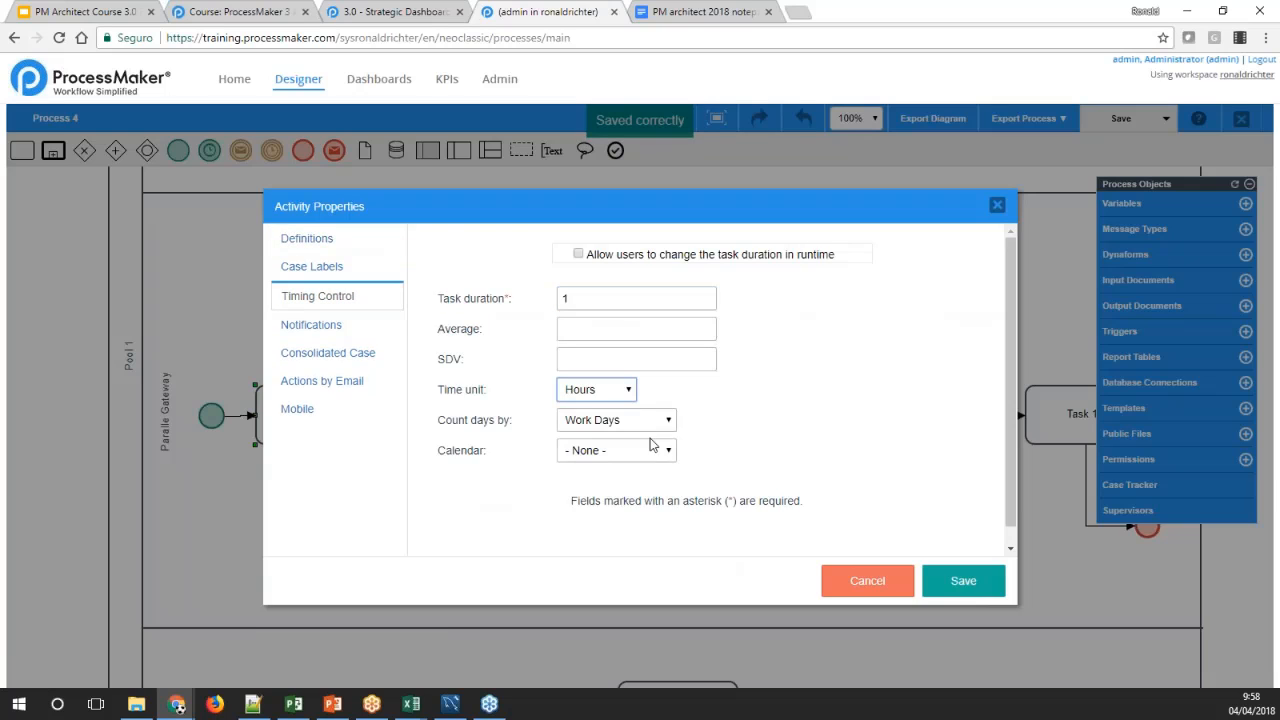
{"action": "left_click", "coordinate": [950, 585]}
Set the time unit of Parallel Task 1's duration to Hours in its timing control, and save the task properties
{"action": "right_click", "coordinate": [532, 330]}
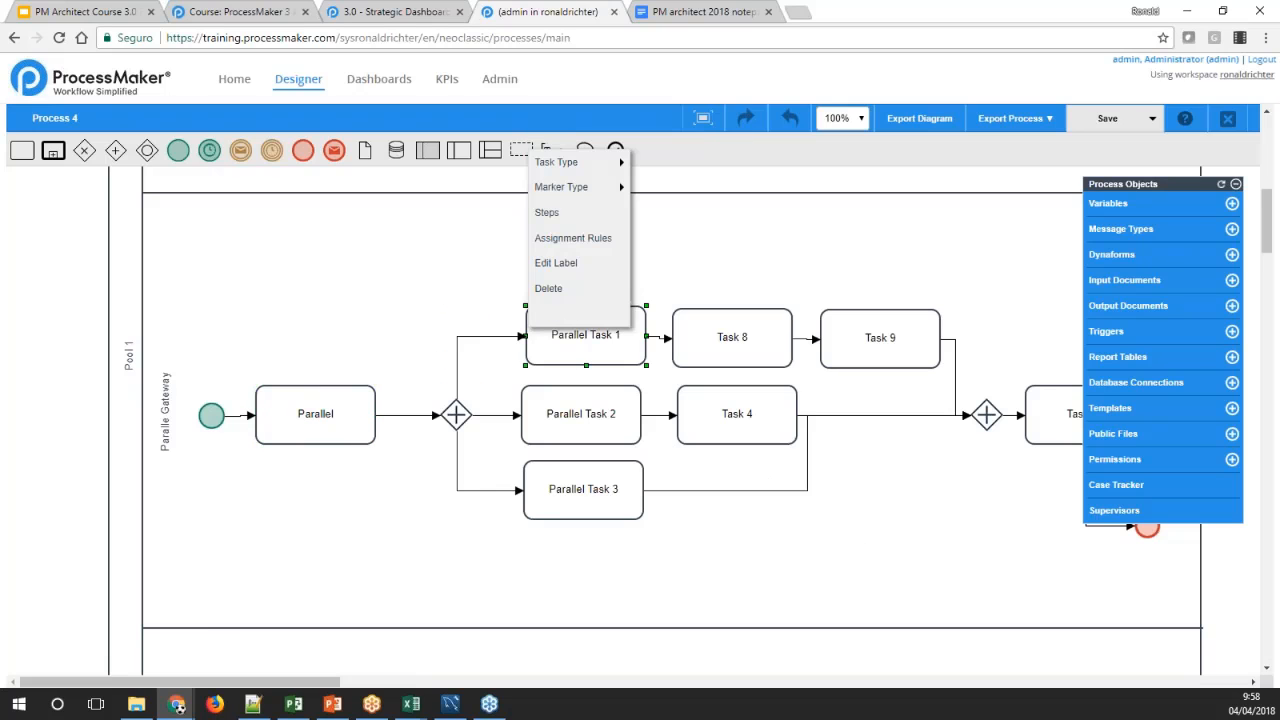
{"action": "left_click", "coordinate": [563, 314]}
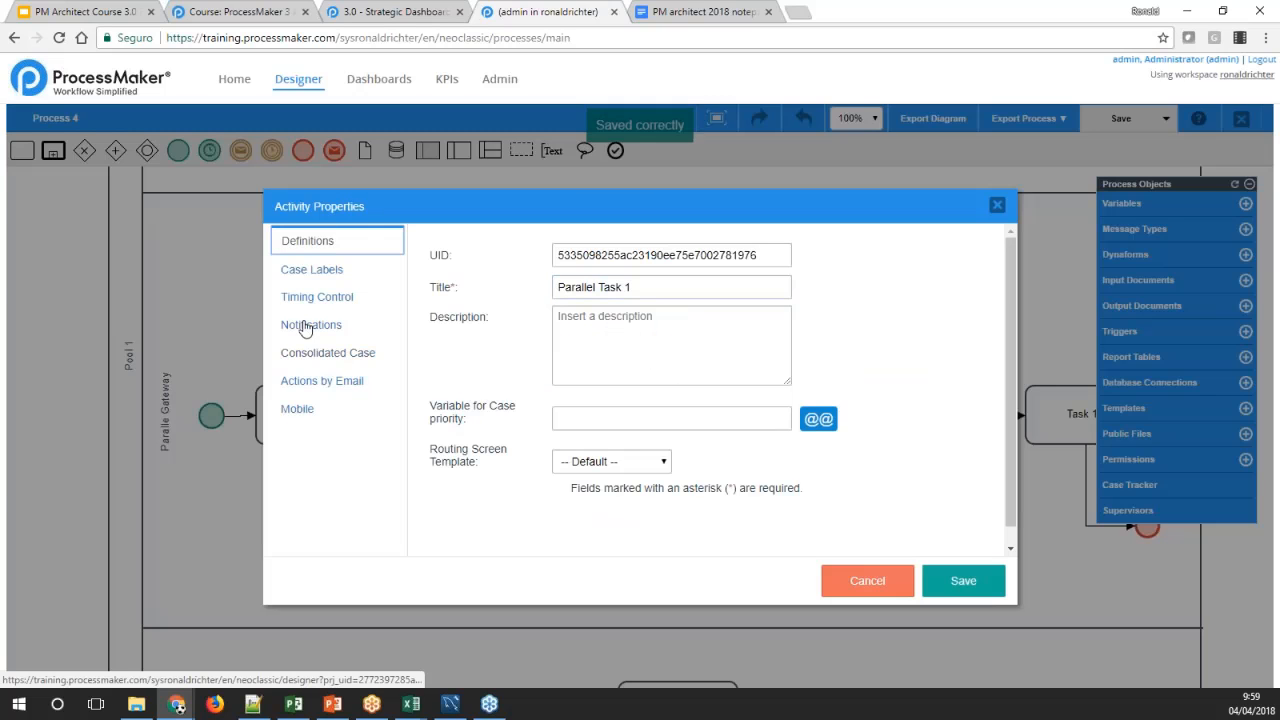
{"action": "left_click", "coordinate": [306, 300]}
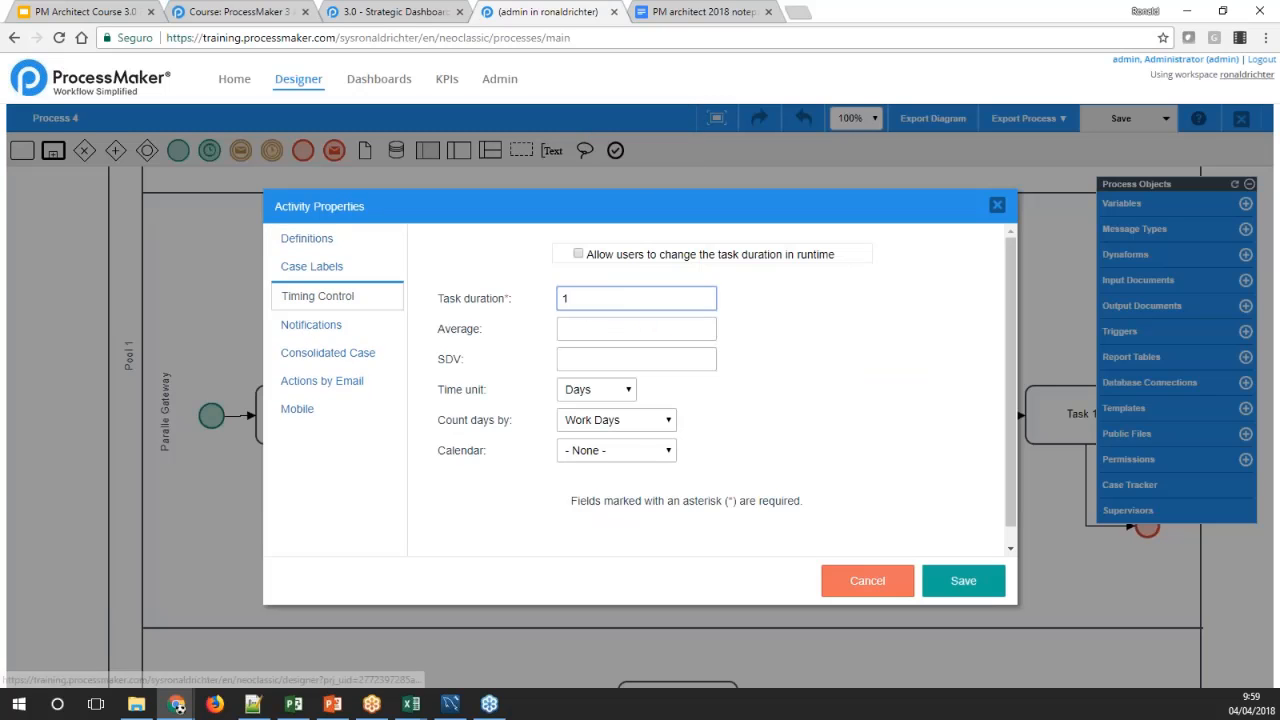
{"action": "left_click", "coordinate": [597, 389]}
{"action": "left_click", "coordinate": [595, 407]}
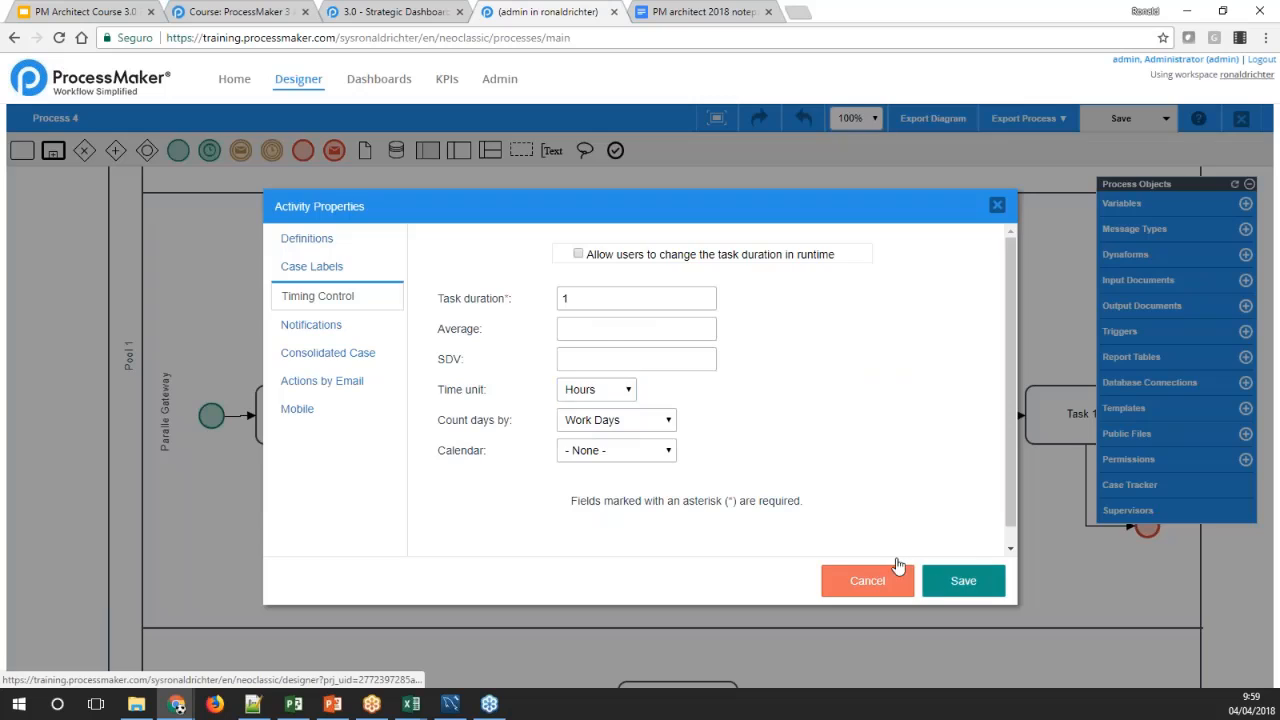
{"action": "left_click", "coordinate": [933, 584]}
Set the time unit of Parallel Task 2's duration to Hours in its timing control, and save the task properties
{"action": "right_click", "coordinate": [603, 414]}
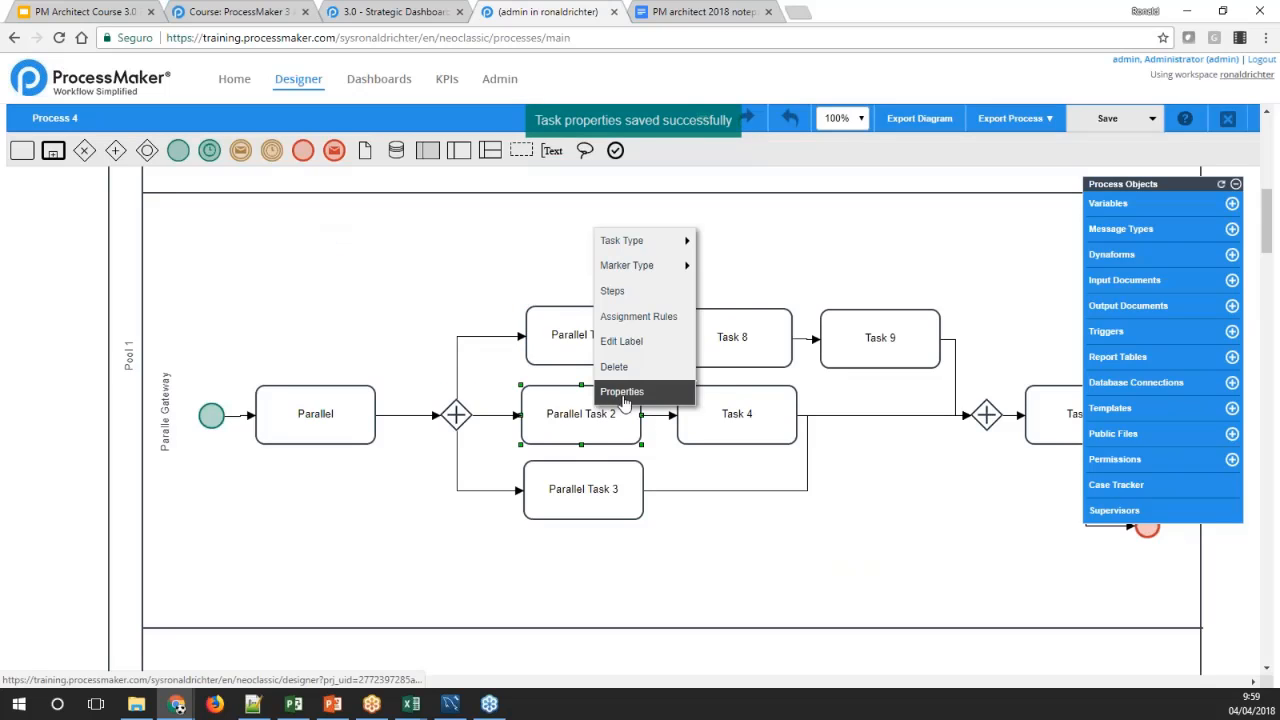
{"action": "left_click", "coordinate": [622, 393]}
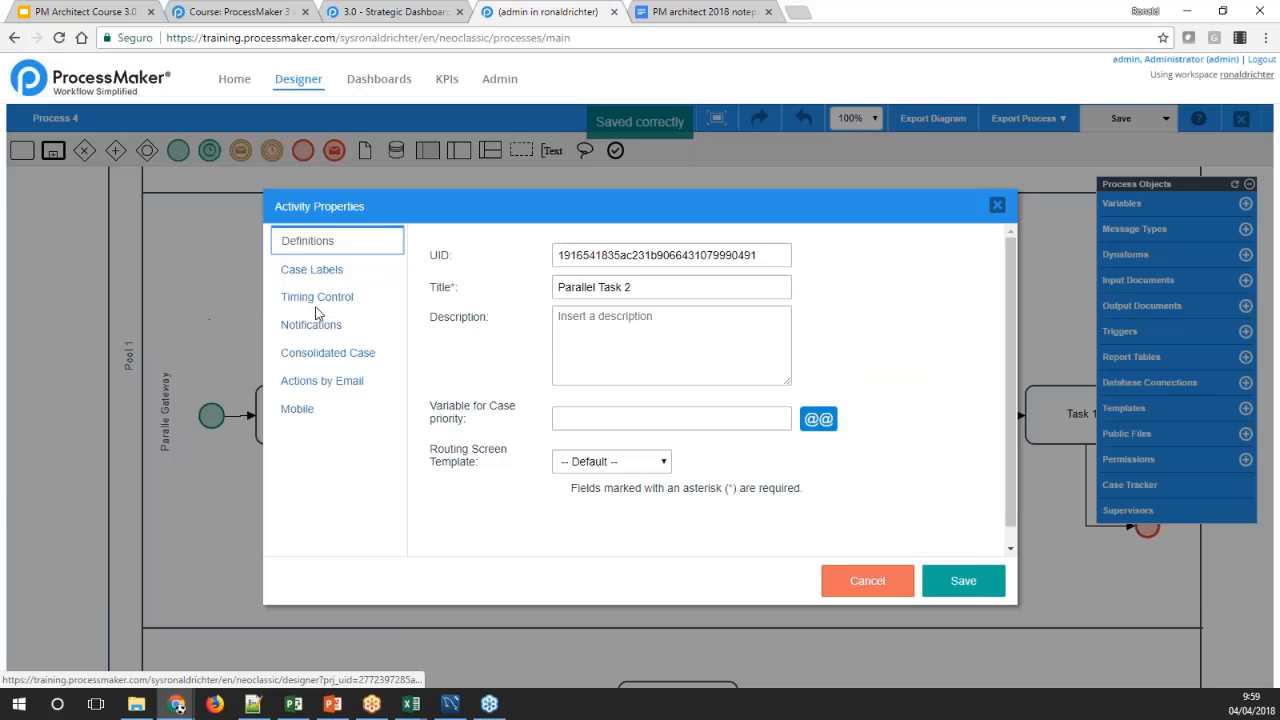
{"action": "left_click", "coordinate": [317, 296]}
{"action": "left_click", "coordinate": [594, 392]}
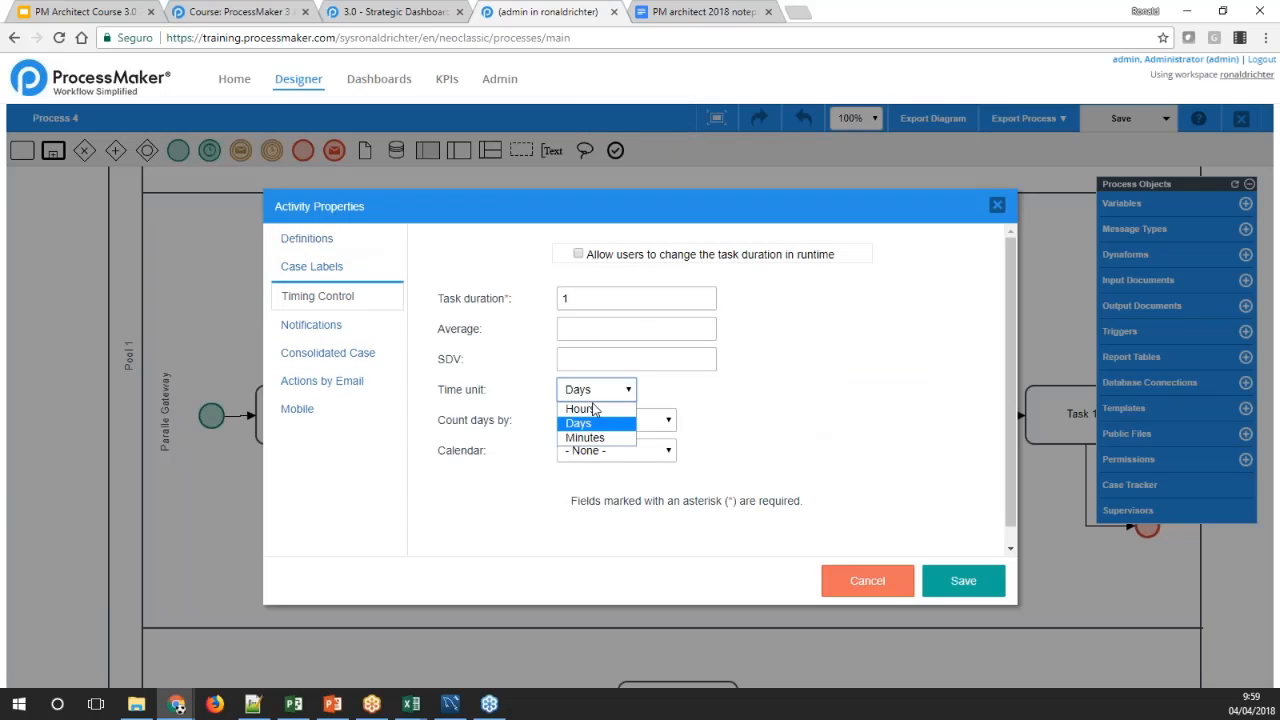
{"action": "left_click", "coordinate": [594, 409]}
{"action": "left_click", "coordinate": [963, 580]}
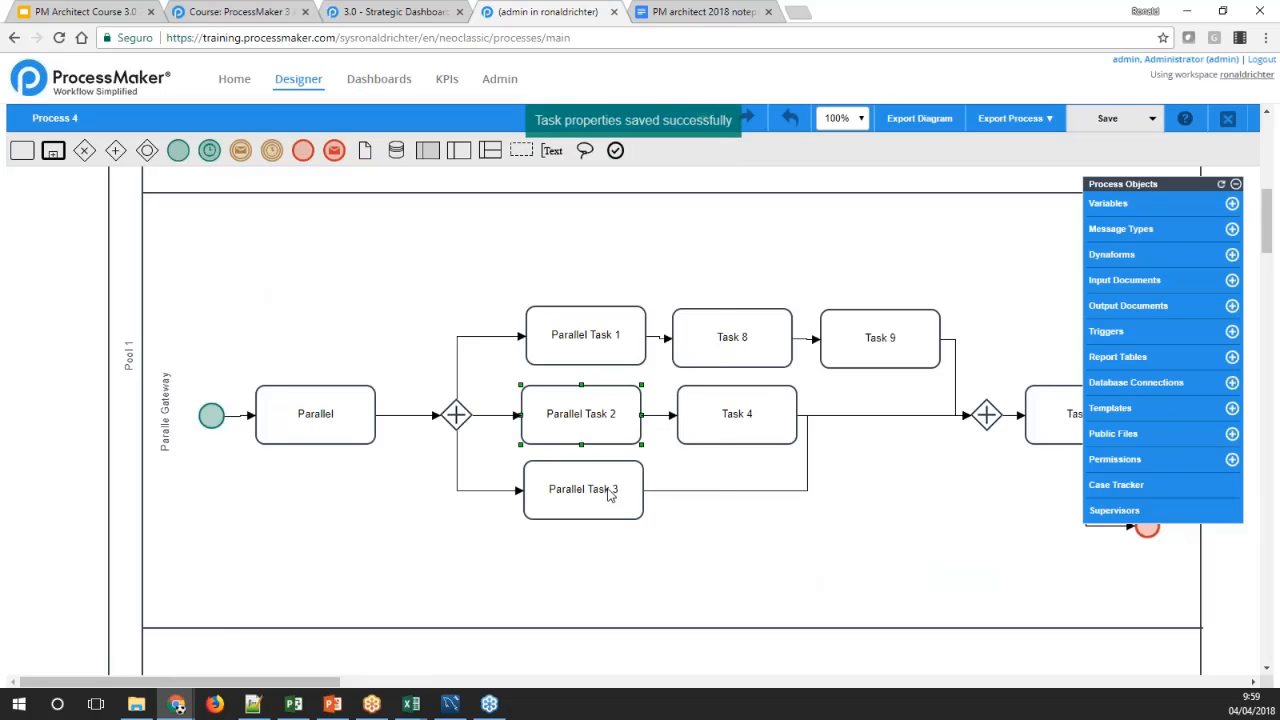
Set the time unit of Parallel Task 3's duration to Hours in its timing control, and save the task properties
{"action": "right_click", "coordinate": [607, 487]}
{"action": "left_click", "coordinate": [640, 474]}
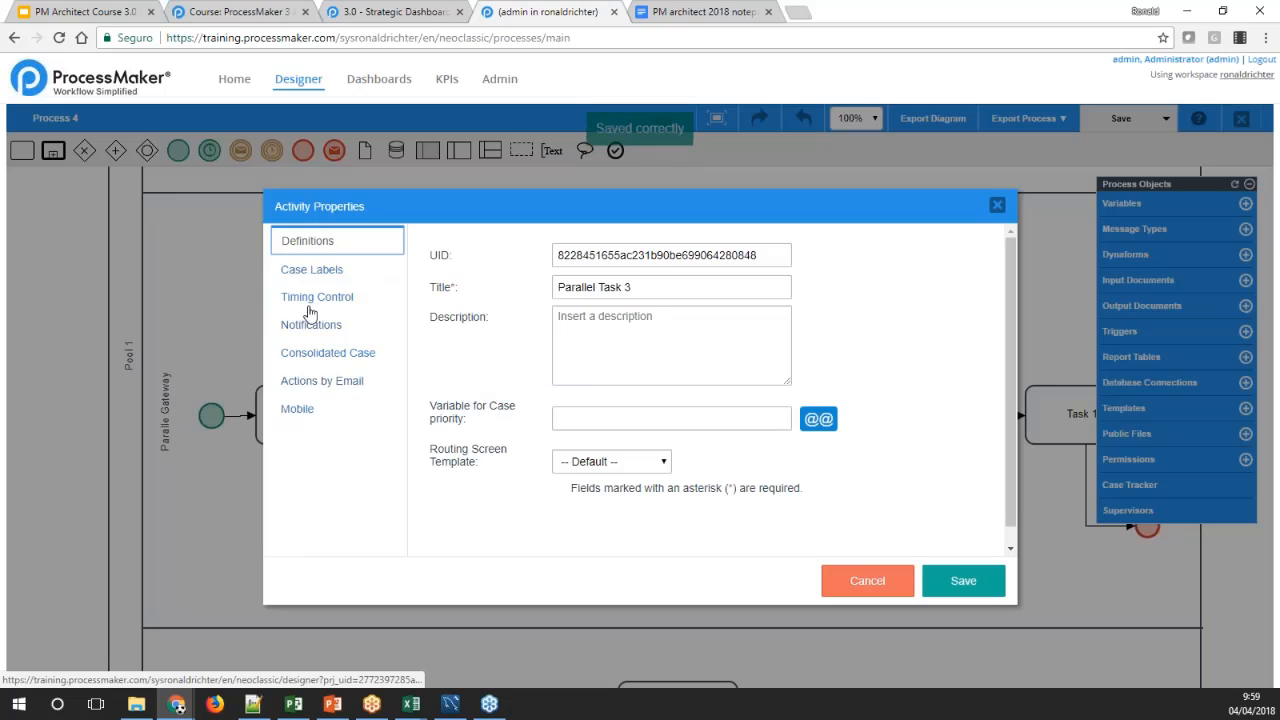
{"action": "left_click", "coordinate": [317, 296]}
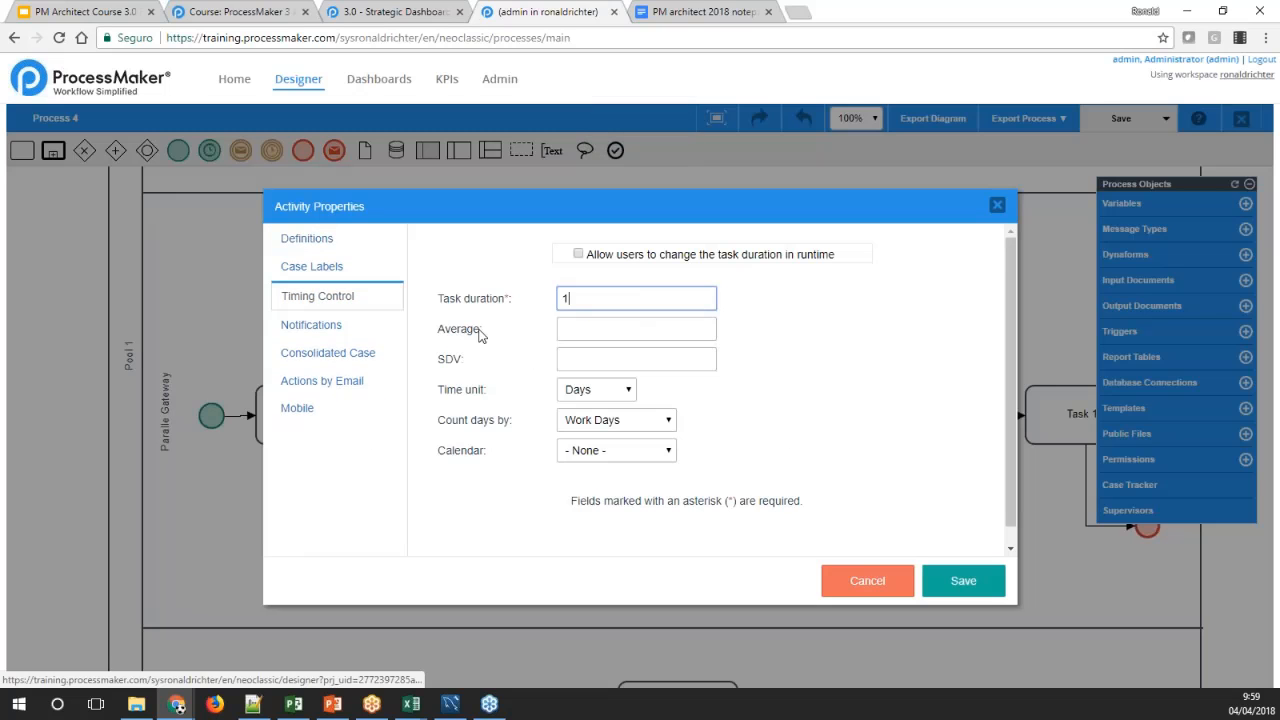
{"action": "left_click", "coordinate": [593, 390]}
{"action": "left_click", "coordinate": [594, 410]}
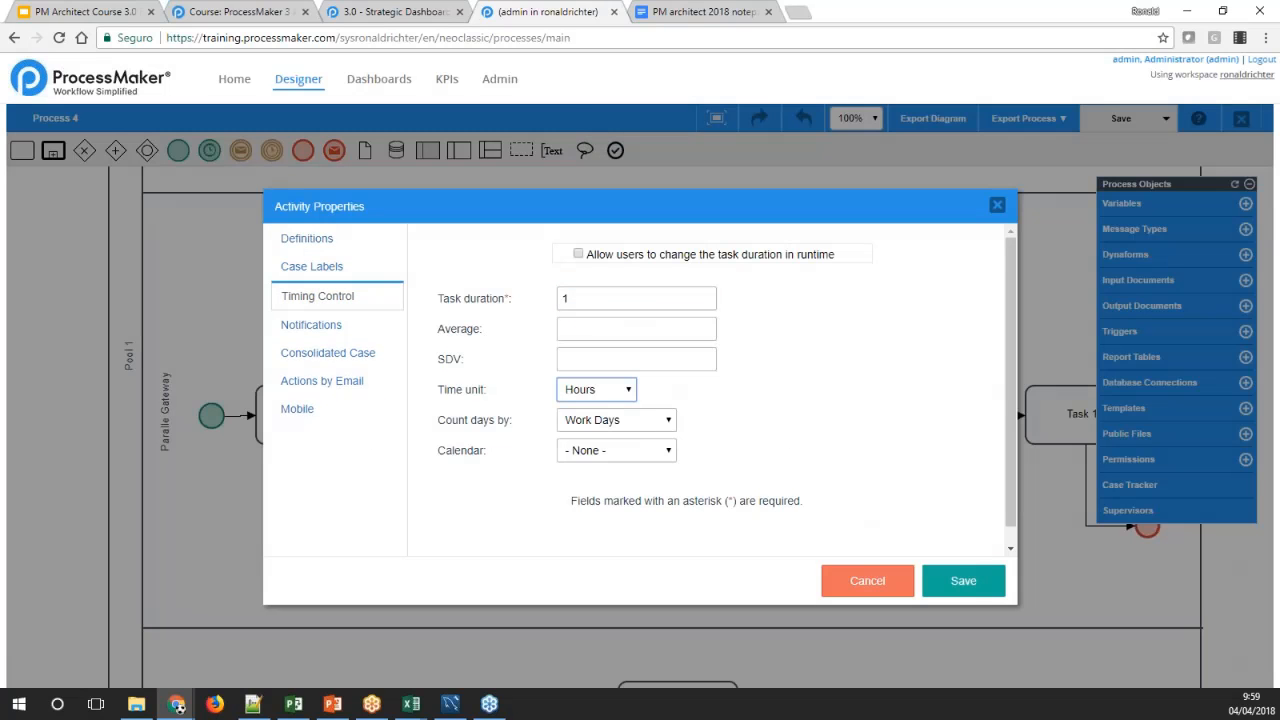
{"action": "left_click", "coordinate": [955, 588]}
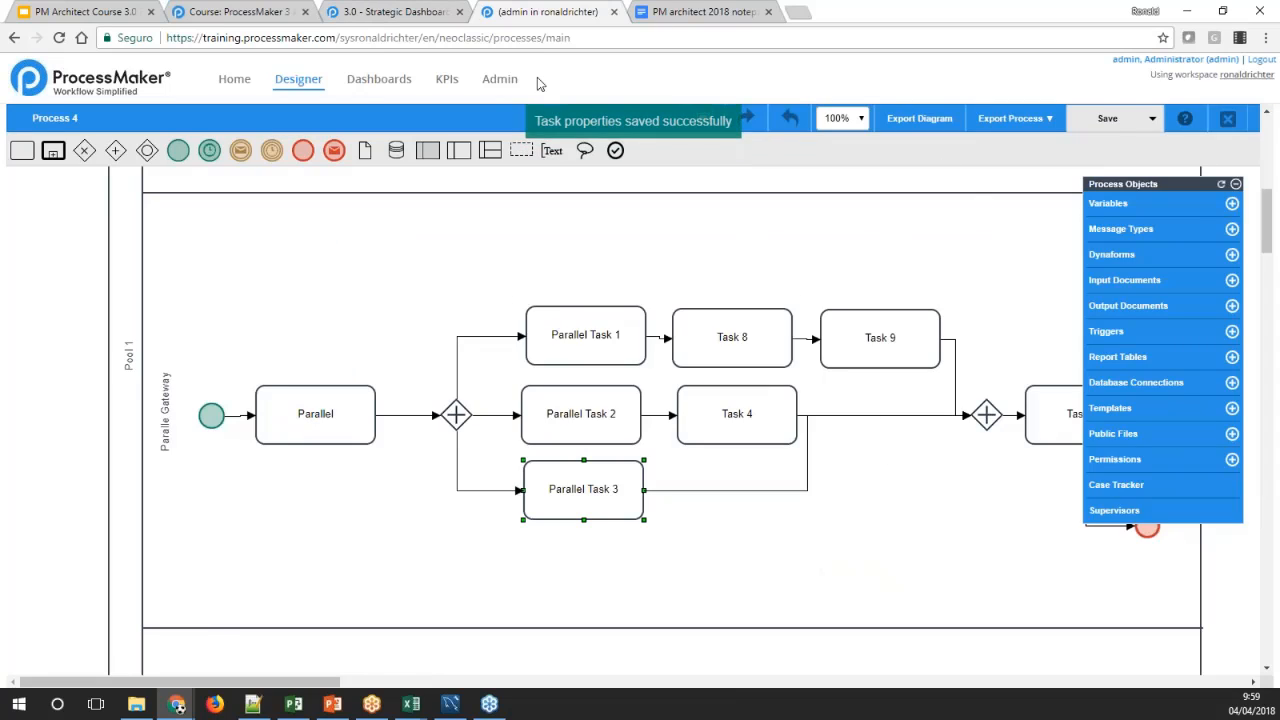
Stay in the designer instead of leaving with unsaved changes, and save the Process 4 diagram
{"action": "left_click", "coordinate": [495, 84]}
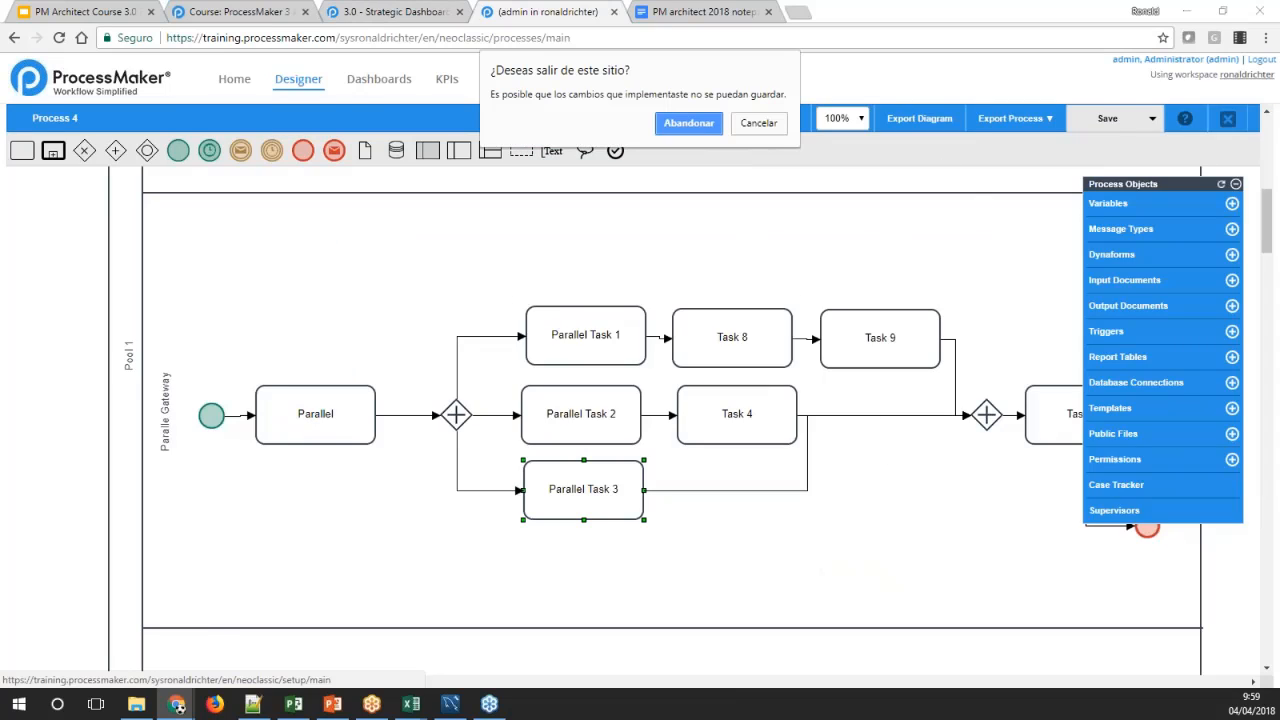
{"action": "left_click", "coordinate": [757, 124]}
{"action": "left_click", "coordinate": [1107, 118]}
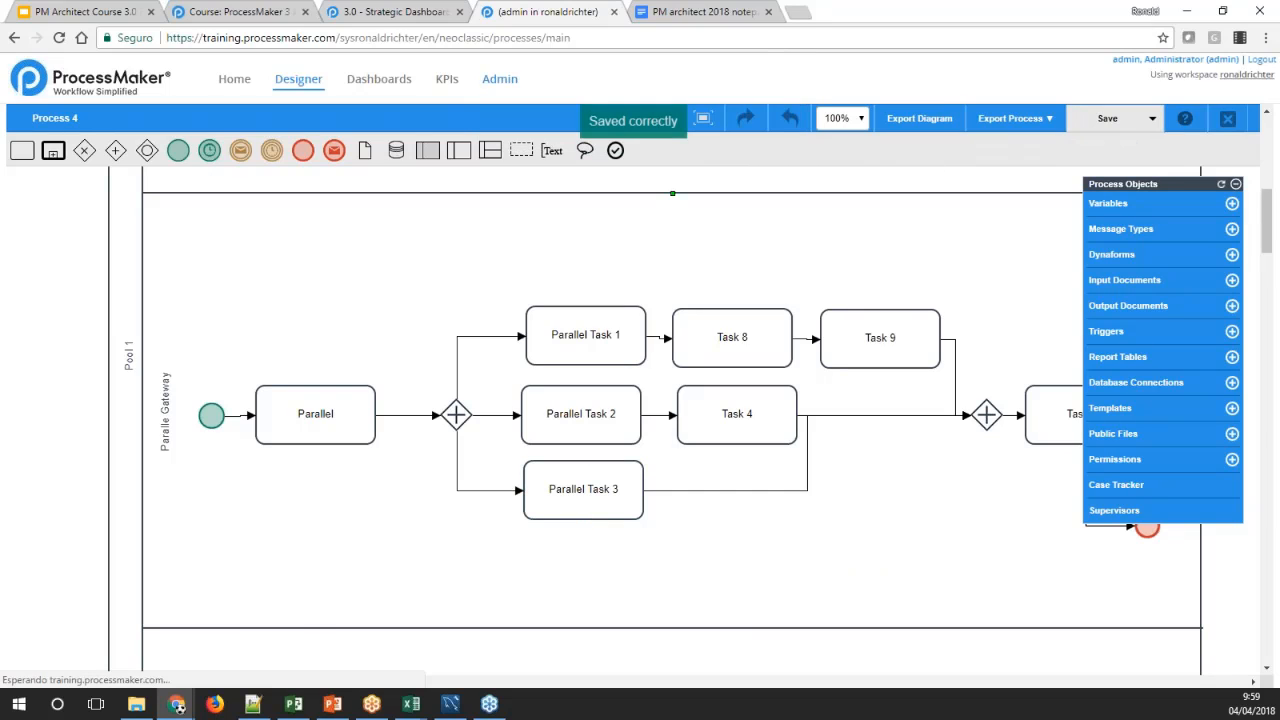
Create a new KPI dashboard in the administration settings with the title "PKI for Process 4"
{"action": "left_click", "coordinate": [499, 80]}
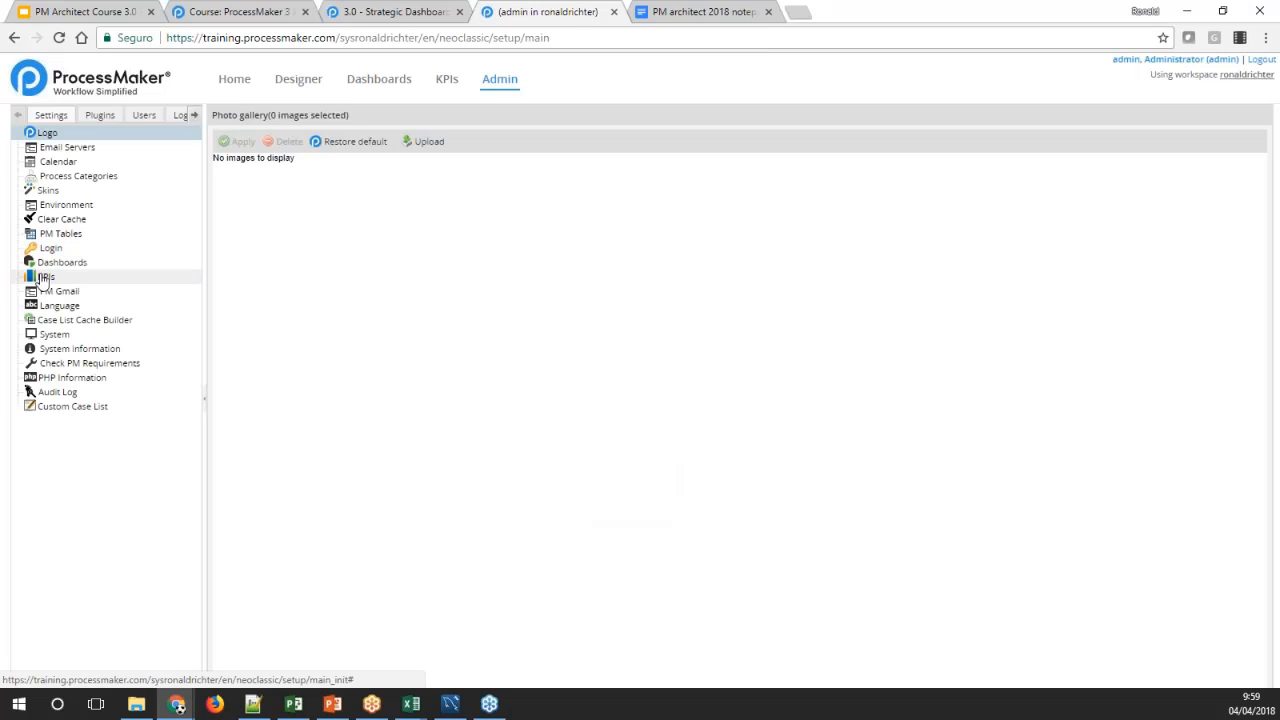
{"action": "left_click", "coordinate": [66, 277]}
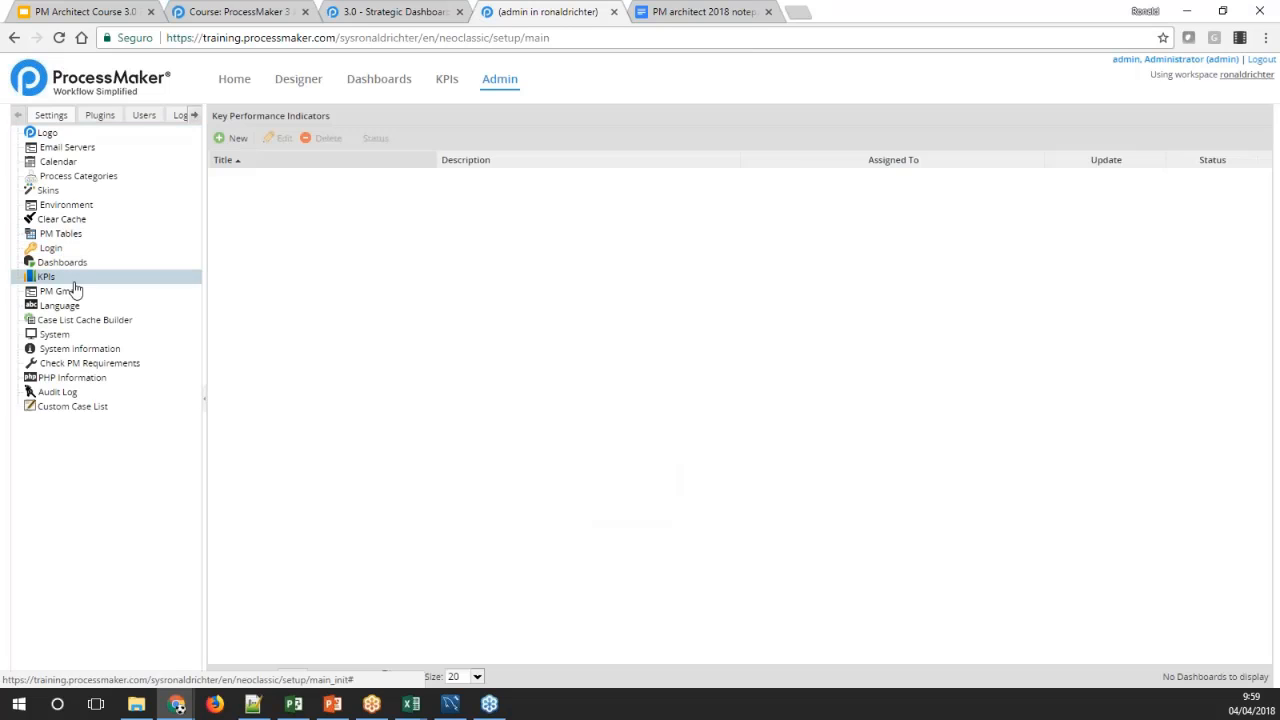
{"action": "left_click", "coordinate": [233, 138]}
{"action": "left_click", "coordinate": [453, 143]}
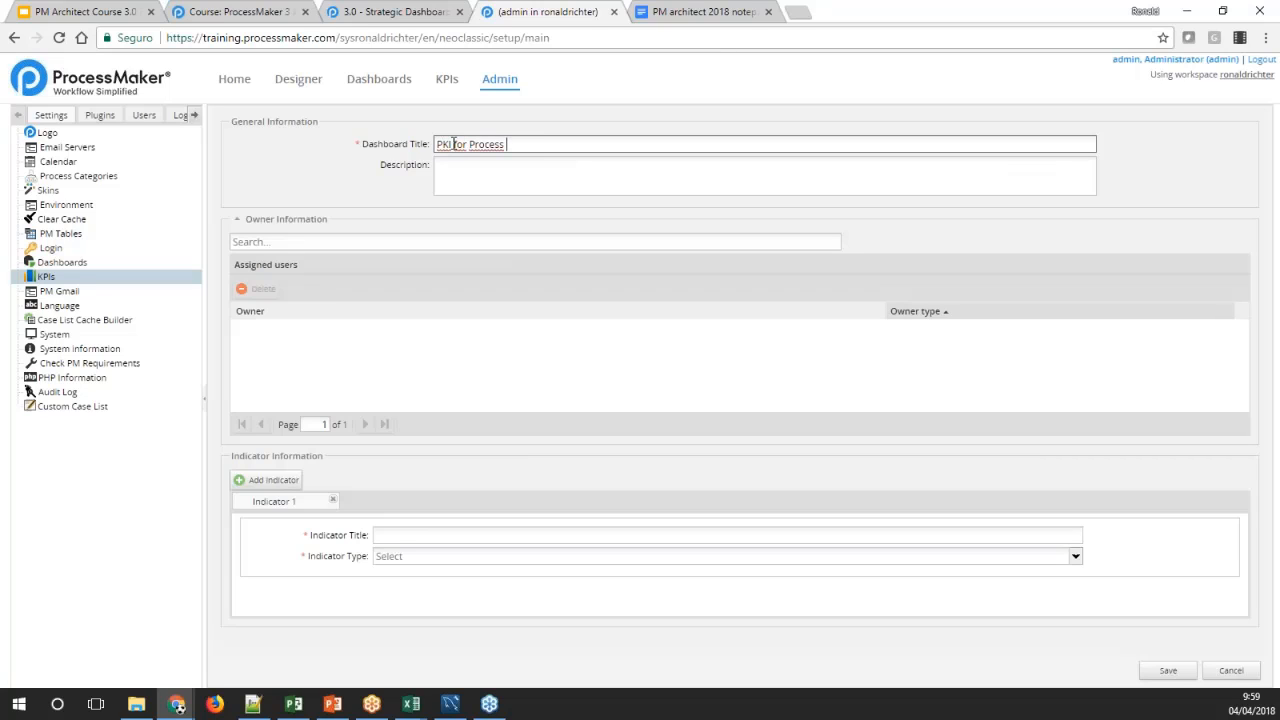
{"action": "left_click", "coordinate": [473, 173]}
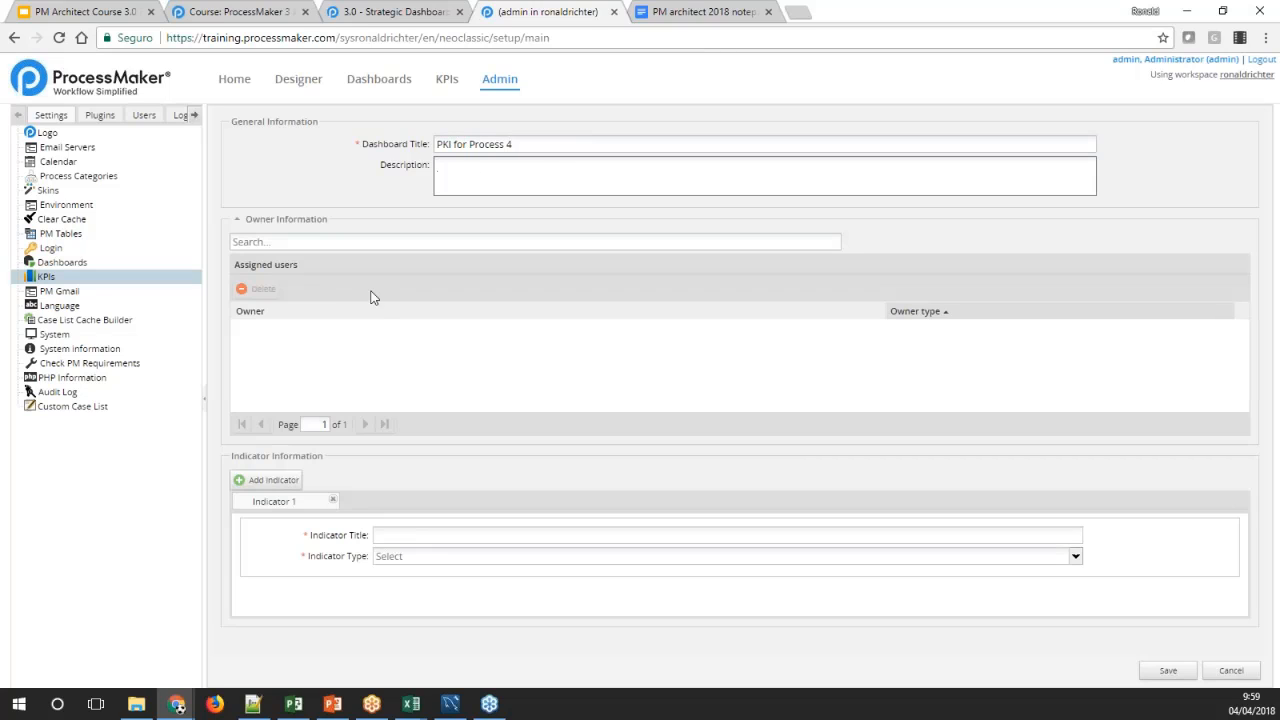
Assign the Administrator admin user as owner of the new KPI dashboard
{"action": "left_click", "coordinate": [312, 243]}
{"action": "type", "text": "admi"}
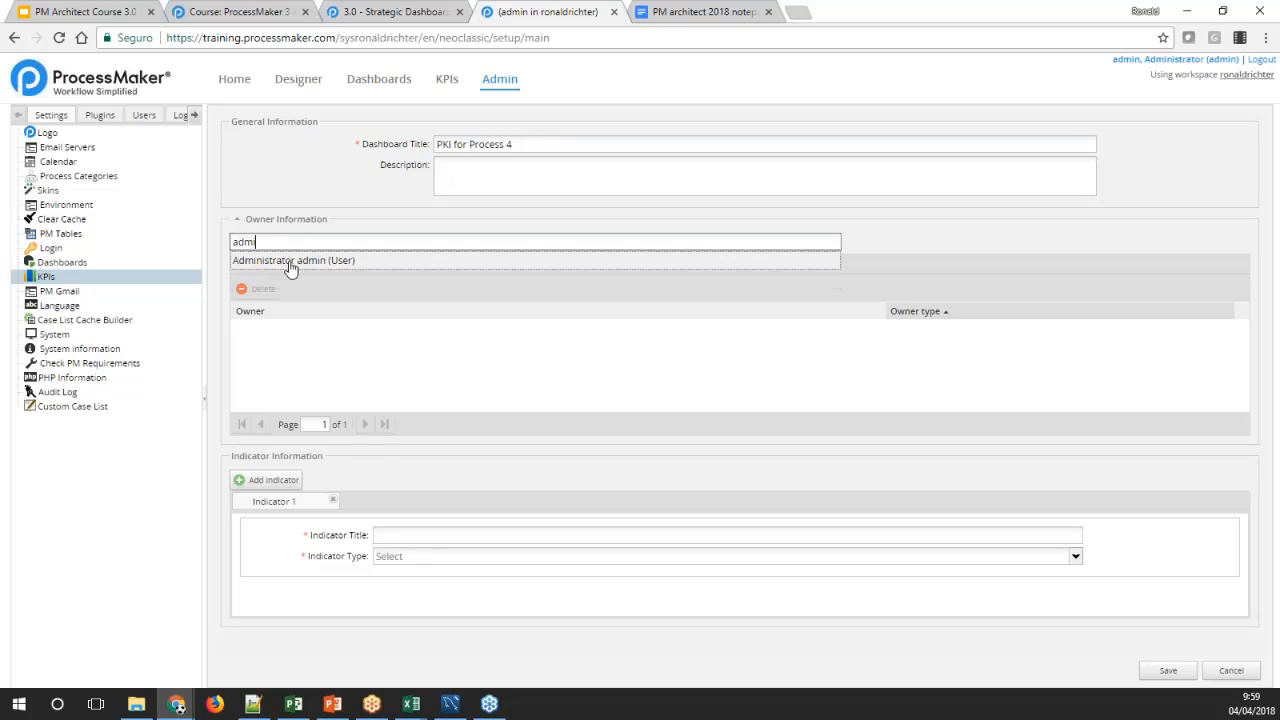
{"action": "left_click", "coordinate": [289, 266]}
{"action": "left_click", "coordinate": [324, 353]}
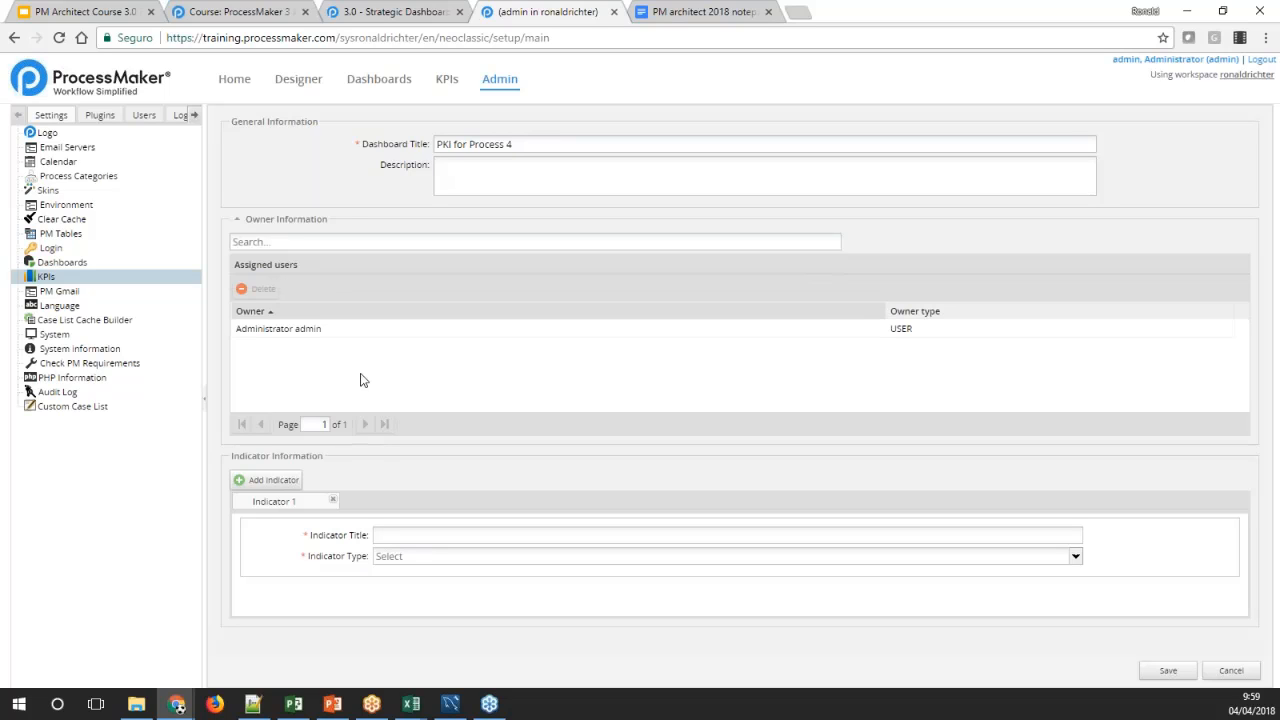
Add a second indicator, and configure Indicator 1 with the type Inbox Status and the title "Inbox"
{"action": "left_click", "coordinate": [287, 481]}
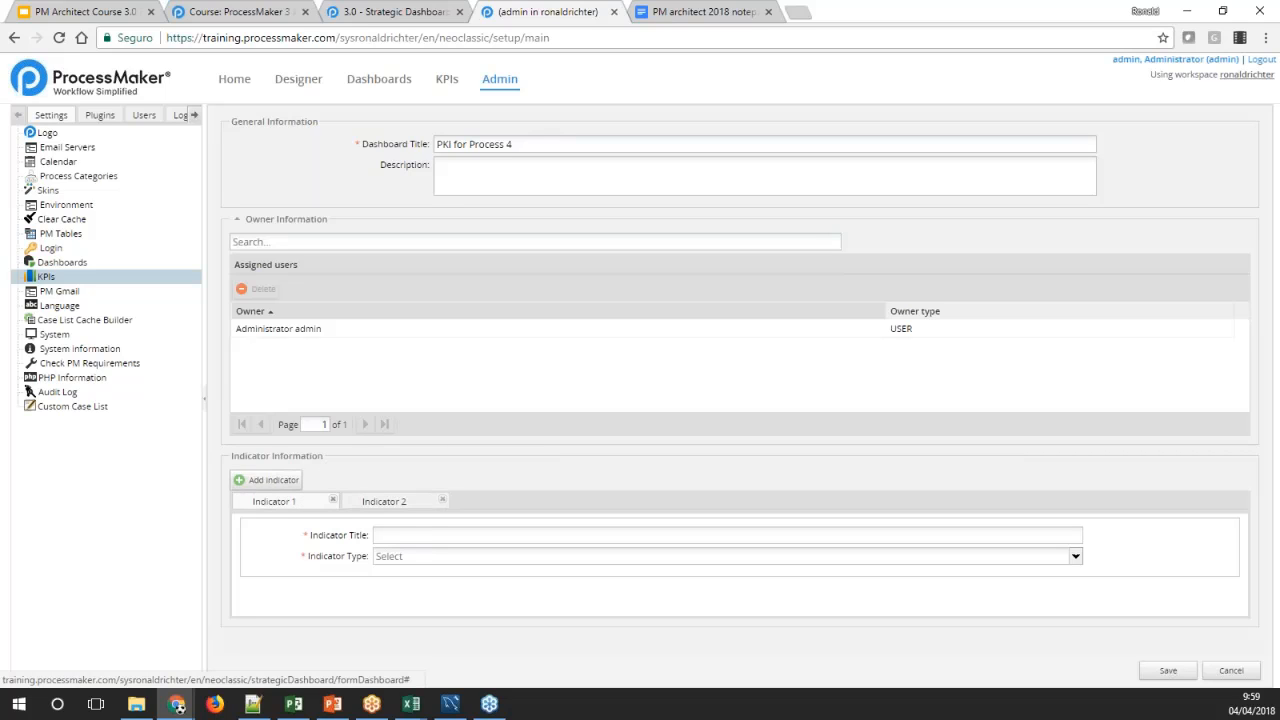
{"action": "left_click", "coordinate": [403, 558]}
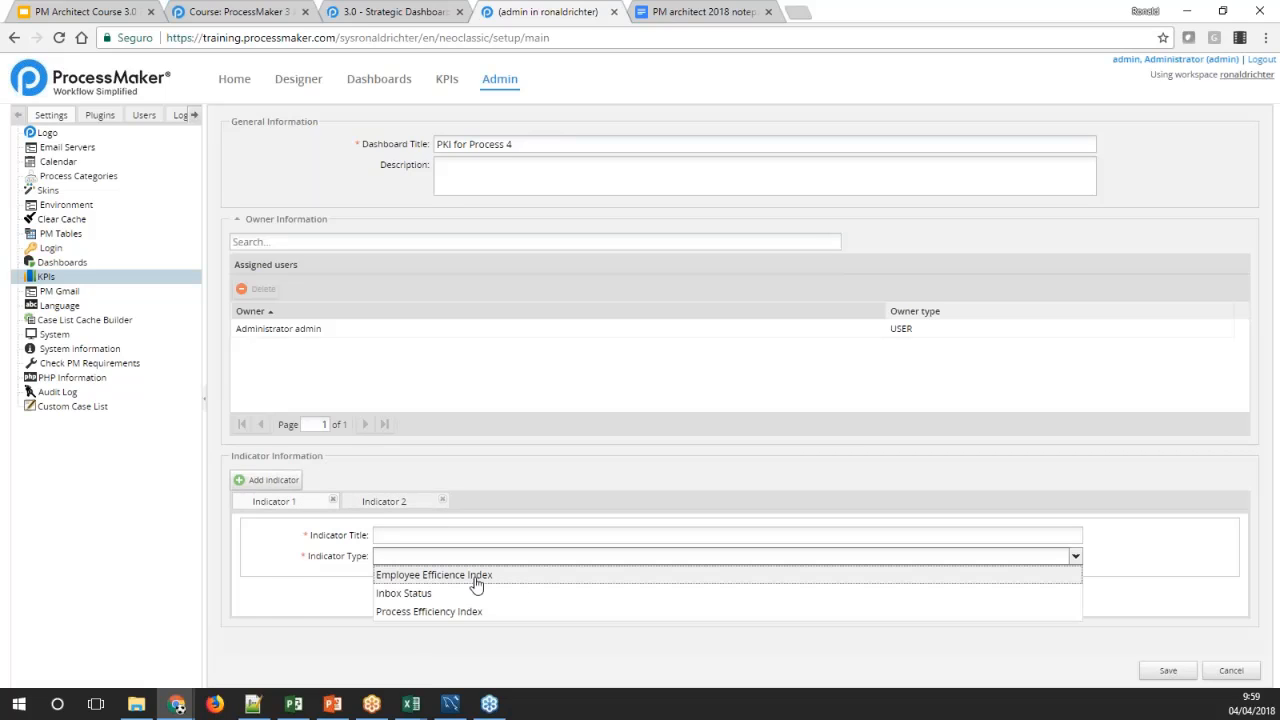
{"action": "left_click", "coordinate": [420, 593]}
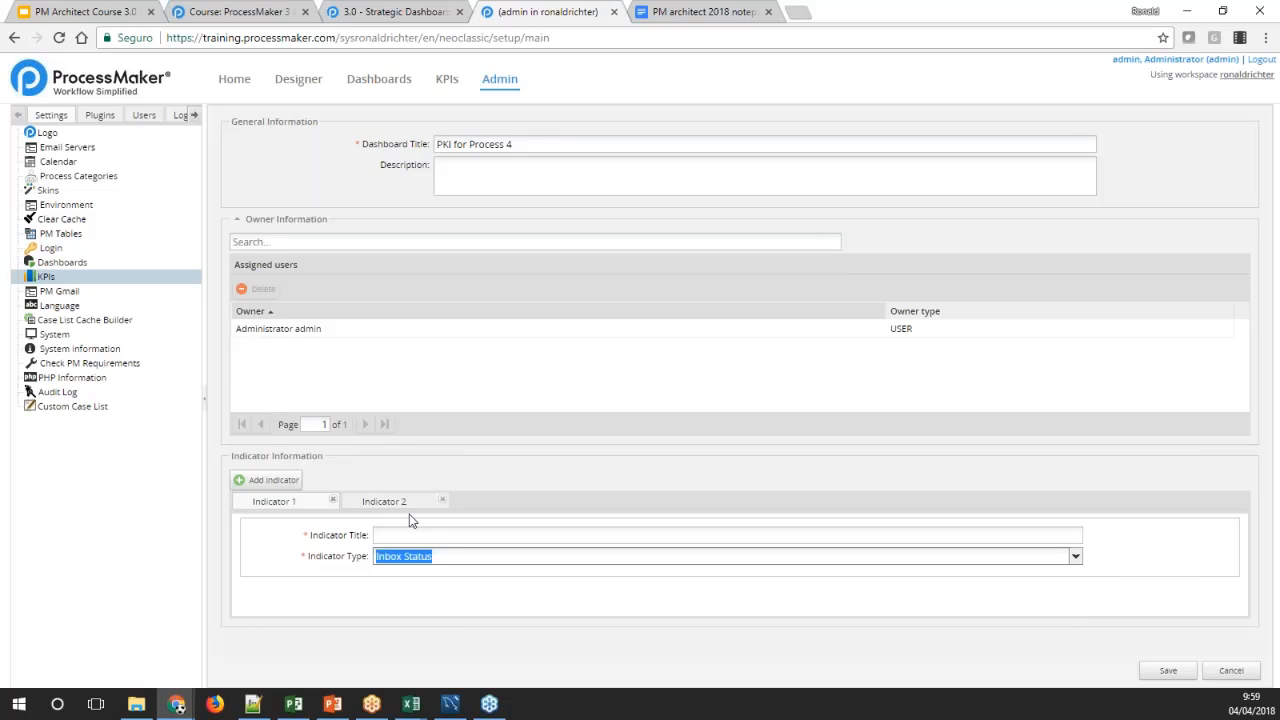
{"action": "left_click", "coordinate": [425, 536]}
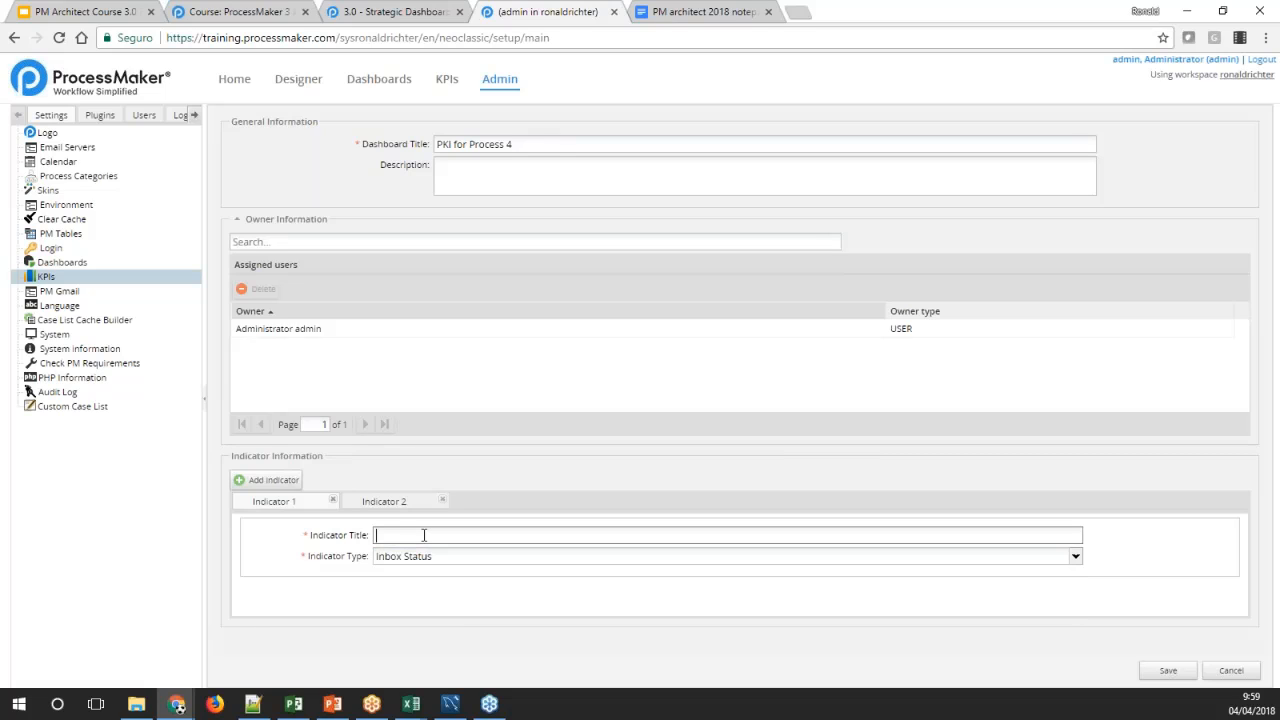
Remove Indicator 2 from the dashboard and save the dashboard
{"action": "left_click", "coordinate": [384, 501]}
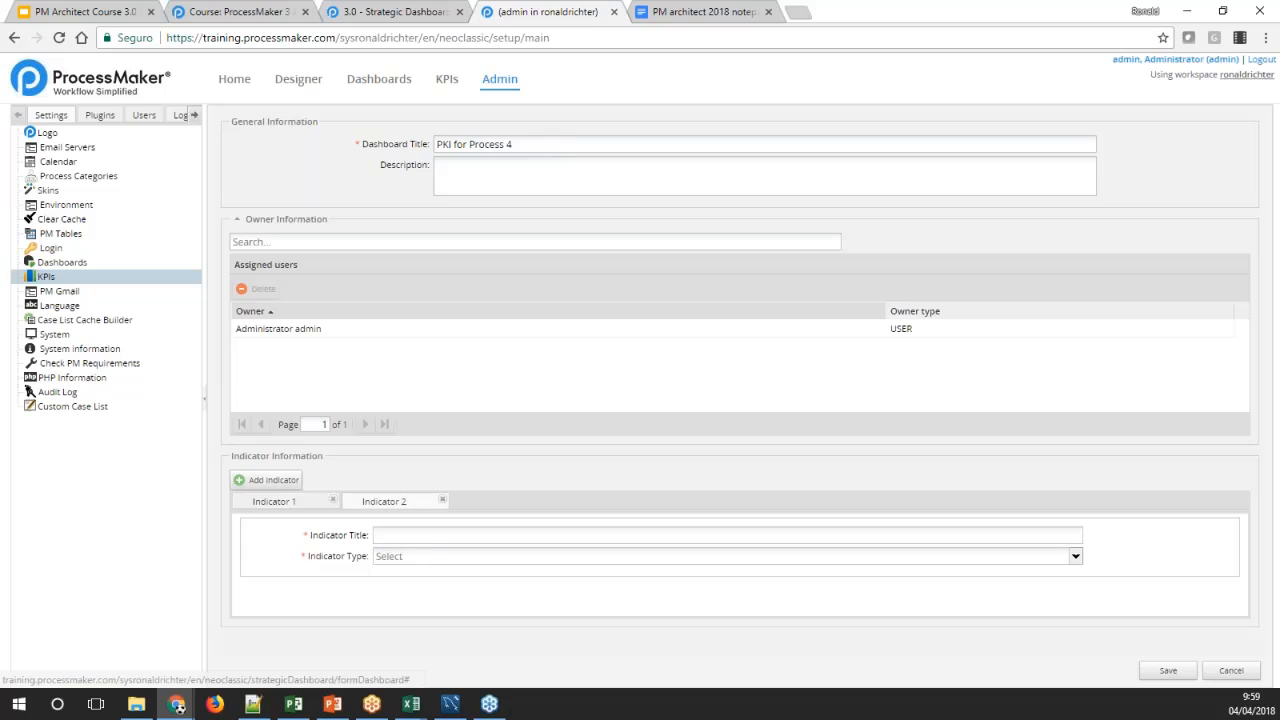
{"action": "left_click", "coordinate": [414, 557]}
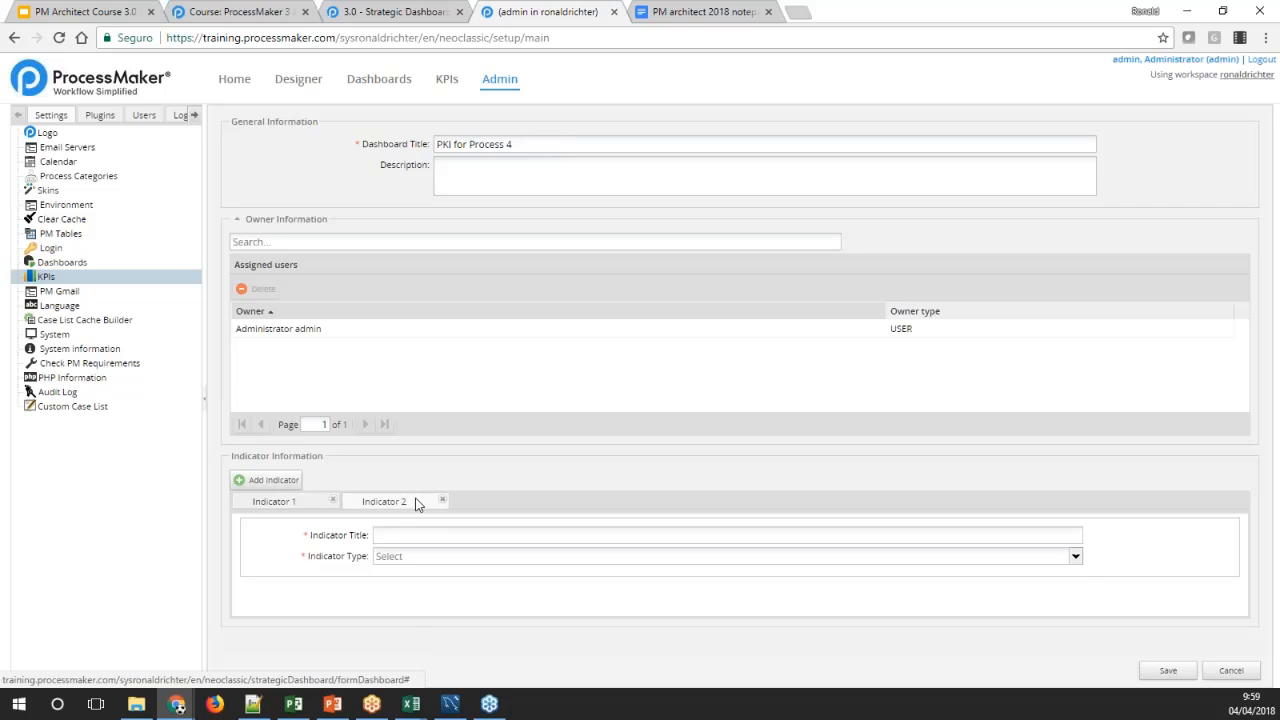
{"action": "left_click", "coordinate": [442, 500]}
{"action": "left_click", "coordinate": [707, 418]}
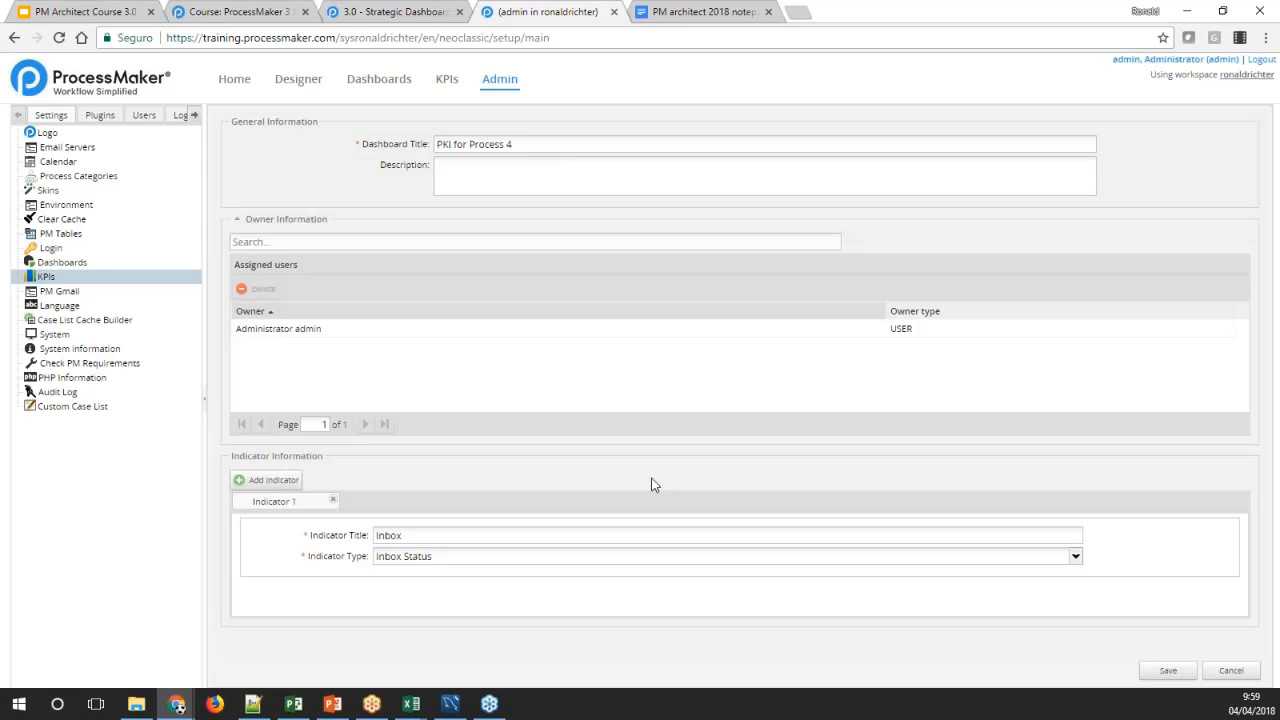
{"action": "left_click", "coordinate": [1170, 671]}
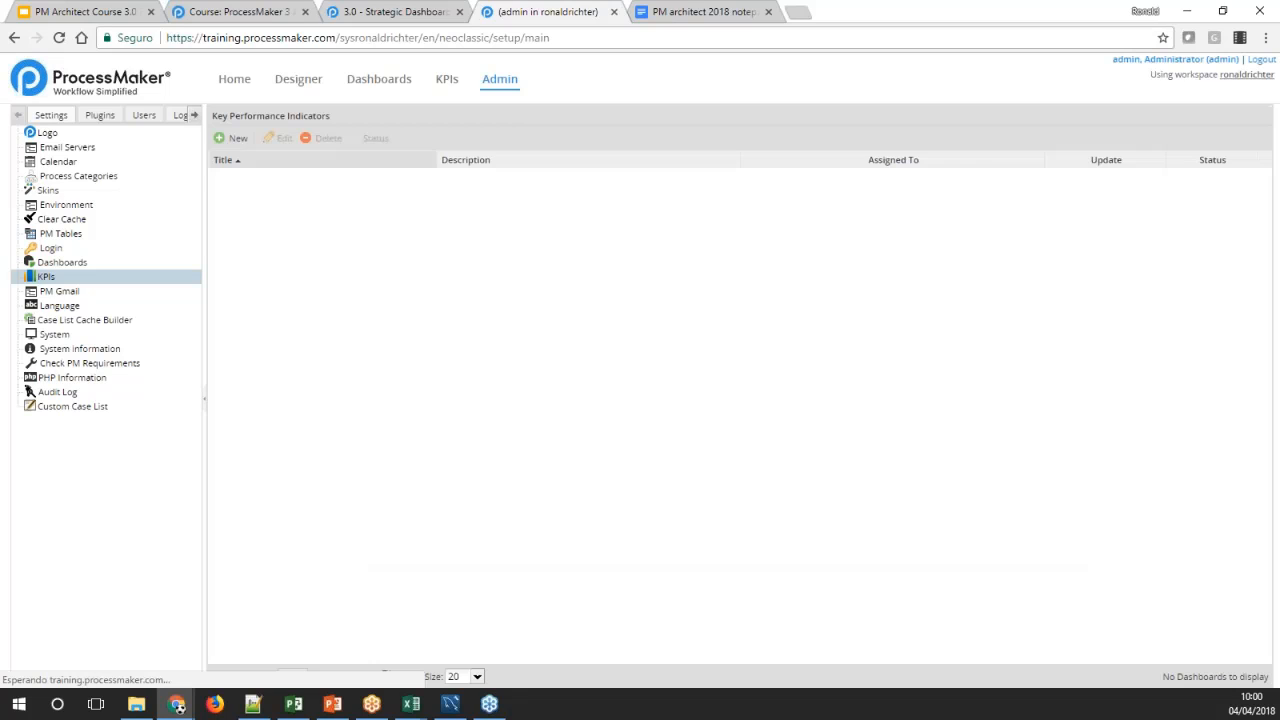
View the PKI for Process 4 dashboard, list the overdue cases behind its Inbox indicator, and narrow the indicator to roughly half width
{"action": "left_click", "coordinate": [447, 80]}
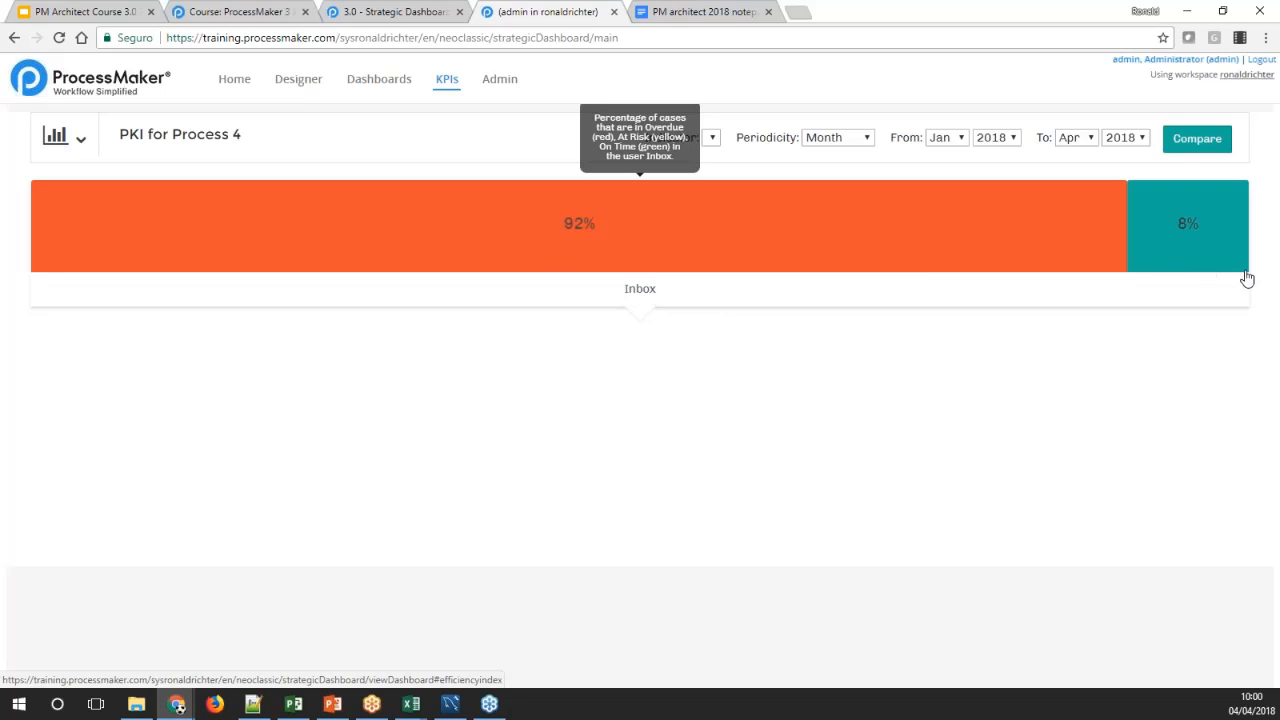
{"action": "left_click_drag", "start_coordinate": [1243, 283], "coordinate": [628, 284]}
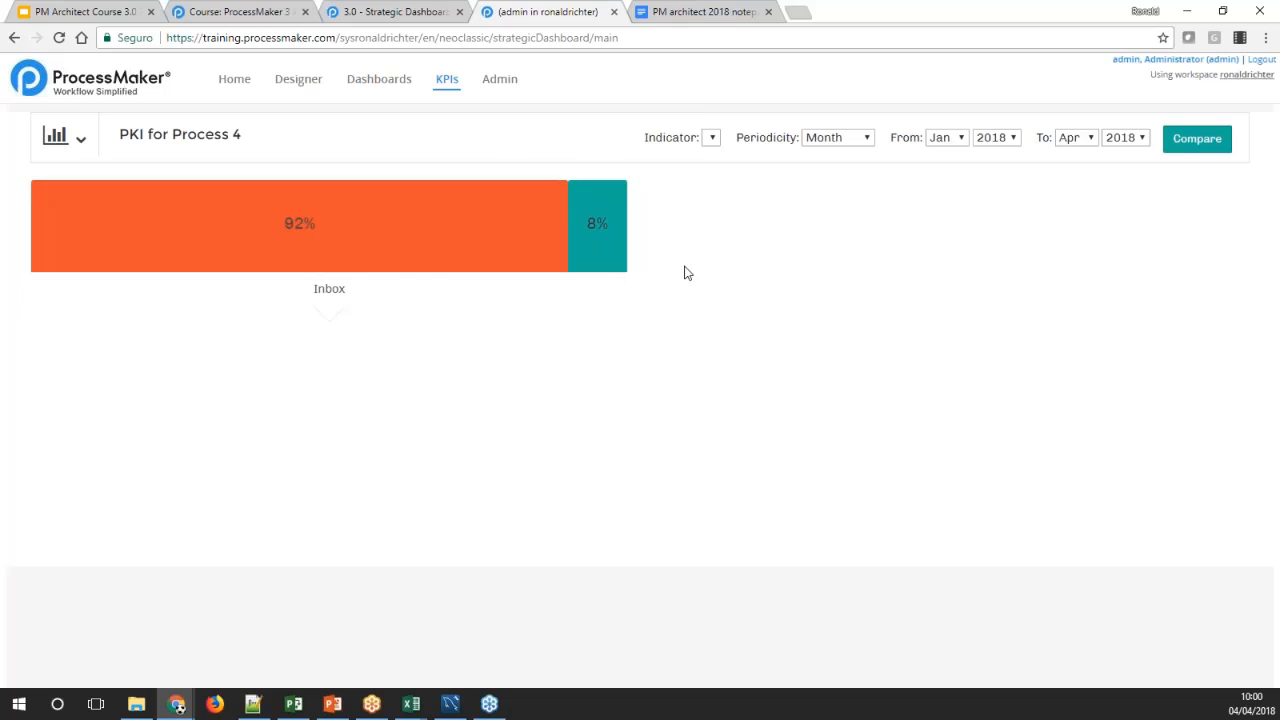
{"action": "left_click", "coordinate": [296, 238]}
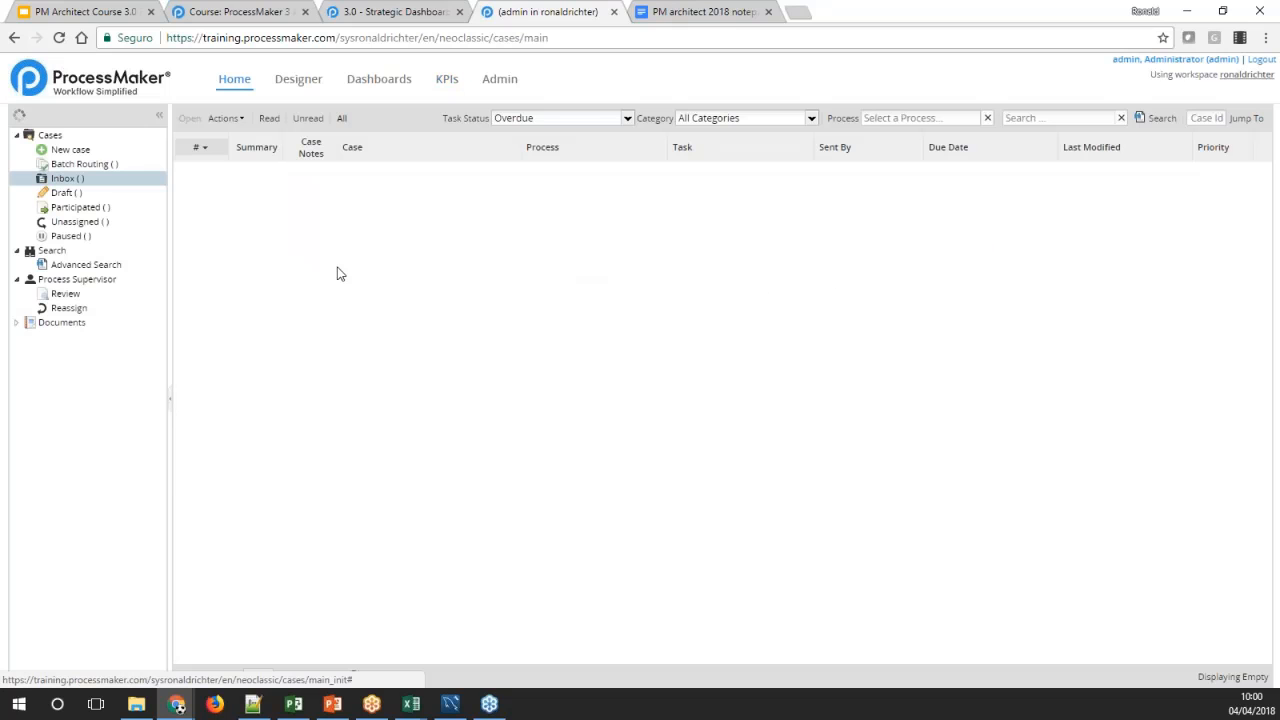
{"action": "left_click", "coordinate": [447, 79]}
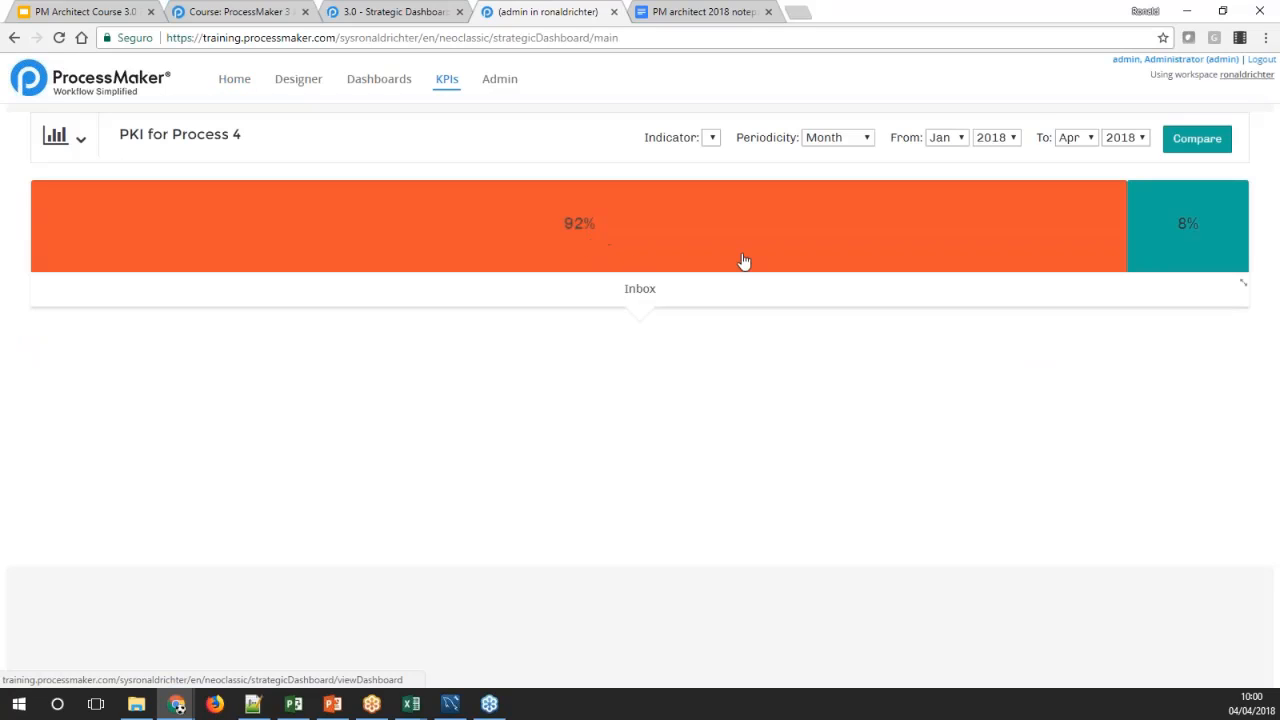
{"action": "left_click_drag", "start_coordinate": [1243, 283], "coordinate": [713, 297]}
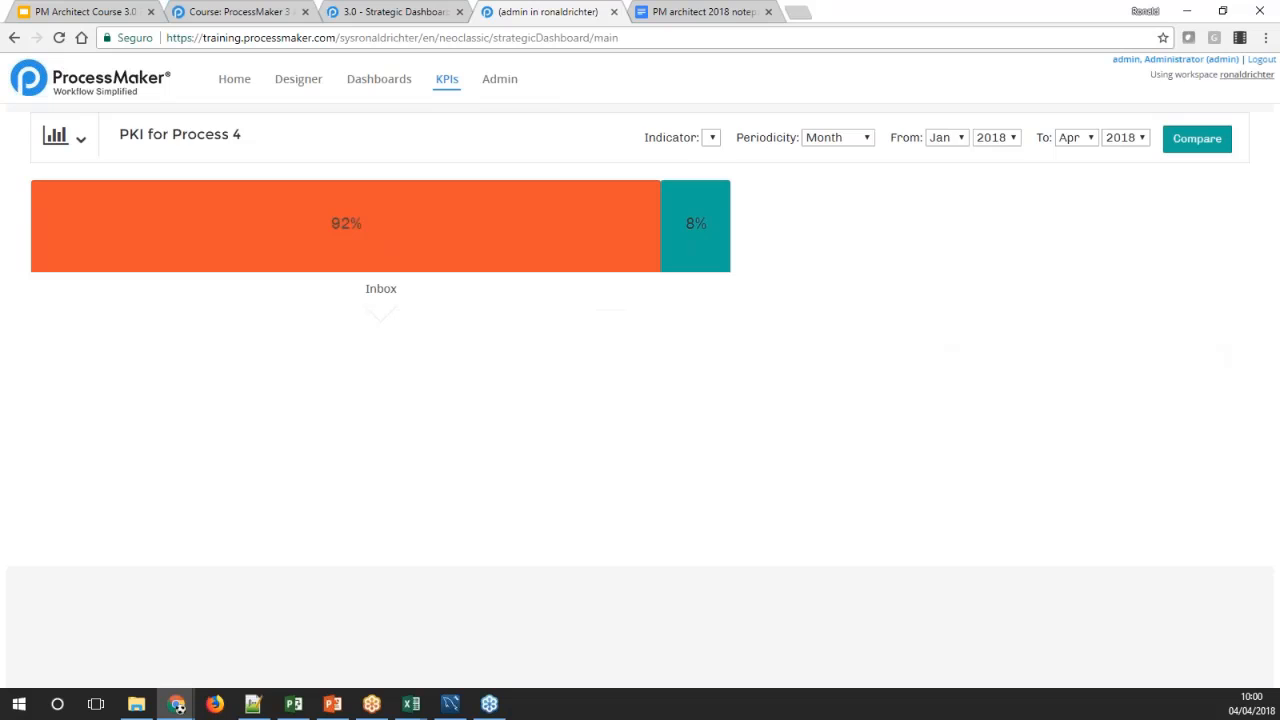
Show the list of assigned dashboards and compare PKI for Process 4 with KPI example 1
{"action": "left_click", "coordinate": [82, 140]}
{"action": "left_click", "coordinate": [84, 145]}
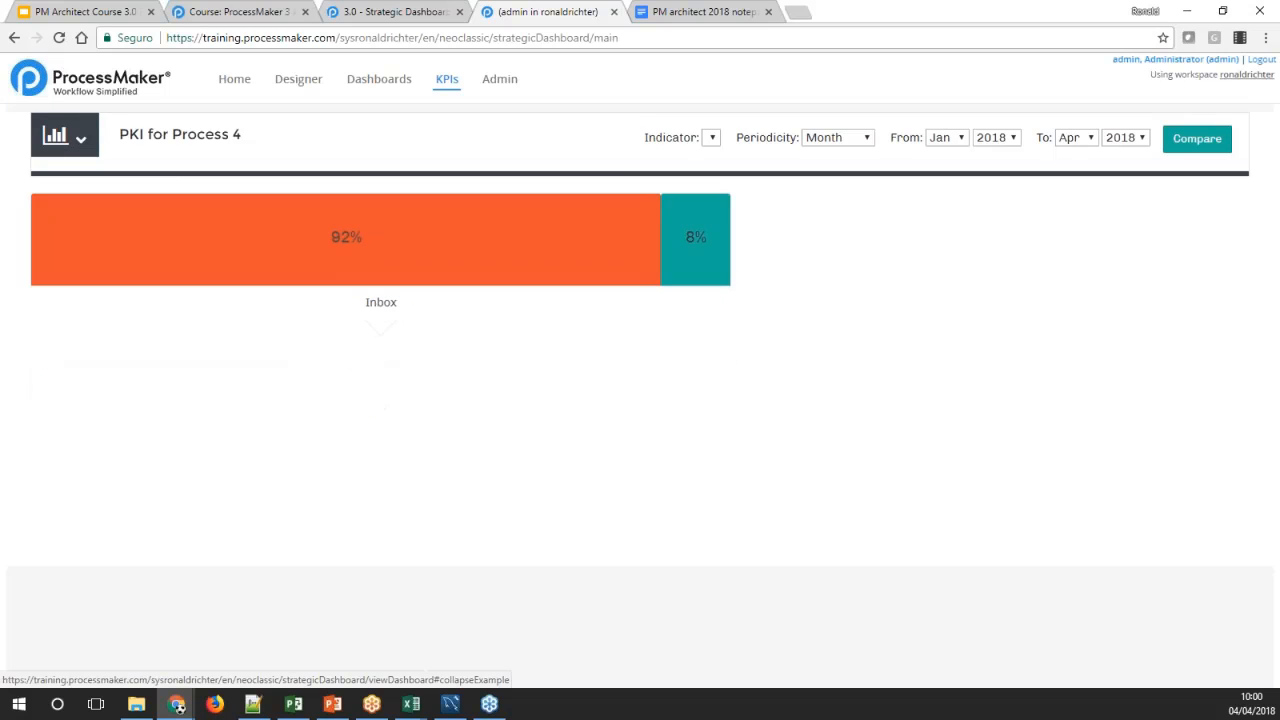
{"action": "left_click", "coordinate": [84, 145]}
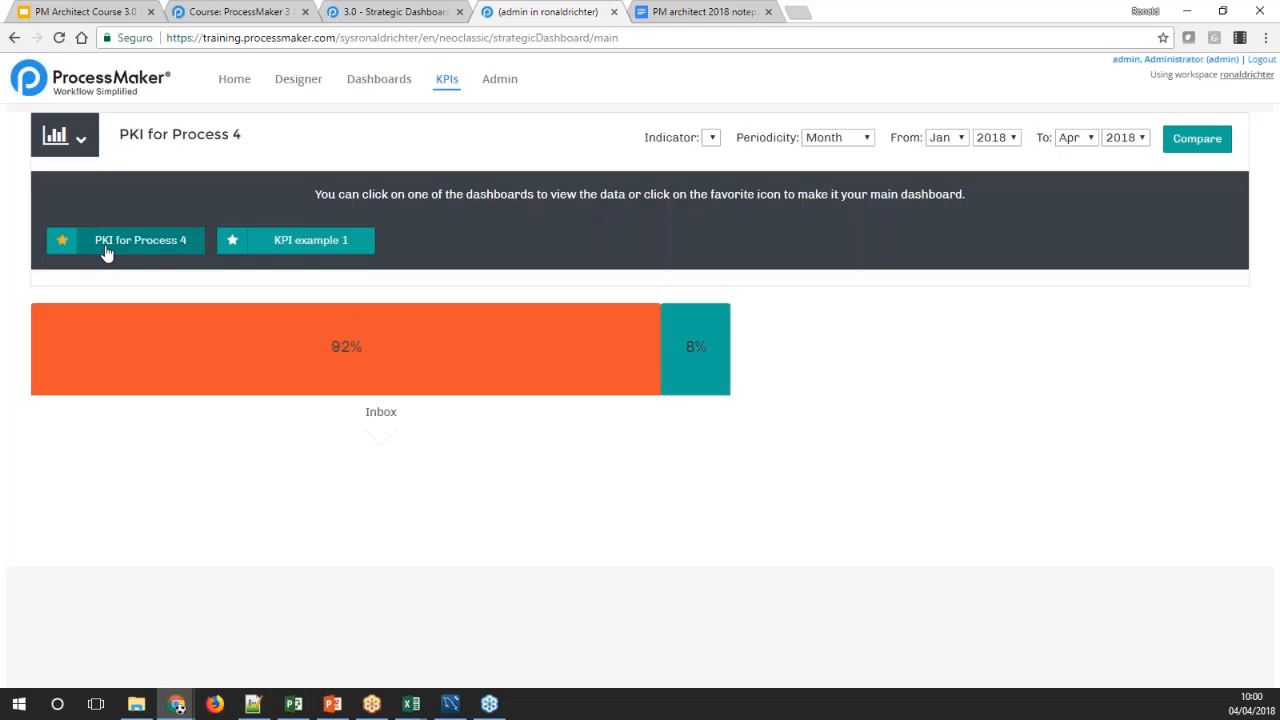
{"action": "left_click", "coordinate": [301, 250]}
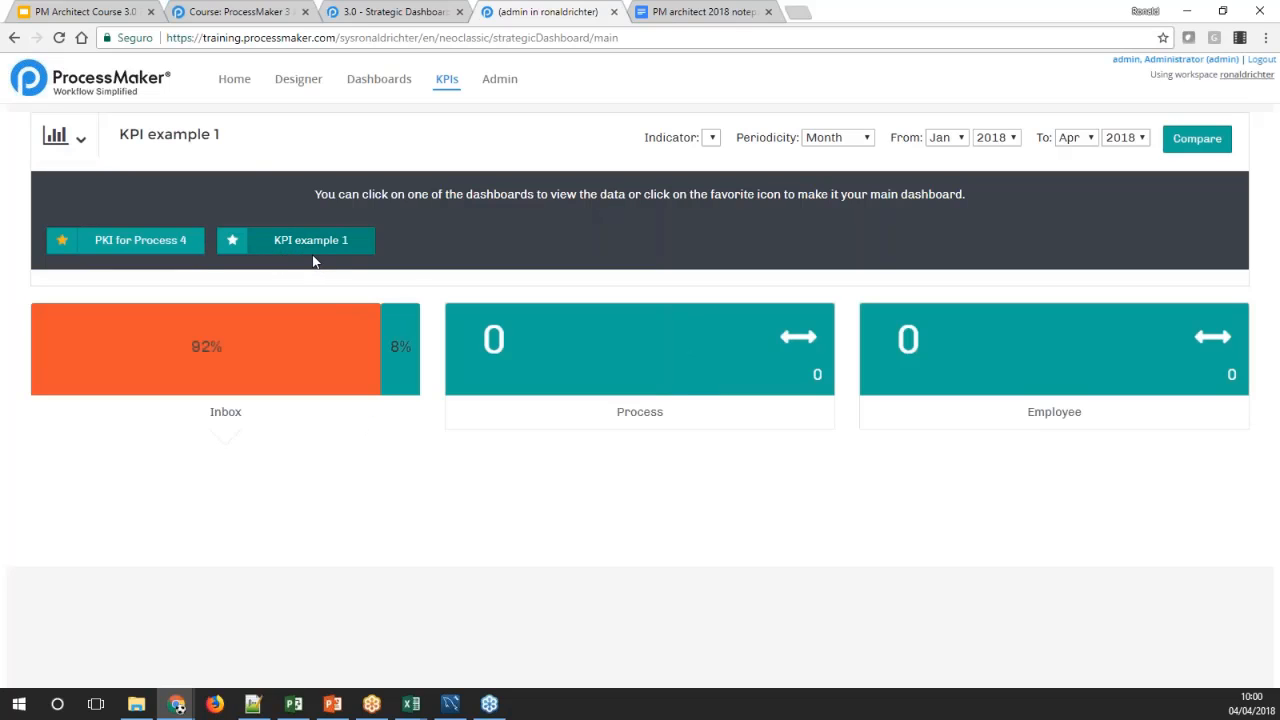
{"action": "left_click", "coordinate": [173, 251]}
{"action": "left_click", "coordinate": [309, 245]}
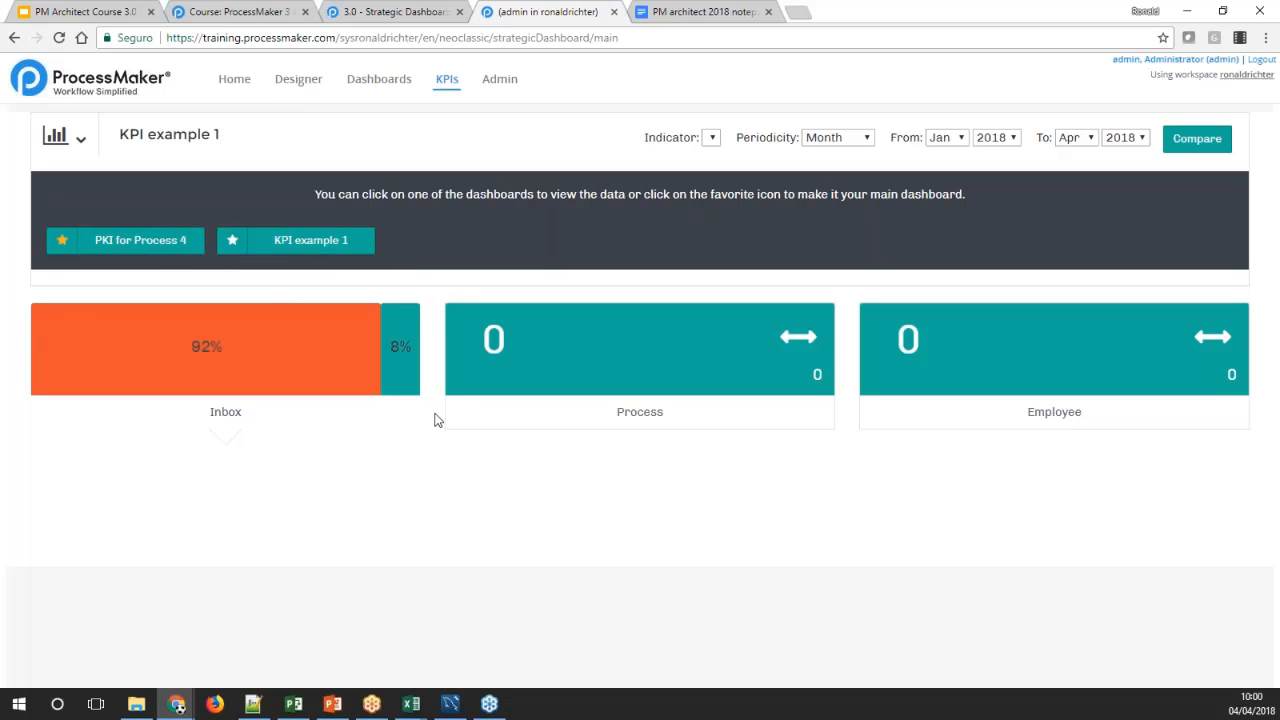
Examine the on-time and overdue cases behind the Inbox indicator, along with the Draft and Inbox case lists
{"action": "left_click", "coordinate": [405, 356]}
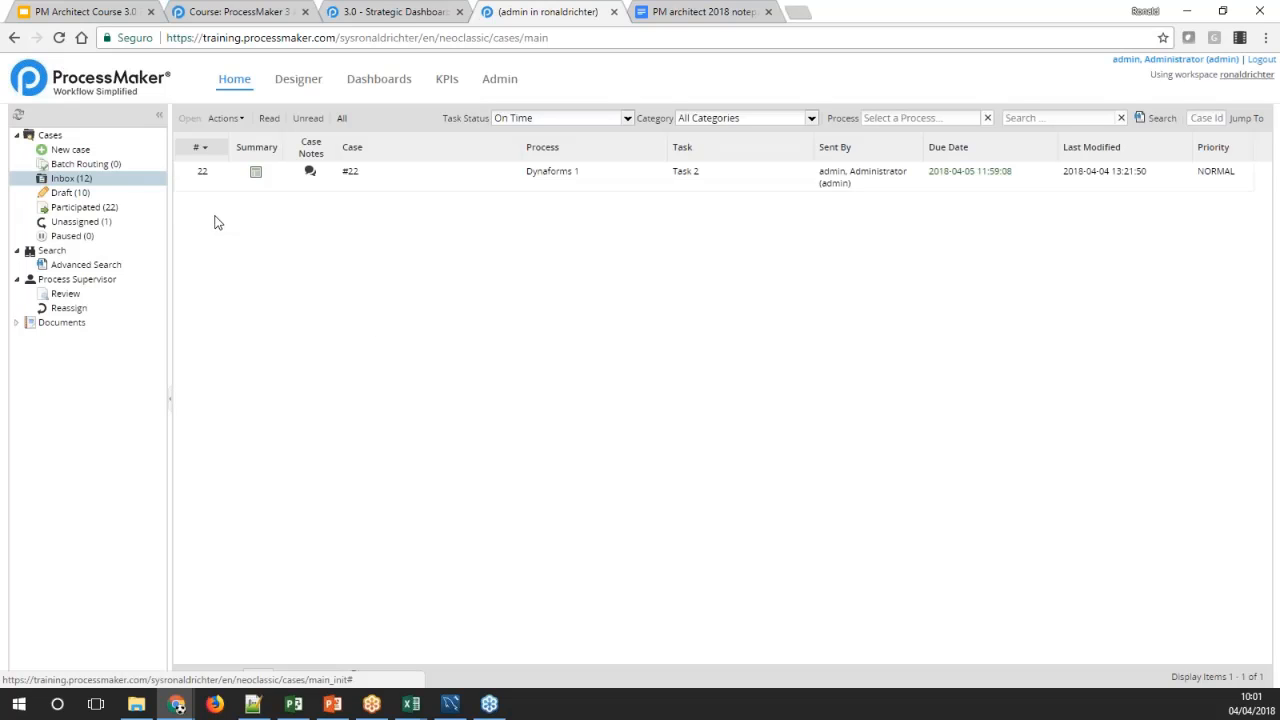
{"action": "left_click", "coordinate": [68, 192]}
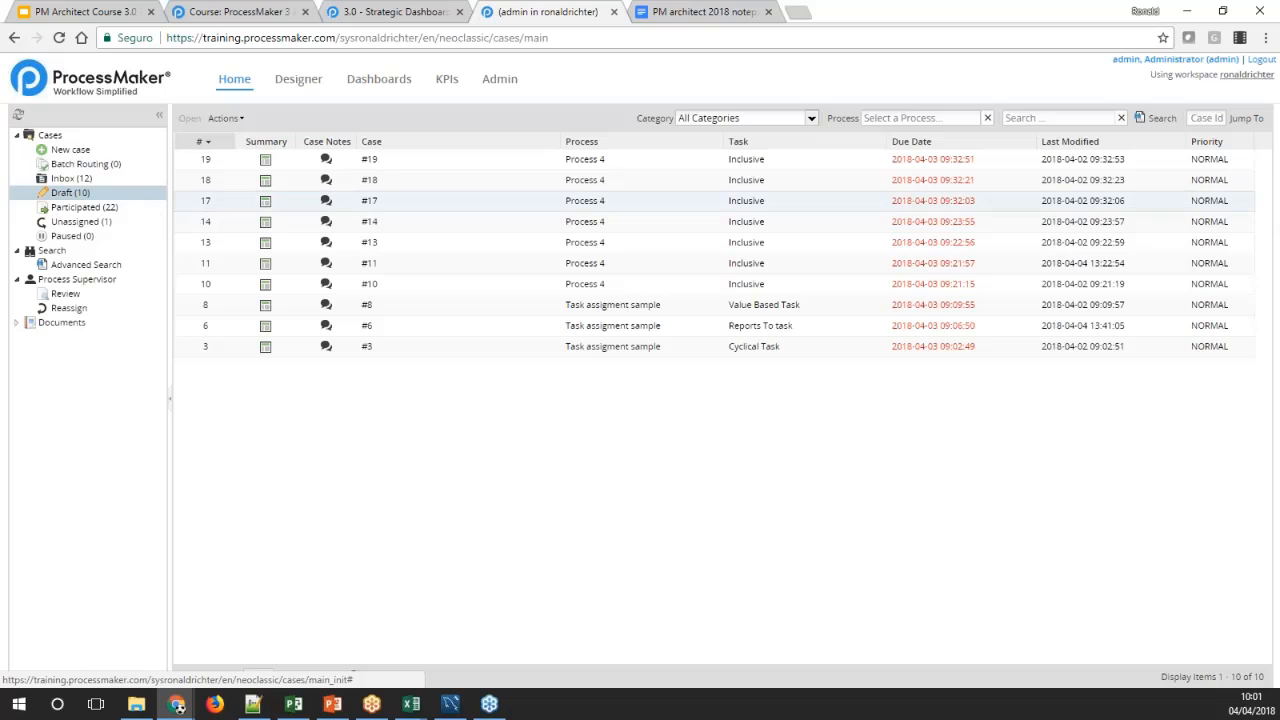
{"action": "left_click", "coordinate": [160, 177]}
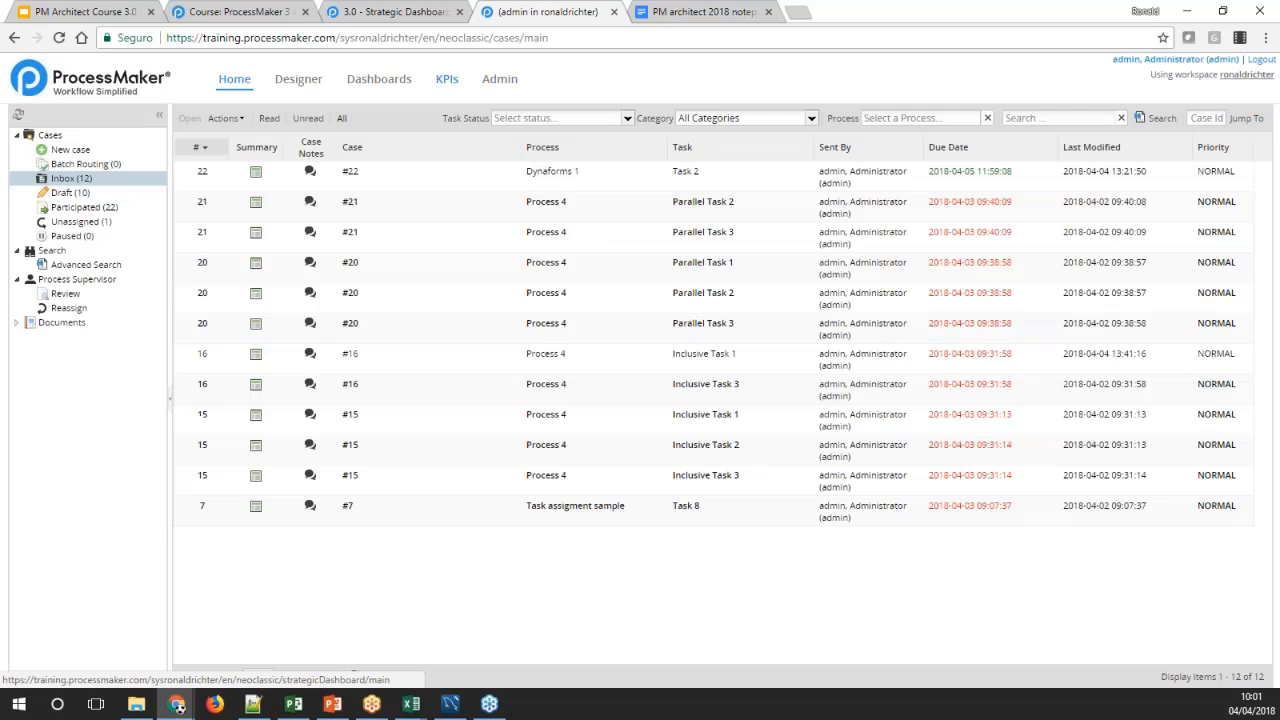
{"action": "left_click", "coordinate": [447, 78]}
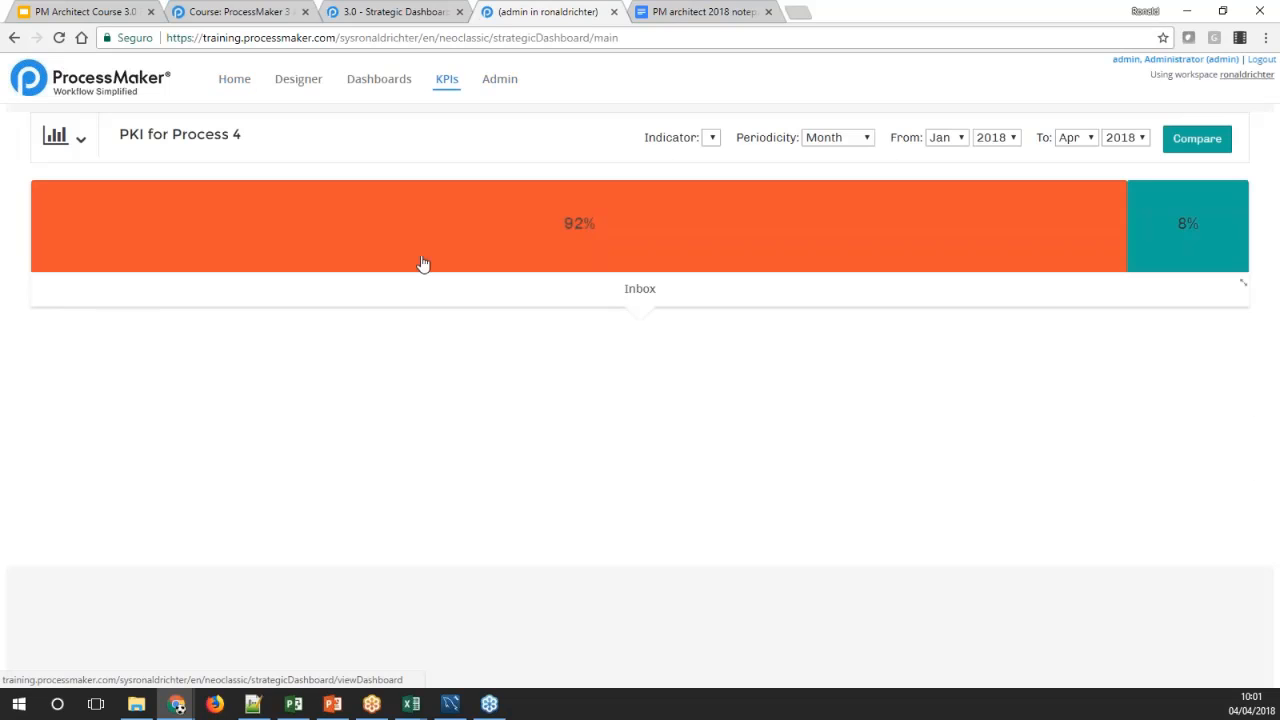
{"action": "left_click", "coordinate": [354, 226]}
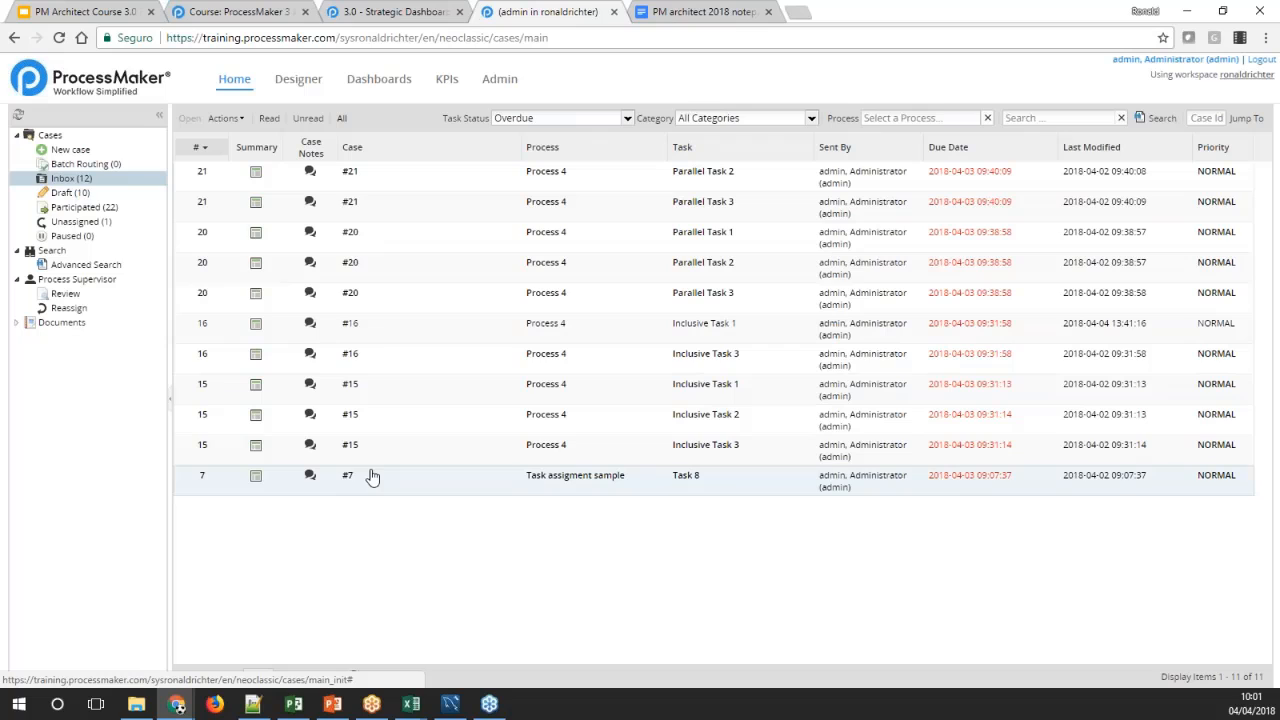
Examine the Process and Employee indicator details on the KPI example 1 dashboard
{"action": "left_click", "coordinate": [456, 87]}
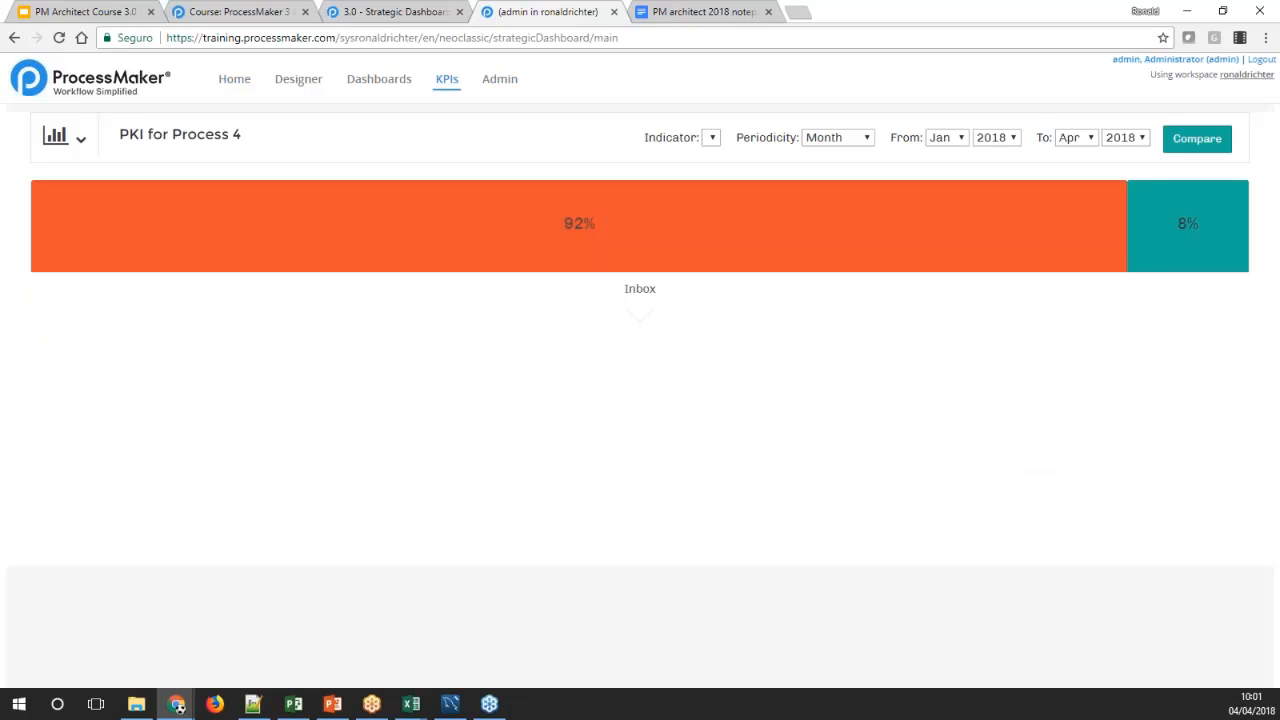
{"action": "left_click", "coordinate": [80, 138]}
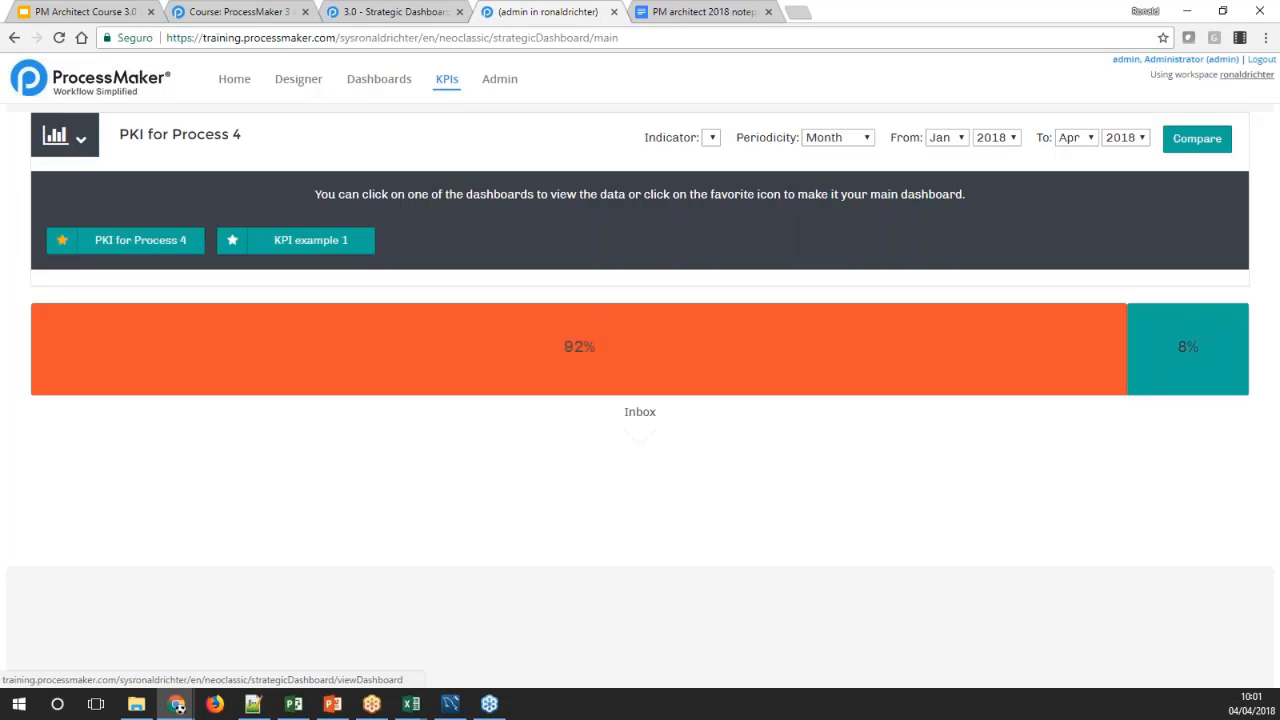
{"action": "left_click", "coordinate": [284, 246]}
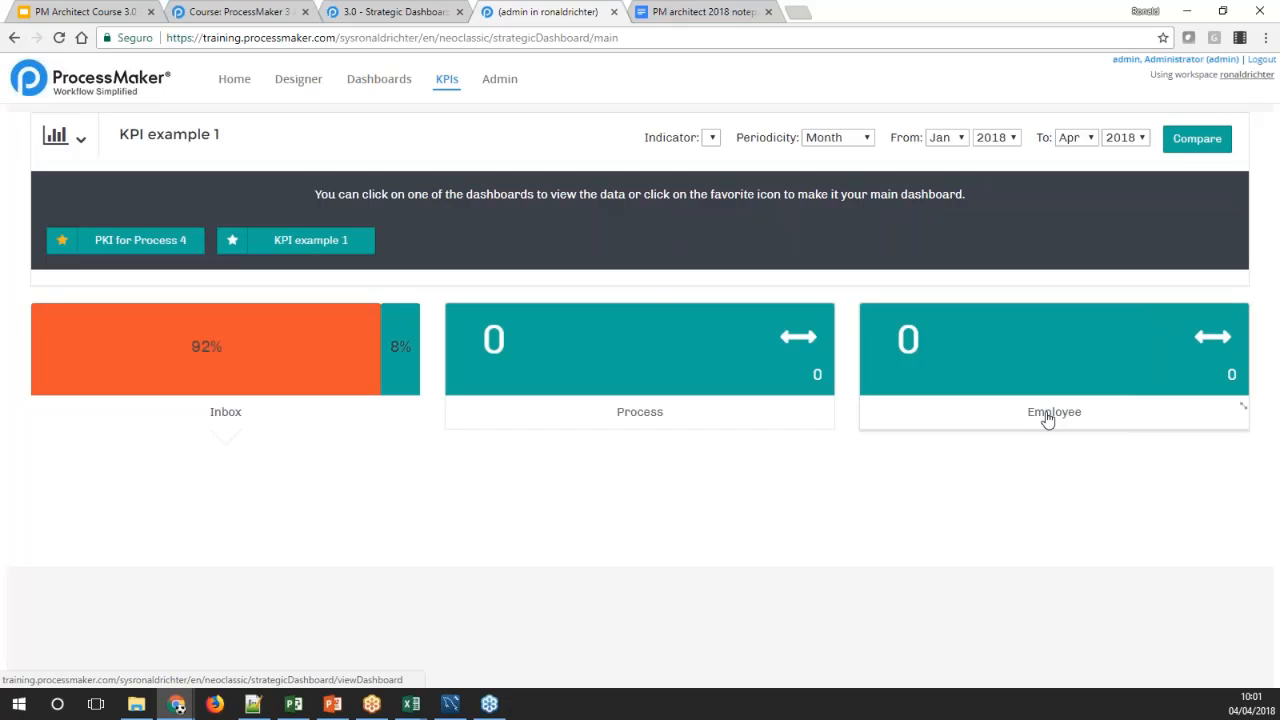
{"action": "left_click", "coordinate": [745, 374]}
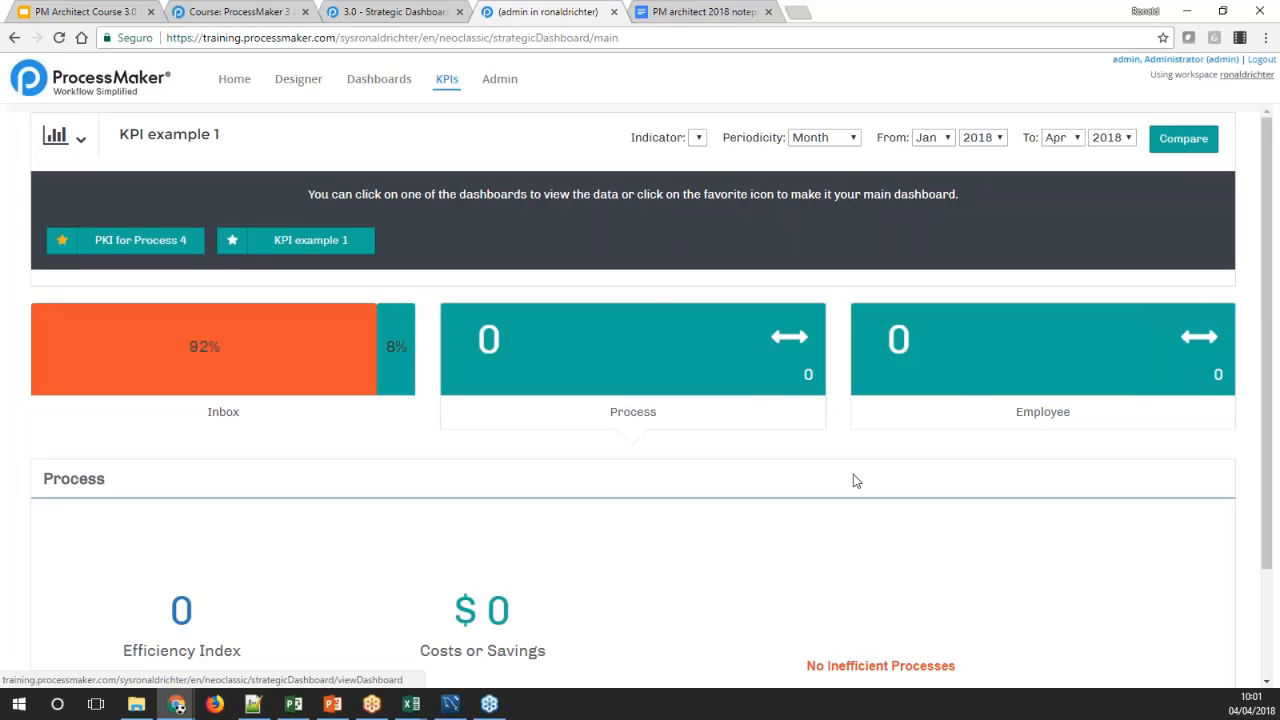
{"action": "scroll", "coordinate": [854, 477], "scroll_direction": "down", "scroll_amount": 1}
{"action": "left_click", "coordinate": [986, 297]}
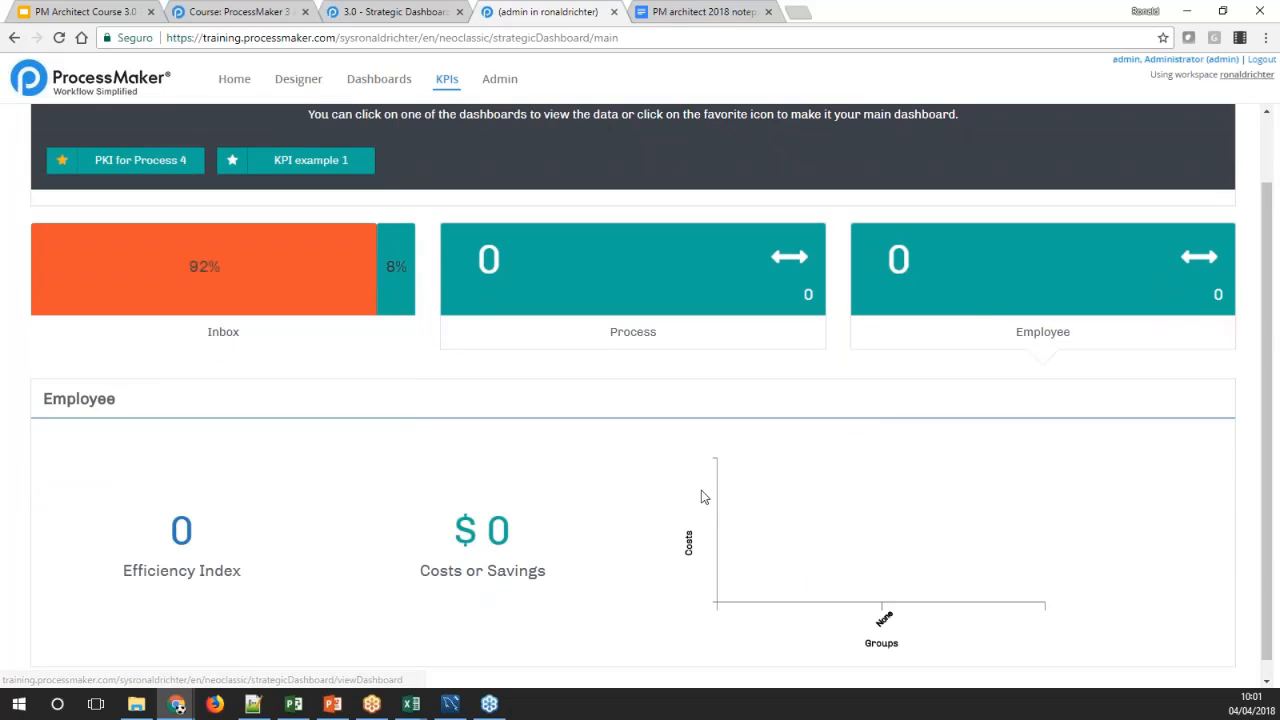
{"action": "scroll", "coordinate": [709, 501], "scroll_direction": "up", "scroll_amount": 1}
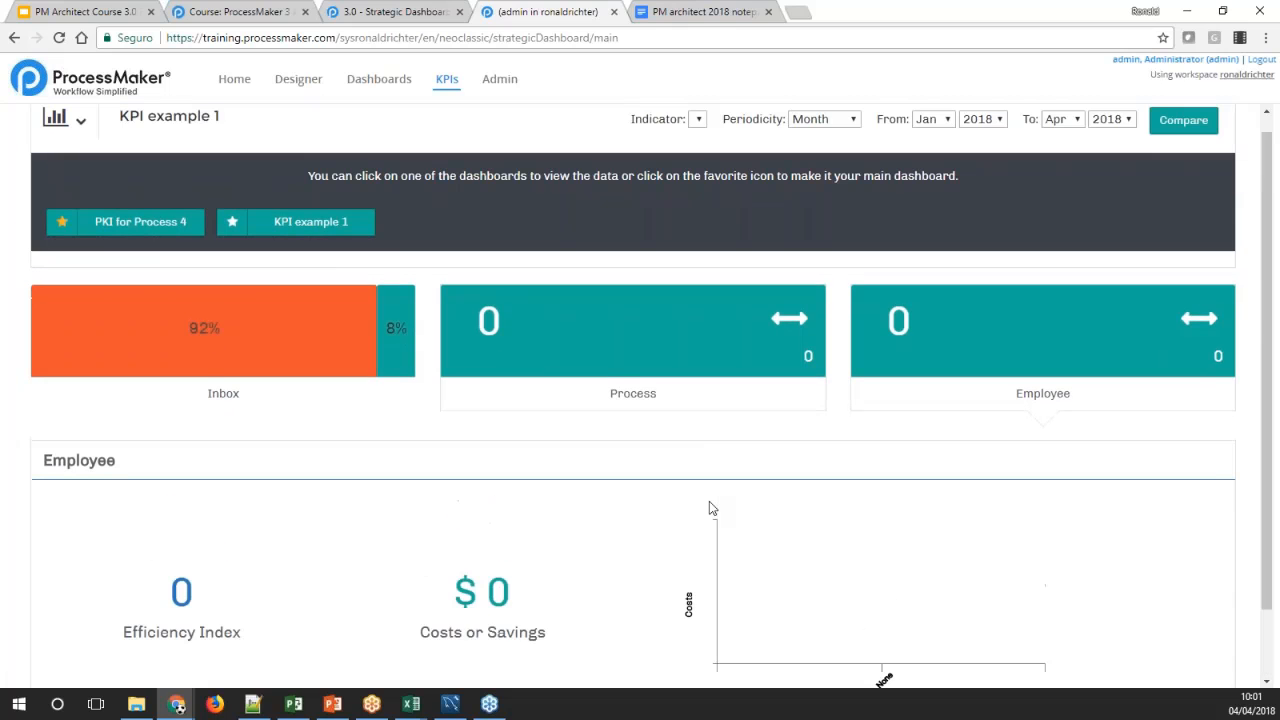
{"action": "scroll", "coordinate": [709, 508], "scroll_direction": "up", "scroll_amount": 1}
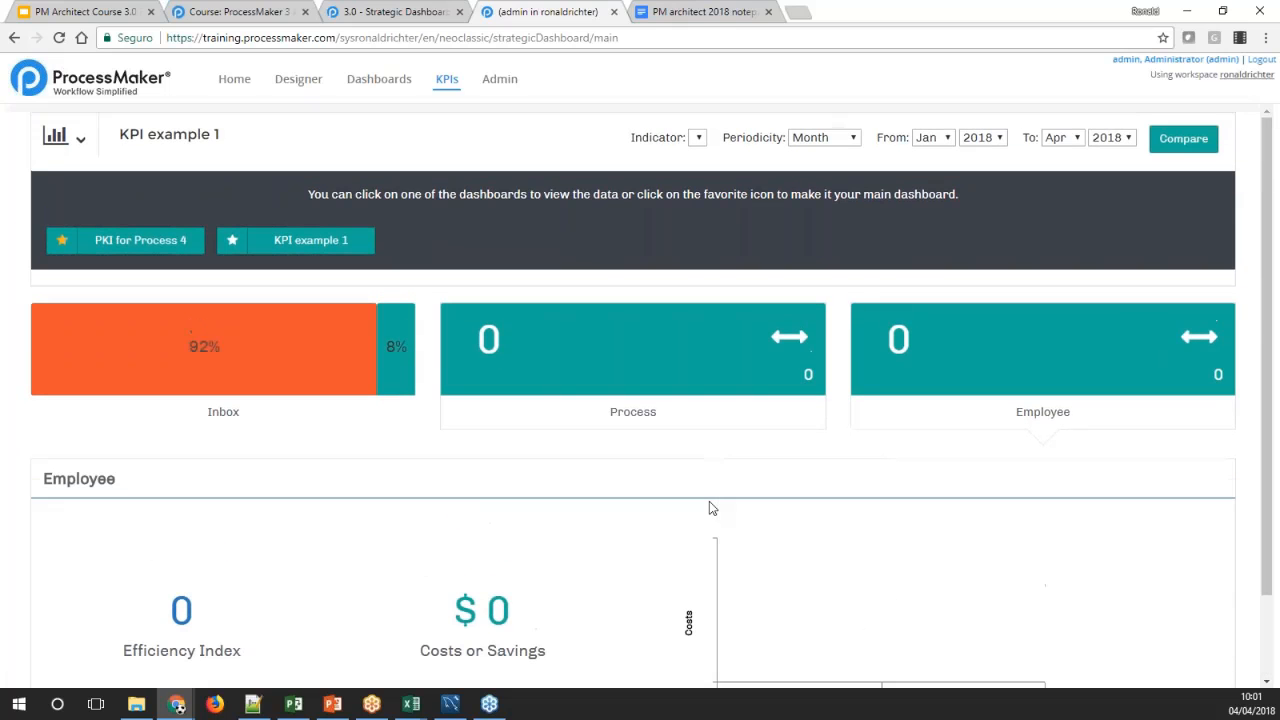
Close the workspace page and review the process efficiency and indicator management sections of the Strategic Dashboards wiki page
{"action": "left_click", "coordinate": [614, 12]}
{"action": "key", "text": "ctrl+shift+Tab"}
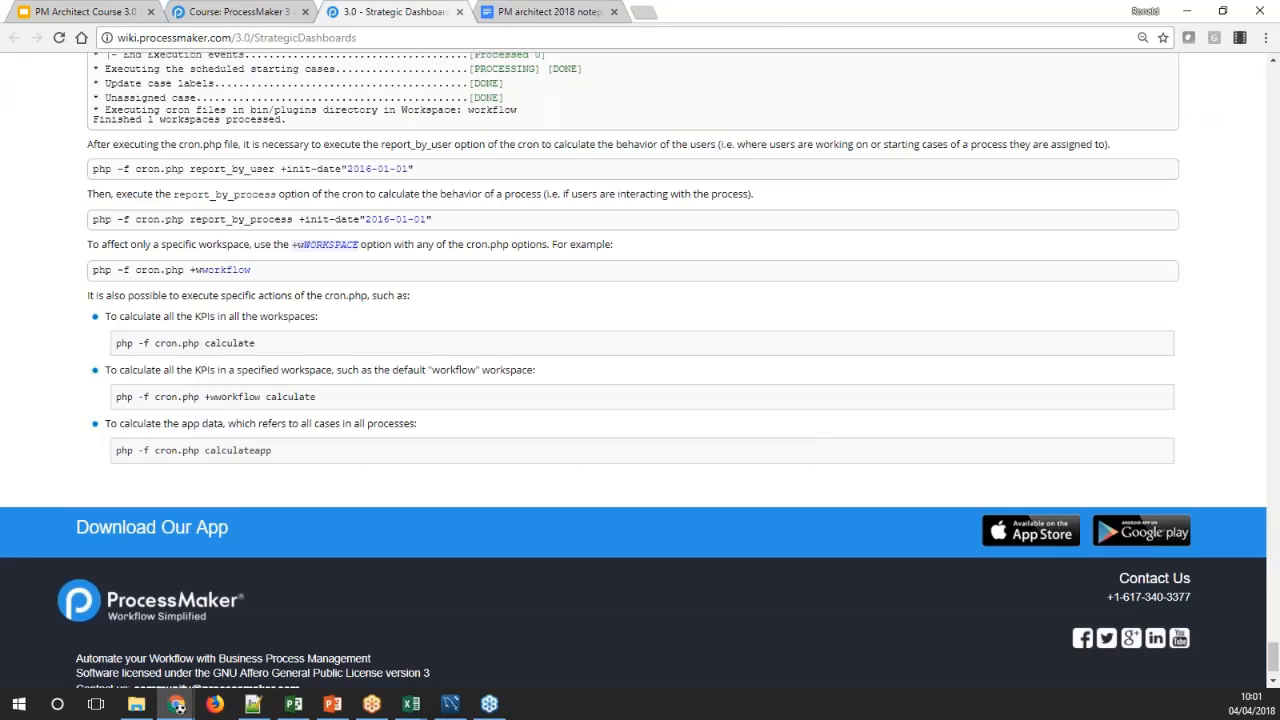
{"action": "left_click_drag", "start_coordinate": [1273, 657], "coordinate": [1251, 306]}
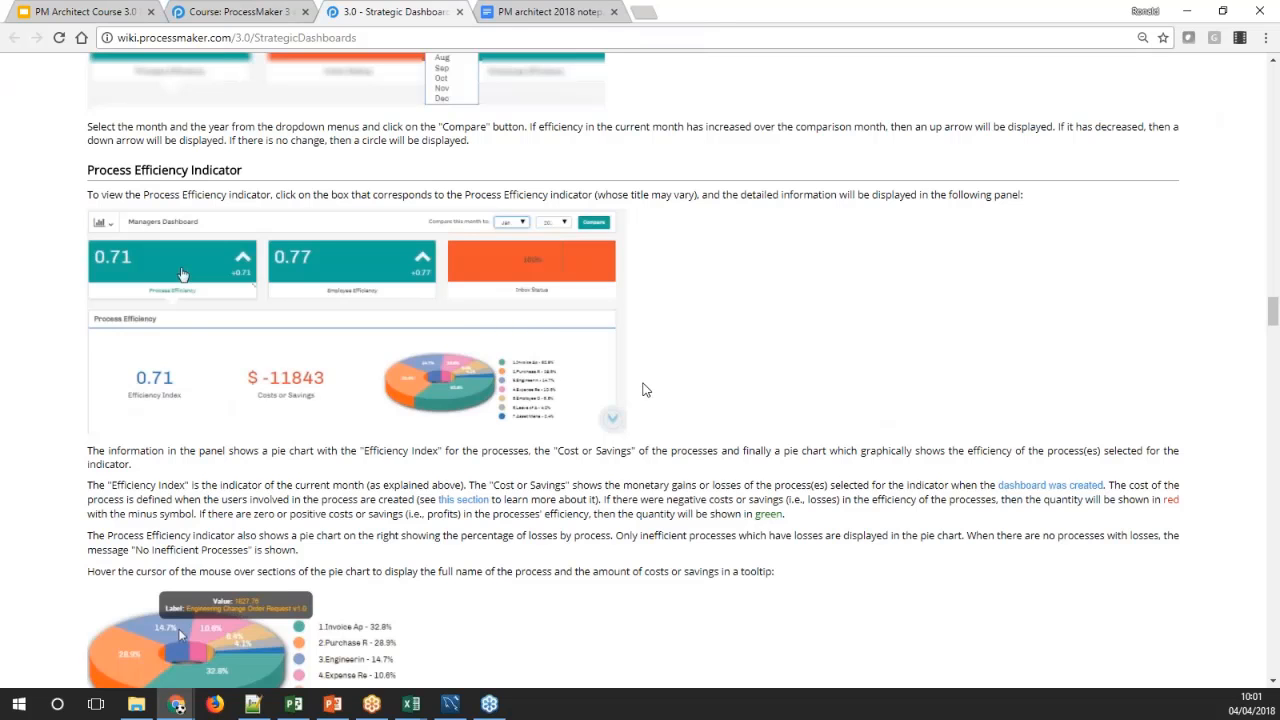
{"action": "scroll", "coordinate": [210, 310], "scroll_direction": "up", "scroll_amount": 3}
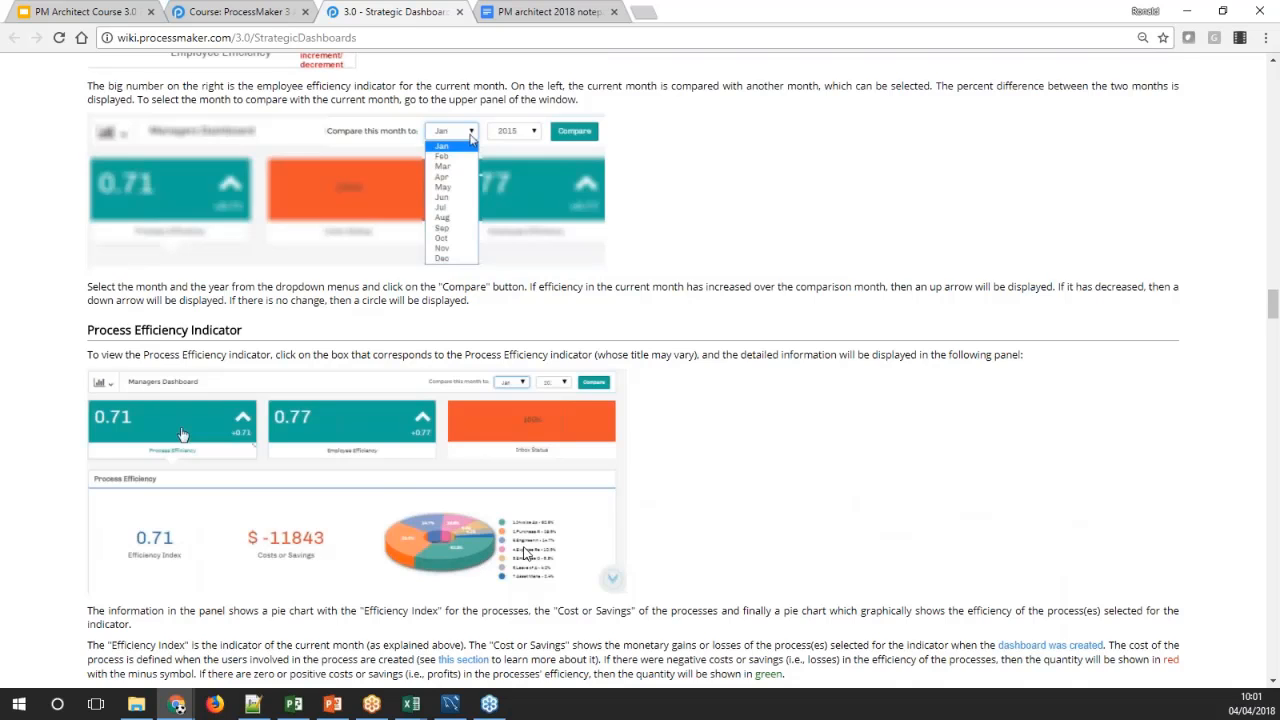
{"action": "scroll", "coordinate": [524, 554], "scroll_direction": "up", "scroll_amount": 20}
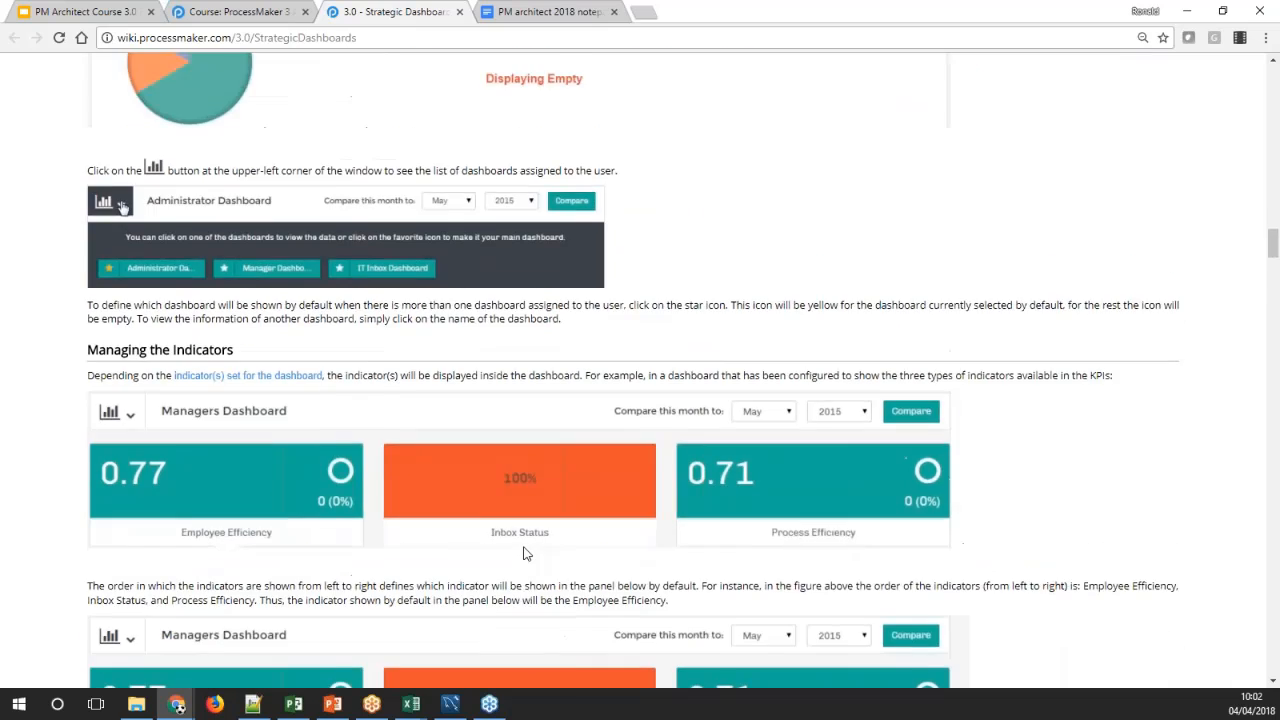
Review the Process Efficiency Index and Employee Efficiency Index explanations on the Strategic Dashboards wiki page
{"action": "scroll", "coordinate": [524, 554], "scroll_direction": "up", "scroll_amount": 15}
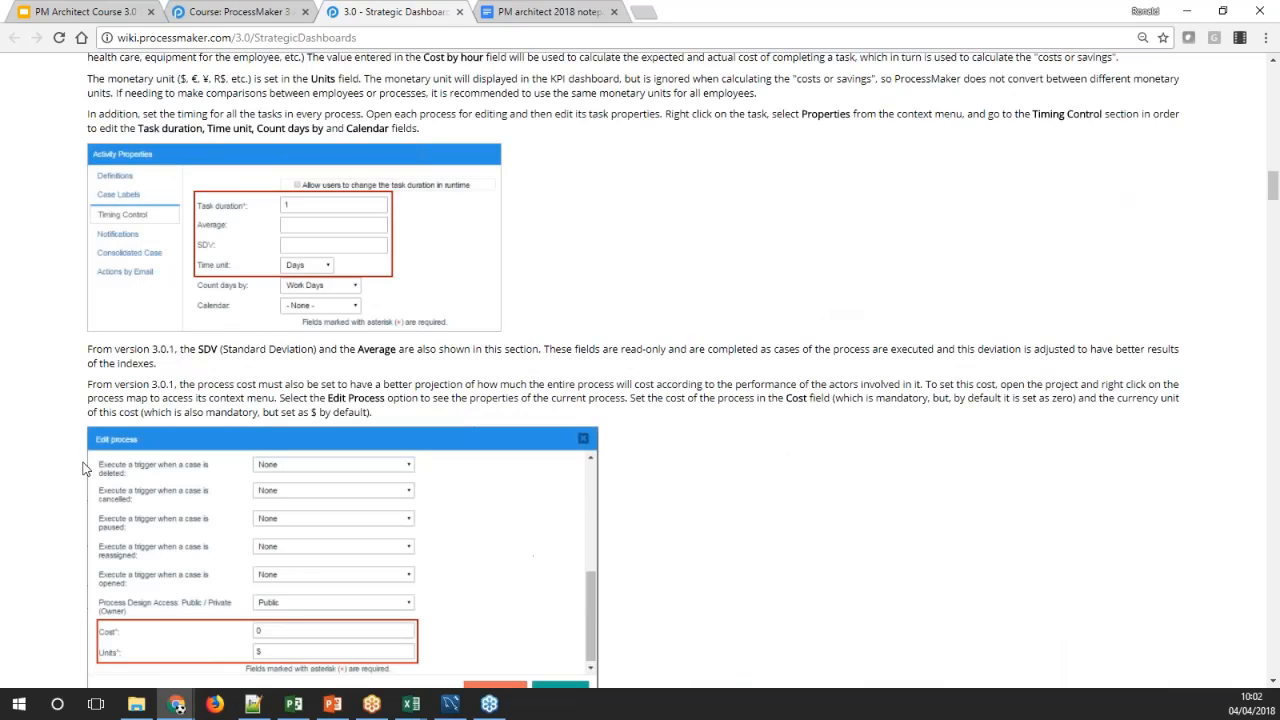
{"action": "scroll", "coordinate": [161, 360], "scroll_direction": "up", "scroll_amount": 20}
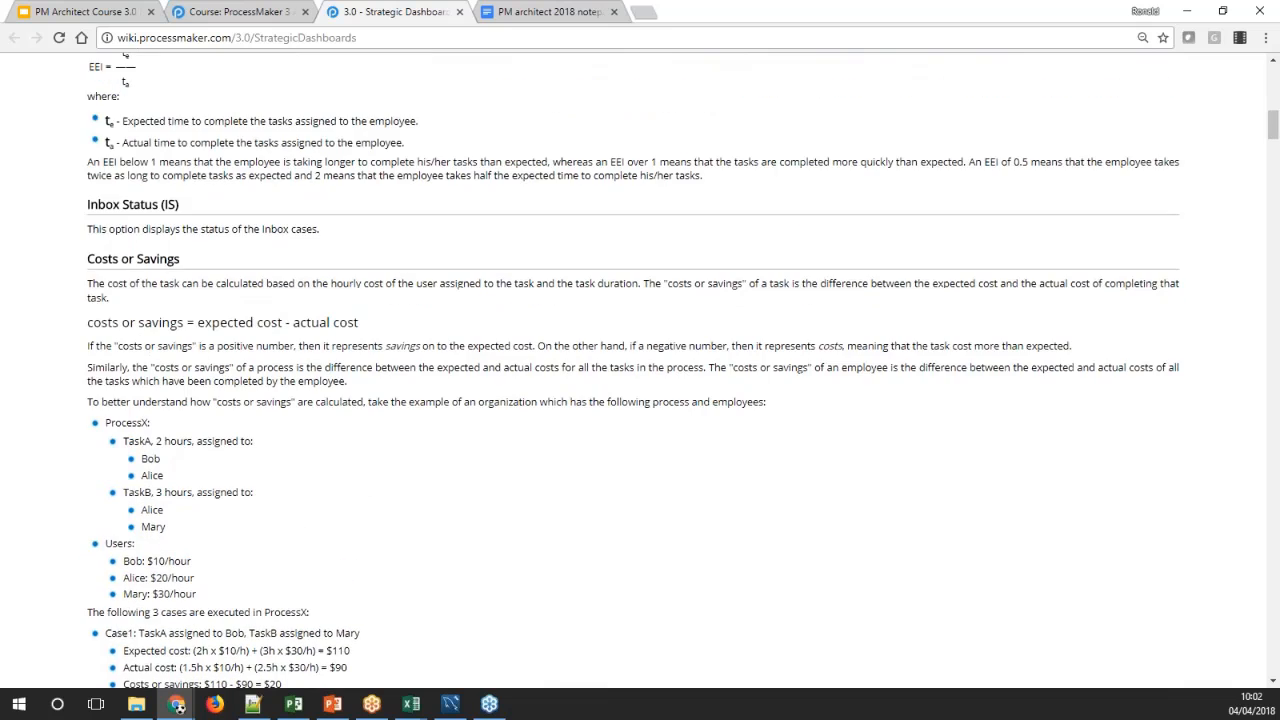
{"action": "scroll", "coordinate": [161, 360], "scroll_direction": "up", "scroll_amount": 3}
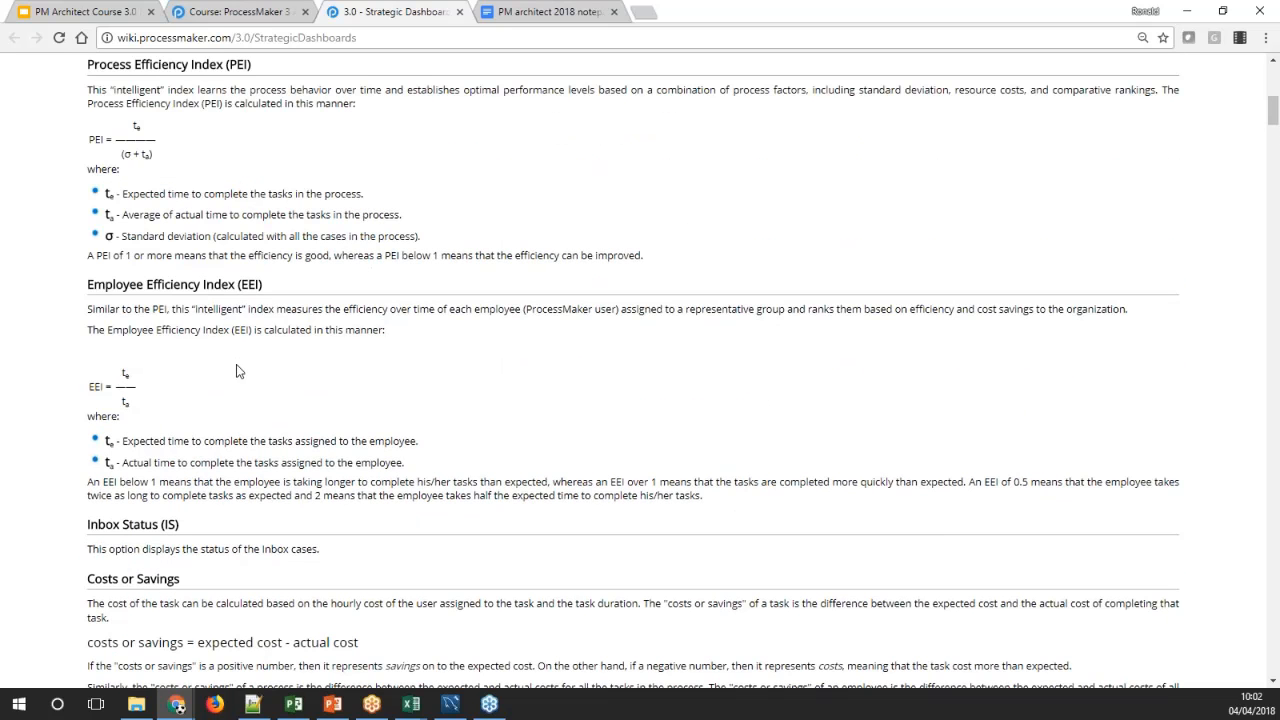
{"action": "scroll", "coordinate": [238, 372], "scroll_direction": "up", "scroll_amount": 1}
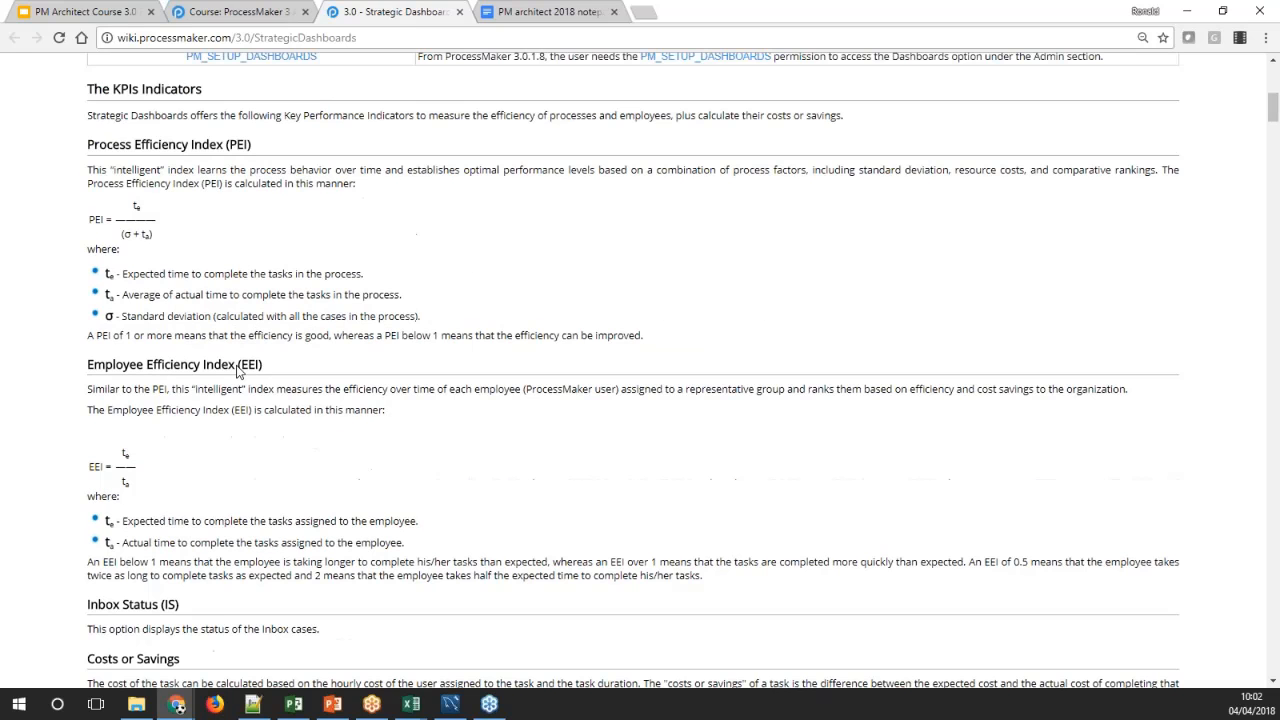
{"action": "scroll", "coordinate": [238, 372], "scroll_direction": "up", "scroll_amount": 2}
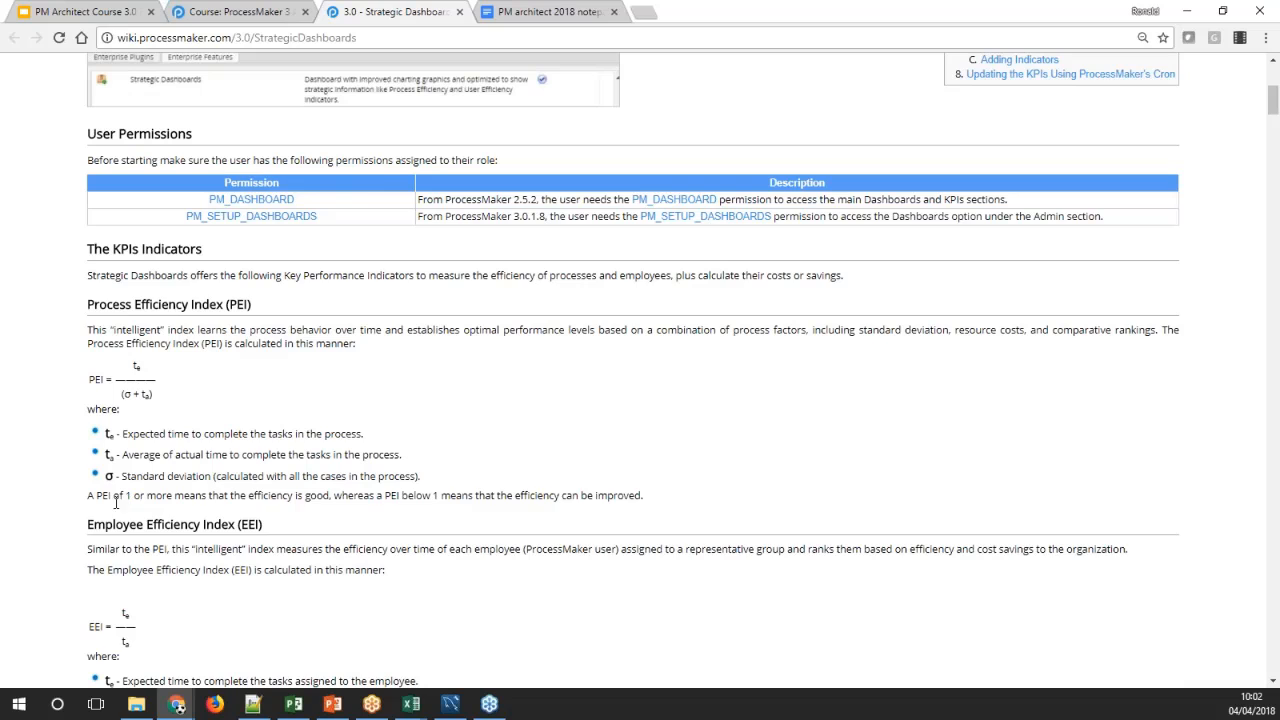
{"action": "left_click_drag", "start_coordinate": [89, 497], "coordinate": [651, 498]}
{"action": "left_click", "coordinate": [651, 498]}
{"action": "scroll", "coordinate": [489, 430], "scroll_direction": "down", "scroll_amount": 2}
{"action": "scroll", "coordinate": [489, 425], "scroll_direction": "down", "scroll_amount": 3}
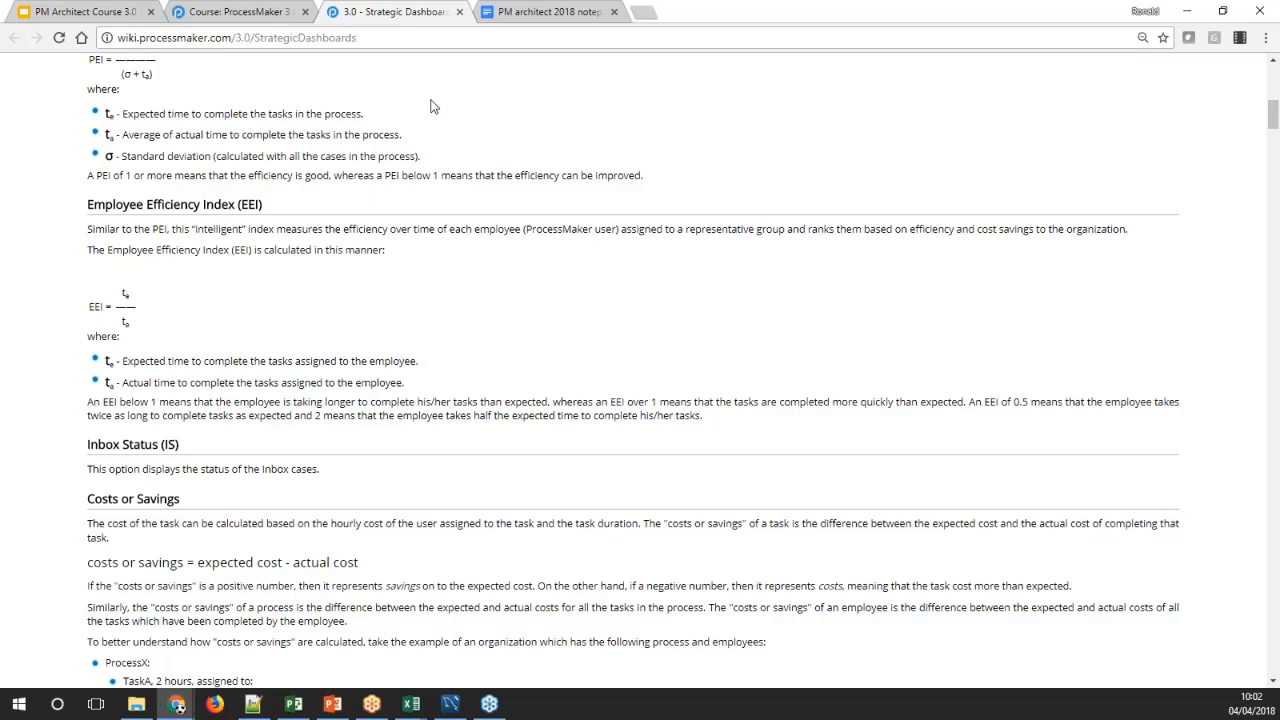
Close the Strategic Dashboards page and open the course's Service Level Agreements (SLAs) reading in a separate tab
{"action": "left_click", "coordinate": [466, 15]}
{"action": "left_click", "coordinate": [428, 12]}
{"action": "left_click", "coordinate": [249, 14]}
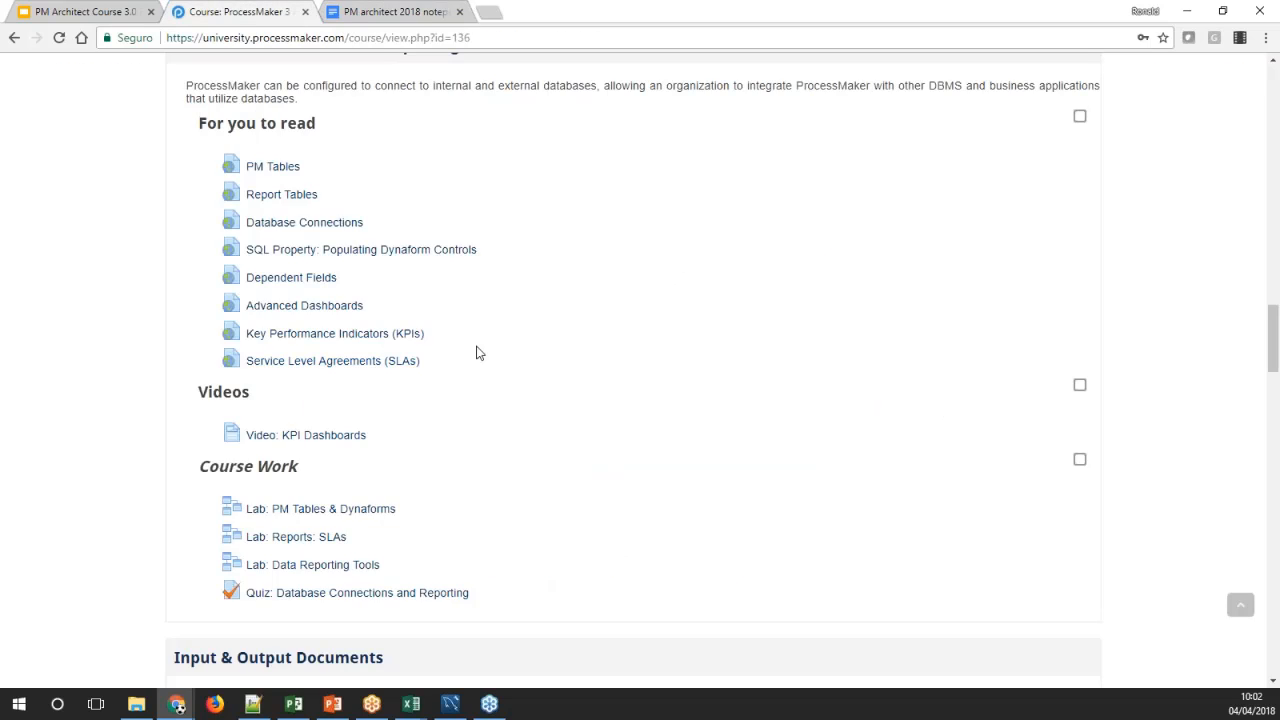
{"action": "middle_click", "coordinate": [335, 366]}
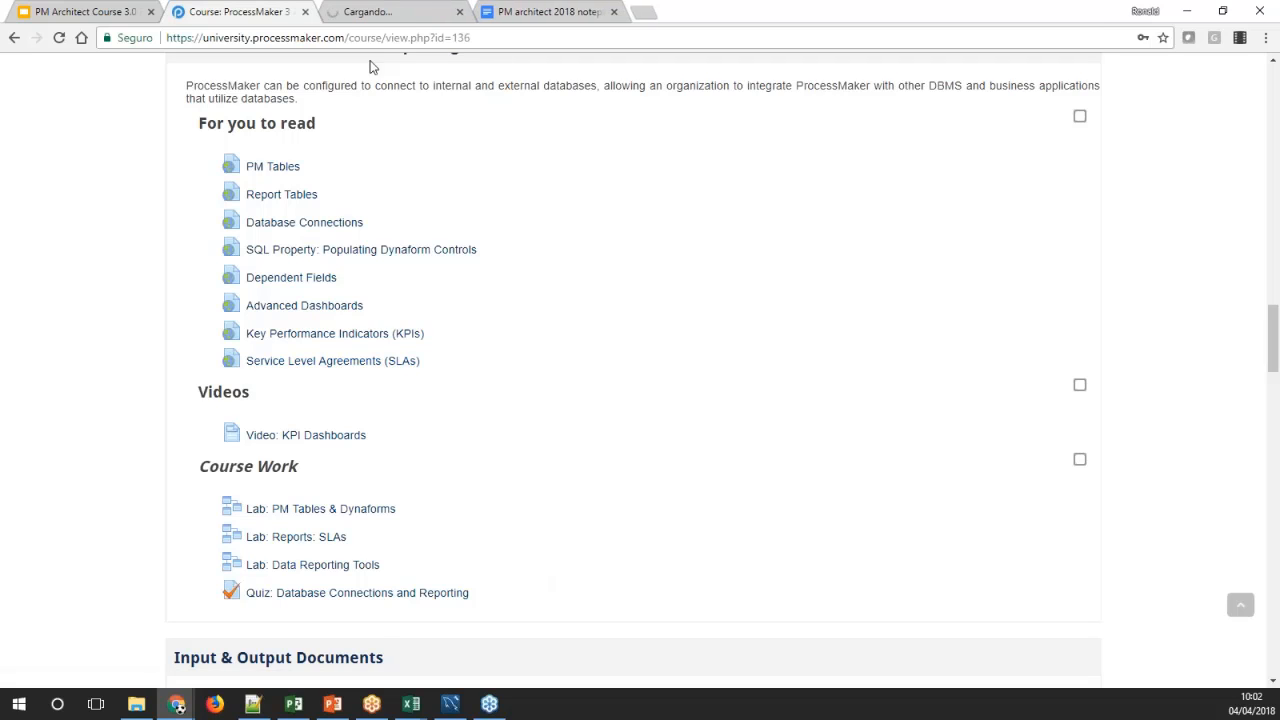
{"action": "left_click", "coordinate": [390, 12]}
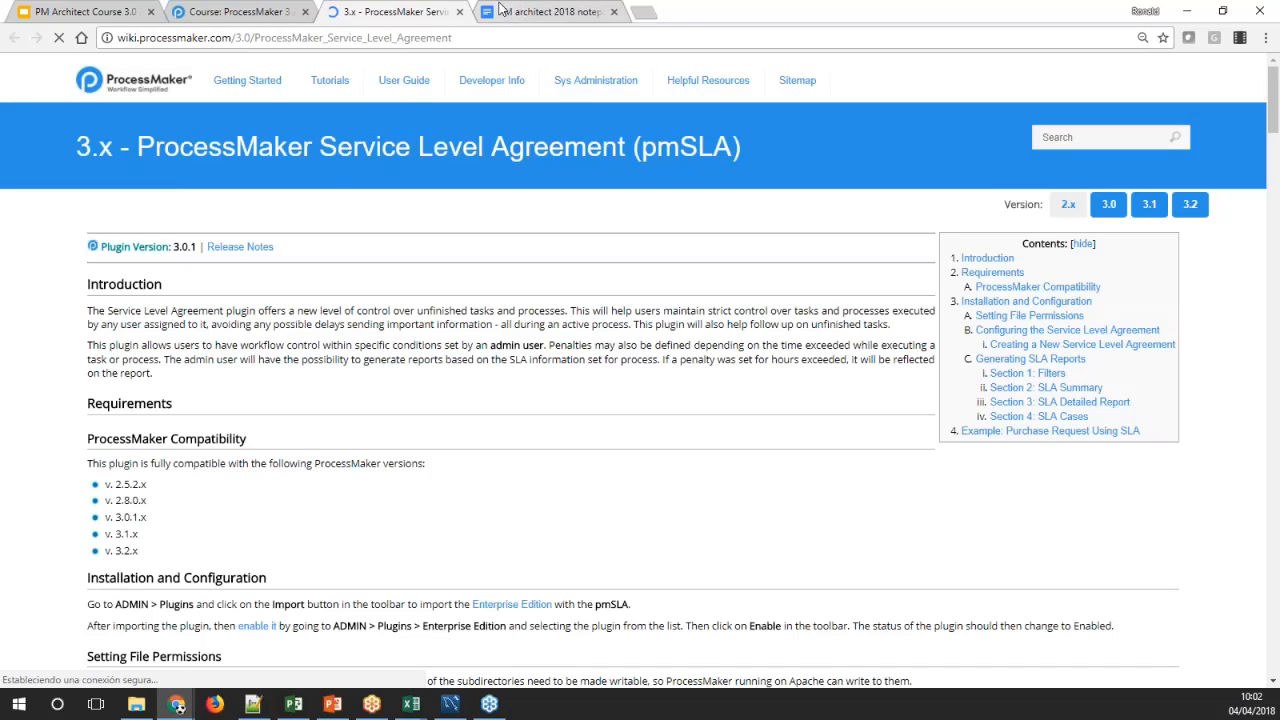
Open training.processmaker.com in a new tab, log in as admin with the saved credentials, and go to the administration area
{"action": "left_click", "coordinate": [643, 12]}
{"action": "type", "text": "train"}
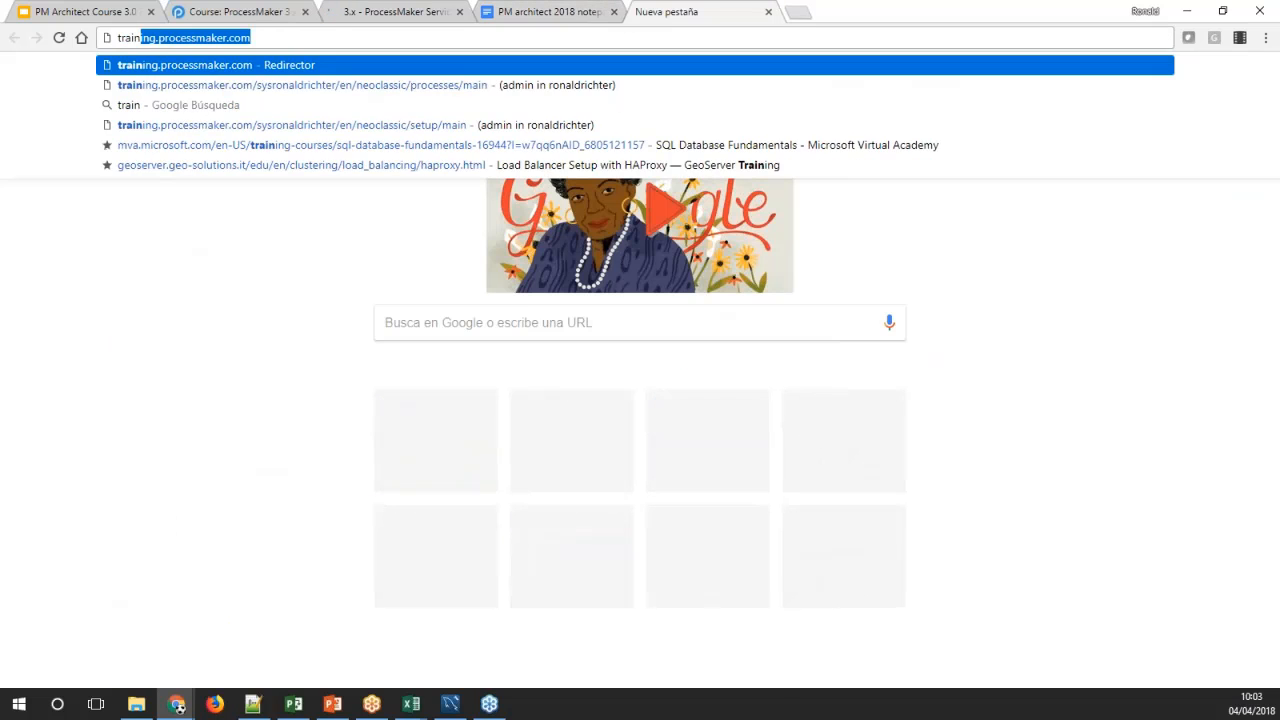
{"action": "key", "text": "Return"}
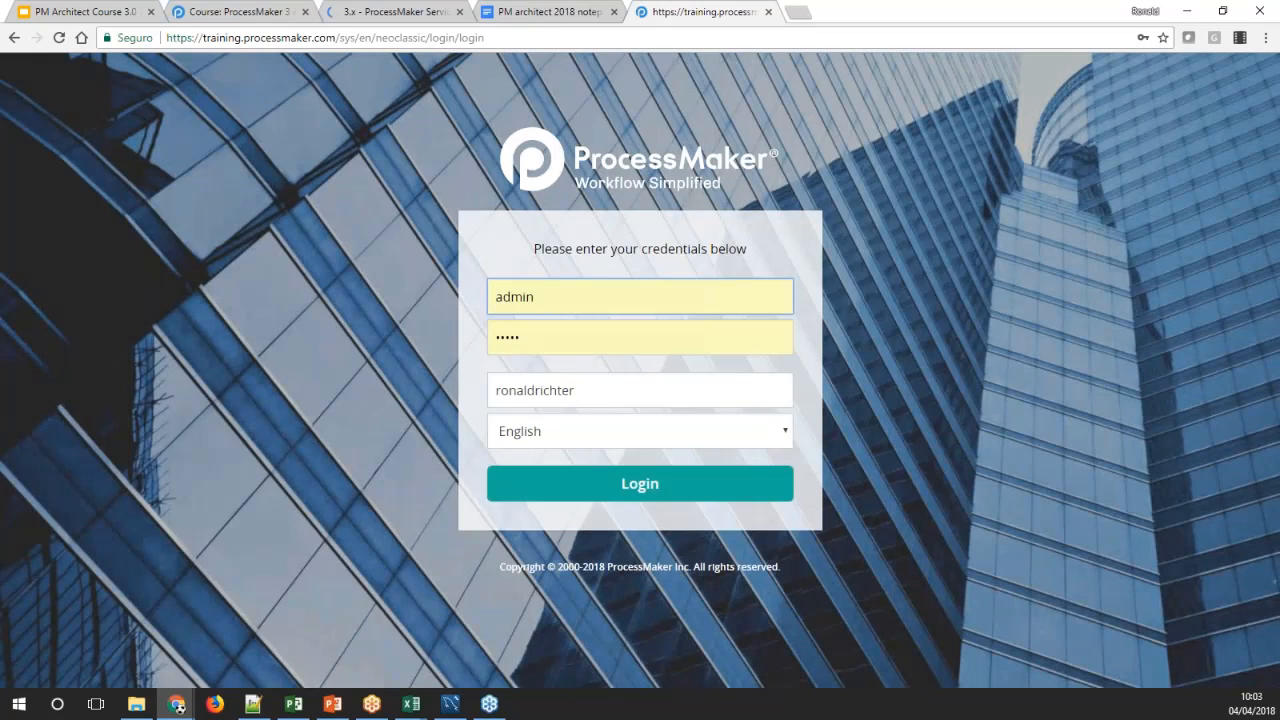
{"action": "left_click", "coordinate": [569, 491]}
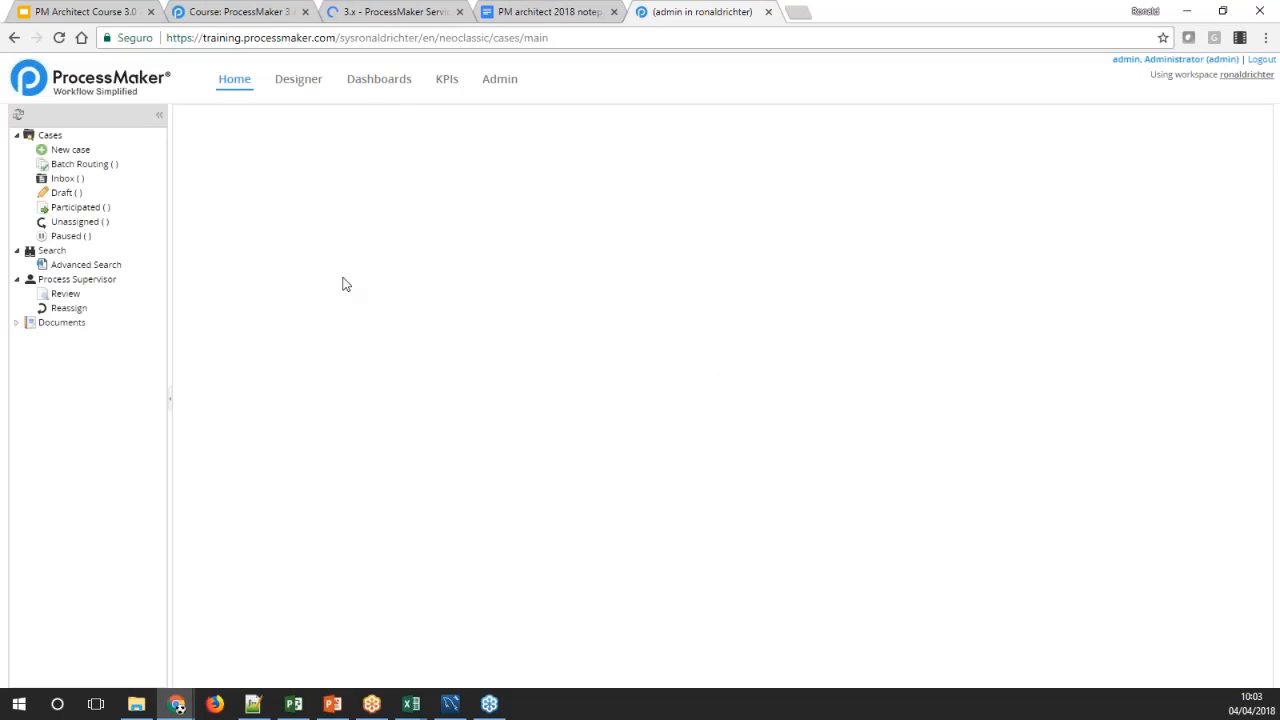
{"action": "left_click", "coordinate": [500, 79]}
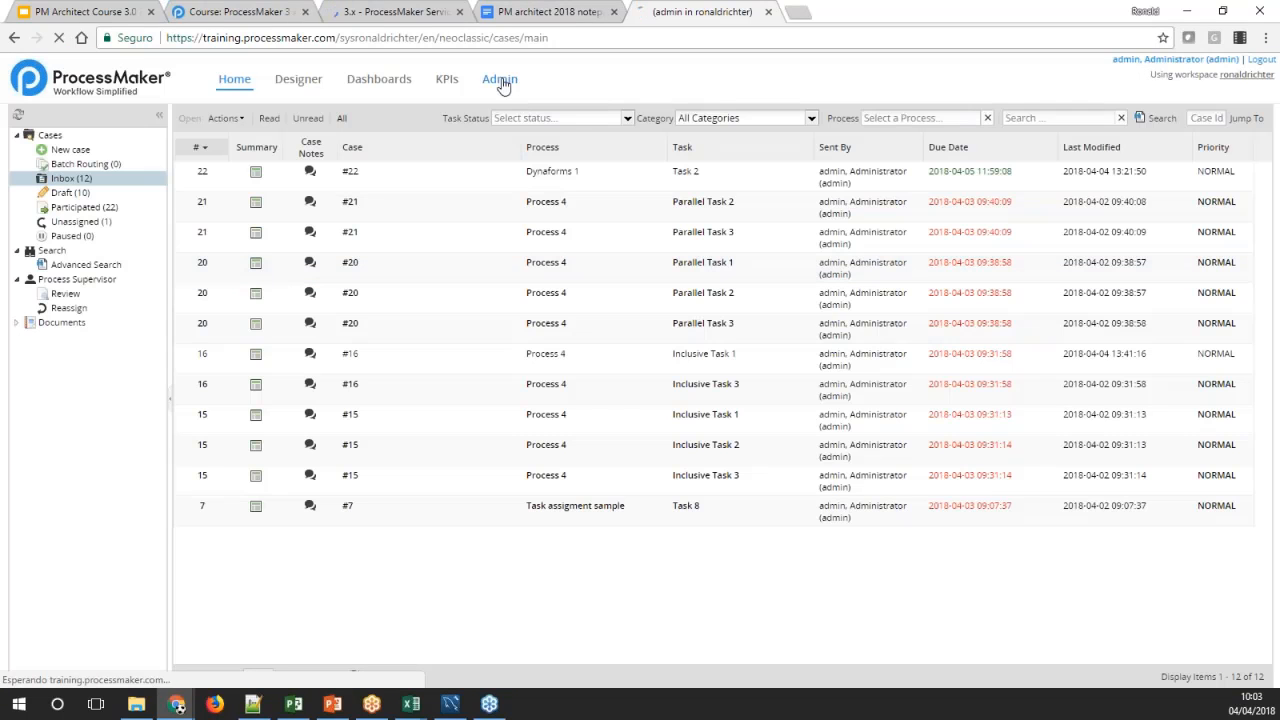
Read the introduction of the pmSLA wiki page and place the workspace tab directly beside the wiki tab
{"action": "left_click", "coordinate": [397, 12]}
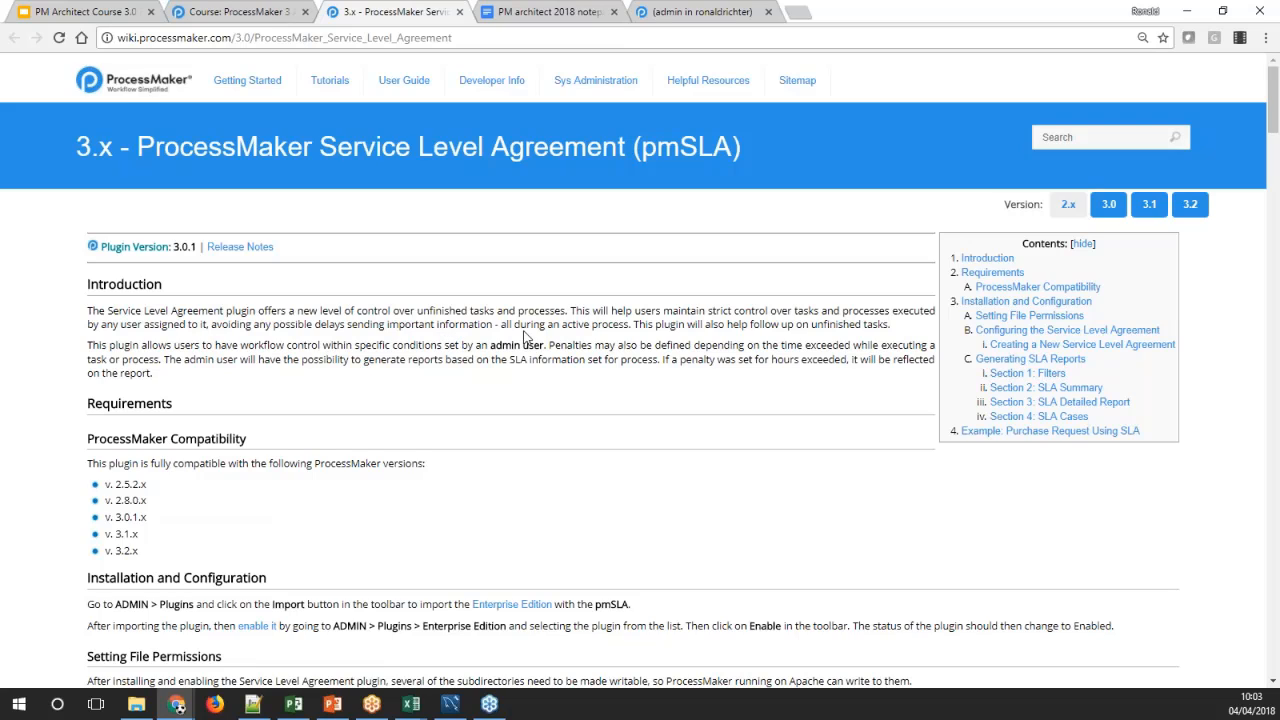
{"action": "left_click_drag", "start_coordinate": [502, 326], "coordinate": [532, 326]}
{"action": "left_click", "coordinate": [571, 321]}
{"action": "left_click", "coordinate": [525, 10]}
{"action": "left_click", "coordinate": [655, 12]}
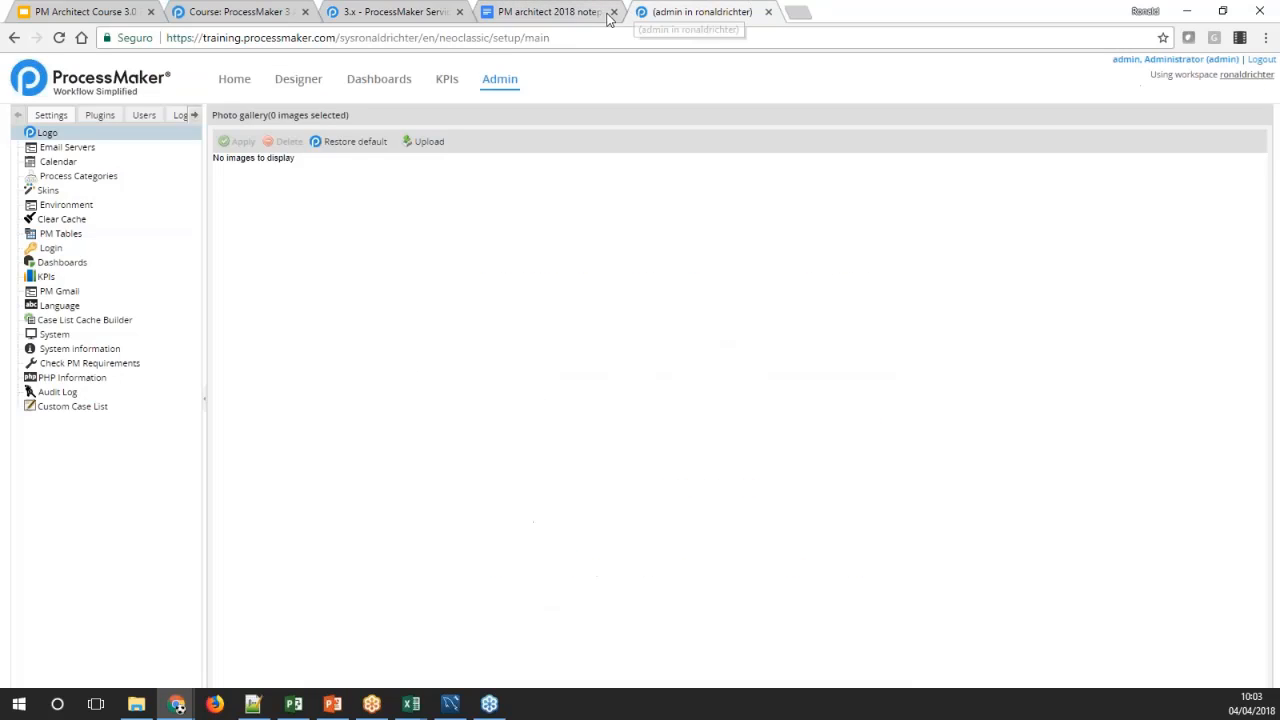
{"action": "left_click_drag", "start_coordinate": [659, 17], "coordinate": [515, 14]}
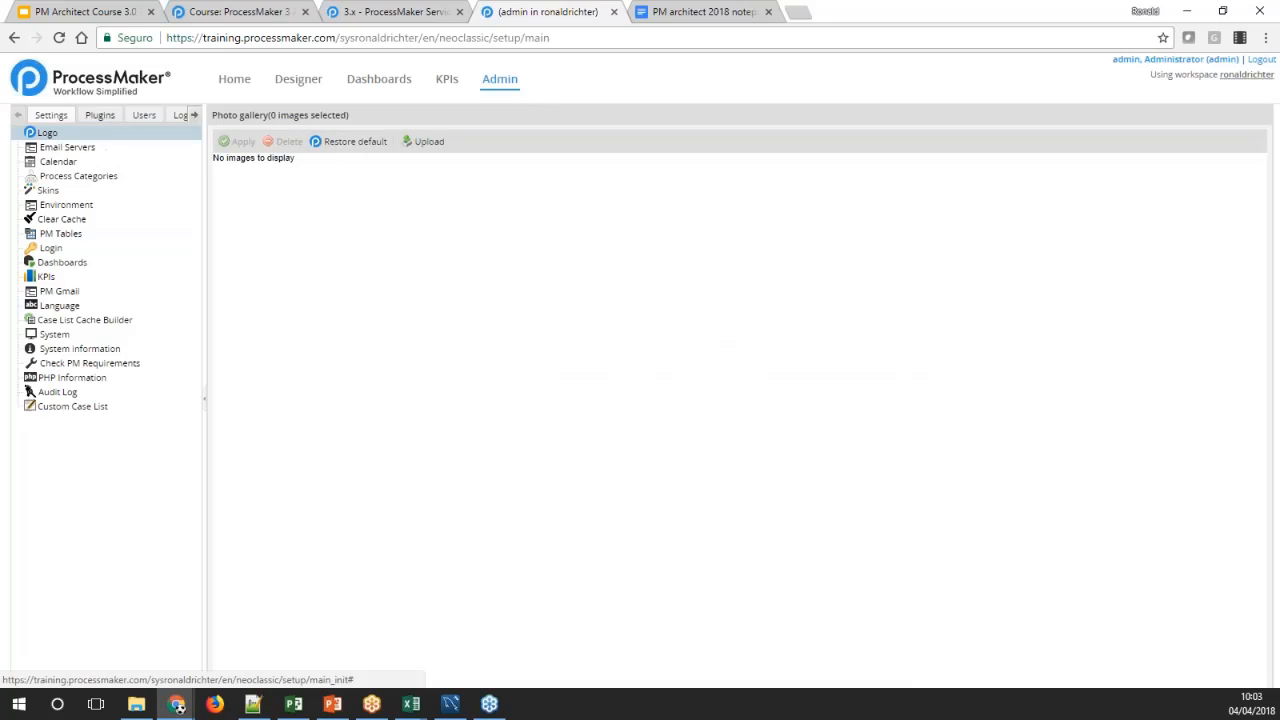
Check the pmSLA entry among the enterprise plugins and open the list of SLAs
{"action": "left_click", "coordinate": [100, 116]}
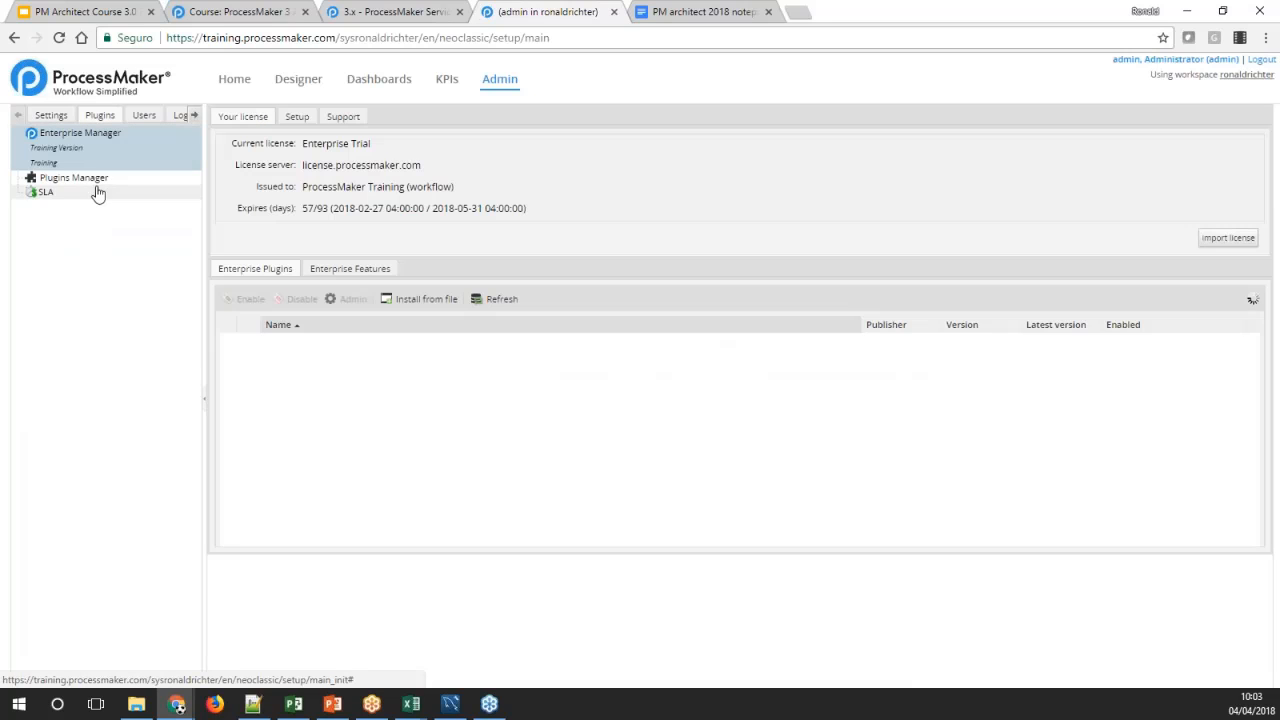
{"action": "scroll", "coordinate": [466, 457], "scroll_direction": "down", "scroll_amount": 5}
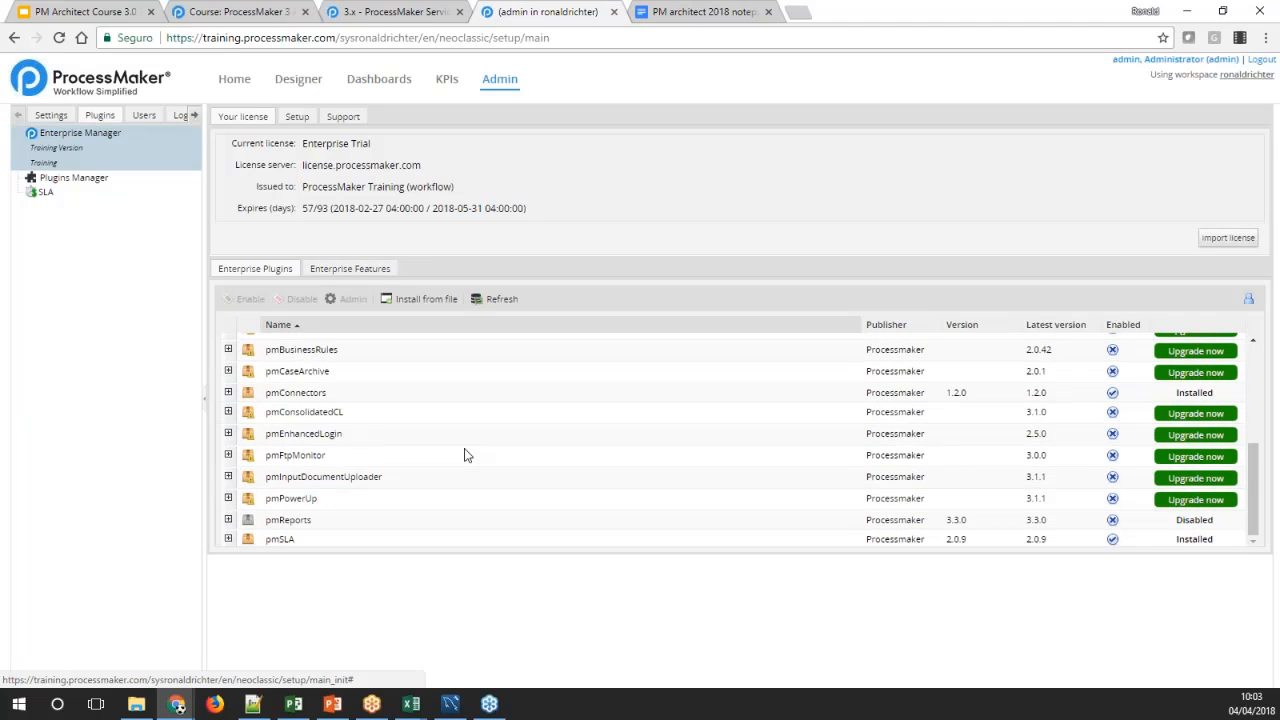
{"action": "left_click", "coordinate": [280, 540]}
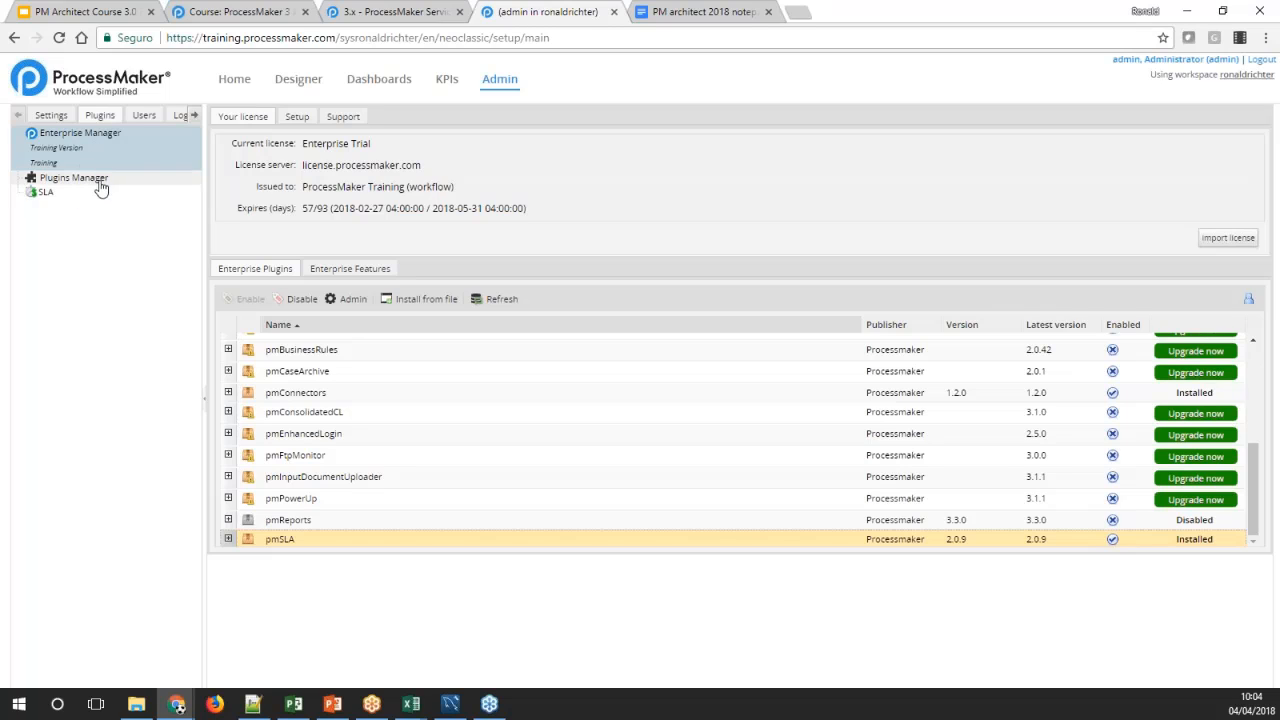
{"action": "left_click", "coordinate": [48, 196]}
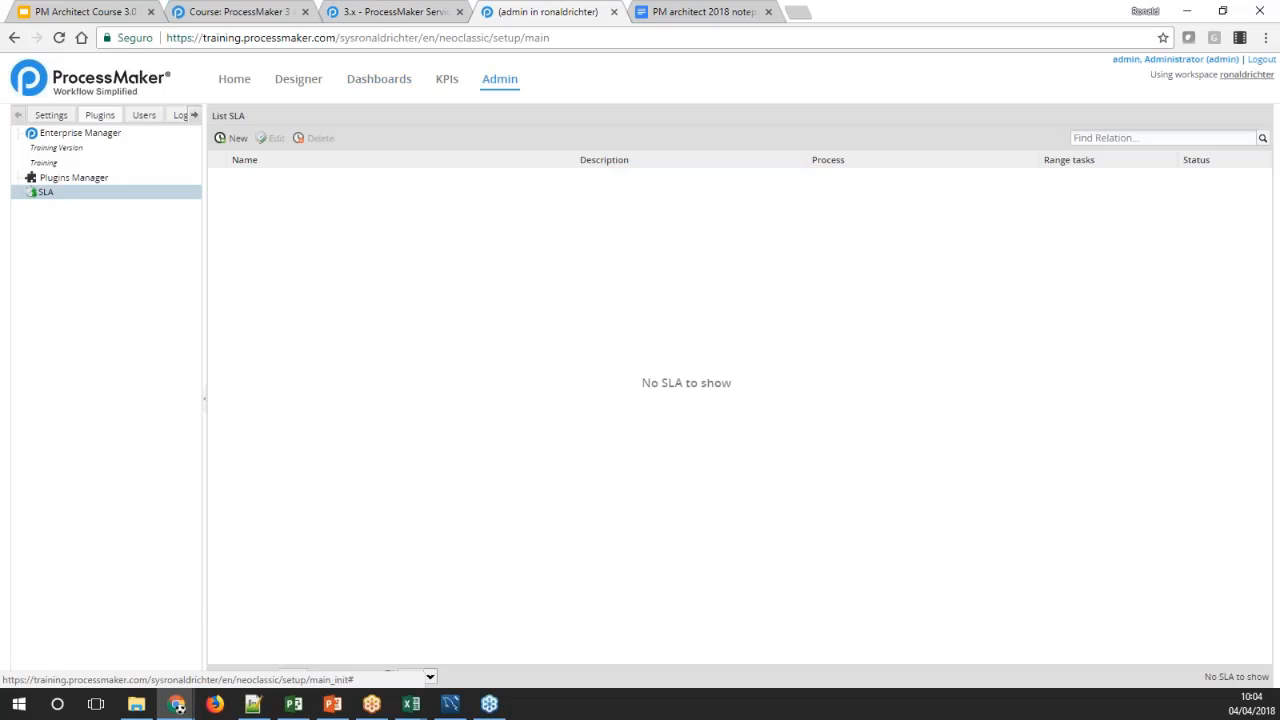
Review the pmSLA wiki sections on installing the plugin, configuring it and creating a new Service Level Agreement
{"action": "left_click", "coordinate": [392, 12]}
{"action": "scroll", "coordinate": [680, 520], "scroll_direction": "down", "scroll_amount": 4}
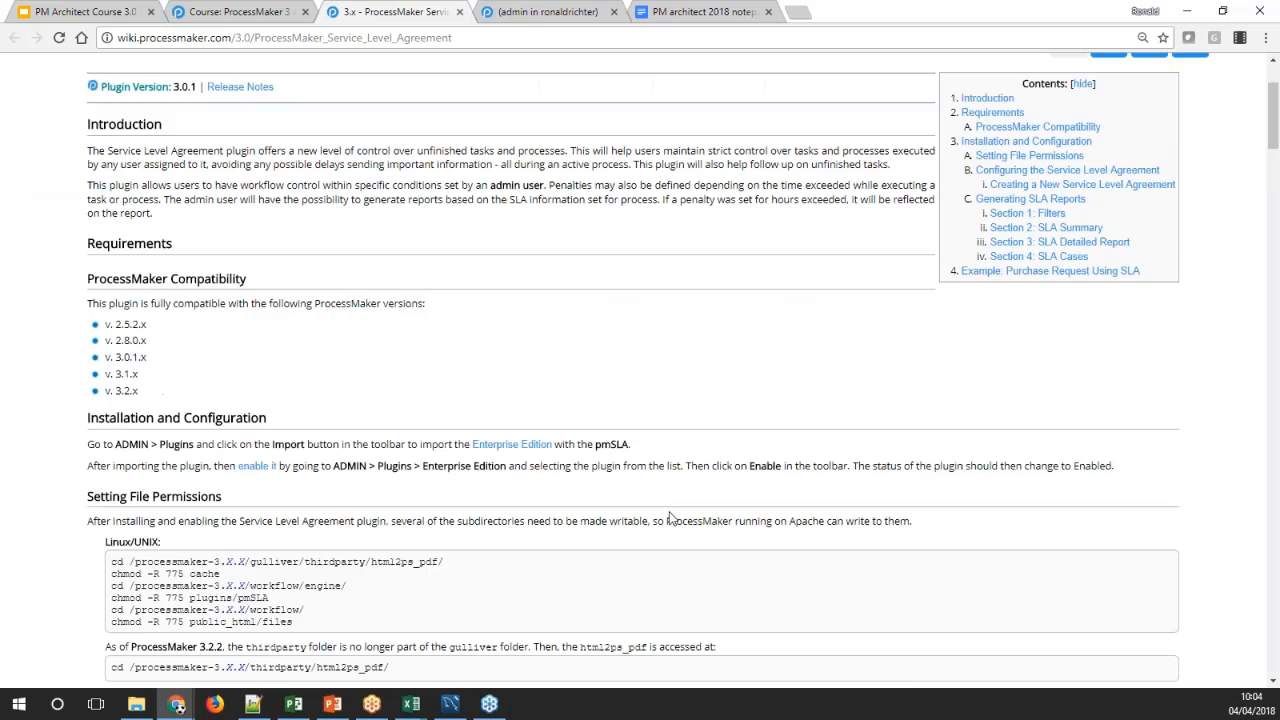
{"action": "scroll", "coordinate": [669, 518], "scroll_direction": "down", "scroll_amount": 5}
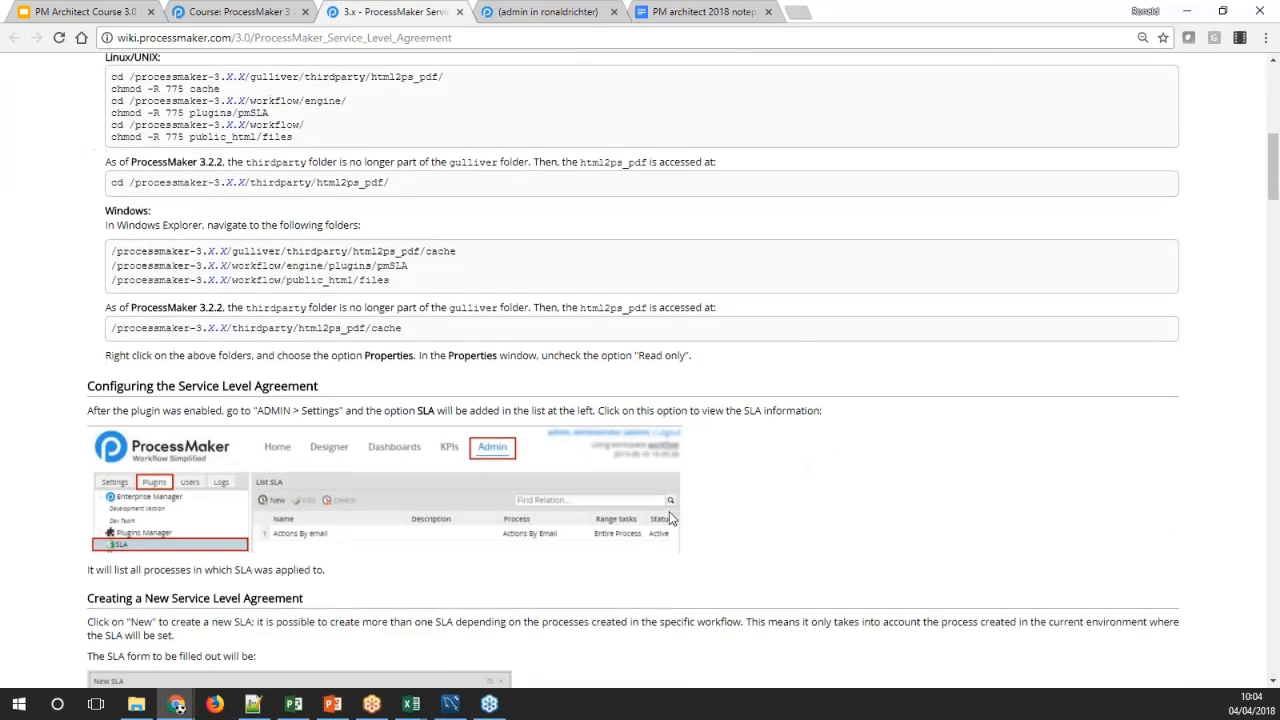
{"action": "scroll", "coordinate": [667, 516], "scroll_direction": "down", "scroll_amount": 3}
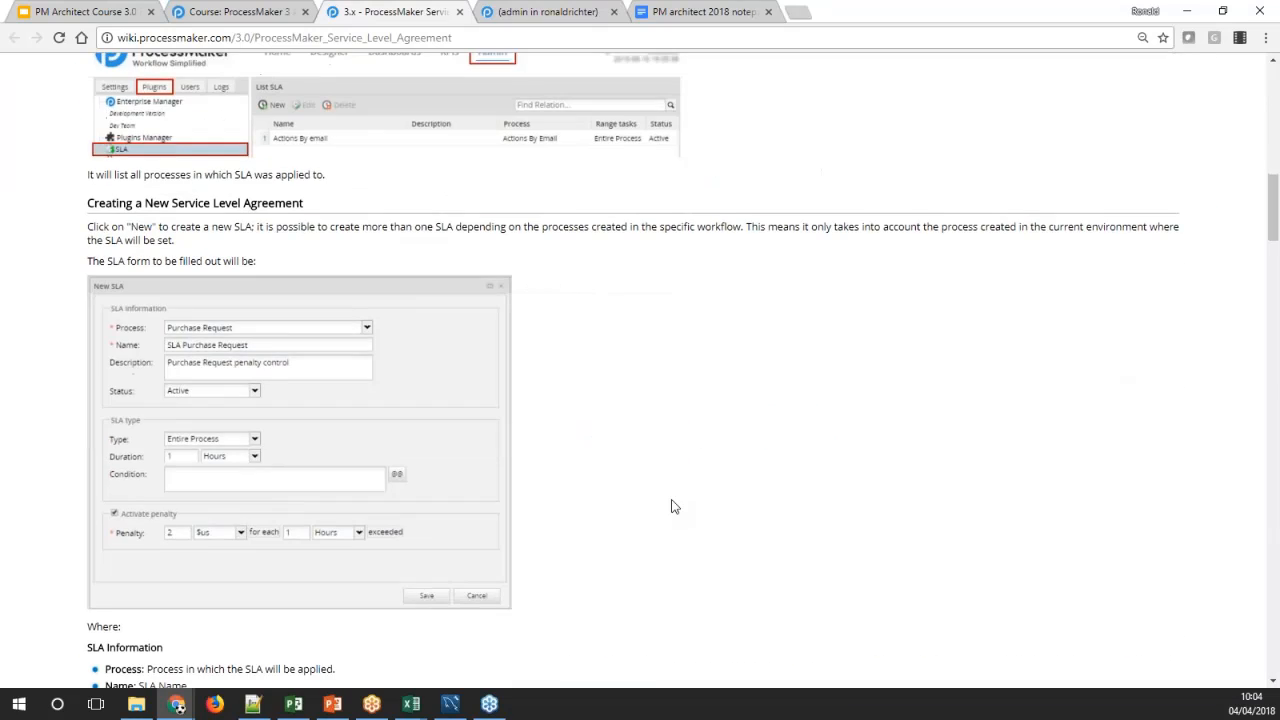
{"action": "scroll", "coordinate": [673, 507], "scroll_direction": "down", "scroll_amount": 2}
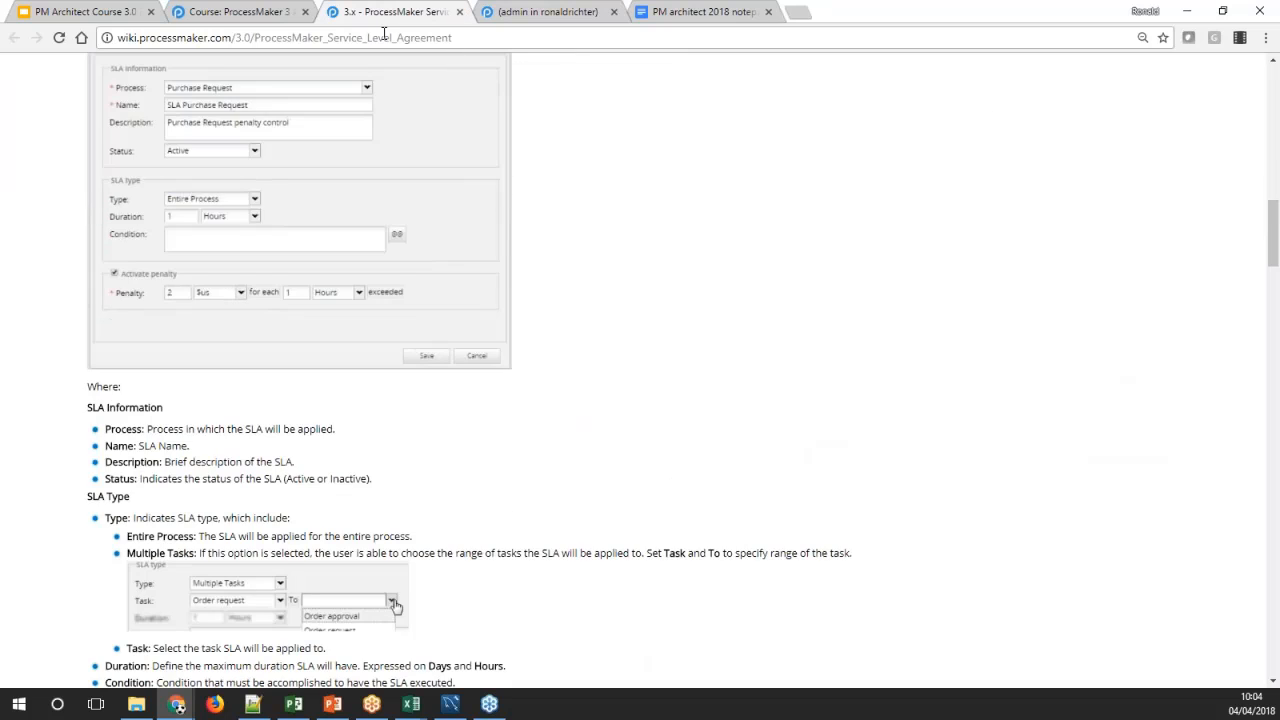
Start a new SLA for the Dynaforms 1 process in the workspace and name it "SLA for Dynaforms 1 Process"
{"action": "left_click", "coordinate": [484, 14]}
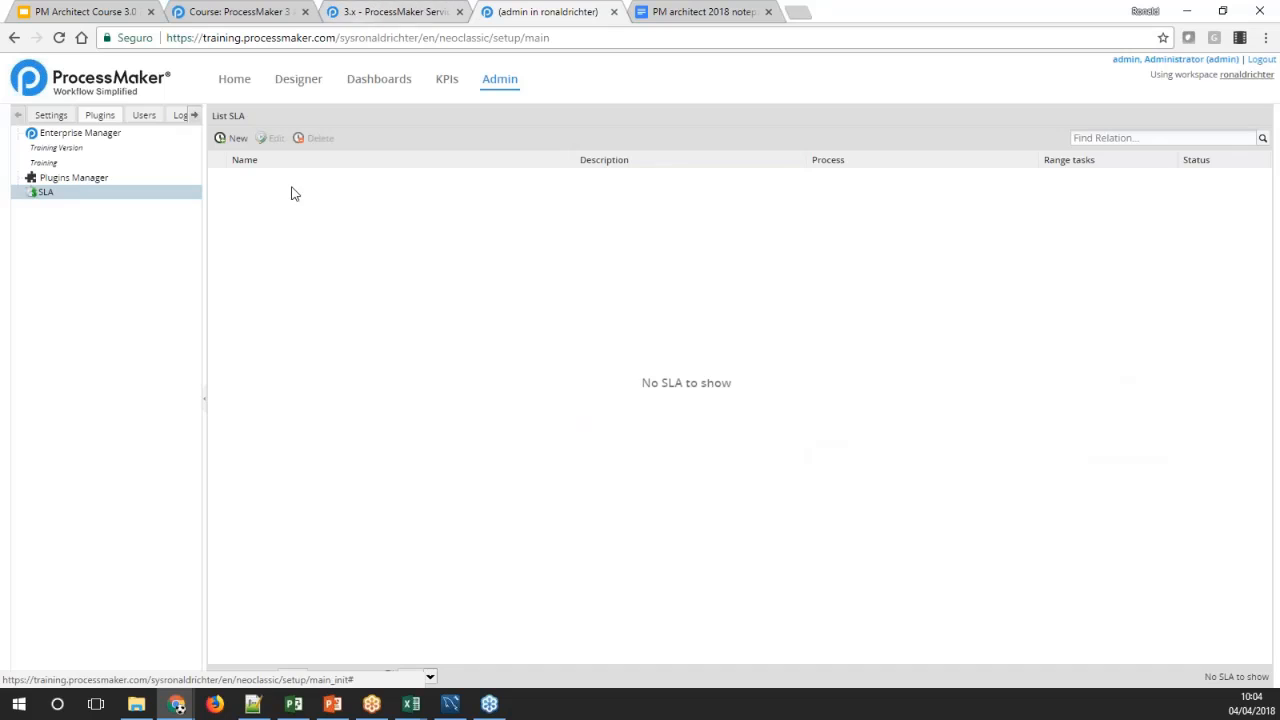
{"action": "left_click", "coordinate": [238, 138]}
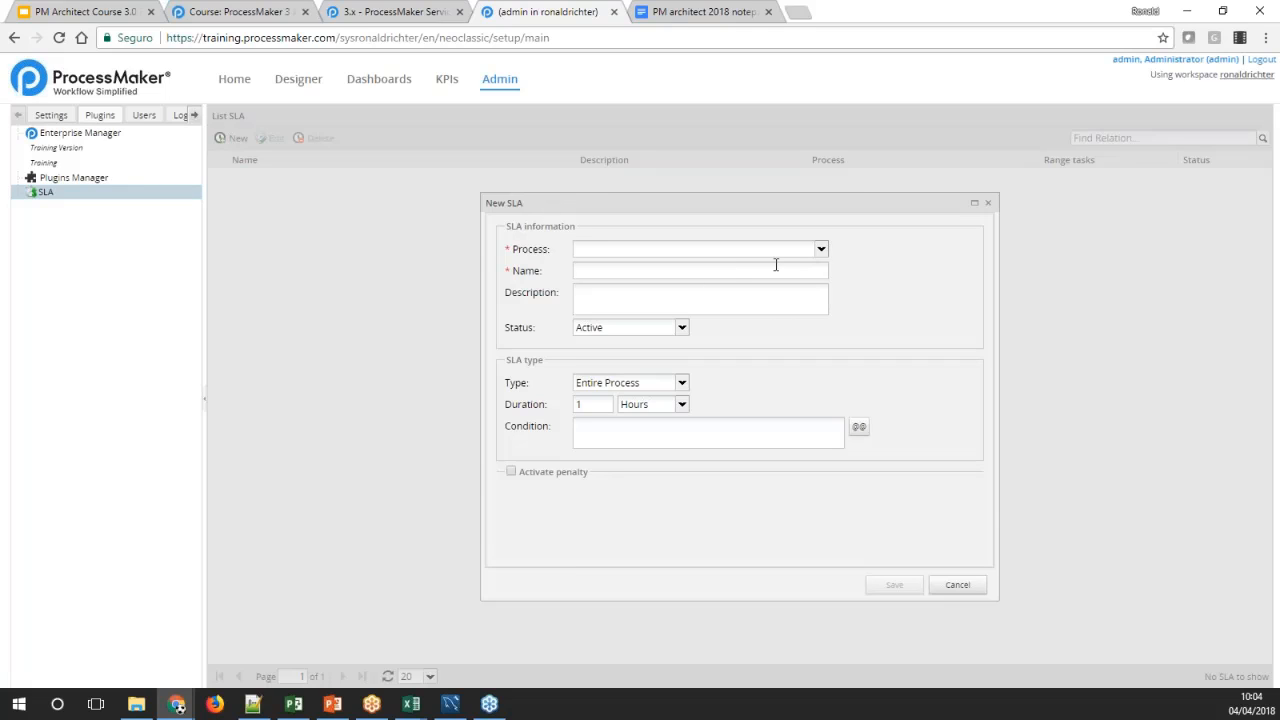
{"action": "left_click", "coordinate": [820, 251]}
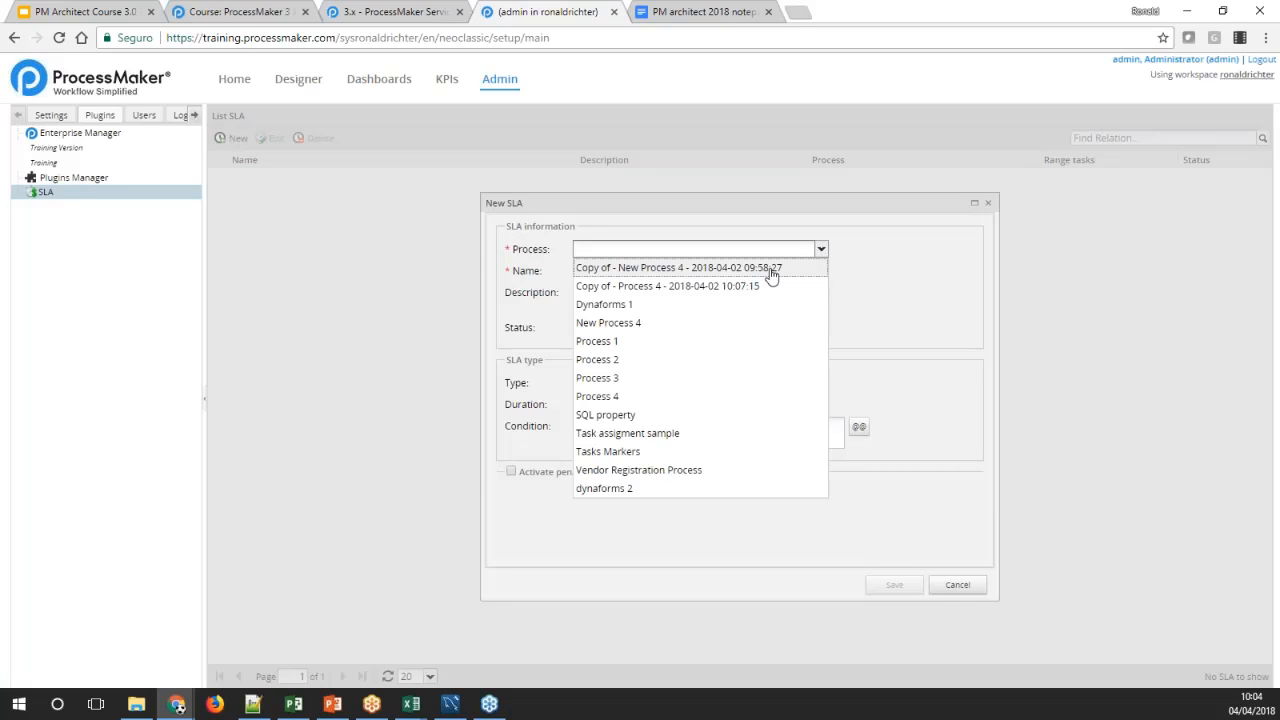
{"action": "left_click", "coordinate": [609, 305]}
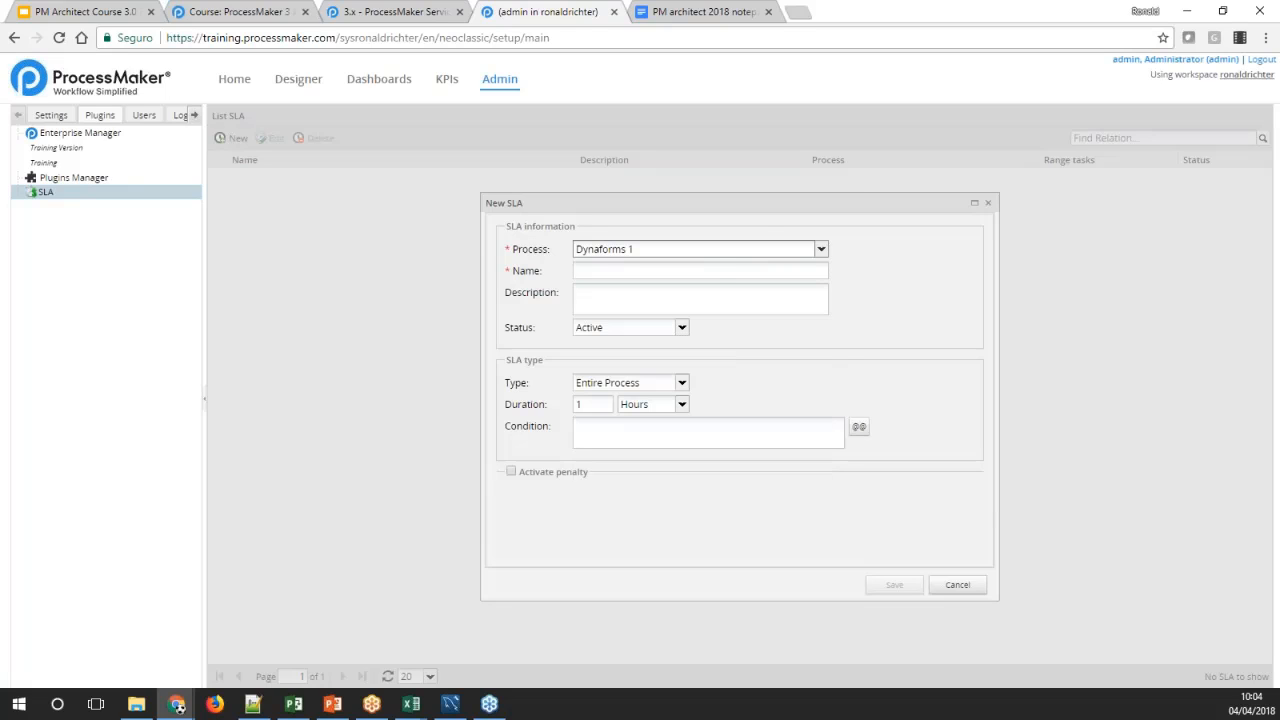
{"action": "key", "text": "Tab"}
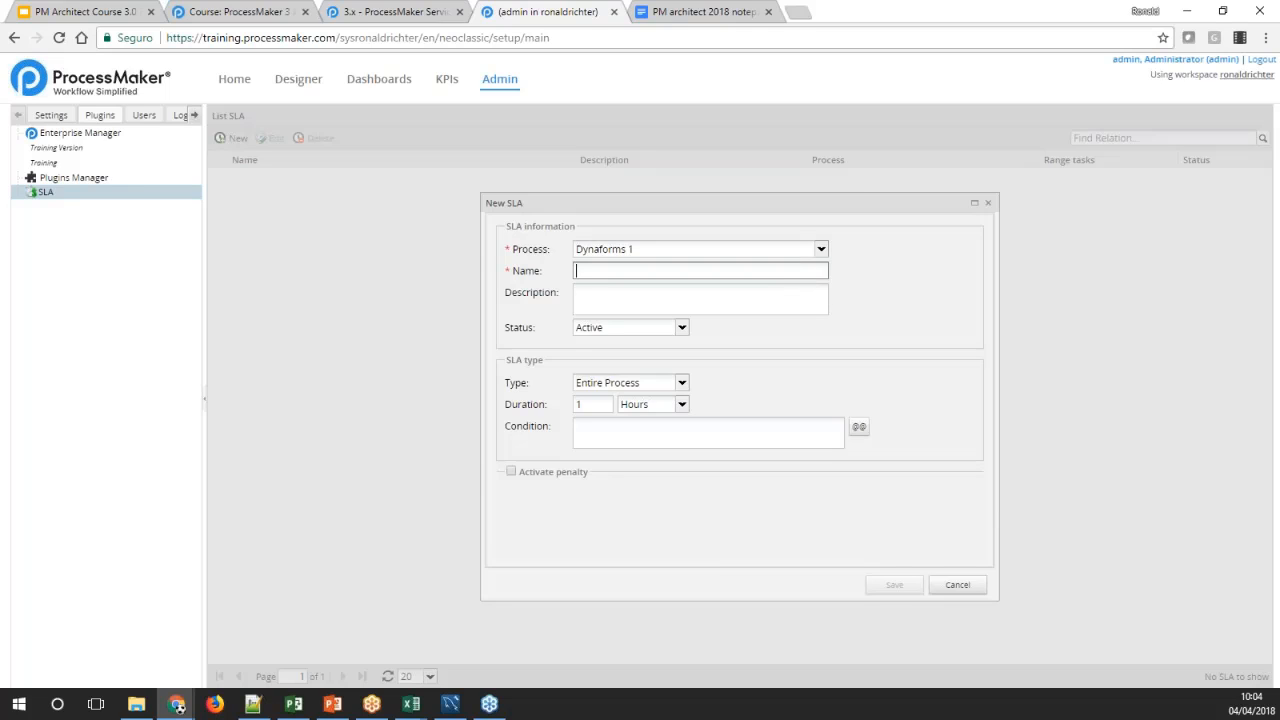
{"action": "type", "text": "SLA for Dynaforms 1 Process"}
Enter the SLA description "This is for the dynaforms 1 process example"
{"action": "left_click", "coordinate": [761, 296]}
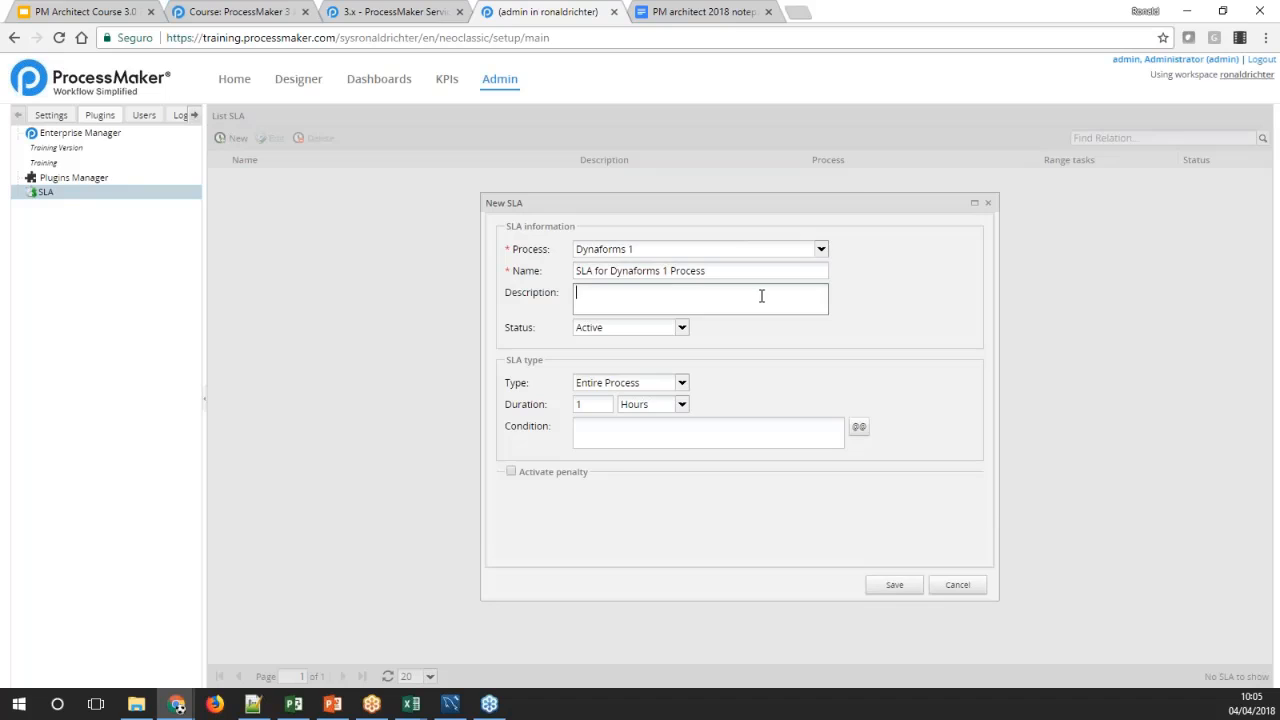
{"action": "type", "text": "This is for the dynaforms 1 p"}
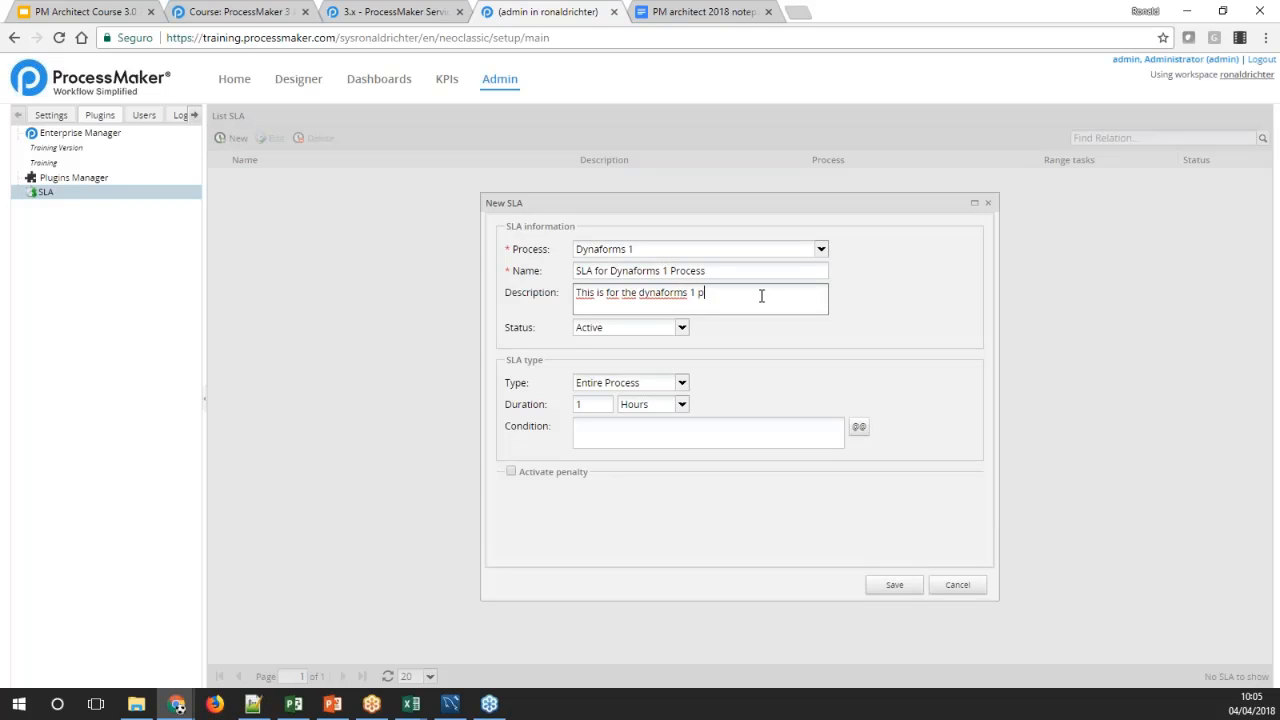
{"action": "type", "text": "rocess example"}
{"action": "key", "text": "Tab"}
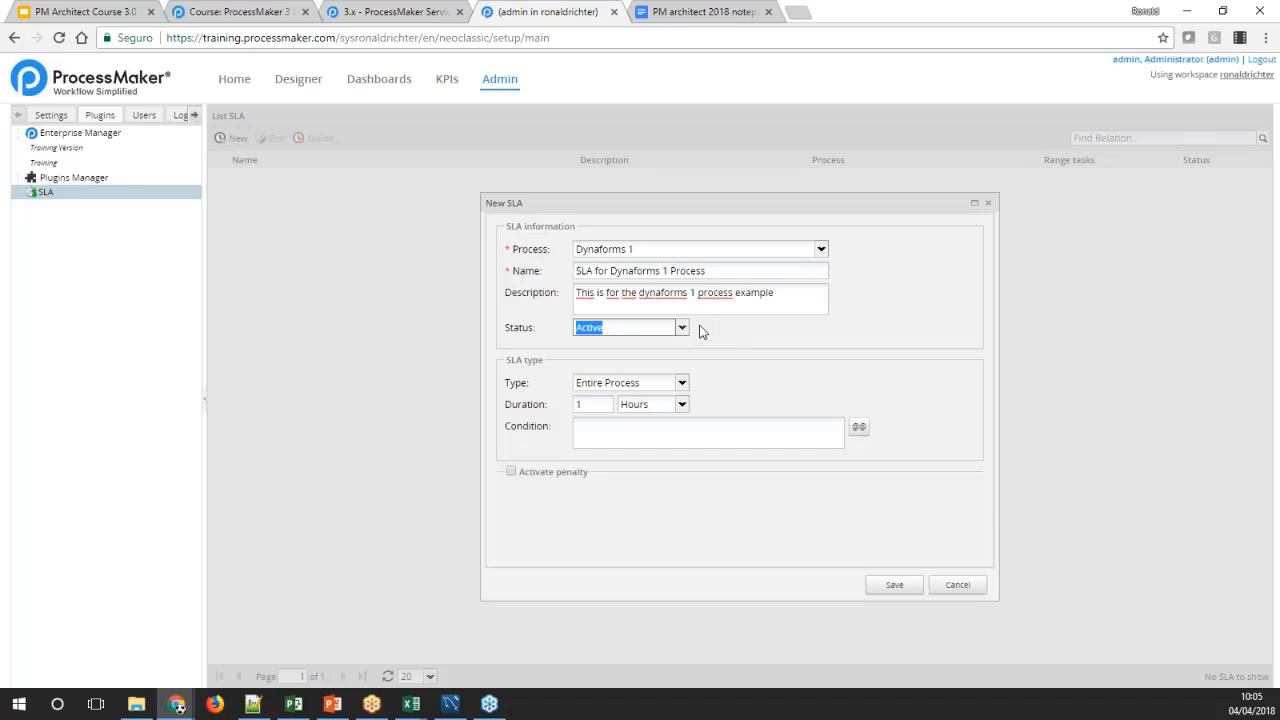
Keep the SLA status as Active and choose Entire Process as the SLA type
{"action": "left_click", "coordinate": [681, 329]}
{"action": "left_click", "coordinate": [681, 329]}
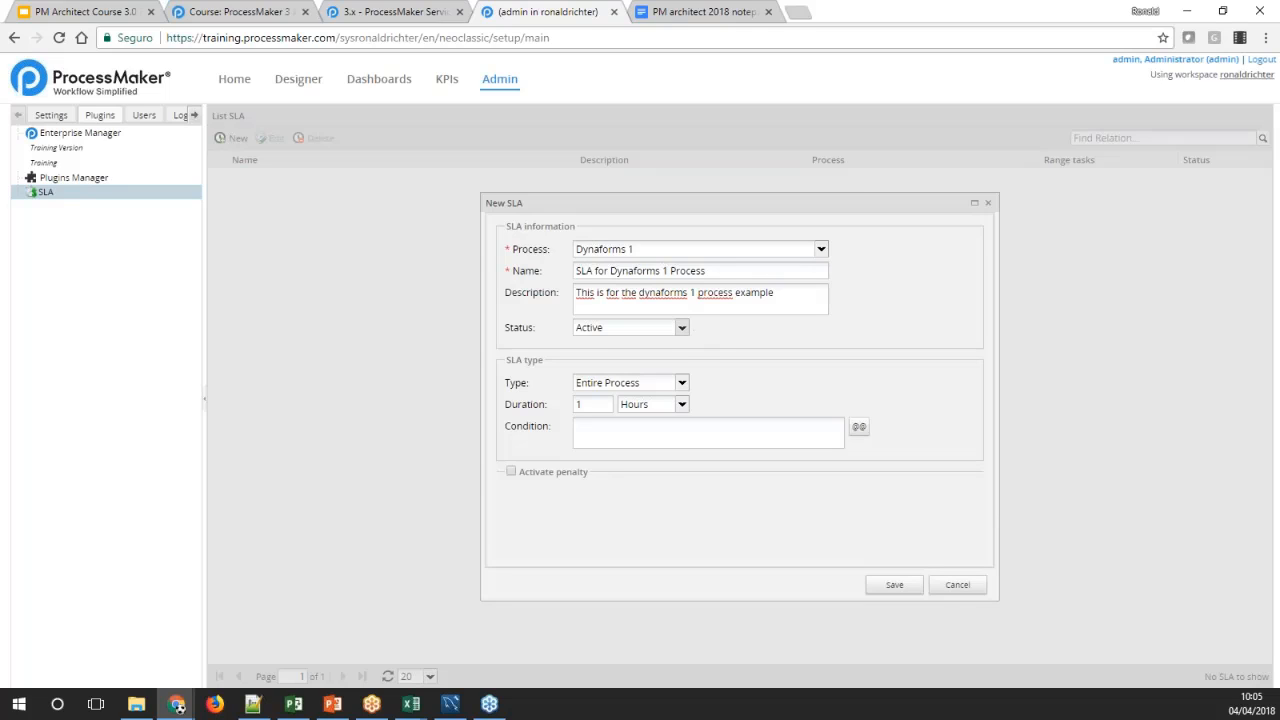
{"action": "left_click", "coordinate": [681, 329]}
{"action": "left_click", "coordinate": [678, 345]}
{"action": "left_click", "coordinate": [750, 332]}
{"action": "left_click", "coordinate": [681, 384]}
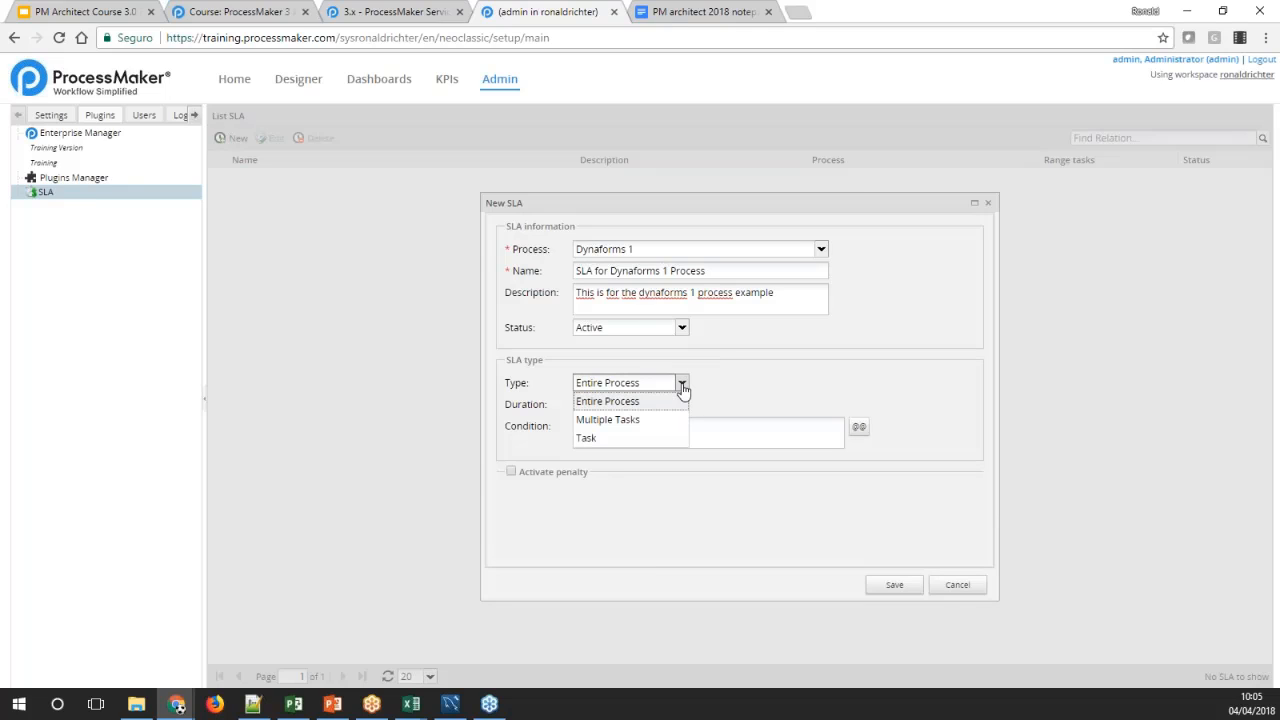
{"action": "left_click", "coordinate": [634, 402]}
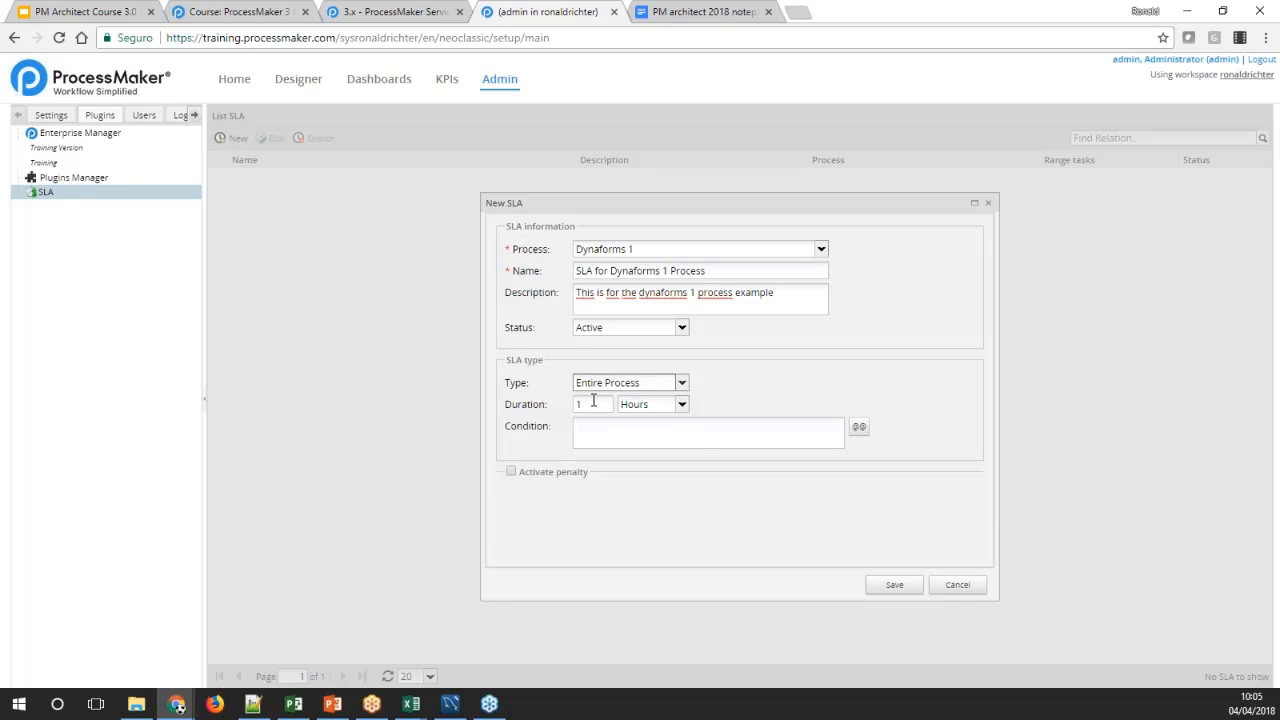
Check which duration units are available for the Entire Process SLA type
{"action": "left_click", "coordinate": [592, 404]}
{"action": "left_click", "coordinate": [684, 405]}
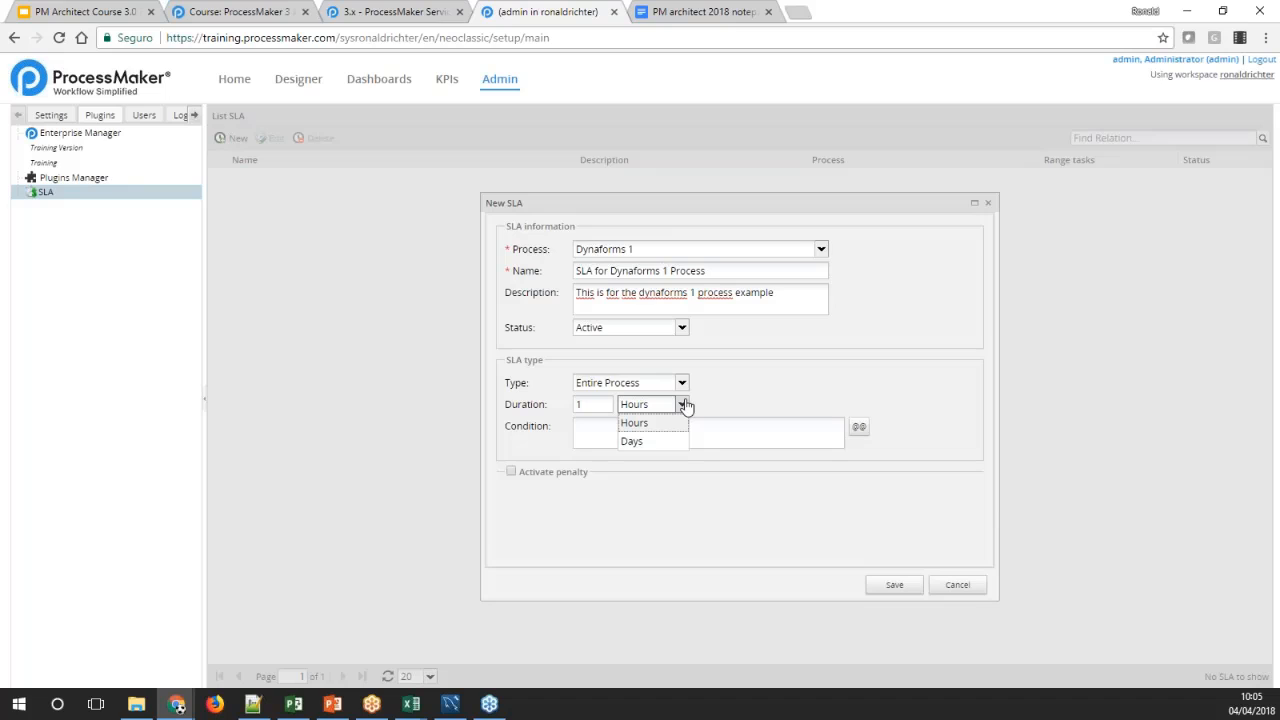
{"action": "left_click", "coordinate": [683, 404]}
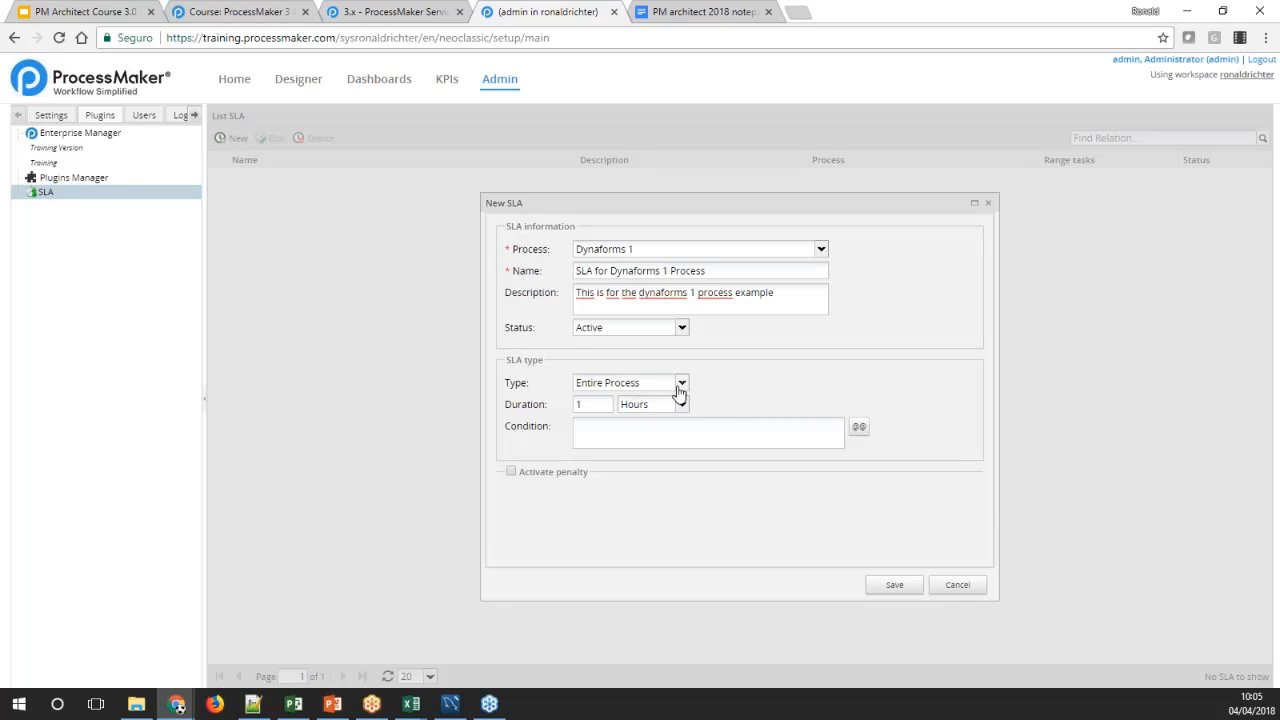
{"action": "left_click", "coordinate": [607, 401]}
Set the SLA type to Multiple Tasks, from Task 1 to Task 2, with the duration kept at 1 hour
{"action": "left_click", "coordinate": [681, 384]}
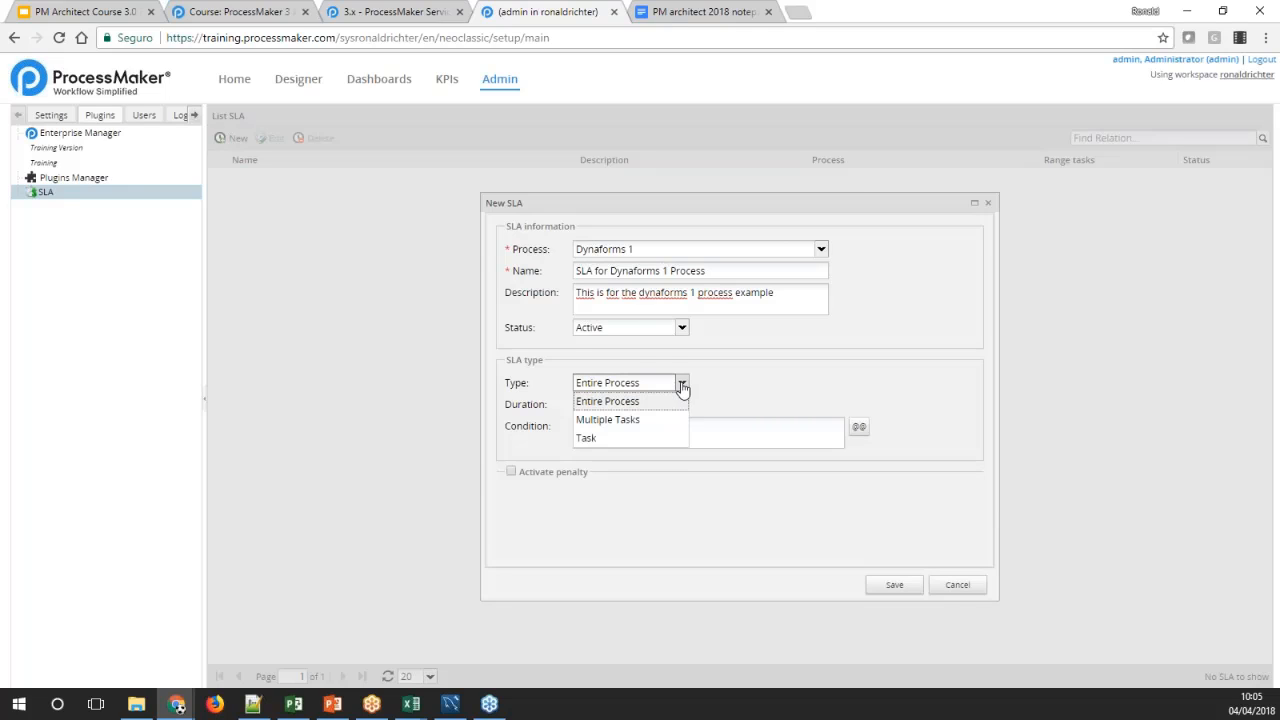
{"action": "left_click", "coordinate": [661, 420]}
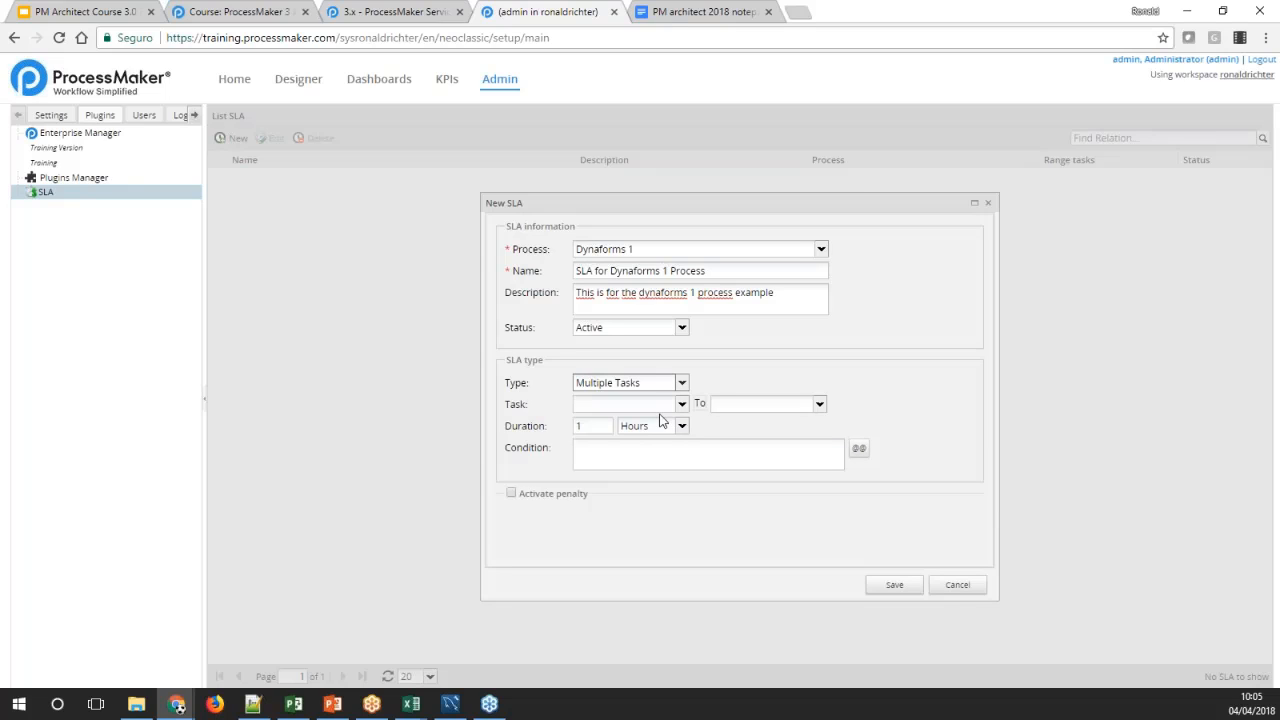
{"action": "left_click", "coordinate": [681, 404]}
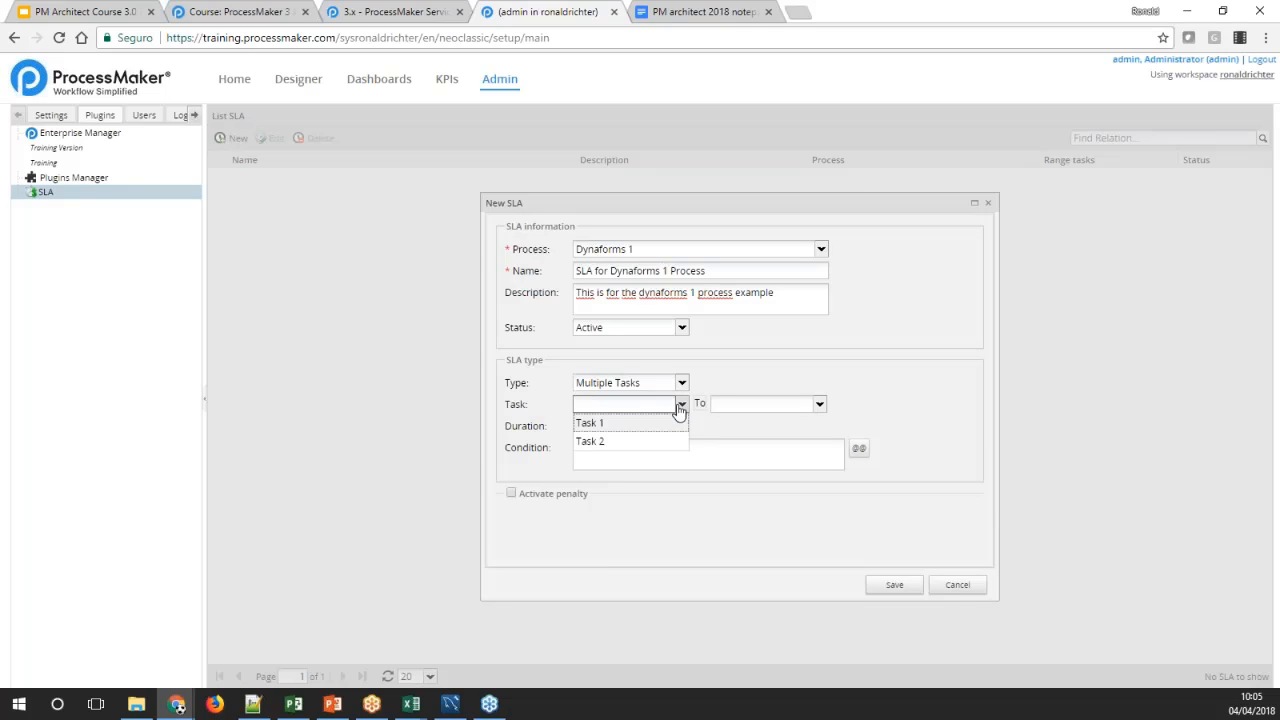
{"action": "left_click", "coordinate": [652, 426]}
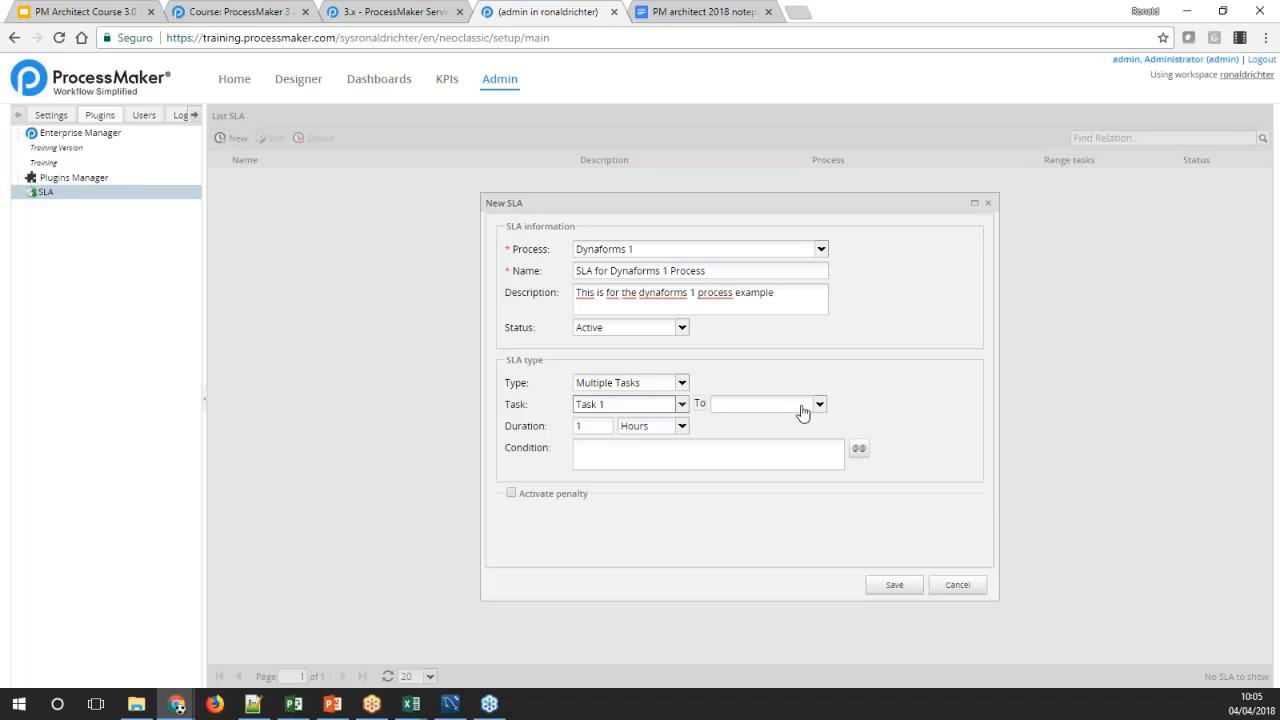
{"action": "left_click", "coordinate": [812, 410]}
{"action": "left_click", "coordinate": [748, 437]}
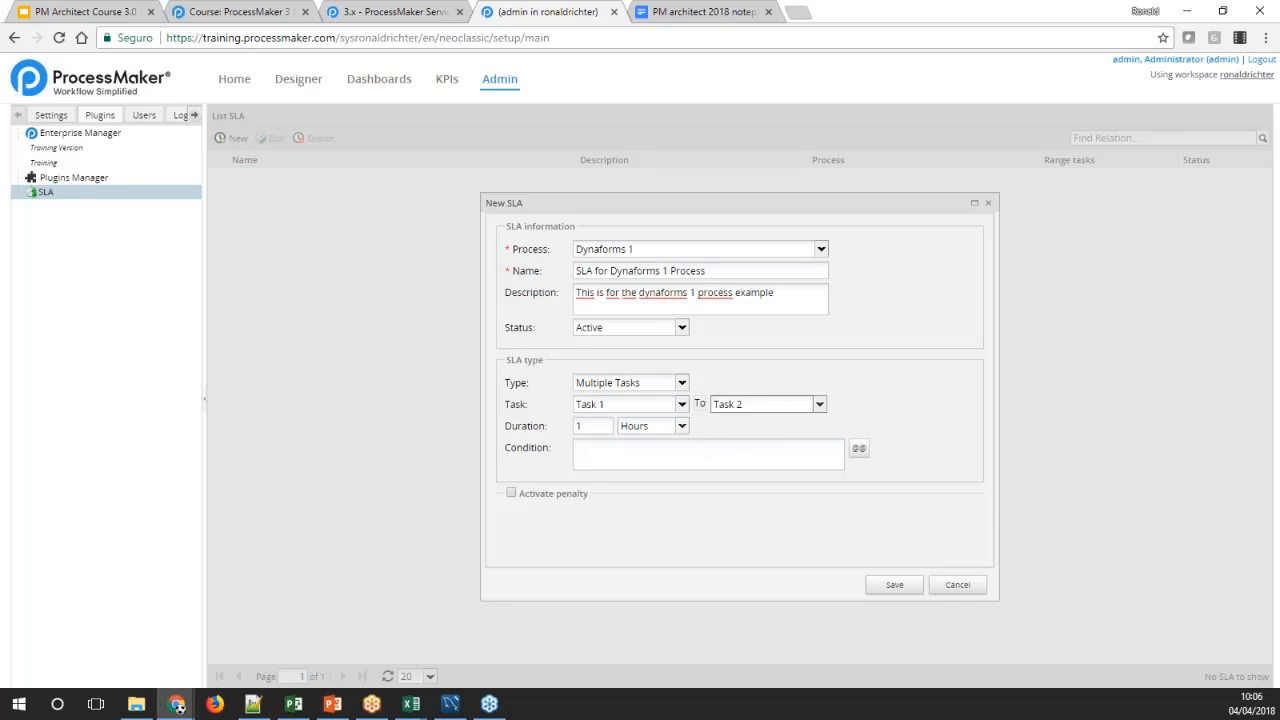
{"action": "left_click", "coordinate": [595, 426]}
{"action": "left_click", "coordinate": [681, 426]}
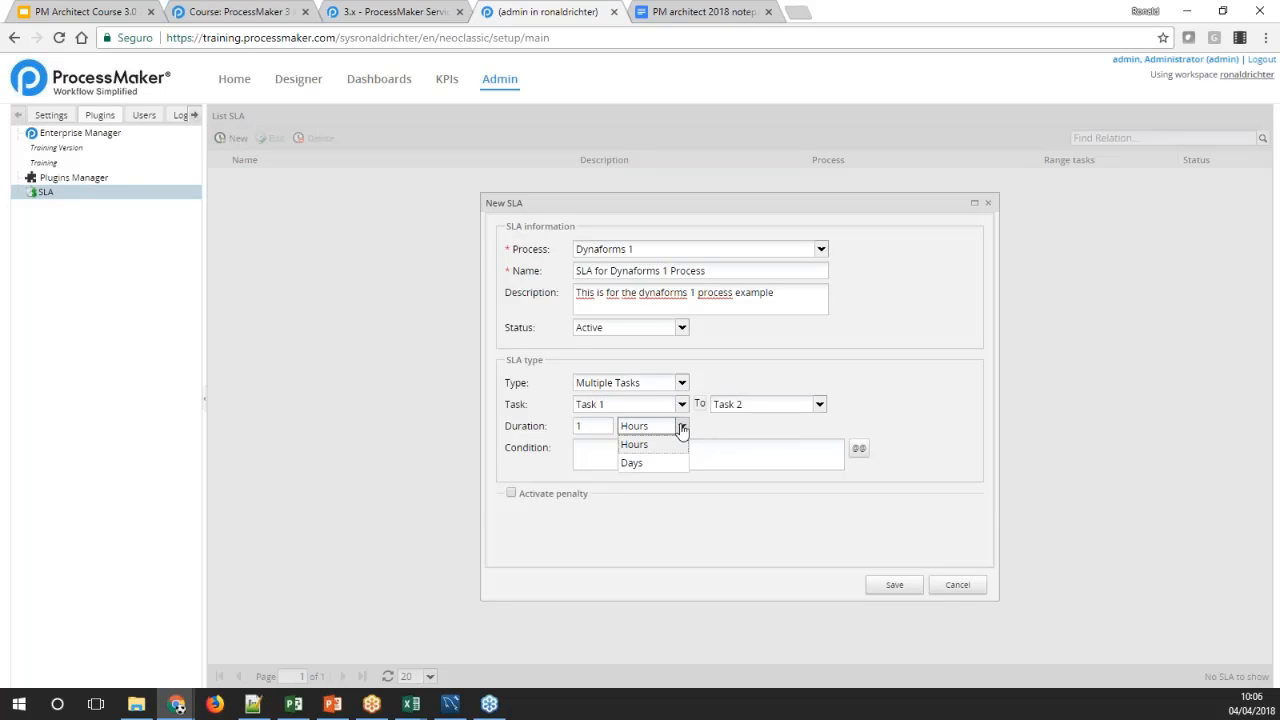
{"action": "left_click", "coordinate": [640, 444]}
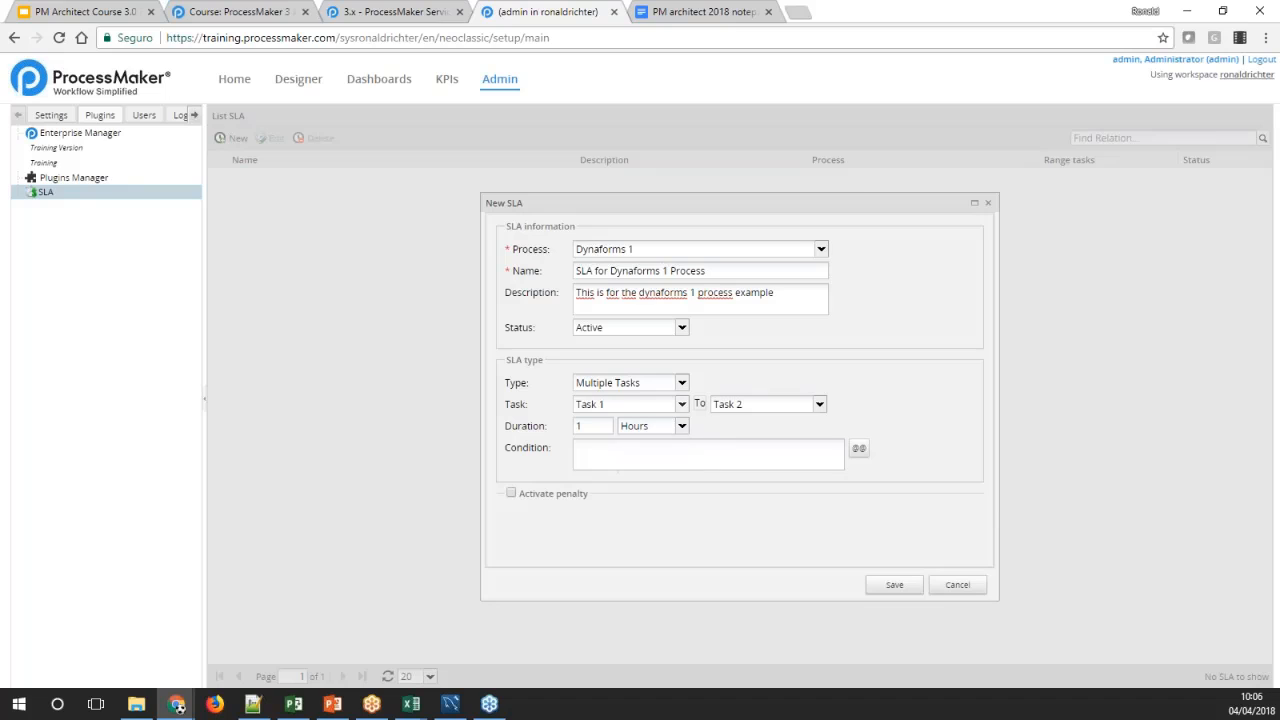
Change the SLA type to Task, apply it to Task 2 and keep the duration unit as Hours
{"action": "left_click", "coordinate": [681, 383]}
{"action": "left_click", "coordinate": [640, 437]}
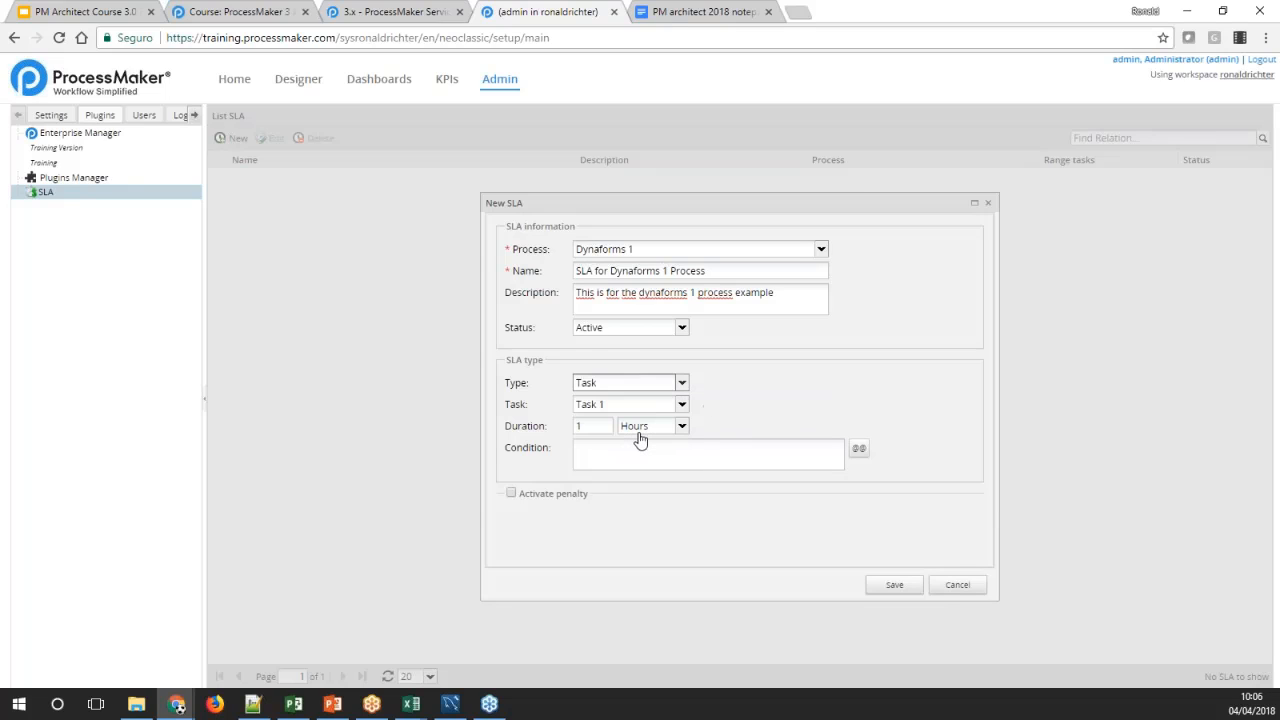
{"action": "left_click", "coordinate": [681, 404]}
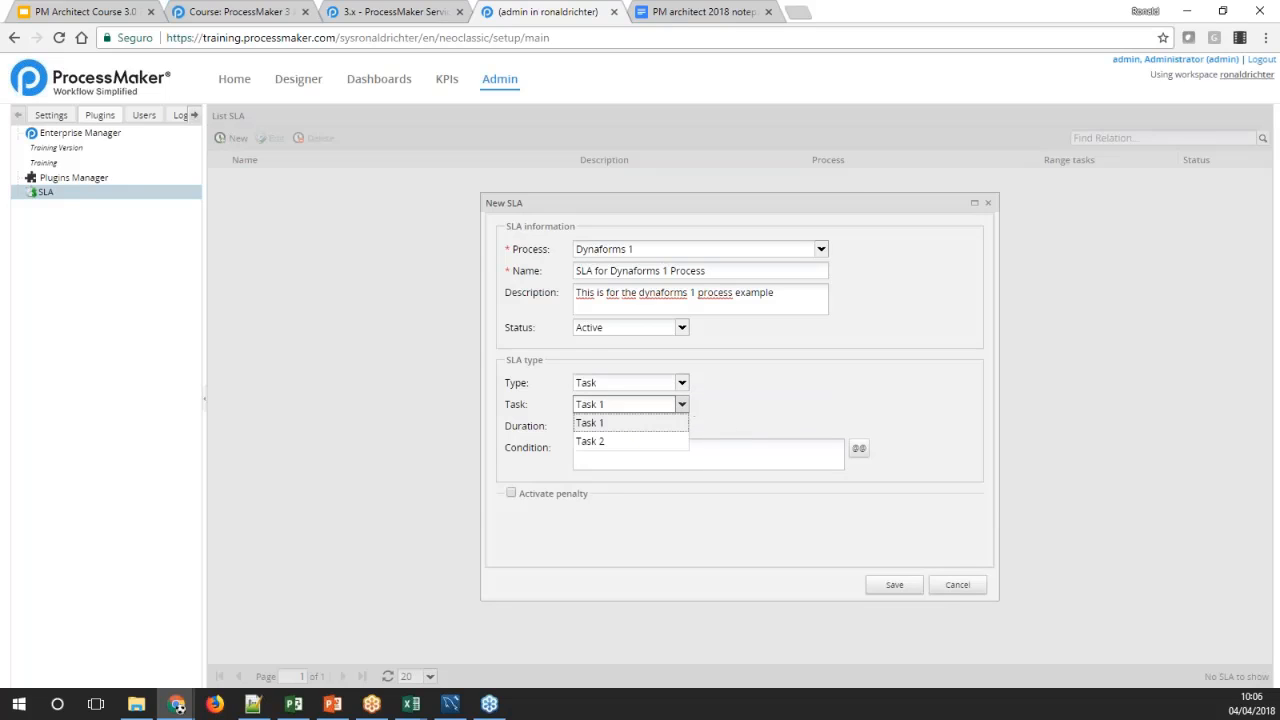
{"action": "left_click", "coordinate": [665, 424]}
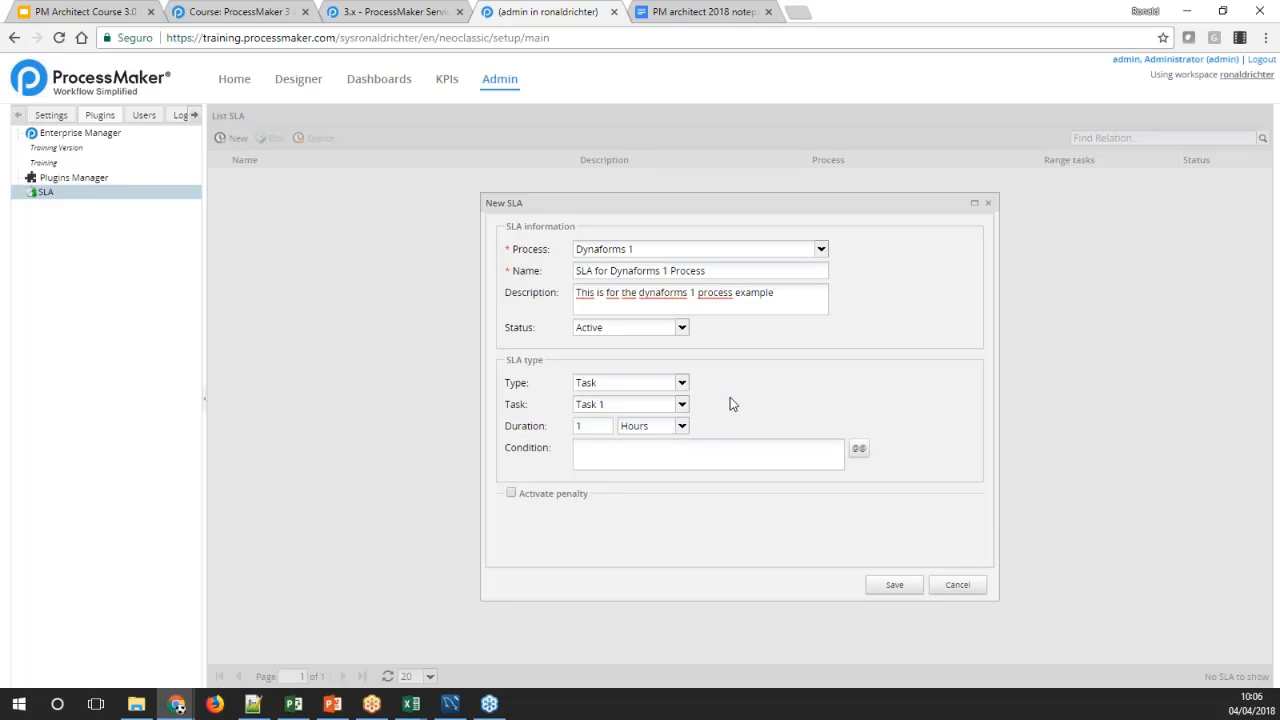
{"action": "left_click", "coordinate": [681, 426]}
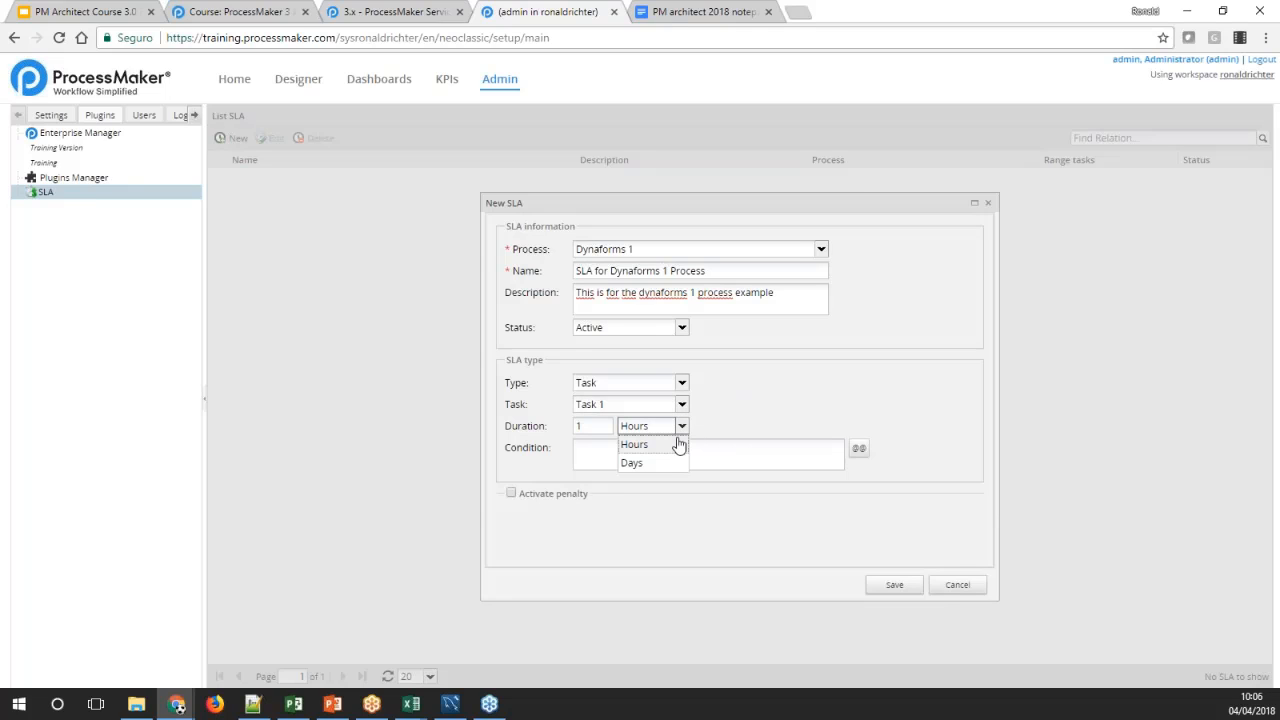
{"action": "left_click", "coordinate": [624, 440]}
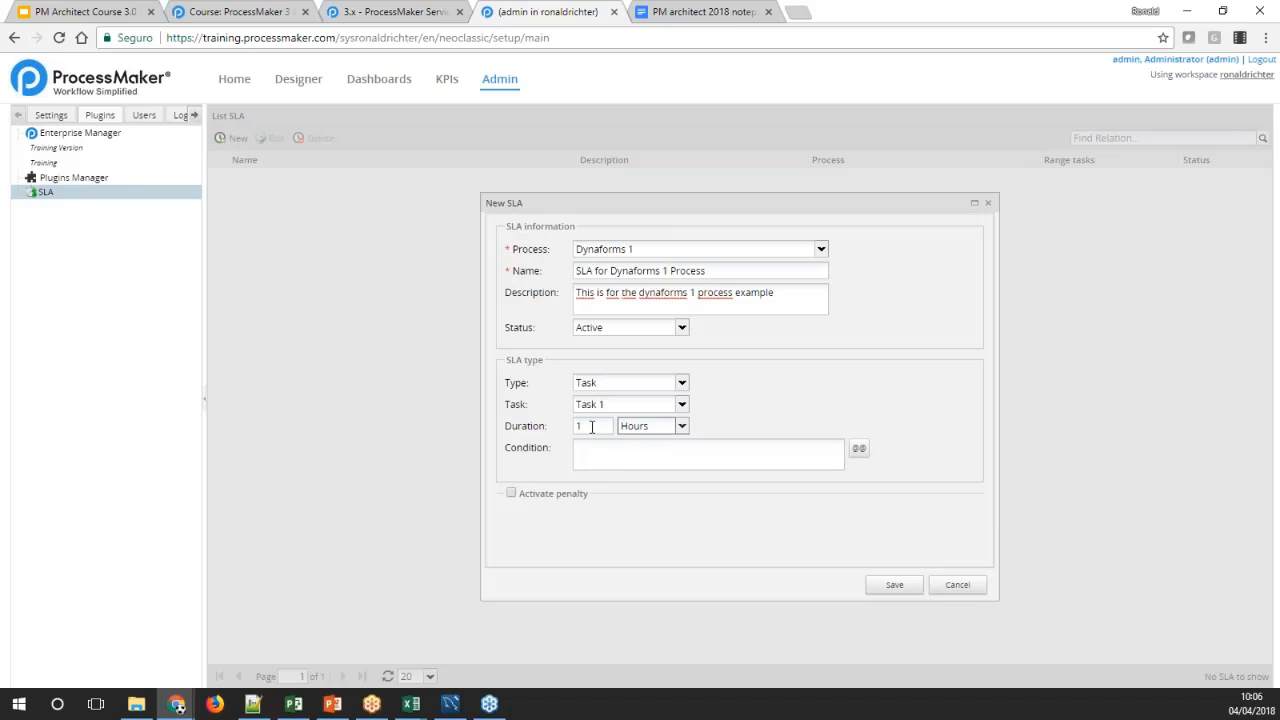
{"action": "left_click", "coordinate": [681, 404]}
{"action": "left_click", "coordinate": [614, 446]}
Review the variable prefixes and the process and all-variables lists available for the SLA condition, then close the variable picker
{"action": "left_click", "coordinate": [688, 449]}
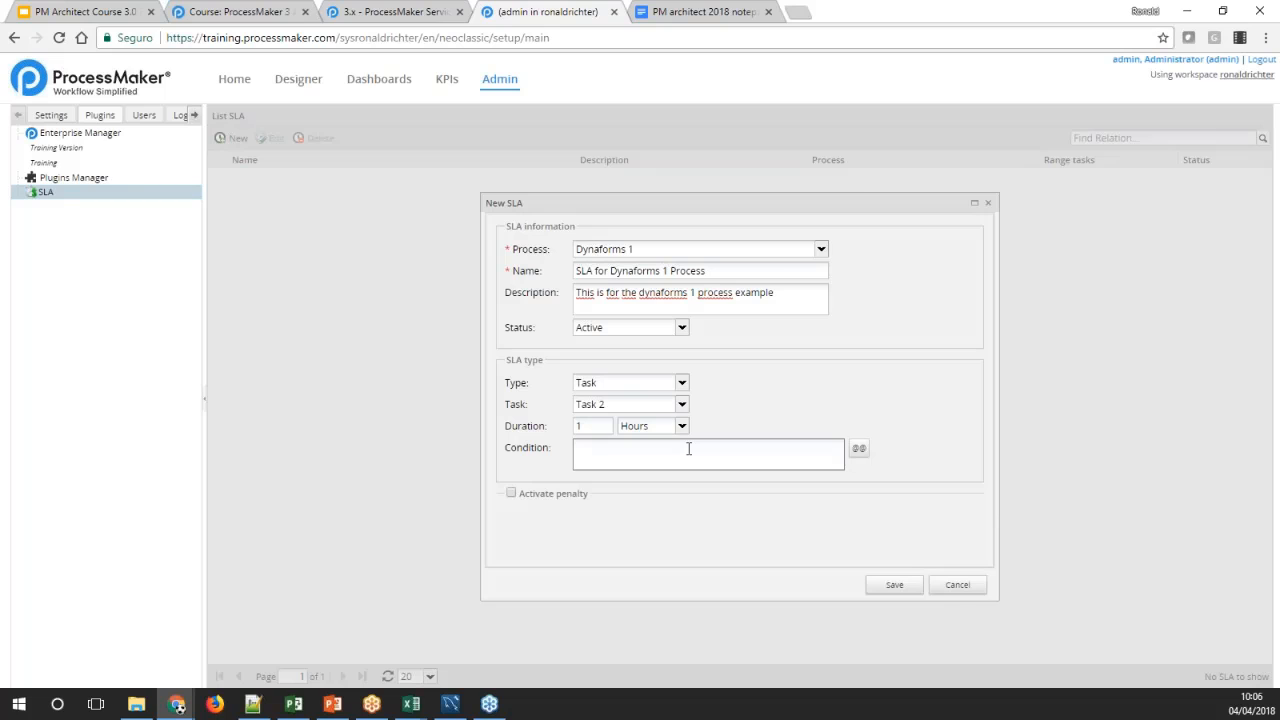
{"action": "left_click", "coordinate": [694, 449]}
{"action": "left_click", "coordinate": [858, 448]}
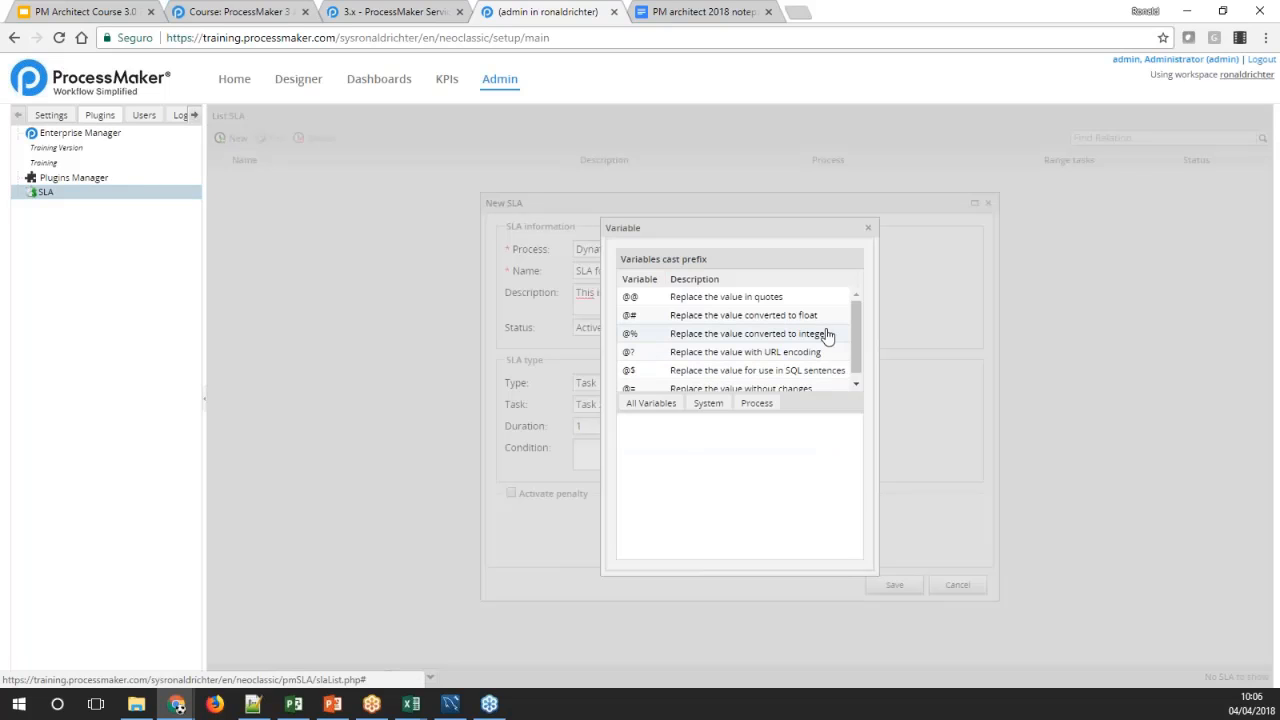
{"action": "left_click_drag", "start_coordinate": [856, 347], "coordinate": [856, 361]}
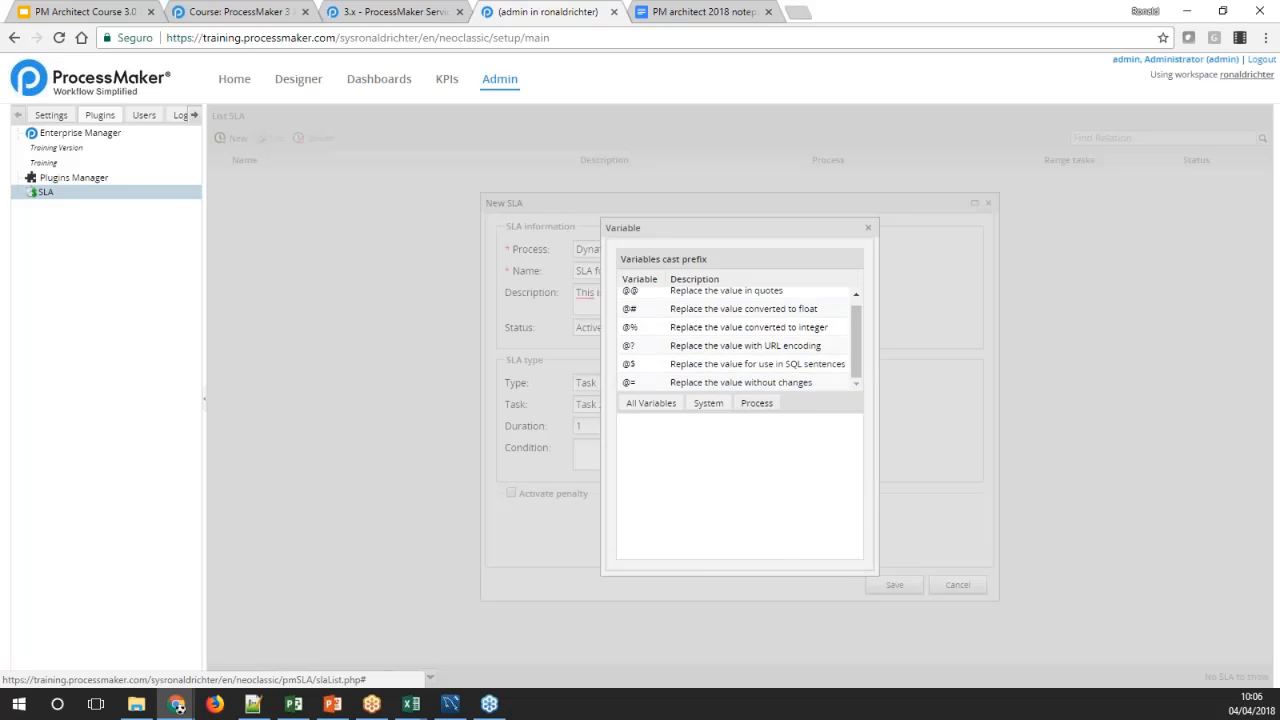
{"action": "left_click", "coordinate": [757, 403]}
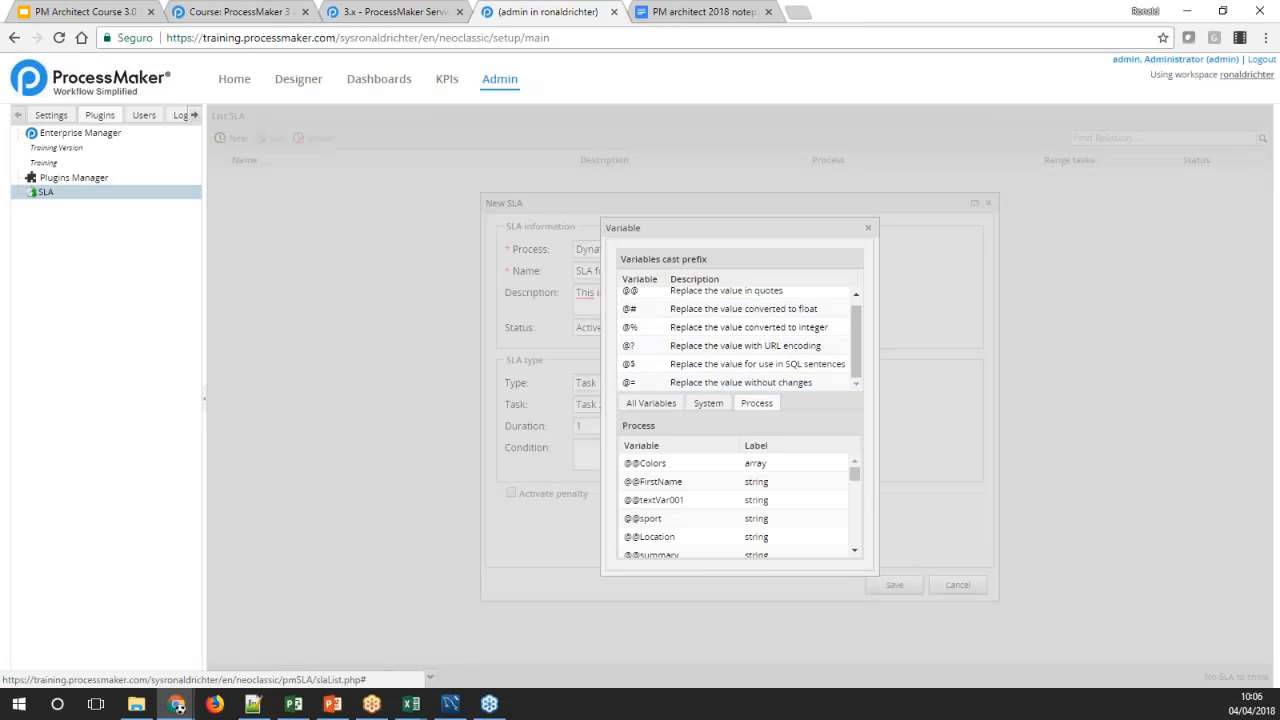
{"action": "left_click", "coordinate": [663, 408]}
{"action": "left_click_drag", "start_coordinate": [854, 474], "coordinate": [856, 522]}
{"action": "left_click", "coordinate": [868, 230]}
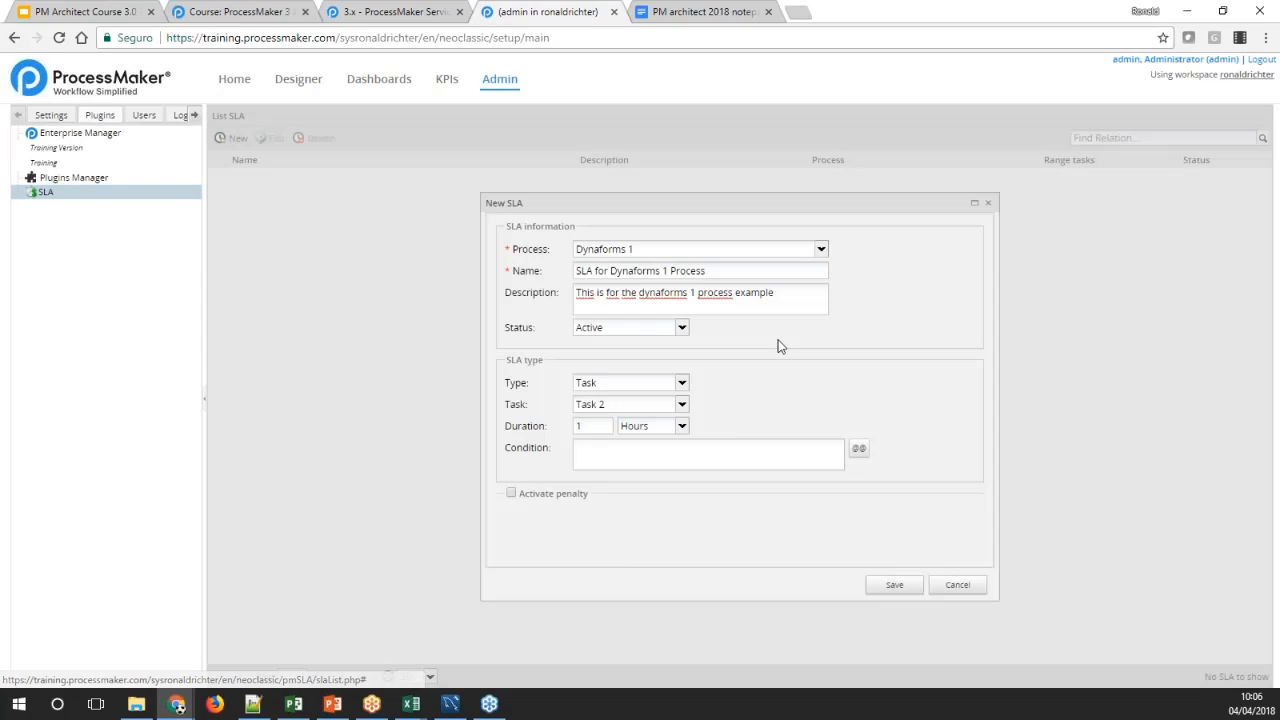
{"action": "left_click", "coordinate": [733, 445]}
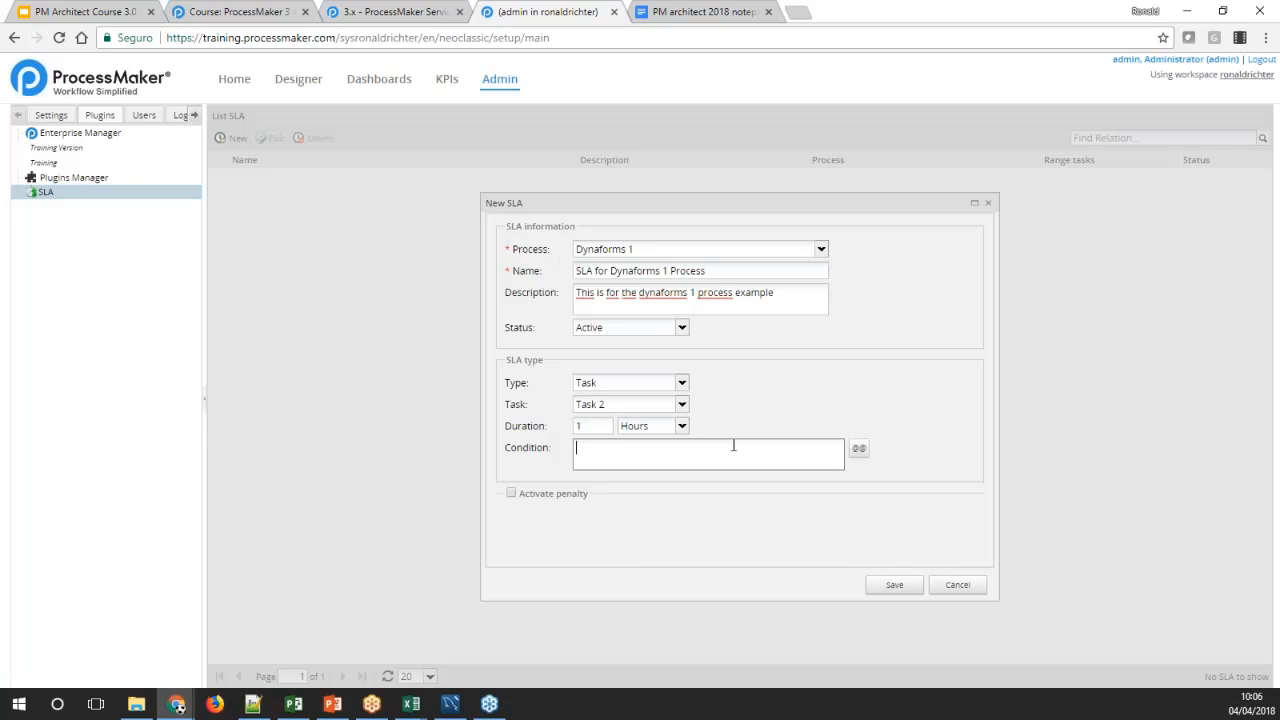
{"action": "left_click", "coordinate": [857, 448]}
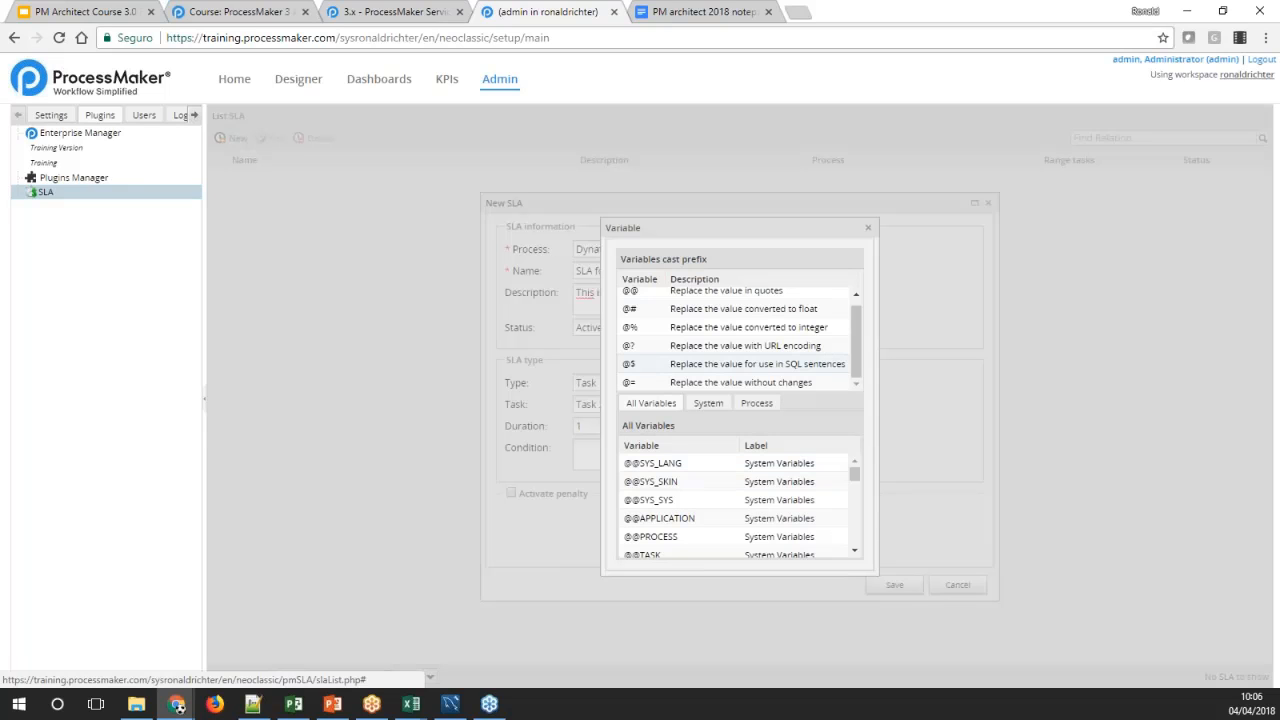
{"action": "left_click", "coordinate": [757, 403]}
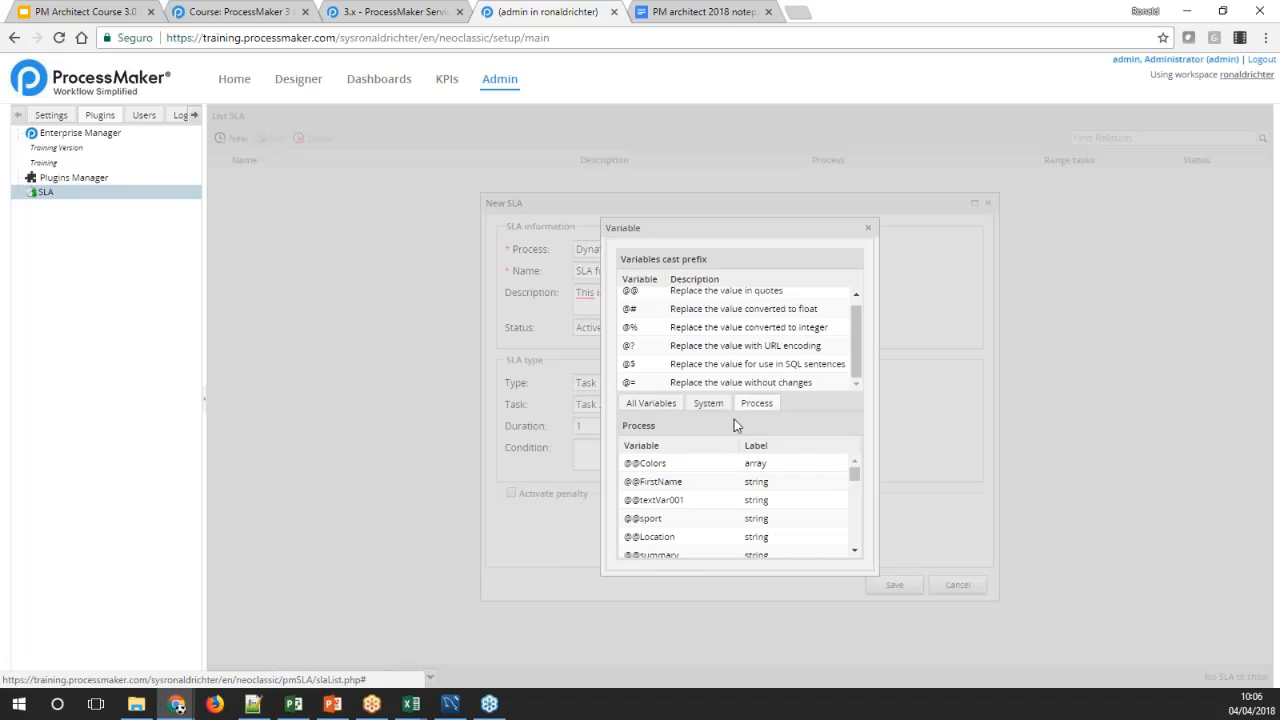
{"action": "left_click", "coordinate": [668, 484]}
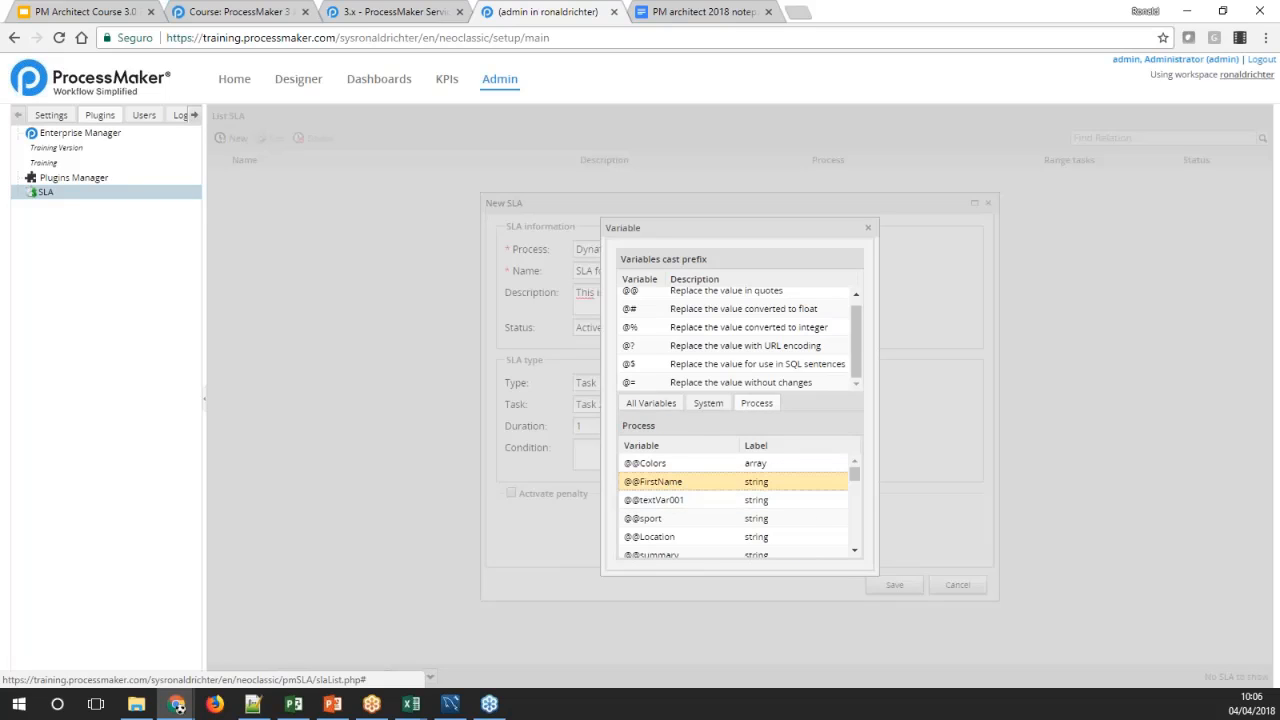
{"action": "double_click", "coordinate": [750, 482]}
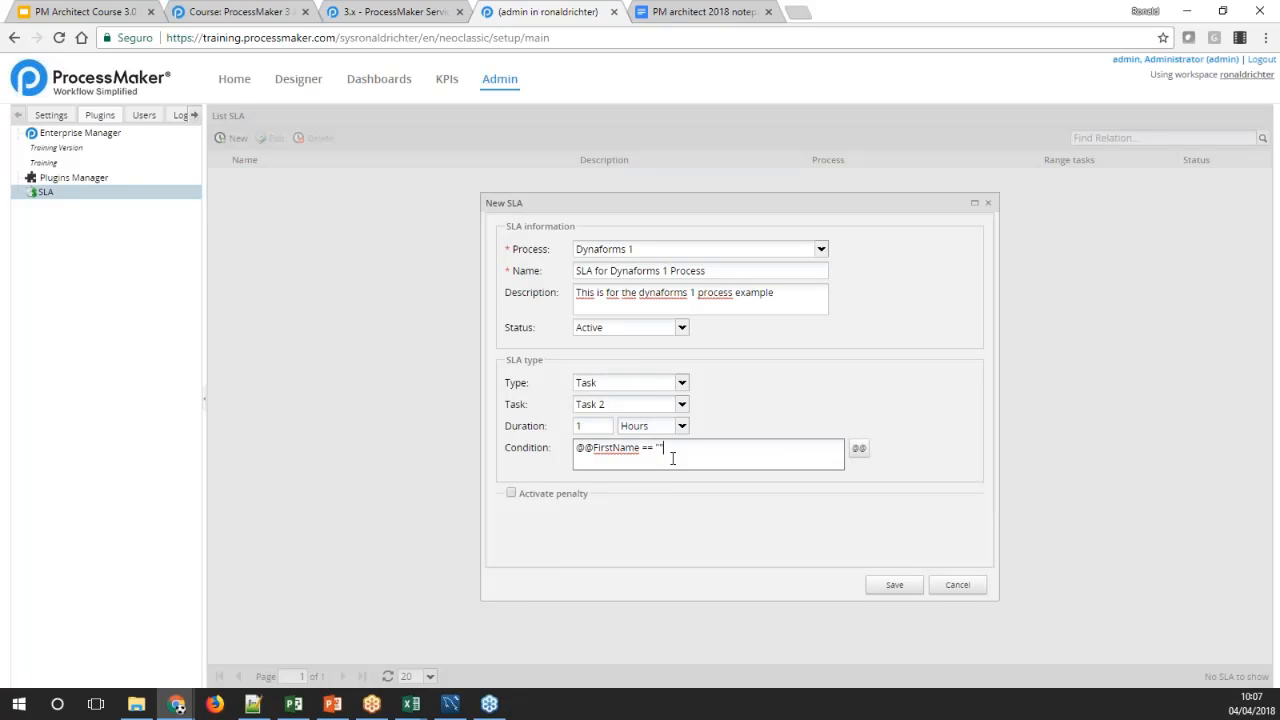
{"action": "type", "text": "== \"John"}
Clear the entire SLA condition so the field is empty
{"action": "left_click_drag", "start_coordinate": [699, 448], "coordinate": [609, 447]}
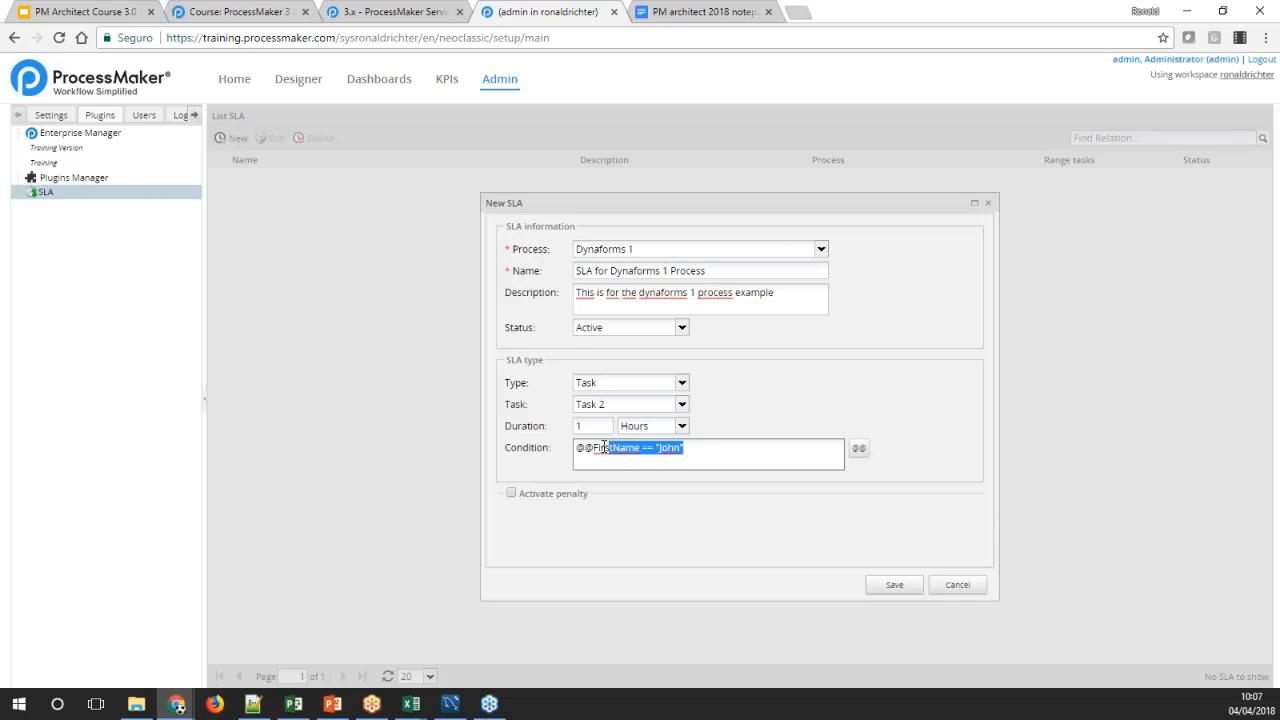
{"action": "key", "text": "BackSpace"}
{"action": "key", "text": "BackSpace"}
{"action": "key", "text": "BackSpace"}
{"action": "key", "text": "BackSpace"}
{"action": "key", "text": "BackSpace"}
{"action": "key", "text": "BackSpace"}
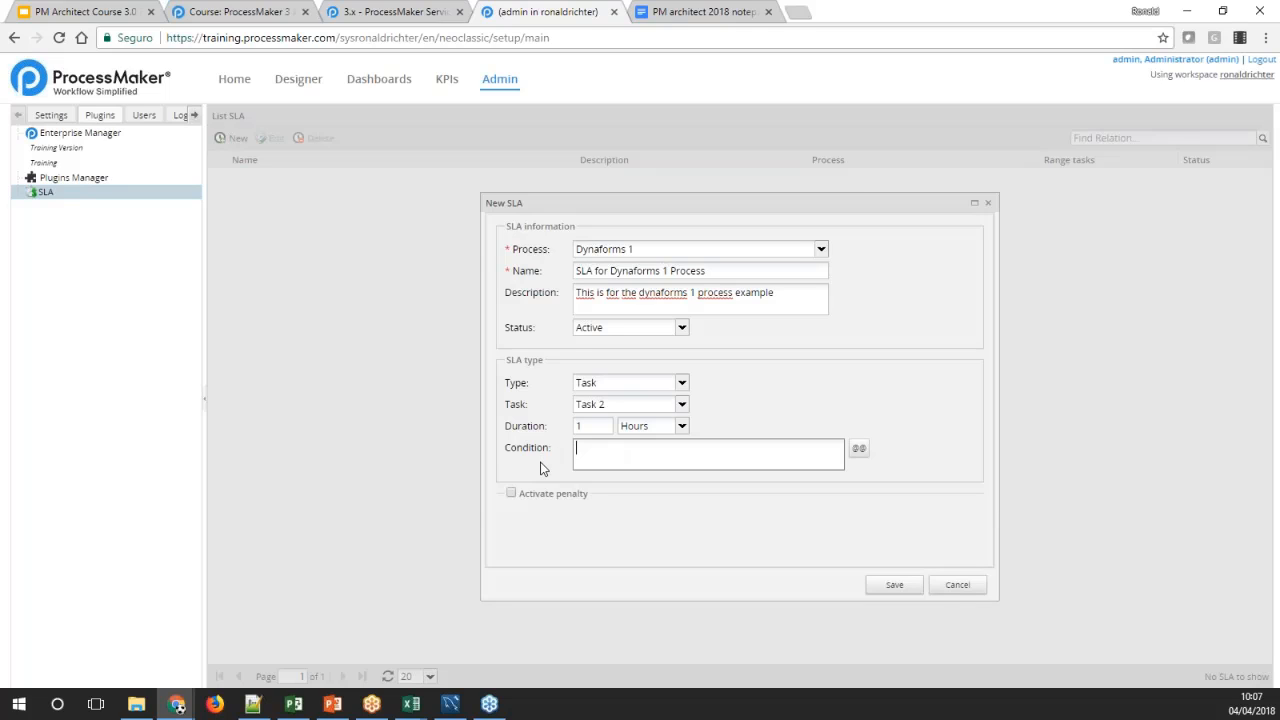
{"action": "left_click", "coordinate": [874, 402]}
Activate the SLA penalty, try Points as its unit and set the unit back to $us
{"action": "left_click", "coordinate": [511, 494]}
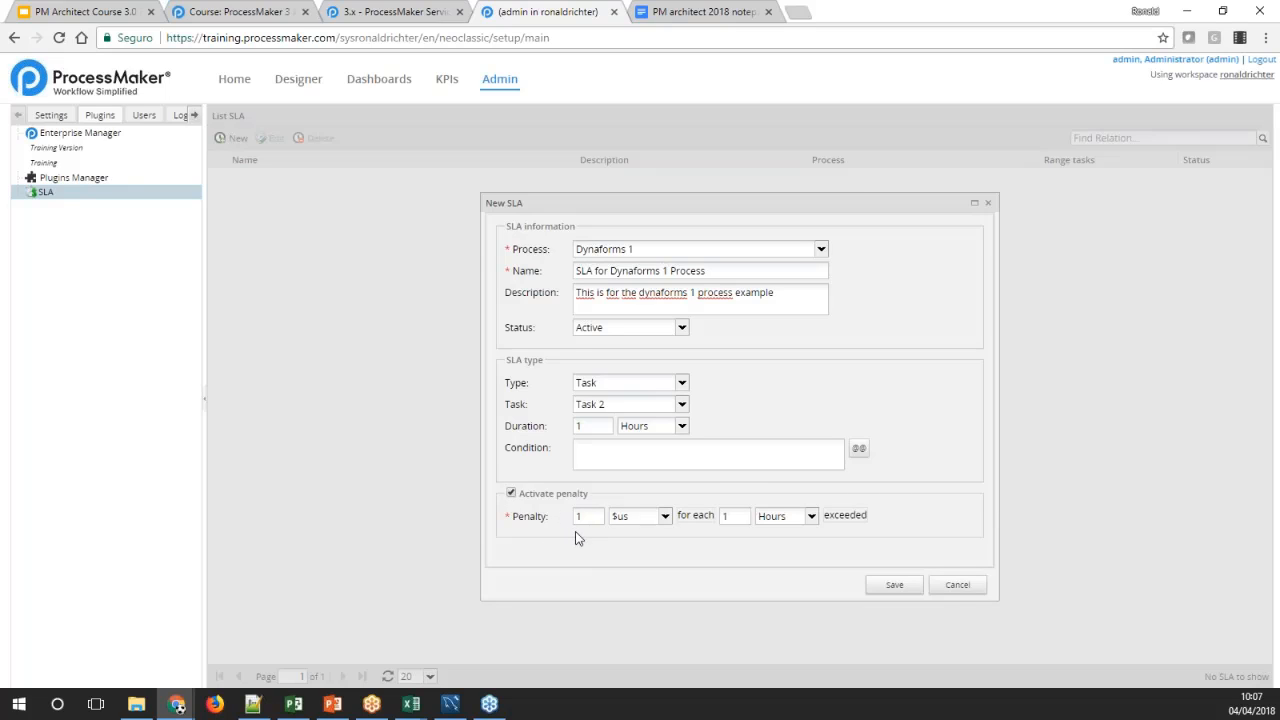
{"action": "left_click", "coordinate": [665, 516]}
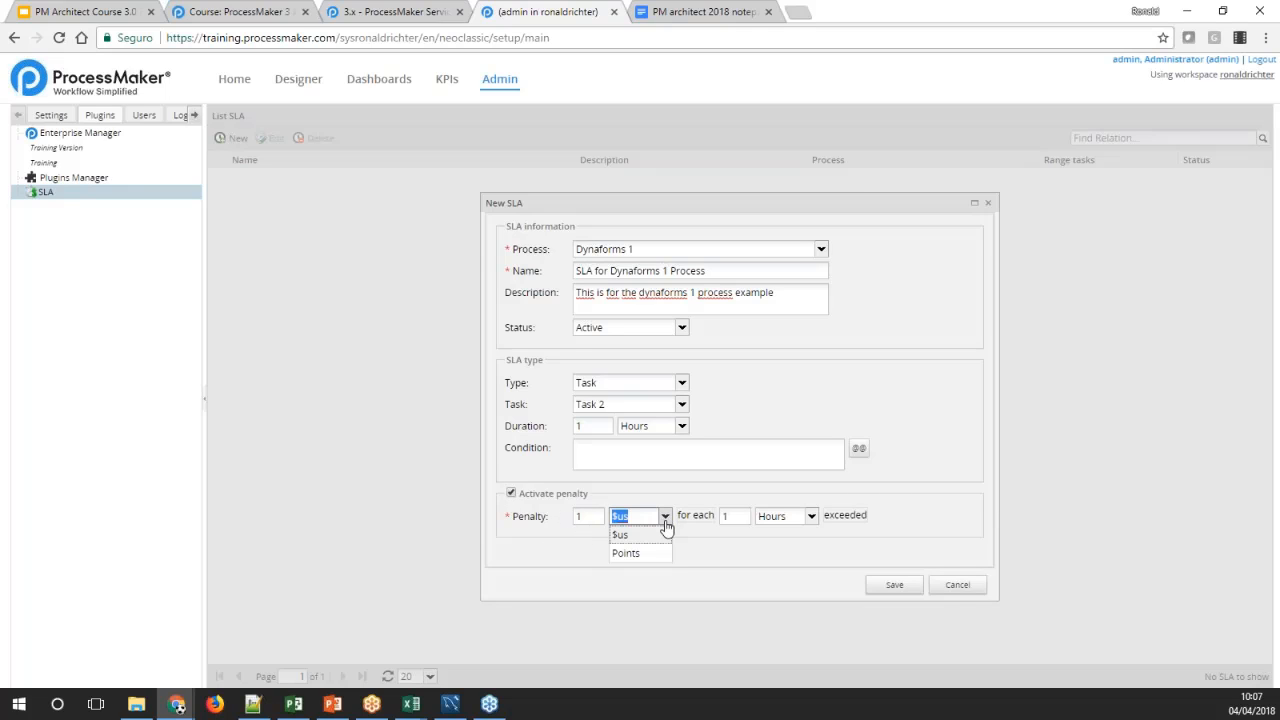
{"action": "left_click", "coordinate": [645, 556]}
{"action": "left_click", "coordinate": [665, 518]}
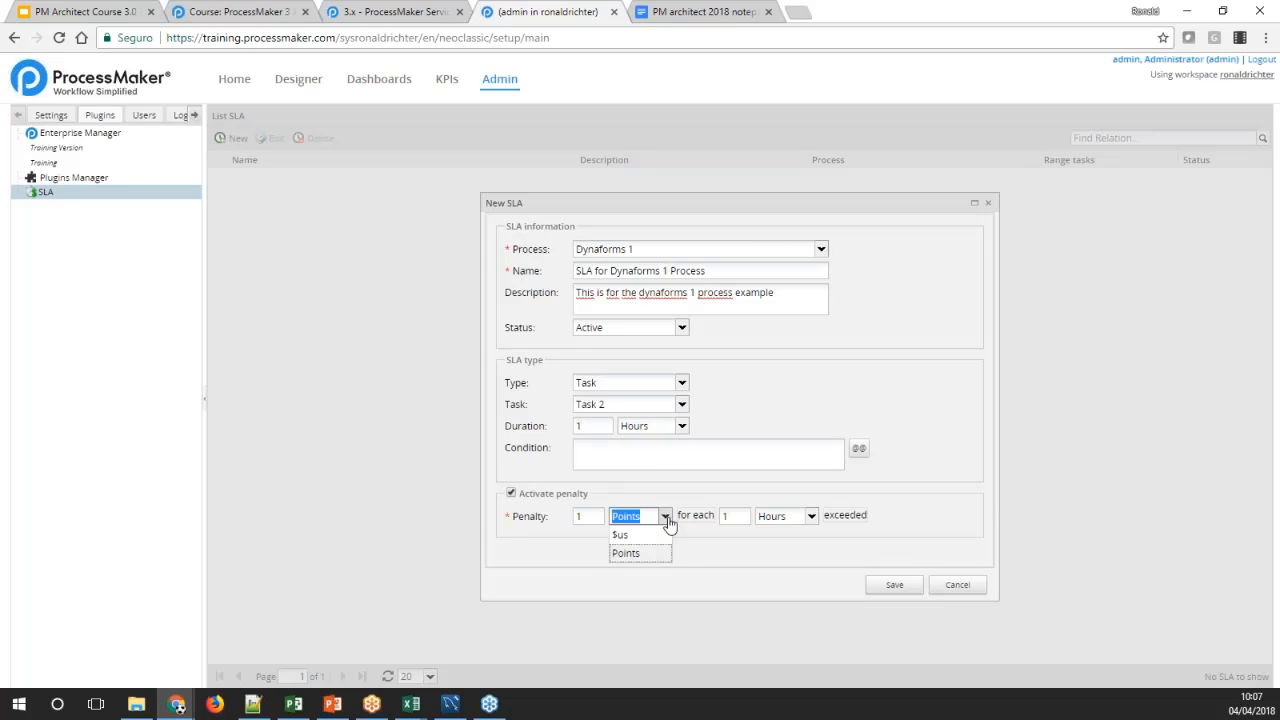
{"action": "left_click", "coordinate": [648, 532]}
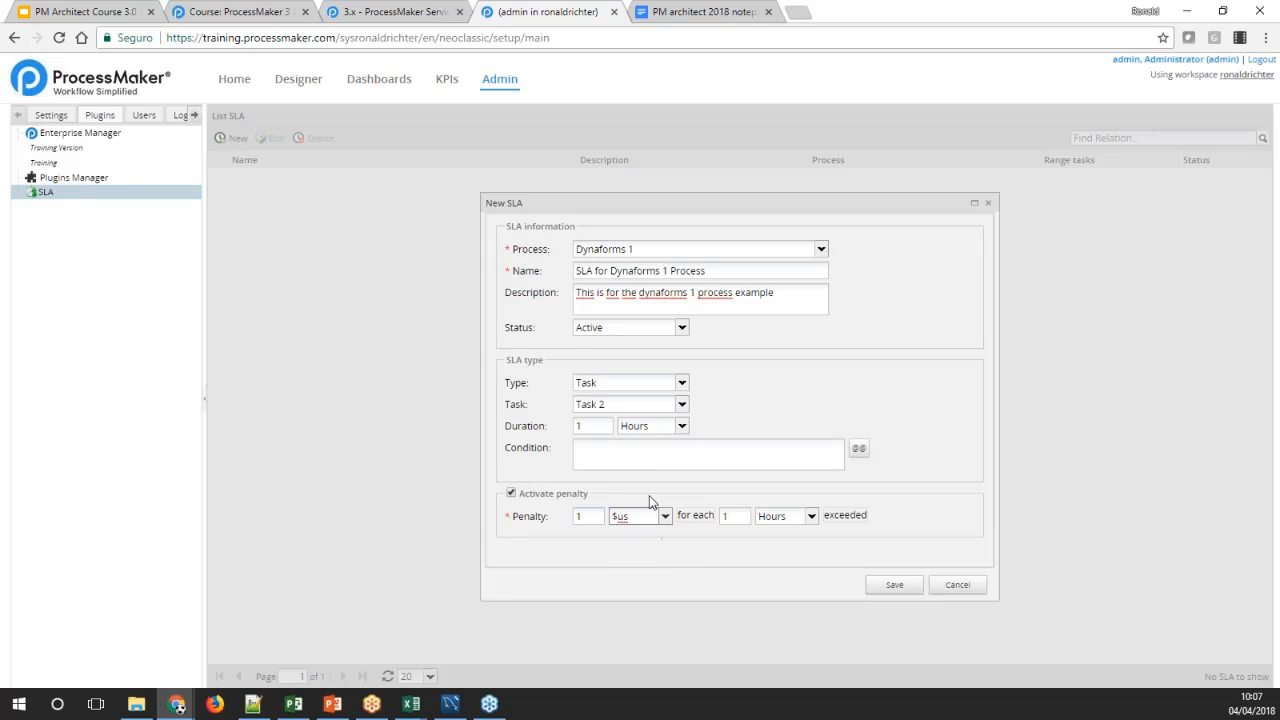
Set the penalty amount to 10 for each 1 hour exceeded
{"action": "left_click", "coordinate": [588, 516]}
{"action": "type", "text": "10"}
{"action": "left_click", "coordinate": [729, 516]}
{"action": "left_click", "coordinate": [810, 516]}
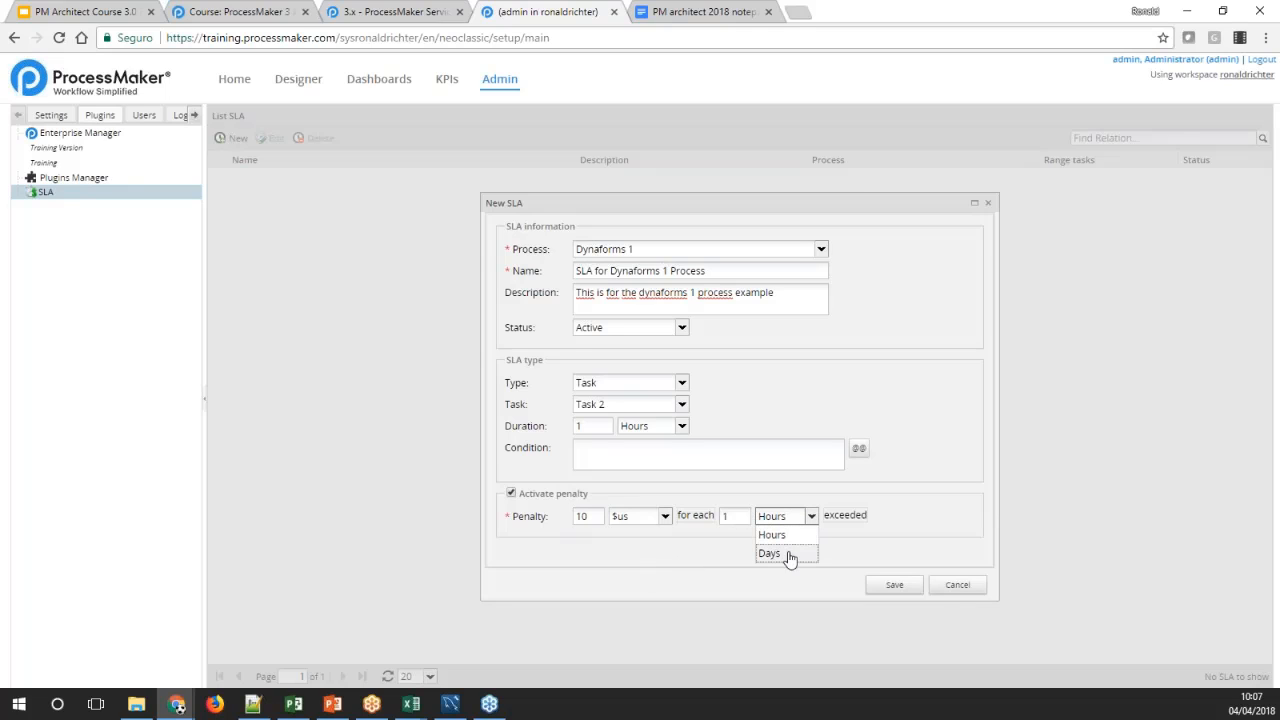
{"action": "left_click", "coordinate": [780, 537]}
{"action": "double_click", "coordinate": [725, 518]}
{"action": "left_click", "coordinate": [735, 541]}
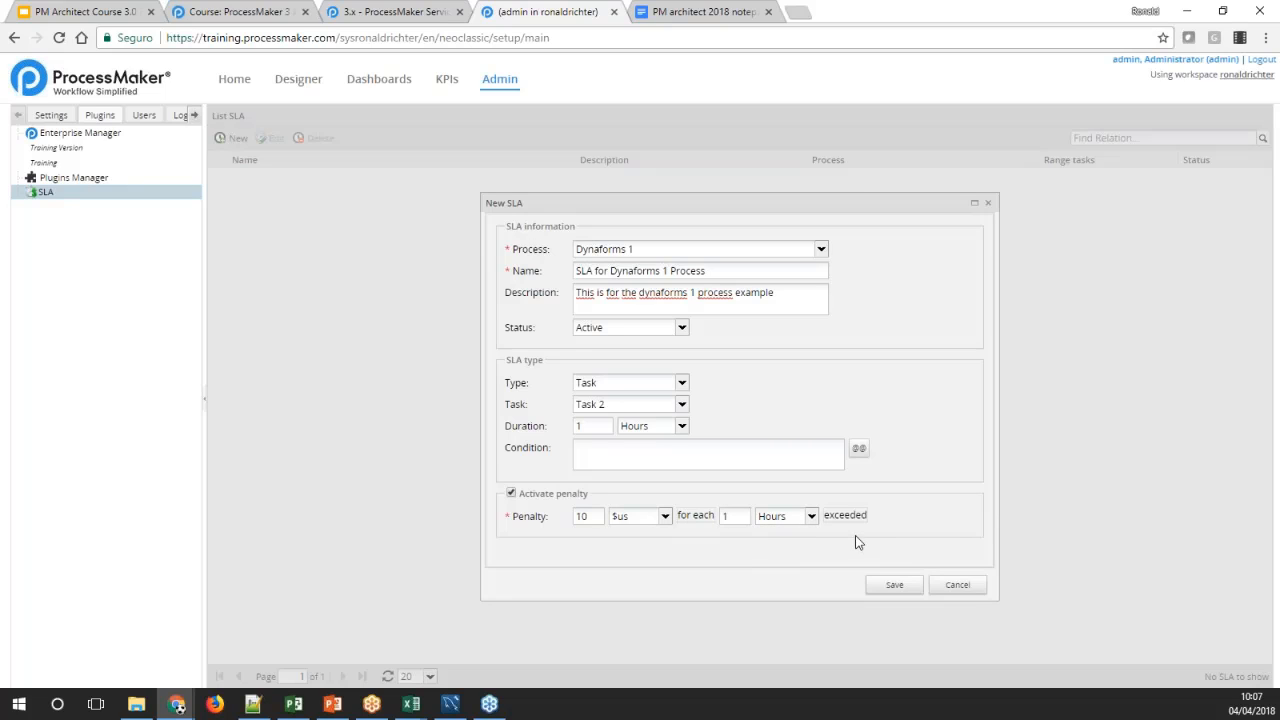
Save the new SLA and select "SLA for Dynaforms 1 Process" in the SLA list
{"action": "left_click", "coordinate": [895, 586]}
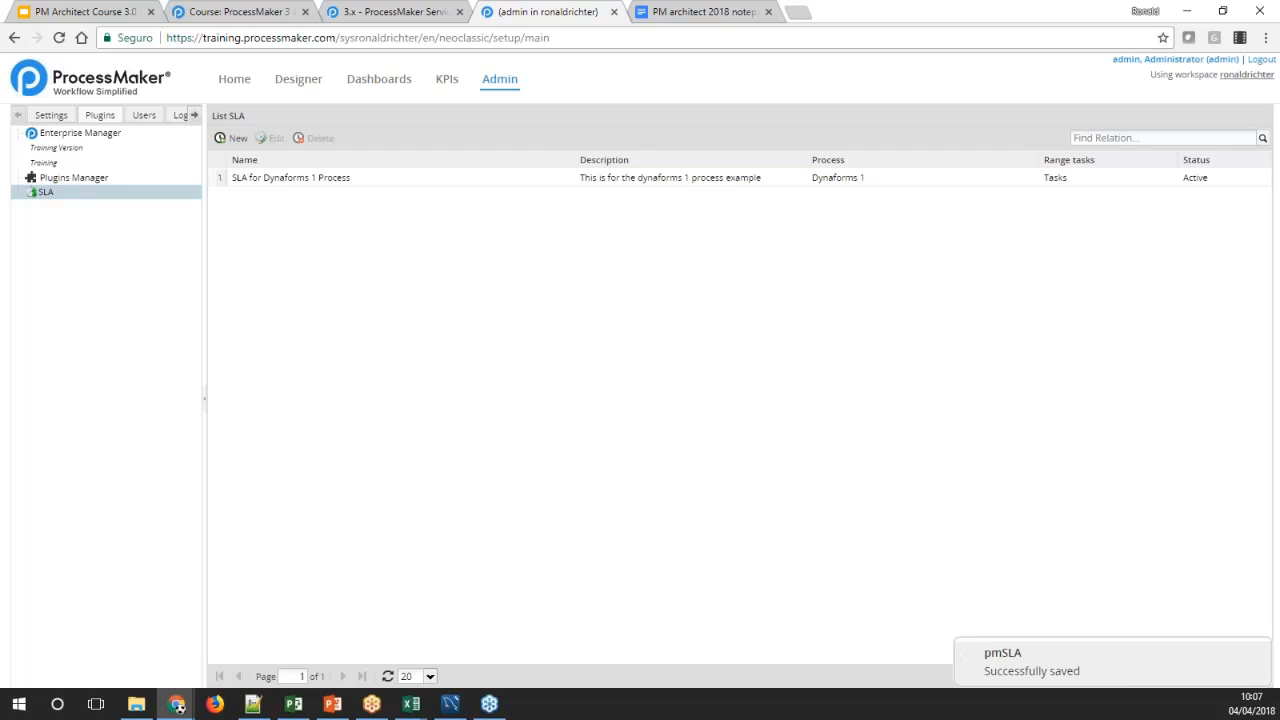
{"action": "left_click", "coordinate": [286, 180]}
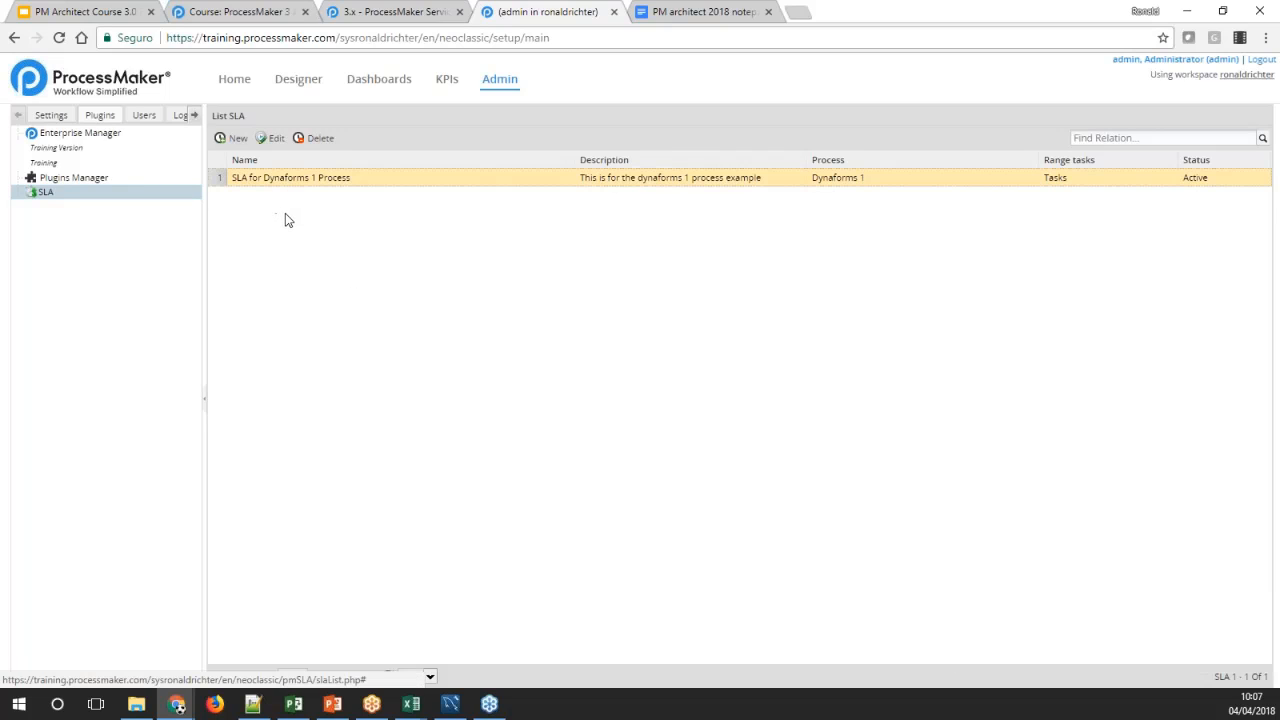
Review the settings of the SLA for Dynaforms 1 Process, and request its deletion without carrying it out
{"action": "left_click", "coordinate": [270, 138]}
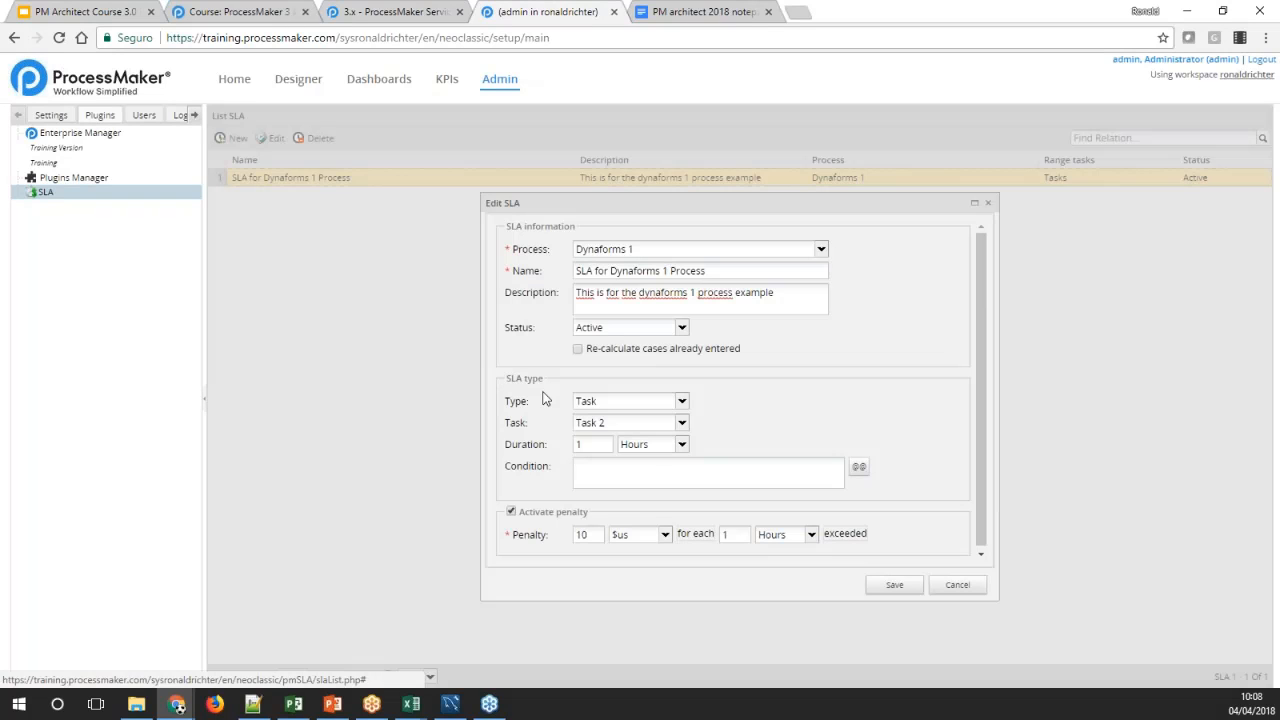
{"action": "left_click", "coordinate": [955, 585]}
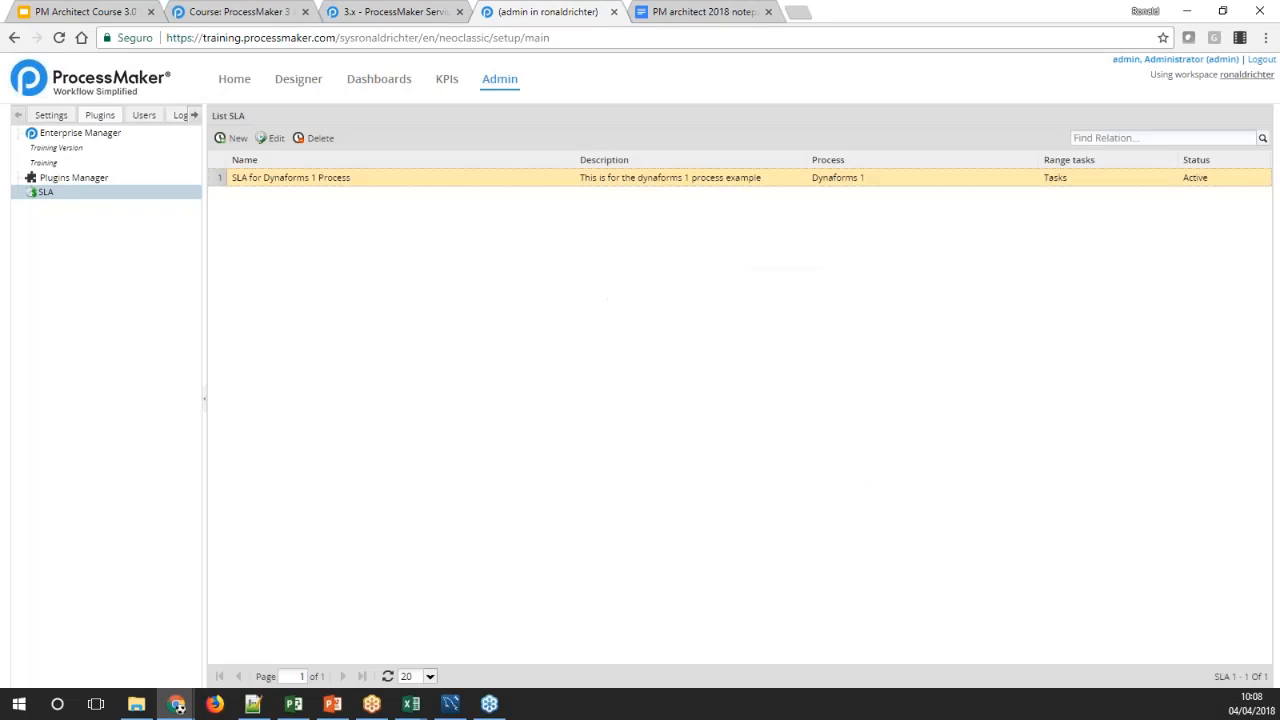
{"action": "left_click", "coordinate": [322, 138]}
{"action": "left_click", "coordinate": [760, 427]}
Read the SLA type, duration, condition and penalty explanations in the pmSLA documentation and return to the SLA list
{"action": "left_click", "coordinate": [400, 11]}
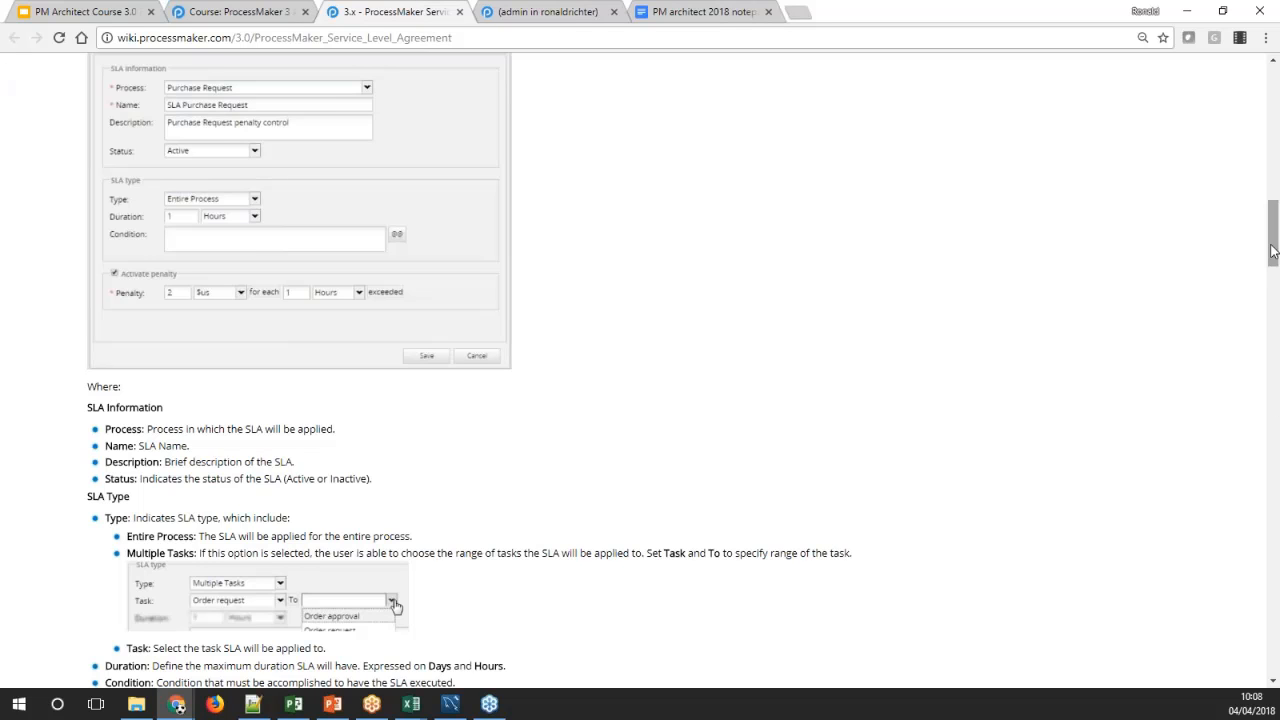
{"action": "left_click_drag", "start_coordinate": [1273, 245], "coordinate": [1223, 252]}
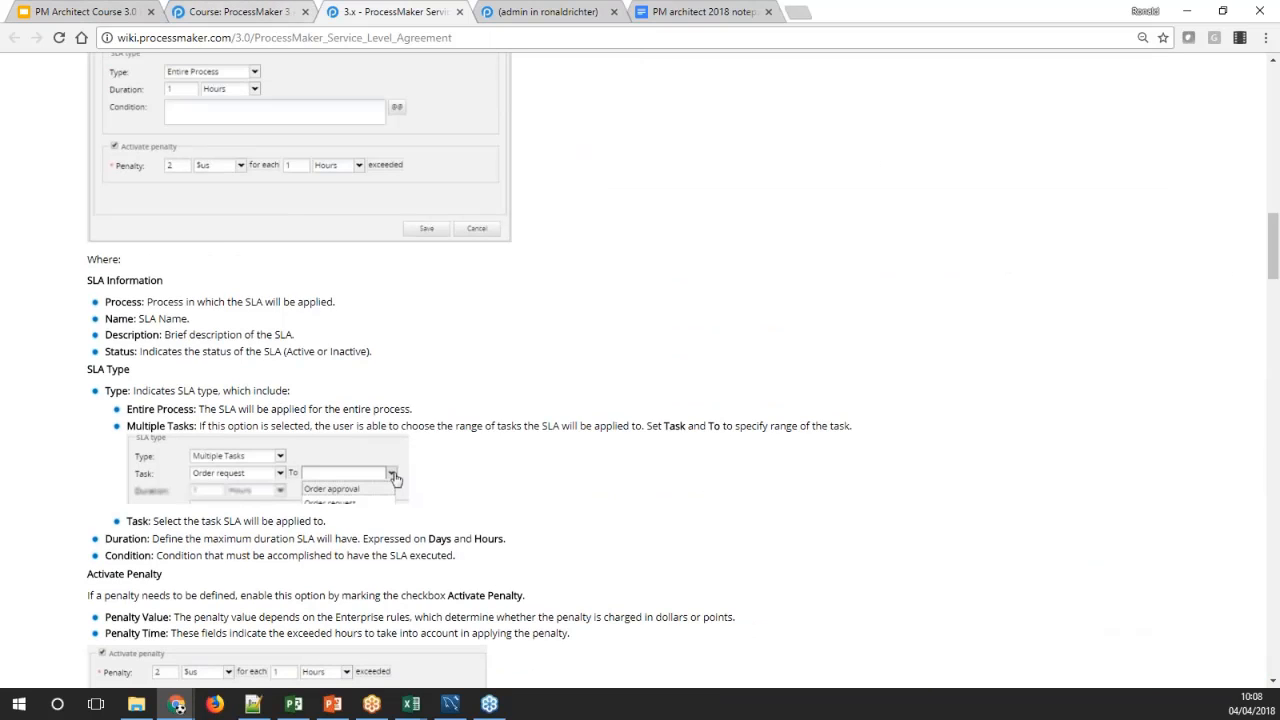
{"action": "left_click", "coordinate": [522, 16]}
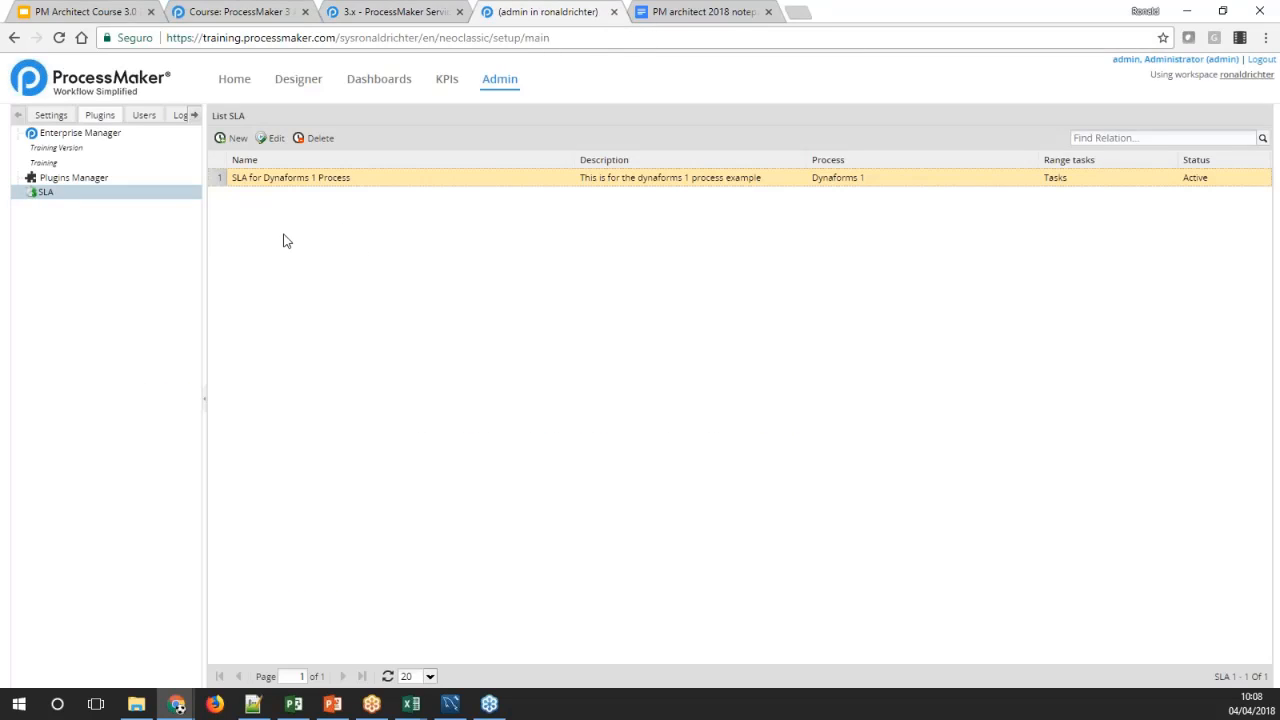
{"action": "left_click", "coordinate": [270, 140]}
Check the case folders on the home page for a reports entry and return to the Enterprise Manager
{"action": "left_click", "coordinate": [61, 150]}
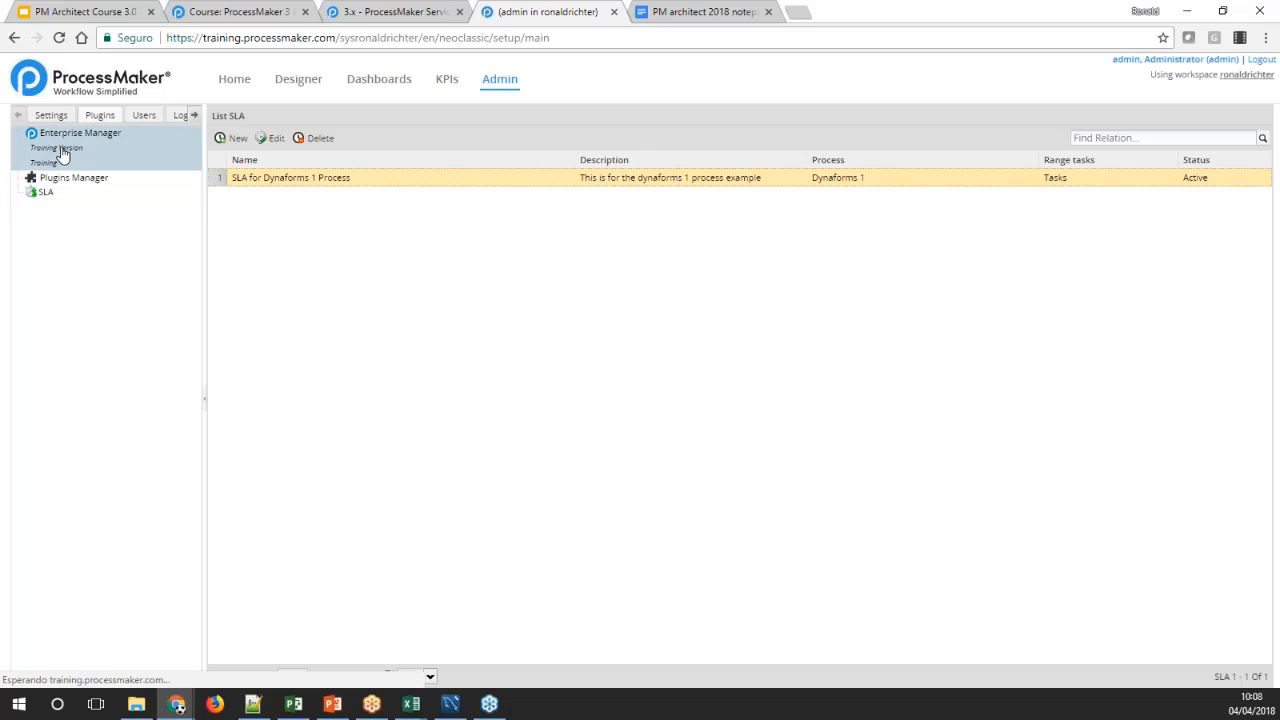
{"action": "left_click", "coordinate": [233, 80]}
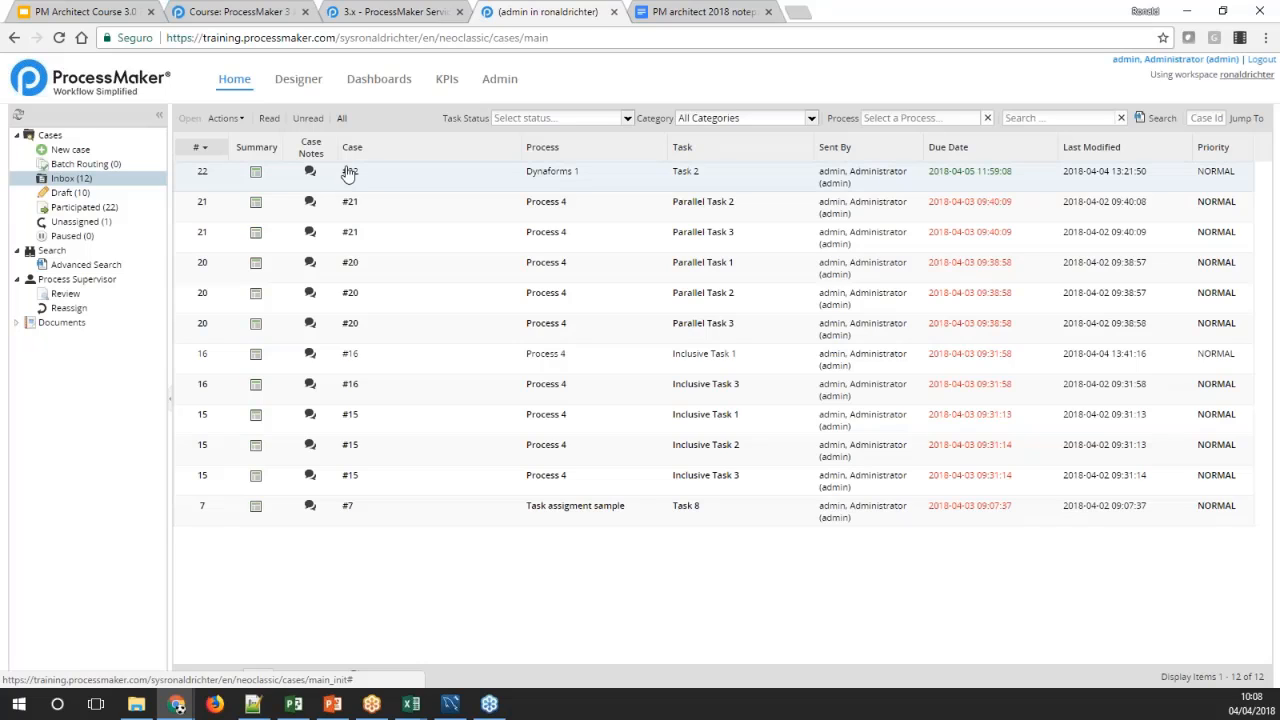
{"action": "left_click", "coordinate": [500, 80]}
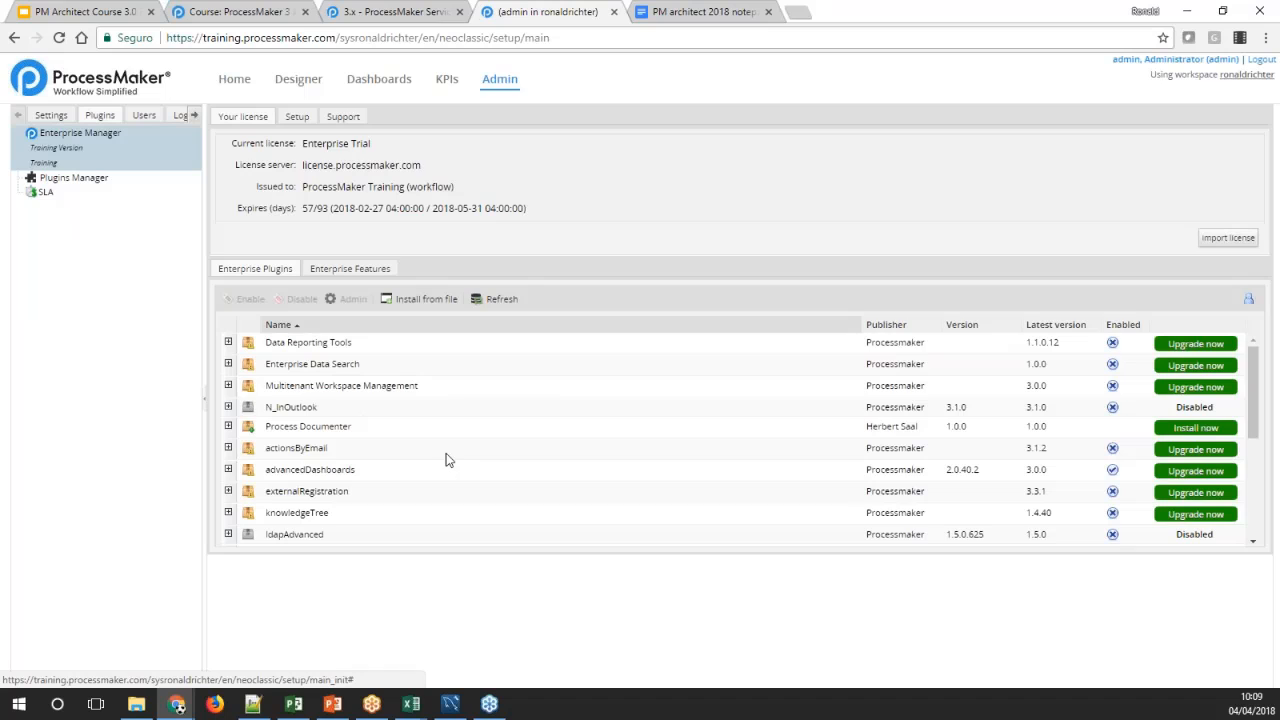
Enable the pmReports enterprise plugin and select it again in the plugin list to check its status
{"action": "scroll", "coordinate": [447, 460], "scroll_direction": "down", "scroll_amount": 1}
{"action": "scroll", "coordinate": [447, 460], "scroll_direction": "down", "scroll_amount": 5}
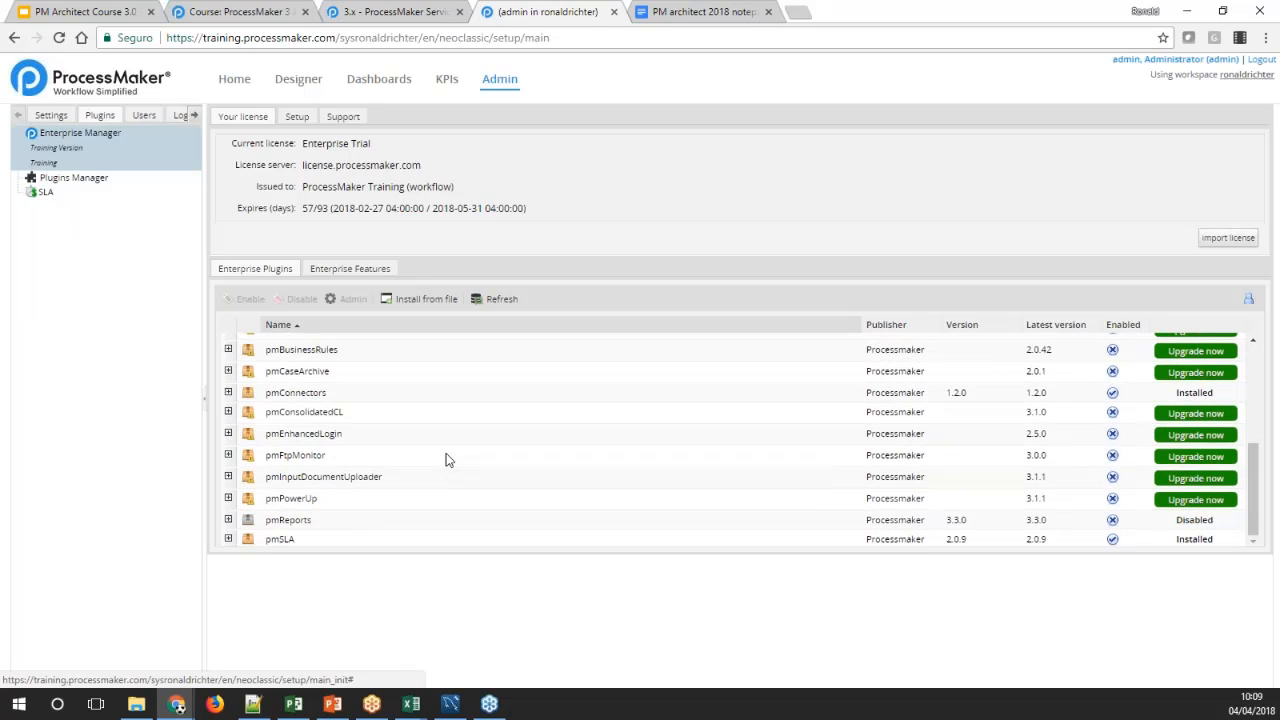
{"action": "left_click", "coordinate": [273, 522]}
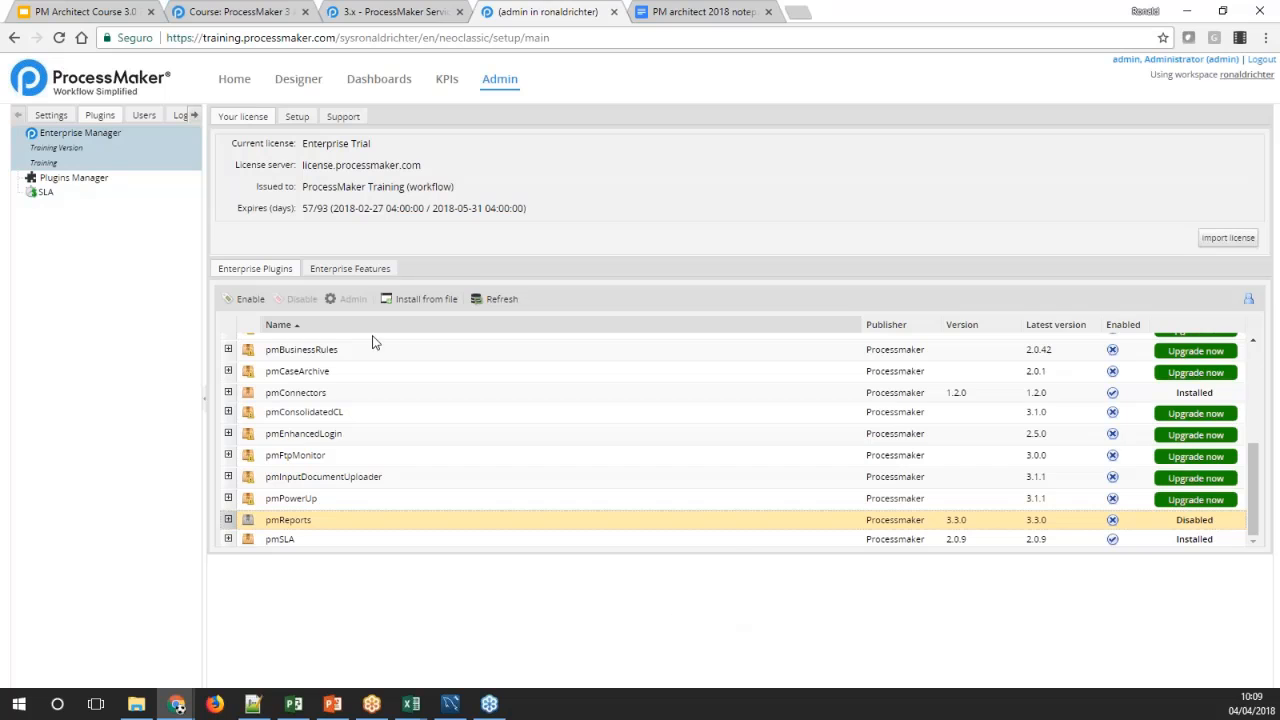
{"action": "left_click", "coordinate": [245, 298]}
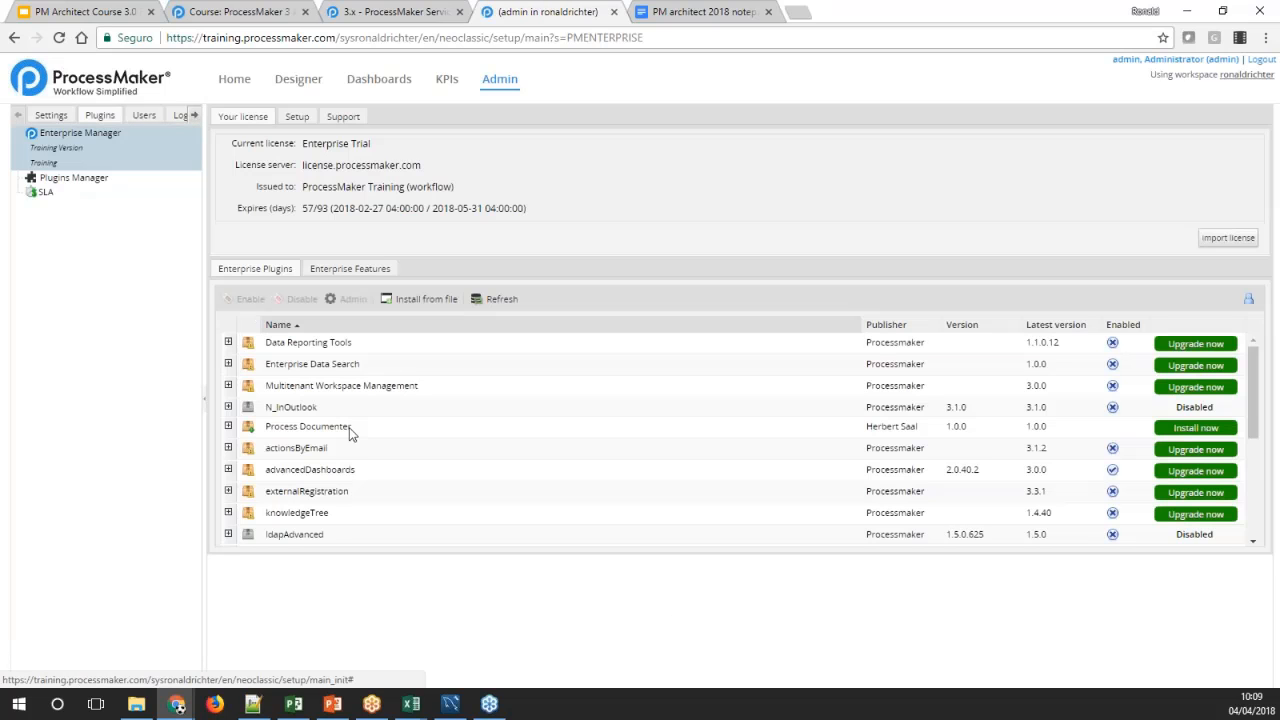
{"action": "scroll", "coordinate": [350, 430], "scroll_direction": "down", "scroll_amount": 5}
{"action": "left_click", "coordinate": [316, 526]}
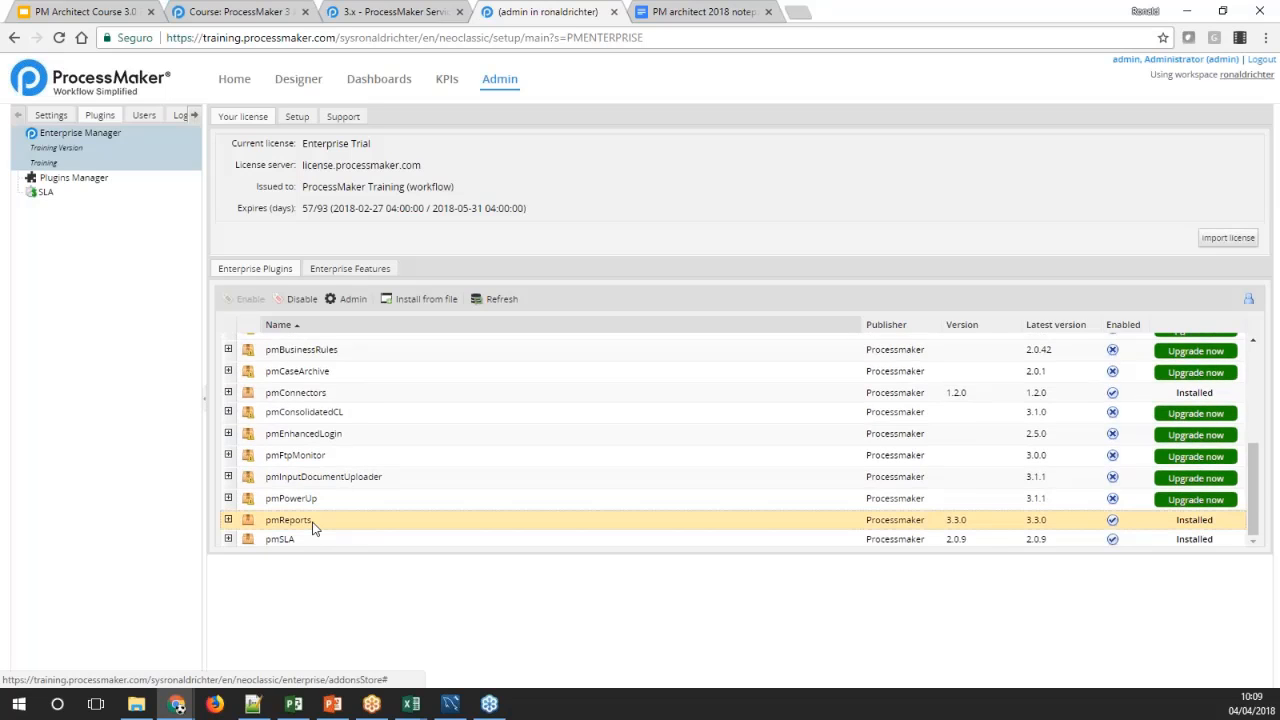
Open the SLA report among the case documents and filter it by SLA for Dynaforms 1 Process
{"action": "left_click", "coordinate": [234, 80]}
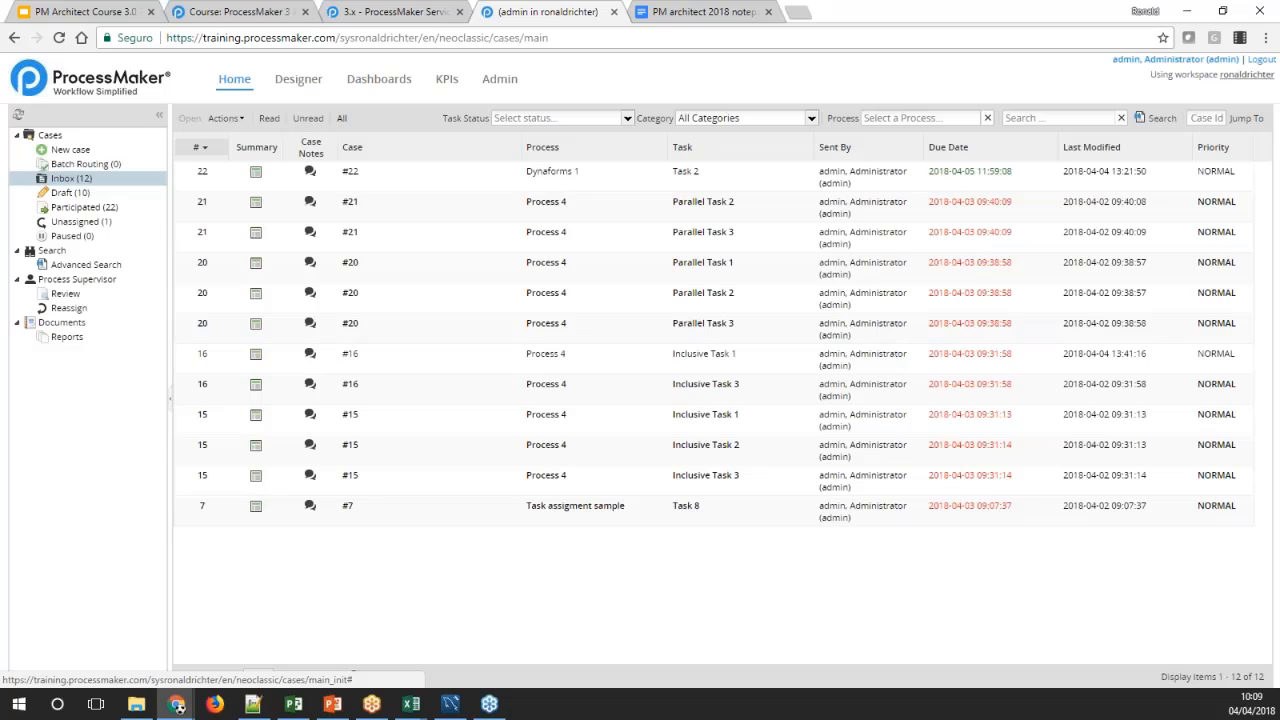
{"action": "left_click", "coordinate": [64, 339]}
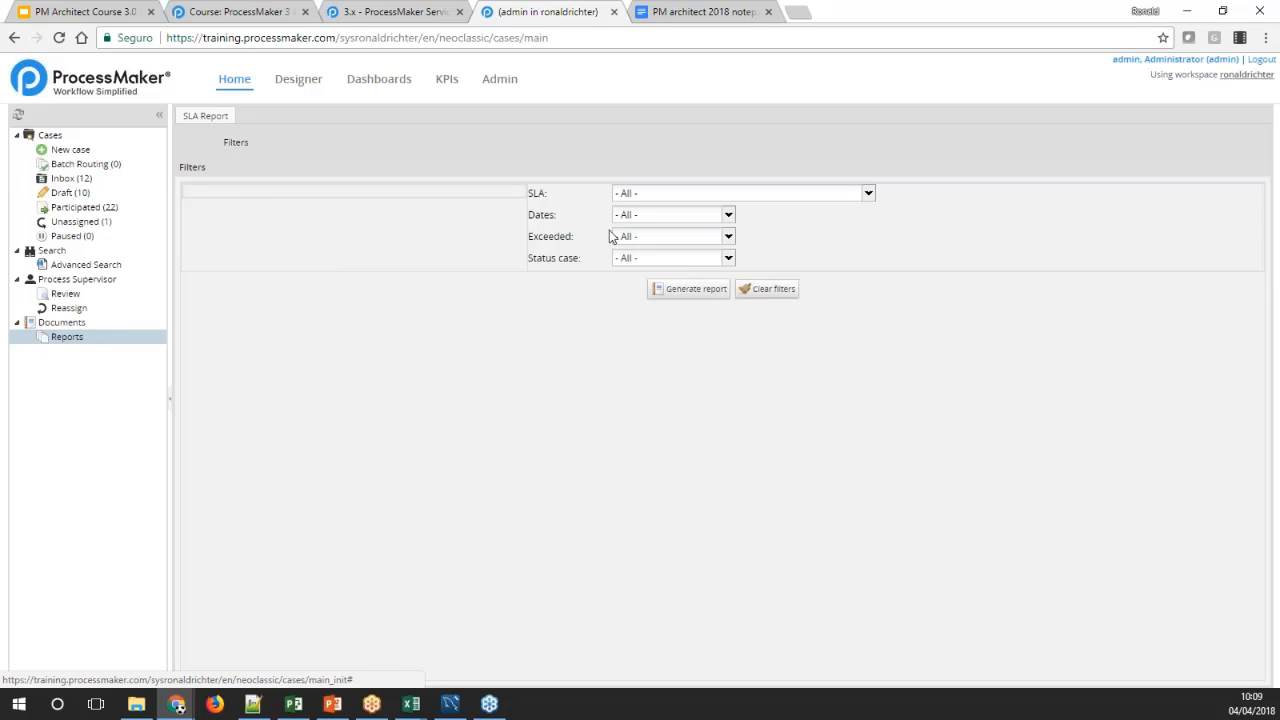
{"action": "left_click", "coordinate": [868, 194]}
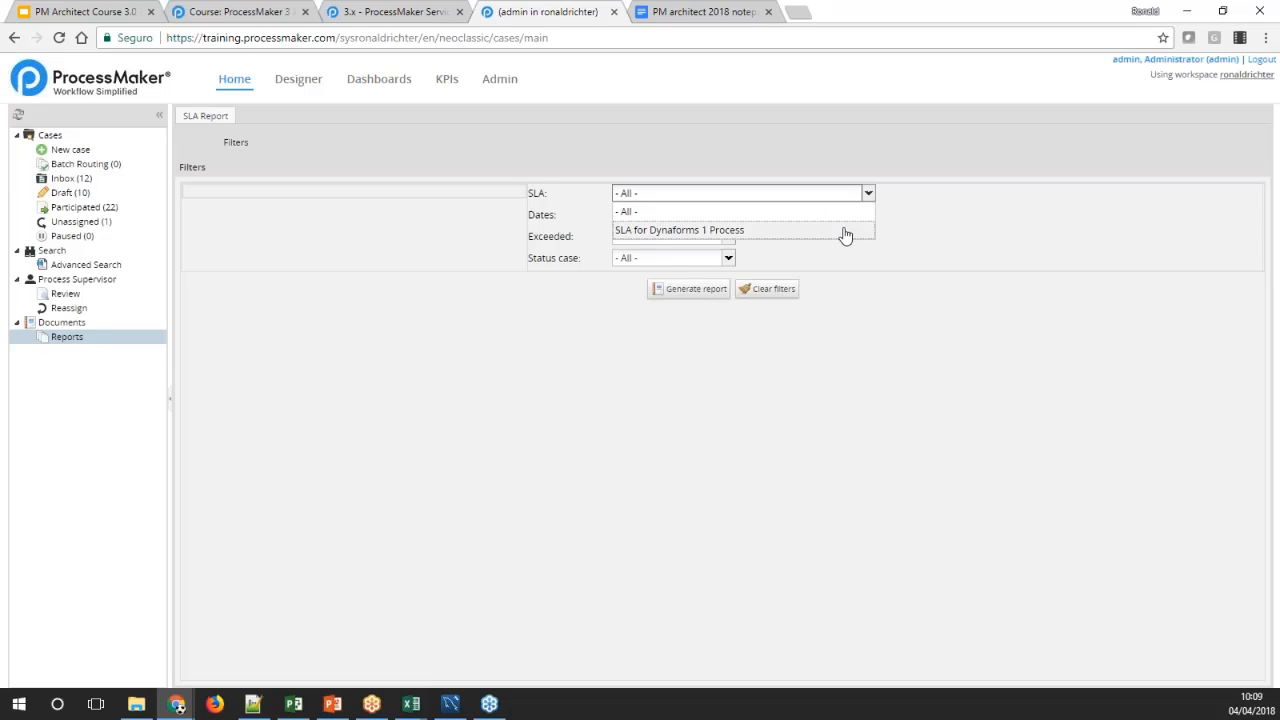
{"action": "left_click", "coordinate": [845, 232]}
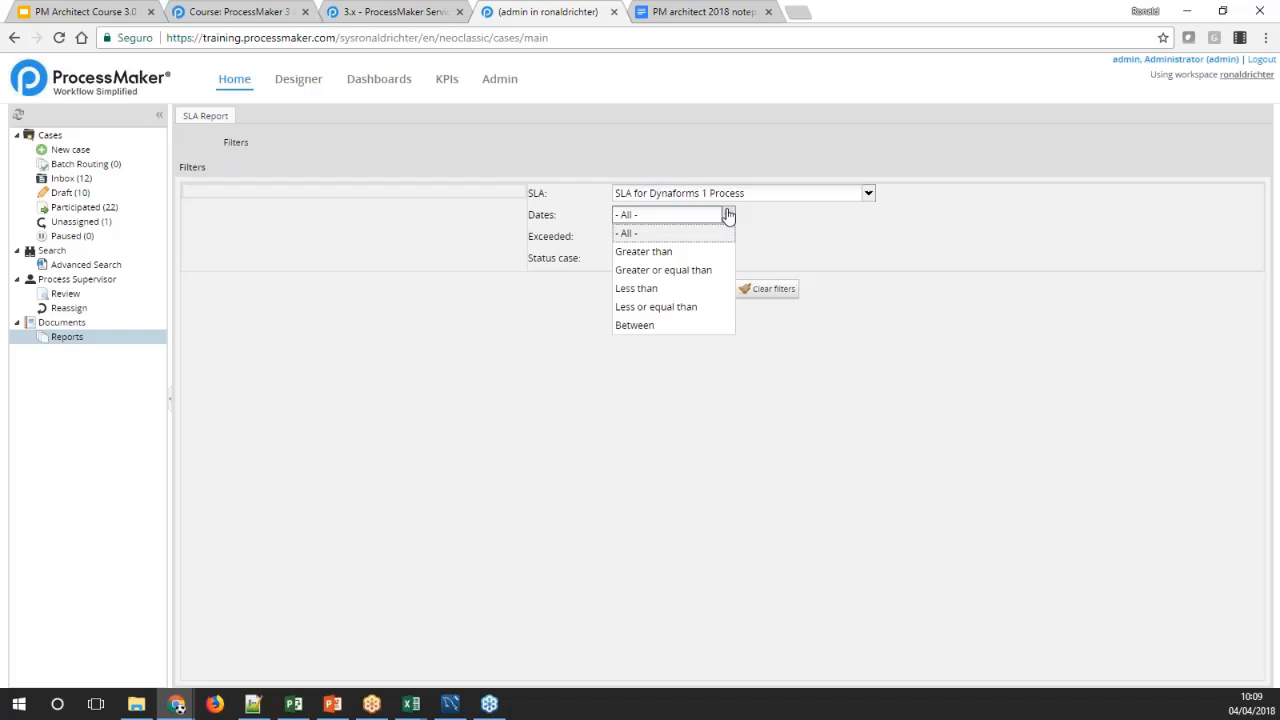
Examine the Dates, Exceeded and Status case filter options, keeping all three set to All
{"action": "left_click", "coordinate": [728, 215]}
{"action": "left_click", "coordinate": [729, 216]}
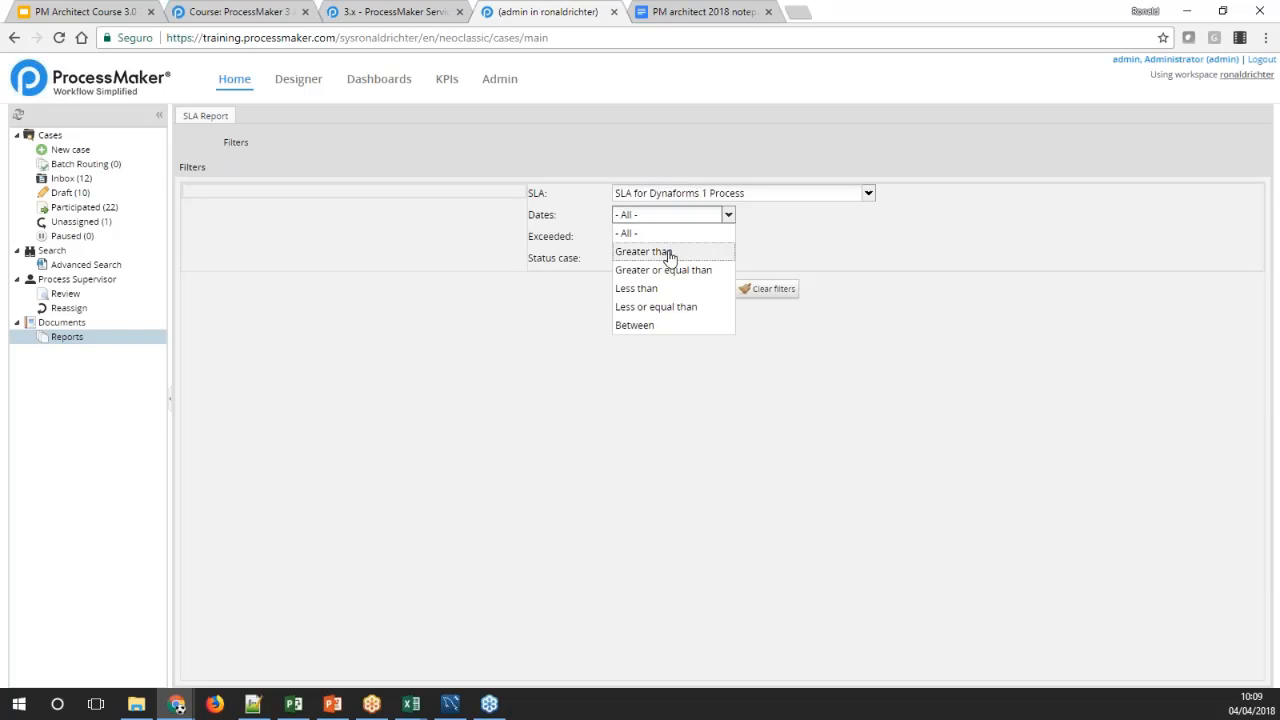
{"action": "left_click", "coordinate": [770, 247]}
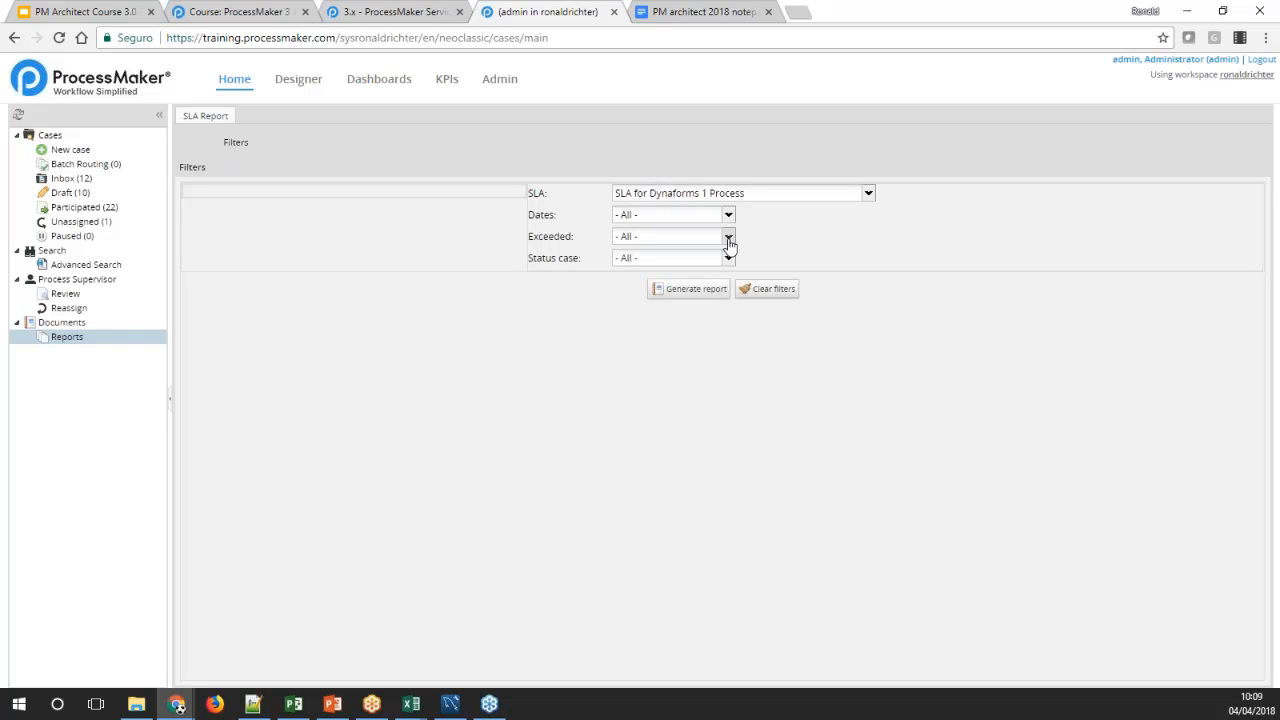
{"action": "left_click", "coordinate": [728, 236]}
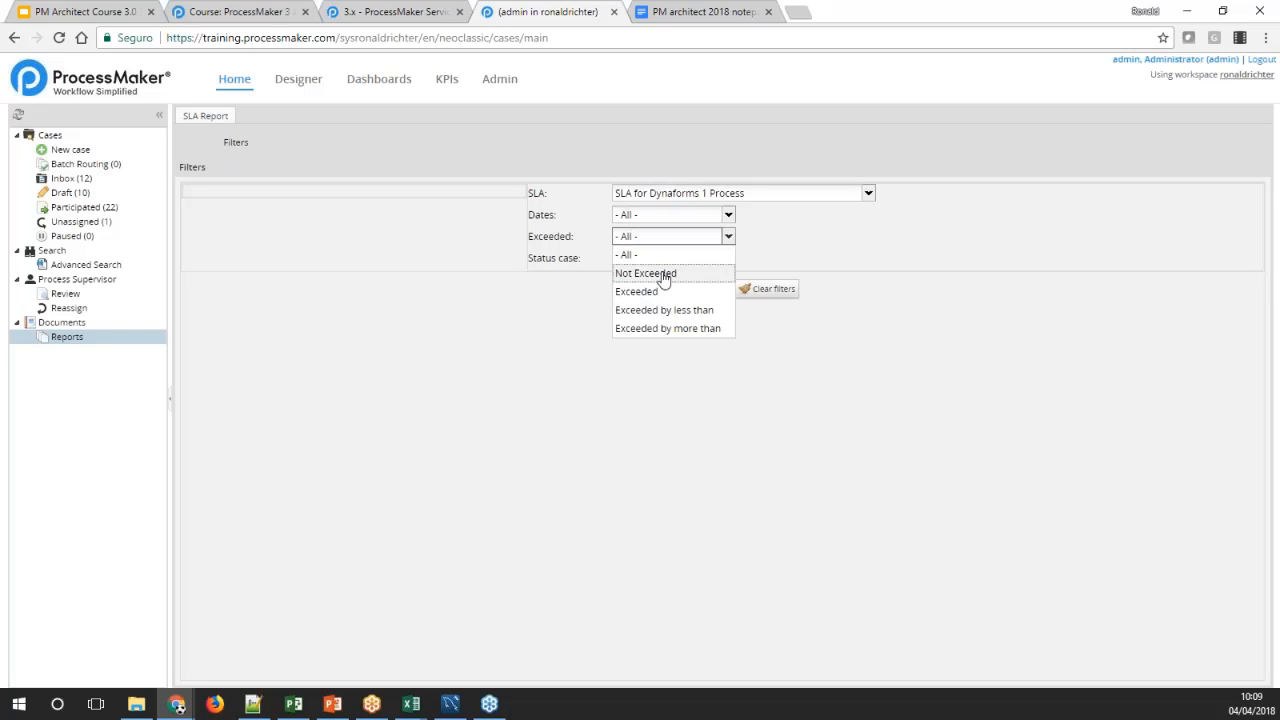
{"action": "left_click", "coordinate": [779, 257]}
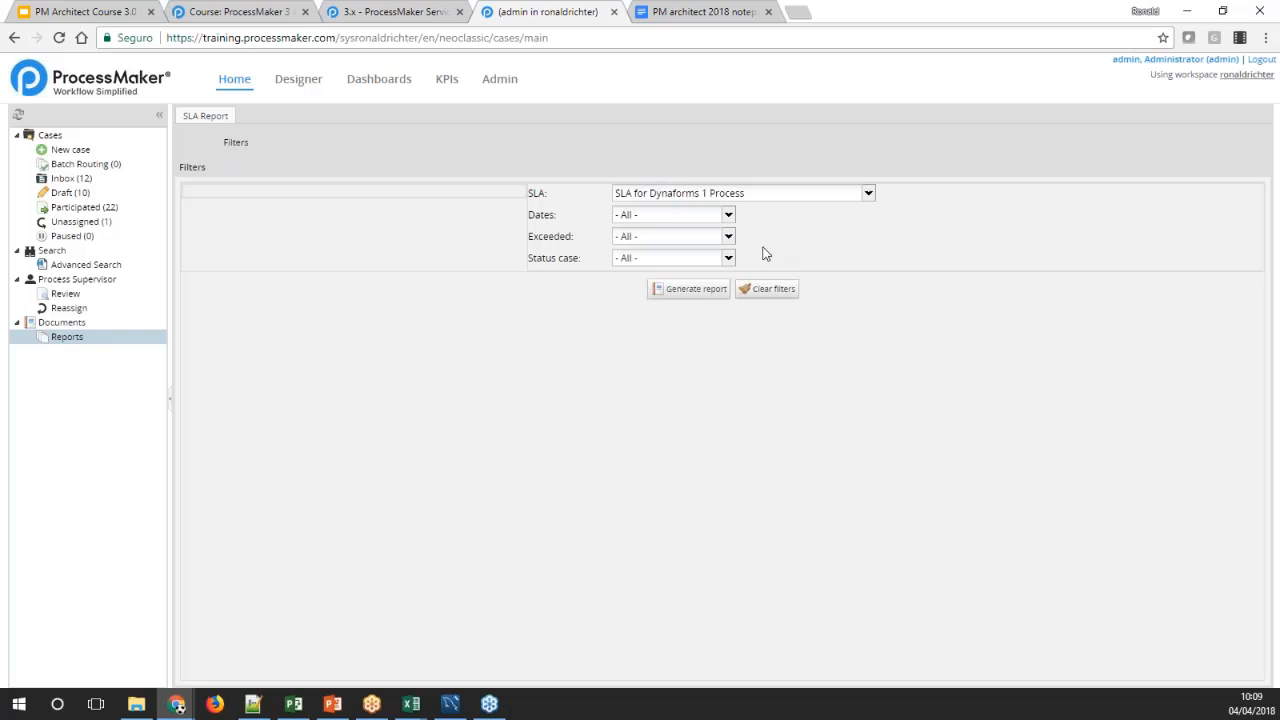
{"action": "left_click", "coordinate": [729, 257]}
{"action": "left_click", "coordinate": [690, 276]}
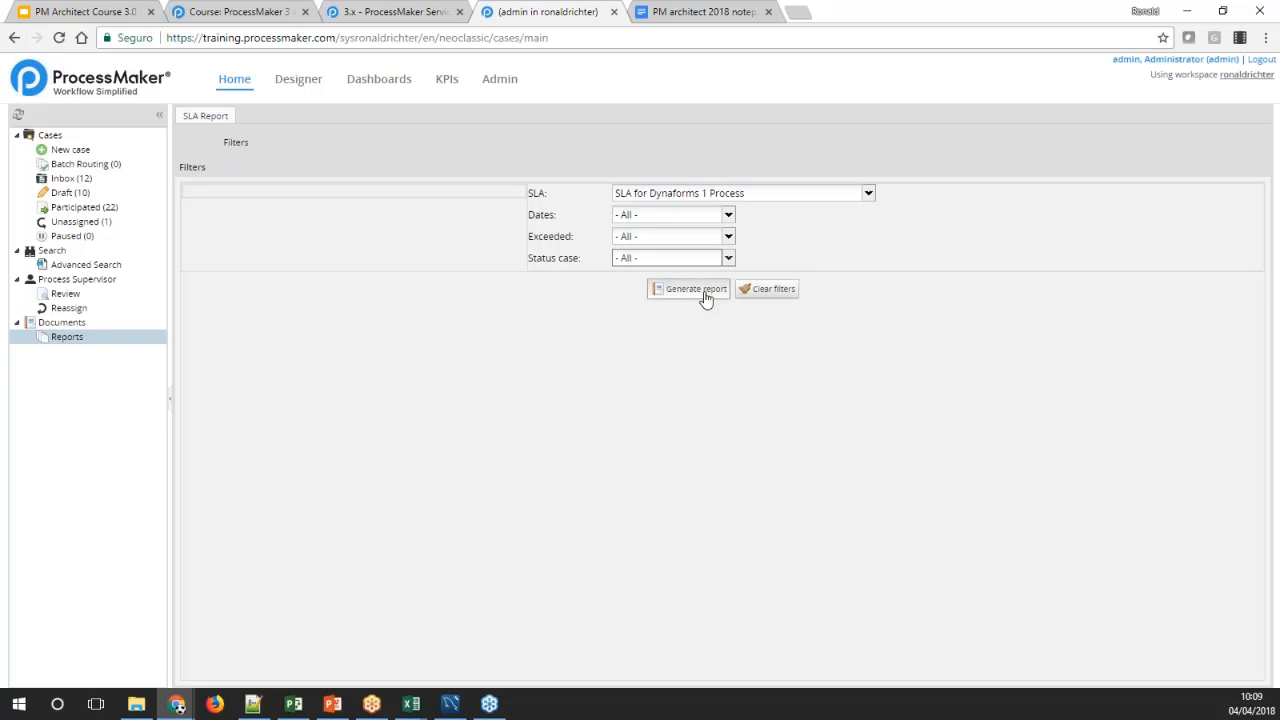
Generate the SLA report, revisit its filters and return to the SLA summary
{"action": "left_click", "coordinate": [704, 292]}
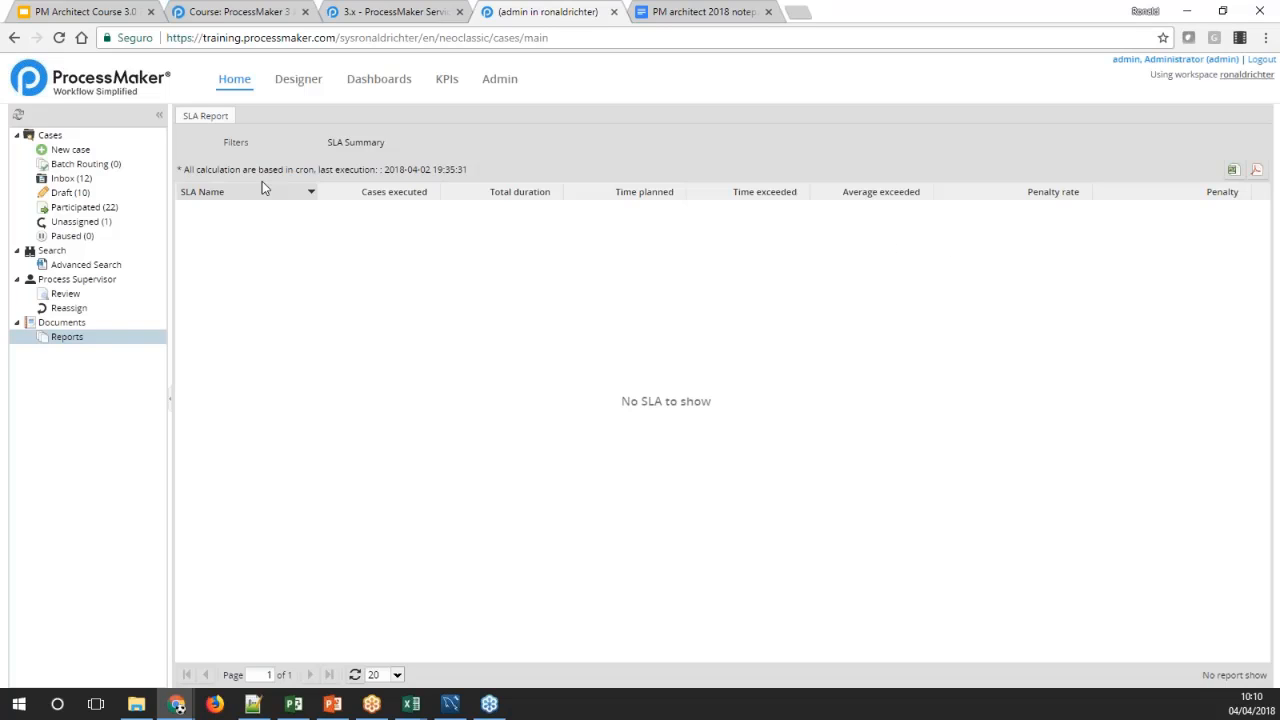
{"action": "left_click", "coordinate": [270, 145]}
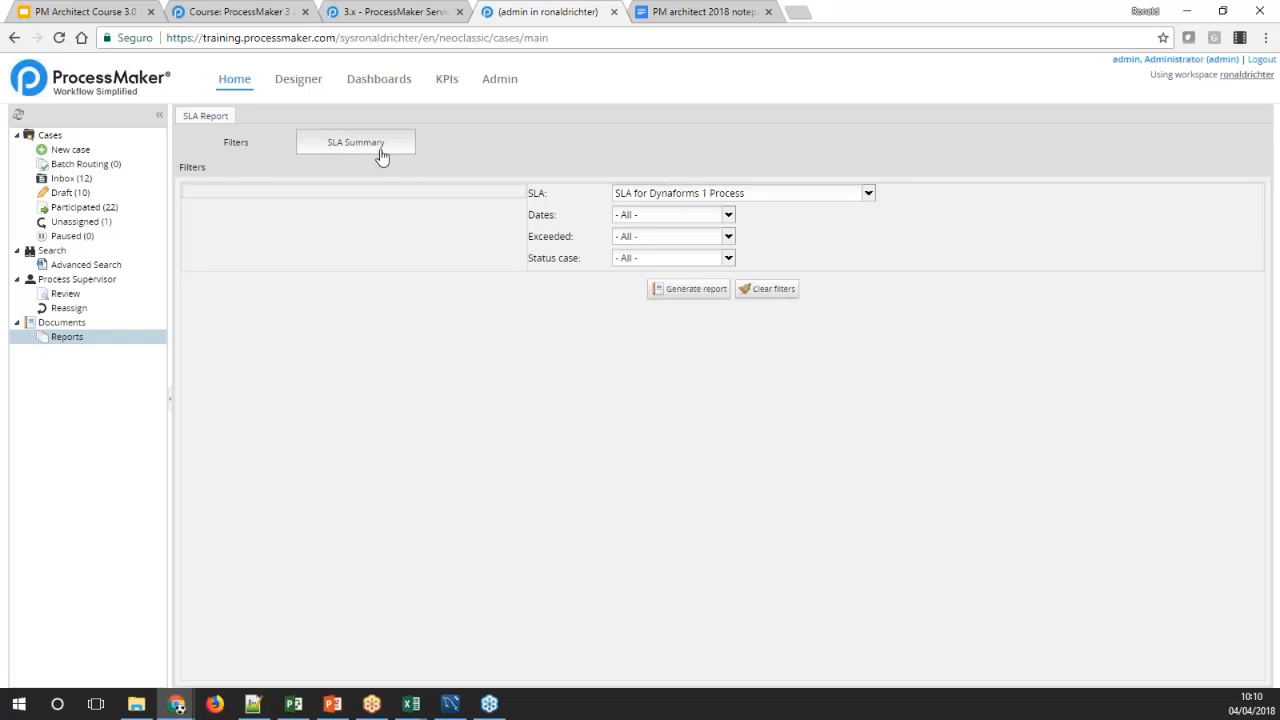
{"action": "left_click", "coordinate": [376, 150]}
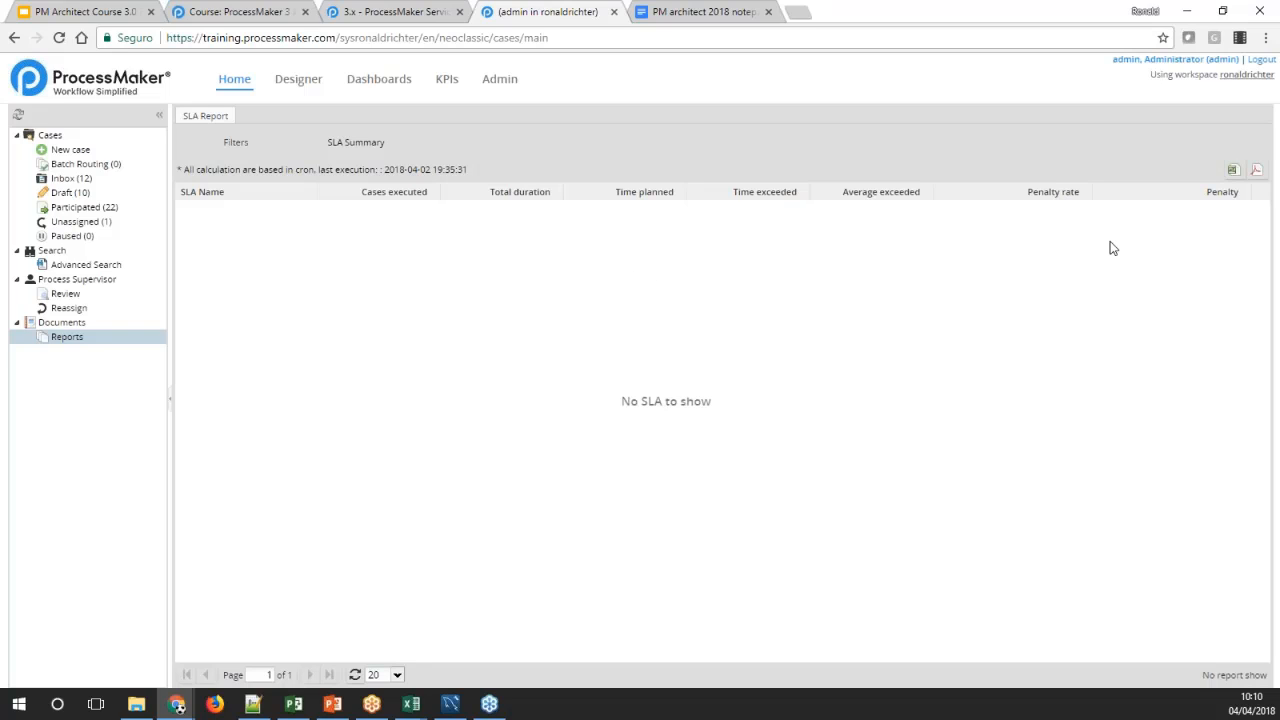
Export the SLA summary to Excel and open reporteExcel.xls to inspect its duration and exceeded-time columns
{"action": "left_click", "coordinate": [1231, 172]}
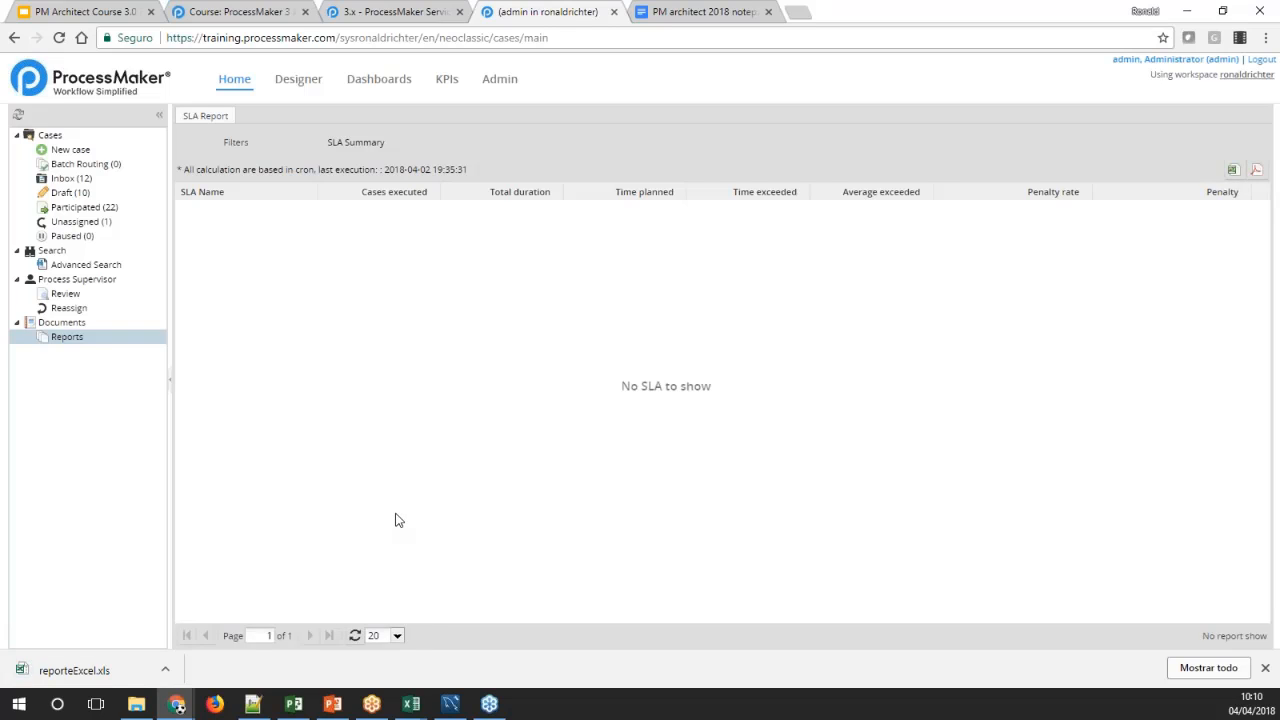
{"action": "left_click", "coordinate": [102, 662]}
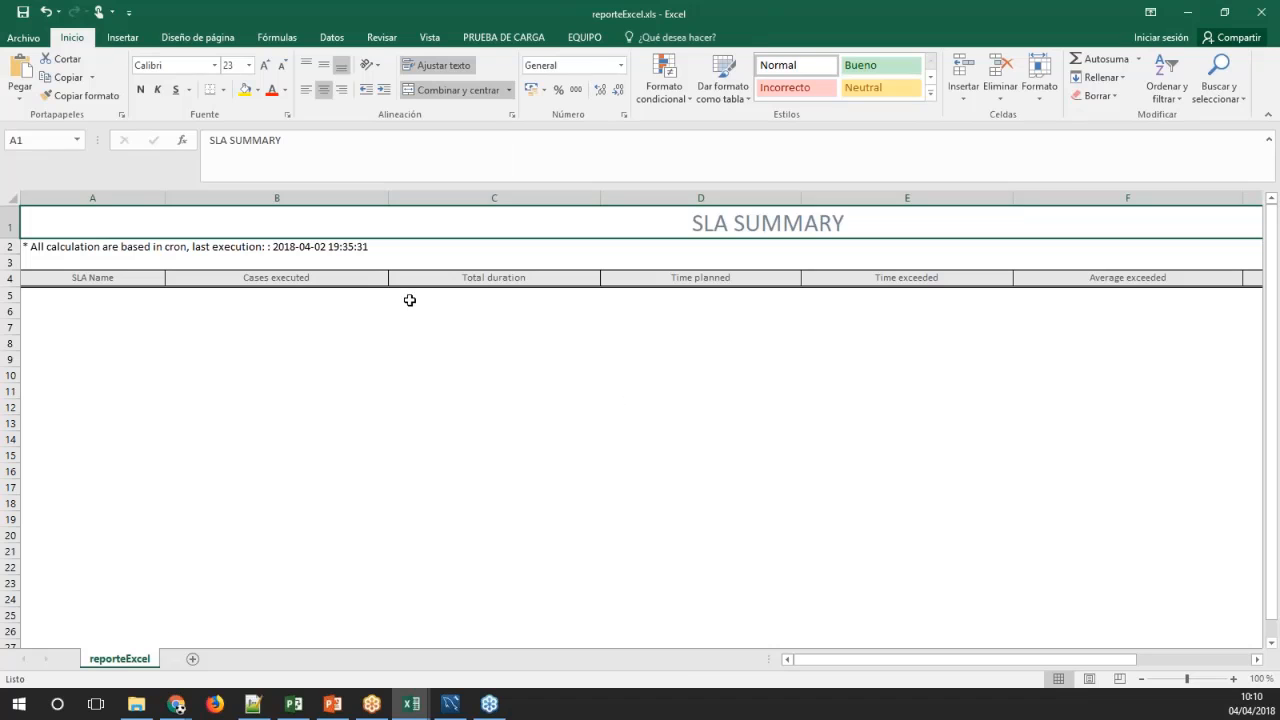
{"action": "left_click", "coordinate": [814, 300]}
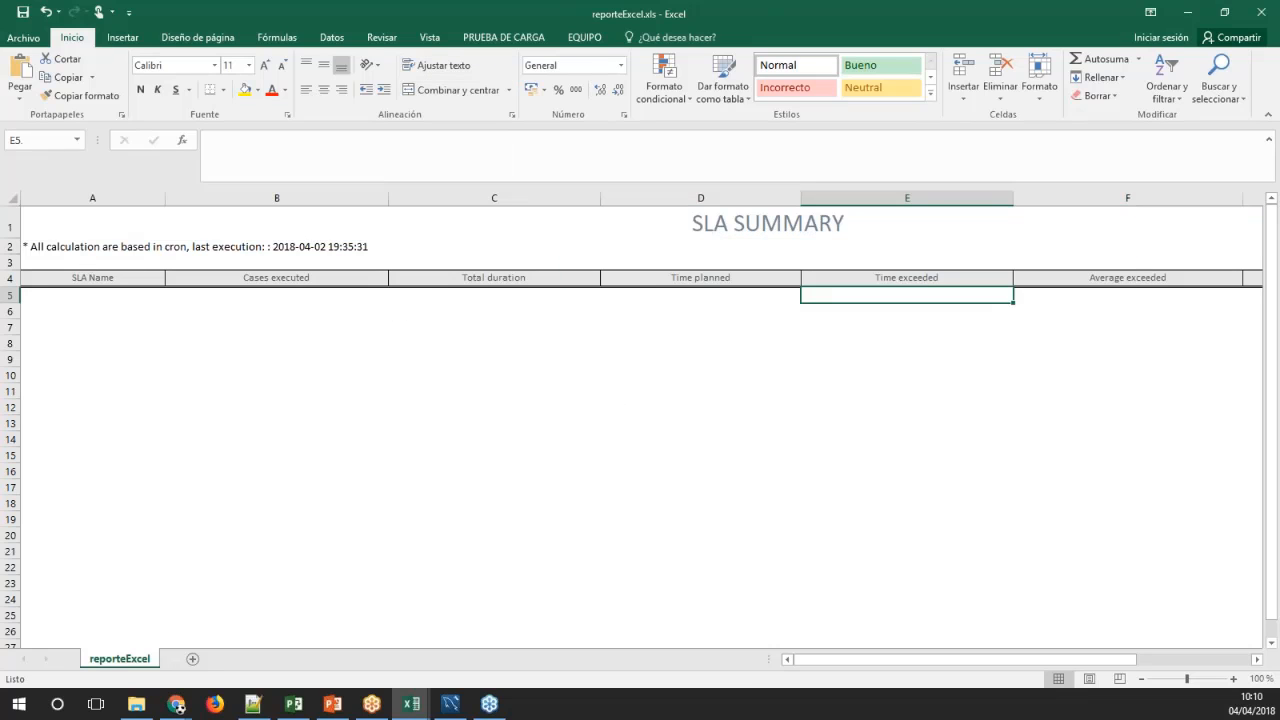
{"action": "left_click", "coordinate": [650, 296]}
{"action": "left_click", "coordinate": [465, 308]}
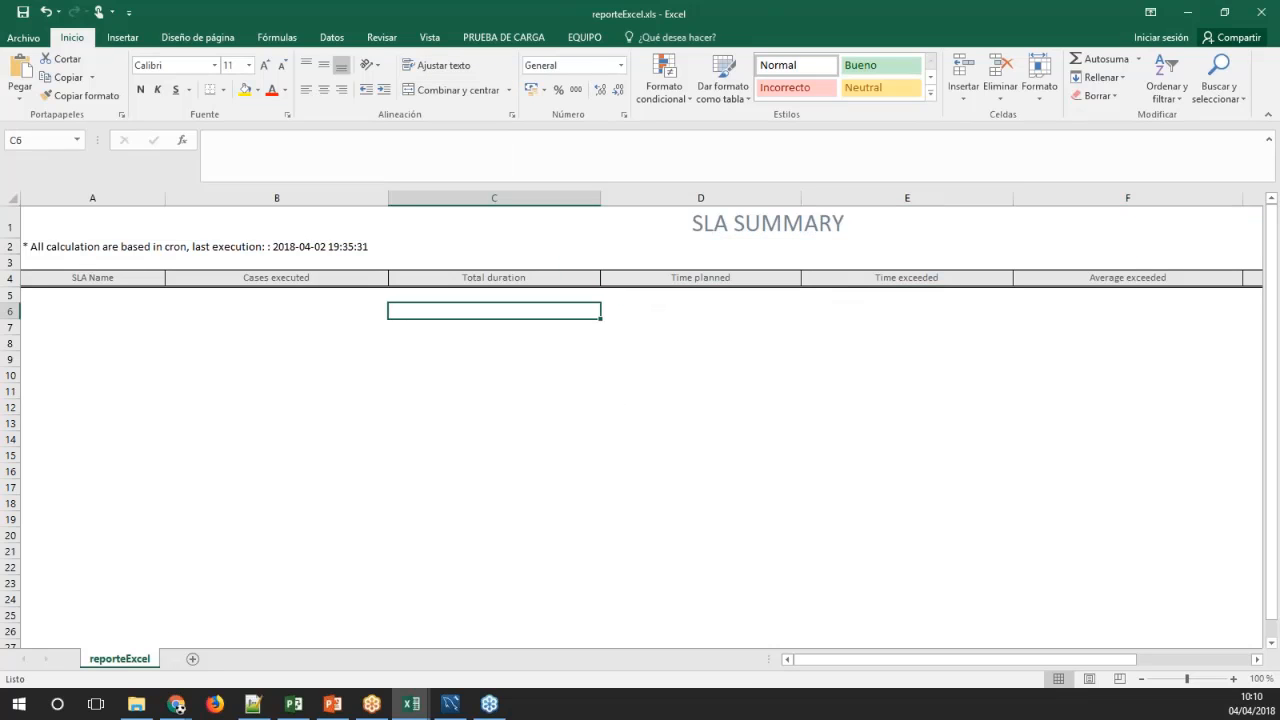
Close reporteExcel.xls without saving changes and return to the SLA report
{"action": "double_click", "coordinate": [1092, 10]}
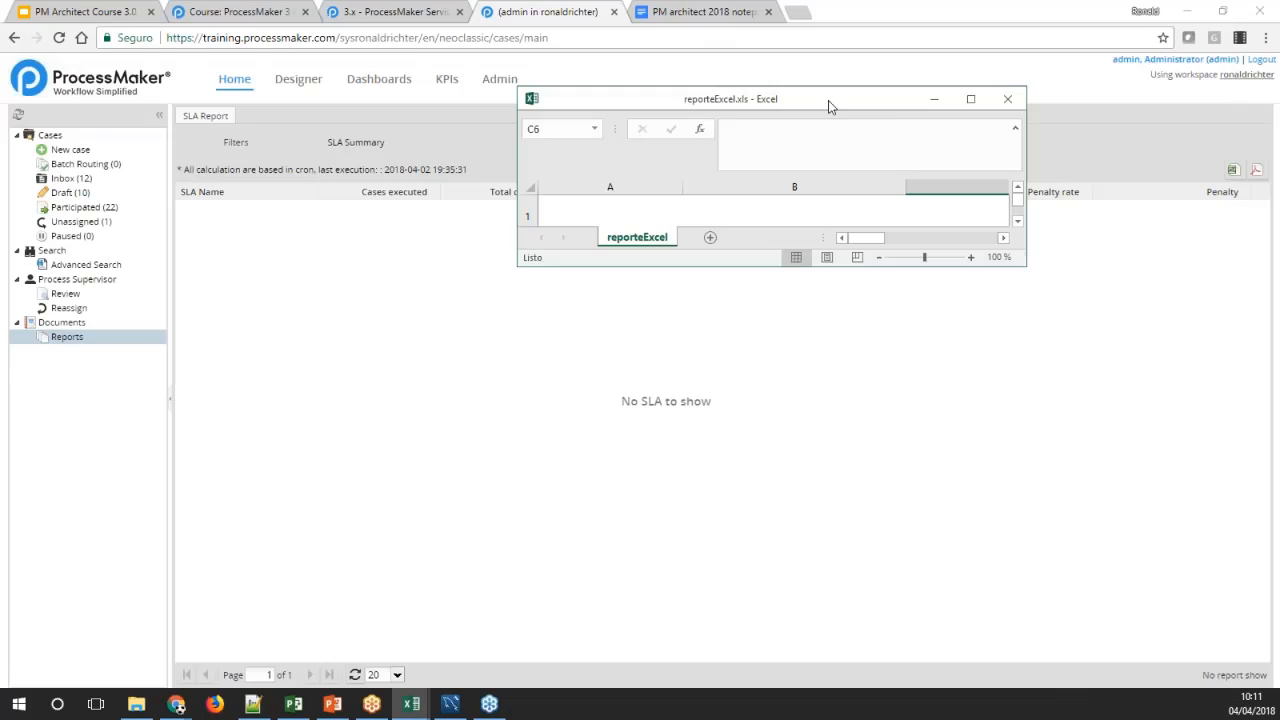
{"action": "left_click", "coordinate": [1008, 101]}
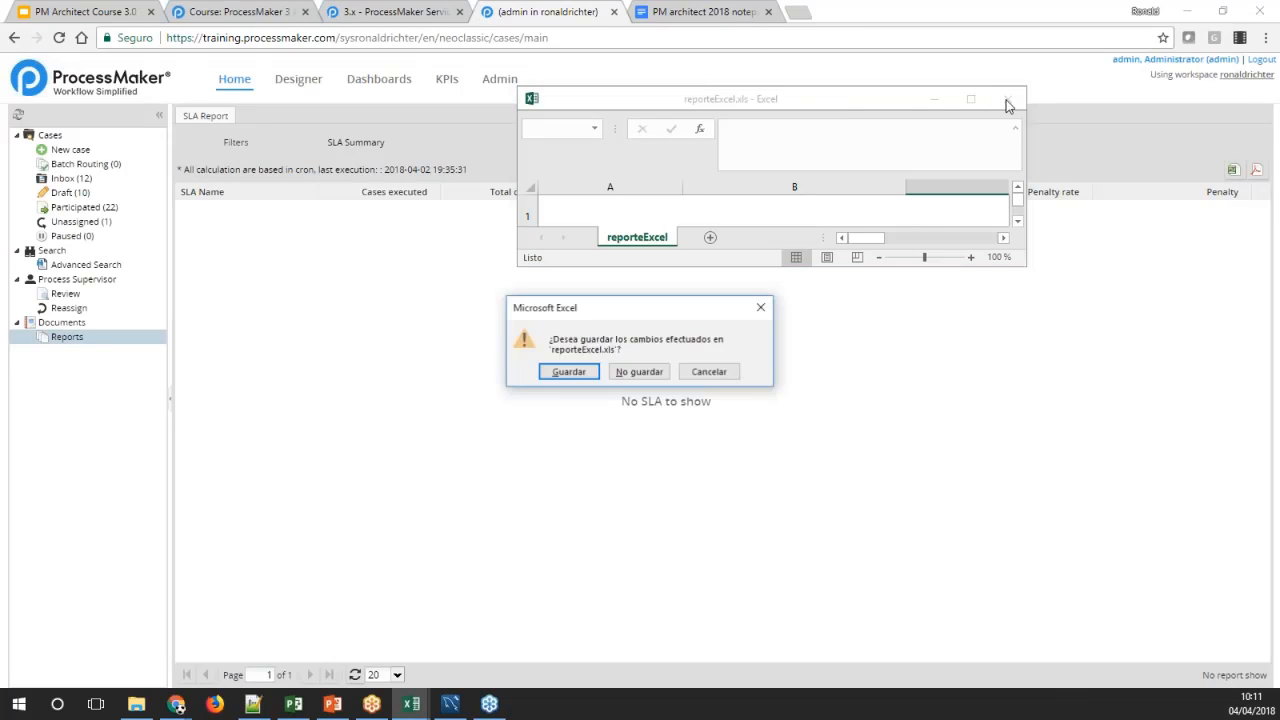
{"action": "left_click", "coordinate": [636, 369]}
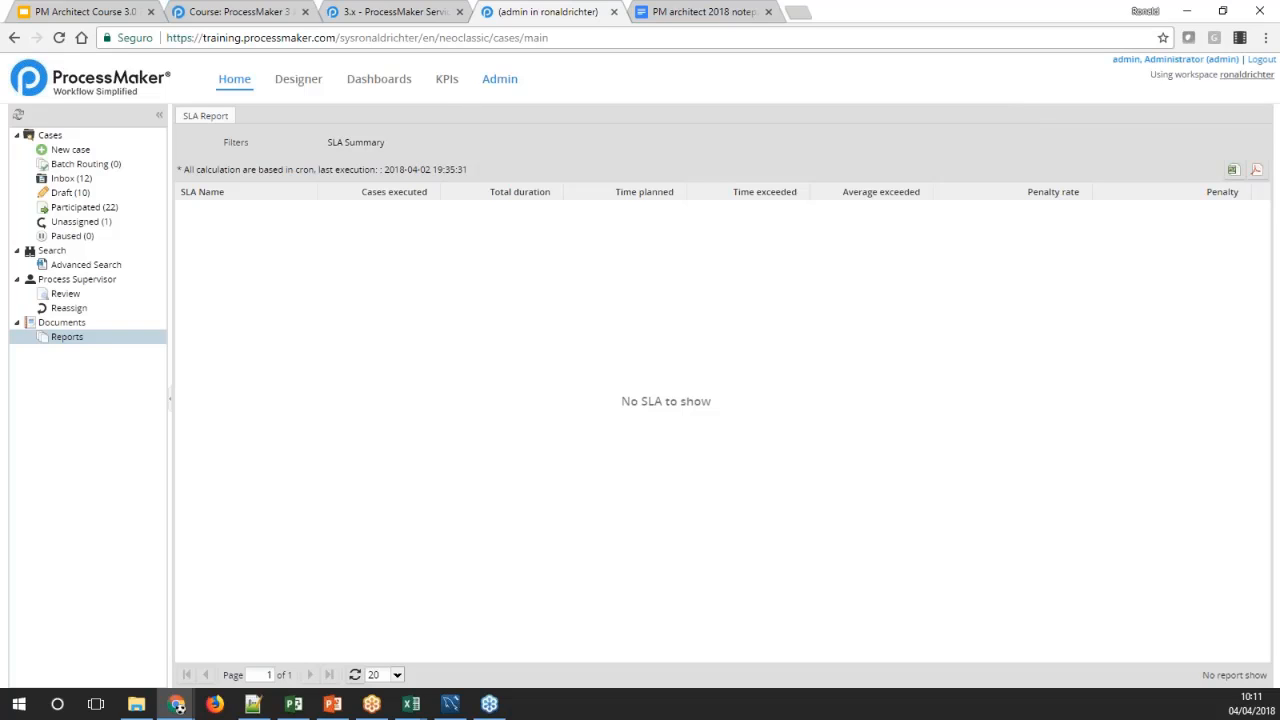
Open the list of SLAs in the administration plugin settings
{"action": "left_click", "coordinate": [499, 80]}
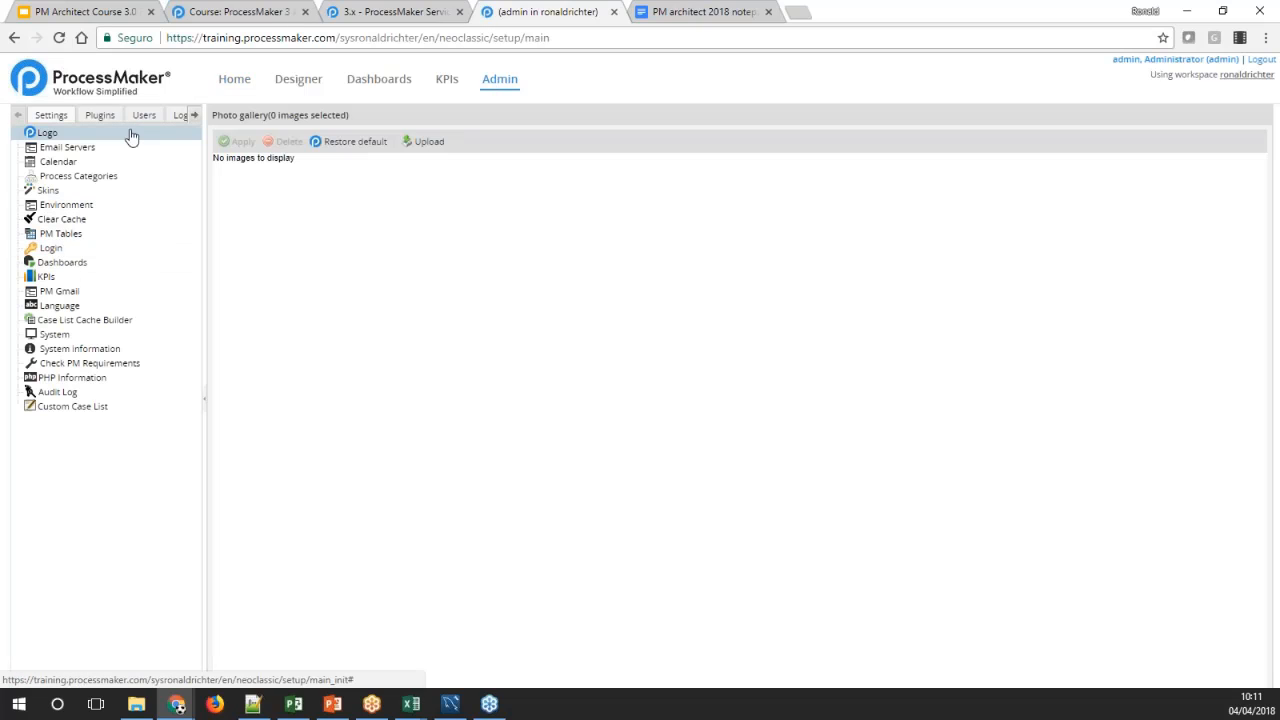
{"action": "left_click", "coordinate": [101, 116]}
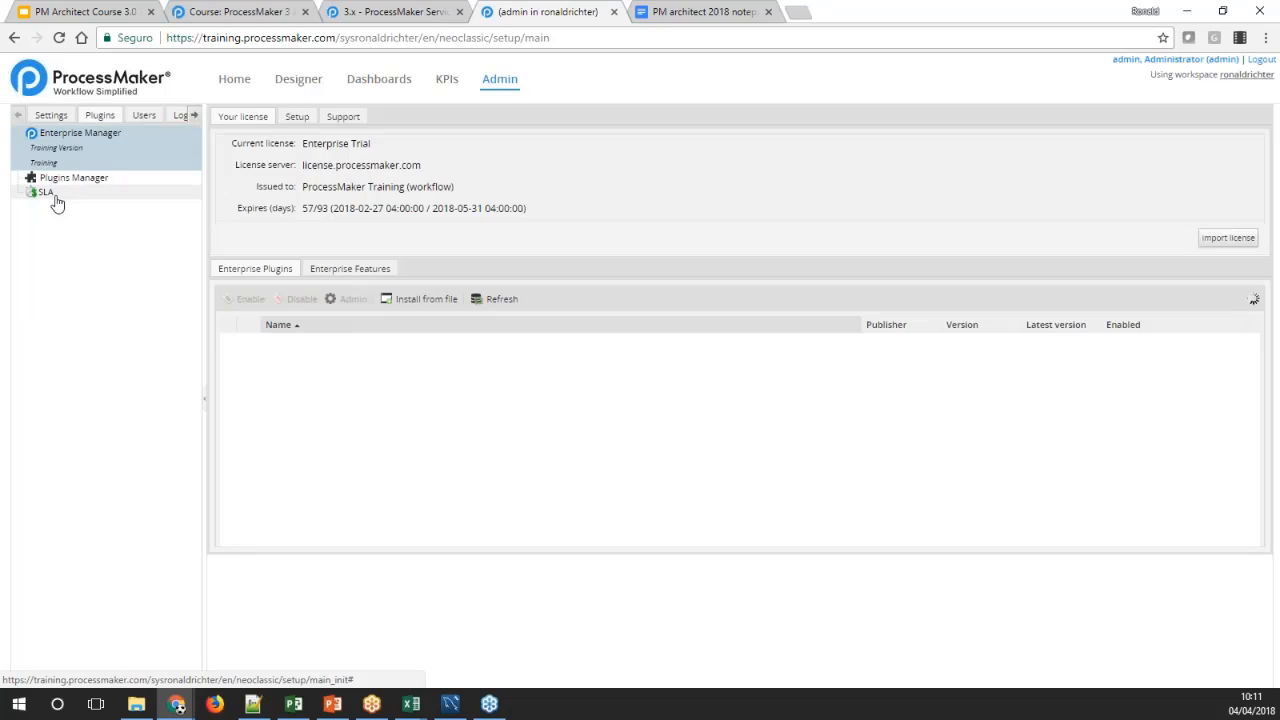
{"action": "left_click", "coordinate": [48, 194]}
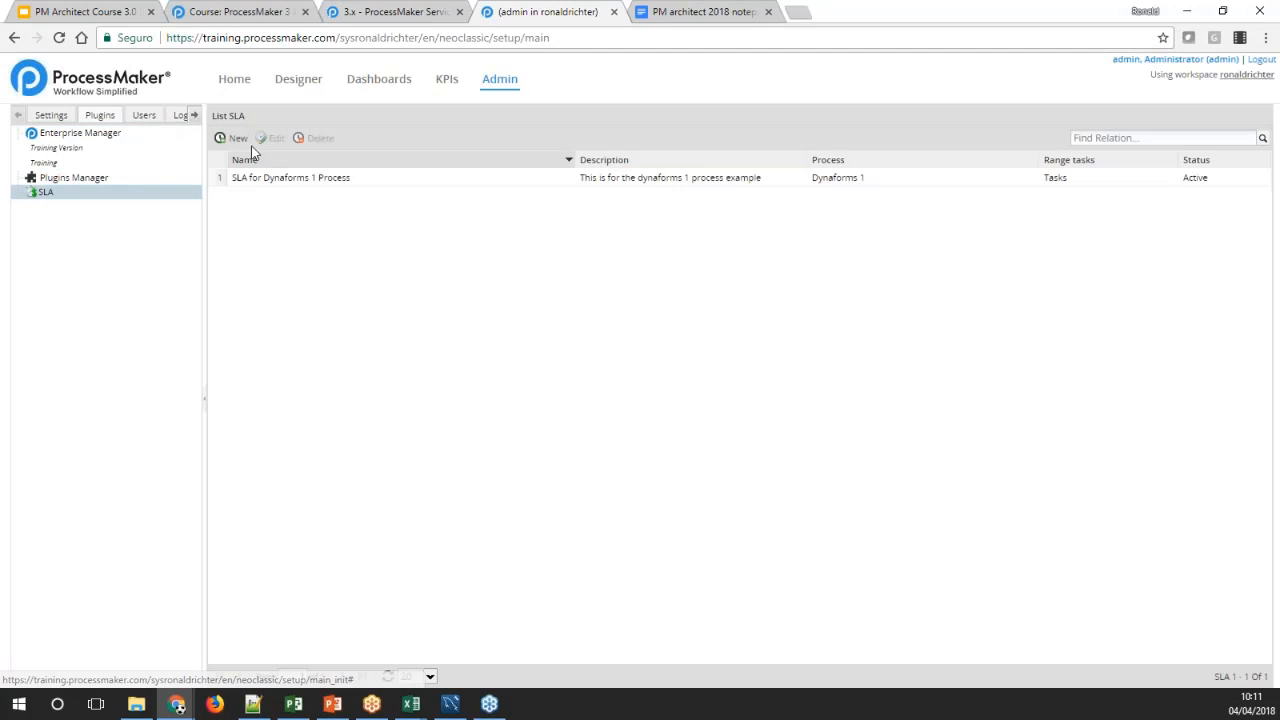
Start a new SLA for the process Process 4 and name it "SLA for Process 4"
{"action": "left_click", "coordinate": [236, 139]}
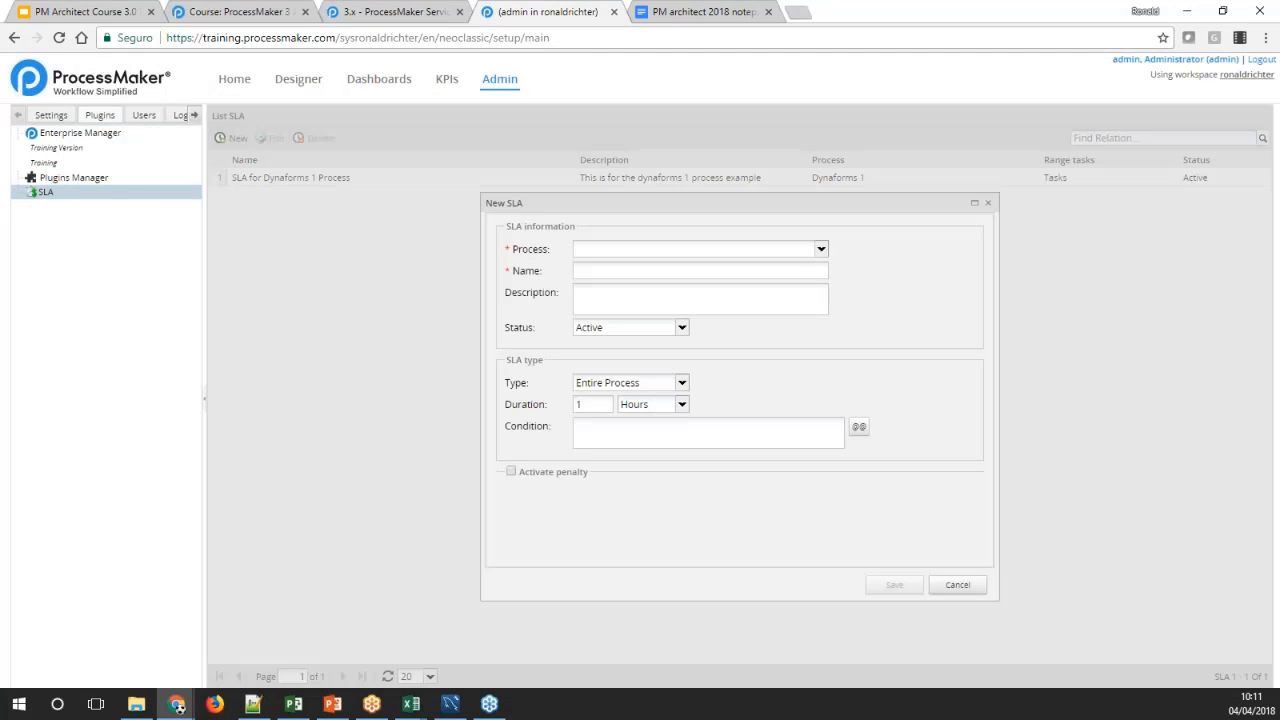
{"action": "left_click", "coordinate": [818, 250]}
{"action": "left_click", "coordinate": [621, 397]}
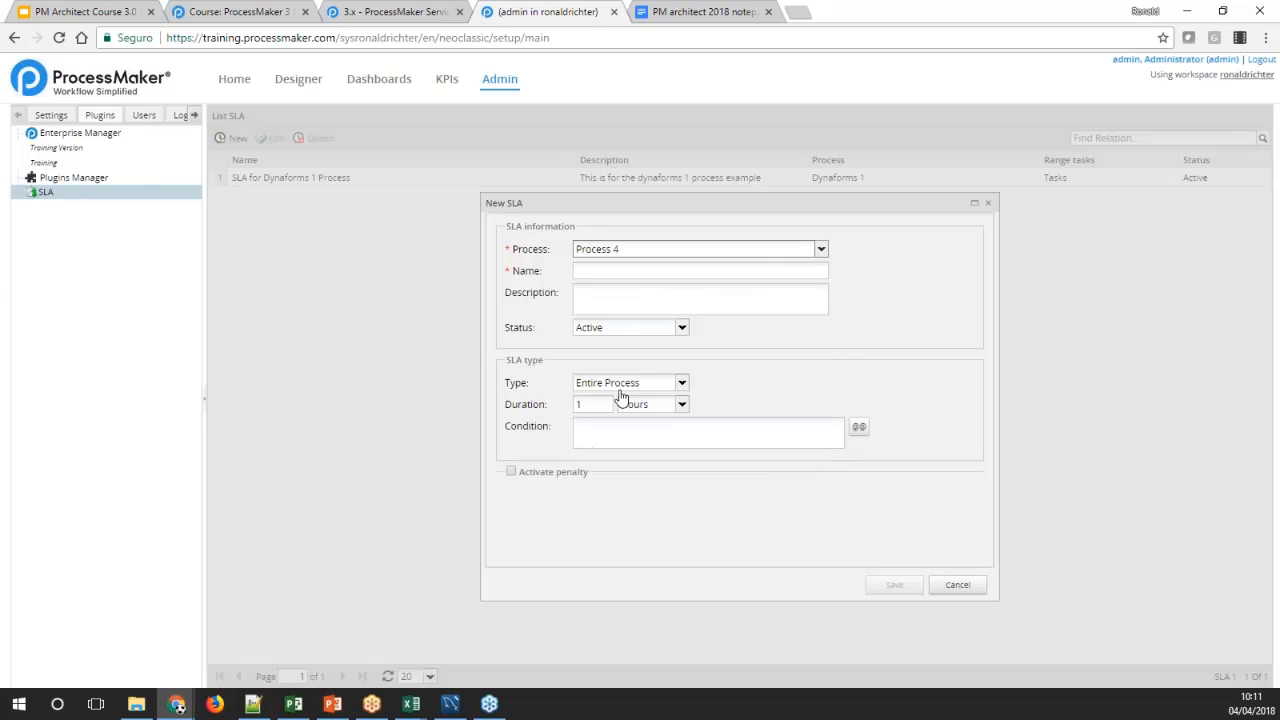
{"action": "left_click", "coordinate": [599, 271]}
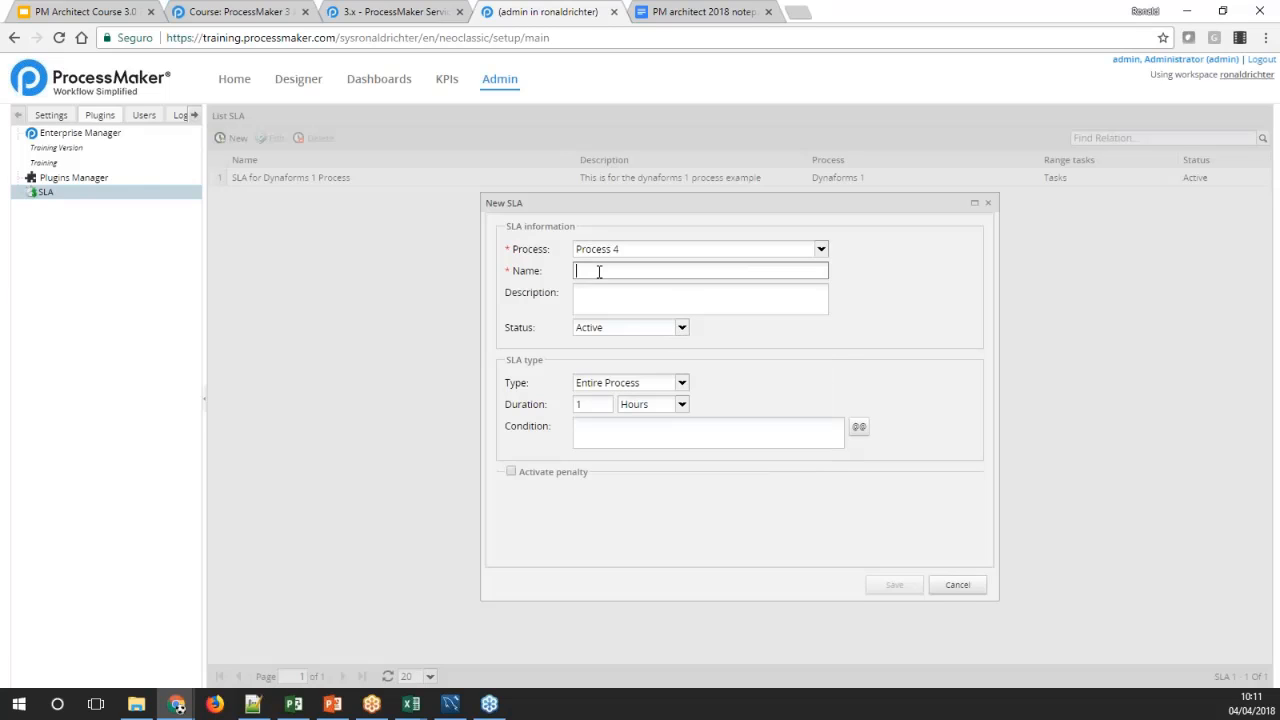
{"action": "type", "text": "SLA for Process 4"}
{"action": "left_click", "coordinate": [651, 290]}
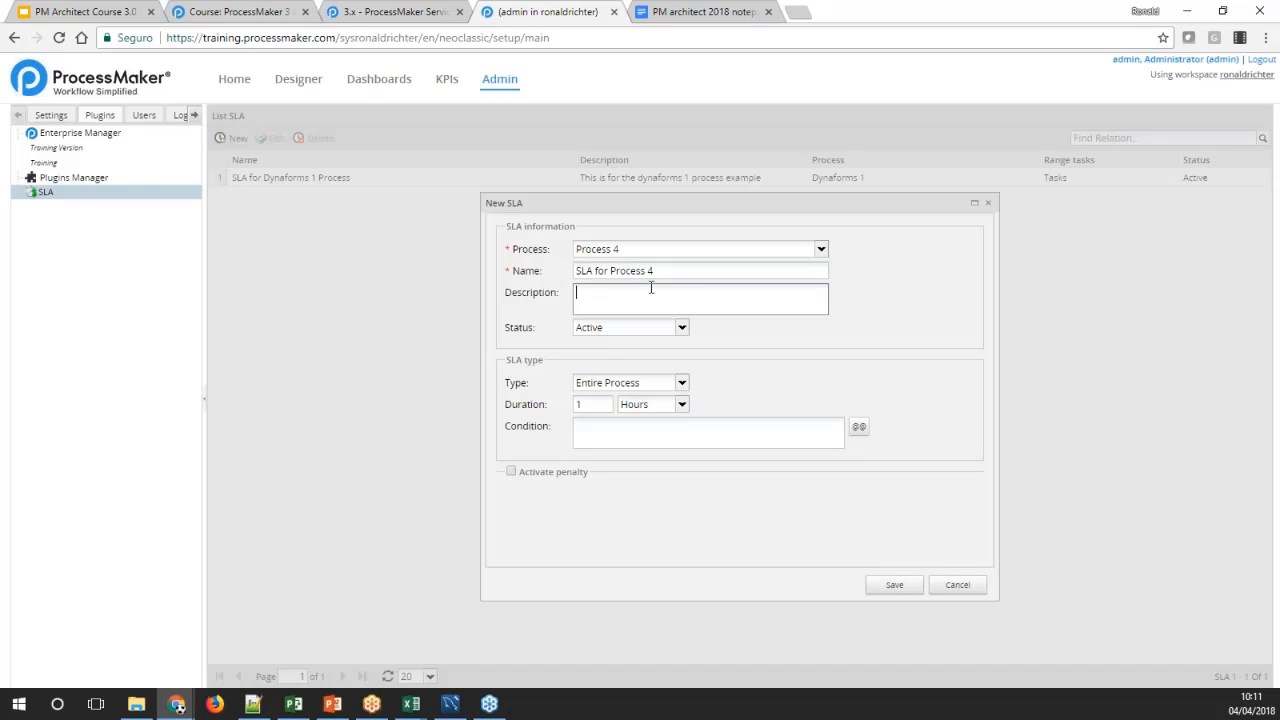
Keep the SLA's status Active and its type Entire Process with a duration of 1 hour, and save it
{"action": "left_click", "coordinate": [682, 329]}
{"action": "left_click", "coordinate": [715, 330]}
{"action": "left_click", "coordinate": [682, 386]}
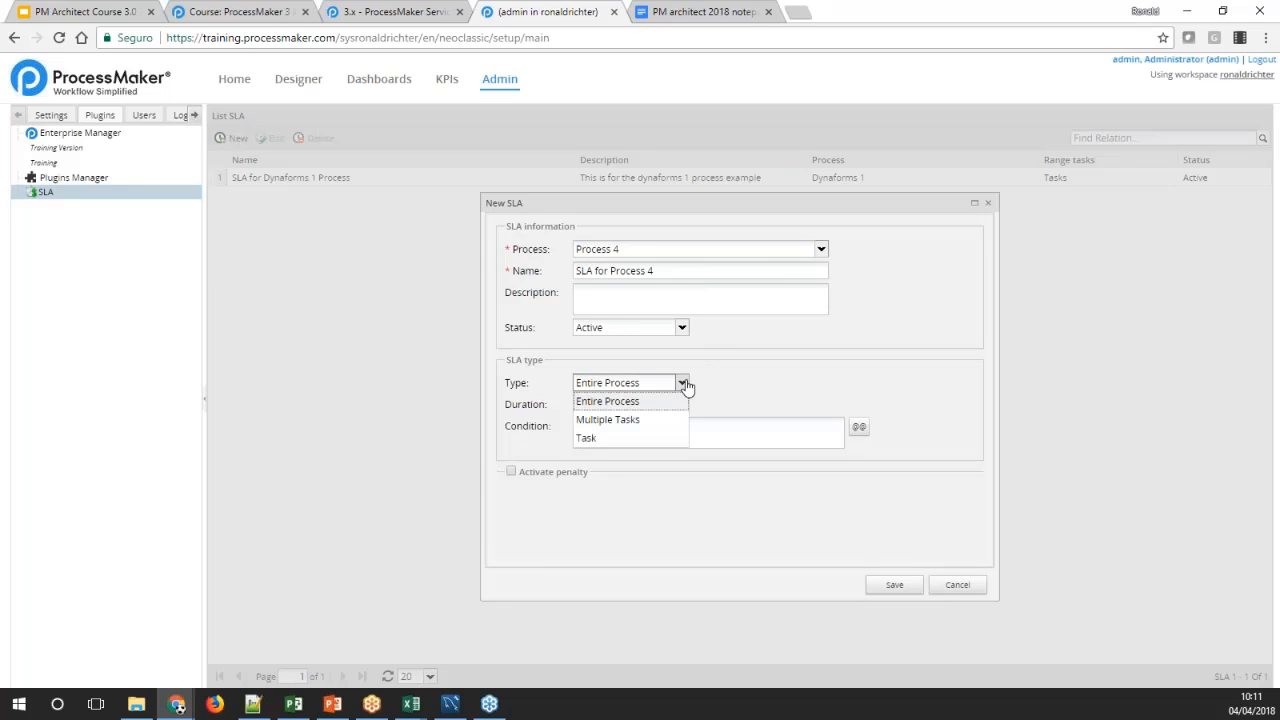
{"action": "left_click", "coordinate": [685, 387]}
{"action": "left_click", "coordinate": [684, 385]}
{"action": "left_click", "coordinate": [686, 386]}
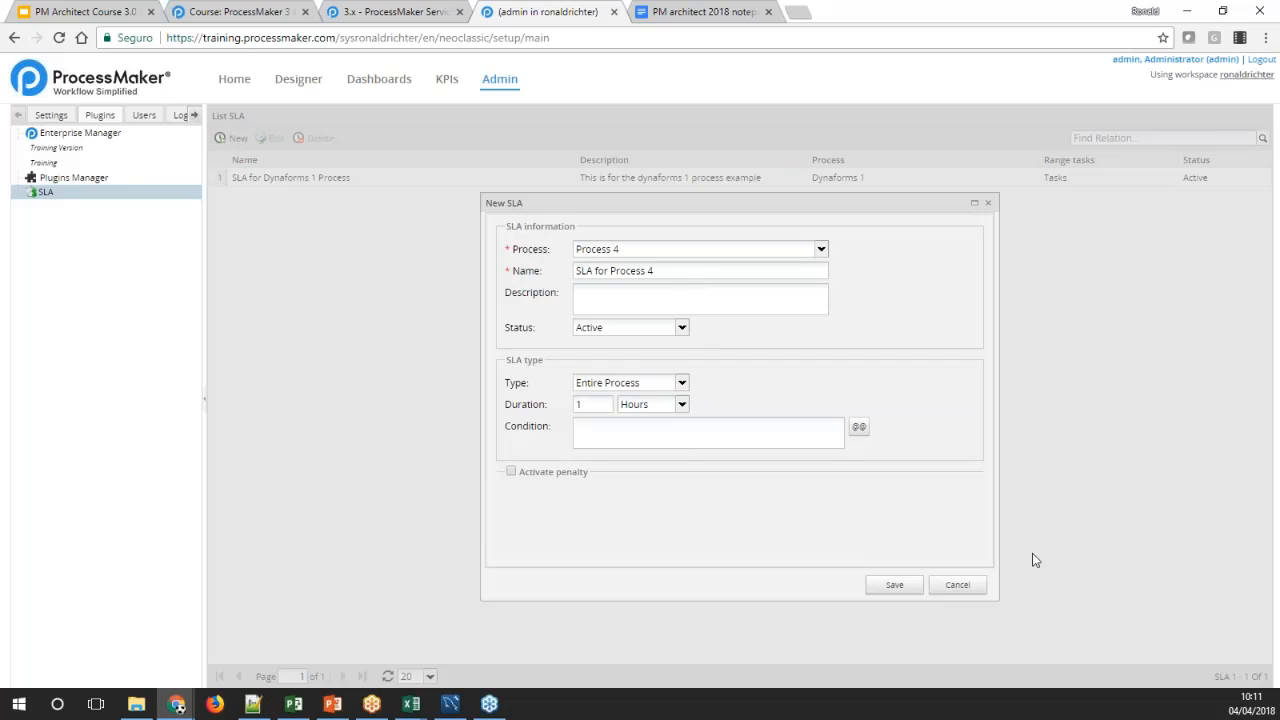
{"action": "left_click", "coordinate": [906, 586]}
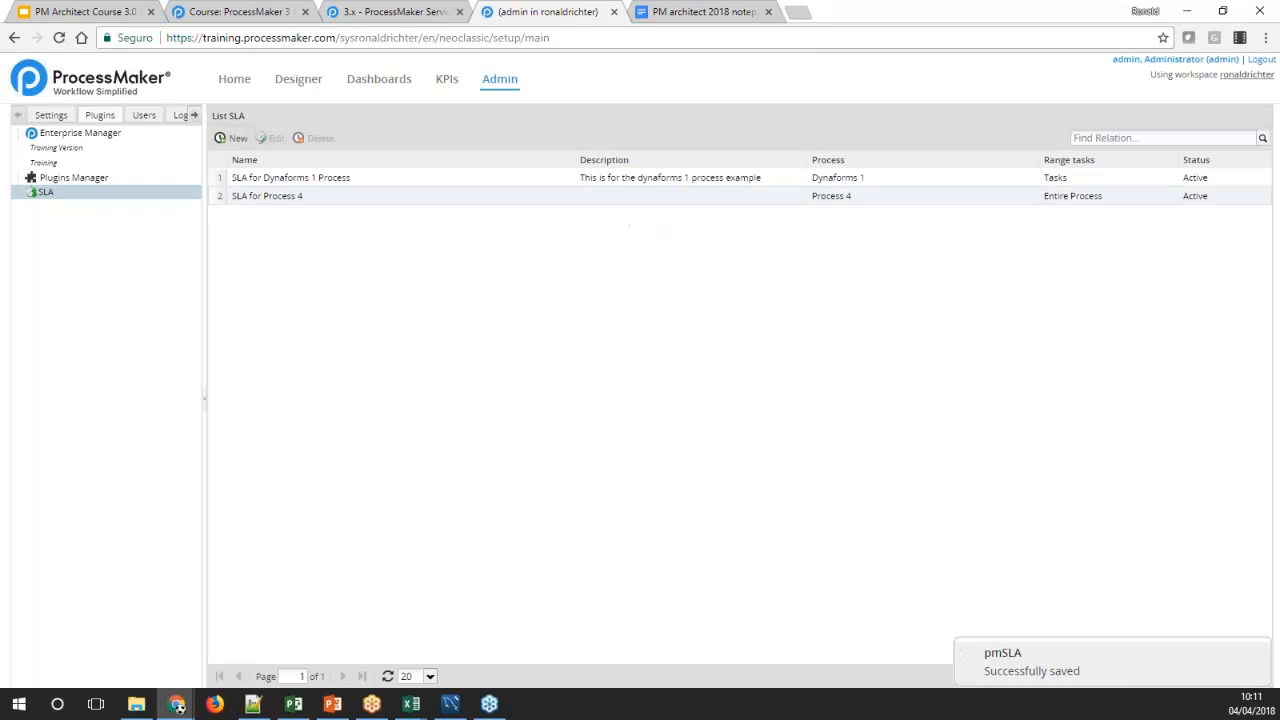
Open the case reports and generate an SLA report filtered to SLA for Process 4
{"action": "left_click", "coordinate": [236, 86]}
{"action": "left_click", "coordinate": [67, 337]}
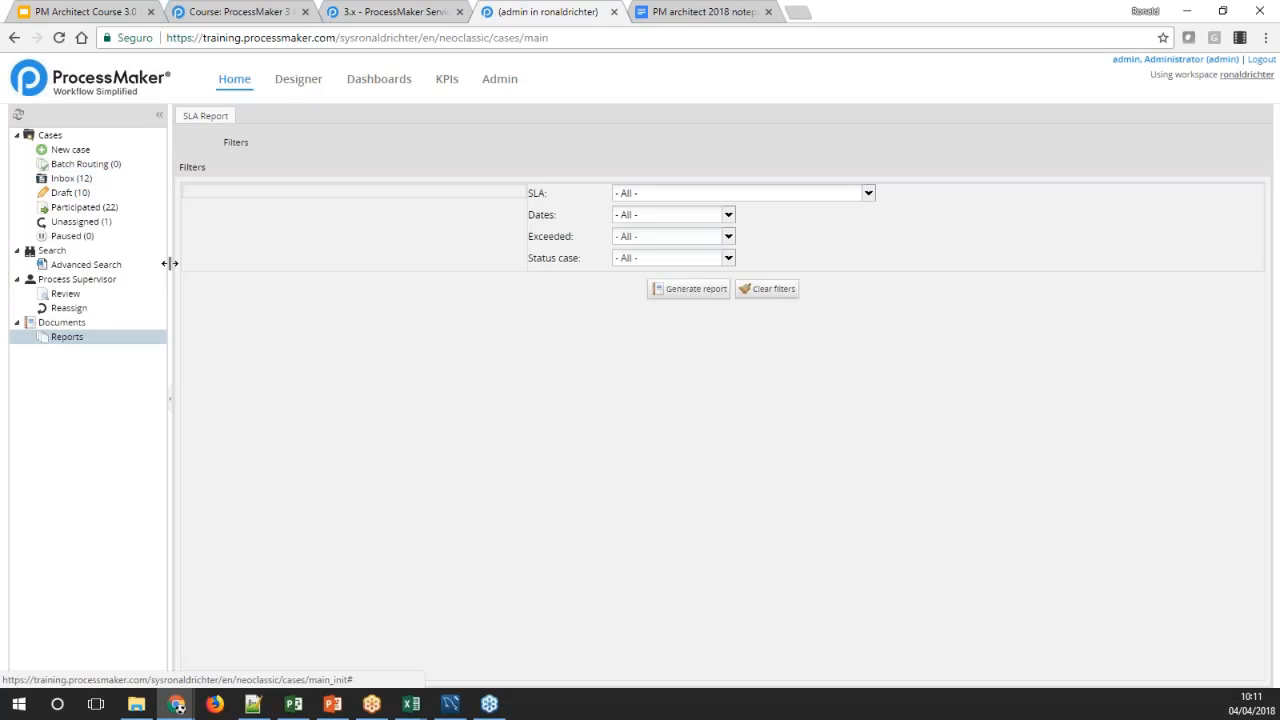
{"action": "left_click", "coordinate": [868, 193]}
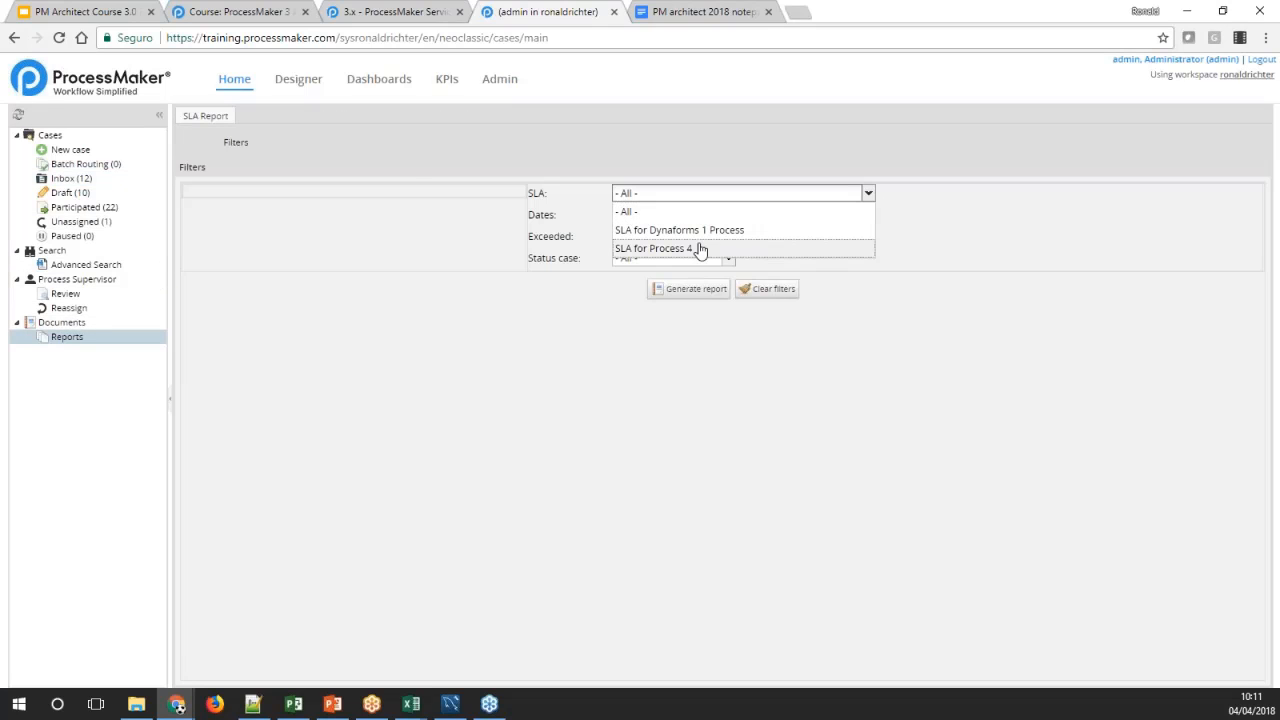
{"action": "left_click", "coordinate": [700, 250]}
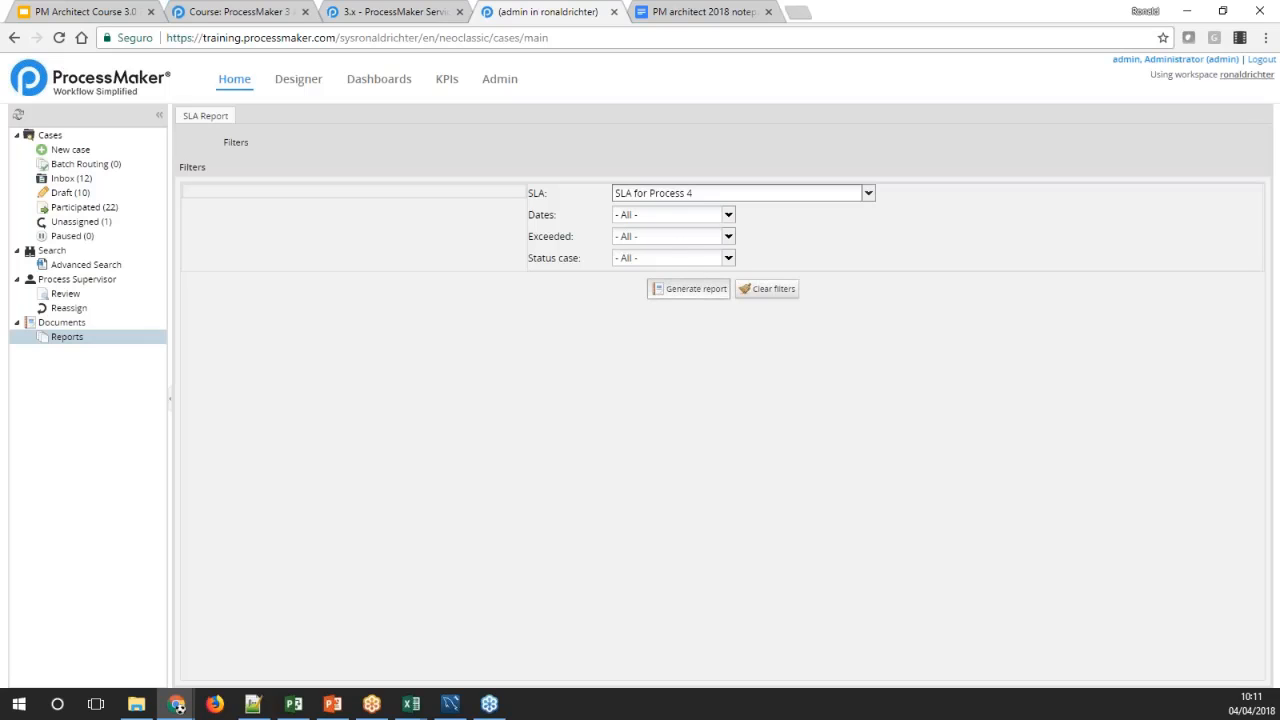
{"action": "left_click", "coordinate": [688, 288]}
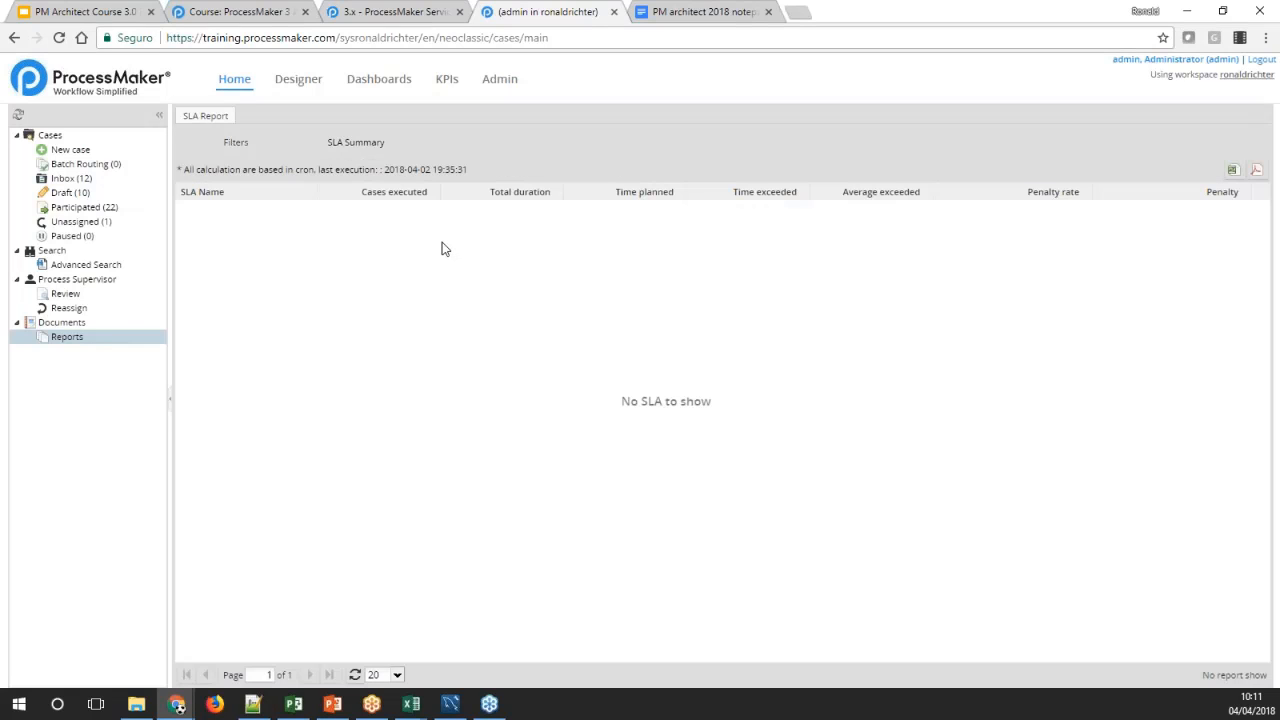
Clear the SLA report filters and generate the report for all SLAs
{"action": "left_click", "coordinate": [267, 149]}
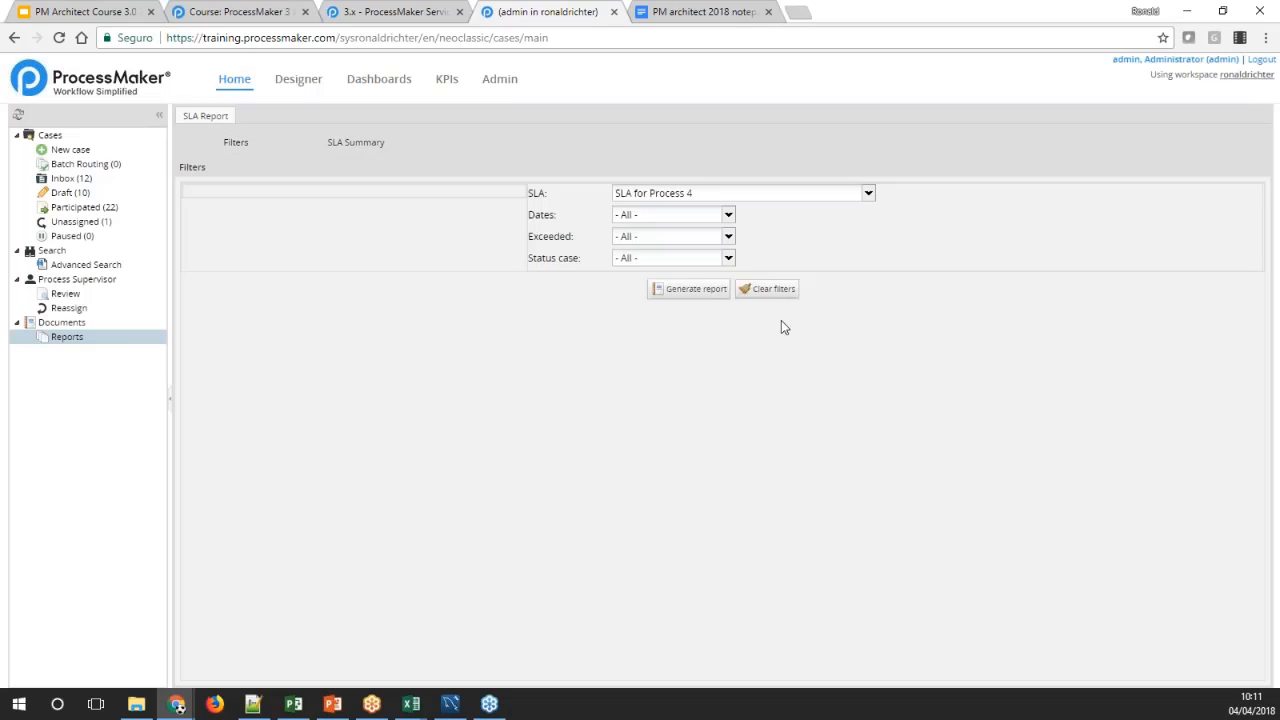
{"action": "left_click", "coordinate": [751, 290]}
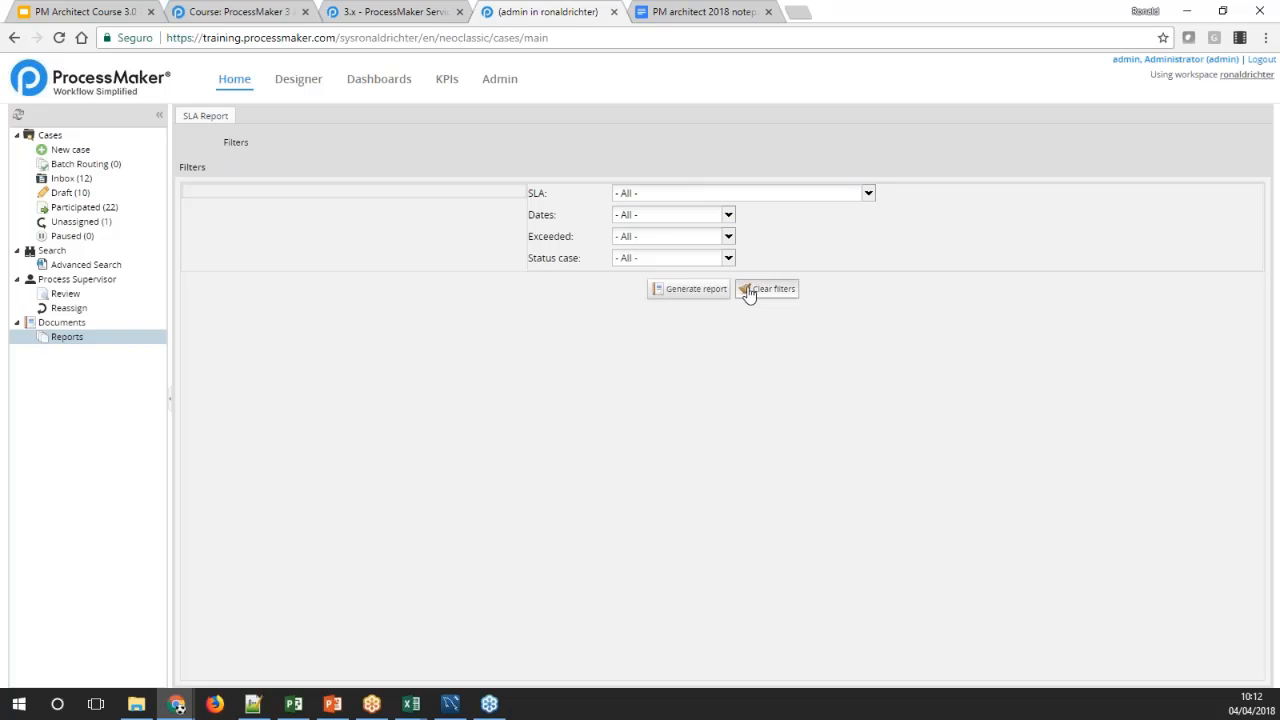
{"action": "left_click", "coordinate": [689, 289]}
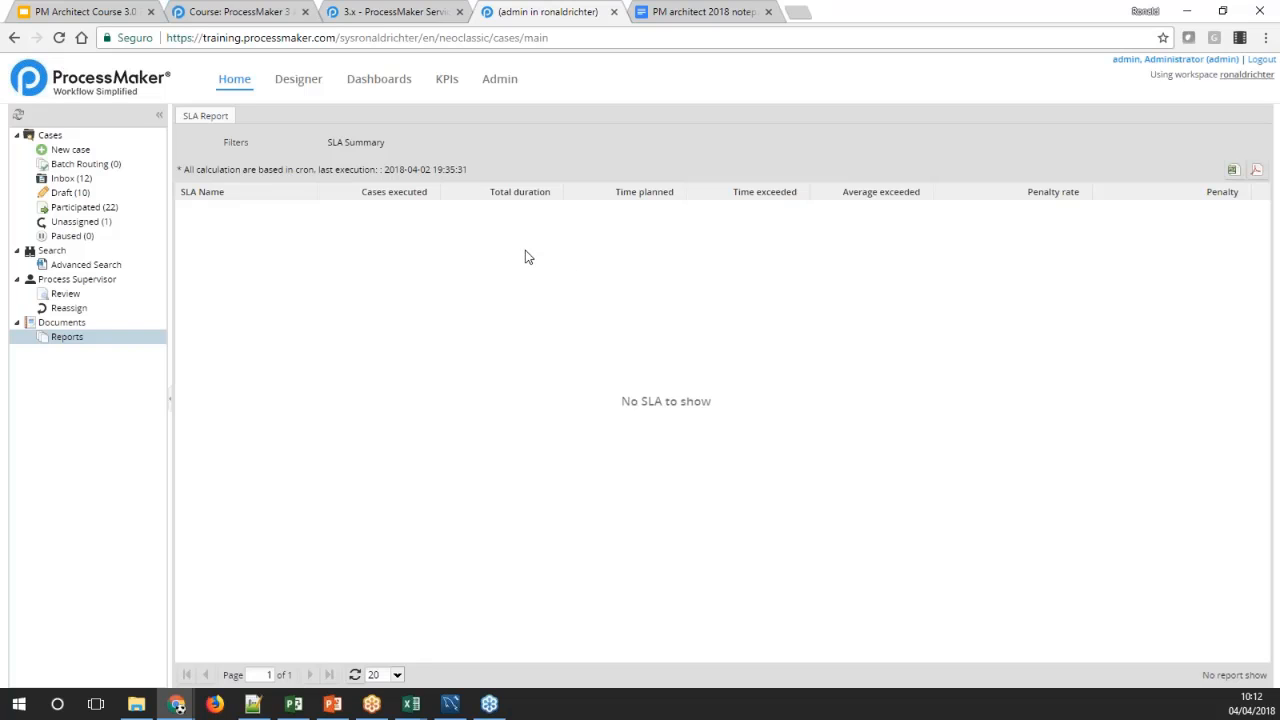
Read the SLA wiki page's sections on the summary, detailed report, cases and Purchase Request example, and close the page
{"action": "left_click", "coordinate": [379, 15]}
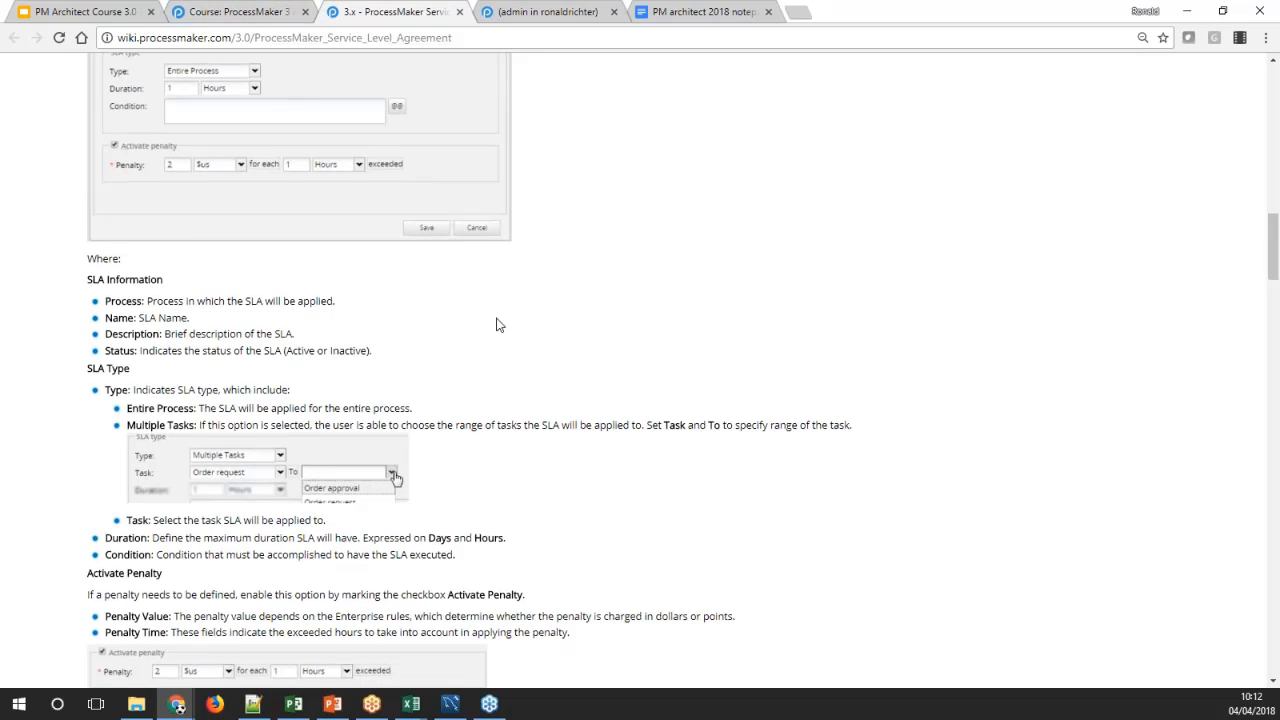
{"action": "scroll", "coordinate": [780, 350], "scroll_direction": "down", "scroll_amount": 4}
{"action": "left_click_drag", "start_coordinate": [1276, 305], "coordinate": [1264, 397]}
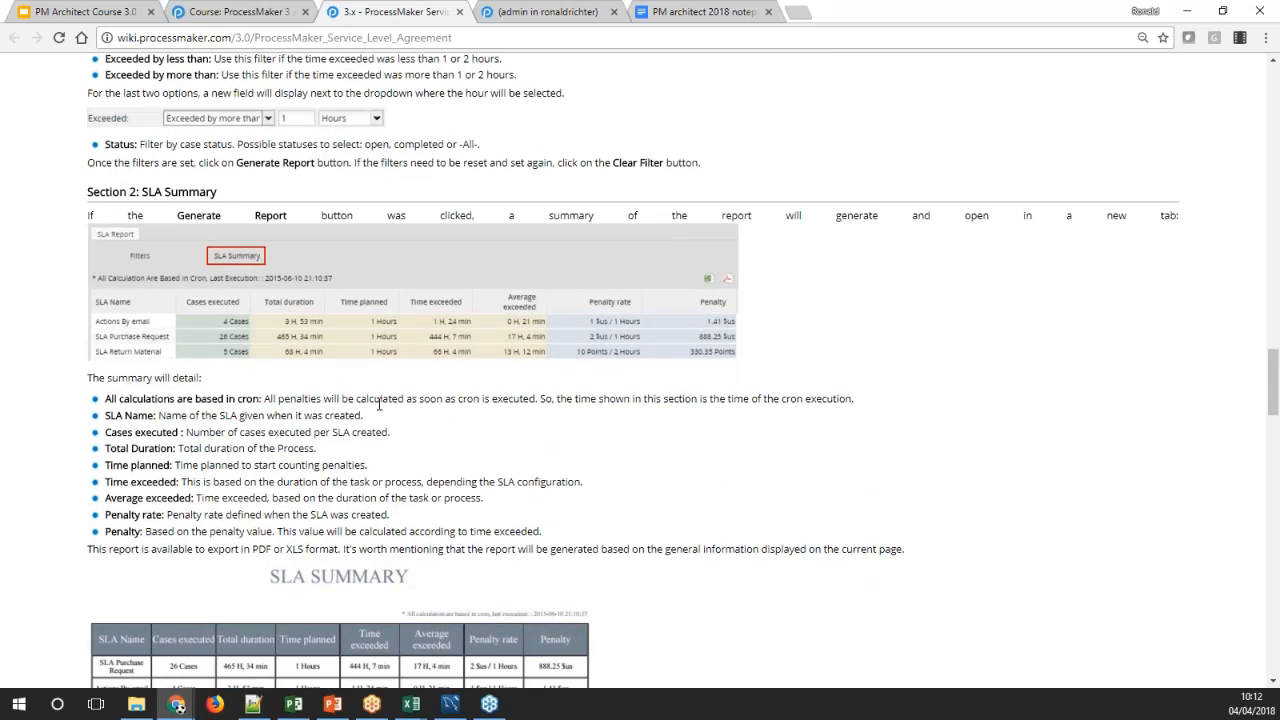
{"action": "scroll", "coordinate": [268, 346], "scroll_direction": "up", "scroll_amount": 1}
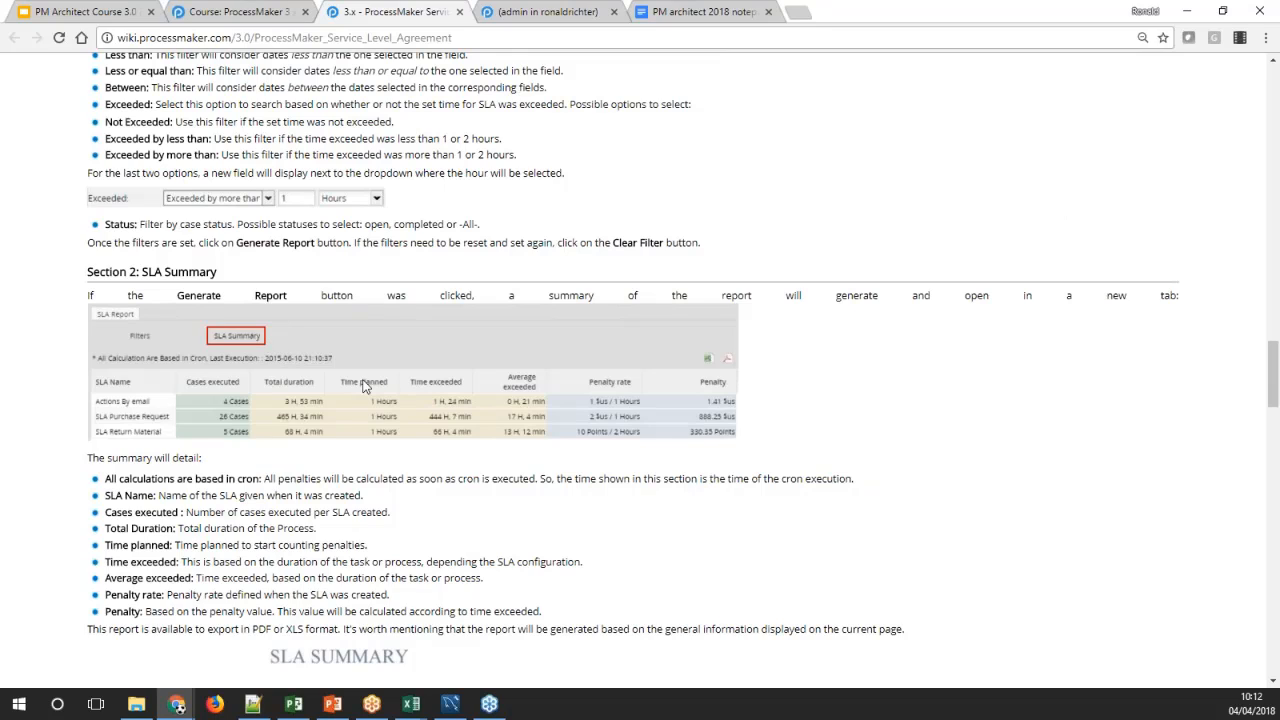
{"action": "scroll", "coordinate": [365, 388], "scroll_direction": "down", "scroll_amount": 2}
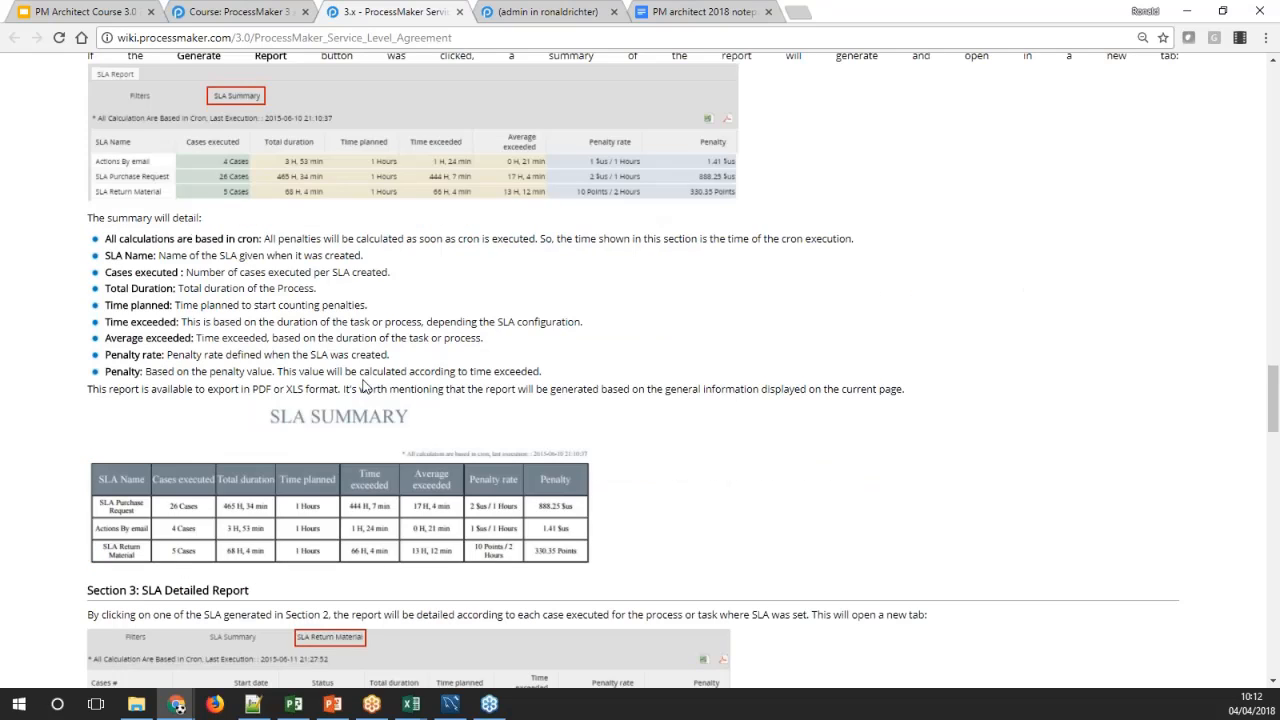
{"action": "scroll", "coordinate": [365, 388], "scroll_direction": "down", "scroll_amount": 2}
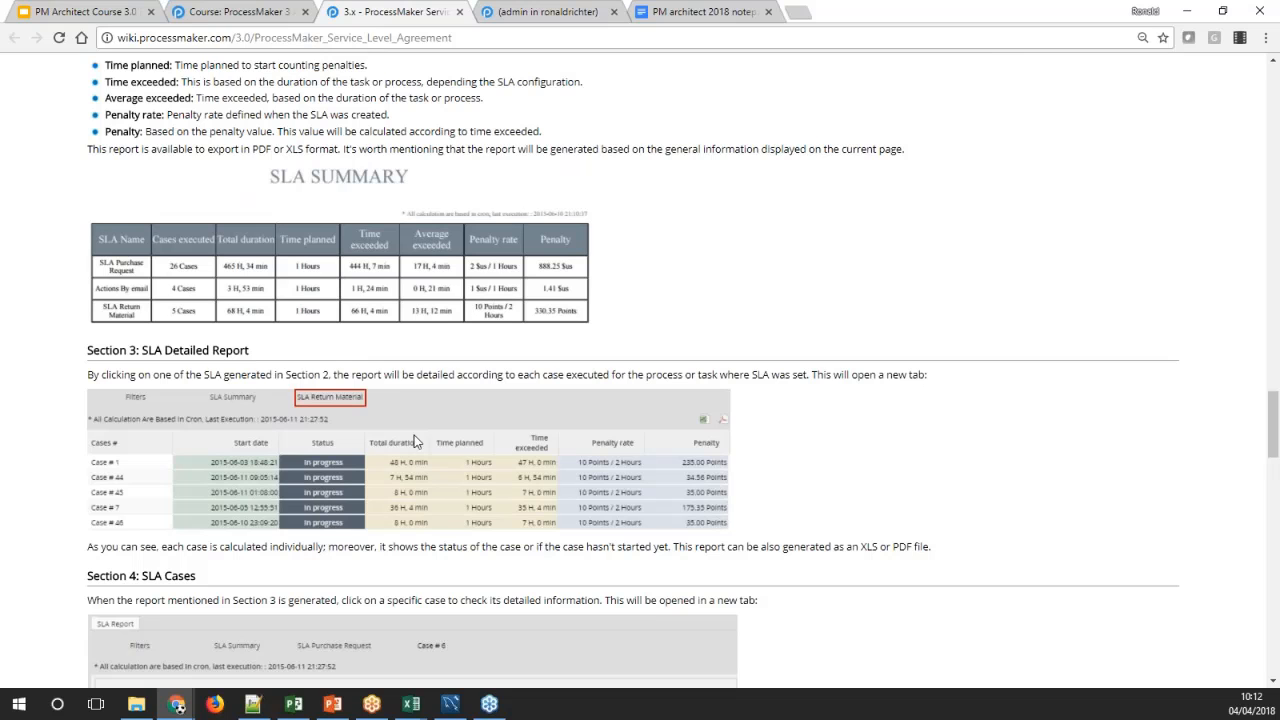
{"action": "scroll", "coordinate": [435, 455], "scroll_direction": "down", "scroll_amount": 2}
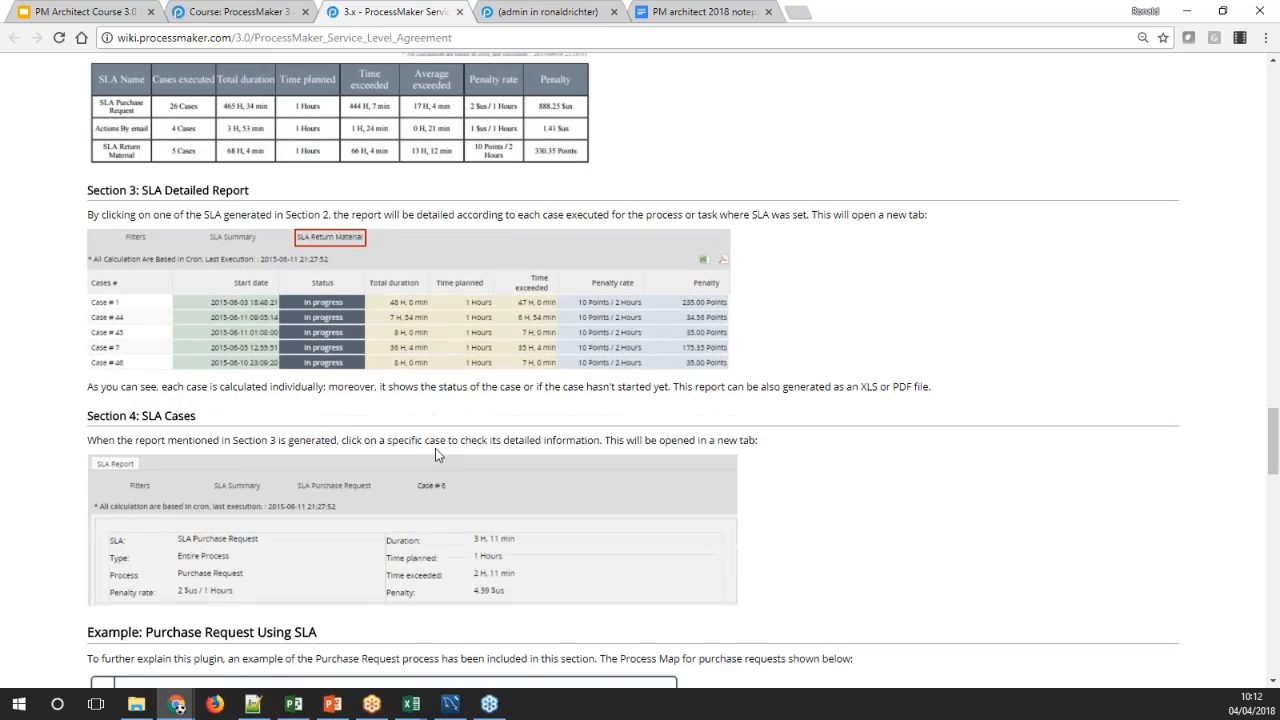
{"action": "scroll", "coordinate": [435, 455], "scroll_direction": "down", "scroll_amount": 4}
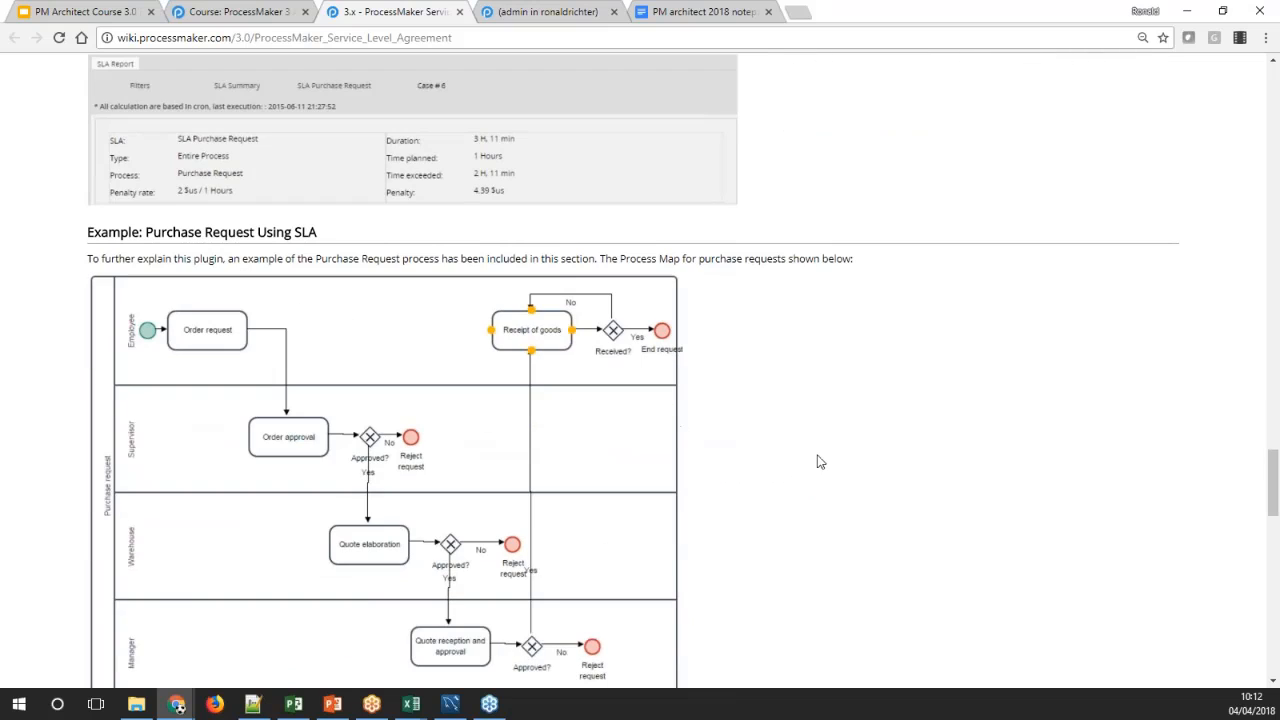
{"action": "scroll", "coordinate": [818, 461], "scroll_direction": "down", "scroll_amount": 3}
{"action": "scroll", "coordinate": [818, 461], "scroll_direction": "down", "scroll_amount": 2}
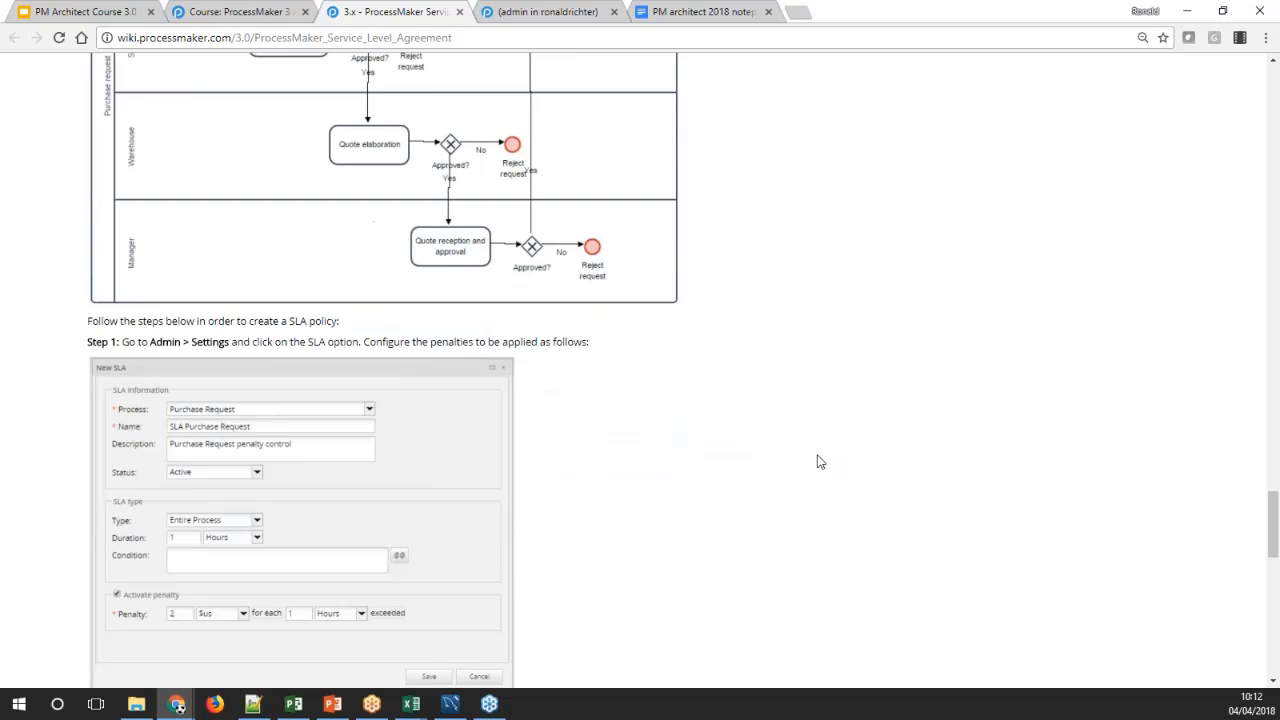
{"action": "scroll", "coordinate": [818, 461], "scroll_direction": "down", "scroll_amount": 4}
{"action": "scroll", "coordinate": [818, 461], "scroll_direction": "down", "scroll_amount": 5}
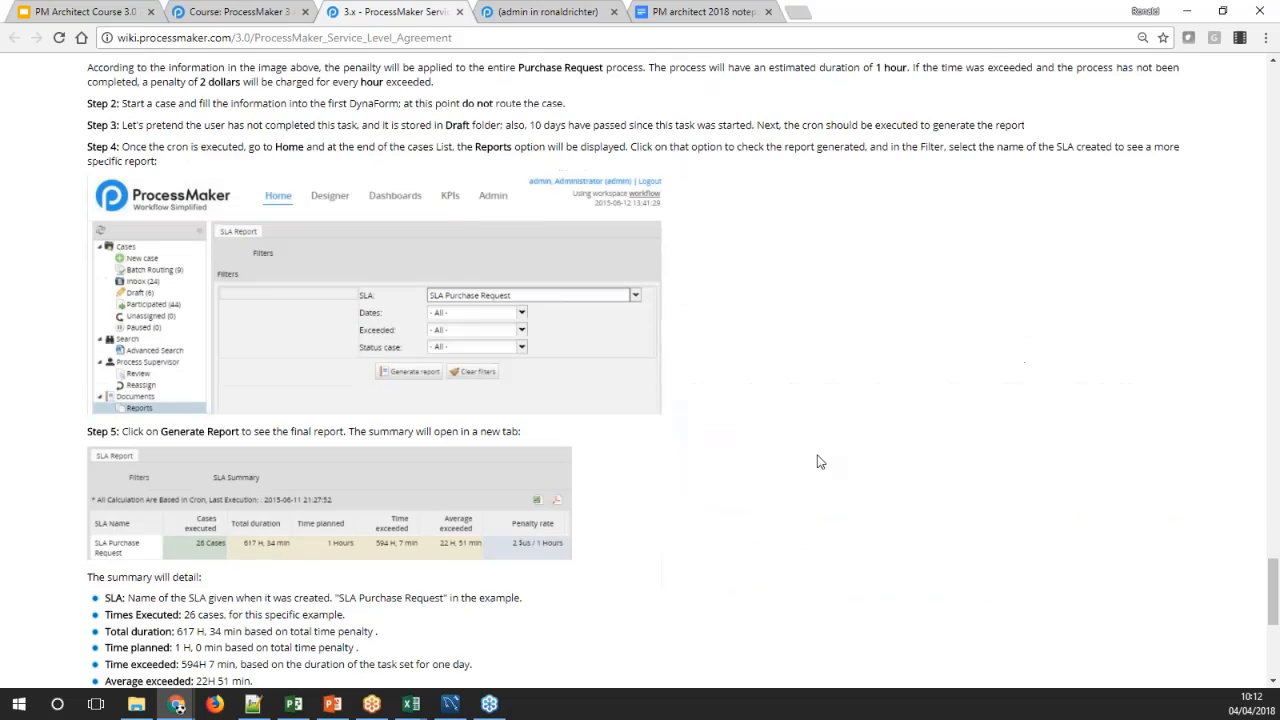
{"action": "scroll", "coordinate": [817, 461], "scroll_direction": "down", "scroll_amount": 3}
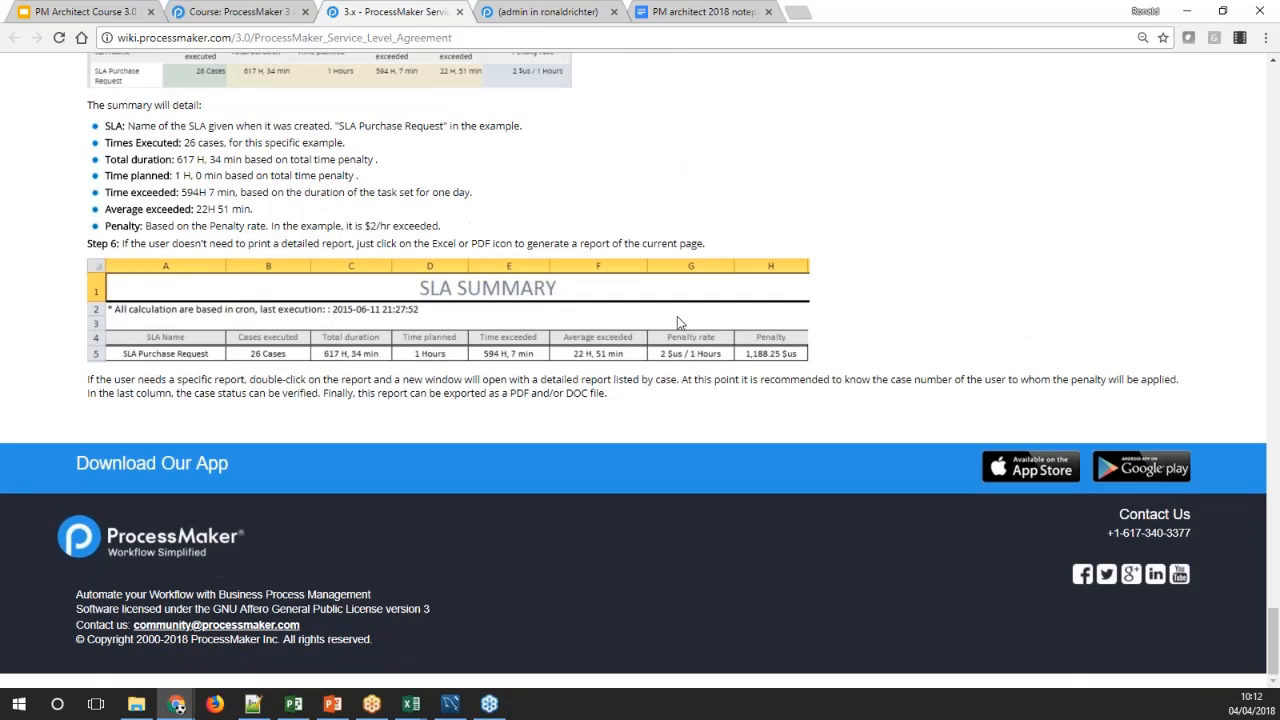
{"action": "left_click", "coordinate": [459, 12]}
Switch to the ProcessMaker course page and review the Course Work list, including Lab: Reports: SLAs
{"action": "left_click", "coordinate": [222, 11]}
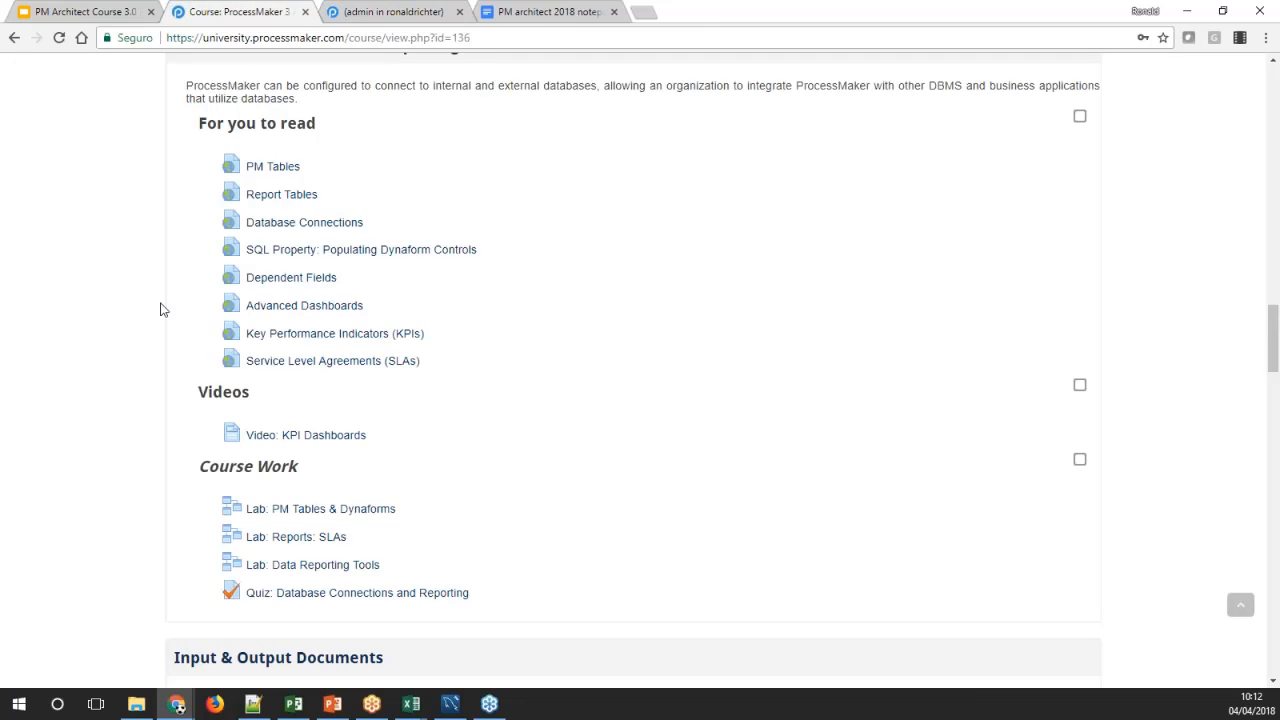
{"action": "scroll", "coordinate": [162, 306], "scroll_direction": "down", "scroll_amount": 3}
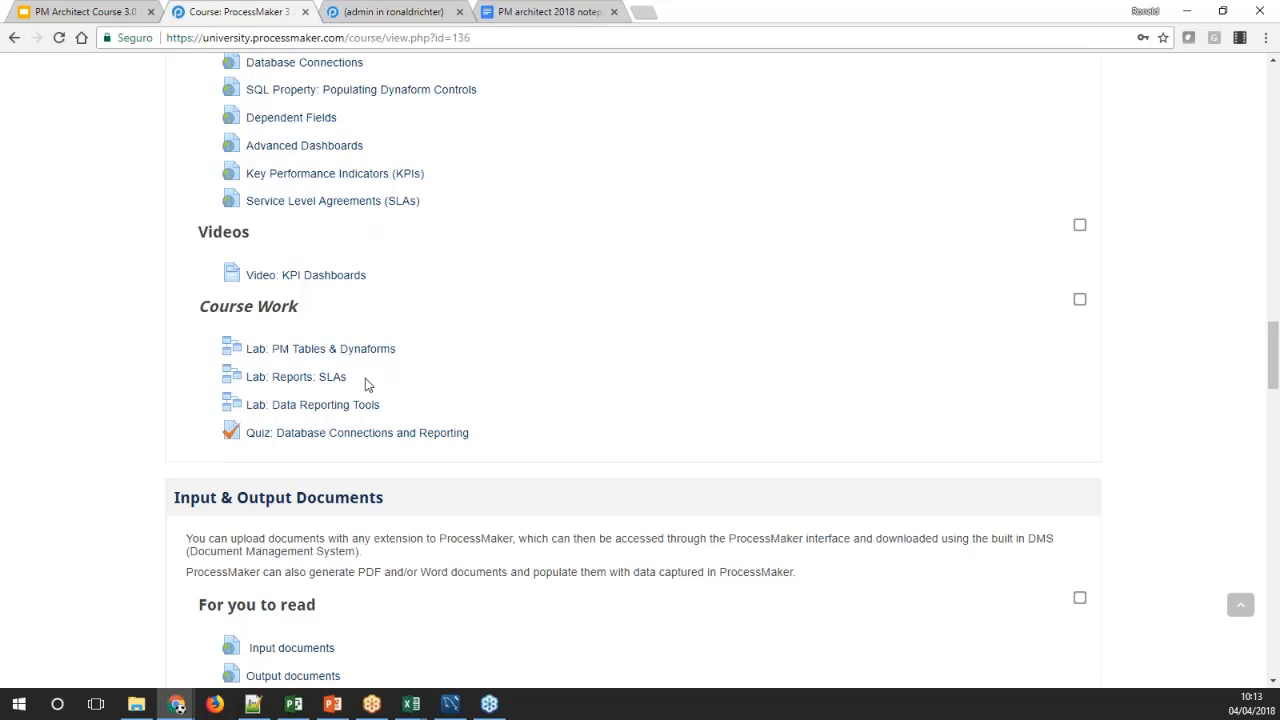
{"action": "left_click_drag", "start_coordinate": [365, 385], "coordinate": [213, 387]}
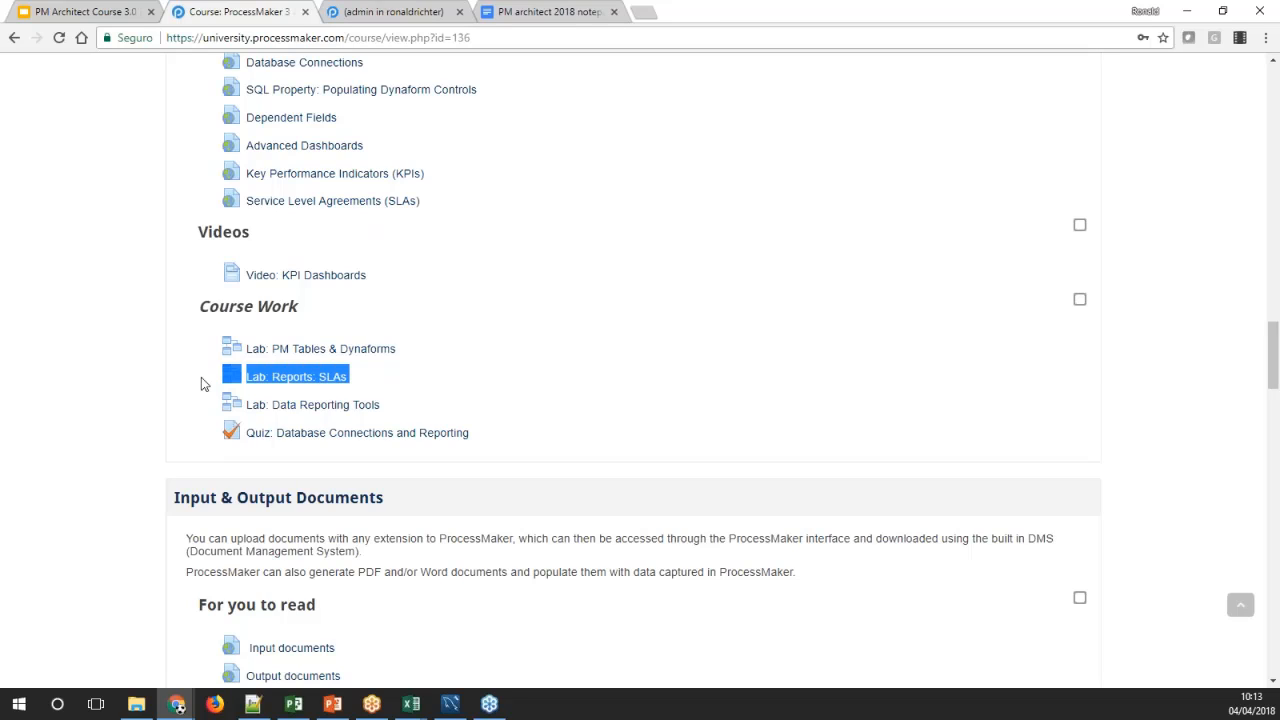
{"action": "left_click", "coordinate": [201, 379]}
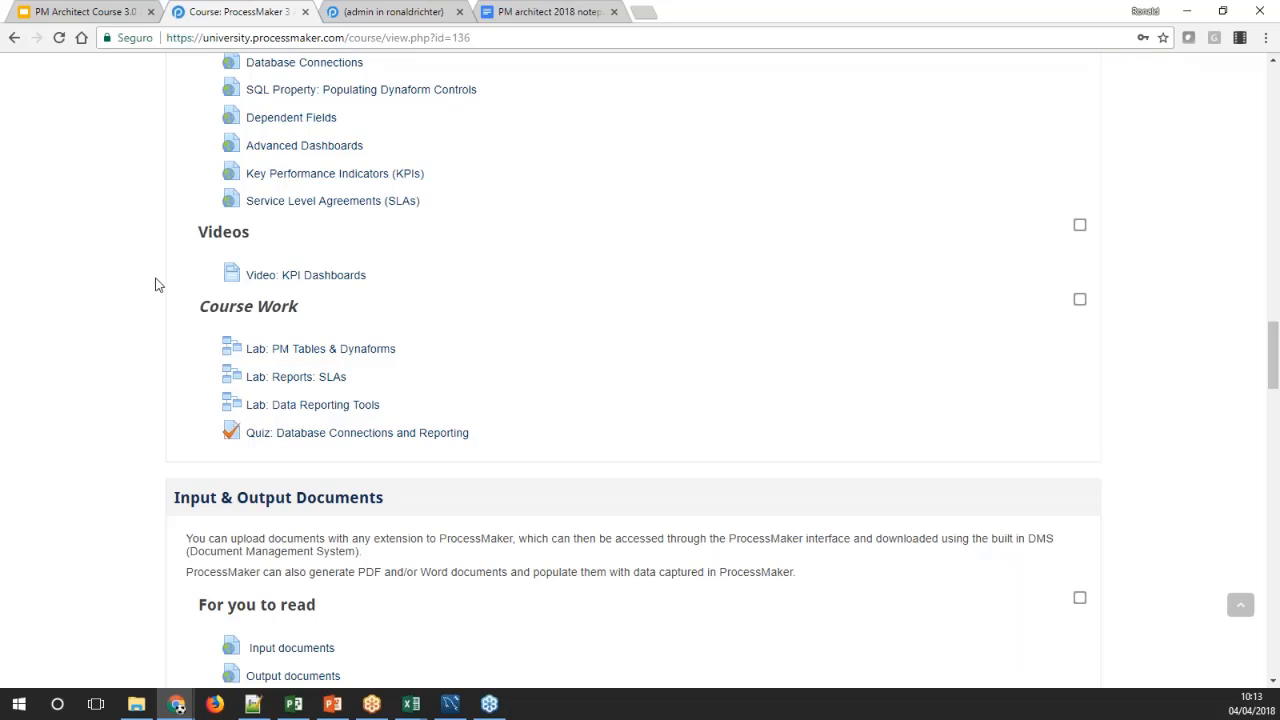
{"action": "scroll", "coordinate": [155, 285], "scroll_direction": "down", "scroll_amount": 1}
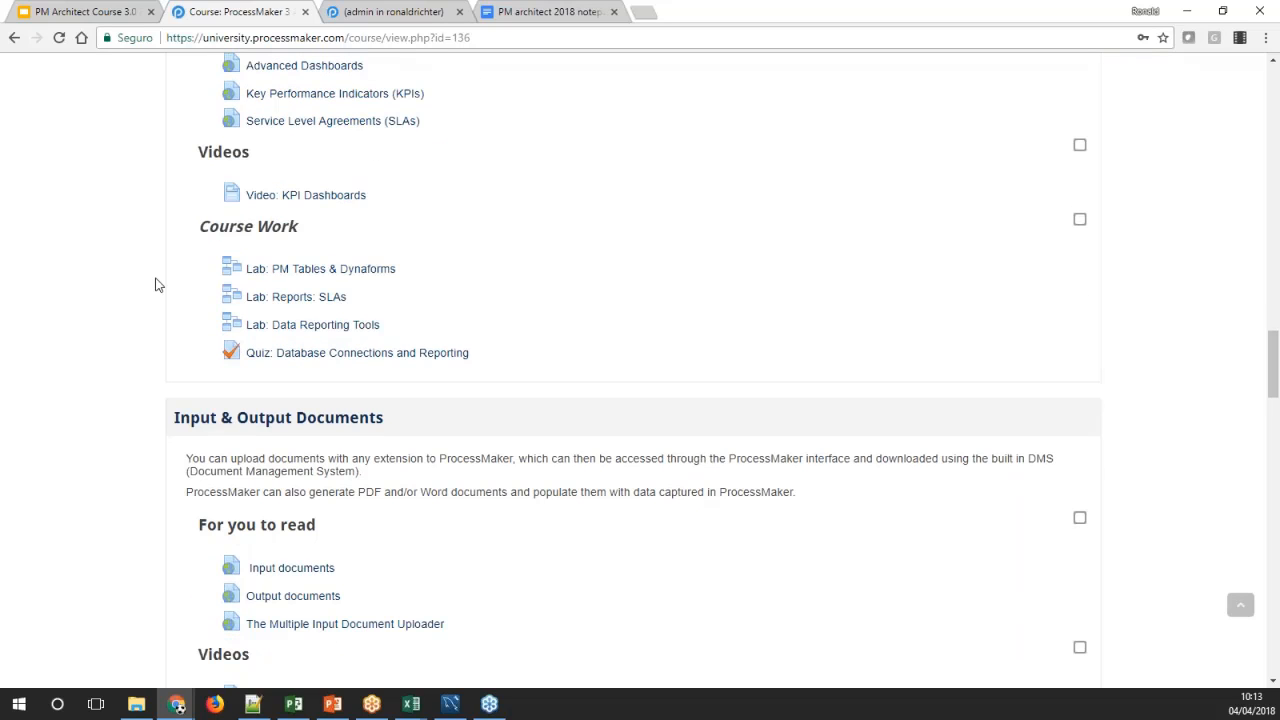
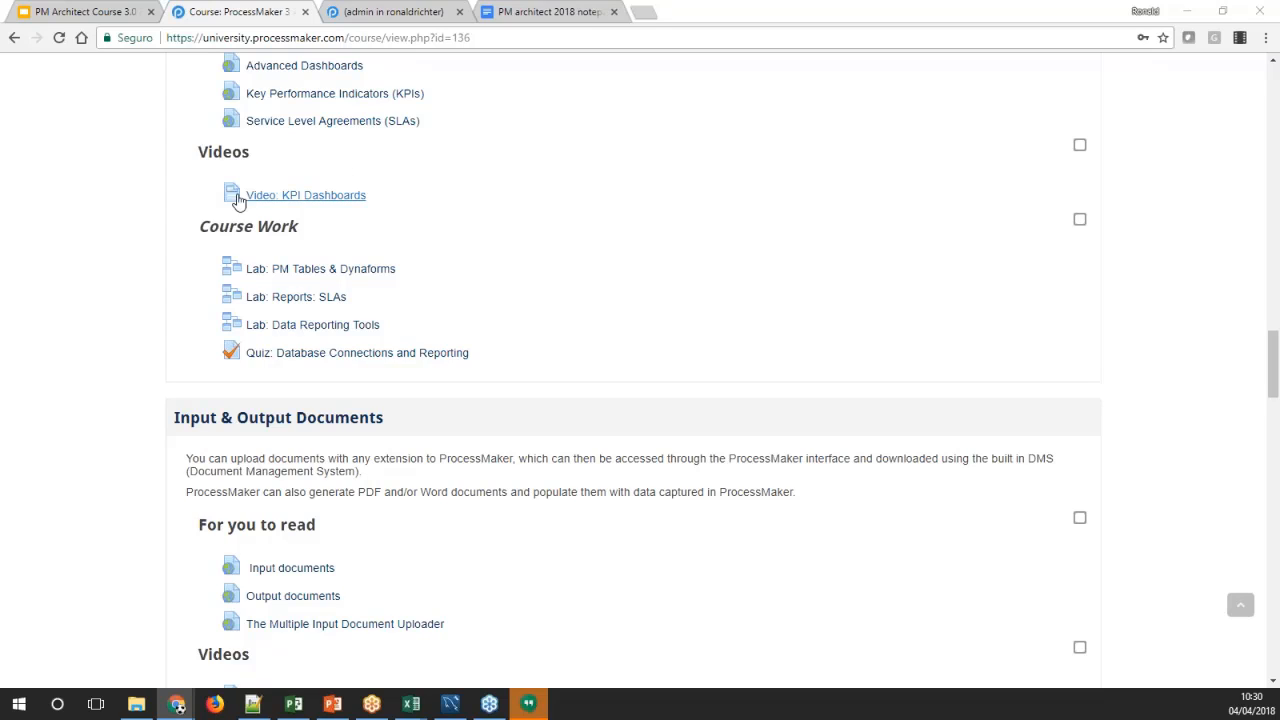
Open the documentation page wiki.processmaker.com/3.2/Data_Reporting_Tools in a new browser tab
{"action": "scroll", "coordinate": [197, 210], "scroll_direction": "up", "scroll_amount": 2}
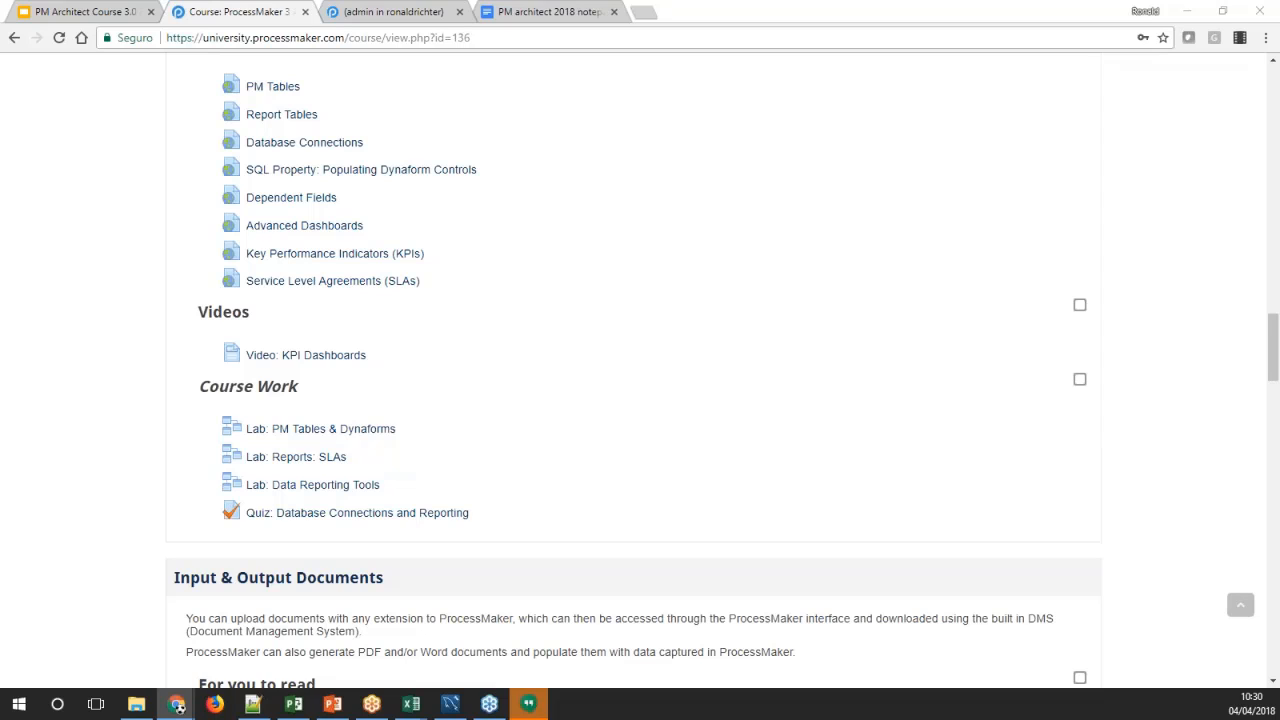
{"action": "left_click", "coordinate": [644, 12]}
{"action": "type", "text": "http://wiki.processmaker.com/3.2/Data_Reporting_Tools"}
{"action": "key", "text": "Return"}
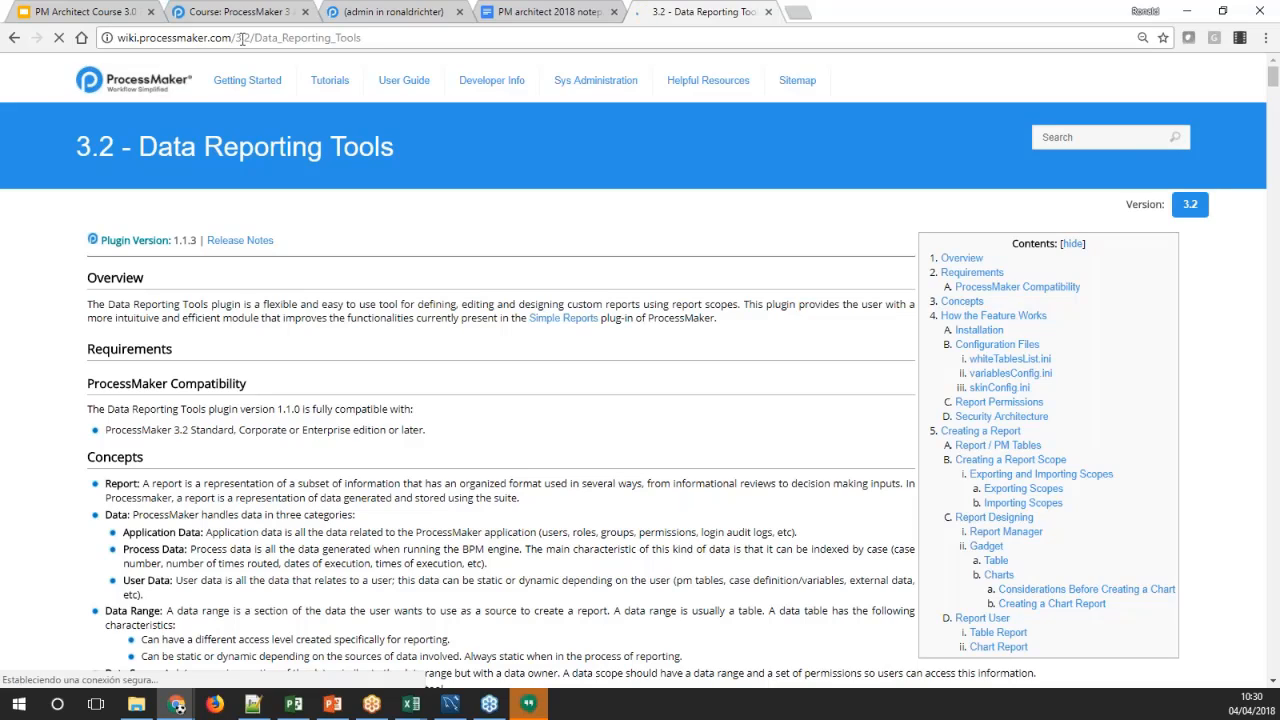
{"action": "left_click_drag", "start_coordinate": [256, 40], "coordinate": [382, 40]}
{"action": "left_click", "coordinate": [421, 130]}
Read the overview, requirements, concepts and installation sections of the Data Reporting Tools documentation
{"action": "scroll", "coordinate": [575, 371], "scroll_direction": "down", "scroll_amount": 2}
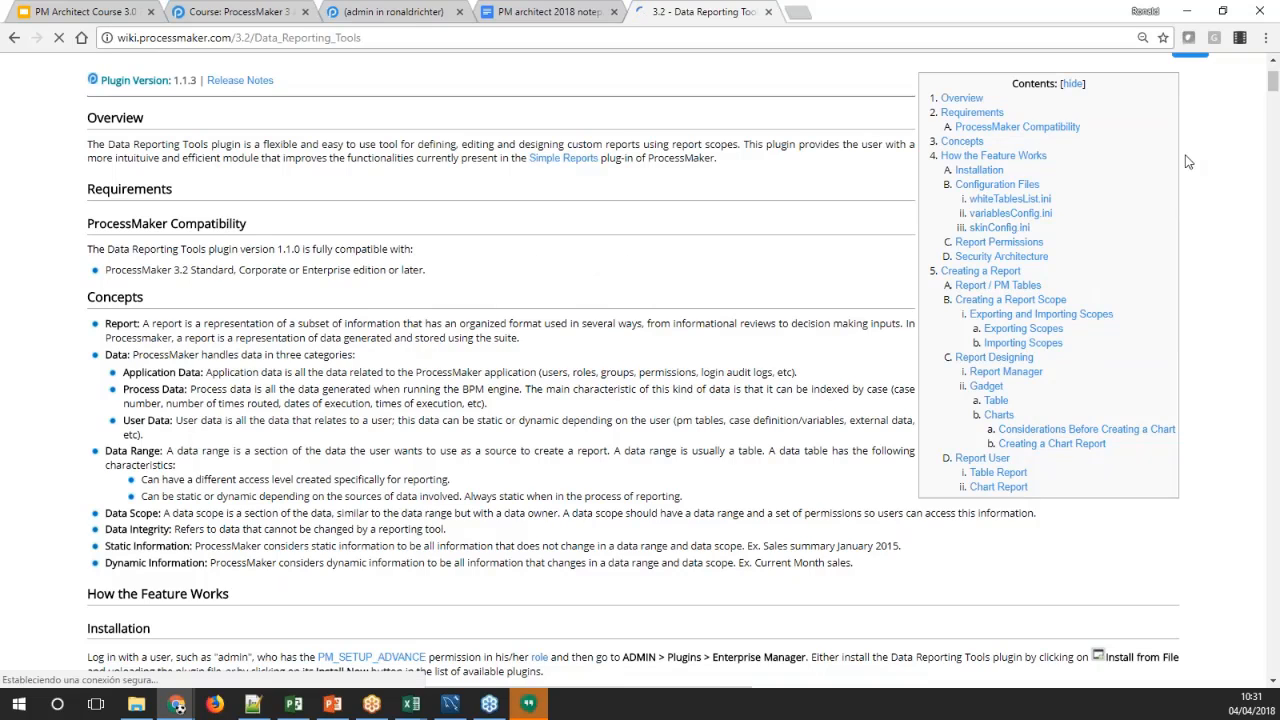
{"action": "scroll", "coordinate": [1273, 85], "scroll_direction": "up", "scroll_amount": 2}
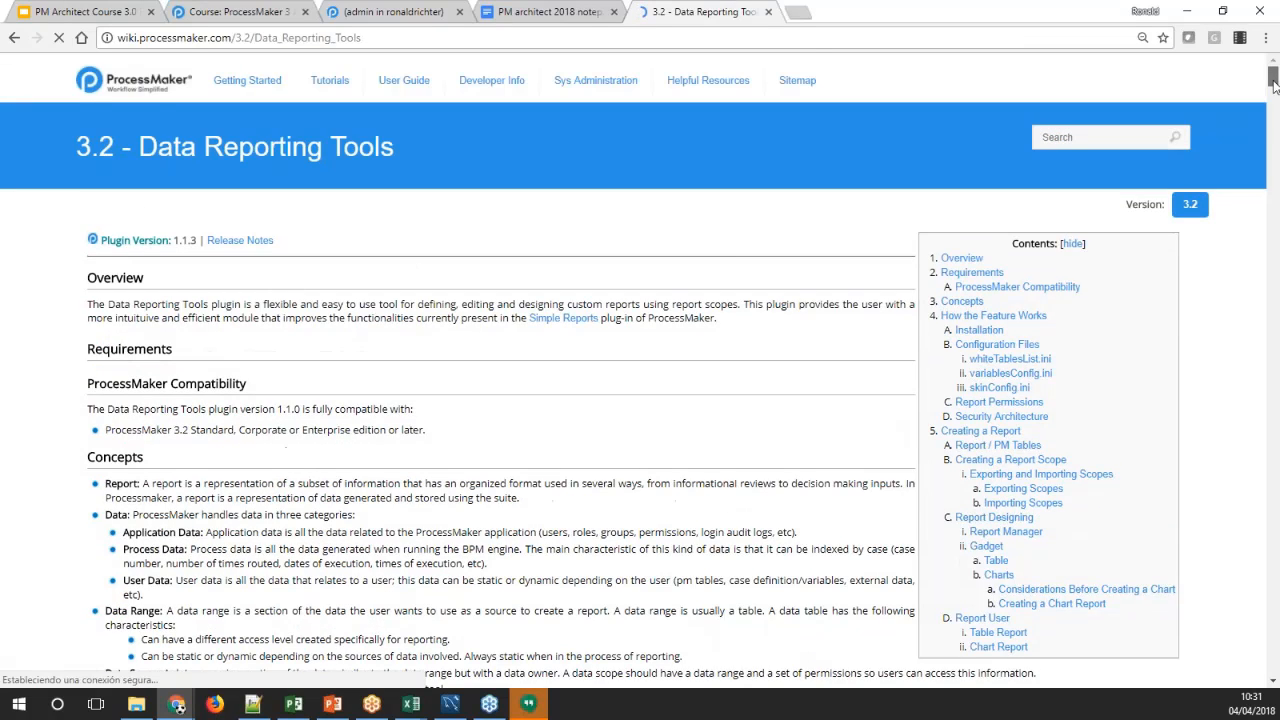
{"action": "scroll", "coordinate": [1273, 85], "scroll_direction": "down", "scroll_amount": 3}
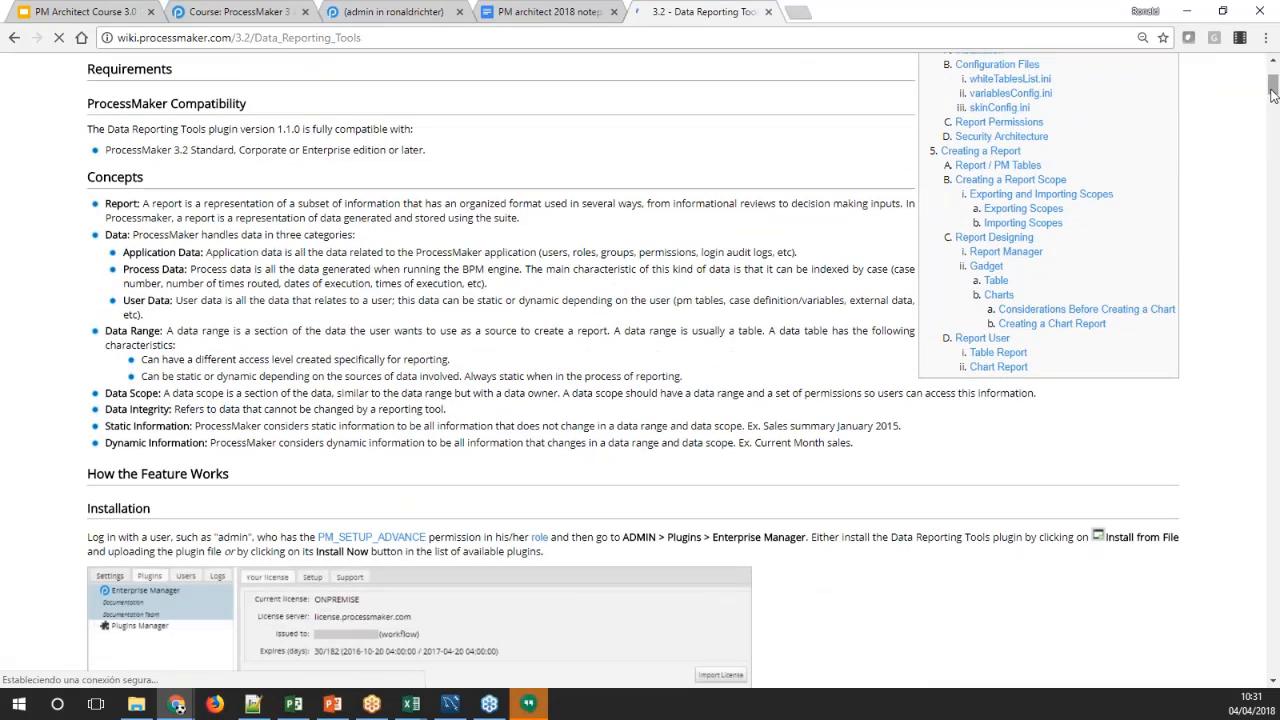
{"action": "scroll", "coordinate": [1273, 85], "scroll_direction": "up", "scroll_amount": 3}
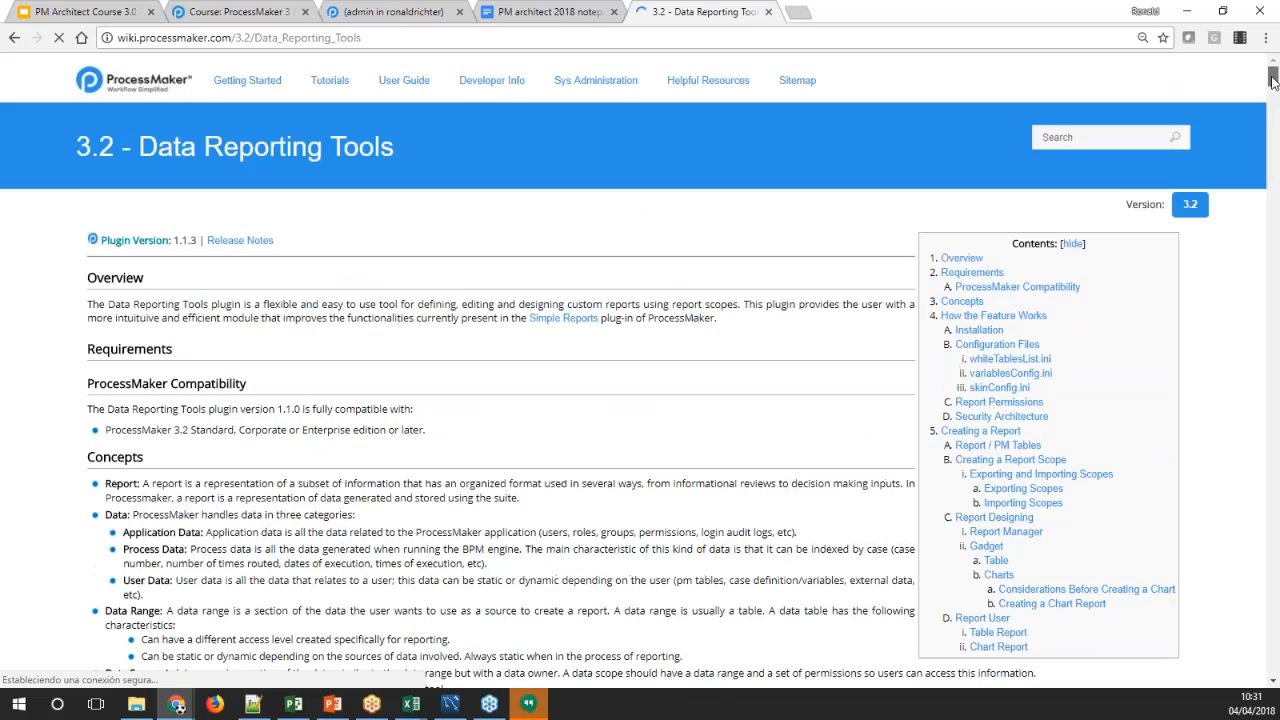
{"action": "scroll", "coordinate": [1273, 80], "scroll_direction": "down", "scroll_amount": 2}
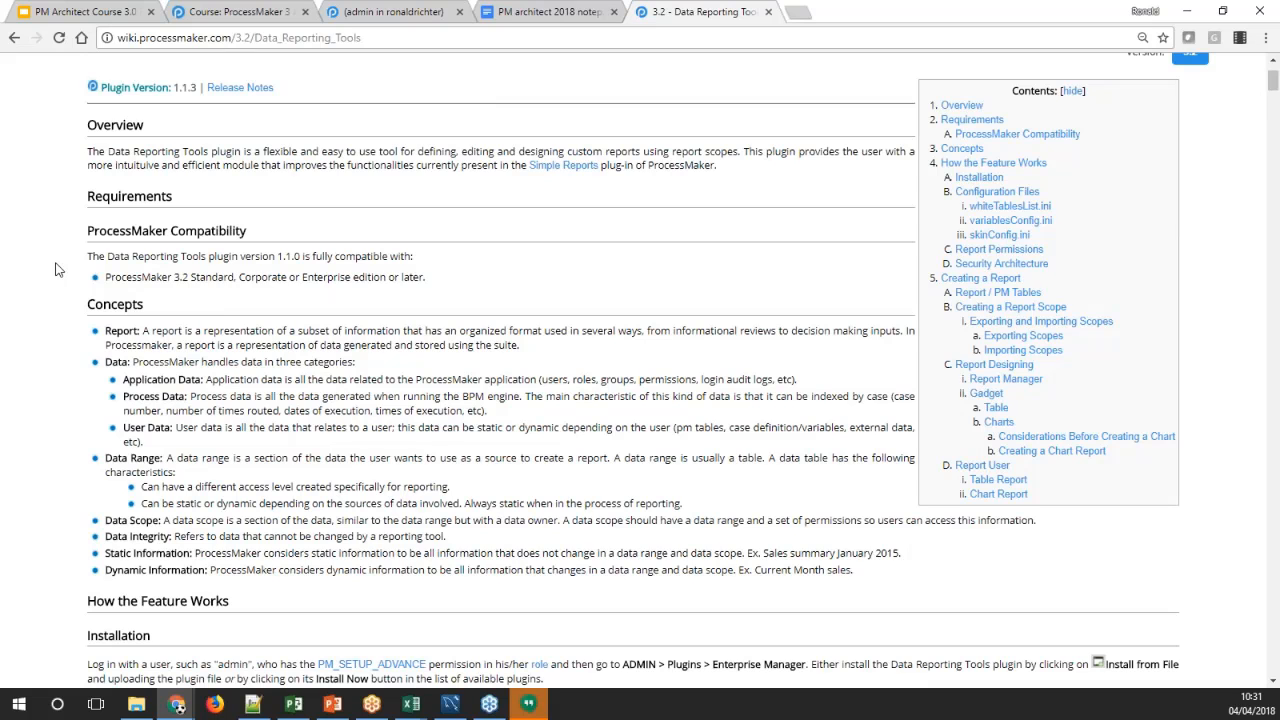
{"action": "scroll", "coordinate": [57, 270], "scroll_direction": "down", "scroll_amount": 2}
{"action": "scroll", "coordinate": [57, 270], "scroll_direction": "up", "scroll_amount": 2}
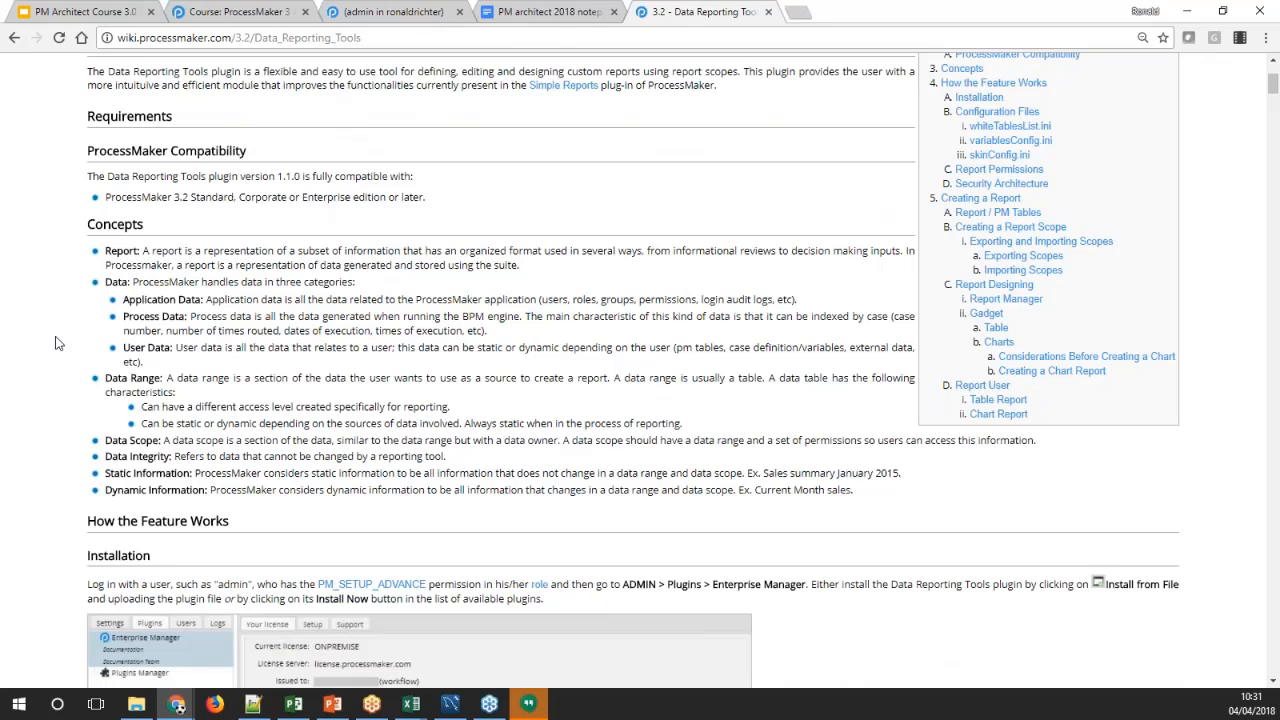
{"action": "scroll", "coordinate": [56, 345], "scroll_direction": "down", "scroll_amount": 2}
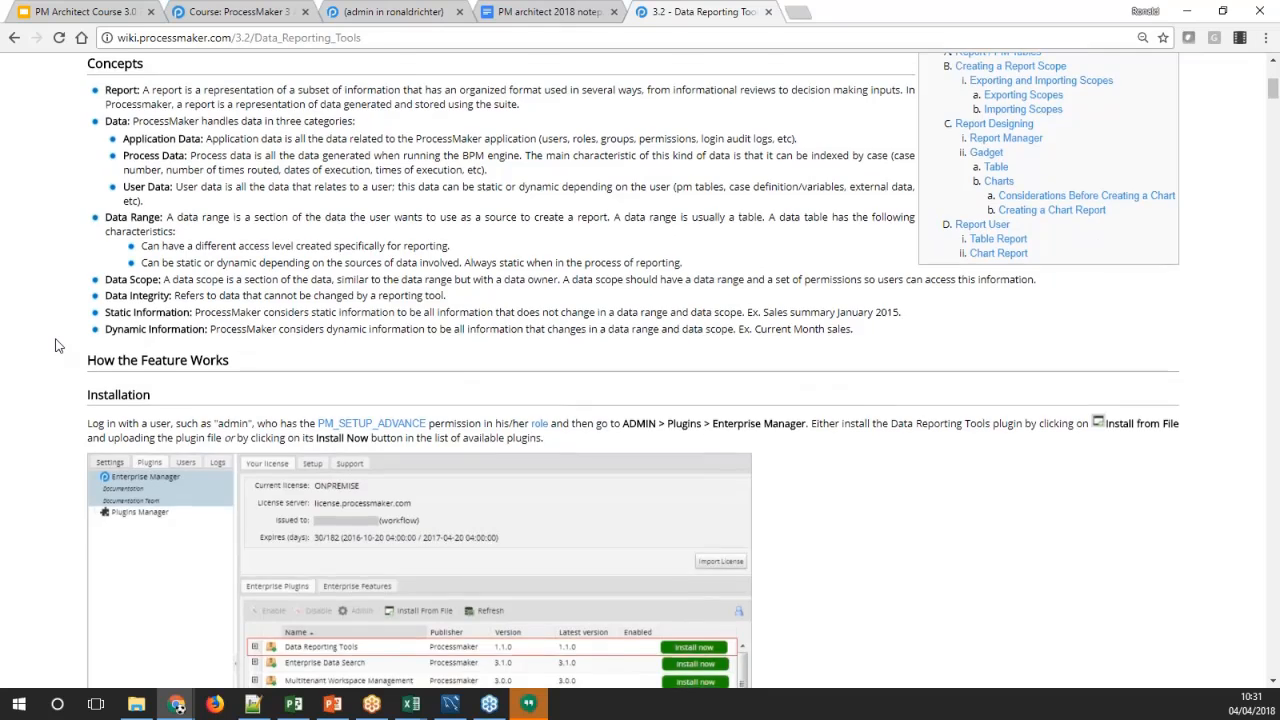
{"action": "scroll", "coordinate": [56, 345], "scroll_direction": "down", "scroll_amount": 1}
{"action": "scroll", "coordinate": [56, 345], "scroll_direction": "up", "scroll_amount": 2}
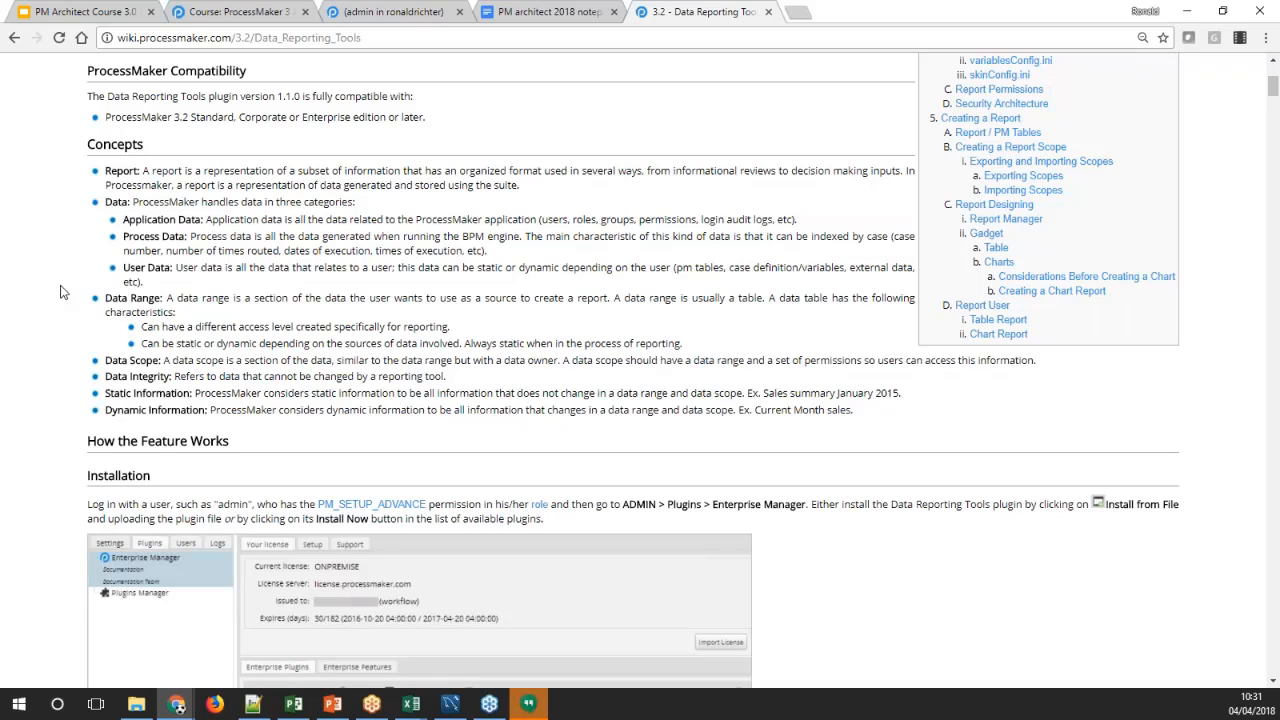
{"action": "scroll", "coordinate": [61, 291], "scroll_direction": "down", "scroll_amount": 1}
{"action": "scroll", "coordinate": [60, 291], "scroll_direction": "down", "scroll_amount": 3}
{"action": "scroll", "coordinate": [60, 291], "scroll_direction": "down", "scroll_amount": 4}
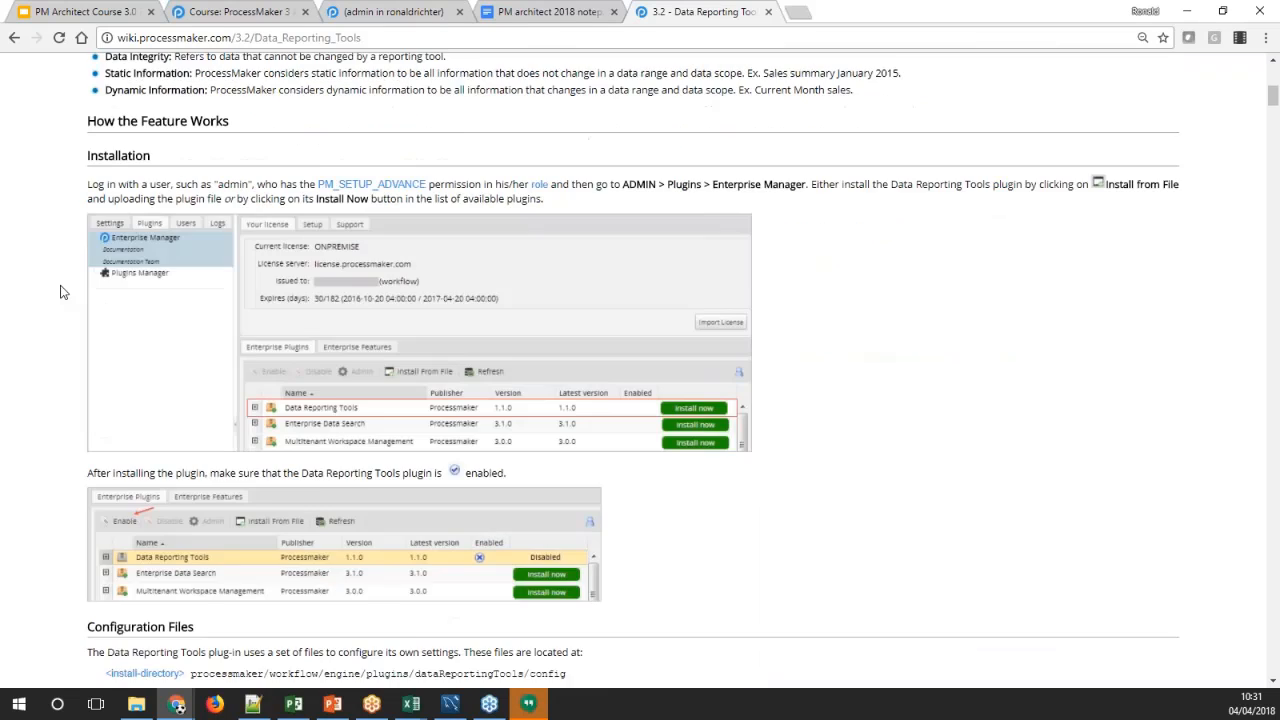
{"action": "scroll", "coordinate": [60, 291], "scroll_direction": "up", "scroll_amount": 1}
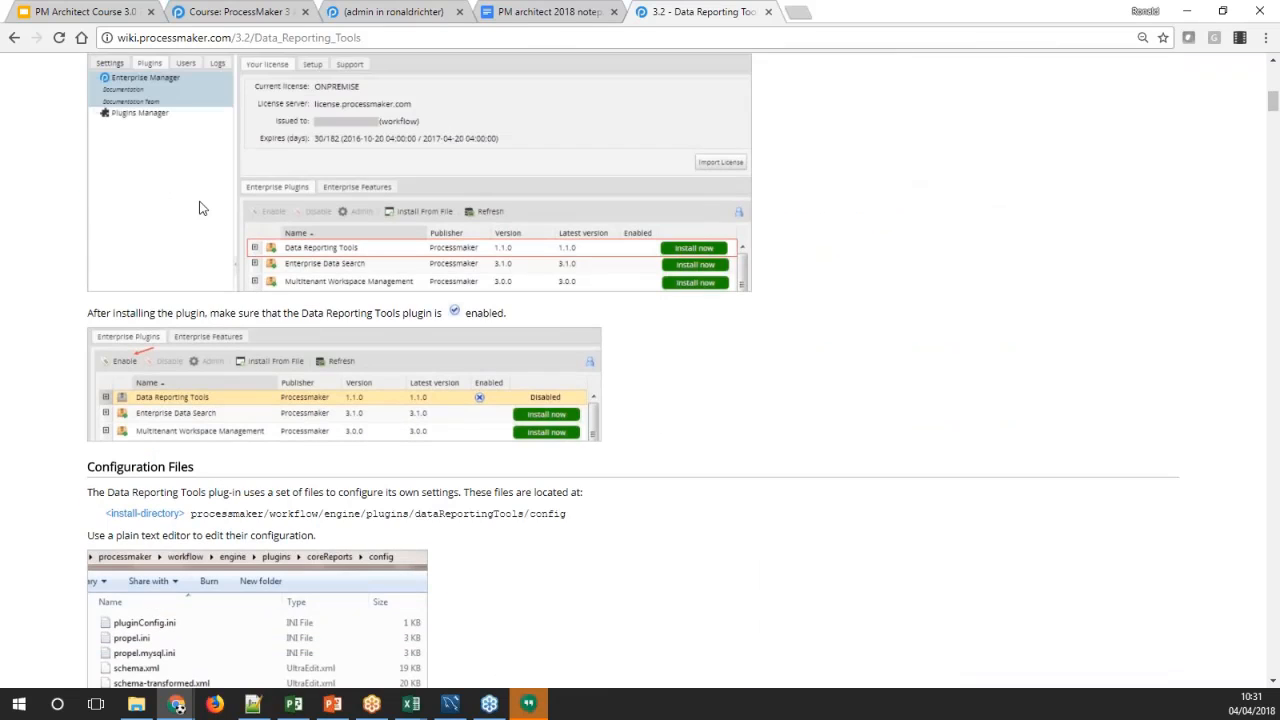
Return to the ProcessMaker workspace and disable the Data Reporting Tools plugin in the Enterprise Manager
{"action": "left_click", "coordinate": [366, 16]}
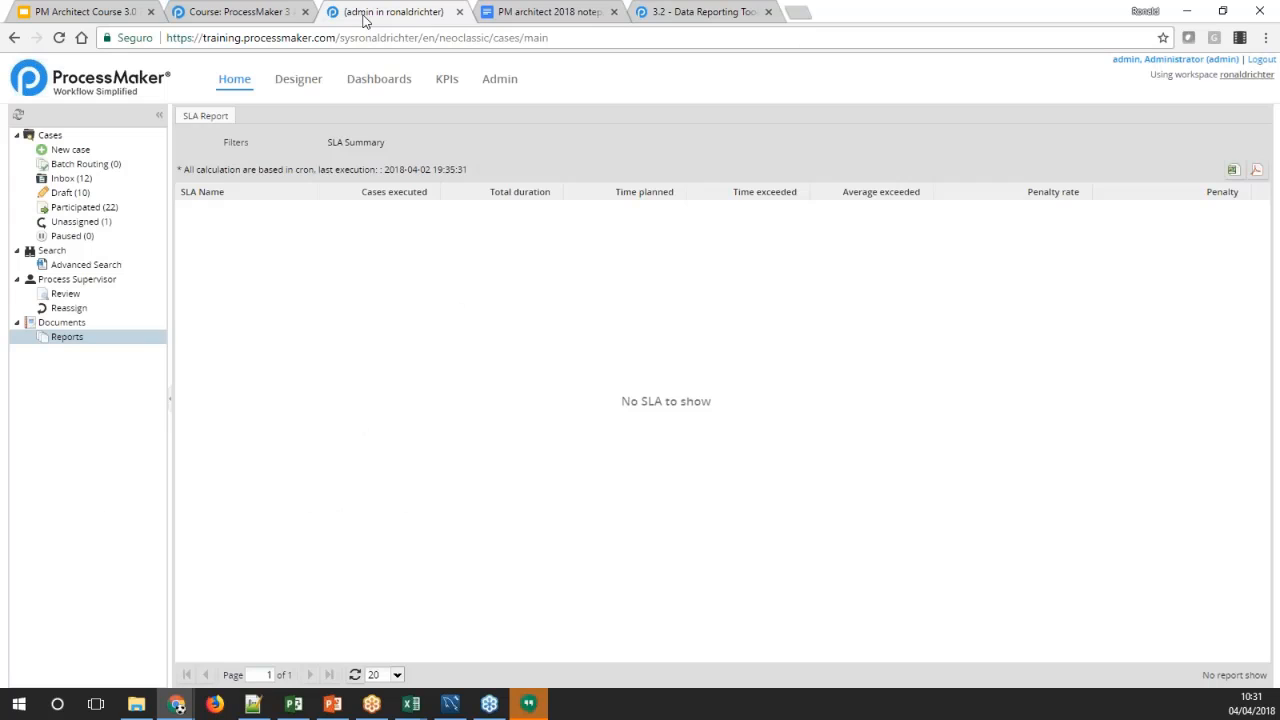
{"action": "left_click", "coordinate": [494, 84]}
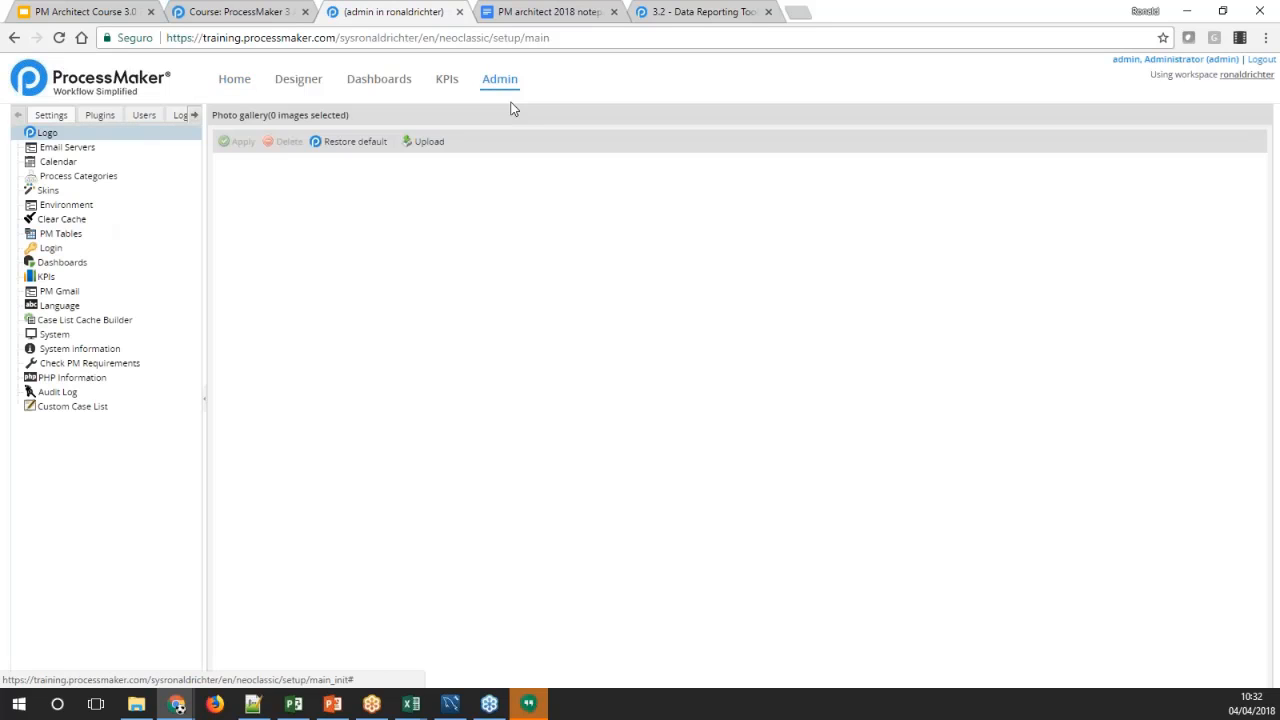
{"action": "left_click", "coordinate": [99, 116]}
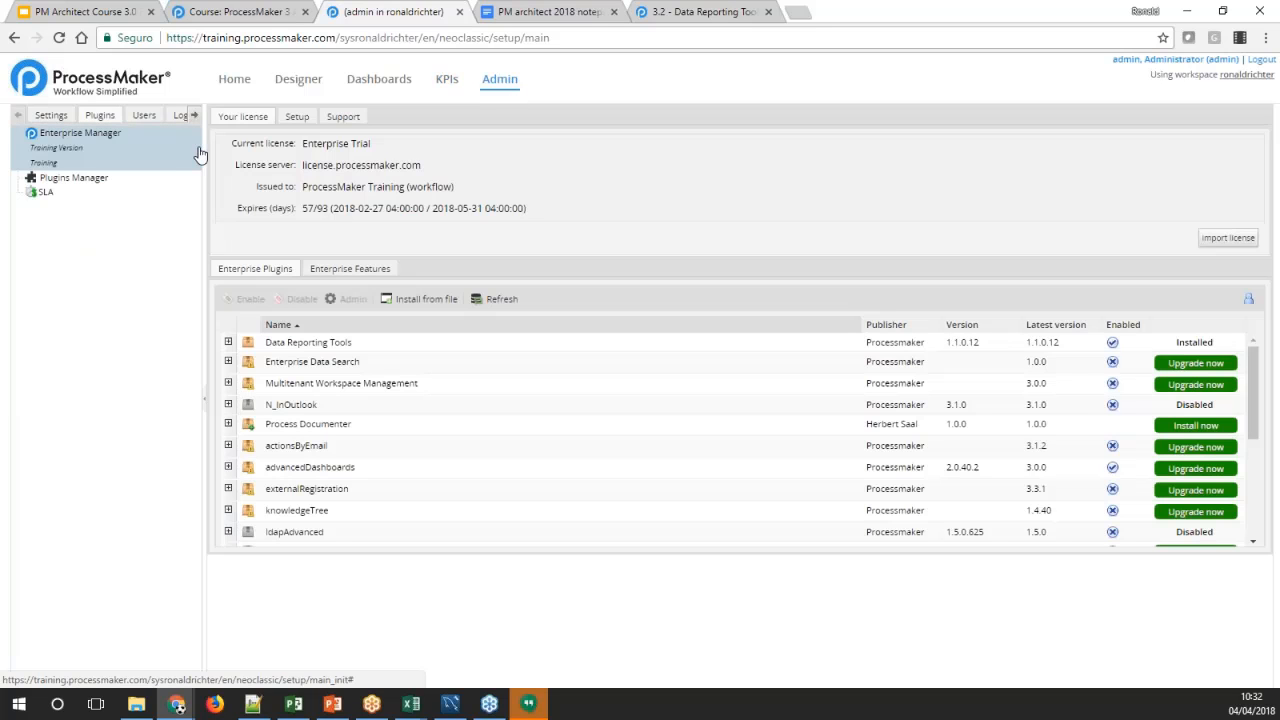
{"action": "left_click", "coordinate": [314, 345]}
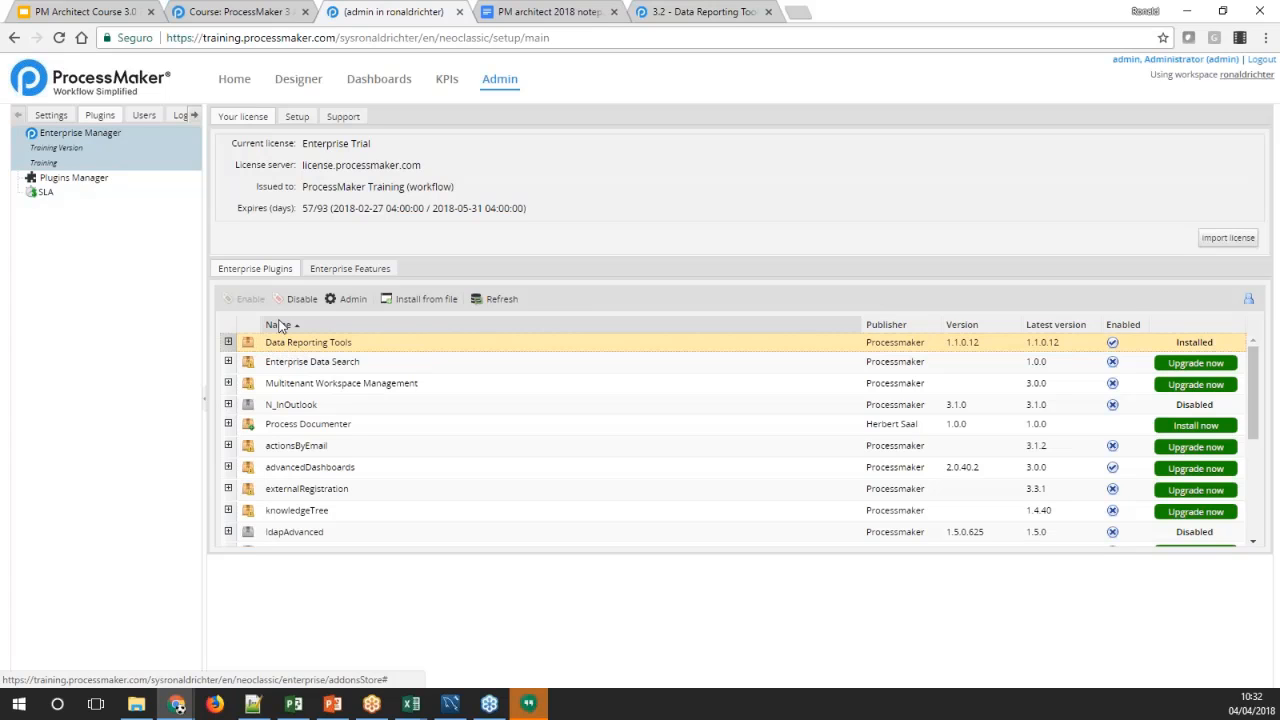
{"action": "left_click", "coordinate": [295, 300]}
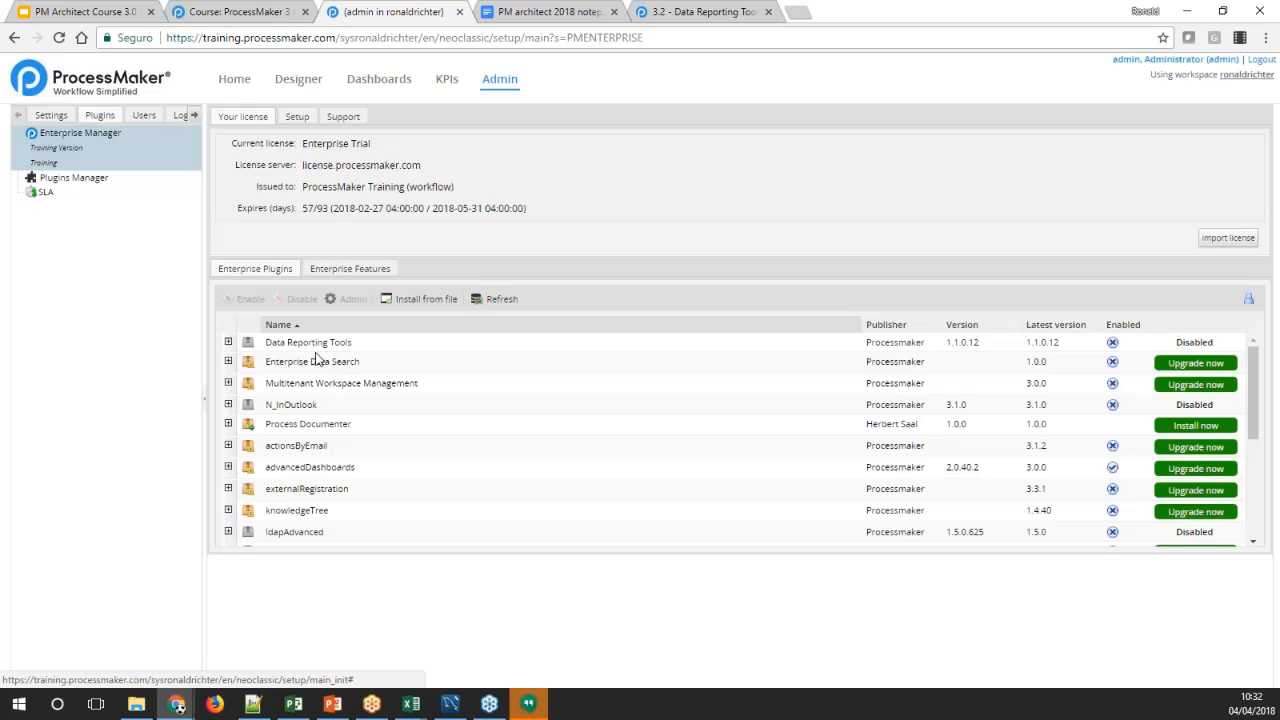
Enable the Data Reporting Tools plugin again
{"action": "left_click", "coordinate": [316, 344]}
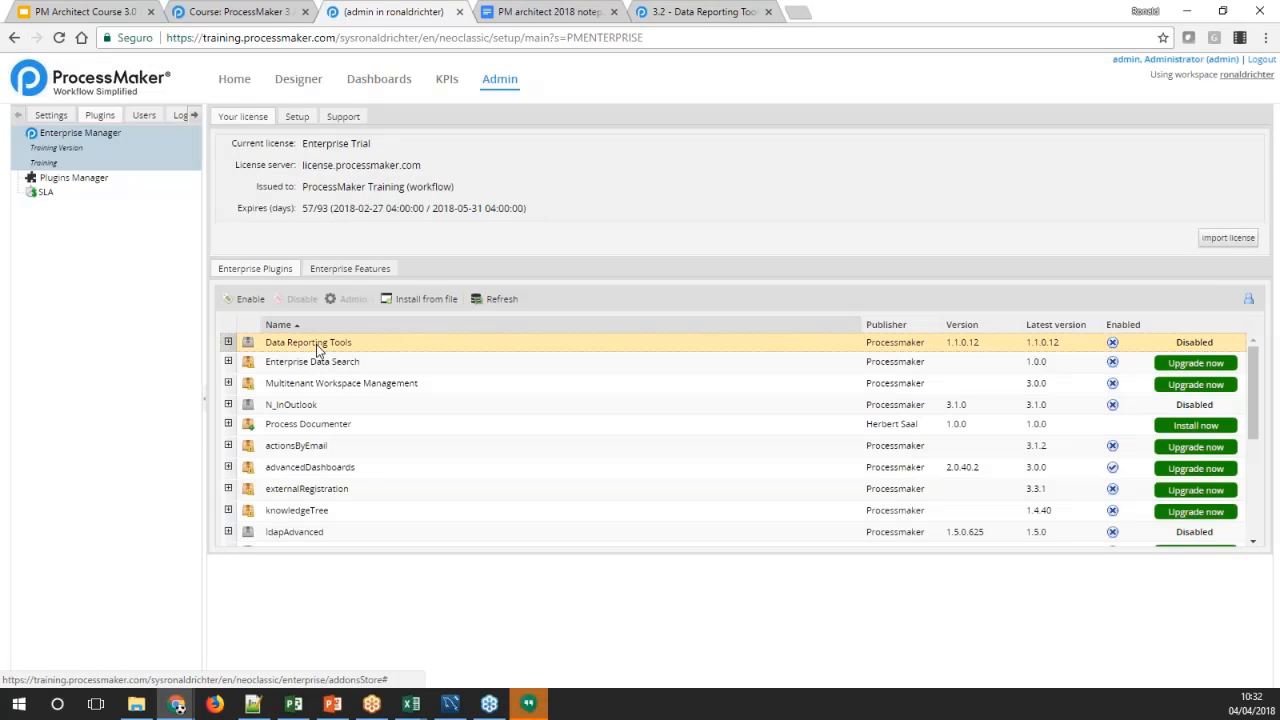
{"action": "left_click", "coordinate": [240, 299]}
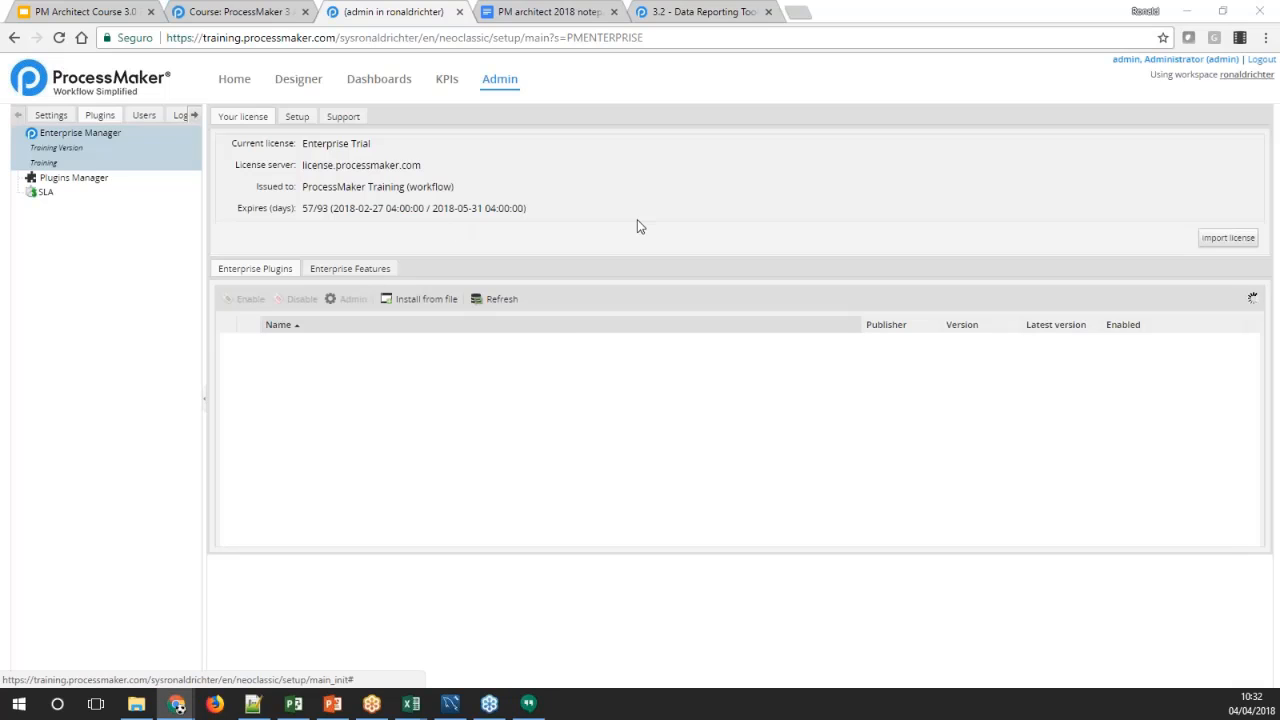
{"action": "left_click", "coordinate": [337, 343]}
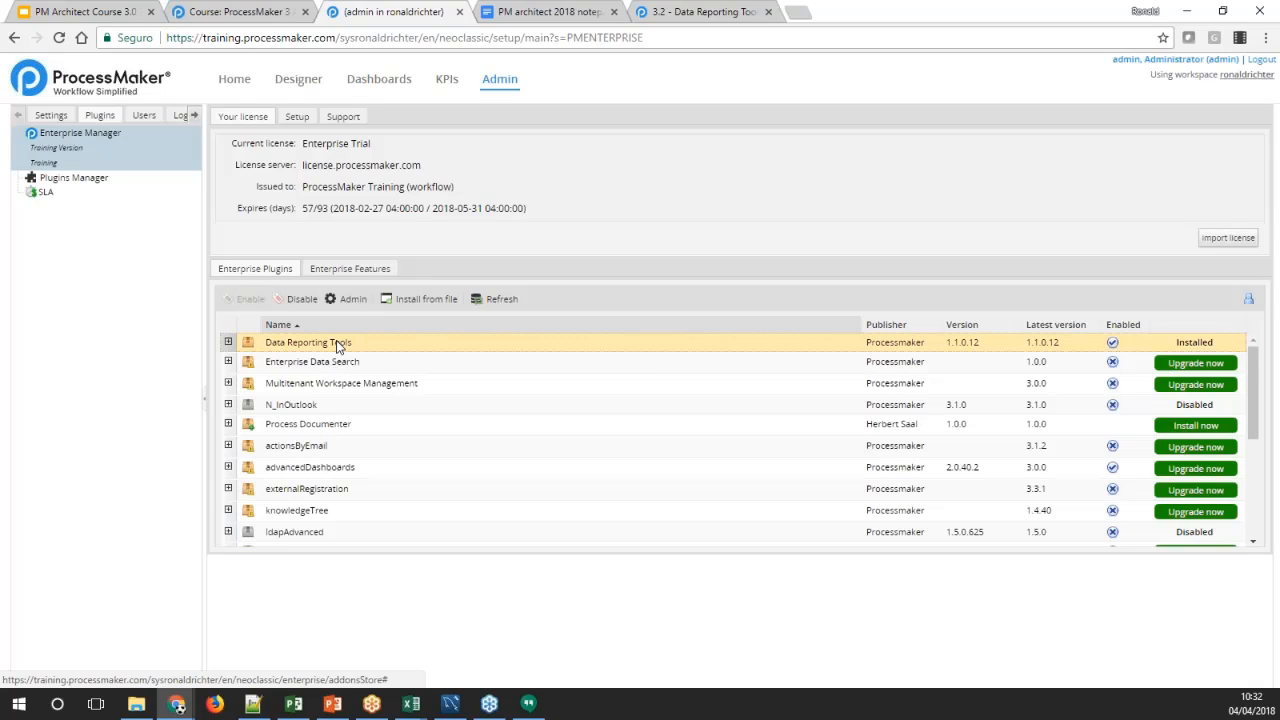
Go to the home area and look through the Data Reporting Tools entries from Scope to Reports
{"action": "left_click", "coordinate": [234, 78]}
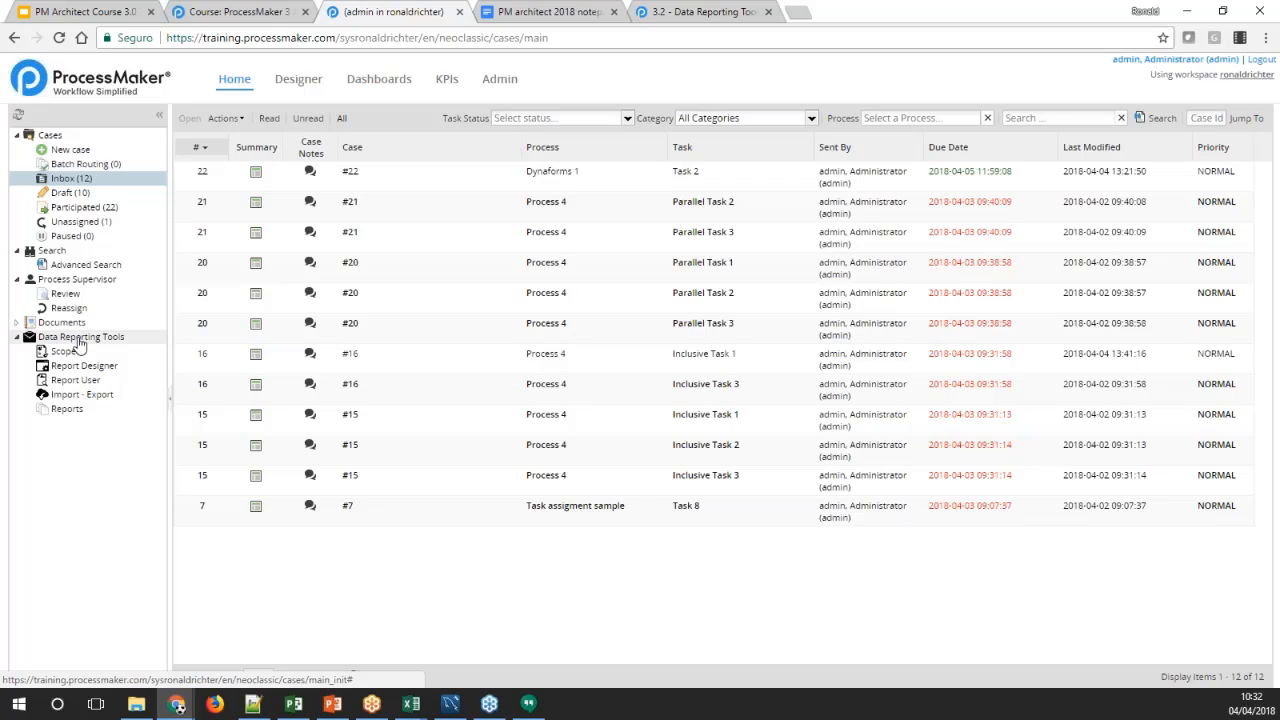
{"action": "left_click", "coordinate": [62, 352]}
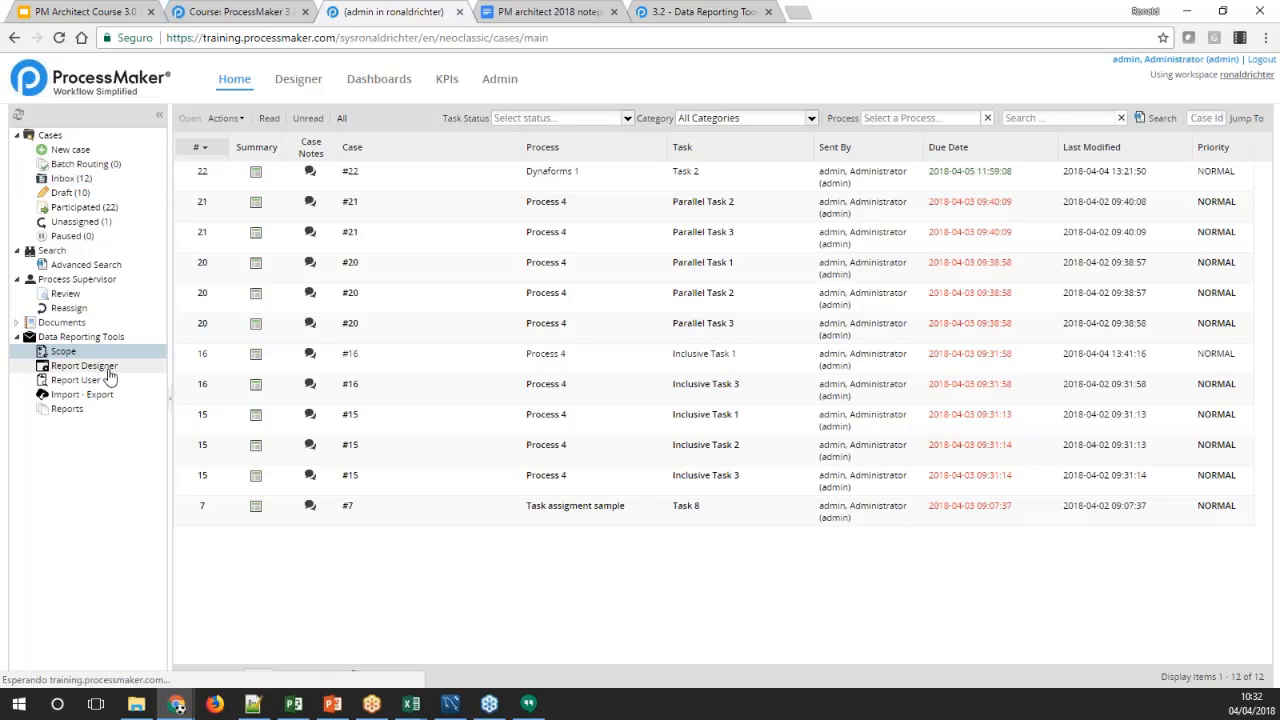
{"action": "left_click", "coordinate": [104, 368]}
{"action": "left_click", "coordinate": [88, 382]}
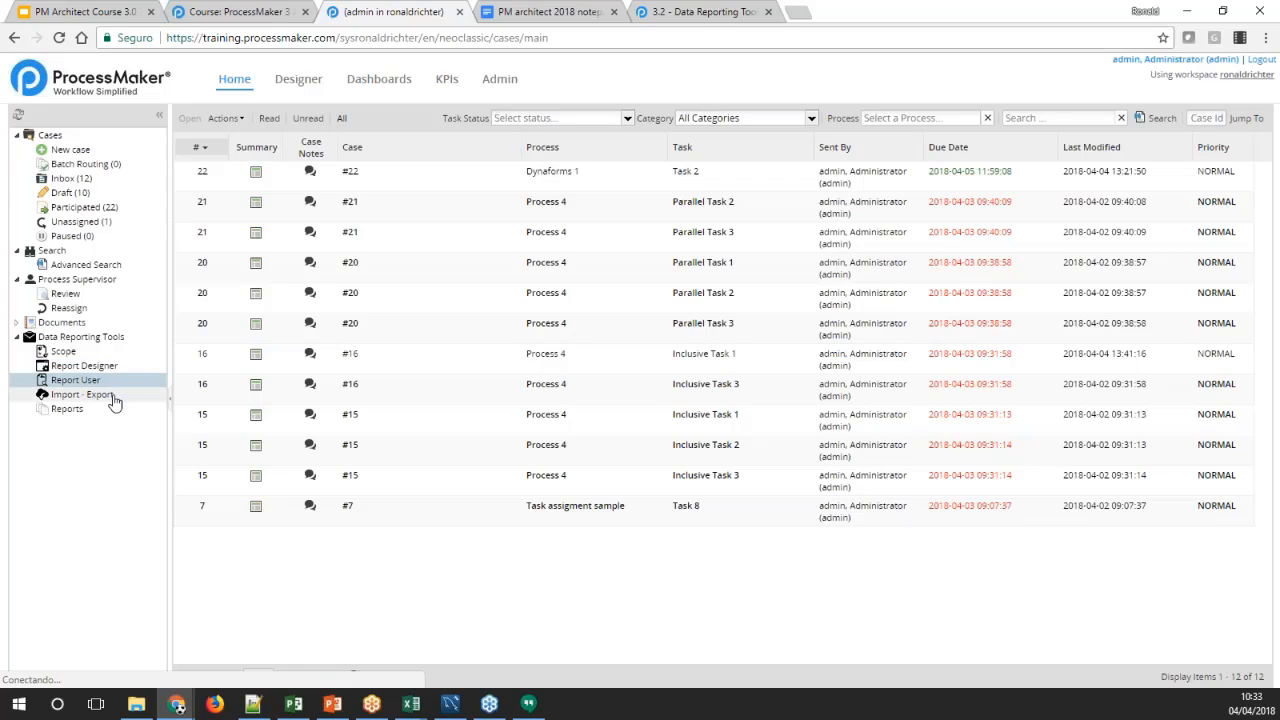
{"action": "left_click", "coordinate": [101, 401]}
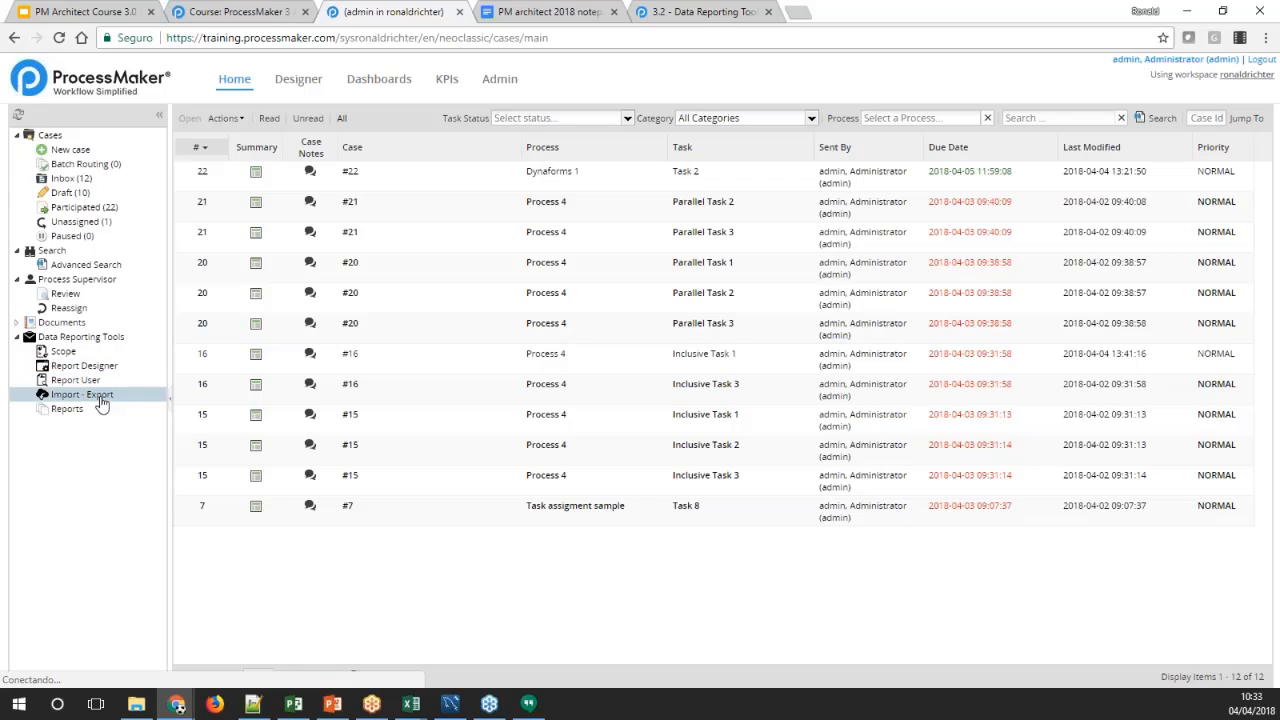
{"action": "left_click", "coordinate": [64, 414]}
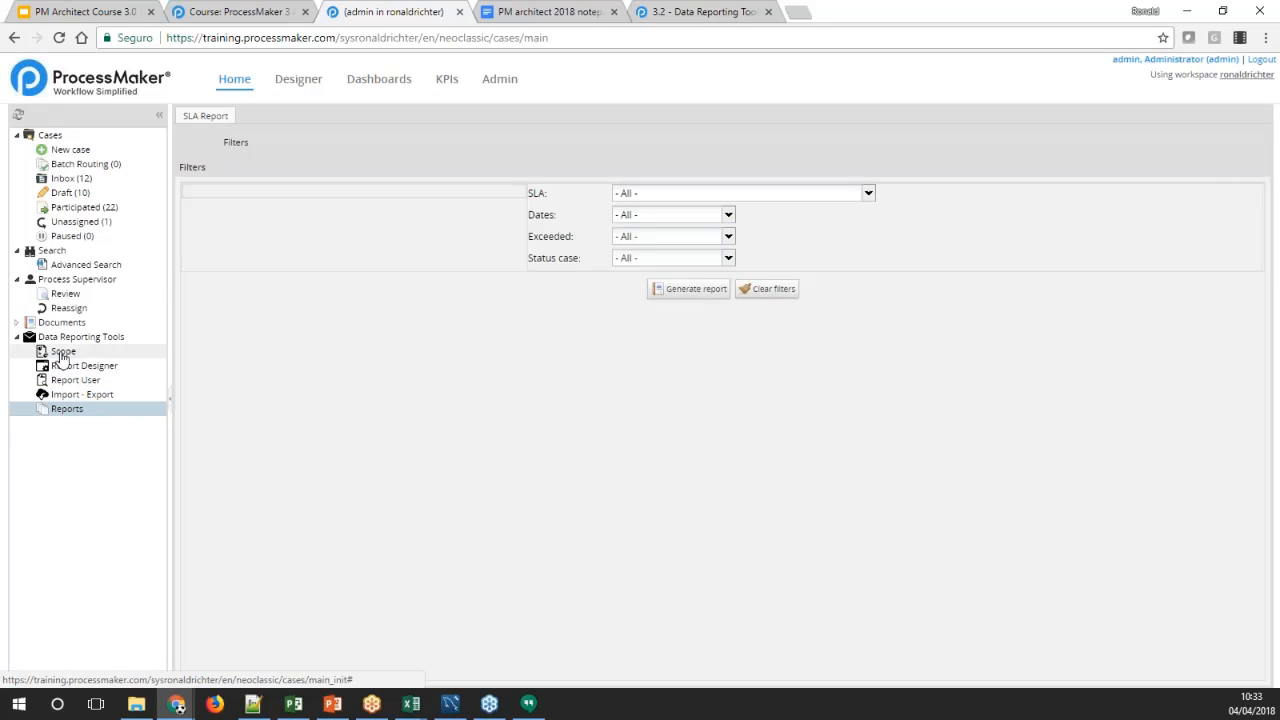
Examine the Import - Export page and the Report Scope list of the Data Reporting Tools
{"action": "left_click", "coordinate": [60, 352]}
{"action": "left_click", "coordinate": [60, 394]}
{"action": "left_click", "coordinate": [60, 352]}
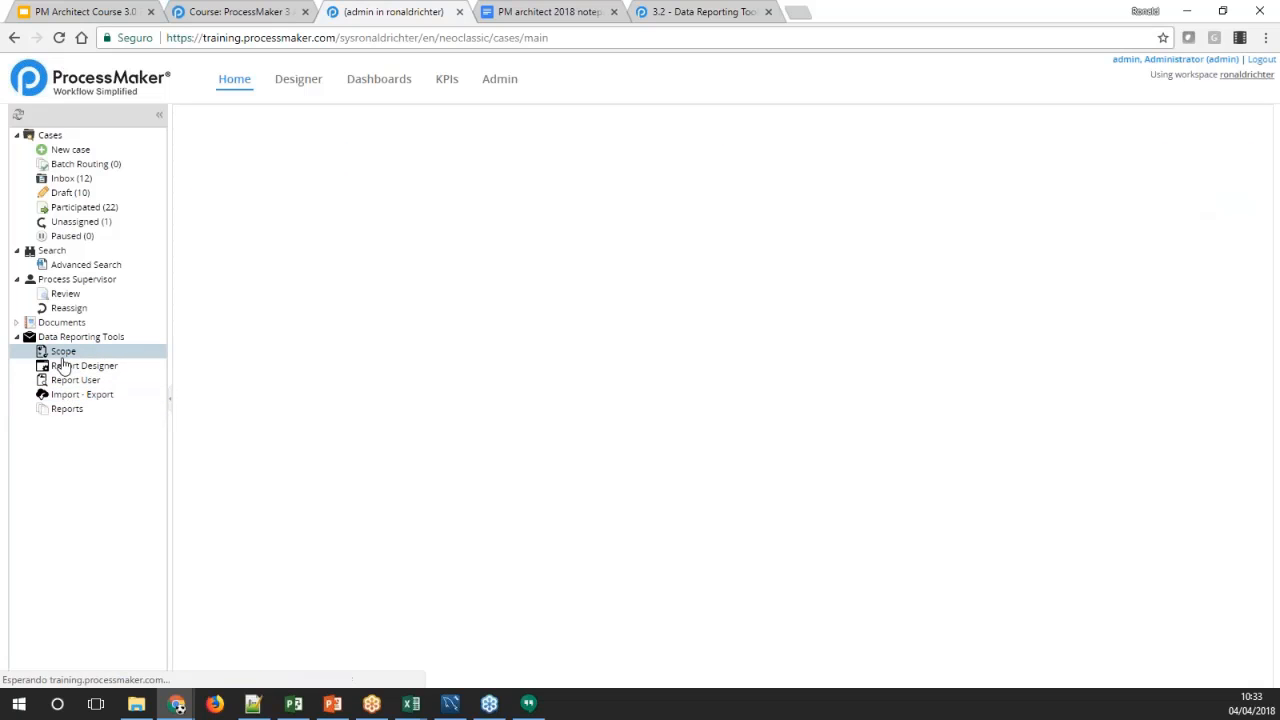
{"action": "left_click", "coordinate": [72, 394]}
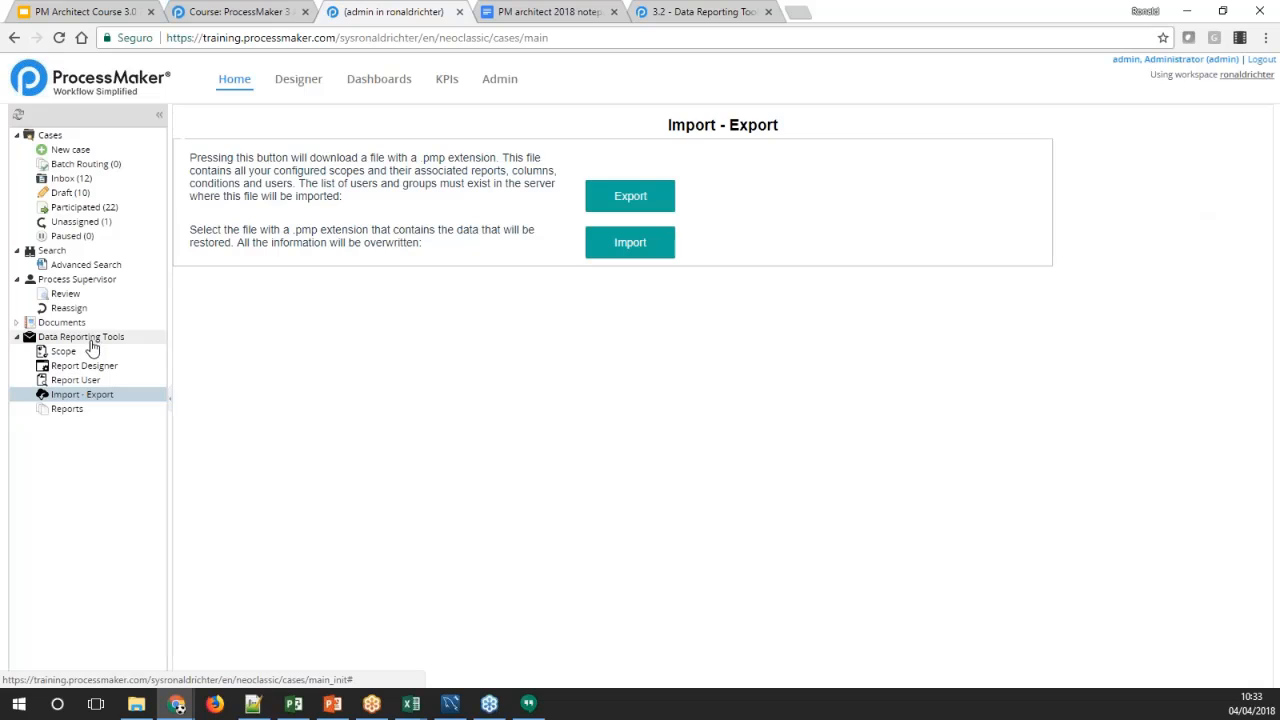
{"action": "left_click", "coordinate": [68, 357]}
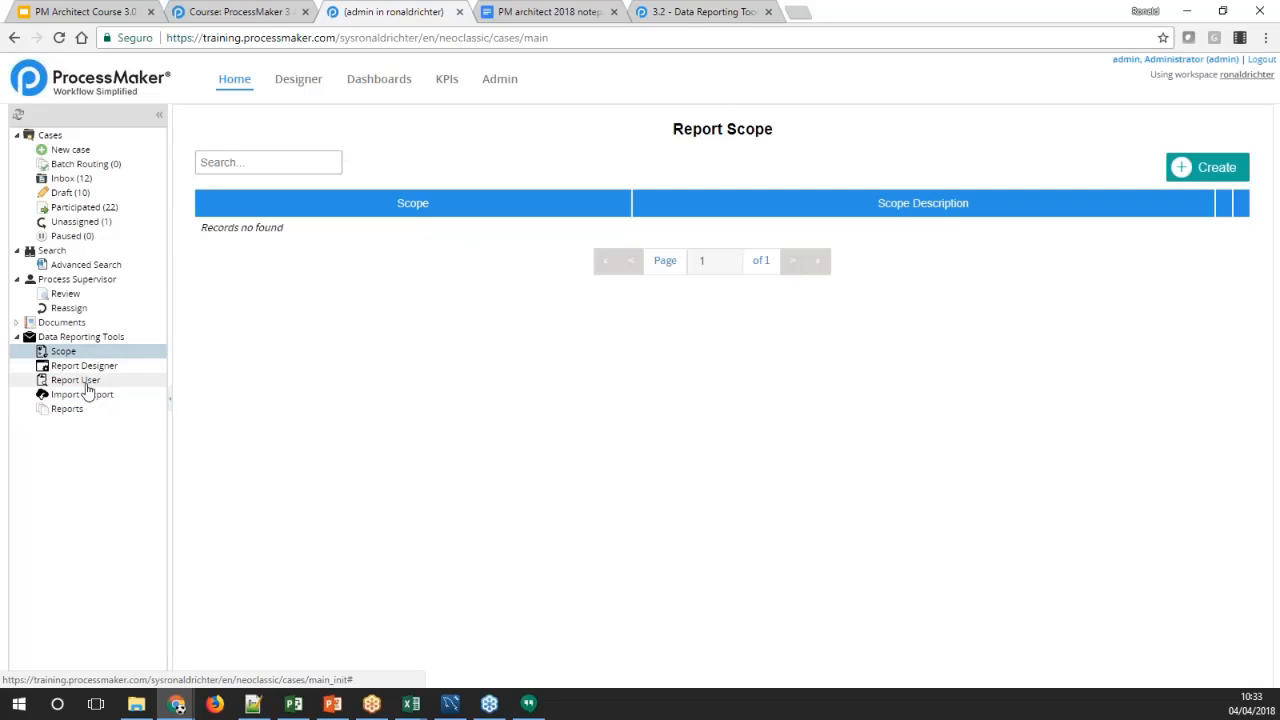
{"action": "left_click", "coordinate": [70, 381]}
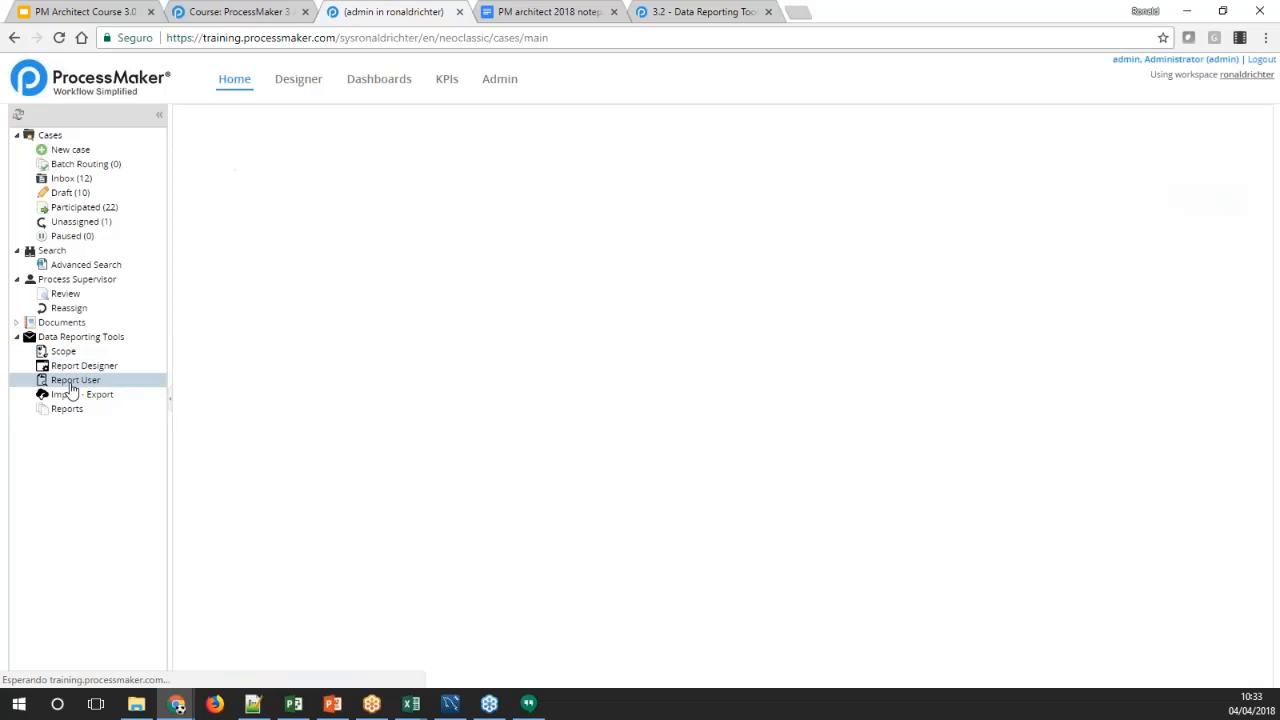
{"action": "left_click", "coordinate": [70, 393]}
{"action": "left_click", "coordinate": [65, 353]}
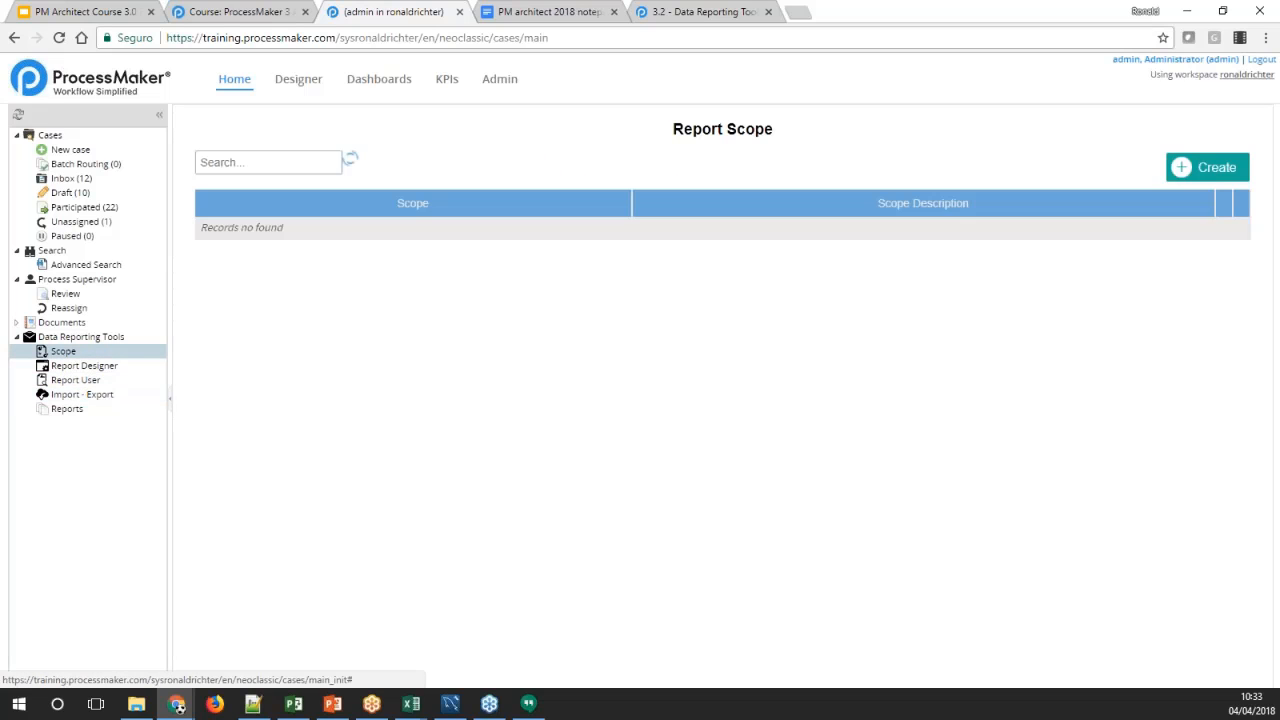
Display the permissions assigned to the role MY_ROLE in the user administration
{"action": "left_click", "coordinate": [497, 80]}
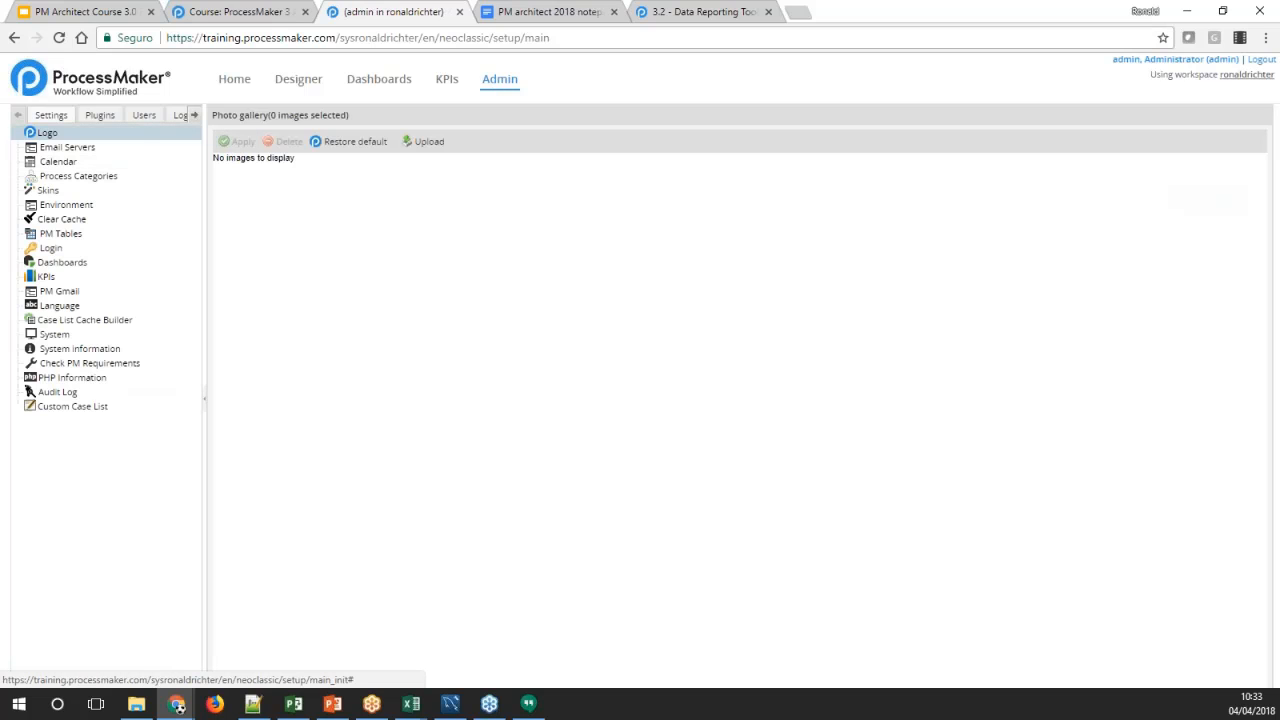
{"action": "left_click", "coordinate": [143, 115]}
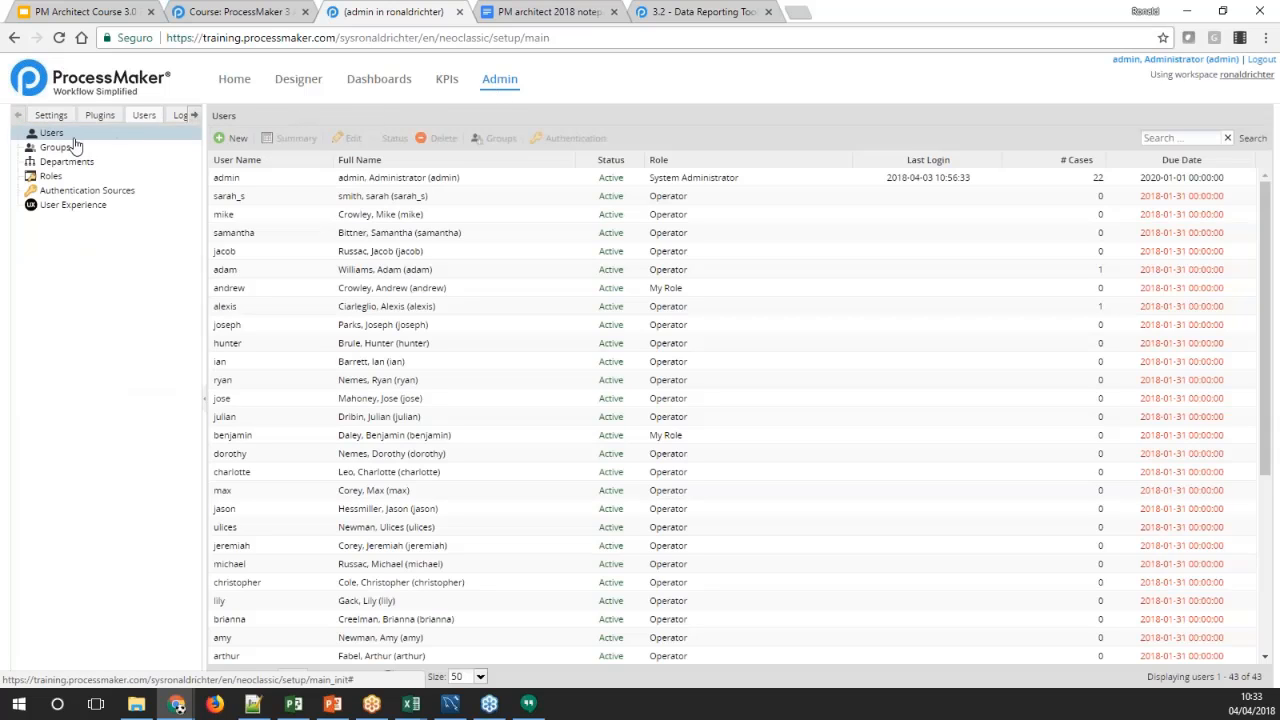
{"action": "left_click", "coordinate": [47, 175]}
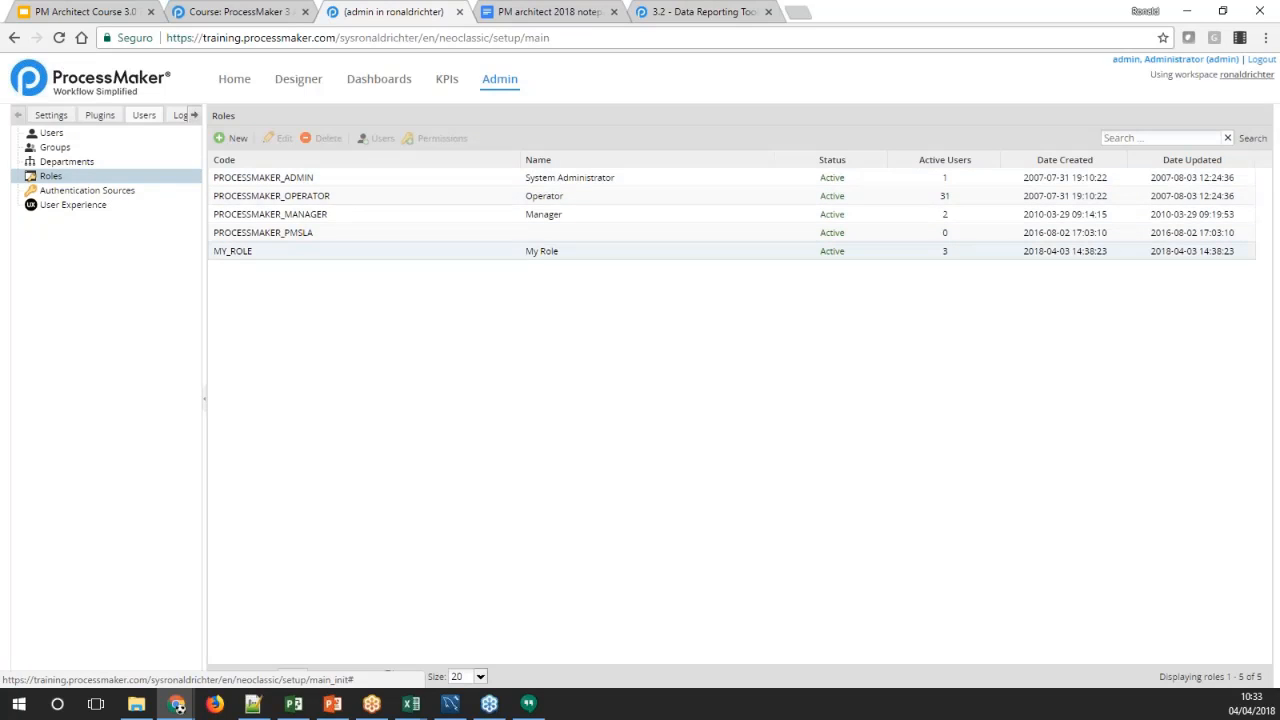
{"action": "left_click", "coordinate": [497, 257]}
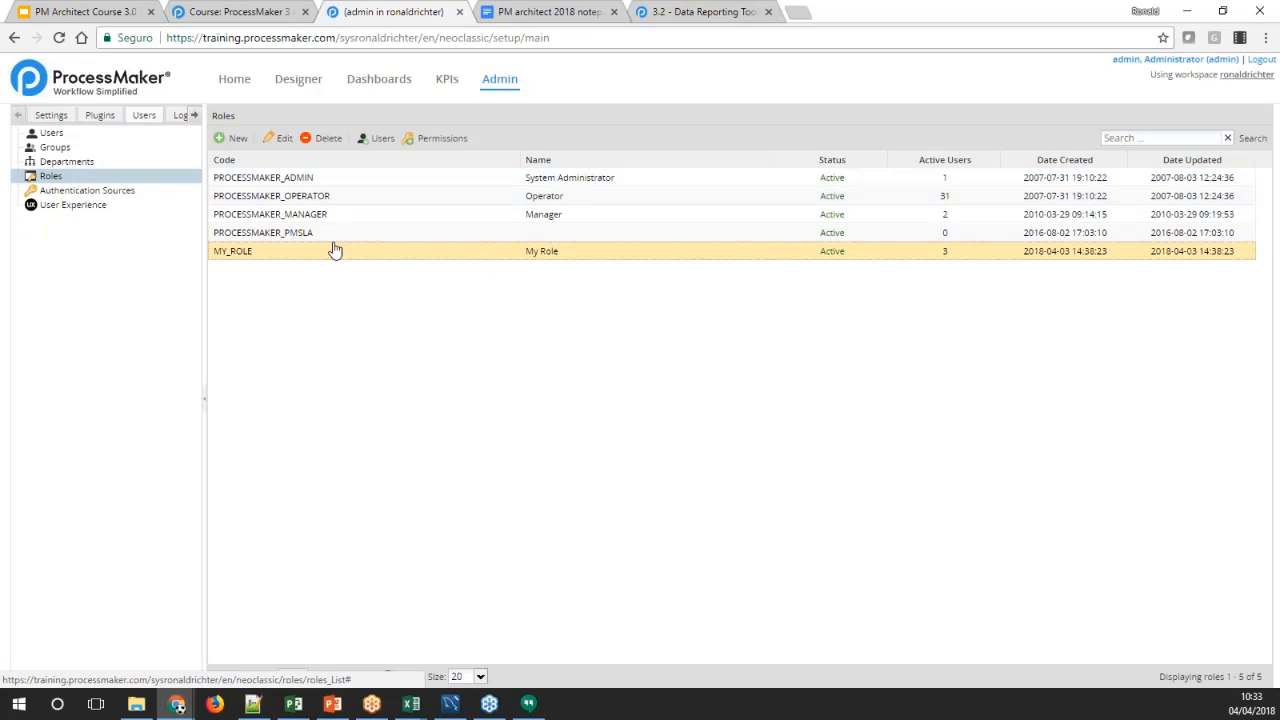
{"action": "left_click", "coordinate": [419, 141]}
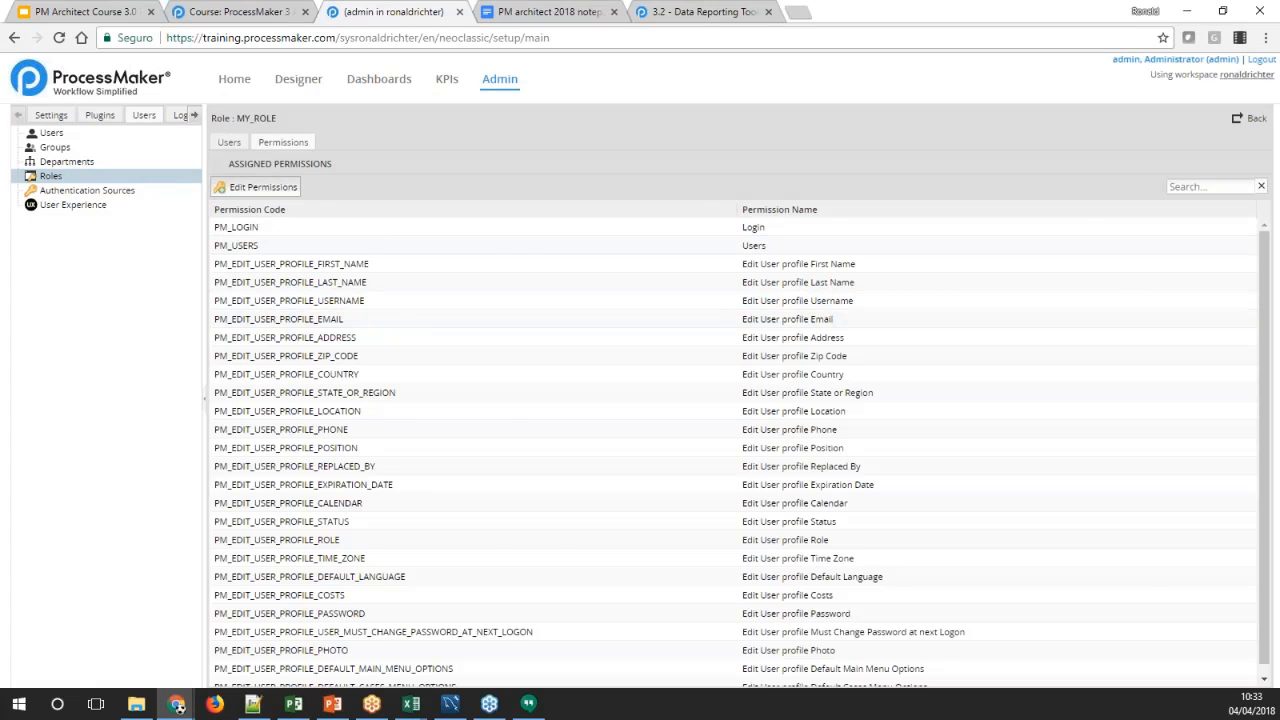
Start editing the permissions of MY_ROLE and examine the report-related entries among the available permissions
{"action": "left_click", "coordinate": [256, 187]}
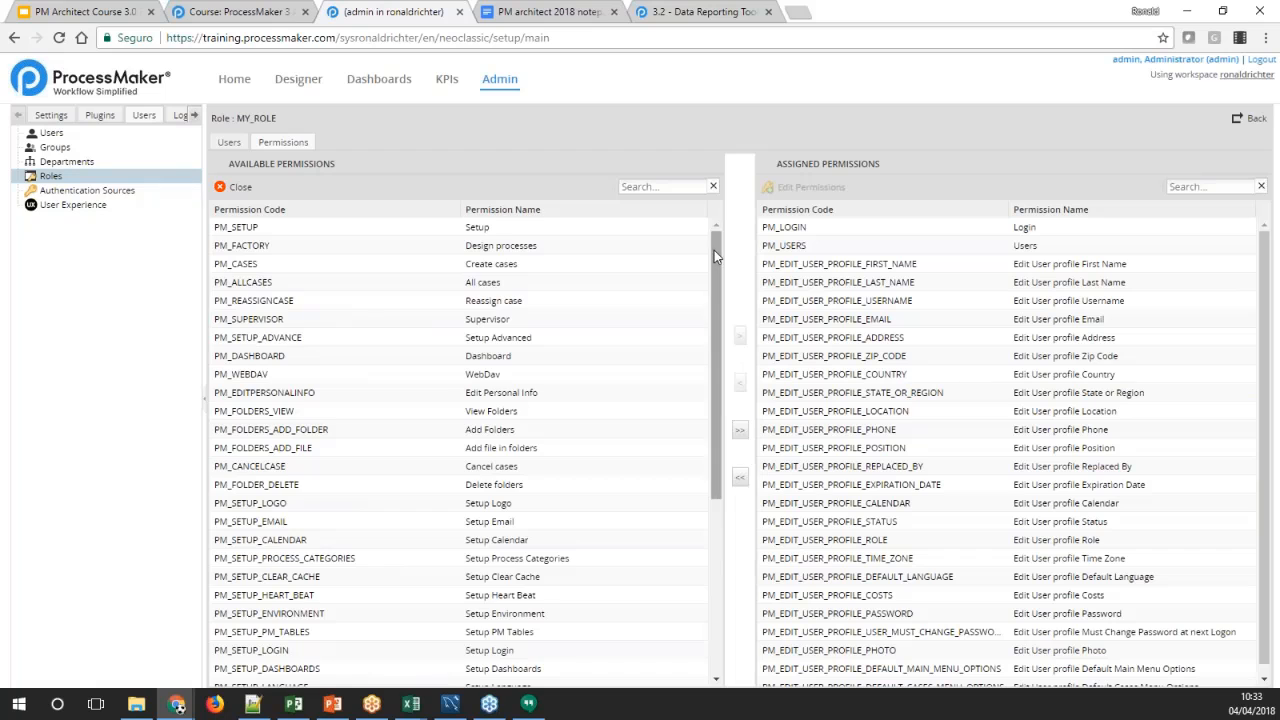
{"action": "left_click_drag", "start_coordinate": [714, 255], "coordinate": [712, 430]}
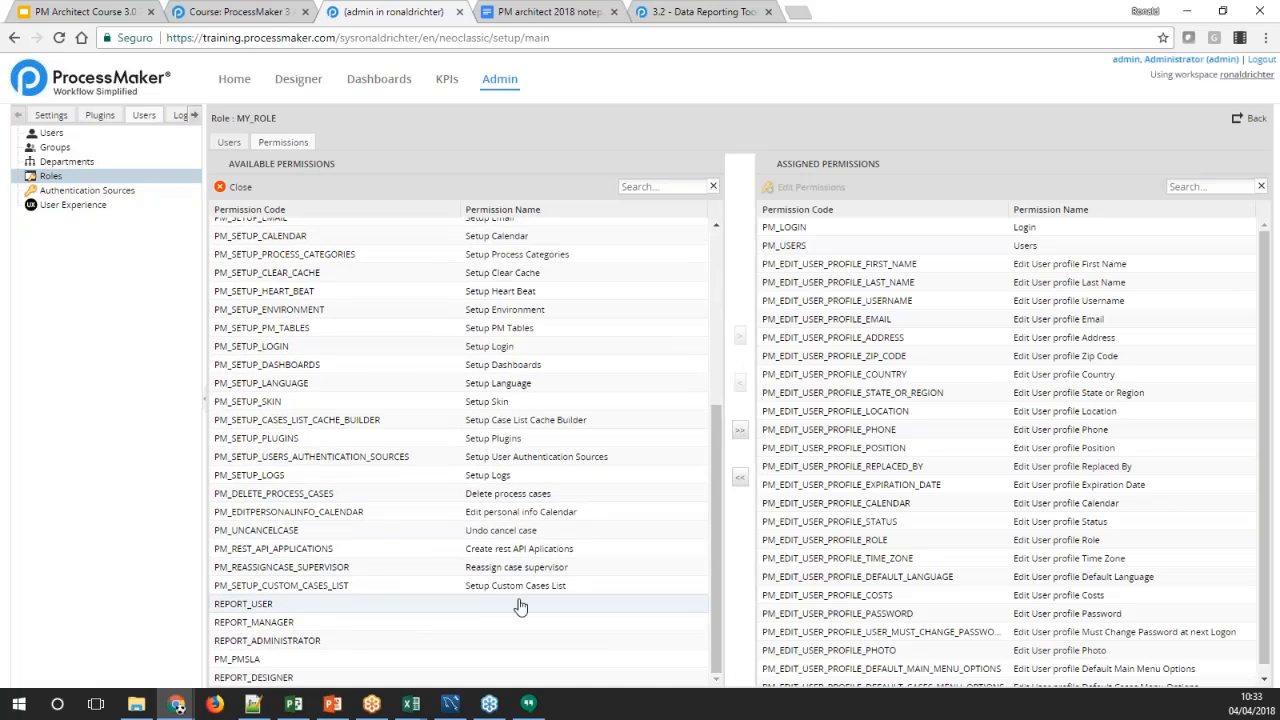
{"action": "left_click", "coordinate": [245, 606]}
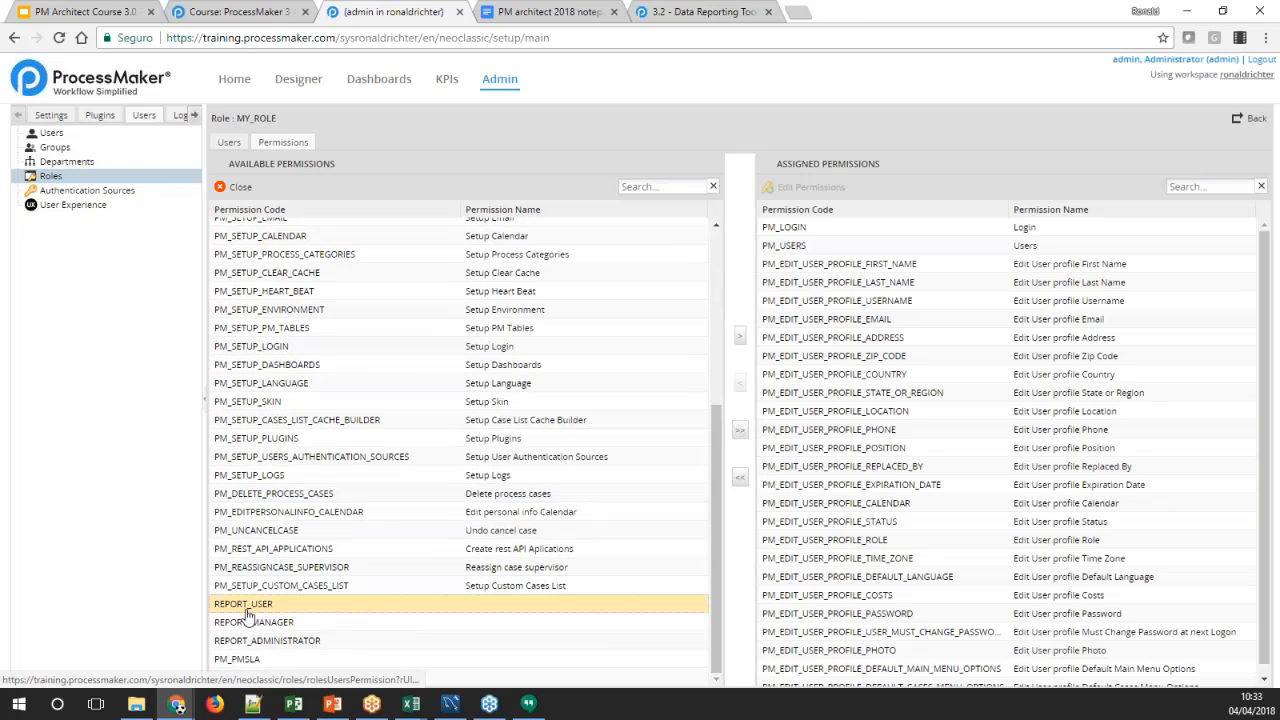
{"action": "left_click", "coordinate": [280, 621]}
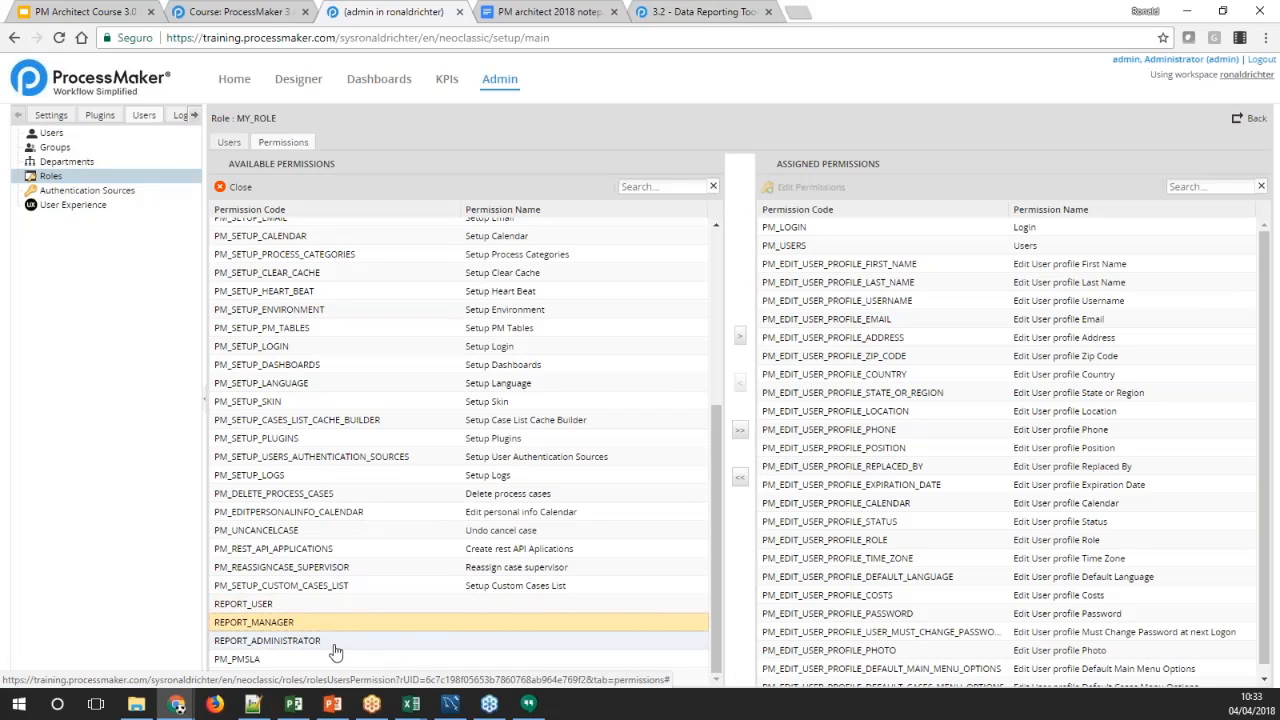
{"action": "left_click", "coordinate": [338, 645]}
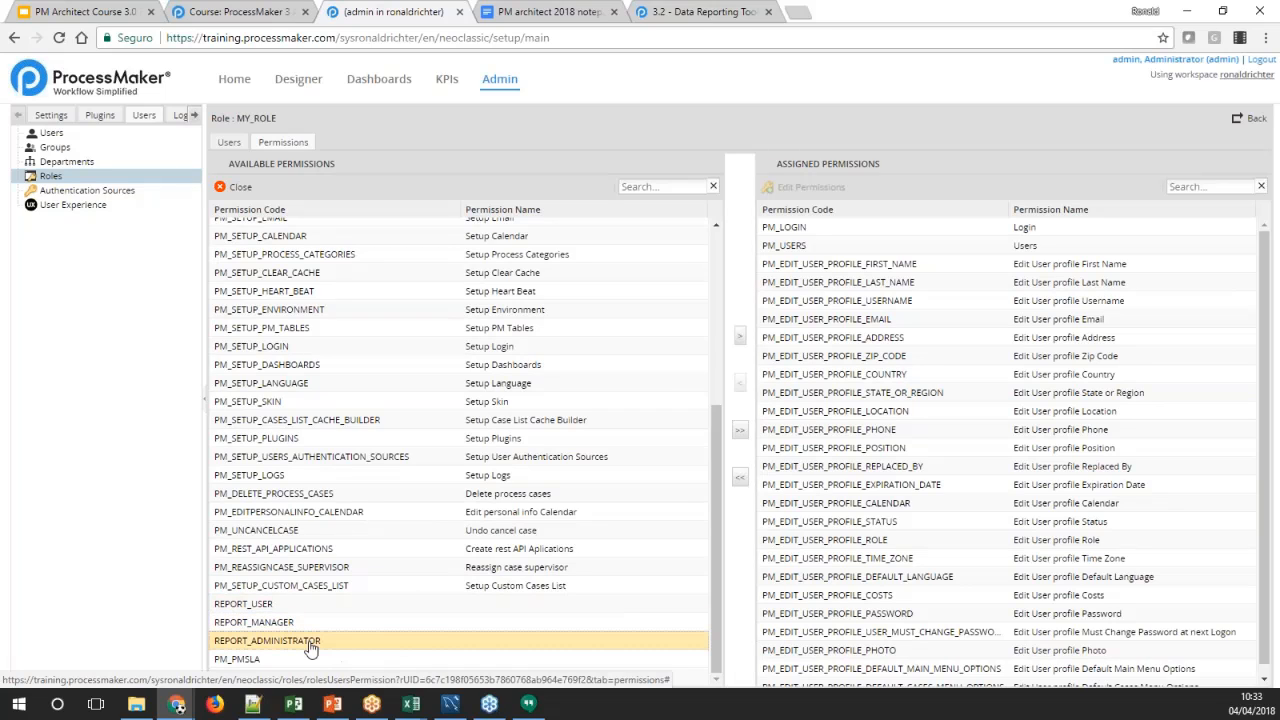
{"action": "left_click", "coordinate": [252, 660]}
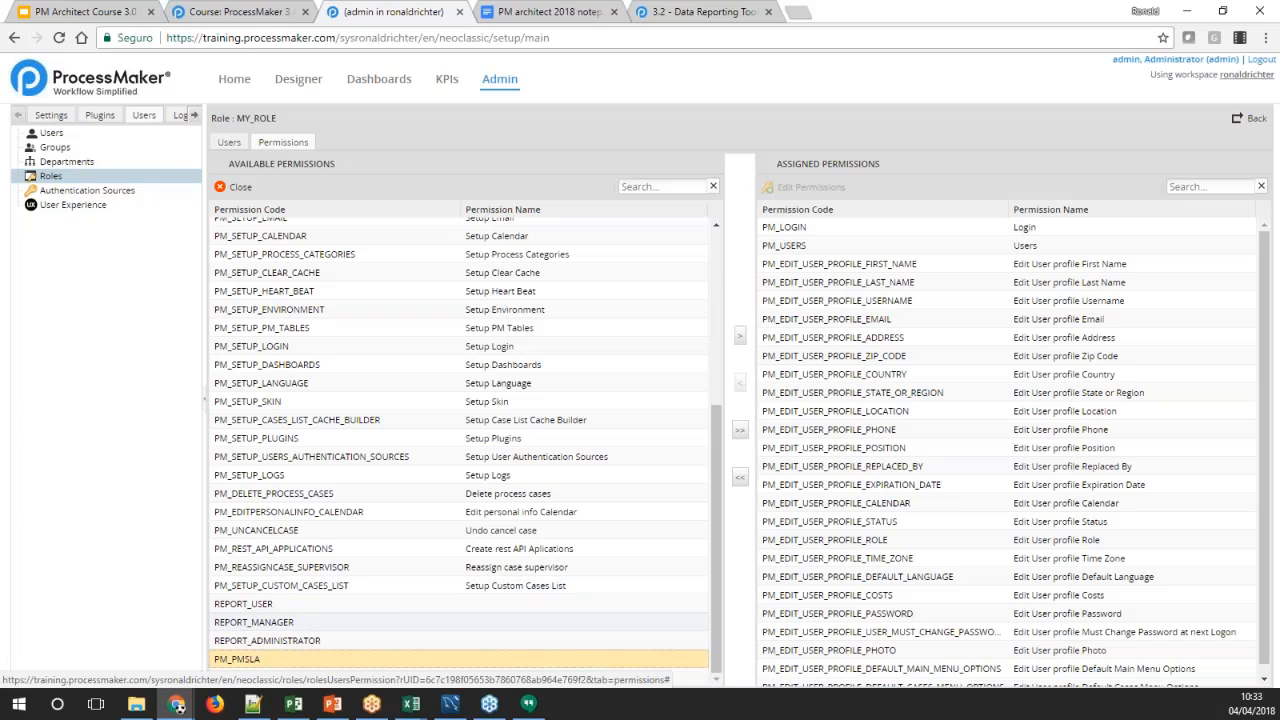
{"action": "left_click", "coordinate": [250, 677]}
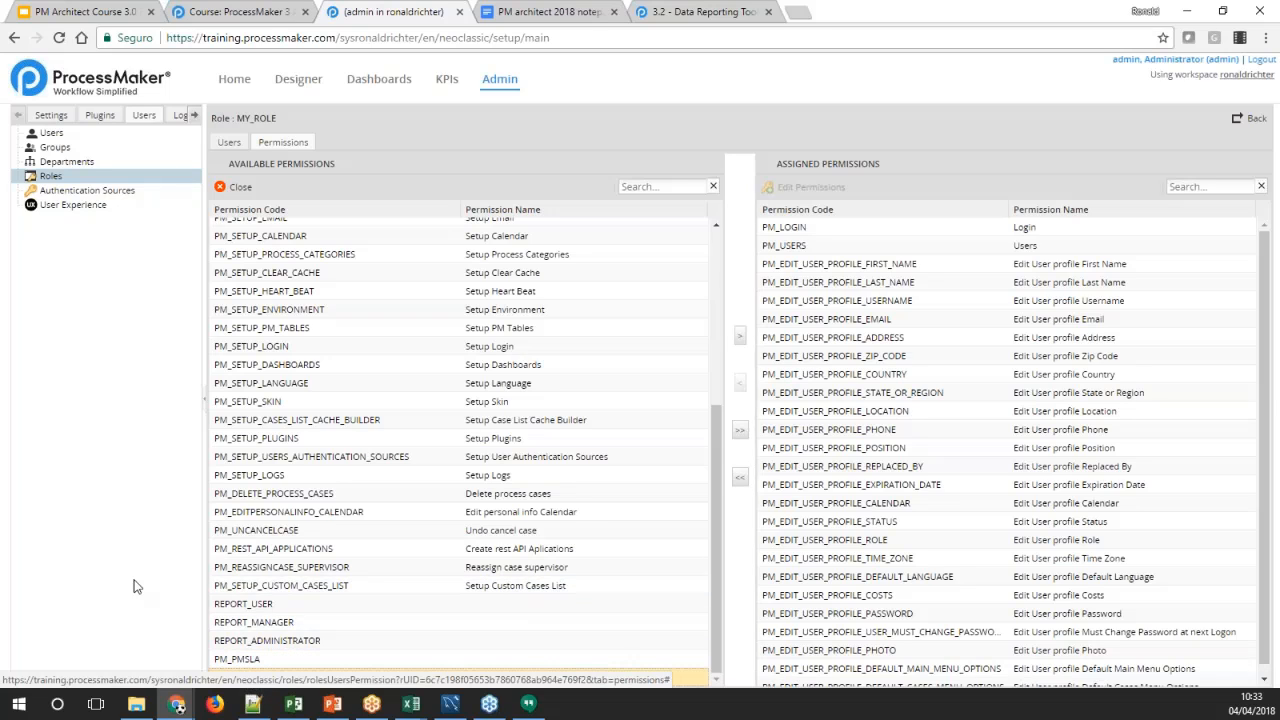
{"action": "left_click", "coordinate": [250, 604]}
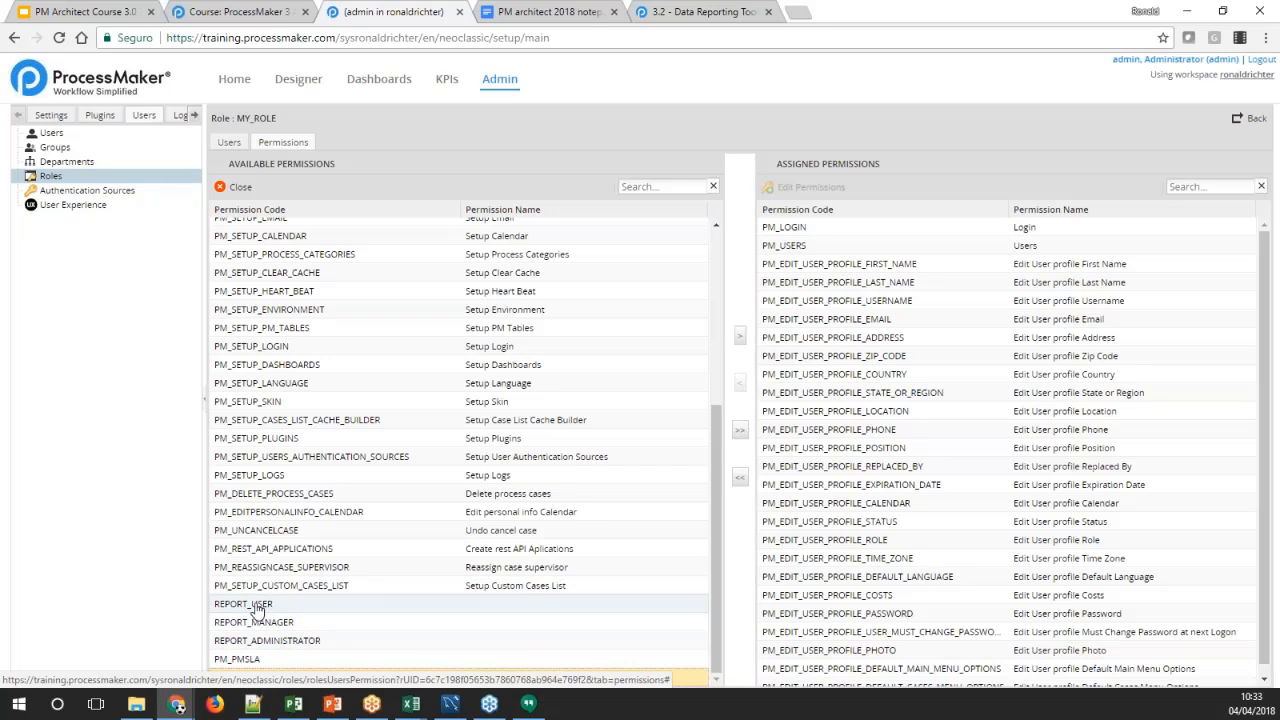
{"action": "left_click", "coordinate": [252, 622]}
{"action": "left_click", "coordinate": [252, 640]}
{"action": "left_click", "coordinate": [285, 679]}
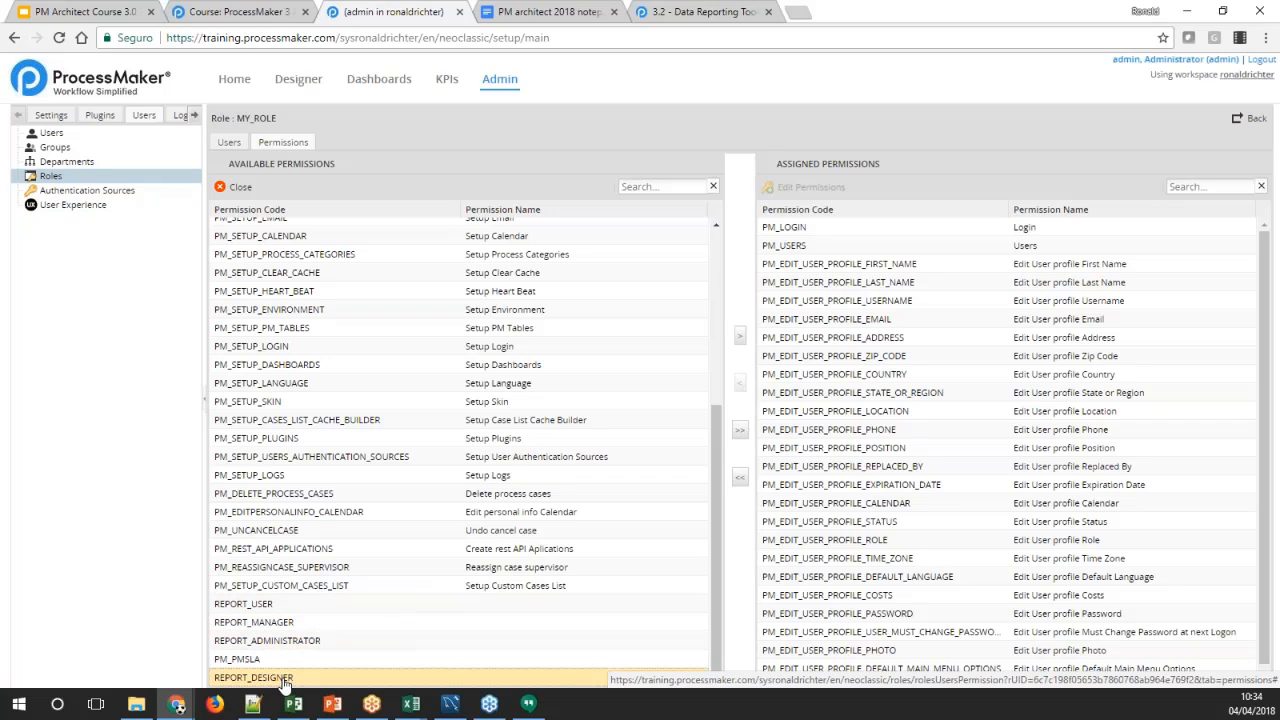
{"action": "left_click", "coordinate": [258, 641]}
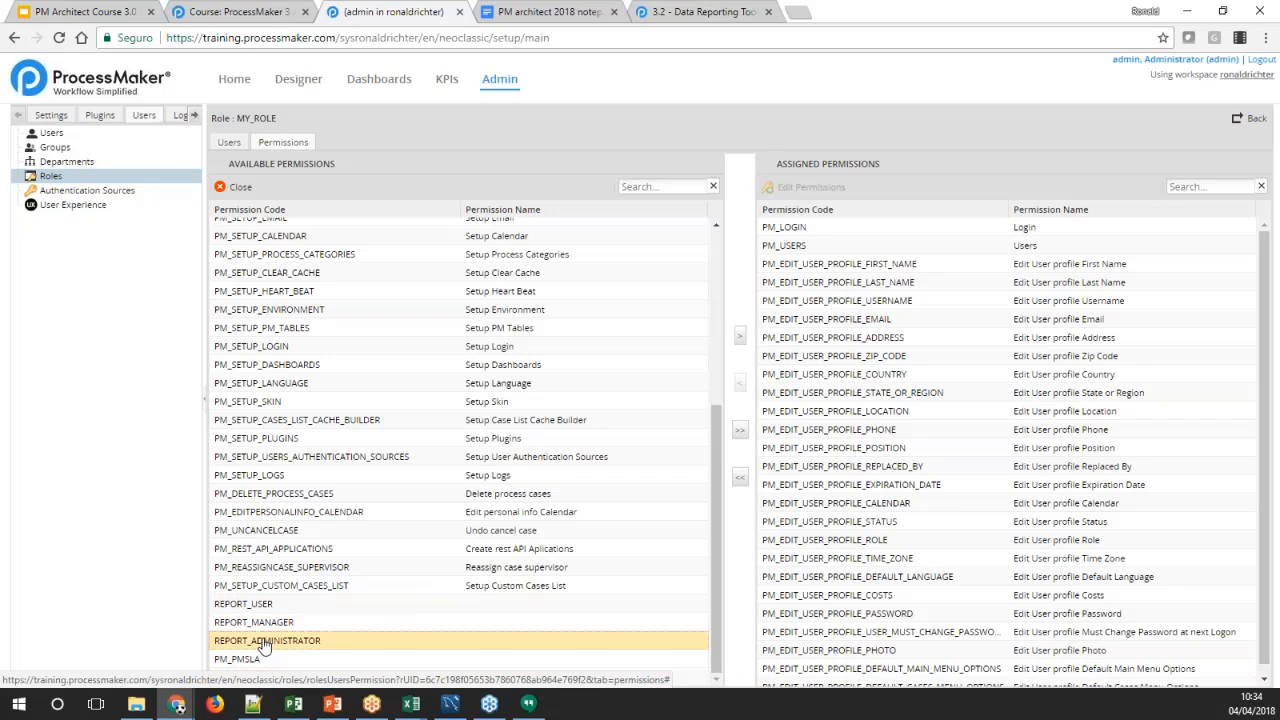
{"action": "left_click", "coordinate": [263, 622]}
Assign the permissions REPORT_USER, REPORT_MANAGER, REPORT_ADMINISTRATOR and REPORT_DESIGNER to MY_ROLE together
{"action": "left_click", "coordinate": [253, 605]}
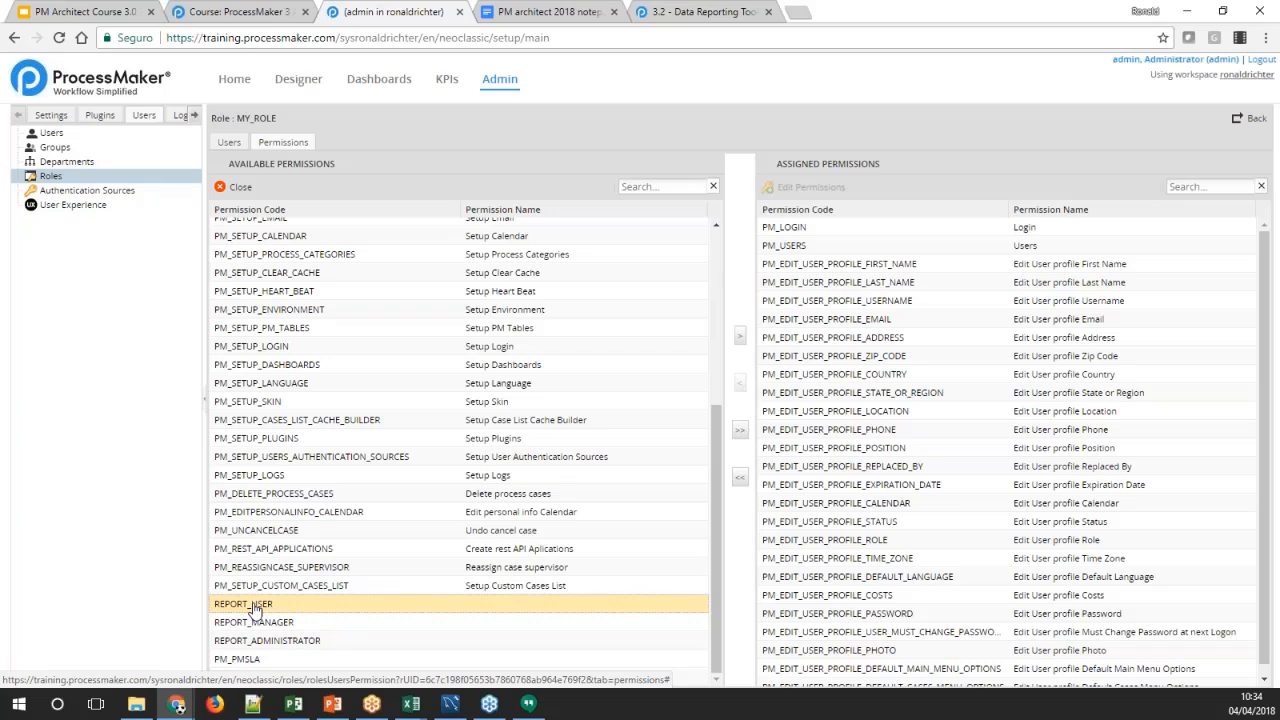
{"action": "left_click", "coordinate": [266, 641], "text": "shift"}
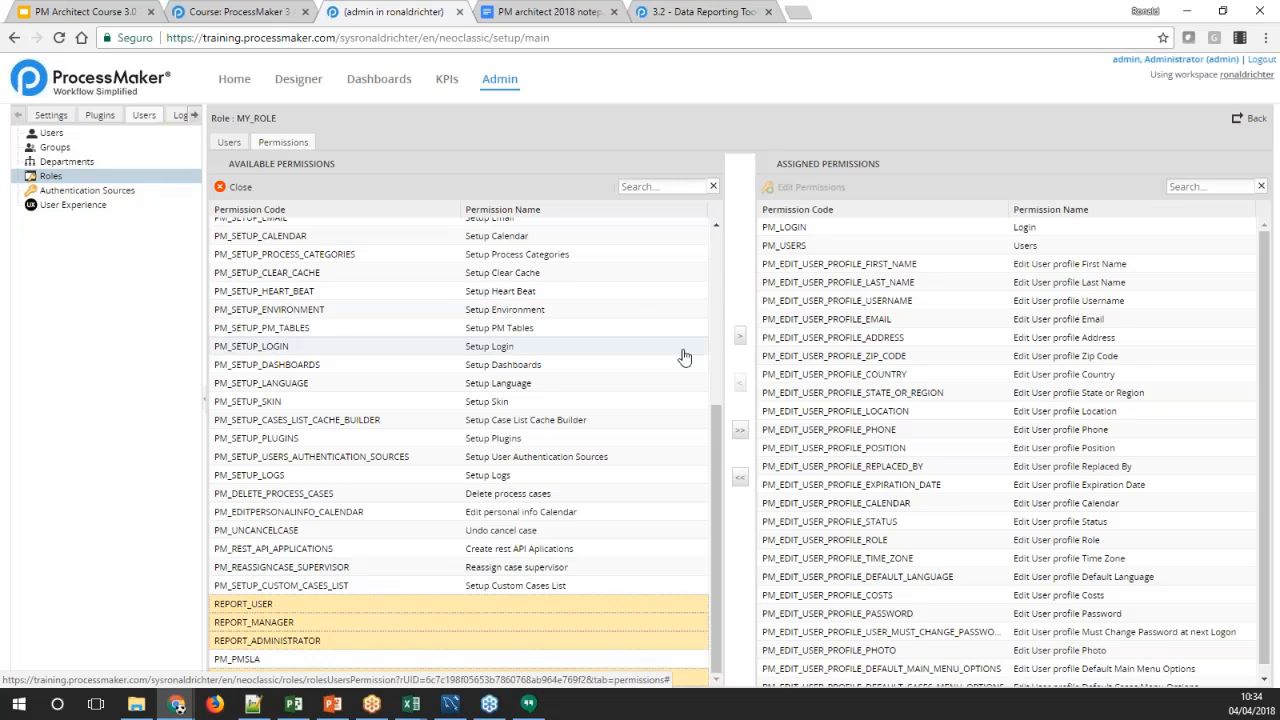
{"action": "left_click", "coordinate": [740, 337]}
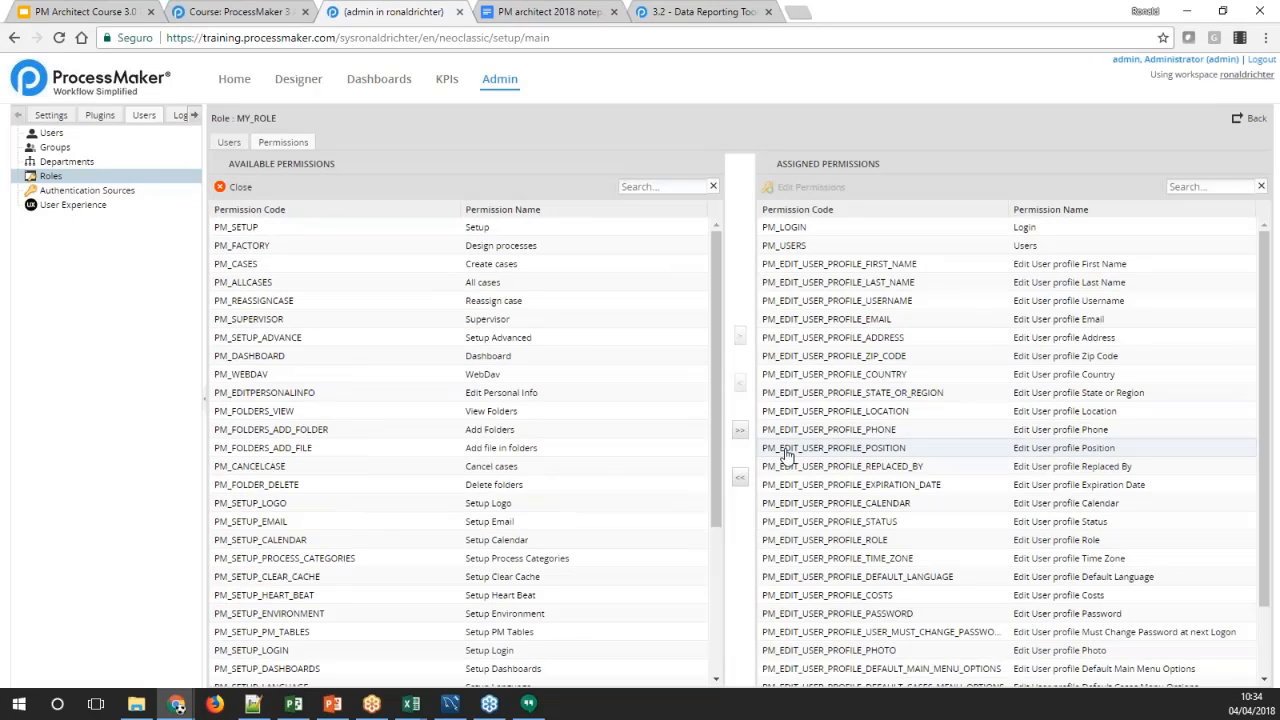
Review the four report permissions, from REPORT_USER to REPORT_DESIGNER, among the permissions assigned to MY_ROLE
{"action": "scroll", "coordinate": [929, 465], "scroll_direction": "down", "scroll_amount": 2}
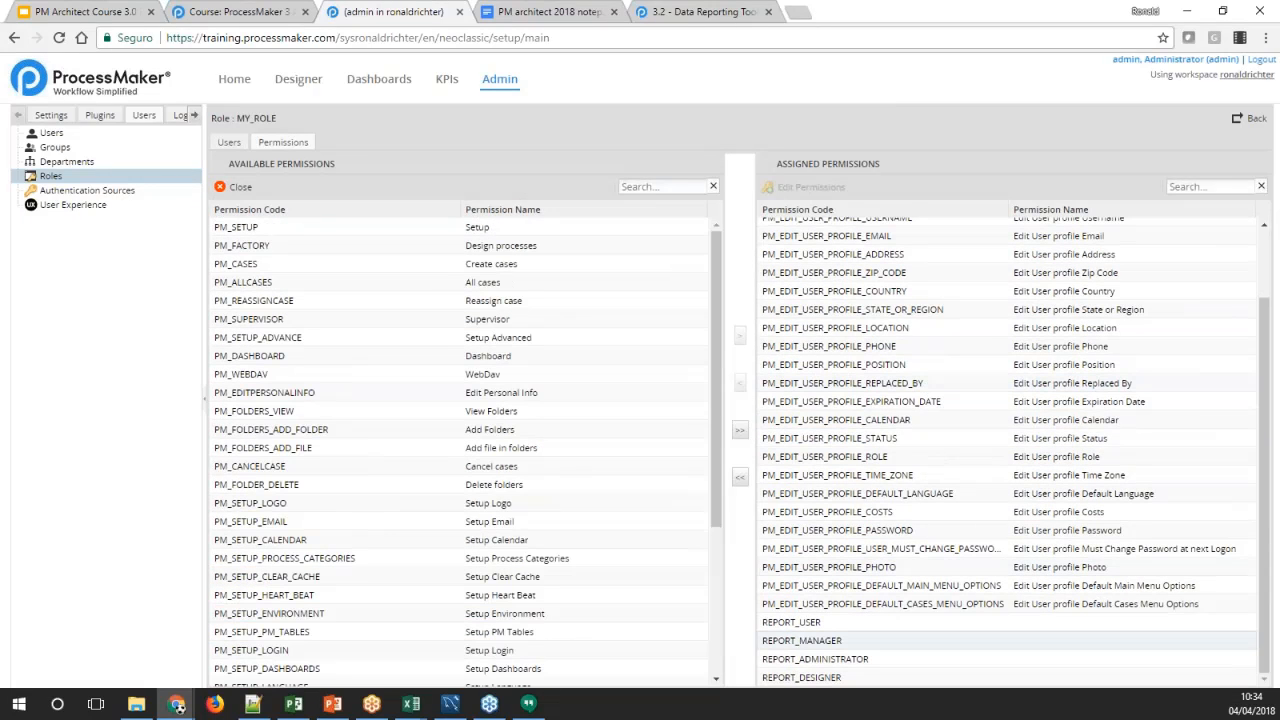
{"action": "left_click", "coordinate": [812, 624]}
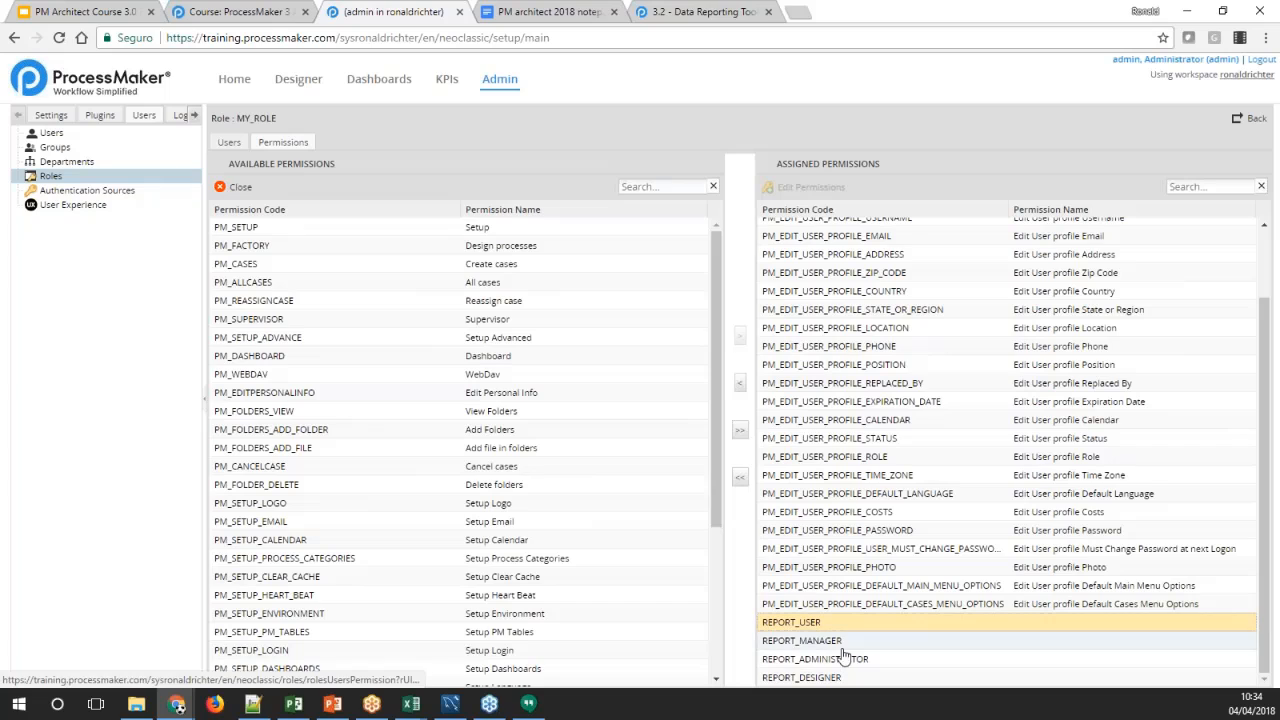
{"action": "left_click", "coordinate": [840, 660]}
{"action": "left_click", "coordinate": [836, 678]}
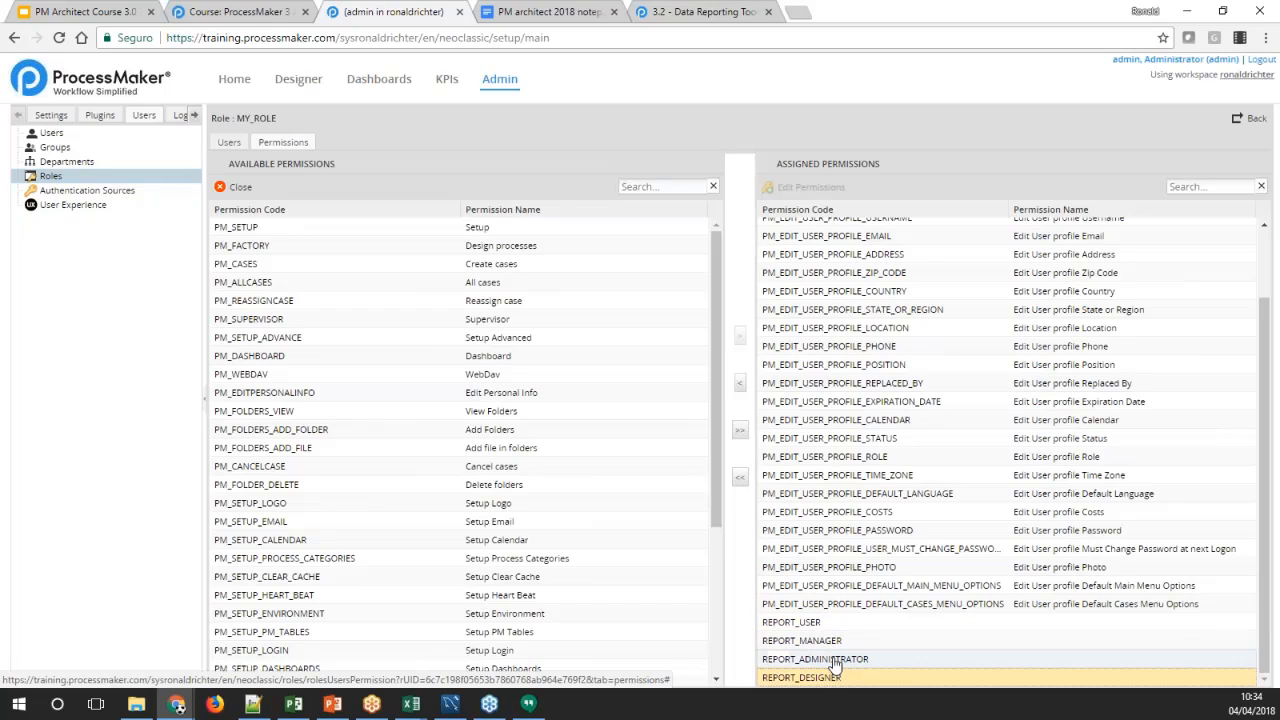
{"action": "left_click", "coordinate": [835, 662]}
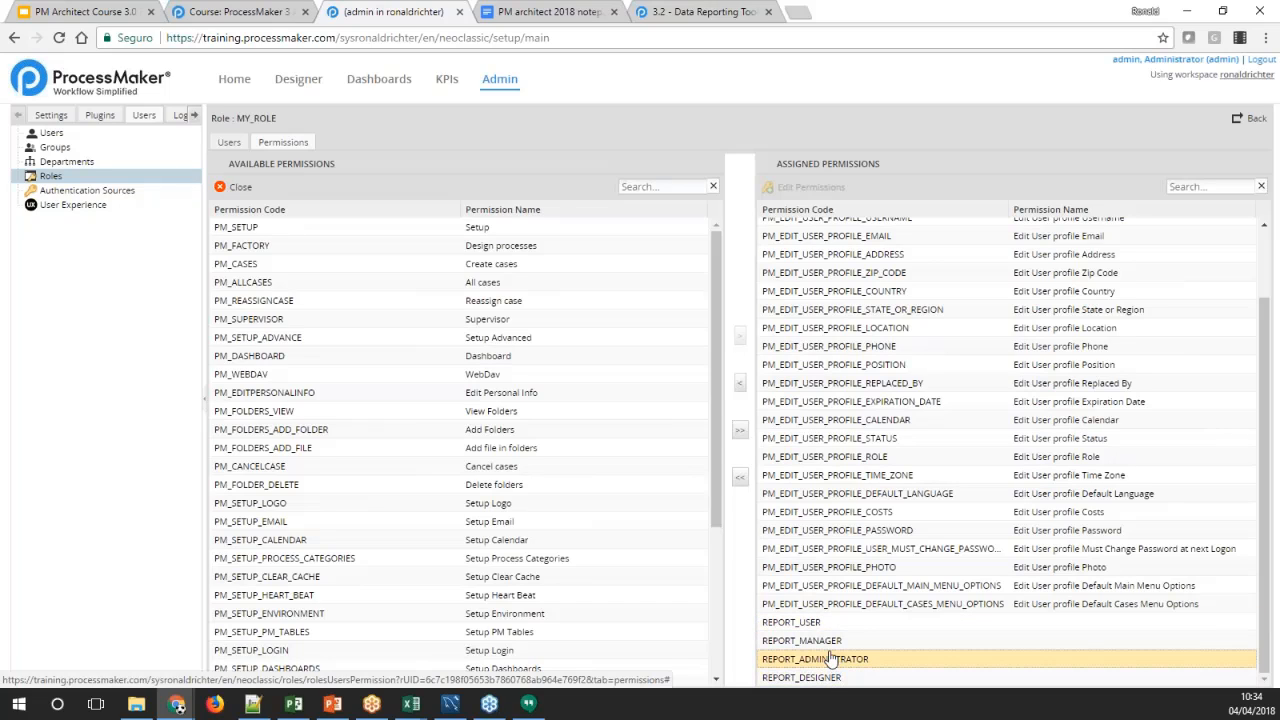
{"action": "left_click", "coordinate": [828, 643]}
{"action": "left_click", "coordinate": [829, 660]}
{"action": "left_click", "coordinate": [831, 678]}
{"action": "left_click", "coordinate": [824, 641]}
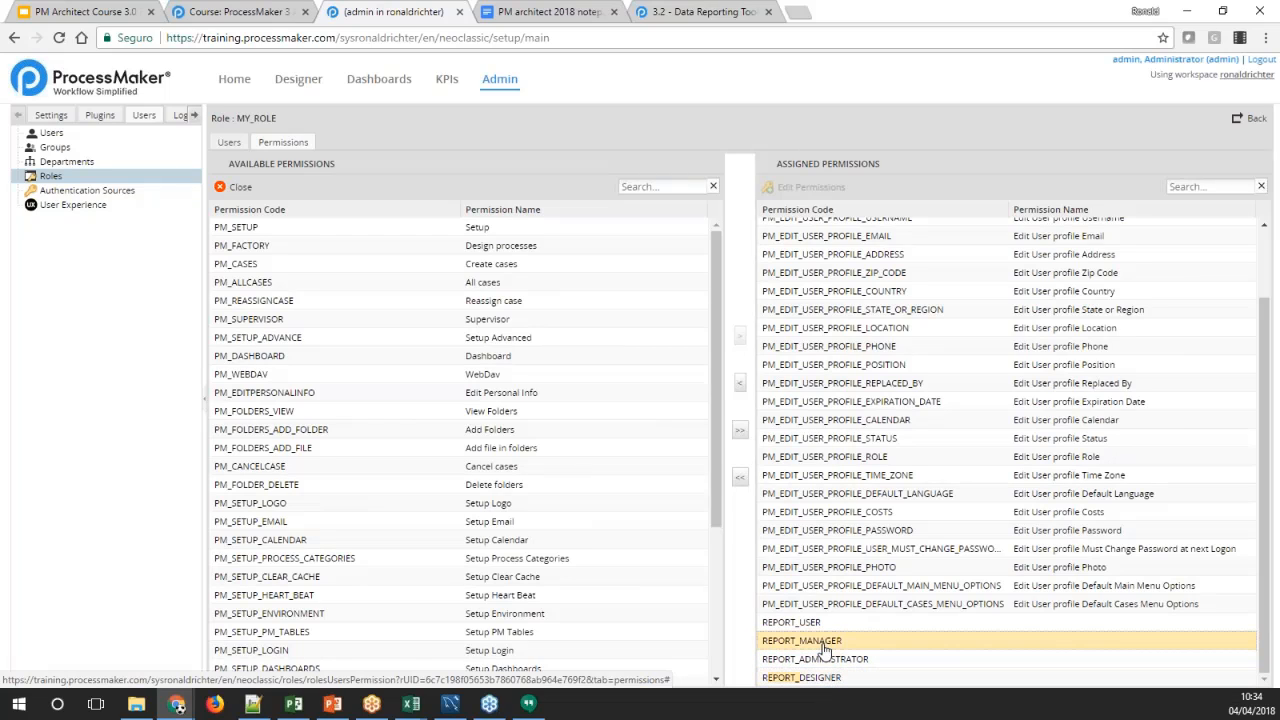
{"action": "left_click", "coordinate": [815, 623]}
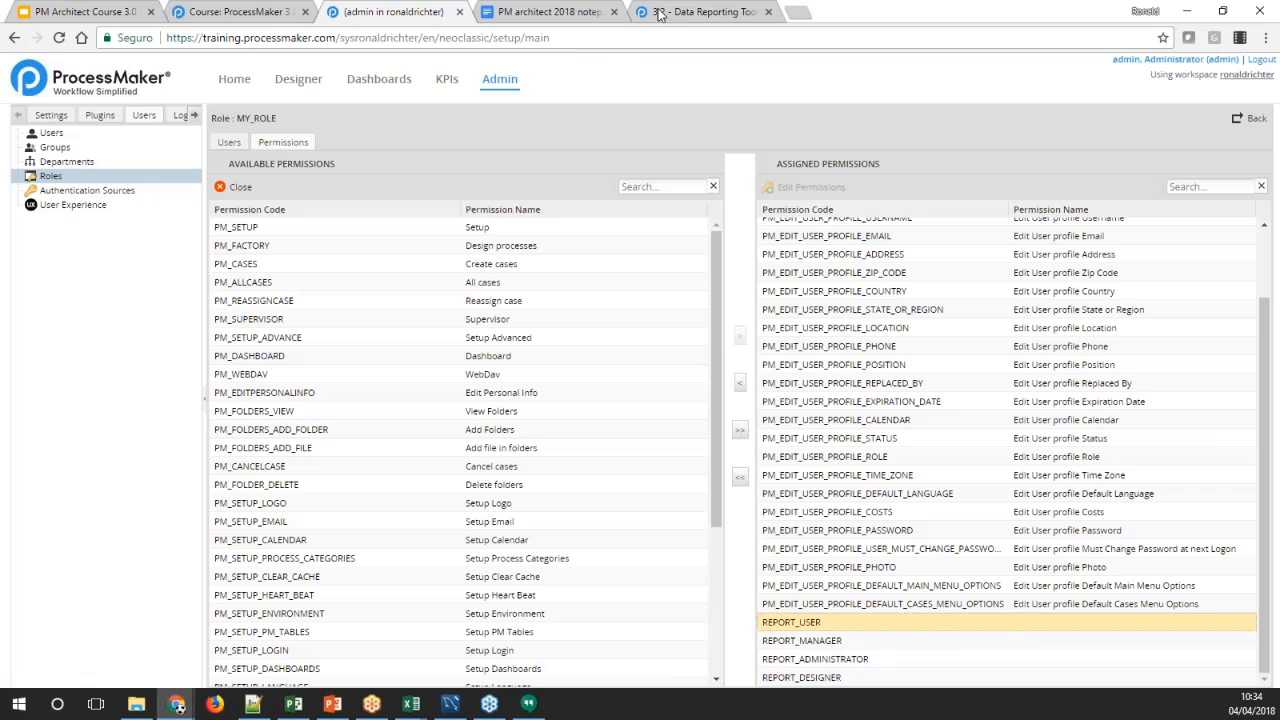
Return to the roles list and check the report permissions assigned to the PROCESSMAKER_ADMIN role
{"action": "left_click", "coordinate": [57, 177]}
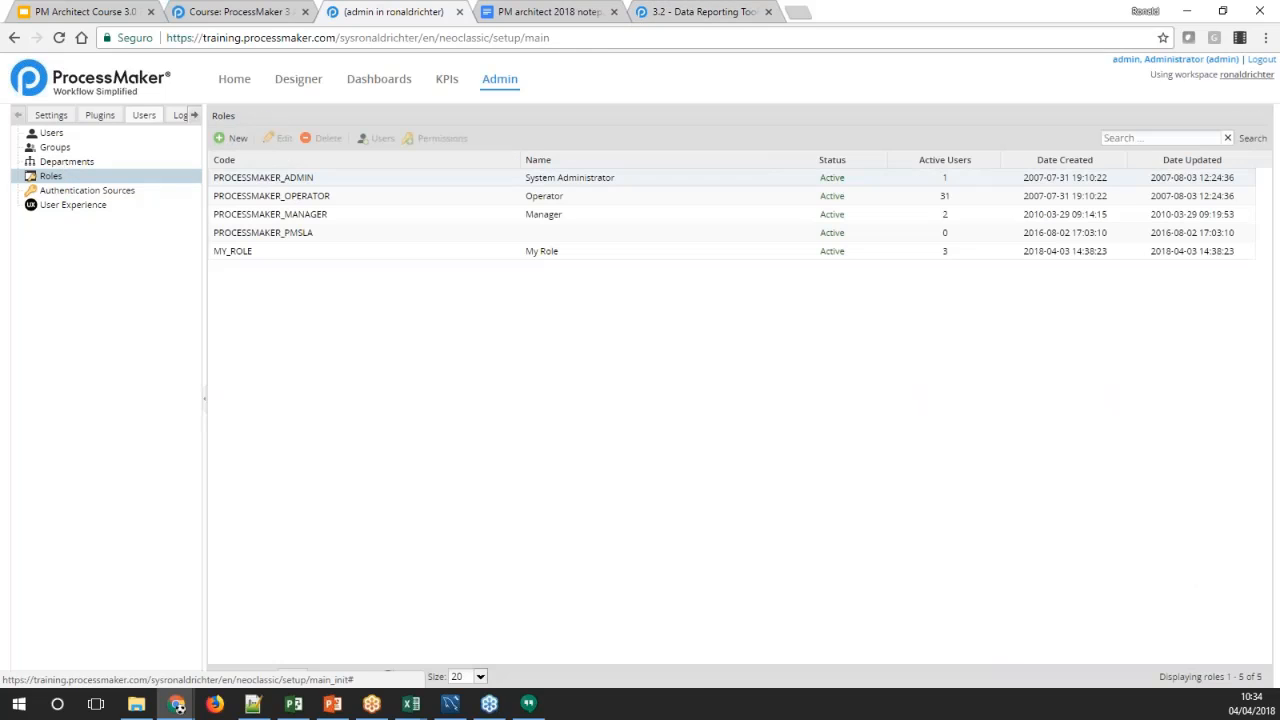
{"action": "left_click", "coordinate": [425, 139]}
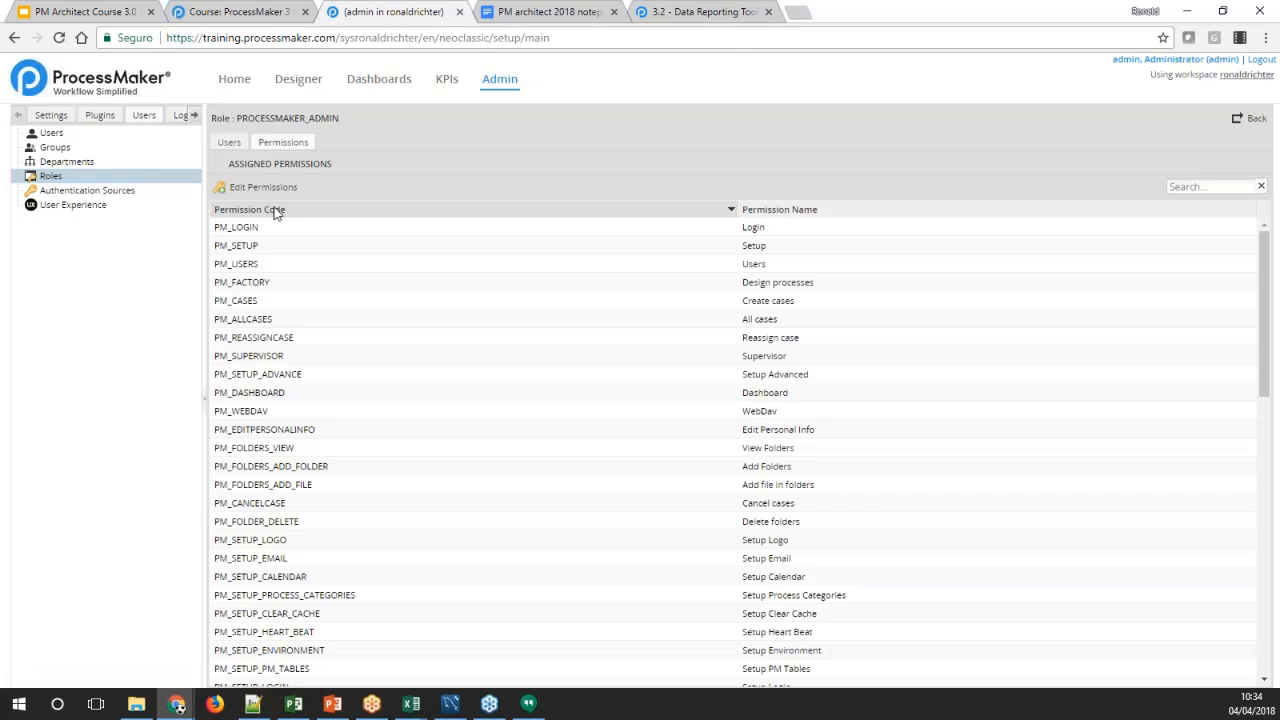
{"action": "left_click", "coordinate": [262, 187]}
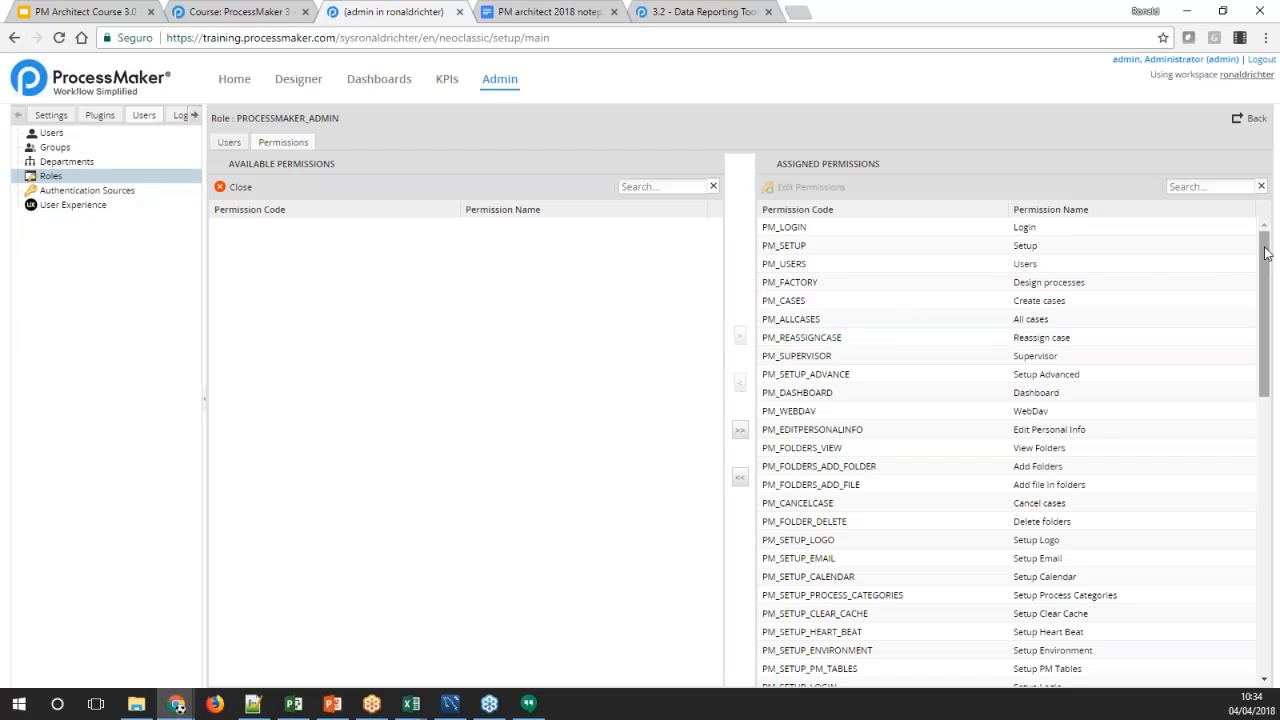
{"action": "left_click_drag", "start_coordinate": [1264, 318], "coordinate": [1258, 560]}
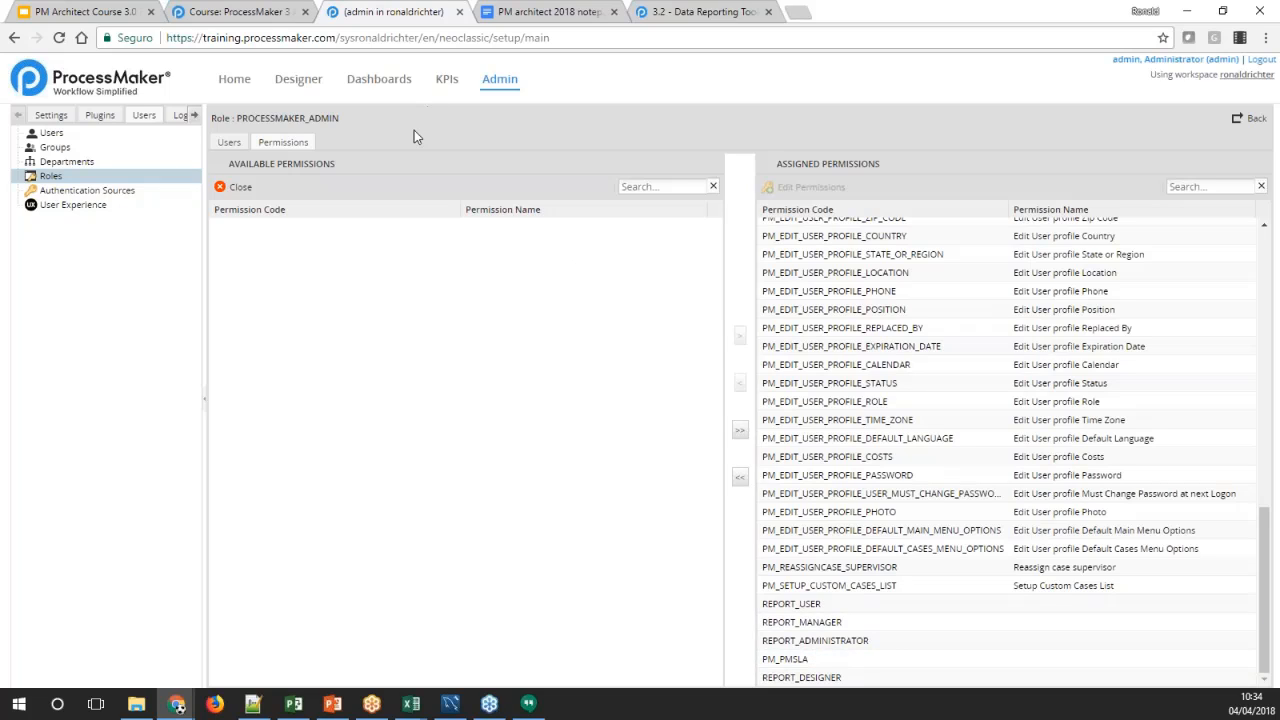
Go to the home area, look through the Data Reporting Tools from Scope to Import - Export, and return to Scope
{"action": "left_click", "coordinate": [237, 89]}
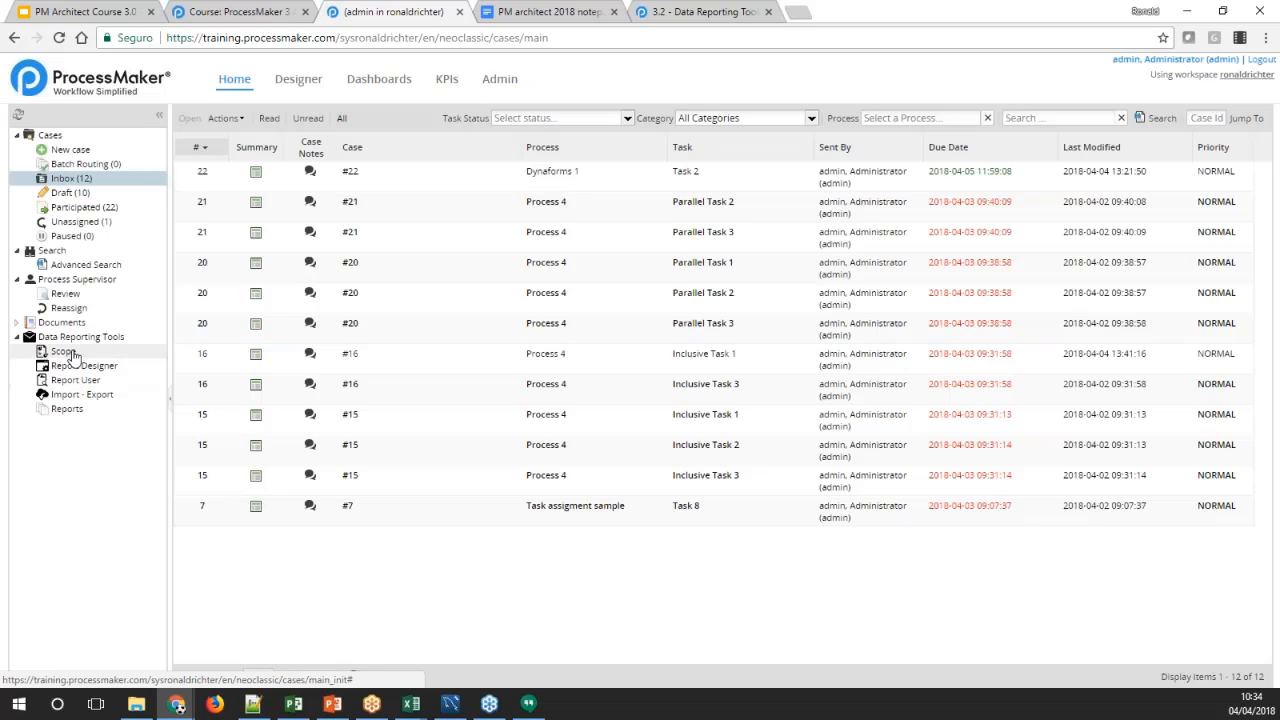
{"action": "left_click", "coordinate": [62, 351]}
{"action": "left_click", "coordinate": [90, 366]}
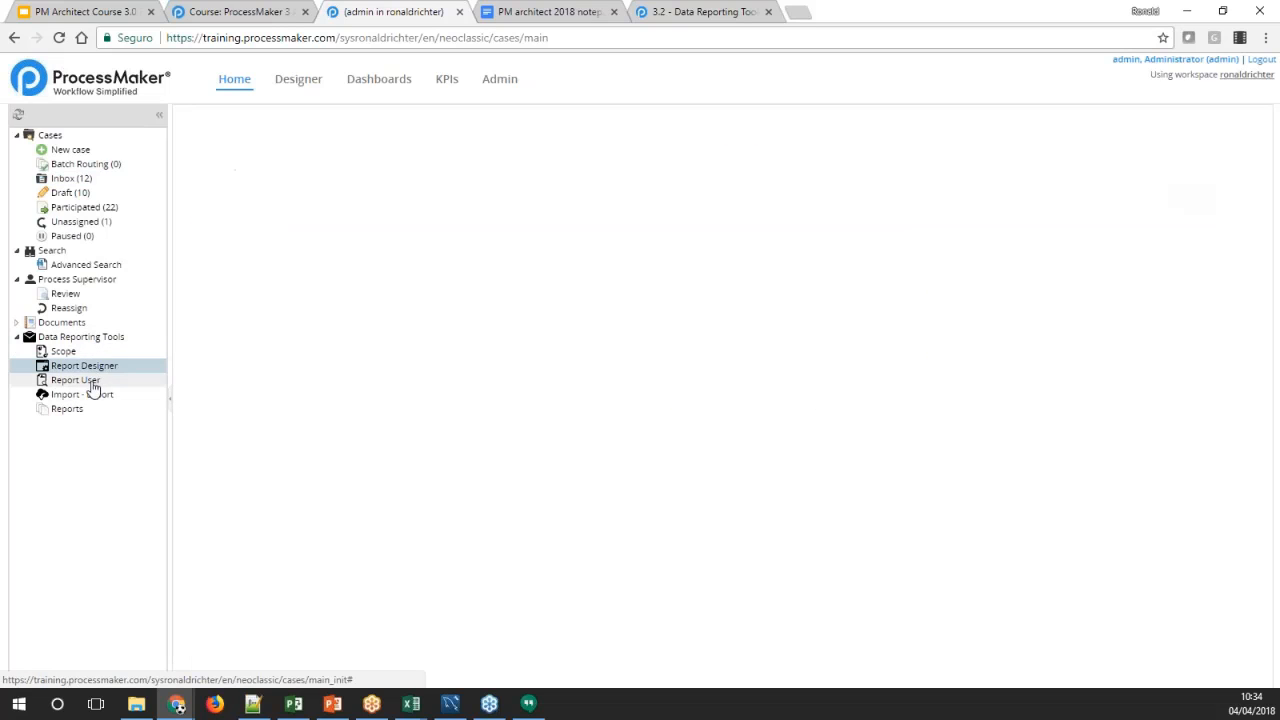
{"action": "left_click", "coordinate": [95, 381]}
{"action": "left_click", "coordinate": [108, 399]}
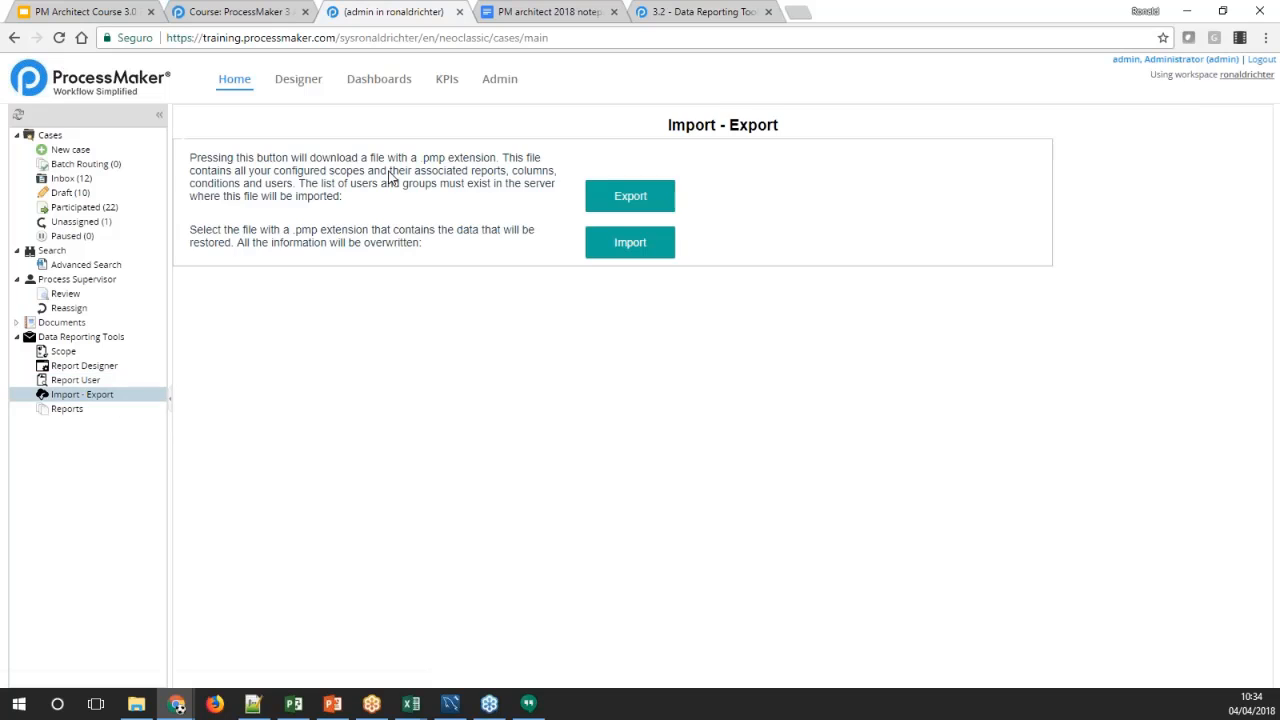
{"action": "left_click", "coordinate": [62, 351]}
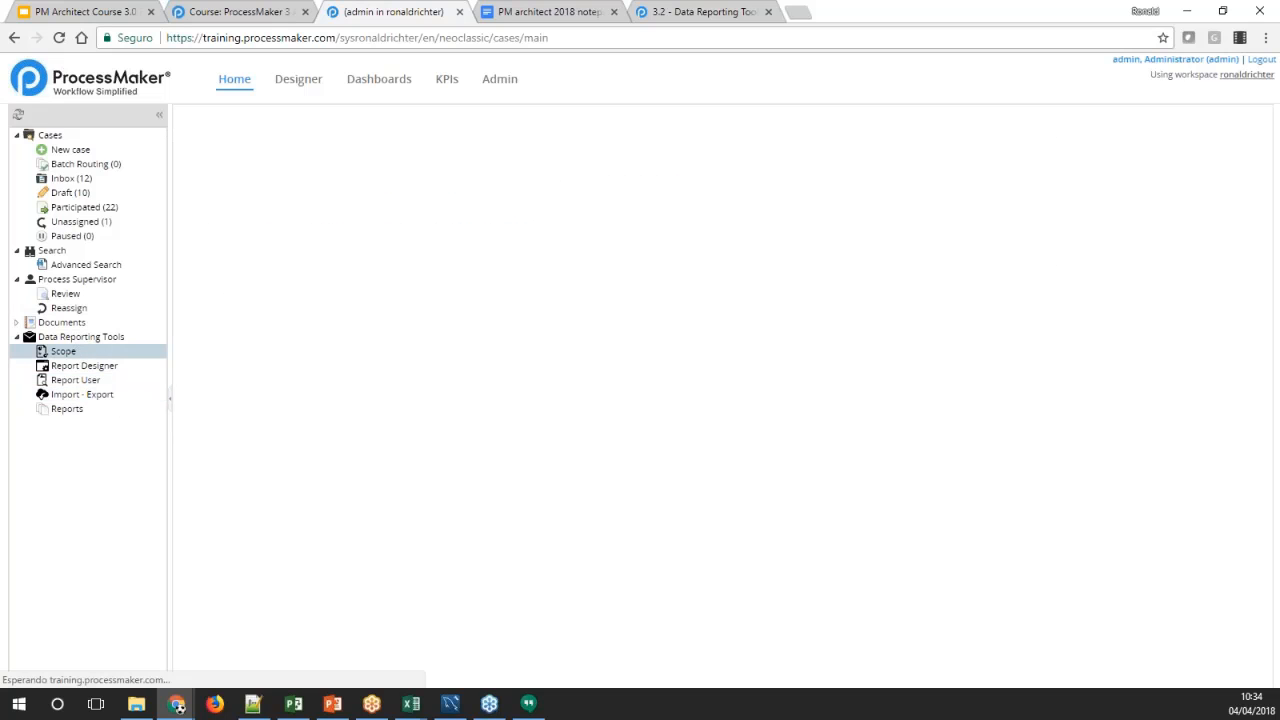
Consult the Configuration Files section of the Data Reporting Tools wiki page, and return to the Report Scope list
{"action": "left_click", "coordinate": [693, 11]}
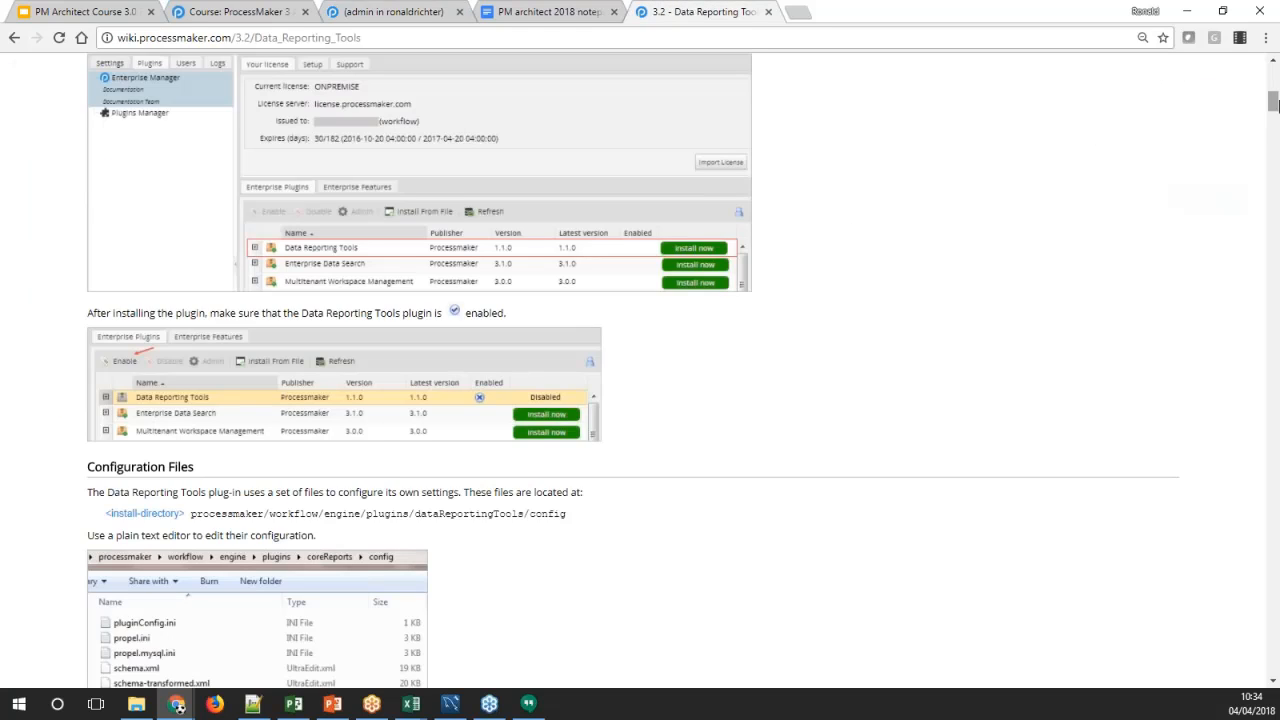
{"action": "mouse_move", "coordinate": [1273, 103]}
{"action": "left_mouse_down"}
{"action": "mouse_move", "coordinate": [1273, 133]}
{"action": "mouse_move", "coordinate": [1273, 114]}
{"action": "left_mouse_up"}
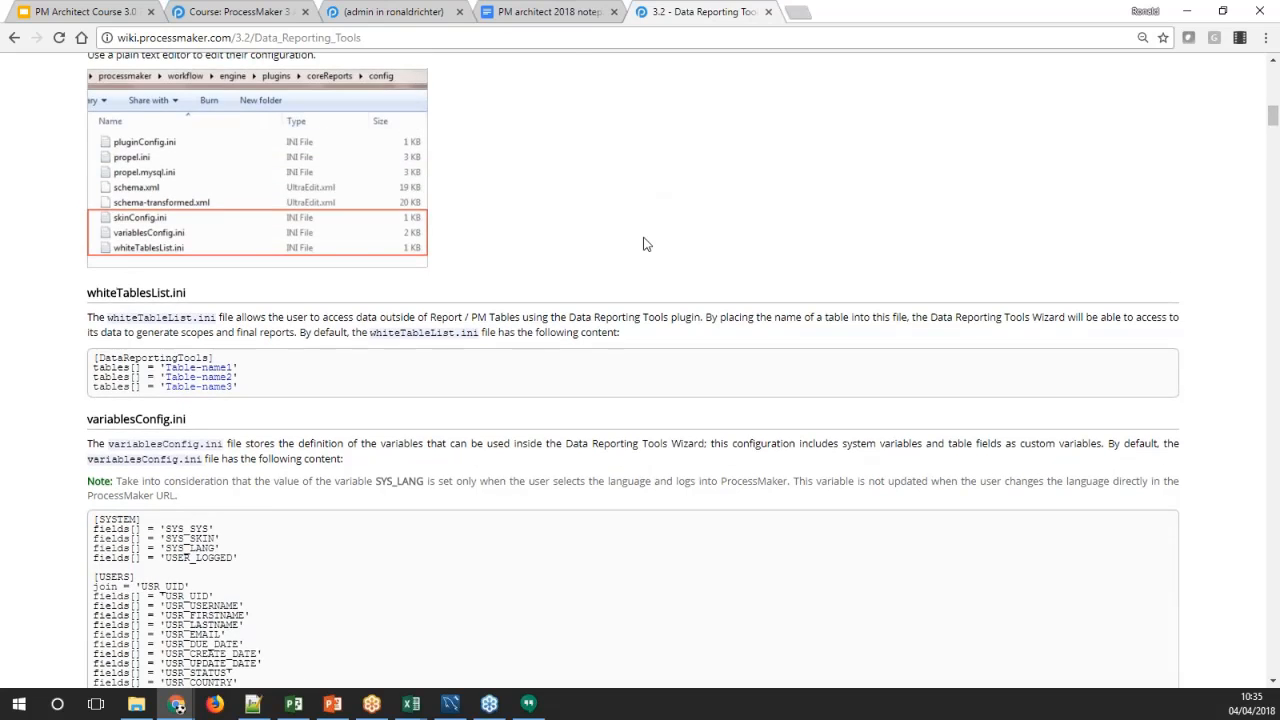
{"action": "scroll", "coordinate": [645, 244], "scroll_direction": "up", "scroll_amount": 2}
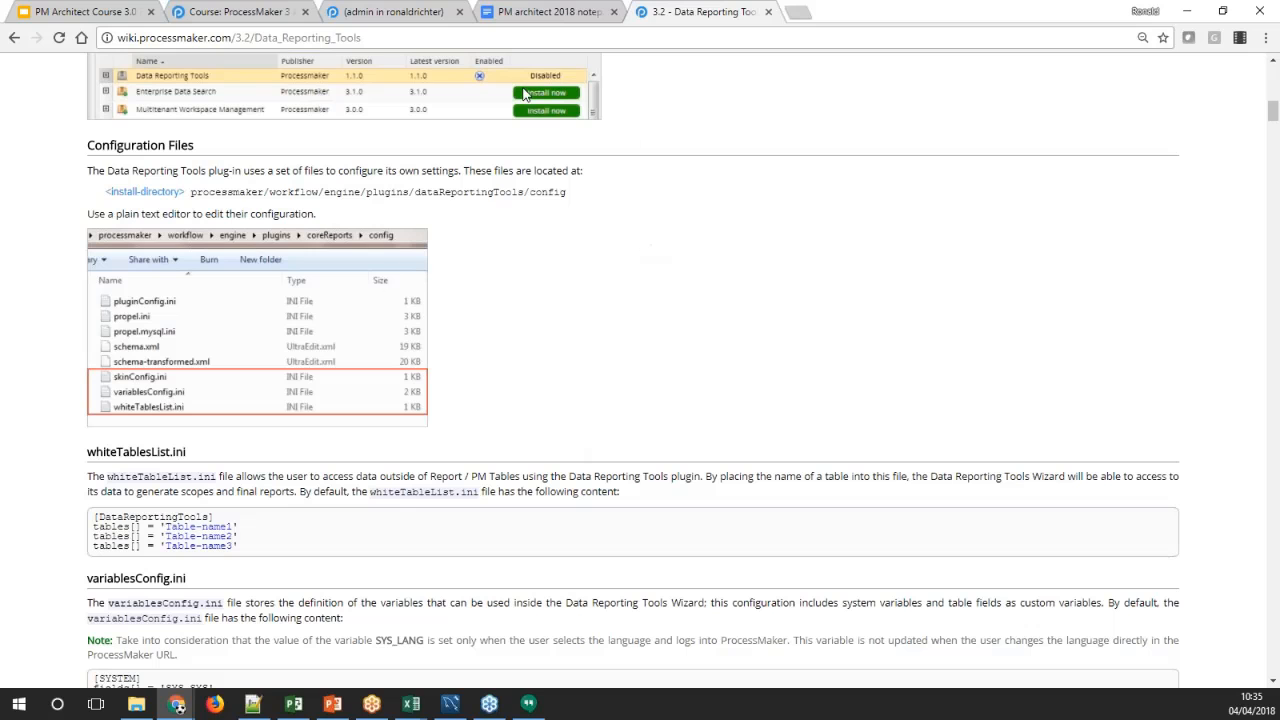
{"action": "left_click", "coordinate": [395, 11]}
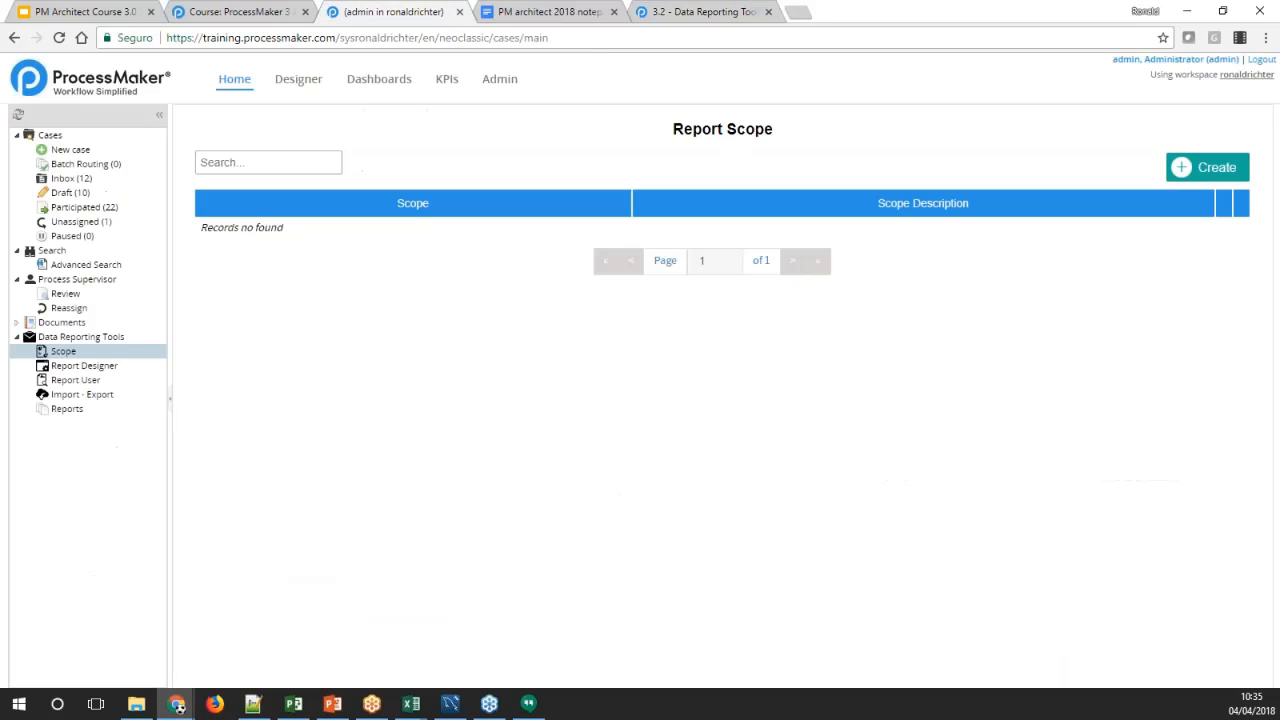
Read the whiteTablesList.ini and variablesConfig.ini sections of the Data Reporting Tools wiki page
{"action": "left_click", "coordinate": [670, 20]}
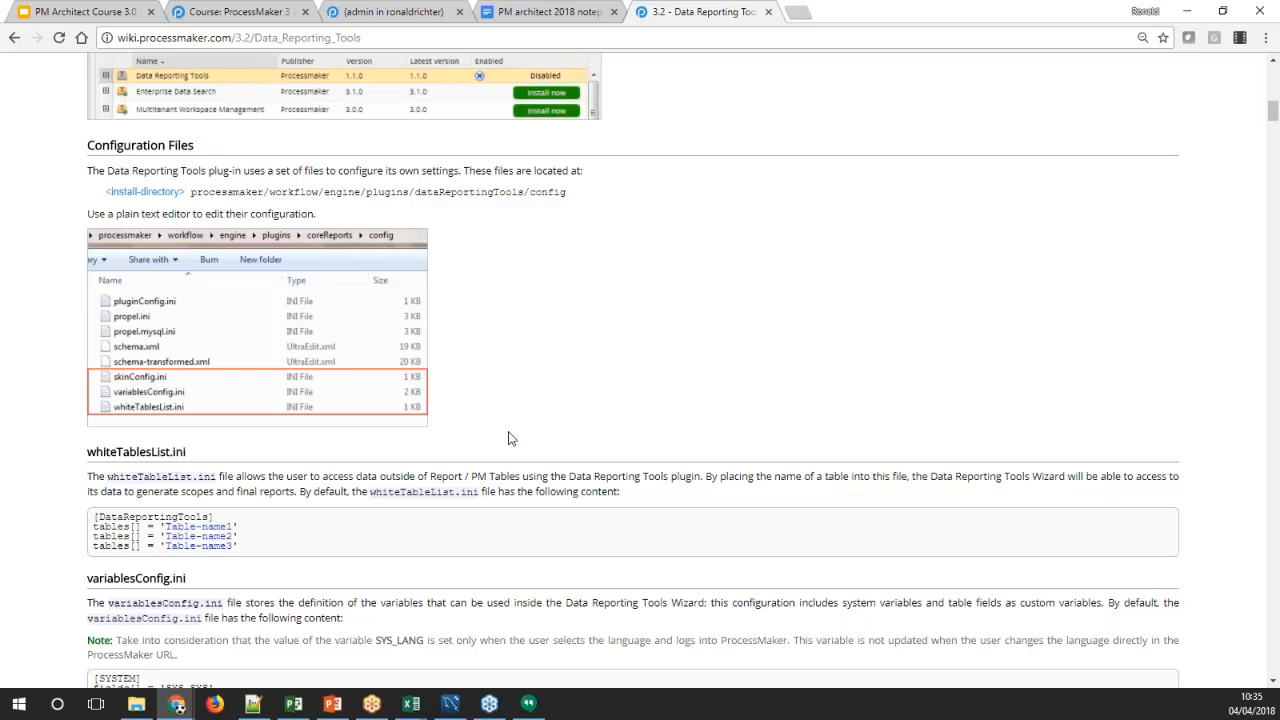
{"action": "scroll", "coordinate": [508, 438], "scroll_direction": "down", "scroll_amount": 3}
{"action": "scroll", "coordinate": [508, 438], "scroll_direction": "up", "scroll_amount": 2}
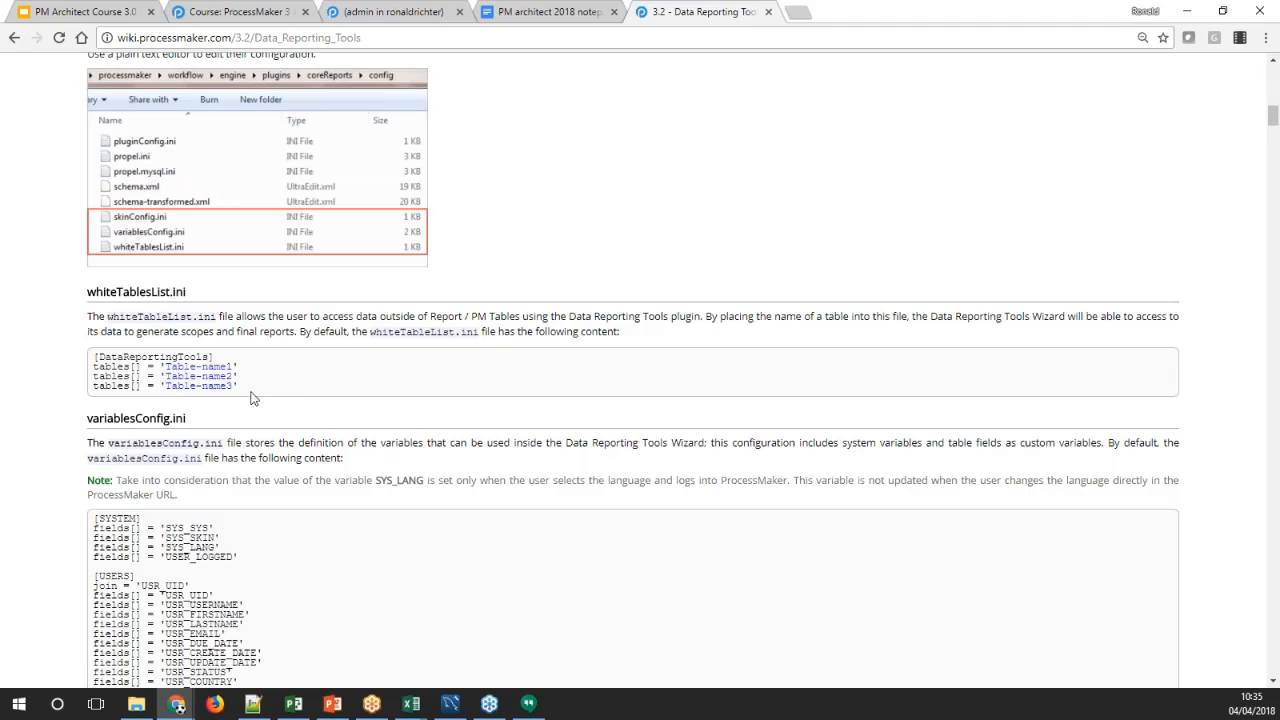
{"action": "scroll", "coordinate": [251, 398], "scroll_direction": "down", "scroll_amount": 3}
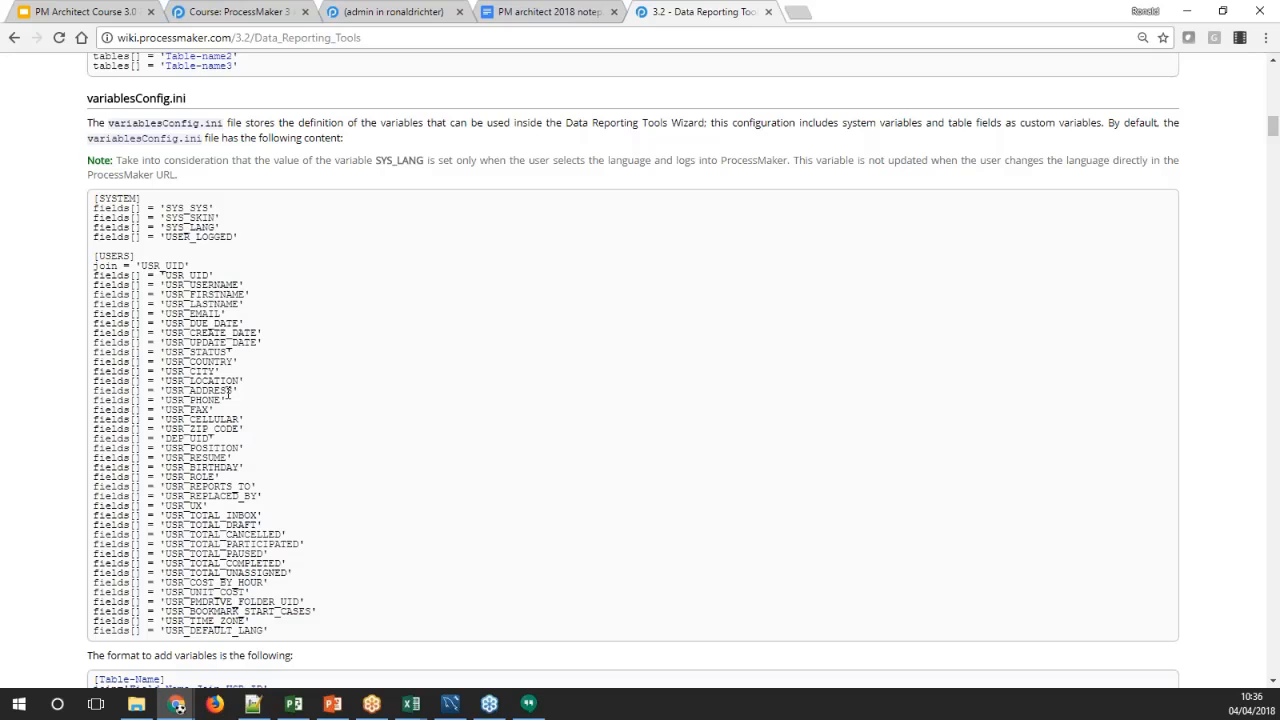
{"action": "scroll", "coordinate": [228, 393], "scroll_direction": "up", "scroll_amount": 2}
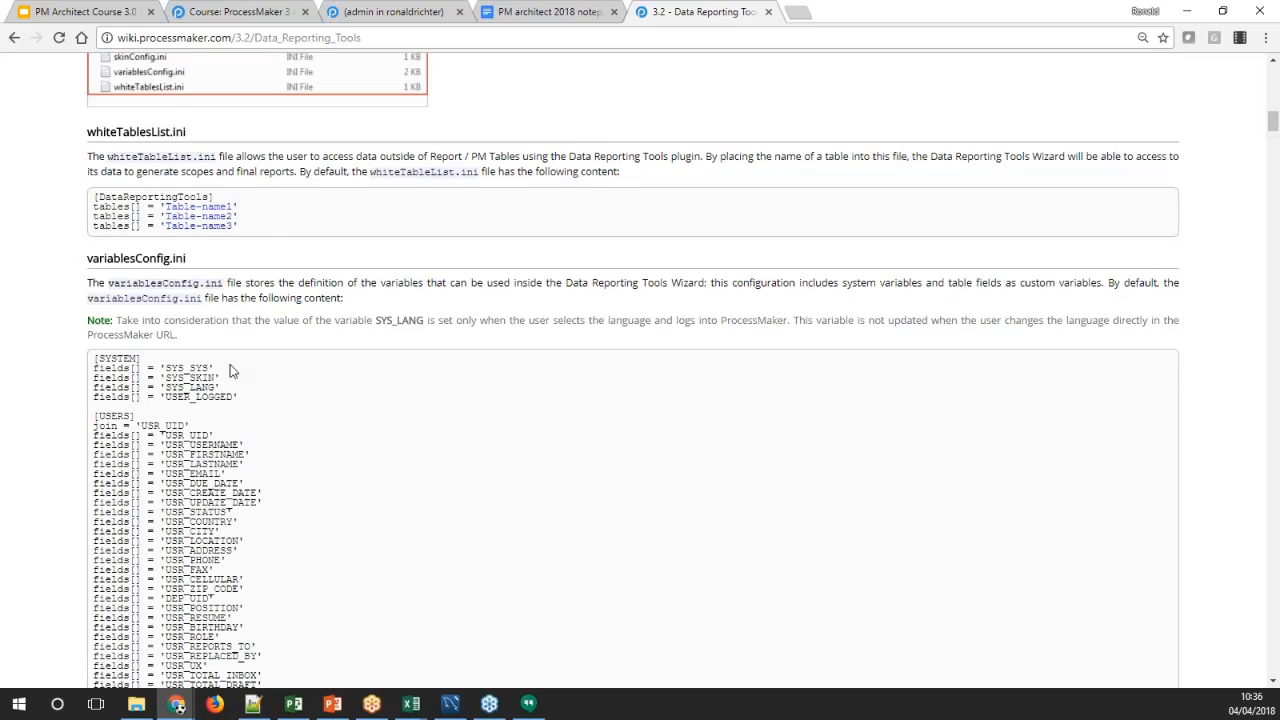
Review the whiteTablesList.ini section of the wiki page, including the default table entries in the file
{"action": "scroll", "coordinate": [232, 370], "scroll_direction": "up", "scroll_amount": 1}
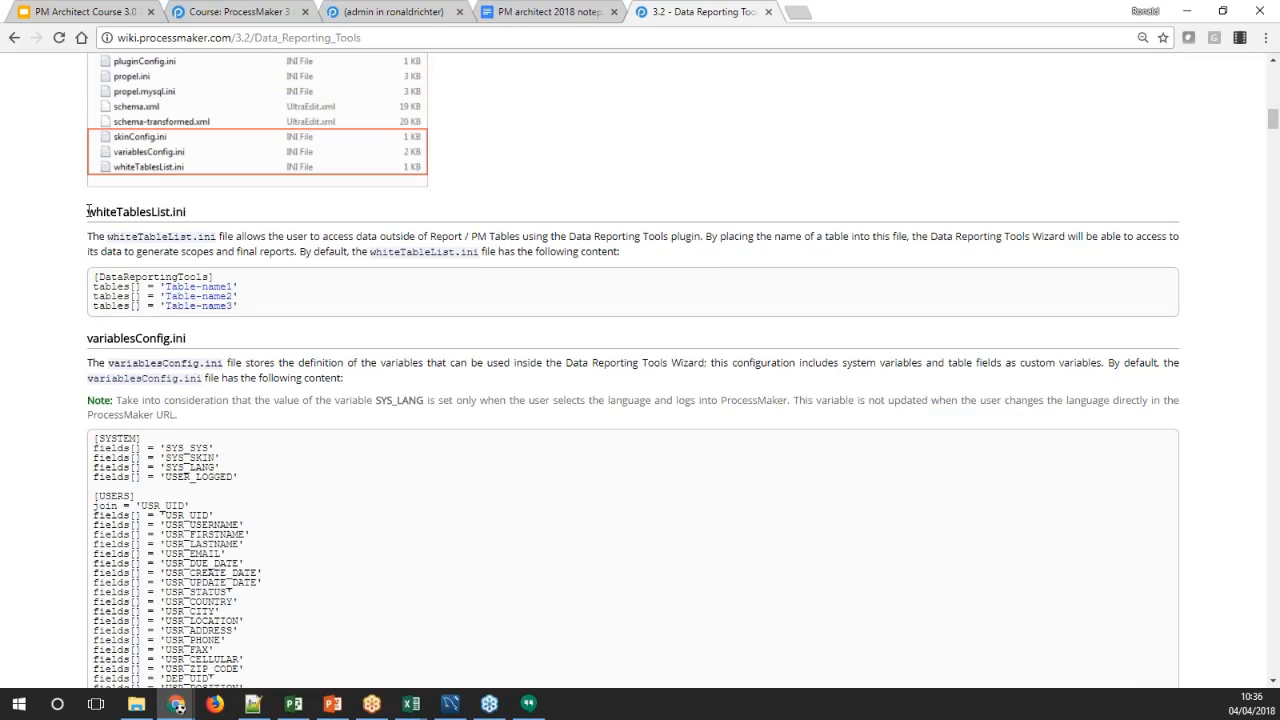
{"action": "left_click_drag", "start_coordinate": [88, 211], "coordinate": [212, 236]}
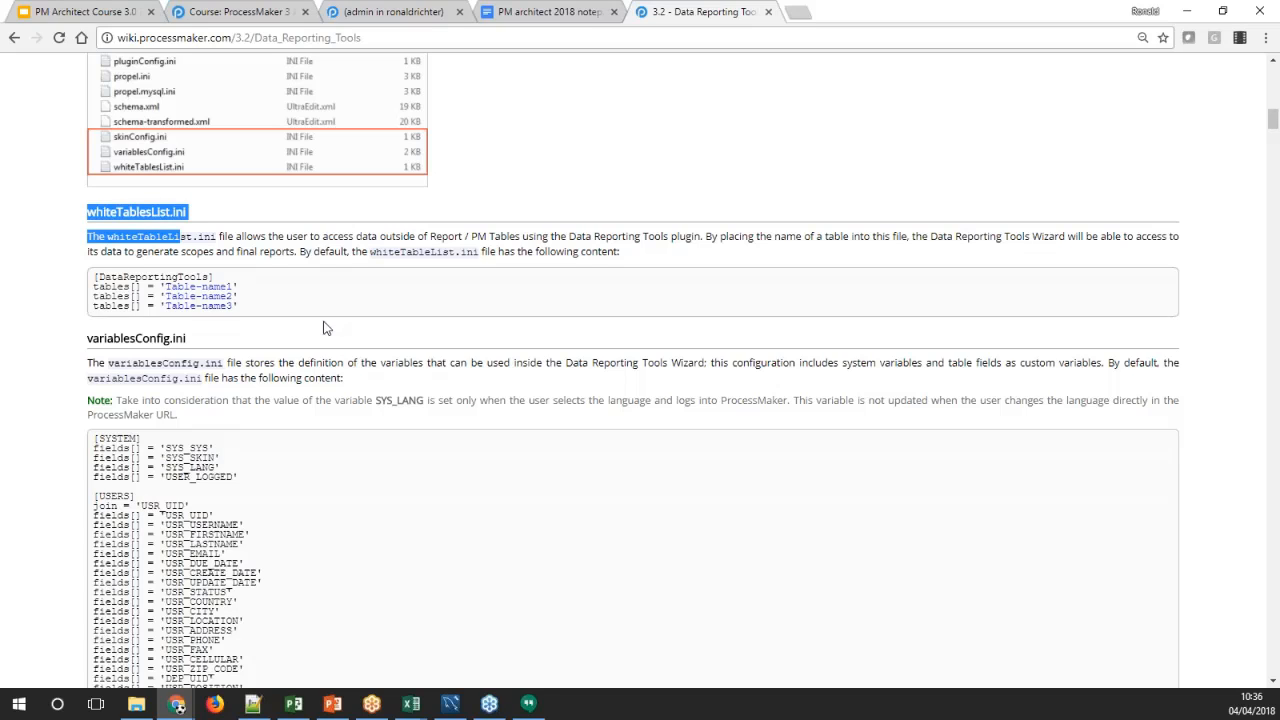
{"action": "scroll", "coordinate": [309, 331], "scroll_direction": "up", "scroll_amount": 3}
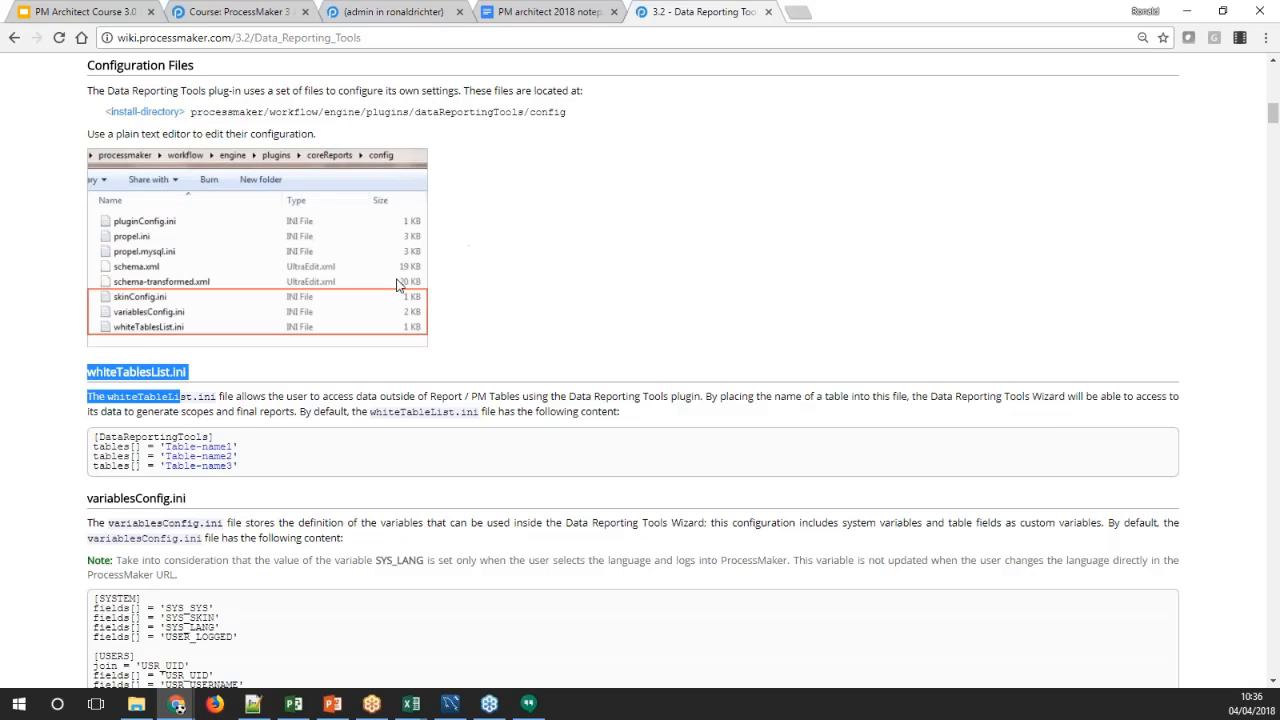
{"action": "left_click", "coordinate": [68, 430]}
{"action": "scroll", "coordinate": [69, 429], "scroll_direction": "down", "scroll_amount": 3}
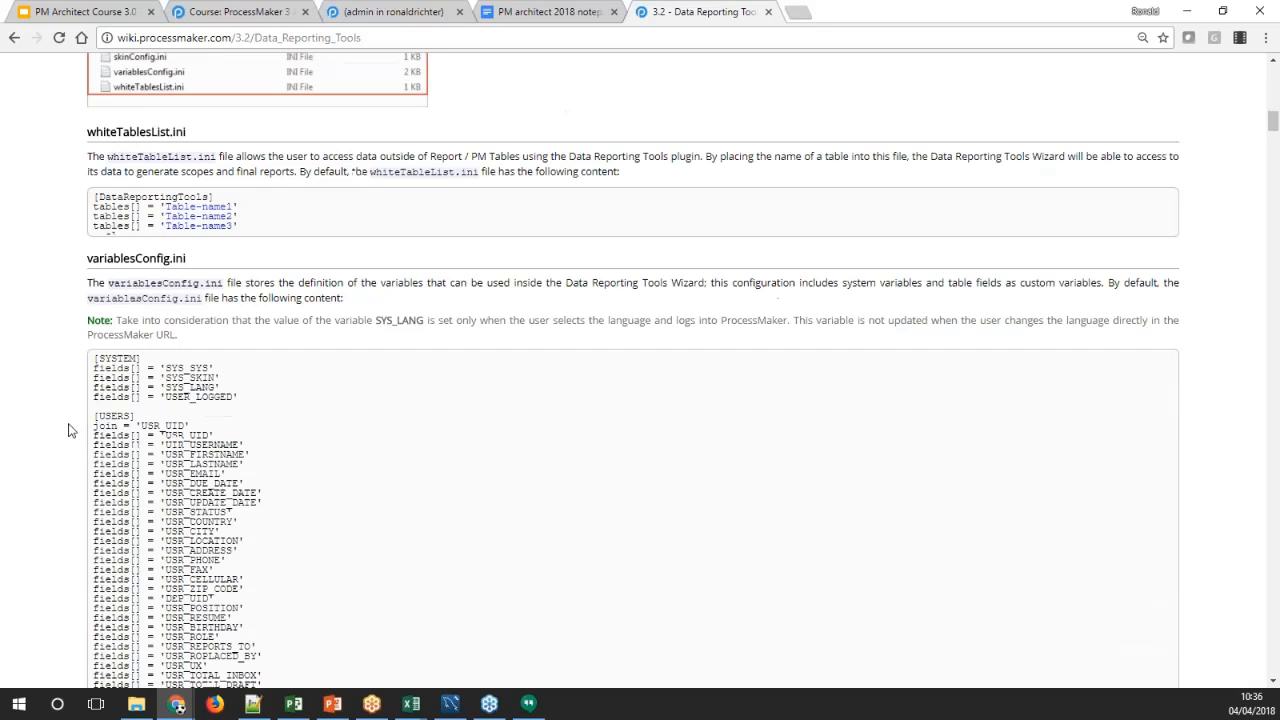
{"action": "scroll", "coordinate": [166, 281], "scroll_direction": "down", "scroll_amount": 2}
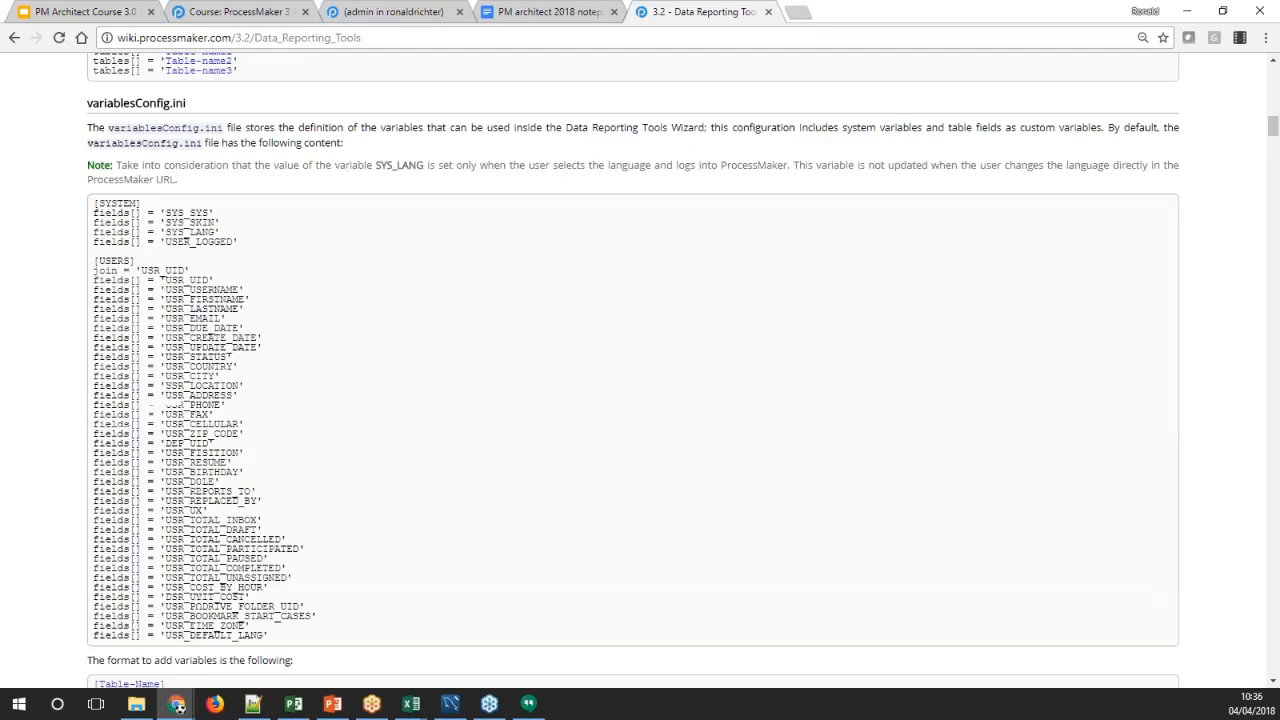
{"action": "scroll", "coordinate": [210, 230], "scroll_direction": "up", "scroll_amount": 2}
{"action": "left_click_drag", "start_coordinate": [244, 219], "coordinate": [88, 196]}
{"action": "left_click", "coordinate": [249, 226]}
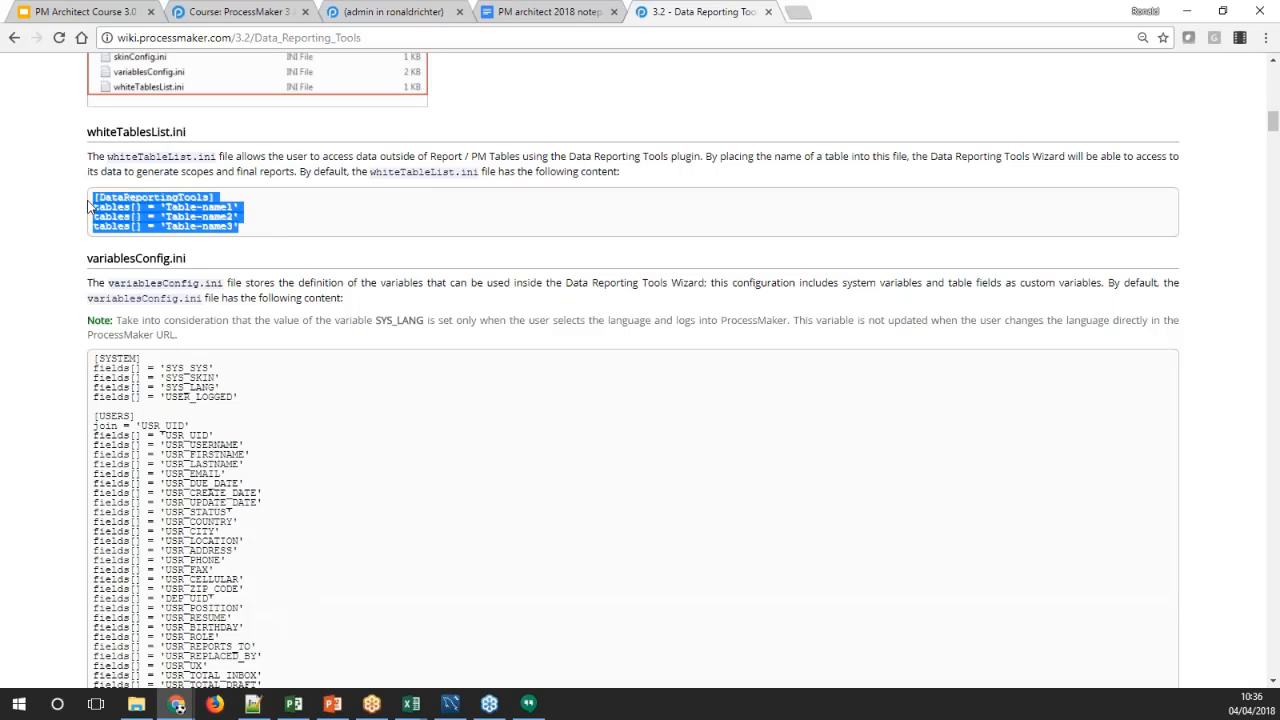
{"action": "left_click", "coordinate": [262, 217]}
Check the directory path of the plugin's configuration files in the Configuration Files section of the wiki page
{"action": "scroll", "coordinate": [262, 217], "scroll_direction": "up", "scroll_amount": 3}
{"action": "scroll", "coordinate": [262, 217], "scroll_direction": "up", "scroll_amount": 1}
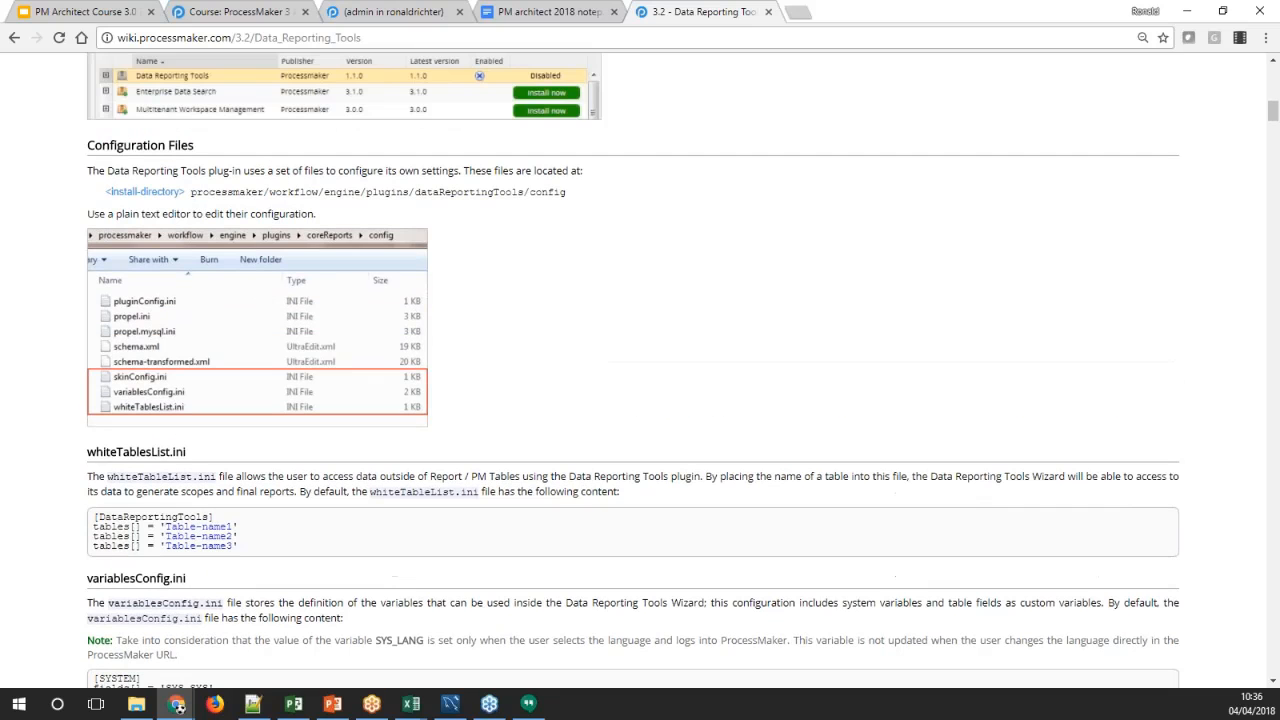
{"action": "left_click_drag", "start_coordinate": [566, 196], "coordinate": [196, 197]}
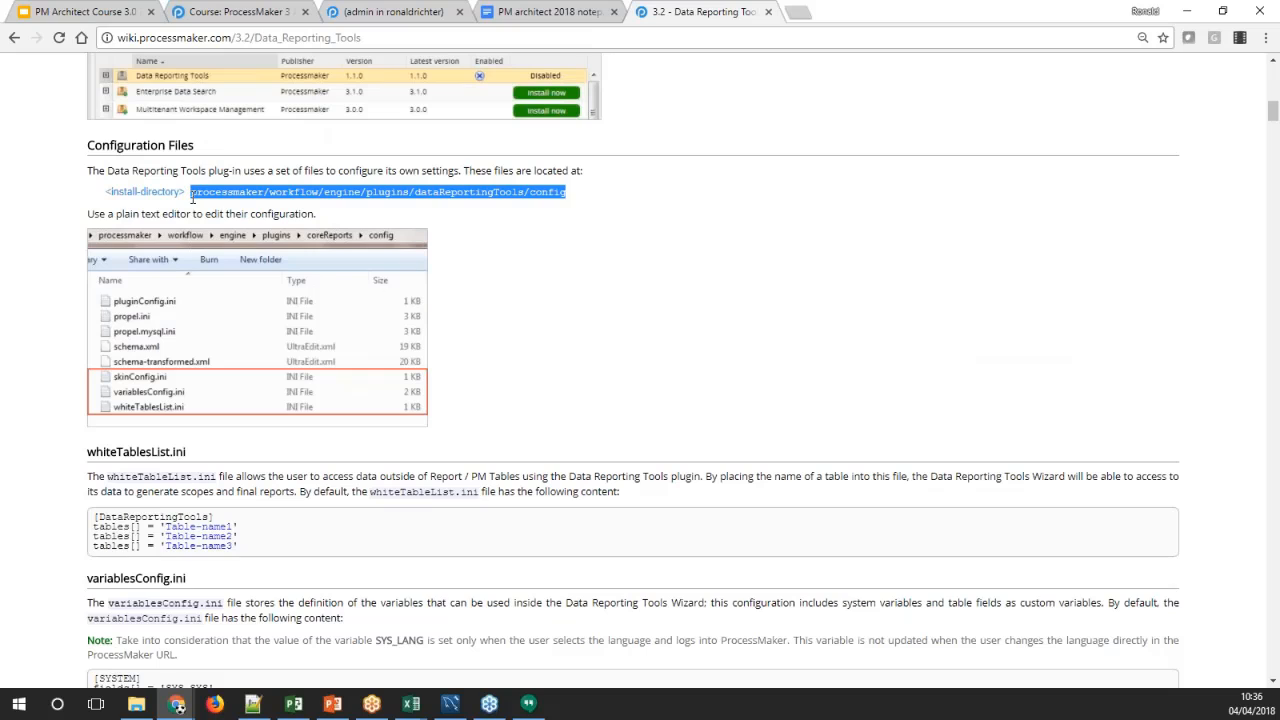
{"action": "left_click", "coordinate": [199, 197]}
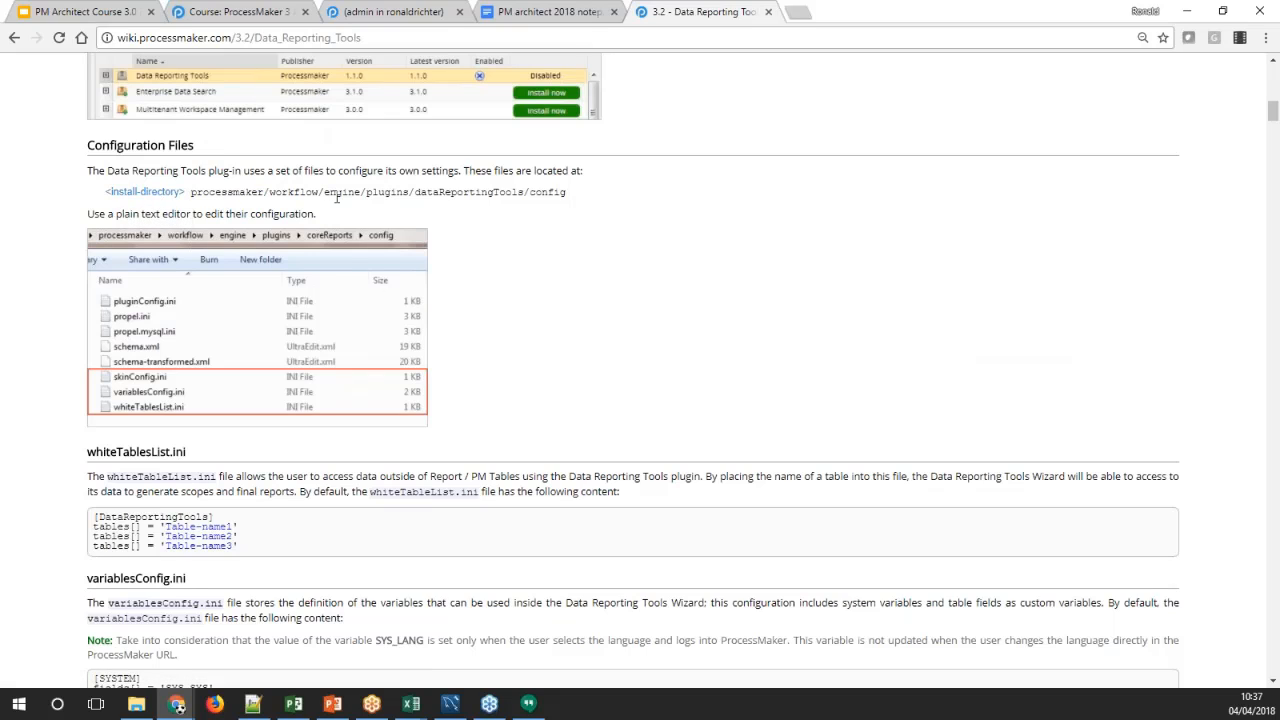
{"action": "double_click", "coordinate": [466, 193]}
{"action": "double_click", "coordinate": [546, 194]}
Look past variablesConfig.ini to the Report Permissions section and the four stages of the report creation workflow
{"action": "scroll", "coordinate": [78, 318], "scroll_direction": "down", "scroll_amount": 3}
{"action": "scroll", "coordinate": [78, 318], "scroll_direction": "down", "scroll_amount": 3}
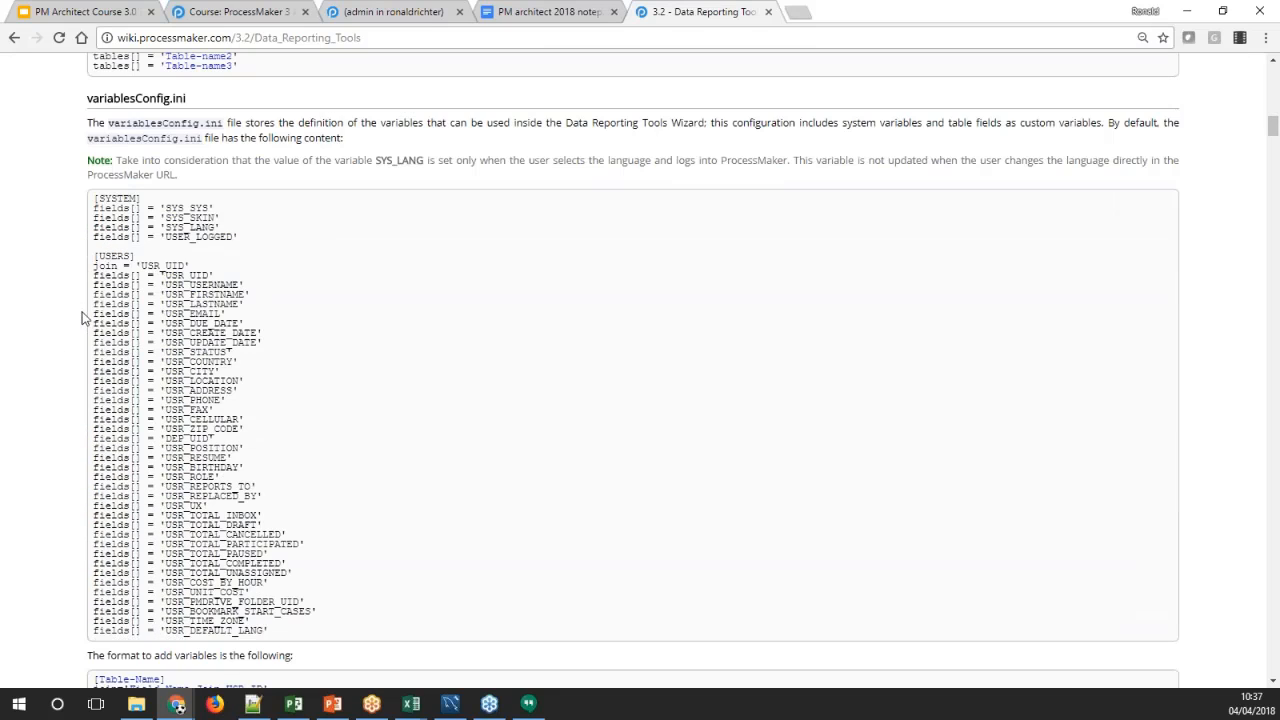
{"action": "left_click_drag", "start_coordinate": [1272, 127], "coordinate": [1272, 153]}
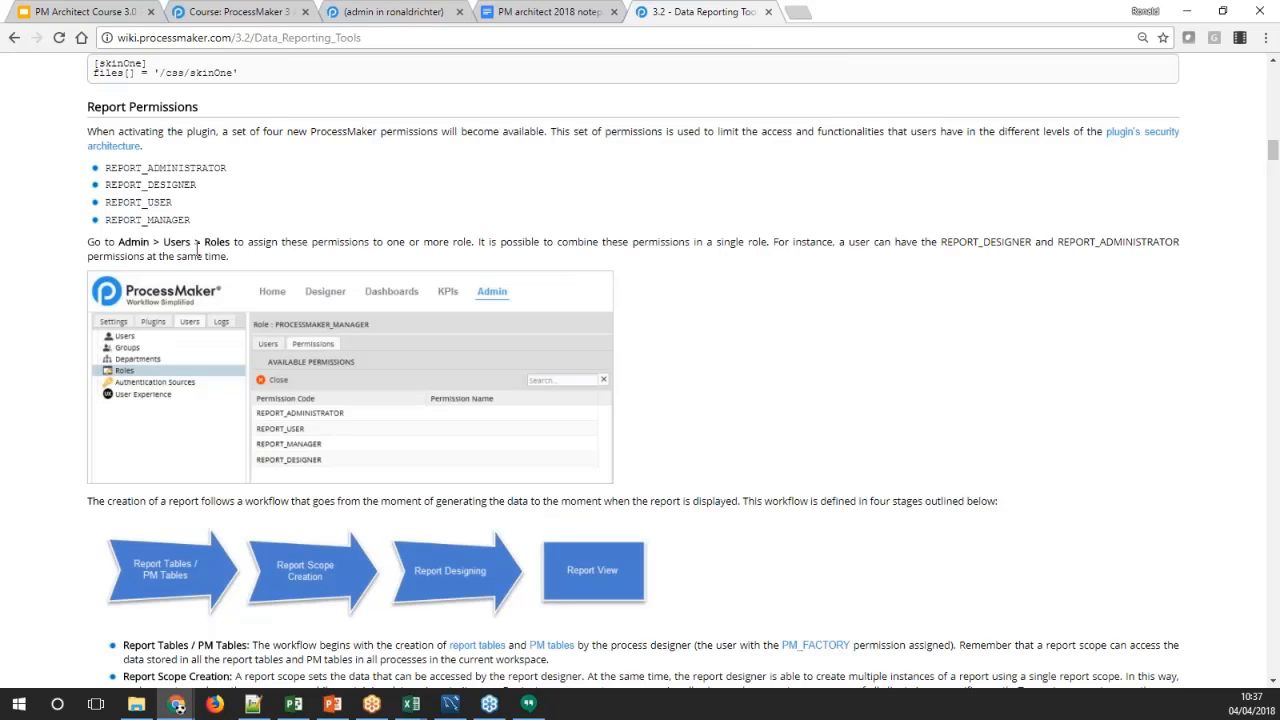
{"action": "scroll", "coordinate": [222, 275], "scroll_direction": "down", "scroll_amount": 1}
{"action": "scroll", "coordinate": [222, 275], "scroll_direction": "down", "scroll_amount": 3}
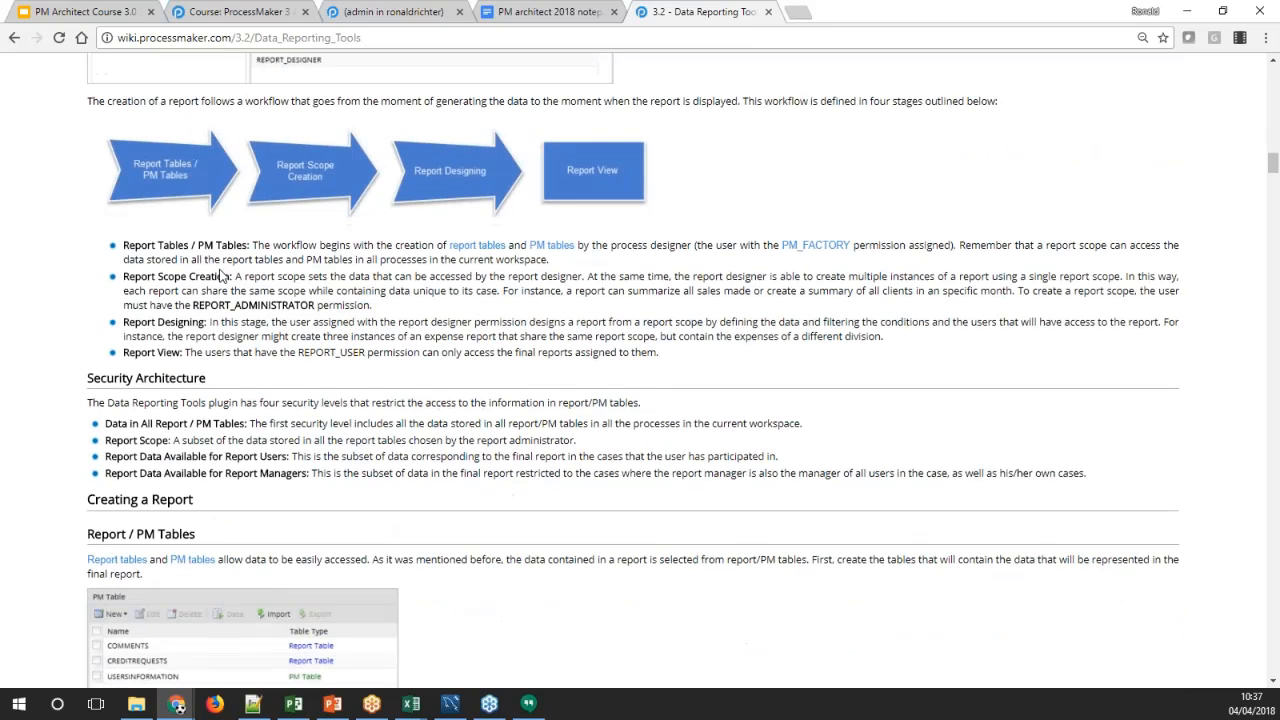
{"action": "scroll", "coordinate": [222, 275], "scroll_direction": "down", "scroll_amount": 2}
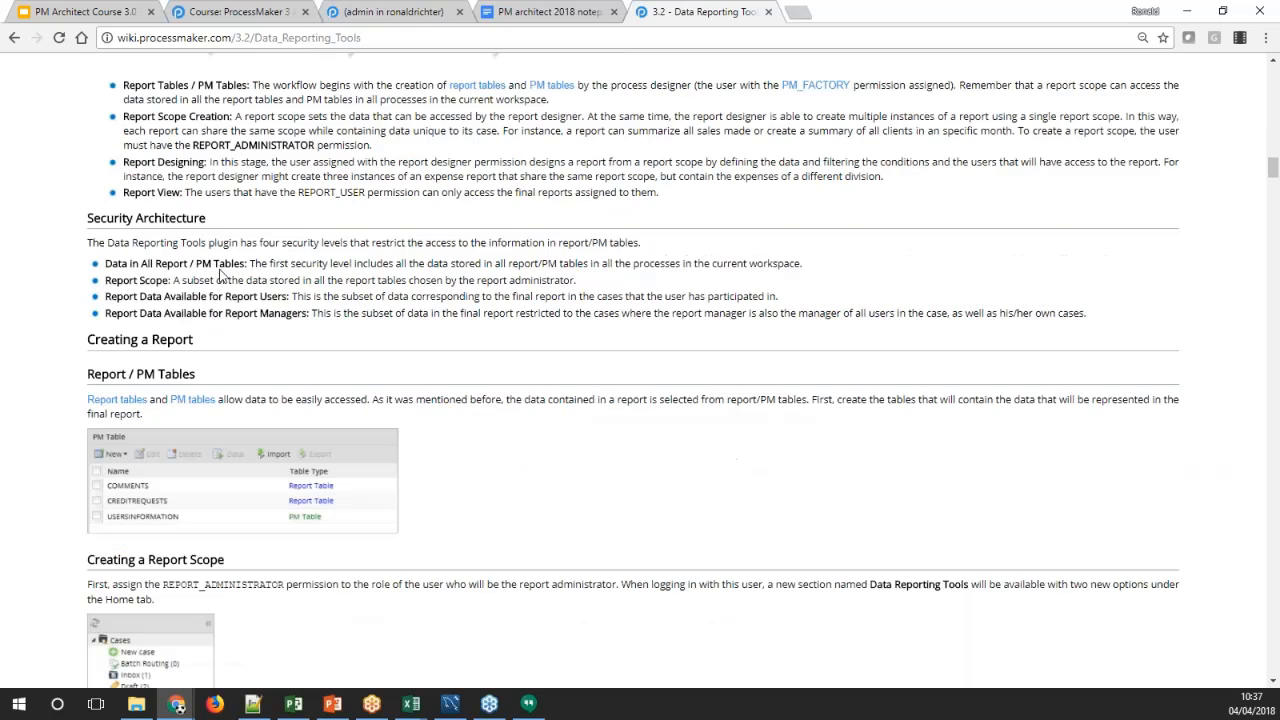
{"action": "scroll", "coordinate": [126, 352], "scroll_direction": "up", "scroll_amount": 2}
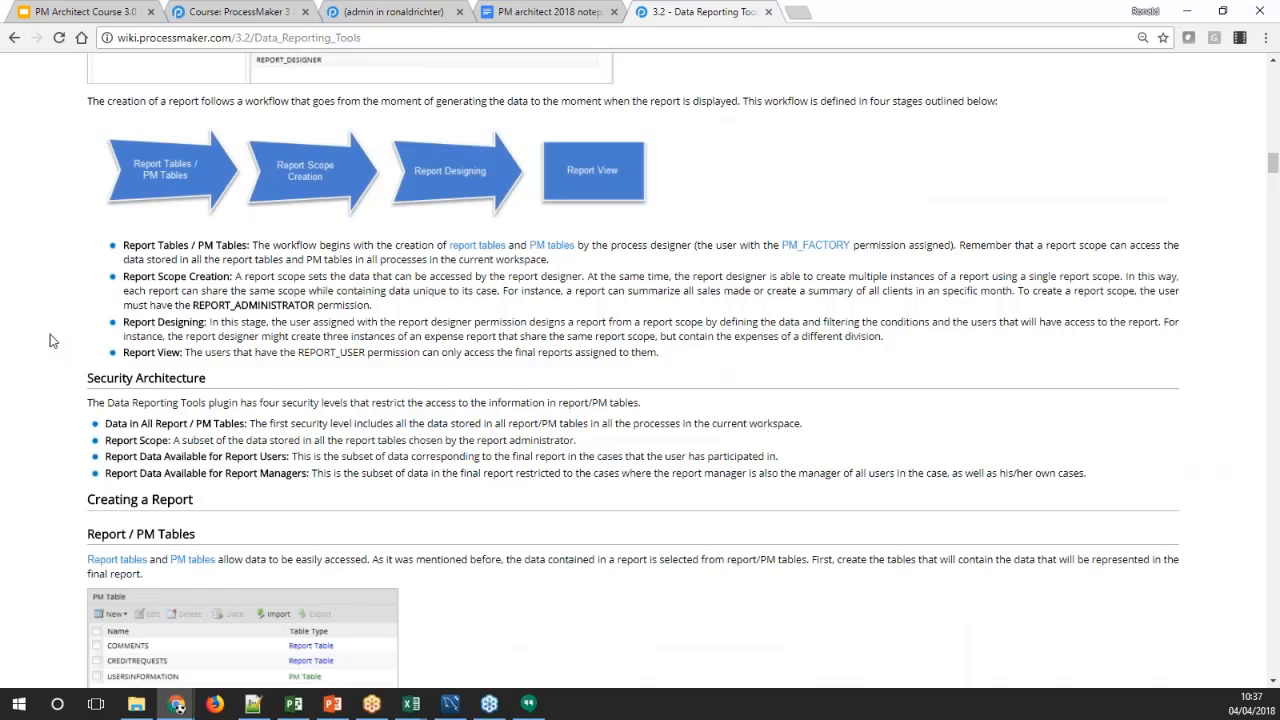
{"action": "scroll", "coordinate": [108, 396], "scroll_direction": "down", "scroll_amount": 2}
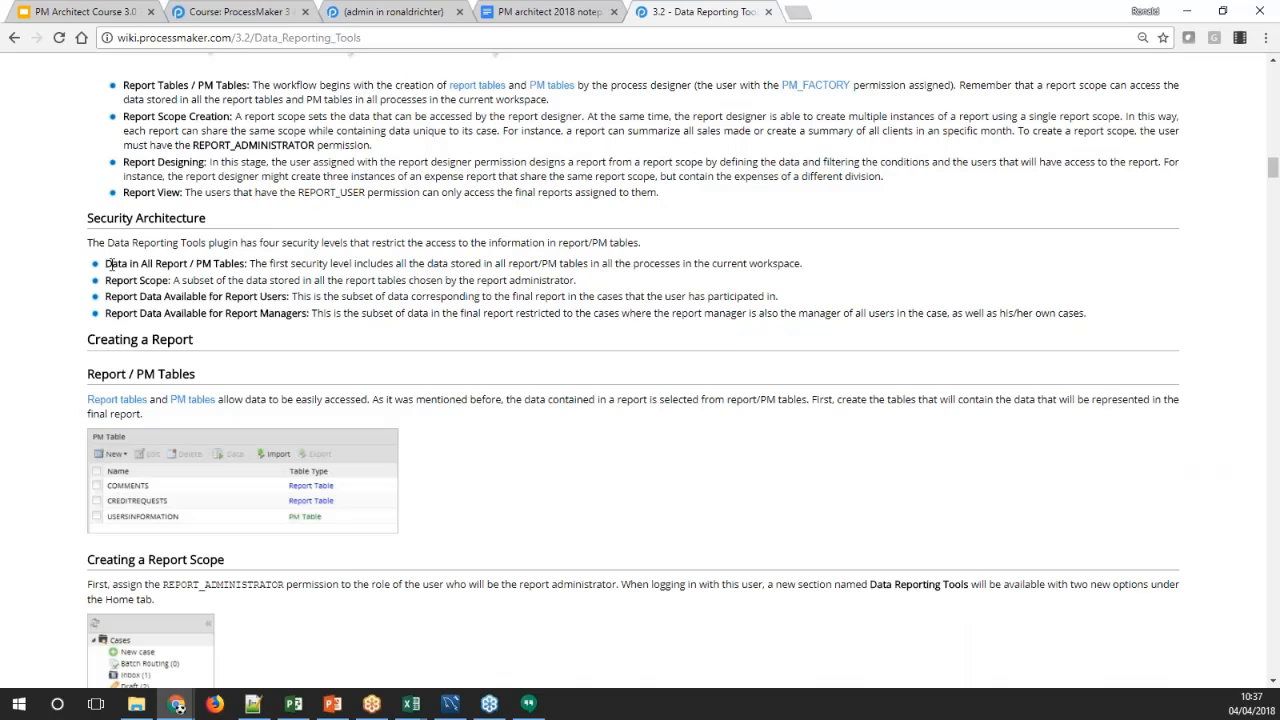
Read the four security levels described in the Security Architecture section, from all report/PM tables to the data for report managers
{"action": "left_click_drag", "start_coordinate": [107, 264], "coordinate": [238, 264]}
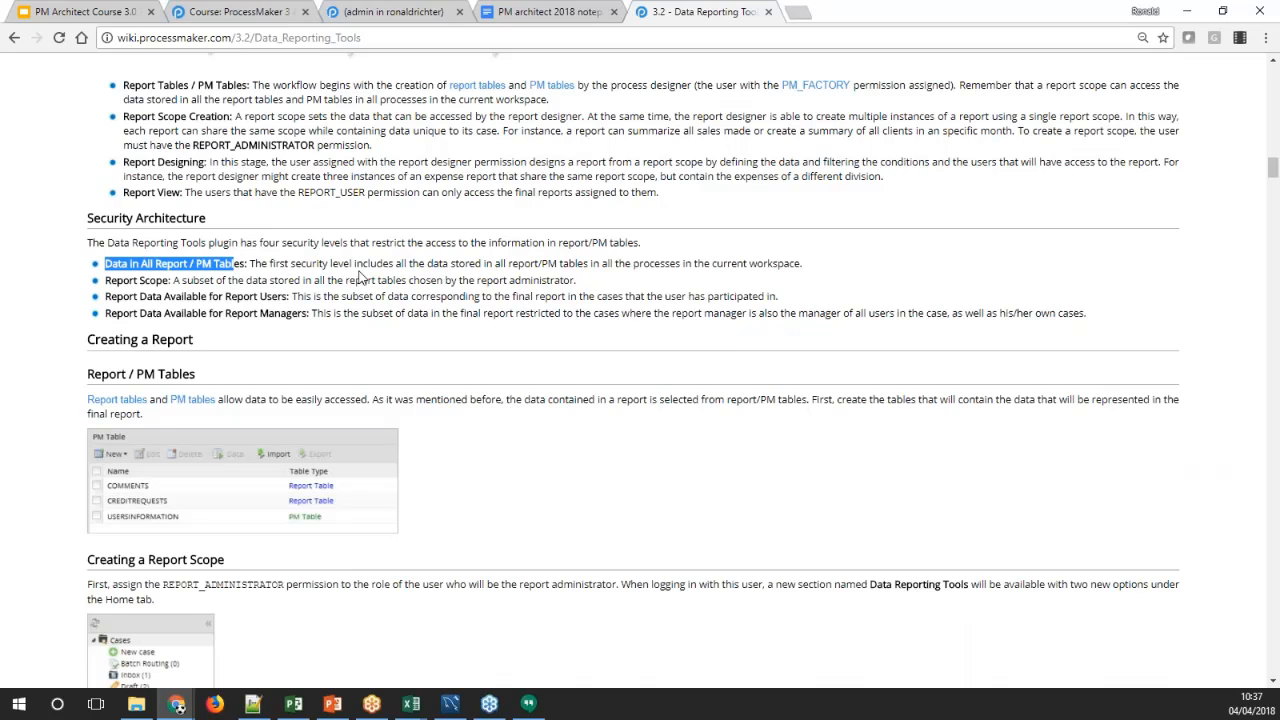
{"action": "left_click", "coordinate": [263, 262]}
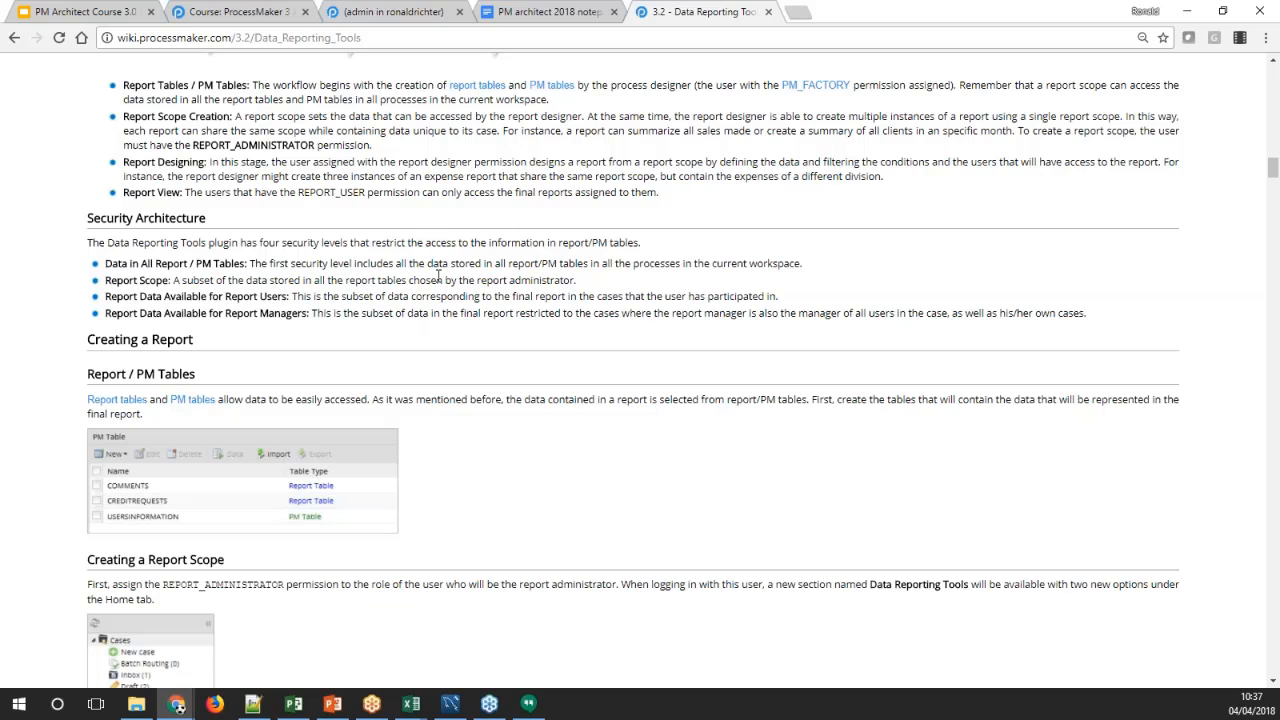
{"action": "scroll", "coordinate": [191, 300], "scroll_direction": "down", "scroll_amount": 3}
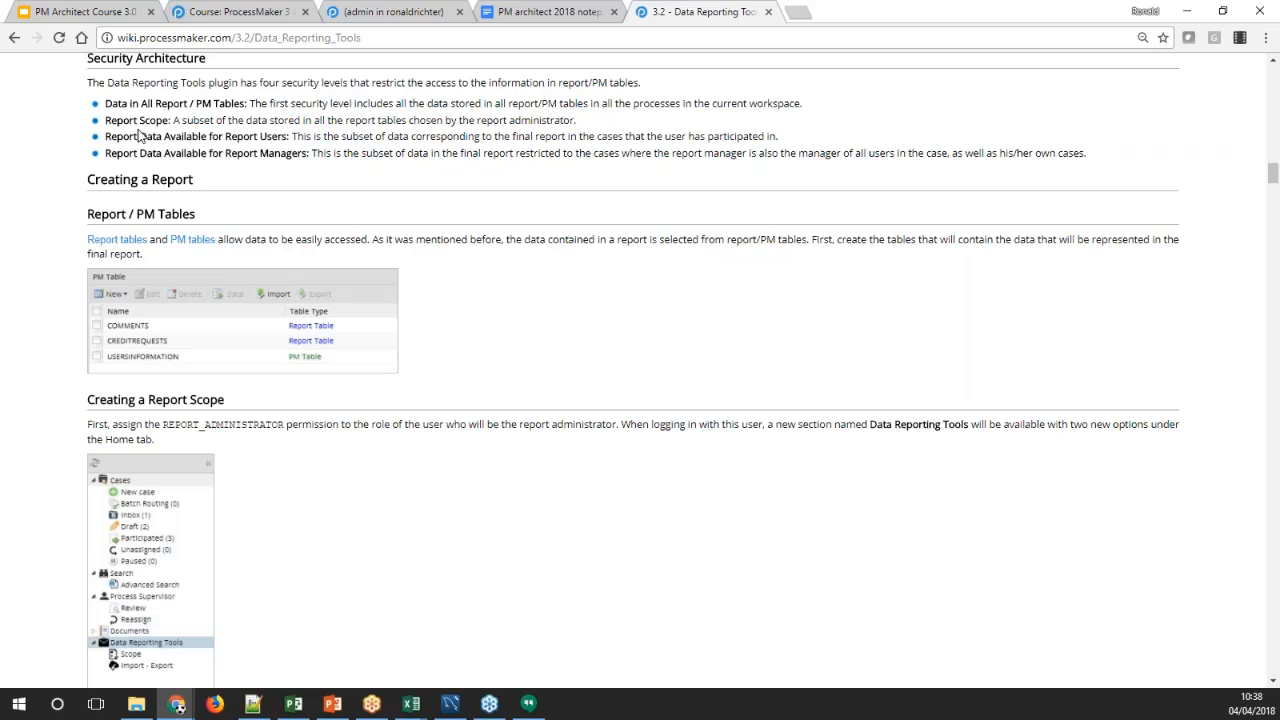
{"action": "double_click", "coordinate": [112, 120]}
{"action": "left_click_drag", "start_coordinate": [112, 120], "coordinate": [584, 128]}
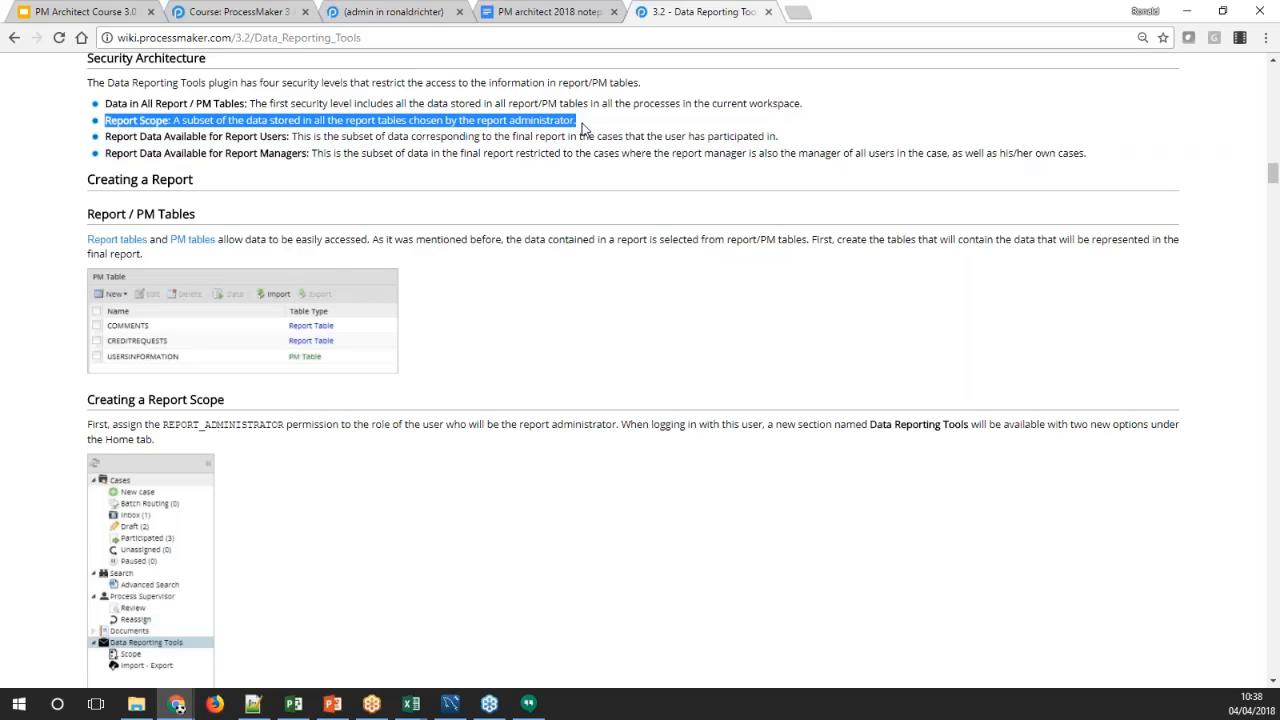
{"action": "left_click", "coordinate": [560, 120]}
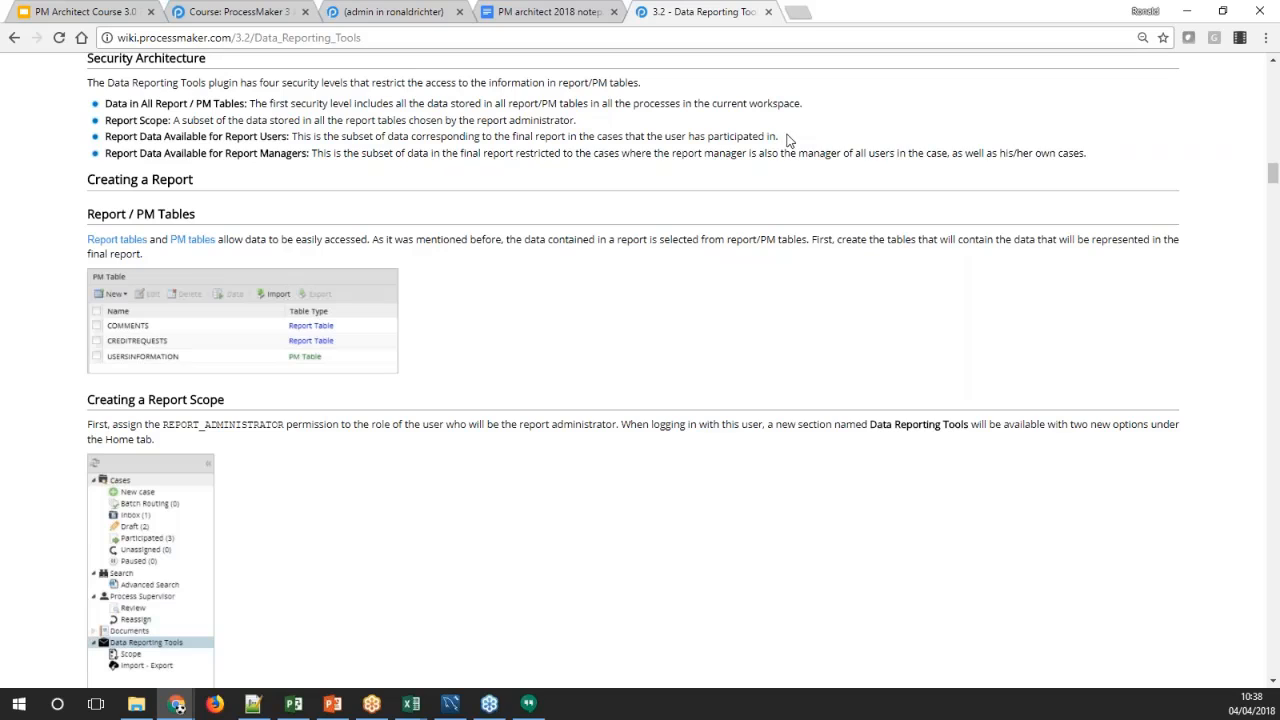
{"action": "left_click_drag", "start_coordinate": [779, 138], "coordinate": [108, 142]}
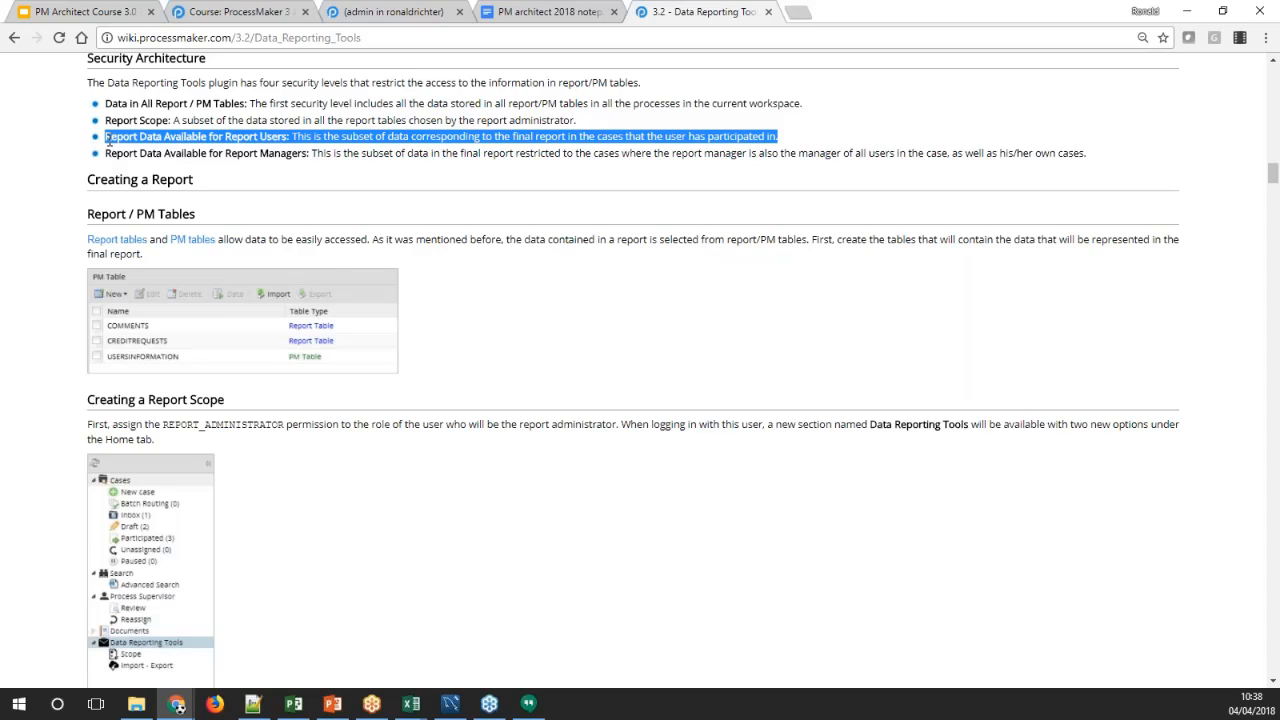
{"action": "left_click", "coordinate": [166, 160]}
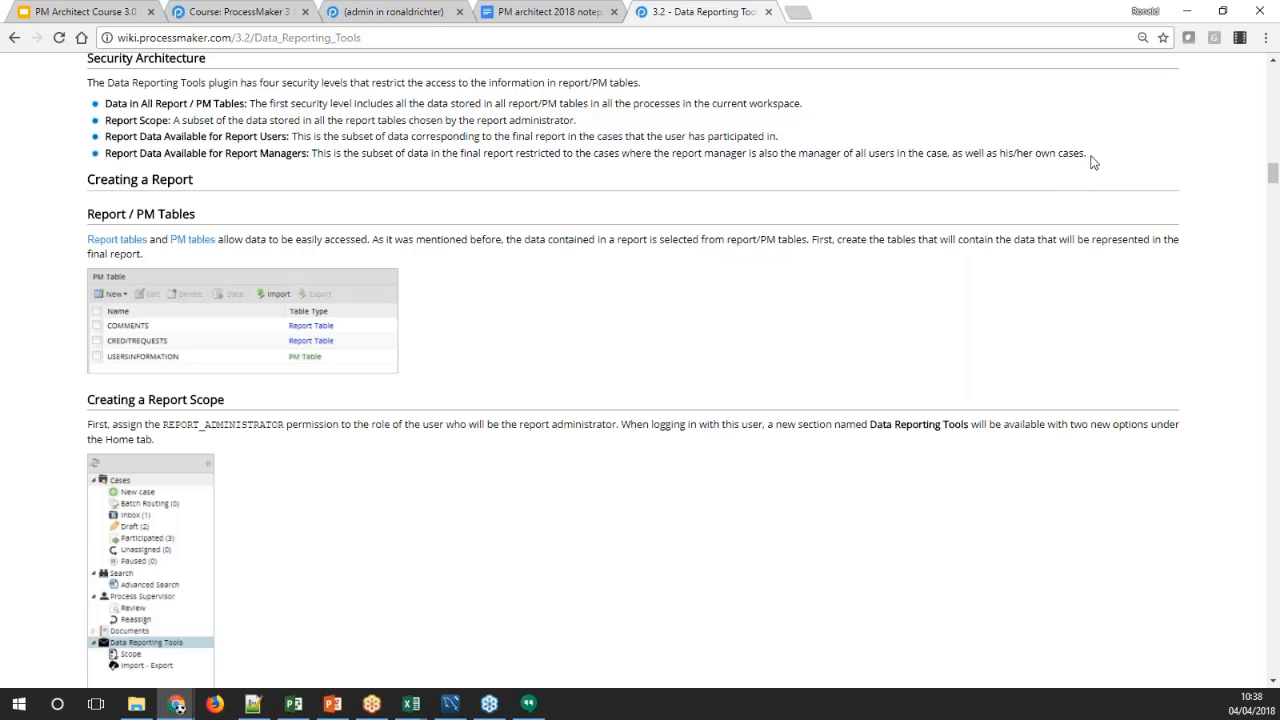
{"action": "left_click_drag", "start_coordinate": [1090, 160], "coordinate": [124, 158]}
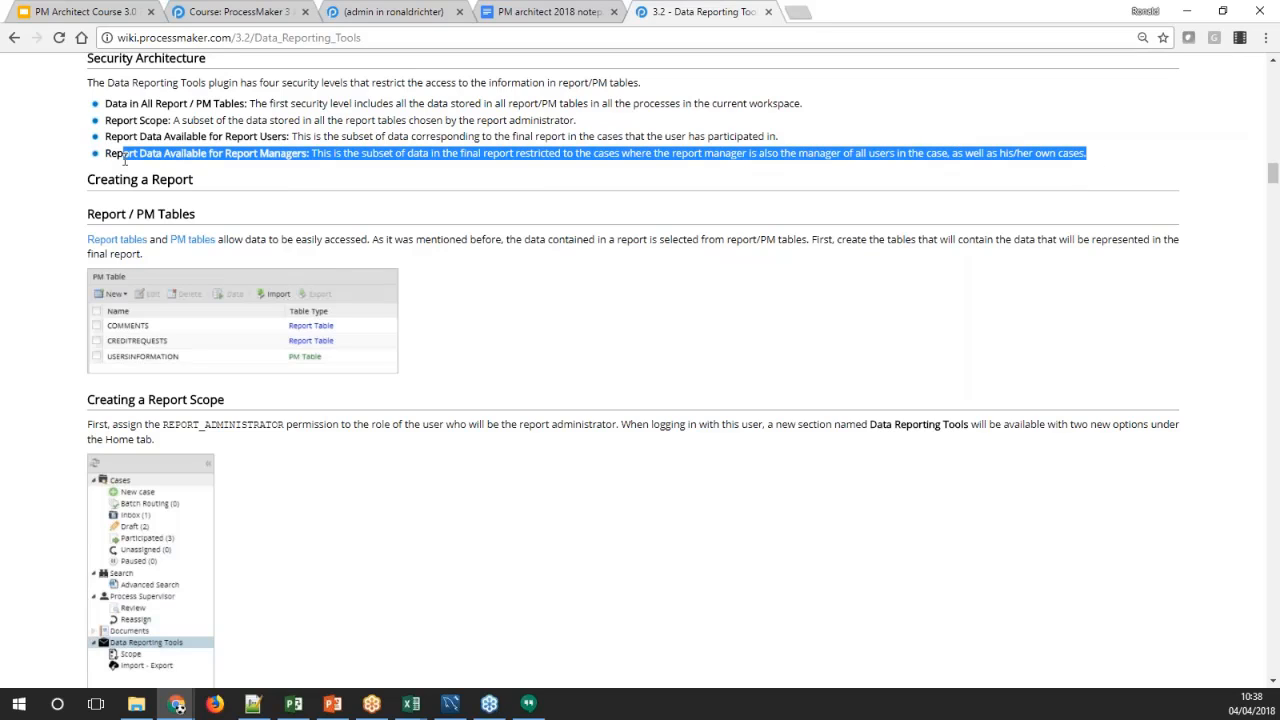
{"action": "left_click", "coordinate": [124, 158]}
{"action": "double_click", "coordinate": [284, 155]}
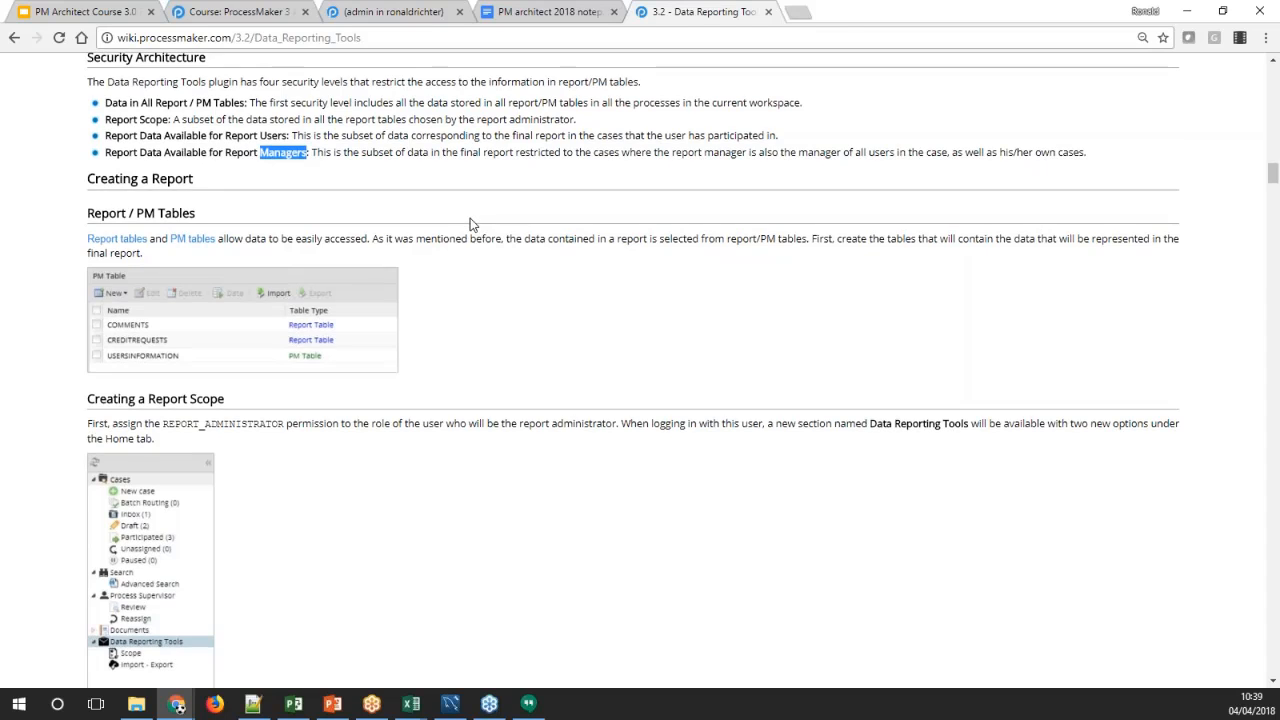
Read the Creating a Report Scope section of the wiki page, down to the scope definition dialog
{"action": "scroll", "coordinate": [471, 224], "scroll_direction": "down", "scroll_amount": 3}
{"action": "scroll", "coordinate": [473, 225], "scroll_direction": "up", "scroll_amount": 1}
{"action": "scroll", "coordinate": [473, 225], "scroll_direction": "up", "scroll_amount": 1}
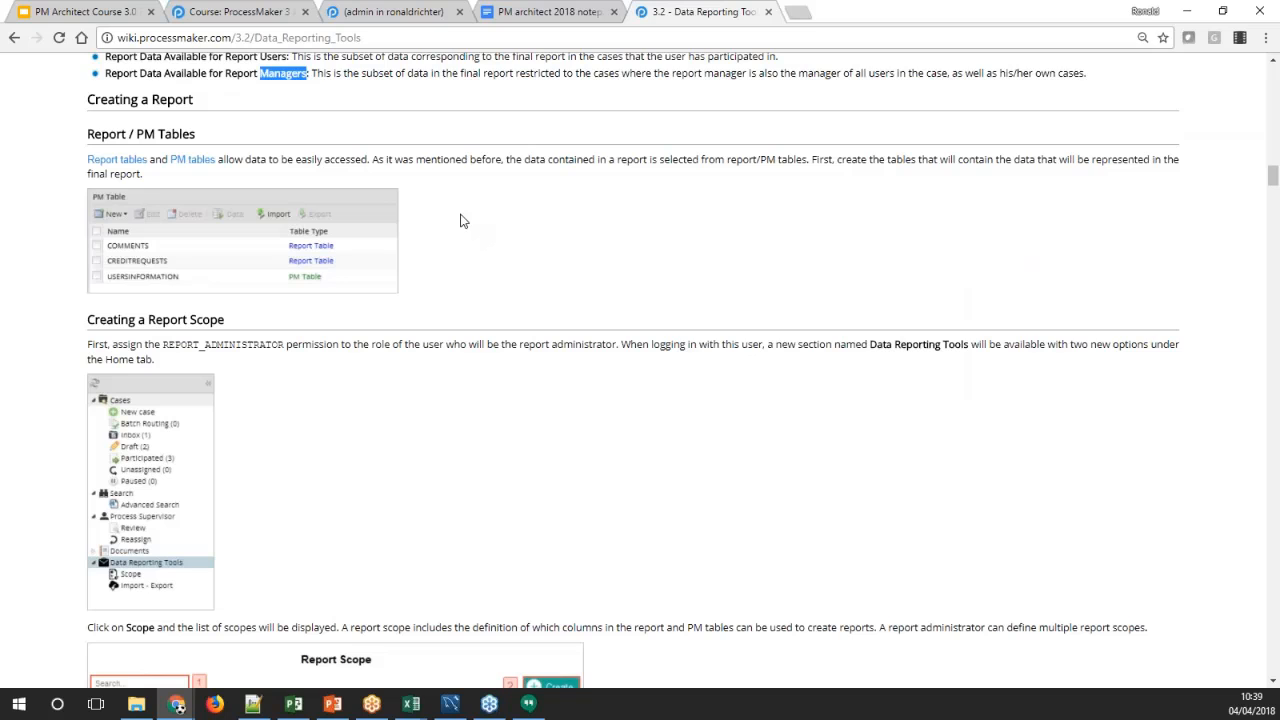
{"action": "scroll", "coordinate": [462, 224], "scroll_direction": "down", "scroll_amount": 1}
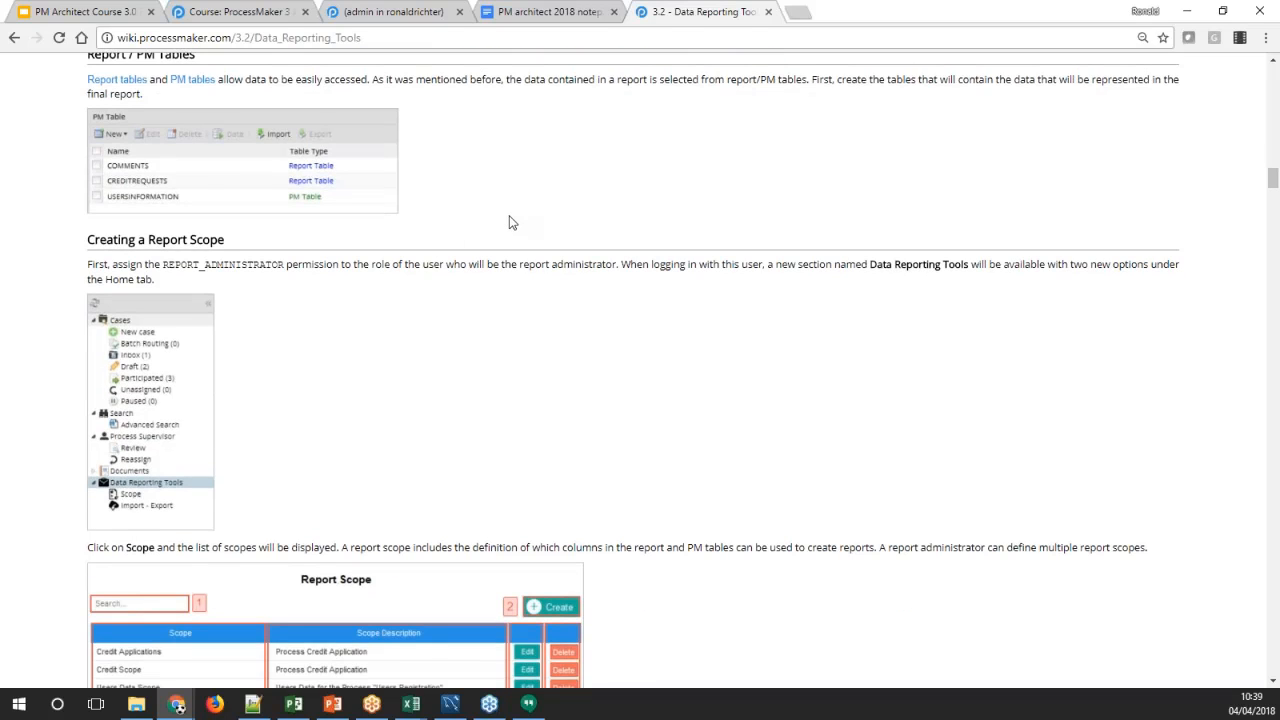
{"action": "scroll", "coordinate": [509, 222], "scroll_direction": "up", "scroll_amount": 1}
{"action": "scroll", "coordinate": [509, 222], "scroll_direction": "down", "scroll_amount": 4}
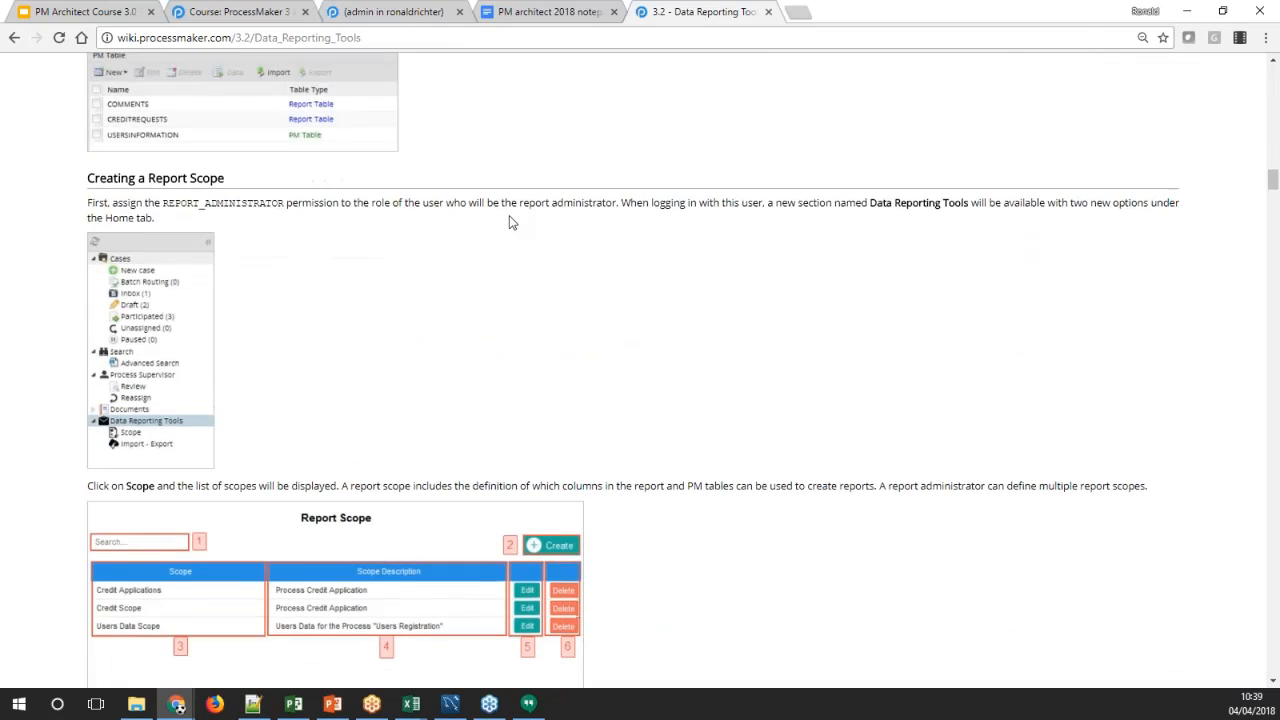
{"action": "scroll", "coordinate": [509, 222], "scroll_direction": "down", "scroll_amount": 1}
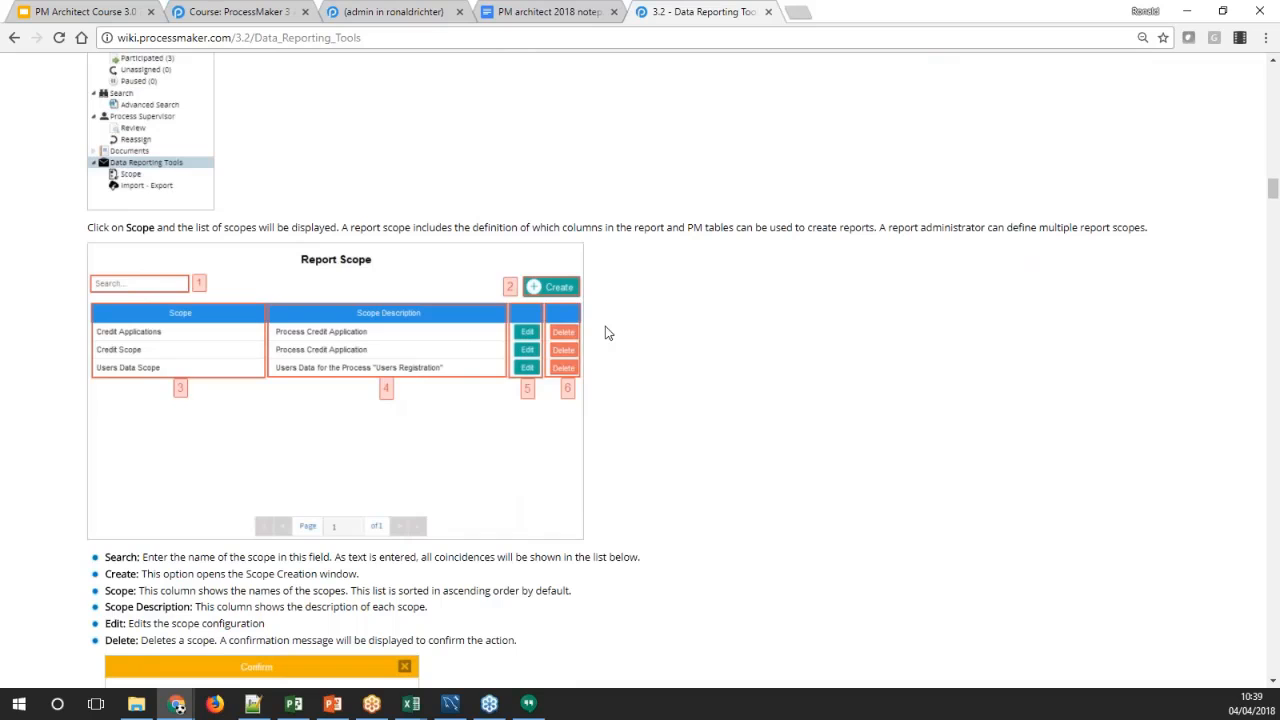
{"action": "scroll", "coordinate": [605, 333], "scroll_direction": "down", "scroll_amount": 3}
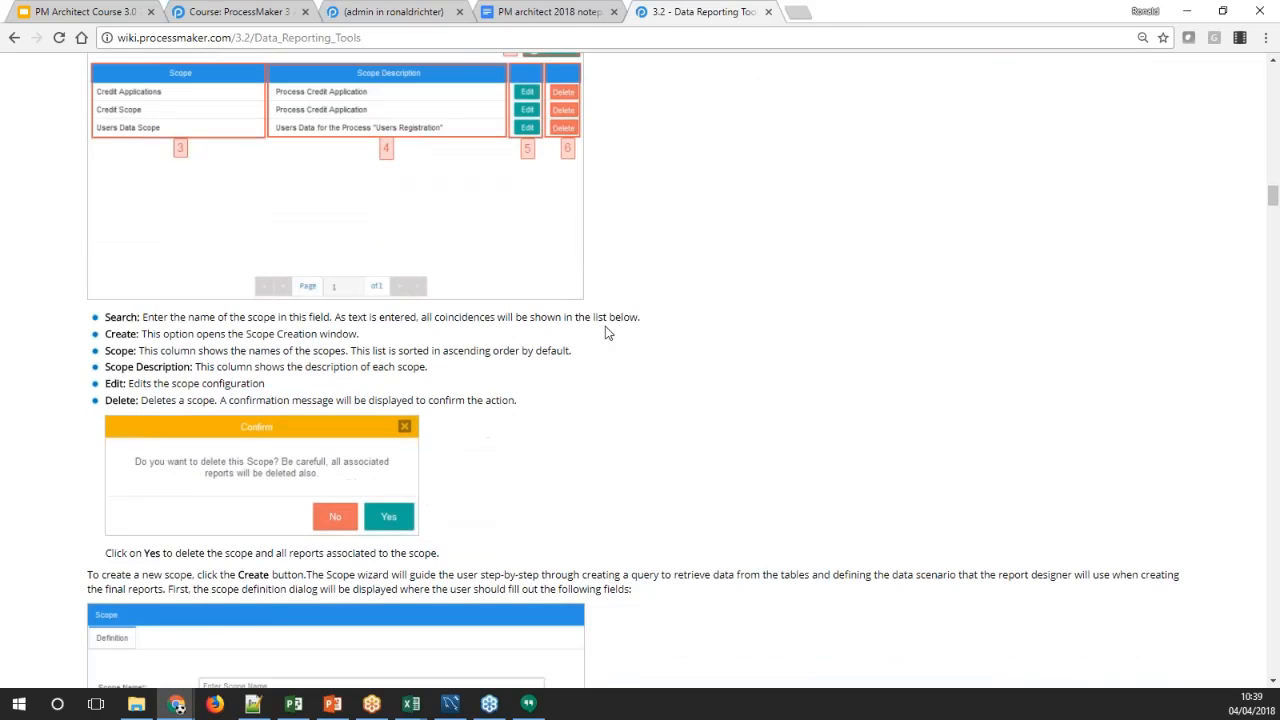
{"action": "scroll", "coordinate": [605, 333], "scroll_direction": "down", "scroll_amount": 2}
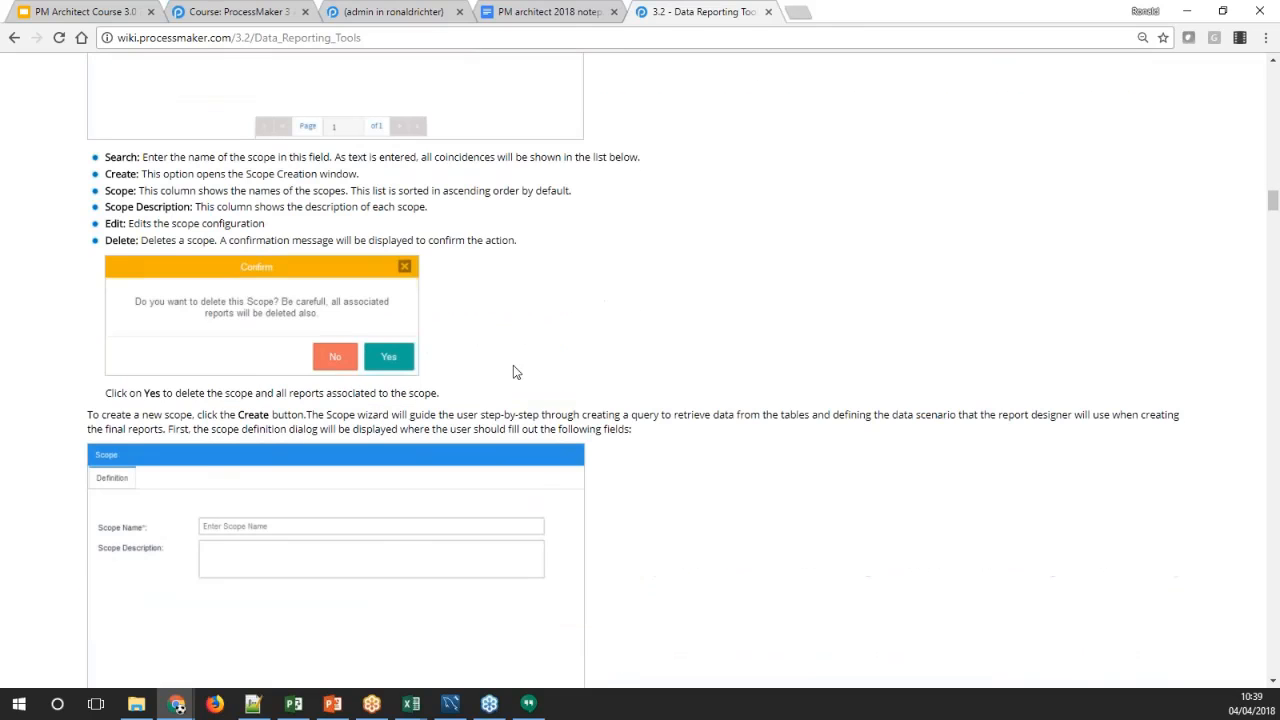
Switch to the ProcessMaker workspace and start a new report scope in Data Reporting Tools
{"action": "left_click", "coordinate": [396, 11]}
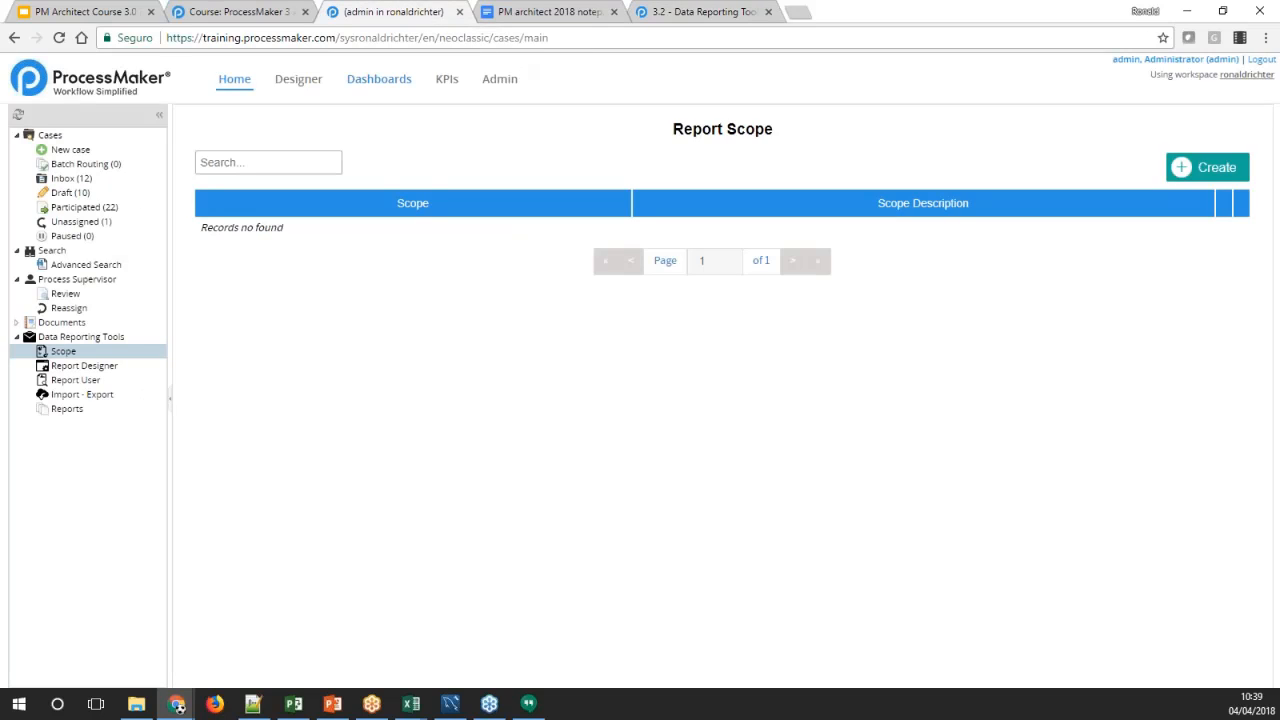
{"action": "left_click", "coordinate": [58, 354]}
{"action": "left_click", "coordinate": [1183, 172]}
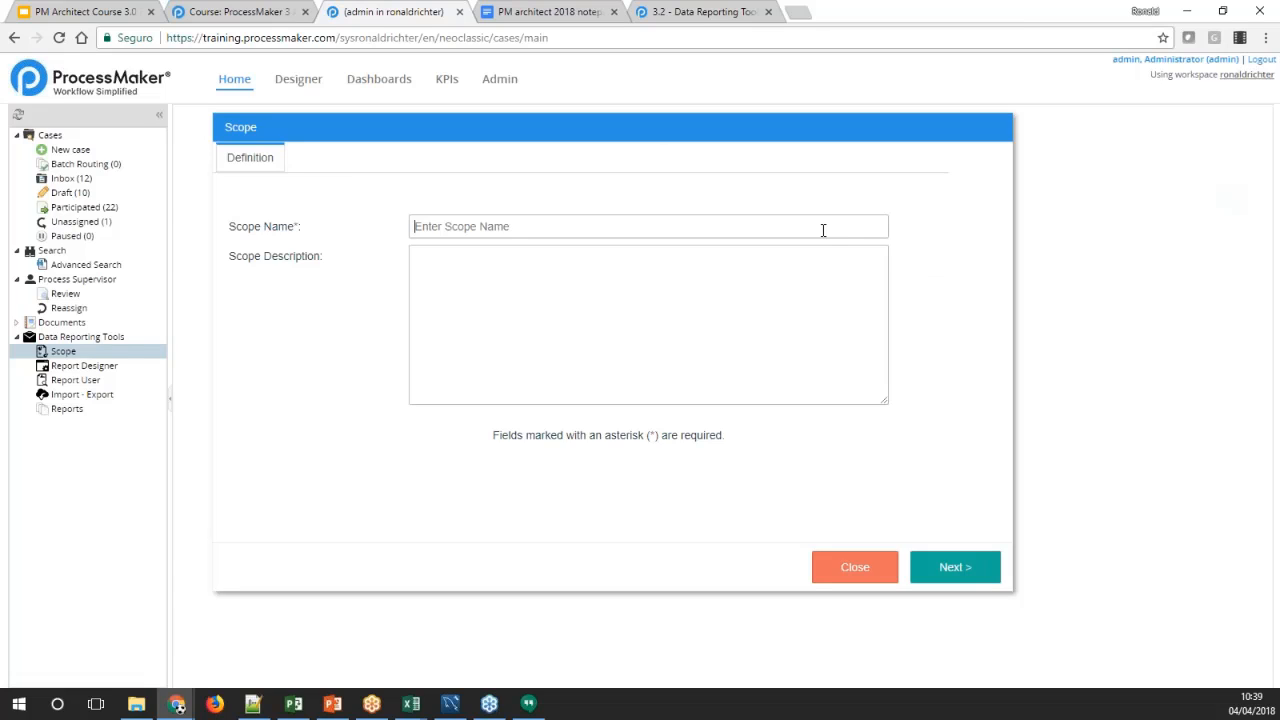
Name the scope "Scope exmaple 1", leave its description empty, and continue to the table selection
{"action": "type", "text": "Ente"}
{"action": "key", "text": "BackSpace"}
{"action": "type", "text": "Scope exmaple 1"}
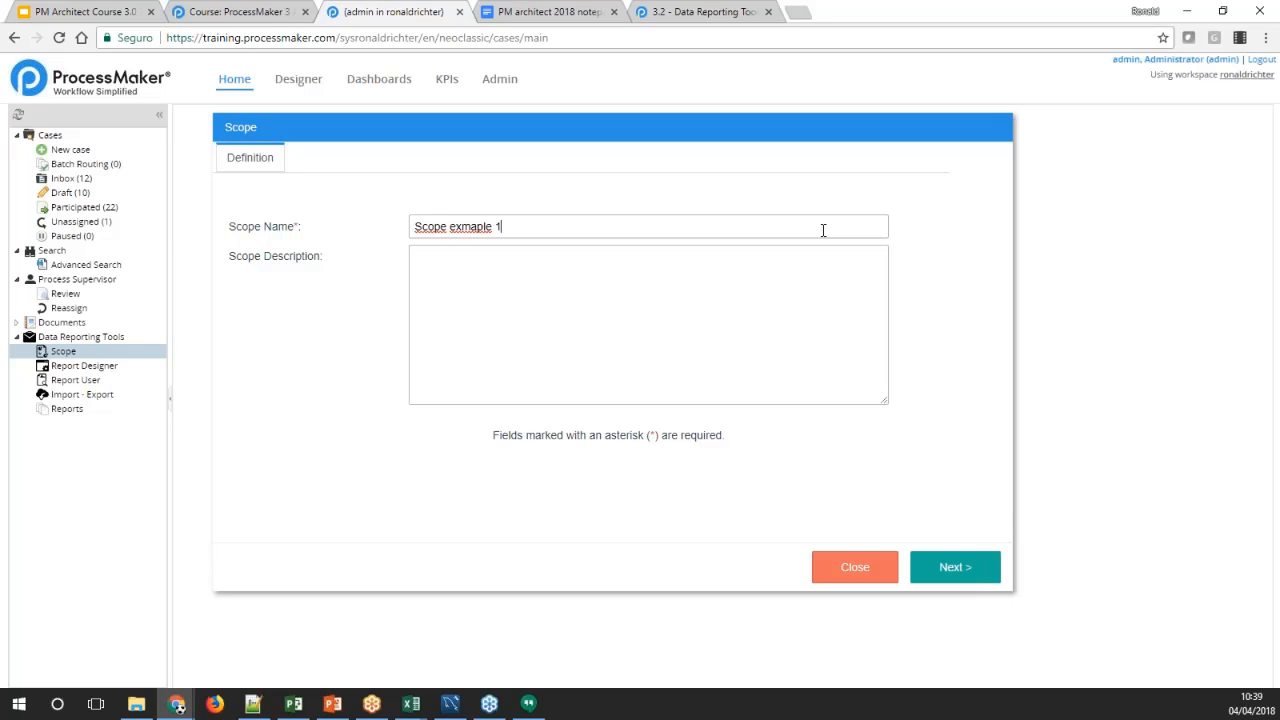
{"action": "key", "text": "BackSpace"}
{"action": "key", "text": "BackSpace"}
{"action": "key", "text": "BackSpace"}
{"action": "key", "text": "BackSpace"}
{"action": "type", "text": "1"}
{"action": "left_click", "coordinate": [684, 357]}
{"action": "left_click", "coordinate": [952, 575]}
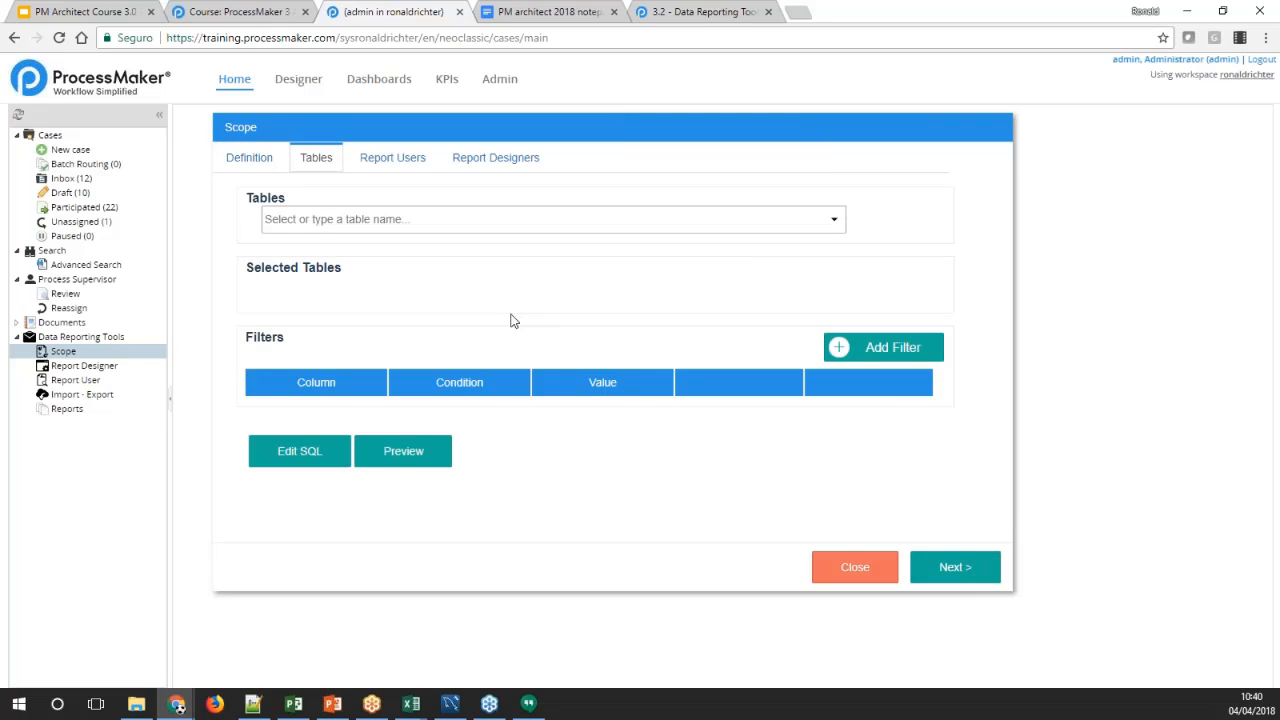
Add the PMT_REPORT1 table to the scope and include its LASTNAME, APP_NUMBER, APP_UID and APP_STATUS columns
{"action": "left_click", "coordinate": [834, 223]}
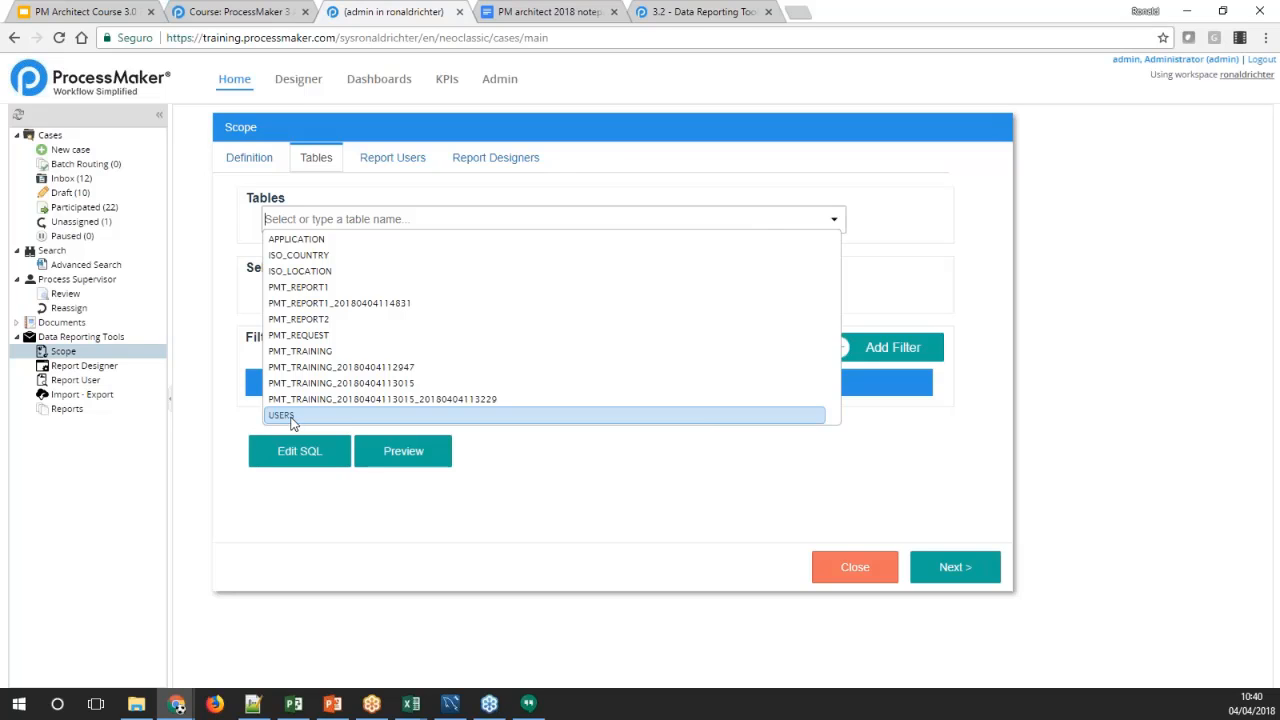
{"action": "left_click", "coordinate": [306, 290]}
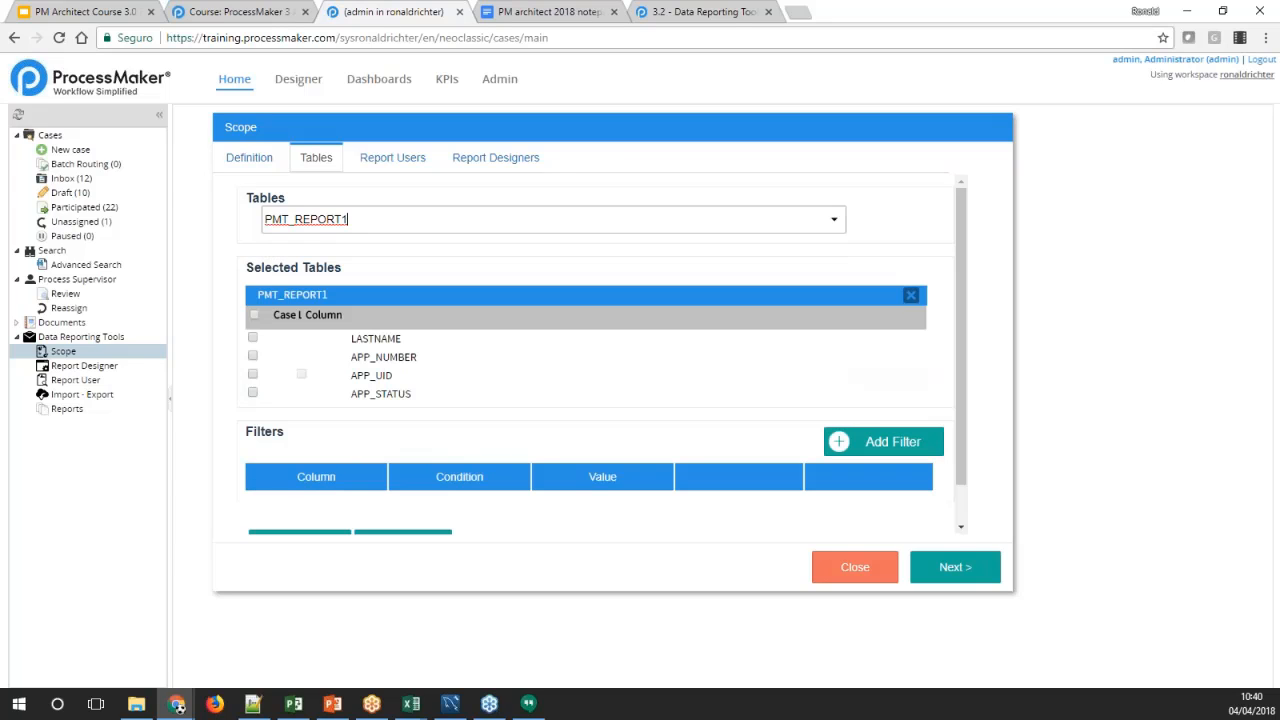
{"action": "left_click", "coordinate": [253, 394]}
{"action": "left_click", "coordinate": [253, 375]}
{"action": "left_click", "coordinate": [253, 356]}
Add the APPLICATION table to the scope and include its APP_PIN and APP_FINISH_DATE columns
{"action": "left_click", "coordinate": [834, 219]}
{"action": "left_click", "coordinate": [385, 243]}
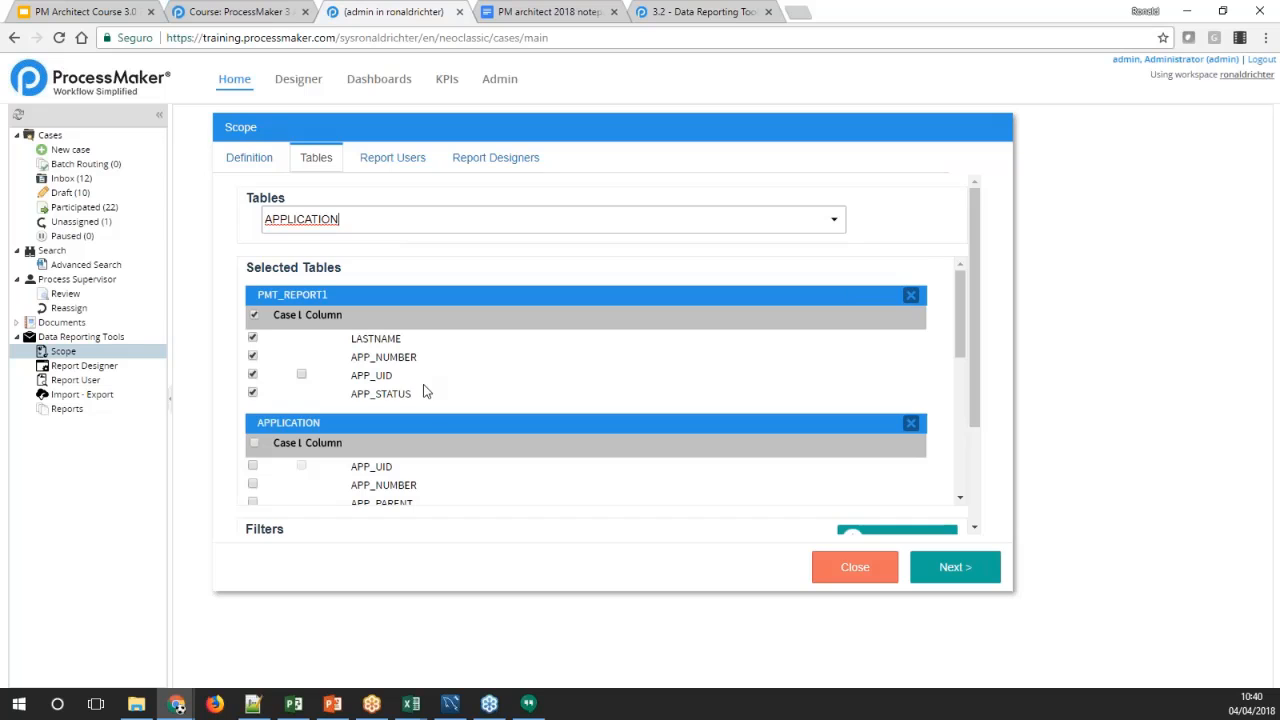
{"action": "scroll", "coordinate": [422, 390], "scroll_direction": "down", "scroll_amount": 3}
{"action": "scroll", "coordinate": [424, 392], "scroll_direction": "up", "scroll_amount": 1}
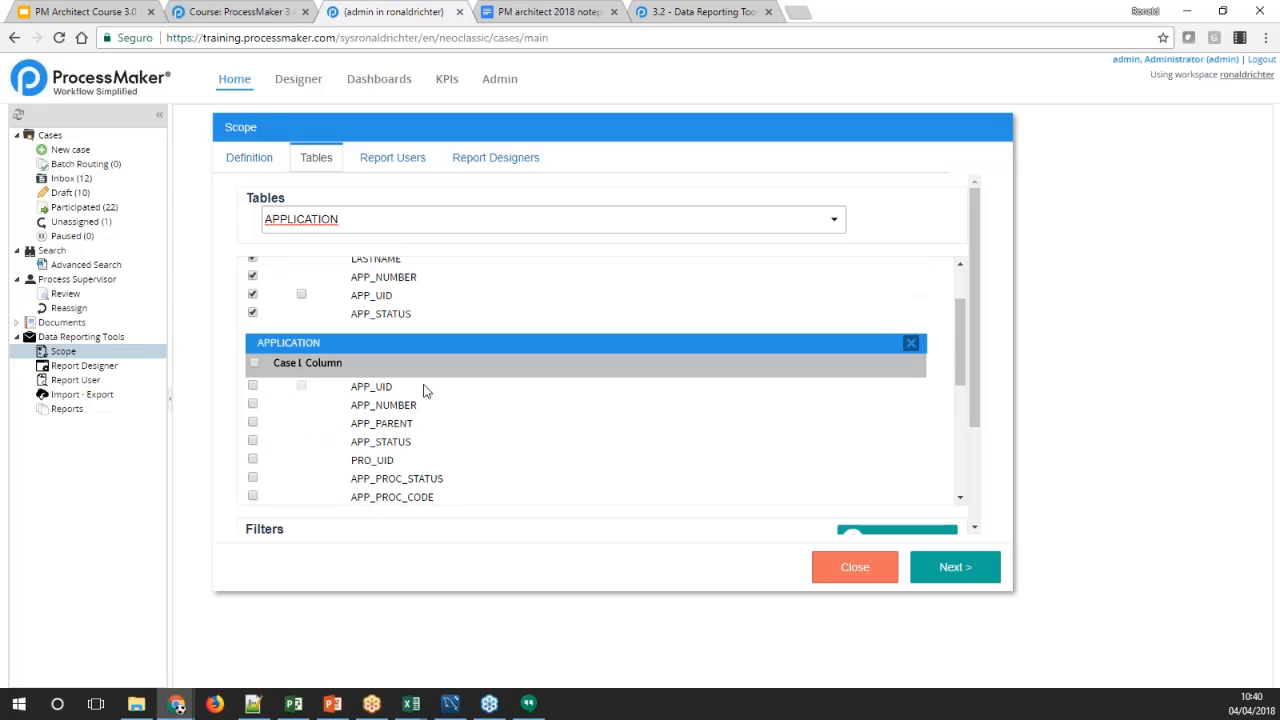
{"action": "scroll", "coordinate": [424, 390], "scroll_direction": "up", "scroll_amount": 2}
{"action": "scroll", "coordinate": [424, 390], "scroll_direction": "down", "scroll_amount": 3}
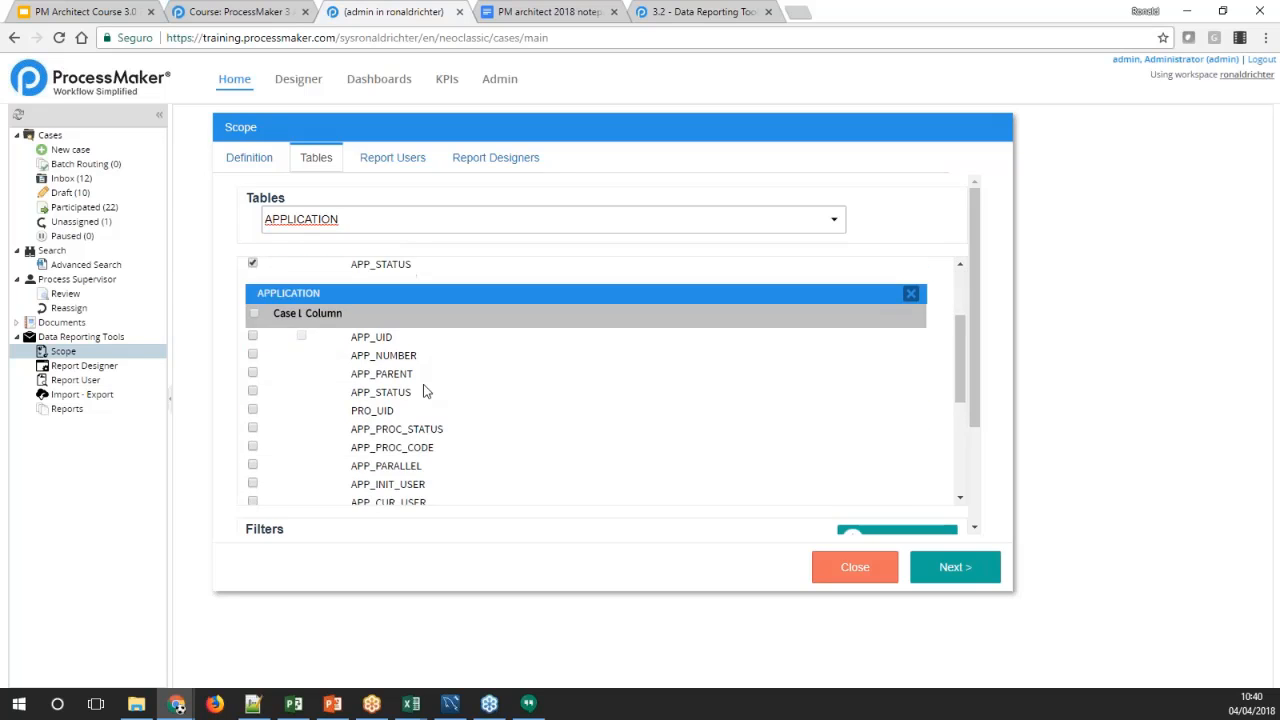
{"action": "scroll", "coordinate": [424, 390], "scroll_direction": "down", "scroll_amount": 1}
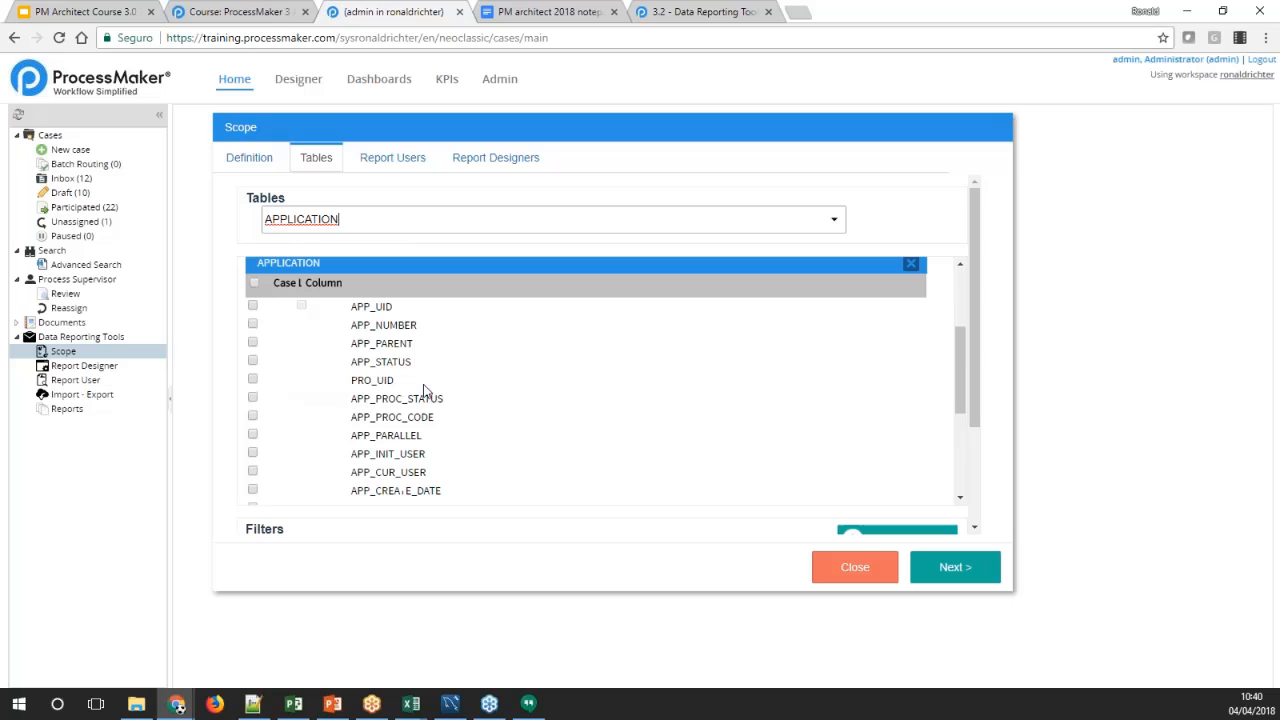
{"action": "left_click", "coordinate": [253, 325]}
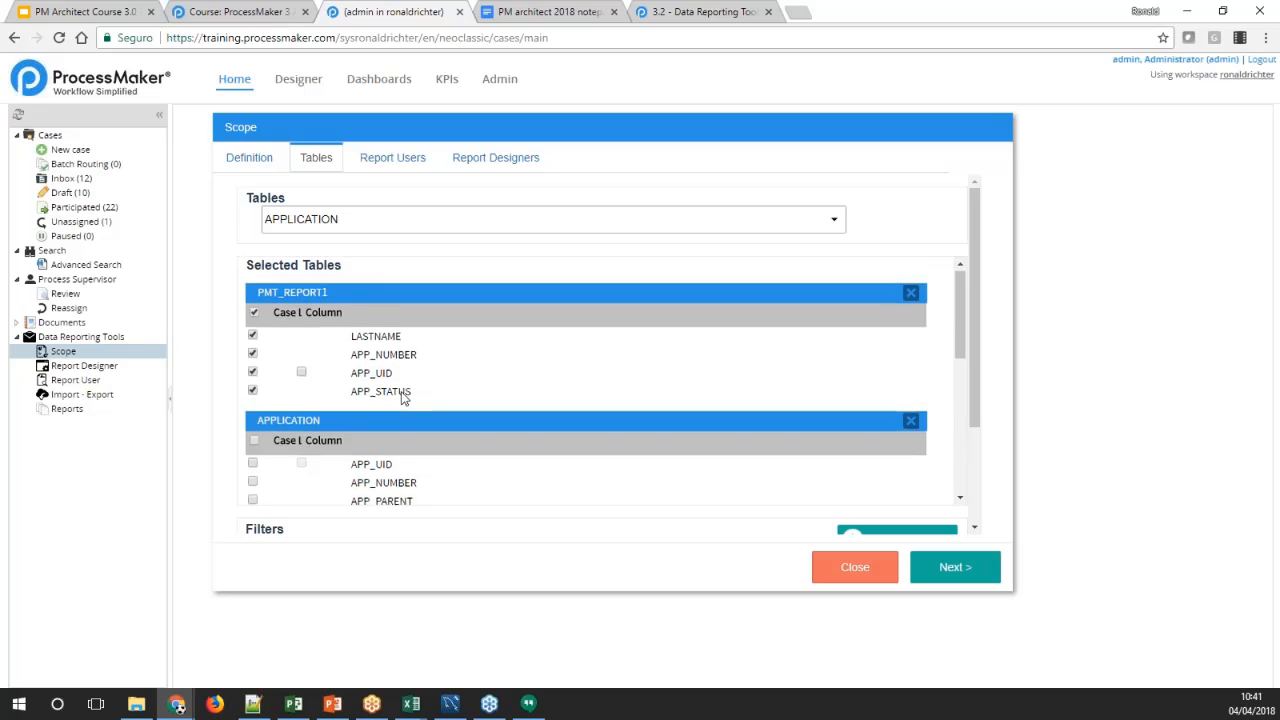
{"action": "scroll", "coordinate": [403, 397], "scroll_direction": "down", "scroll_amount": 3}
{"action": "scroll", "coordinate": [400, 397], "scroll_direction": "down", "scroll_amount": 3}
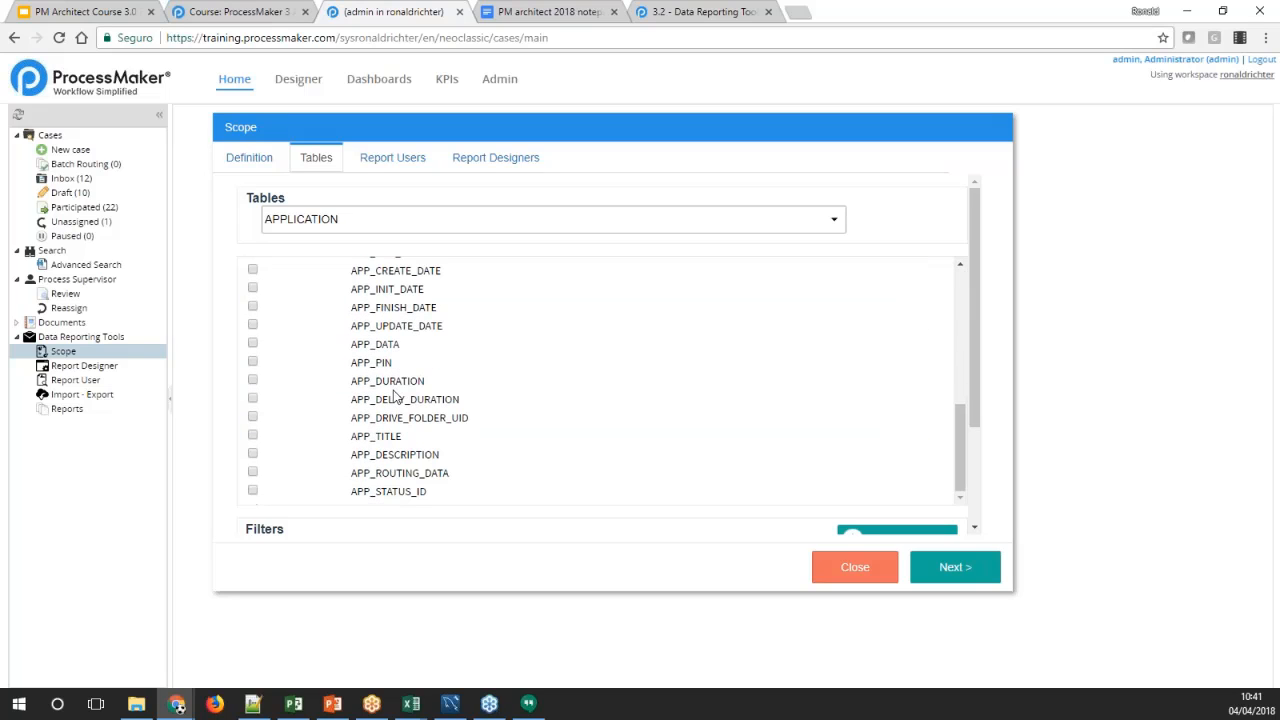
{"action": "left_click", "coordinate": [253, 362]}
{"action": "scroll", "coordinate": [317, 398], "scroll_direction": "down", "scroll_amount": 2}
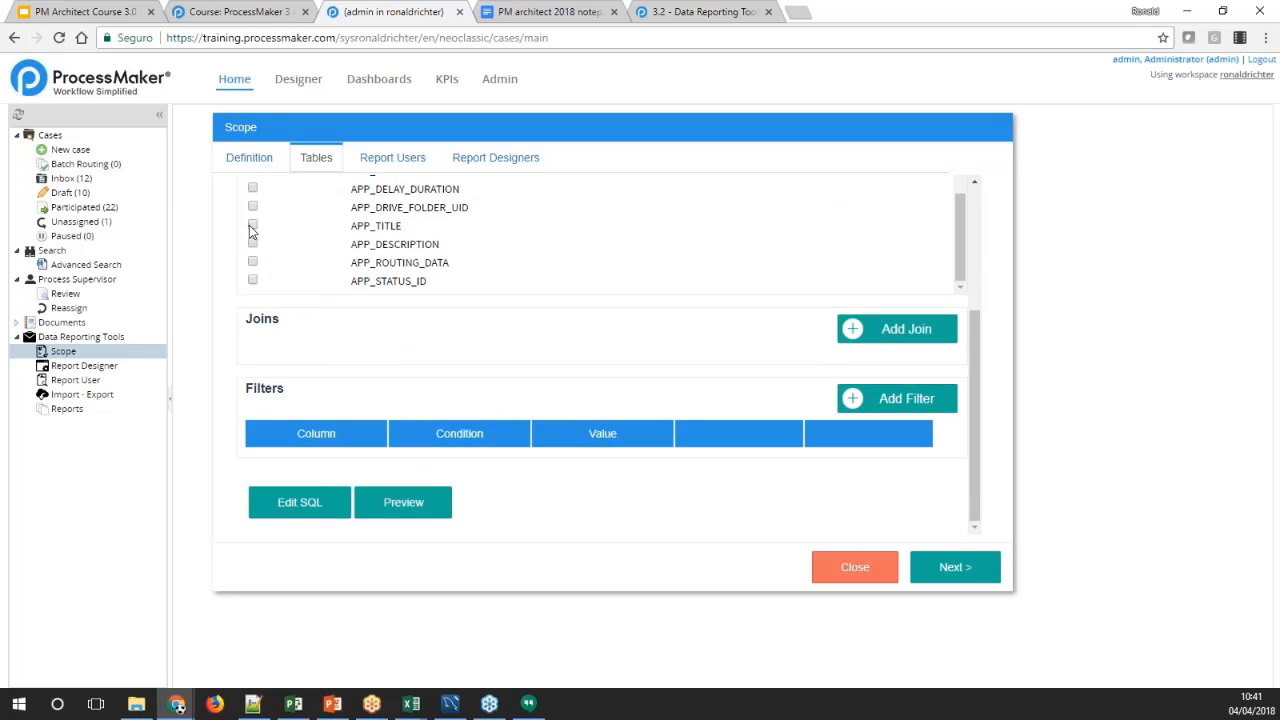
{"action": "scroll", "coordinate": [253, 270], "scroll_direction": "up", "scroll_amount": 2}
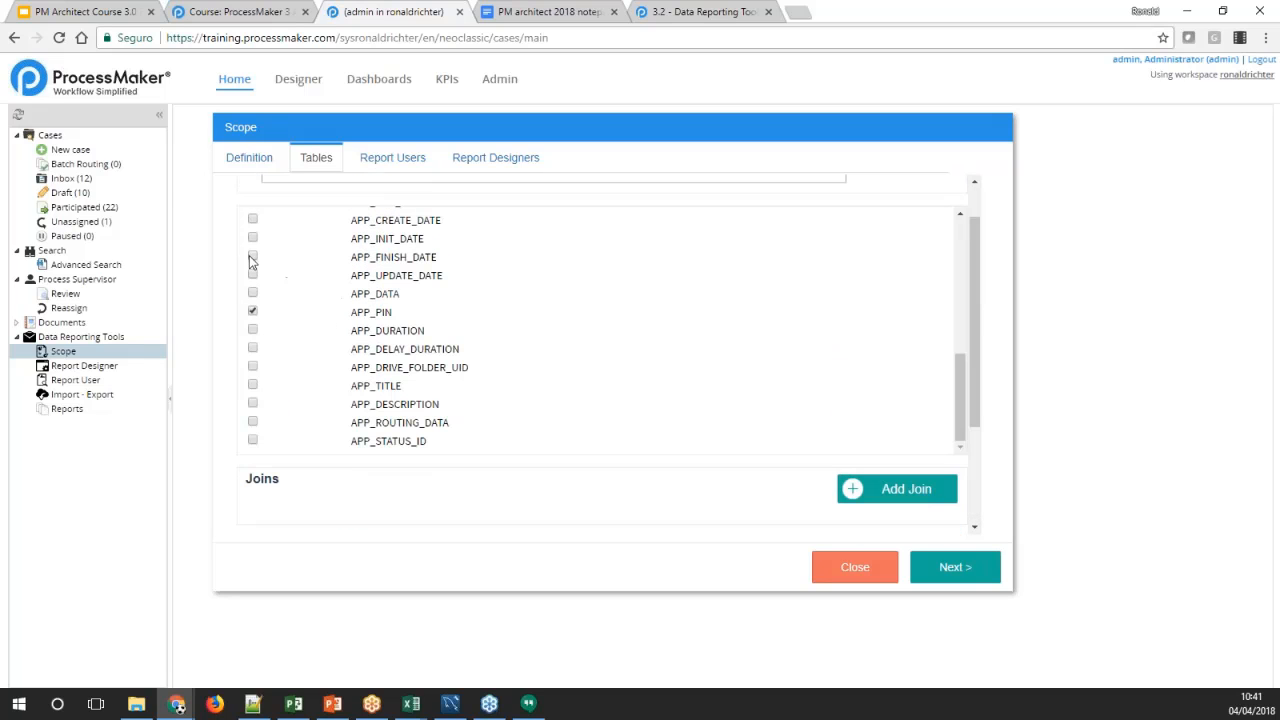
{"action": "left_click", "coordinate": [252, 262]}
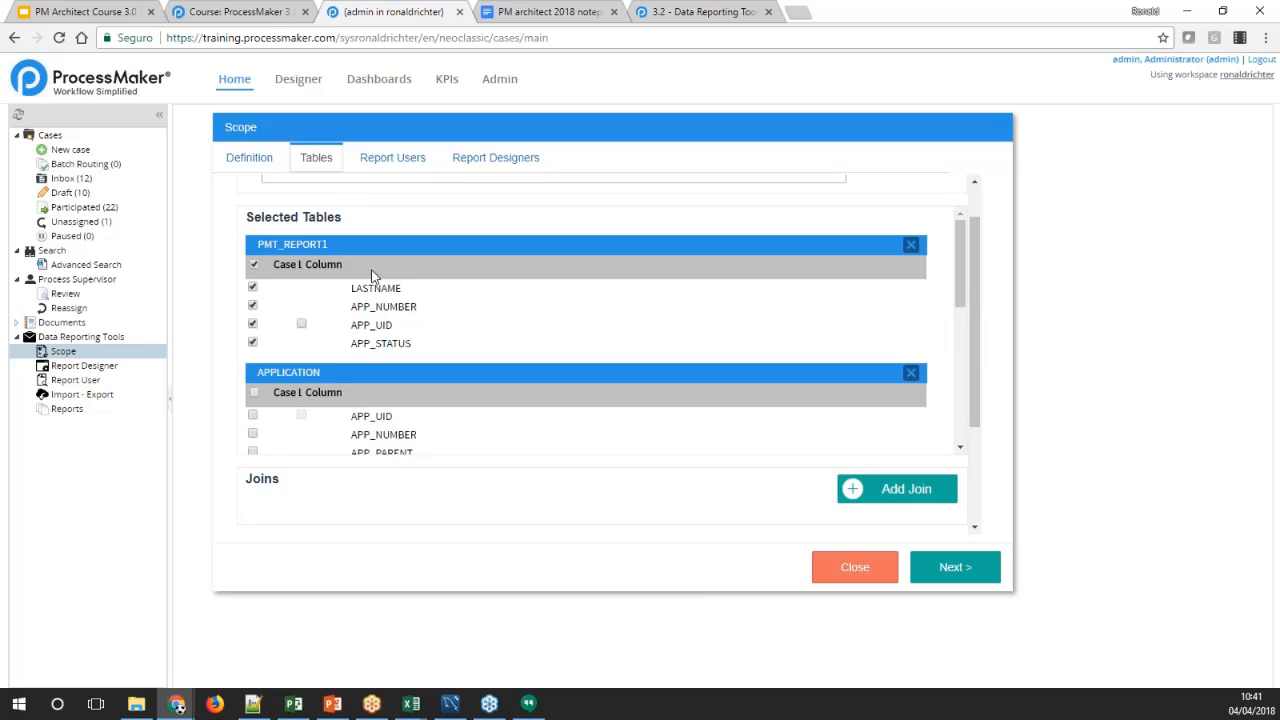
Check the list of available tables and collapse the column lists of PMT_REPORT1 and APPLICATION
{"action": "scroll", "coordinate": [474, 312], "scroll_direction": "up", "scroll_amount": 1}
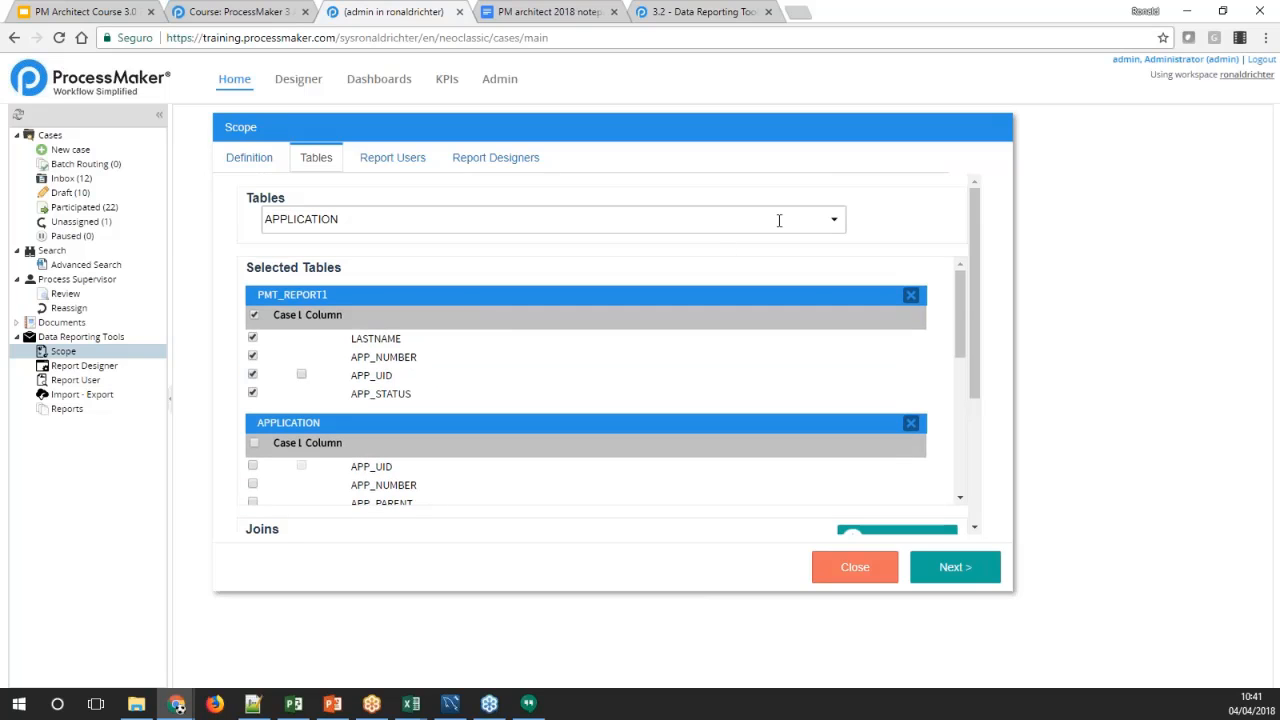
{"action": "left_click", "coordinate": [834, 223]}
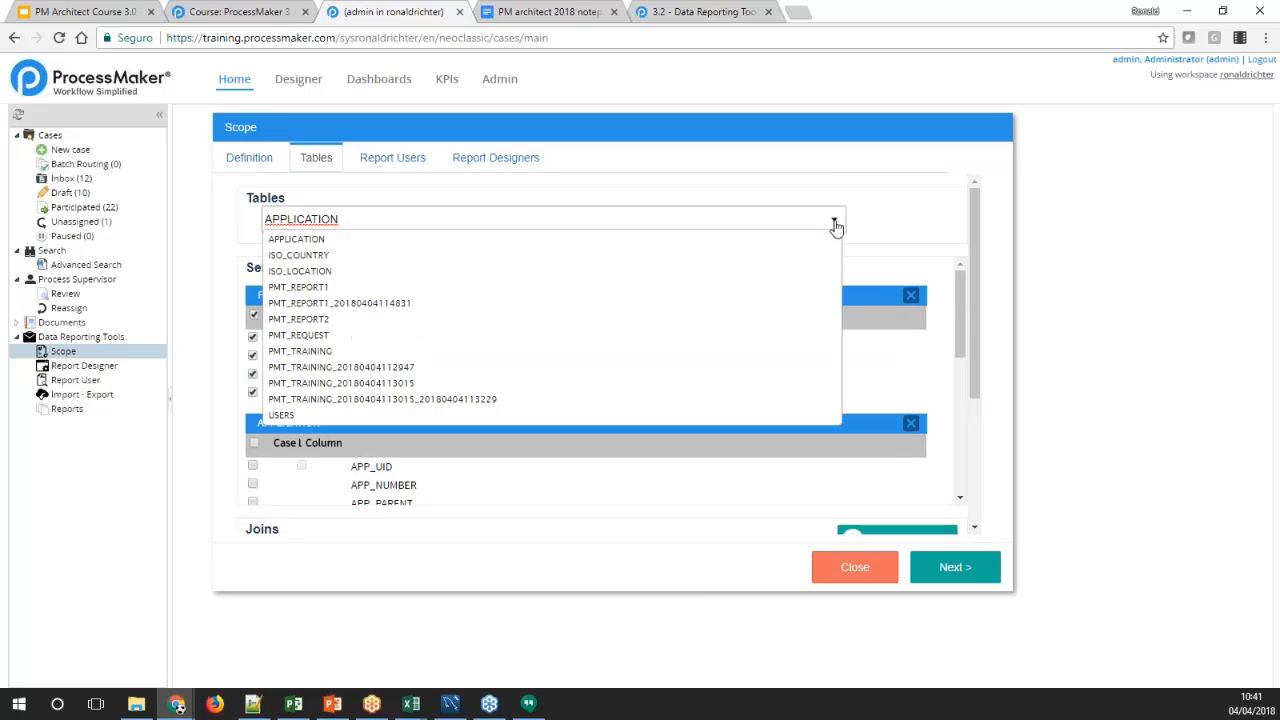
{"action": "left_click", "coordinate": [836, 225]}
{"action": "left_click", "coordinate": [432, 298]}
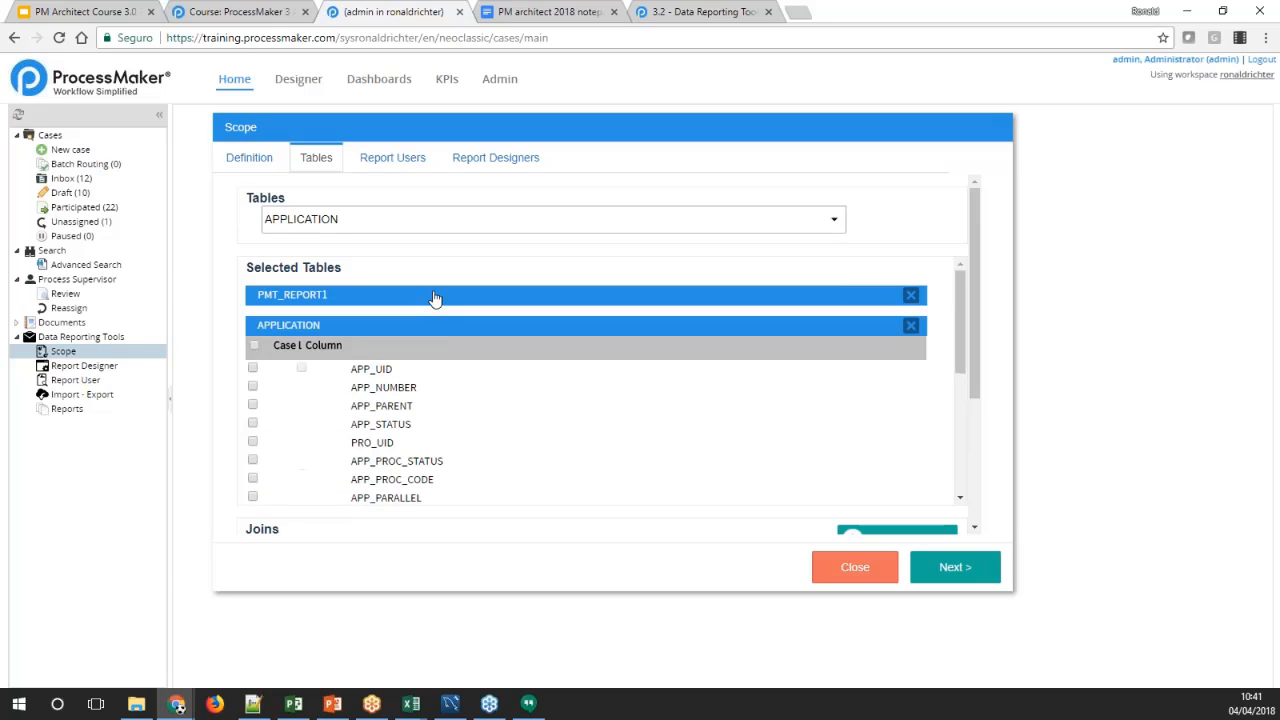
{"action": "left_click", "coordinate": [442, 329]}
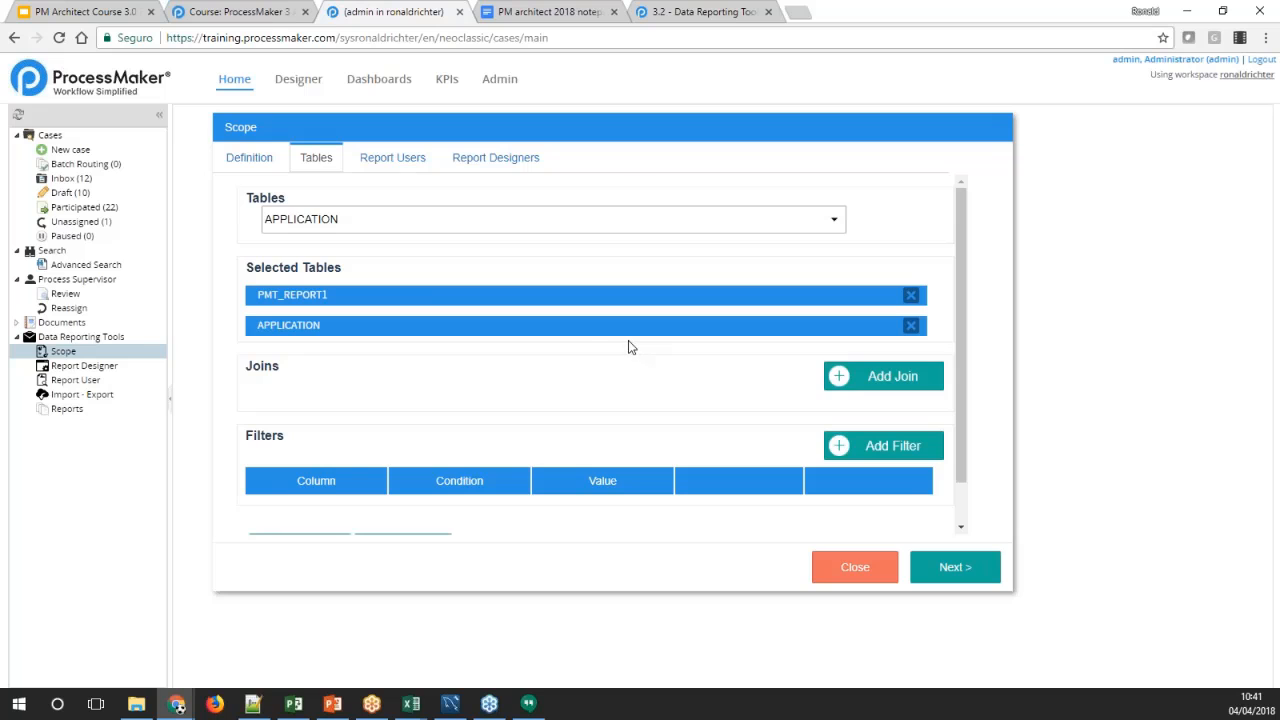
Add a single join linking PMT_REPORT1 to APPLICATION on the APP_UID column of both tables
{"action": "left_click", "coordinate": [842, 378]}
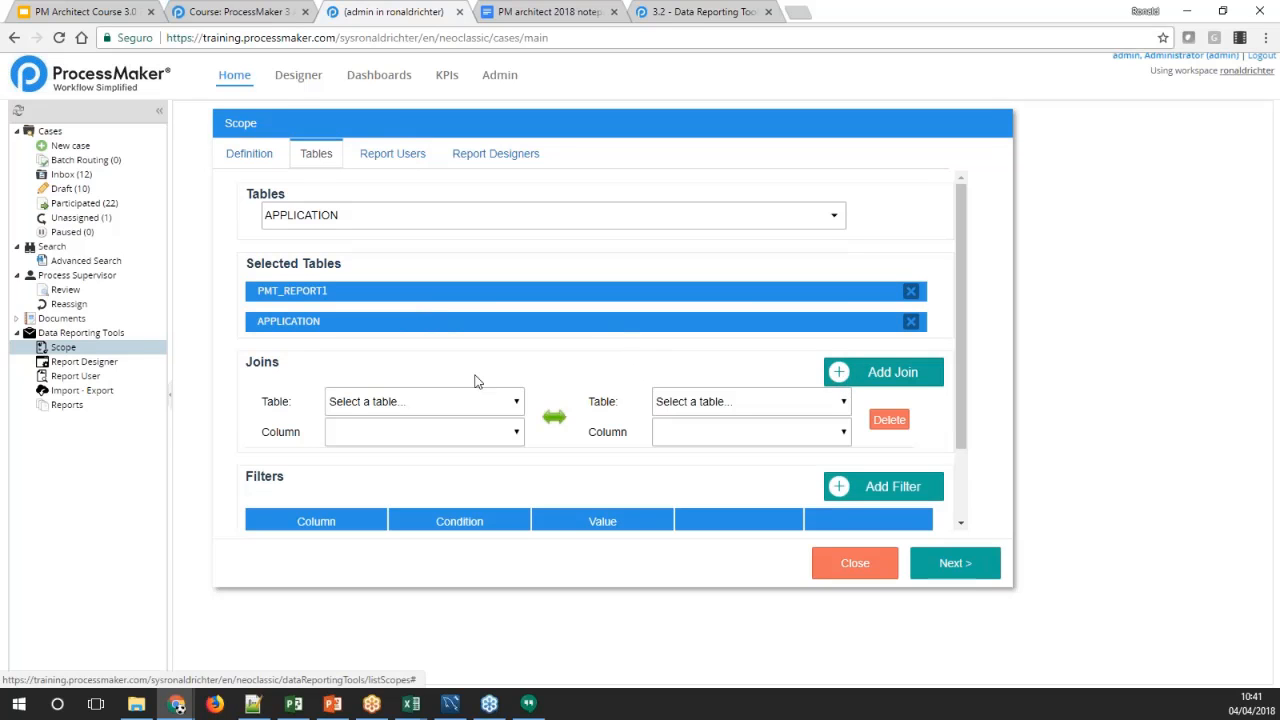
{"action": "scroll", "coordinate": [497, 366], "scroll_direction": "down", "scroll_amount": 1}
{"action": "left_click", "coordinate": [506, 312]}
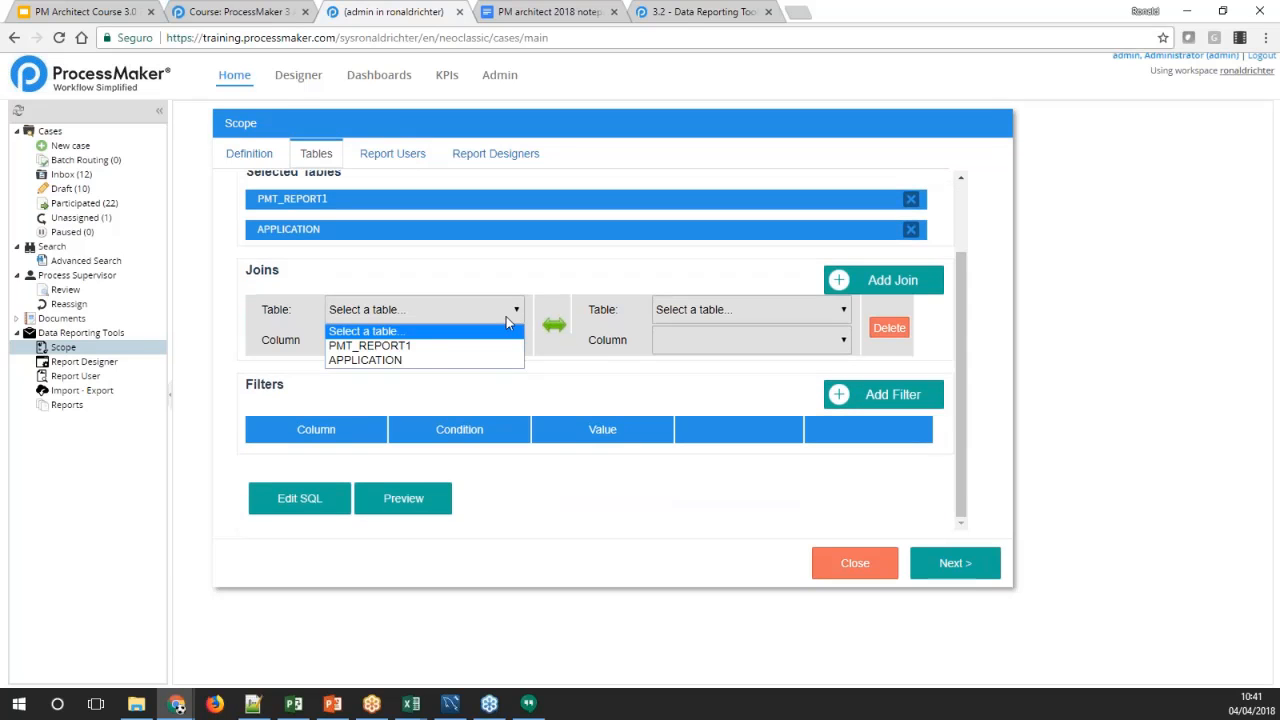
{"action": "left_click", "coordinate": [395, 347]}
{"action": "left_click", "coordinate": [686, 312]}
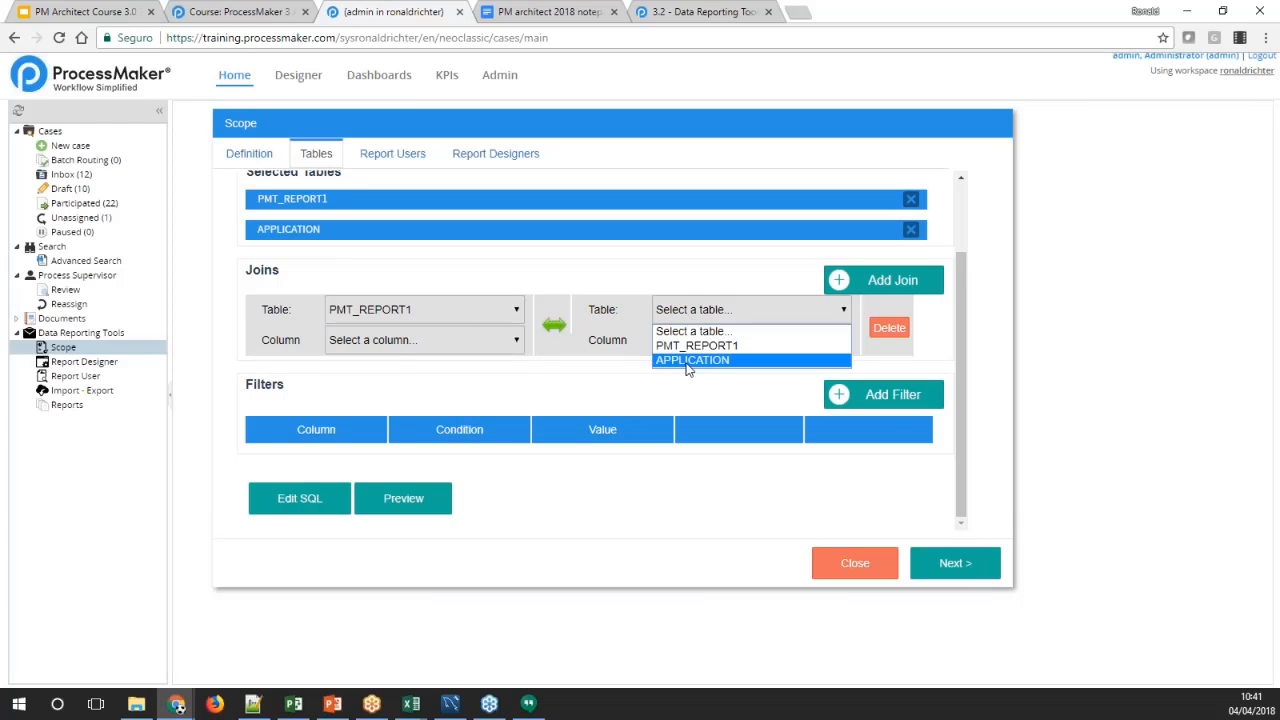
{"action": "left_click", "coordinate": [682, 361]}
{"action": "left_click", "coordinate": [516, 340]}
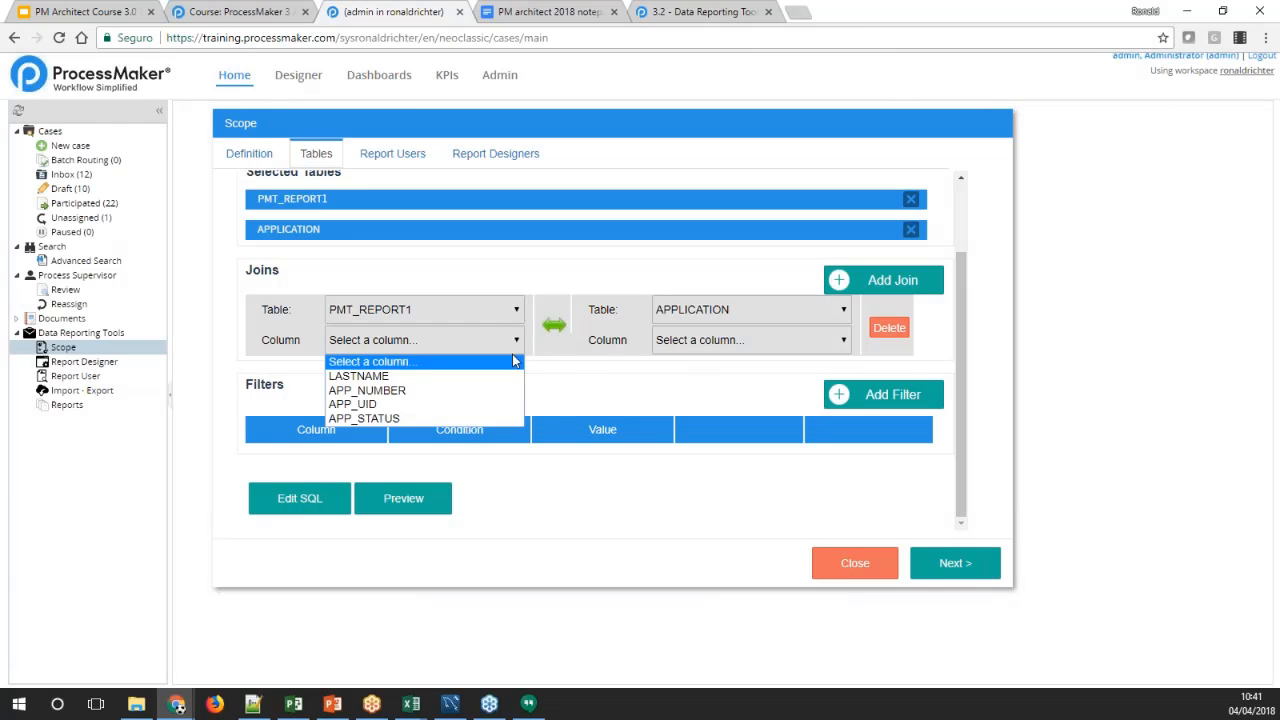
{"action": "left_click", "coordinate": [416, 404]}
{"action": "left_click", "coordinate": [676, 340]}
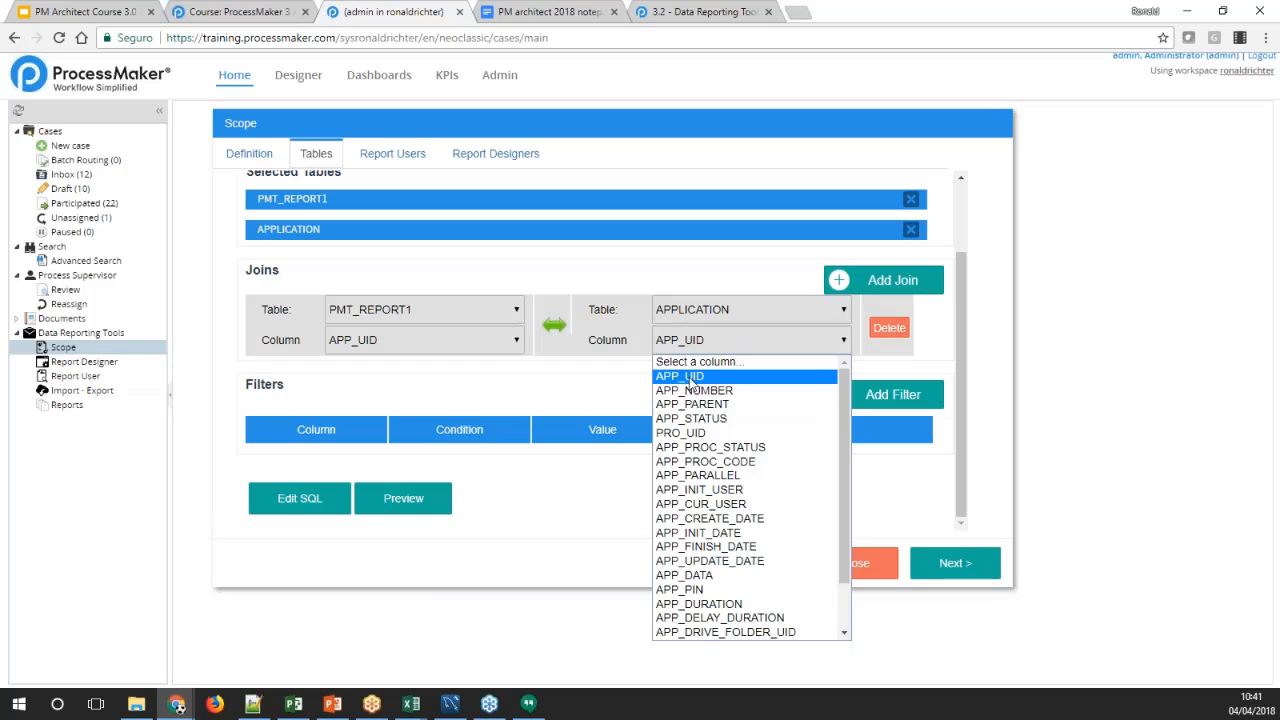
{"action": "left_click", "coordinate": [685, 374]}
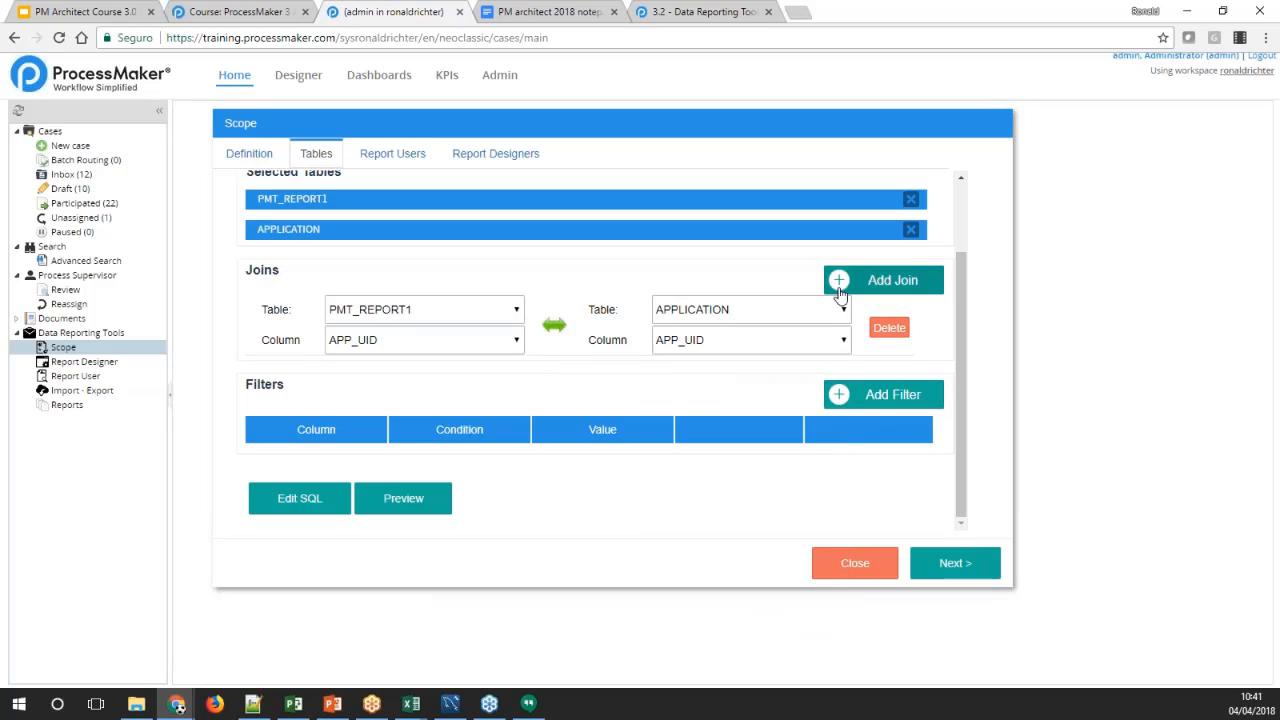
{"action": "left_click", "coordinate": [880, 281]}
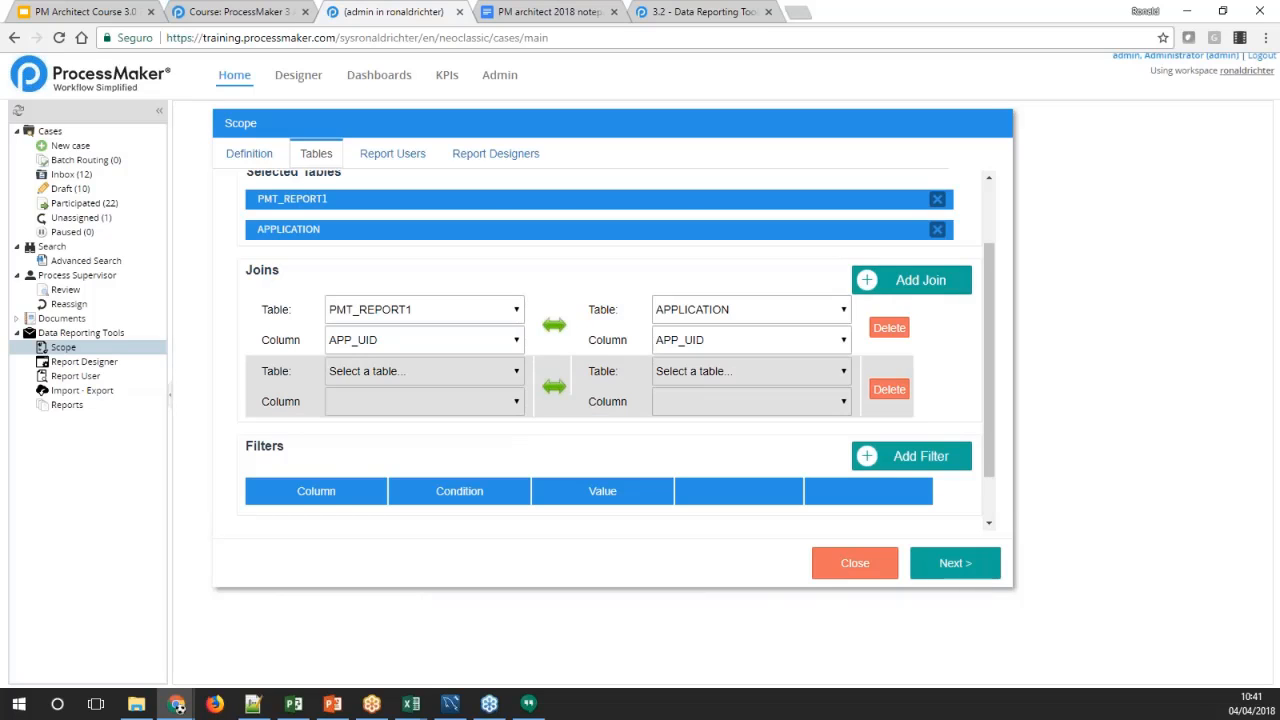
{"action": "left_click", "coordinate": [889, 389]}
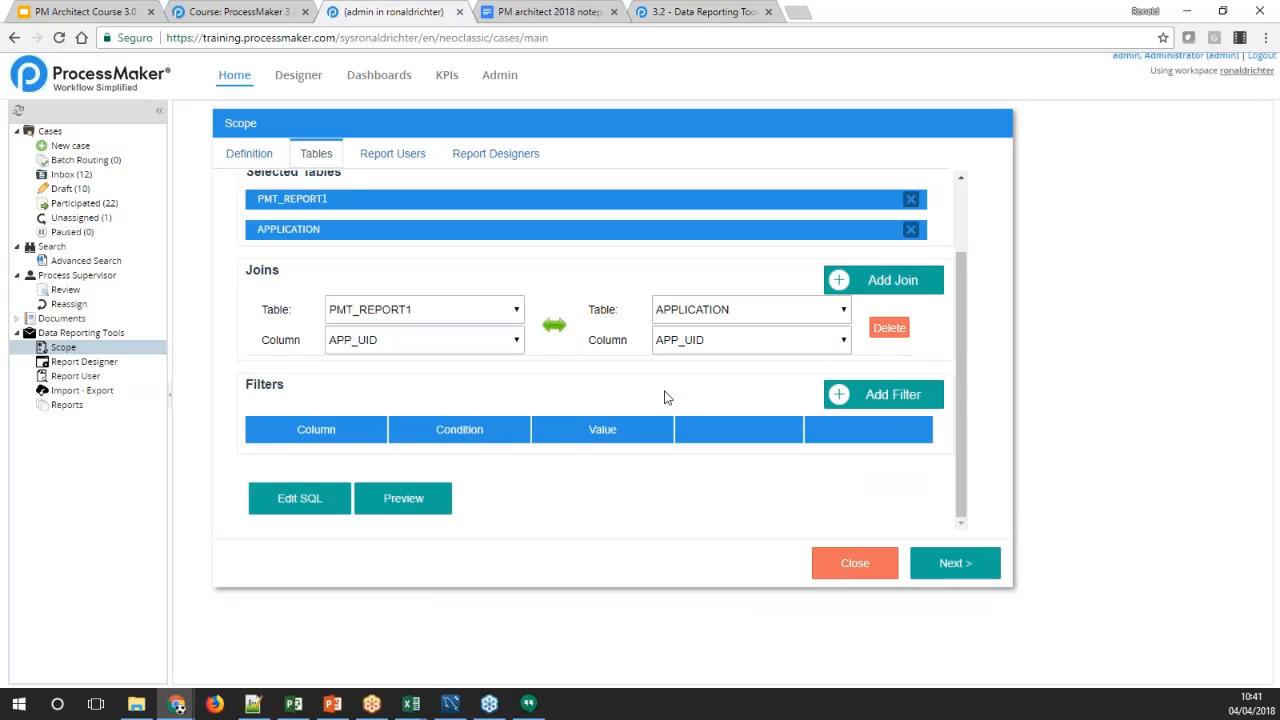
Add a filter on PMT_REPORT1 requiring the LASTNAME column to be equal to "admin"
{"action": "left_click", "coordinate": [857, 394]}
{"action": "left_click", "coordinate": [384, 204]}
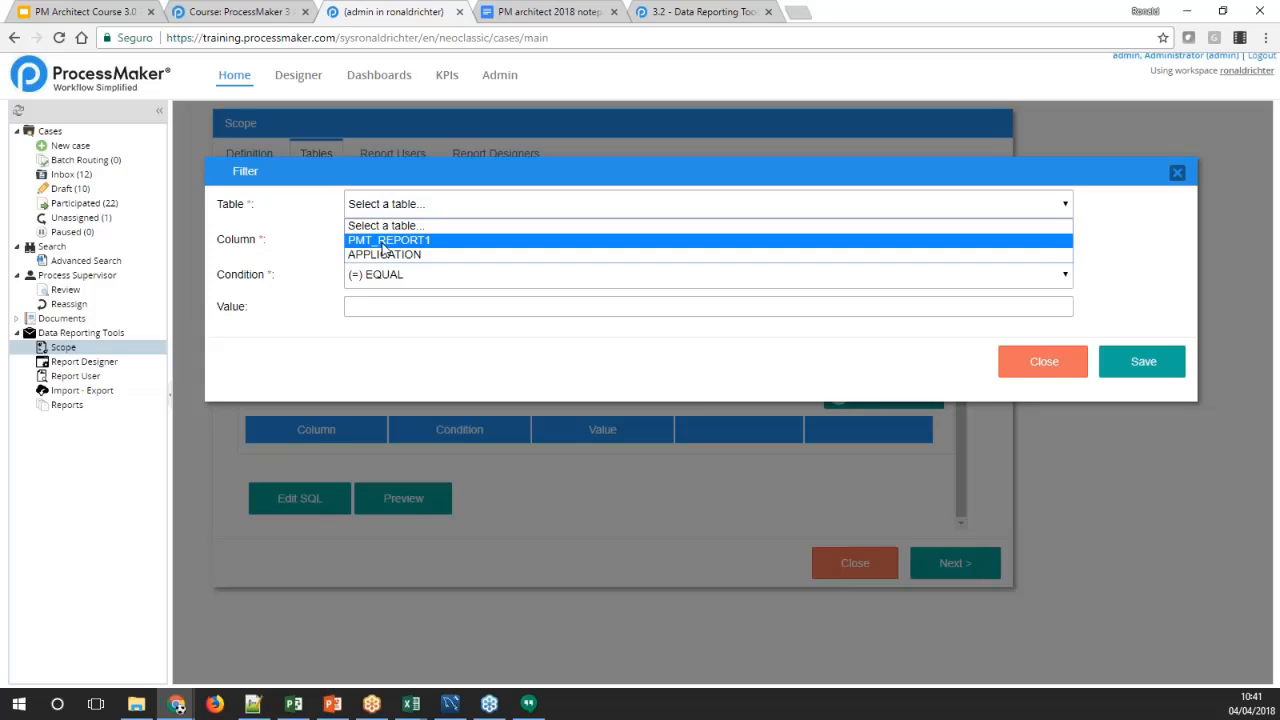
{"action": "left_click", "coordinate": [386, 240]}
{"action": "left_click", "coordinate": [391, 241]}
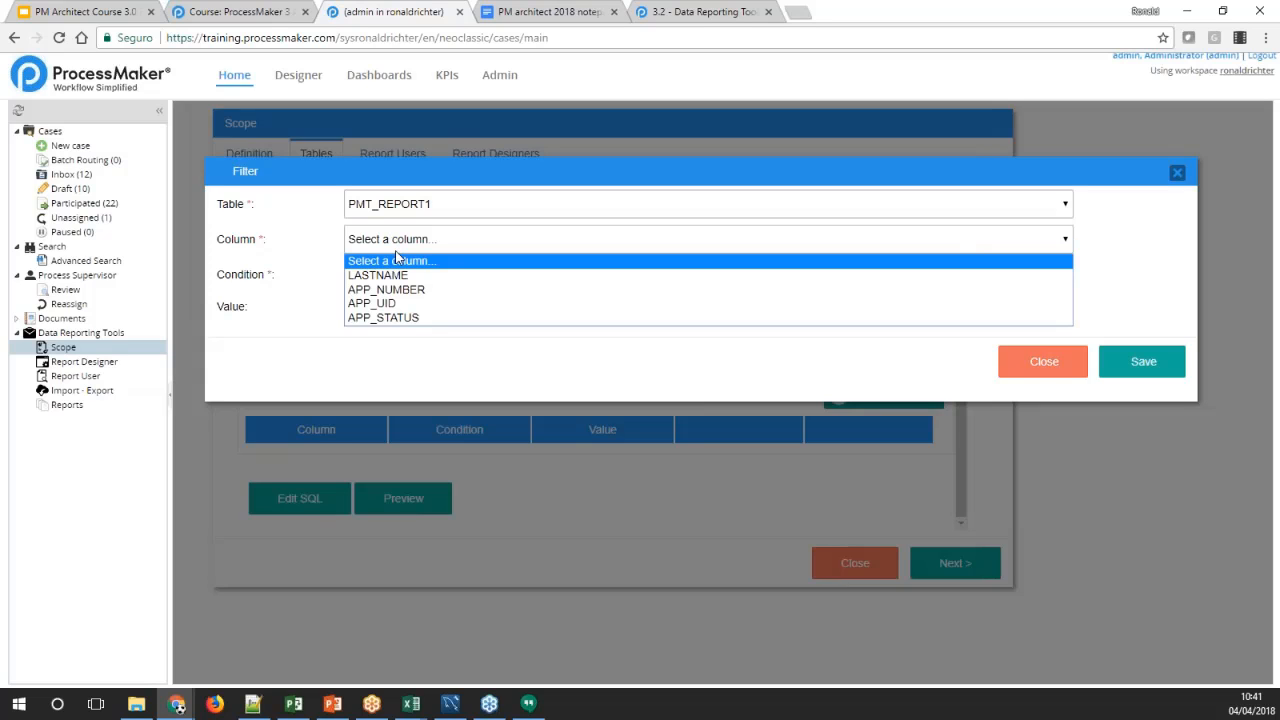
{"action": "left_click", "coordinate": [398, 276]}
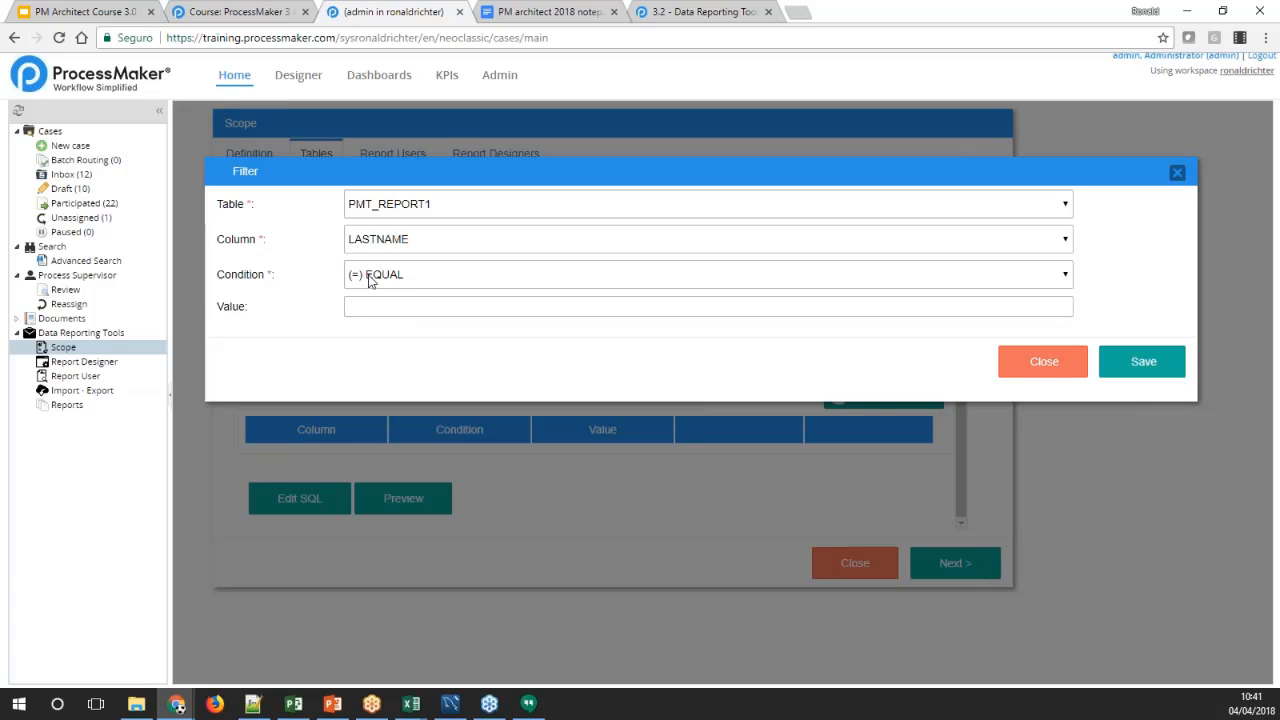
{"action": "left_click", "coordinate": [438, 304]}
{"action": "type", "text": "admin"}
{"action": "left_click", "coordinate": [1114, 362]}
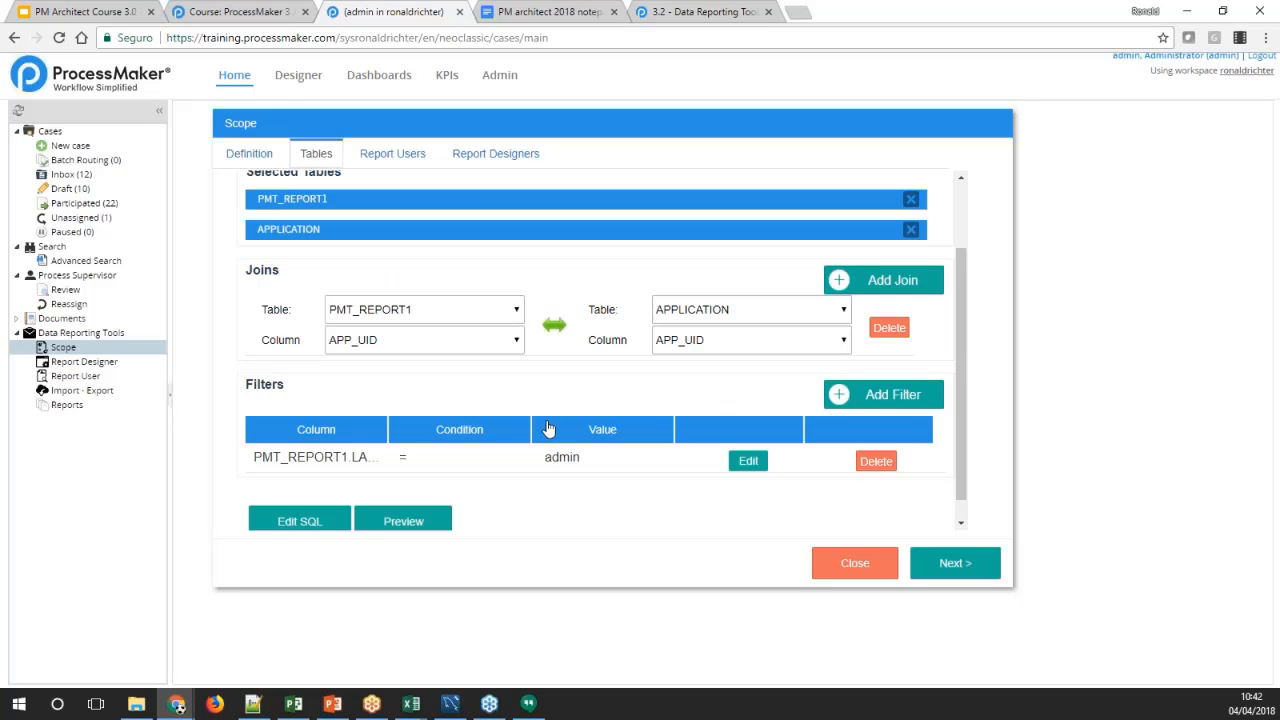
Review the selected tables, join and filter, and switch the scope definition from the wizard to manual SQL mode
{"action": "scroll", "coordinate": [548, 420], "scroll_direction": "up", "scroll_amount": 2}
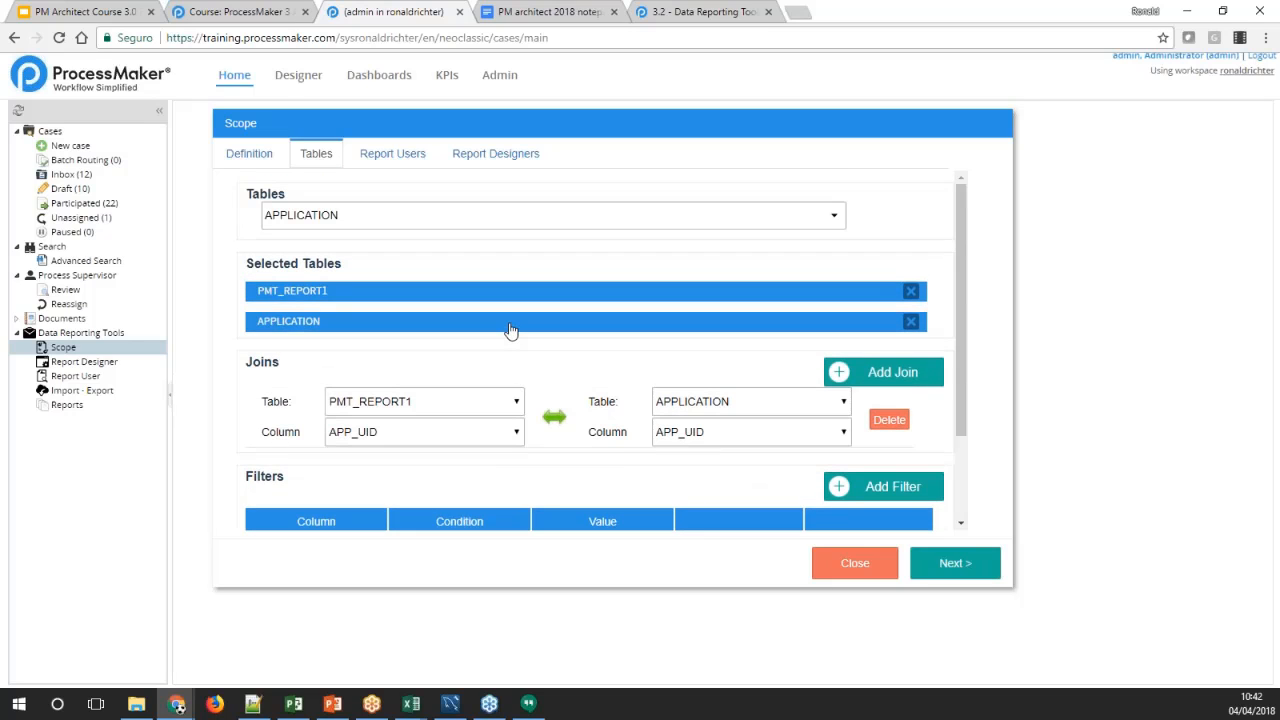
{"action": "scroll", "coordinate": [506, 360], "scroll_direction": "down", "scroll_amount": 2}
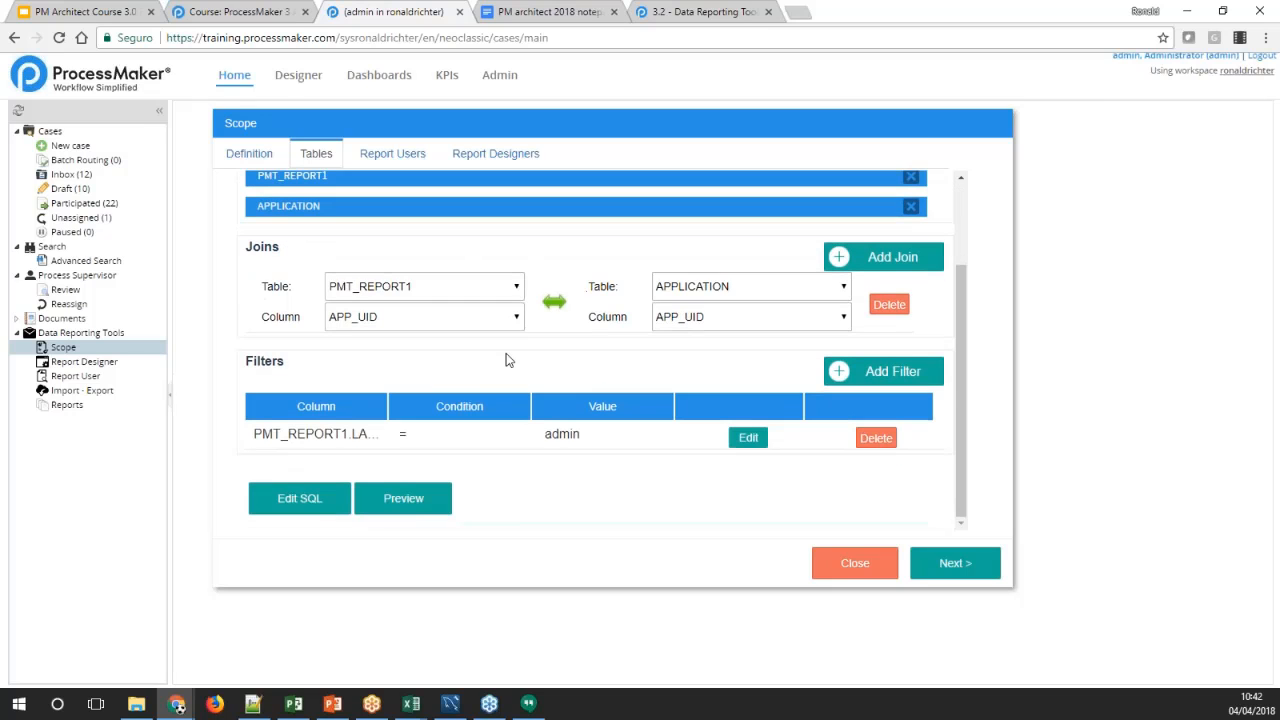
{"action": "scroll", "coordinate": [470, 314], "scroll_direction": "up", "scroll_amount": 1}
{"action": "scroll", "coordinate": [491, 317], "scroll_direction": "down", "scroll_amount": 1}
{"action": "left_click", "coordinate": [294, 498]}
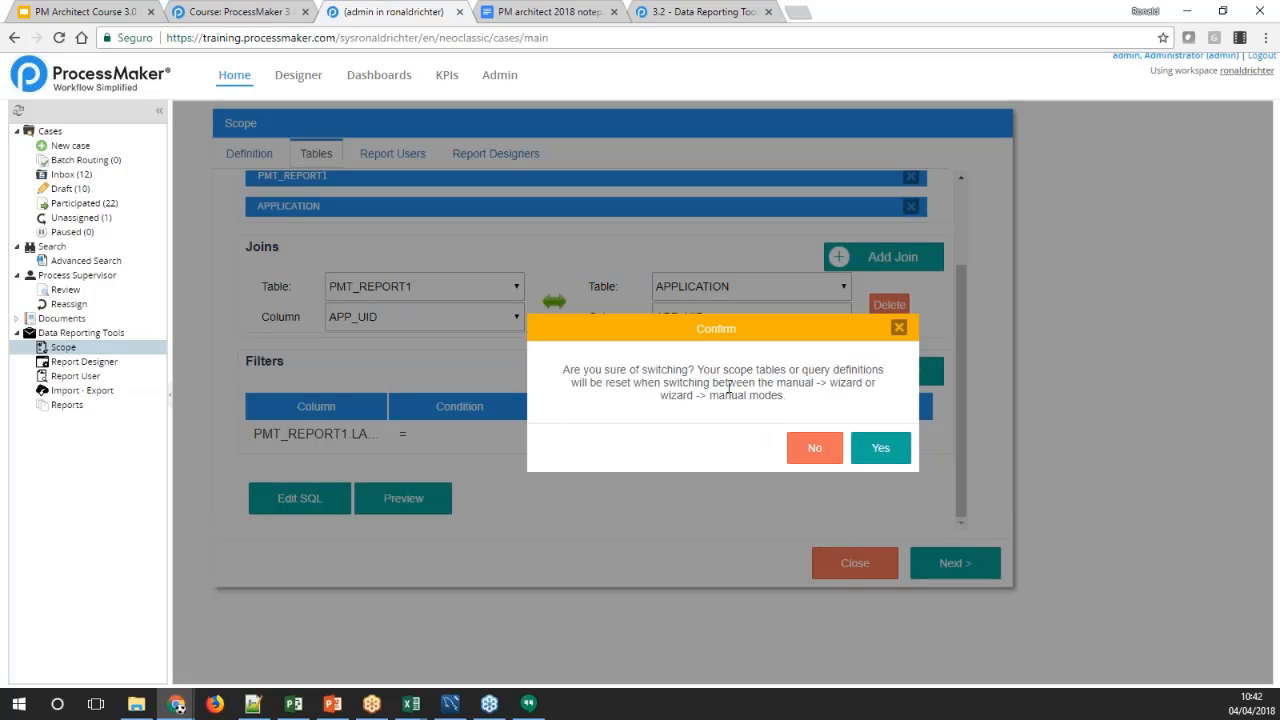
{"action": "left_click", "coordinate": [873, 452]}
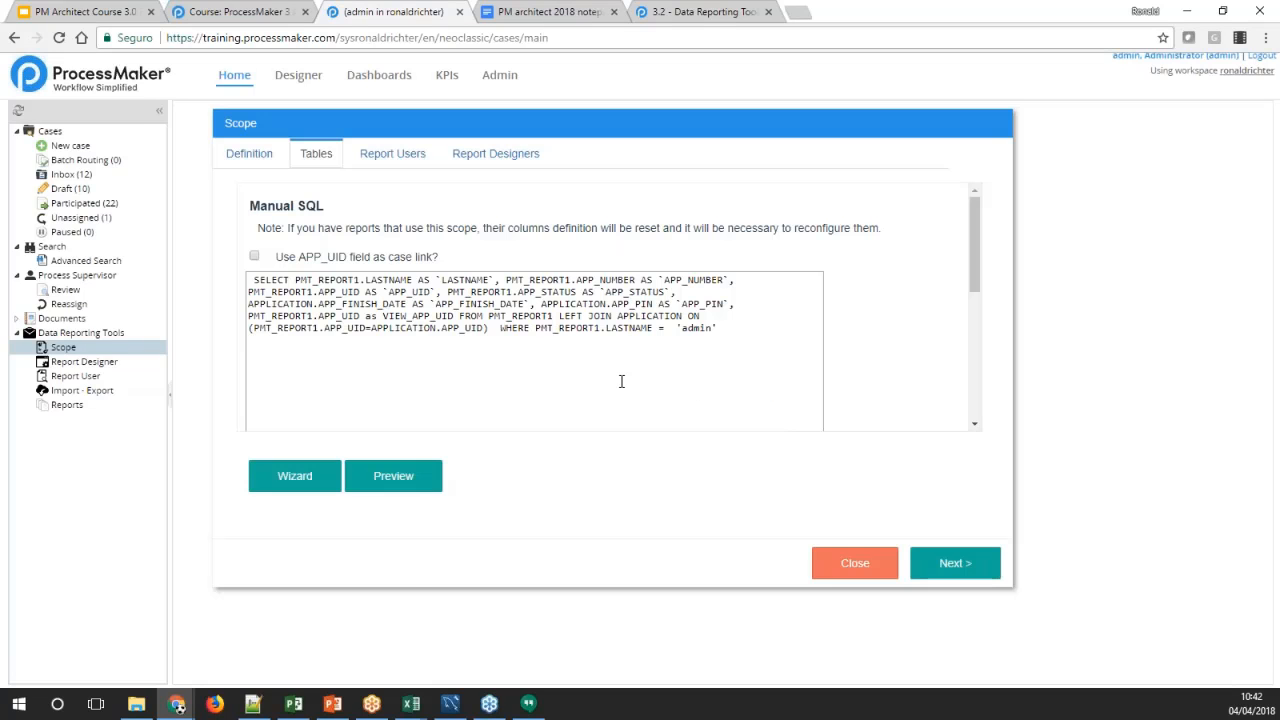
Examine the generated SQL query and open a preview of its results
{"action": "left_click_drag", "start_coordinate": [763, 329], "coordinate": [229, 277]}
{"action": "left_click", "coordinate": [526, 382]}
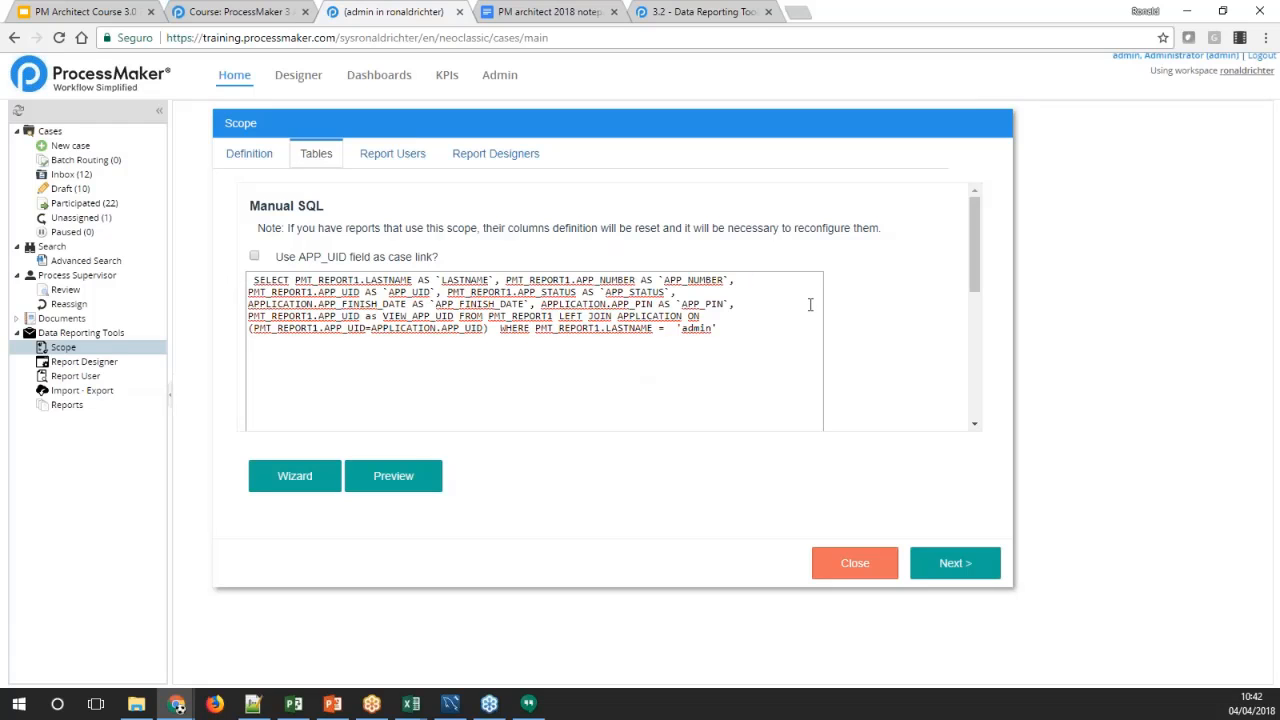
{"action": "mouse_move", "coordinate": [972, 223]}
{"action": "left_mouse_down"}
{"action": "mouse_move", "coordinate": [970, 294]}
{"action": "mouse_move", "coordinate": [970, 215]}
{"action": "left_mouse_up"}
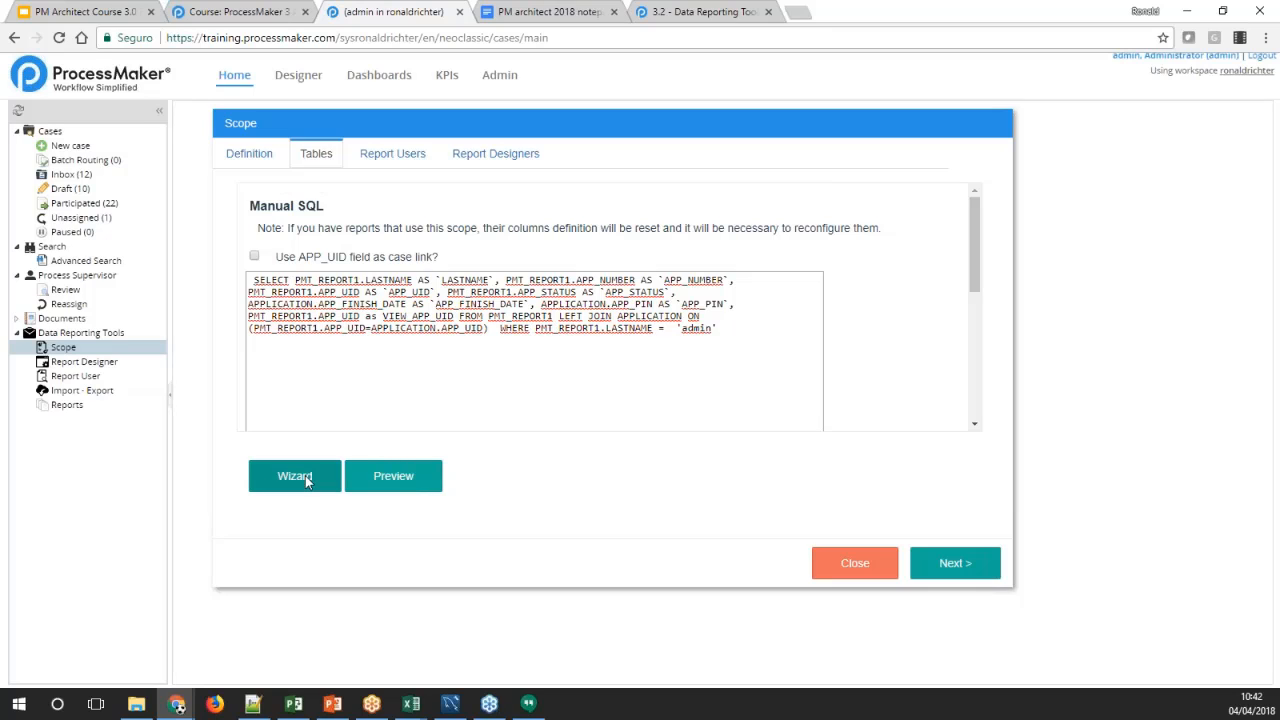
{"action": "left_click", "coordinate": [405, 479]}
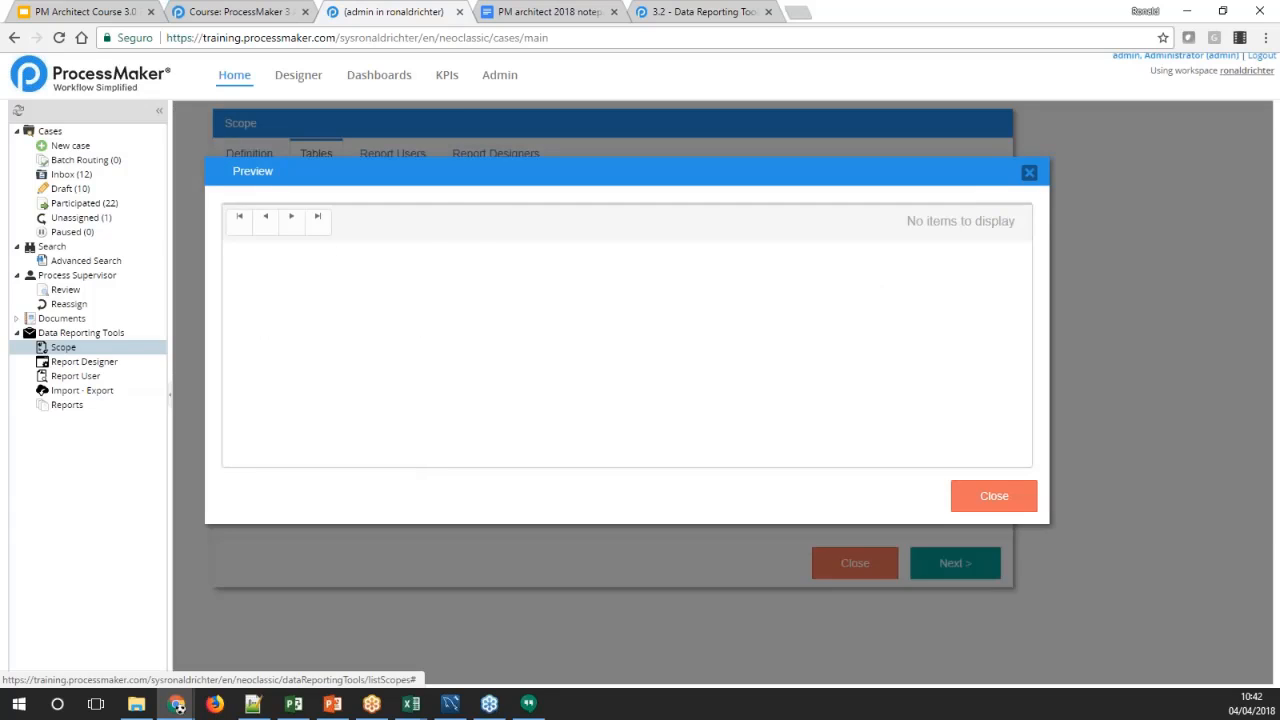
Return the scope definition from manual SQL to wizard mode and delete the existing LASTNAME filter
{"action": "left_click", "coordinate": [1029, 173]}
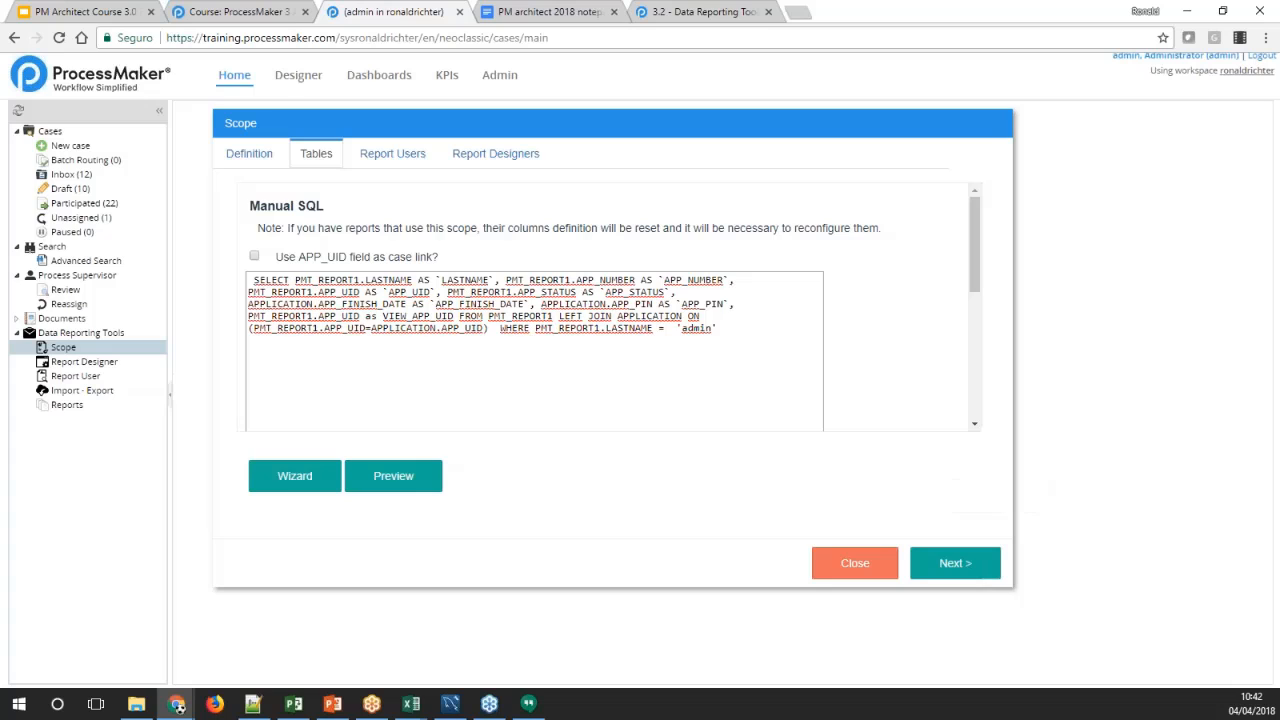
{"action": "left_click", "coordinate": [309, 470]}
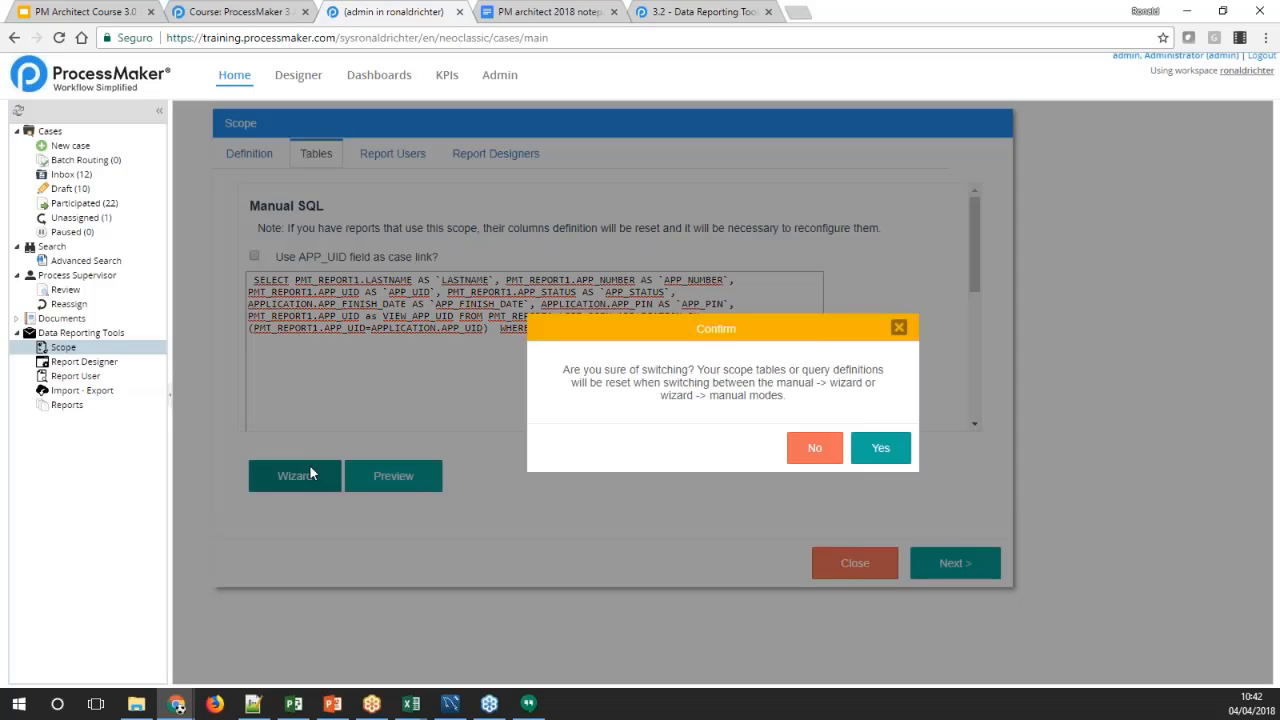
{"action": "left_click", "coordinate": [877, 448]}
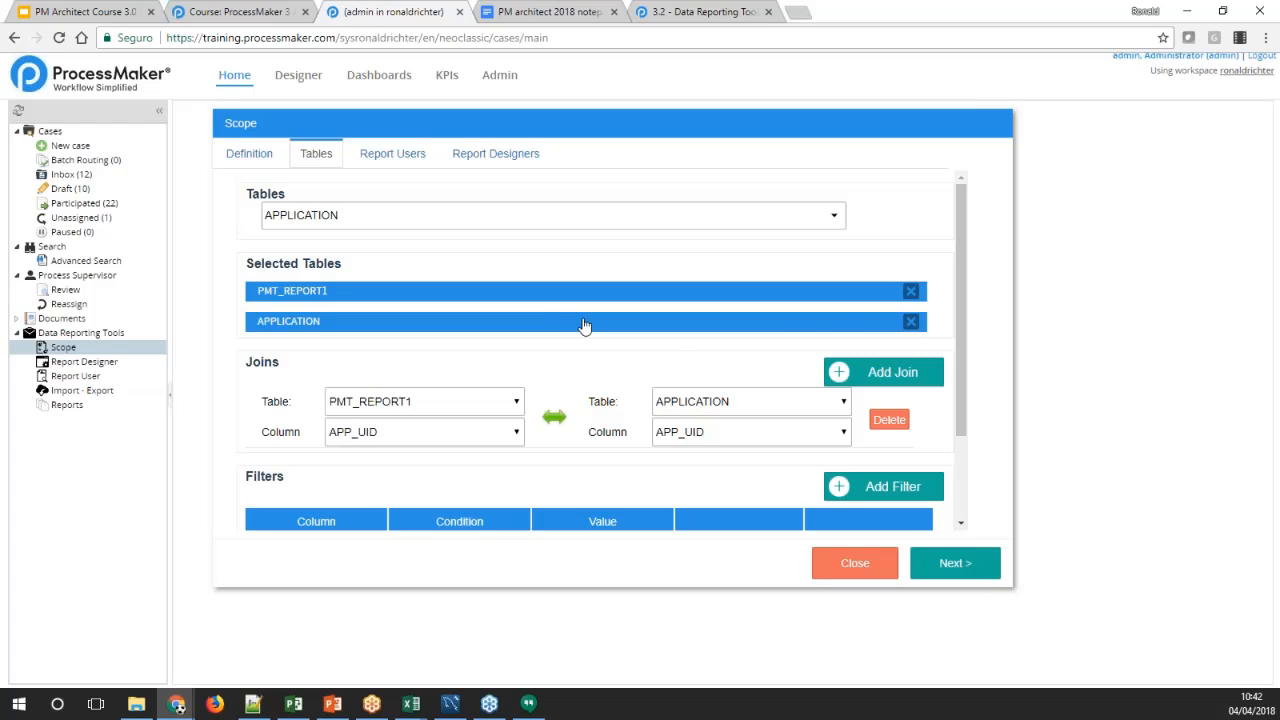
{"action": "scroll", "coordinate": [790, 325], "scroll_direction": "down", "scroll_amount": 2}
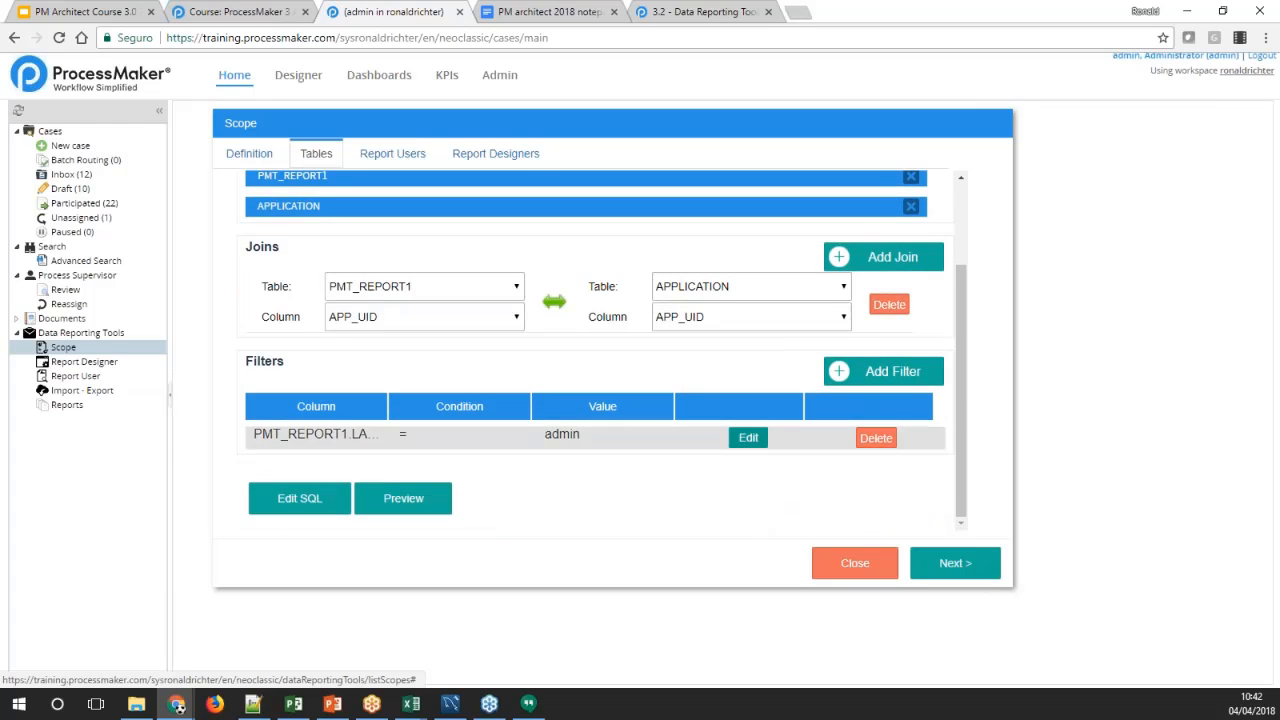
{"action": "left_click", "coordinate": [864, 439]}
Preview the scope's results without any filter, checking the LASTNAME value of the returned record
{"action": "left_click", "coordinate": [415, 499]}
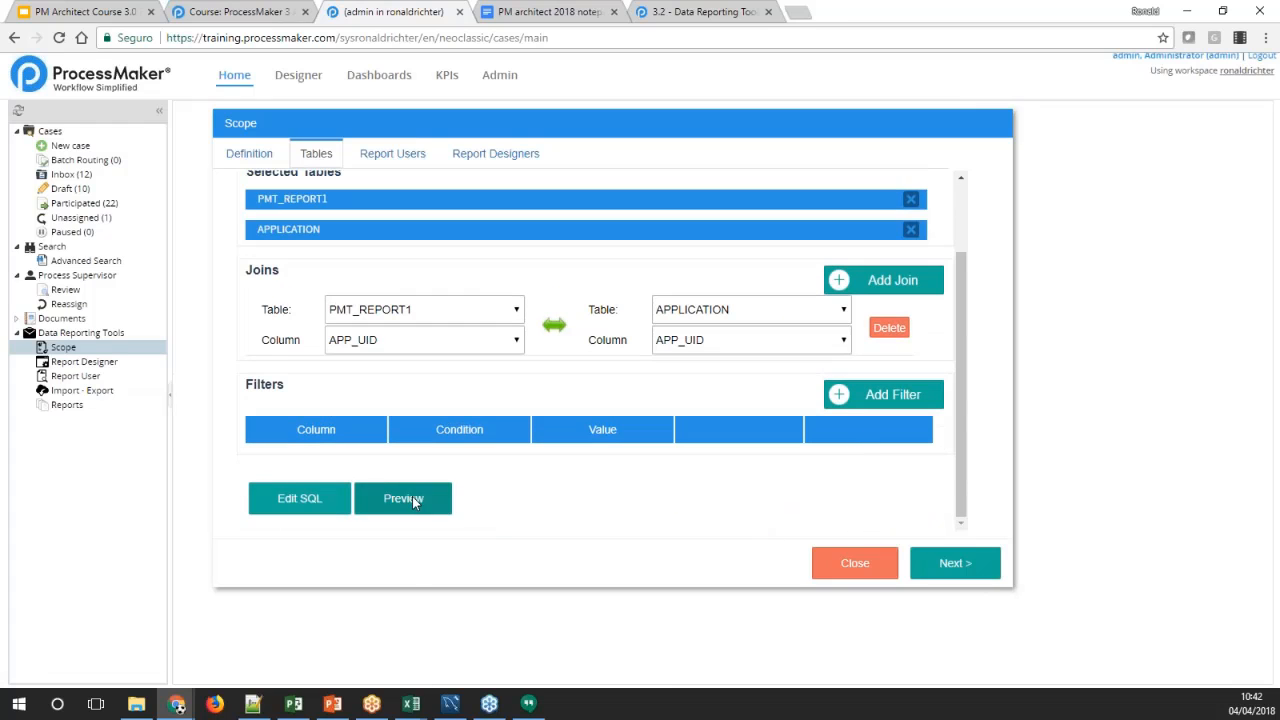
{"action": "left_click_drag", "start_coordinate": [348, 270], "coordinate": [280, 285]}
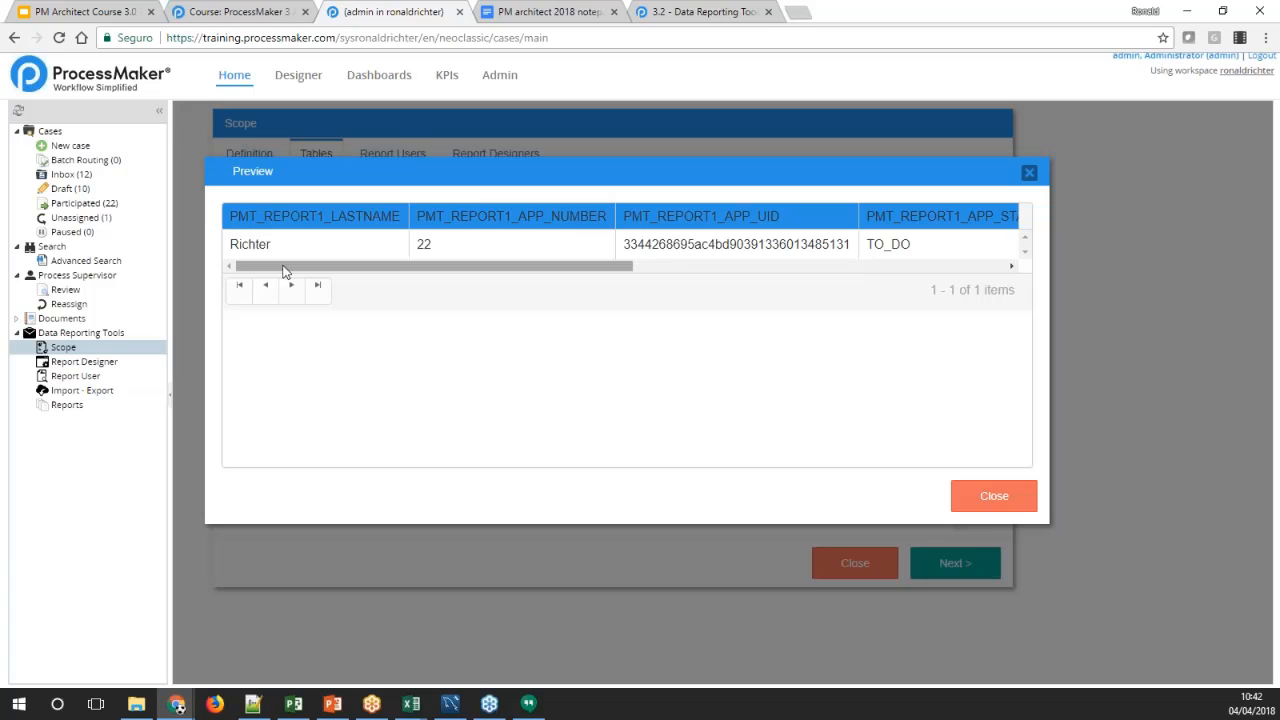
{"action": "left_click", "coordinate": [1029, 172]}
Add a filter on PMT_REPORT1 requiring the LASTNAME column to be equal to the surname seen in the preview
{"action": "left_click", "coordinate": [883, 394]}
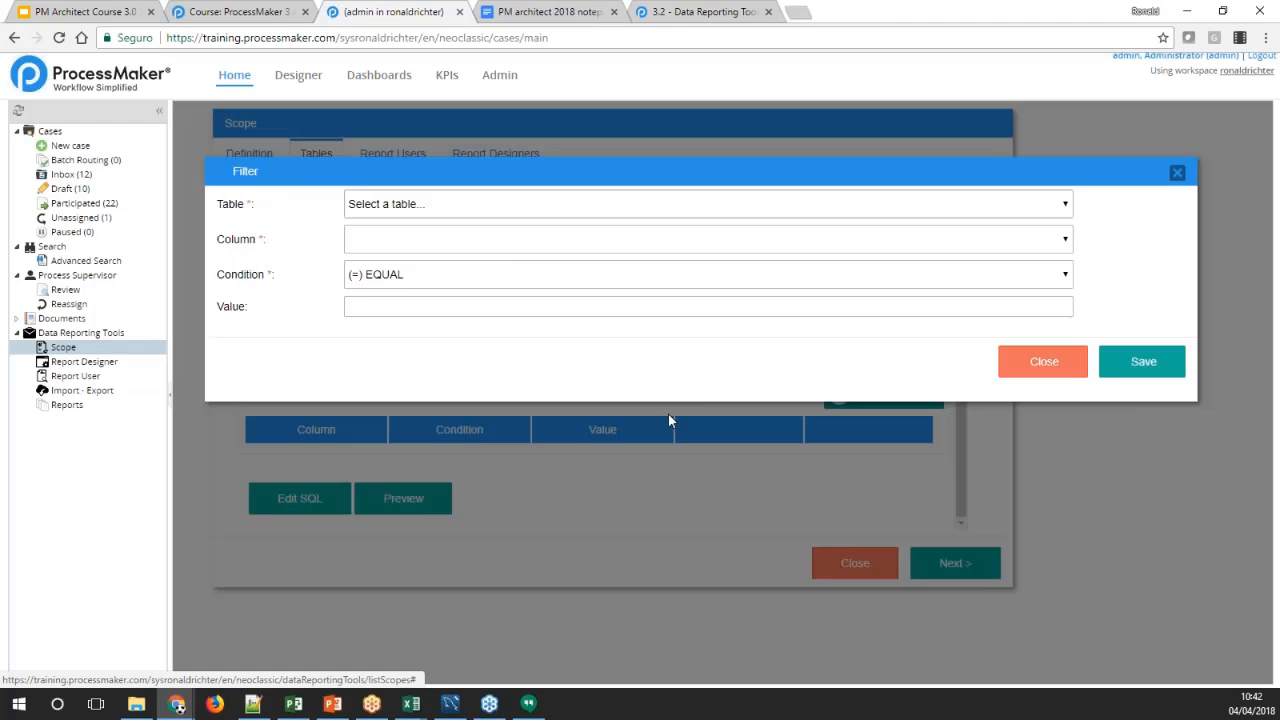
{"action": "left_click", "coordinate": [423, 298]}
{"action": "type", "text": "Richter"}
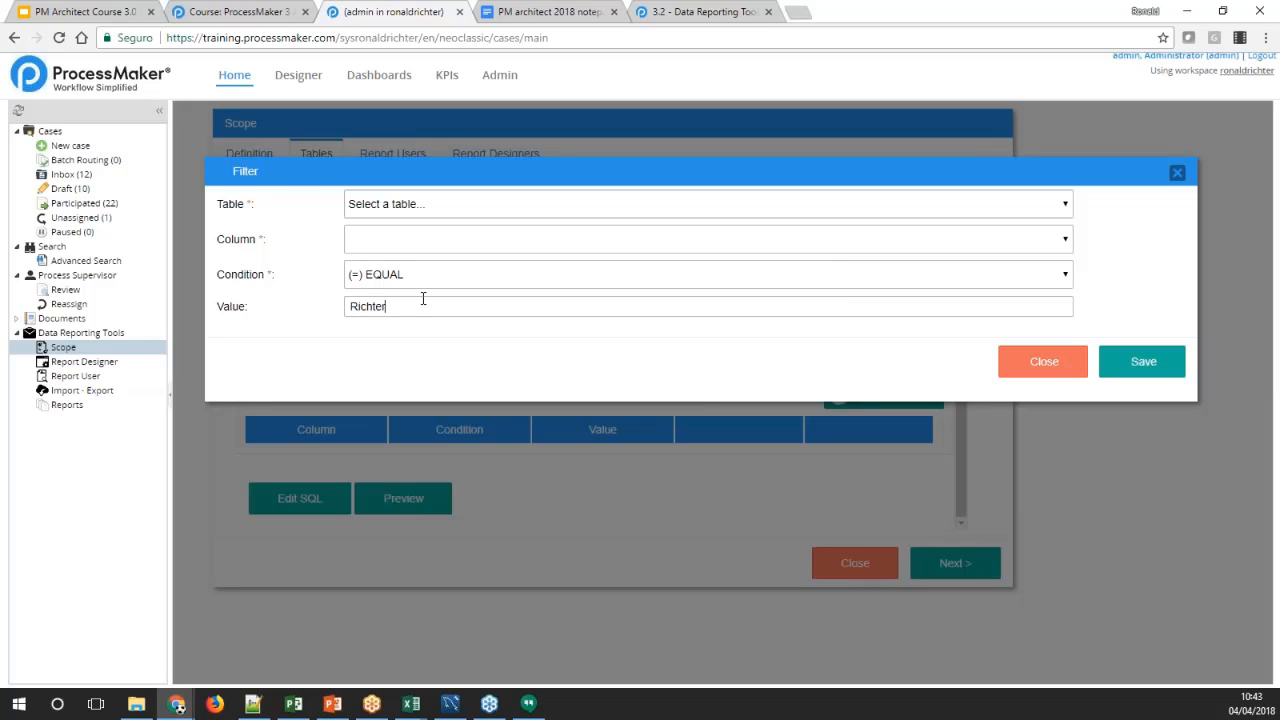
{"action": "left_click", "coordinate": [465, 212]}
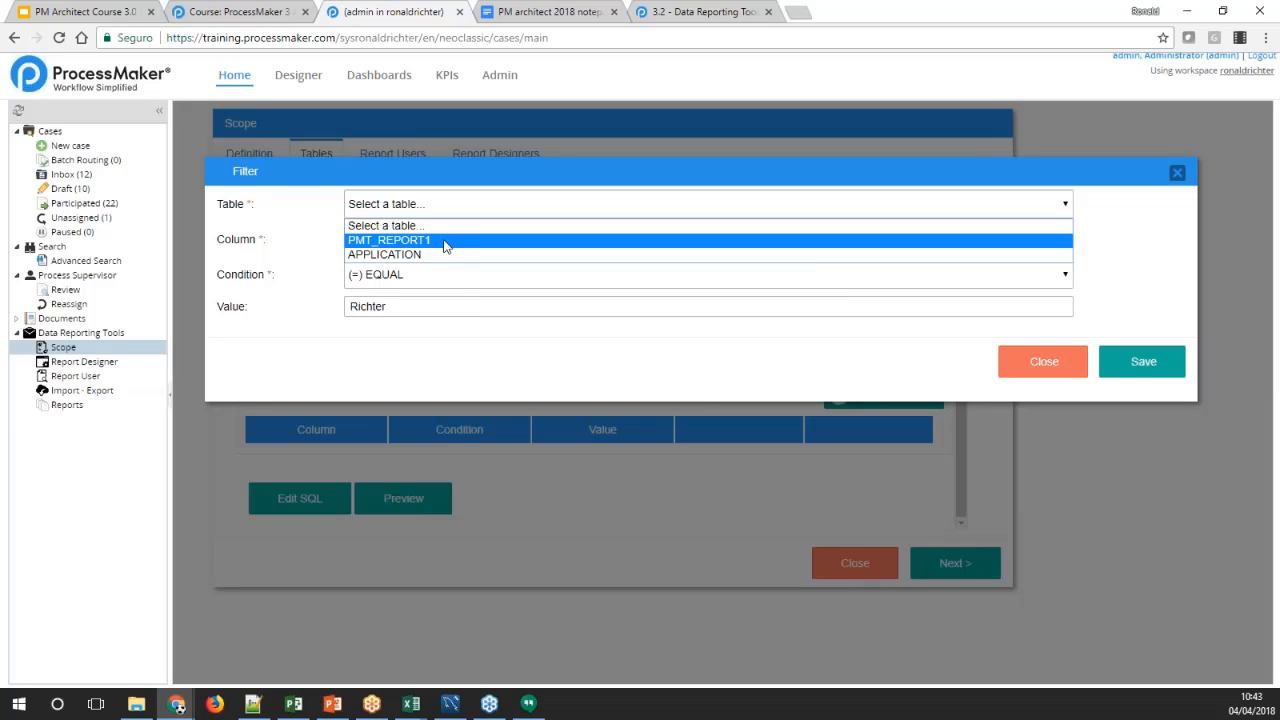
{"action": "left_click", "coordinate": [445, 241]}
{"action": "left_click", "coordinate": [449, 248]}
{"action": "left_click", "coordinate": [418, 276]}
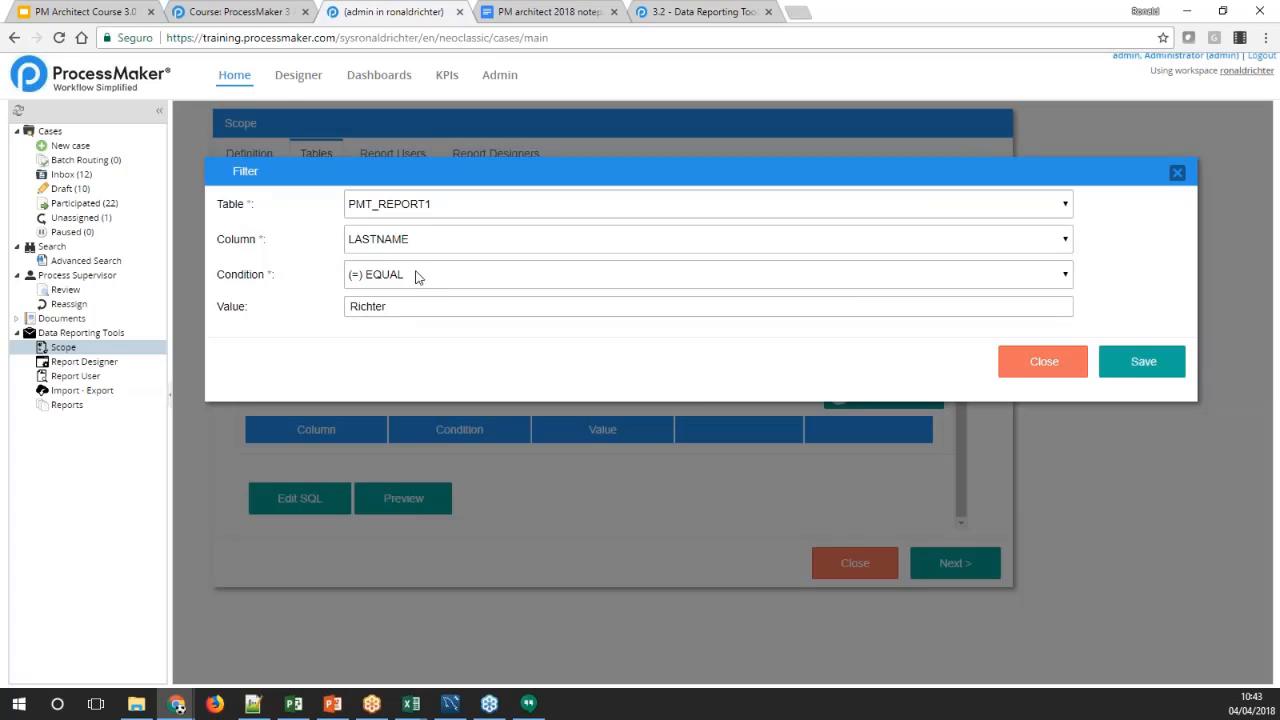
{"action": "left_click", "coordinate": [1133, 358]}
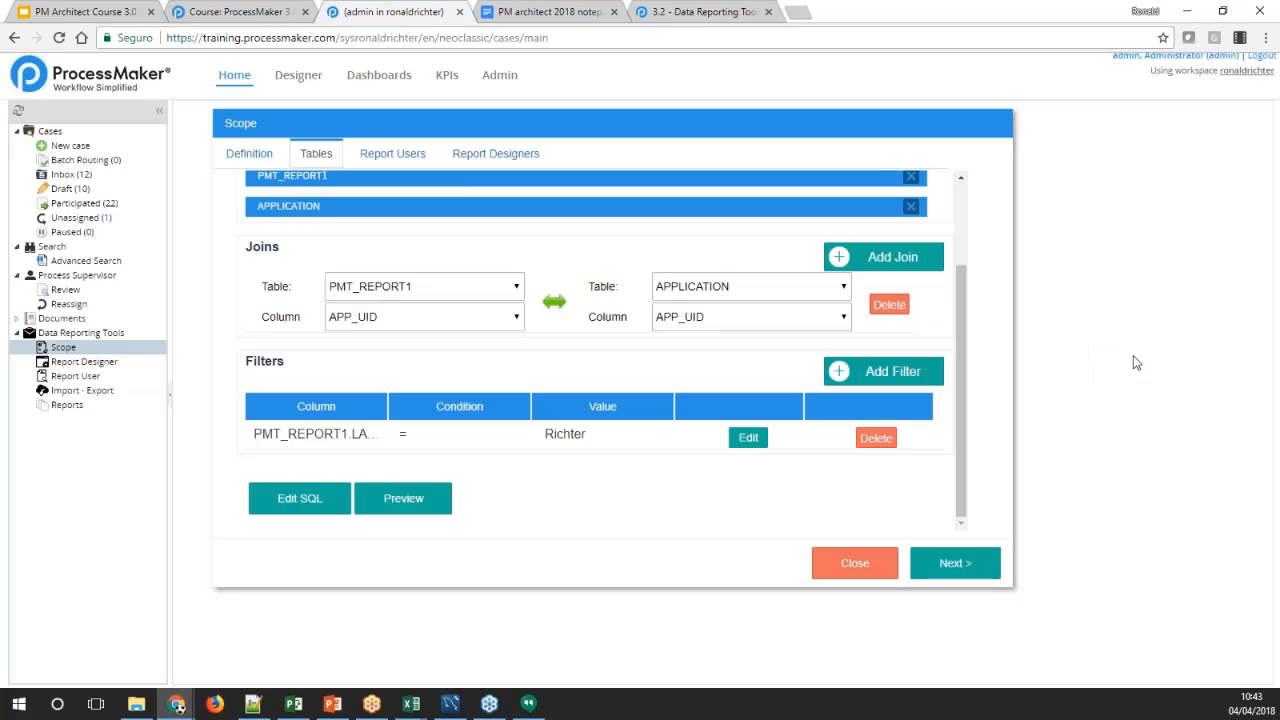
Preview the scope's filtered results and review the selected tables, join and filter
{"action": "left_click", "coordinate": [404, 498]}
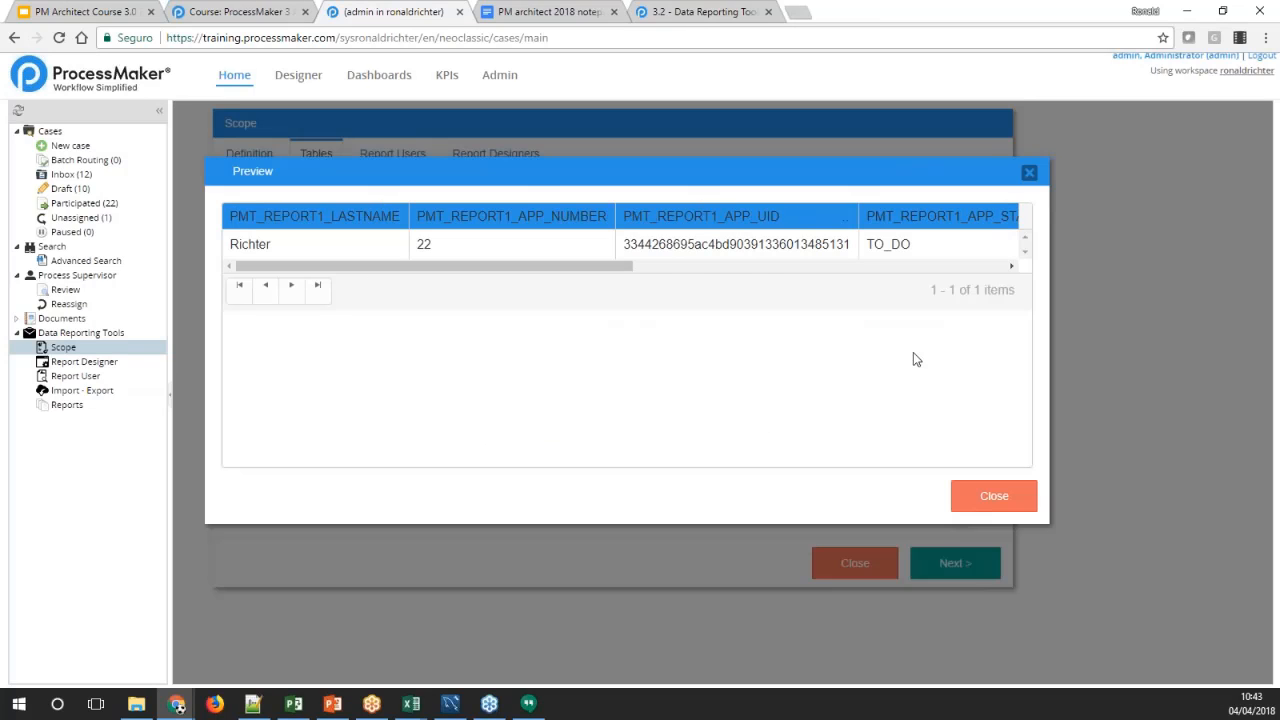
{"action": "left_click", "coordinate": [977, 505]}
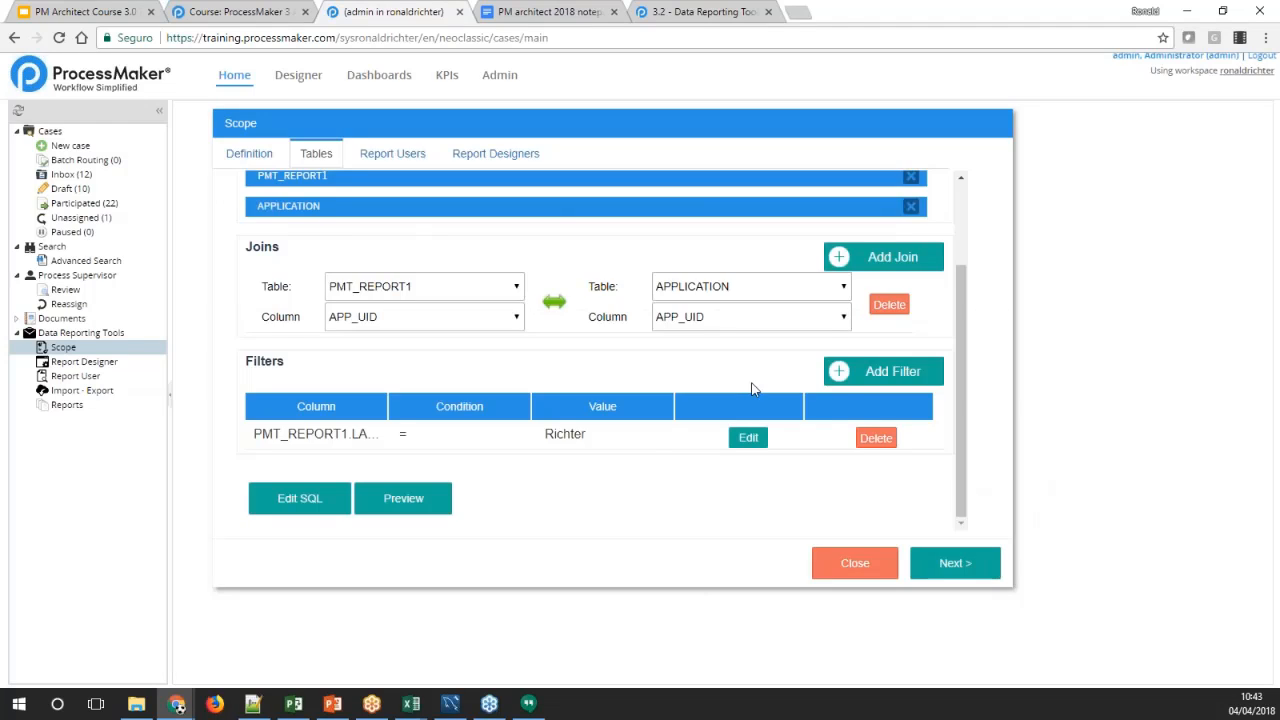
{"action": "scroll", "coordinate": [753, 389], "scroll_direction": "up", "scroll_amount": 2}
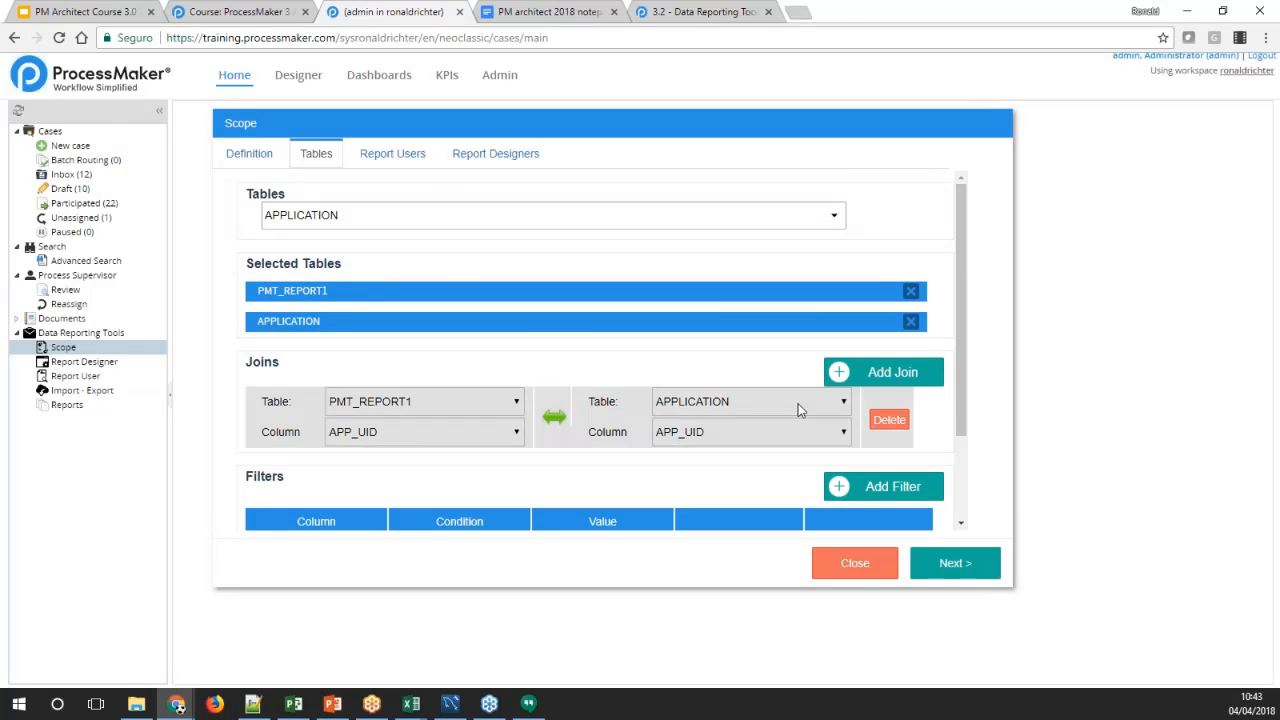
{"action": "scroll", "coordinate": [817, 428], "scroll_direction": "down", "scroll_amount": 2}
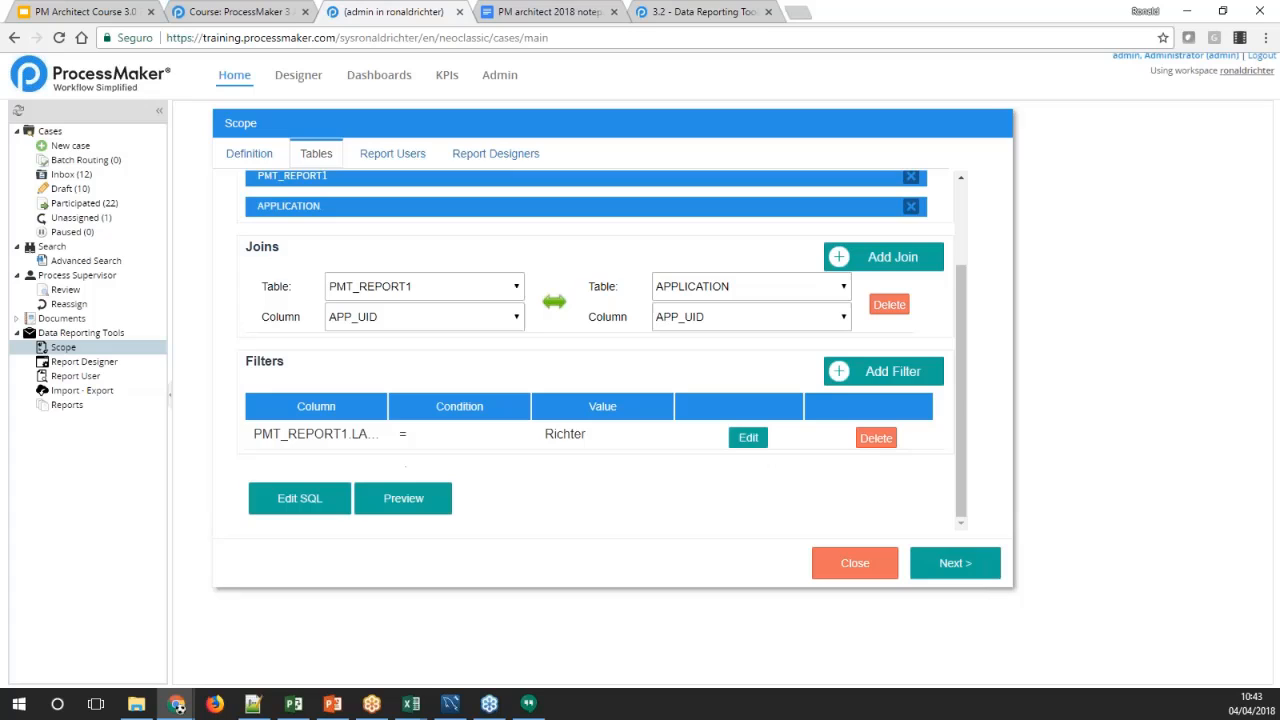
Assign the Employees and Manager groups, the admin account and one other individual user as the scope's report users
{"action": "left_click", "coordinate": [955, 563]}
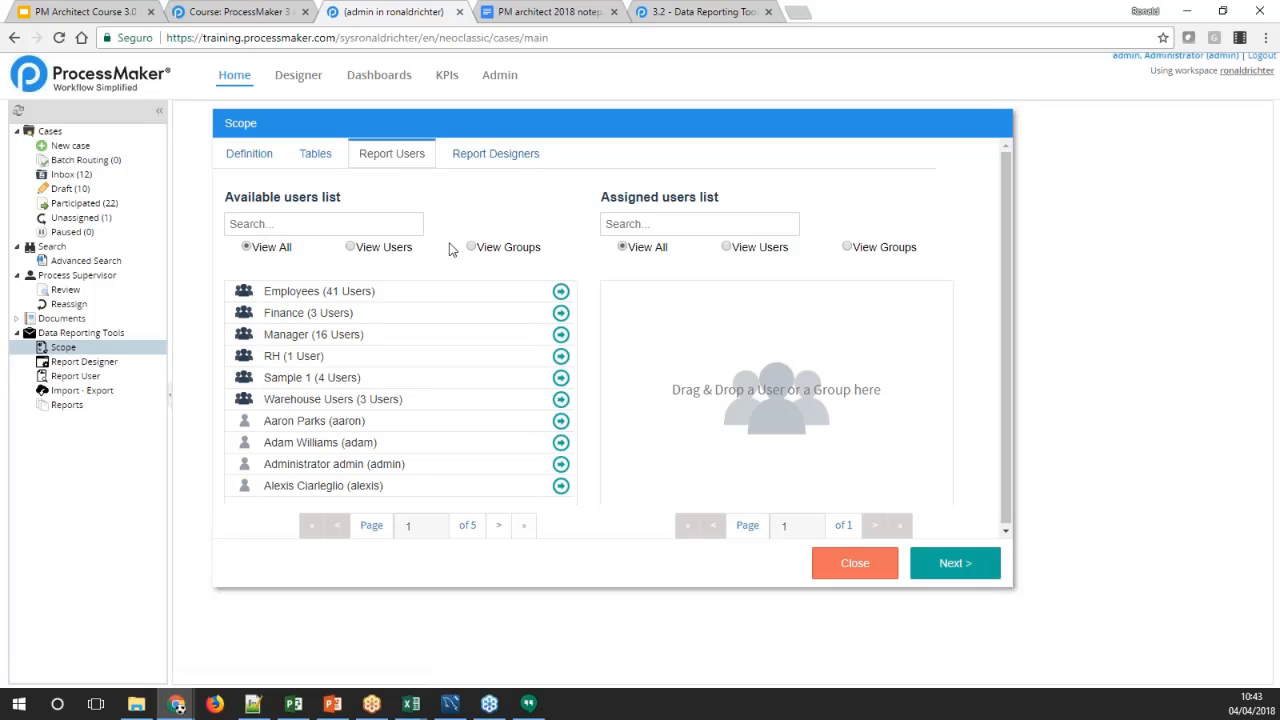
{"action": "left_click", "coordinate": [561, 464]}
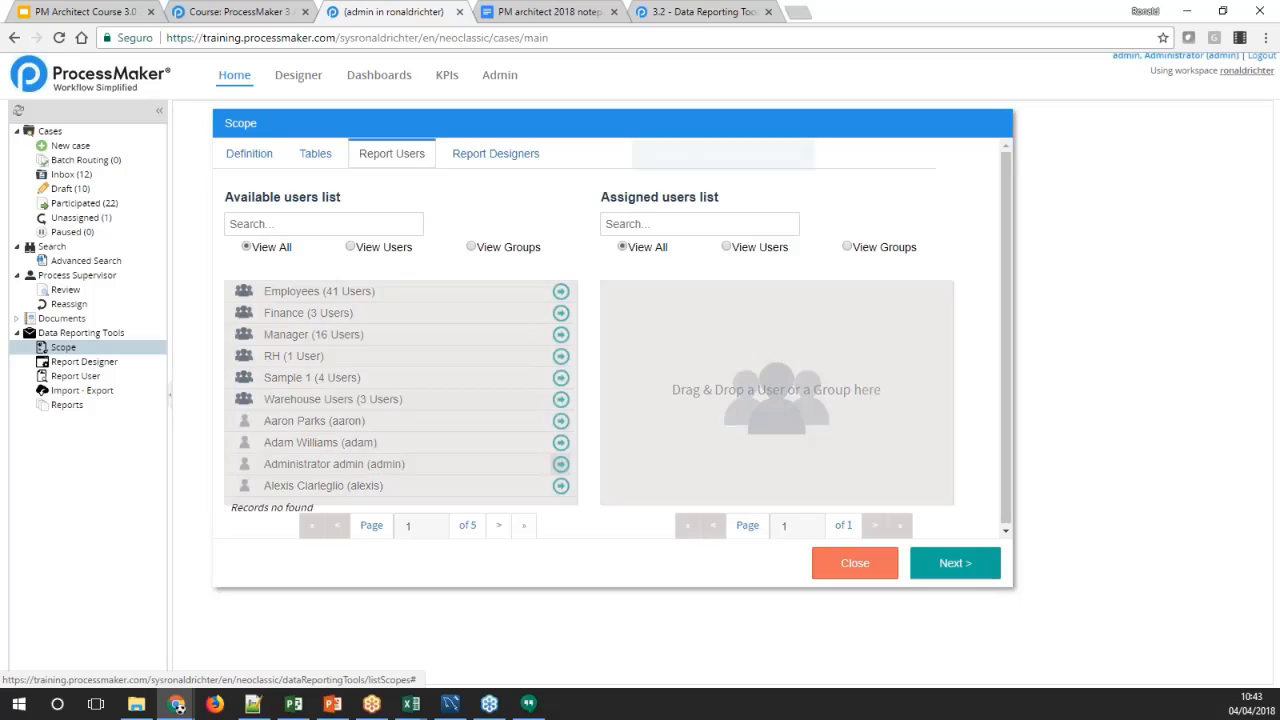
{"action": "left_click", "coordinate": [561, 291]}
{"action": "left_click", "coordinate": [561, 315]}
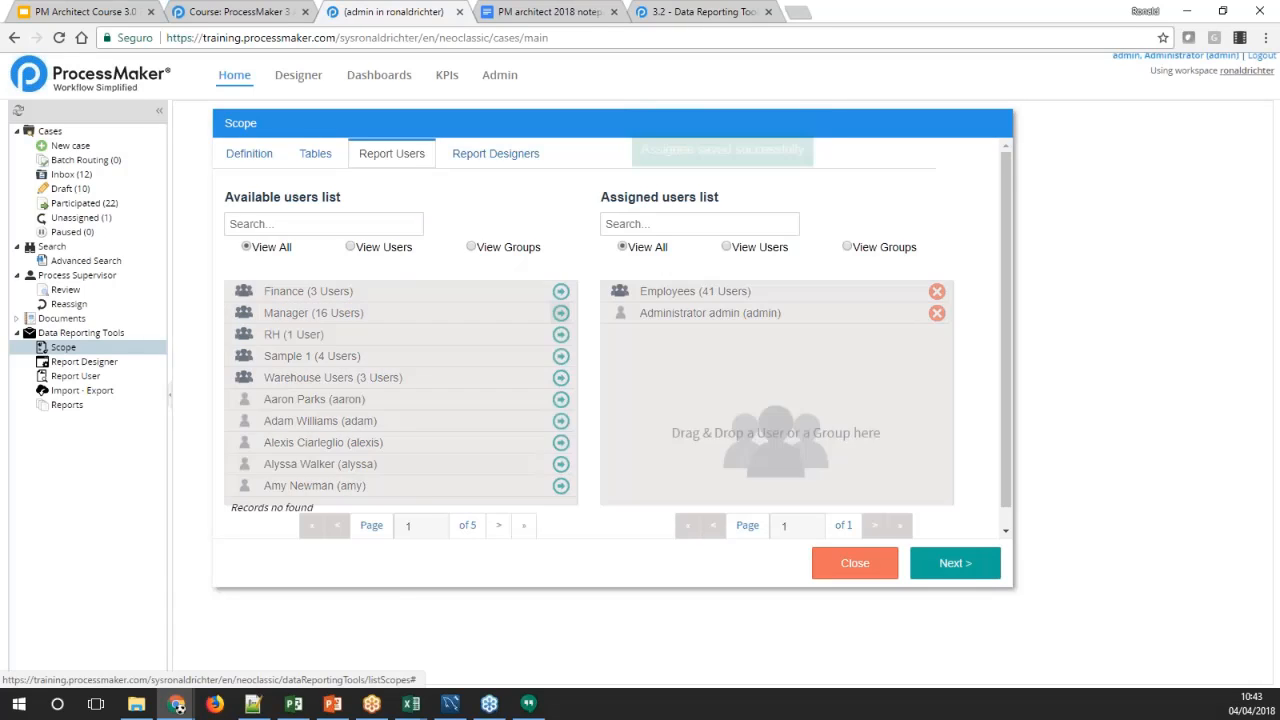
{"action": "left_click", "coordinate": [561, 421]}
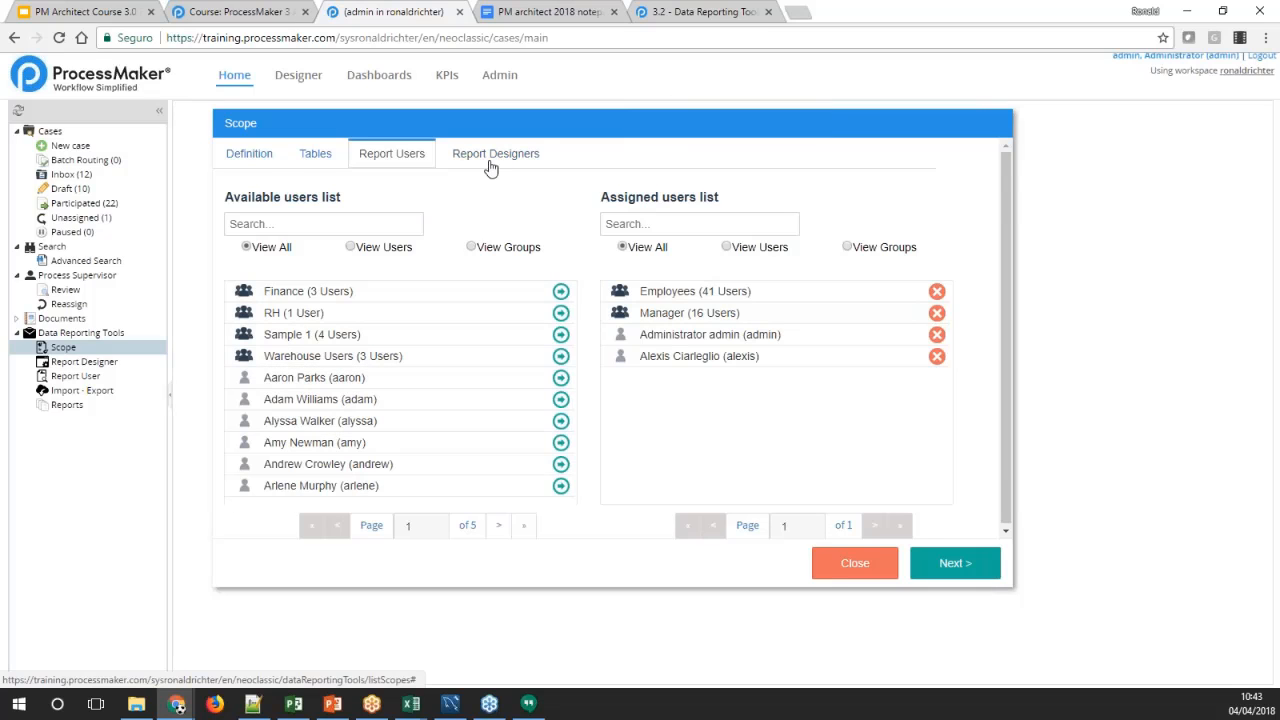
Assign the admin account as the scope's report designer and finish the scope
{"action": "left_click", "coordinate": [490, 163]}
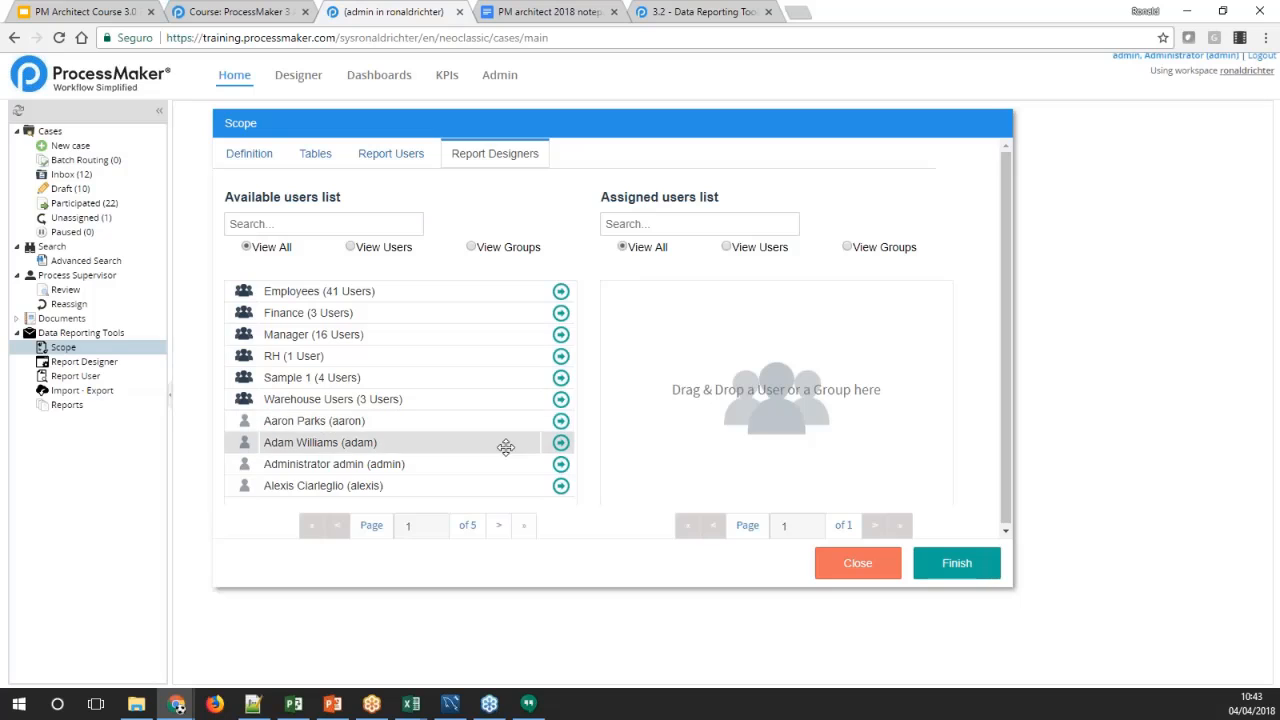
{"action": "left_click", "coordinate": [560, 464]}
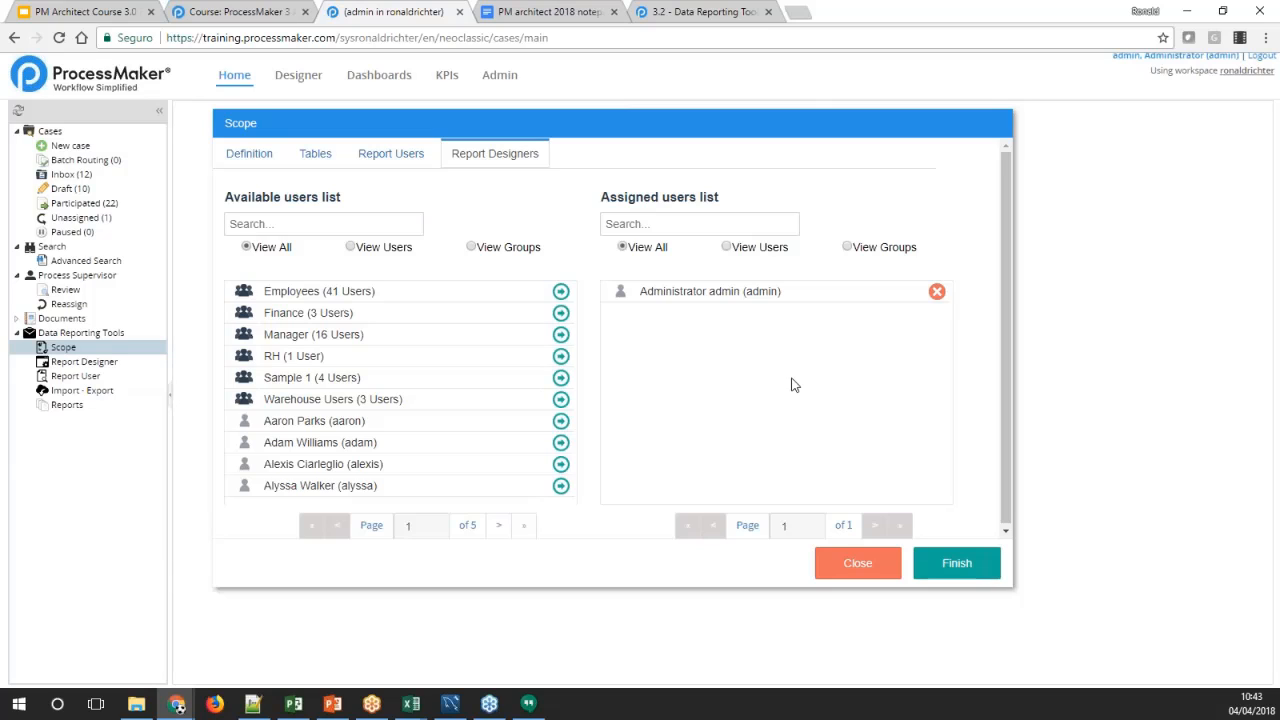
{"action": "left_click", "coordinate": [953, 572]}
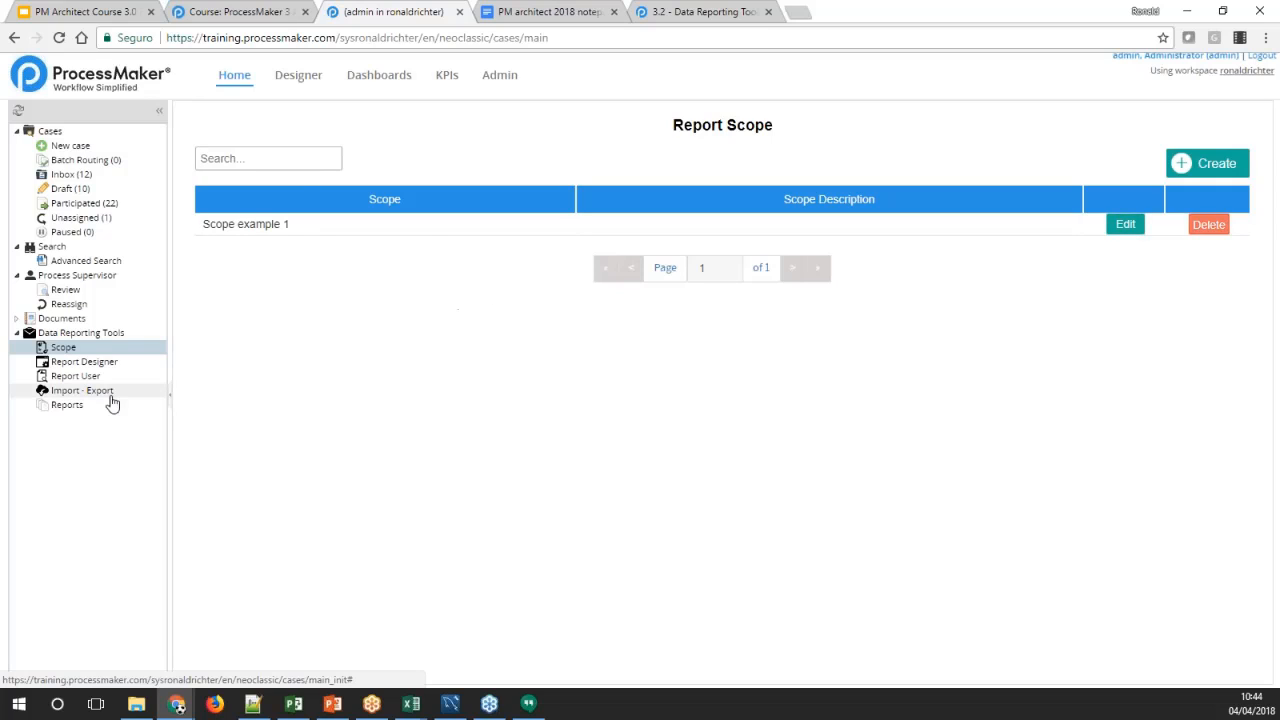
Create a new report in the Report Designer based on the scope "Scope example 1"
{"action": "left_click", "coordinate": [66, 366]}
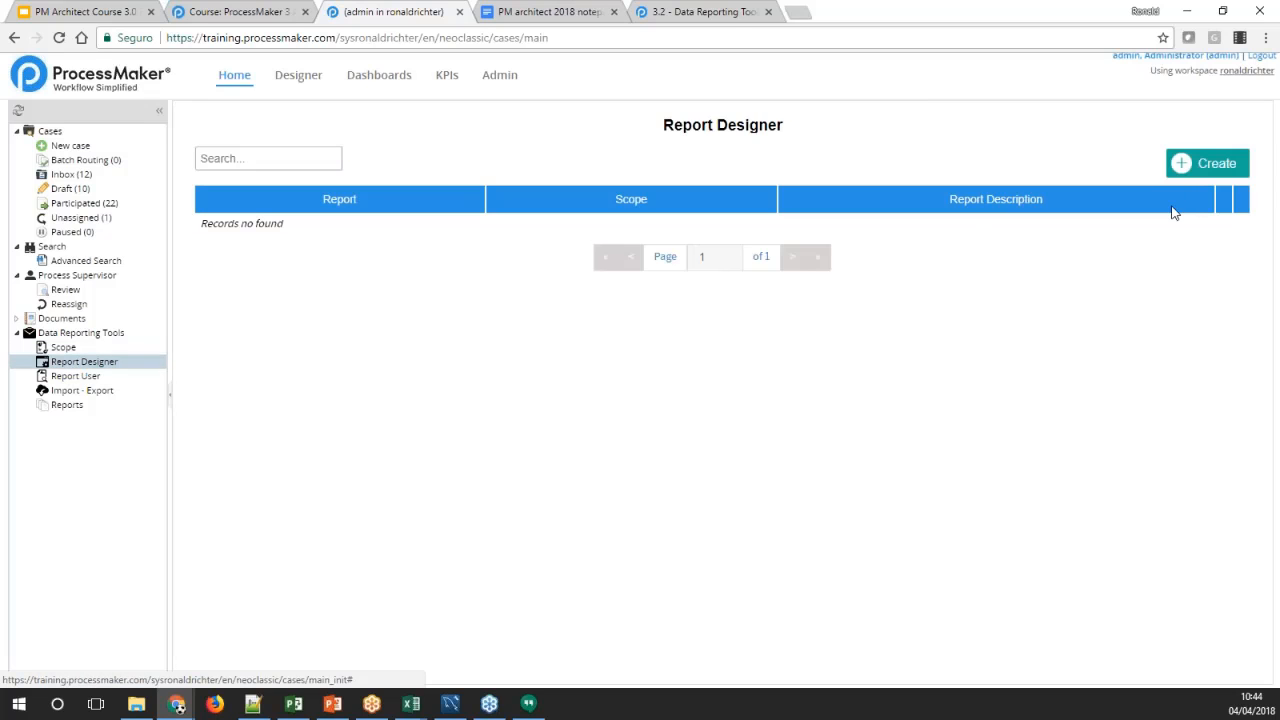
{"action": "left_click", "coordinate": [1205, 165]}
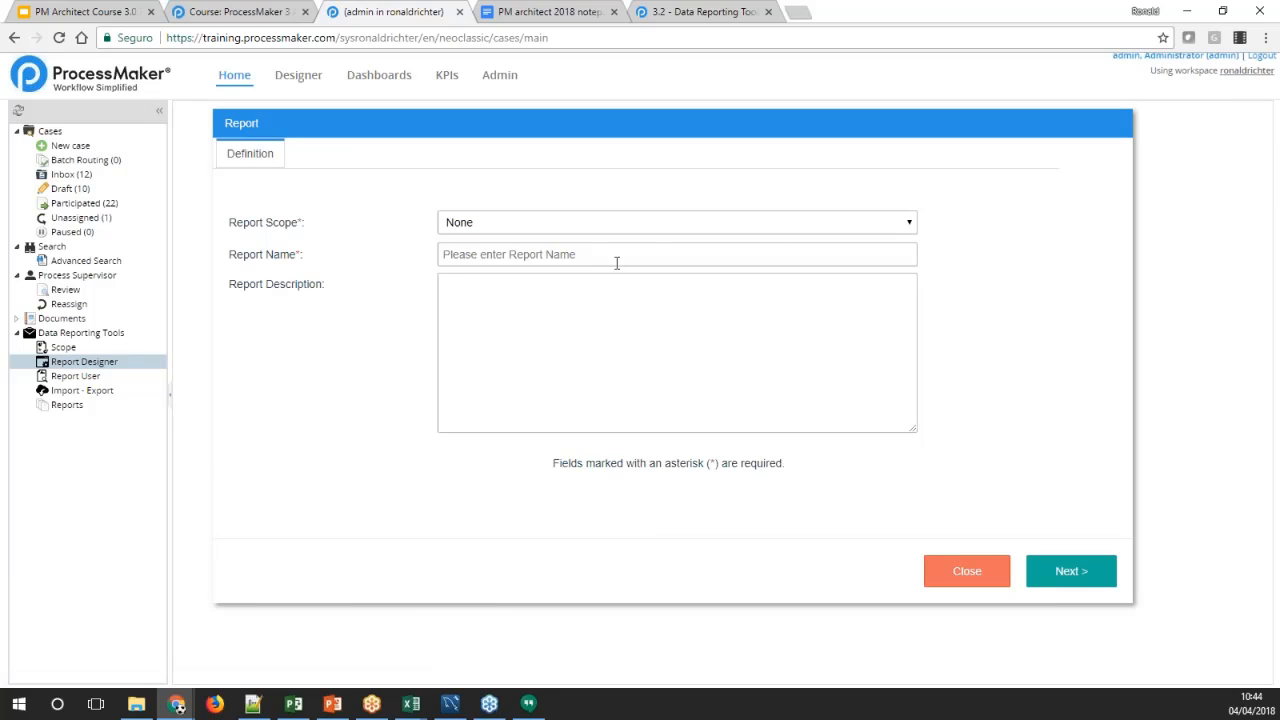
{"action": "left_click", "coordinate": [908, 226]}
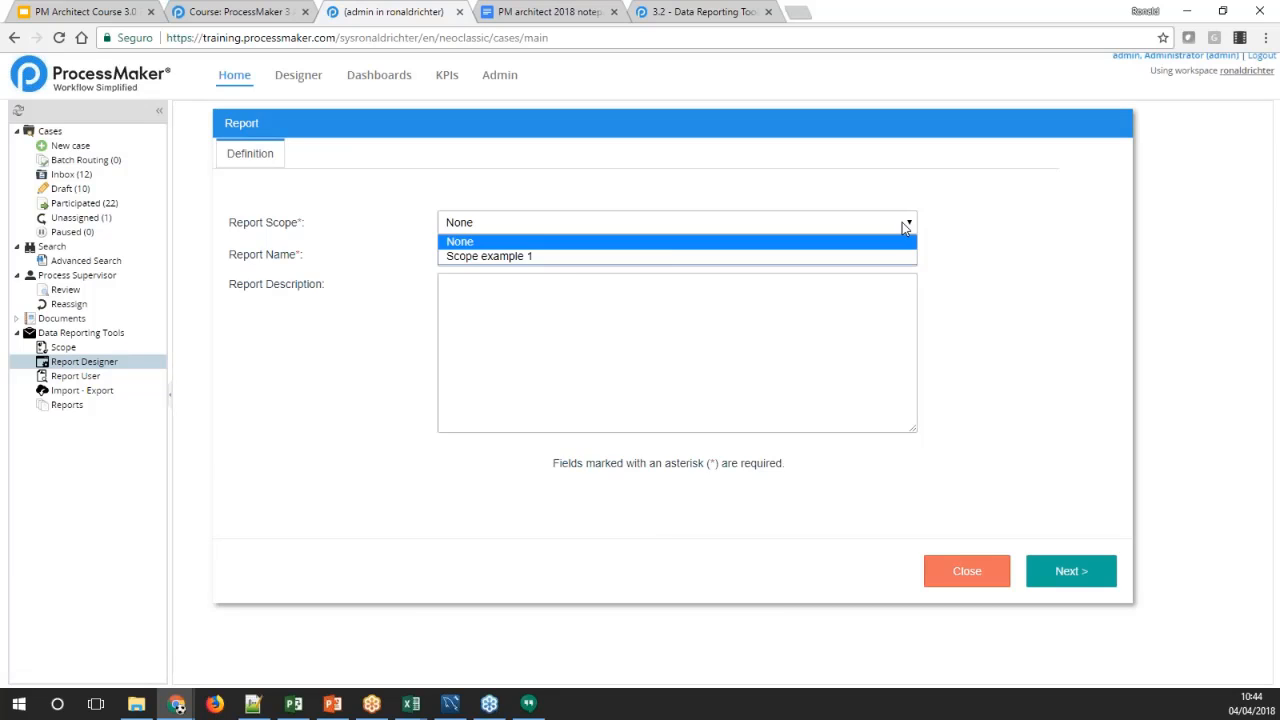
{"action": "left_click", "coordinate": [470, 258]}
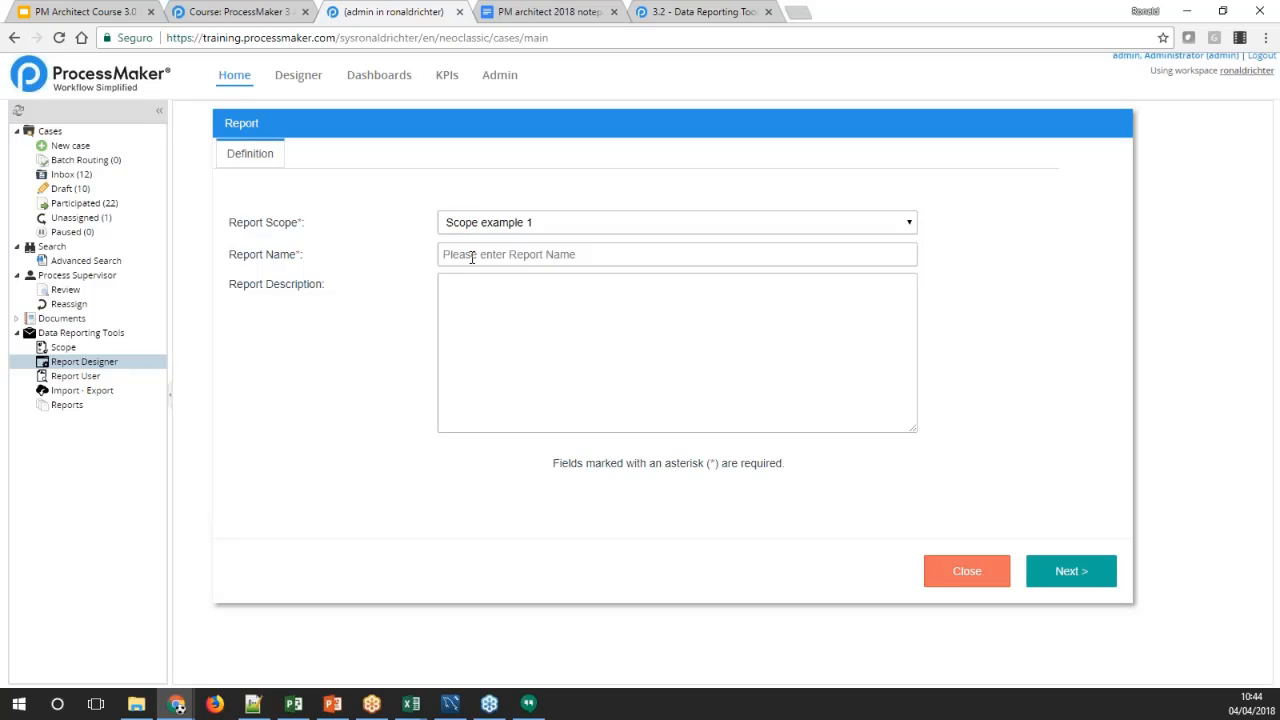
Name the report "Report", describe it as "this is report 1" and continue to its table columns
{"action": "left_click", "coordinate": [472, 257]}
{"action": "type", "text": "Report 1"}
{"action": "left_click", "coordinate": [490, 327]}
{"action": "type", "text": "thsi is report 1"}
{"action": "left_click_drag", "start_coordinate": [455, 288], "coordinate": [446, 287]}
{"action": "type", "text": "this"}
{"action": "left_click", "coordinate": [1040, 568]}
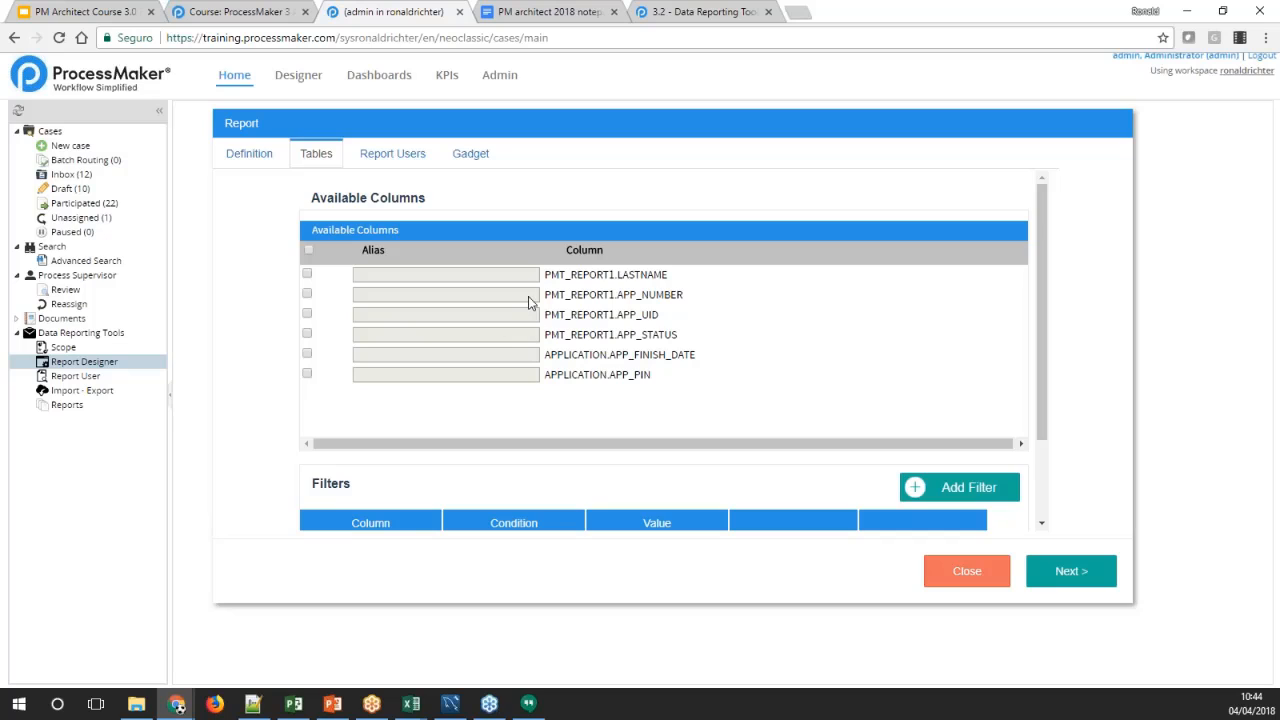
Include all available columns and alias LASTNAME as "Last Name", APP_NUMBER as "Case number" and APP_UID as "Case UID"
{"action": "left_click", "coordinate": [308, 250]}
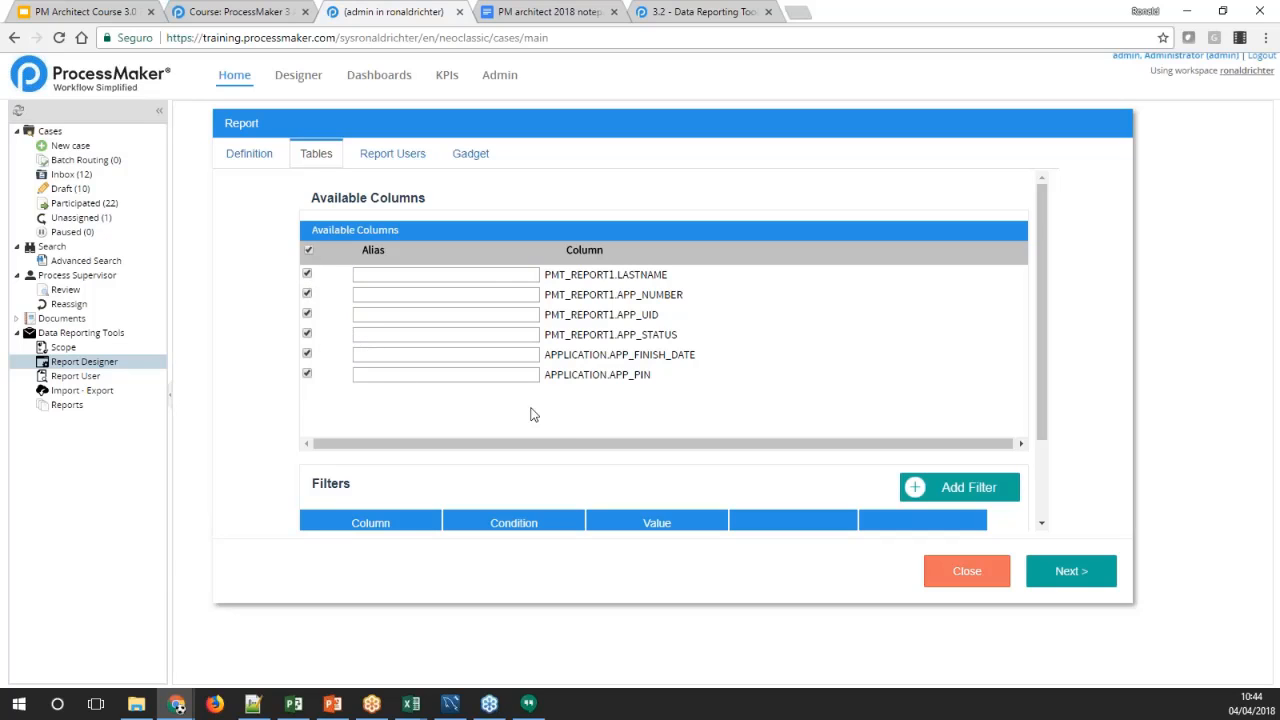
{"action": "left_click", "coordinate": [491, 278]}
{"action": "type", "text": "Last Name"}
{"action": "key", "text": "Tab"}
{"action": "type", "text": "Case num"}
{"action": "key", "text": "Tab"}
{"action": "type", "text": "Ca"}
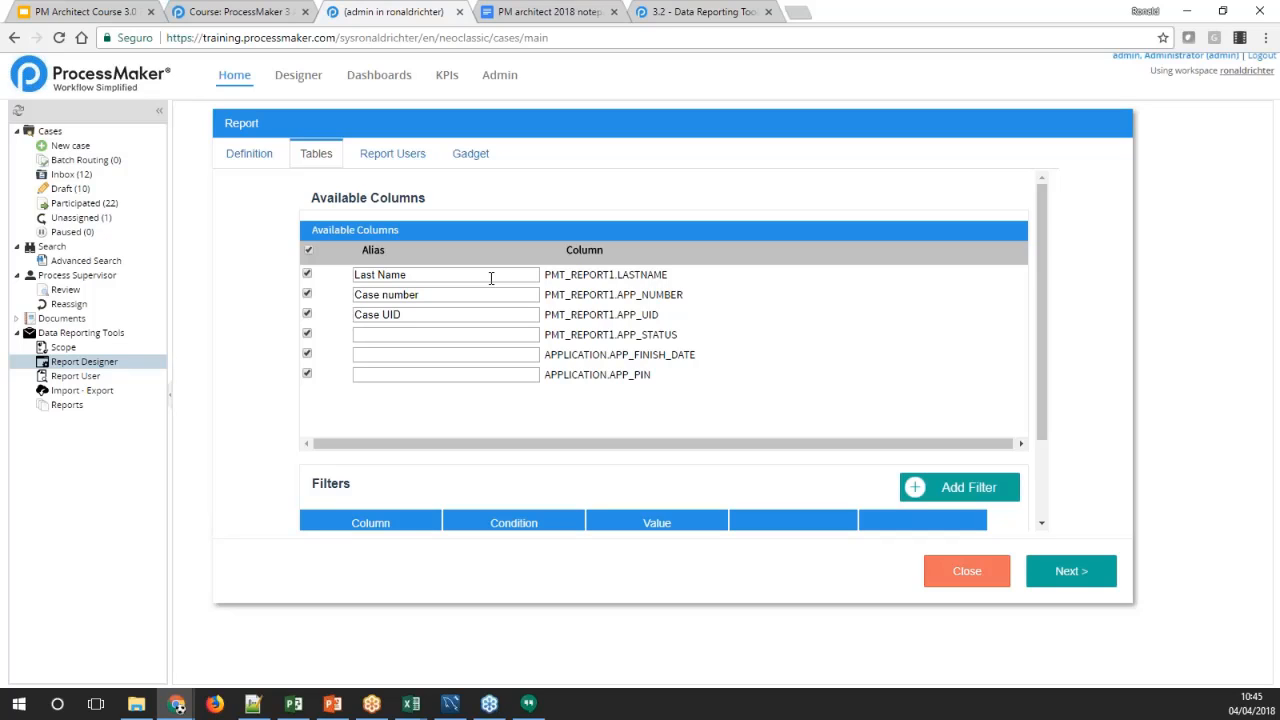
Alias APP_STATUS as "Case Status", APP_FINISH_DATE as "Case Finich Date" and APP_PIN as "Case PIN"
{"action": "key", "text": "Tab"}
{"action": "type", "text": "Cas"}
{"action": "key", "text": "Tab"}
{"action": "type", "text": "Case Finich Date"}
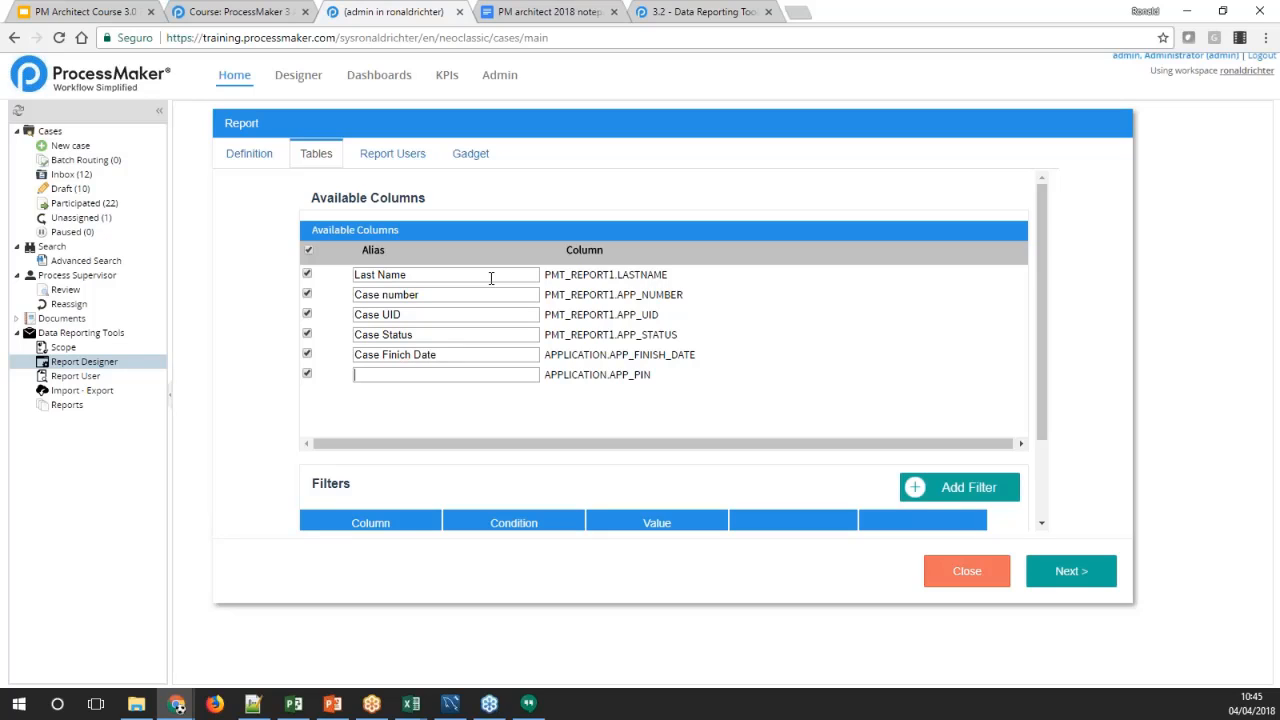
{"action": "type", "text": "Case PIN"}
Examine the report's filter form, including its column choices and process variable picker, without adding a filter
{"action": "scroll", "coordinate": [1046, 405], "scroll_direction": "down", "scroll_amount": 2}
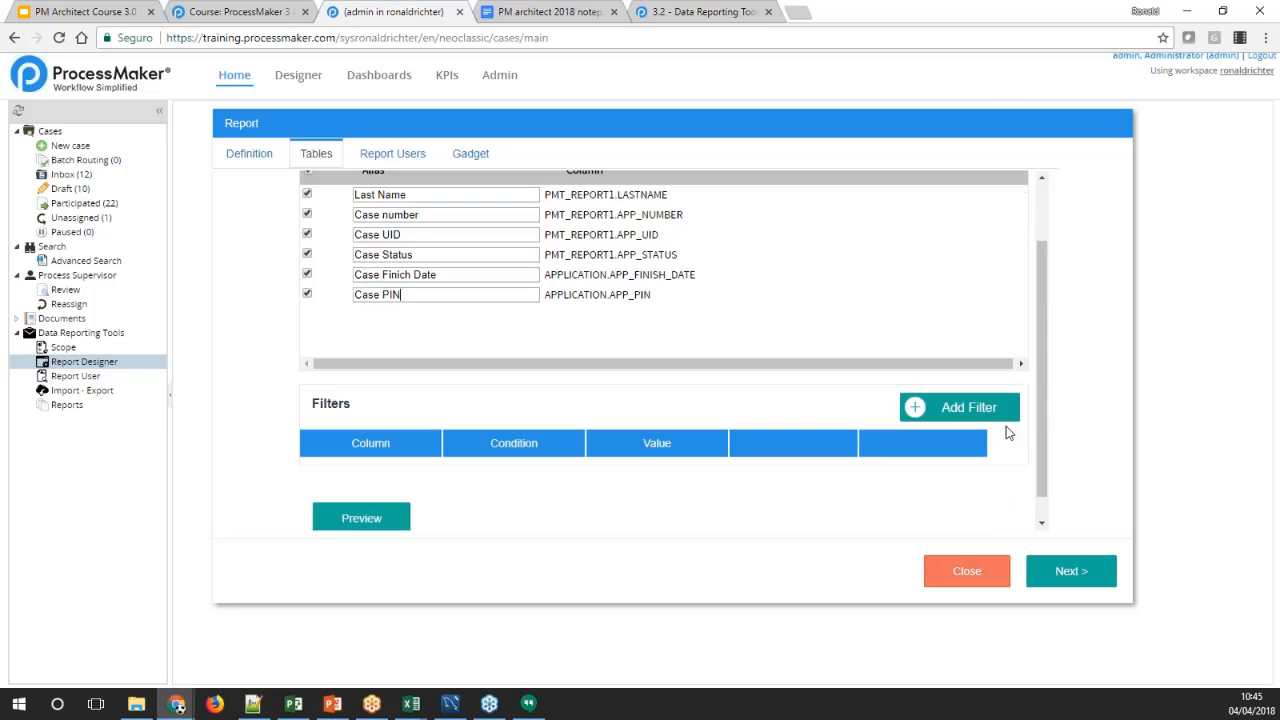
{"action": "left_click", "coordinate": [975, 410]}
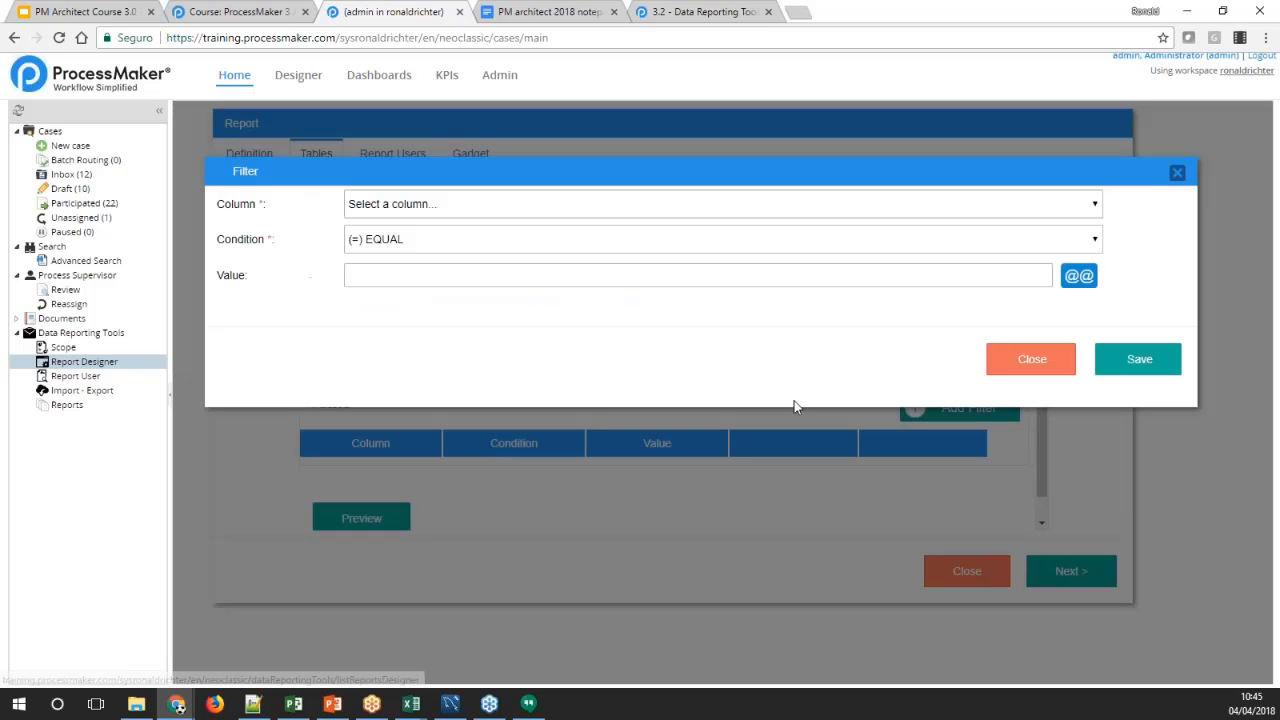
{"action": "left_click", "coordinate": [474, 206]}
{"action": "left_click", "coordinate": [474, 206]}
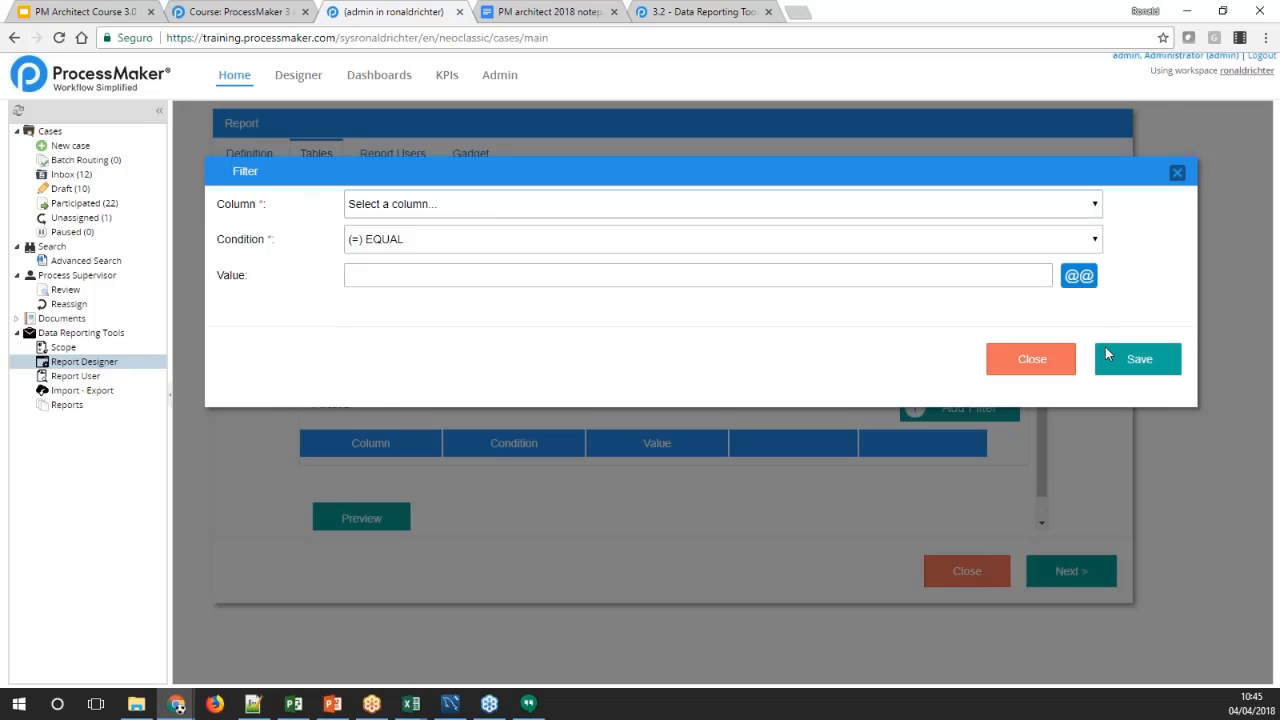
{"action": "left_click", "coordinate": [1019, 275]}
{"action": "left_click", "coordinate": [1078, 276]}
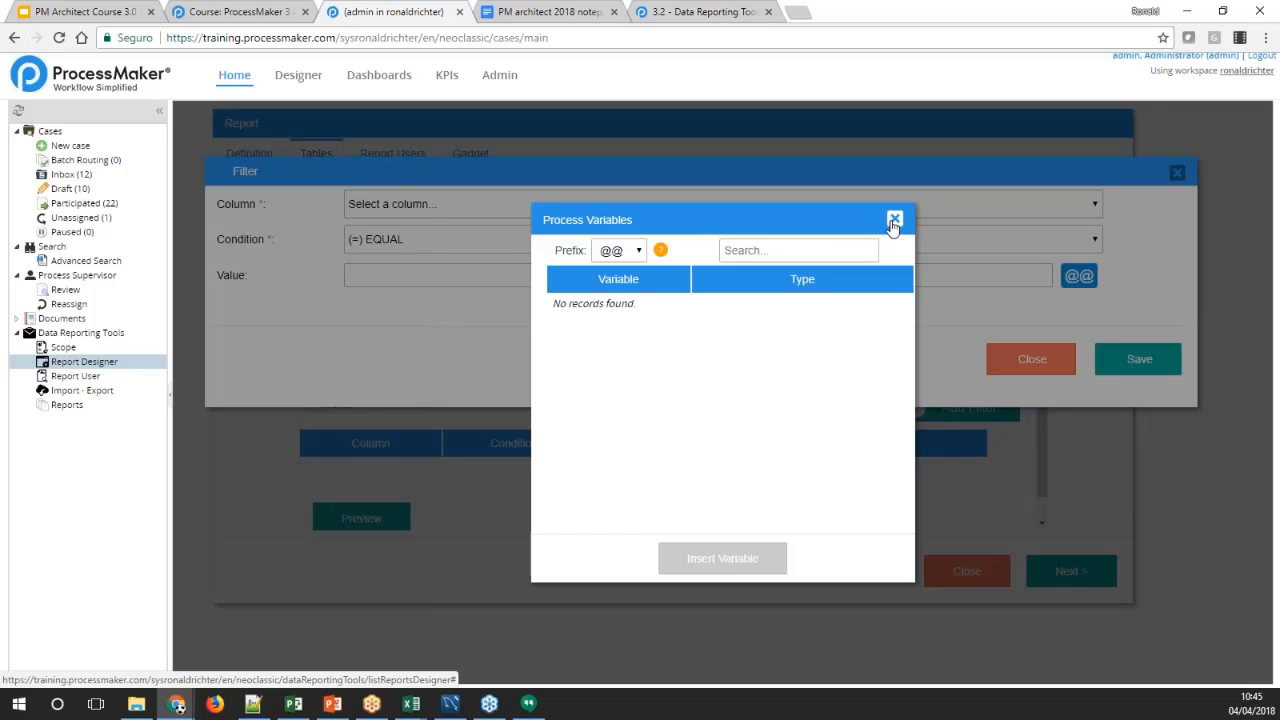
{"action": "left_click", "coordinate": [894, 220]}
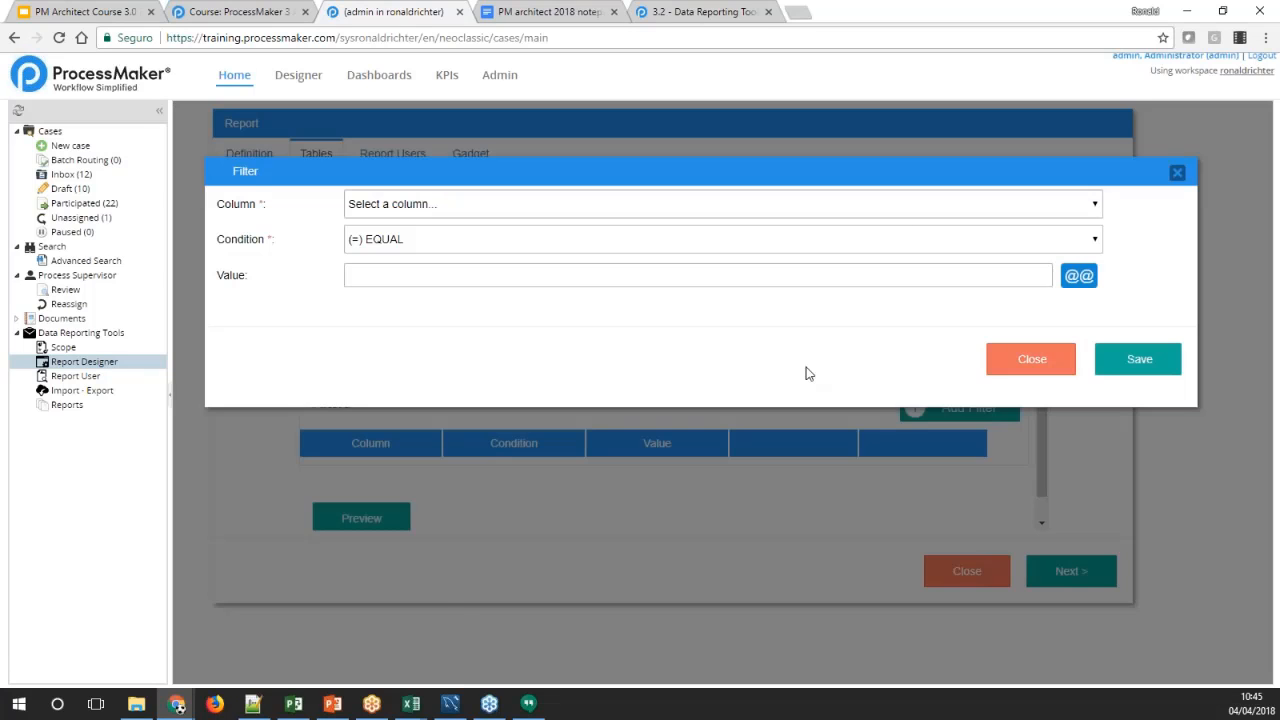
{"action": "left_click", "coordinate": [1037, 359]}
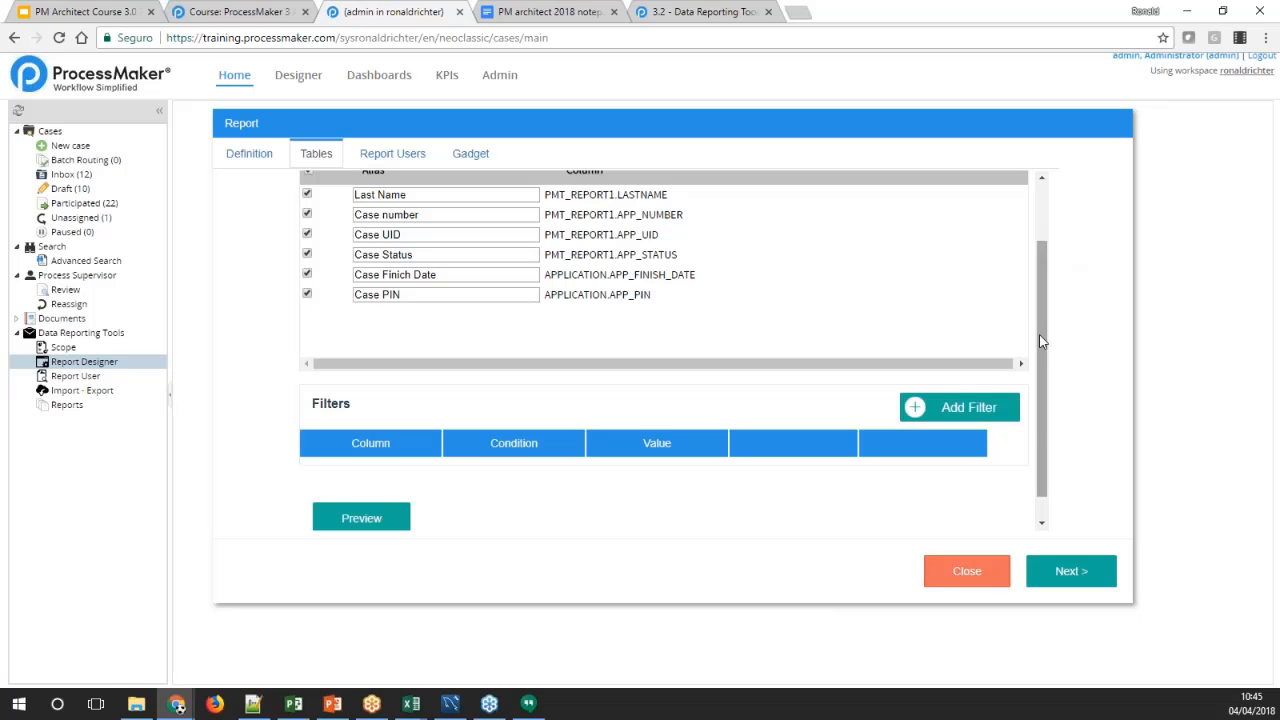
Preview the report's data with the aliased columns, check the columns across its width, and close the preview
{"action": "left_click_drag", "start_coordinate": [1039, 325], "coordinate": [1040, 388]}
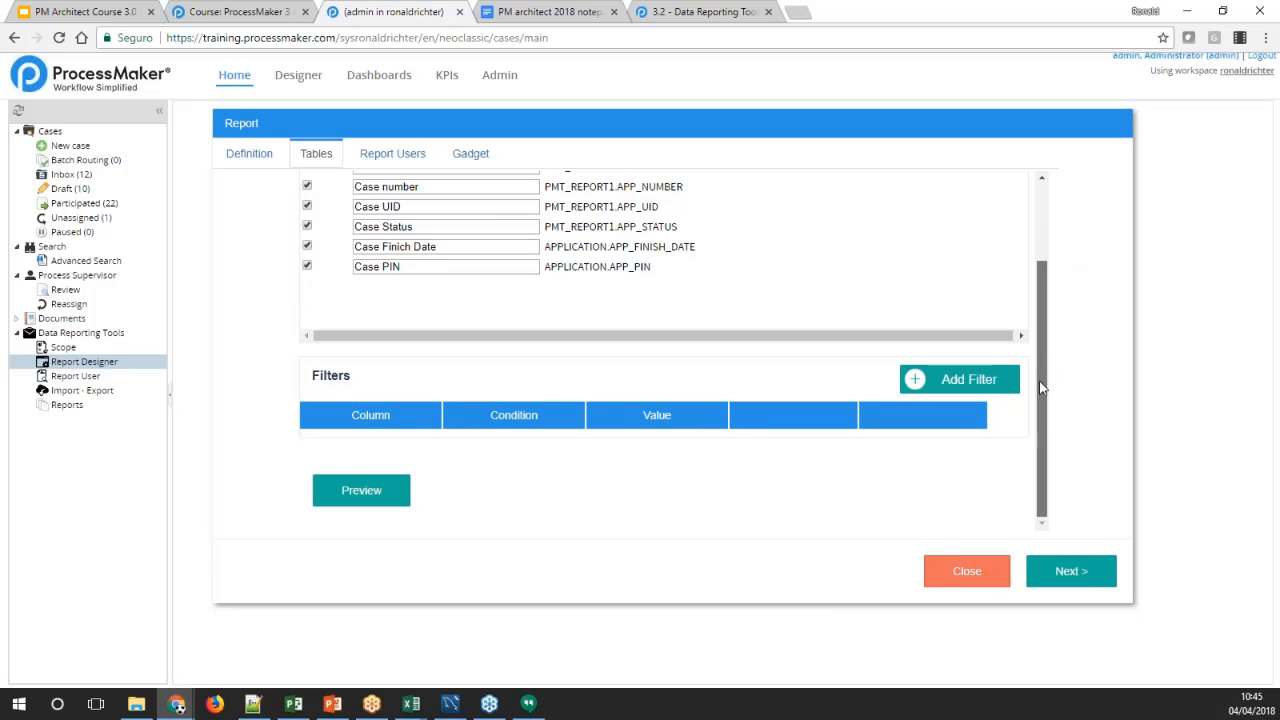
{"action": "left_click", "coordinate": [373, 489]}
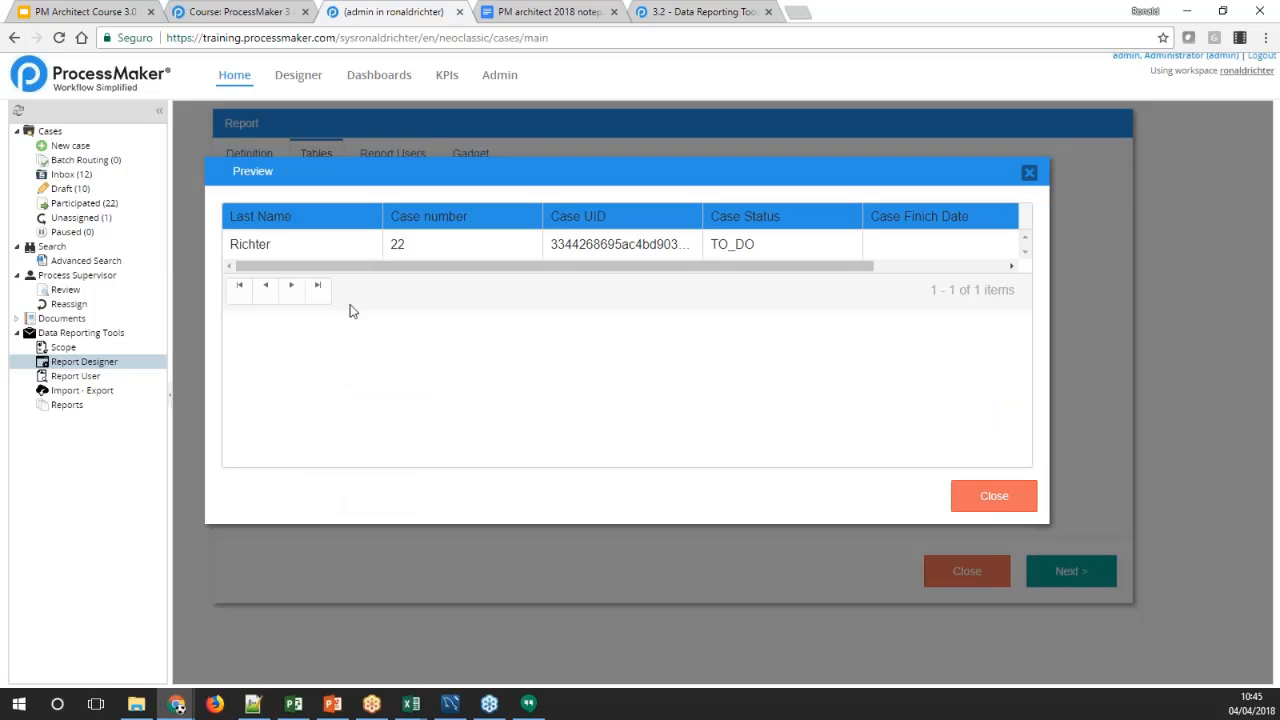
{"action": "left_click_drag", "start_coordinate": [619, 267], "coordinate": [280, 281]}
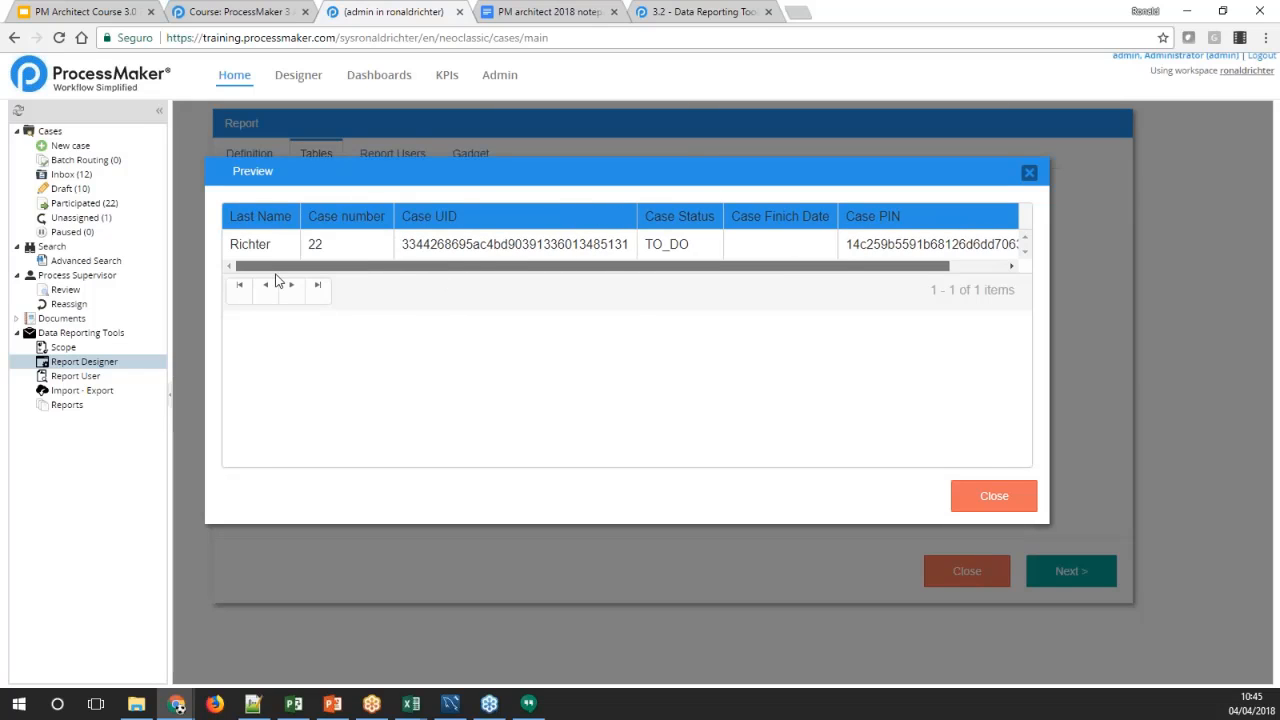
{"action": "left_click", "coordinate": [1029, 173]}
Correct the APP_FINISH_DATE column alias to "Case Finish Date" and continue to the report users
{"action": "left_click", "coordinate": [404, 247]}
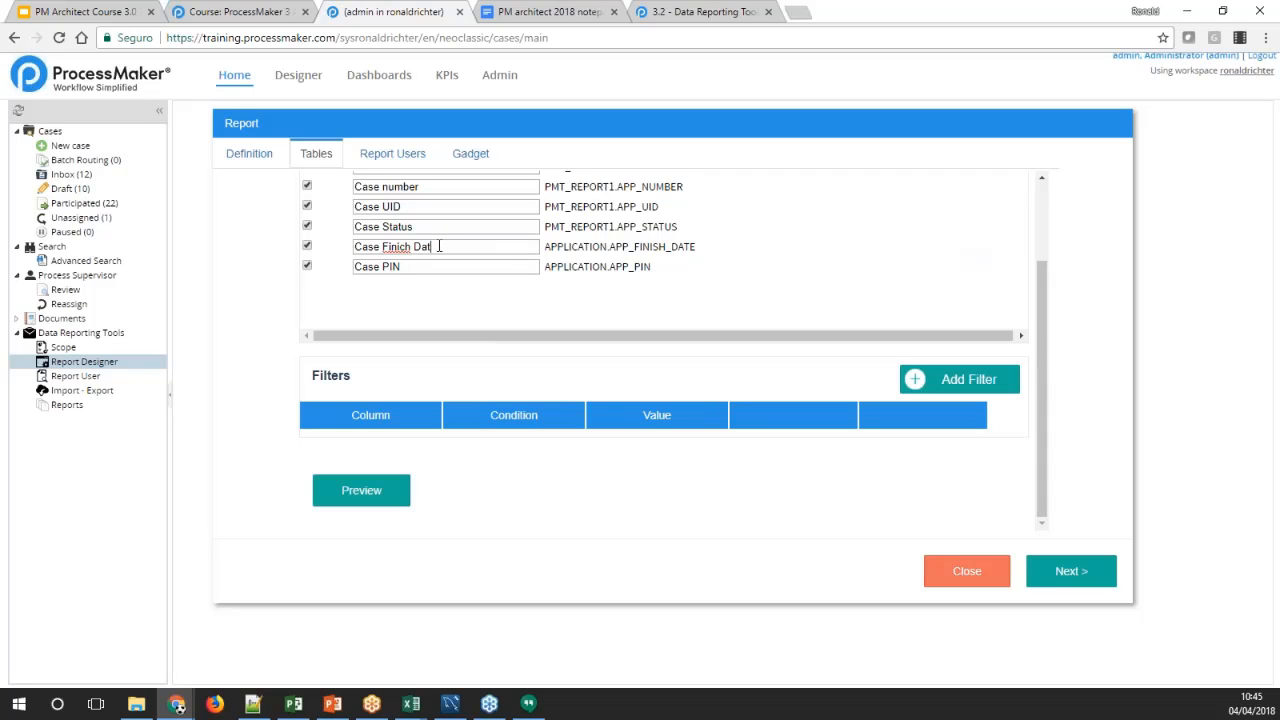
{"action": "key", "text": "BackSpace"}
{"action": "key", "text": "BackSpace"}
{"action": "key", "text": "BackSpace"}
{"action": "key", "text": "BackSpace"}
{"action": "key", "text": "BackSpace"}
{"action": "type", "text": "sh"}
{"action": "left_click", "coordinate": [1071, 578]}
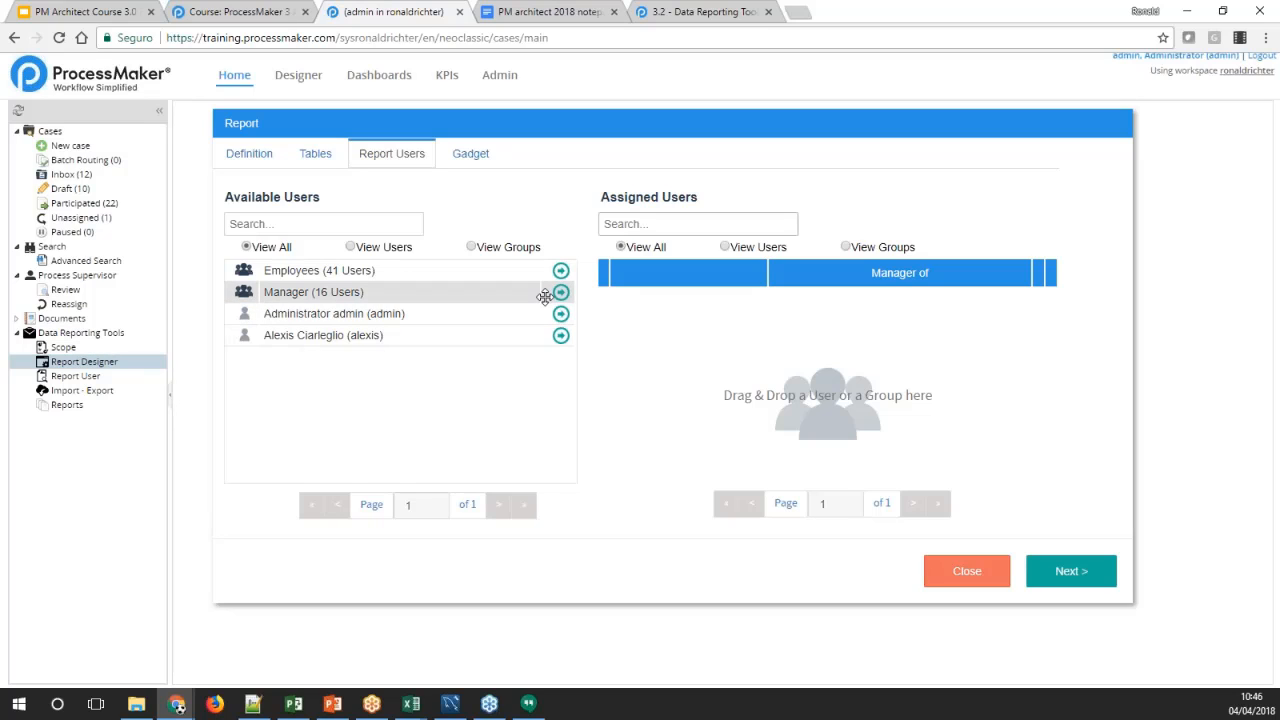
Assign the Employees group, the Manager group and the admin user to the report
{"action": "left_click", "coordinate": [561, 271]}
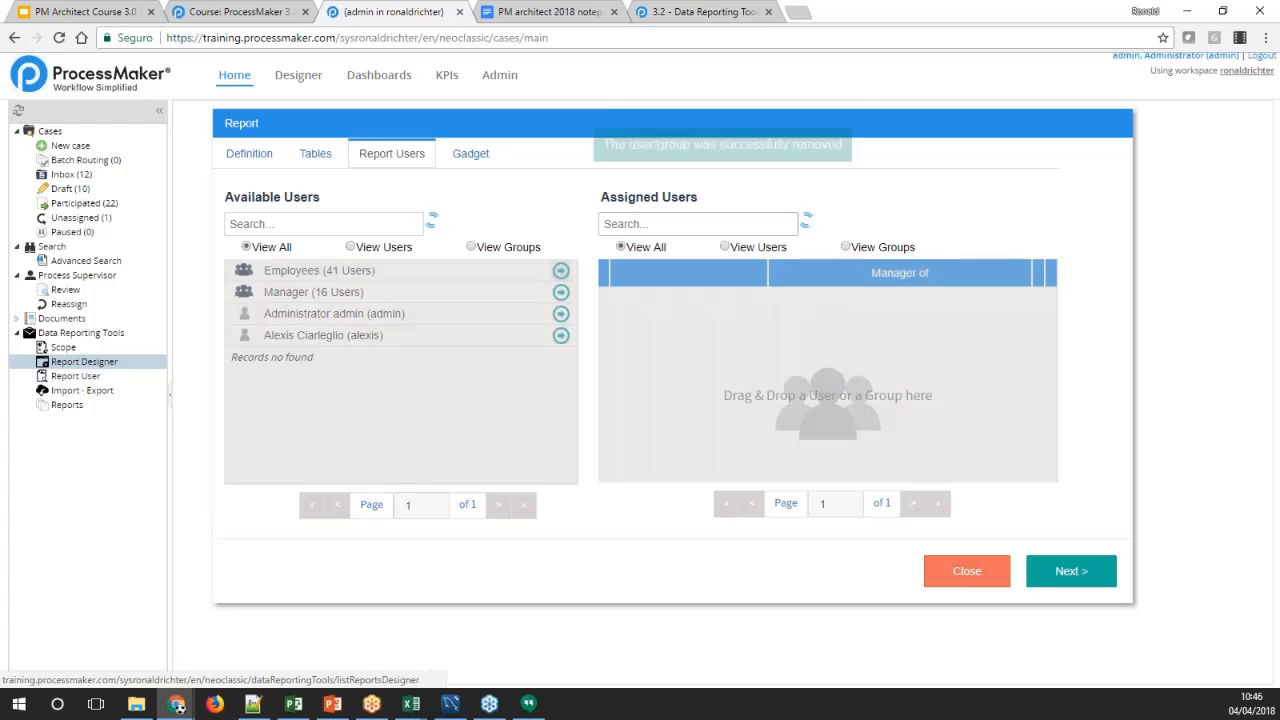
{"action": "left_click", "coordinate": [561, 271]}
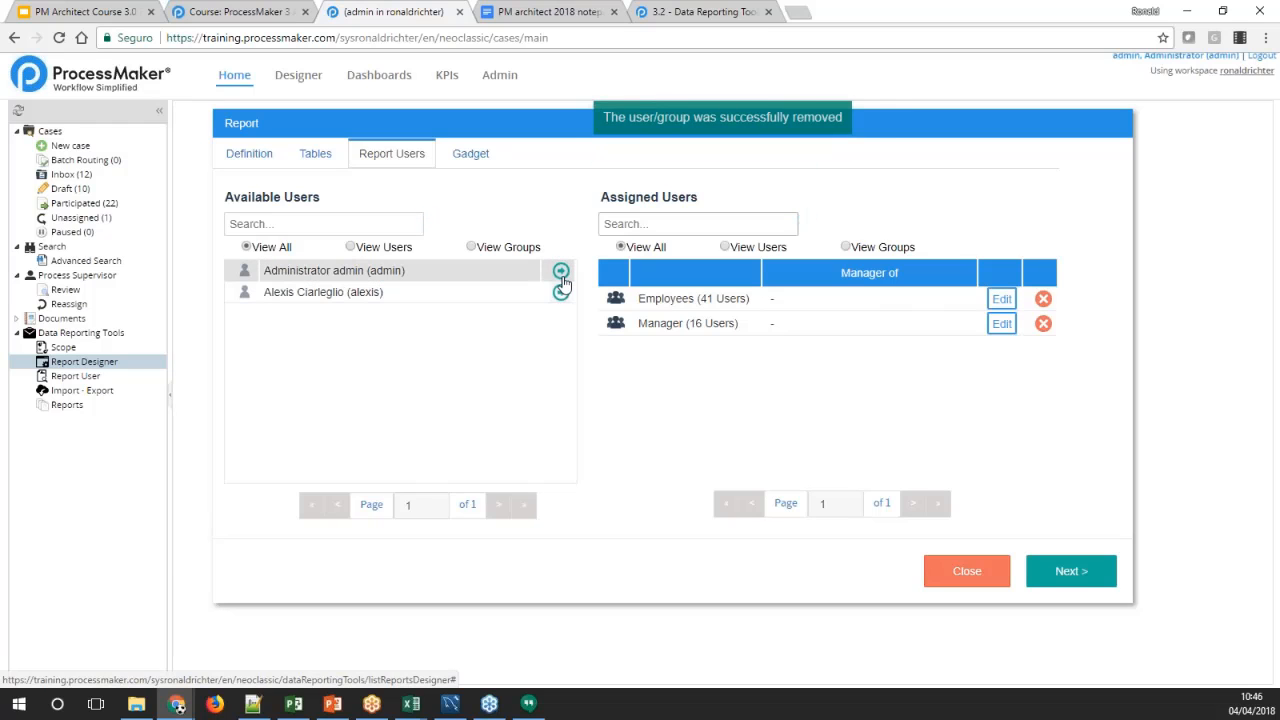
{"action": "left_click", "coordinate": [561, 271]}
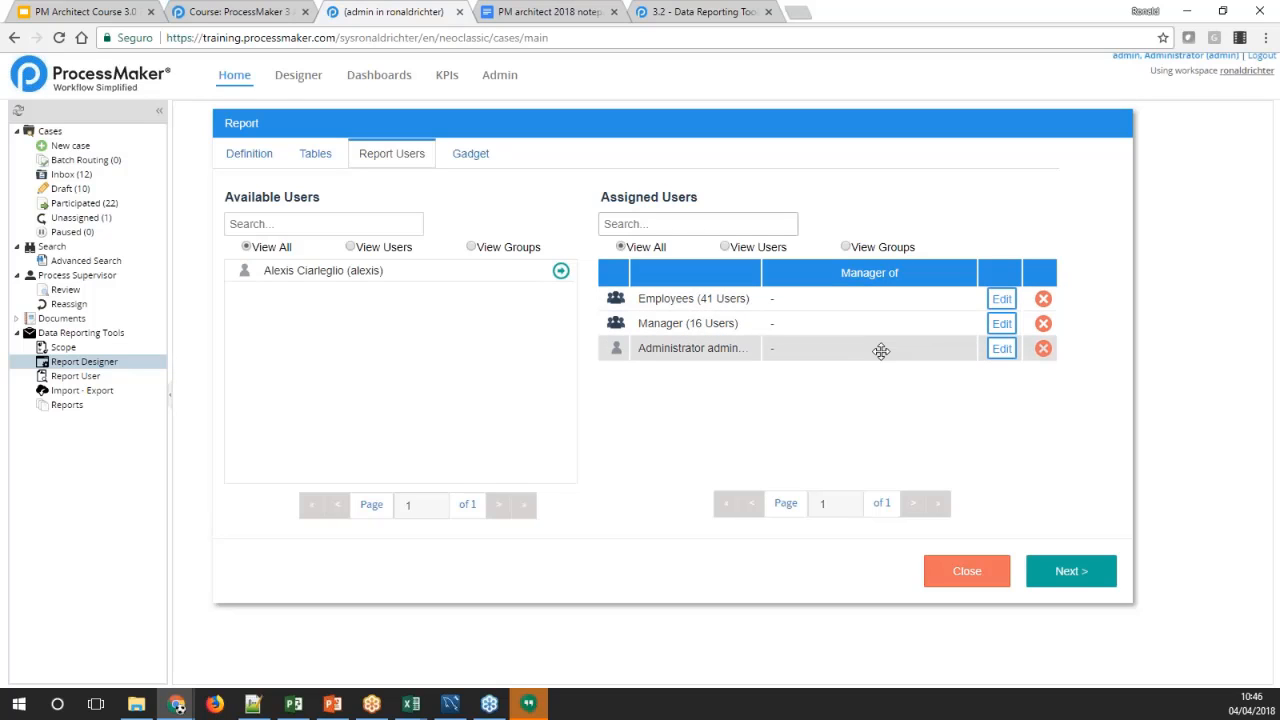
Make the assigned Employees group manager of the Employees group and save the assignment
{"action": "left_click", "coordinate": [998, 305]}
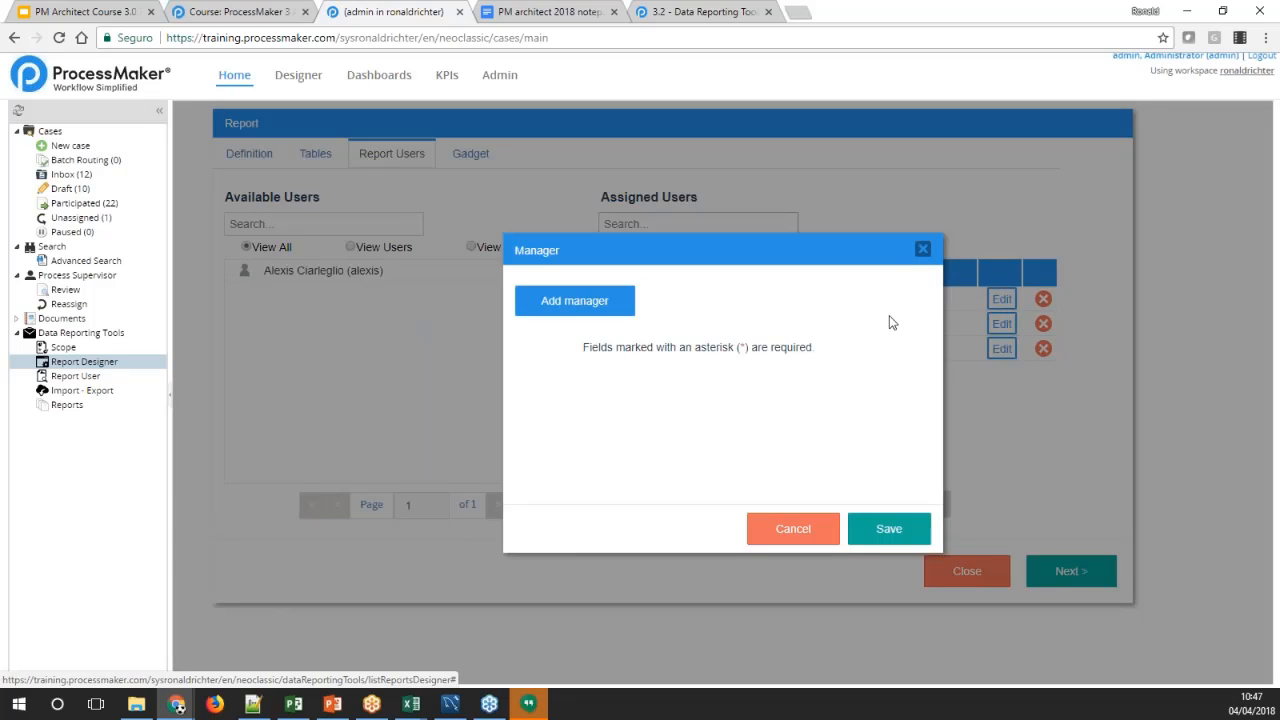
{"action": "left_click", "coordinate": [605, 312]}
{"action": "left_click", "coordinate": [700, 337]}
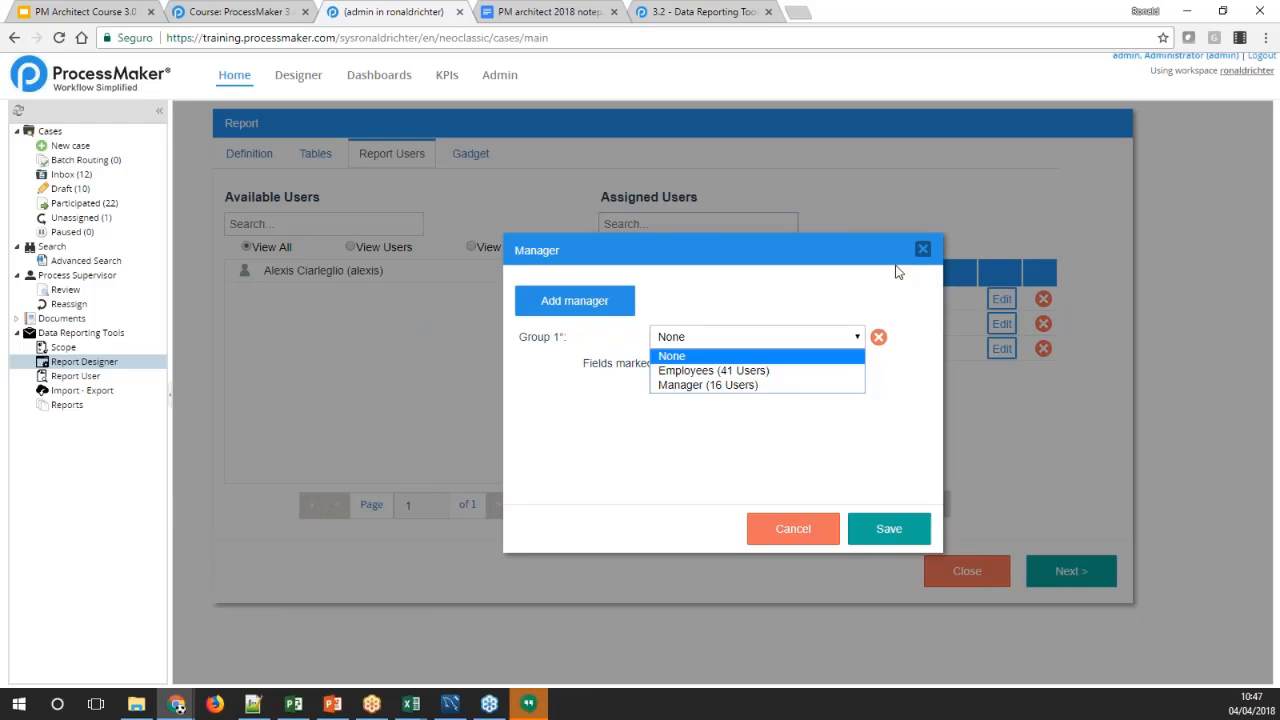
{"action": "left_click", "coordinate": [724, 368]}
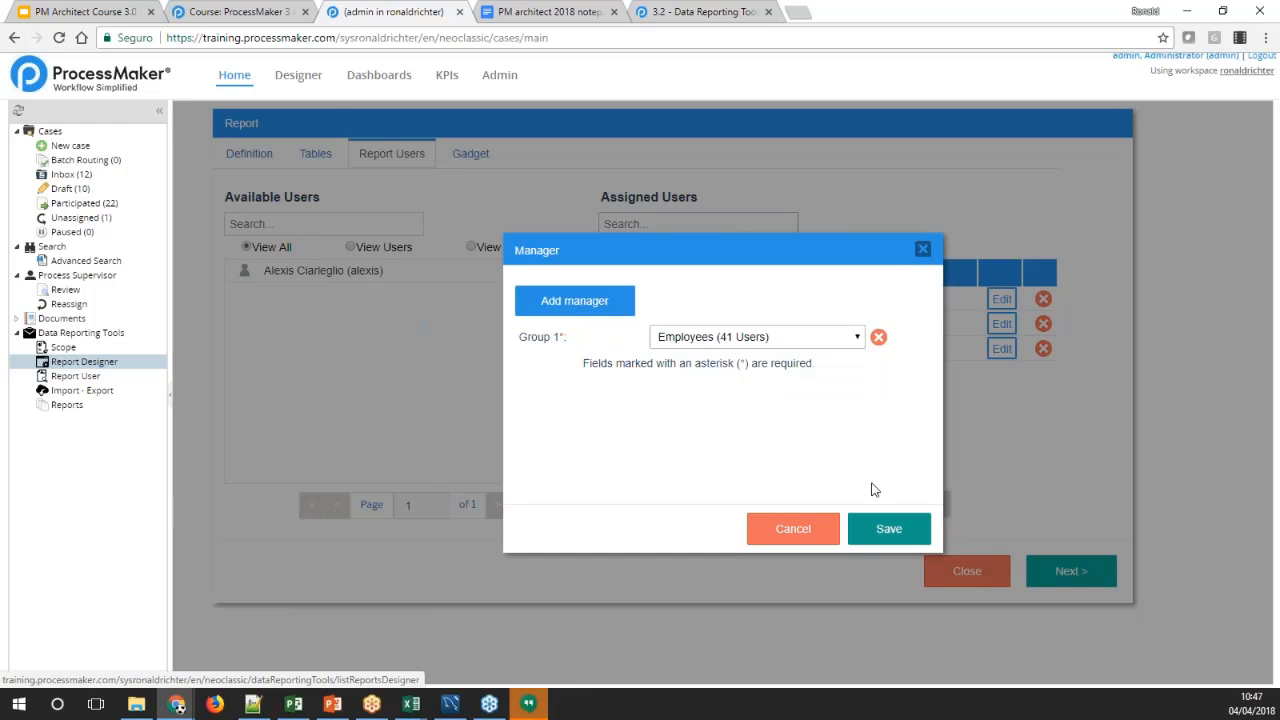
{"action": "left_click", "coordinate": [889, 528]}
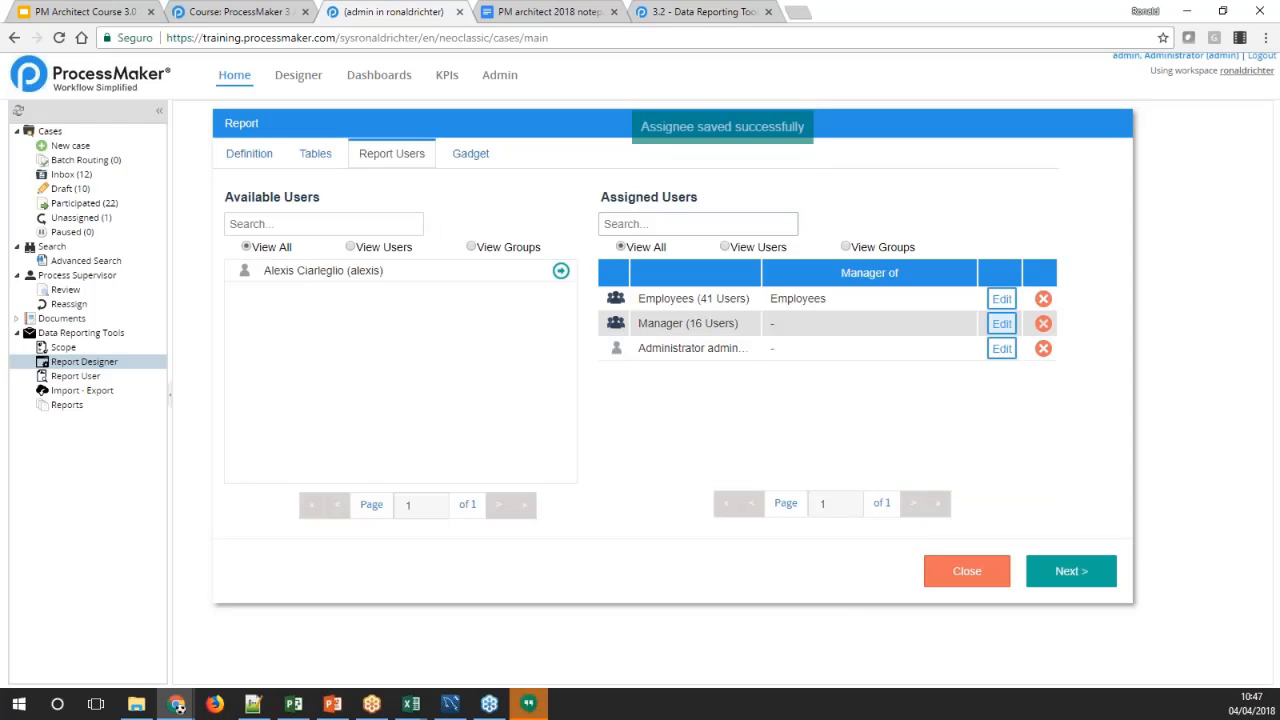
Make the assigned Manager group manager of the Manager group and save the assignment
{"action": "left_click", "coordinate": [1001, 323]}
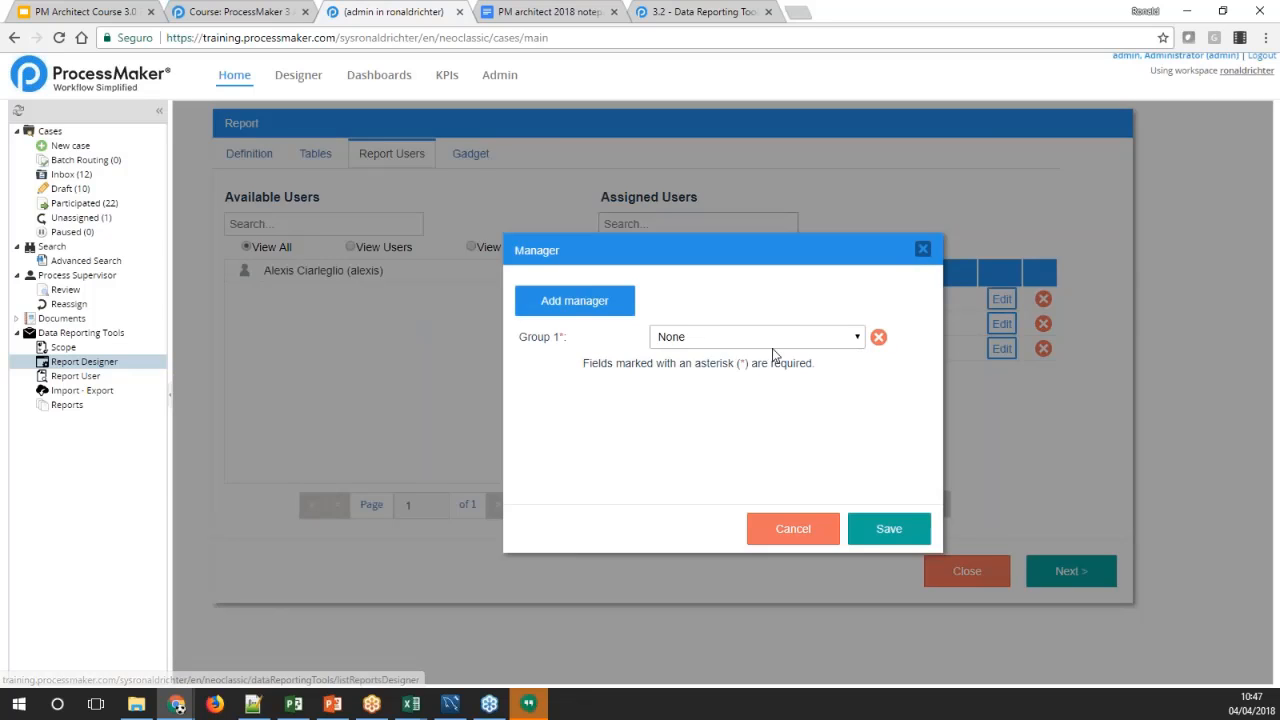
{"action": "left_click", "coordinate": [760, 338]}
{"action": "left_click", "coordinate": [725, 385]}
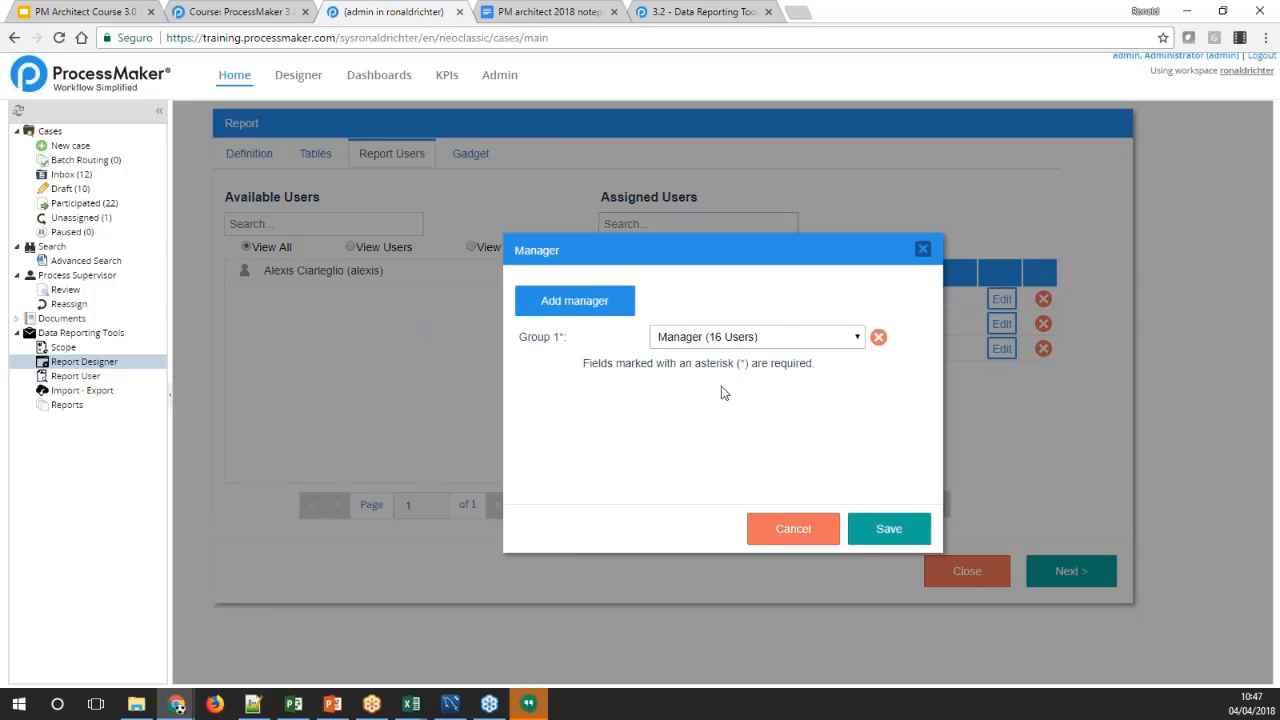
{"action": "left_click", "coordinate": [886, 527]}
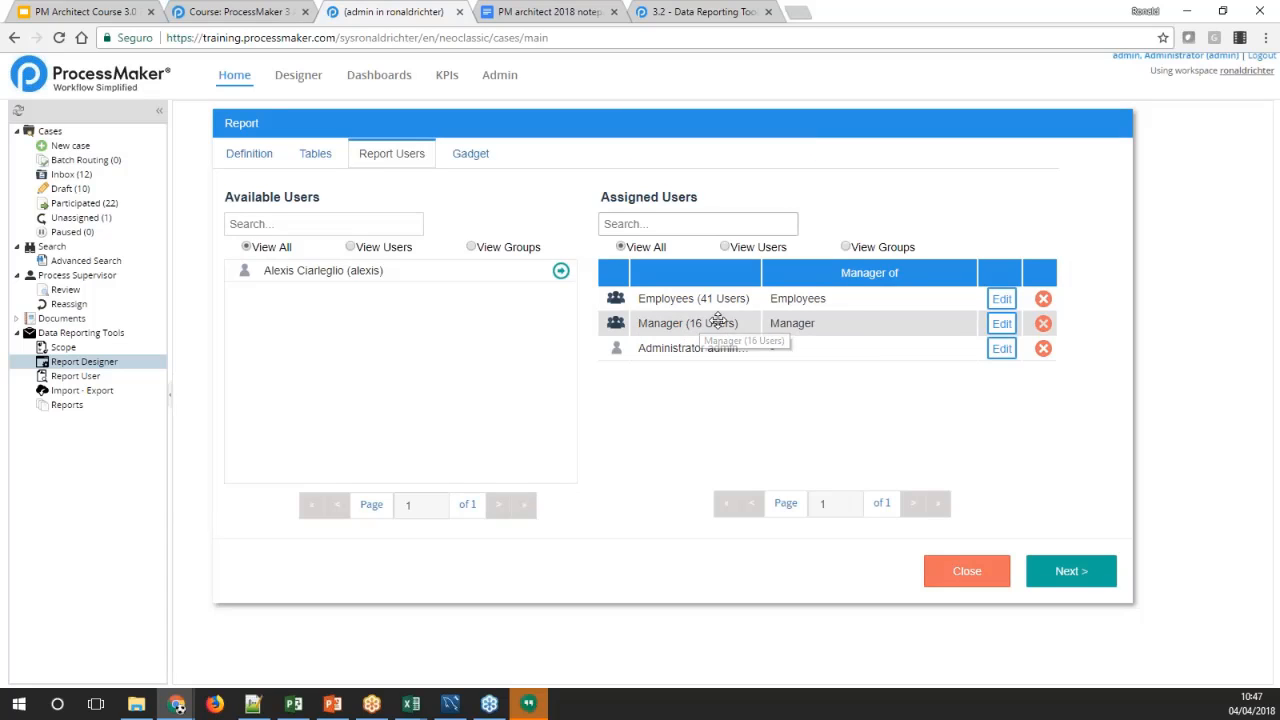
Make the assigned admin user manager of the Manager group, save, and continue to the gadget settings
{"action": "left_click", "coordinate": [1000, 349]}
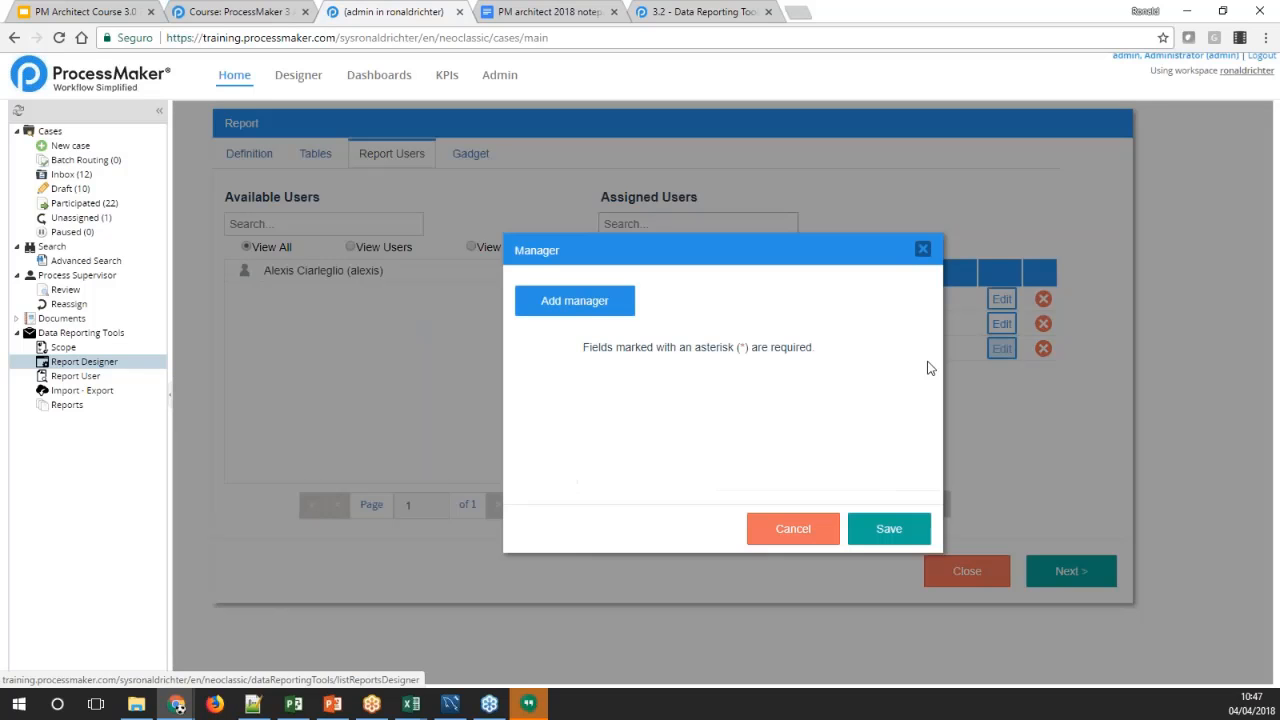
{"action": "left_click", "coordinate": [598, 312]}
{"action": "left_click", "coordinate": [716, 338]}
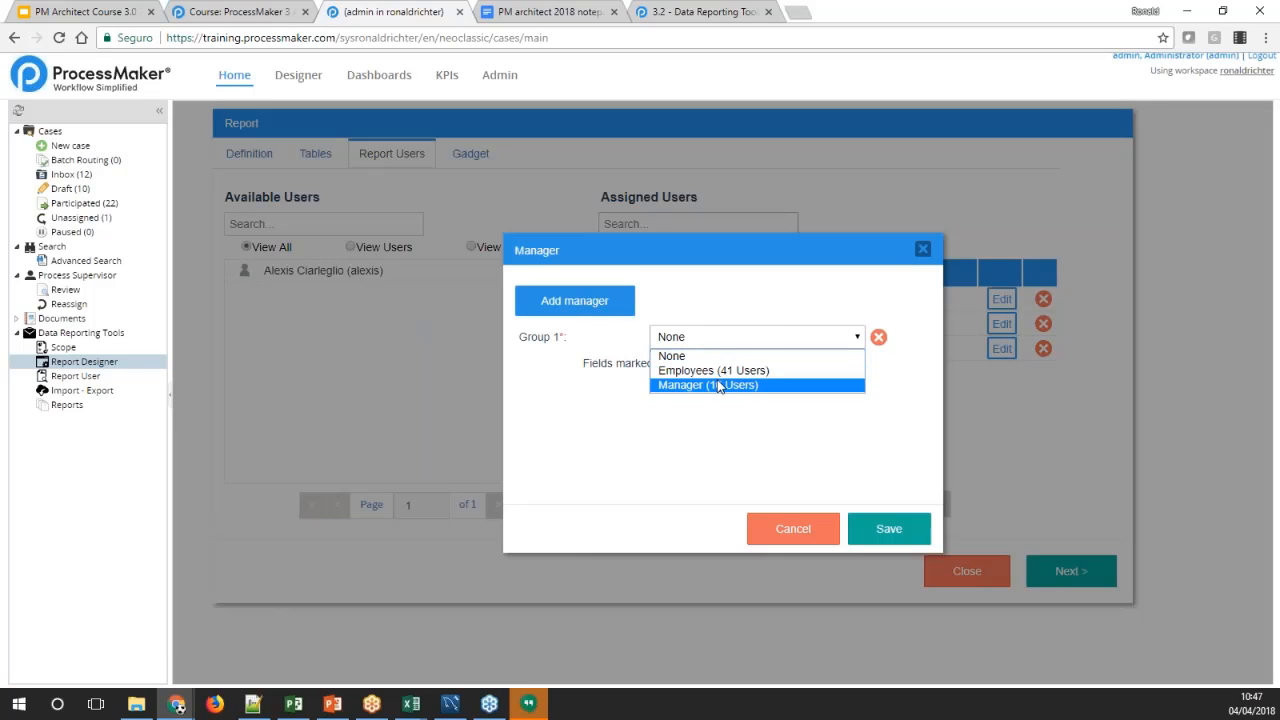
{"action": "left_click", "coordinate": [708, 385]}
{"action": "left_click", "coordinate": [900, 528]}
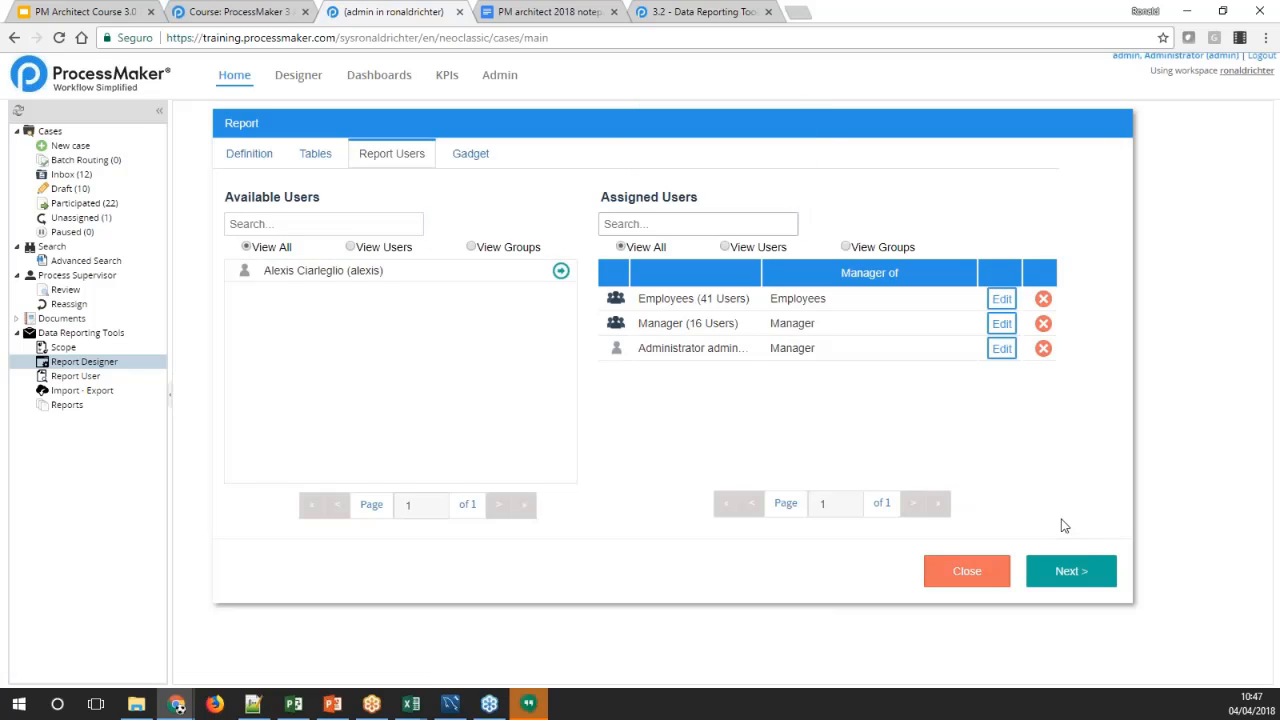
{"action": "left_click", "coordinate": [1071, 571]}
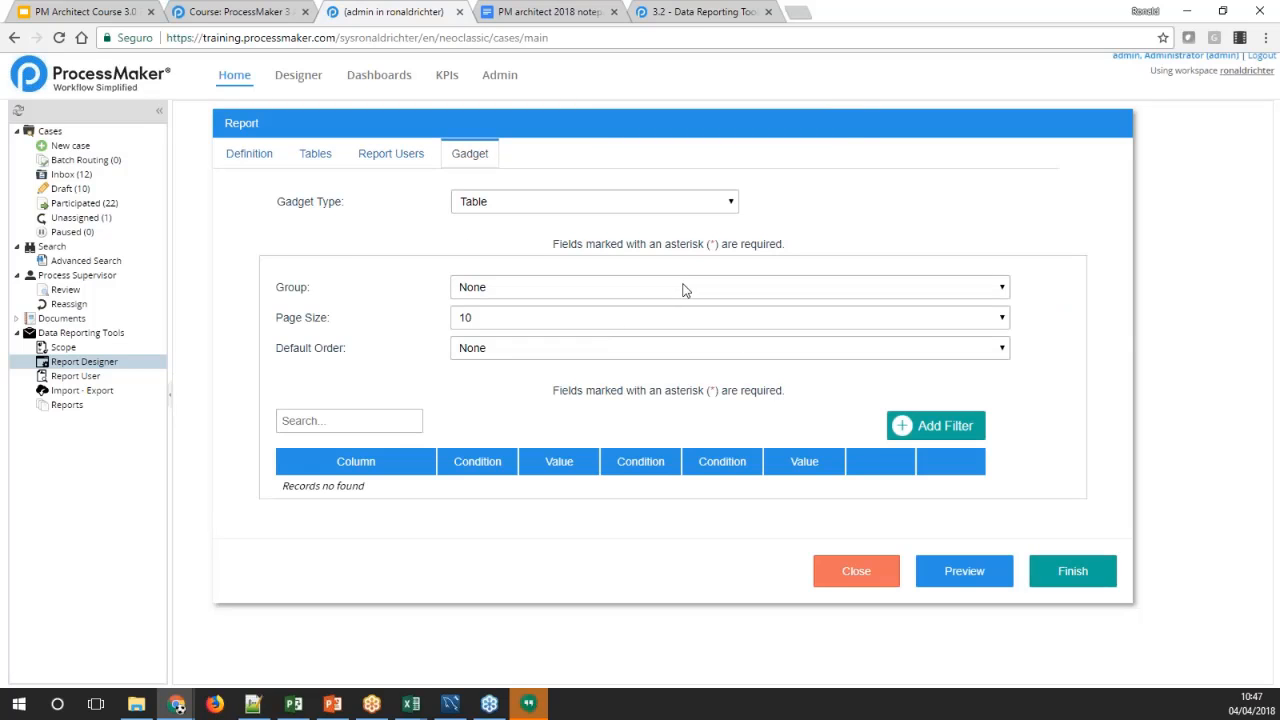
Keep the gadget type as Table, and set both its group and default order to PMT_REPORT1.LASTNAME
{"action": "left_click", "coordinate": [727, 206]}
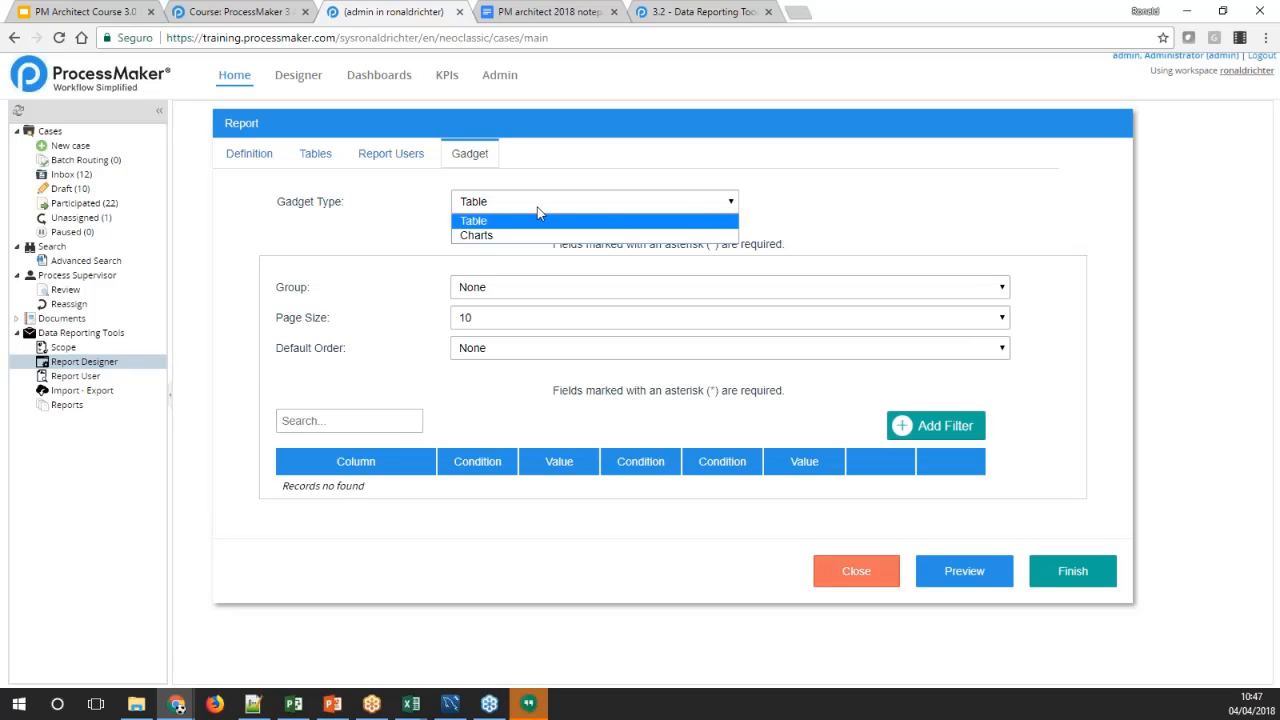
{"action": "left_click", "coordinate": [476, 222]}
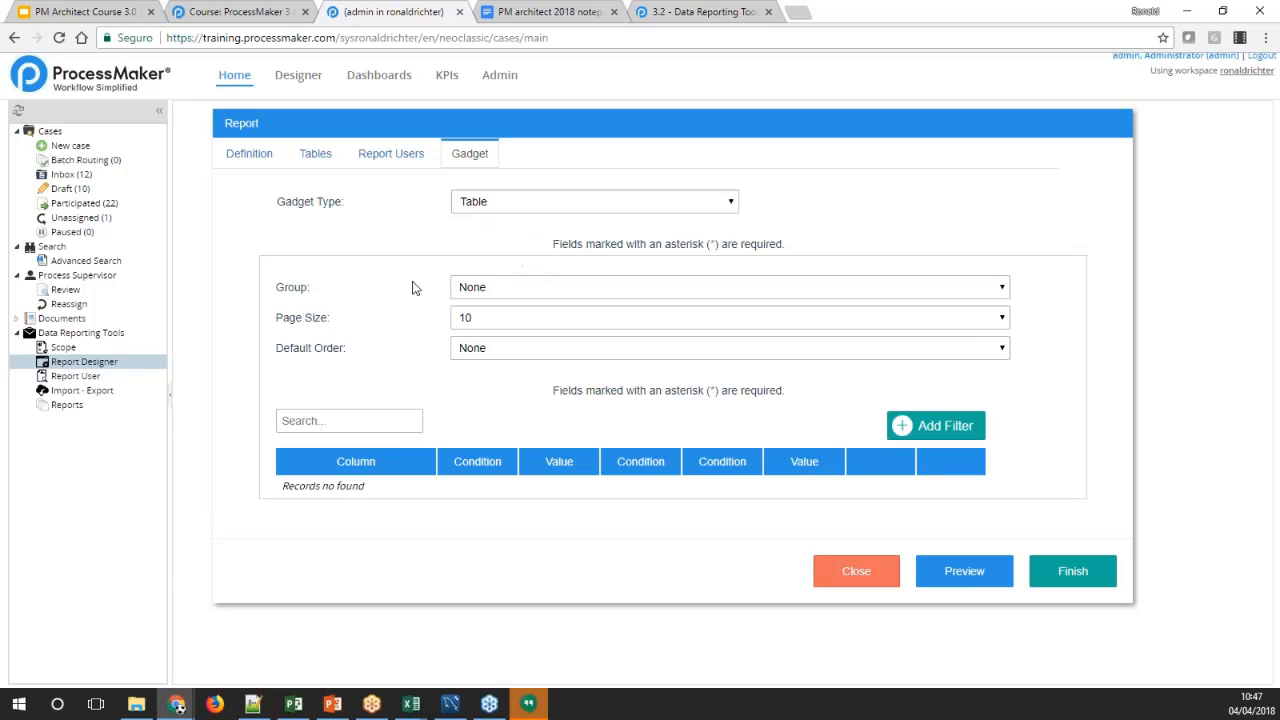
{"action": "left_click", "coordinate": [998, 289]}
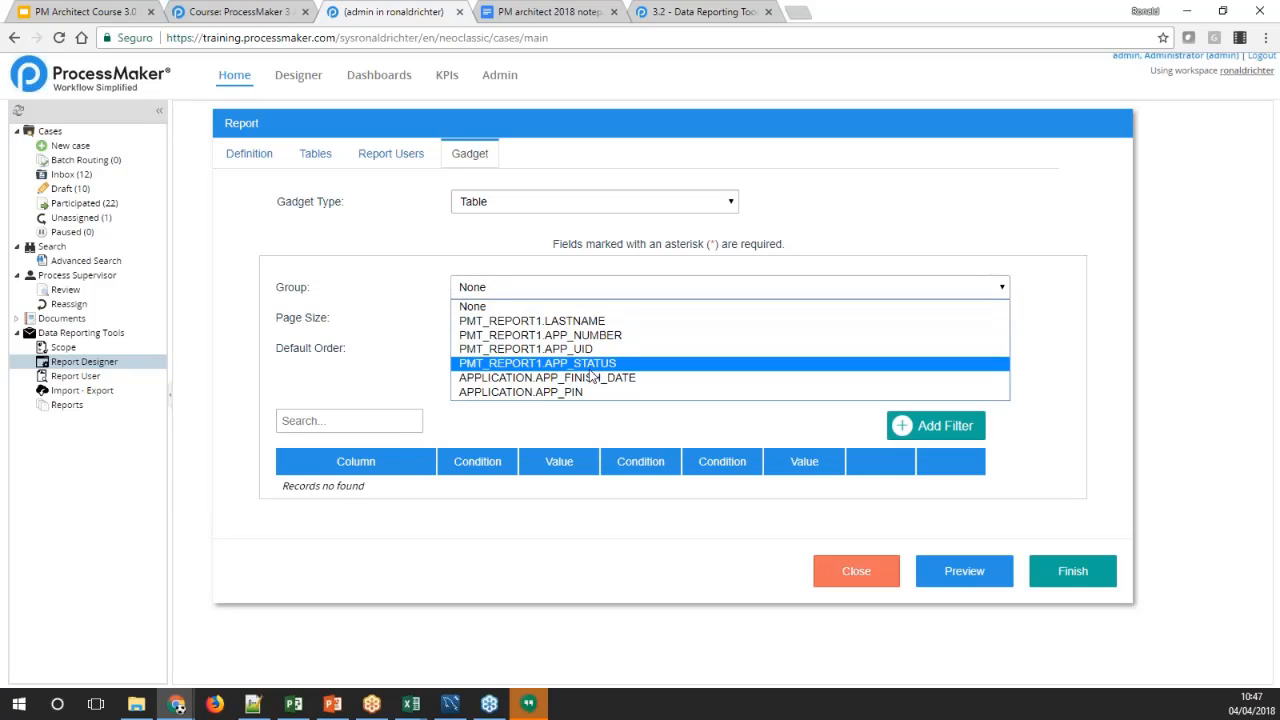
{"action": "left_click", "coordinate": [595, 322]}
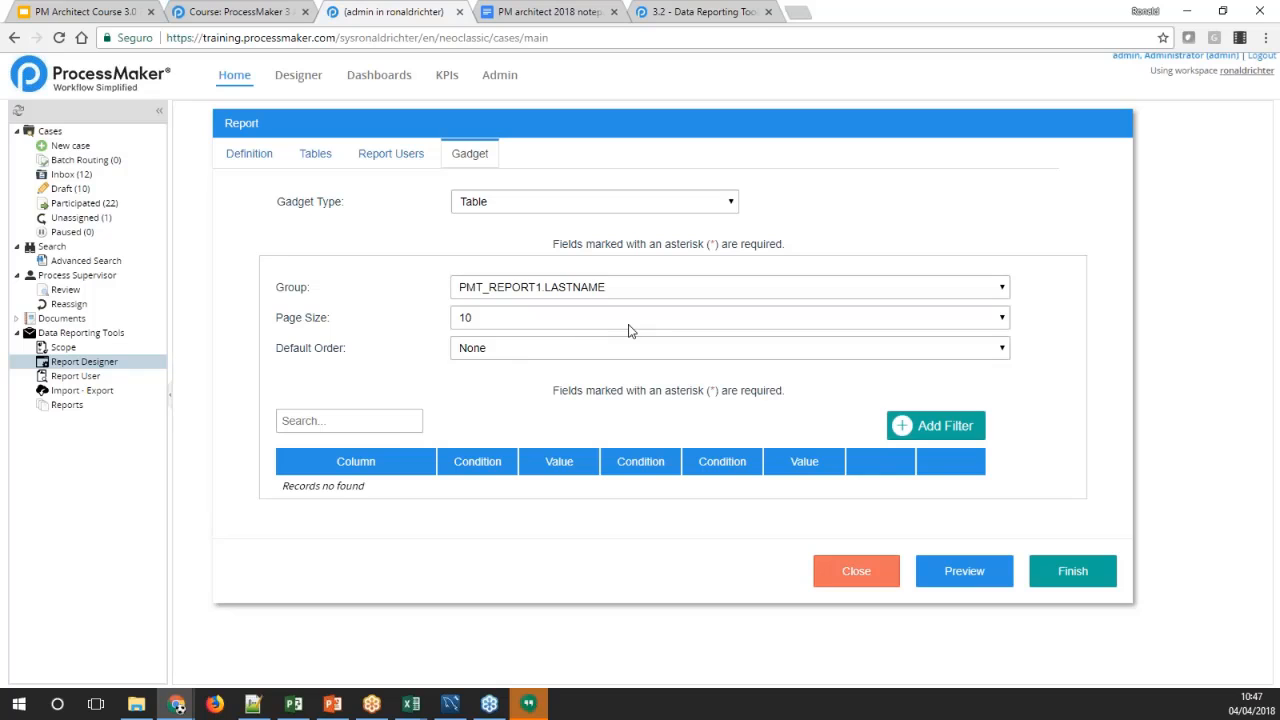
{"action": "left_click", "coordinate": [1000, 352]}
{"action": "left_click", "coordinate": [540, 382]}
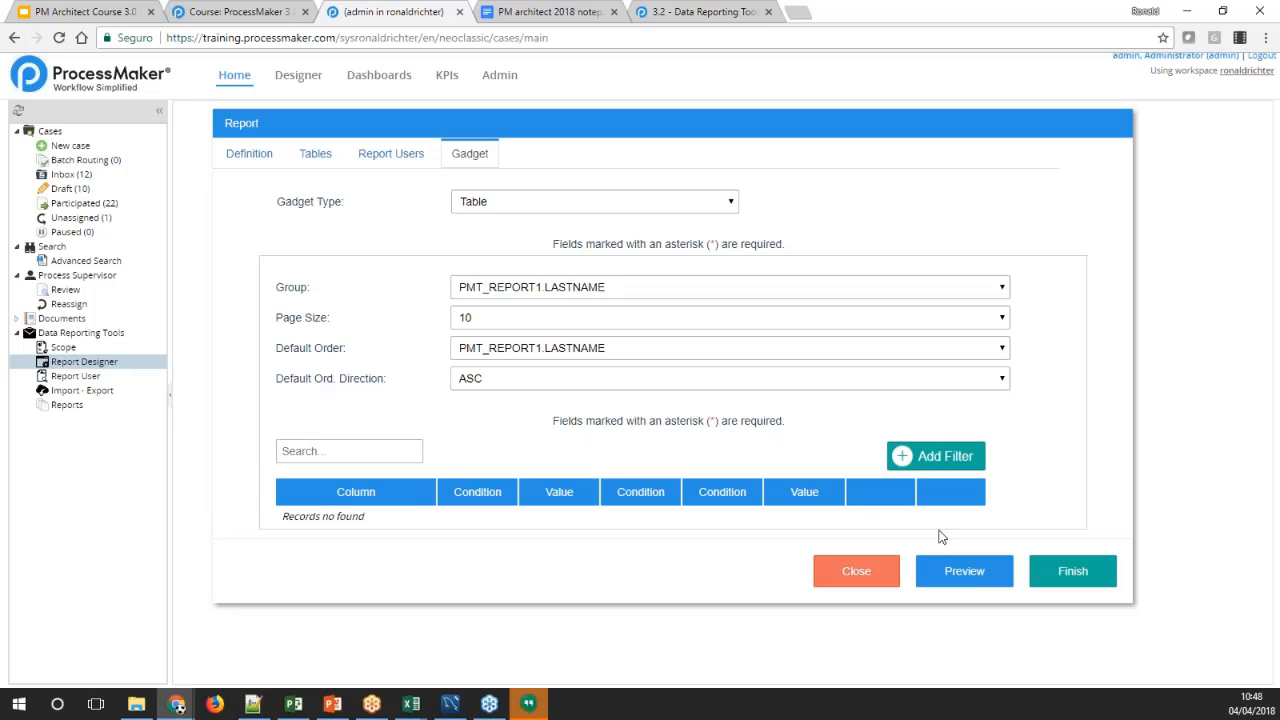
Preview the grouped table gadget, close the preview and finish the report
{"action": "left_click", "coordinate": [964, 571]}
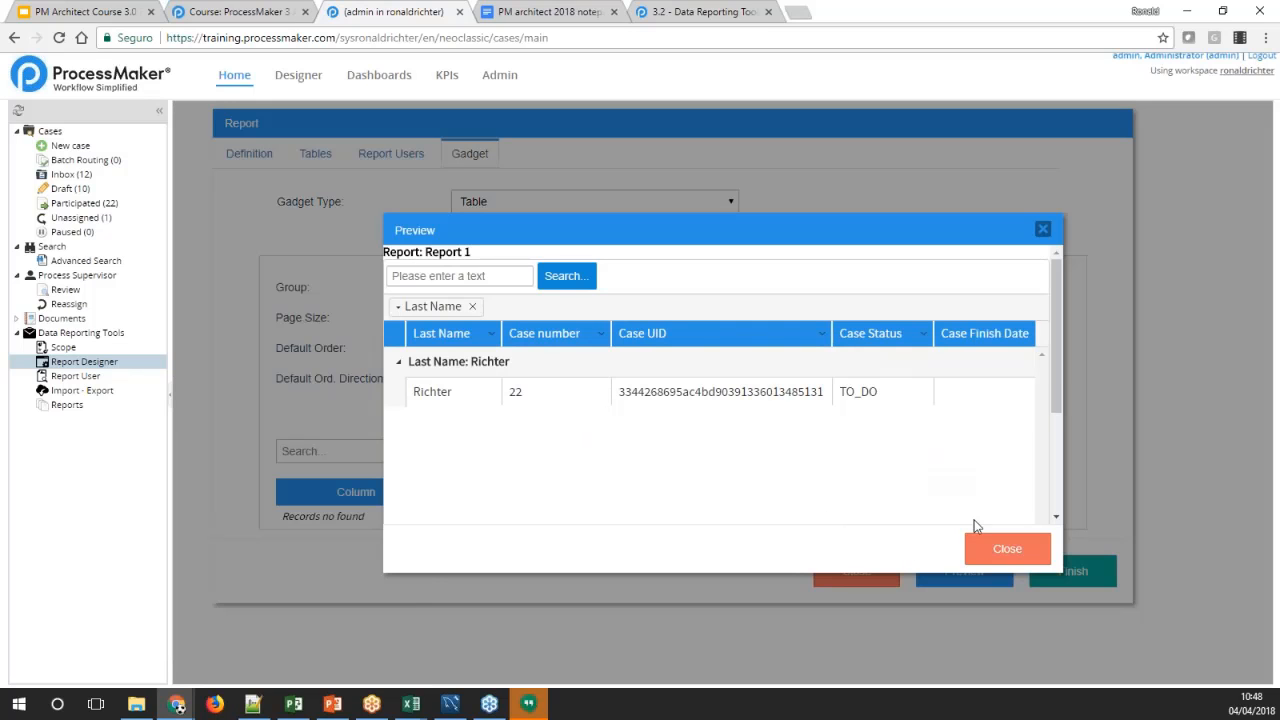
{"action": "left_click", "coordinate": [996, 552]}
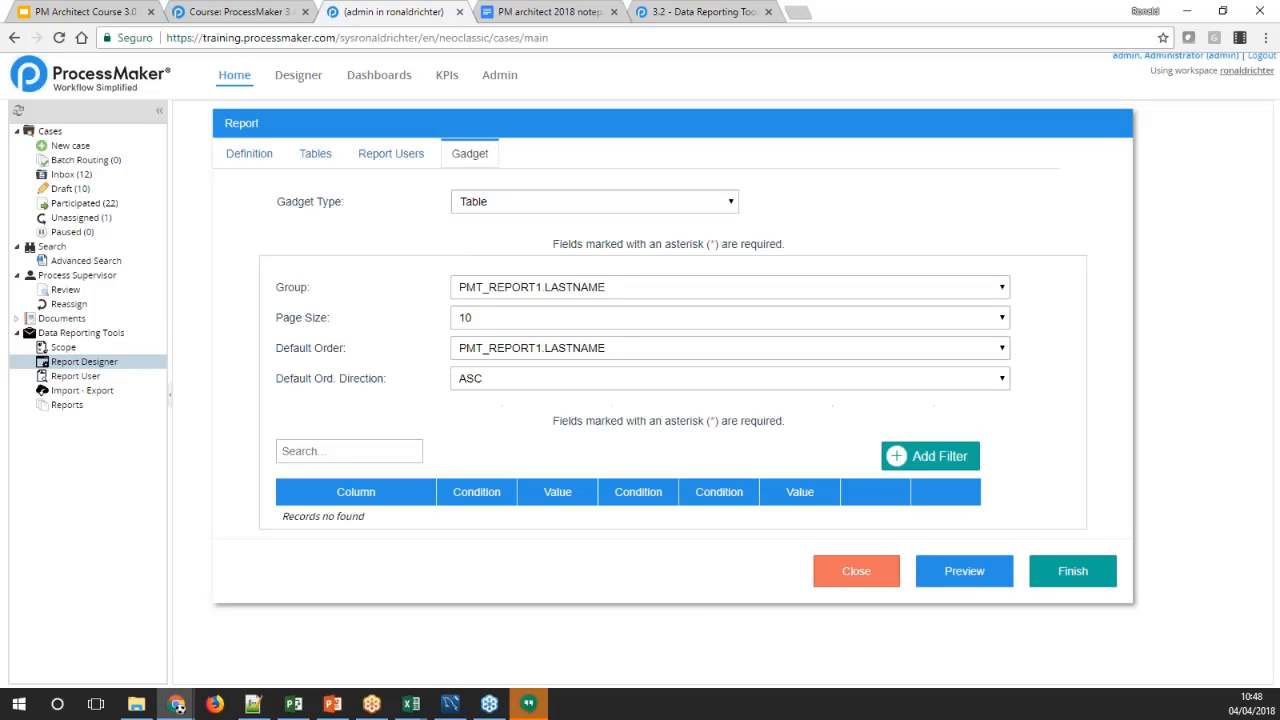
{"action": "left_click", "coordinate": [1062, 574]}
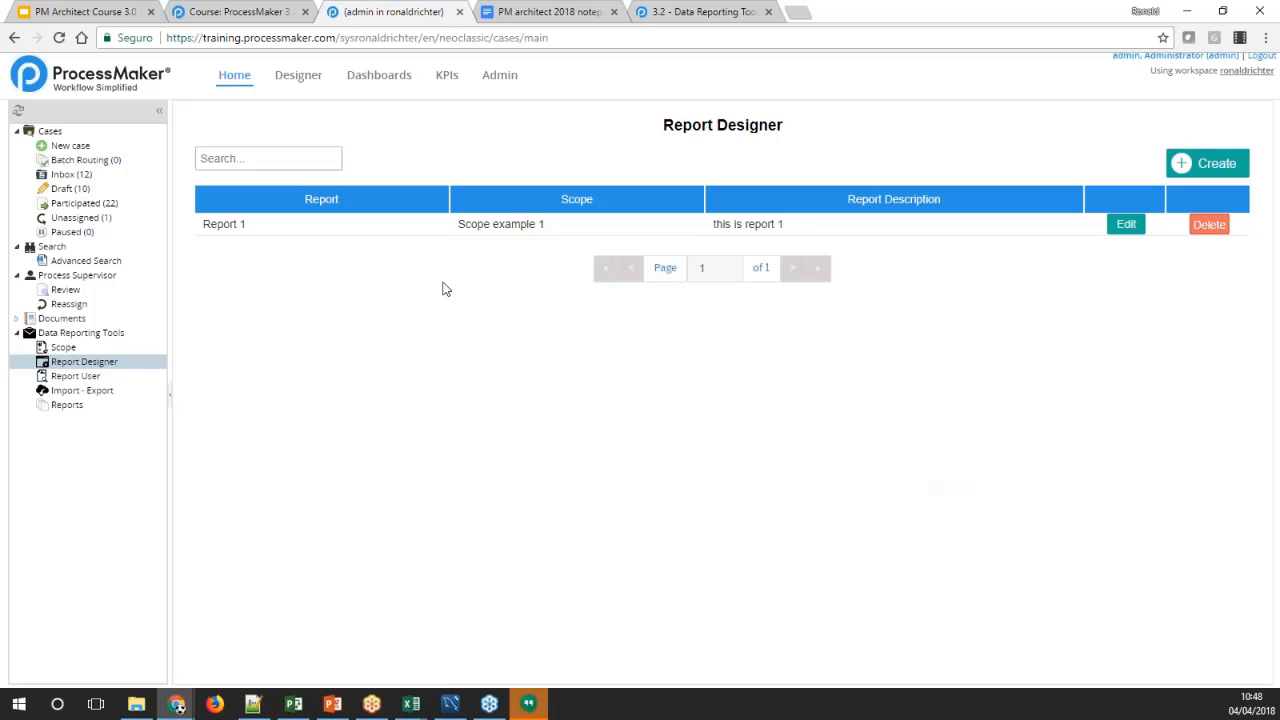
Go to the Report User list and view Report 1
{"action": "left_click", "coordinate": [88, 376]}
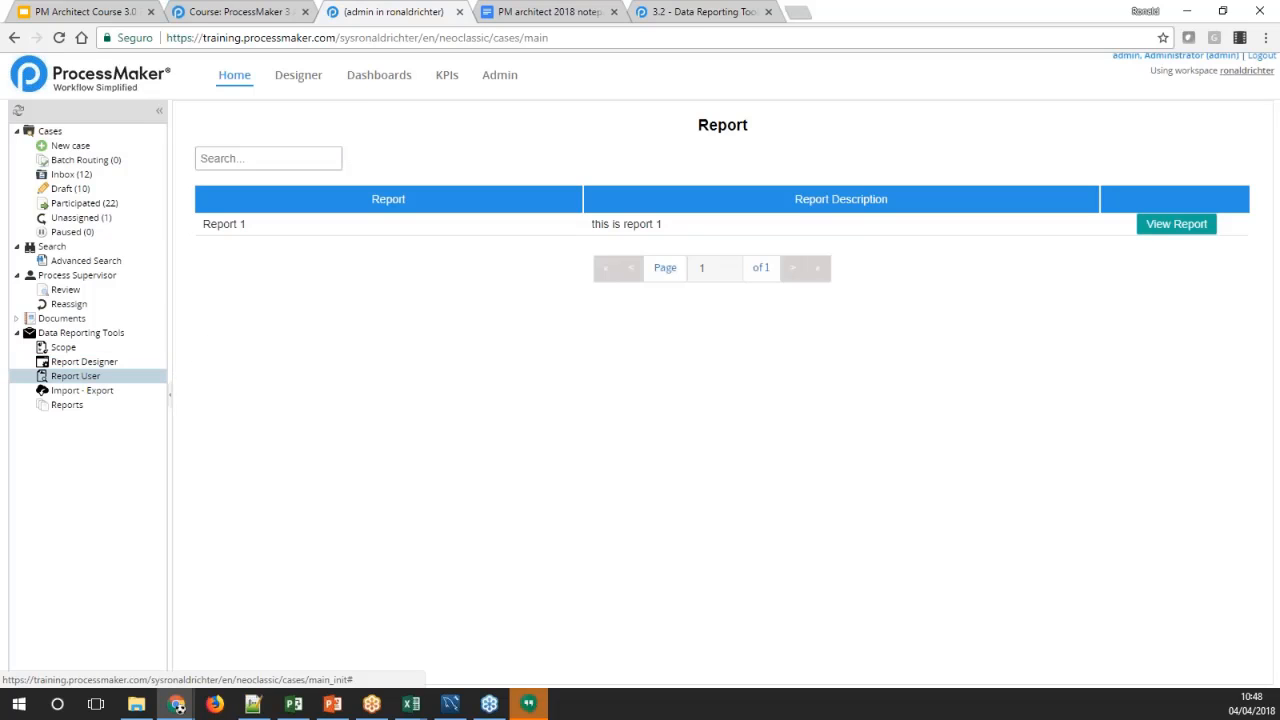
{"action": "left_click", "coordinate": [78, 380]}
{"action": "left_click", "coordinate": [1190, 225]}
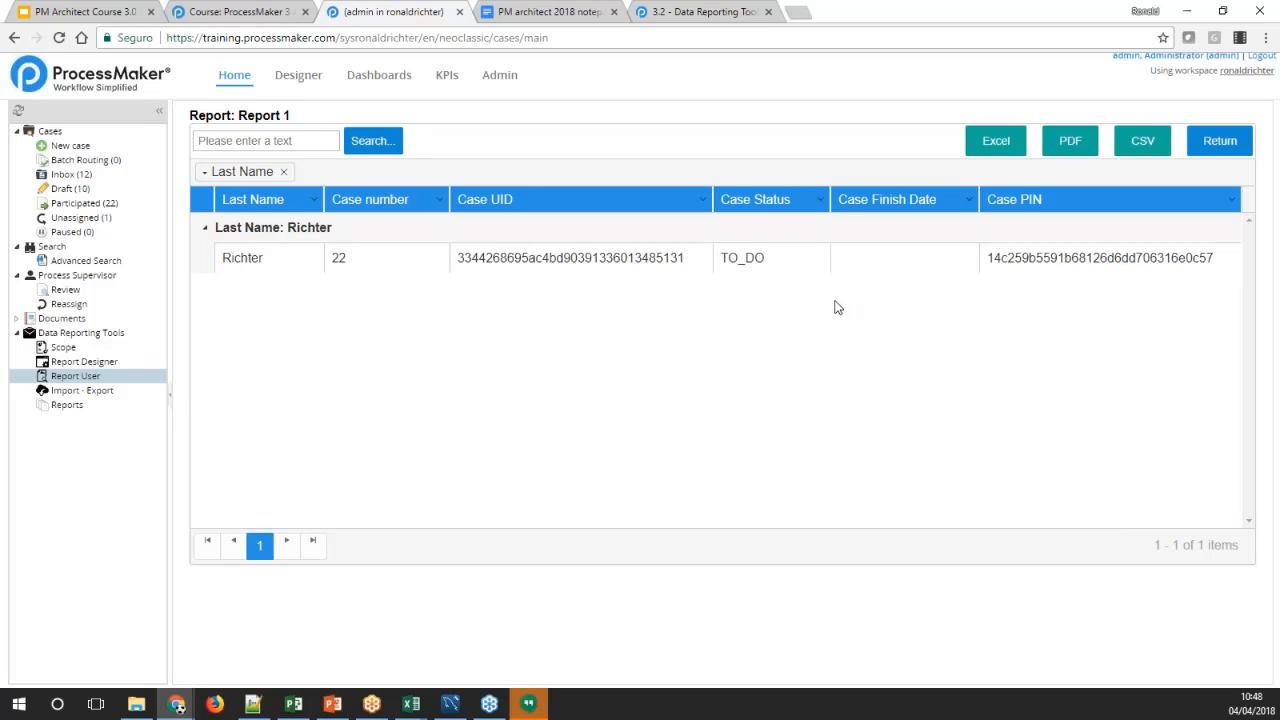
Export Report 1 to Excel and open the downloaded report.xls
{"action": "left_click", "coordinate": [997, 146]}
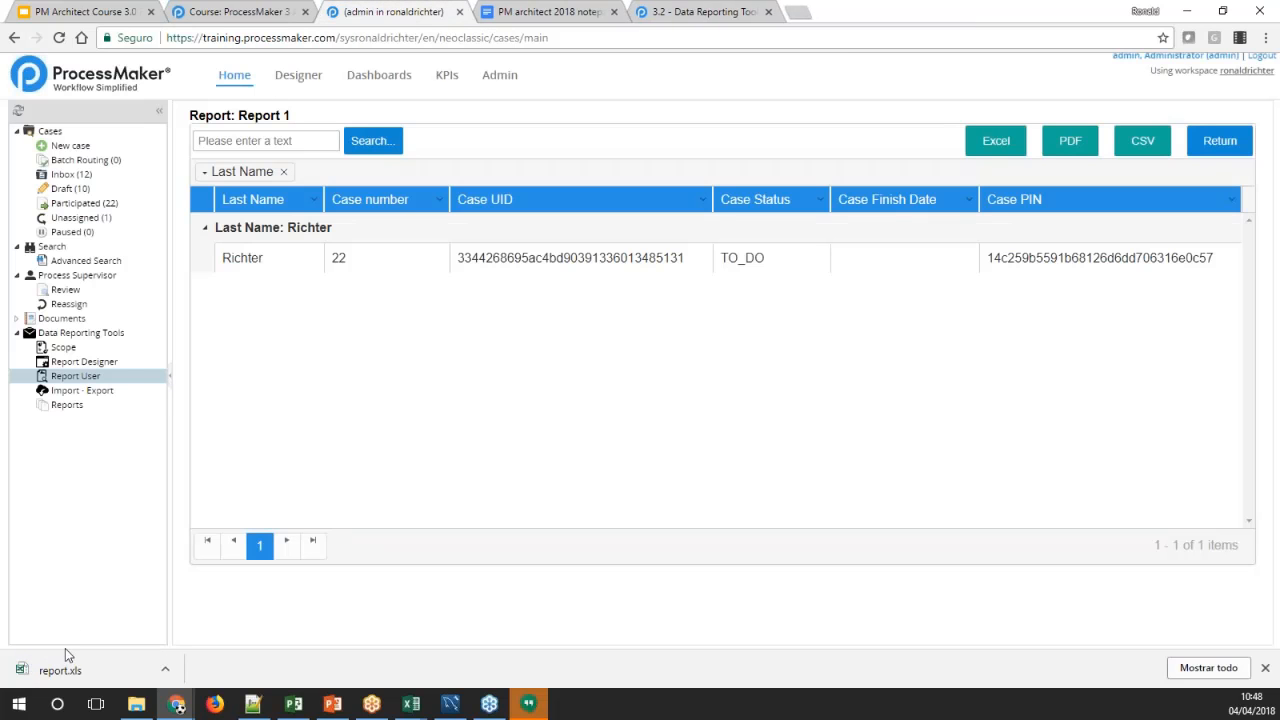
{"action": "left_click", "coordinate": [60, 668]}
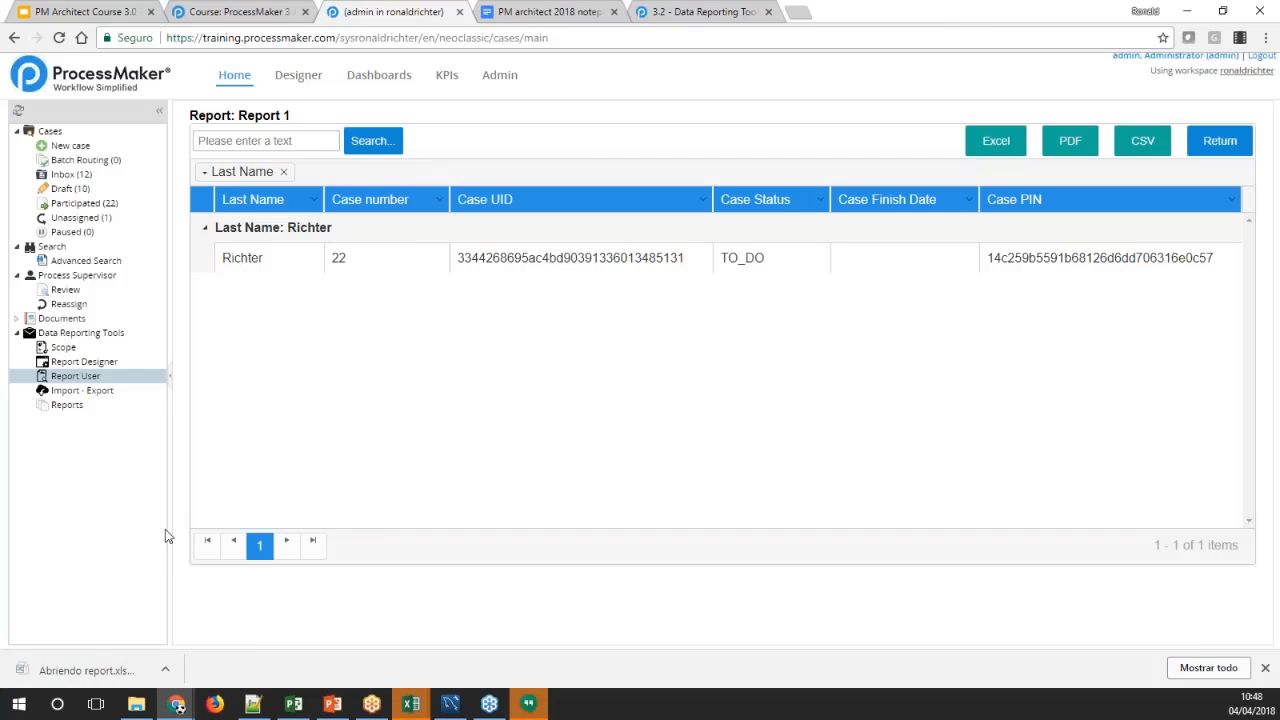
{"action": "mouse_move", "coordinate": [411, 704]}
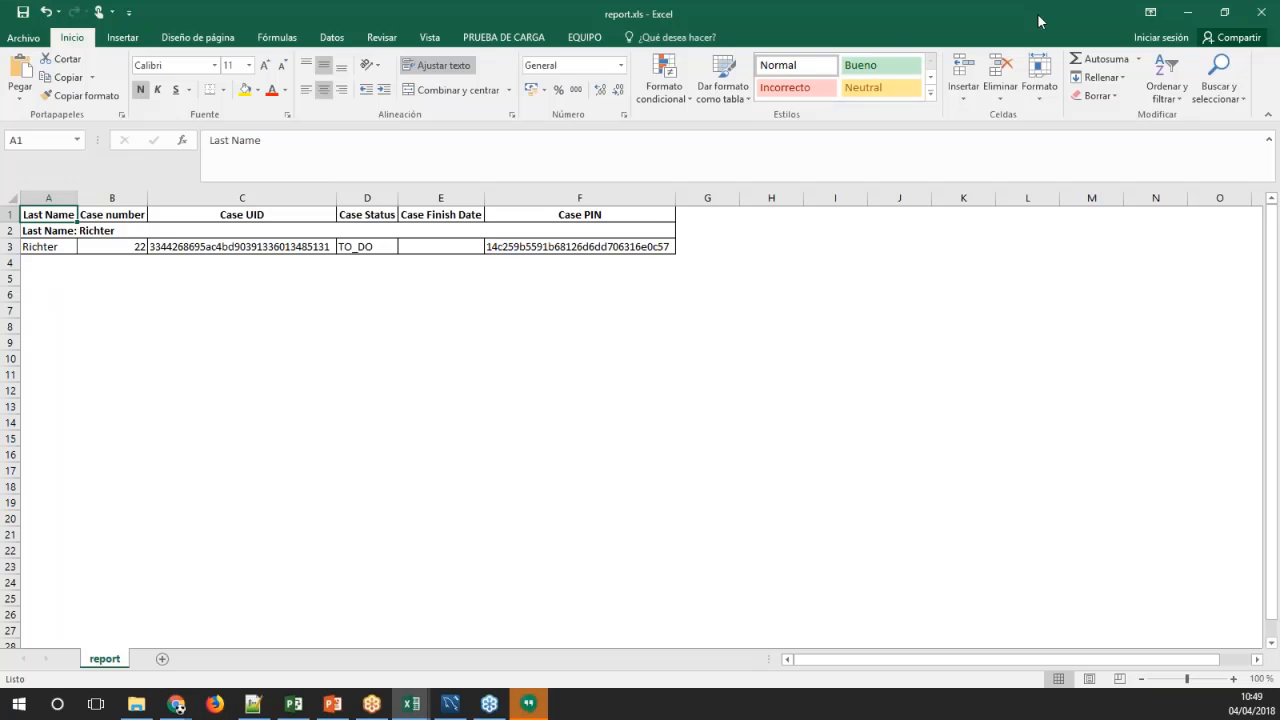
Close report.xls without saving and return from Report 1 to the report list
{"action": "left_click", "coordinate": [1257, 14]}
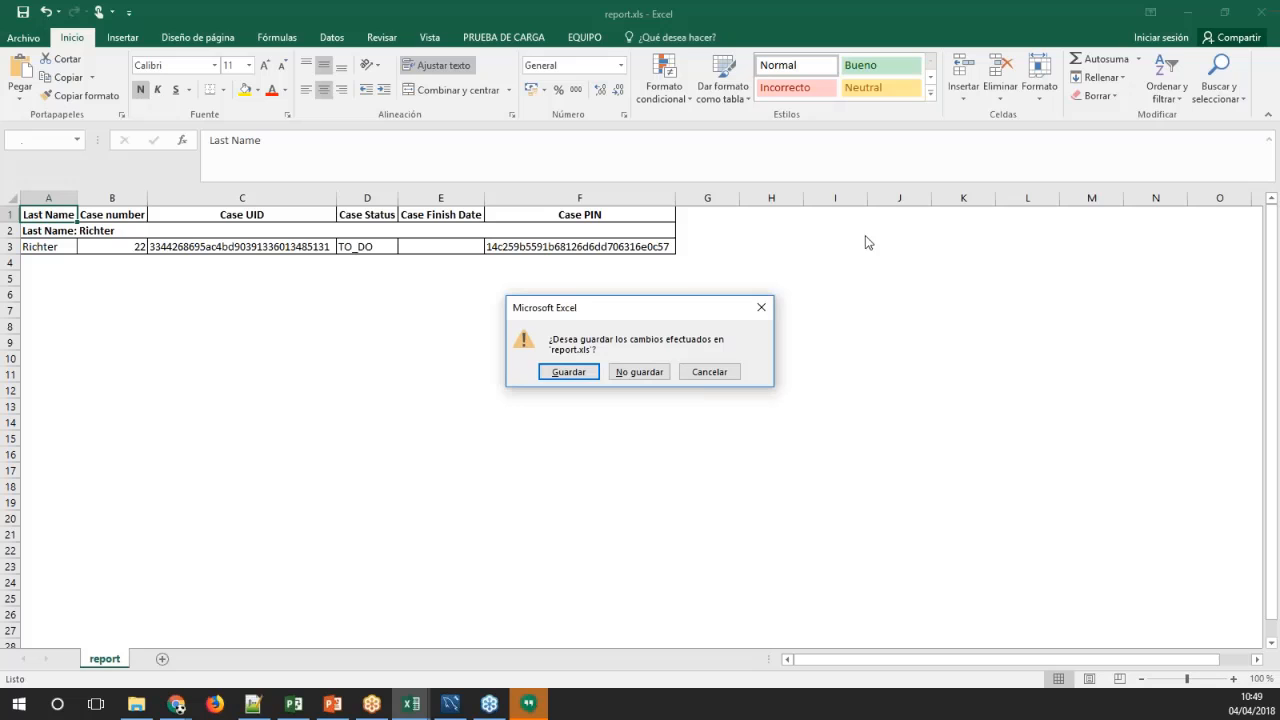
{"action": "left_click", "coordinate": [636, 372]}
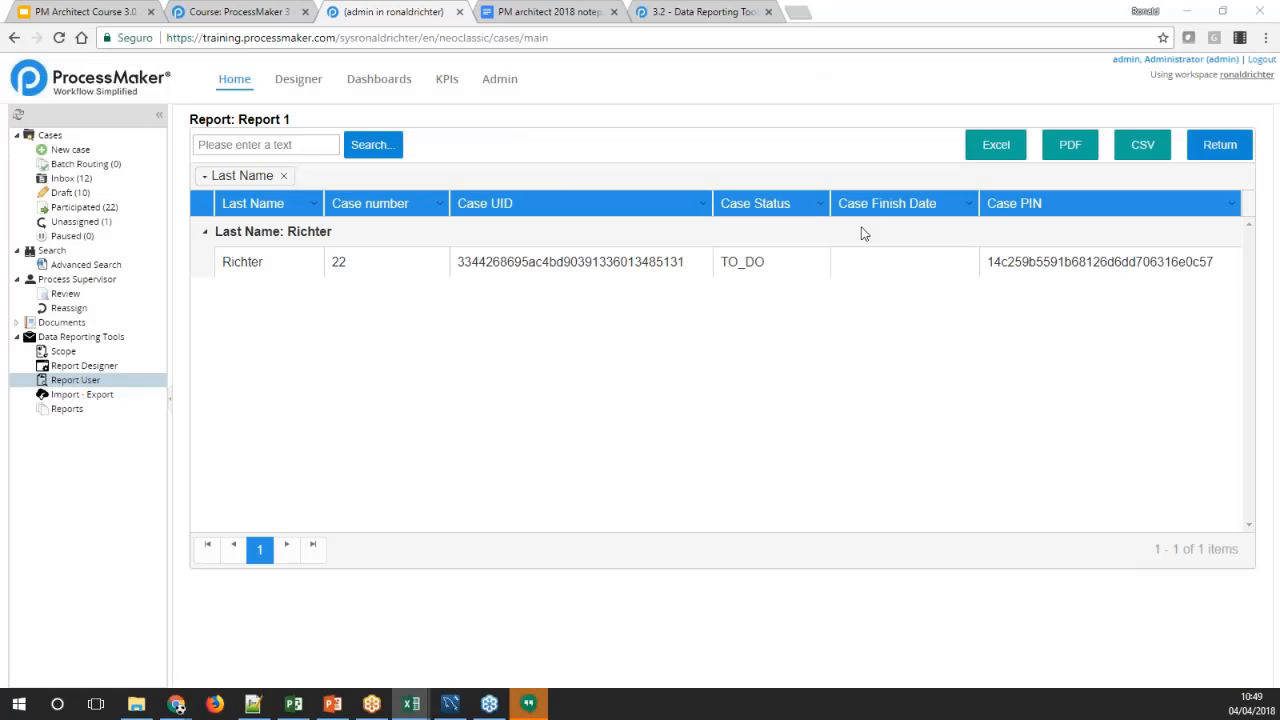
{"action": "left_click", "coordinate": [1198, 150]}
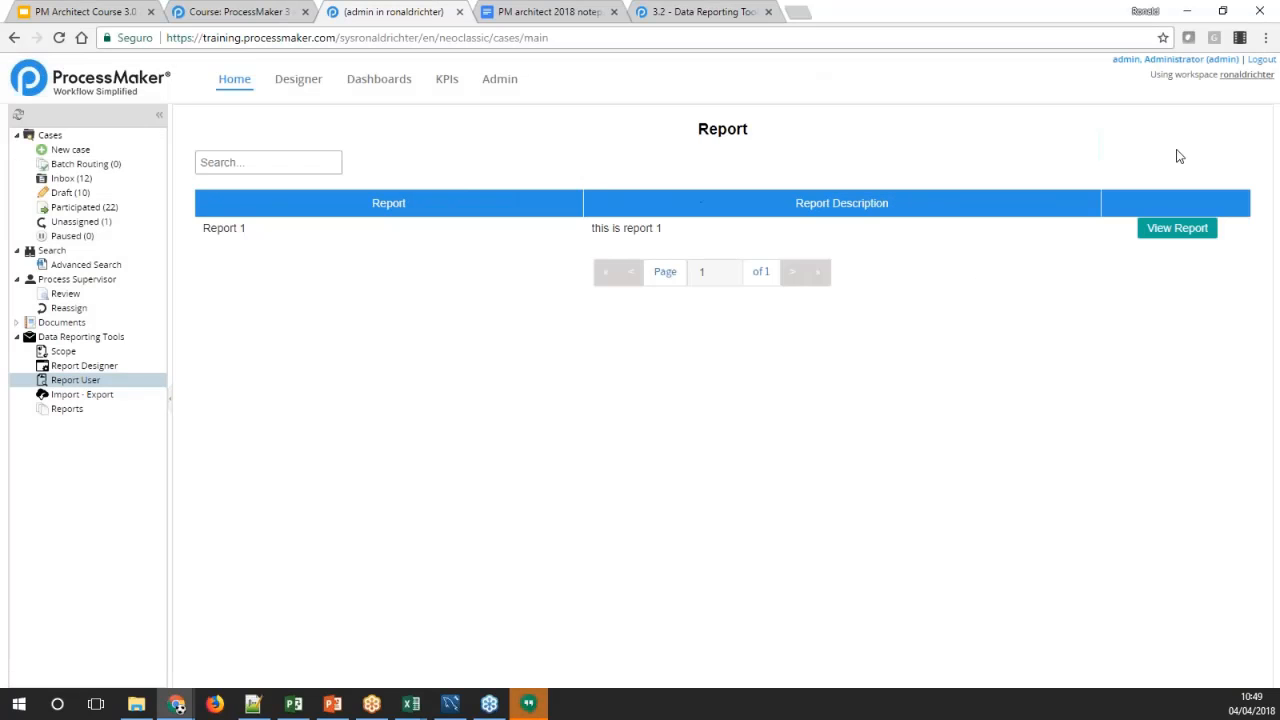
Open Report 1 for editing from the Report Designer list and change its gadget type to Charts
{"action": "left_click", "coordinate": [100, 381]}
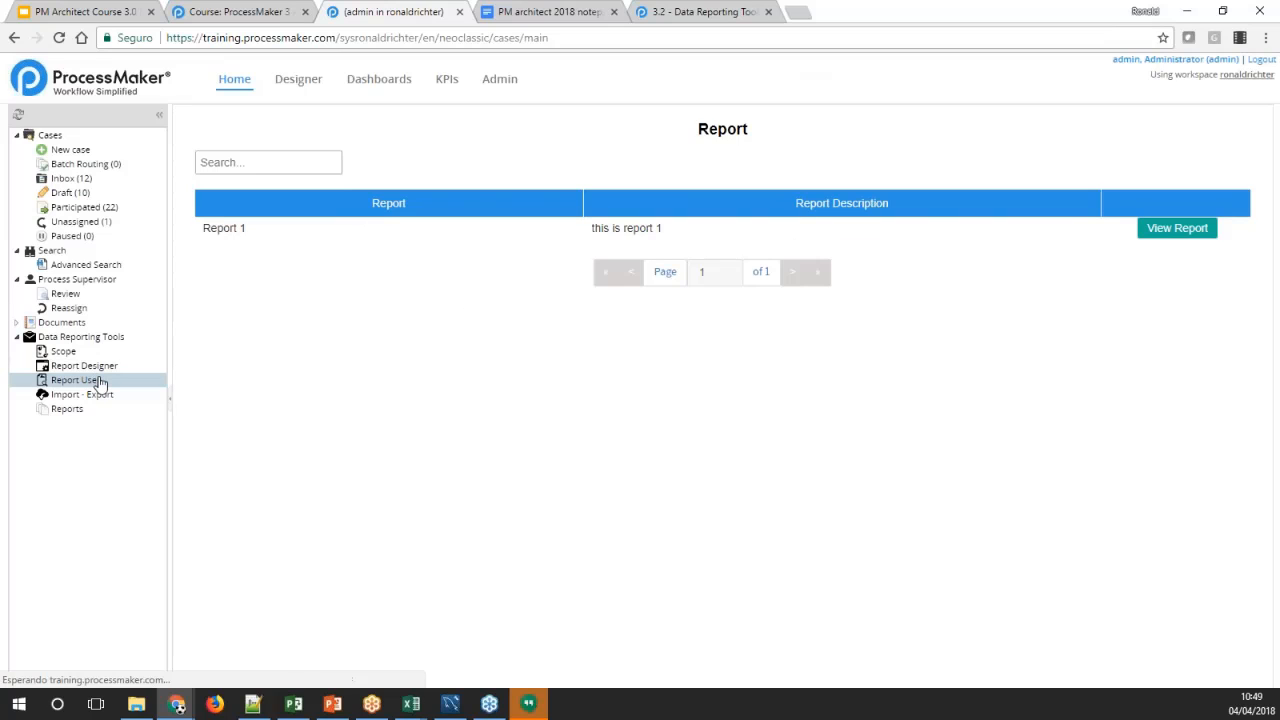
{"action": "left_click", "coordinate": [86, 366]}
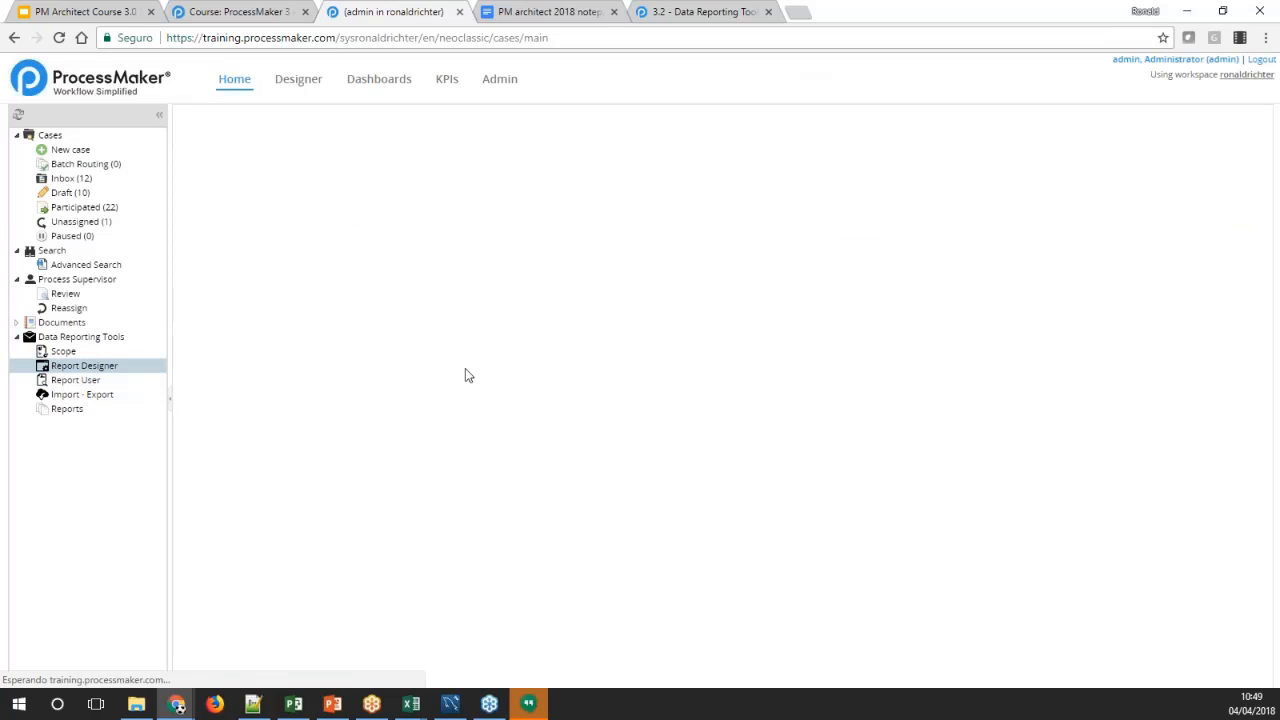
{"action": "left_click", "coordinate": [1126, 228]}
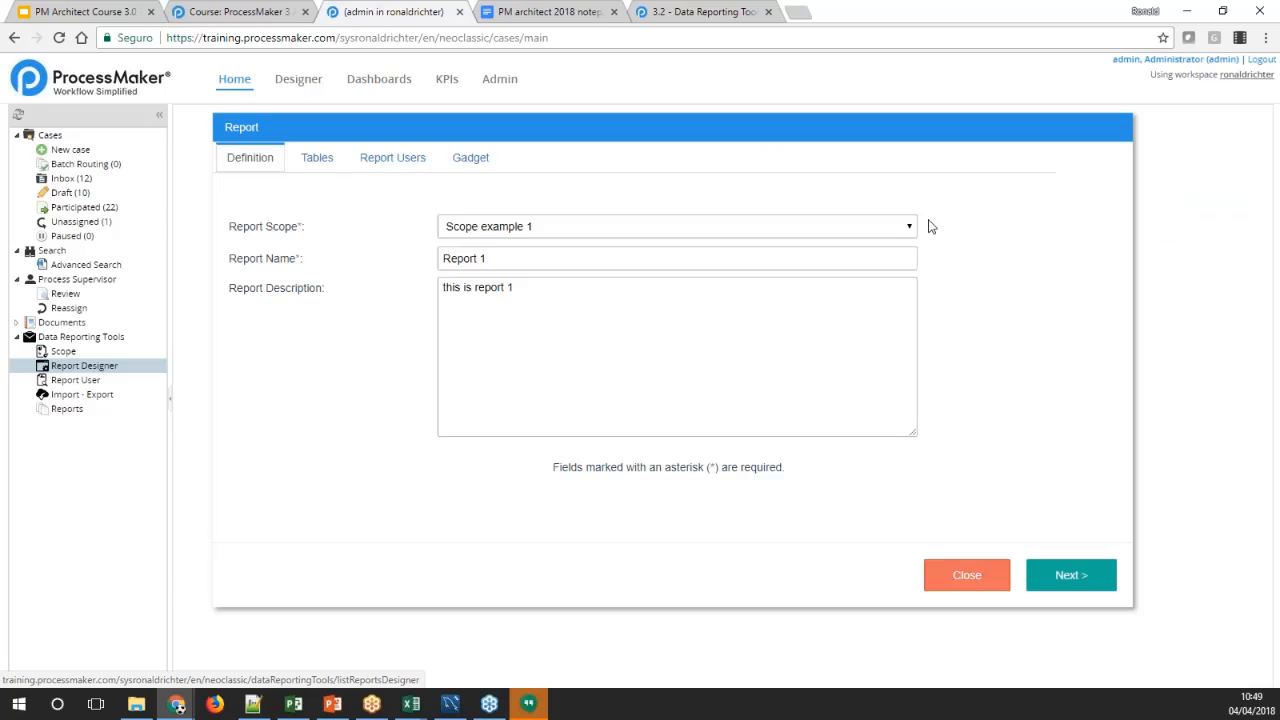
{"action": "left_click", "coordinate": [464, 160]}
{"action": "left_click", "coordinate": [562, 209]}
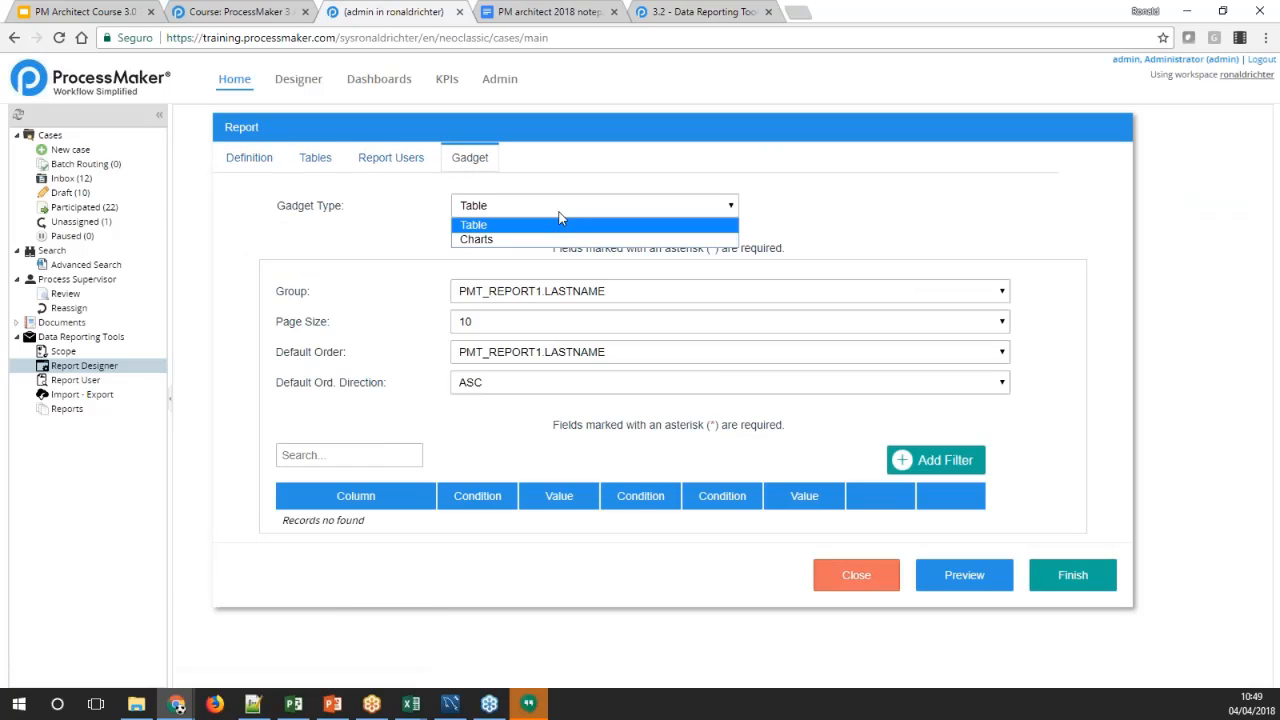
{"action": "left_click", "coordinate": [515, 241]}
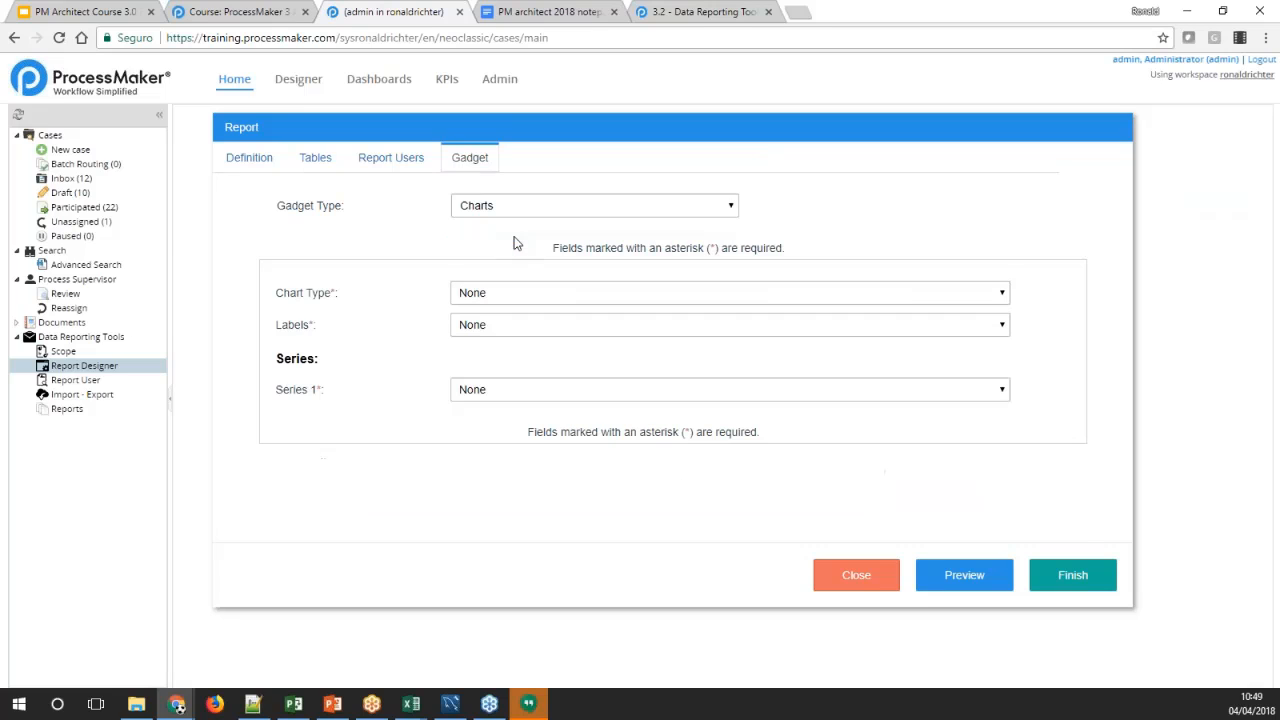
Configure the gadget as a Vertical bar chart with Last Name as labels and Case number as Series 1
{"action": "left_click", "coordinate": [484, 290]}
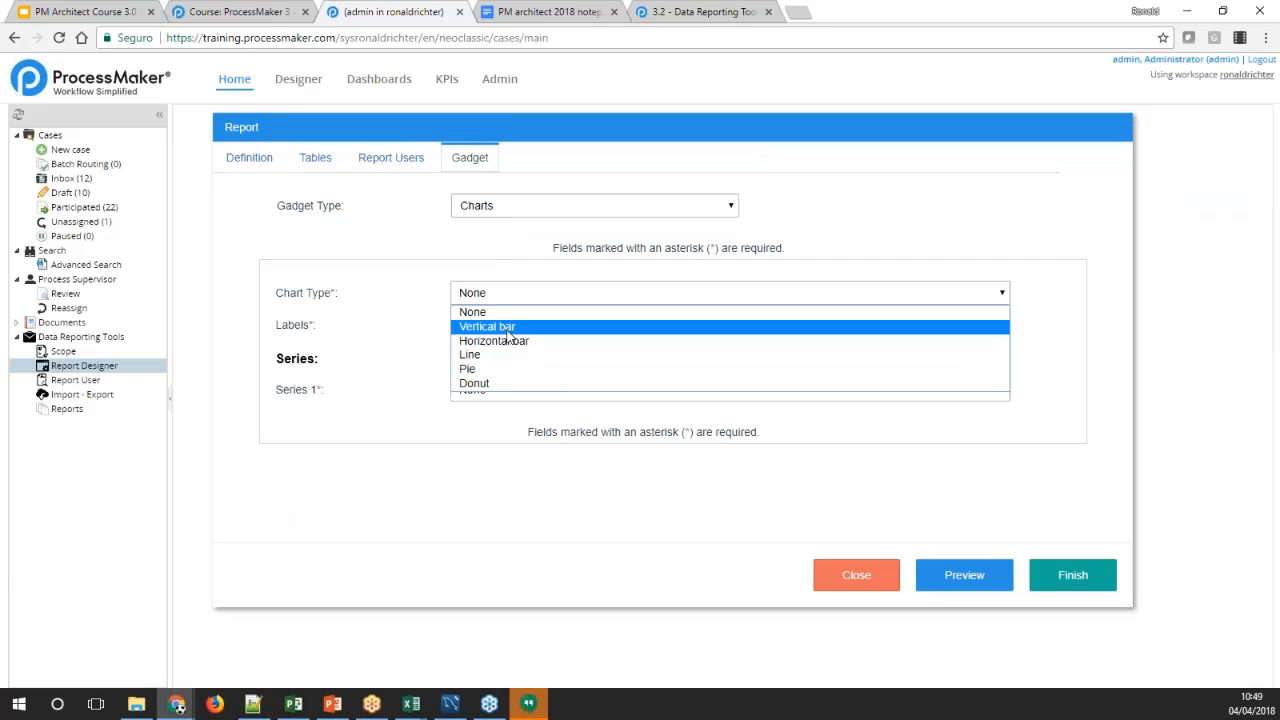
{"action": "left_click", "coordinate": [505, 330]}
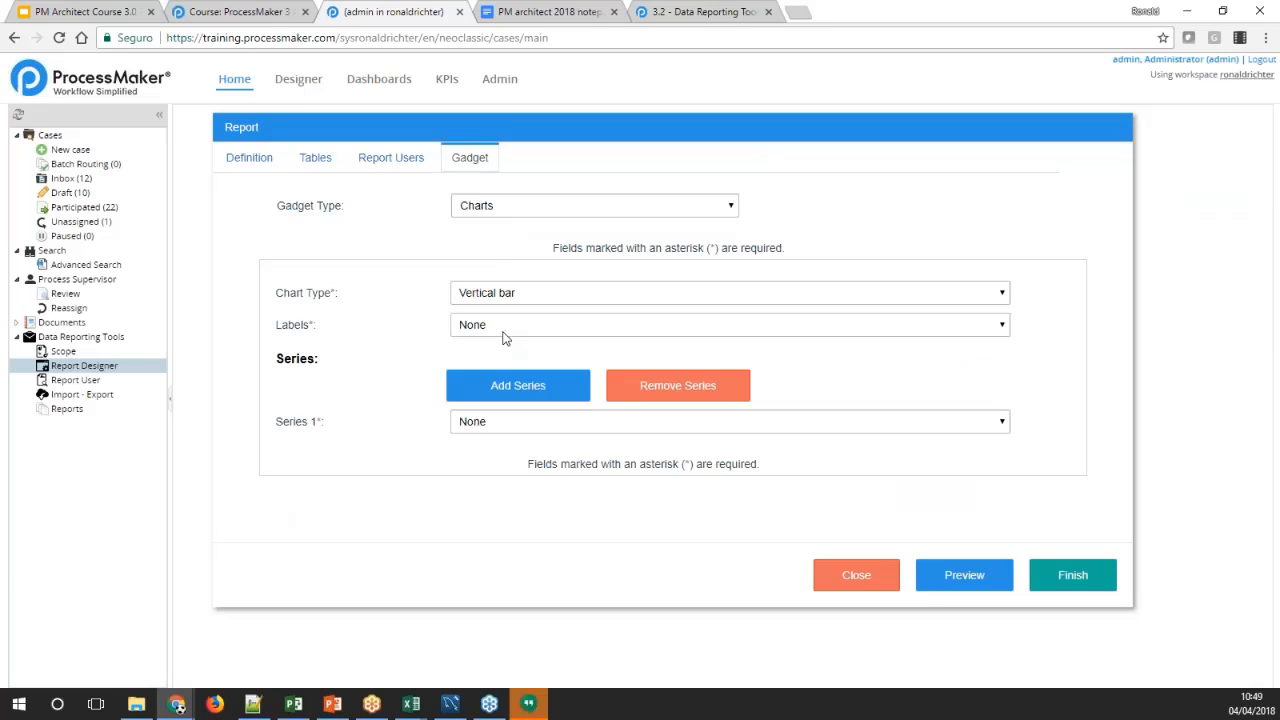
{"action": "left_click", "coordinate": [505, 330]}
{"action": "left_click", "coordinate": [506, 358]}
{"action": "left_click", "coordinate": [612, 418]}
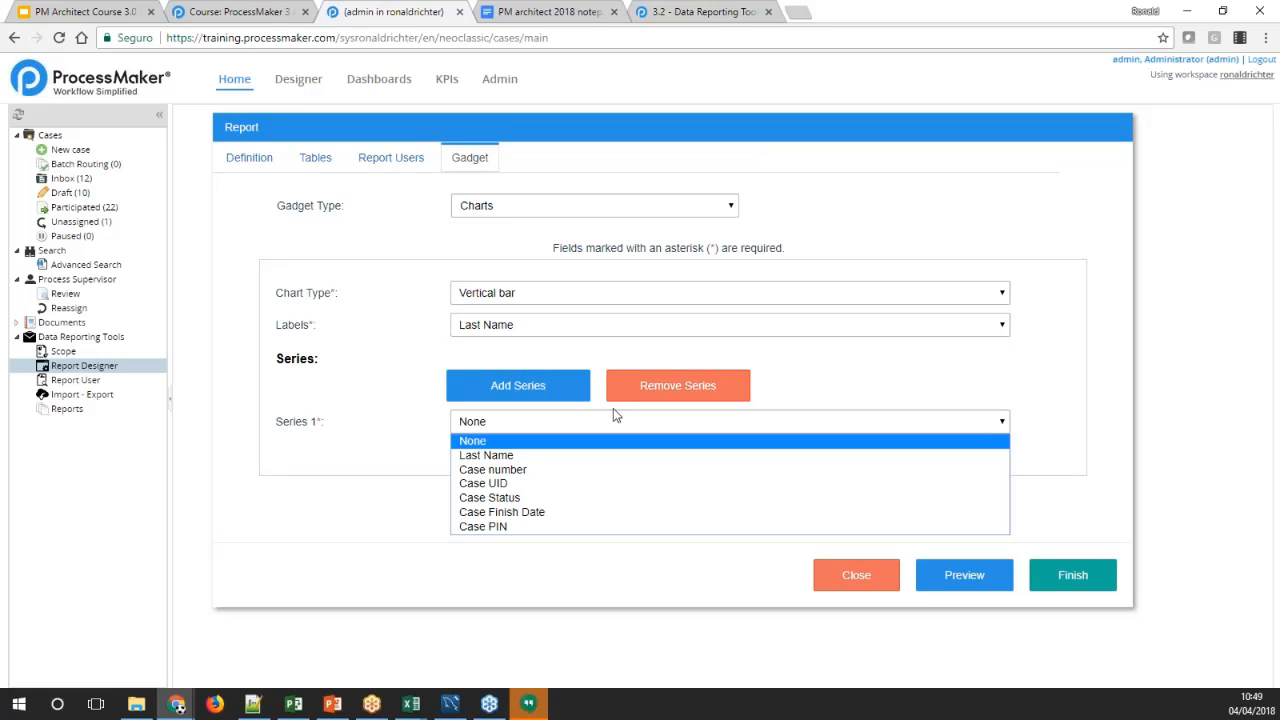
{"action": "left_click", "coordinate": [815, 375]}
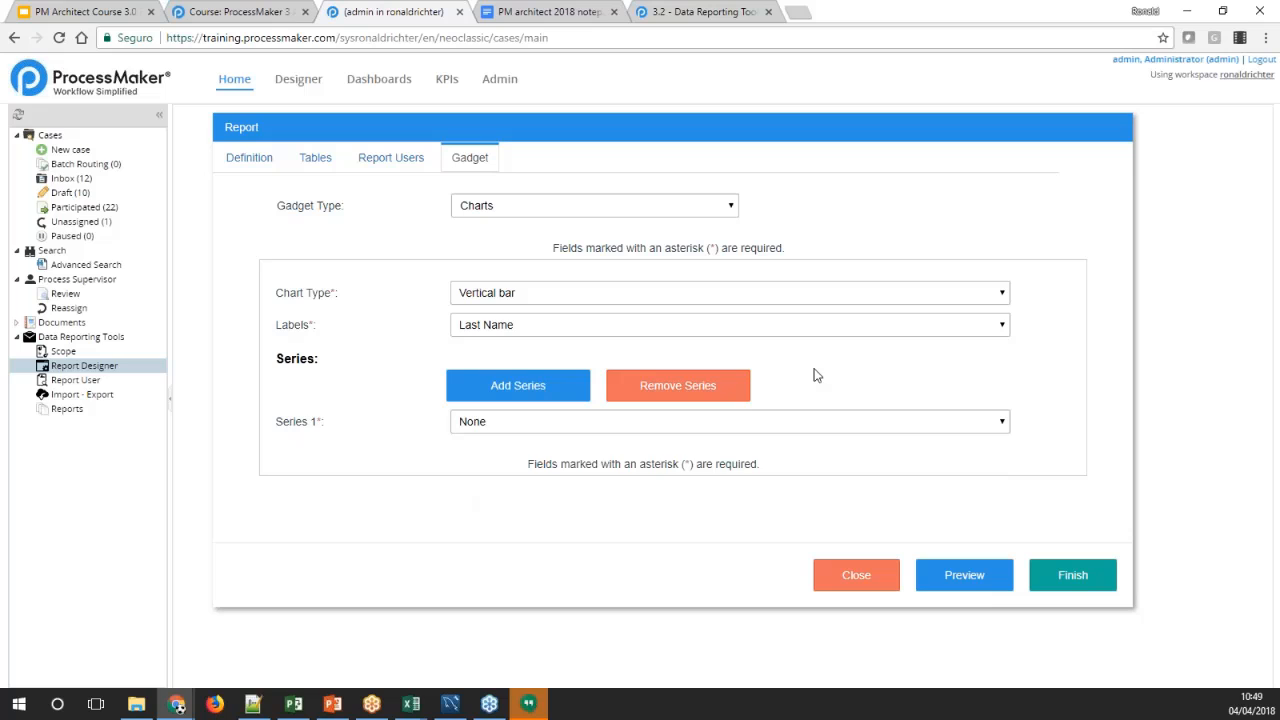
{"action": "left_click", "coordinate": [785, 423]}
{"action": "left_click", "coordinate": [500, 470]}
Preview the vertical bar chart, close the preview and finish the report
{"action": "left_click", "coordinate": [965, 577]}
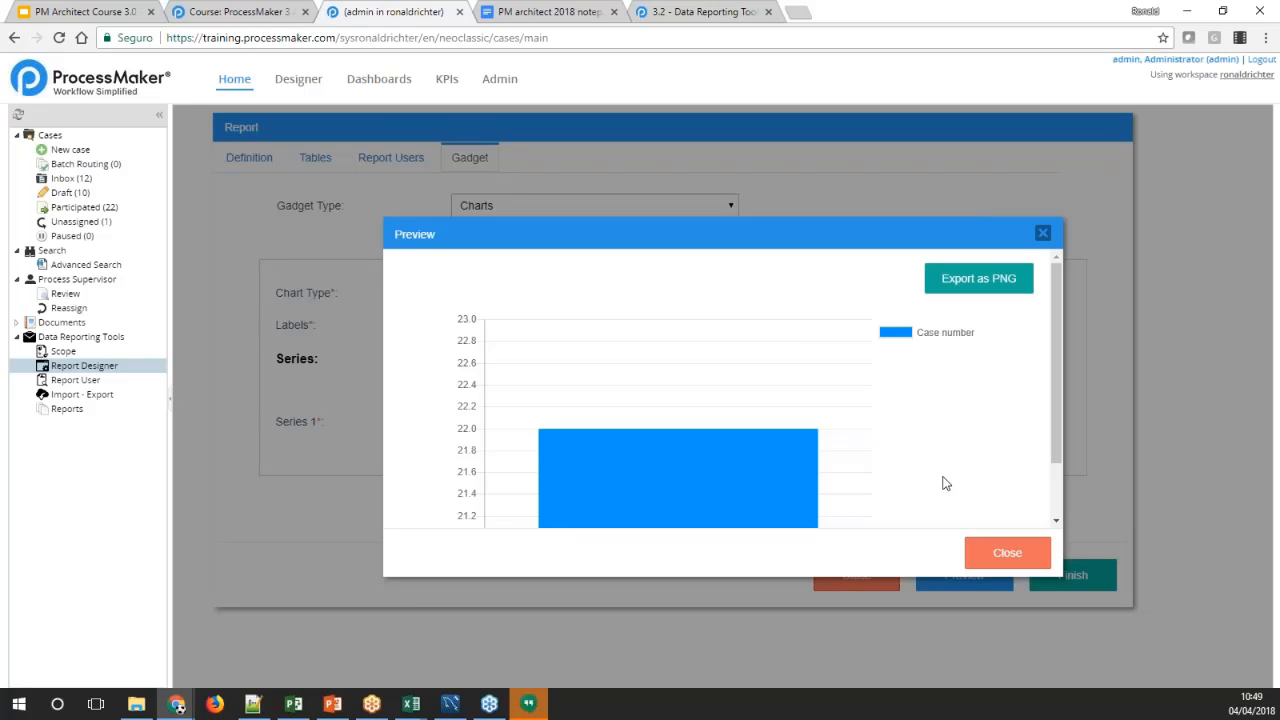
{"action": "left_click", "coordinate": [1007, 553]}
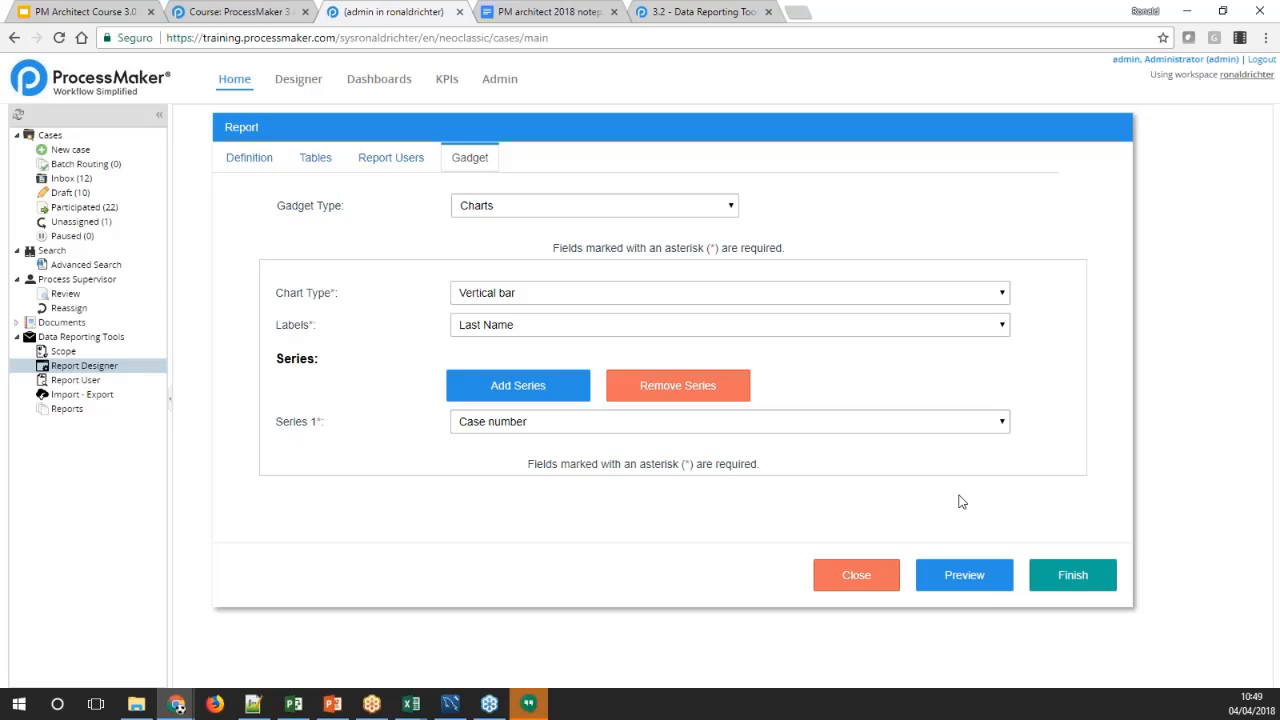
{"action": "left_click", "coordinate": [1071, 574]}
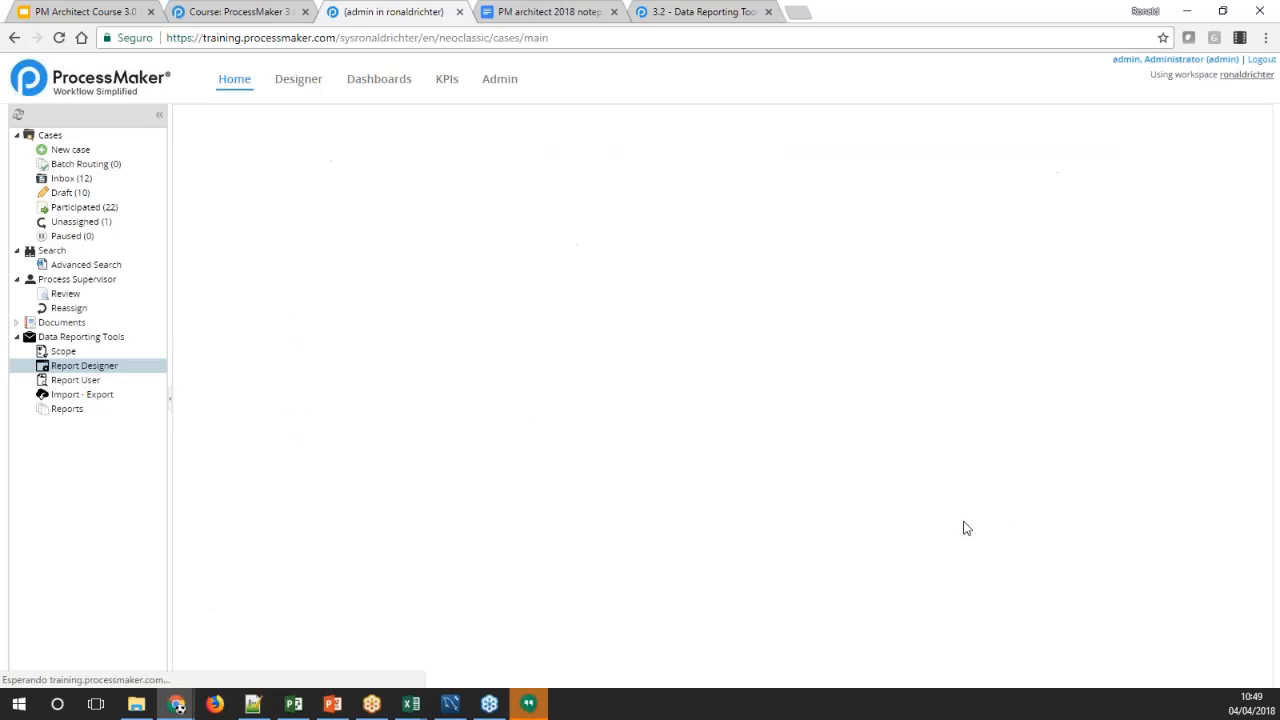
View Report 1 from the Report User list and export its chart as PNG
{"action": "left_click", "coordinate": [100, 380]}
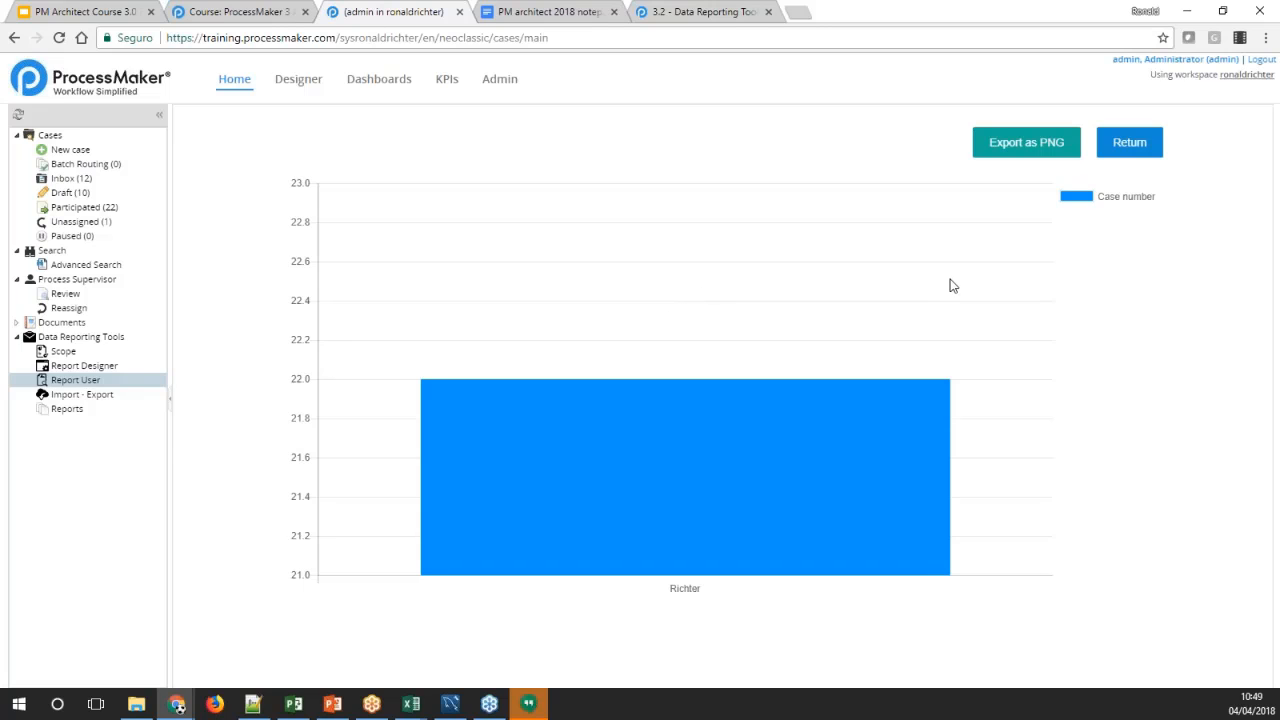
{"action": "mouse_move", "coordinate": [914, 421]}
{"action": "left_click", "coordinate": [1000, 158]}
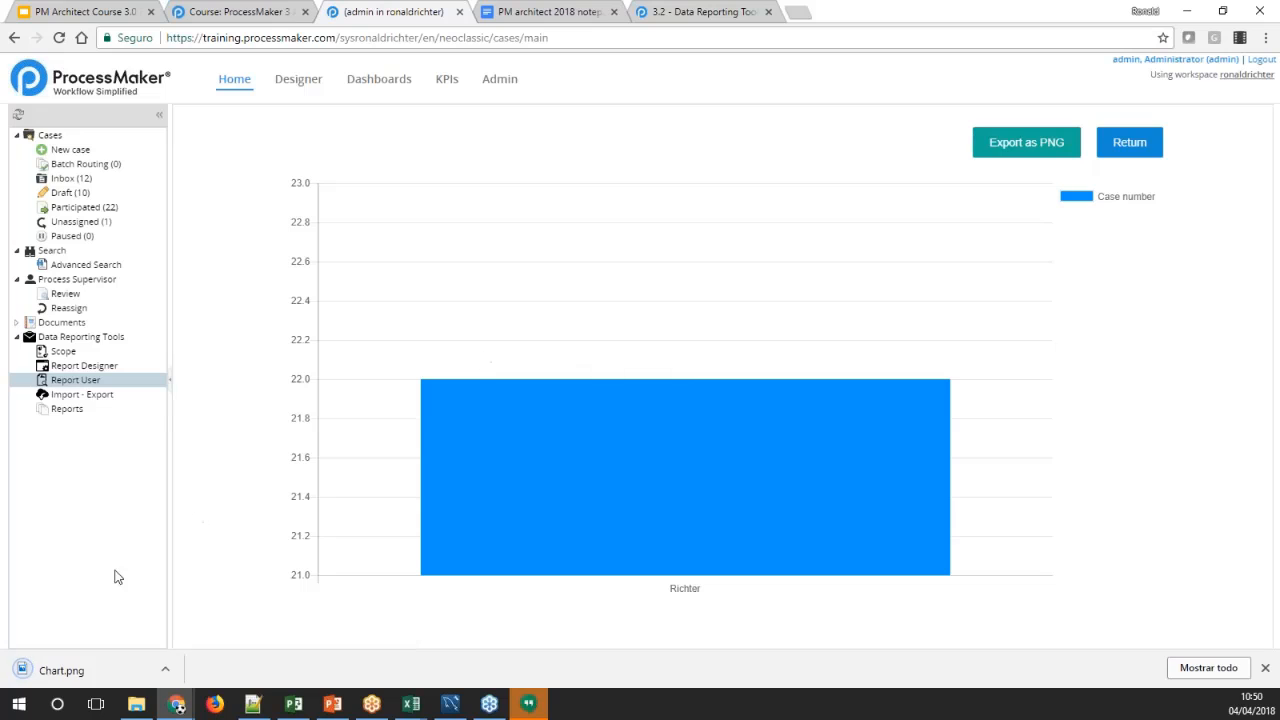
Open the downloaded Chart.png, close it and return from Report 1 to the report list
{"action": "left_click", "coordinate": [62, 671]}
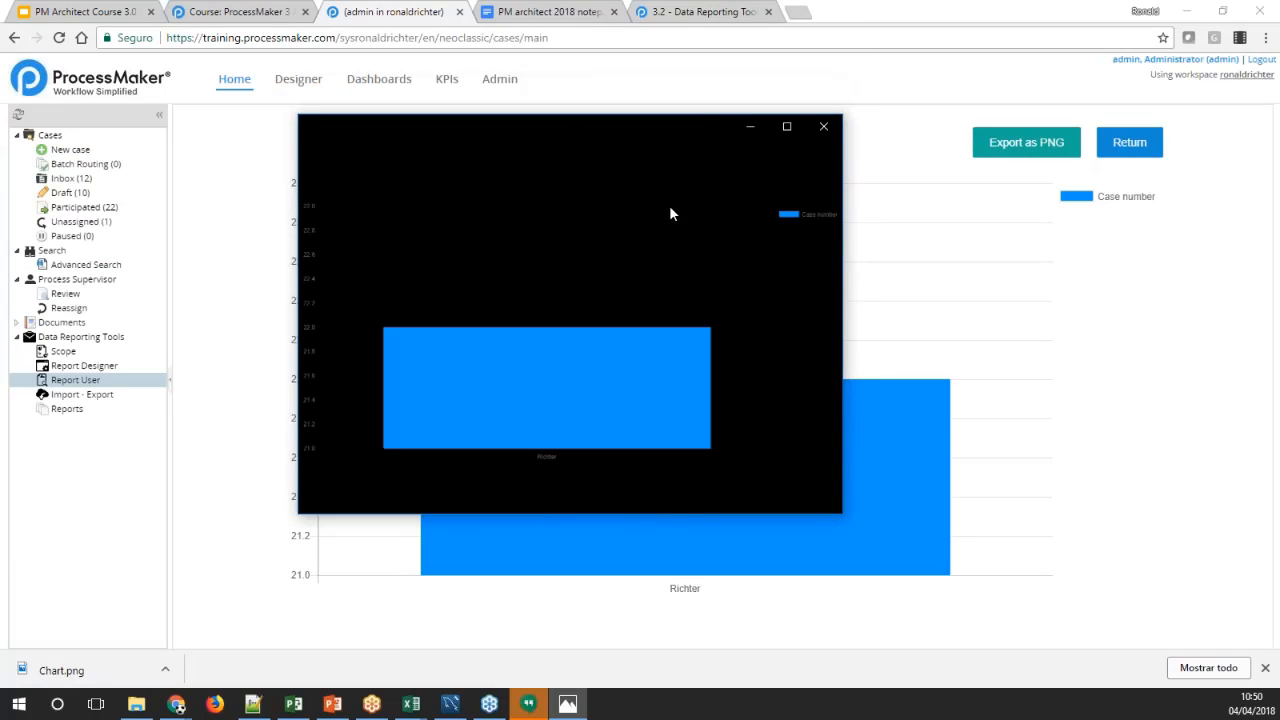
{"action": "left_click", "coordinate": [823, 128]}
{"action": "left_click", "coordinate": [1109, 146]}
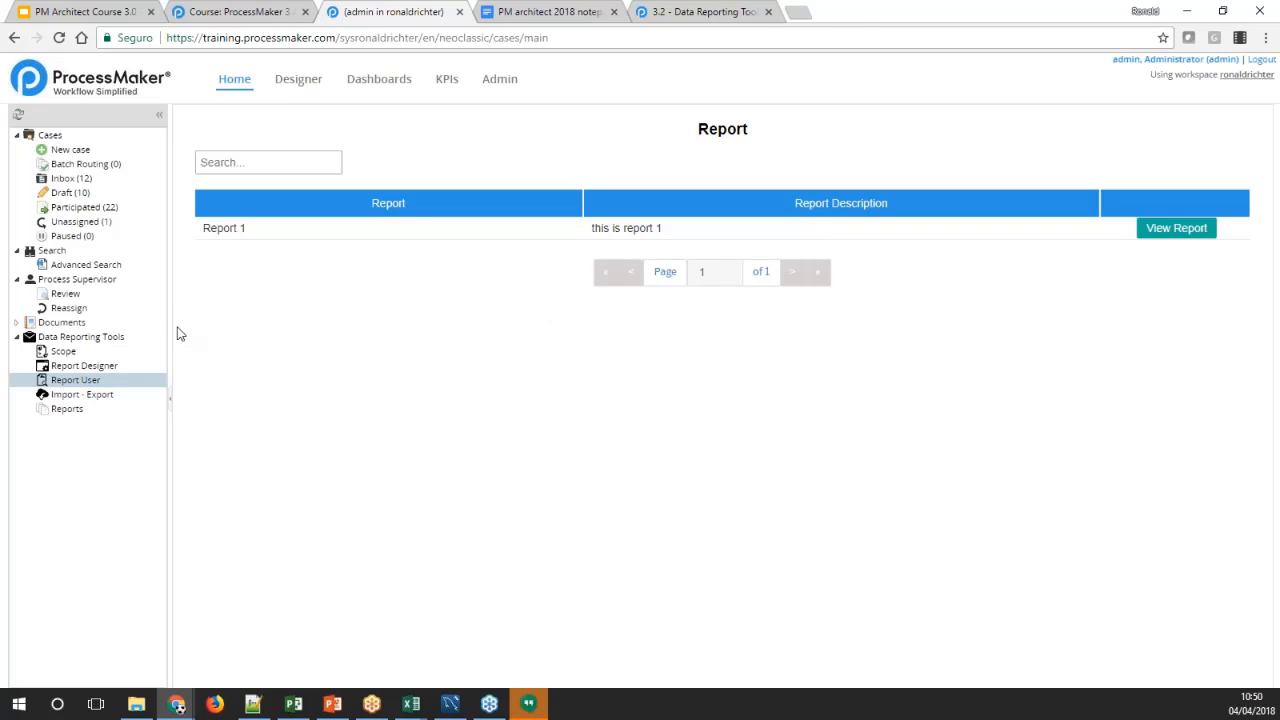
Export Scope example 1 with its scope definition, leaving out white_tables_list, to a .pmp file
{"action": "left_click", "coordinate": [76, 398]}
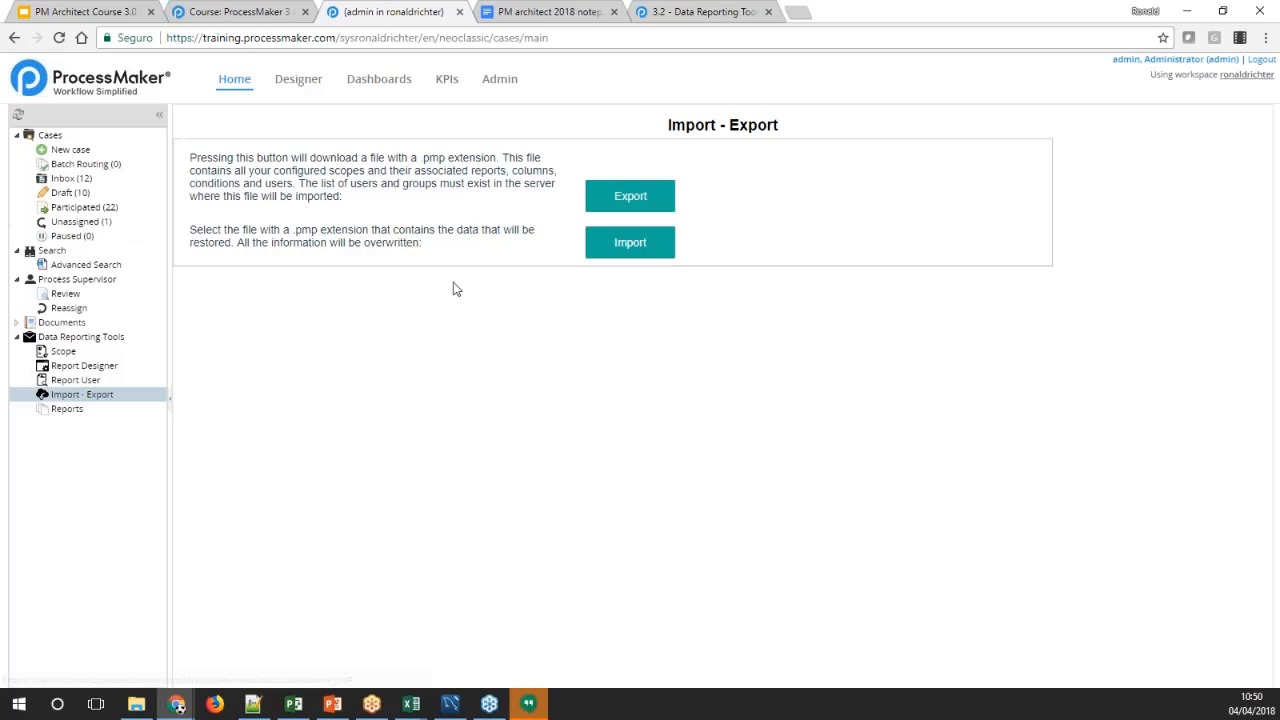
{"action": "left_click", "coordinate": [631, 199]}
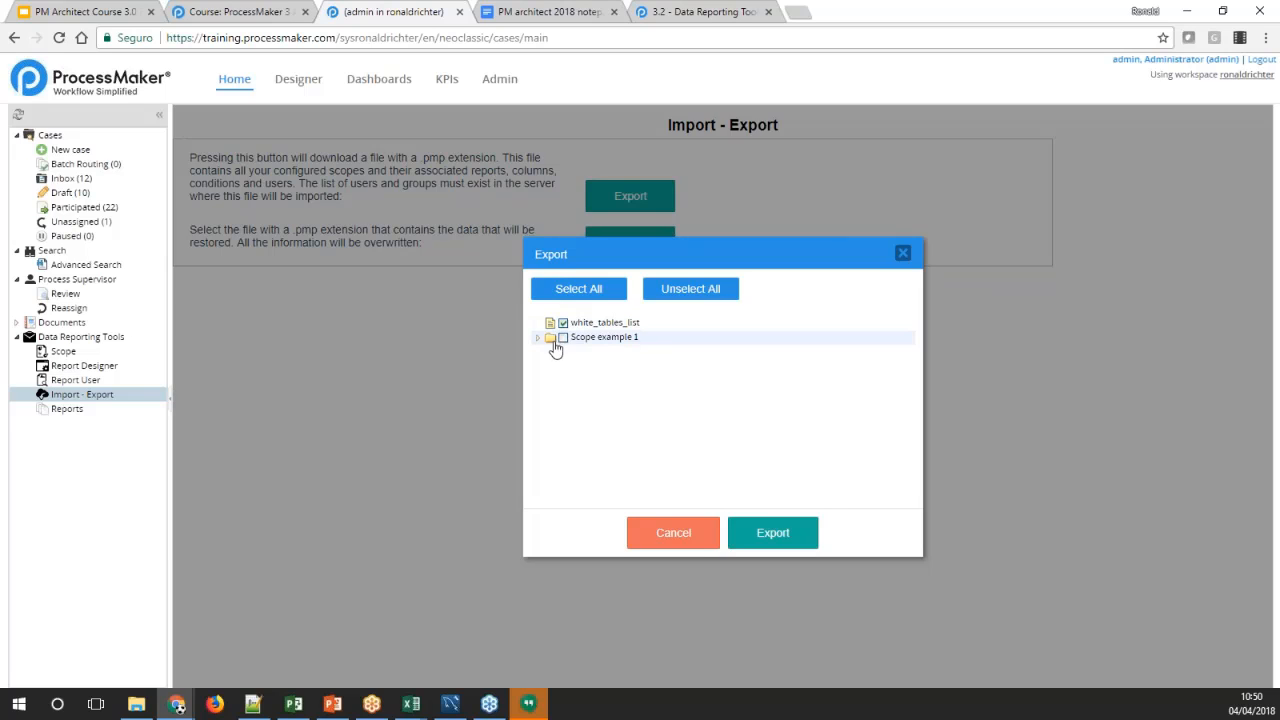
{"action": "left_click", "coordinate": [561, 338]}
{"action": "left_click", "coordinate": [537, 338]}
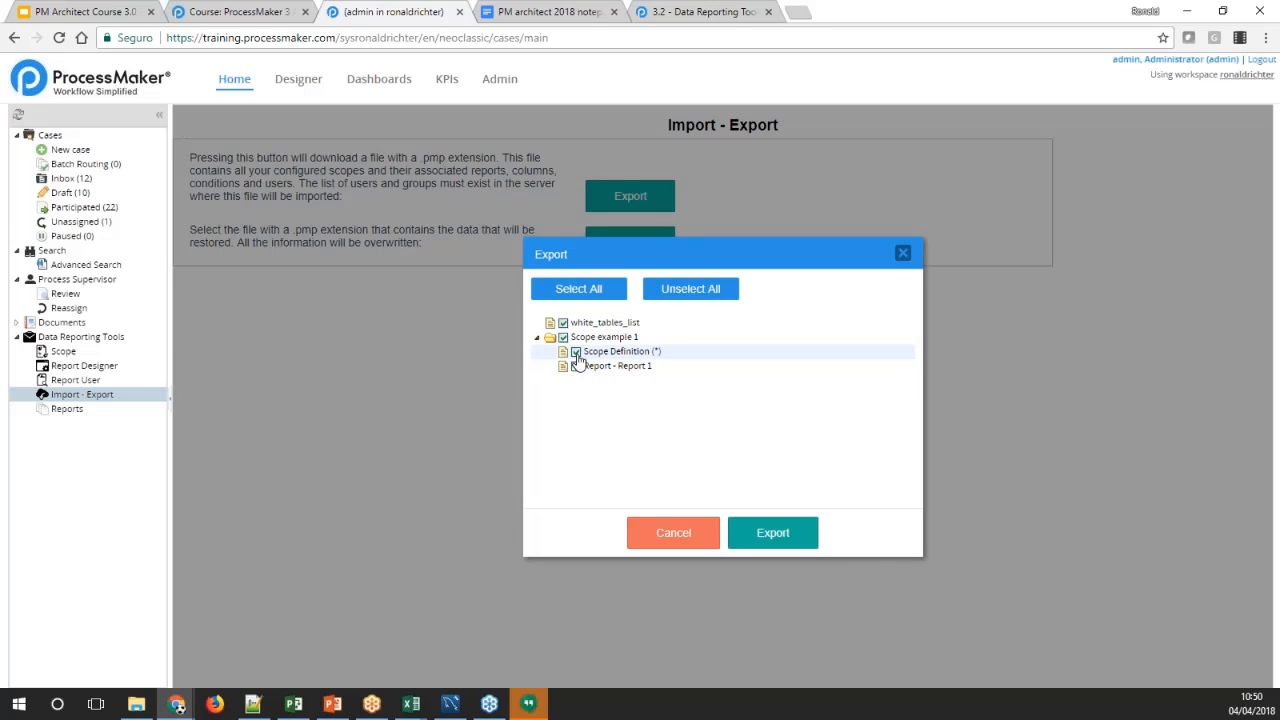
{"action": "left_click", "coordinate": [669, 296]}
{"action": "left_click", "coordinate": [562, 338]}
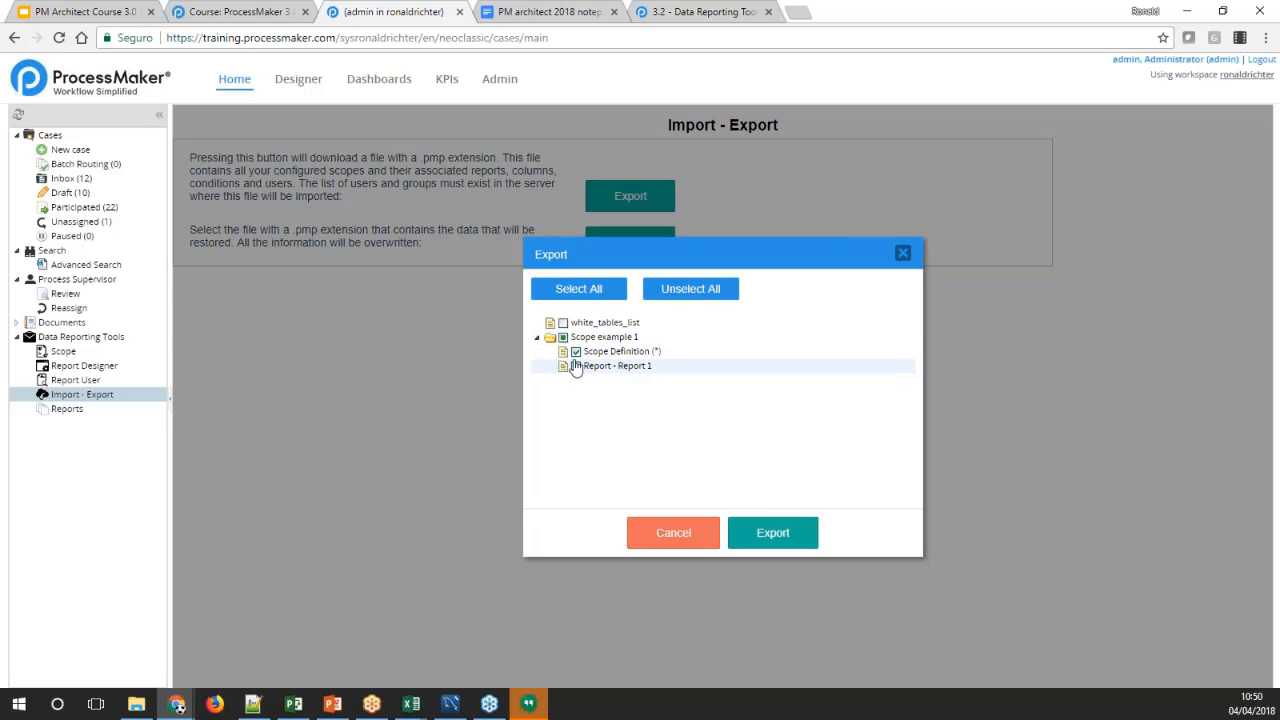
{"action": "left_click", "coordinate": [775, 535]}
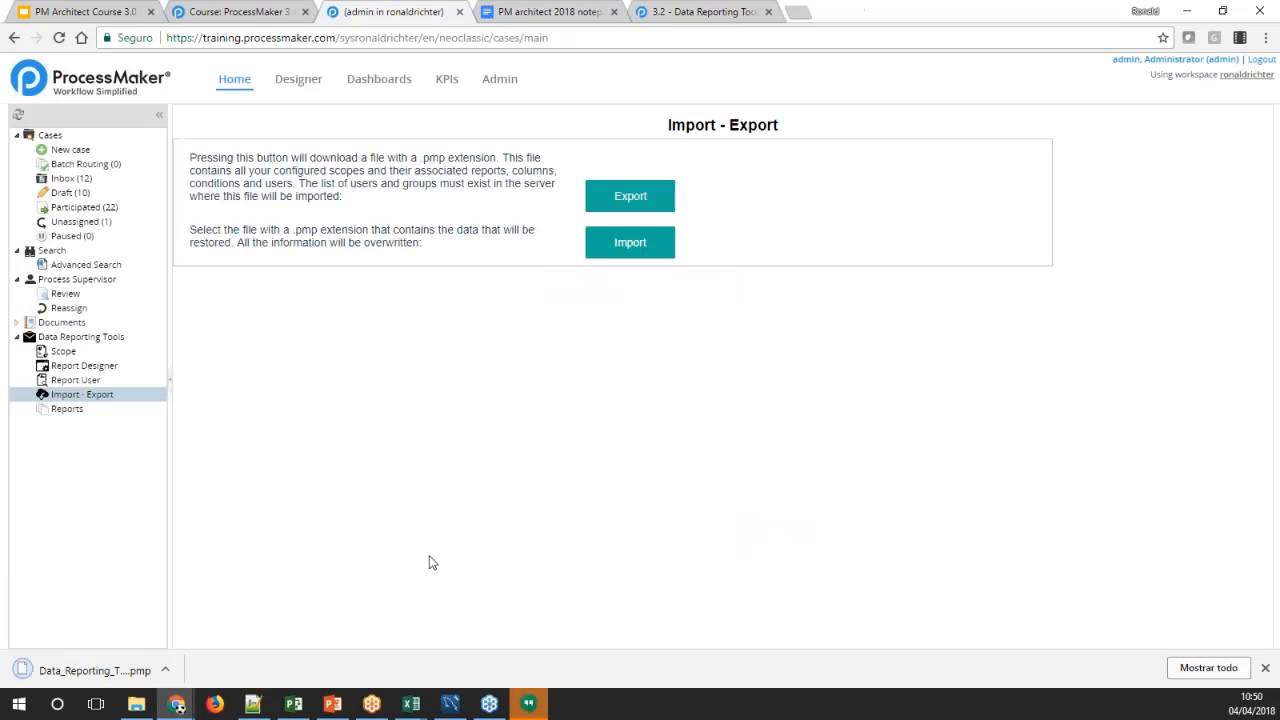
Locate the exported Data_Reporting_Tools-1.pmp in the Descargas folder and return to the browser
{"action": "left_click", "coordinate": [136, 704]}
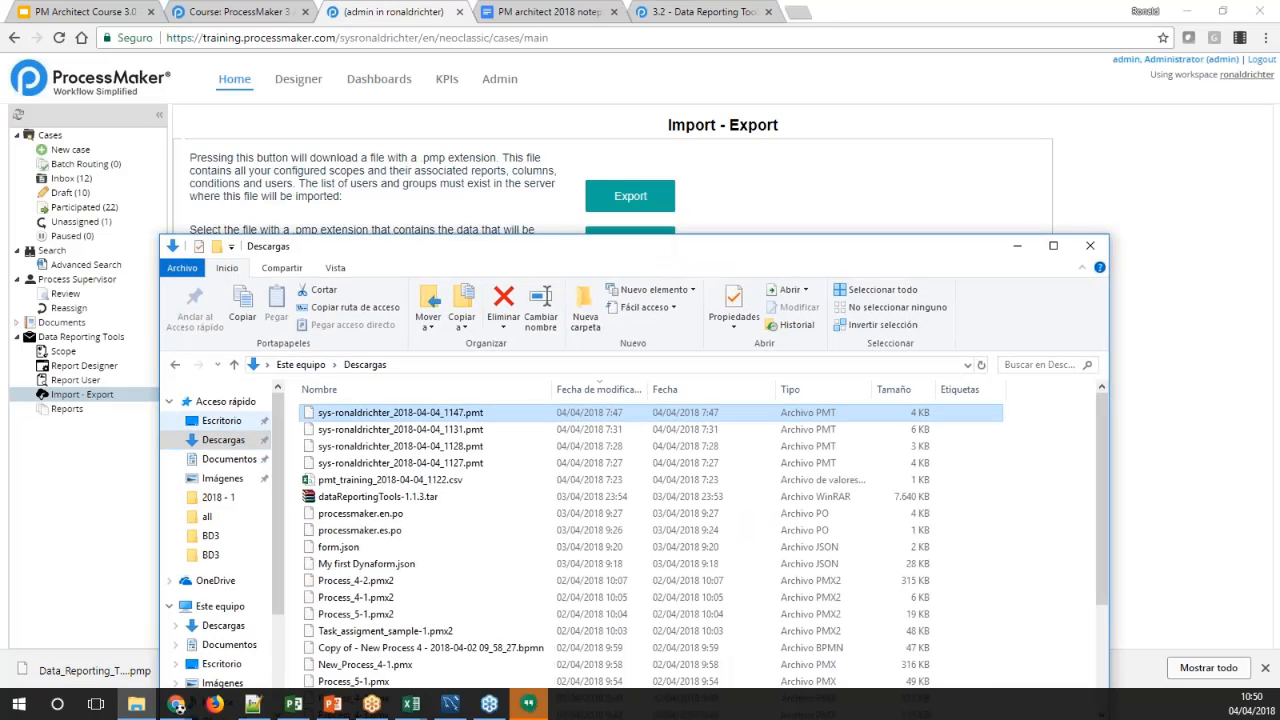
{"action": "left_click", "coordinate": [238, 442]}
{"action": "left_click", "coordinate": [390, 416]}
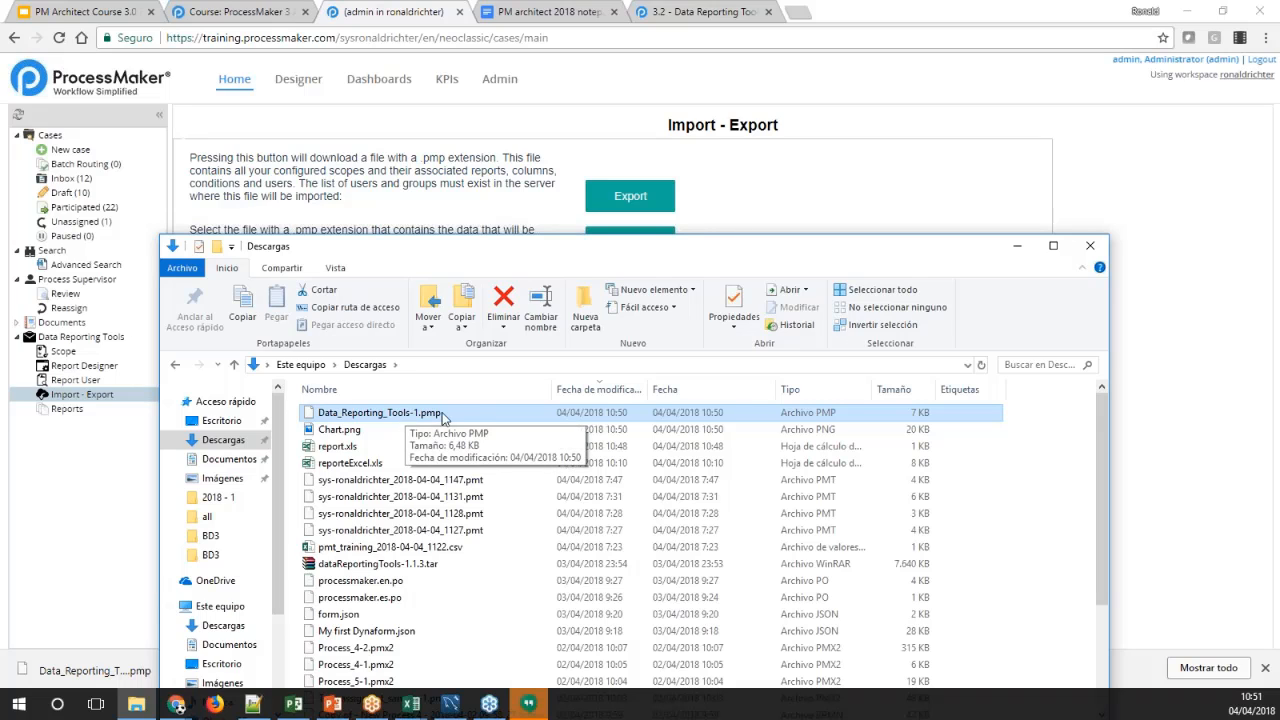
{"action": "left_click", "coordinate": [138, 483]}
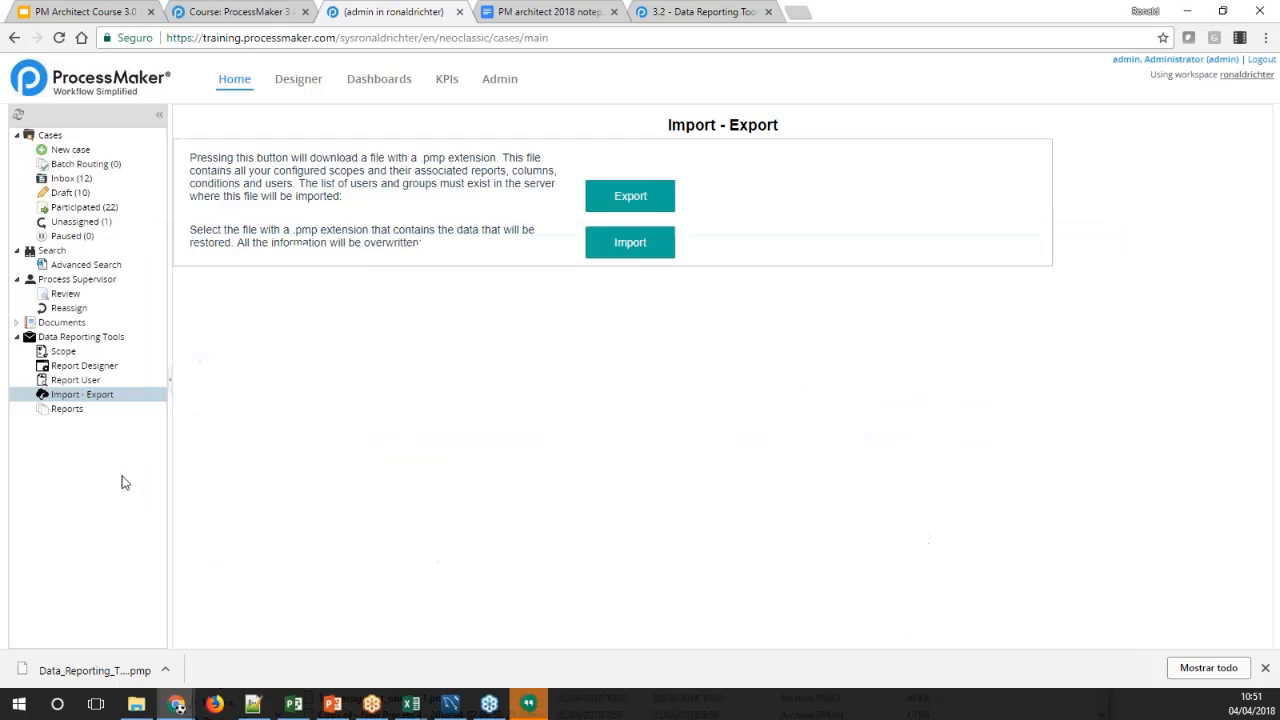
Import the Data_Reporting_Tools-1.pmp file from the Import - Export page
{"action": "left_click", "coordinate": [123, 397]}
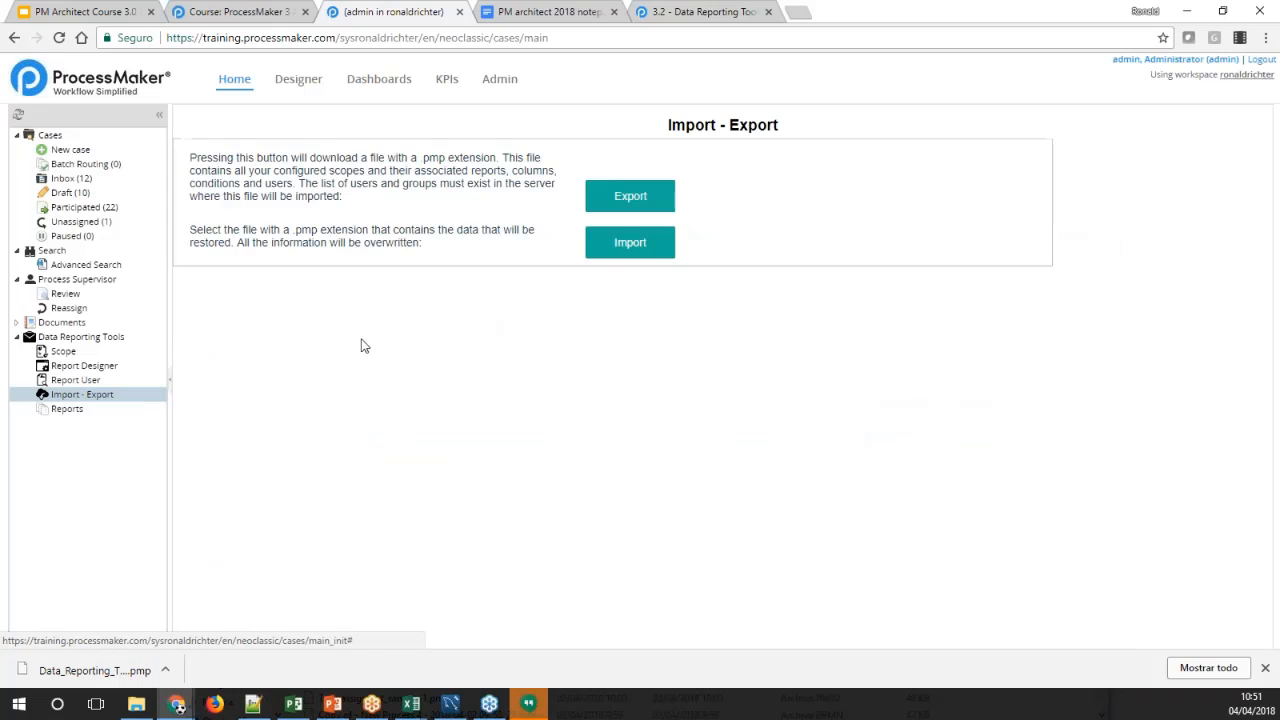
{"action": "left_click", "coordinate": [628, 250]}
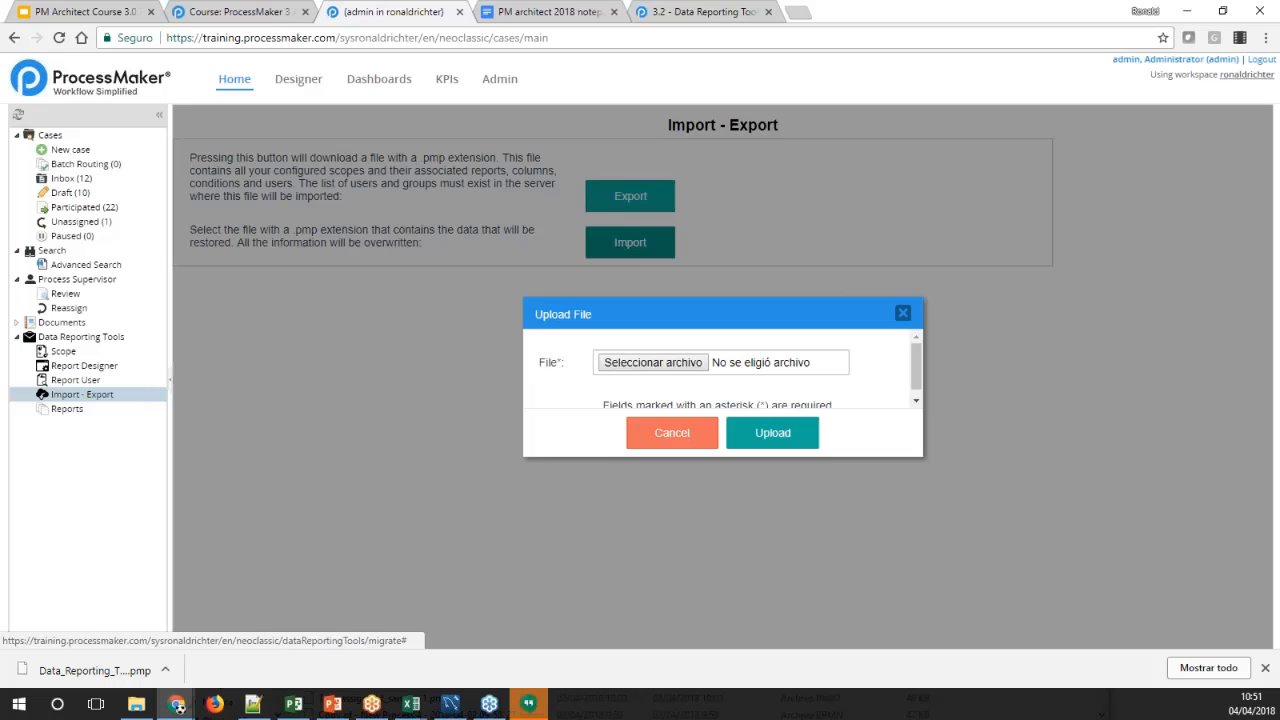
{"action": "left_click", "coordinate": [700, 364]}
{"action": "double_click", "coordinate": [276, 112]}
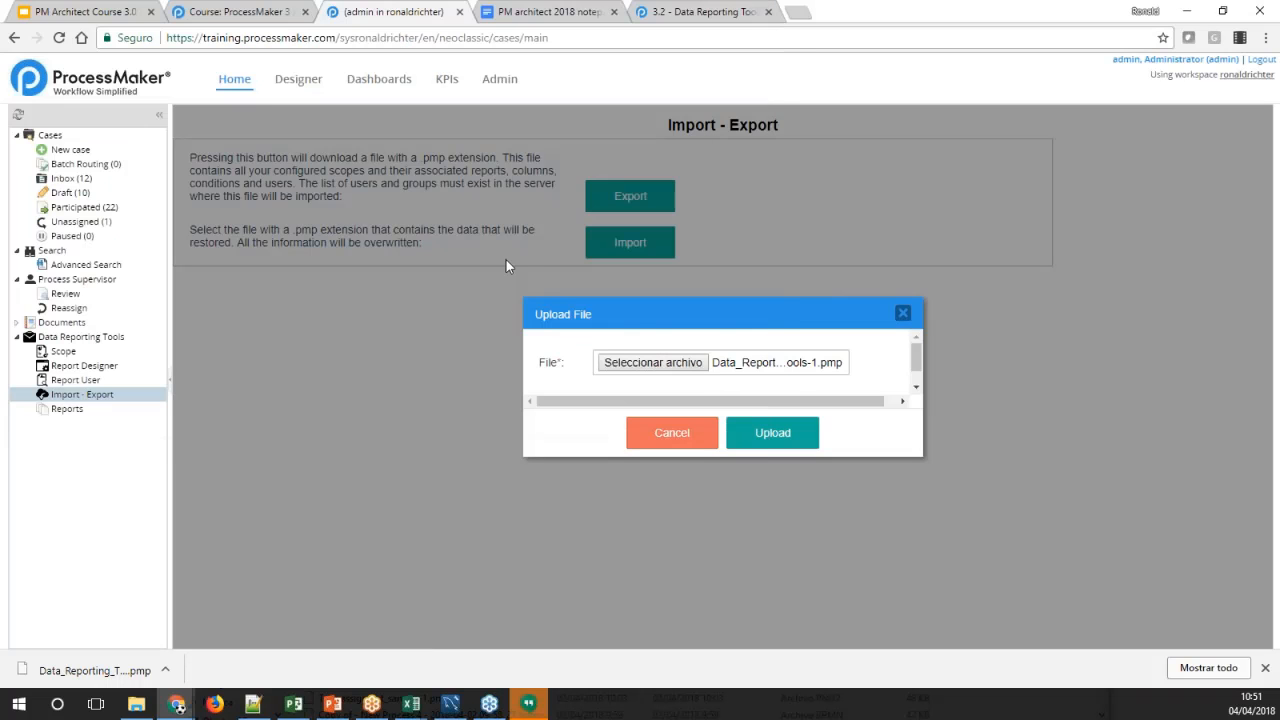
{"action": "left_click", "coordinate": [772, 434]}
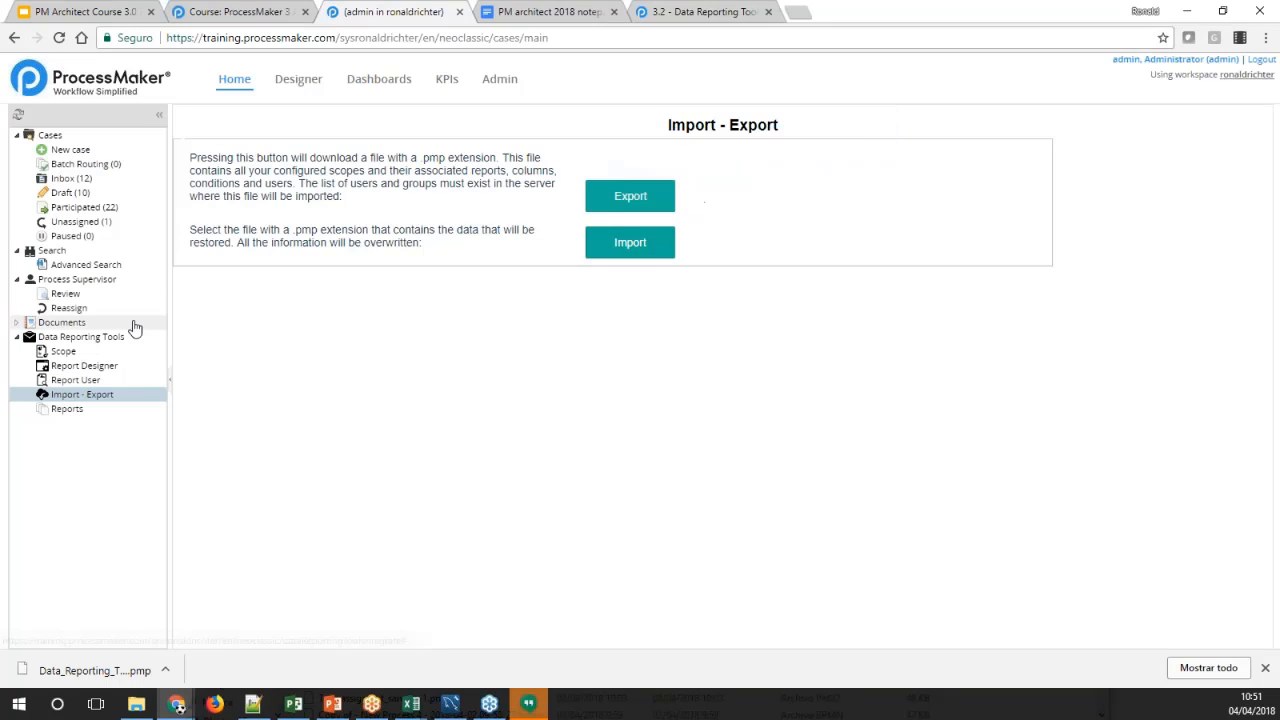
Check the Scope, Report User and Report Designer lists for the imported scope and report
{"action": "left_click", "coordinate": [48, 352]}
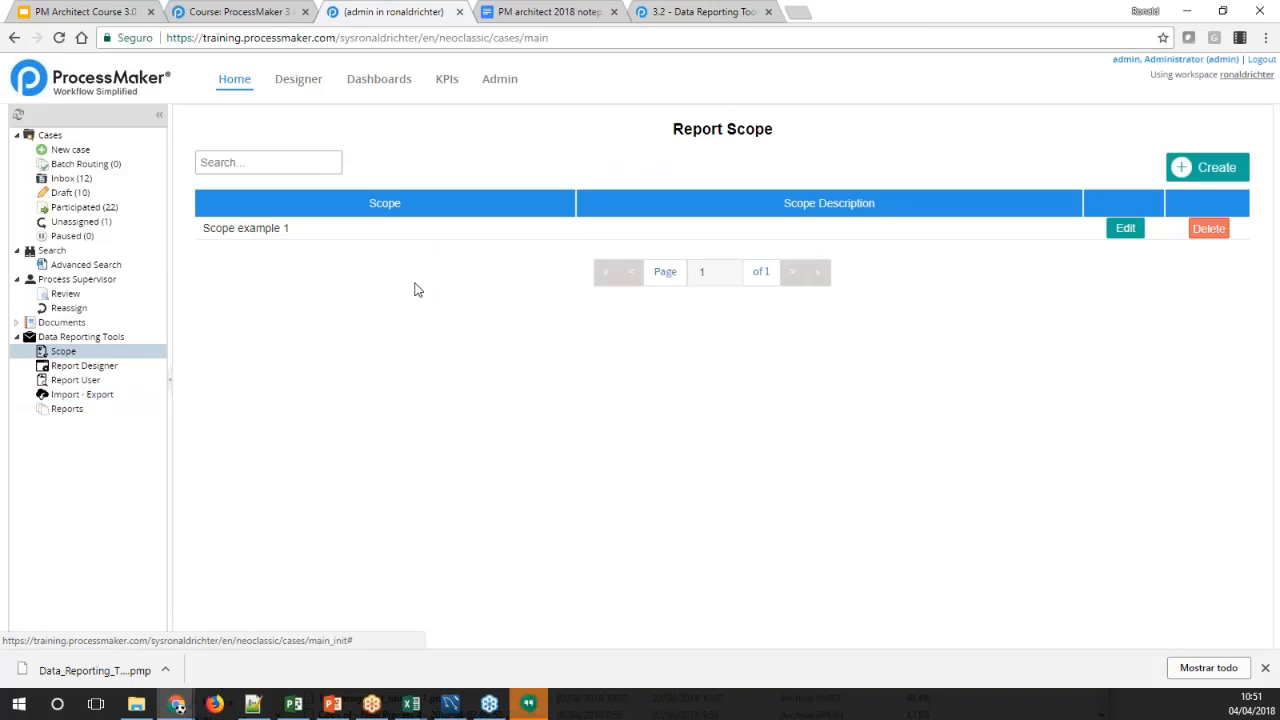
{"action": "left_click", "coordinate": [98, 382]}
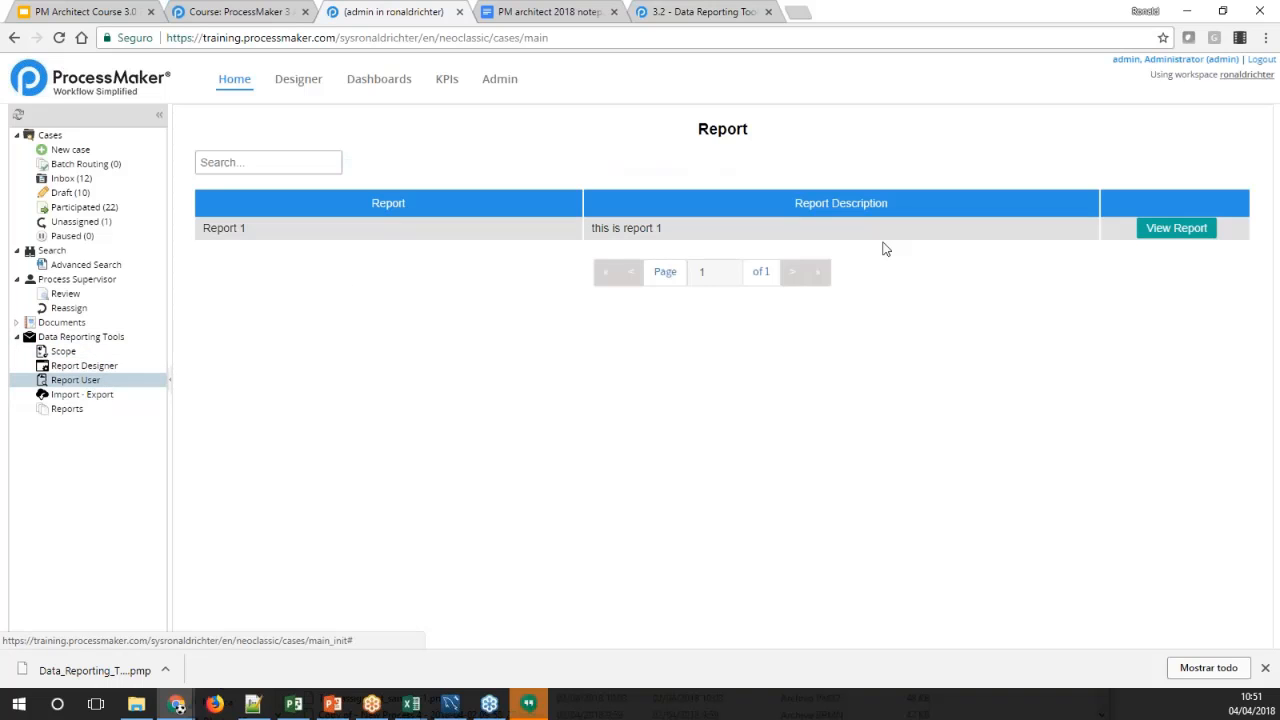
{"action": "left_click", "coordinate": [105, 366]}
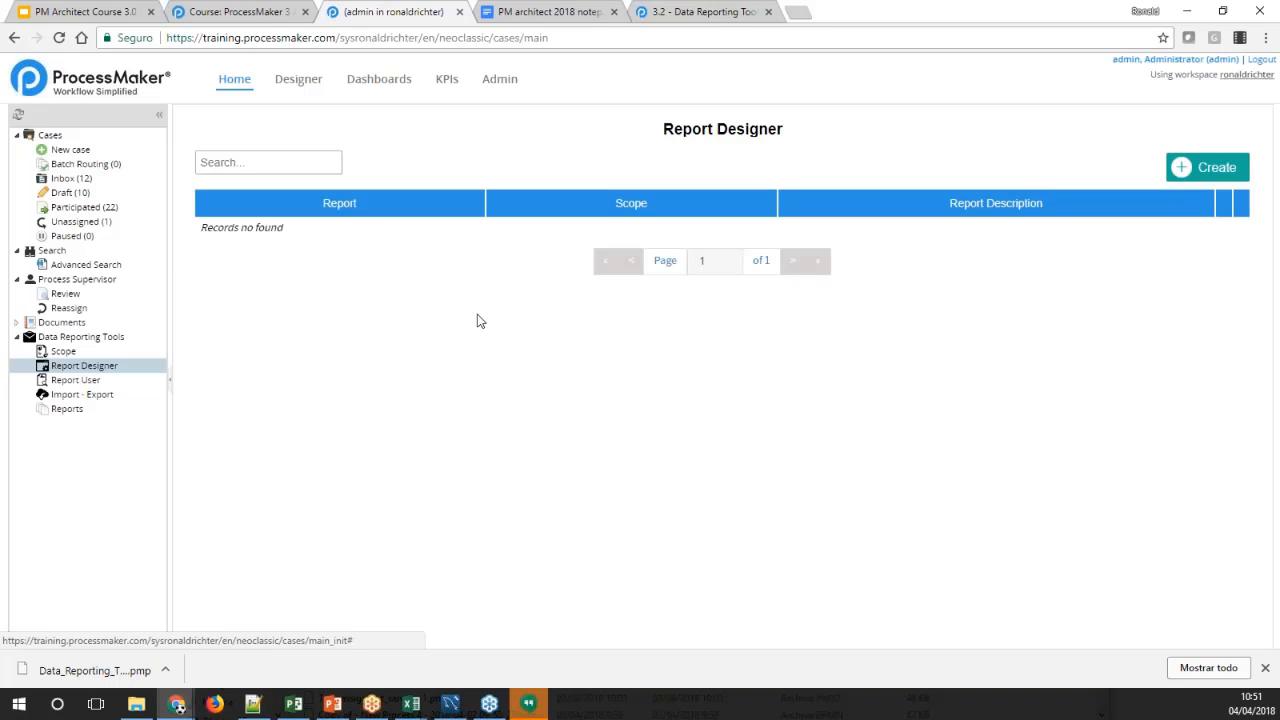
{"action": "left_click", "coordinate": [65, 354]}
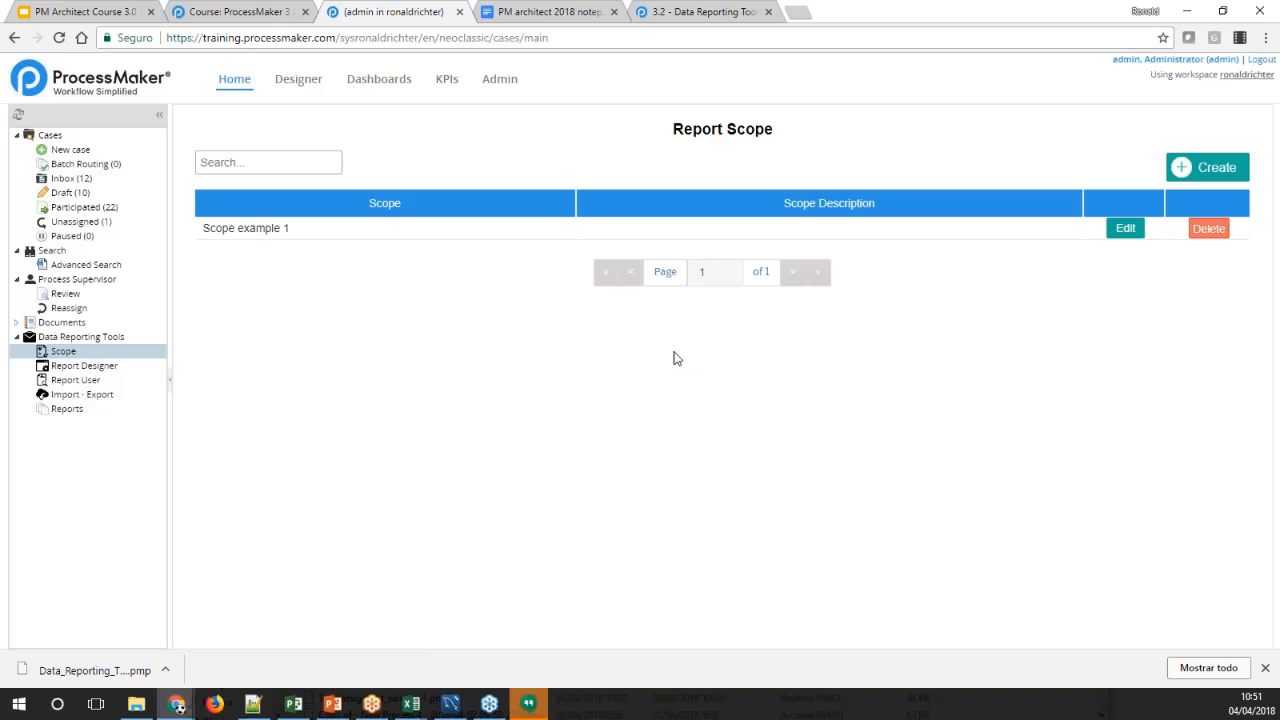
{"action": "left_click", "coordinate": [85, 367]}
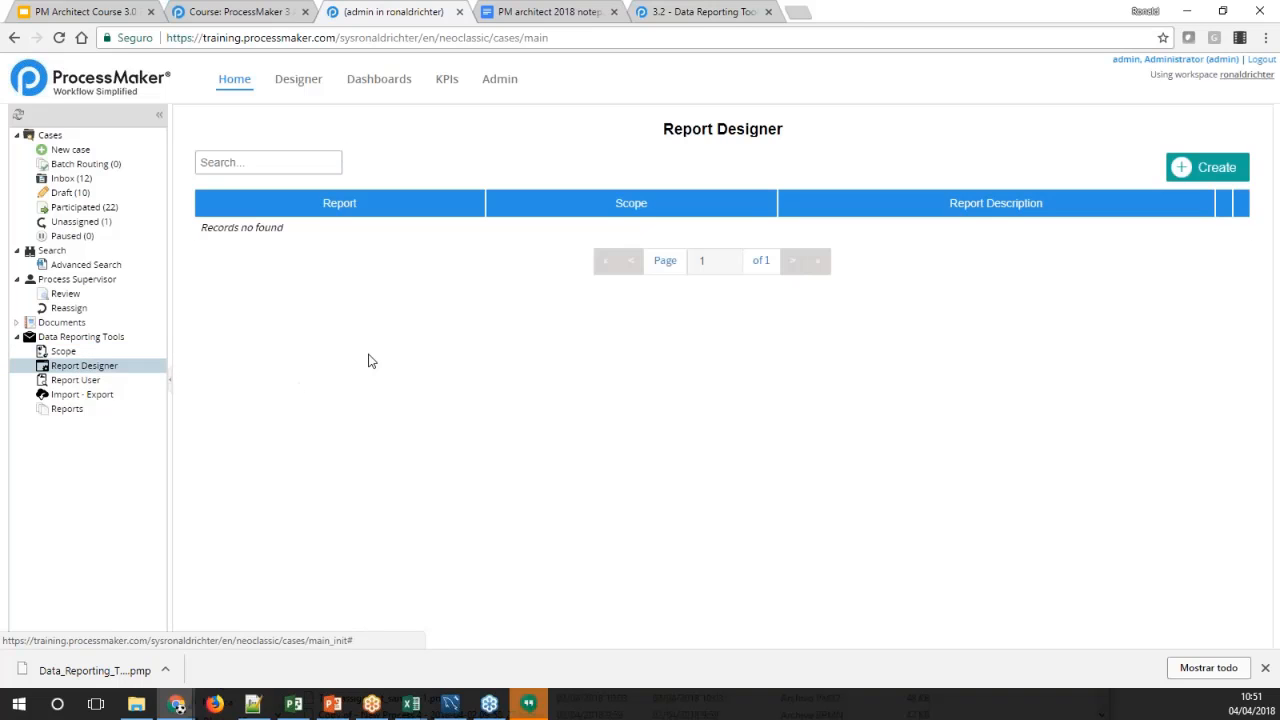
{"action": "left_click", "coordinate": [68, 355]}
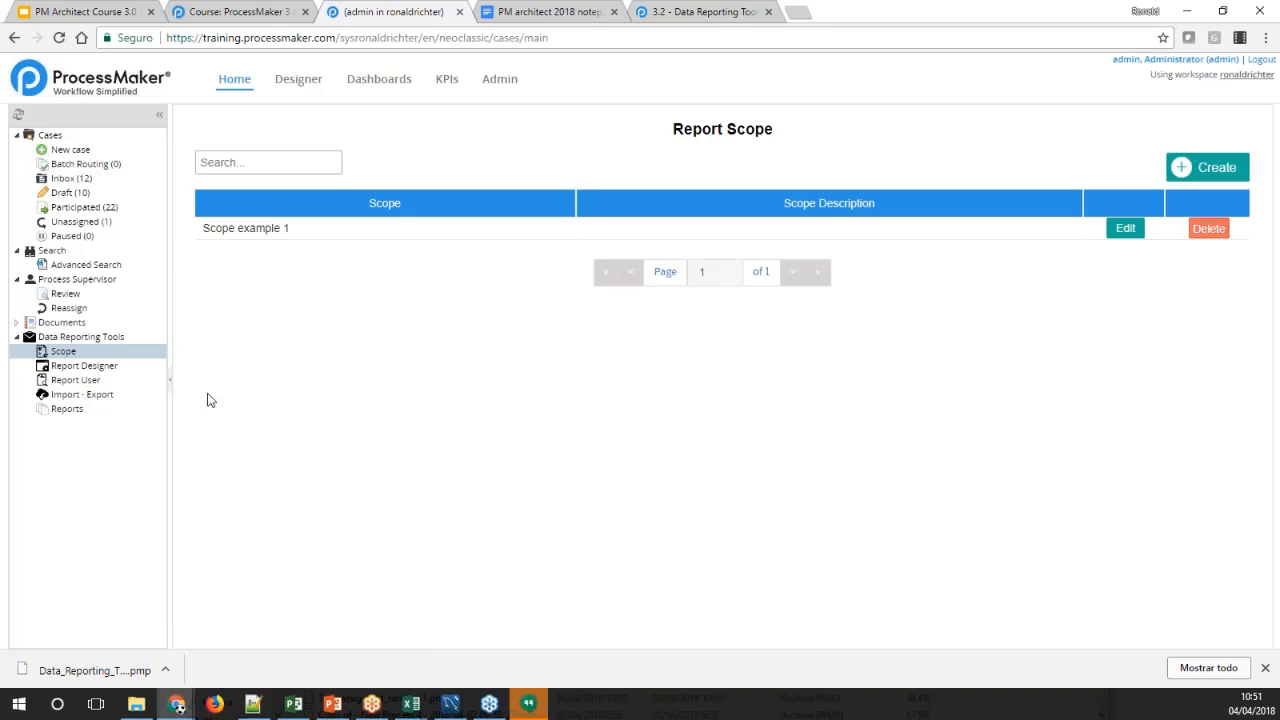
{"action": "left_click", "coordinate": [86, 372]}
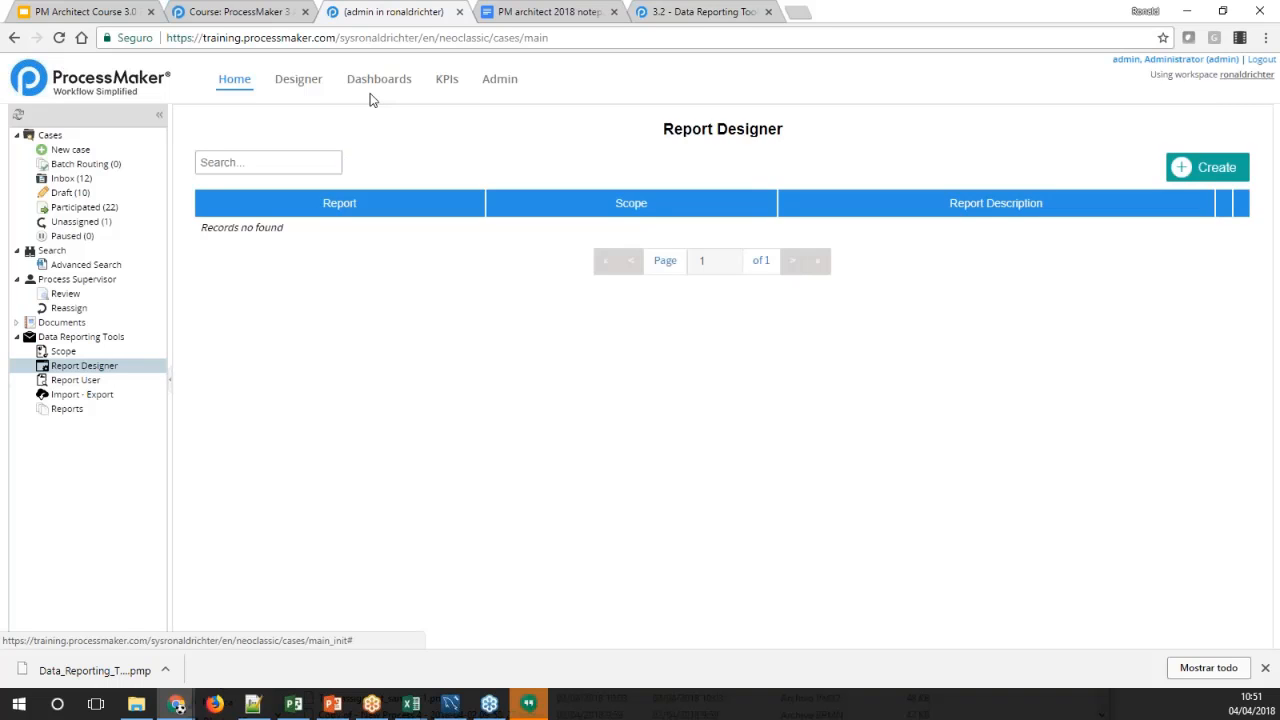
Copy the address of the Data Reporting Tools wiki page and paste it at the end of the PM architect 2018 notepad document
{"action": "left_click", "coordinate": [705, 11]}
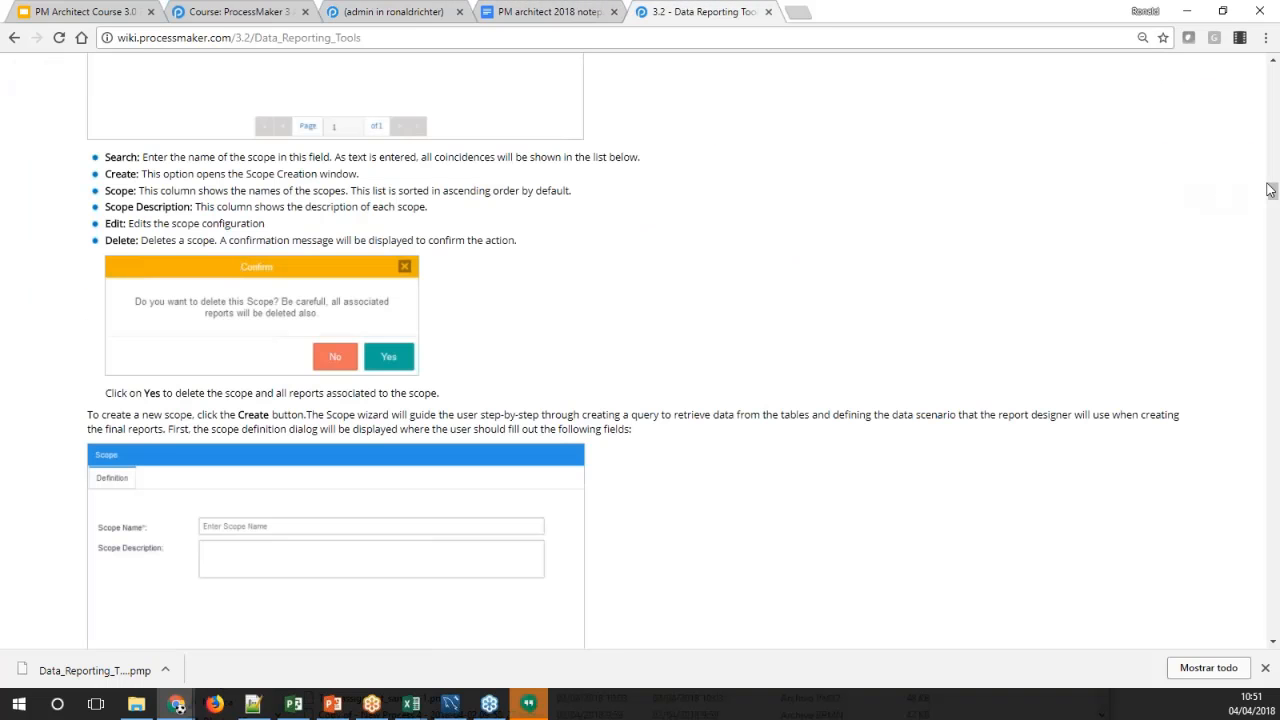
{"action": "left_click_drag", "start_coordinate": [1270, 190], "coordinate": [1208, 512]}
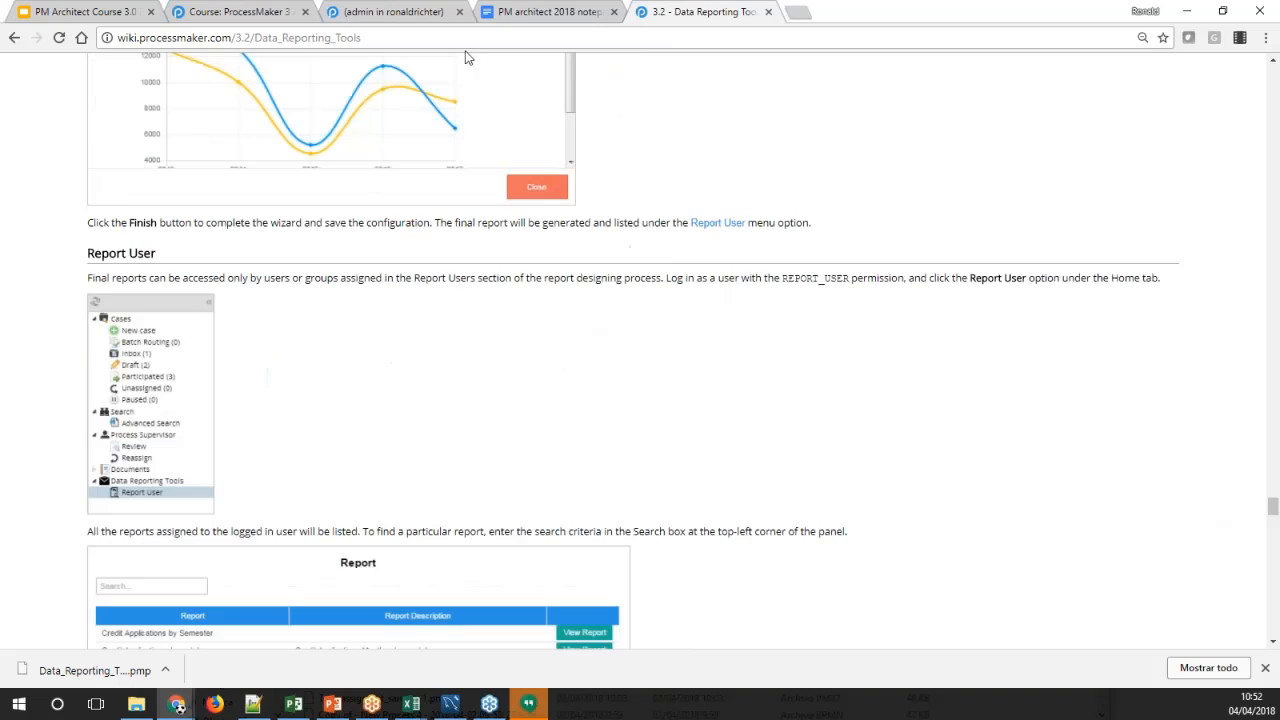
{"action": "left_click", "coordinate": [388, 38]}
{"action": "key", "text": "ctrl+c"}
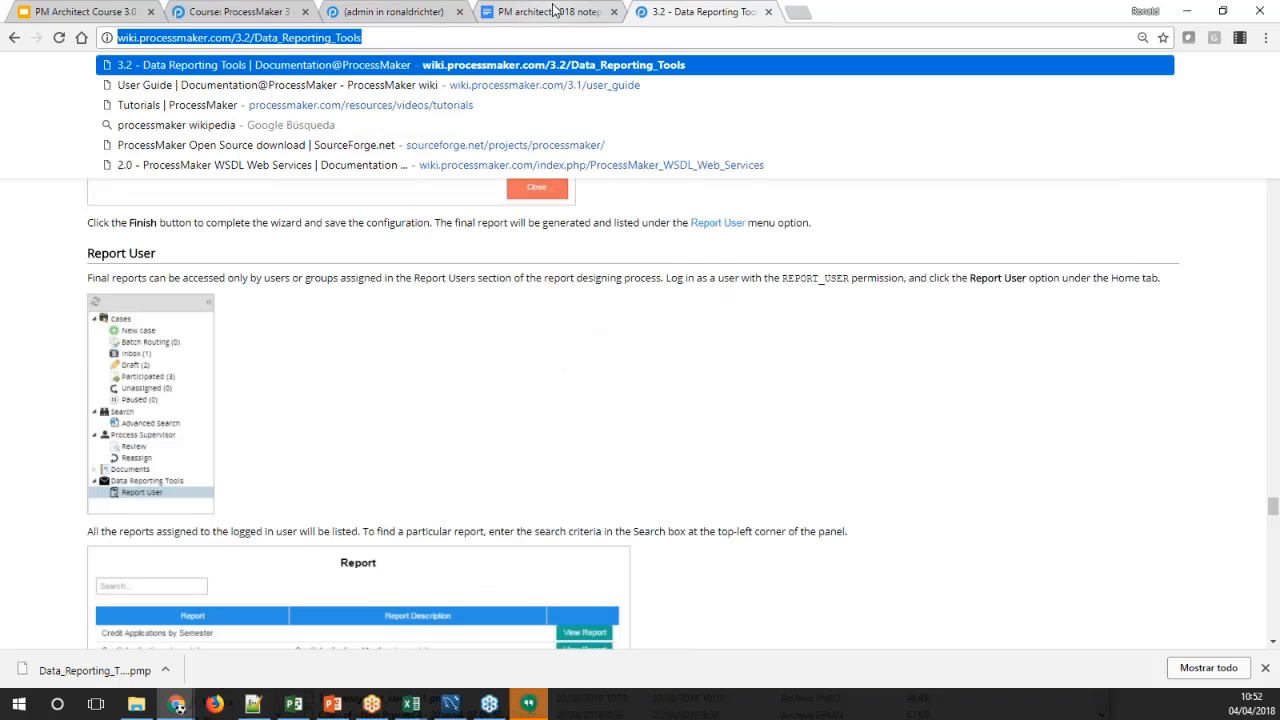
{"action": "left_click", "coordinate": [558, 13]}
{"action": "left_click", "coordinate": [583, 622]}
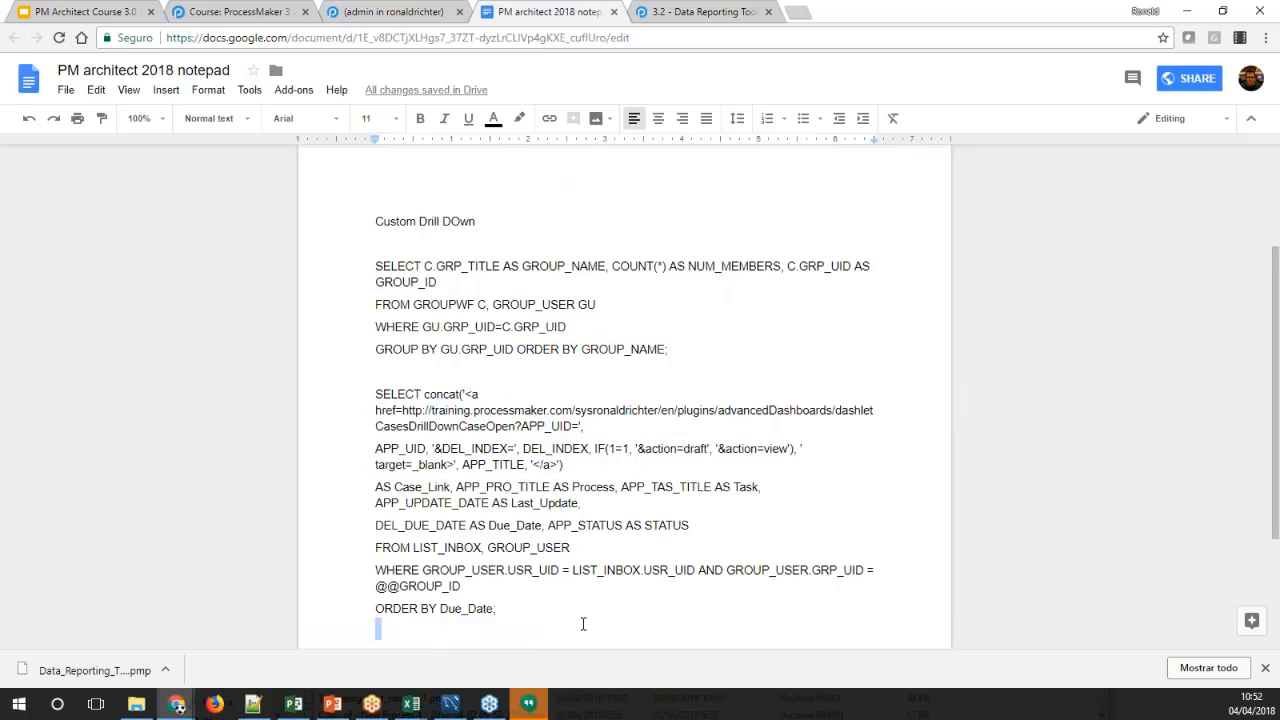
{"action": "key", "text": "Return"}
{"action": "key", "text": "Return"}
{"action": "key", "text": "Return"}
{"action": "key", "text": "Return"}
{"action": "key", "text": "Return"}
{"action": "key", "text": "ctrl+v"}
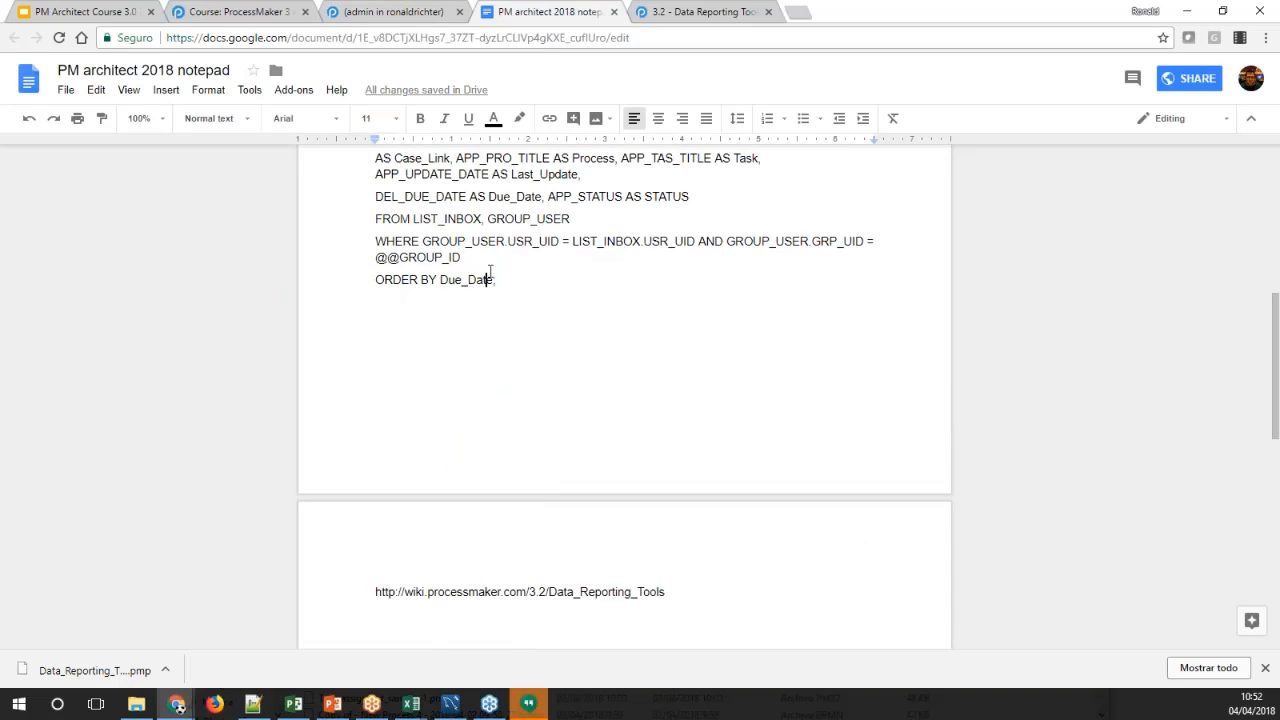
Switch to the ProcessMaker University course page and look through the Course Work labs and the Input & Output Documents section
{"action": "left_click", "coordinate": [410, 12]}
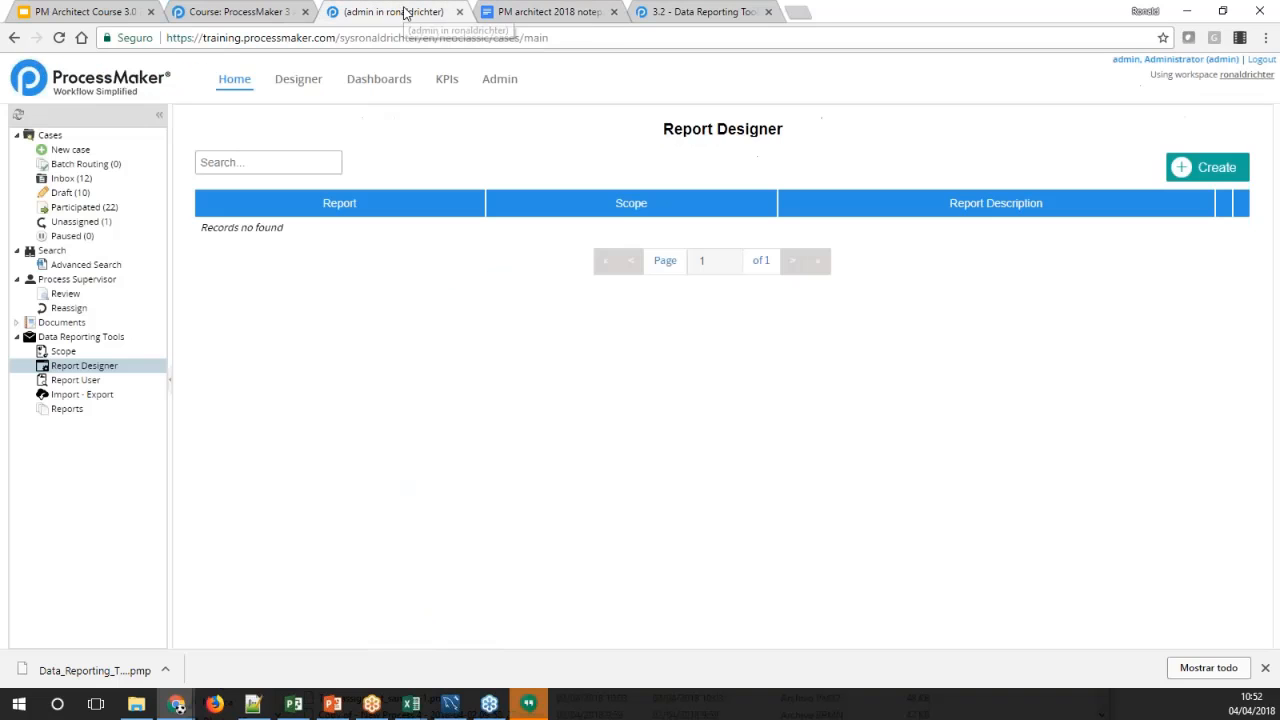
{"action": "left_click", "coordinate": [250, 12]}
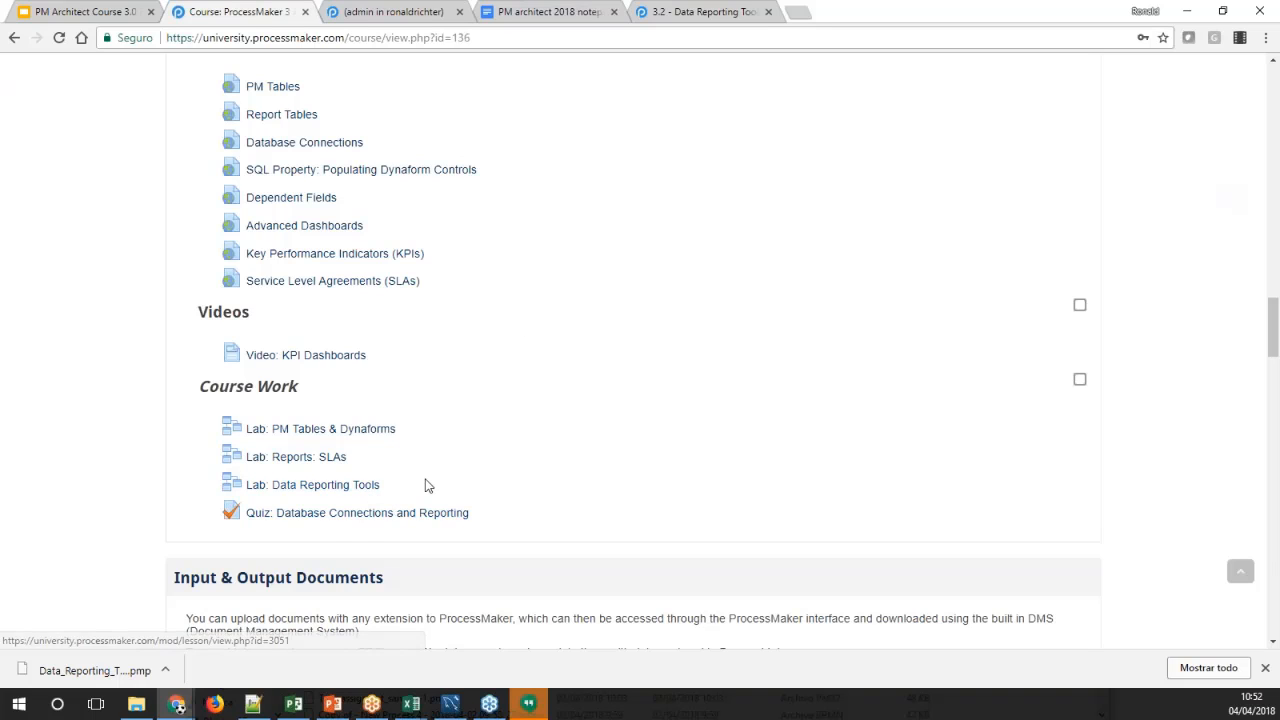
{"action": "scroll", "coordinate": [435, 477], "scroll_direction": "down", "scroll_amount": 2}
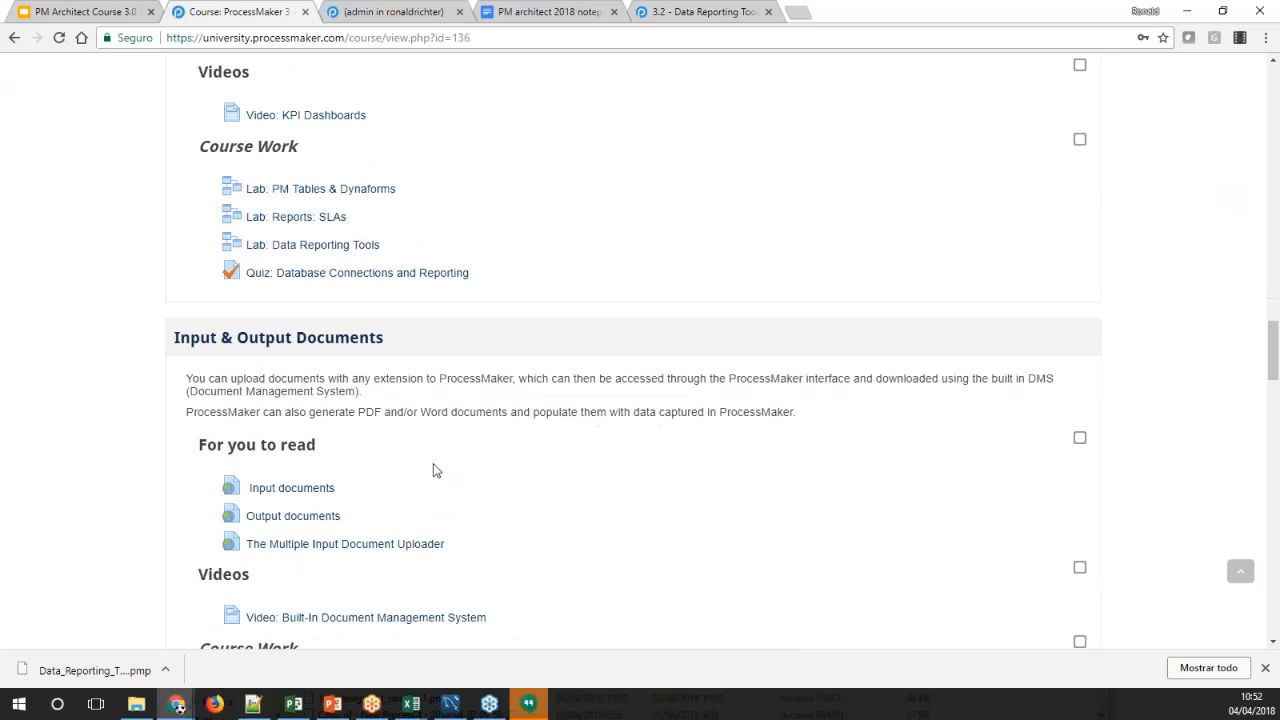
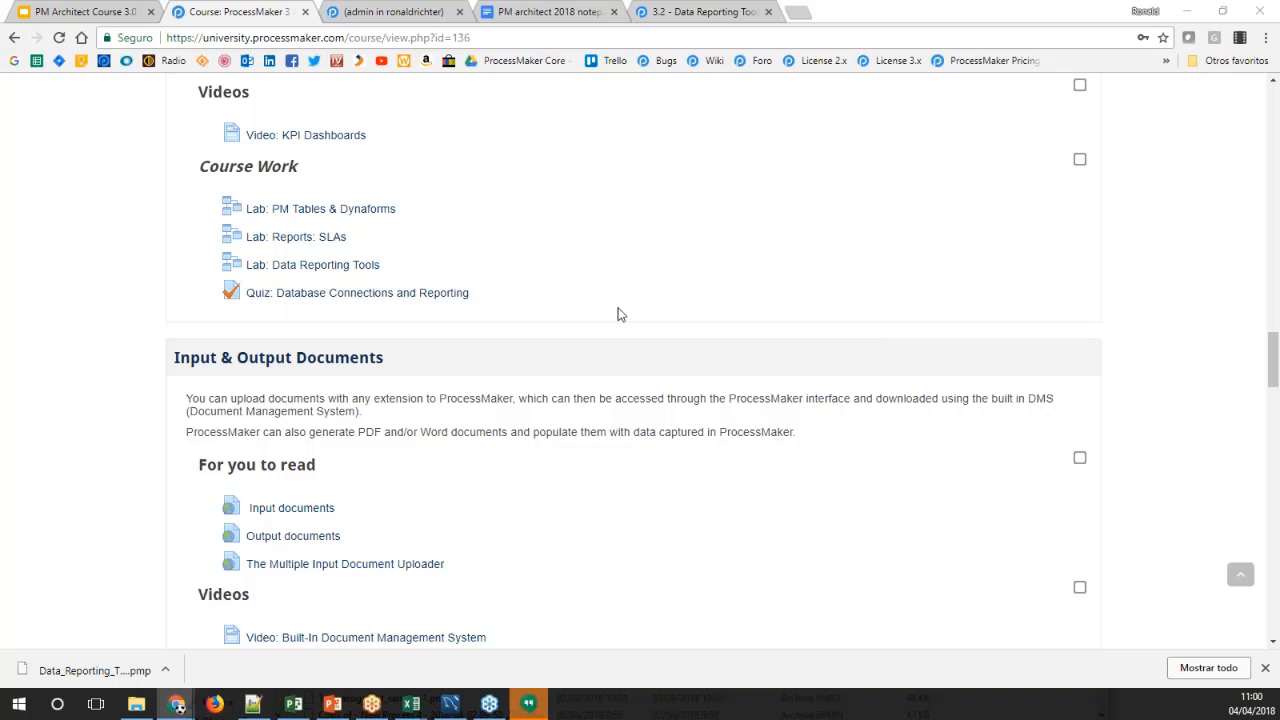
Open the Database Connections and Reporting quiz in a new tab and start another attempt
{"action": "middle_click", "coordinate": [418, 298]}
{"action": "left_click", "coordinate": [405, 13]}
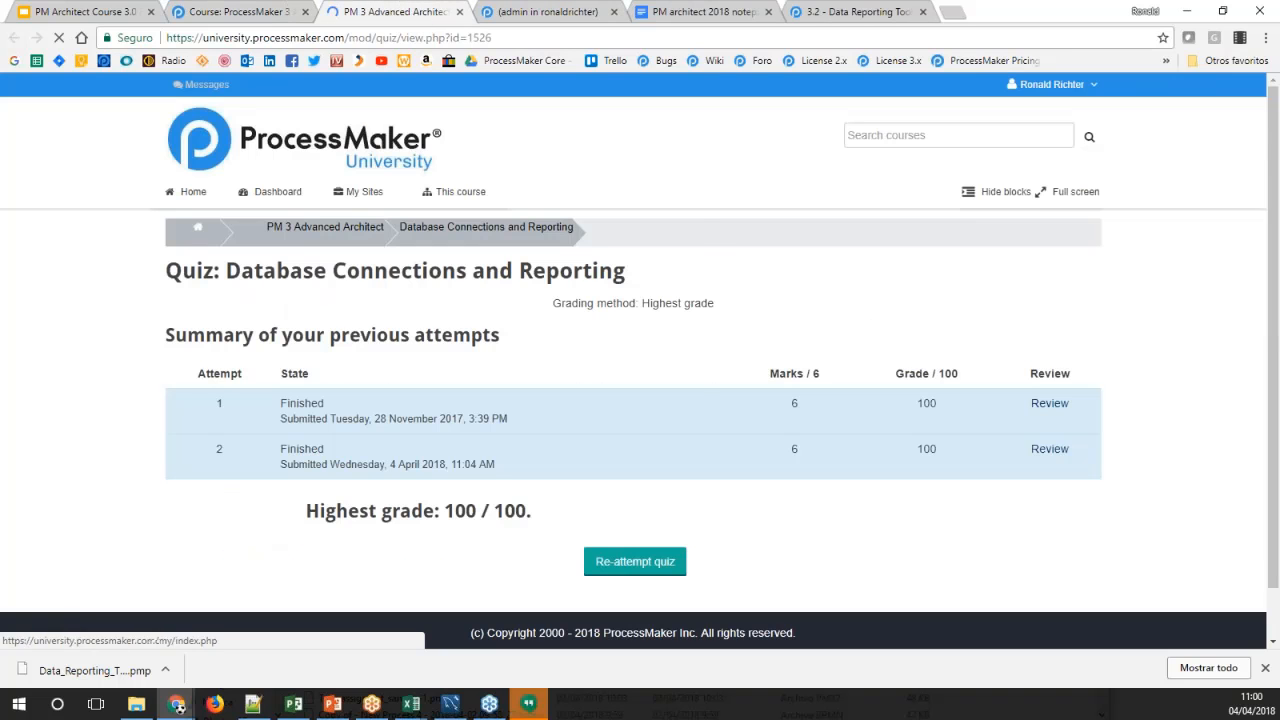
{"action": "left_click", "coordinate": [590, 562]}
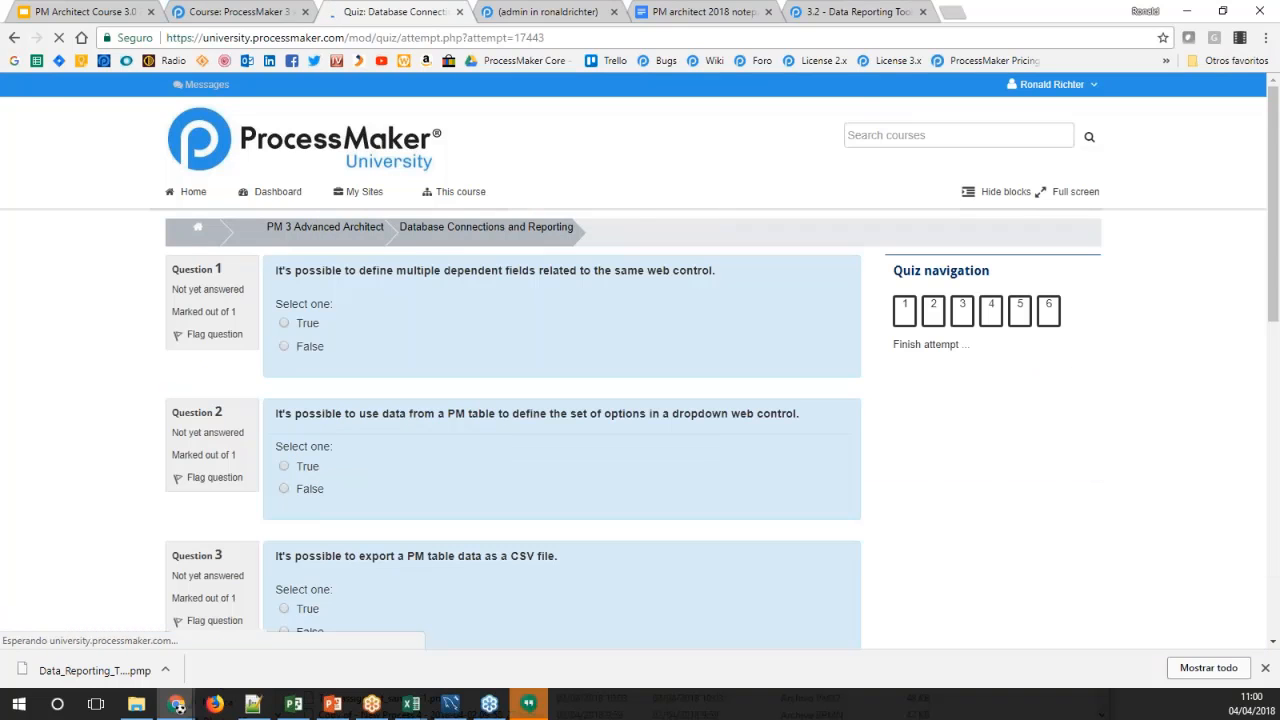
{"action": "scroll", "coordinate": [446, 328], "scroll_direction": "down", "scroll_amount": 2}
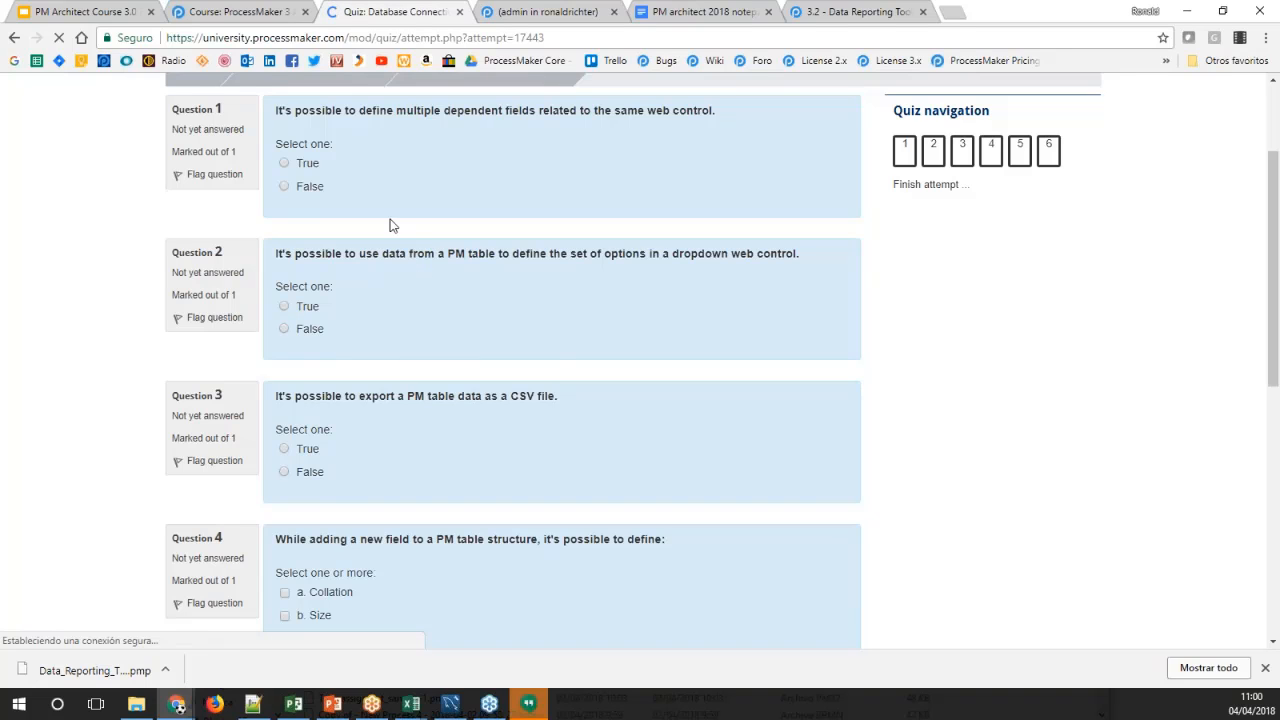
{"action": "scroll", "coordinate": [386, 222], "scroll_direction": "up", "scroll_amount": 1}
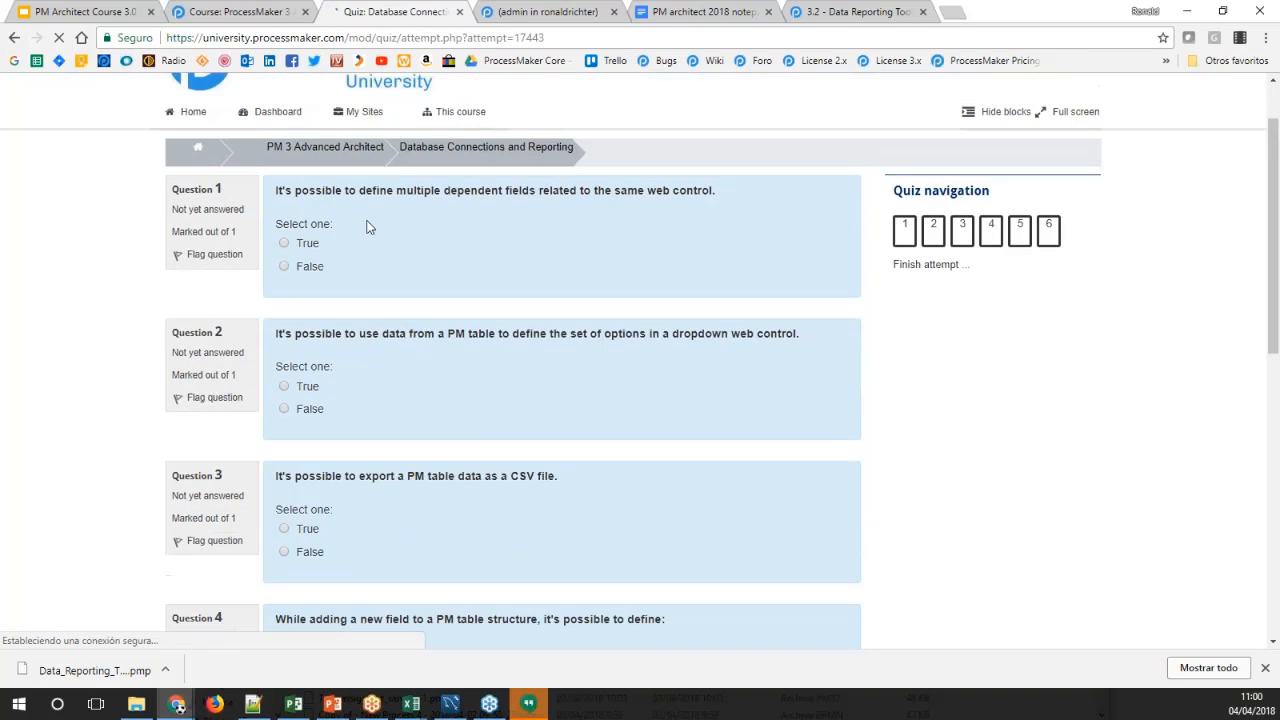
Answer True to quiz questions 1, 2 and 3 on dependent fields, dropdown options from PM tables and CSV export
{"action": "left_click", "coordinate": [307, 247]}
{"action": "scroll", "coordinate": [477, 297], "scroll_direction": "down", "scroll_amount": 1}
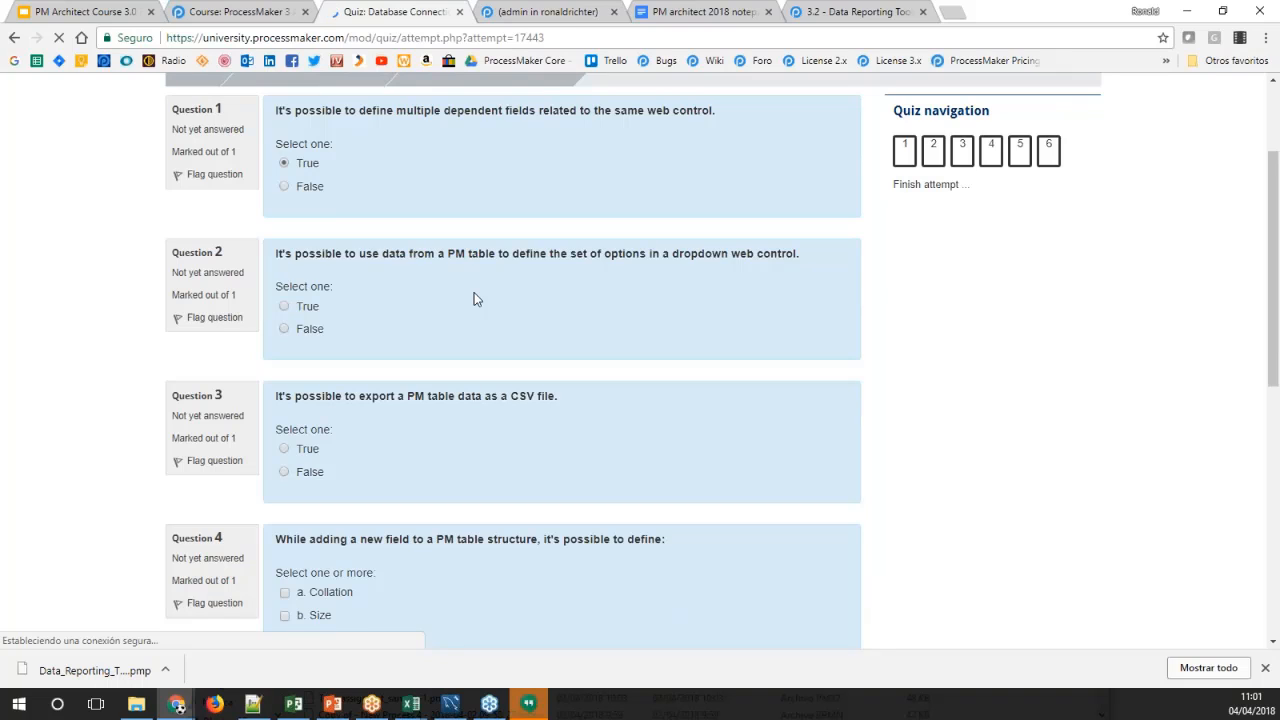
{"action": "left_click", "coordinate": [299, 311]}
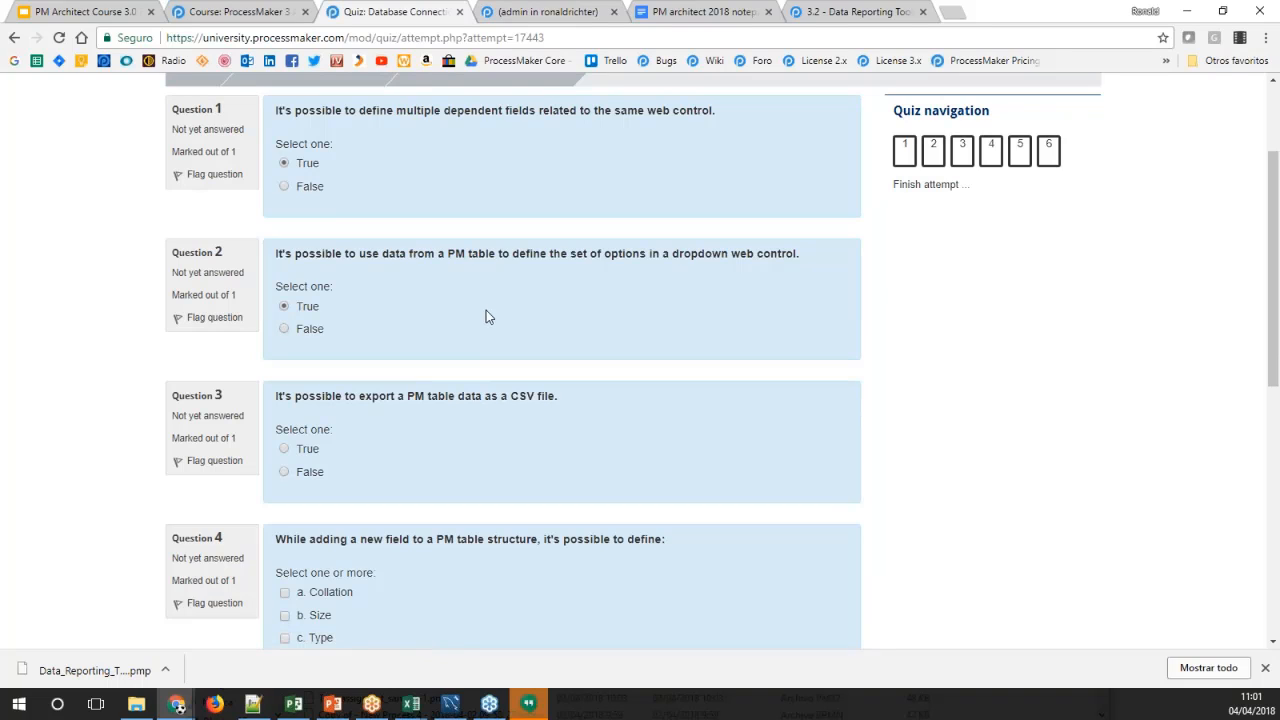
{"action": "scroll", "coordinate": [486, 314], "scroll_direction": "down", "scroll_amount": 1}
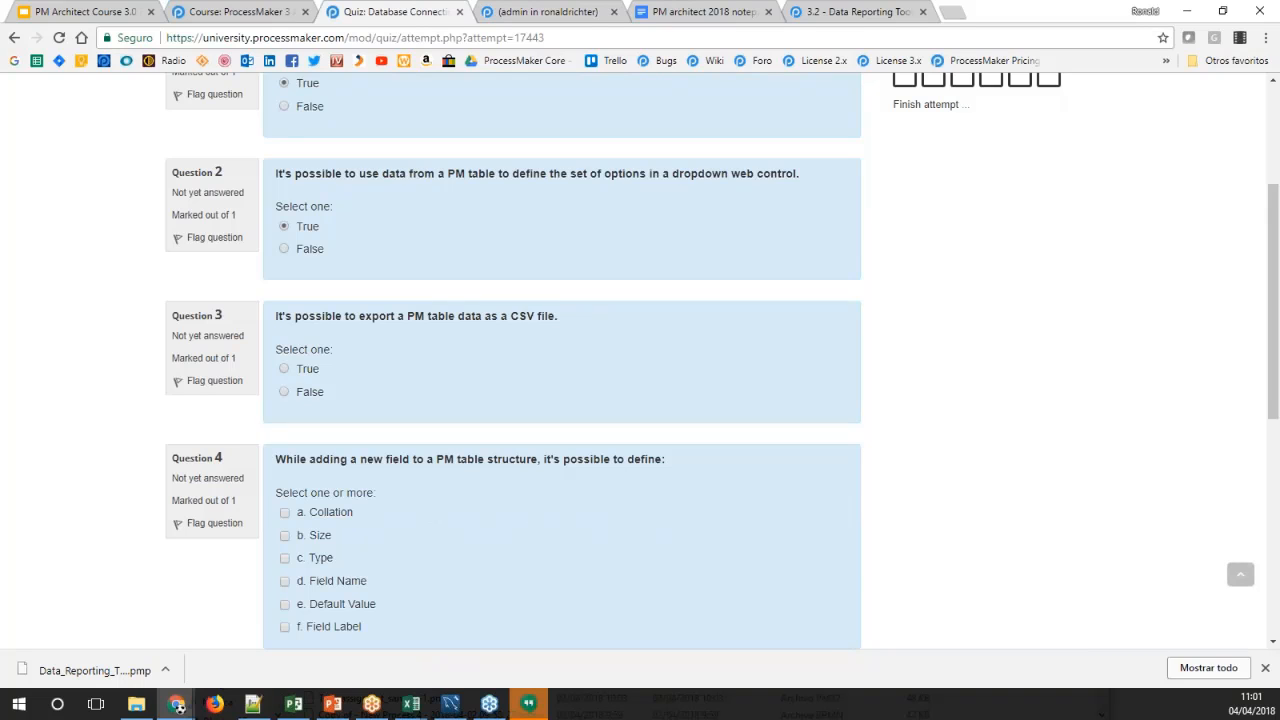
{"action": "scroll", "coordinate": [722, 361], "scroll_direction": "down", "scroll_amount": 1}
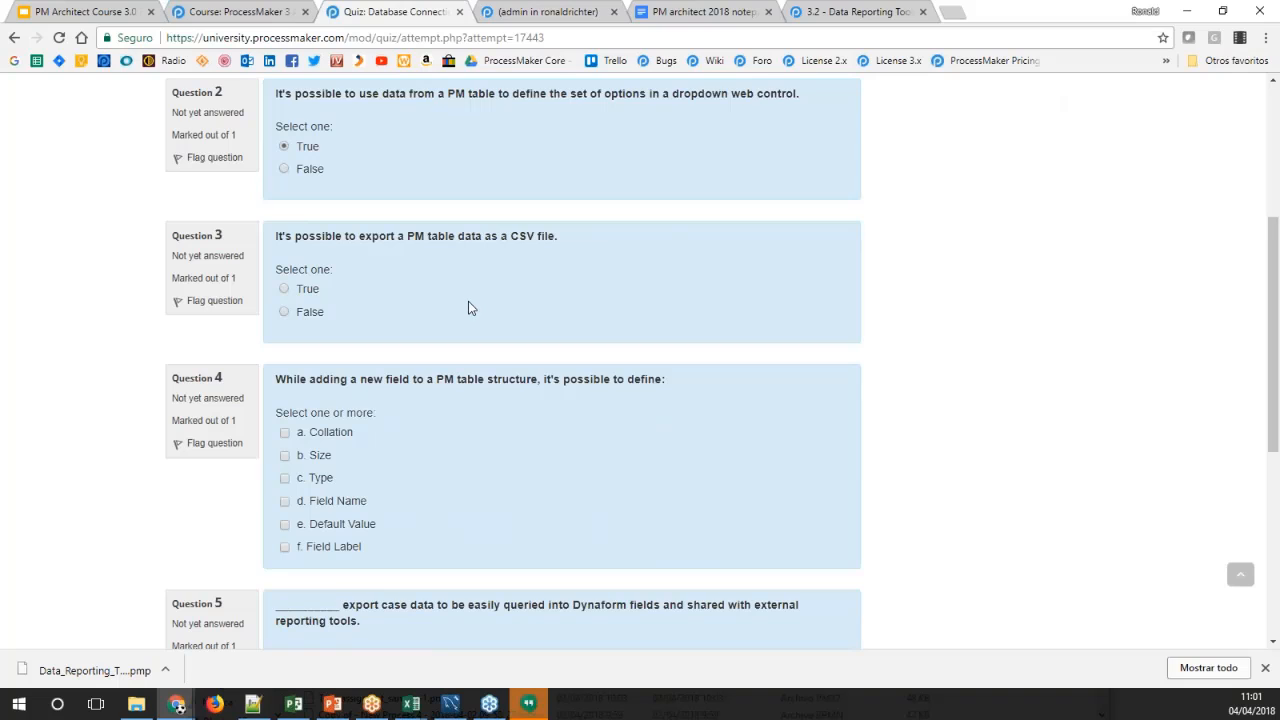
{"action": "left_click", "coordinate": [285, 290]}
Select Size, Type, Field Name and Field Label for question 4, and choose Report Tables for question 5
{"action": "scroll", "coordinate": [440, 320], "scroll_direction": "down", "scroll_amount": 1}
{"action": "scroll", "coordinate": [442, 320], "scroll_direction": "down", "scroll_amount": 1}
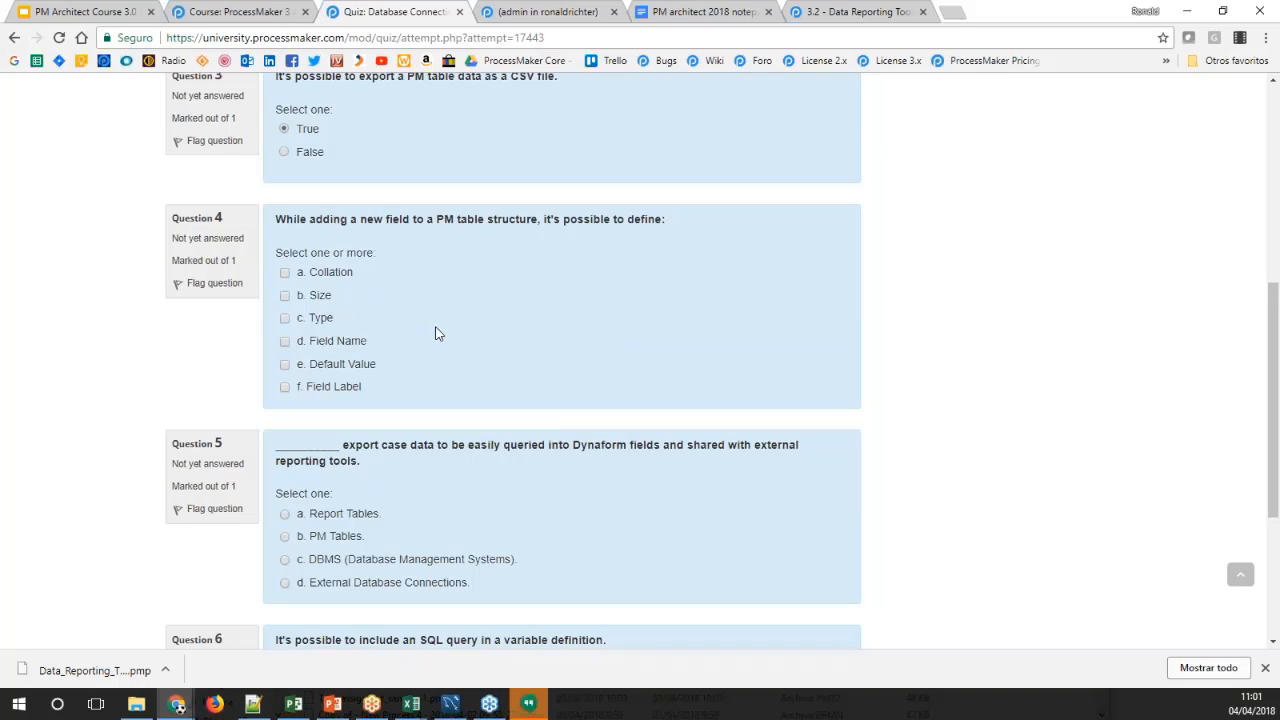
{"action": "left_click", "coordinate": [352, 344]}
{"action": "left_click", "coordinate": [350, 389]}
{"action": "left_click", "coordinate": [318, 298]}
{"action": "left_click", "coordinate": [320, 316]}
{"action": "scroll", "coordinate": [466, 344], "scroll_direction": "down", "scroll_amount": 5}
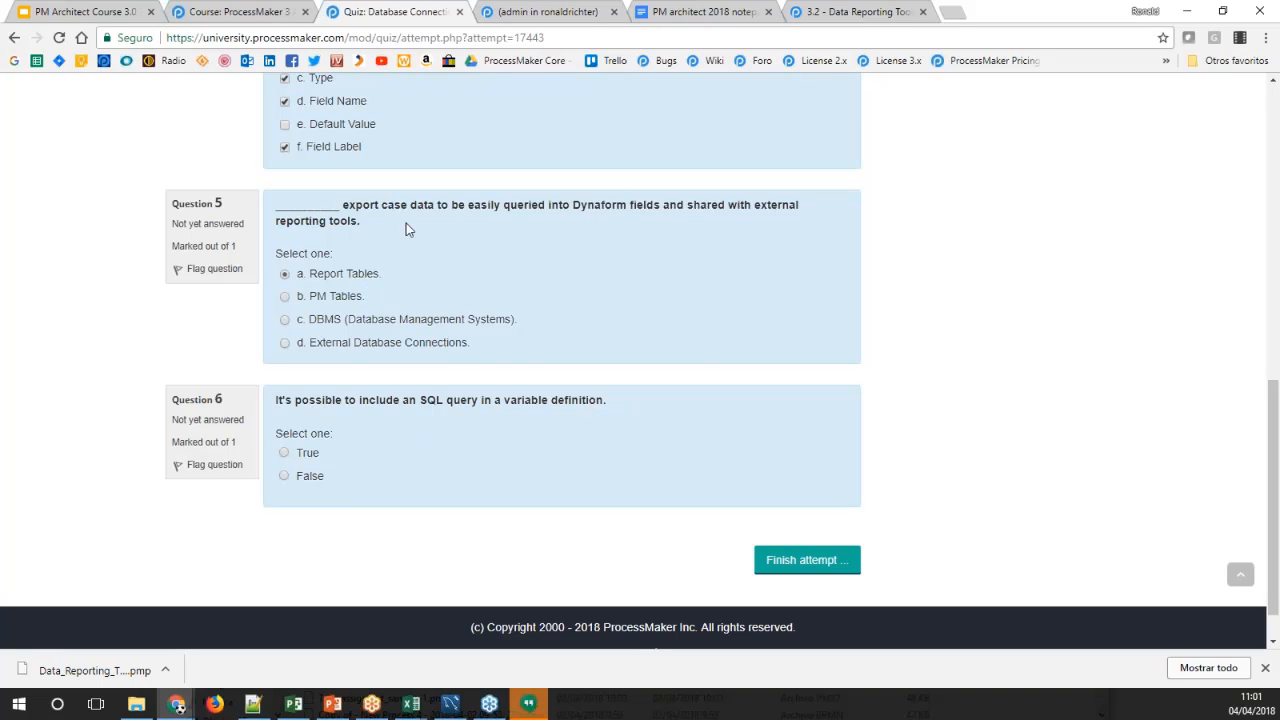
Answer True to question 6 on SQL queries in variable definitions, and submit the finished quiz attempt
{"action": "scroll", "coordinate": [528, 301], "scroll_direction": "down", "scroll_amount": 1}
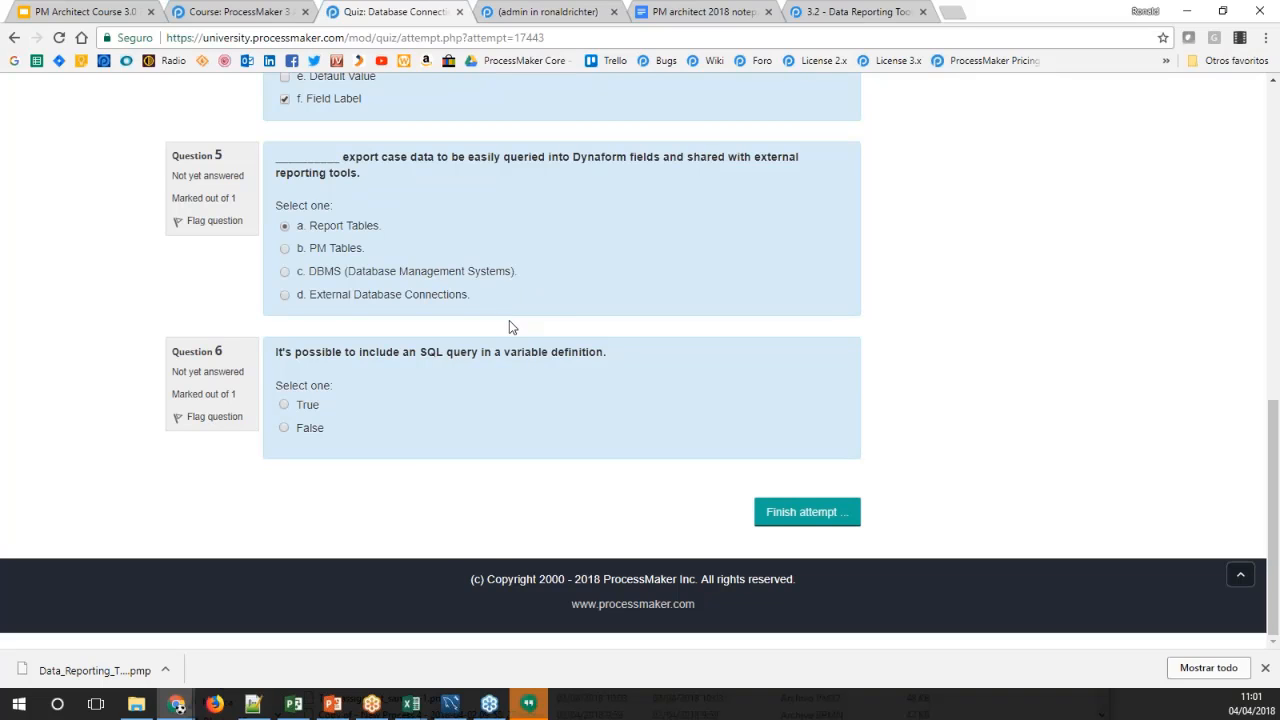
{"action": "left_click", "coordinate": [308, 408]}
{"action": "left_click", "coordinate": [806, 511]}
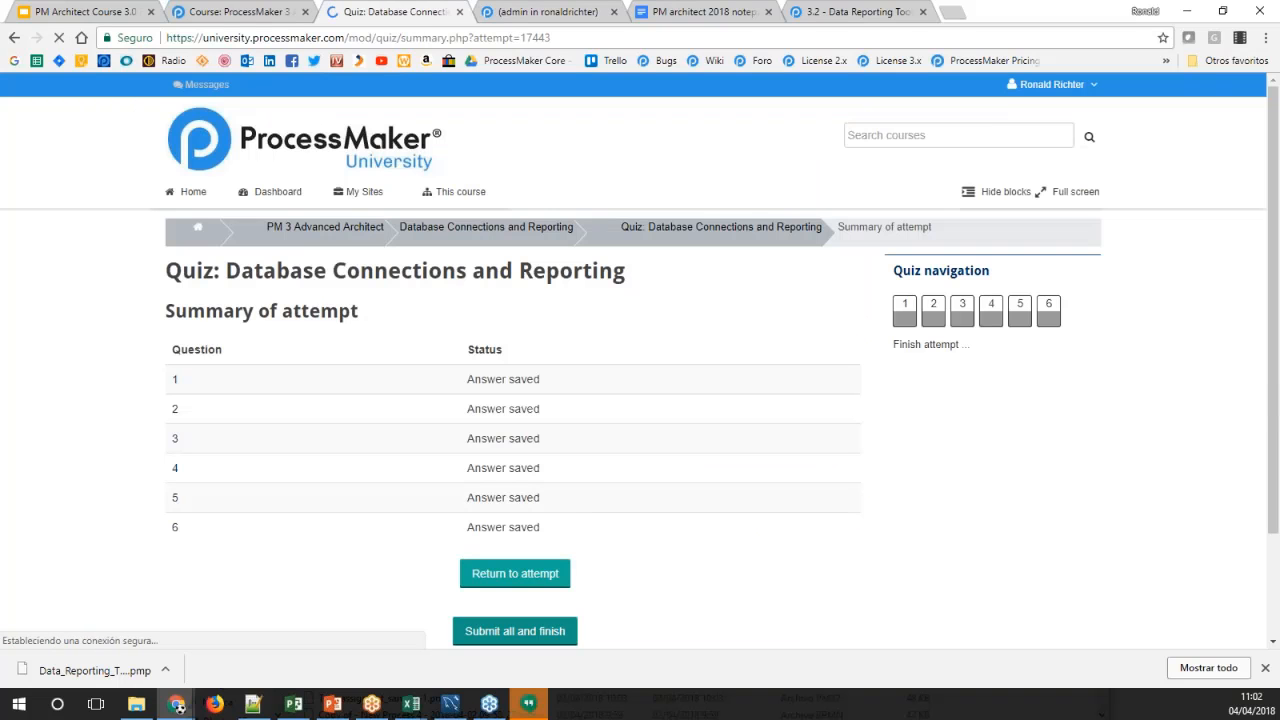
{"action": "left_click", "coordinate": [515, 631]}
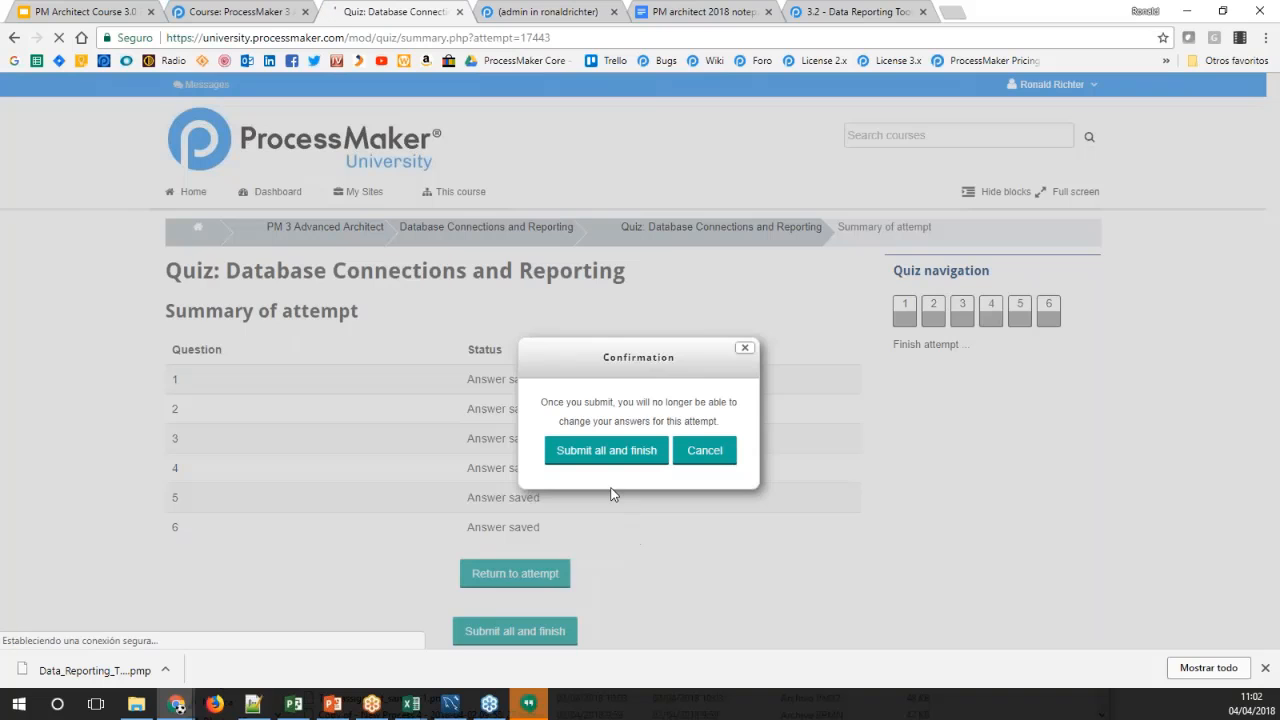
{"action": "left_click", "coordinate": [599, 451]}
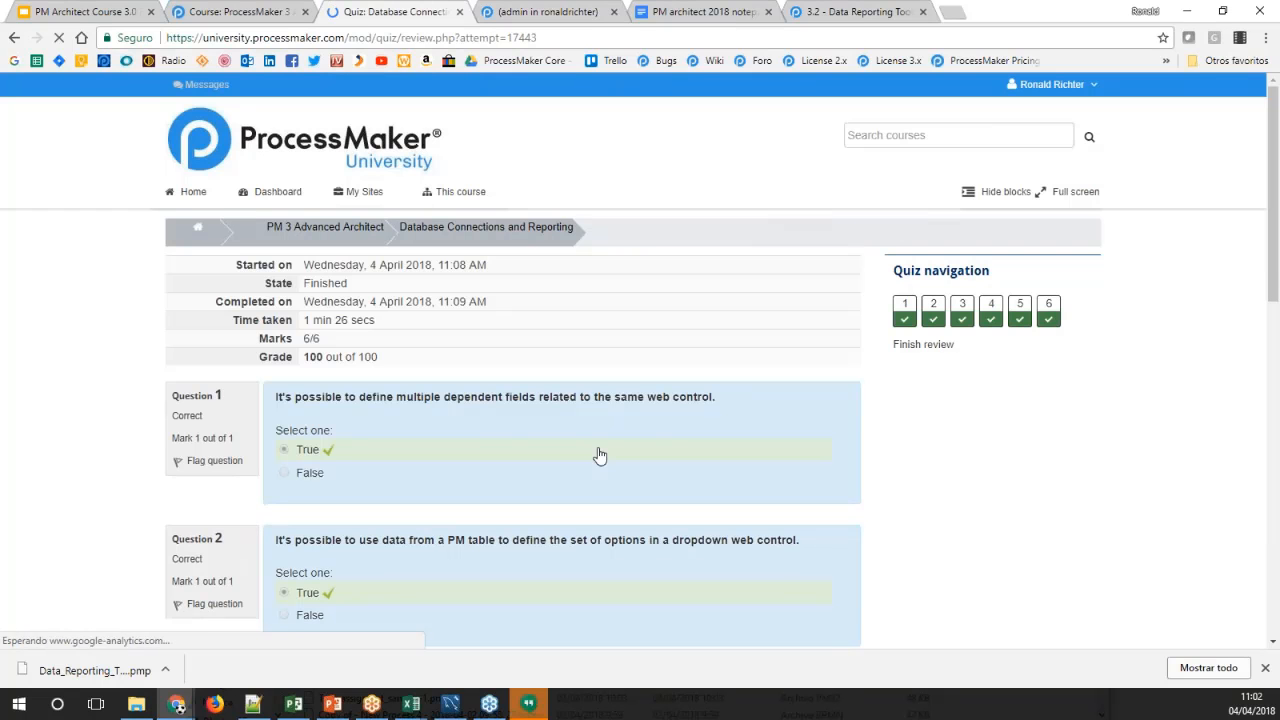
Look over the graded answers, finish the review and return to the Database Connections and Reporting section of the course page
{"action": "scroll", "coordinate": [599, 455], "scroll_direction": "down", "scroll_amount": 15}
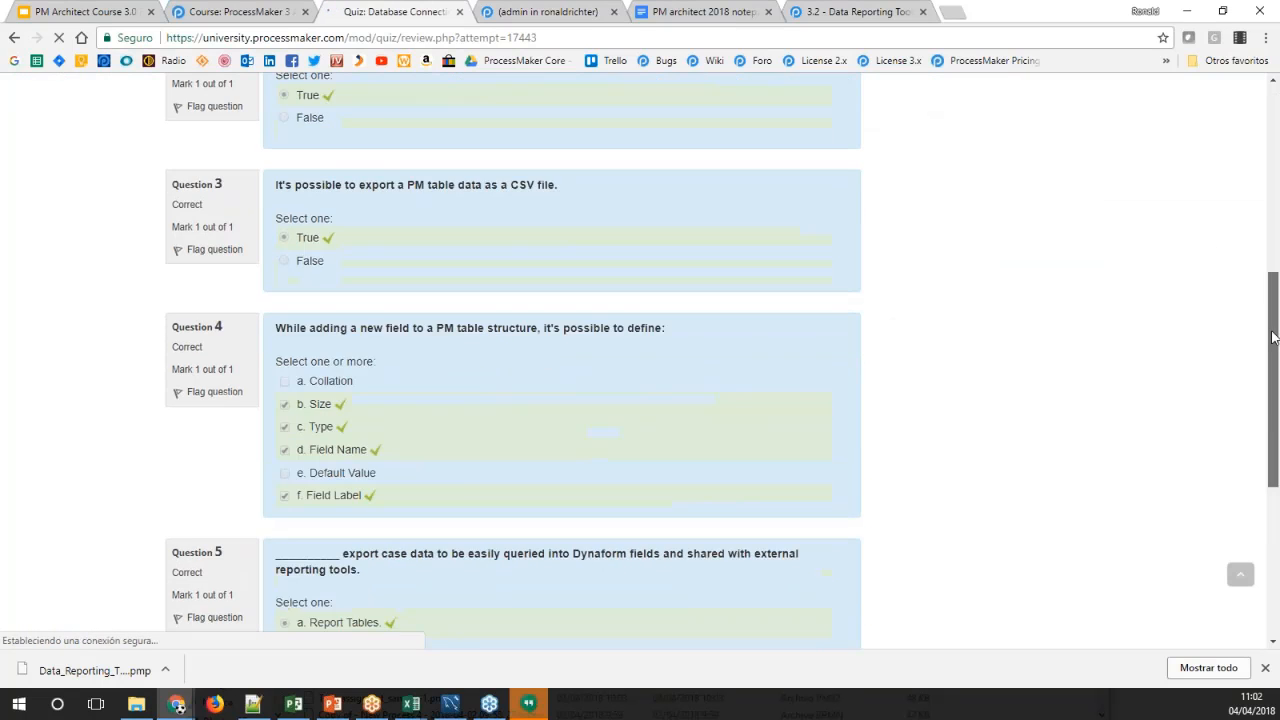
{"action": "left_click", "coordinate": [832, 525]}
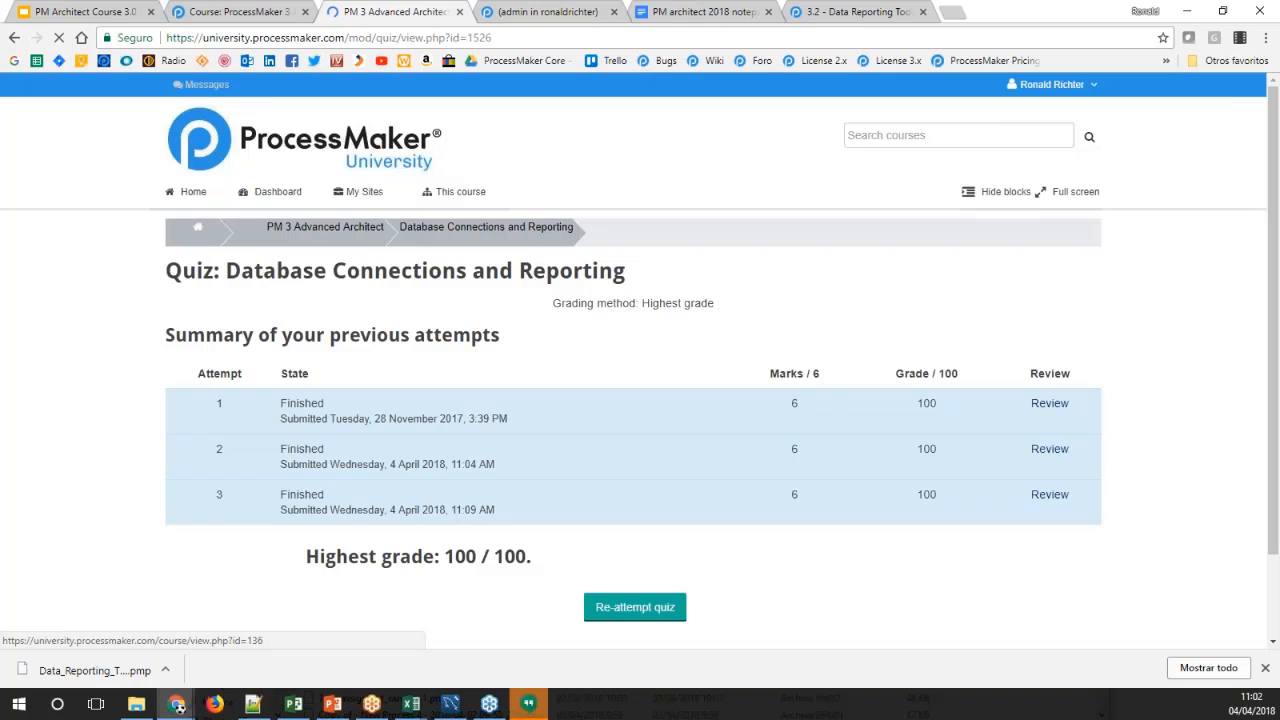
{"action": "left_click", "coordinate": [230, 229]}
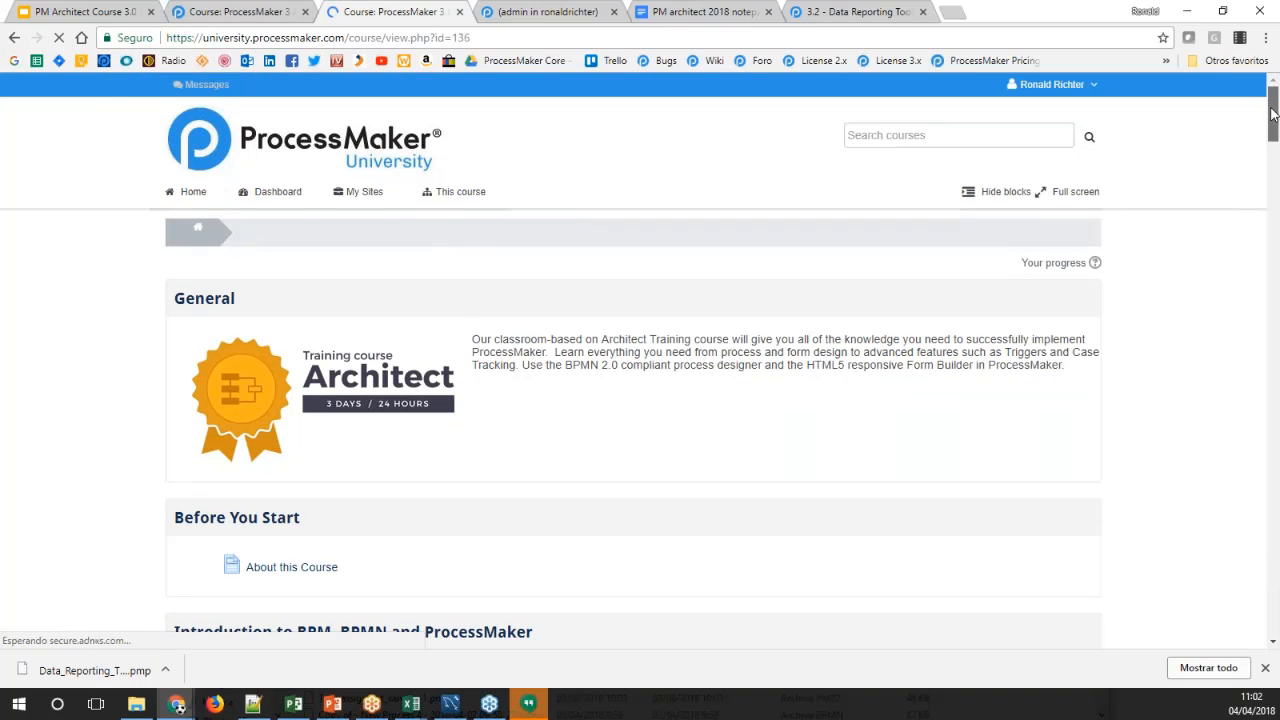
{"action": "scroll", "coordinate": [1274, 120], "scroll_direction": "down", "scroll_amount": 1}
{"action": "left_click_drag", "start_coordinate": [1274, 120], "coordinate": [1234, 325]}
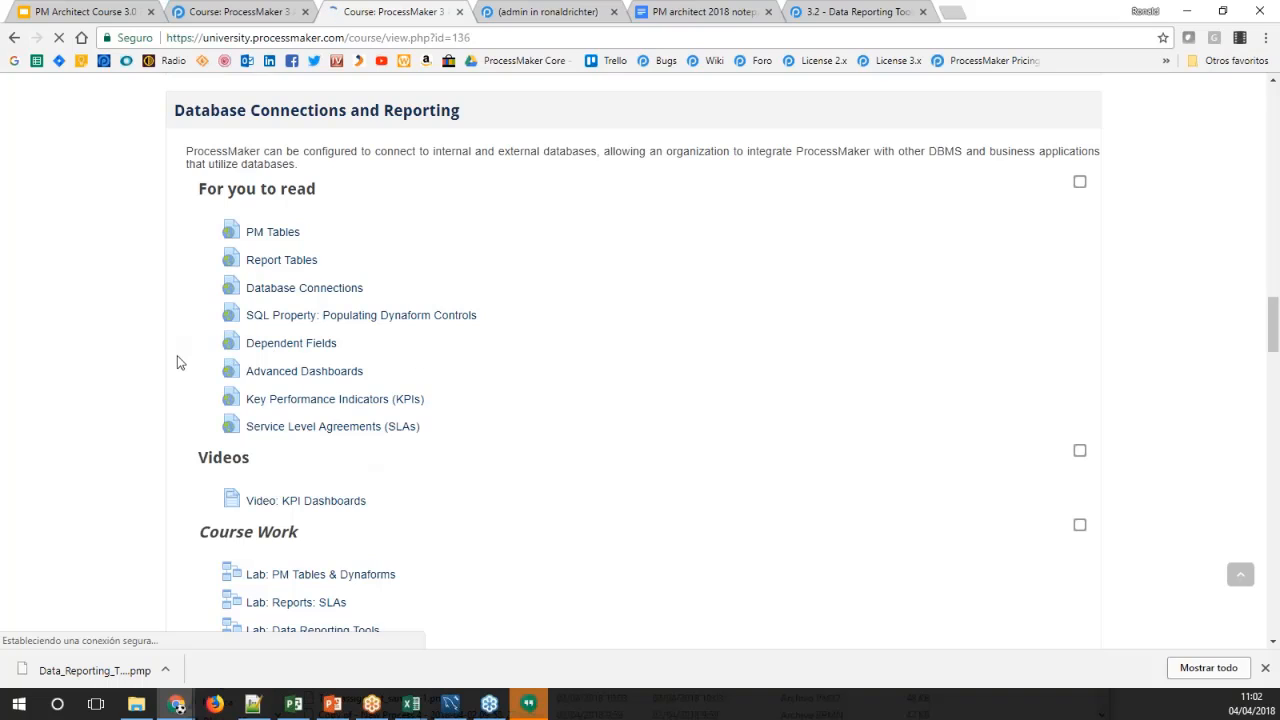
{"action": "scroll", "coordinate": [129, 352], "scroll_direction": "down", "scroll_amount": 3}
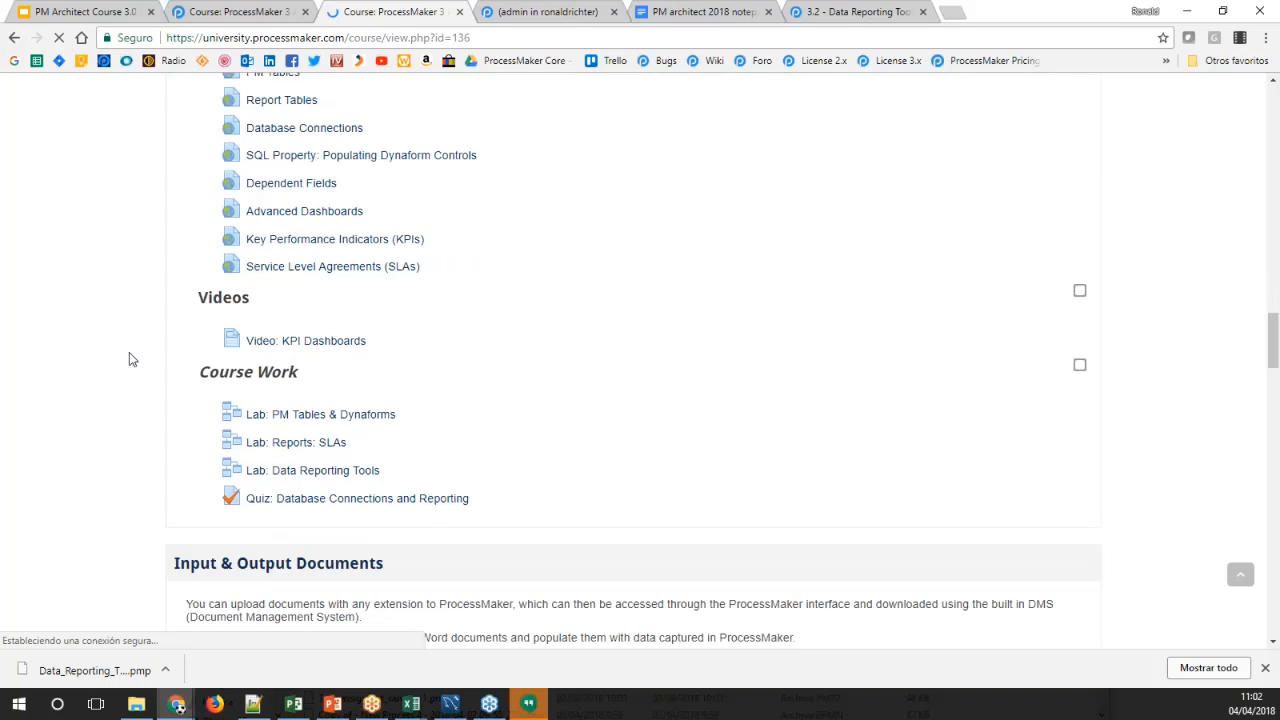